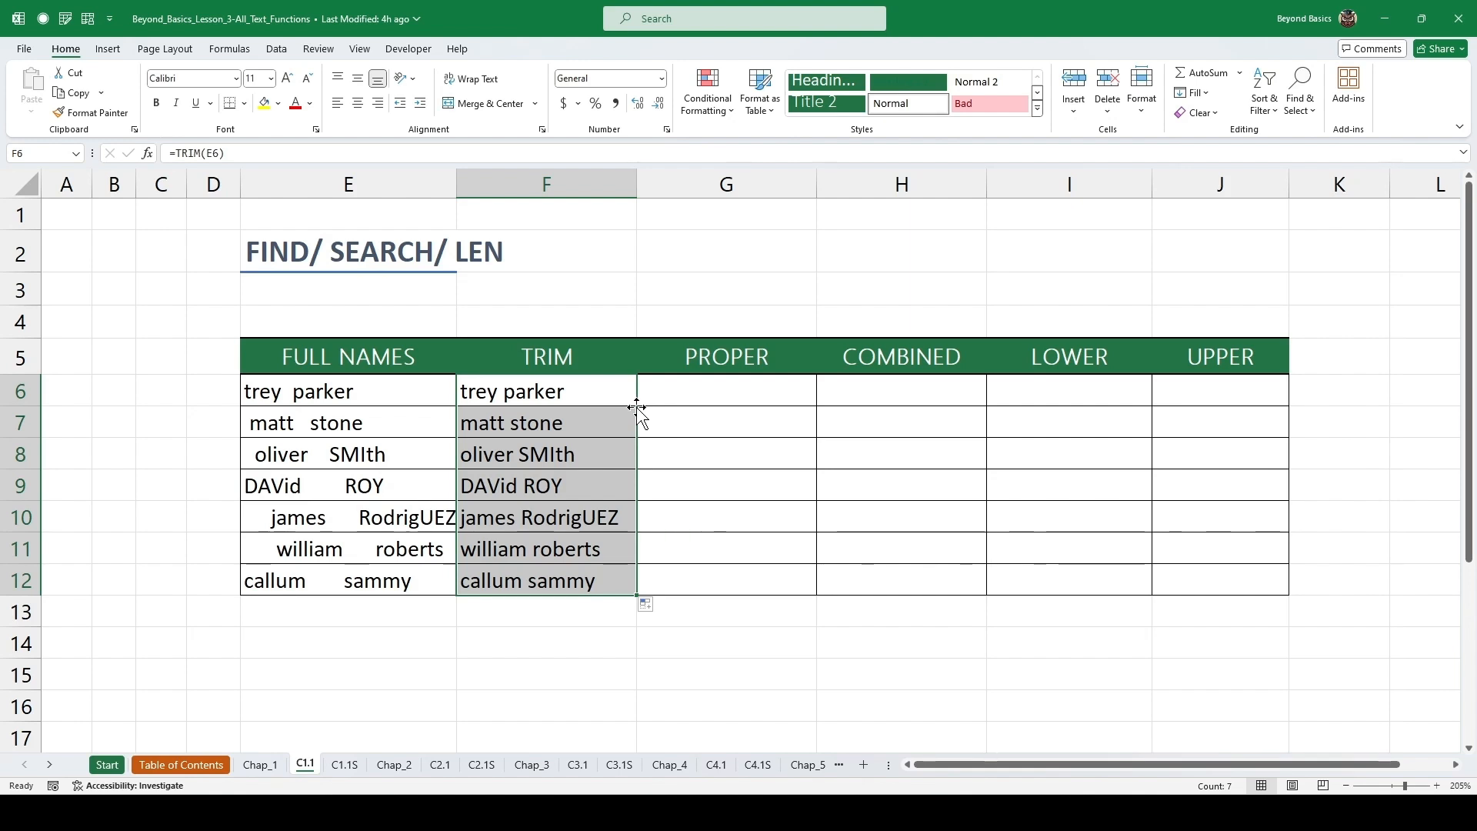
# Enter =PROPER(F6) in the first PROPER cell and fill it down through row 12.
pyautogui.click(716, 389)
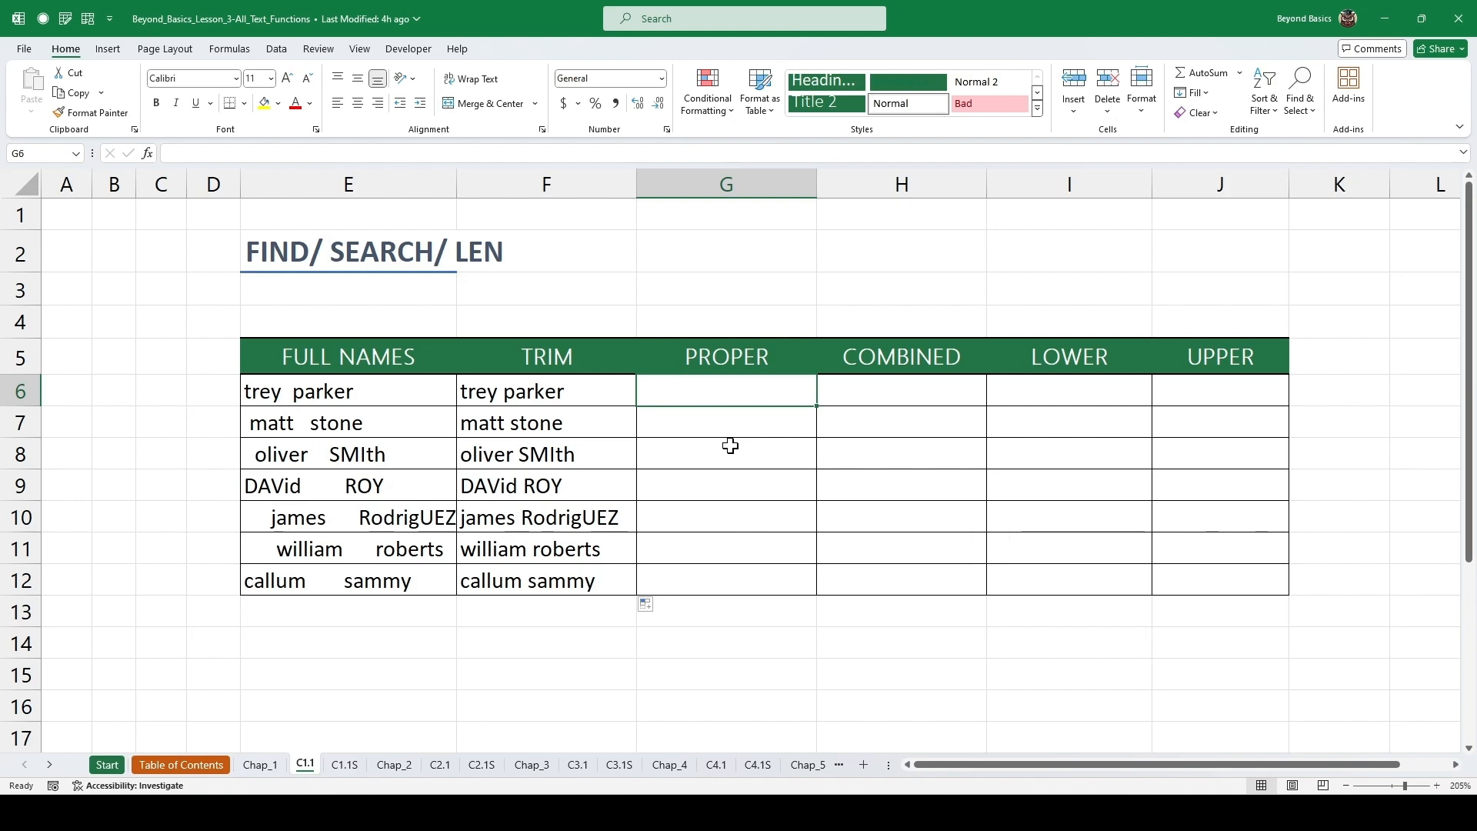
pyautogui.write('=')
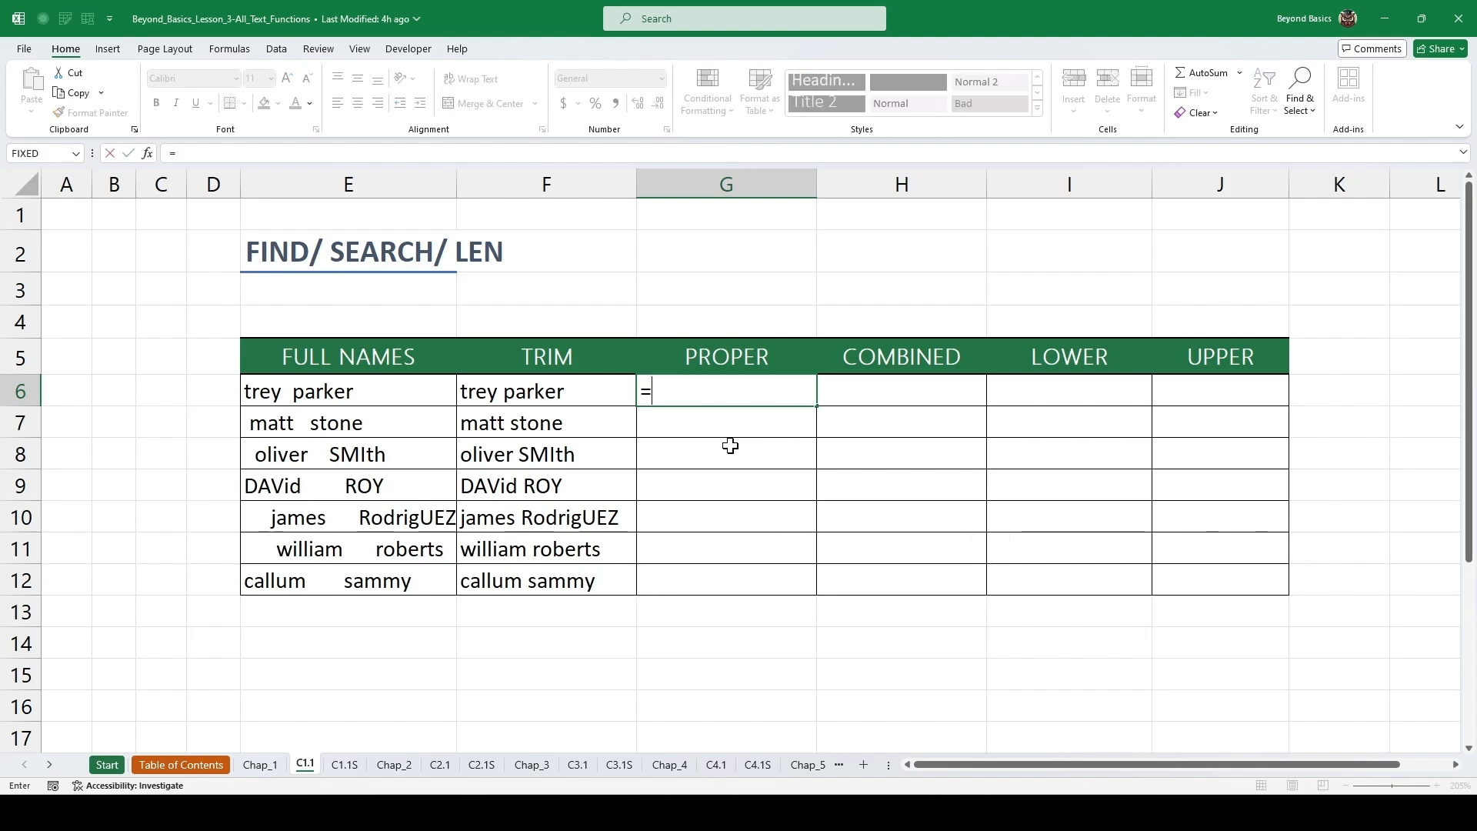
pyautogui.write('PROPER(')
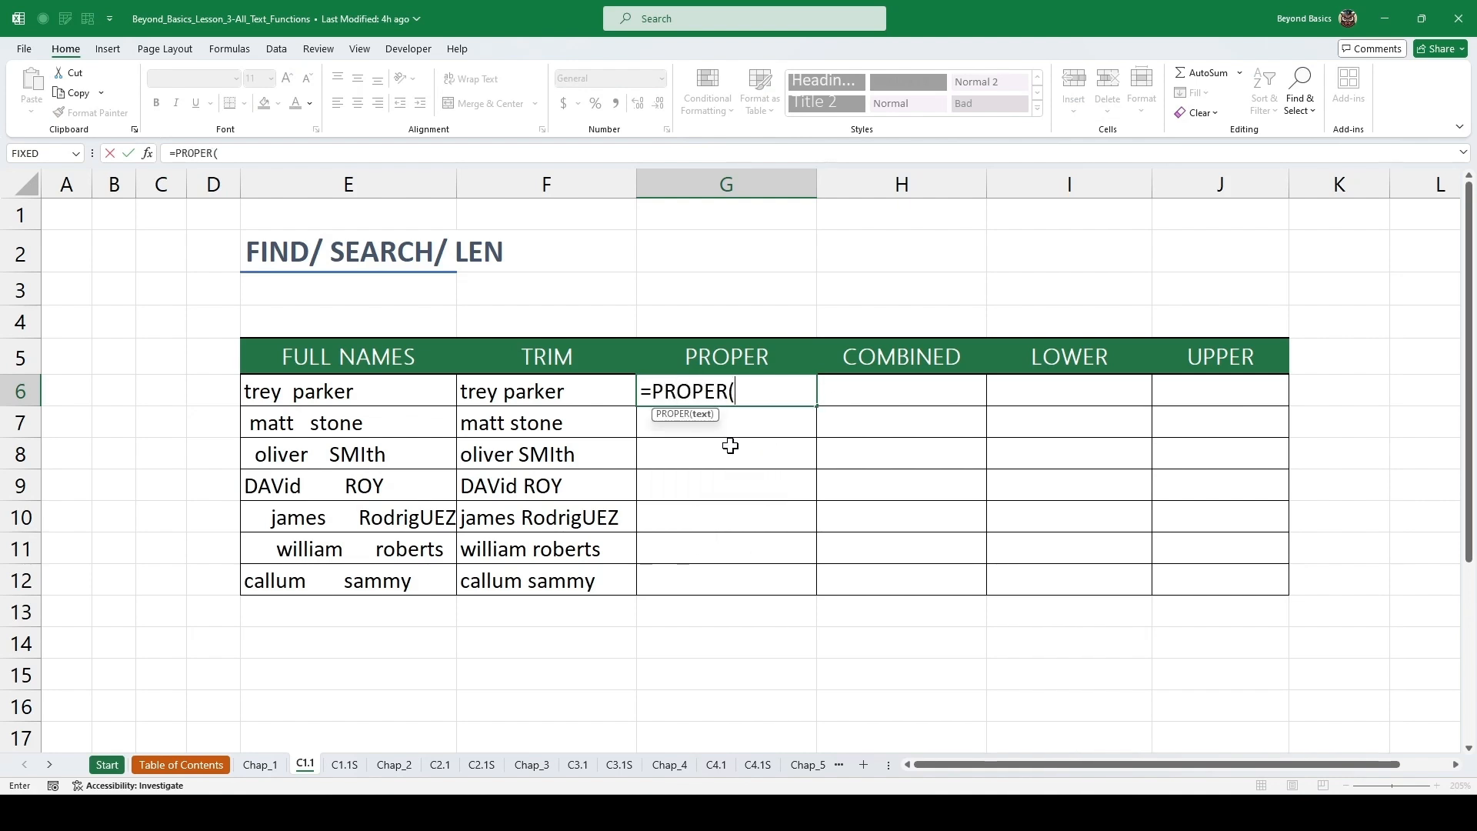
pyautogui.press('Left')
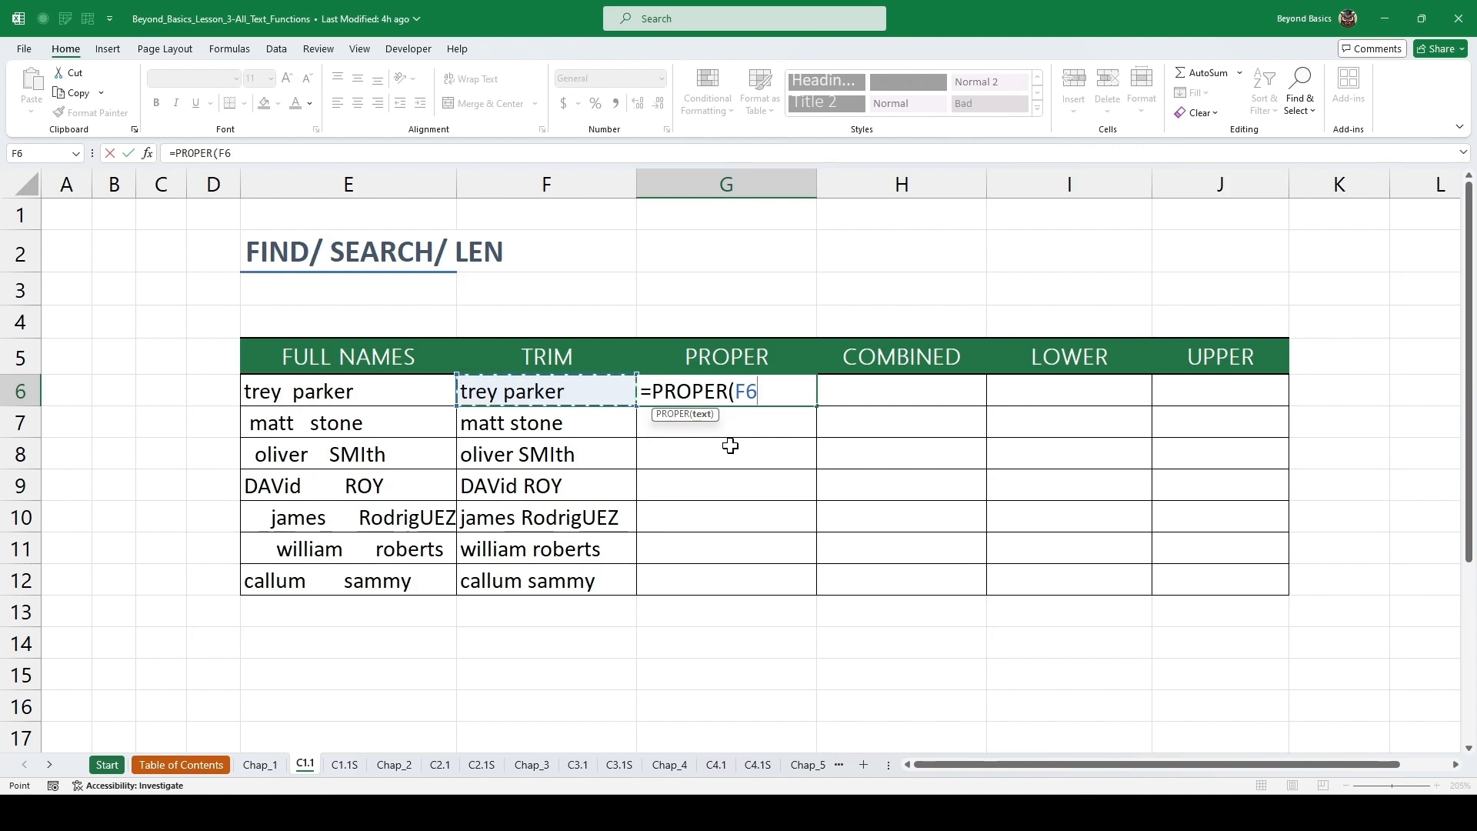
pyautogui.hotkey('ctrl', 'Return')
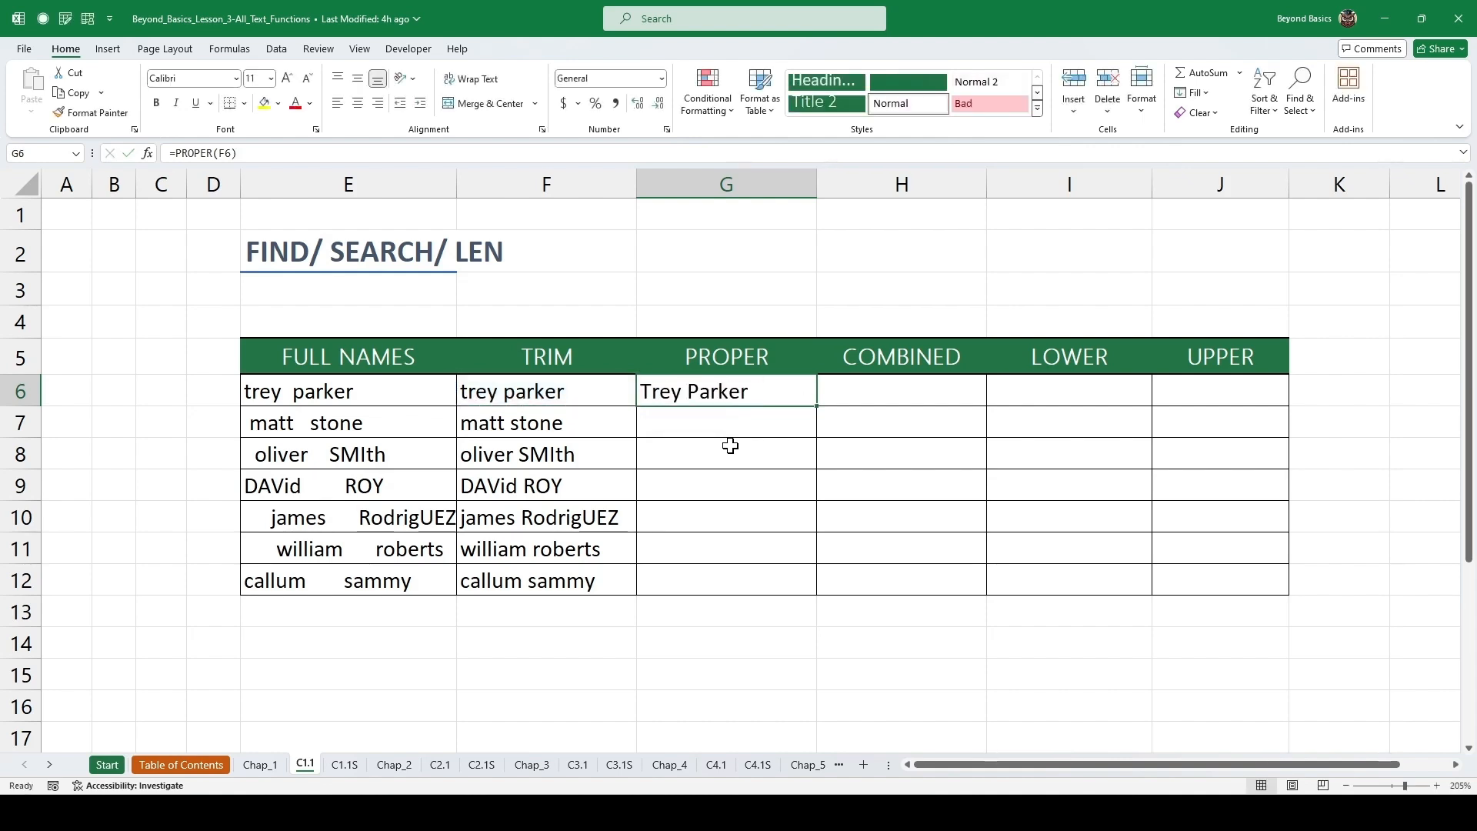
pyautogui.doubleClick(816, 405)
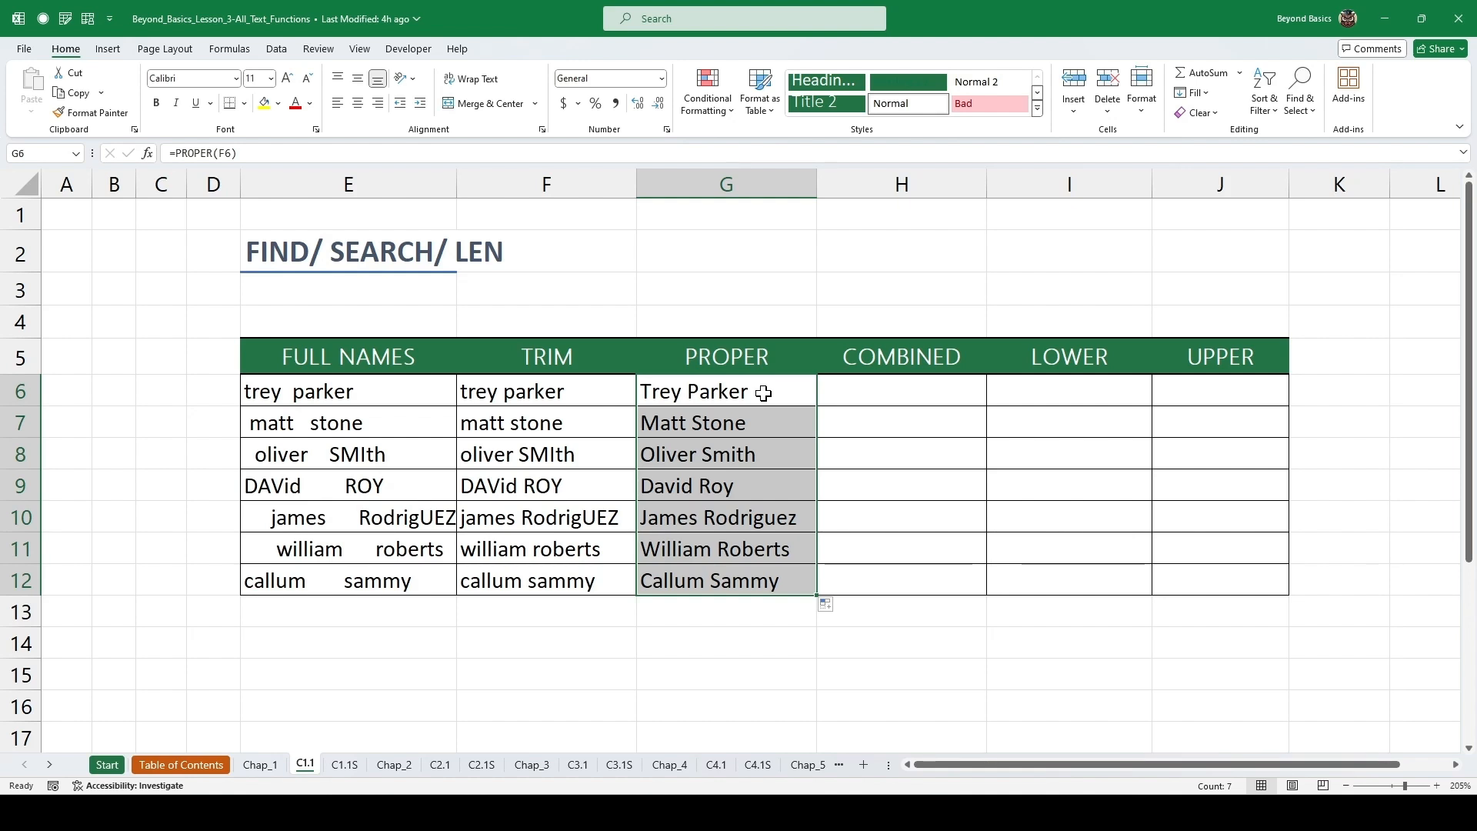
pyautogui.click(748, 461)
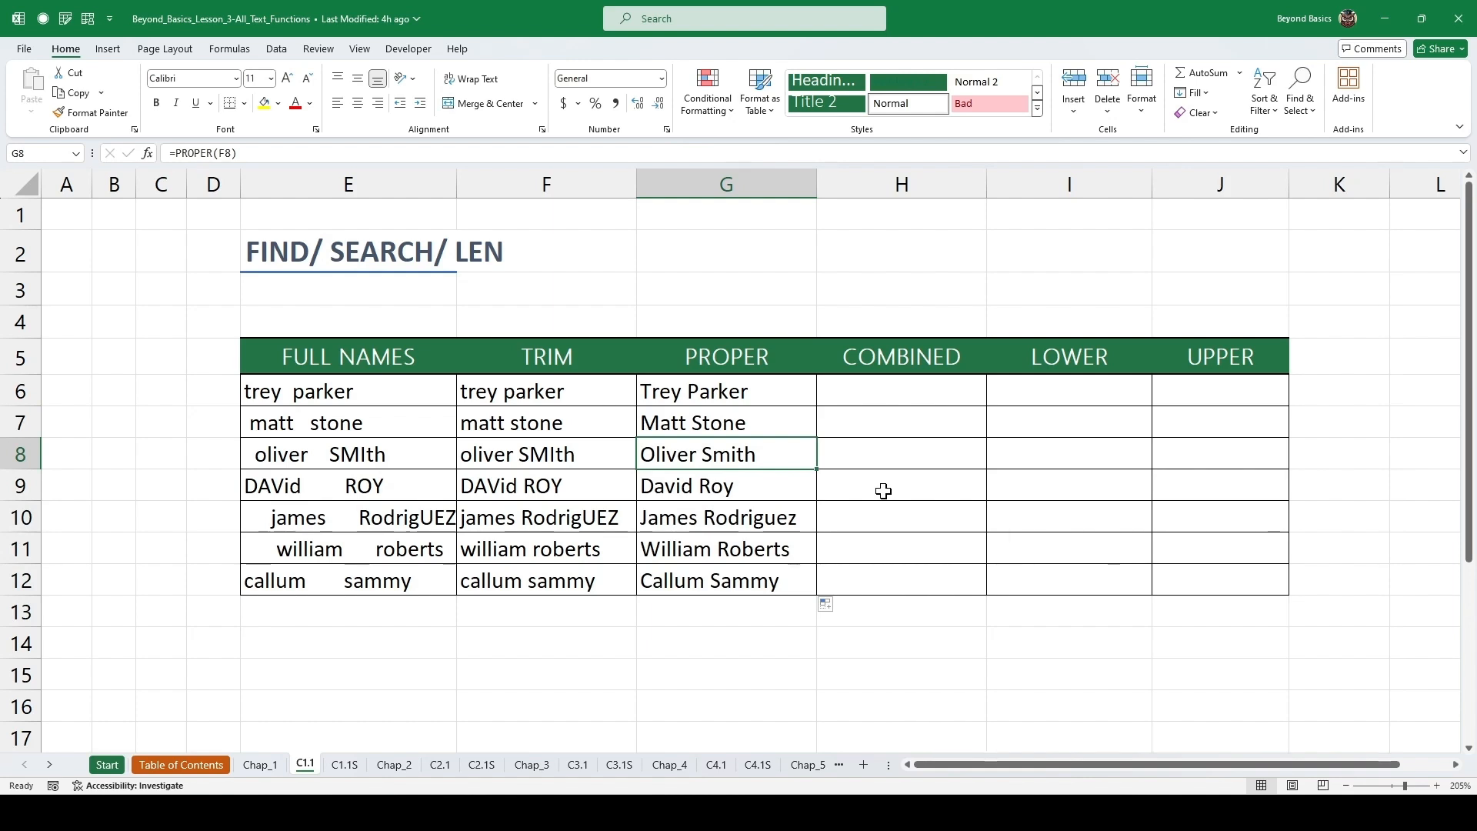
# Enter the nested formula =PROPER(TRIM(E6)) in the first COMBINED cell.
pyautogui.click(879, 388)
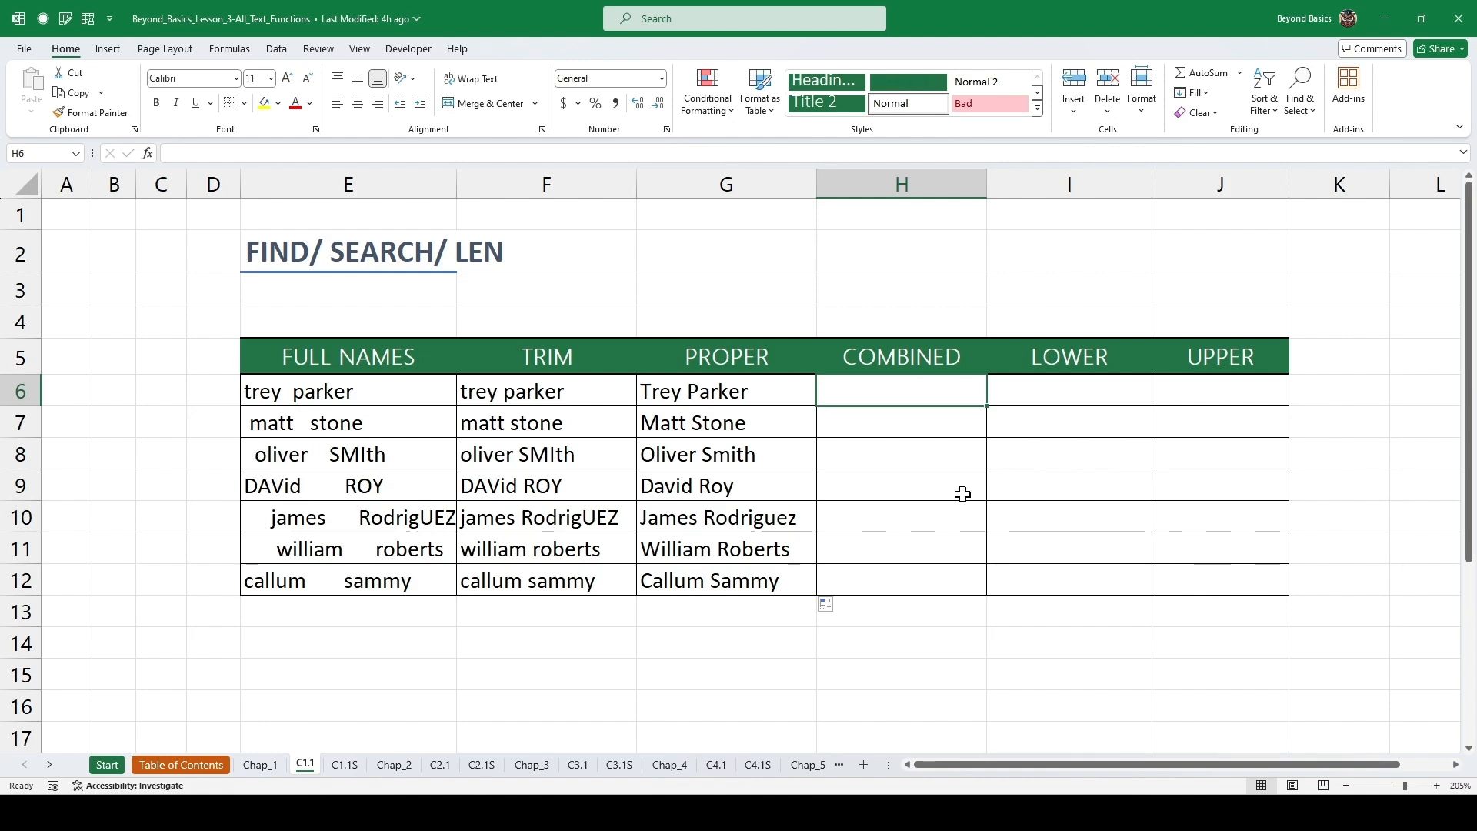
pyautogui.write('=PROP')
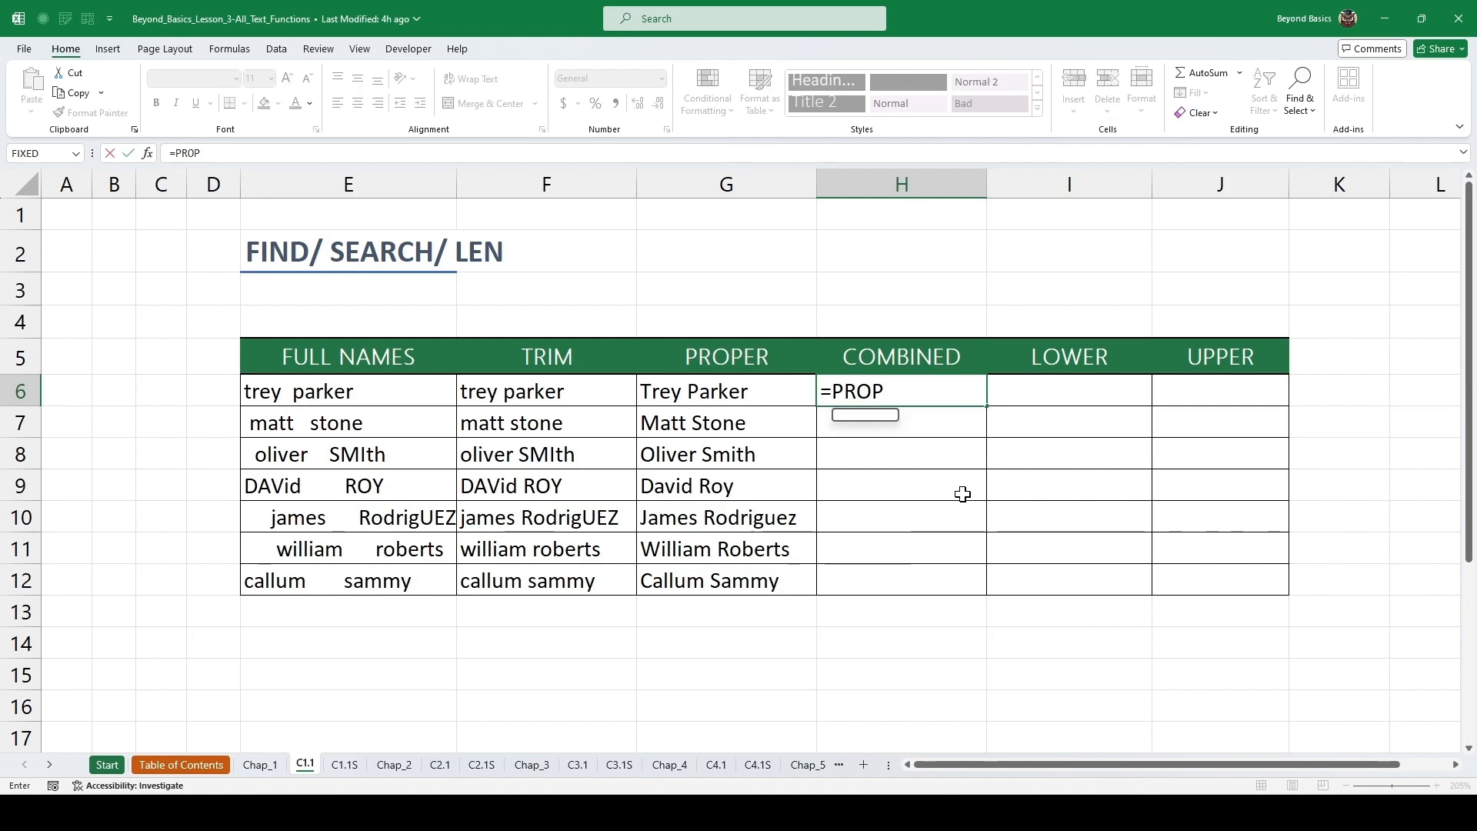
pyautogui.press('Tab')
pyautogui.write('T')
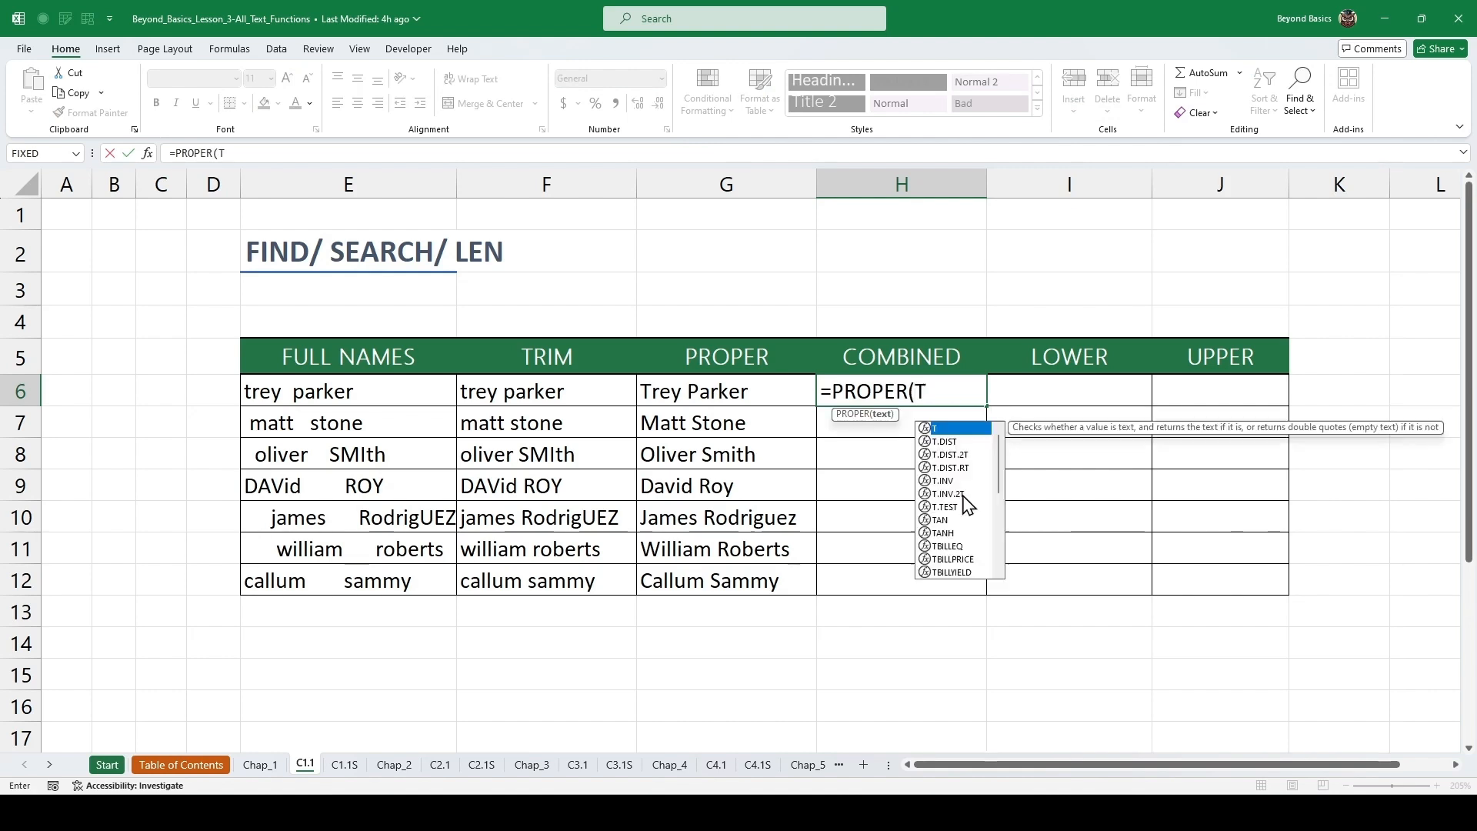
pyautogui.write('RIM(')
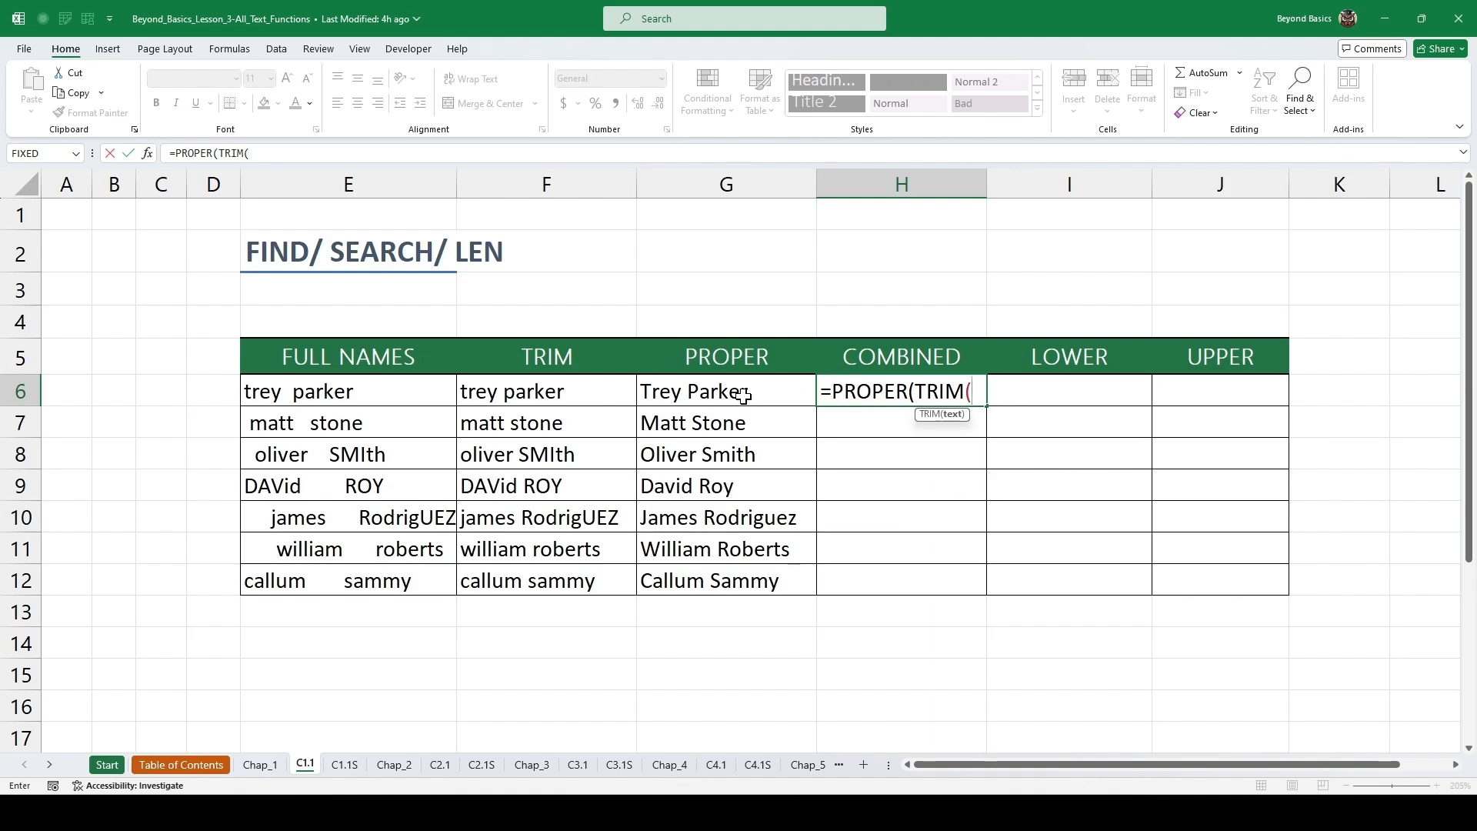
pyautogui.click(316, 394)
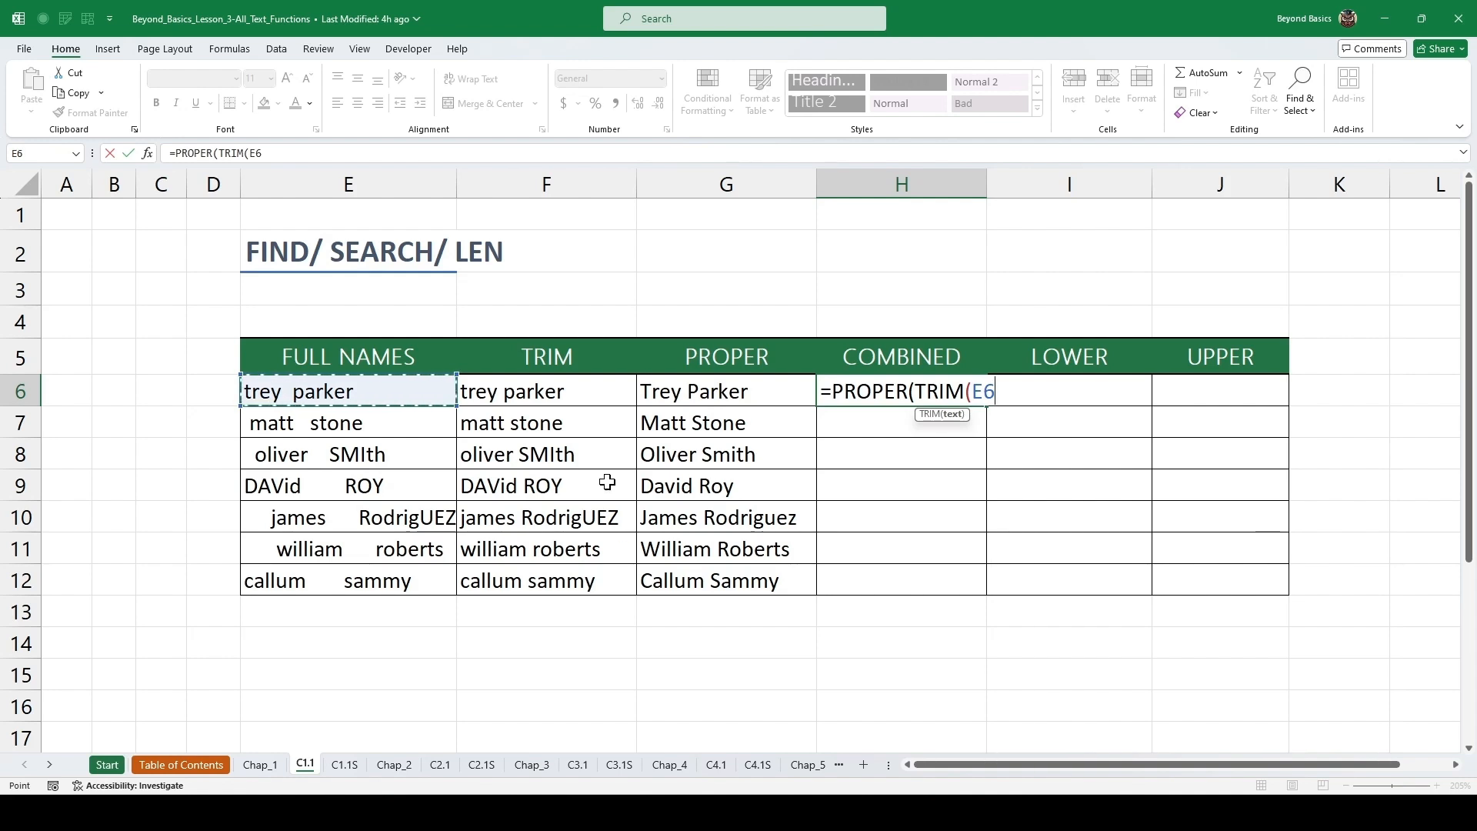
pyautogui.write(')')
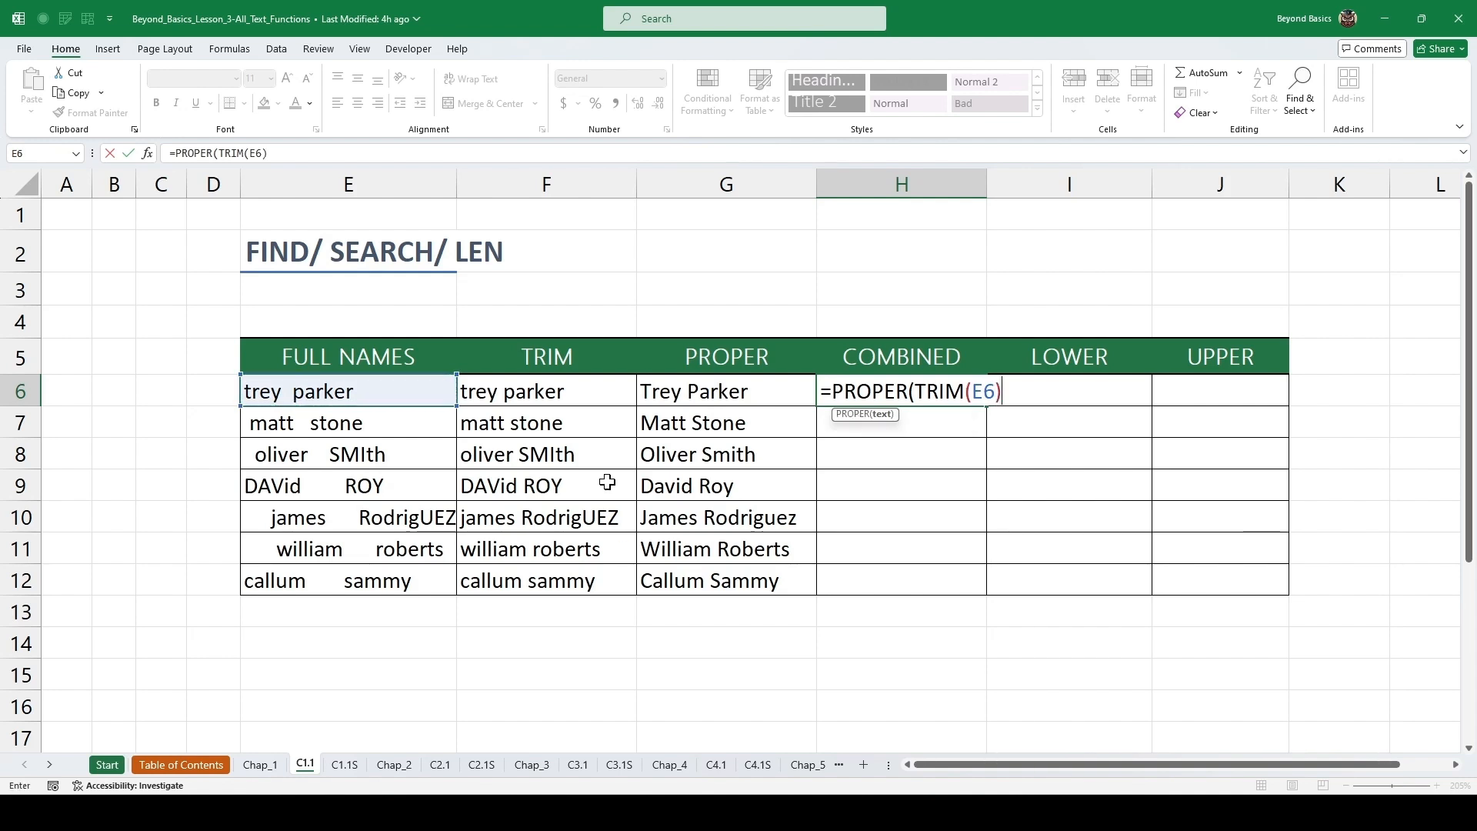
pyautogui.write(')')
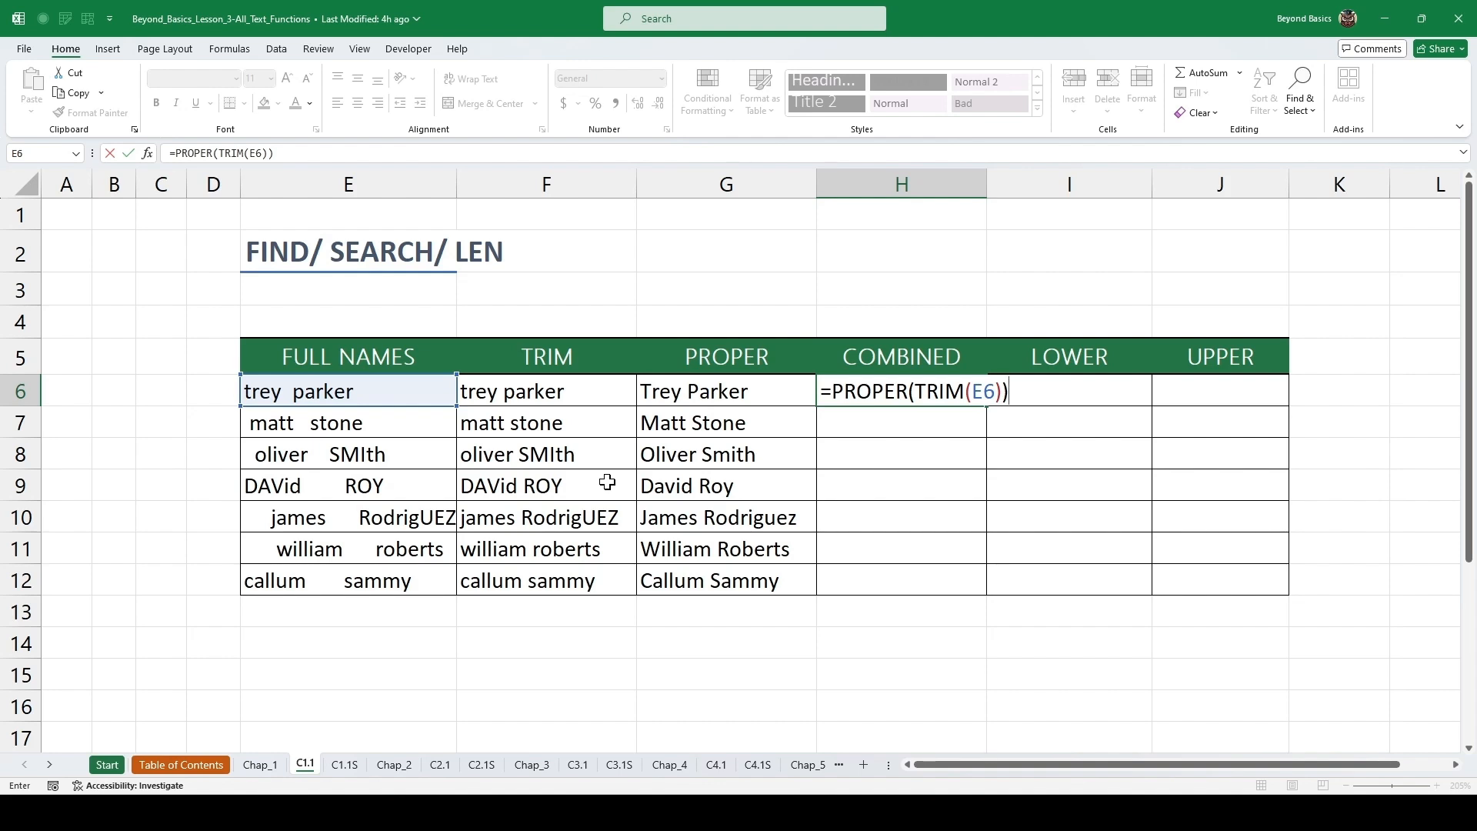
pyautogui.hotkey('ctrl', 'Return')
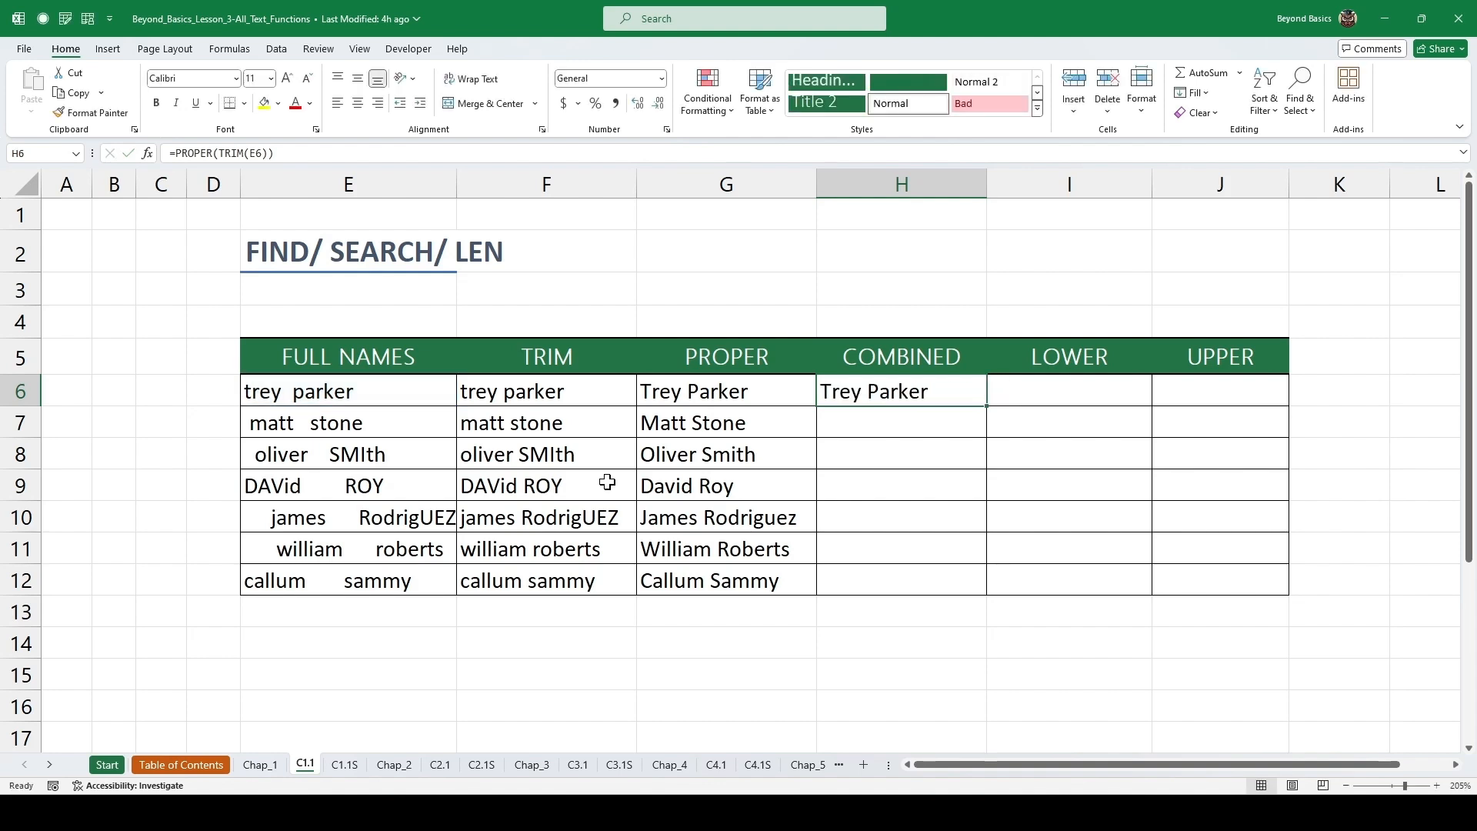
# Fill the COMBINED formula down through row 12.
pyautogui.doubleClick(990, 407)
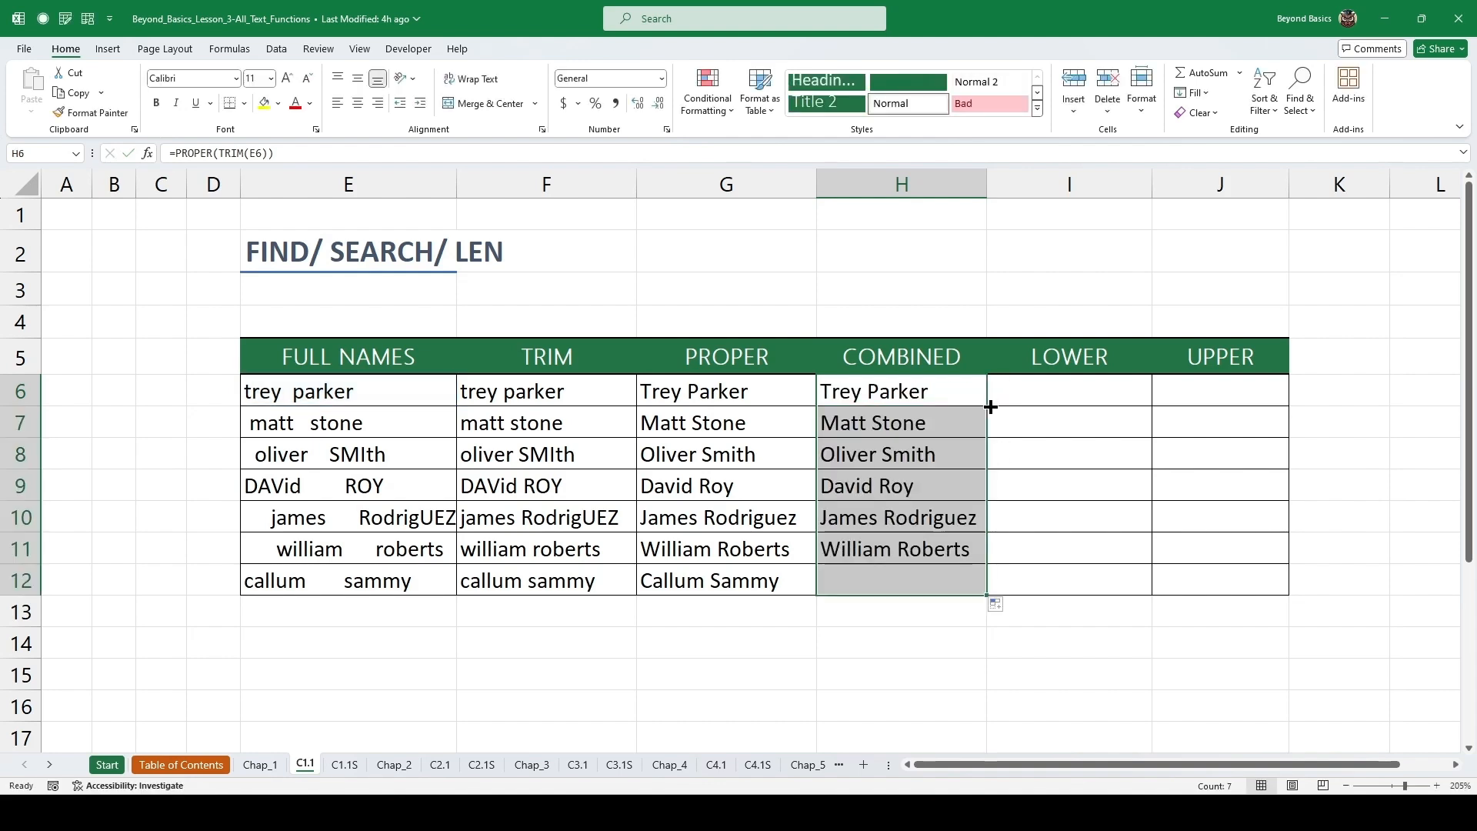
pyautogui.click(892, 422)
pyautogui.scroll(-1, 891, 412)
pyautogui.scroll(1, 892, 411)
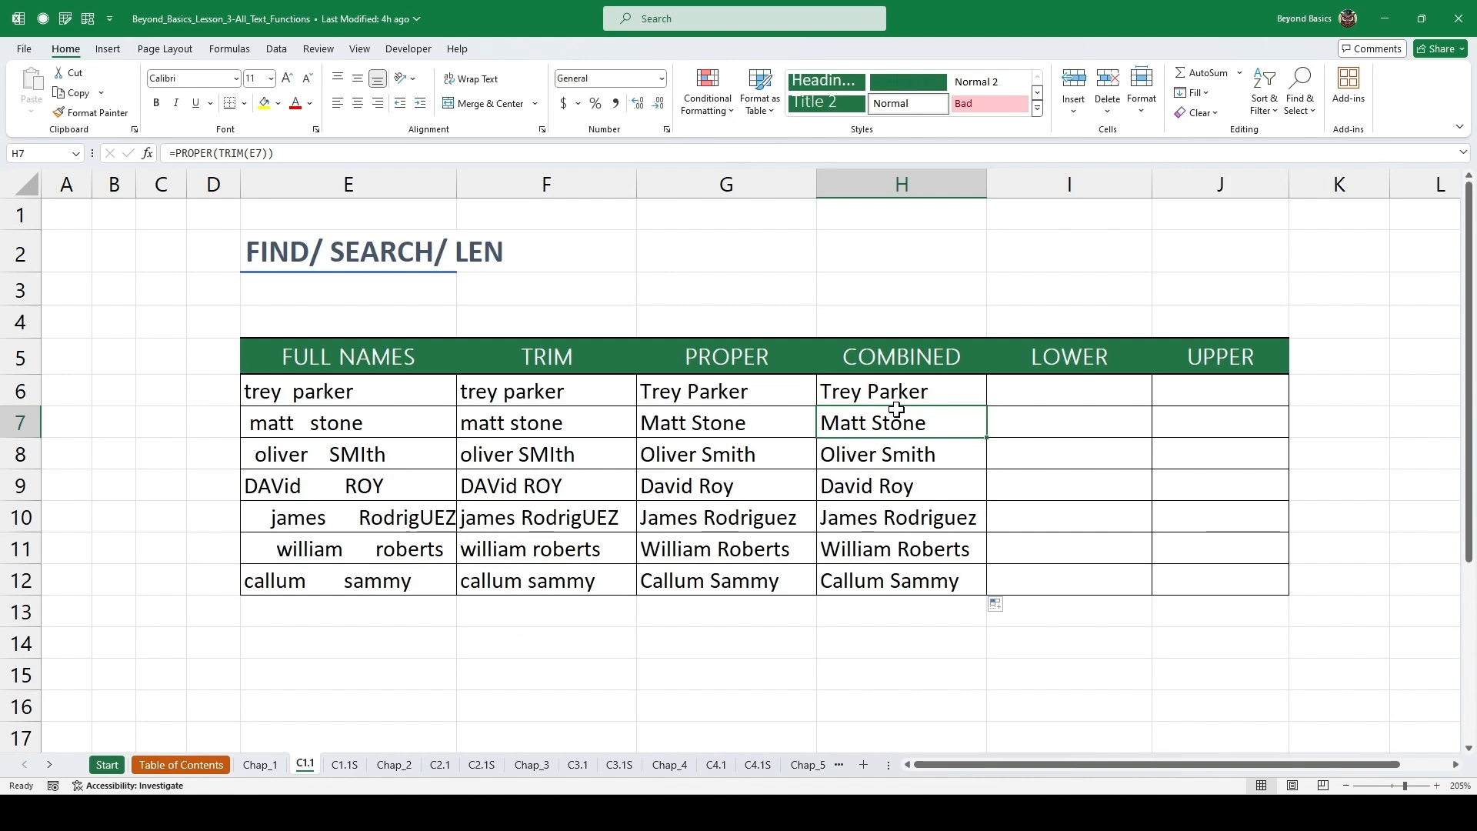
# Enter =LOWER(H6) in the first LOWER cell.
pyautogui.click(1060, 388)
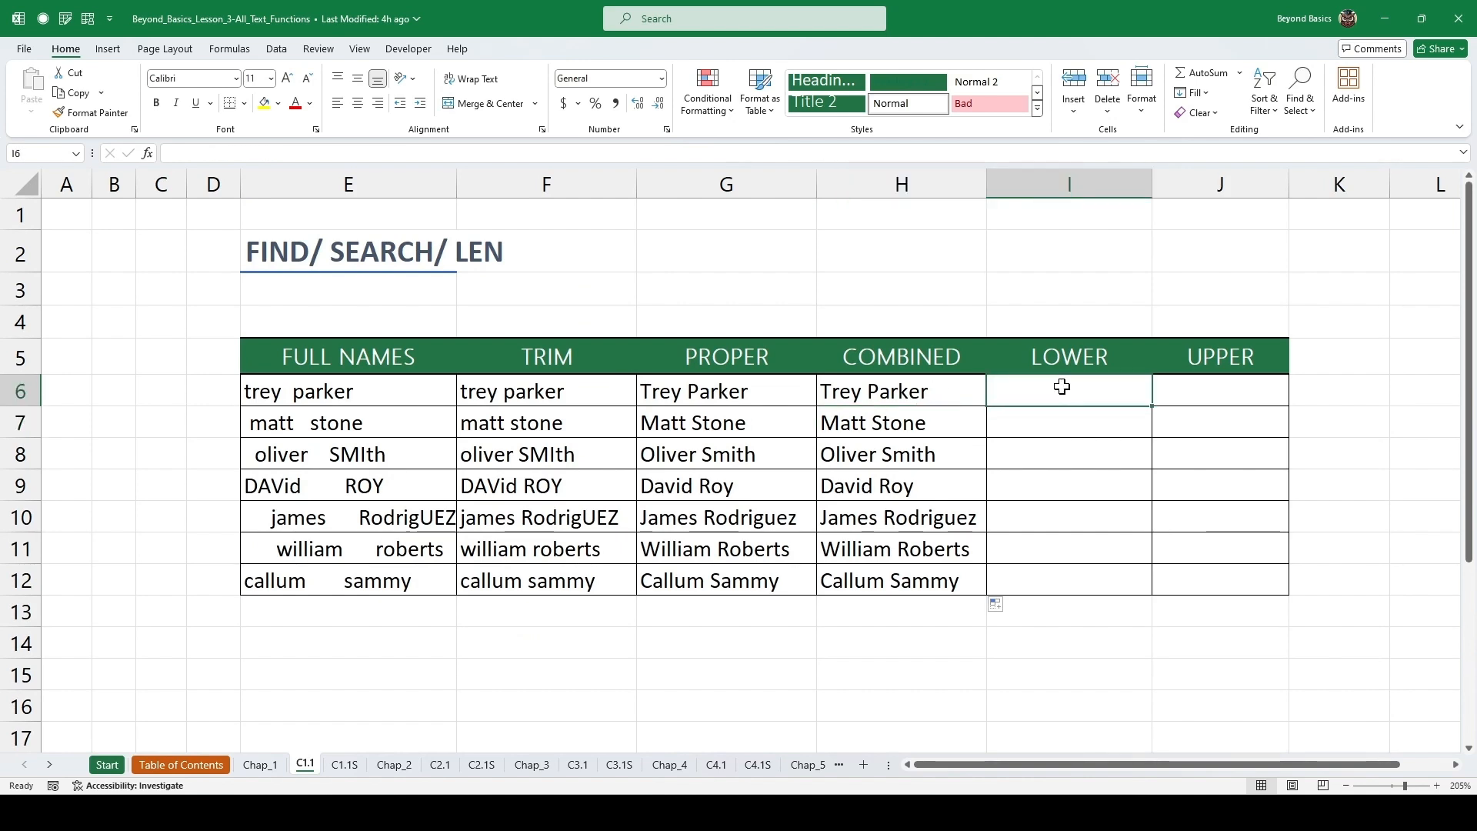
pyautogui.write('=')
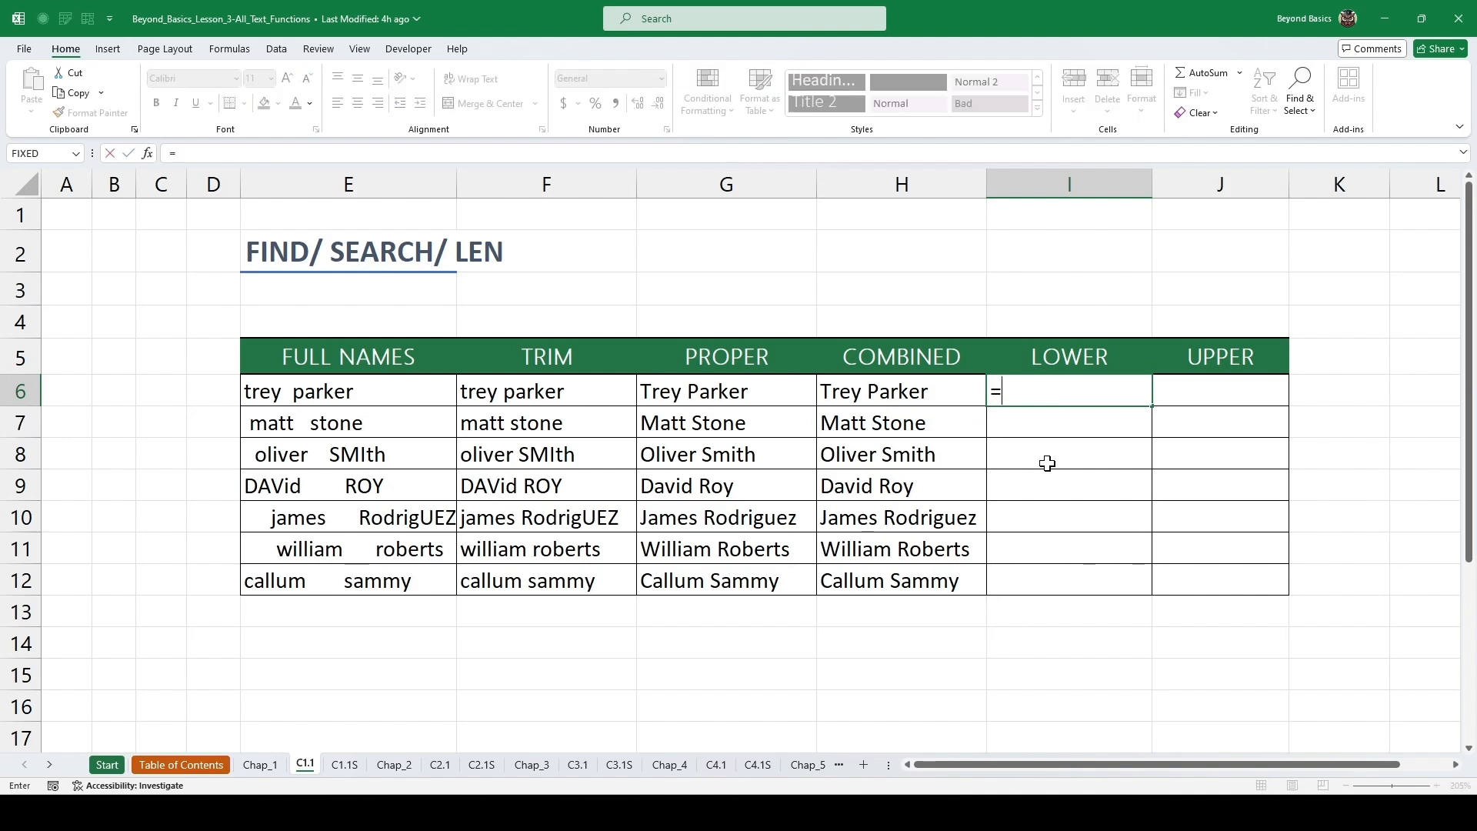
pyautogui.write('LOWER(')
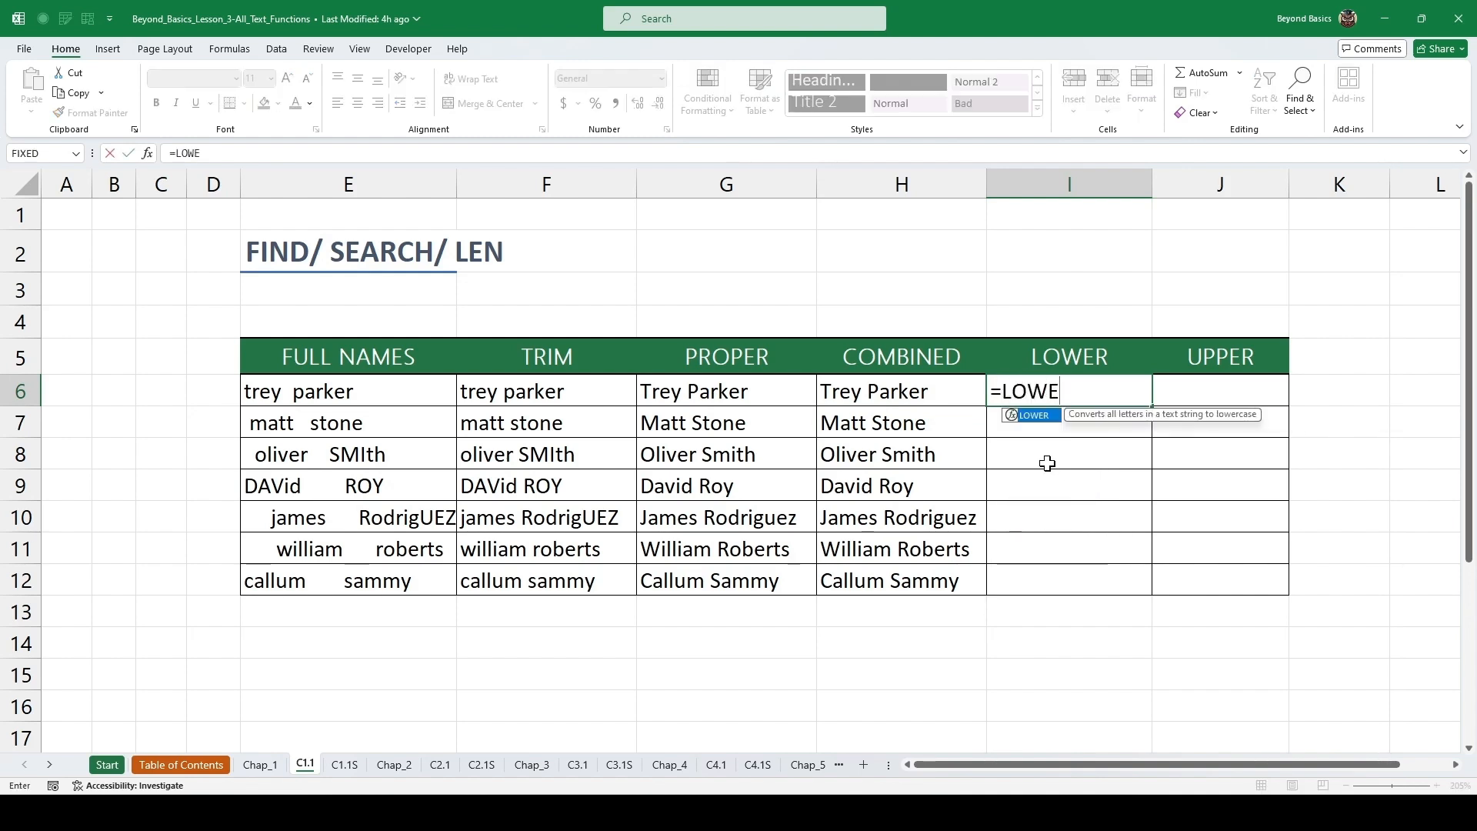
pyautogui.press('Tab')
pyautogui.press('Left')
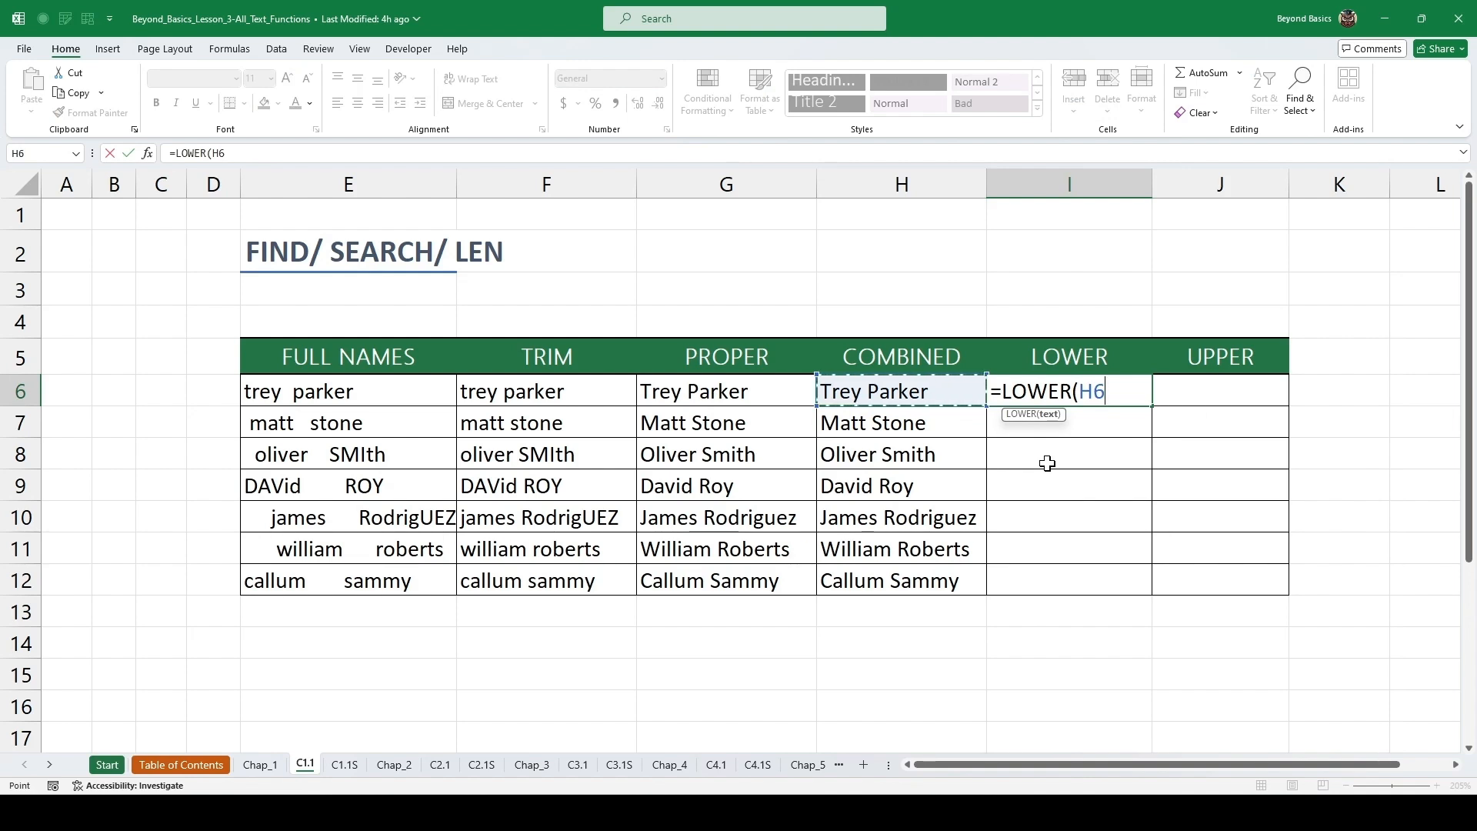
pyautogui.hotkey('ctrl', 'Return')
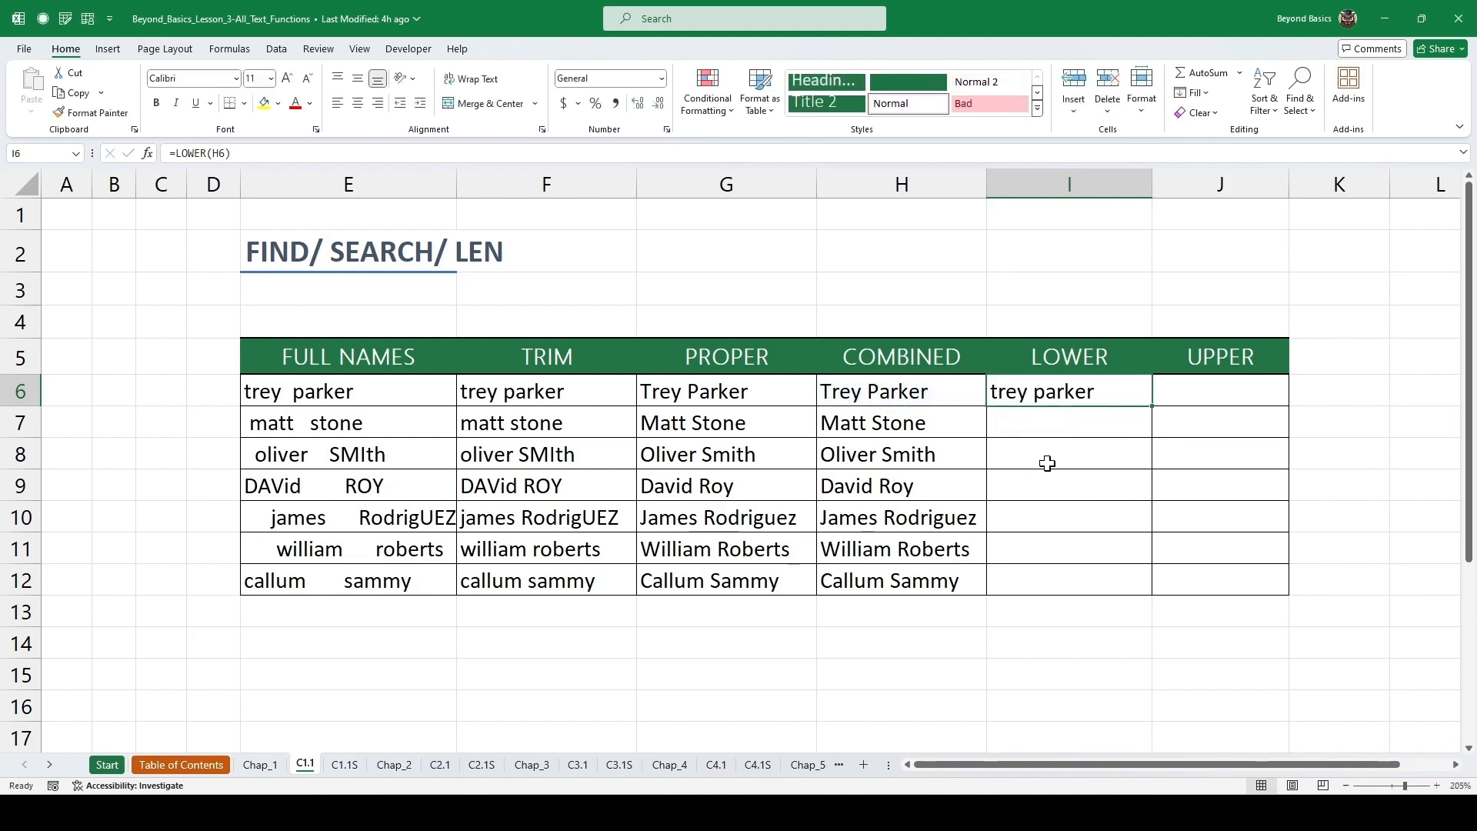
# Enter =UPPER(H6) in the first UPPER cell.
pyautogui.click(1246, 390)
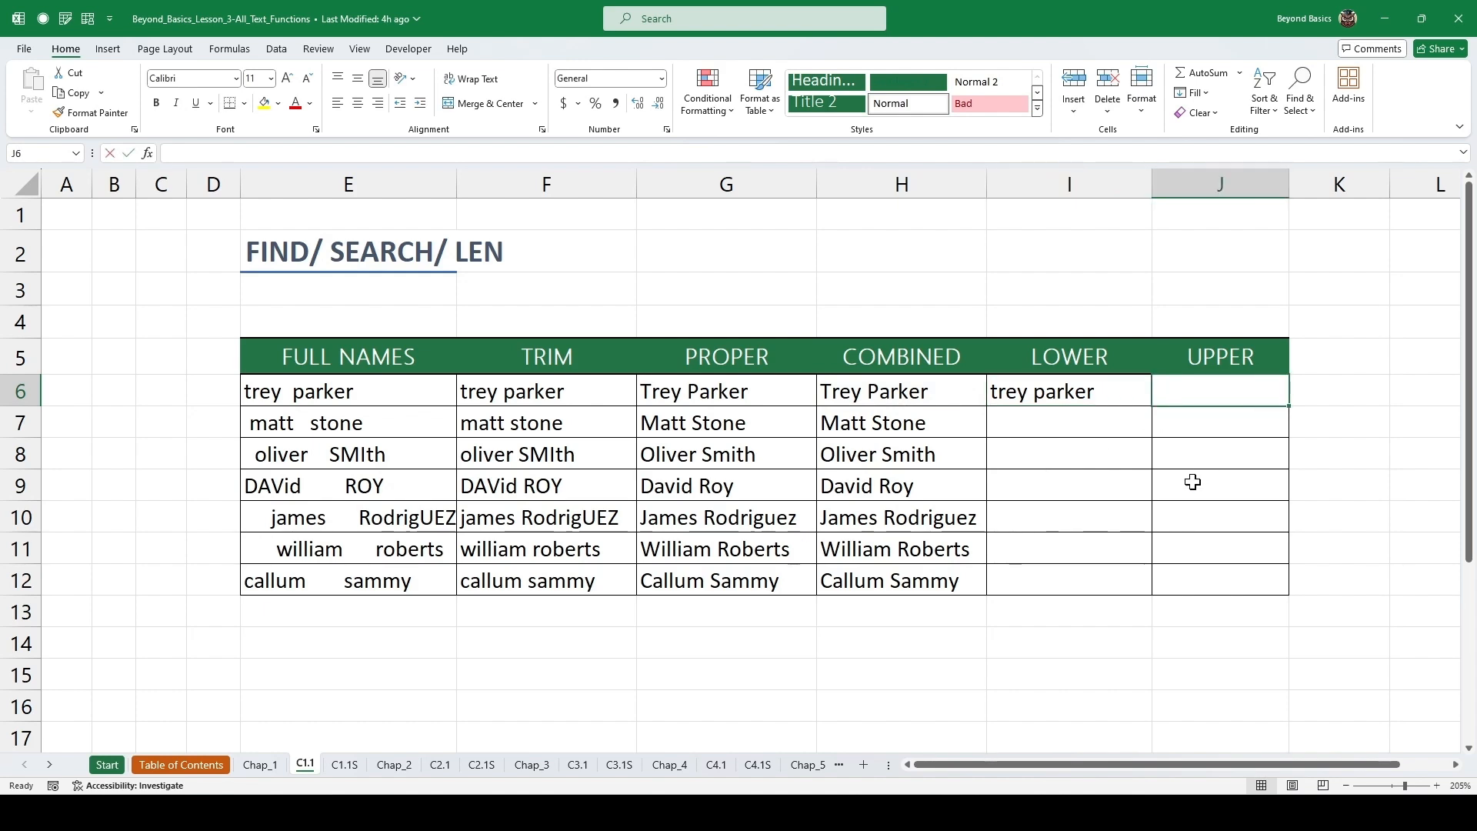
pyautogui.write('=UPPER(')
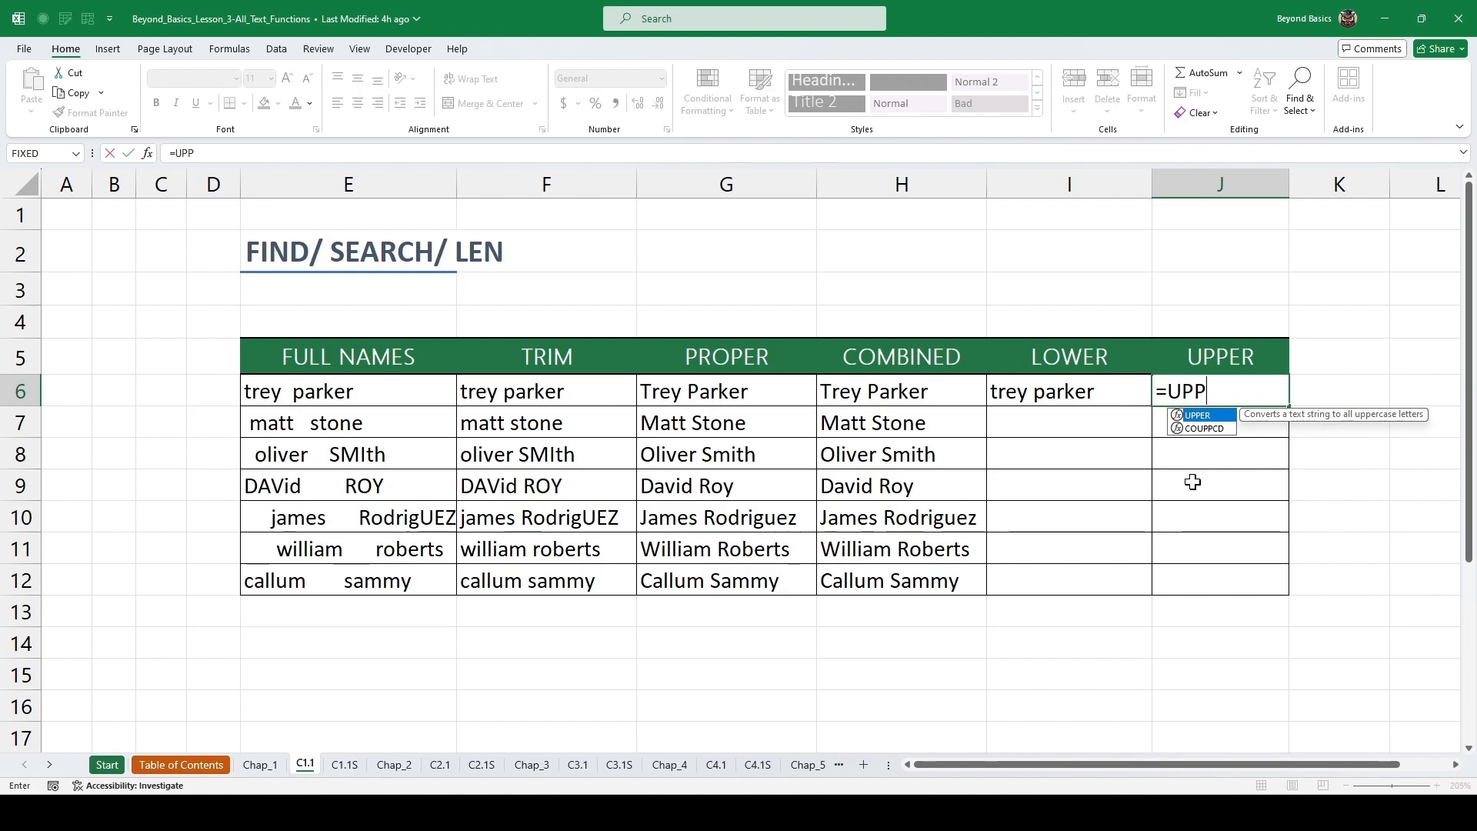
pyautogui.press('Left')
pyautogui.press('Left')
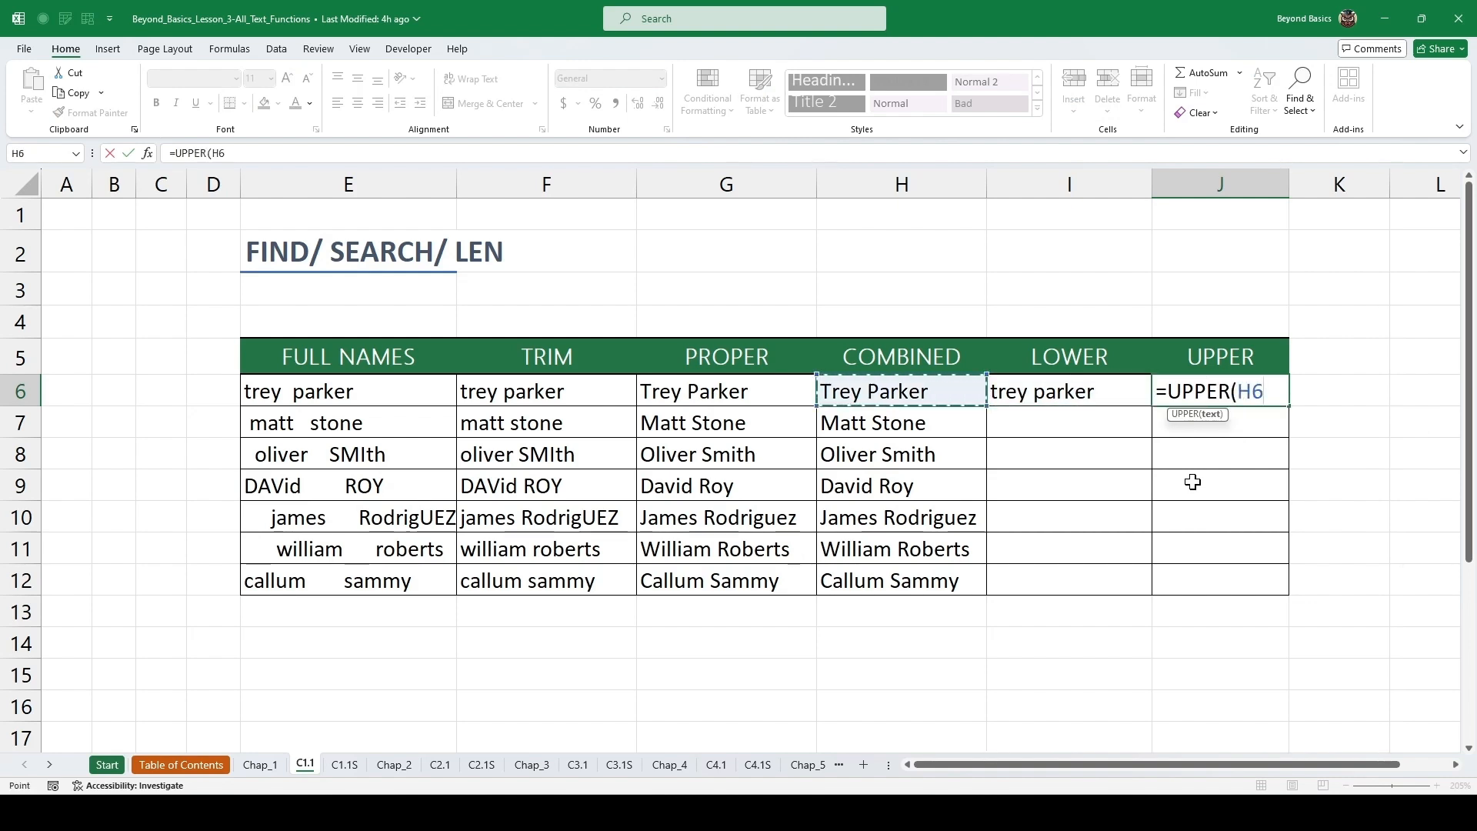
pyautogui.hotkey('ctrl', 'Return')
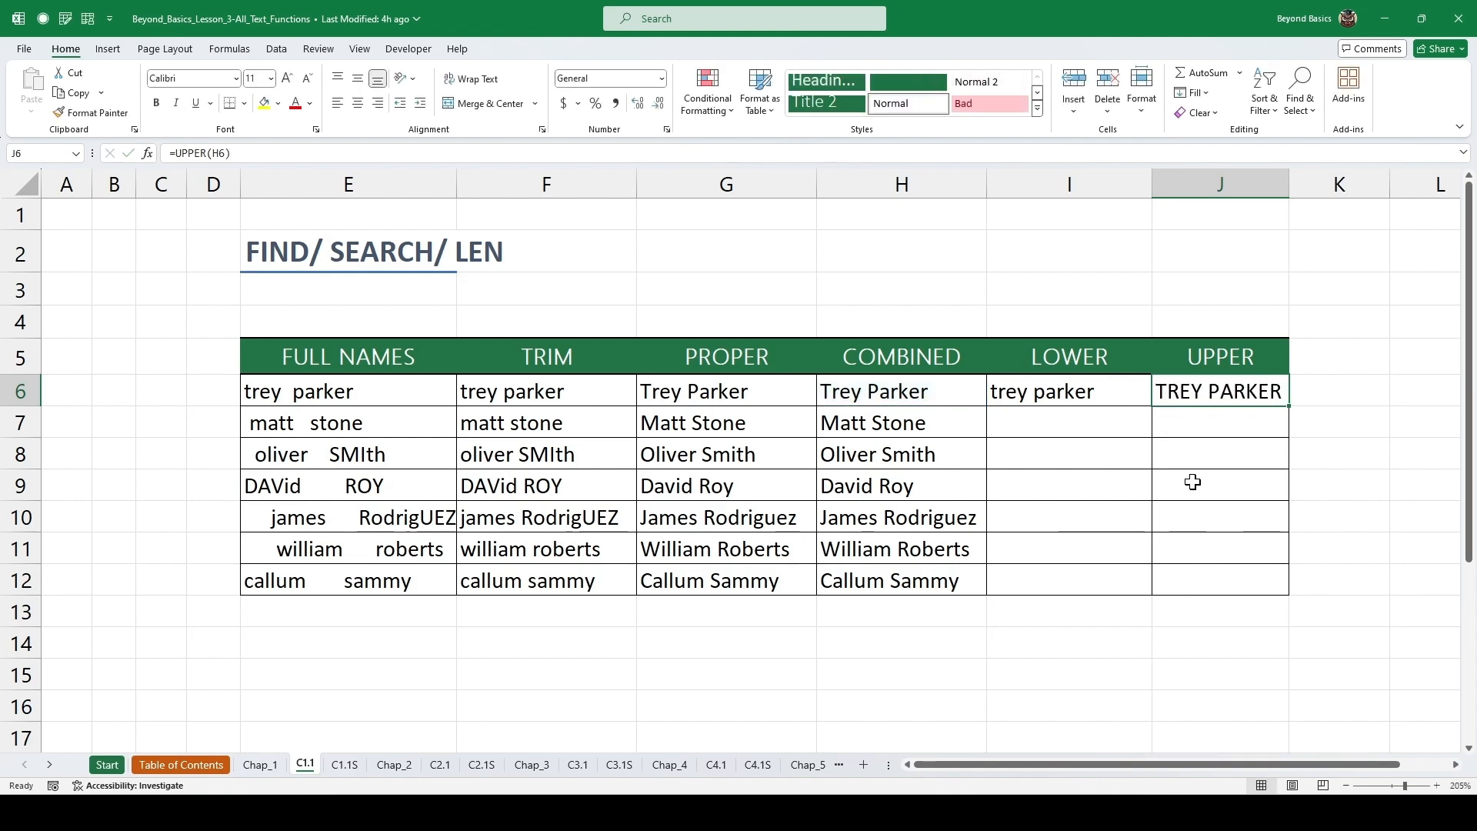
# Fill both the LOWER and UPPER formulas down through row 12.
pyautogui.moveTo(1092, 391); pyautogui.dragTo(1257, 392)
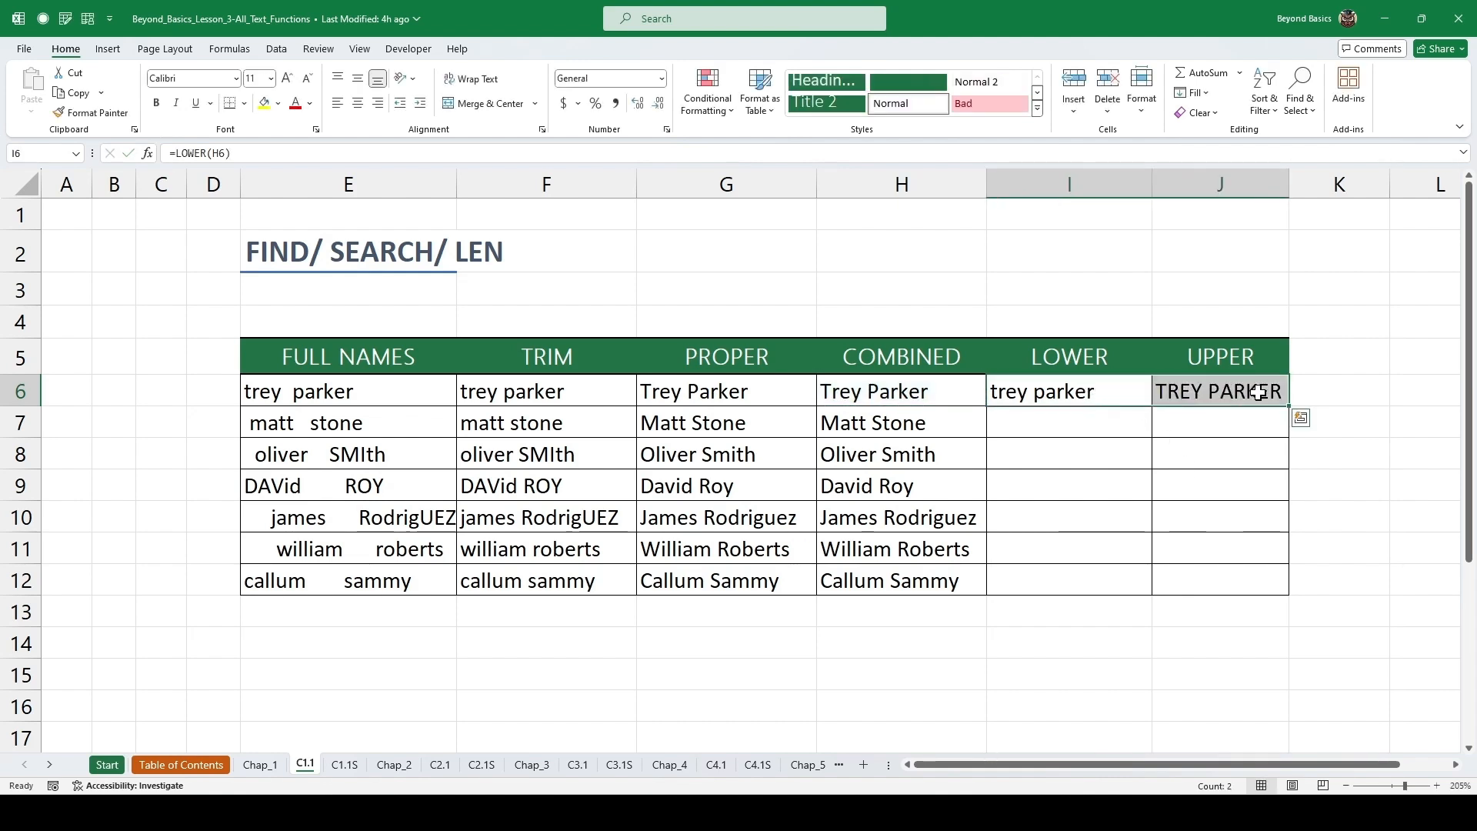
pyautogui.doubleClick(1293, 411)
pyautogui.click(1044, 422)
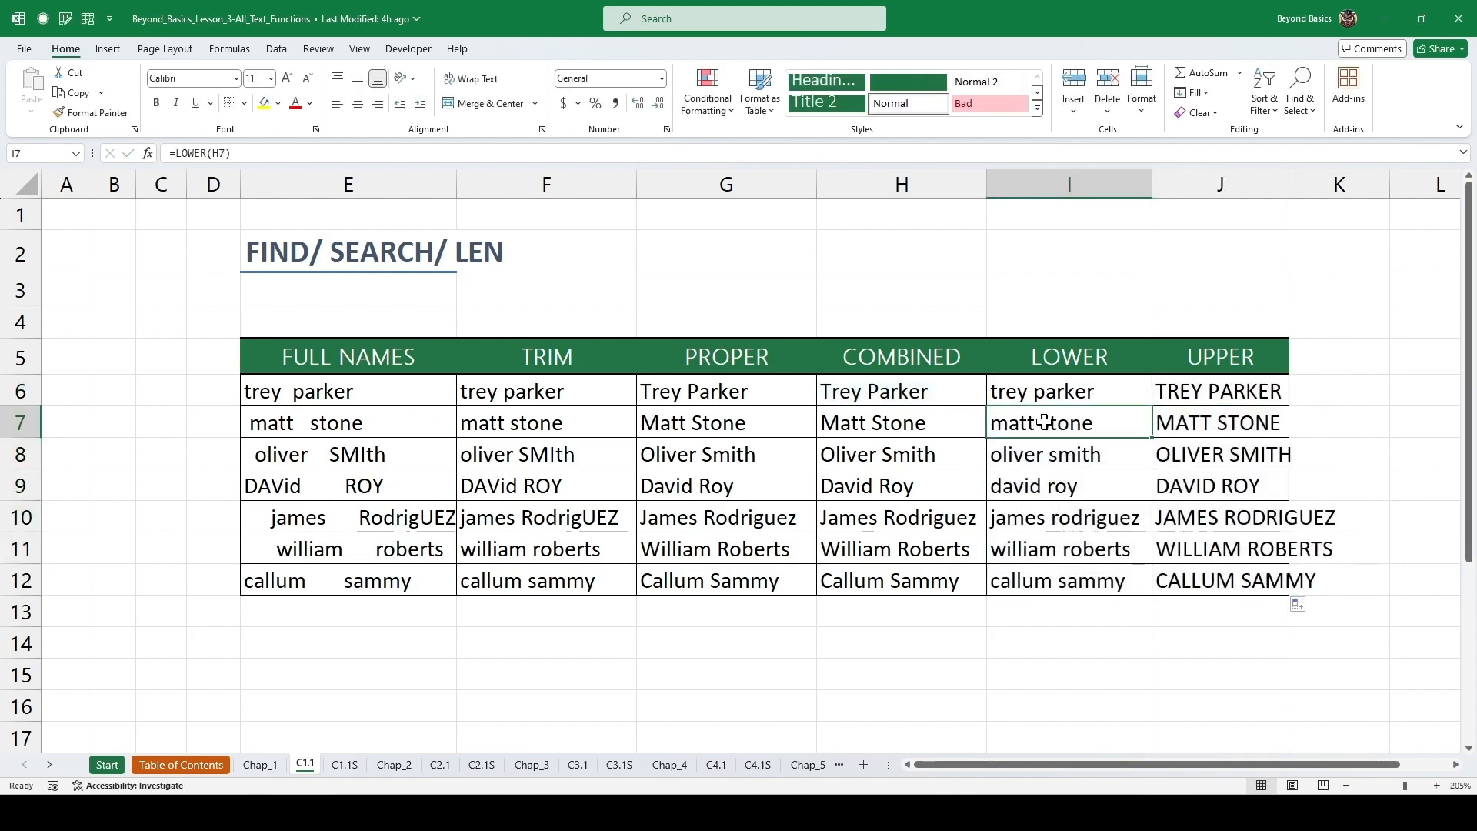
pyautogui.click(932, 419)
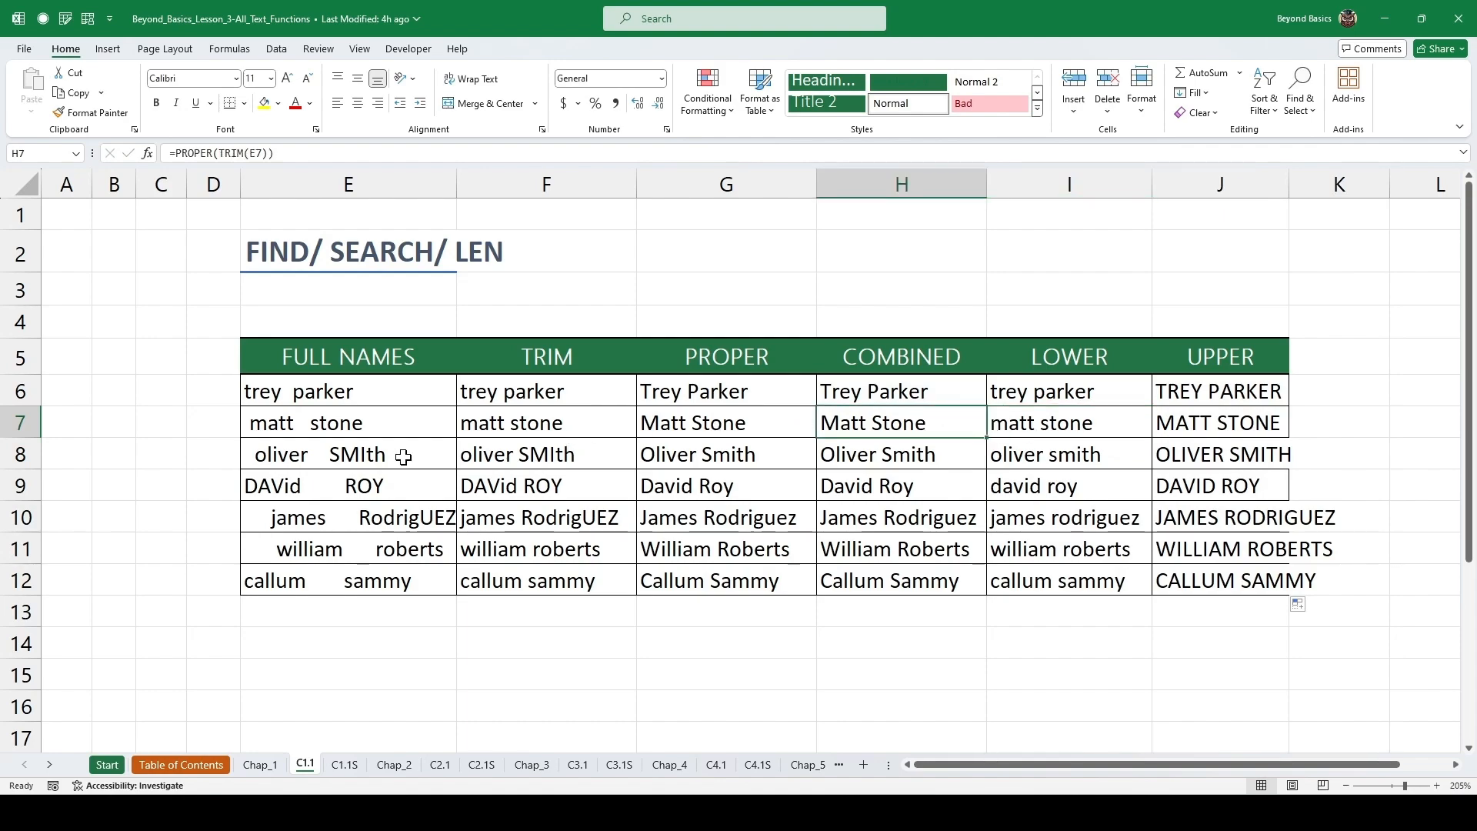
# Follow the arrow link to the Chapter 2 notes sheet and continue to the C2.1 exercise sheet.
pyautogui.scroll(-3, 379, 409)
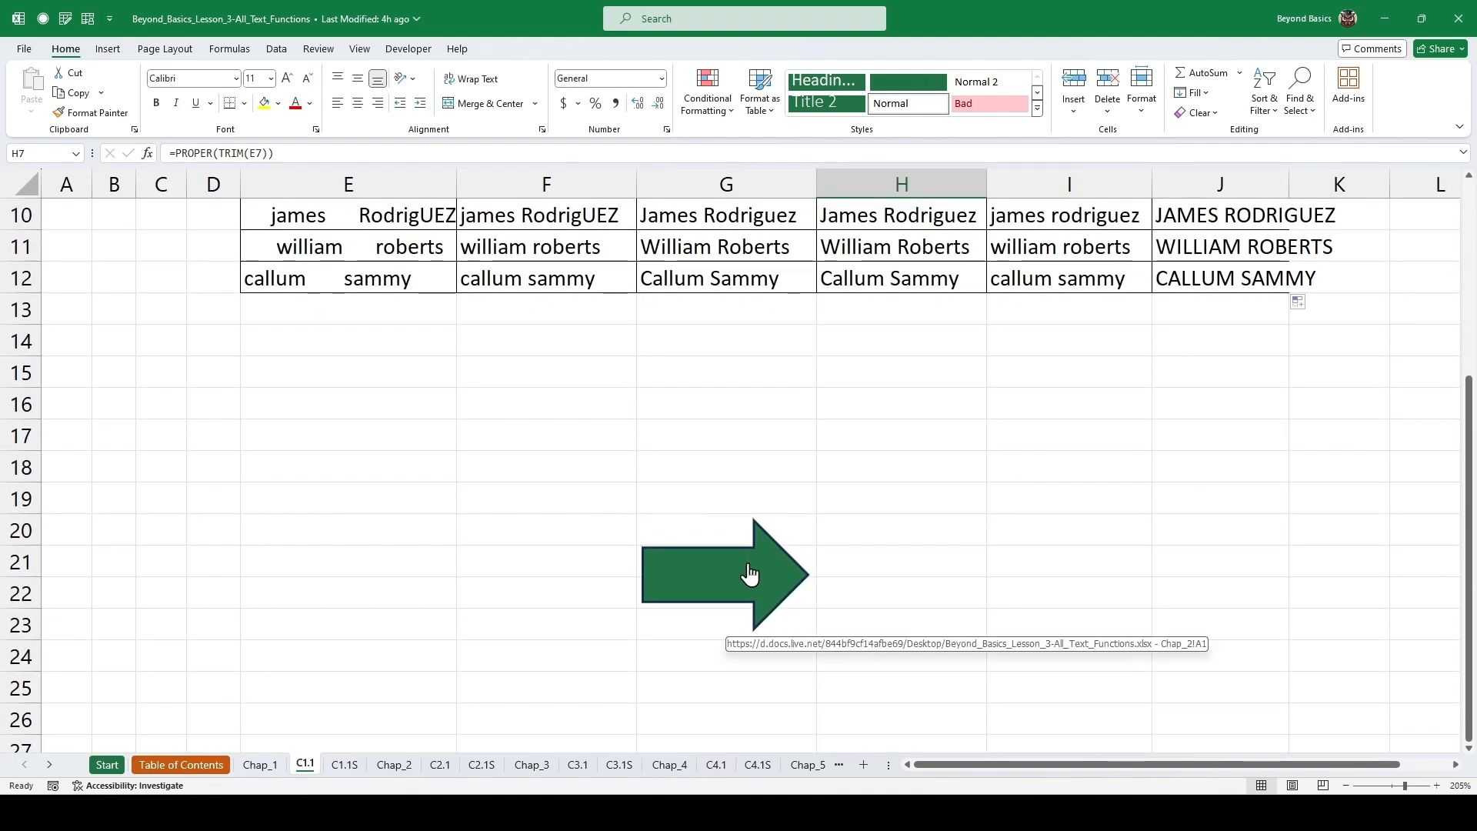
pyautogui.click(750, 573)
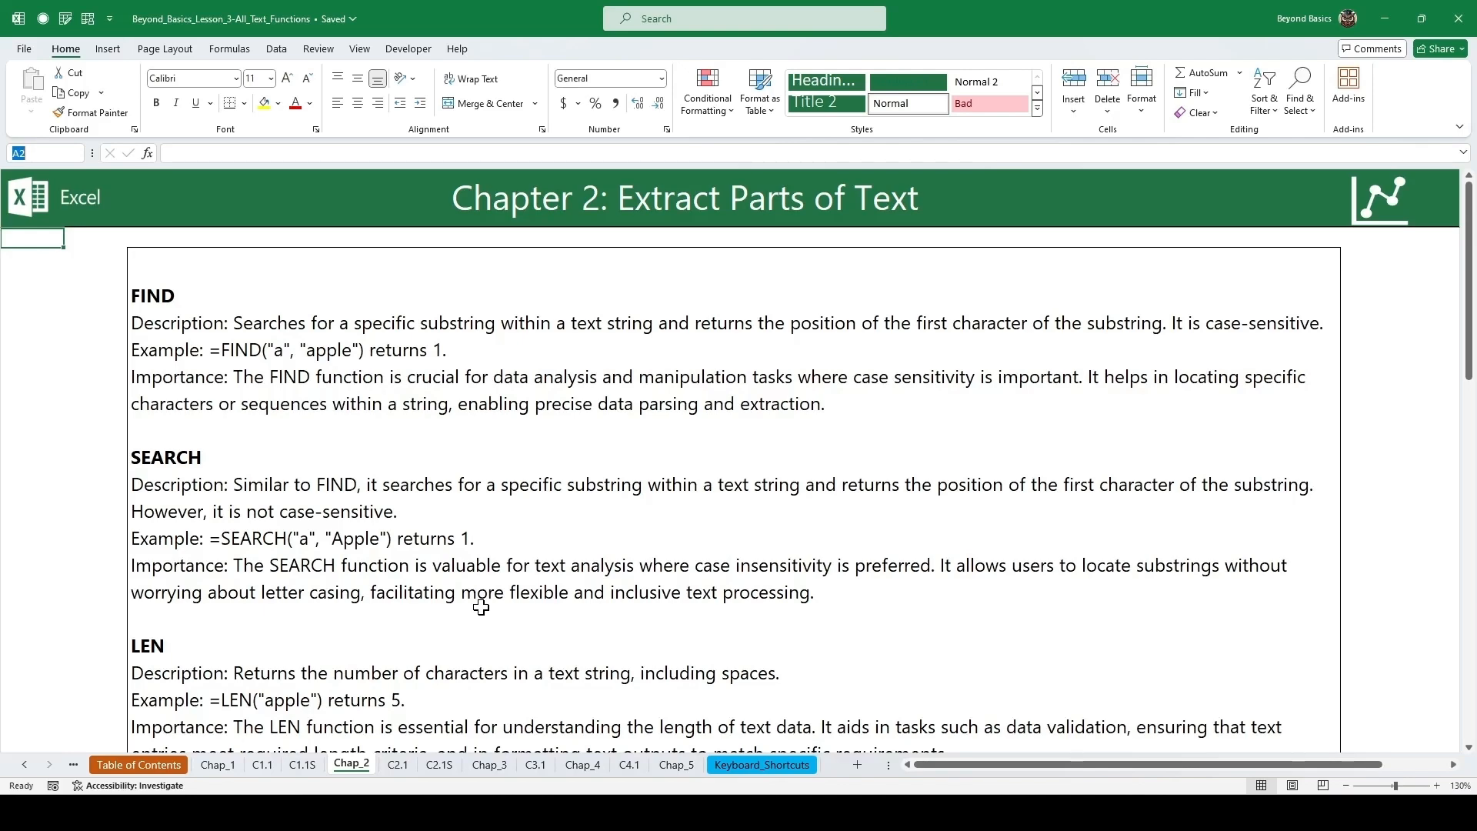
pyautogui.scroll(-10, 625, 573)
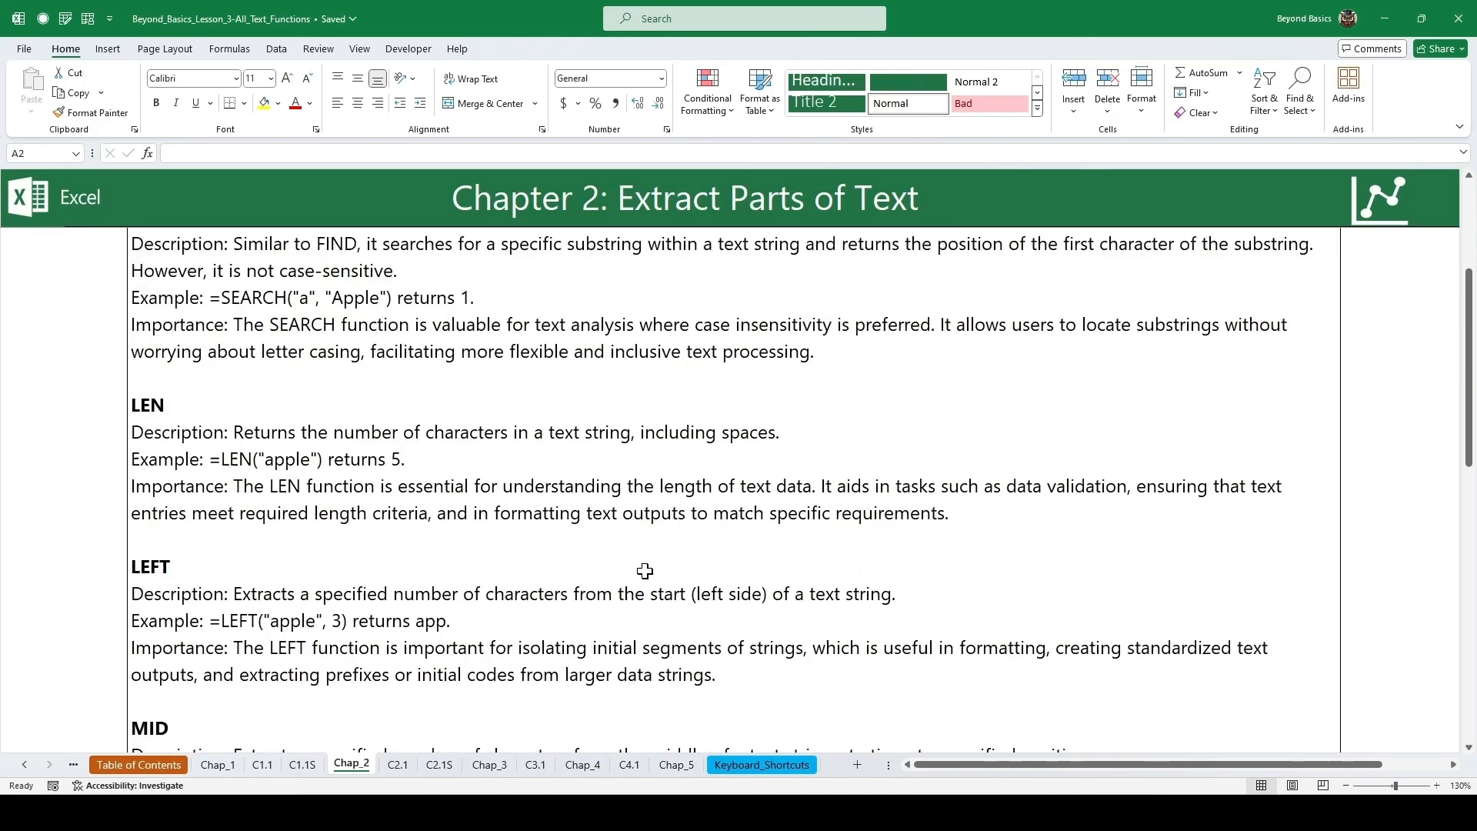
pyautogui.click(676, 676)
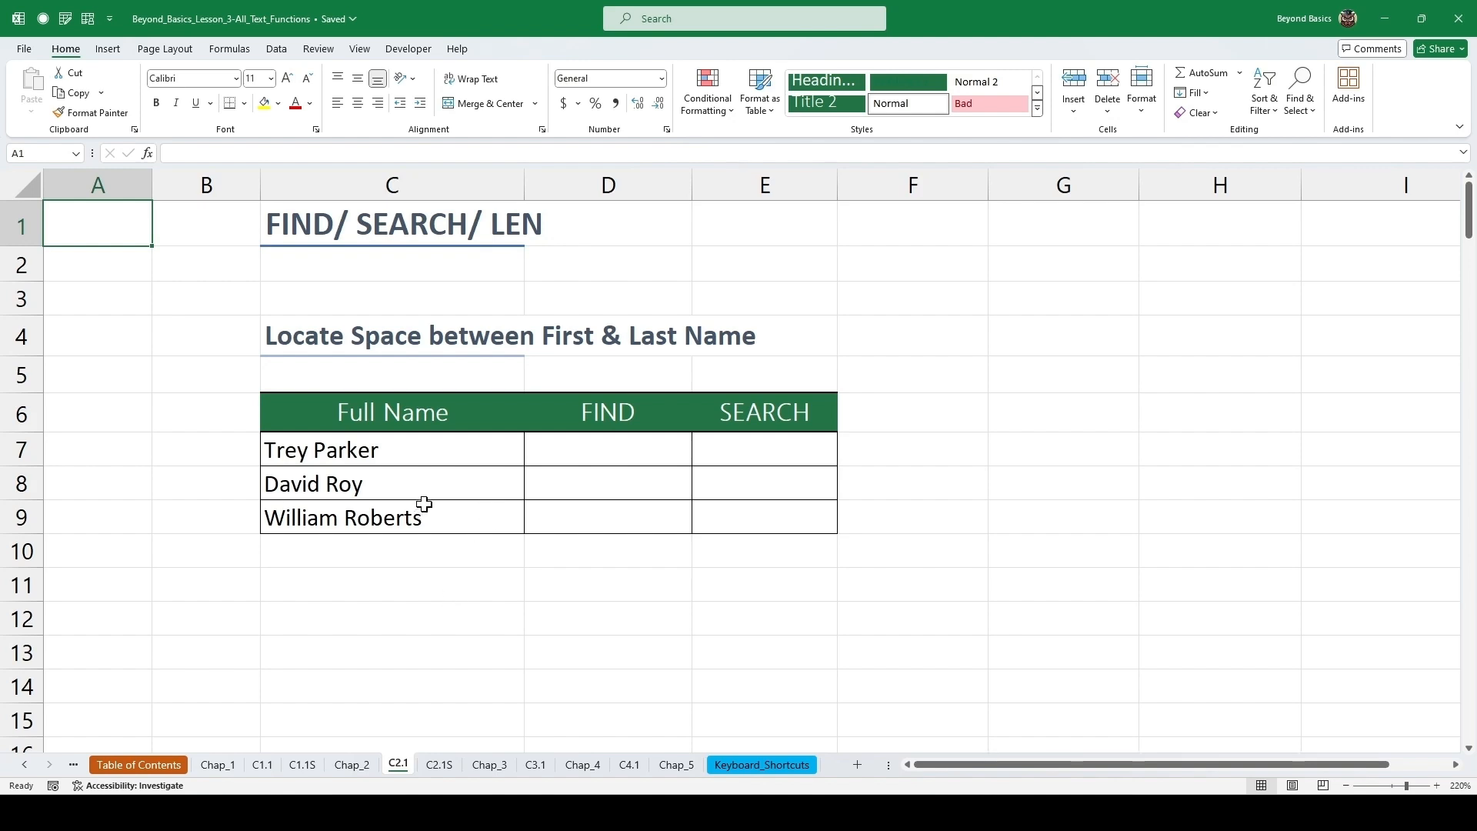
# Enter =FIND(" ",C7) in the first FIND cell through the function arguments and fill it down through row 9.
pyautogui.moveTo(416, 448); pyautogui.dragTo(412, 501)
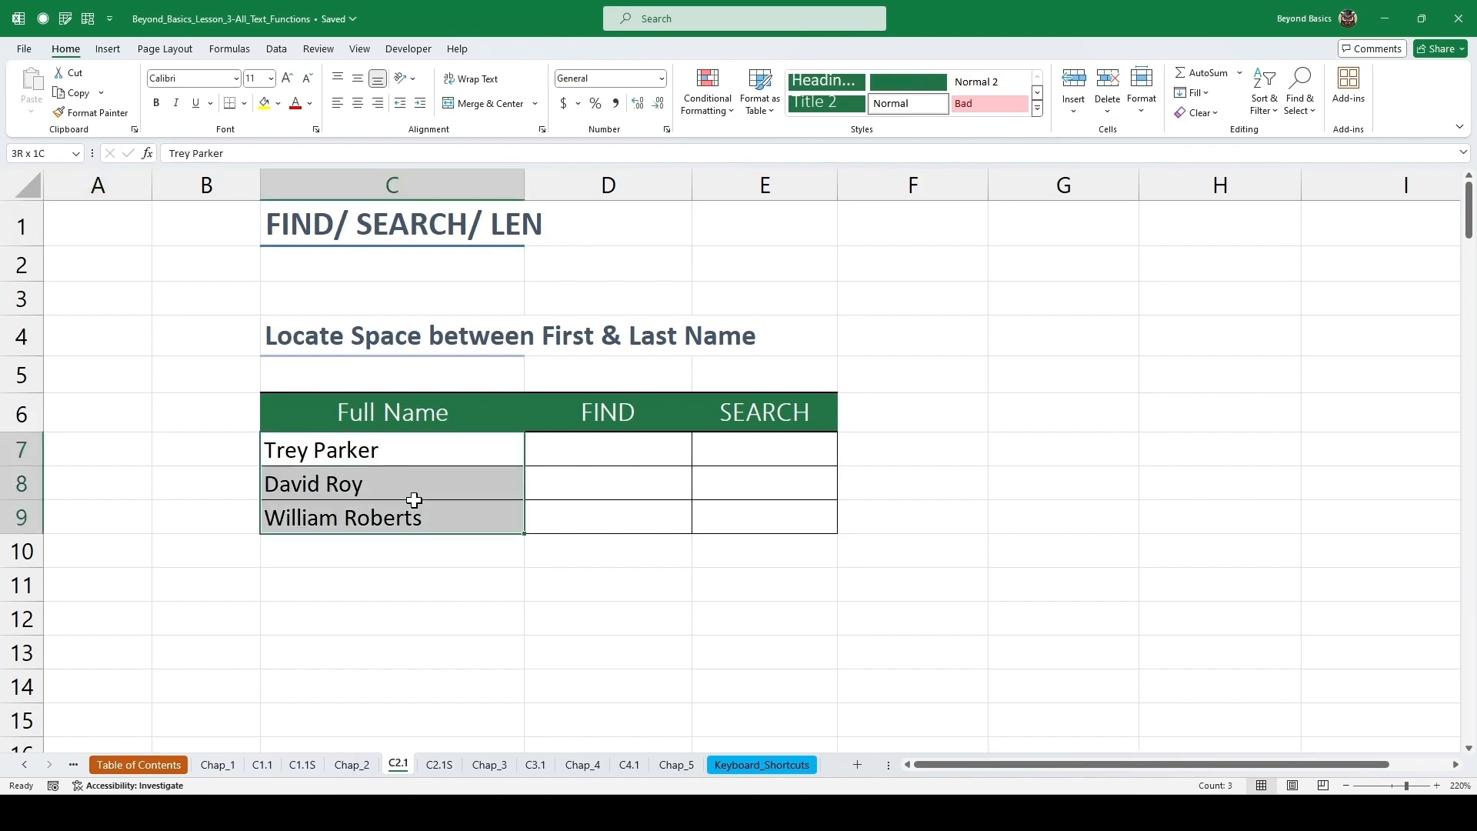
pyautogui.click(582, 452)
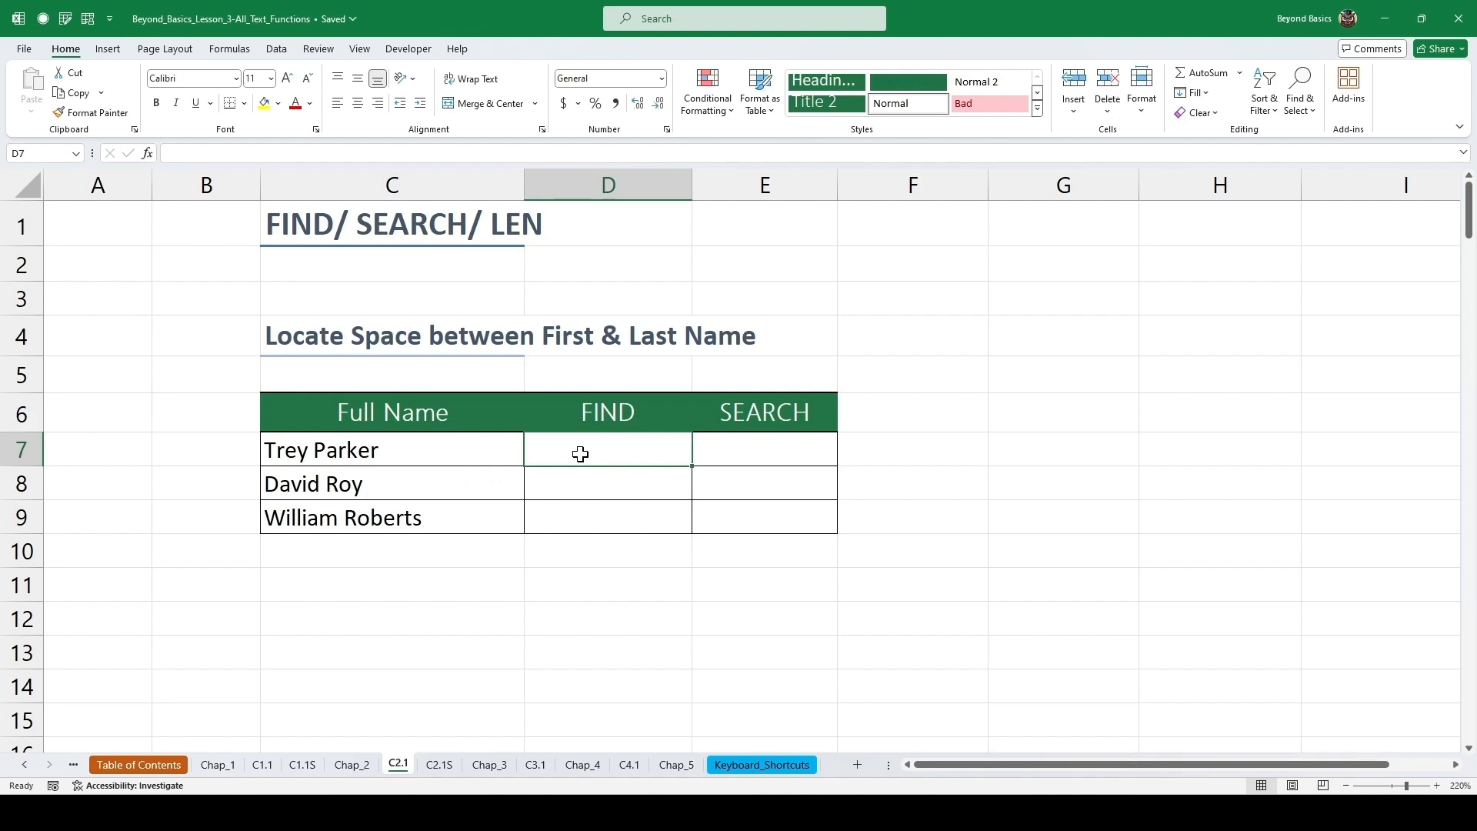
pyautogui.hotkey('shift', 'F3')
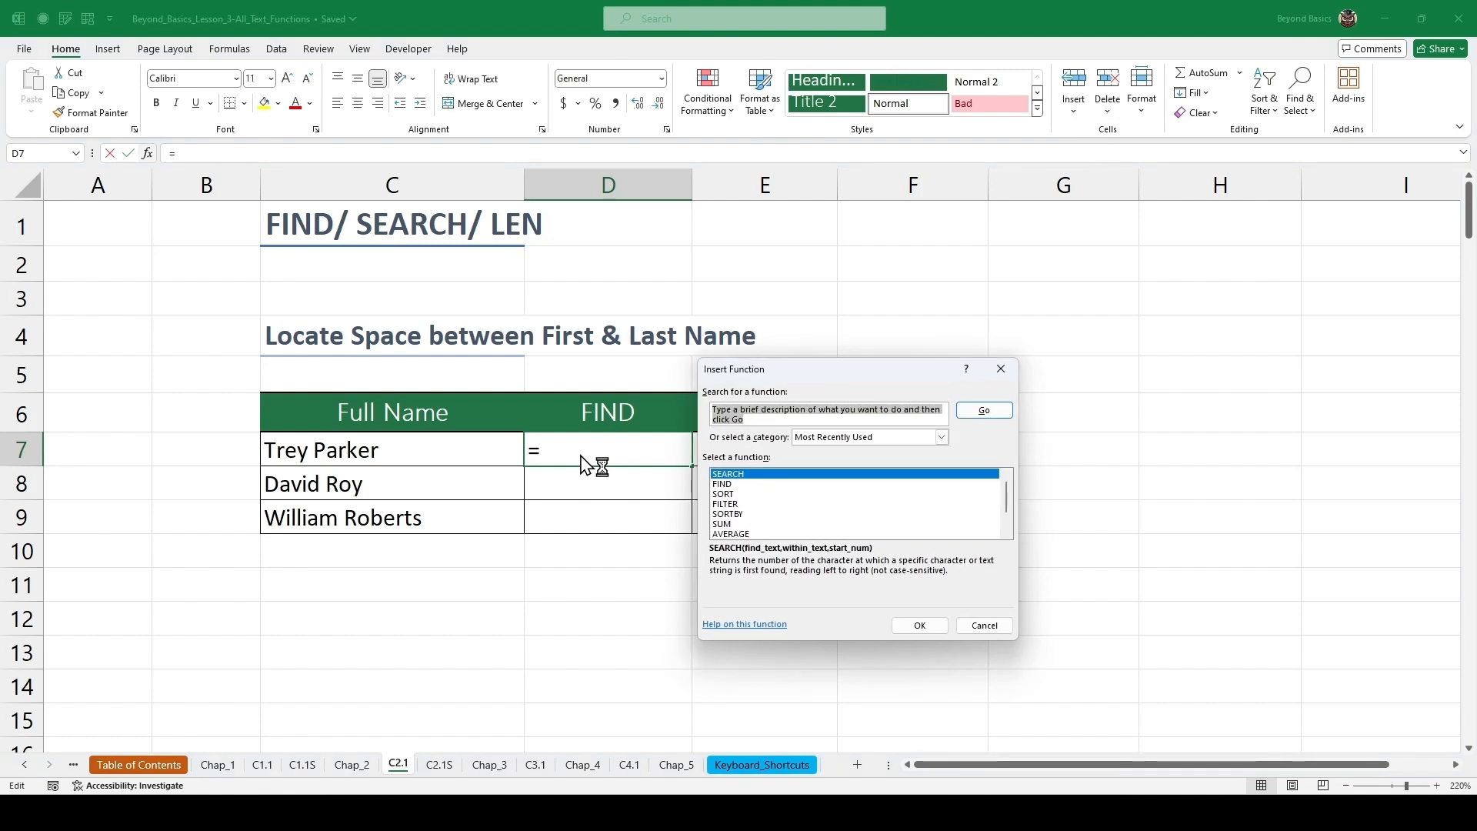
pyautogui.write('find')
pyautogui.press('Return')
pyautogui.press('Return')
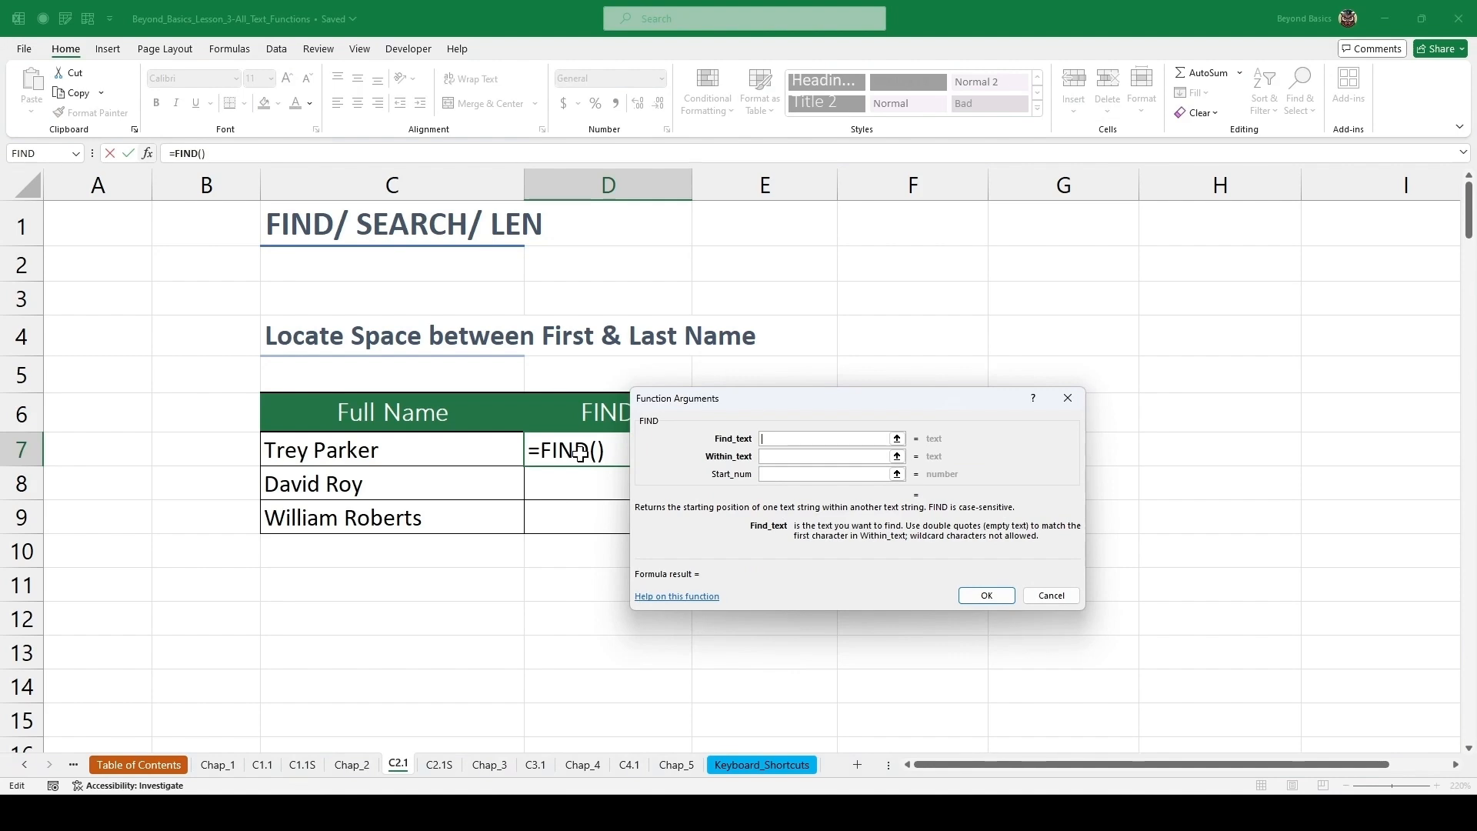
pyautogui.write('" "')
pyautogui.press('Tab')
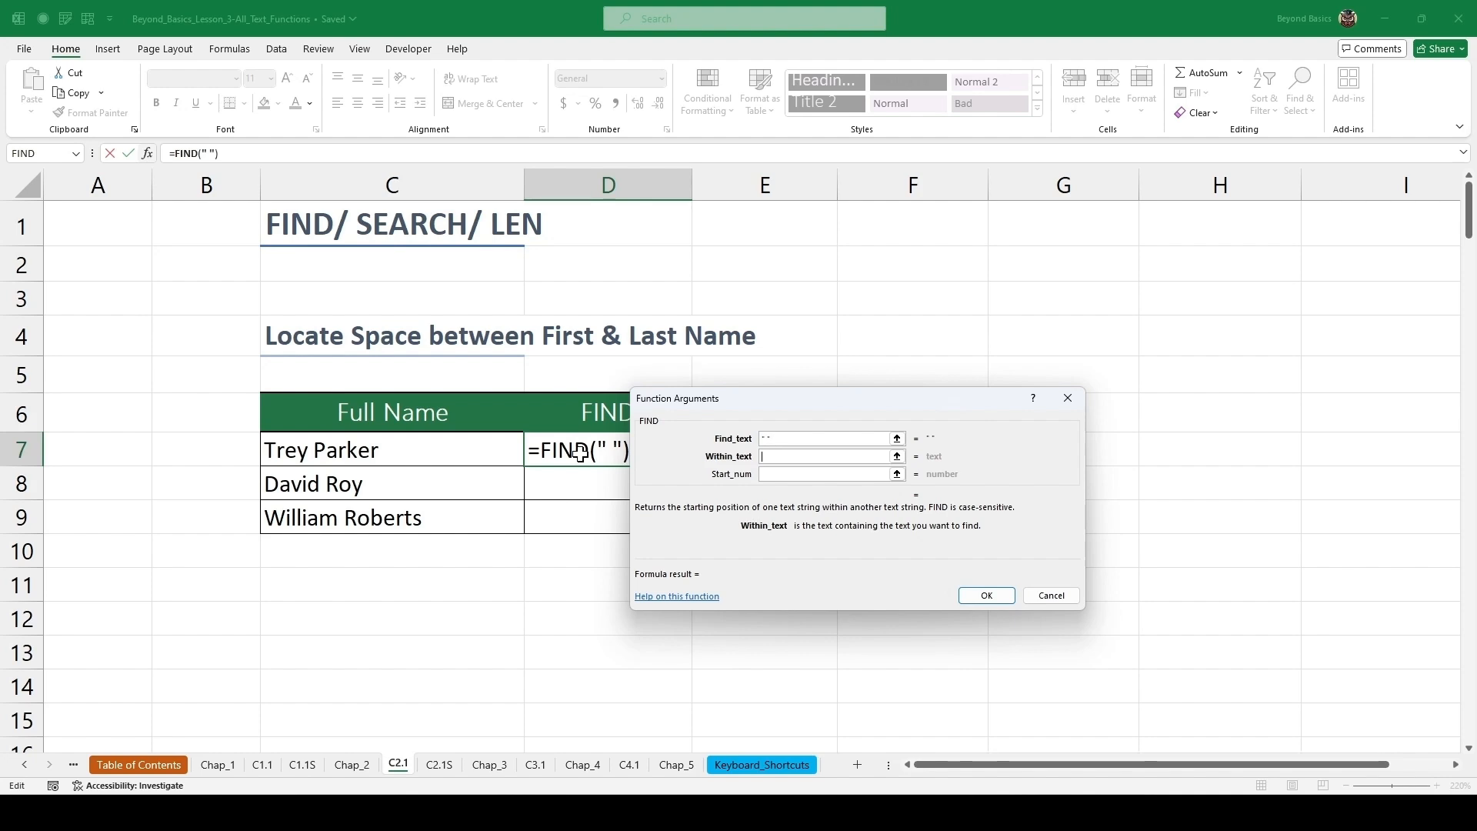
pyautogui.click(388, 450)
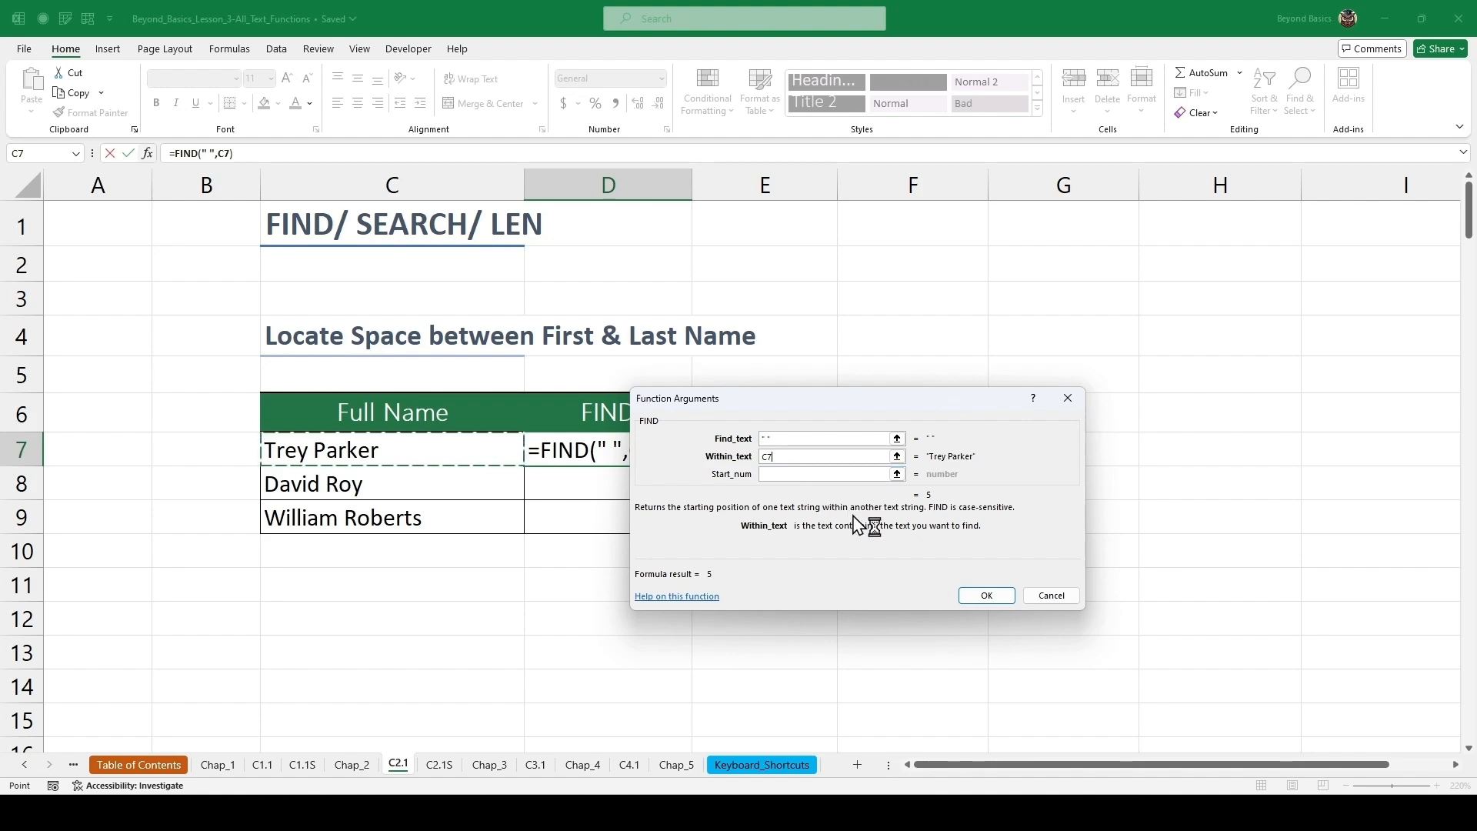
pyautogui.click(985, 596)
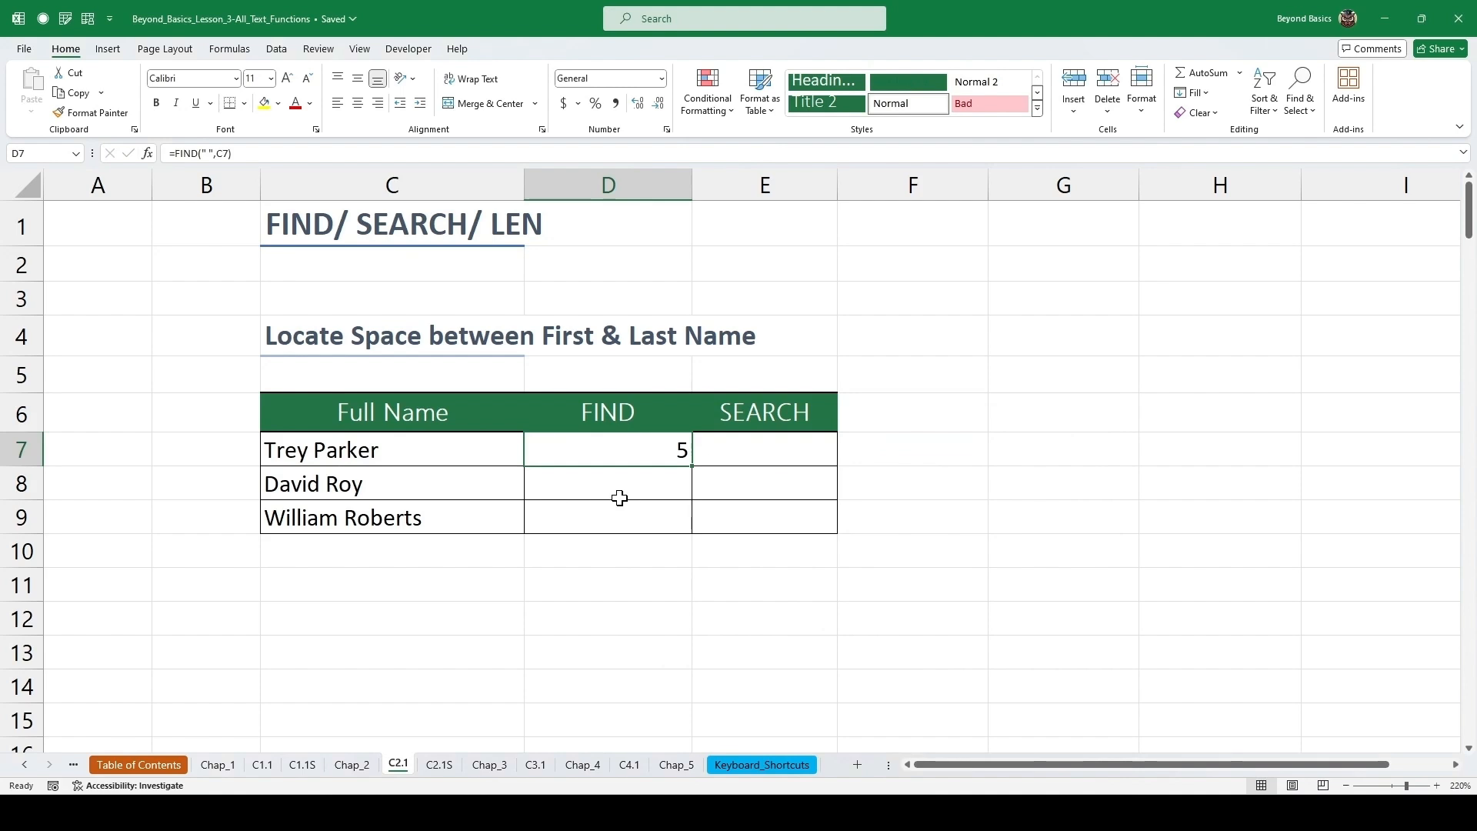
pyautogui.doubleClick(695, 467)
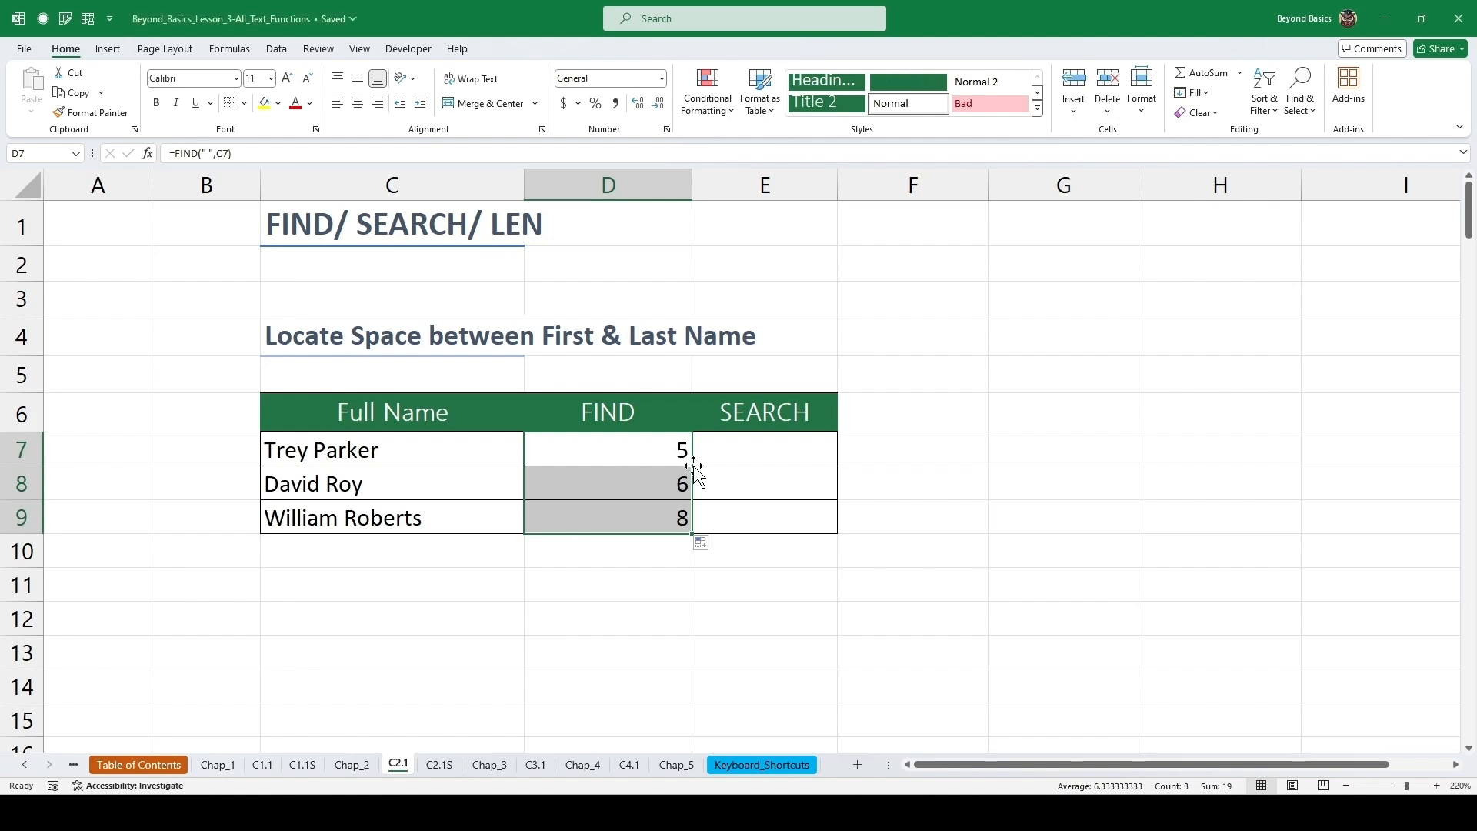
# Enter =SEARCH(" ",C7) in the first SEARCH cell through the function arguments and fill it down through row 9.
pyautogui.click(760, 451)
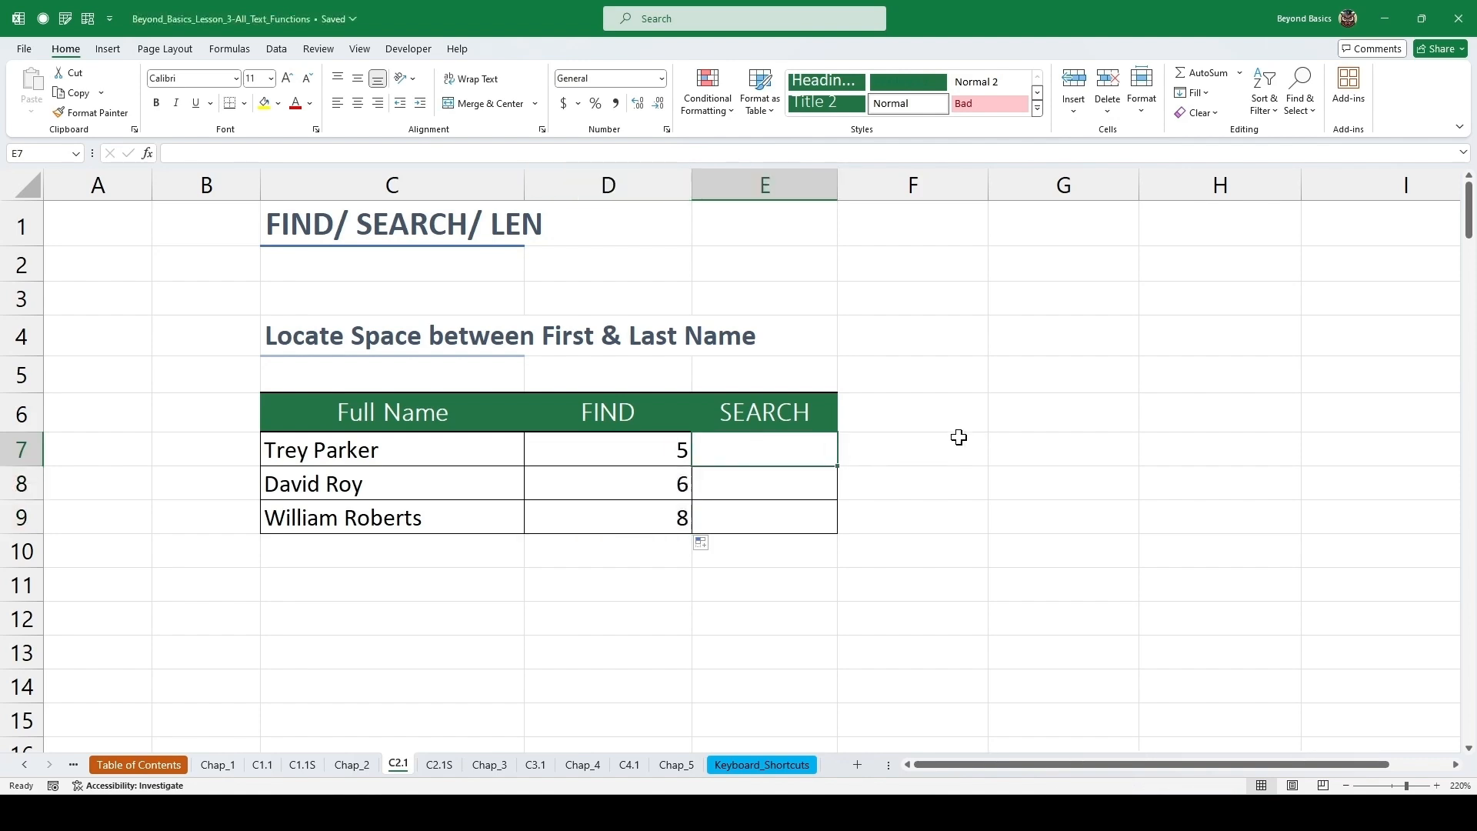
pyautogui.write('=')
pyautogui.hotkey('shift', 'F3')
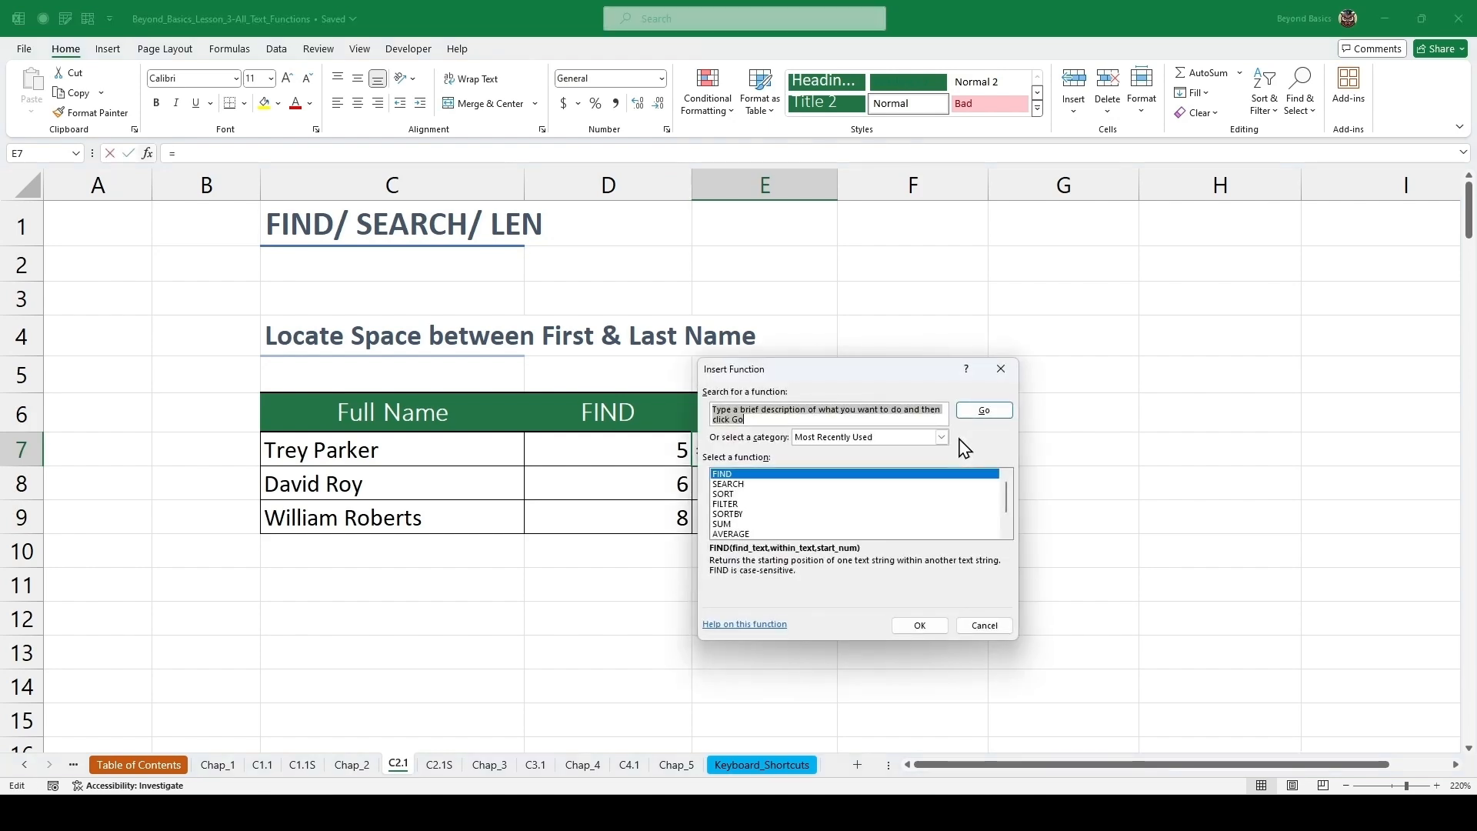
pyautogui.write('search')
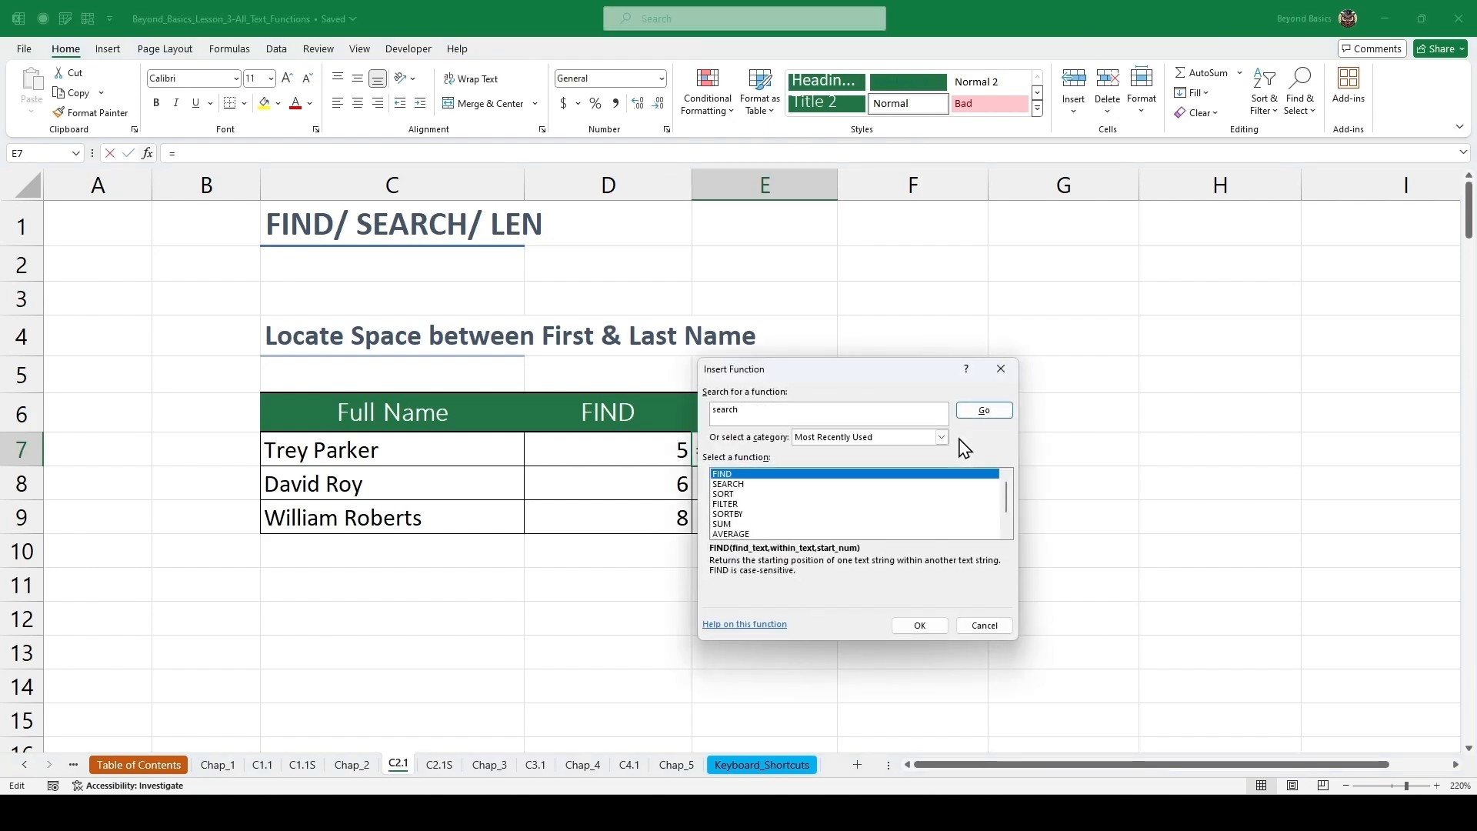
pyautogui.press('Return')
pyautogui.press('Return')
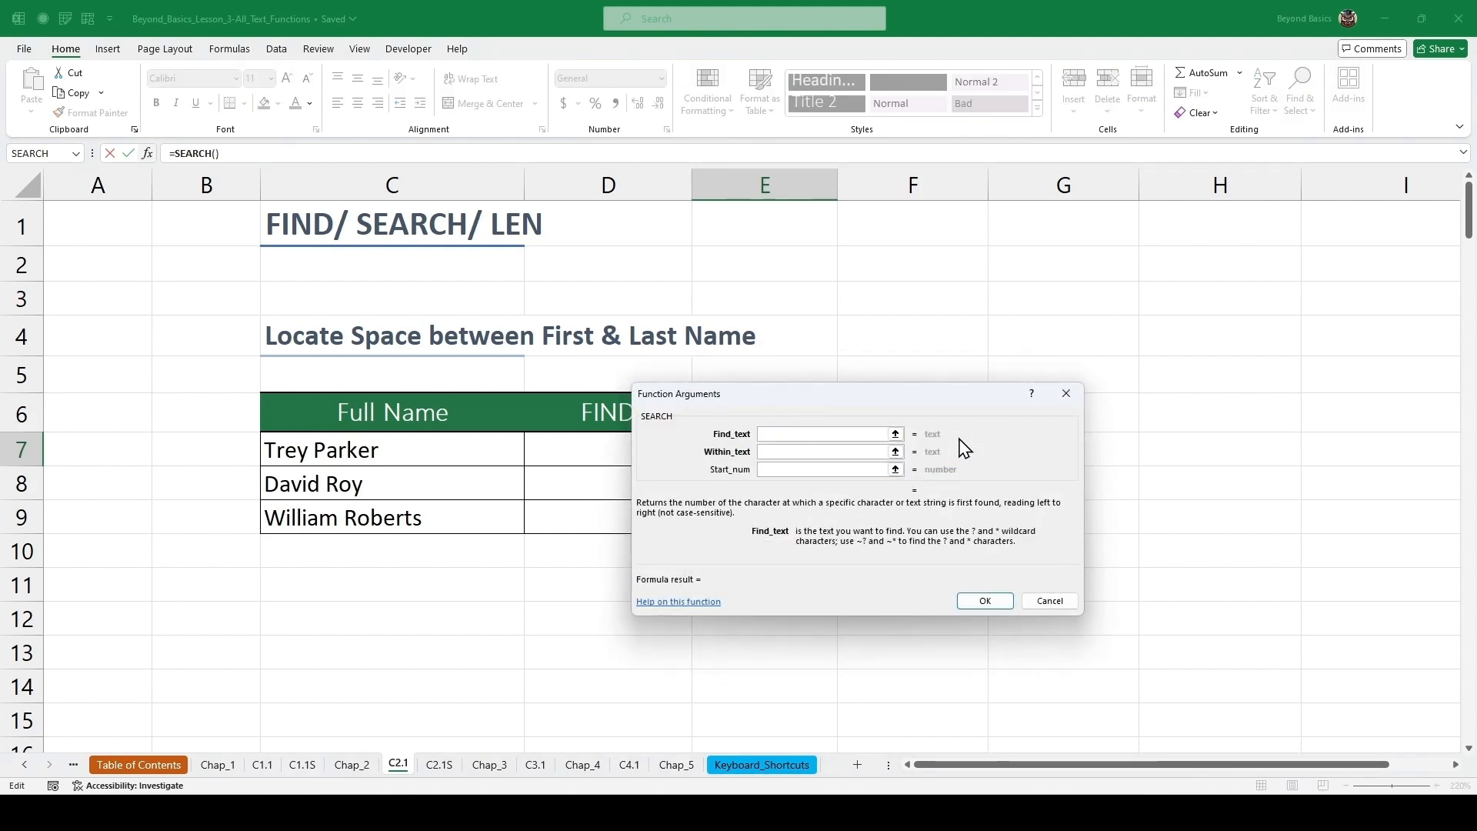
pyautogui.write('"')
pyautogui.press('Tab')
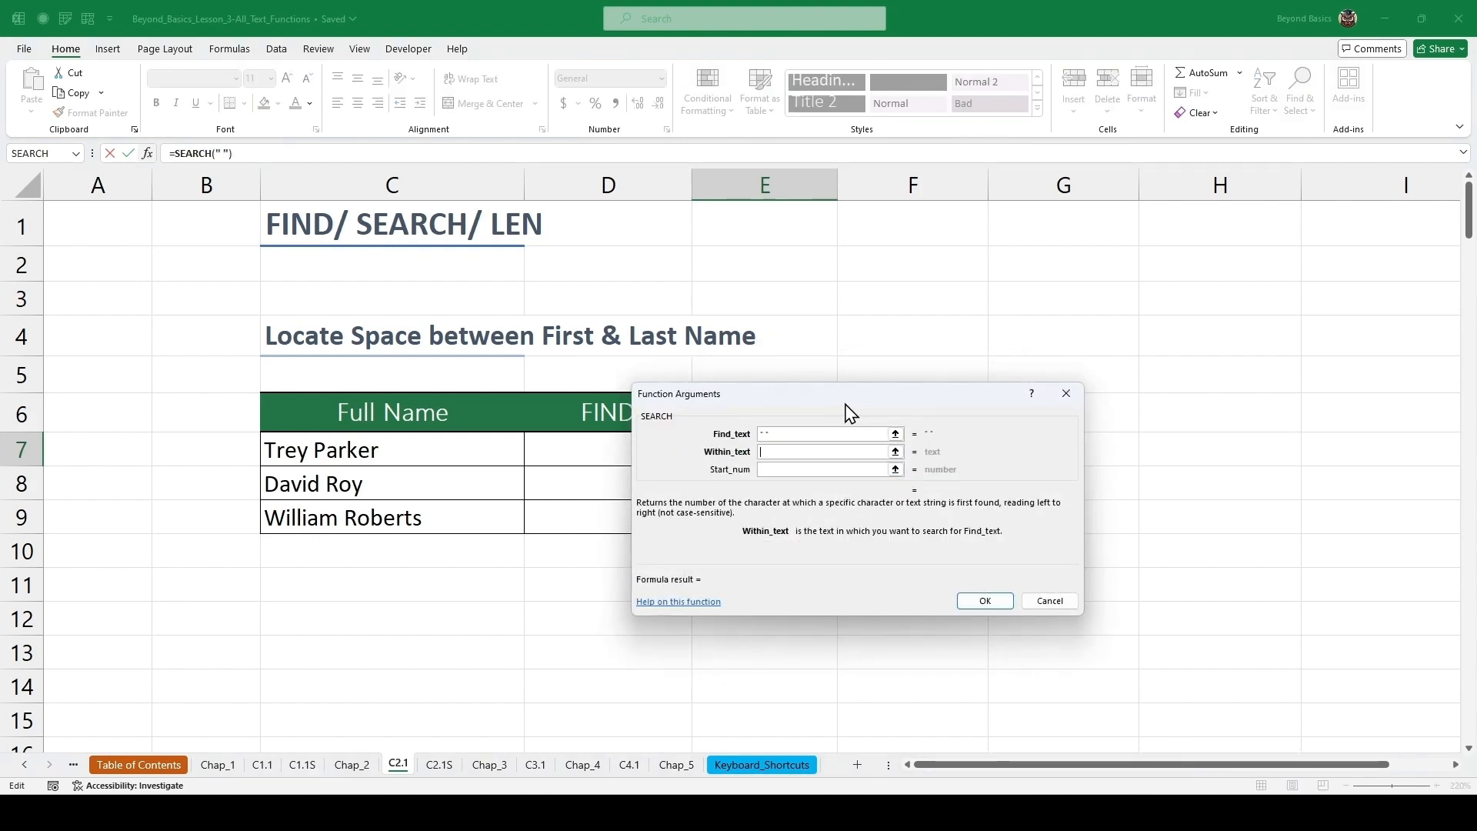
pyautogui.click(423, 450)
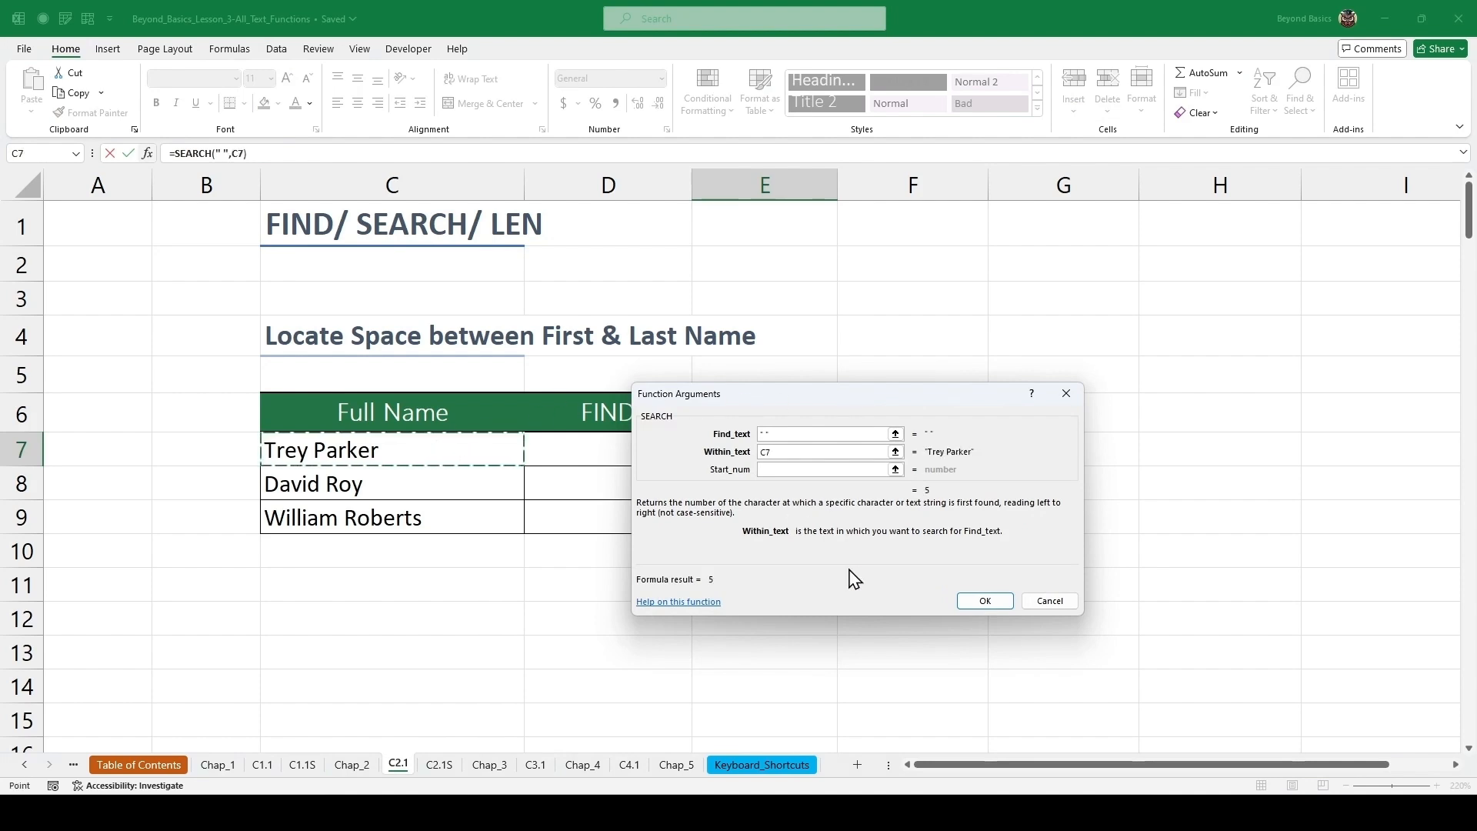
pyautogui.click(986, 603)
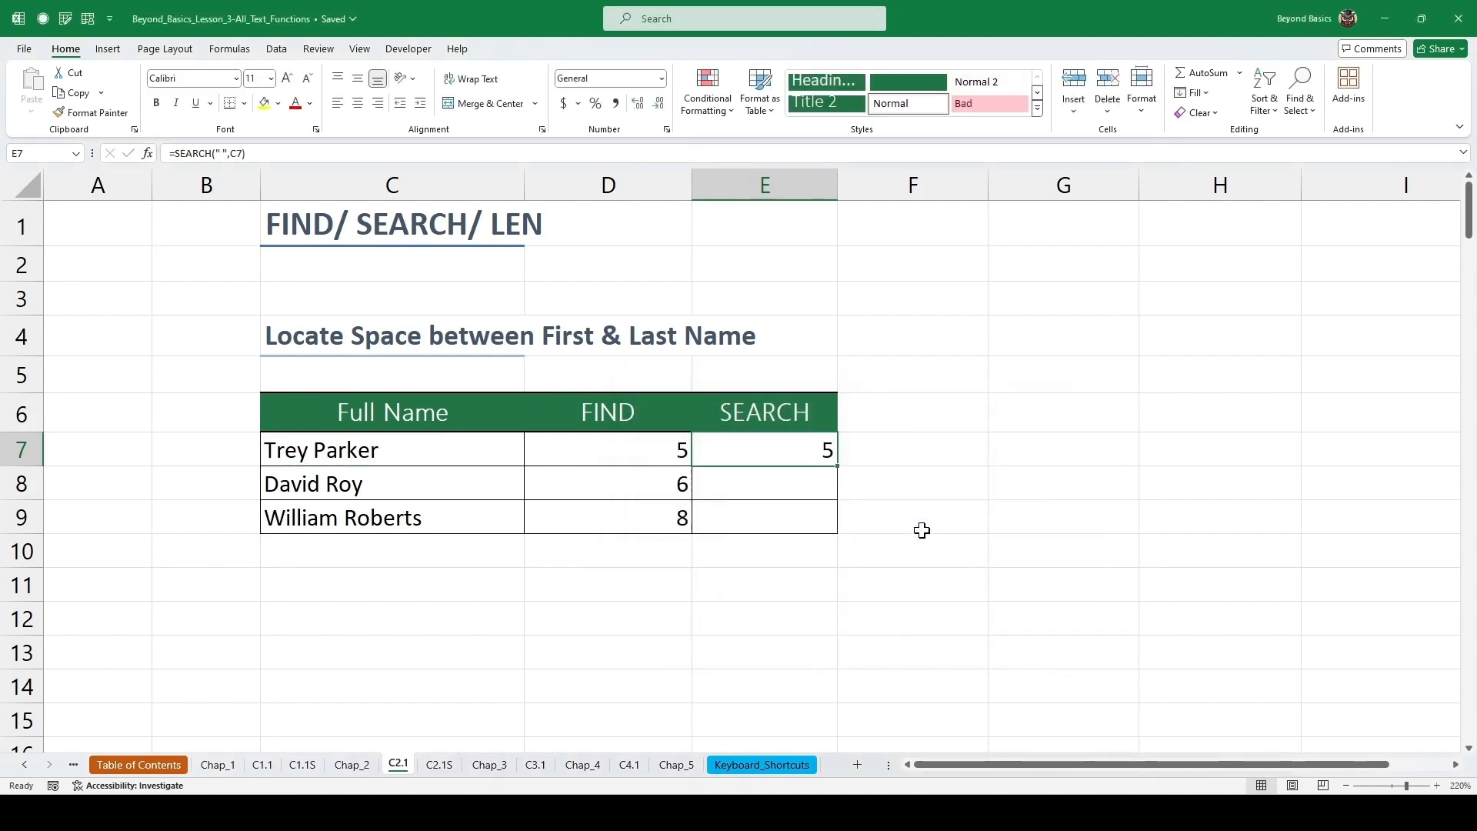
pyautogui.doubleClick(839, 469)
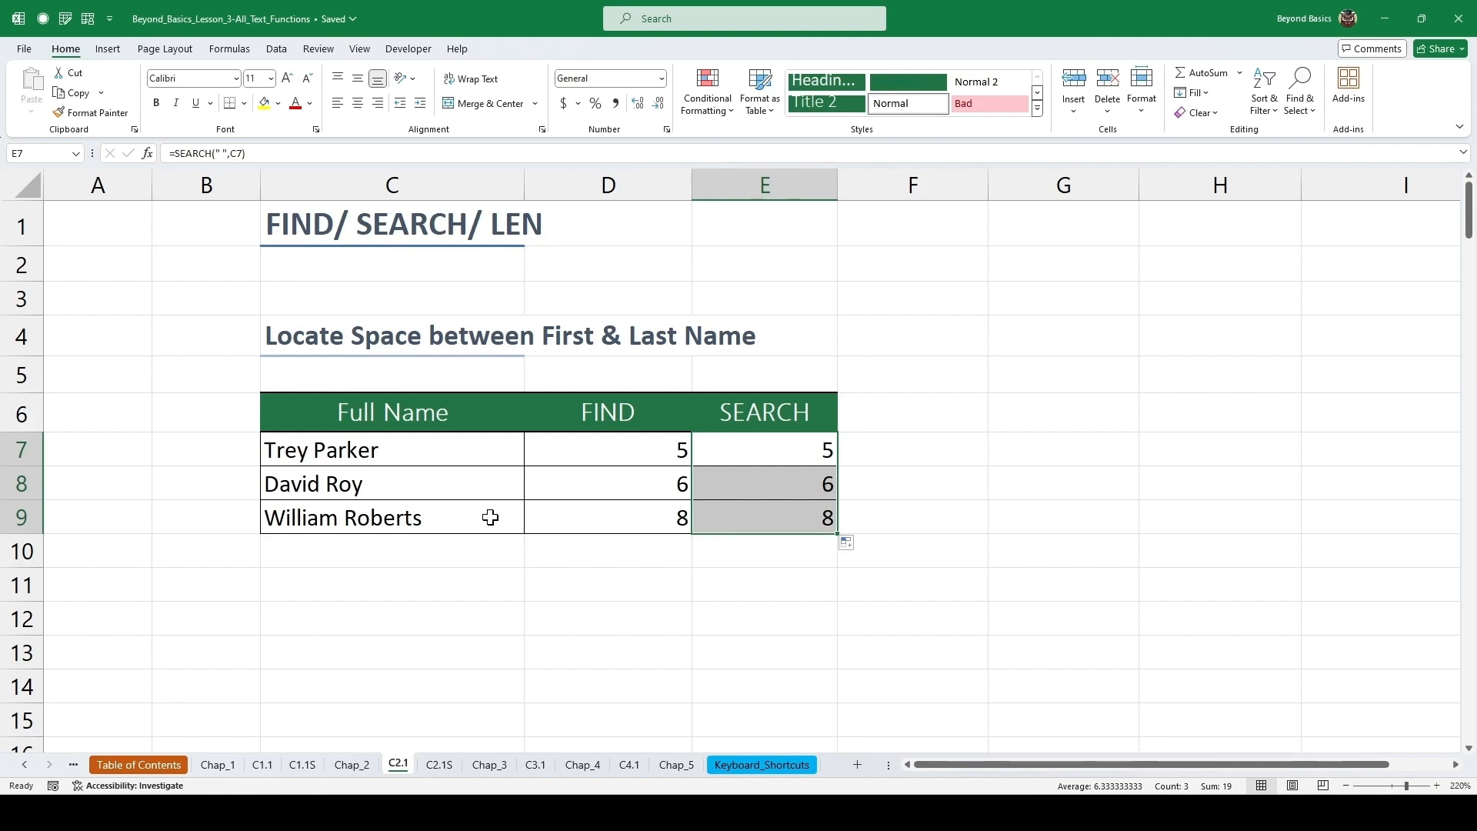
# Enter =FIND("T",C20,1) in the first FIND cell of the Locate "T" in the Text String table.
pyautogui.scroll(-1, 494, 521)
pyautogui.click(446, 496)
pyautogui.scroll(-3, 520, 478)
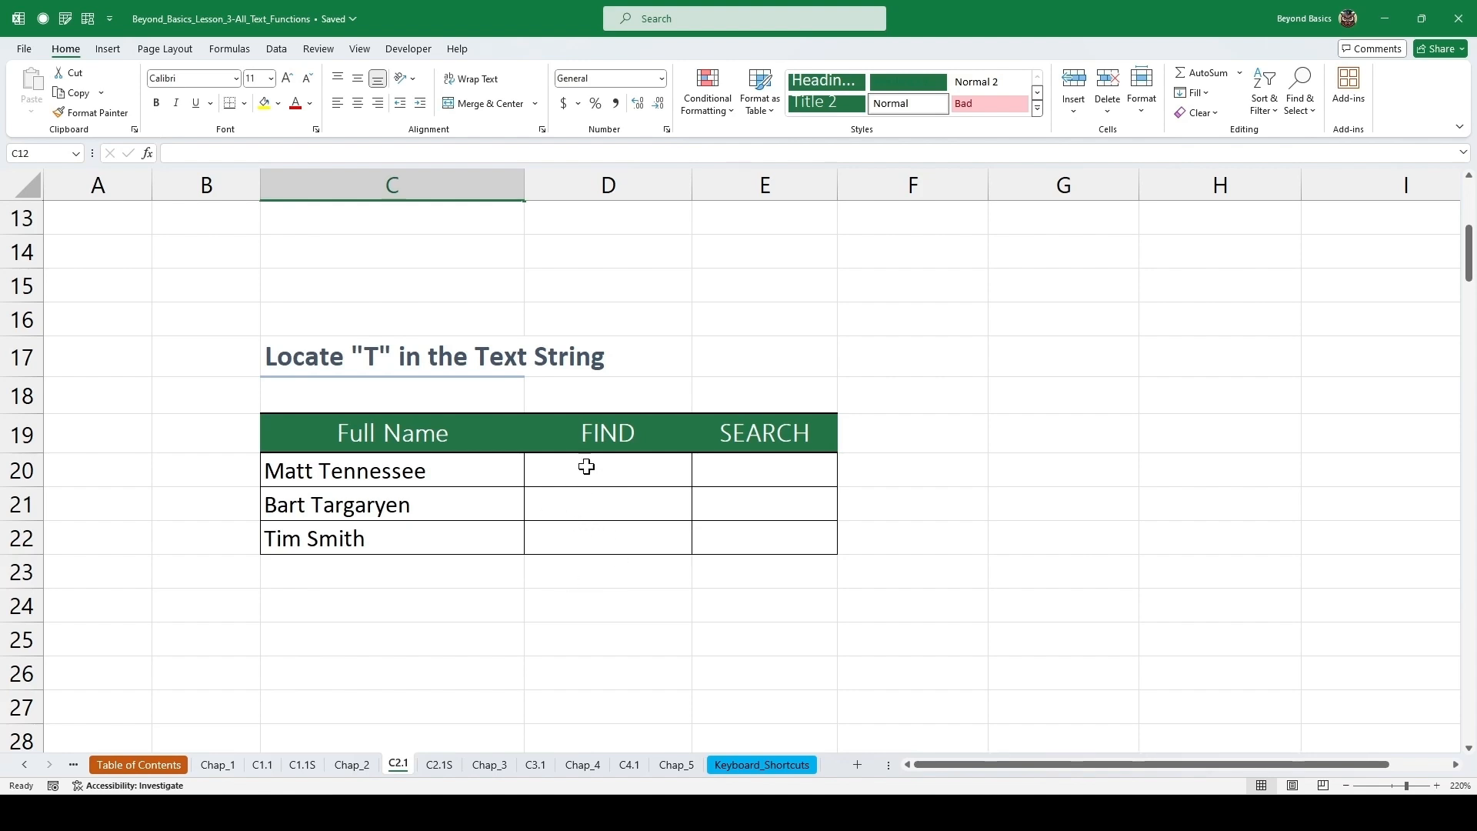
pyautogui.click(588, 467)
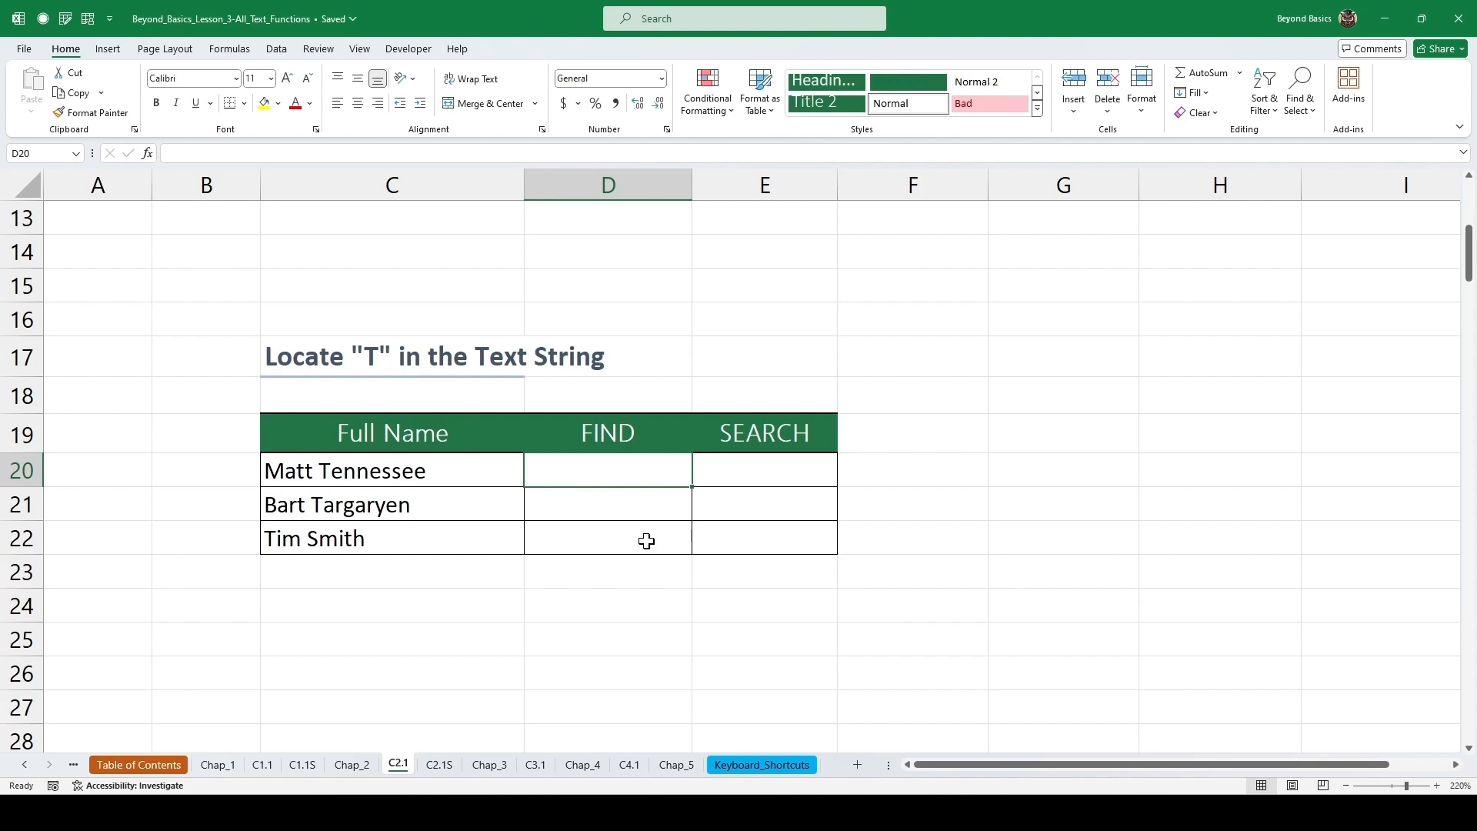
pyautogui.write('=find')
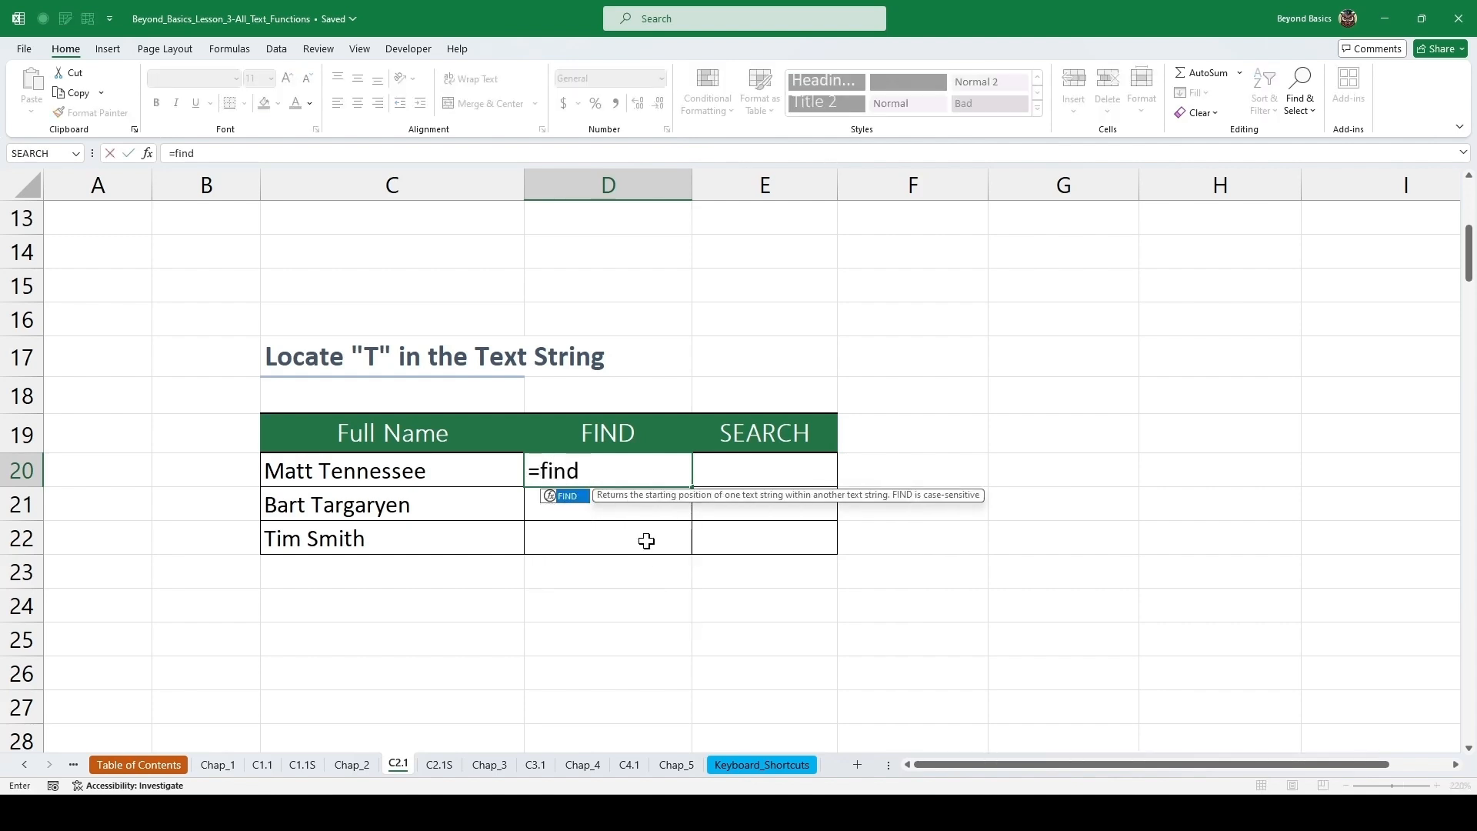
pyautogui.press('Tab')
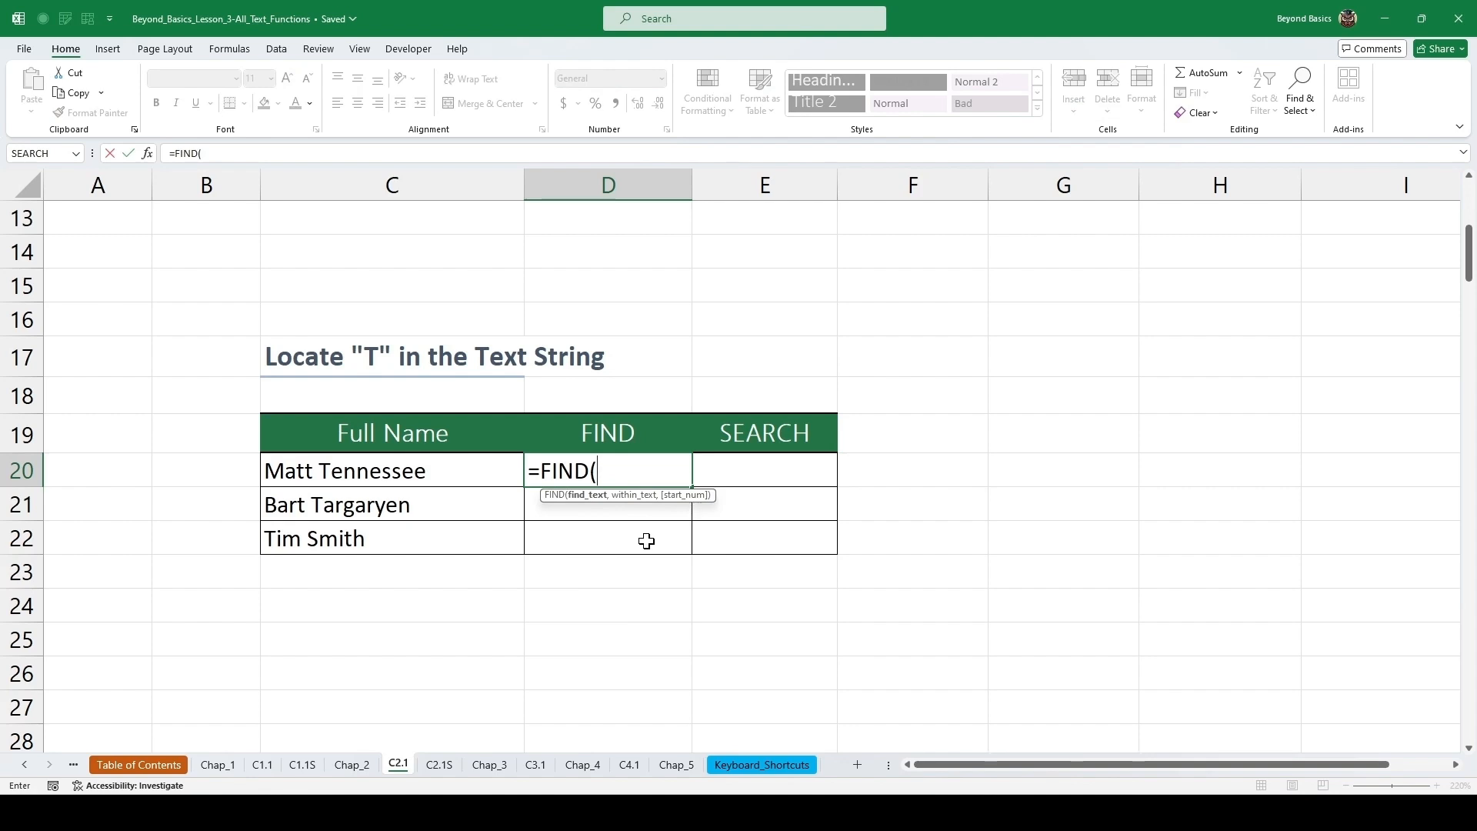
pyautogui.write('"T",')
pyautogui.press('Left')
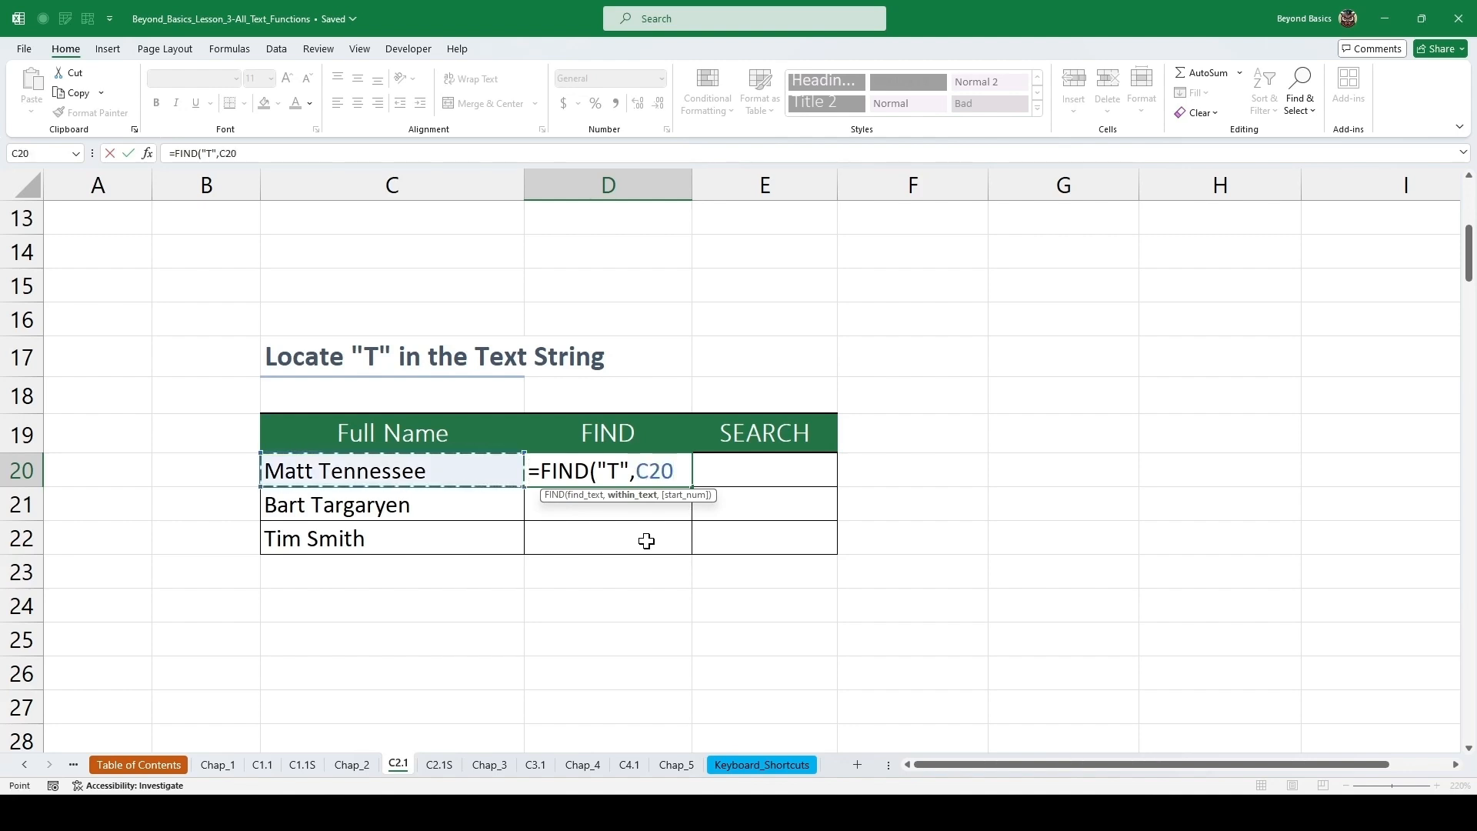
pyautogui.write(',')
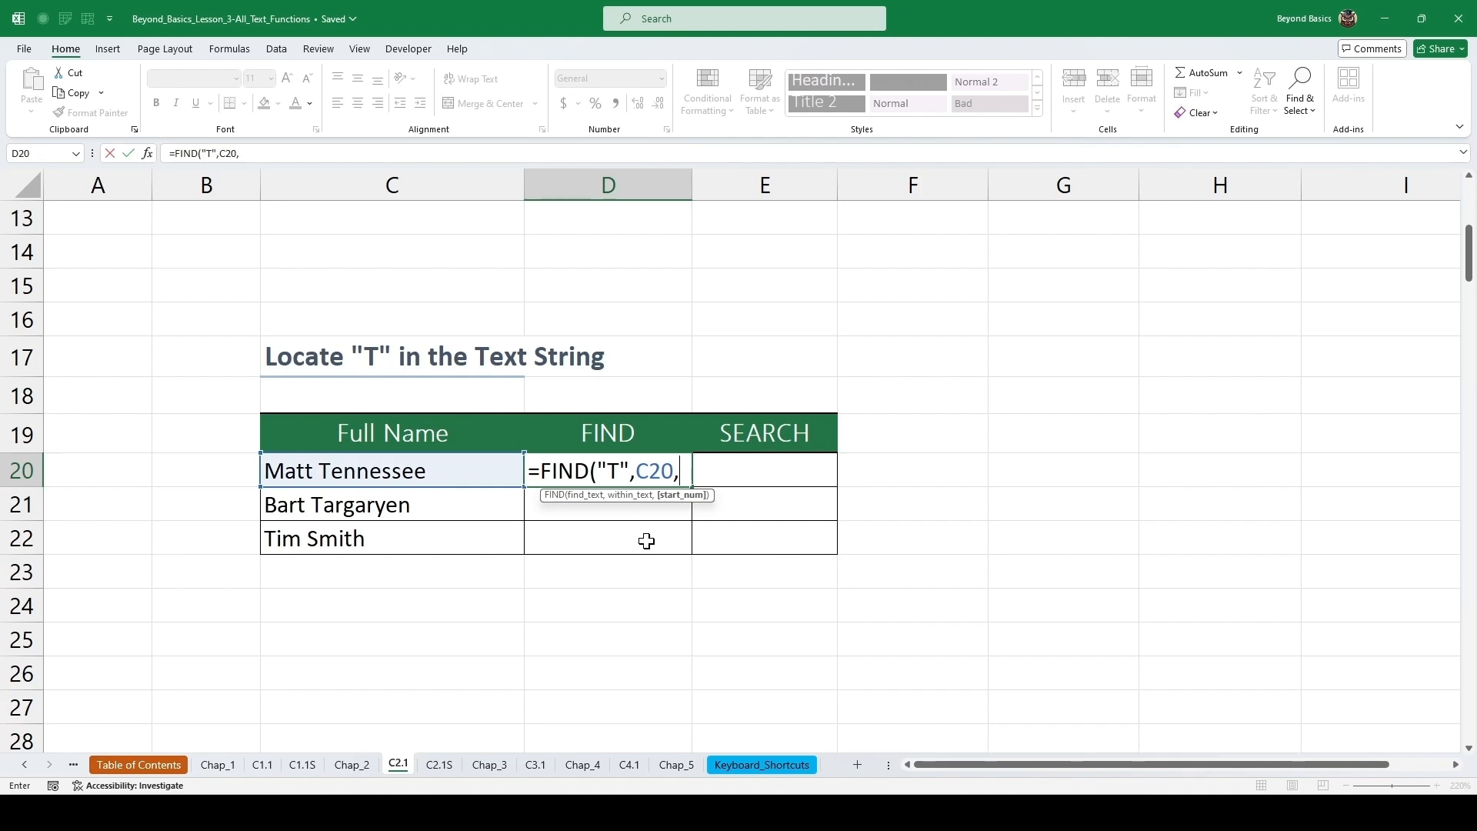
pyautogui.write('1)')
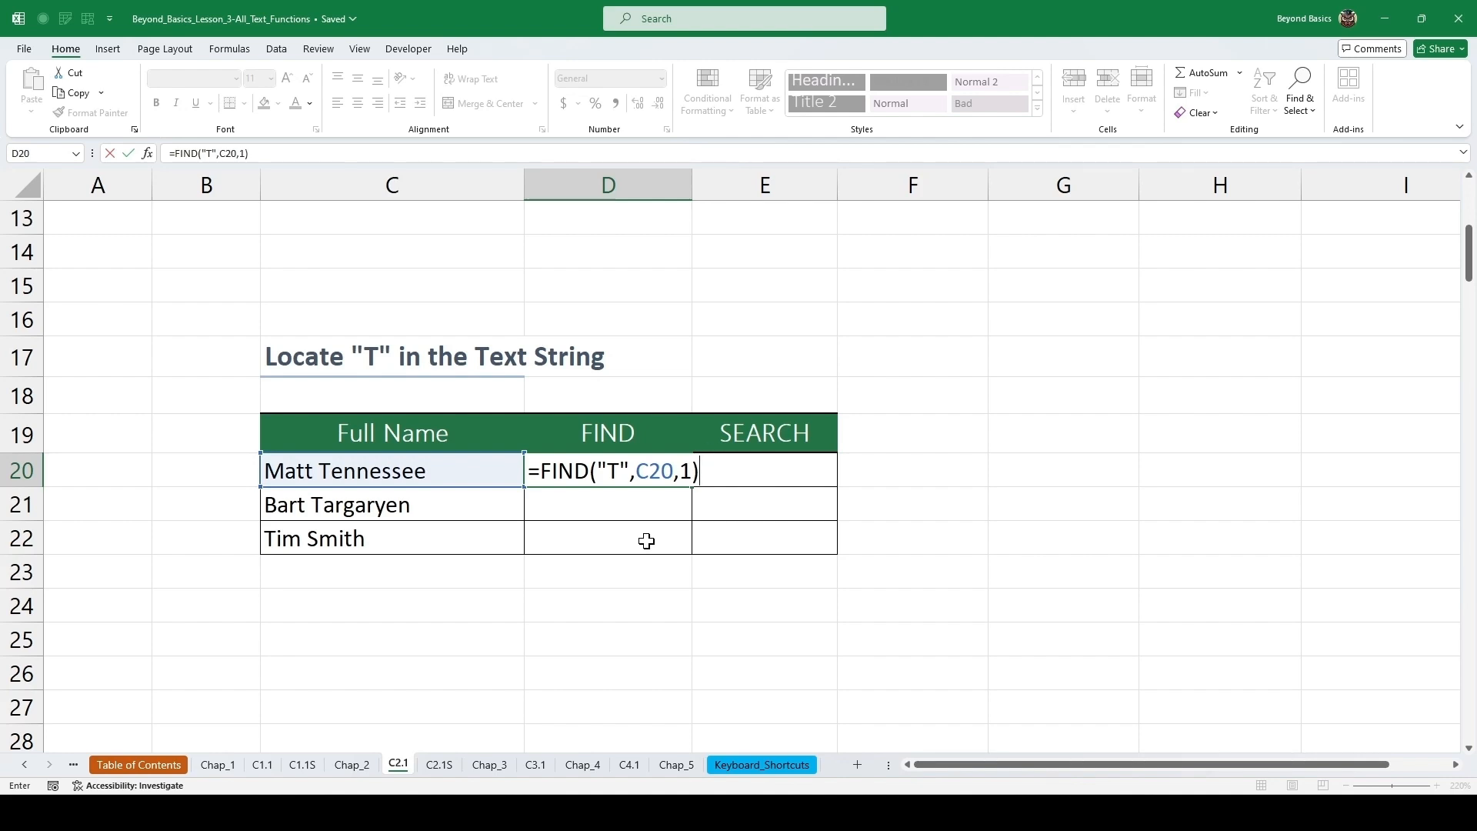
pyautogui.hotkey('ctrl', 'Return')
# Enter =SEARCH("T",C20,1) in the neighbouring SEARCH cell.
pyautogui.press('Right')
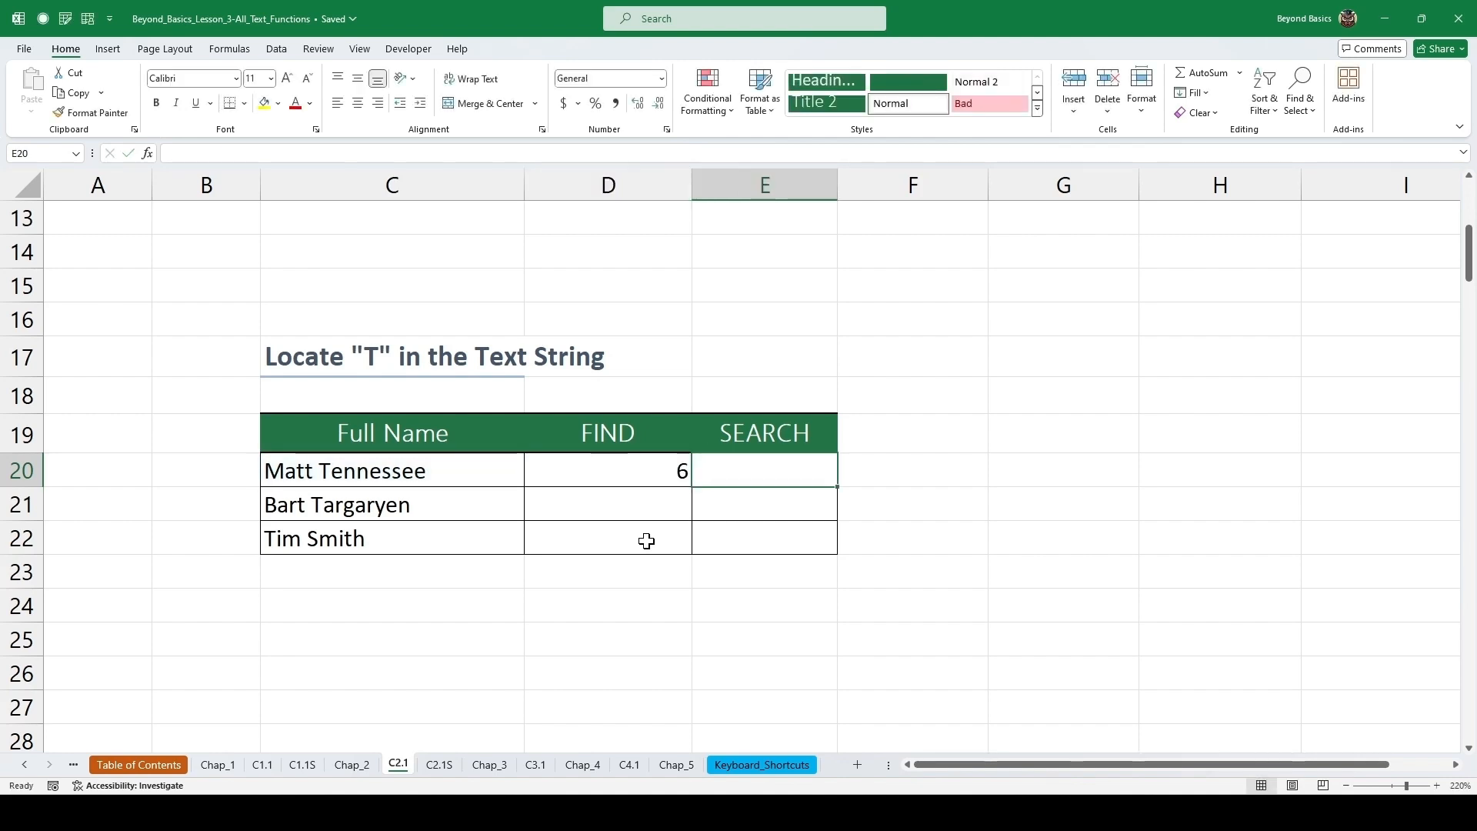
pyautogui.write('=s')
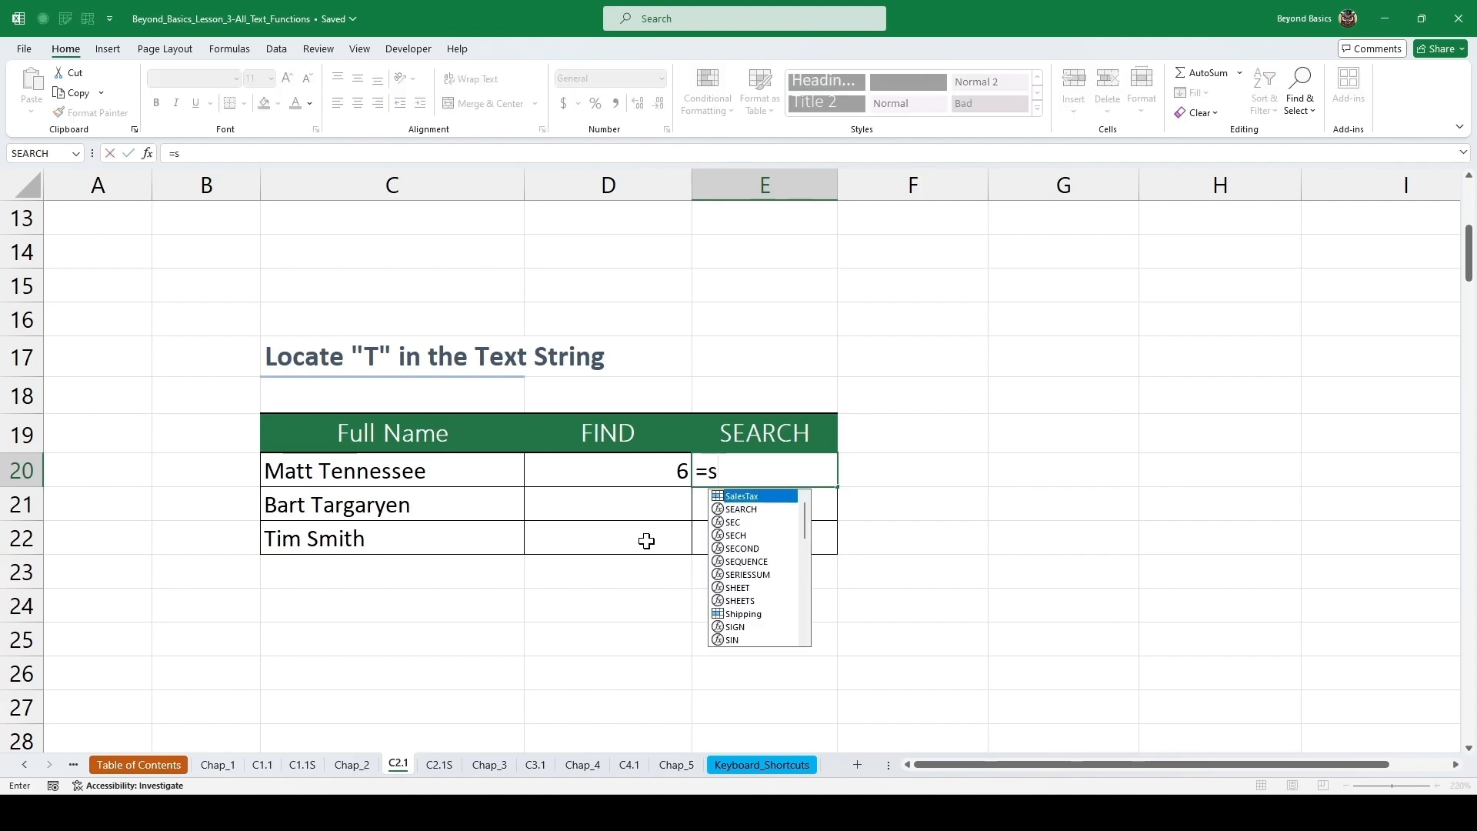
pyautogui.write('earc')
pyautogui.press('Tab')
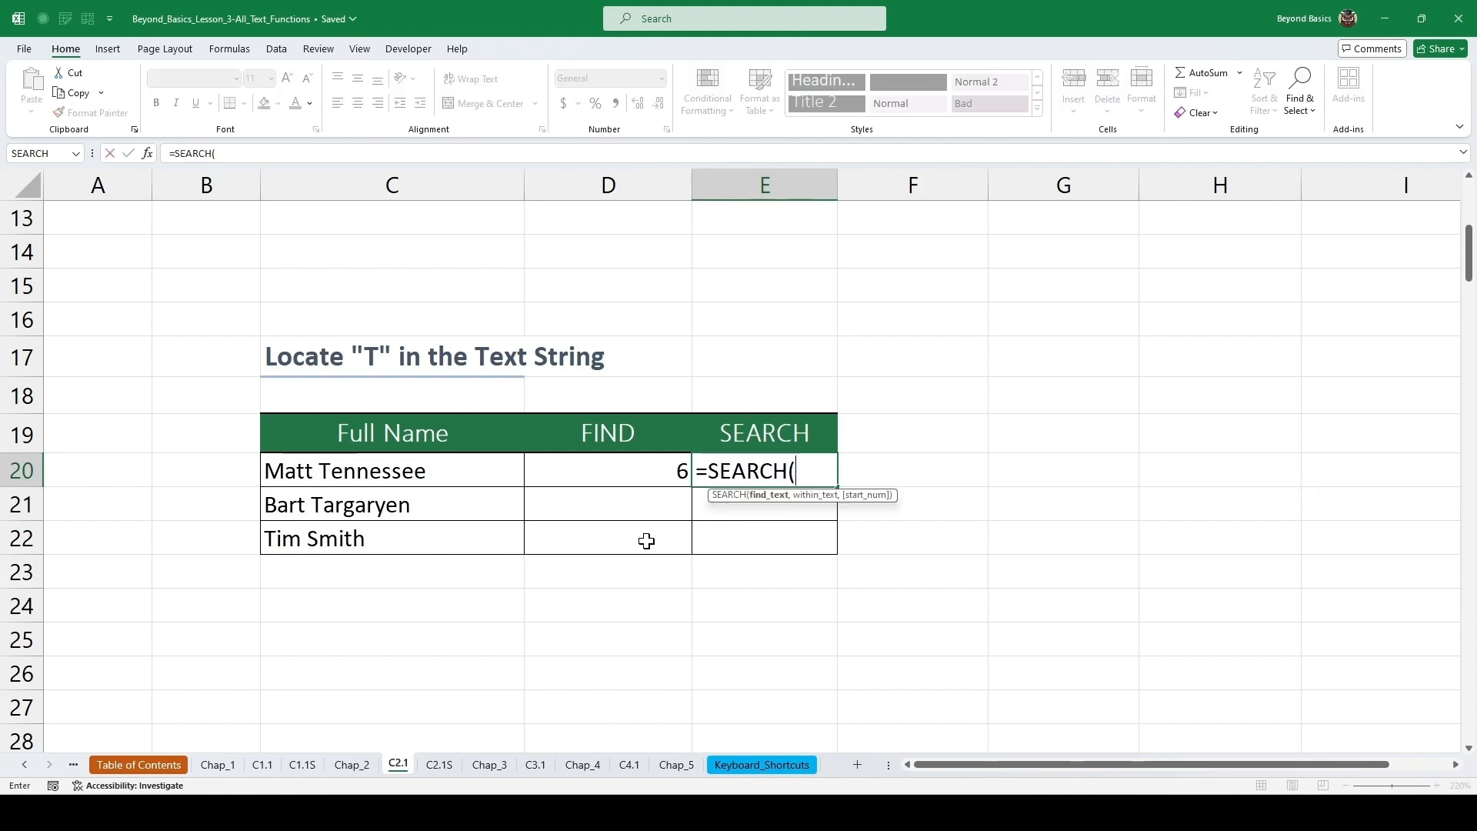
pyautogui.write('"T",')
pyautogui.press('Left')
pyautogui.press('Left')
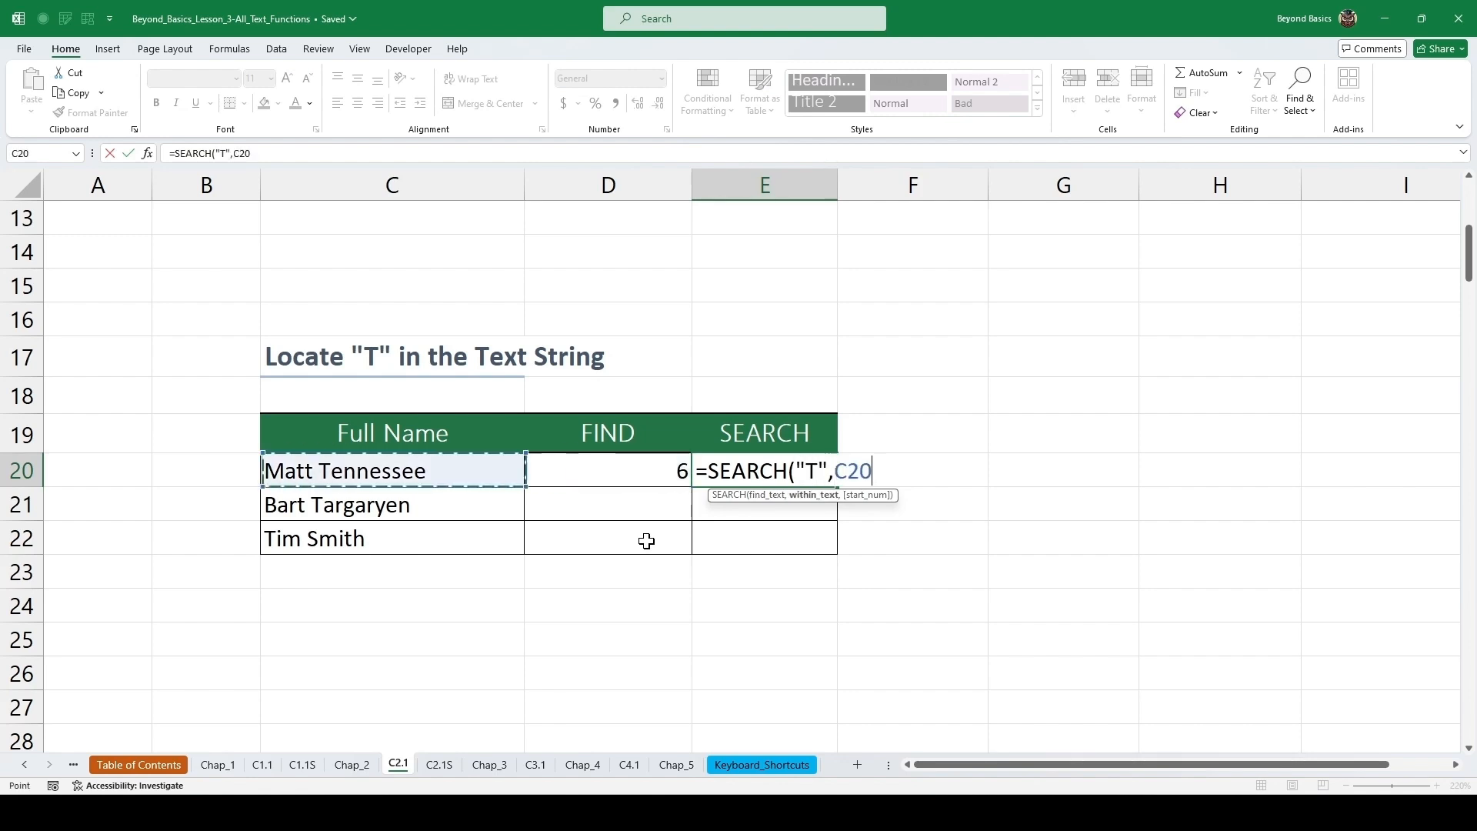
pyautogui.write(',1')
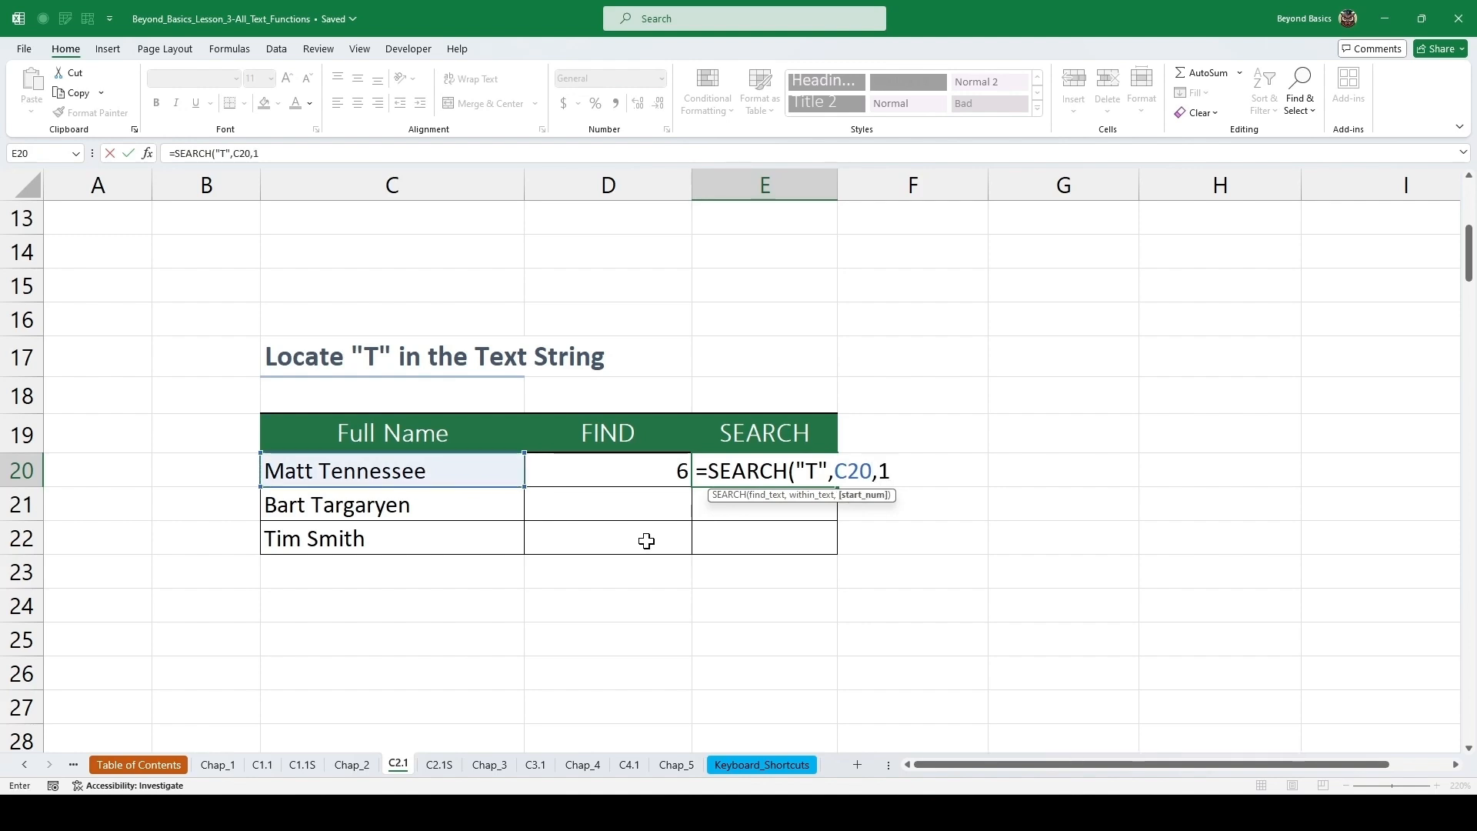
pyautogui.write(')')
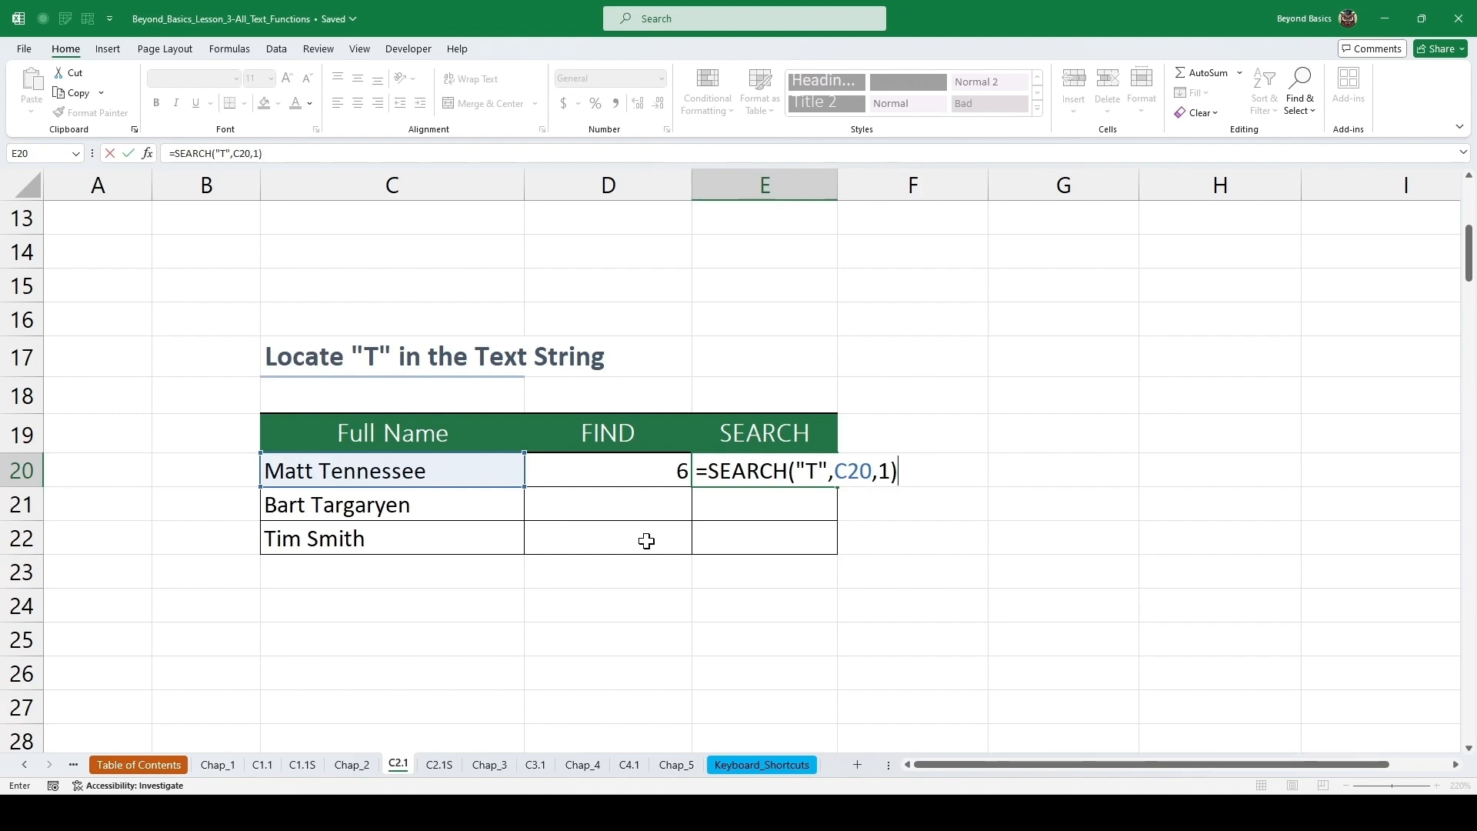
pyautogui.hotkey('ctrl', 'Return')
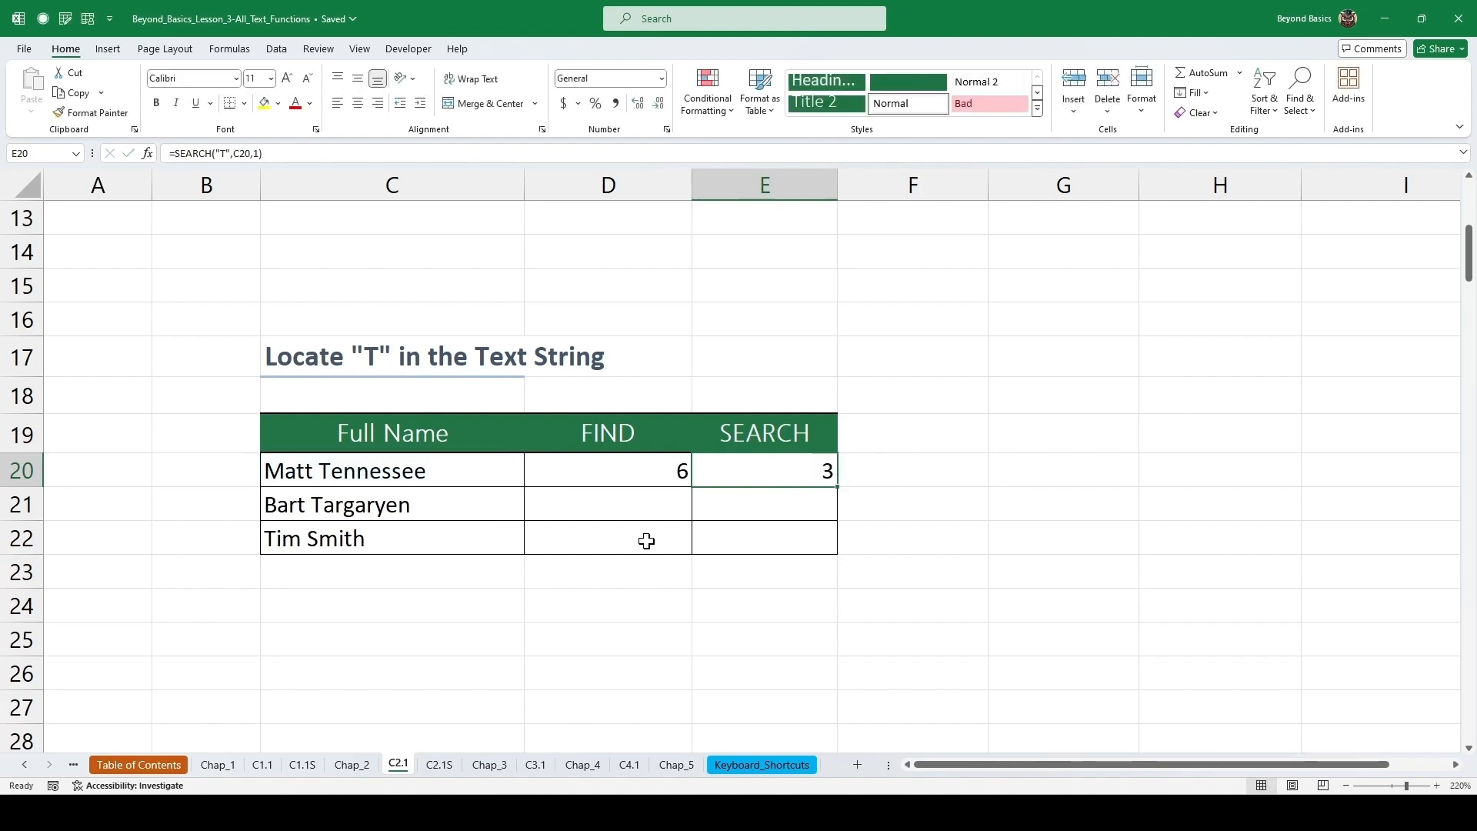
# Fill both the FIND and SEARCH formulas down through row 22.
pyautogui.moveTo(607, 474); pyautogui.dragTo(761, 468)
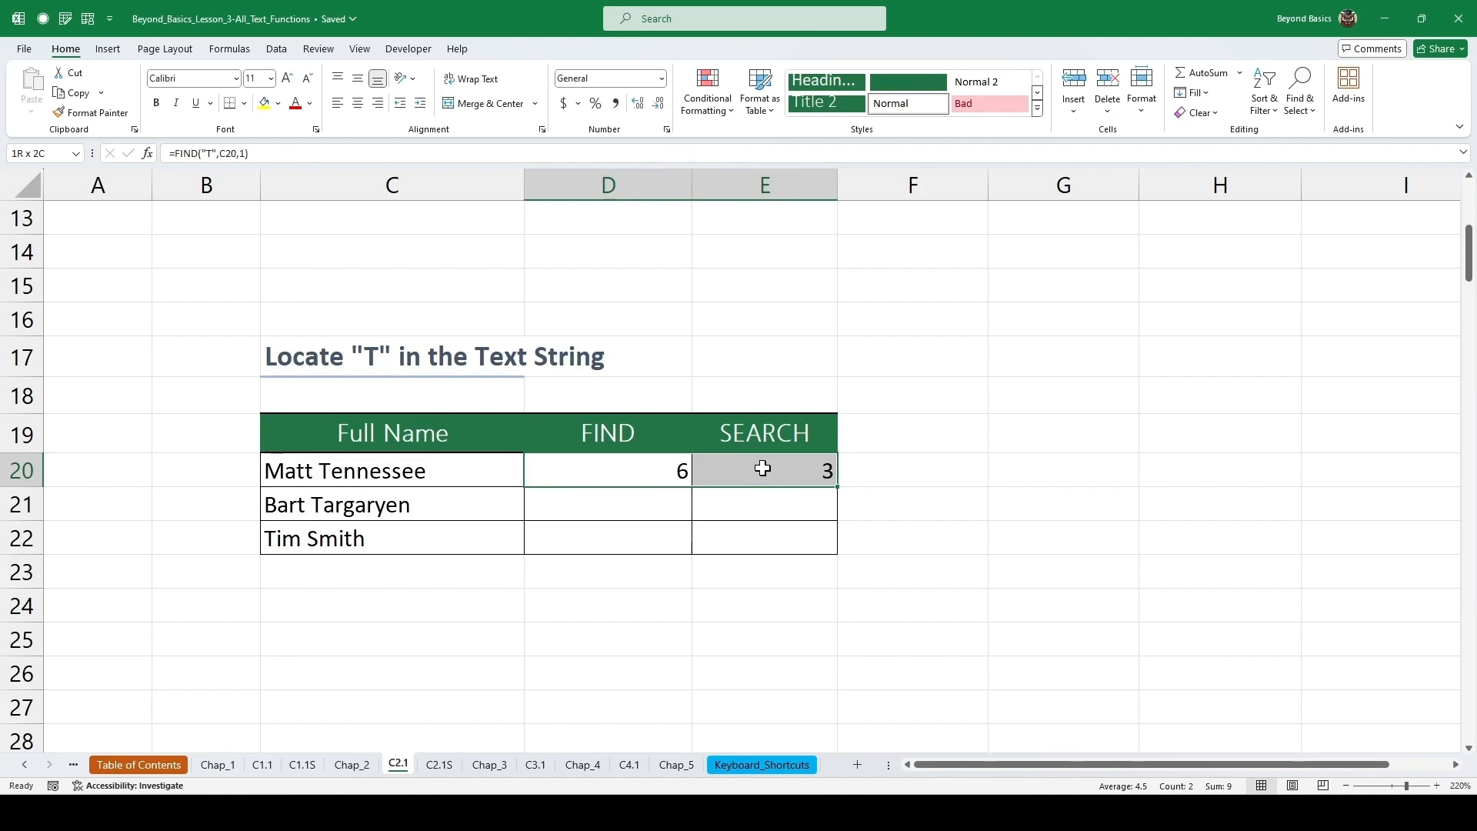
pyautogui.doubleClick(839, 488)
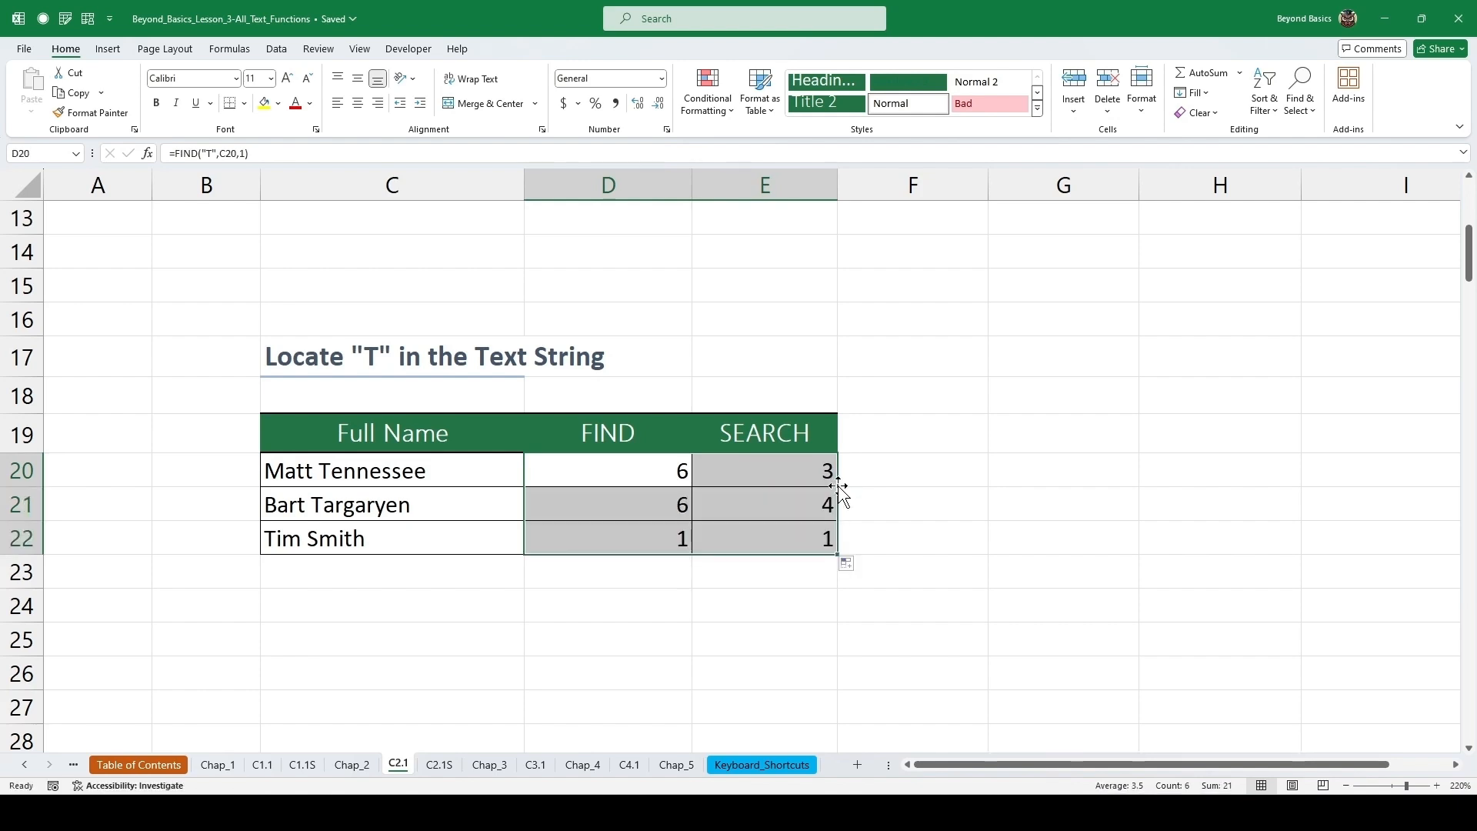
pyautogui.click(919, 486)
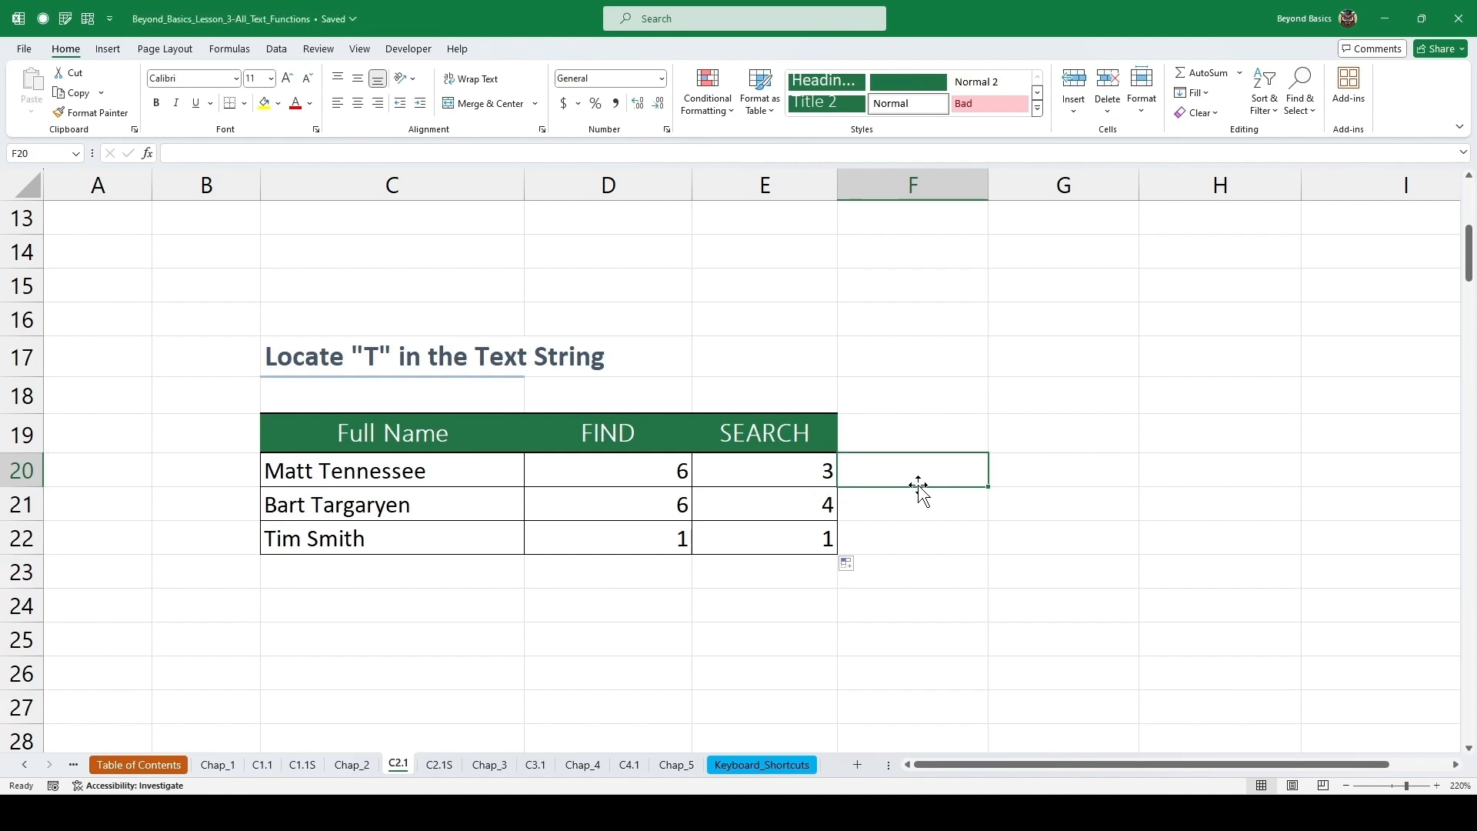
# Enter =LEN(C35) in the first LEN cell of the Find Length of Text table and fill it down through row 39.
pyautogui.scroll(-5, 915, 488)
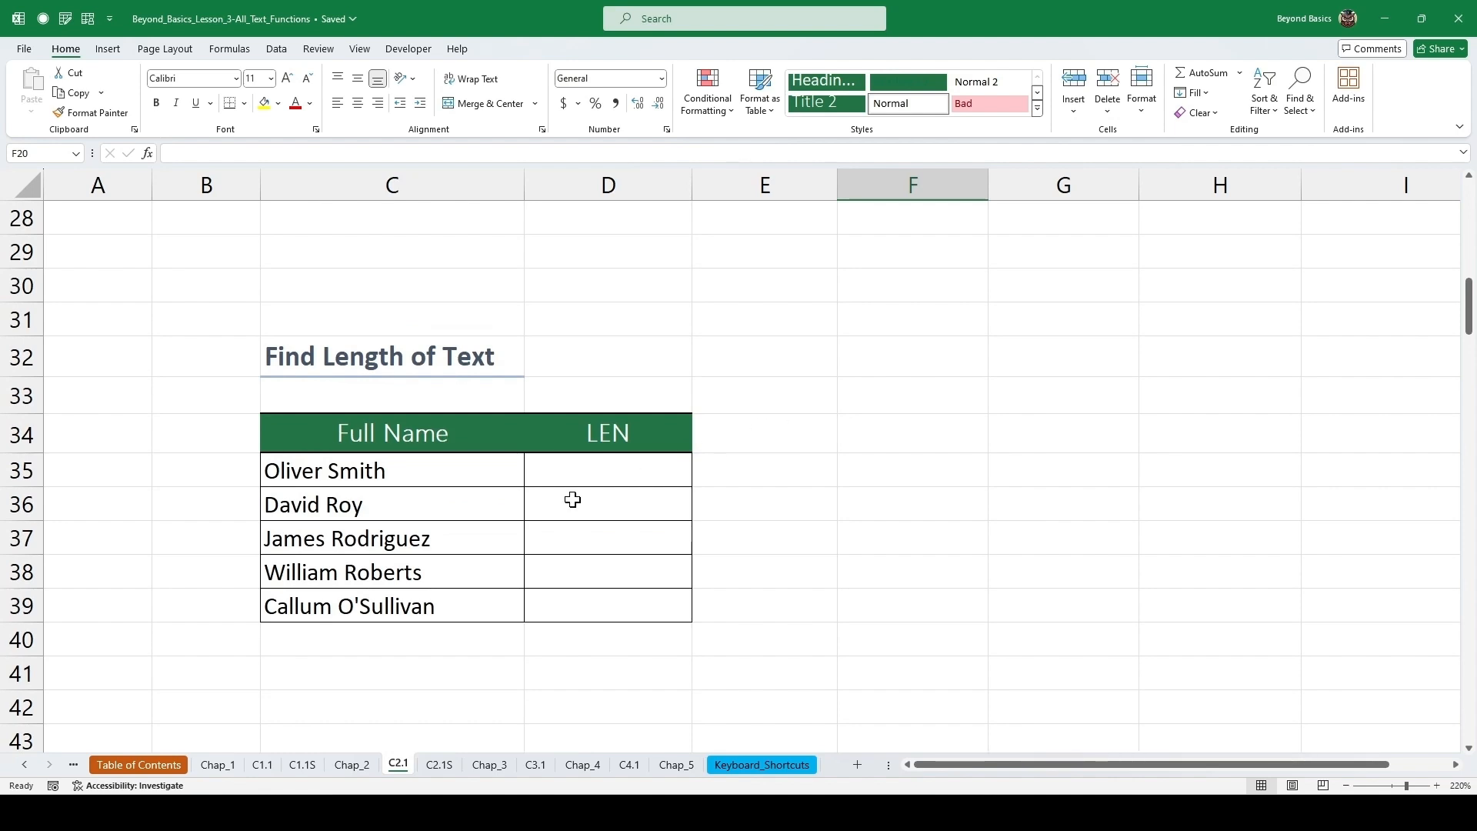
pyautogui.click(589, 473)
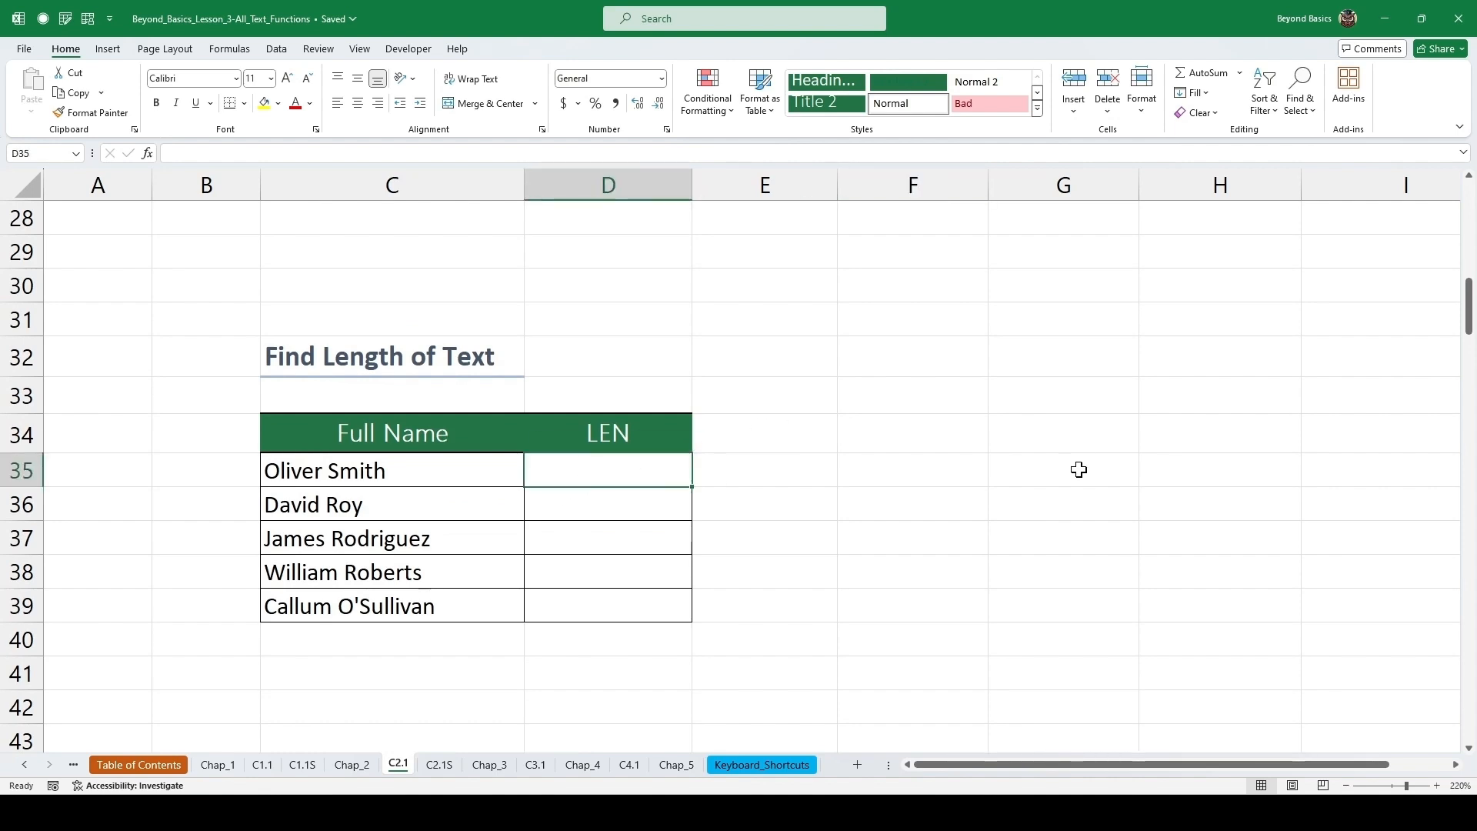
pyautogui.write('=len')
pyautogui.press('Tab')
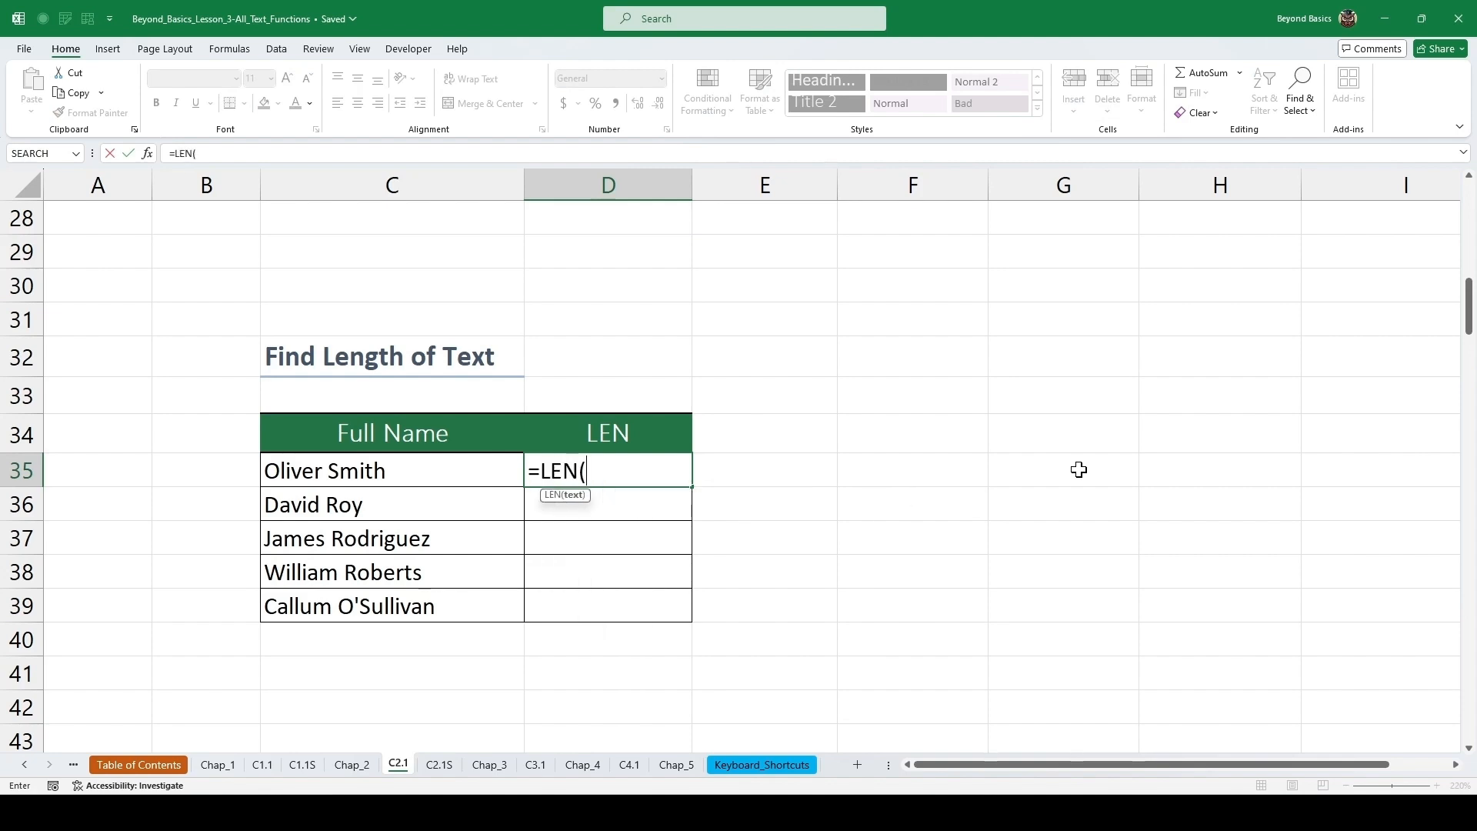
pyautogui.press('Left')
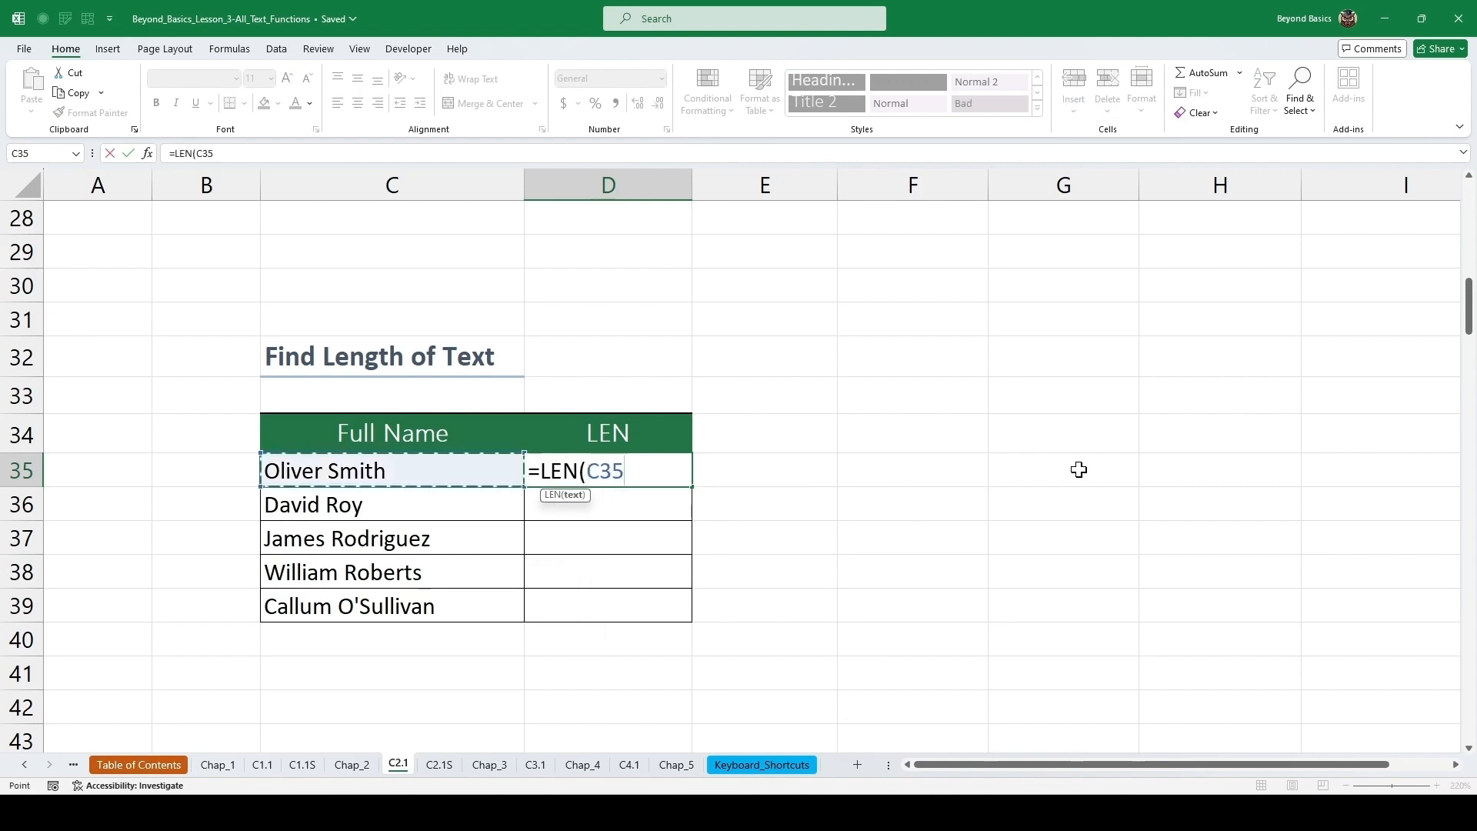
pyautogui.hotkey('ctrl', 'Return')
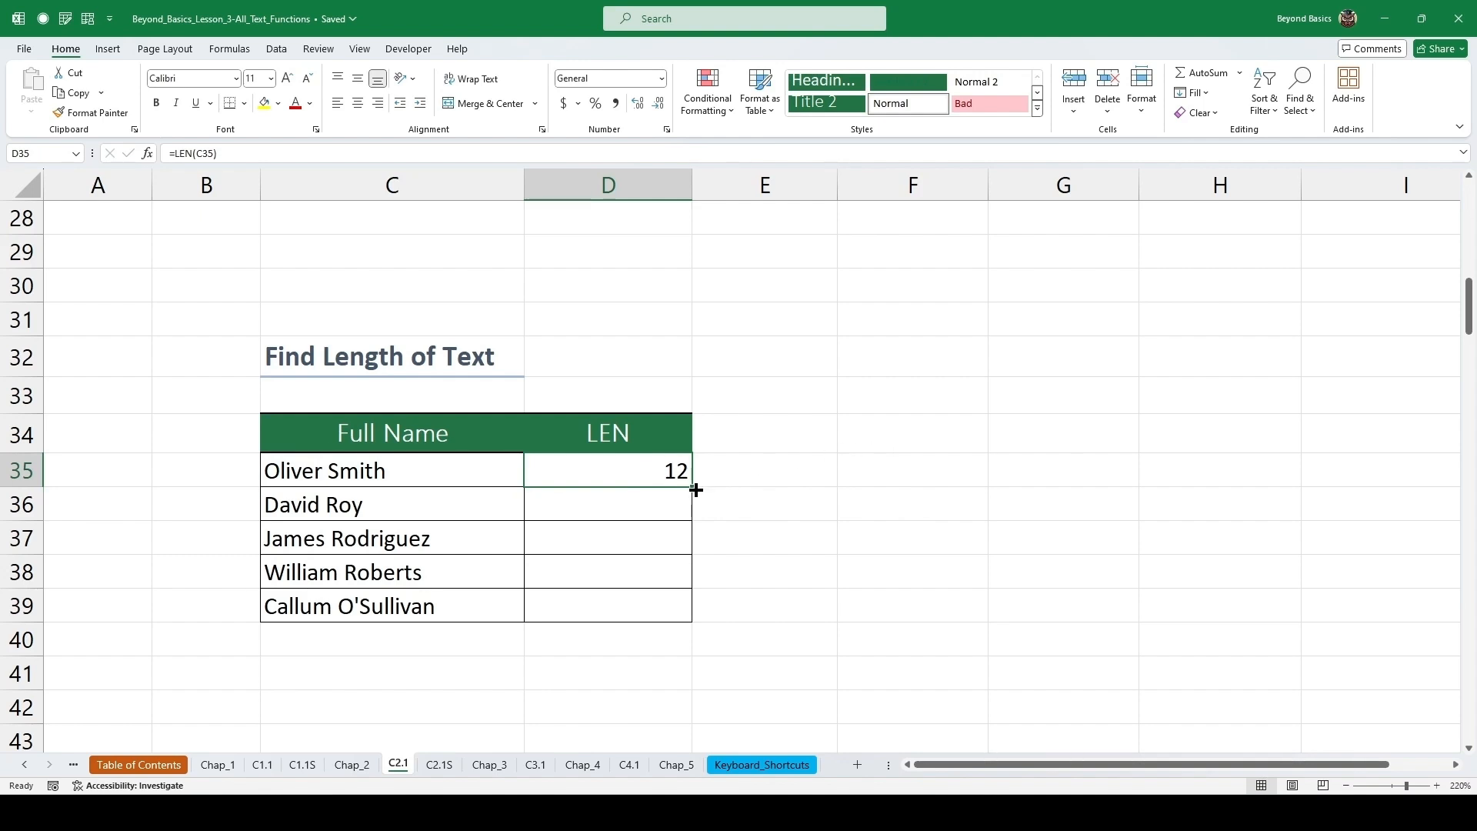
pyautogui.doubleClick(697, 487)
pyautogui.click(666, 504)
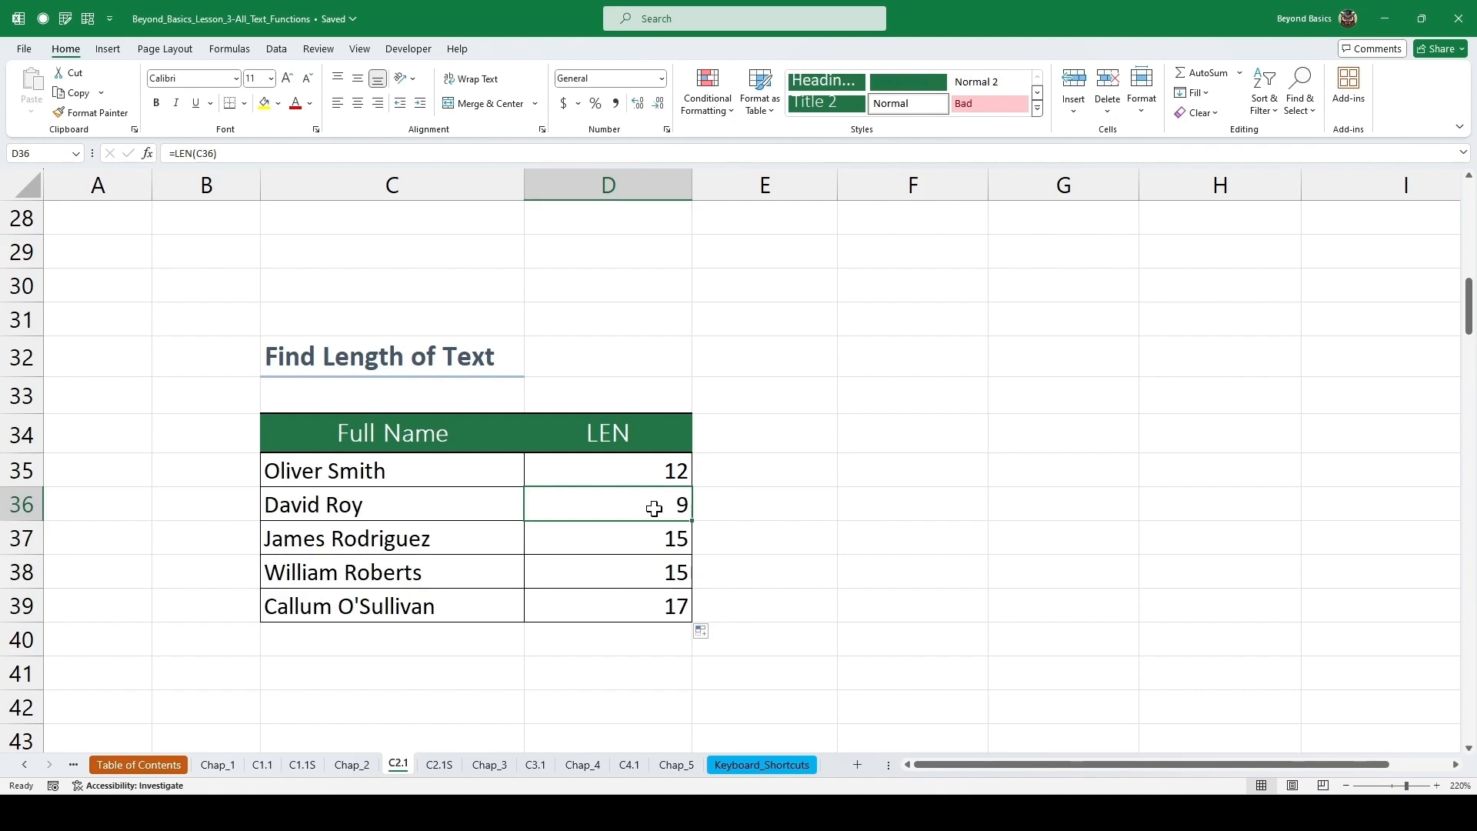
# Insert =LEFT(C51,4) in the first LEFT cell of the postcode table through the function arguments and fill it down through row 60.
pyautogui.scroll(-3, 604, 470)
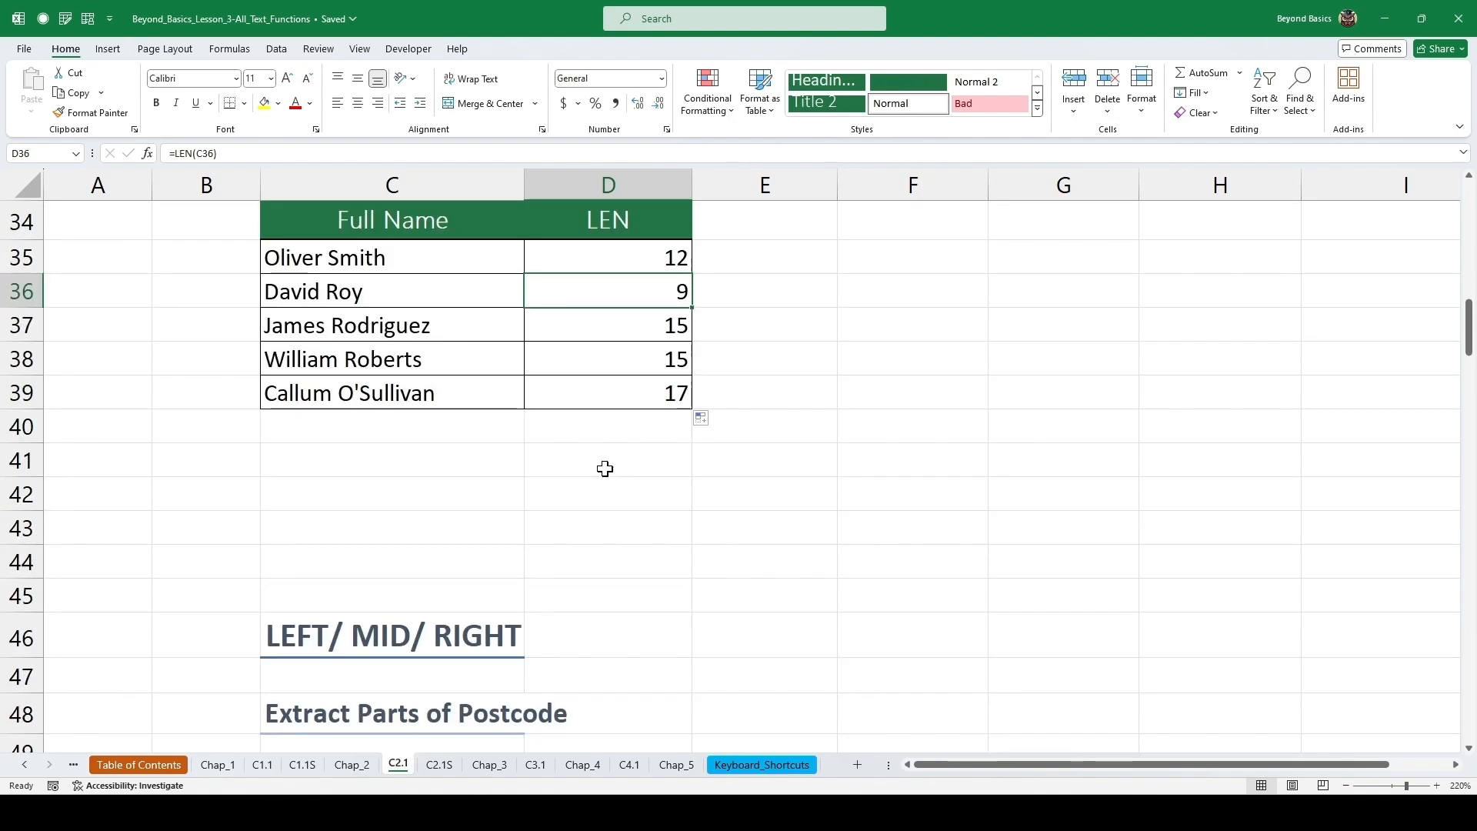
pyautogui.scroll(-3, 600, 468)
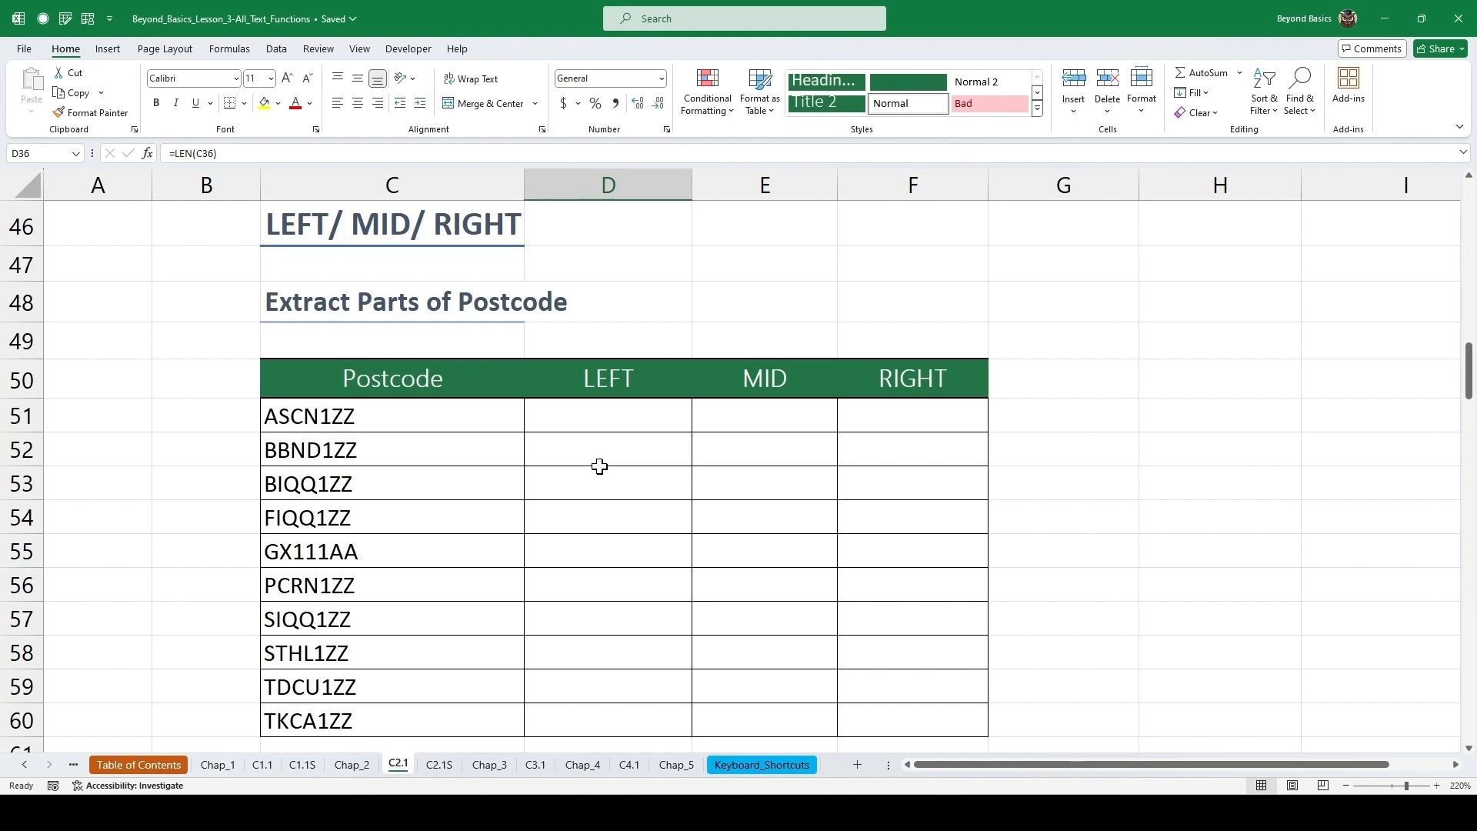
pyautogui.click(597, 418)
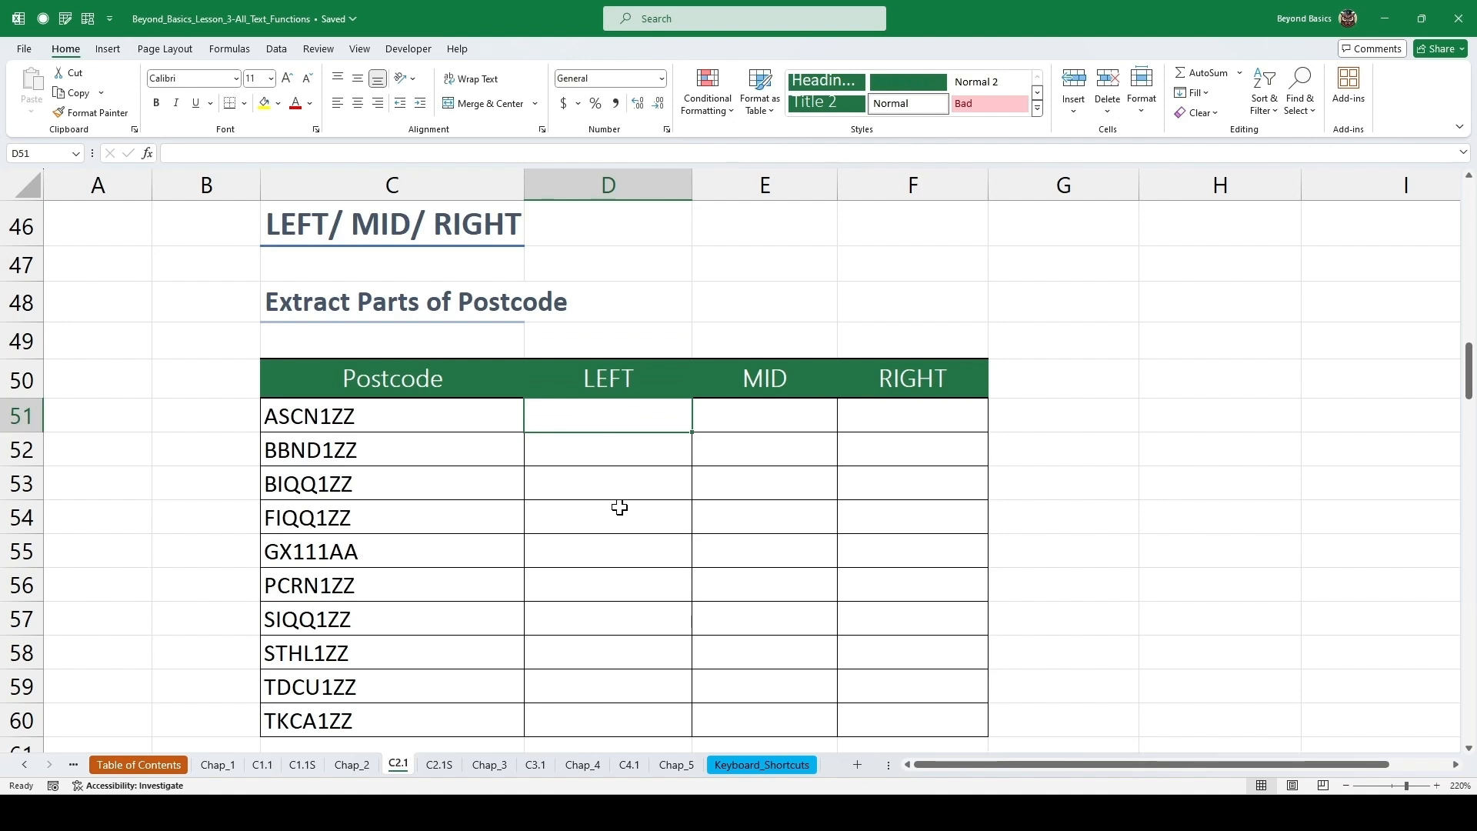
pyautogui.hotkey('shift', 'F3')
pyautogui.write('lef')
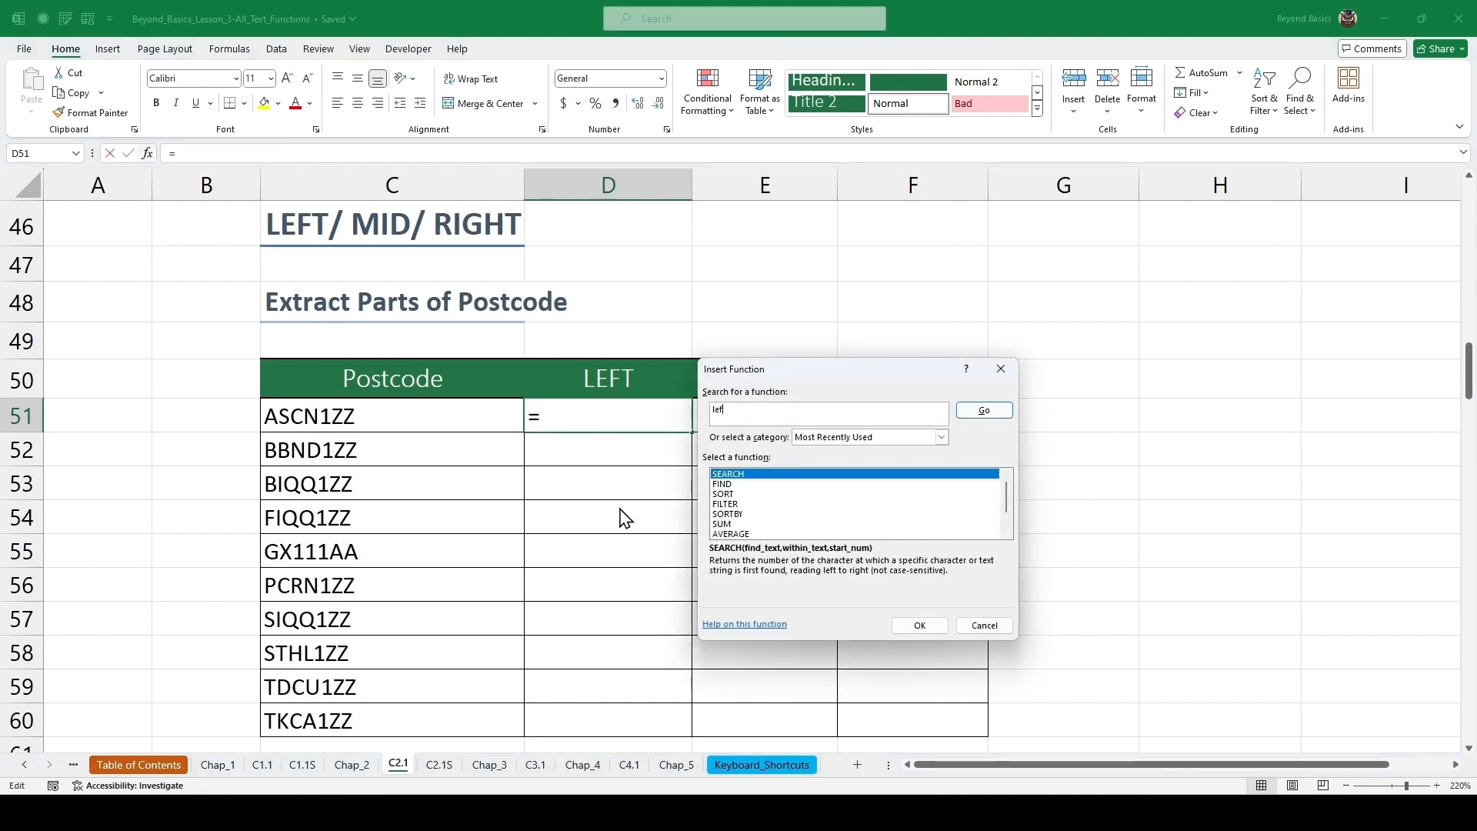
pyautogui.write('t')
pyautogui.press('Return')
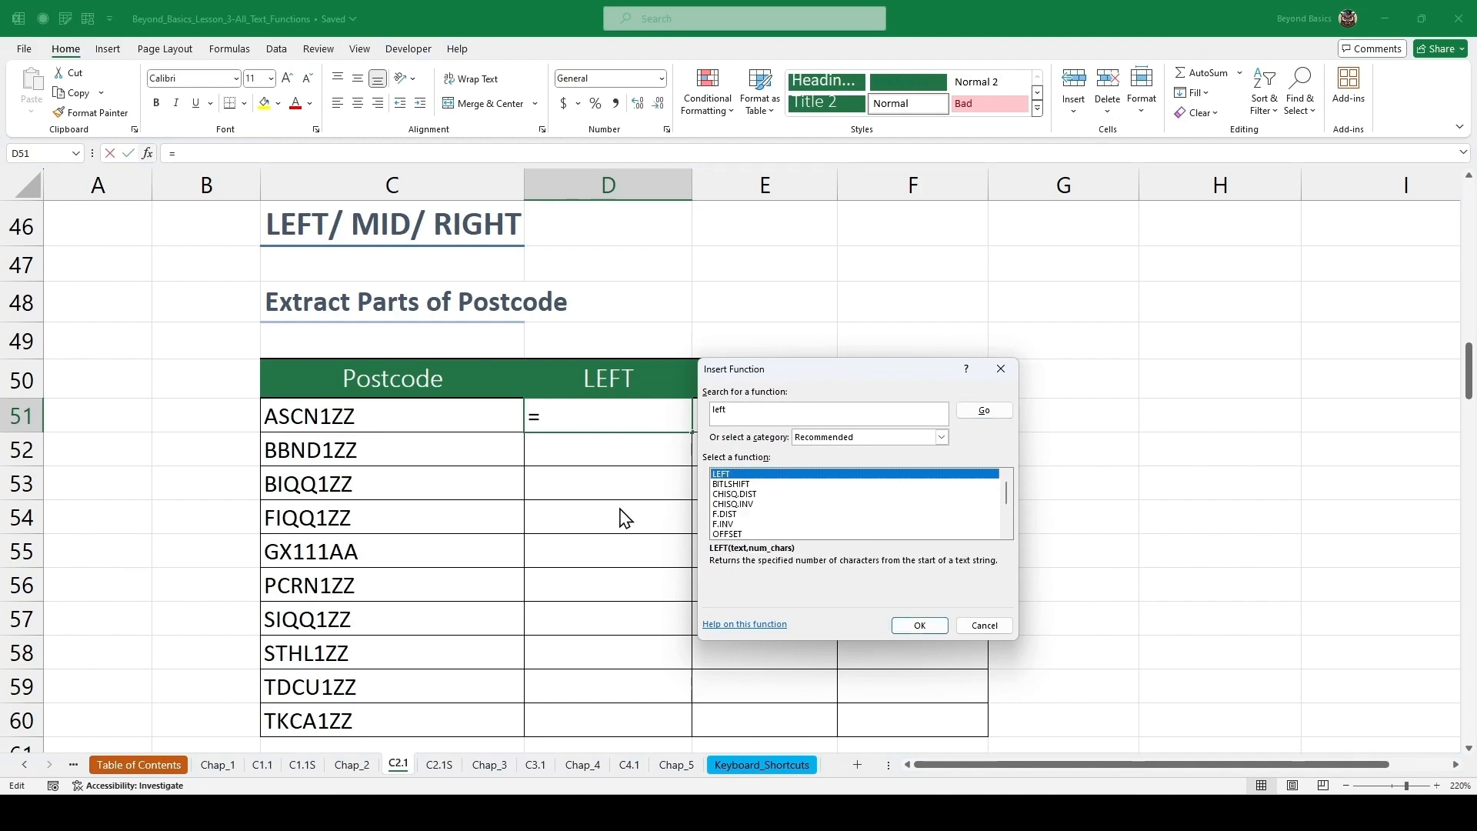
pyautogui.press('Return')
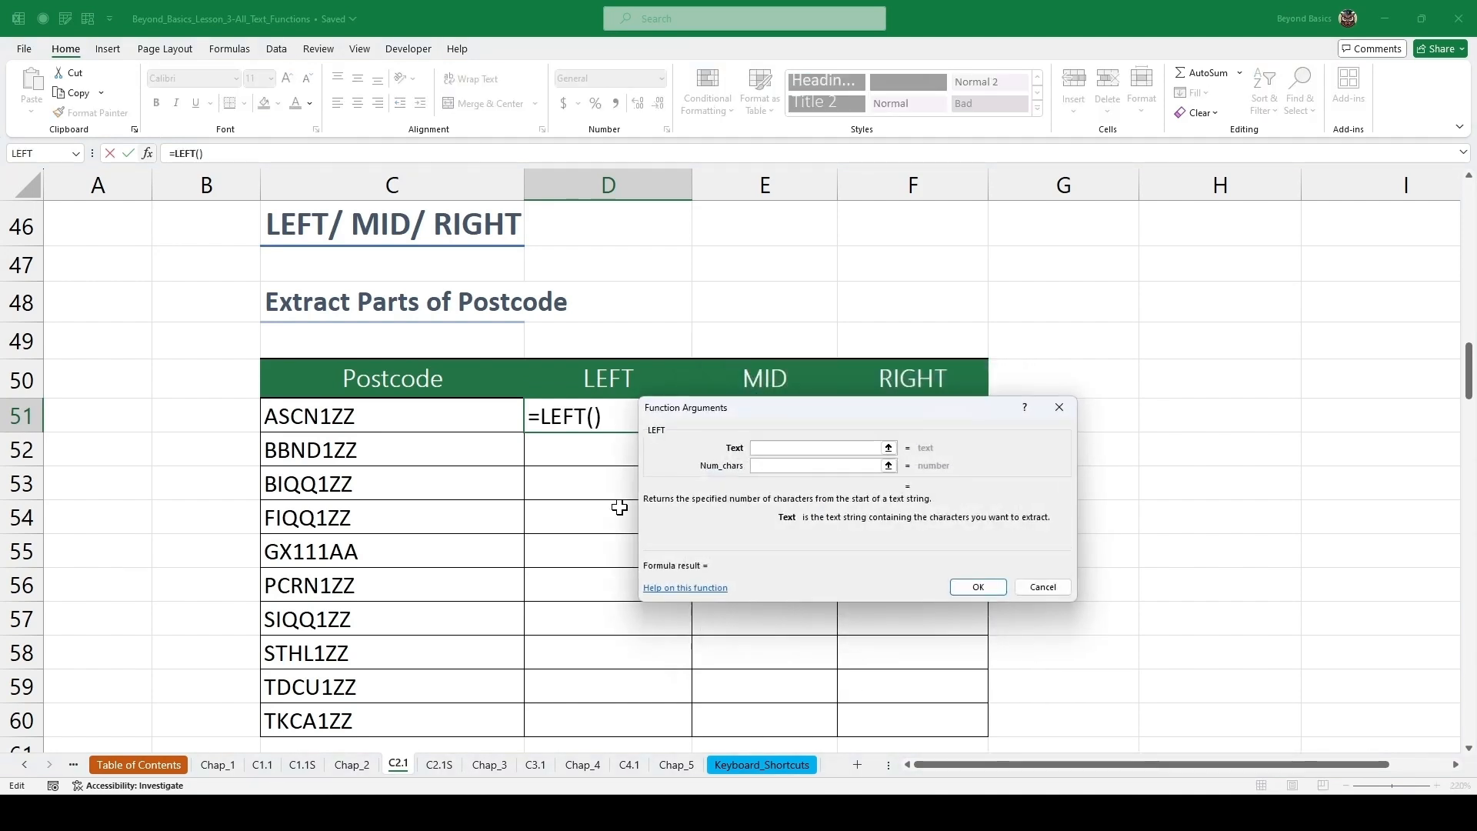
pyautogui.moveTo(759, 410); pyautogui.dragTo(656, 330)
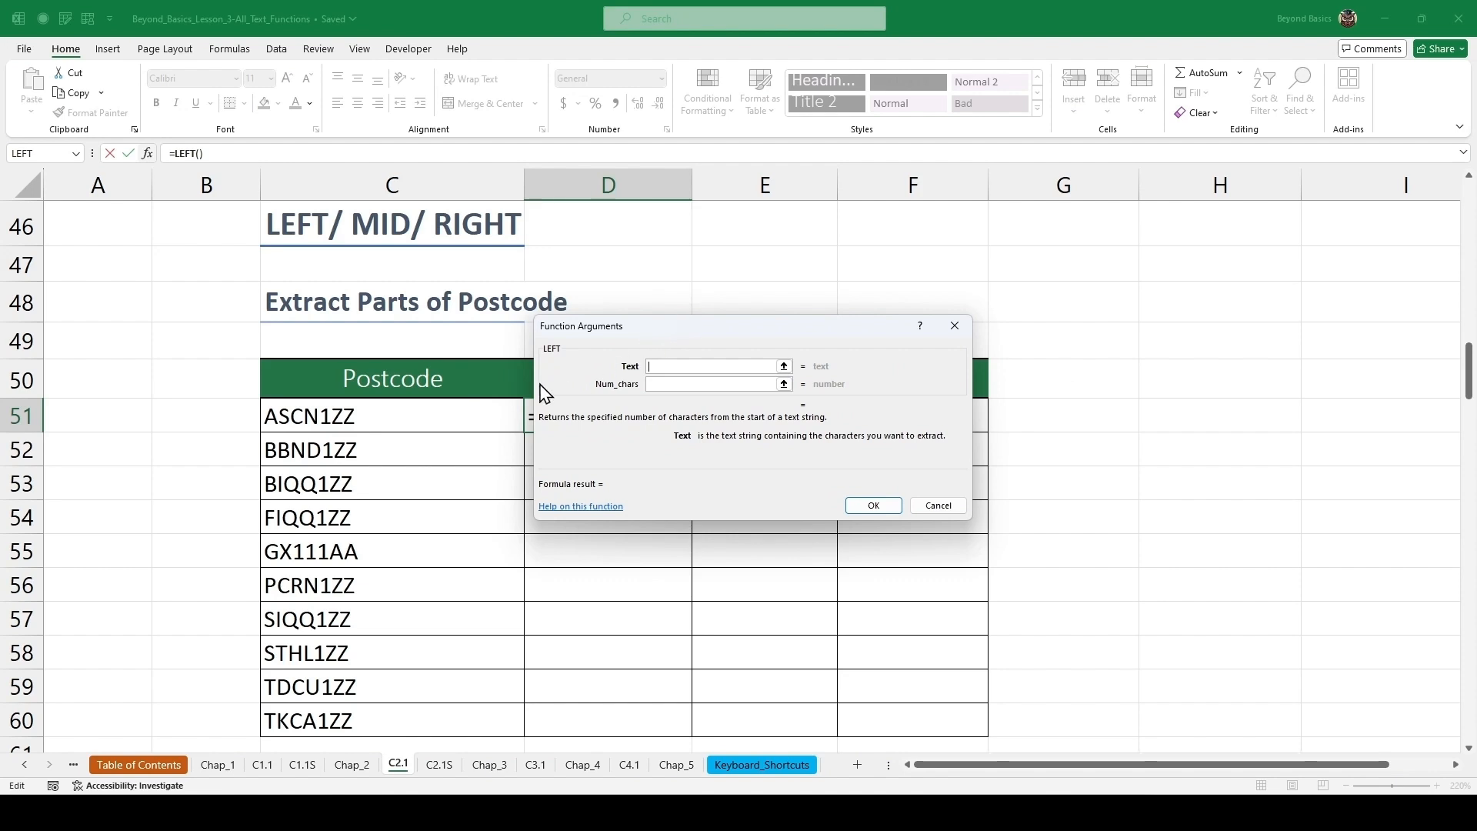
pyautogui.click(460, 417)
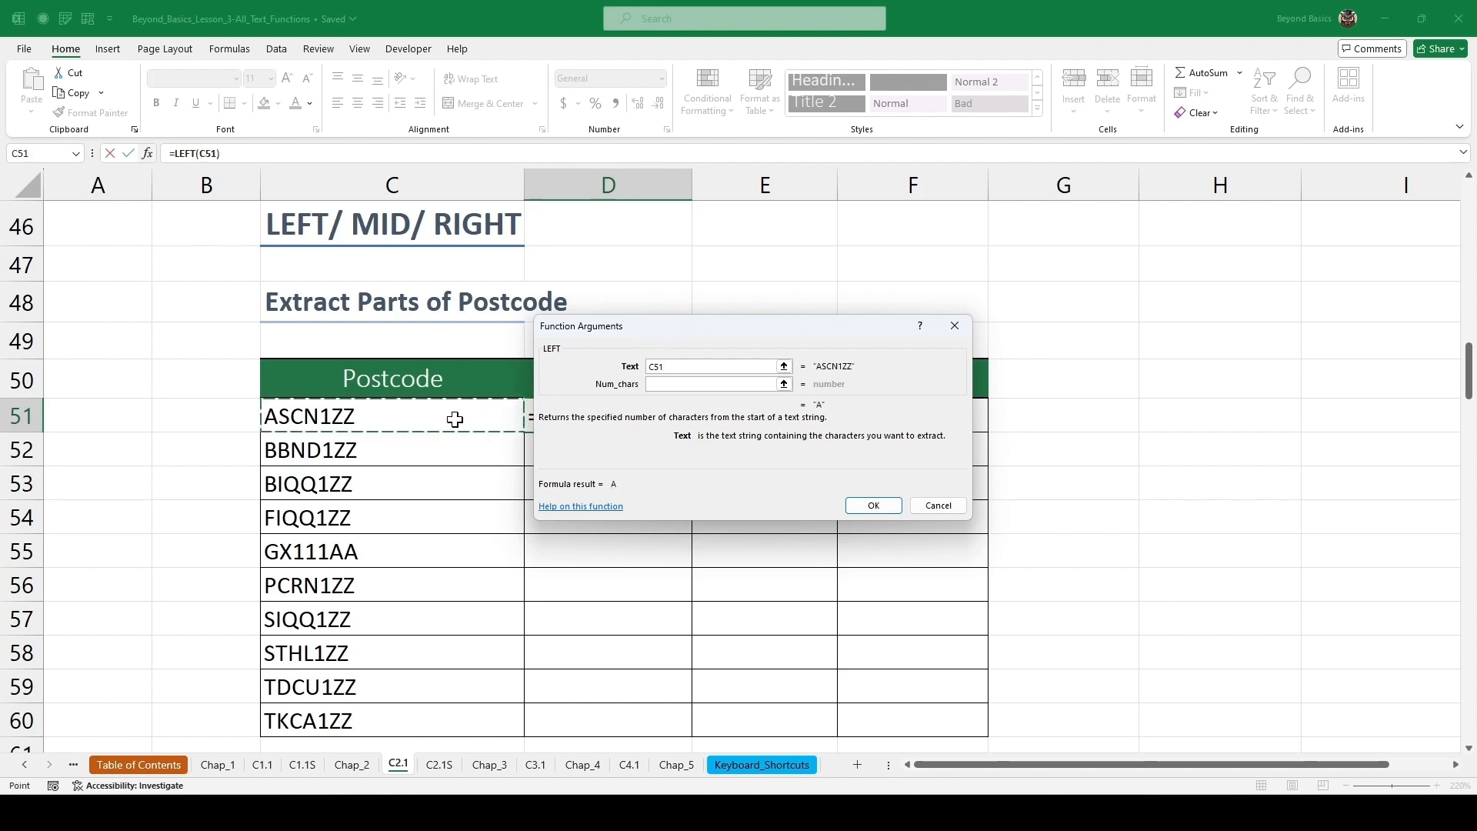
pyautogui.click(666, 384)
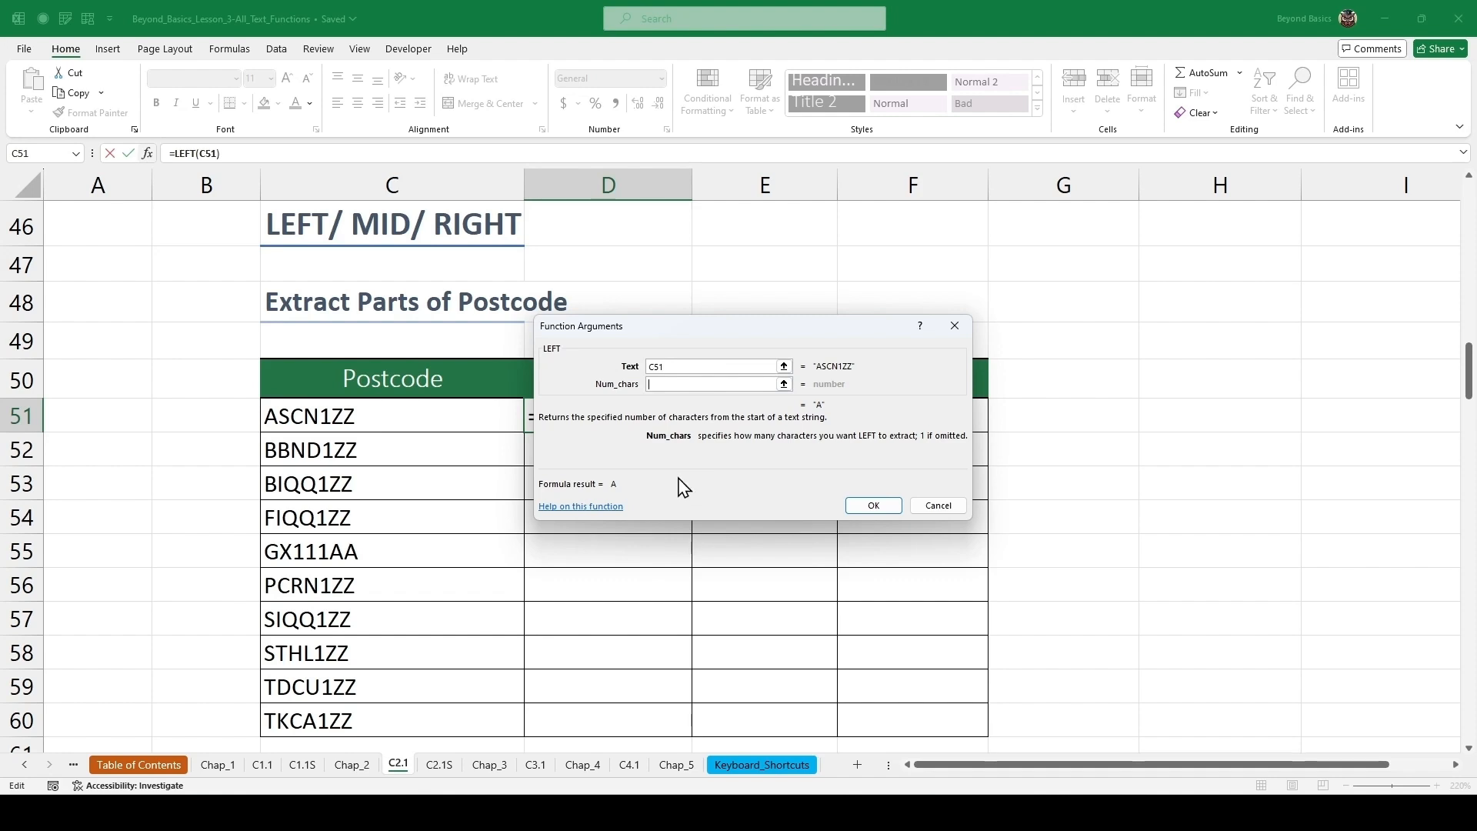
pyautogui.write('4')
pyautogui.click(875, 506)
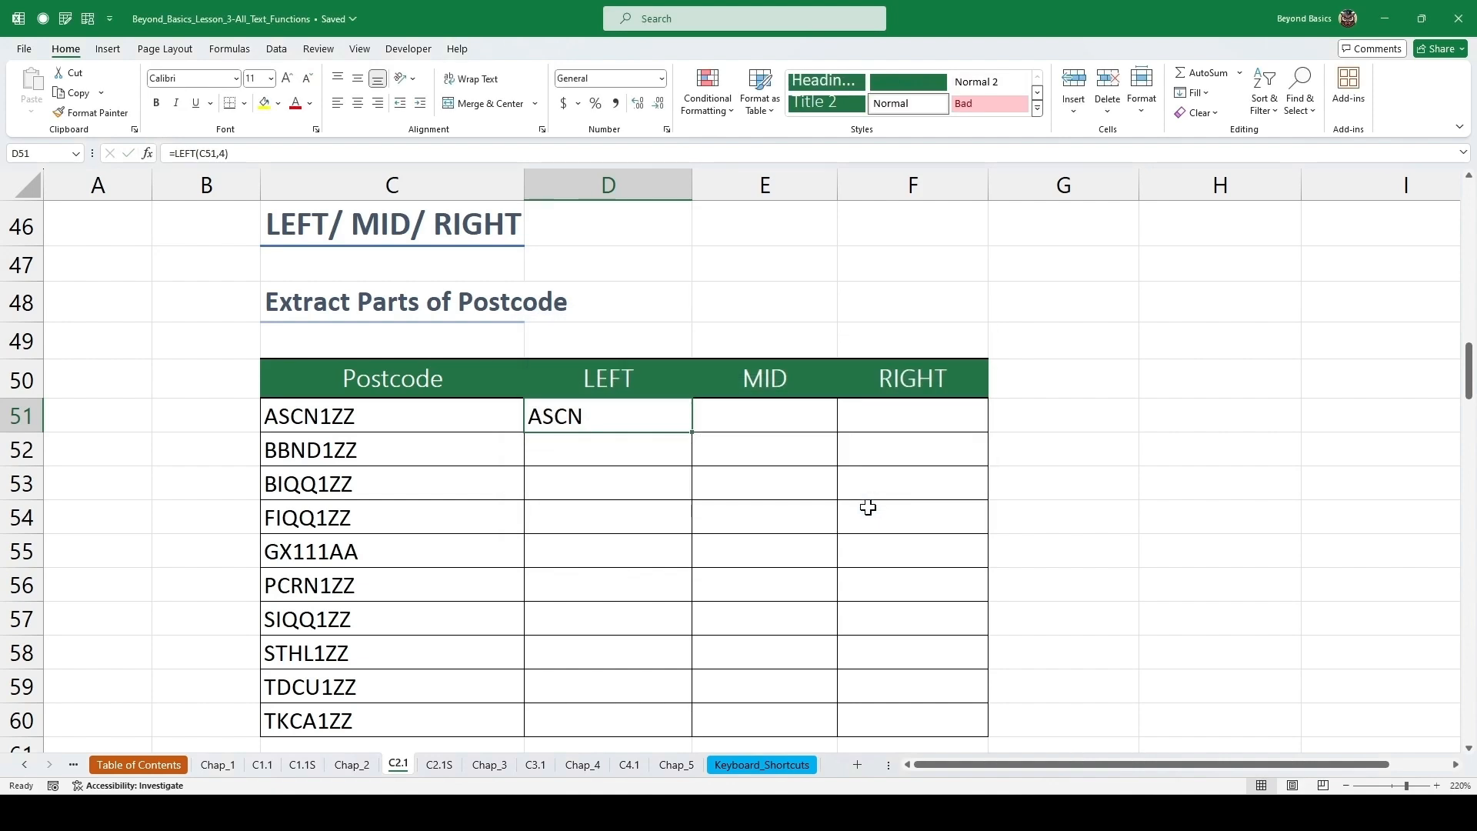
pyautogui.doubleClick(693, 436)
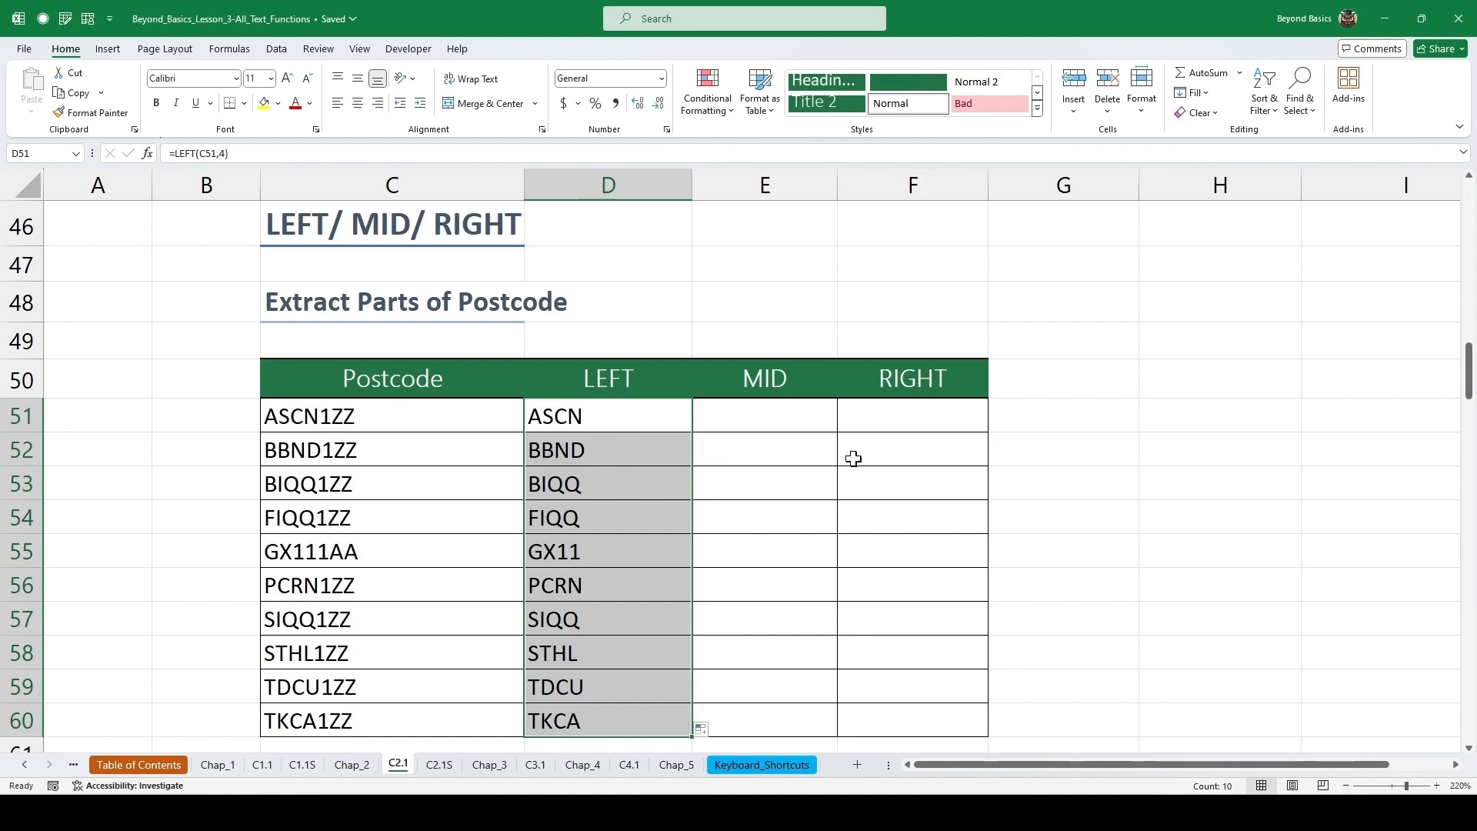
# Insert =MID(C51,5,3) in the first MID cell through the function arguments and fill it down through row 60.
pyautogui.click(767, 419)
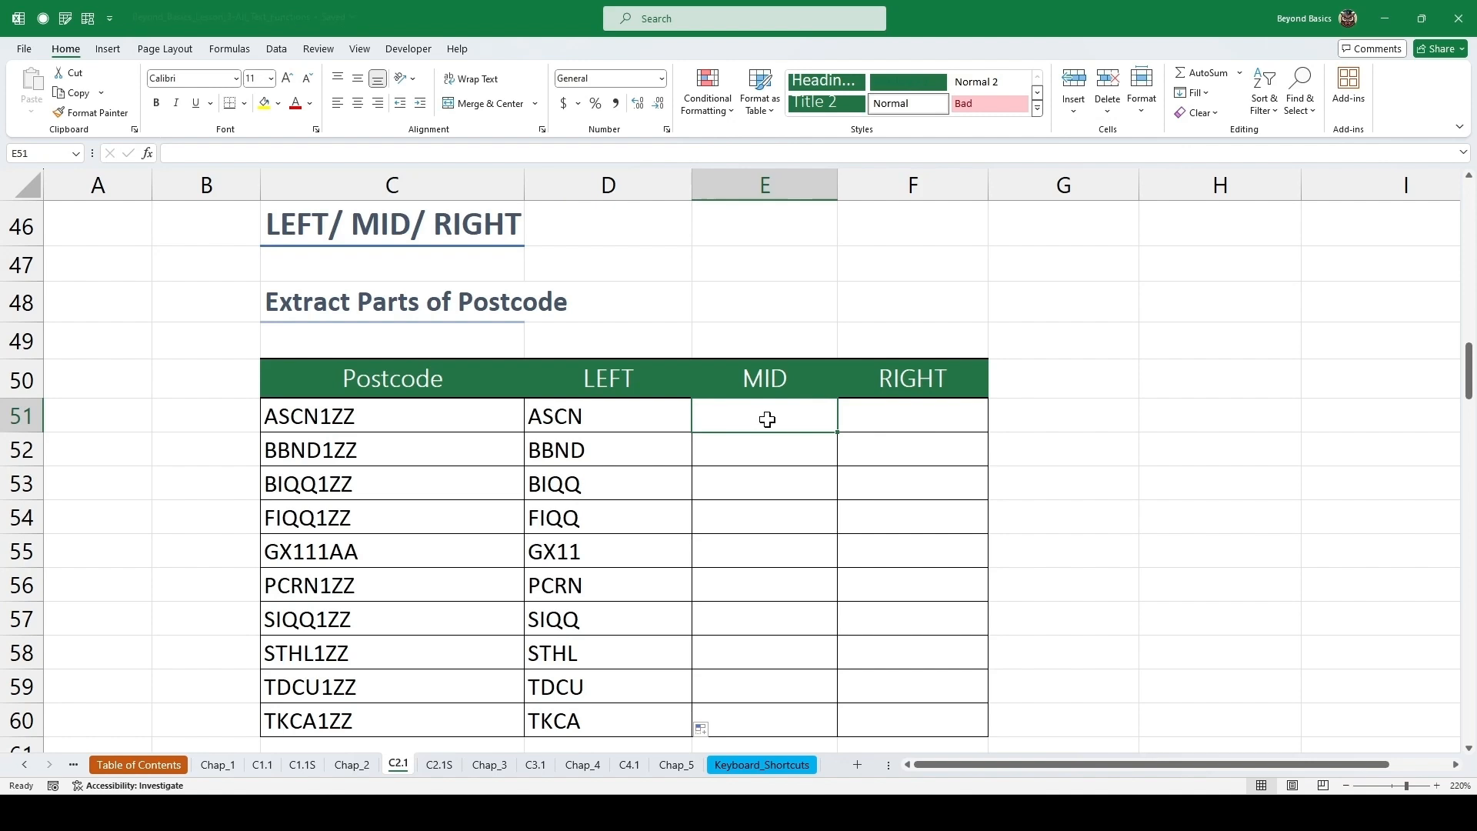
pyautogui.hotkey('shift', 'F3')
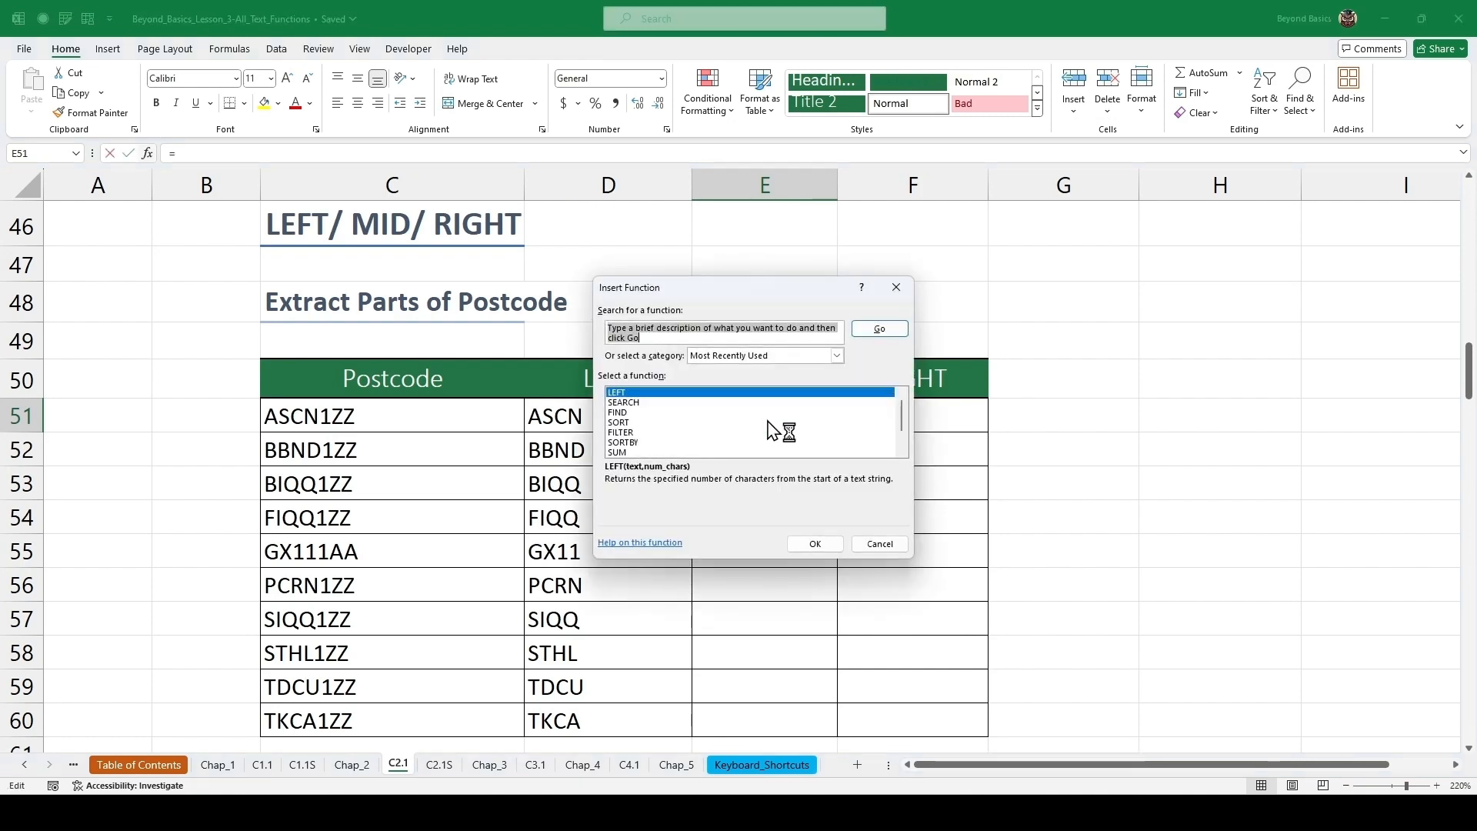
pyautogui.write('mid')
pyautogui.press('Return')
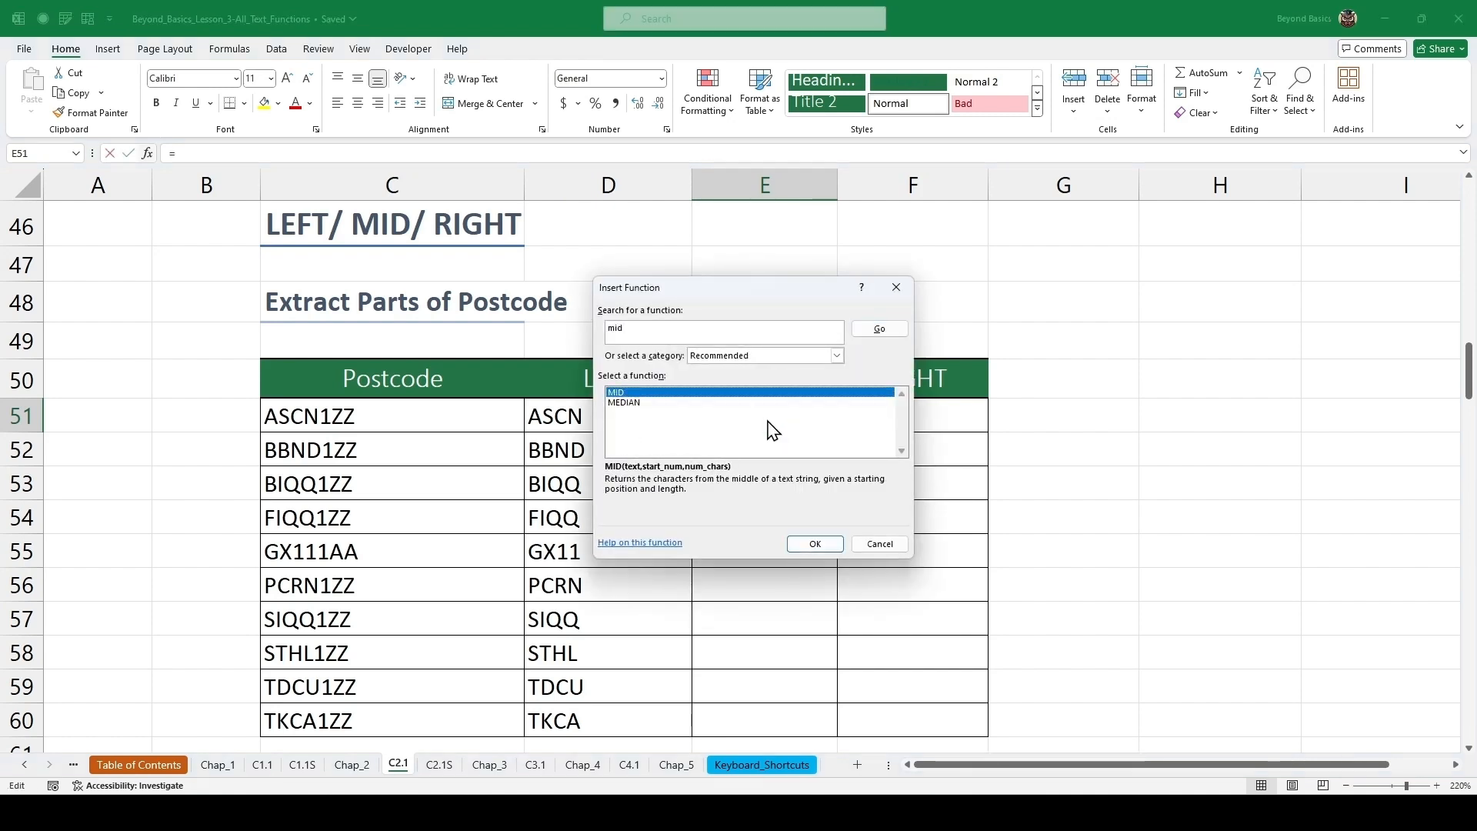
pyautogui.press('Return')
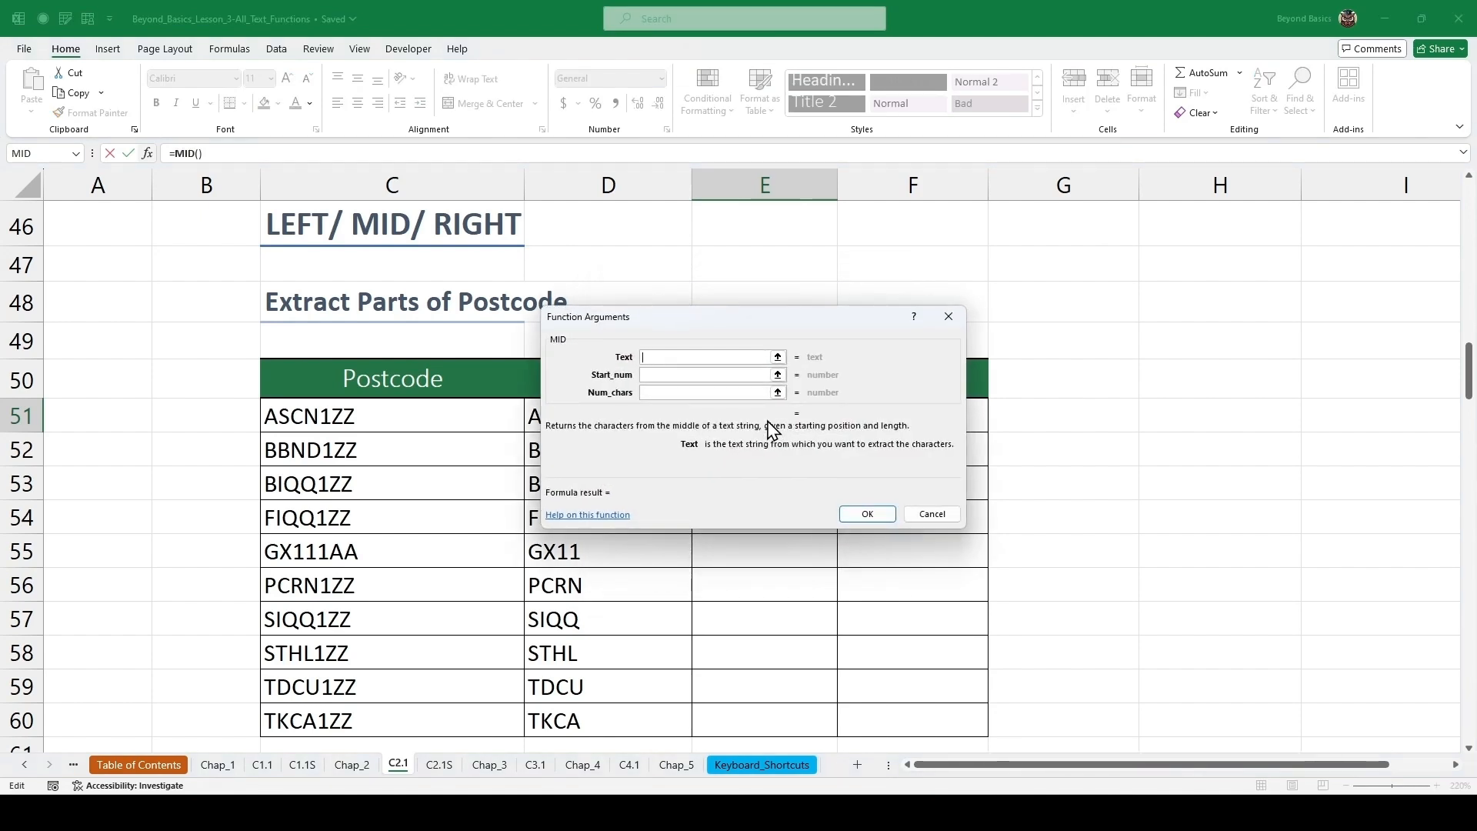
pyautogui.click(451, 417)
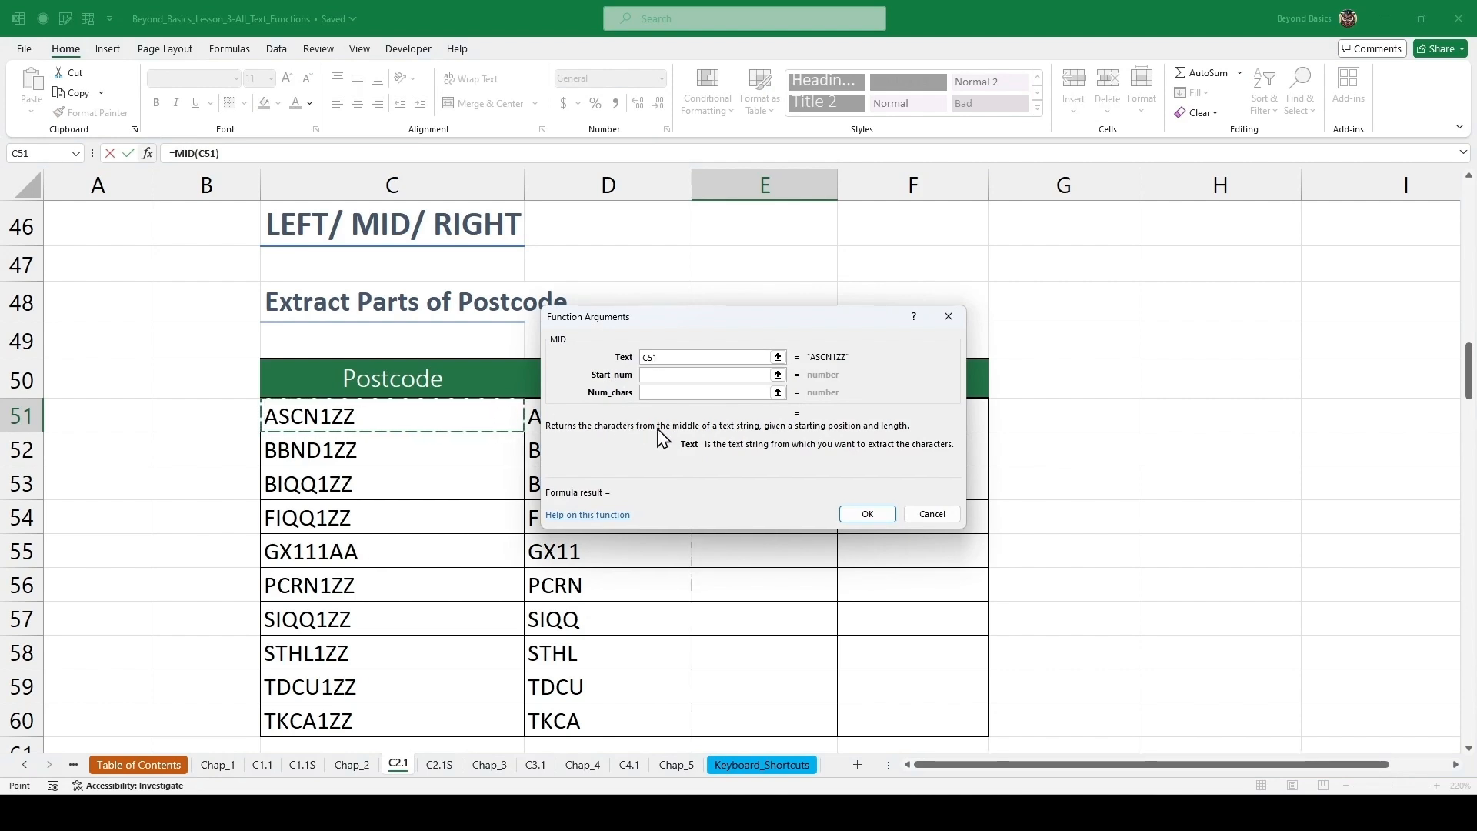
pyautogui.click(656, 375)
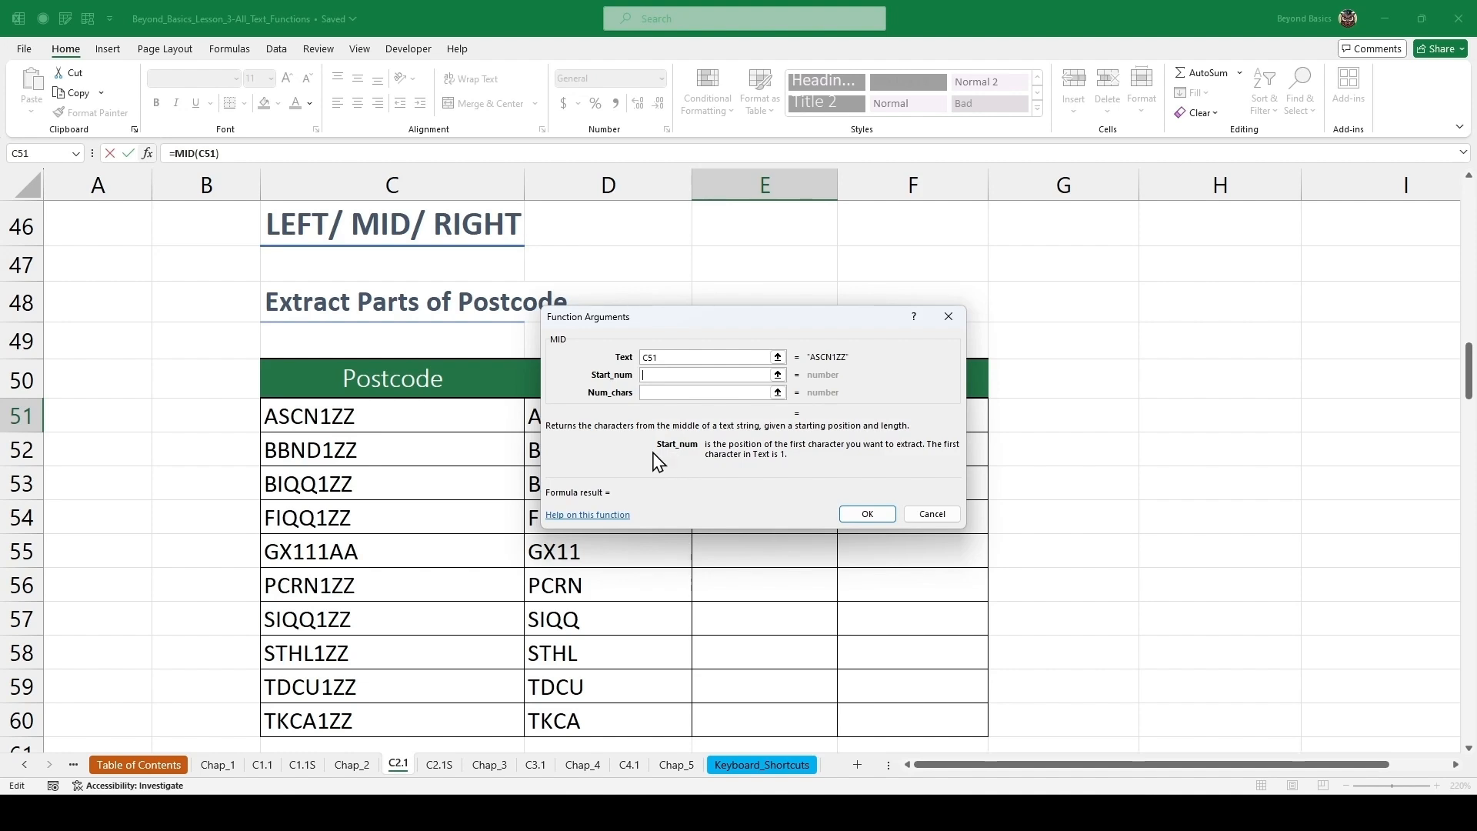
pyautogui.write('5')
pyautogui.press('Tab')
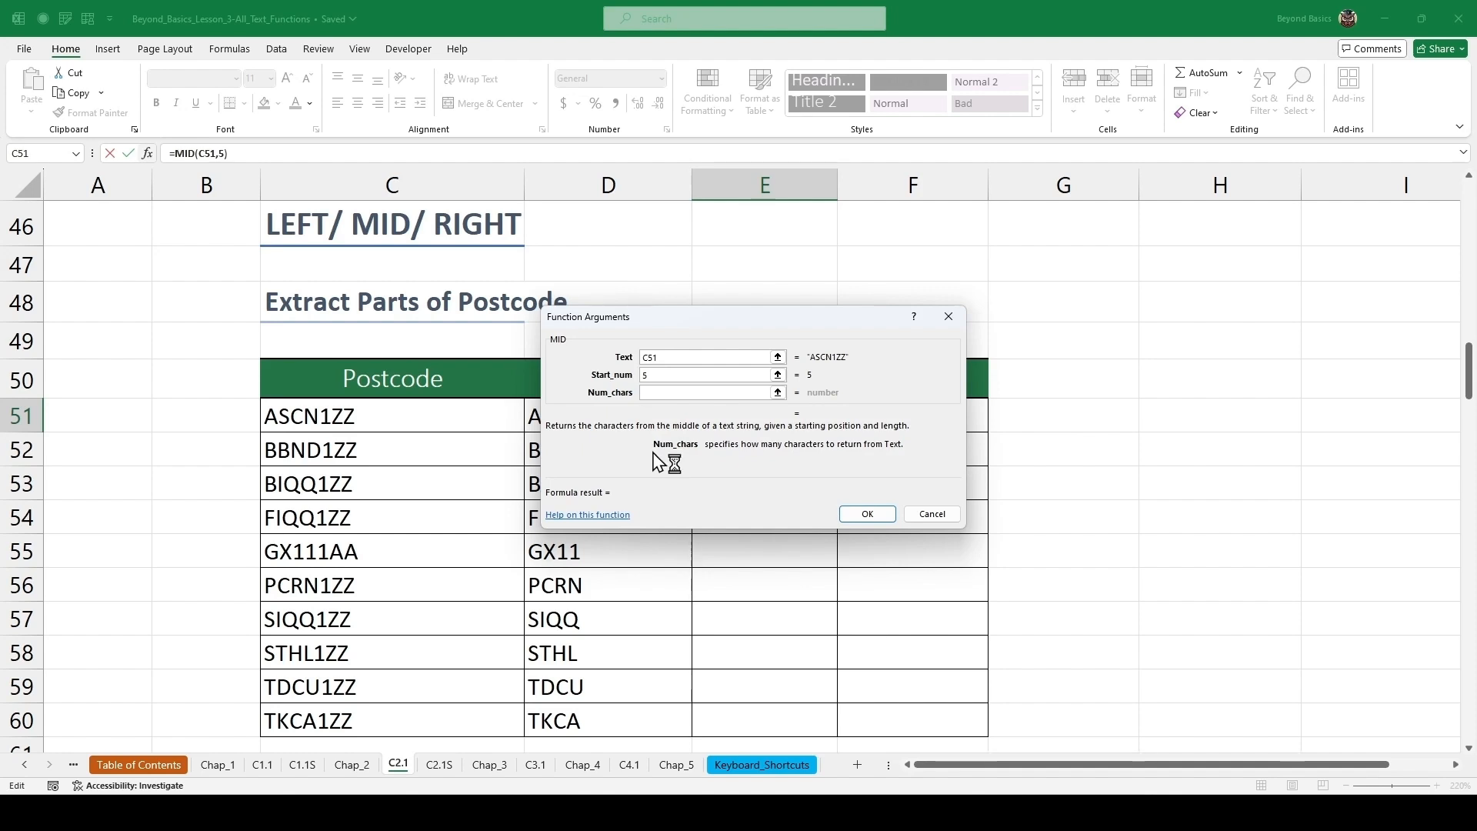
pyautogui.write('3')
pyautogui.click(874, 514)
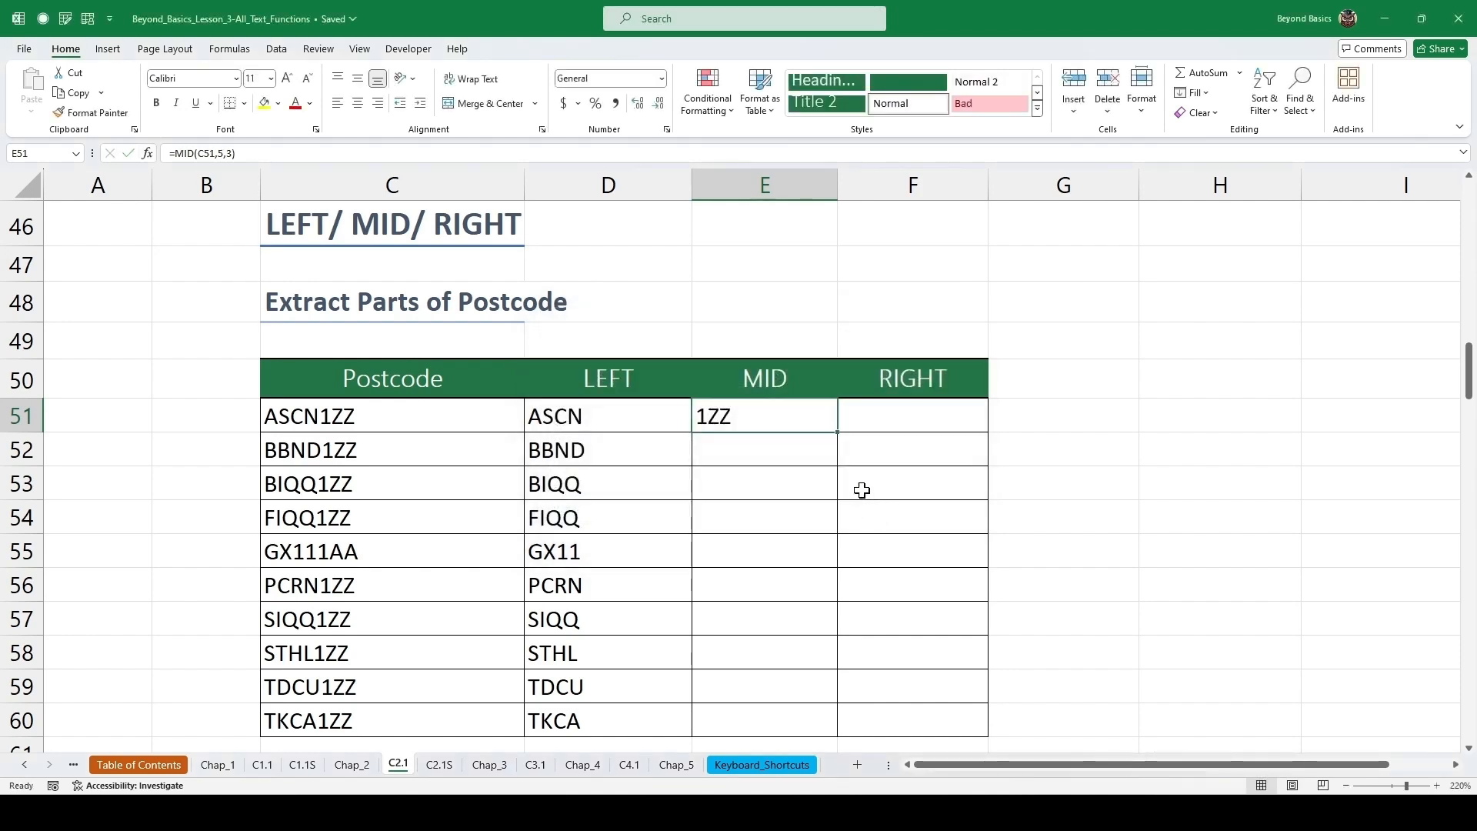
pyautogui.doubleClick(836, 433)
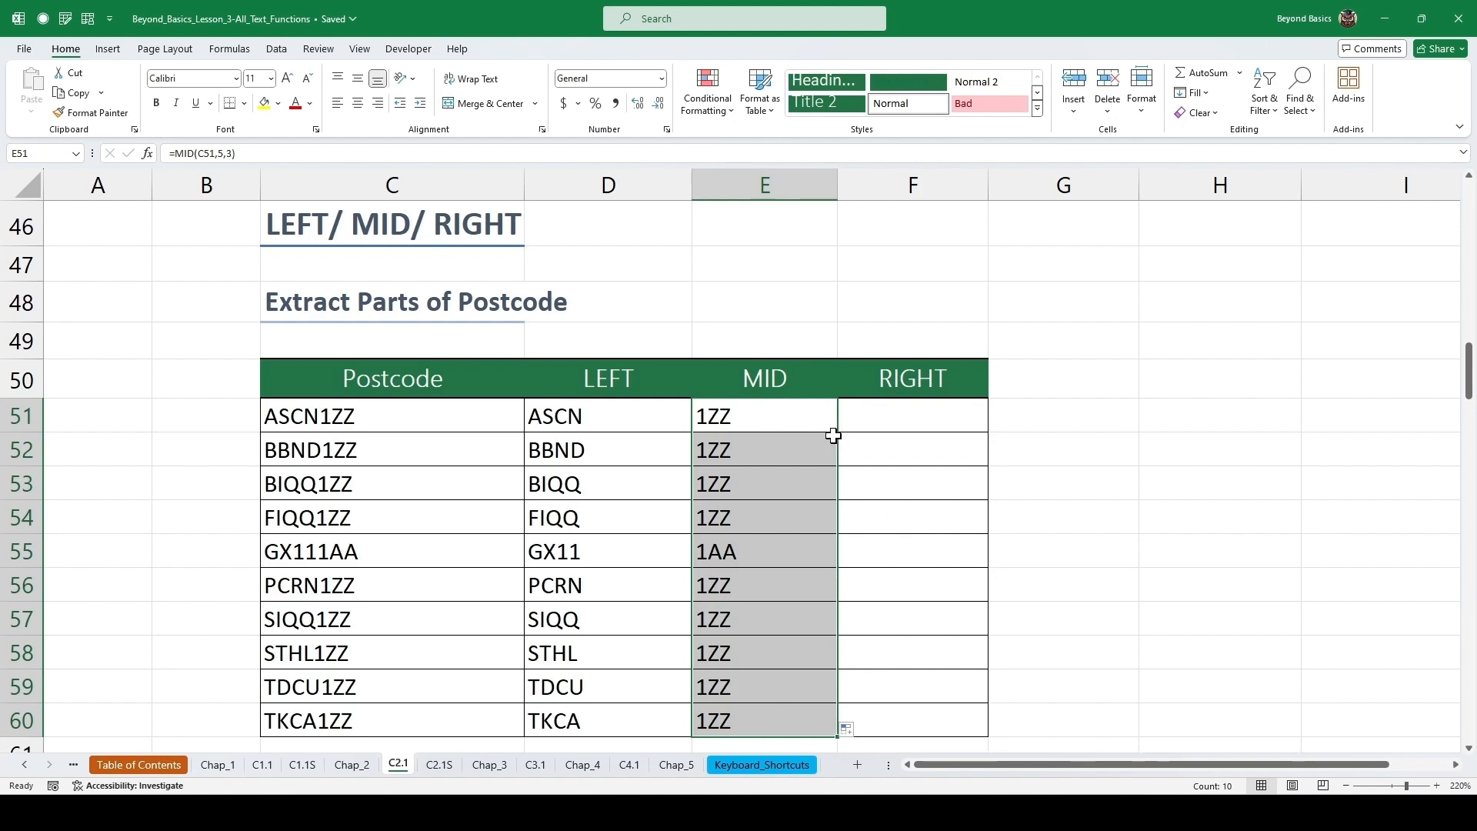
# Insert =RIGHT(C51,3) in the first RIGHT cell through the function arguments and fill it down through row 60.
pyautogui.click(883, 422)
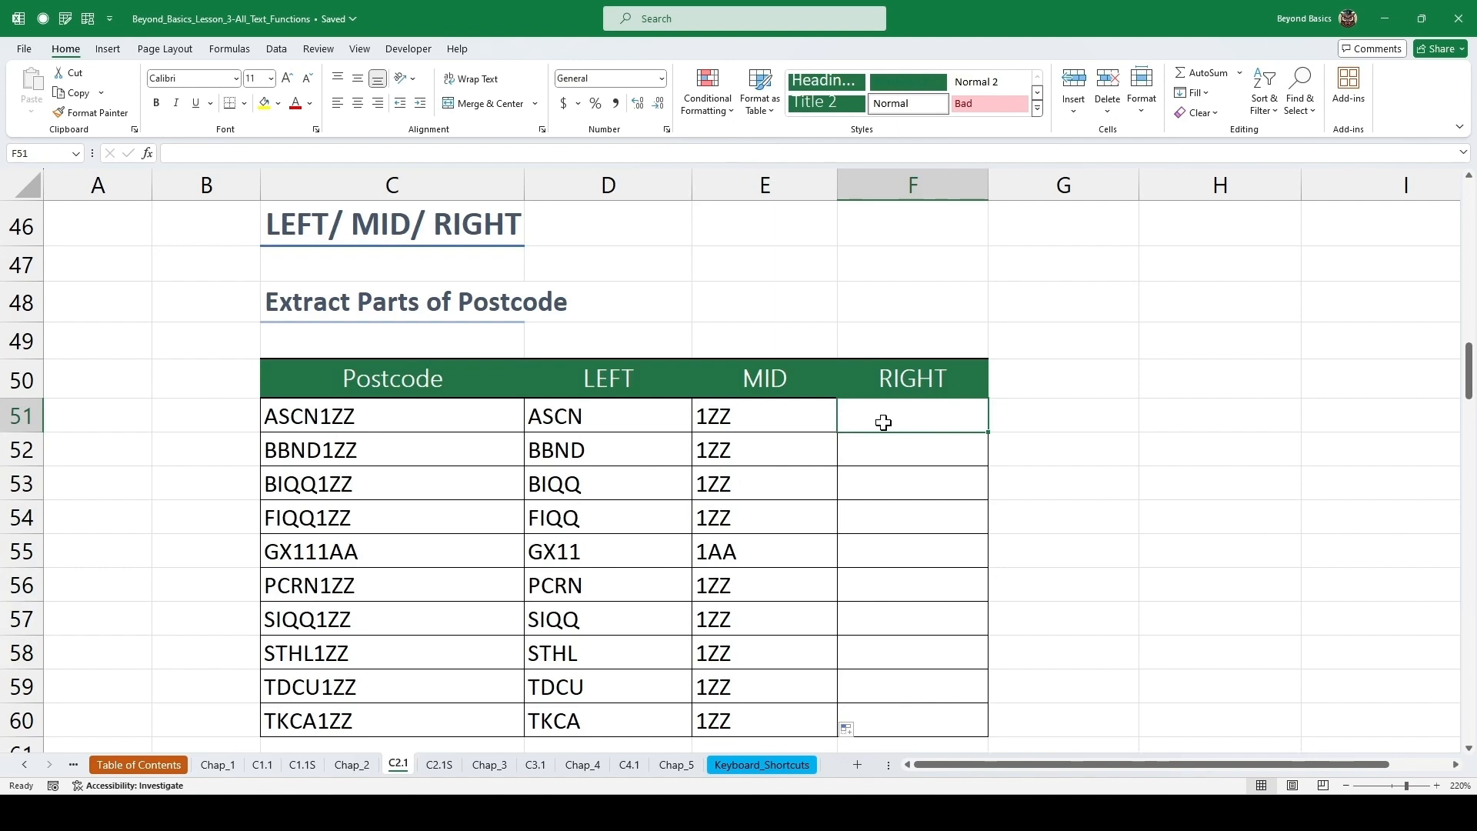
pyautogui.hotkey('shift', 'F3')
pyautogui.write('rig')
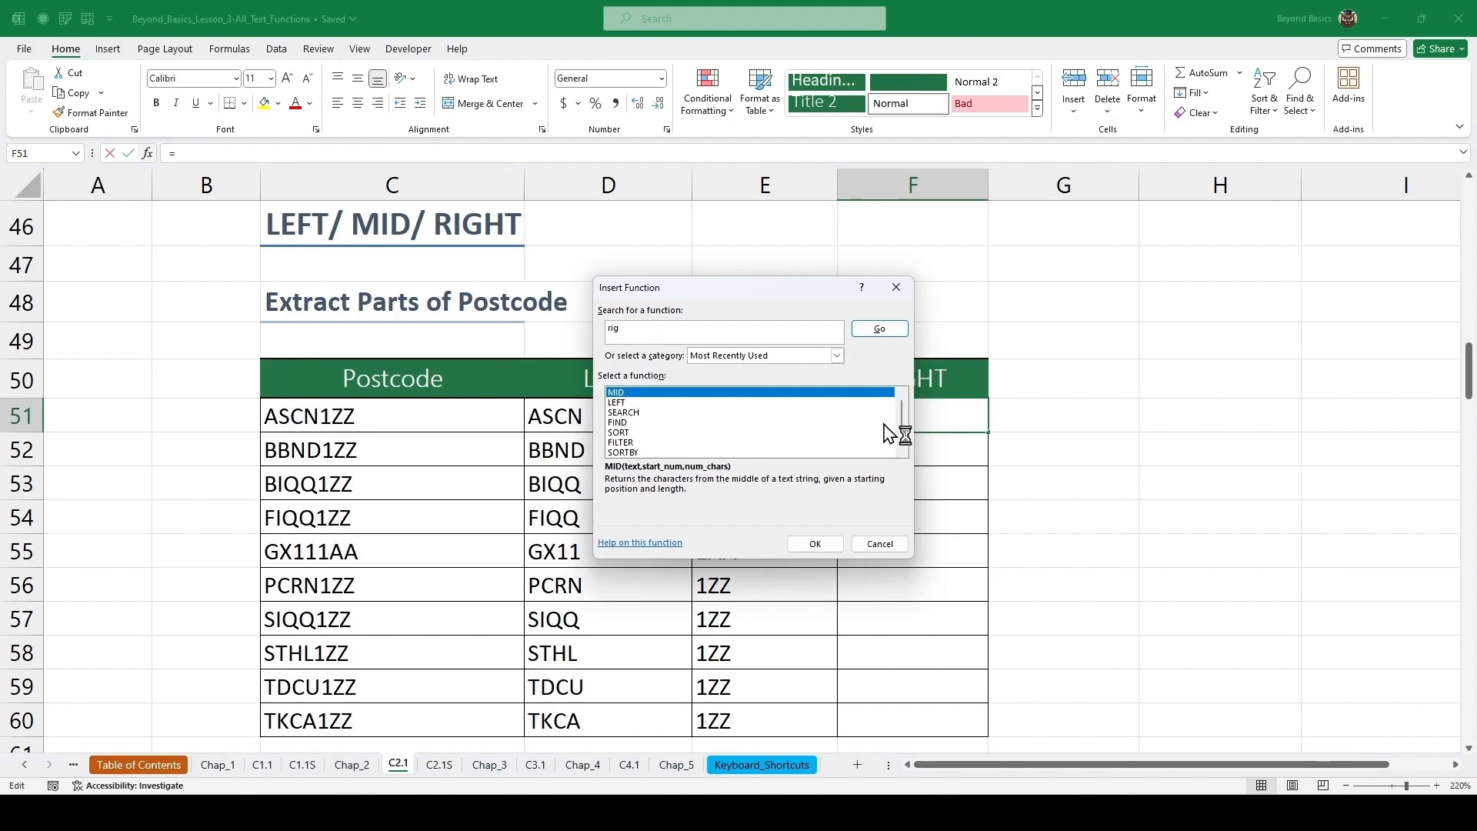
pyautogui.press('Return')
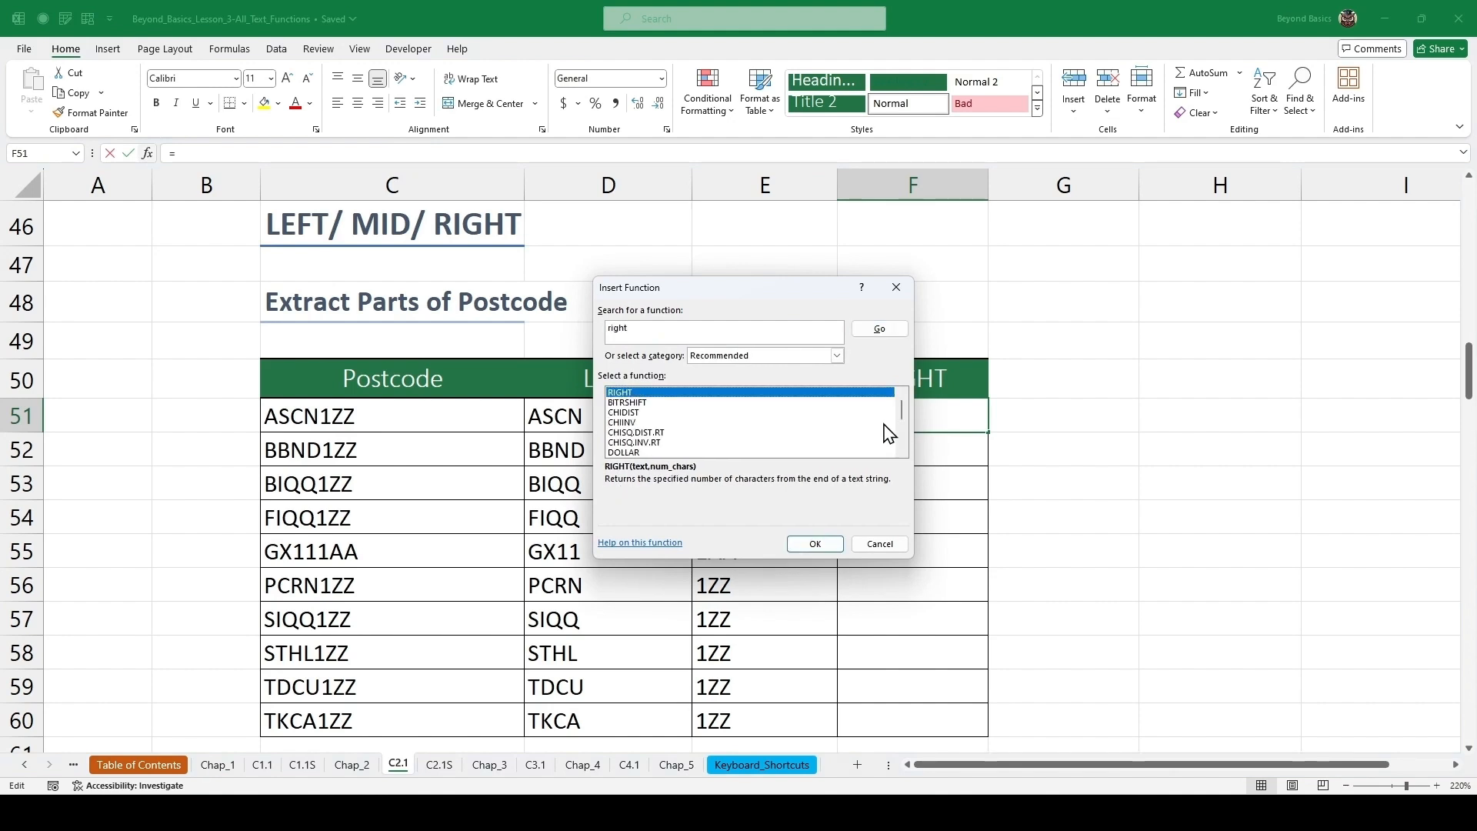
pyautogui.press('Return')
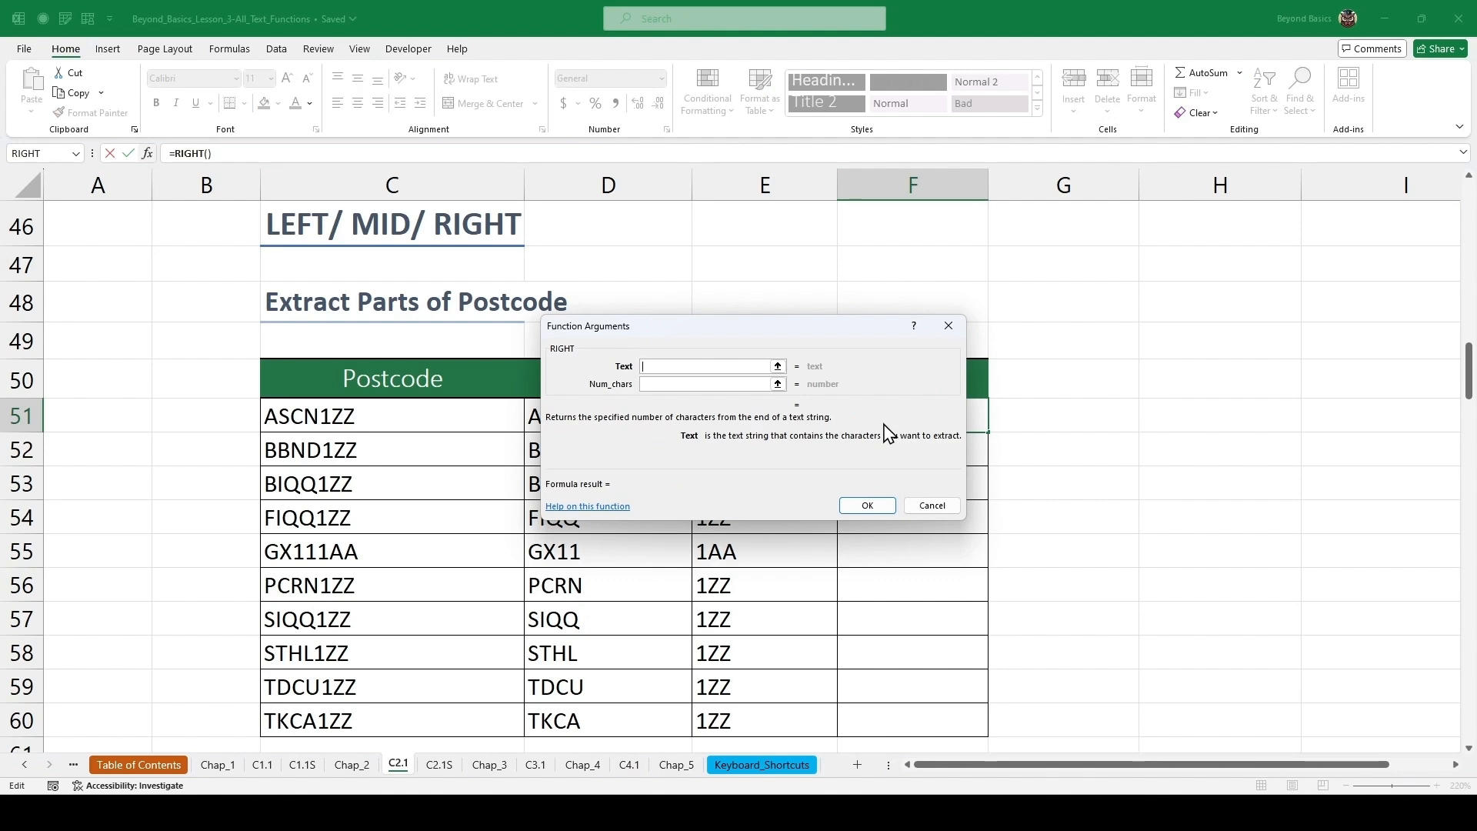
pyautogui.click(399, 417)
pyautogui.click(648, 384)
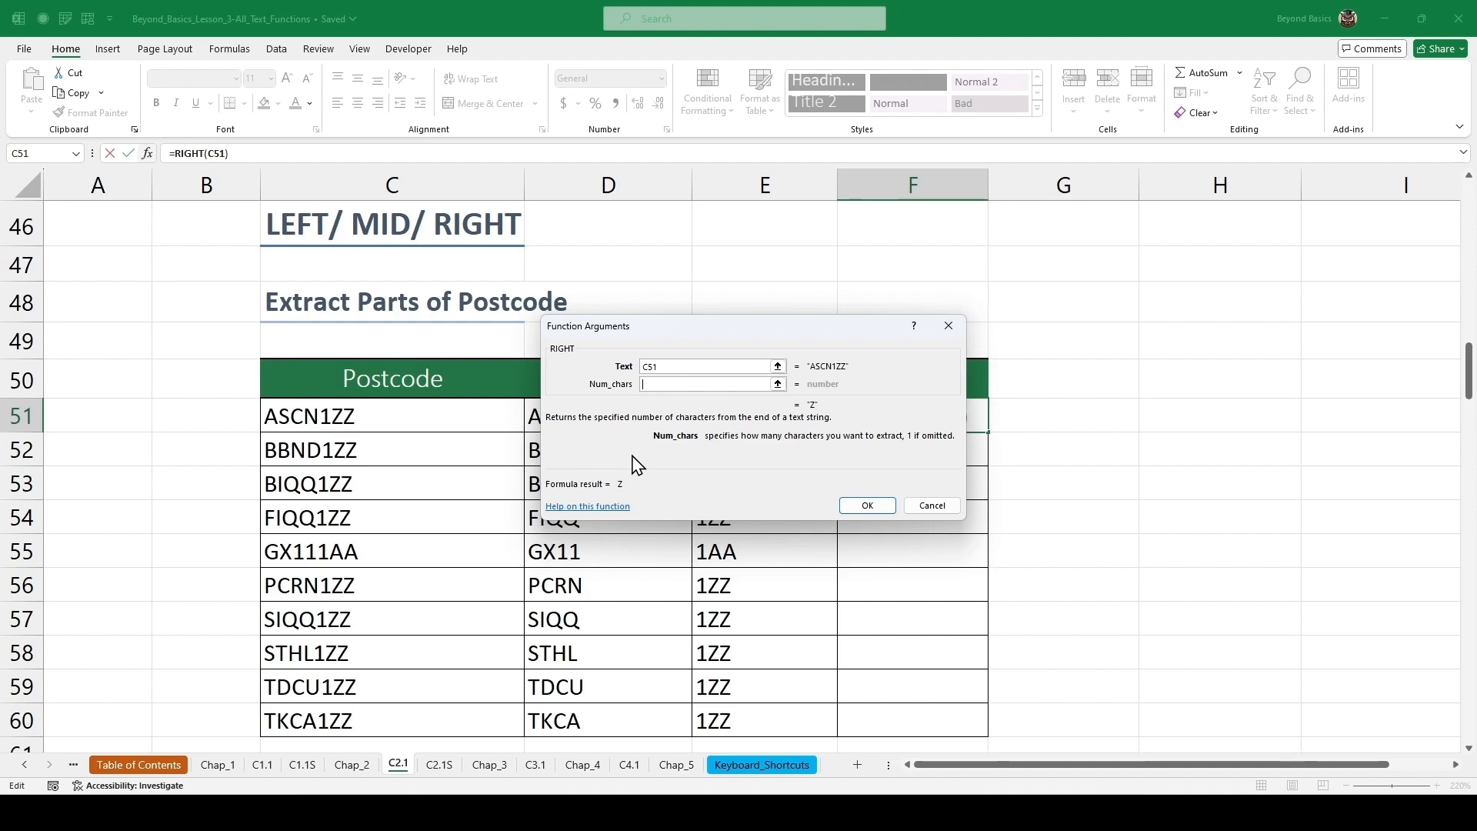
pyautogui.write('3')
pyautogui.click(869, 504)
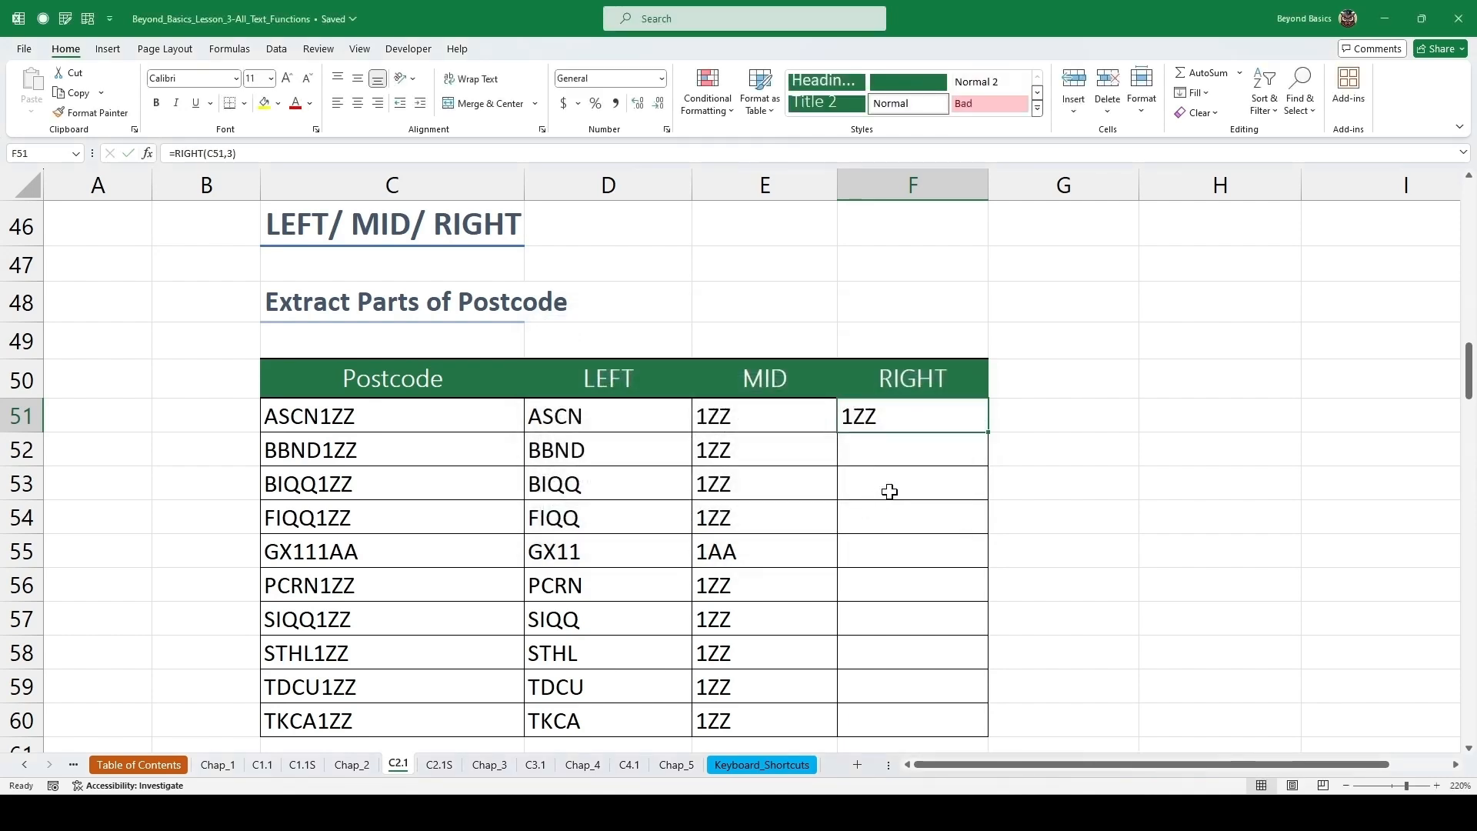
pyautogui.doubleClick(988, 433)
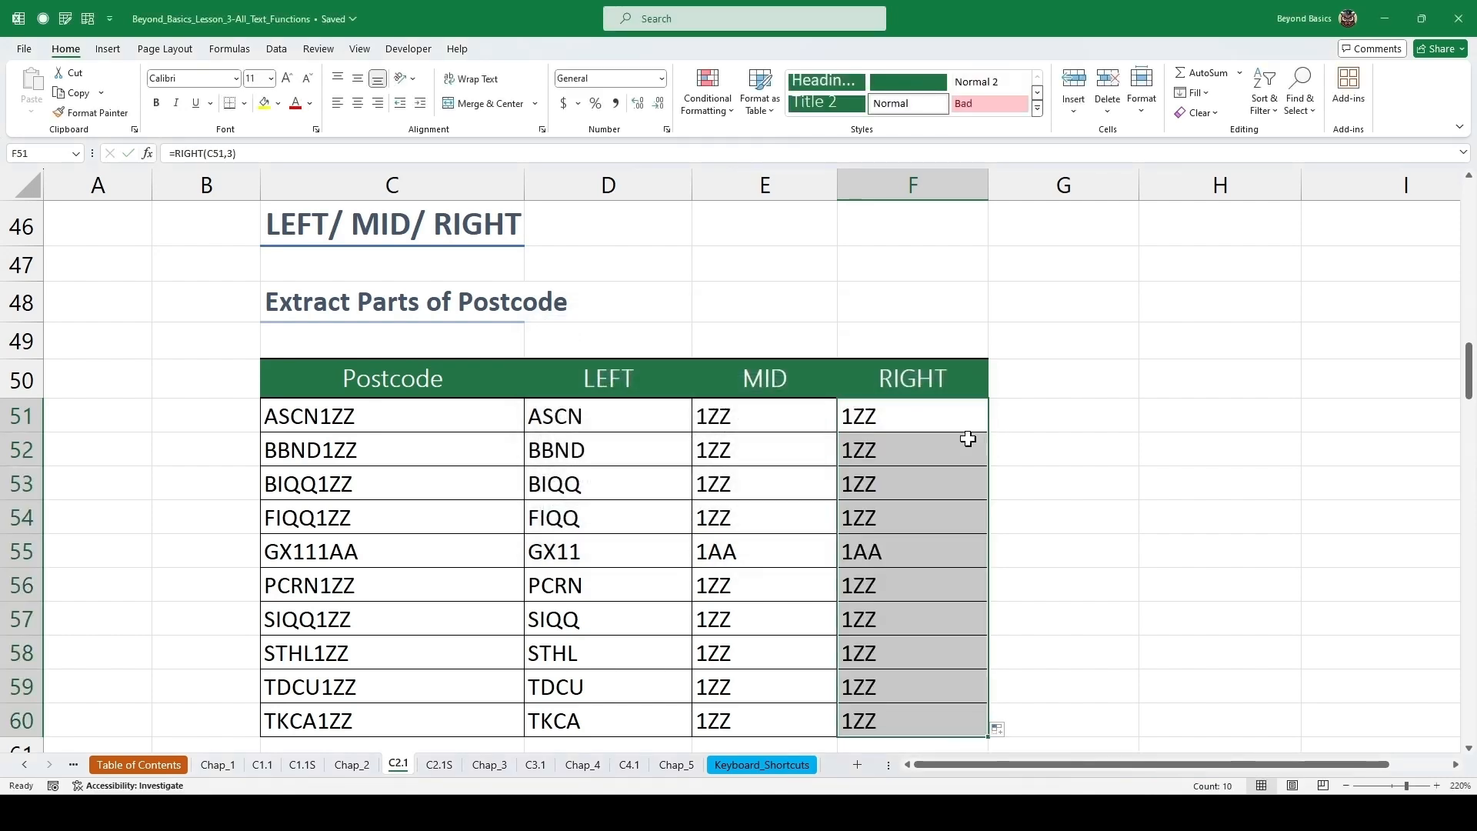
pyautogui.click(708, 468)
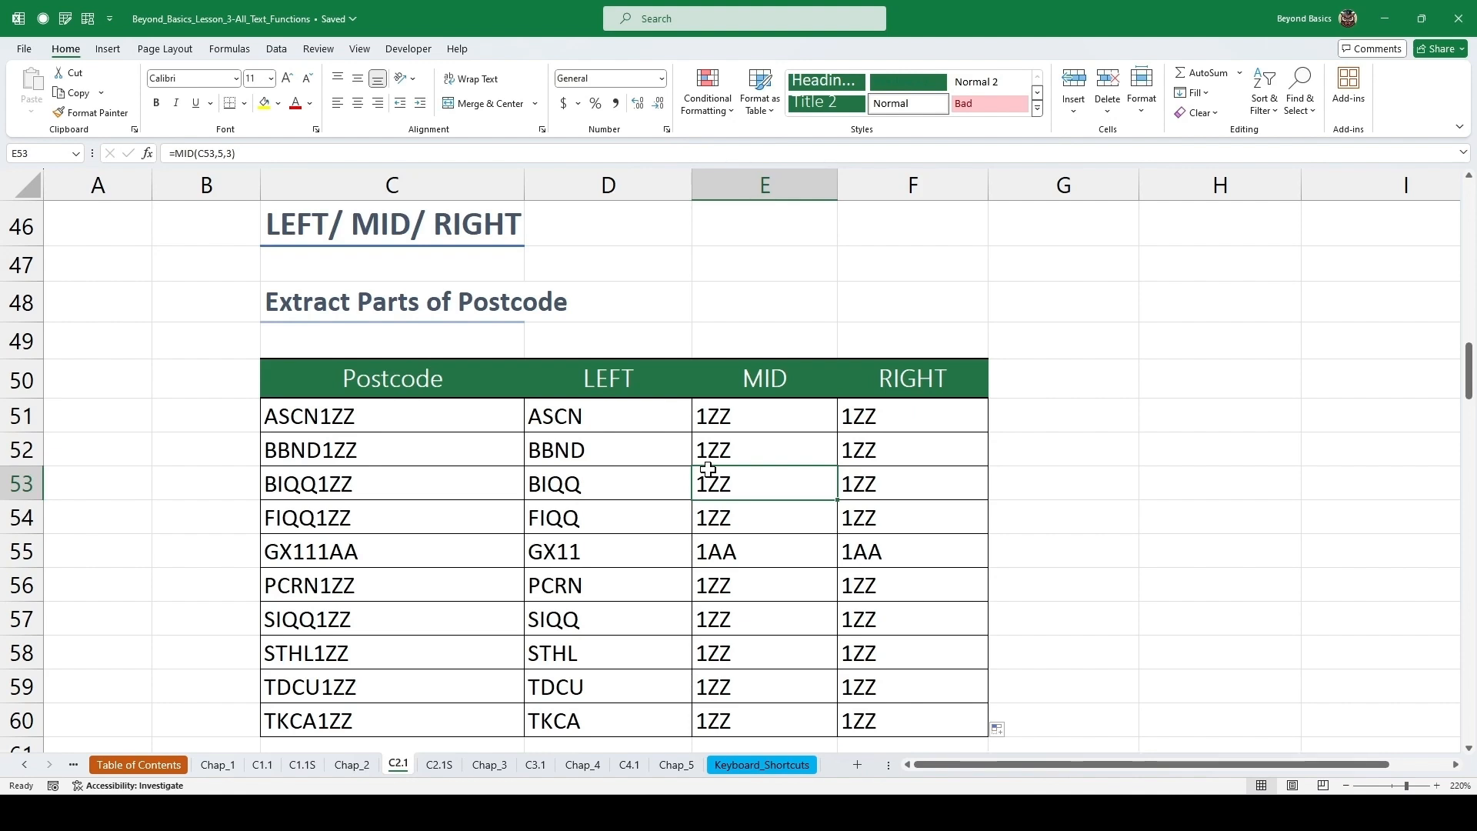
pyautogui.scroll(-5, 659, 500)
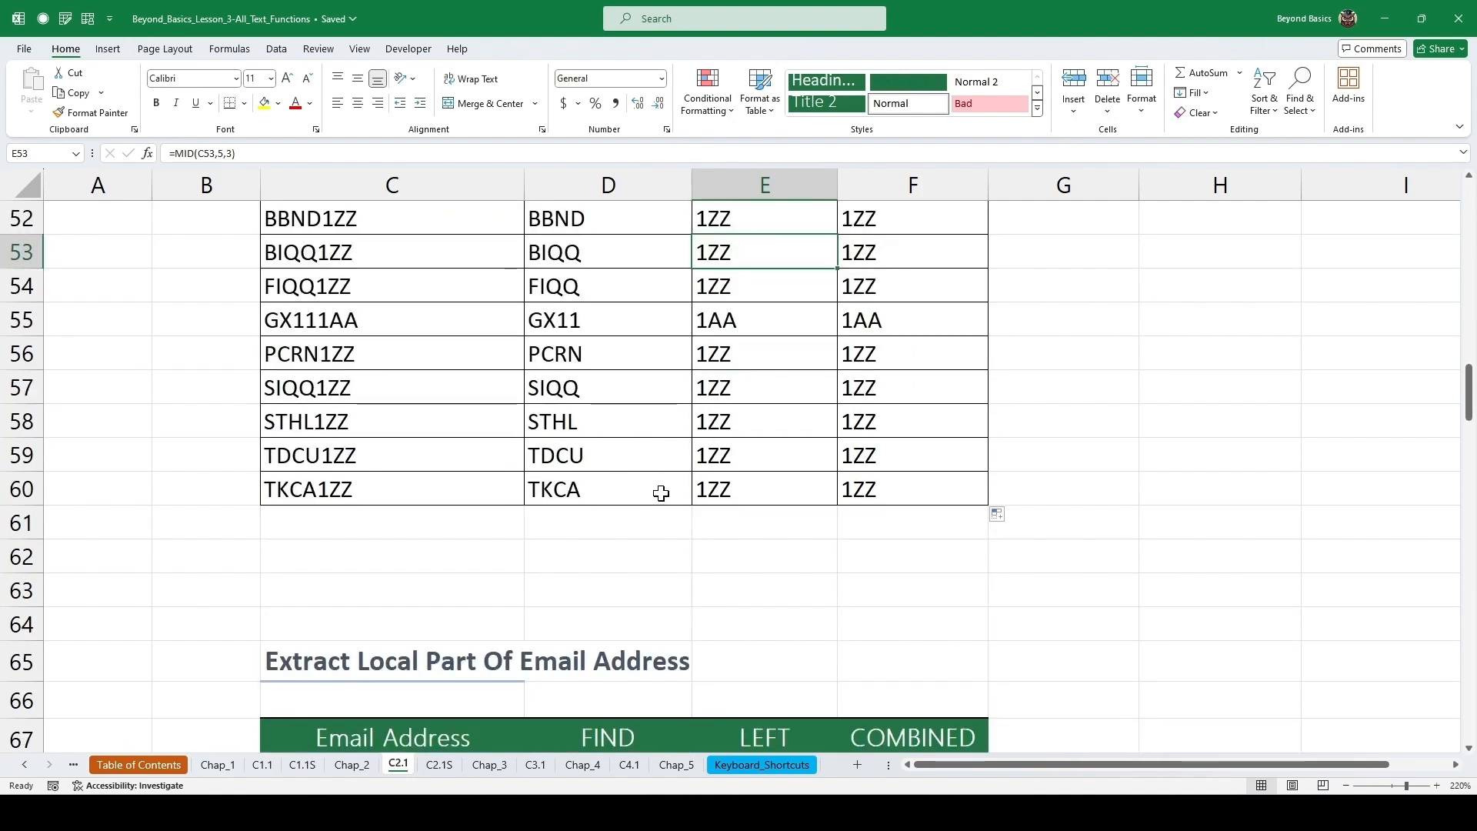
# Enter =FIND("@",C68) in the first FIND cell of the email address table and fill it down through row 76.
pyautogui.scroll(-1, 661, 486)
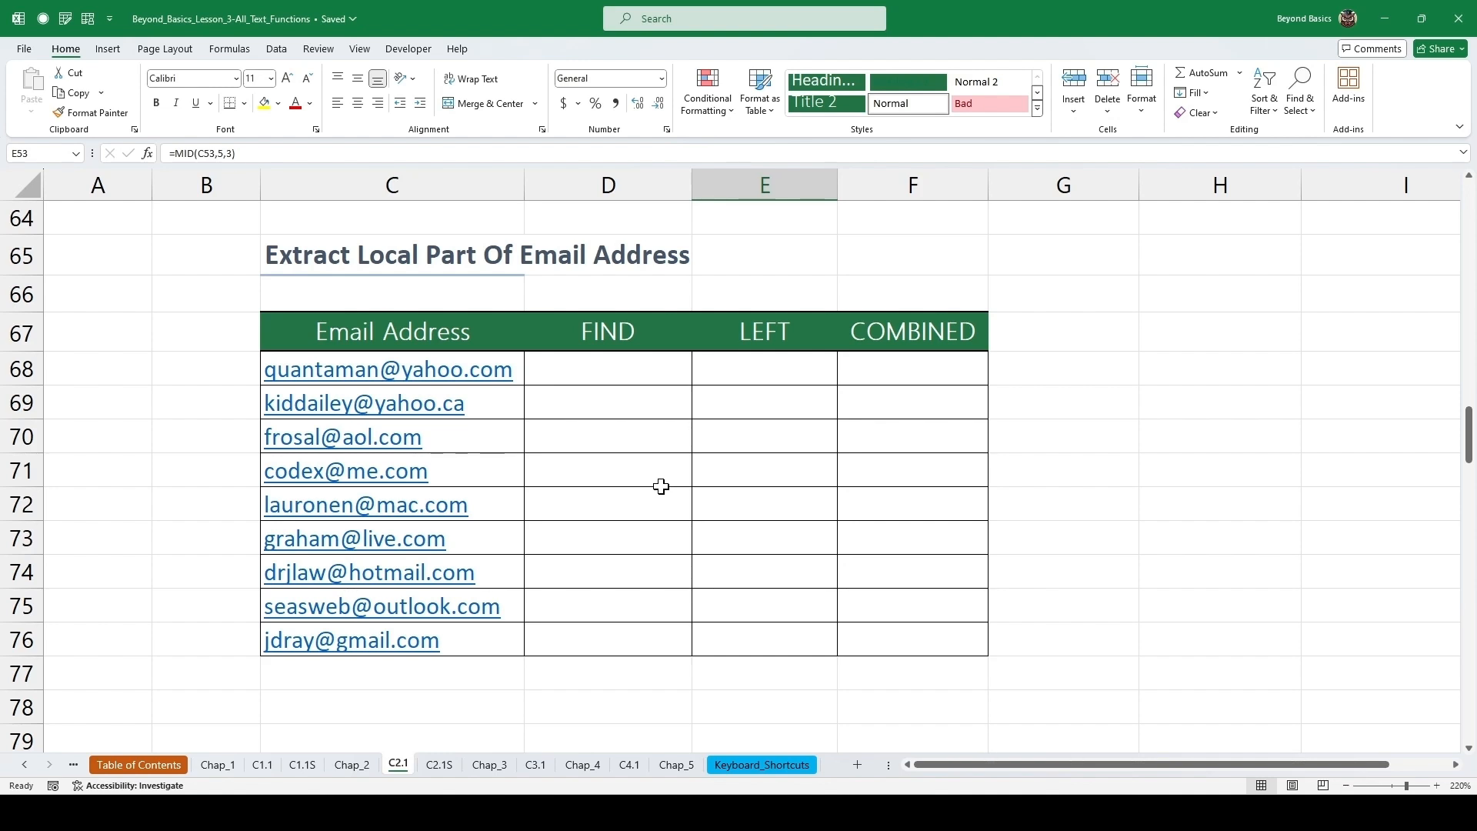
pyautogui.click(614, 363)
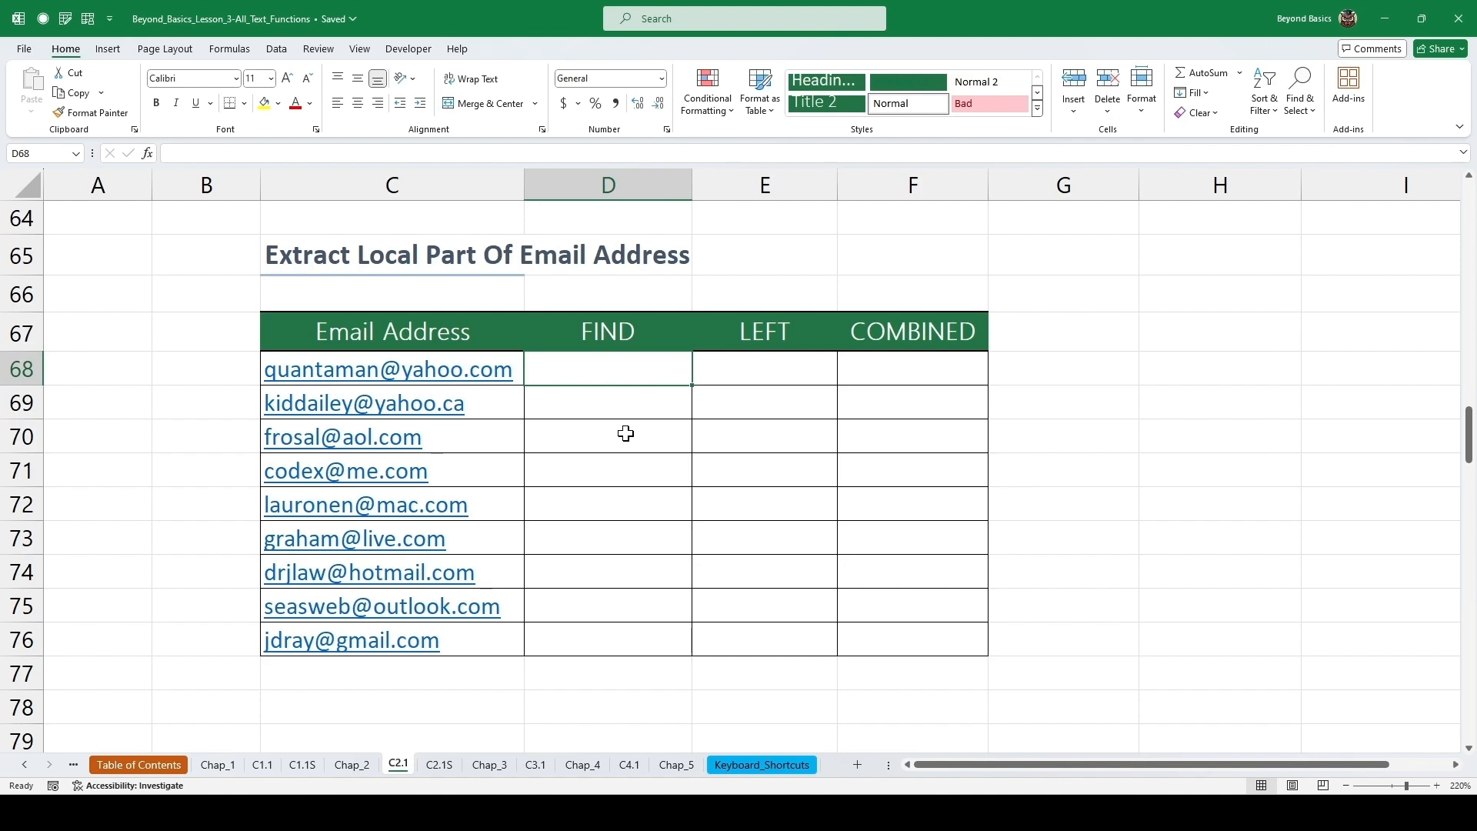
pyautogui.write('=')
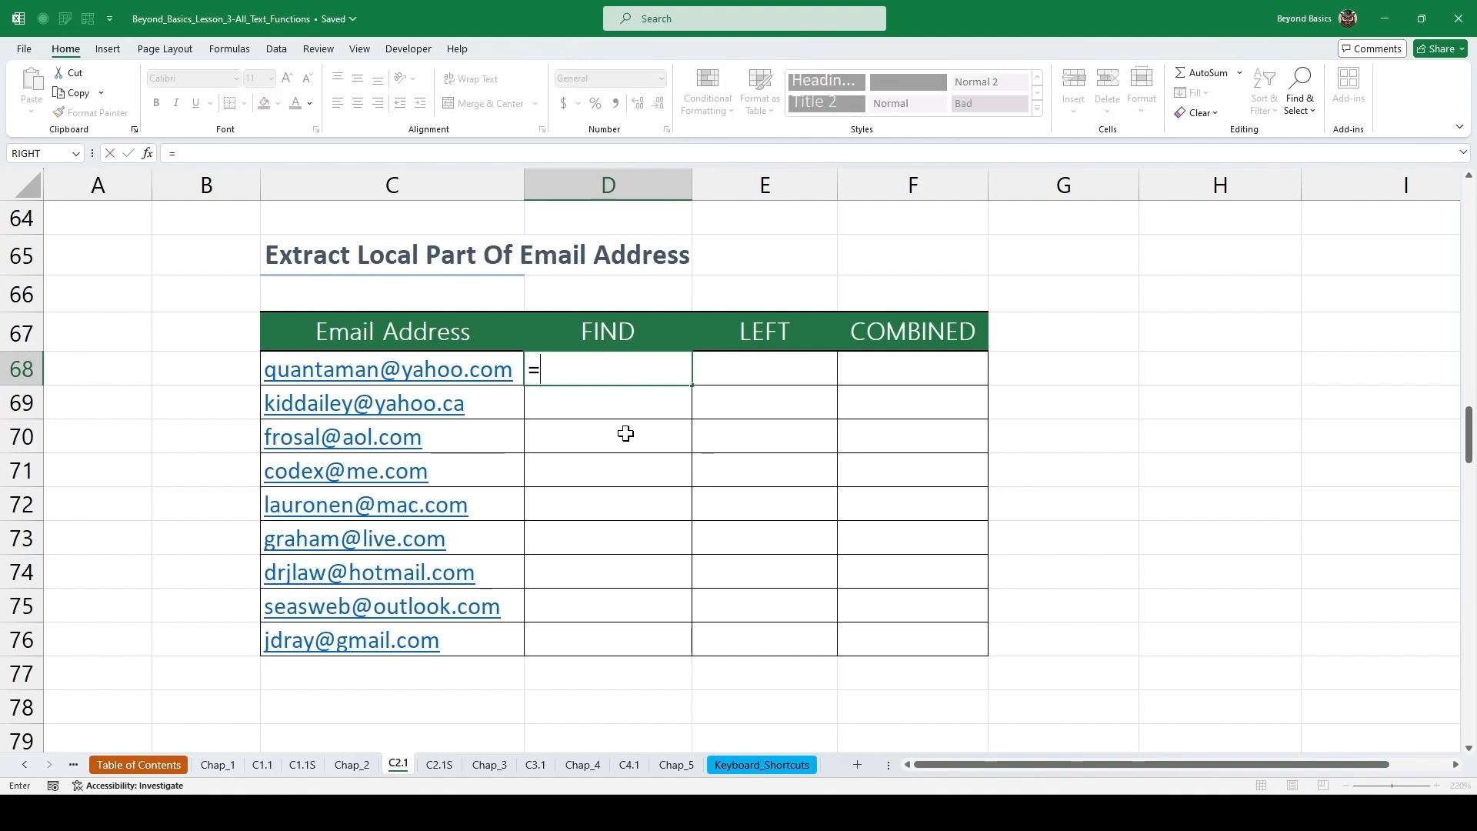
pyautogui.write('find')
pyautogui.press('Tab')
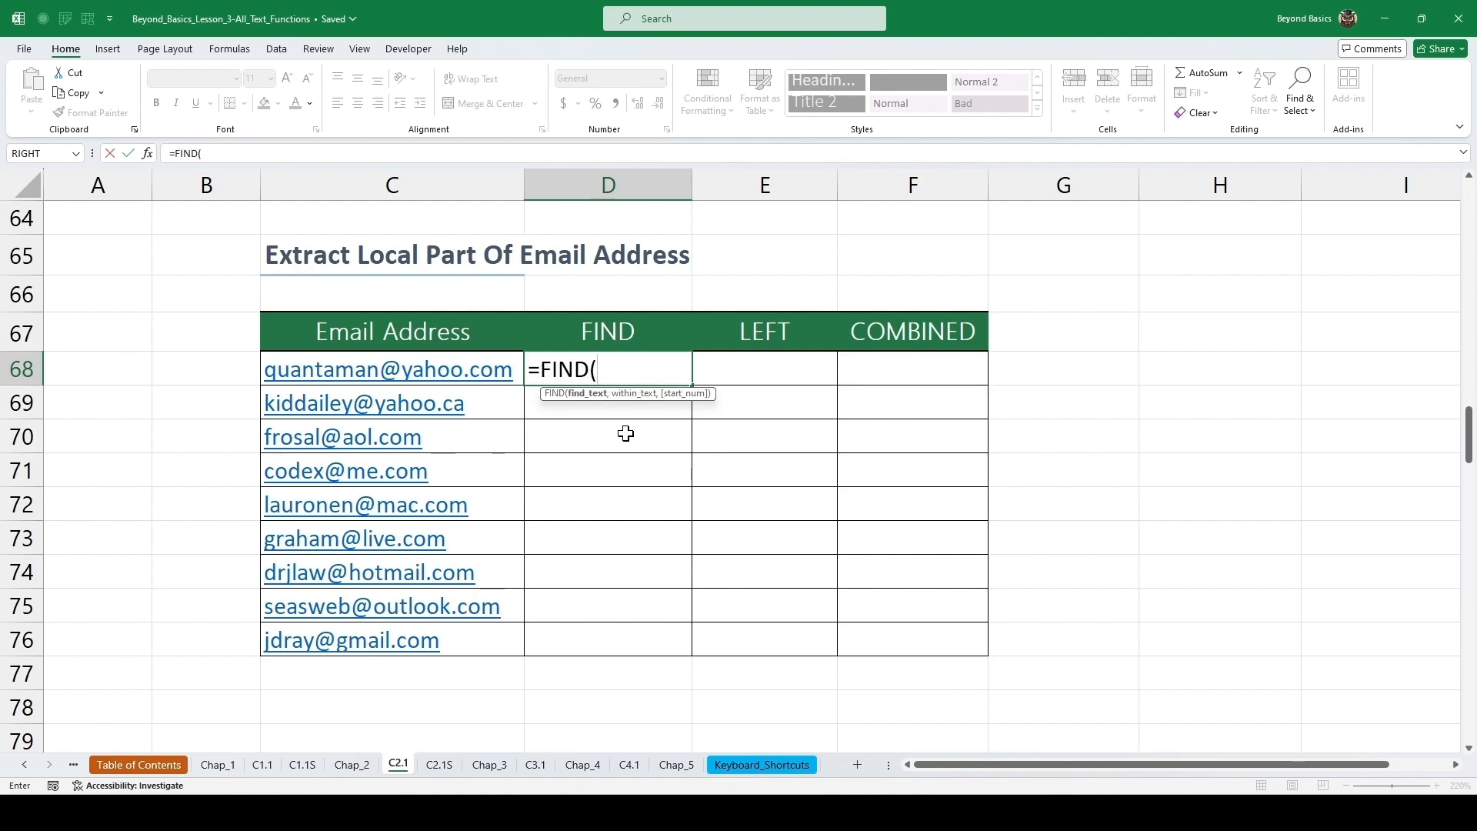
pyautogui.write('"@",')
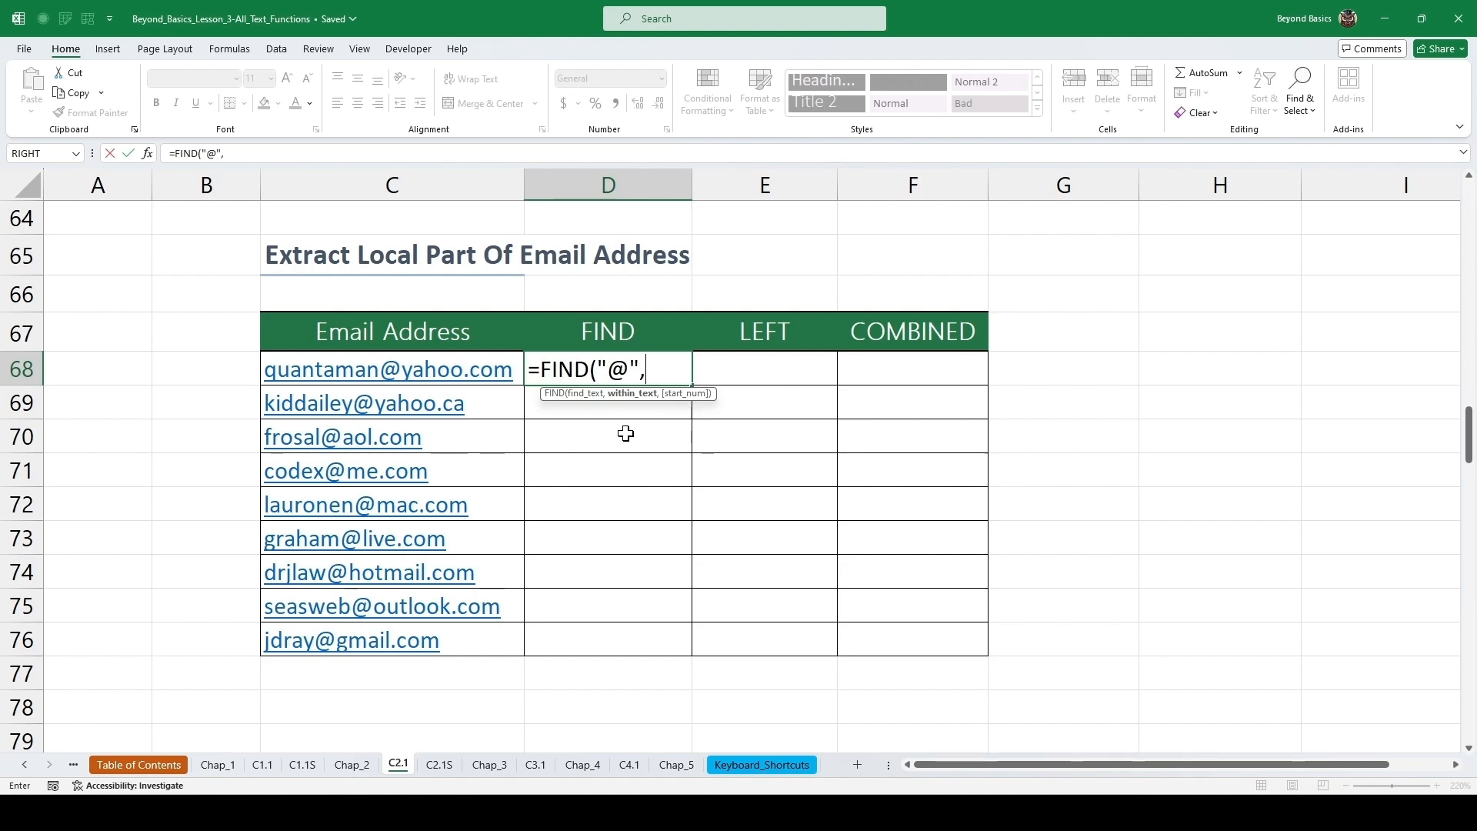
pyautogui.click(500, 360)
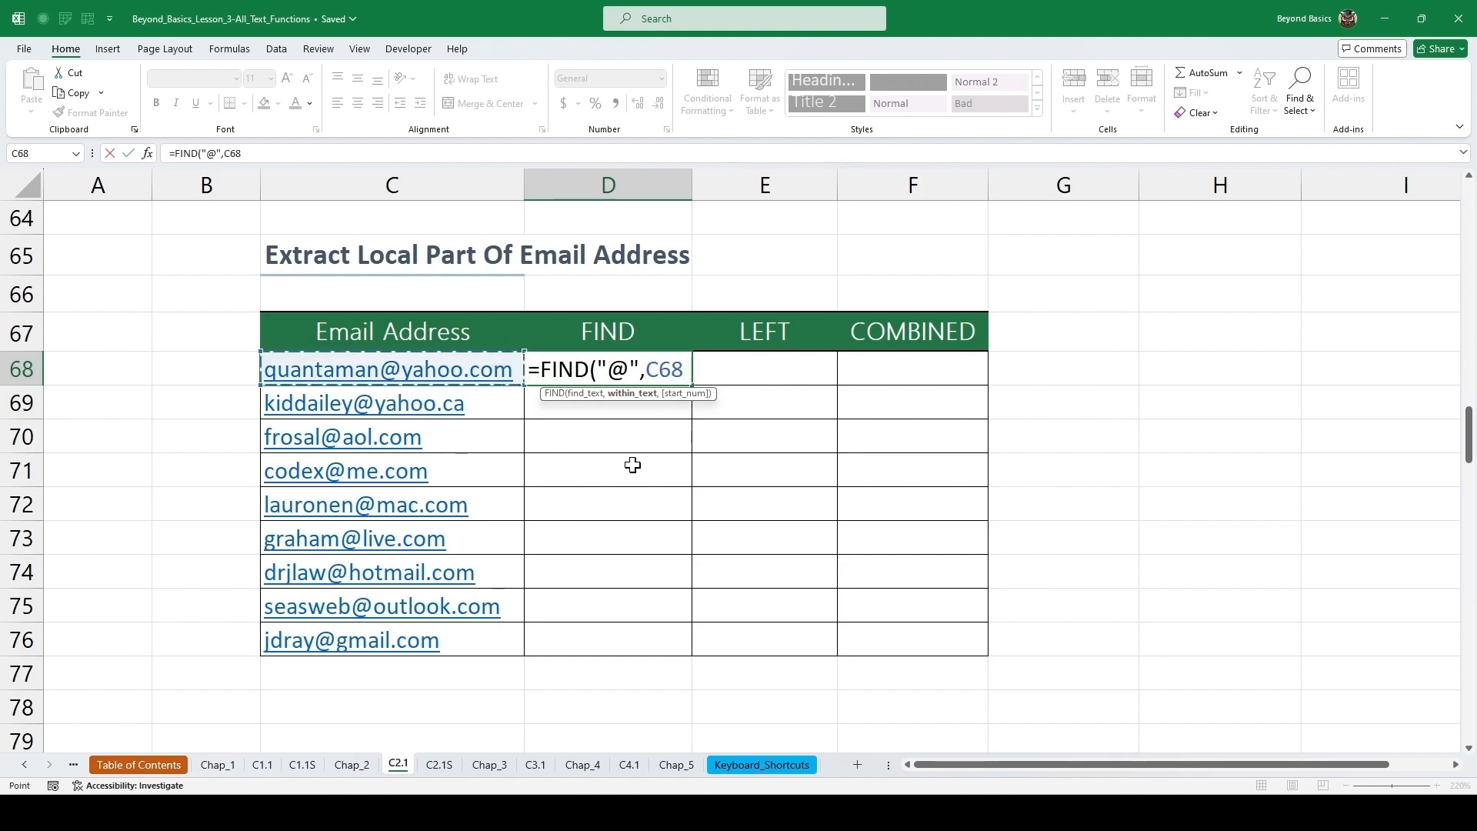
pyautogui.write(')')
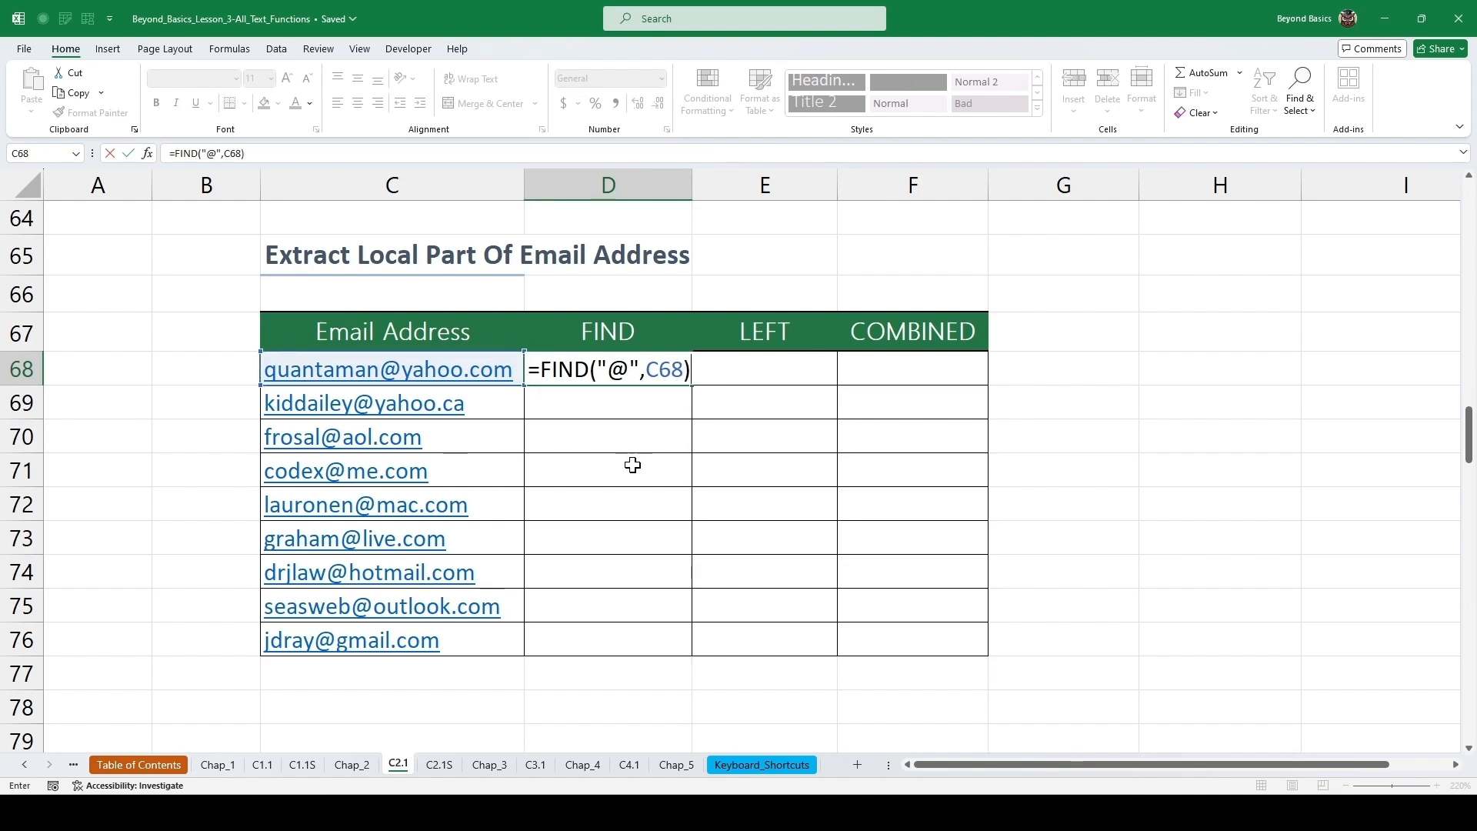
pyautogui.hotkey('ctrl', 'Return')
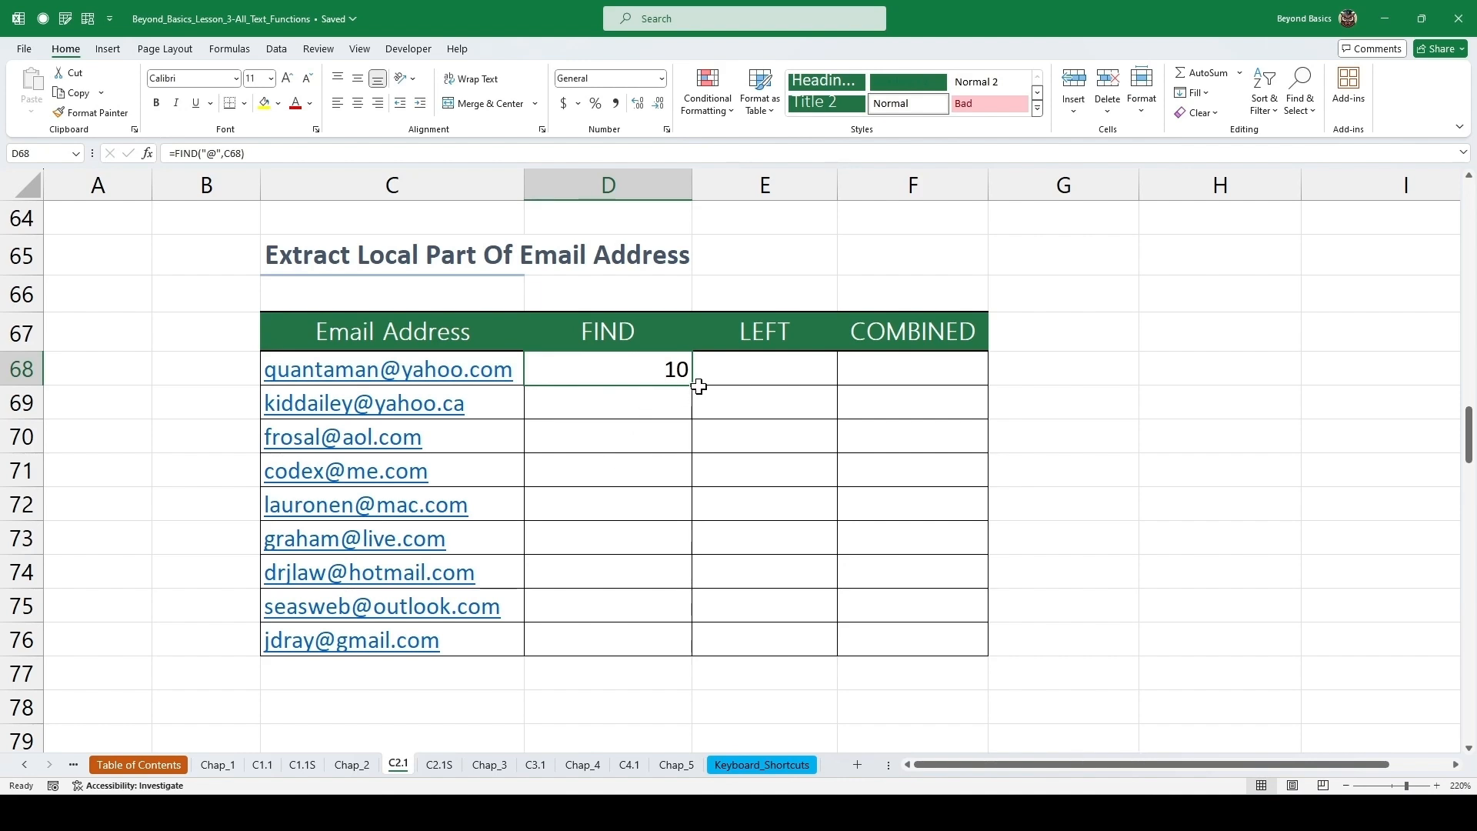
pyautogui.doubleClick(693, 385)
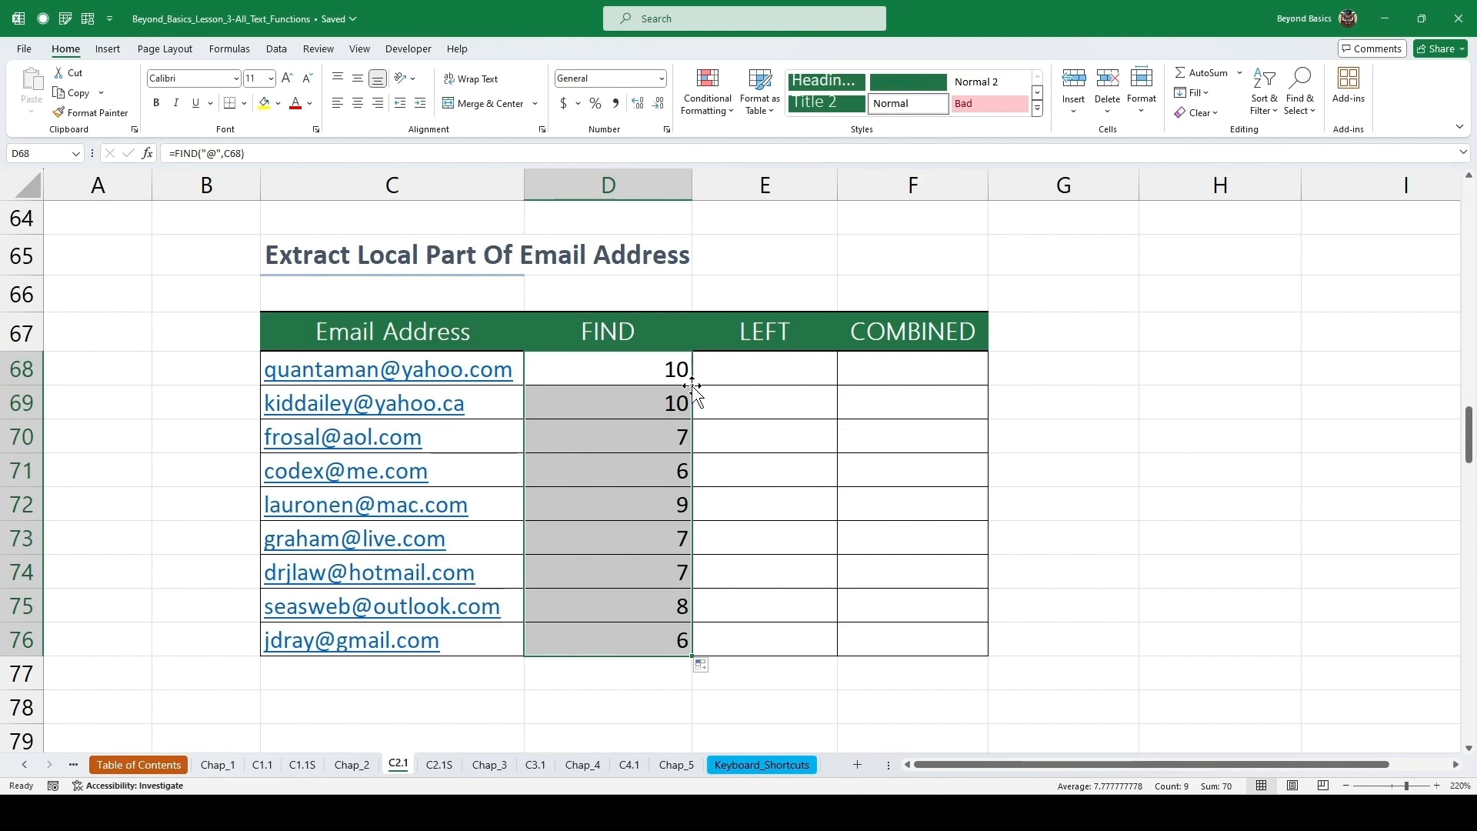
# Enter =LEFT(C68,D68-1) in the first LEFT cell of the email table and fill it down through row 76.
pyautogui.click(773, 371)
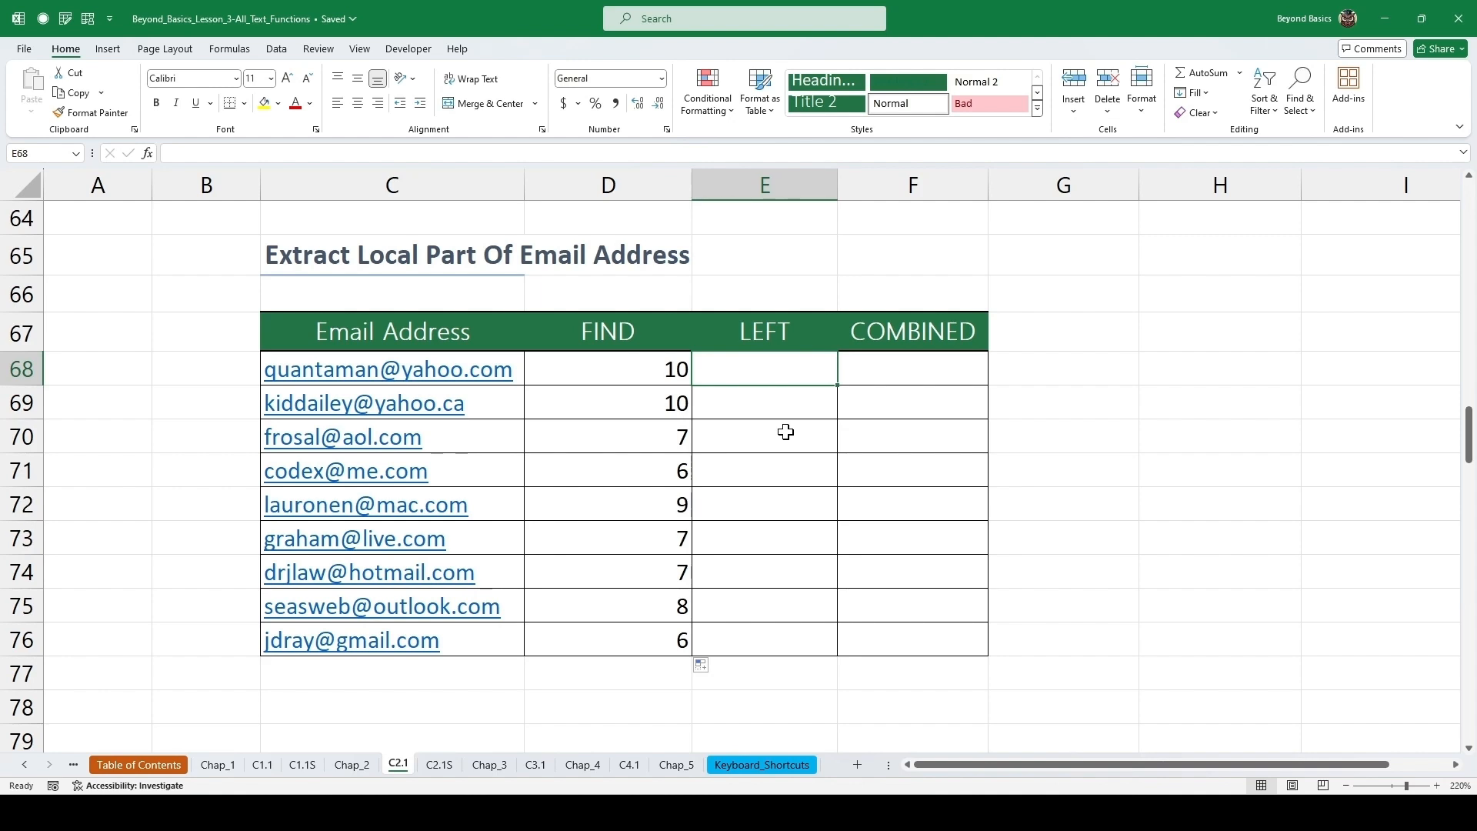
pyautogui.write('=left')
pyautogui.press('Tab')
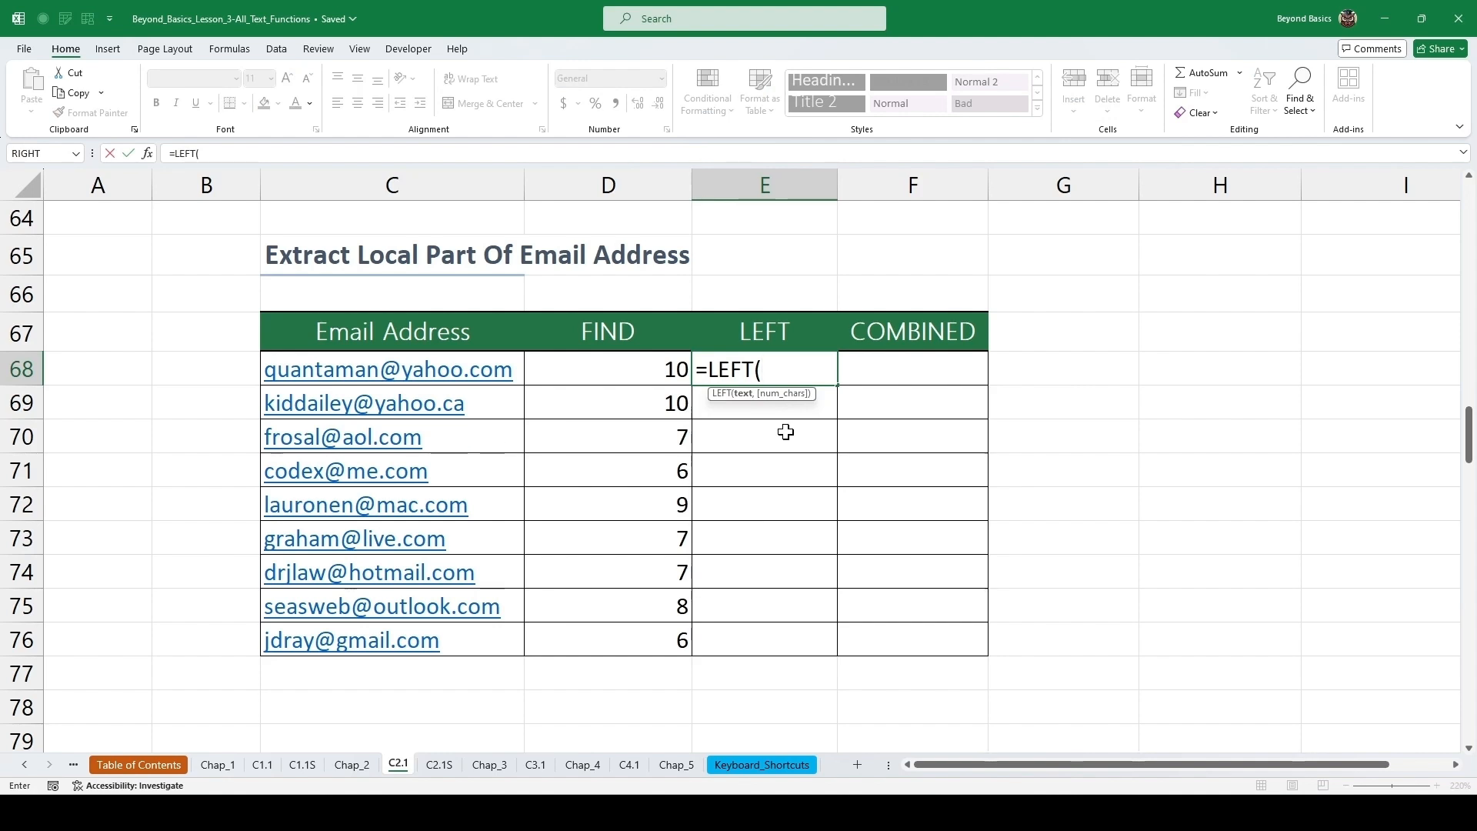
pyautogui.press('Left')
pyautogui.press('Left')
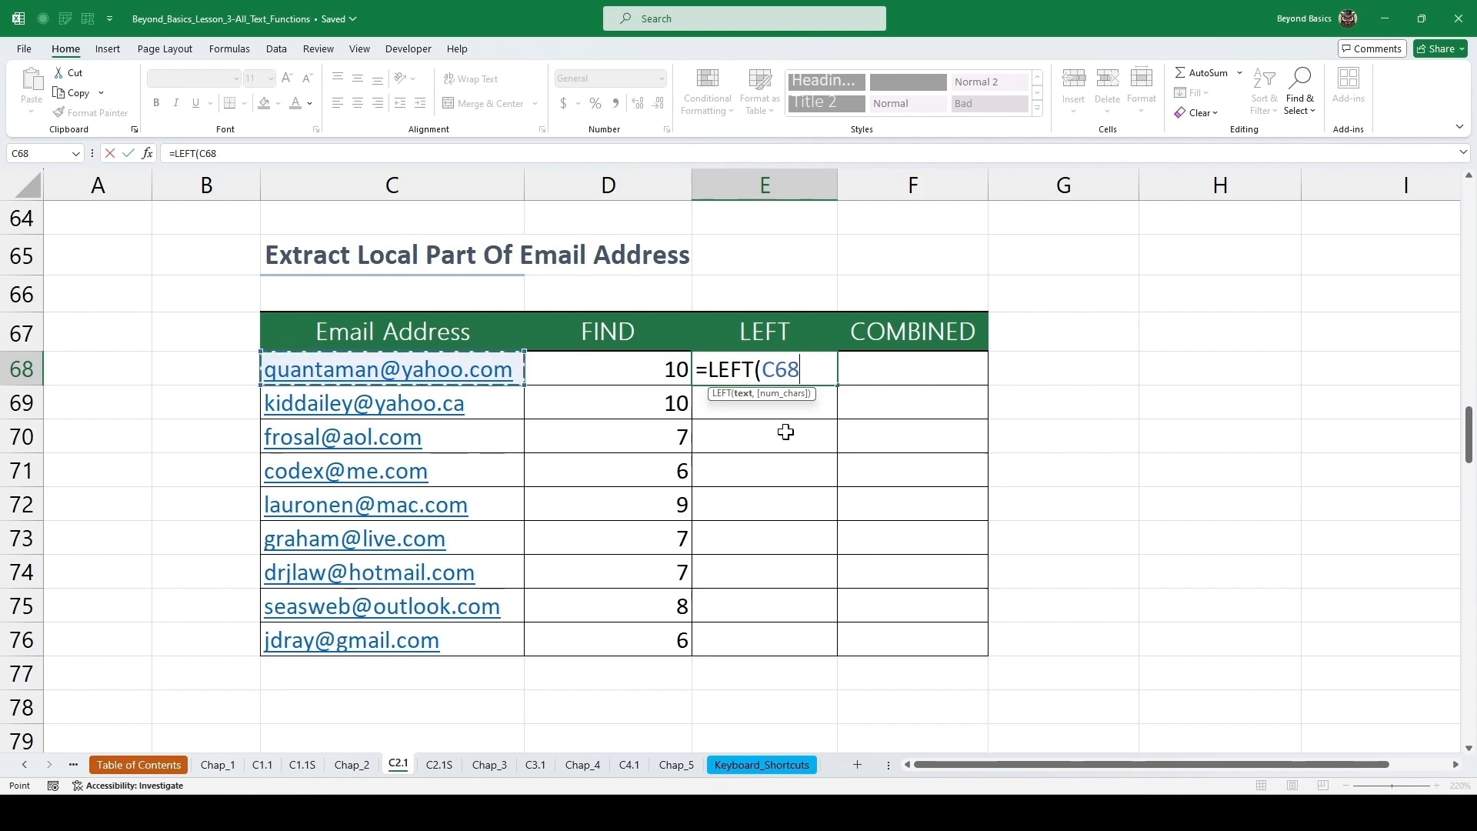
pyautogui.write(',')
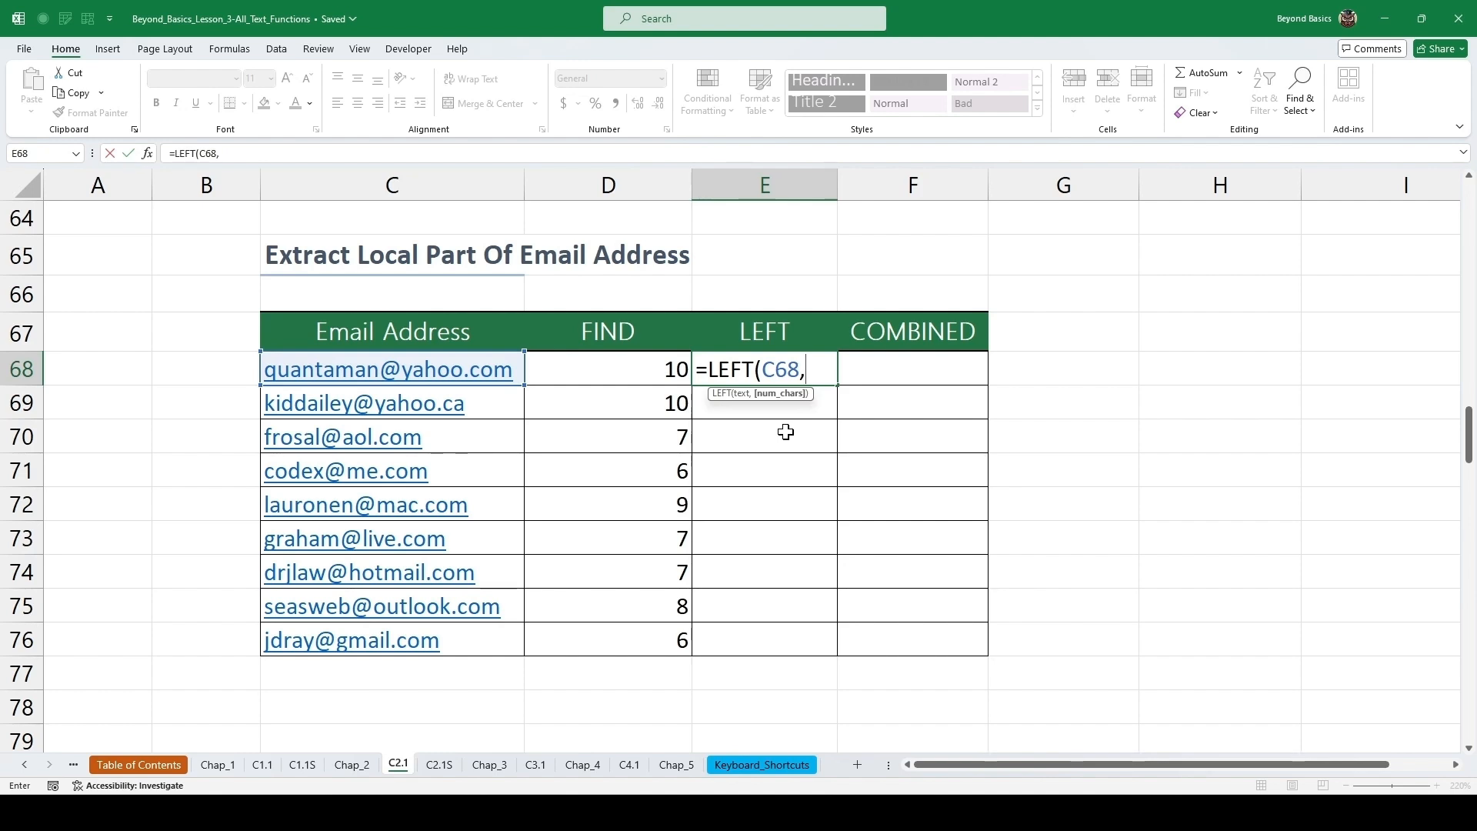
pyautogui.press('Left')
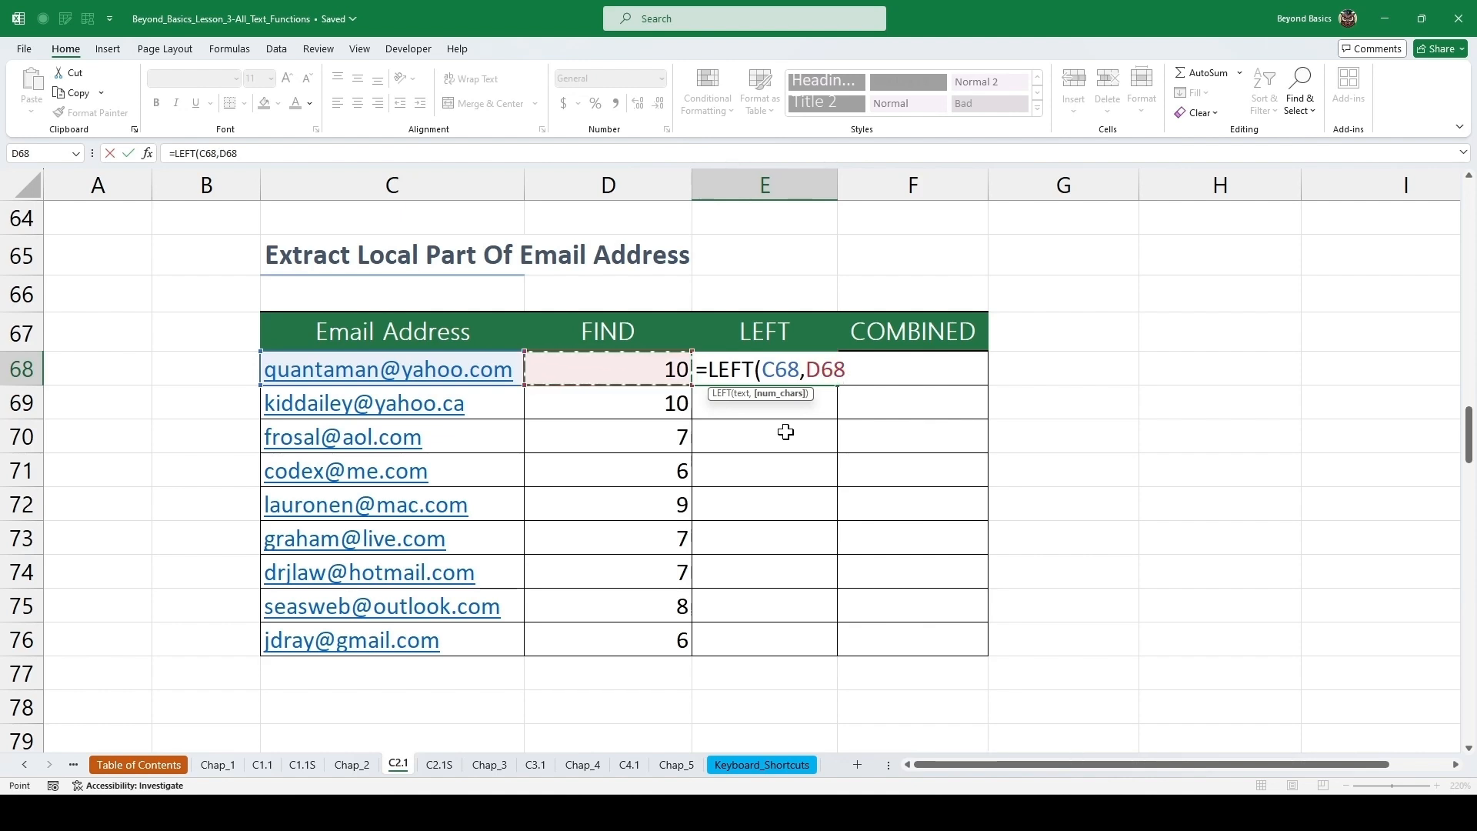
pyautogui.hotkey('ctrl', 'Return')
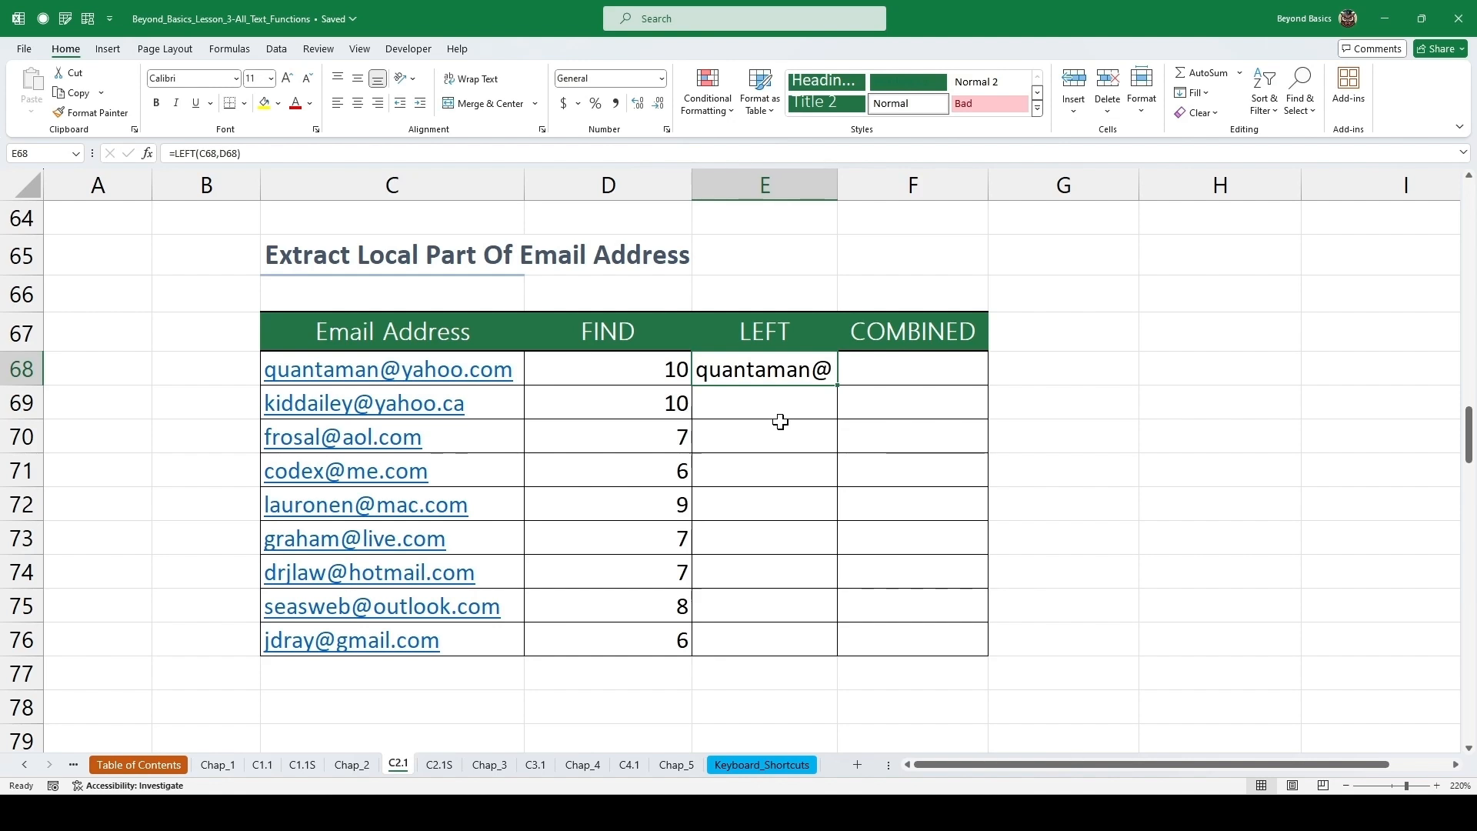
pyautogui.press('F2')
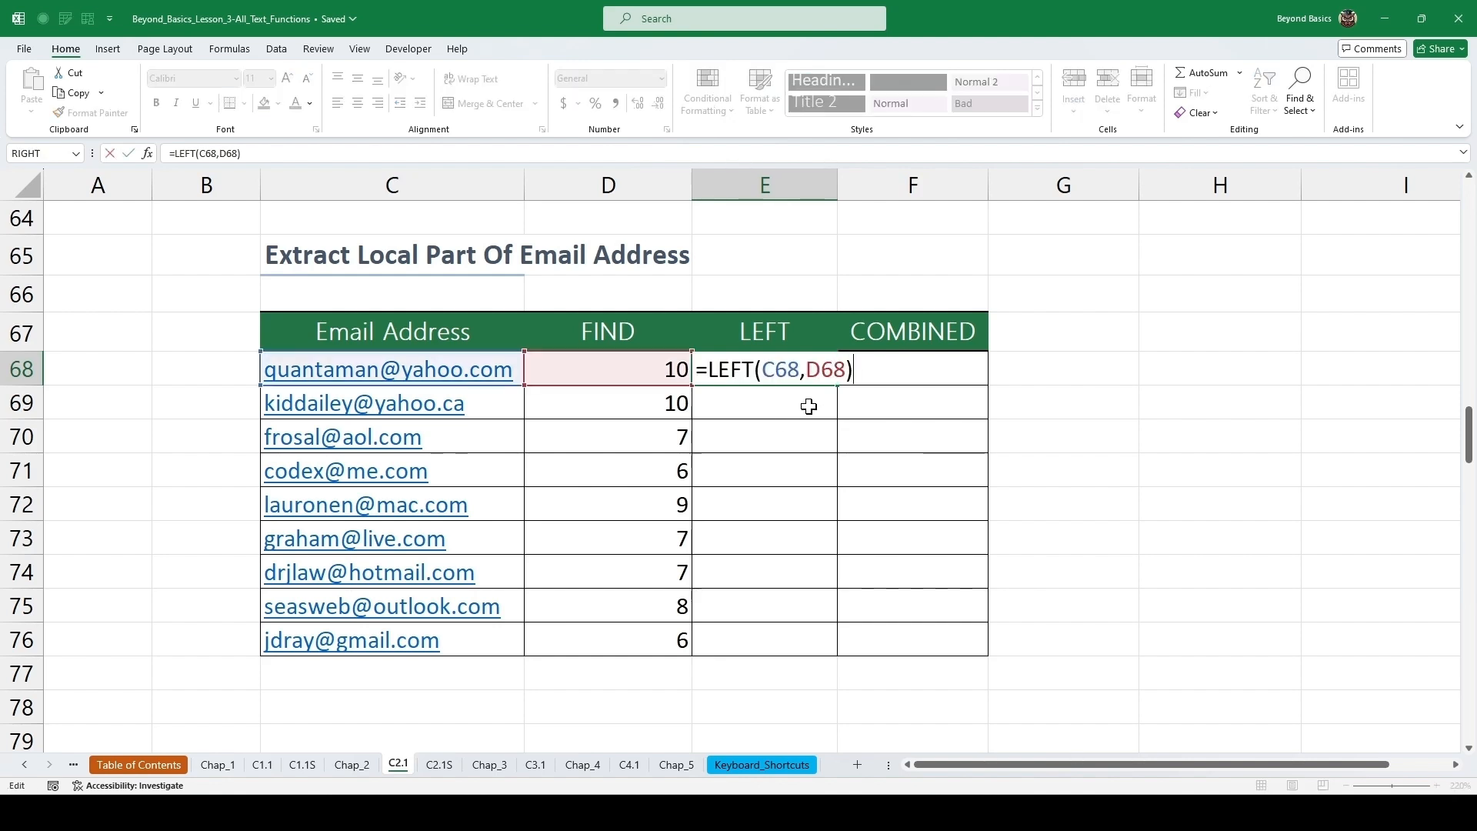
pyautogui.press('Left')
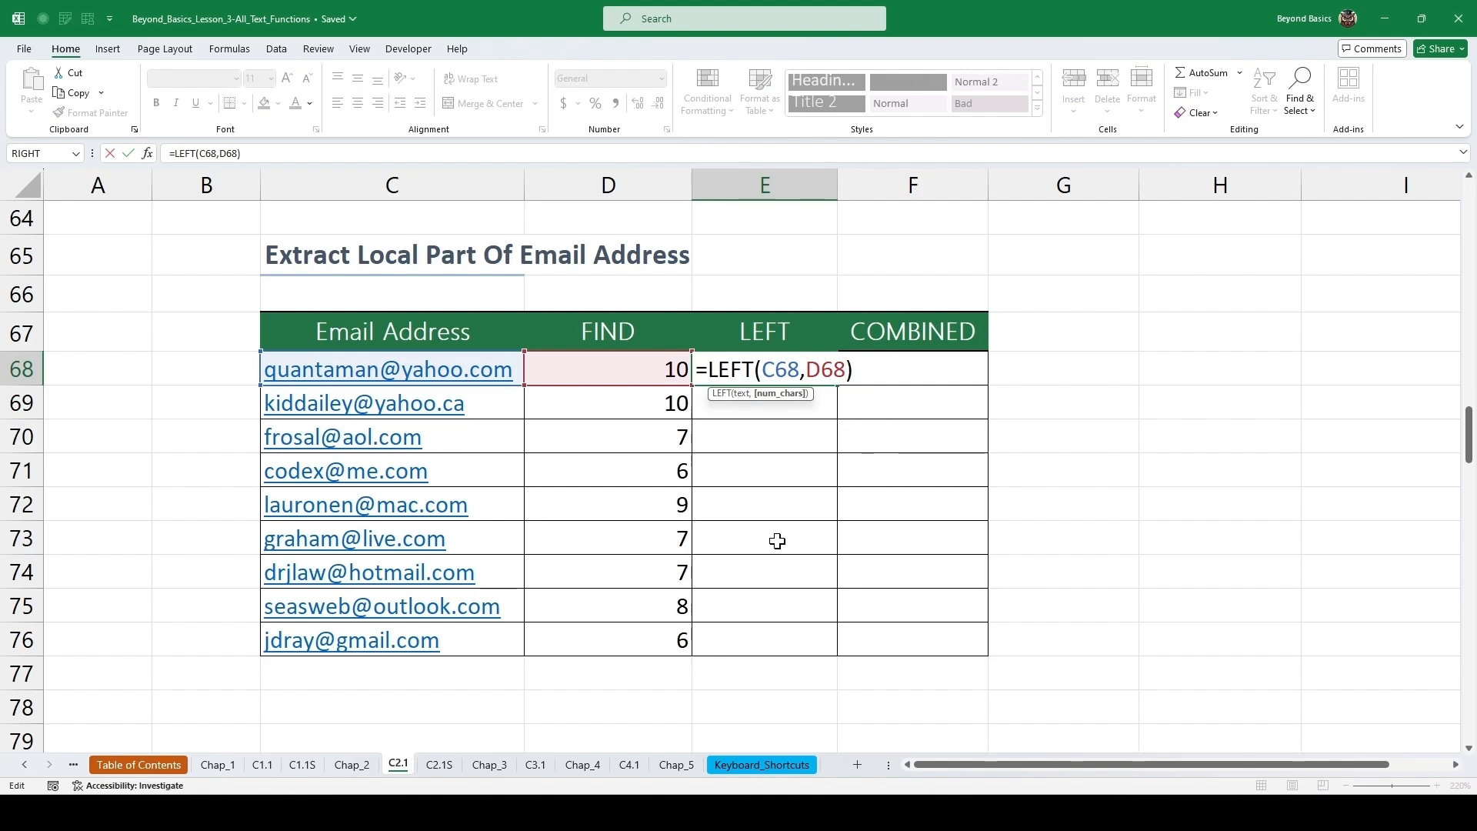
pyautogui.write('-1')
pyautogui.hotkey('ctrl', 'Return')
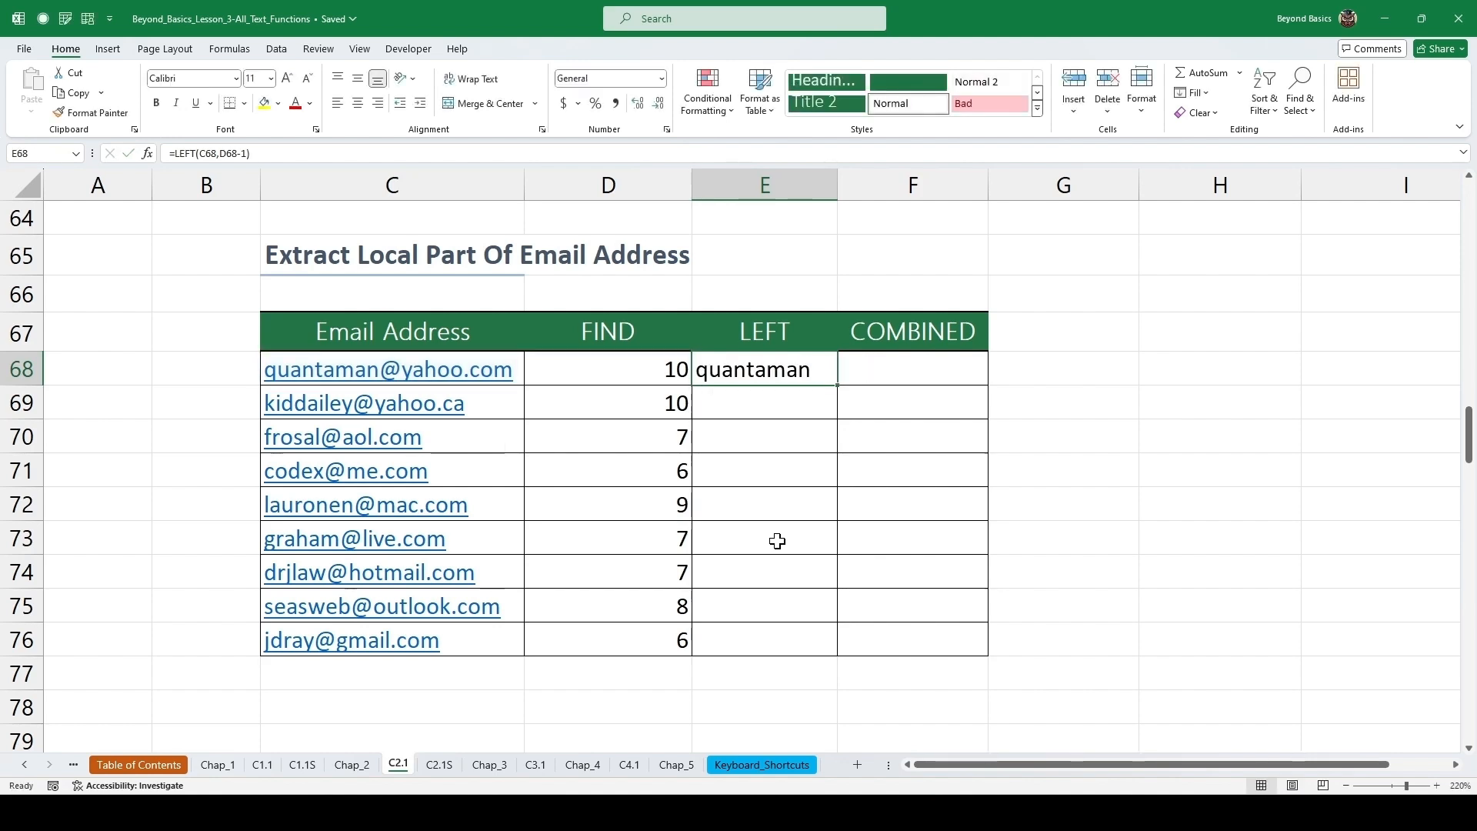
pyautogui.doubleClick(838, 386)
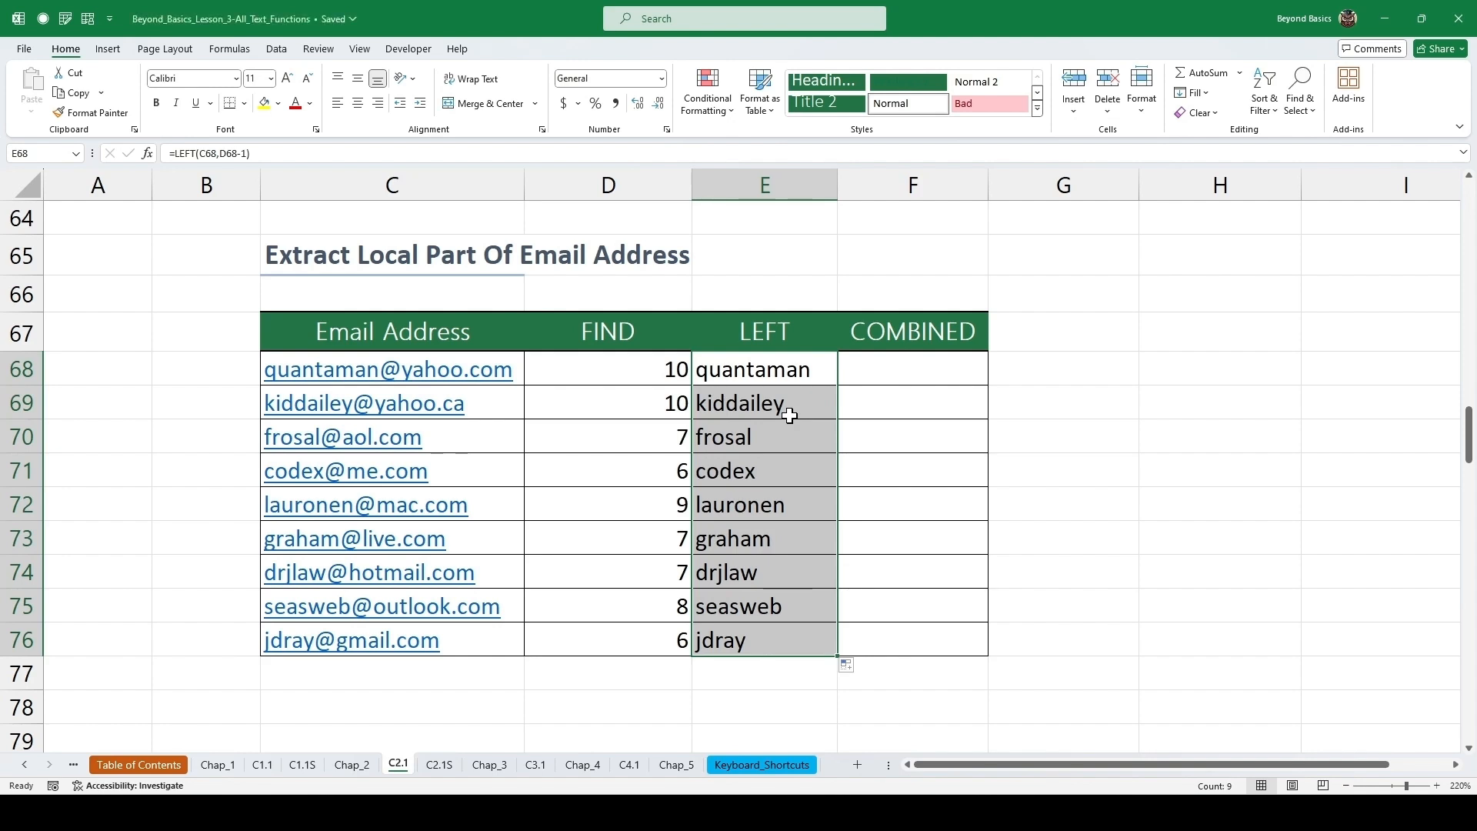
# Open the Clipboard pane and copy the FIND("@",C68) part of the first FIND formula.
pyautogui.moveTo(615, 371); pyautogui.dragTo(629, 510)
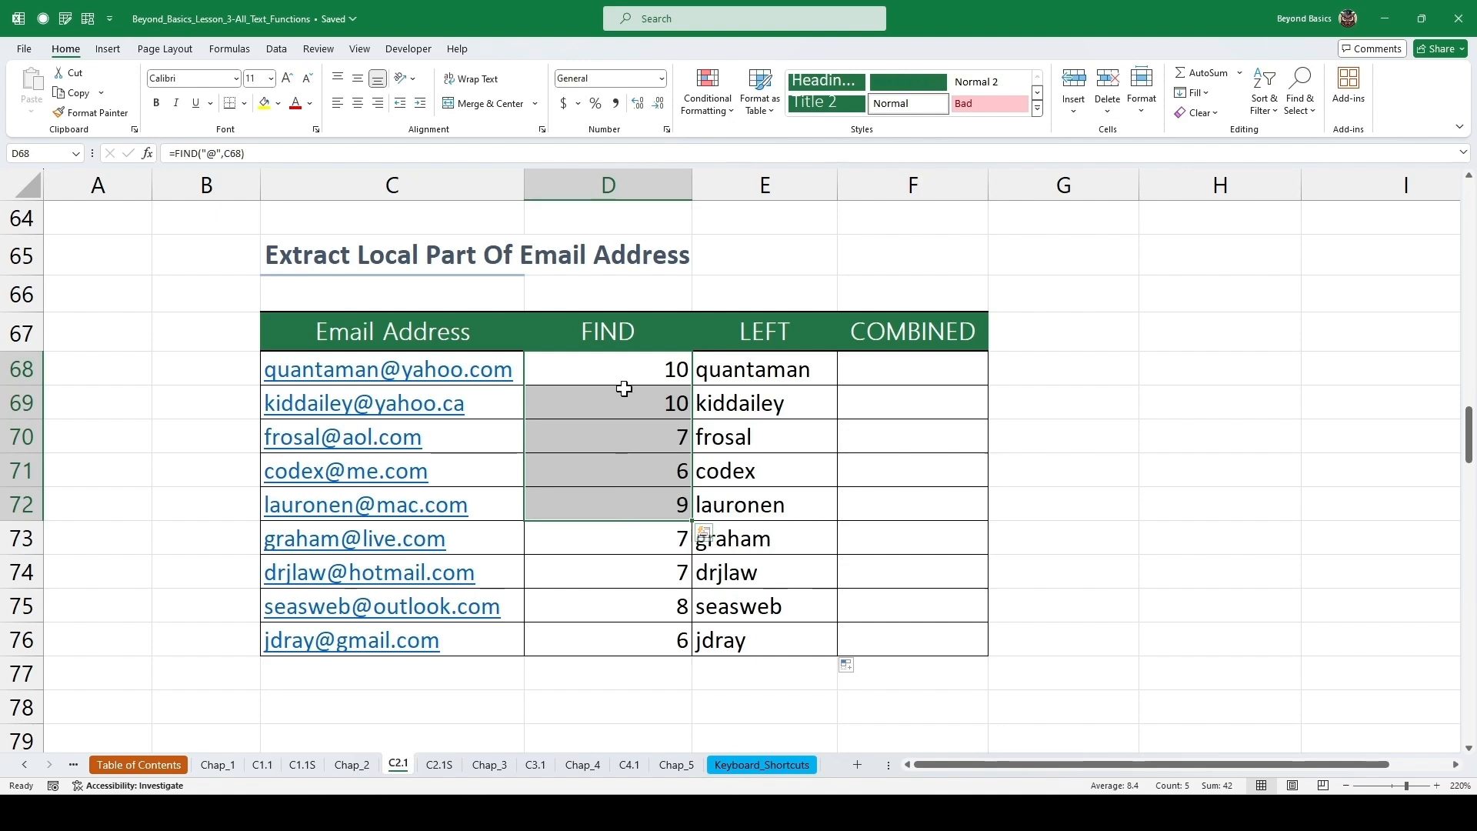
pyautogui.click(626, 365)
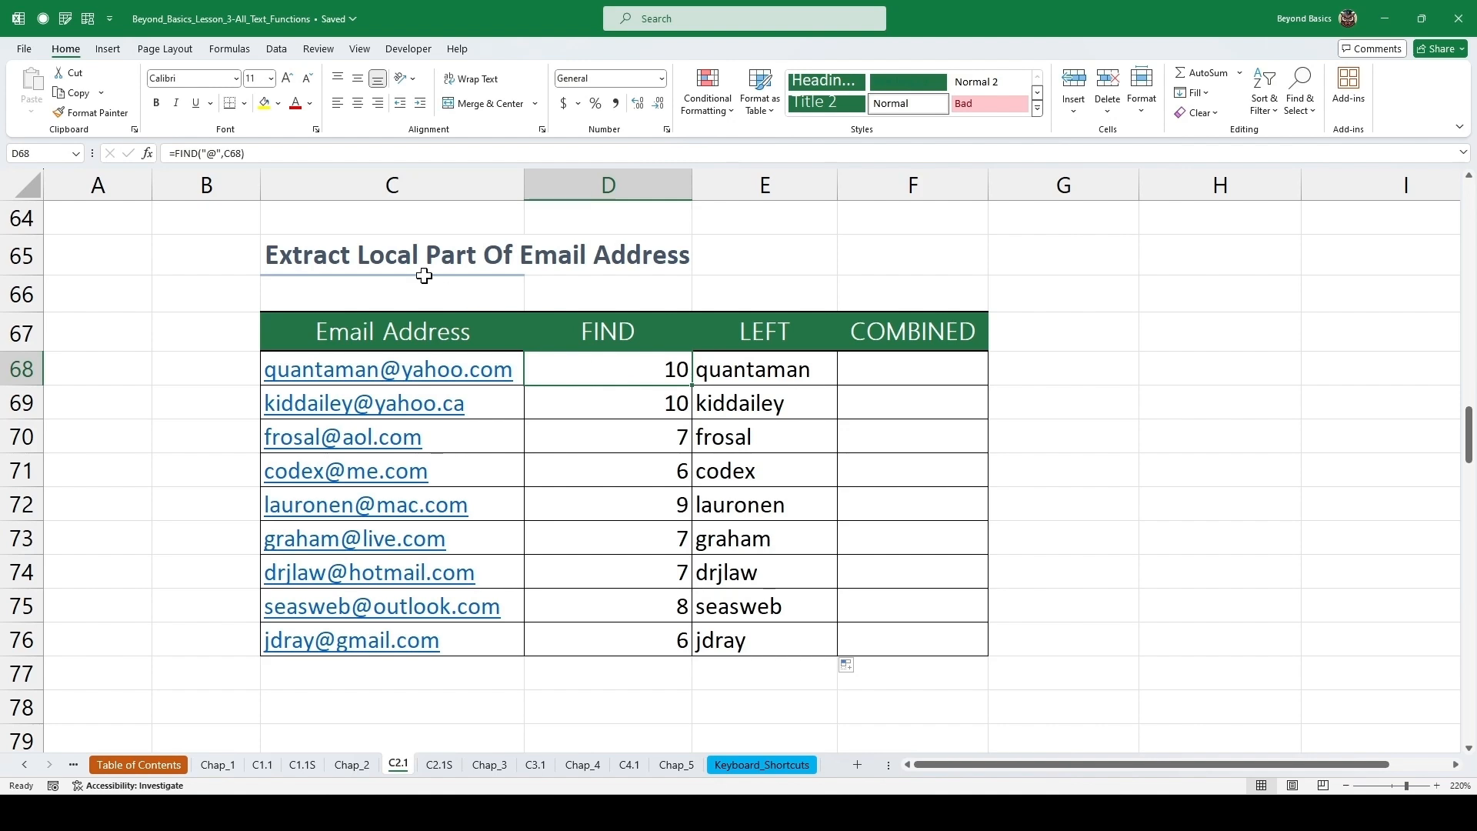
pyautogui.click(134, 131)
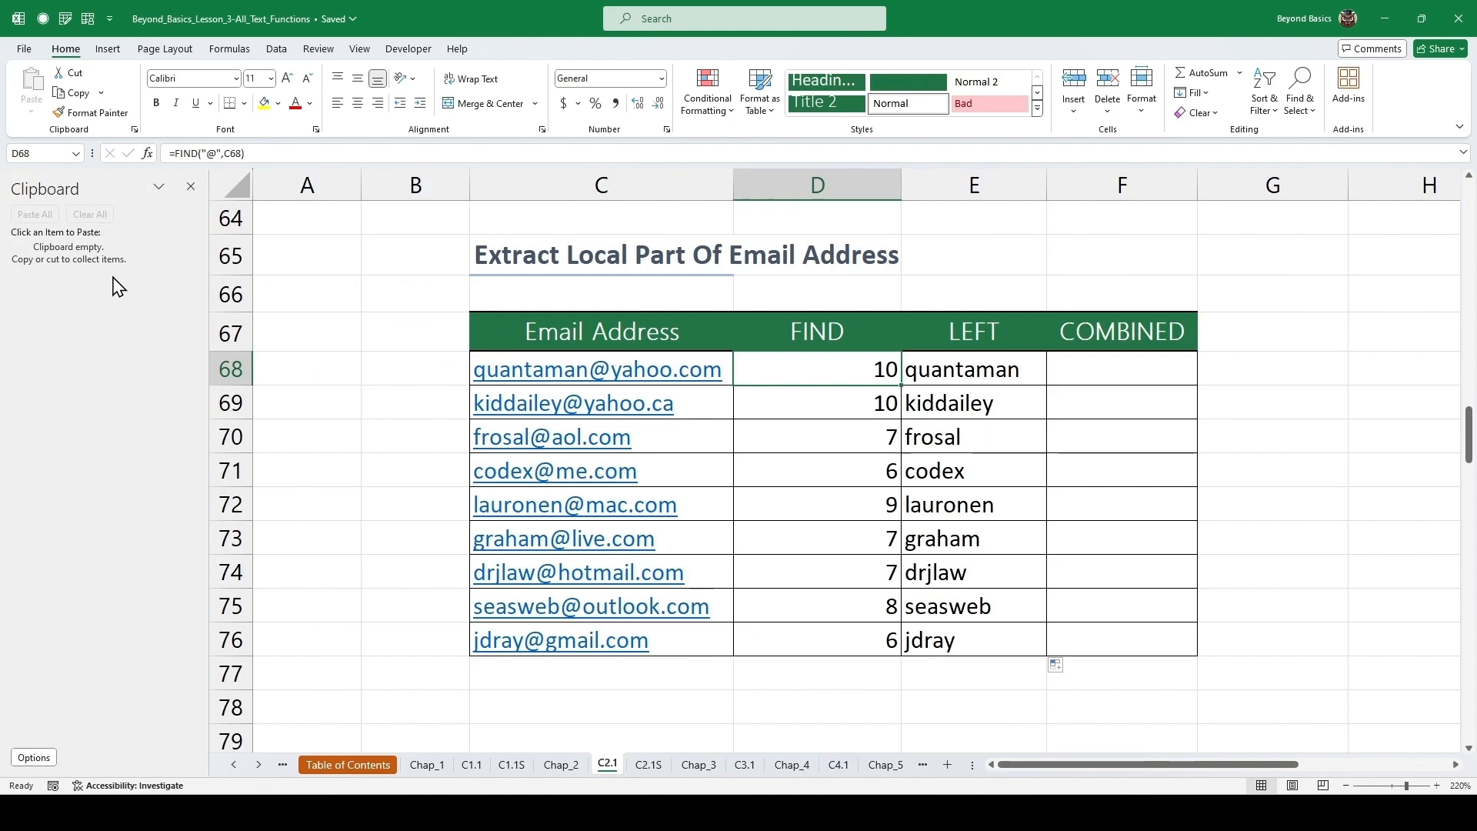
pyautogui.doubleClick(851, 372)
pyautogui.moveTo(899, 372); pyautogui.dragTo(756, 372)
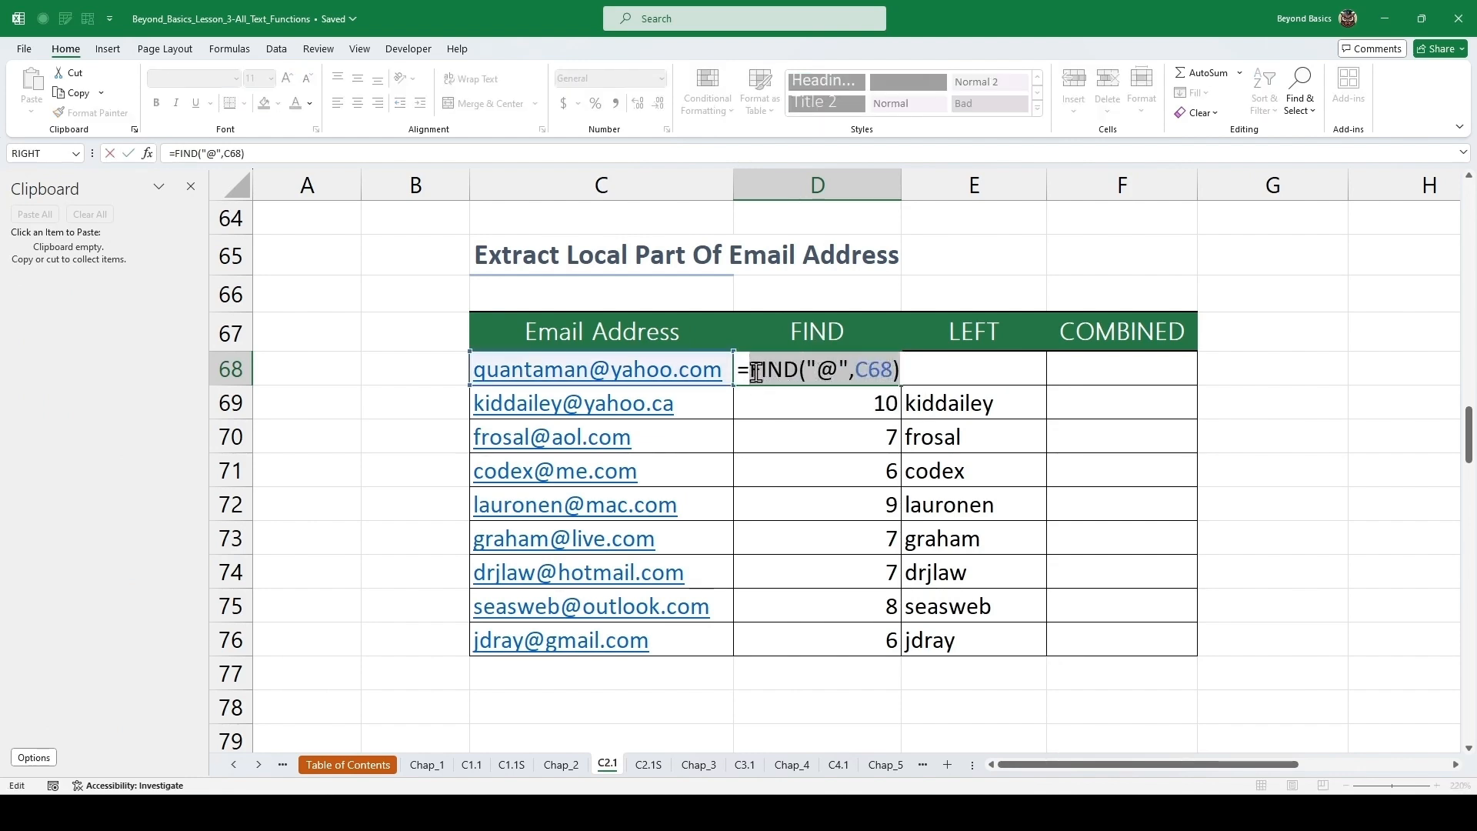
pyautogui.hotkey('ctrl', 'c')
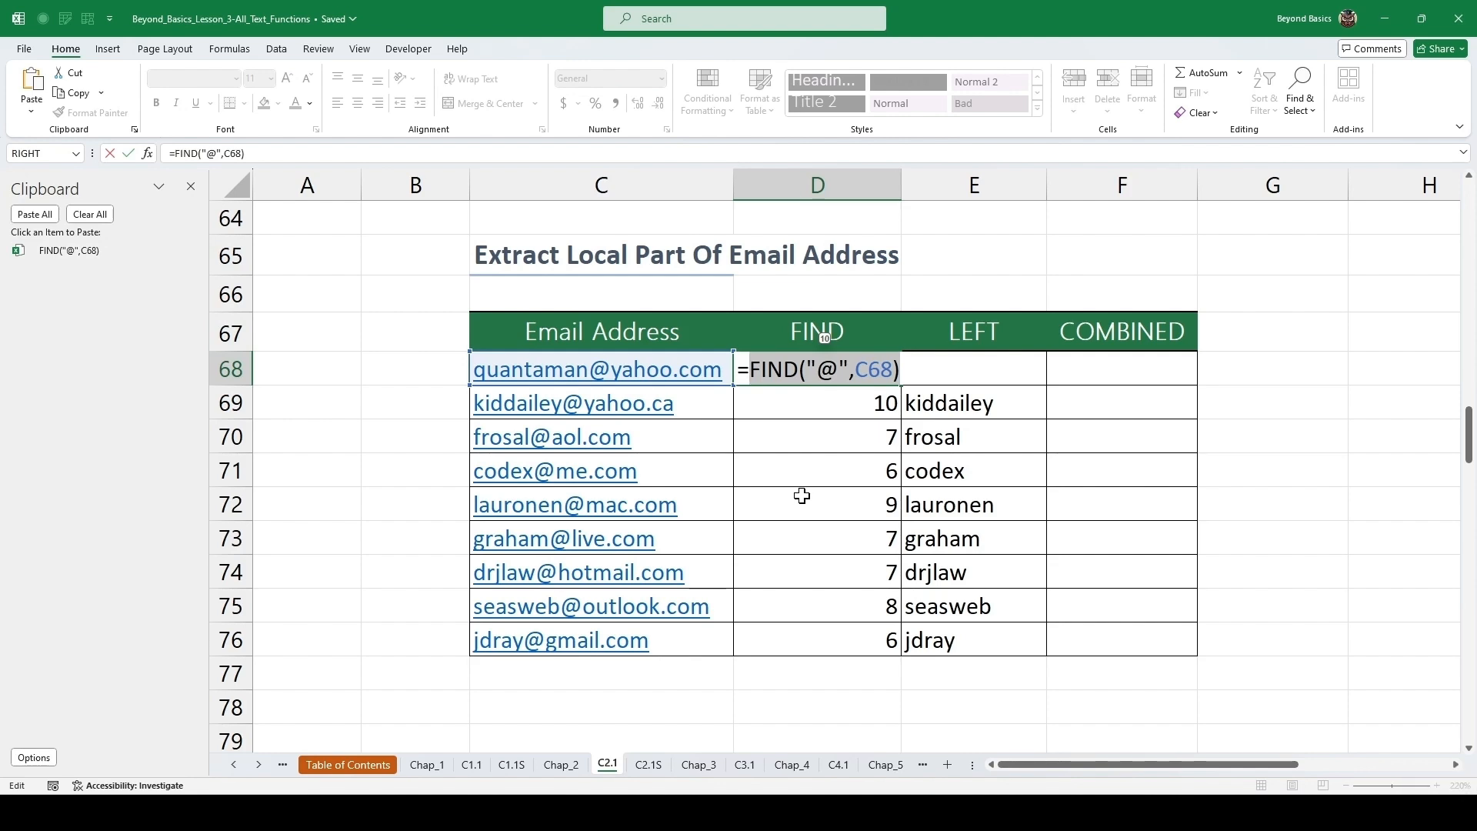
pyautogui.hotkey('ctrl', 'Return')
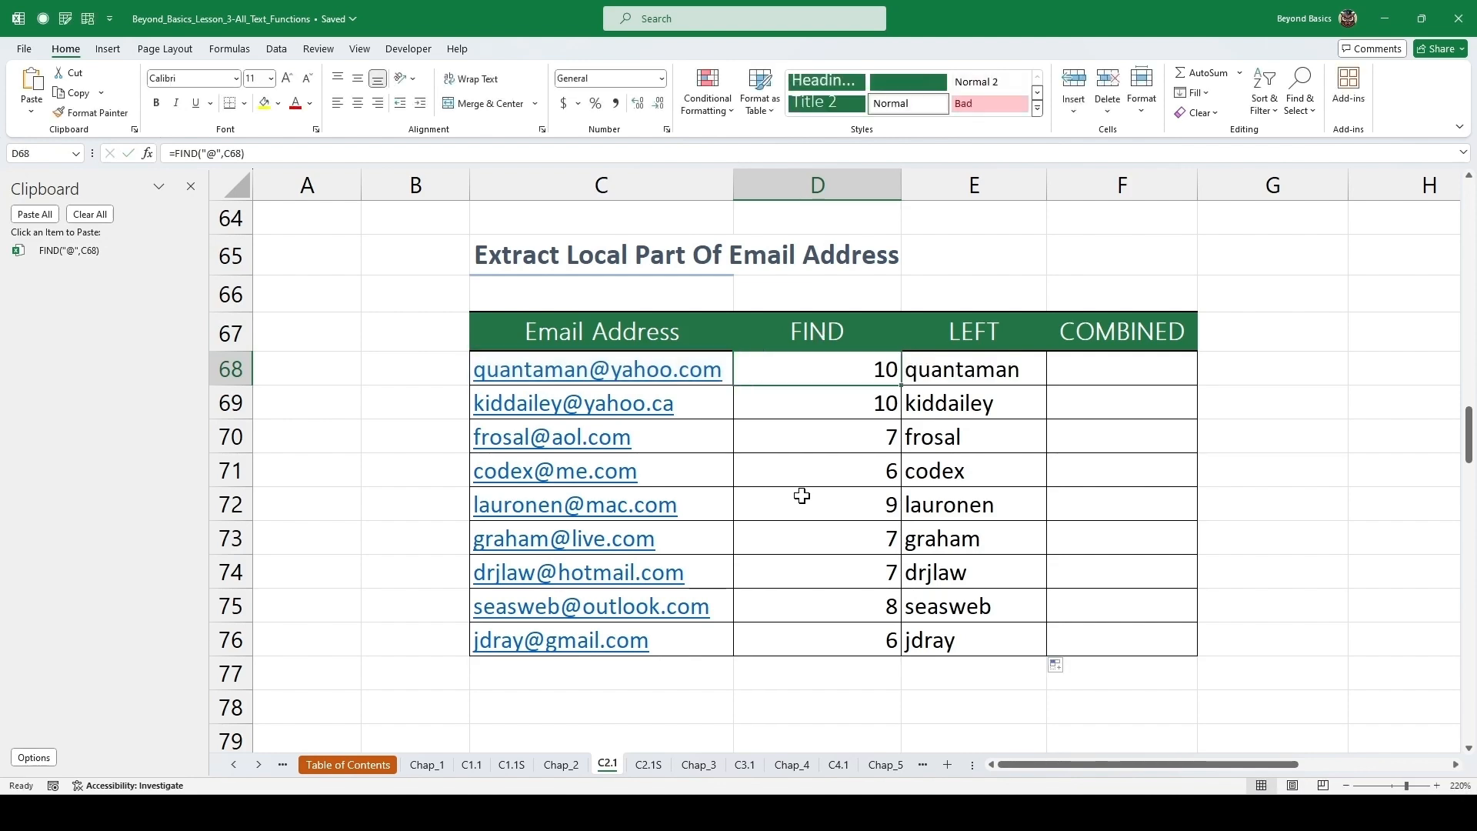
# Build =LEFT(C68,FIND("@",C68)-1) in the first COMBINED cell by pasting the copied FIND from the clipboard, and fill it down through row 76.
pyautogui.click(1088, 364)
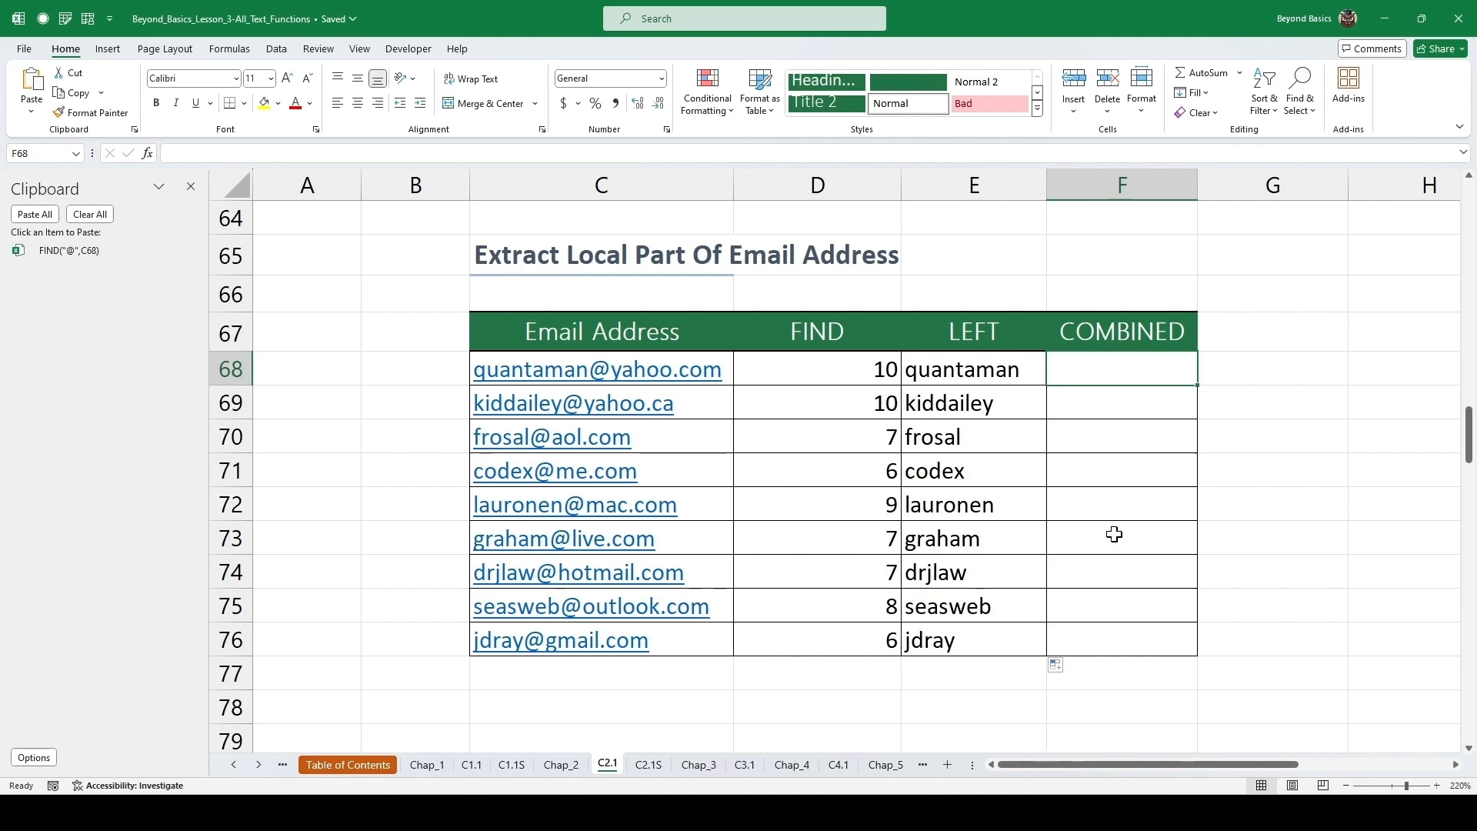
pyautogui.write('=')
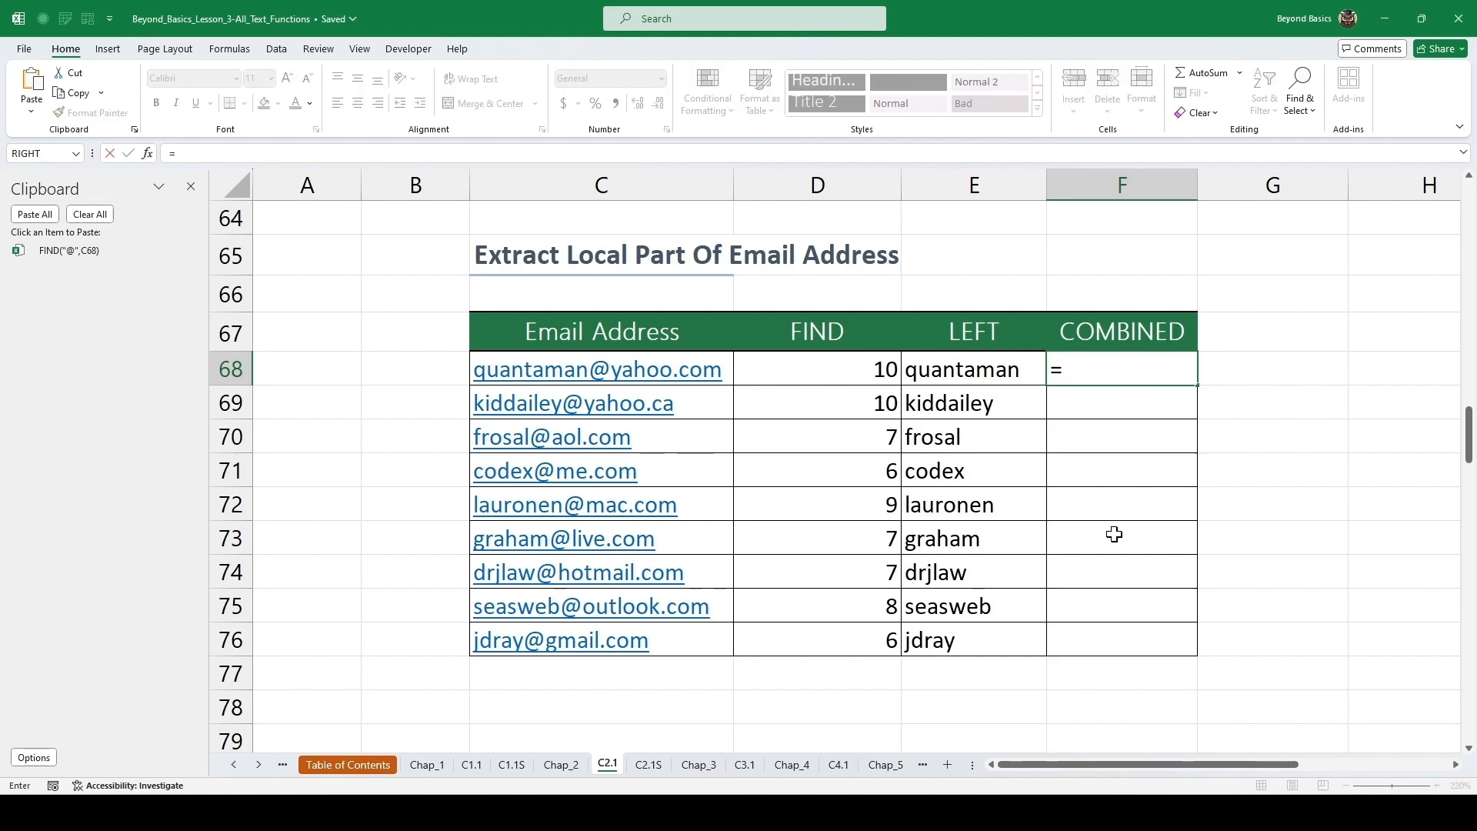
pyautogui.write('left')
pyautogui.press('Tab')
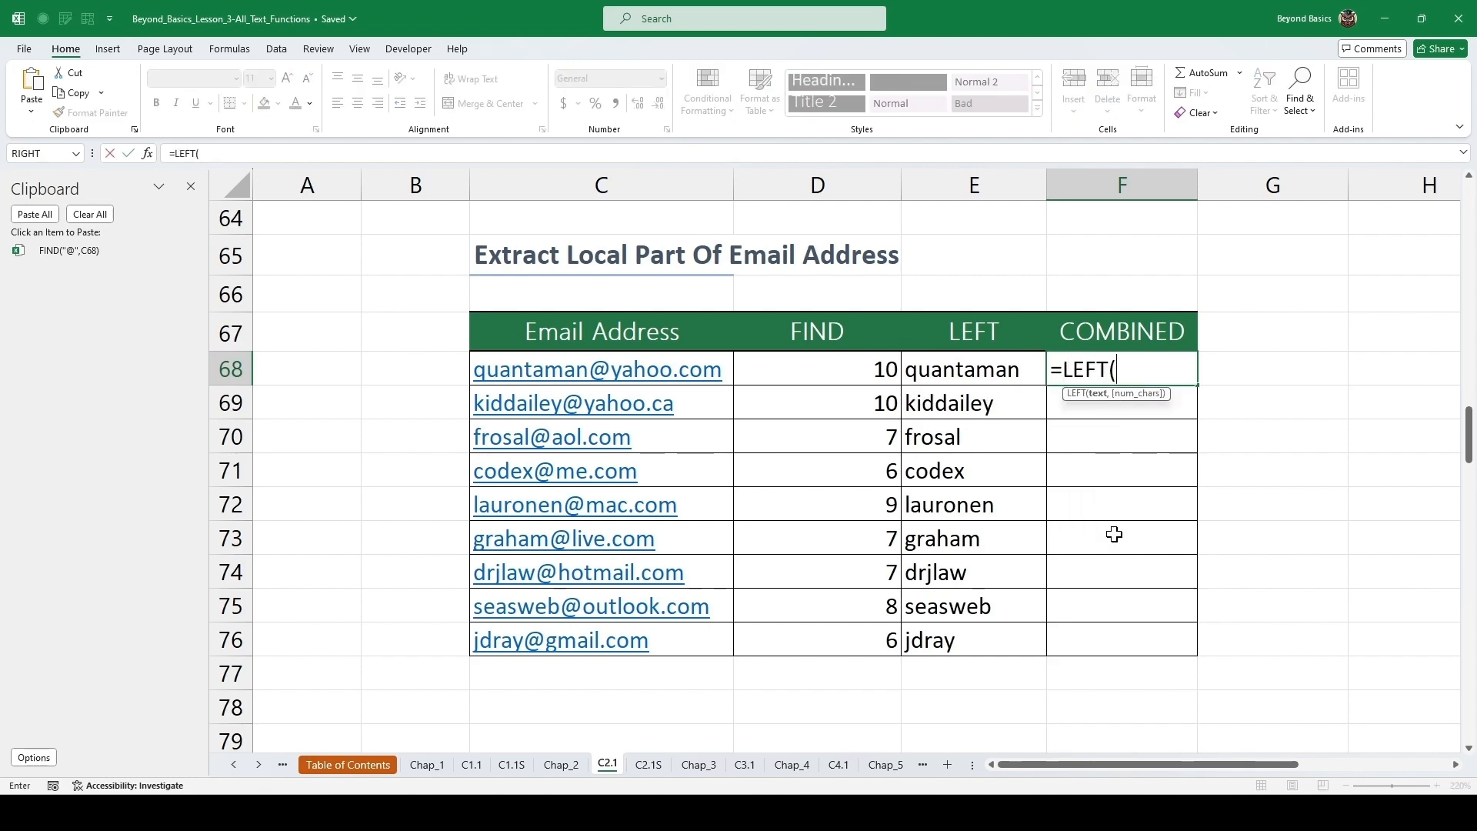
pyautogui.press('Left')
pyautogui.press('Left')
pyautogui.press('Left')
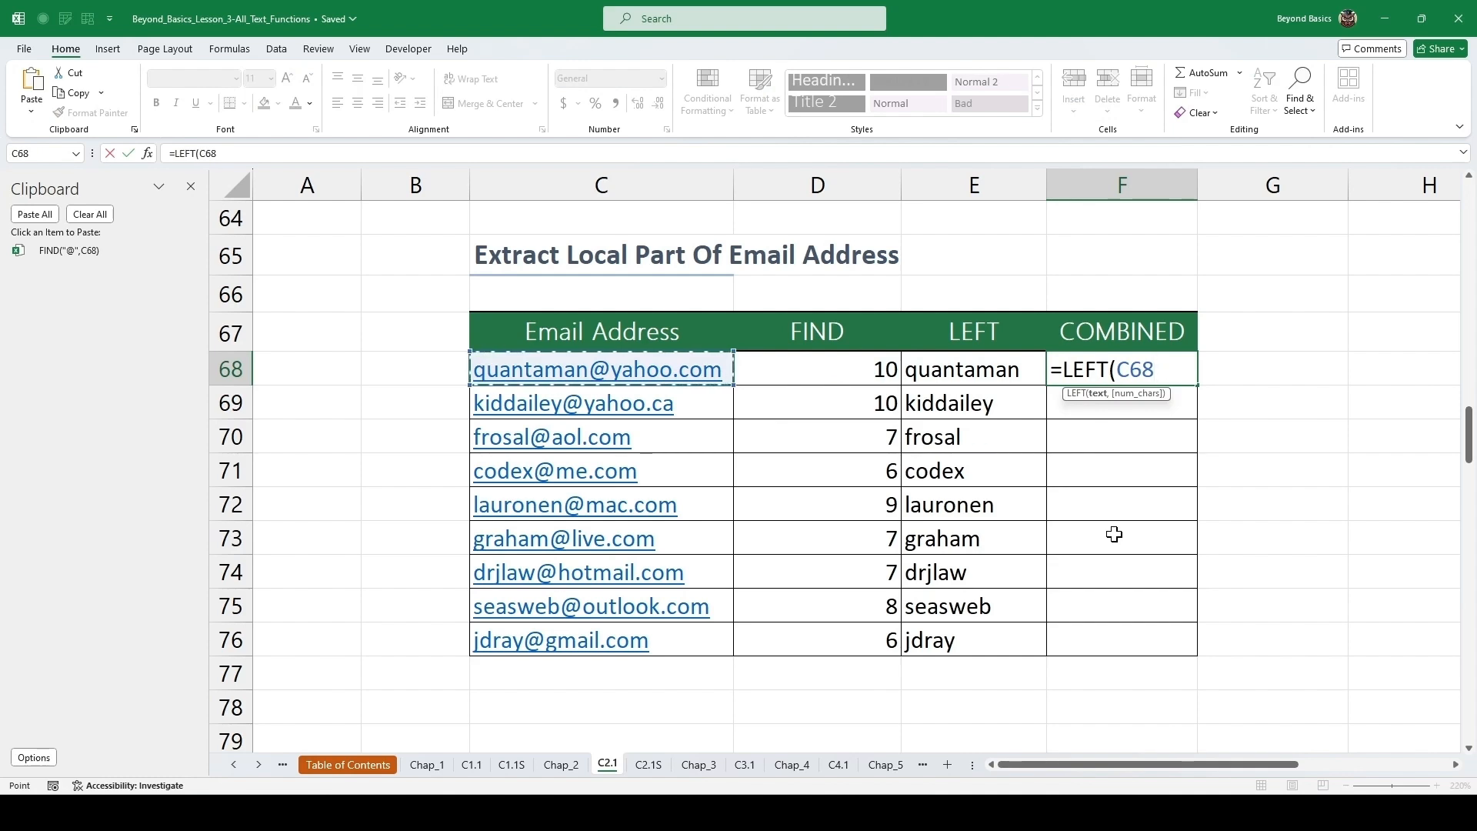
pyautogui.write(',')
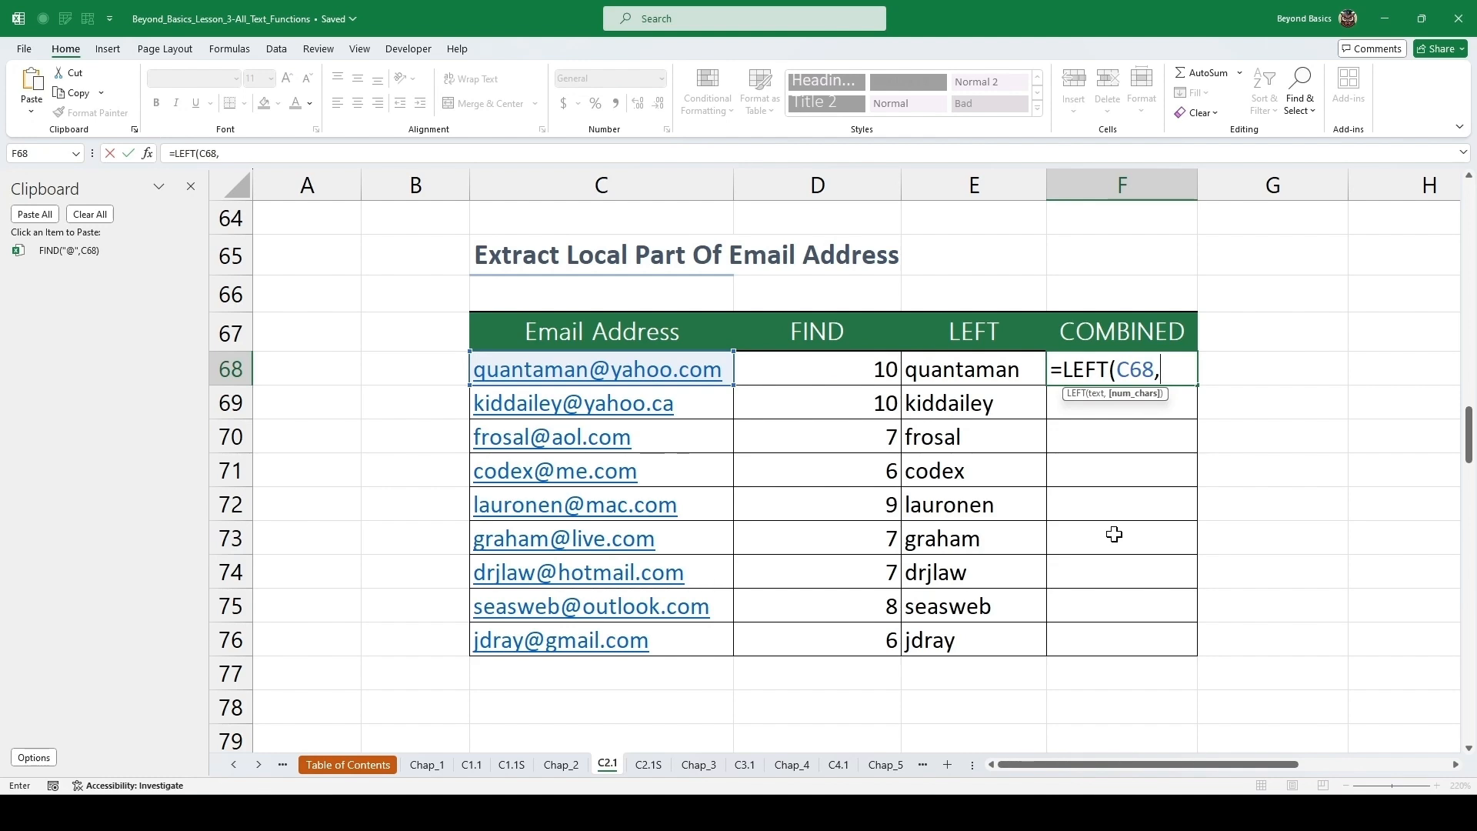
pyautogui.click(91, 254)
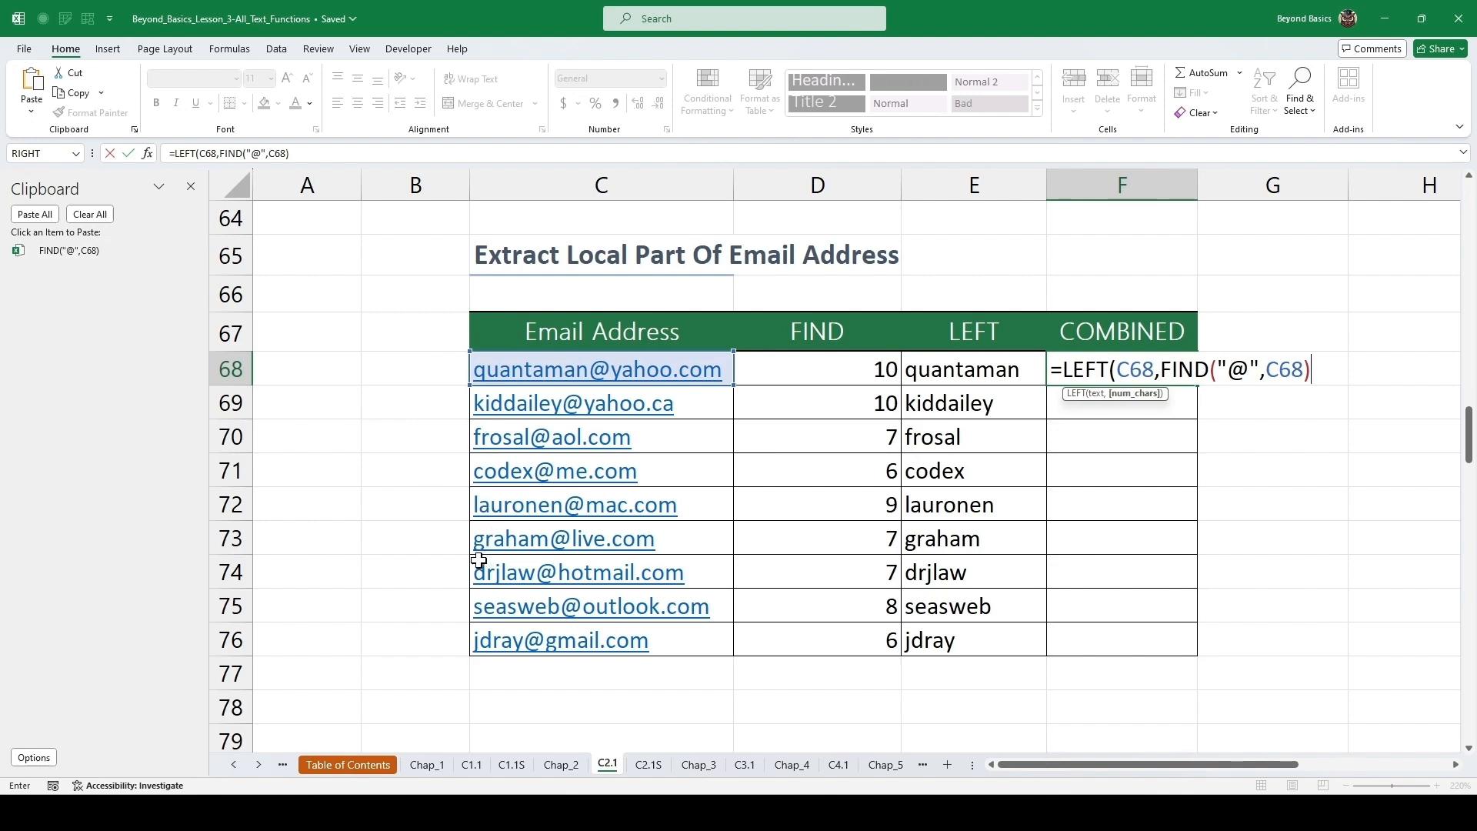
pyautogui.write('-1)')
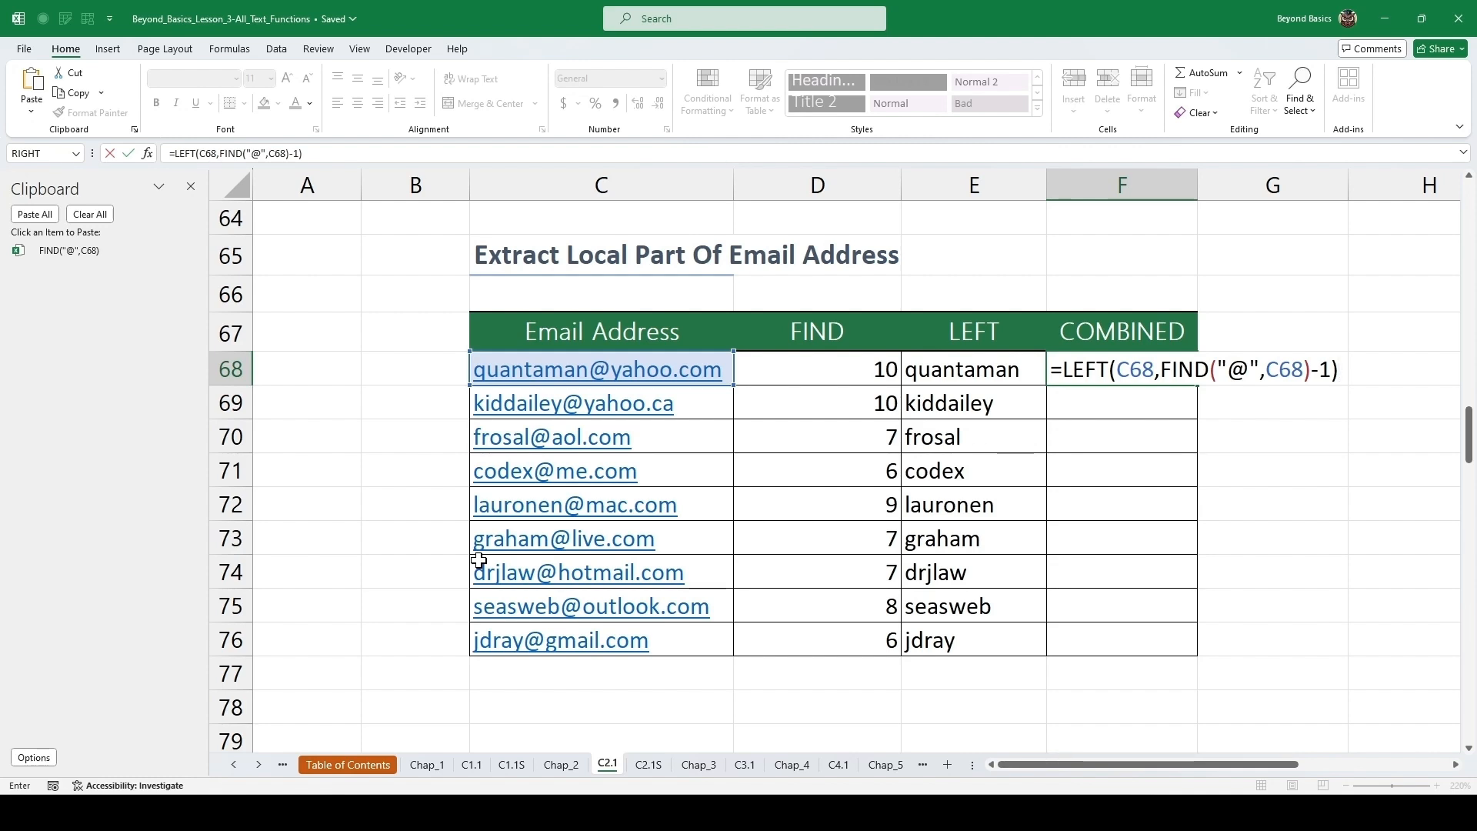
pyautogui.hotkey('ctrl', 'Return')
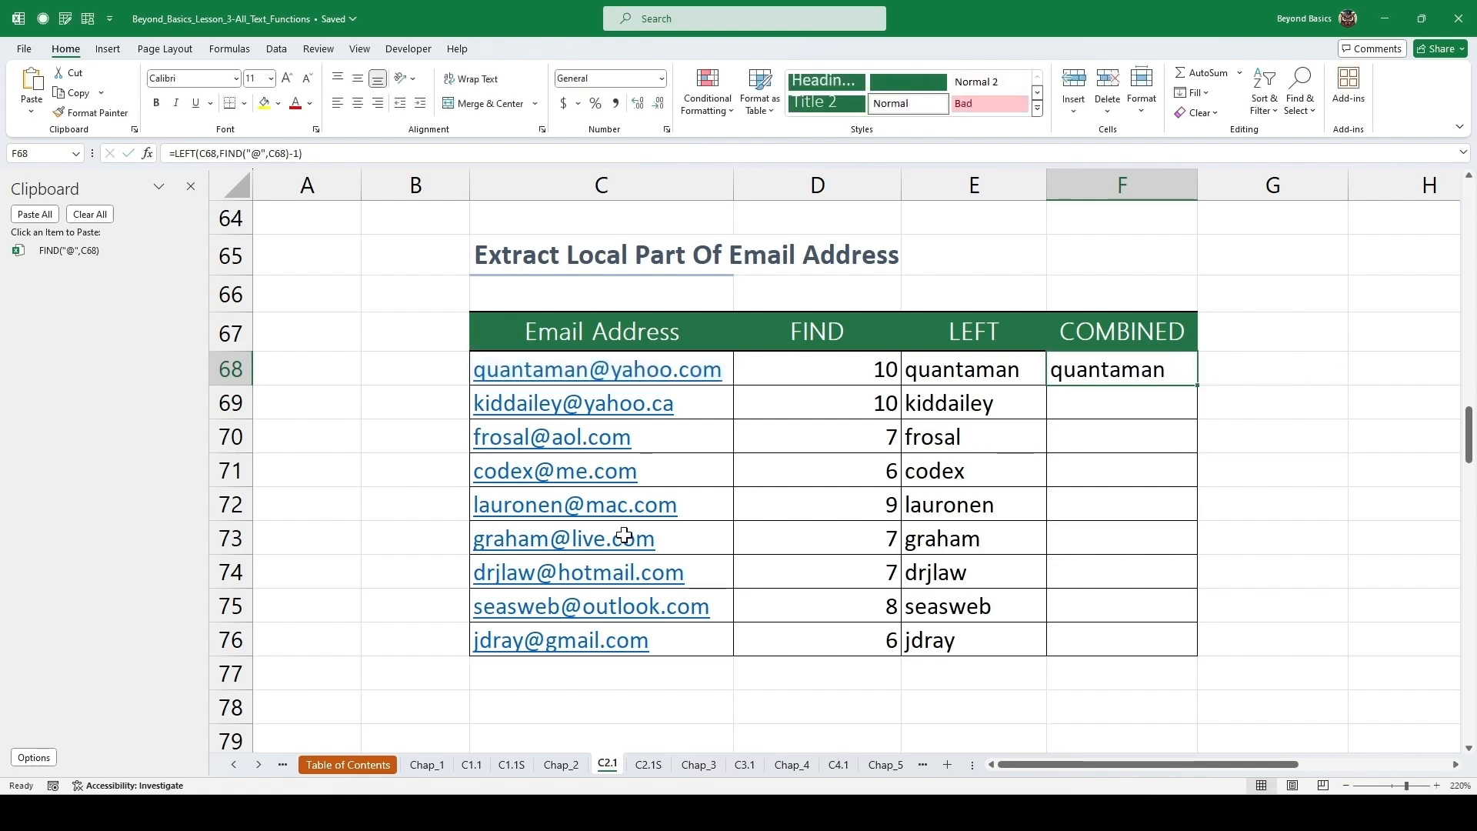
pyautogui.doubleClick(1198, 385)
pyautogui.click(1096, 431)
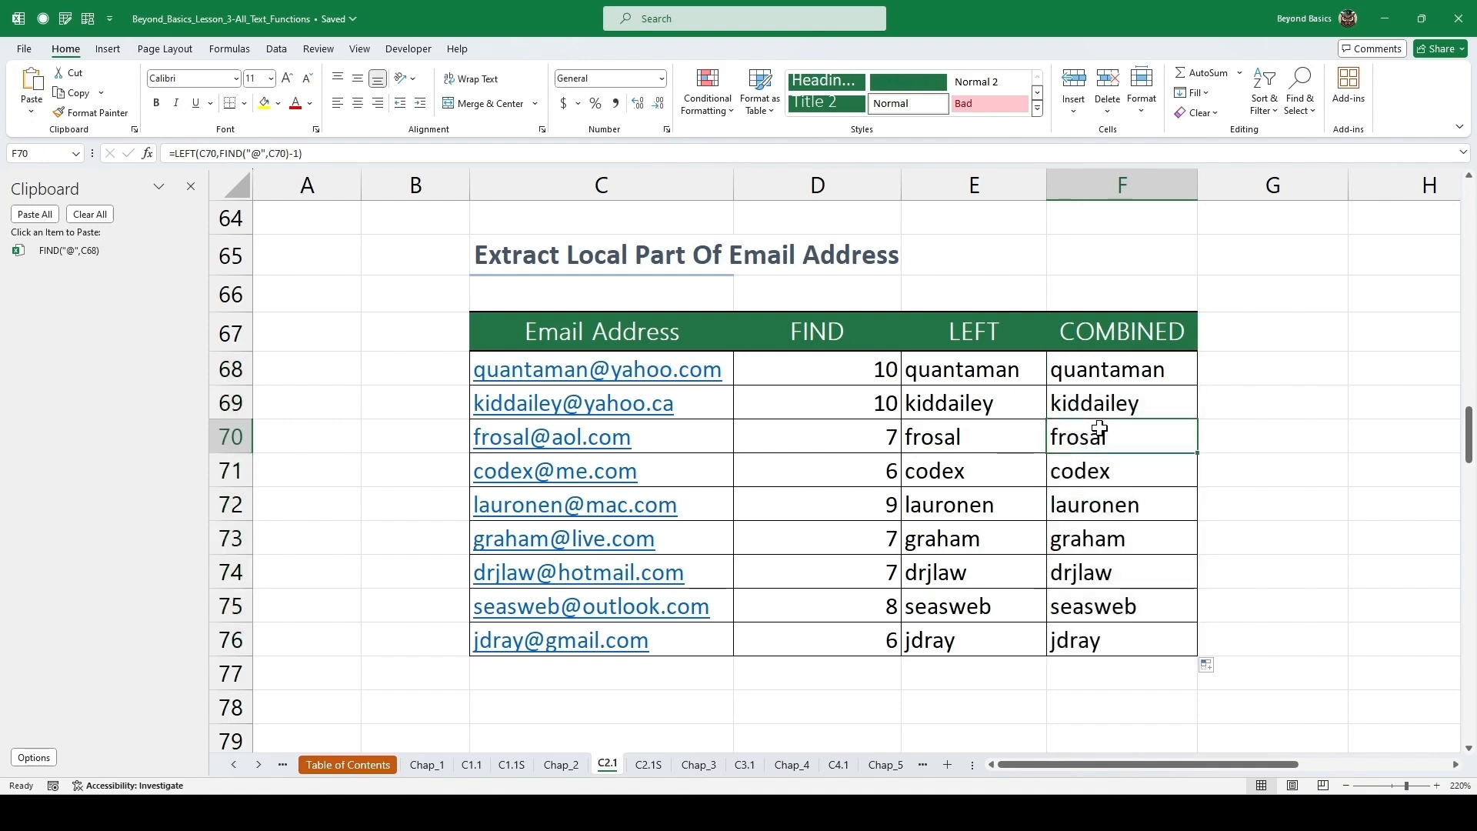
pyautogui.doubleClick(1120, 369)
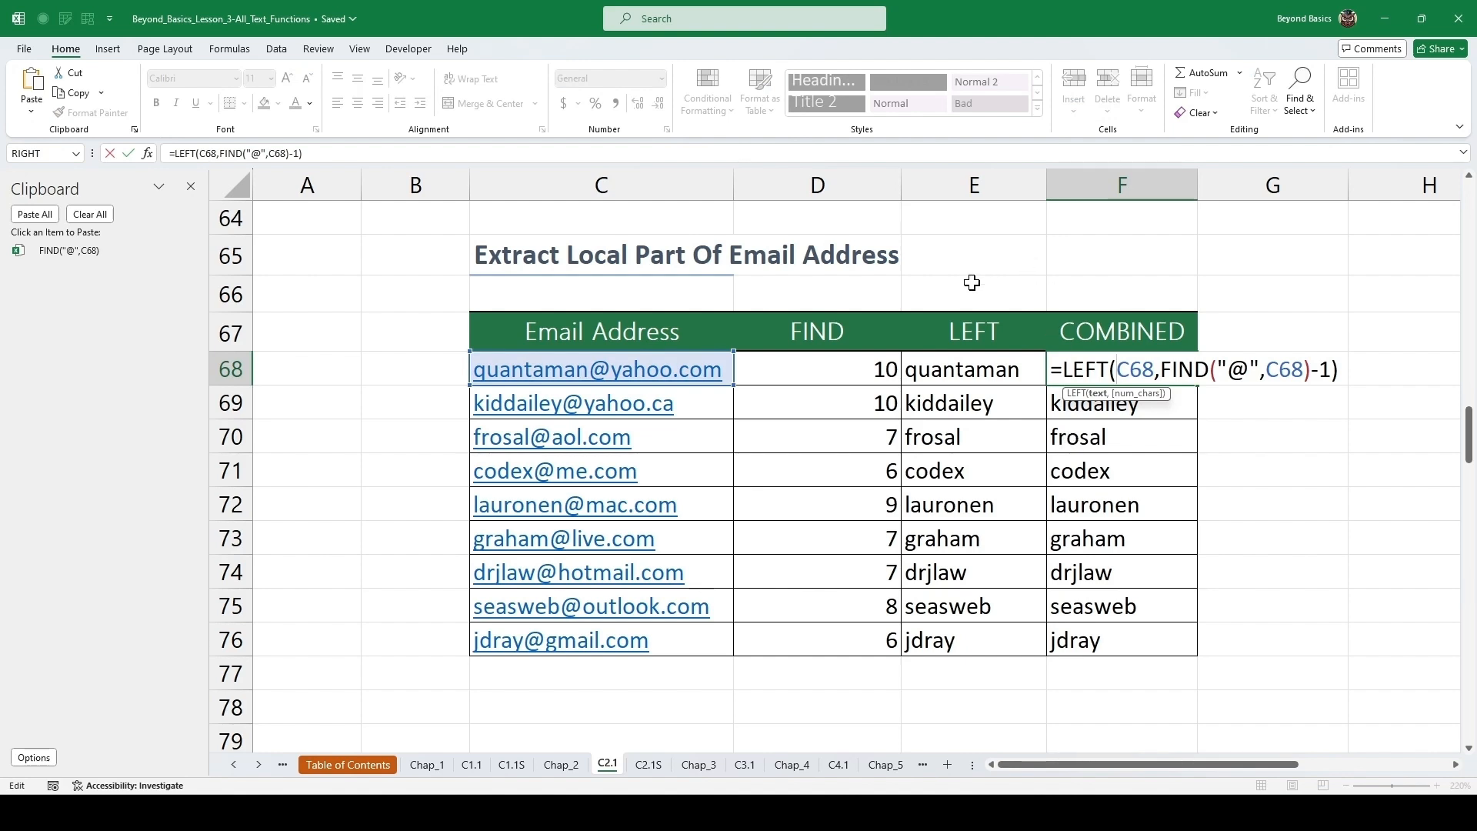
# Close the Clipboard pane and save the workbook.
pyautogui.press('Escape')
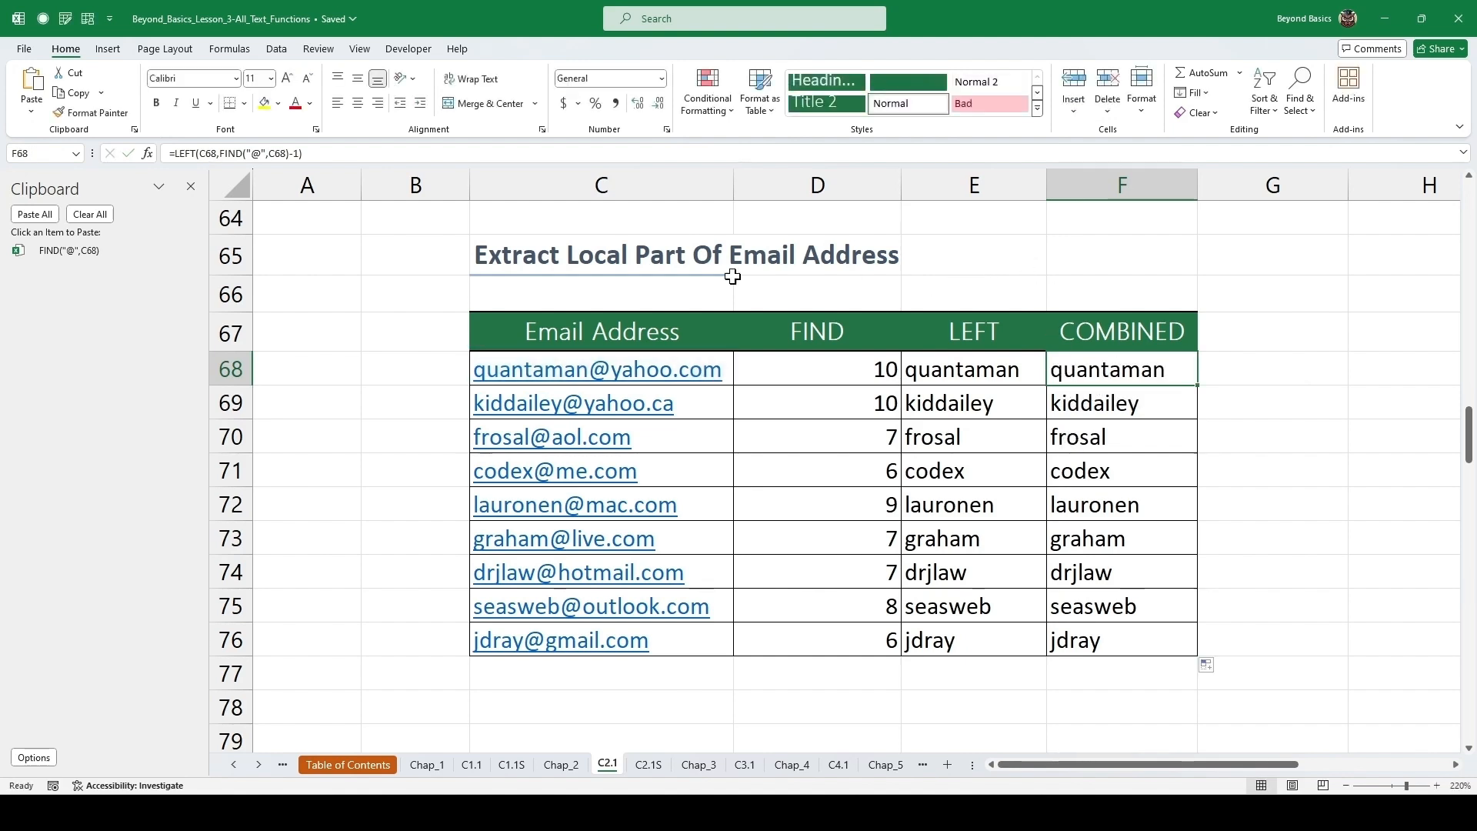
pyautogui.click(191, 186)
pyautogui.click(182, 295)
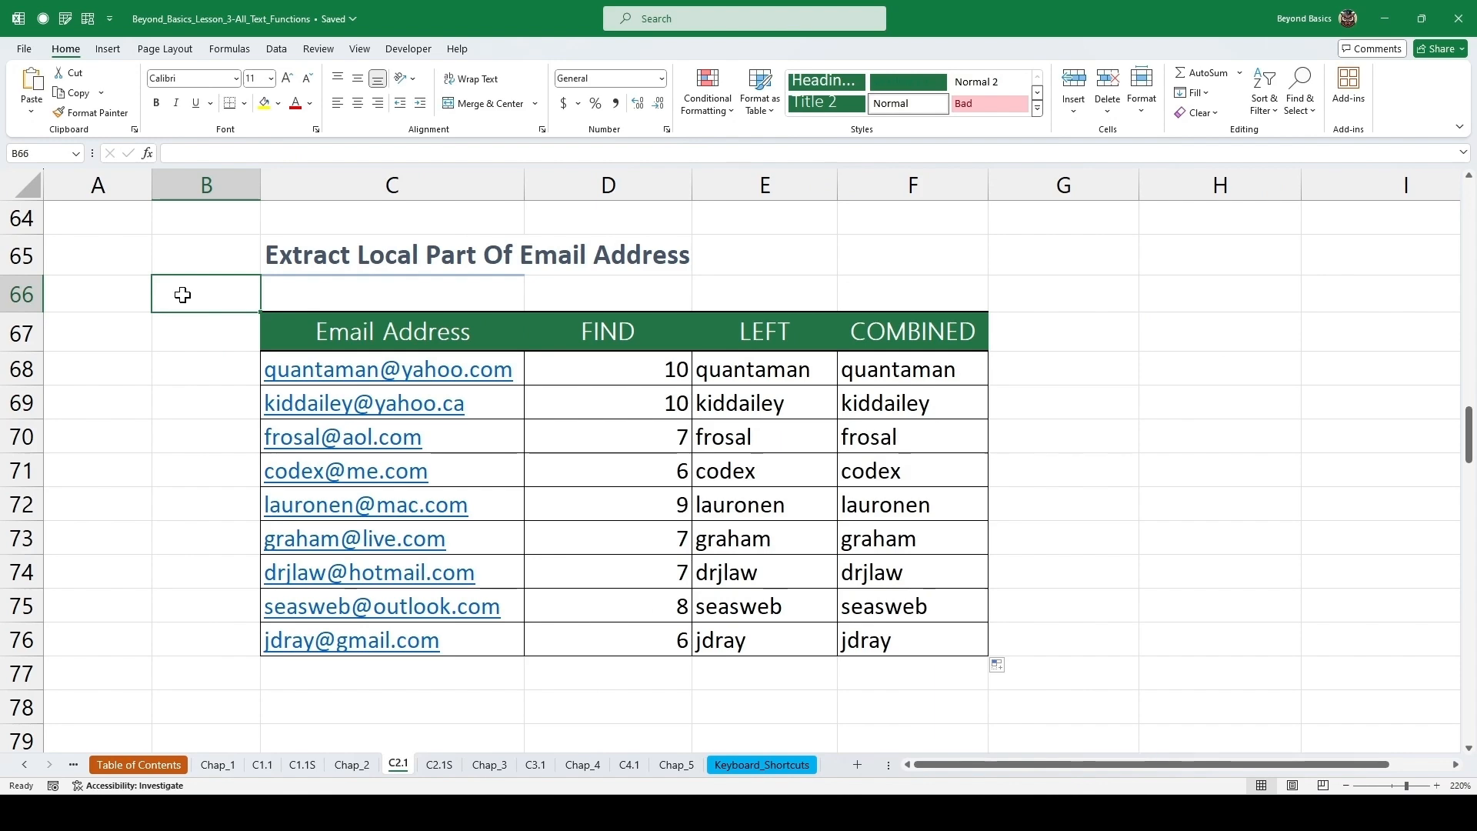
pyautogui.hotkey('ctrl', 's')
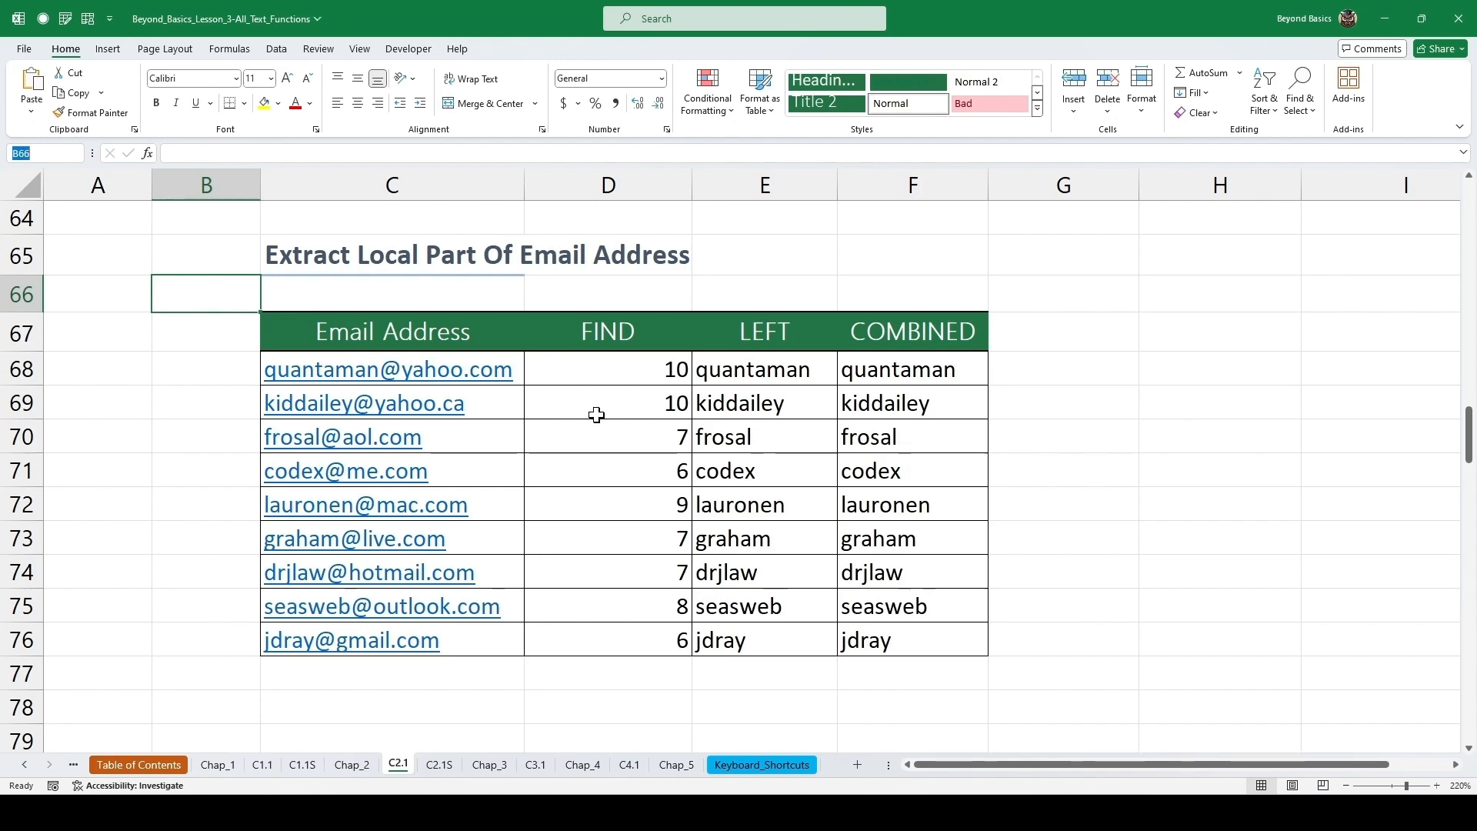
# Enter =FIND("@",C85) in the first FIND cell of the Extract Domain Part Of Email Address table.
pyautogui.scroll(-5, 596, 415)
pyautogui.scroll(-1, 596, 415)
pyautogui.rightClick(1468, 486)
pyautogui.click(1400, 440)
pyautogui.moveTo(1469, 509); pyautogui.dragTo(1469, 510)
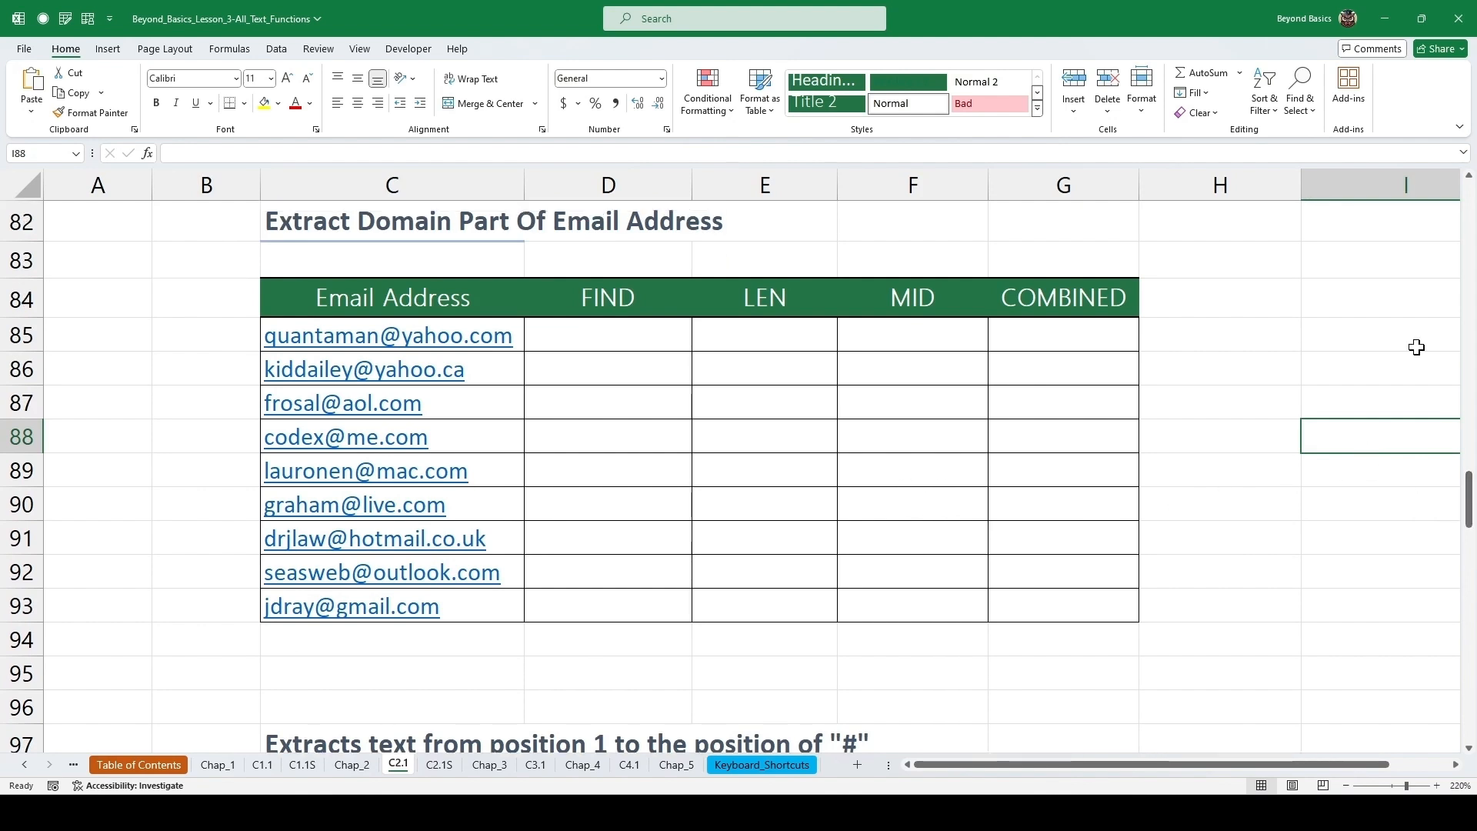
pyautogui.click(1468, 176)
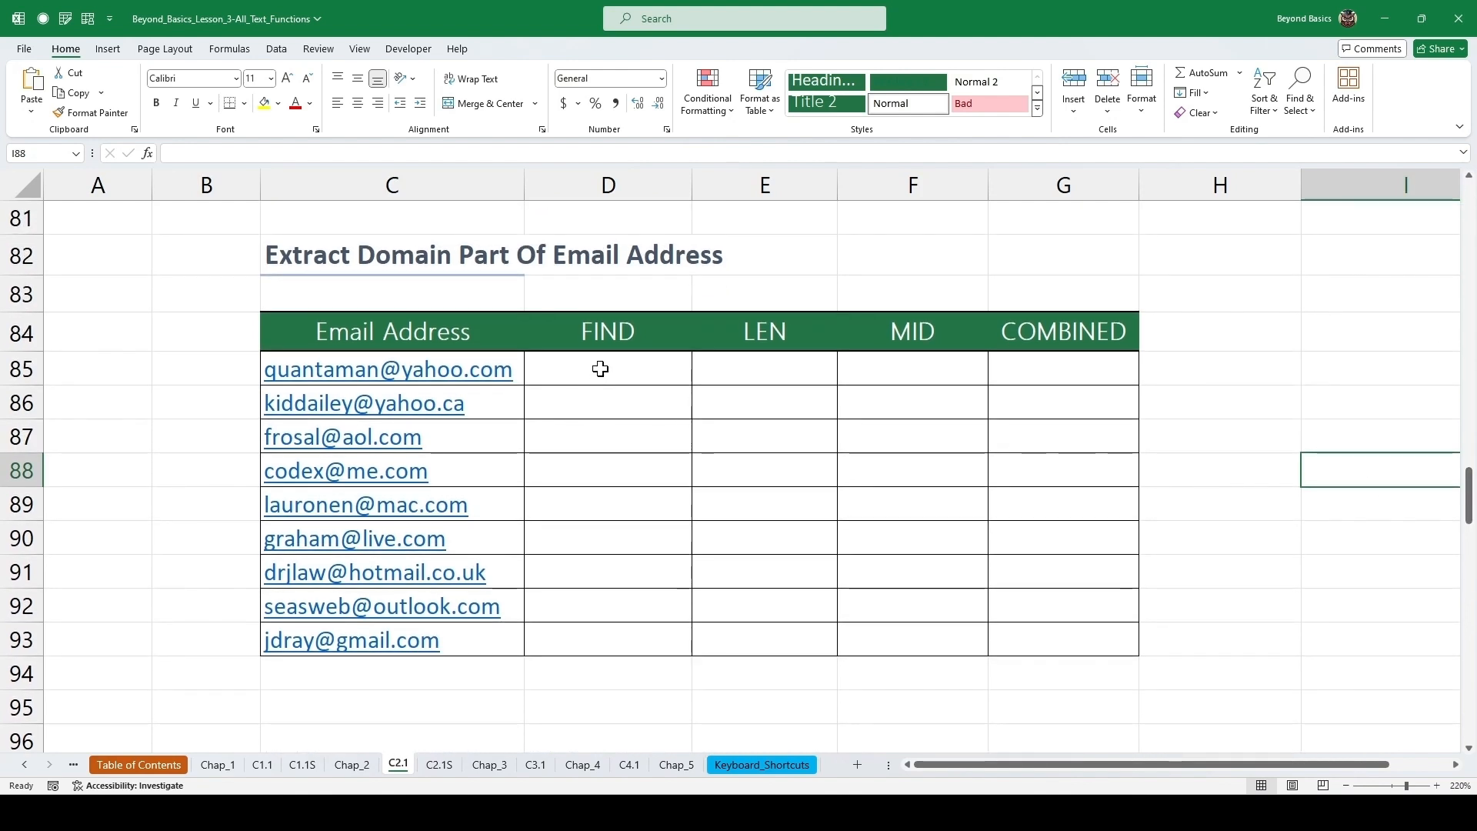
pyautogui.click(600, 370)
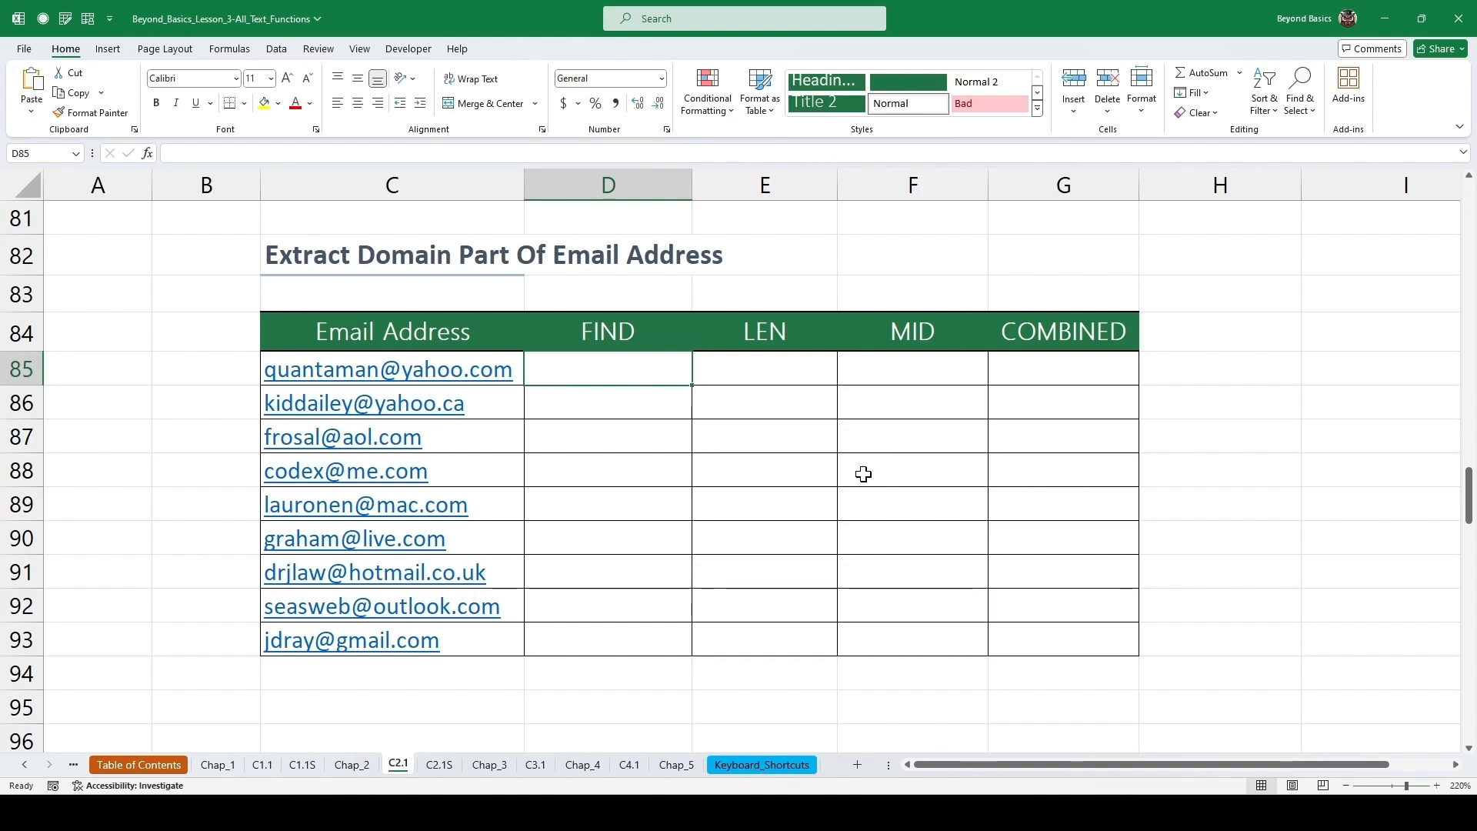
pyautogui.write('=find')
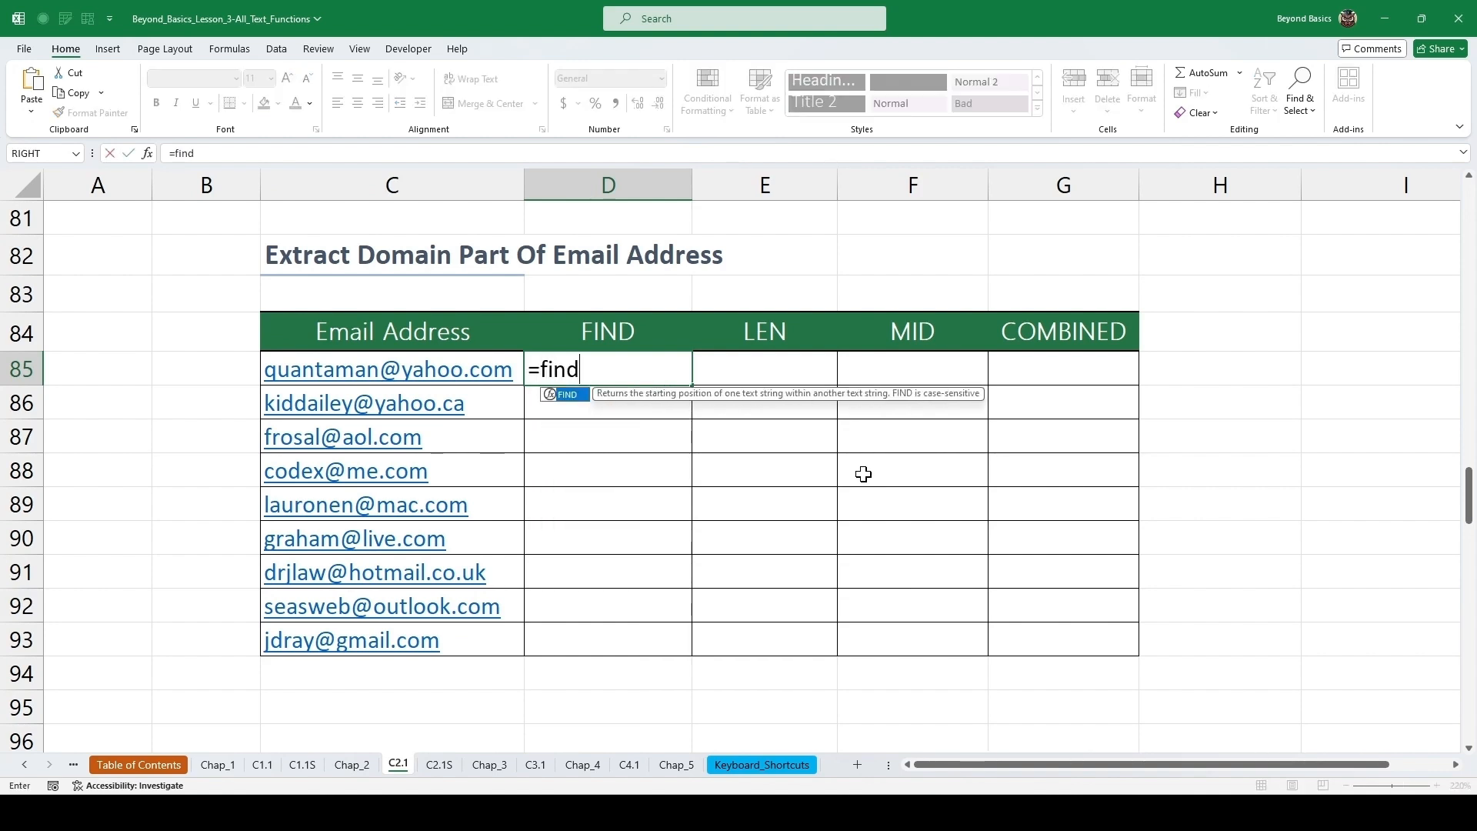
pyautogui.press('Tab')
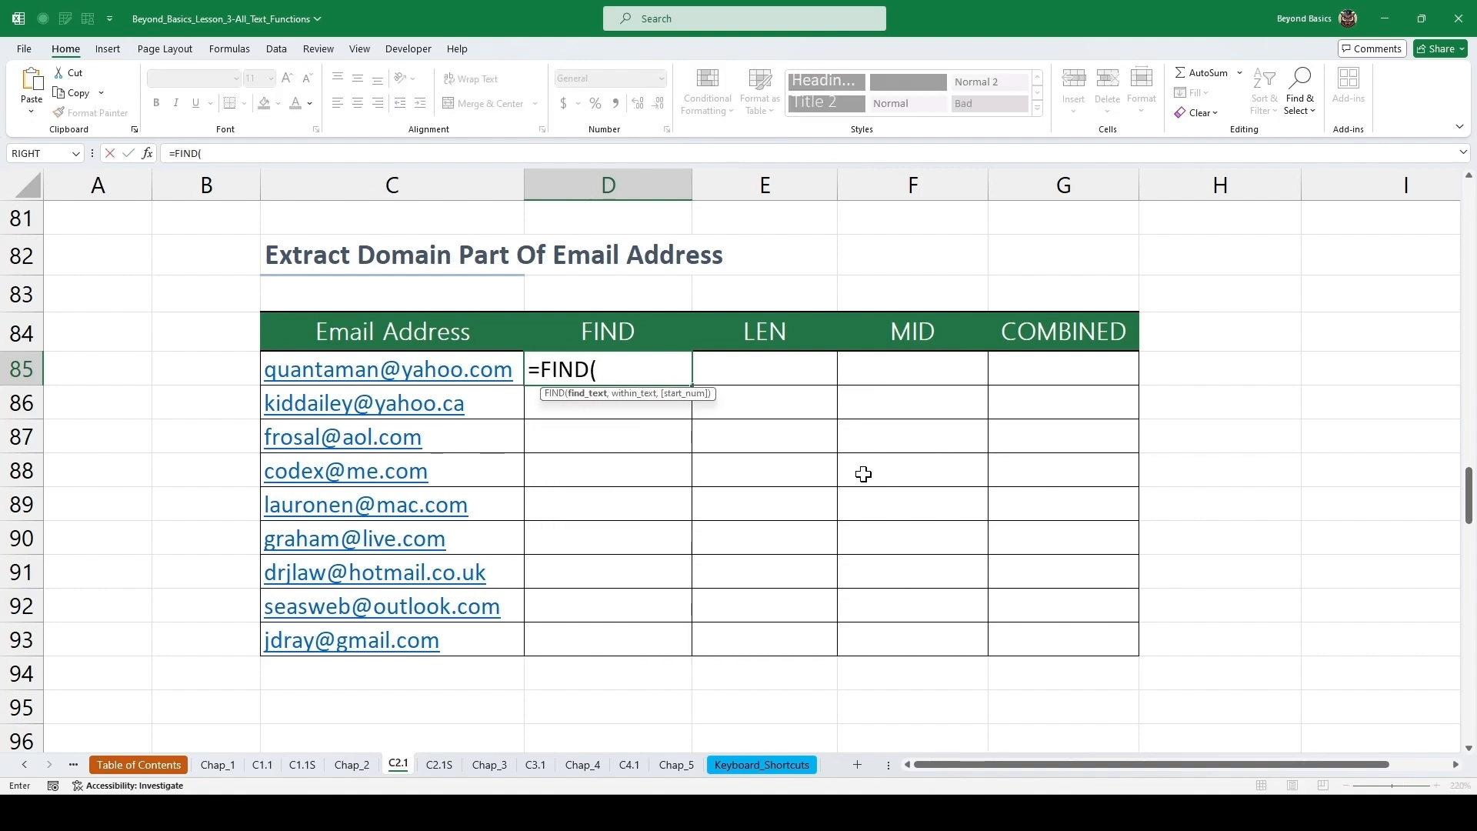
pyautogui.write('"@",')
pyautogui.press('Left')
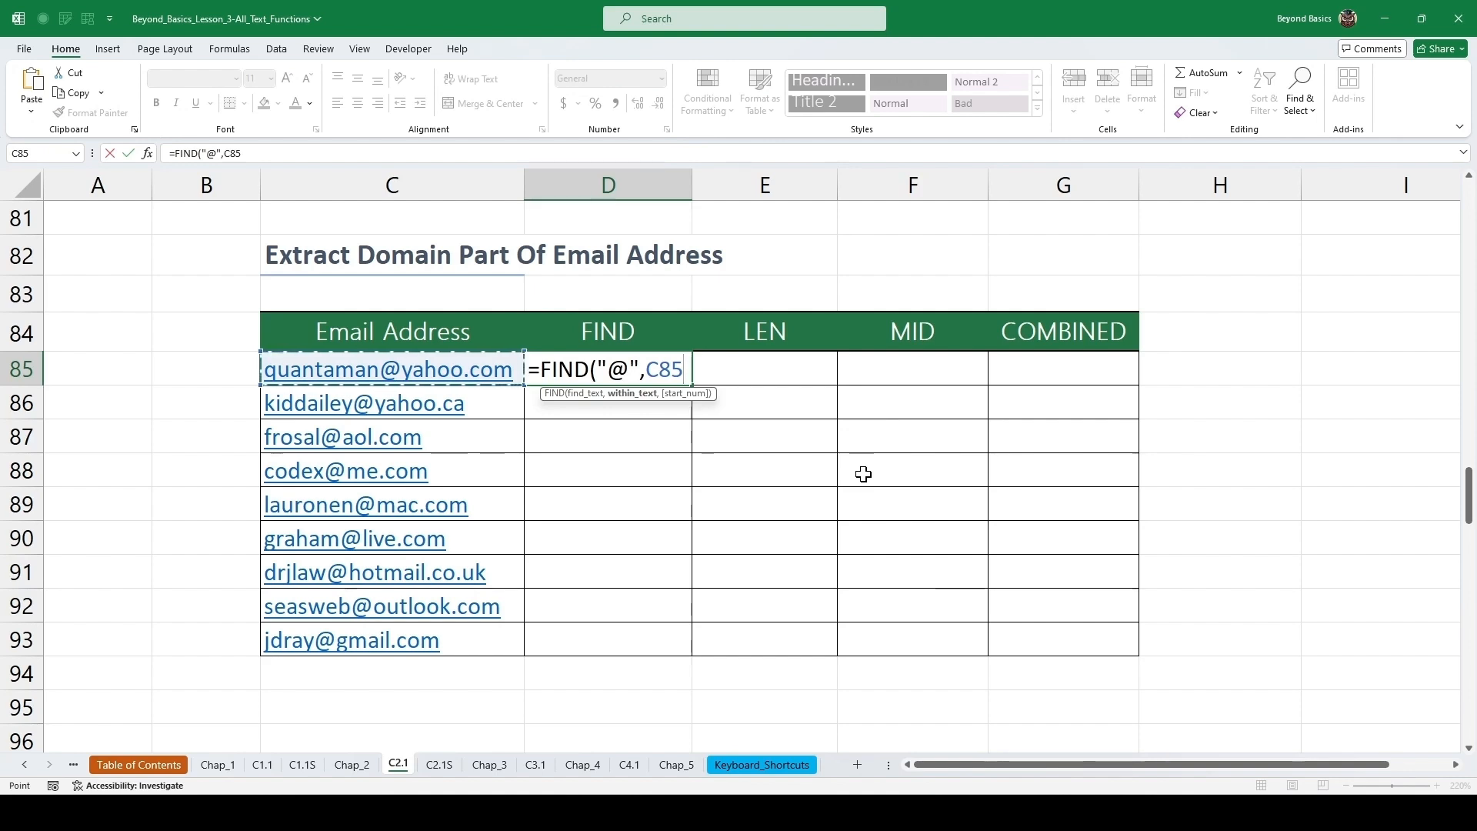
pyautogui.hotkey('ctrl', 'Return')
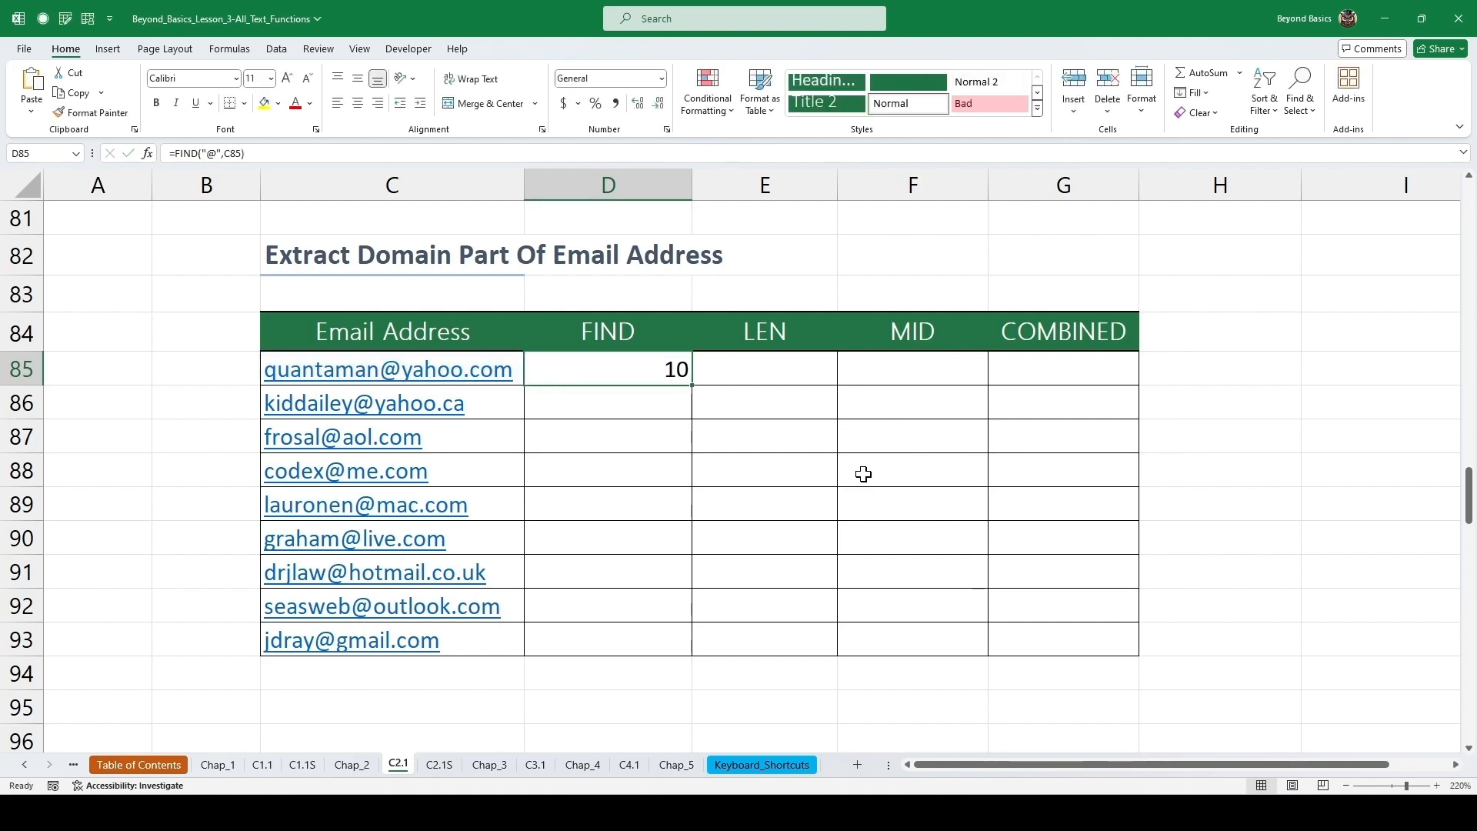
# Enter =LEN(C85) in the first LEN cell, then fill the FIND and LEN formulas down through row 93.
pyautogui.press('Right')
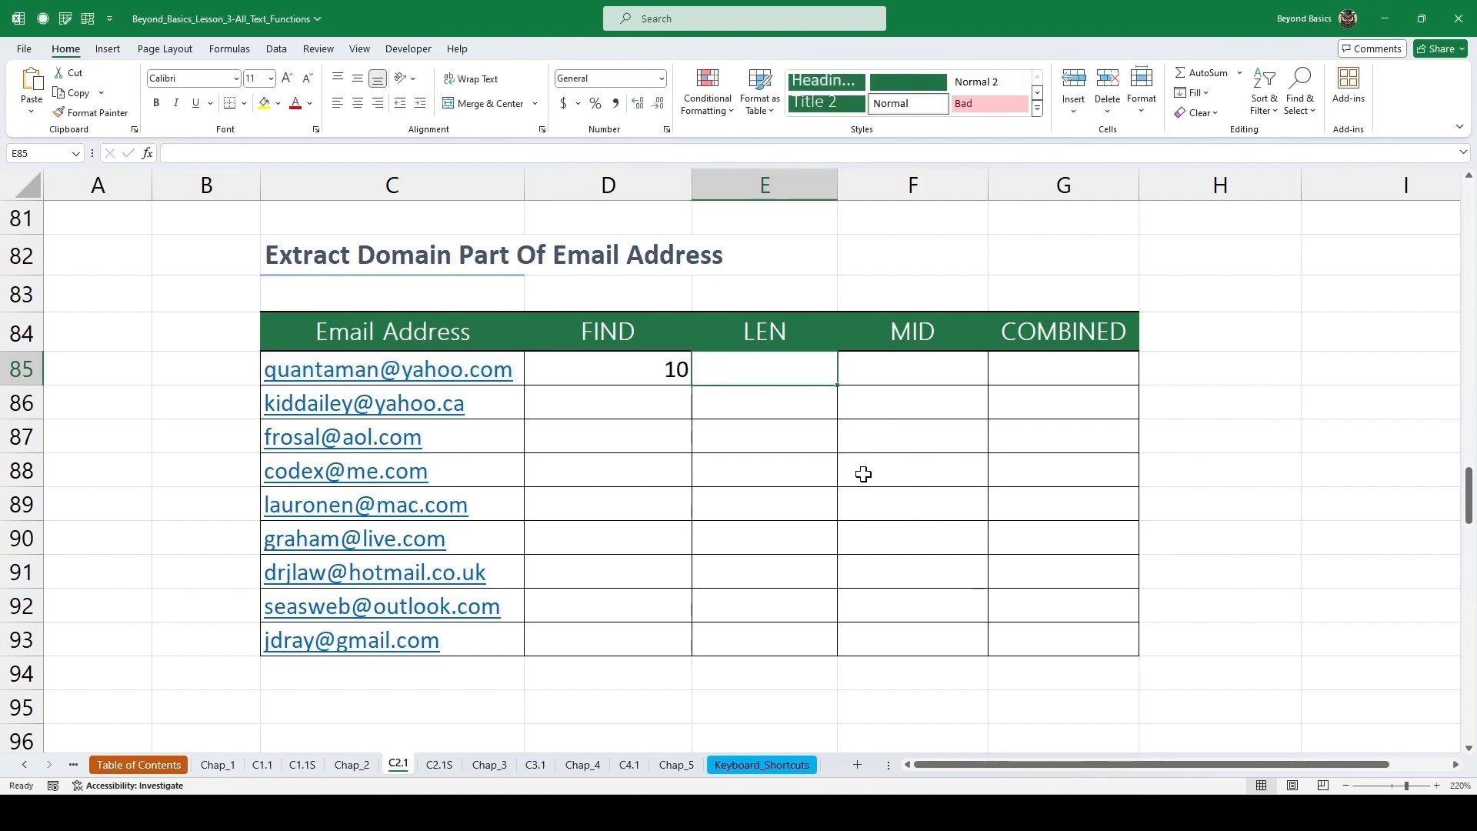
pyautogui.write('=')
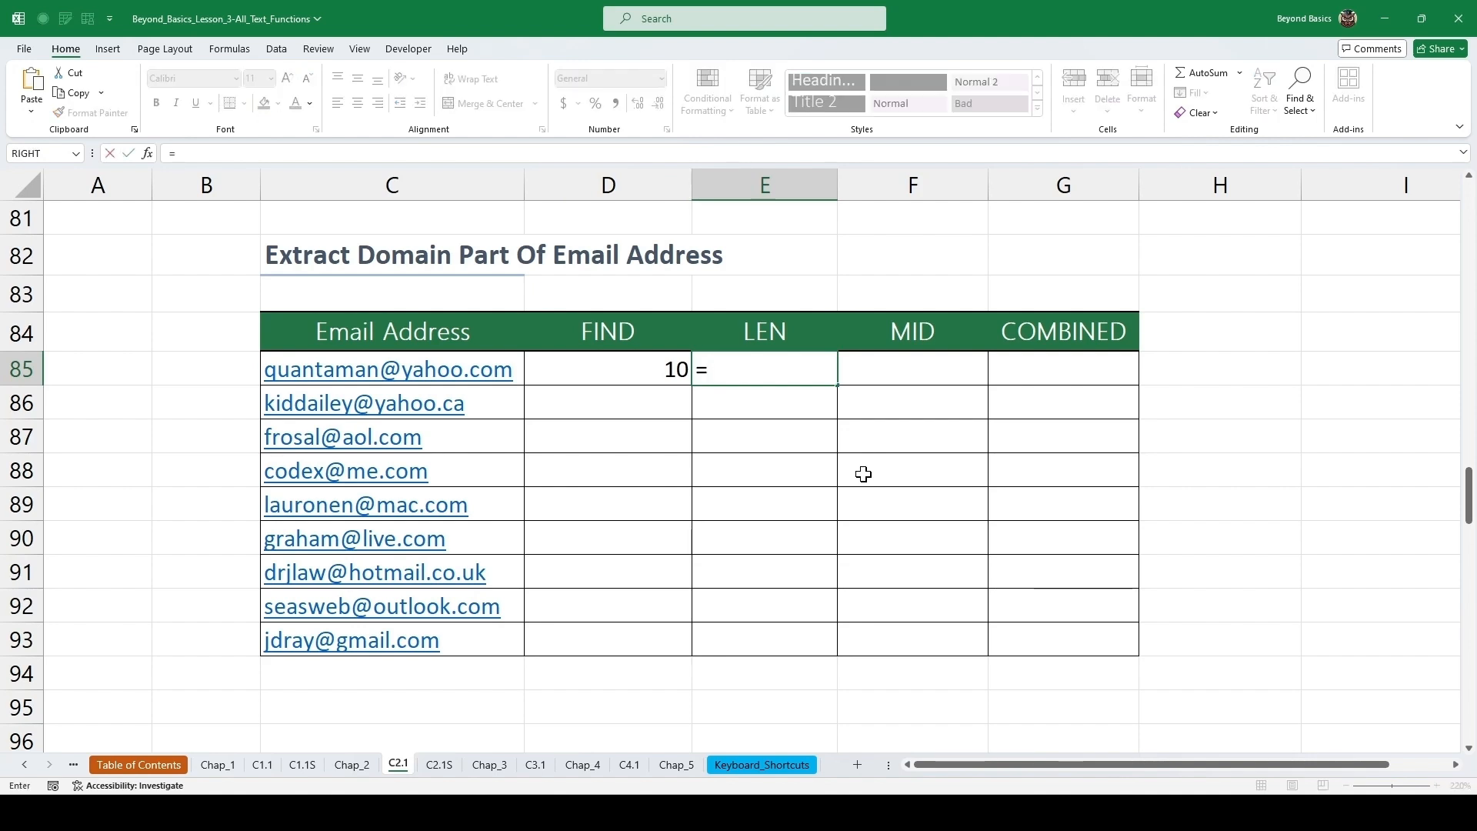
pyautogui.write('len')
pyautogui.press('Tab')
pyautogui.press('Left')
pyautogui.press('Left')
pyautogui.hotkey('ctrl', 'Return')
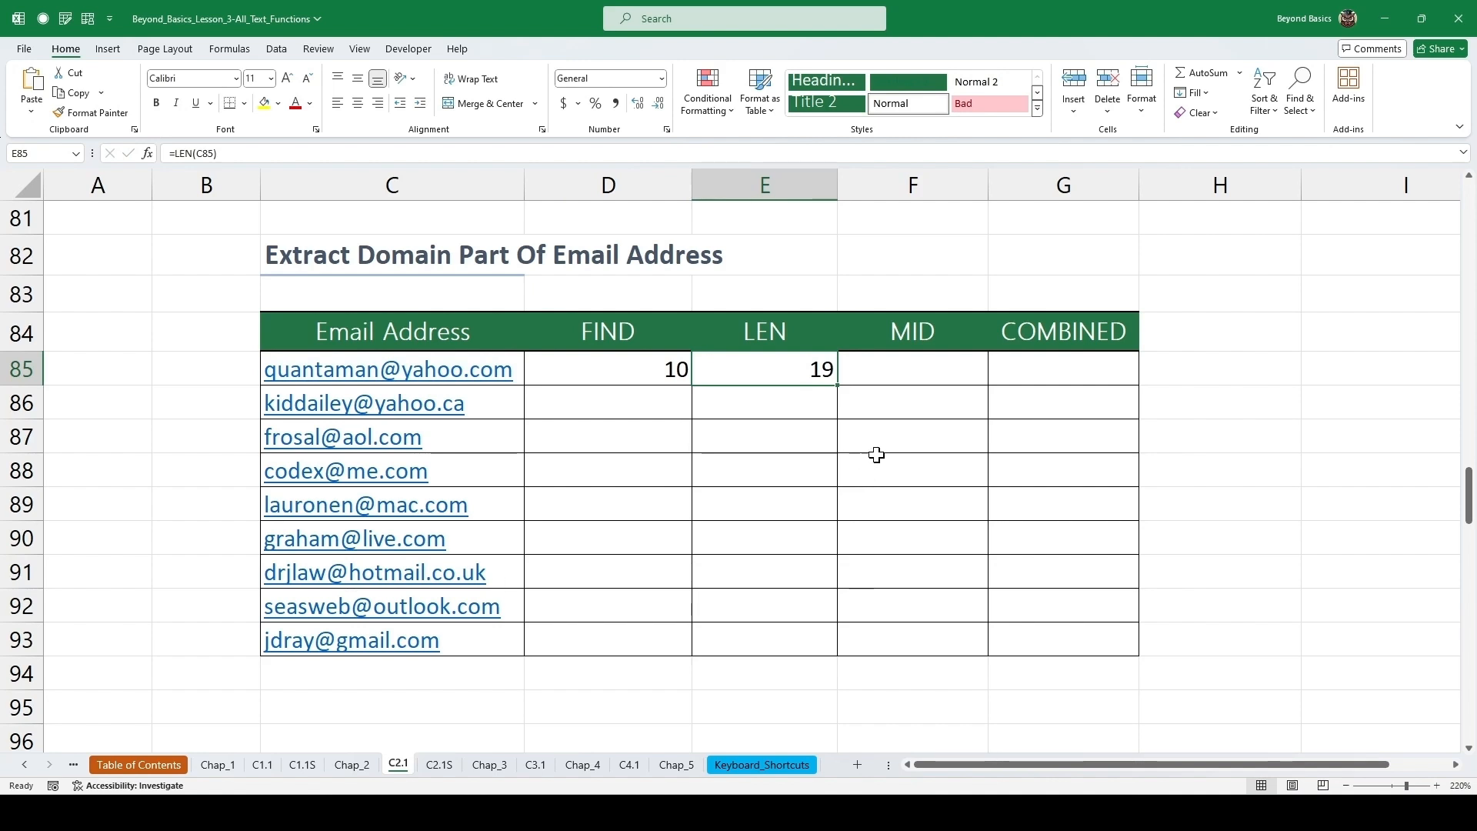
pyautogui.moveTo(635, 369); pyautogui.dragTo(754, 369)
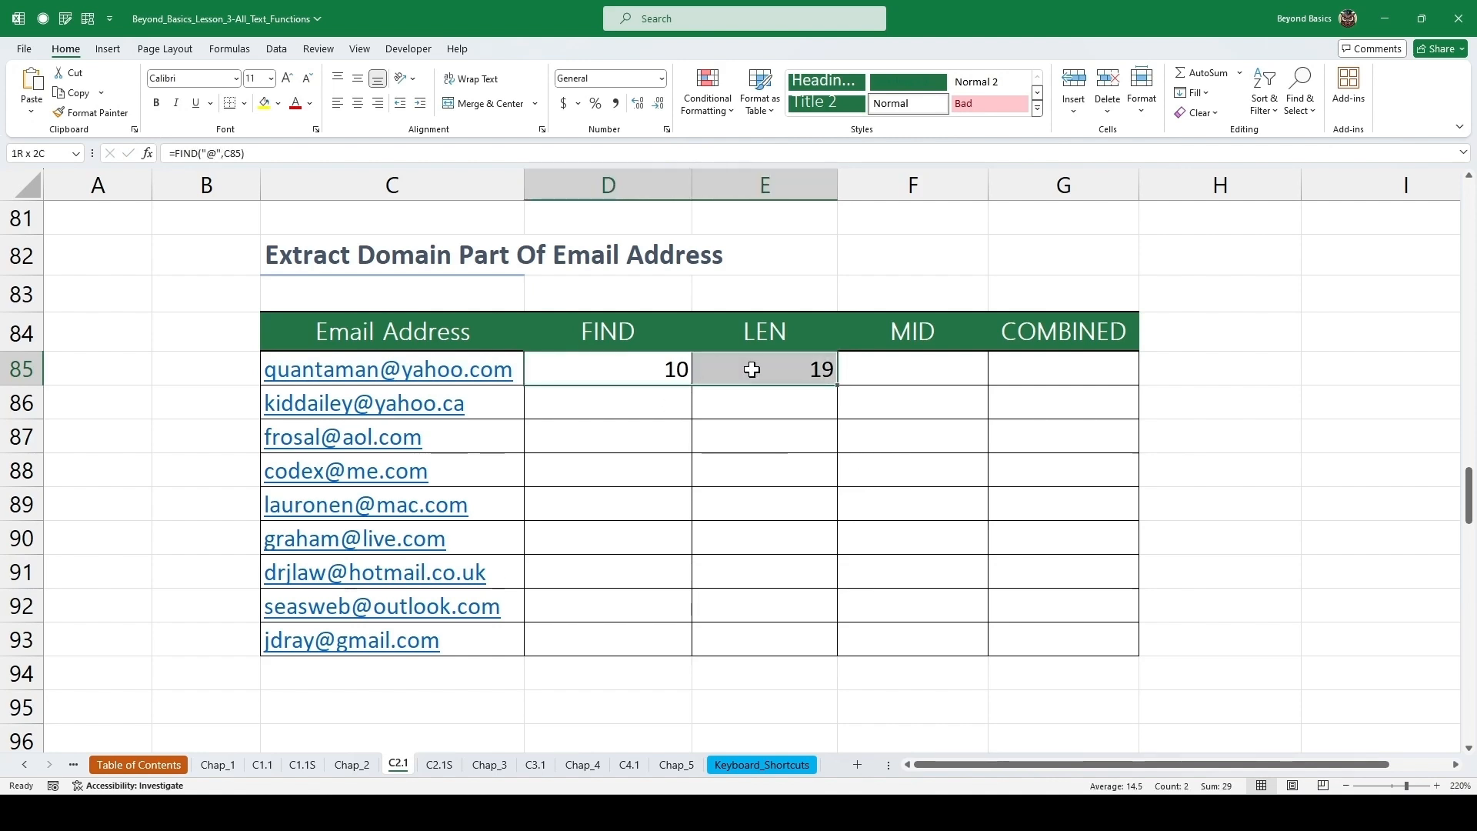
pyautogui.doubleClick(838, 387)
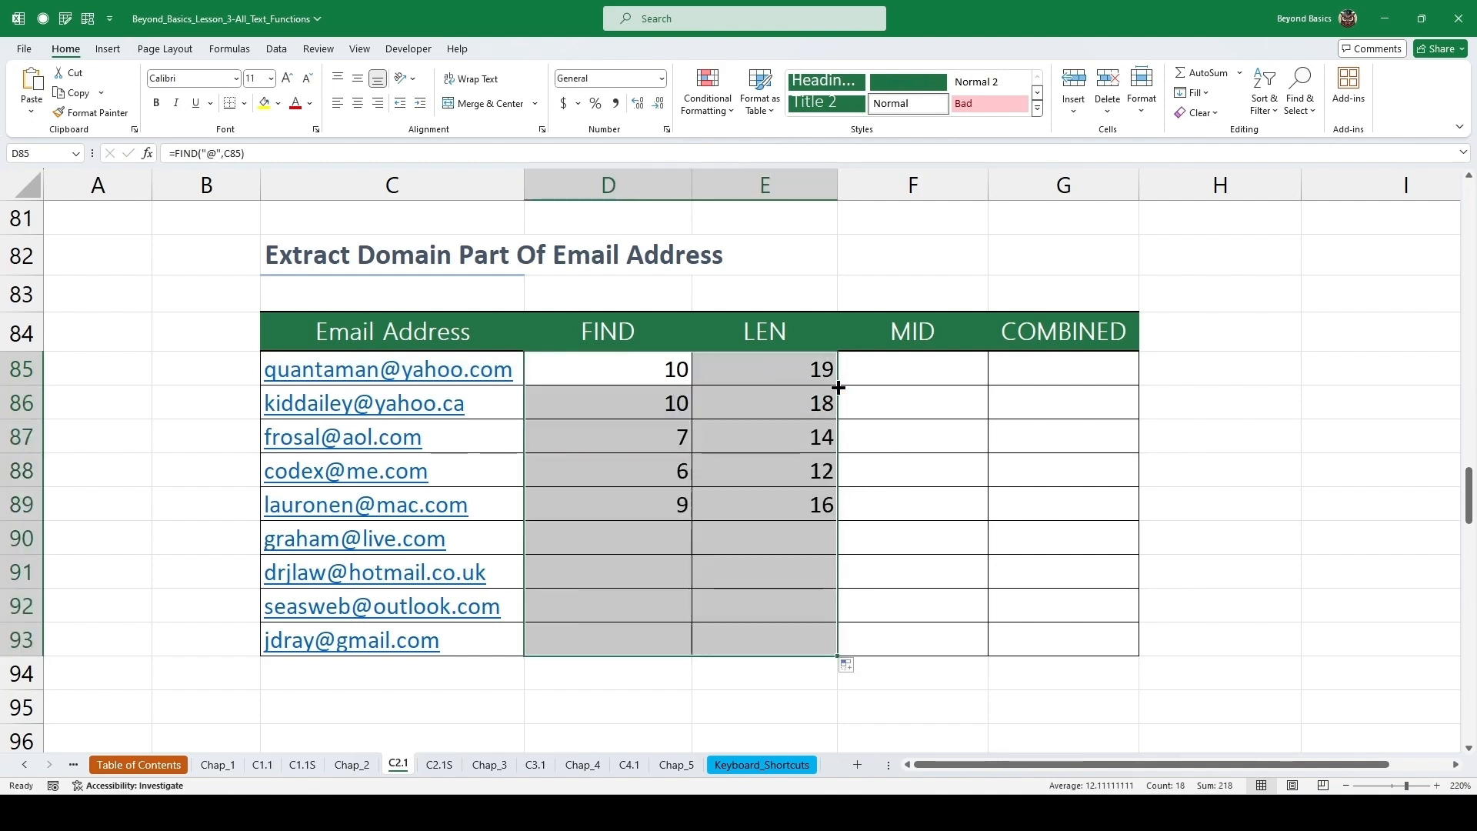
# Enter =MID(C85,D85,E85) in the first MID cell and fill it down through row 93.
pyautogui.click(908, 371)
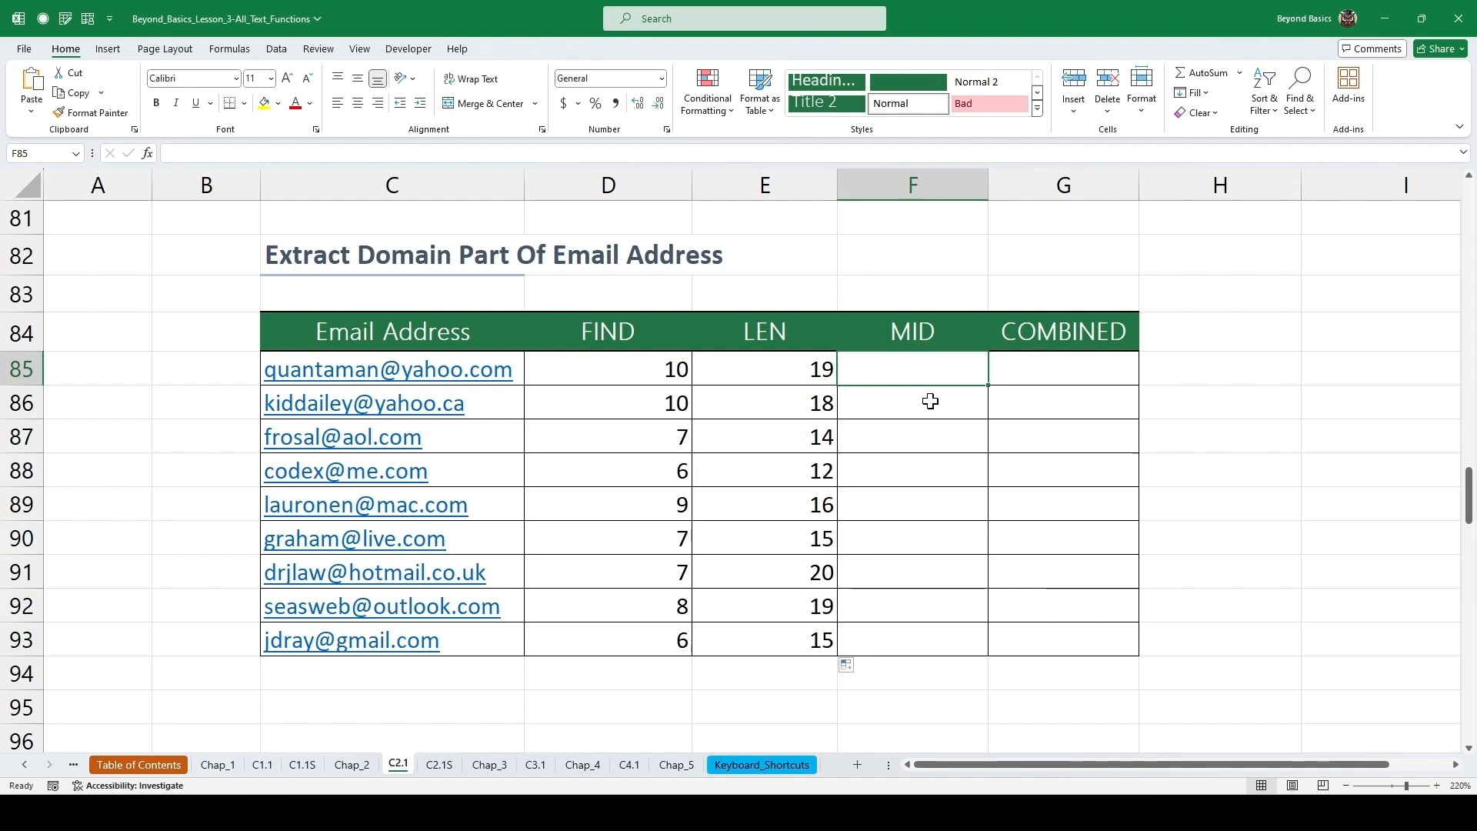
pyautogui.write('=mid')
pyautogui.press('Tab')
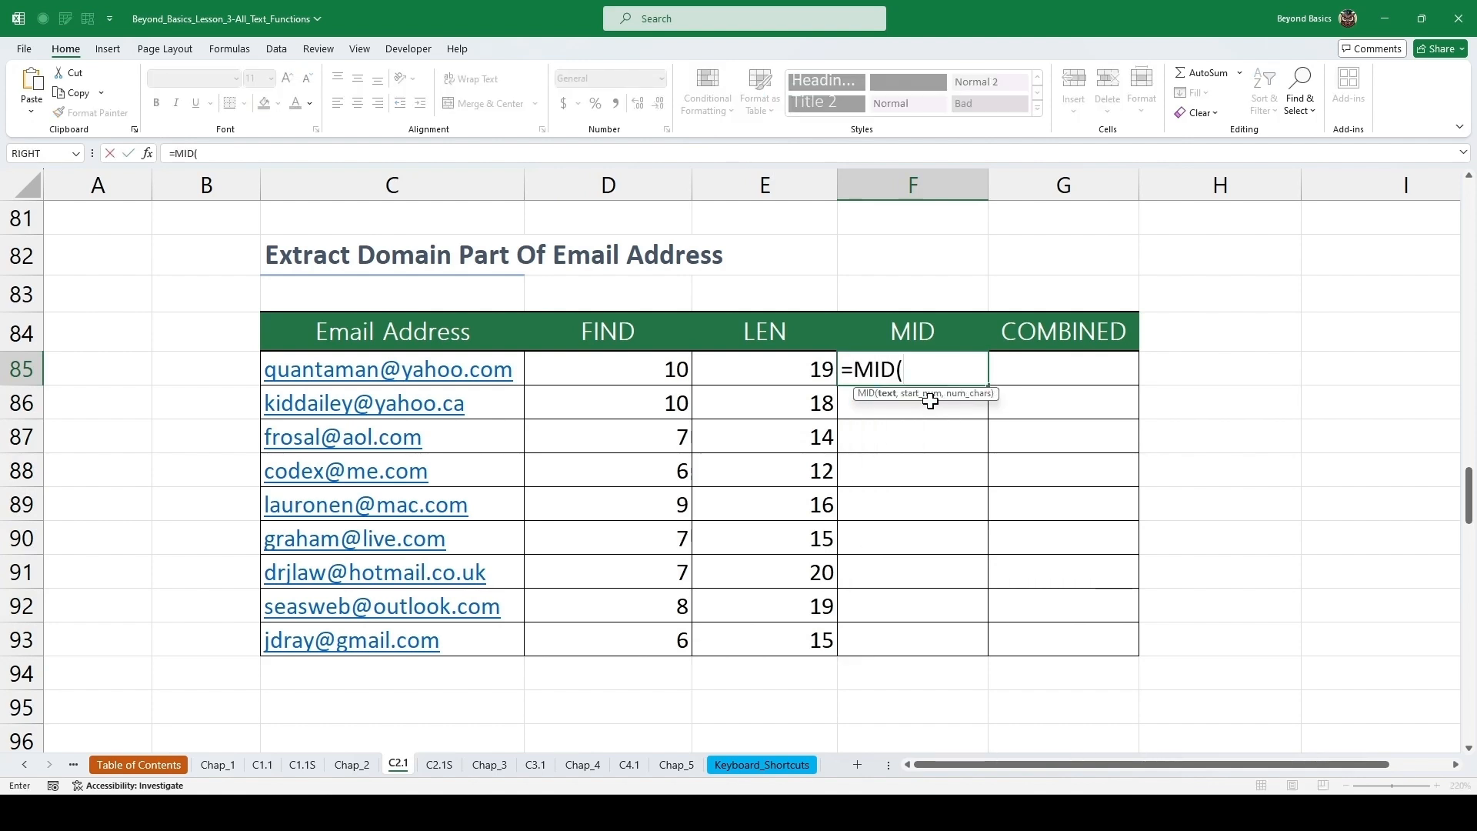
pyautogui.press('Left')
pyautogui.press('Left')
pyautogui.press('Left')
pyautogui.write(',')
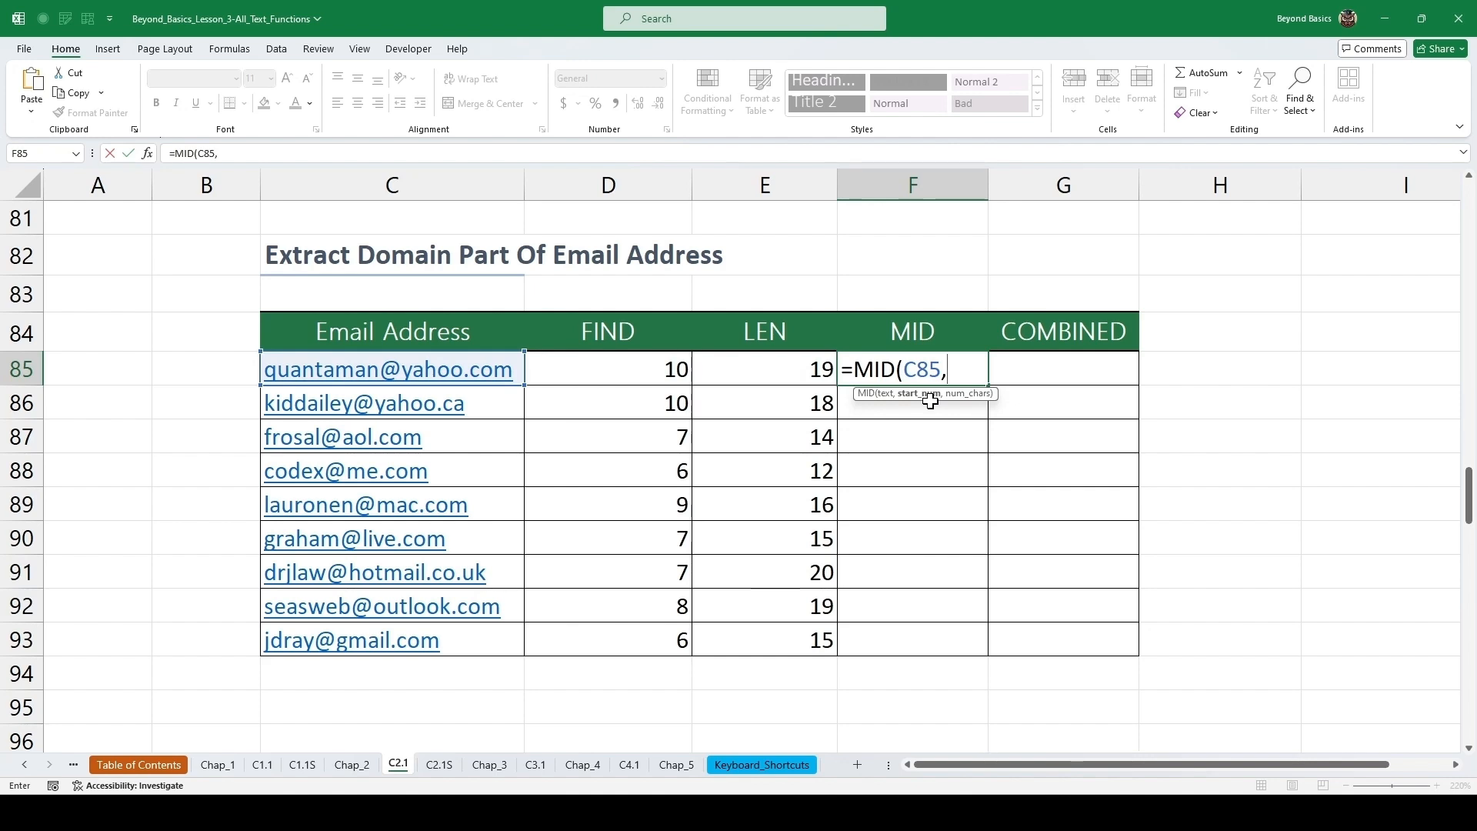
pyautogui.press('Left')
pyautogui.press('Left')
pyautogui.write(',')
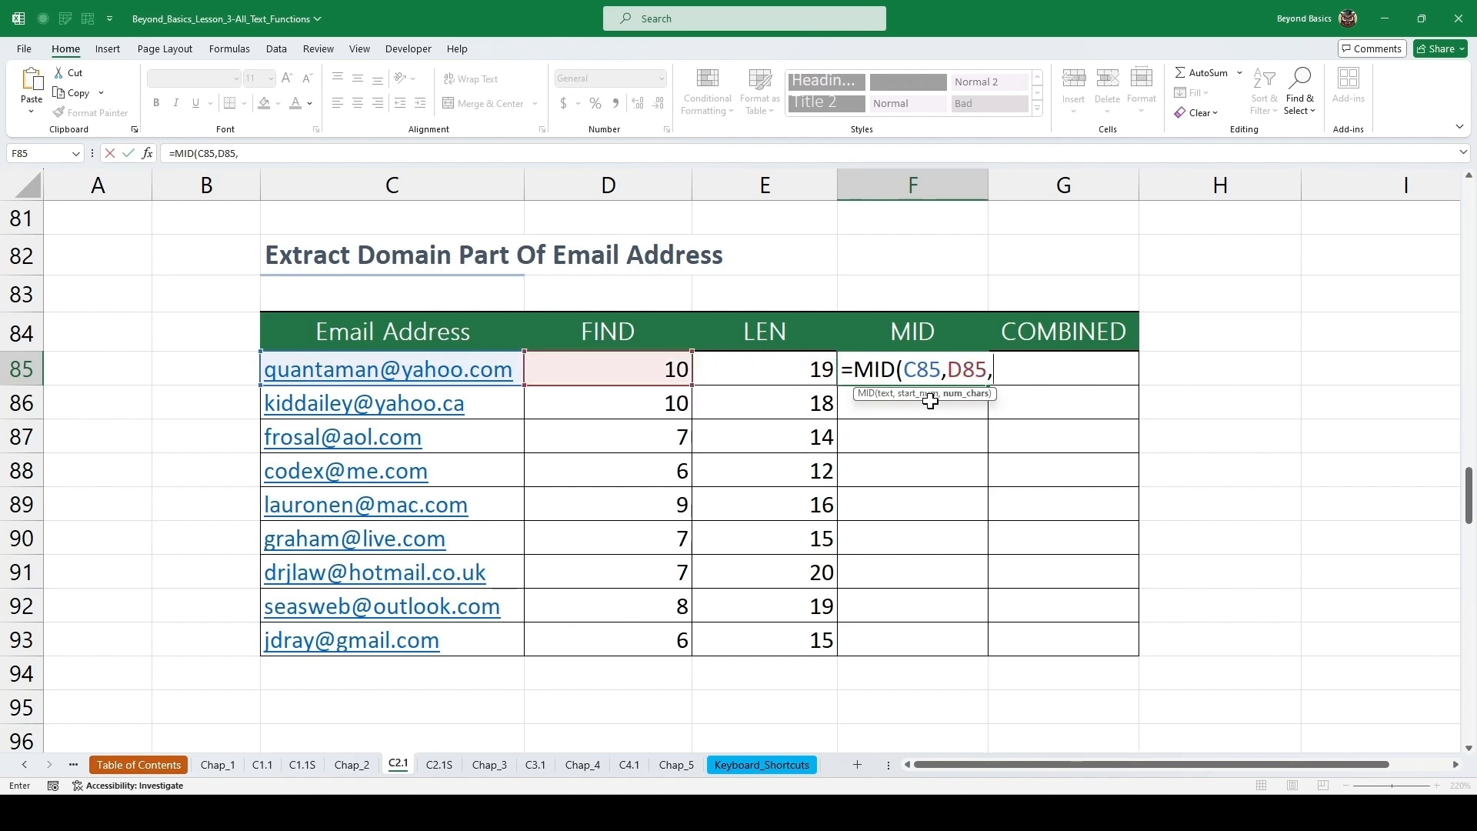
pyautogui.press('Left')
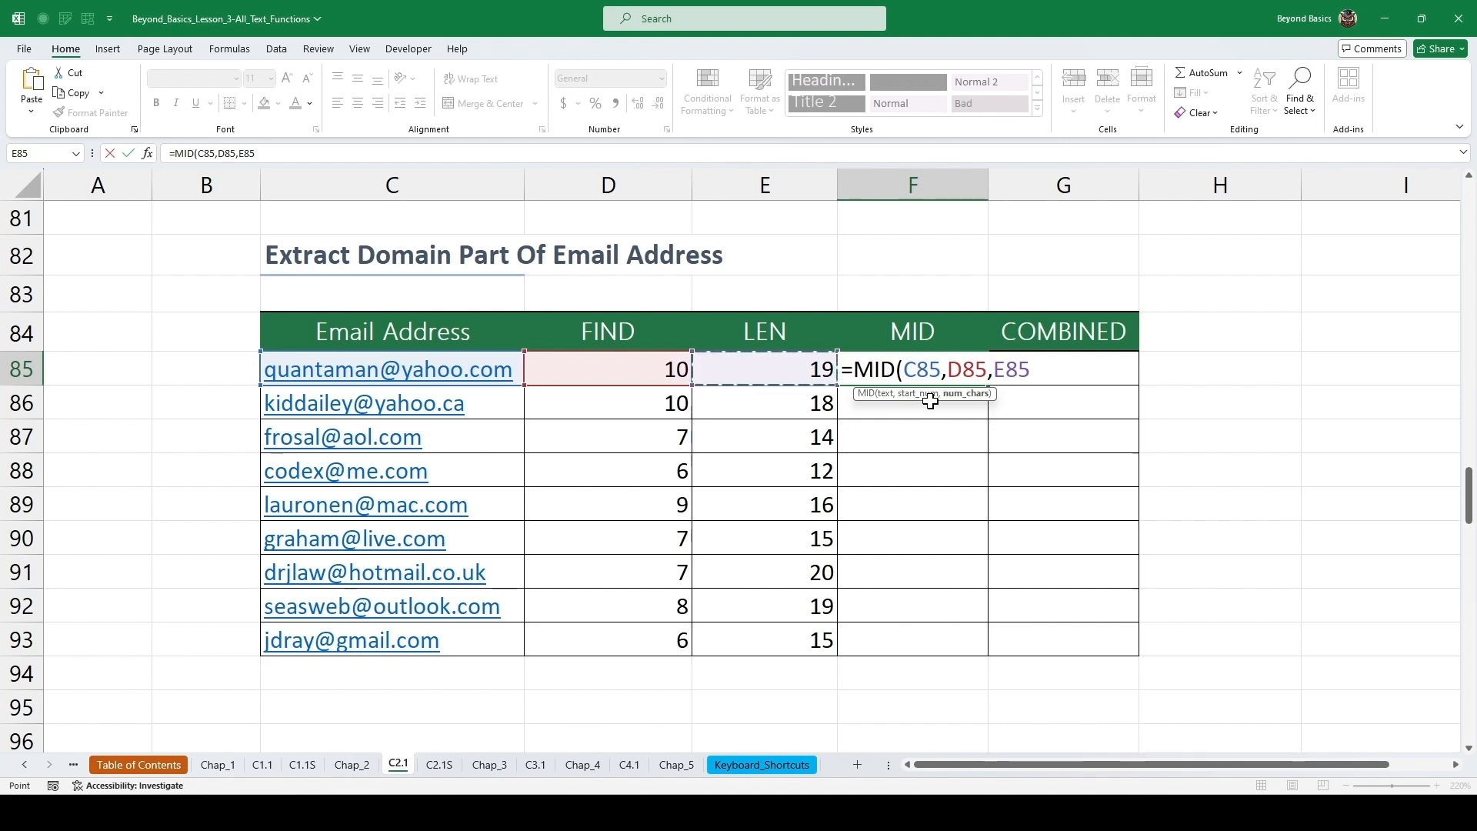
pyautogui.hotkey('ctrl', 'Return')
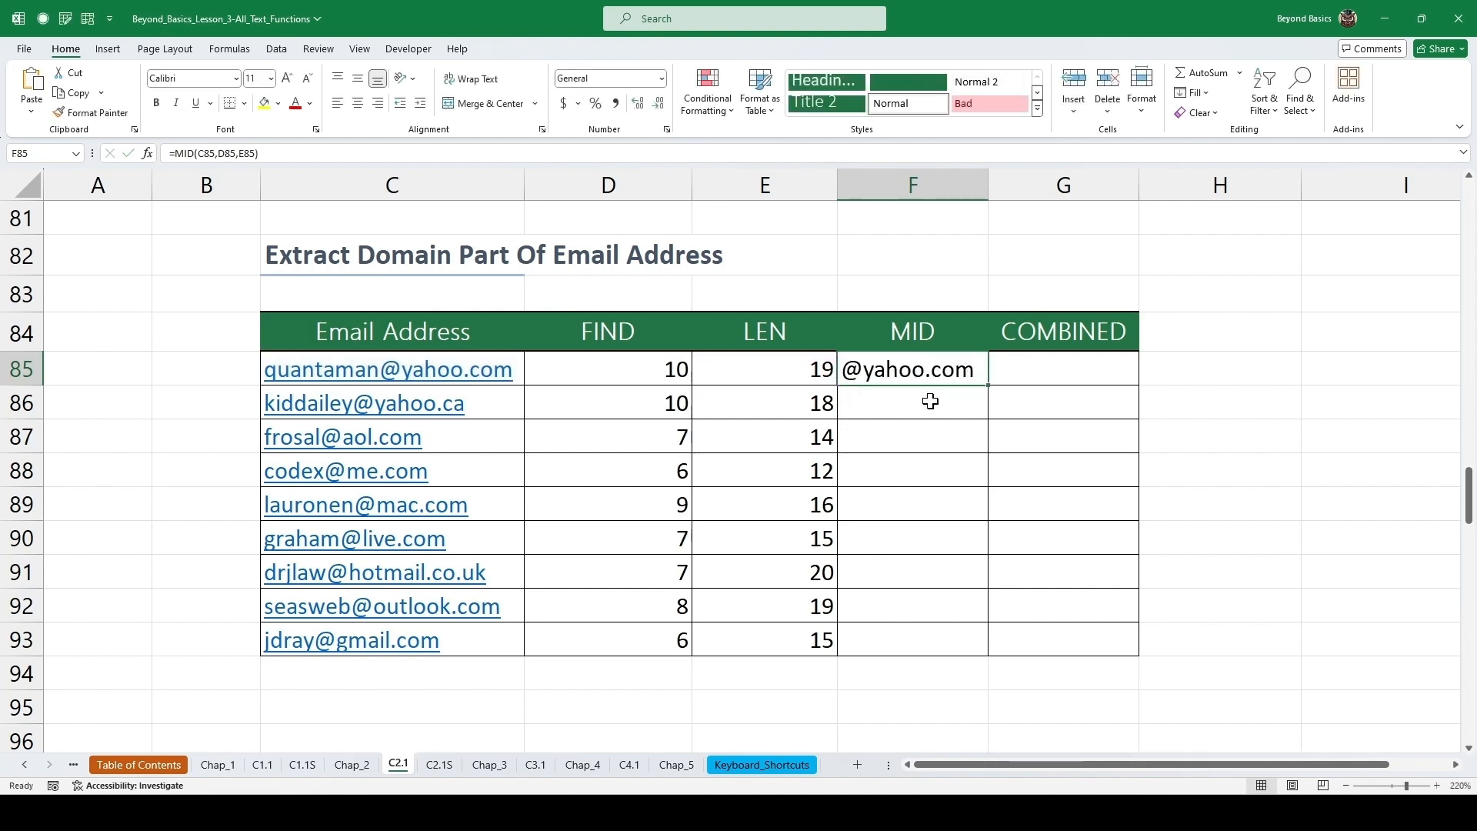
pyautogui.doubleClick(990, 386)
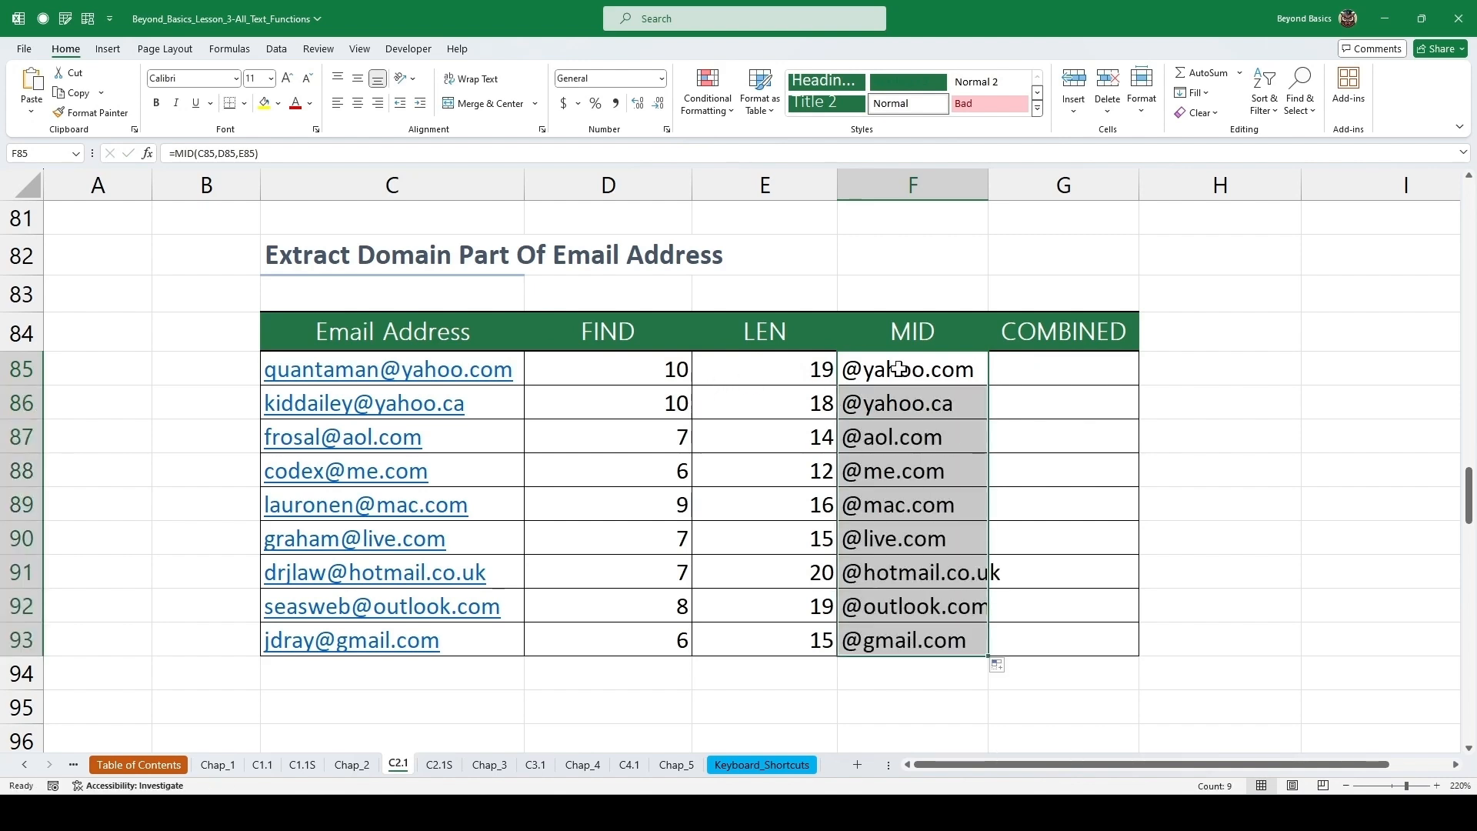
# Change the first FIND formula to =FIND("@",C85)+1 and fill it down through row 93.
pyautogui.click(870, 374)
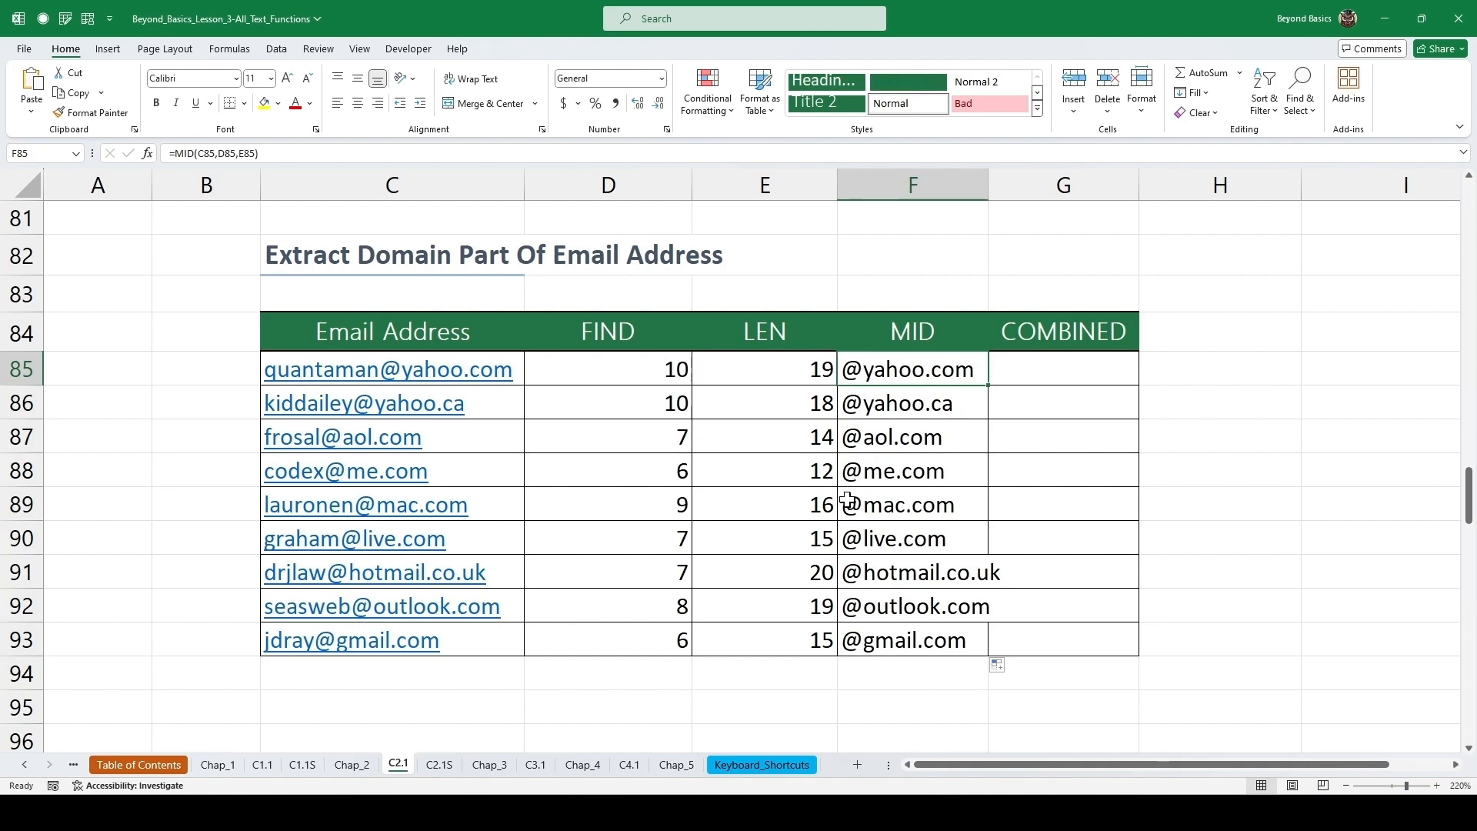
pyautogui.click(626, 369)
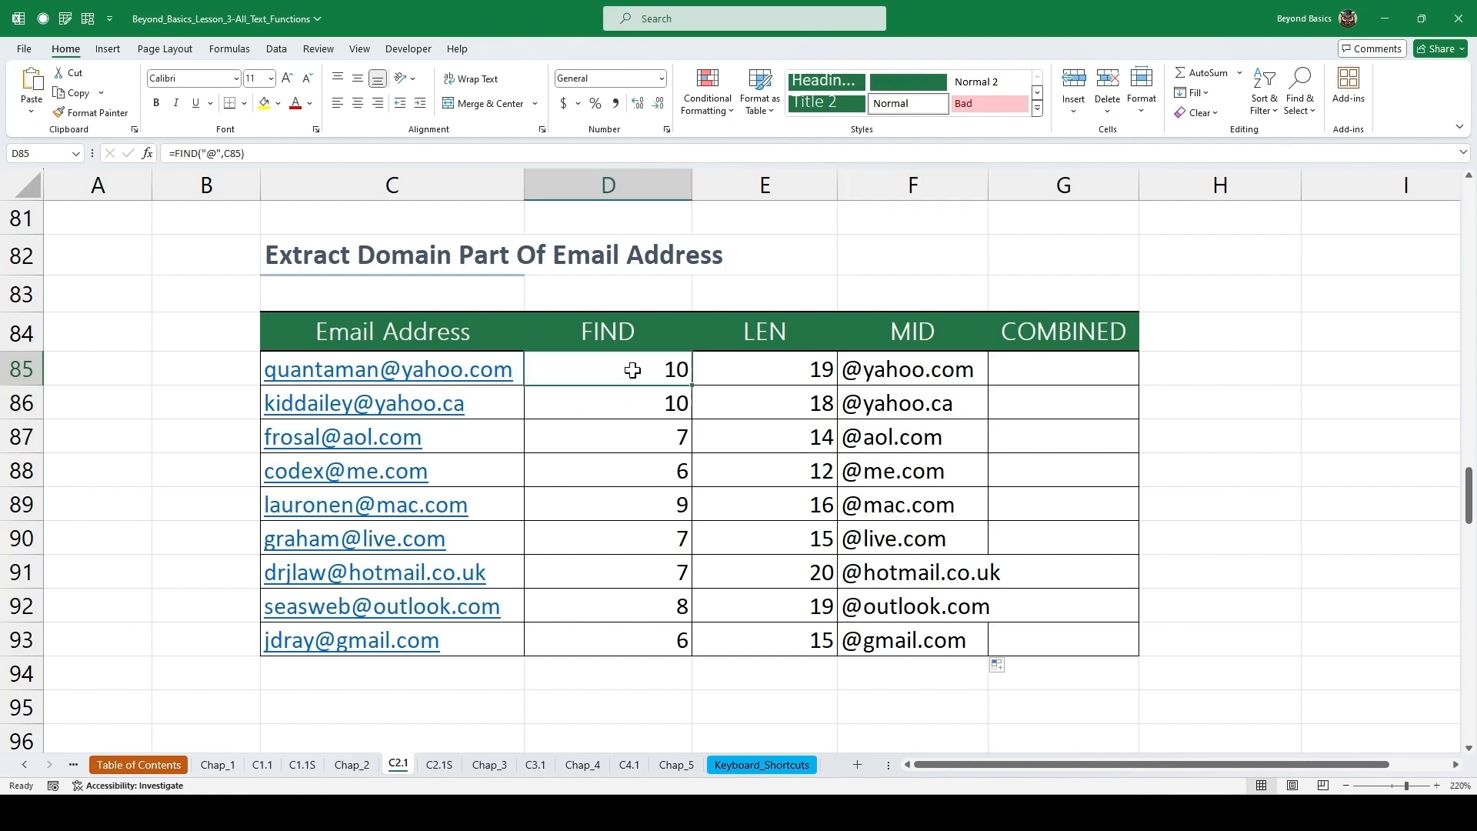
pyautogui.doubleClick(669, 369)
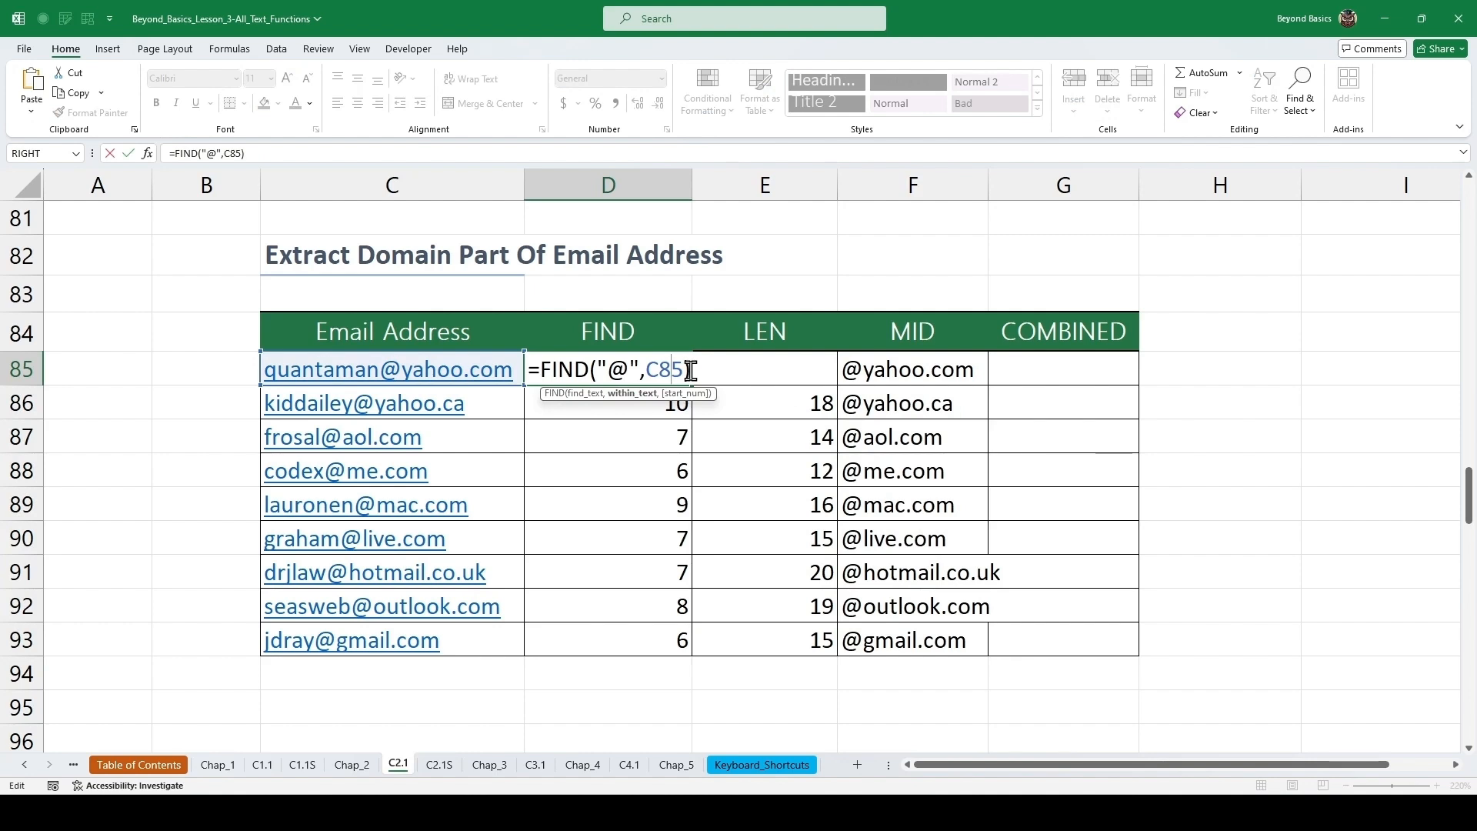
pyautogui.write('+1')
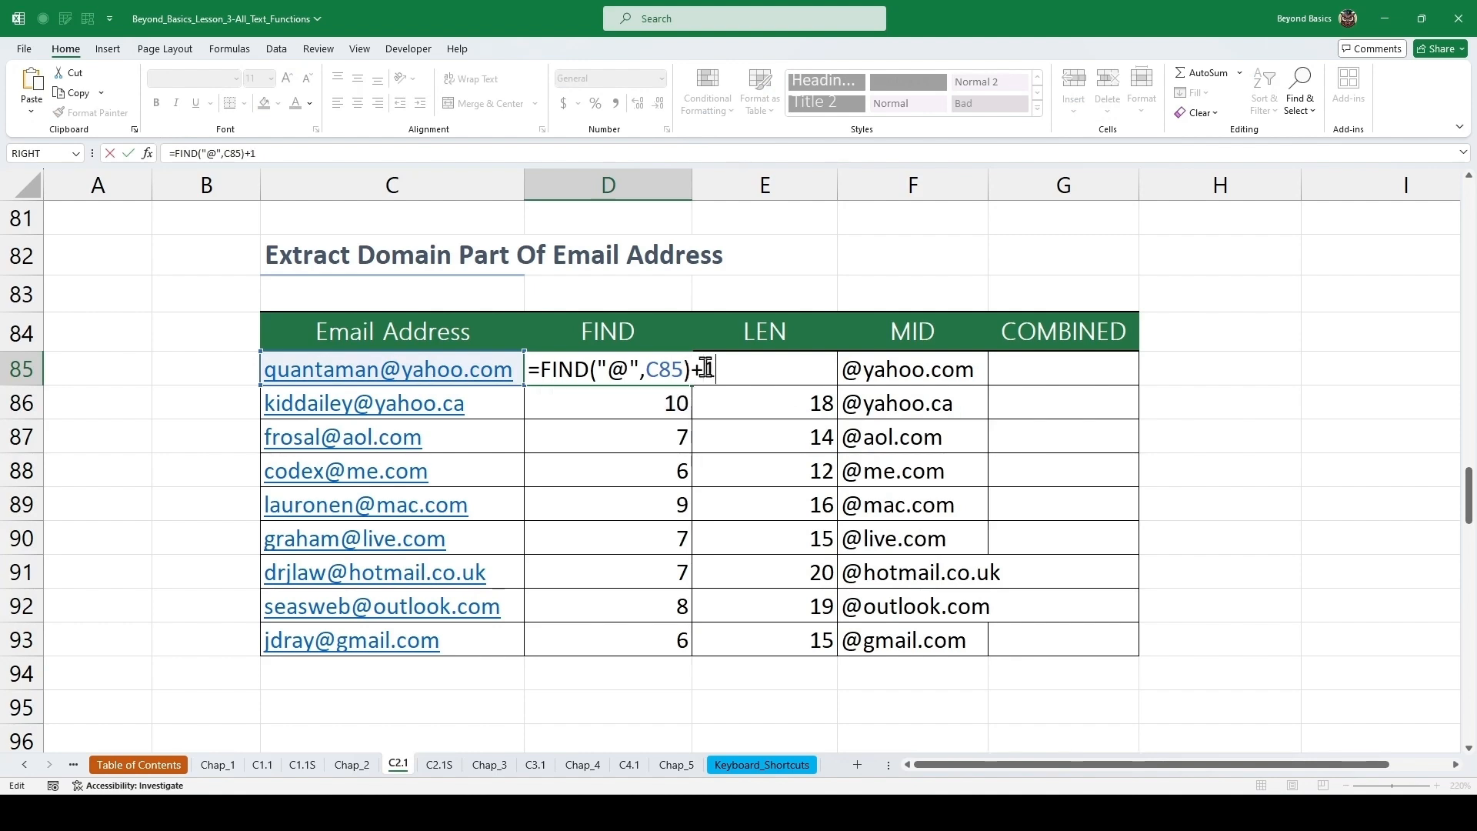
pyautogui.hotkey('ctrl', 'Return')
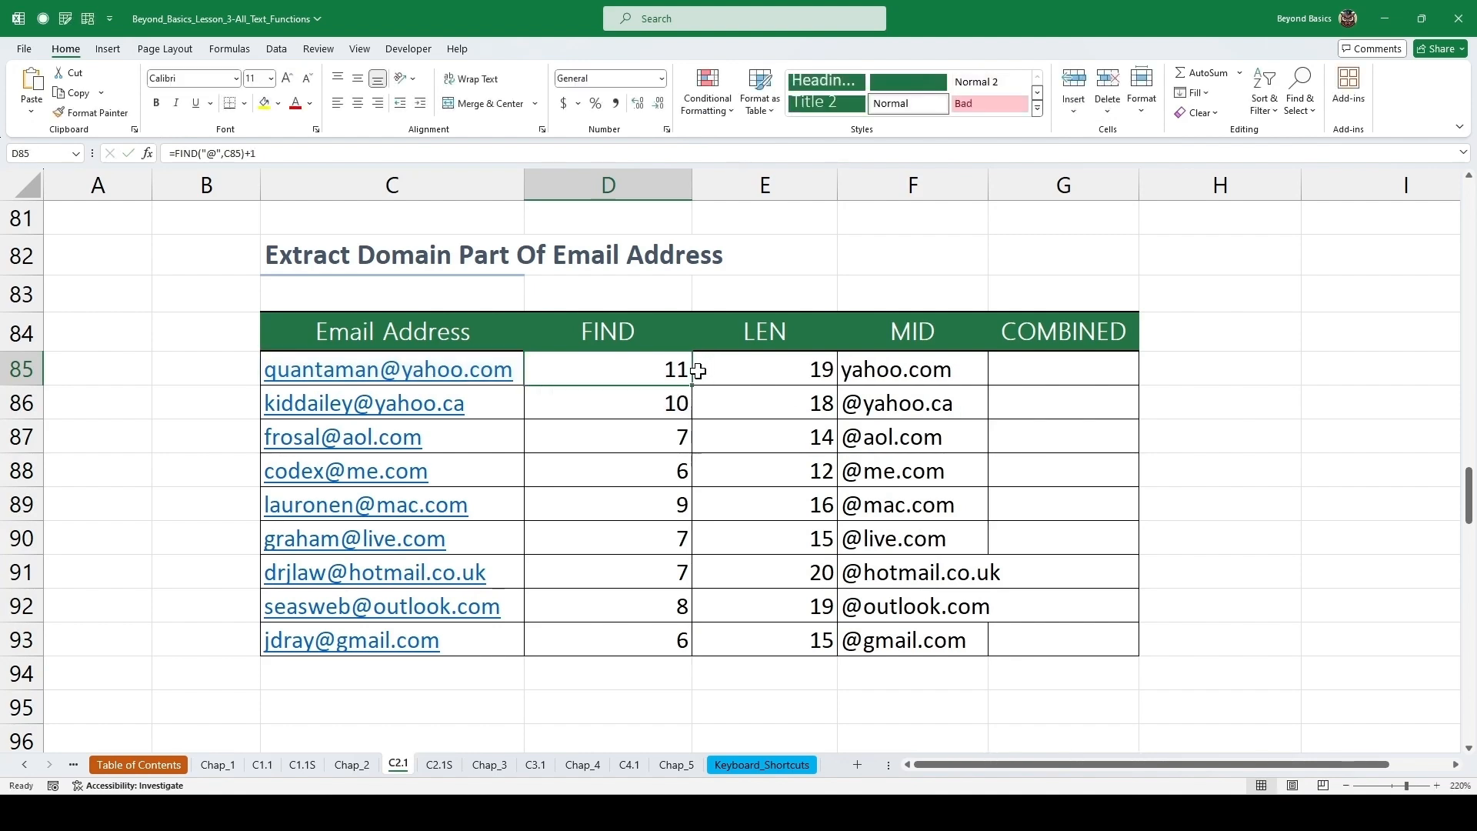
pyautogui.doubleClick(693, 385)
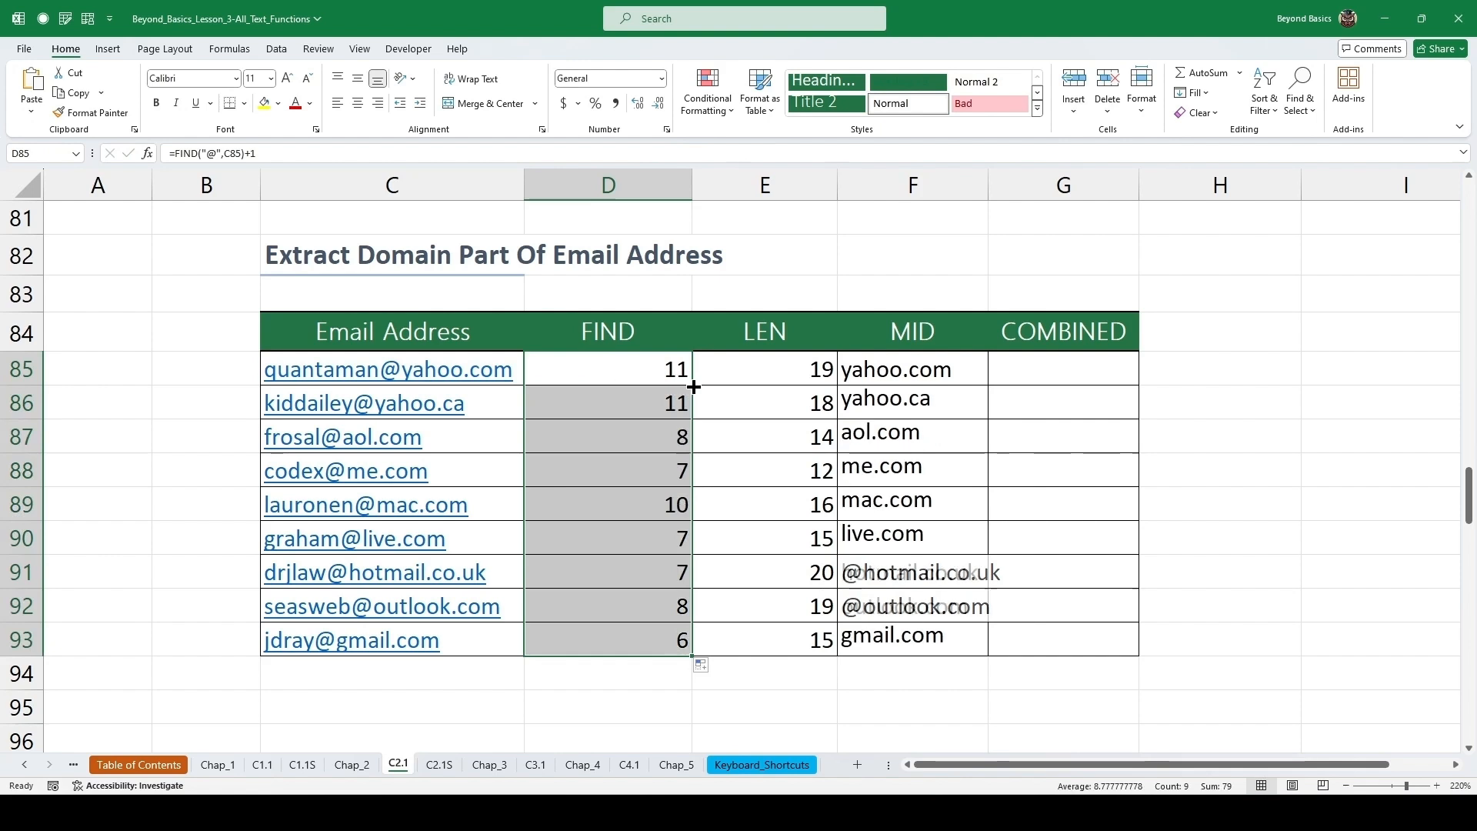
# Copy the FIND("@",C85)+1 part of the first FIND formula.
pyautogui.click(749, 379)
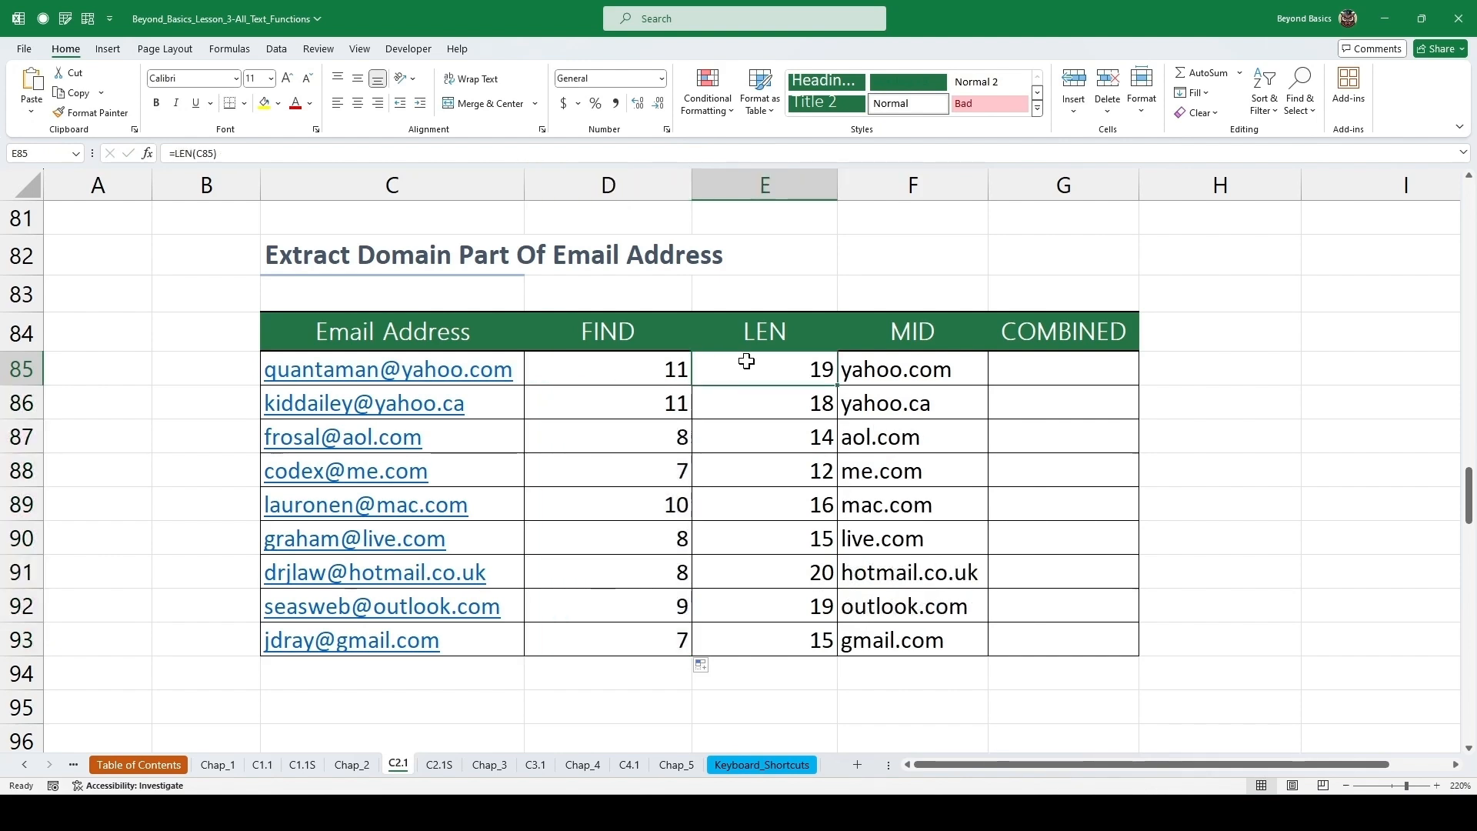
pyautogui.click(1051, 369)
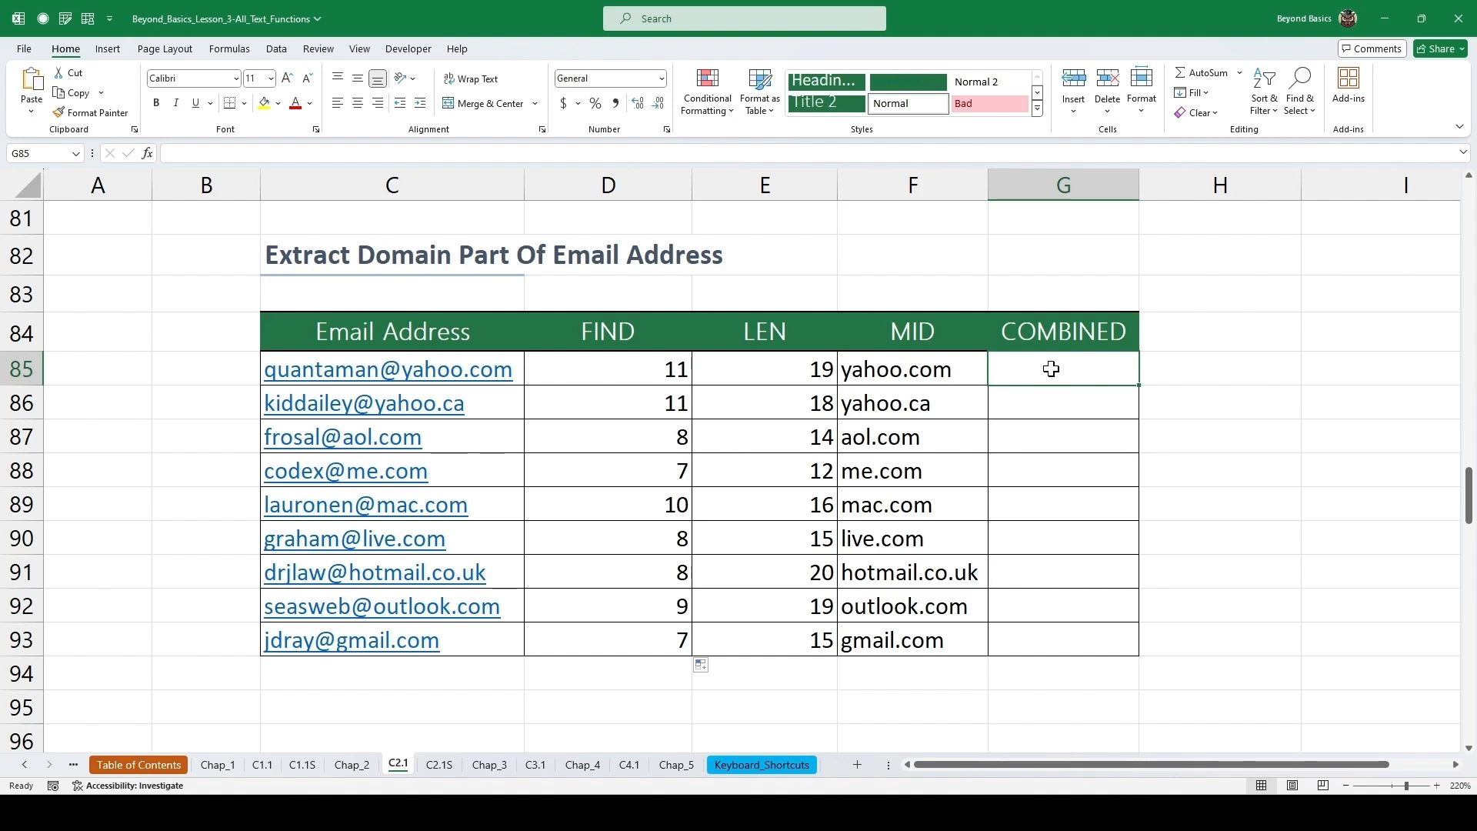
pyautogui.click(653, 372)
pyautogui.doubleClick(680, 372)
pyautogui.moveTo(719, 374); pyautogui.dragTo(549, 371)
pyautogui.hotkey('ctrl', 'c')
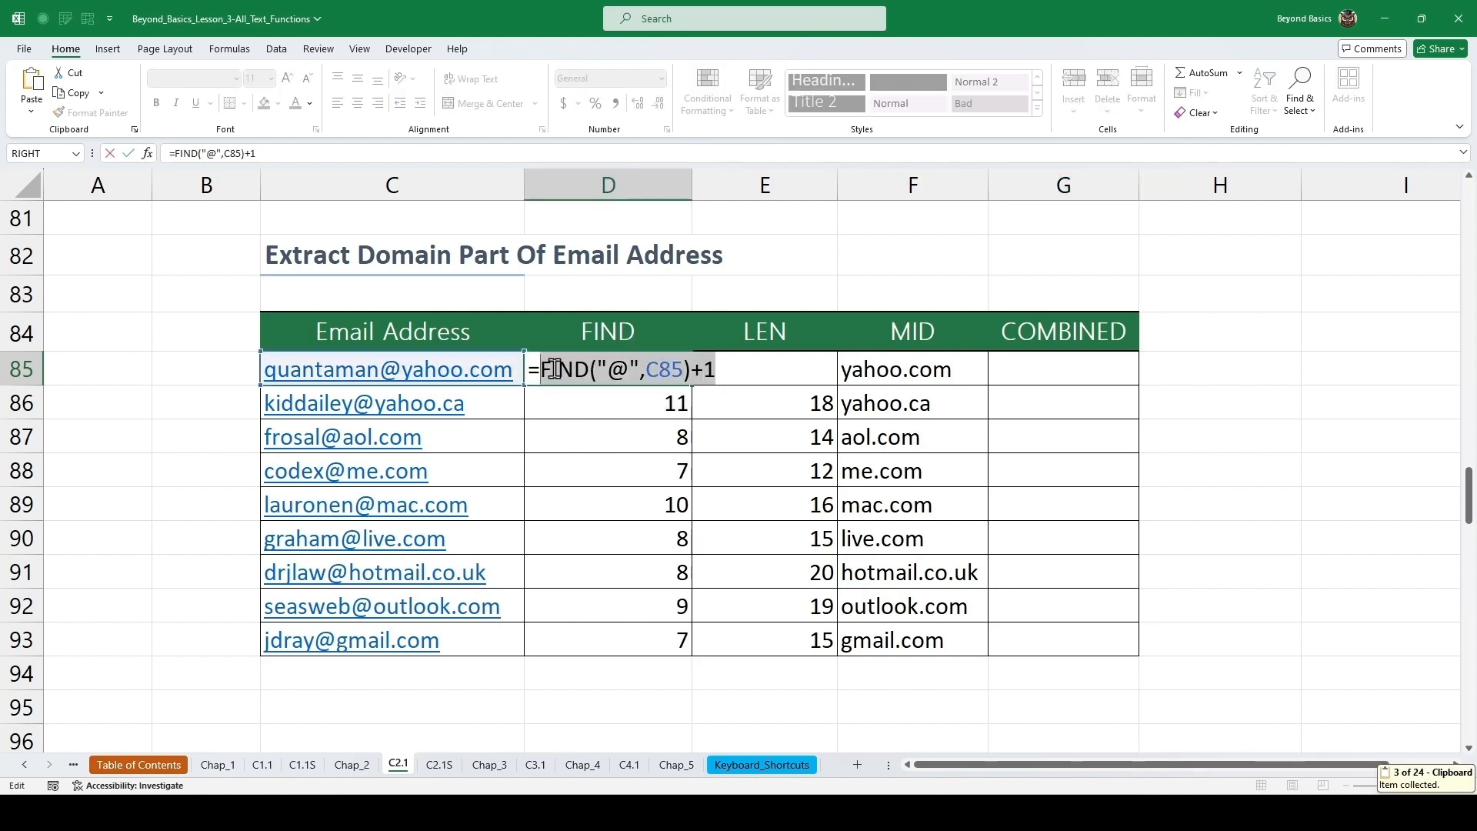
pyautogui.press('Escape')
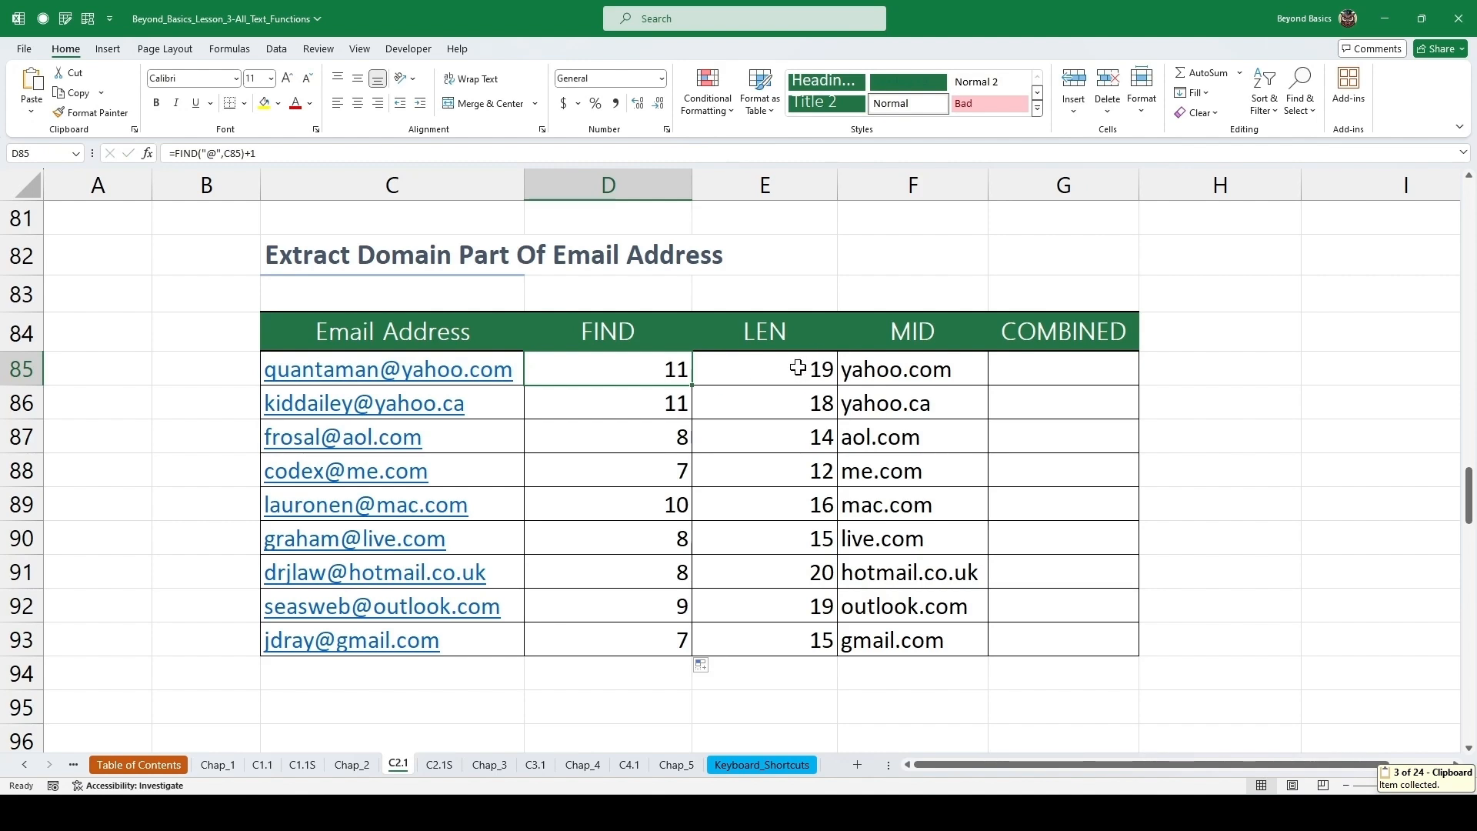
# Copy the LEN(C85) part of the first LEN formula and open the Clipboard pane.
pyautogui.doubleClick(811, 368)
pyautogui.moveTo(806, 372); pyautogui.dragTo(721, 375)
pyautogui.hotkey('ctrl', 'c')
pyautogui.press('Escape')
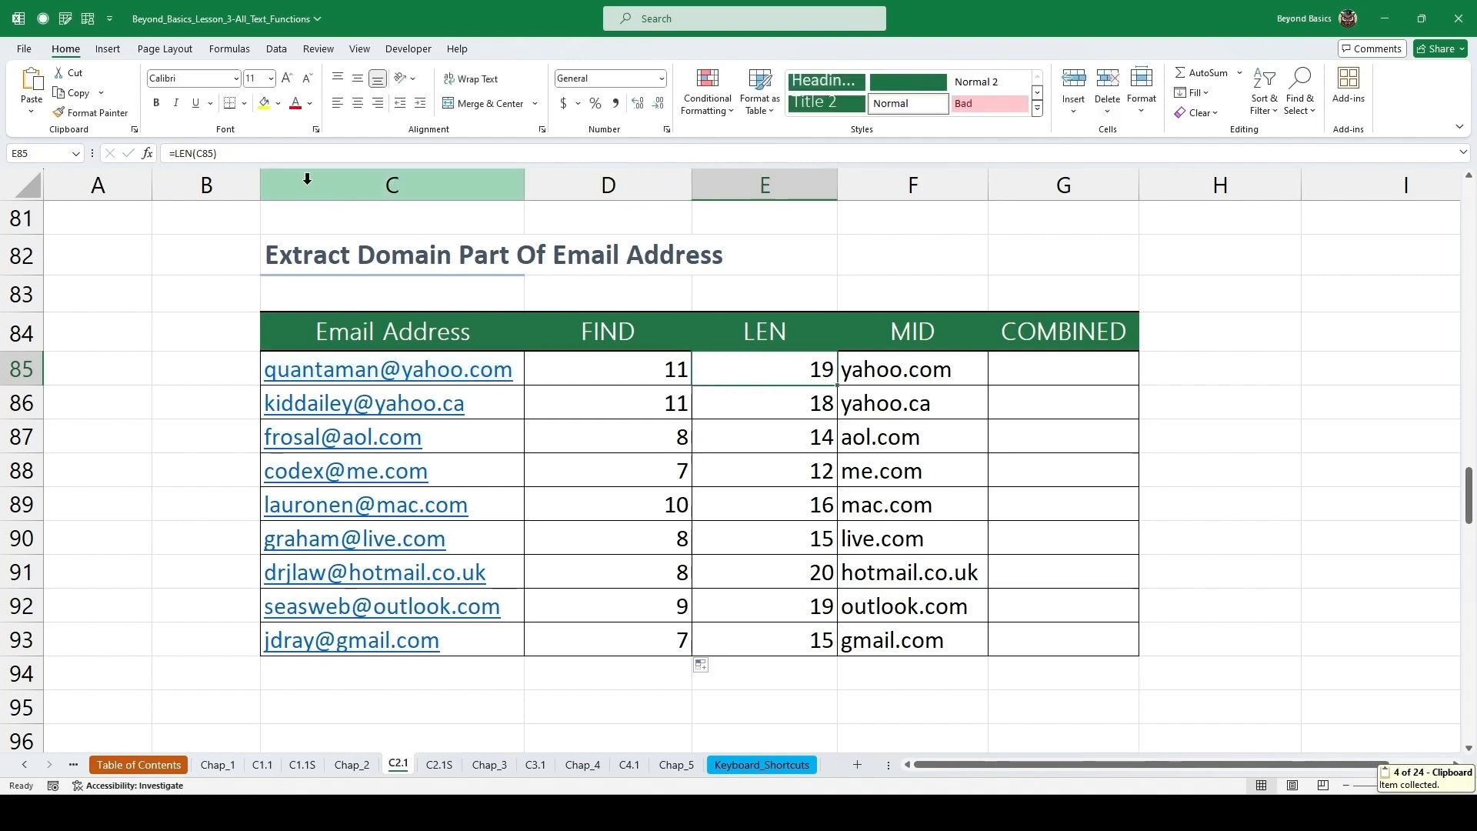
pyautogui.click(136, 130)
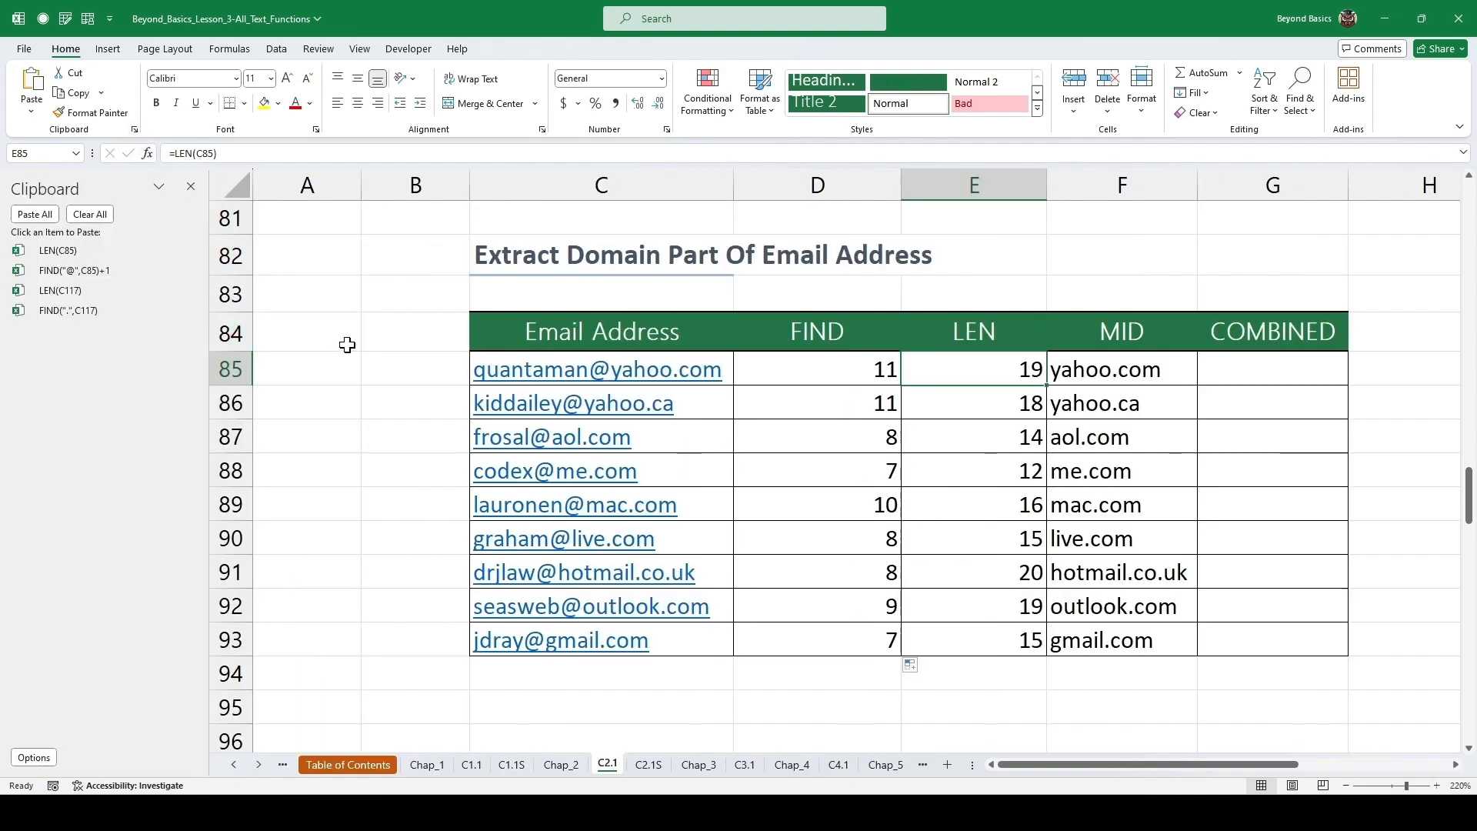
pyautogui.click(1261, 378)
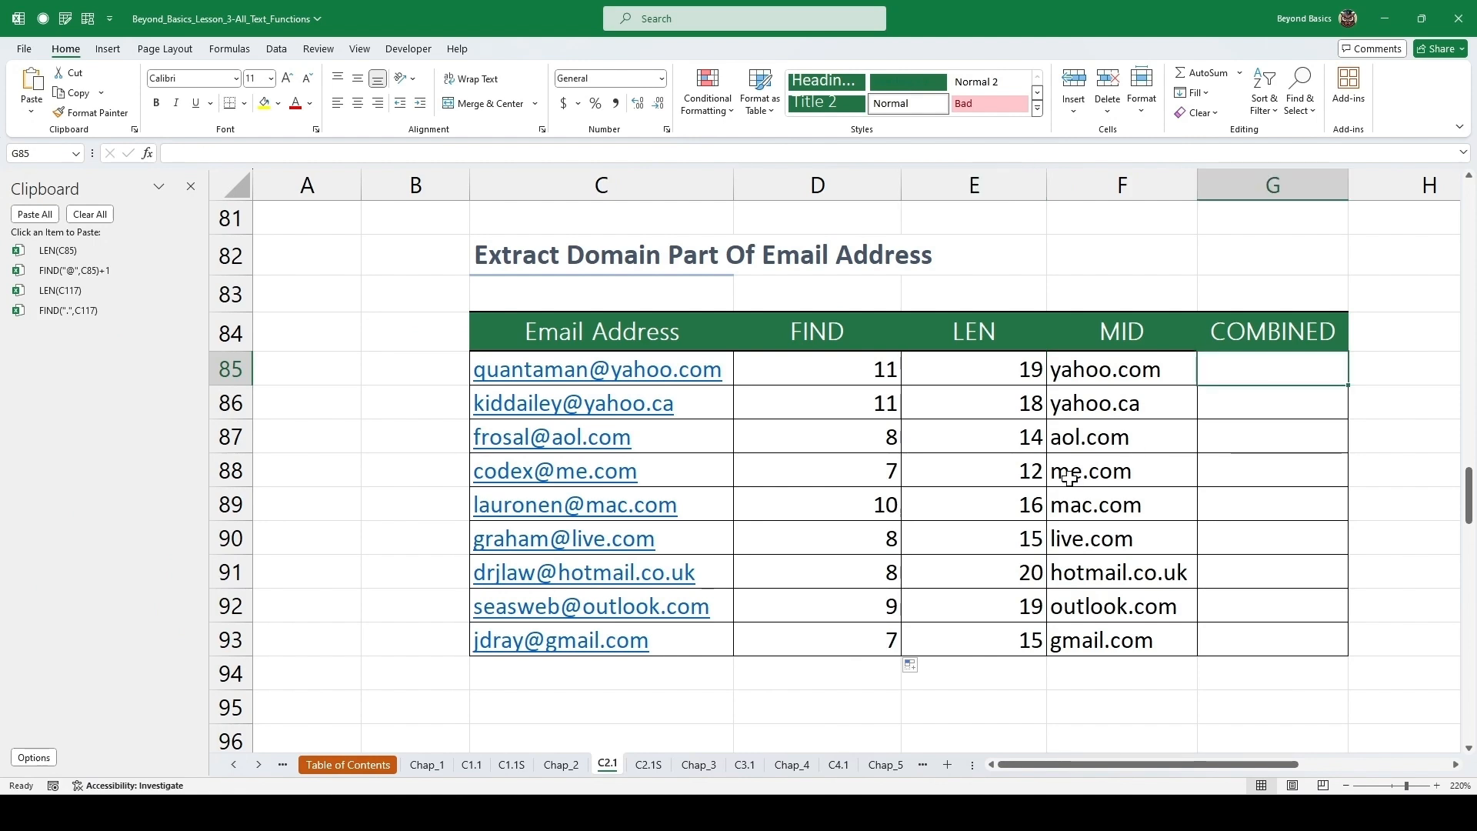
# Enter =MID(C85,FIND("@",C85)+1,LEN(C85)) in the first COMBINED cell, pasting parts from the Clipboard, and fill it down through row 93.
pyautogui.moveTo(1175, 771); pyautogui.dragTo(1225, 778)
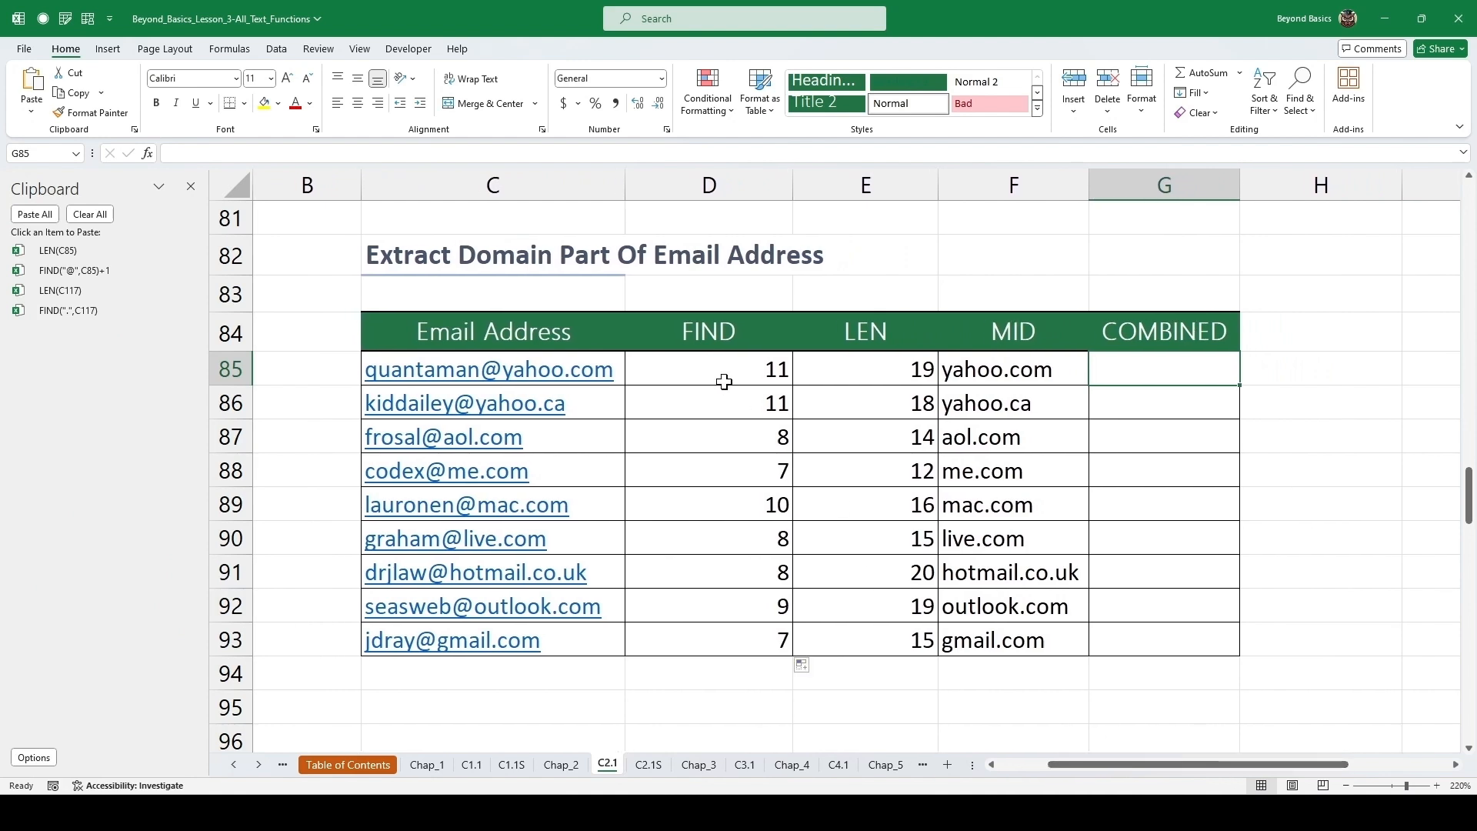
pyautogui.write('=')
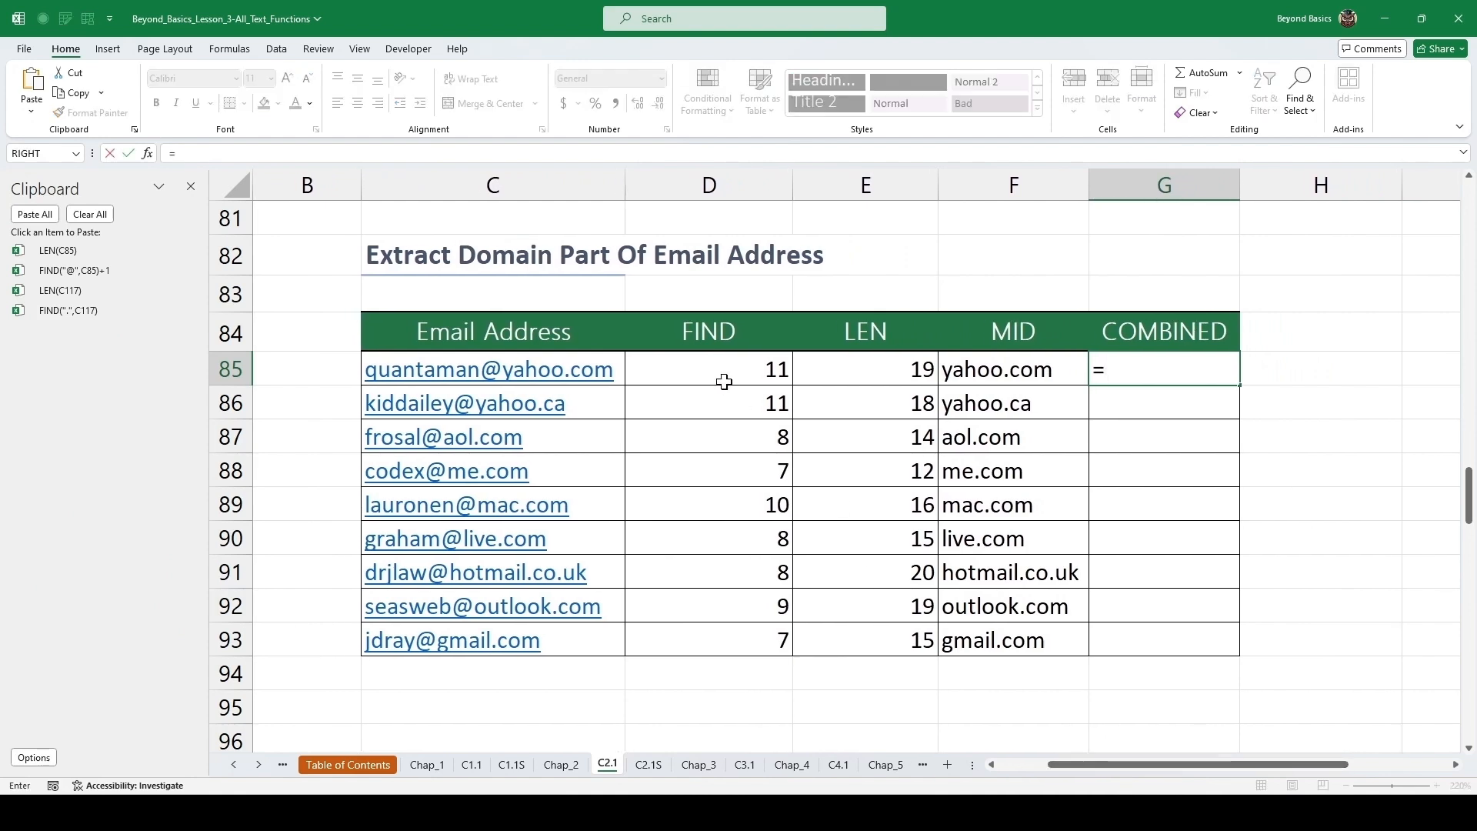
pyautogui.write('mid')
pyautogui.press('Tab')
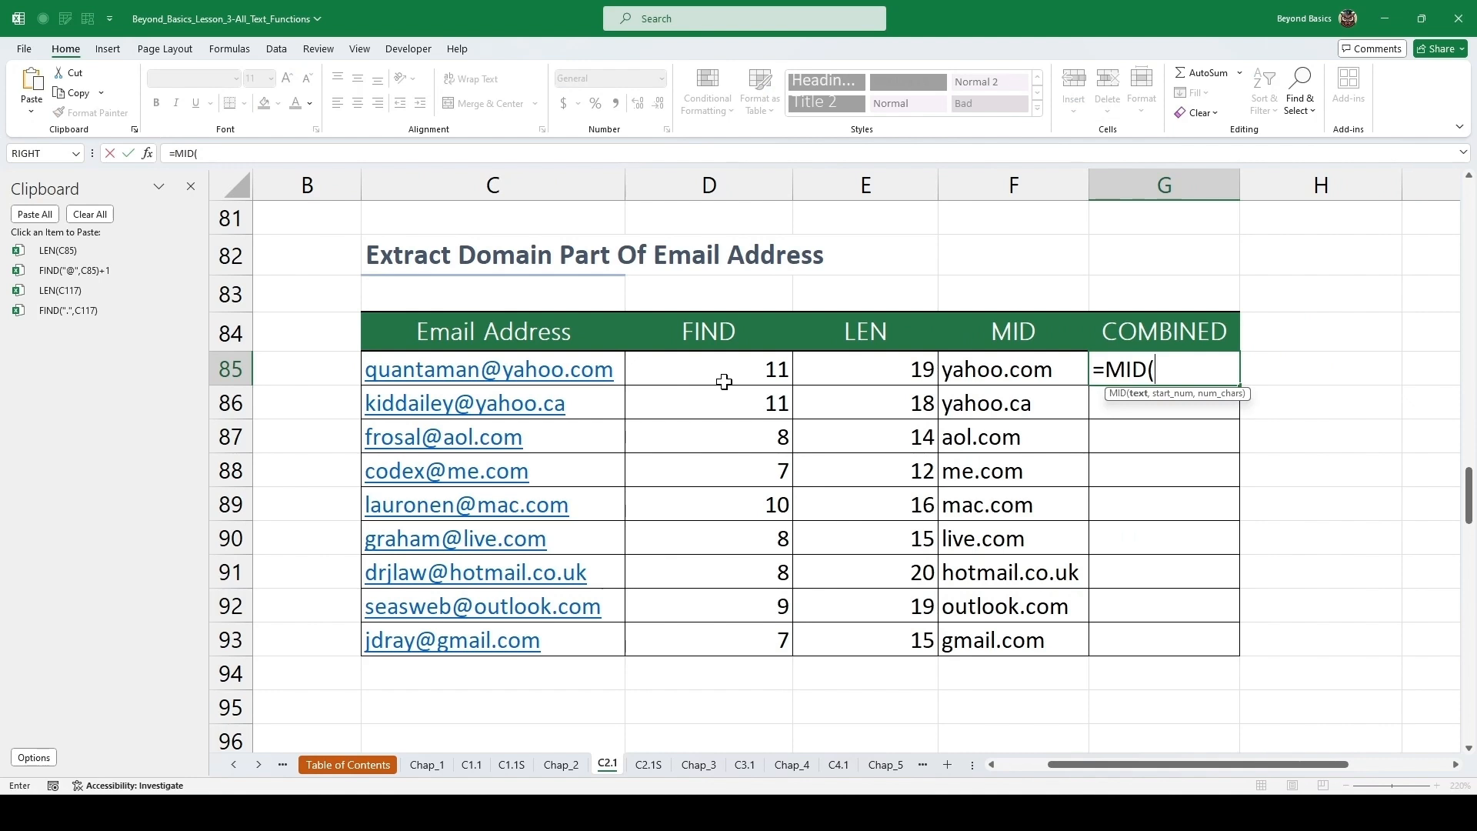
pyautogui.press('Left')
pyautogui.press('Left')
pyautogui.press('Left')
pyautogui.press('Left')
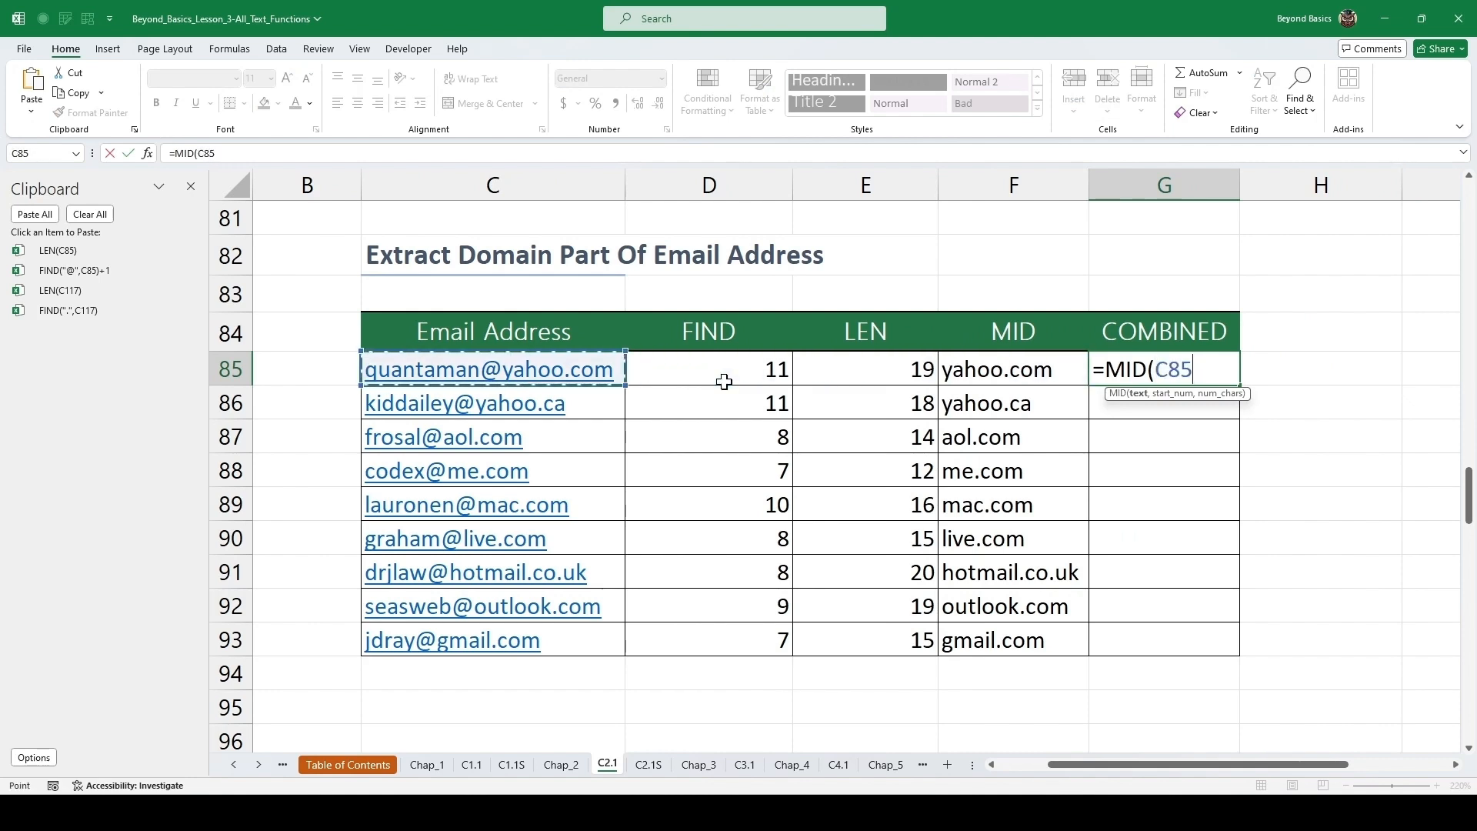
pyautogui.write(',')
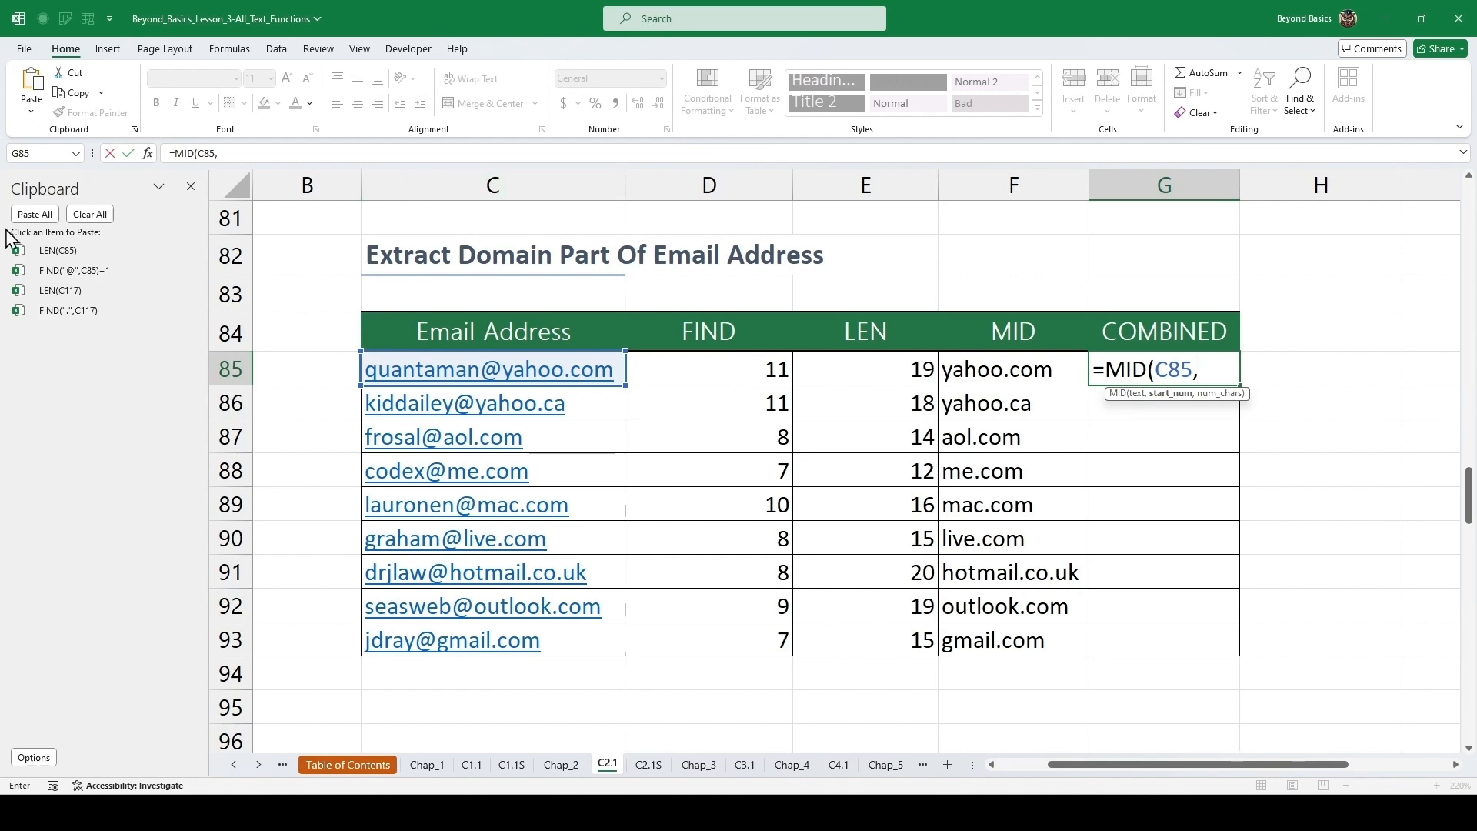
pyautogui.click(94, 274)
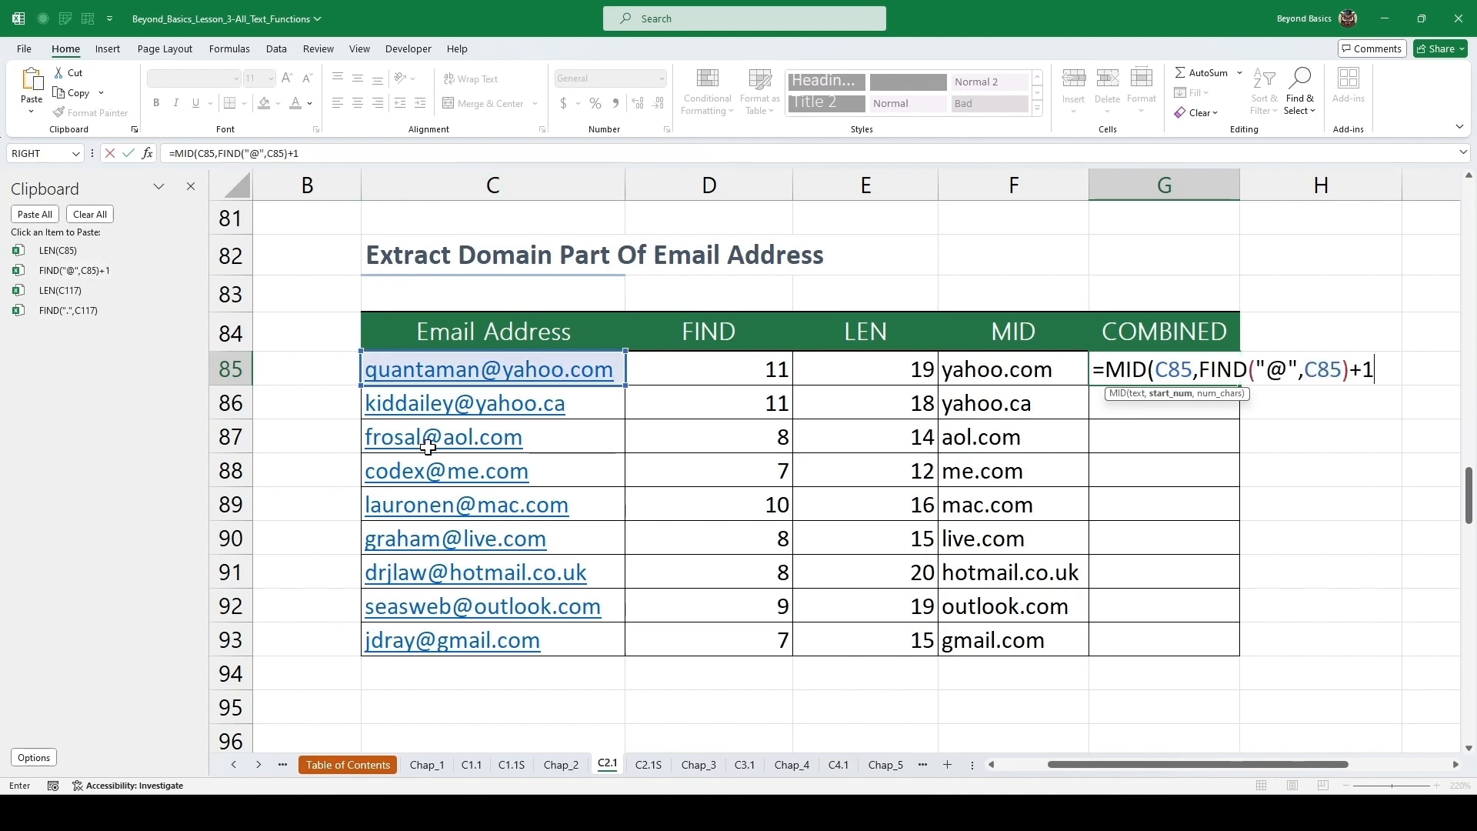
pyautogui.write(',')
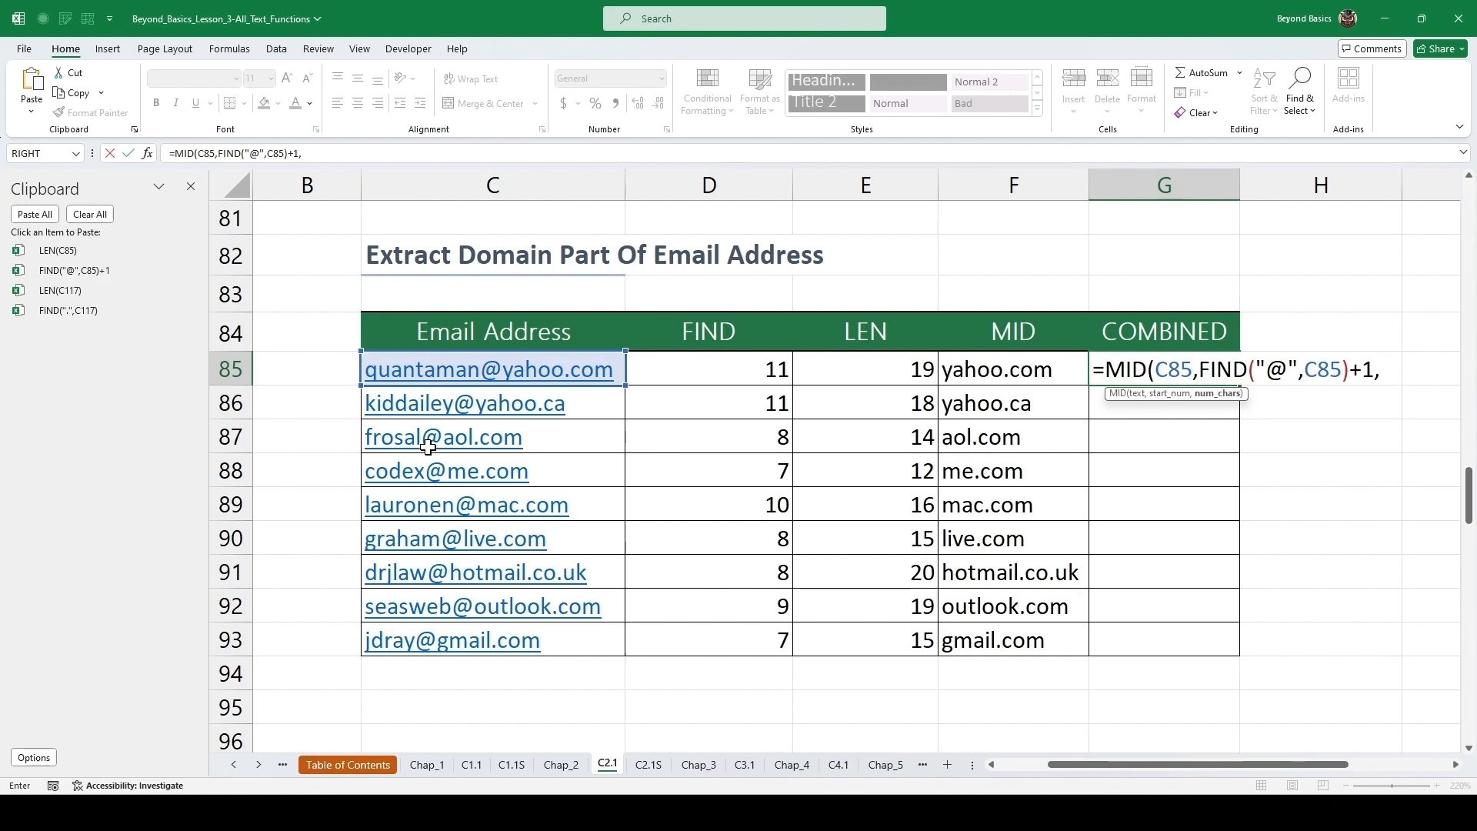
pyautogui.click(80, 251)
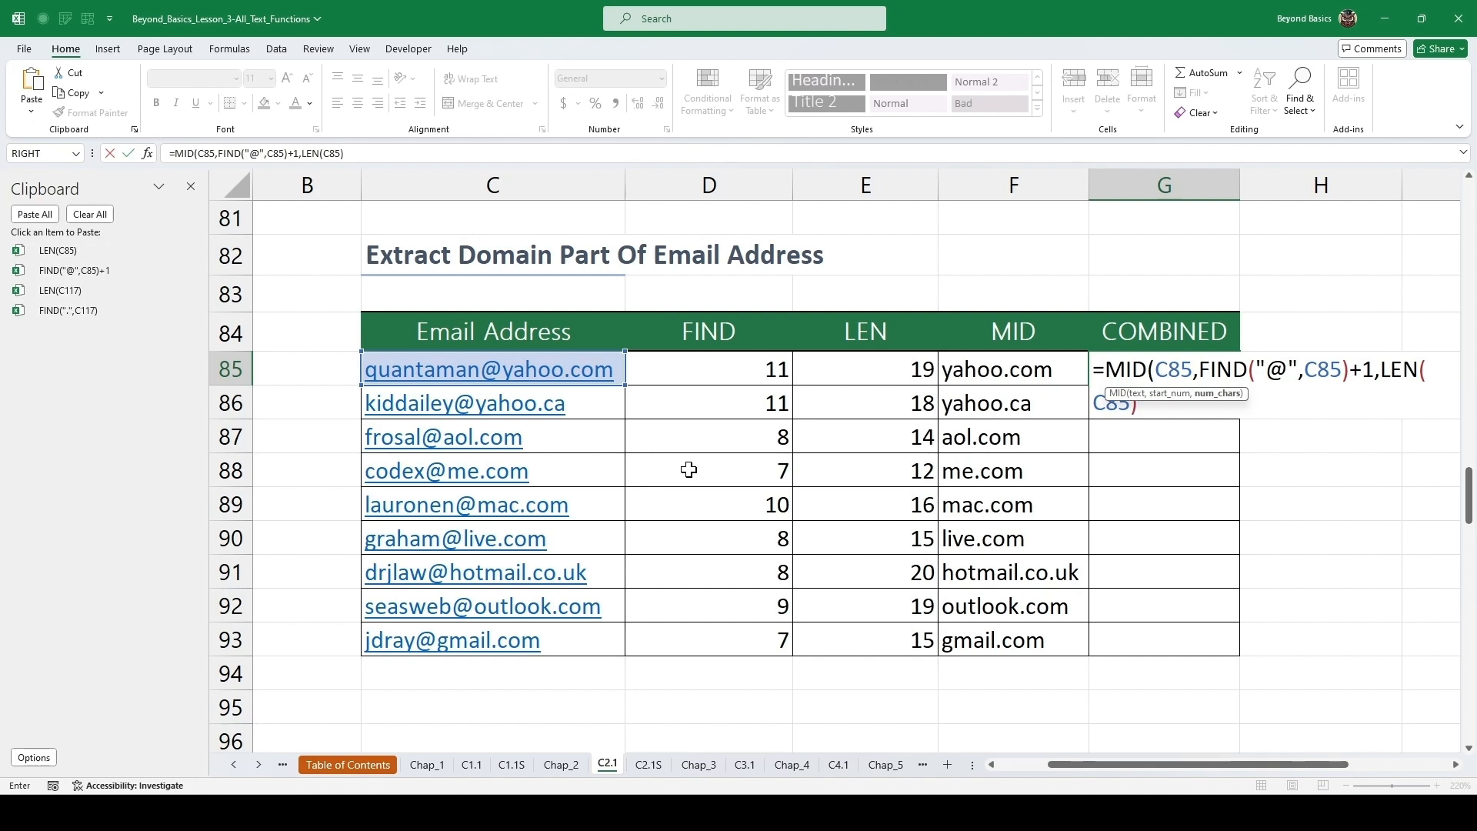
pyautogui.write(')')
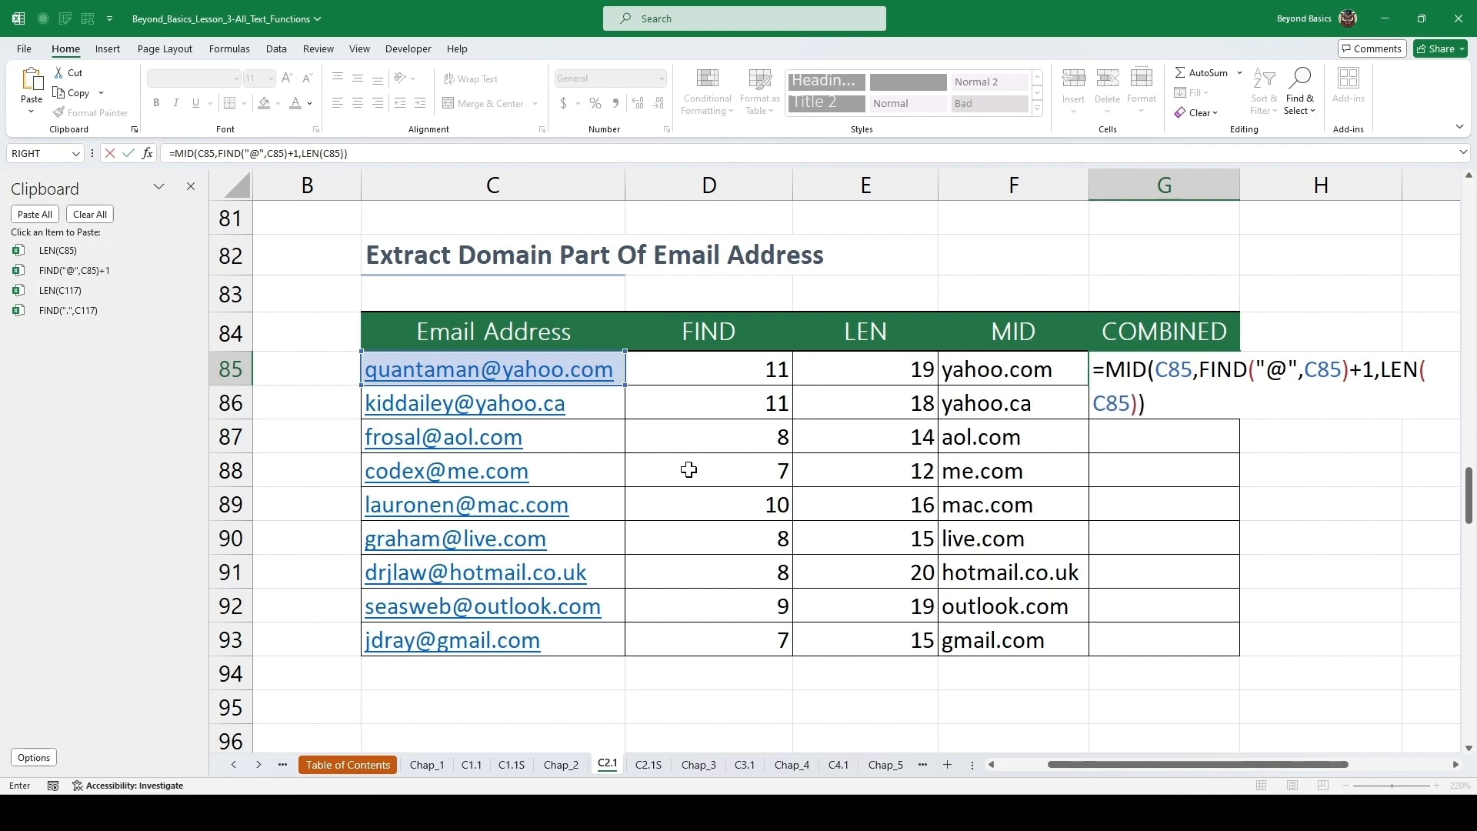
pyautogui.hotkey('ctrl', 'Return')
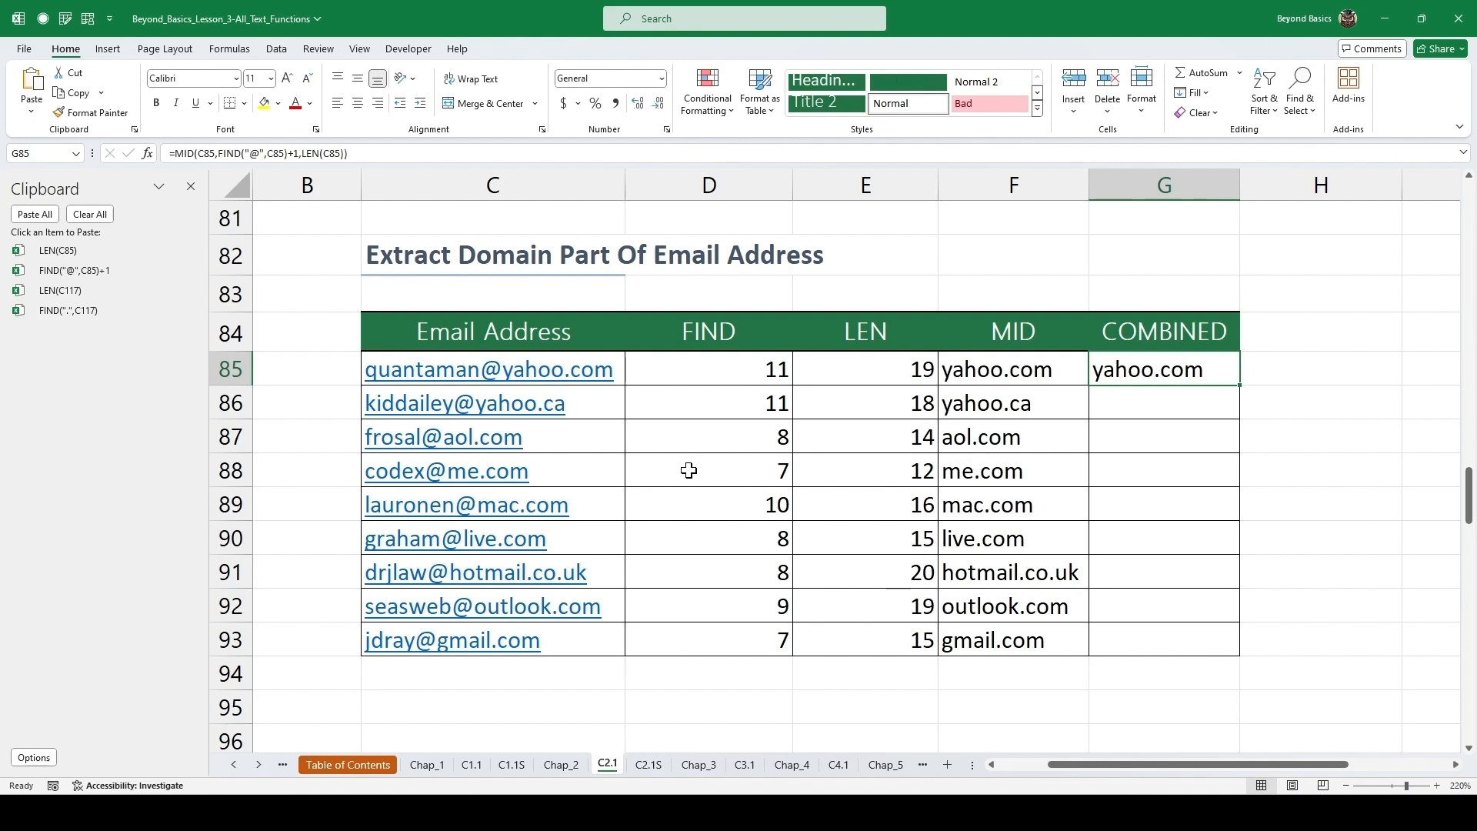
pyautogui.doubleClick(1243, 389)
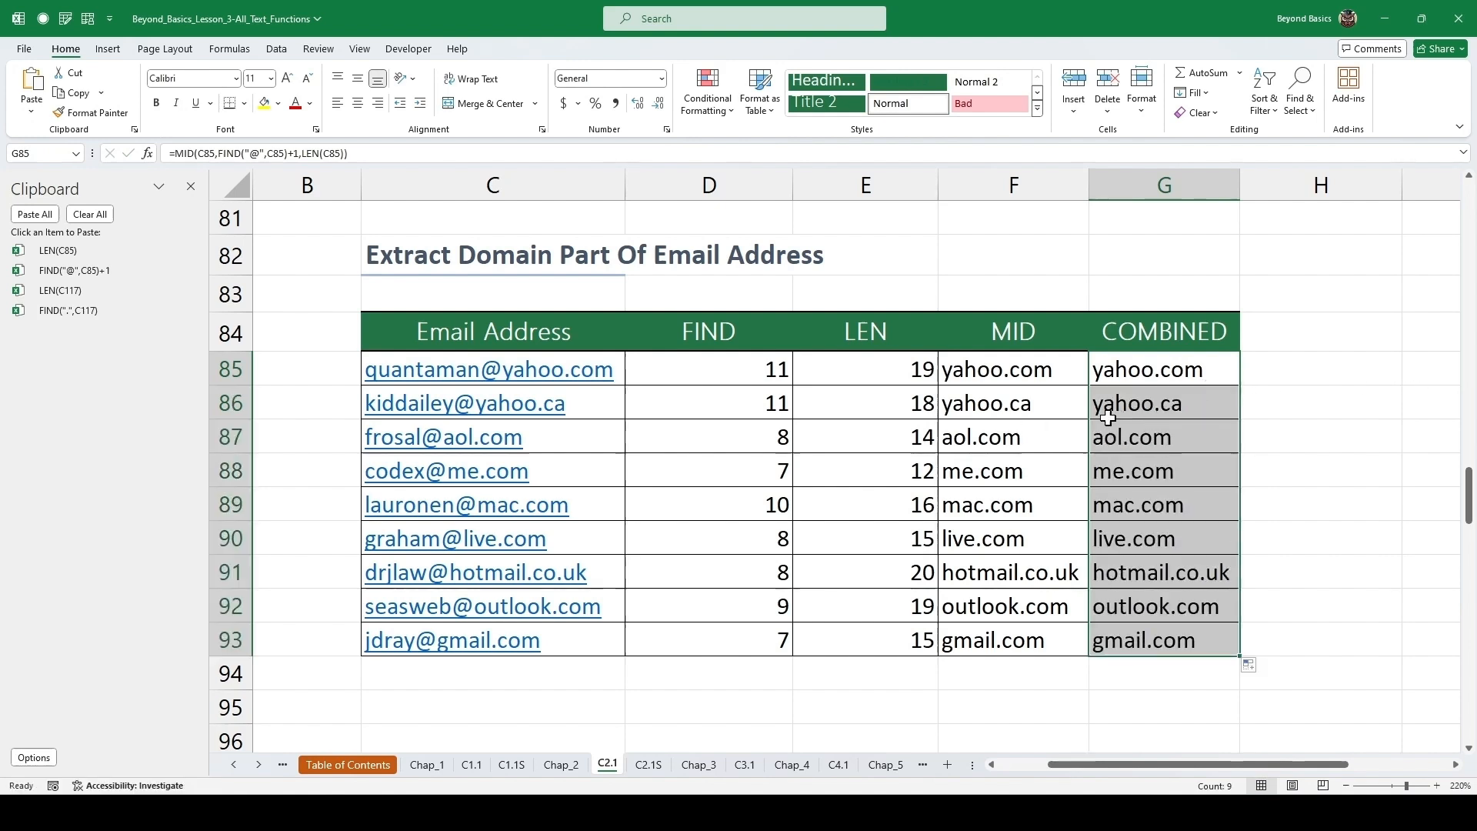
# Close the Clipboard pane.
pyautogui.click(838, 425)
pyautogui.click(198, 190)
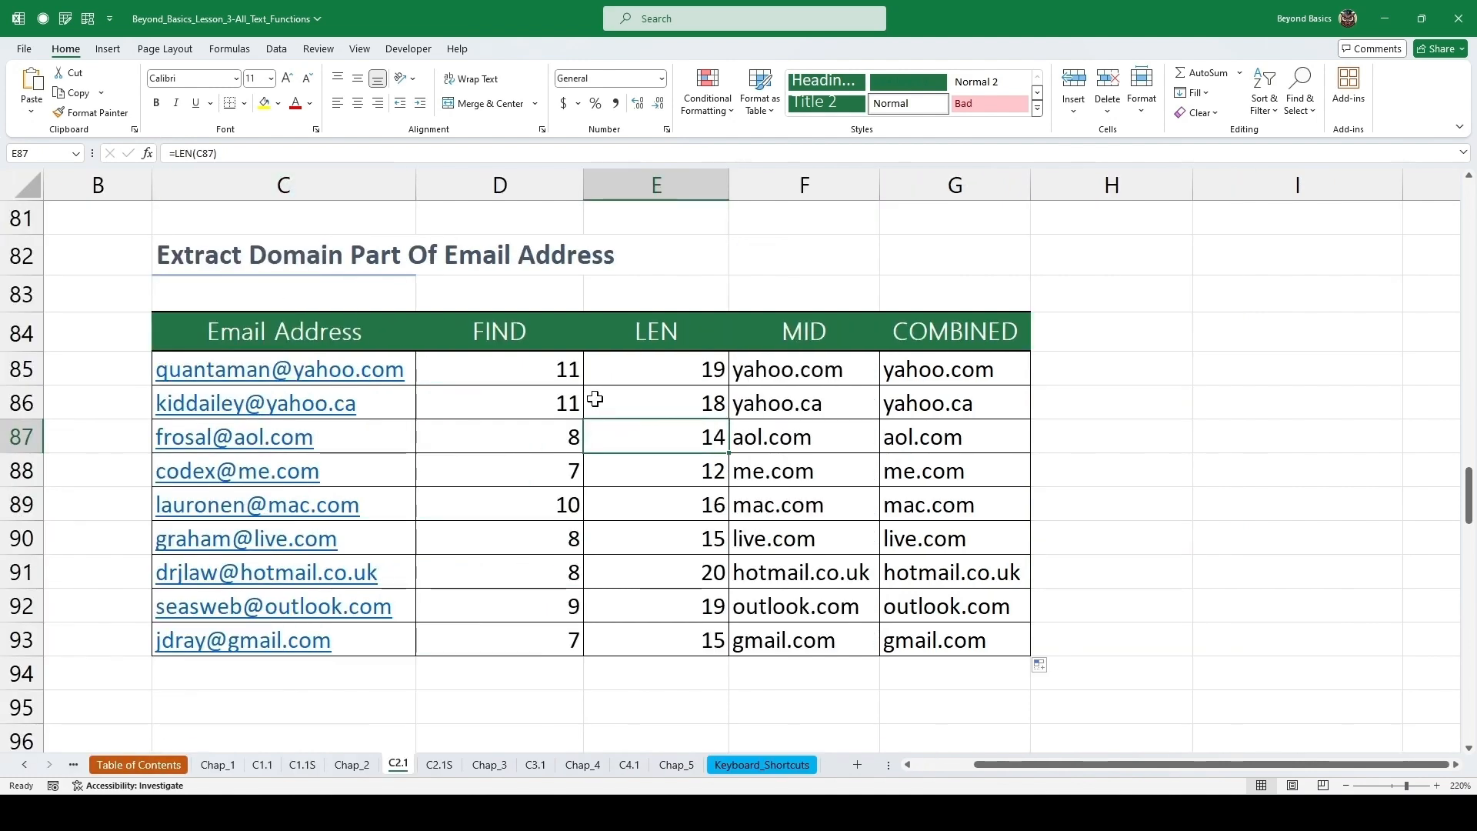
# Enter =MID(C100,1,FIND("#",C100)-2) in the first Result cell of the '#' table and fill it down through row 109.
pyautogui.scroll(-5, 595, 399)
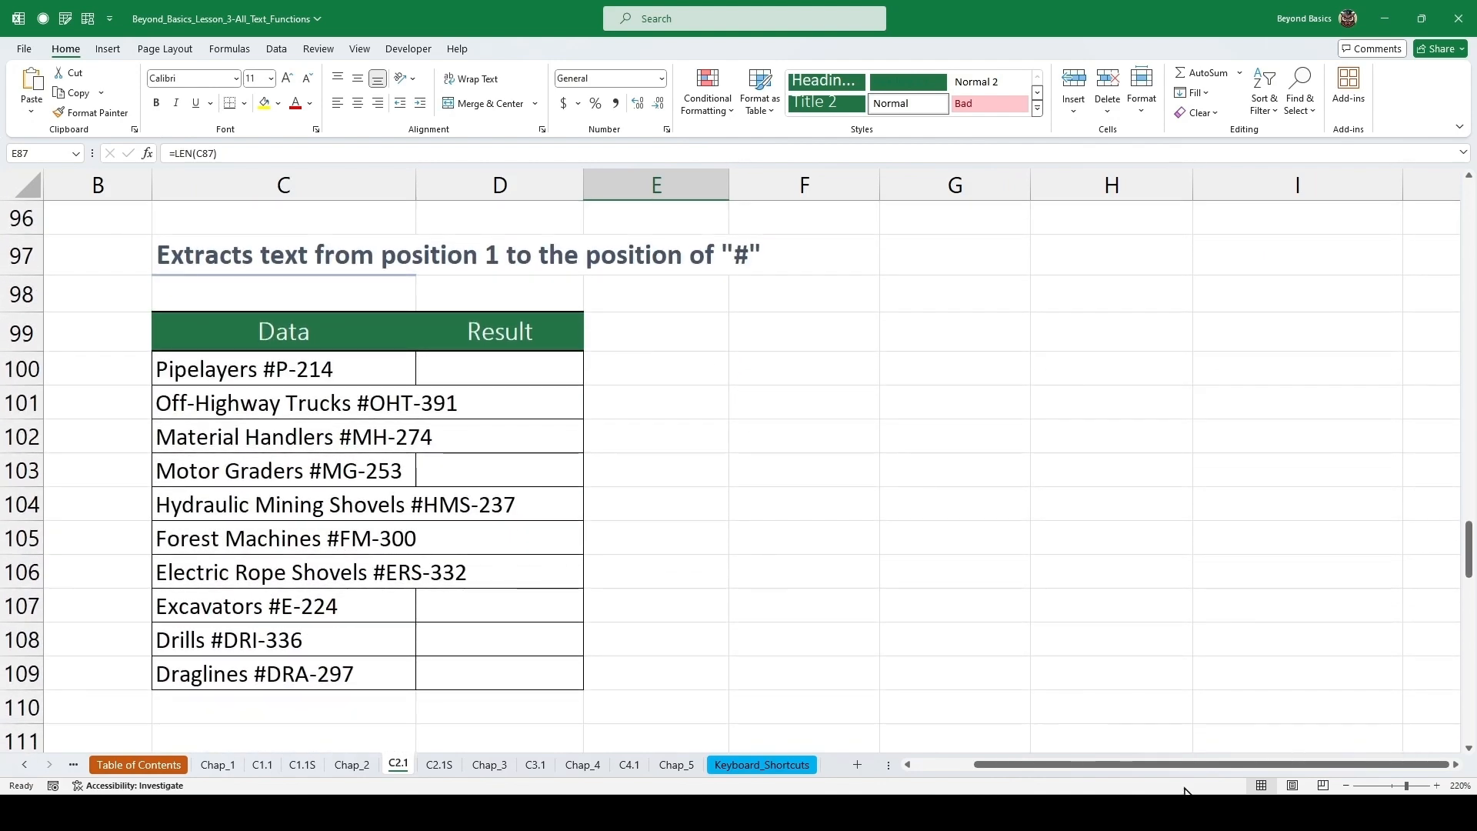
pyautogui.moveTo(1146, 765); pyautogui.dragTo(1044, 780)
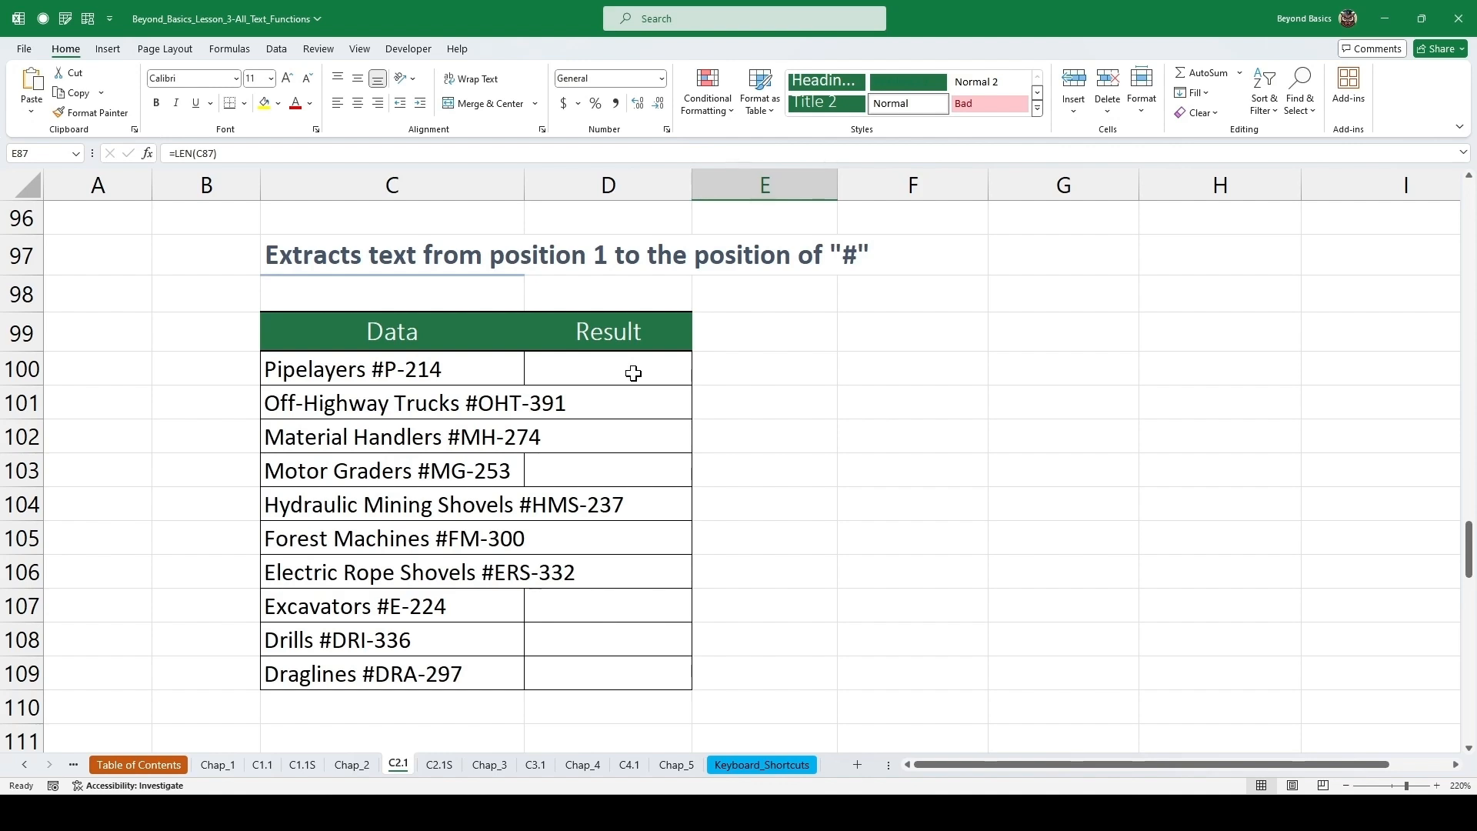
pyautogui.click(633, 374)
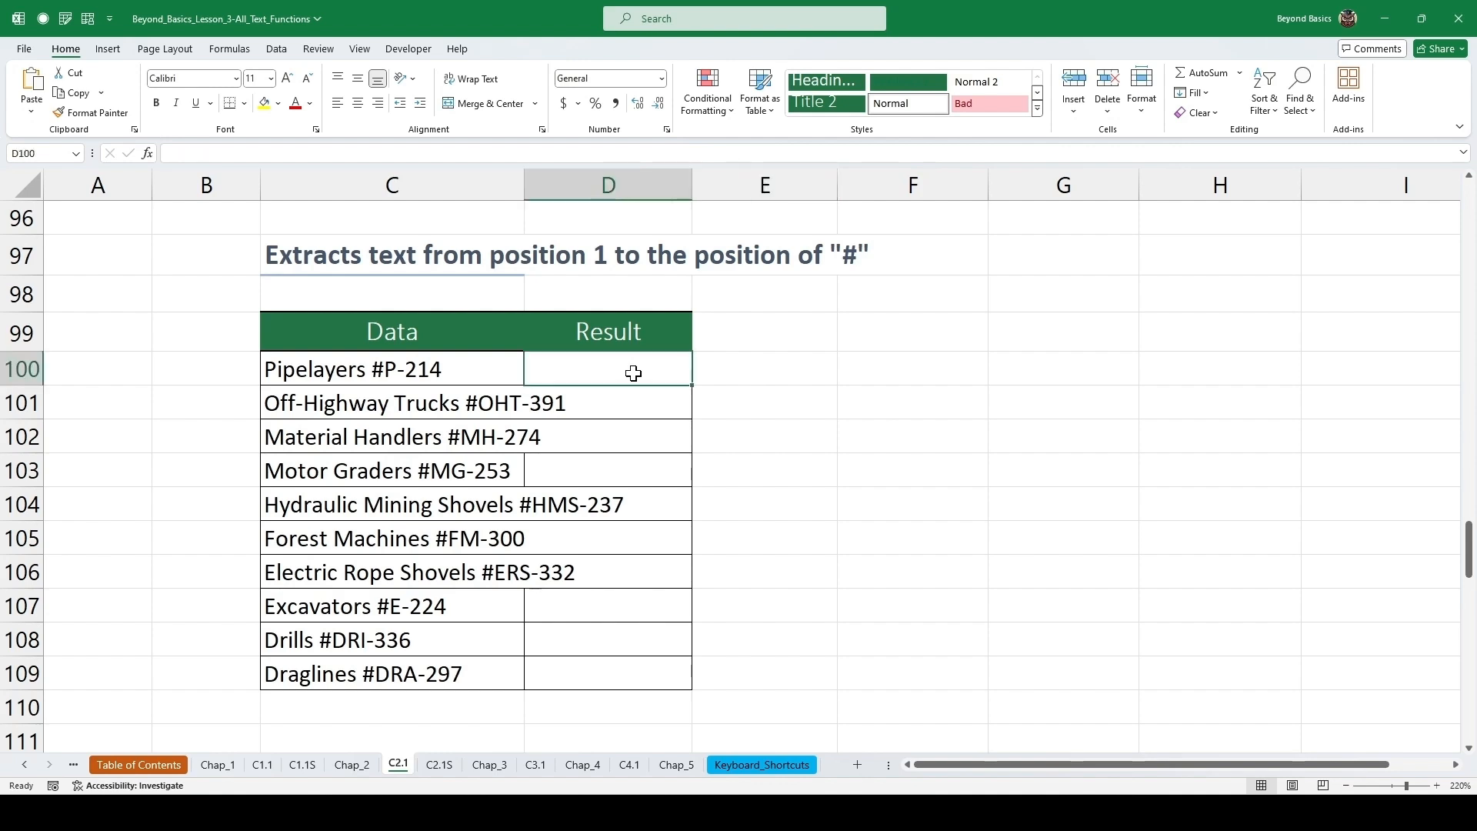
pyautogui.write('=mid')
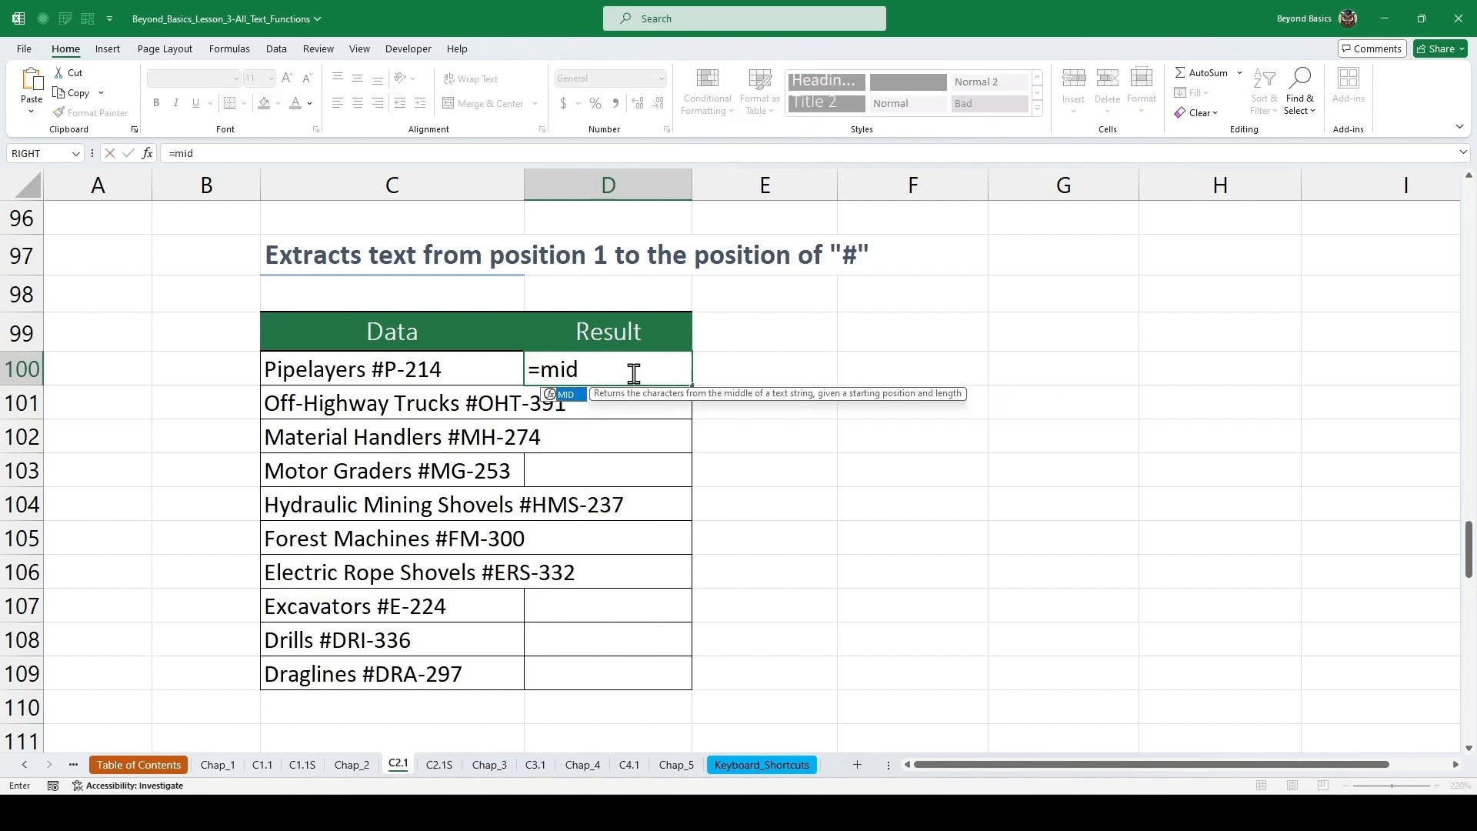
pyautogui.press('Tab')
pyautogui.press('Left')
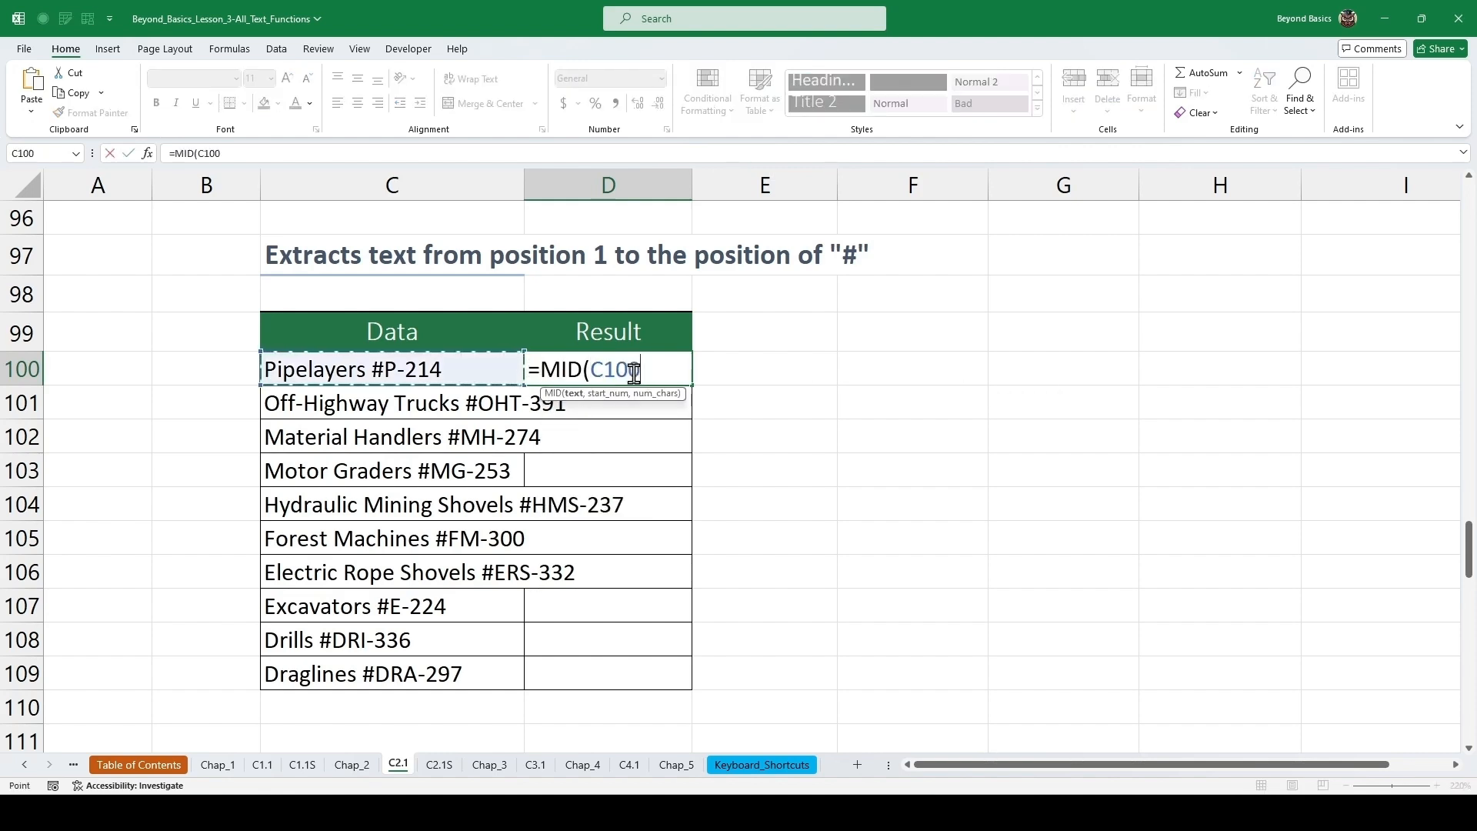
pyautogui.write(',')
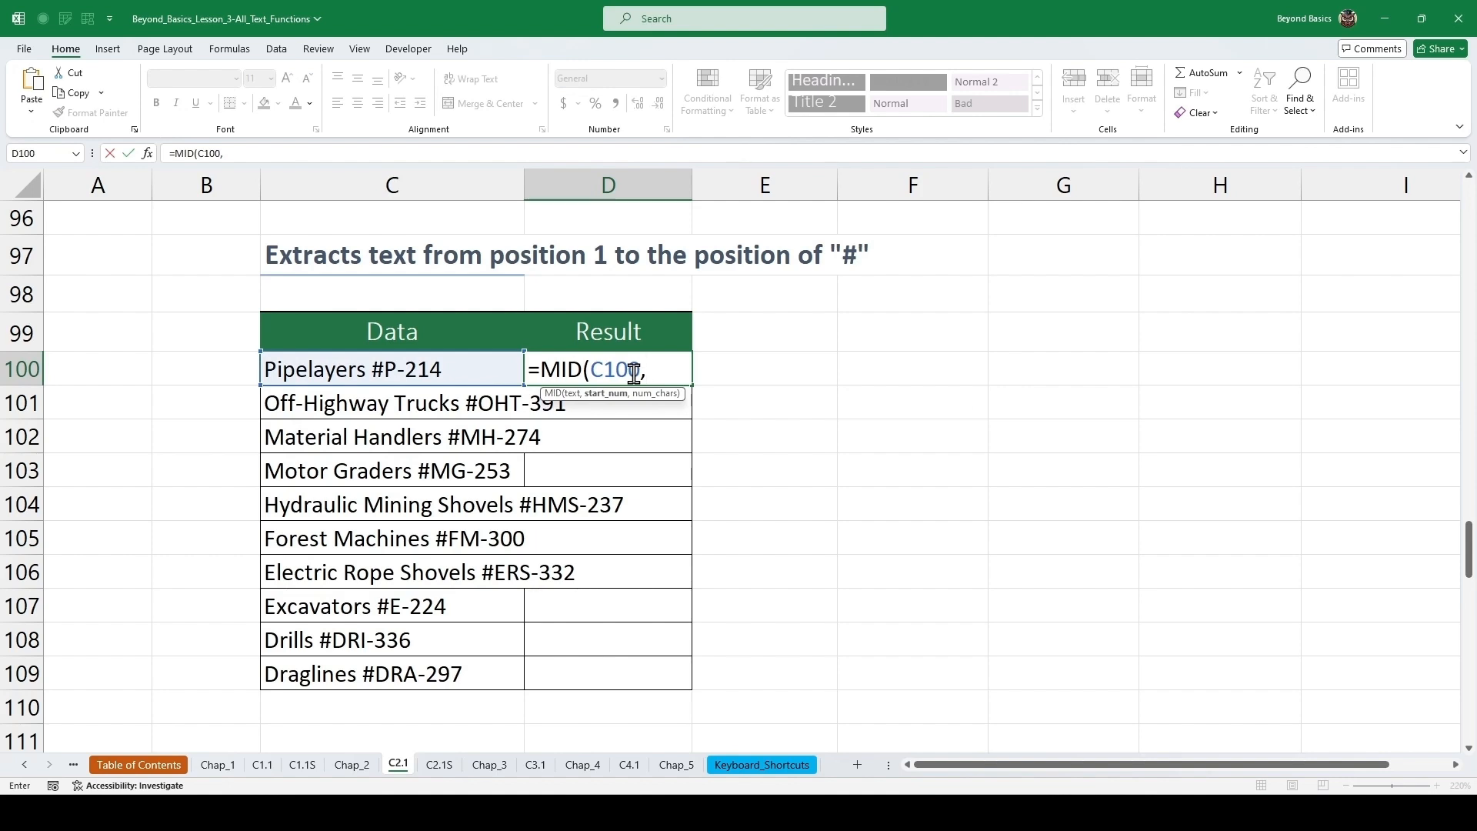
pyautogui.write('fi')
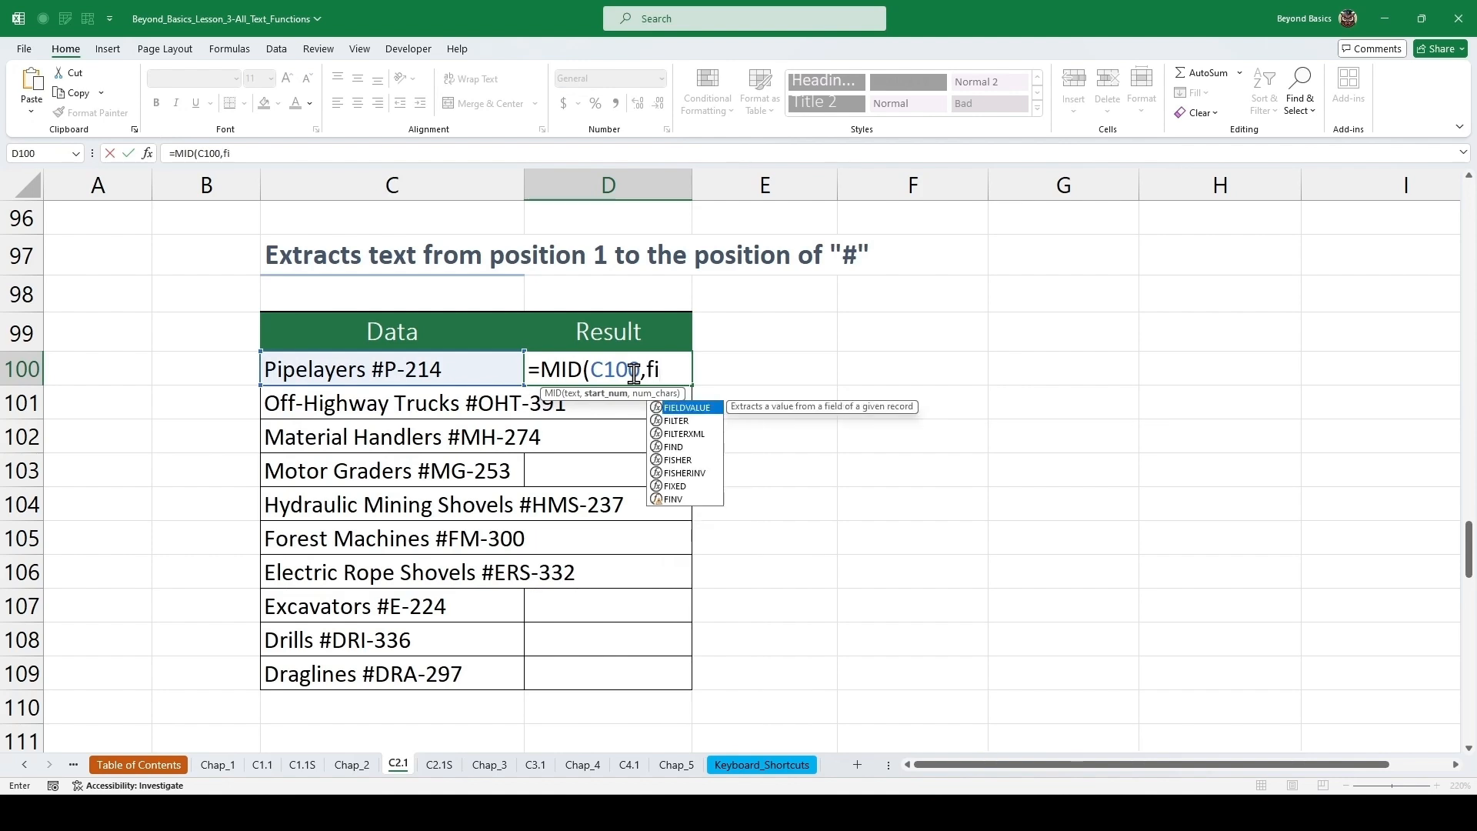
pyautogui.press('BackSpace')
pyautogui.press('BackSpace')
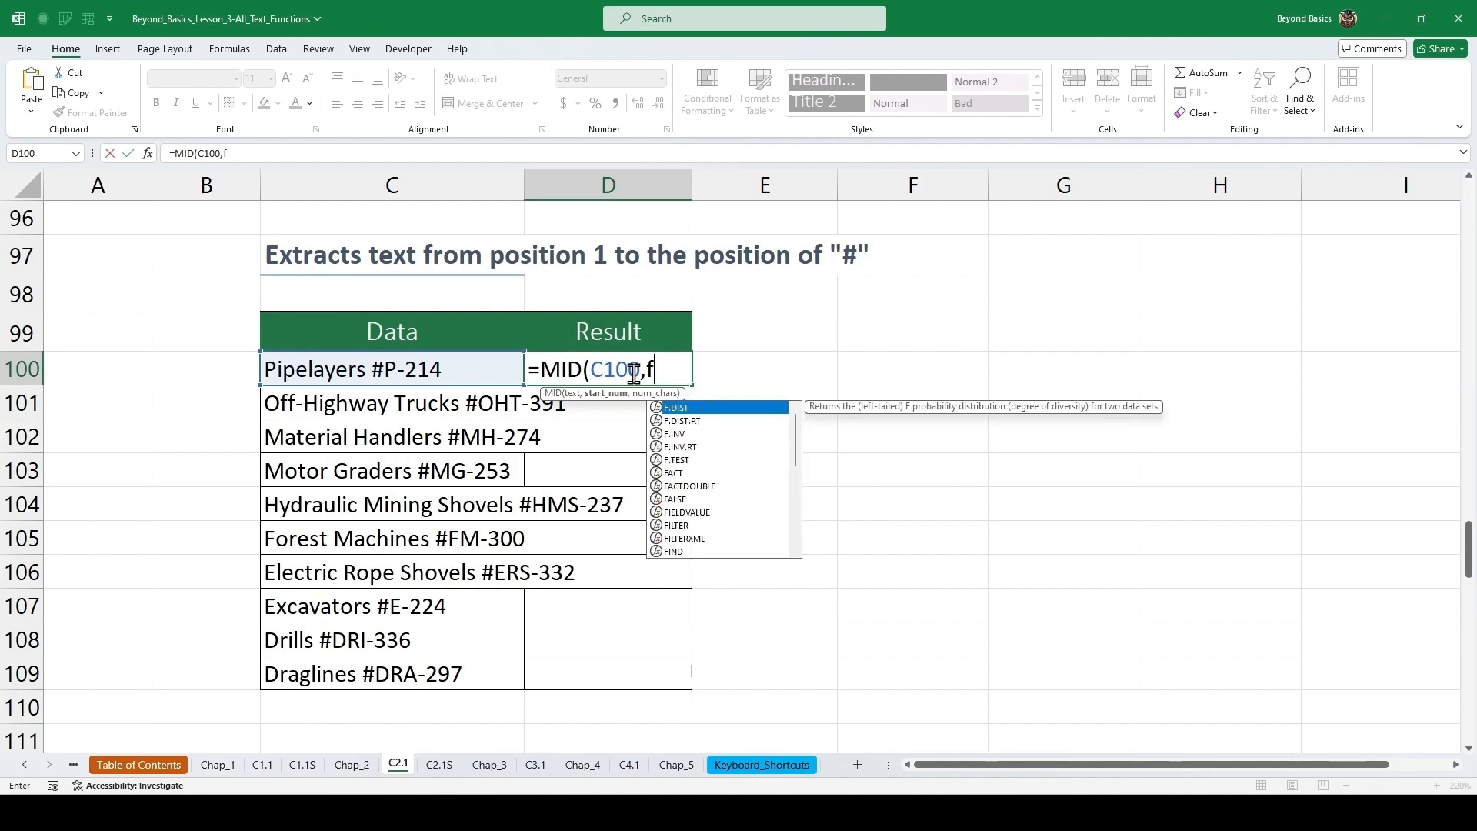
pyautogui.write('1')
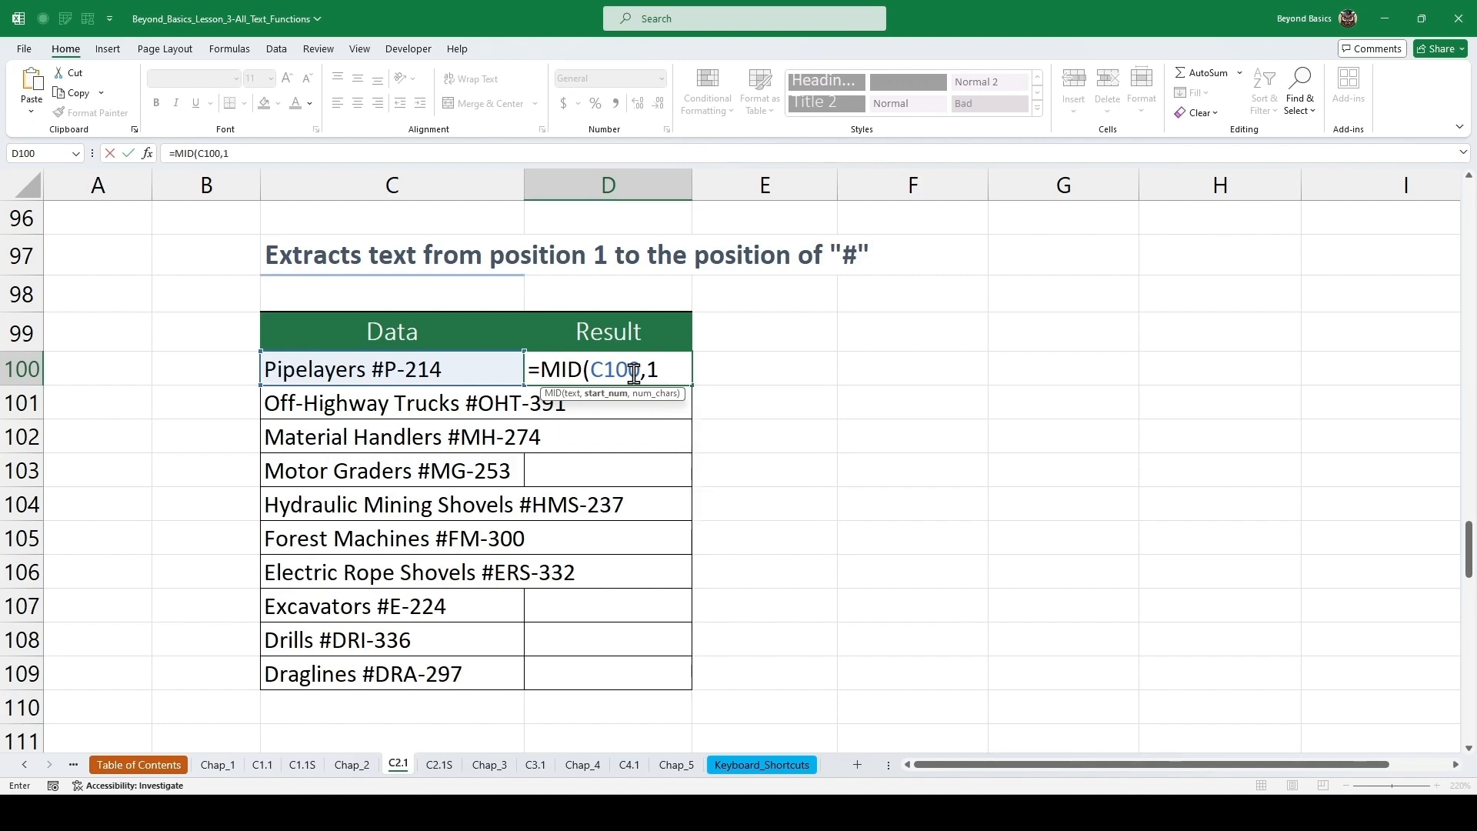
pyautogui.write(',fin')
pyautogui.press('Tab')
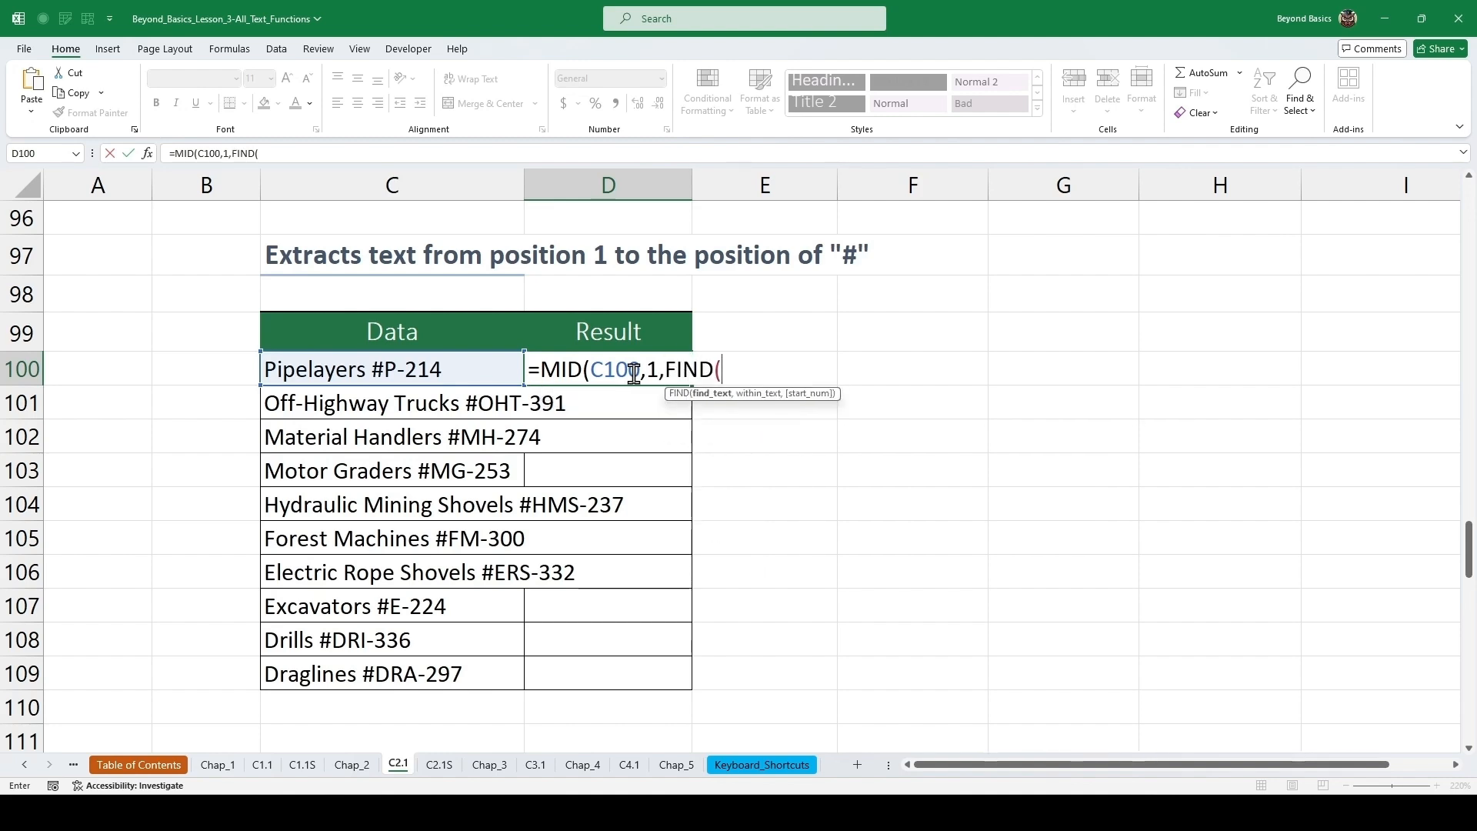
pyautogui.write('"#",')
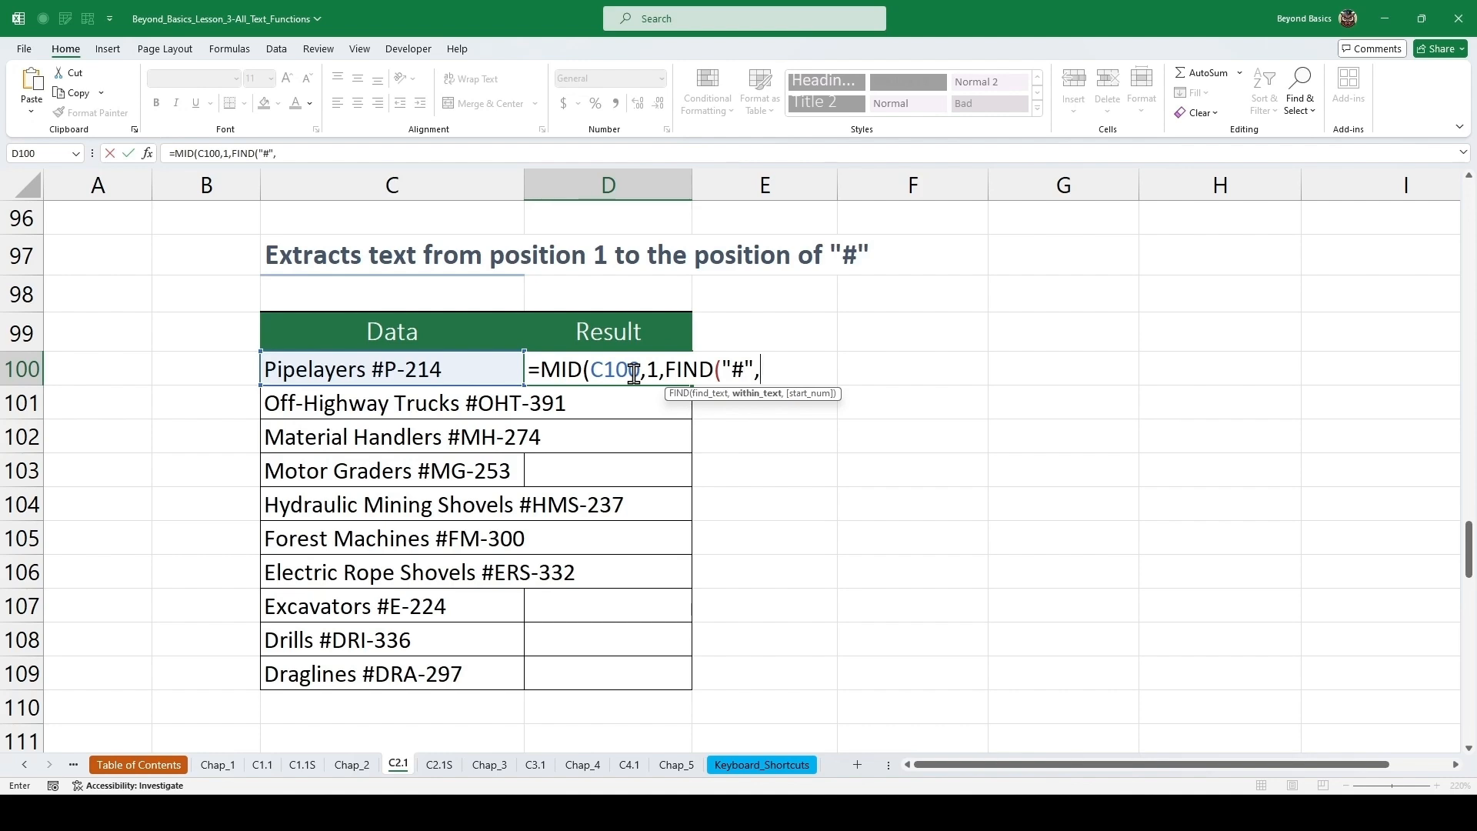
pyautogui.press('Left')
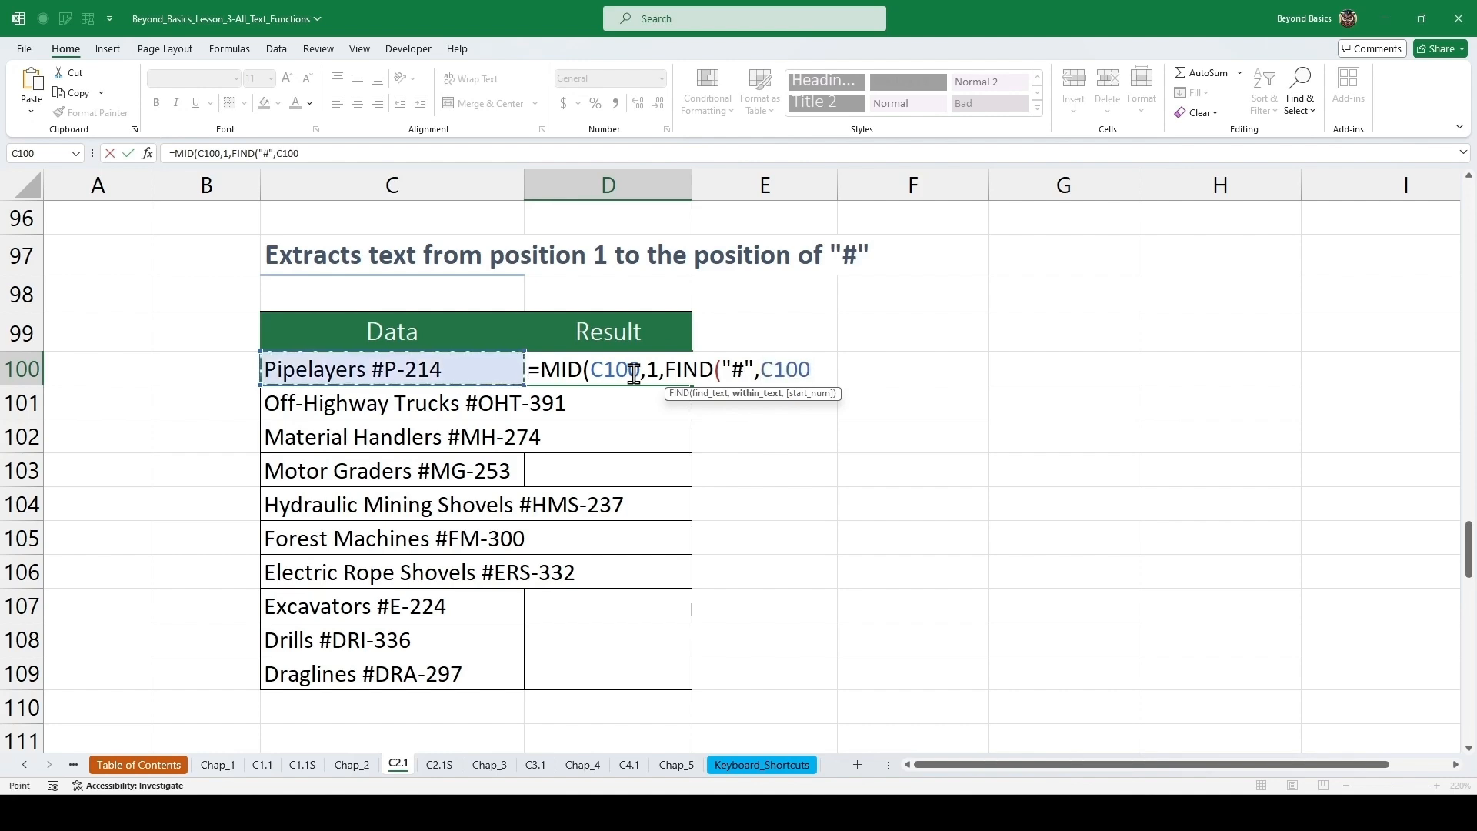
pyautogui.write(')')
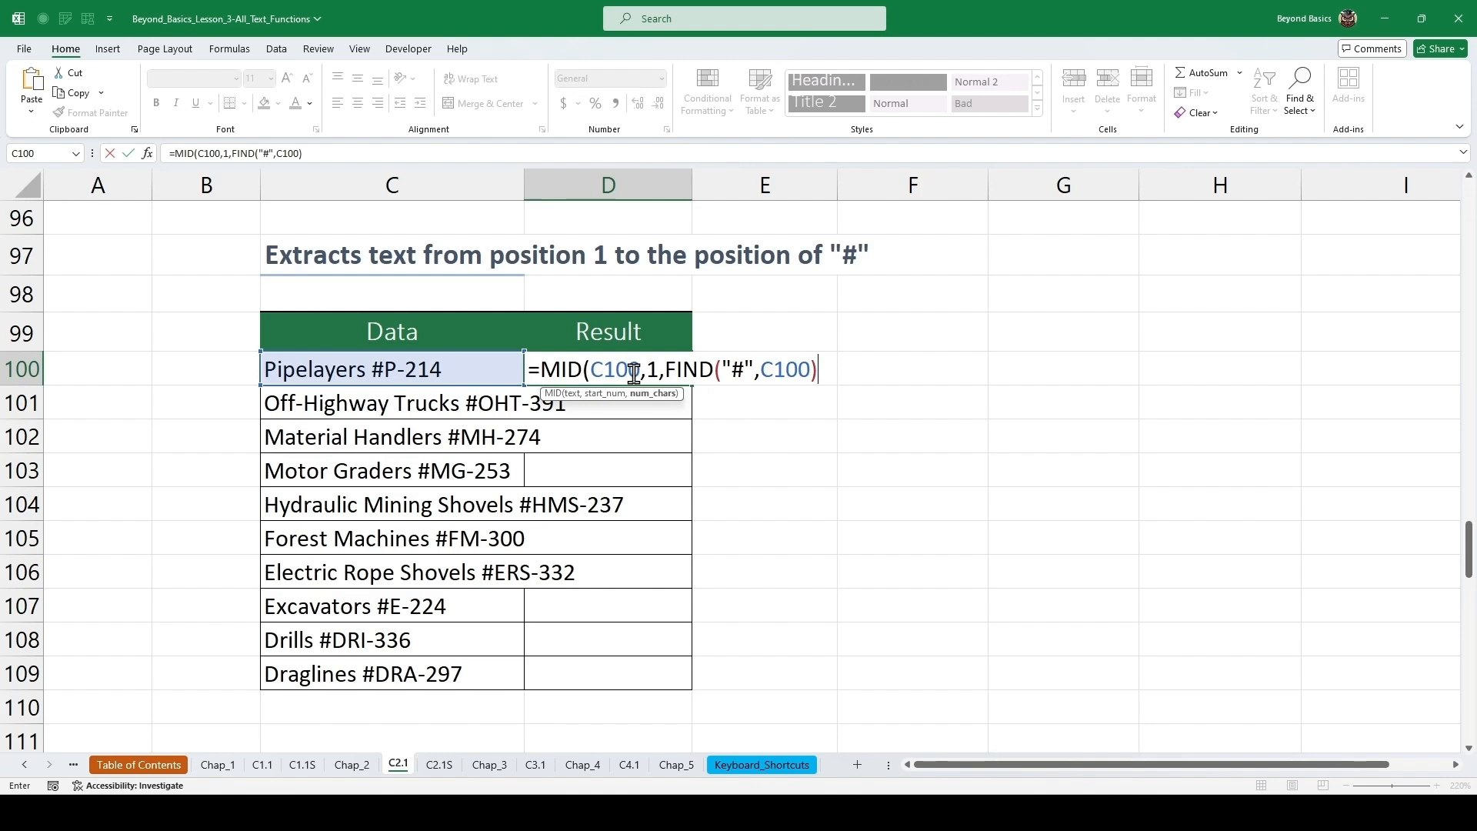
pyautogui.write('-2)')
pyautogui.hotkey('ctrl', 'Return')
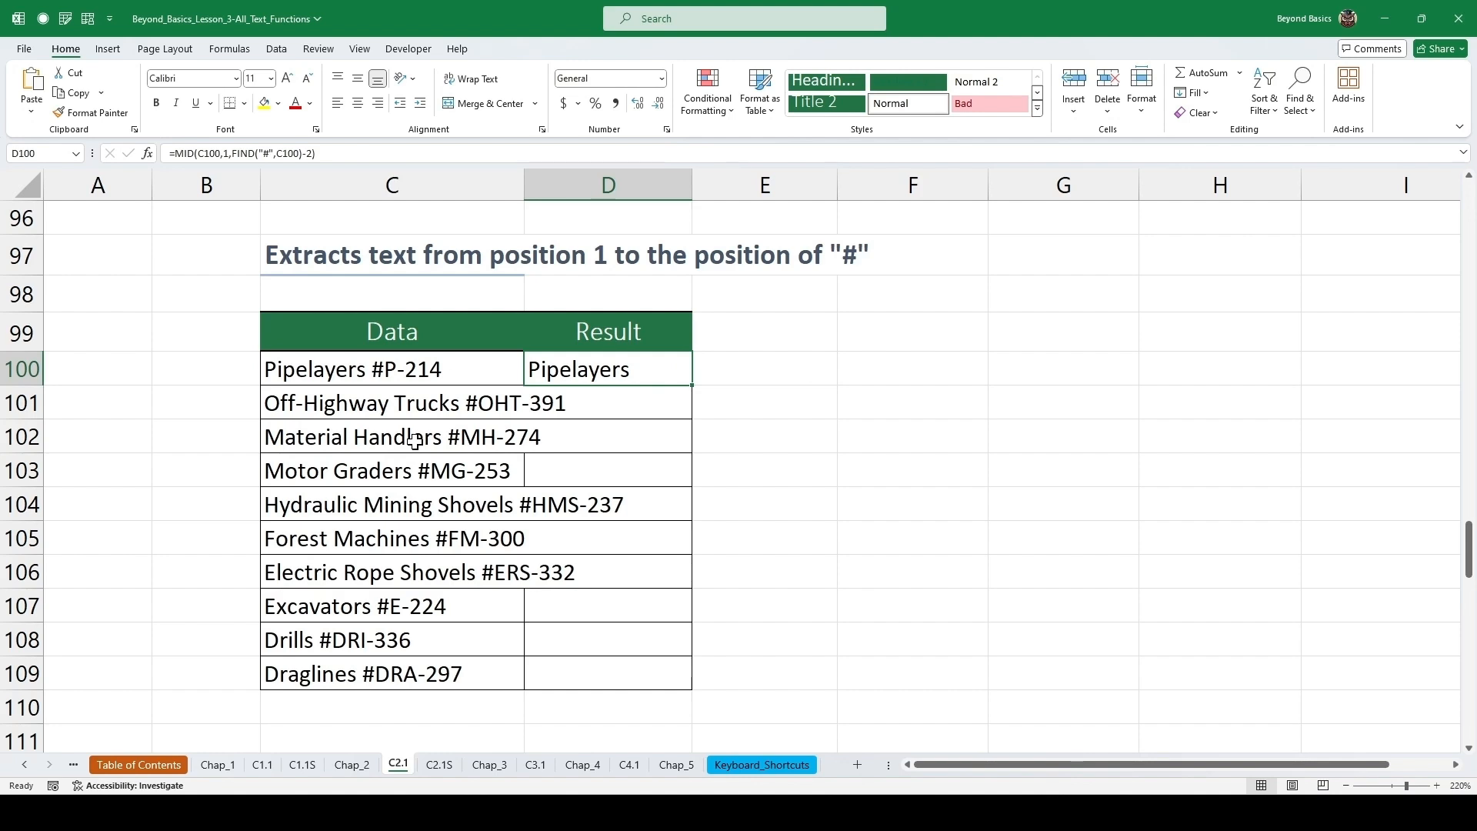
pyautogui.doubleClick(692, 386)
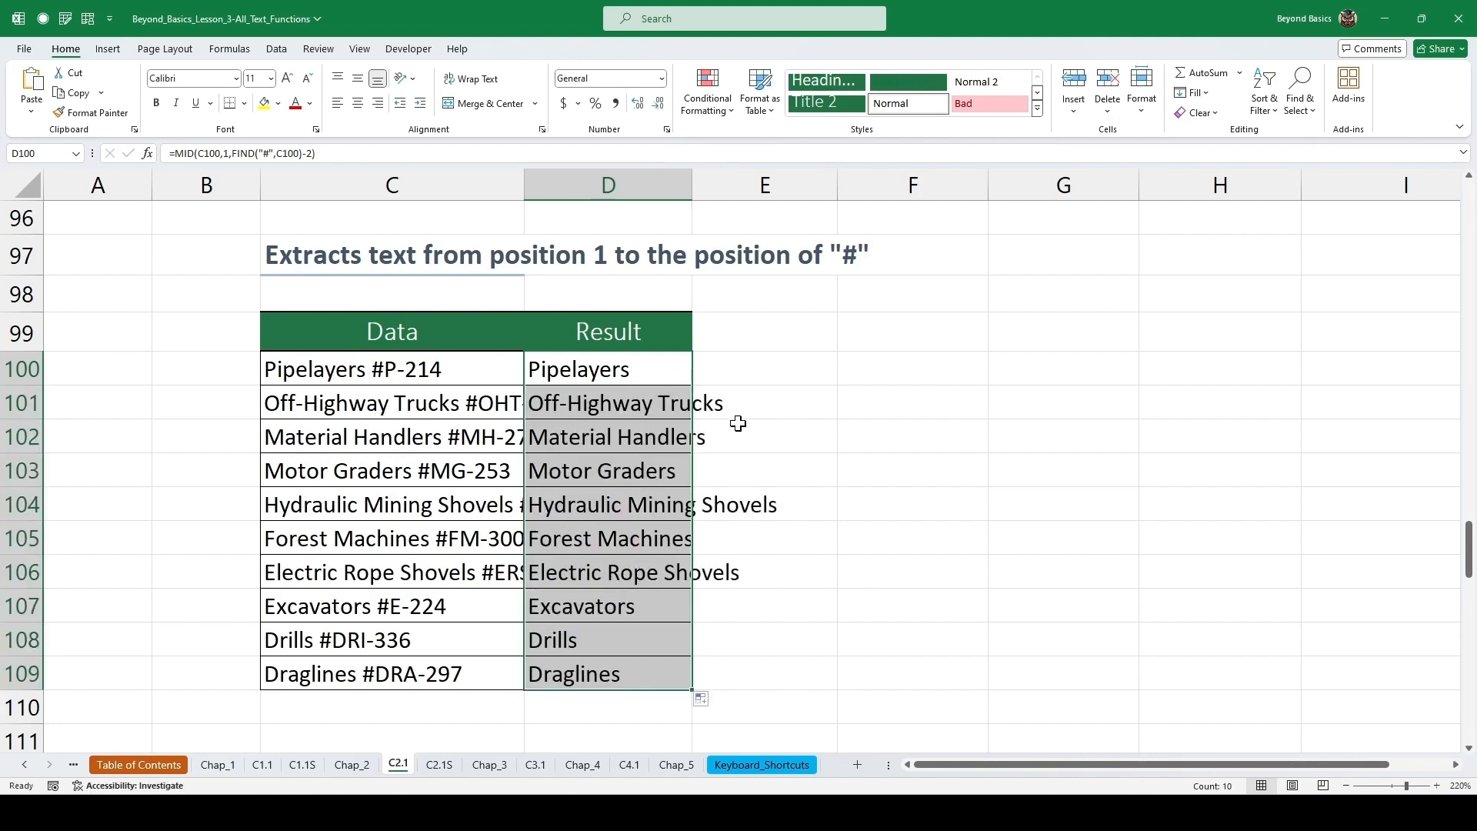
pyautogui.click(669, 432)
pyautogui.click(639, 402)
pyautogui.doubleClick(639, 403)
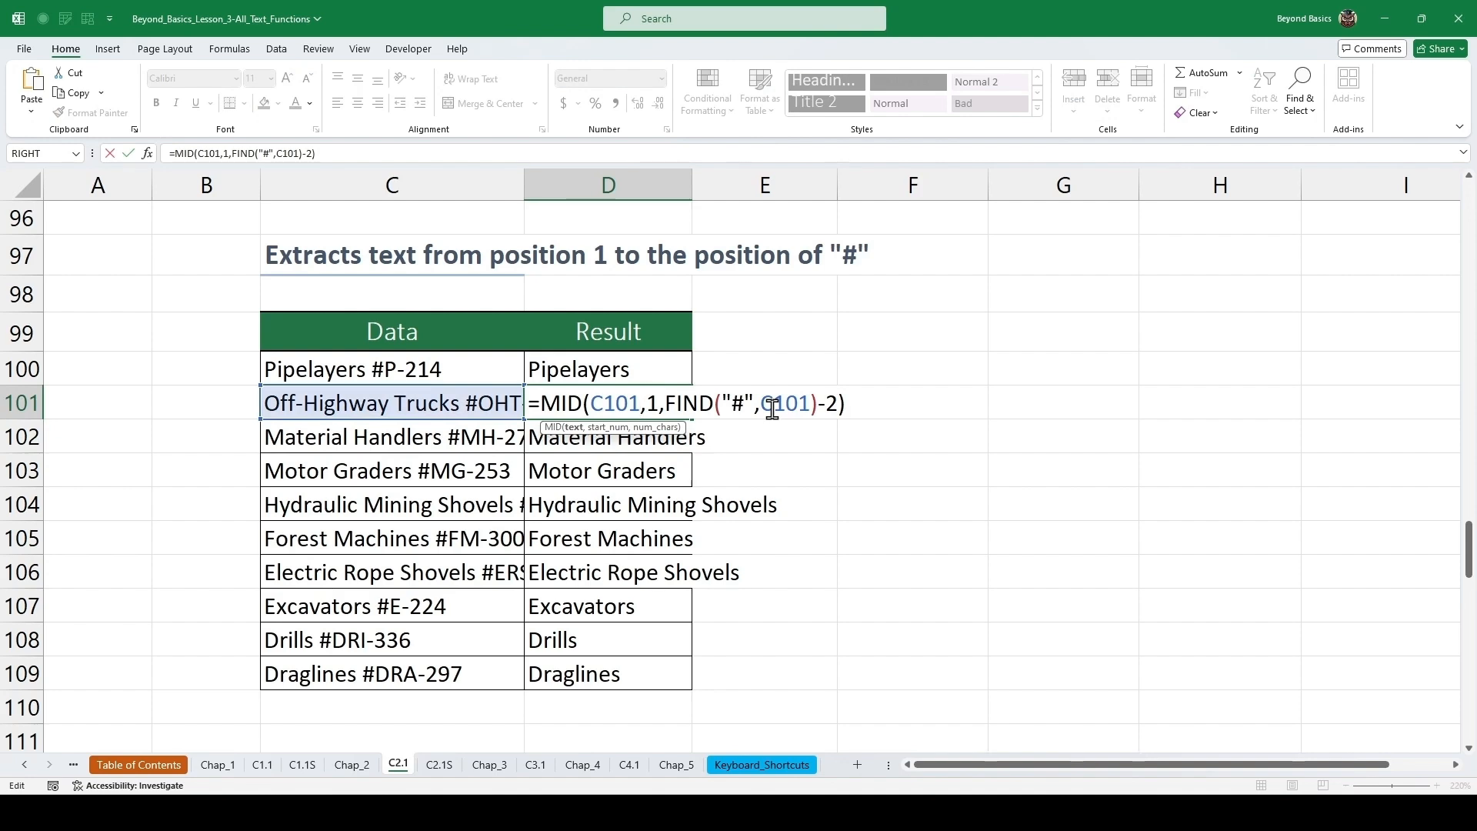
pyautogui.press('Escape')
# Enter =FIND(".",C117) in the first FIND cell of the Extract File Extensions table.
pyautogui.scroll(-4, 778, 382)
pyautogui.scroll(-1, 784, 379)
pyautogui.scroll(-2, 784, 379)
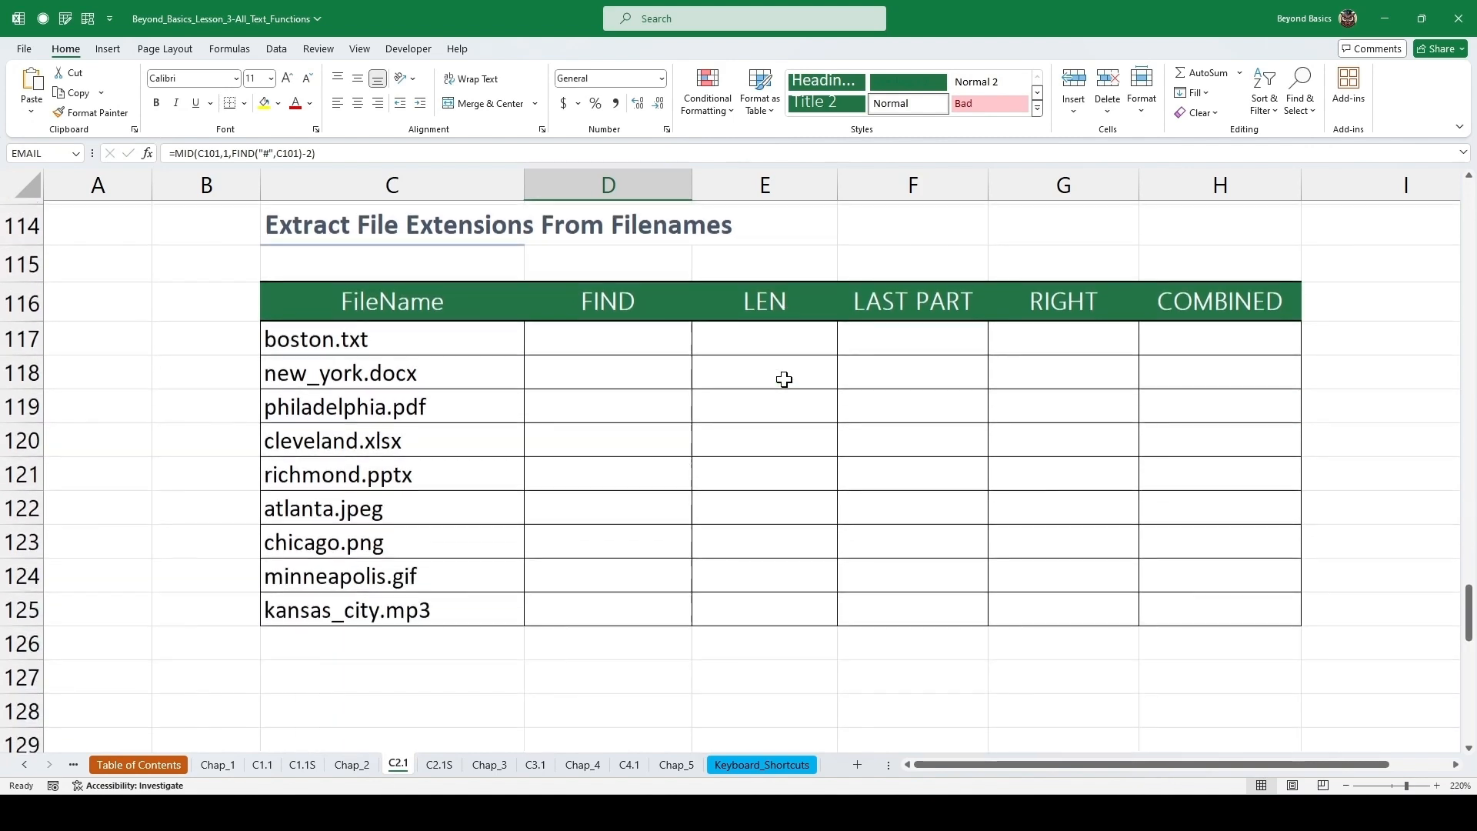
pyautogui.moveTo(1469, 615); pyautogui.dragTo(1468, 606)
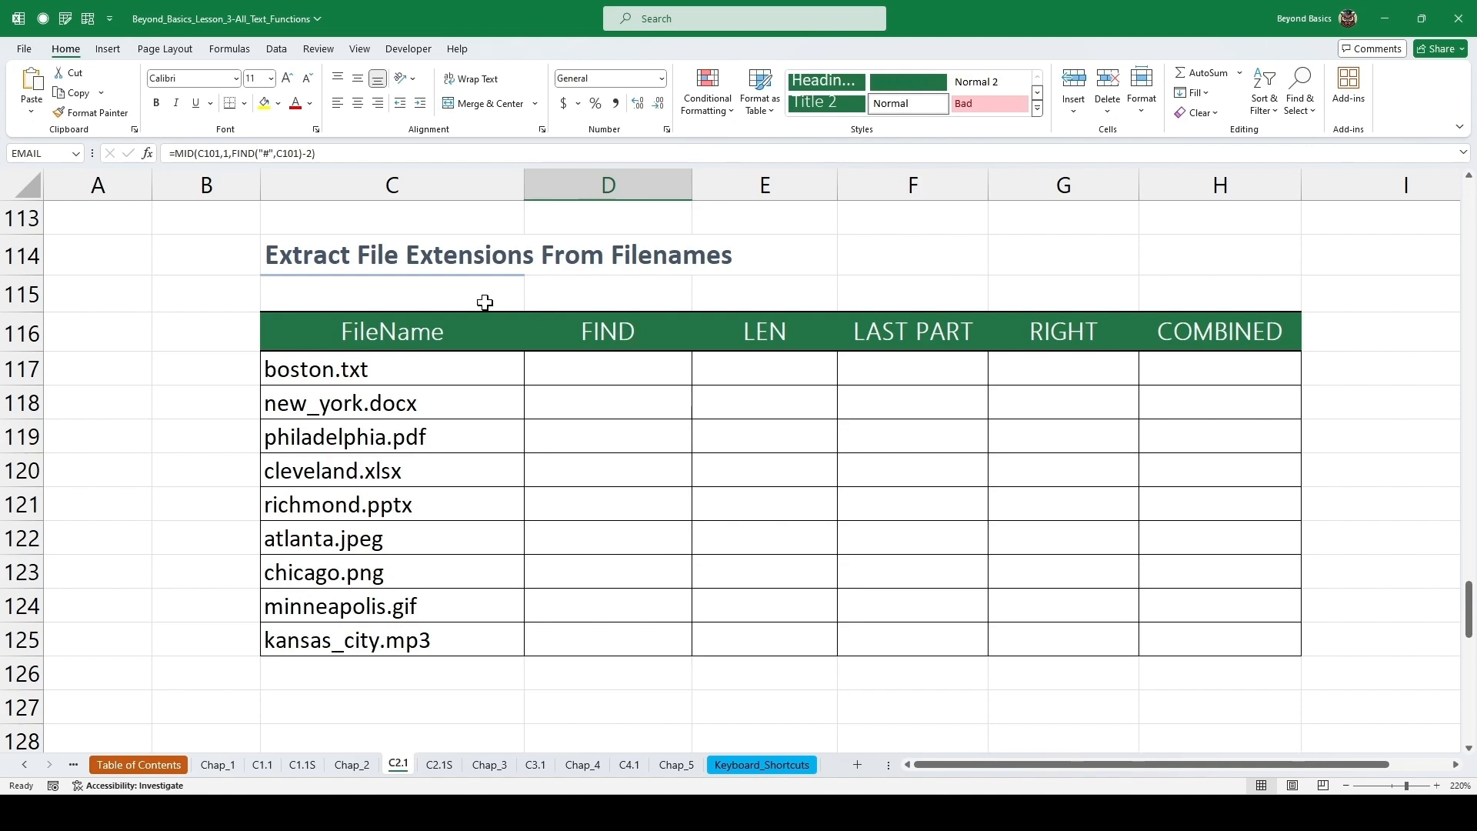
pyautogui.moveTo(380, 368); pyautogui.dragTo(374, 569)
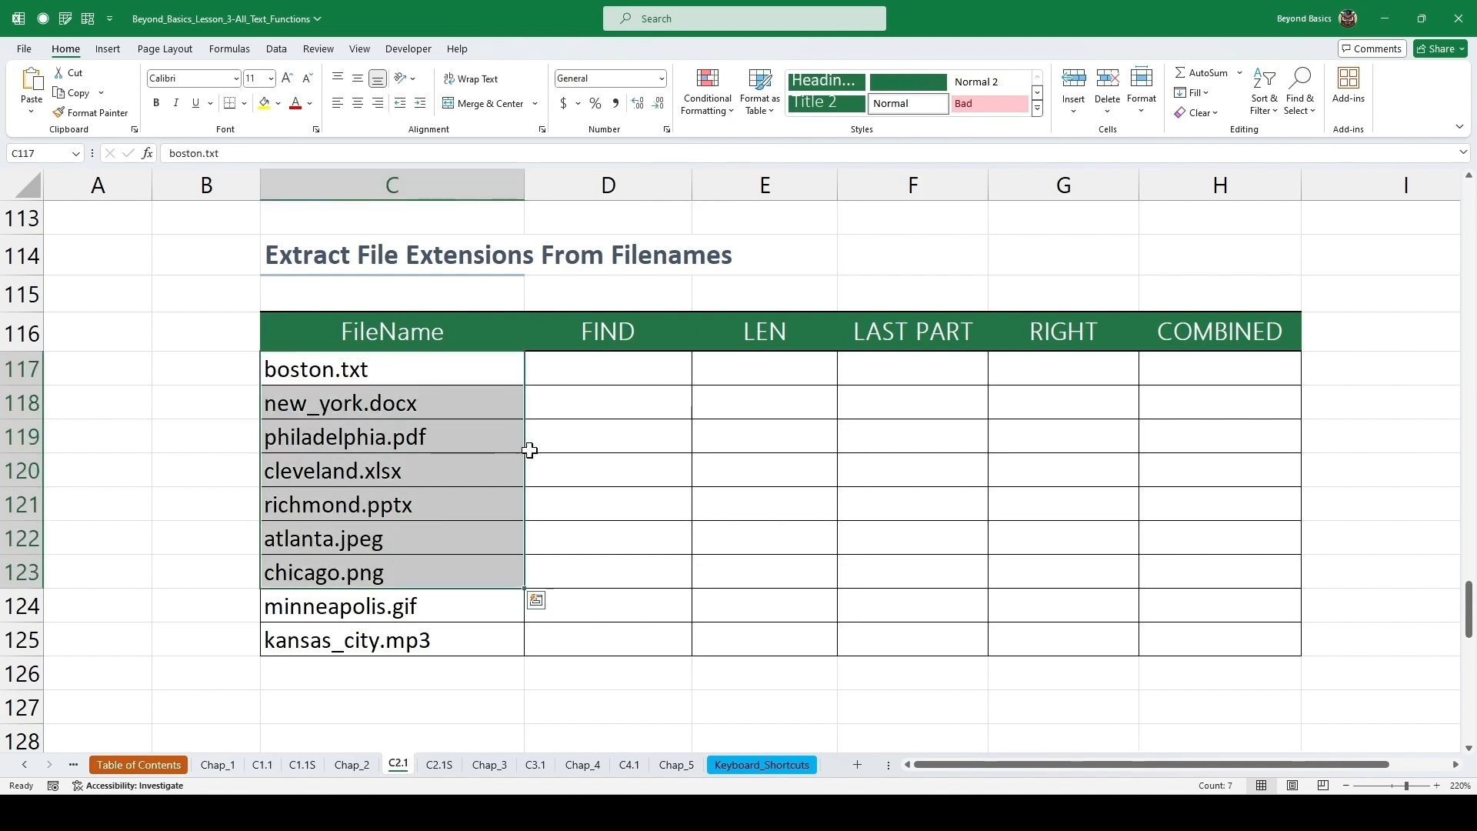
pyautogui.click(616, 372)
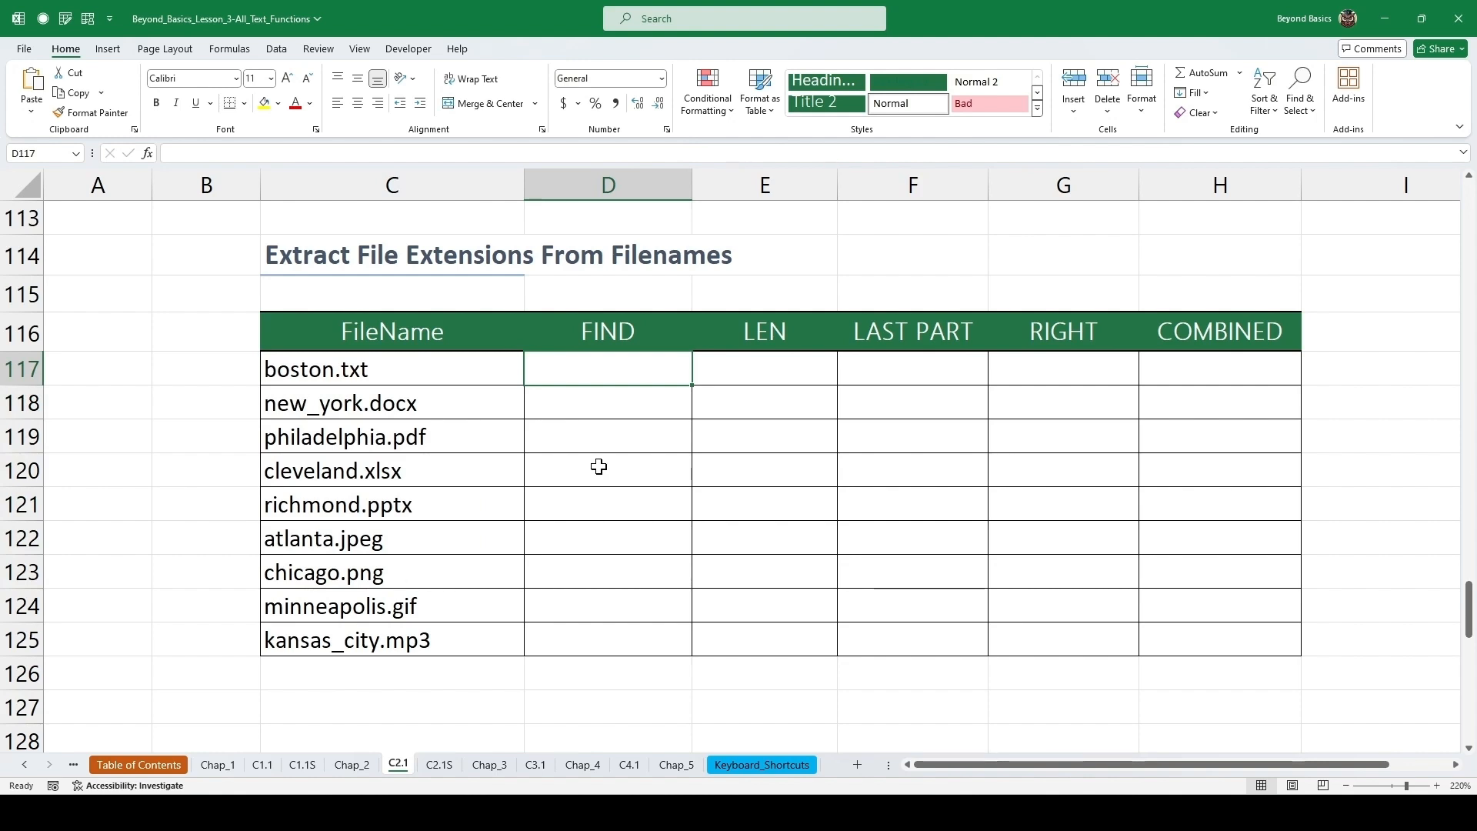
pyautogui.write('=find')
pyautogui.press('Tab')
pyautogui.write('"')
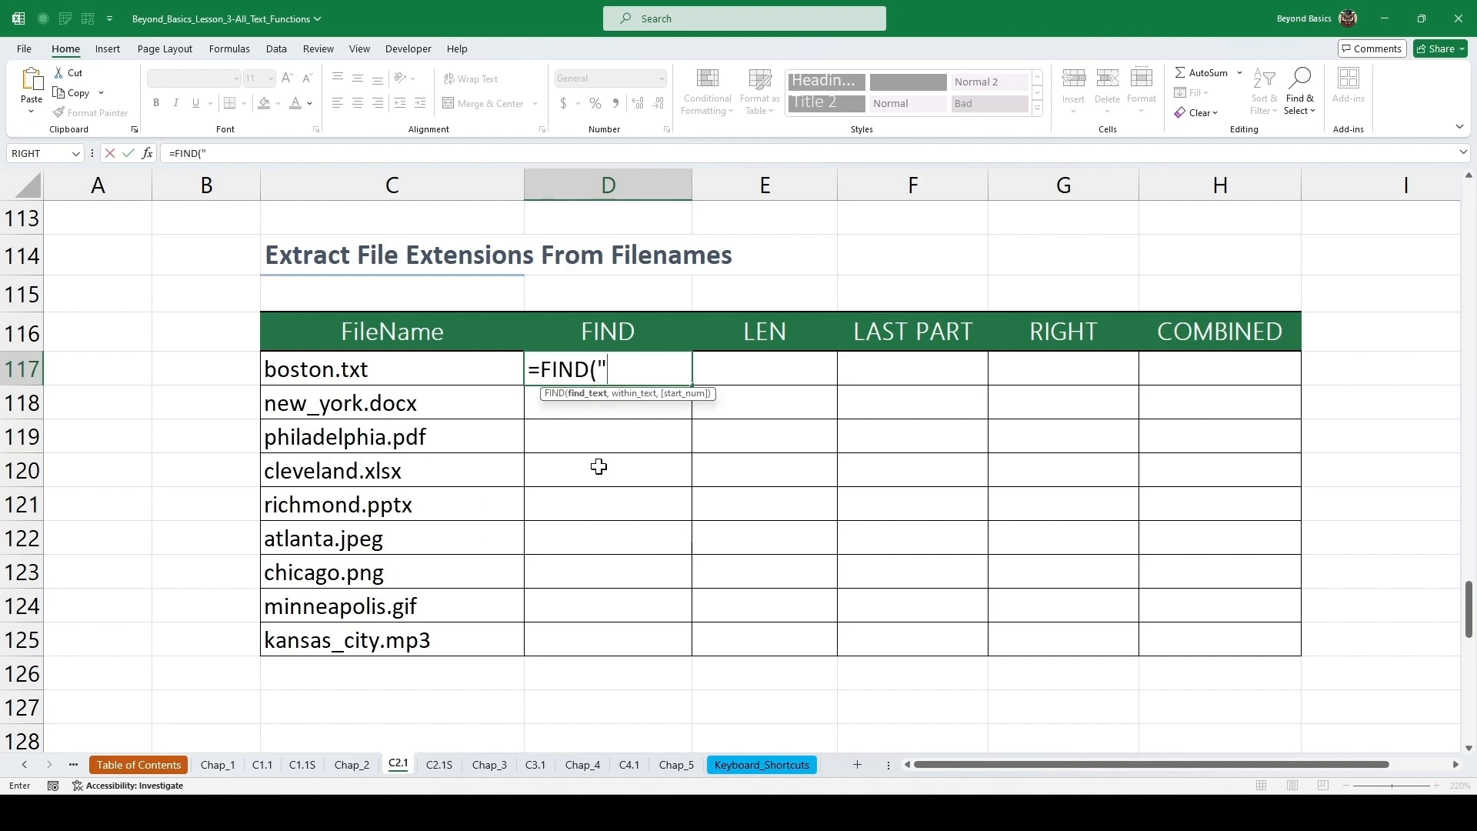
pyautogui.write('.",')
pyautogui.press('Left')
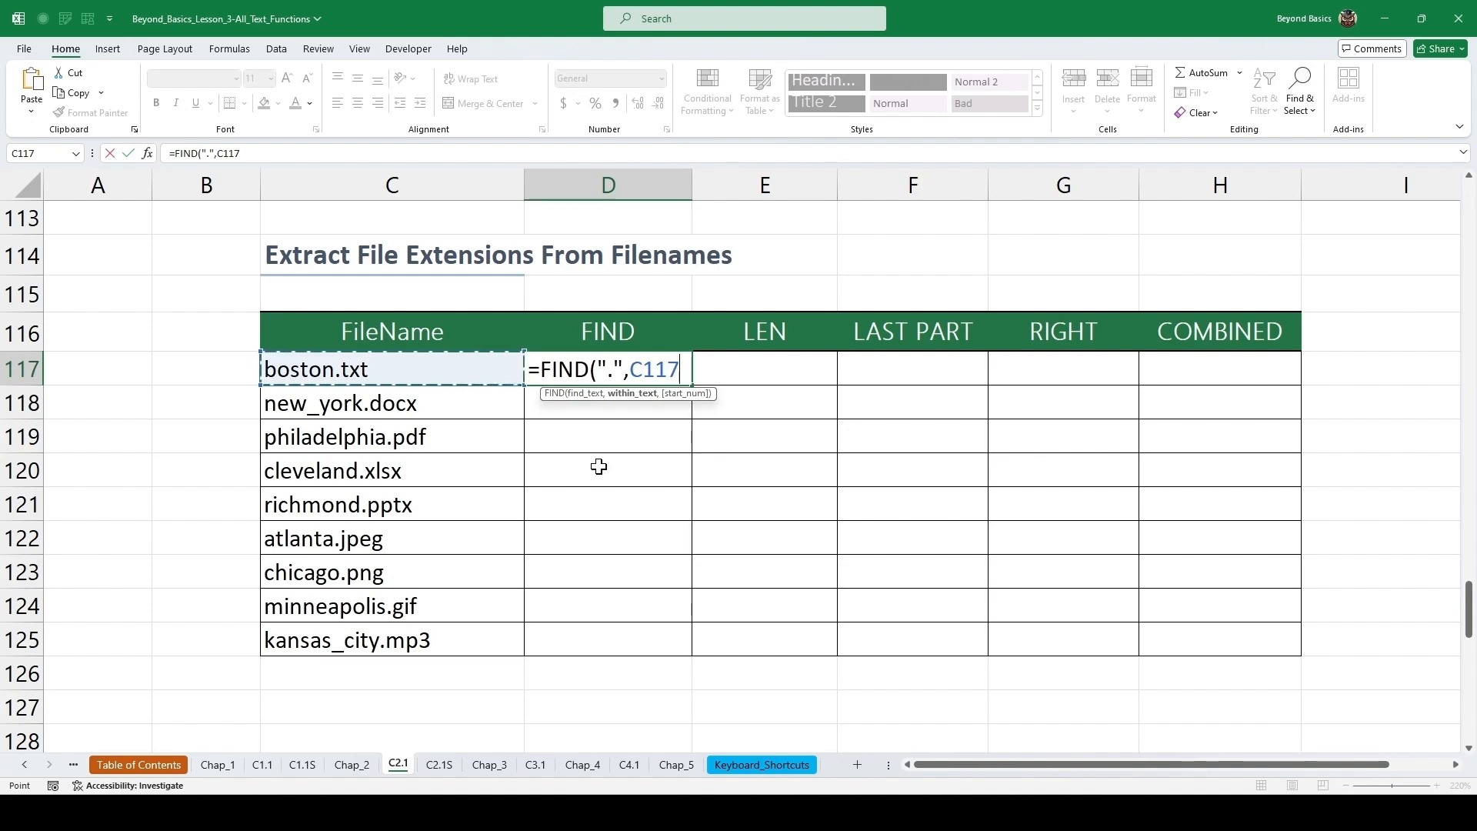
pyautogui.hotkey('ctrl', 'Return')
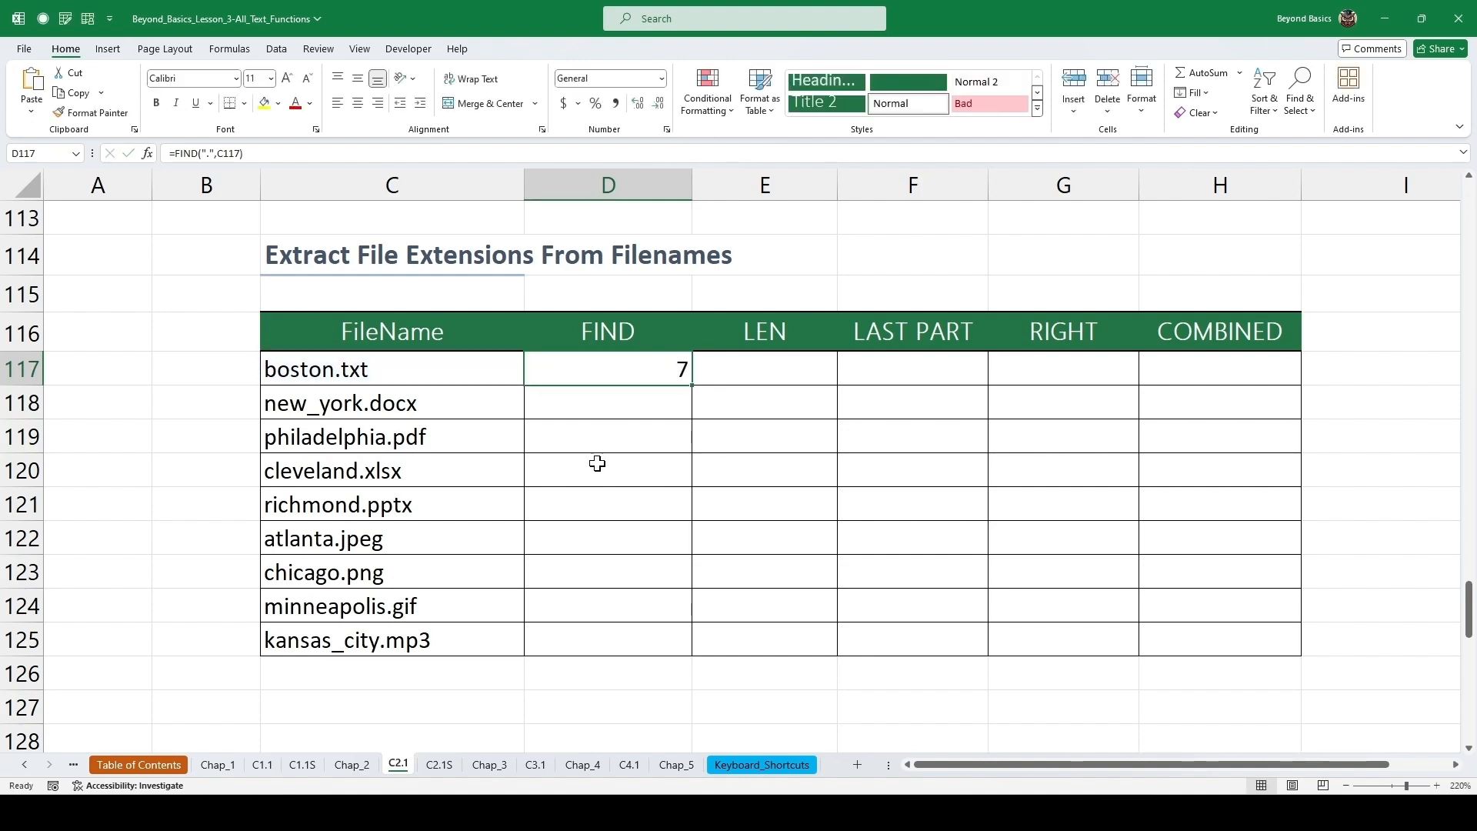
# Enter =LEN(C117) in the first LEN cell, then fill the FIND and LEN formulas down through row 125.
pyautogui.press('Right')
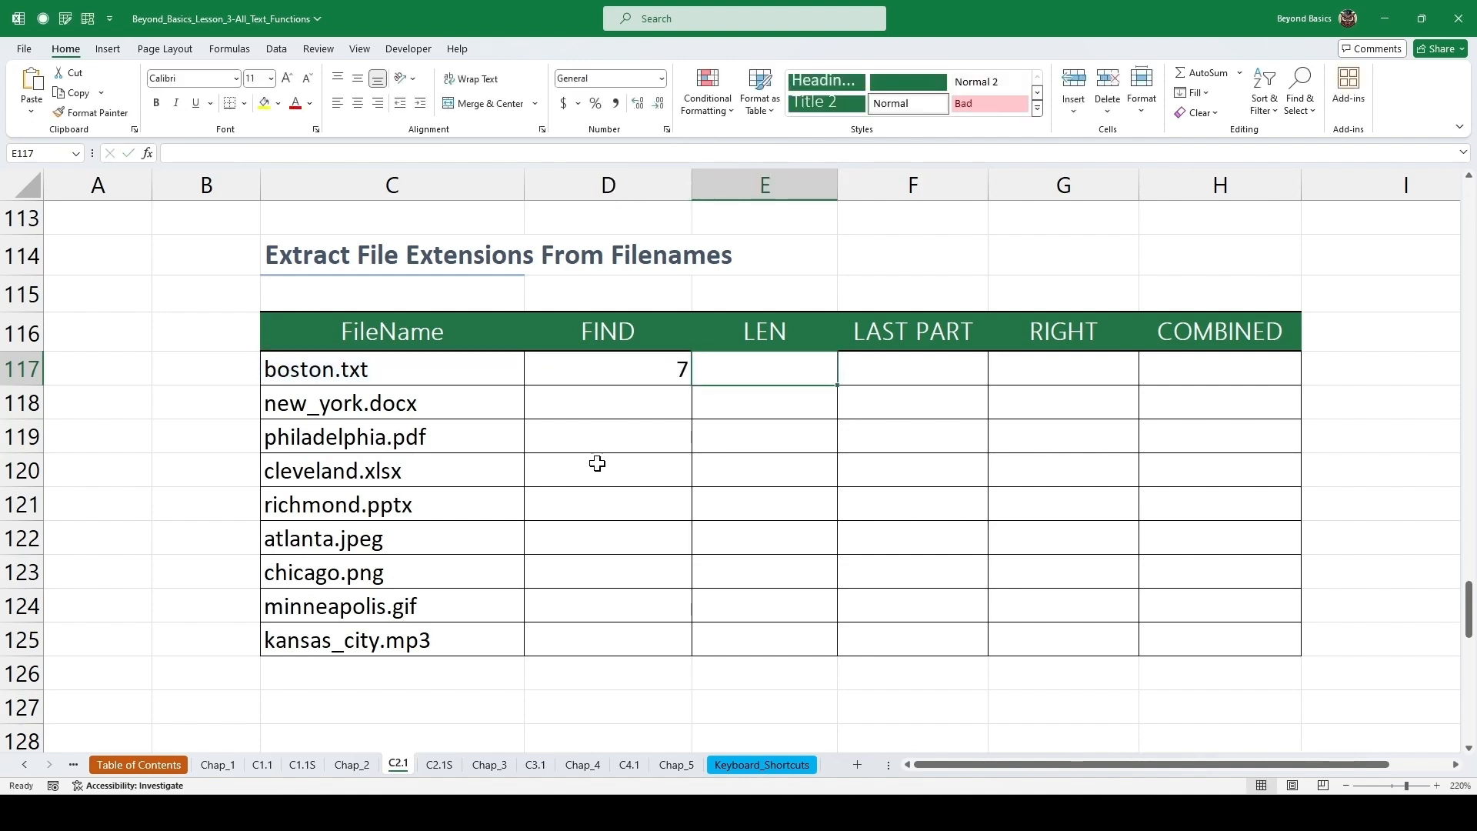
pyautogui.write('=len')
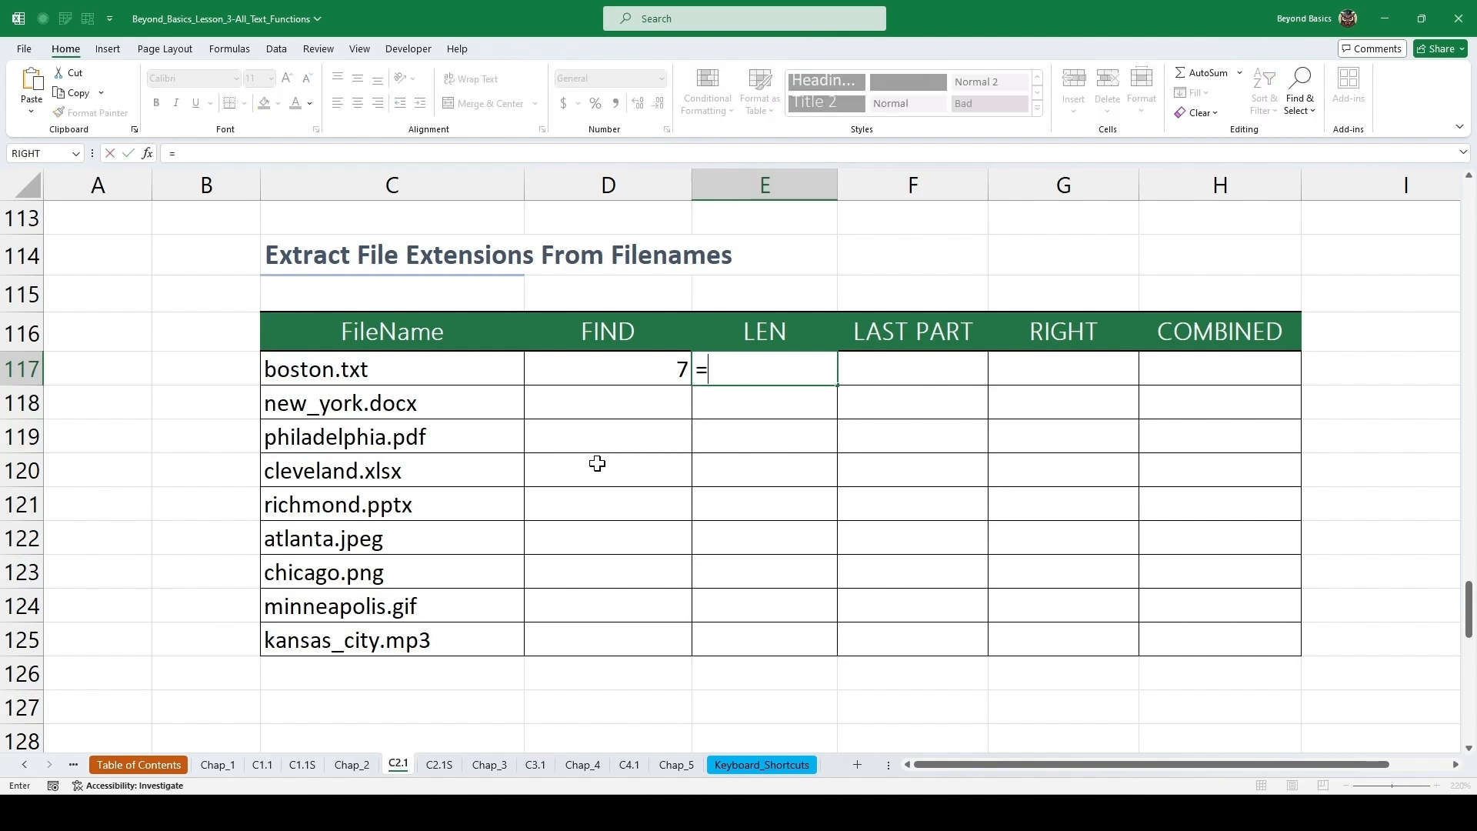
pyautogui.press('Tab')
pyautogui.press('Left')
pyautogui.press('Left')
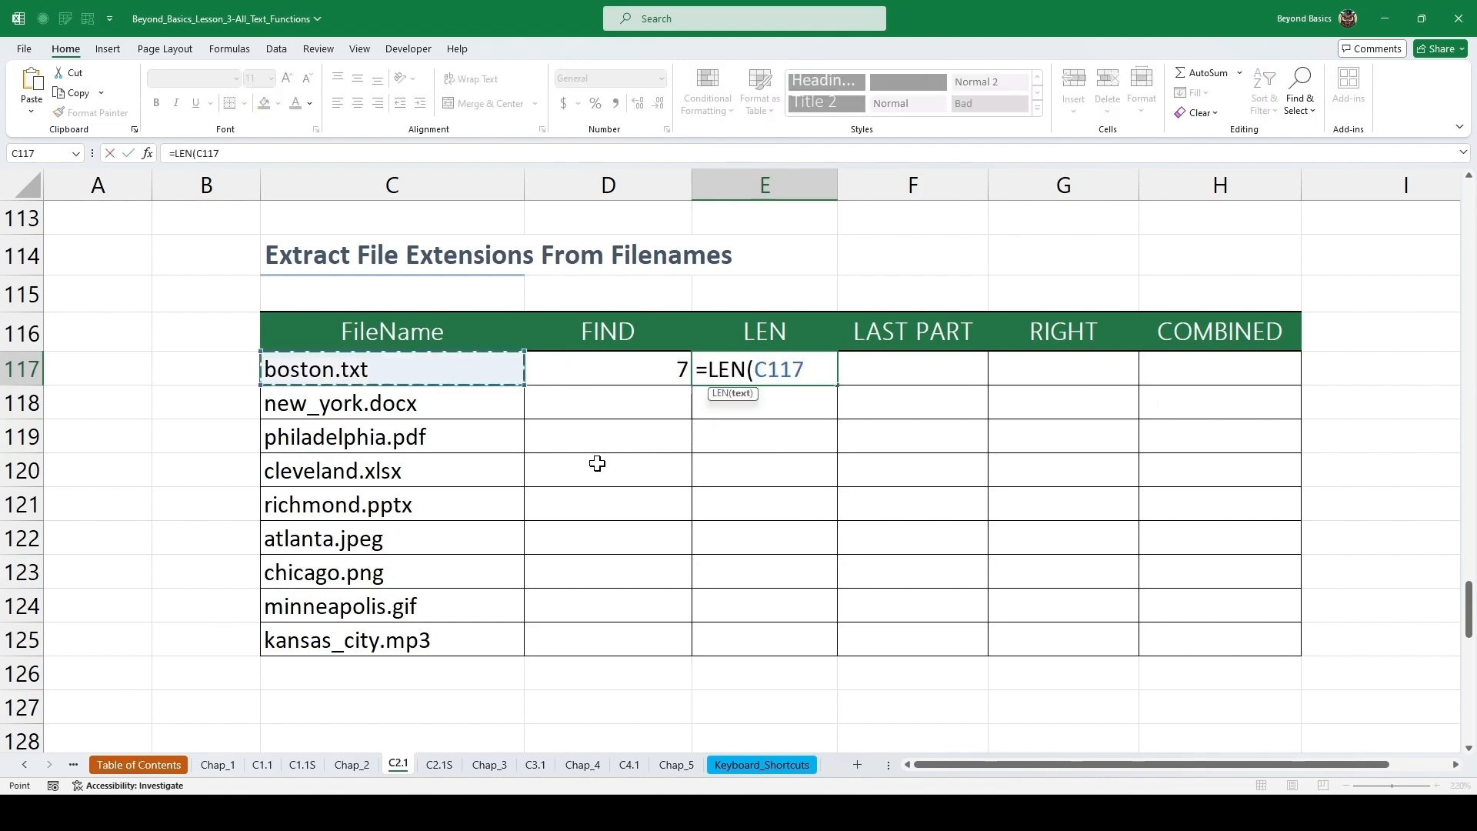
pyautogui.press('Return')
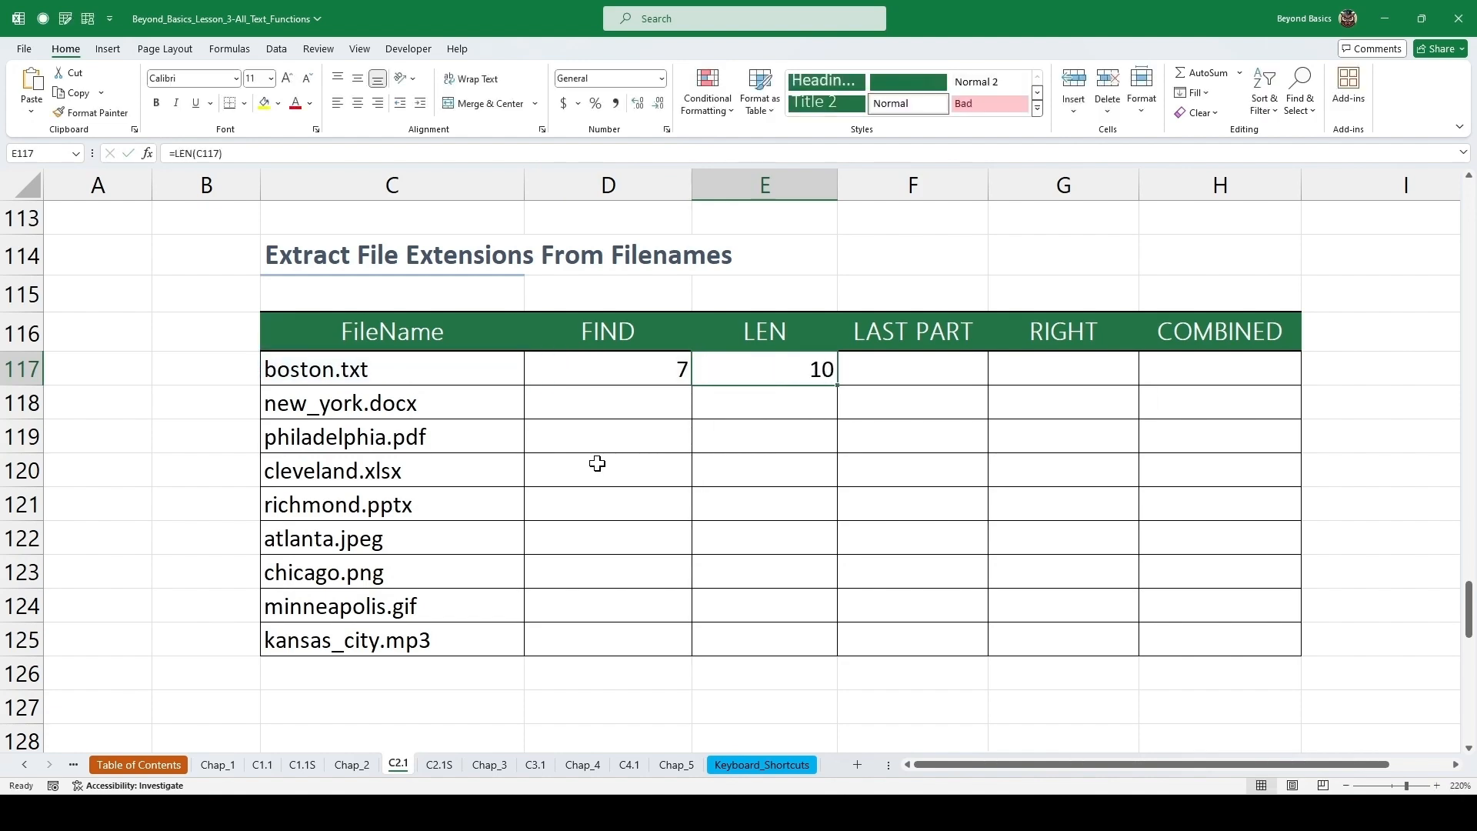
pyautogui.click(664, 369)
pyautogui.moveTo(663, 368); pyautogui.dragTo(754, 369)
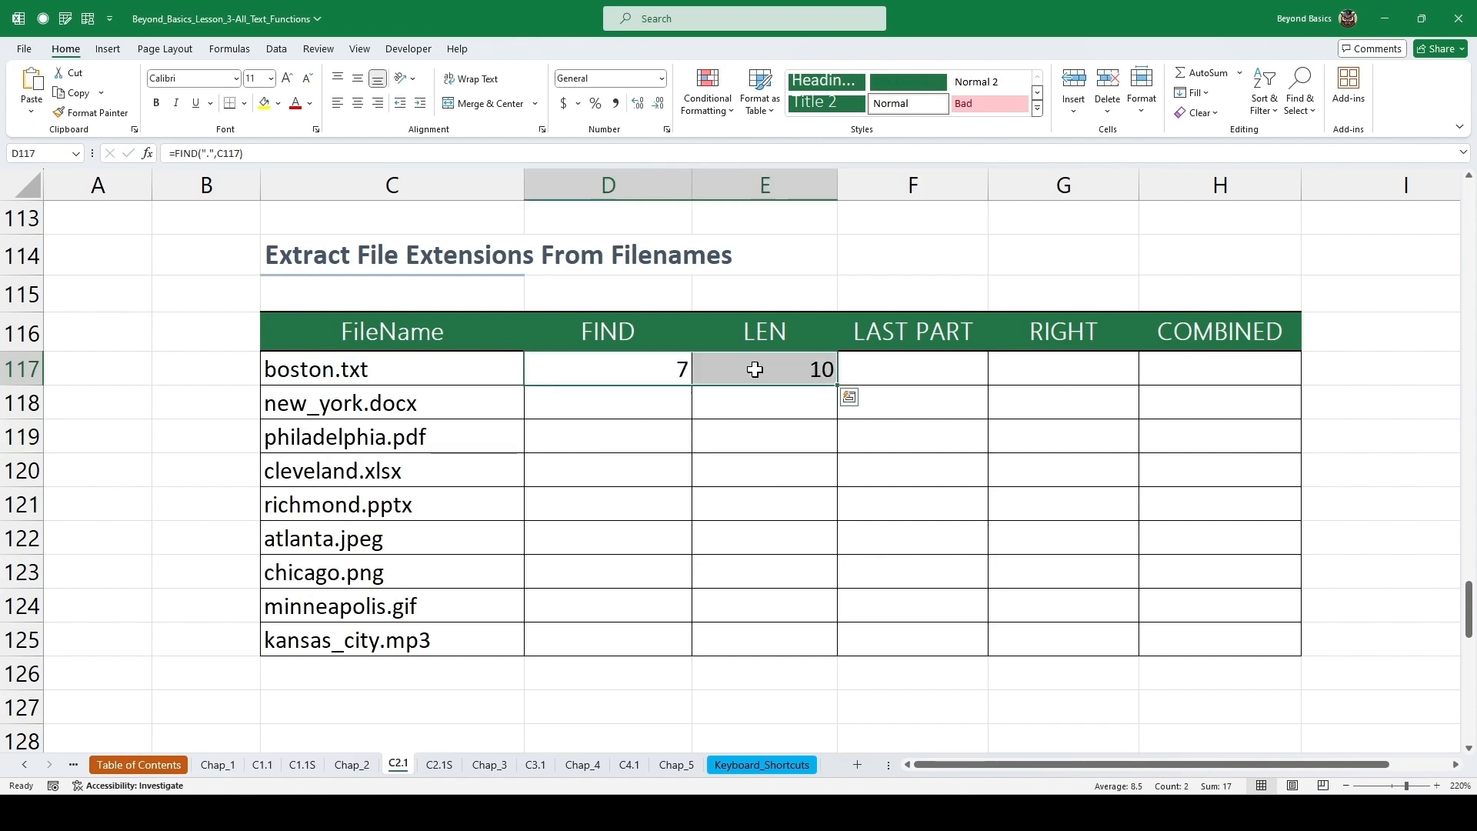
pyautogui.doubleClick(838, 387)
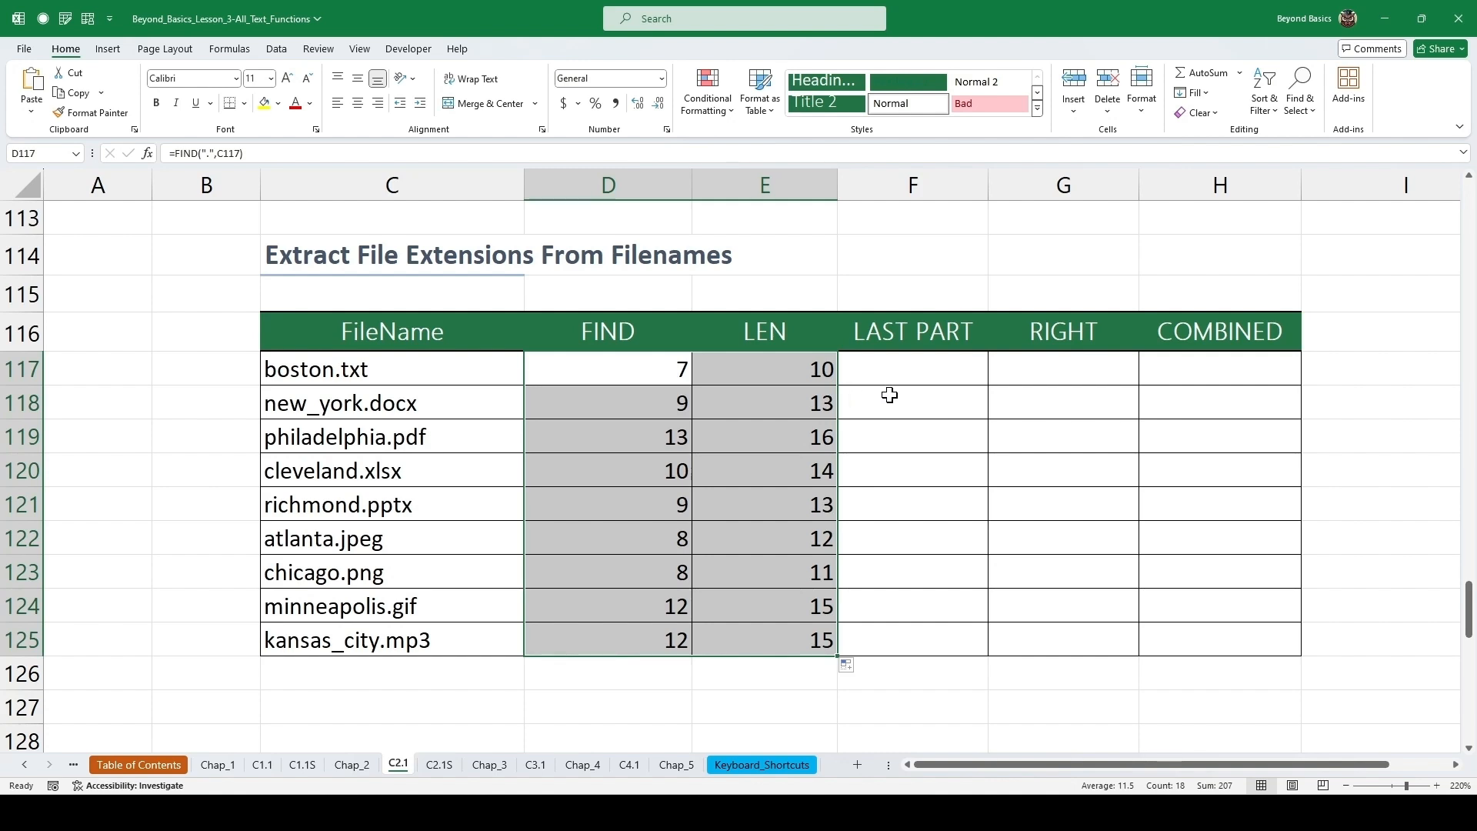
# Enter =E117-D117 in the first LAST PART cell and fill it down through row 125.
pyautogui.click(904, 370)
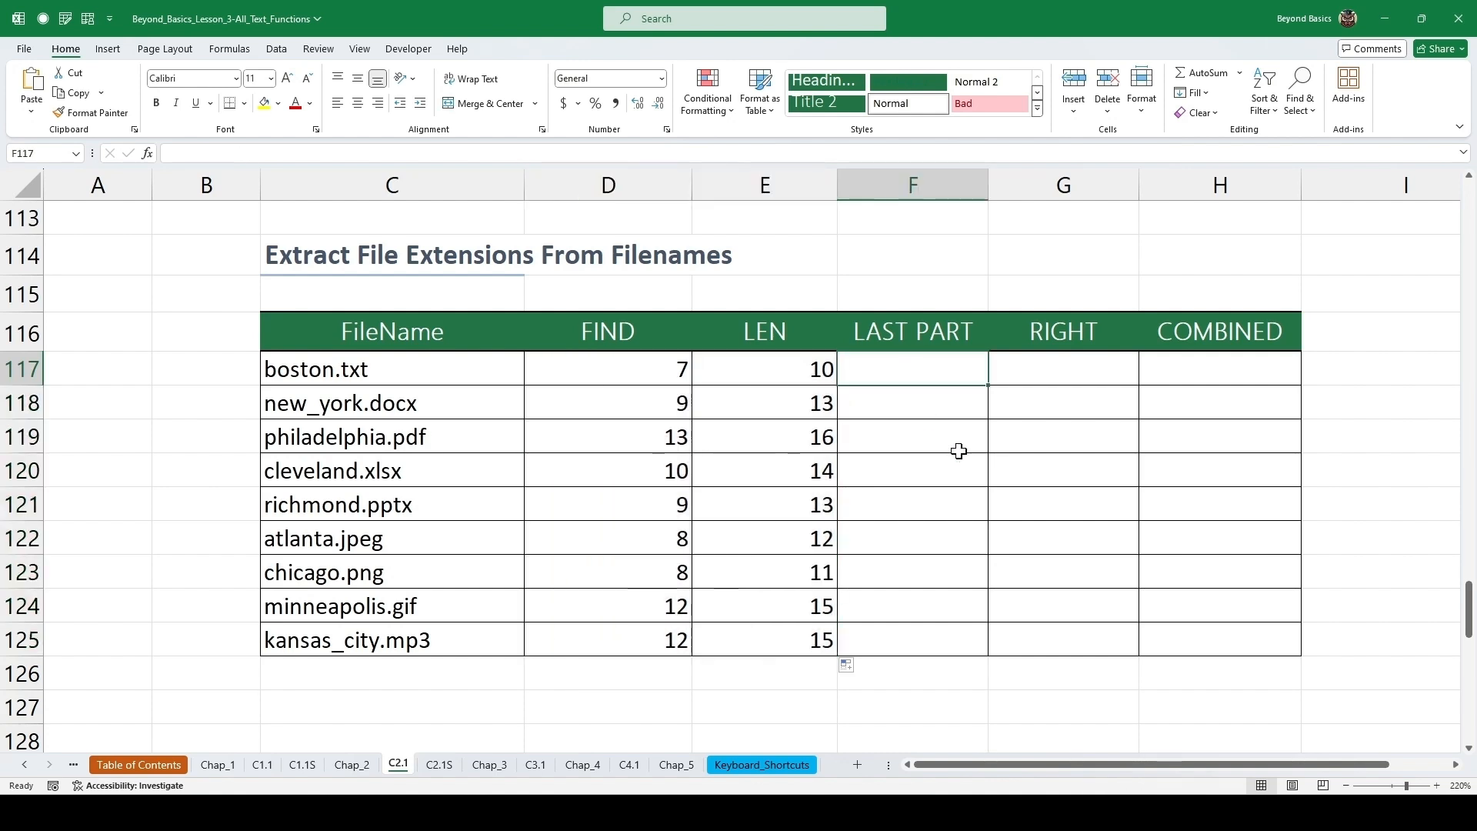
pyautogui.write('=')
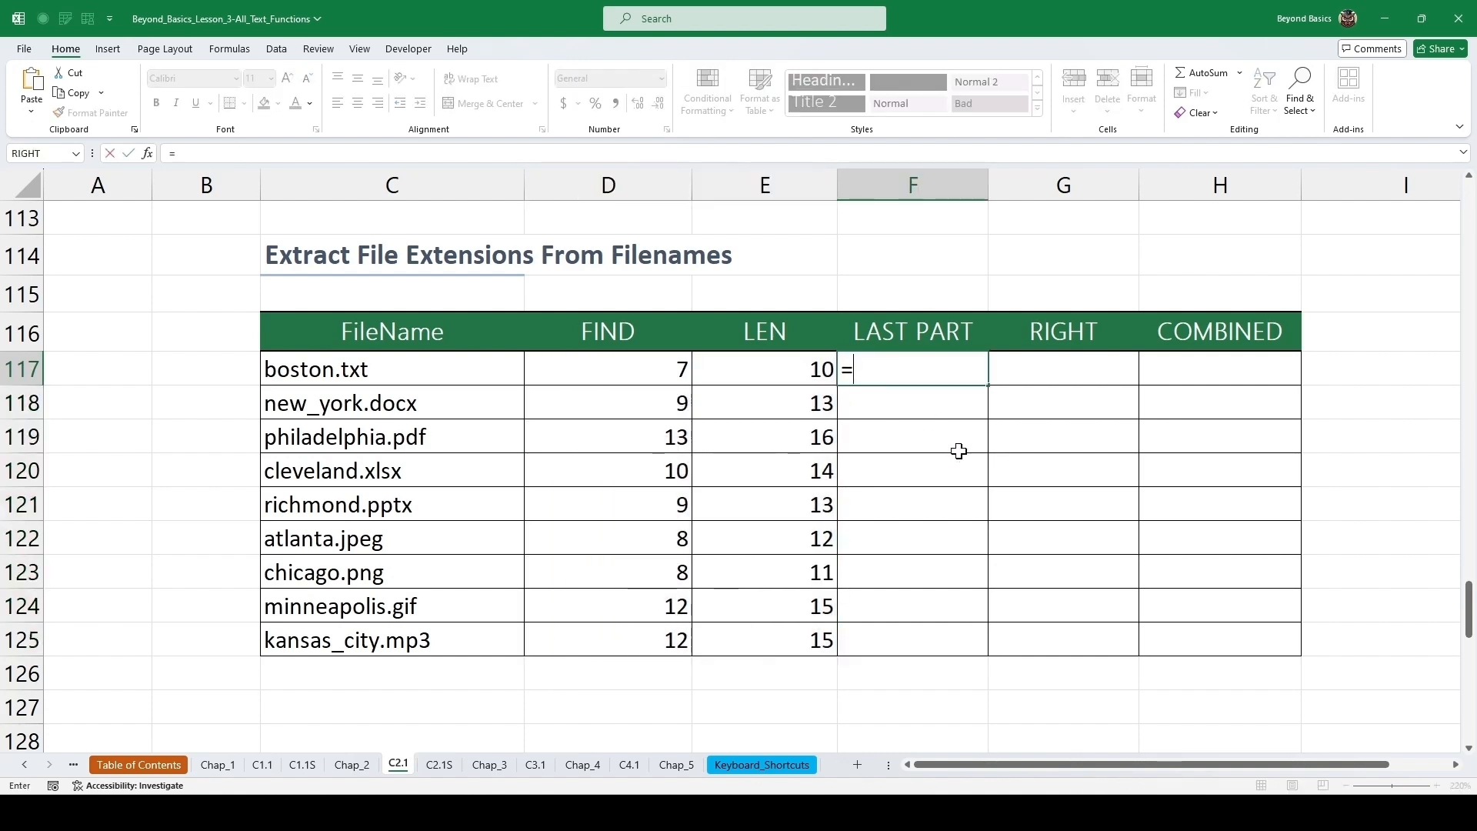
pyautogui.press('Left')
pyautogui.write('-')
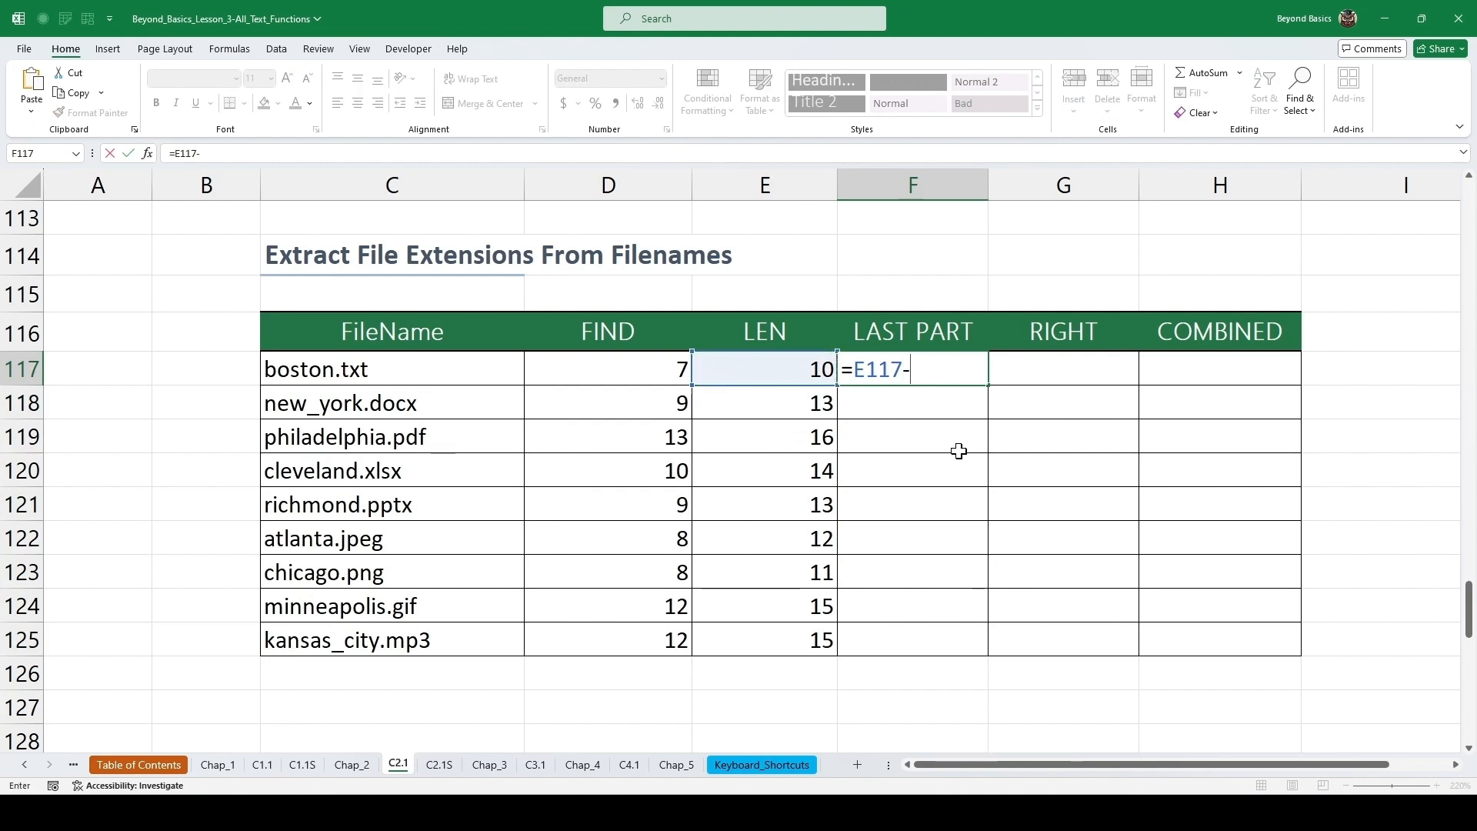
pyautogui.press('Left')
pyautogui.press('Left')
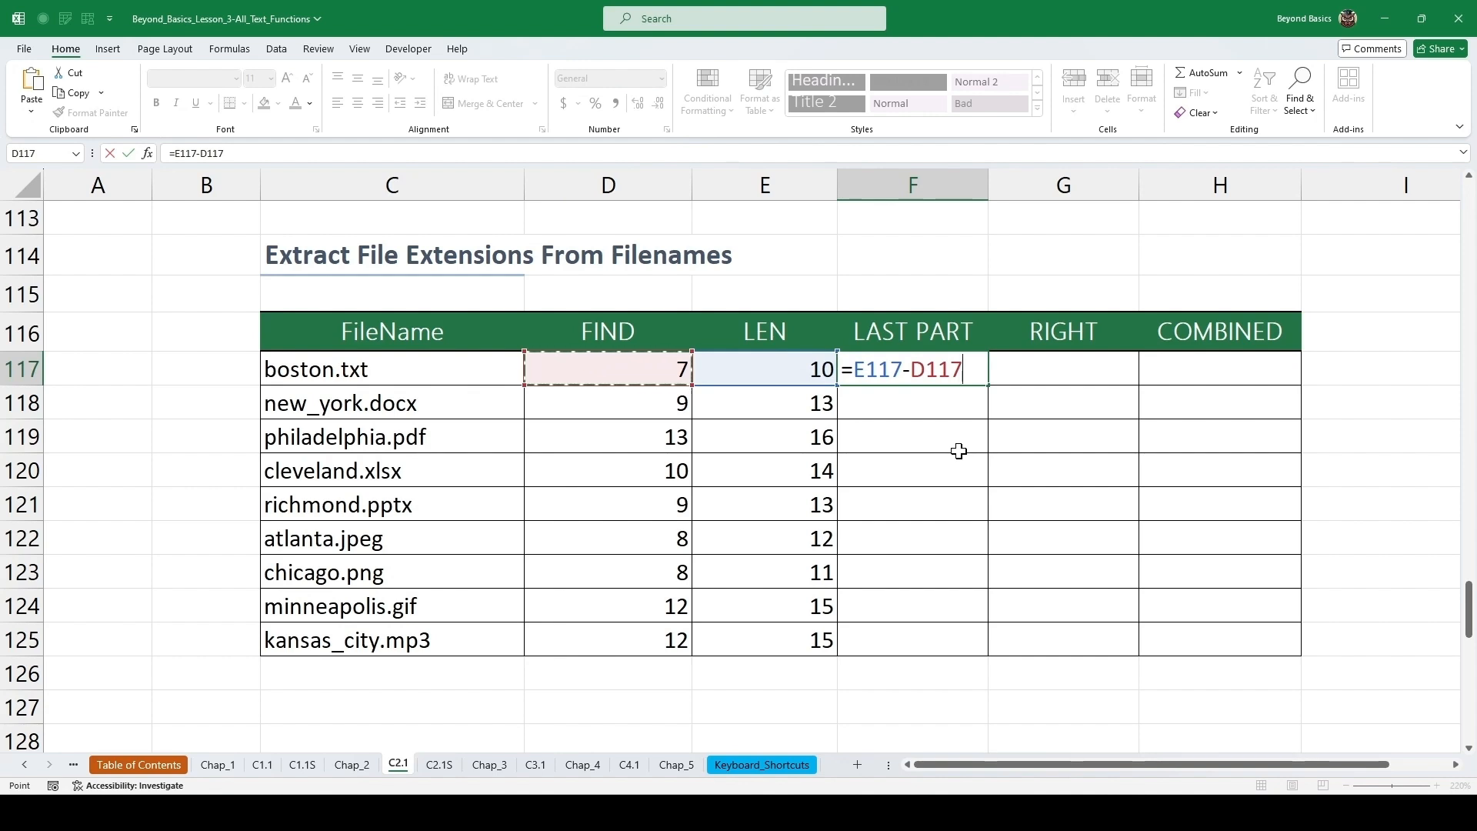
pyautogui.hotkey('ctrl', 'Return')
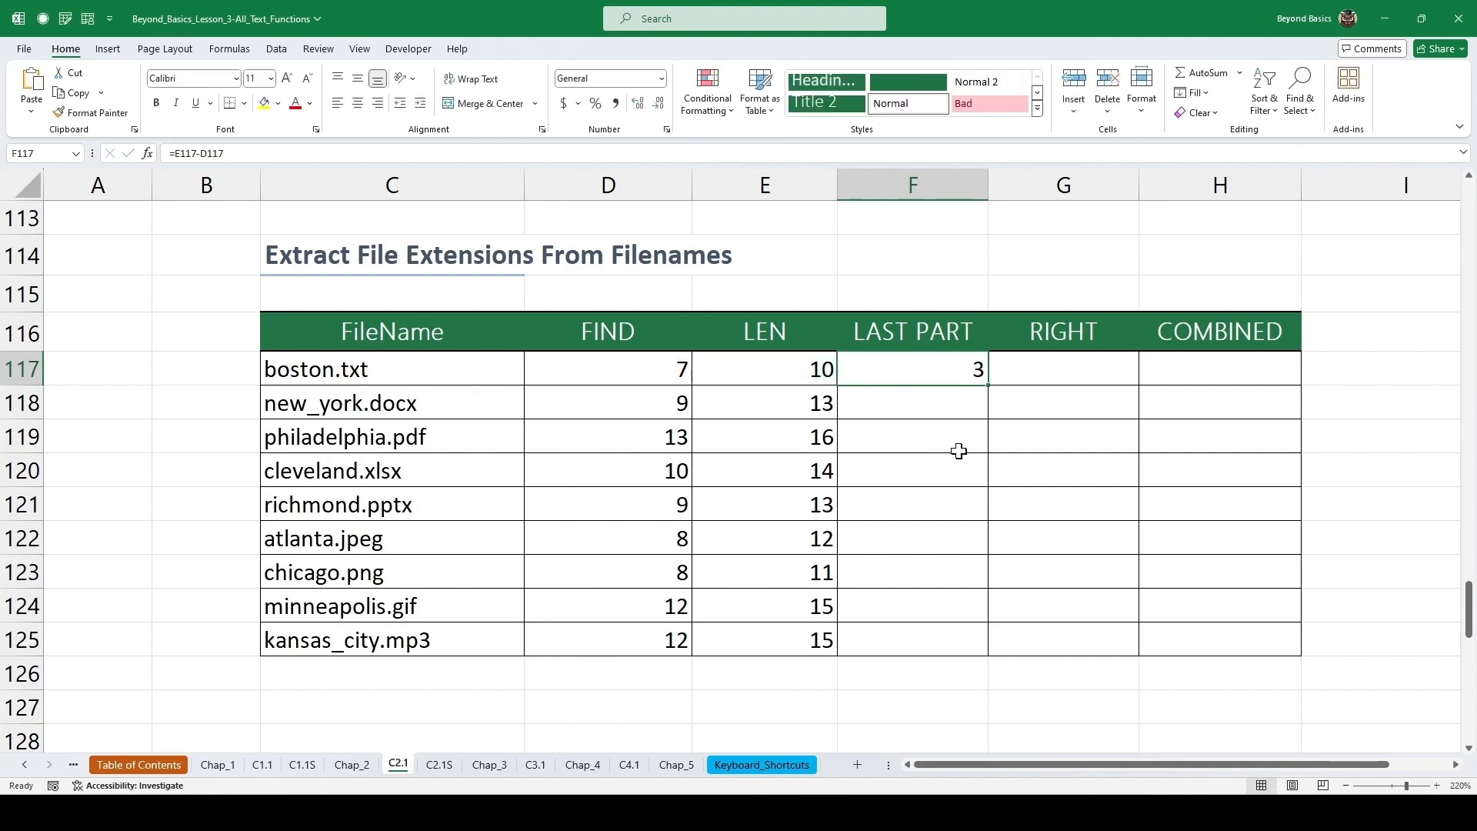
pyautogui.doubleClick(989, 385)
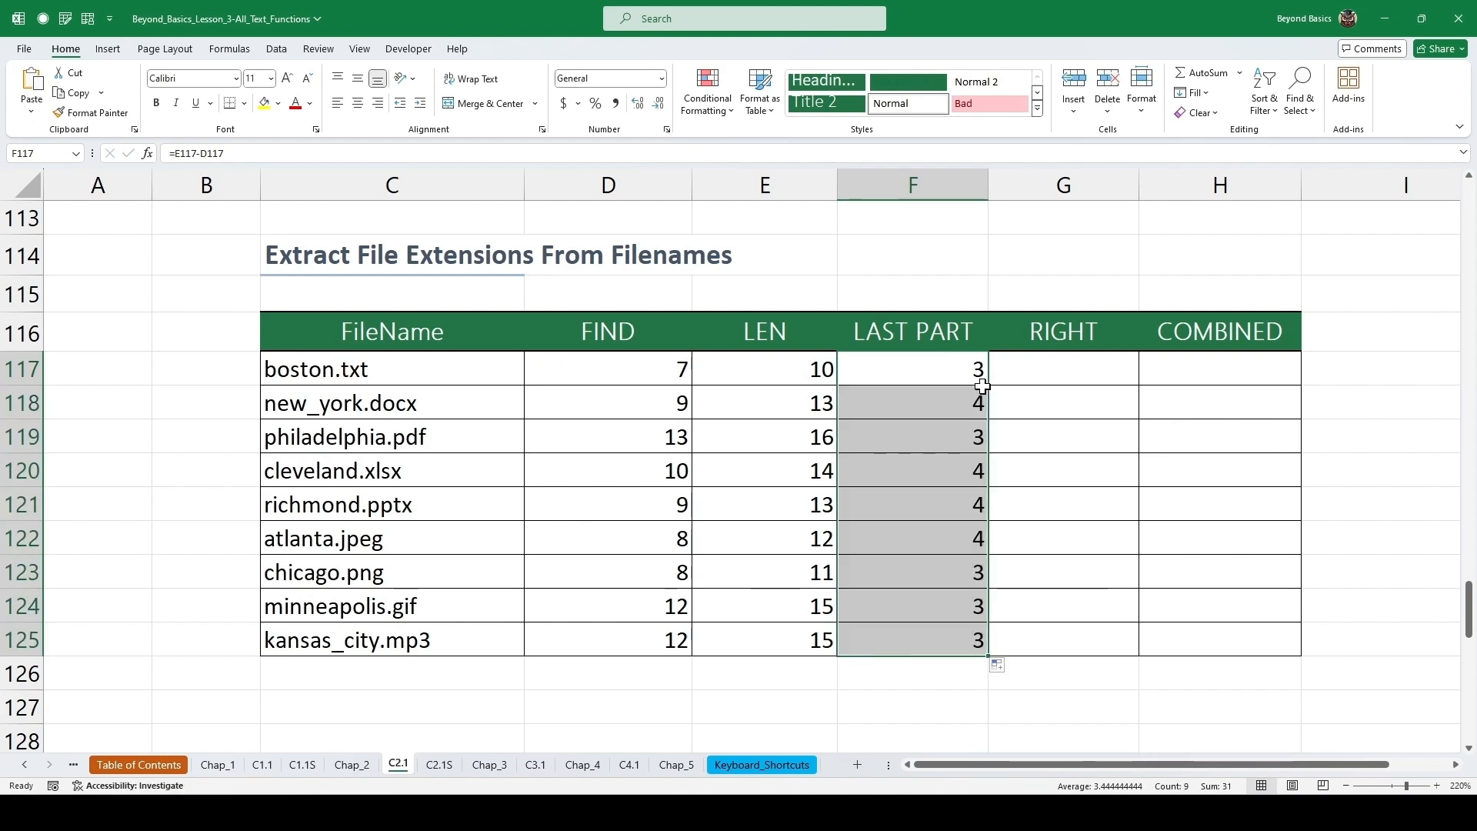
# Enter =RIGHT(C117,F117) in the first RIGHT cell, fill it down through row 125, and check a filled formula.
pyautogui.click(1032, 371)
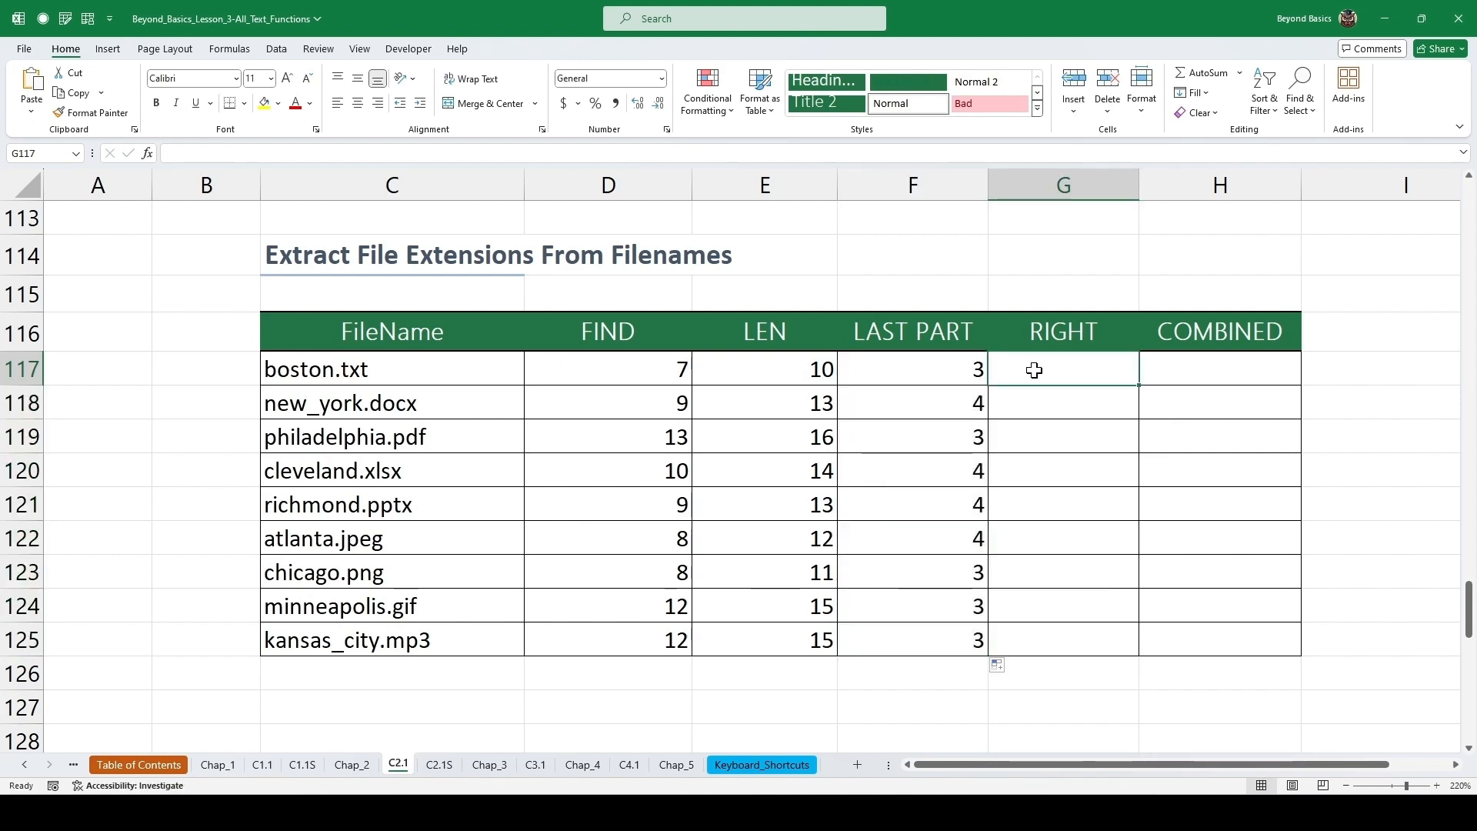
pyautogui.write('=')
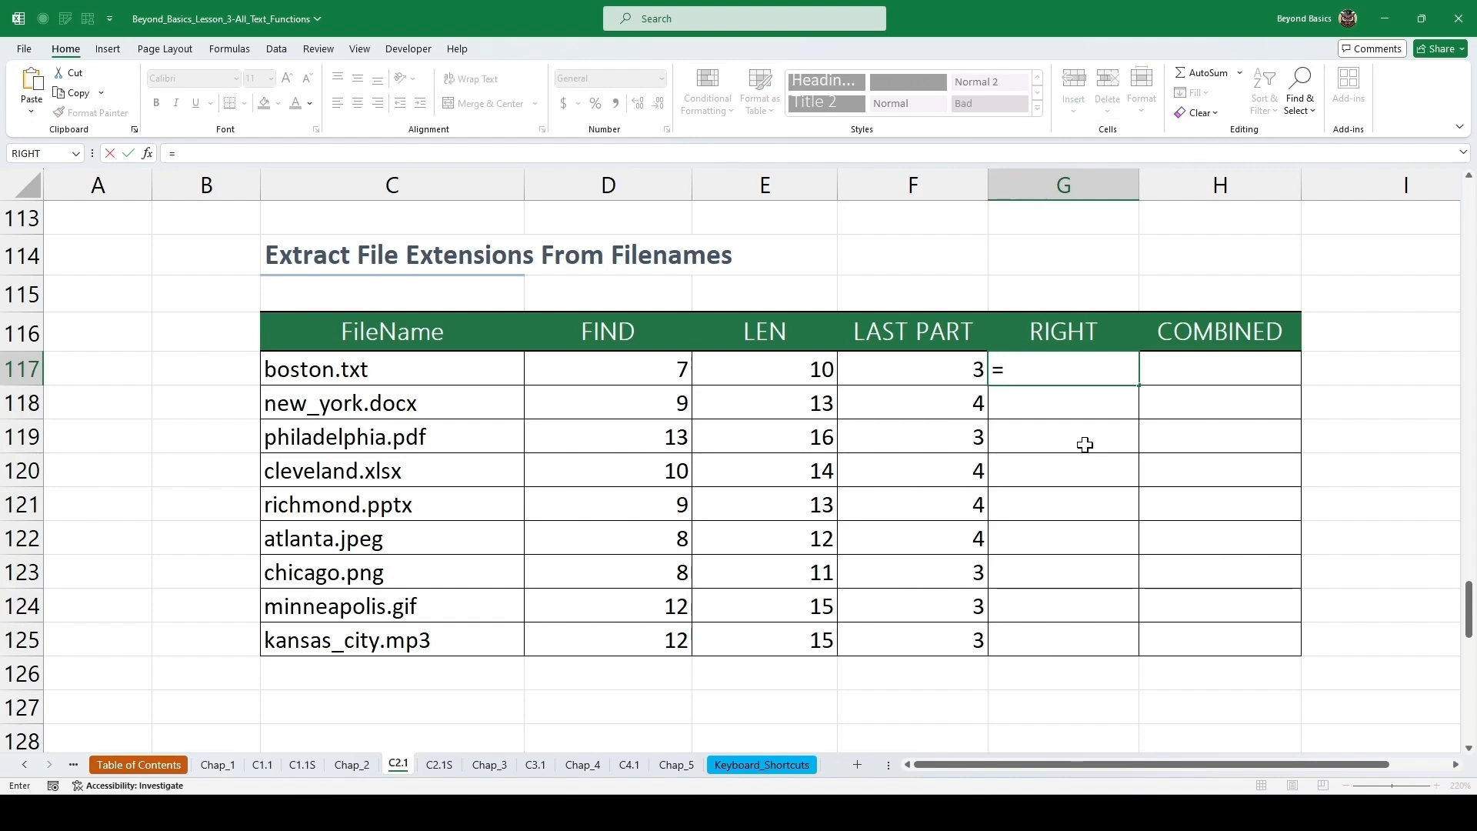
pyautogui.write('right')
pyautogui.press('Tab')
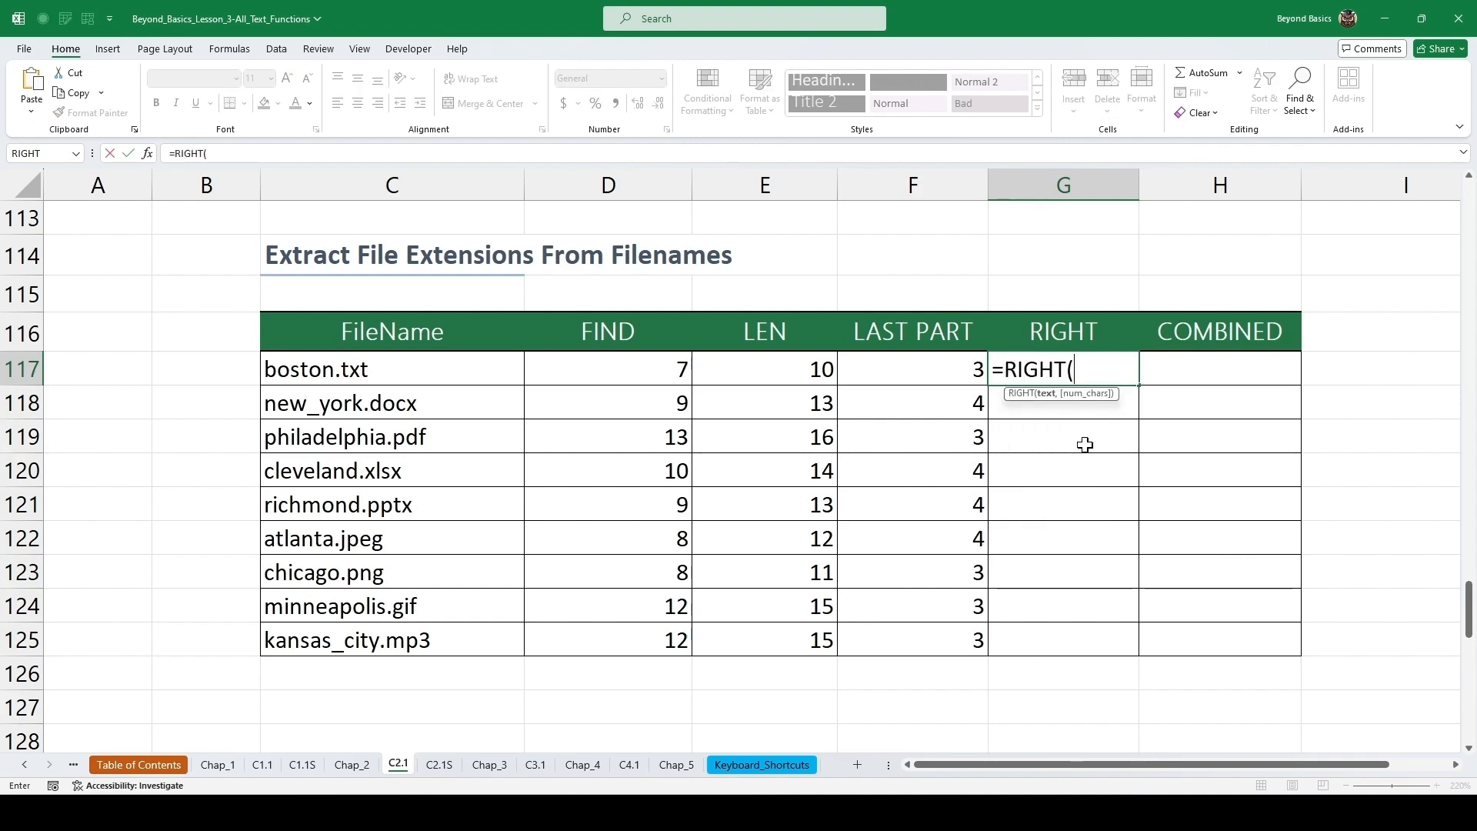
pyautogui.press('Left')
pyautogui.press('Left')
pyautogui.press('Left')
pyautogui.press('Left')
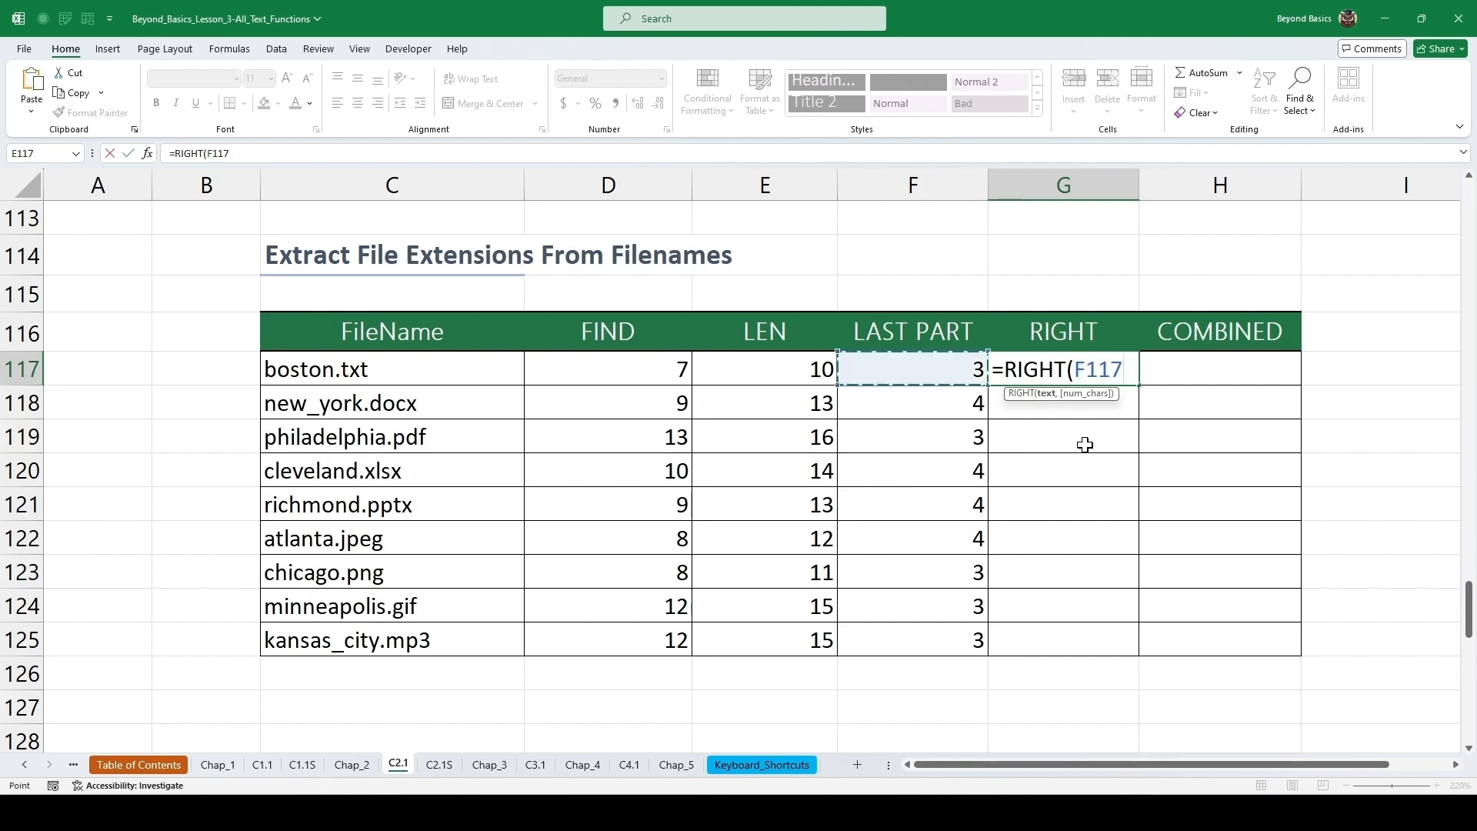
pyautogui.write(',')
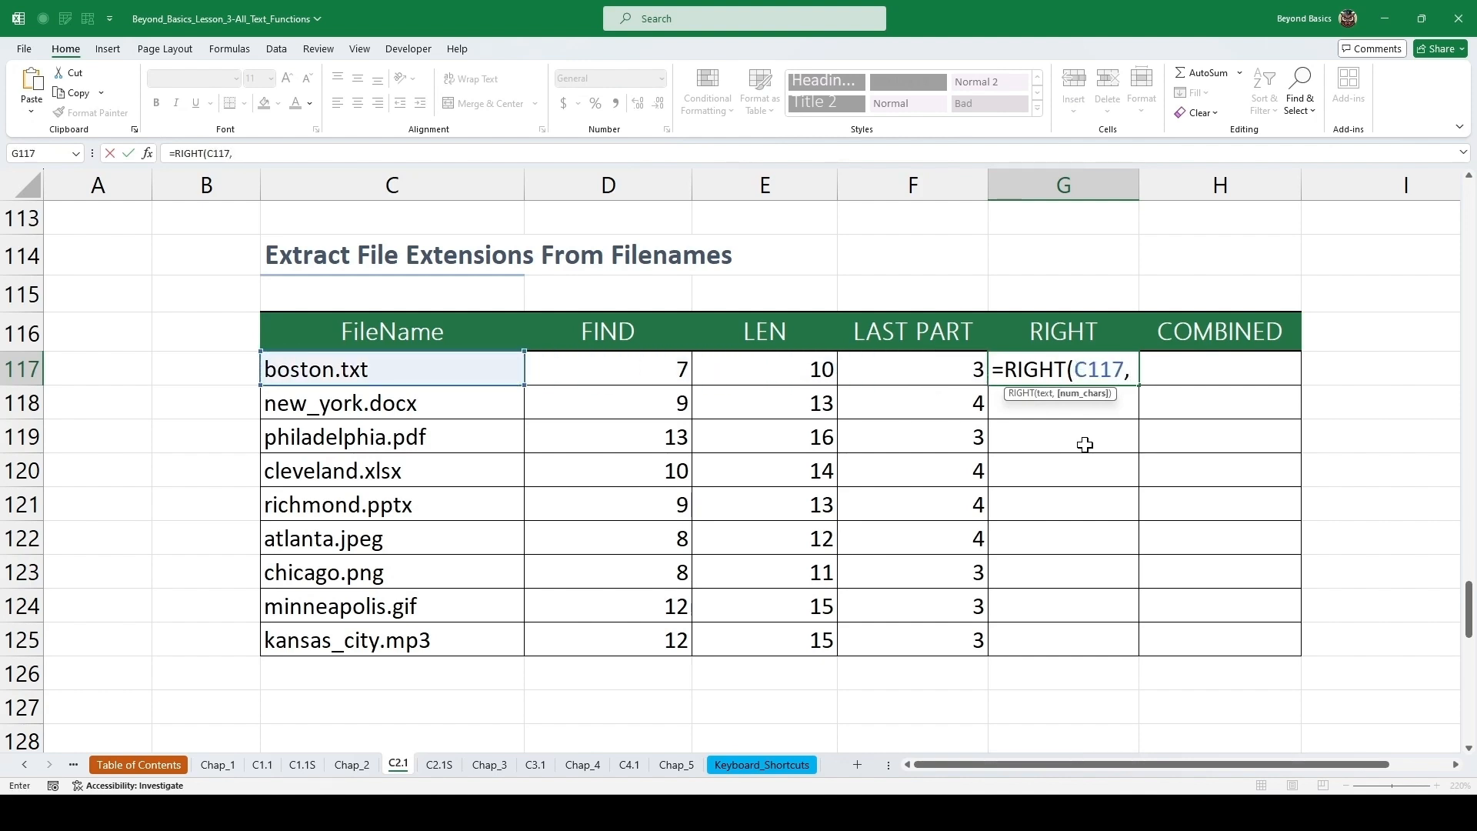
pyautogui.press('Left')
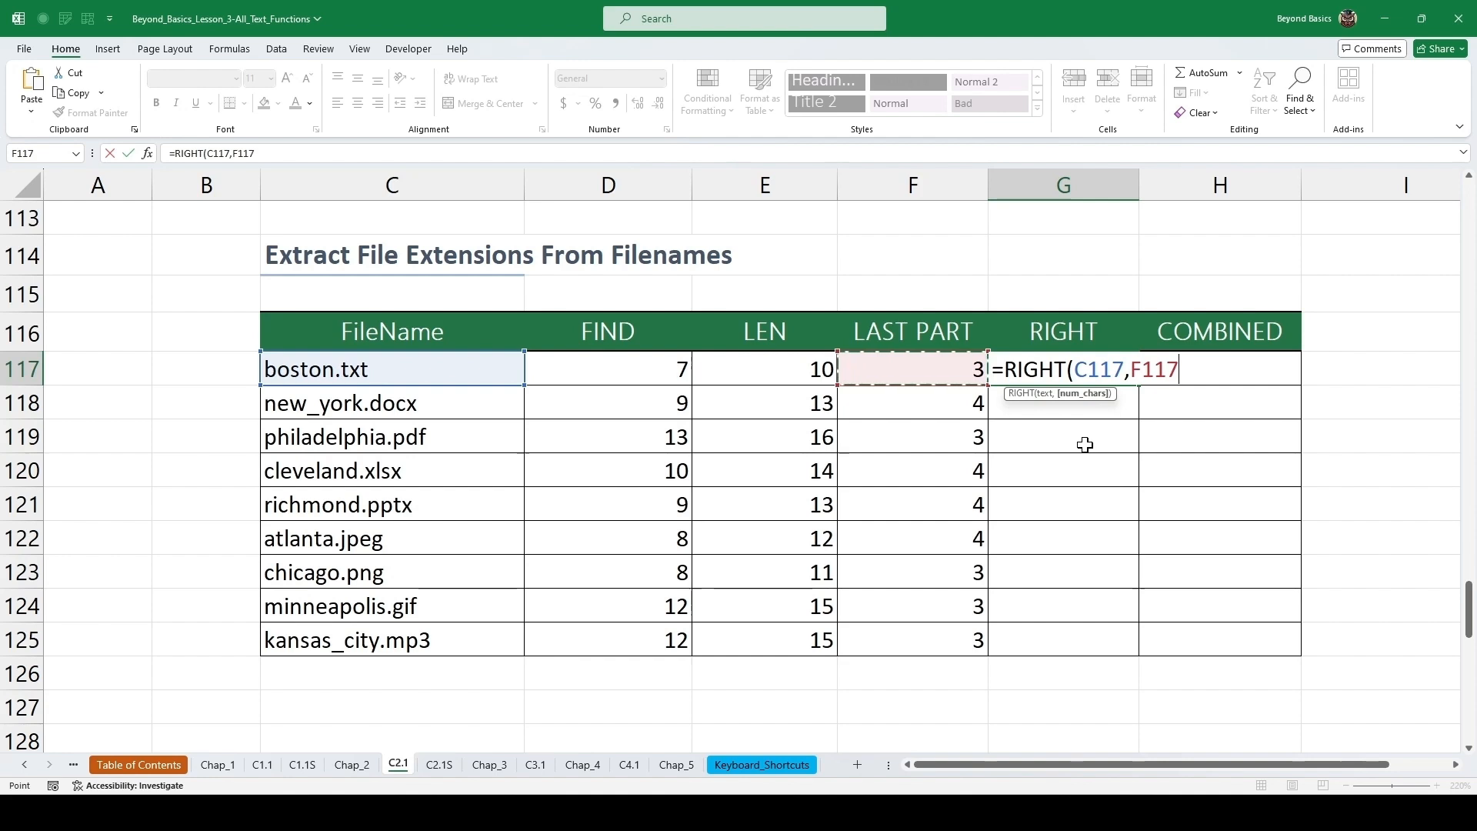
pyautogui.hotkey('ctrl', 'Return')
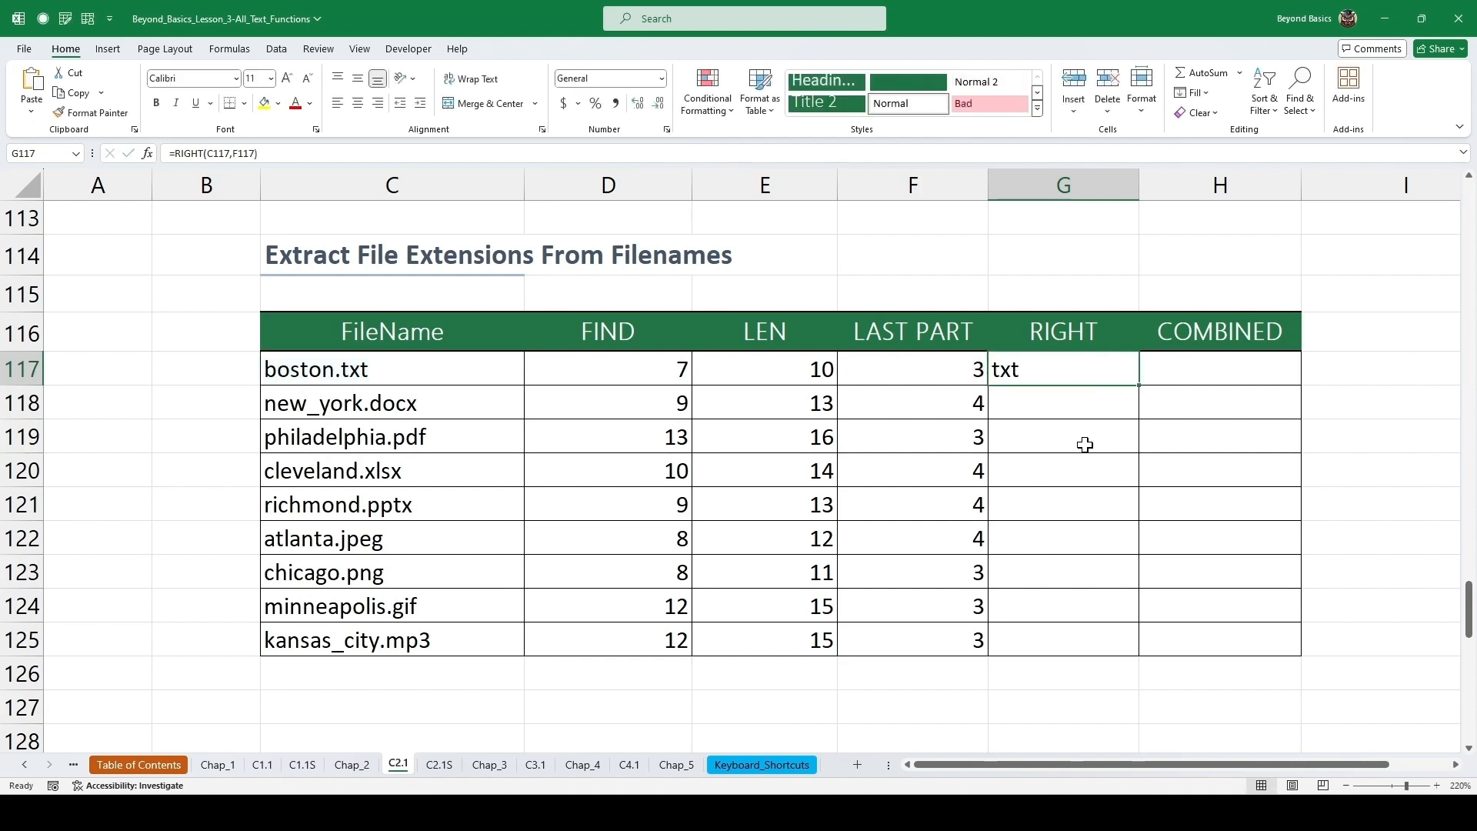
pyautogui.doubleClick(1139, 387)
pyautogui.click(1054, 405)
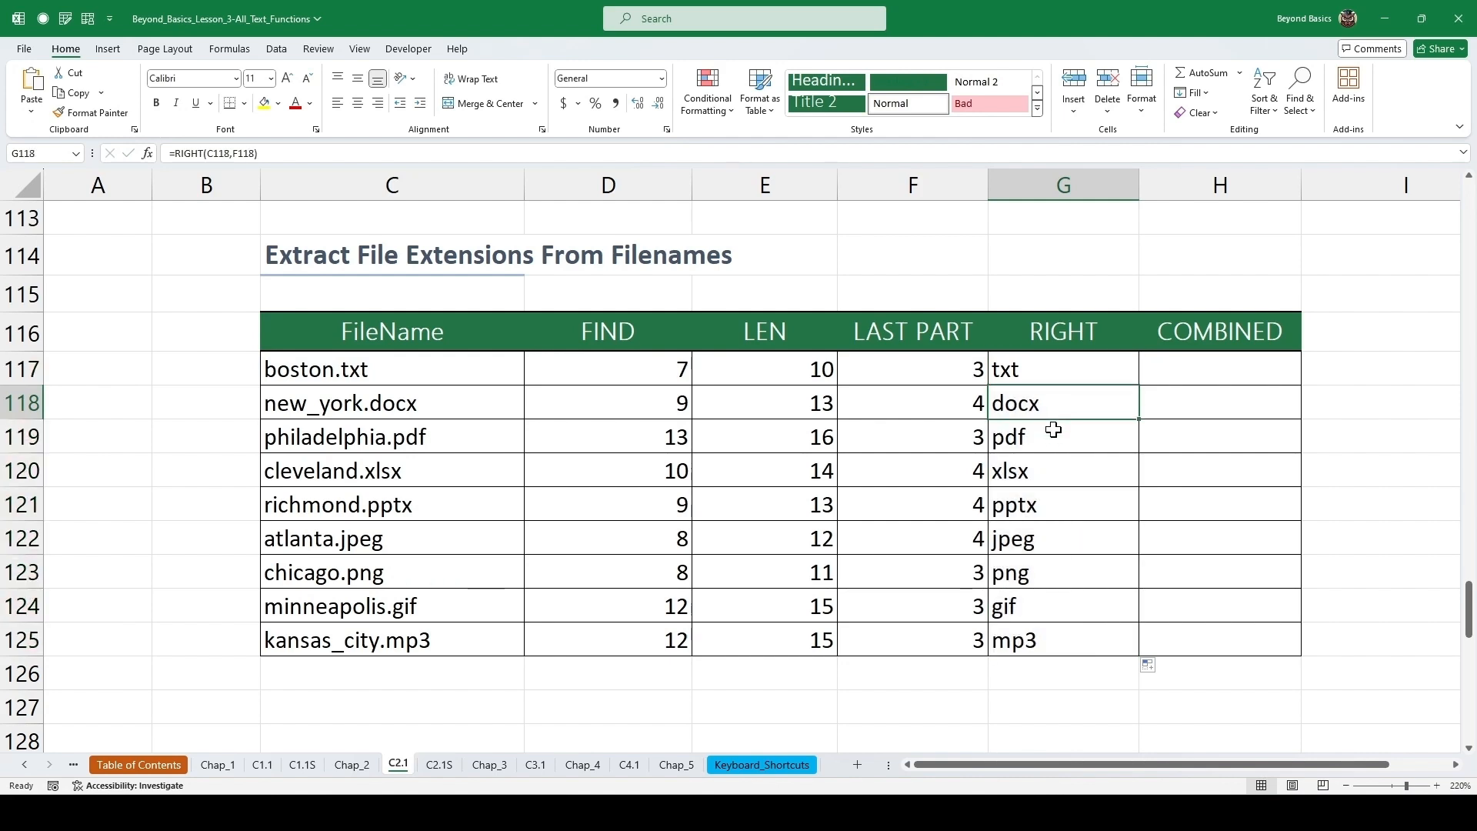
pyautogui.doubleClick(1045, 470)
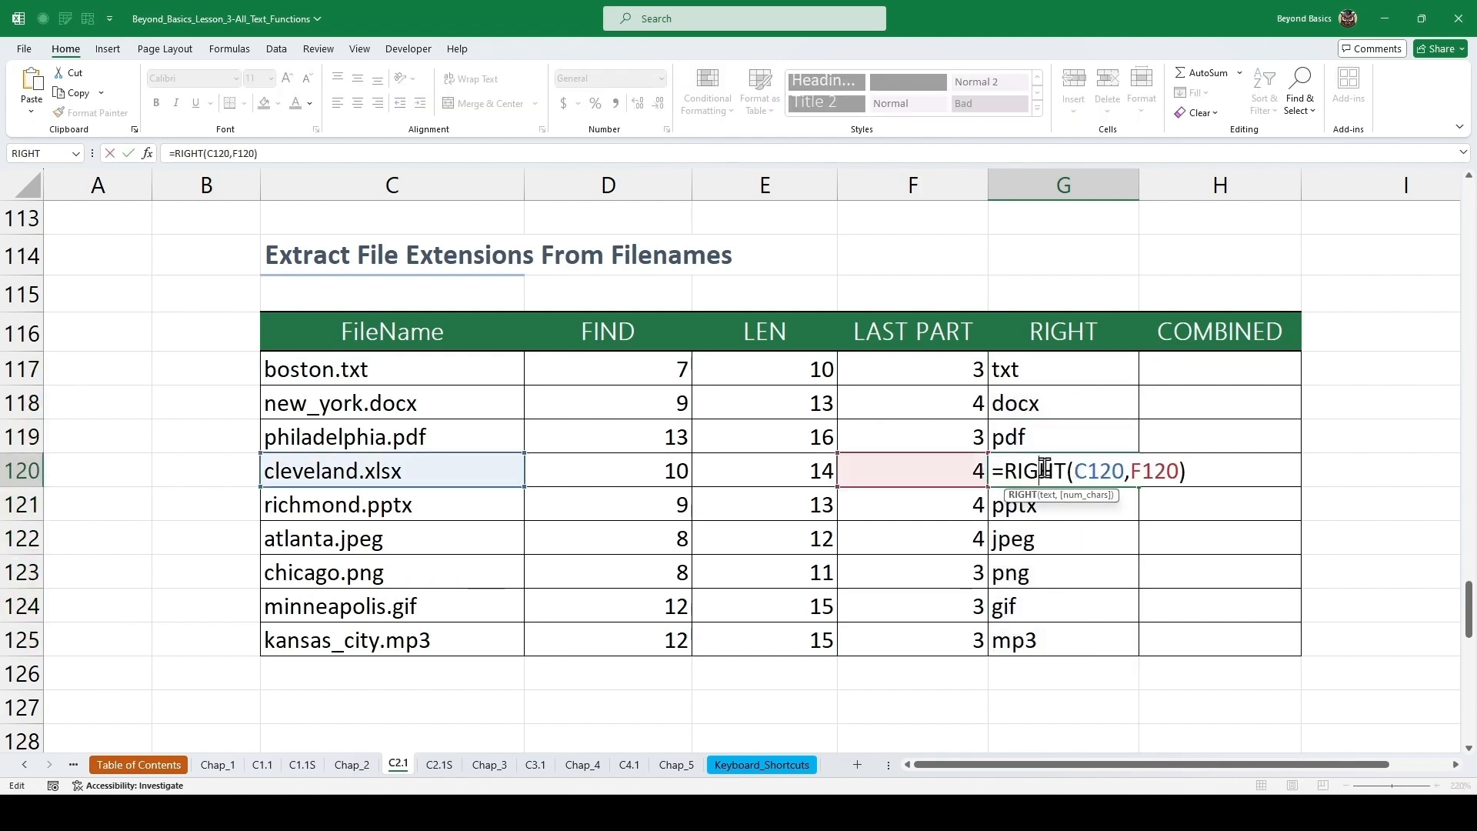
pyautogui.press('Escape')
# Clear the Clipboard, then copy FIND(".",C117) and LEN(C117) from the first FIND and LEN formulas onto it.
pyautogui.click(1167, 370)
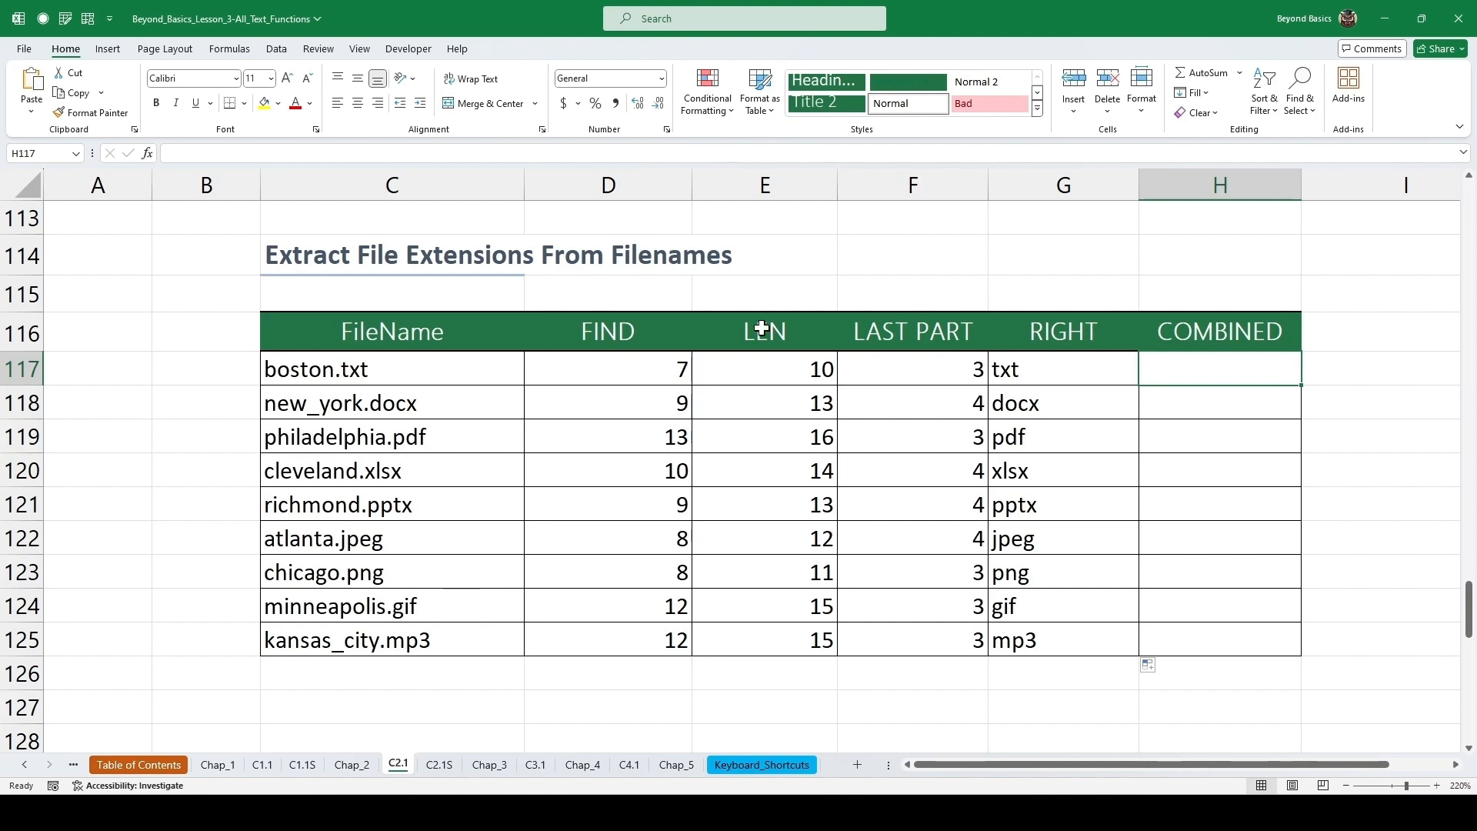
pyautogui.click(134, 129)
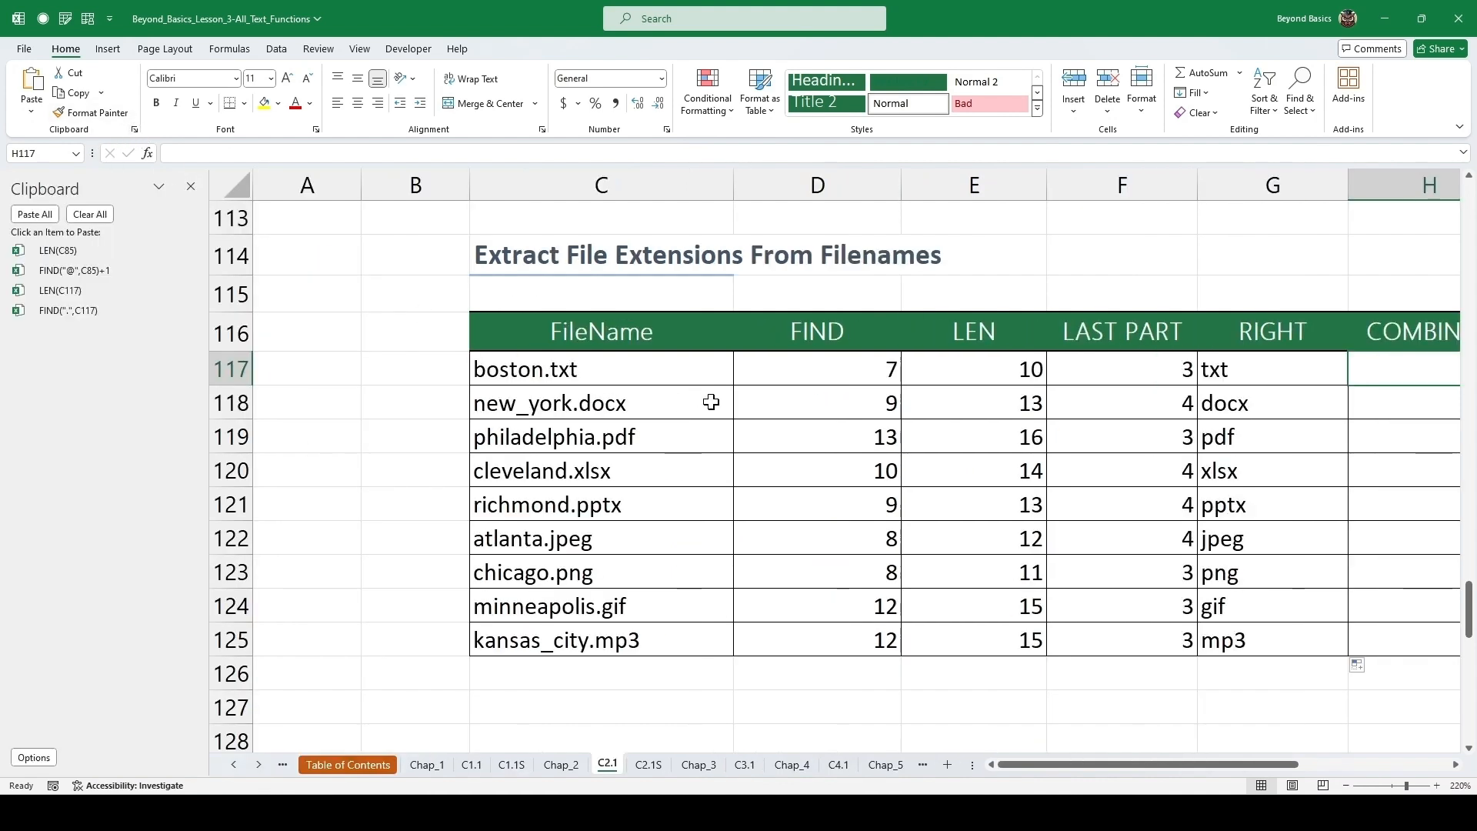
pyautogui.click(819, 375)
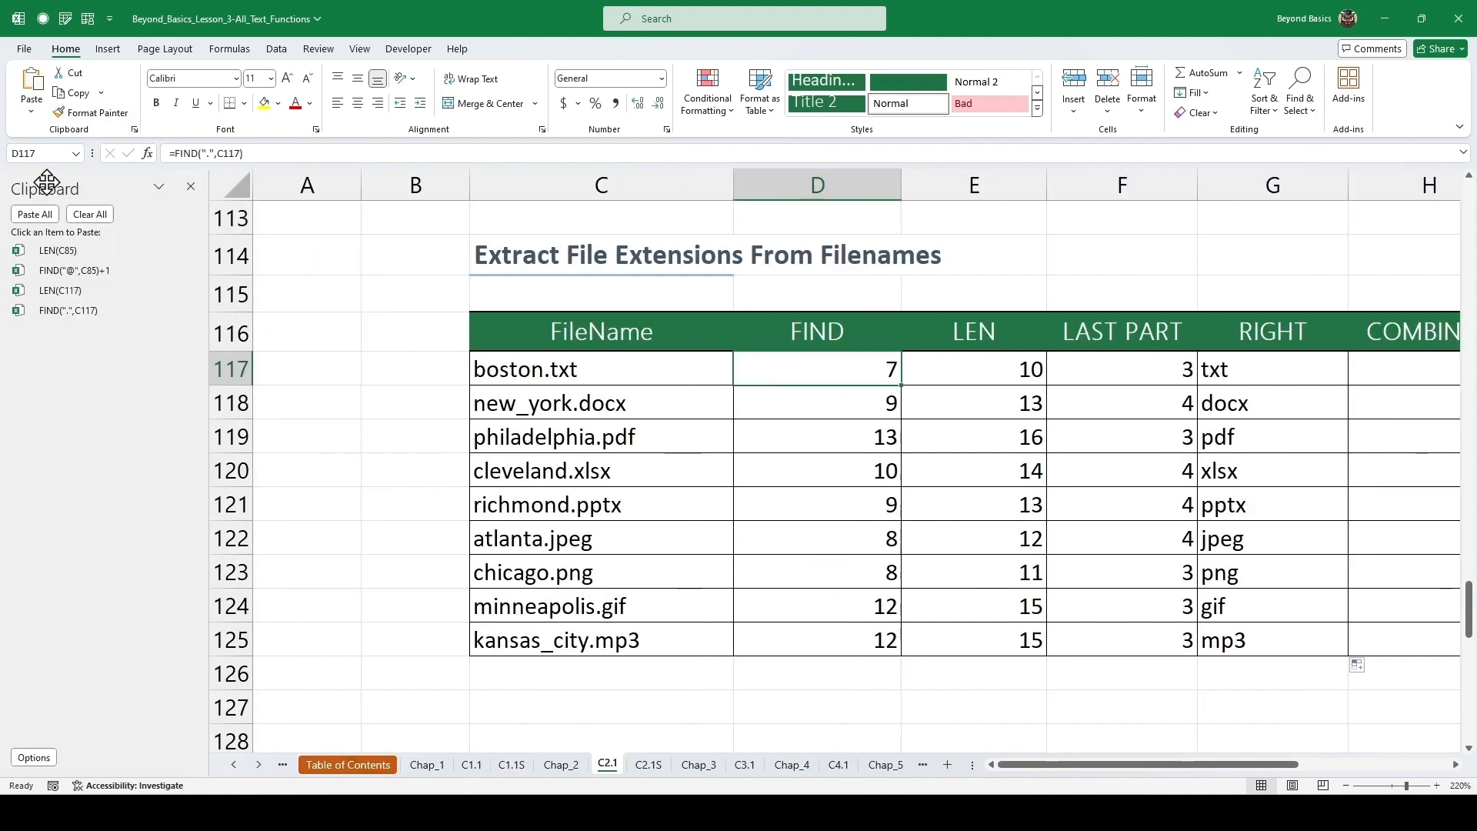
pyautogui.click(101, 216)
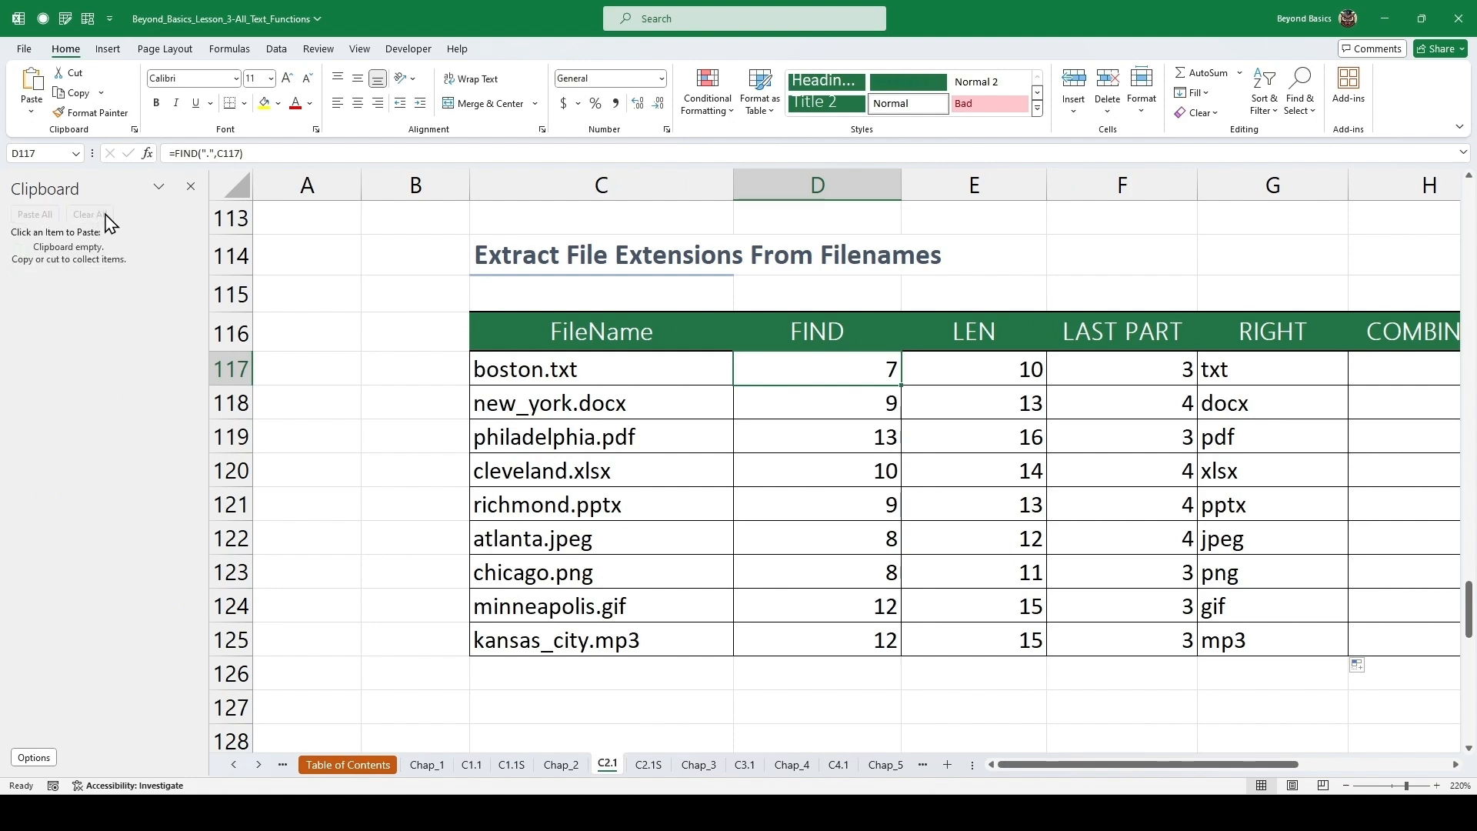
pyautogui.doubleClick(867, 375)
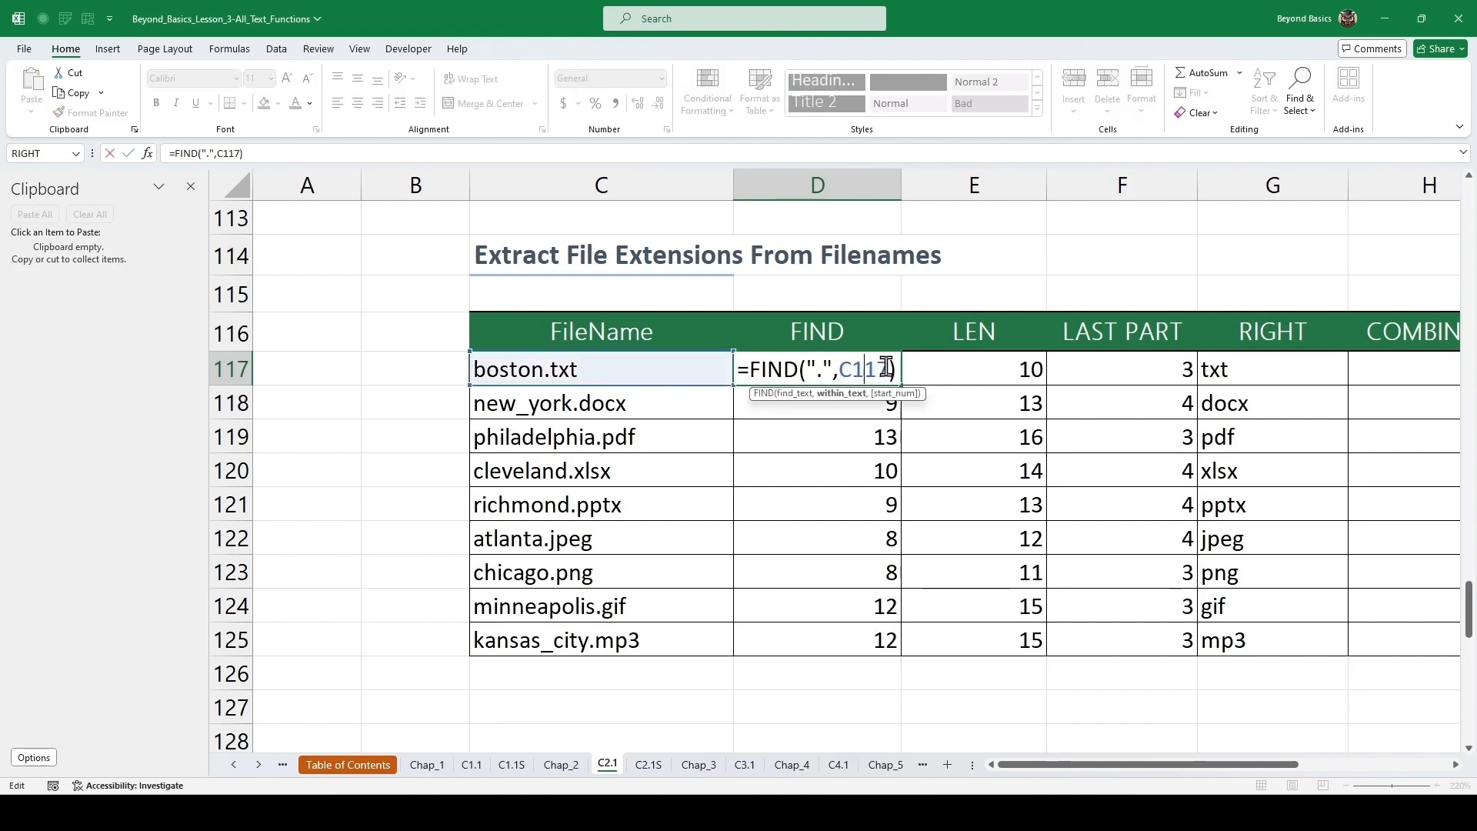
pyautogui.moveTo(894, 370); pyautogui.dragTo(750, 361)
pyautogui.hotkey('ctrl', 'c')
pyautogui.press('Escape')
pyautogui.doubleClick(982, 371)
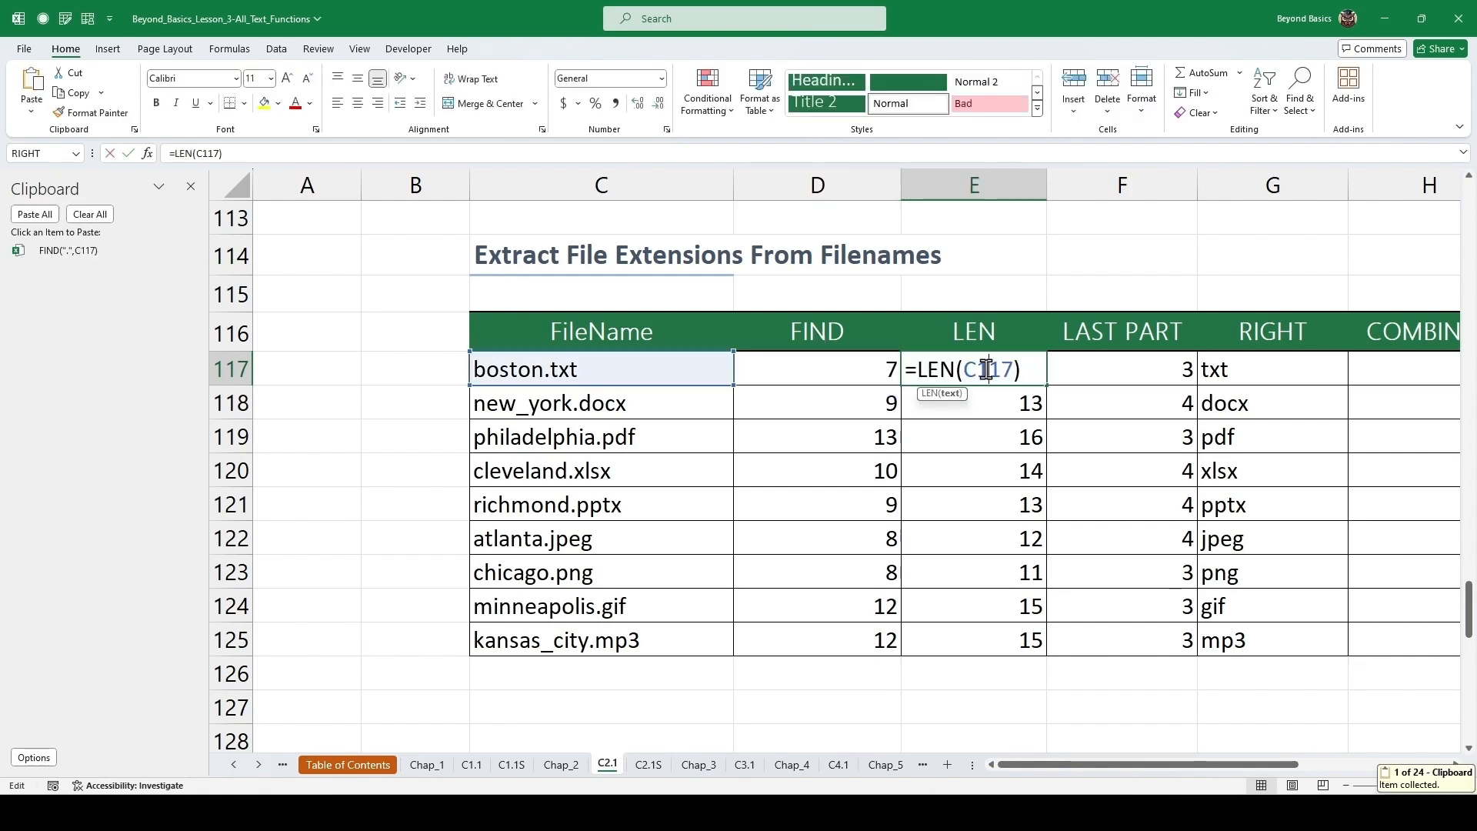
pyautogui.moveTo(1028, 369); pyautogui.dragTo(917, 379)
pyautogui.hotkey('ctrl', 'c')
pyautogui.press('Escape')
pyautogui.moveTo(1057, 764); pyautogui.dragTo(1171, 765)
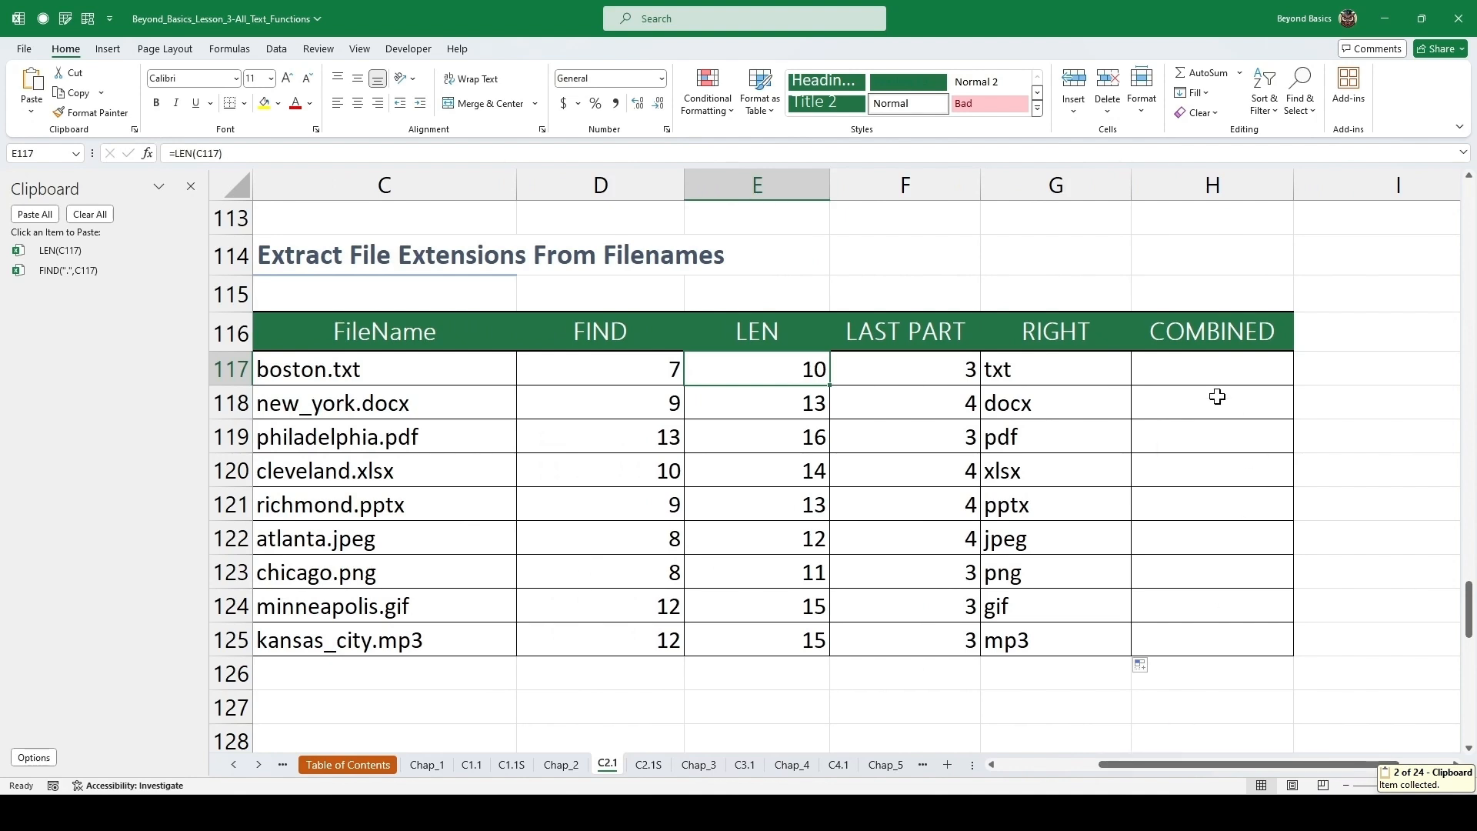
# Enter =RIGHT(C117,LEN(C117)-FIND(".",C117)) in the first COMBINED cell using the clipboard parts, and fill it down through row 125.
pyautogui.click(1177, 366)
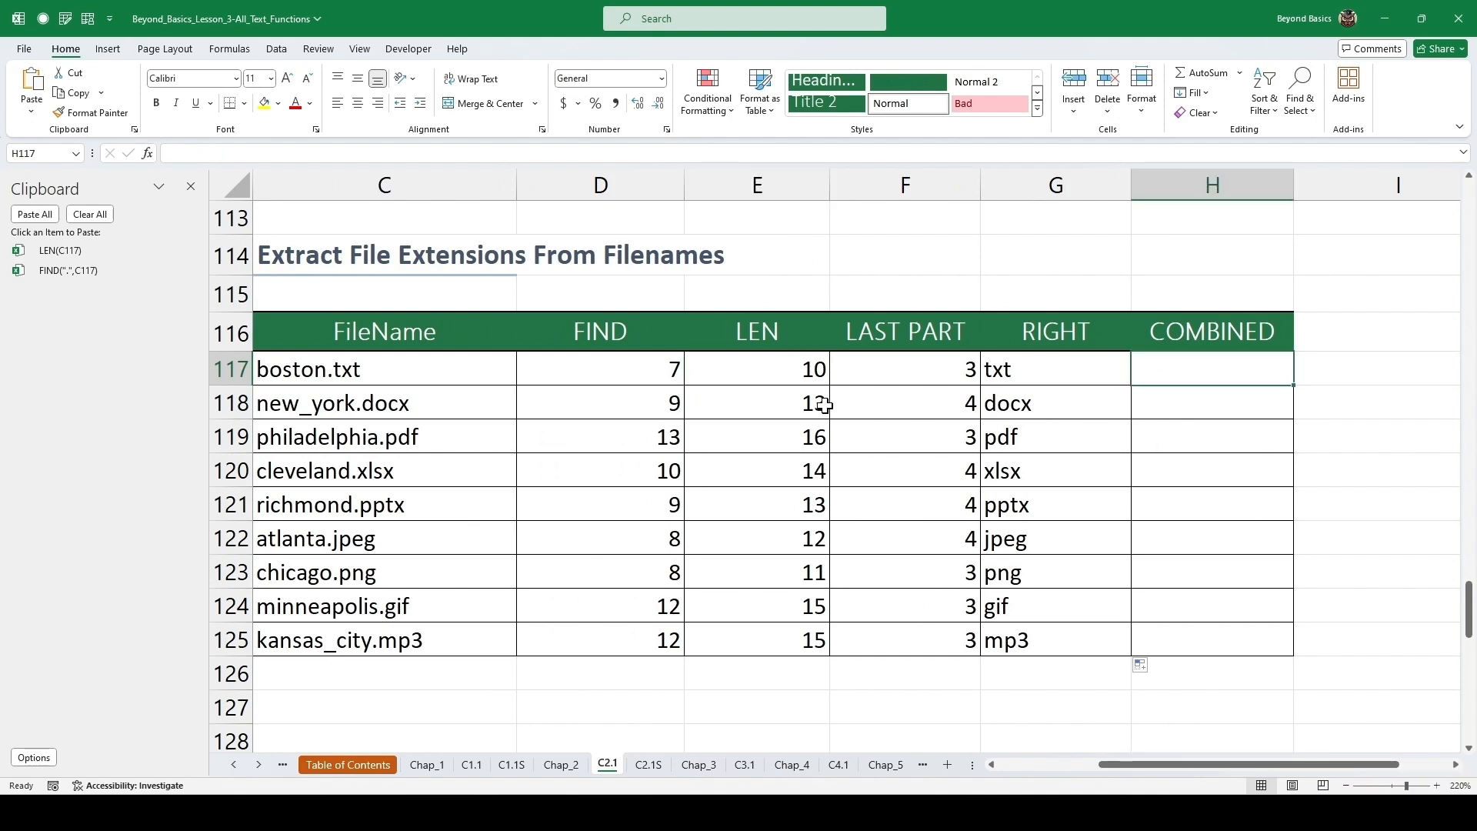
pyautogui.write('=righ')
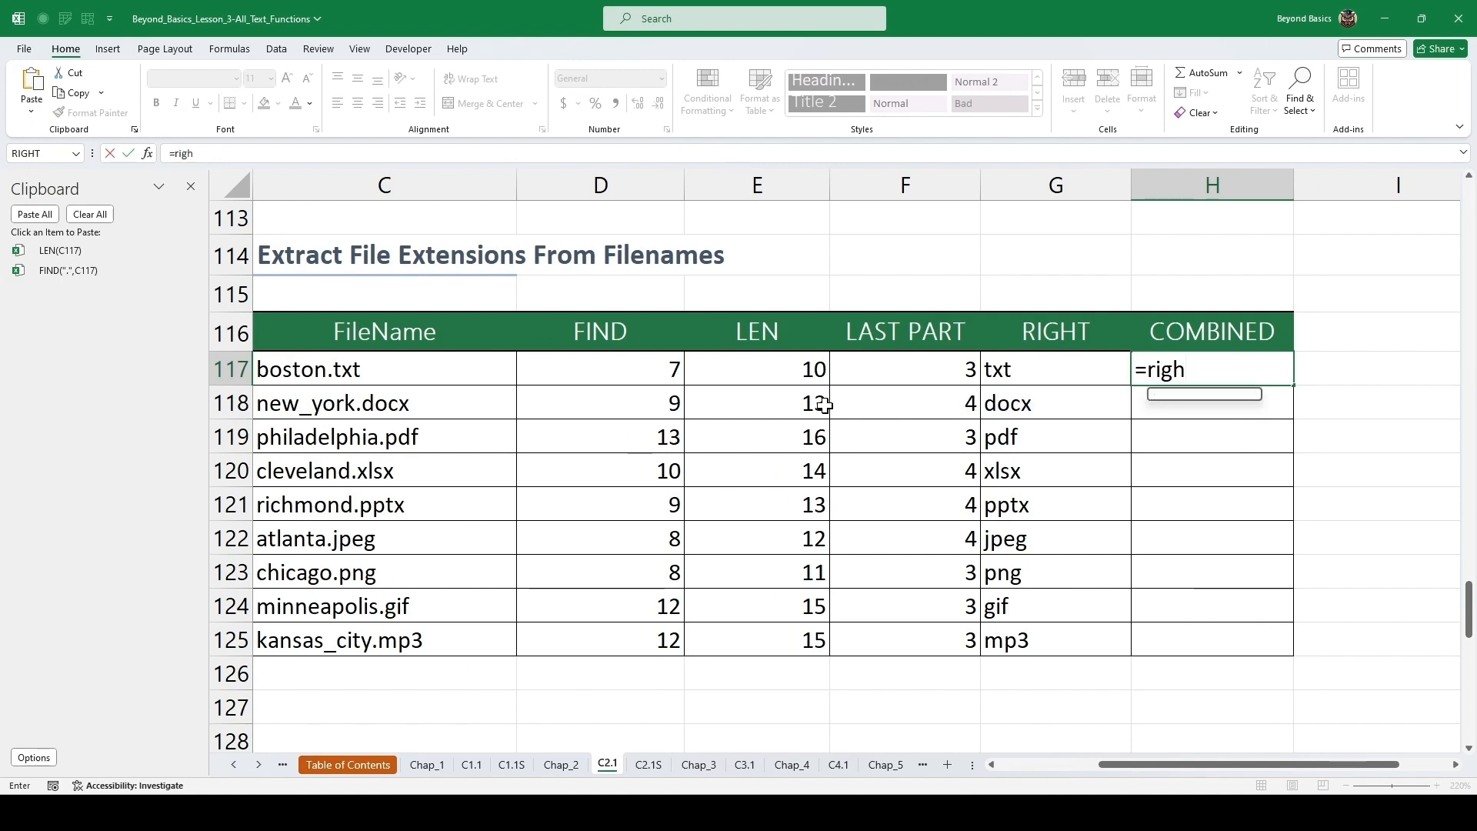
pyautogui.press('Tab')
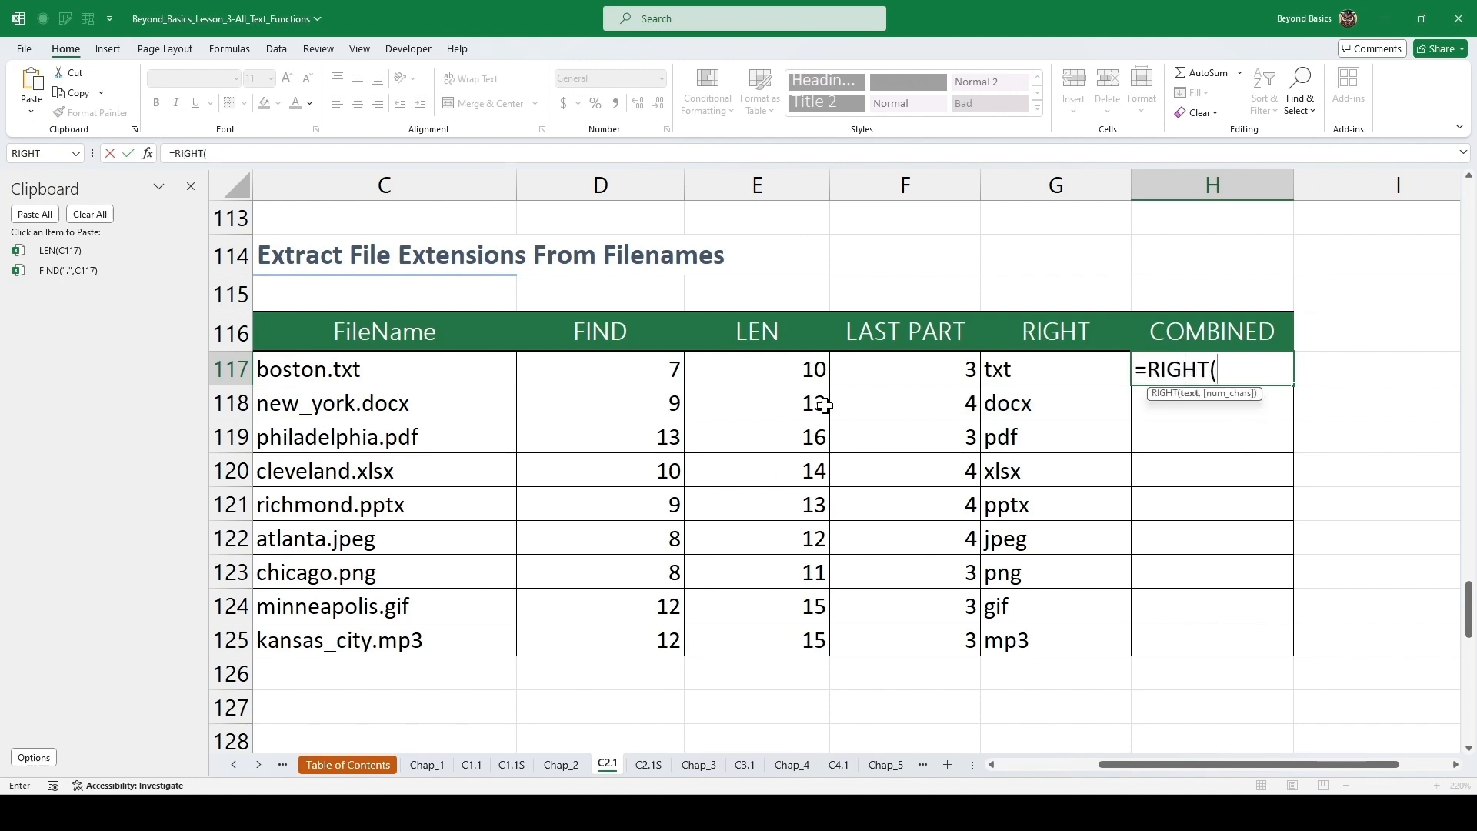
pyautogui.press('Left')
pyautogui.press('Left')
pyautogui.press('Left')
pyautogui.press('Left')
pyautogui.press('Left')
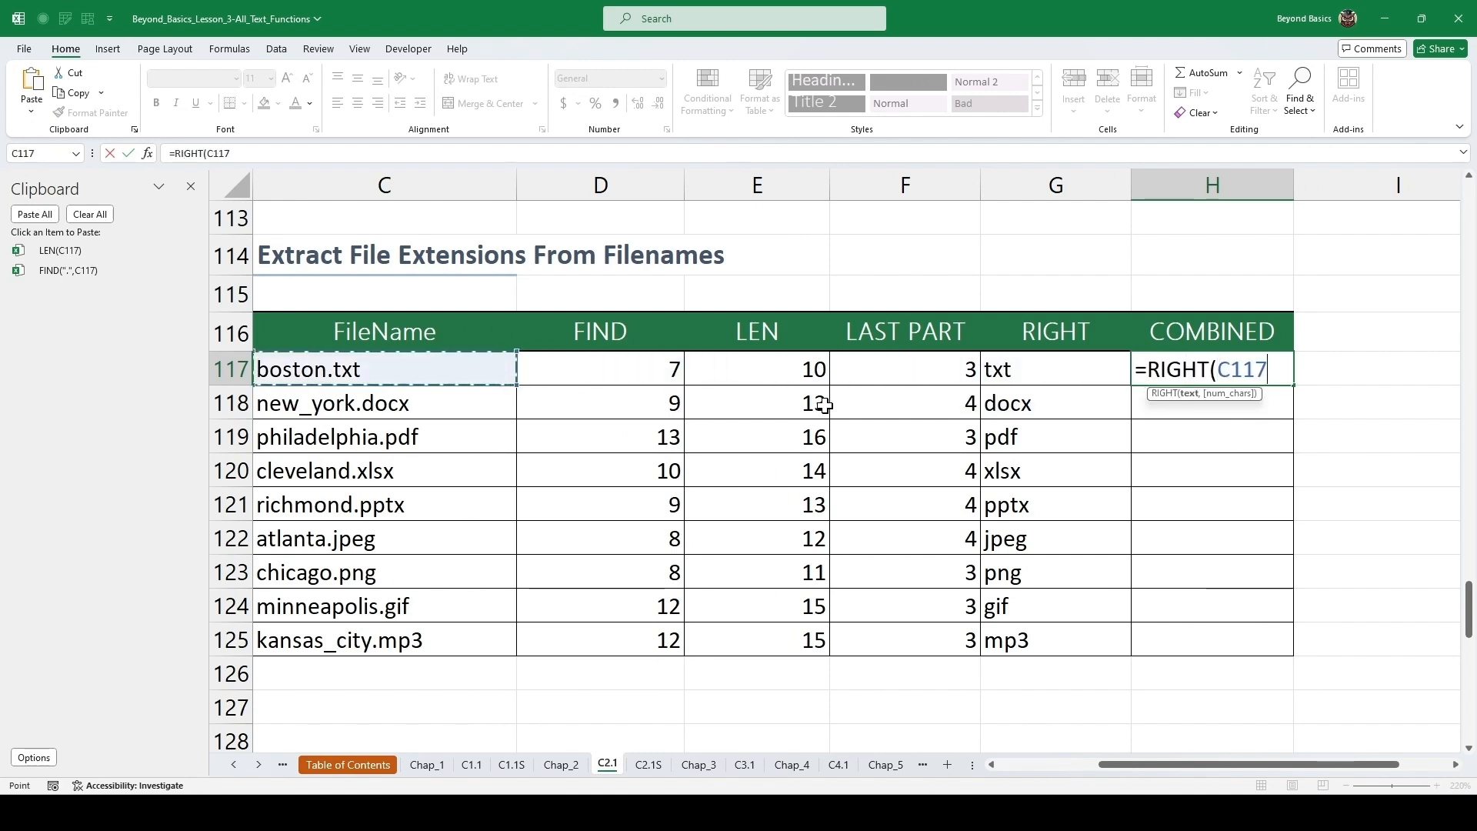
pyautogui.write(',')
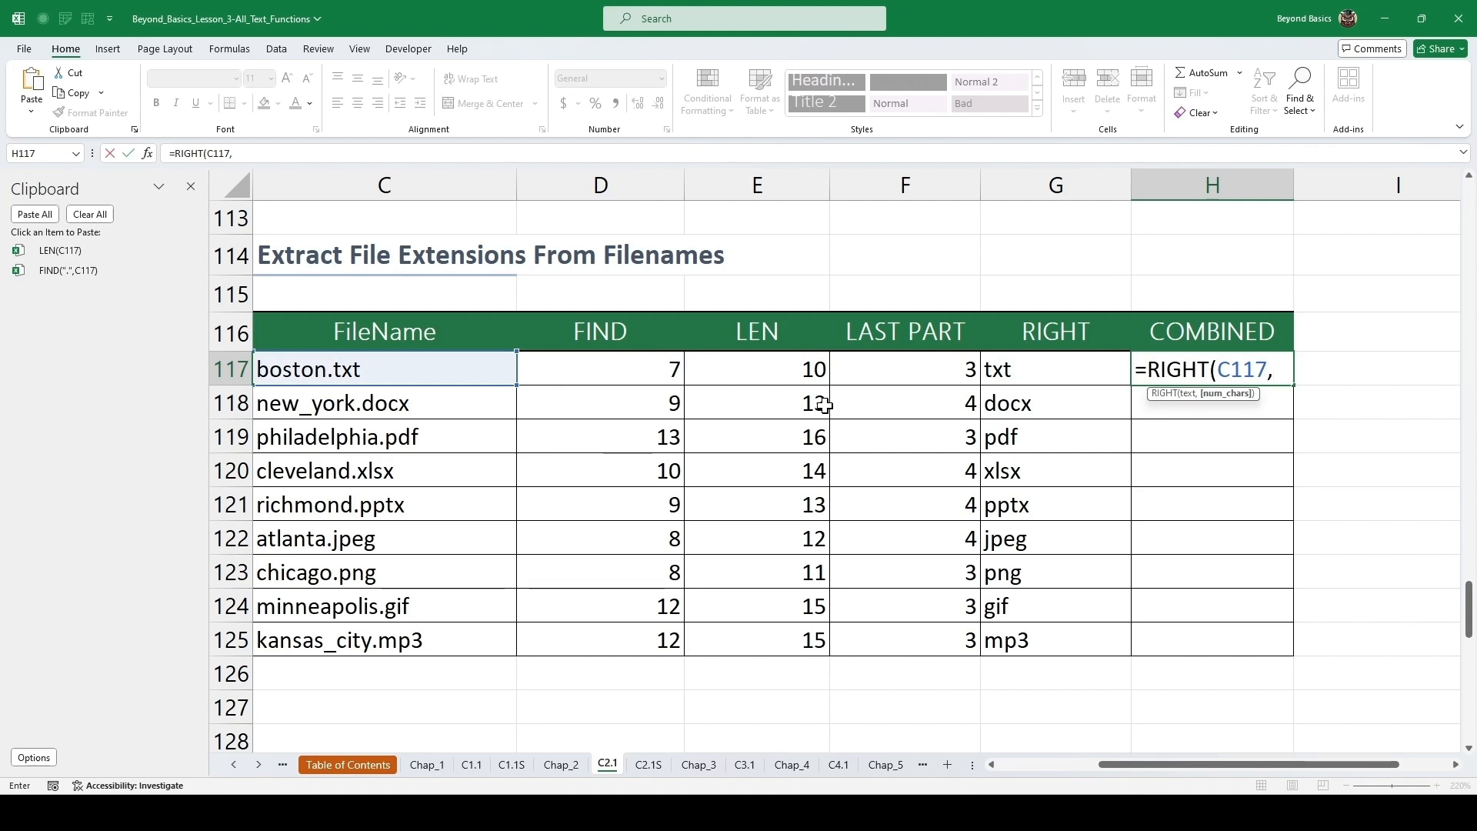
pyautogui.click(74, 251)
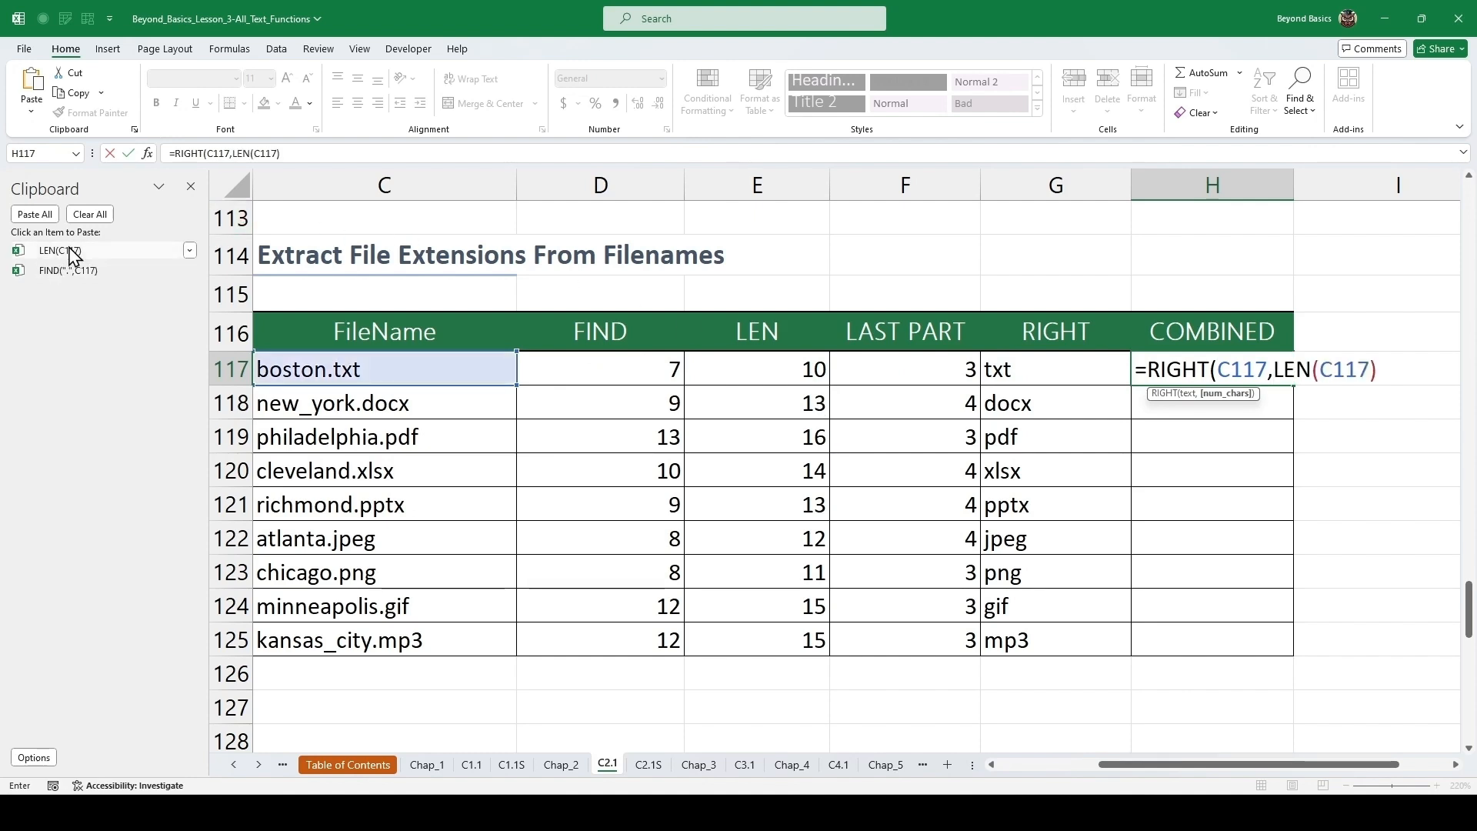
pyautogui.write('-')
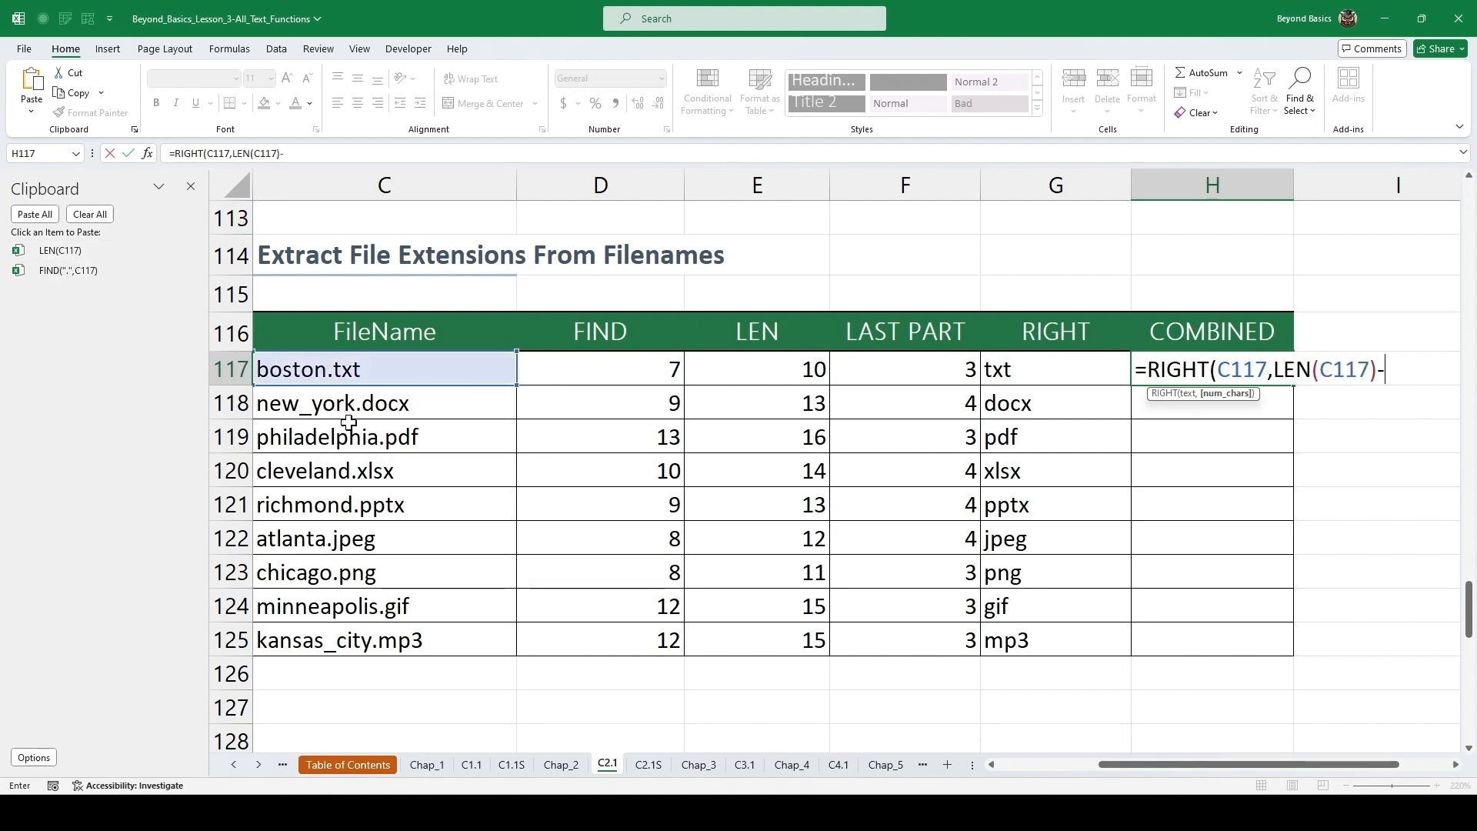
pyautogui.click(74, 271)
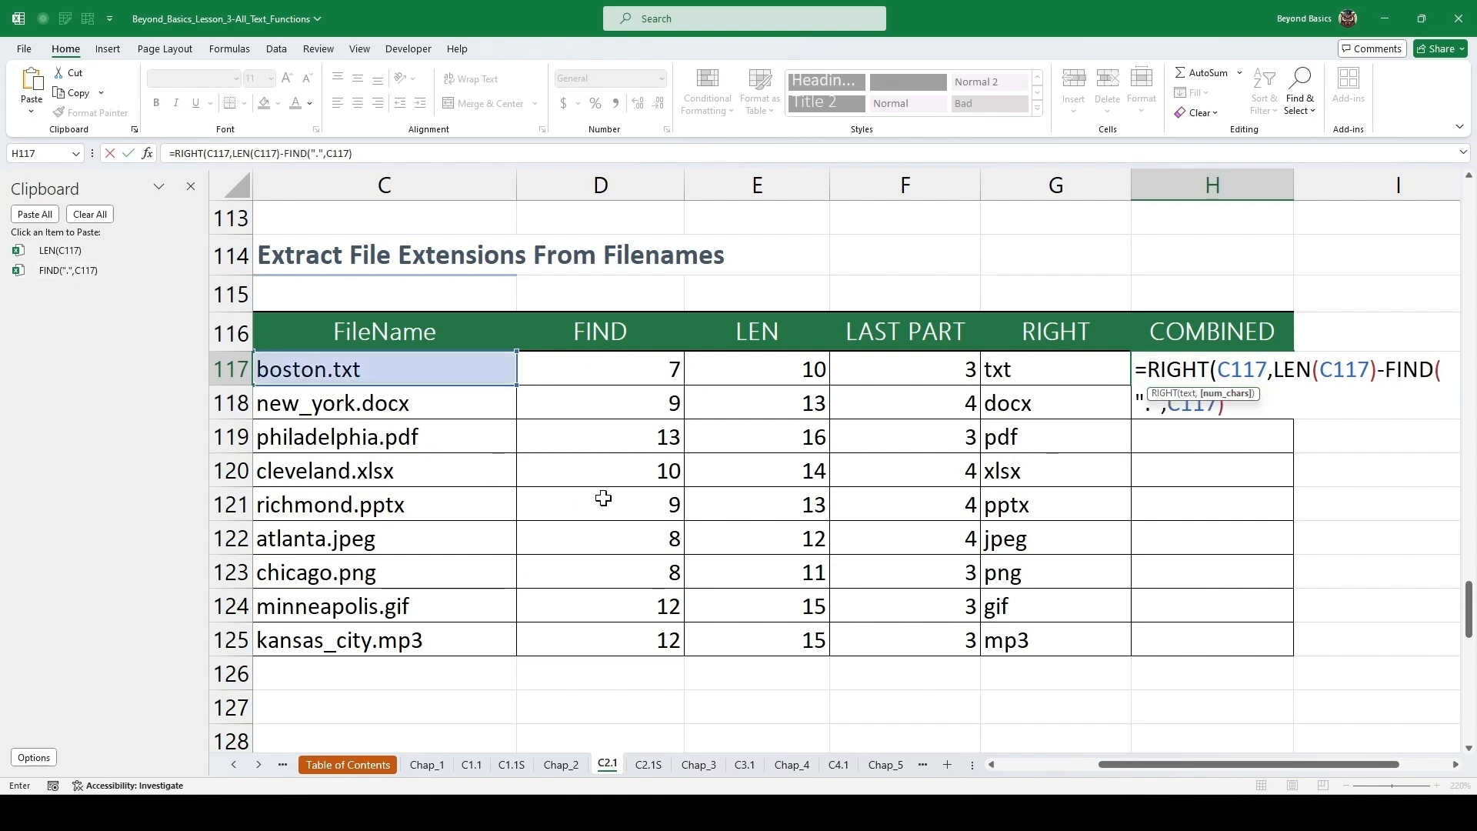
pyautogui.write(')')
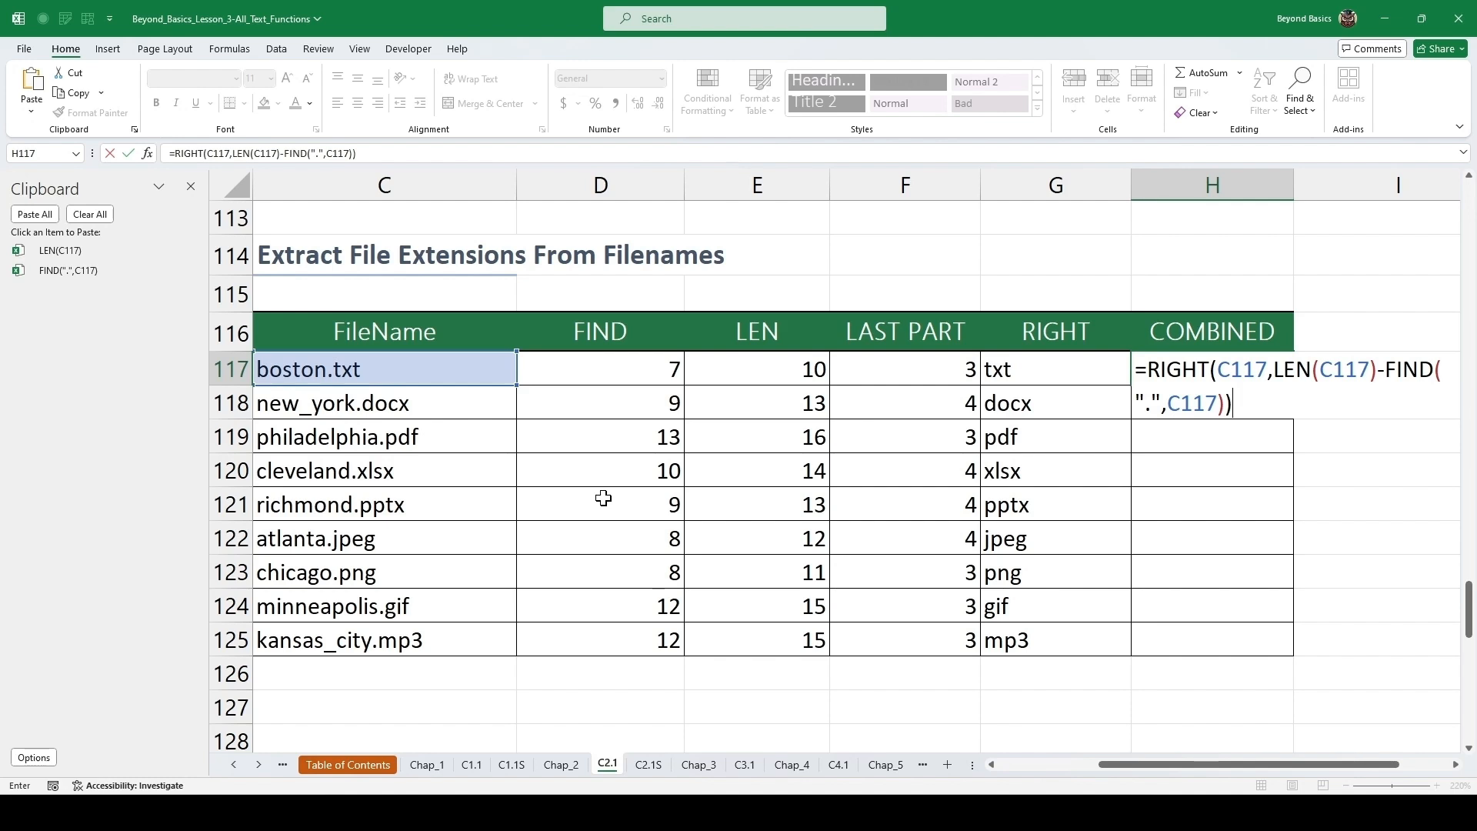
pyautogui.hotkey('ctrl', 'Return')
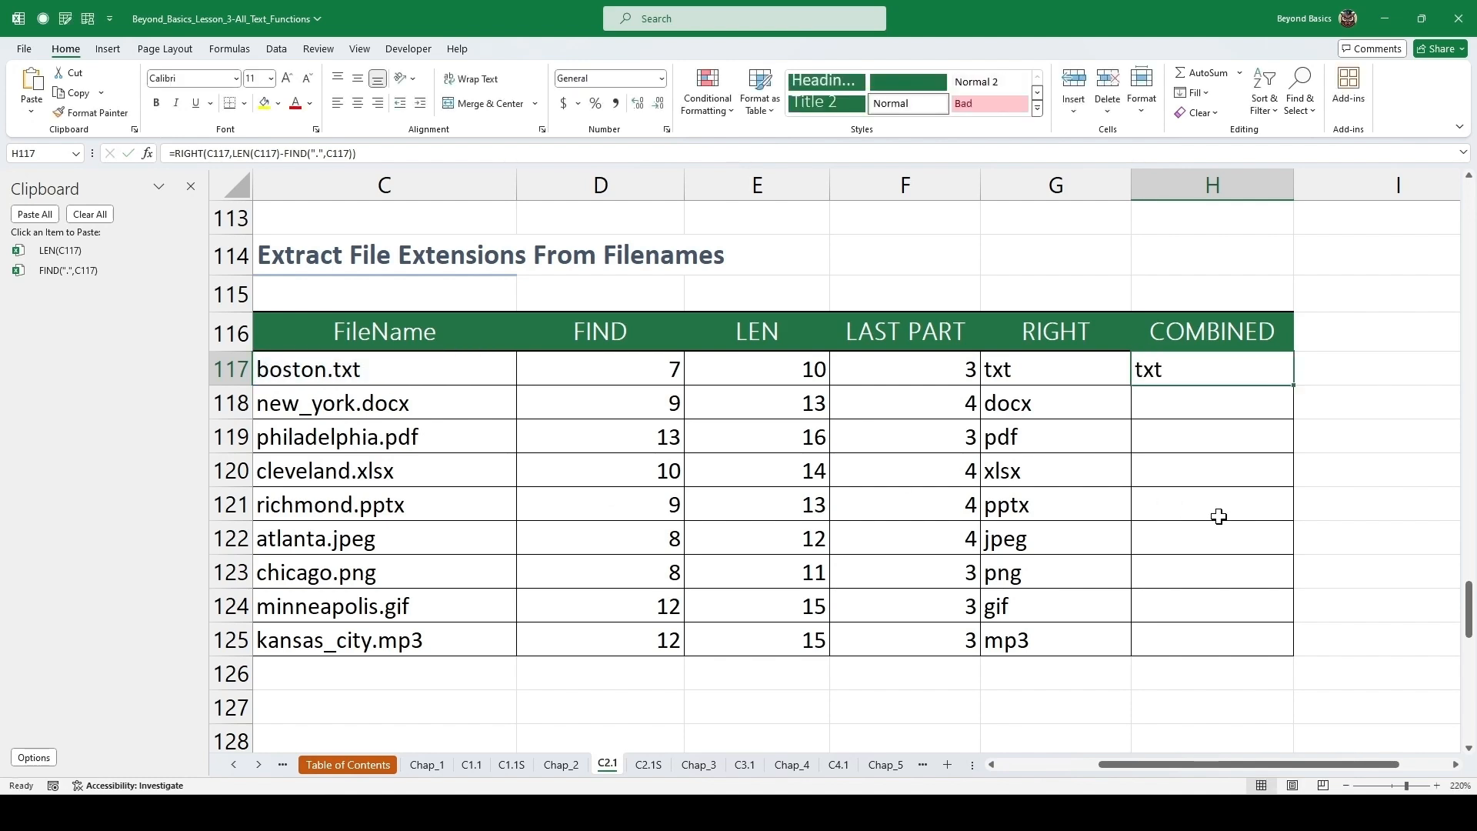
pyautogui.doubleClick(1296, 390)
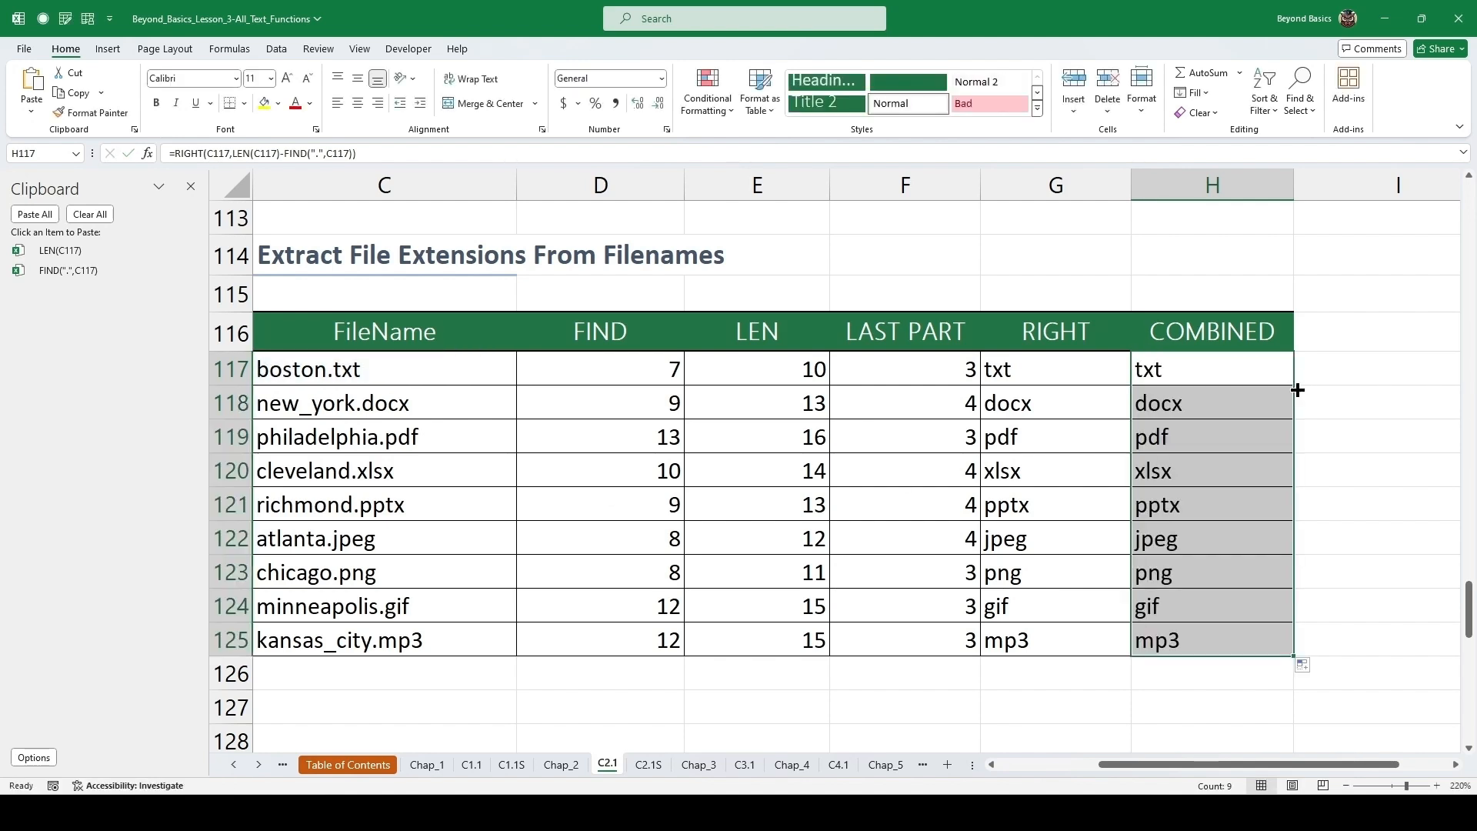
# Close the Clipboard pane and inspect the filled combined formula in row 121.
pyautogui.click(190, 186)
pyautogui.moveTo(1127, 773); pyautogui.dragTo(946, 778)
pyautogui.click(473, 544)
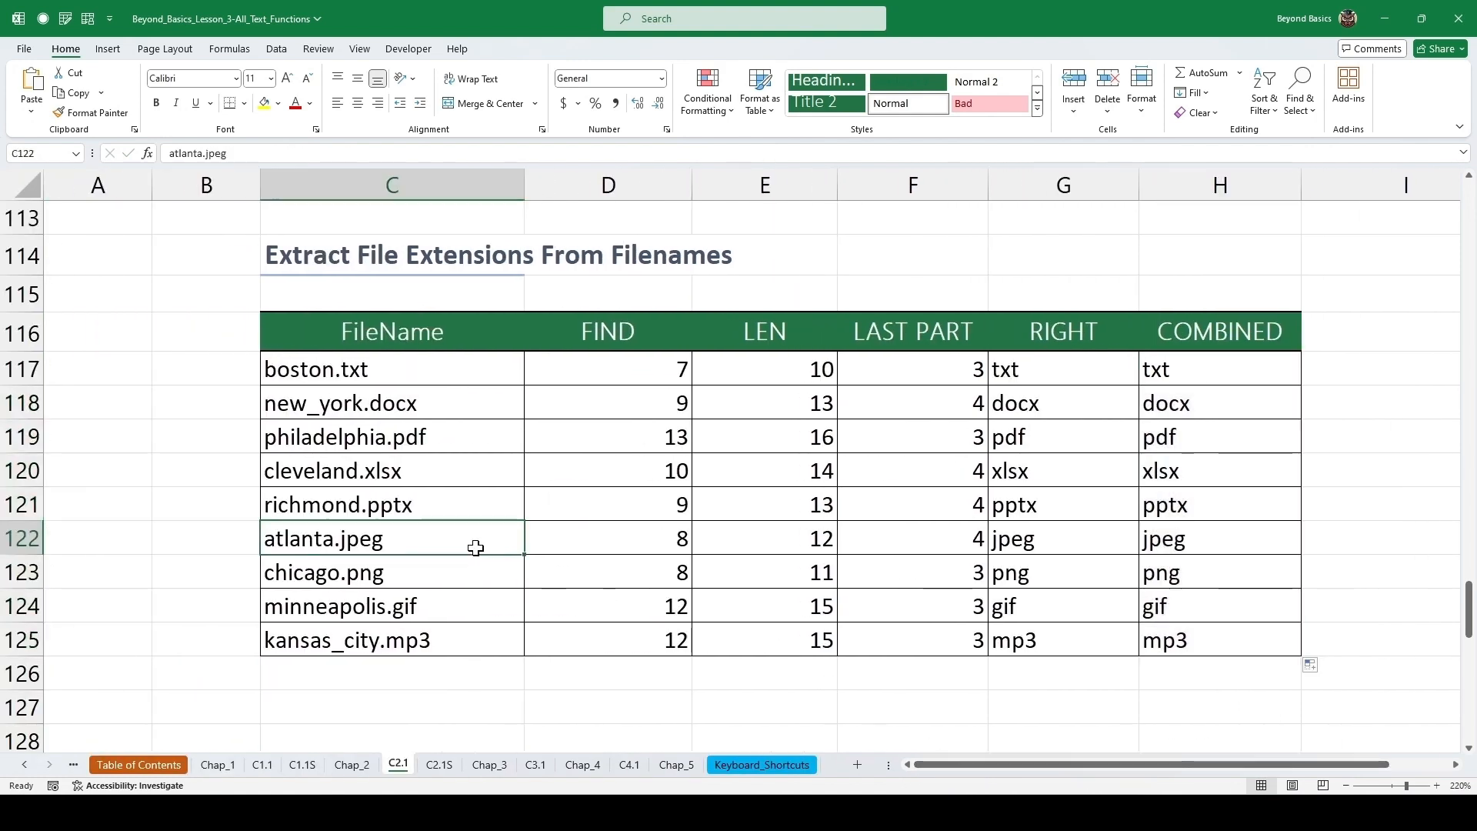
pyautogui.doubleClick(1248, 500)
pyautogui.press('Escape')
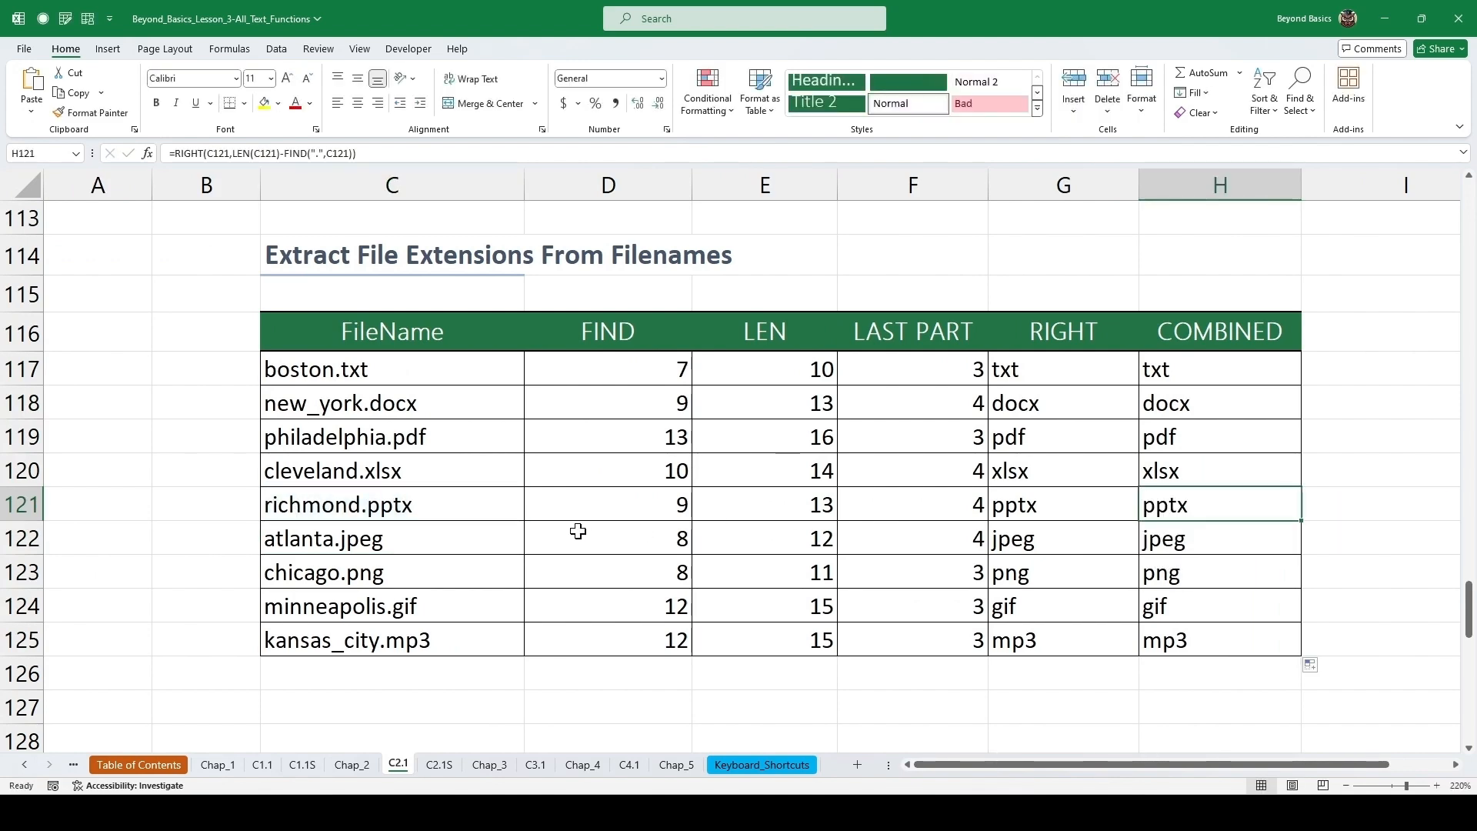
# Examine the 'Searches for the word in any case' table with its search word and data list.
pyautogui.scroll(-5, 549, 528)
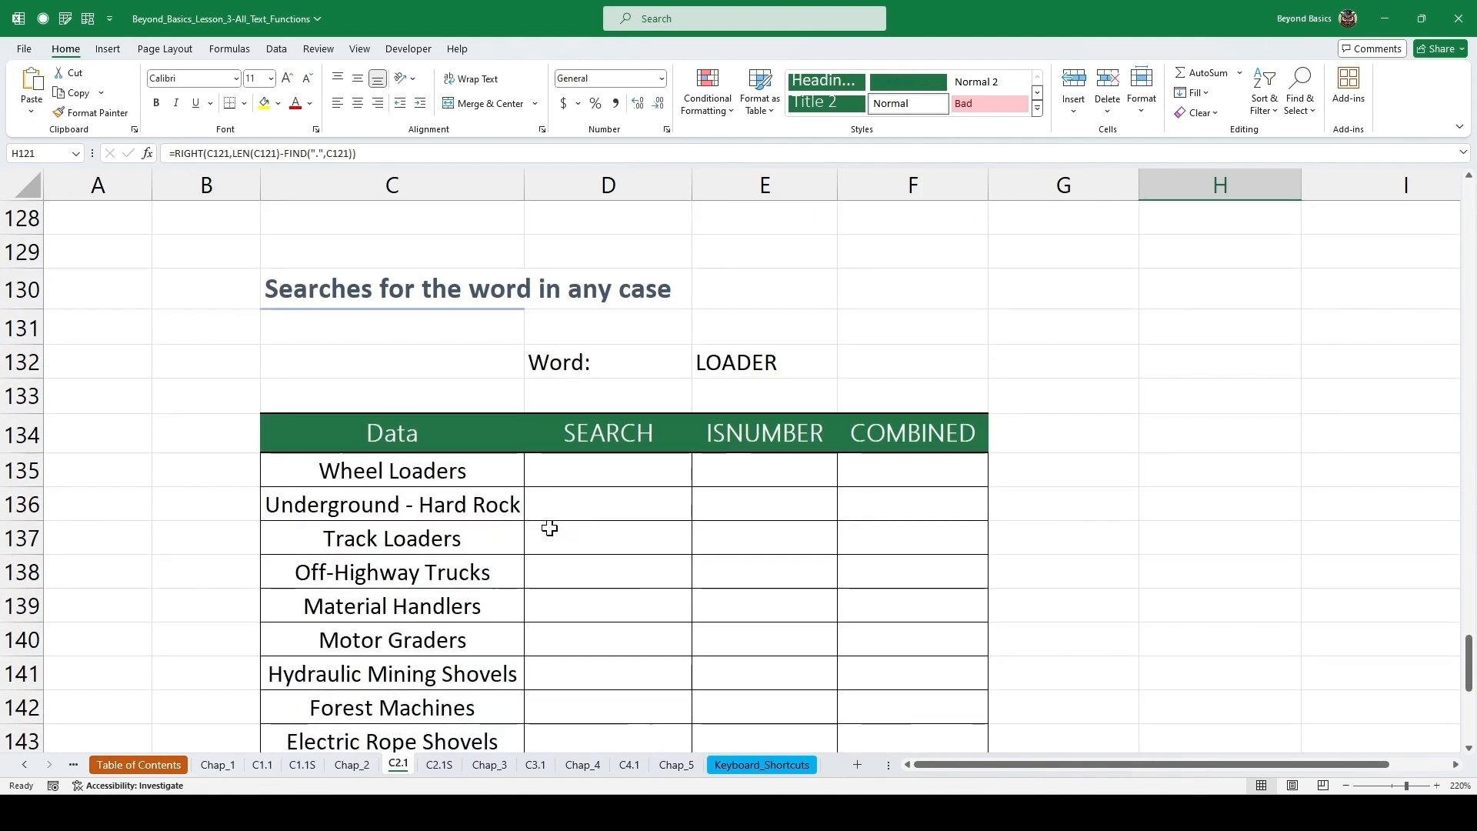
pyautogui.moveTo(1469, 659); pyautogui.dragTo(1469, 668)
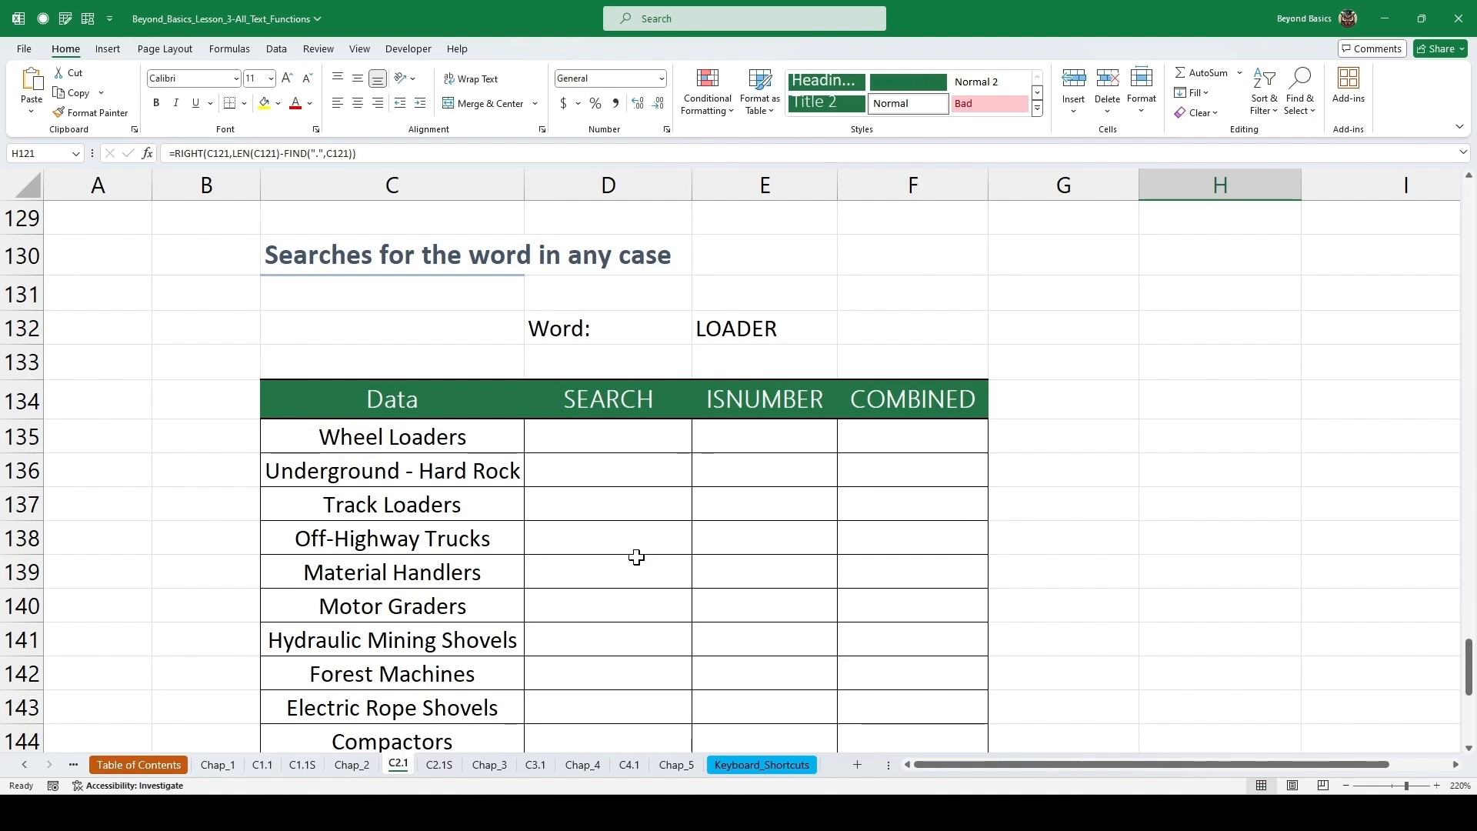
pyautogui.click(750, 334)
pyautogui.moveTo(443, 442); pyautogui.dragTo(423, 656)
pyautogui.click(650, 505)
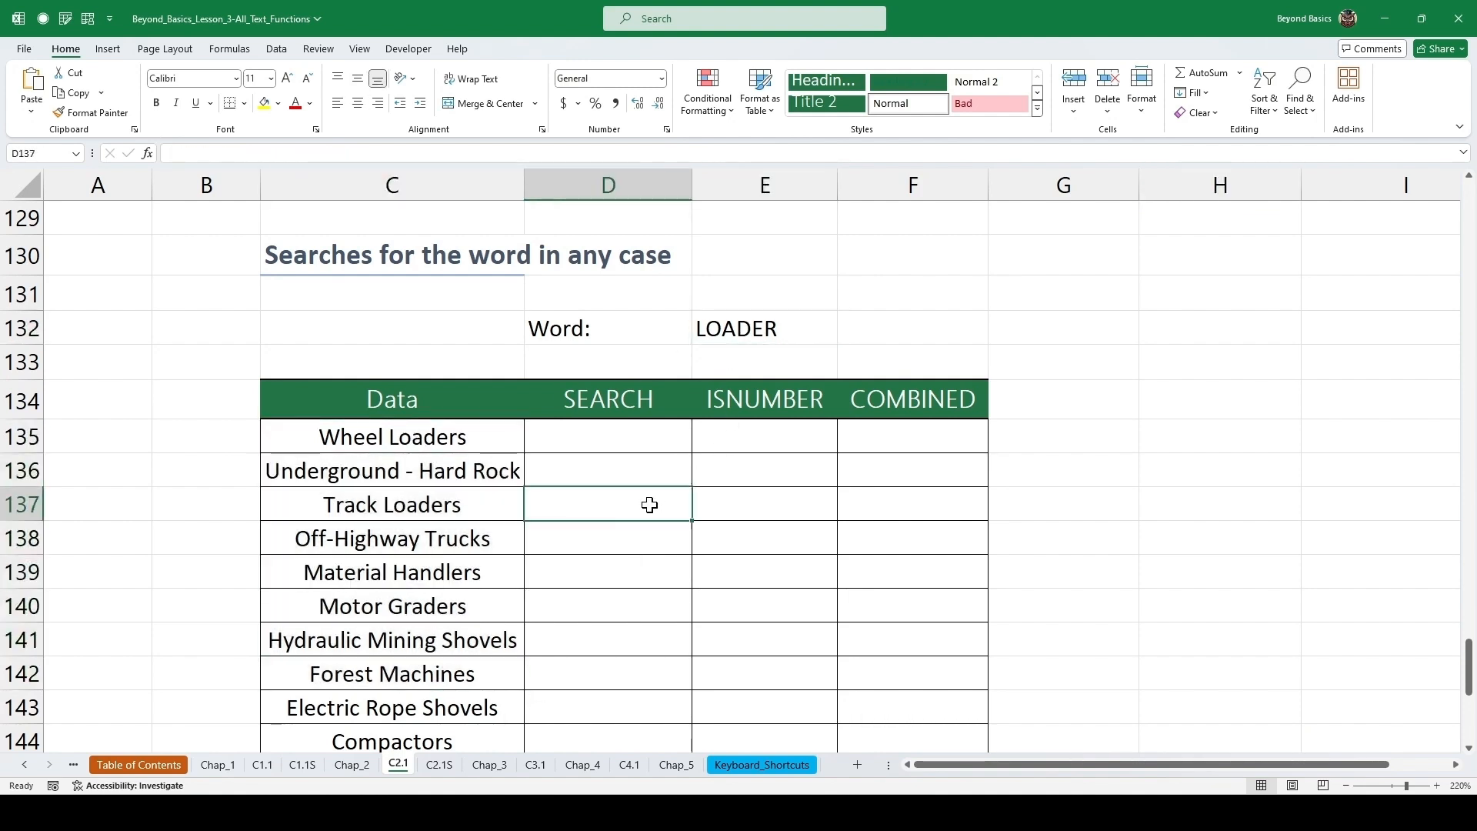
pyautogui.click(635, 440)
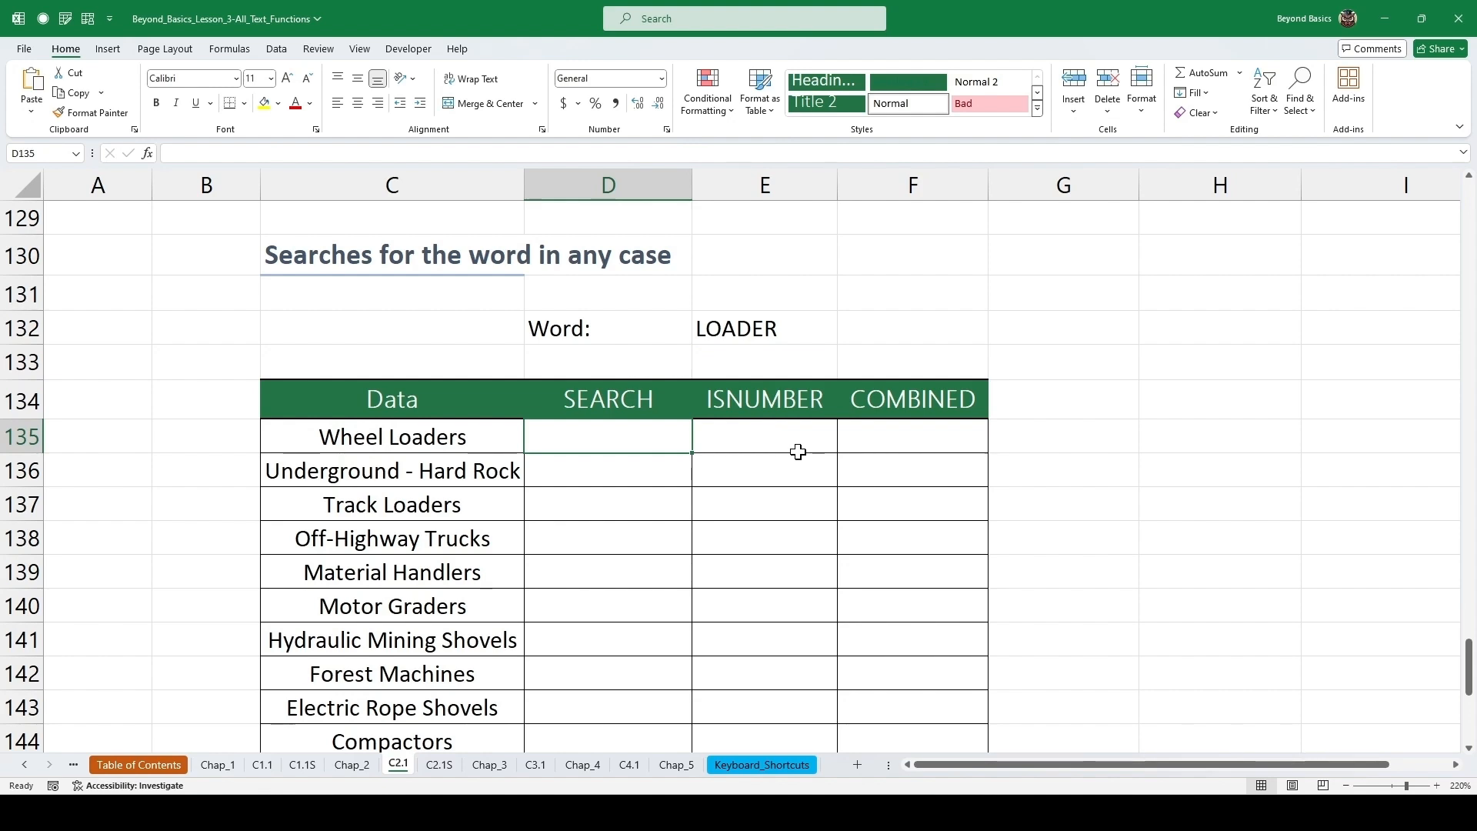
# Enter =SEARCH($E$132,C135) in the first SEARCH cell, locking the word cell as an absolute reference.
pyautogui.write('=sear')
pyautogui.press('Tab')
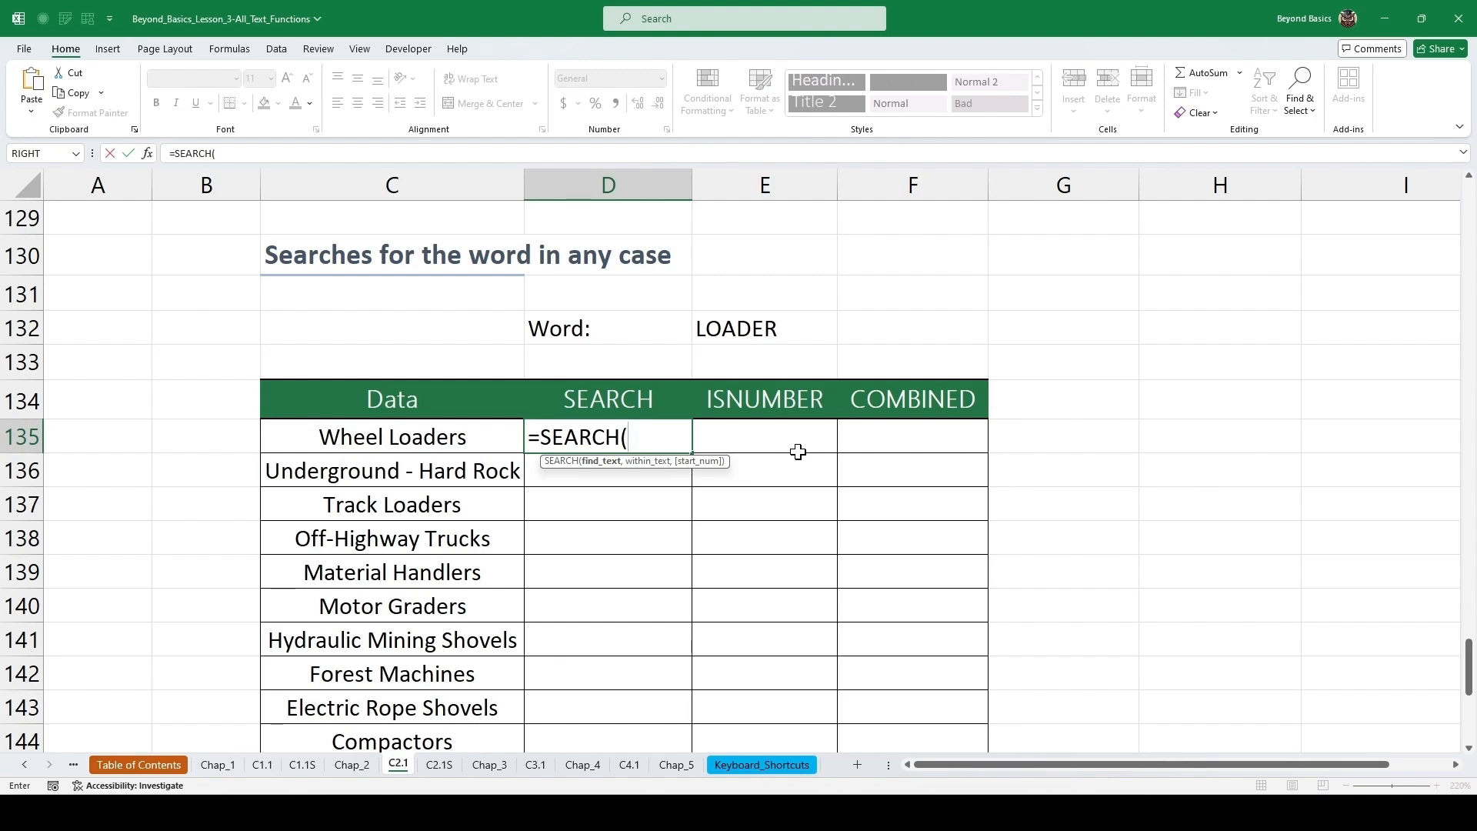
pyautogui.click(750, 326)
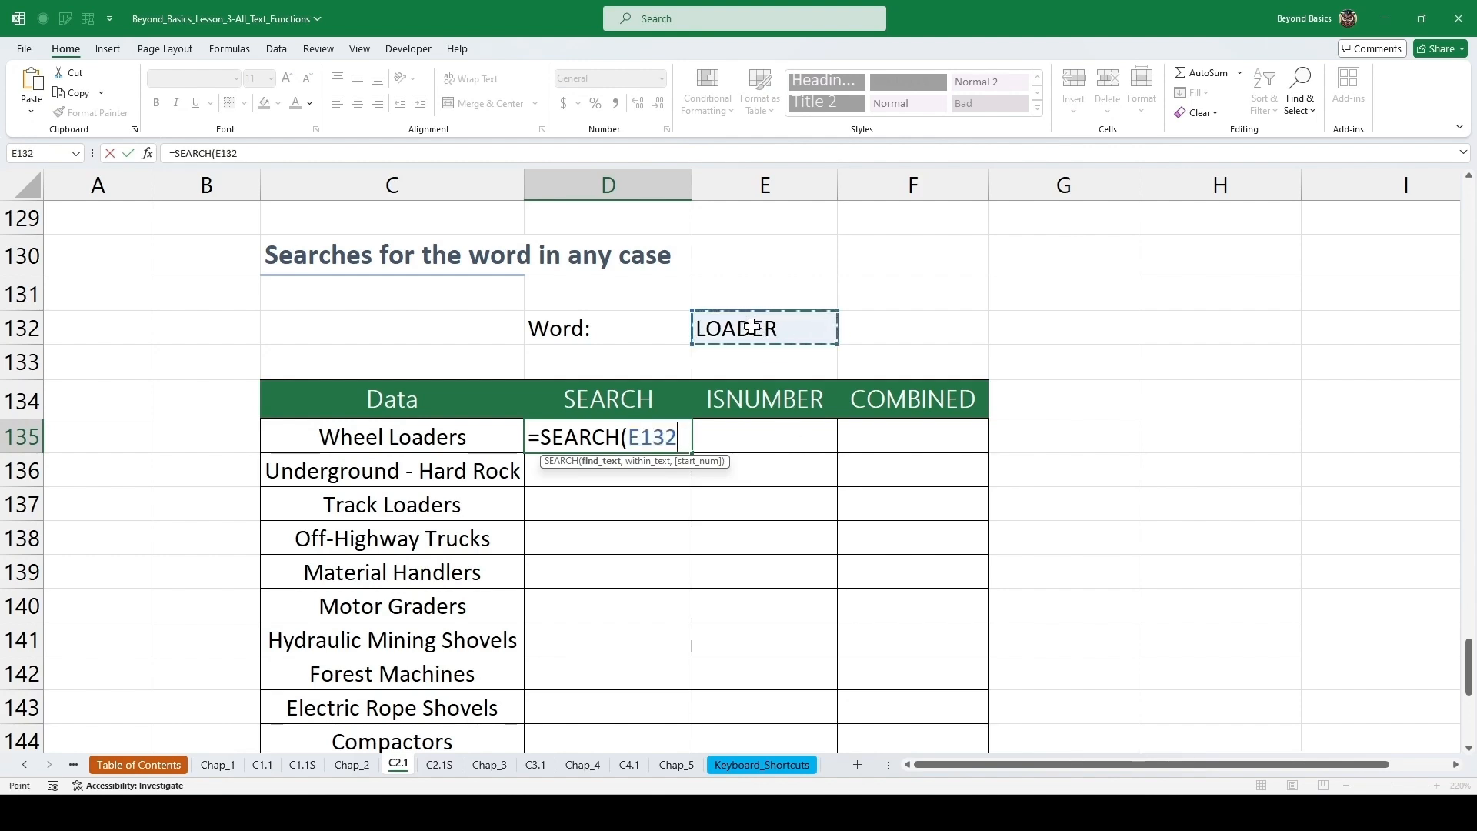
pyautogui.press('F4')
pyautogui.write(',')
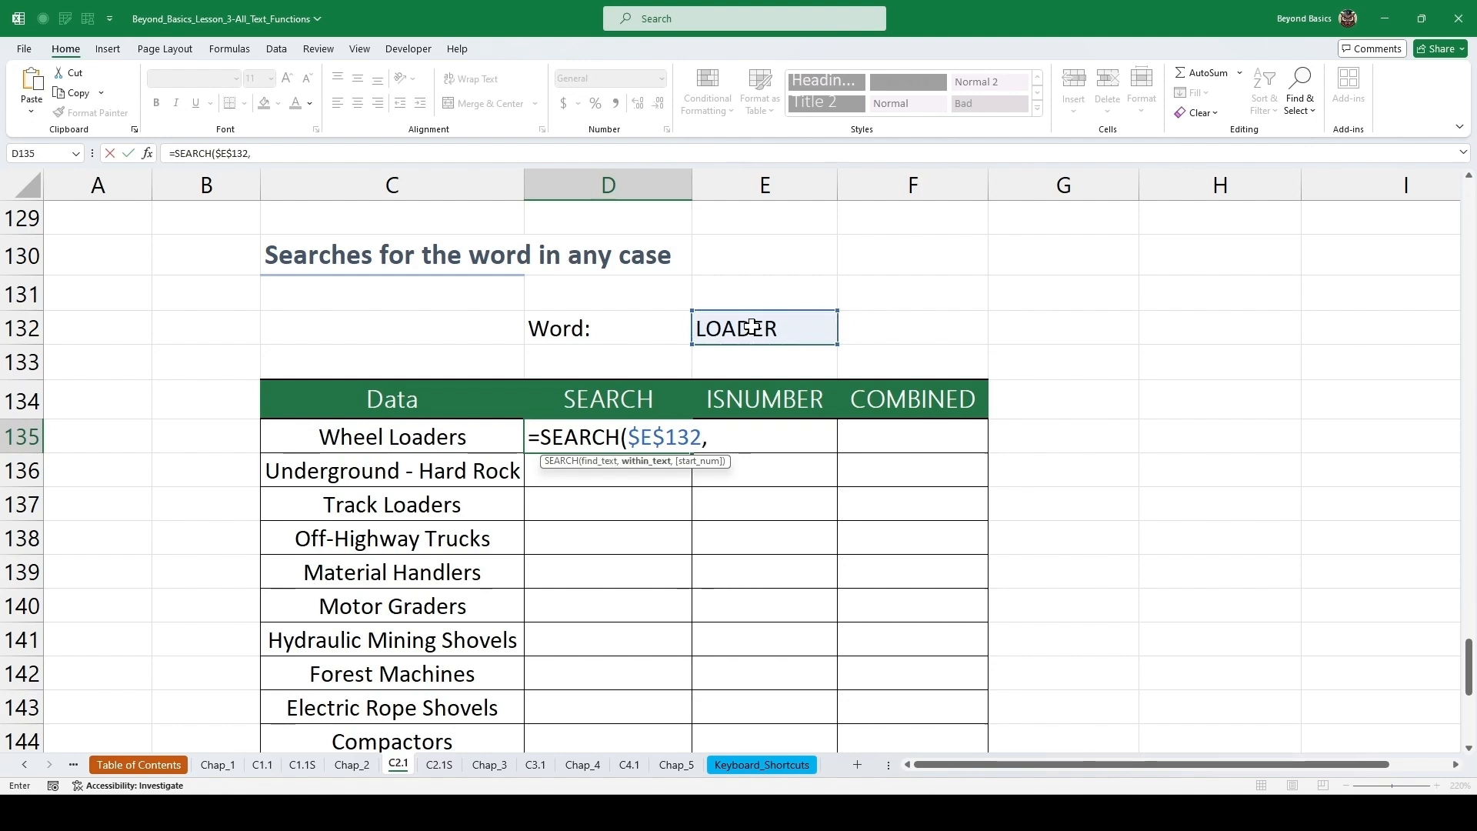
pyautogui.click(455, 437)
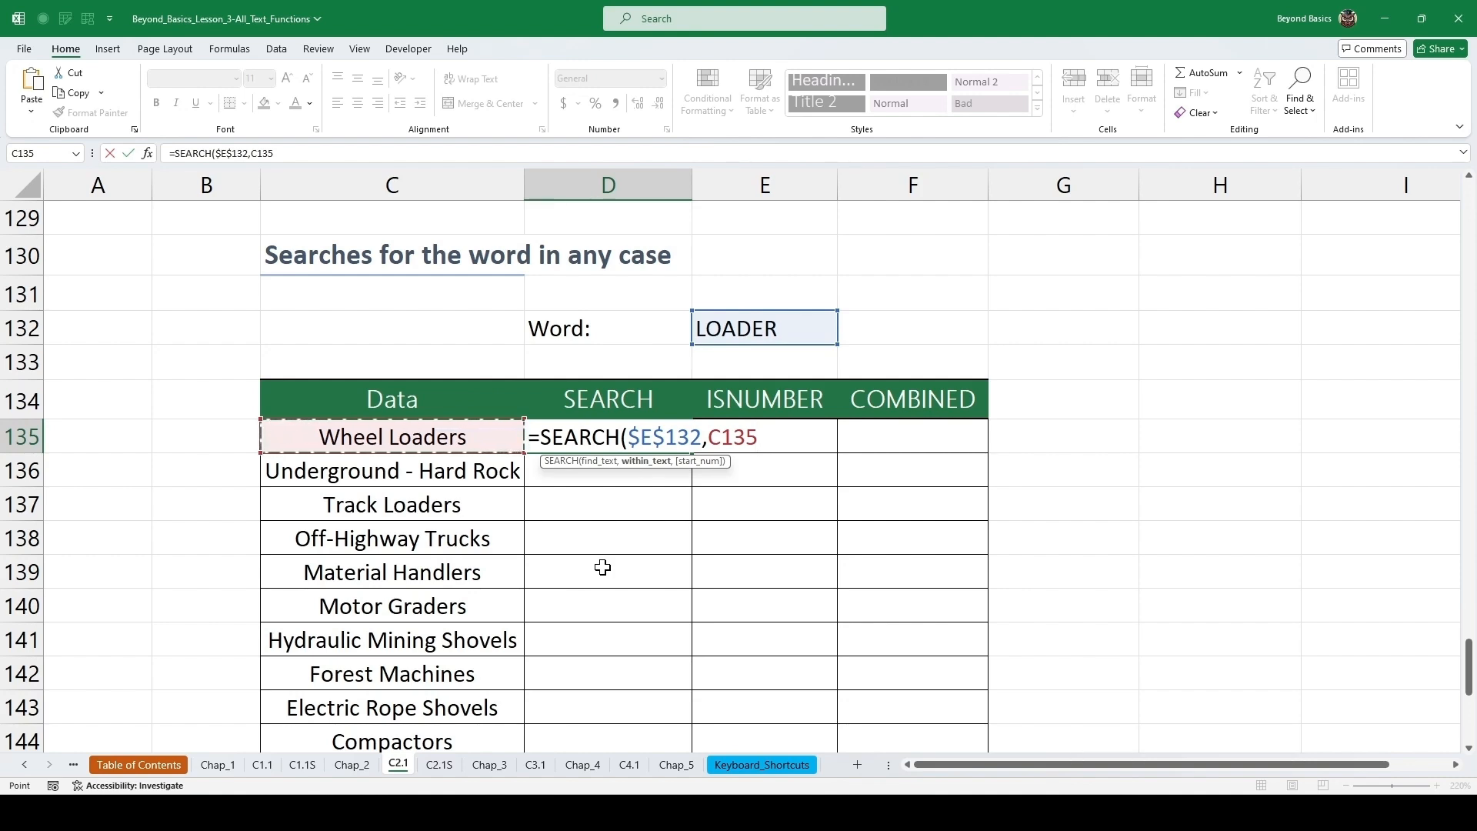
pyautogui.hotkey('ctrl', 'Return')
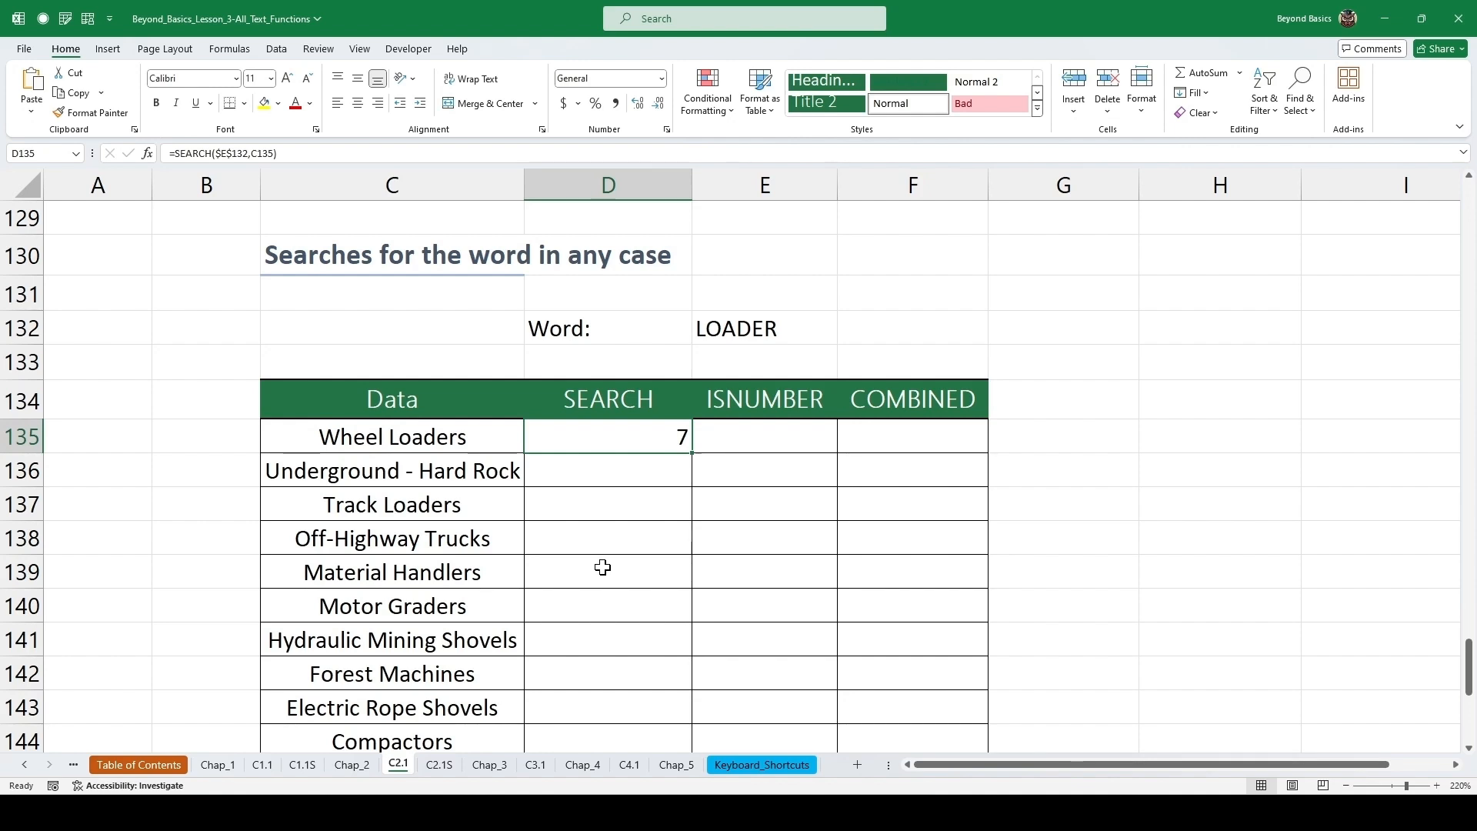
# Fill the SEARCH formula down the table and inspect the filled cells.
pyautogui.doubleClick(691, 453)
pyautogui.click(663, 465)
pyautogui.click(655, 531)
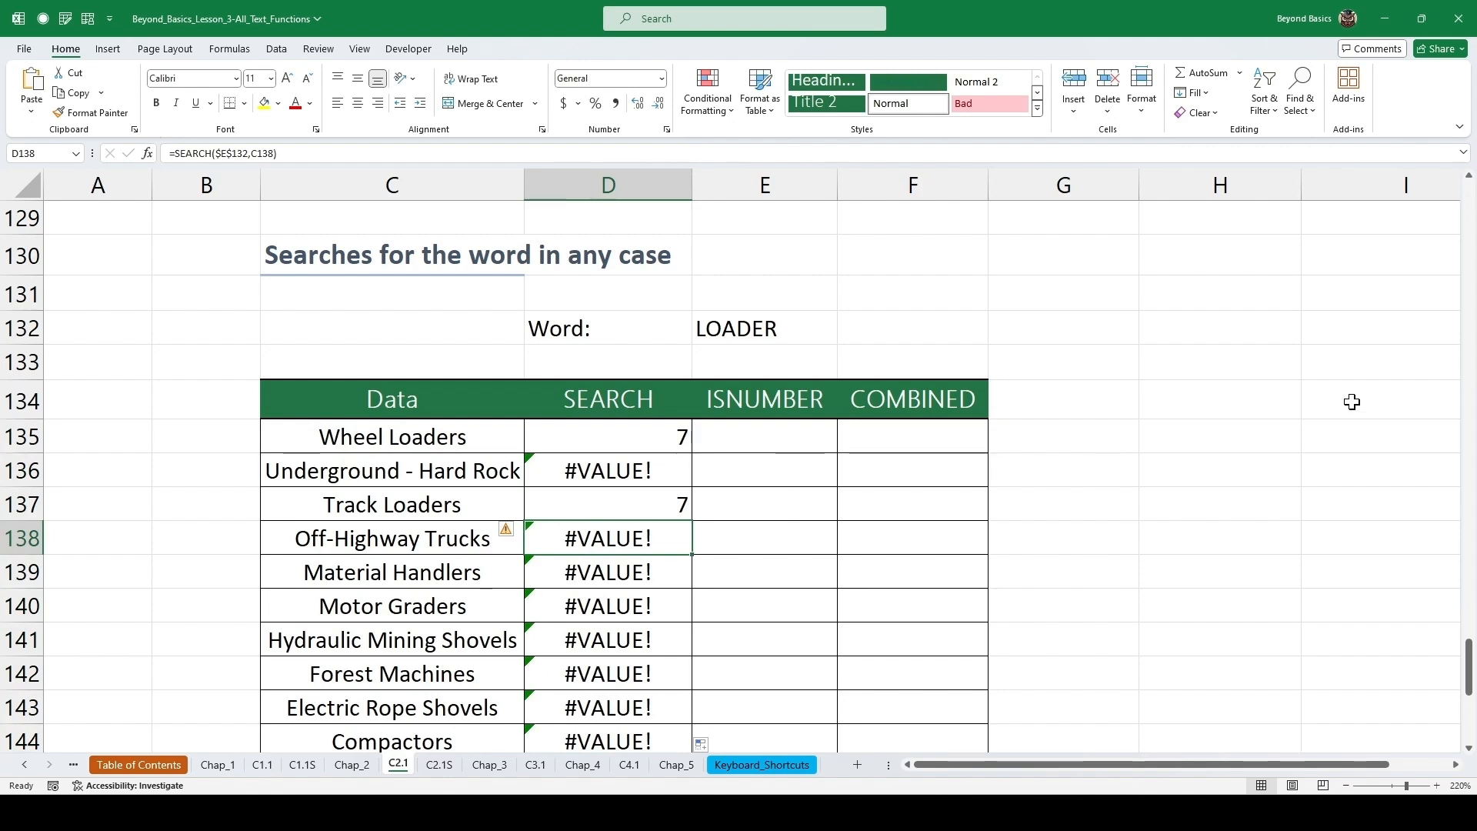
pyautogui.click(759, 436)
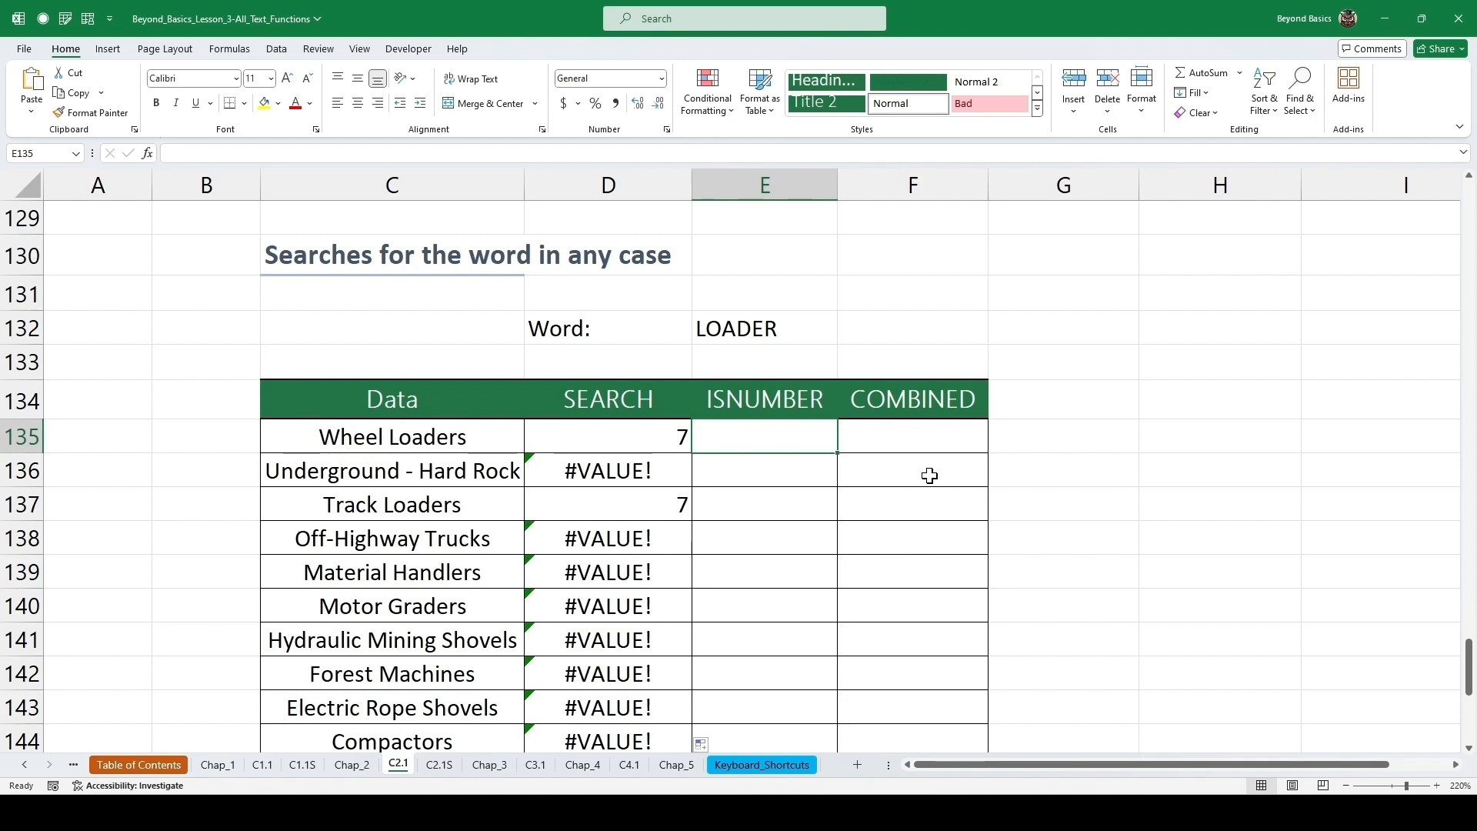
# Enter =ISNUMBER(D135) in the first ISNUMBER cell and fill it down the table.
pyautogui.write('=')
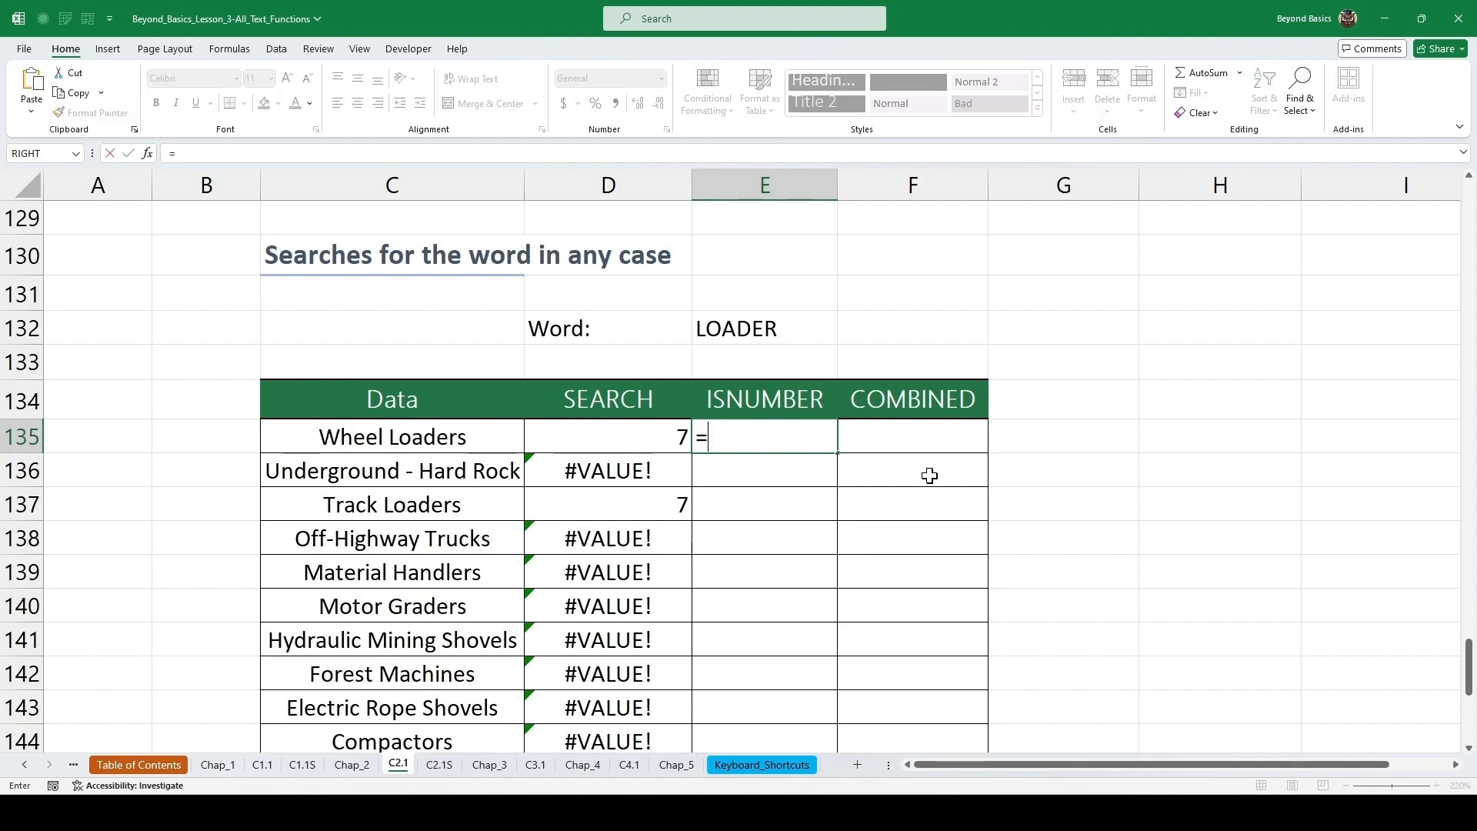
pyautogui.write('isnu')
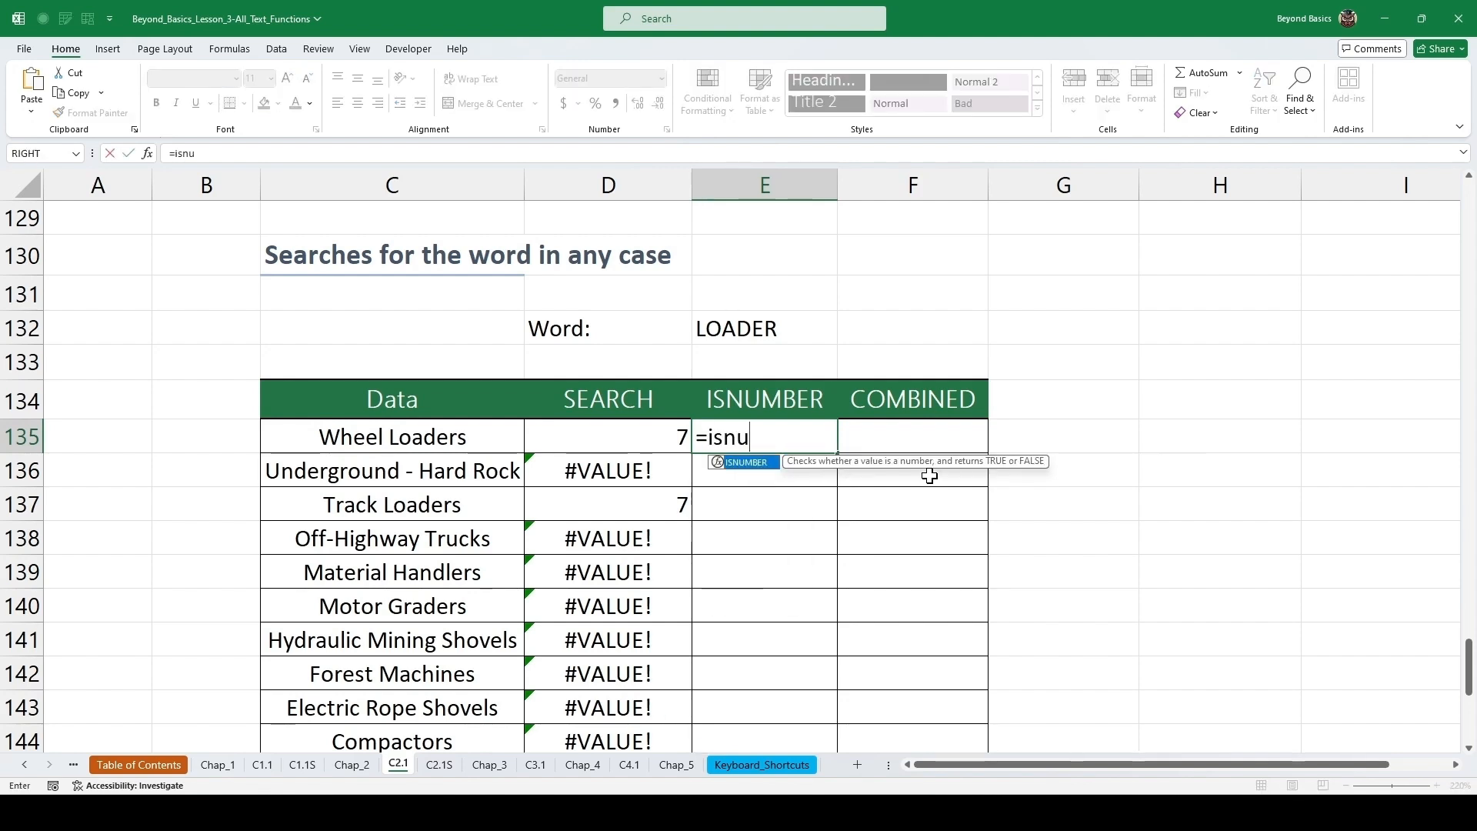
pyautogui.press('Tab')
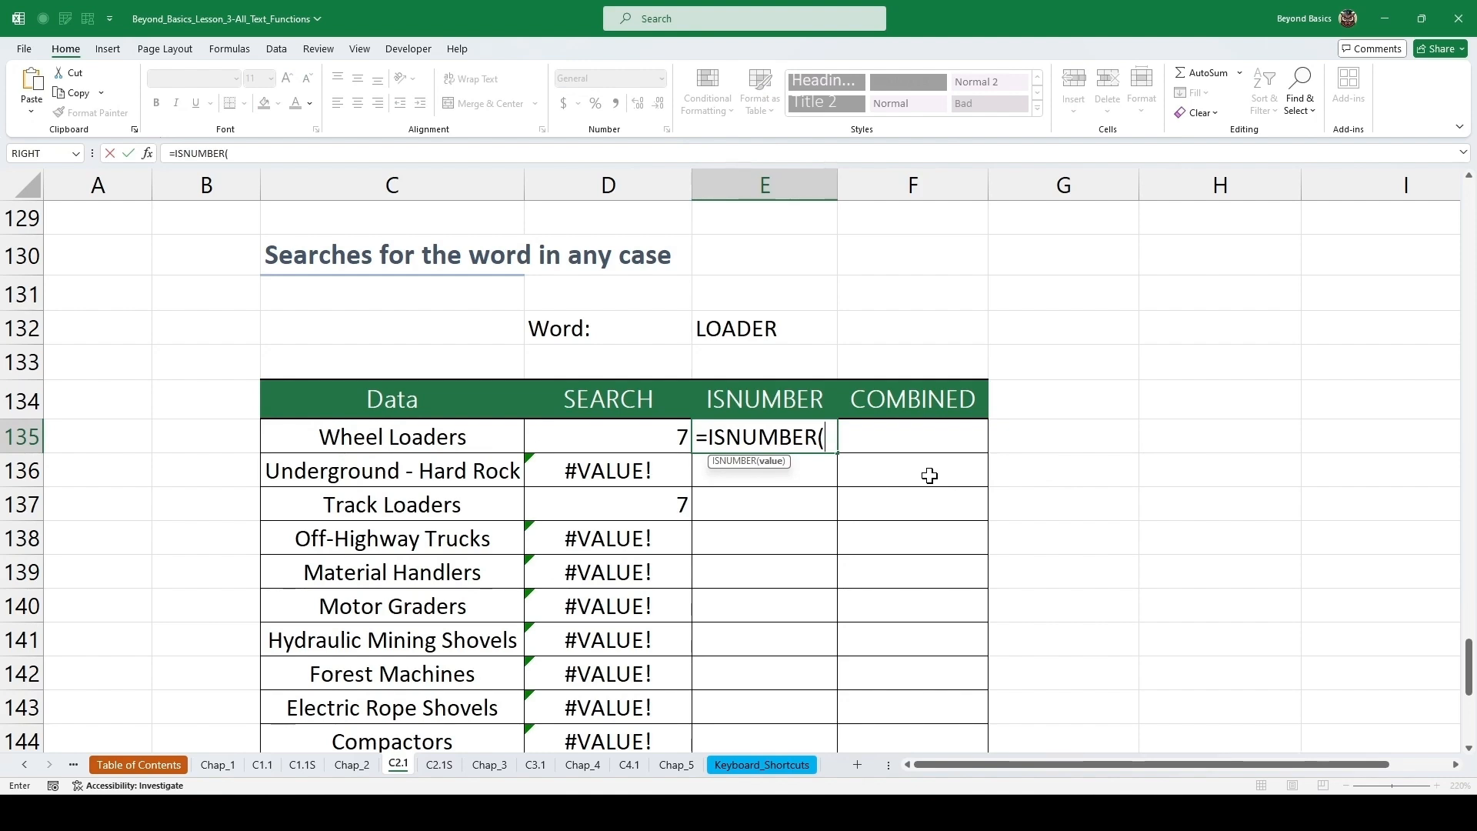
pyautogui.press('Left')
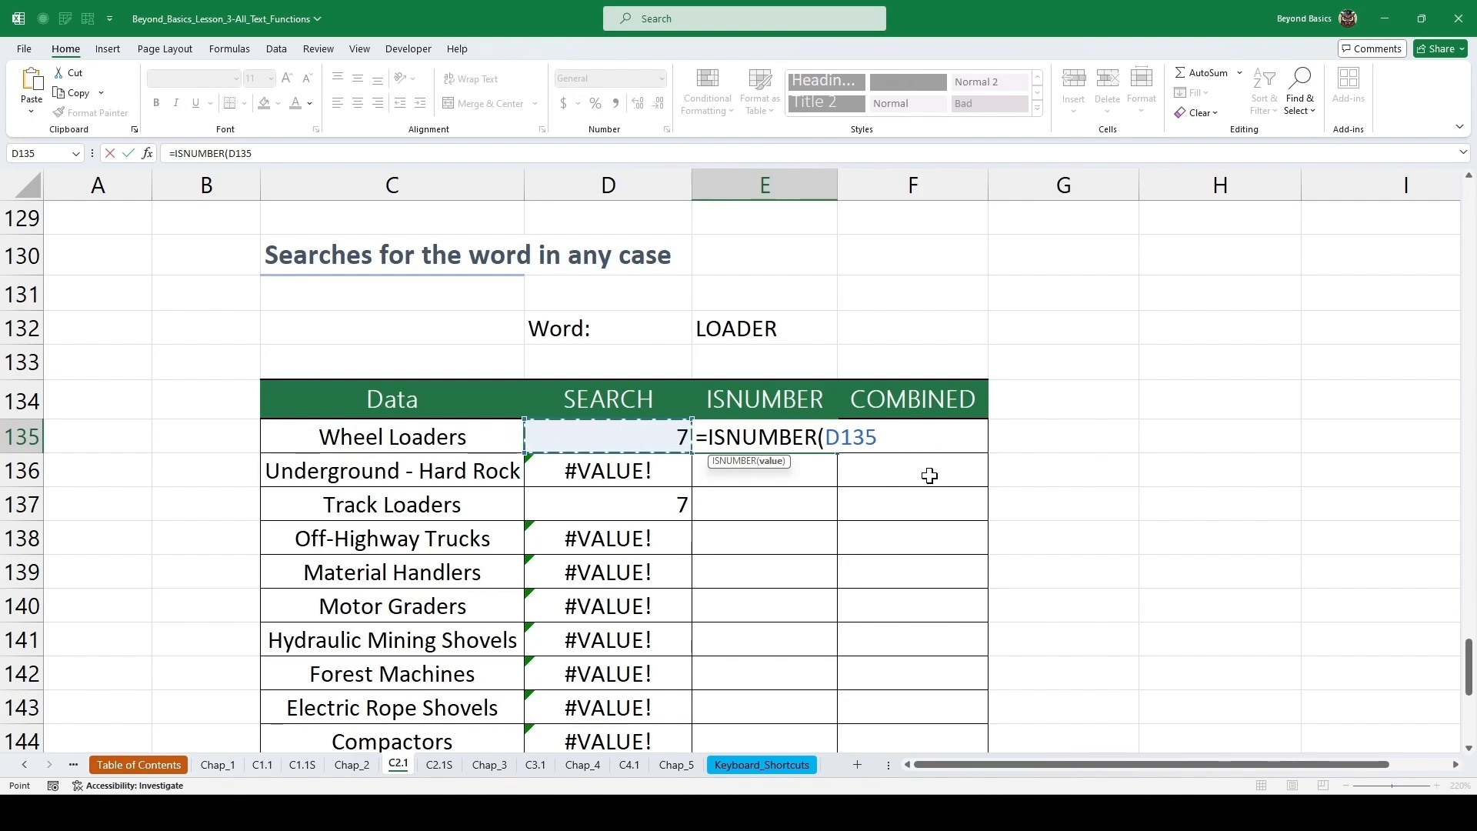
pyautogui.hotkey('ctrl', 'Return')
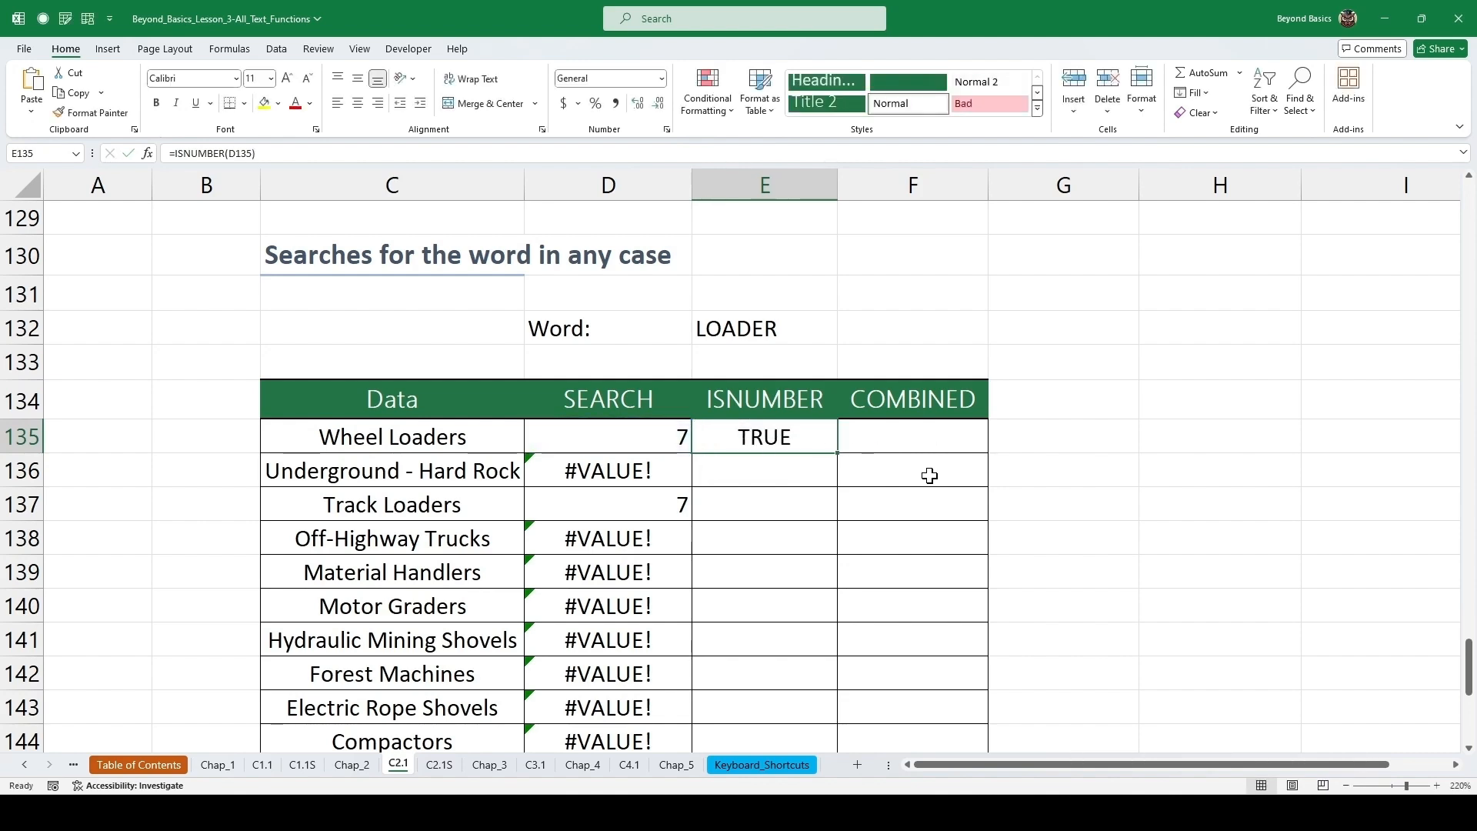
pyautogui.doubleClick(839, 455)
pyautogui.moveTo(1469, 663); pyautogui.dragTo(1469, 671)
# Copy the SEARCH formula text from the first SEARCH cell without changing the cell.
pyautogui.click(874, 360)
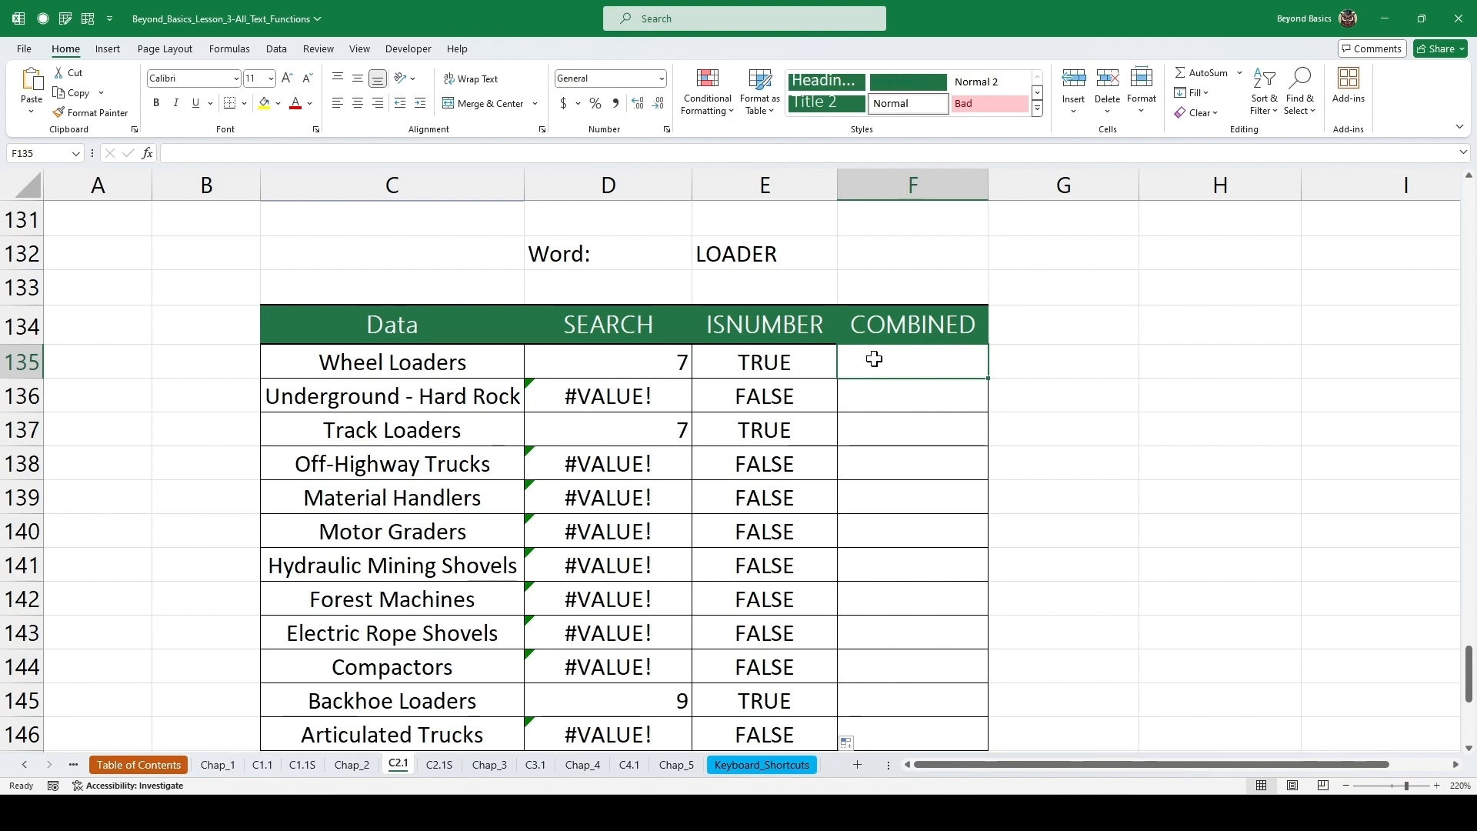
pyautogui.click(680, 355)
pyautogui.doubleClick(683, 357)
pyautogui.moveTo(768, 360); pyautogui.dragTo(547, 363)
pyautogui.hotkey('ctrl', 'c')
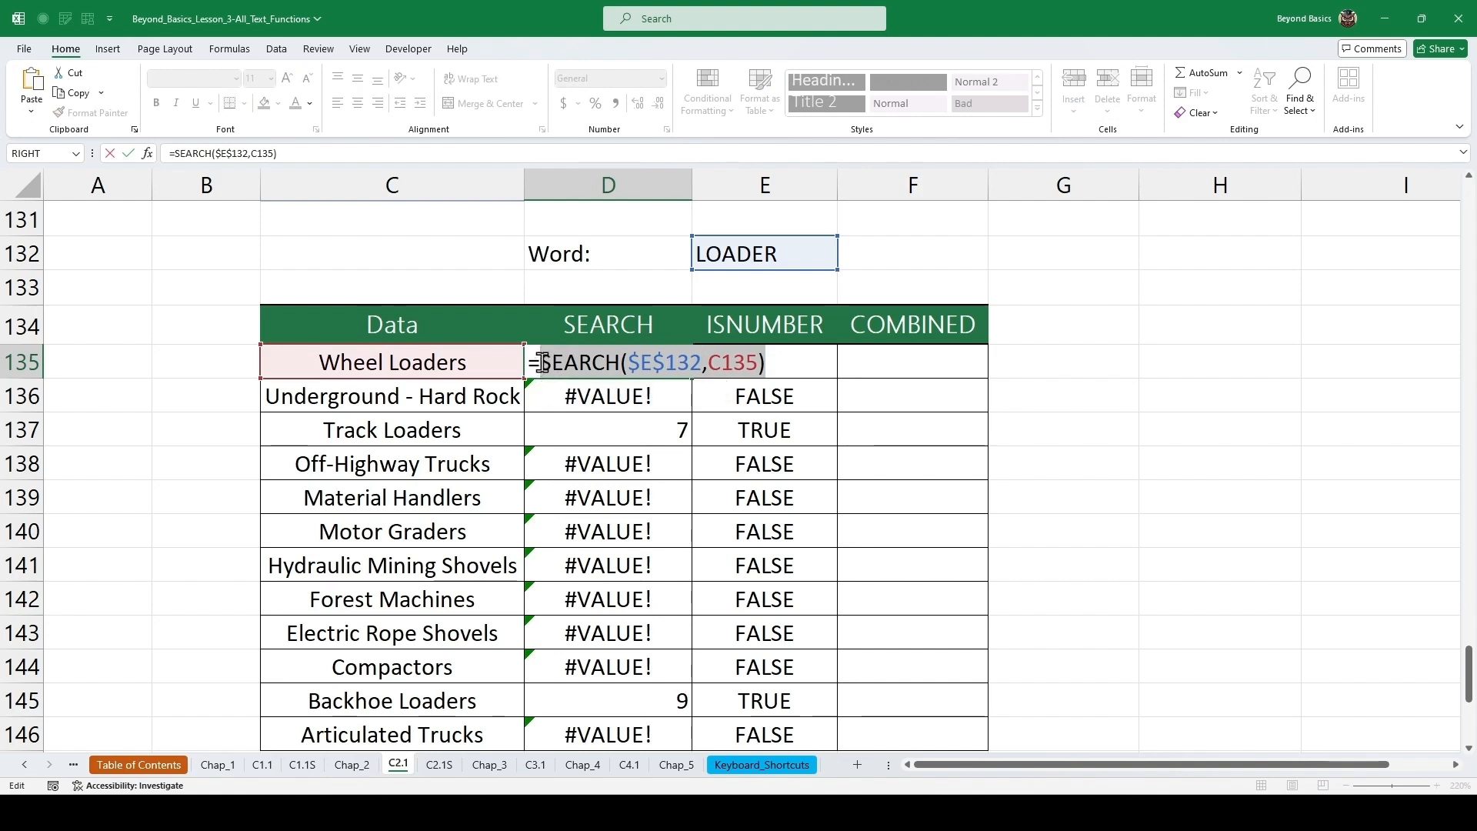
pyautogui.press('Escape')
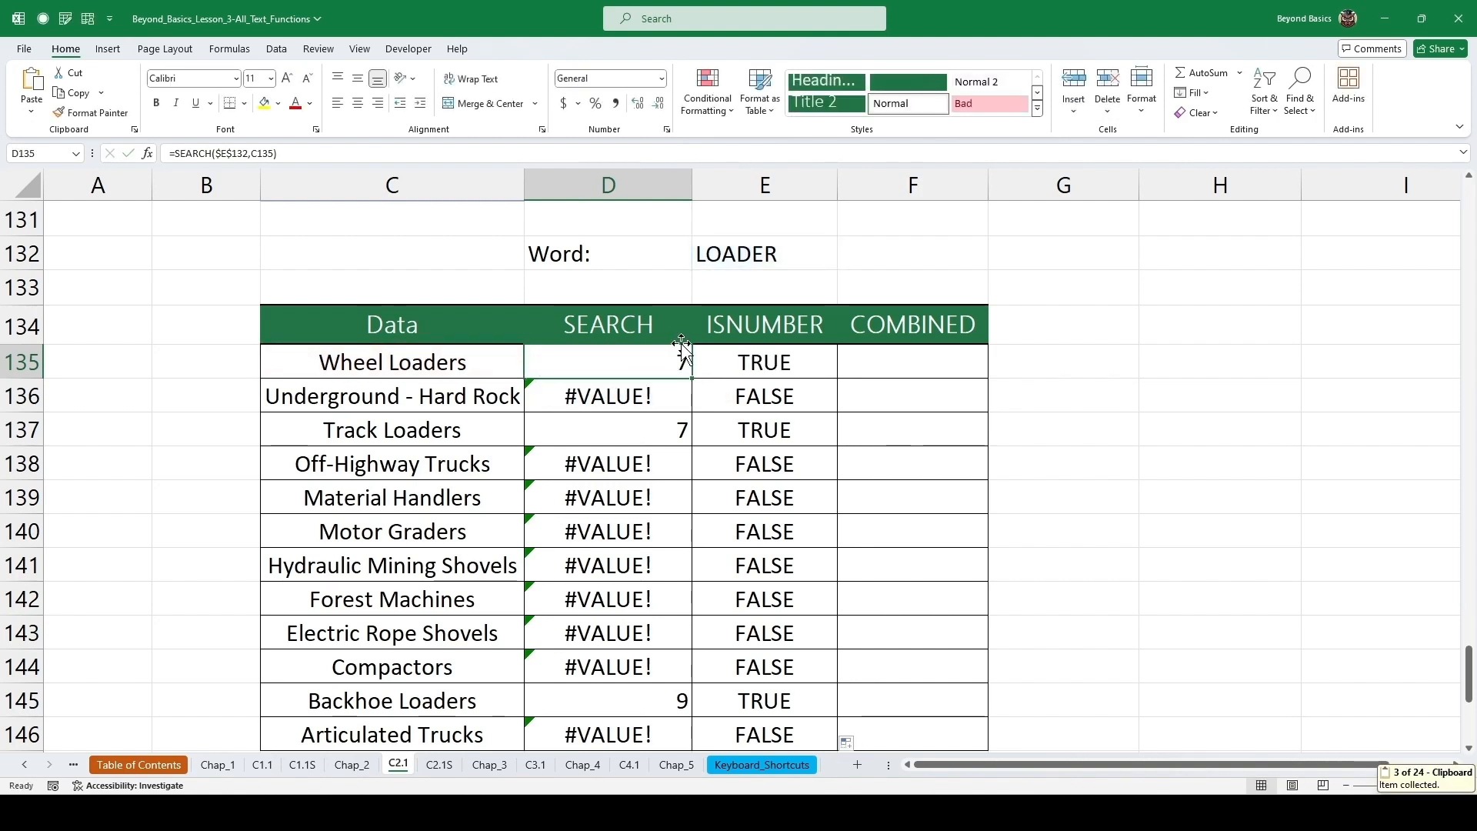
# Enter =ISNUMBER(SEARCH($E$132,C135)) in the first COMBINED cell by nesting the copied SEARCH formula.
pyautogui.click(878, 376)
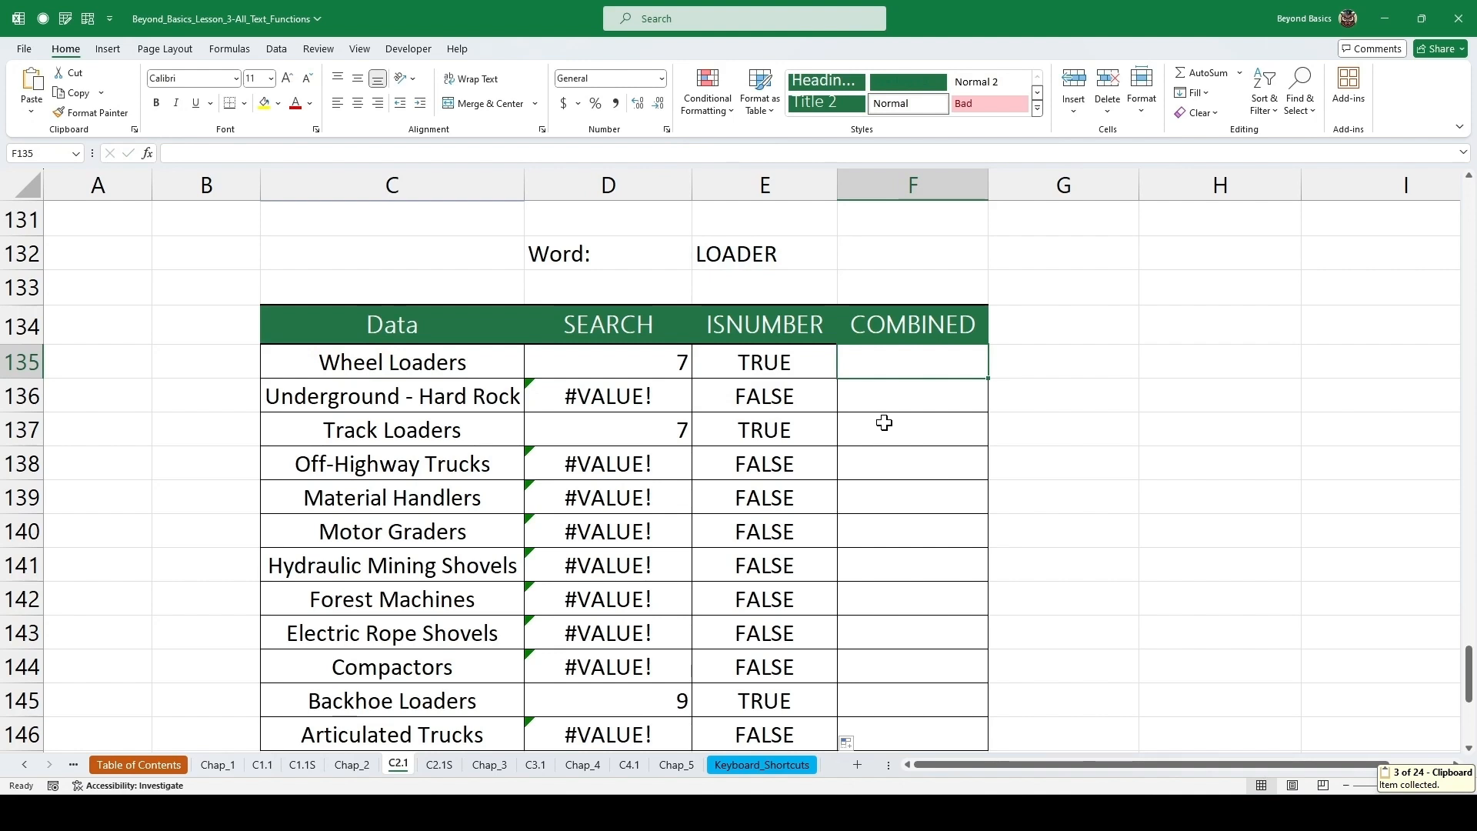
pyautogui.write('=isnu')
pyautogui.press('Tab')
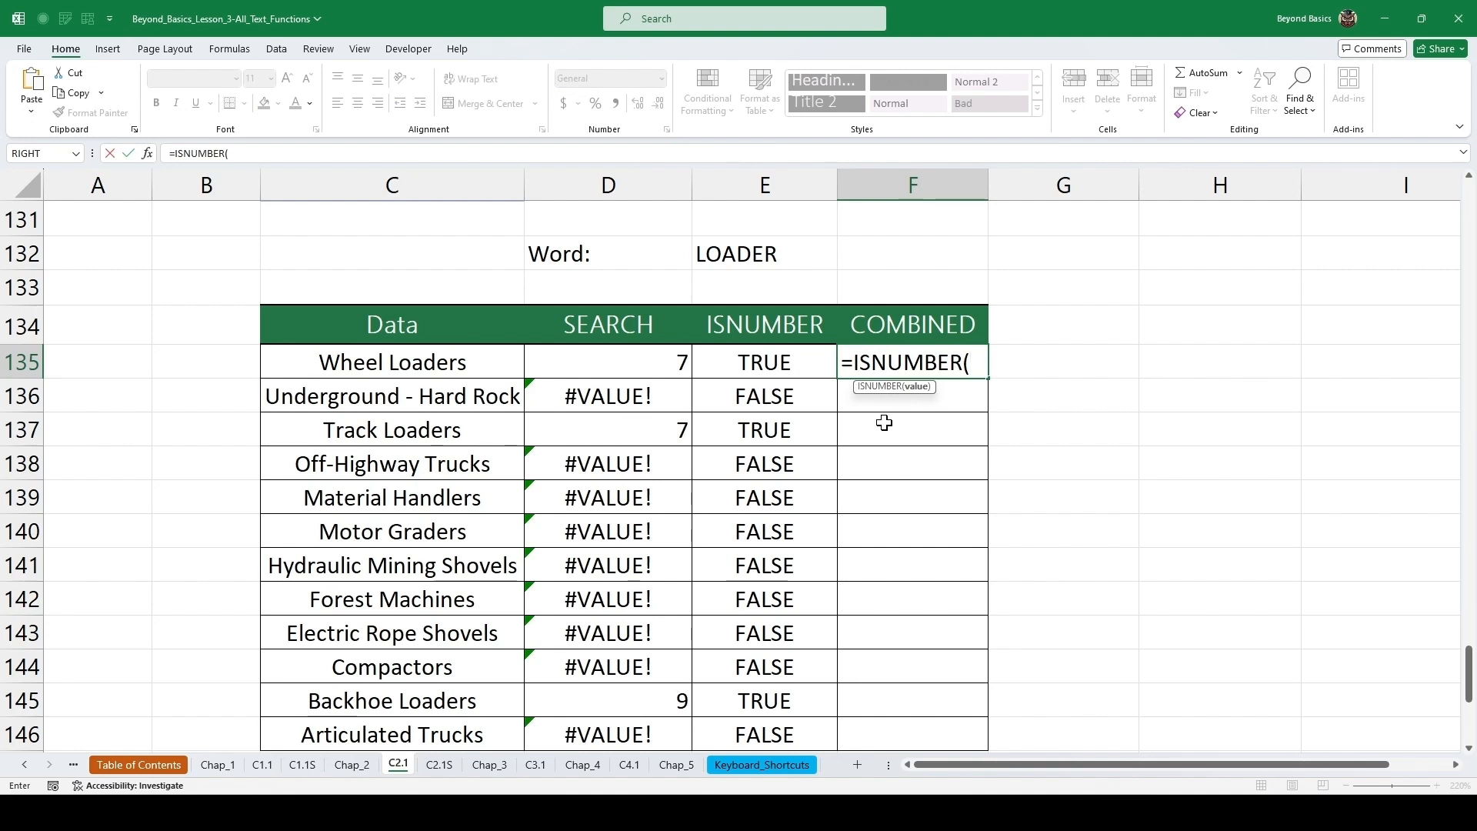
pyautogui.hotkey('ctrl', 'v')
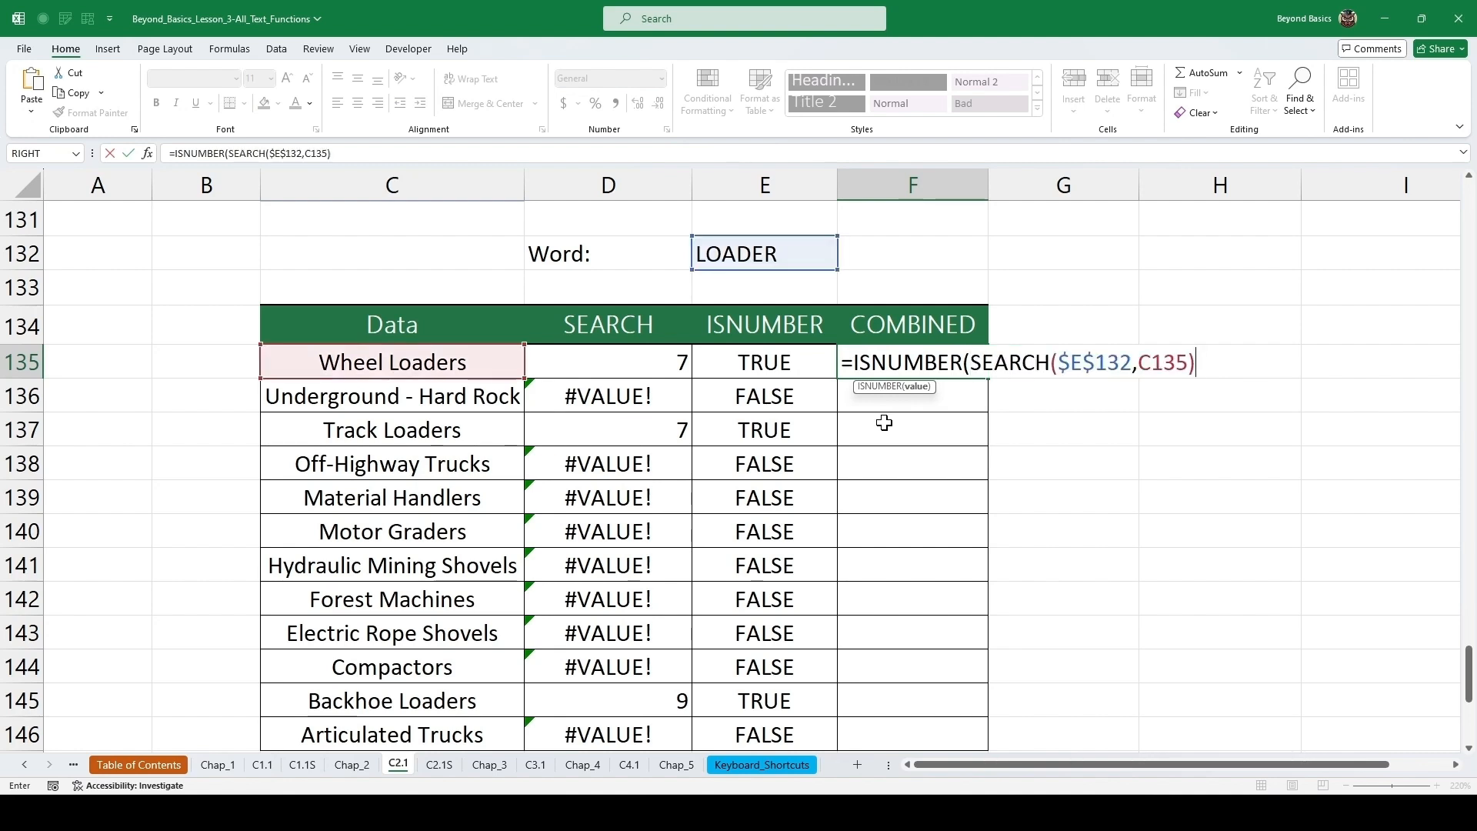
pyautogui.write(')')
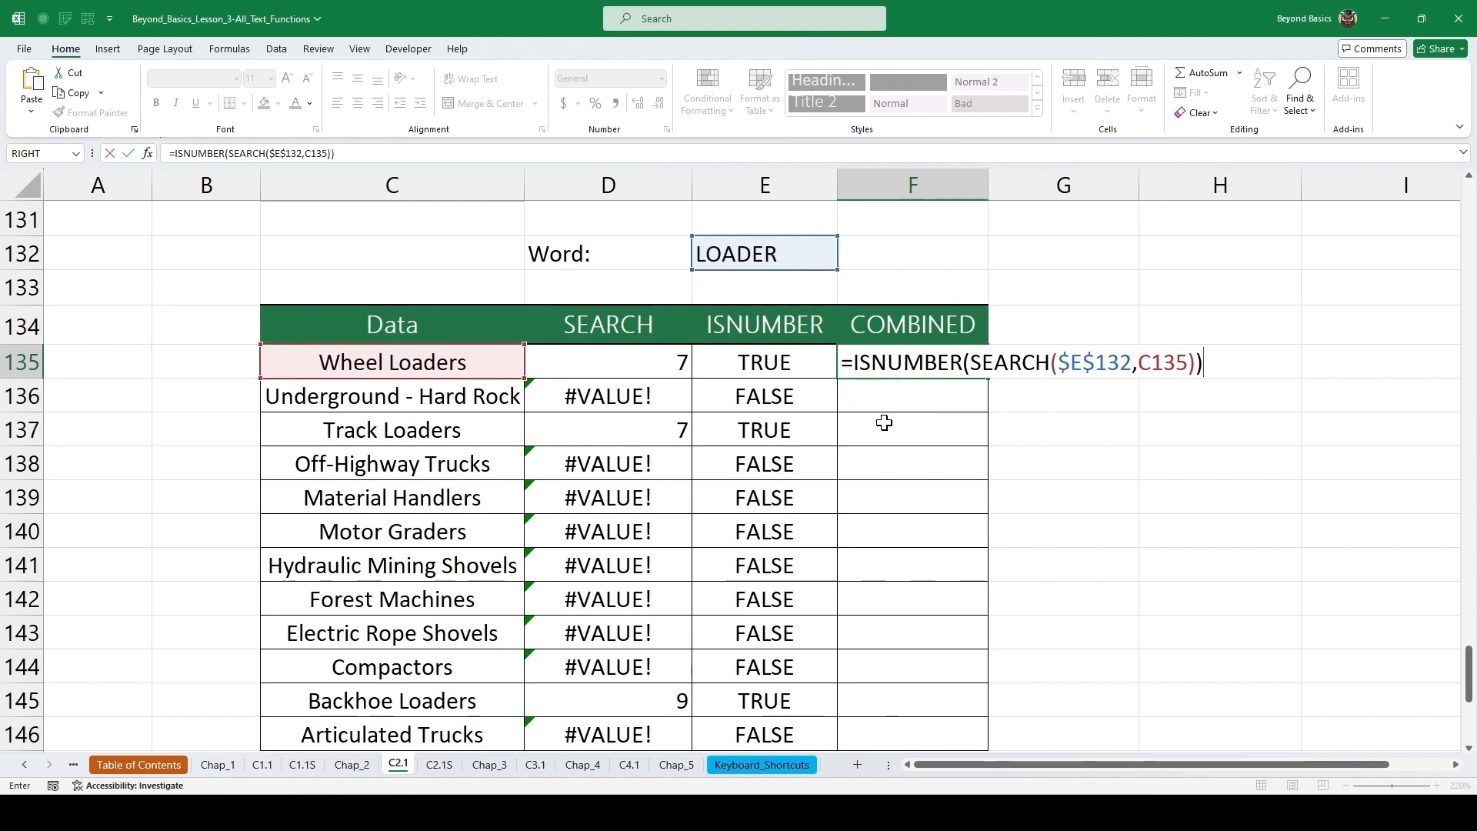
pyautogui.hotkey('ctrl', 'Return')
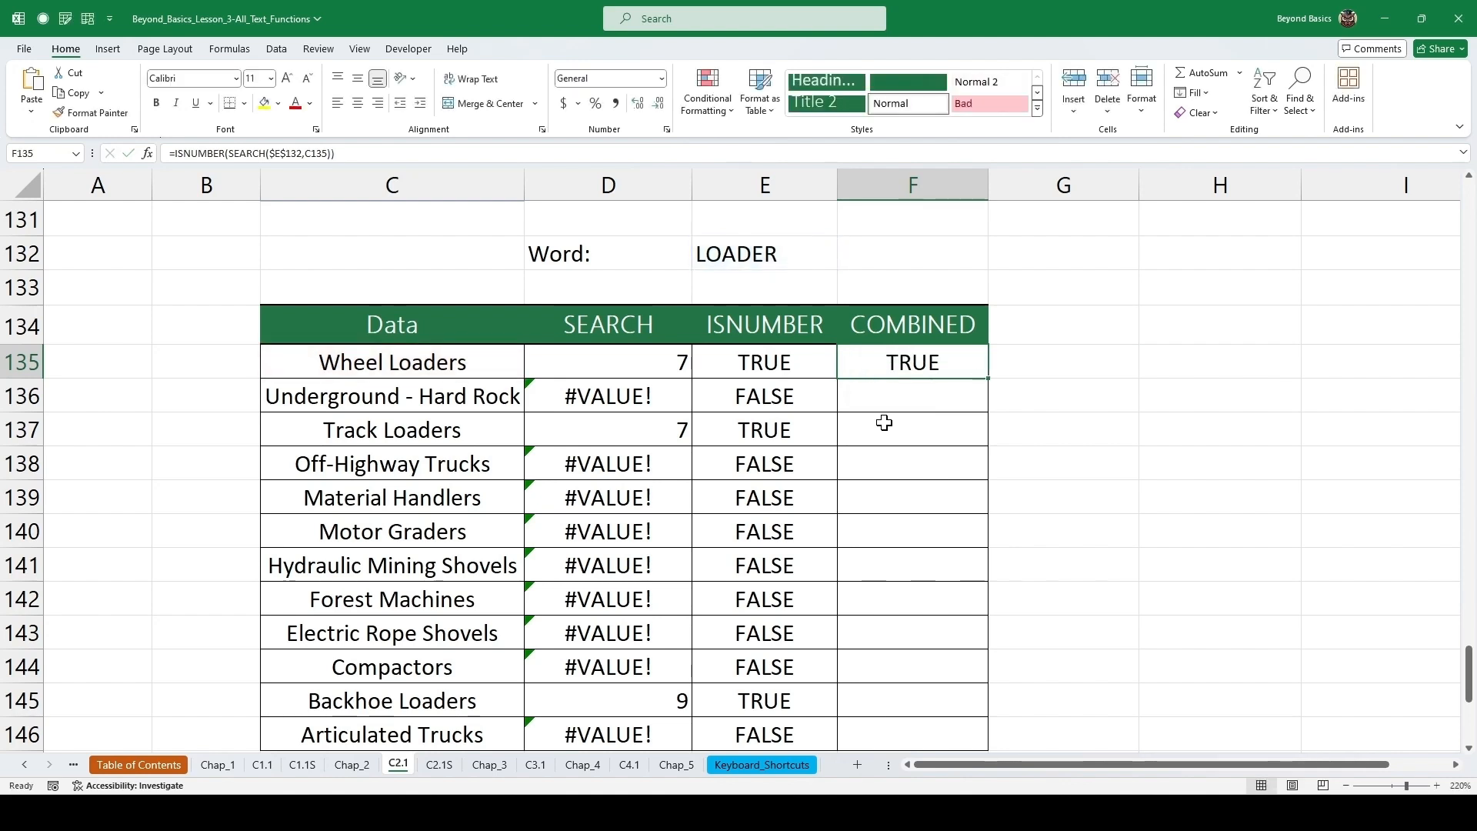
# Fill the combined formula down the COMBINED column and inspect one of the filled cells.
pyautogui.doubleClick(990, 380)
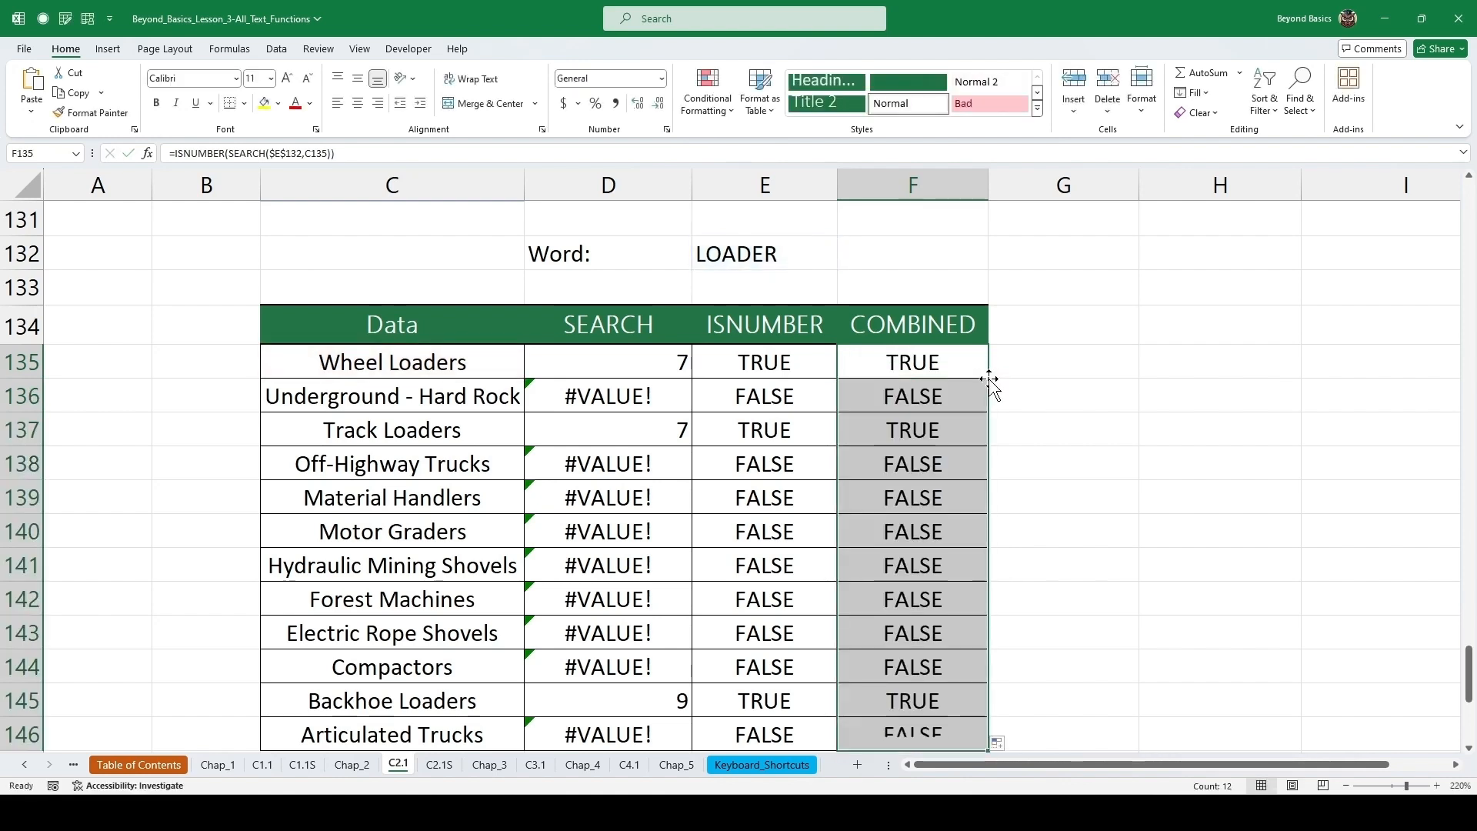
pyautogui.click(914, 495)
pyautogui.doubleClick(914, 495)
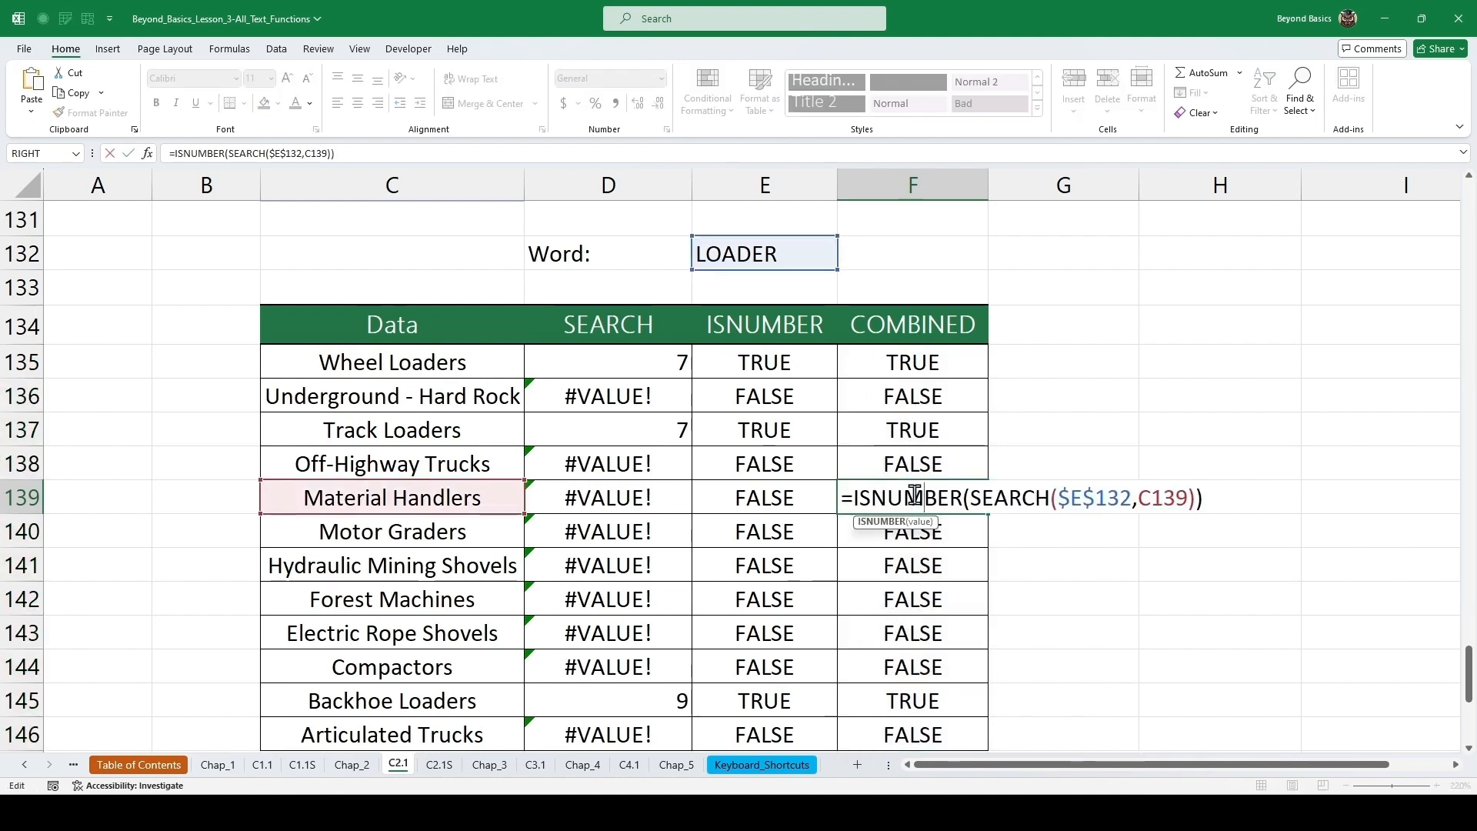
pyautogui.press('Escape')
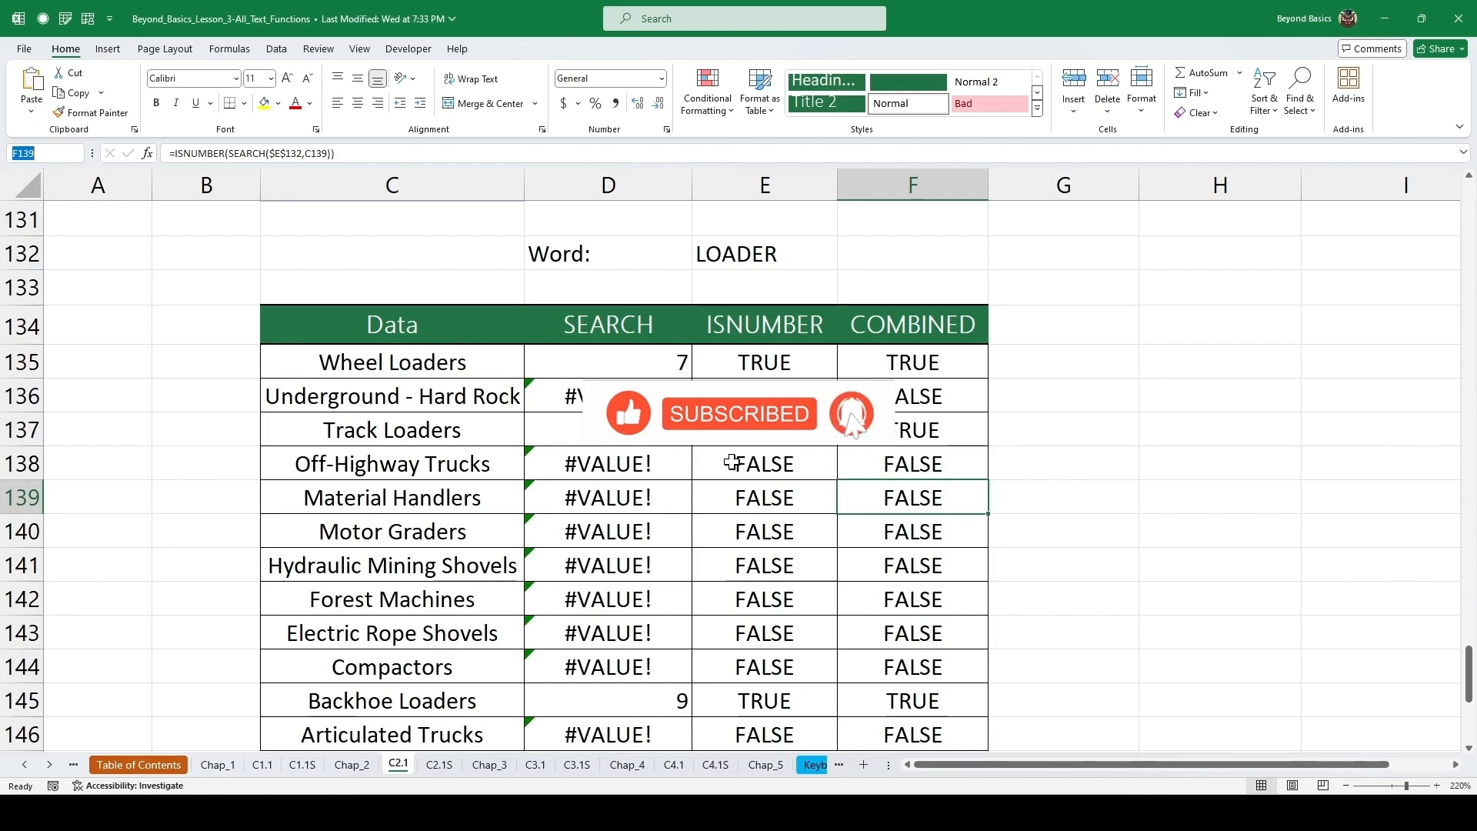
# Move on to the Chapter 3 overview sheet and continue to the C3.1 Replace & Join Text exercise sheet.
pyautogui.scroll(-3, 723, 462)
pyautogui.scroll(-1, 619, 461)
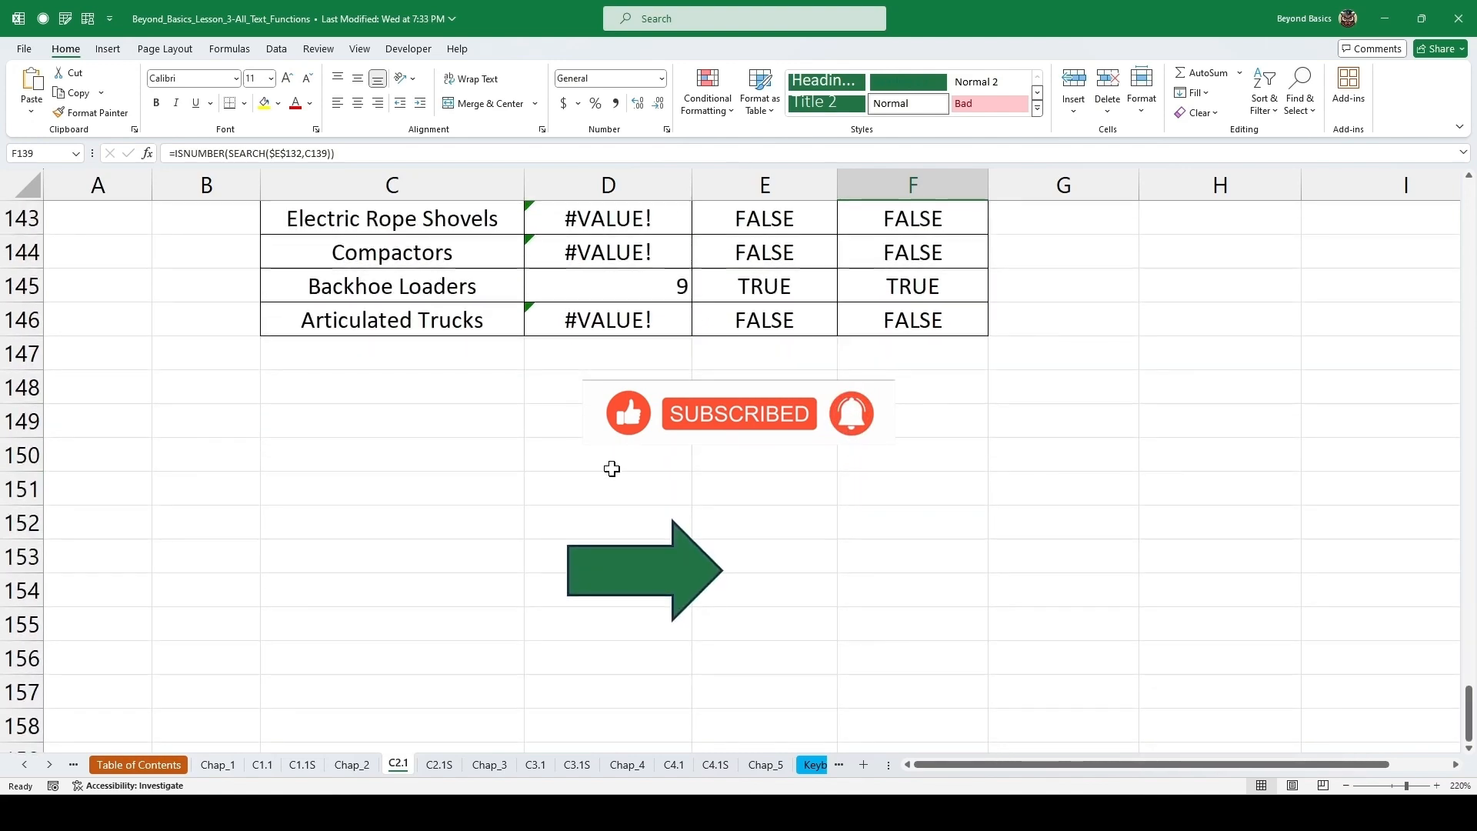
pyautogui.click(664, 596)
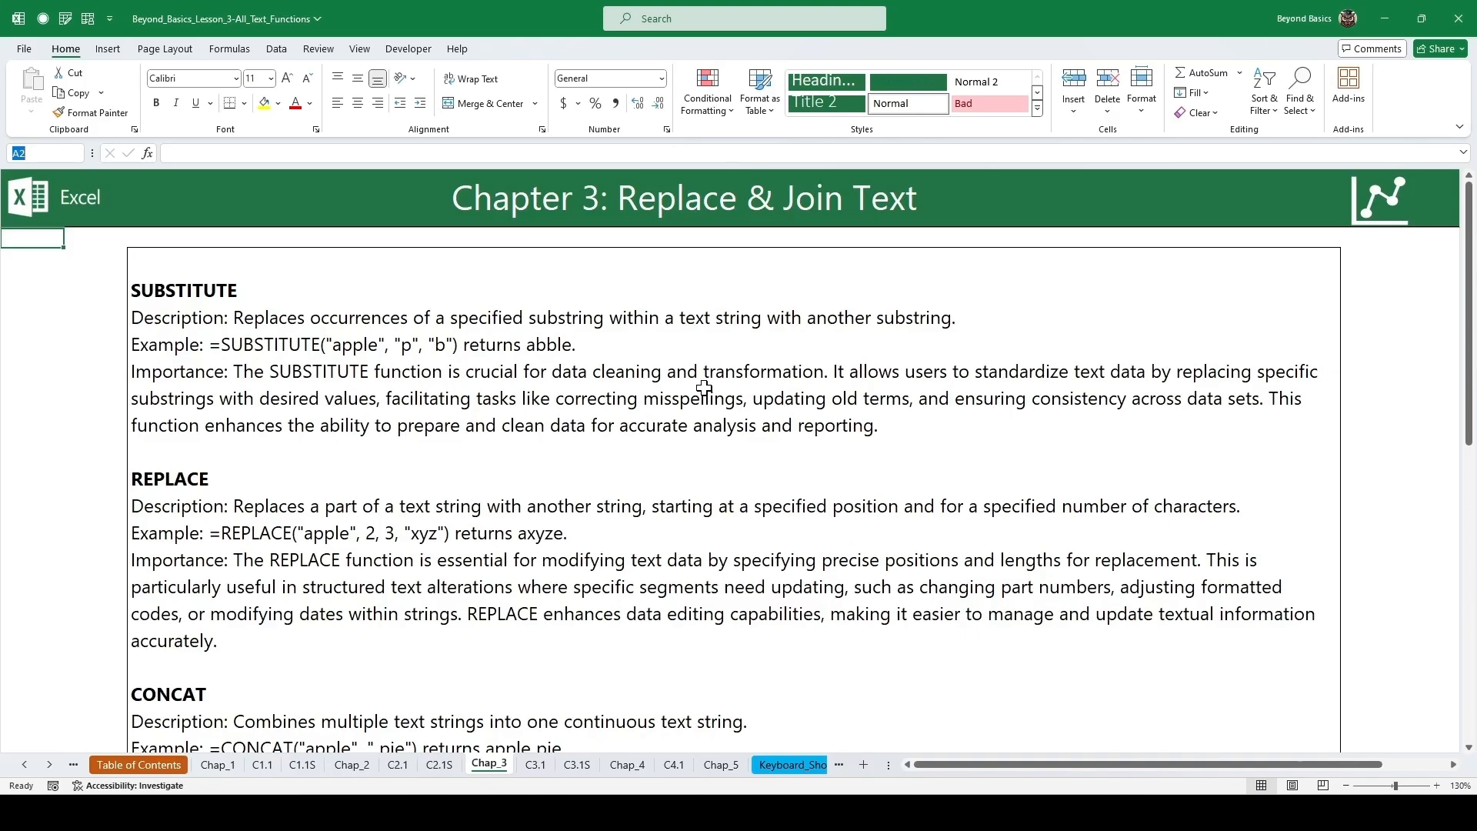
pyautogui.scroll(-7, 676, 376)
pyautogui.scroll(-3, 720, 386)
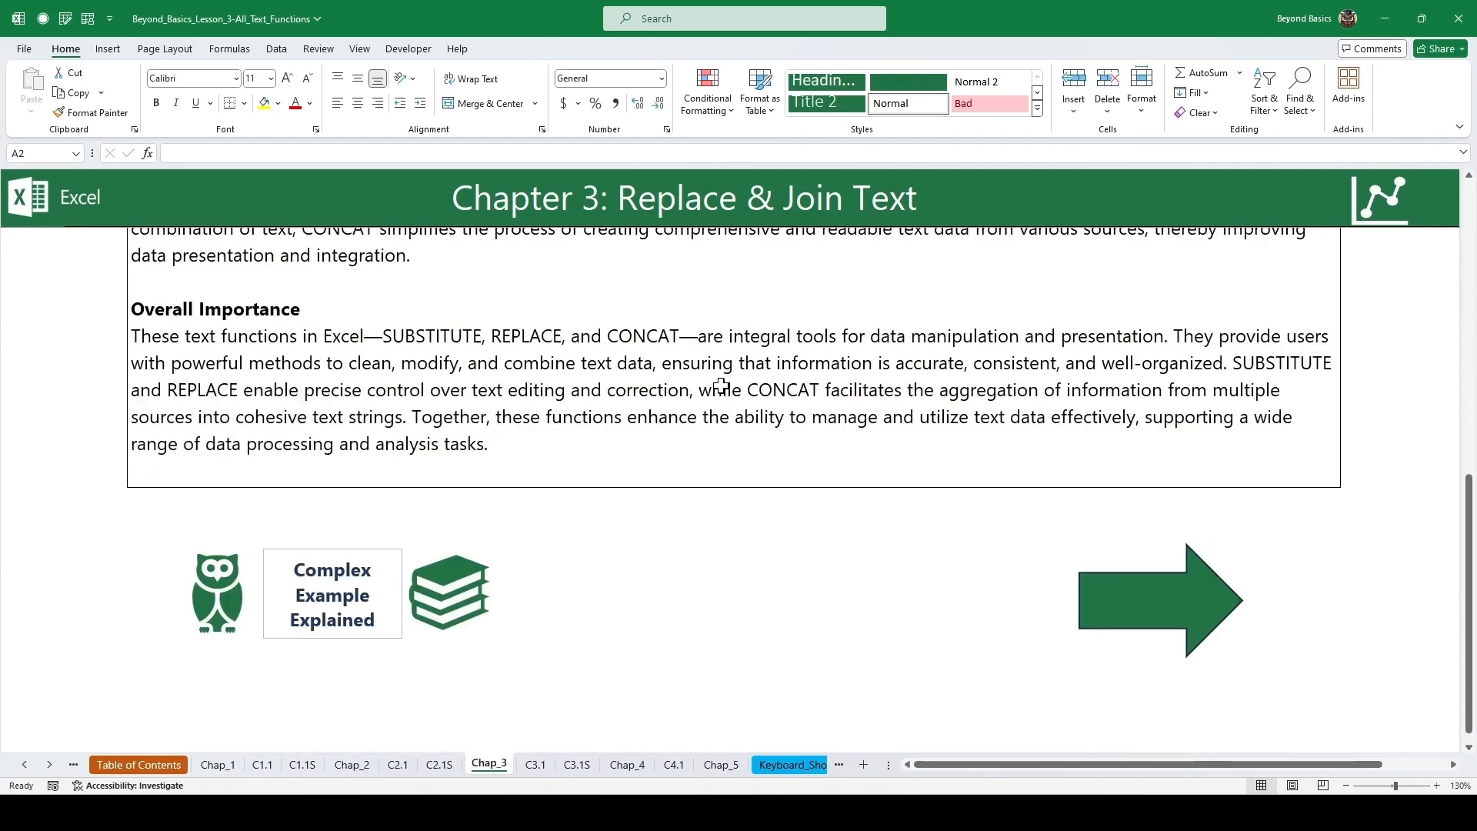
pyautogui.click(1114, 603)
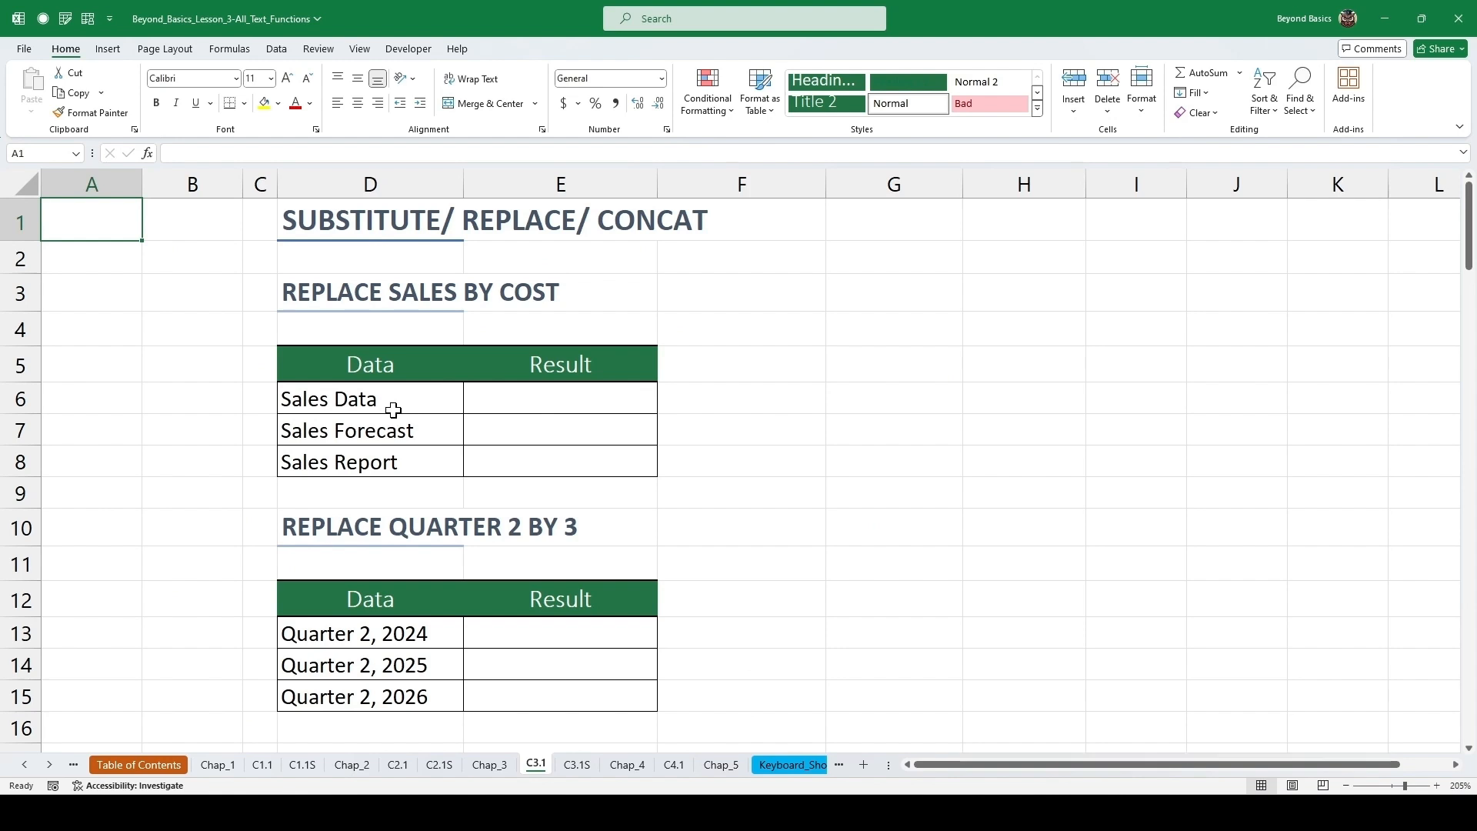
# Enter =SUBSTITUTE(D6,"Sales","Cost") in the first Result cell of the Replace Sales by Cost table.
pyautogui.click(347, 397)
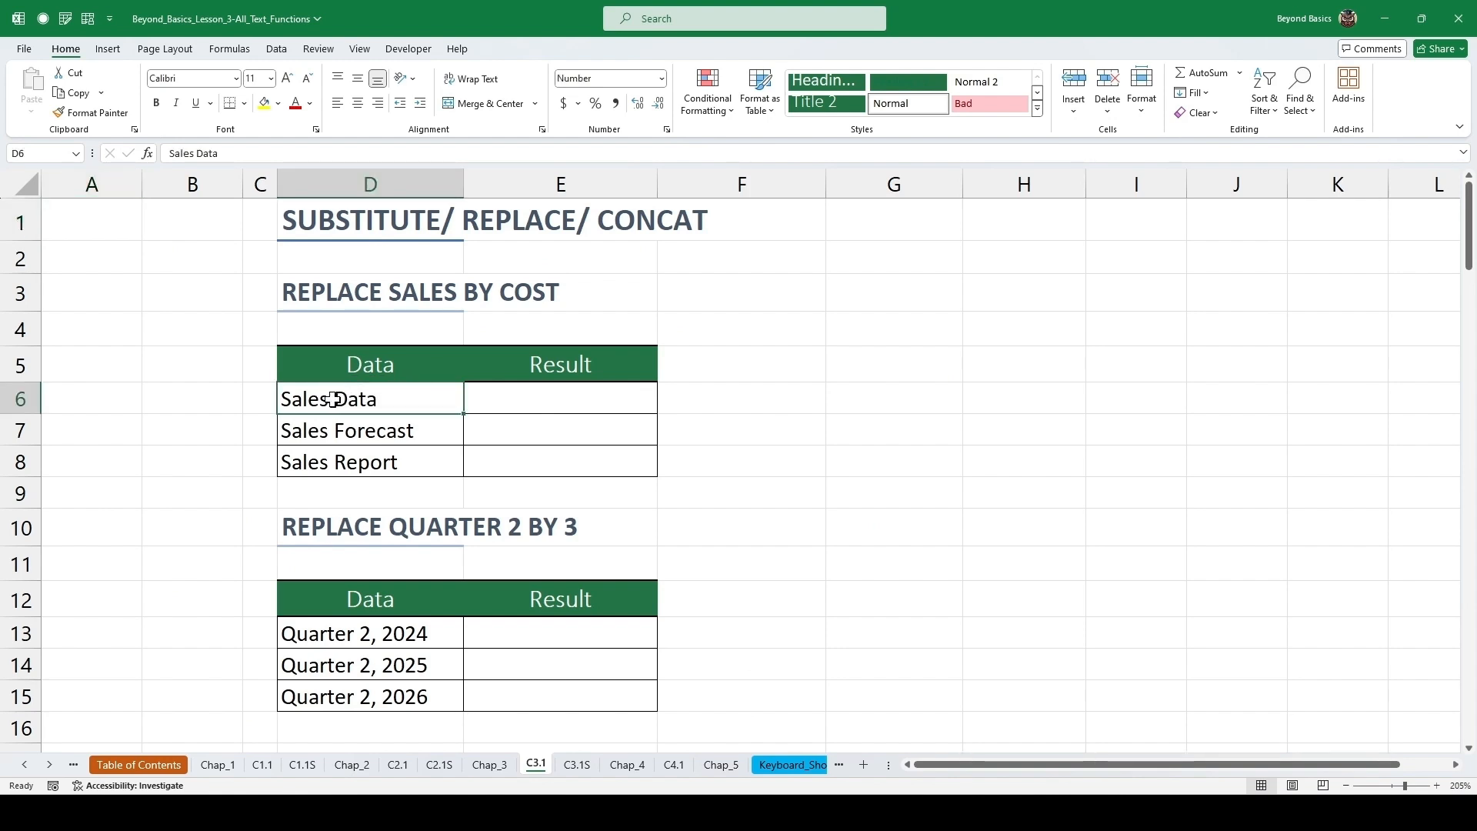
pyautogui.doubleClick(332, 397)
pyautogui.moveTo(333, 398); pyautogui.dragTo(282, 406)
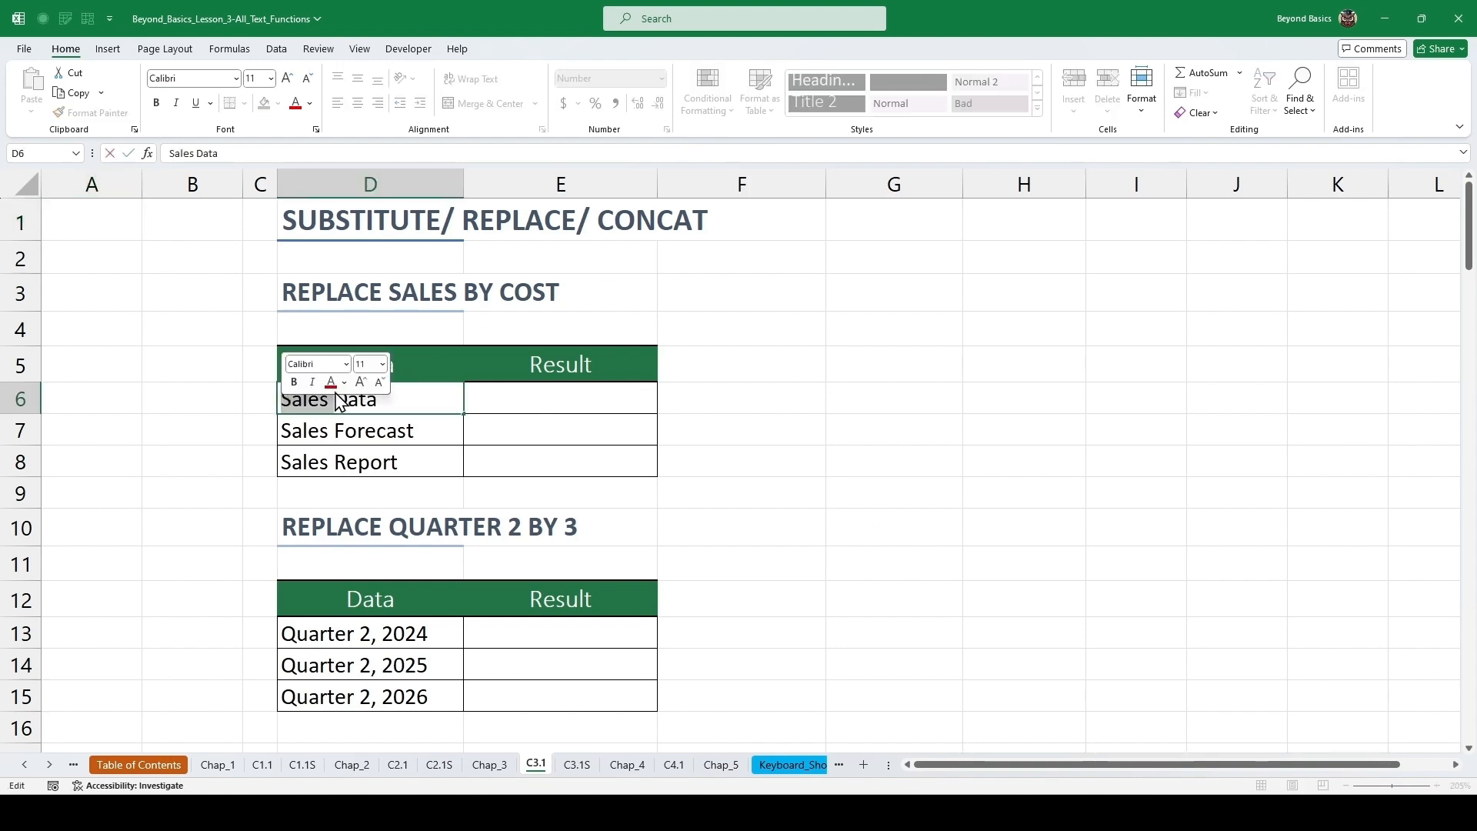
pyautogui.click(516, 396)
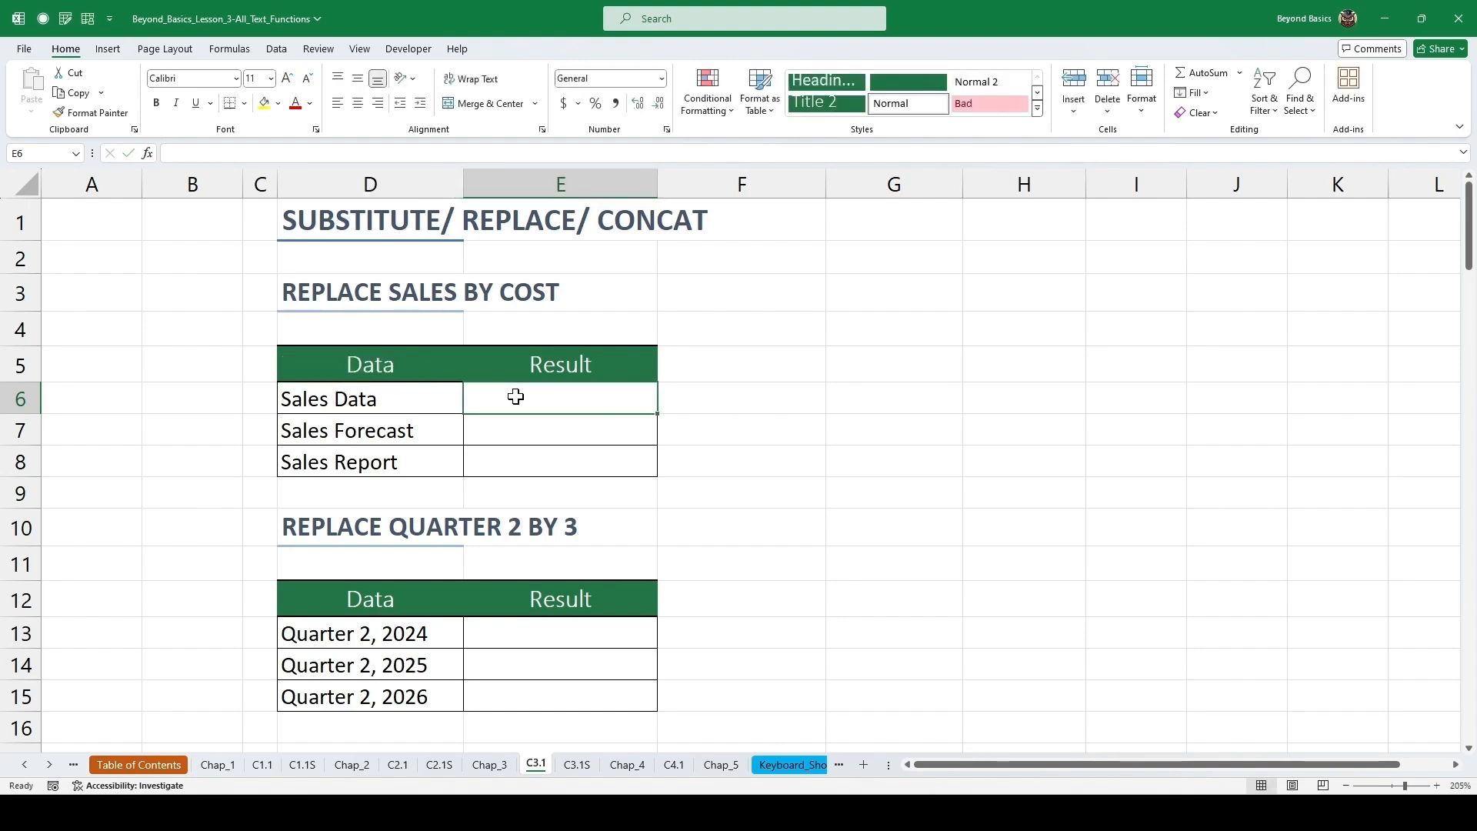
pyautogui.write('=subs')
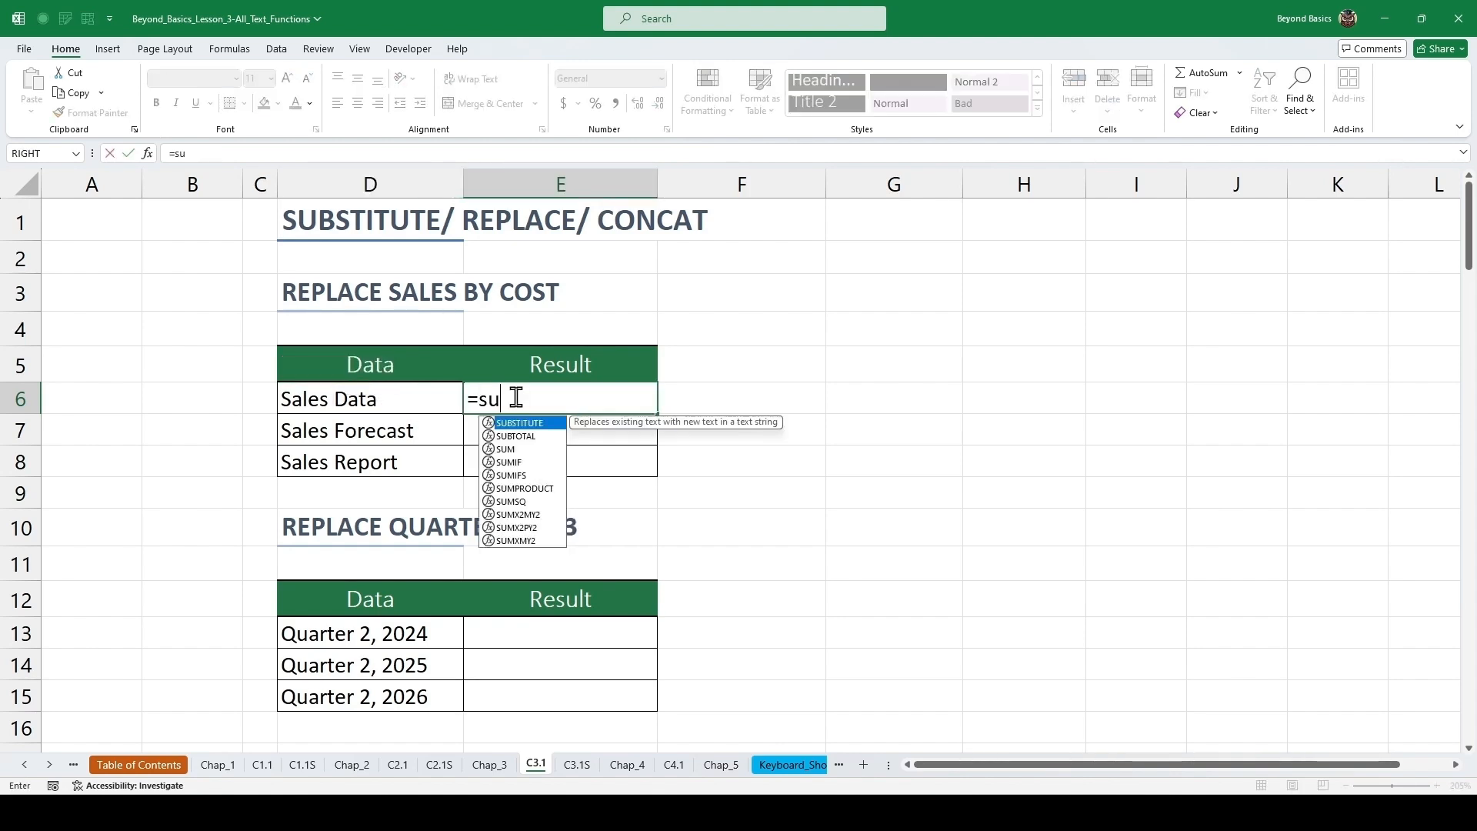
pyautogui.press('Tab')
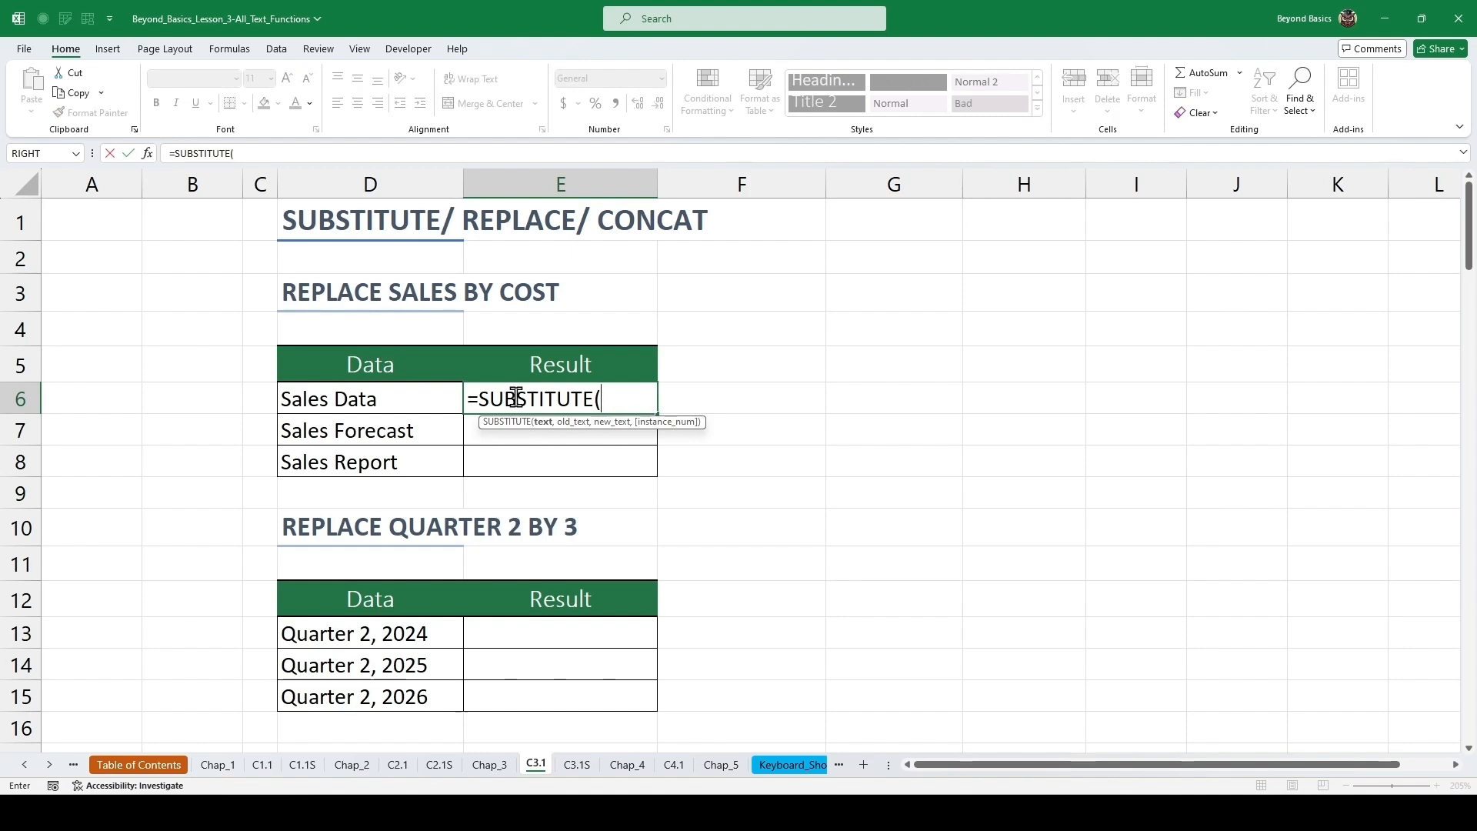
pyautogui.click(385, 400)
pyautogui.write(',')
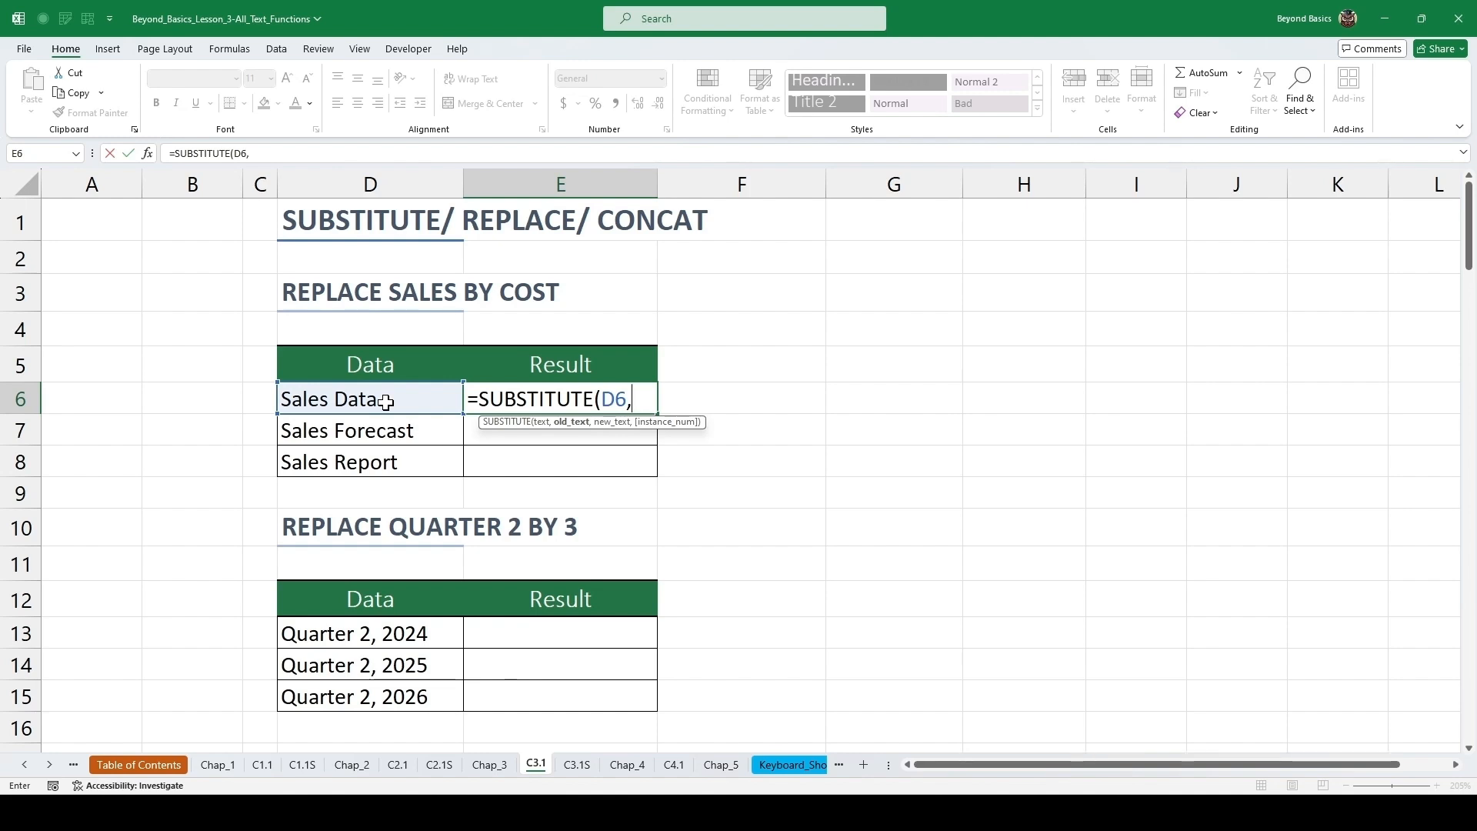
pyautogui.write('"Sales"')
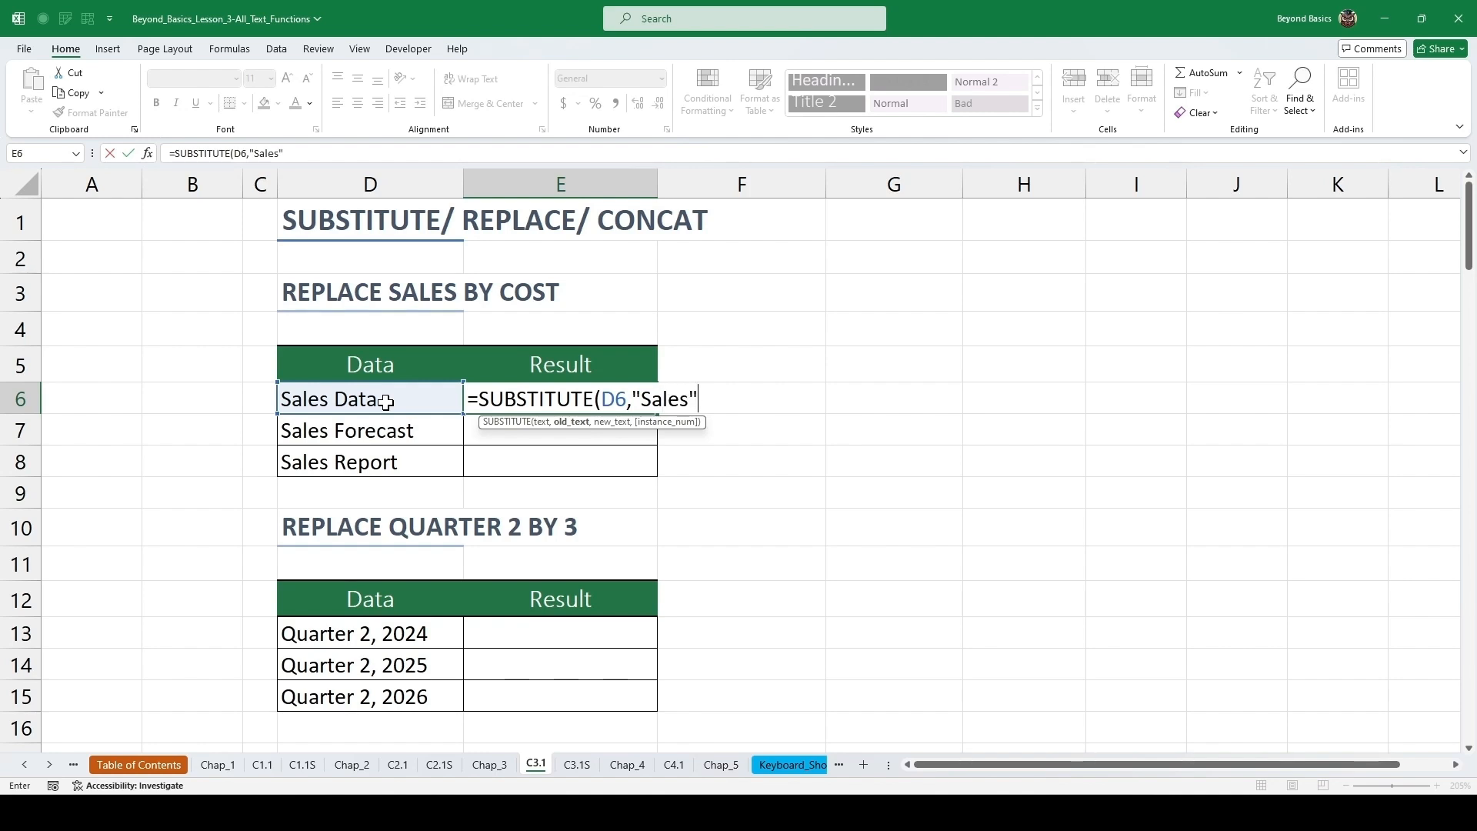
pyautogui.write(',')
pyautogui.write('"Cost')
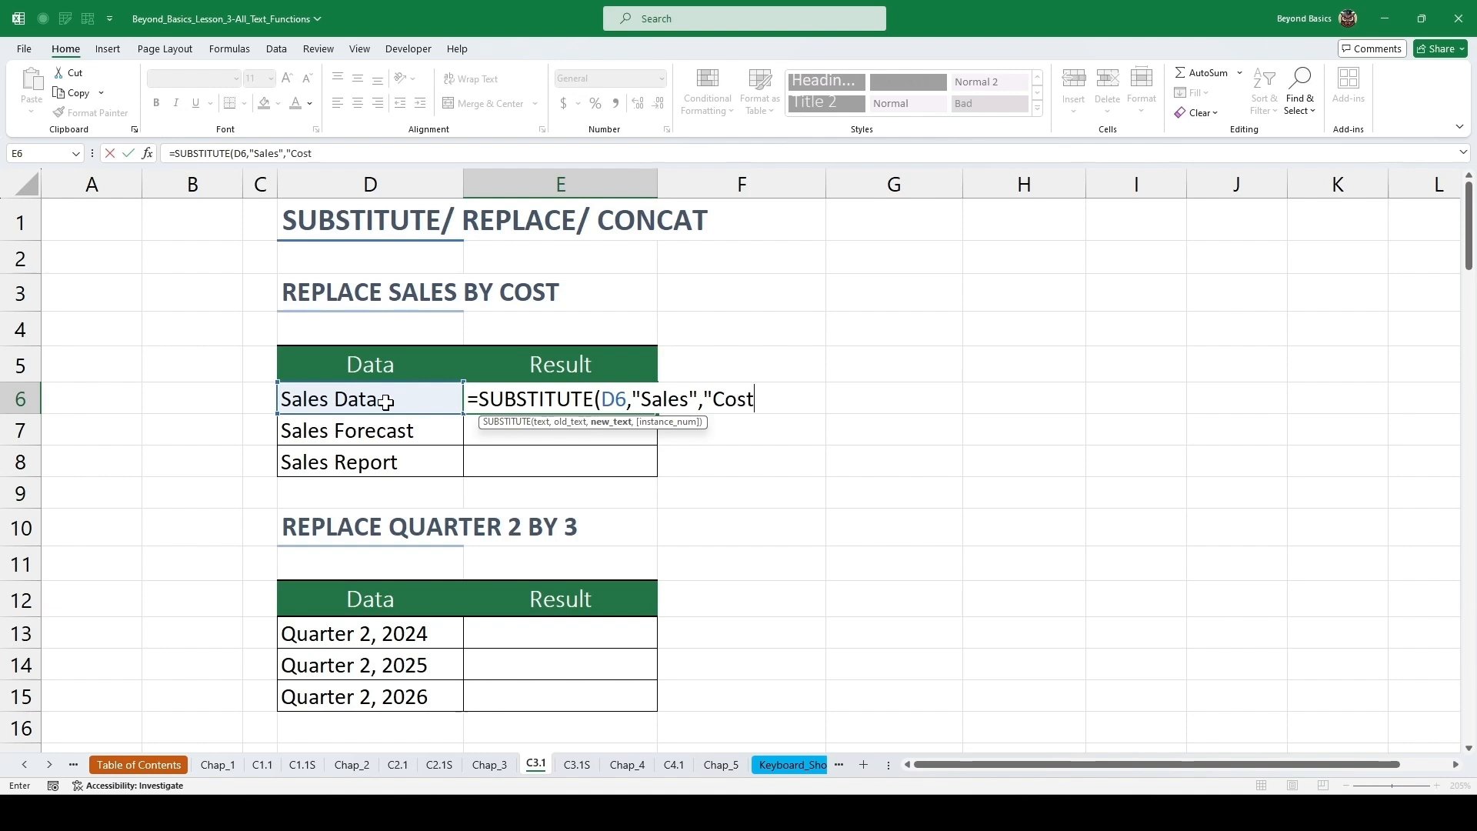
pyautogui.write('")')
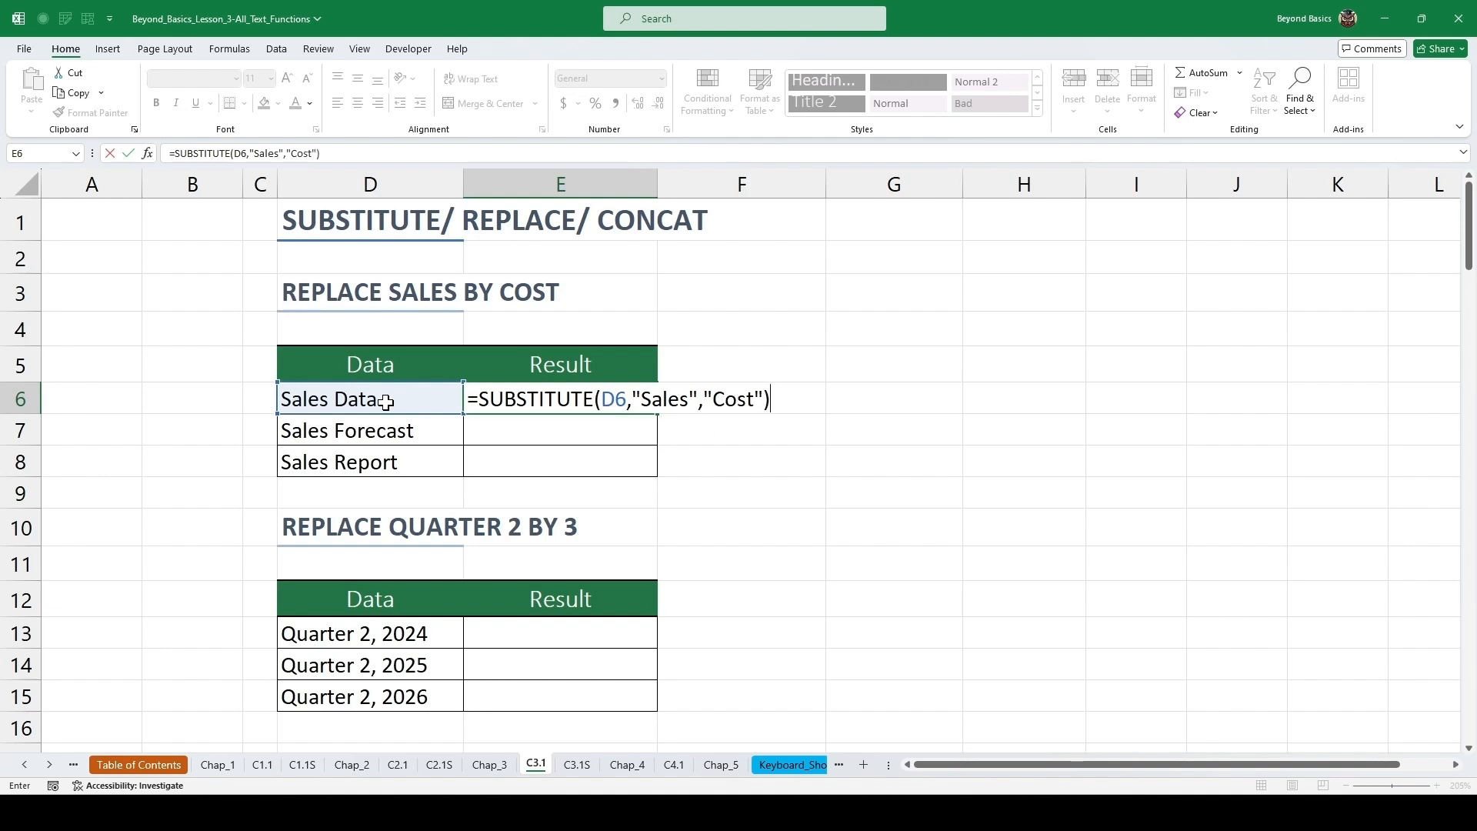
pyautogui.hotkey('ctrl', 'Return')
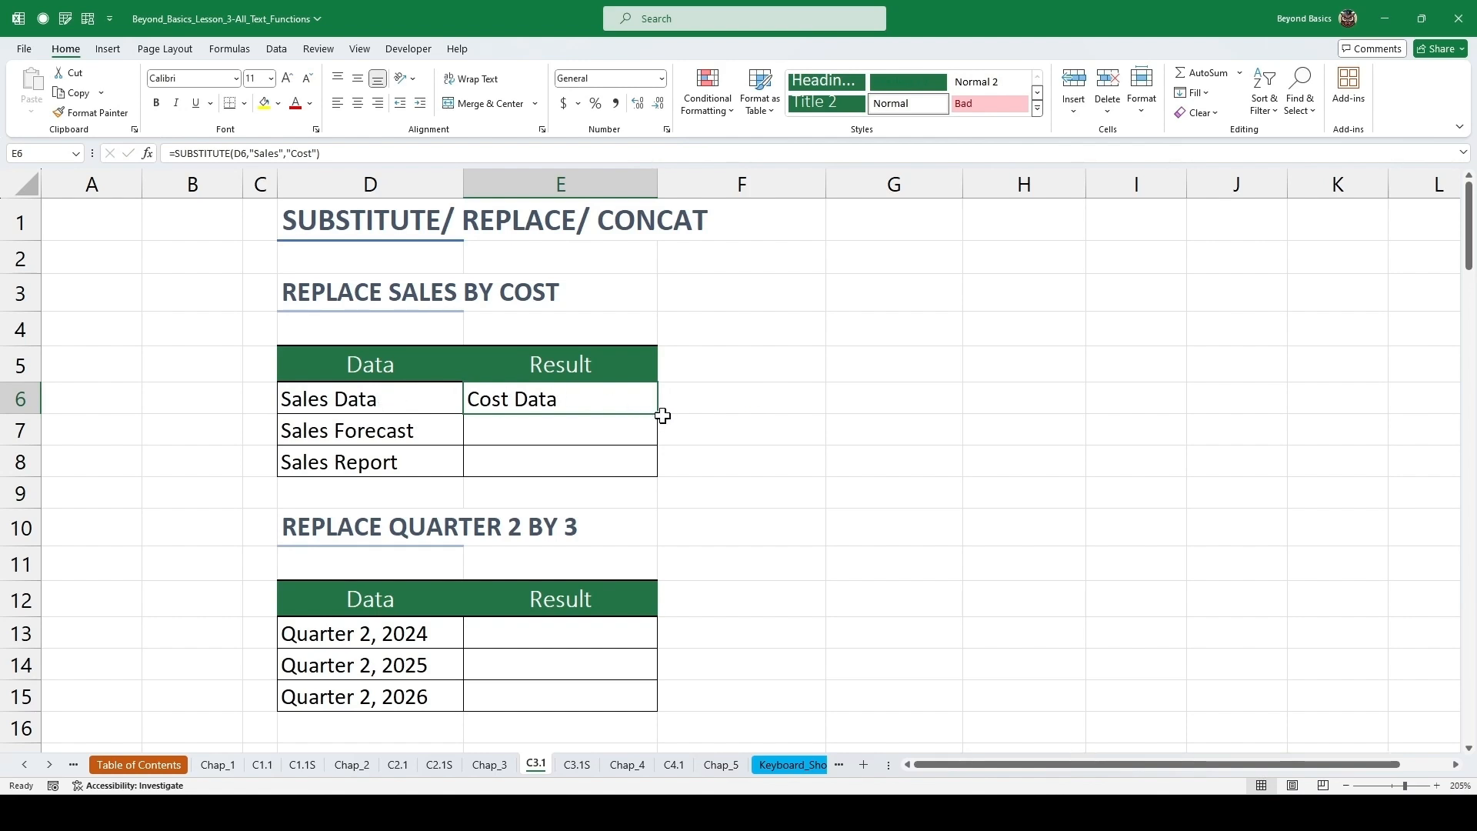
# Fill the SUBSTITUTE formula down the Result column and inspect the second filled cell.
pyautogui.click(660, 417)
pyautogui.press('Left')
pyautogui.press('Up')
pyautogui.doubleClick(658, 414)
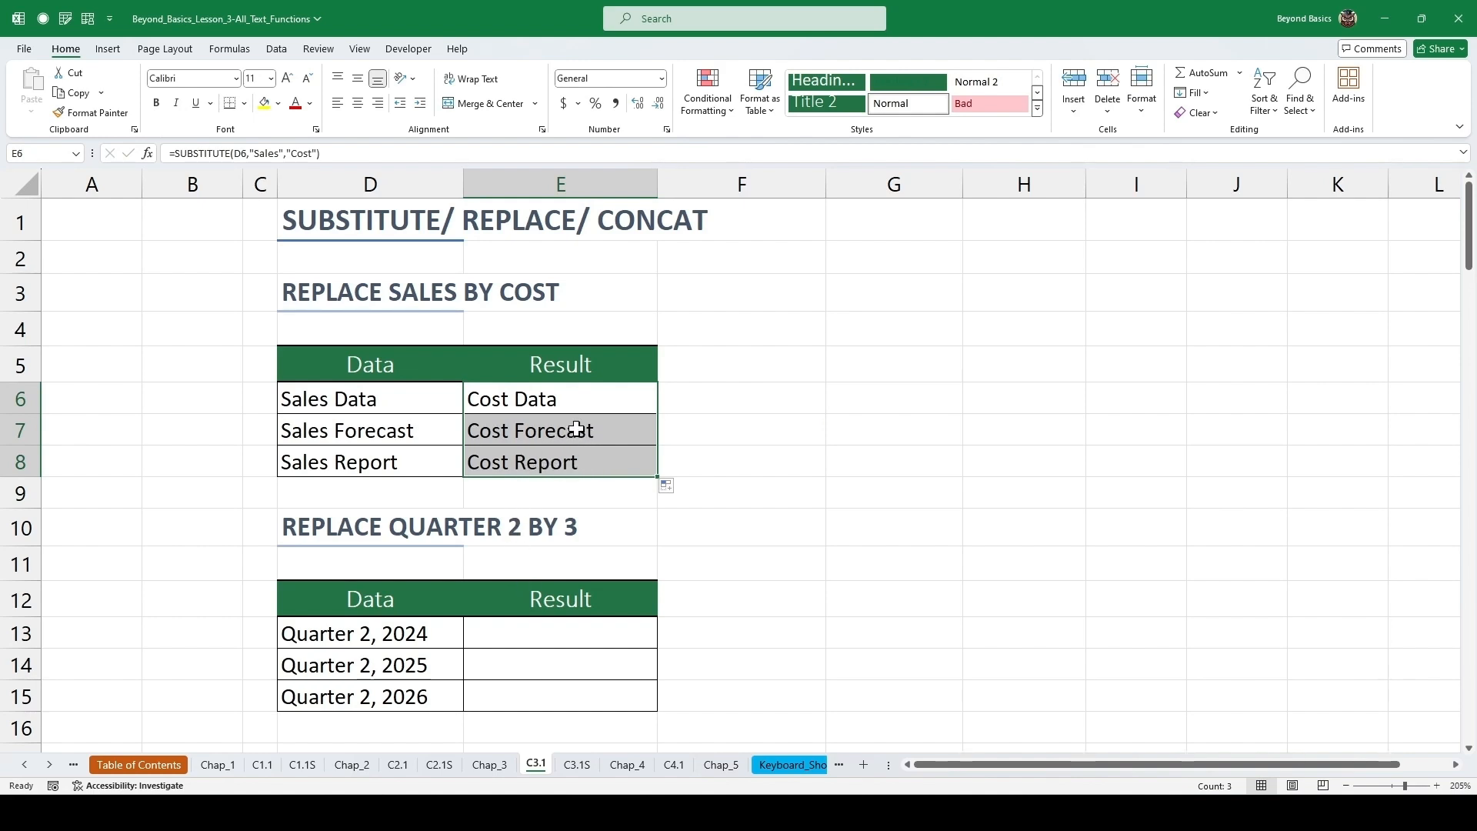
pyautogui.click(576, 437)
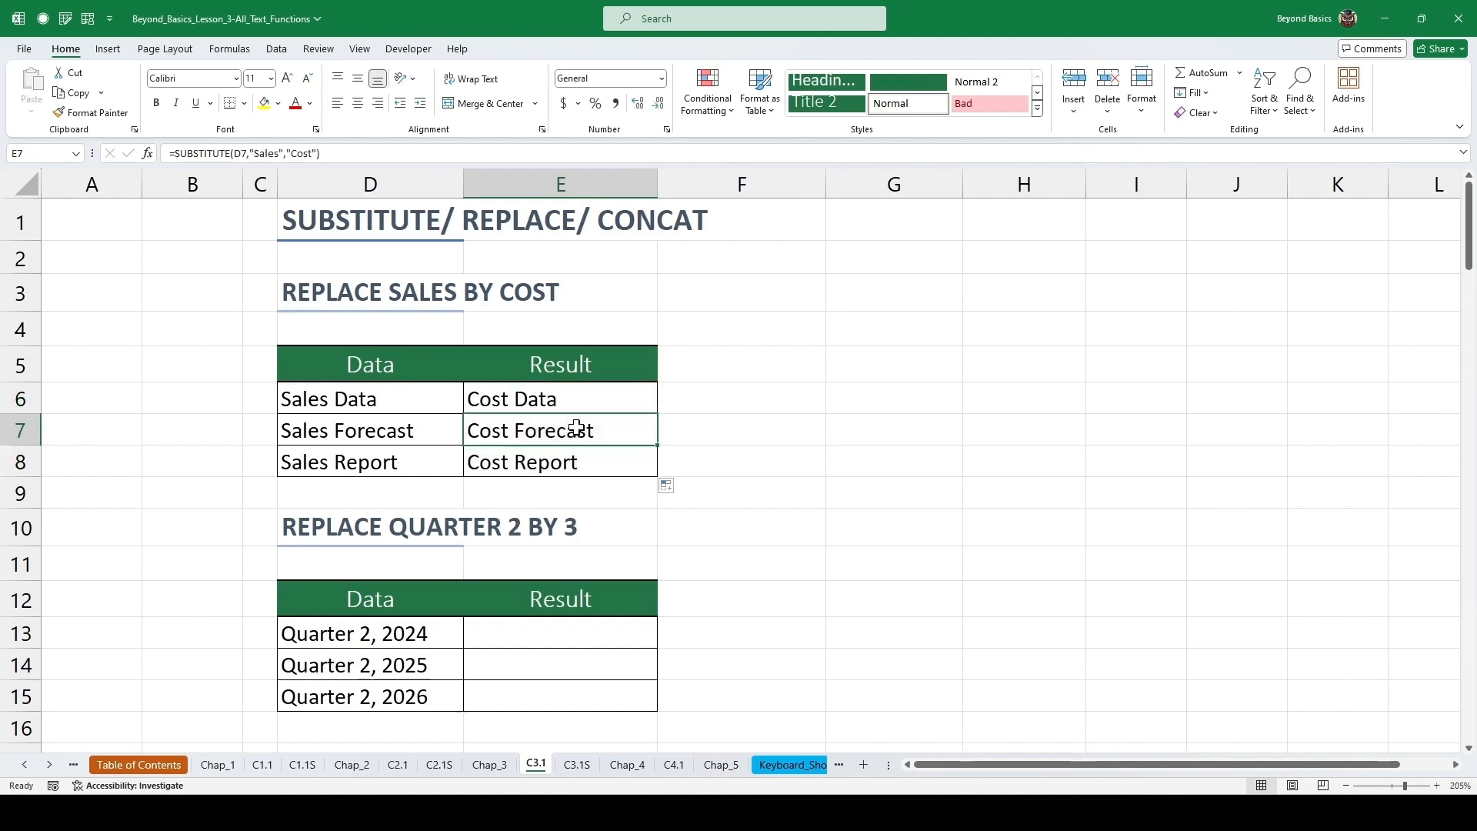
# Enter =SUBSTITUTE(D13,"2","3",1) in the first Result cell of the Replace Quarter 2 by 3 table and fill it down the column.
pyautogui.click(521, 631)
pyautogui.scroll(-1, 582, 531)
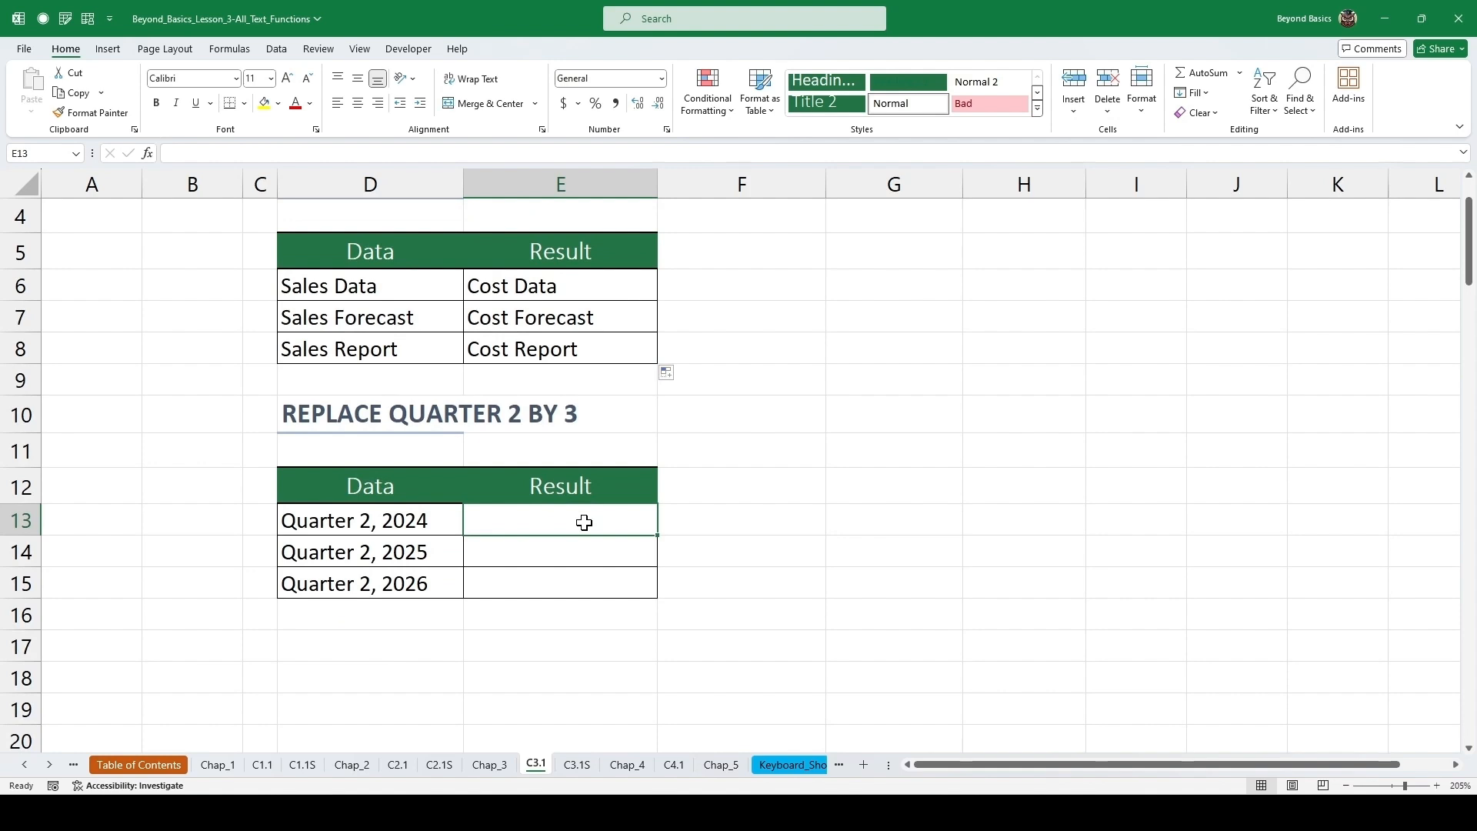
pyautogui.write('=')
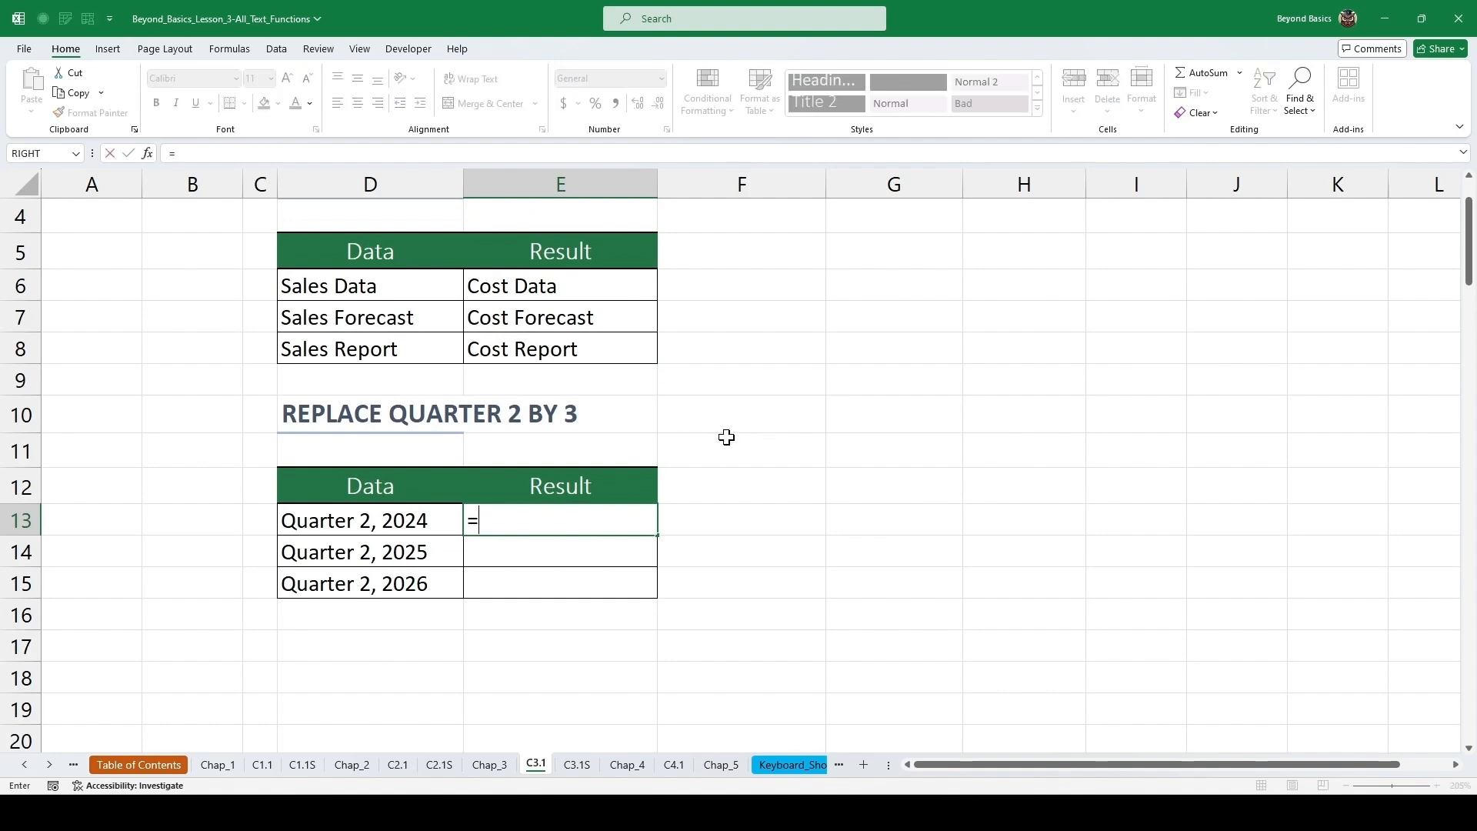
pyautogui.write('sub')
pyautogui.press('Tab')
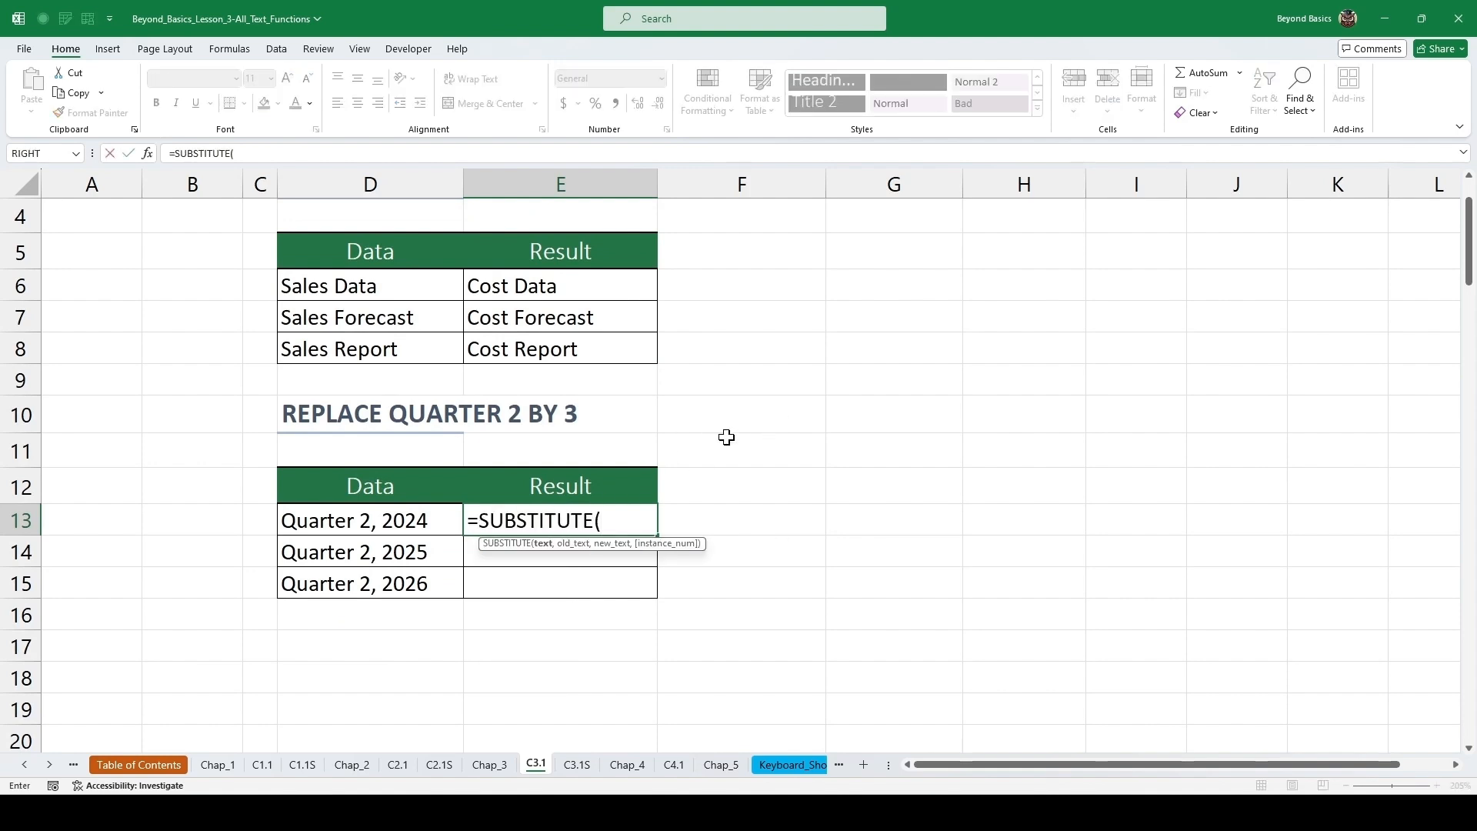
pyautogui.press('Left')
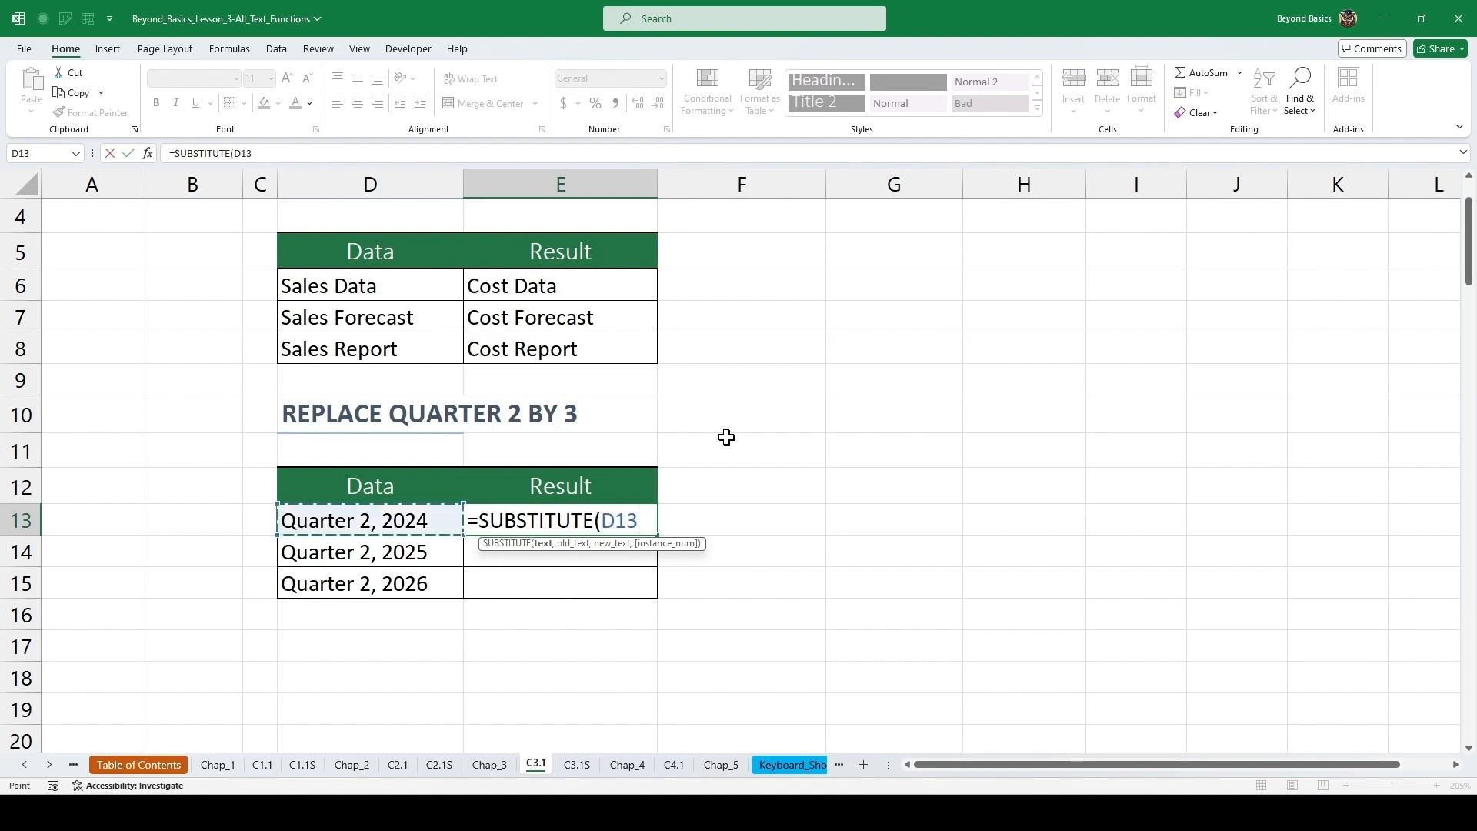
pyautogui.write(',')
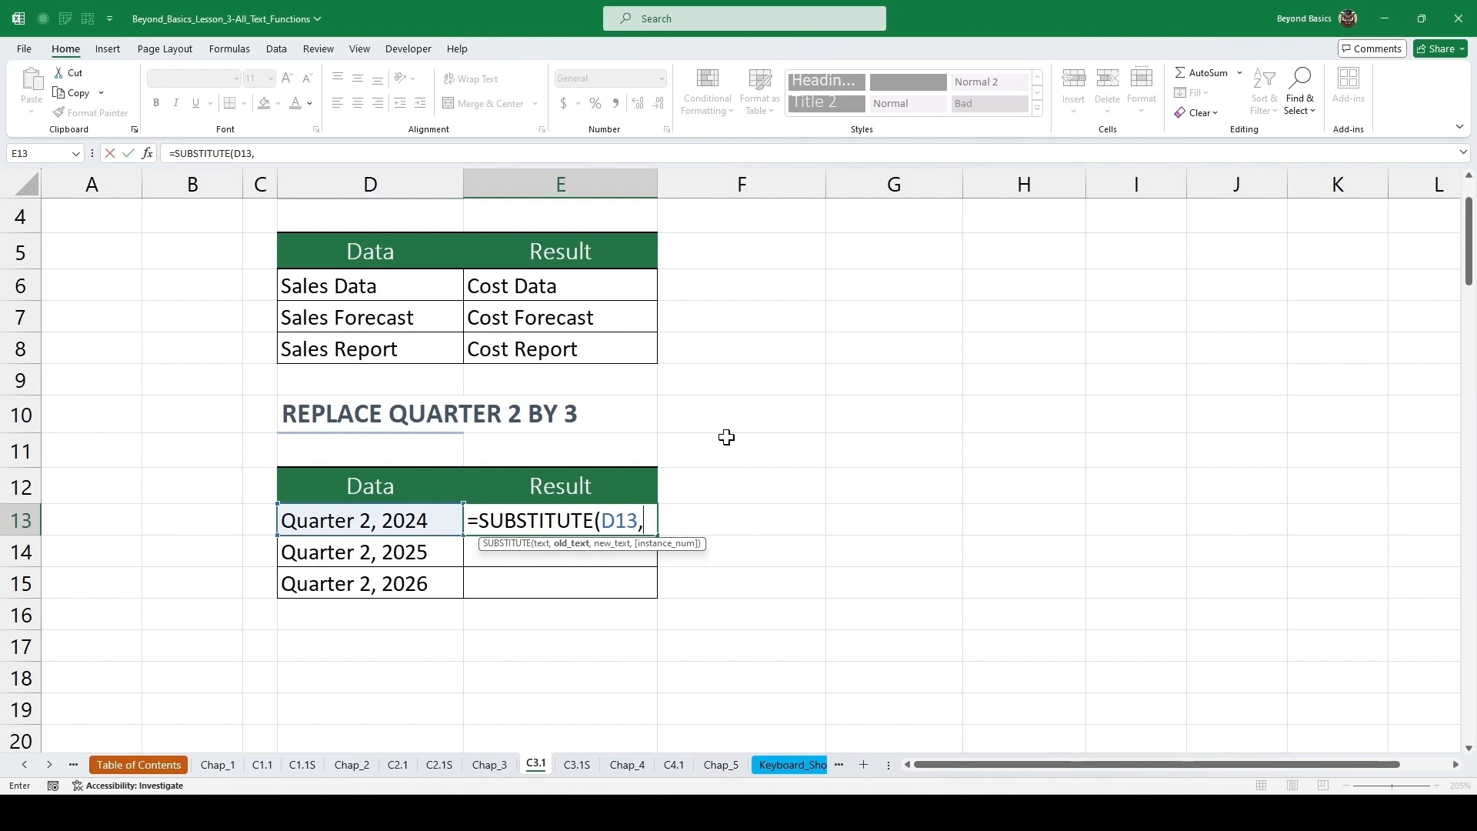
pyautogui.write('"2","3')
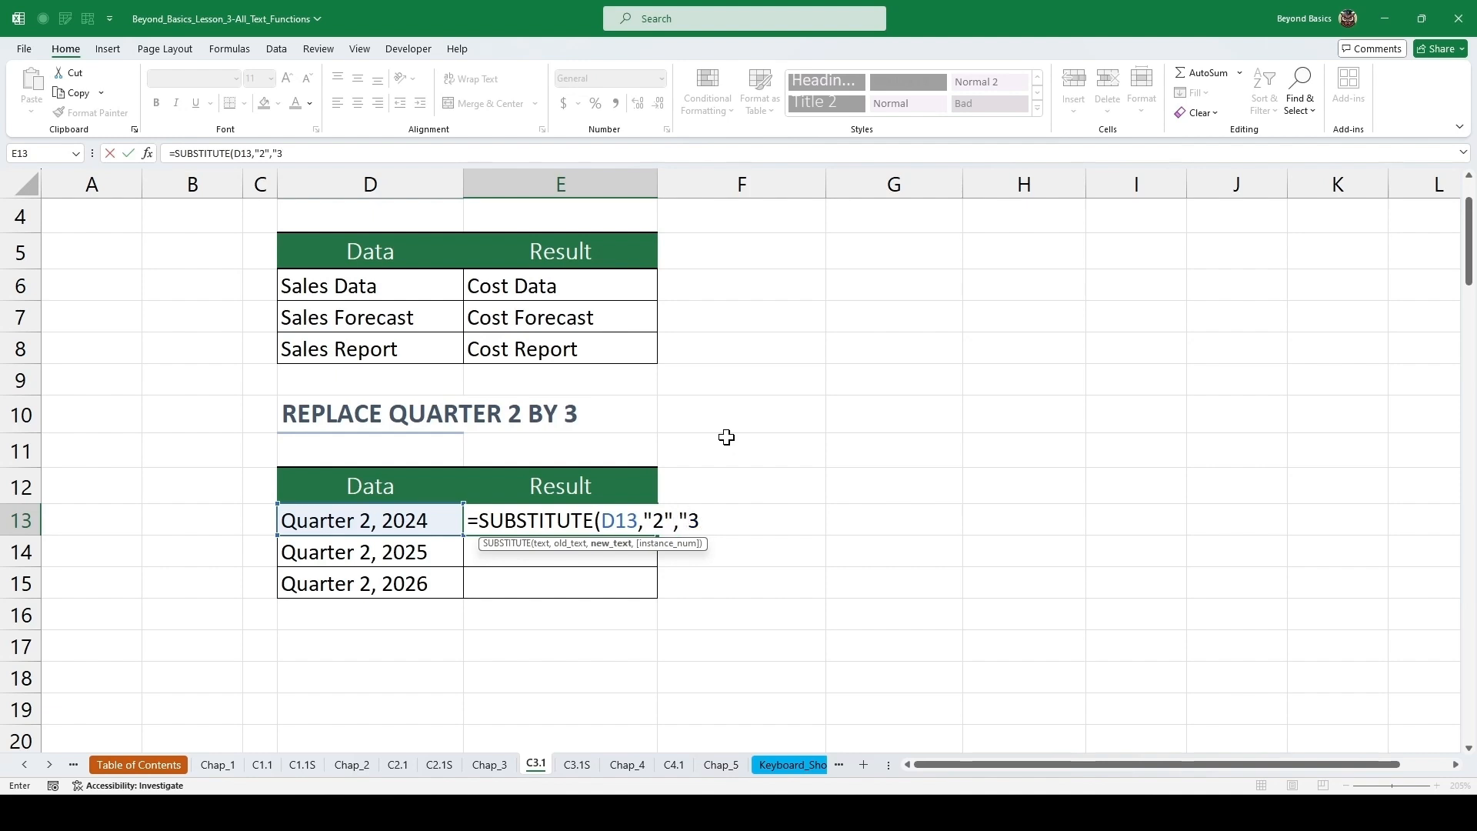
pyautogui.write('",1)')
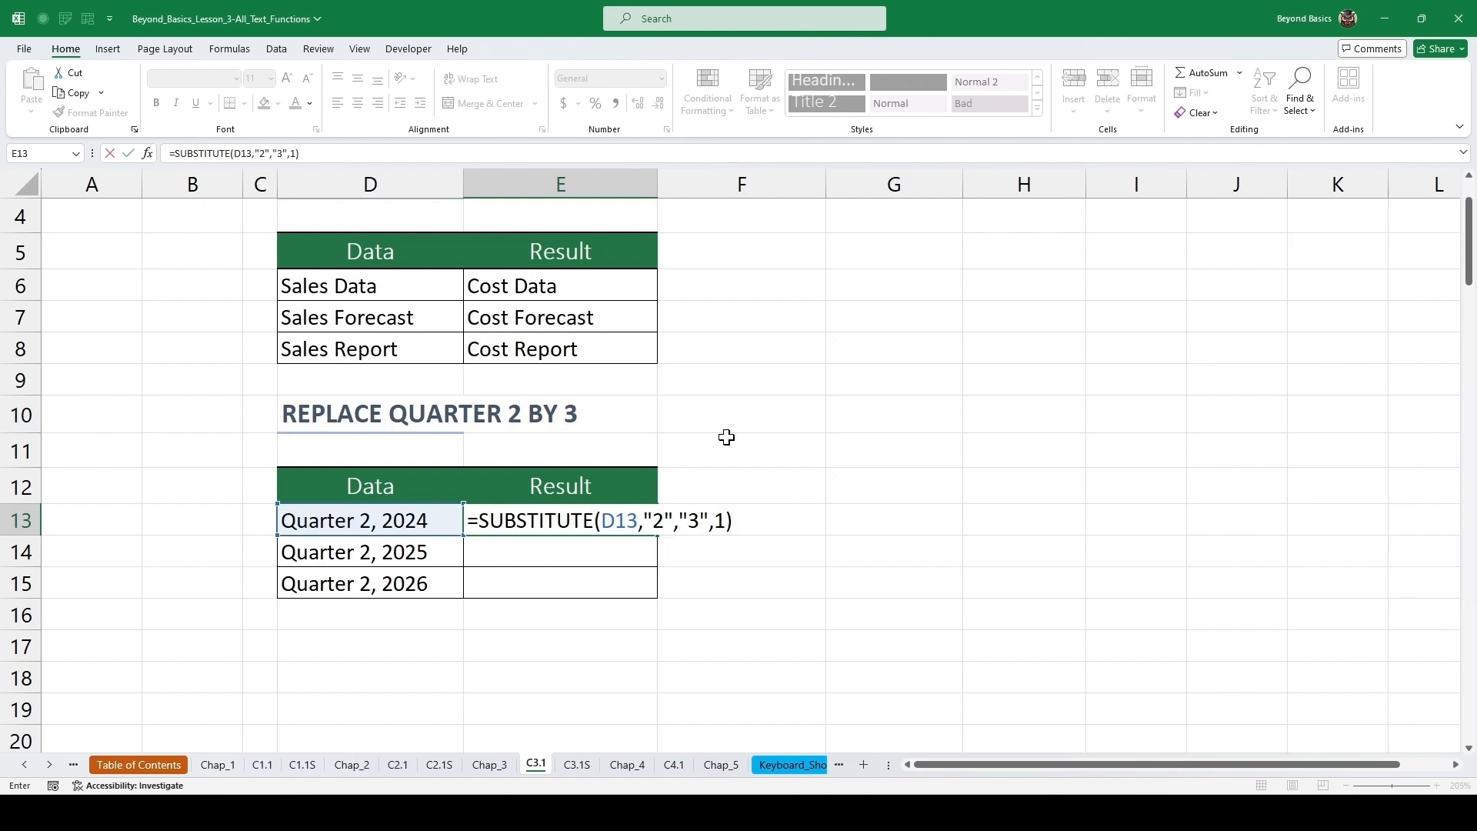
pyautogui.hotkey('ctrl', 'Return')
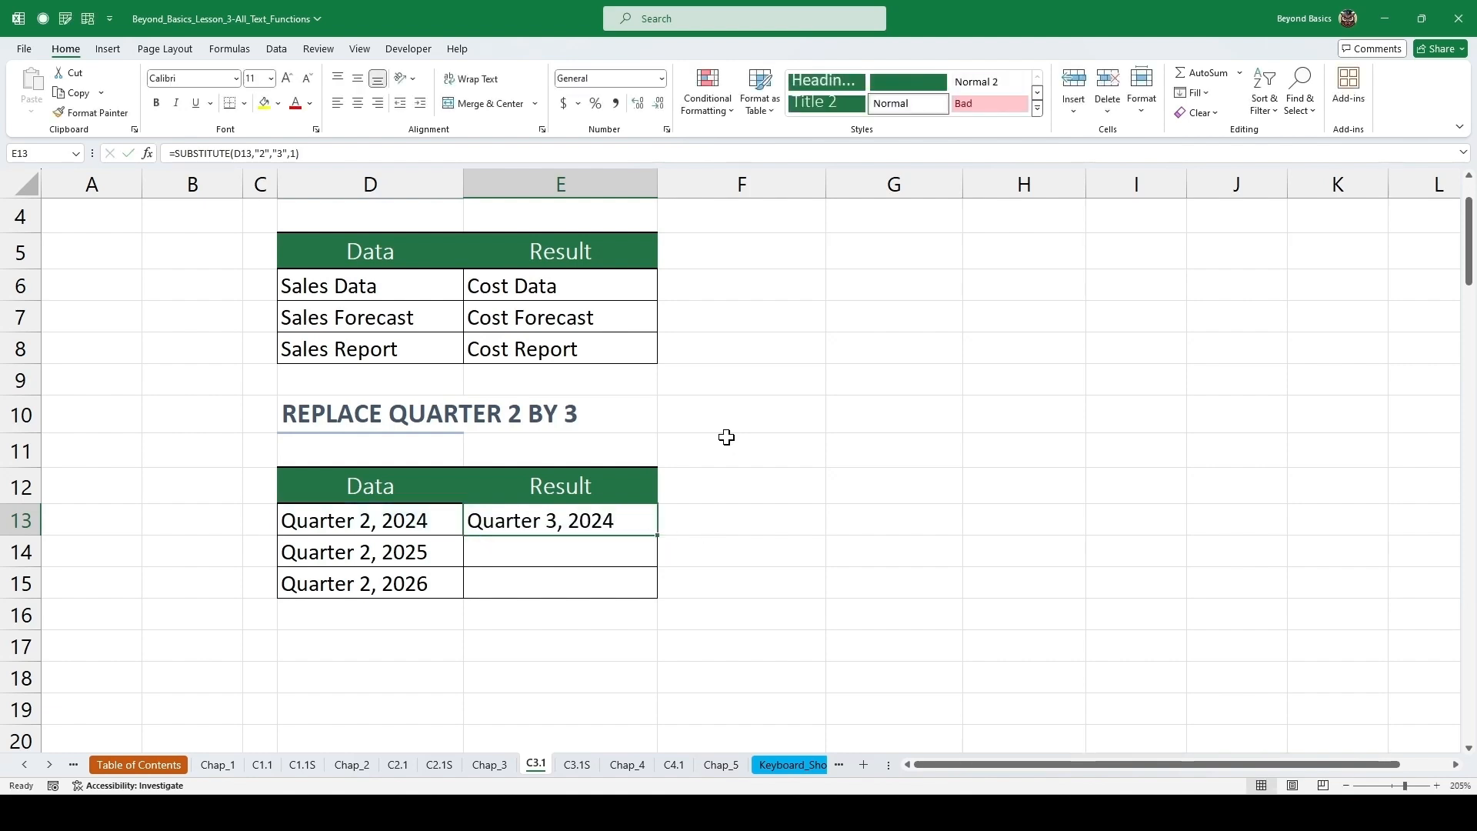
pyautogui.doubleClick(657, 536)
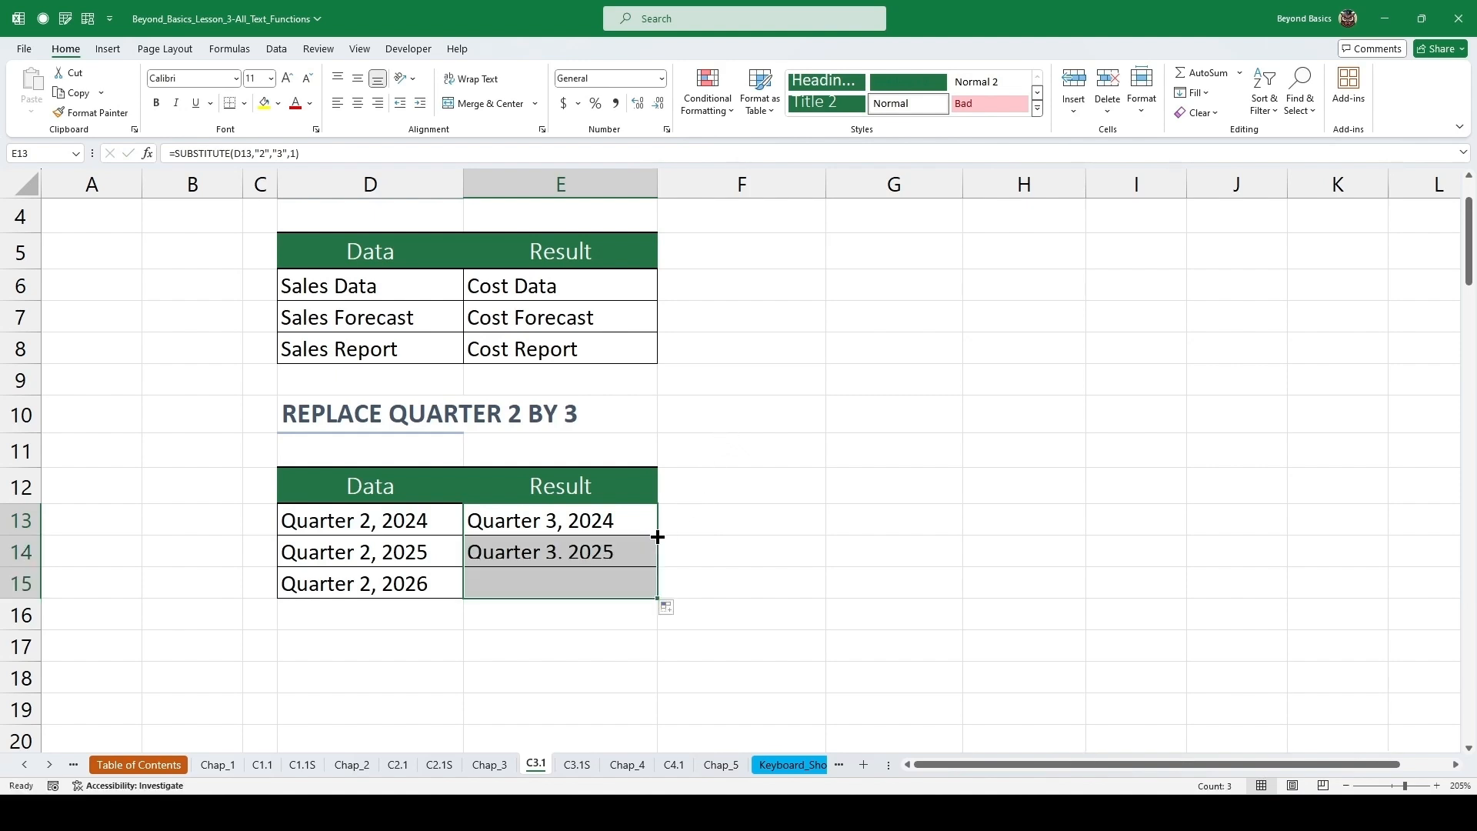
pyautogui.click(576, 556)
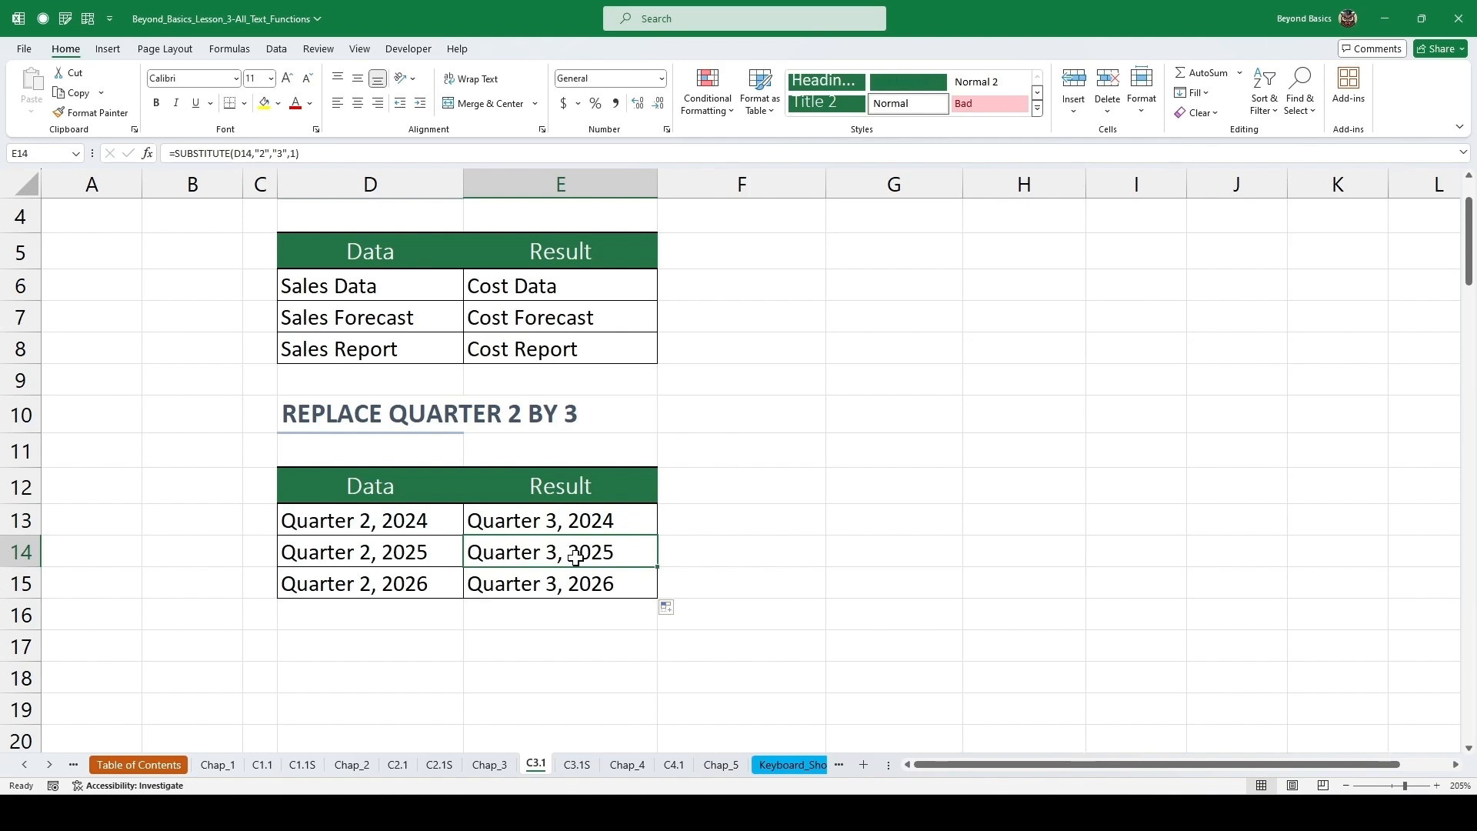
# Enter =SUBSTITUTE(D24," ",", ") in the first Result cell of the Add Comma After Last Name table and fill it down.
pyautogui.scroll(-5, 554, 538)
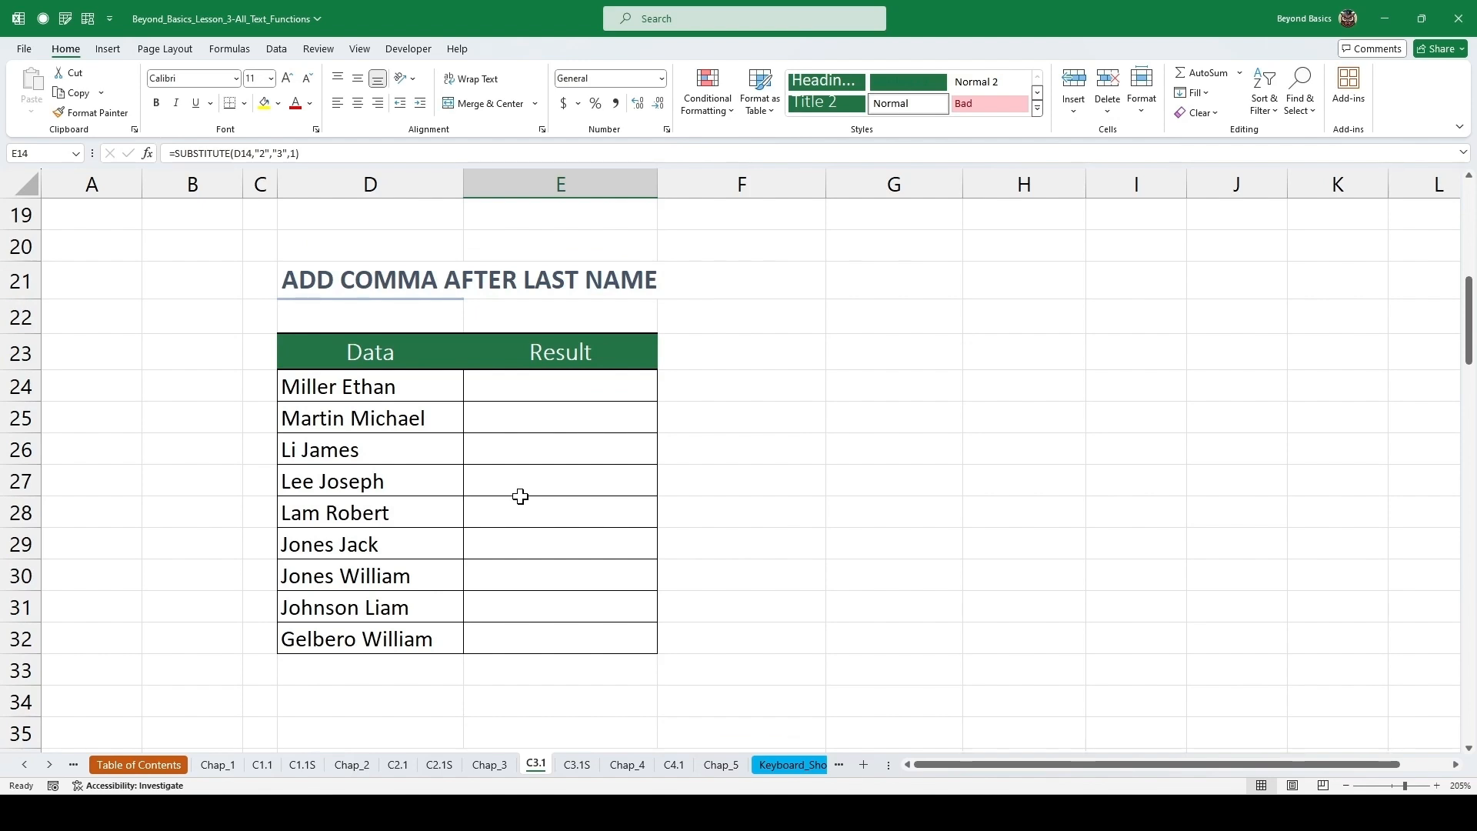
pyautogui.click(526, 384)
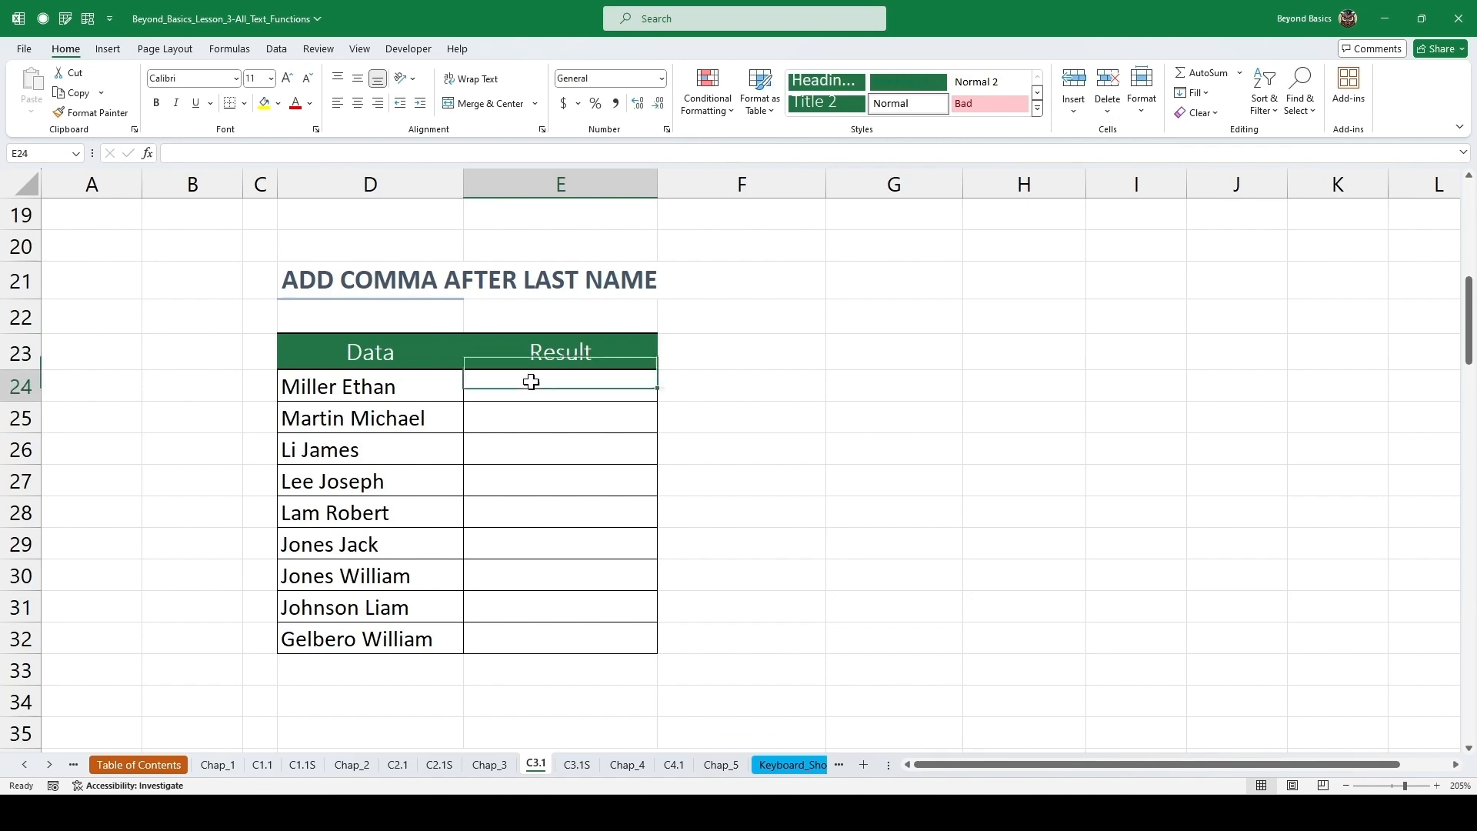
pyautogui.write('=subs')
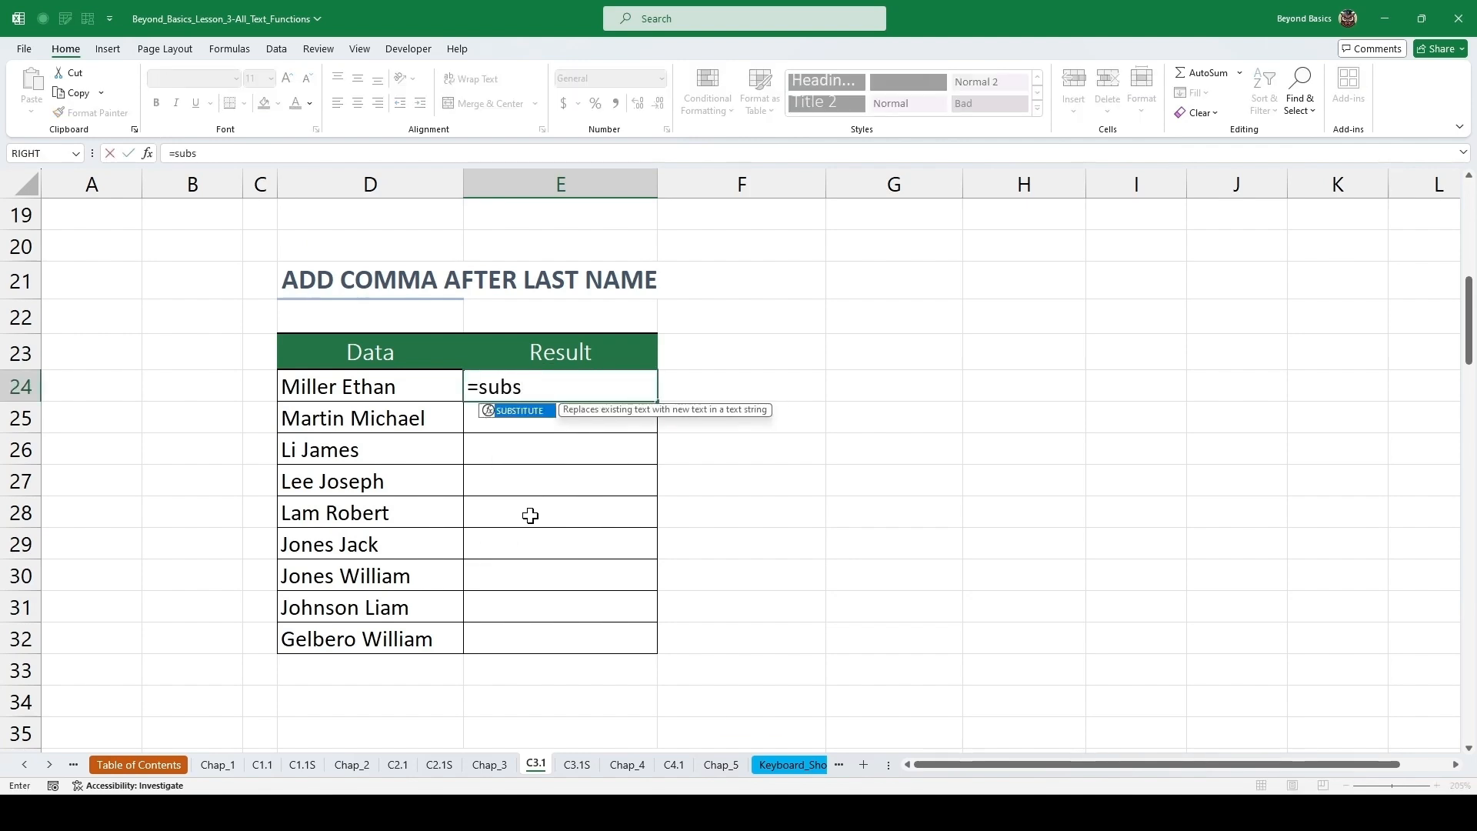
pyautogui.press('Tab')
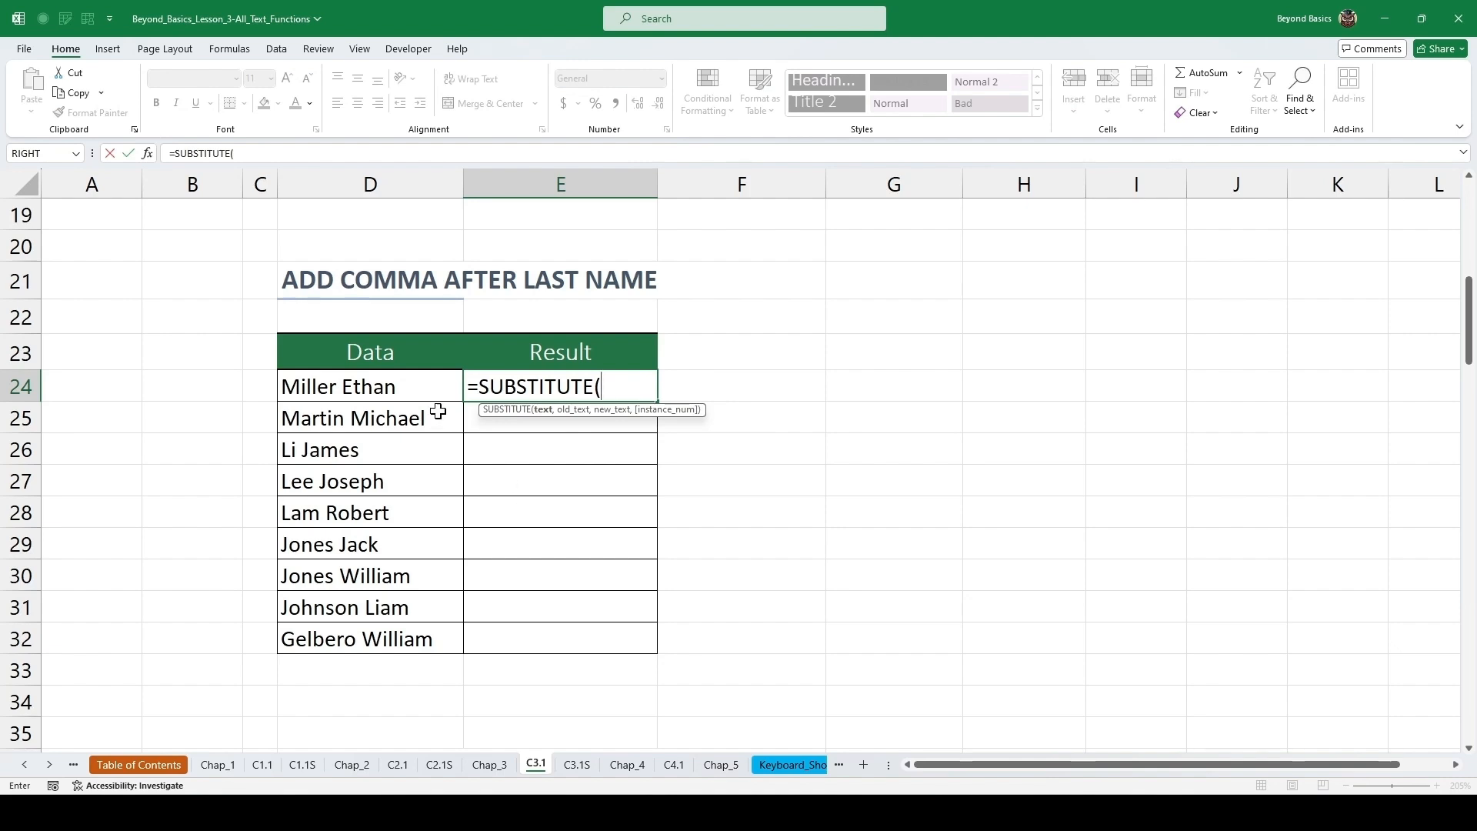
pyautogui.click(397, 386)
pyautogui.write(',')
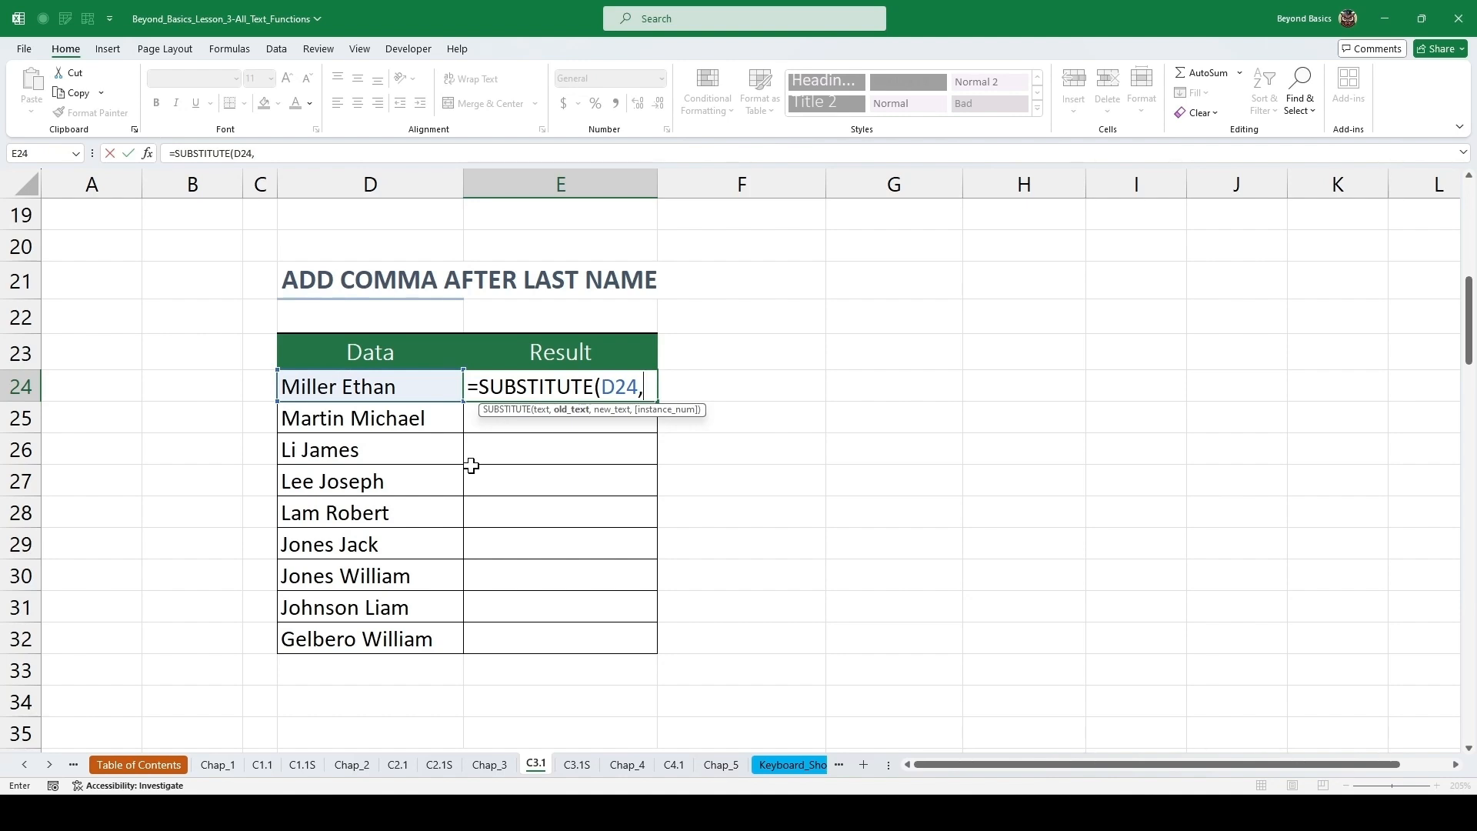
pyautogui.write('" ",')
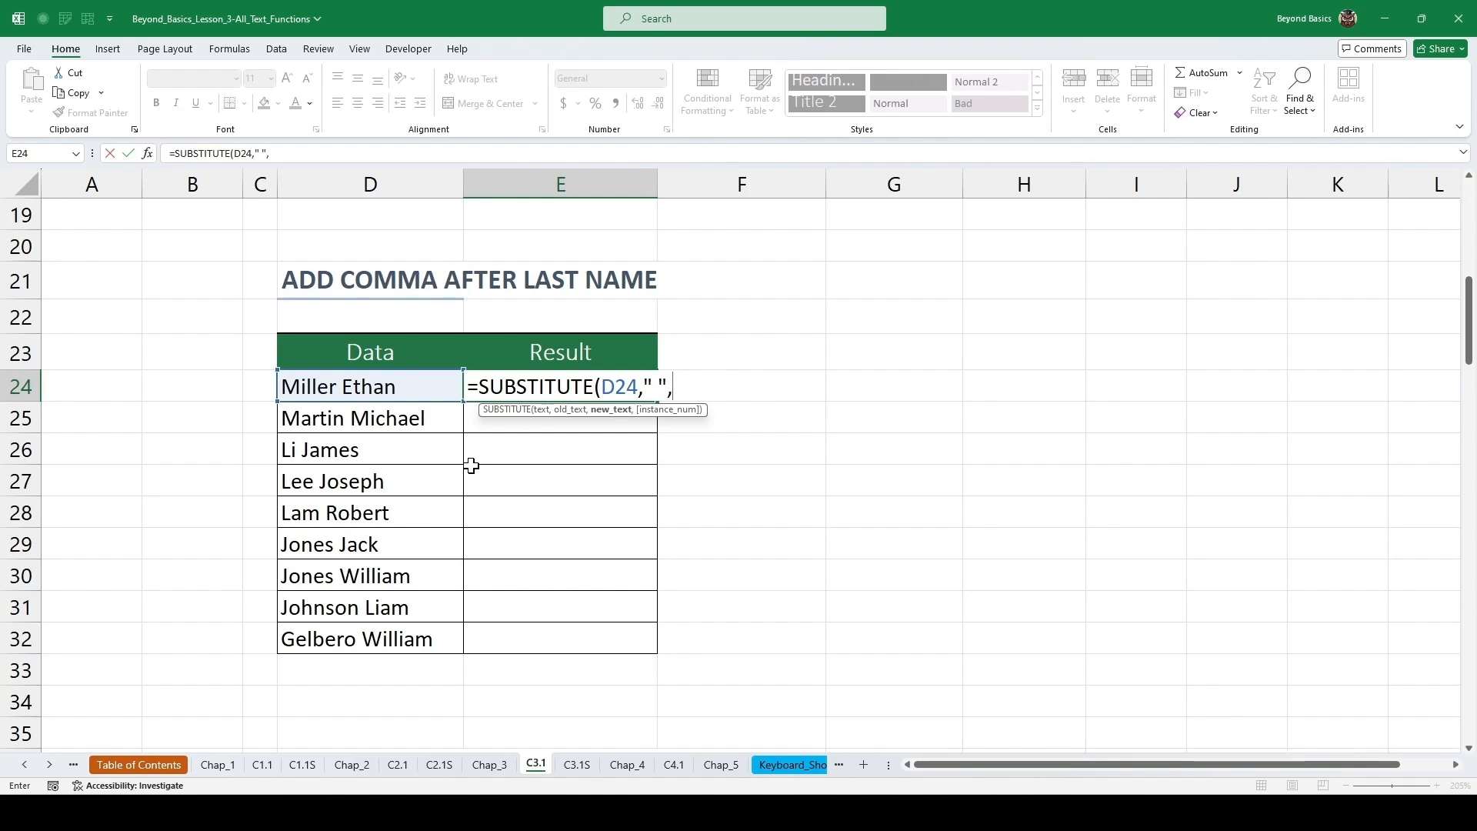
pyautogui.write('", "')
pyautogui.write(')')
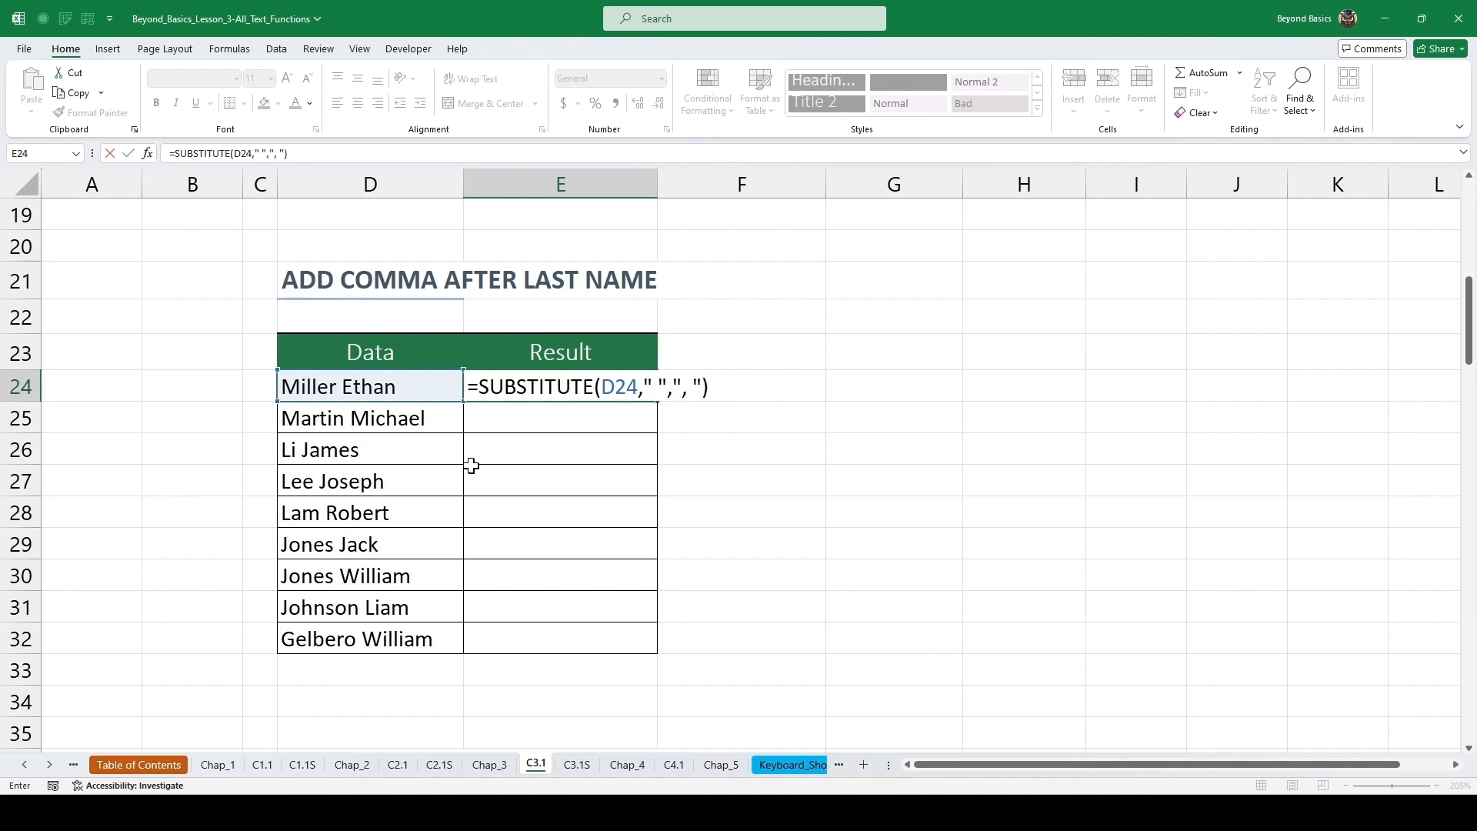
pyautogui.hotkey('ctrl', 'Return')
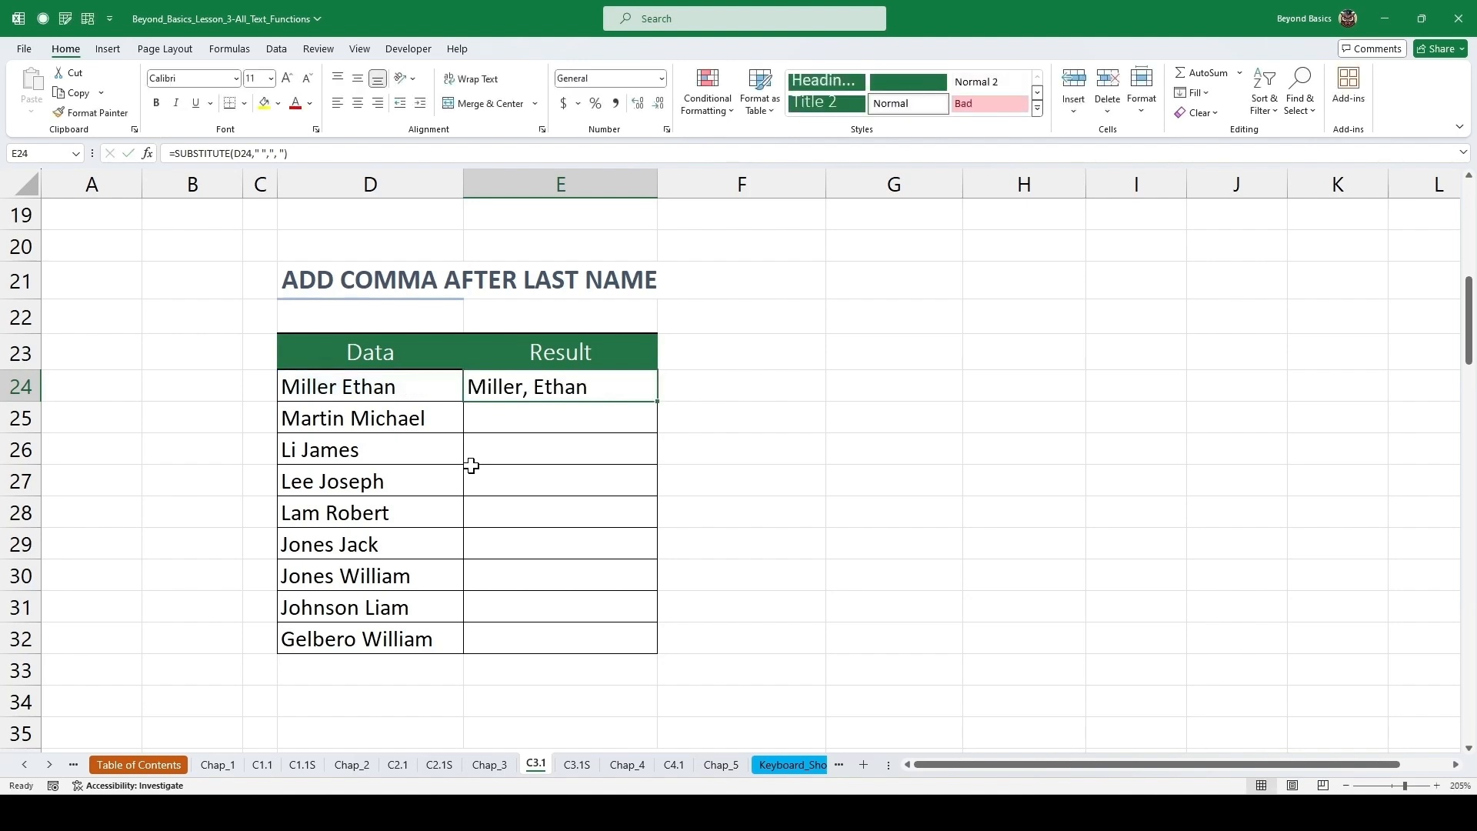
pyautogui.doubleClick(658, 401)
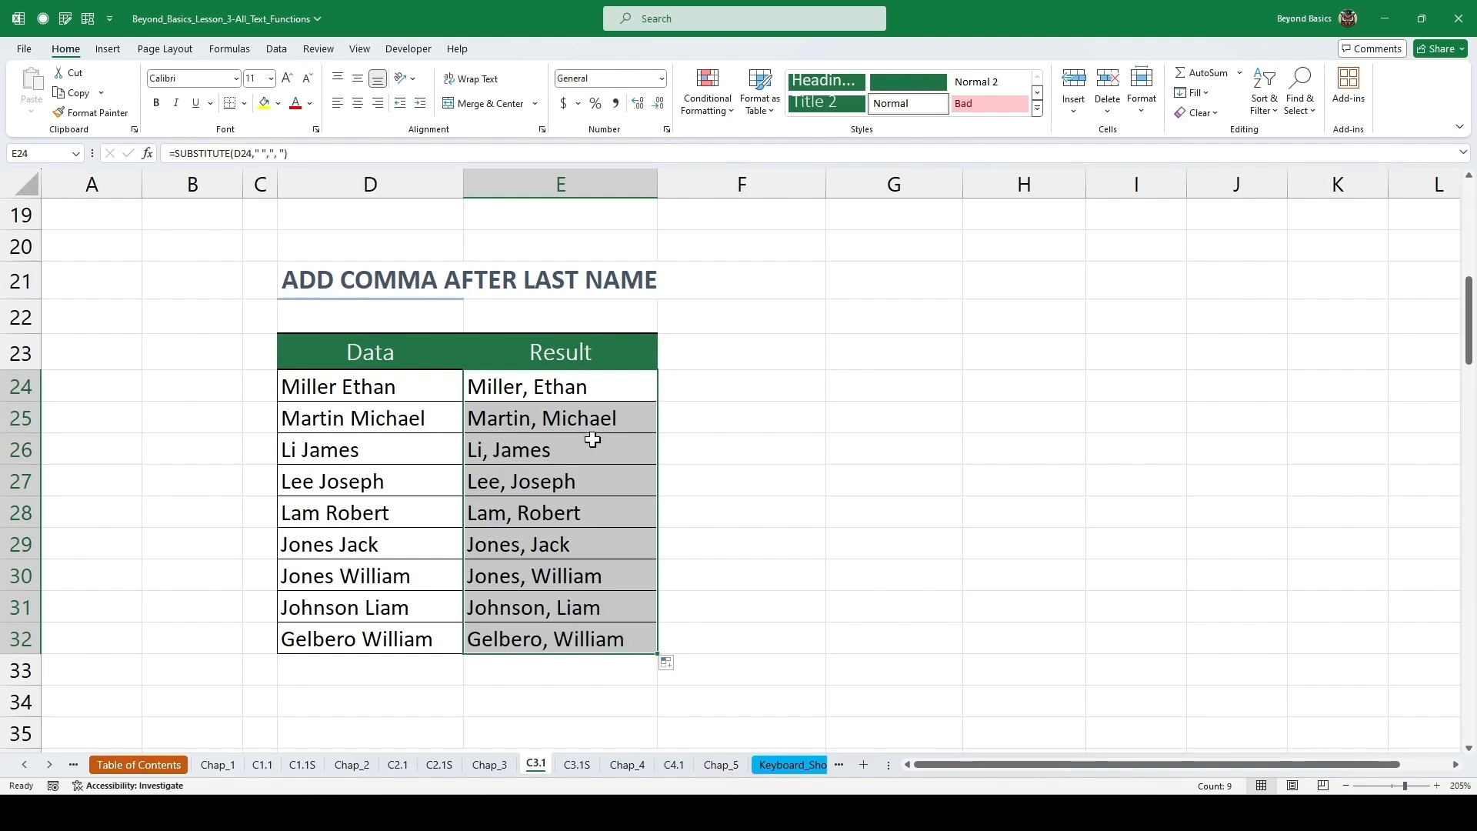
pyautogui.click(554, 385)
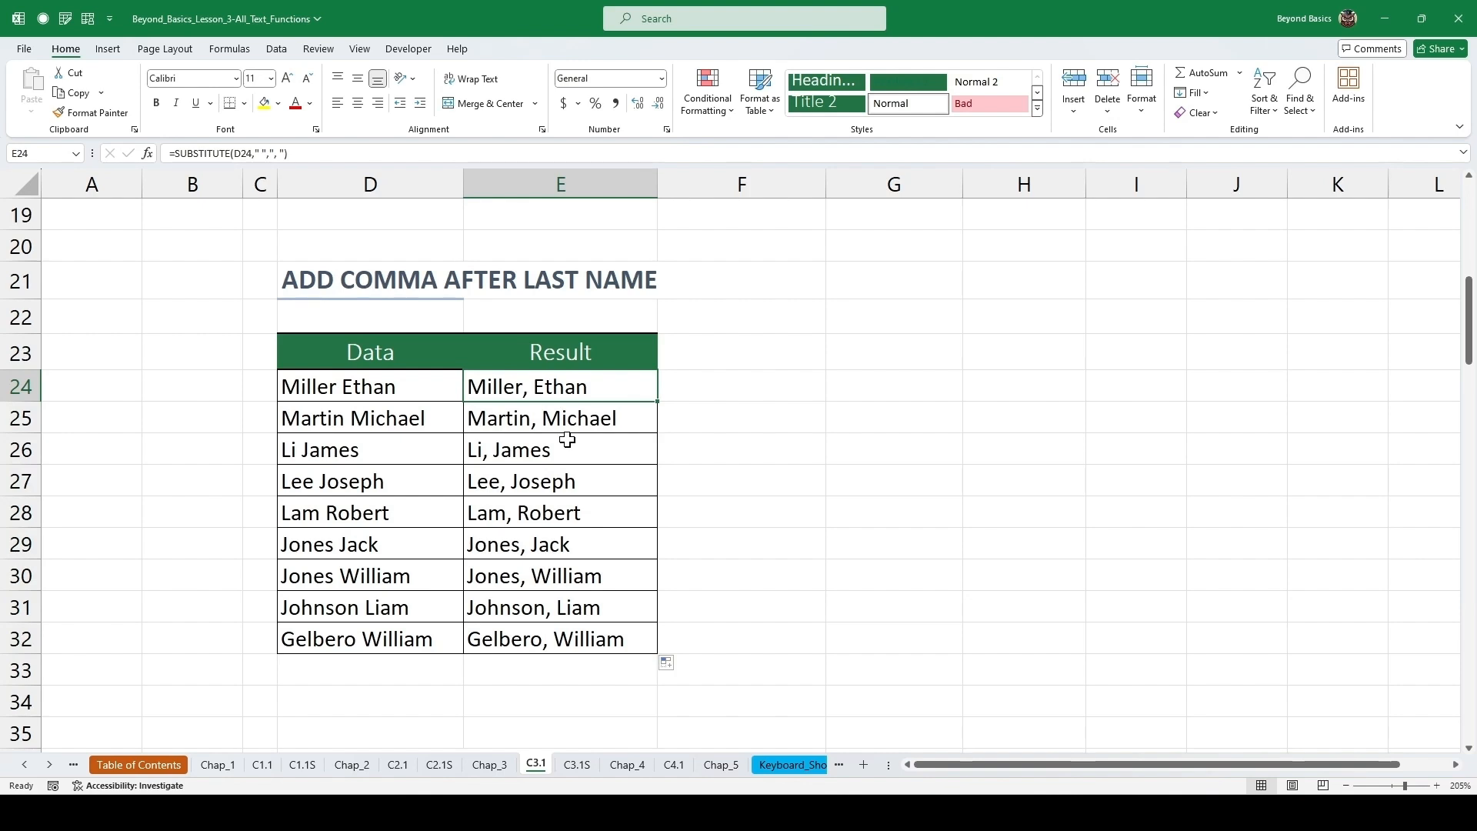
pyautogui.press('Down')
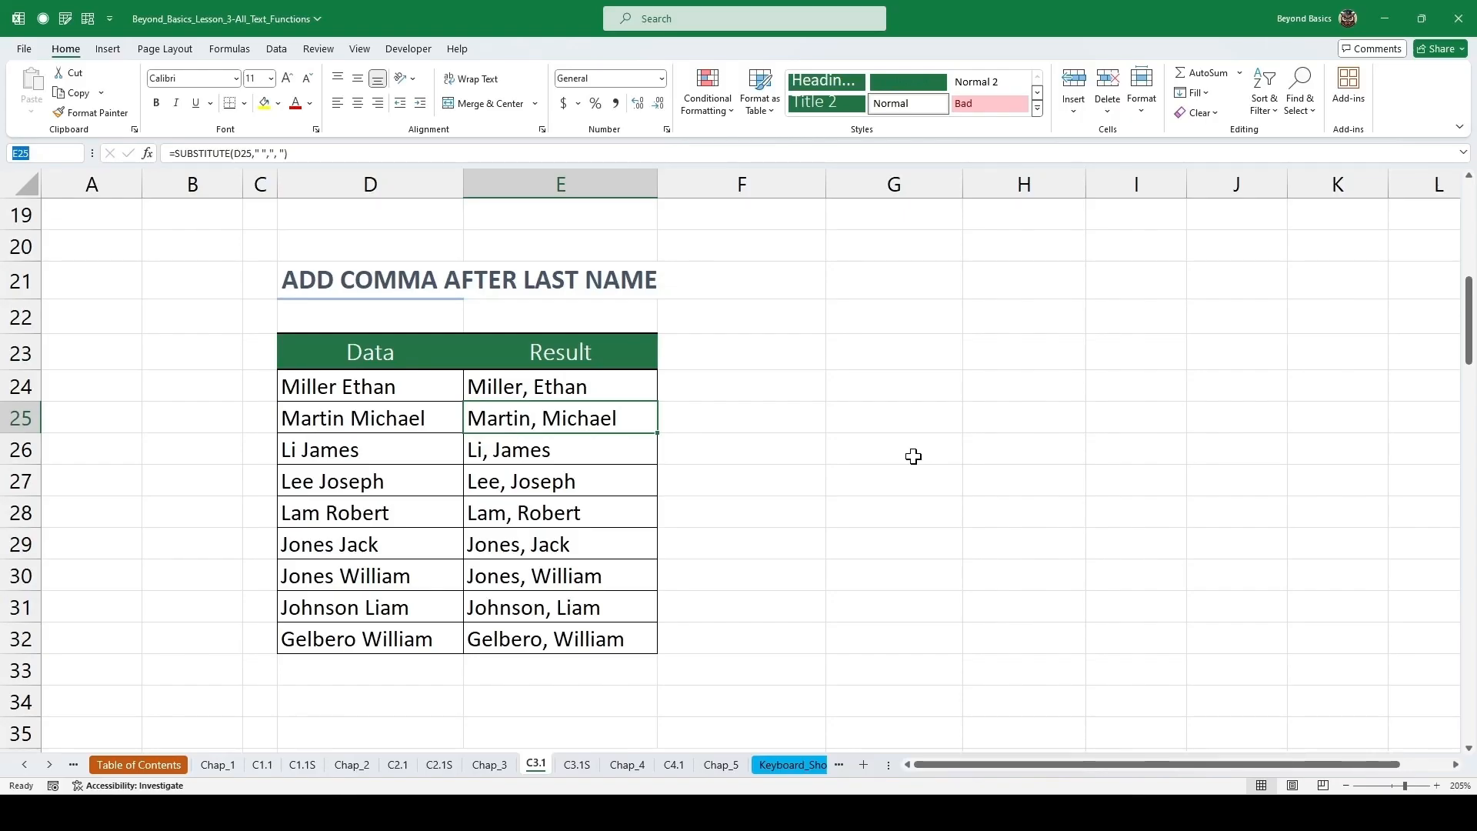
# Examine the characters of the first phone number in the PH Format to Continuous Numbers table.
pyautogui.scroll(-6, 776, 452)
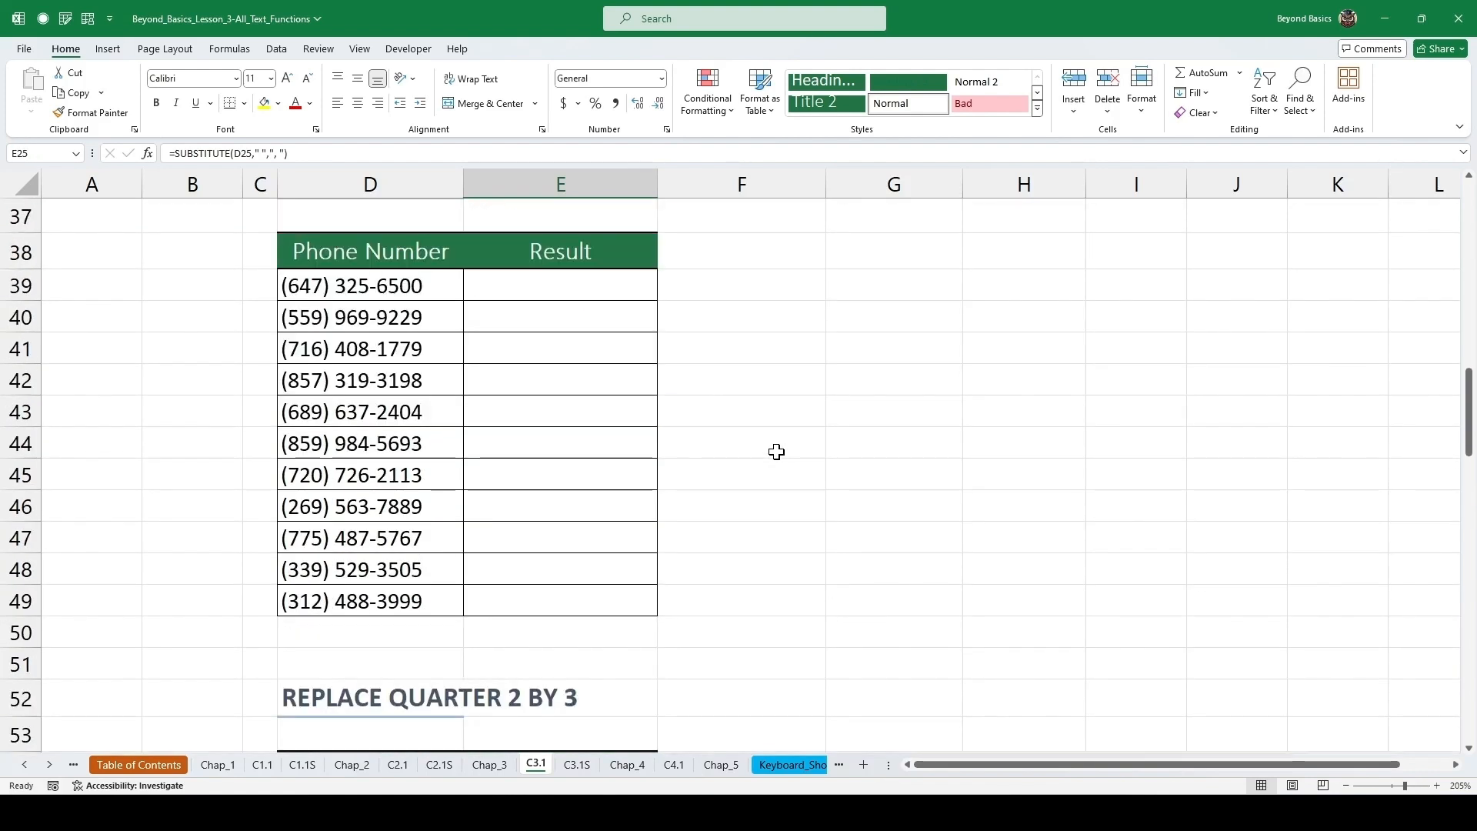
pyautogui.scroll(1, 776, 451)
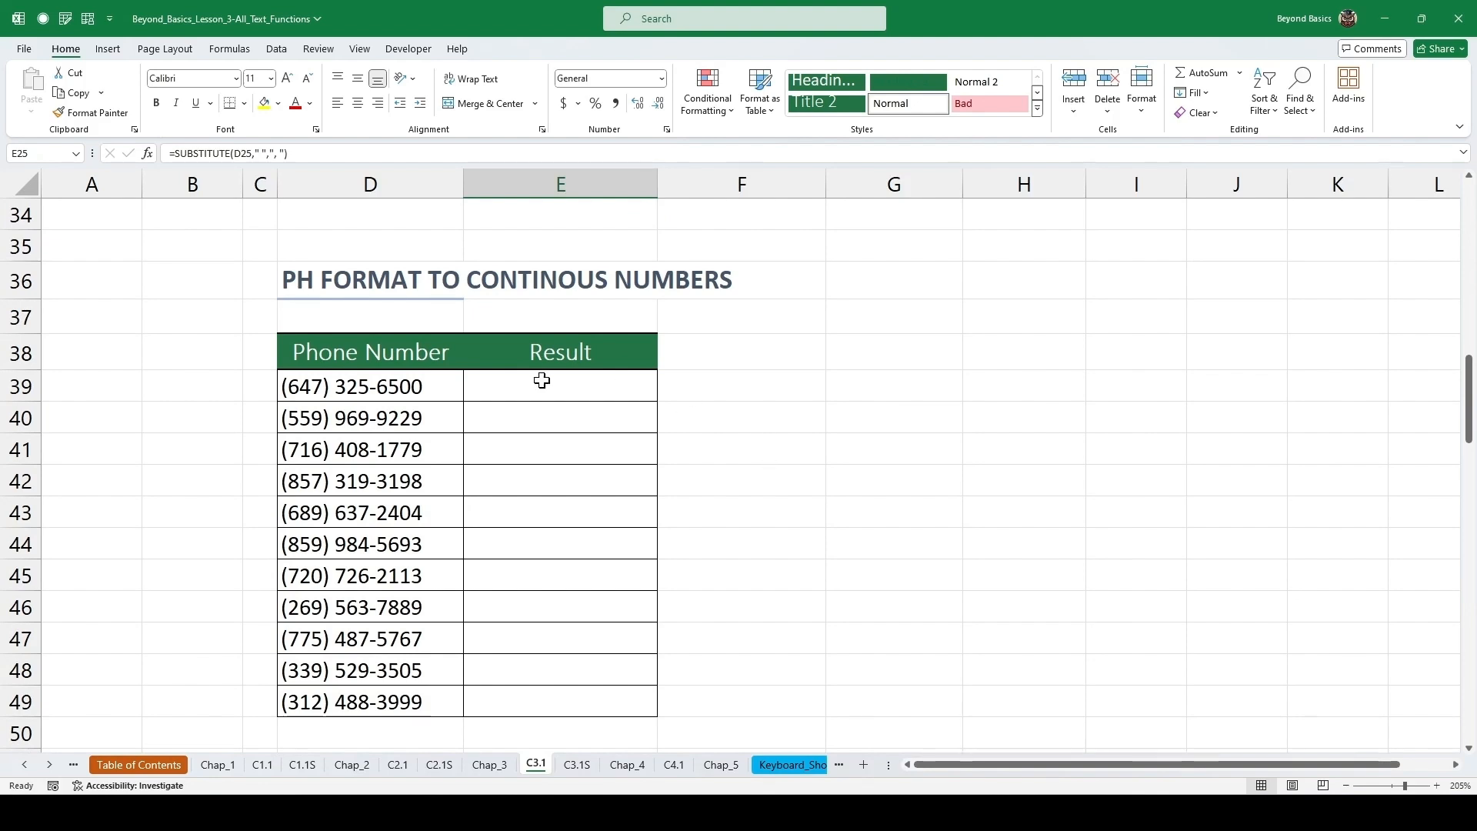
pyautogui.click(408, 385)
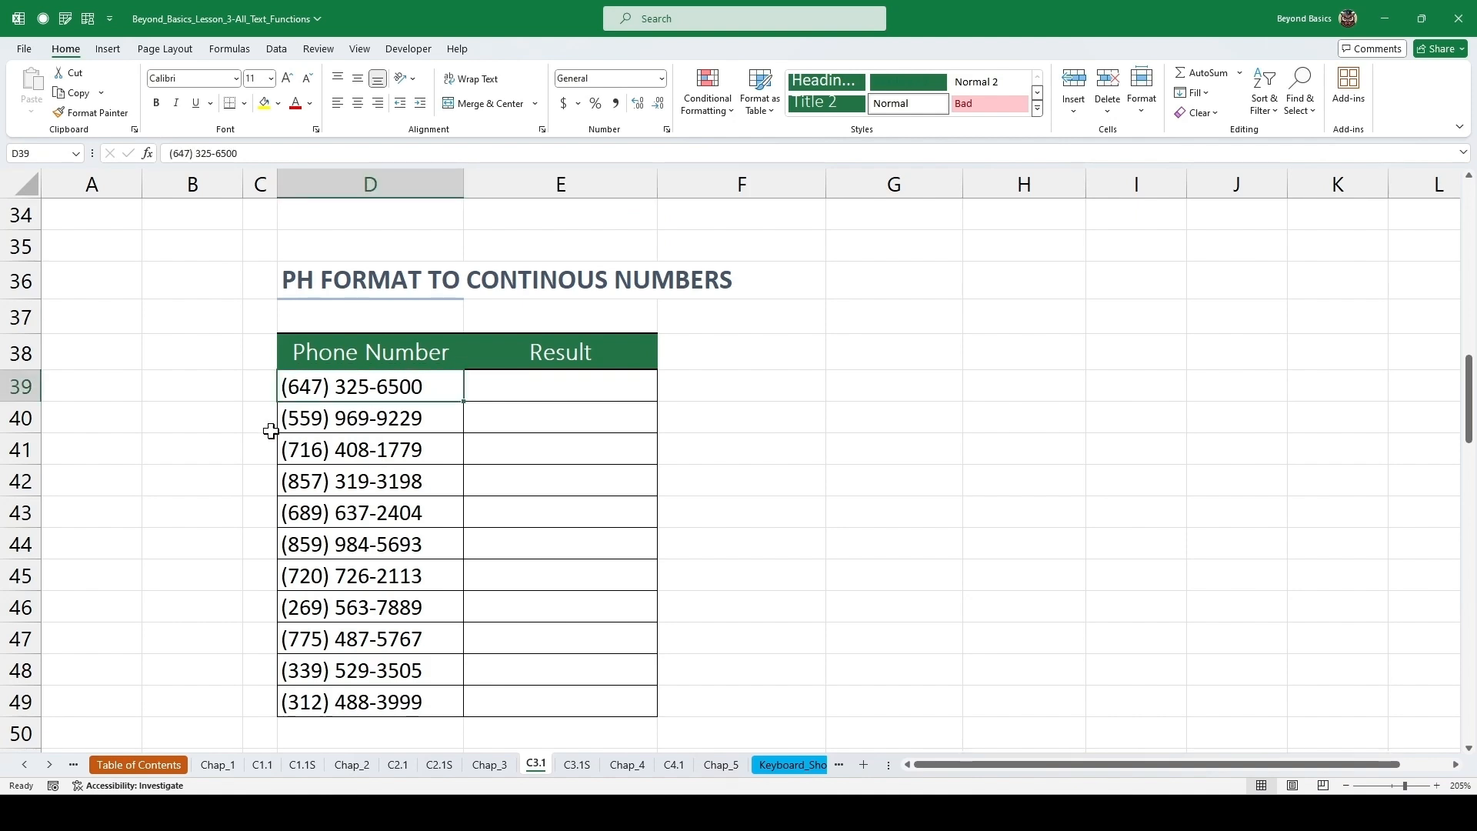
pyautogui.doubleClick(288, 388)
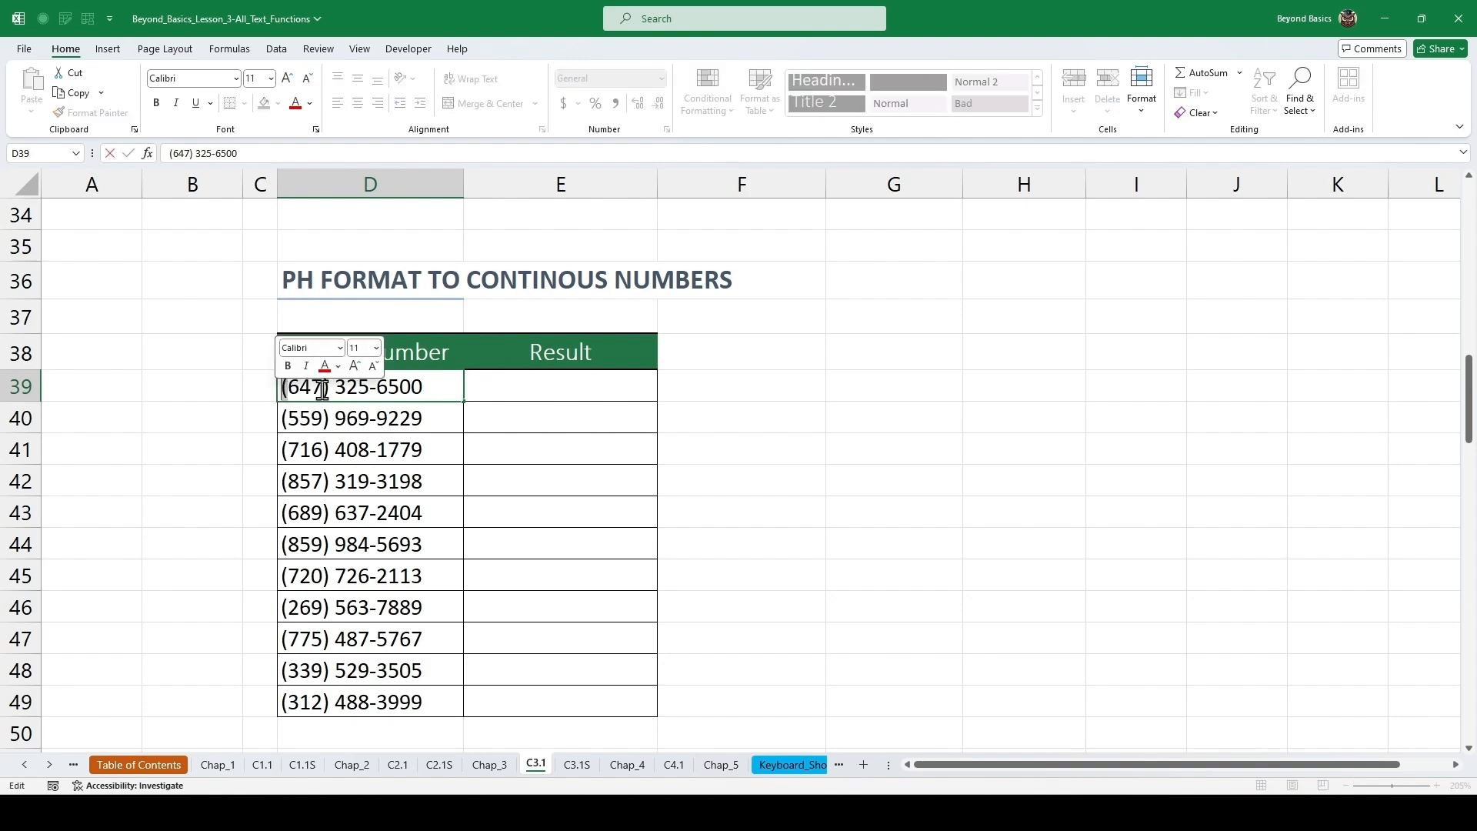
pyautogui.moveTo(329, 388); pyautogui.dragTo(378, 392)
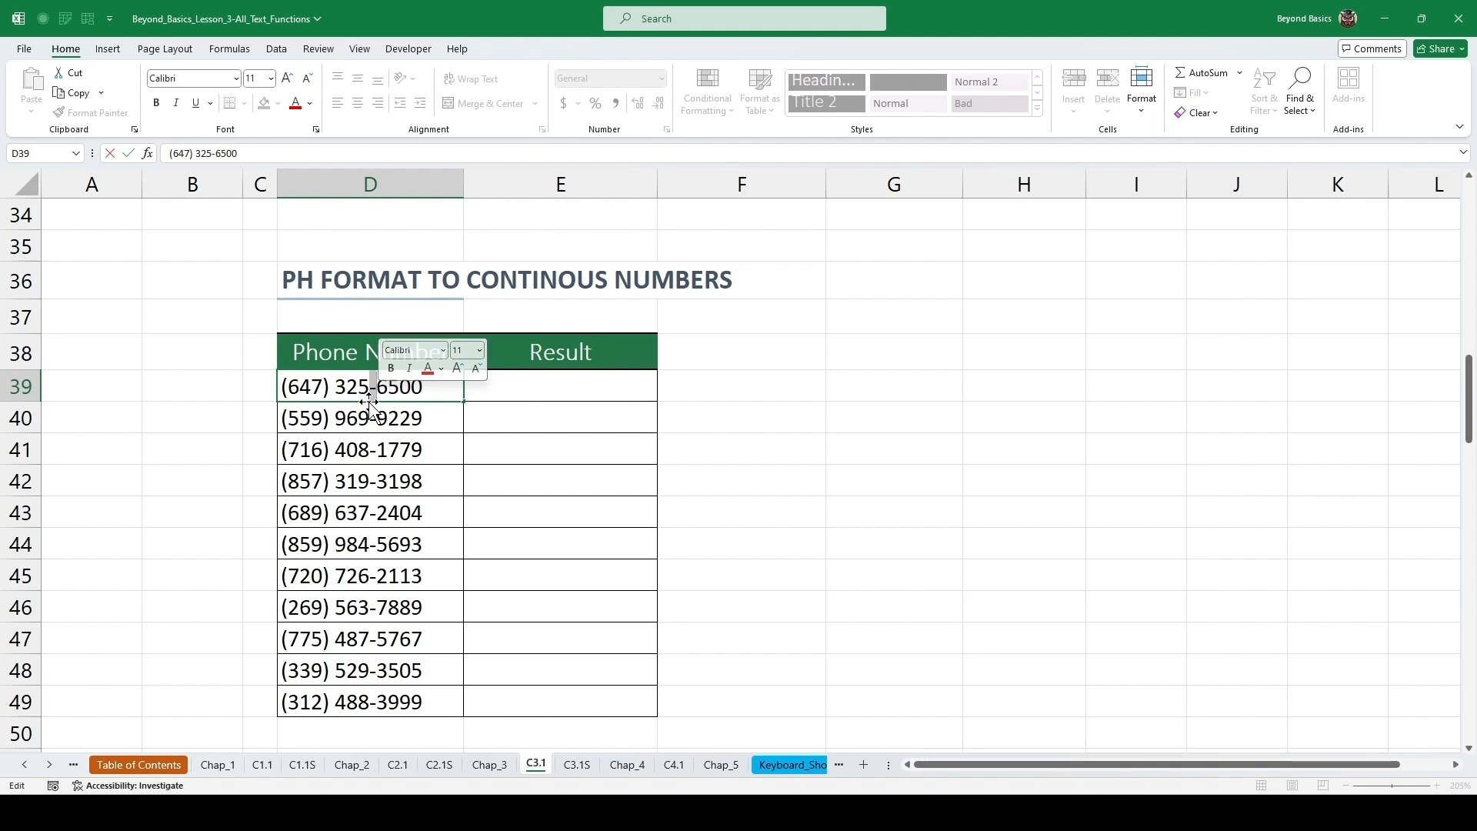
pyautogui.press('Escape')
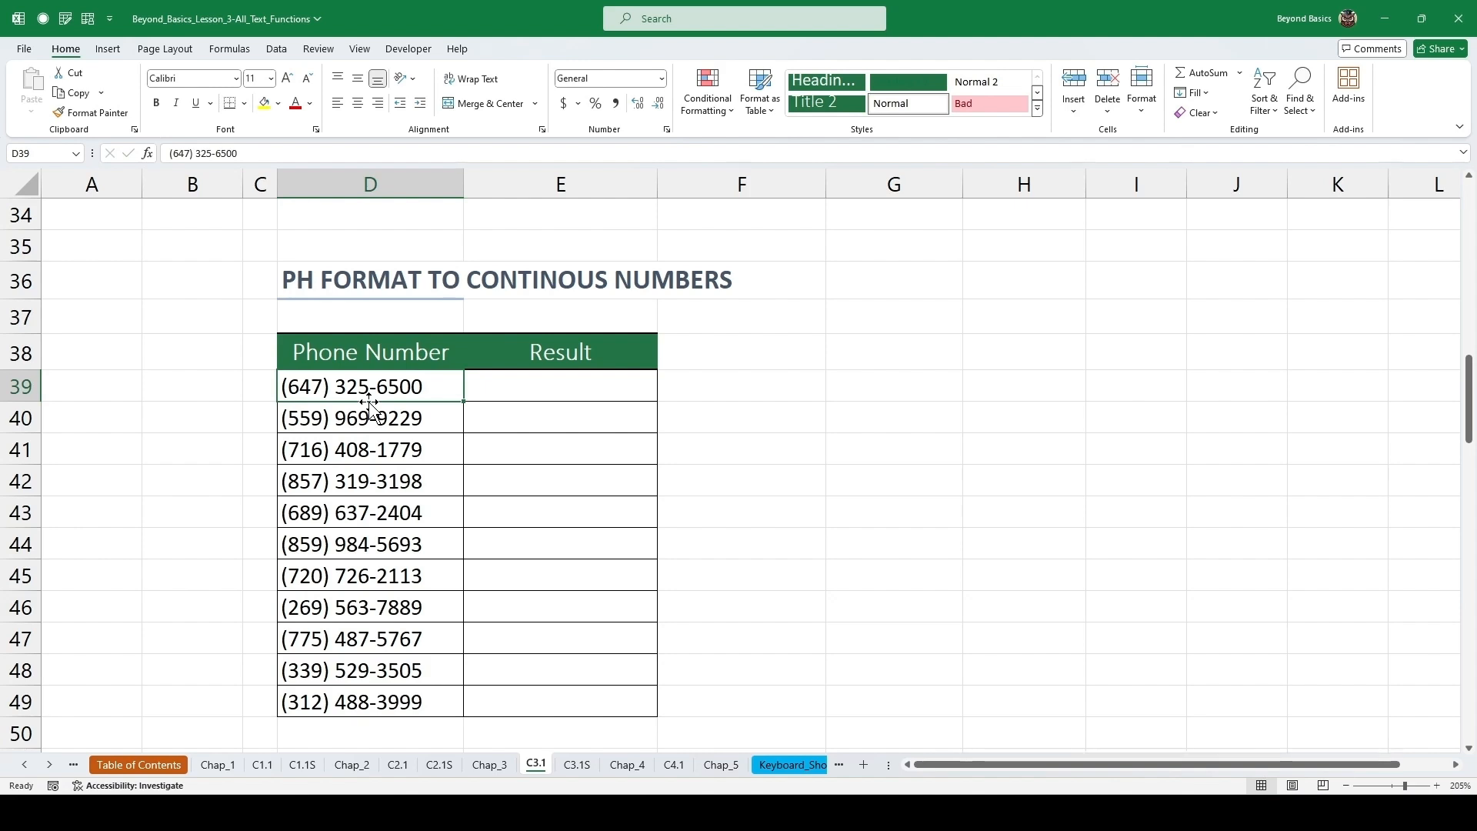
# Enter =SUBSTITUTE(SUBSTITUTE(SUBSTITUTE(D39,"(",""),") ",""),"-","") in the first Result cell of the PH Format to Continuous Numbers table.
pyautogui.click(511, 389)
pyautogui.write('=subs')
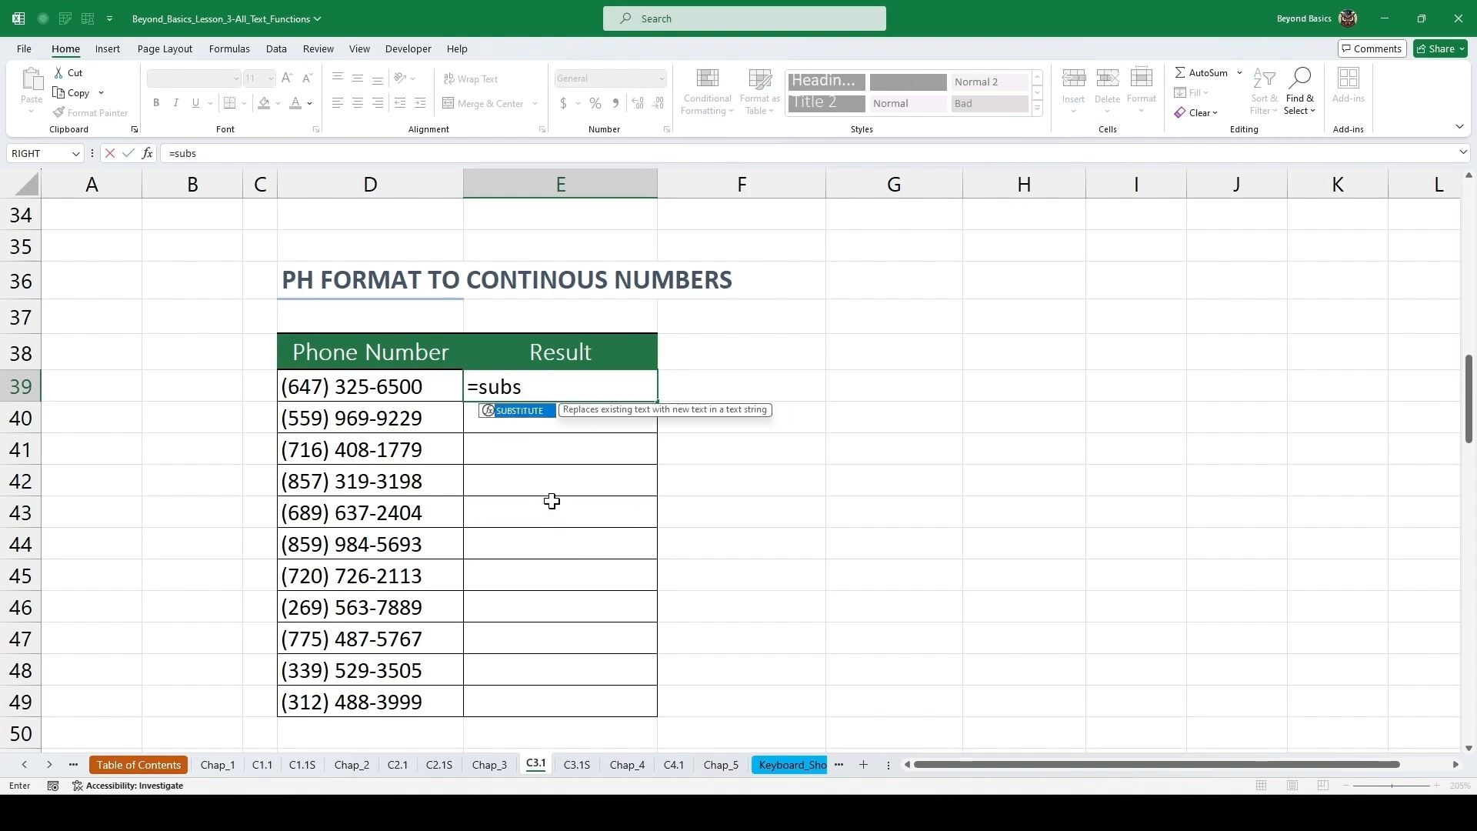
pyautogui.press('Tab')
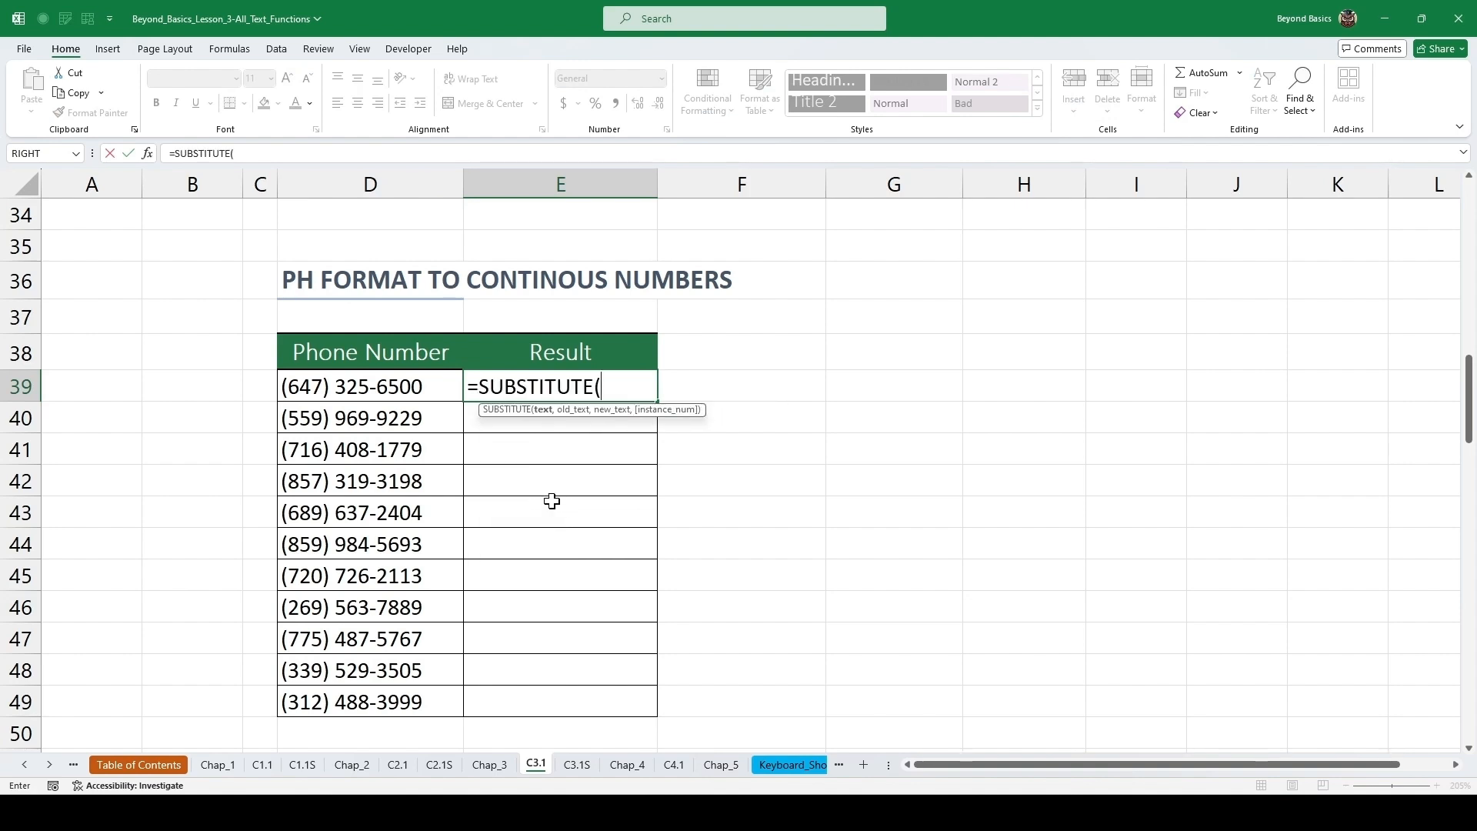
pyautogui.write('subs')
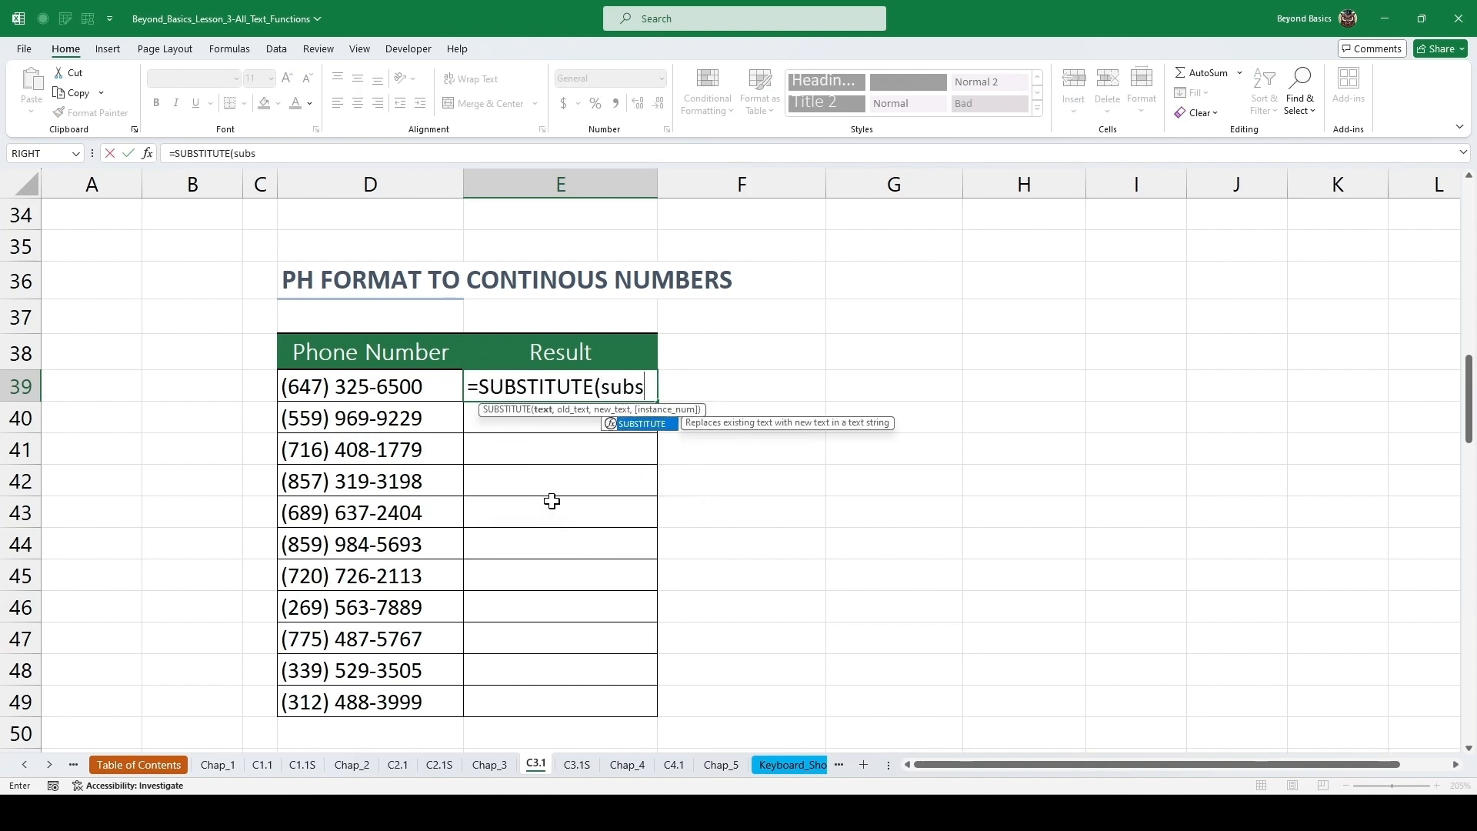
pyautogui.press('Tab')
pyautogui.write('s')
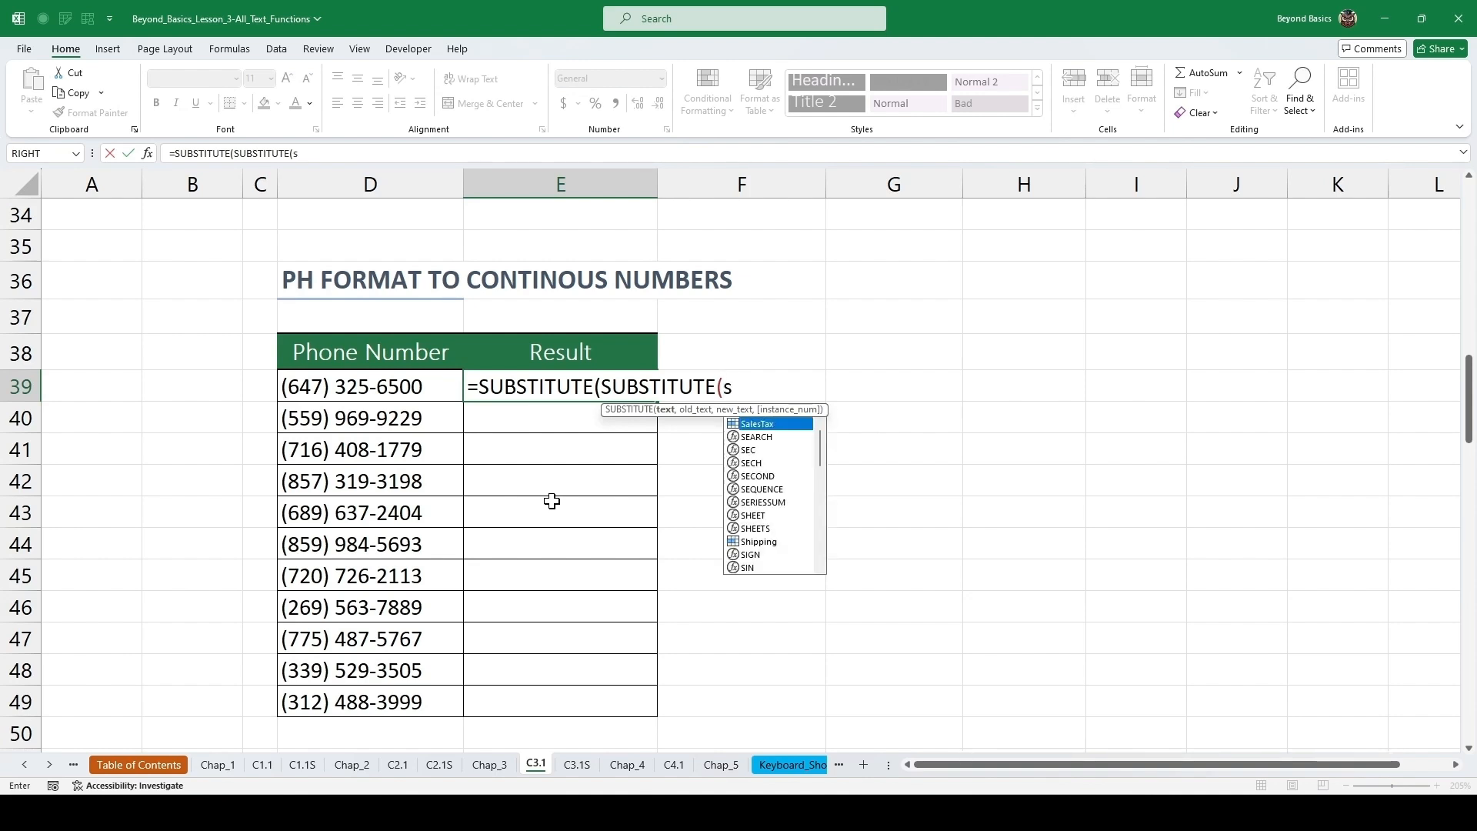
pyautogui.write('ubs')
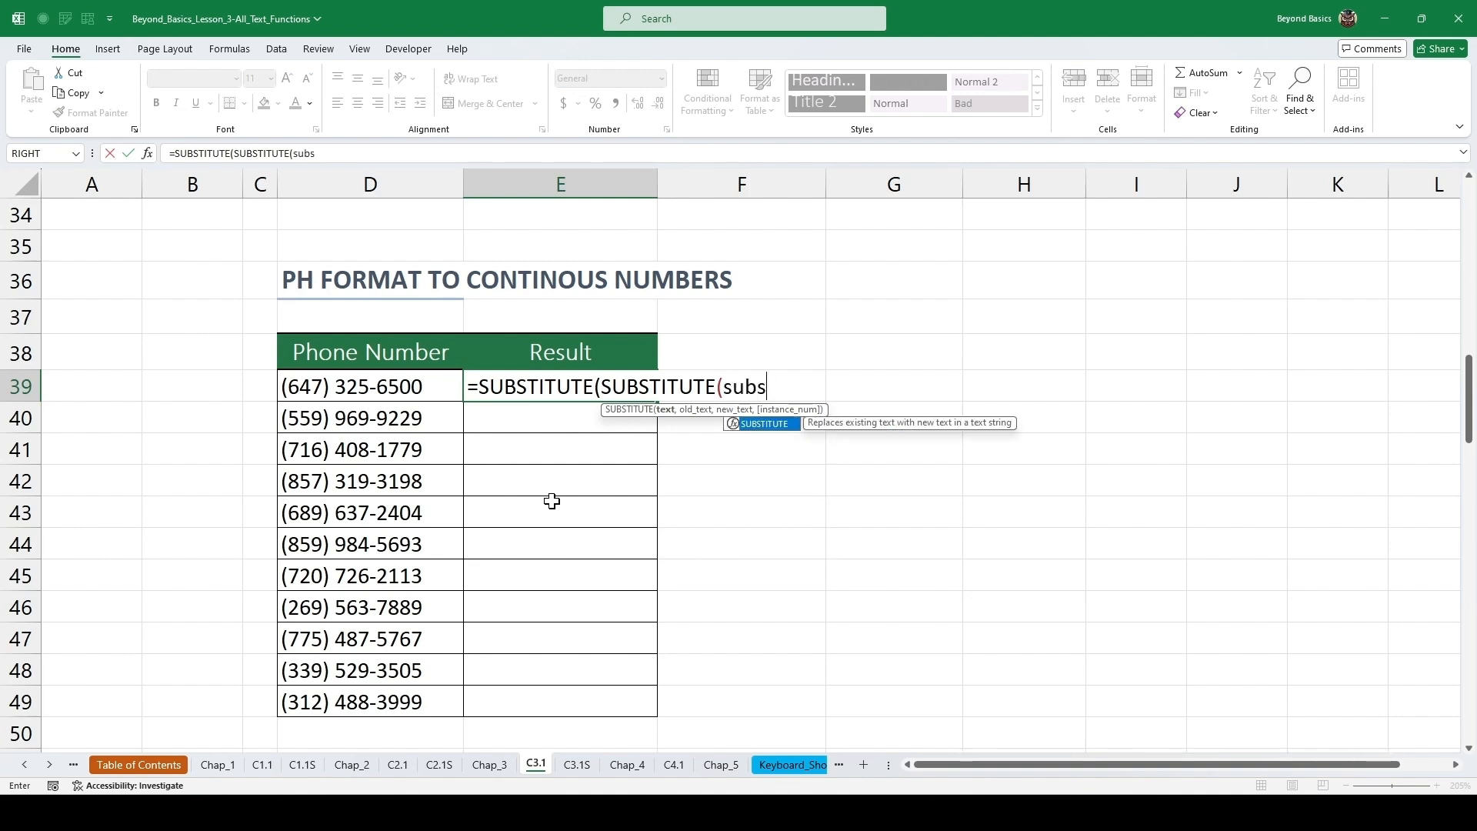
pyautogui.press('Tab')
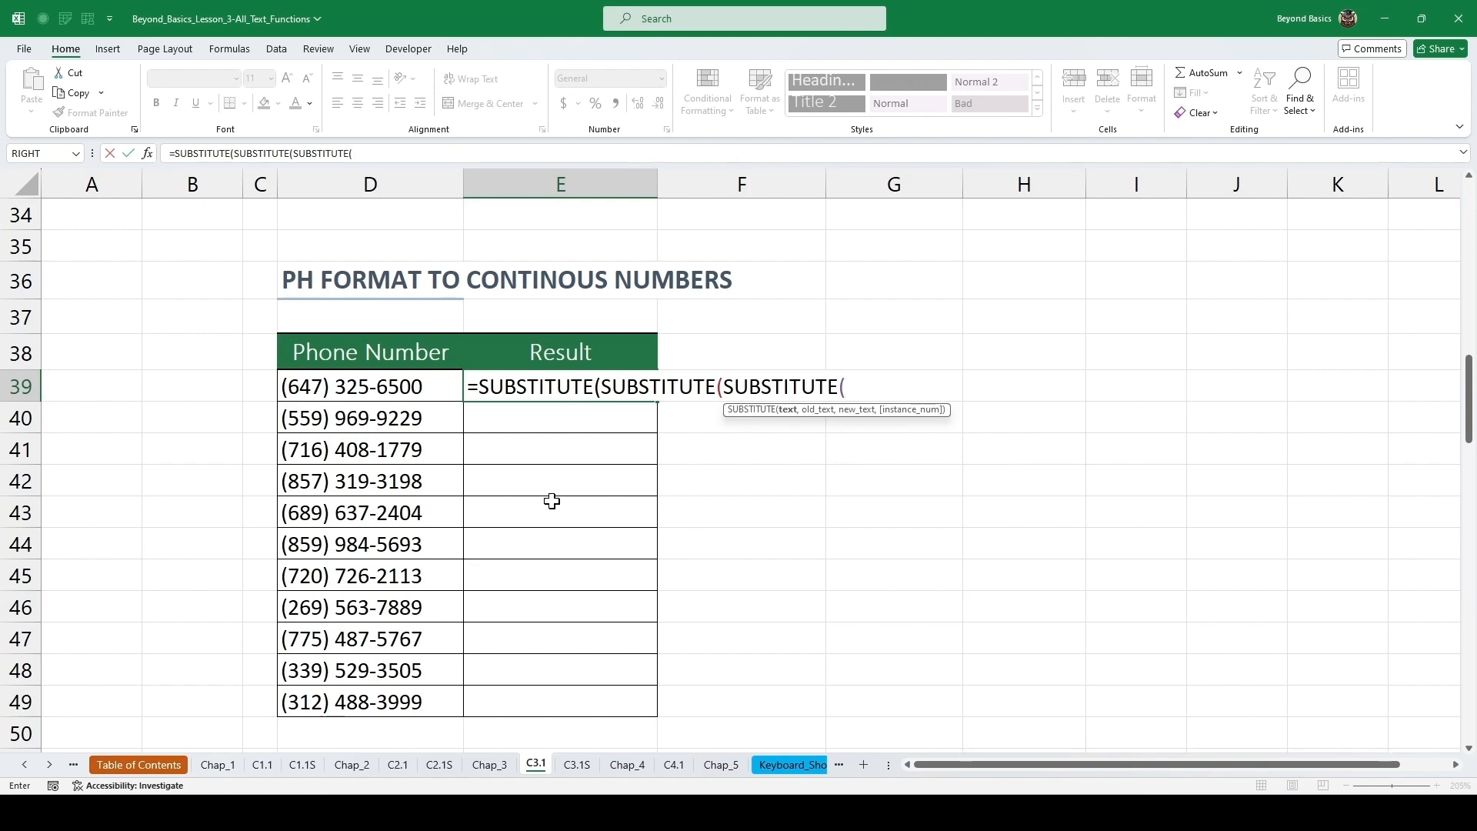
pyautogui.click(369, 385)
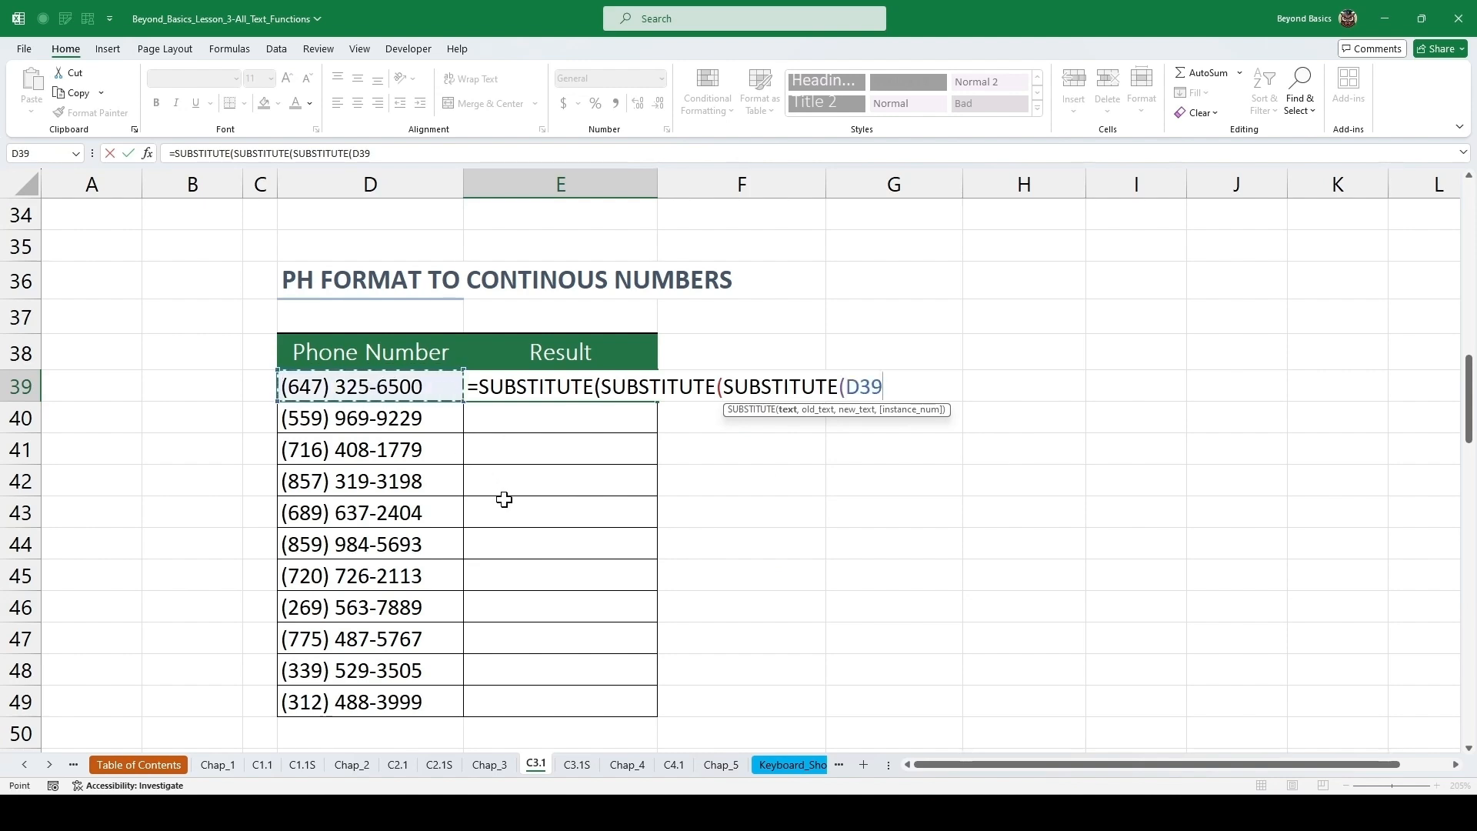
pyautogui.write(',"(')
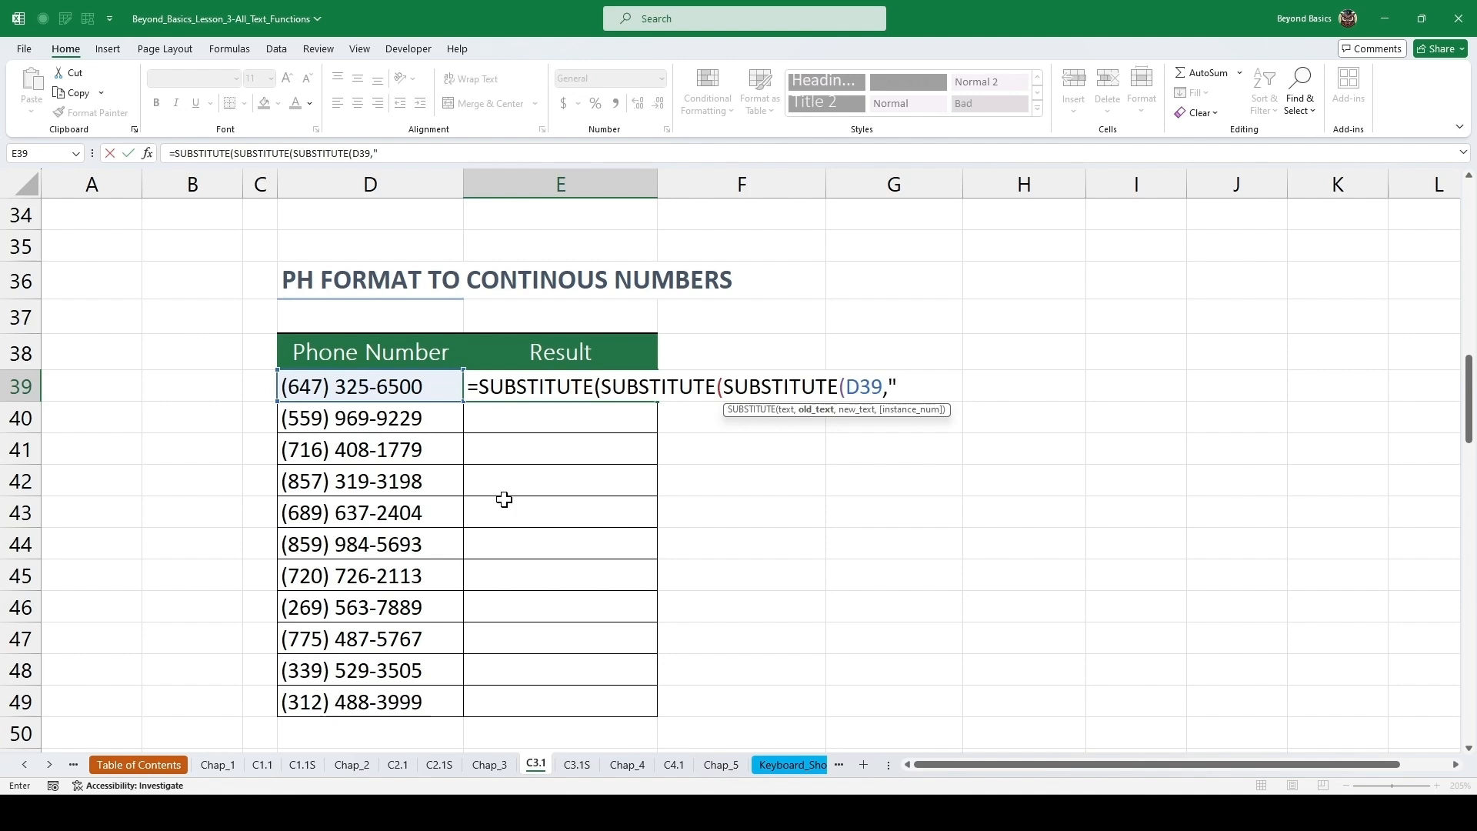
pyautogui.write('",')
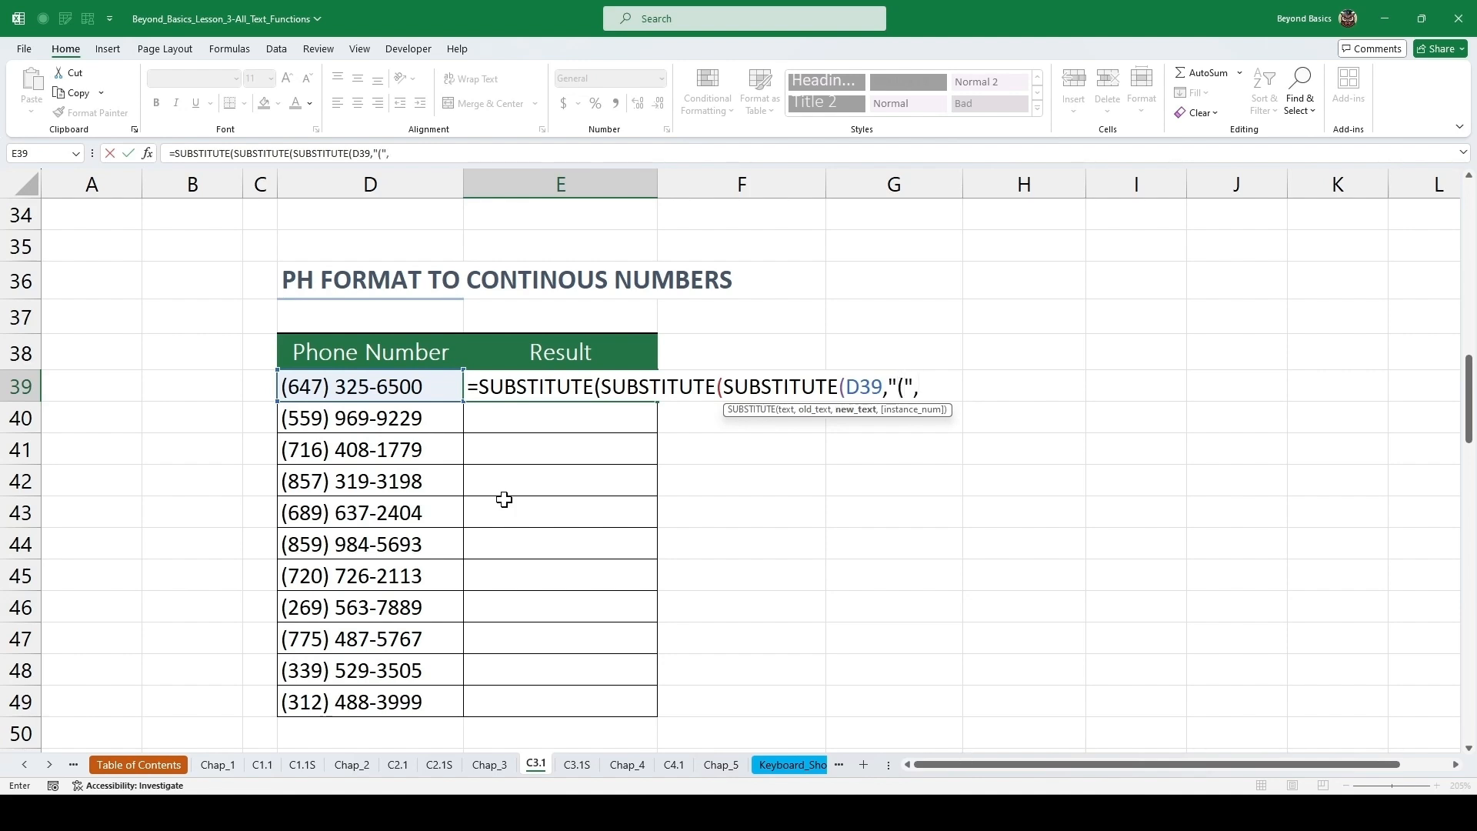
pyautogui.write('"")')
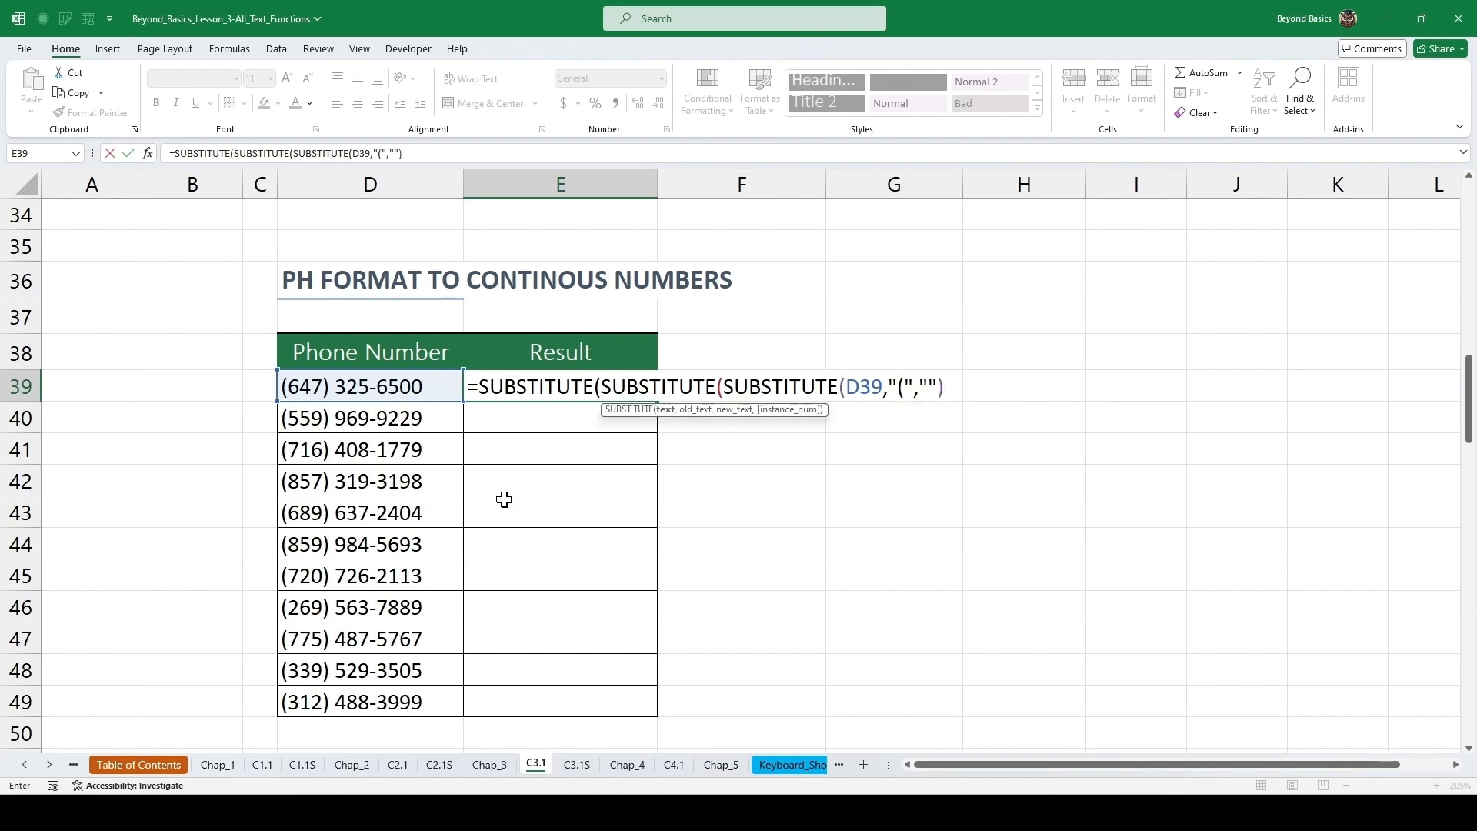
pyautogui.write(',')
pyautogui.write('"(')
pyautogui.press('BackSpace')
pyautogui.write(') ",""')
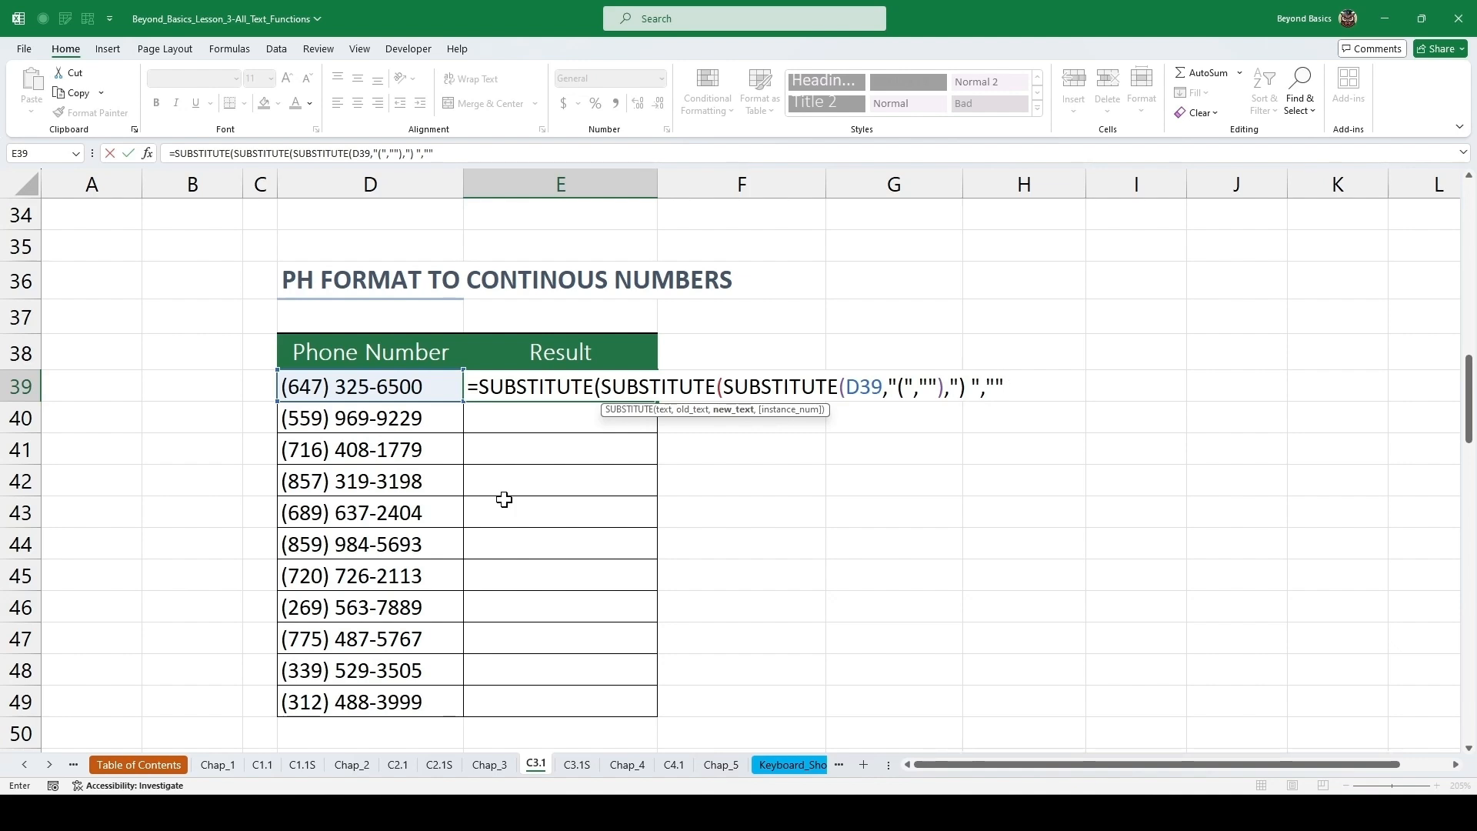
pyautogui.write(')')
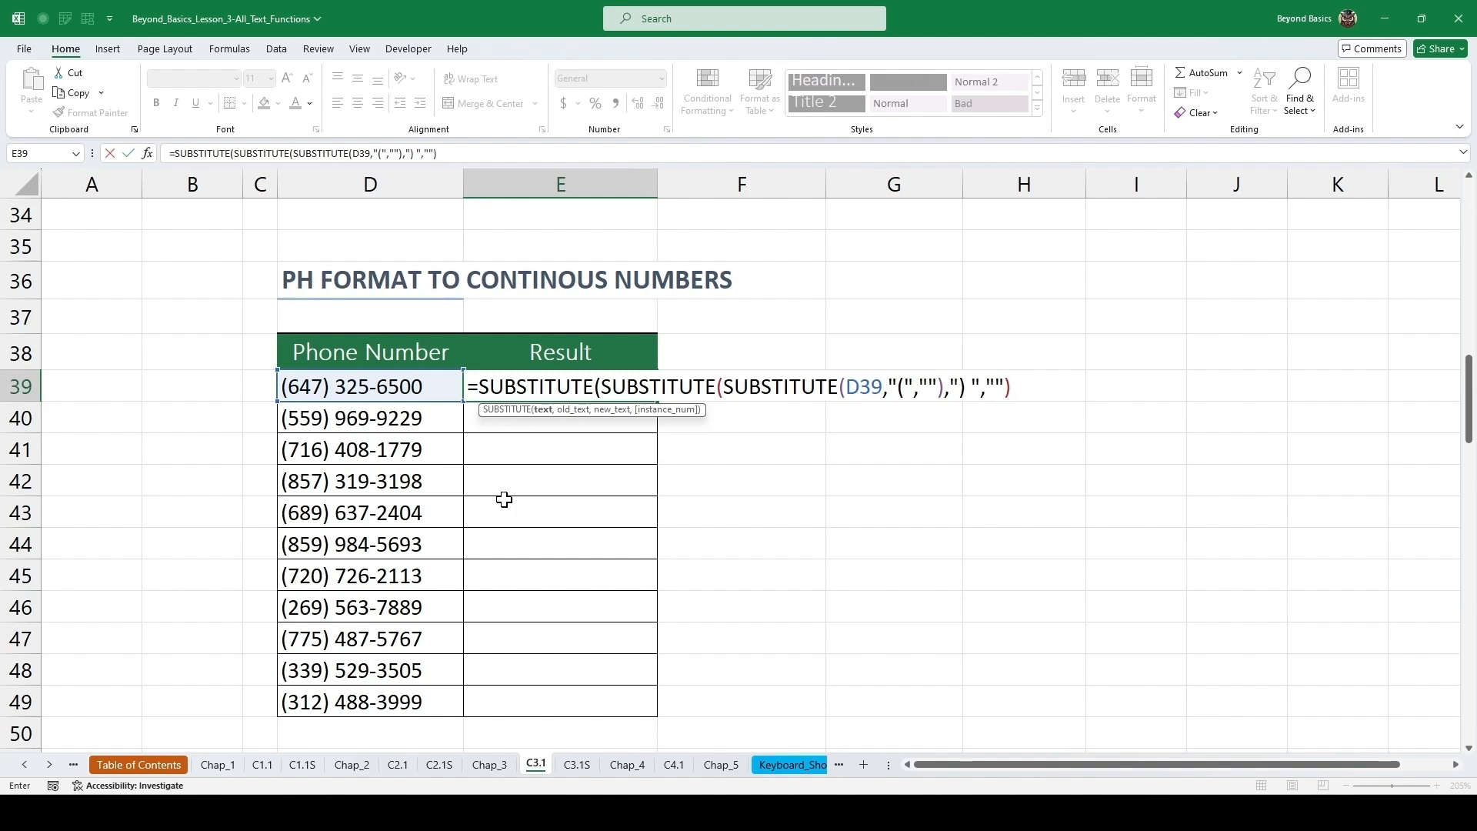
pyautogui.write(',')
pyautogui.write('"-",""')
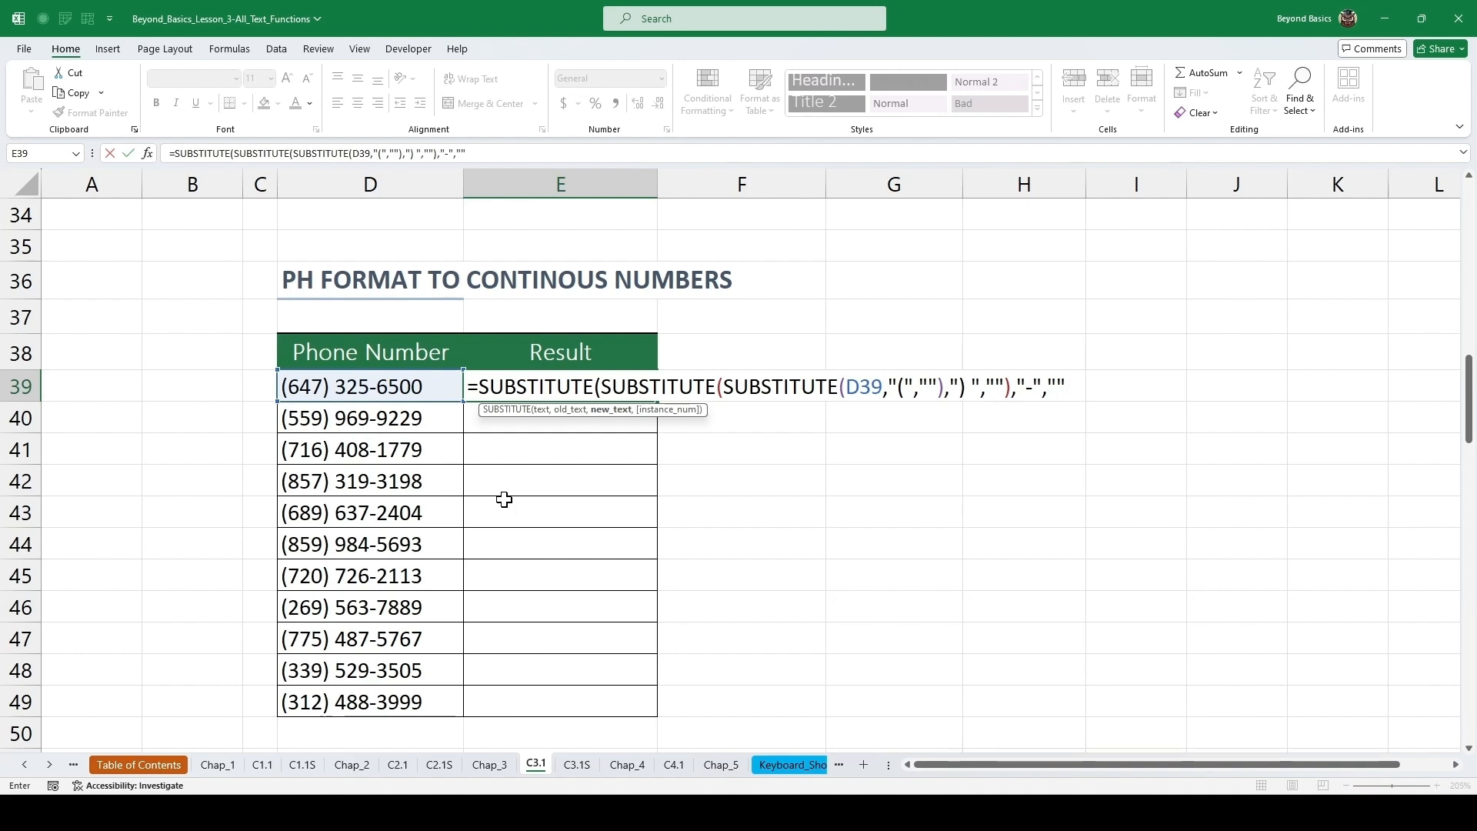
pyautogui.write(')')
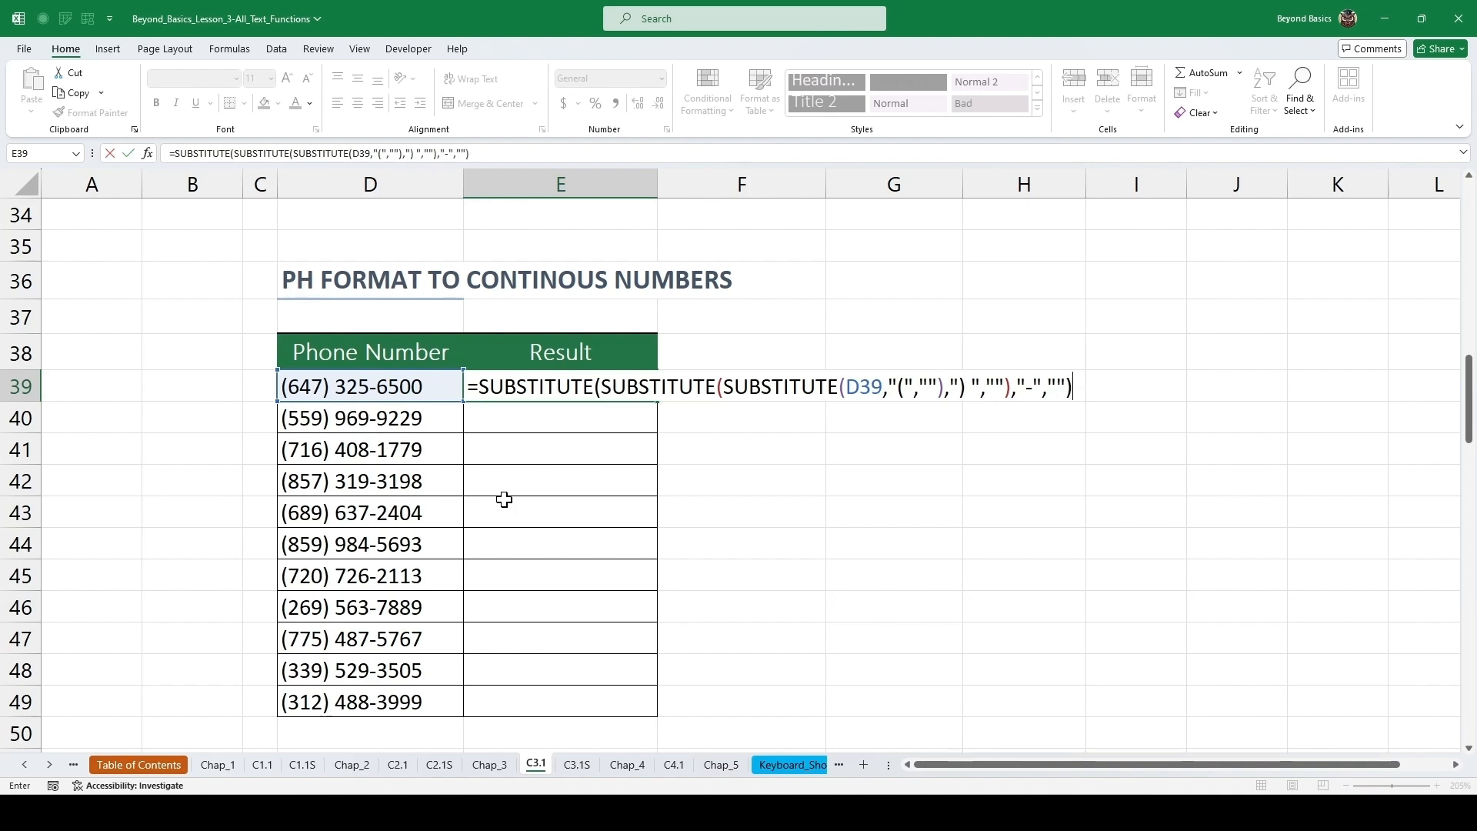
pyautogui.hotkey('ctrl', 'Return')
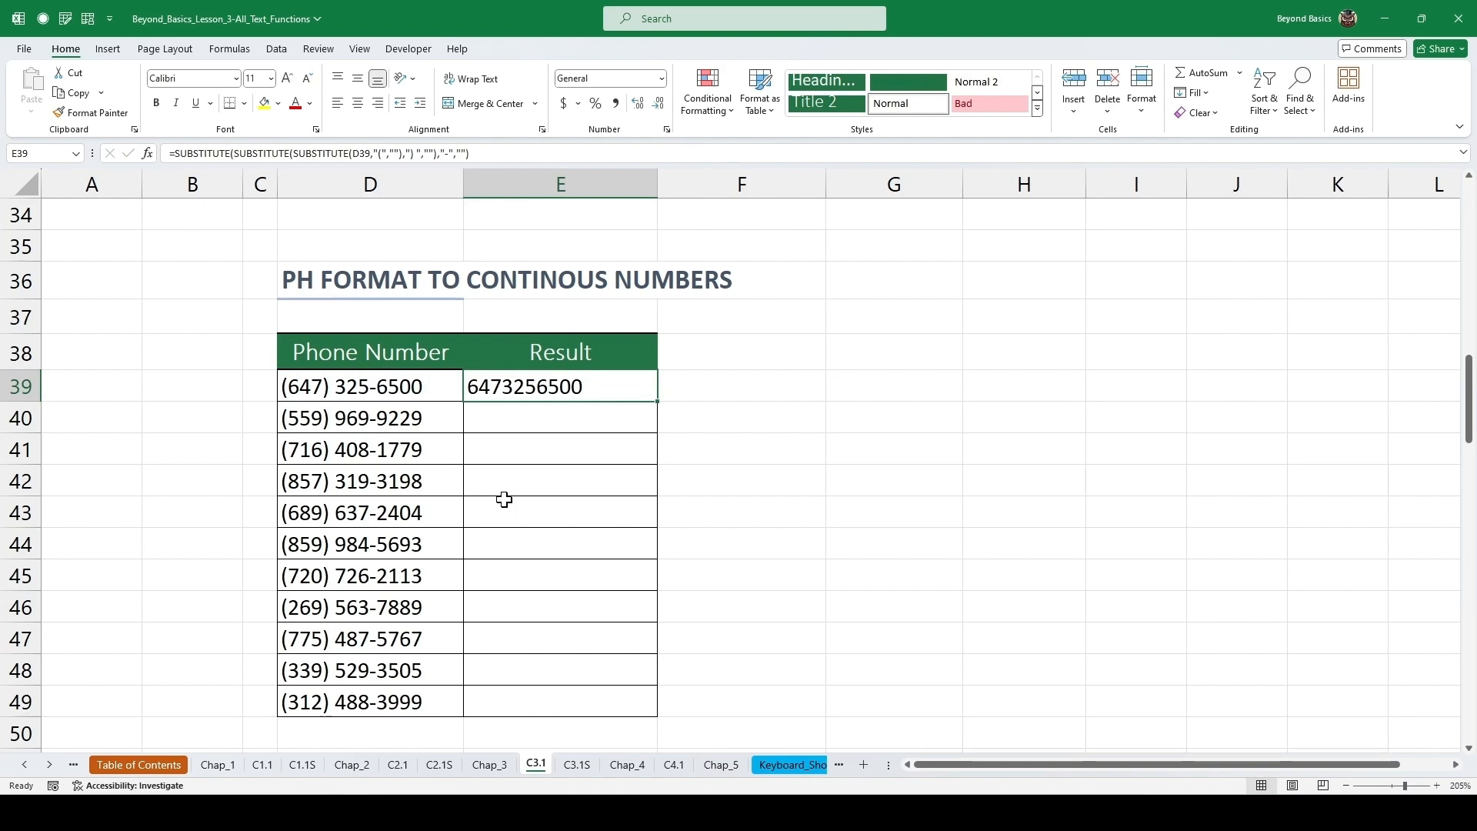
# Fill the nested SUBSTITUTE formula down the Result column and inspect the formula in E42.
pyautogui.doubleClick(658, 400)
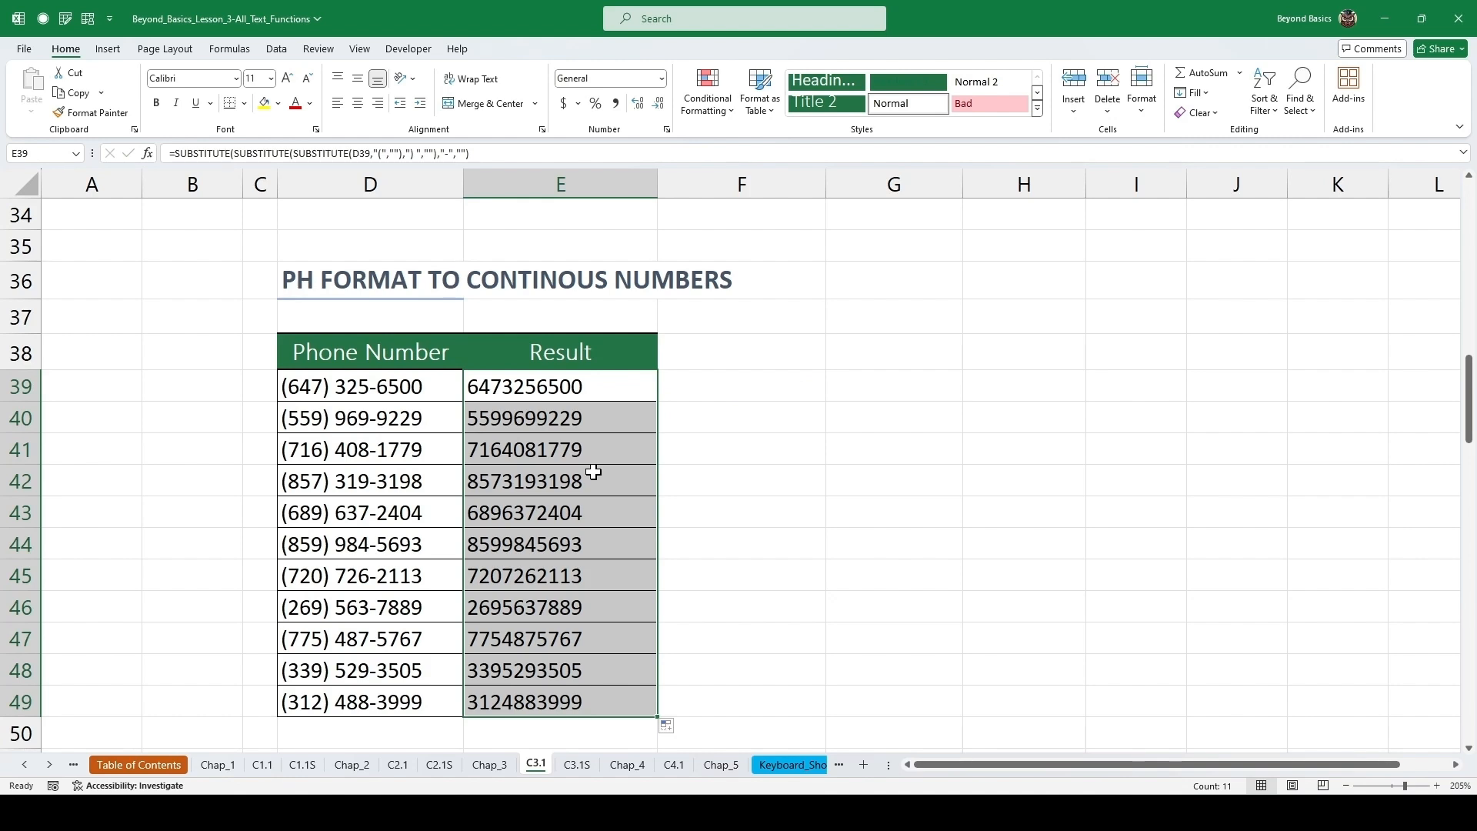
pyautogui.click(602, 470)
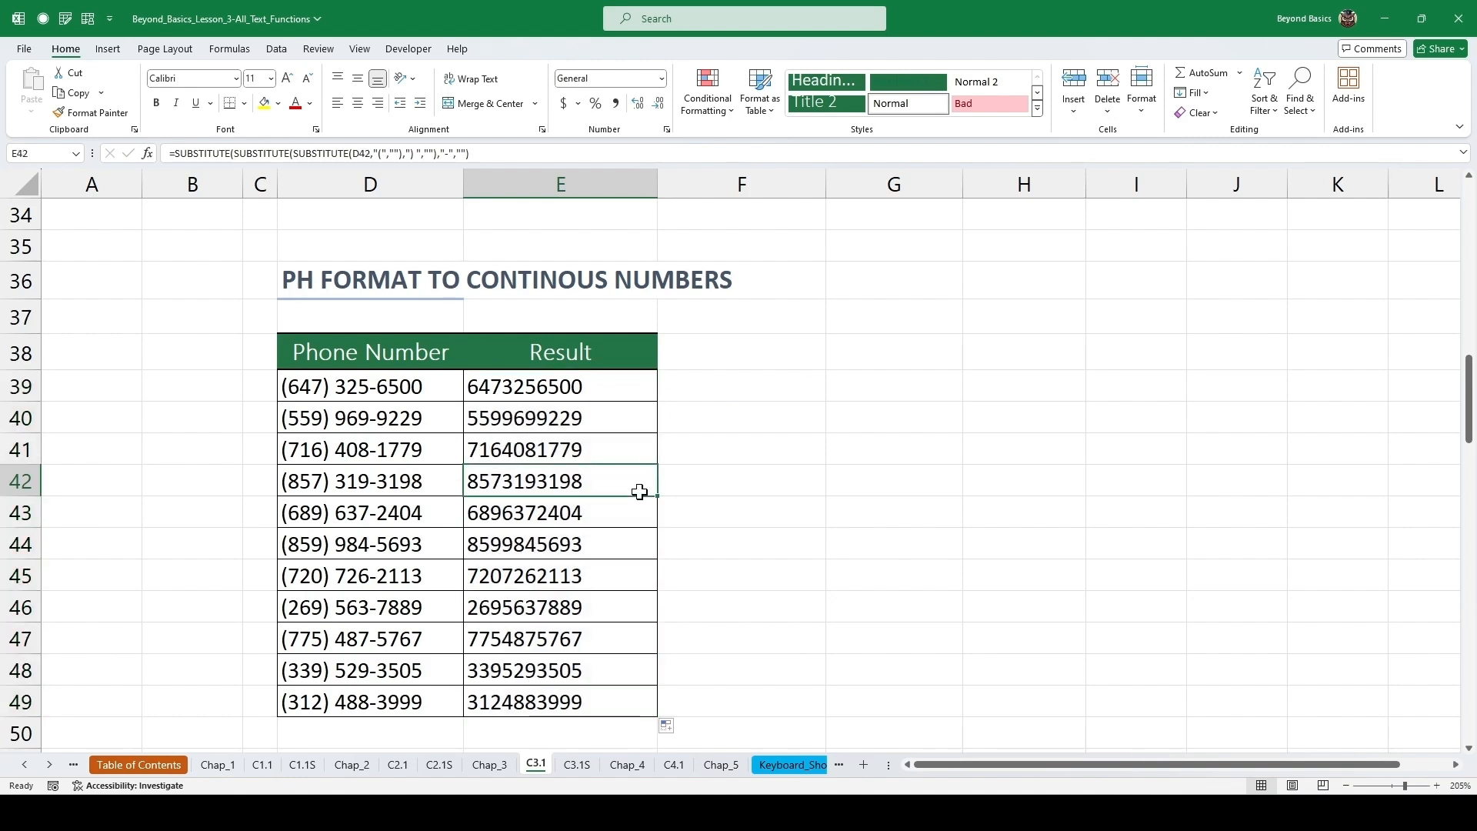
pyautogui.doubleClick(591, 489)
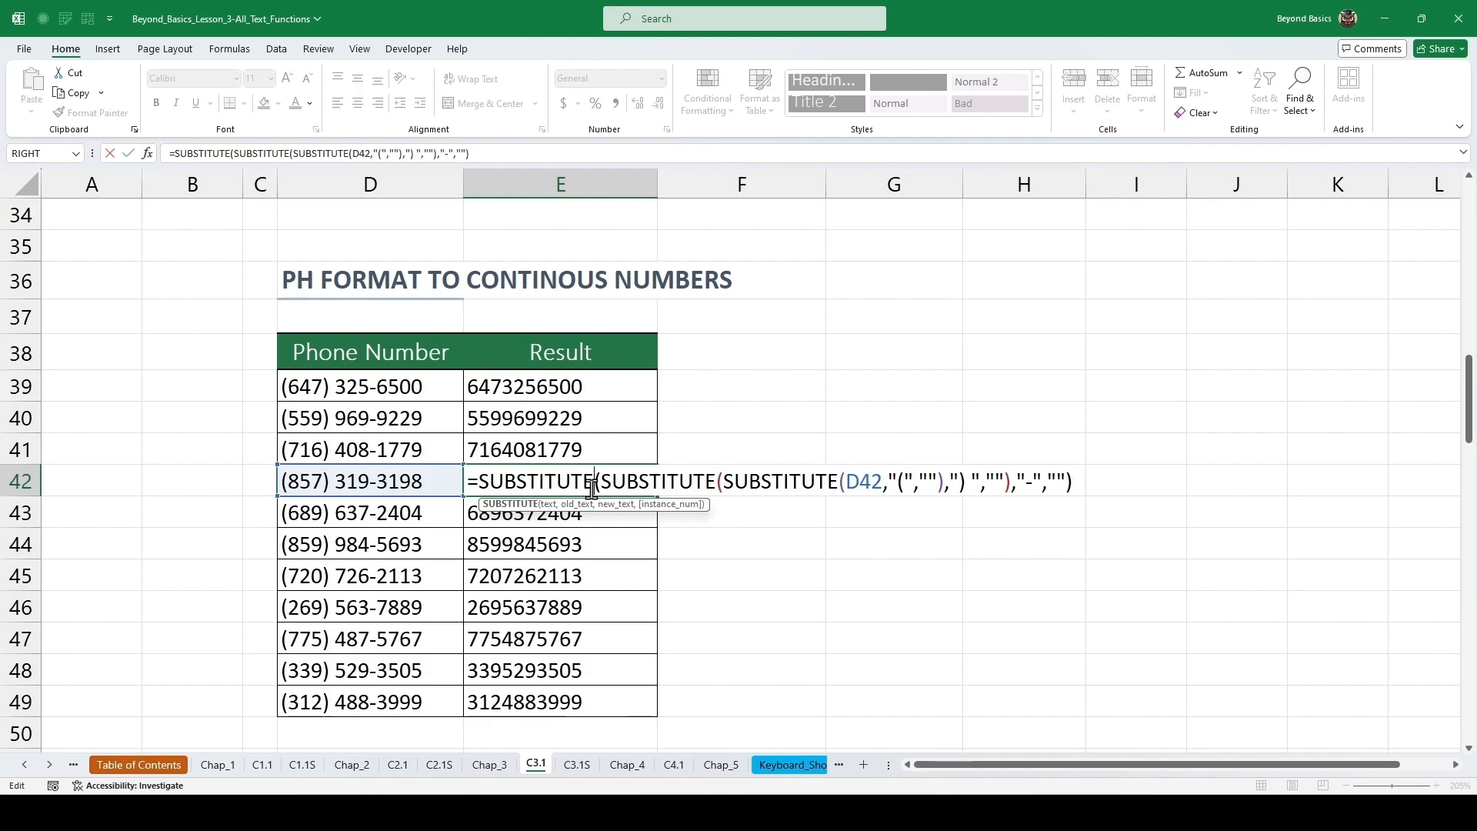
pyautogui.press('Escape')
# Enter =REPLACE(D55,9,1,3) in the first Result cell of the Replace Quarter 2 by 3 table and fill it down.
pyautogui.scroll(-2, 563, 455)
pyautogui.scroll(-3, 562, 455)
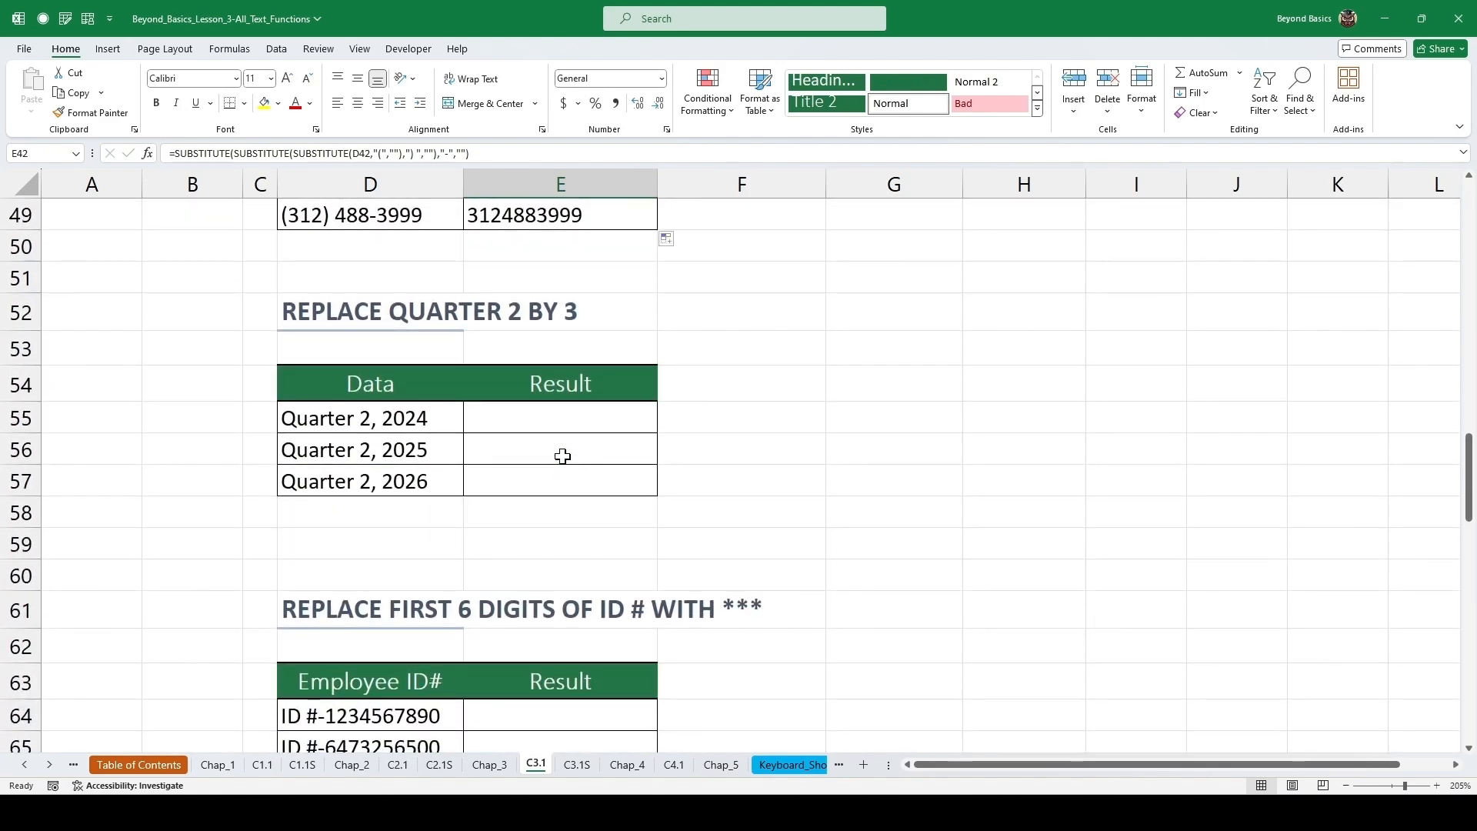
pyautogui.scroll(-1, 562, 455)
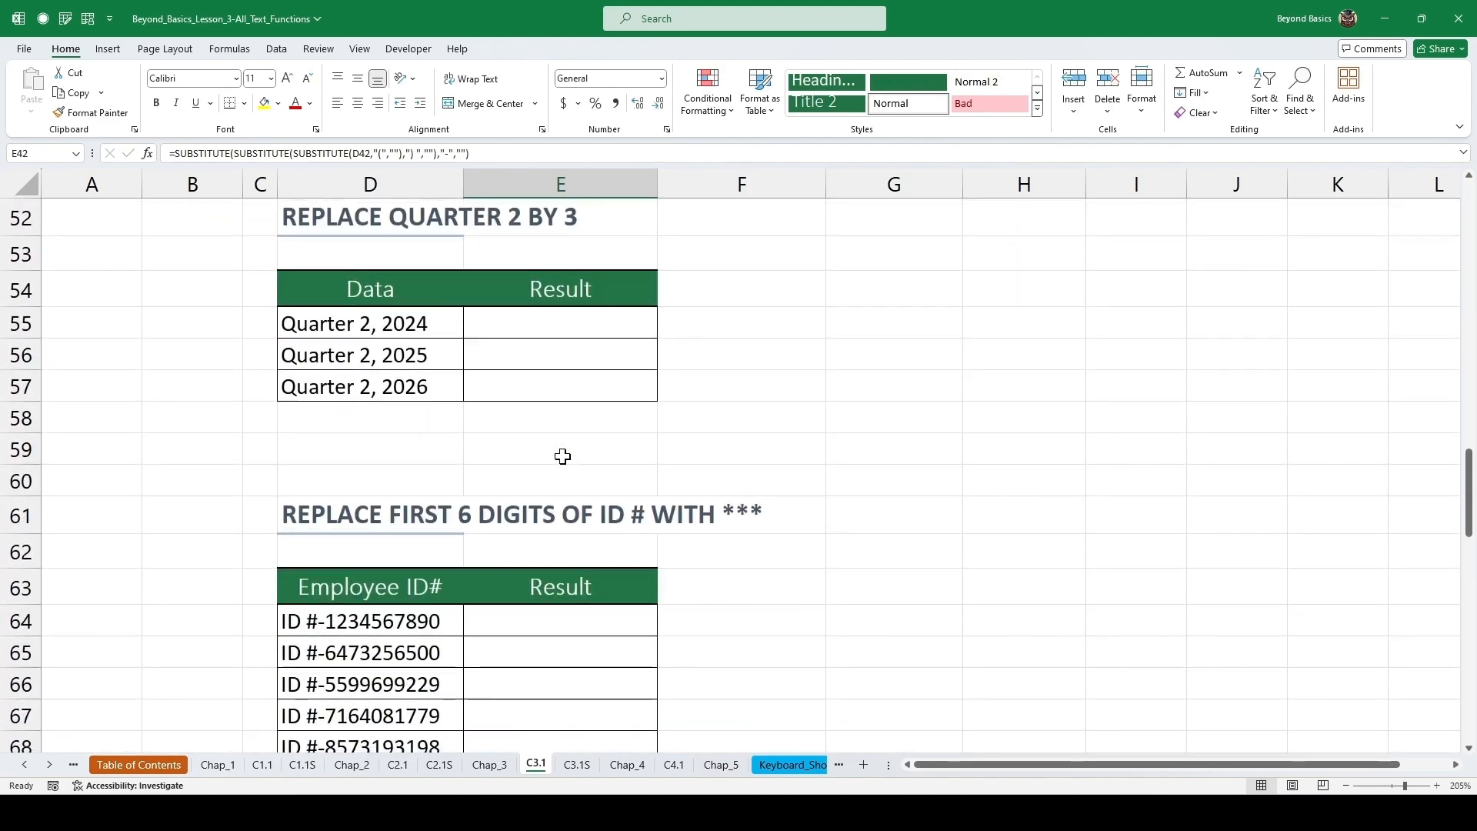
pyautogui.click(537, 311)
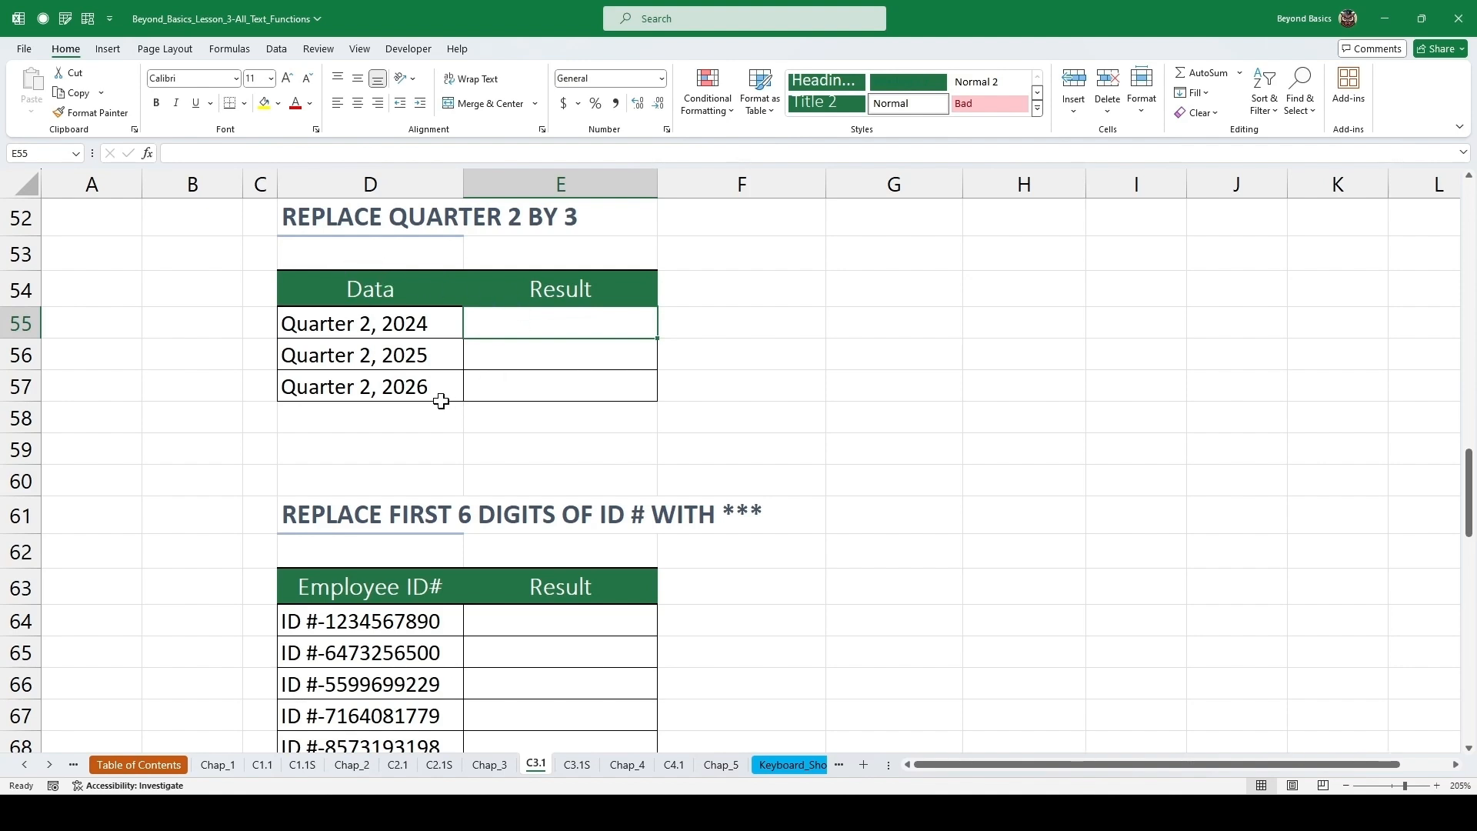
pyautogui.write('=re')
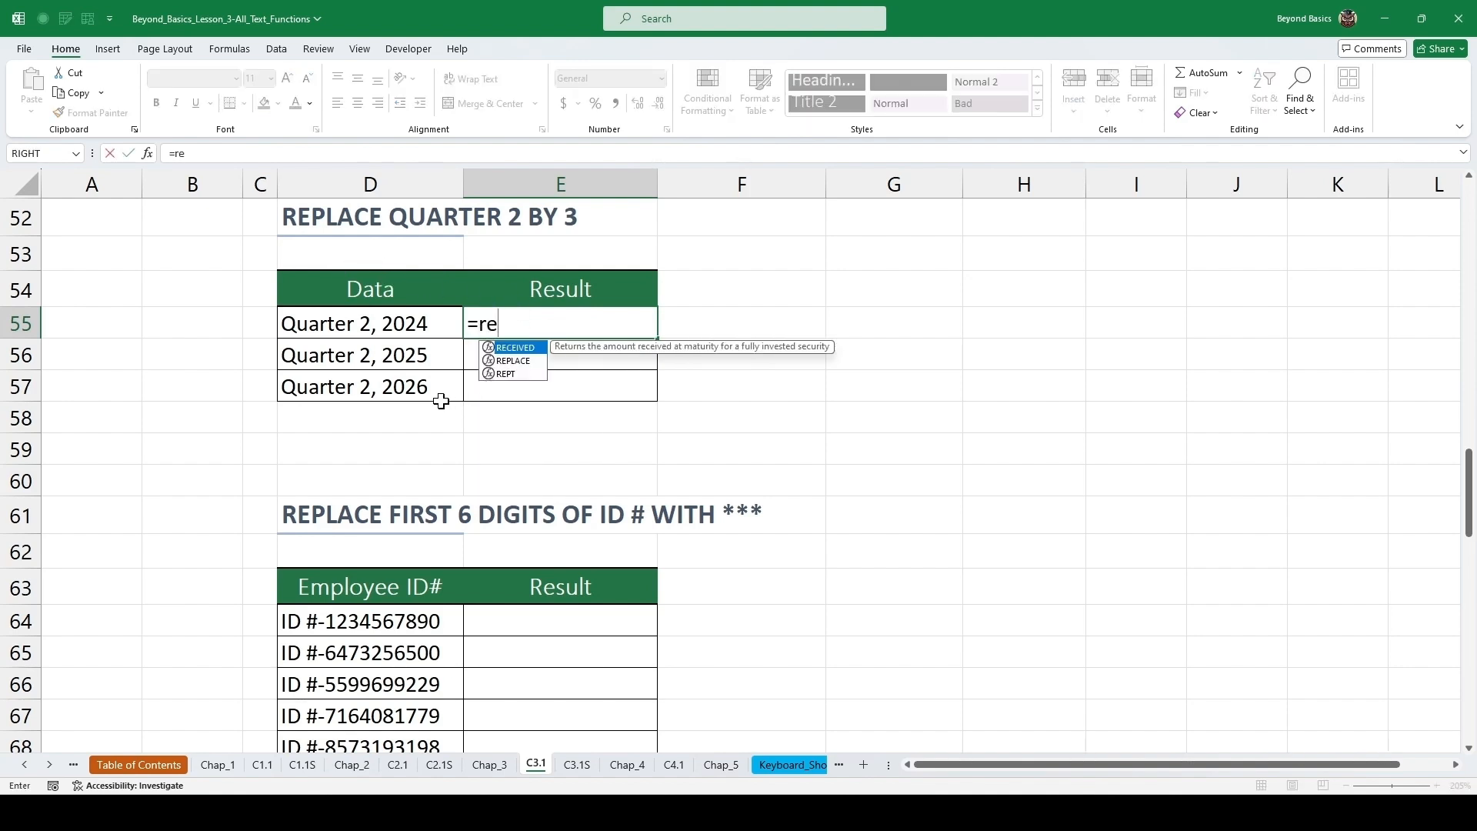
pyautogui.write('pla')
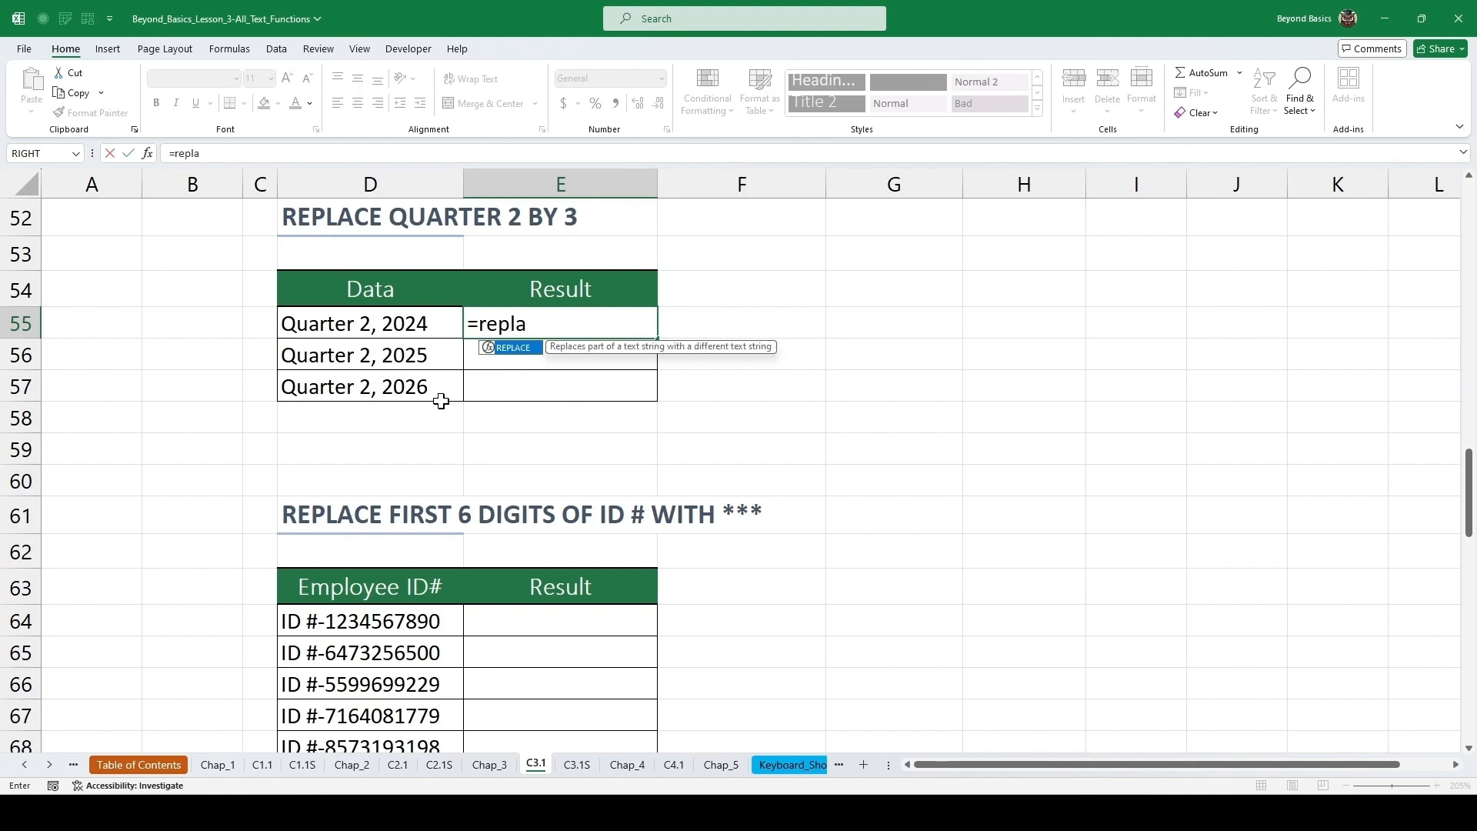
pyautogui.press('Tab')
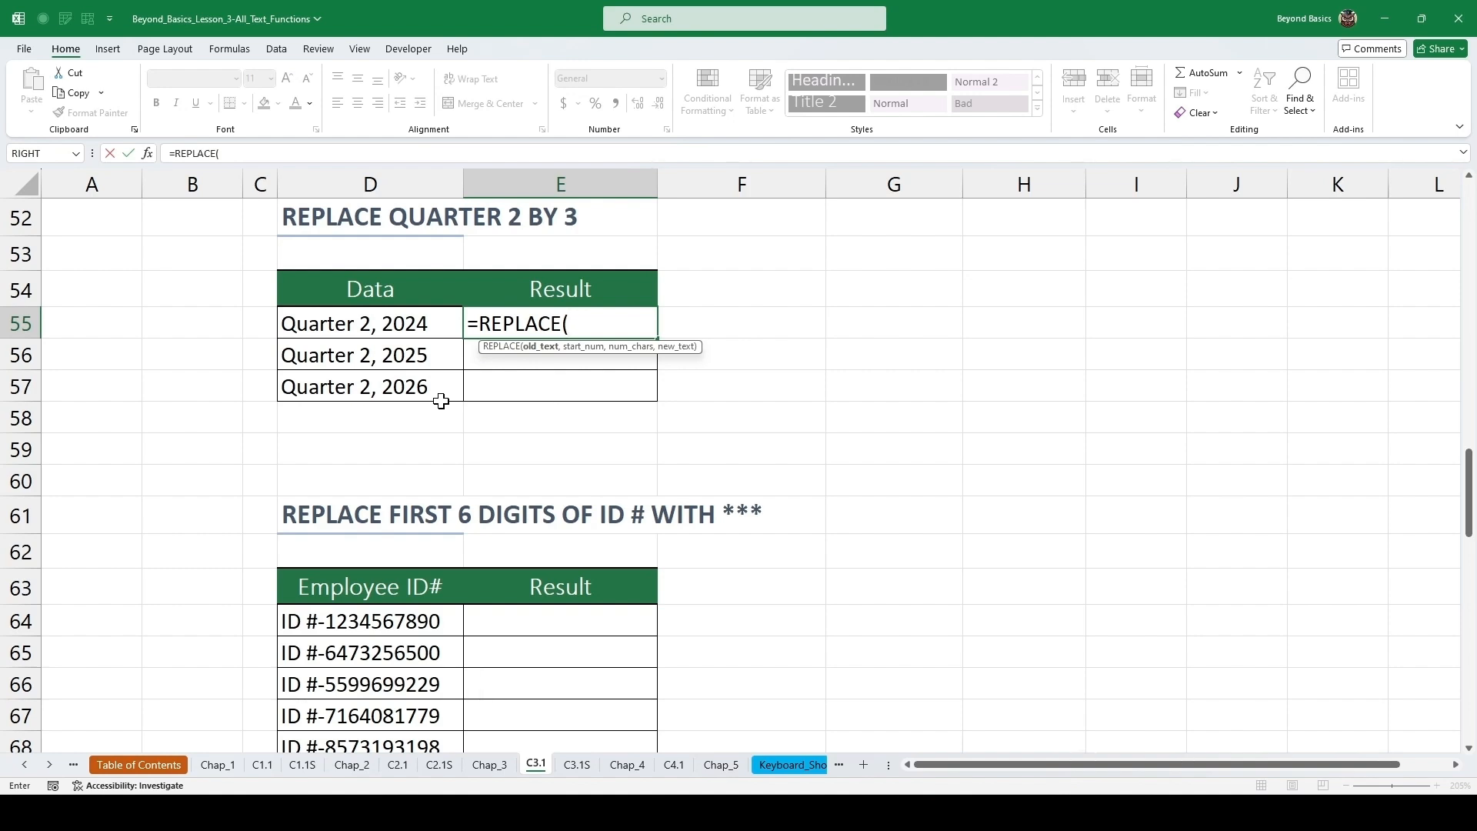
pyautogui.press('Left')
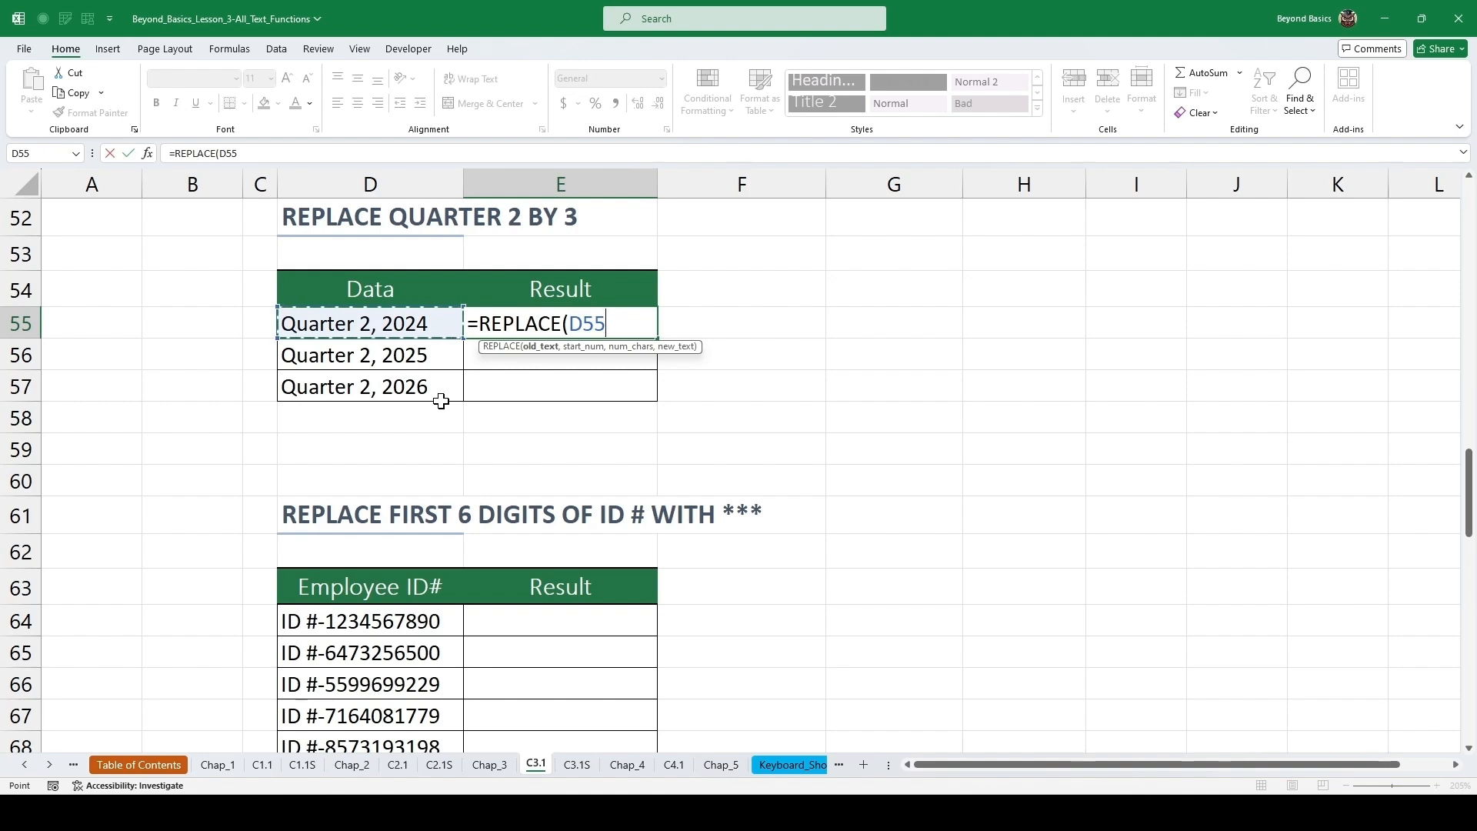
pyautogui.write(',')
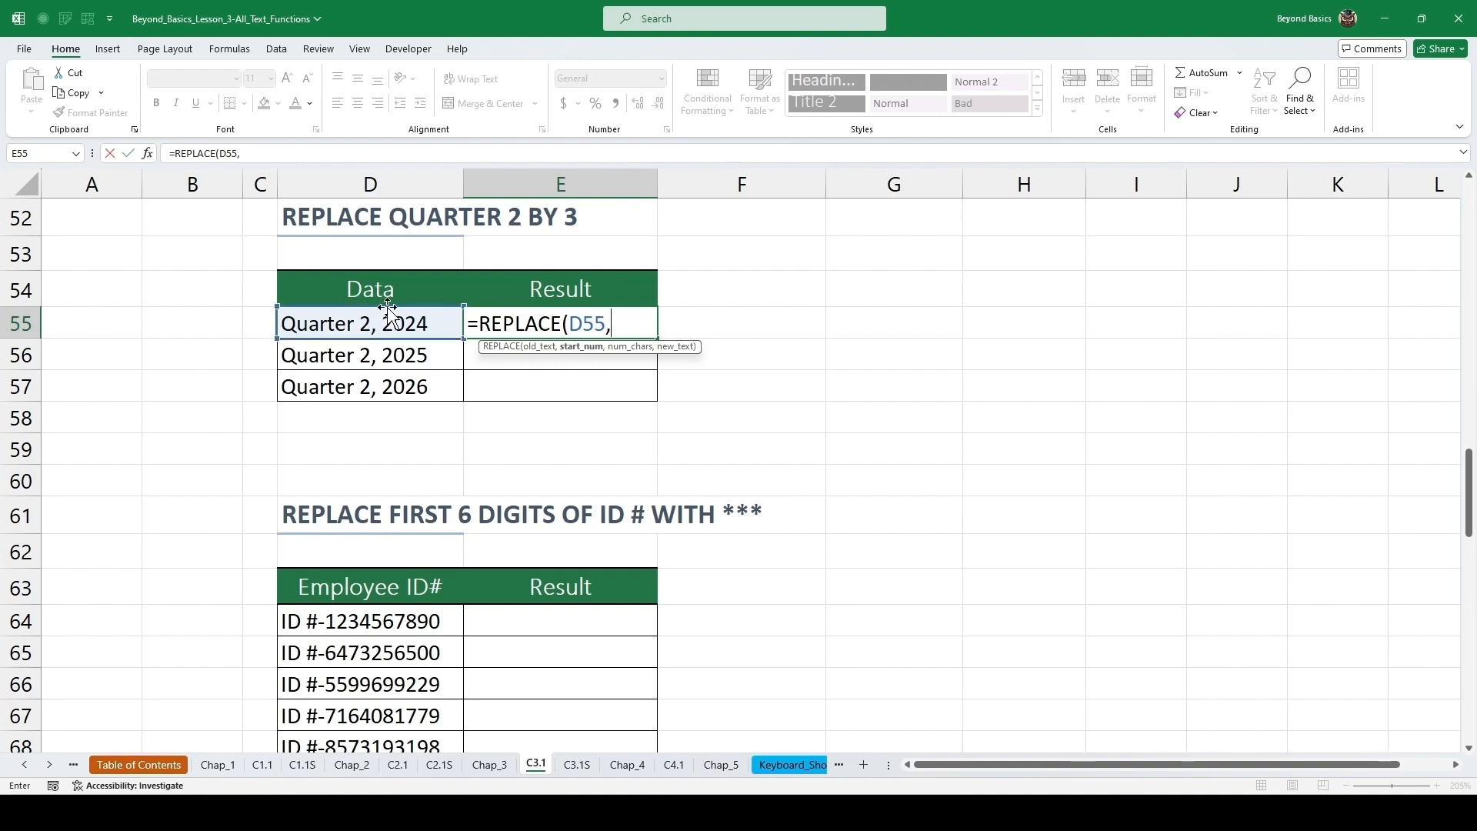
pyautogui.write('9,')
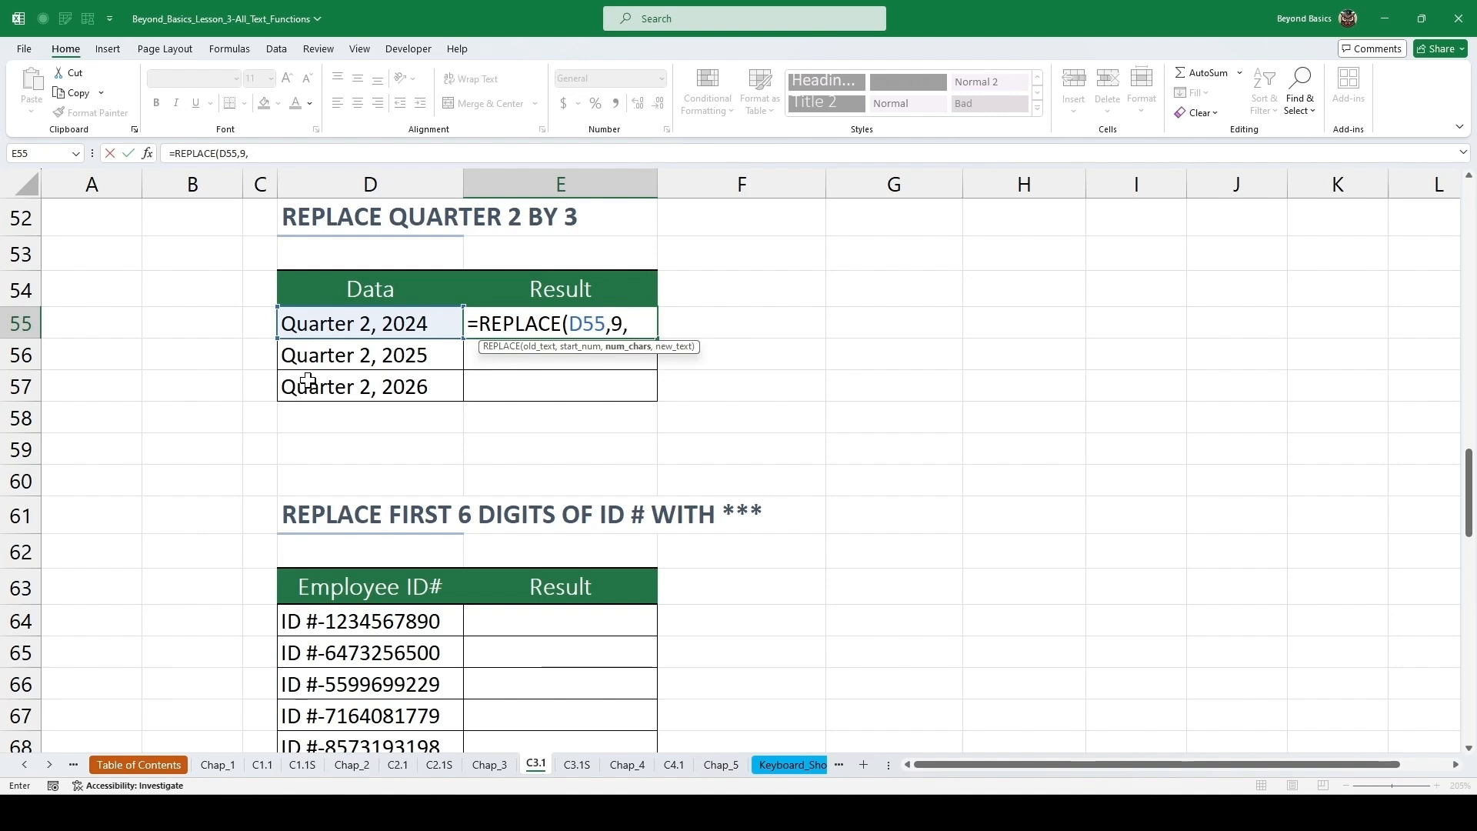
pyautogui.write('1,3')
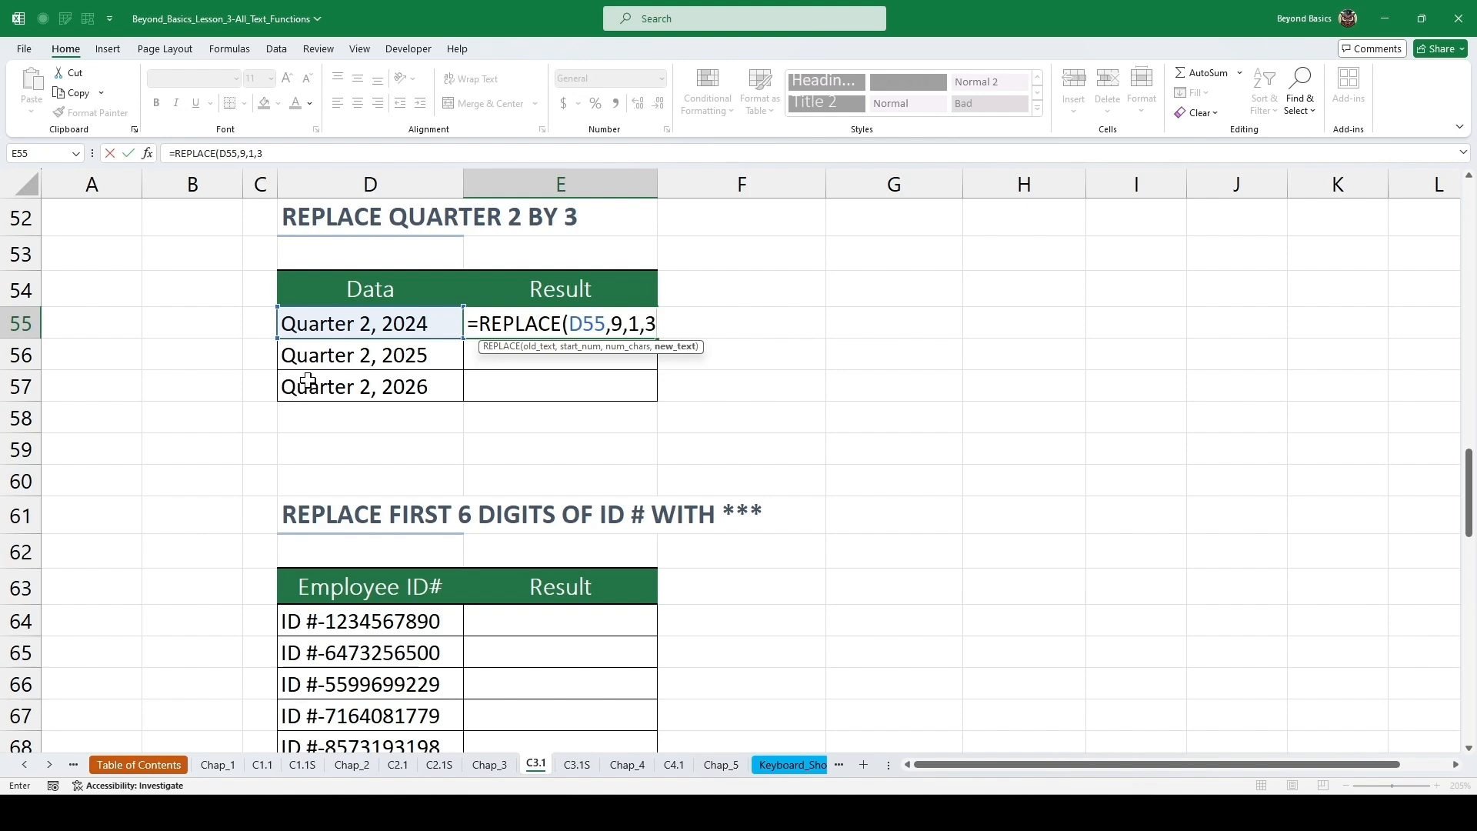
pyautogui.hotkey('ctrl', 'Return')
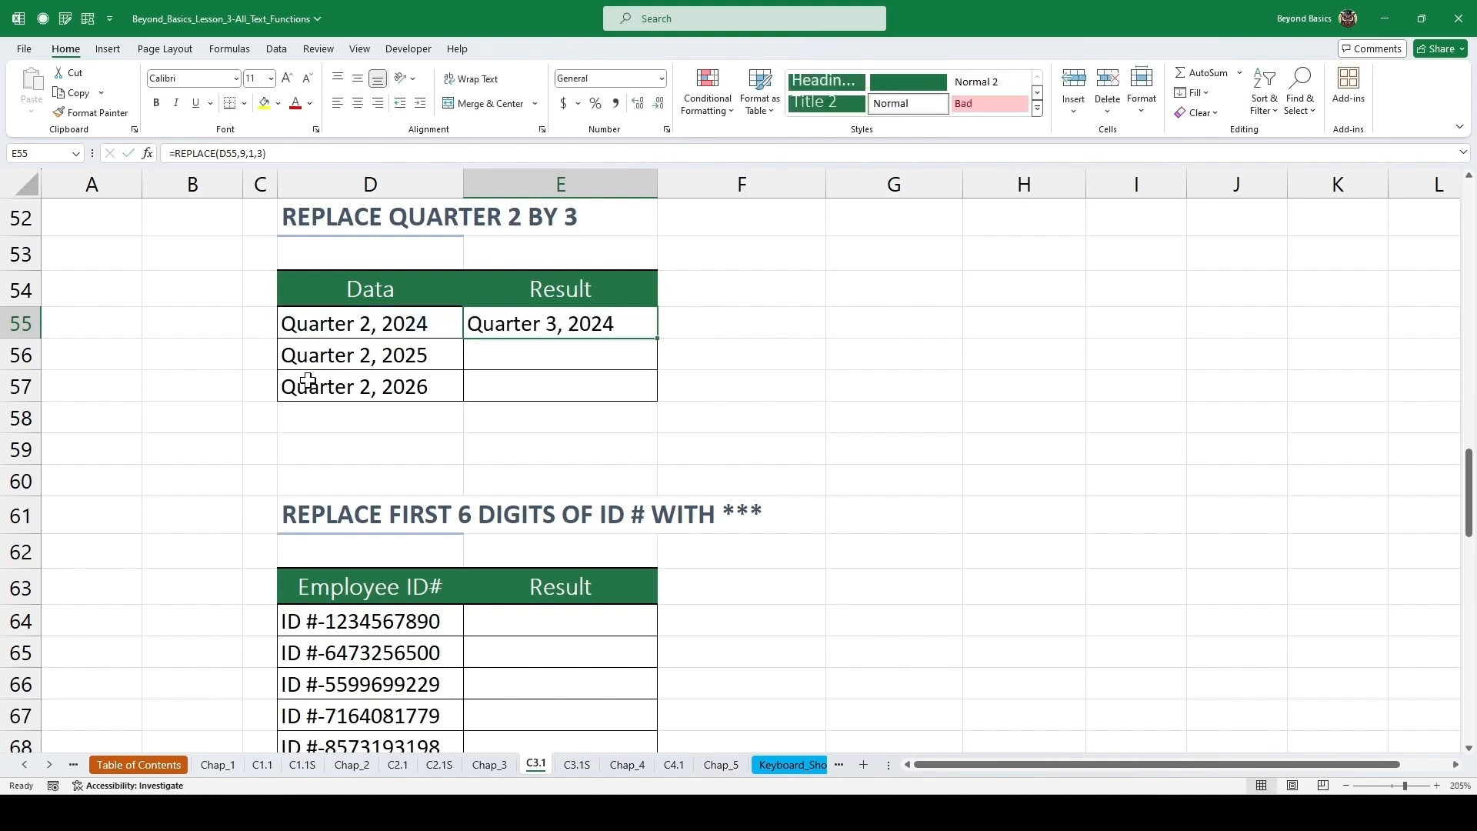
pyautogui.doubleClick(662, 342)
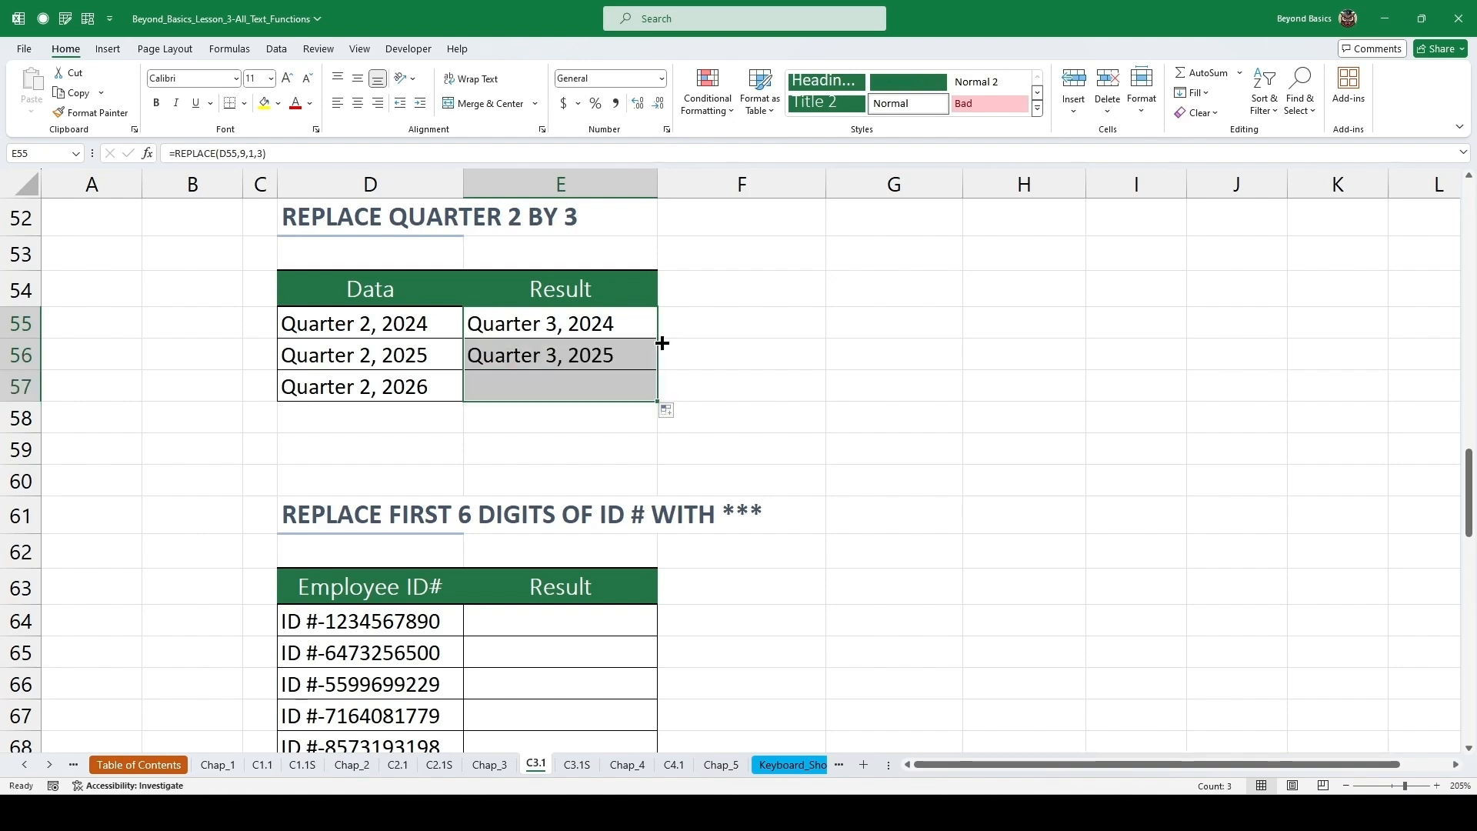
pyautogui.click(598, 355)
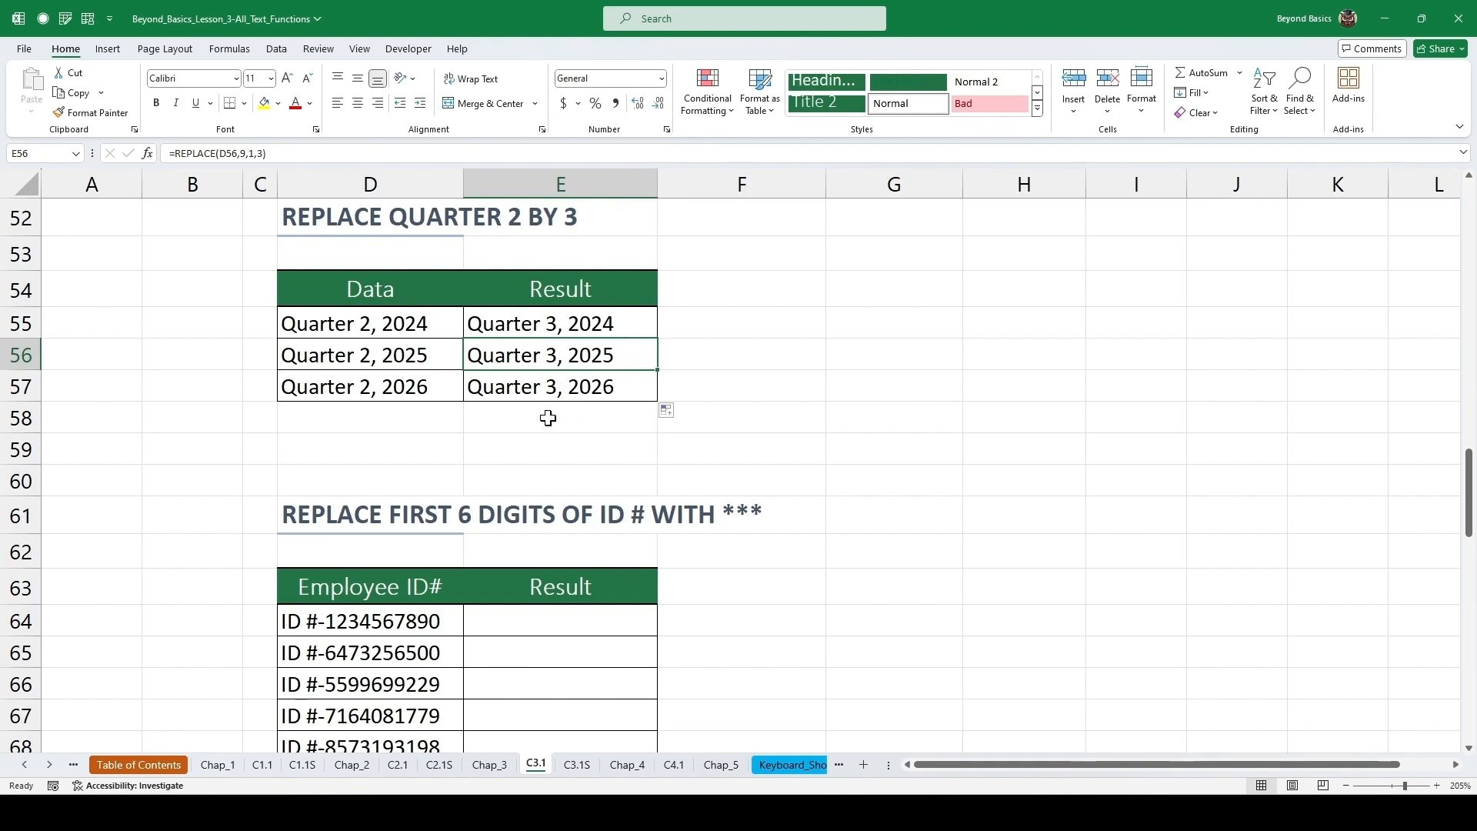
# Examine the first six digits of the first ID in the Replace First 6 Digits of ID table.
pyautogui.scroll(-3, 548, 418)
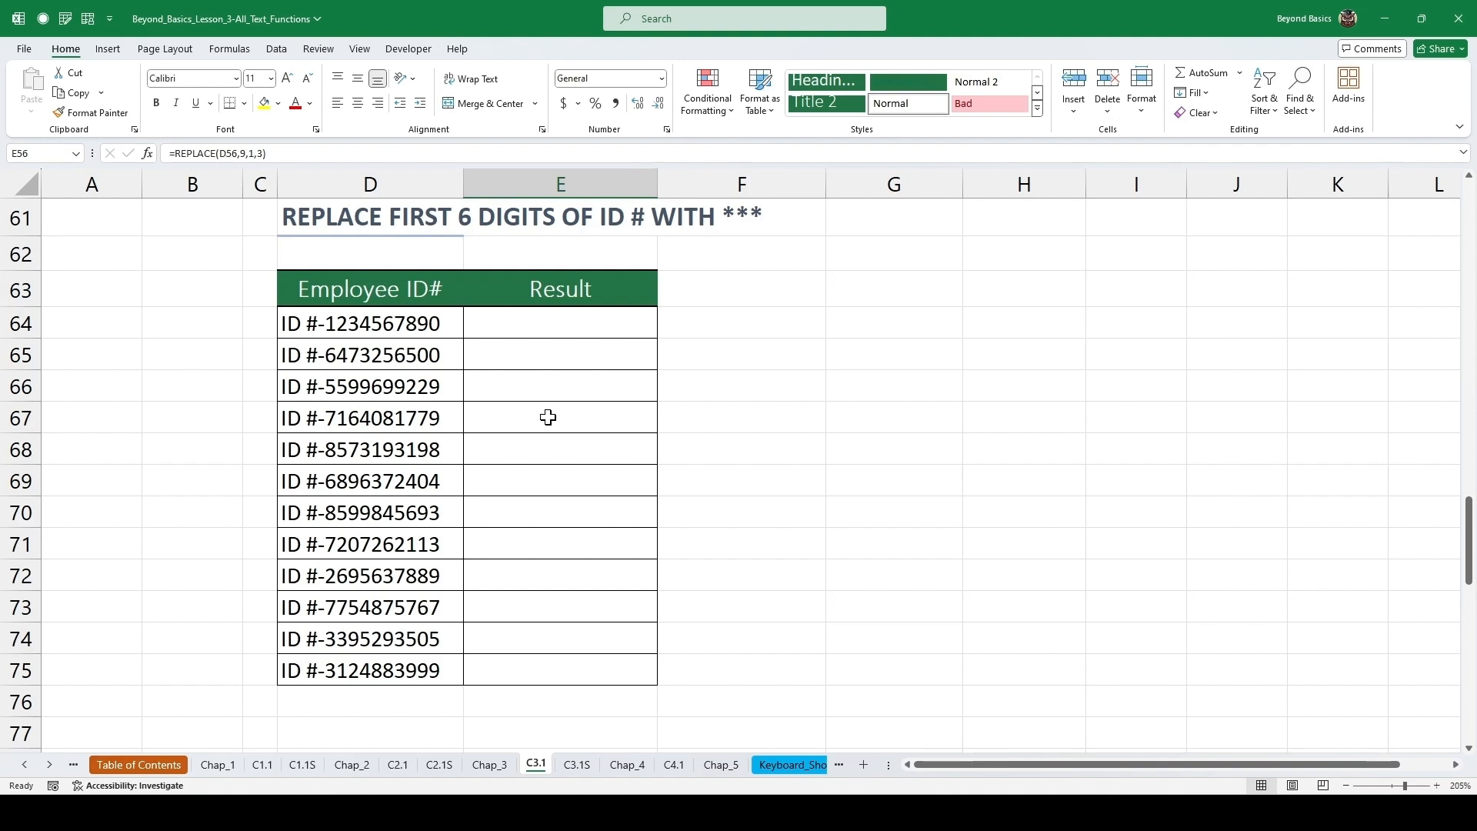
pyautogui.doubleClick(356, 324)
pyautogui.moveTo(392, 324); pyautogui.dragTo(329, 331)
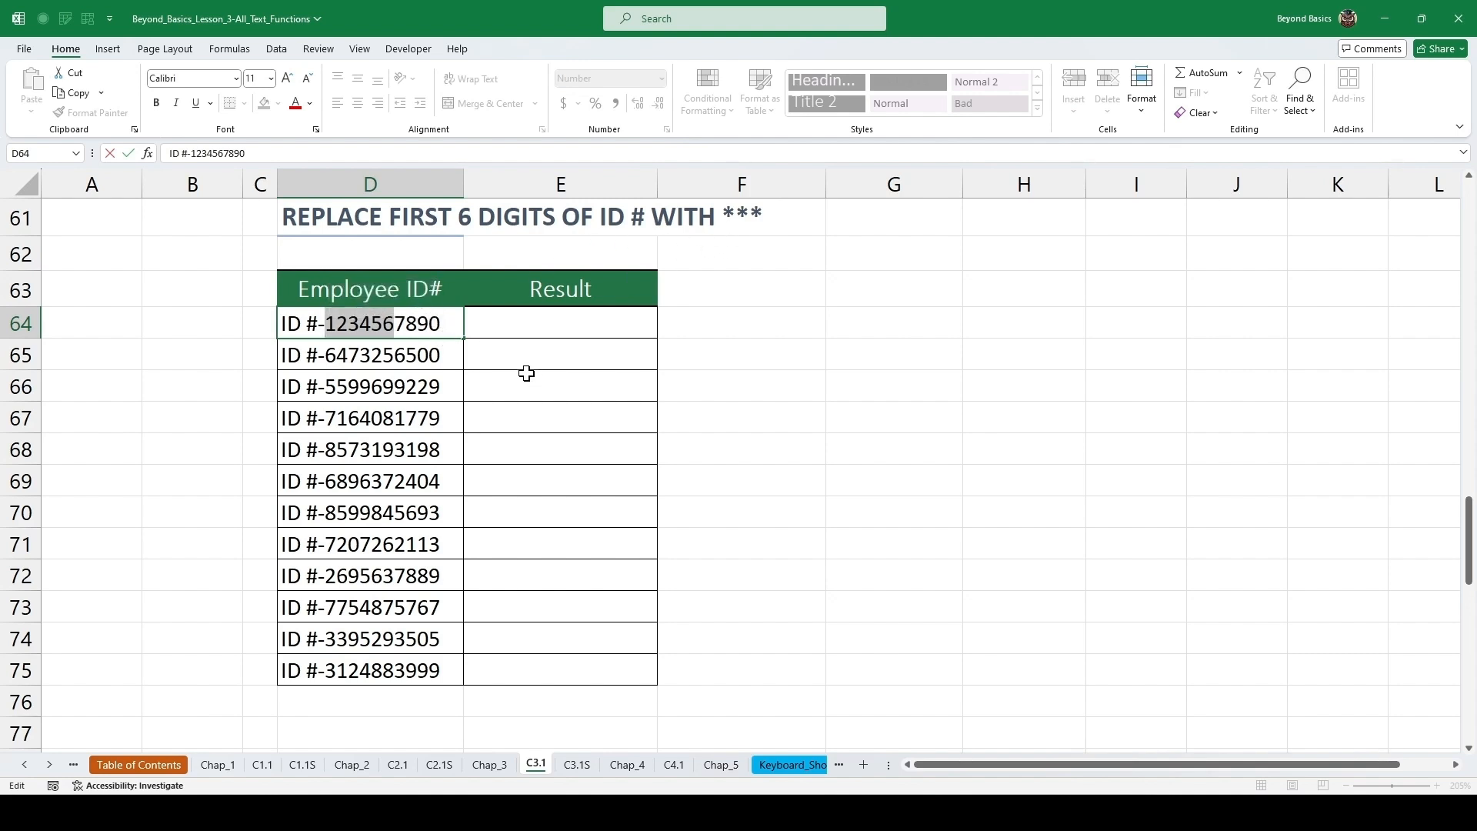
pyautogui.press('Escape')
# Enter =REPLACE(D64,6,6,"***") in the first Result cell of the Replace First 6 Digits of ID table and fill it down.
pyautogui.click(539, 320)
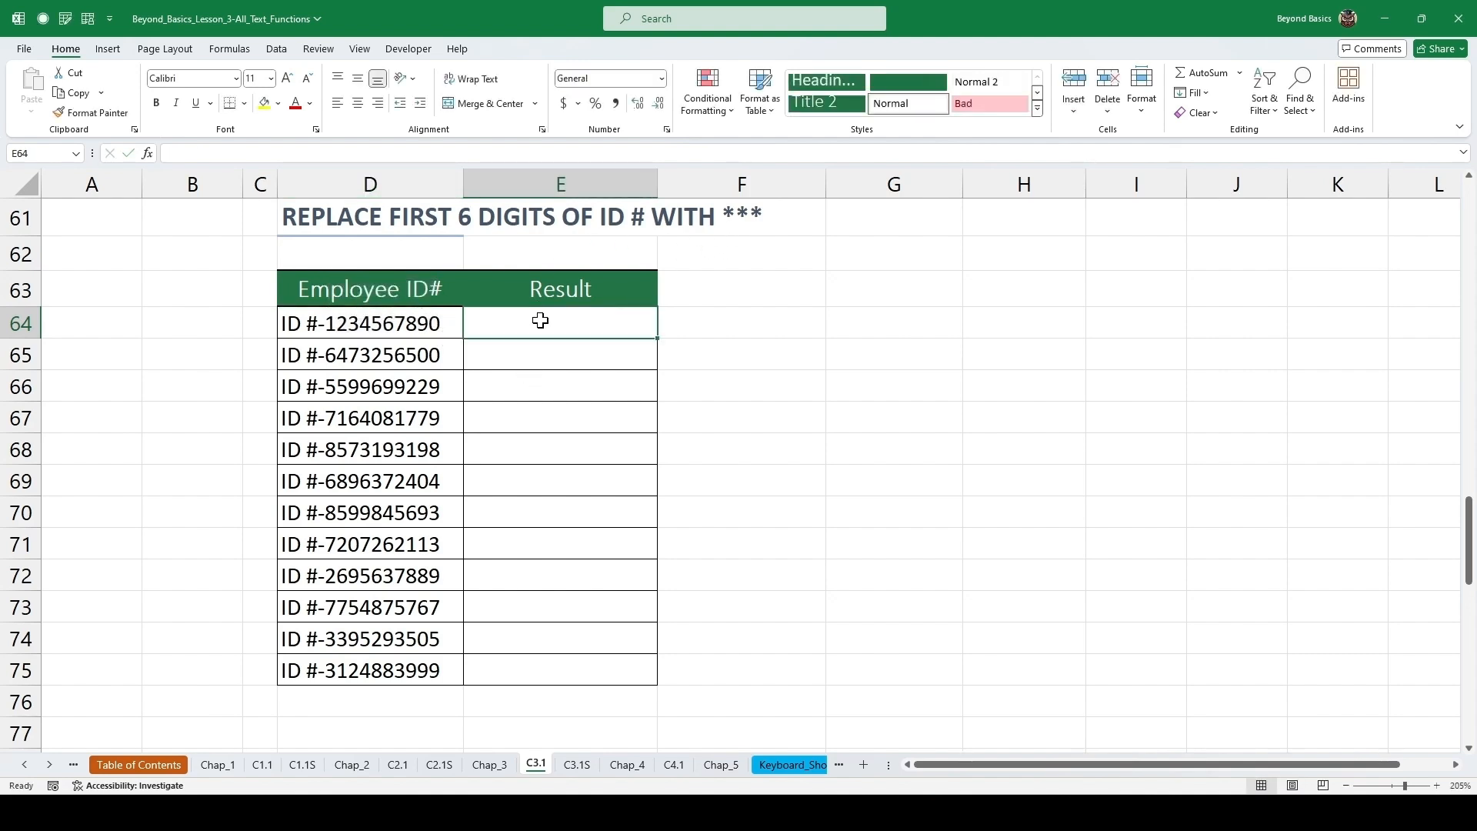
pyautogui.write('=replac')
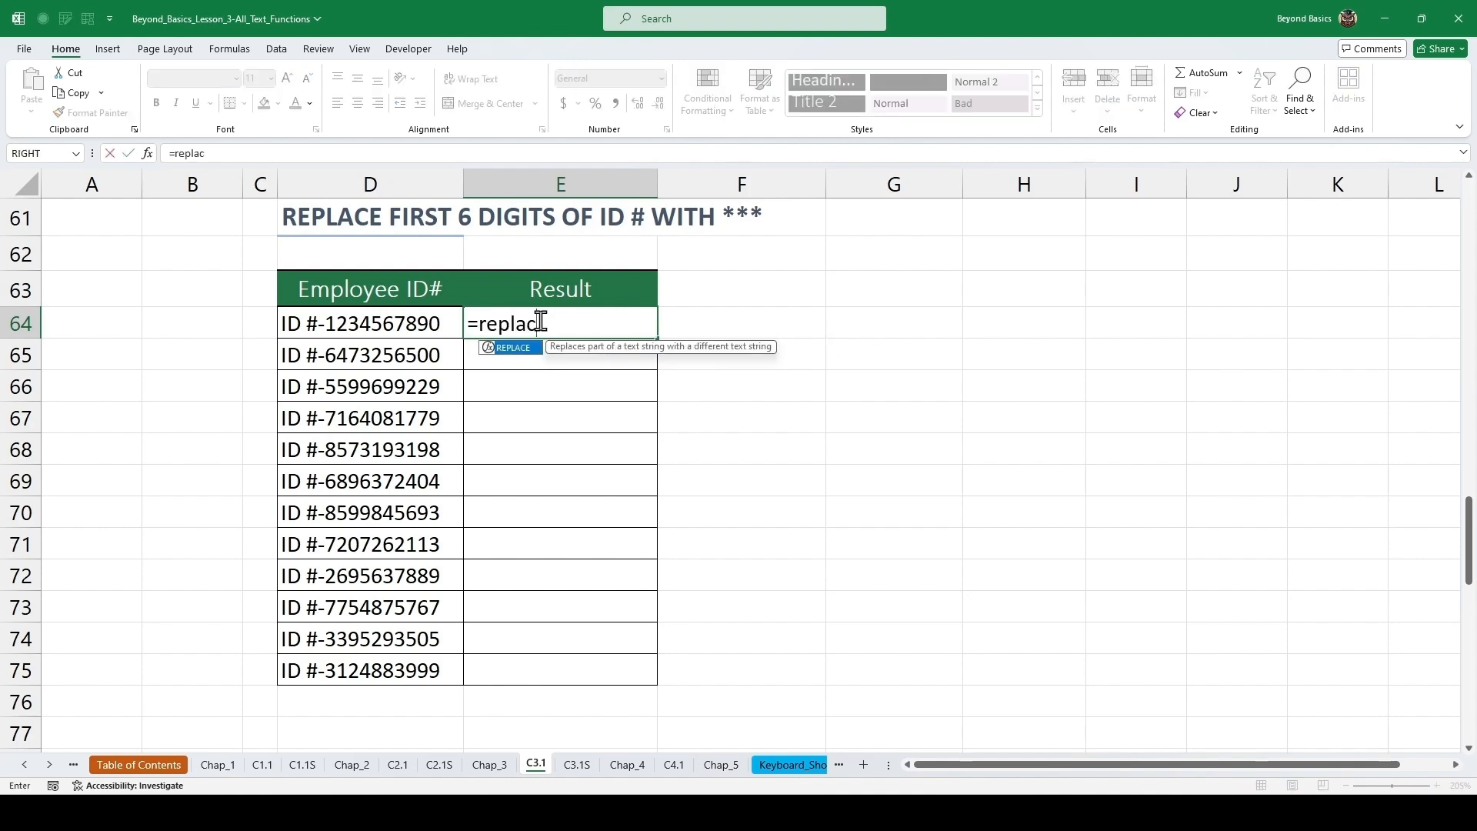
pyautogui.press('Tab')
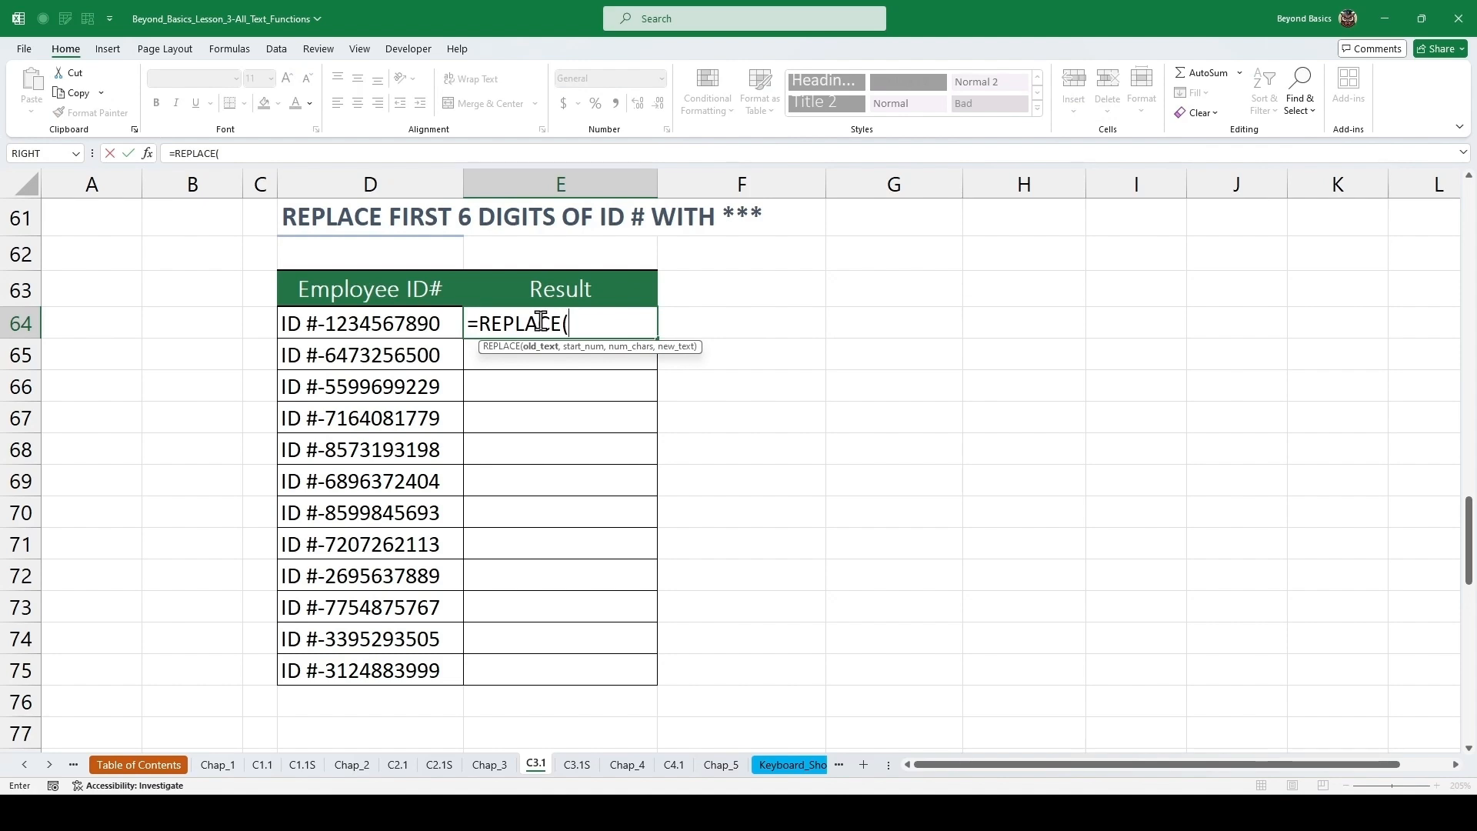
pyautogui.press('Left')
pyautogui.write(',')
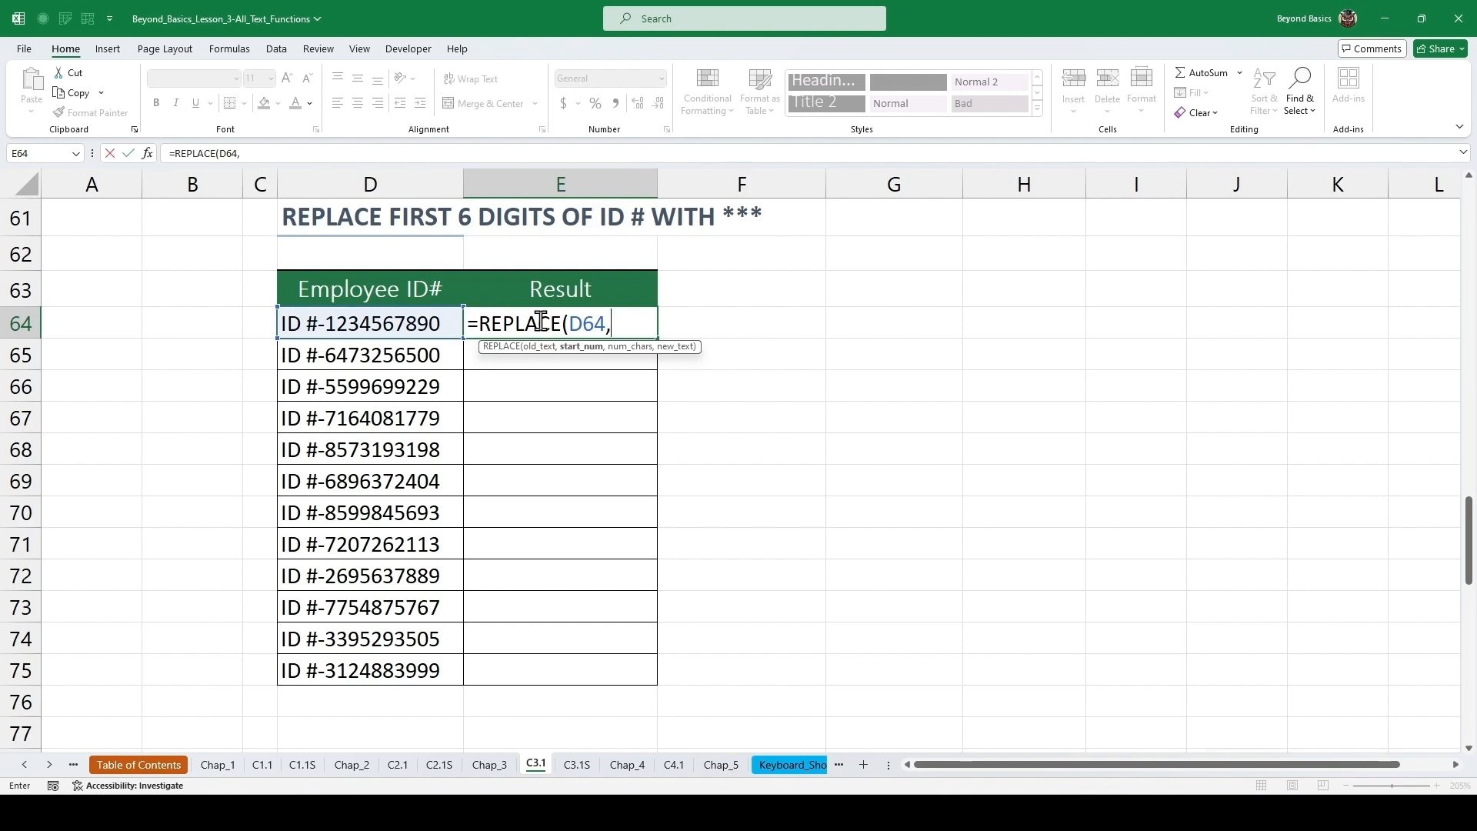
pyautogui.write('6,')
pyautogui.write('6,')
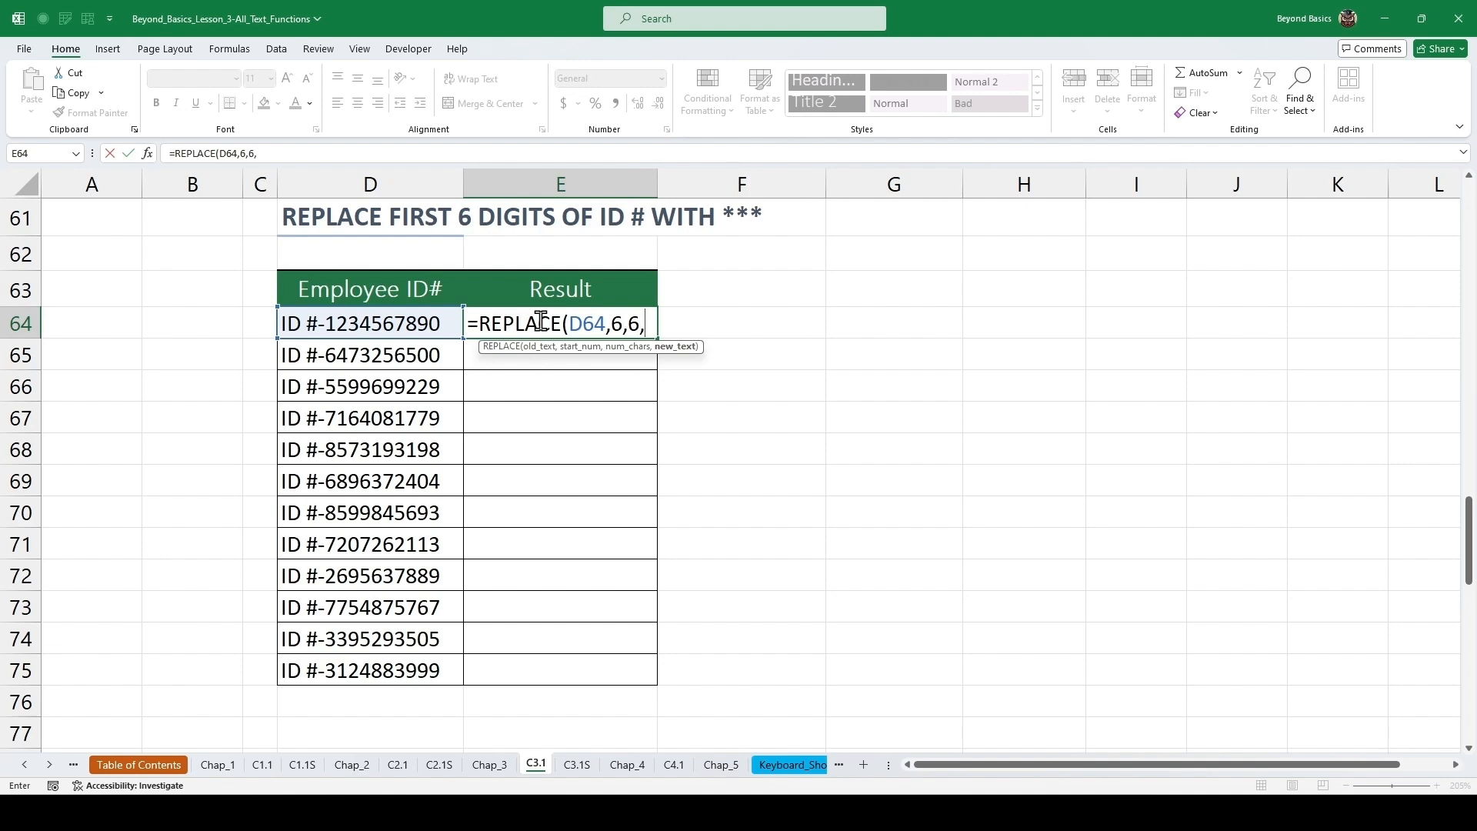
pyautogui.write('"***")')
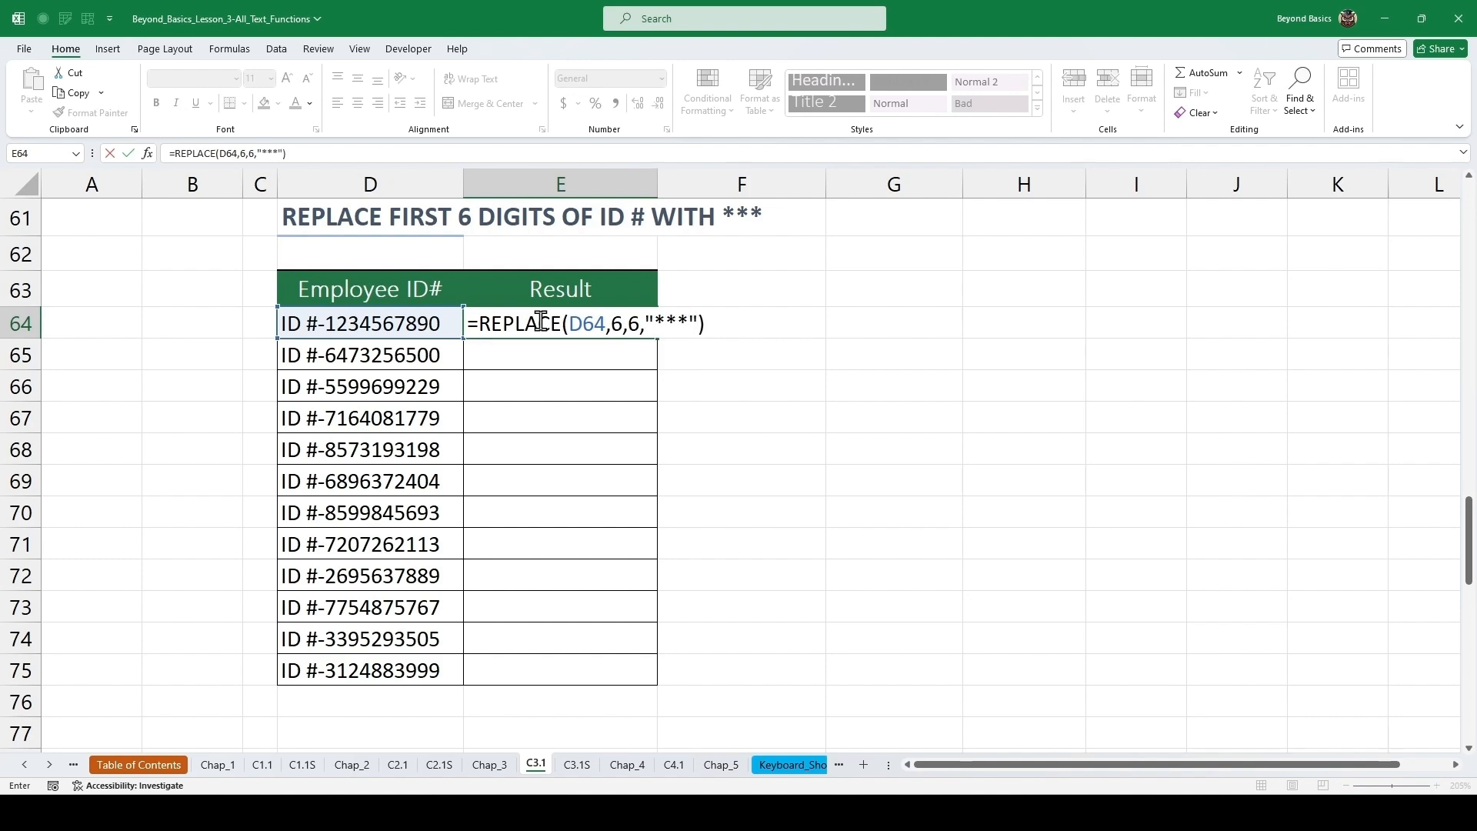
pyautogui.hotkey('ctrl', 'Return')
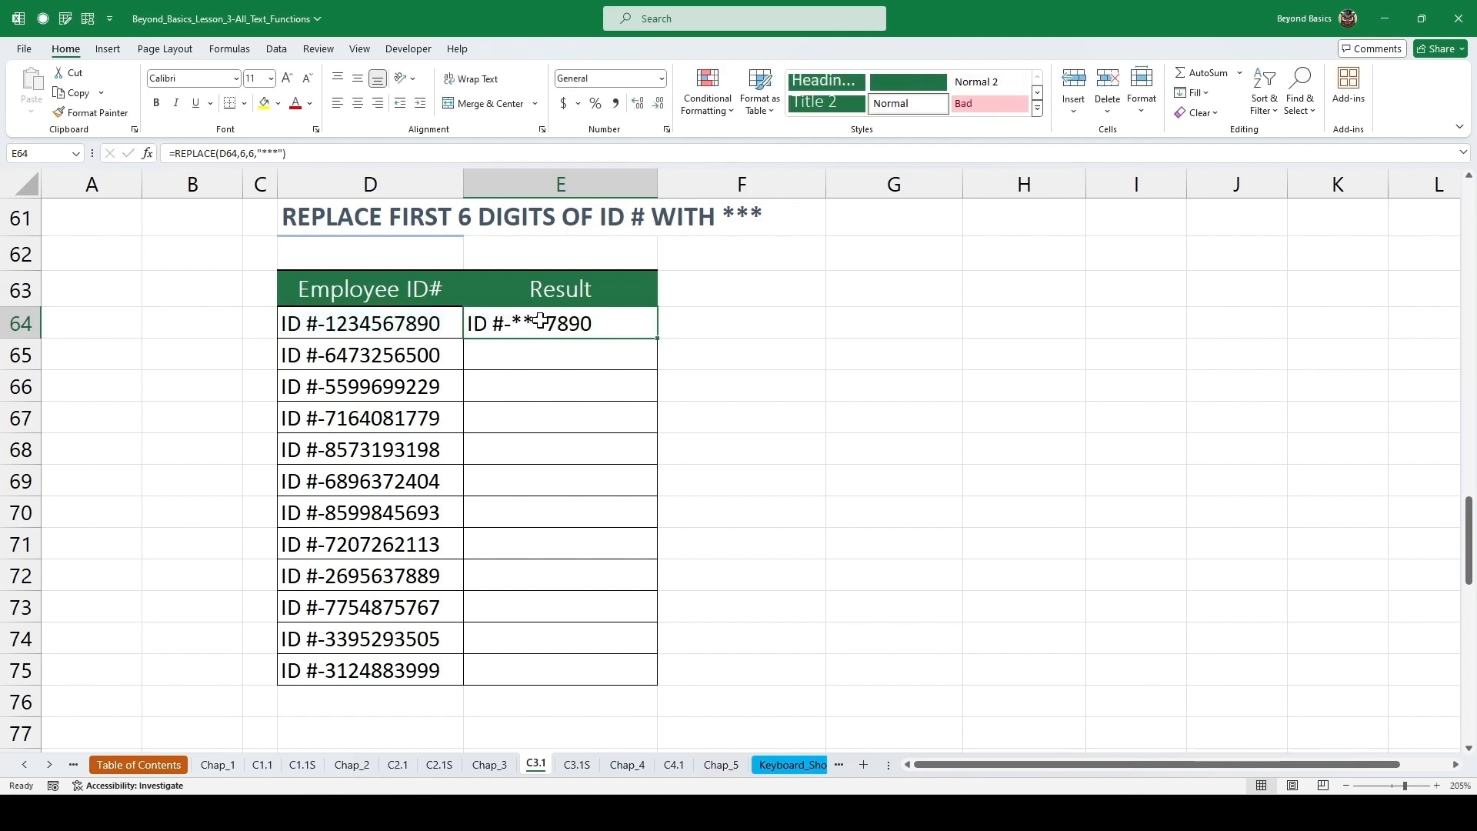
pyautogui.doubleClick(660, 339)
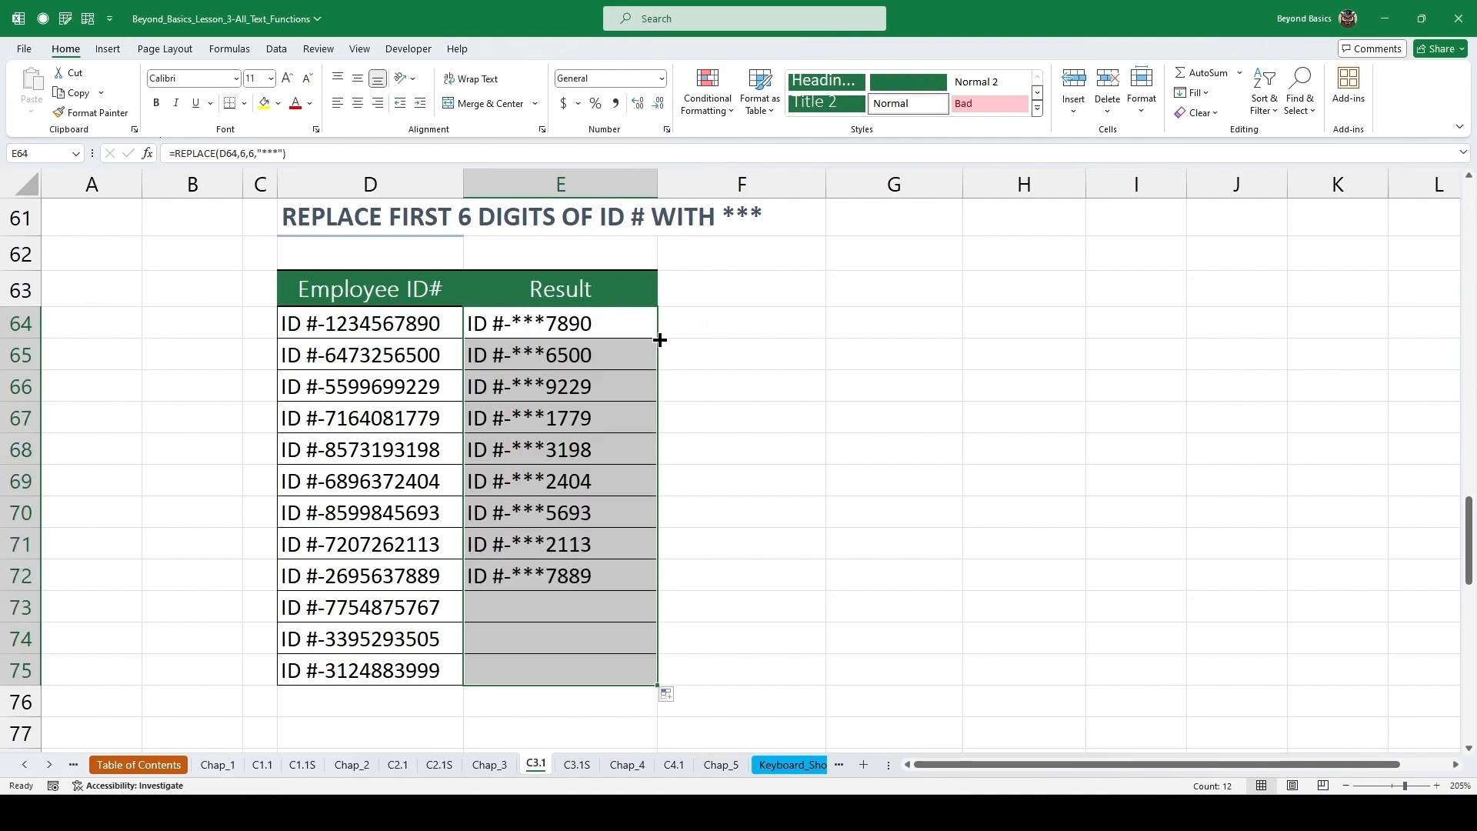
# Inspect the copied REPLACE formulas in cells E67 and E70.
pyautogui.click(616, 346)
pyautogui.doubleClick(603, 419)
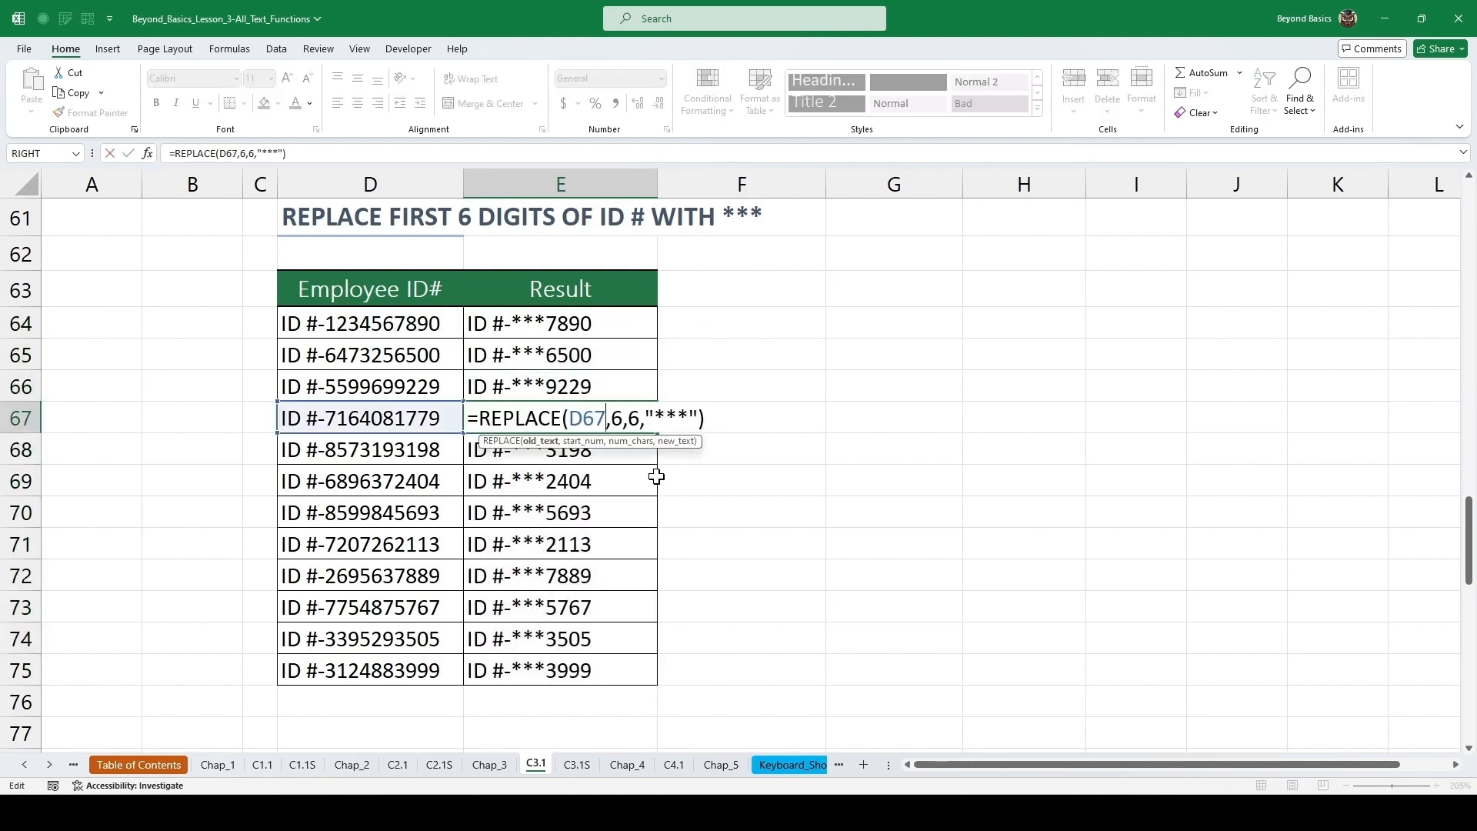
pyautogui.click(585, 508)
pyautogui.doubleClick(585, 508)
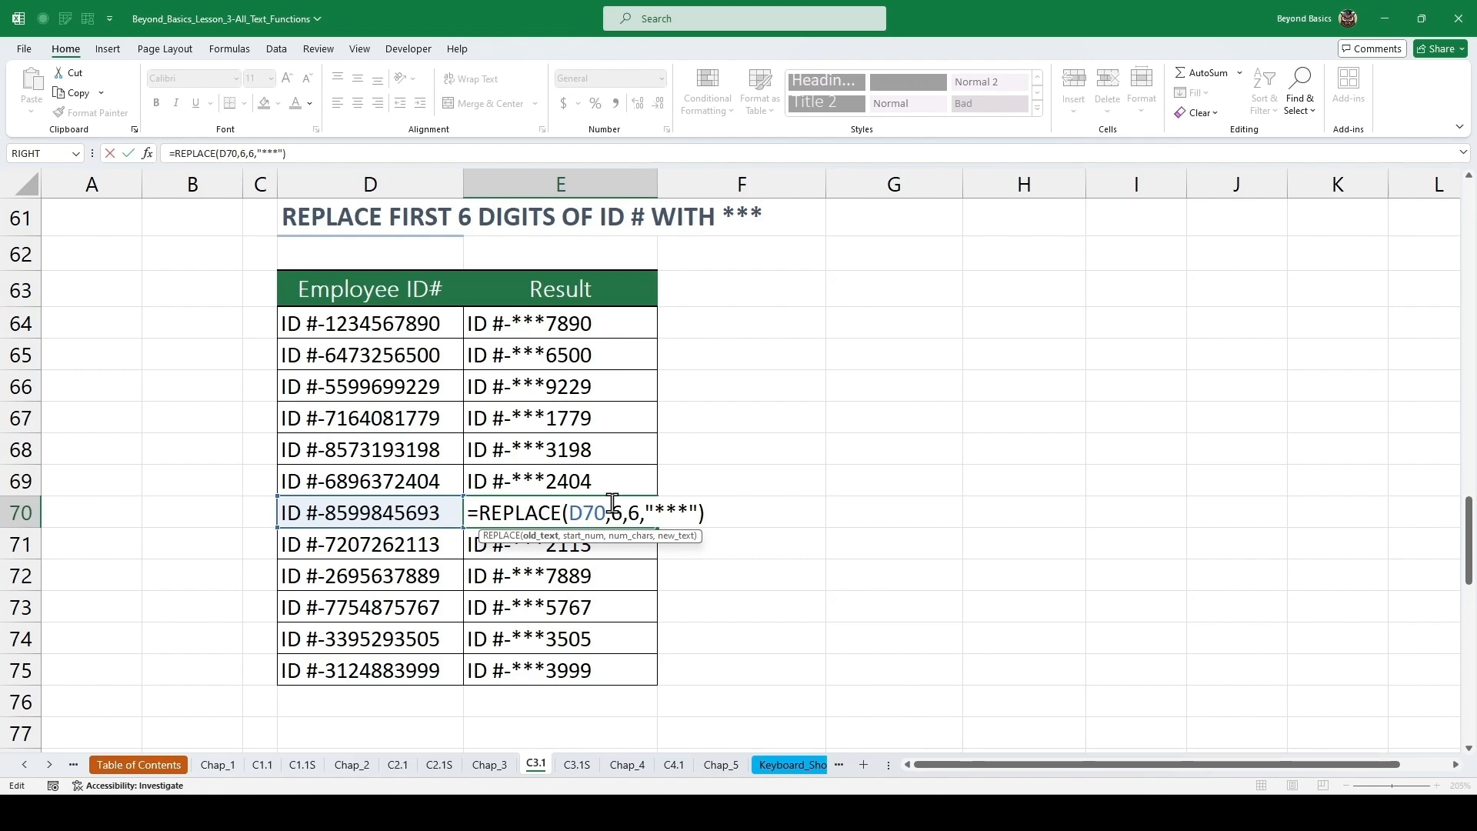
pyautogui.hotkey('ctrl', 'Return')
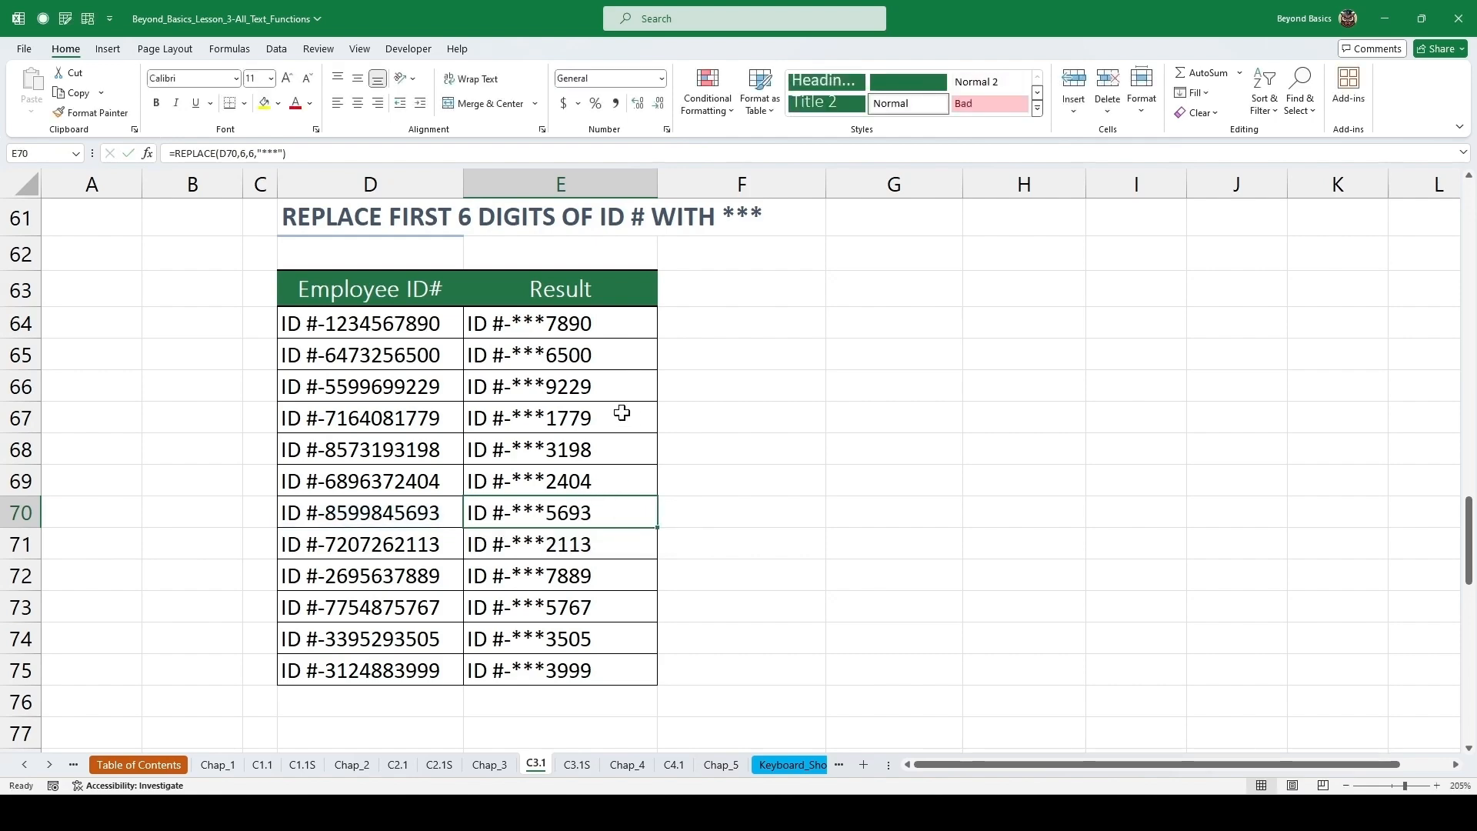
# Enter =LEFT(D89,FIND(",",D89)-1) in the first LEFT & FIND cell of the Extract First and Last Name table and fill it down.
pyautogui.scroll(-7, 621, 413)
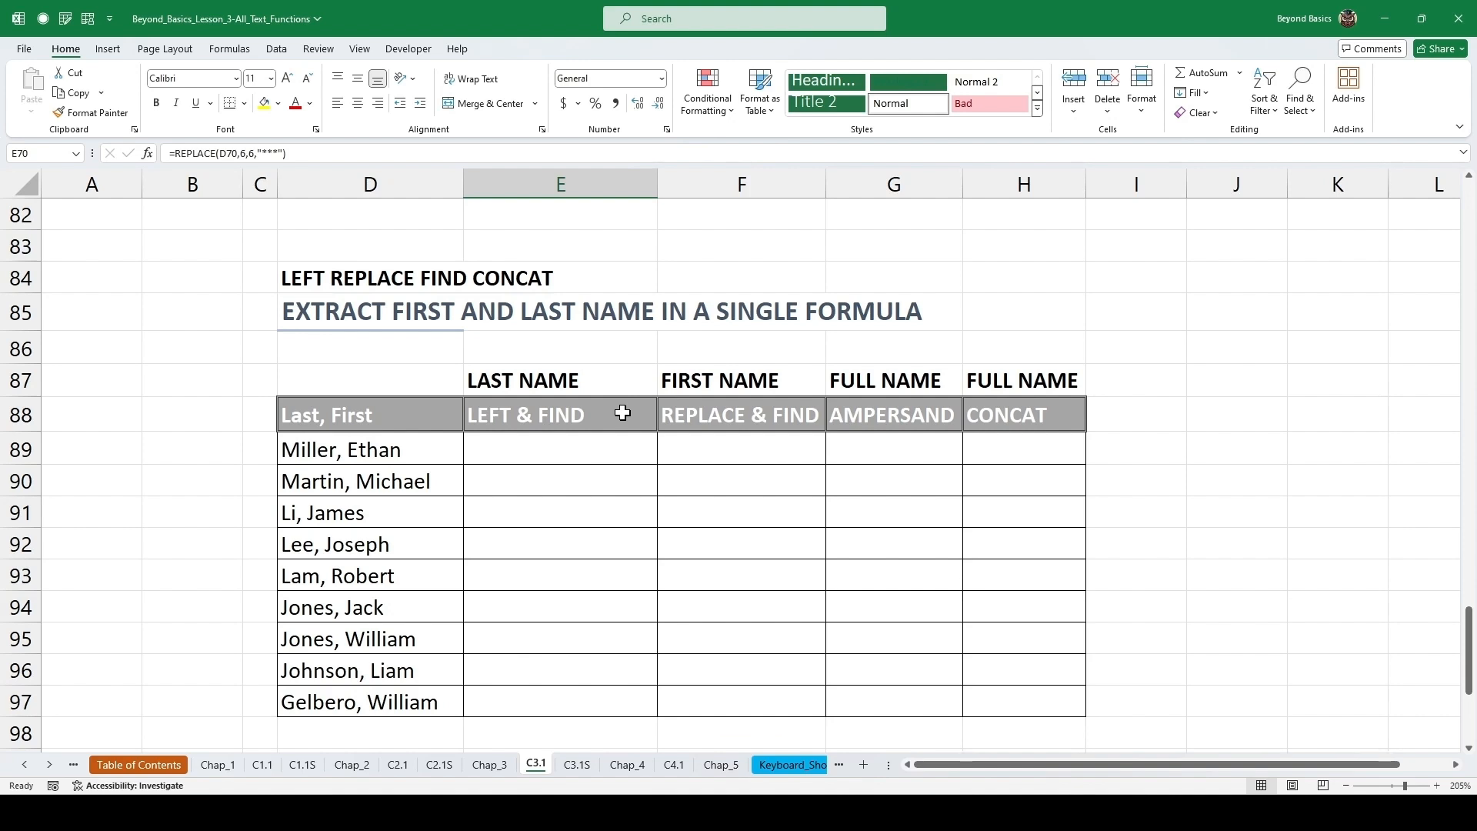
pyautogui.click(567, 444)
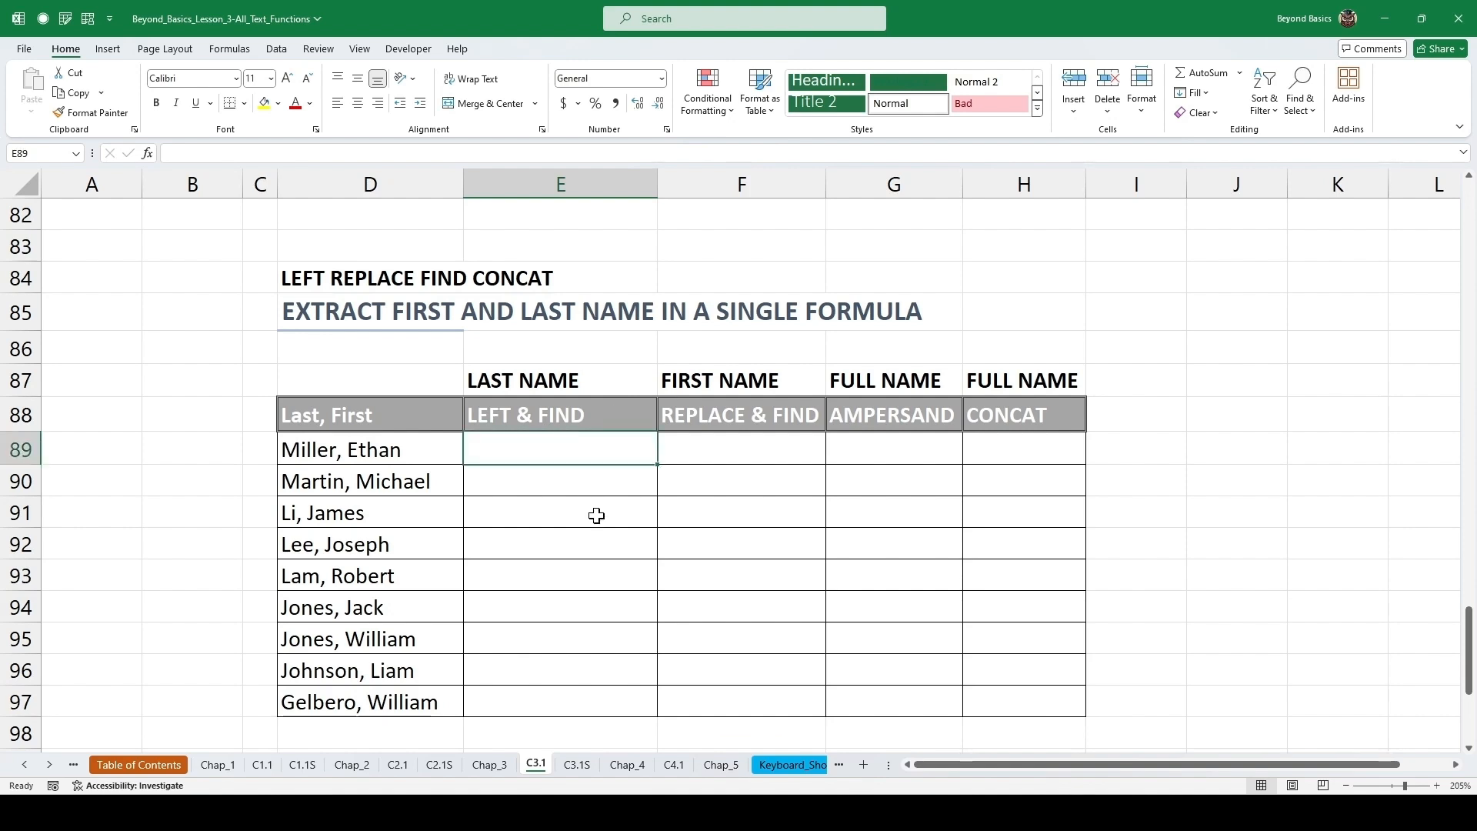
pyautogui.write('=')
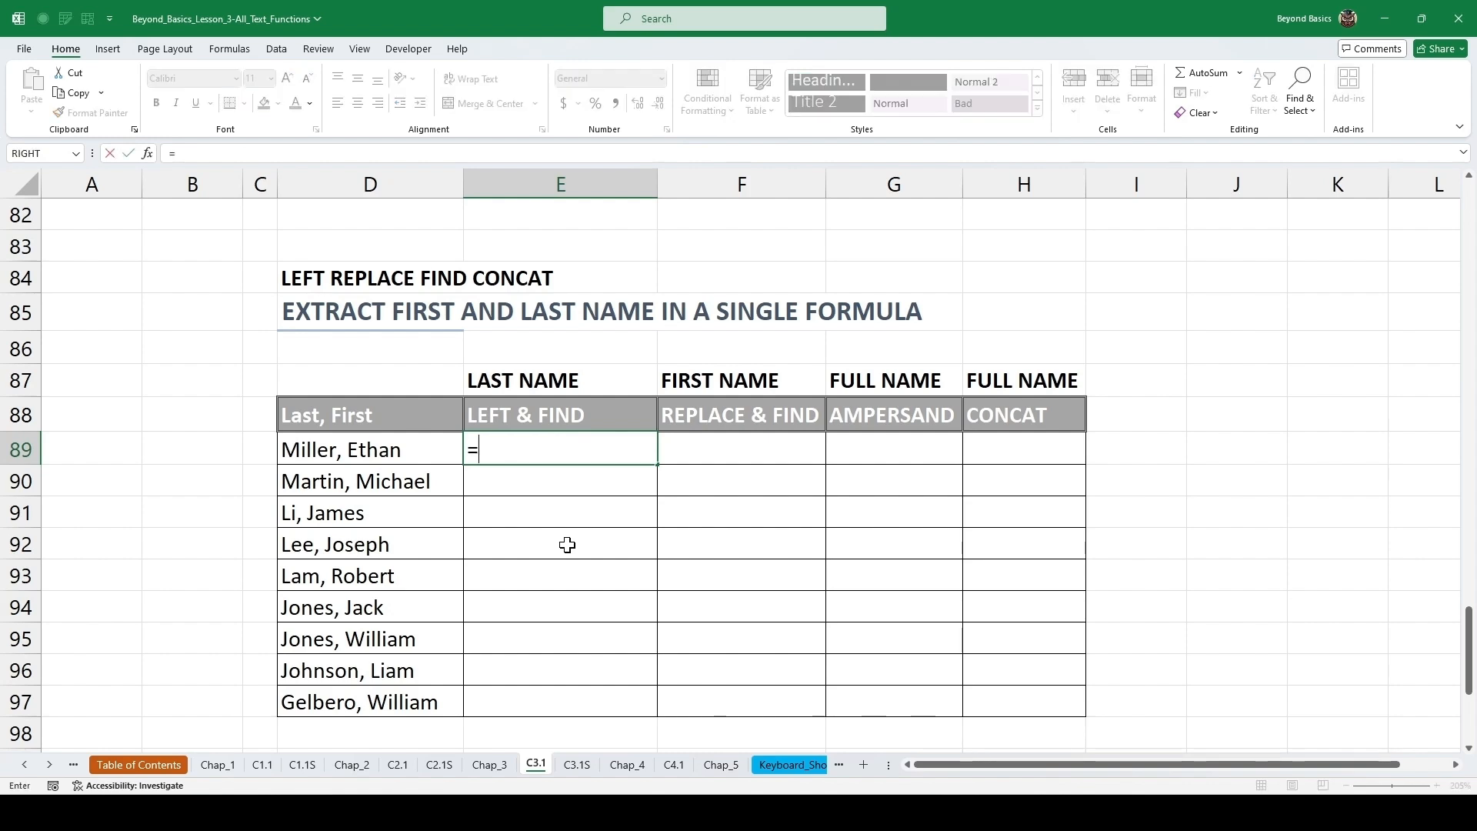
pyautogui.write('lef')
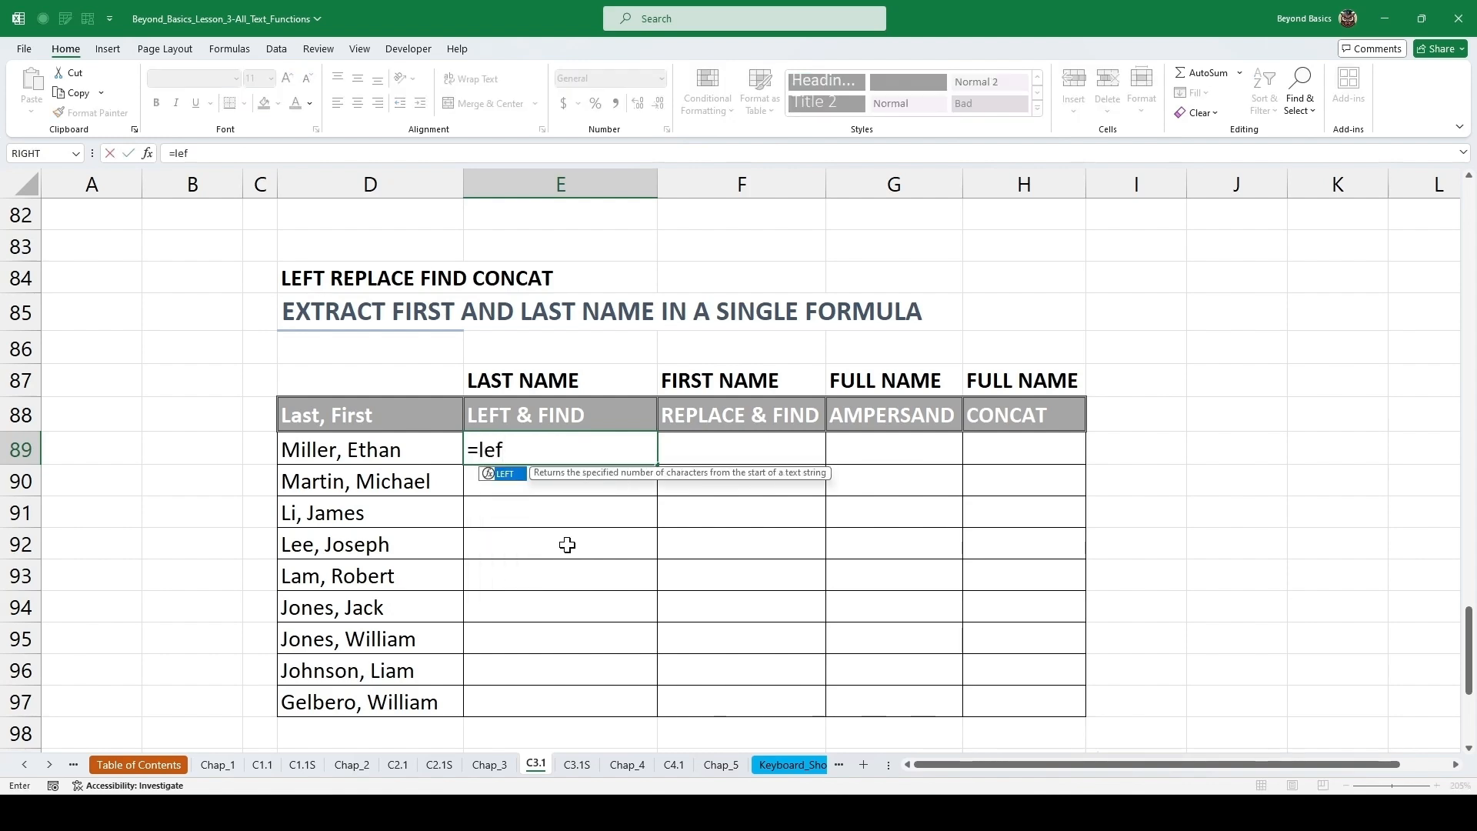
pyautogui.press('Tab')
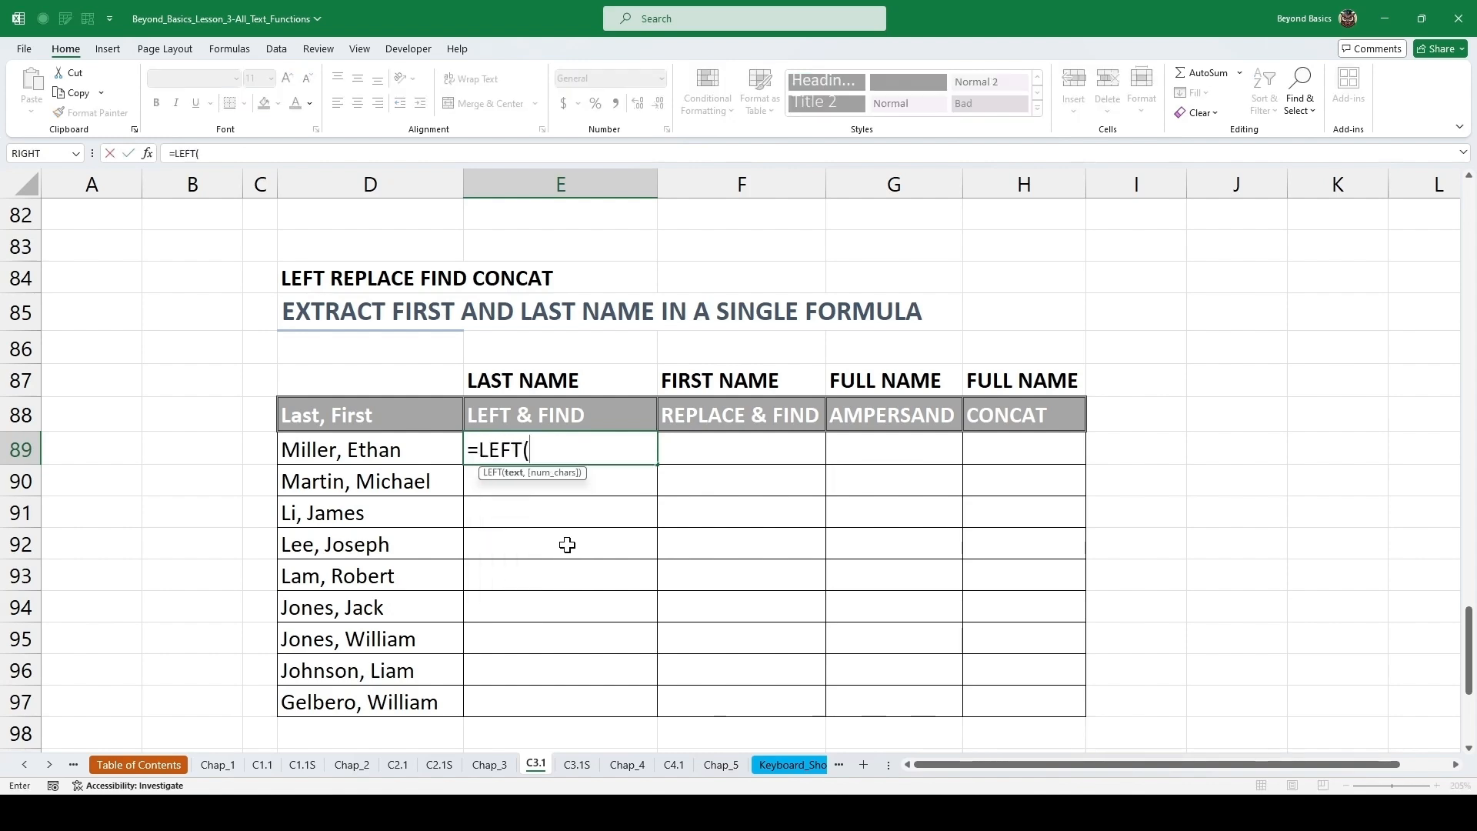
pyautogui.press('Left')
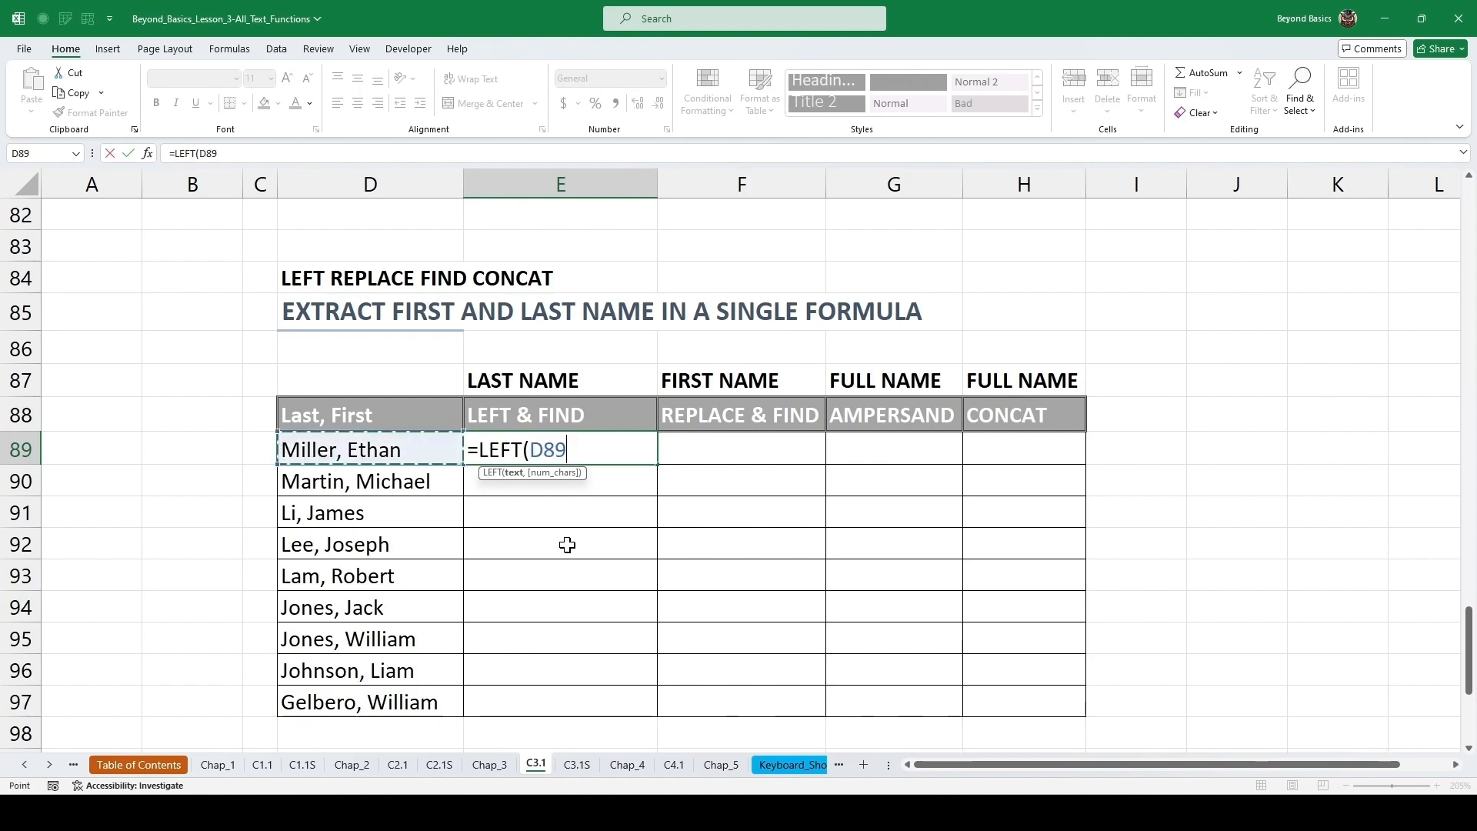
pyautogui.write(',')
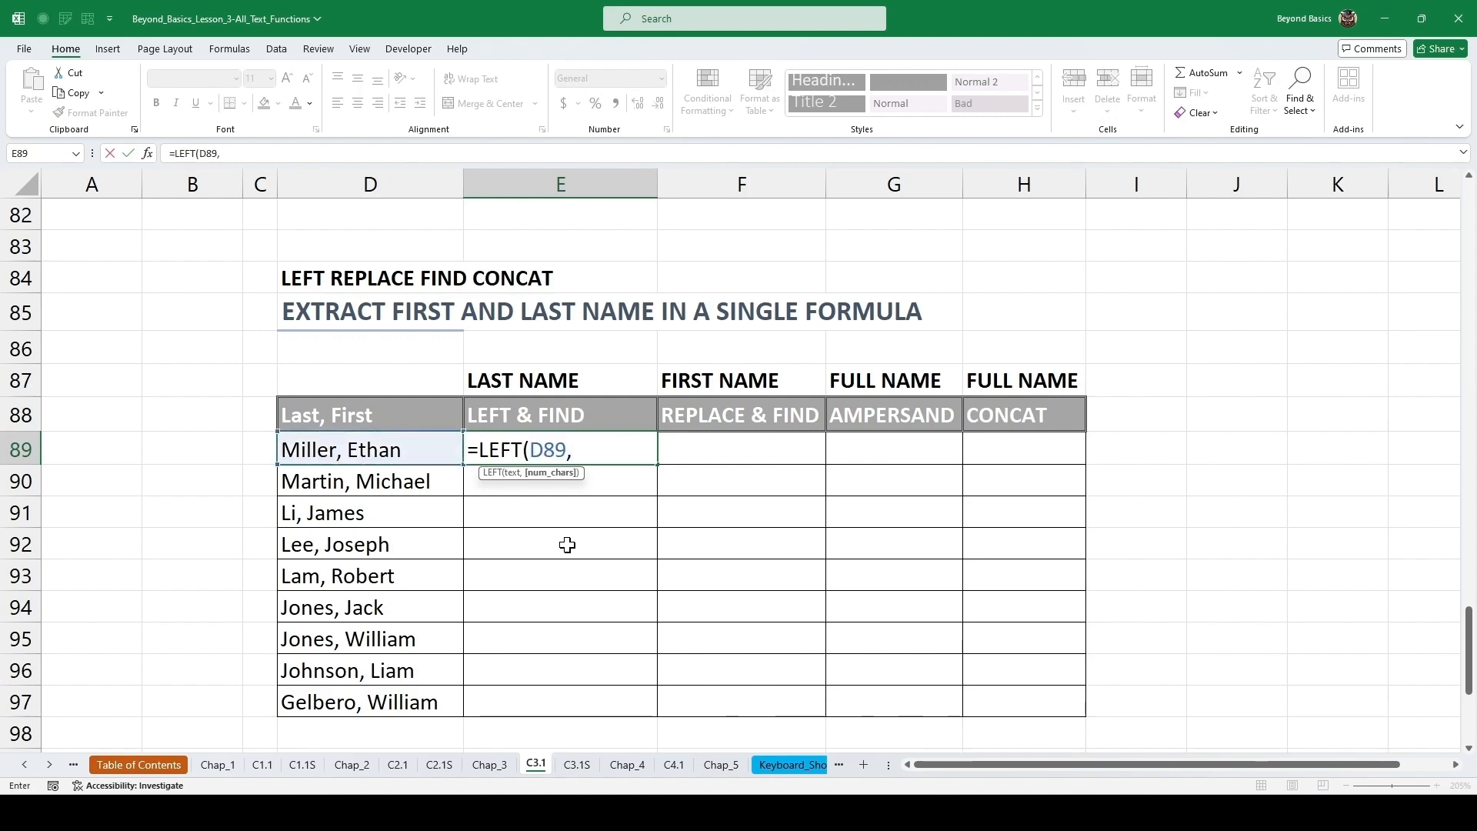
pyautogui.write('find')
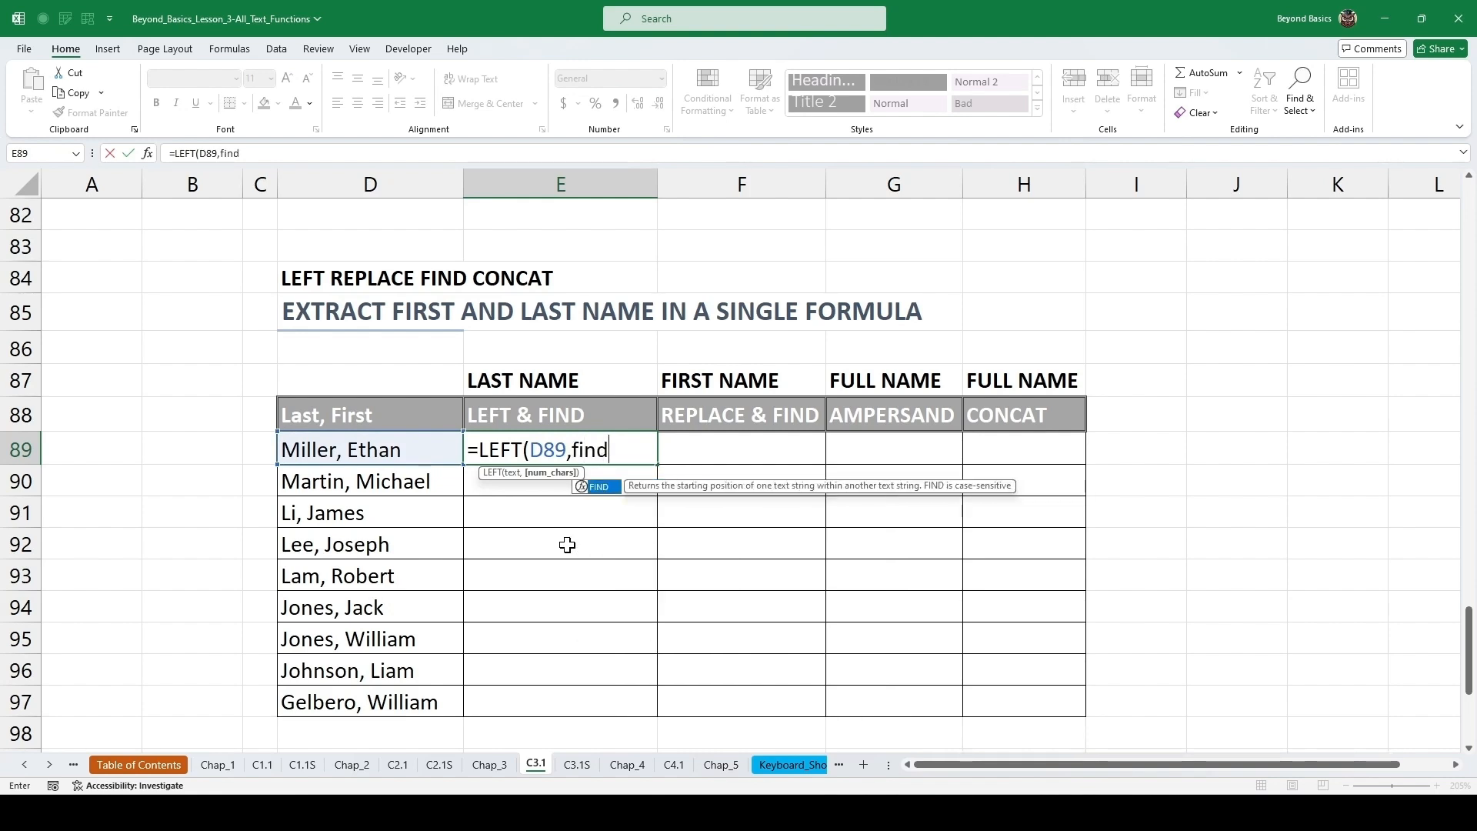
pyautogui.press('Tab')
pyautogui.write('","')
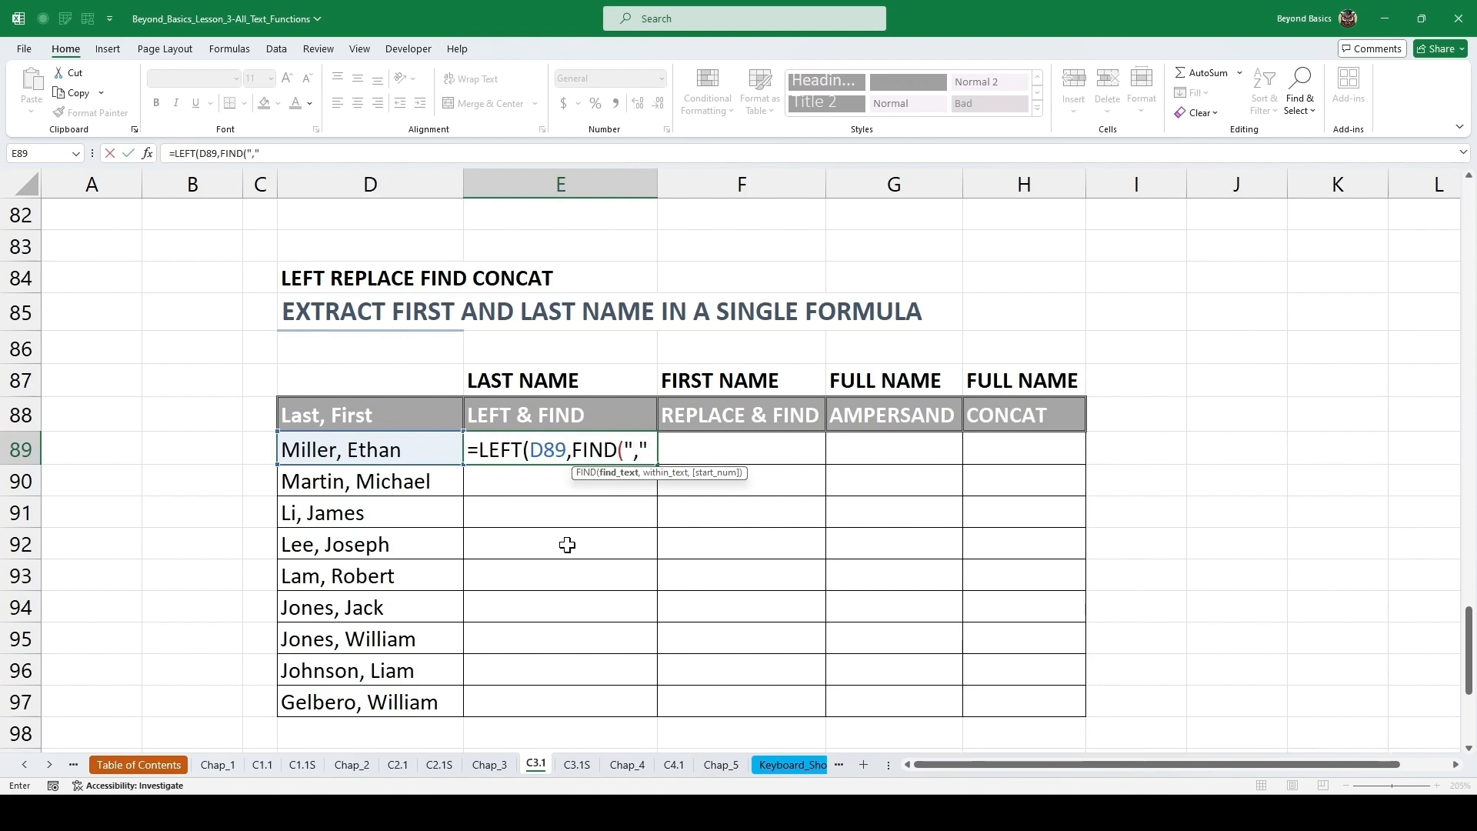
pyautogui.write(',')
pyautogui.click(388, 451)
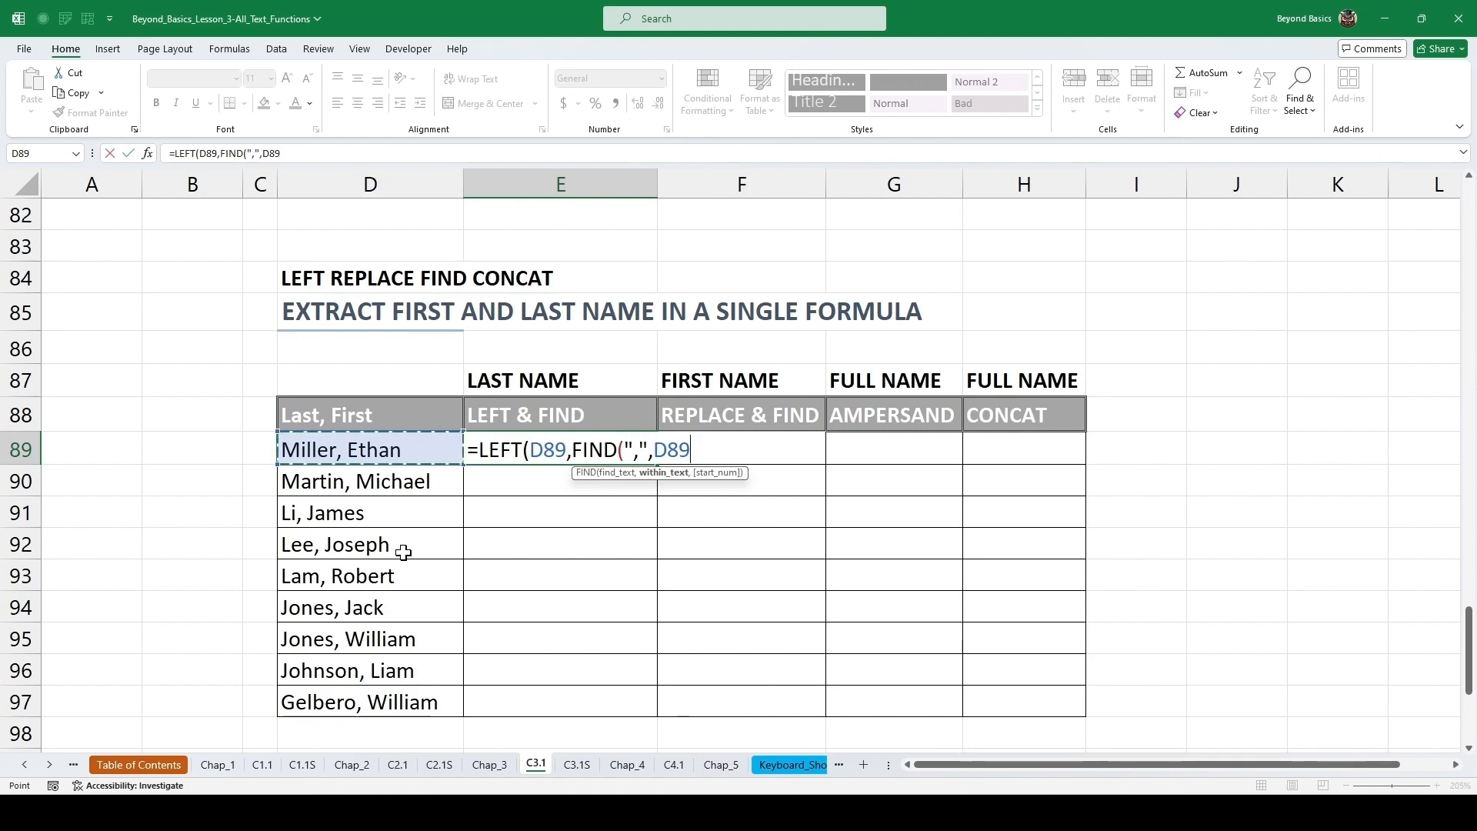
pyautogui.write(')')
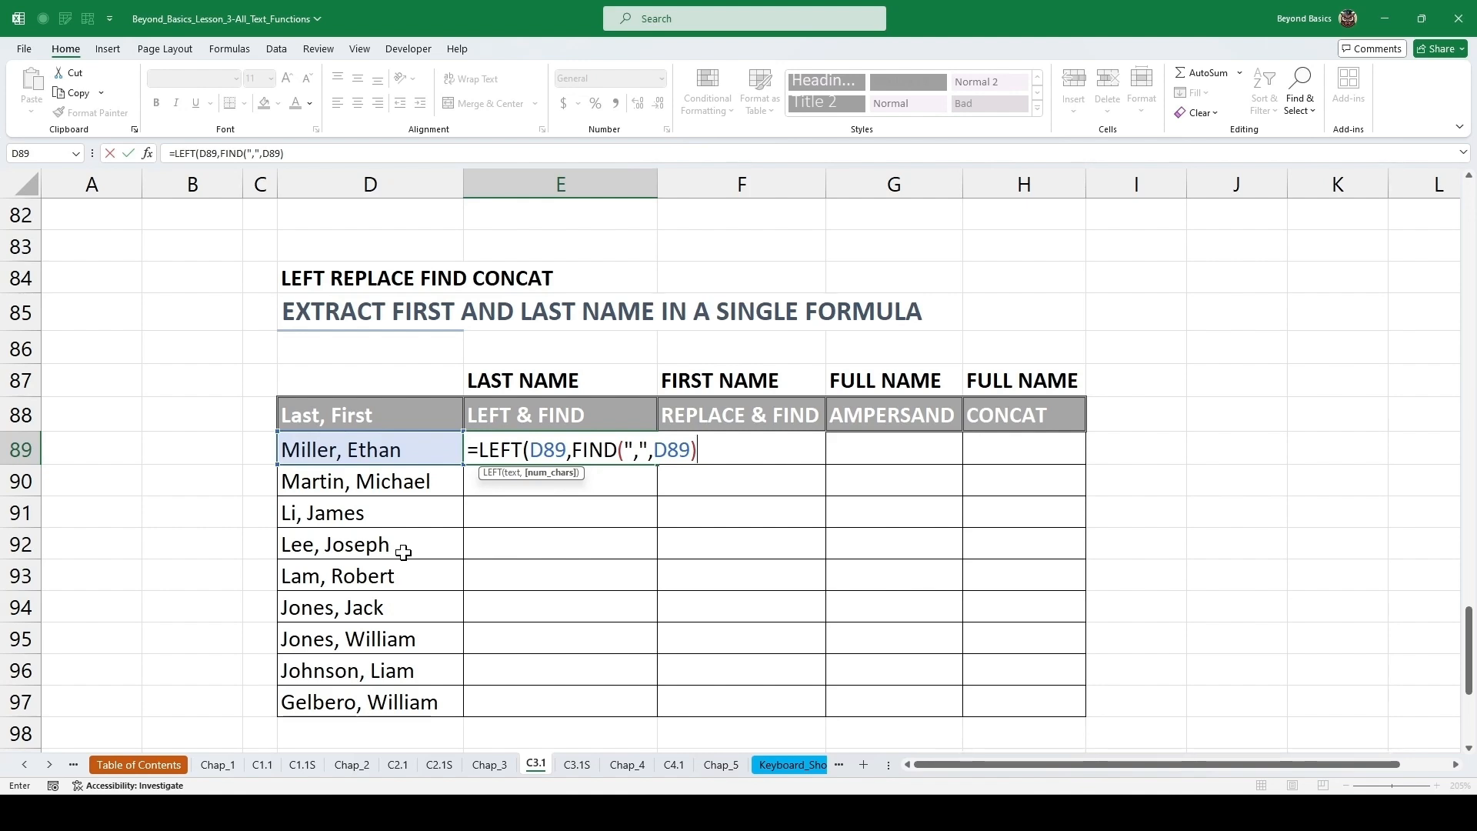
pyautogui.write('-1)')
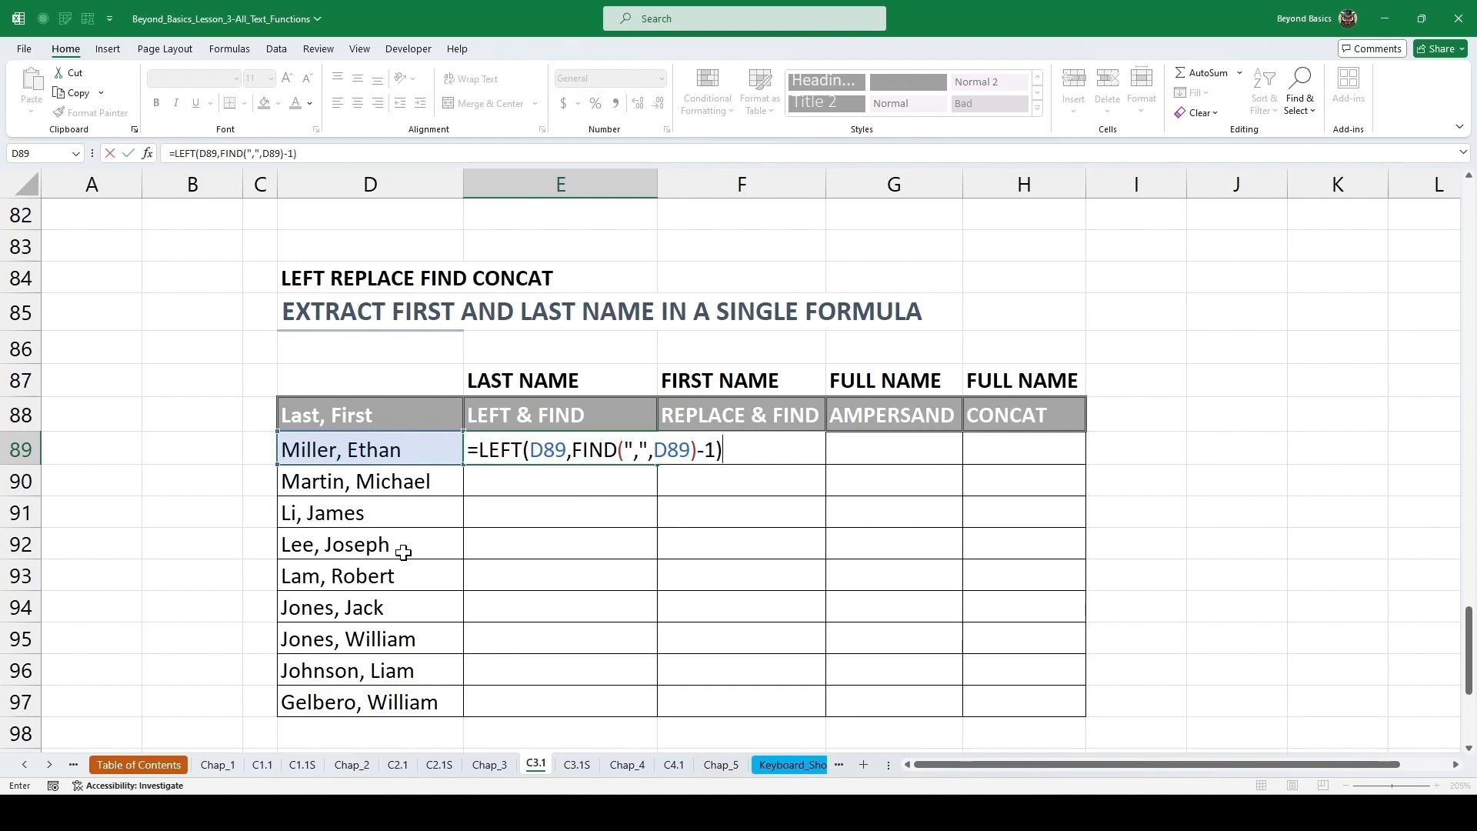
pyautogui.hotkey('ctrl', 'Return')
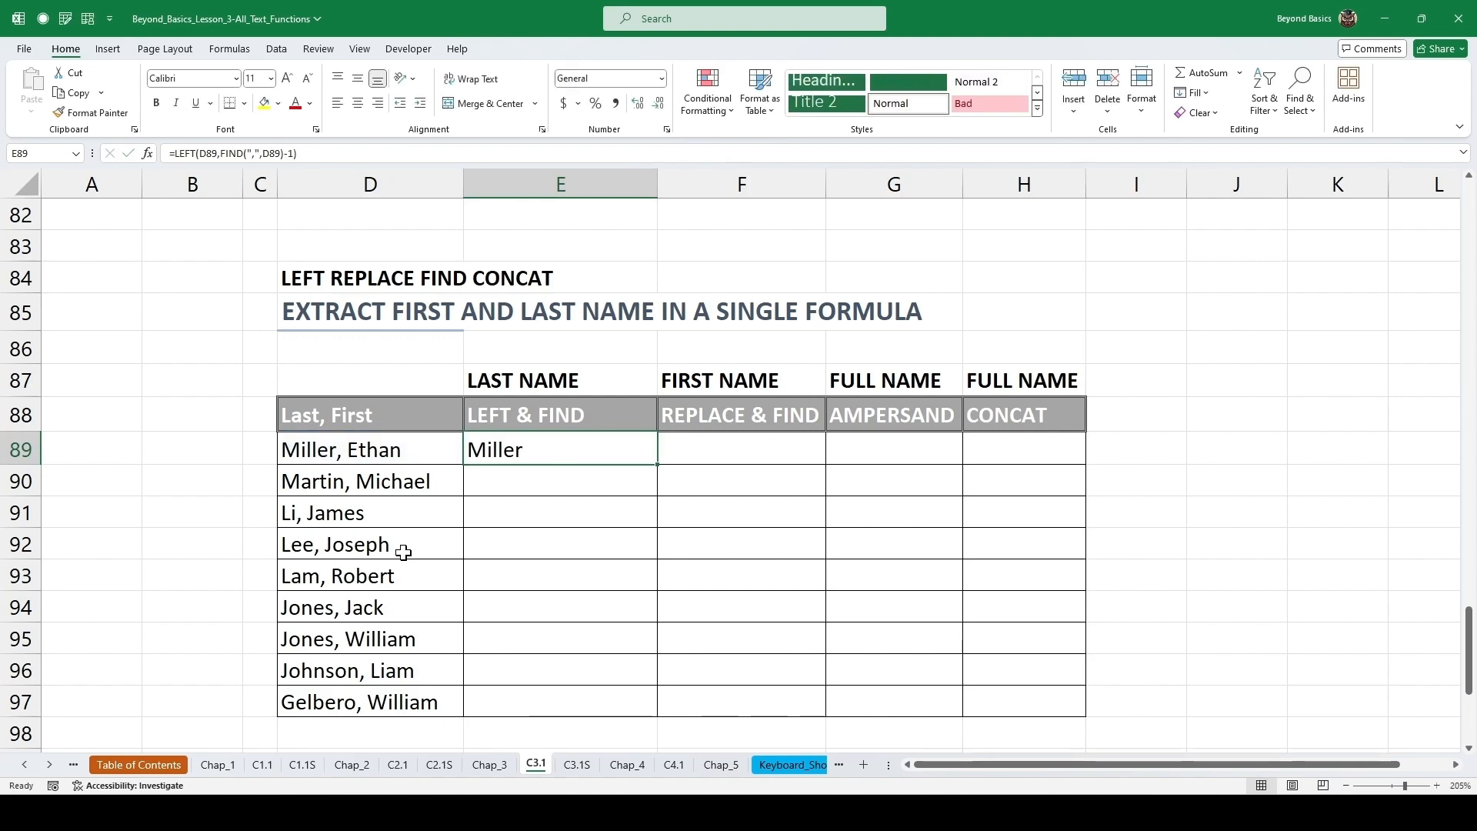
pyautogui.doubleClick(657, 464)
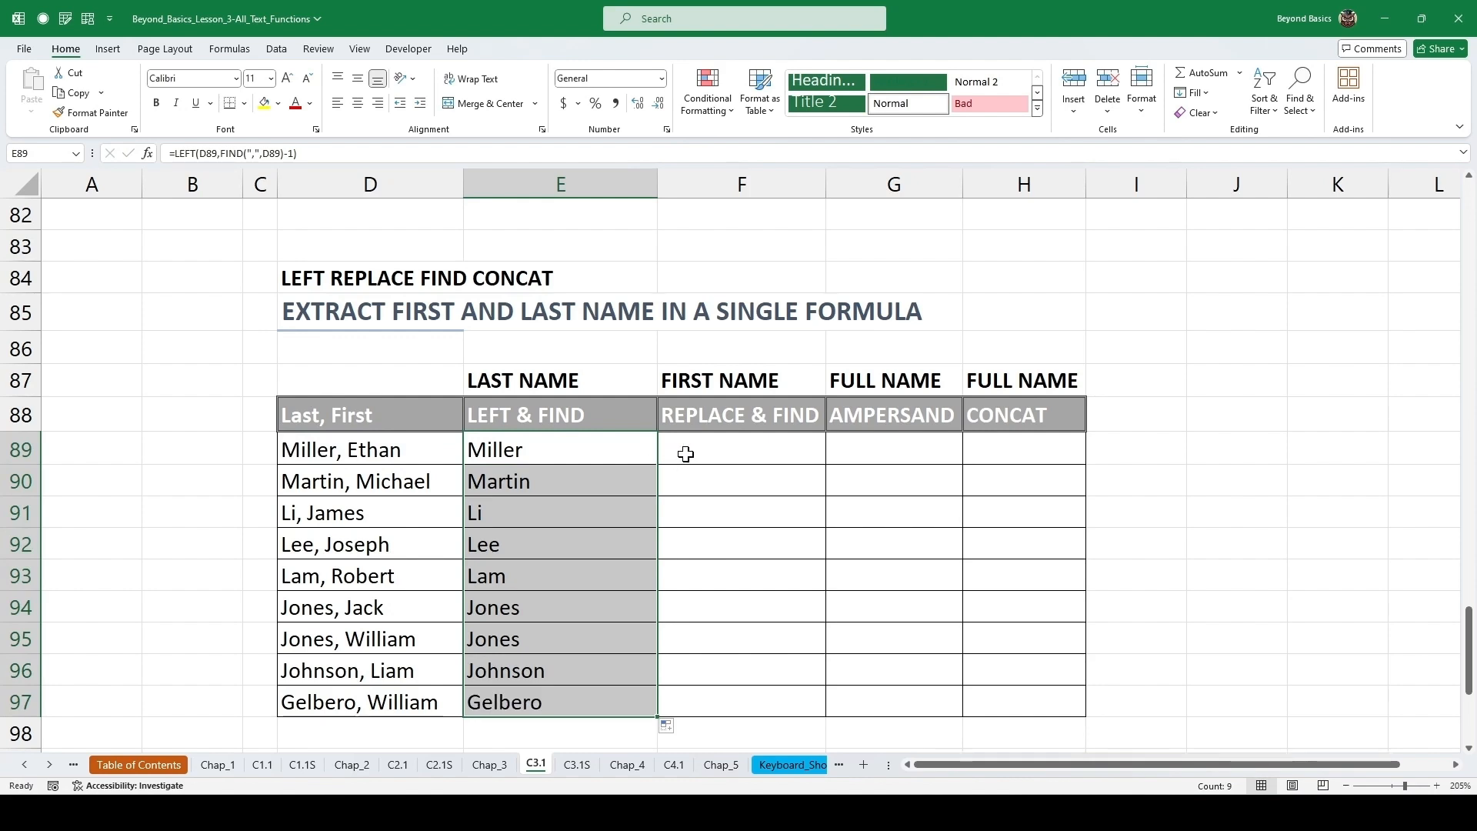
# Enter =REPLACE(D89,1,FIND(",",D89)+1,"") in the first REPLACE & FIND cell of the name table and fill it down.
pyautogui.click(684, 455)
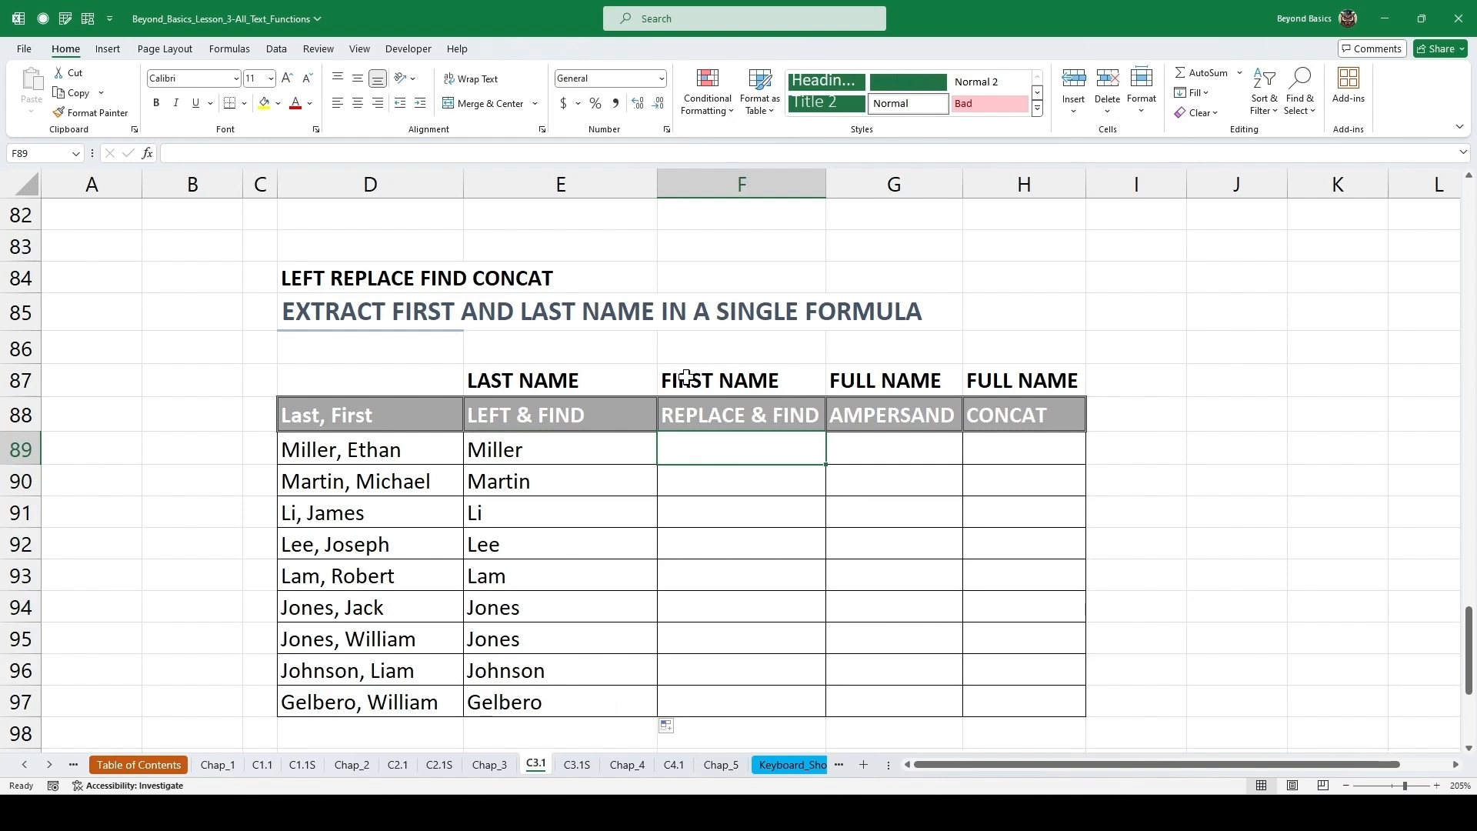
pyautogui.click(397, 455)
pyautogui.click(750, 452)
pyautogui.write('=repla')
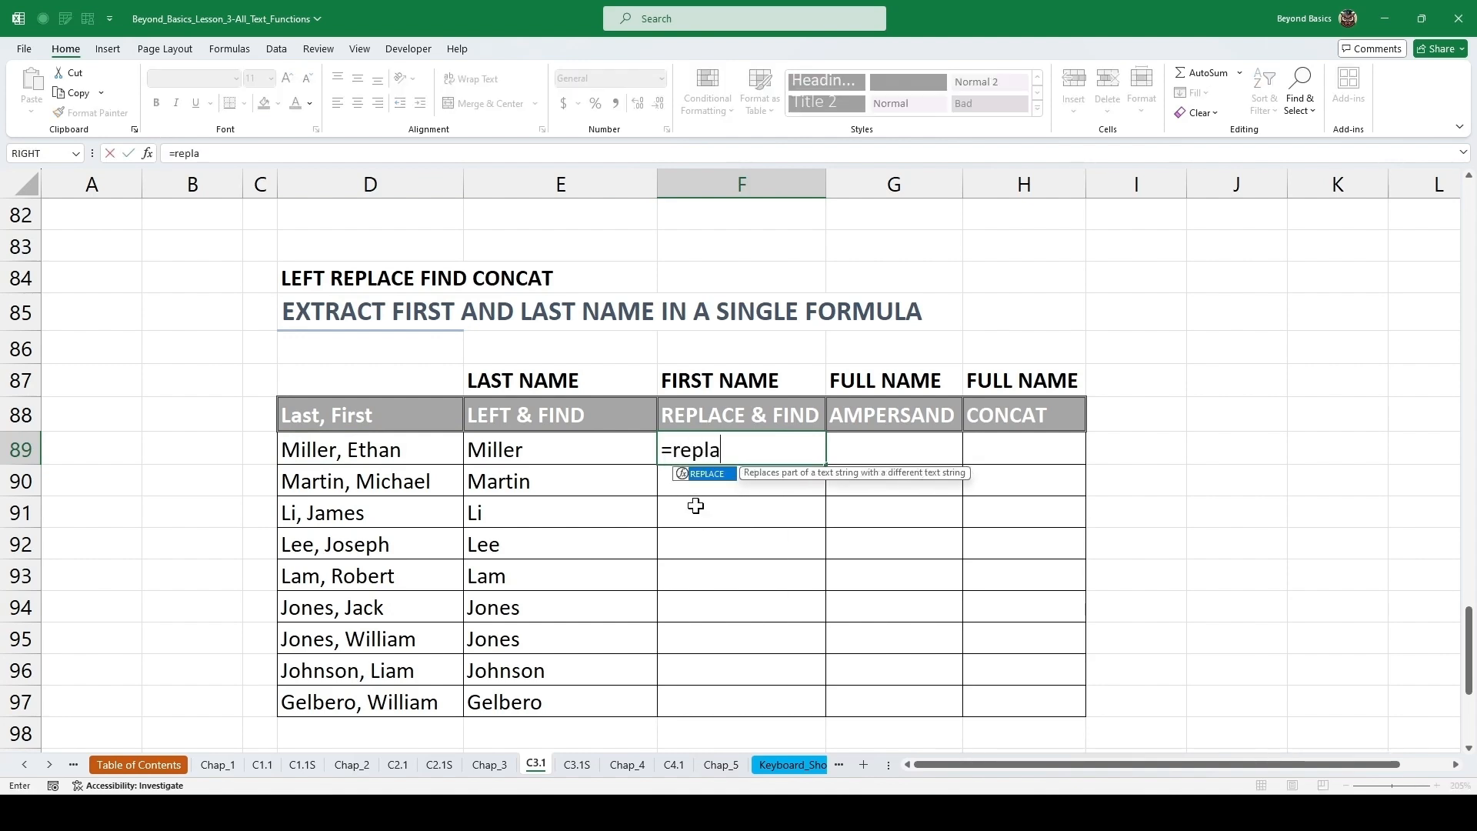
pyautogui.press('Tab')
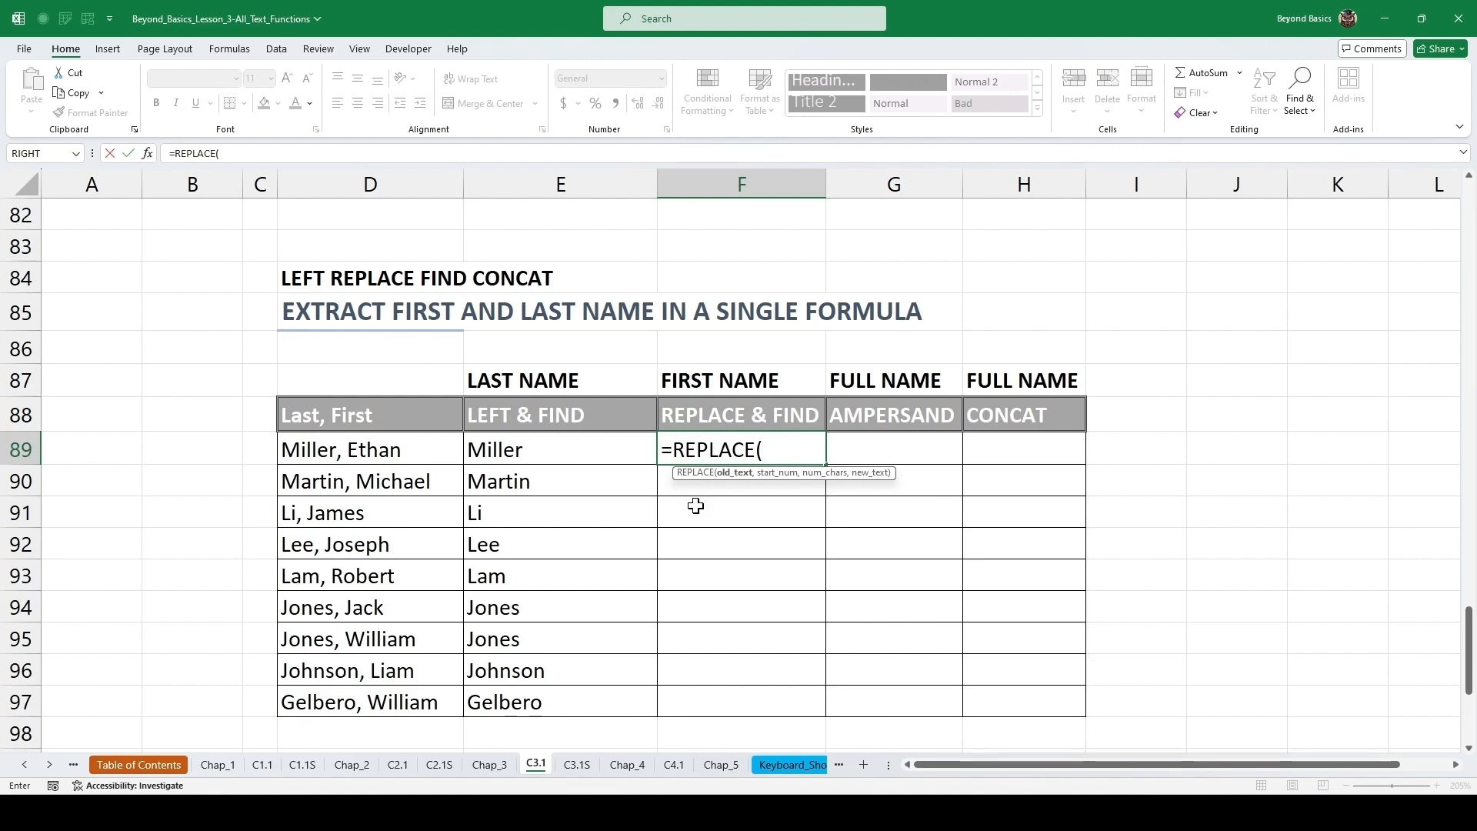
pyautogui.click(418, 448)
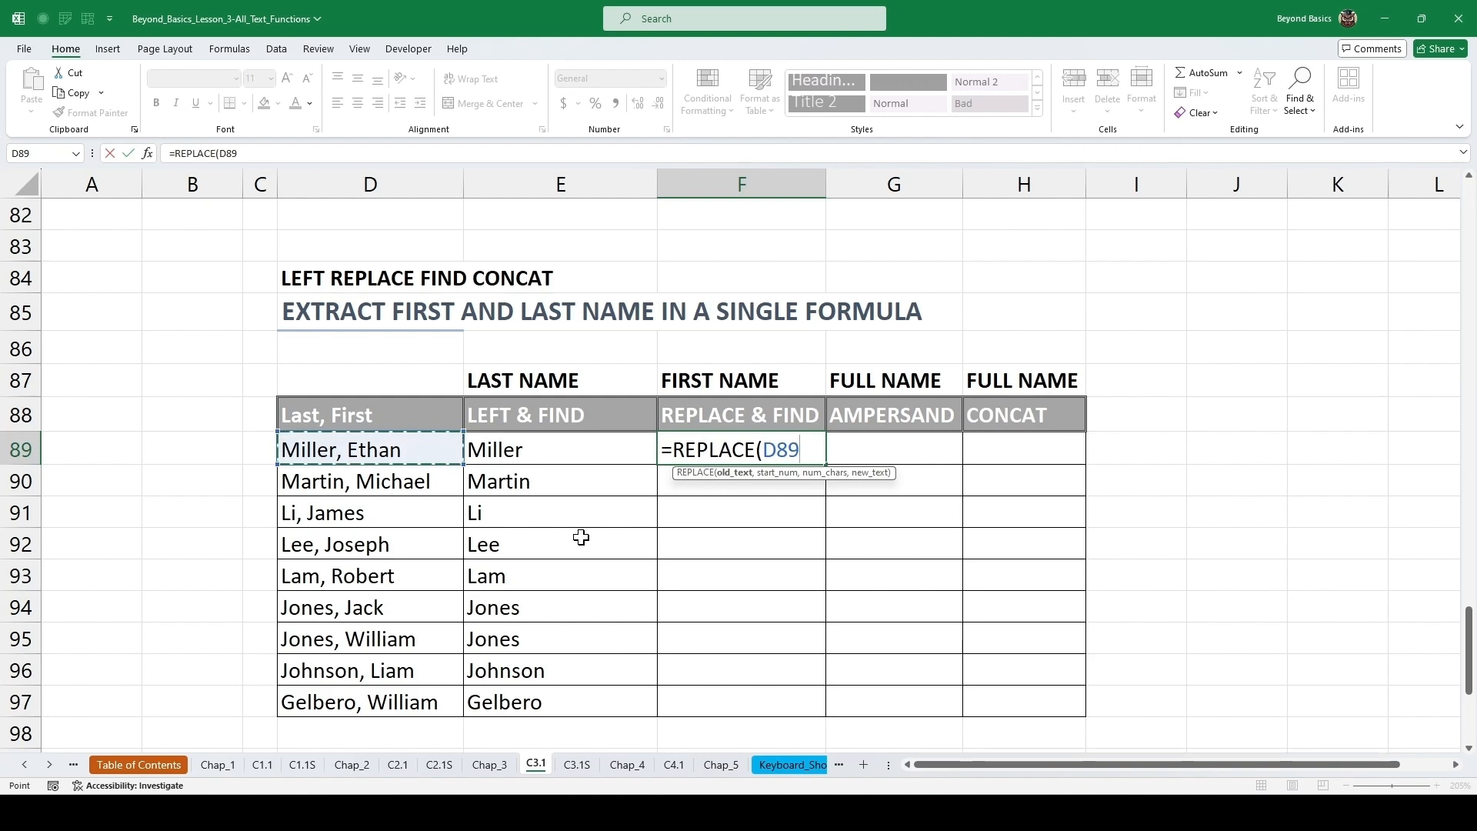
pyautogui.write(',')
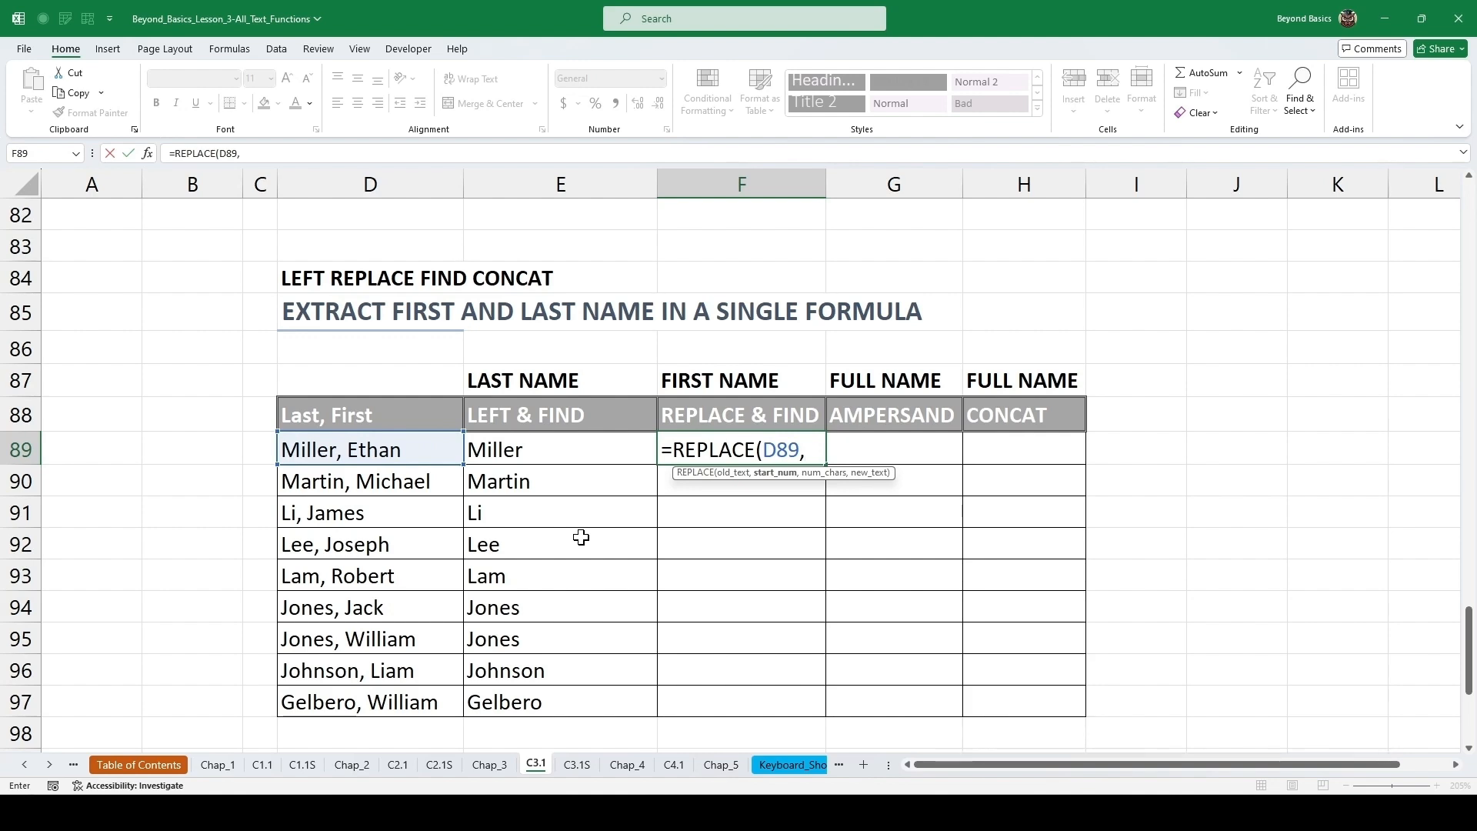
pyautogui.write('1,find')
pyautogui.press('Tab')
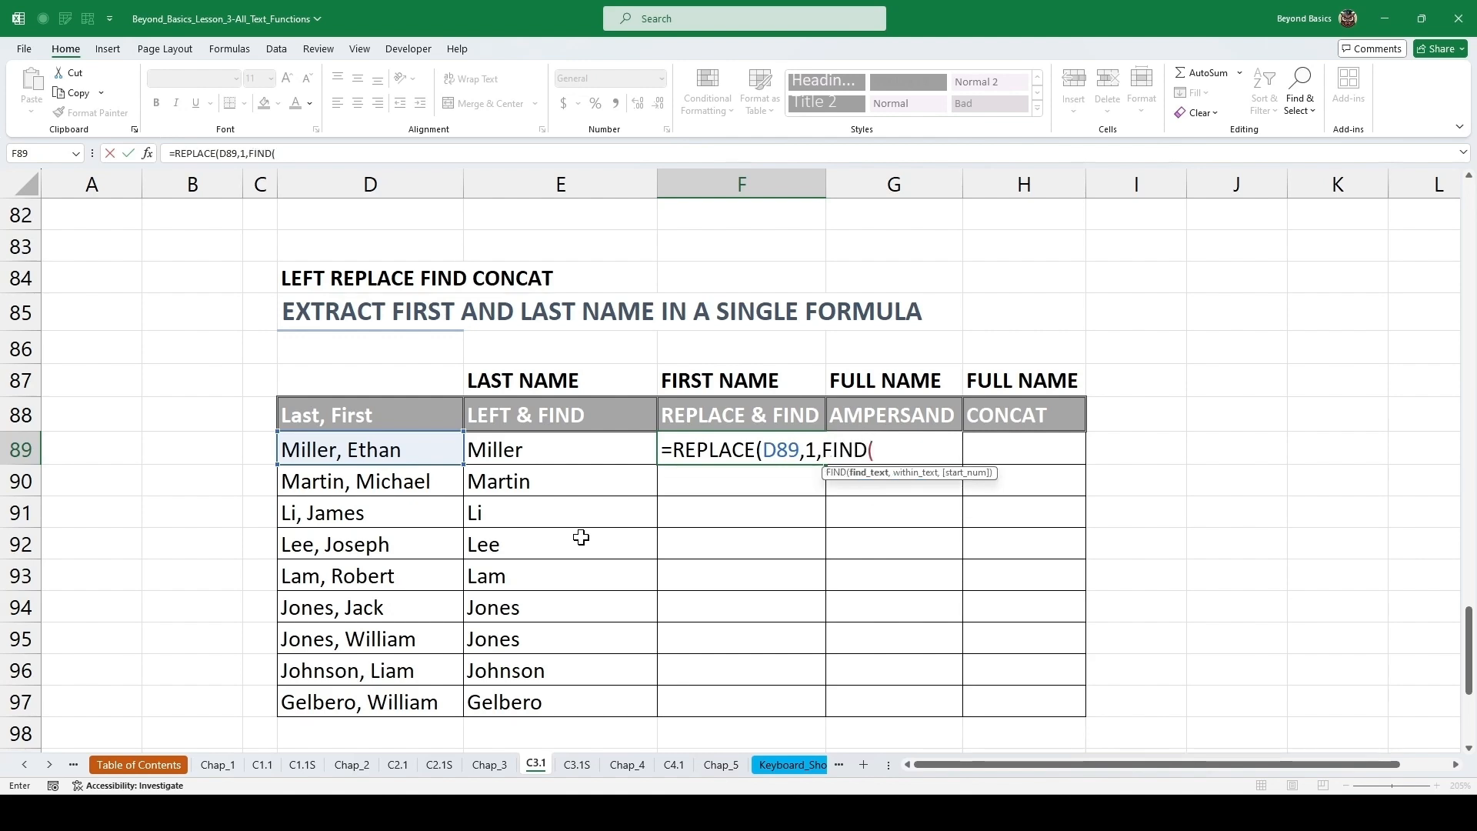
pyautogui.write('",",')
pyautogui.click(431, 450)
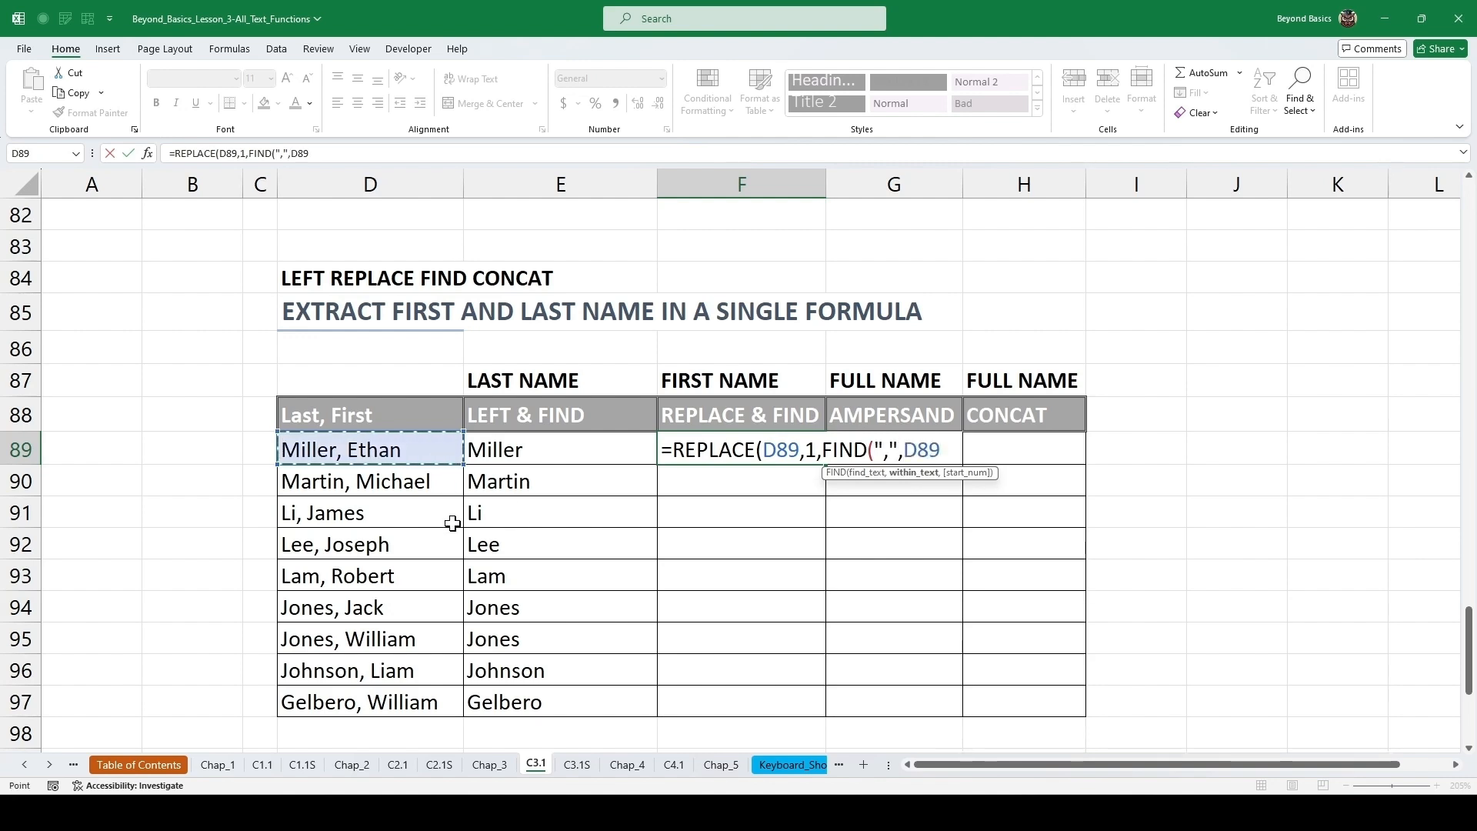
pyautogui.write(')')
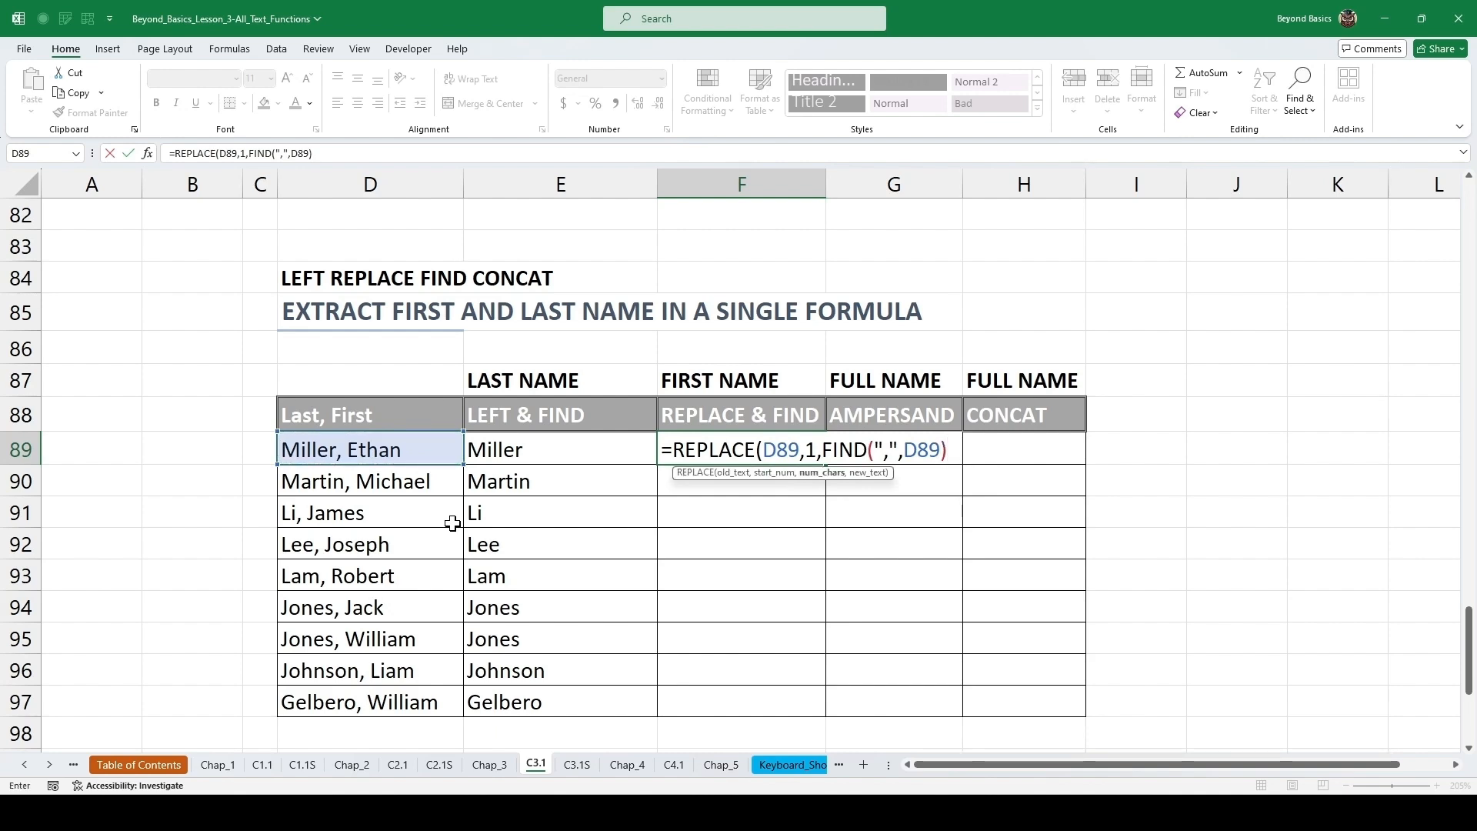
pyautogui.write('+1')
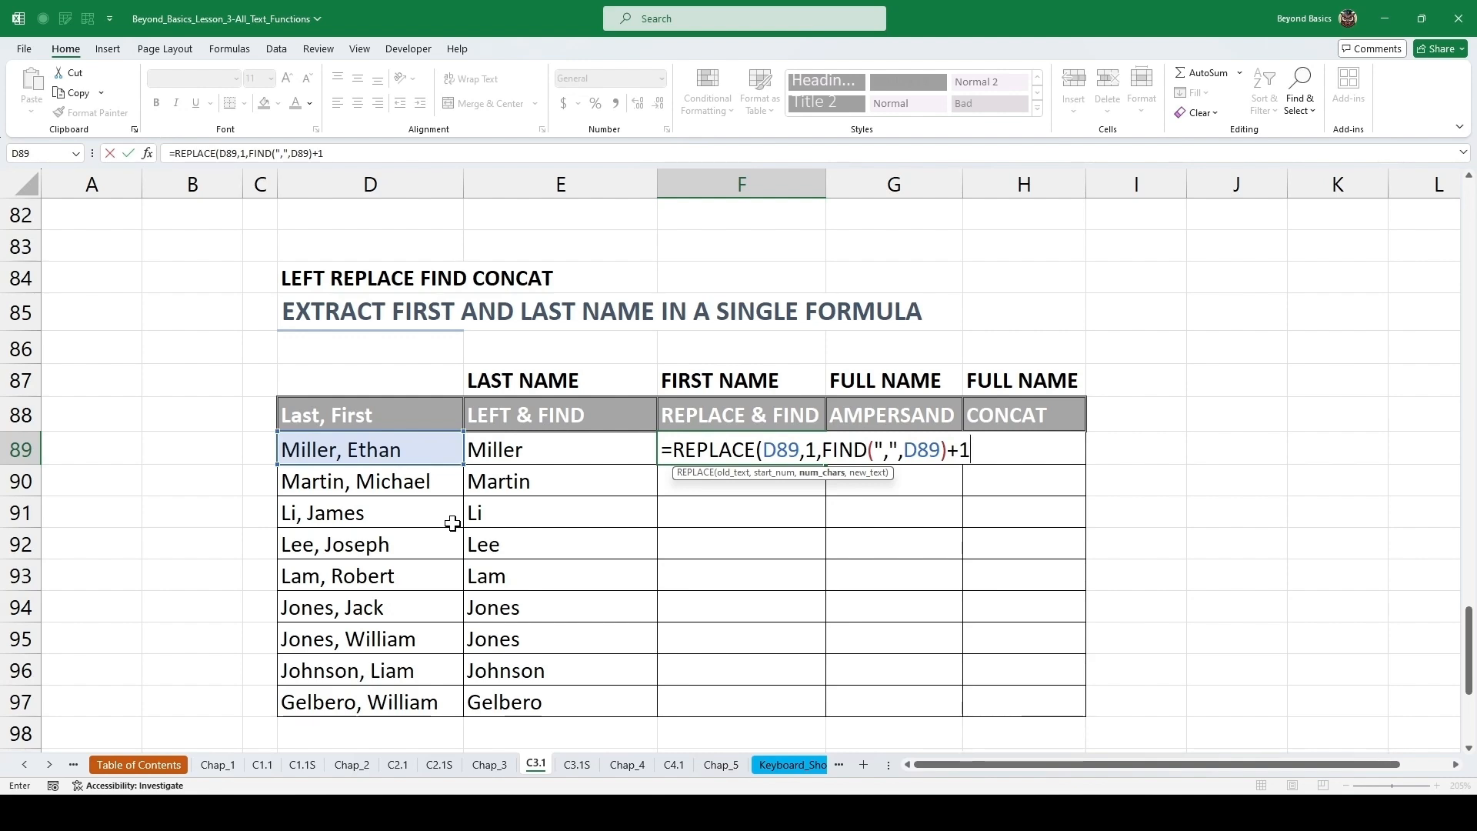
pyautogui.write(',')
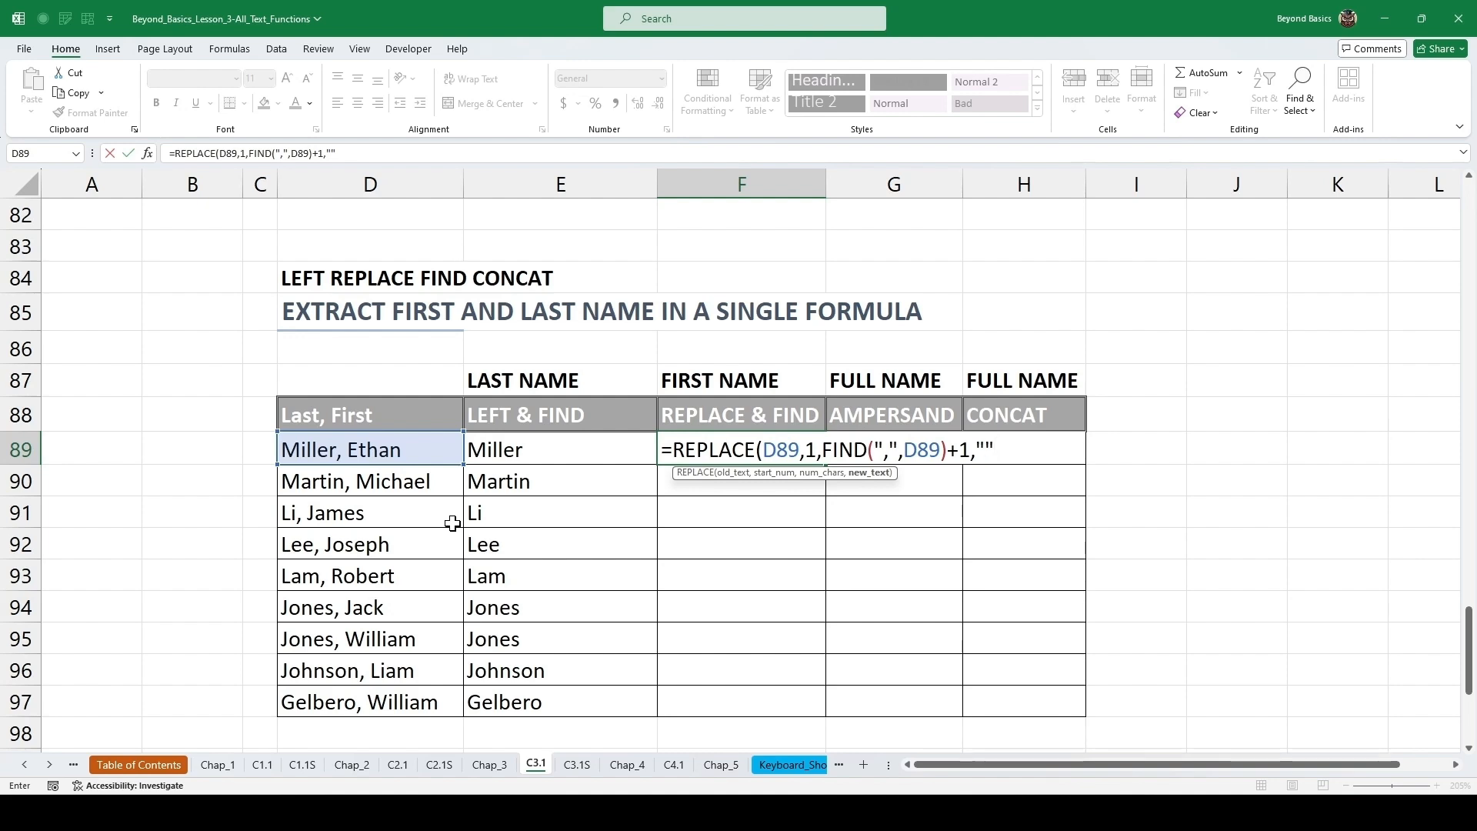
pyautogui.write(')')
pyautogui.hotkey('ctrl', 'Return')
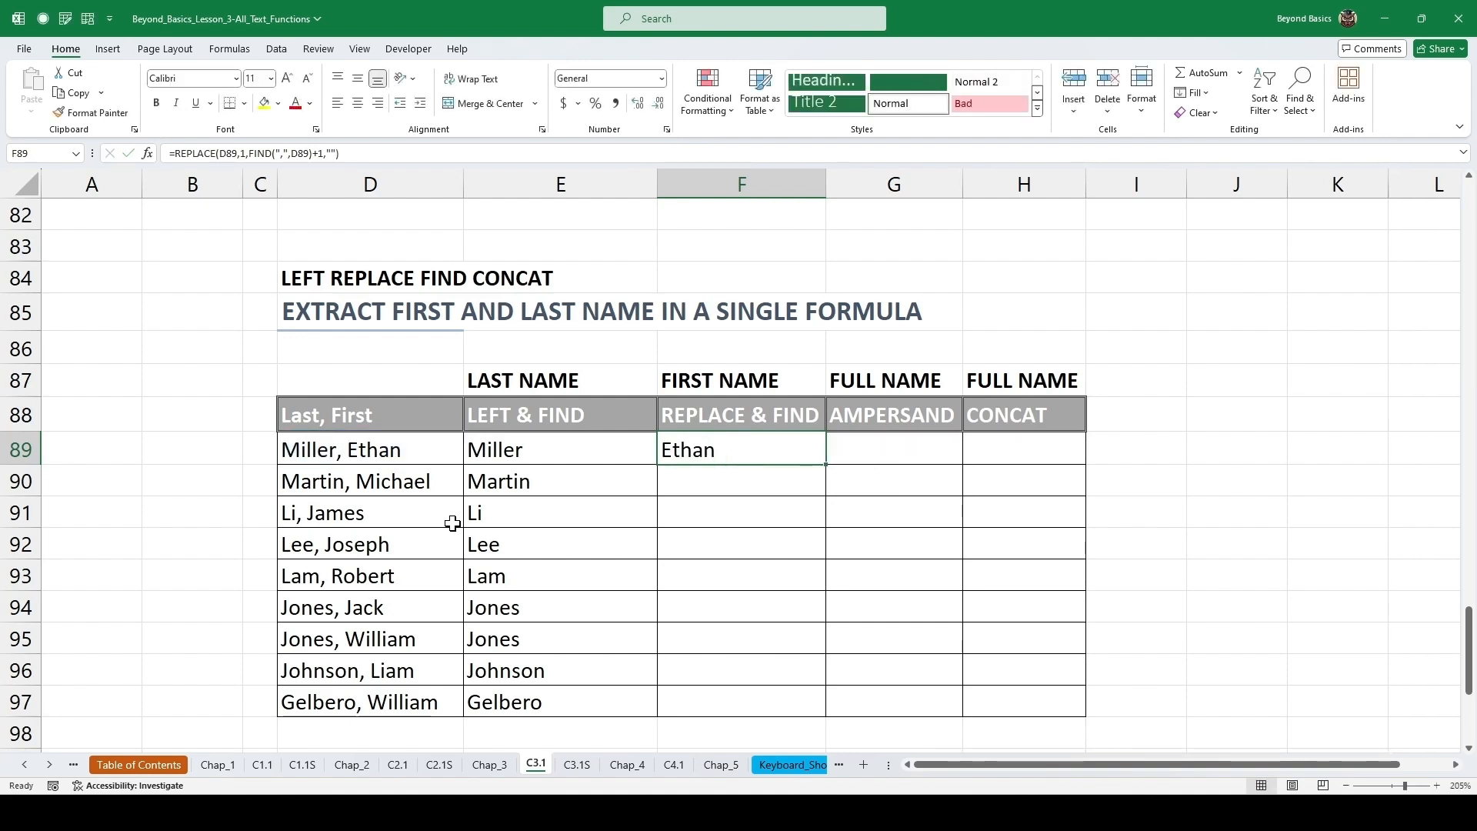
pyautogui.doubleClick(827, 465)
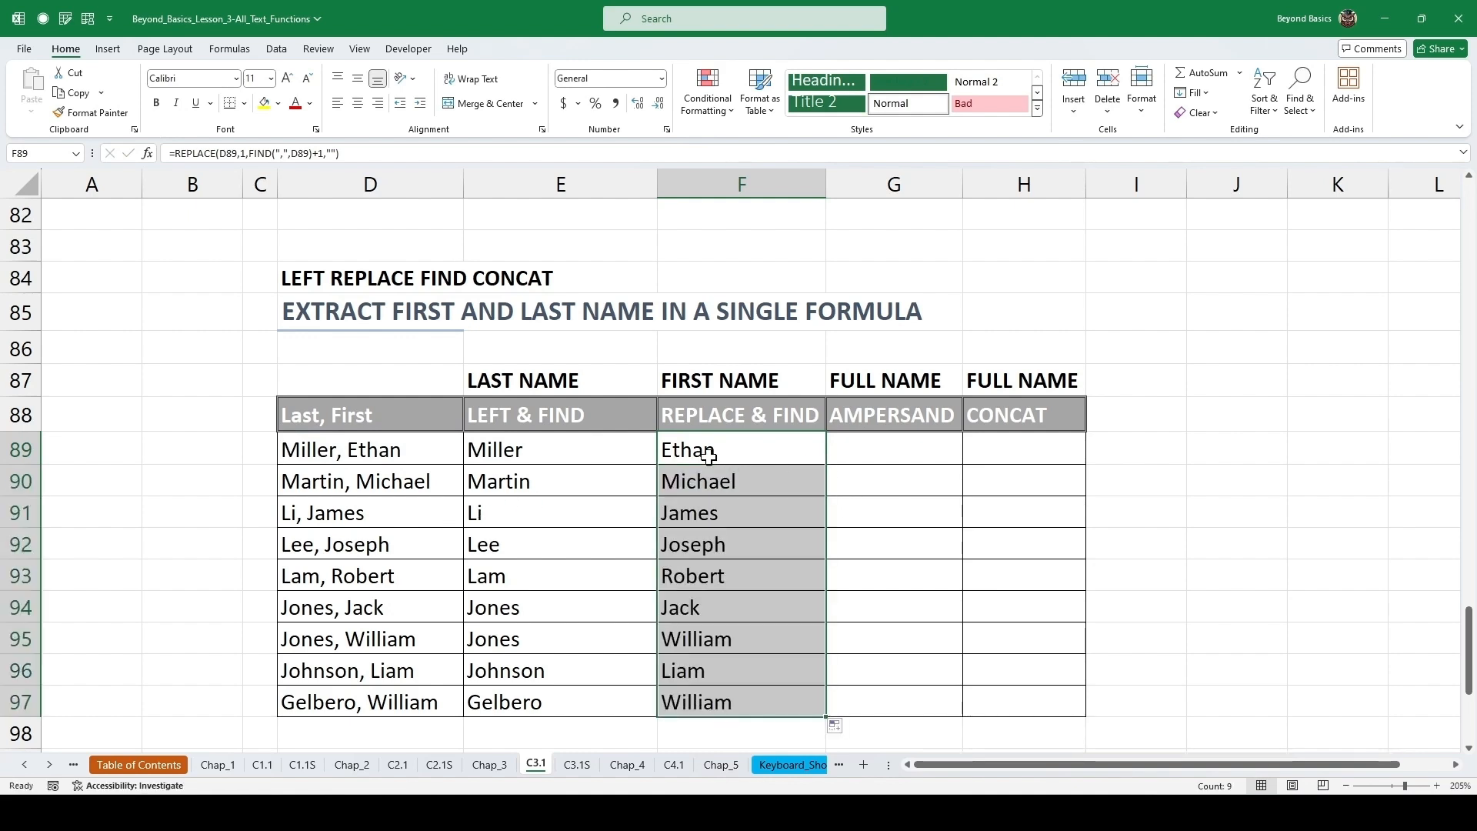
# Open the Clipboard pane and copy the LEFT & FIND and REPLACE & FIND formula texts into it.
pyautogui.click(866, 443)
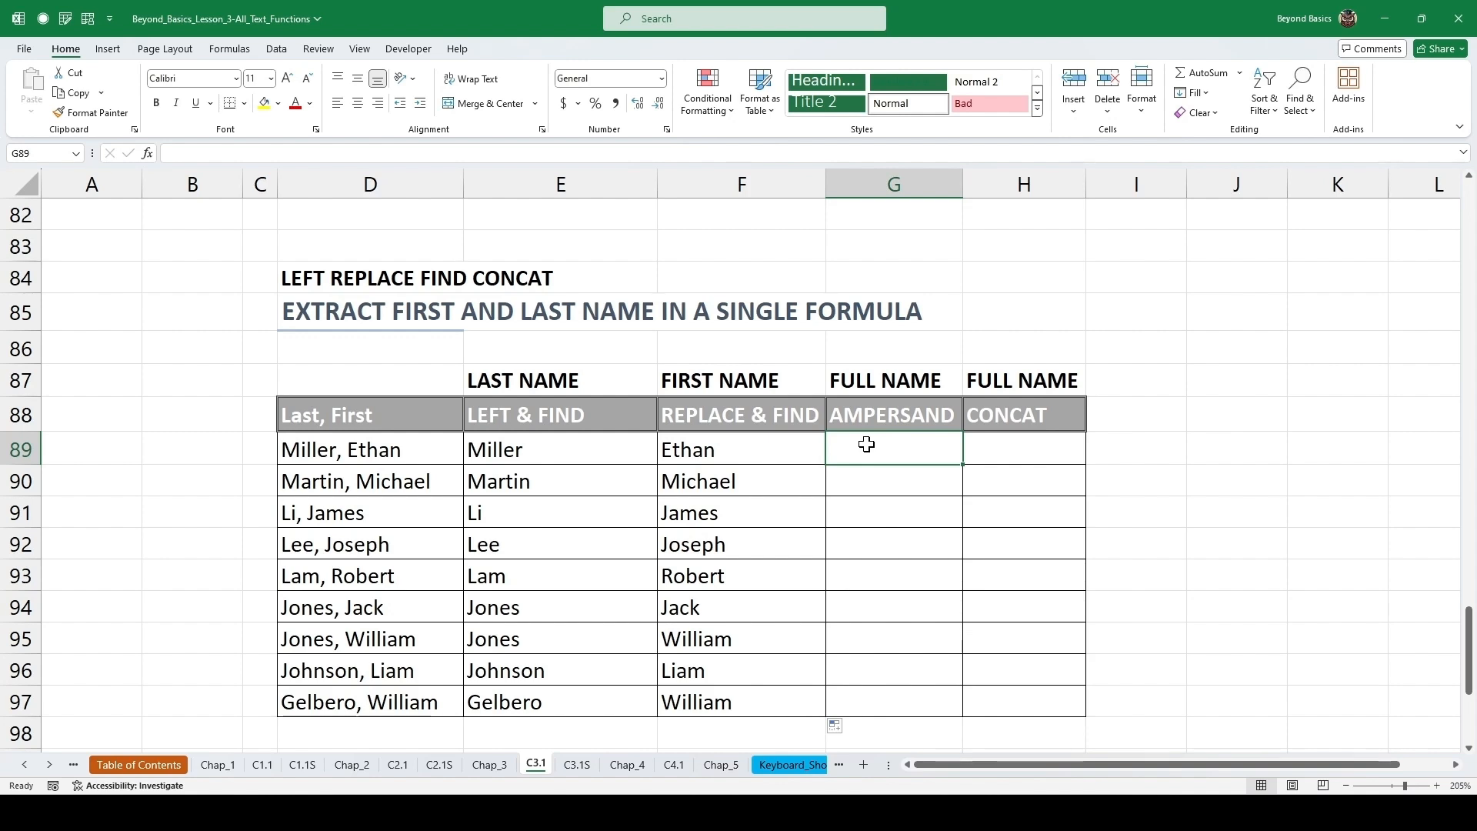
pyautogui.click(596, 439)
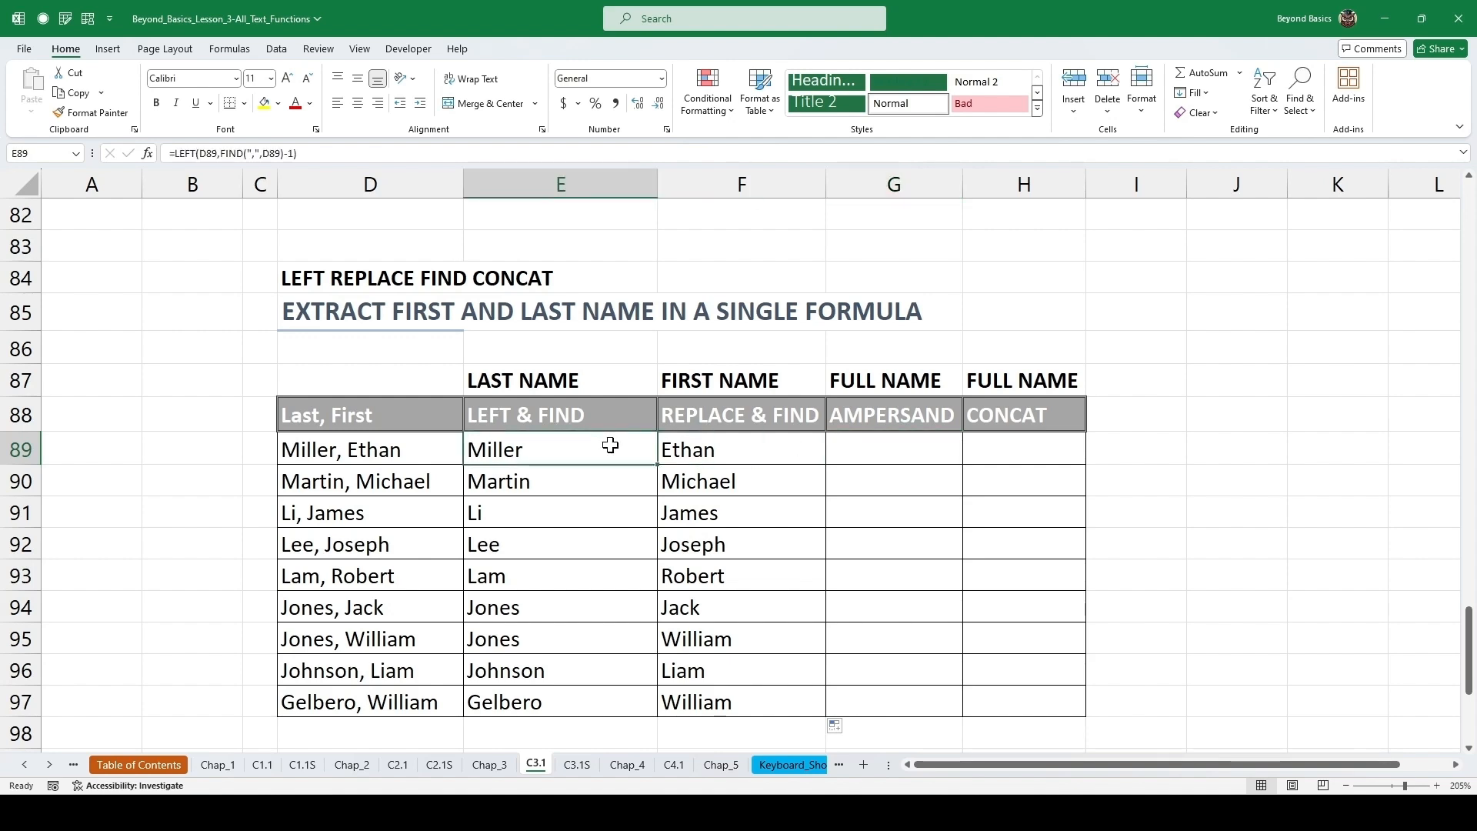
pyautogui.click(134, 129)
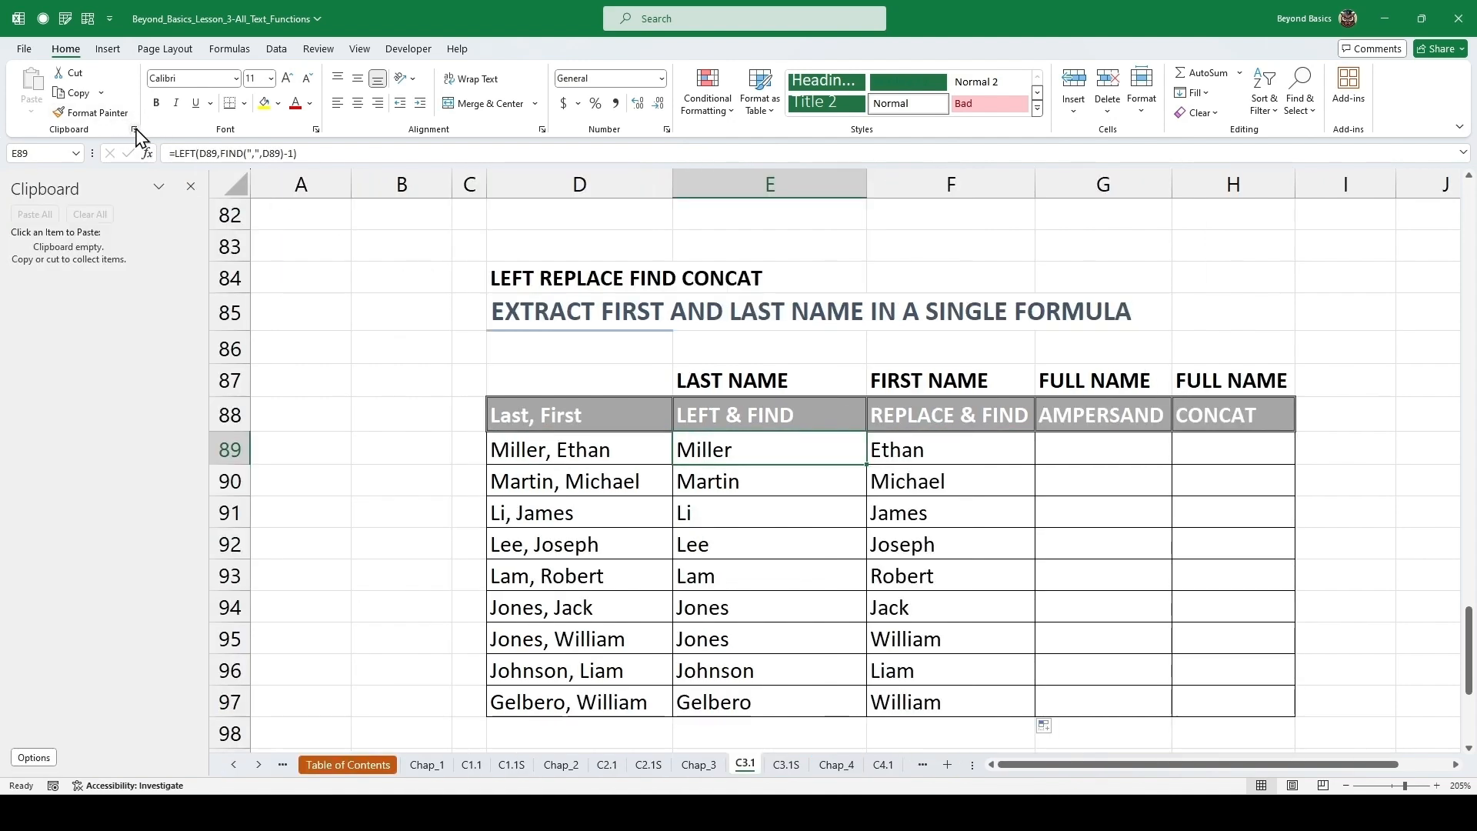
pyautogui.doubleClick(754, 452)
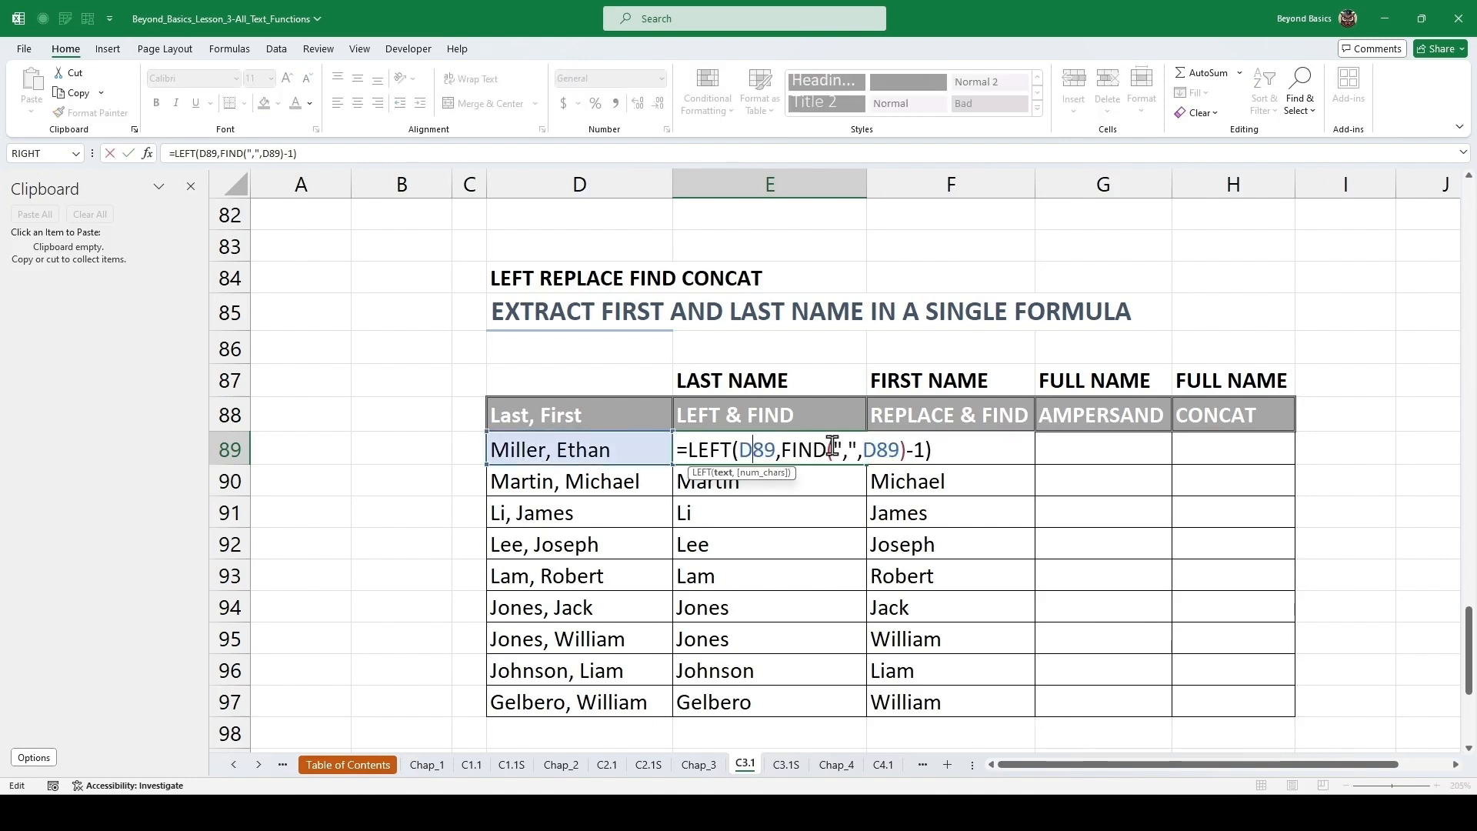
pyautogui.moveTo(942, 448); pyautogui.dragTo(690, 452)
pyautogui.hotkey('ctrl', 'c')
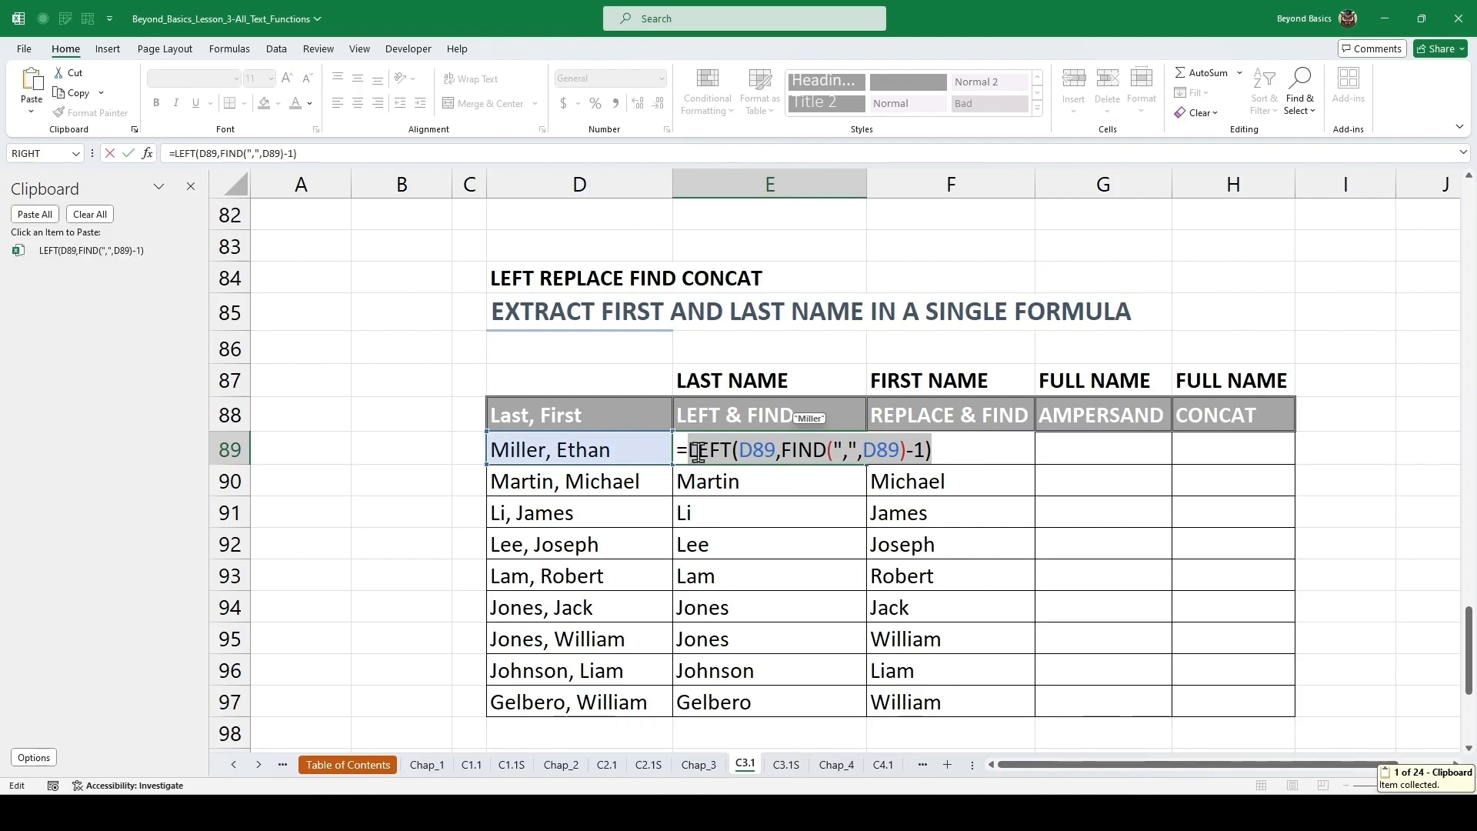
pyautogui.press('Escape')
pyautogui.doubleClick(929, 450)
pyautogui.moveTo(1211, 450); pyautogui.dragTo(886, 456)
pyautogui.hotkey('ctrl', 'c')
pyautogui.press('Escape')
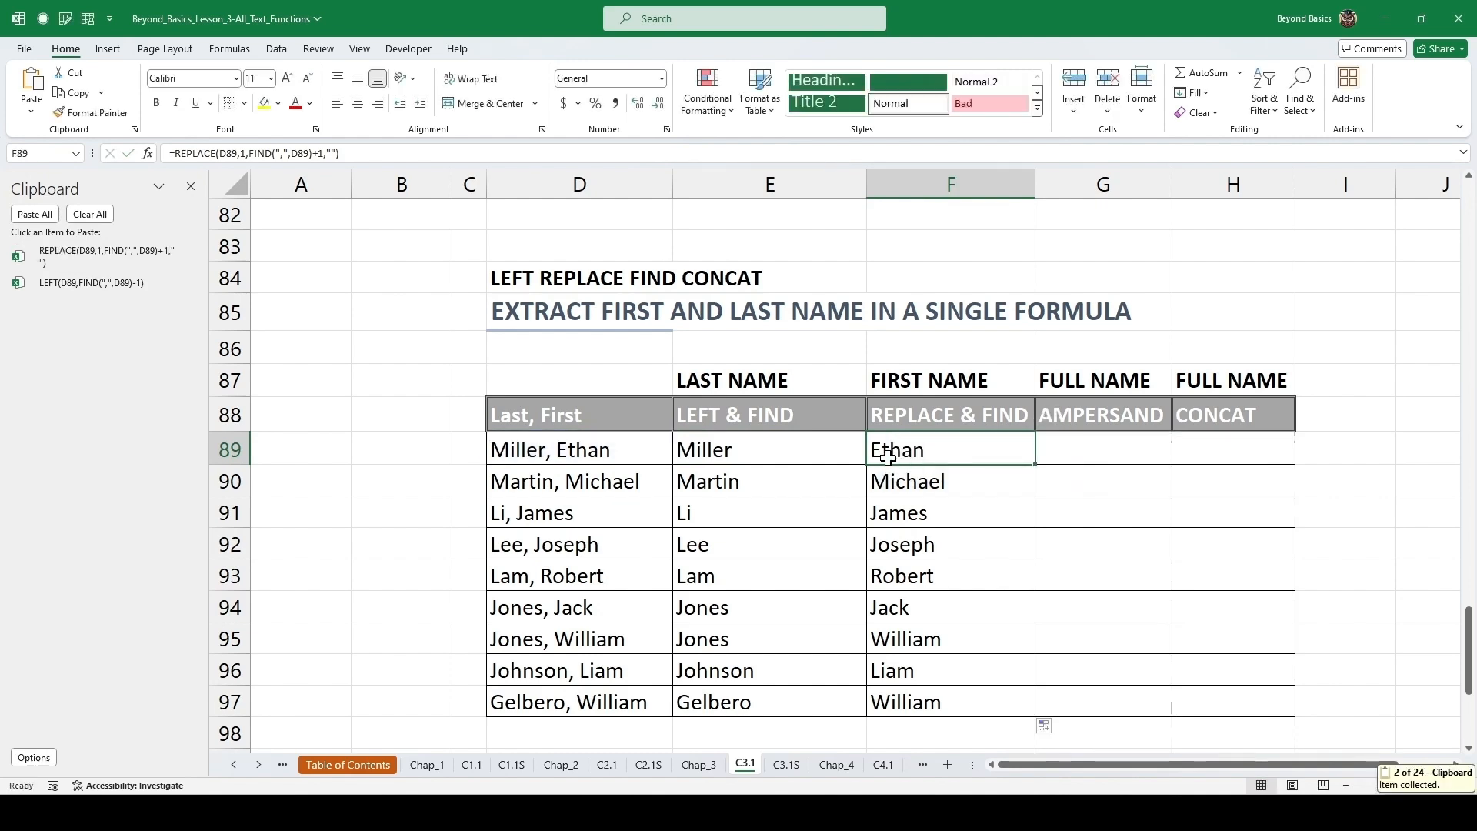
# Build =REPLACE(D89,1,FIND(",",D89)+1,"")&" "&LEFT(D89,FIND(",",D89)-1) in the first AMPERSAND cell from the clipboard items and fill it down.
pyautogui.click(1100, 446)
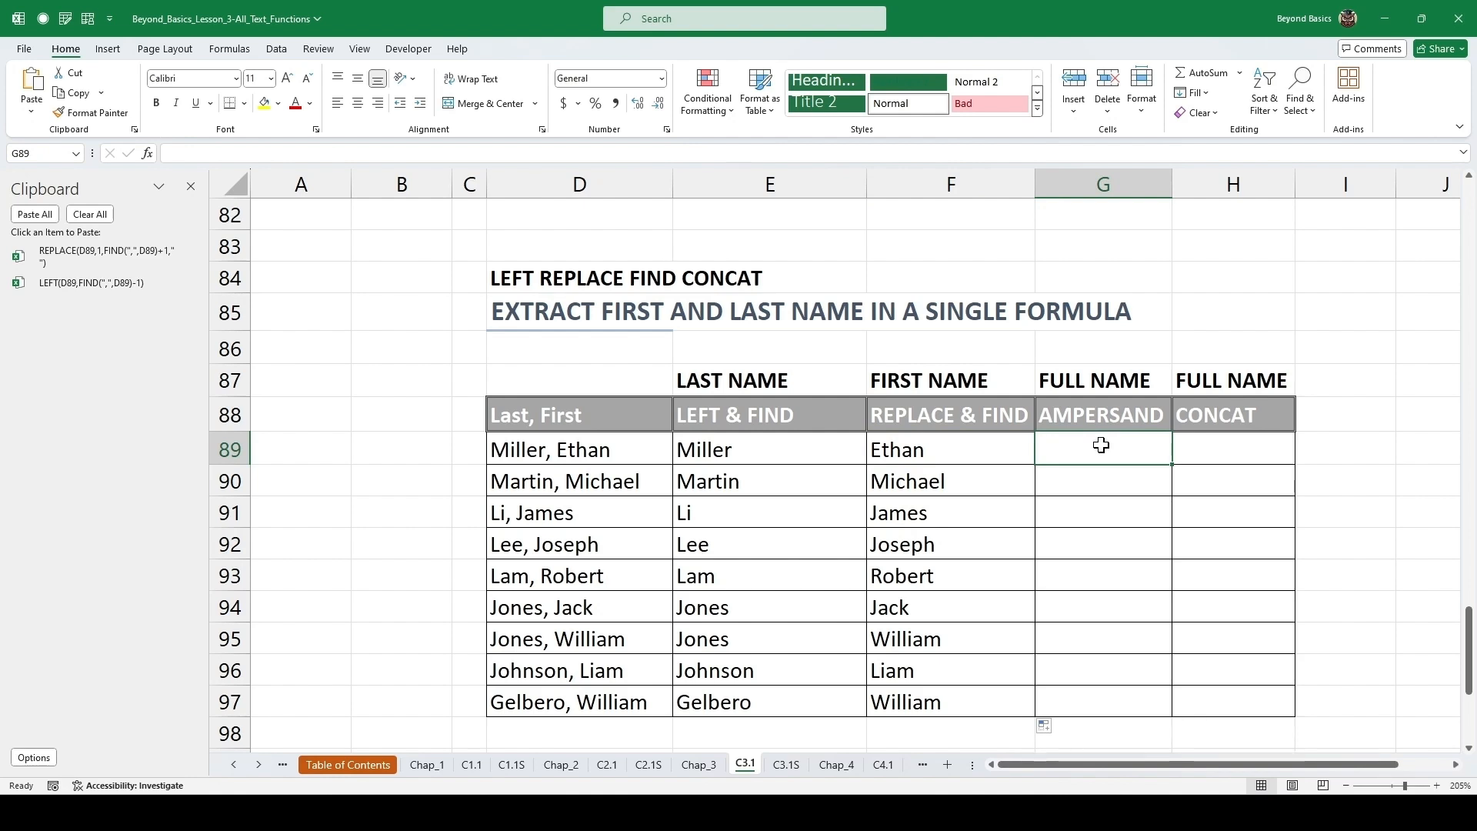
pyautogui.write('=')
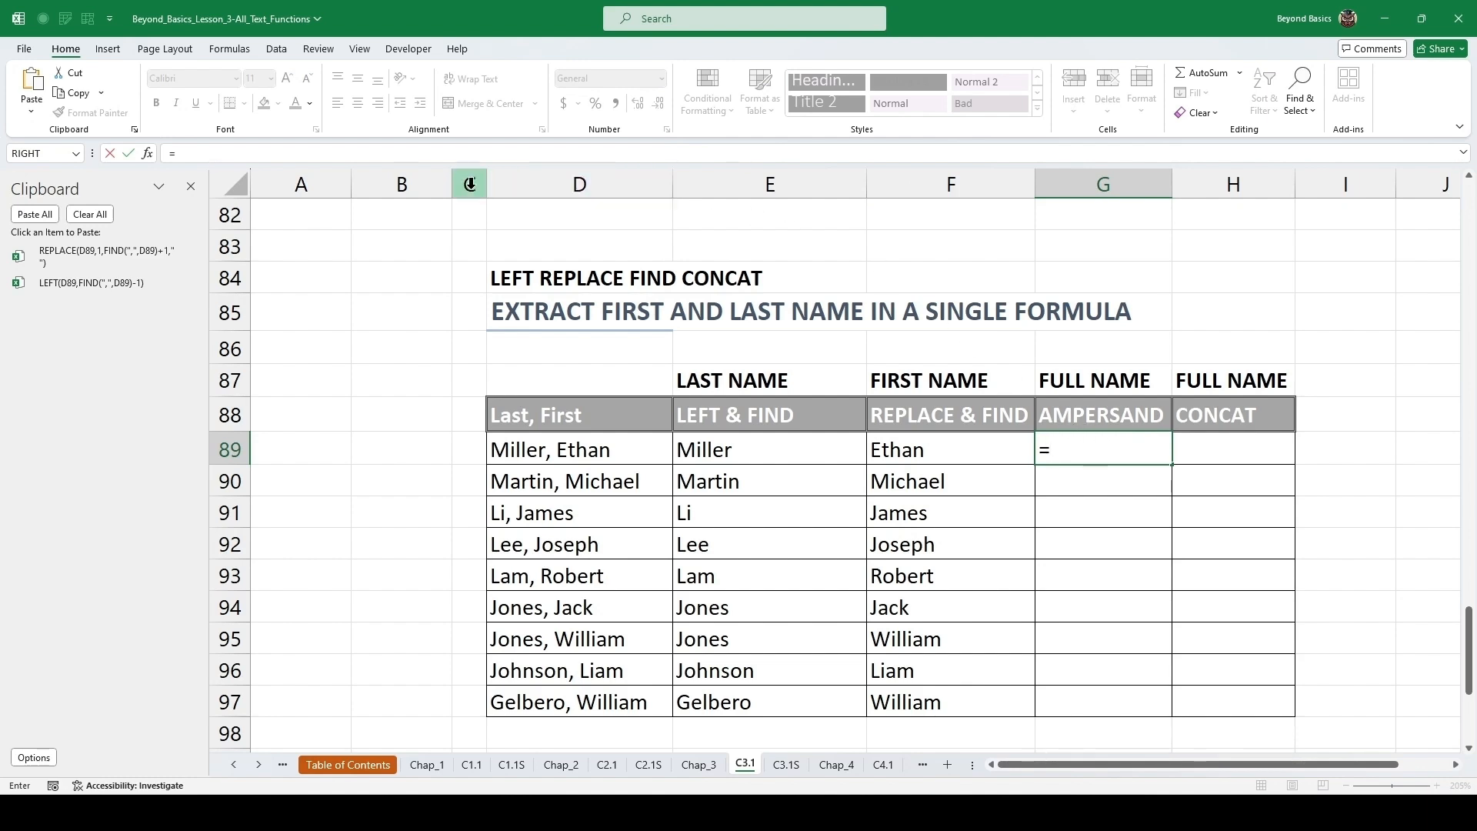
pyautogui.click(108, 260)
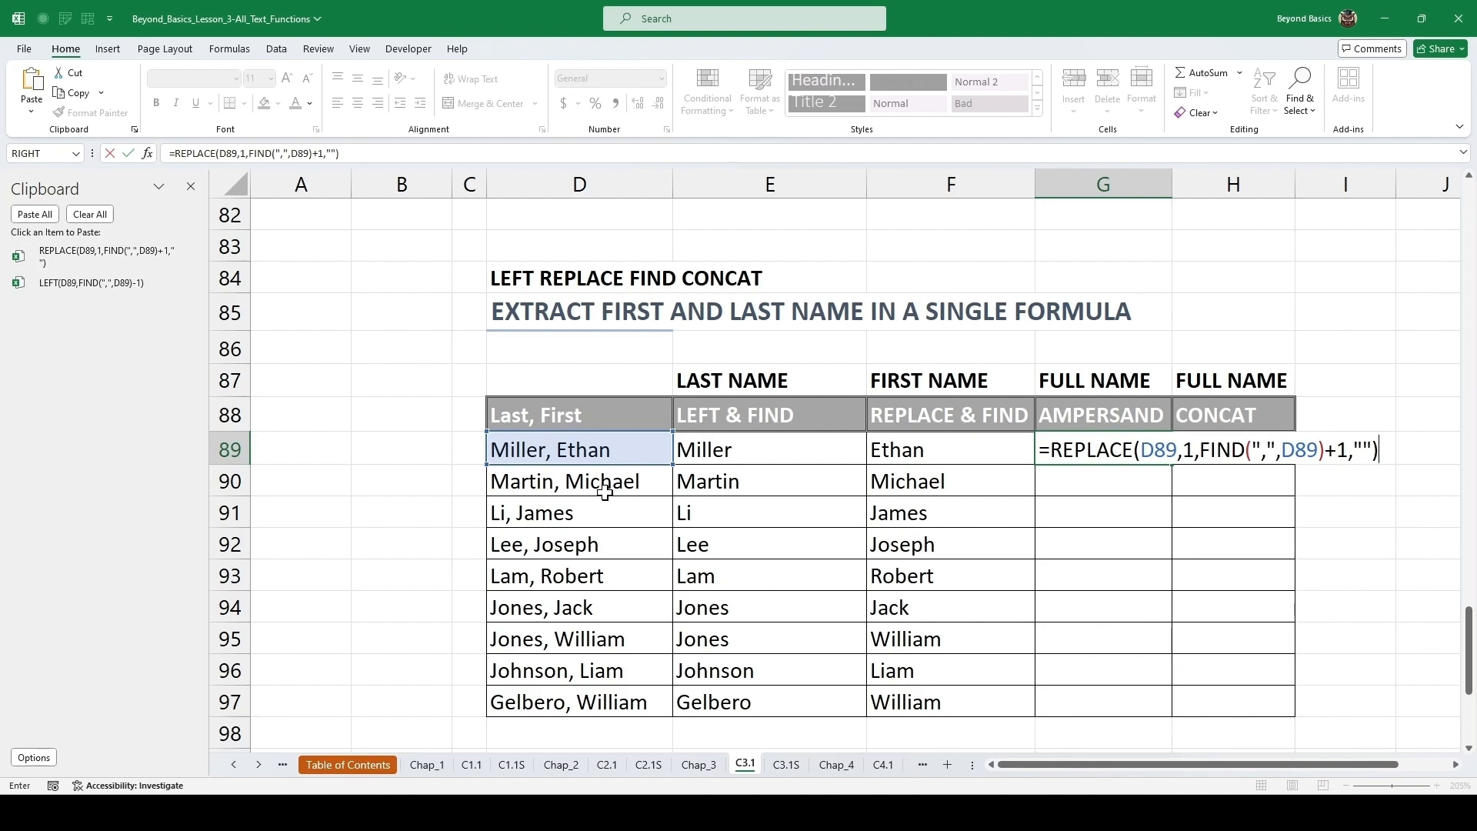
pyautogui.write('&" "&')
pyautogui.click(88, 291)
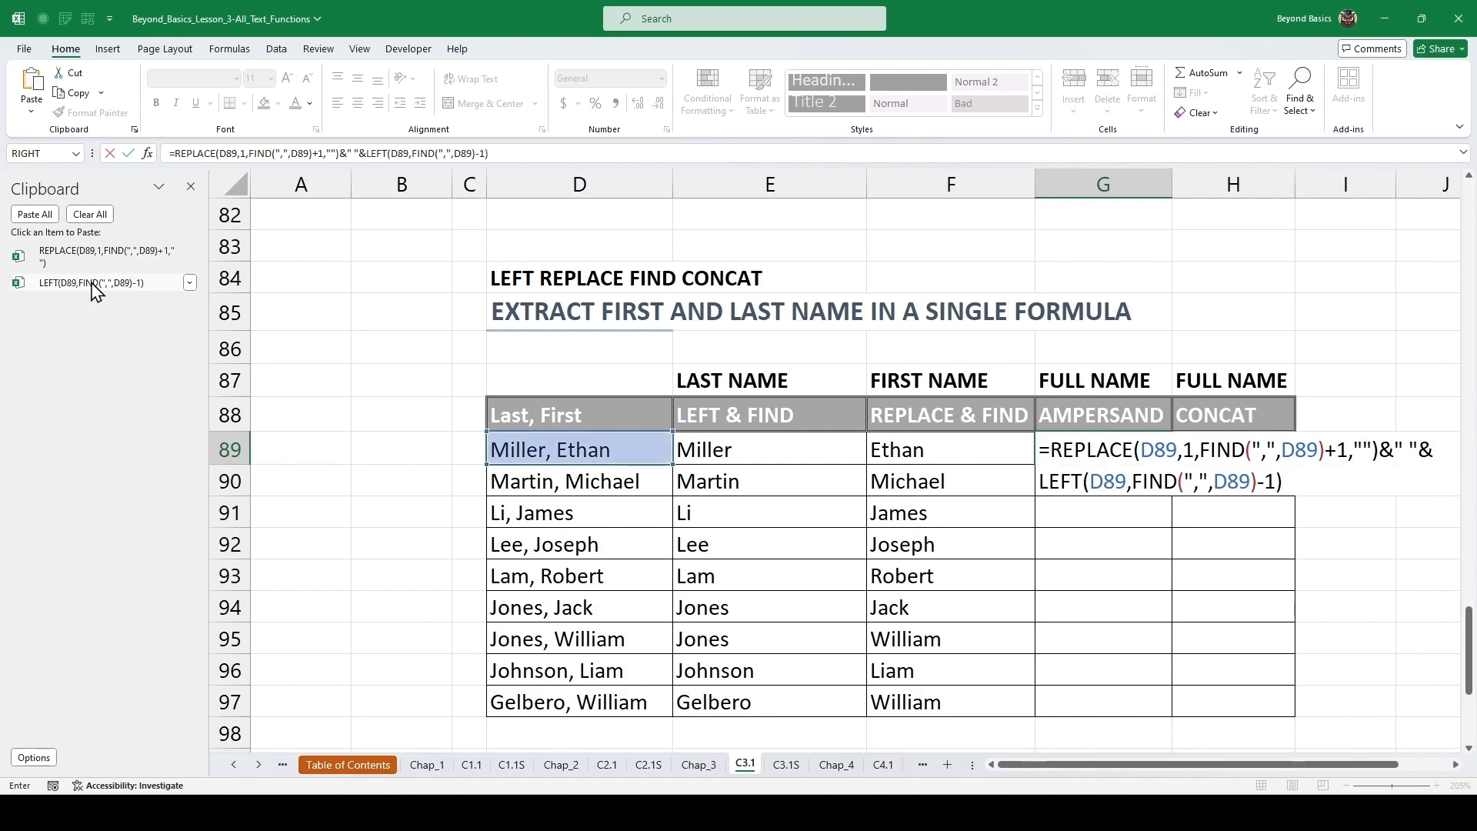
pyautogui.hotkey('ctrl', 'Return')
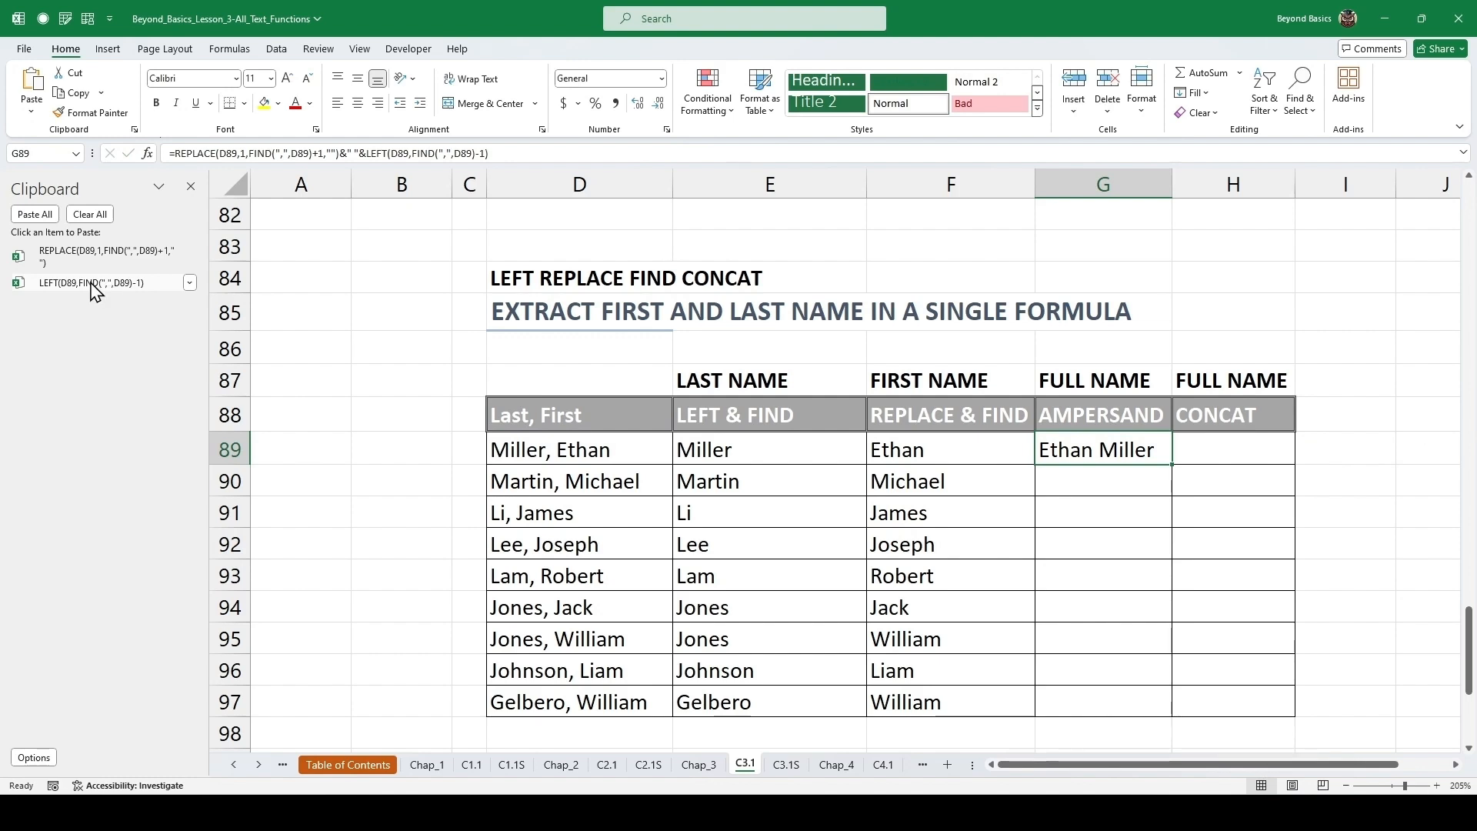
pyautogui.doubleClick(1175, 466)
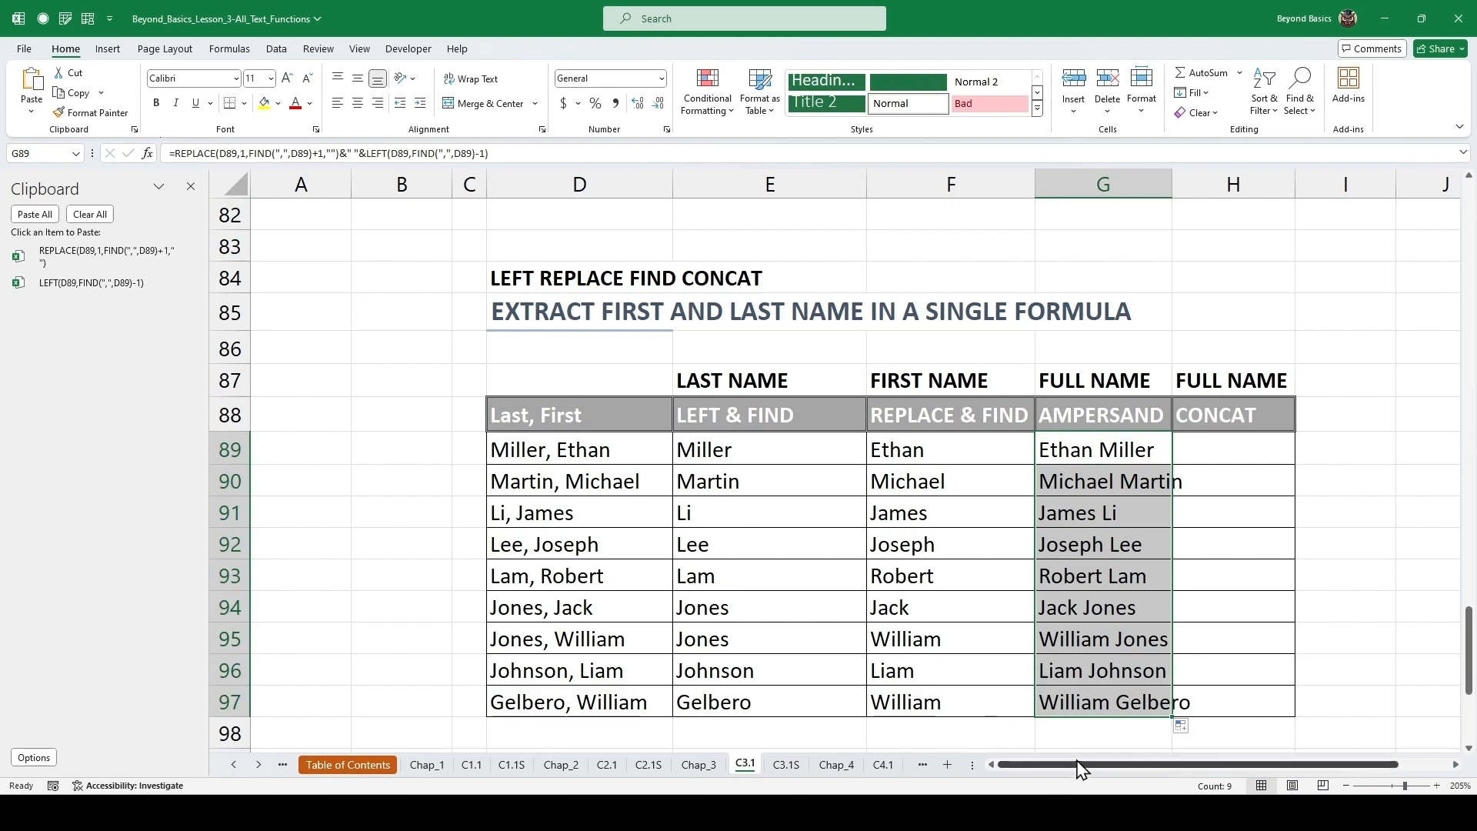
# Enter =CONCAT(REPLACE(D89,1,FIND(",",D89)+1,"")," ",LEFT(D89,FIND(",",D89)-1)) in the first CONCAT cell using the clipboard items.
pyautogui.moveTo(450, 179); pyautogui.dragTo(307, 197)
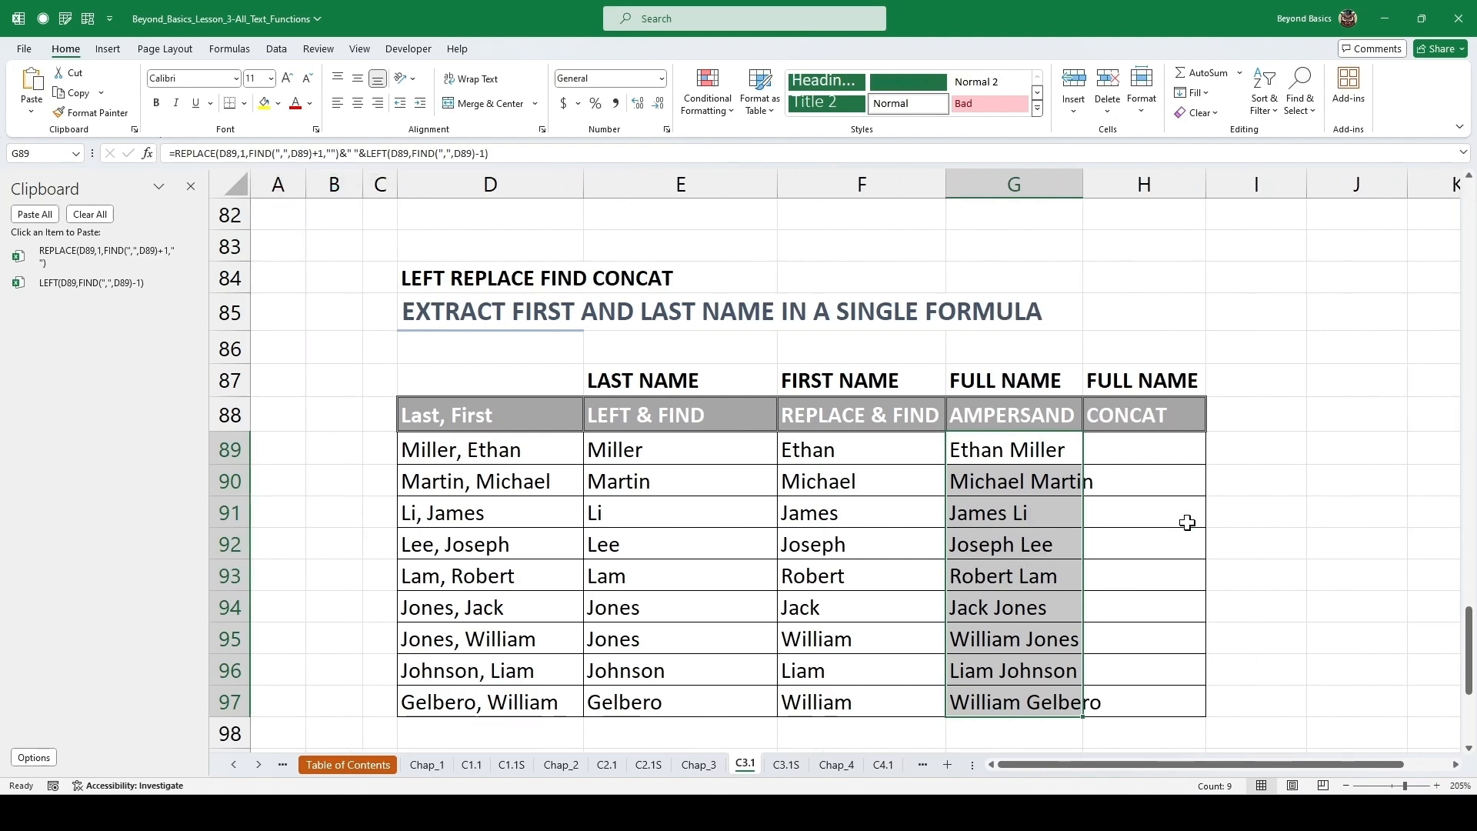
pyautogui.click(1126, 443)
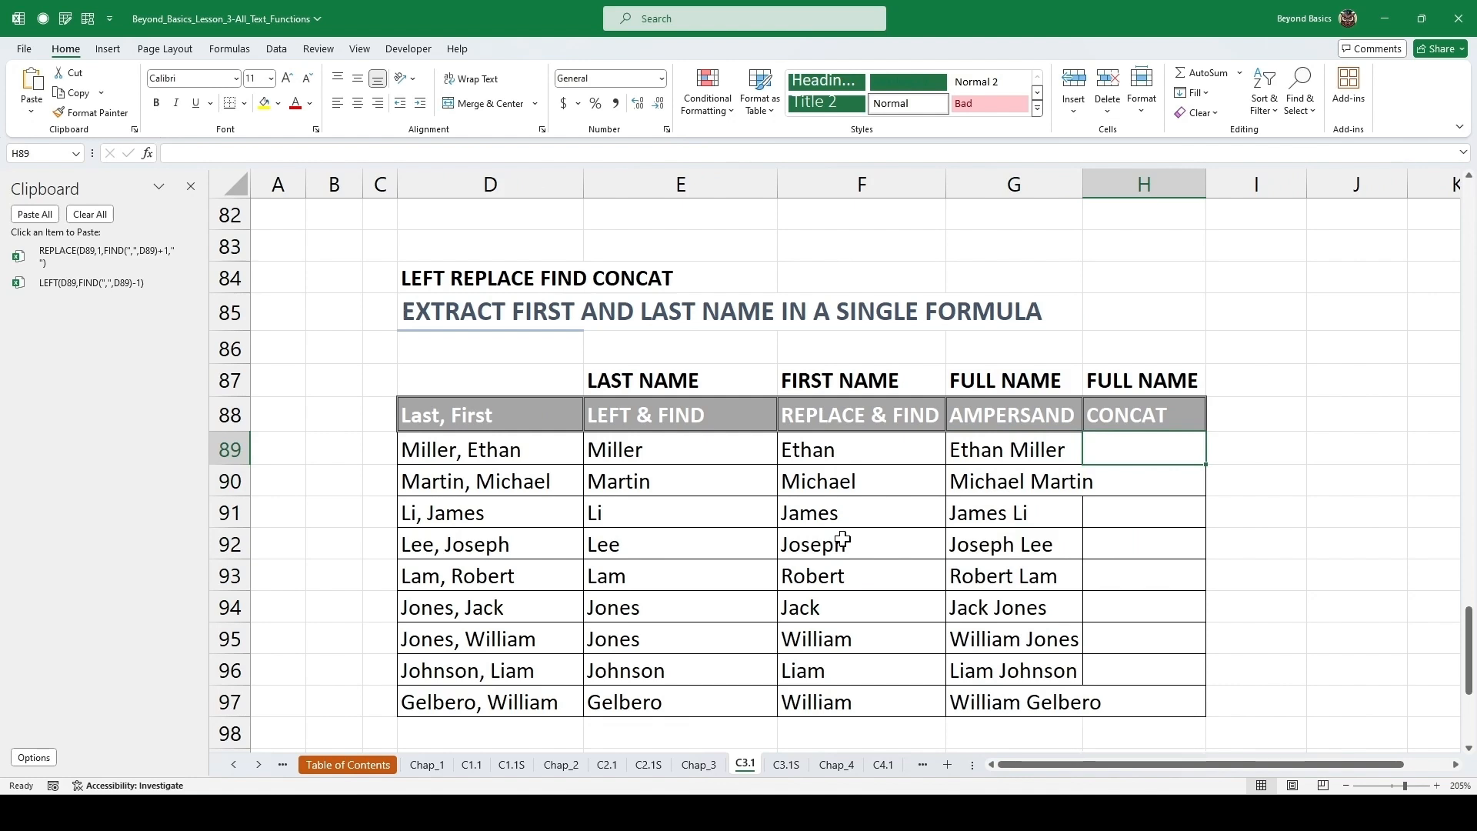
pyautogui.write('=conca')
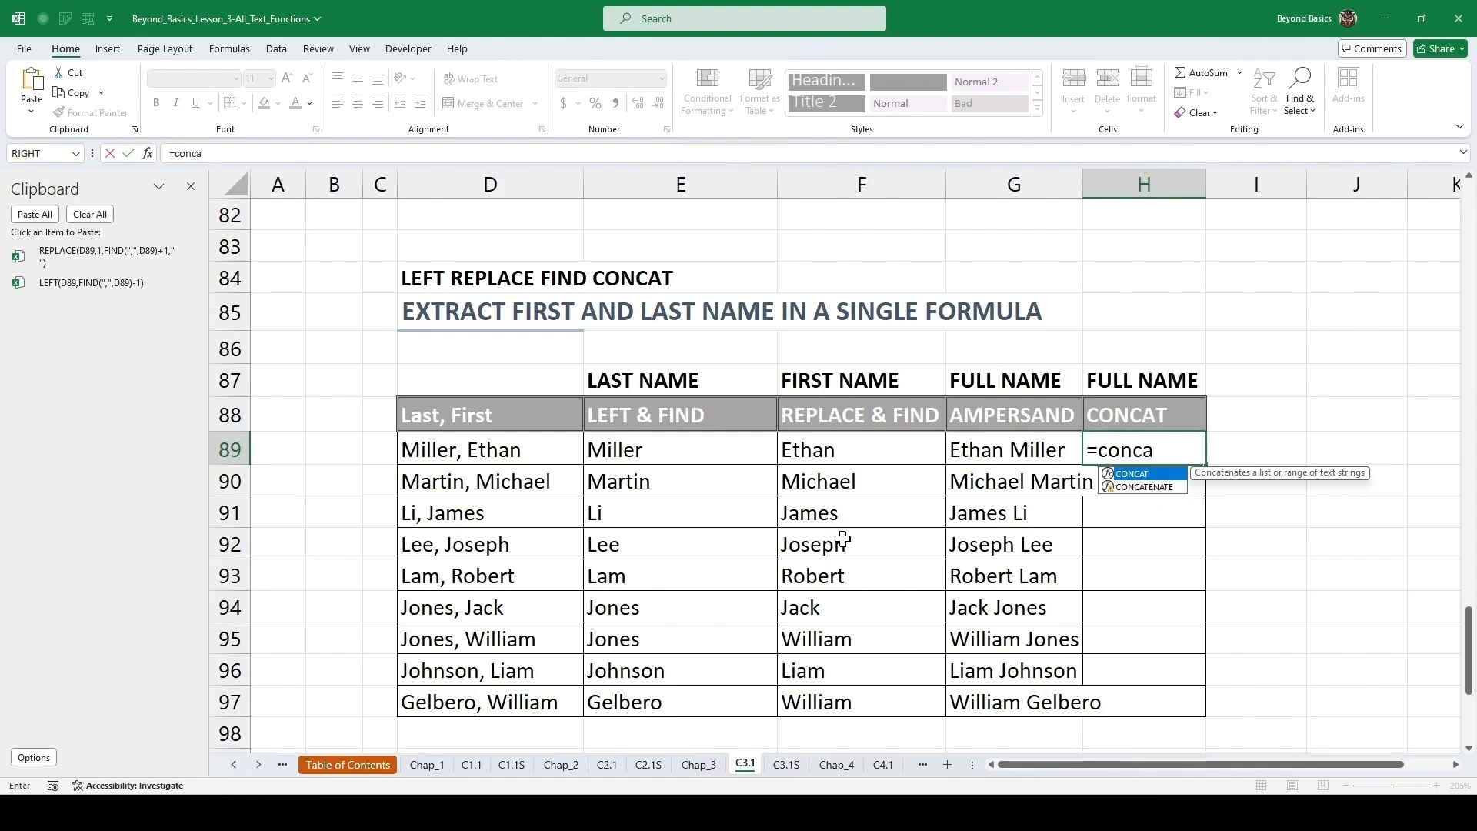
pyautogui.press('Tab')
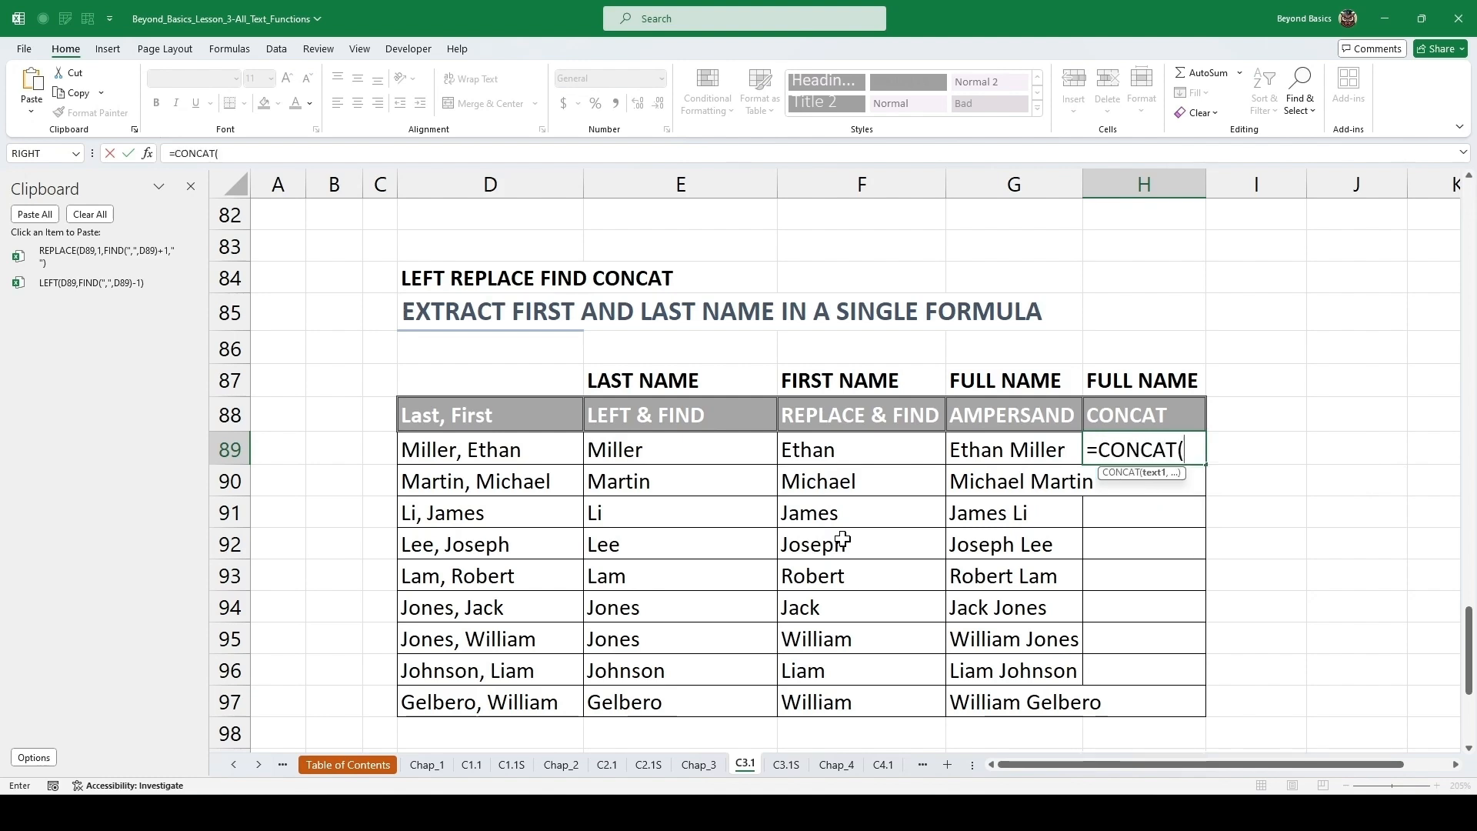
pyautogui.click(95, 249)
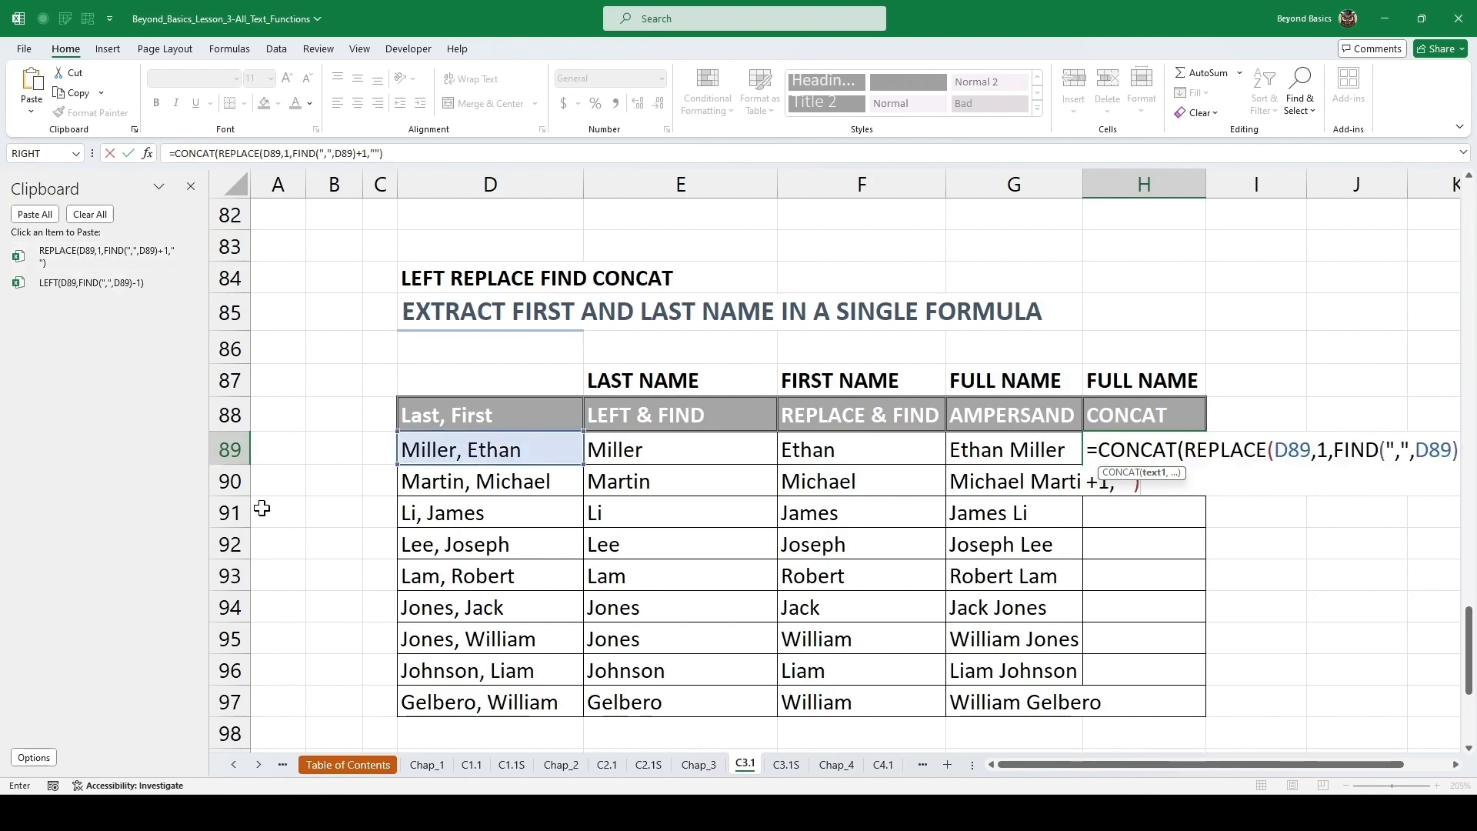
pyautogui.write(',')
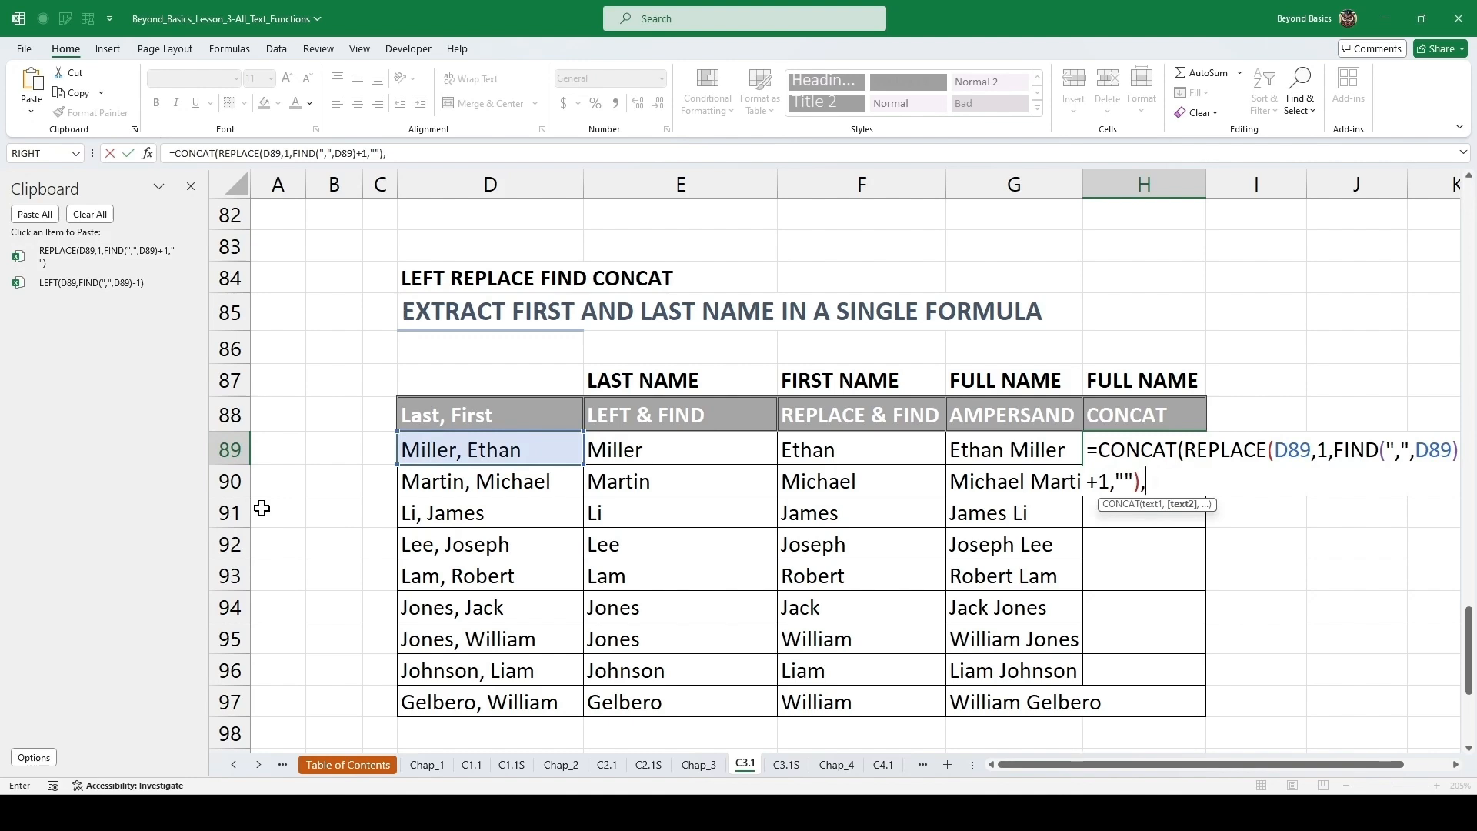
pyautogui.write('" ",')
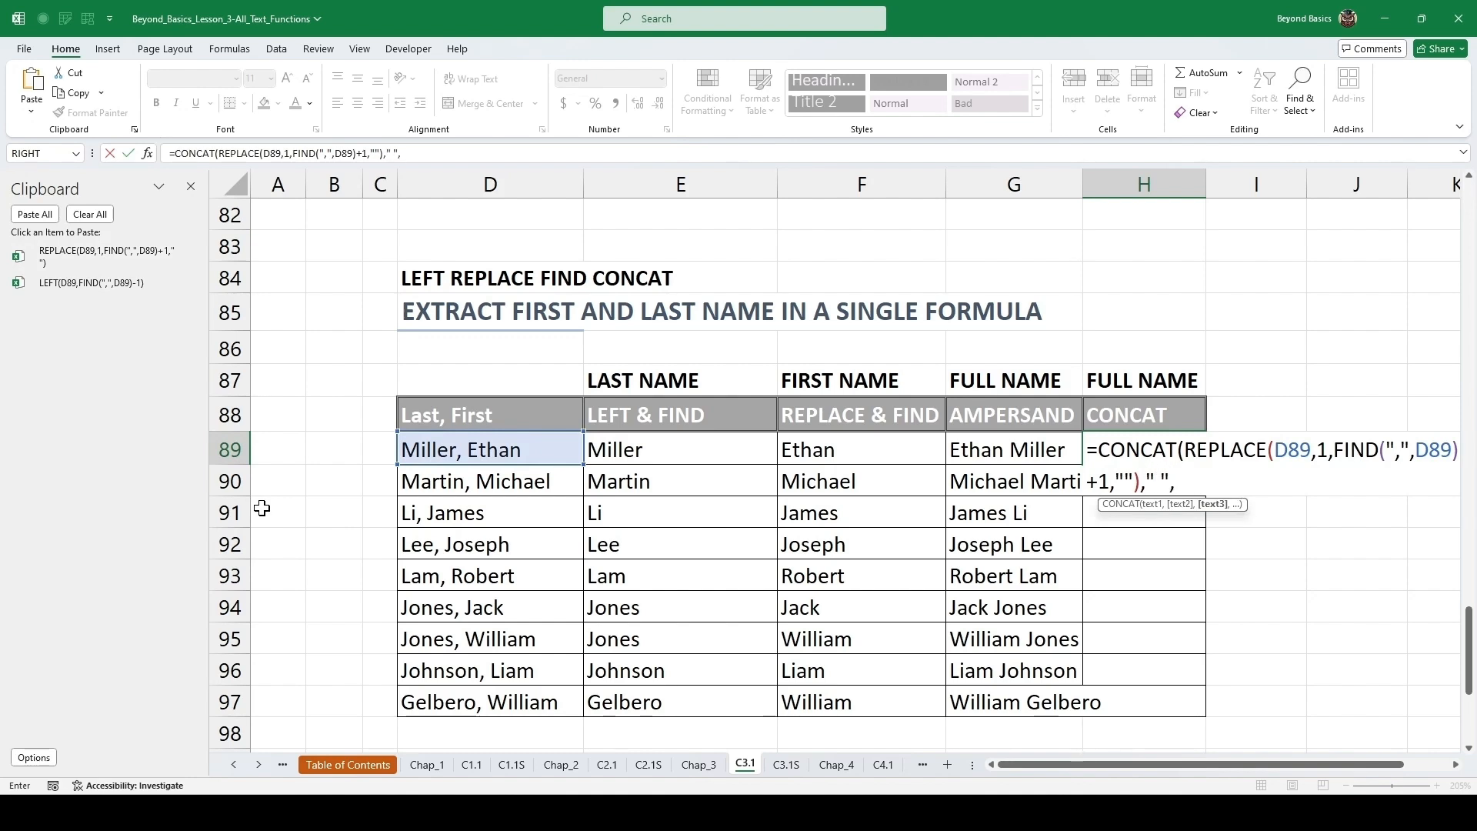
pyautogui.click(92, 284)
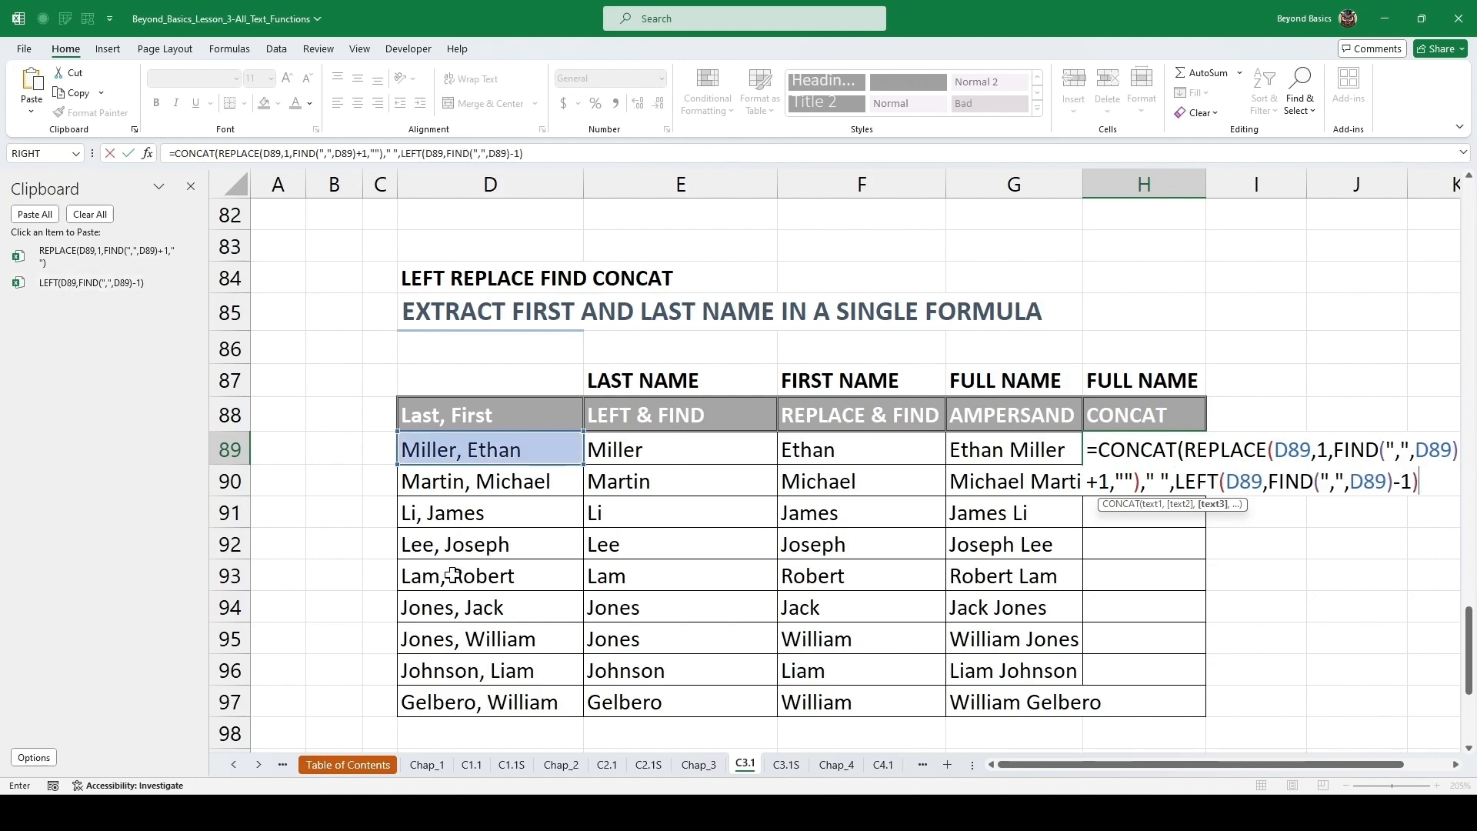
pyautogui.write(')')
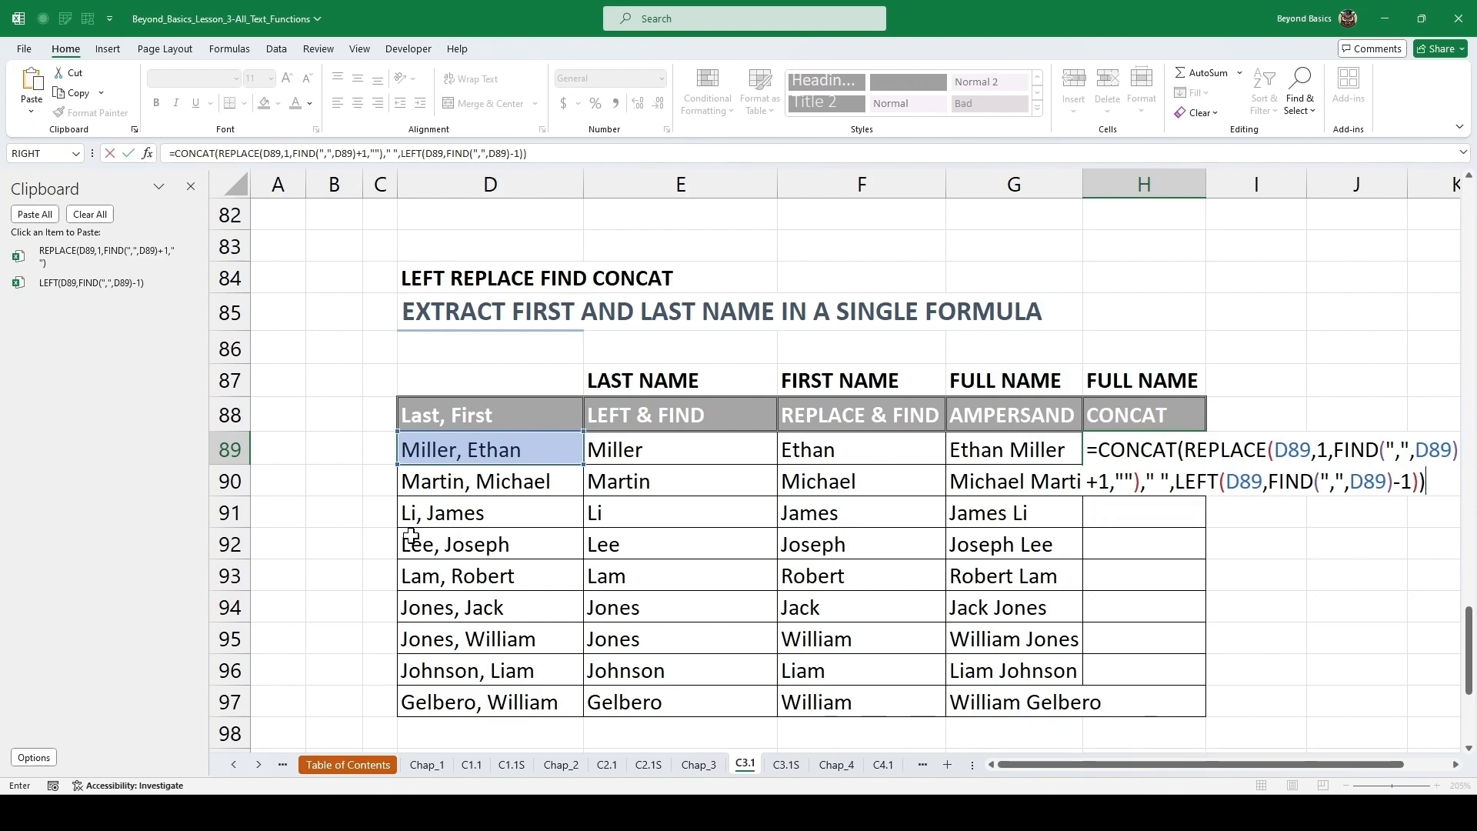
pyautogui.hotkey('ctrl', 'Return')
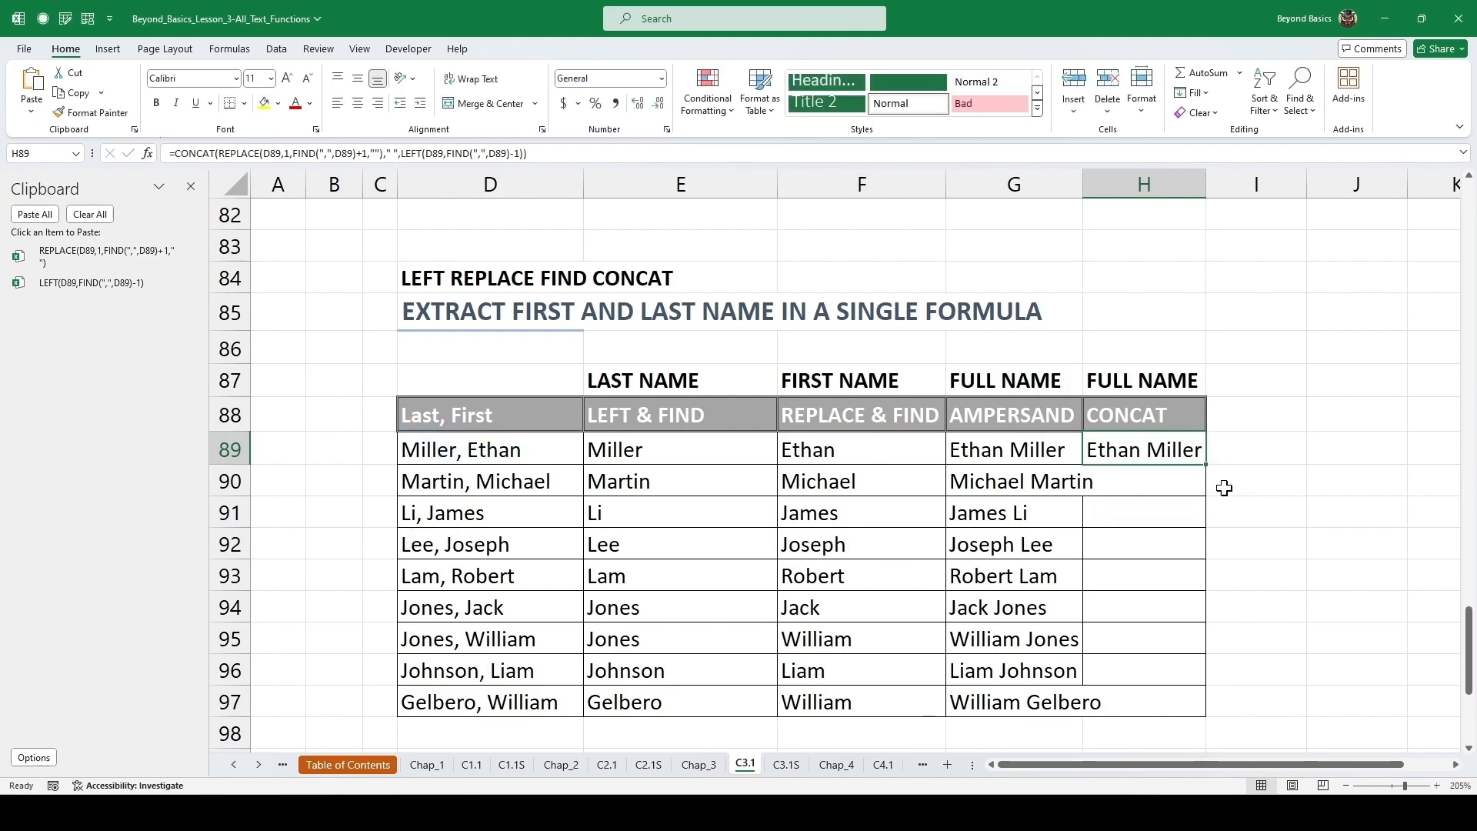
# Fill the CONCAT formula down the name table and check the copied formulas in the CONCAT and AMPERSAND columns.
pyautogui.doubleClick(1208, 467)
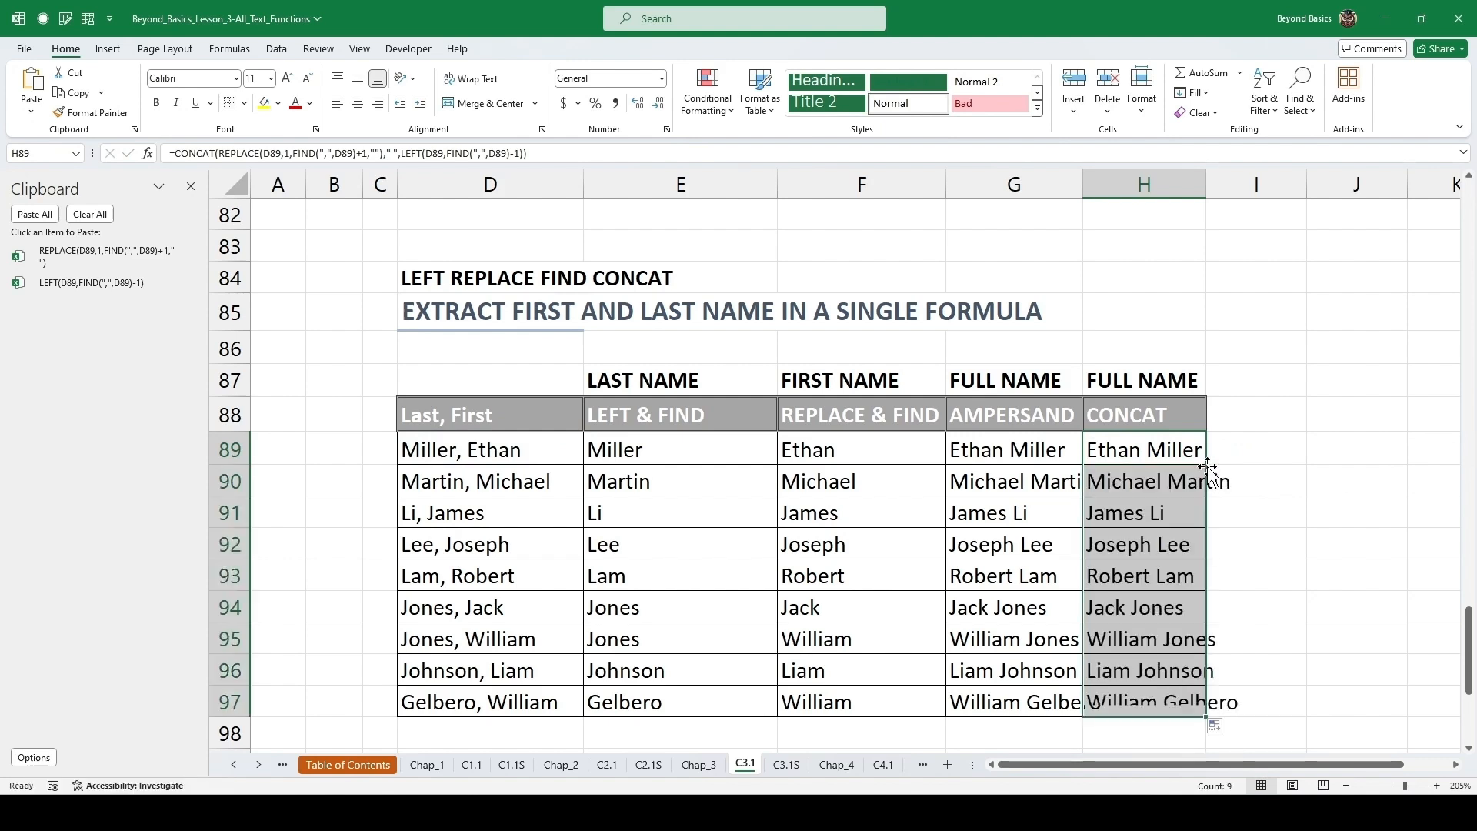
pyautogui.click(1105, 504)
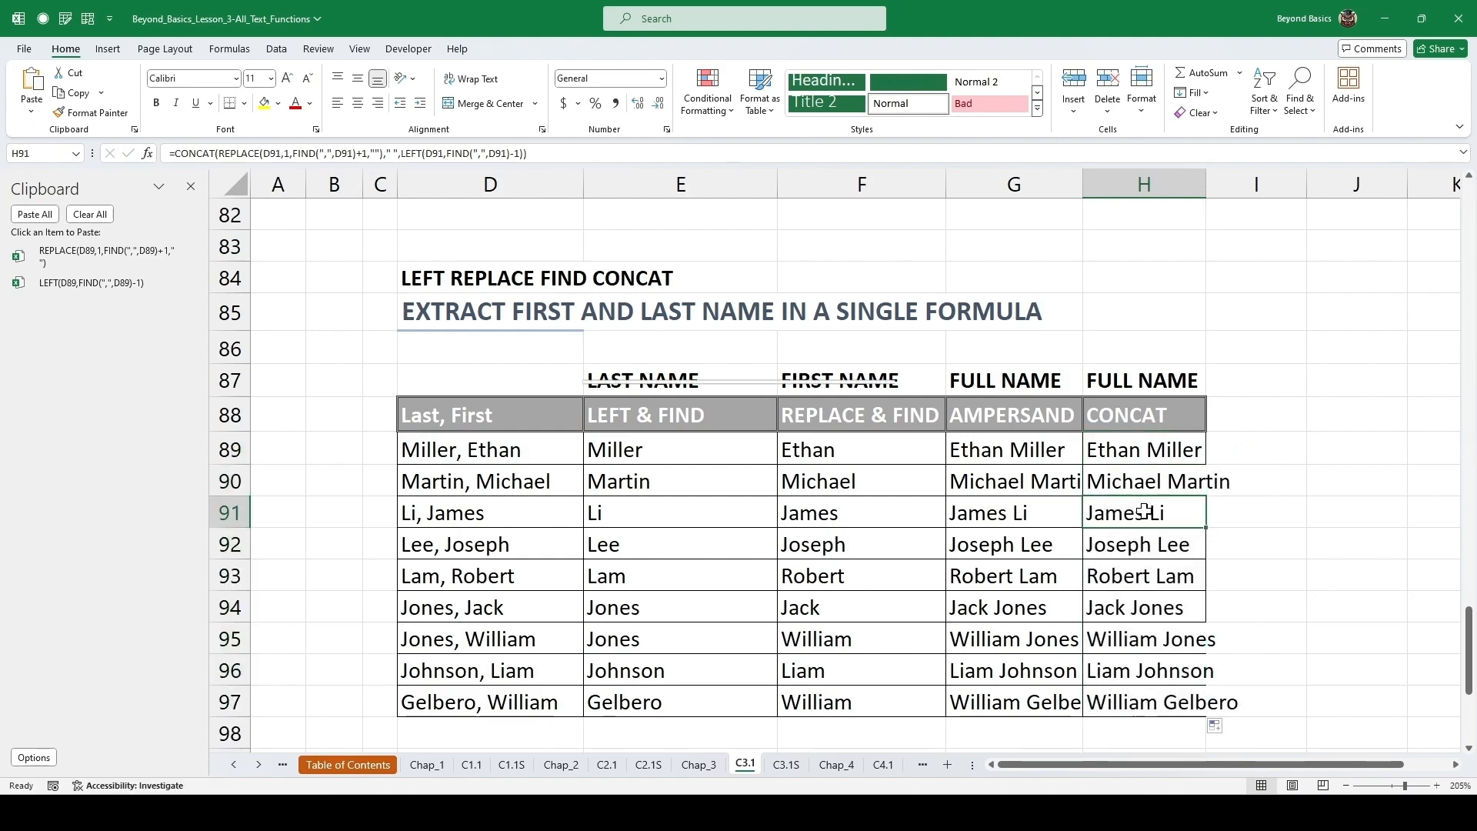
pyautogui.doubleClick(1143, 512)
pyautogui.doubleClick(1007, 481)
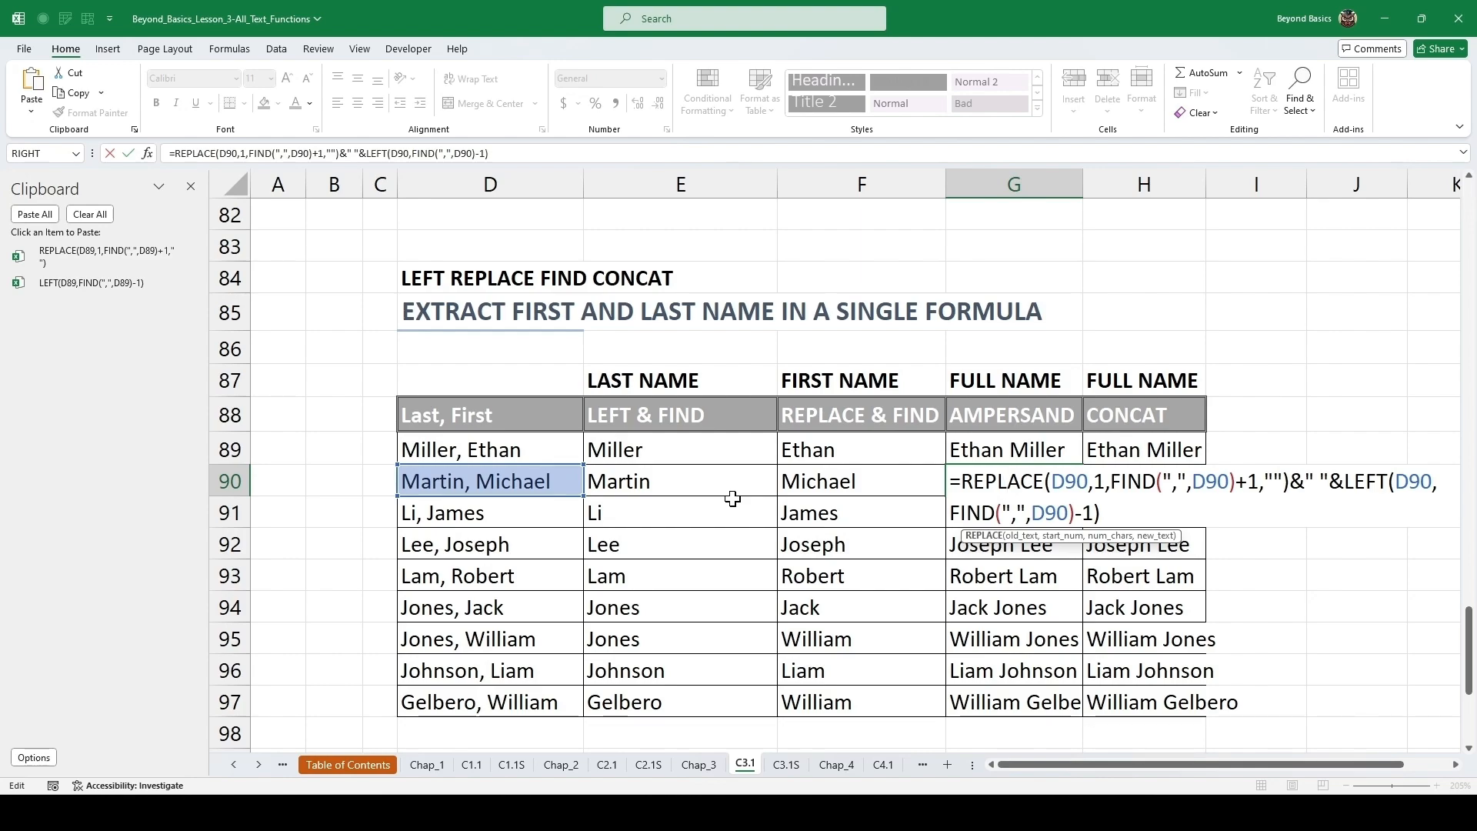
pyautogui.hotkey('ctrl', 'Return')
# Read the Chapter 4 function descriptions and open the TEXTJOIN exercise sheet.
pyautogui.scroll(-2, 659, 454)
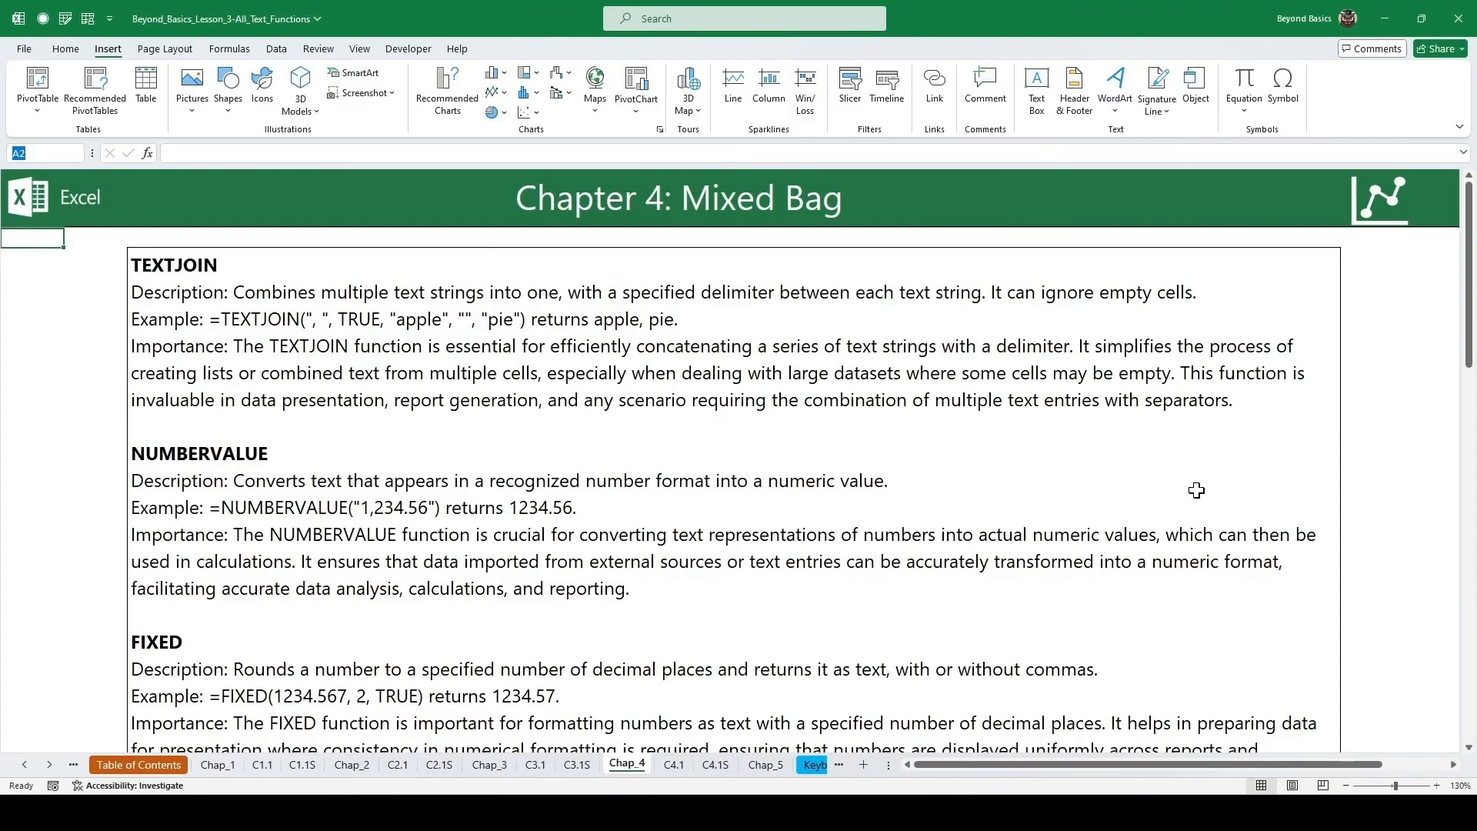
pyautogui.scroll(-3, 1177, 496)
pyautogui.scroll(-15, 1105, 483)
pyautogui.scroll(-1, 1111, 496)
pyautogui.click(1126, 514)
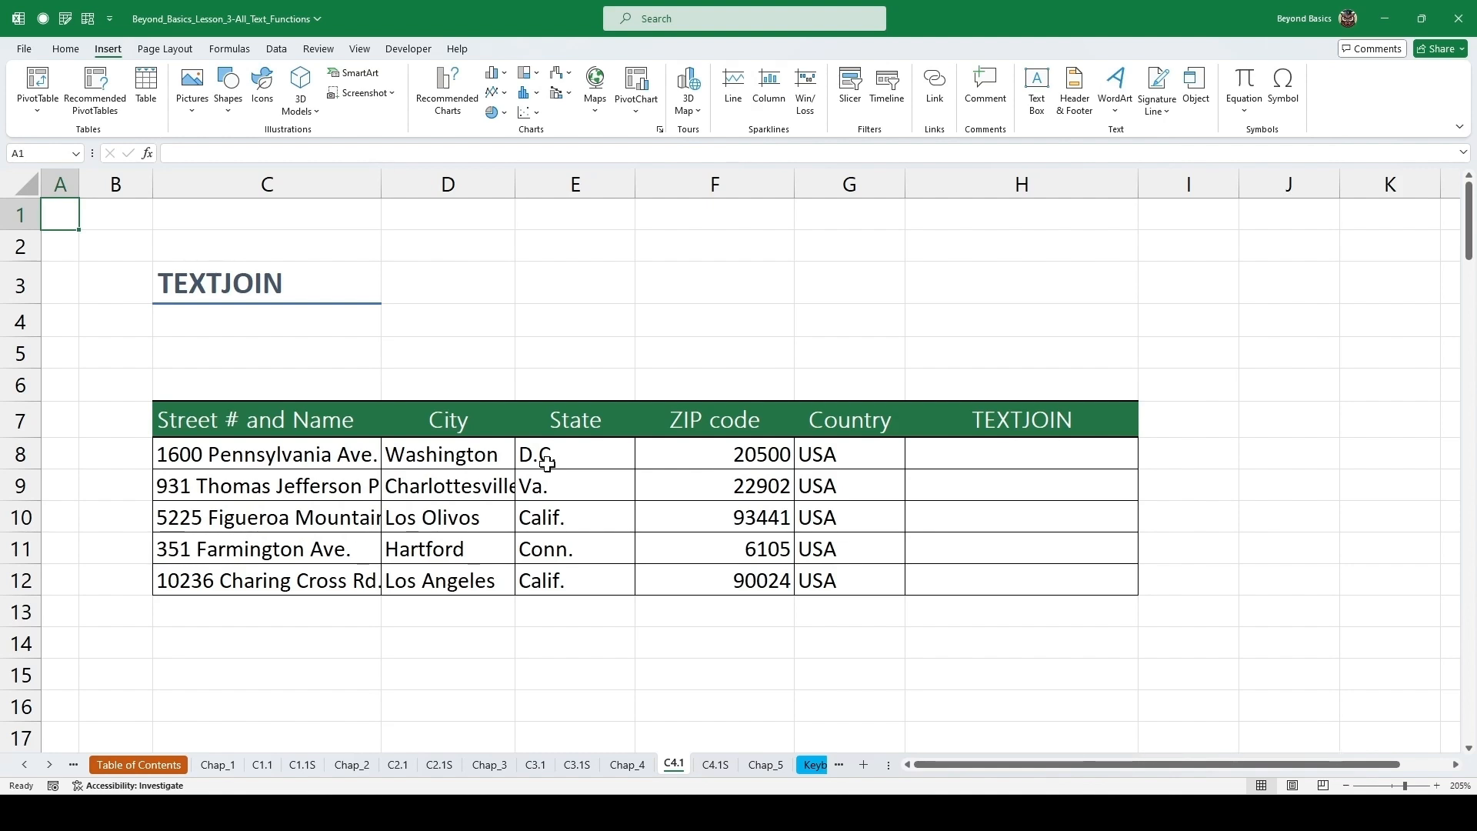
# Enter =TEXTJOIN(", ",TRUE,C8:G8) in the first TEXTJOIN cell of the address table.
pyautogui.click(948, 456)
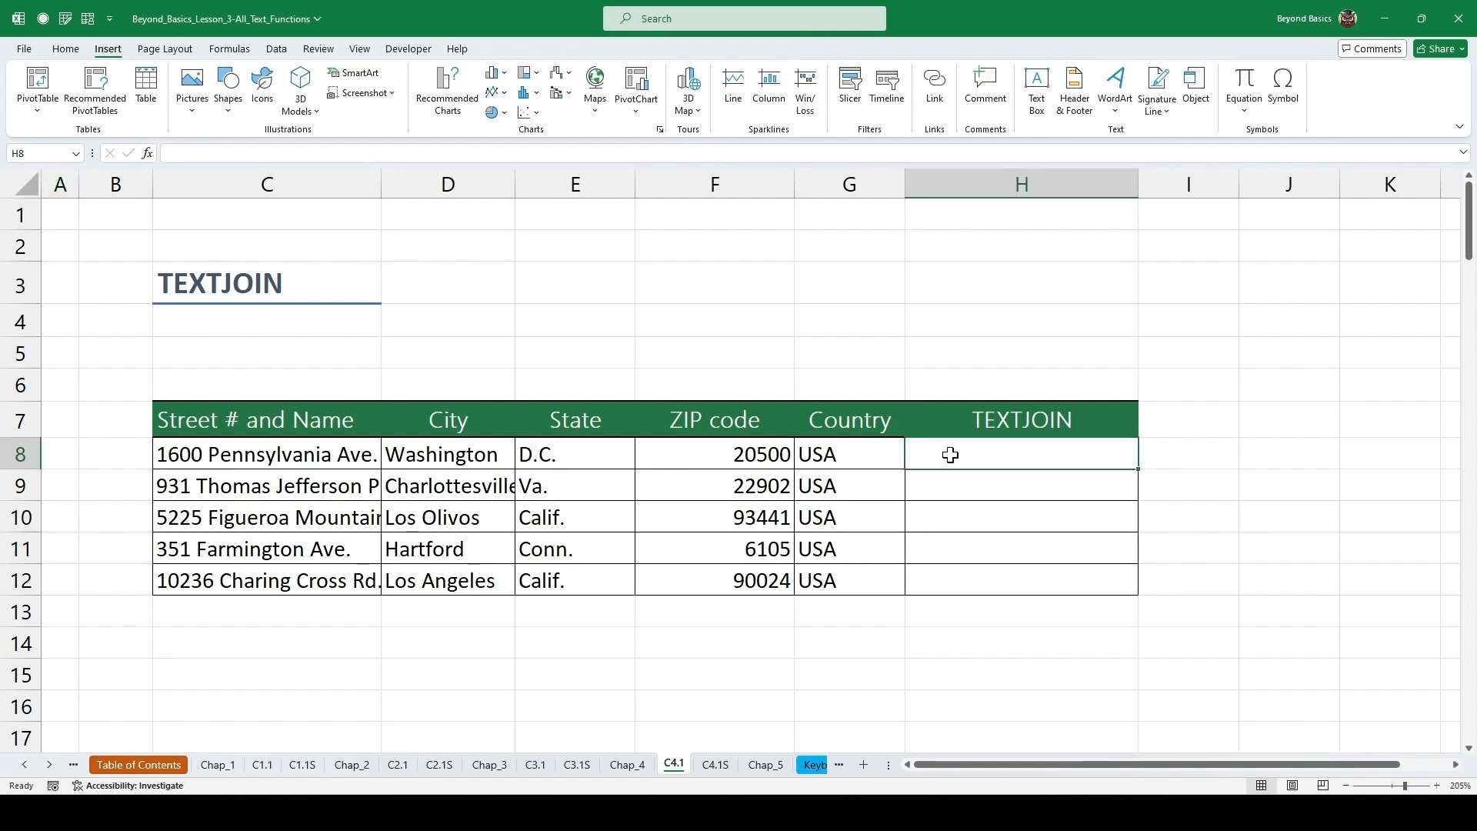
pyautogui.write('=')
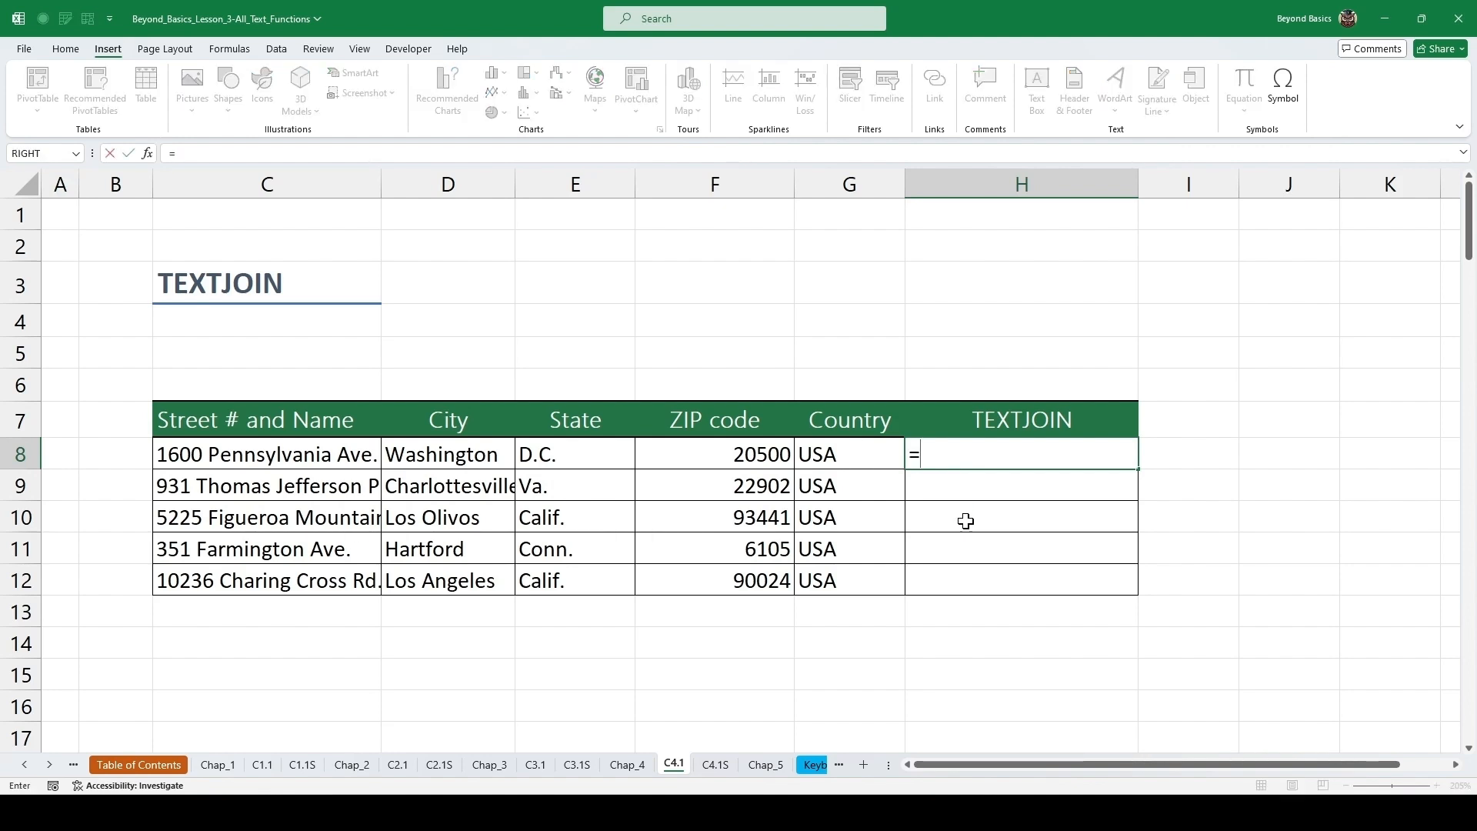
pyautogui.write('T')
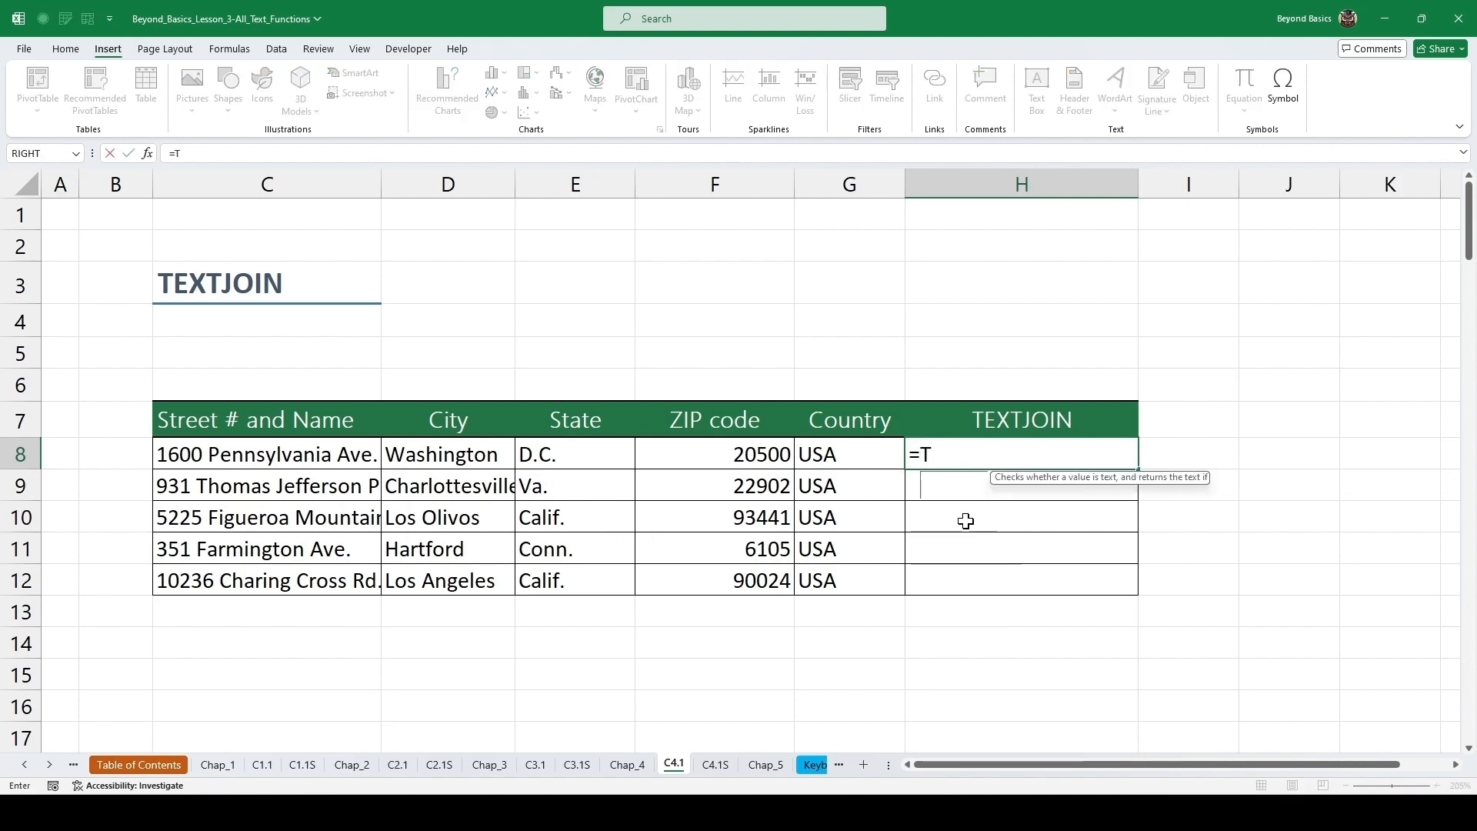
pyautogui.write('EXTJ')
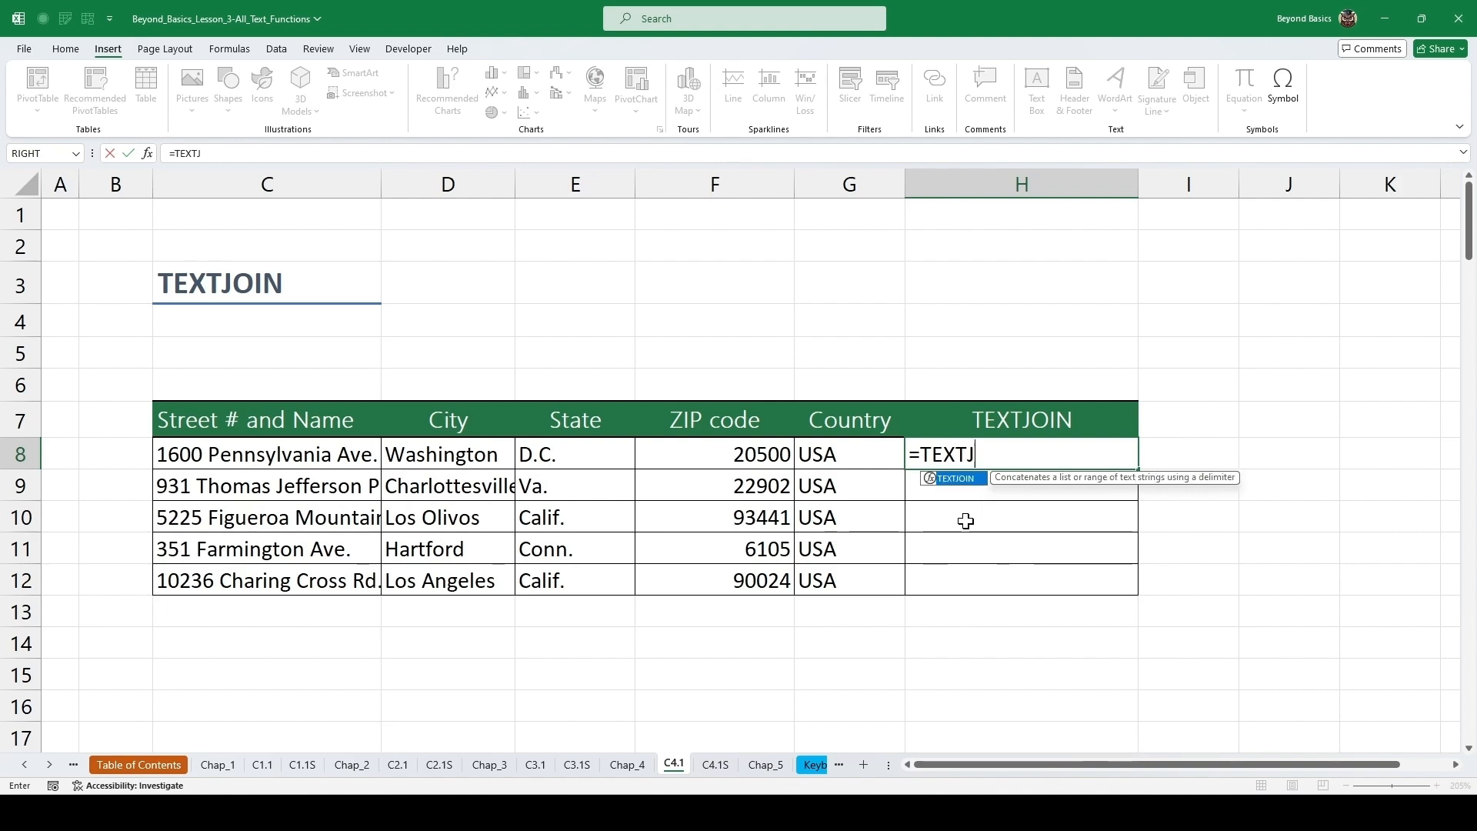
pyautogui.press('Tab')
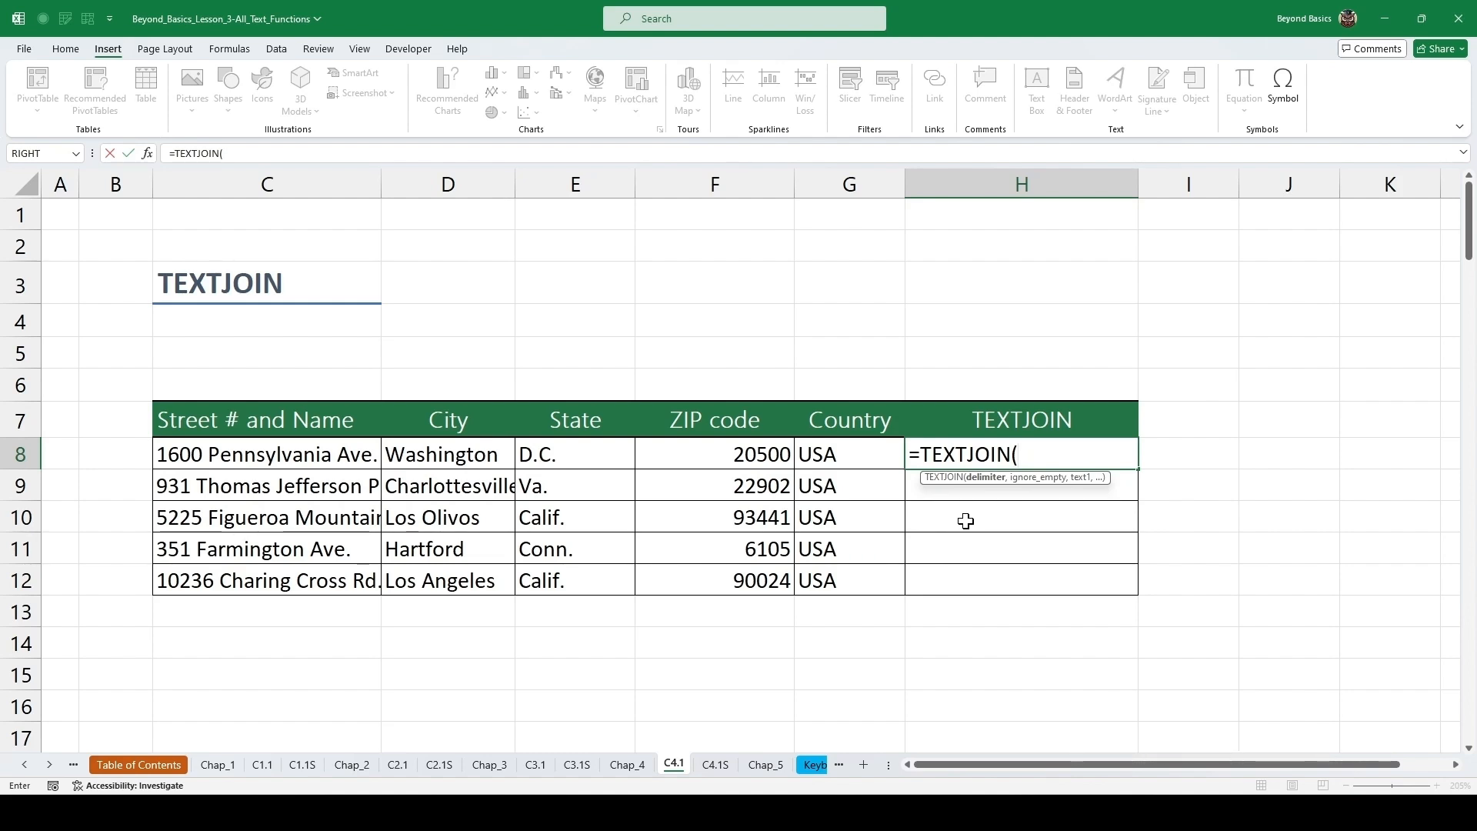
pyautogui.write(', ",')
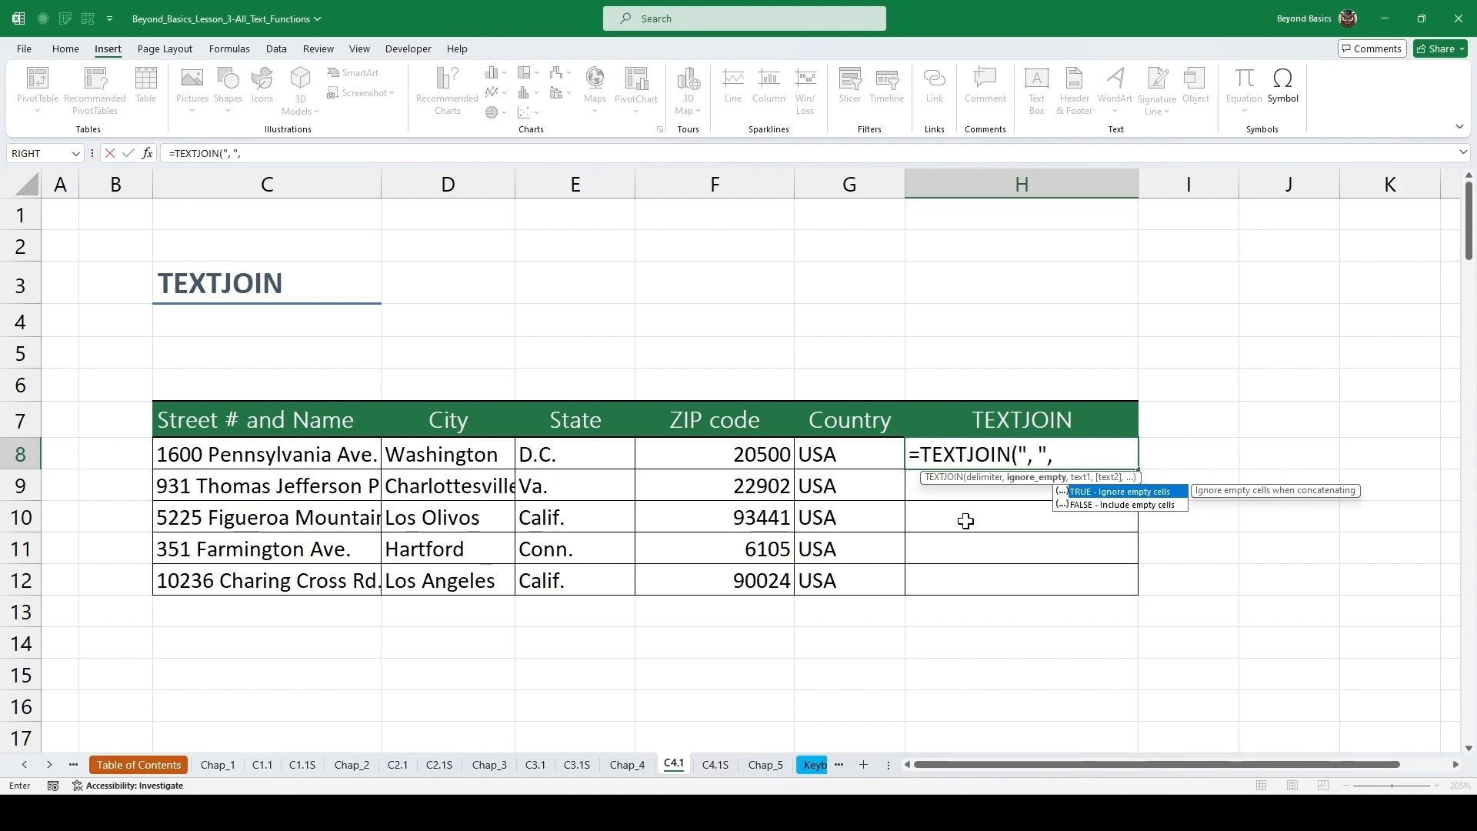
pyautogui.press('Tab')
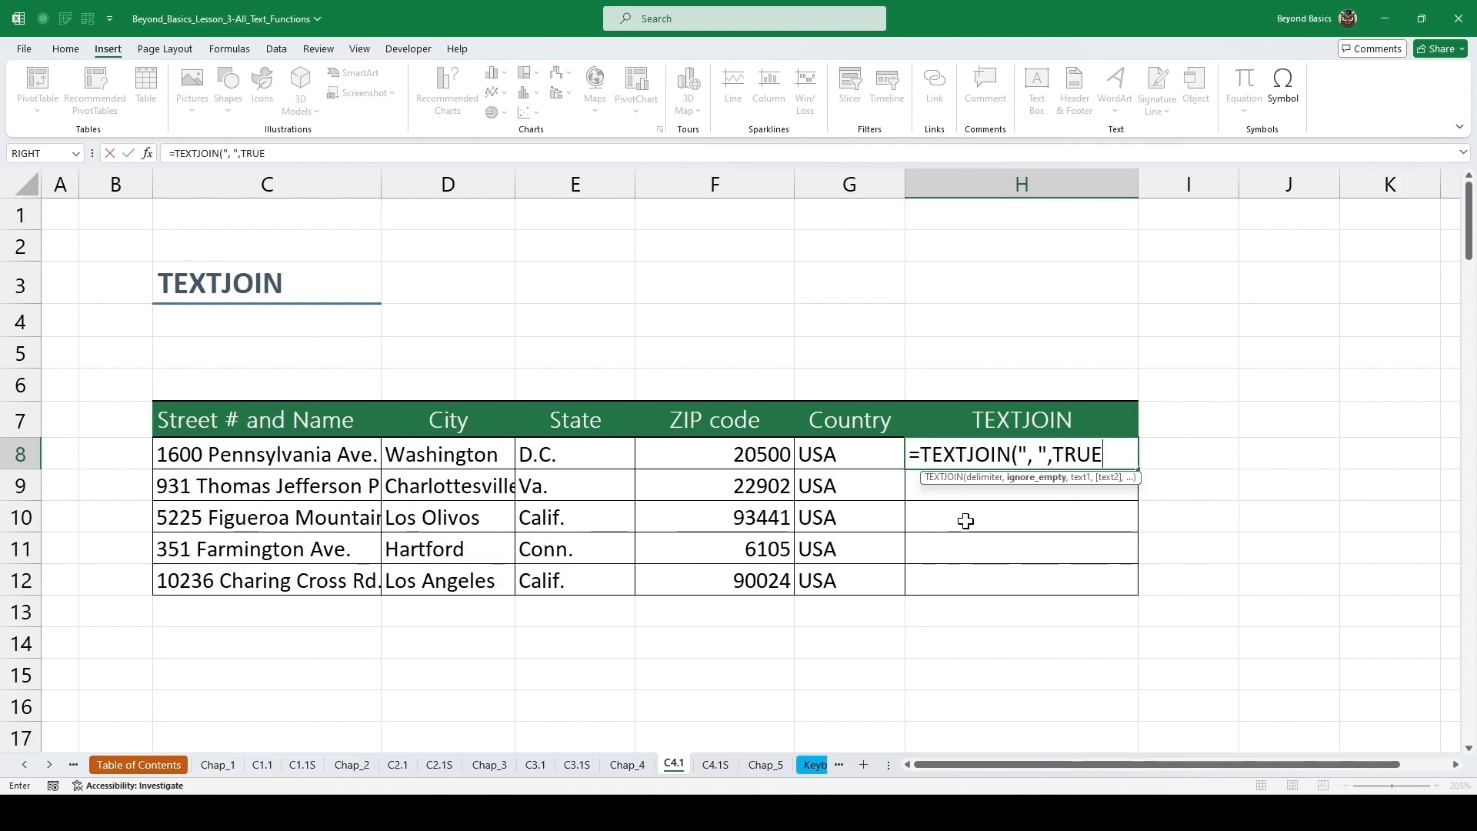
pyautogui.write(',')
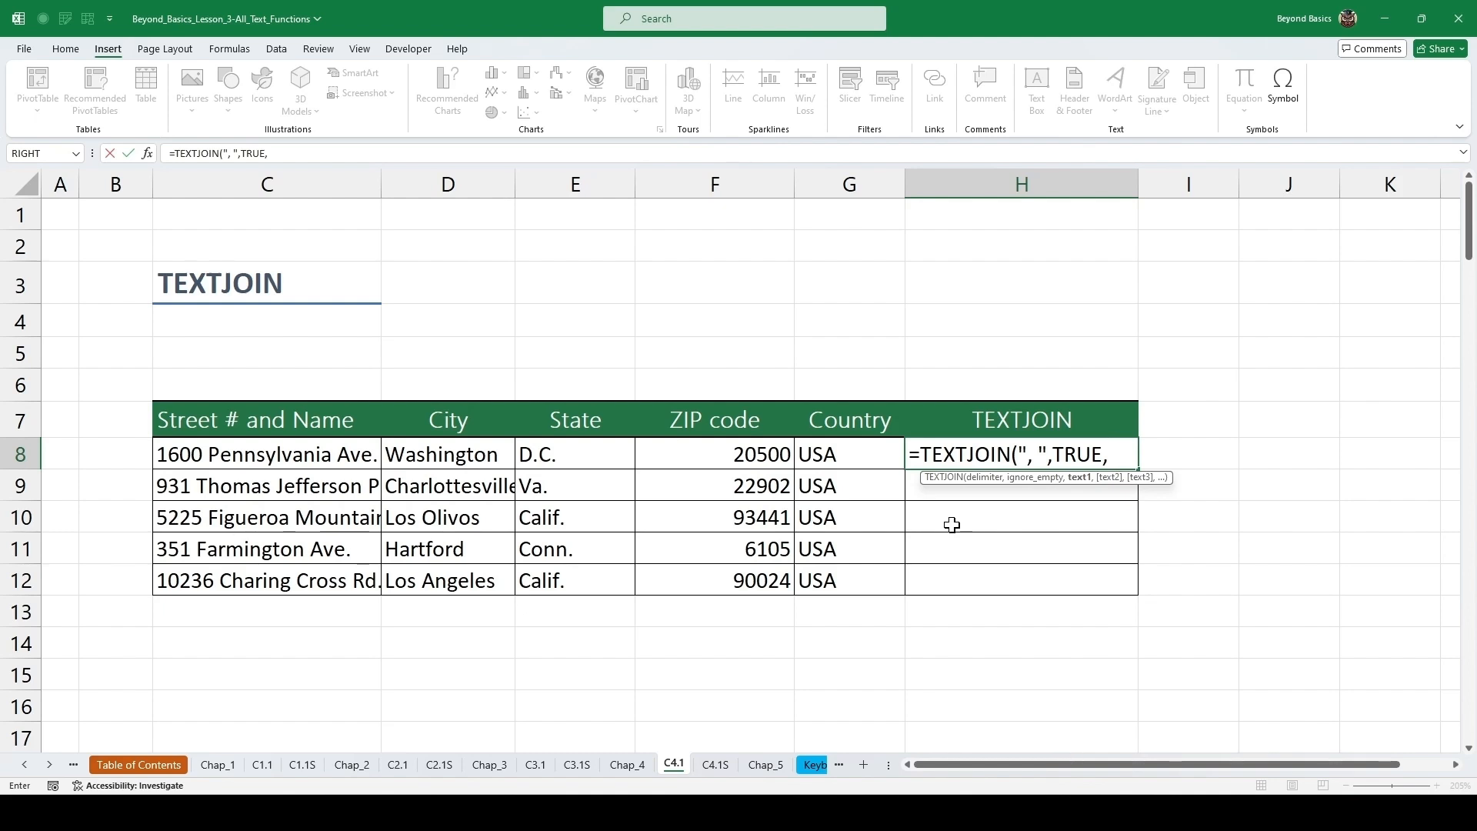
pyautogui.moveTo(300, 457); pyautogui.dragTo(800, 463)
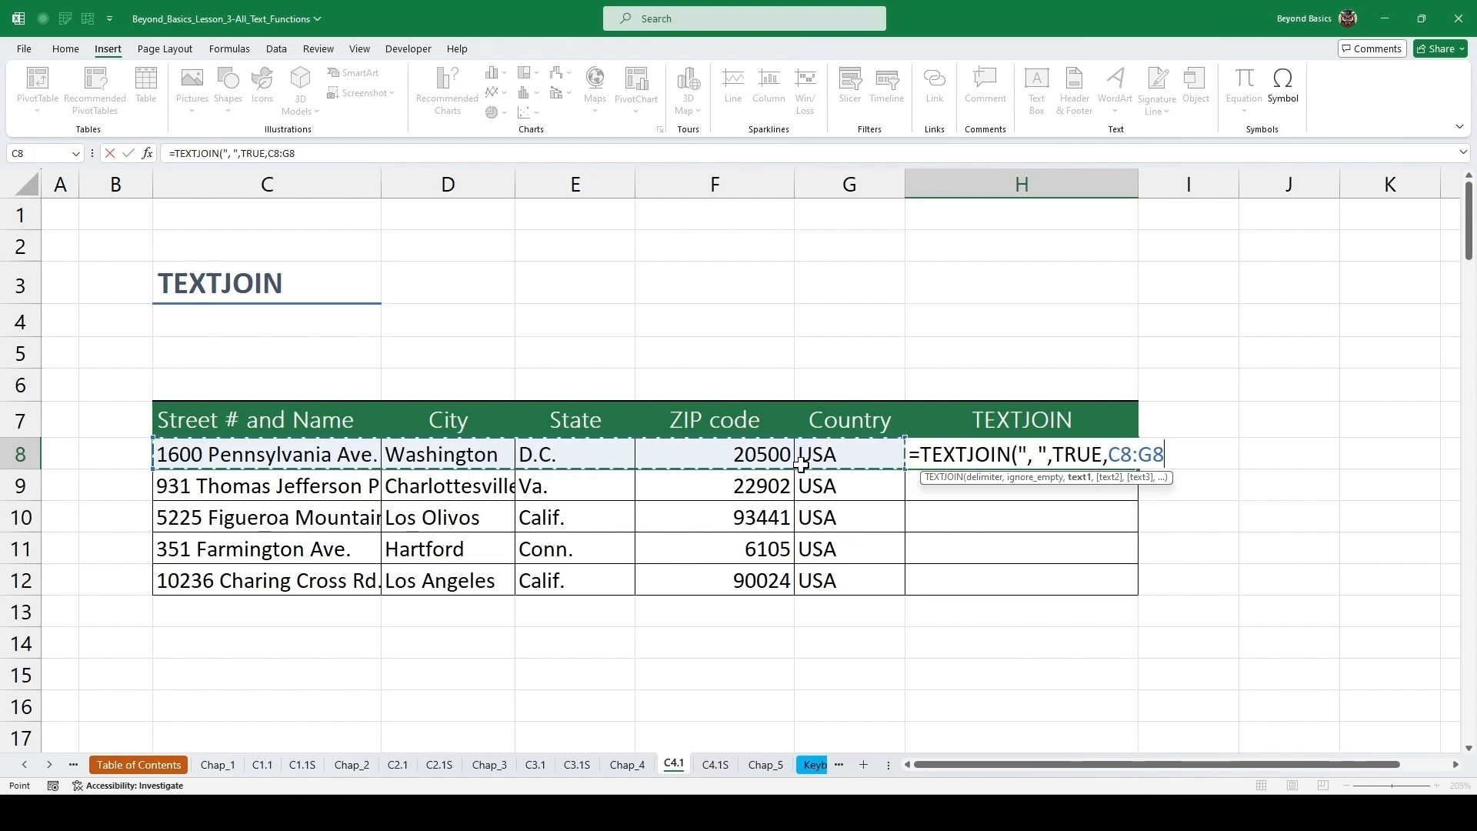
pyautogui.hotkey('ctrl', 'Return')
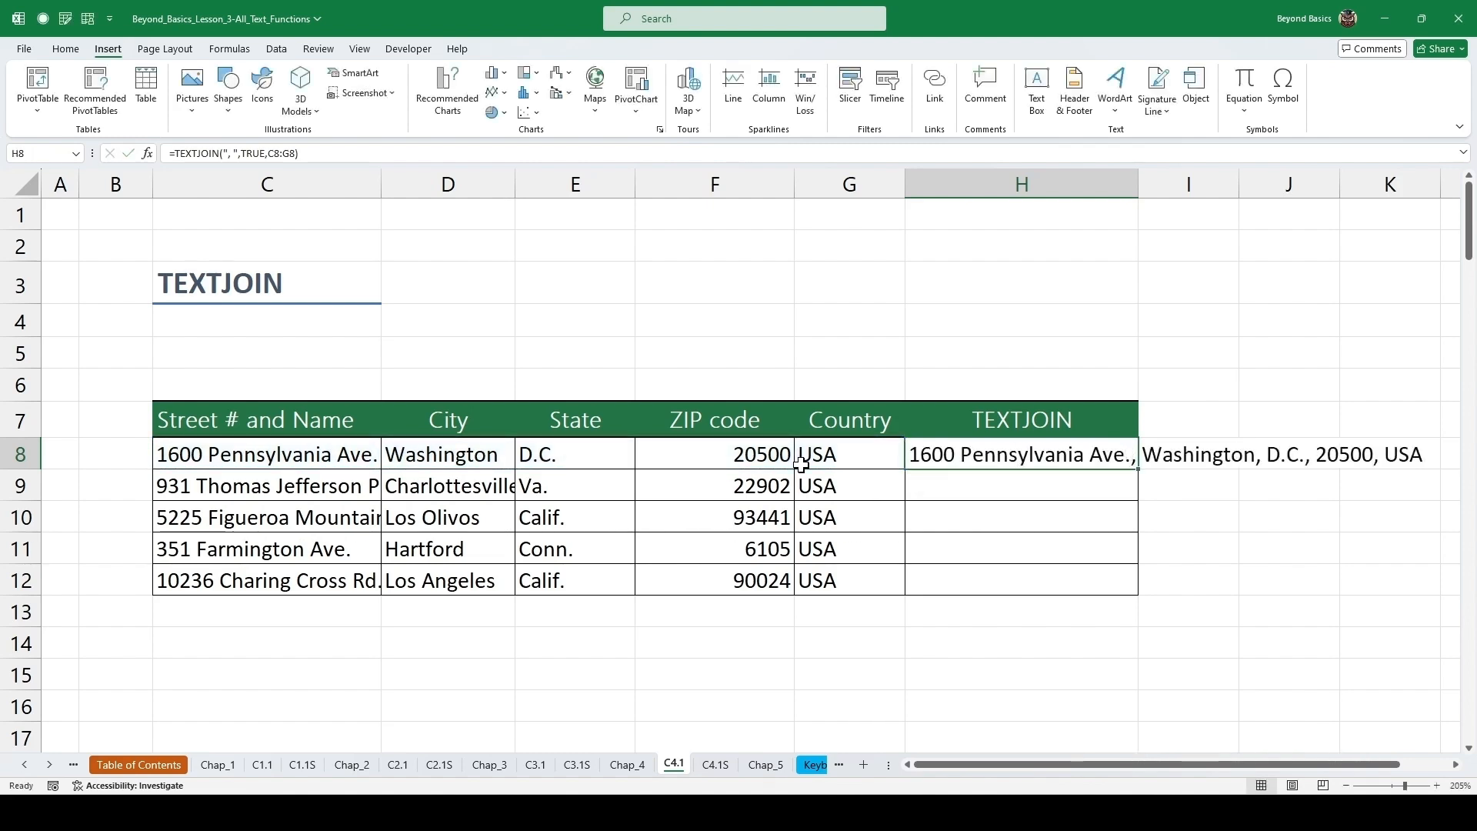
# Fill the TEXTJOIN formula down the rest of the address table.
pyautogui.moveTo(1141, 469); pyautogui.dragTo(1143, 470)
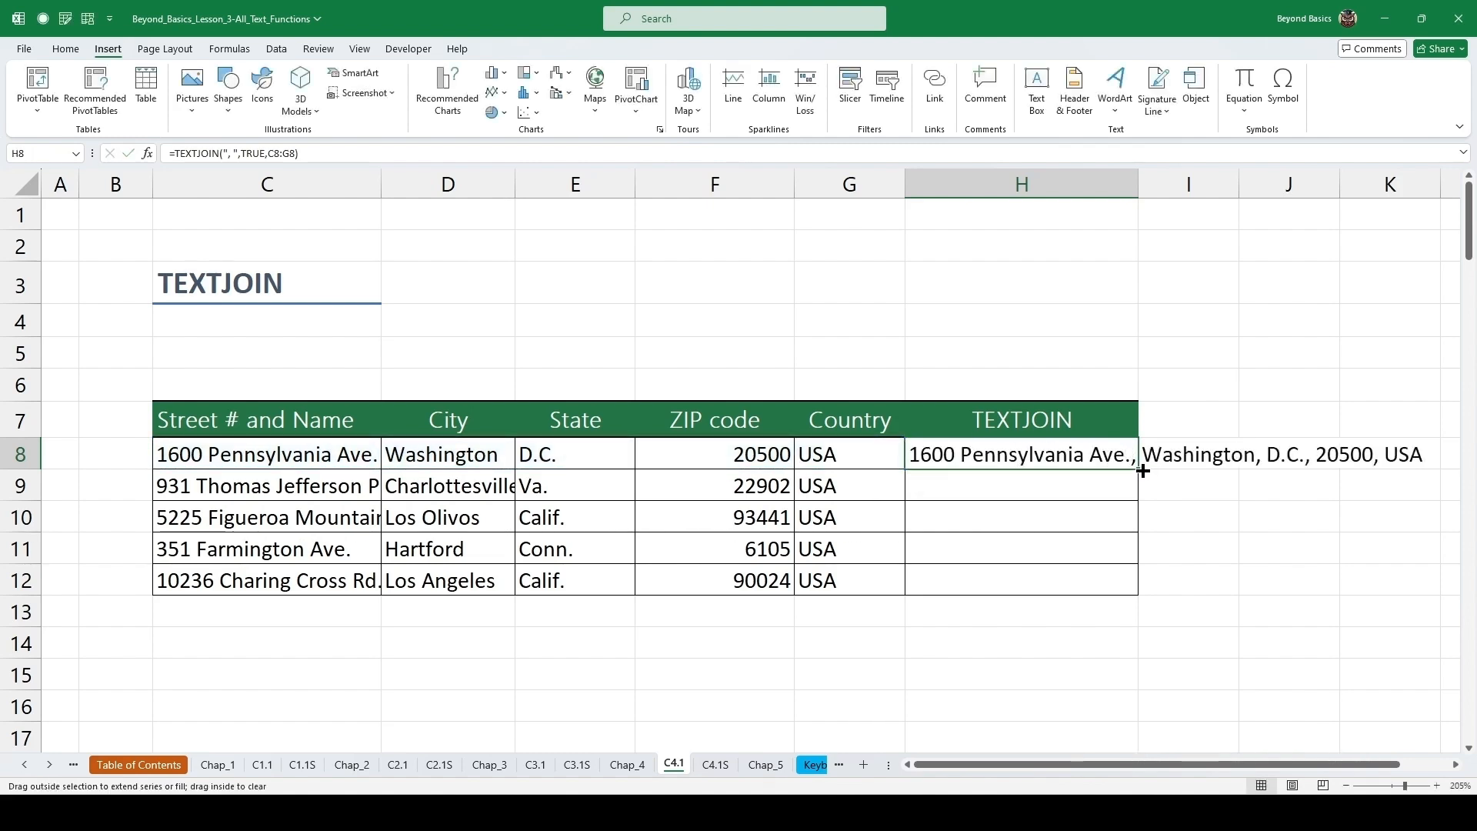
pyautogui.doubleClick(1143, 470)
pyautogui.click(999, 487)
pyautogui.click(740, 482)
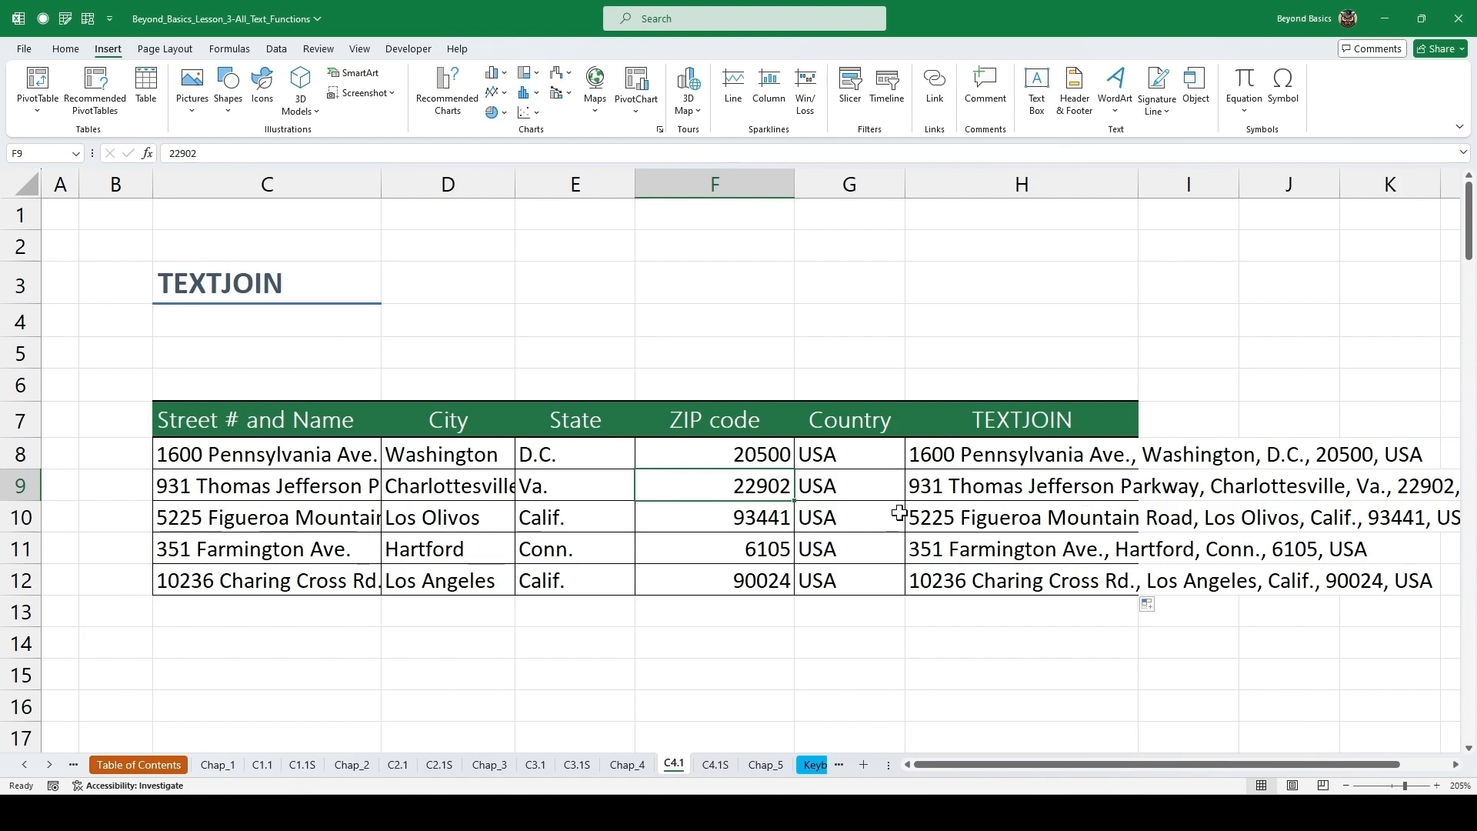
# Open the embedded SAMPLE%20DATA.docx document and select all of its text.
pyautogui.scroll(-3, 829, 461)
pyautogui.scroll(-2, 829, 461)
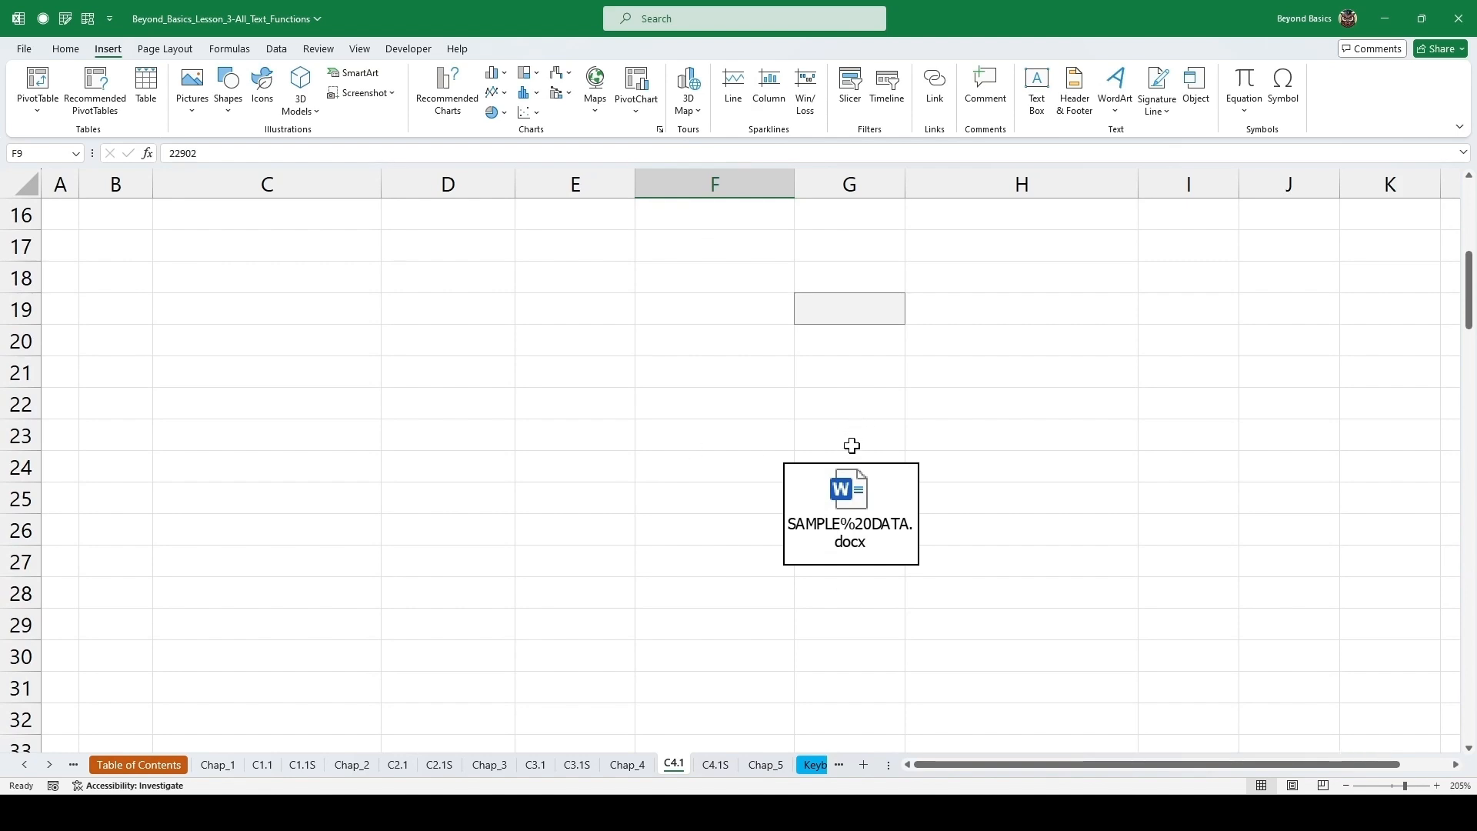
pyautogui.doubleClick(854, 502)
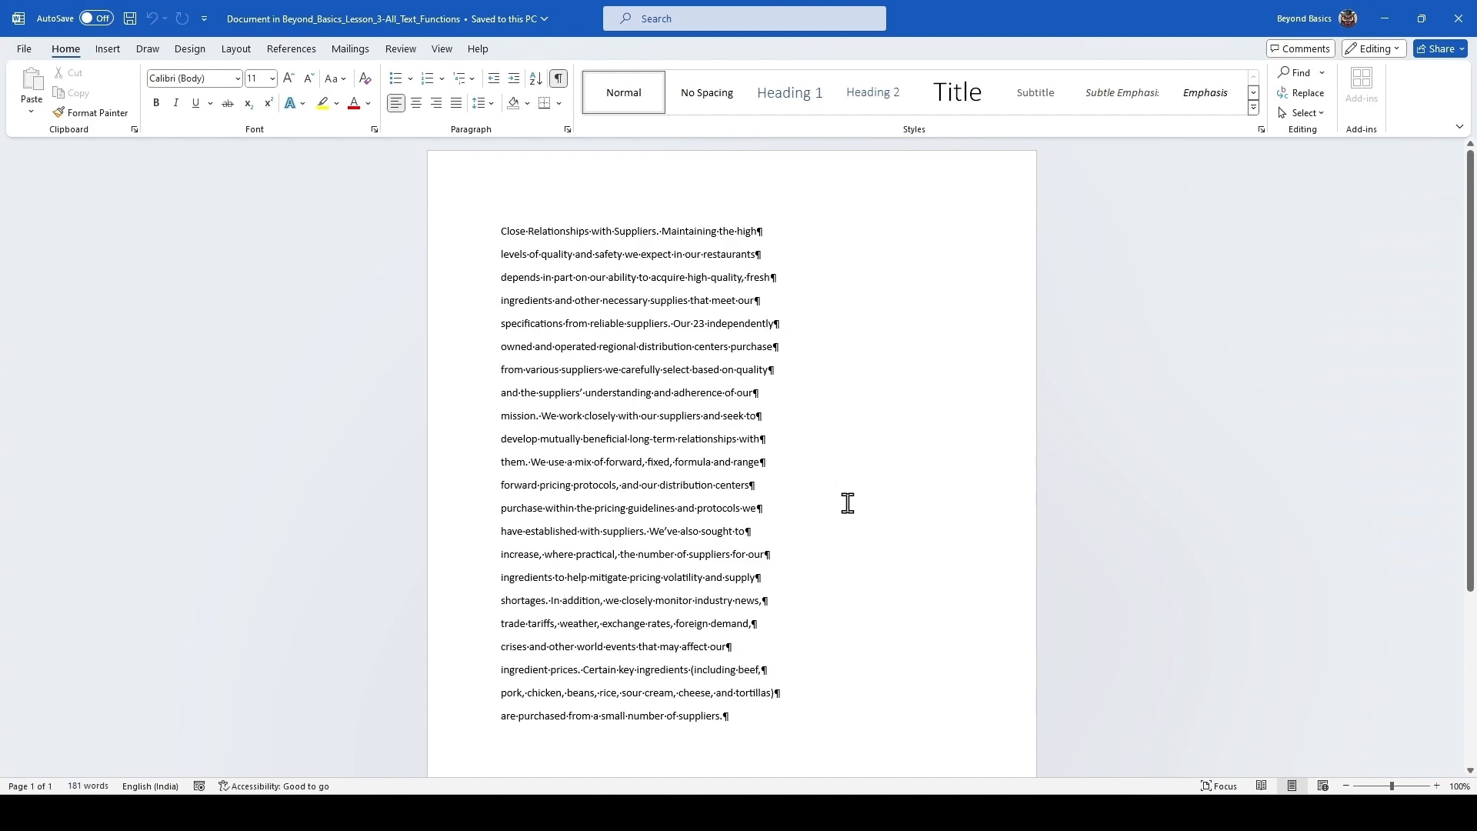
pyautogui.scroll(3, 846, 503)
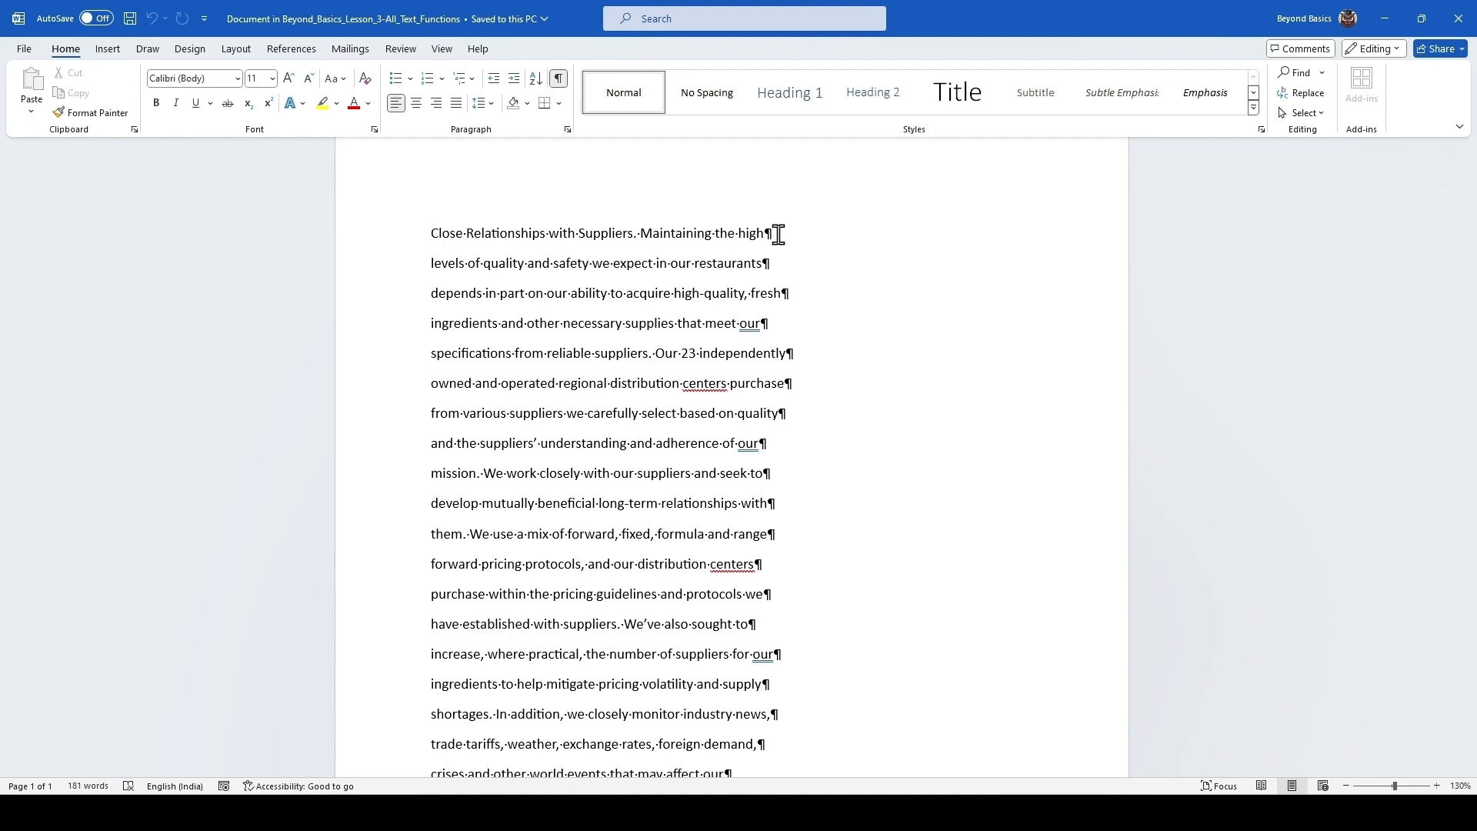
pyautogui.click(657, 263)
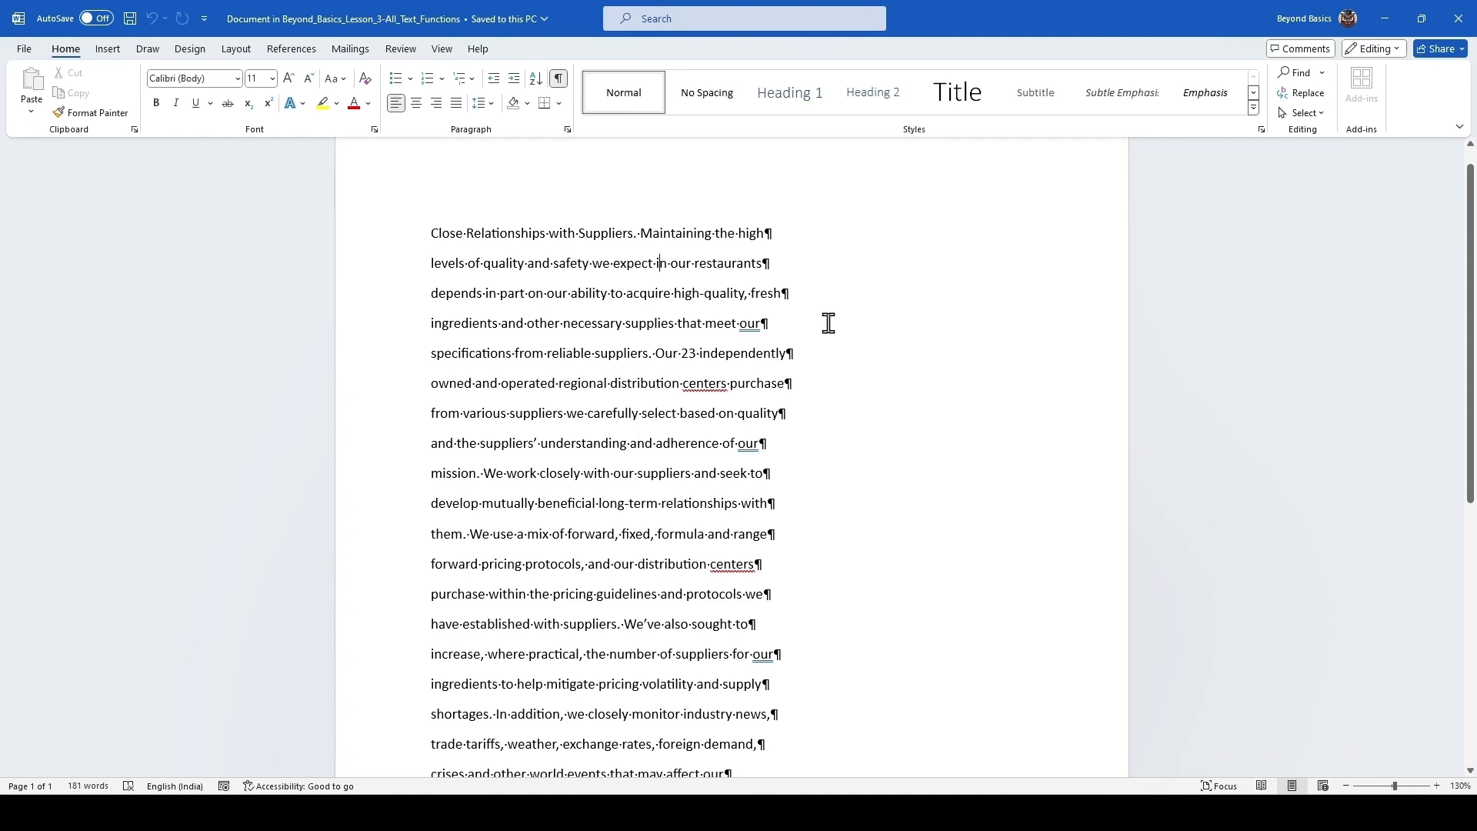
pyautogui.hotkey('ctrl', 'a')
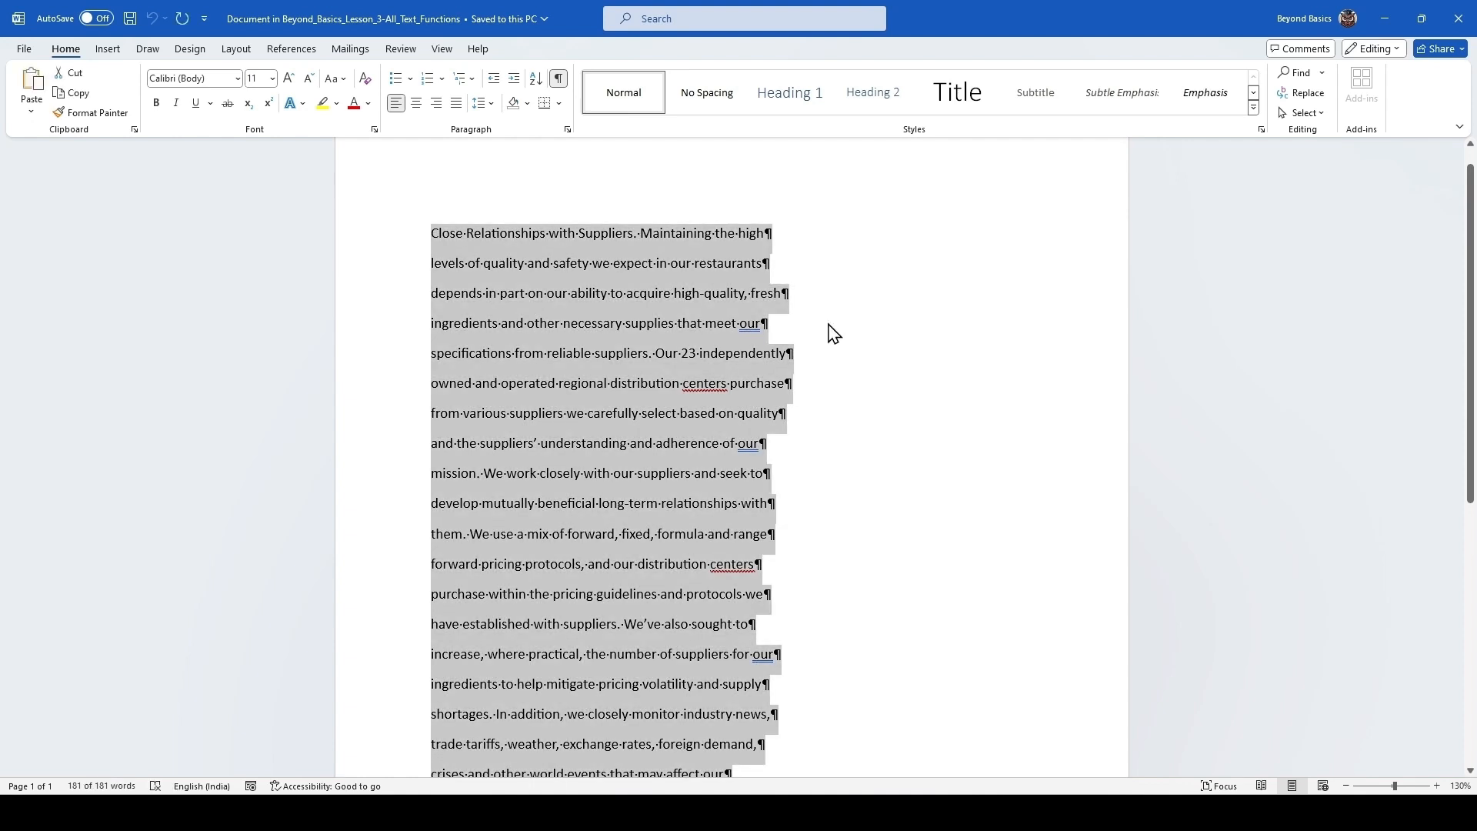
# Return to the worksheet and paste the document text into cell C19.
pyautogui.hotkey('alt', 'Tab')
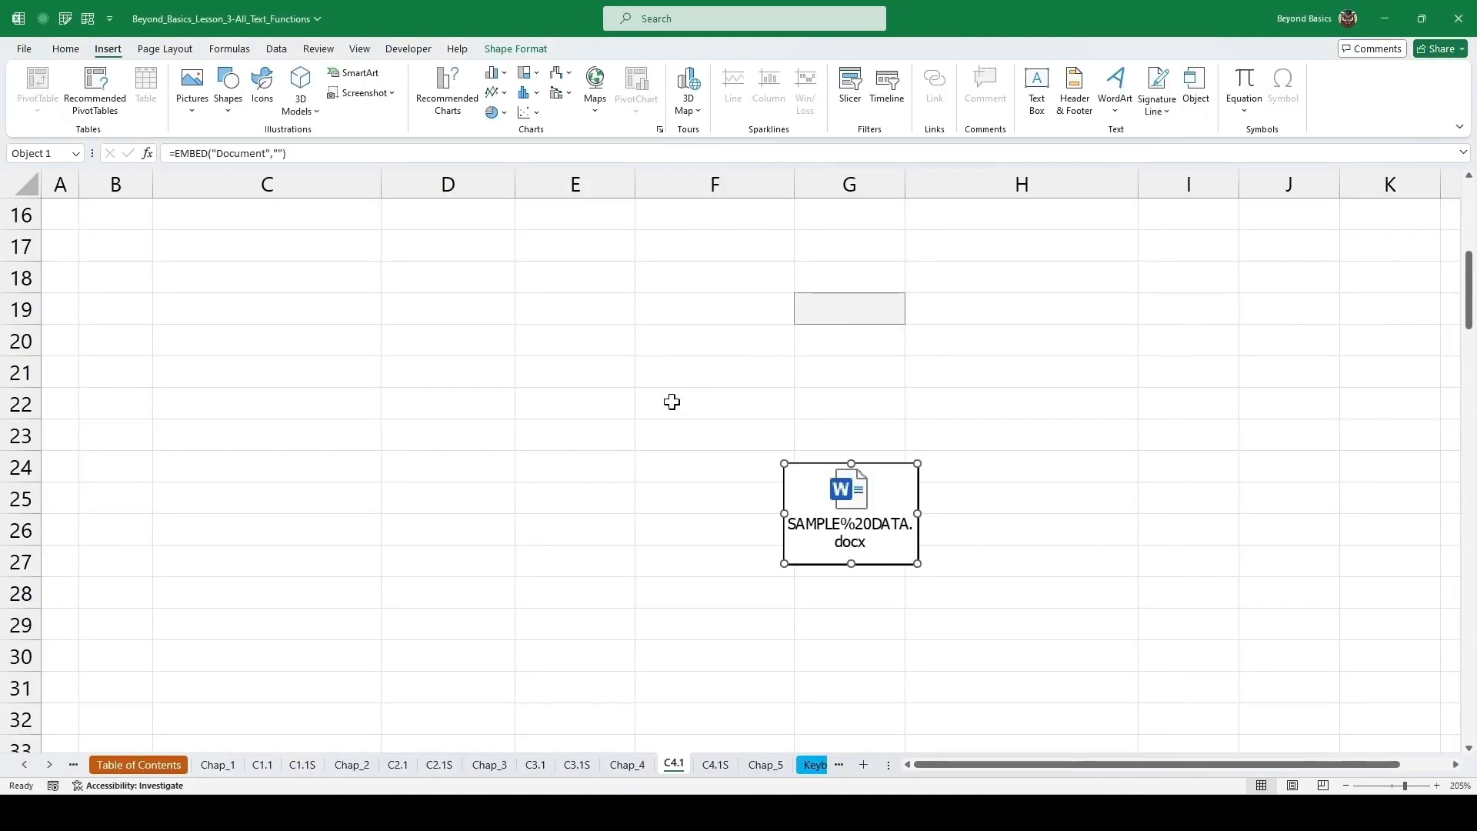
pyautogui.click(241, 309)
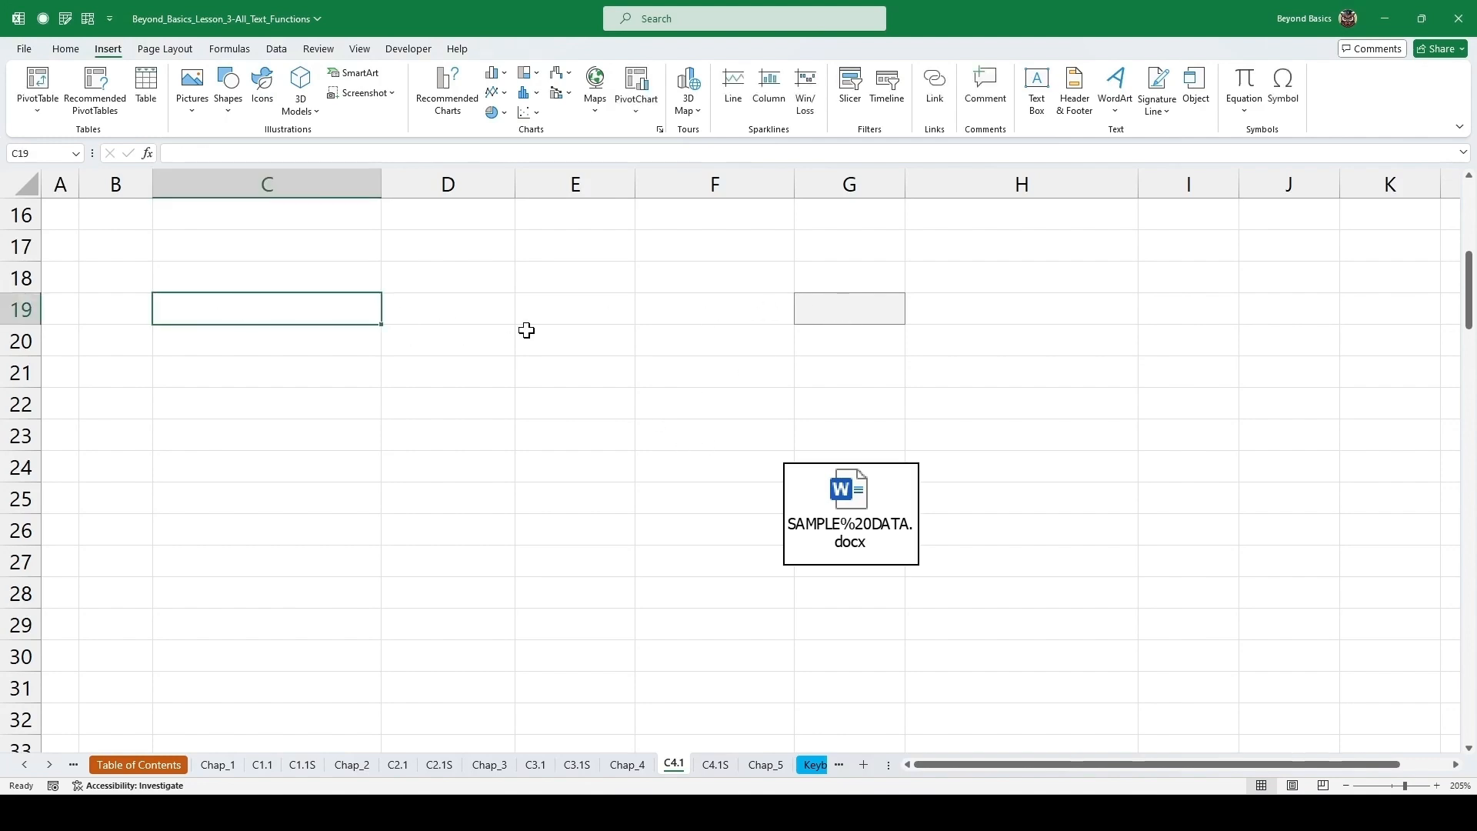
pyautogui.hotkey('ctrl', 'v')
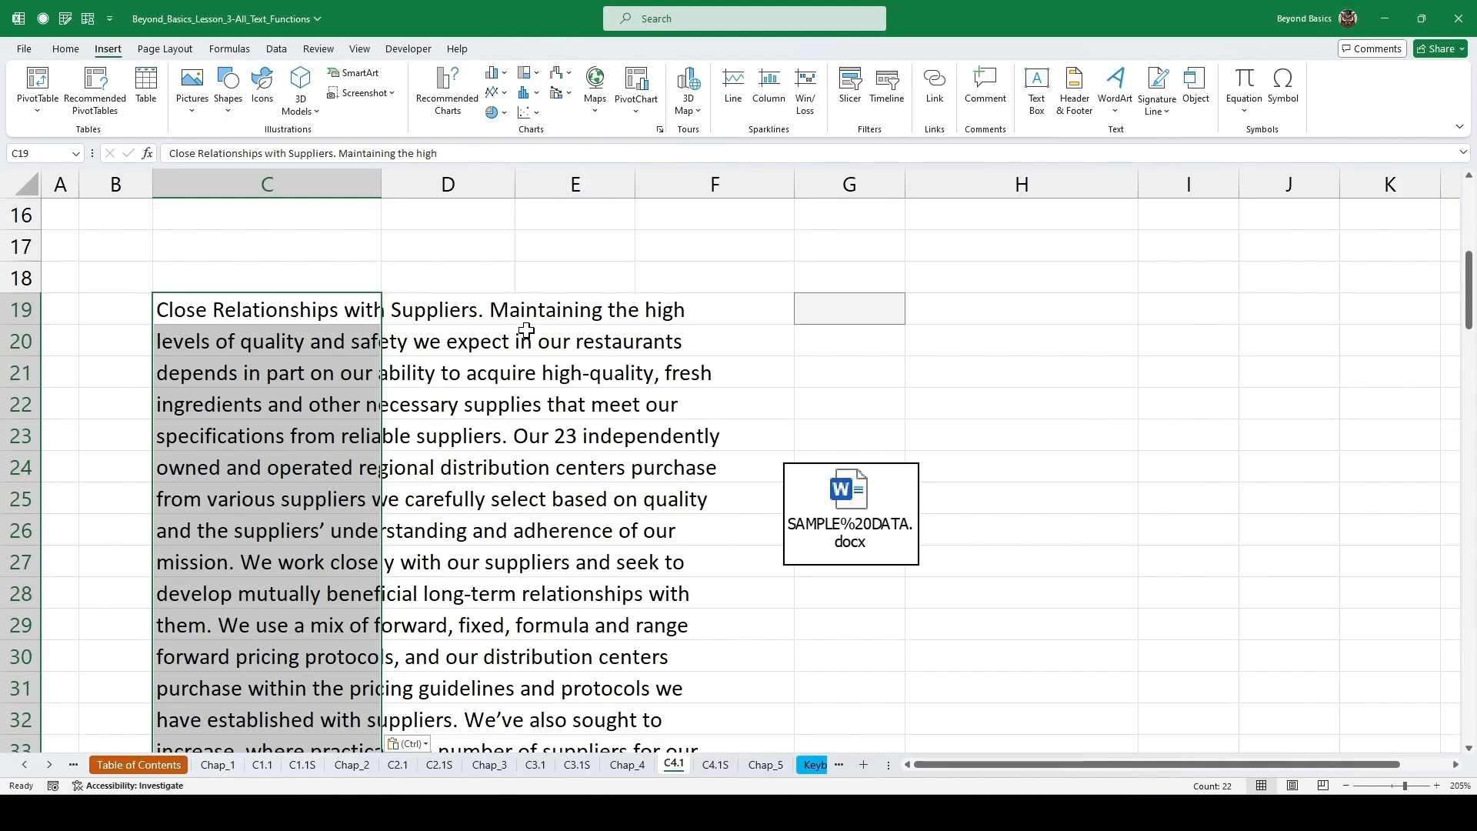
# Enter =TEXTJOIN(" ",TRUE,C19:C40) in cell G19 to join the pasted lines into one paragraph.
pyautogui.click(846, 311)
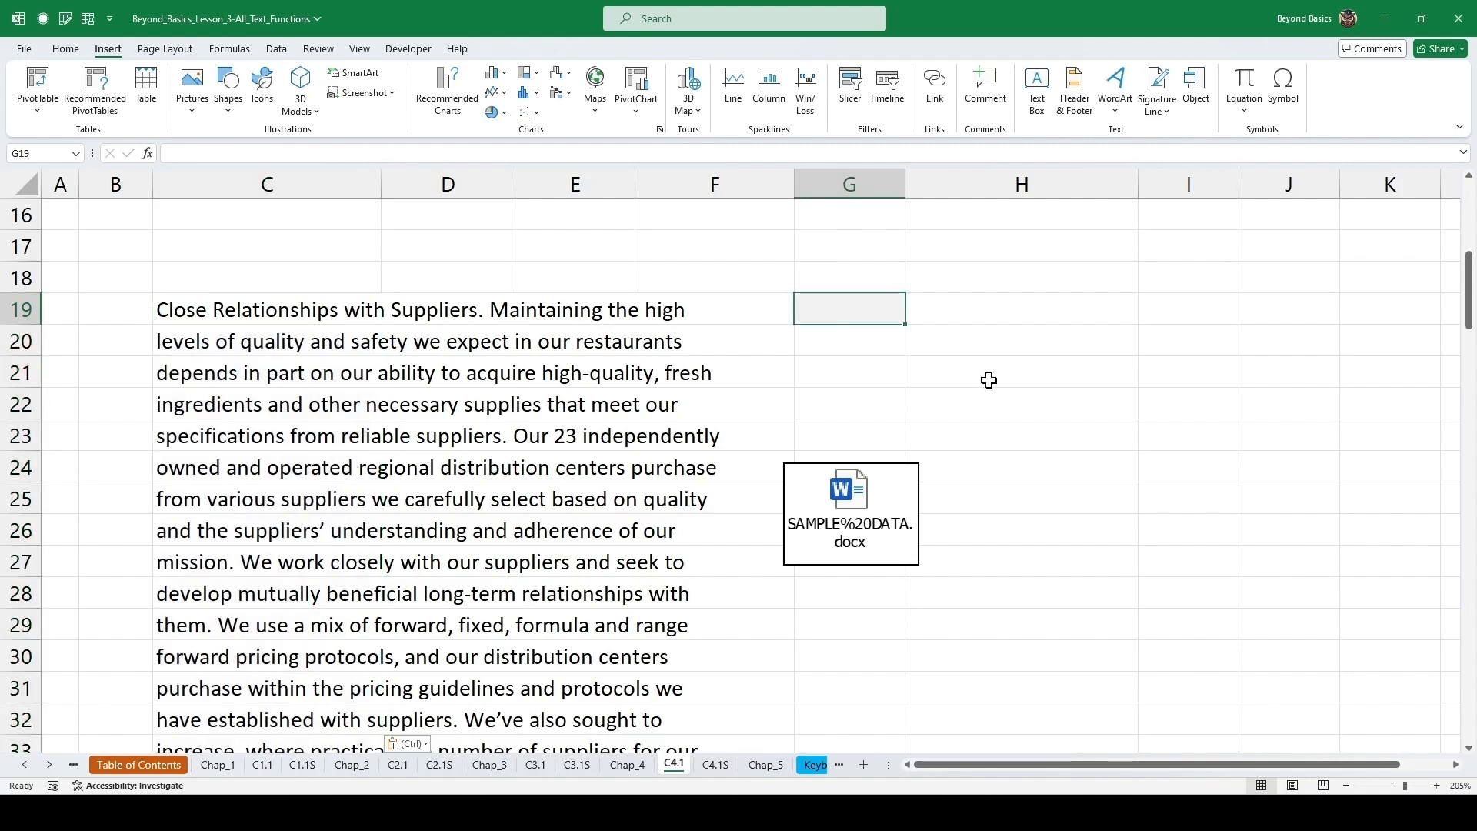
pyautogui.write('=TEXTJ')
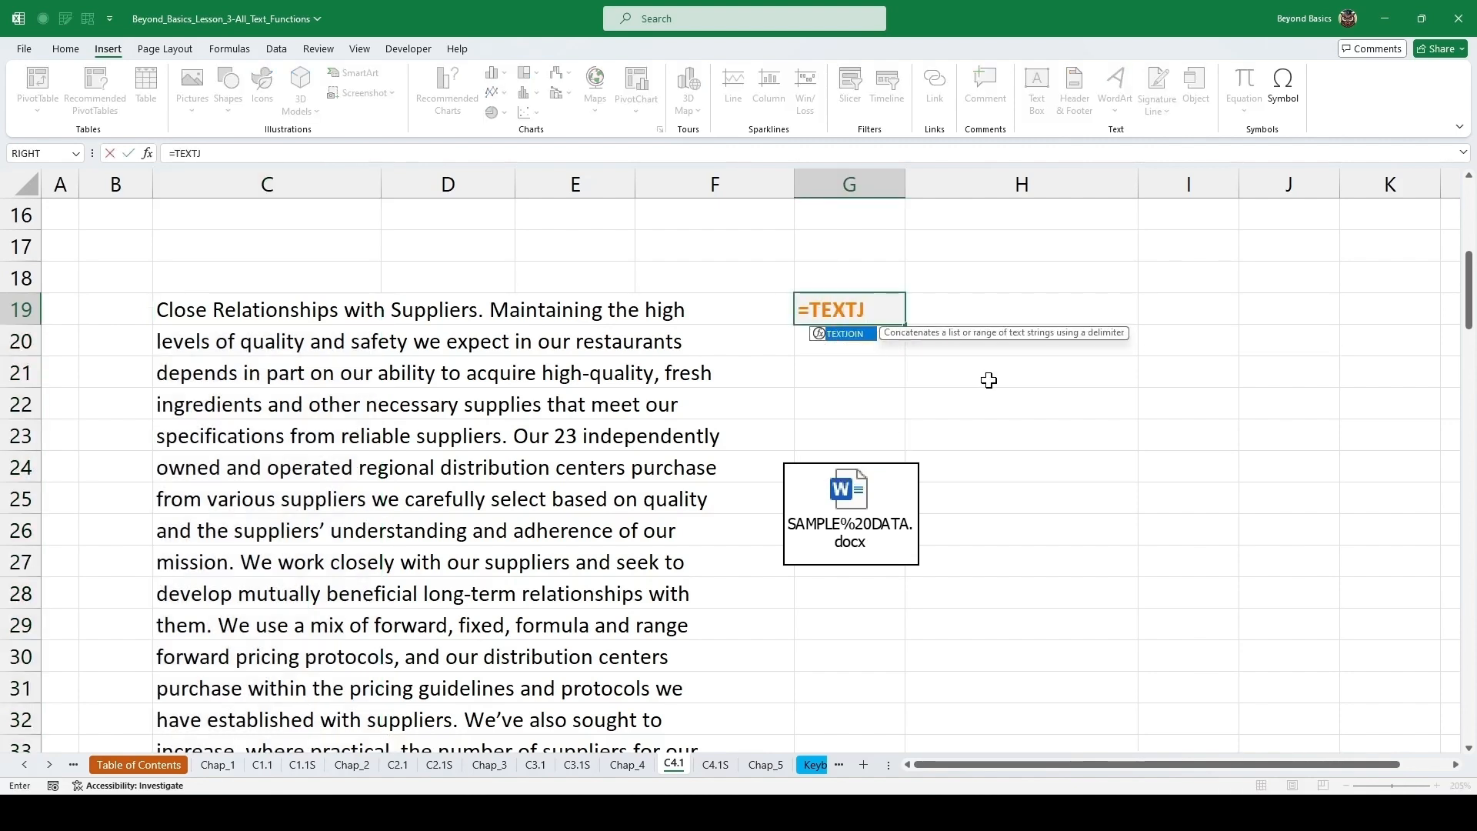
pyautogui.press('Tab')
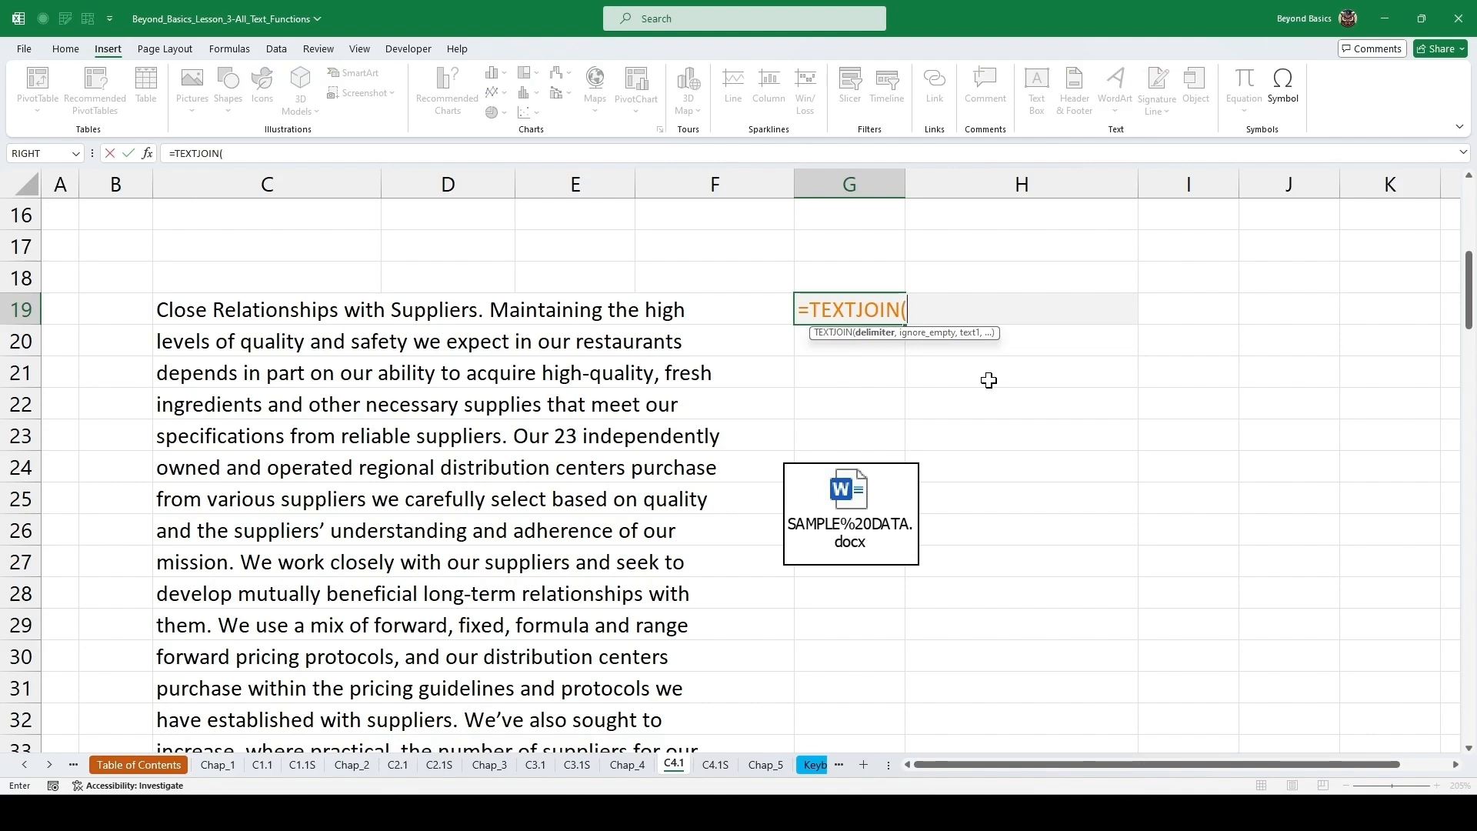
pyautogui.write('" ",')
pyautogui.press('Tab')
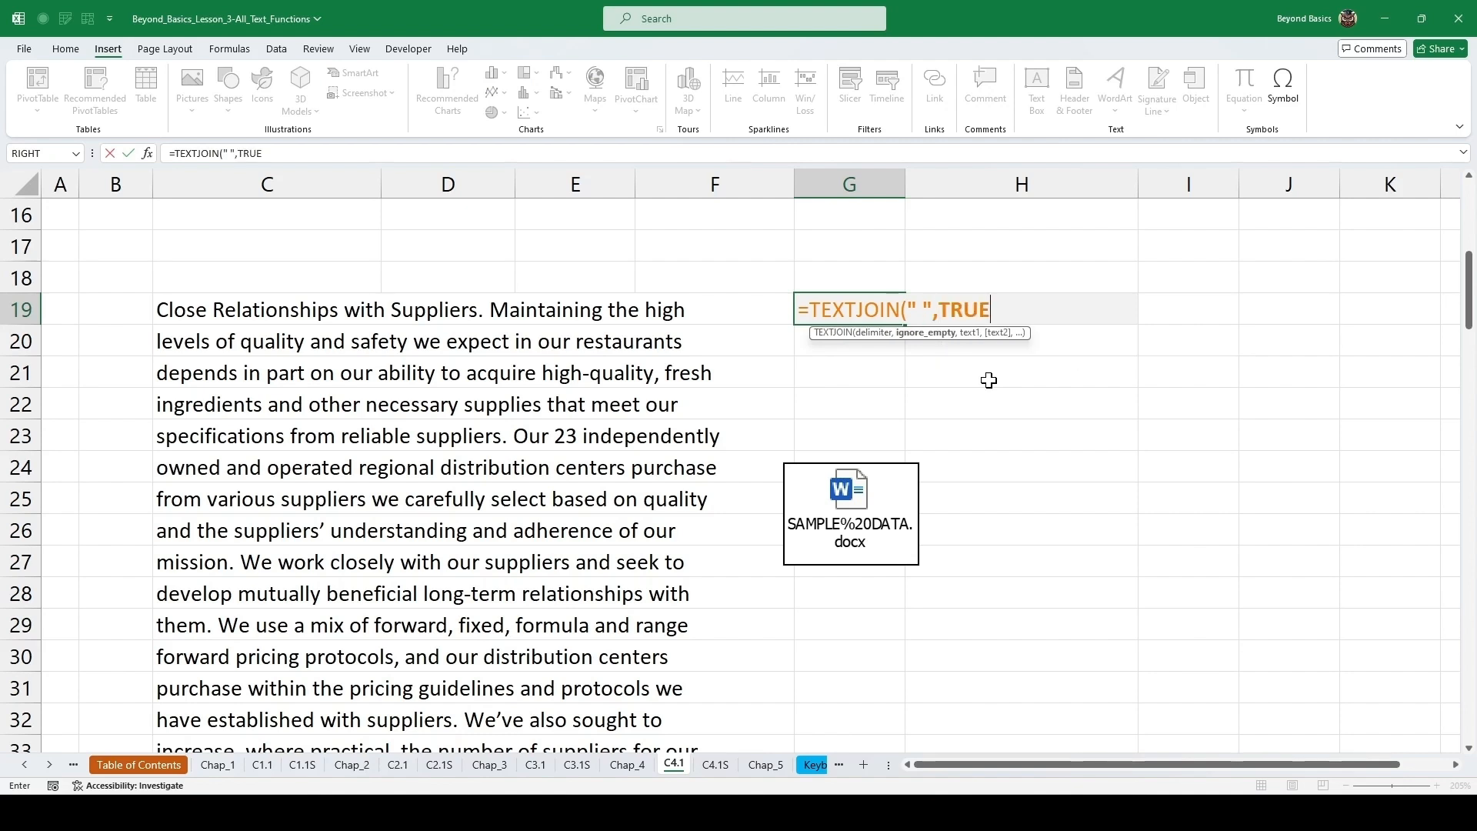
pyautogui.write(',')
pyautogui.press('Left')
pyautogui.press('Left')
pyautogui.press('Left')
pyautogui.press('Left')
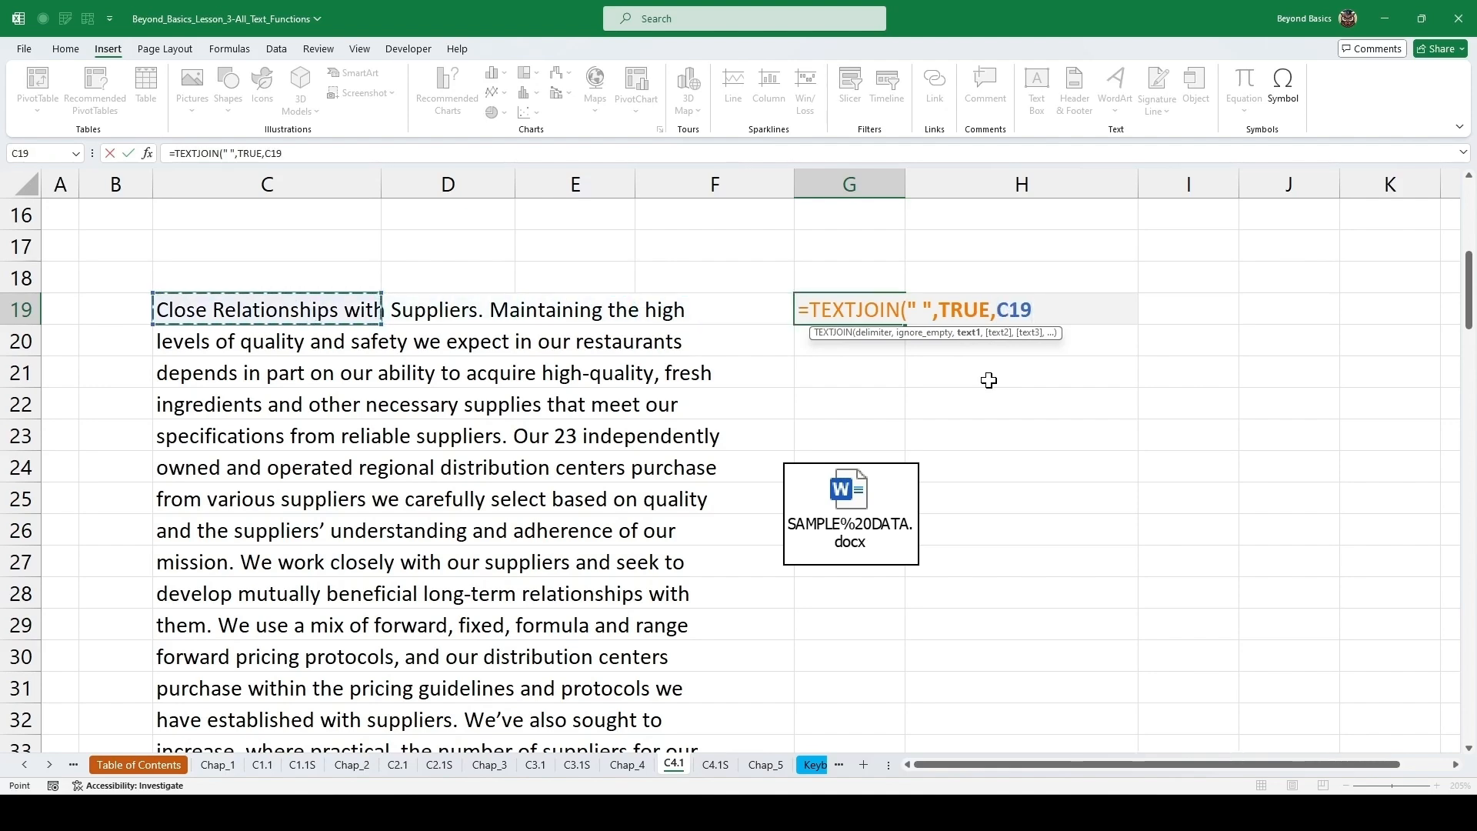
pyautogui.hotkey('ctrl', 'shift', 'Down')
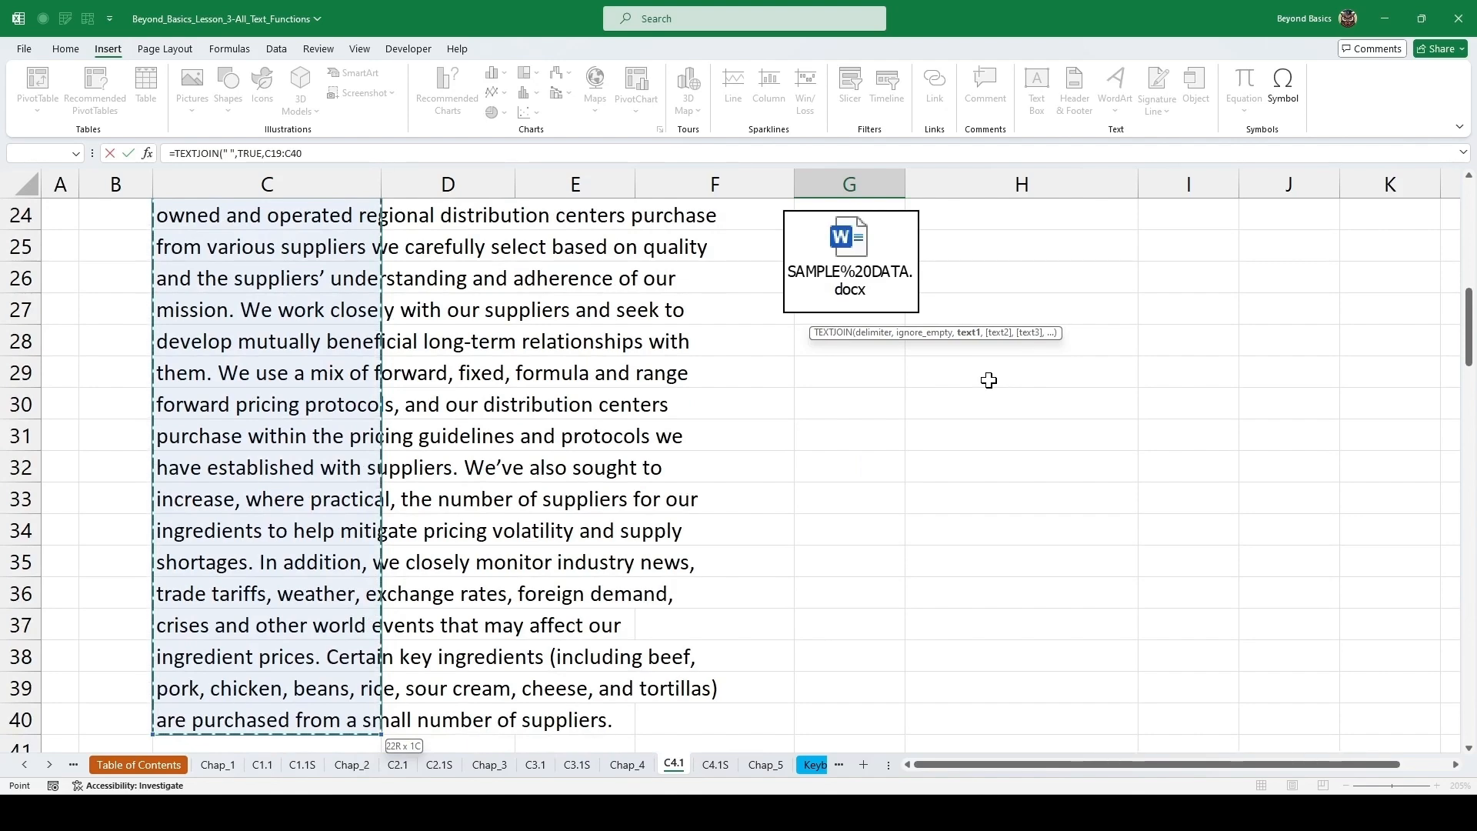
pyautogui.hotkey('ctrl', 'Return')
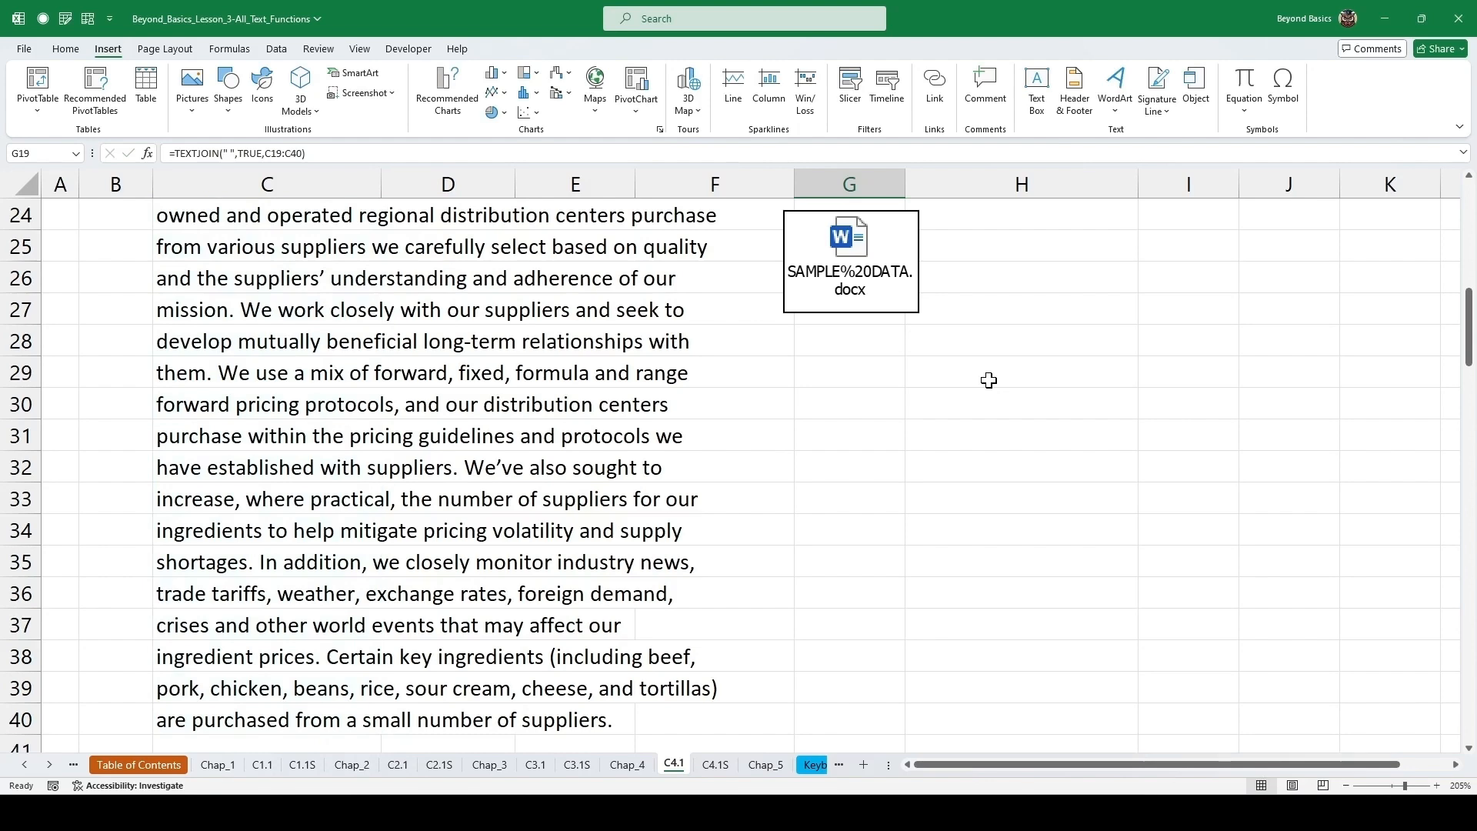
# Copy the joined paragraph from cell G19.
pyautogui.scroll(2, 952, 408)
pyautogui.scroll(1, 952, 409)
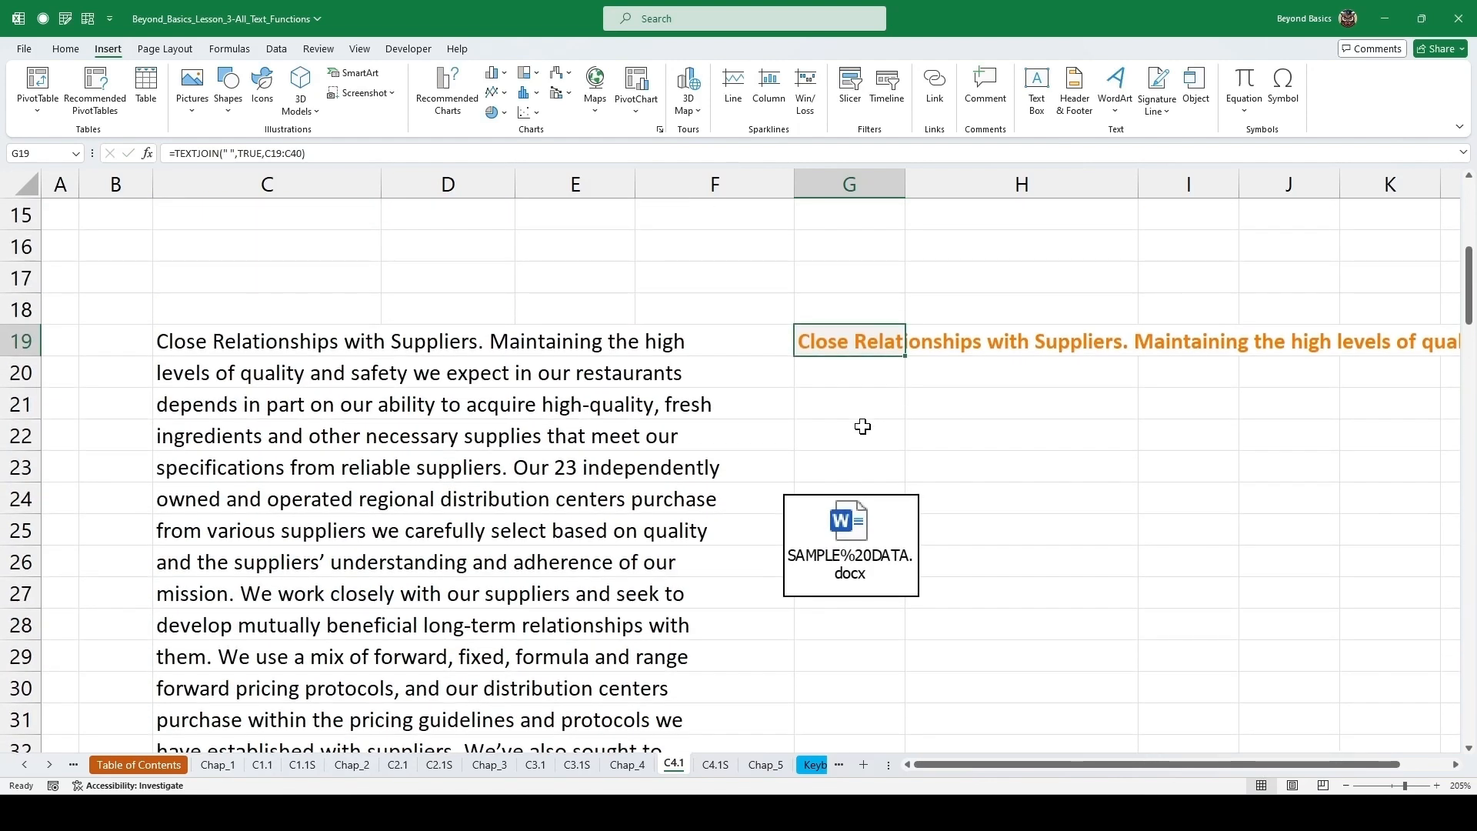
pyautogui.hotkey('ctrl', 'c')
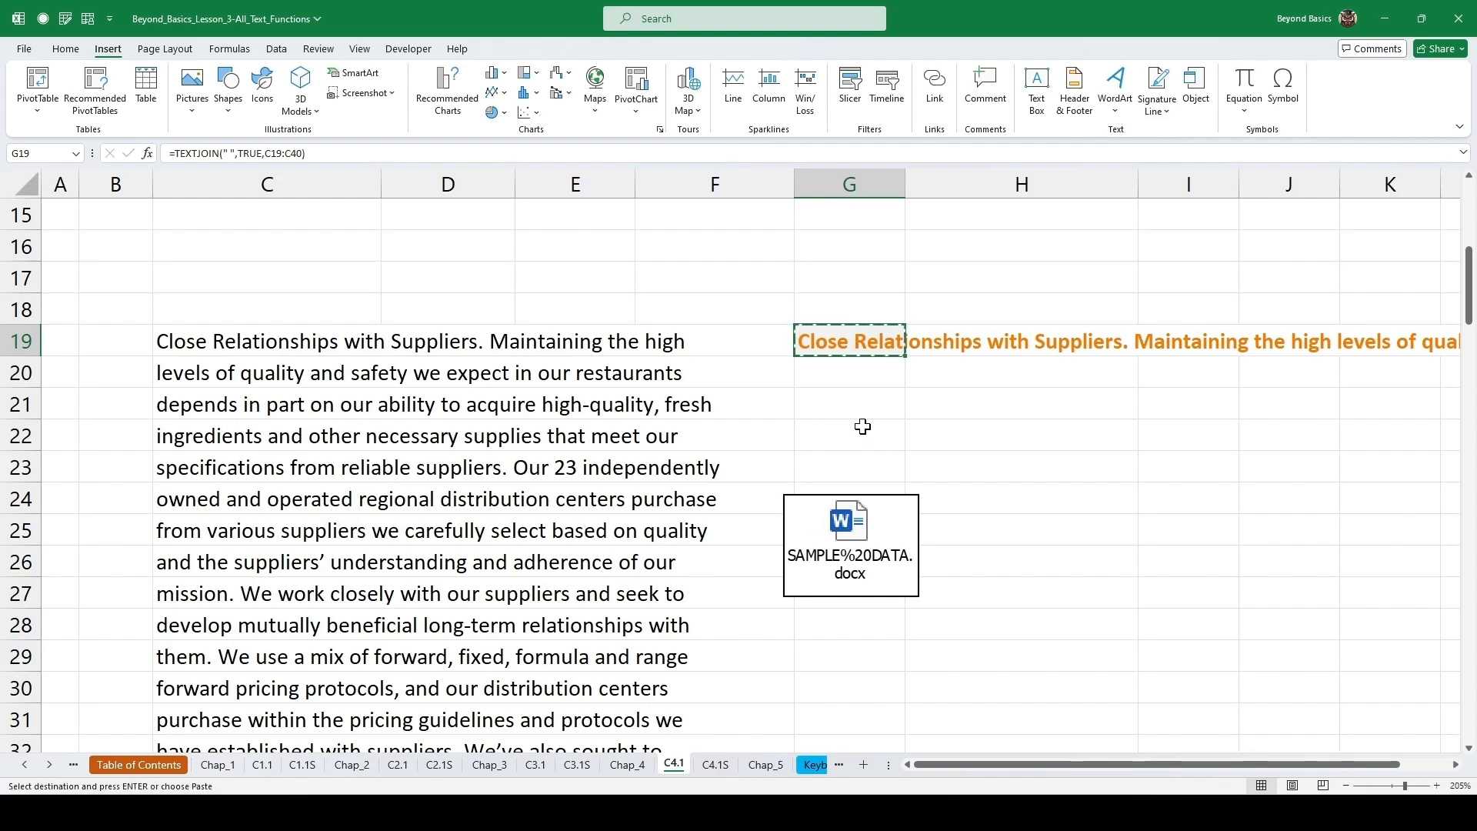
# Switch to the Word document, insert a page break after the text, and paste the copied paragraph as text only.
pyautogui.hotkey('alt', 'Tab')
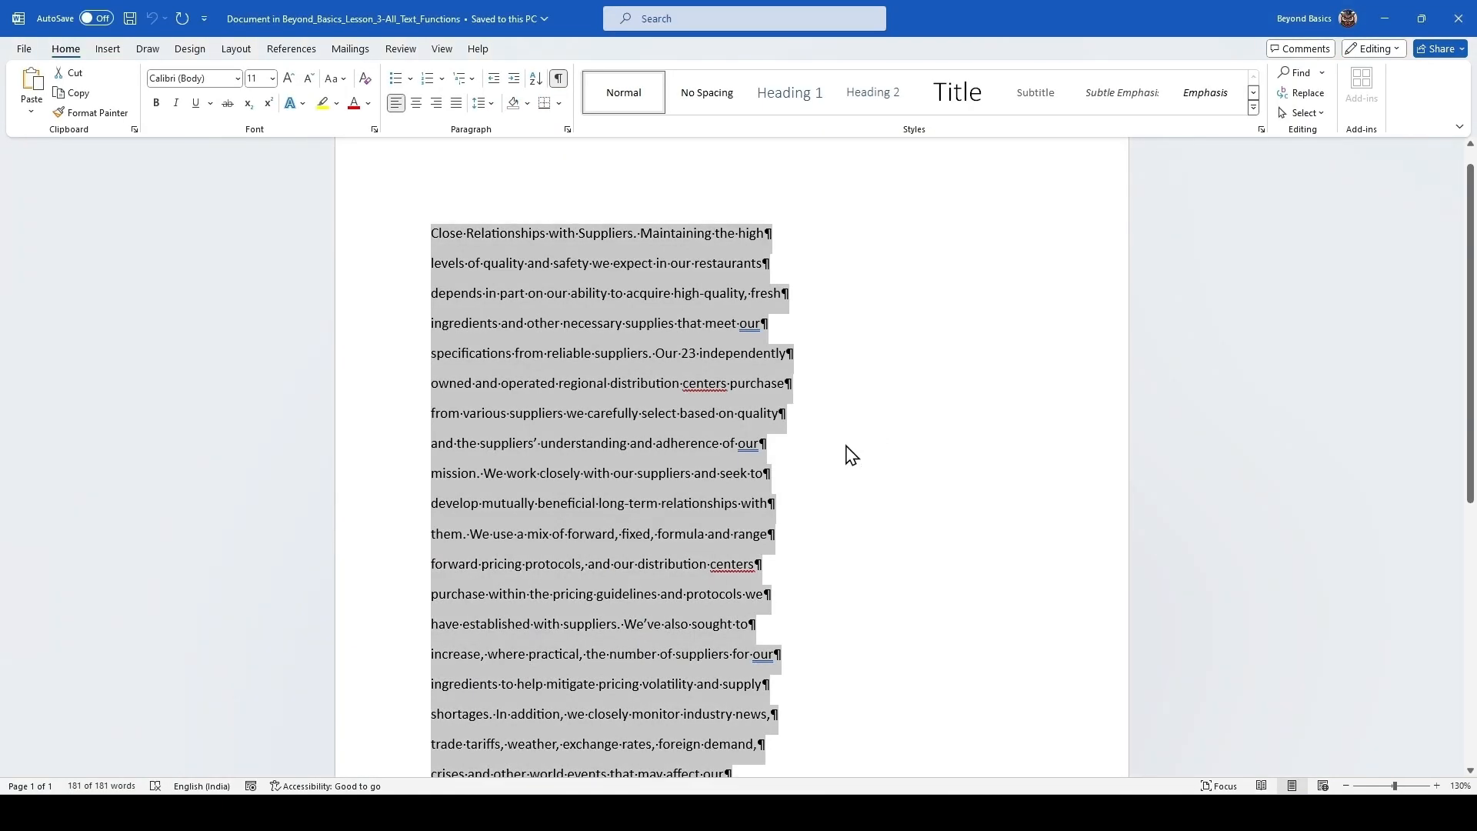
pyautogui.scroll(-5, 850, 454)
pyautogui.click(793, 457)
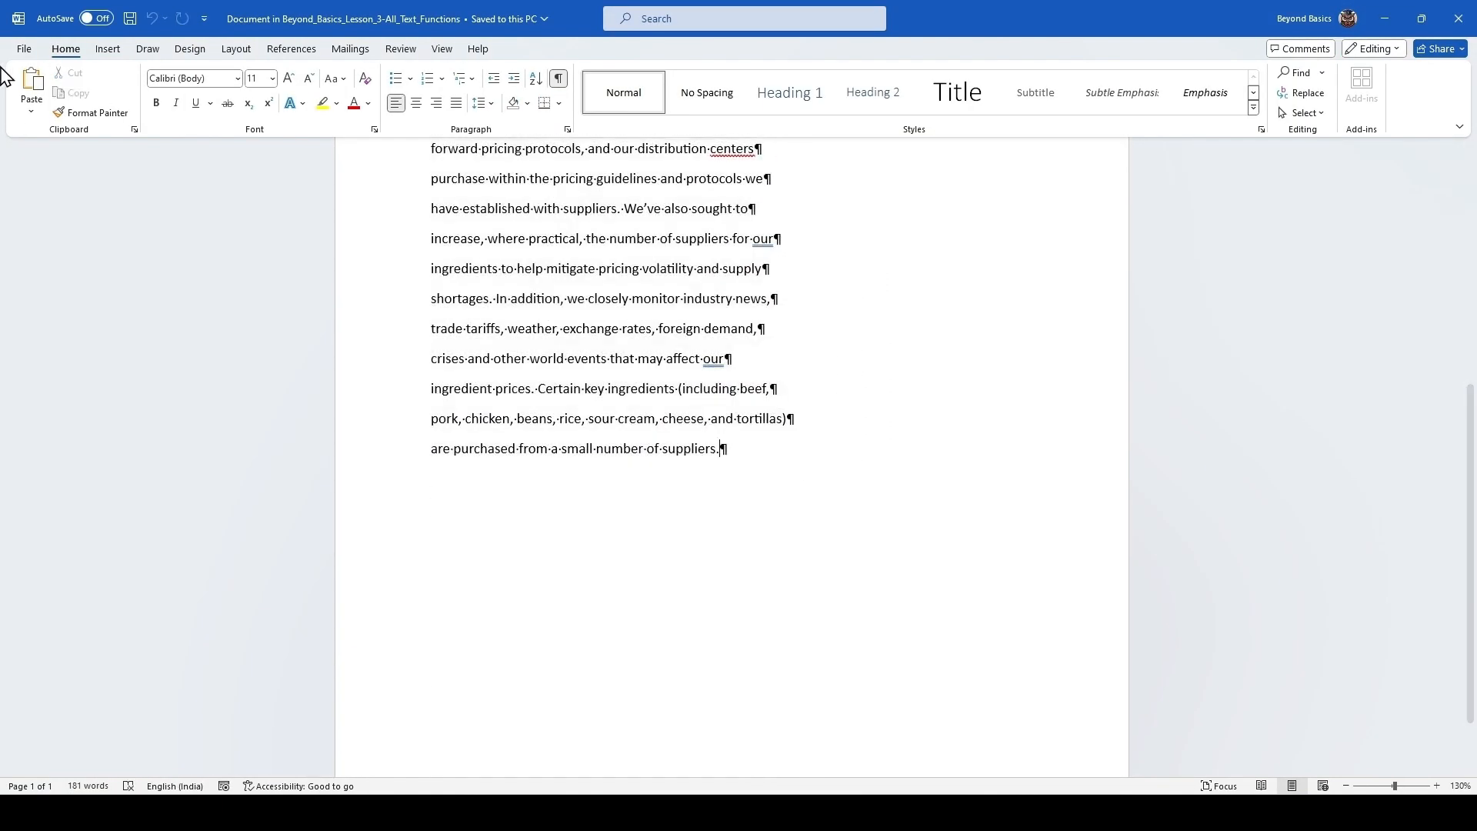
pyautogui.click(108, 48)
pyautogui.click(105, 108)
pyautogui.scroll(-6, 496, 345)
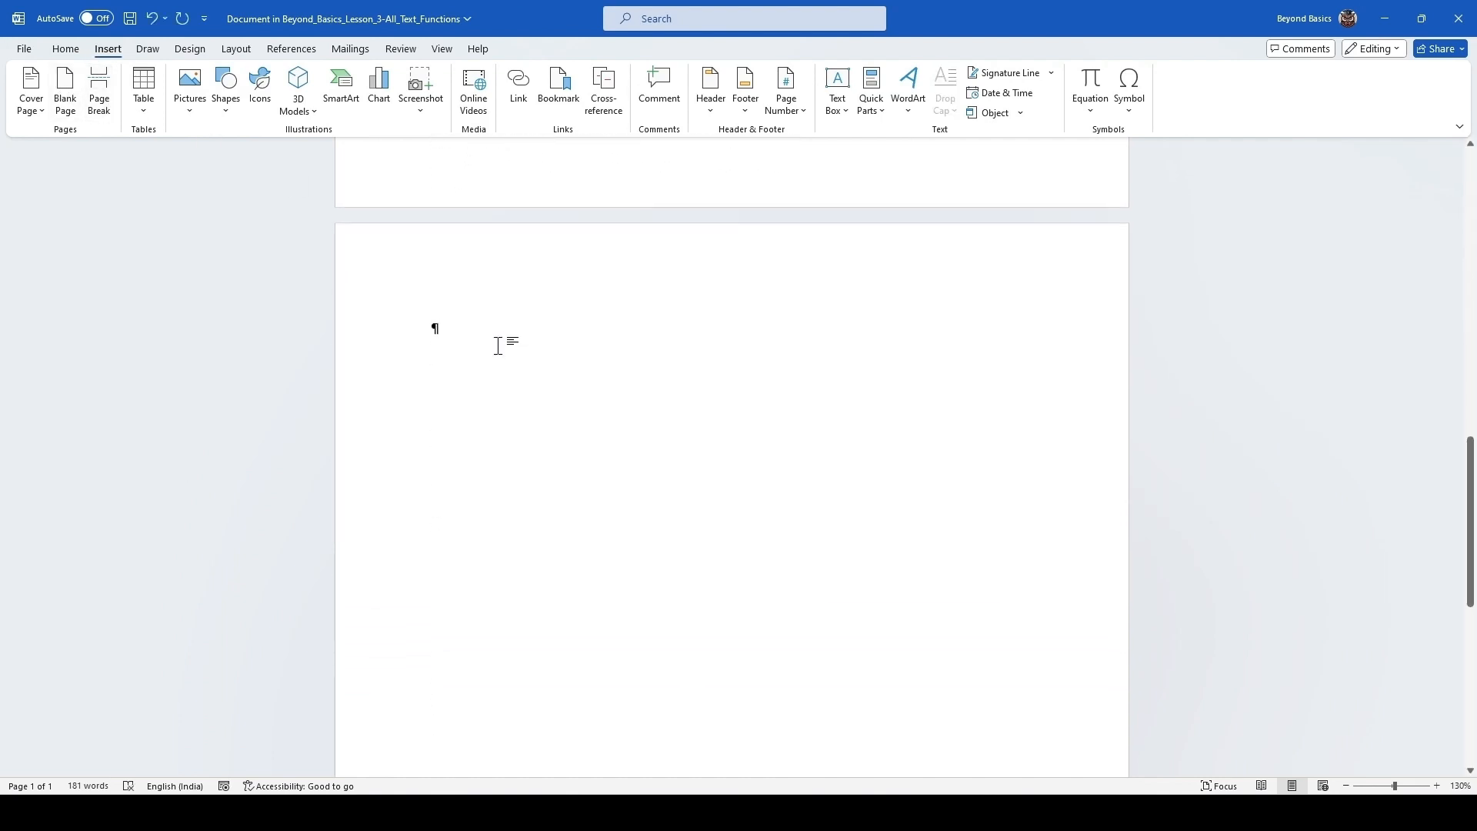
pyautogui.click(65, 52)
pyautogui.click(32, 114)
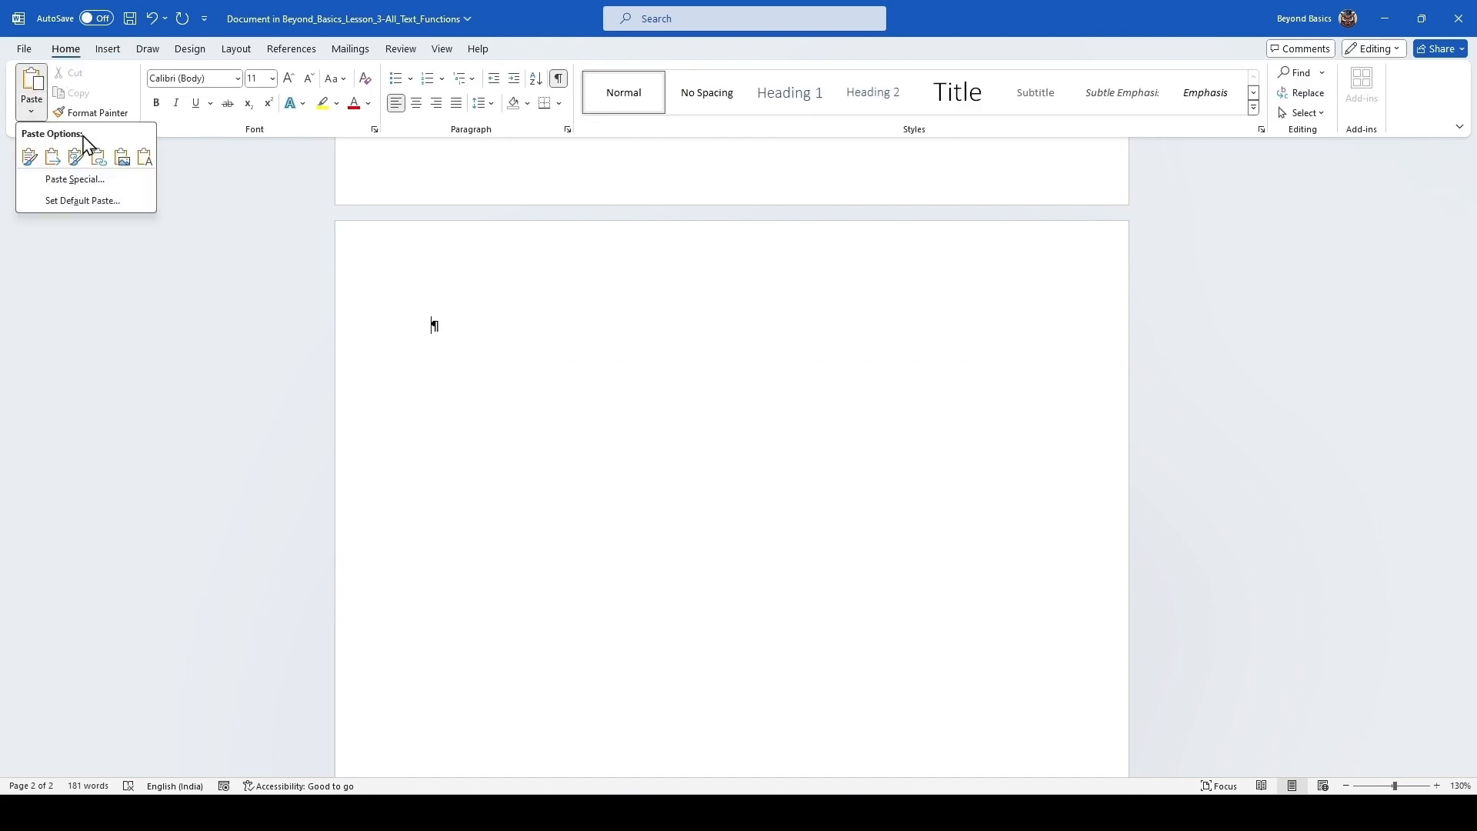
pyautogui.click(145, 157)
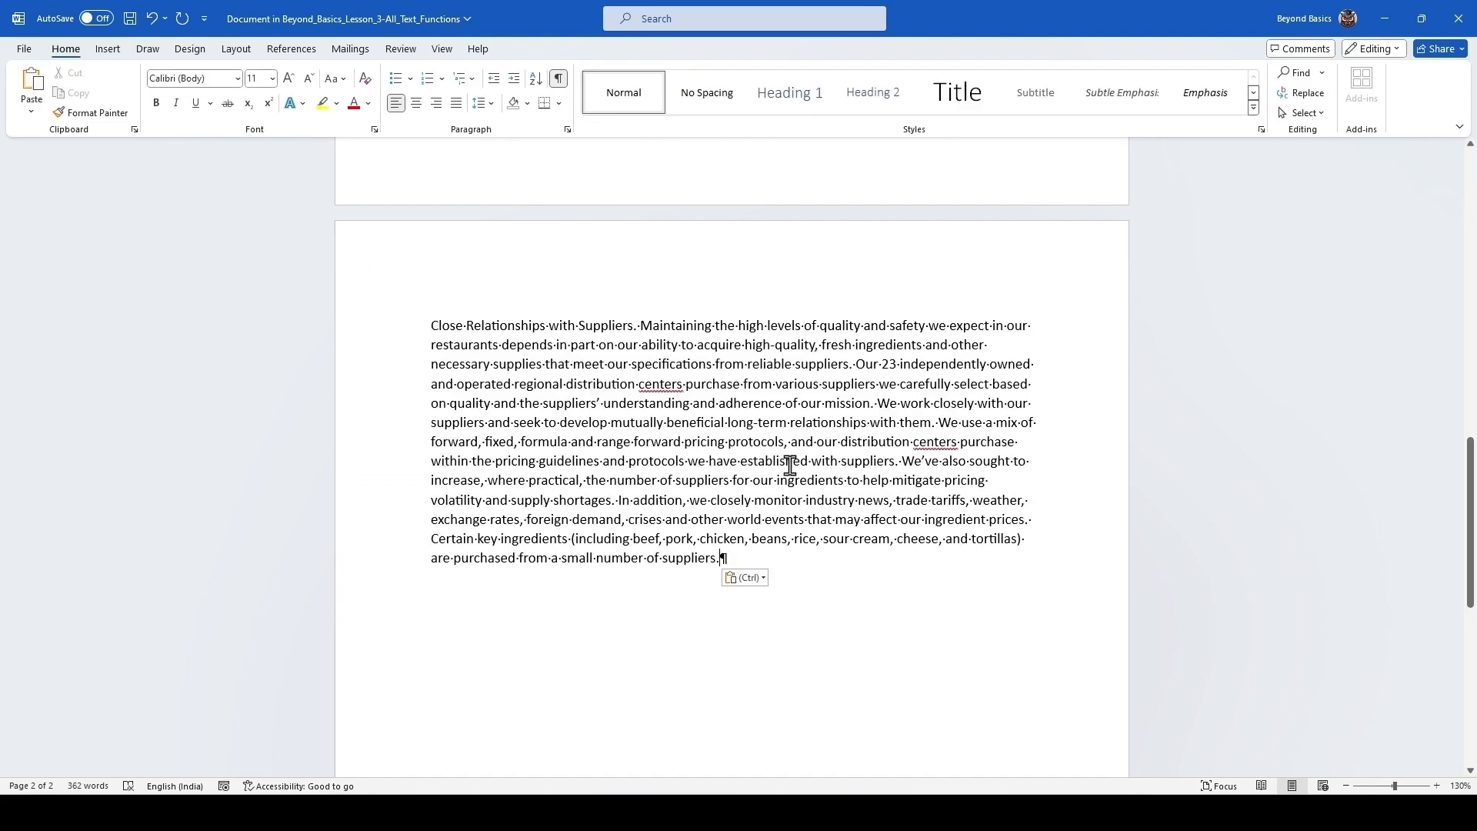
pyautogui.keyDown('ctrl'); pyautogui.scroll(7, 800, 465); pyautogui.keyUp('ctrl')
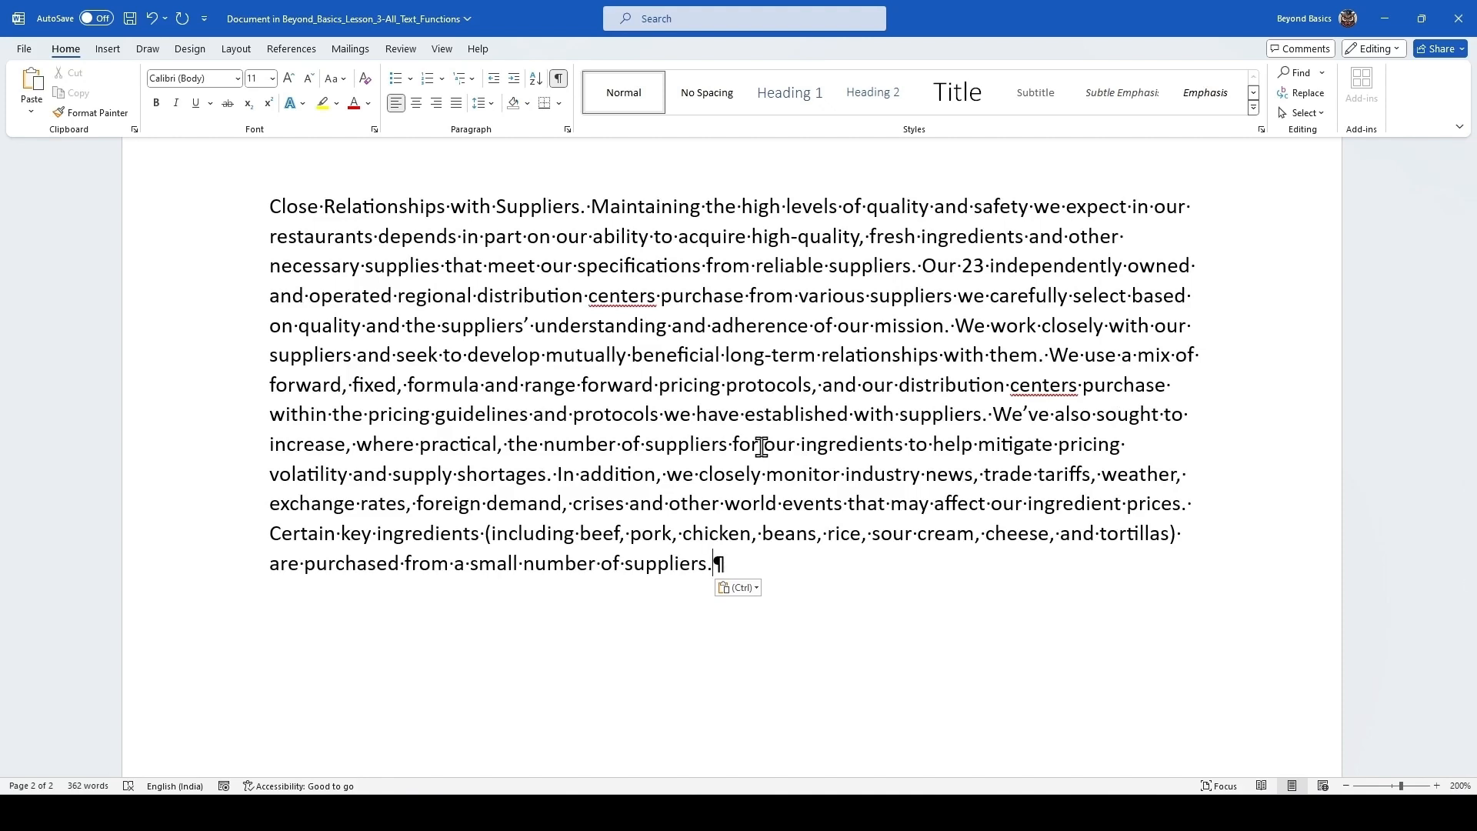
# Return to the worksheet and examine the example result in cell F57 of the DOLLAR section.
pyautogui.hotkey('alt', 'Tab')
pyautogui.press('Escape')
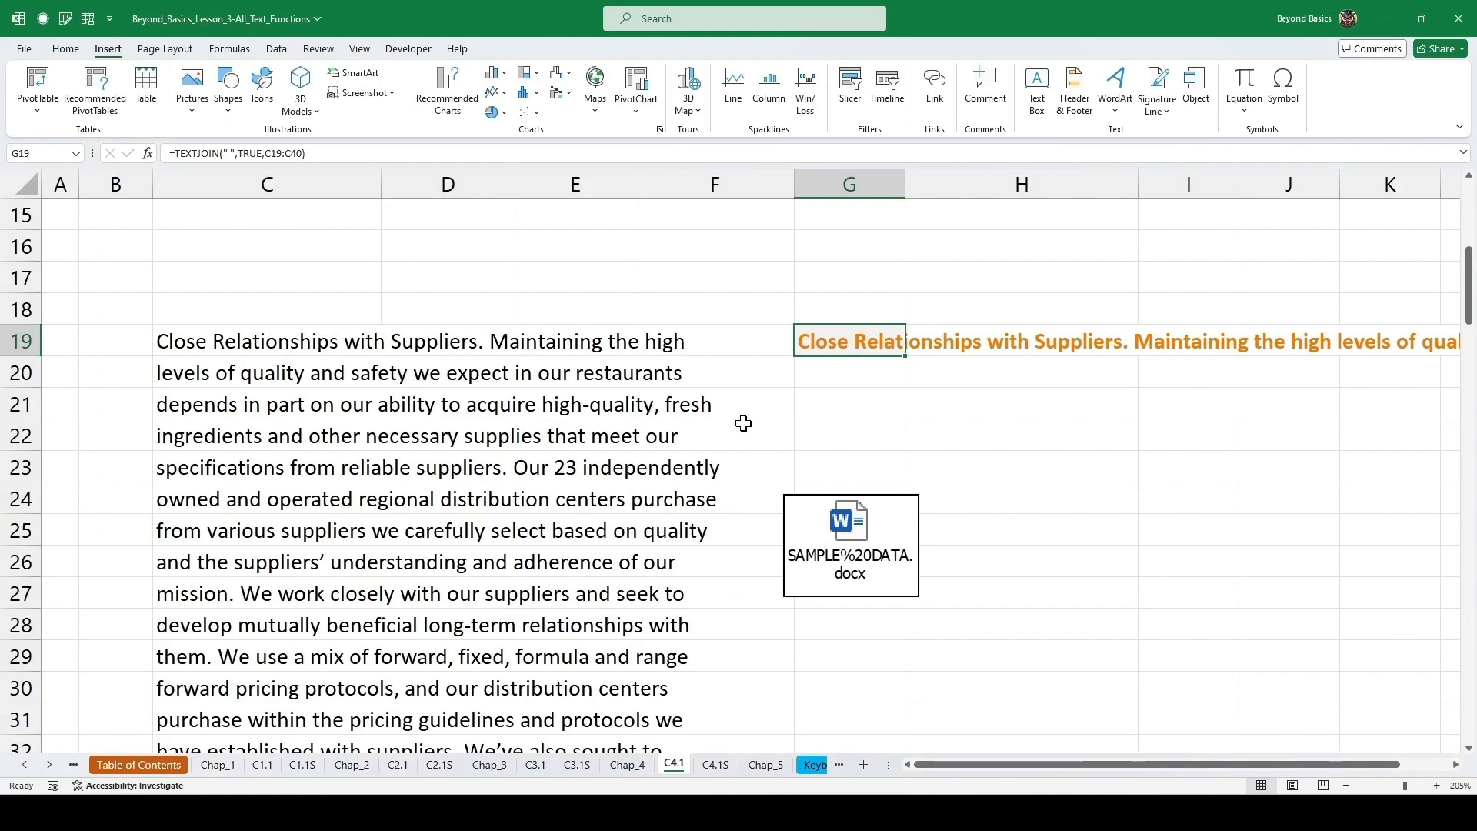
pyautogui.scroll(-1, 743, 423)
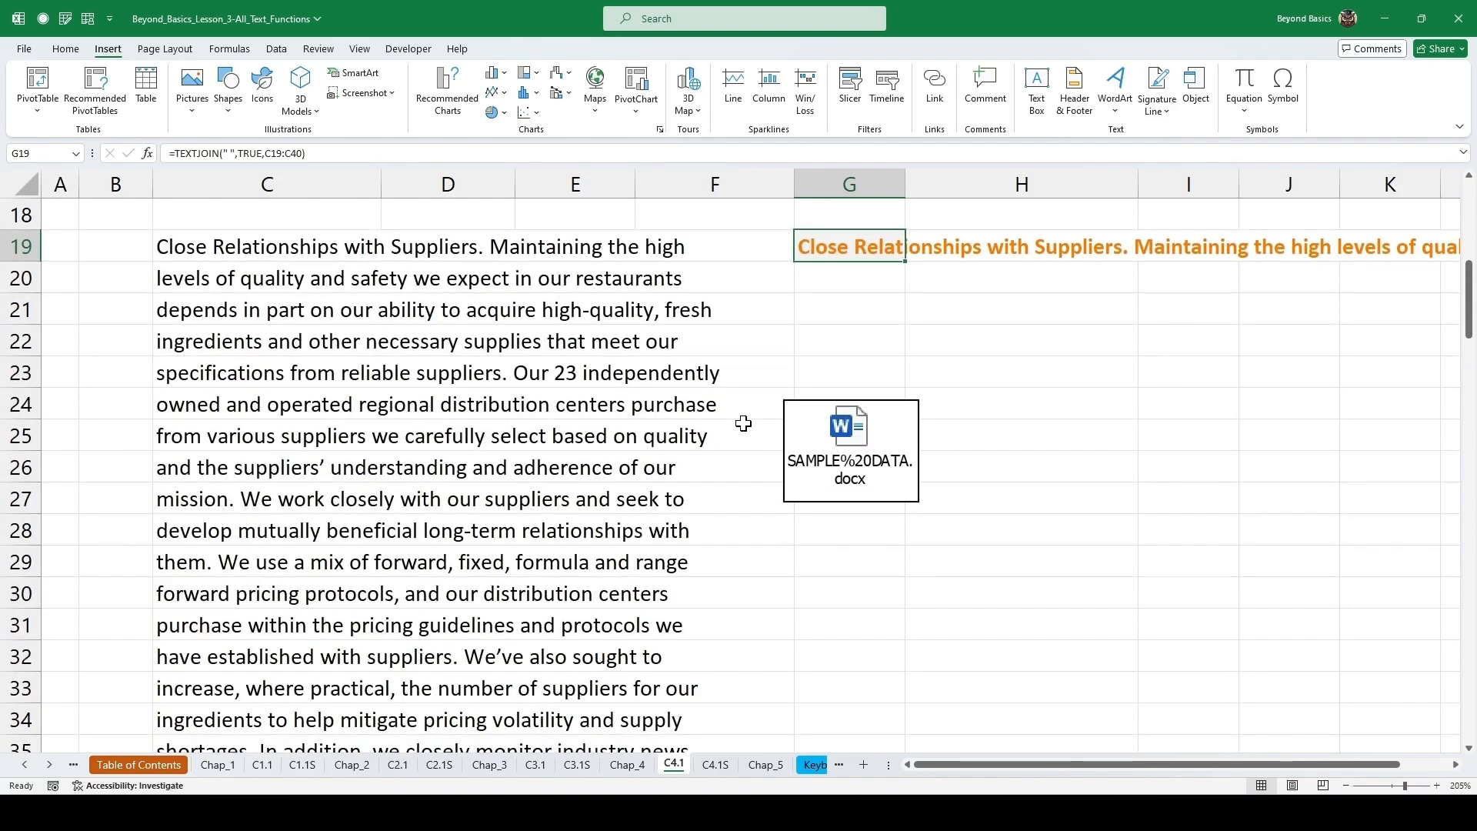
pyautogui.hotkey('alt', 'F3')
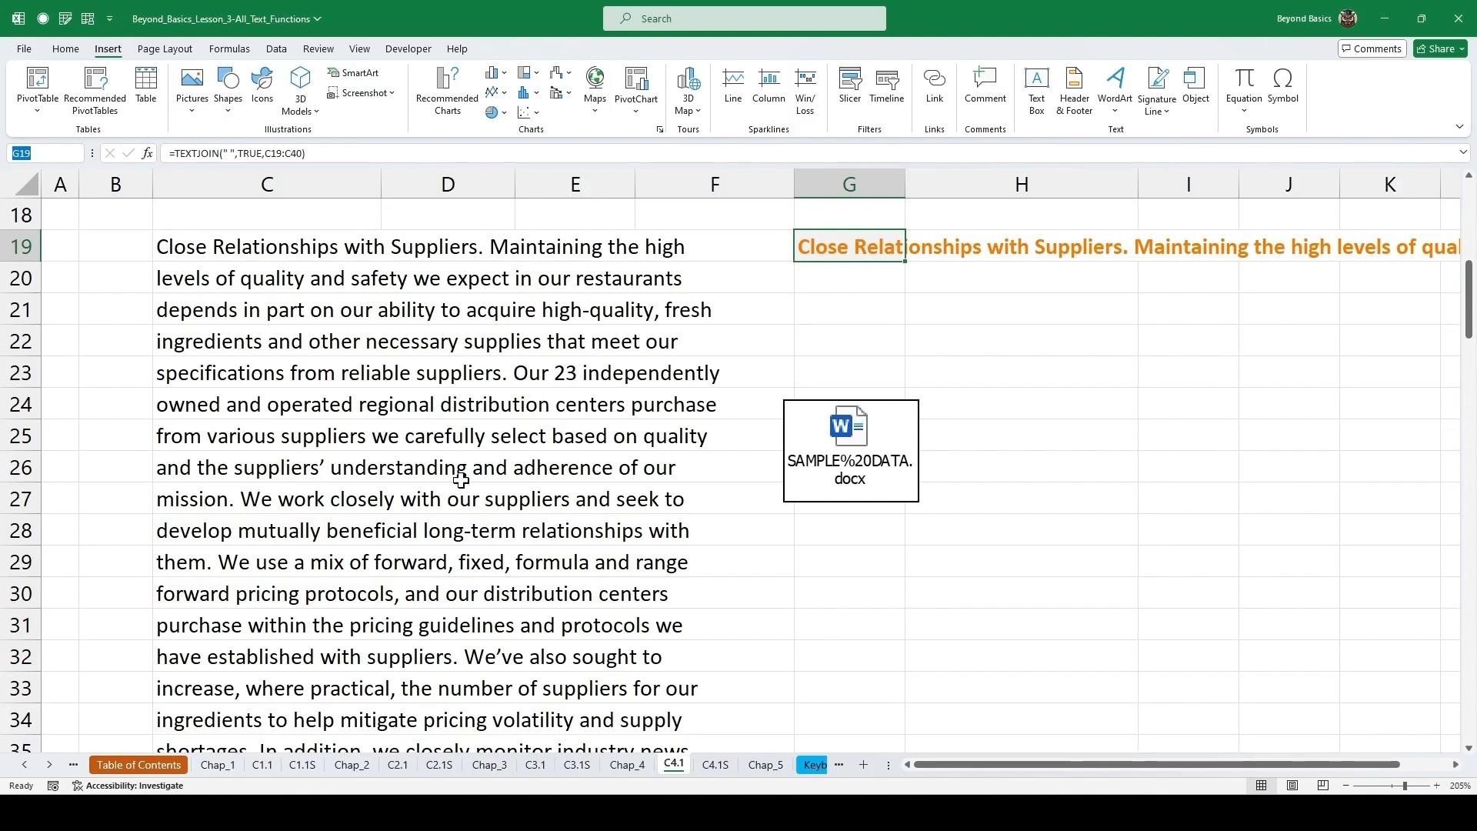
pyautogui.scroll(-4, 496, 452)
pyautogui.scroll(-7, 496, 452)
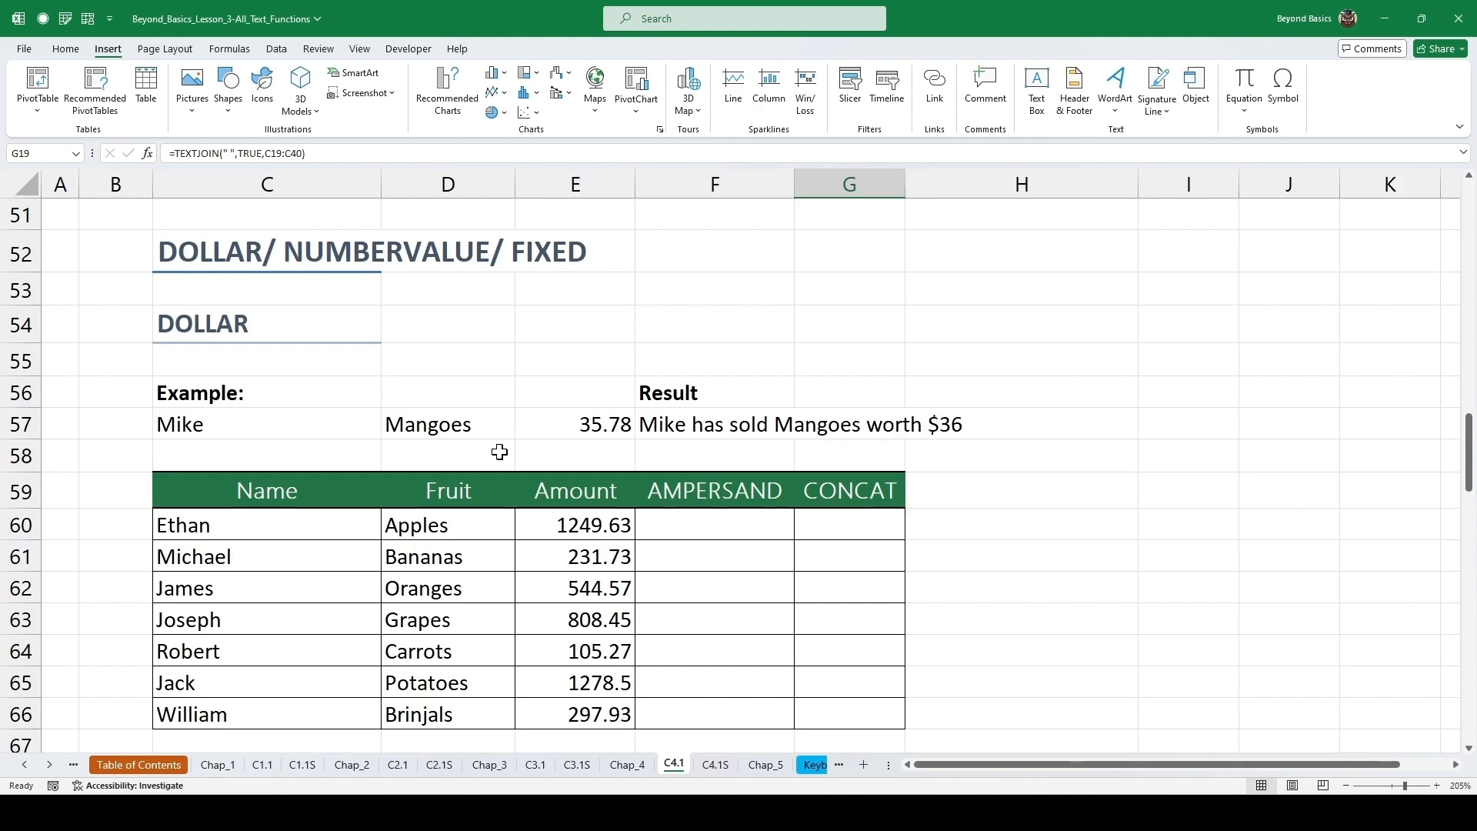
pyautogui.click(704, 426)
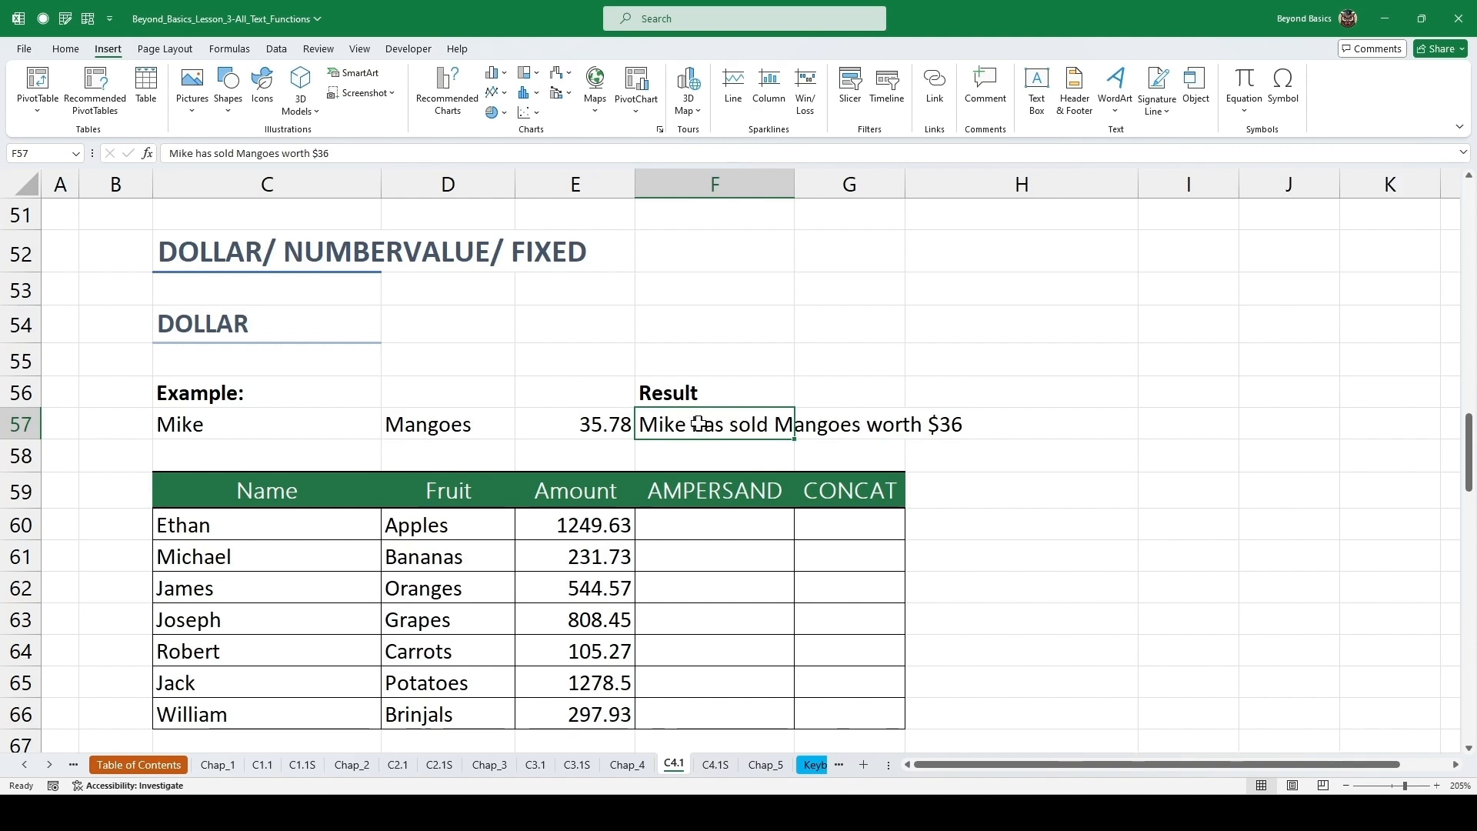
# Enter =C60&" has sold "&D60&" worth "&DOLLAR(E60,0) in cell F60 and fill it down the AMPERSAND column.
pyautogui.click(696, 524)
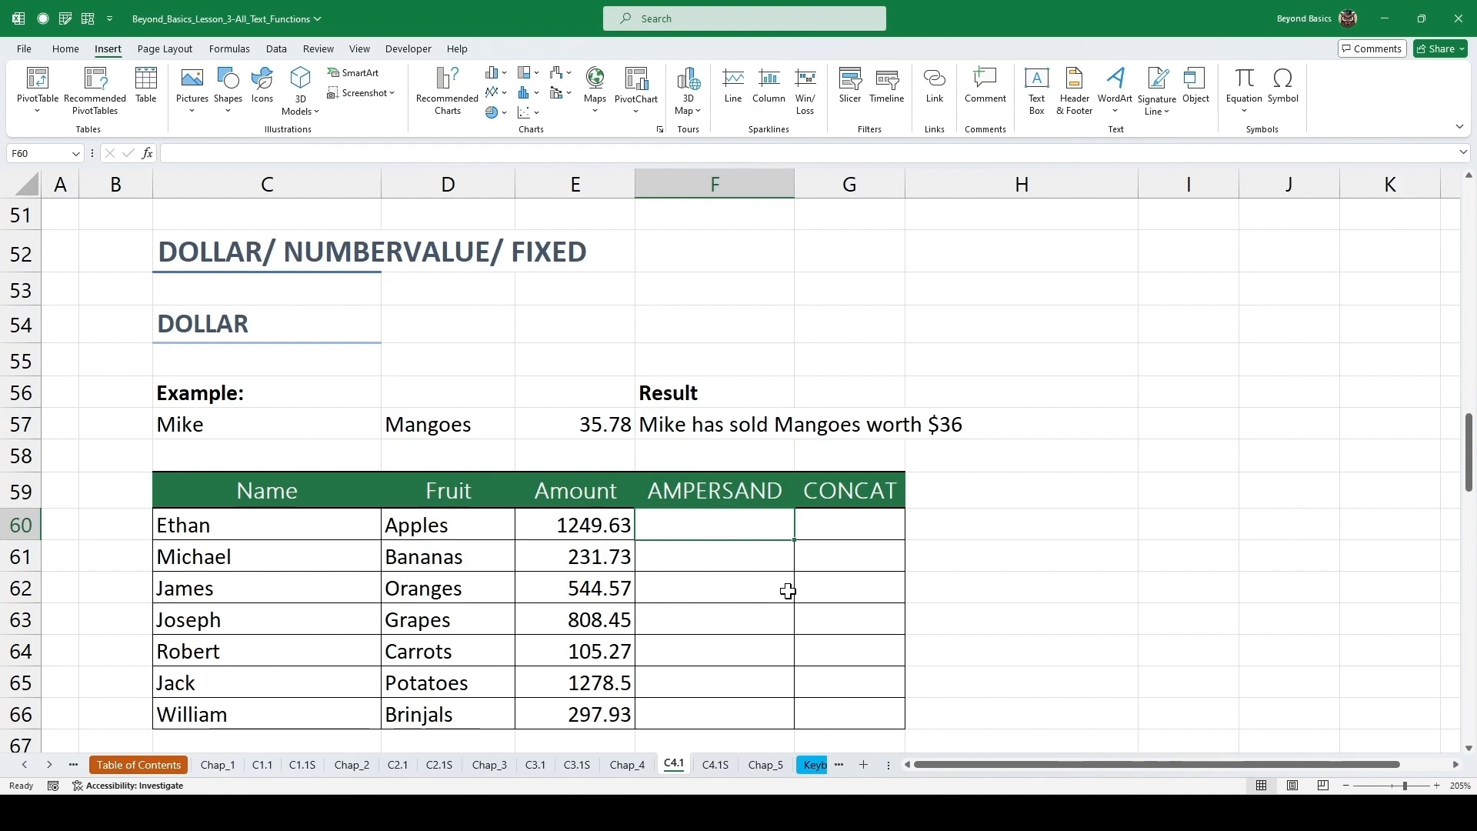
pyautogui.write('=')
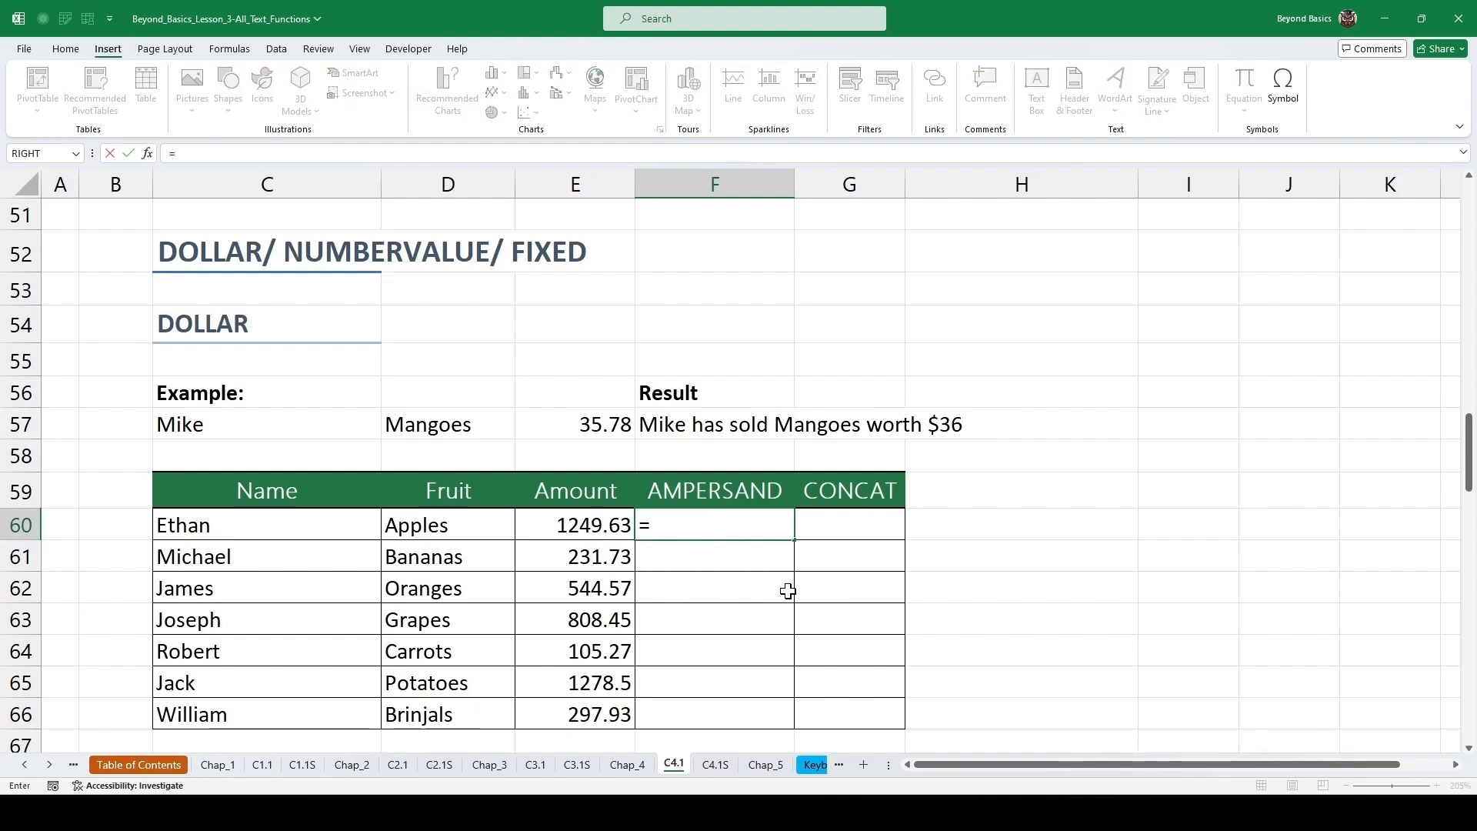
pyautogui.press('Left')
pyautogui.press('Left')
pyautogui.press('Left')
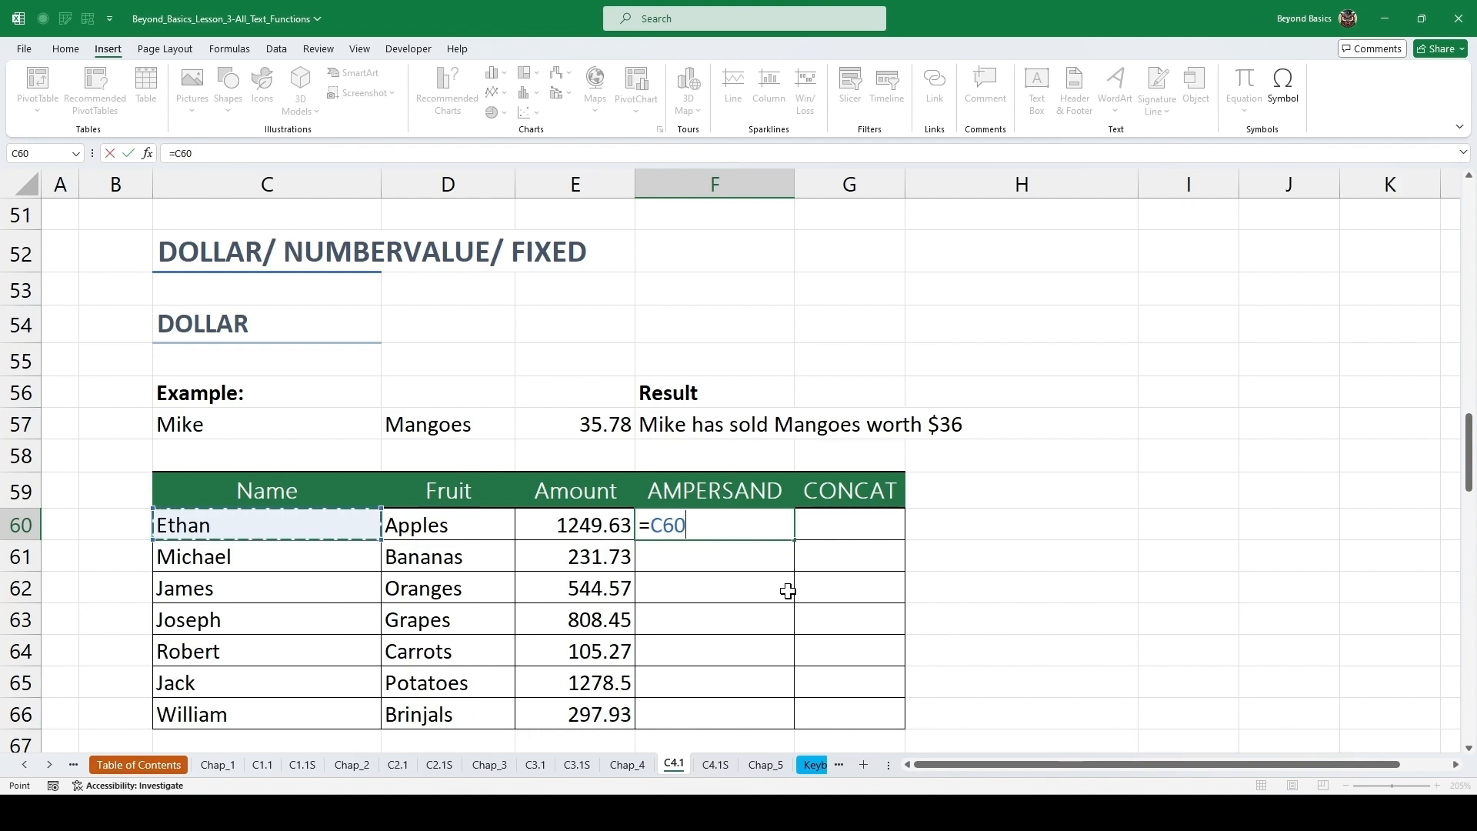
pyautogui.write('&')
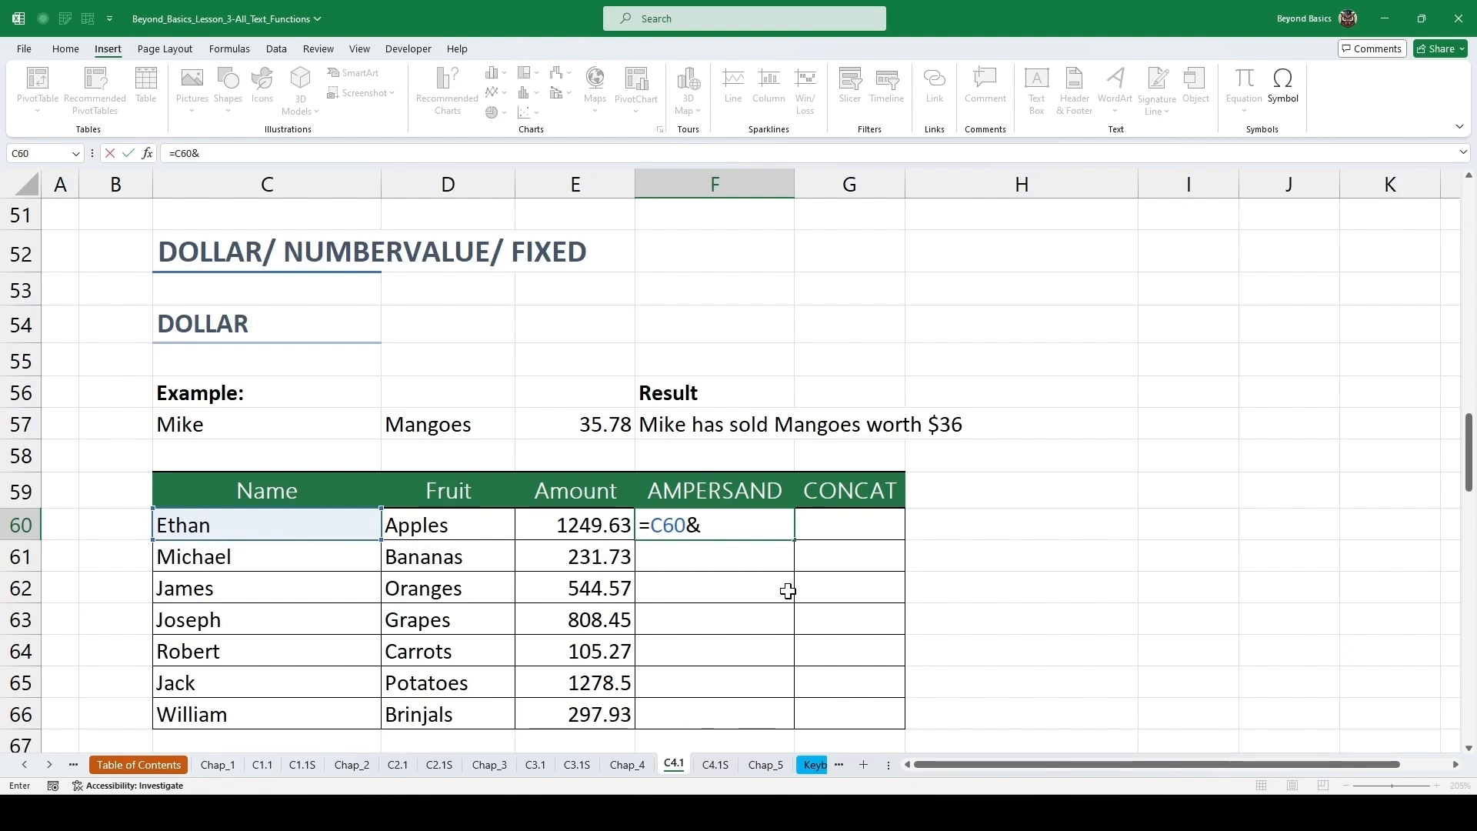
pyautogui.write('" has sold')
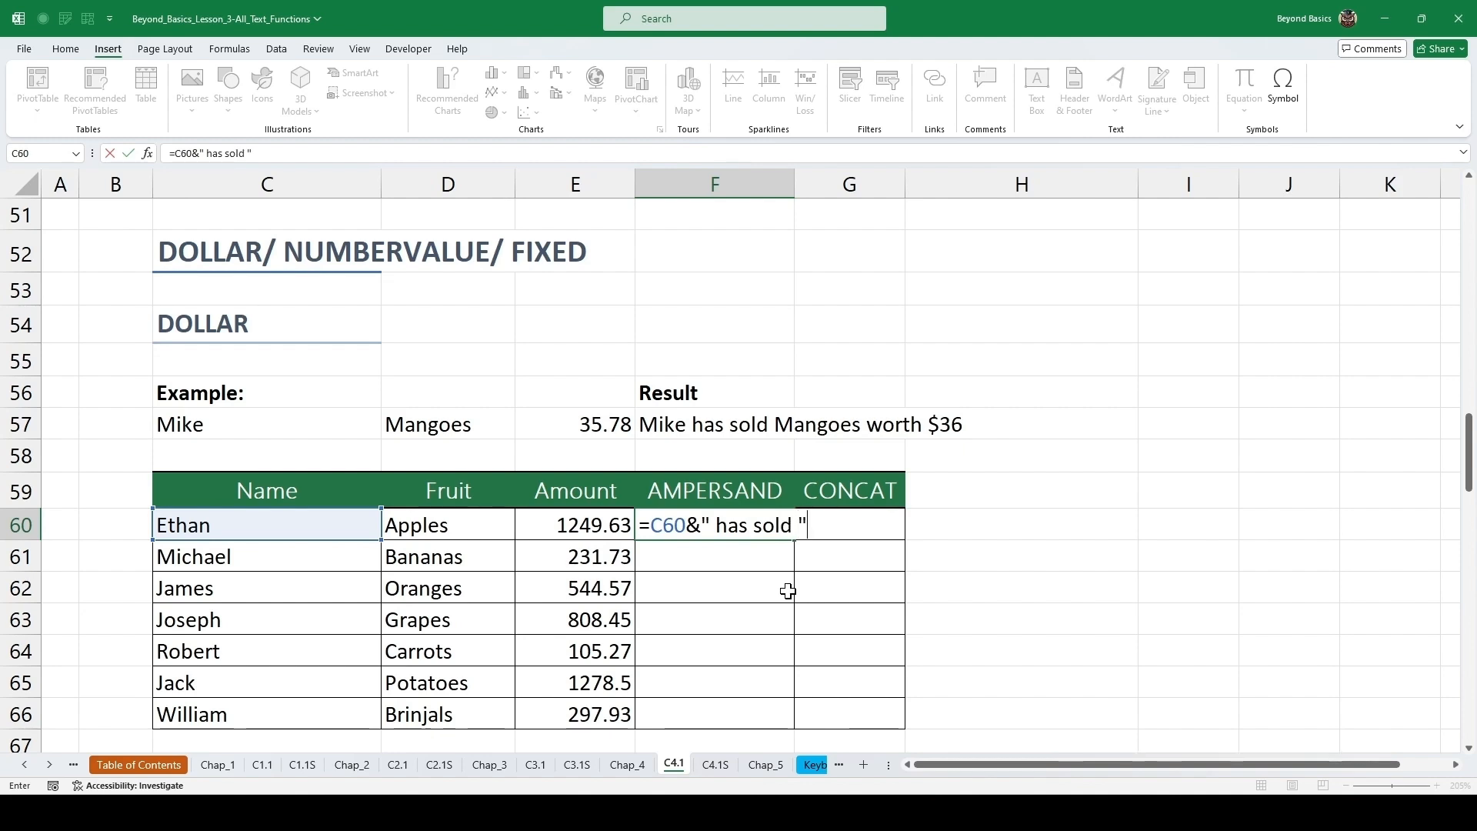
pyautogui.write(' "&')
pyautogui.click(423, 527)
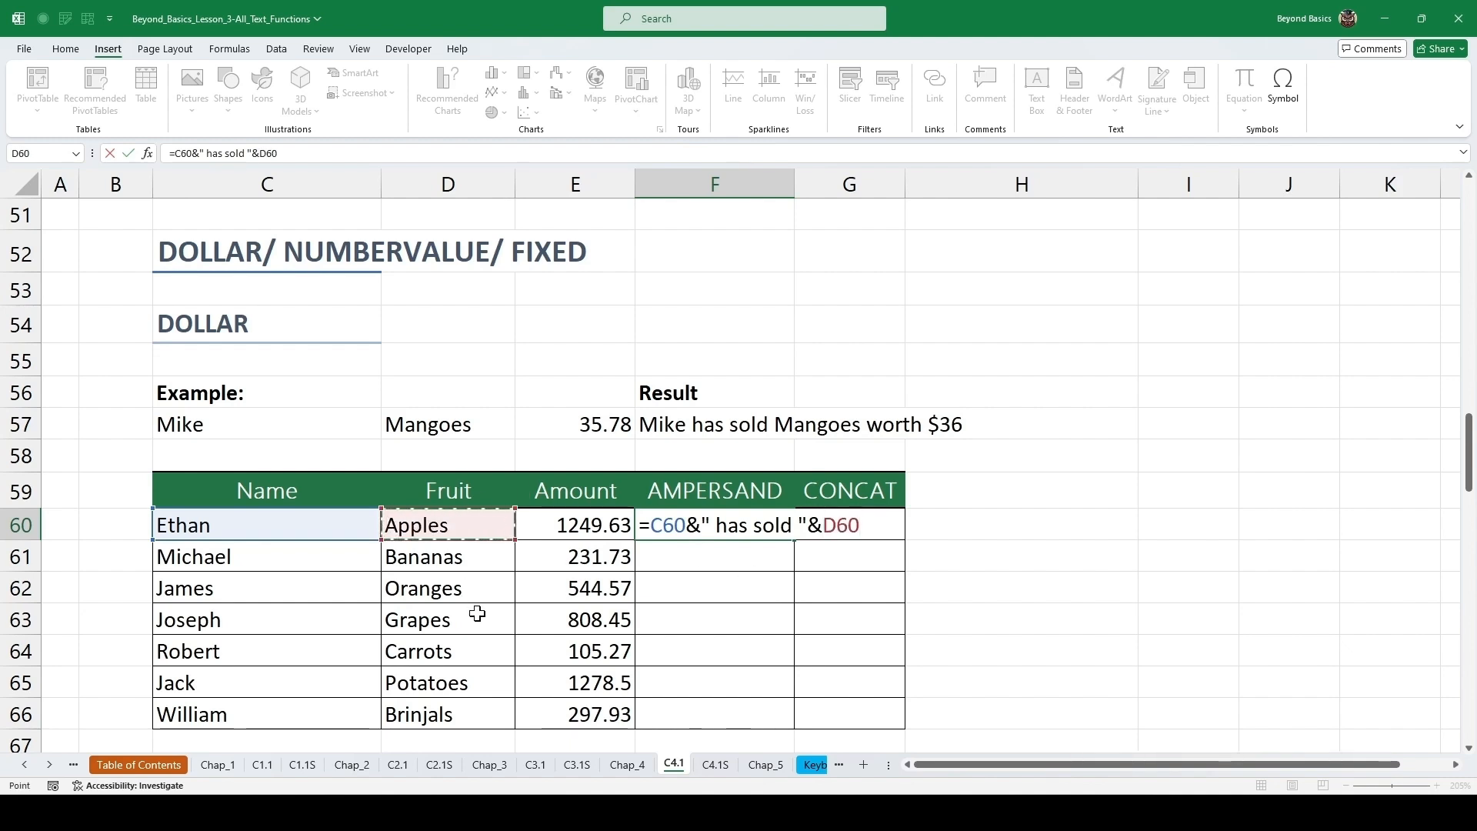
pyautogui.write('&"')
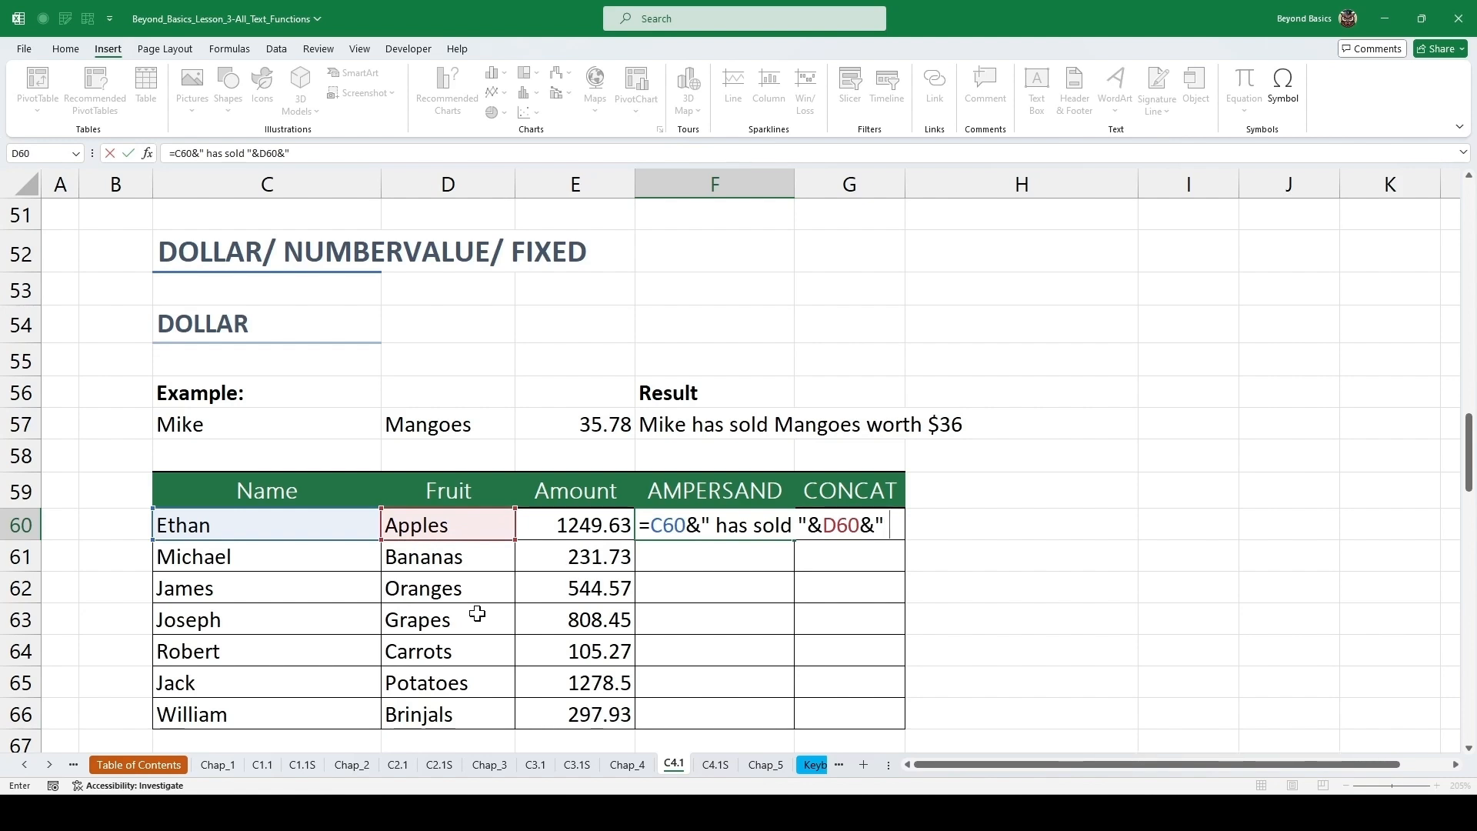
pyautogui.write('worth "&')
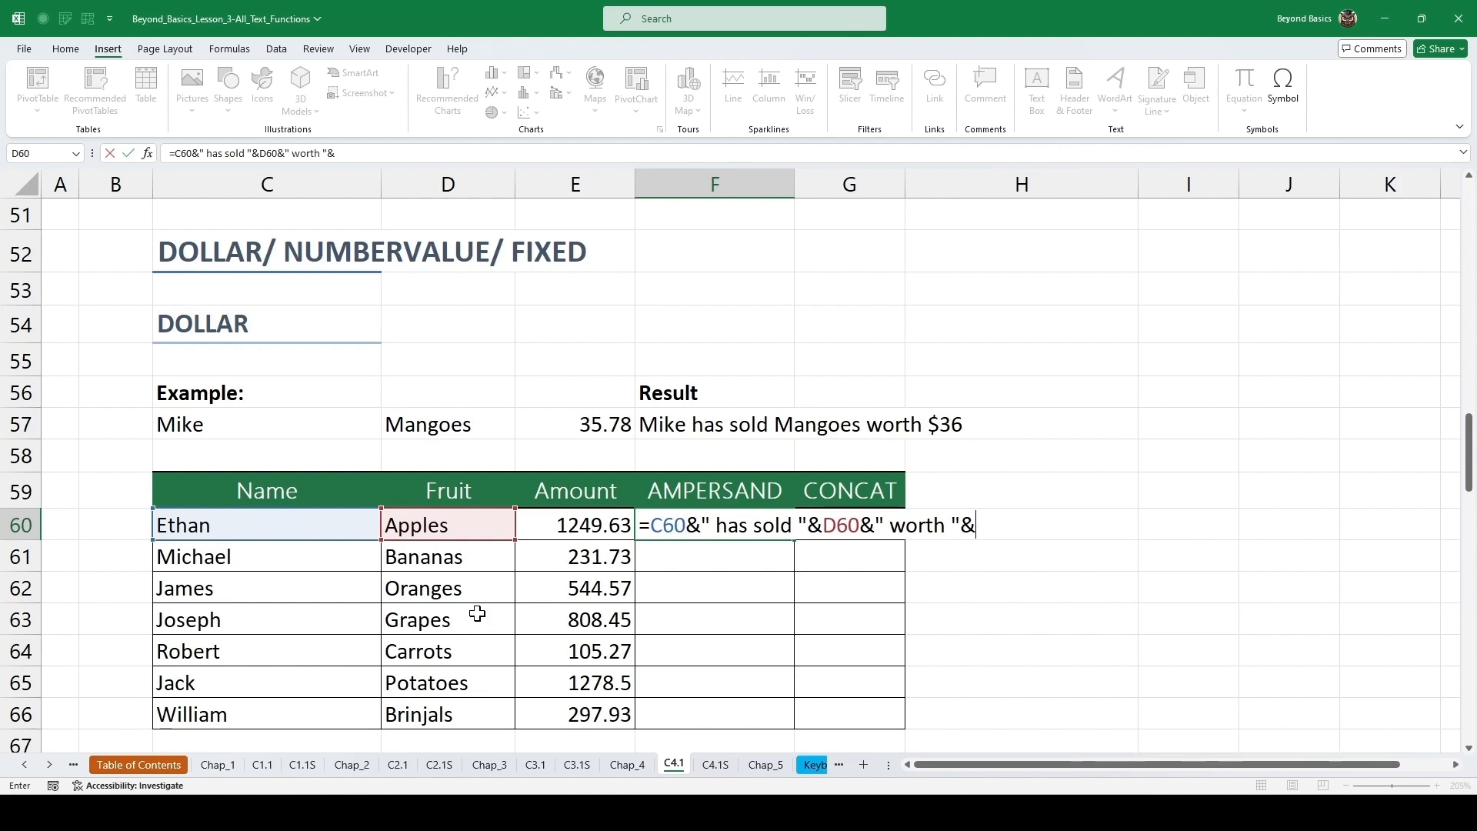
pyautogui.write('doll')
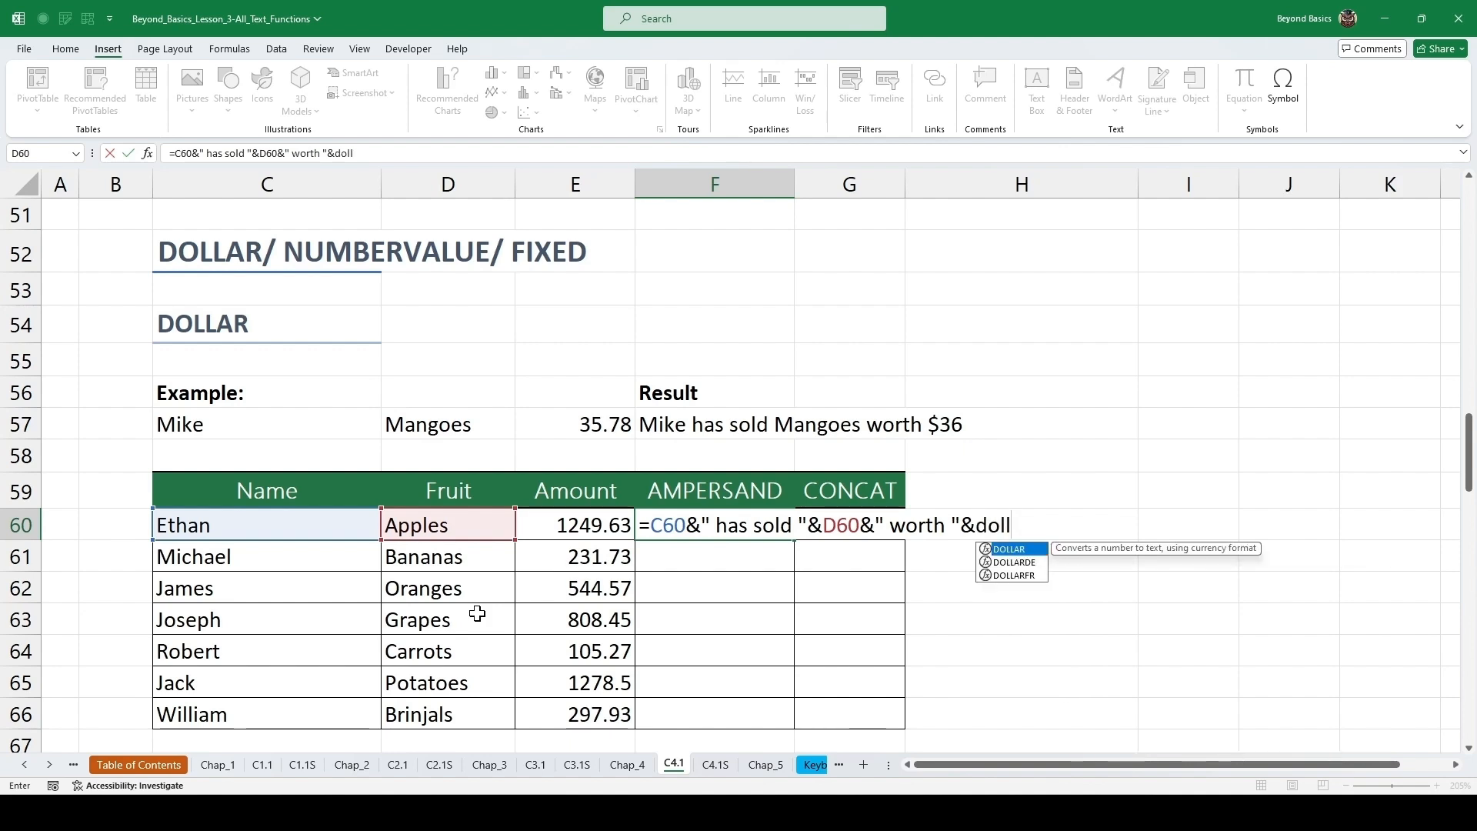
pyautogui.press('Tab')
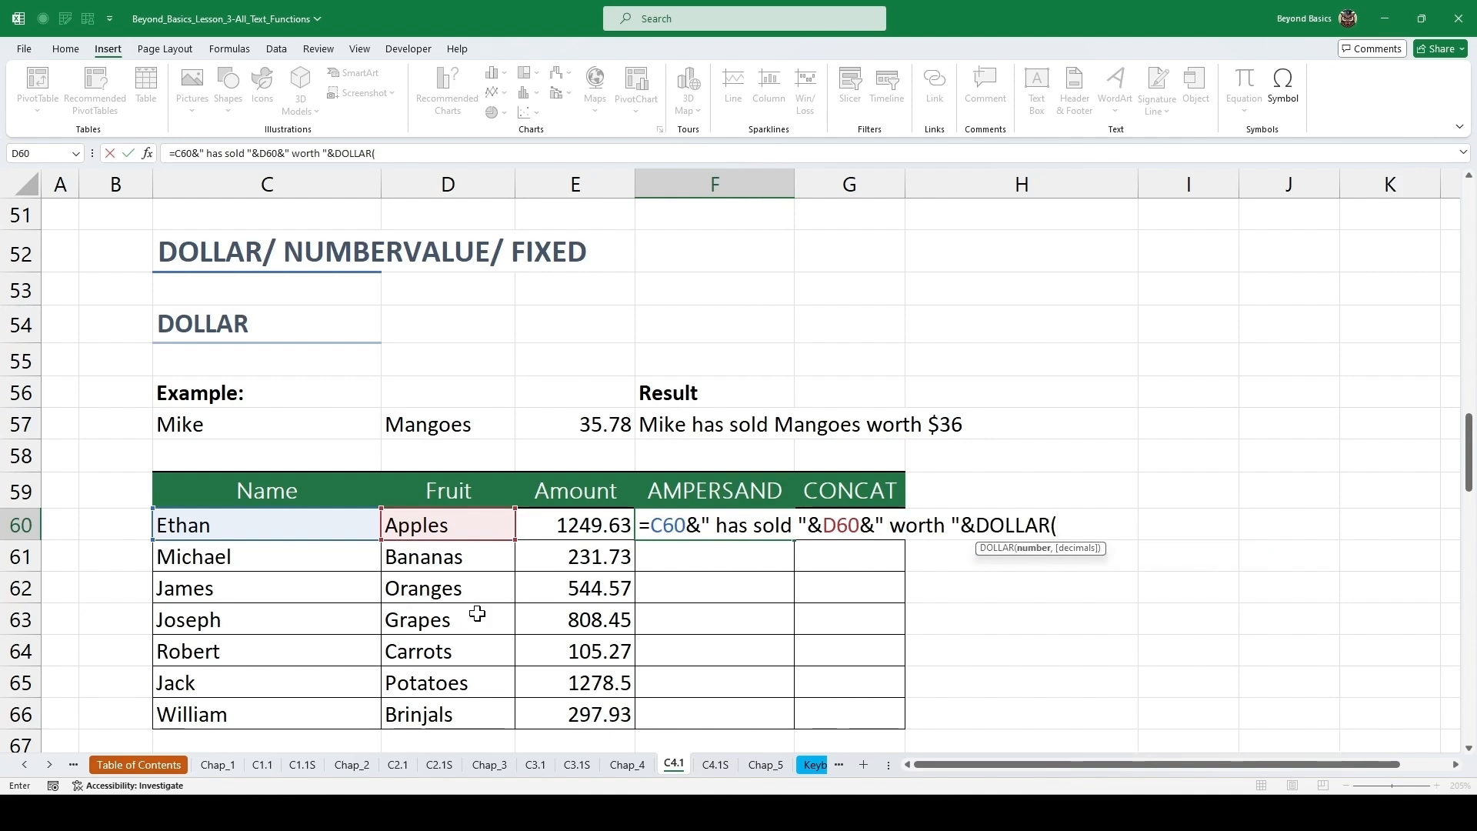
pyautogui.click(600, 526)
pyautogui.write(',')
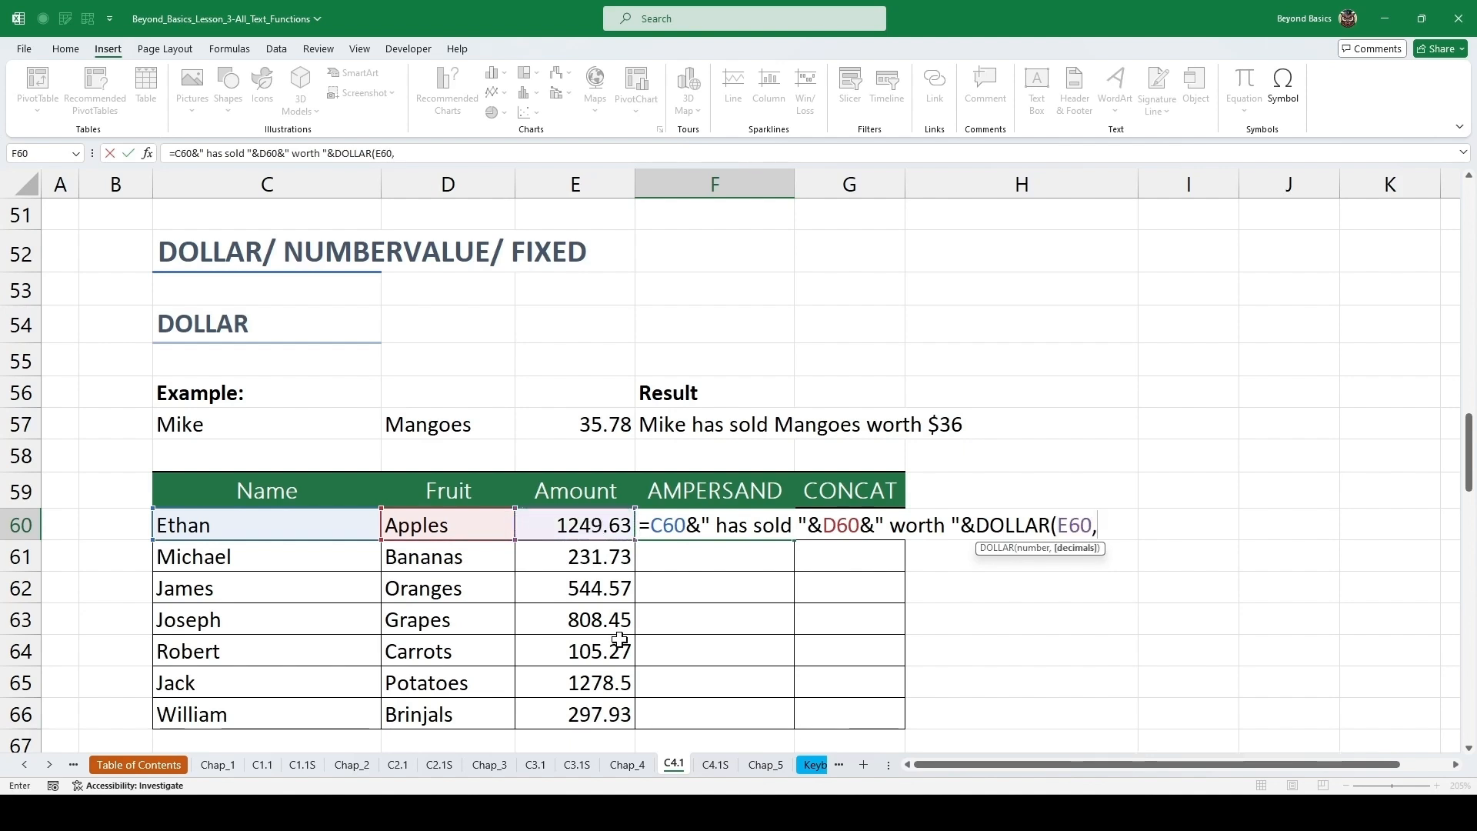
pyautogui.write('0)')
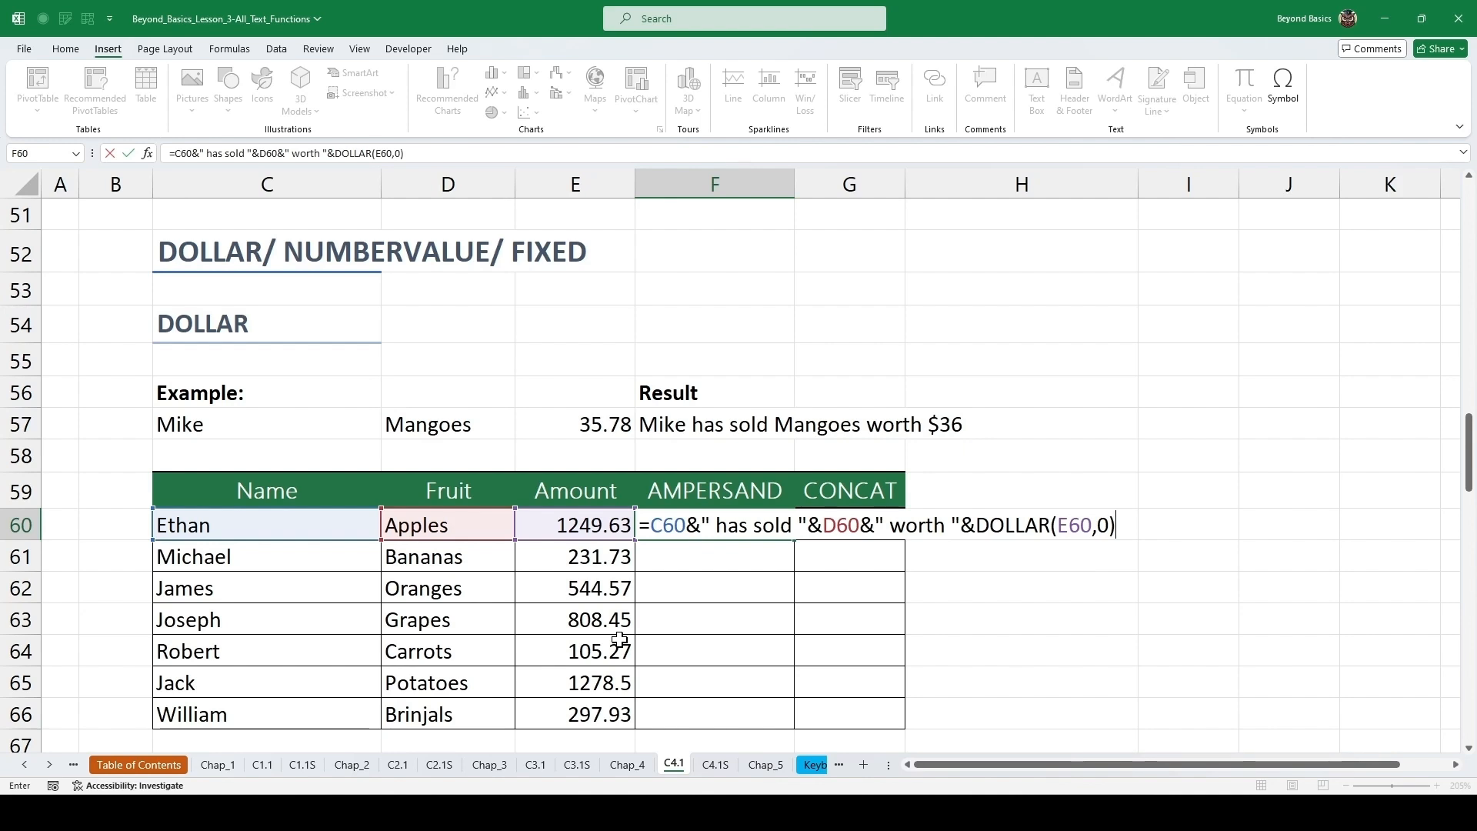
pyautogui.hotkey('ctrl', 'Return')
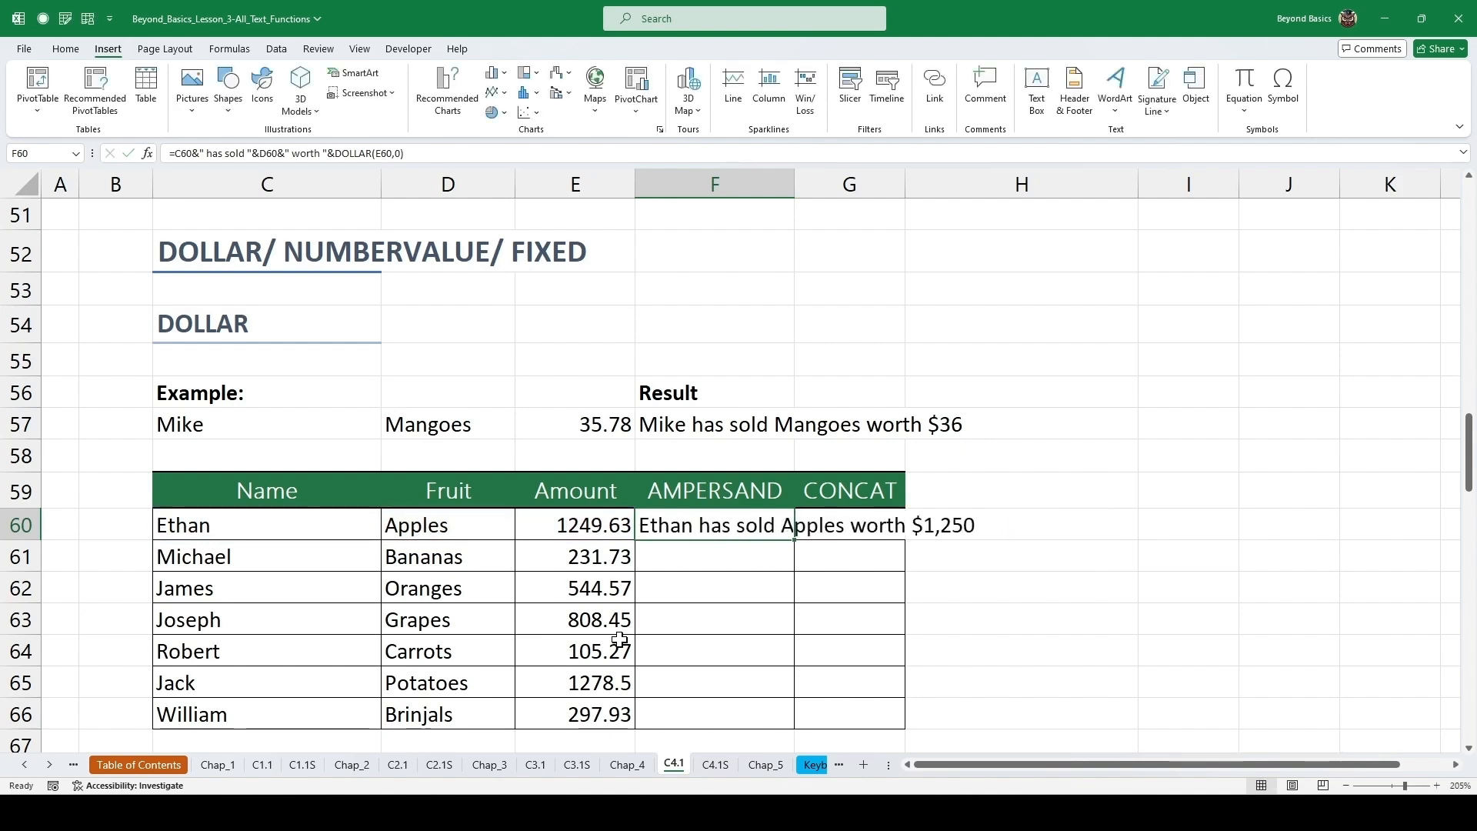
pyautogui.doubleClick(794, 540)
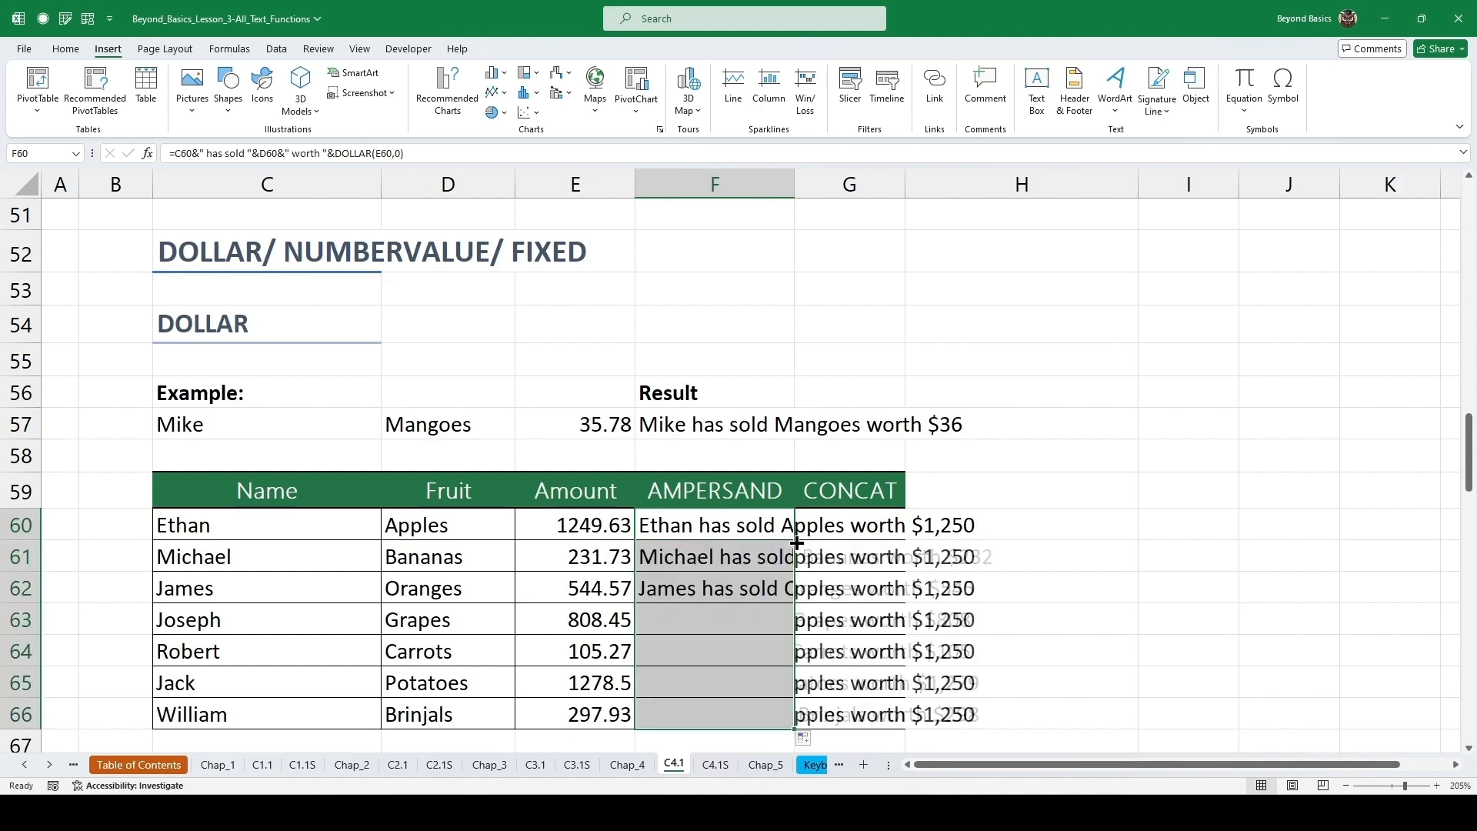
pyautogui.click(721, 564)
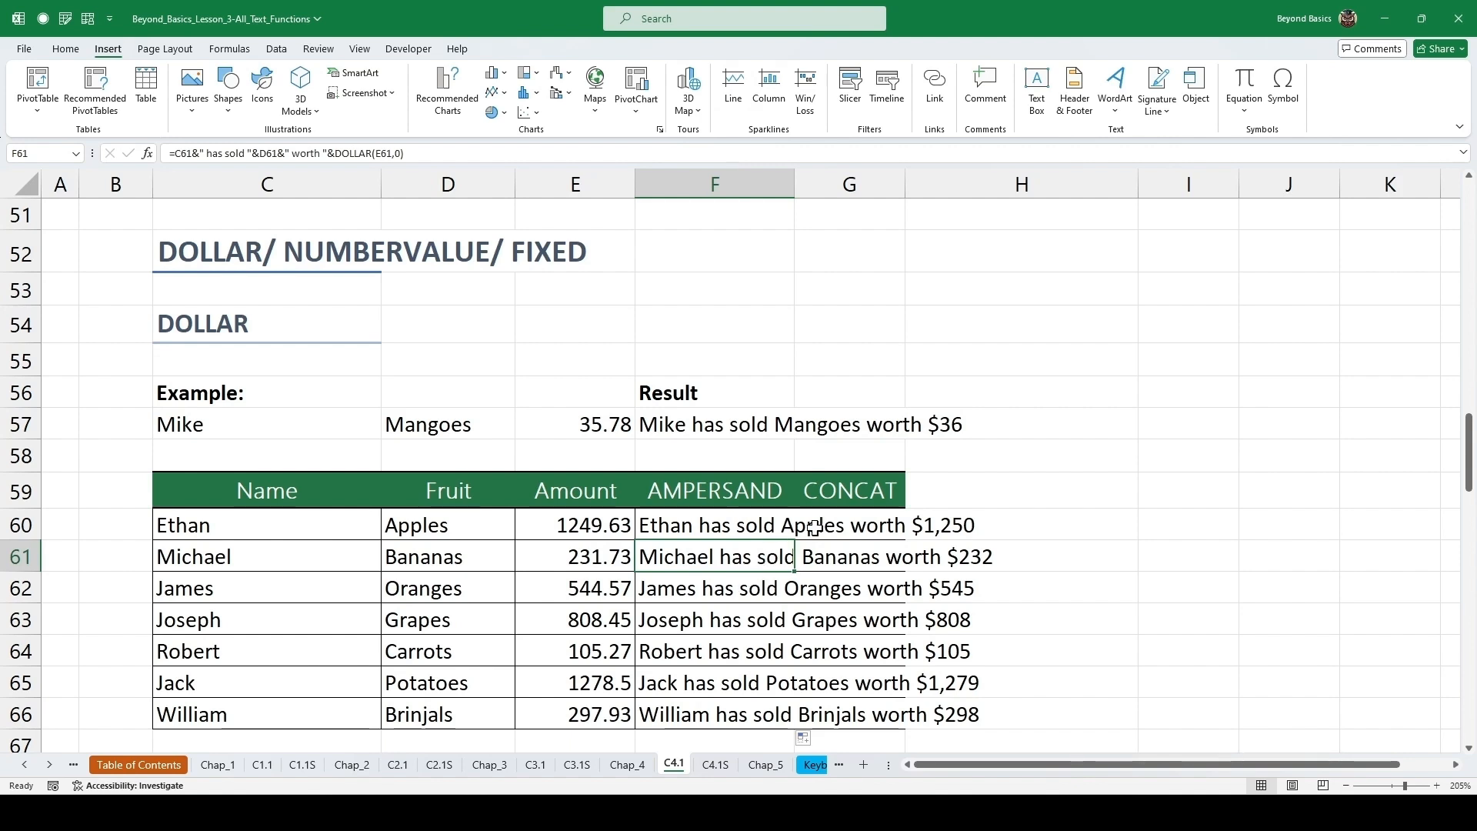
pyautogui.click(840, 523)
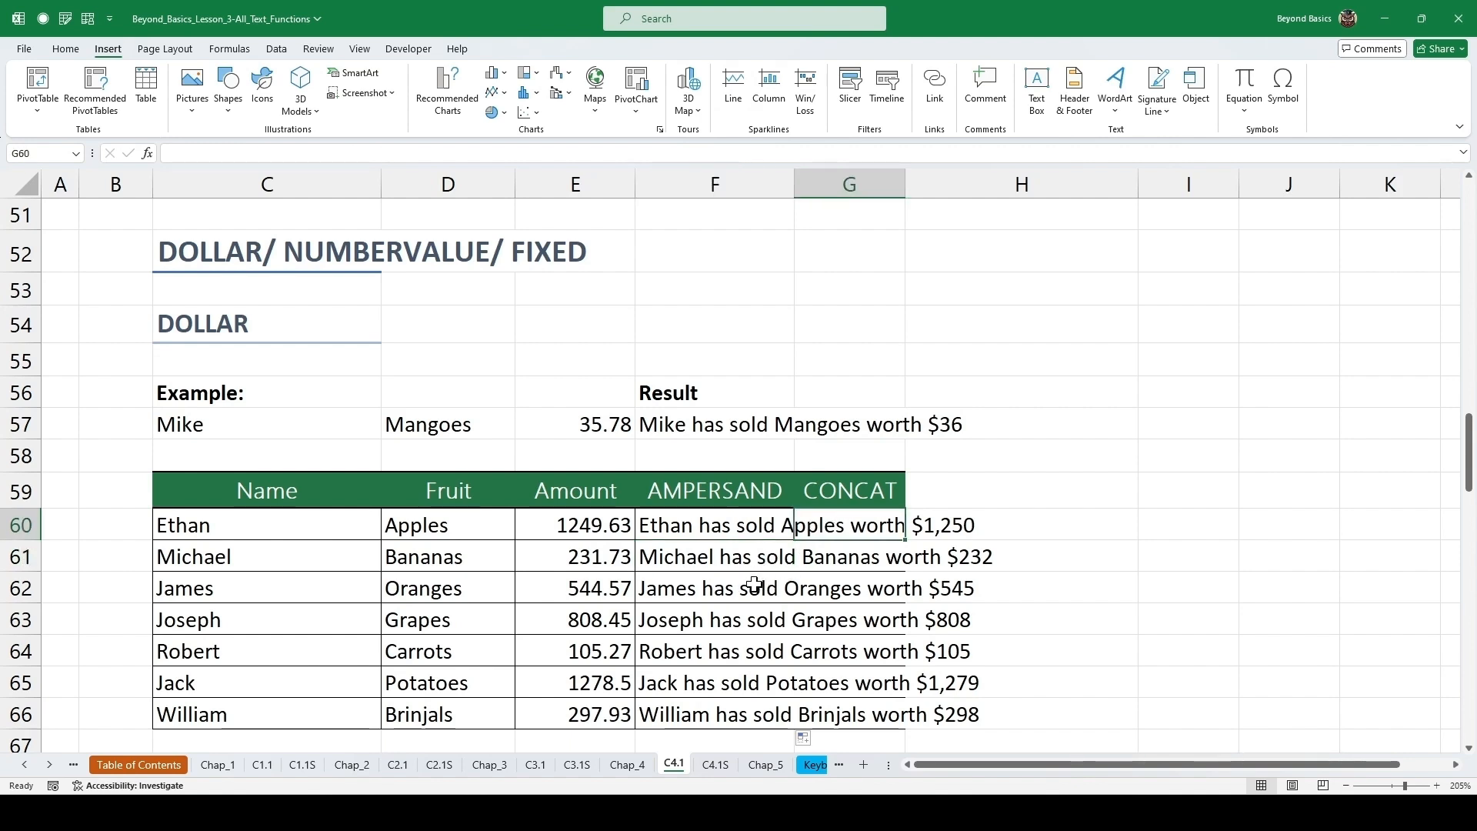
pyautogui.write('=')
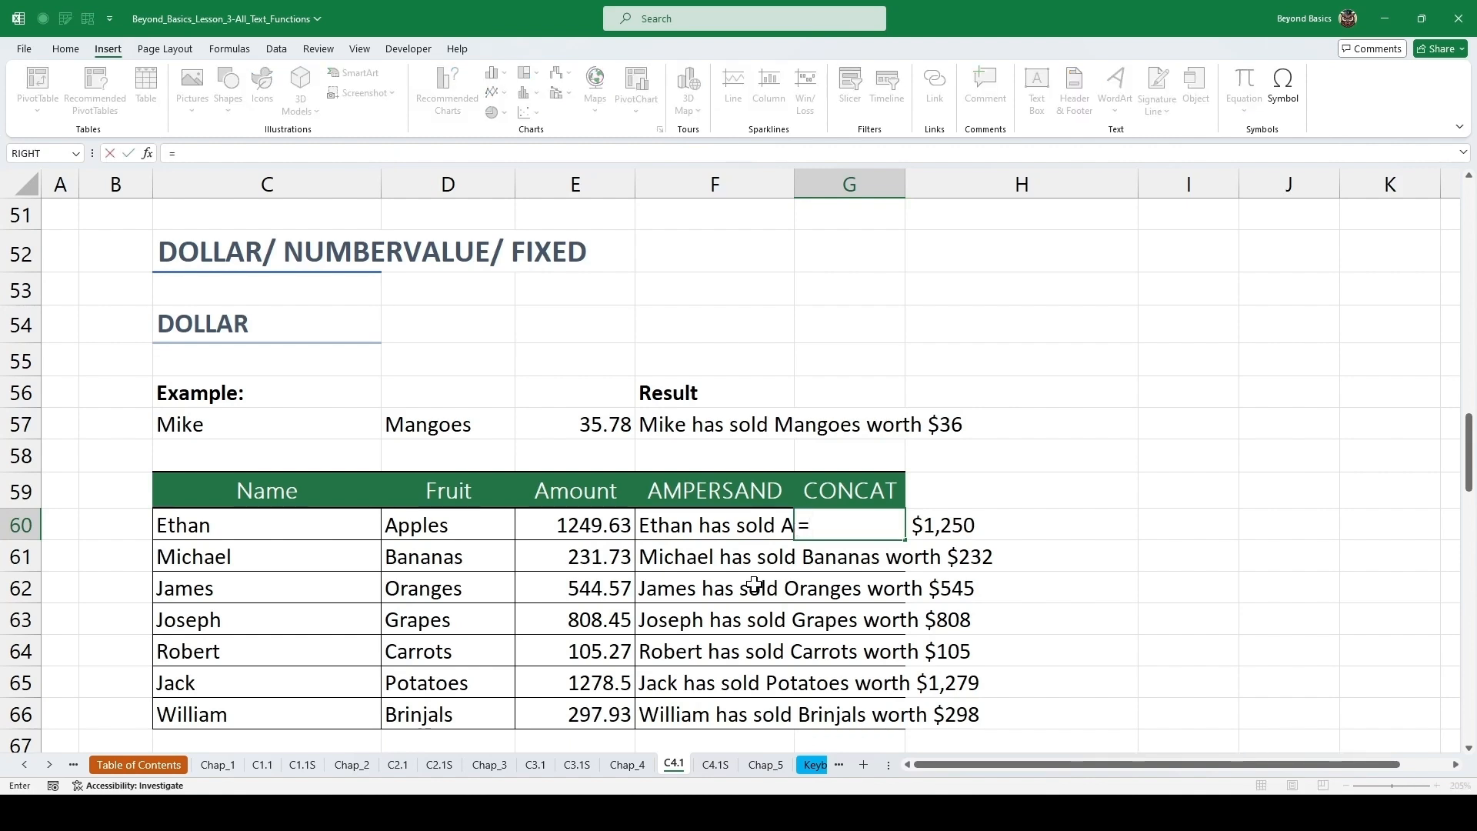
pyautogui.press('Escape')
# Widen column G so the CONCAT results fit.
pyautogui.moveTo(794, 184)
pyautogui.mouseDown()
pyautogui.moveTo(829, 185)
pyautogui.moveTo(803, 187)
pyautogui.mouseUp()
pyautogui.moveTo(914, 185); pyautogui.dragTo(1095, 188)
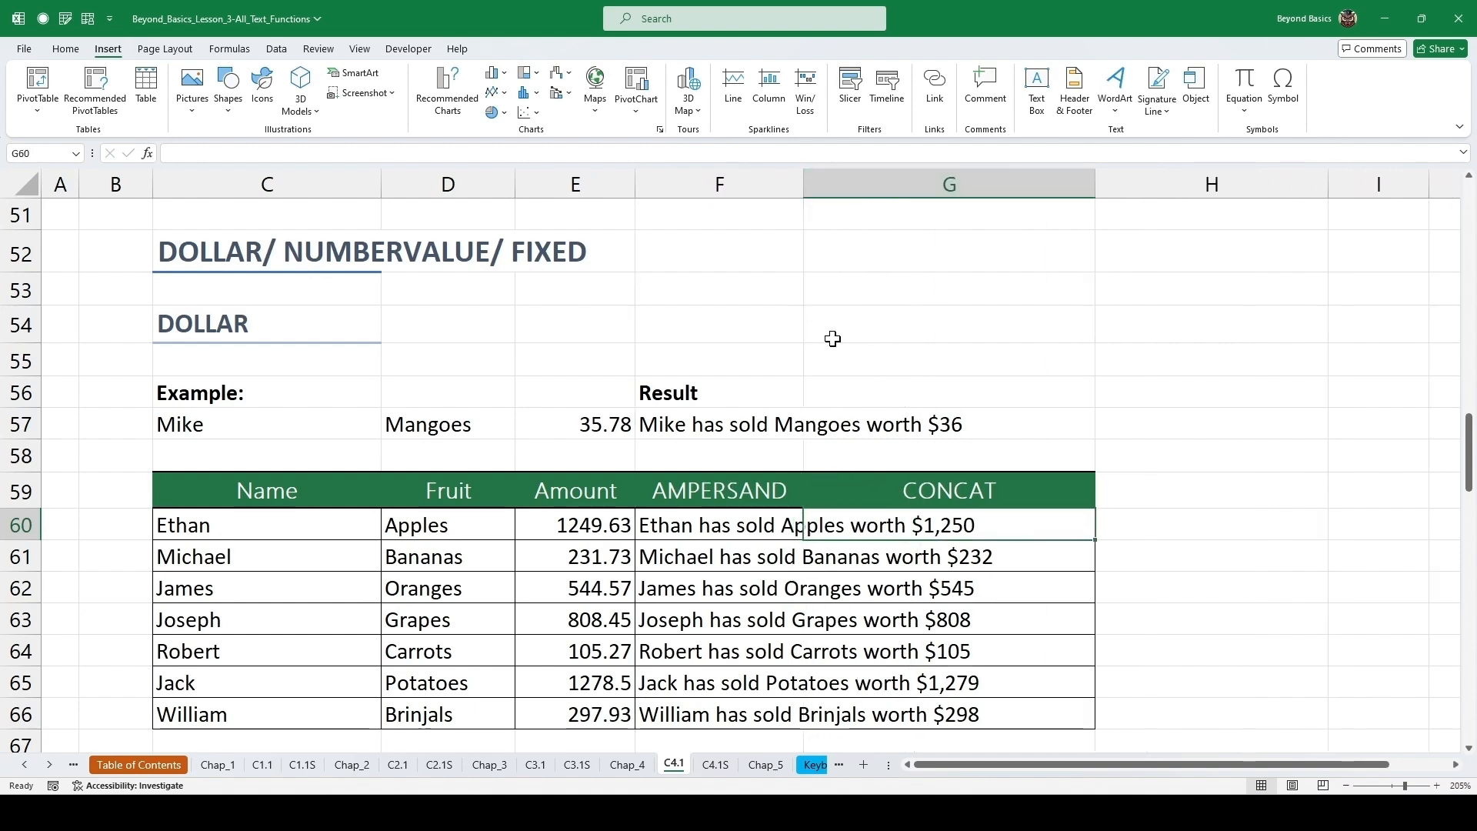
pyautogui.moveTo(803, 184); pyautogui.dragTo(816, 184)
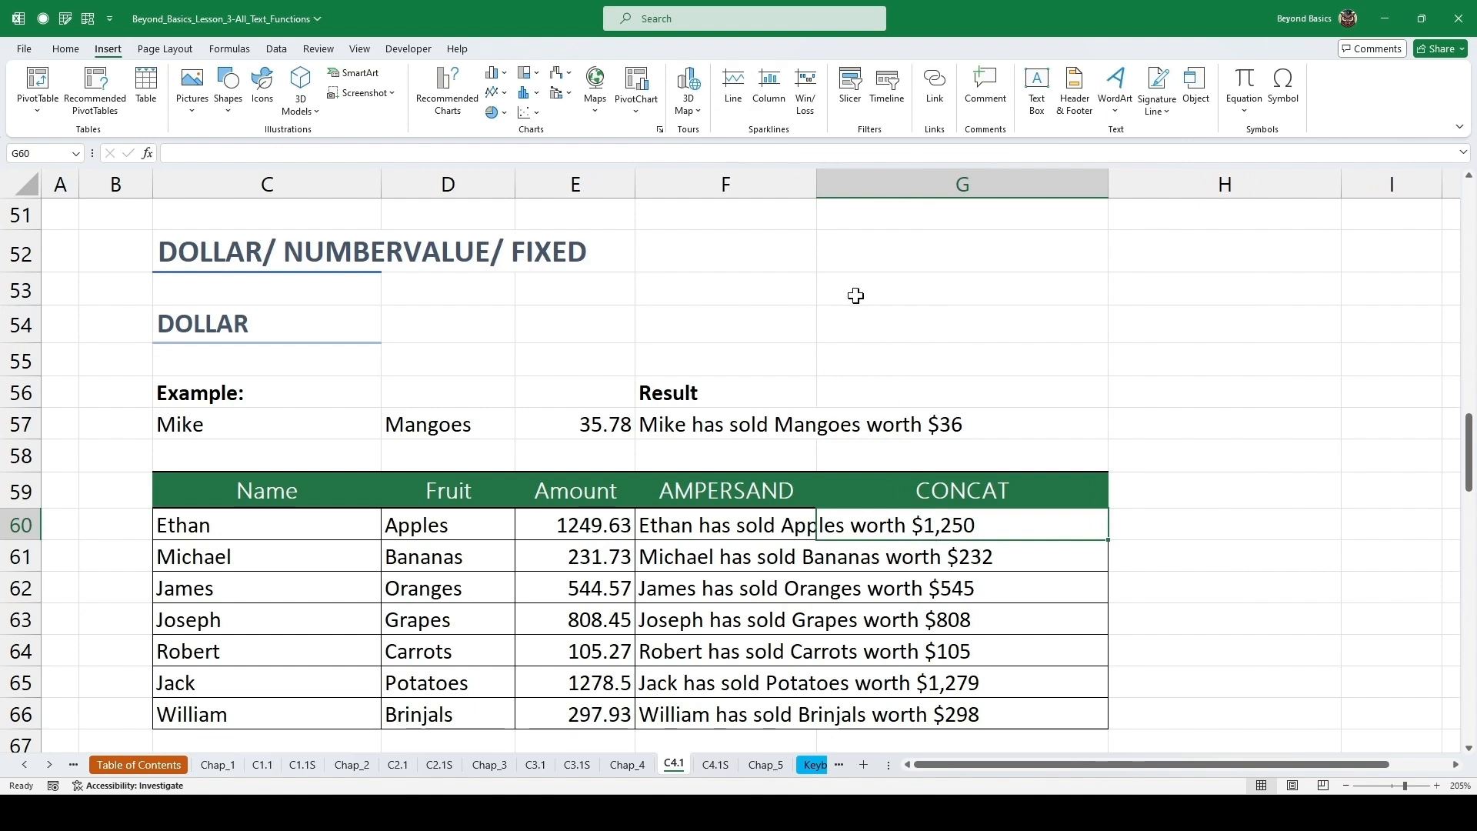
# Enter =CONCAT(C60," has sold ",D60," worth ",DOLLAR(E60,0)) in cell G60 and fill it down the CONCAT column.
pyautogui.write('=')
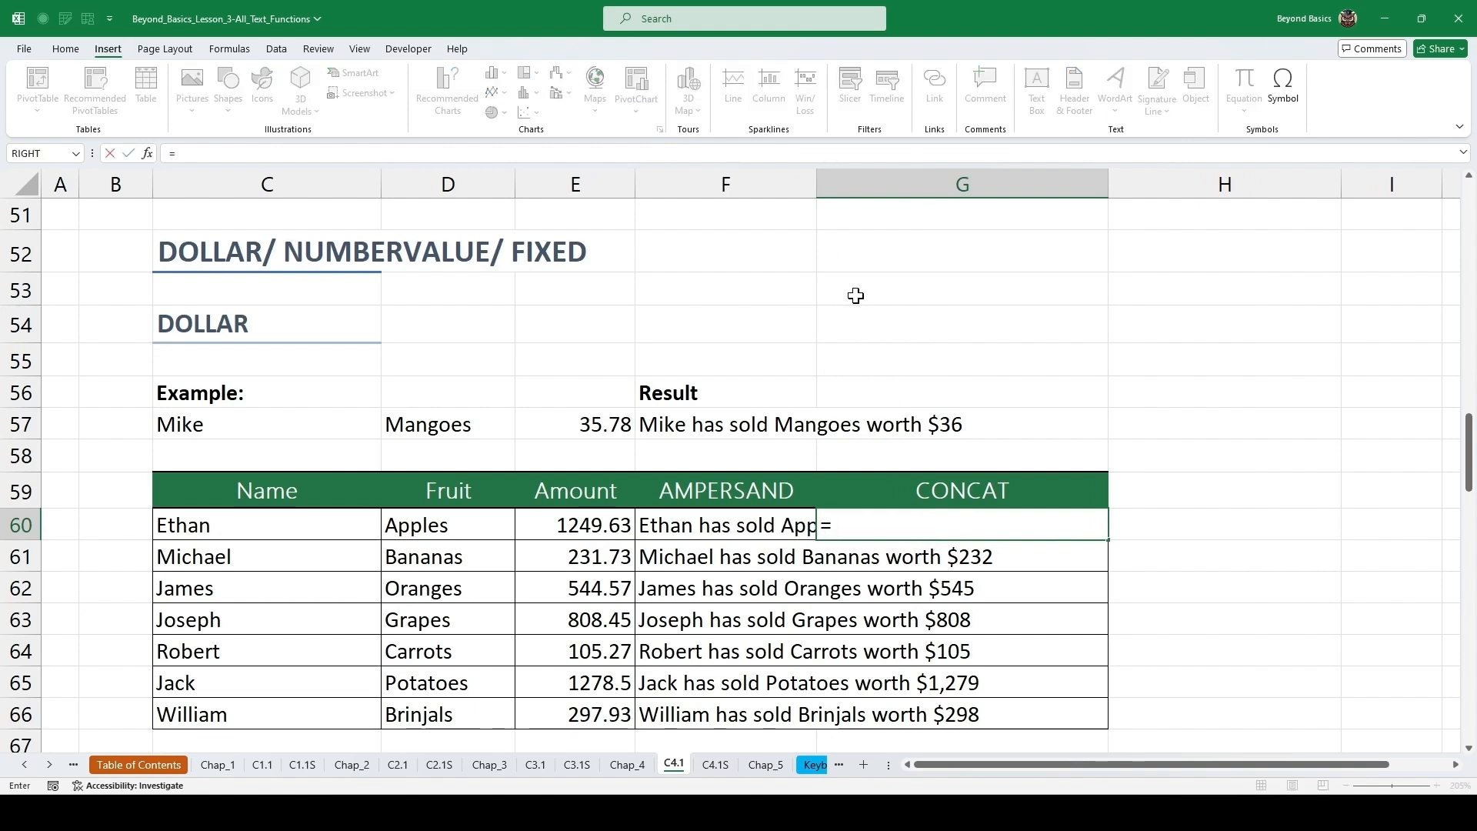
pyautogui.write('conca')
pyautogui.press('Tab')
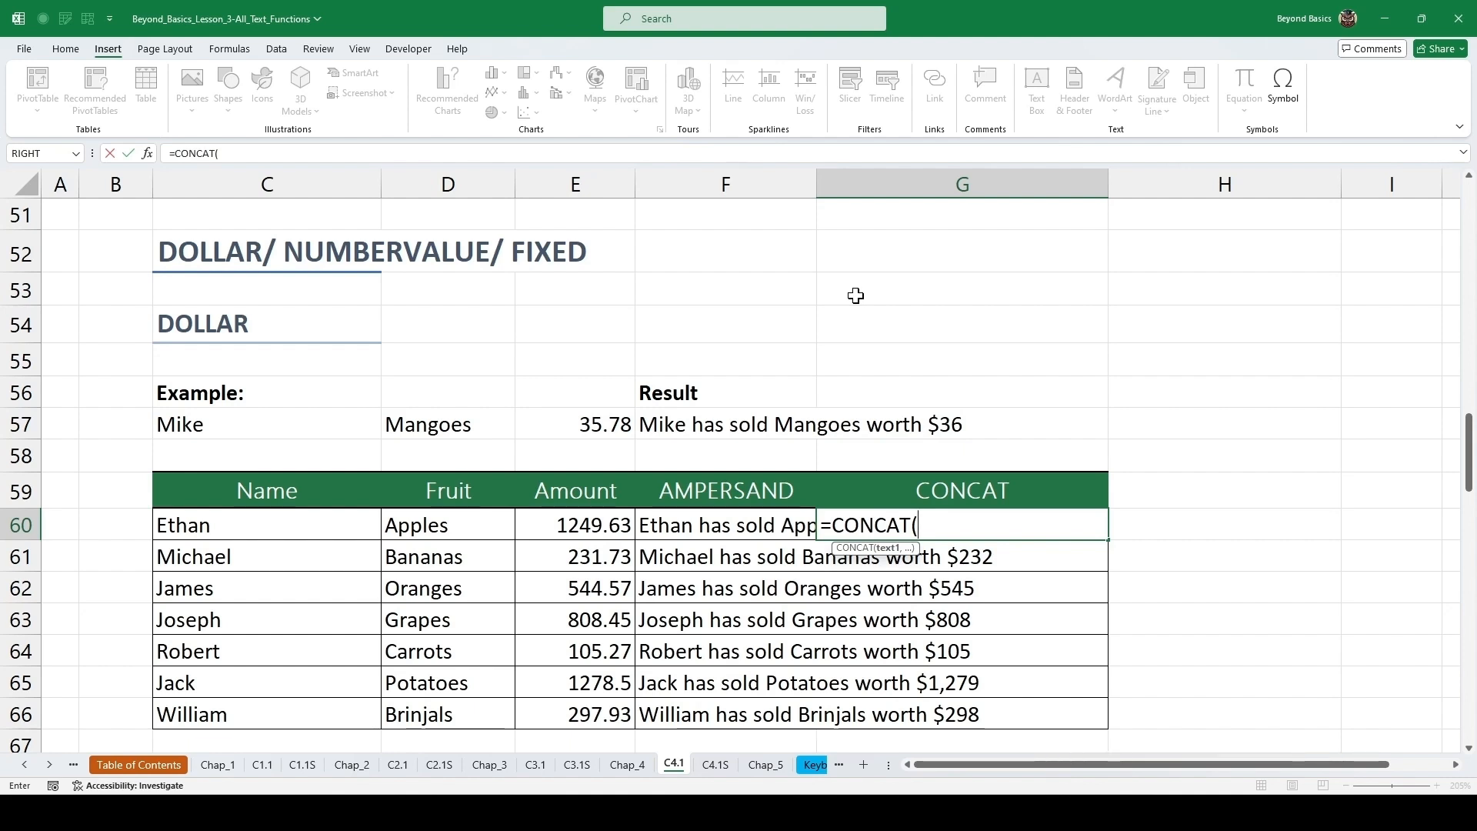
pyautogui.click(316, 524)
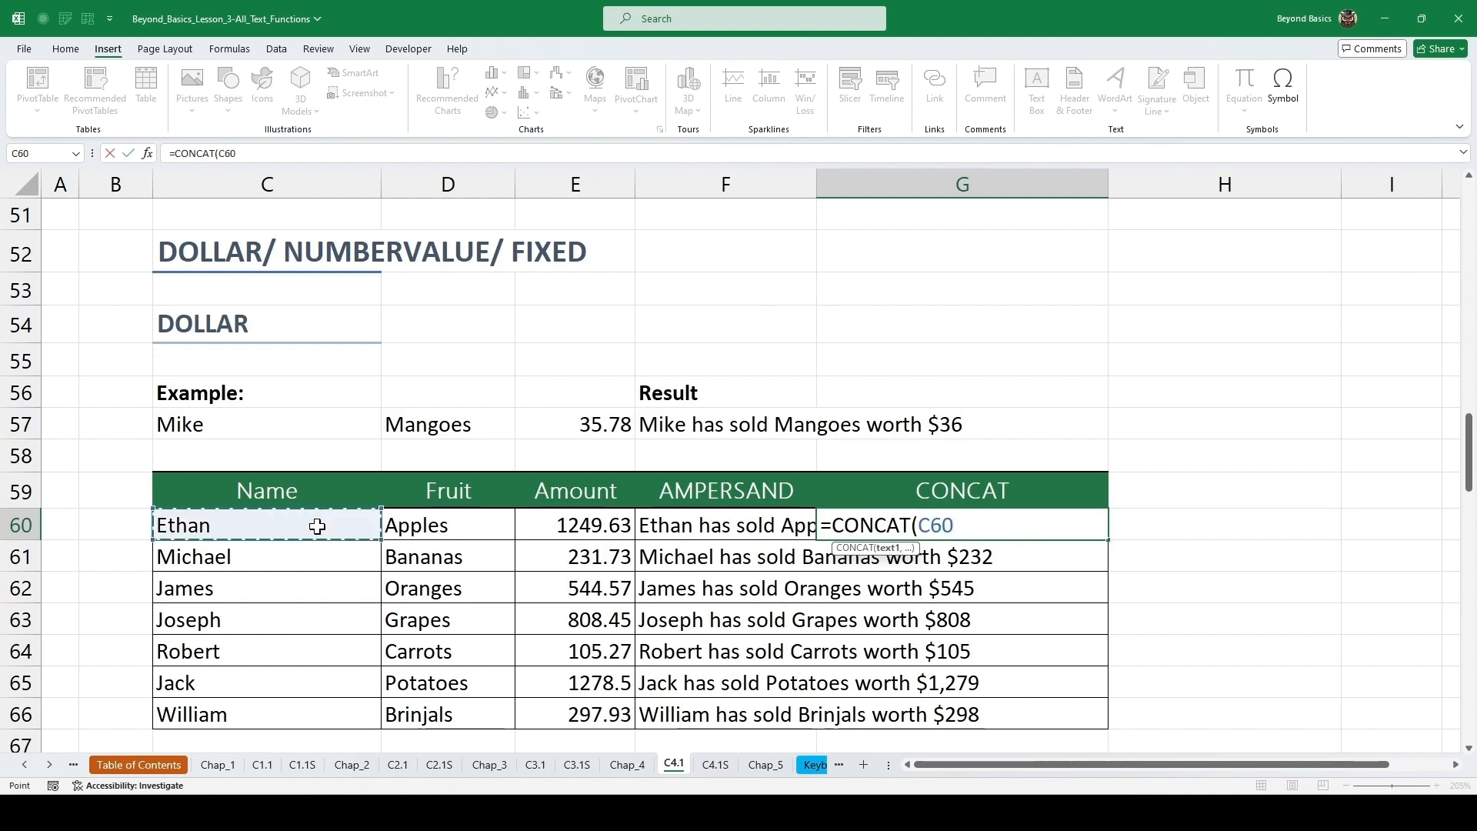
pyautogui.write(',')
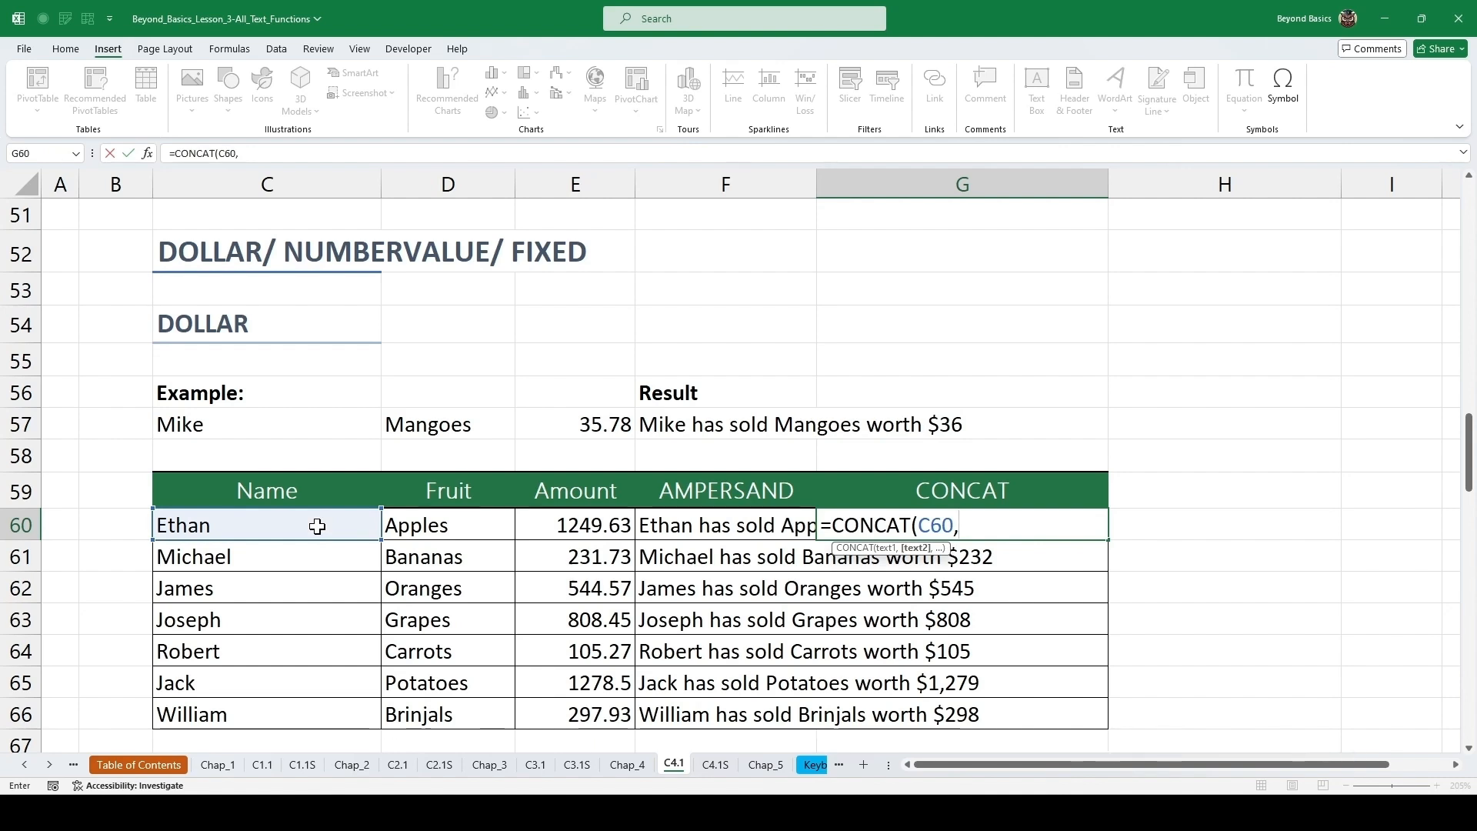
pyautogui.write('" has sold "')
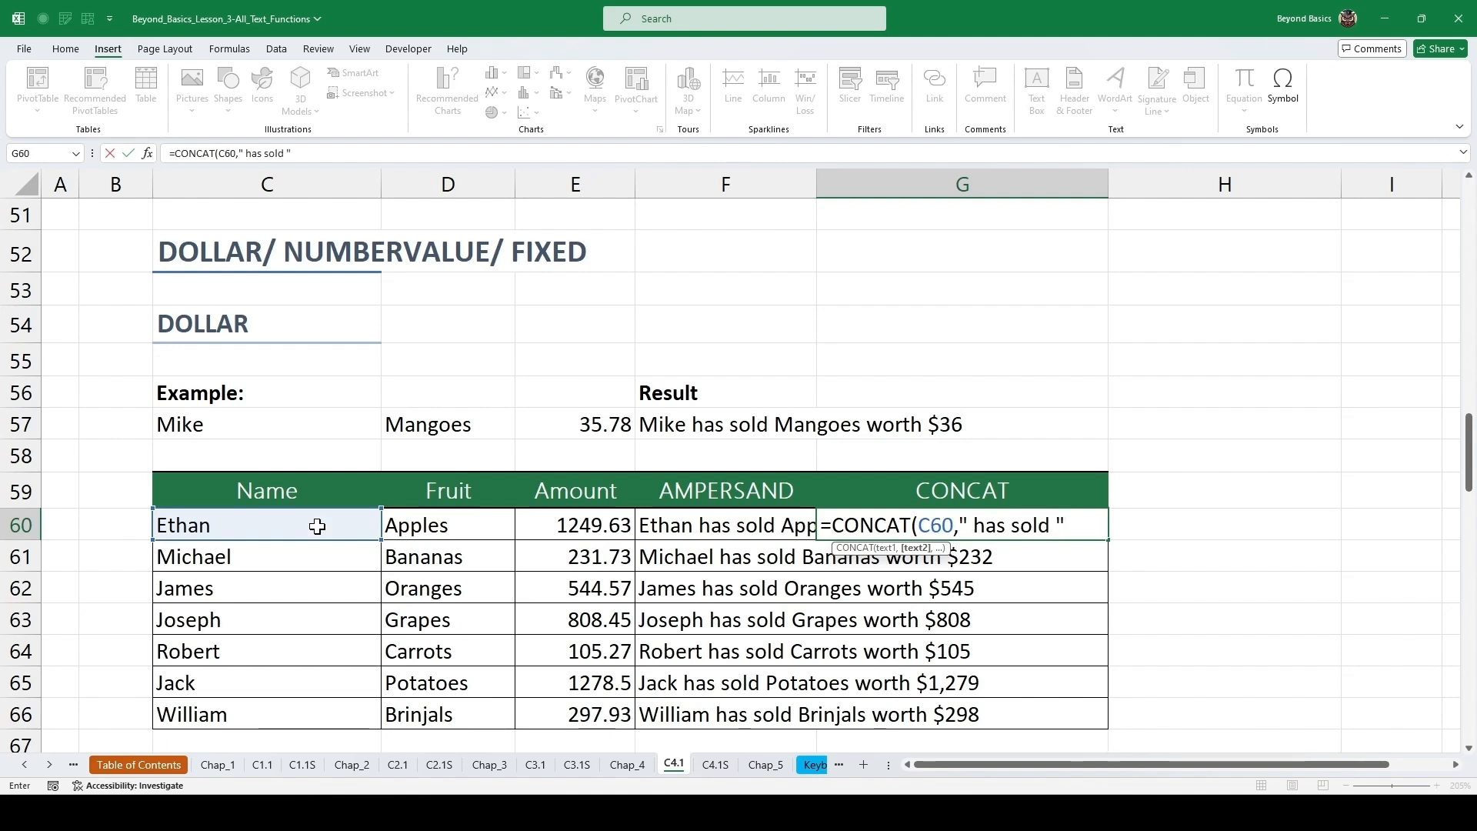
pyautogui.write(',')
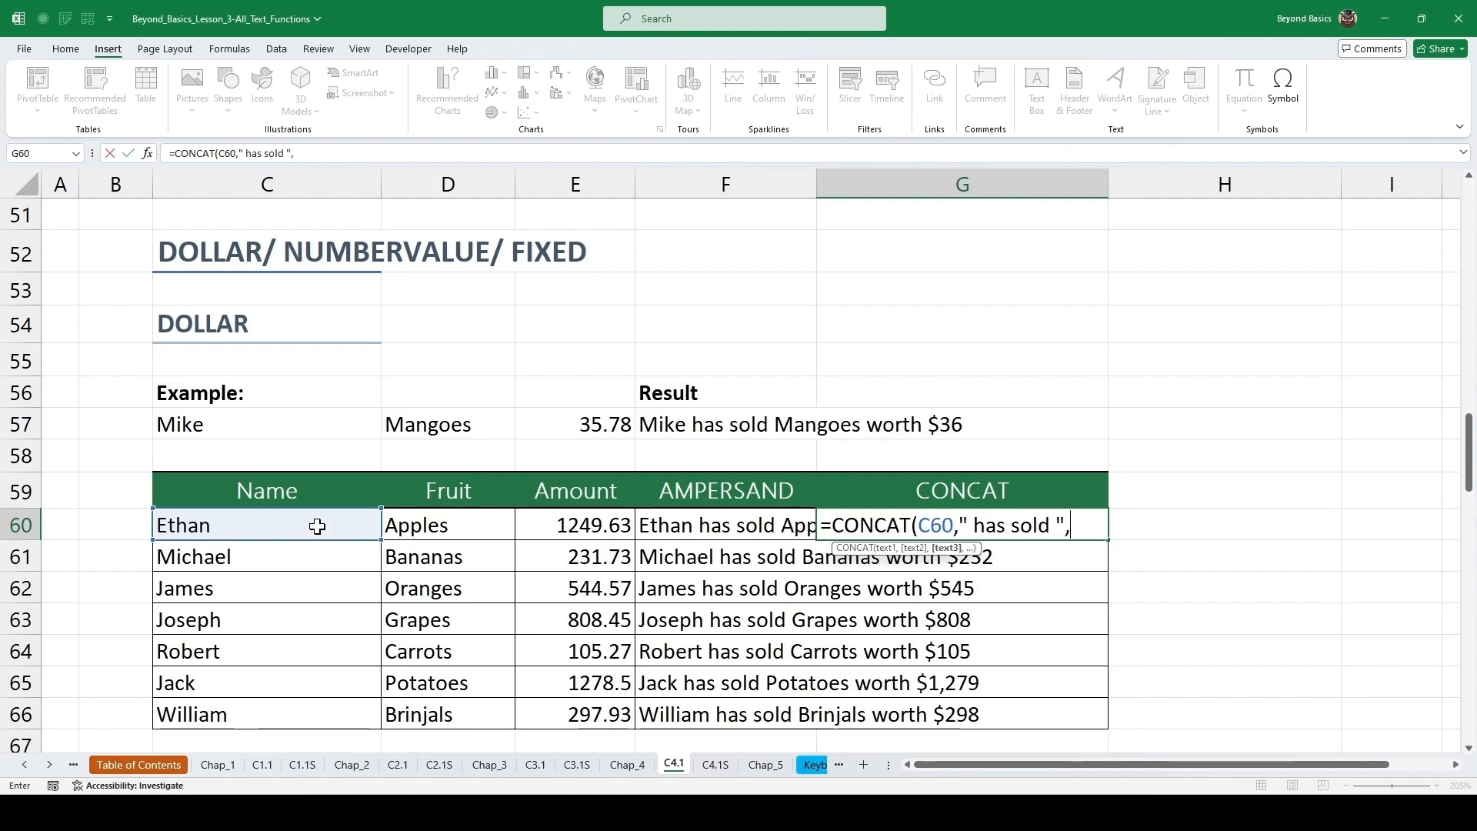
pyautogui.click(458, 523)
pyautogui.write(',"')
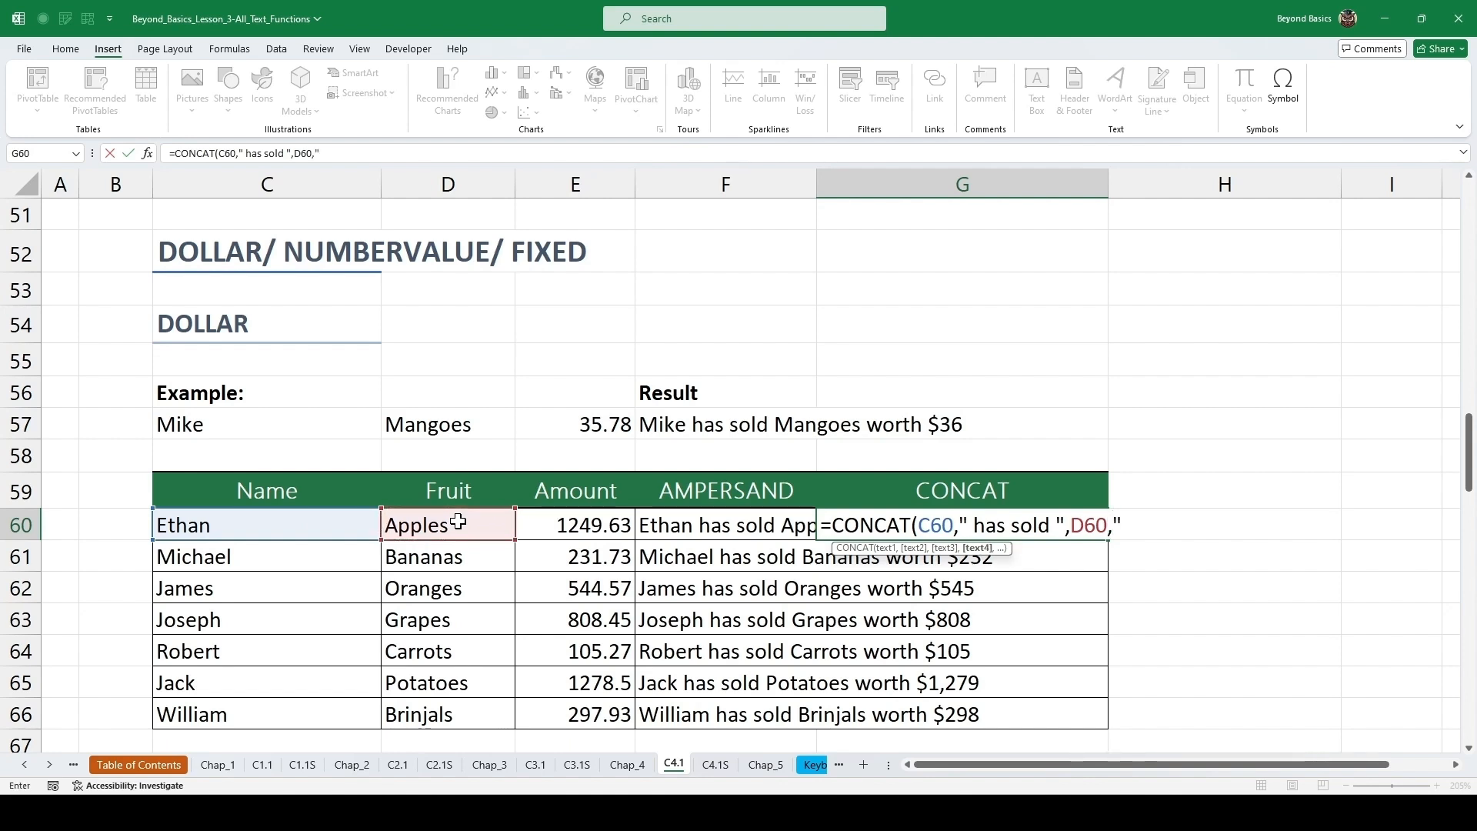
pyautogui.write(' worth ",')
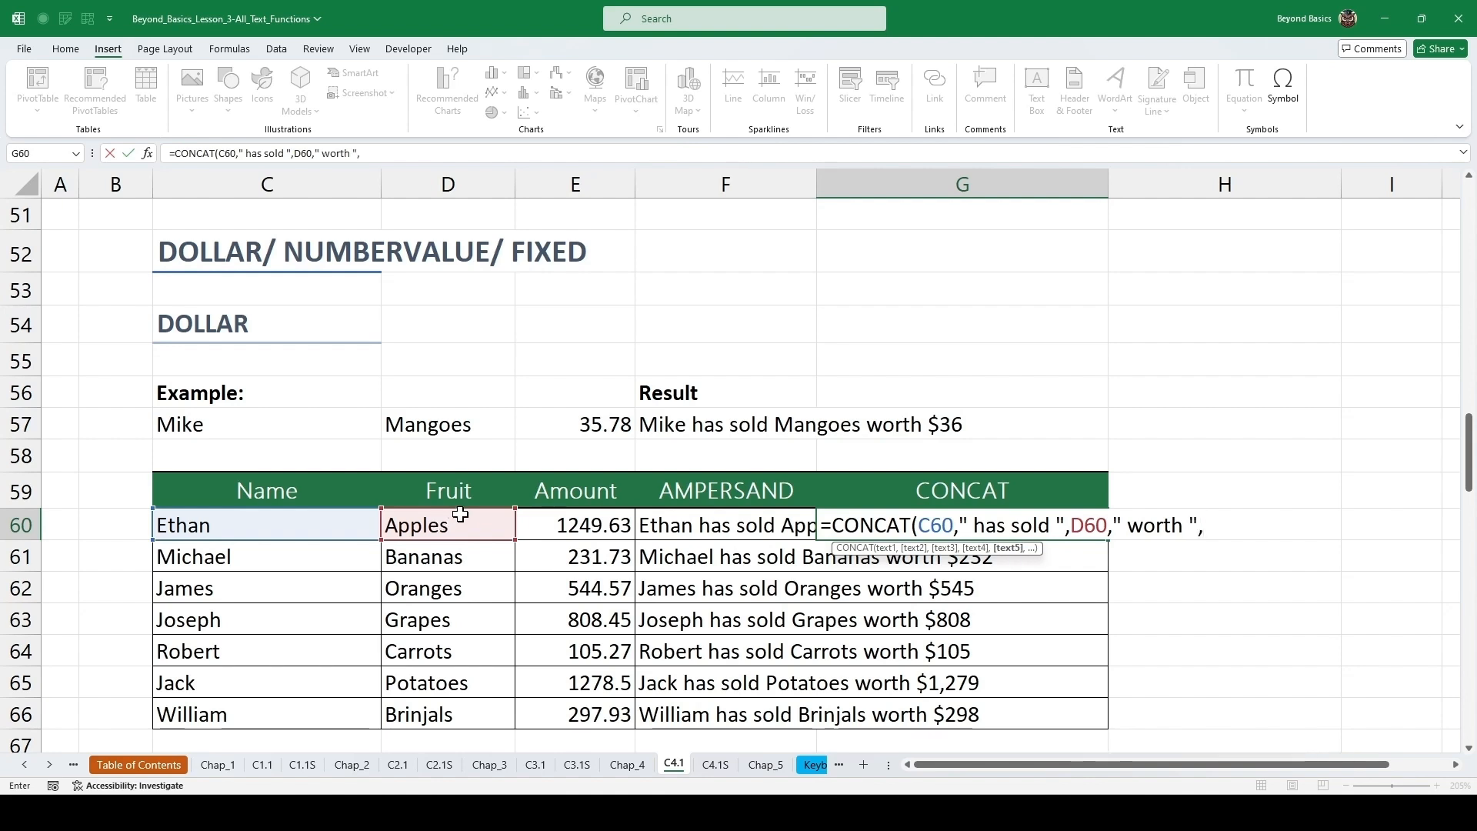
pyautogui.write('doll')
pyautogui.press('Tab')
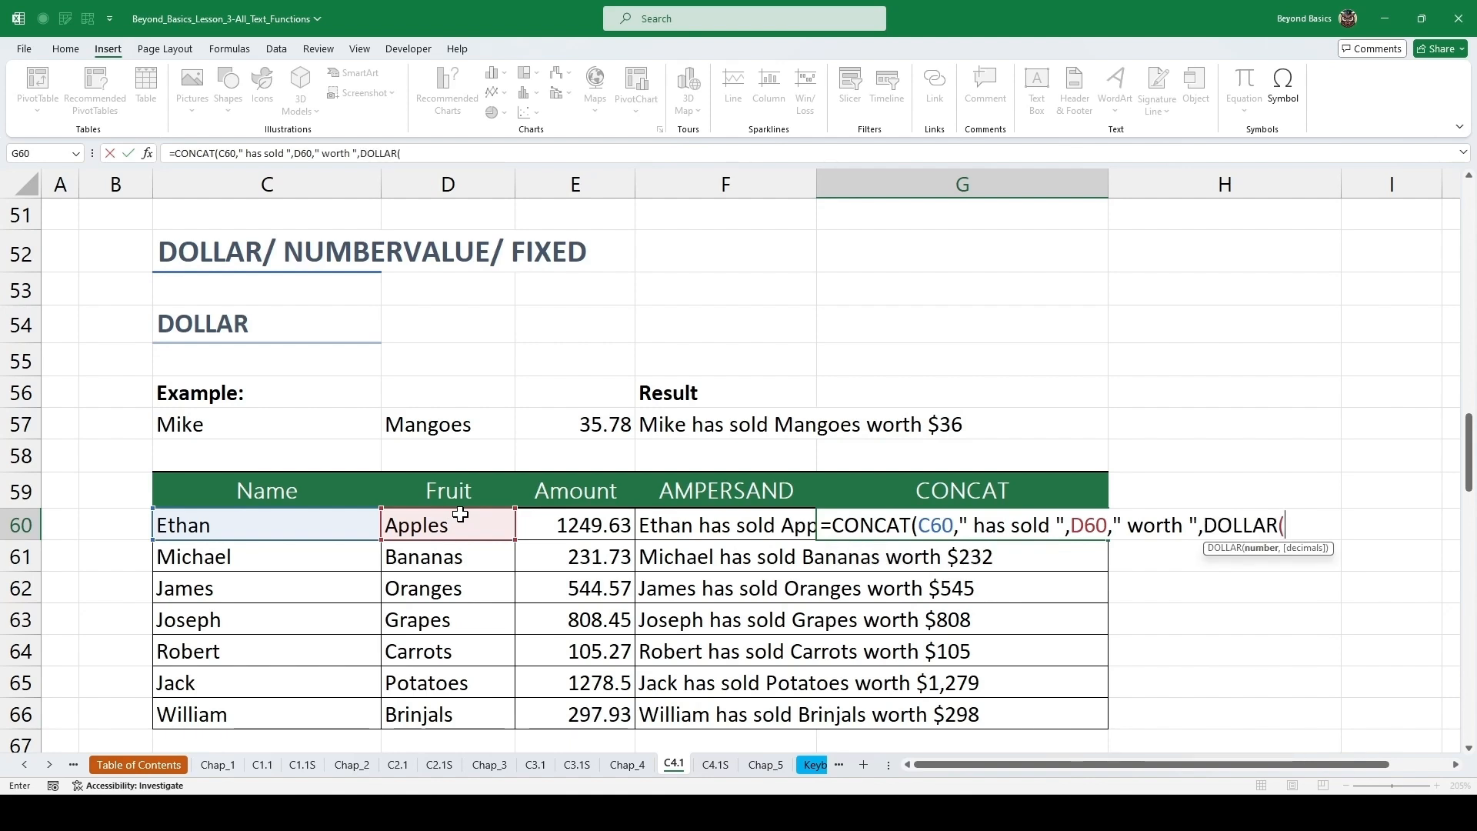
pyautogui.click(586, 523)
pyautogui.write(',0)')
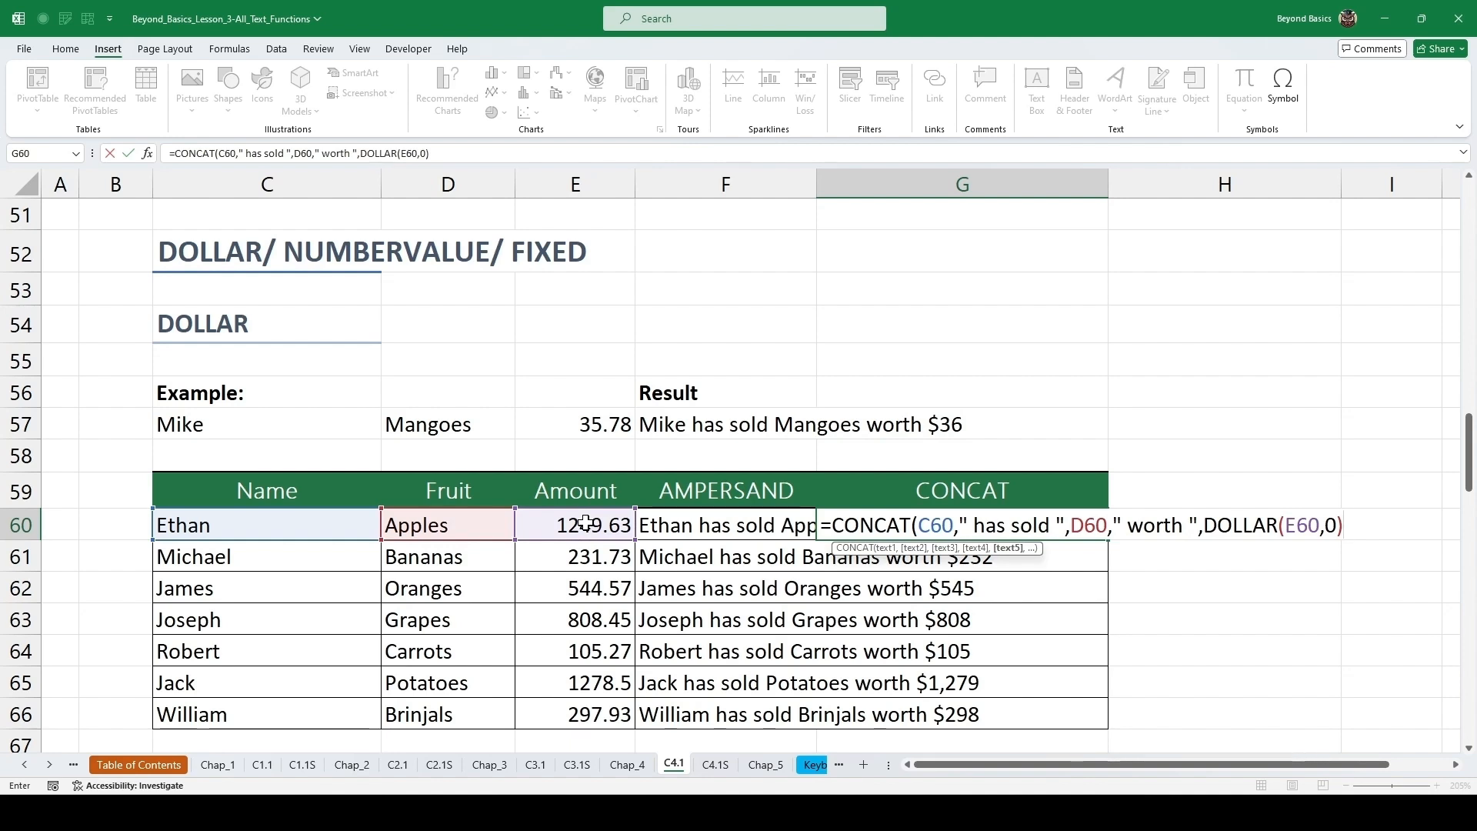
pyautogui.write(')')
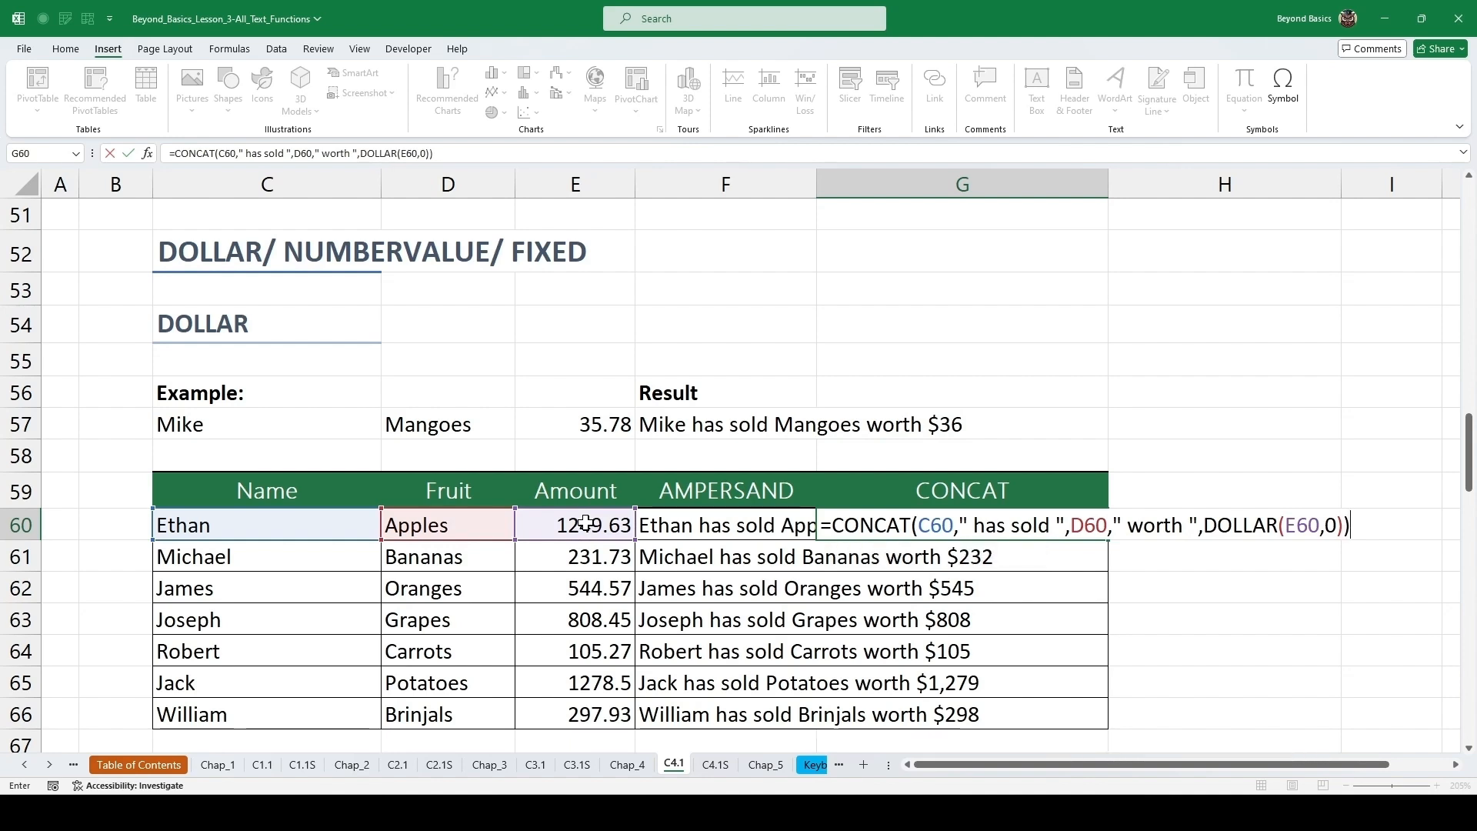
pyautogui.hotkey('ctrl', 'Return')
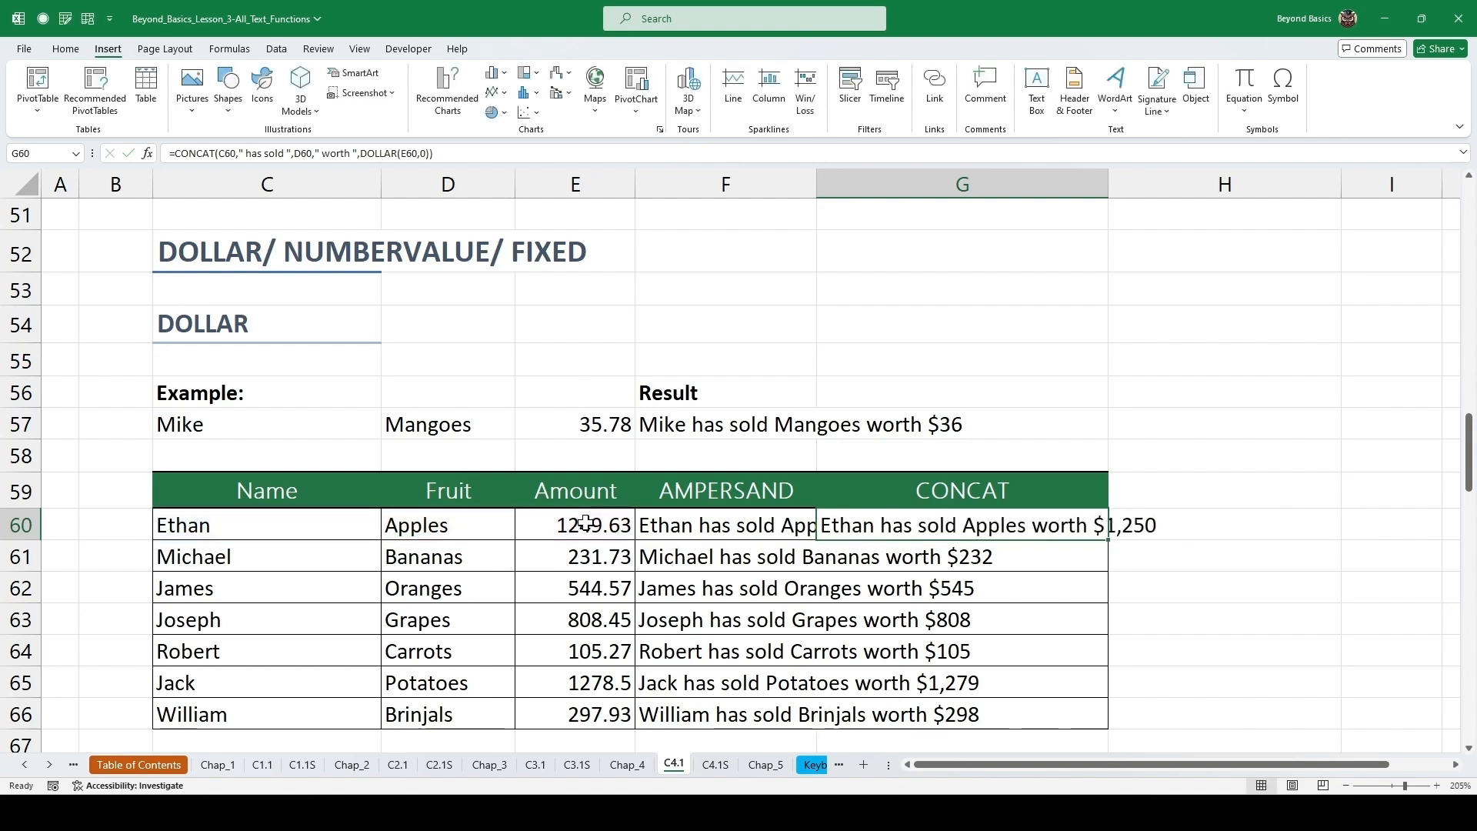
pyautogui.doubleClick(1108, 539)
pyautogui.click(1015, 557)
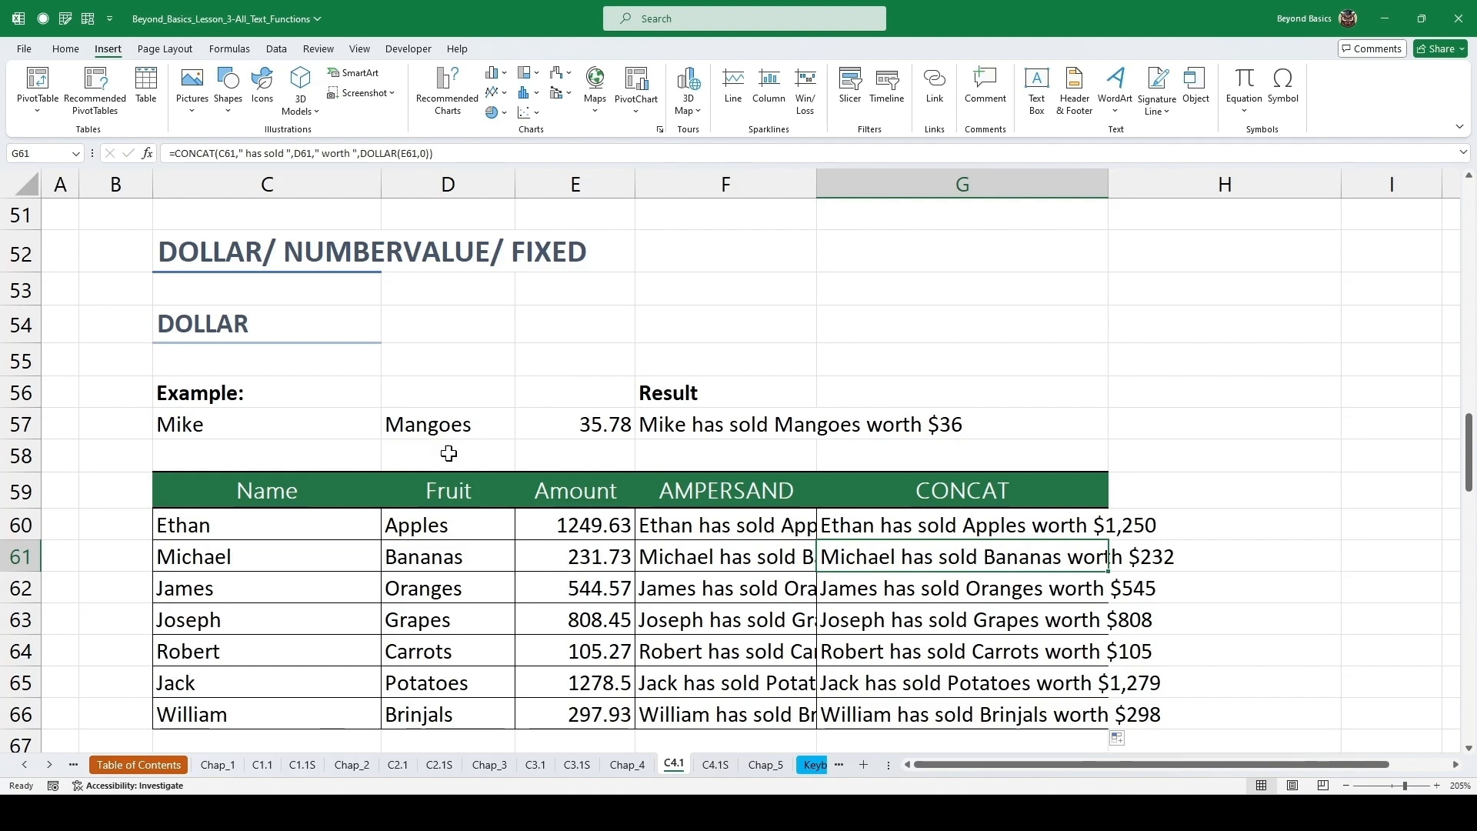
# Examine the euro sales values with their separators in the NUMBERVALUE & FIXED table, starting with cell C79.
pyautogui.scroll(-7, 407, 438)
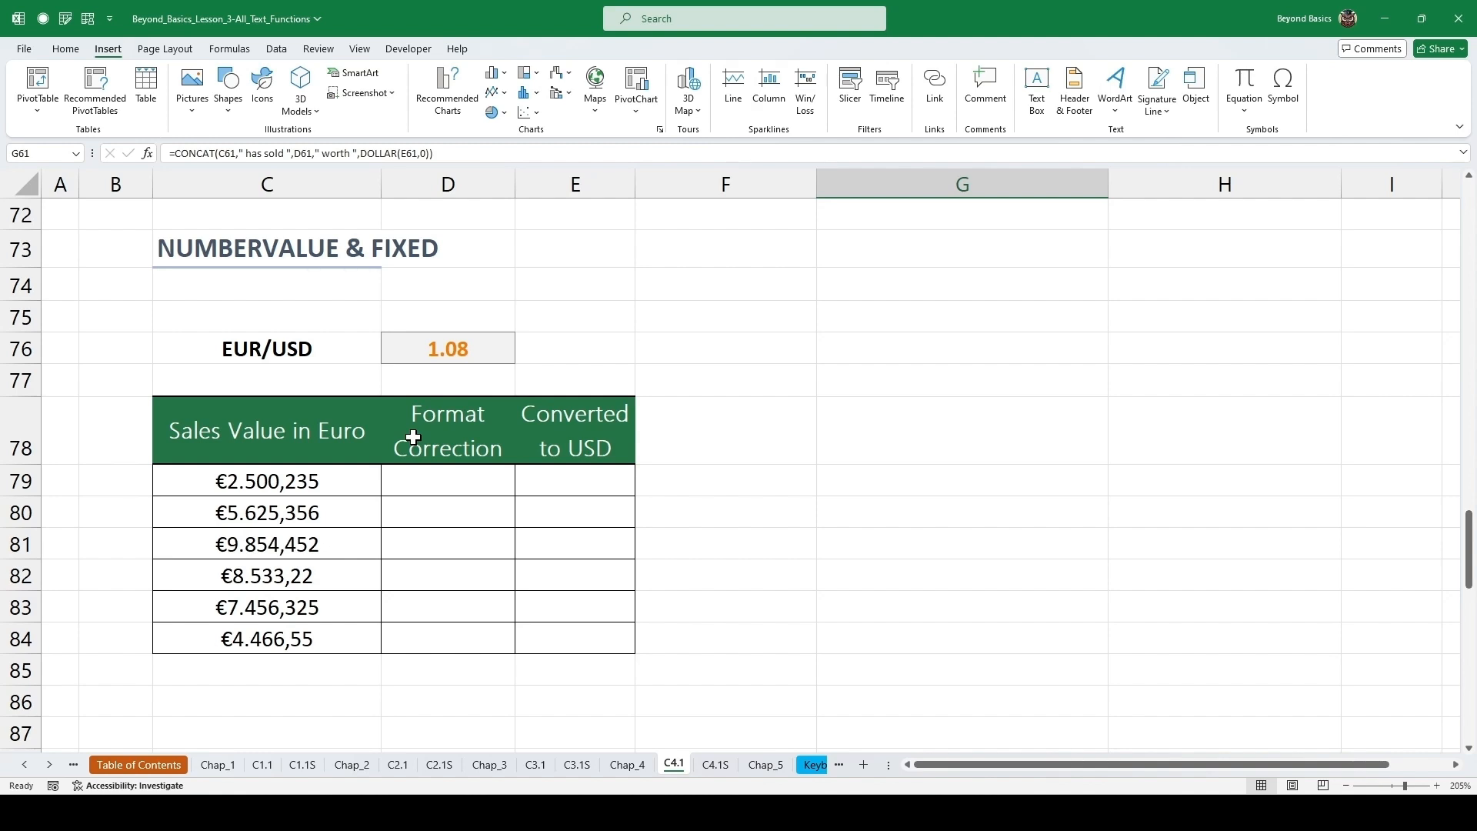
pyautogui.click(290, 482)
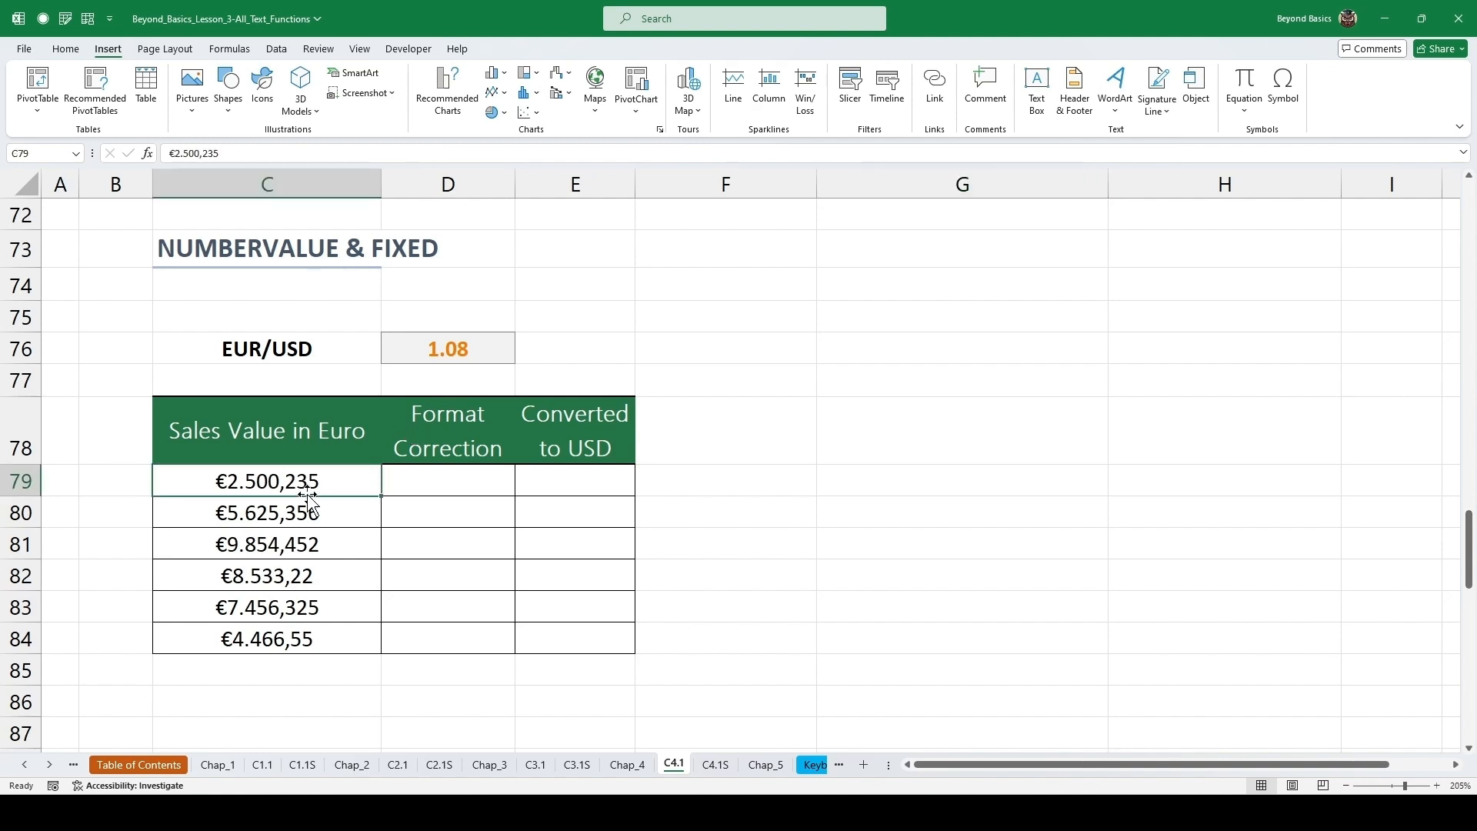
pyautogui.click(305, 513)
pyautogui.doubleClick(246, 483)
pyautogui.moveTo(245, 485); pyautogui.dragTo(238, 485)
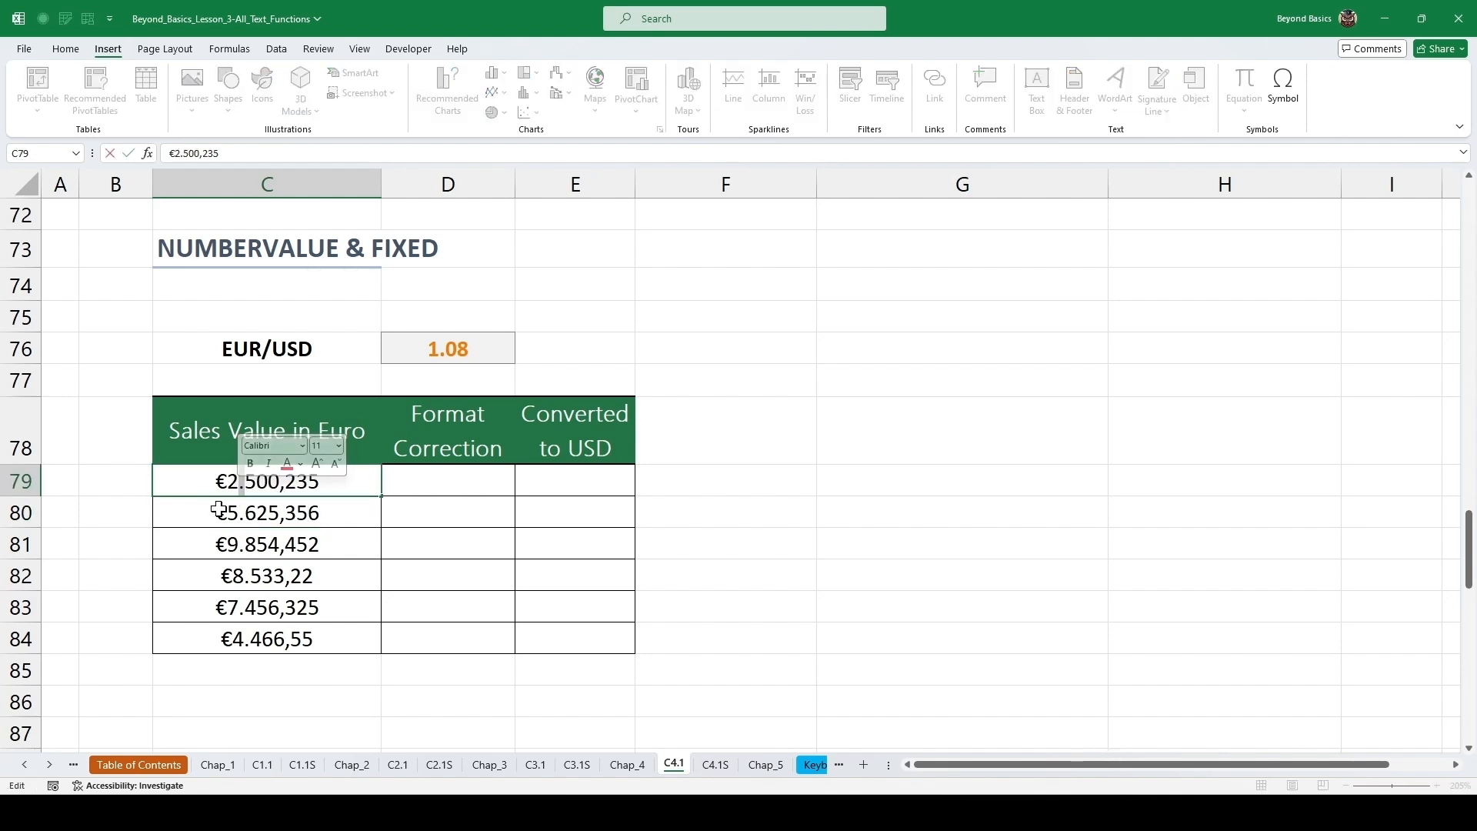
pyautogui.moveTo(320, 484); pyautogui.dragTo(278, 486)
pyautogui.click(282, 484)
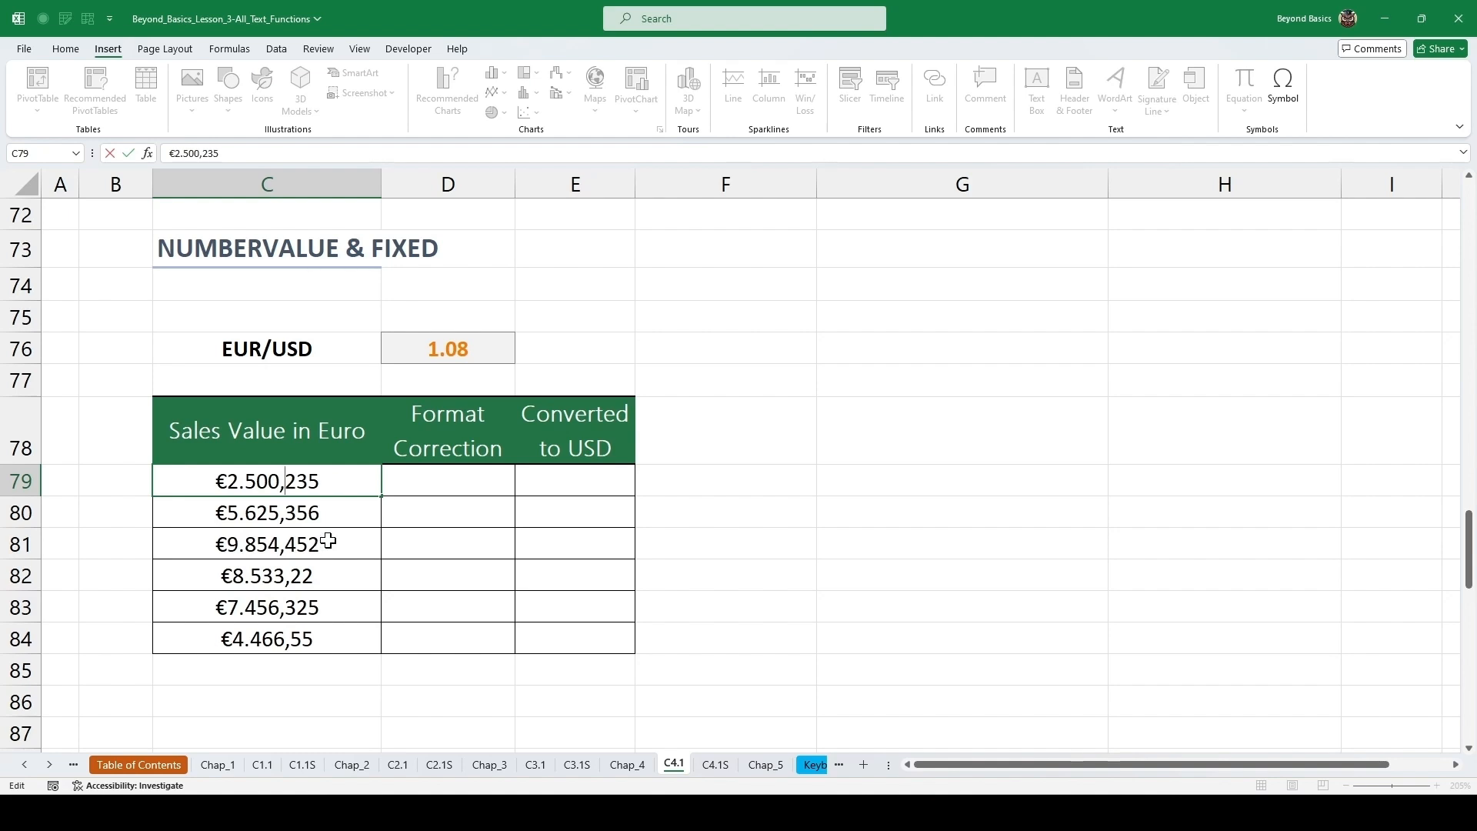
pyautogui.press('Escape')
pyautogui.click(428, 478)
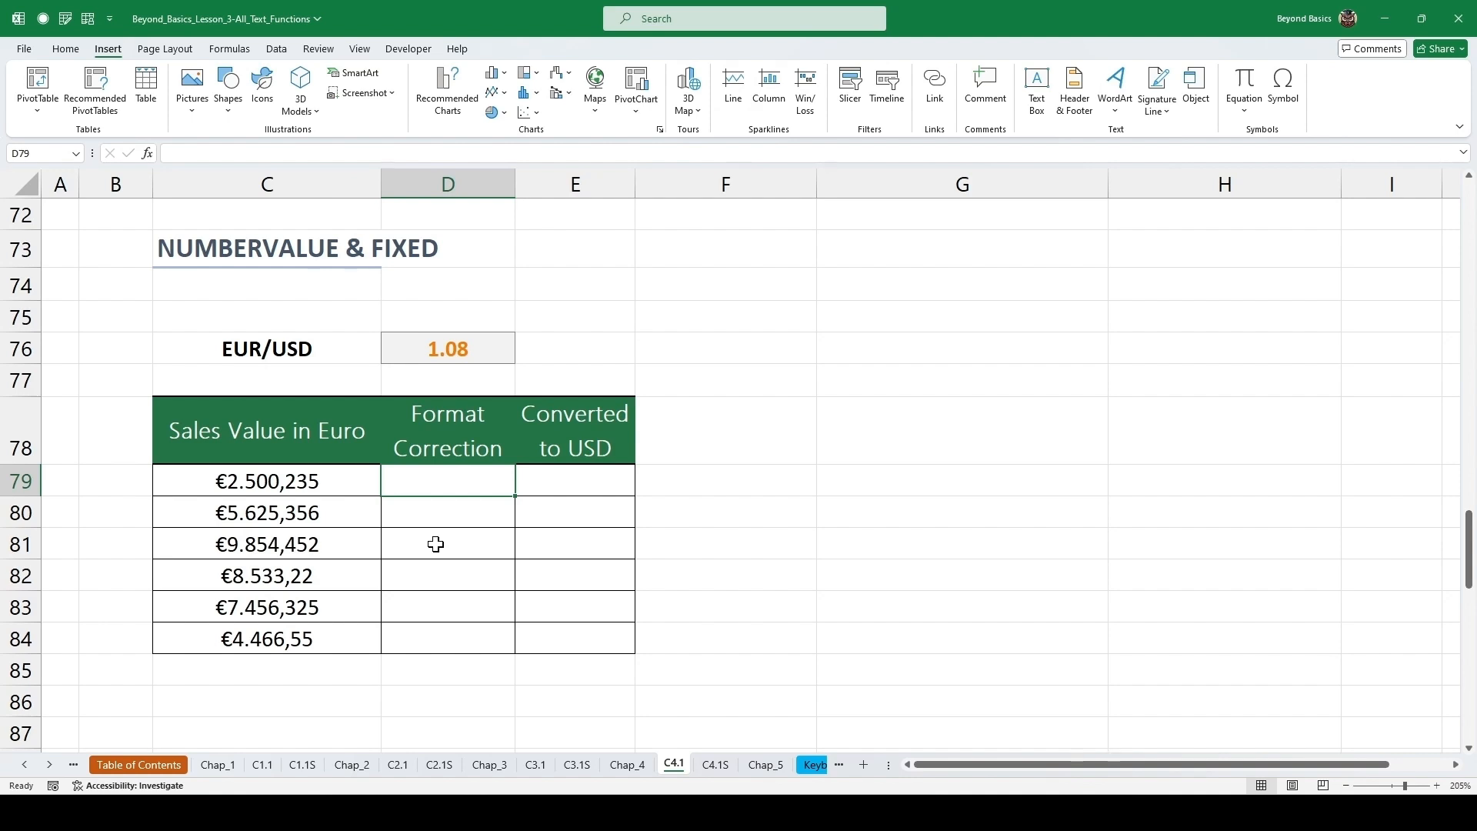
# Enter =NUMBERVALUE(C79,",",".") in cell D79 to convert the euro-formatted sales value.
pyautogui.write('=')
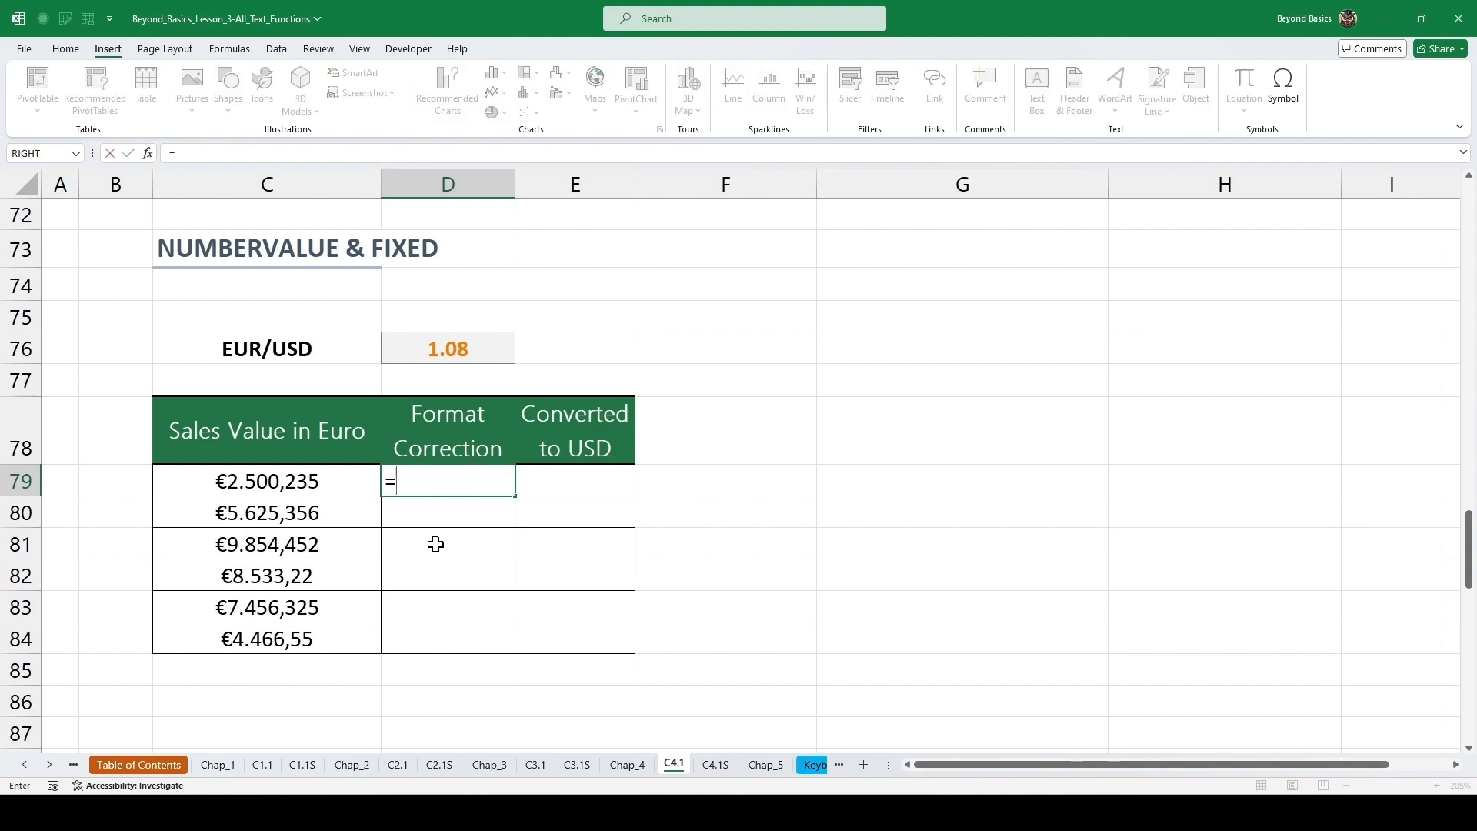
pyautogui.write('numberva')
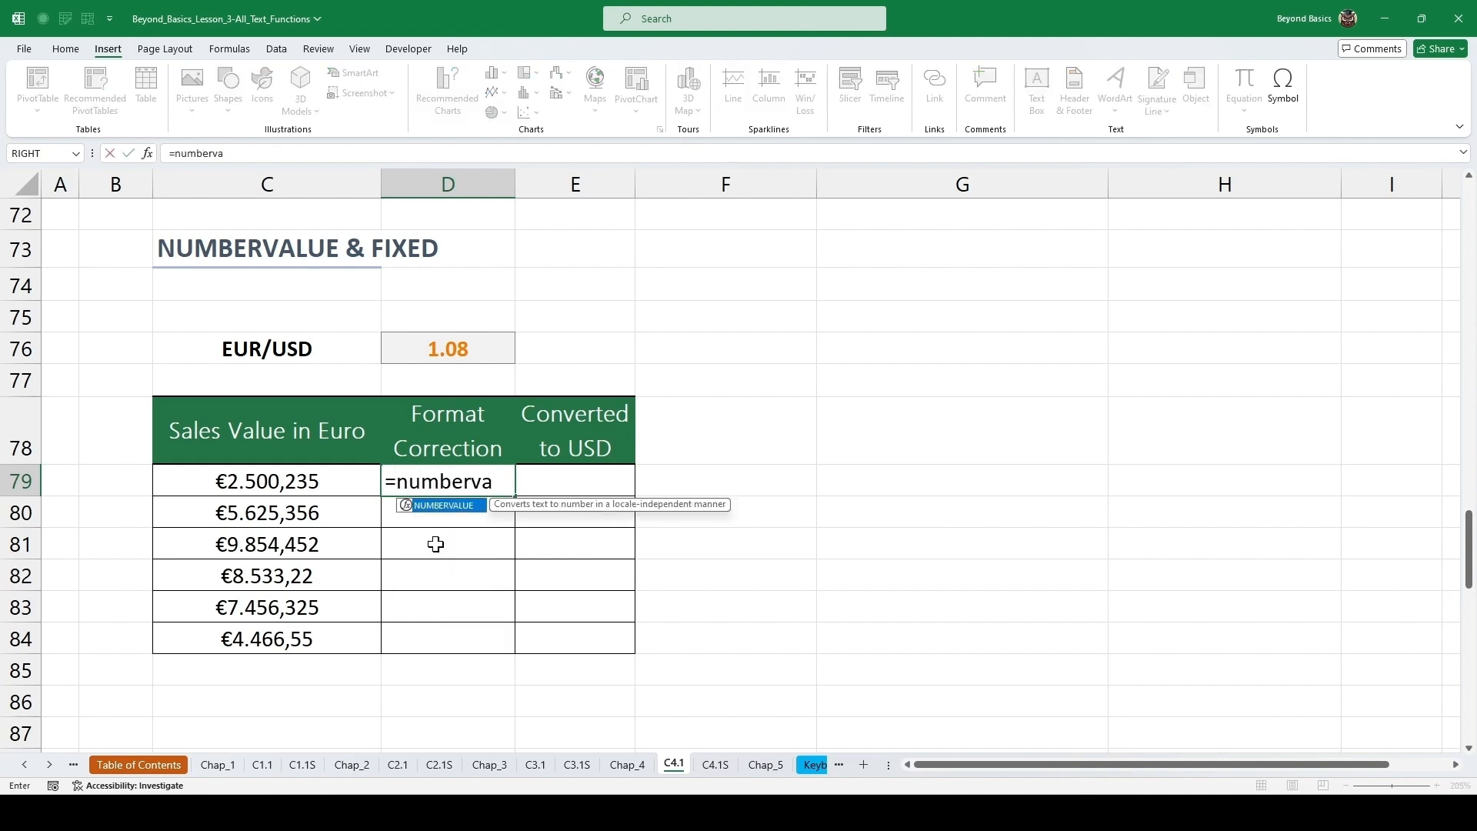
pyautogui.press('Tab')
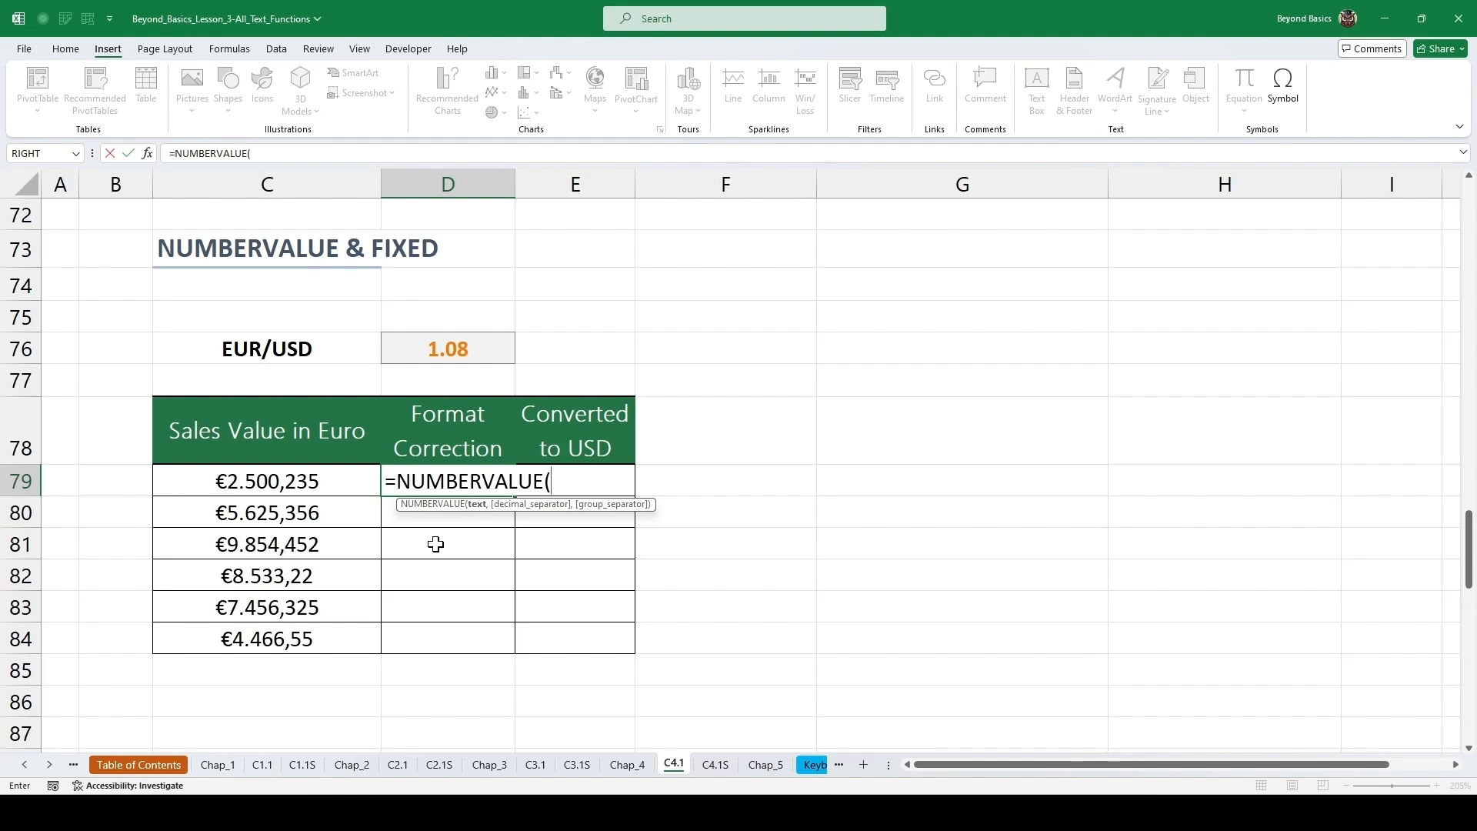
pyautogui.press('Left')
pyautogui.write(',')
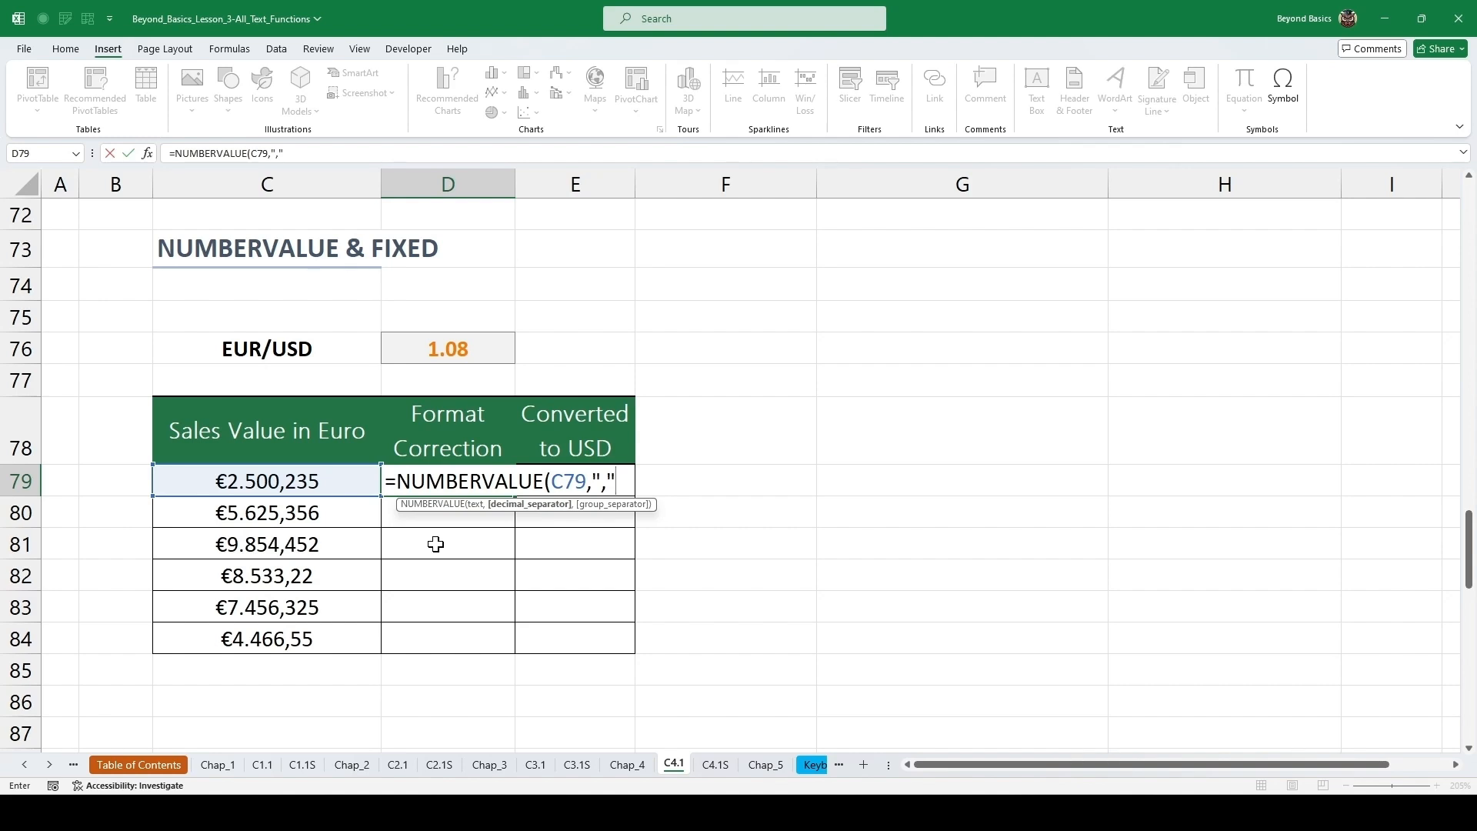
pyautogui.write(',')
pyautogui.write('"."')
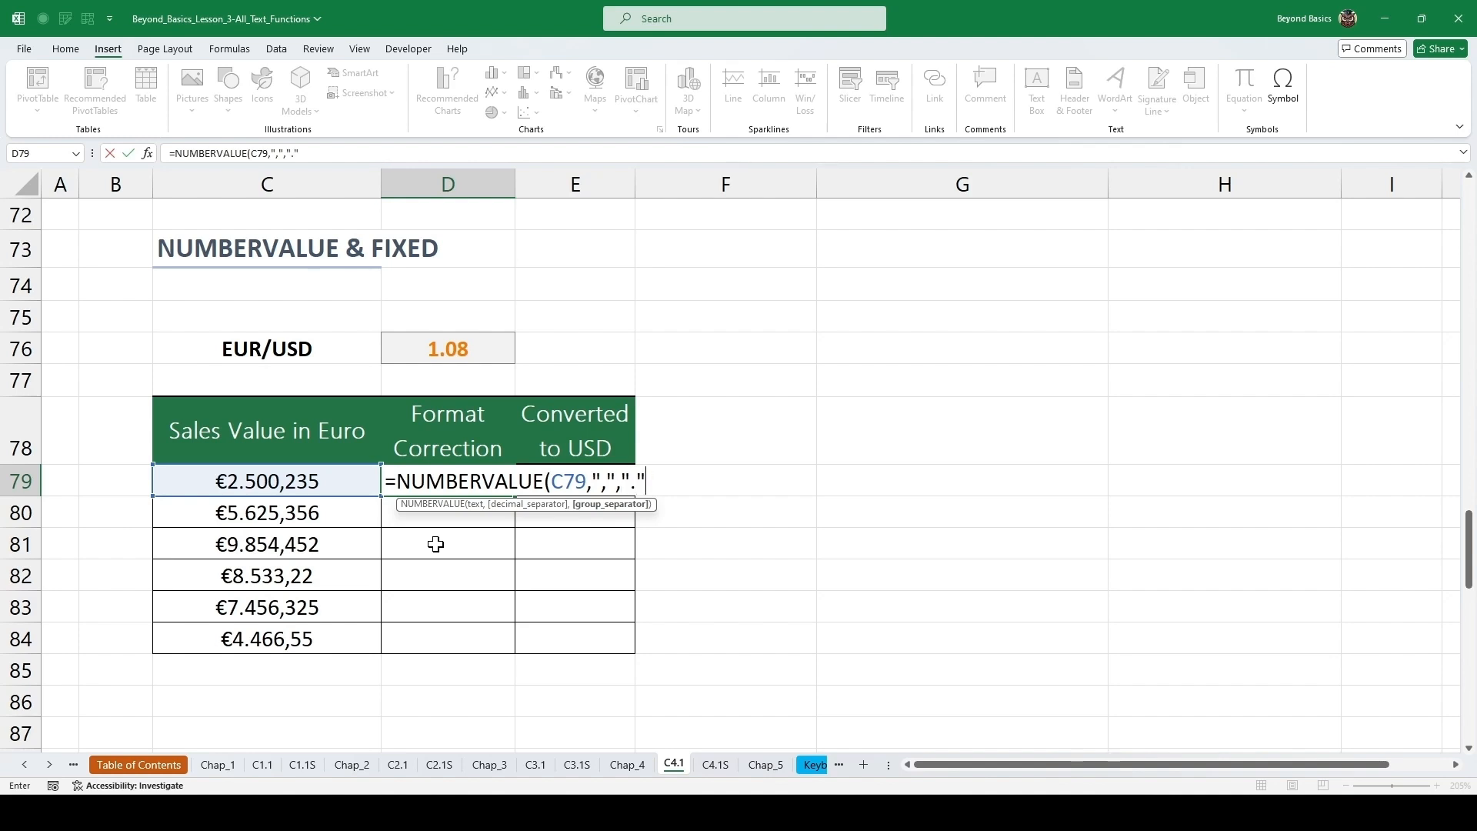
pyautogui.write(')')
pyautogui.hotkey('ctrl', 'Return')
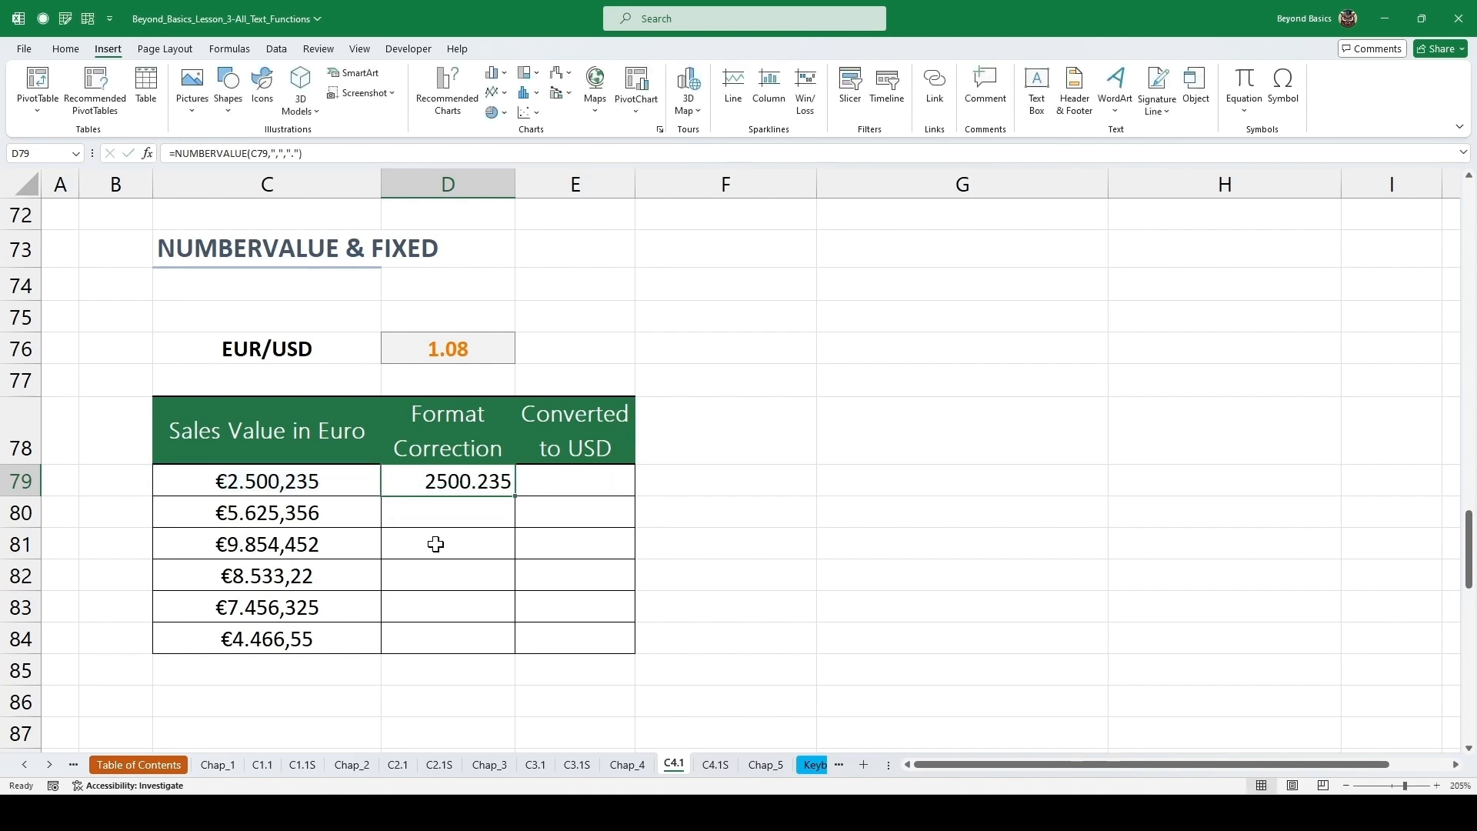
pyautogui.doubleClick(514, 497)
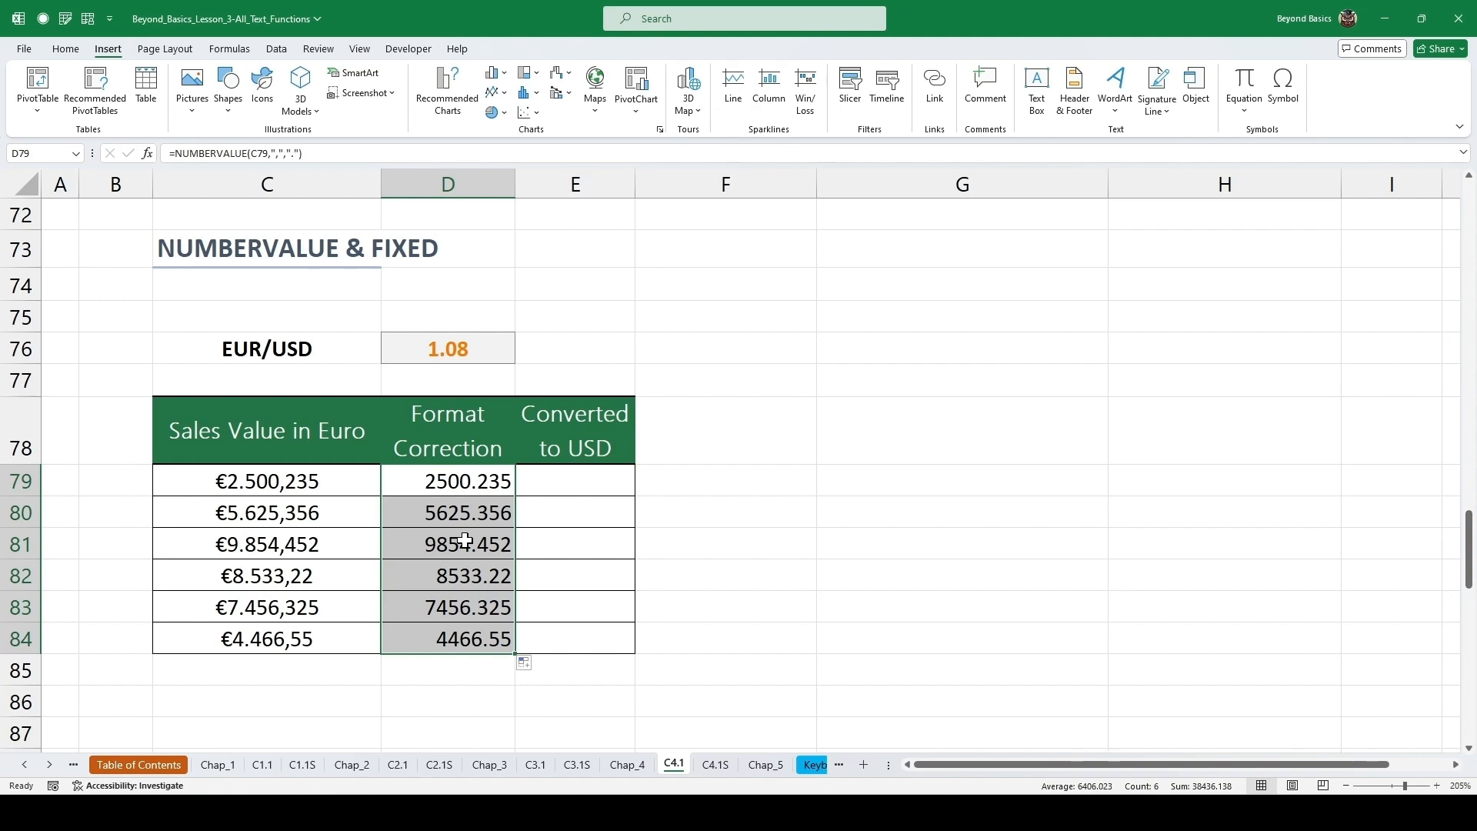
pyautogui.press('Right')
pyautogui.press('Left')
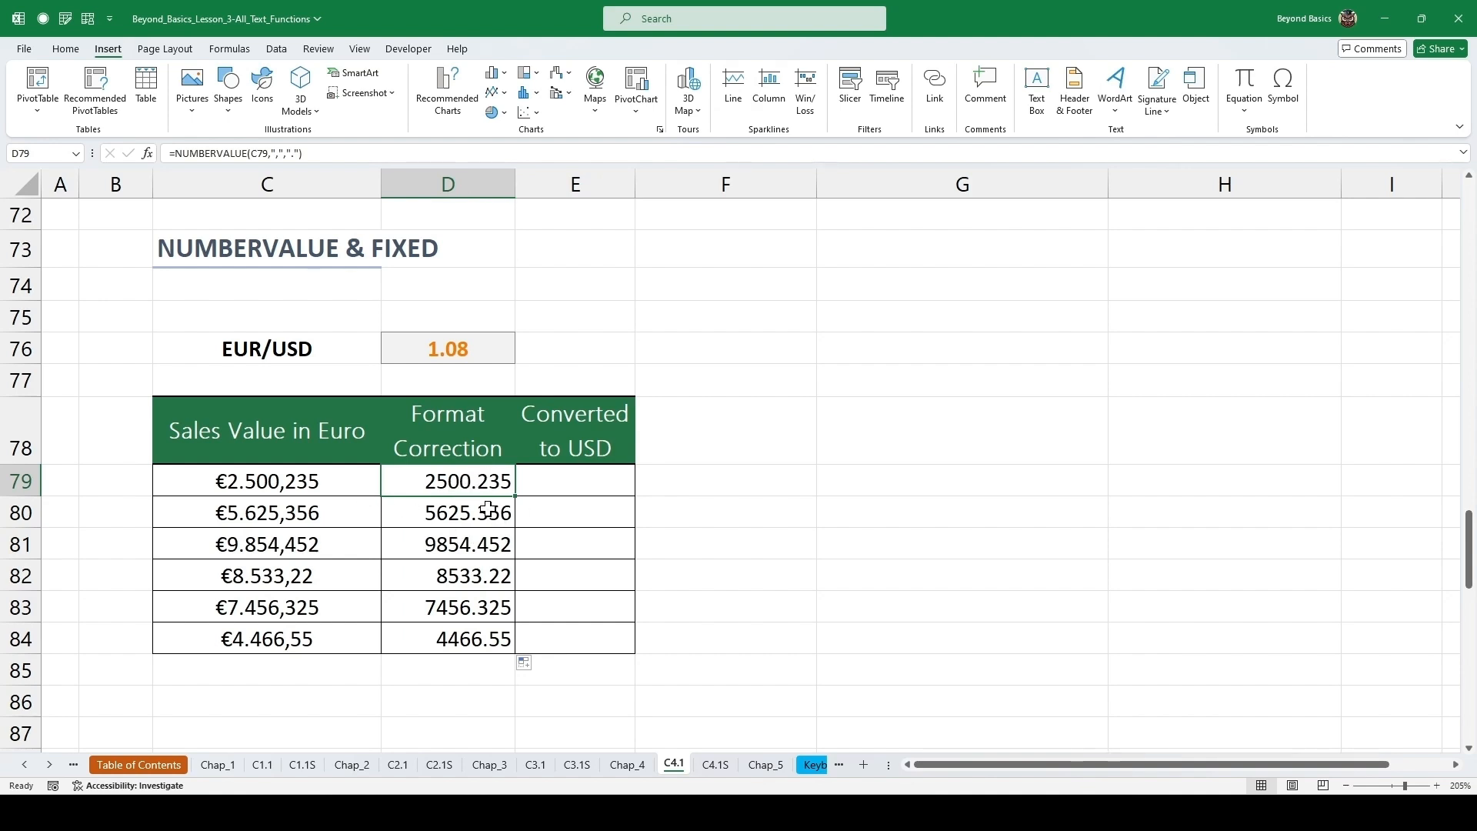
pyautogui.moveTo(483, 509); pyautogui.dragTo(482, 640)
pyautogui.press('Delete')
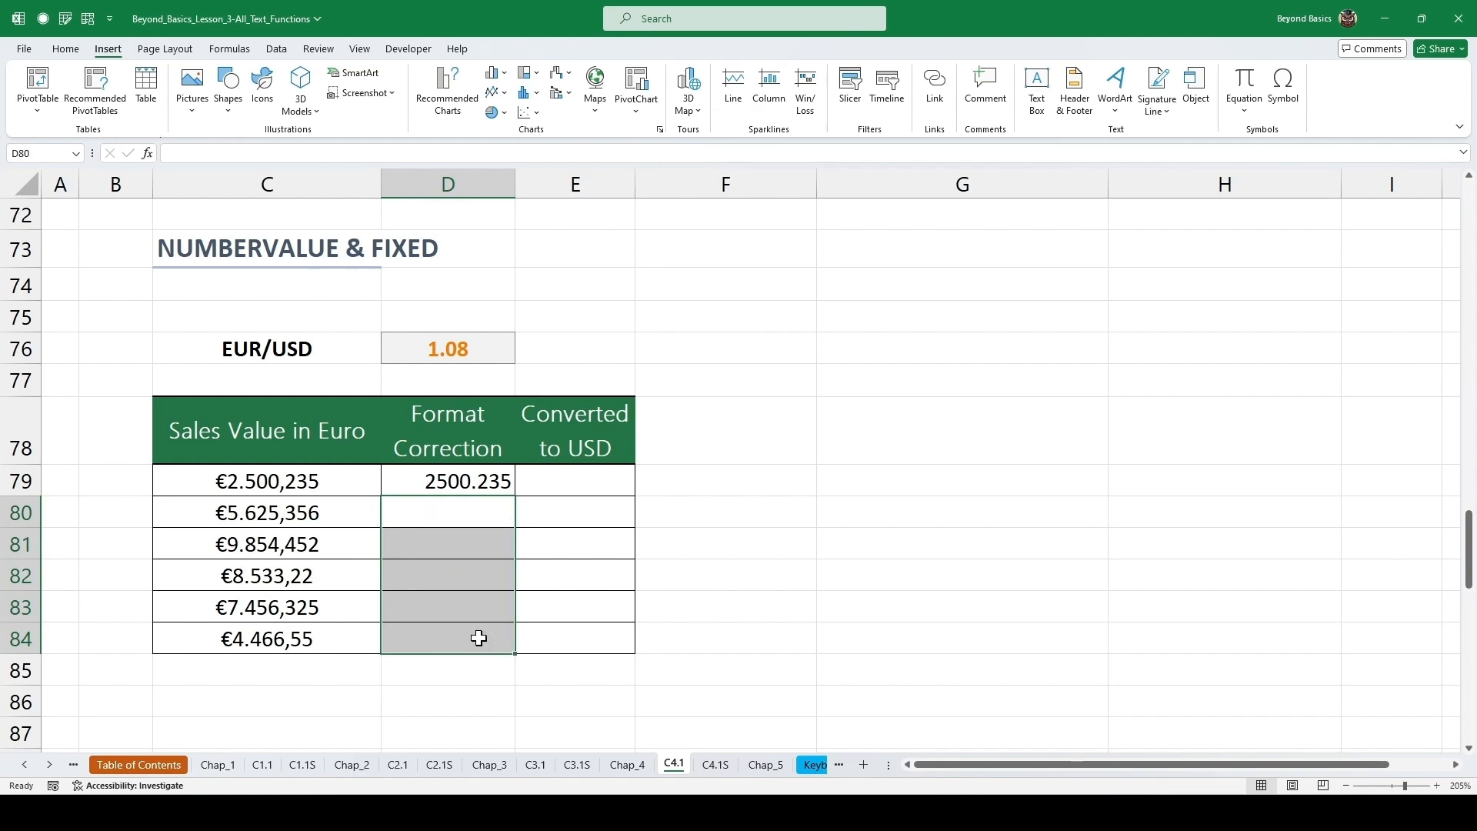
# Copy the NUMBERVALUE formula text from cell D79 and clear the cell.
pyautogui.click(475, 479)
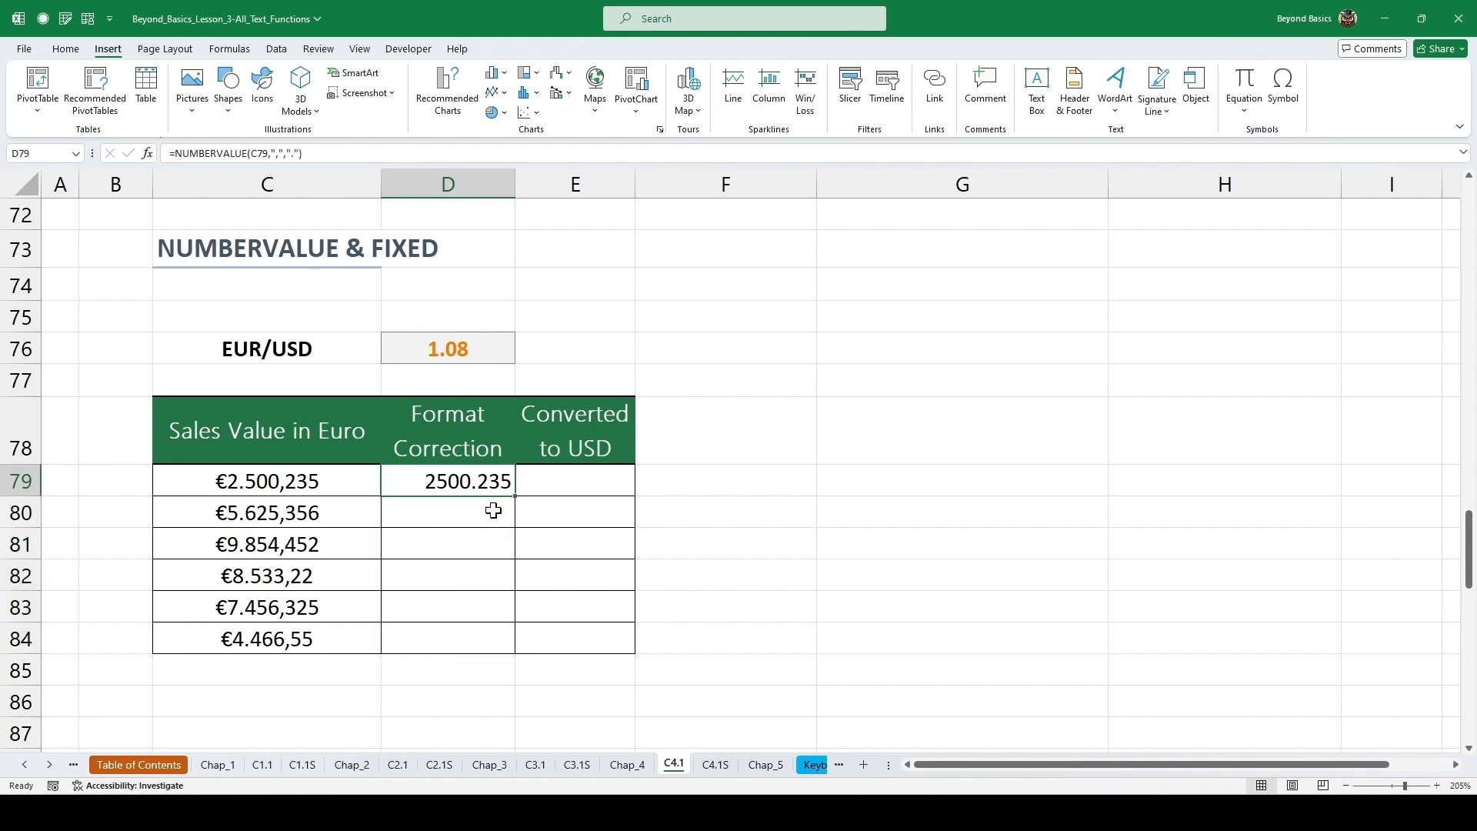
pyautogui.doubleClick(494, 479)
pyautogui.moveTo(670, 477); pyautogui.dragTo(398, 481)
pyautogui.hotkey('ctrl', 'c')
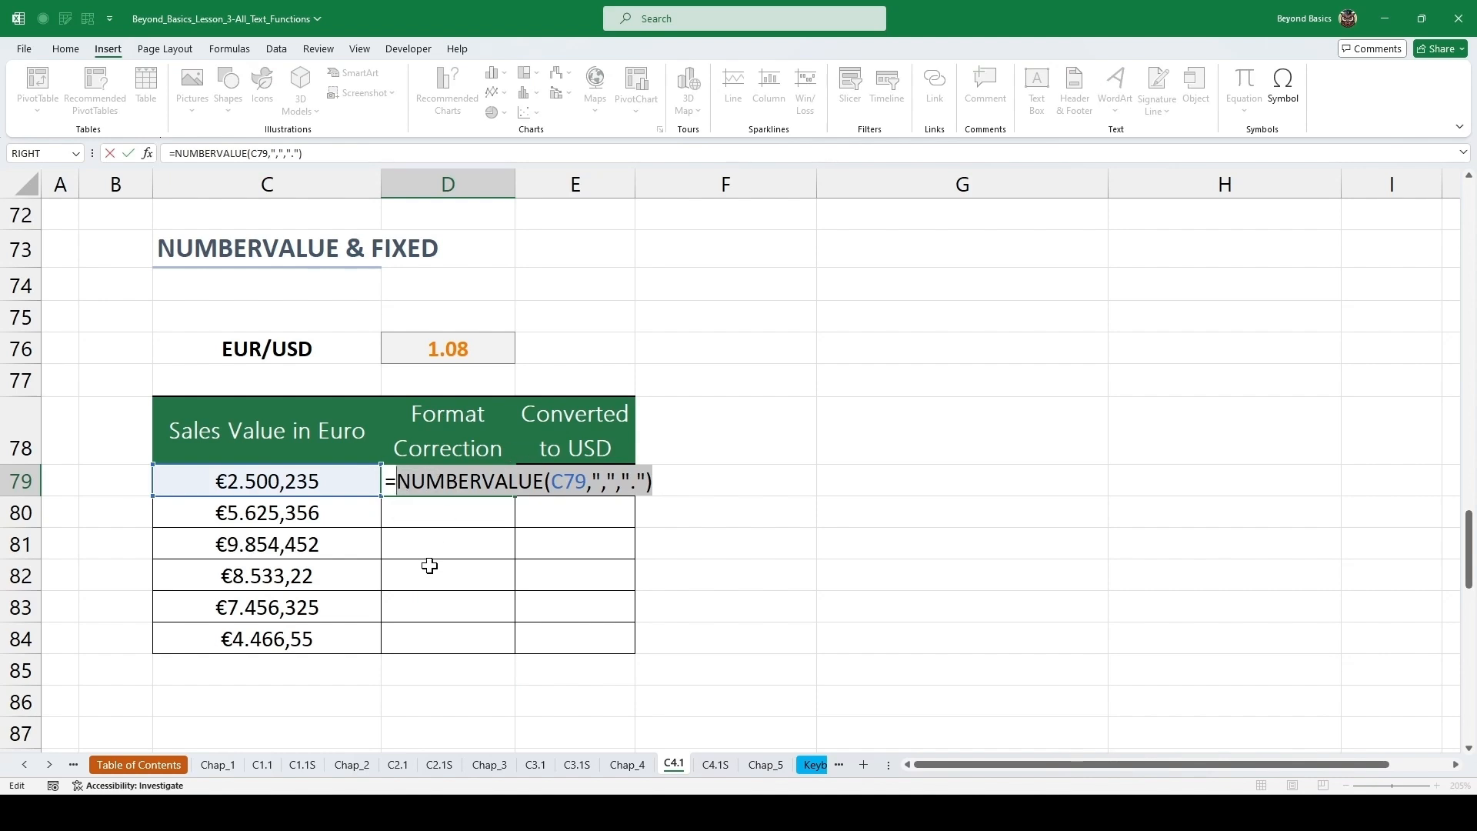
pyautogui.press('Escape')
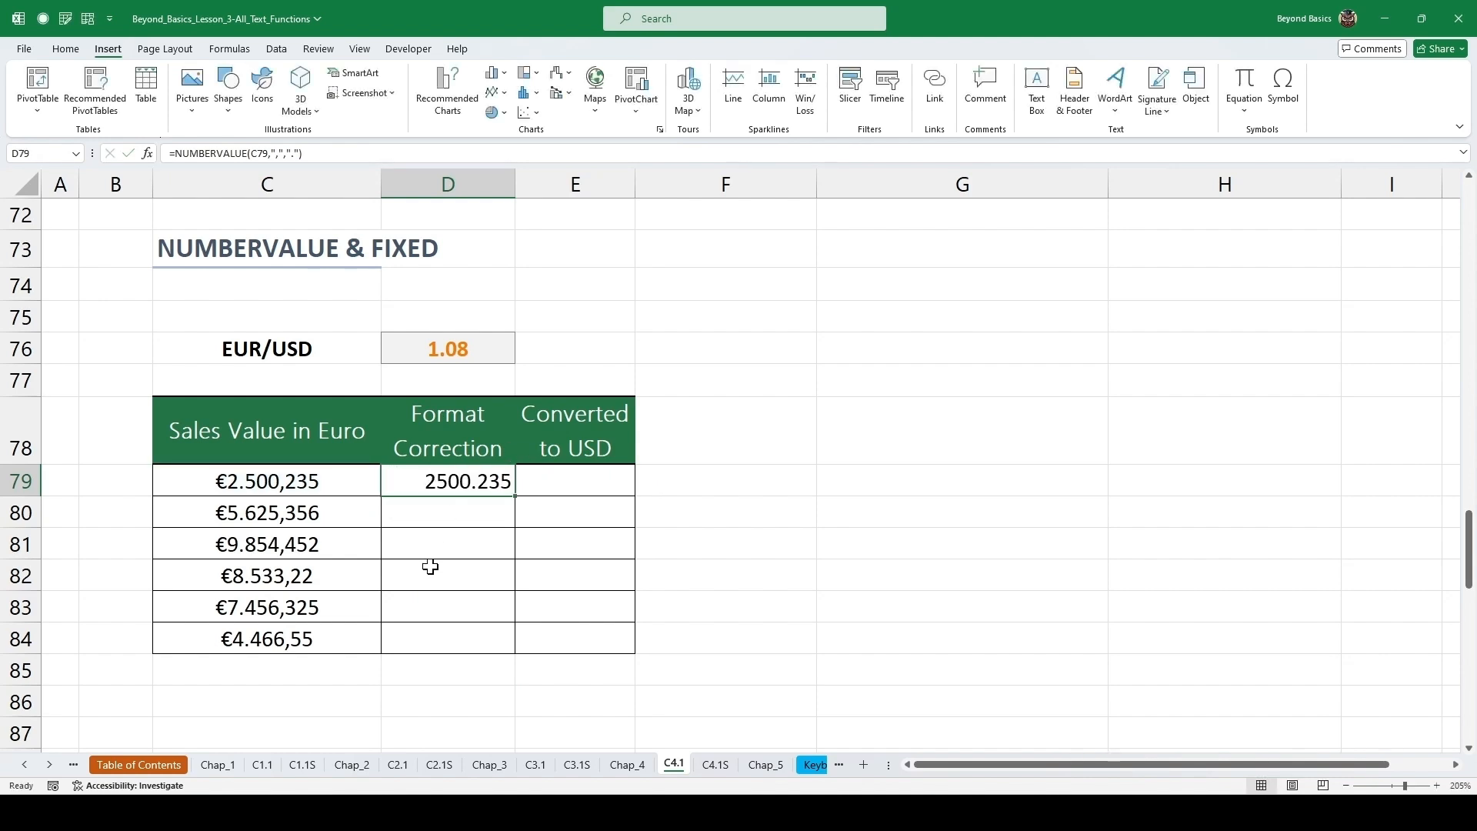
pyautogui.press('Delete')
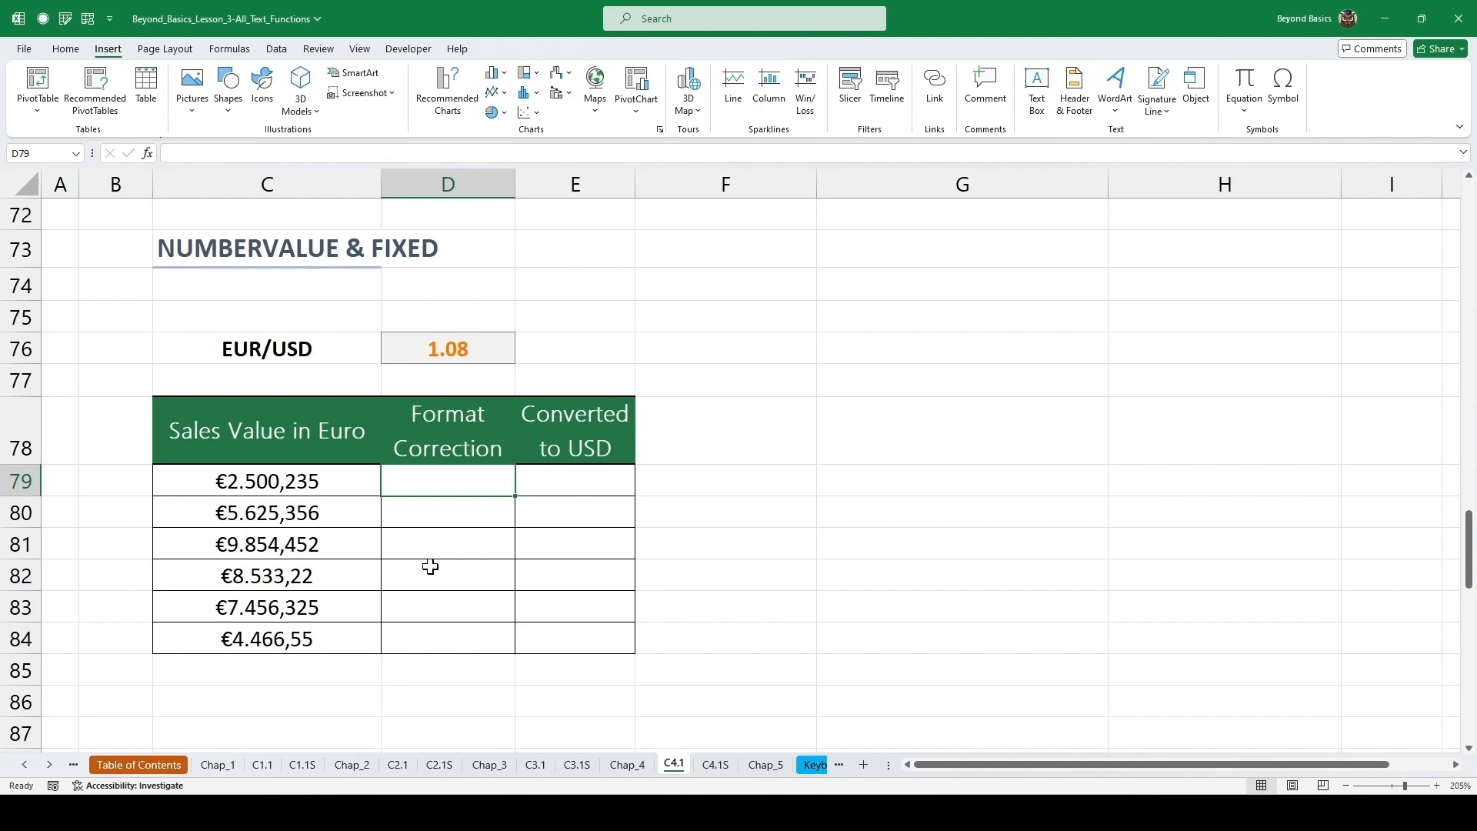
# Insert FIXED in D79 with the copied NUMBERVALUE as Number, 2 decimals and No_commas FALSE, then fill it down the column.
pyautogui.hotkey('shift', 'F3')
pyautogui.write('fixed')
pyautogui.press('Return')
pyautogui.press('Return')
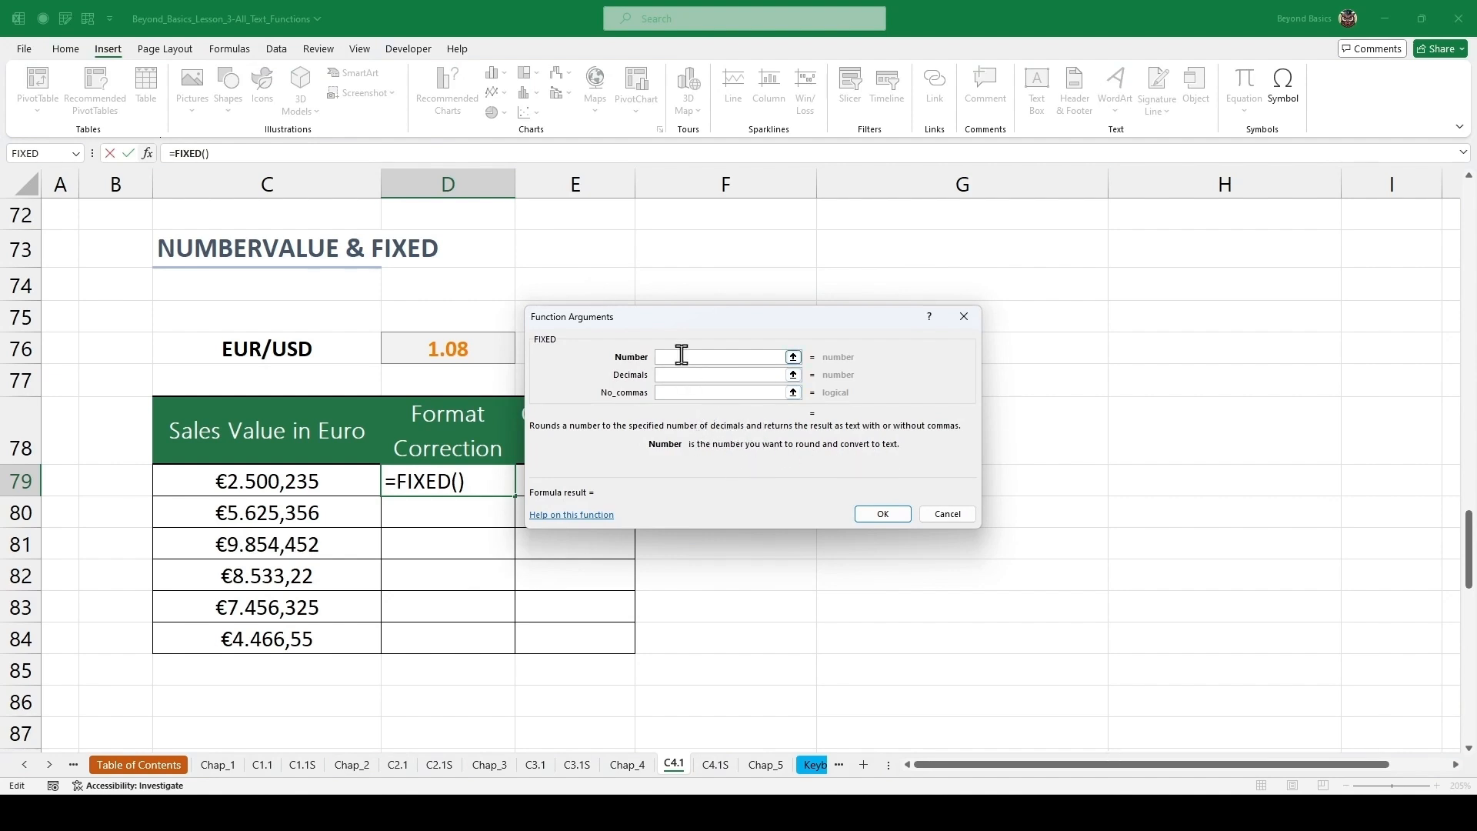
pyautogui.hotkey('ctrl', 'v')
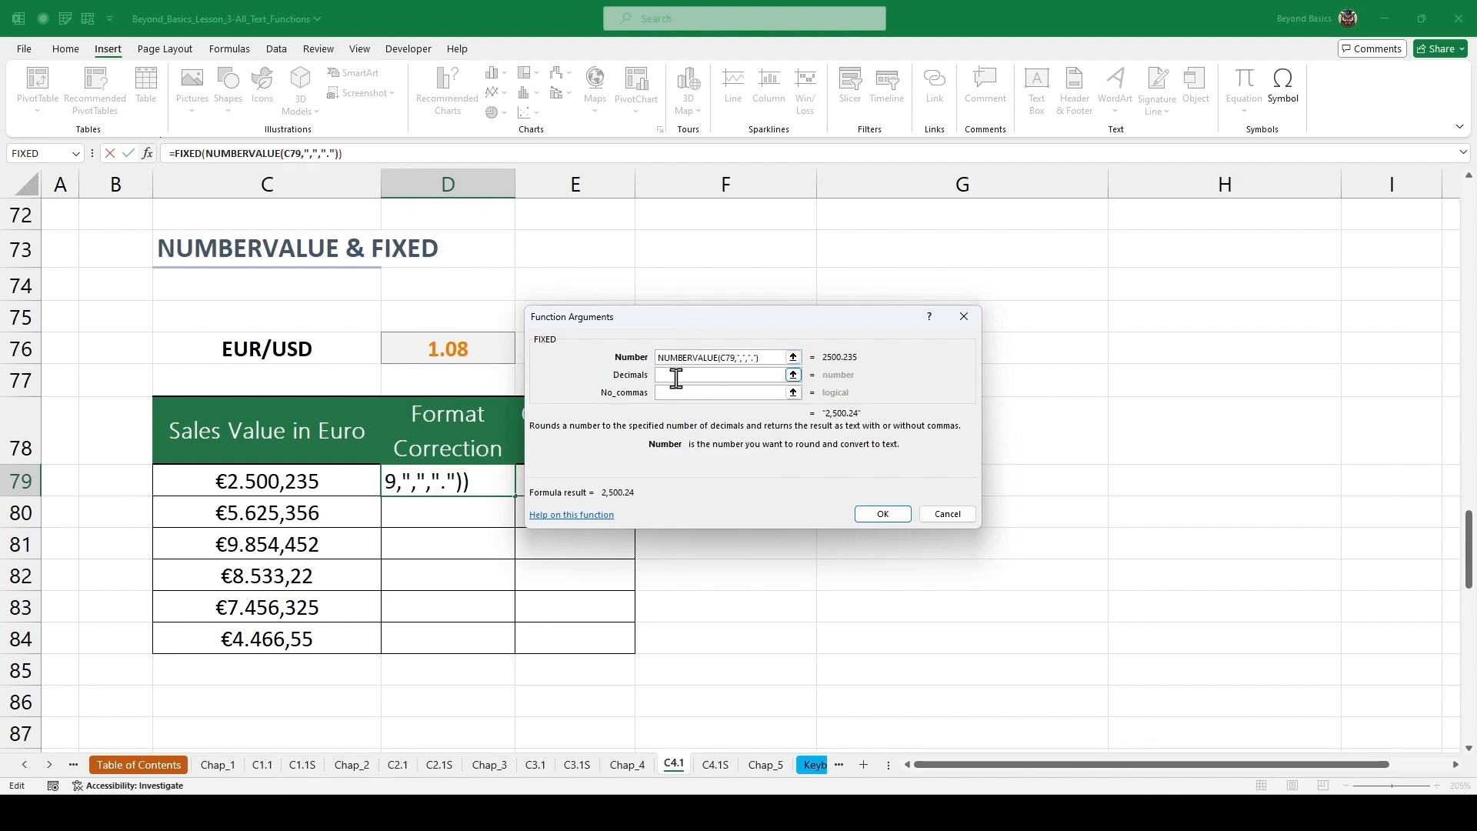
pyautogui.click(677, 376)
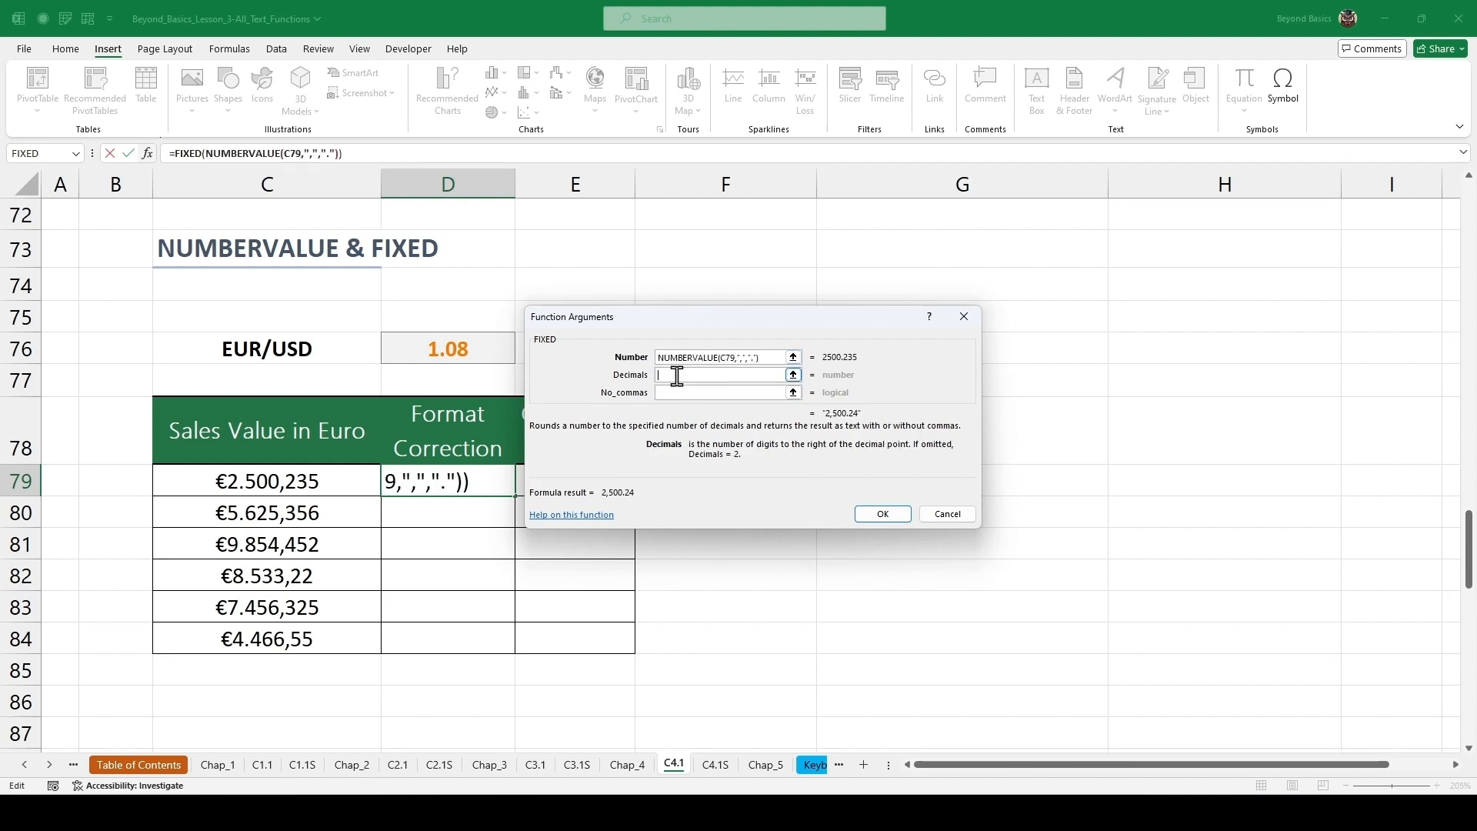
pyautogui.write('2')
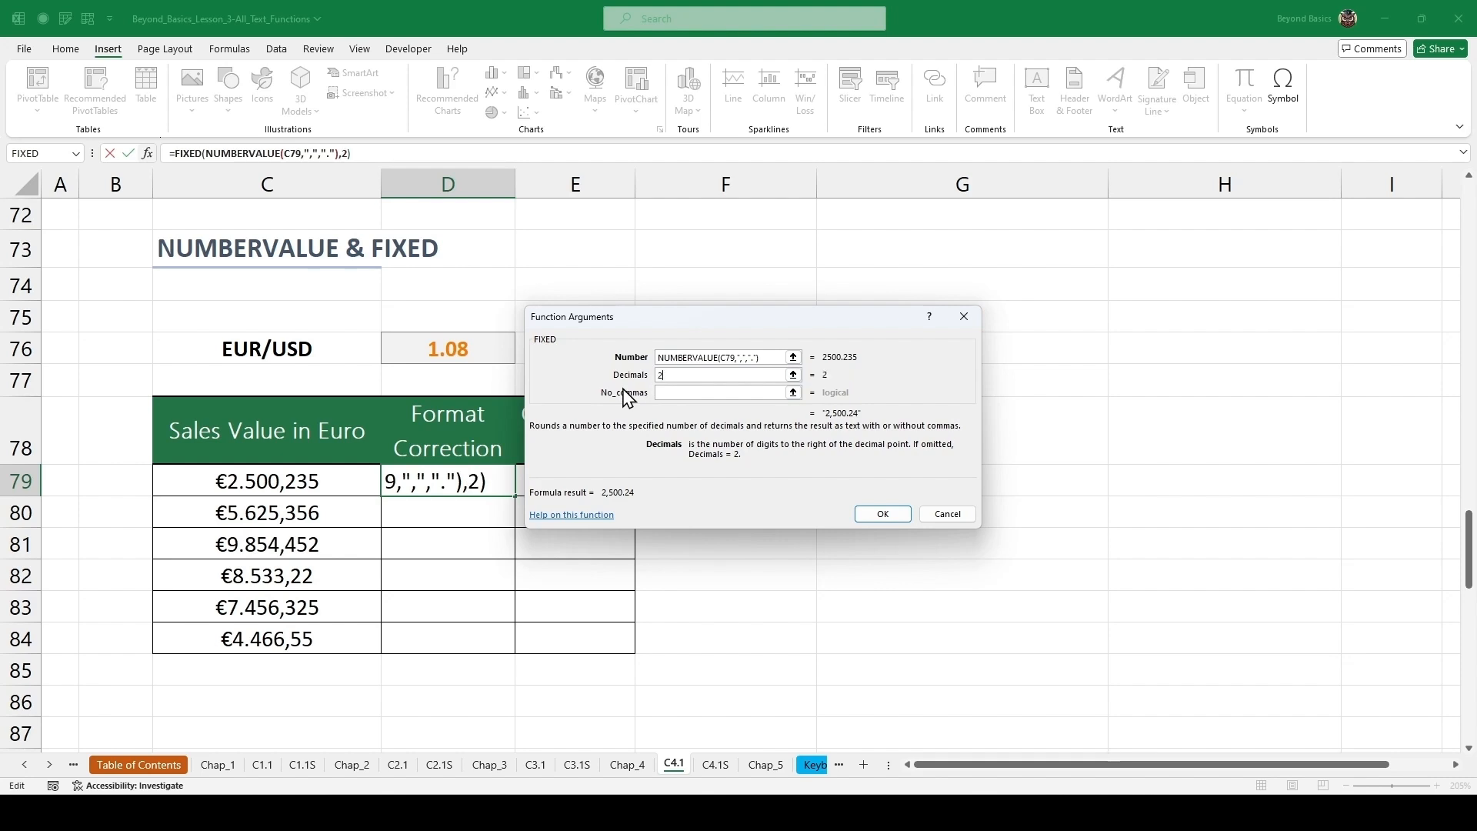
pyautogui.click(677, 392)
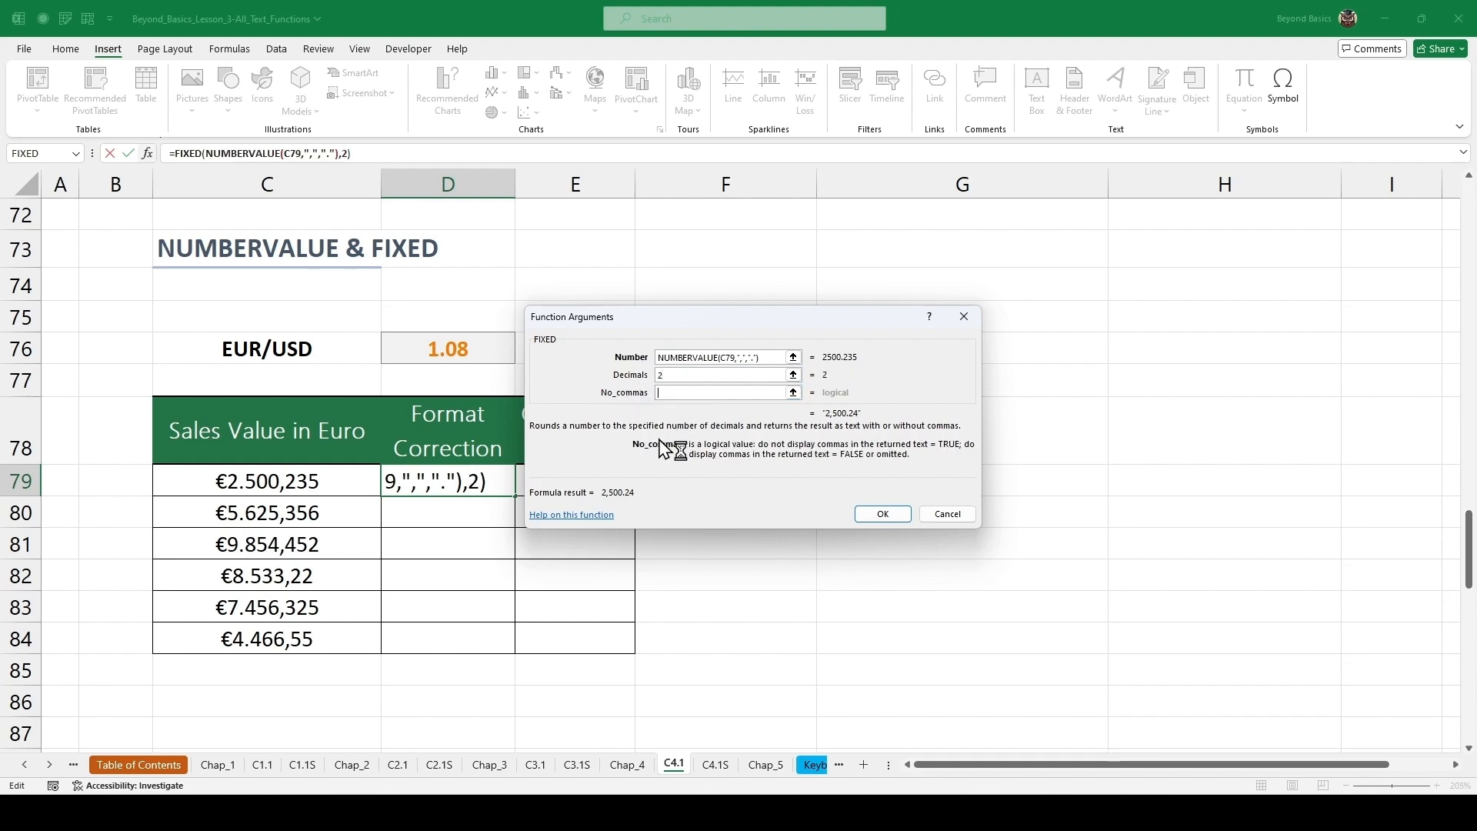
pyautogui.write('FA')
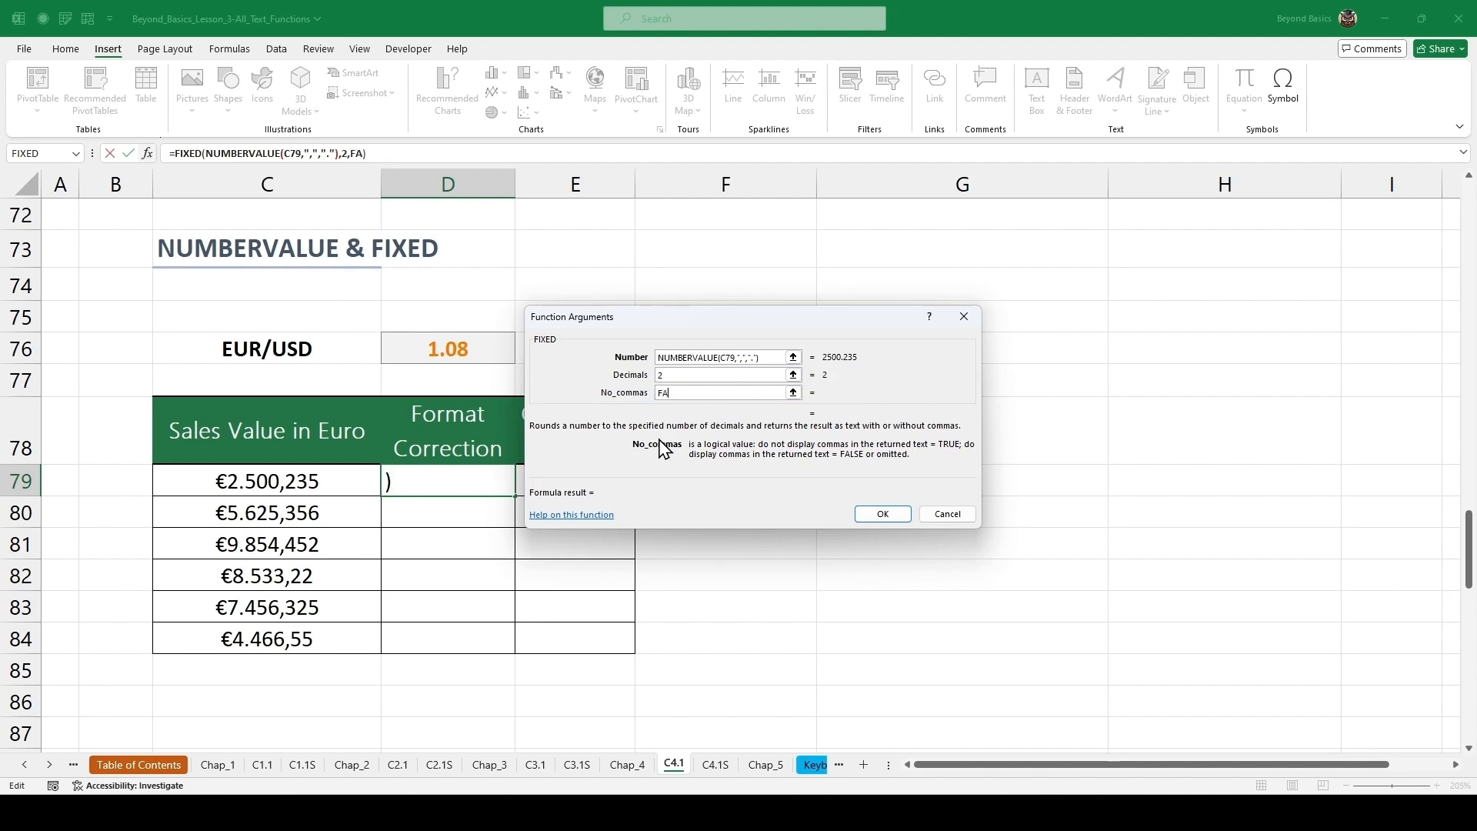
pyautogui.write('LSE')
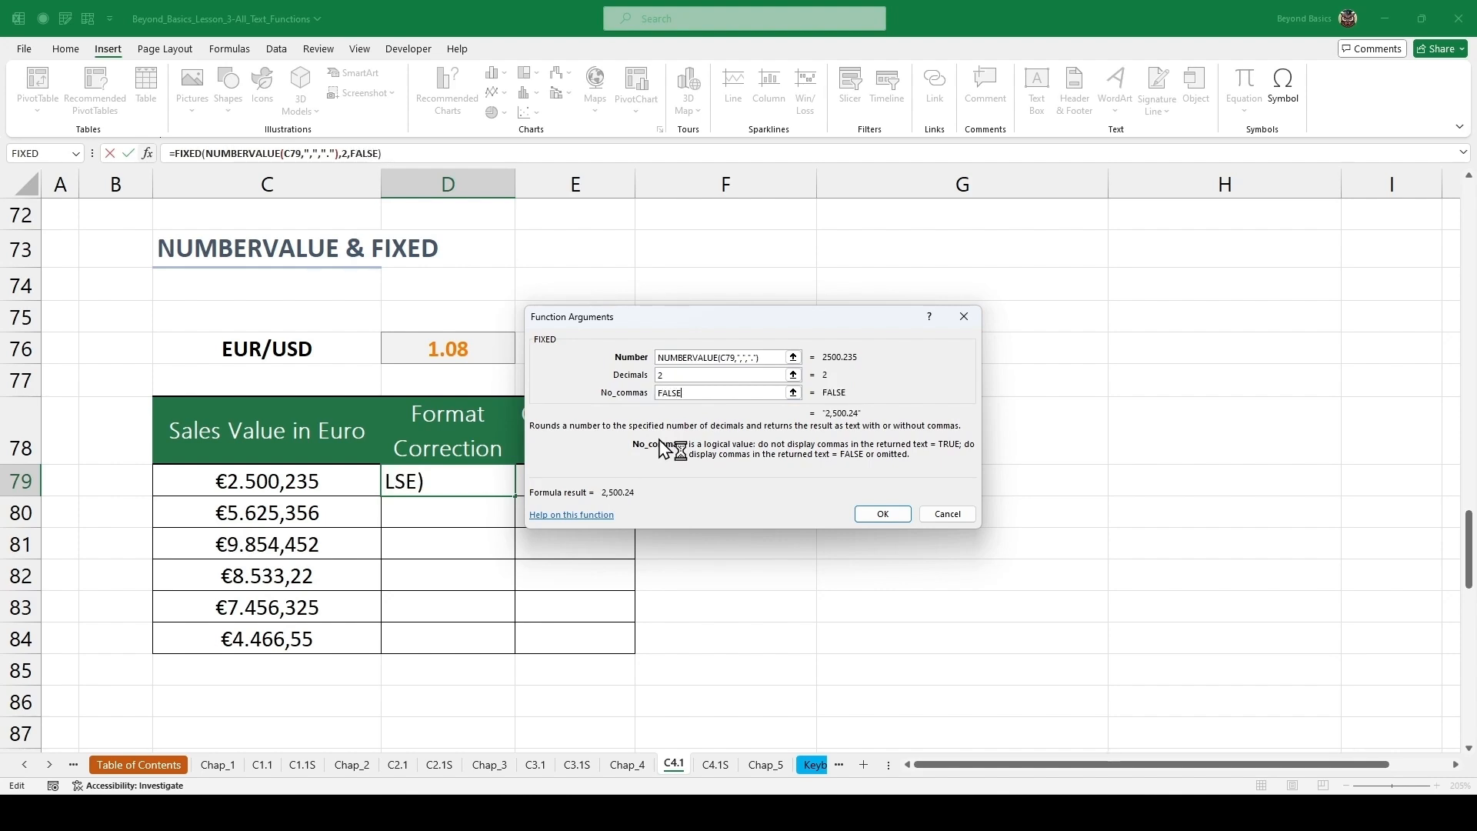
pyautogui.click(876, 514)
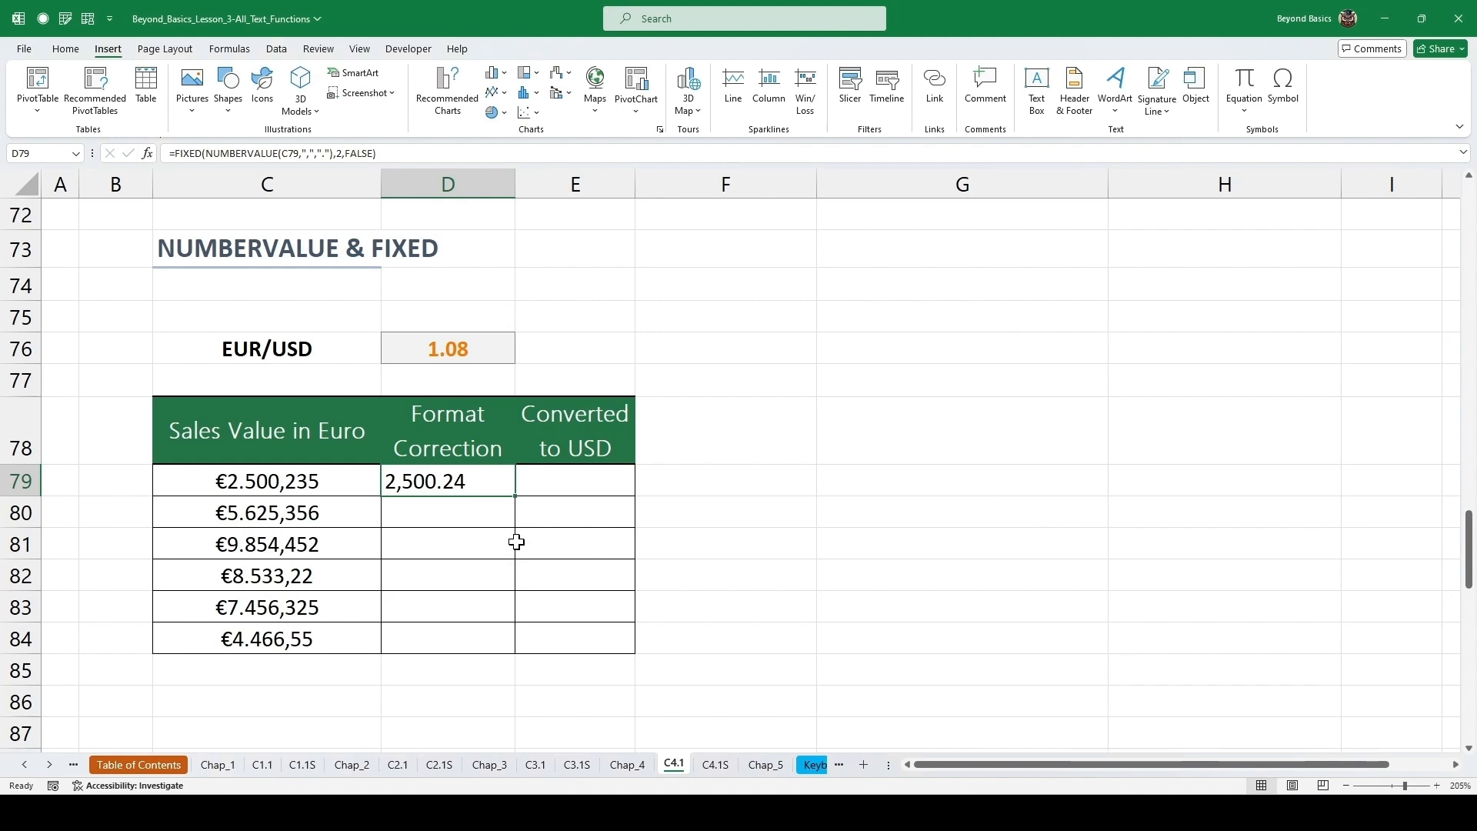
pyautogui.doubleClick(515, 496)
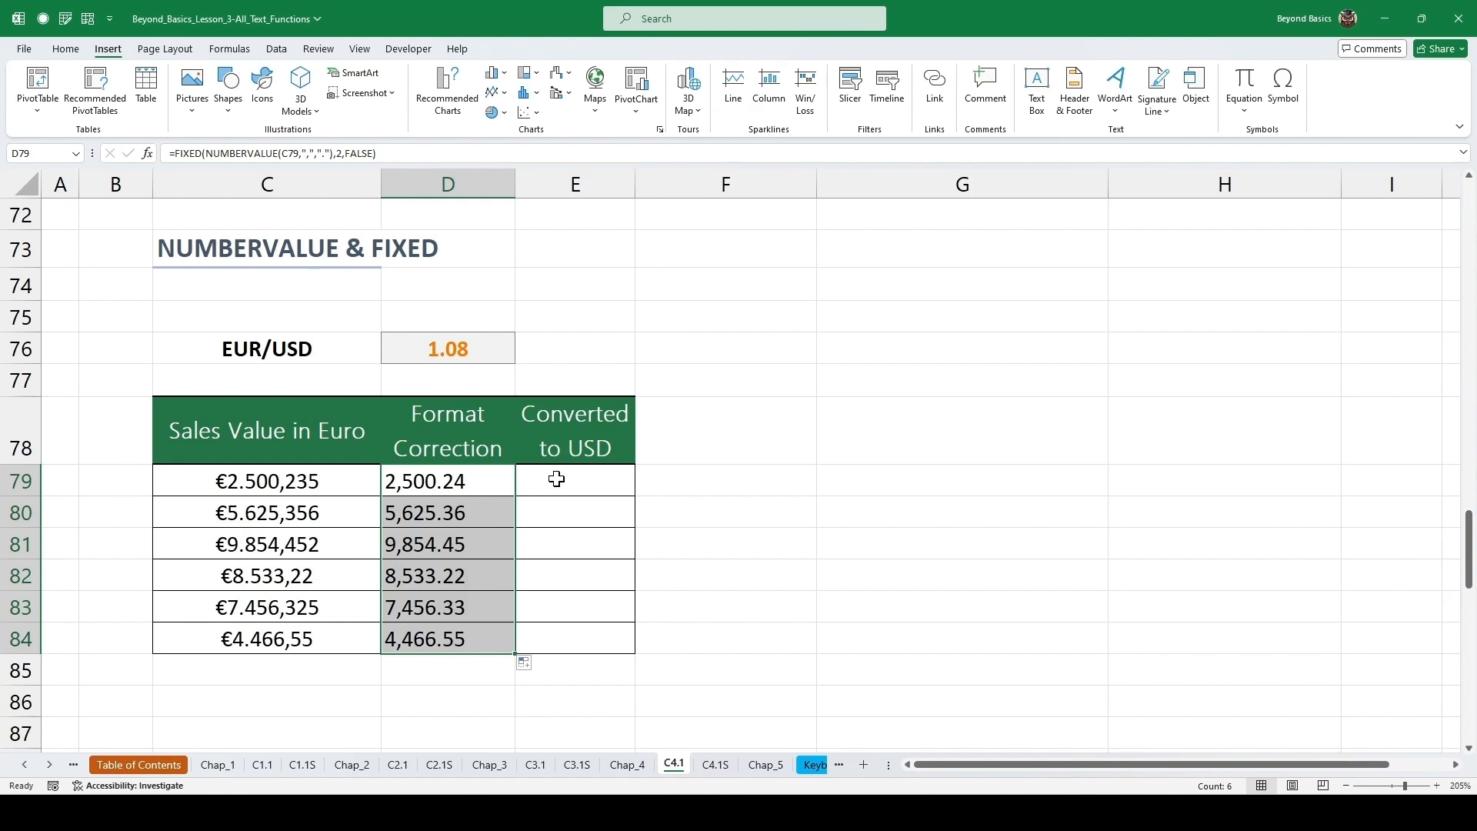
# Check the EUR_USD named rate cell, then begin =DOLLAR(D79*EUR_USD in cell E79.
pyautogui.click(448, 356)
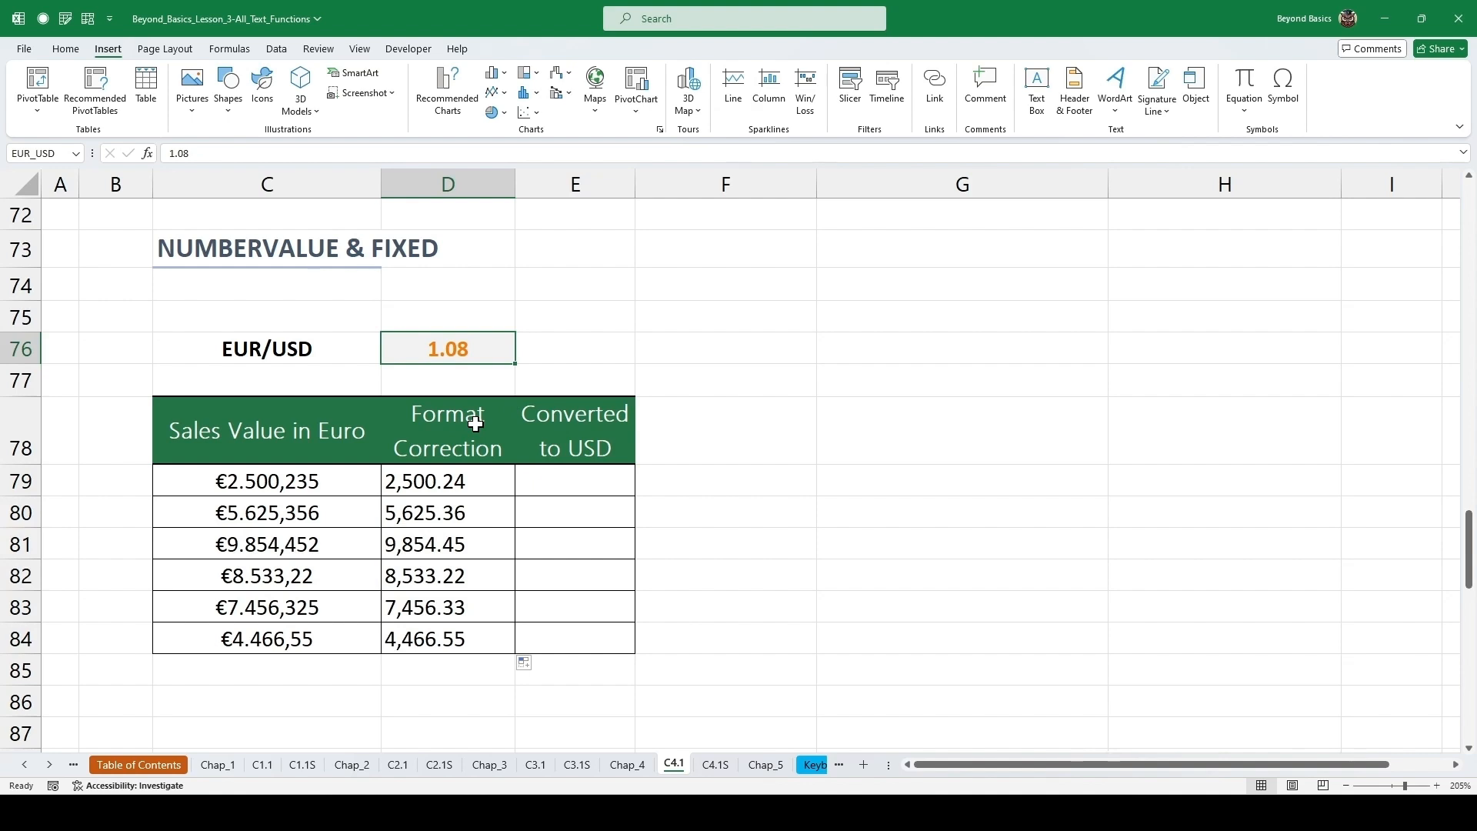
pyautogui.click(473, 482)
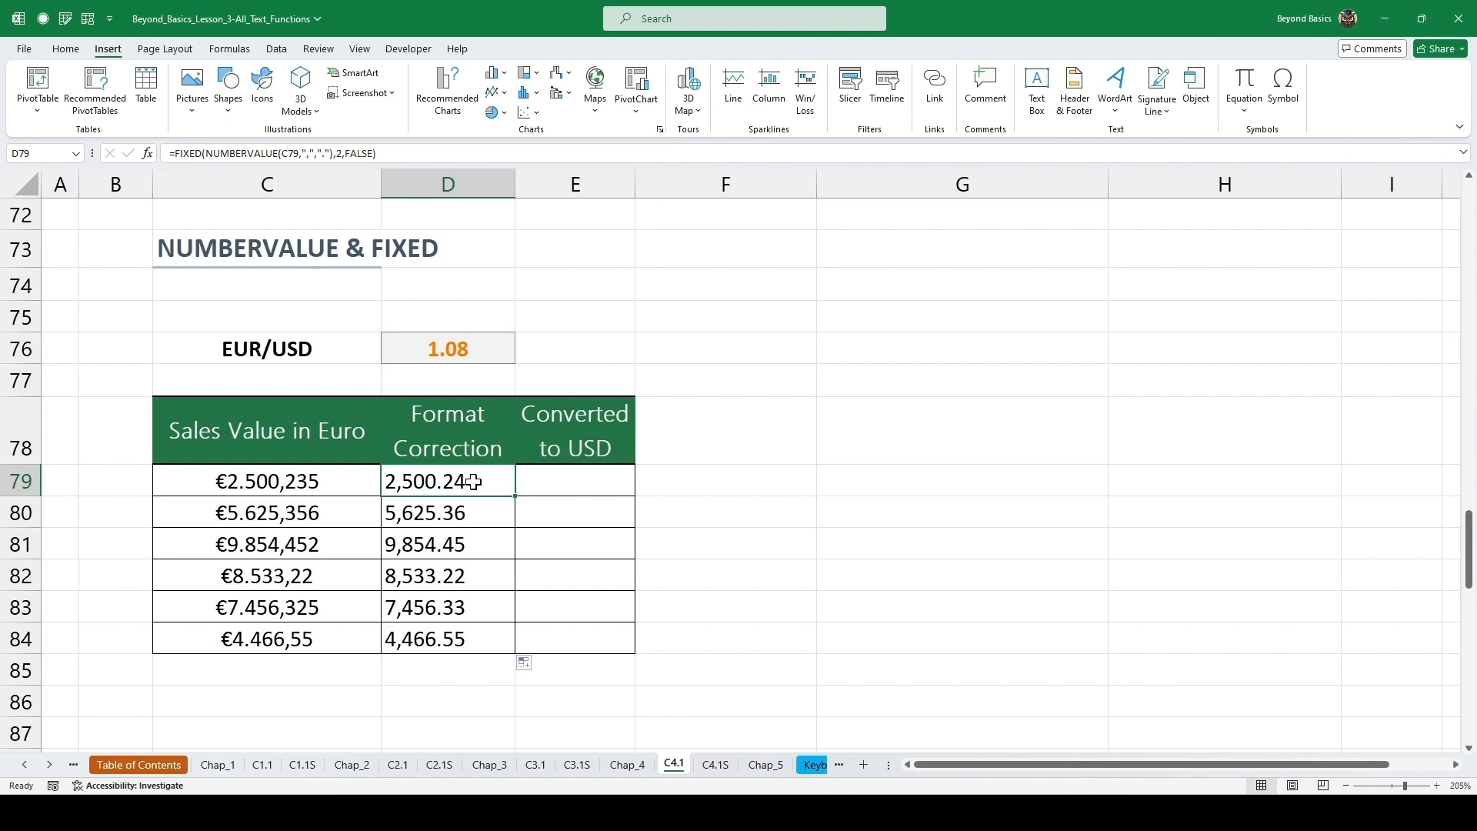
pyautogui.click(457, 348)
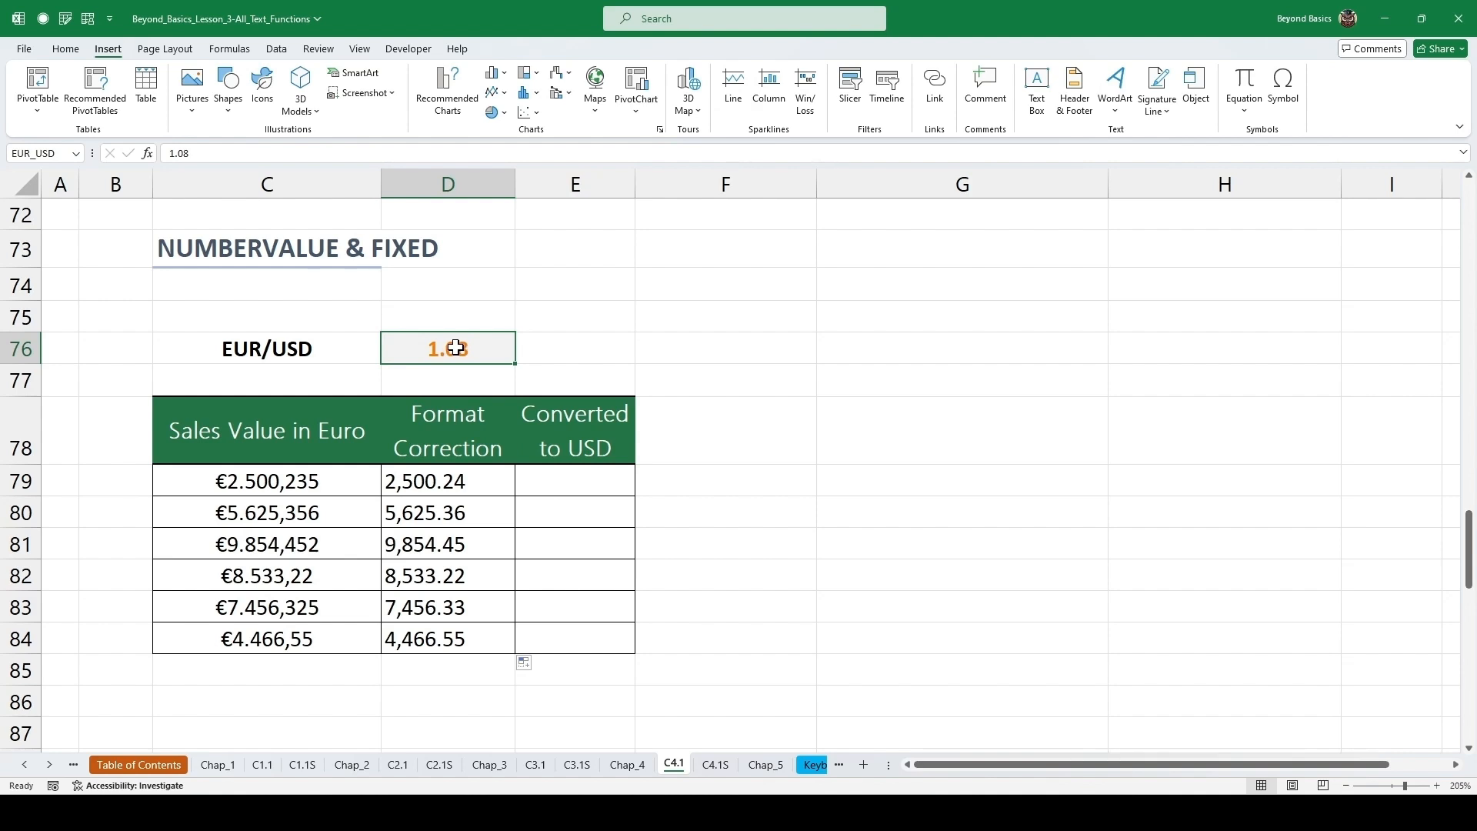
pyautogui.click(42, 153)
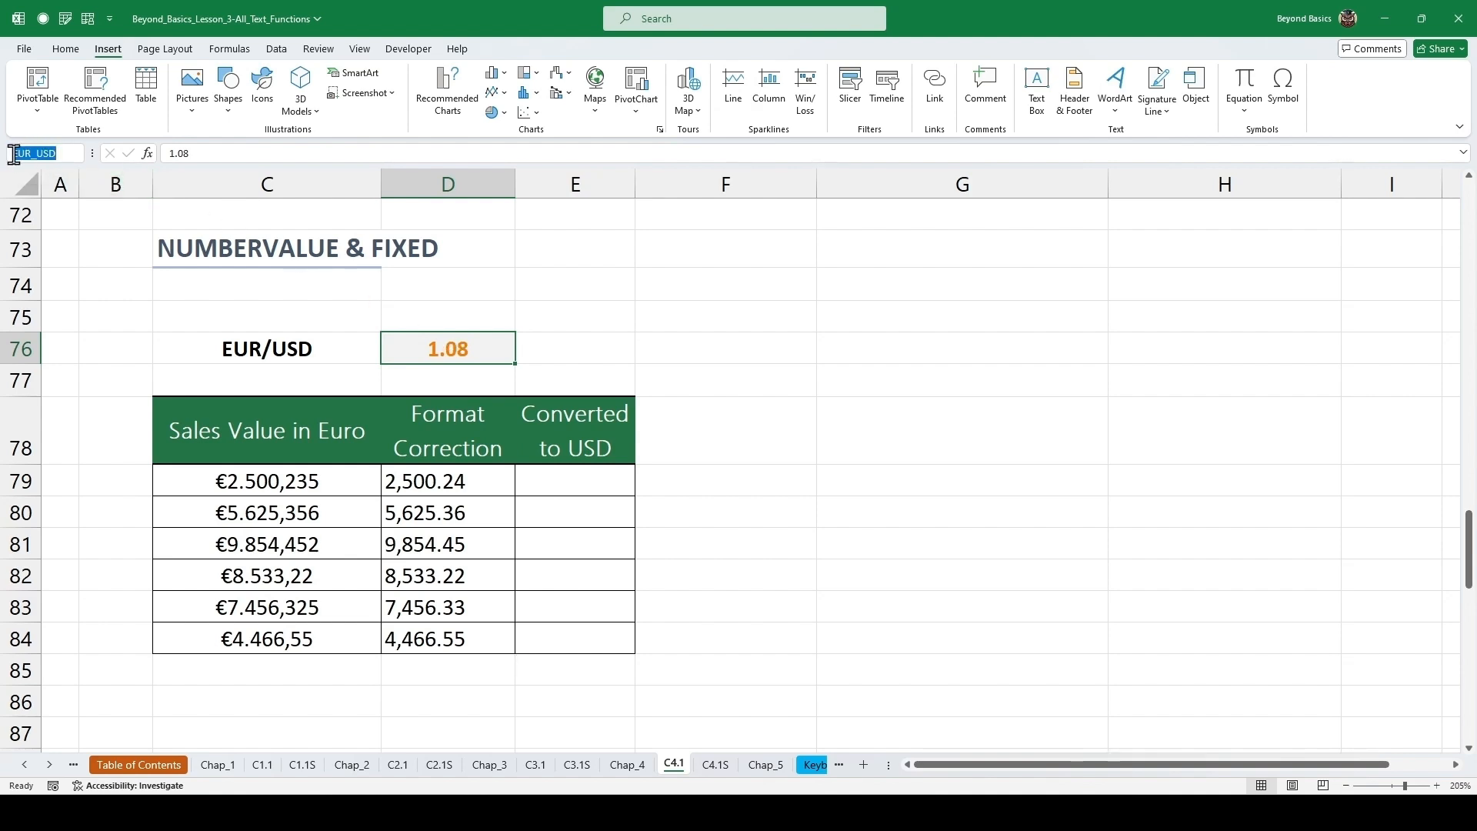
pyautogui.click(52, 153)
pyautogui.click(576, 482)
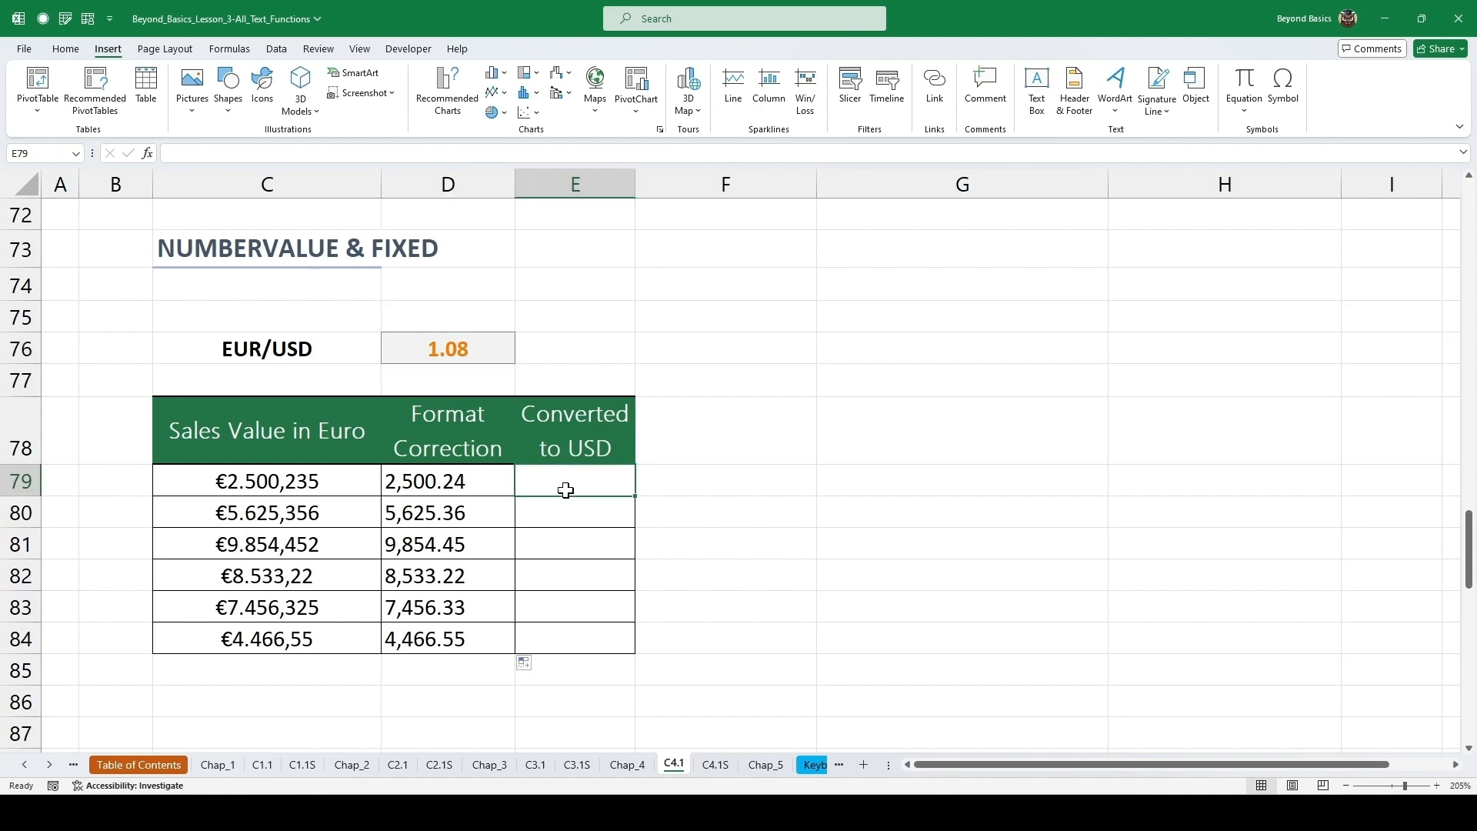
pyautogui.write('=')
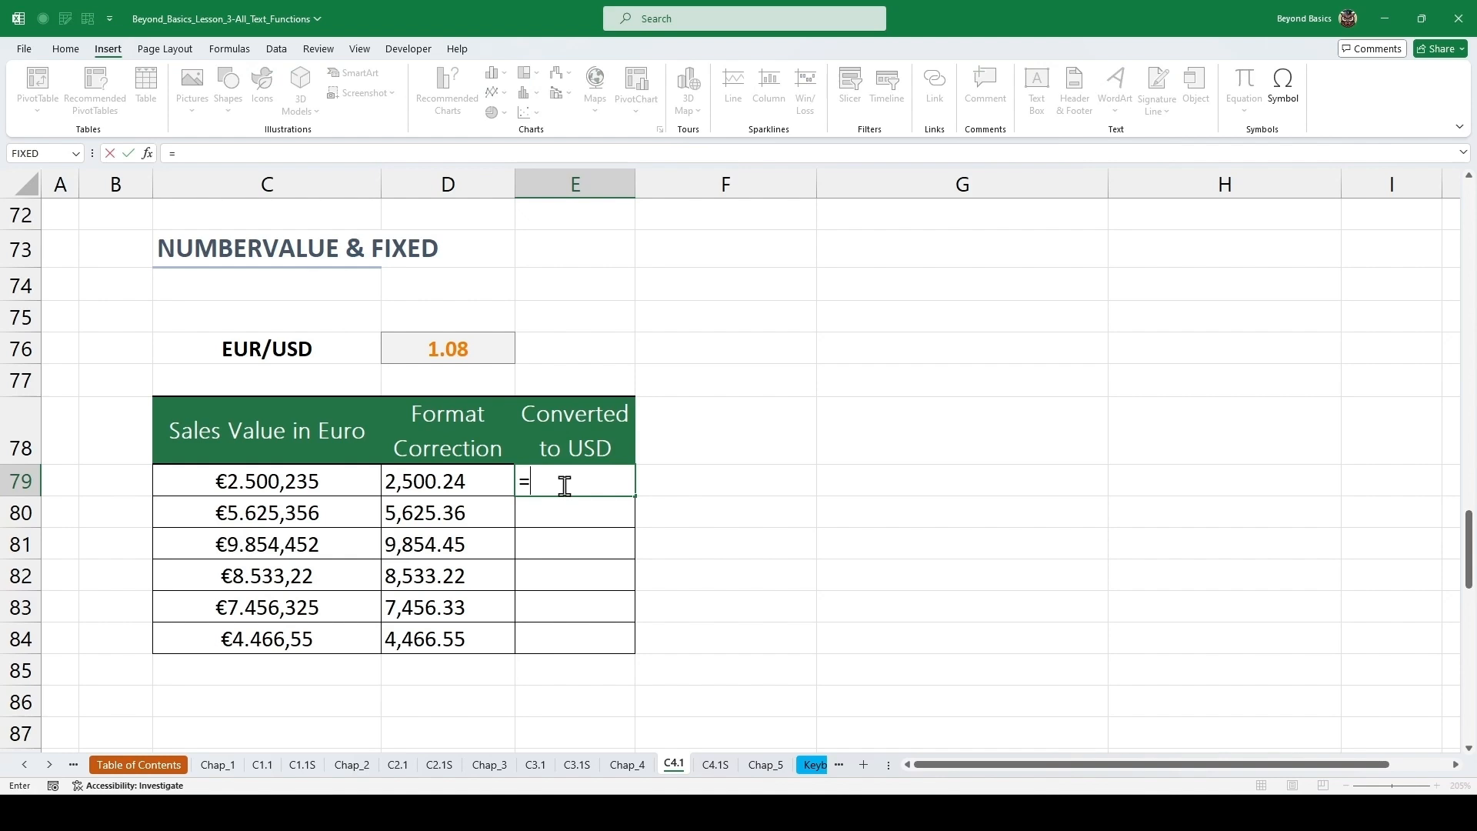
pyautogui.write('DOLLA')
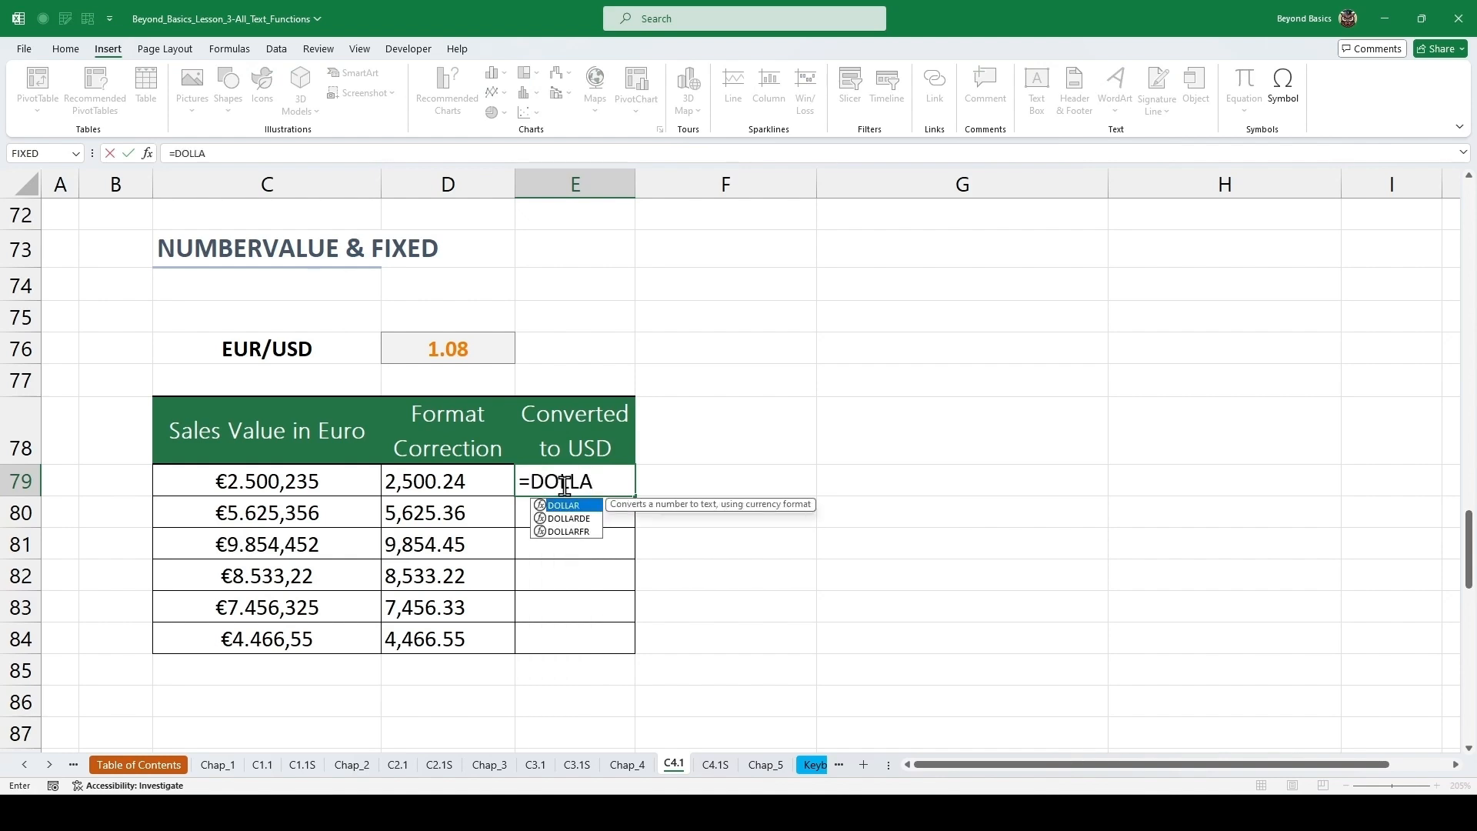
pyautogui.press('Tab')
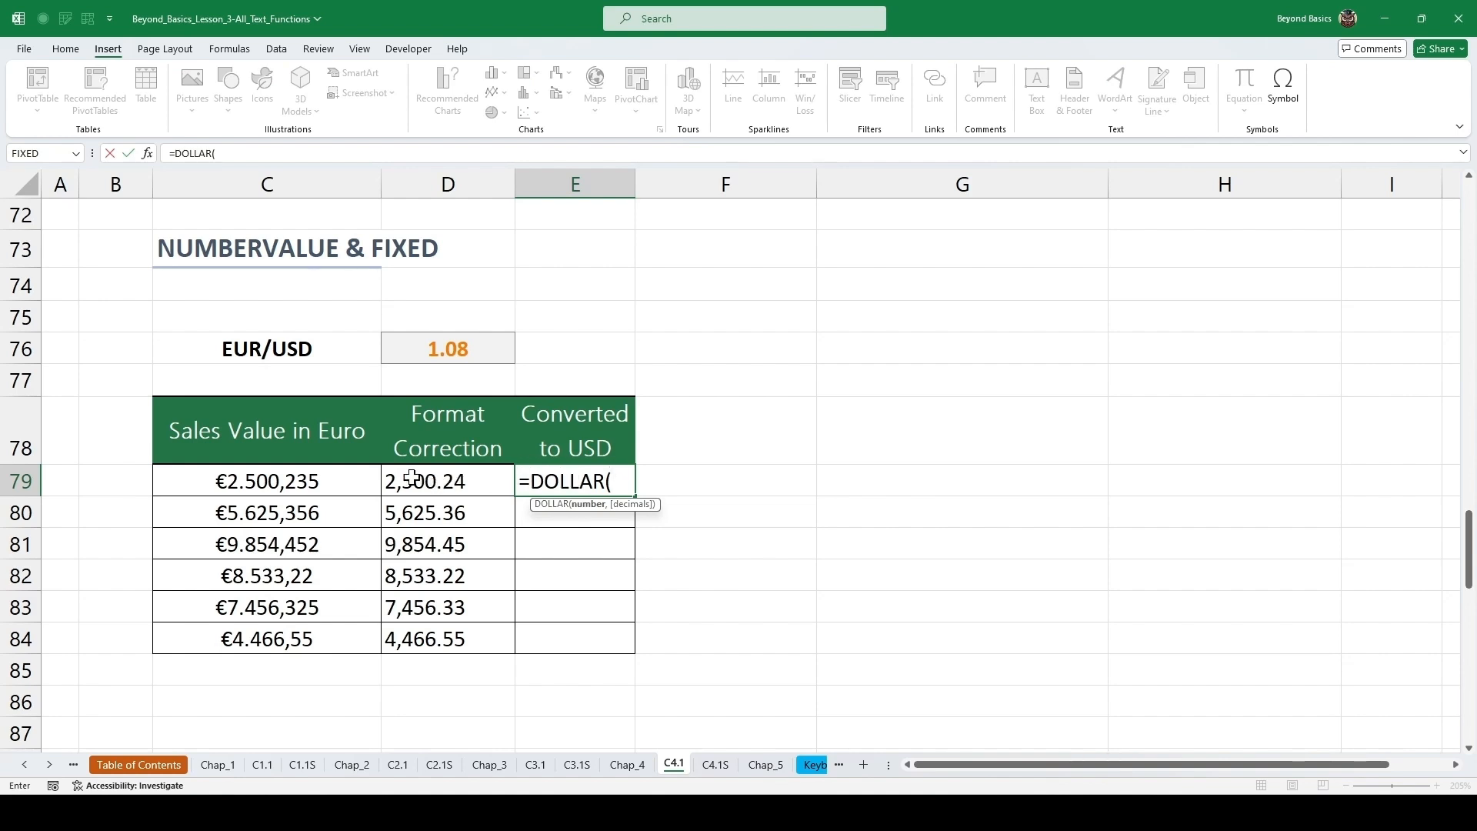
pyautogui.click(442, 478)
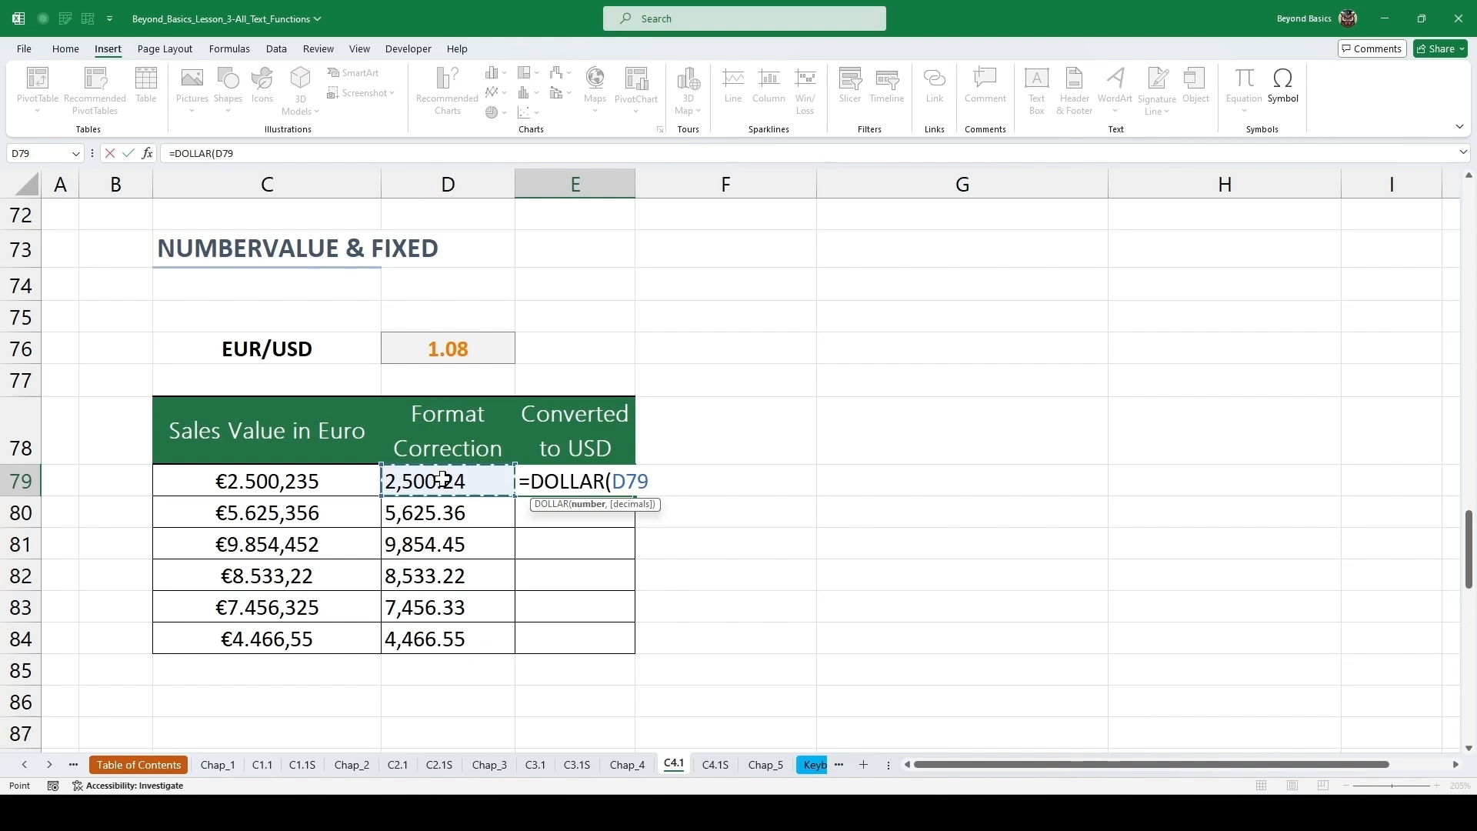
pyautogui.write('*EUR')
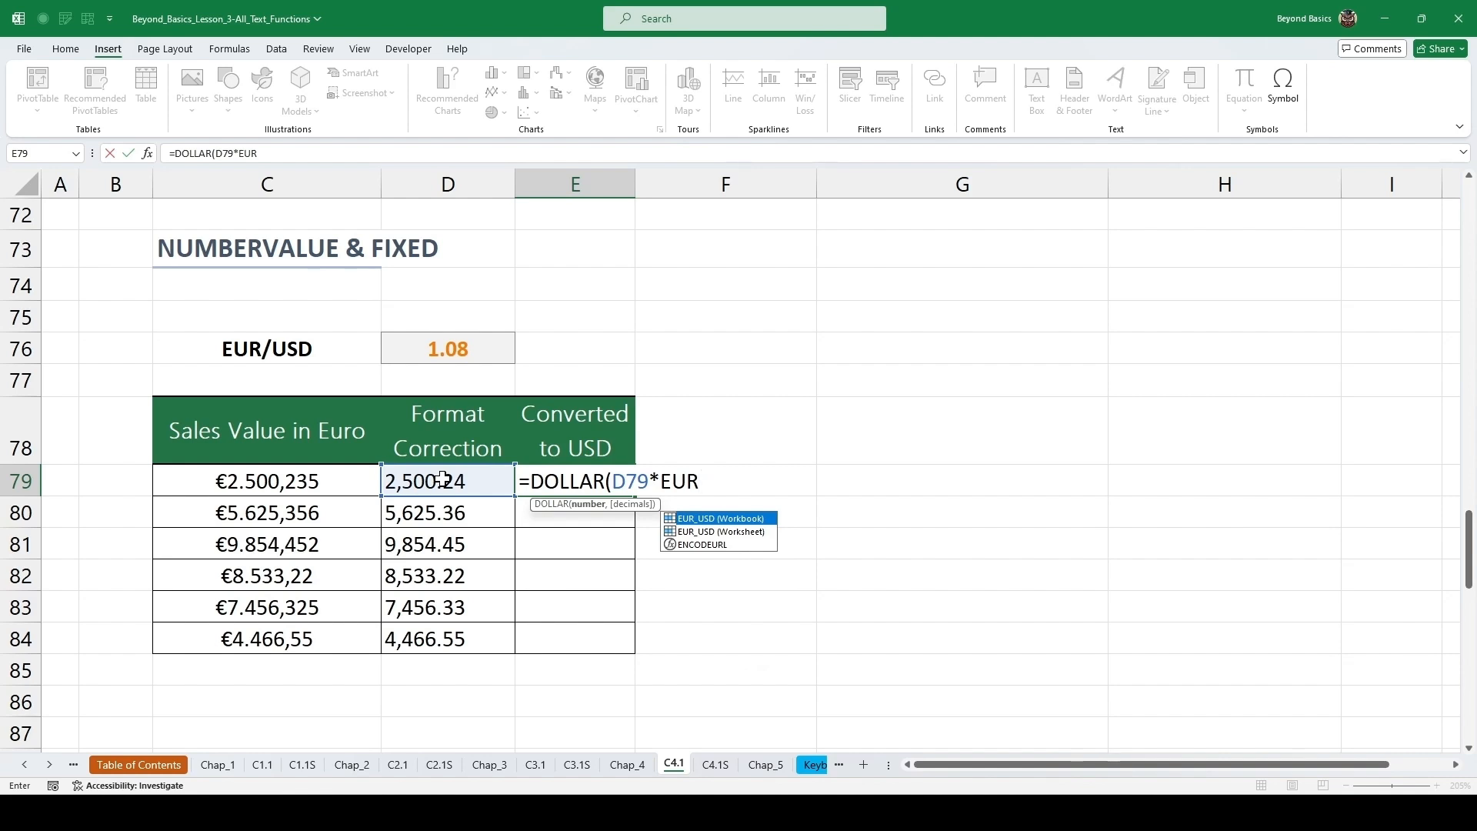
pyautogui.press('Tab')
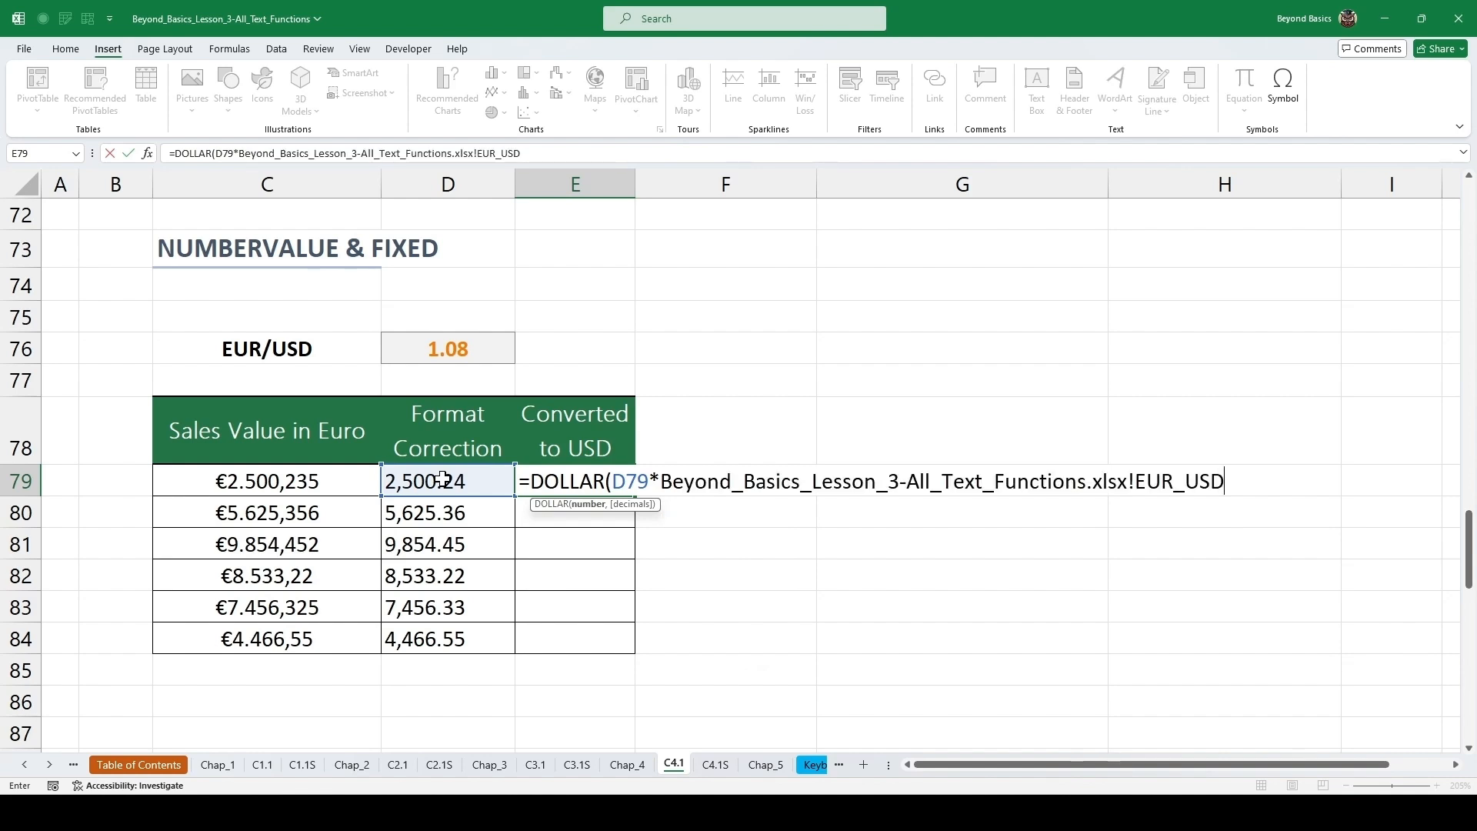
# Finish the formula in E79 as =DOLLAR(D79*EUR_USD,2) using the rate cell's name, then fill it down the Converted to USD column.
pyautogui.press('BackSpace')
pyautogui.press('BackSpace')
pyautogui.press('BackSpace')
pyautogui.press('BackSpace')
pyautogui.press('BackSpace')
pyautogui.press('BackSpace')
pyautogui.press('BackSpace')
pyautogui.press('BackSpace')
pyautogui.press('BackSpace')
pyautogui.press('BackSpace')
pyautogui.press('BackSpace')
pyautogui.press('BackSpace')
pyautogui.press('BackSpace')
pyautogui.press('BackSpace')
pyautogui.press('BackSpace')
pyautogui.press('BackSpace')
pyautogui.press('BackSpace')
pyautogui.press('BackSpace')
pyautogui.press('BackSpace')
pyautogui.press('BackSpace')
pyautogui.press('BackSpace')
pyautogui.press('BackSpace')
pyautogui.press('BackSpace')
pyautogui.press('BackSpace')
pyautogui.press('BackSpace')
pyautogui.press('BackSpace')
pyautogui.press('BackSpace')
pyautogui.press('BackSpace')
pyautogui.press('BackSpace')
pyautogui.press('BackSpace')
pyautogui.press('BackSpace')
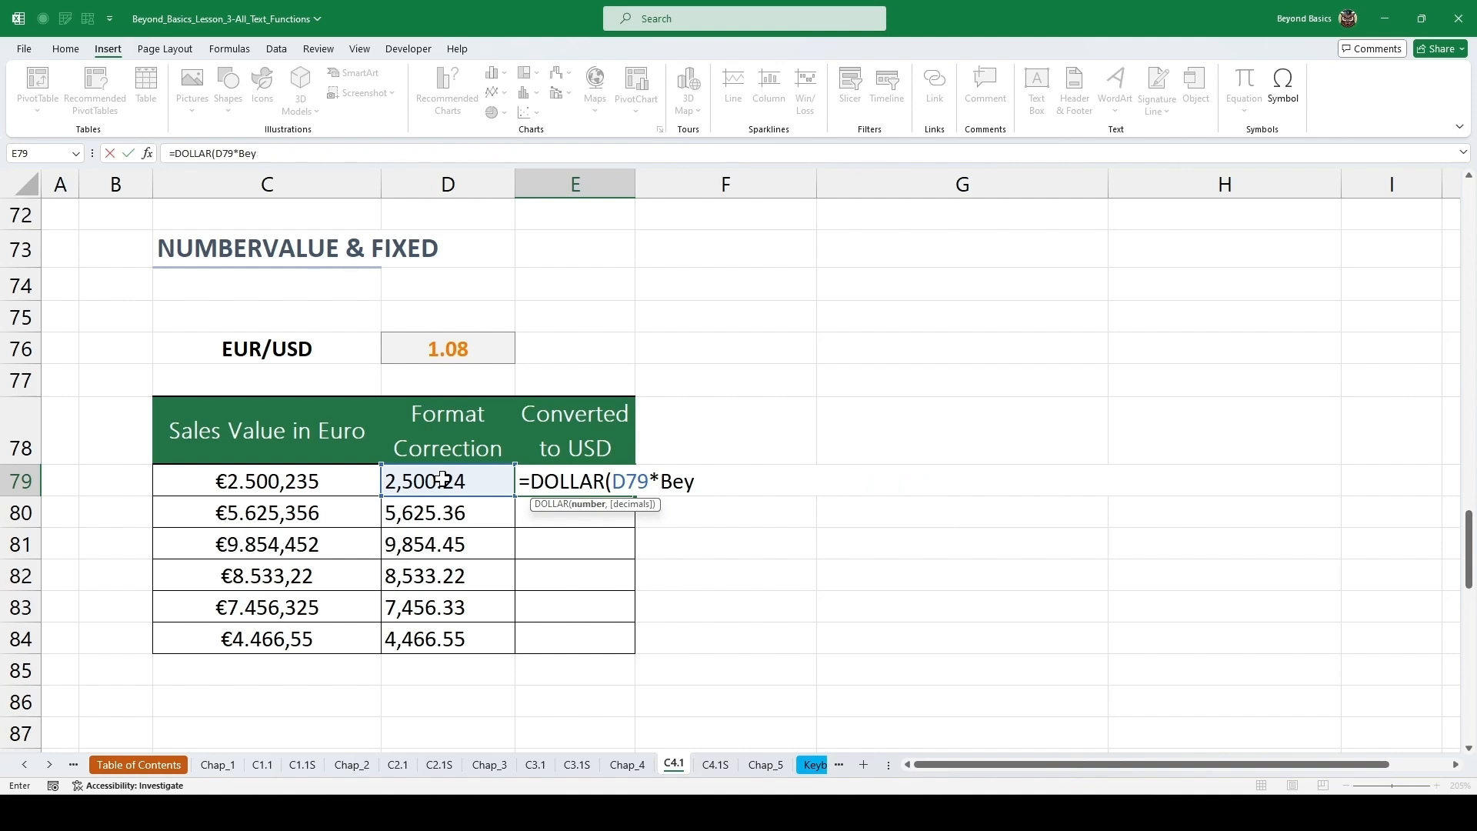
pyautogui.click(439, 343)
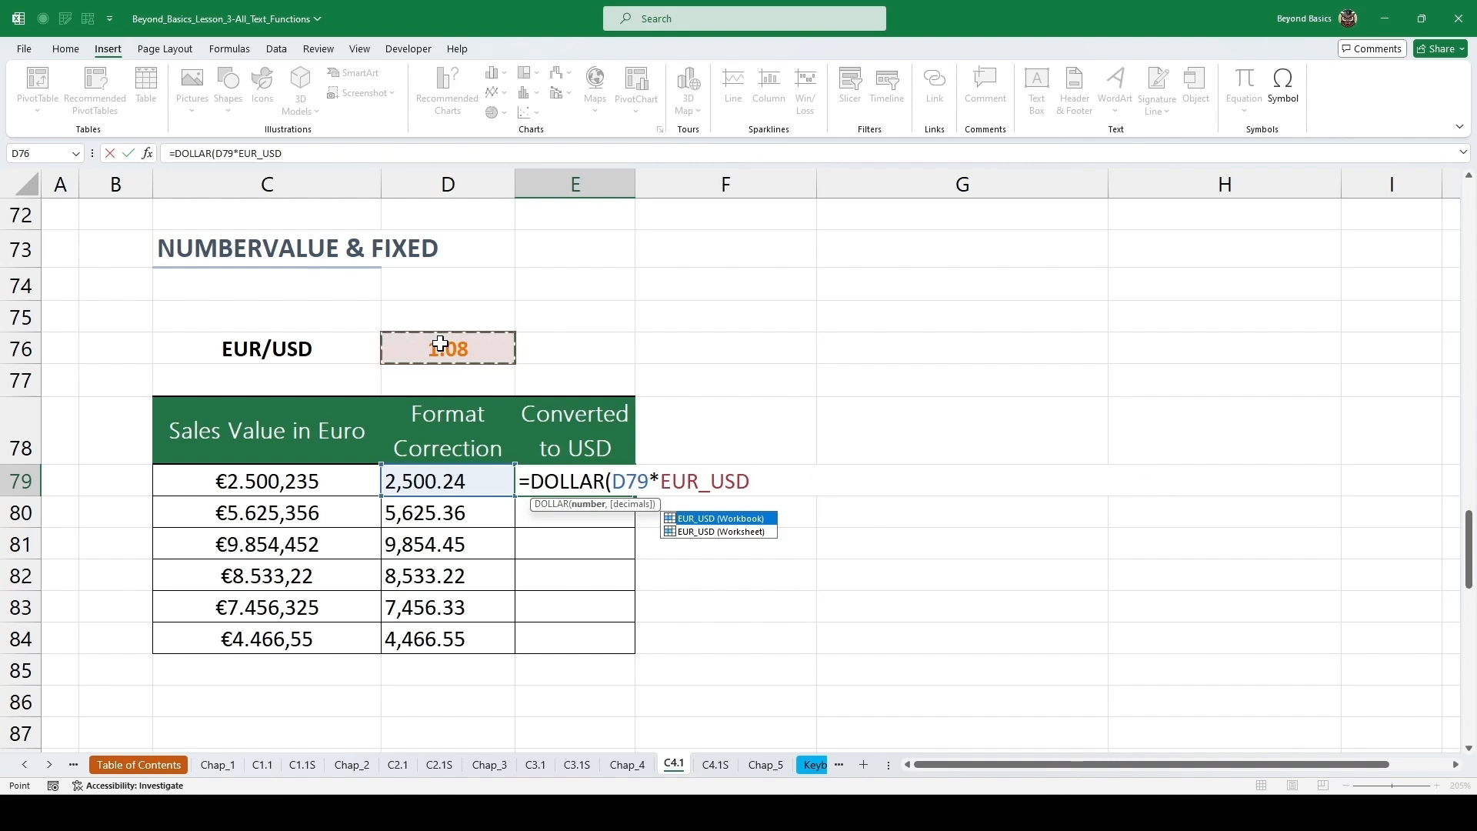
pyautogui.write(',')
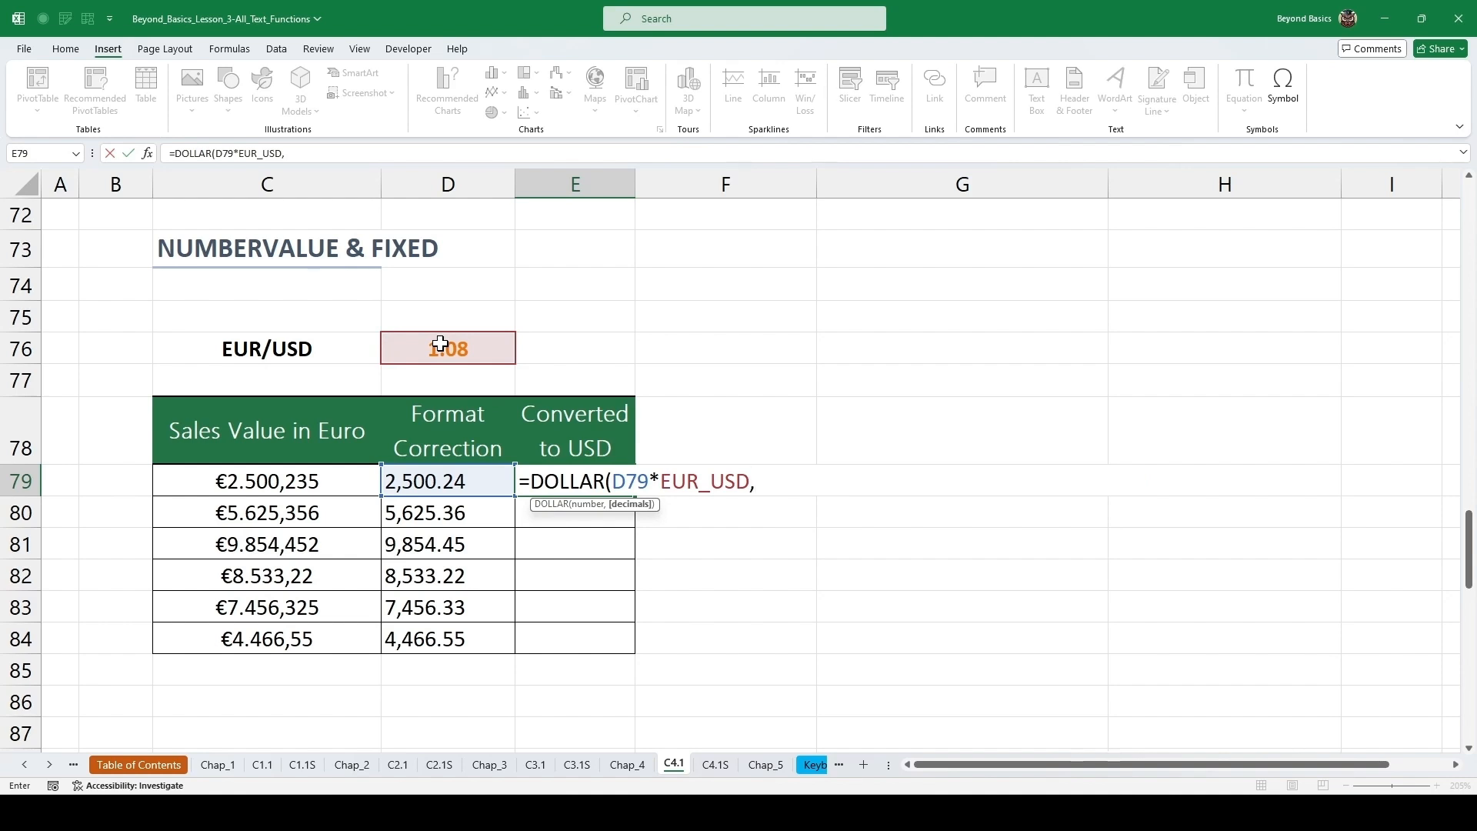
pyautogui.write('2)')
pyautogui.hotkey('ctrl', 'Return')
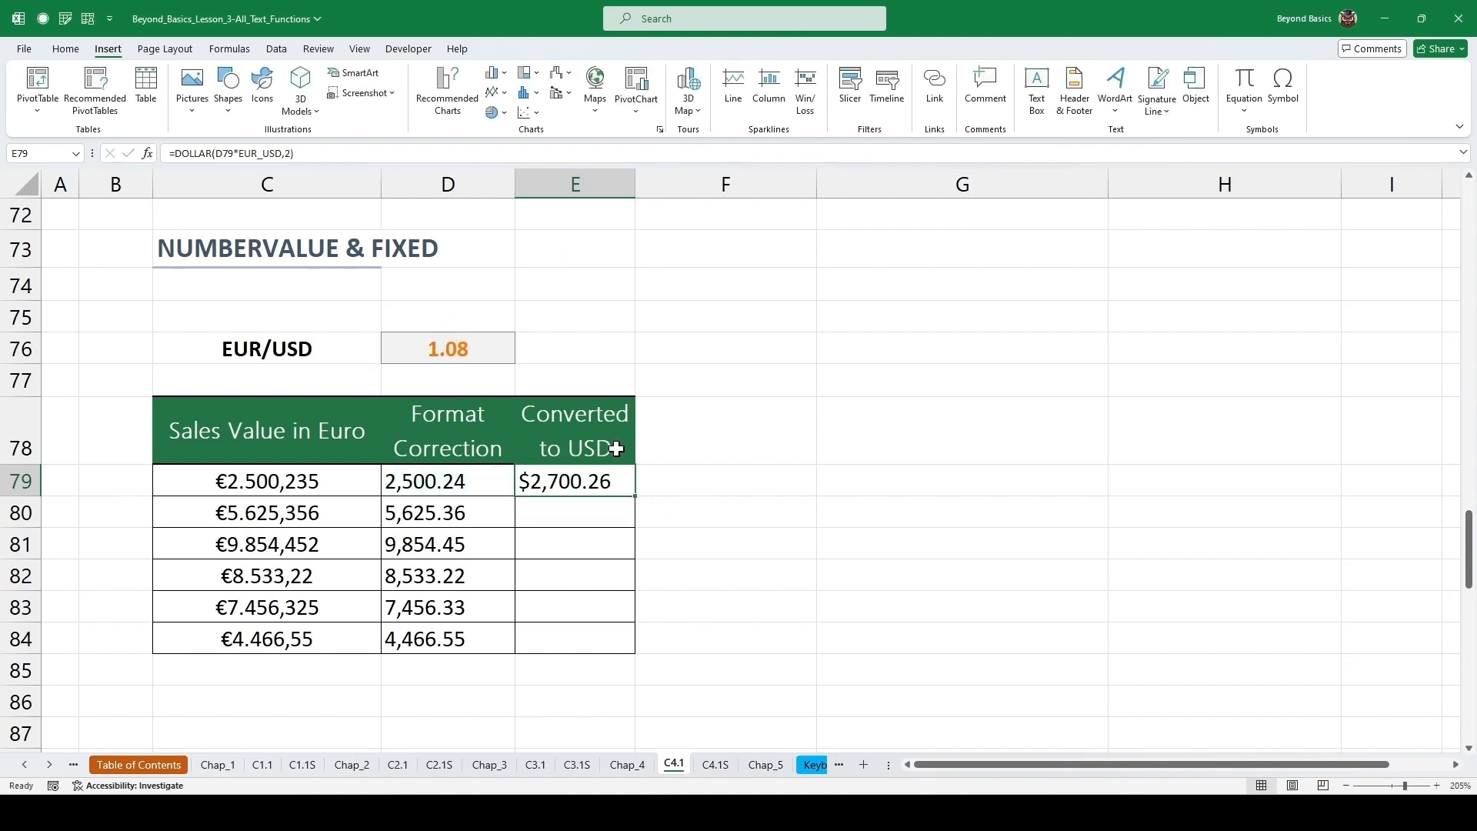
pyautogui.doubleClick(640, 496)
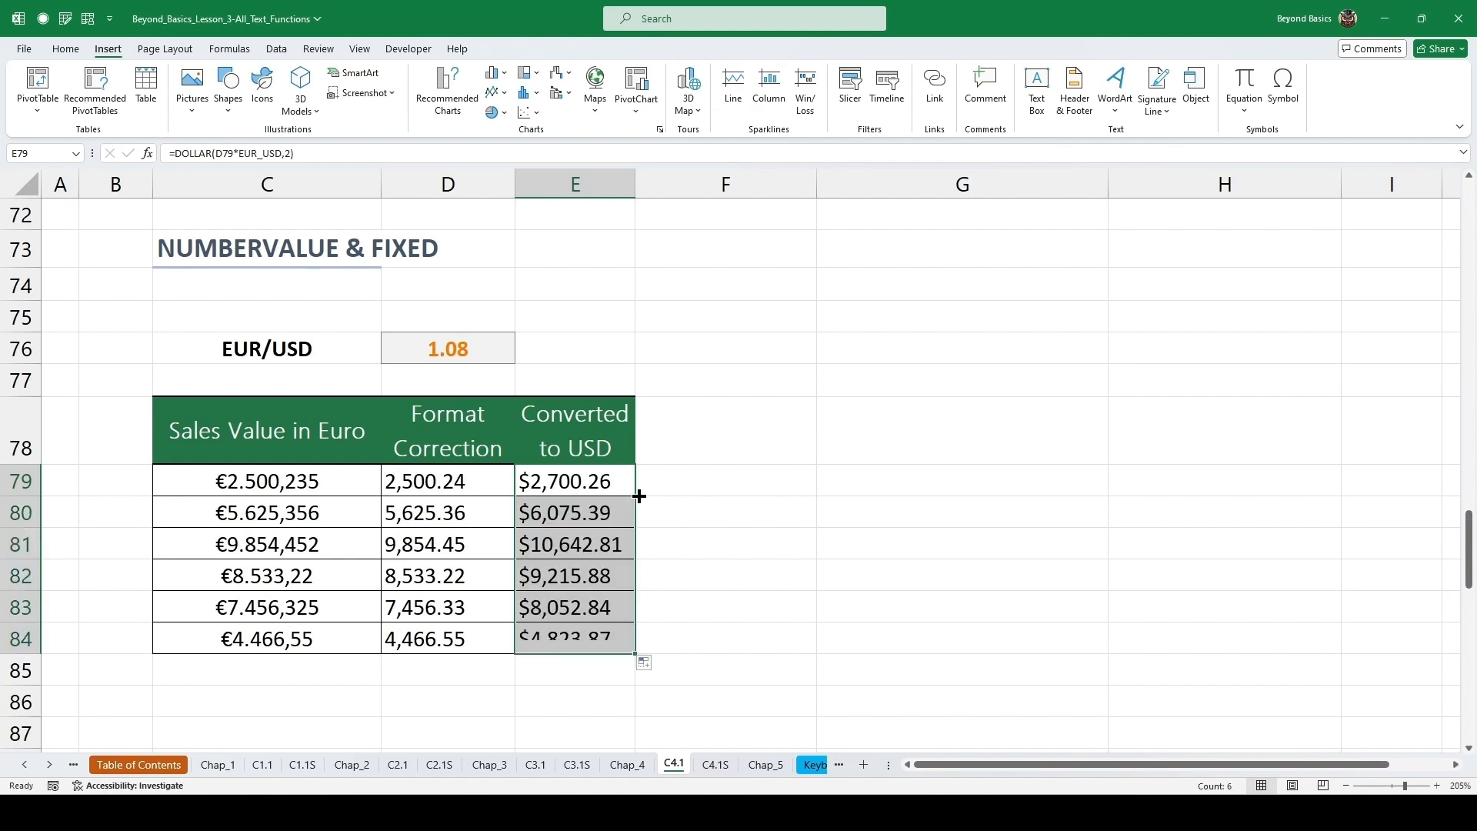
pyautogui.click(695, 496)
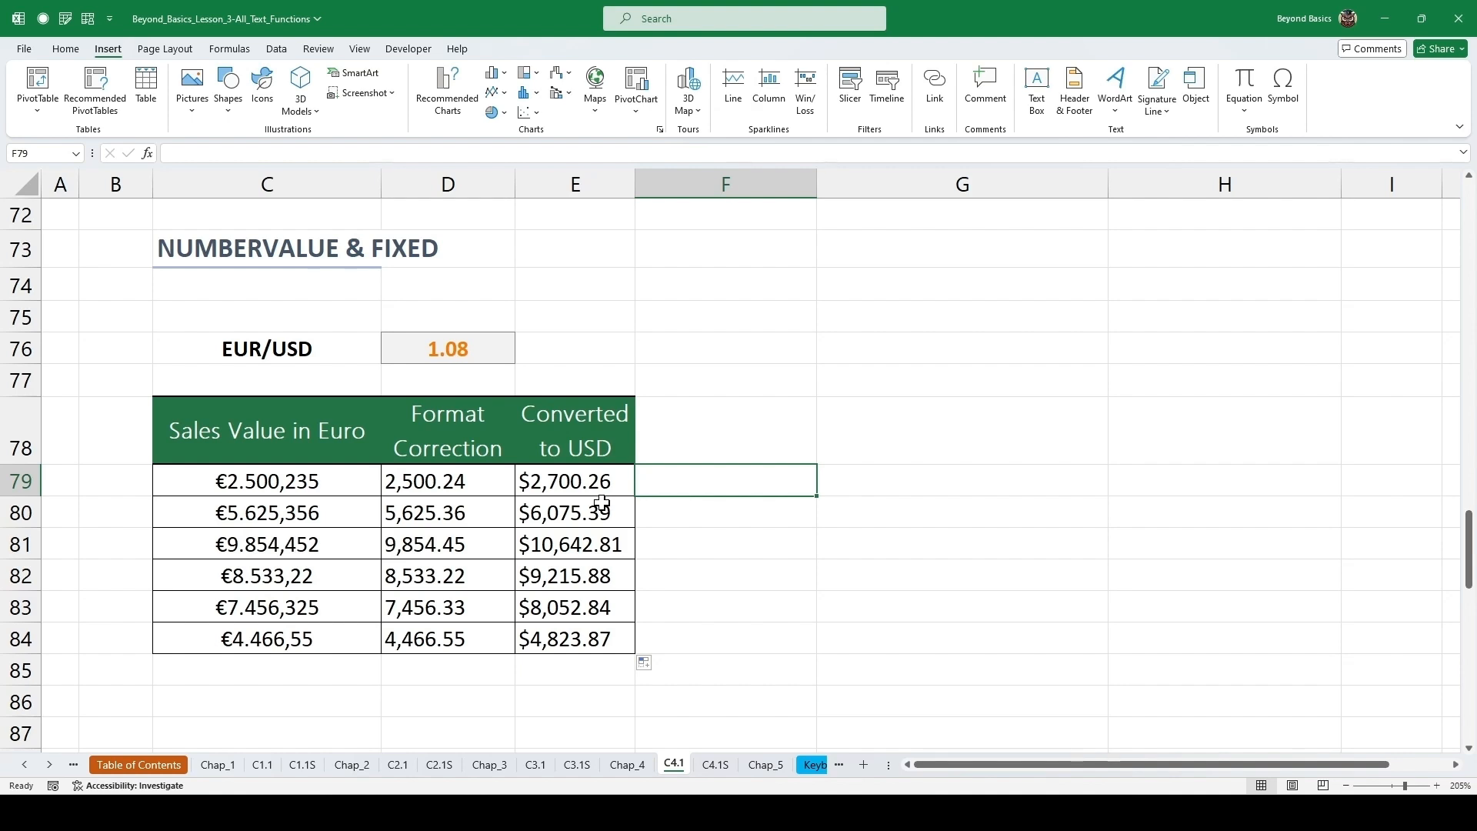
# Enter =EXACT(C92,D92) in cell E92 and fill it down the EXACT column.
pyautogui.scroll(-5, 584, 508)
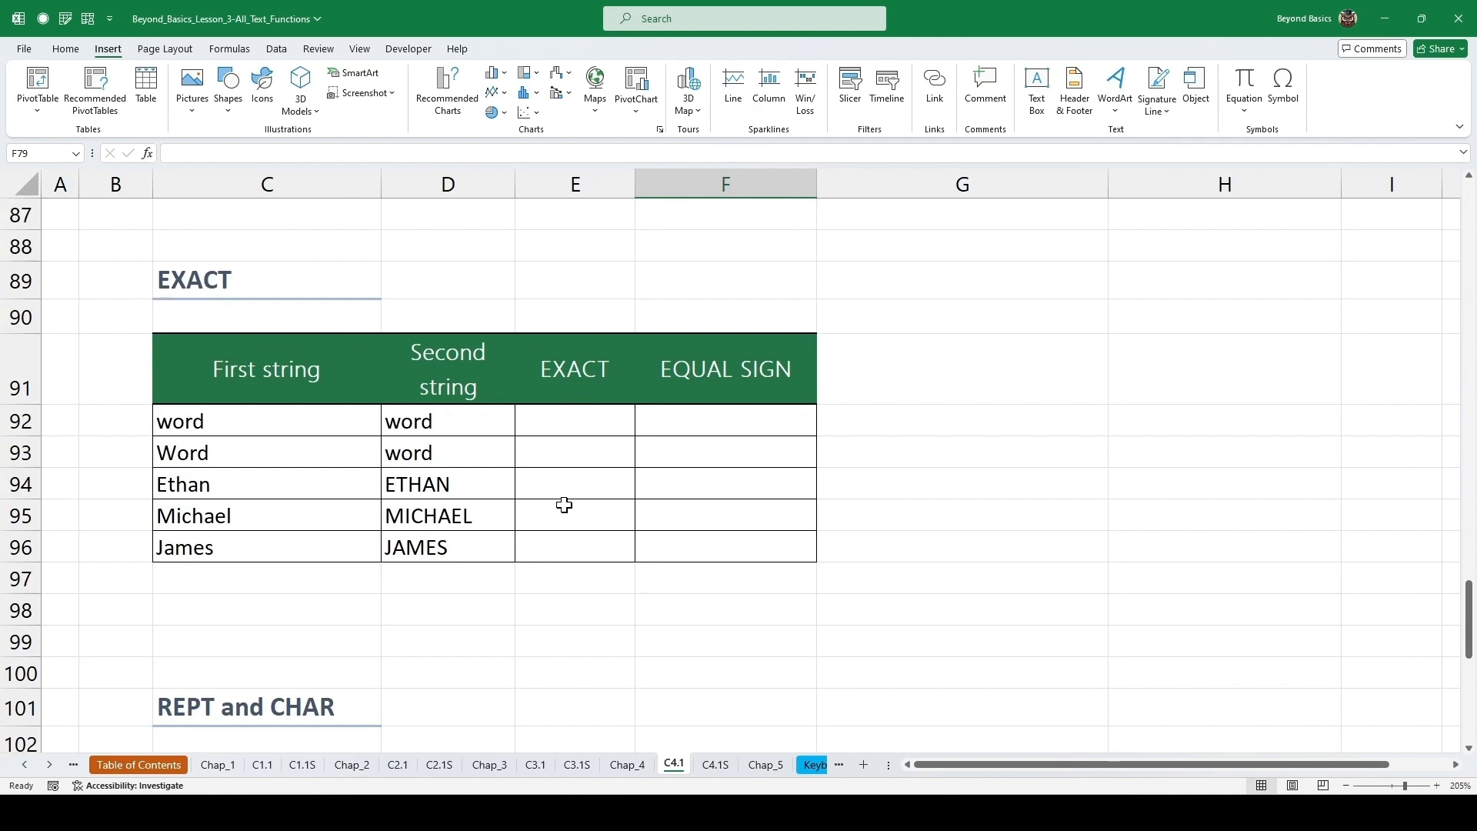
pyautogui.click(585, 430)
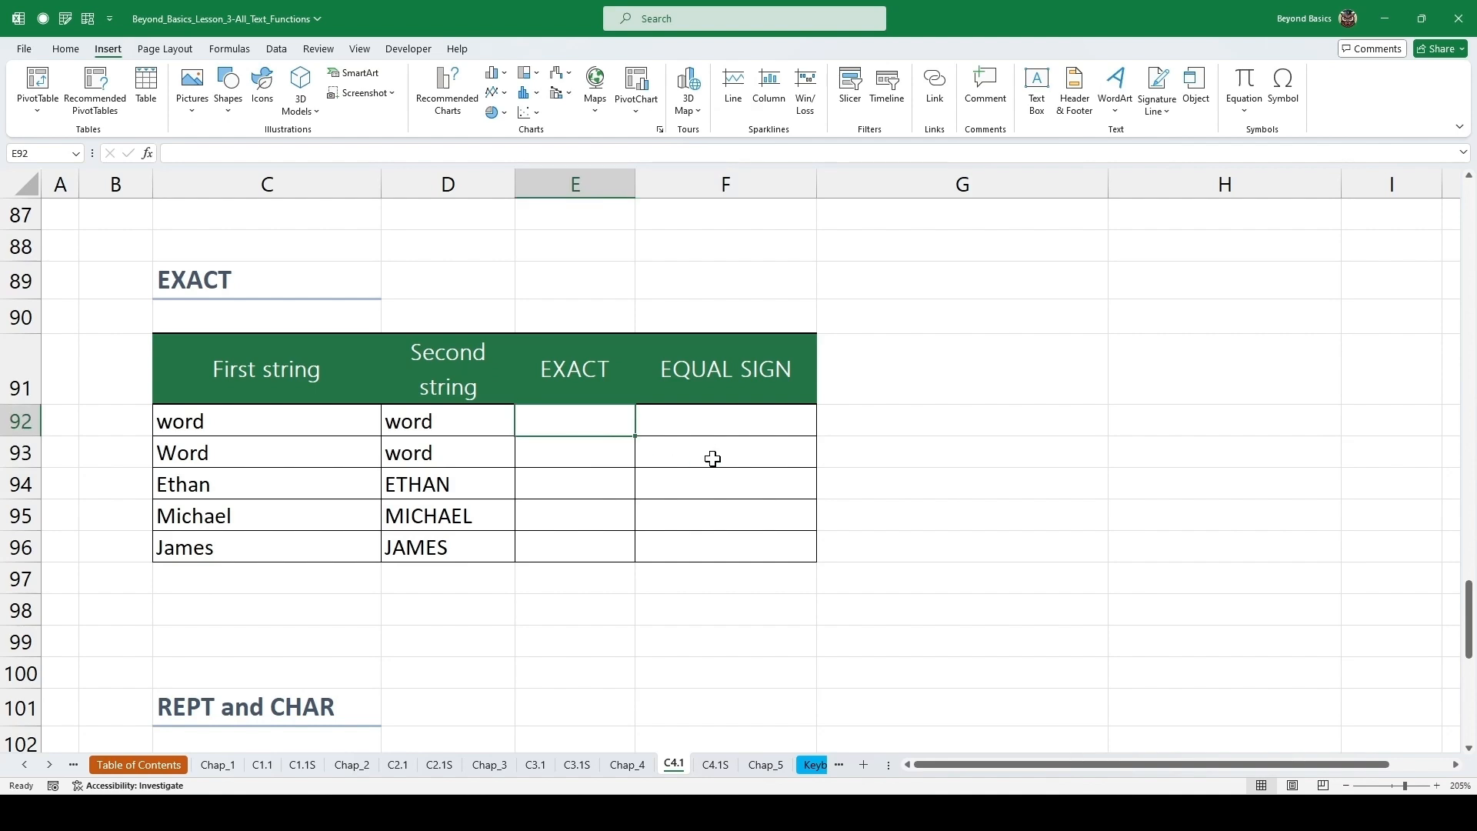
pyautogui.write('=EXC')
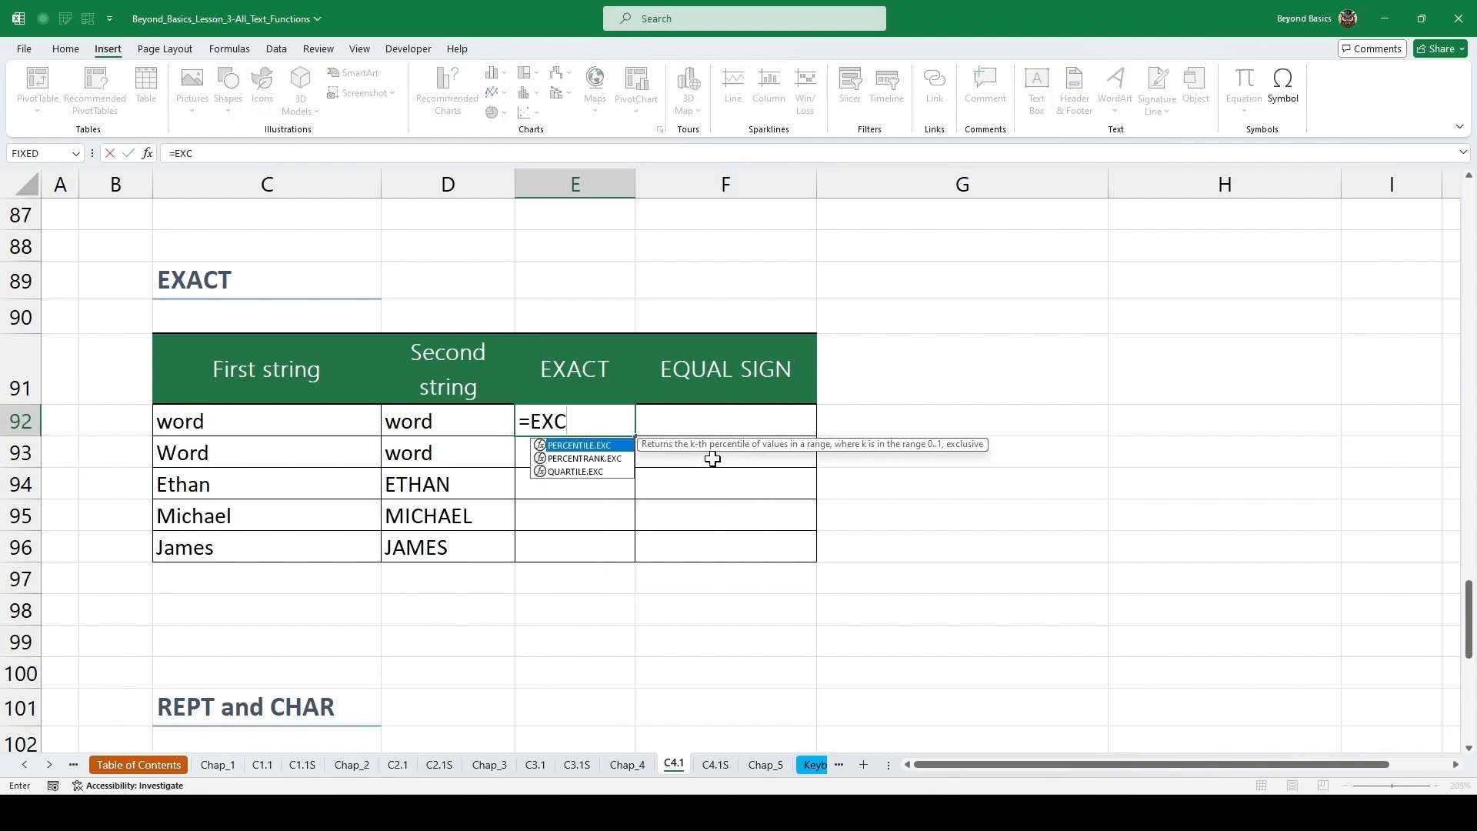
pyautogui.press('BackSpace')
pyautogui.write('A')
pyautogui.press('Tab')
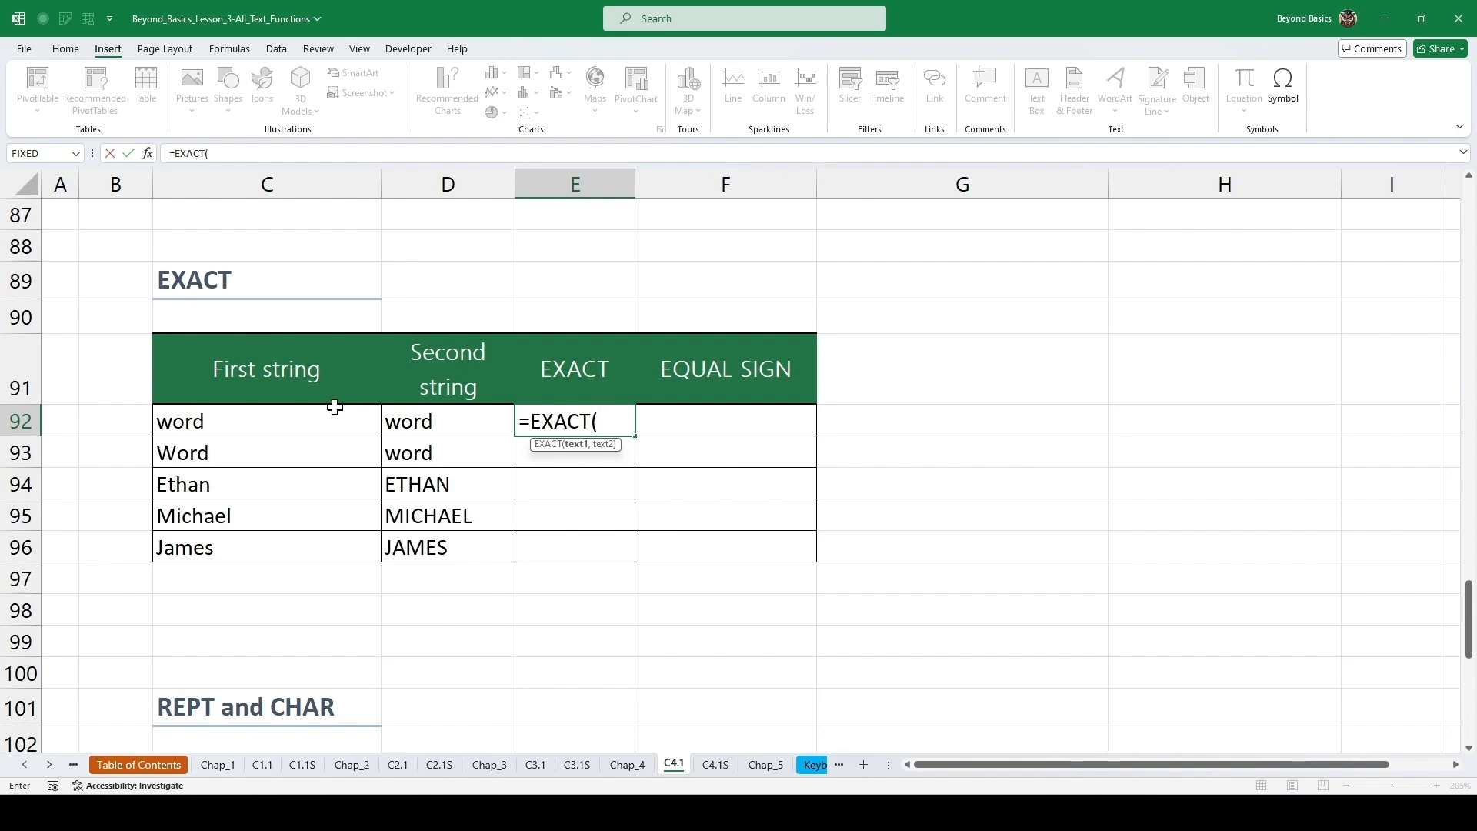
pyautogui.click(305, 414)
pyautogui.write(',')
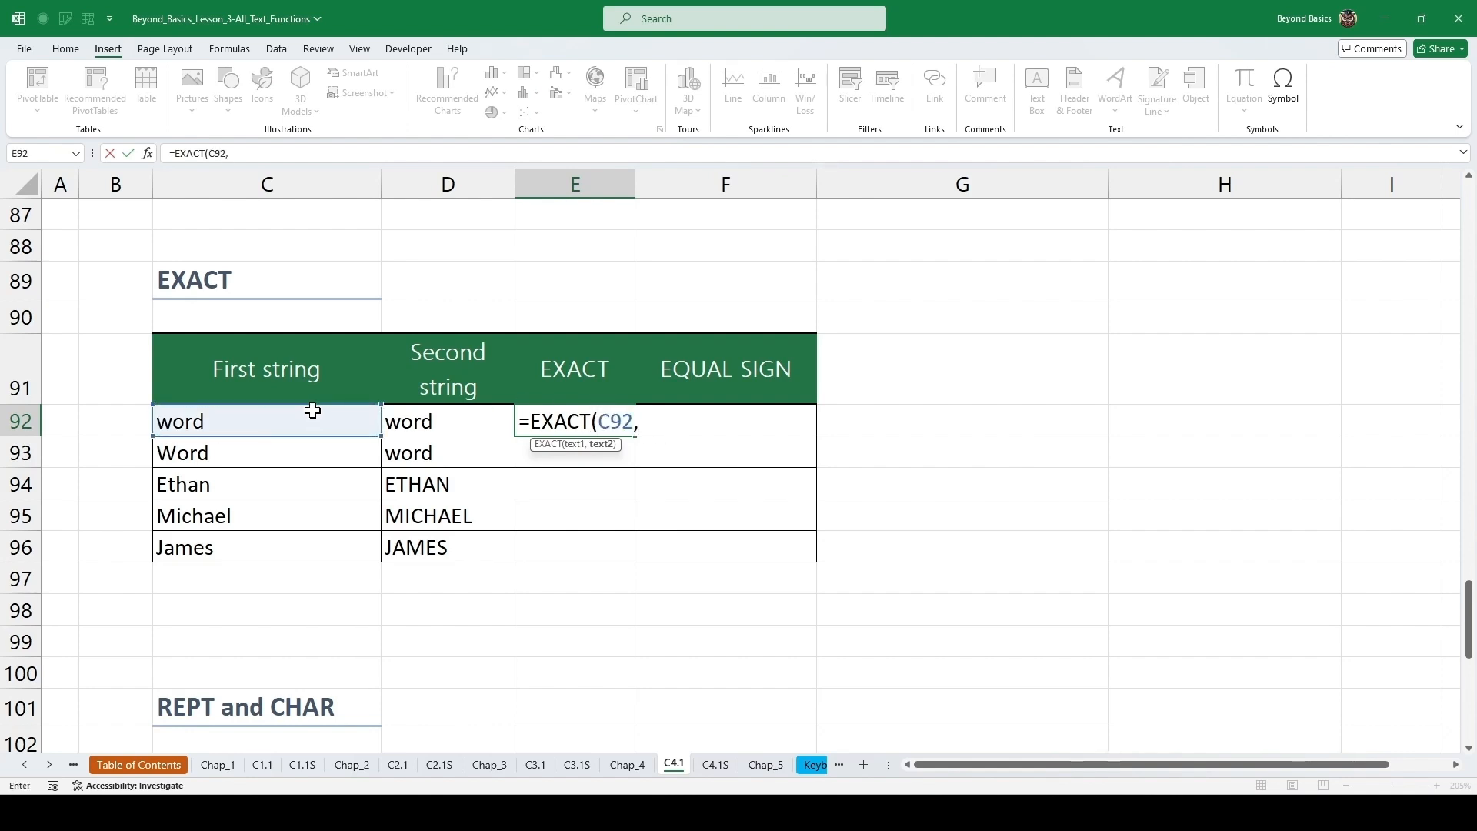
pyautogui.click(442, 420)
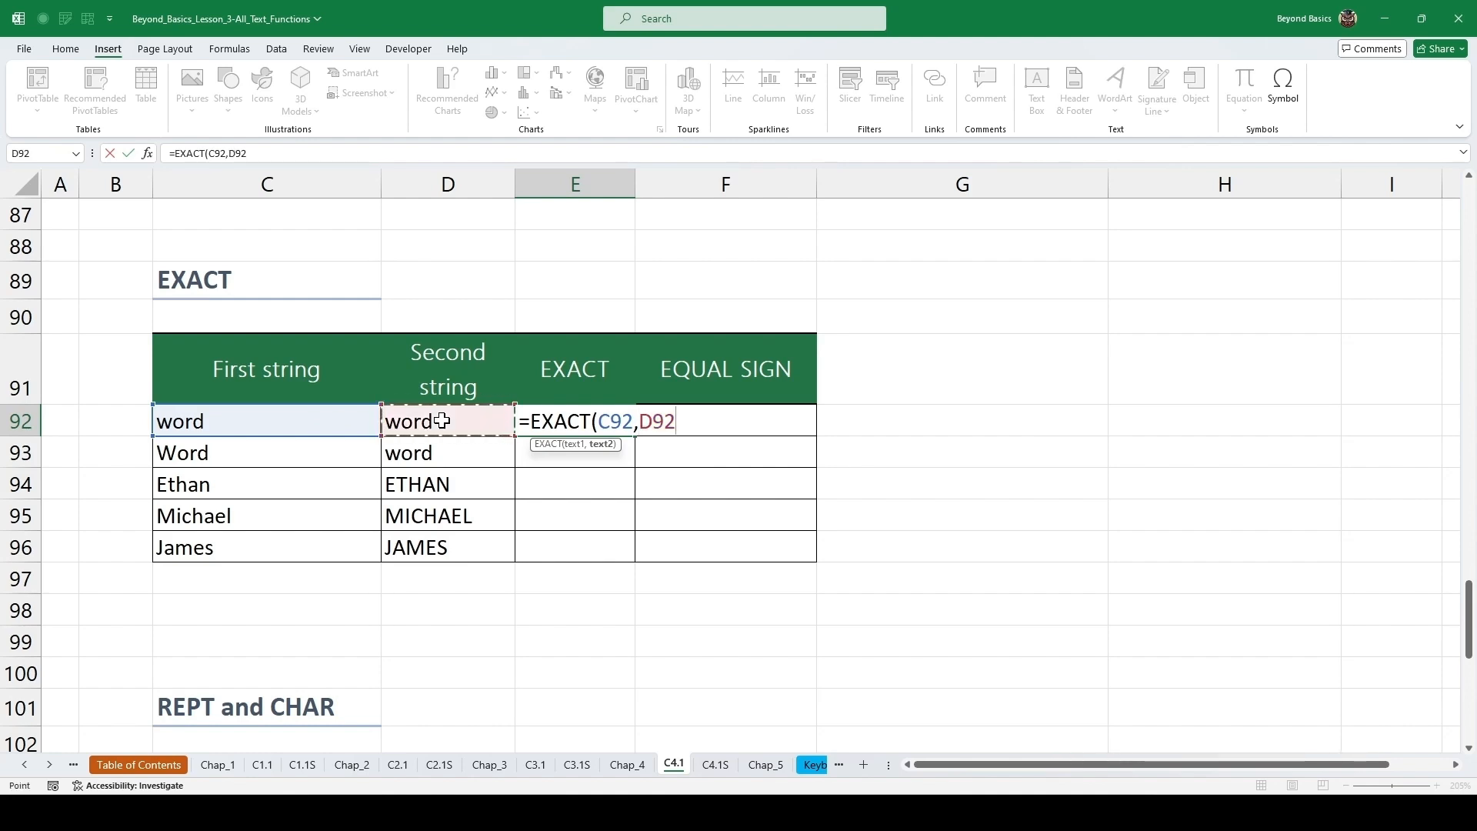
pyautogui.hotkey('ctrl', 'Return')
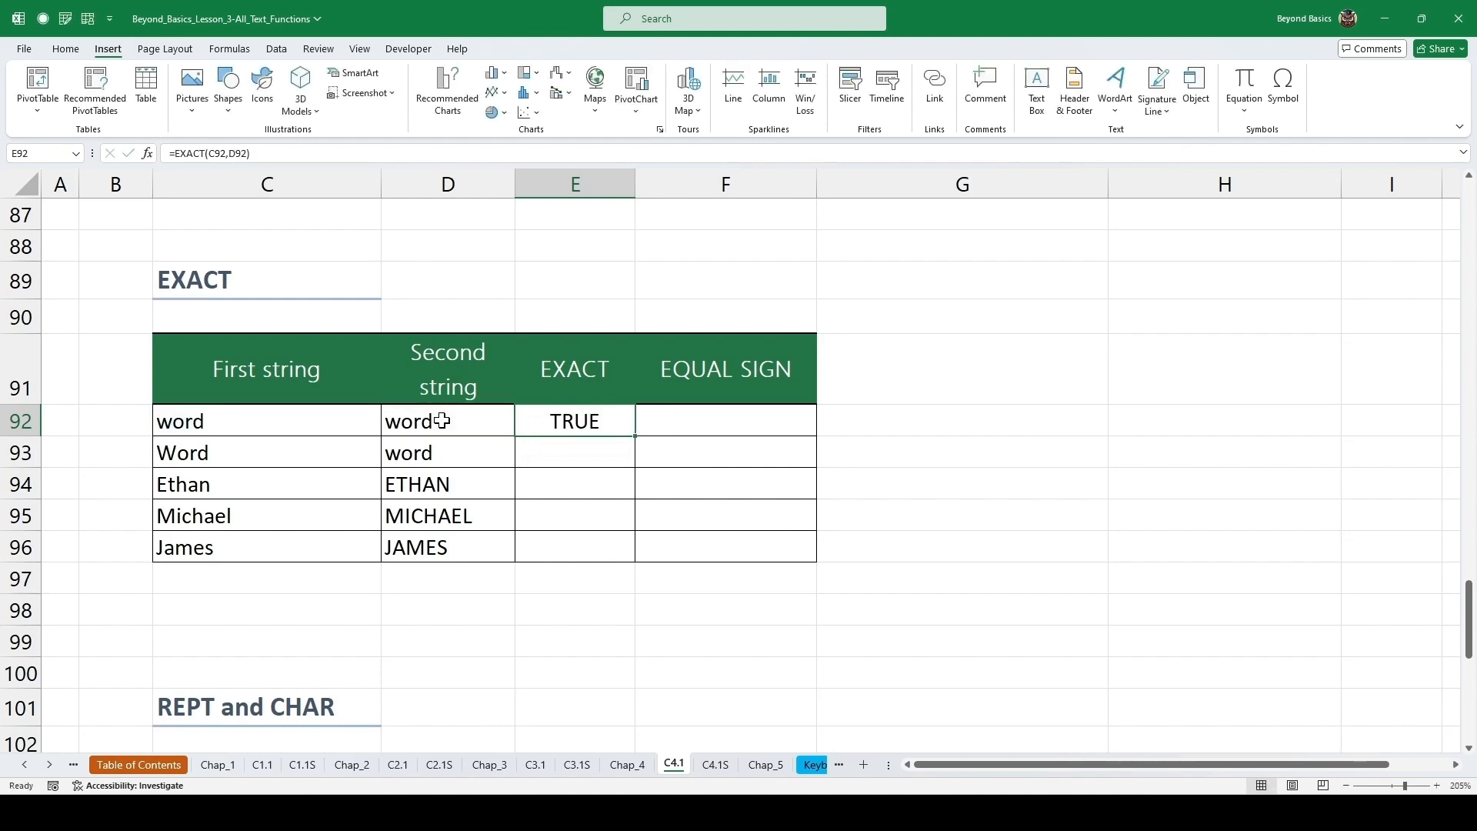
pyautogui.doubleClick(635, 436)
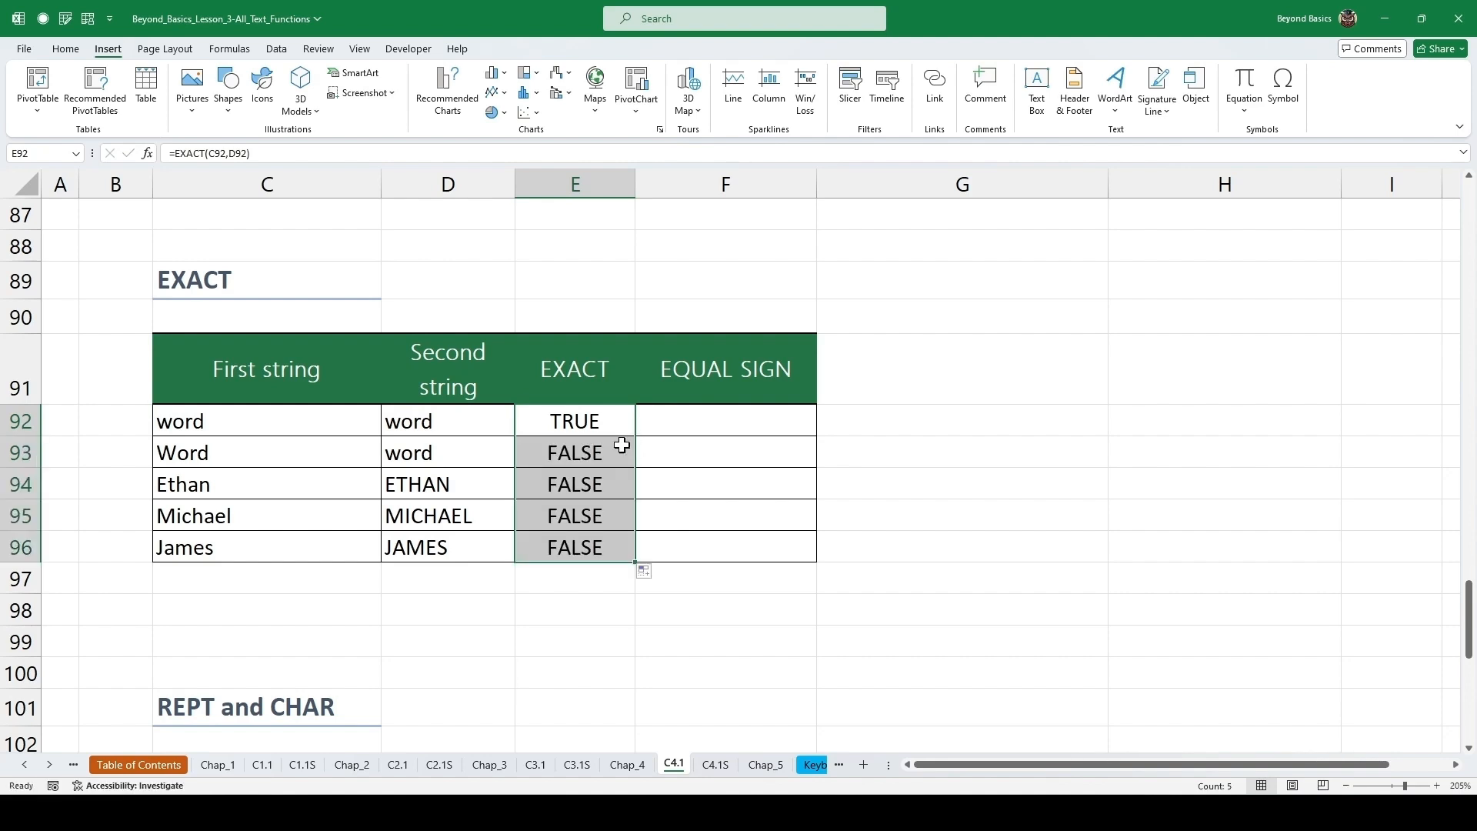
pyautogui.click(601, 454)
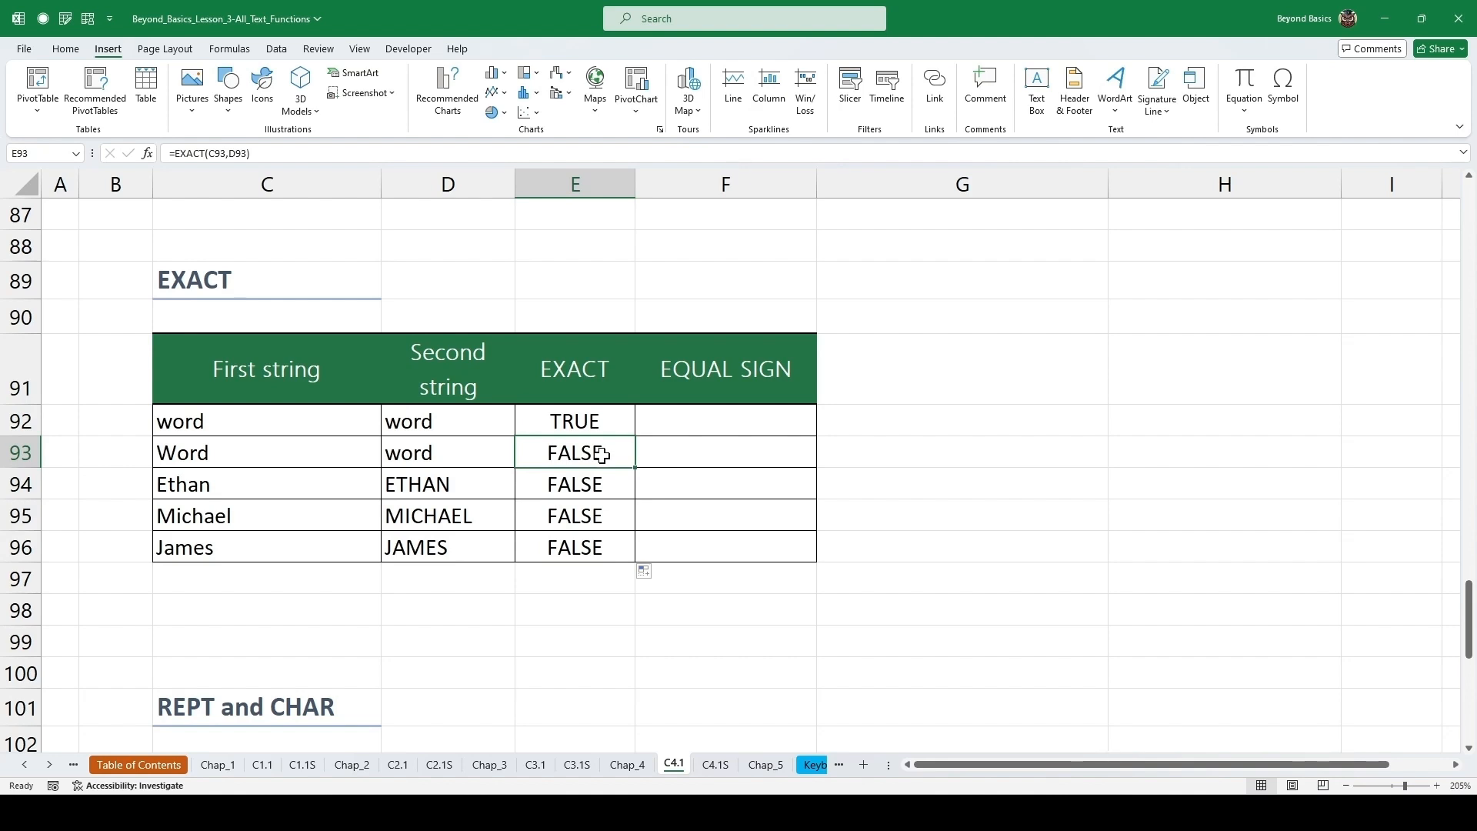
# Enter =C92=D92 in cell F92 and fill it down the EQUAL SIGN column.
pyautogui.click(695, 429)
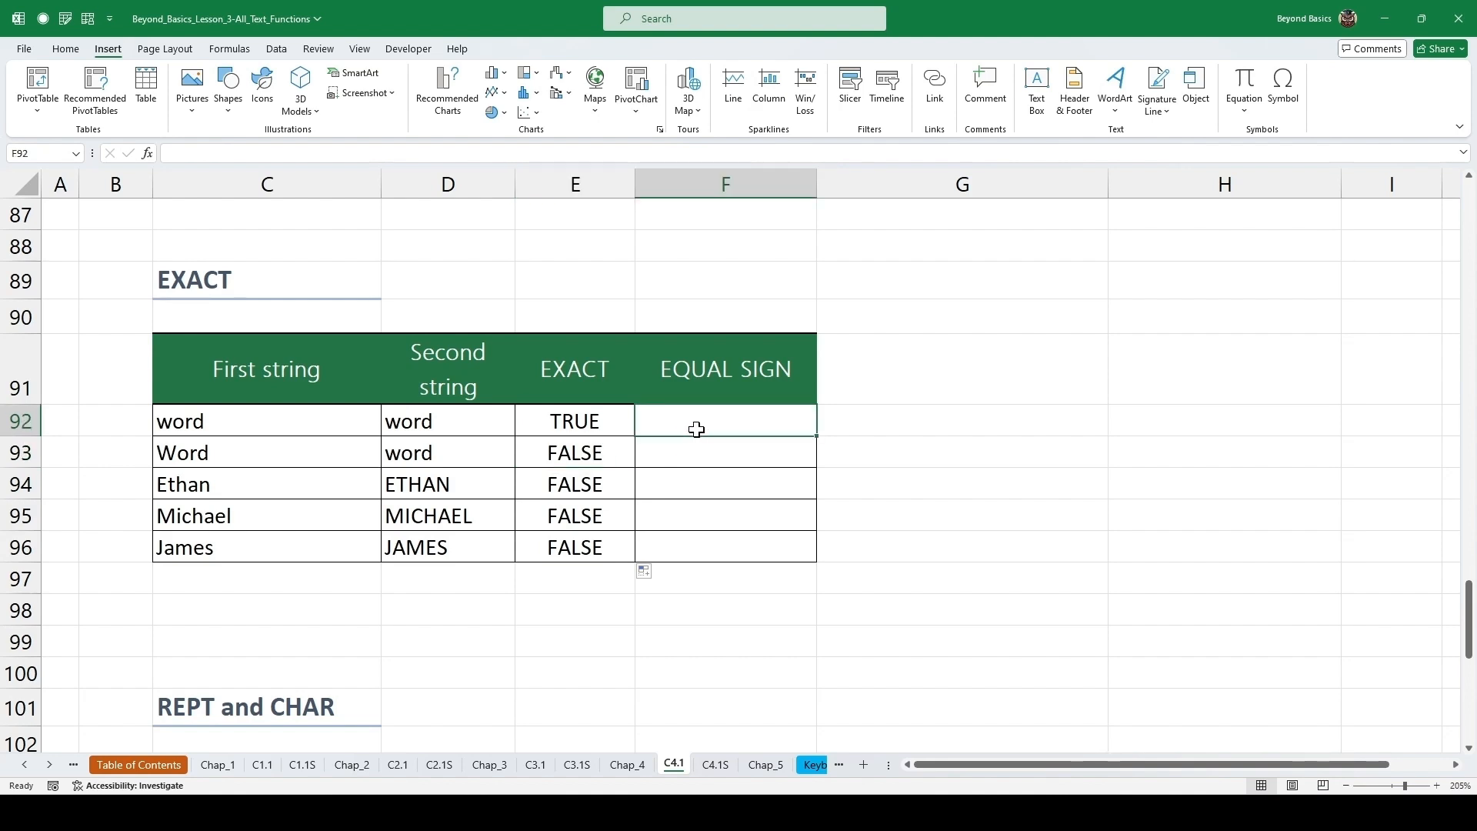
pyautogui.write('=')
pyautogui.press('Left')
pyautogui.press('Left')
pyautogui.press('Left')
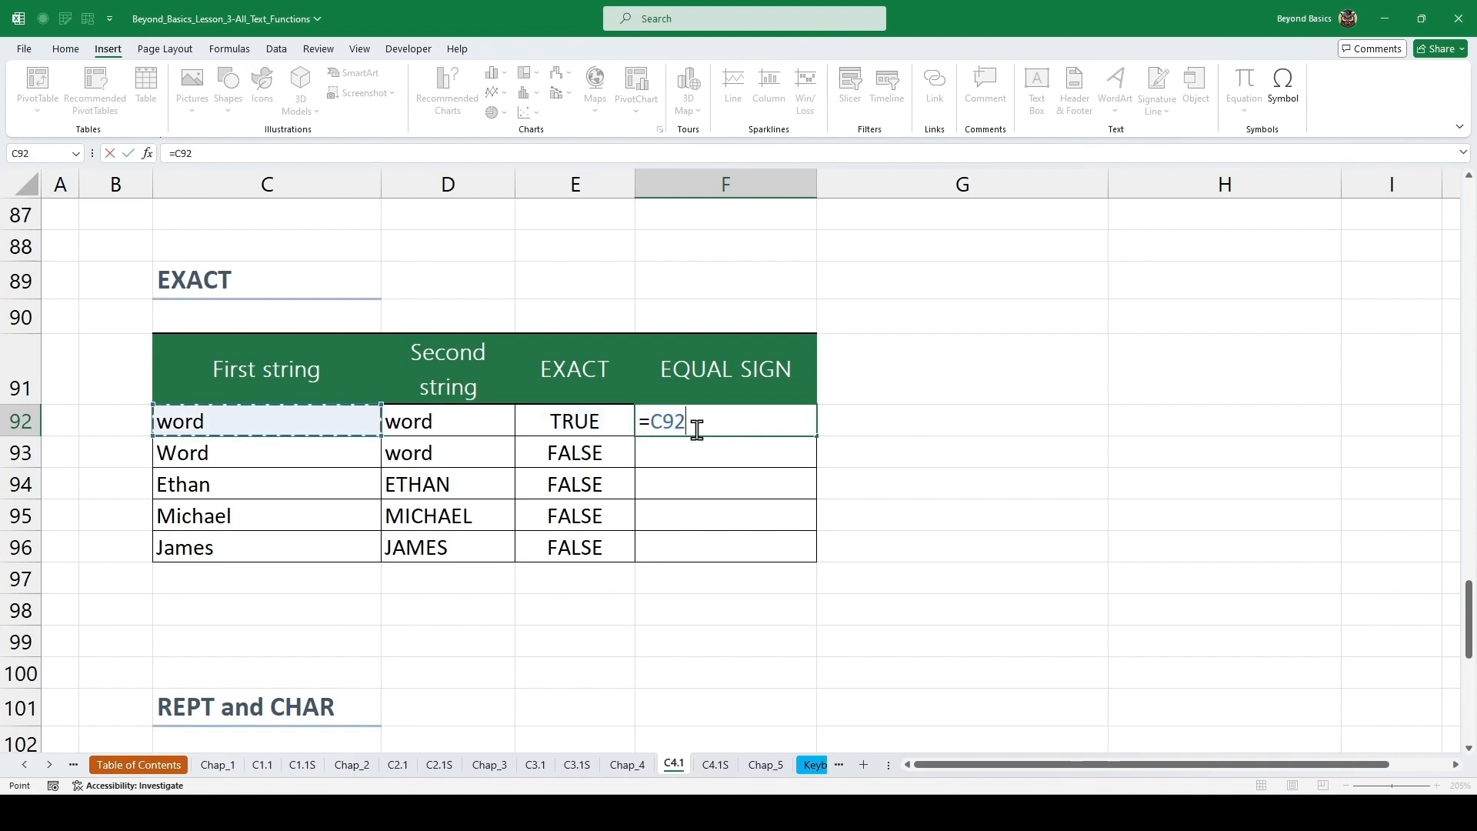
pyautogui.write('=')
pyautogui.press('Left')
pyautogui.press('Left')
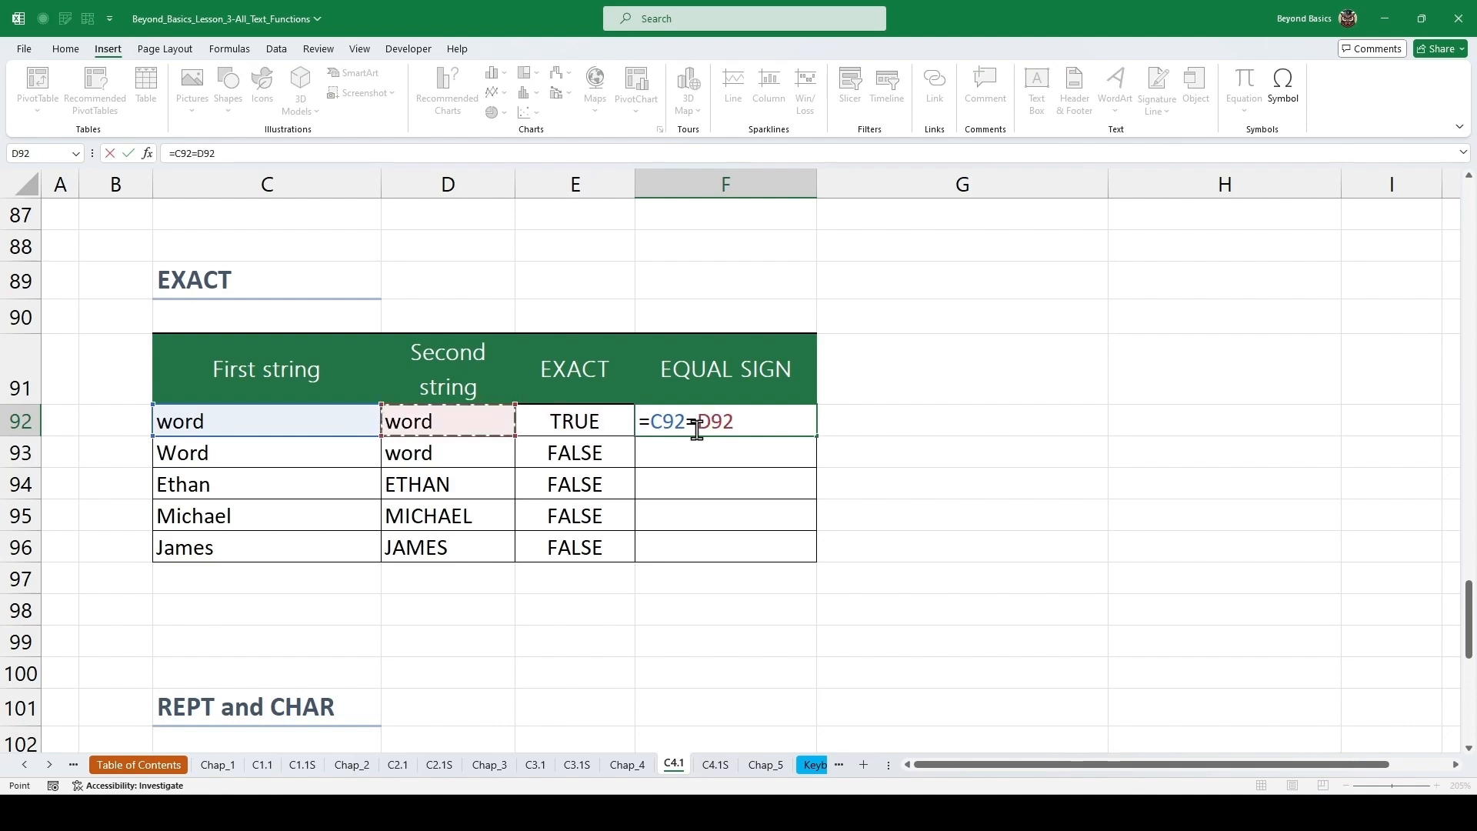
pyautogui.hotkey('ctrl', 'Return')
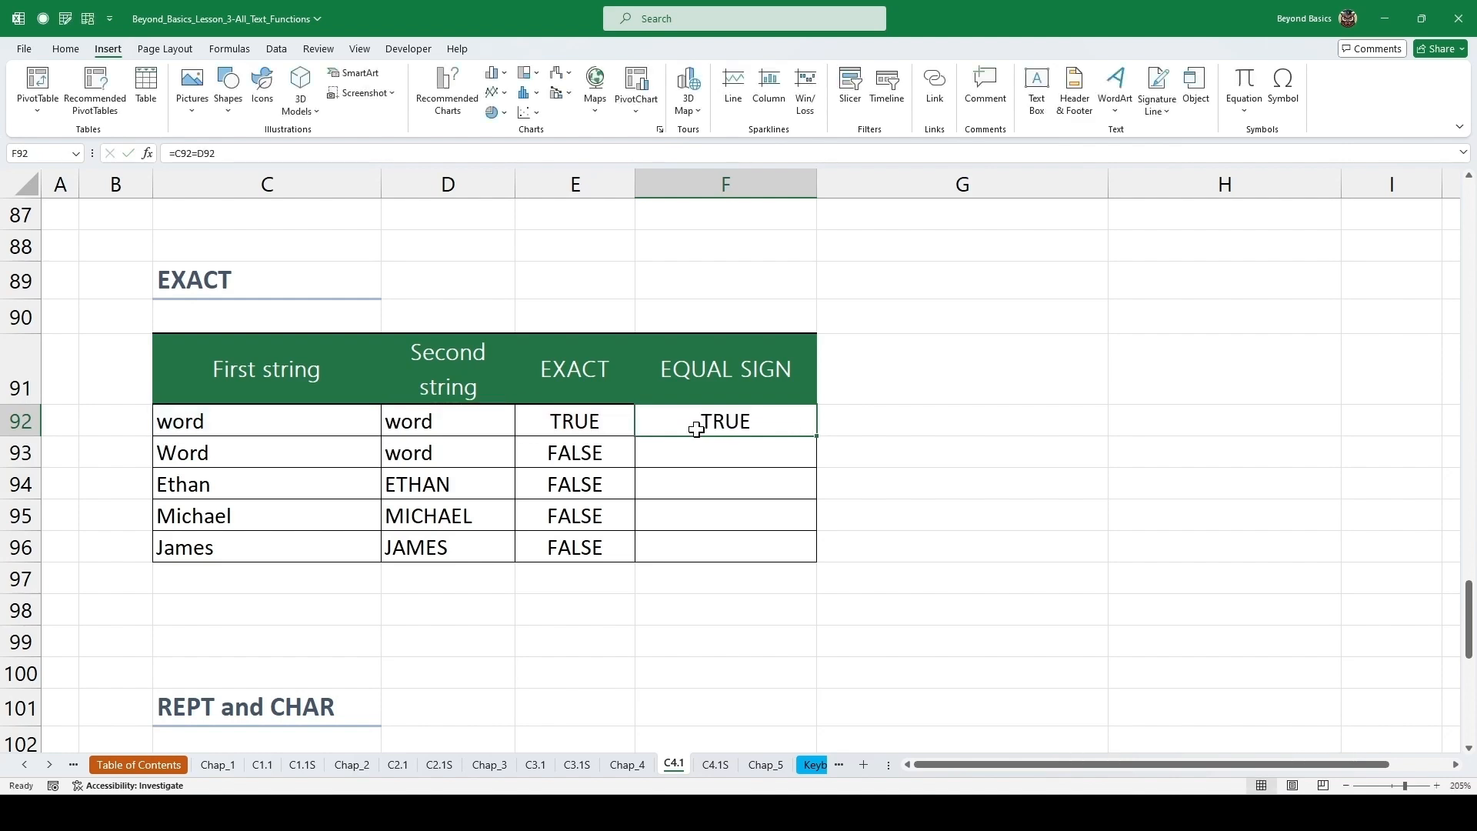
pyautogui.doubleClick(816, 436)
pyautogui.click(740, 462)
pyautogui.click(573, 460)
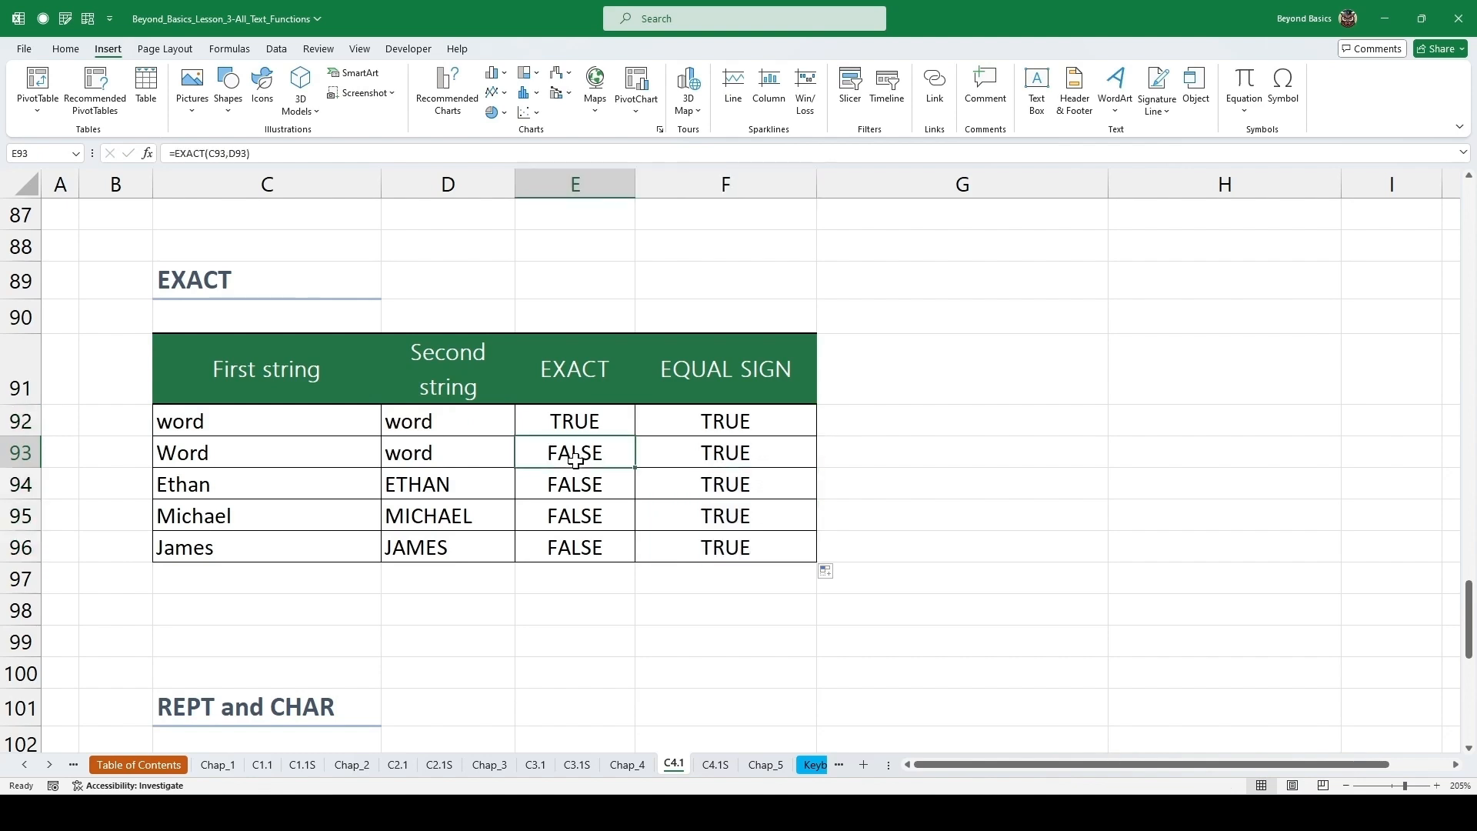
pyautogui.click(670, 478)
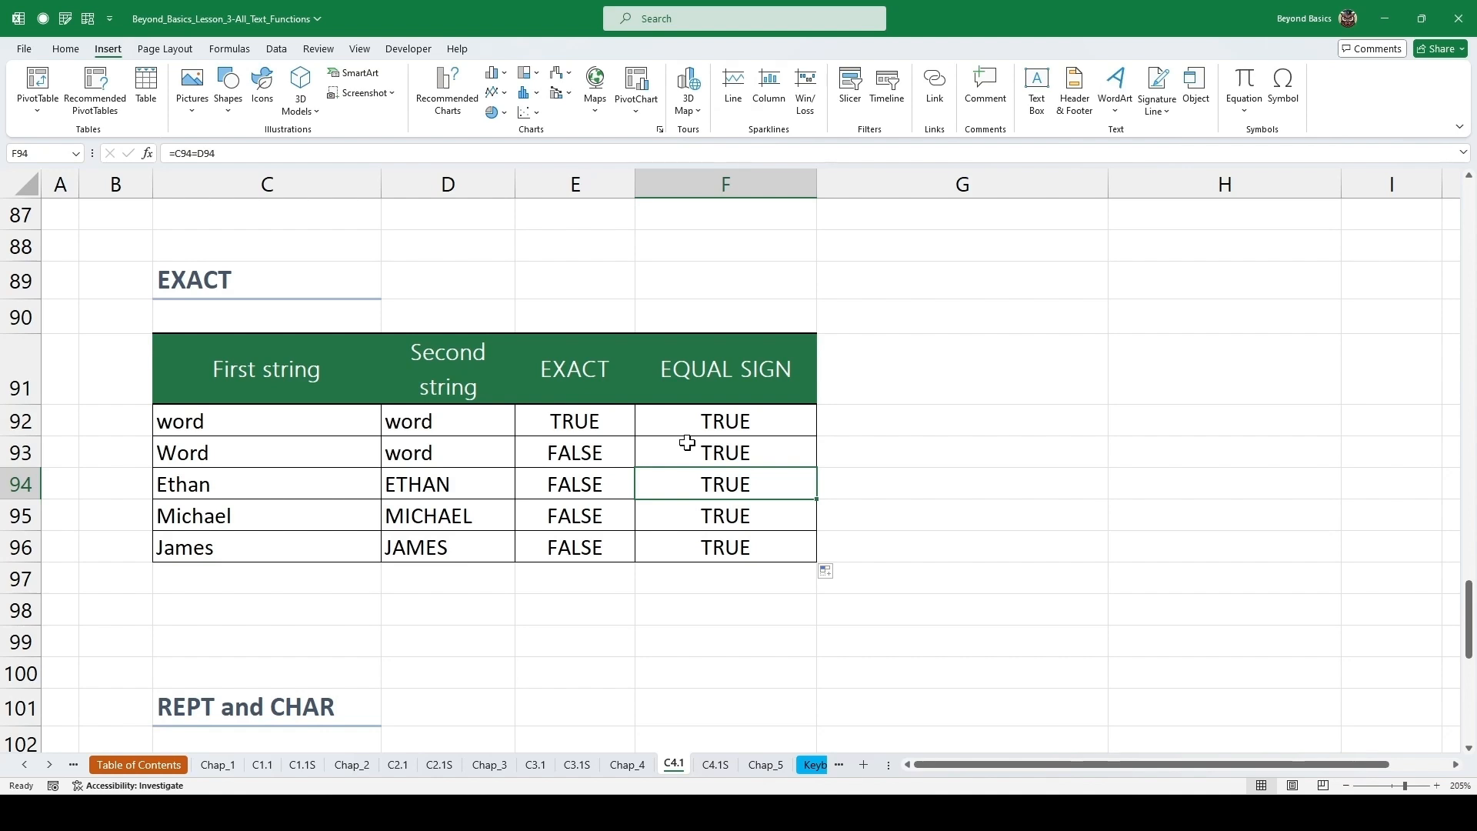
# Enter =REPT(C104,3) in cell D104 and fill it down to the umbrella row.
pyautogui.scroll(-4, 687, 442)
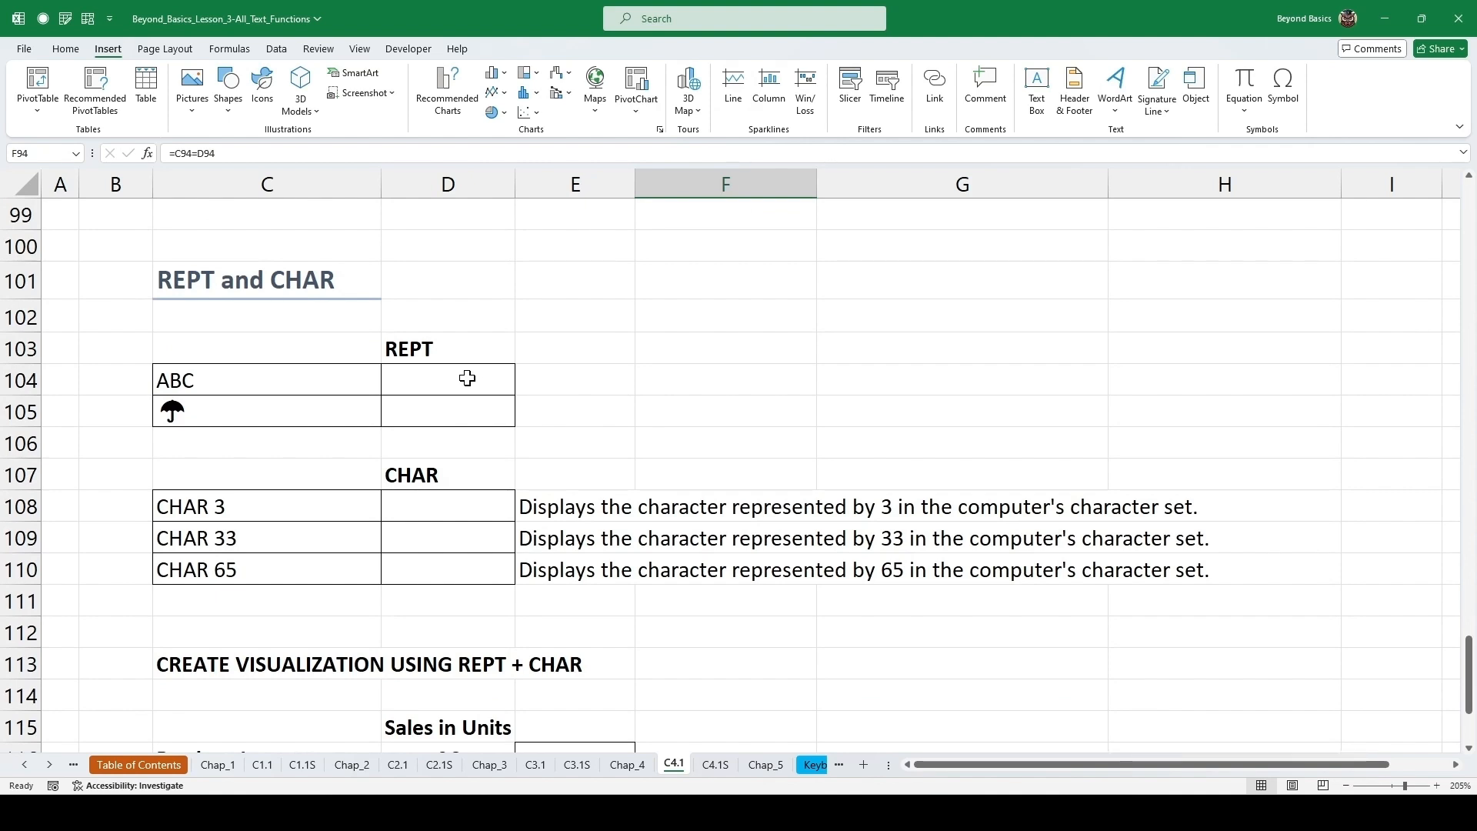
pyautogui.click(328, 378)
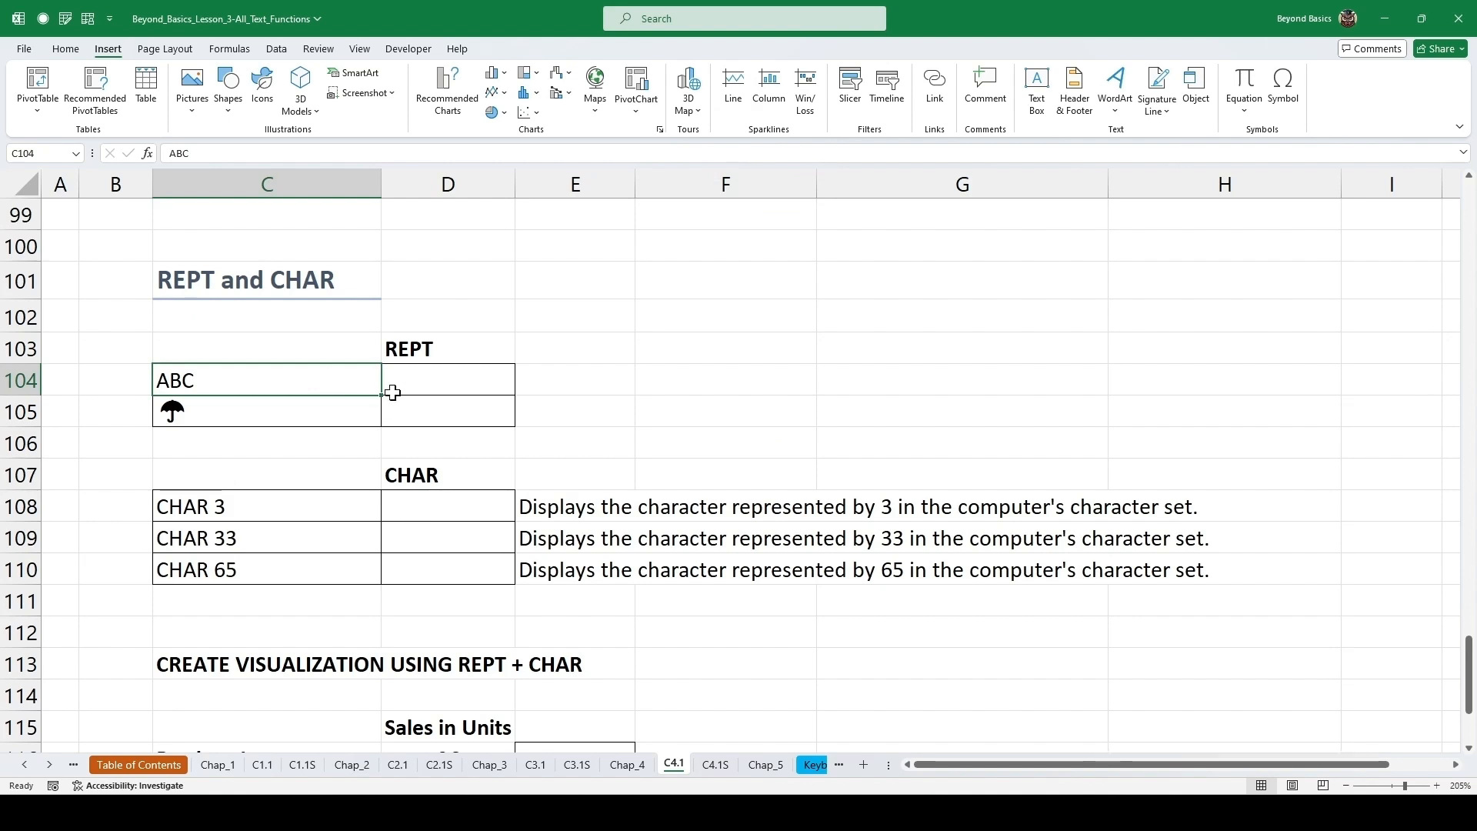
pyautogui.click(469, 383)
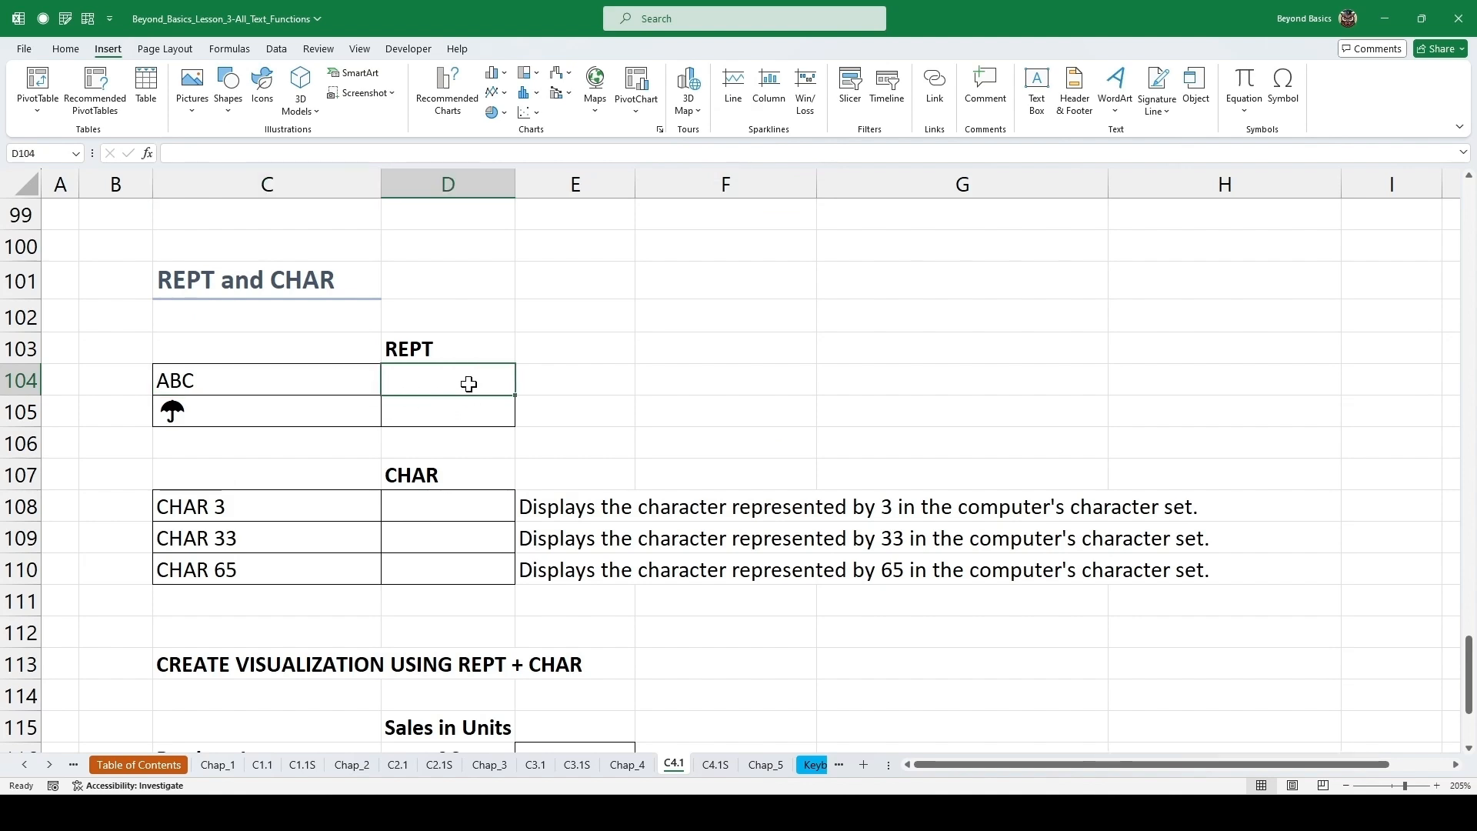
pyautogui.write('=REPT(')
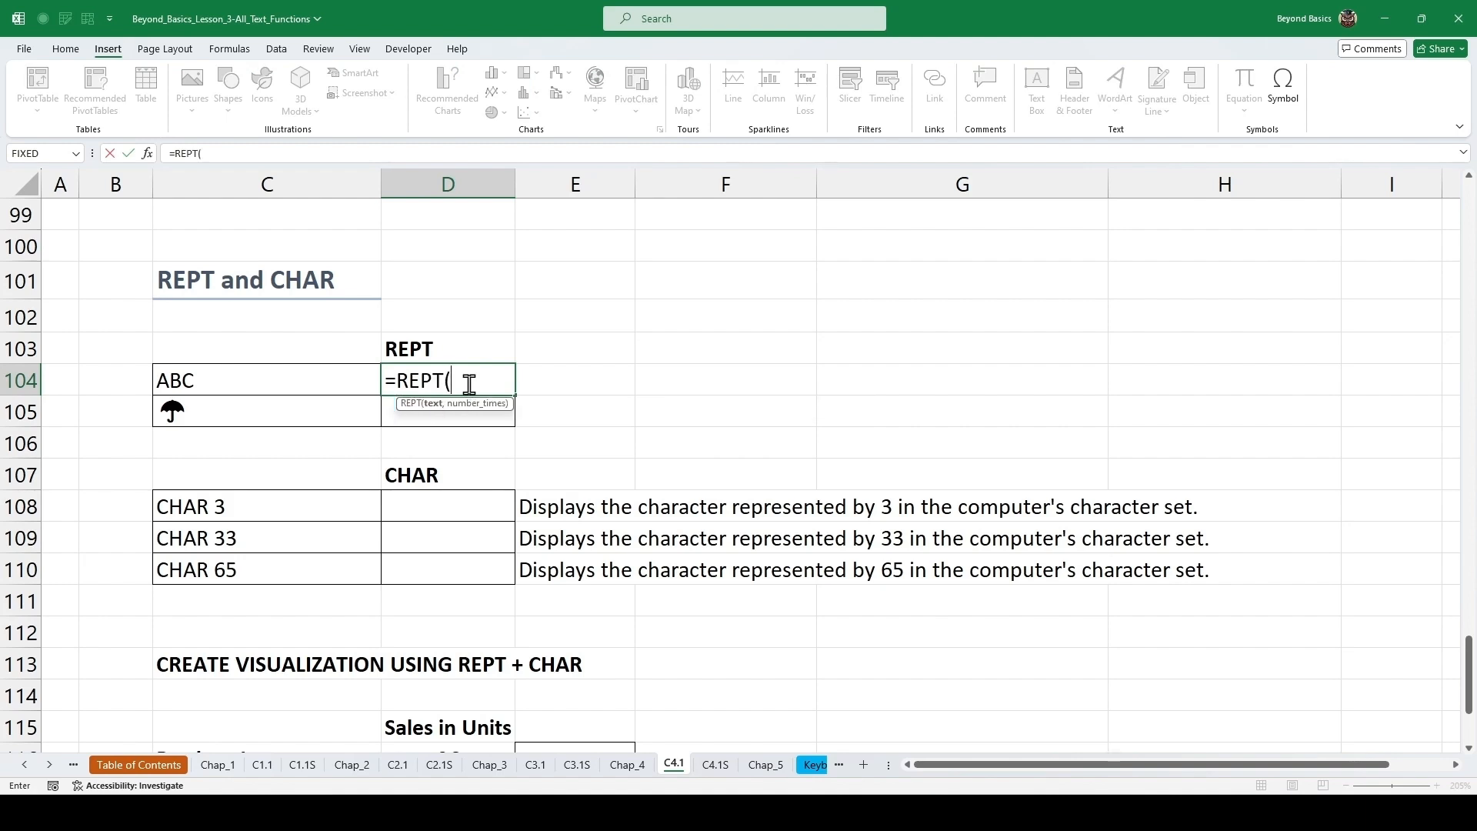
pyautogui.click(304, 373)
pyautogui.write(',')
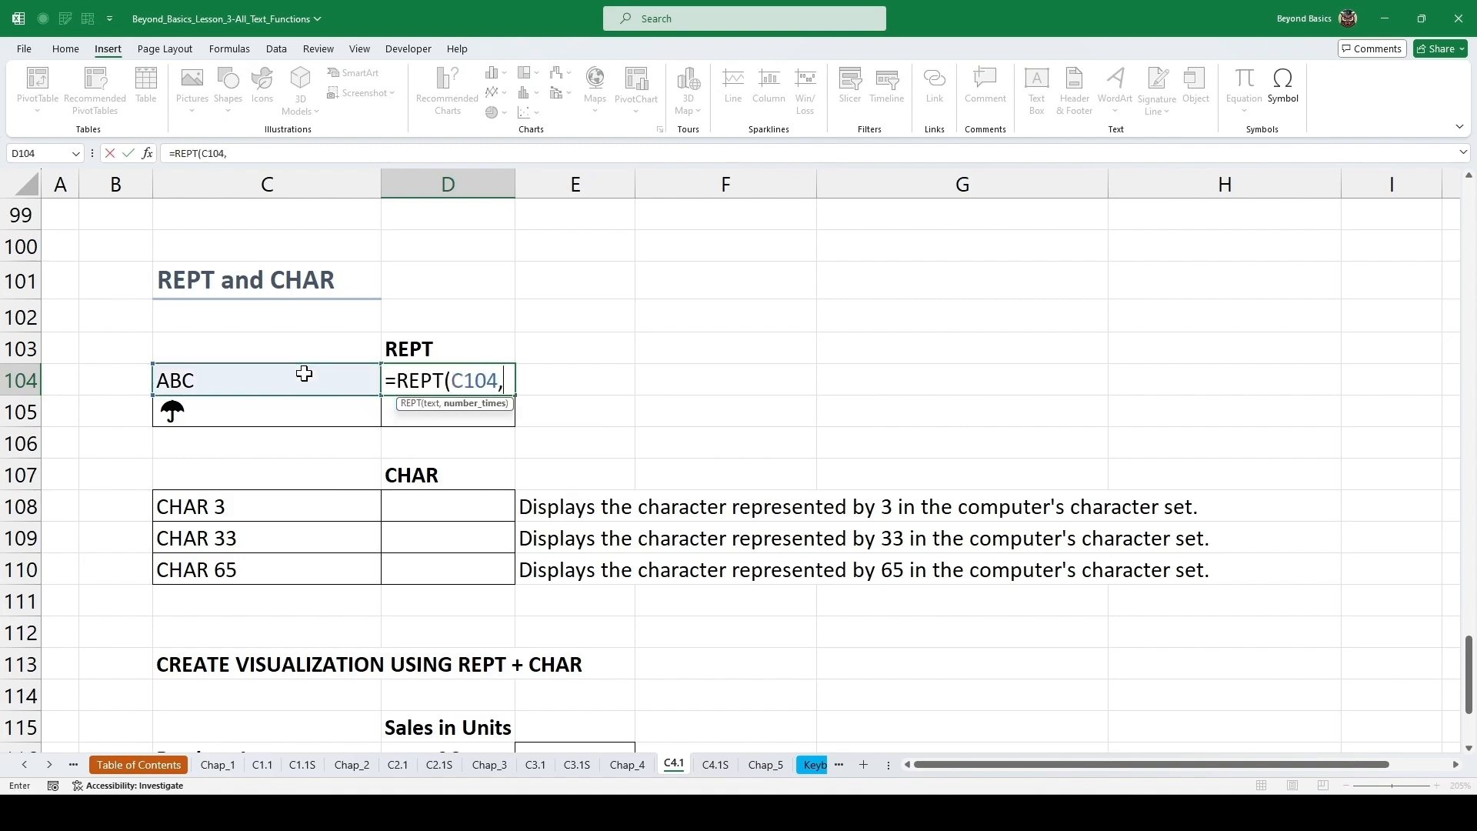
pyautogui.write('3)')
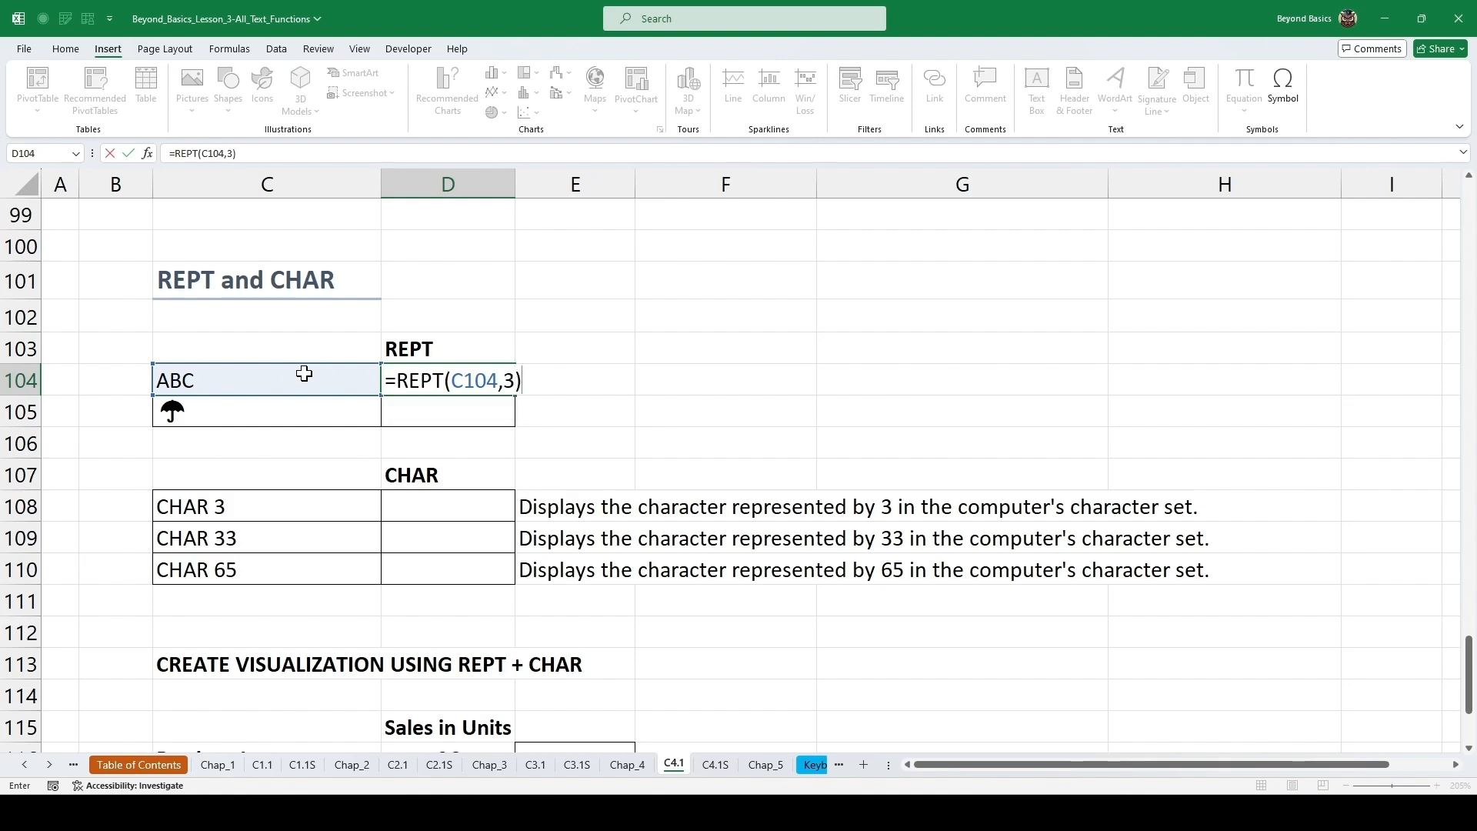
pyautogui.hotkey('ctrl', 'Return')
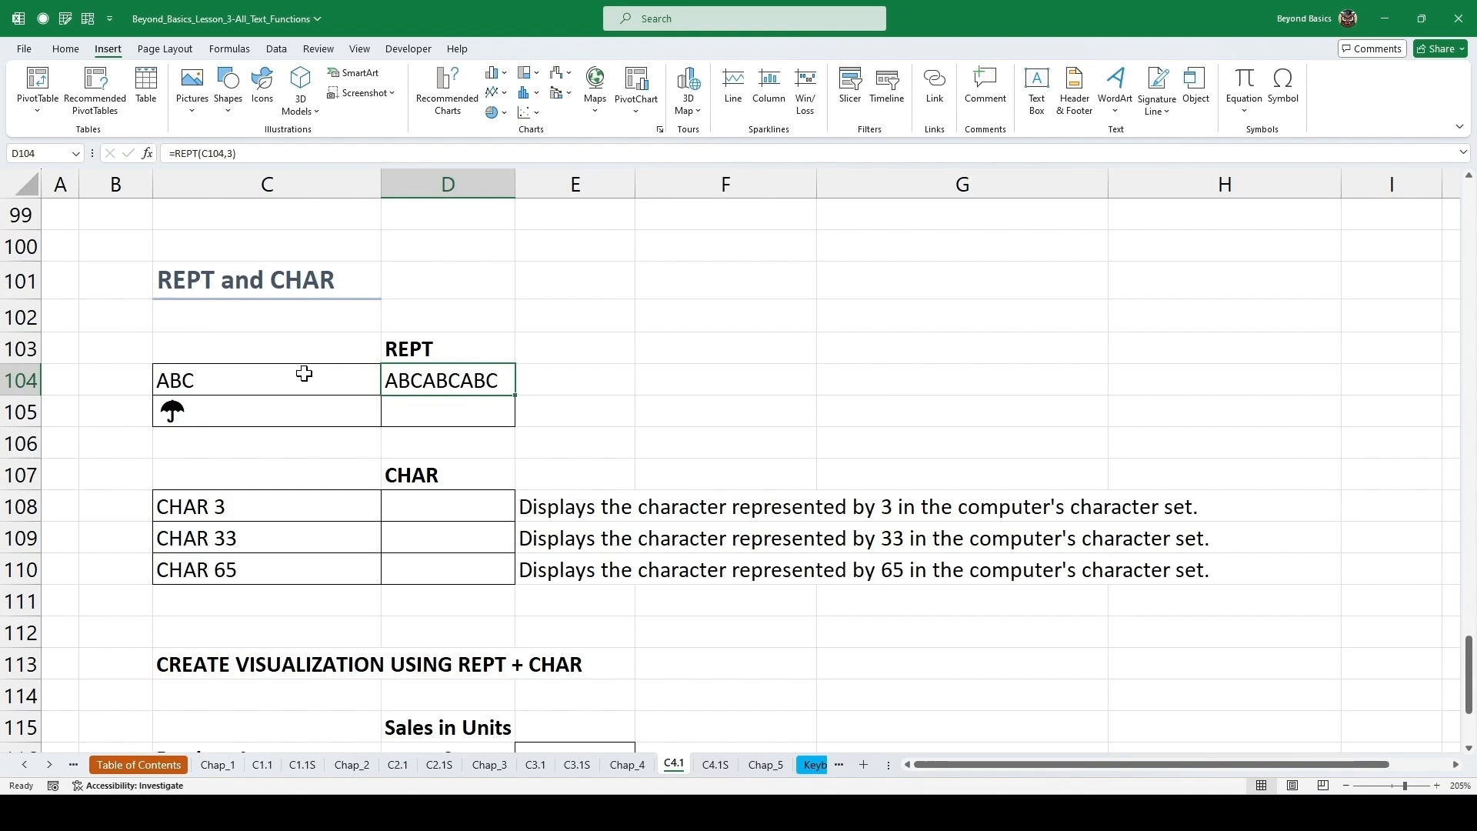
pyautogui.doubleClick(516, 396)
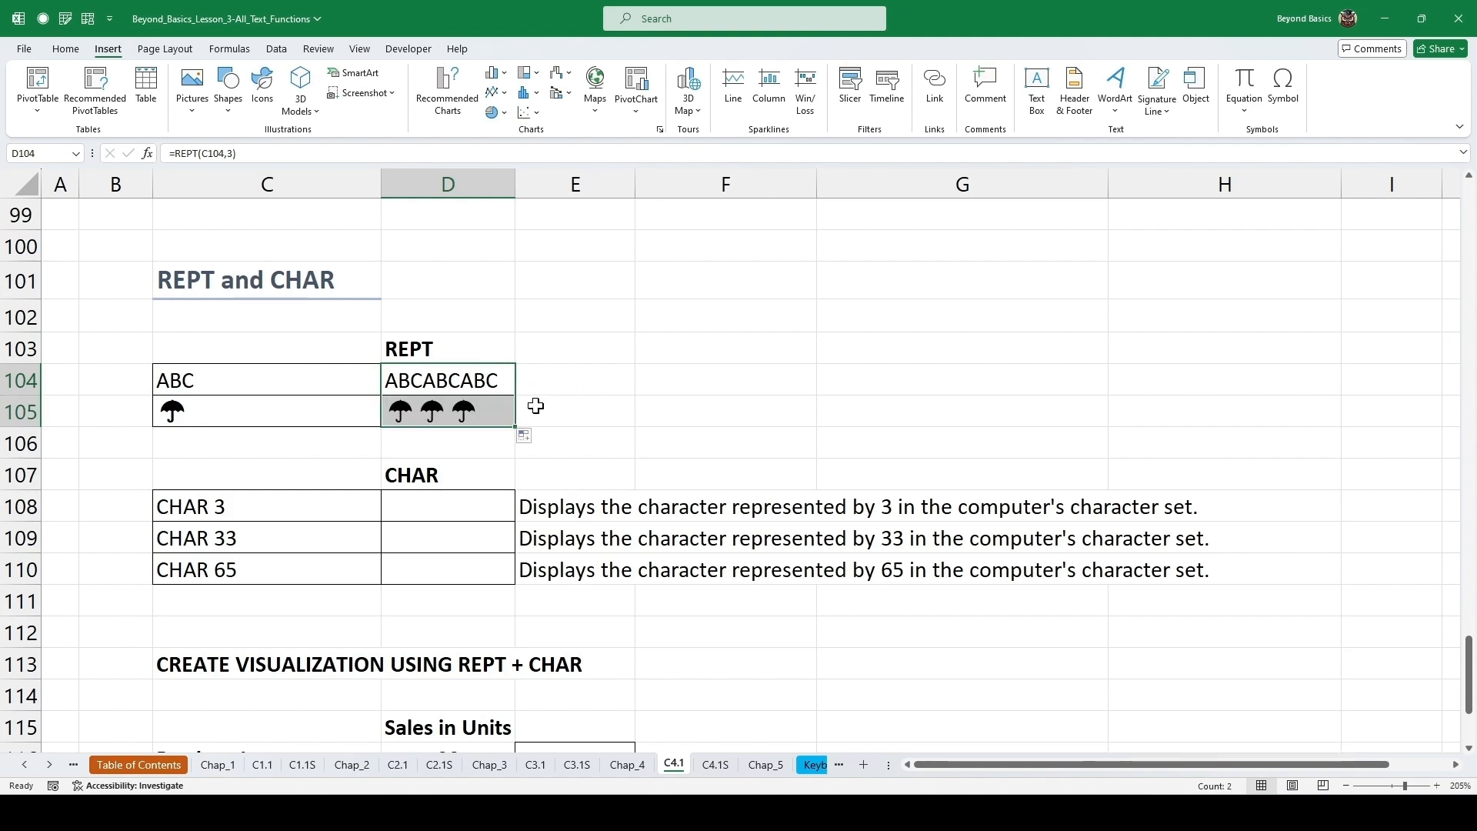
pyautogui.click(506, 410)
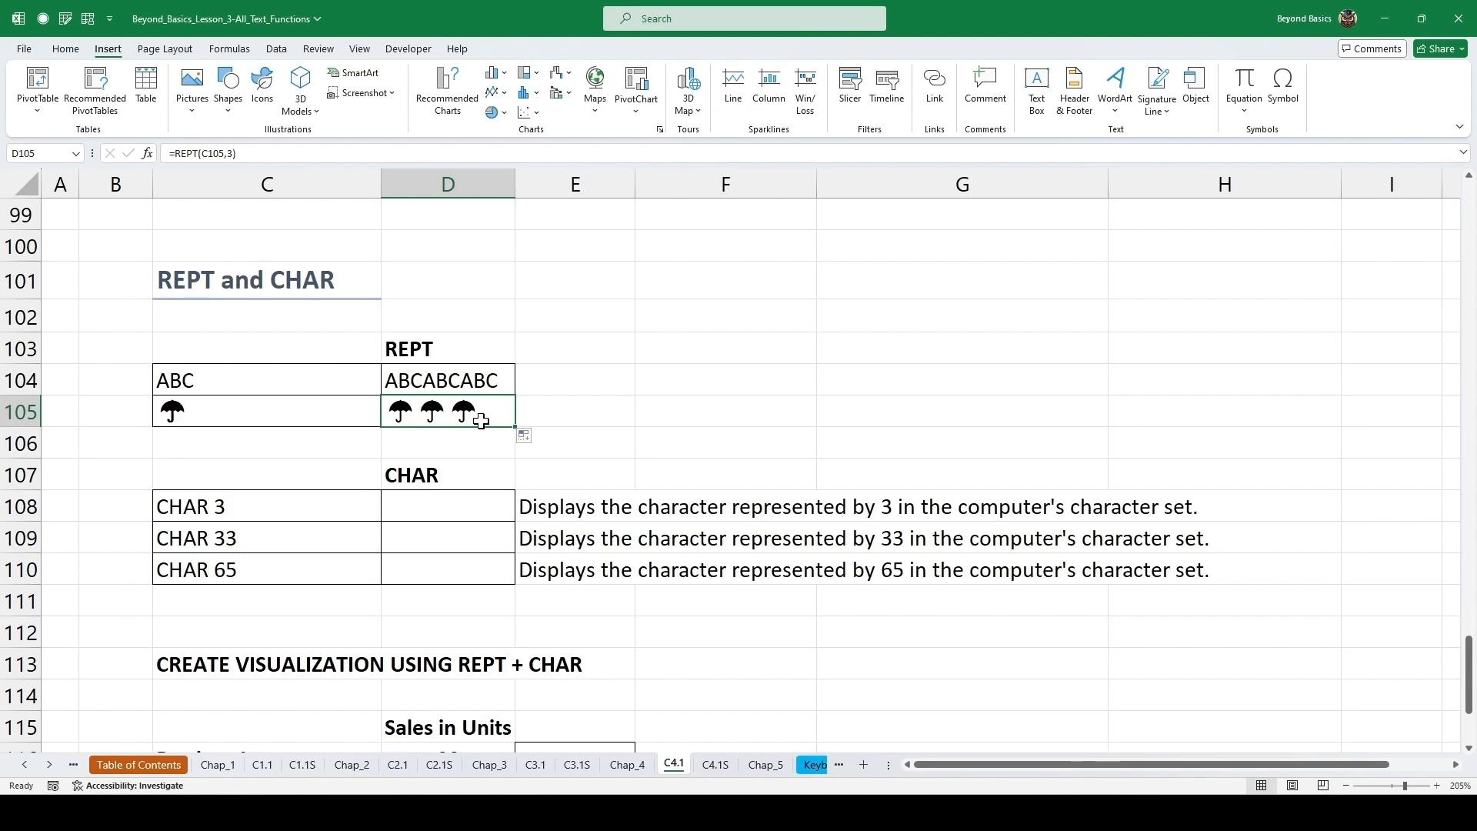
# Enter =CHAR(3) in cell D108 beside CHAR 3.
pyautogui.click(355, 506)
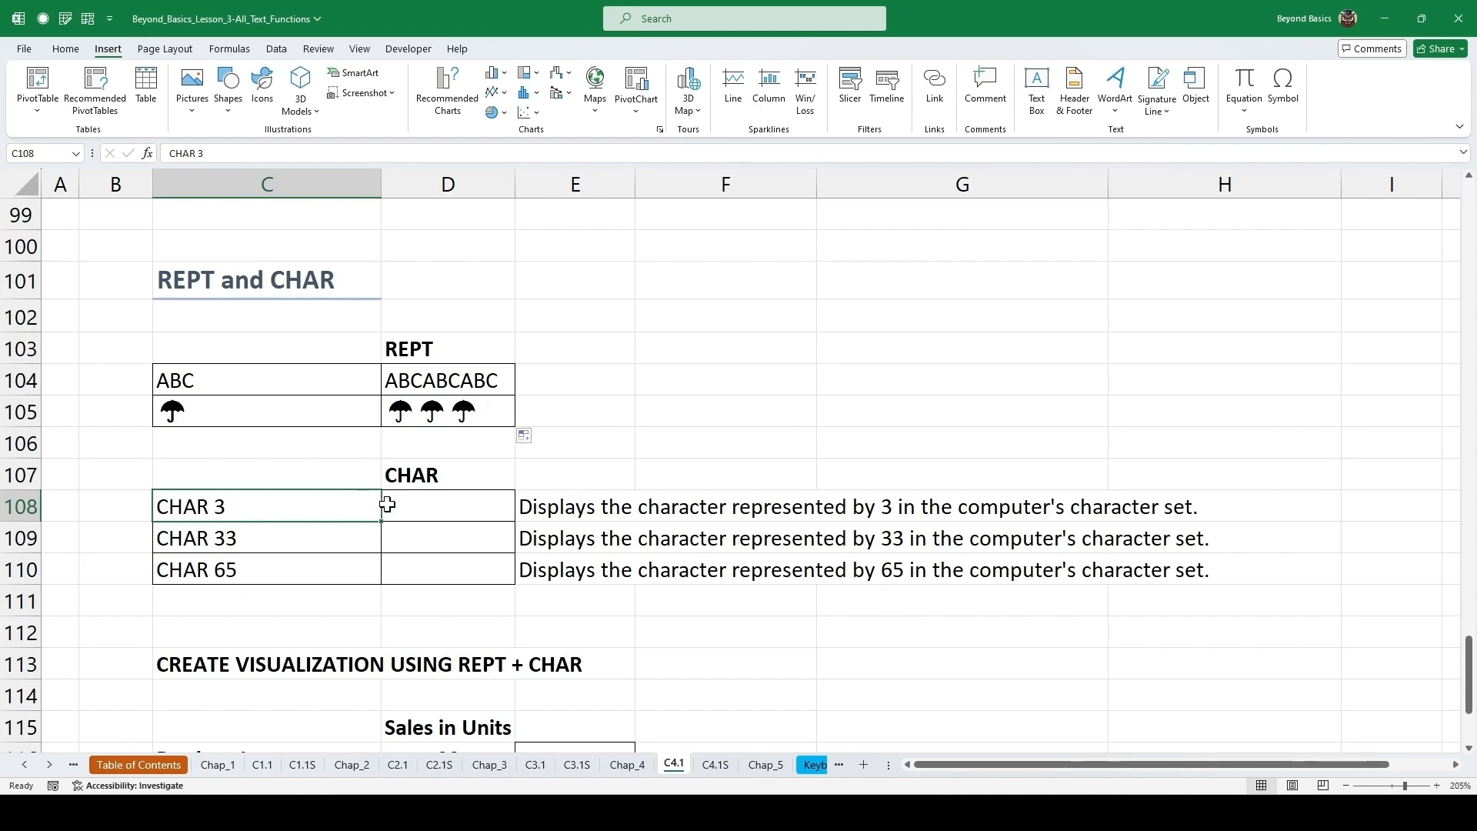
pyautogui.click(425, 507)
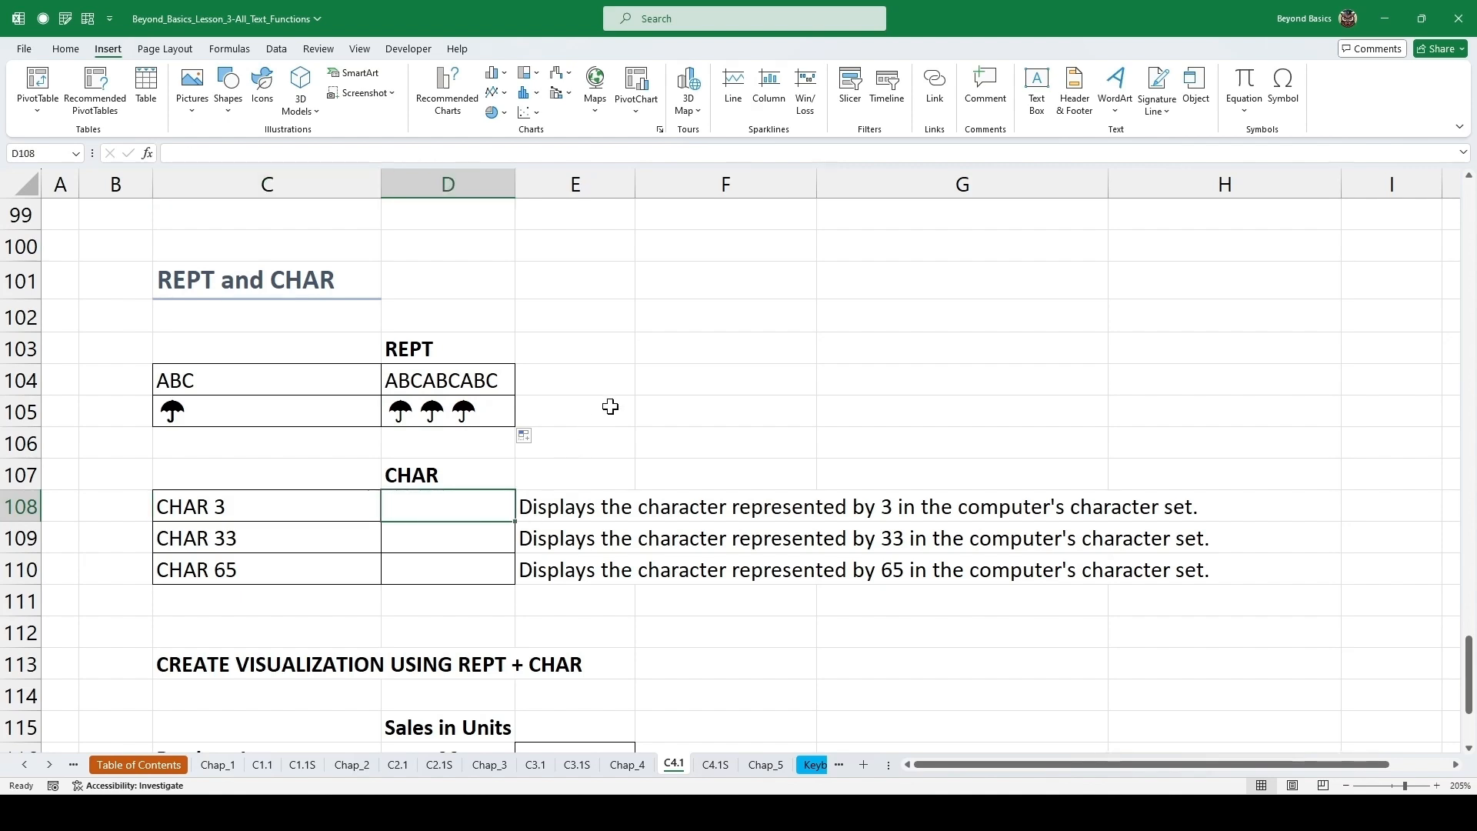
pyautogui.write('=CHA')
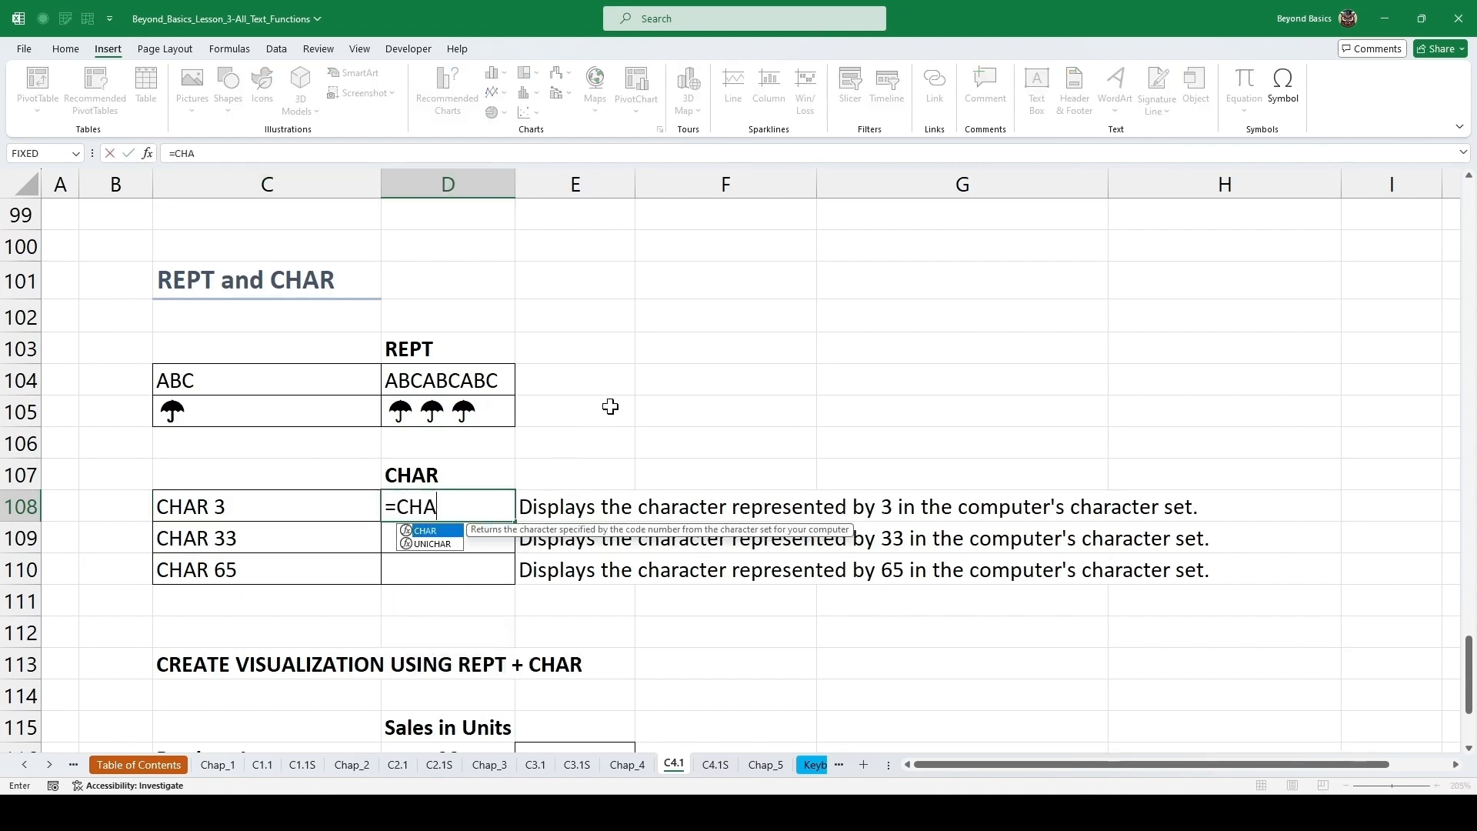
pyautogui.write('R(3')
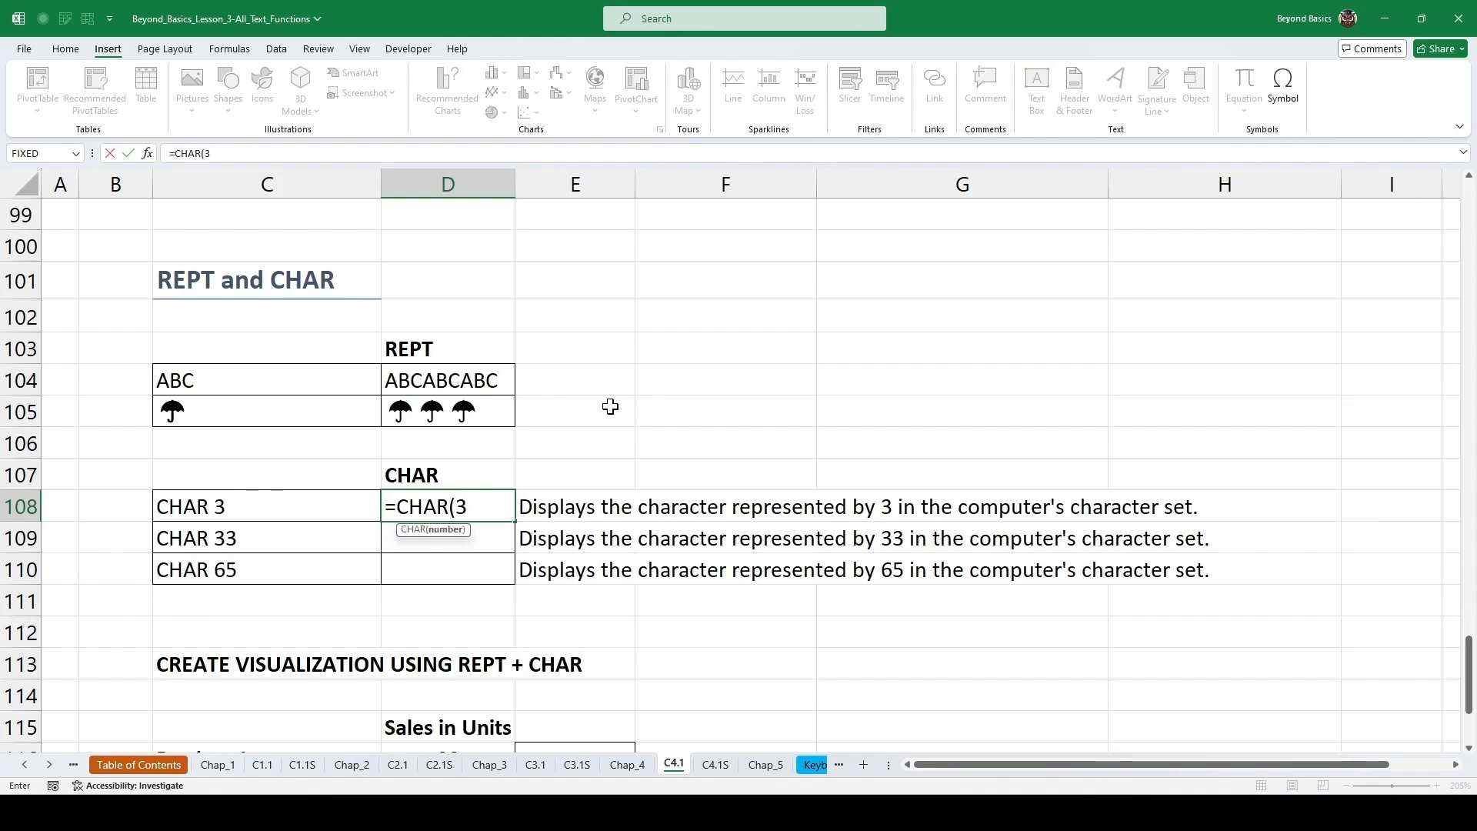
pyautogui.hotkey('ctrl', 'Return')
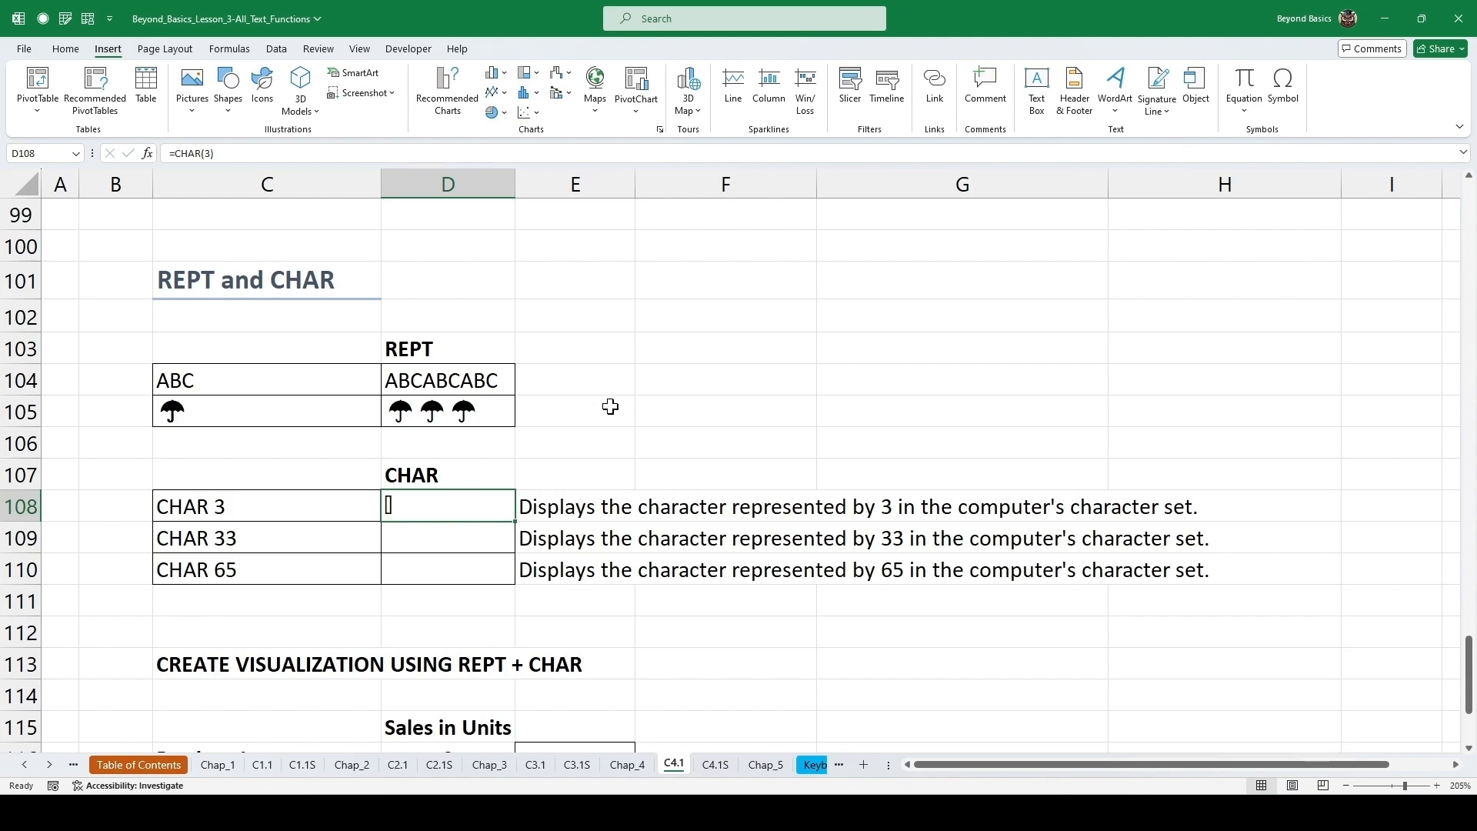
# Enter =CHAR(33) in cell D109 and =CHAR(65) in cell D110 of the CHAR table.
pyautogui.press('Down')
pyautogui.write('=')
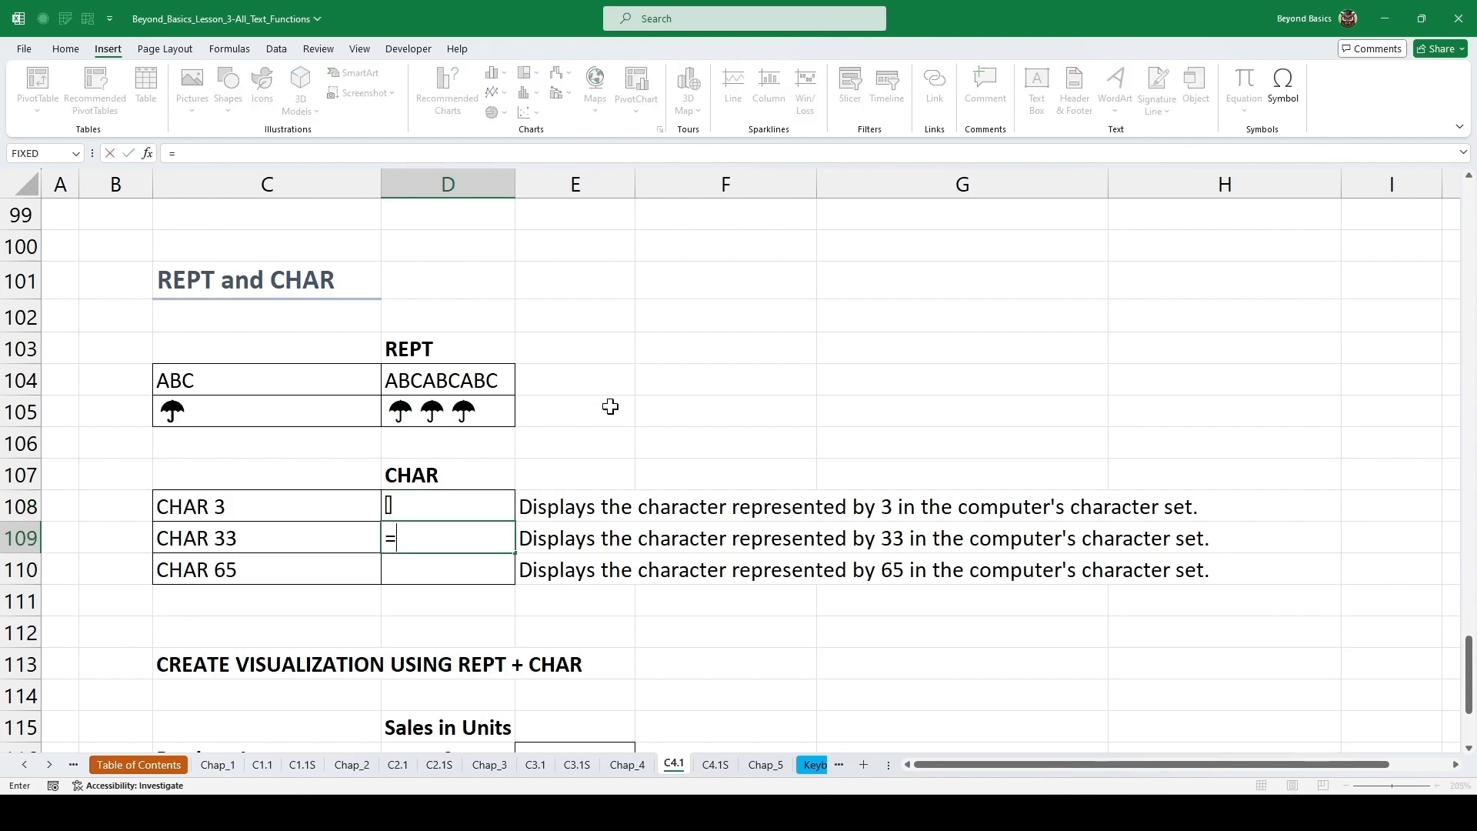
pyautogui.write('CHAR(33')
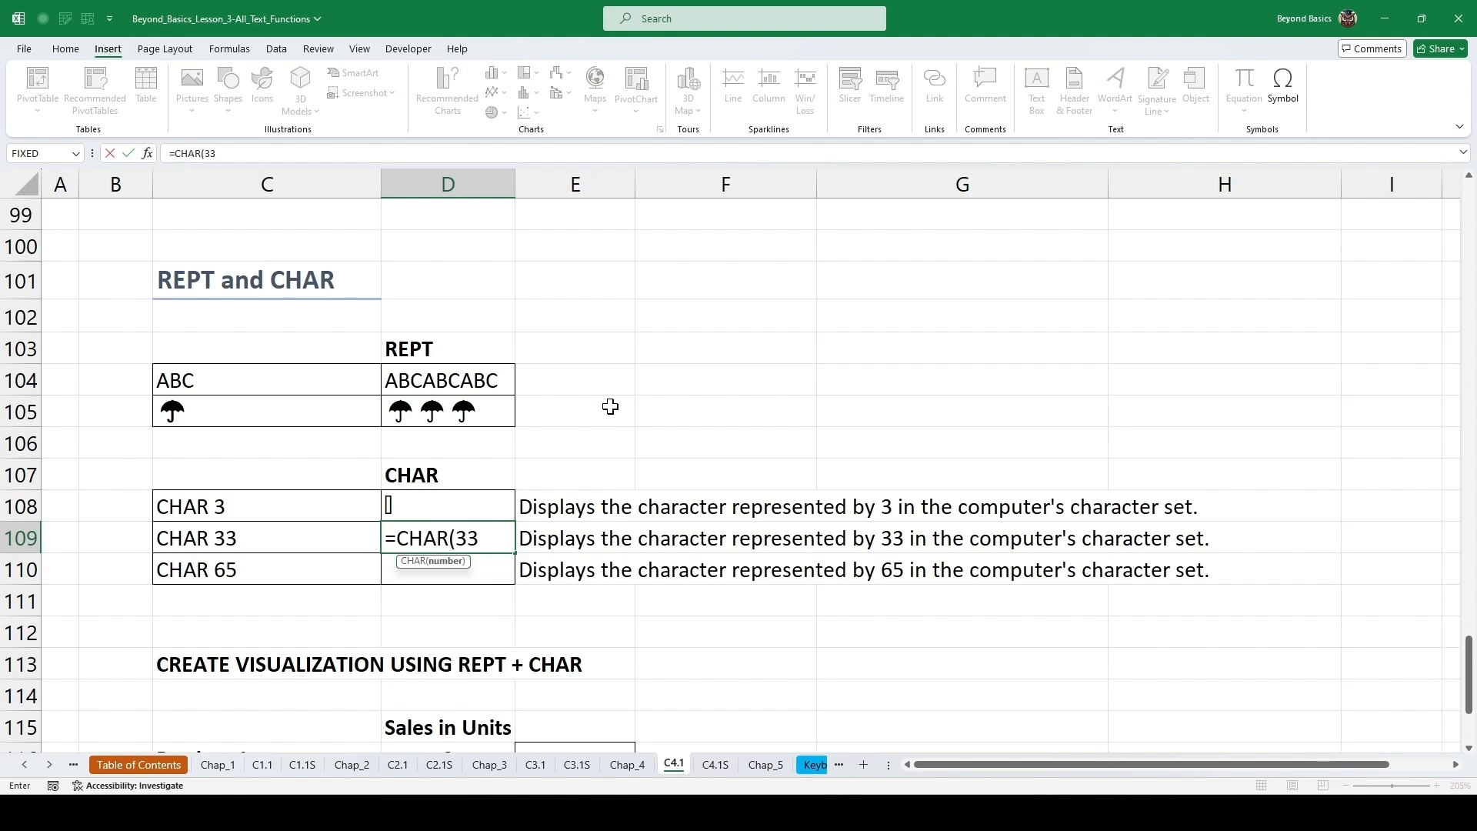
pyautogui.hotkey('ctrl', 'Return')
pyautogui.press('Down')
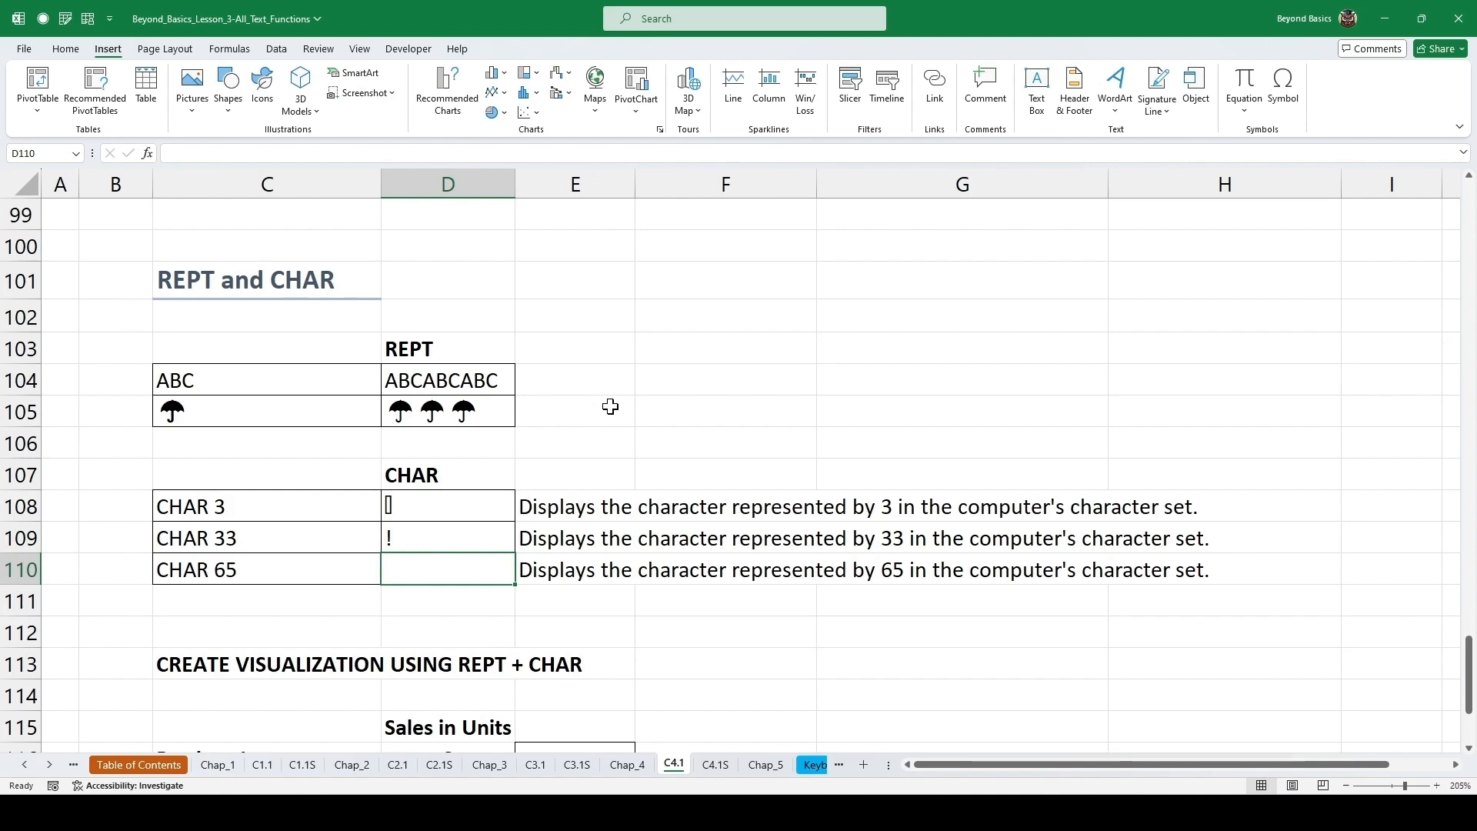
pyautogui.write('=CHAR(')
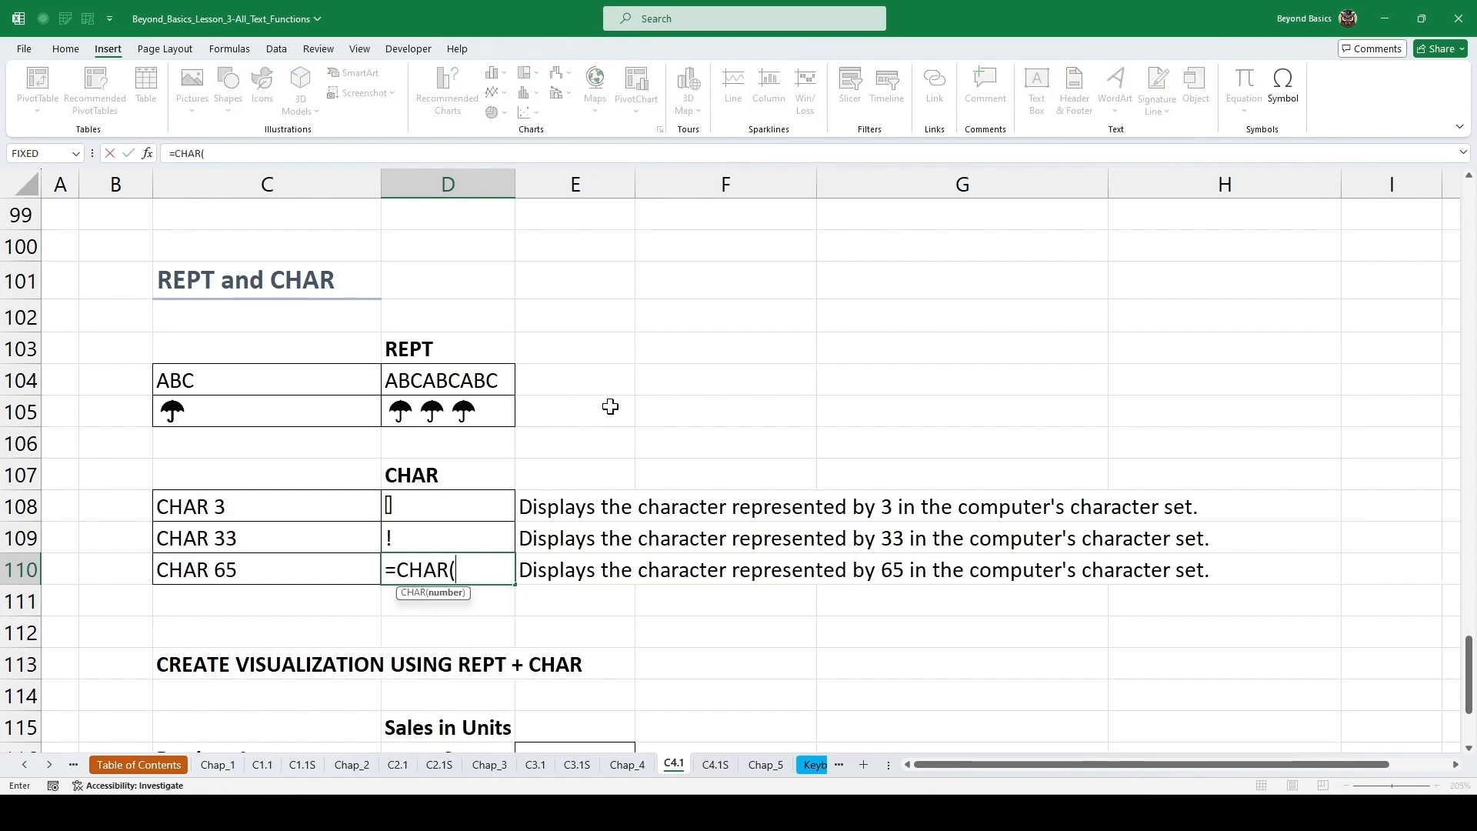
pyautogui.write('65')
pyautogui.hotkey('ctrl', 'Return')
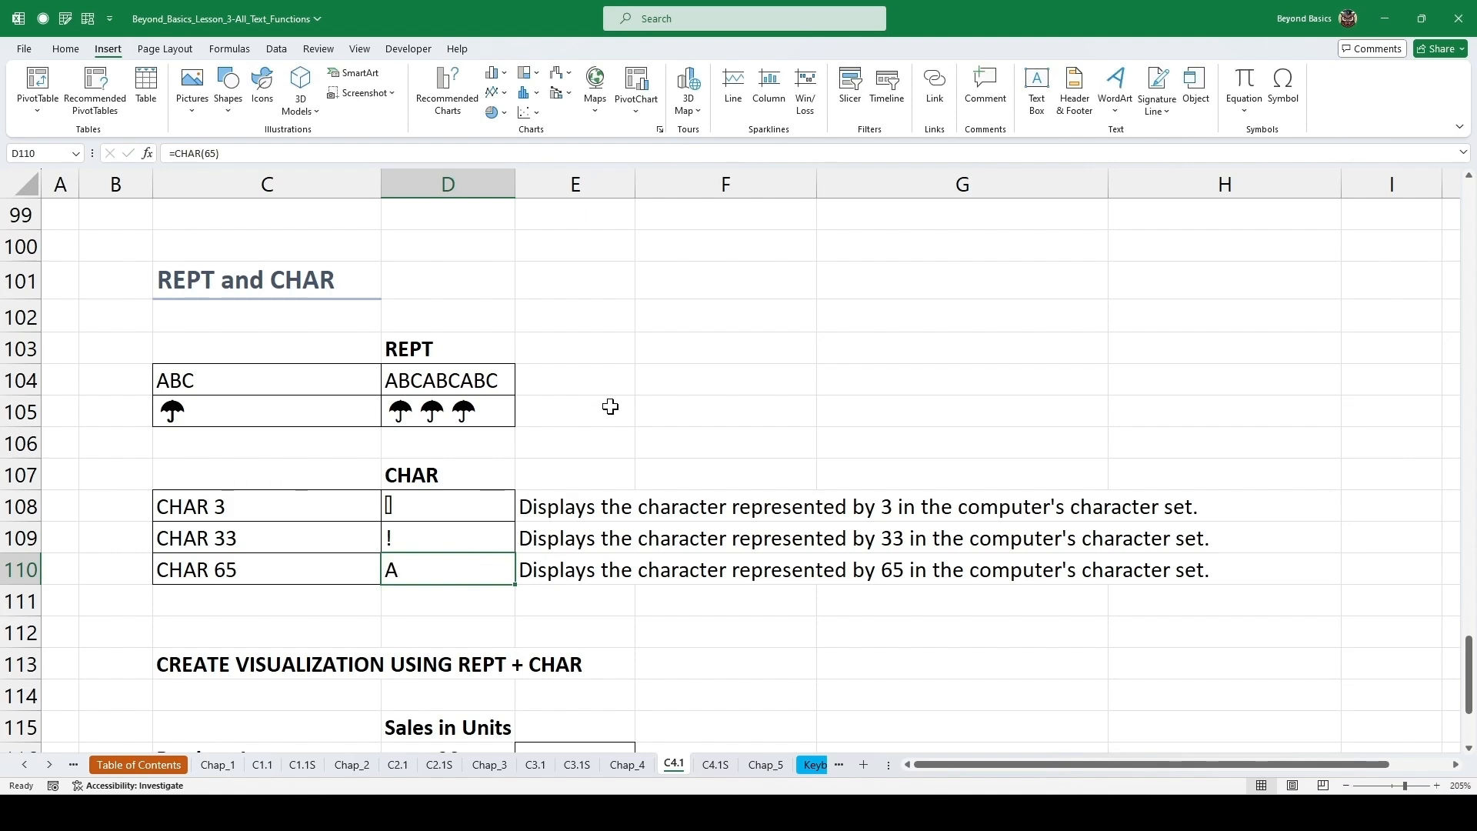
# Inspect the RANDBETWEEN formula behind the Sales in Units figures and recalculate the sheet several times.
pyautogui.scroll(-3, 610, 407)
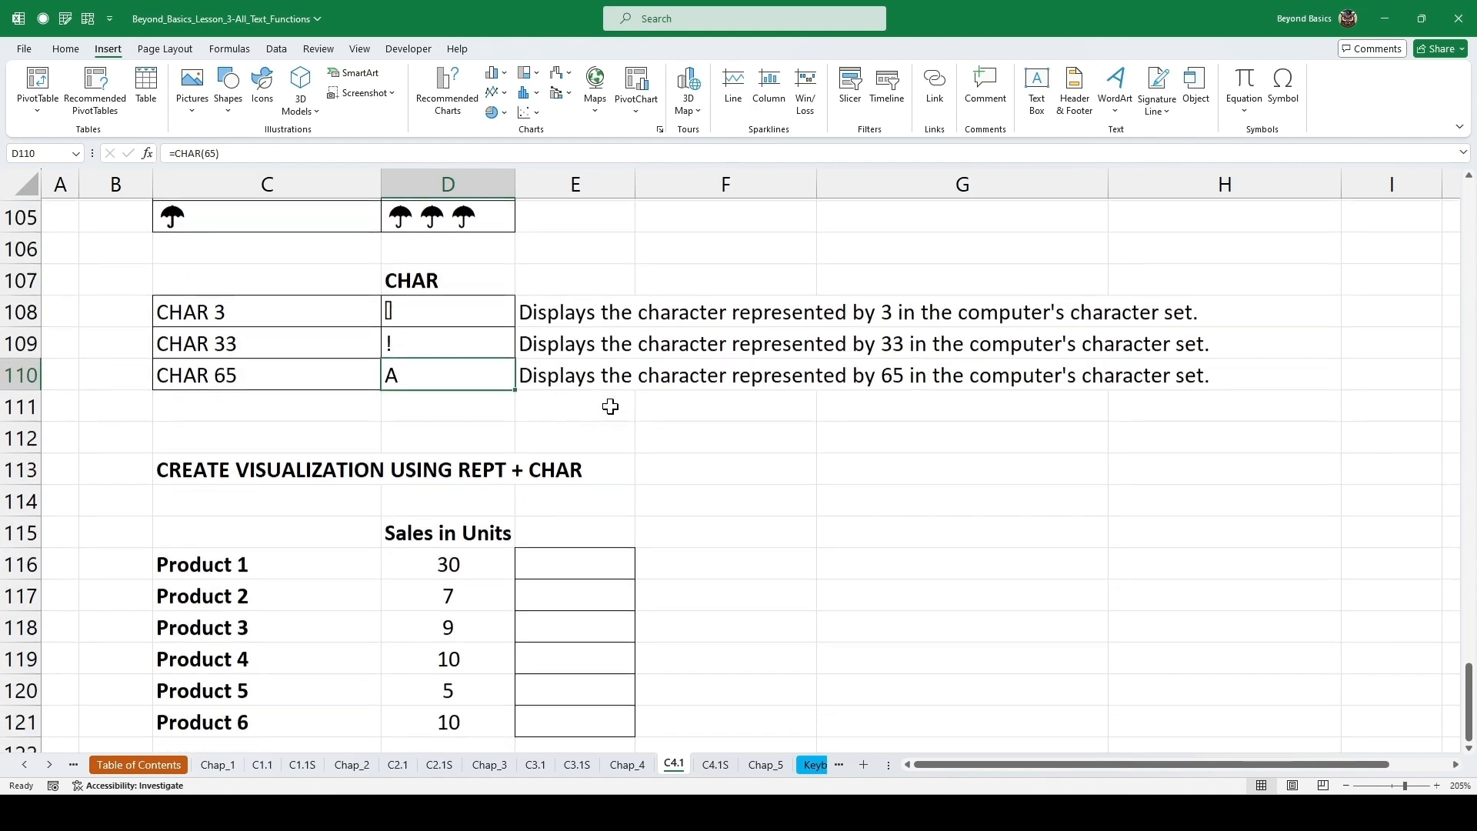
pyautogui.scroll(-1, 610, 406)
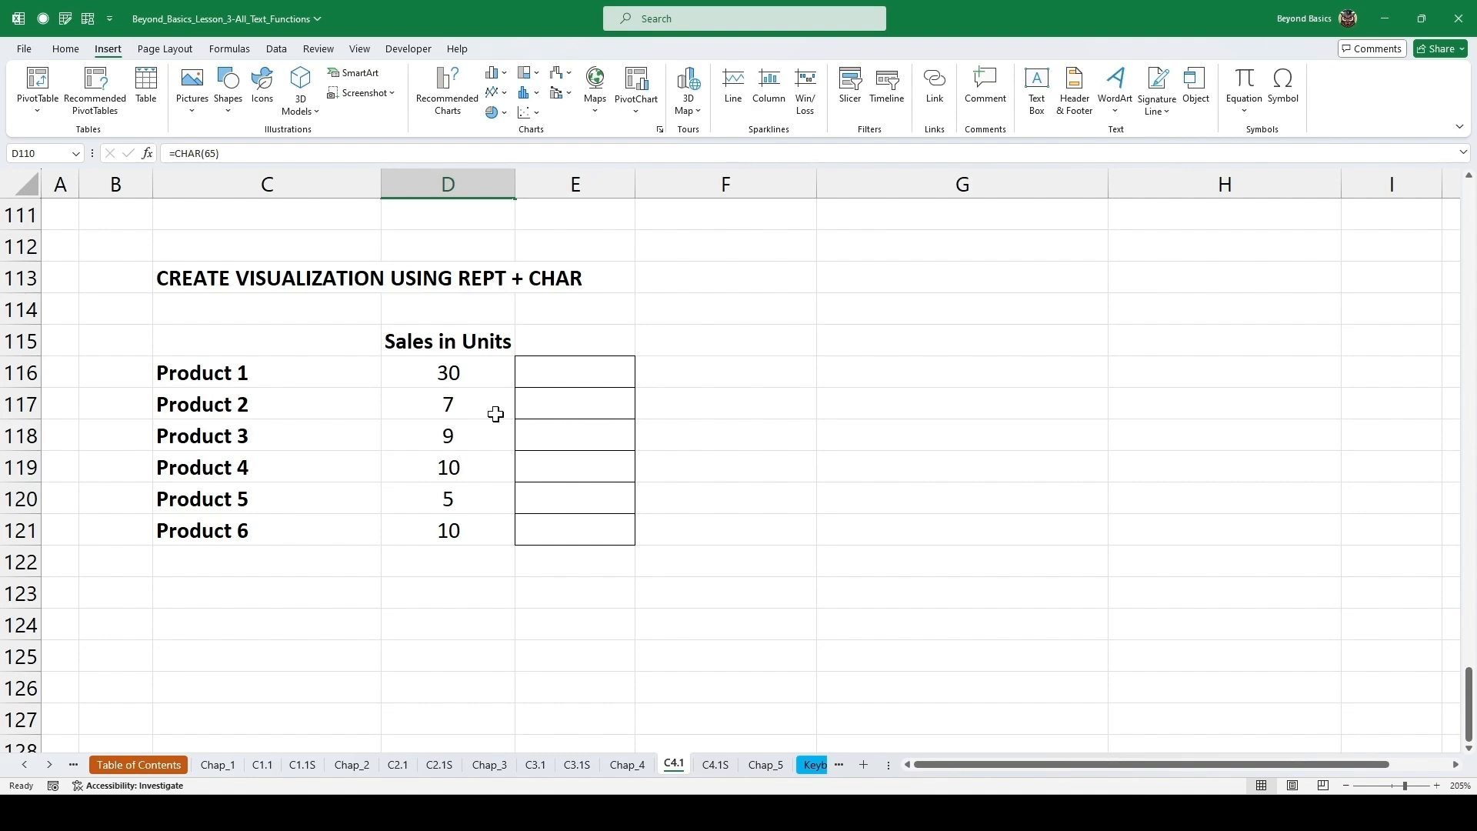
pyautogui.moveTo(458, 371); pyautogui.dragTo(452, 403)
pyautogui.click(450, 375)
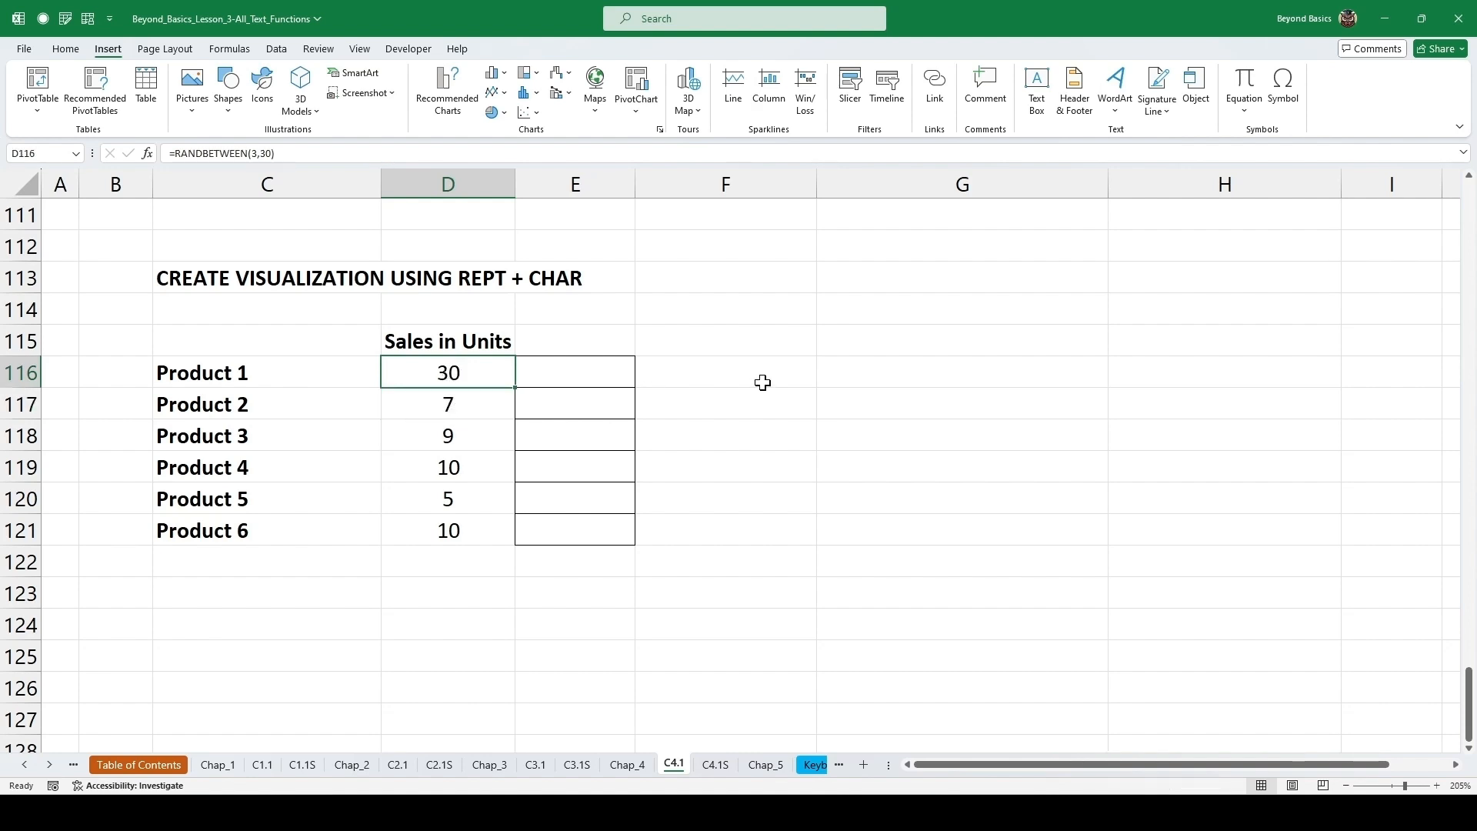
pyautogui.press('F9')
pyautogui.press('F9')
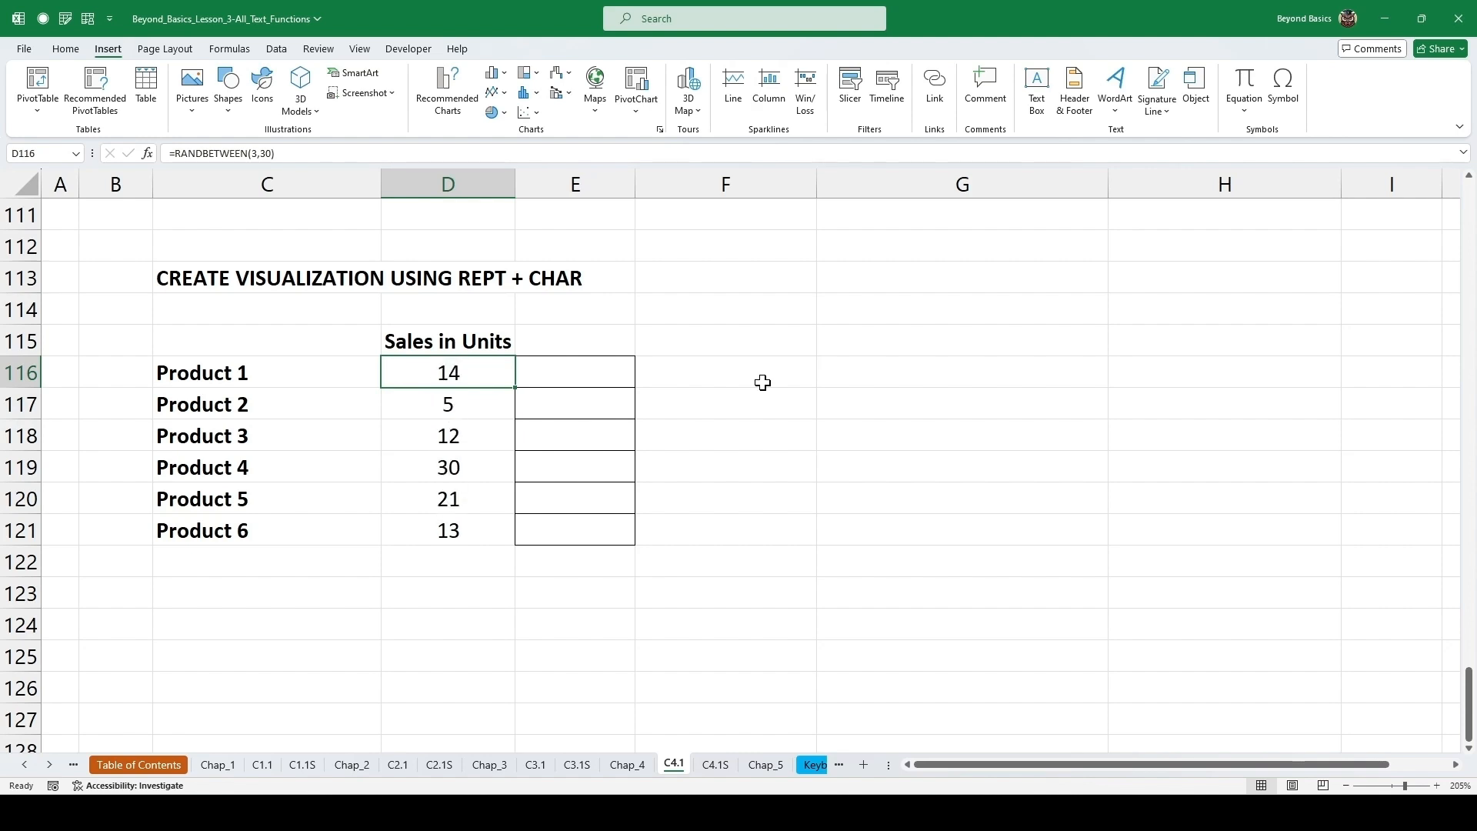
pyautogui.press('F9')
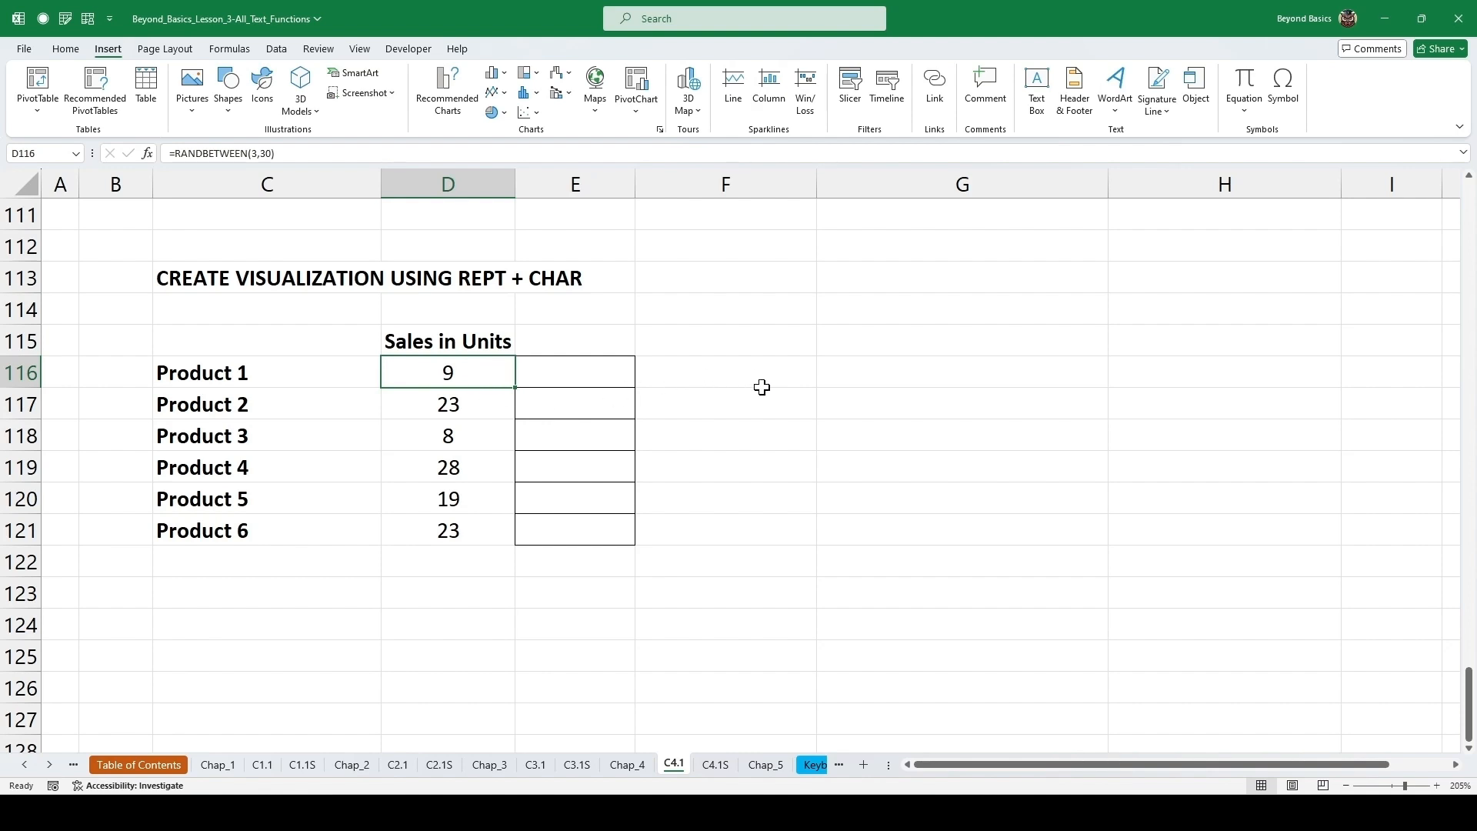
pyautogui.hotkey('shift', 'F3')
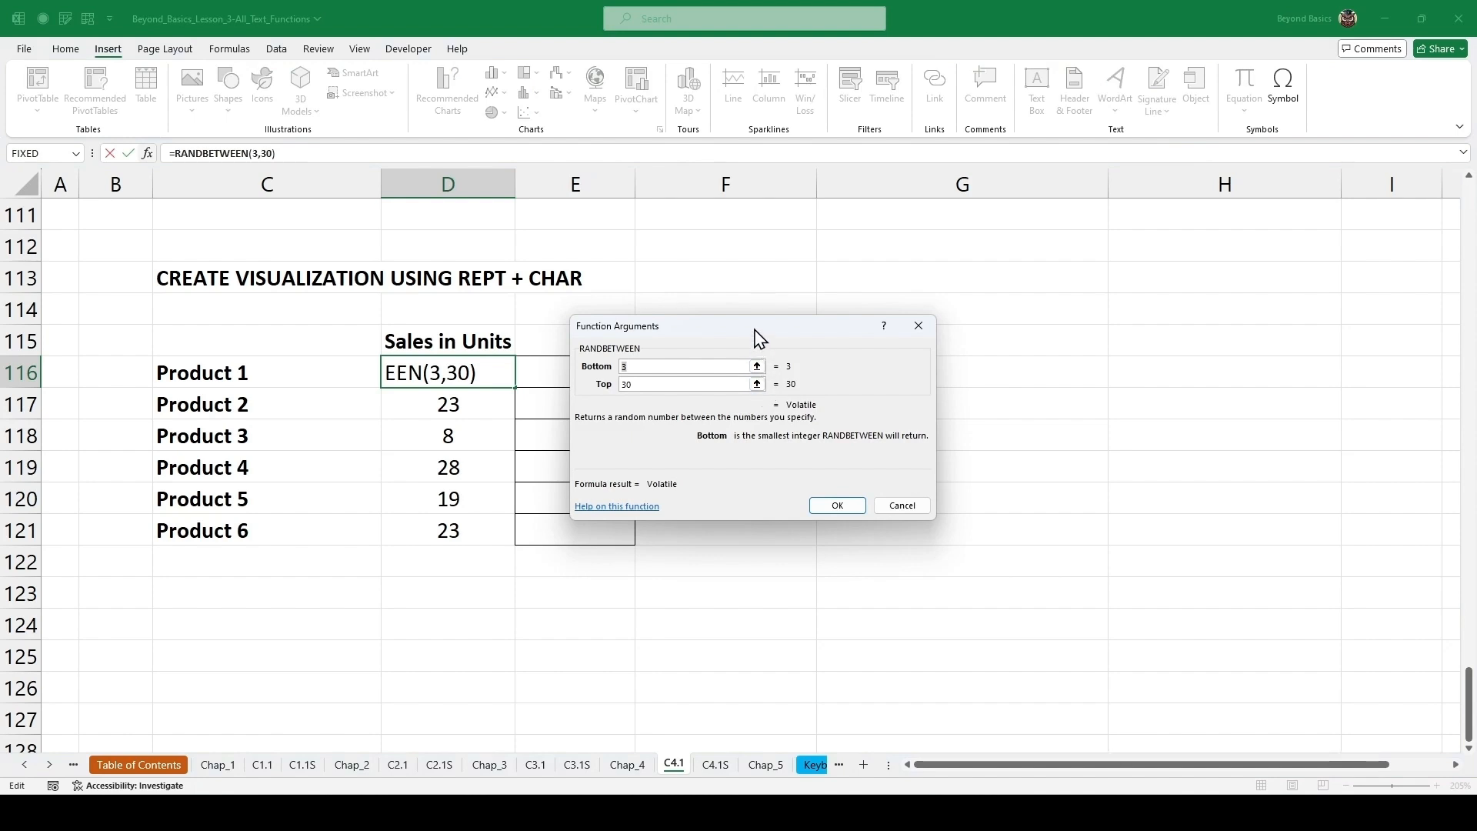
pyautogui.moveTo(755, 332); pyautogui.dragTo(722, 332)
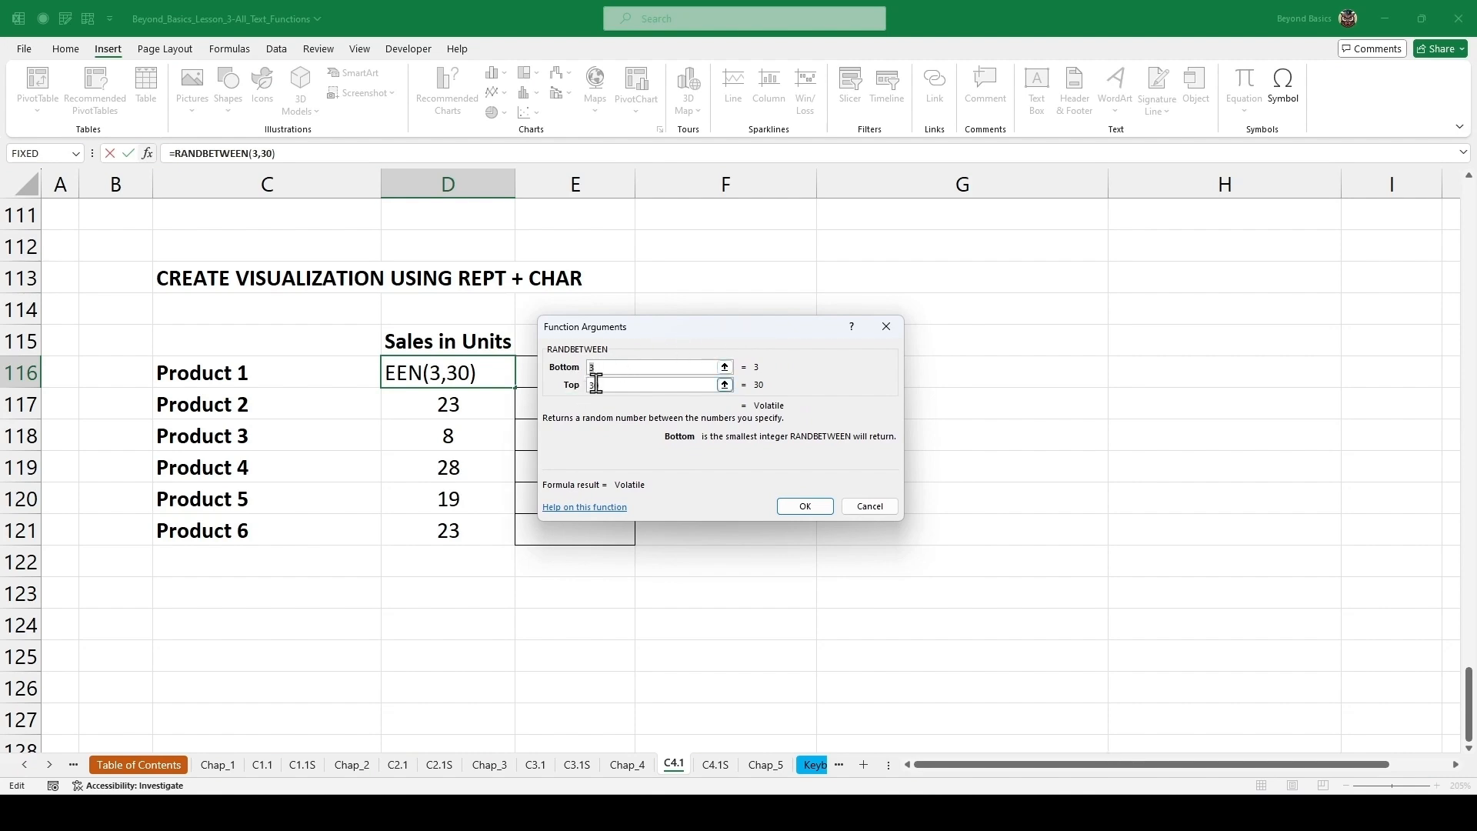
pyautogui.click(804, 506)
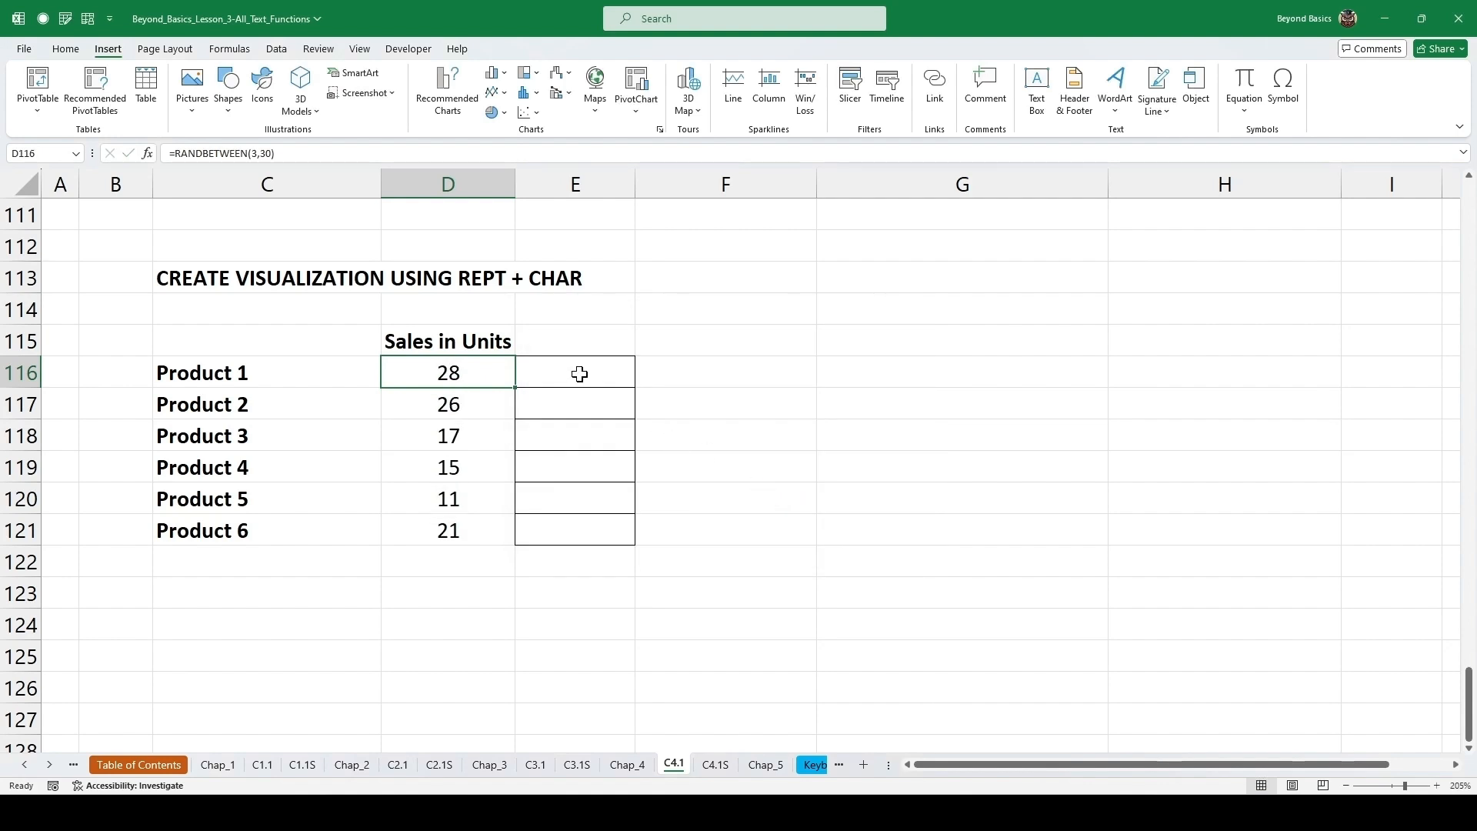
# Enter =REPT(CHAR(3),D116) in cell E116 to draw a bar for Product 1's sales.
pyautogui.click(590, 377)
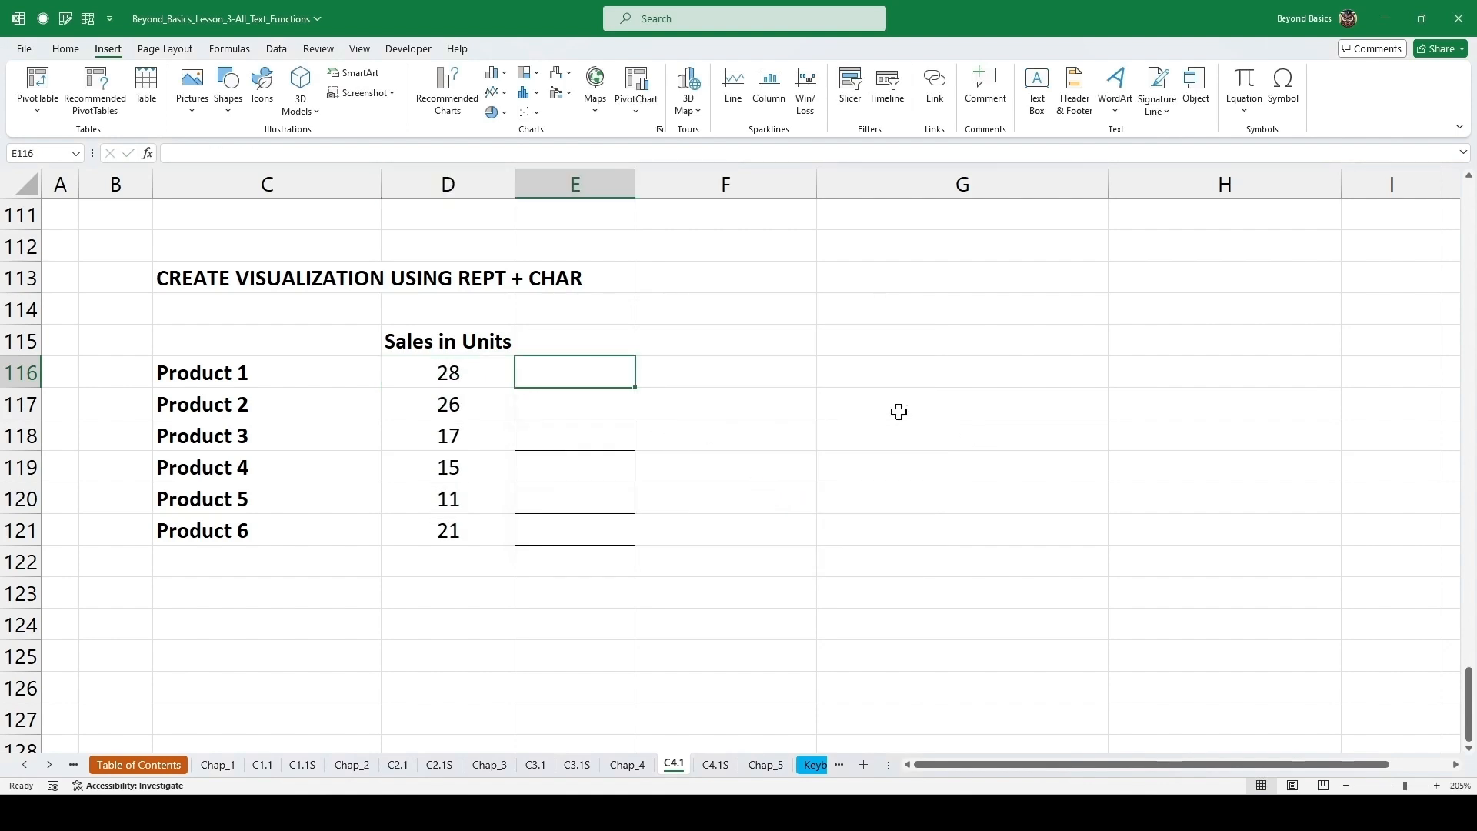
pyautogui.write('=')
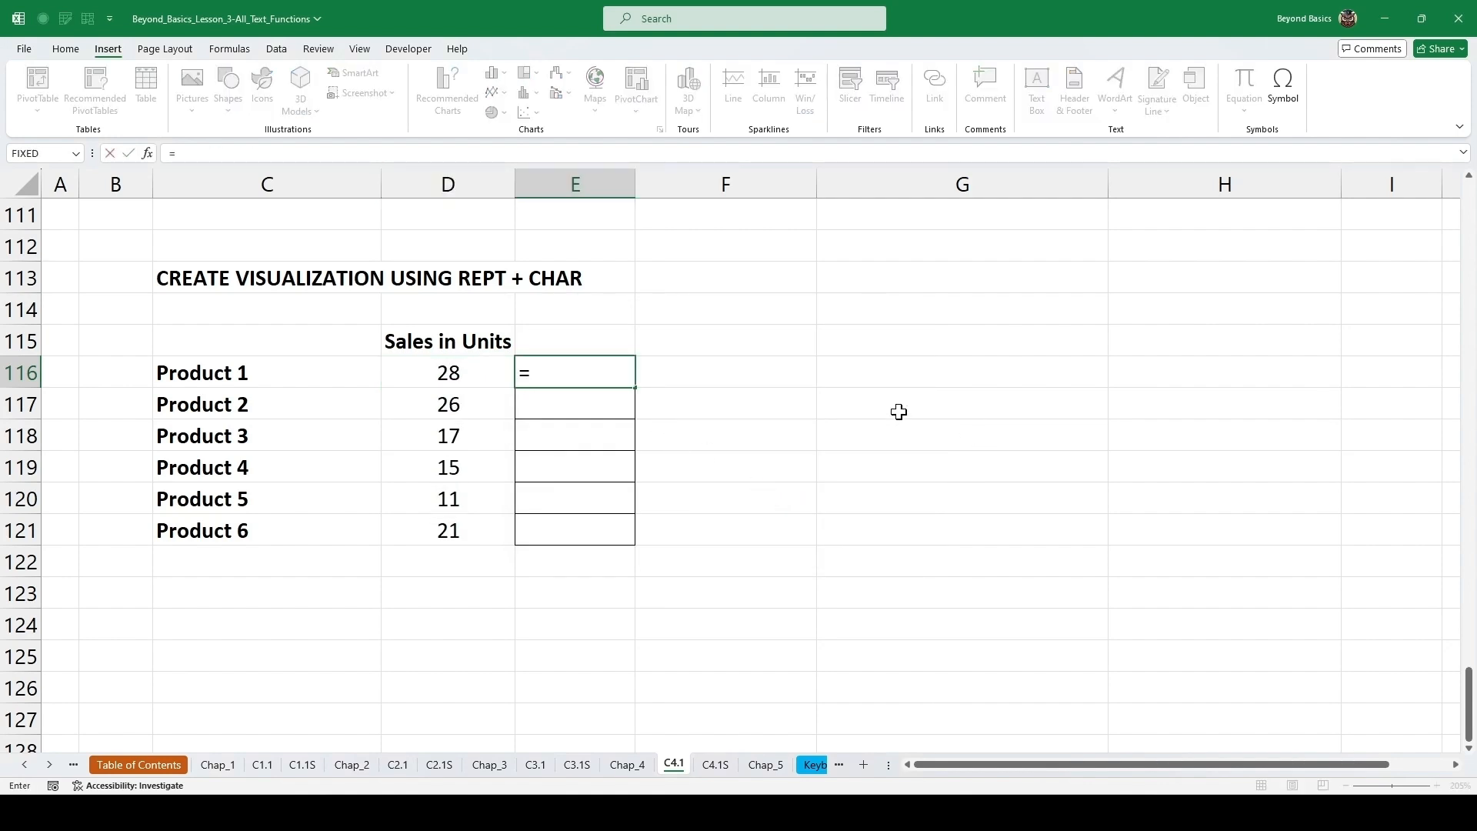
pyautogui.write('REPT(')
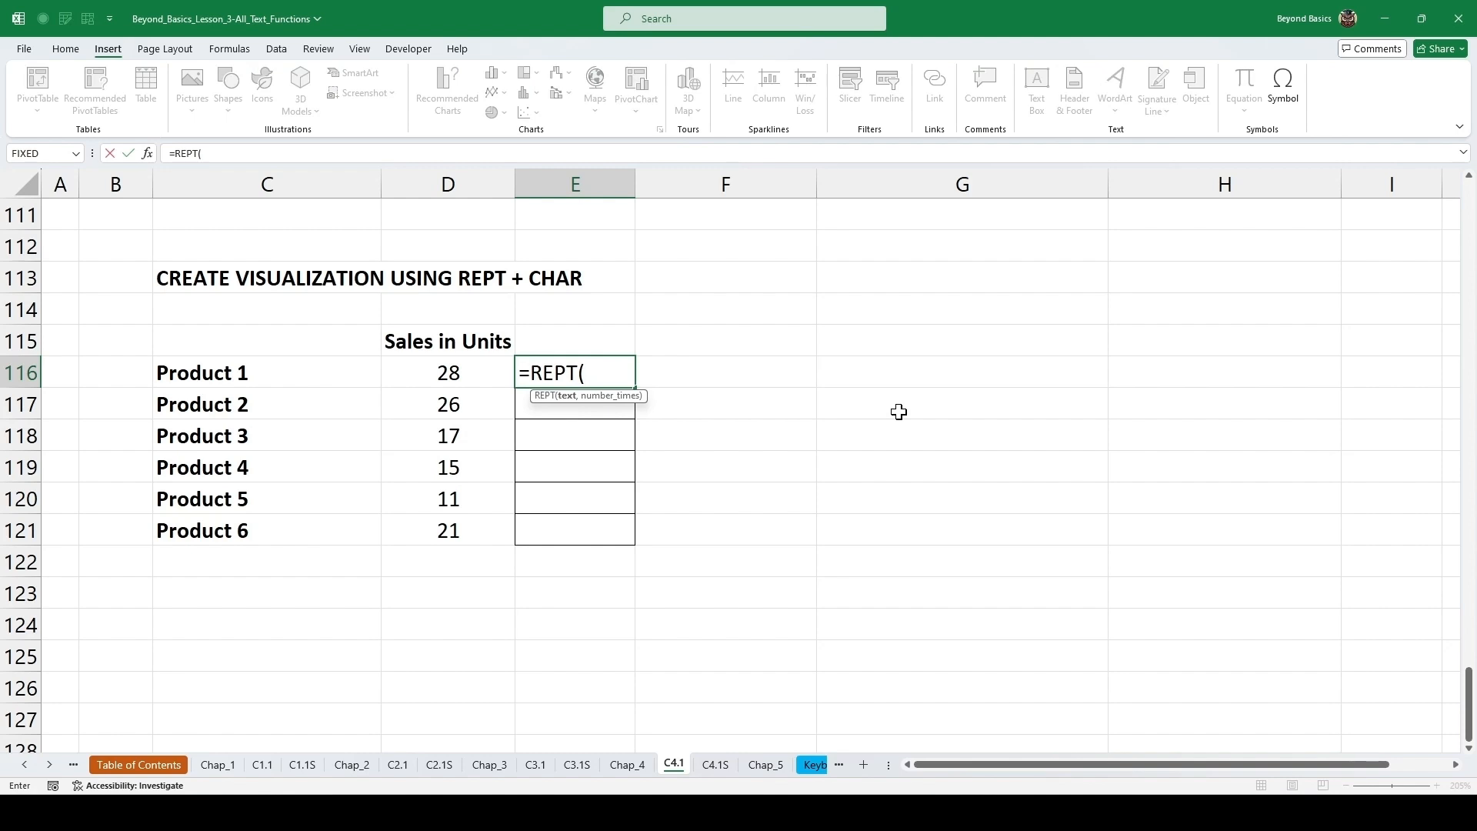
pyautogui.write('CHAR(')
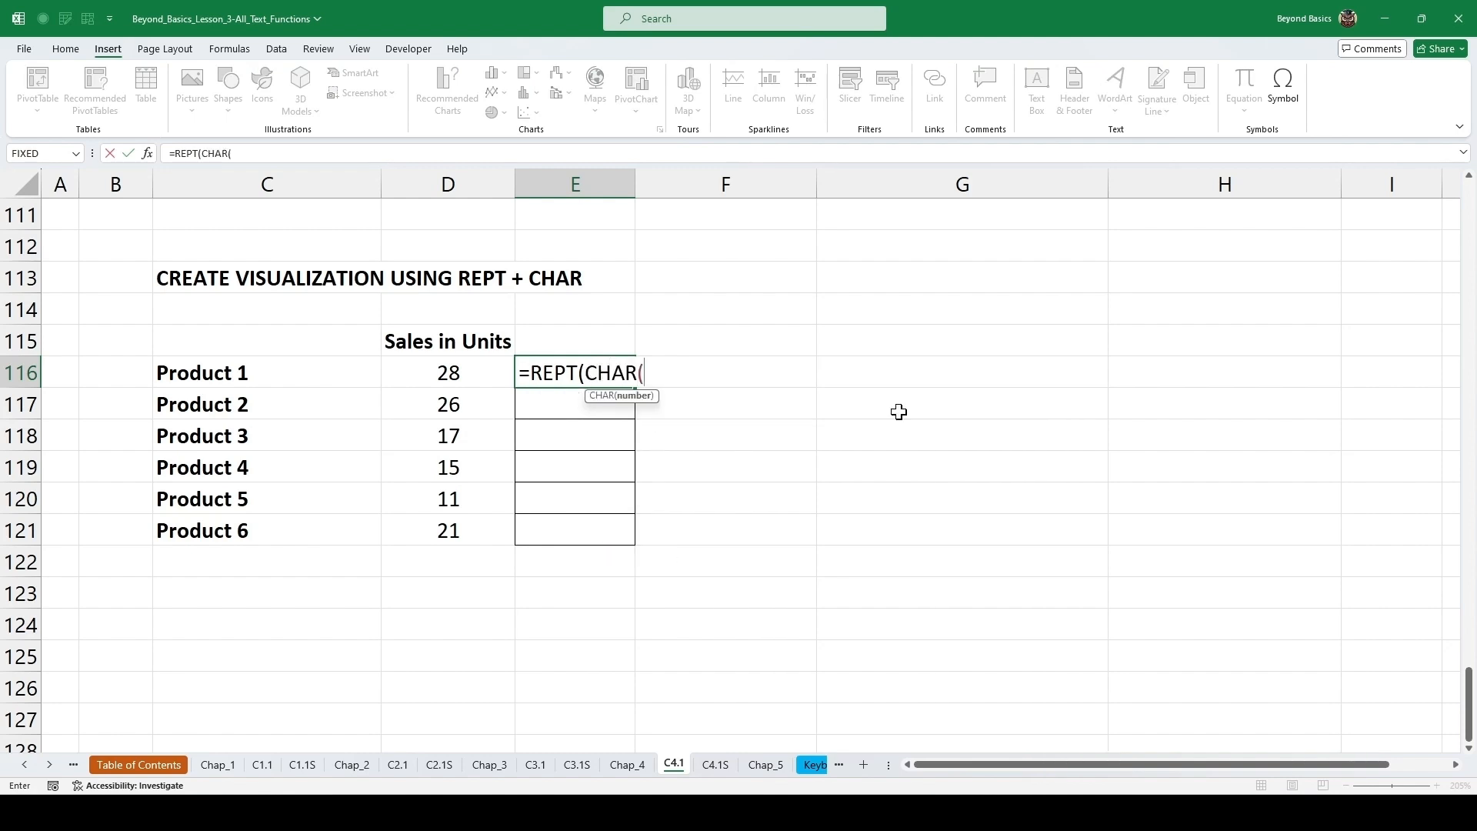
pyautogui.write('3)')
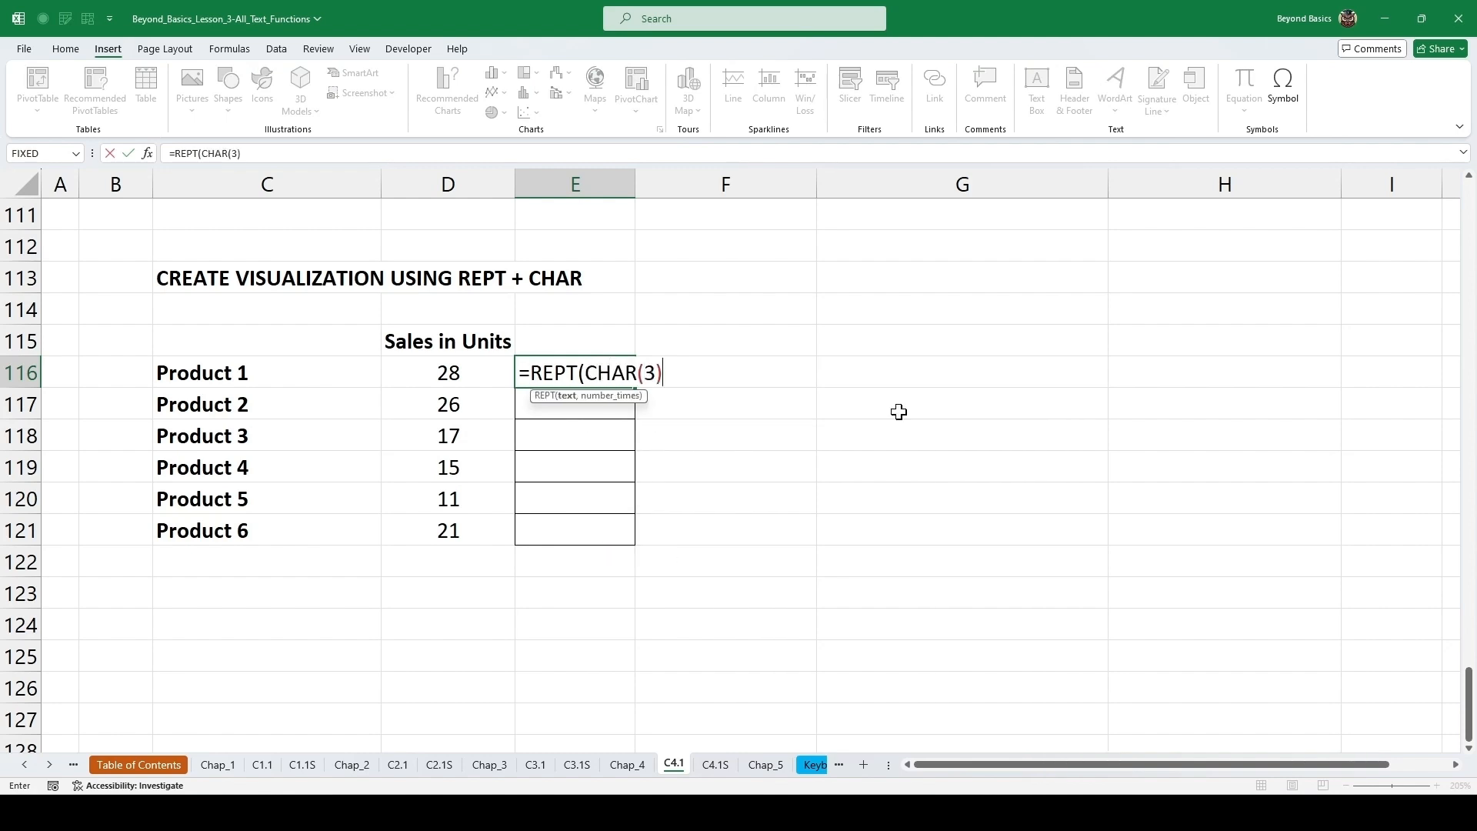
pyautogui.write(',')
pyautogui.click(448, 372)
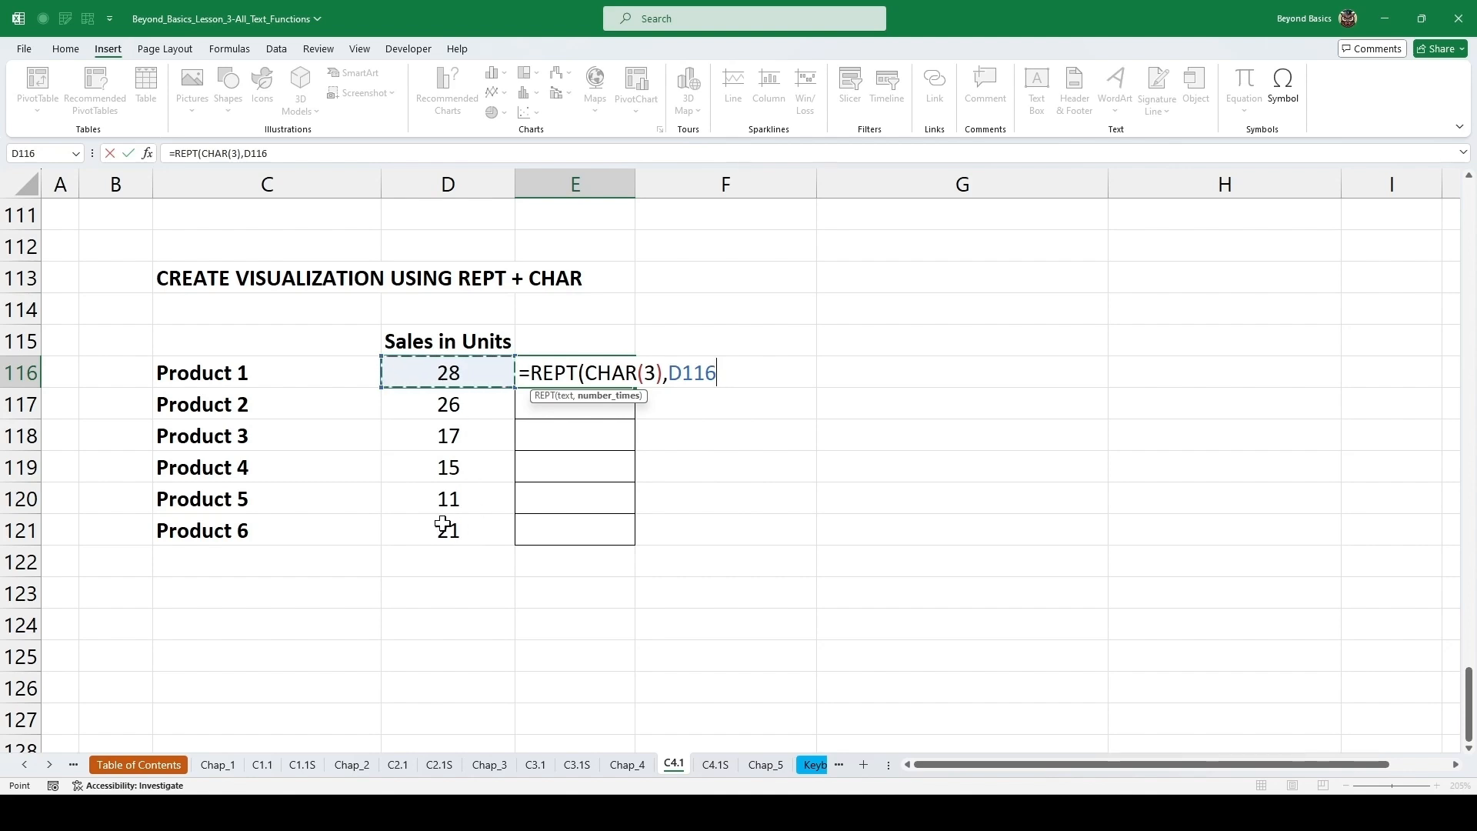
pyautogui.write(')')
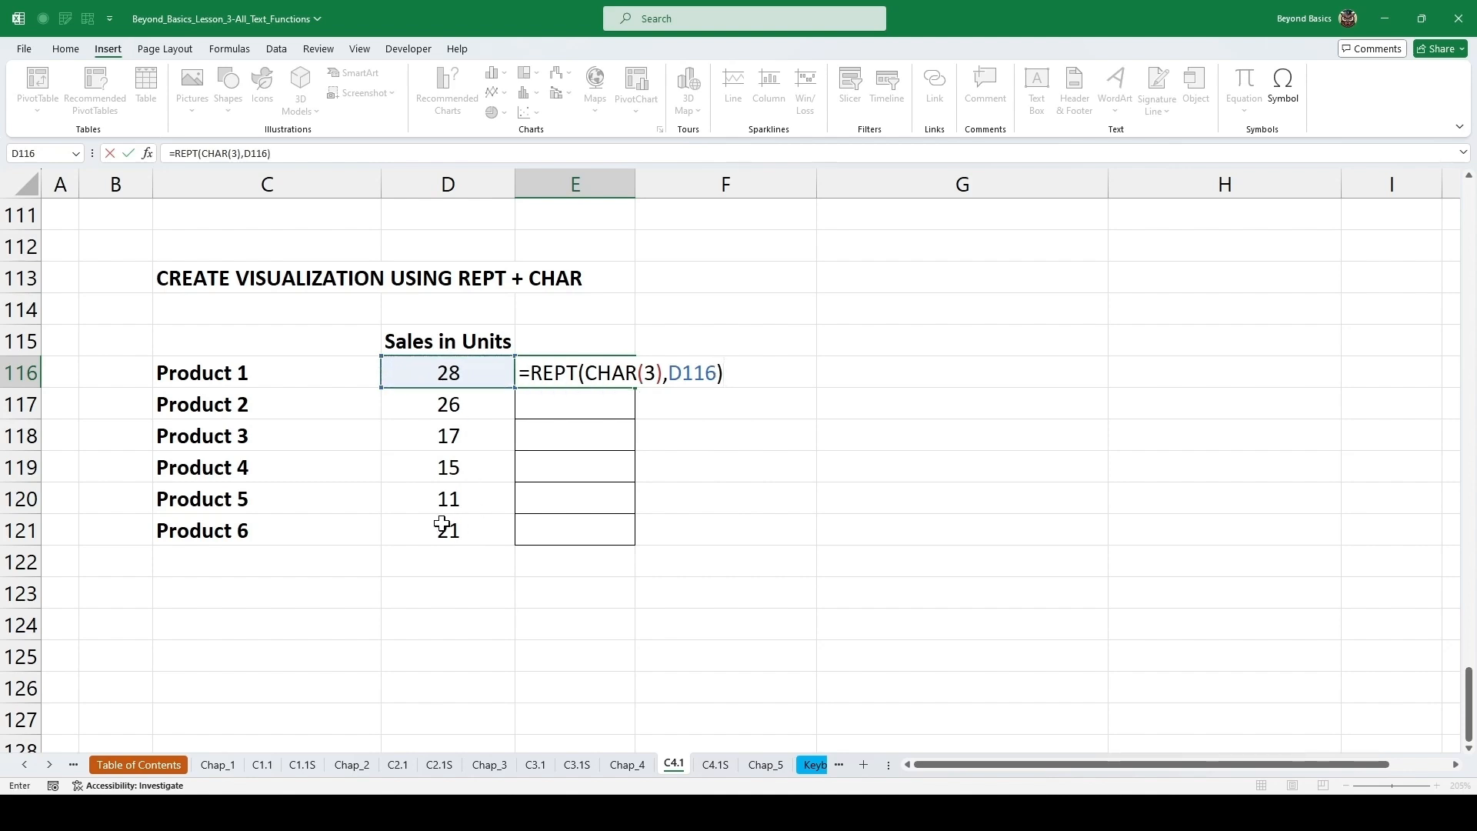
pyautogui.hotkey('ctrl', 'Return')
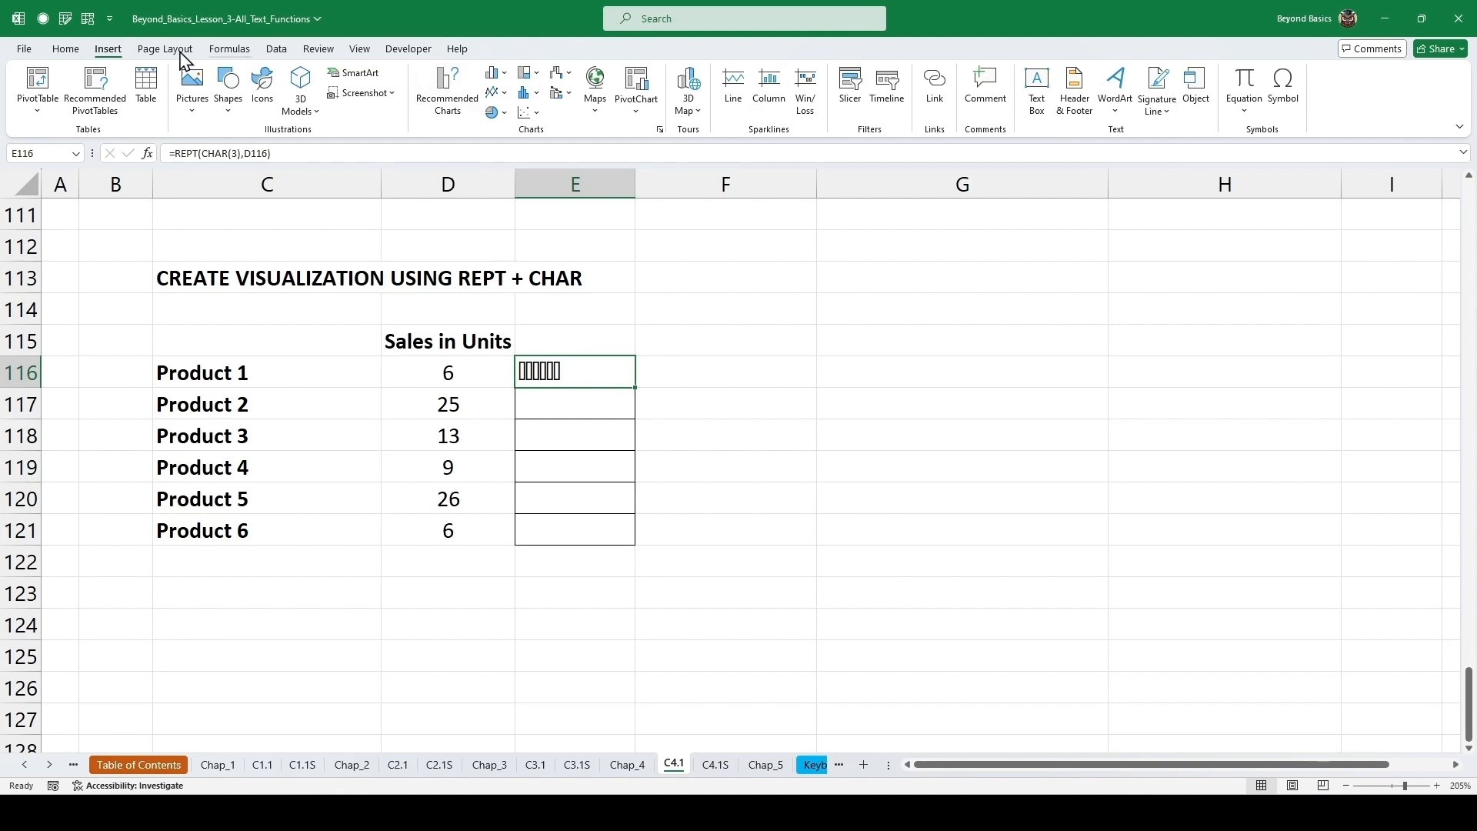
# Set the bar cell's font colour to red and fill the formula down to Product 6.
pyautogui.click(66, 51)
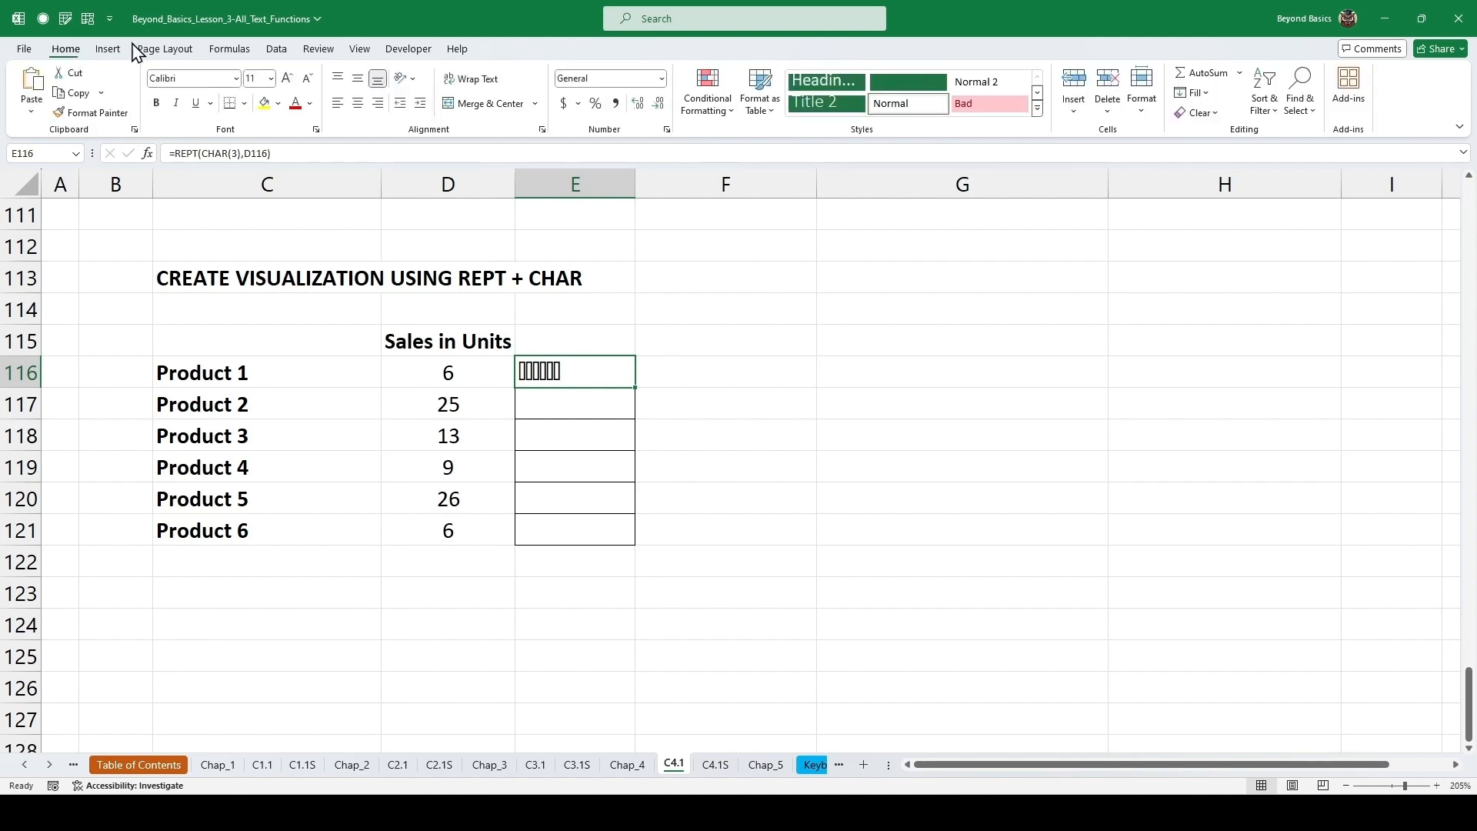
pyautogui.click(295, 108)
pyautogui.moveTo(638, 392); pyautogui.dragTo(639, 542)
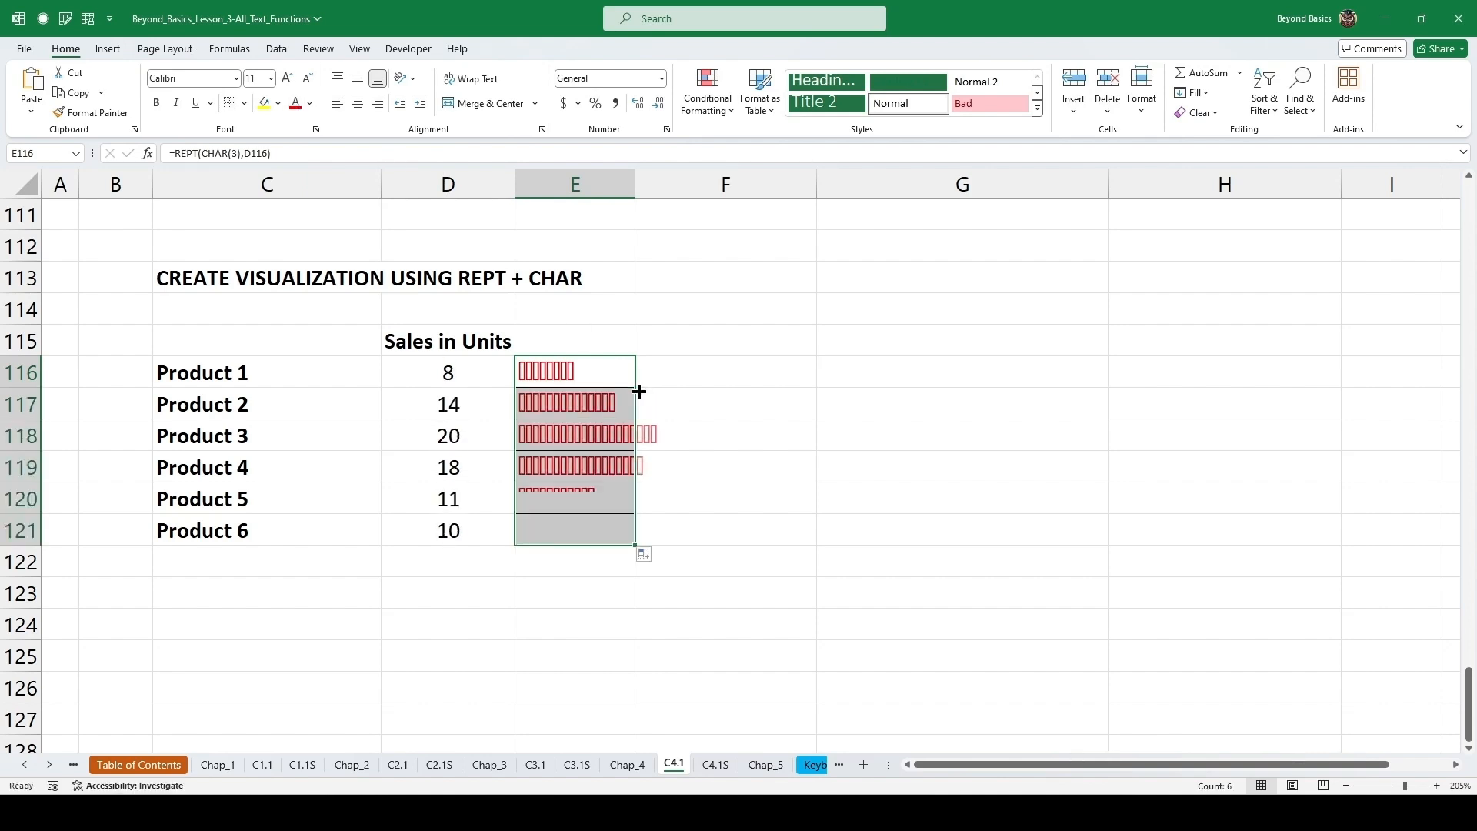
pyautogui.click(599, 372)
pyautogui.click(623, 329)
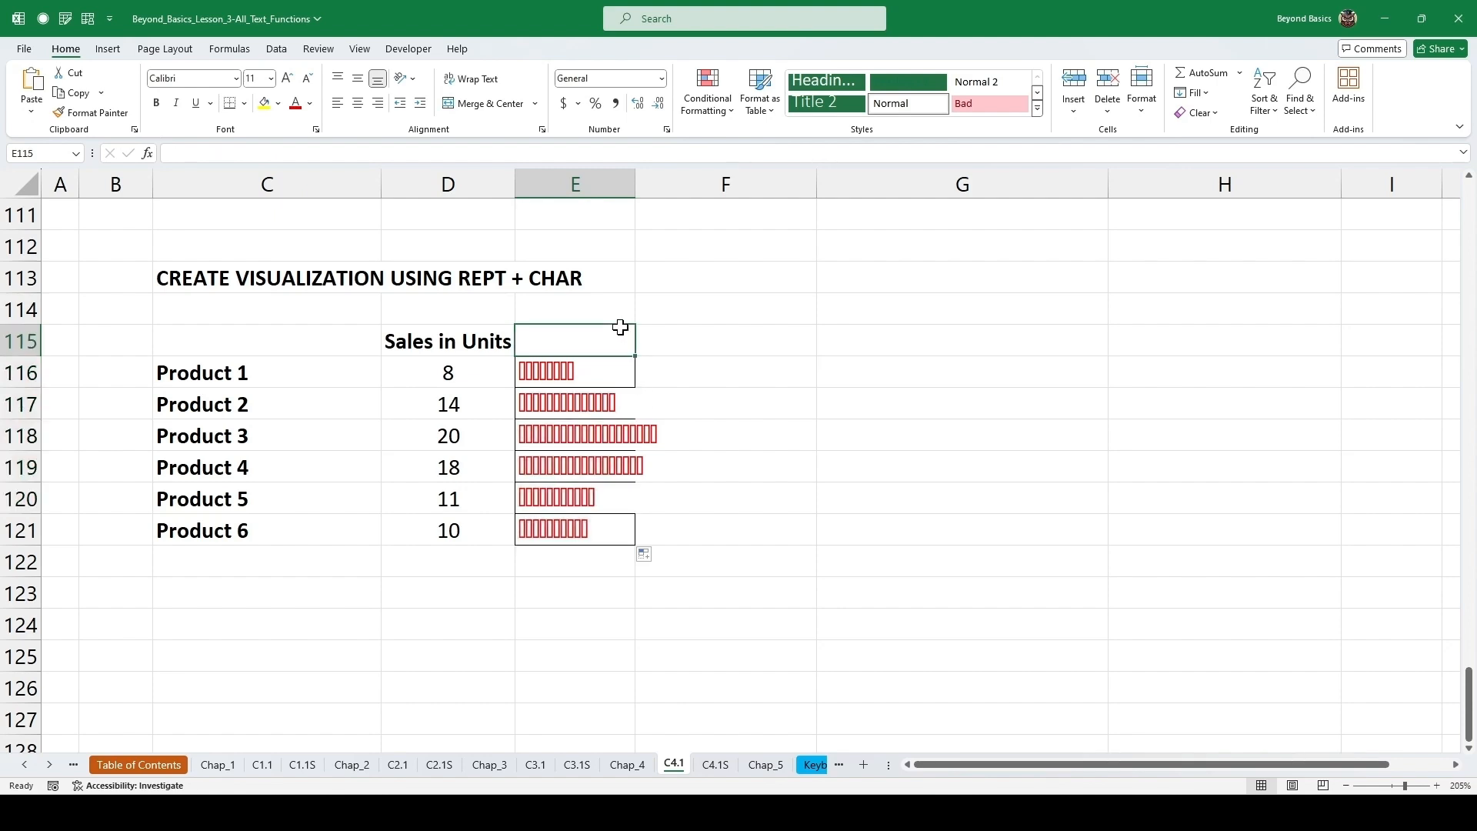
pyautogui.click(692, 330)
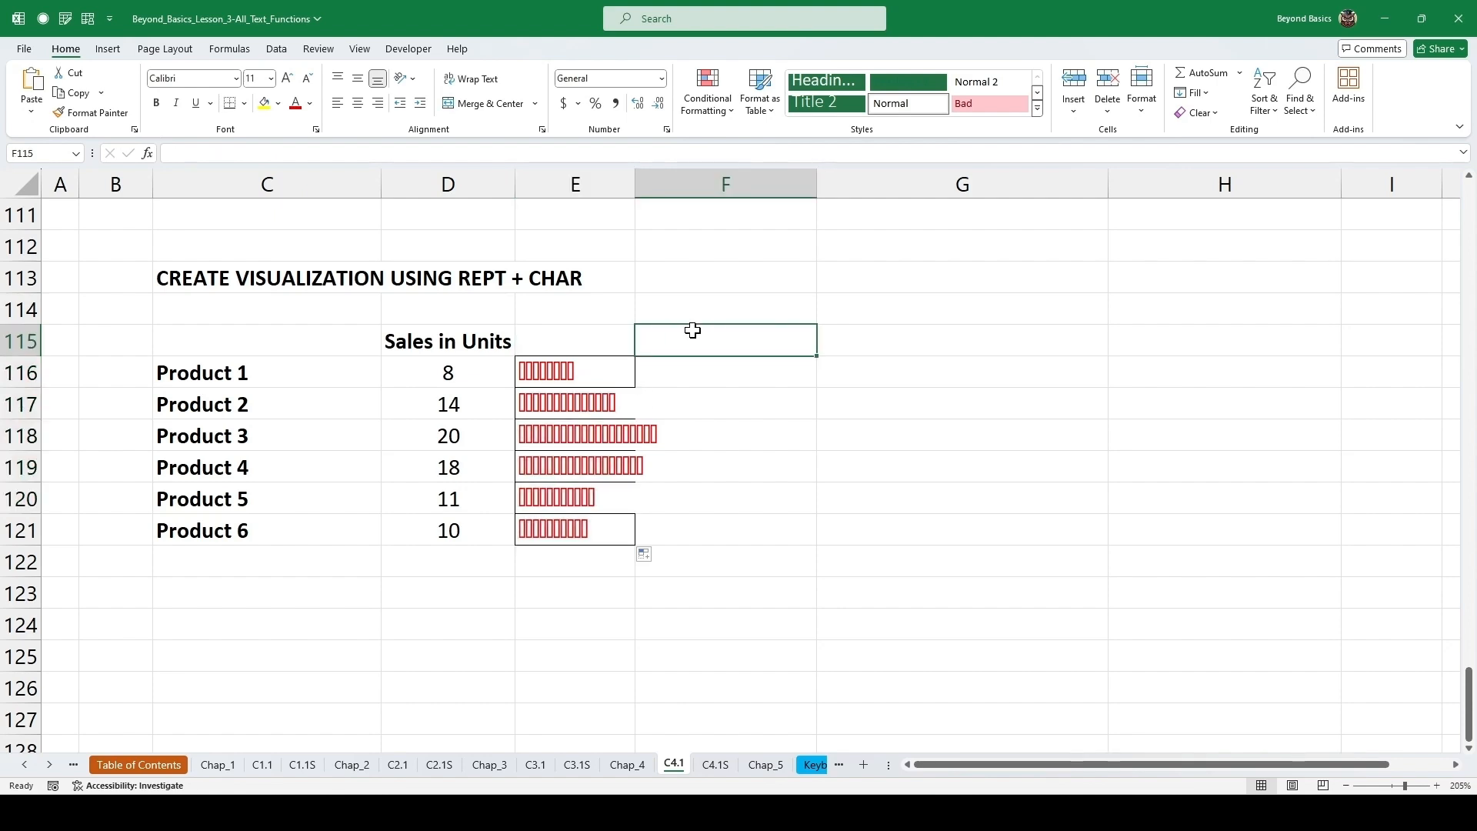
# Recalculate the sheet several times to watch the sales bars change.
pyautogui.press('F9')
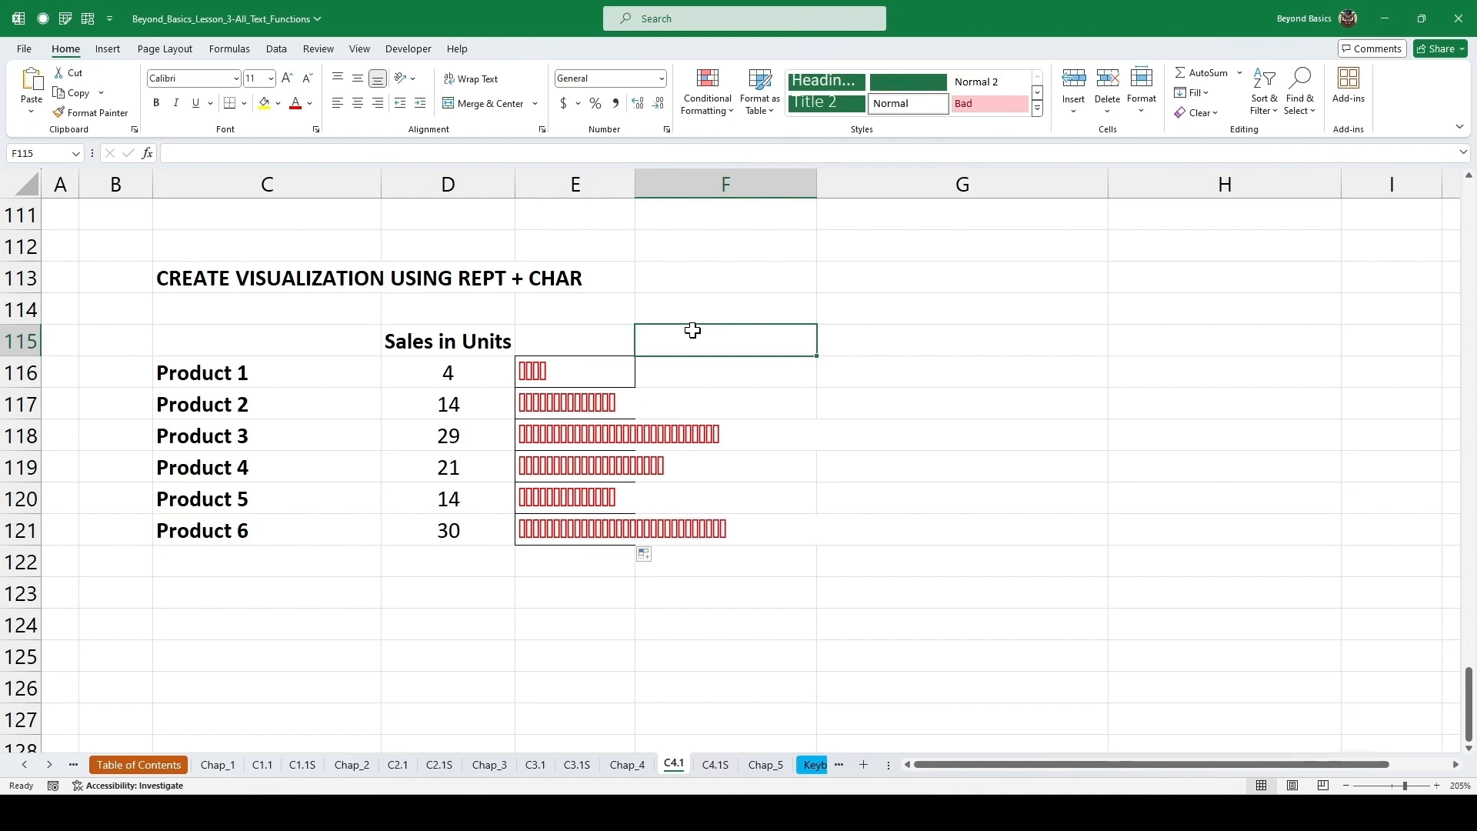
pyautogui.press('F9')
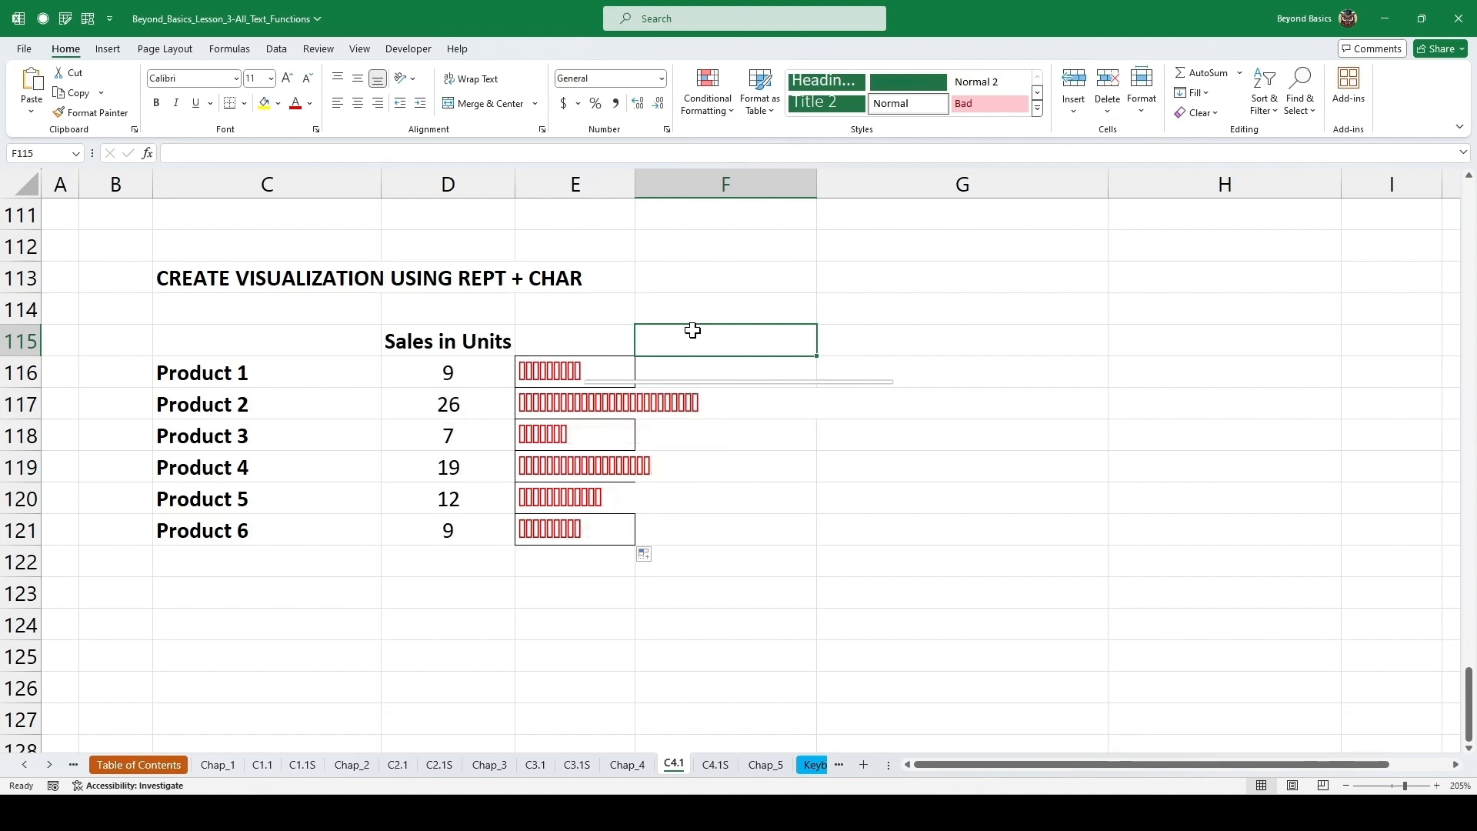
pyautogui.press('F9')
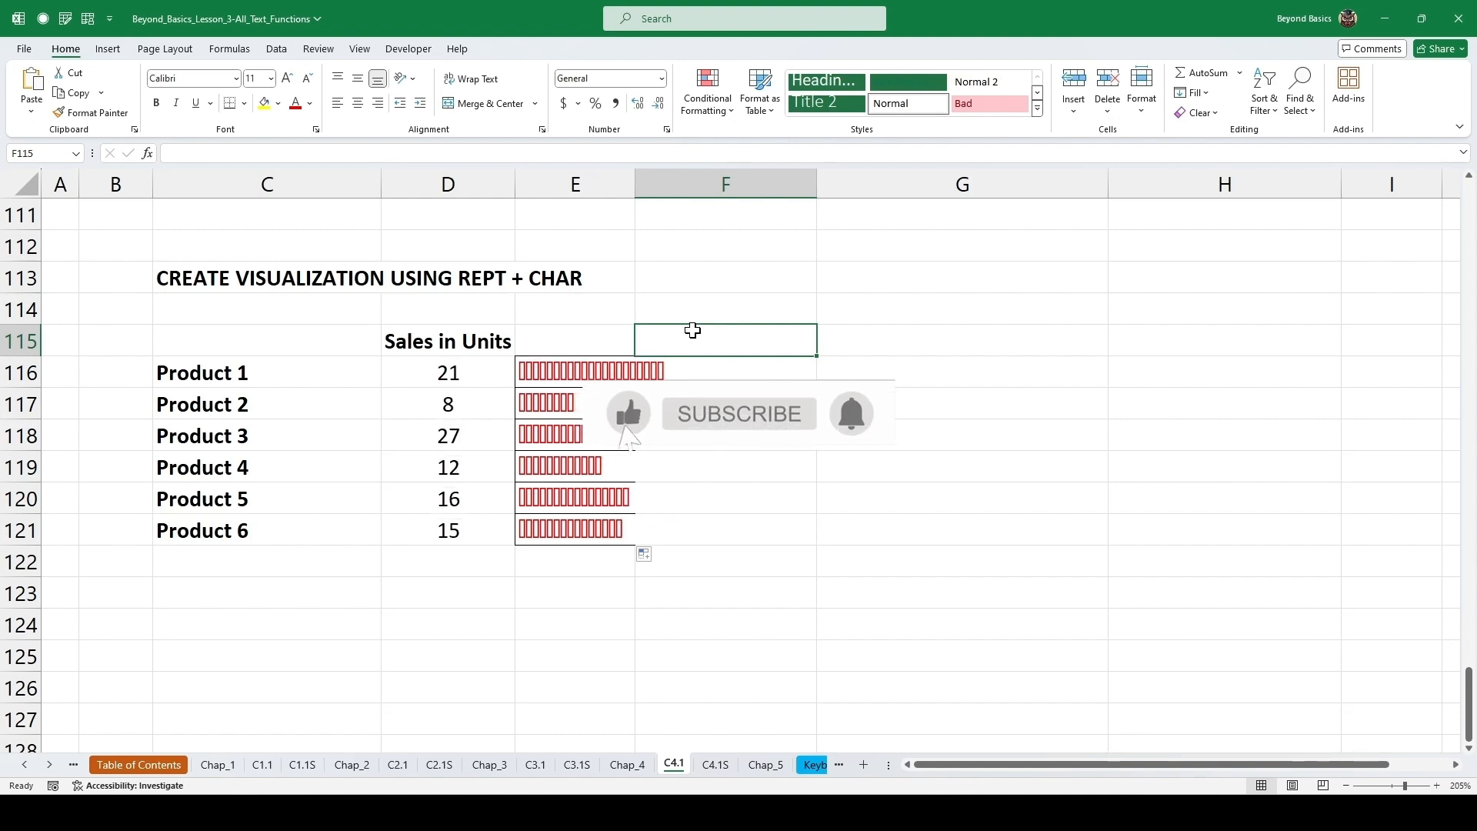
pyautogui.press('F9')
pyautogui.press('F9')
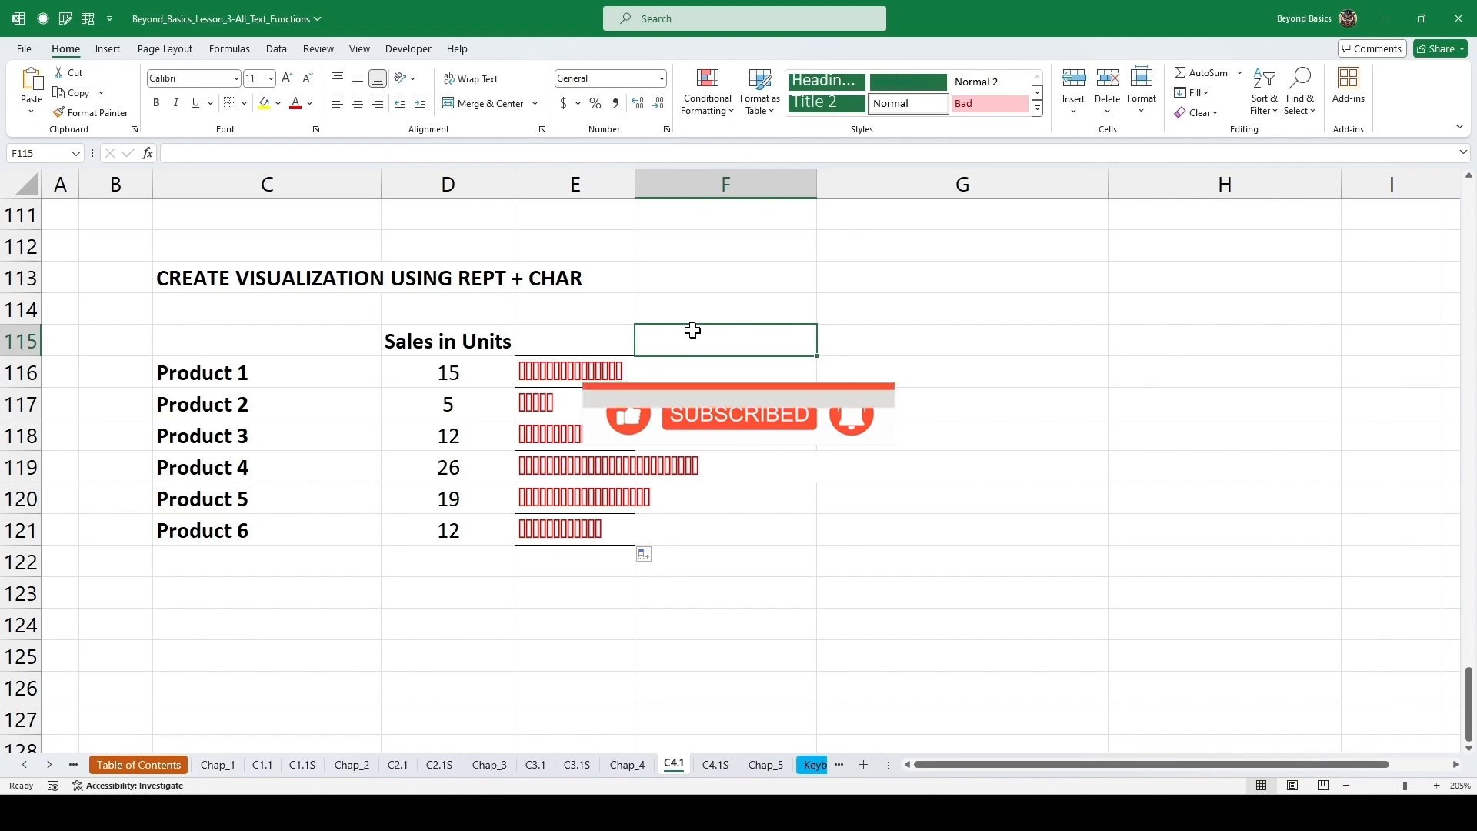
# Follow the arrow link to the Chapter 5 sheet and scroll through the TEXT function notes to Resources.
pyautogui.scroll(-4, 277, 472)
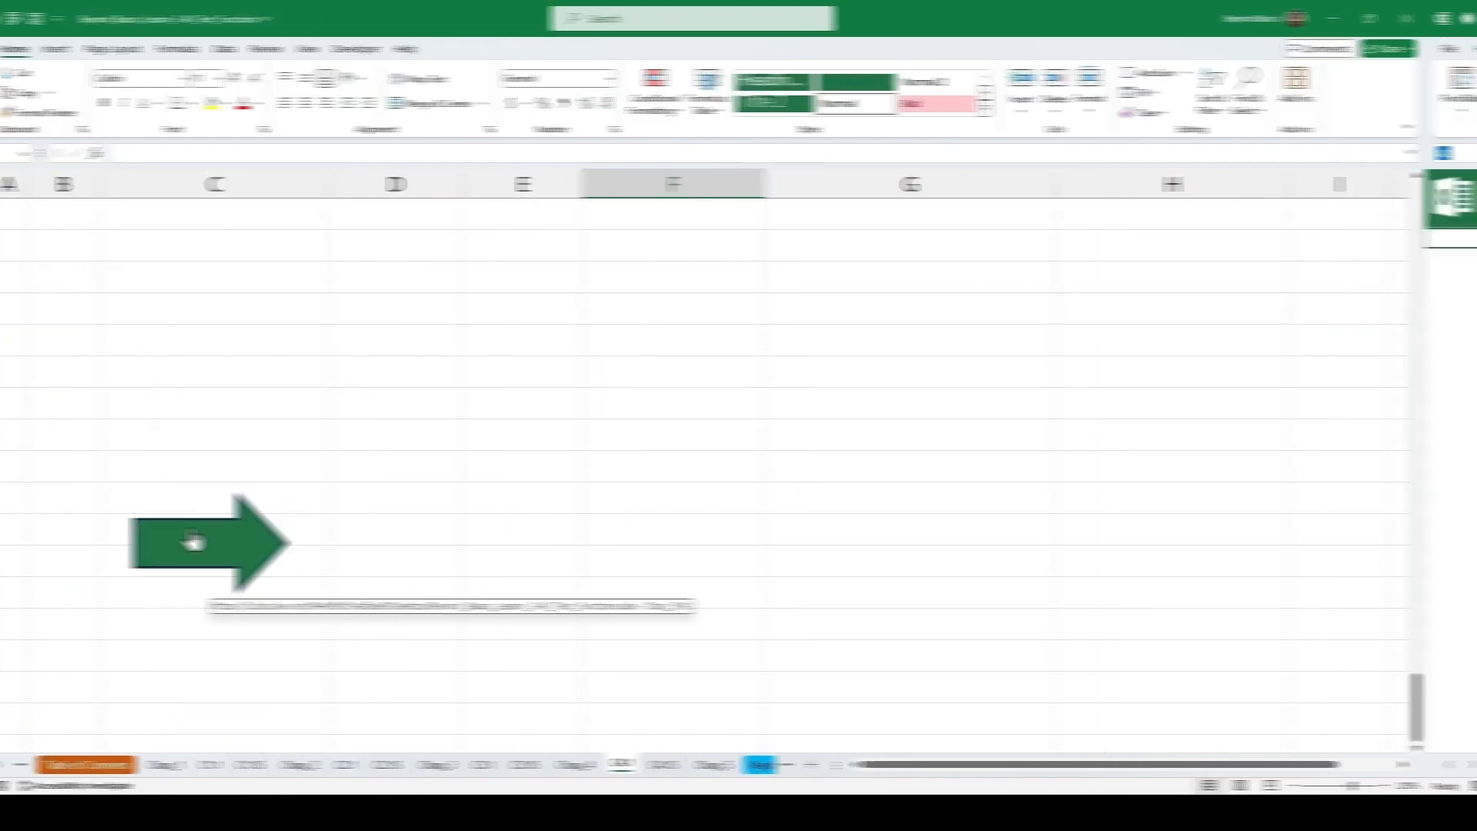
pyautogui.click(245, 539)
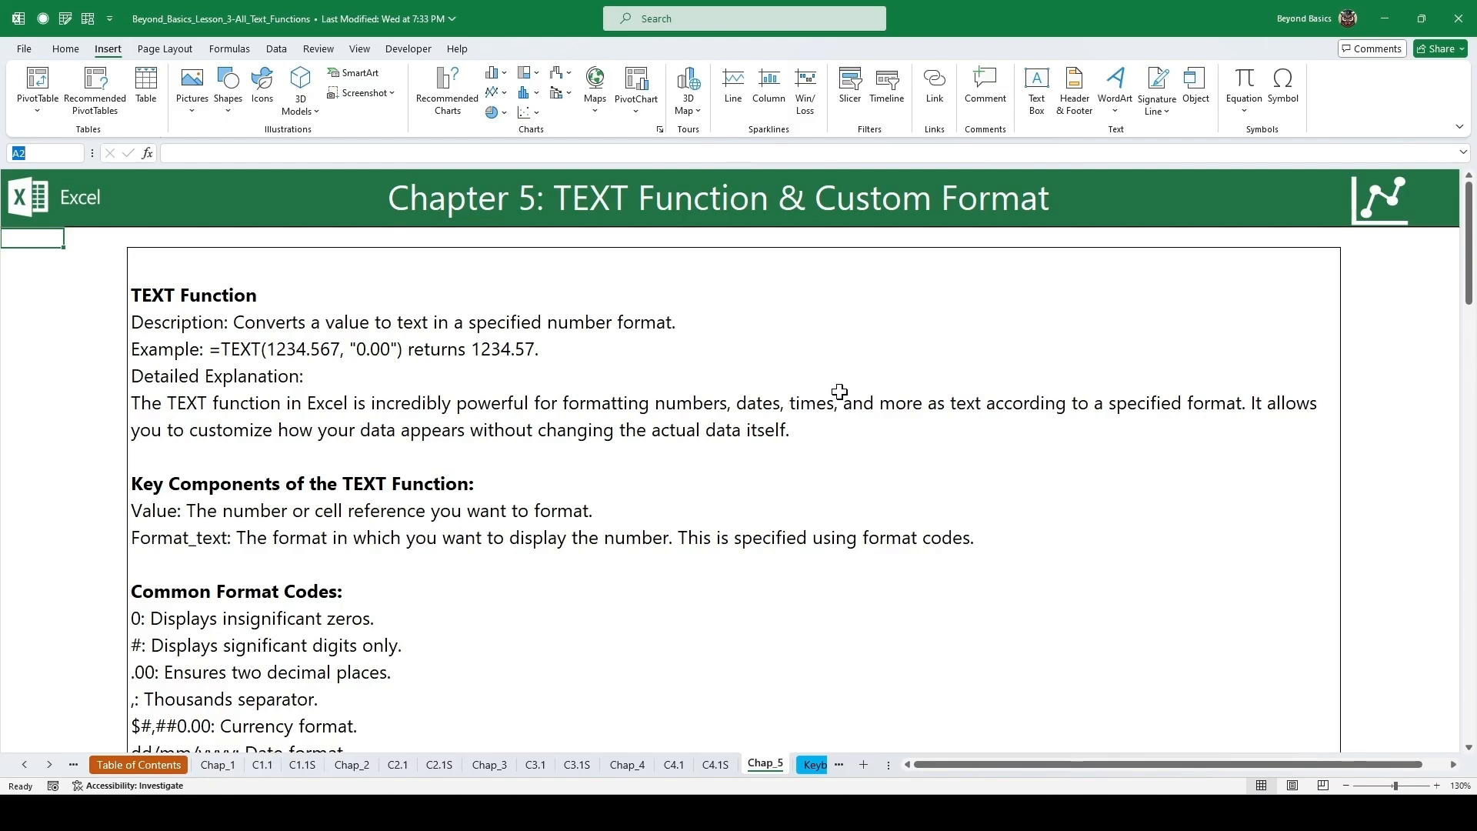
pyautogui.scroll(-10, 832, 392)
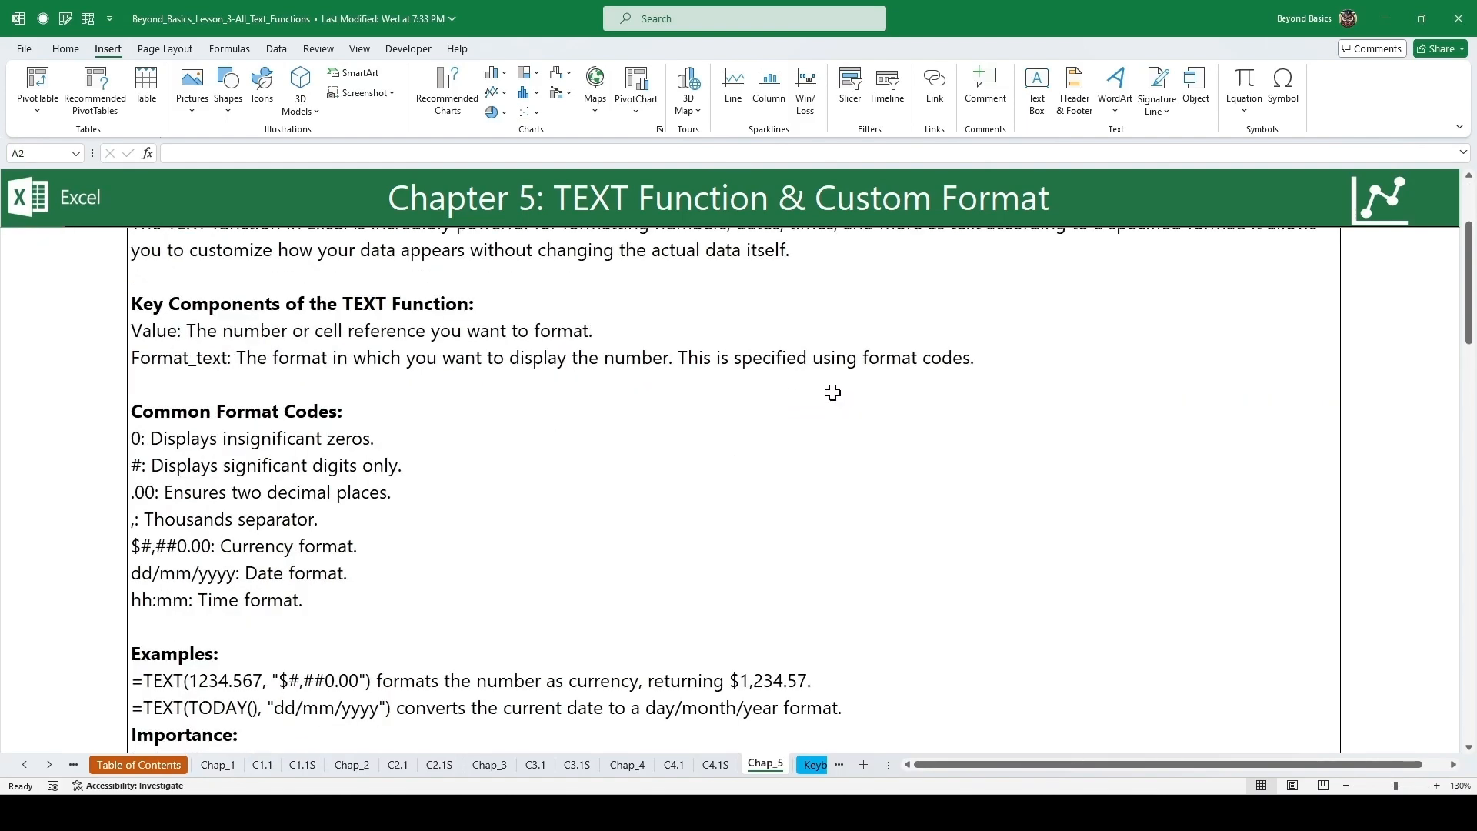
pyautogui.scroll(-12, 743, 393)
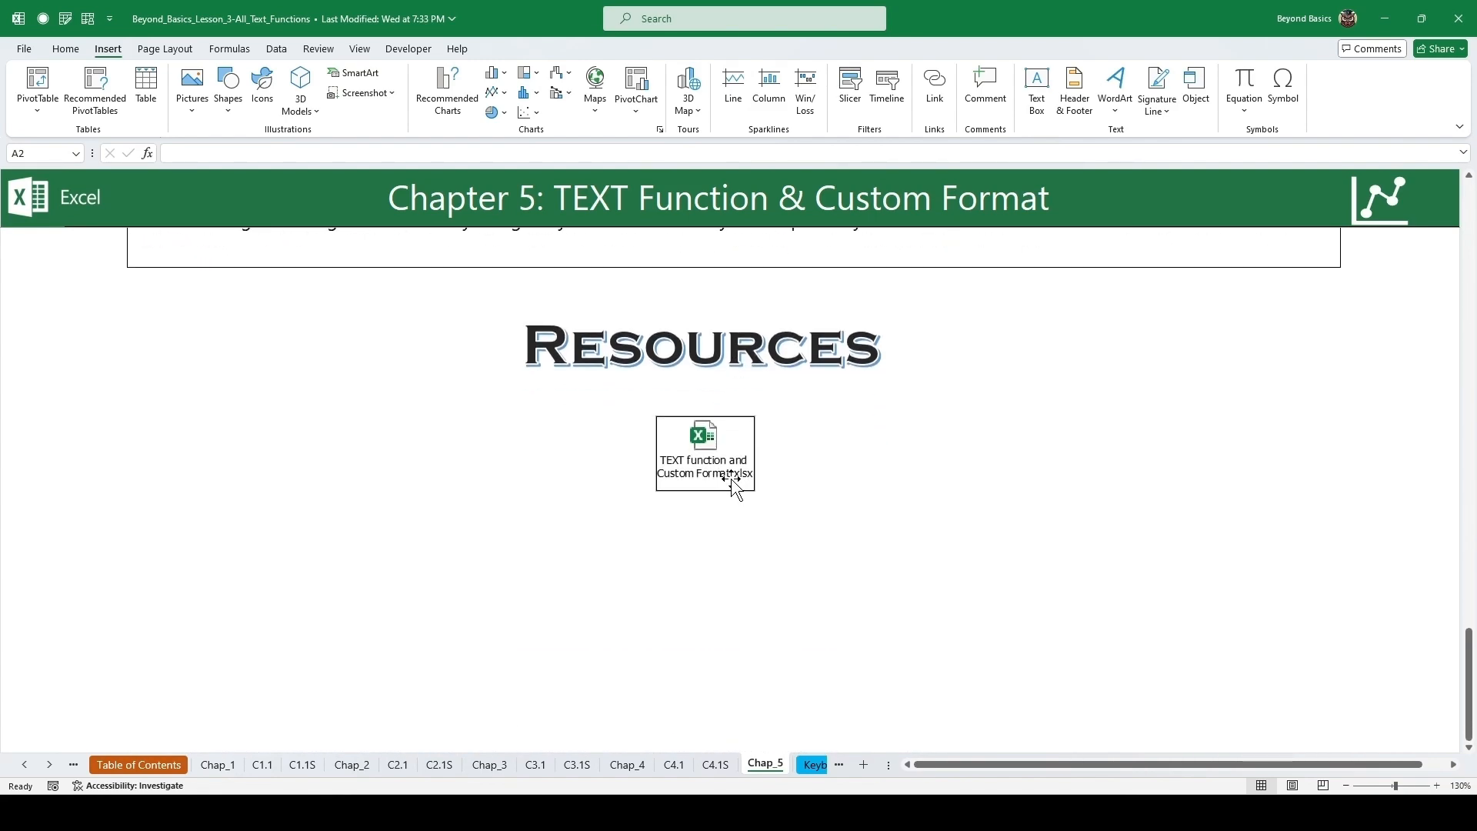
# Open the embedded TEXT function and Custom Format workbook and maximize its window.
pyautogui.doubleClick(720, 489)
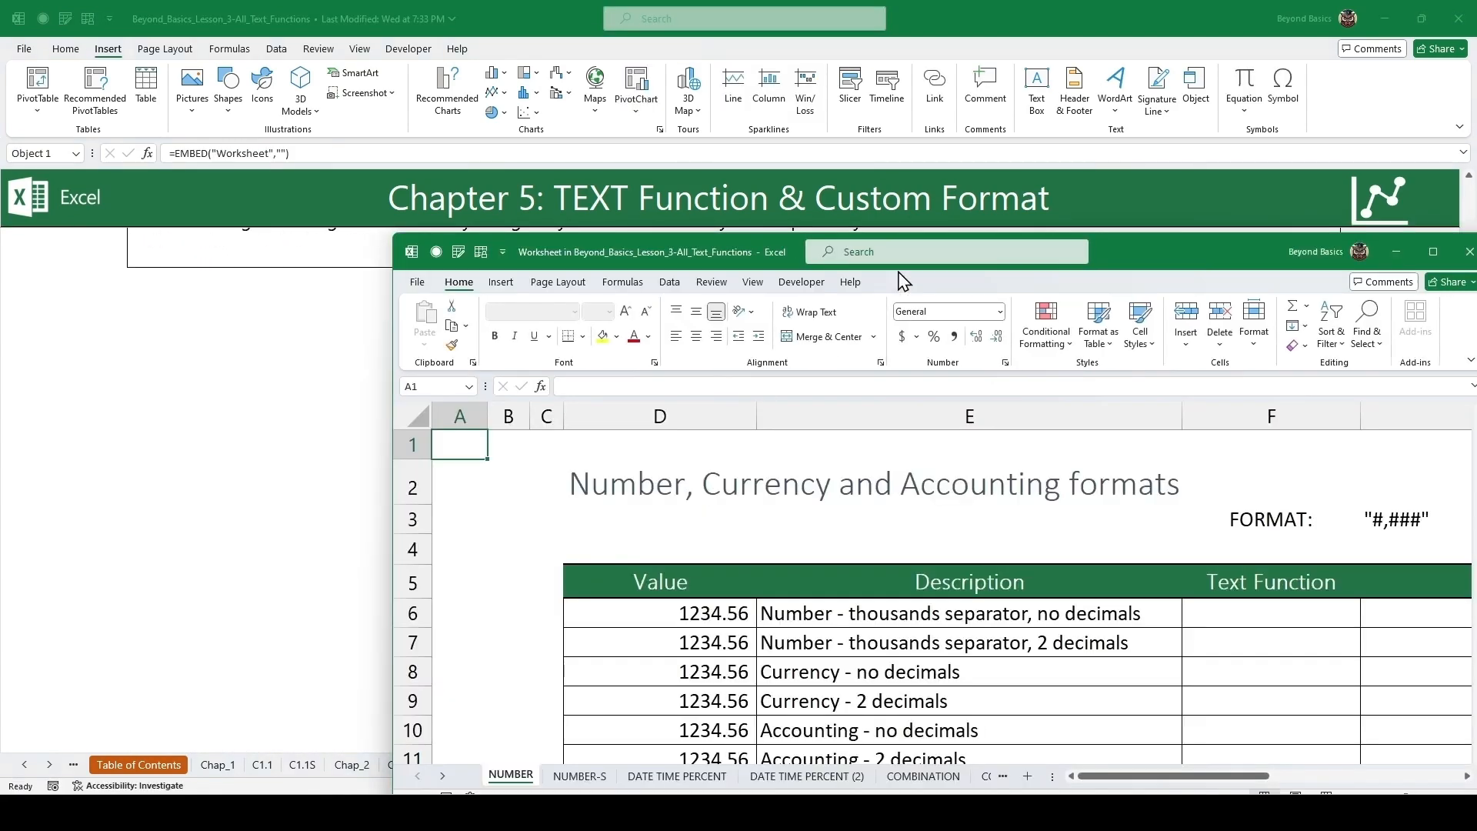
pyautogui.doubleClick(1196, 251)
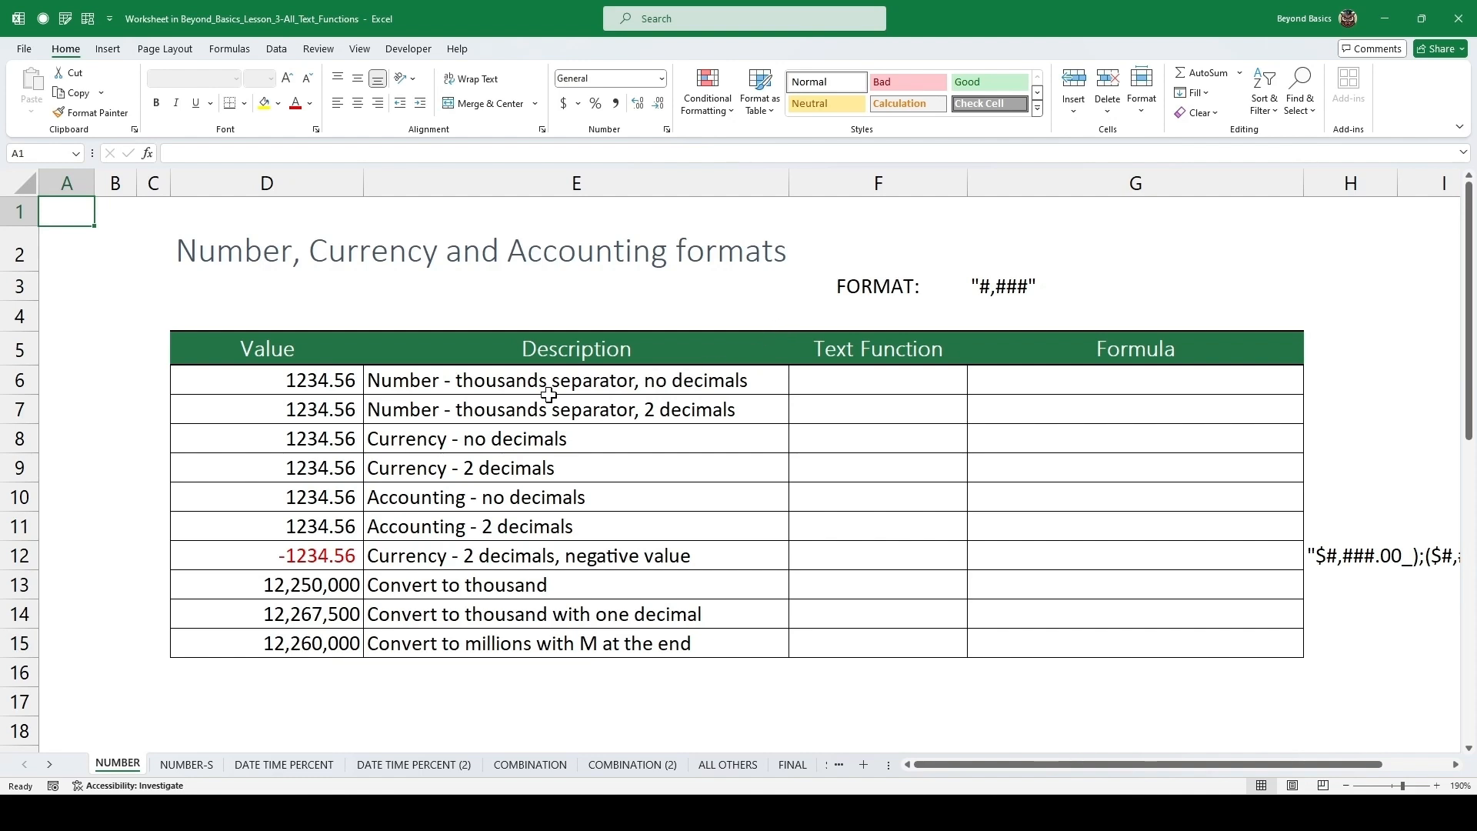
# Select the sample values and descriptions, then copy the "#,###" format string from the FORMAT cell.
pyautogui.click(318, 392)
pyautogui.moveTo(319, 392); pyautogui.dragTo(299, 544)
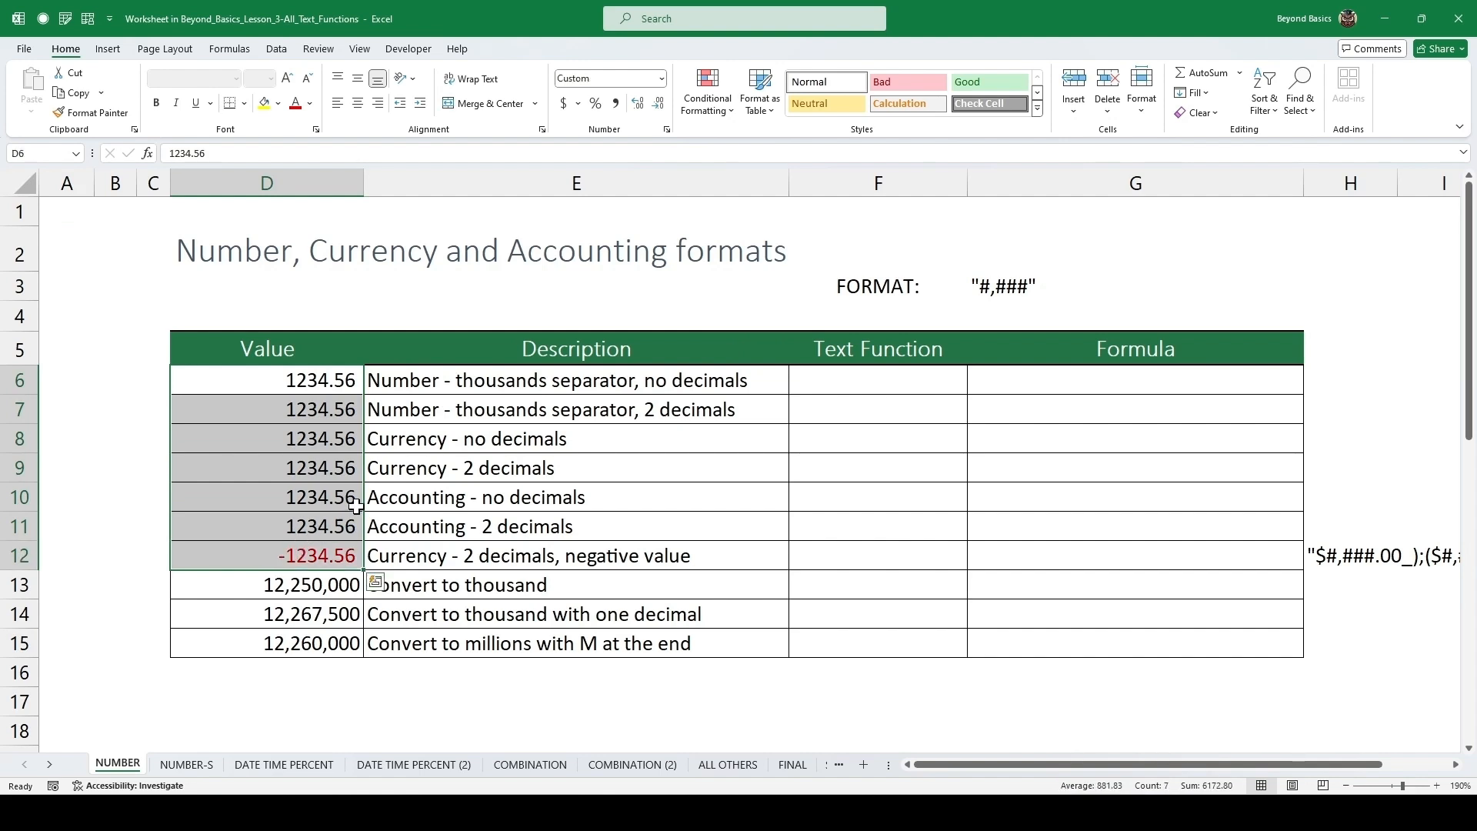
pyautogui.moveTo(512, 380); pyautogui.dragTo(515, 497)
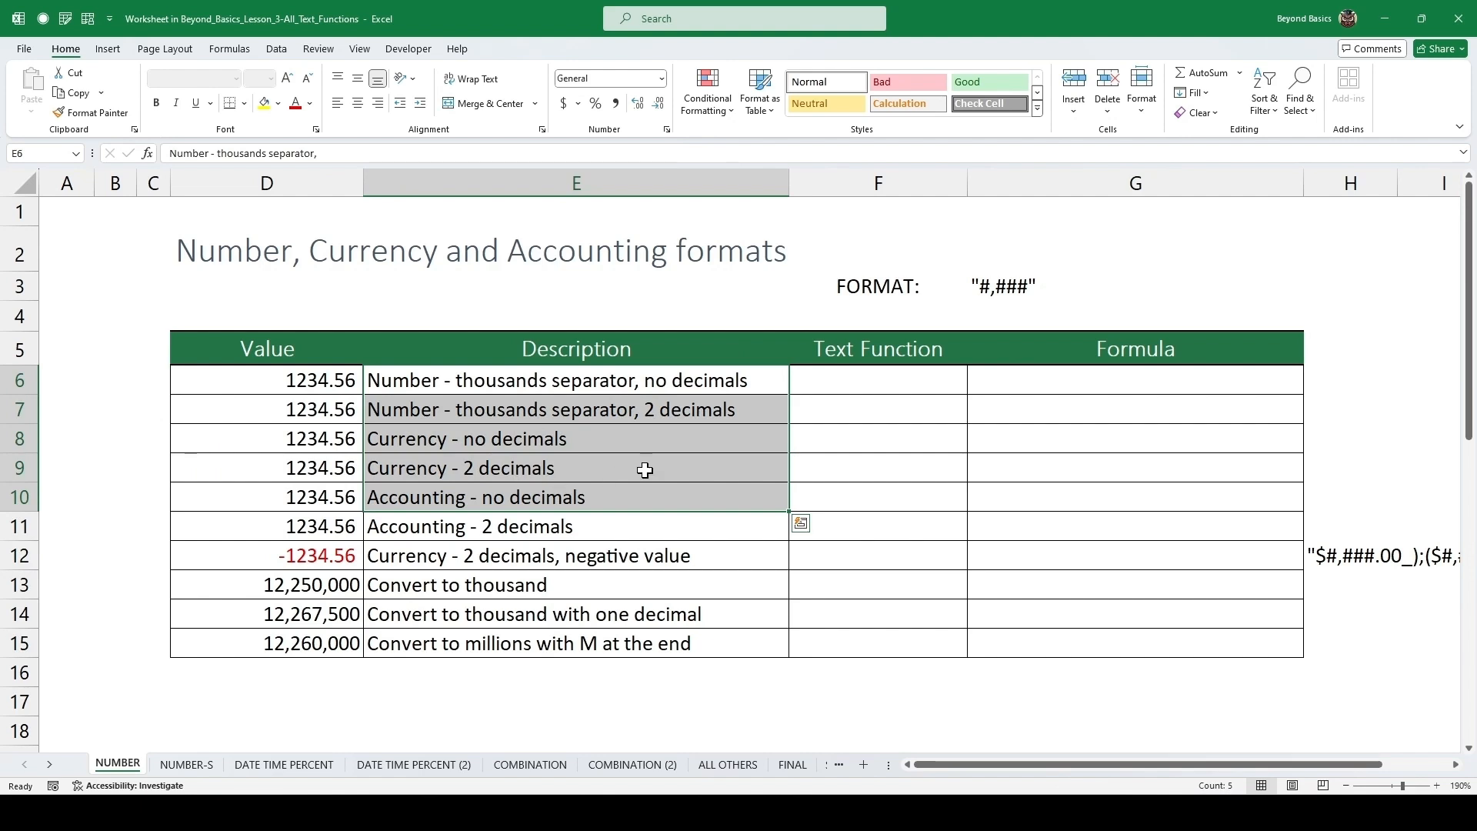
pyautogui.click(996, 284)
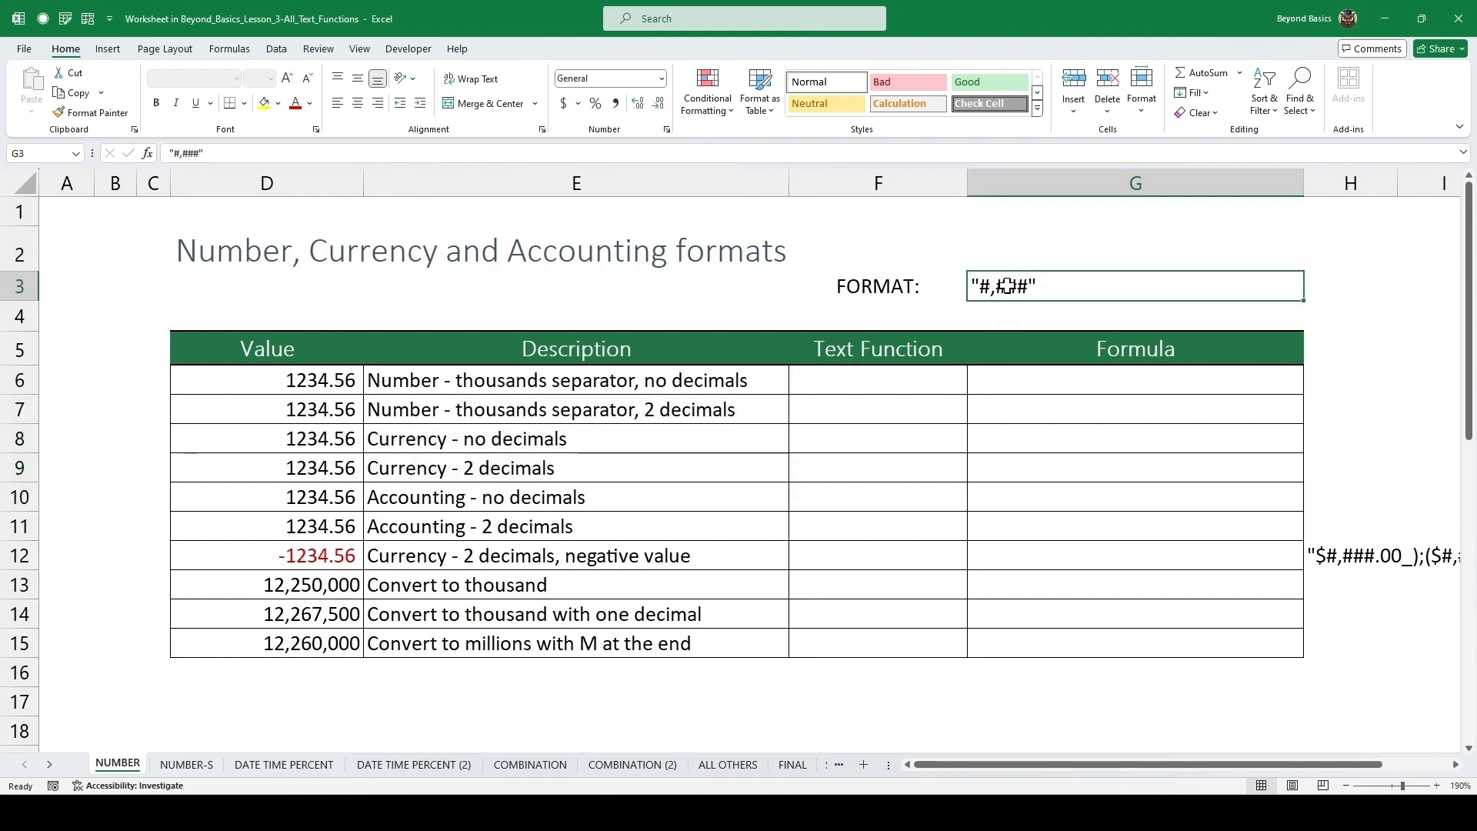
pyautogui.doubleClick(1030, 286)
pyautogui.moveTo(1062, 287); pyautogui.dragTo(963, 288)
pyautogui.hotkey('ctrl', 'c')
pyautogui.press('Escape')
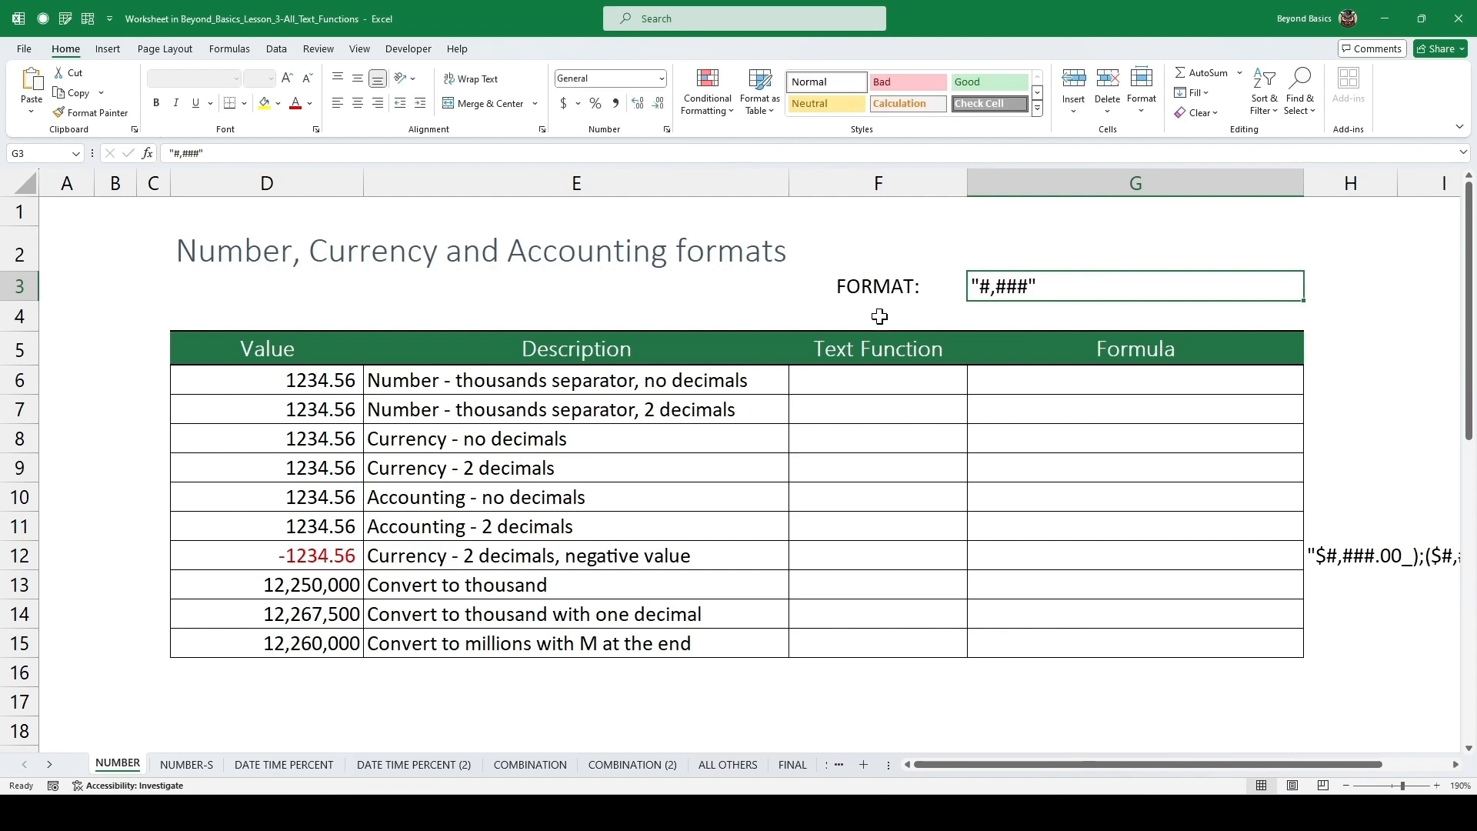
# Enter =TEXT(D6,"#,###") in the first Text Function cell for the thousands separator with no decimals.
pyautogui.click(869, 377)
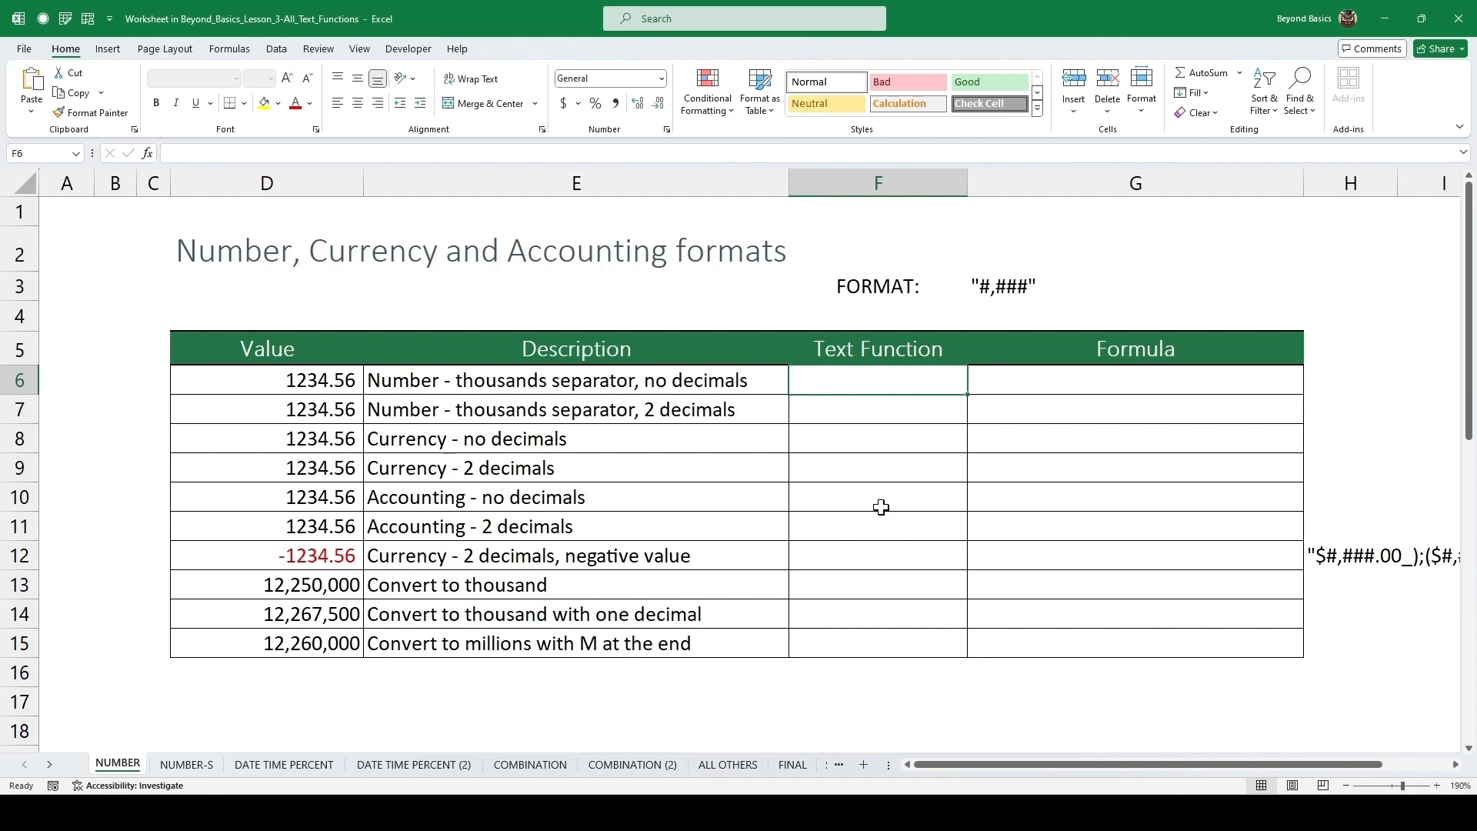
pyautogui.write('=text')
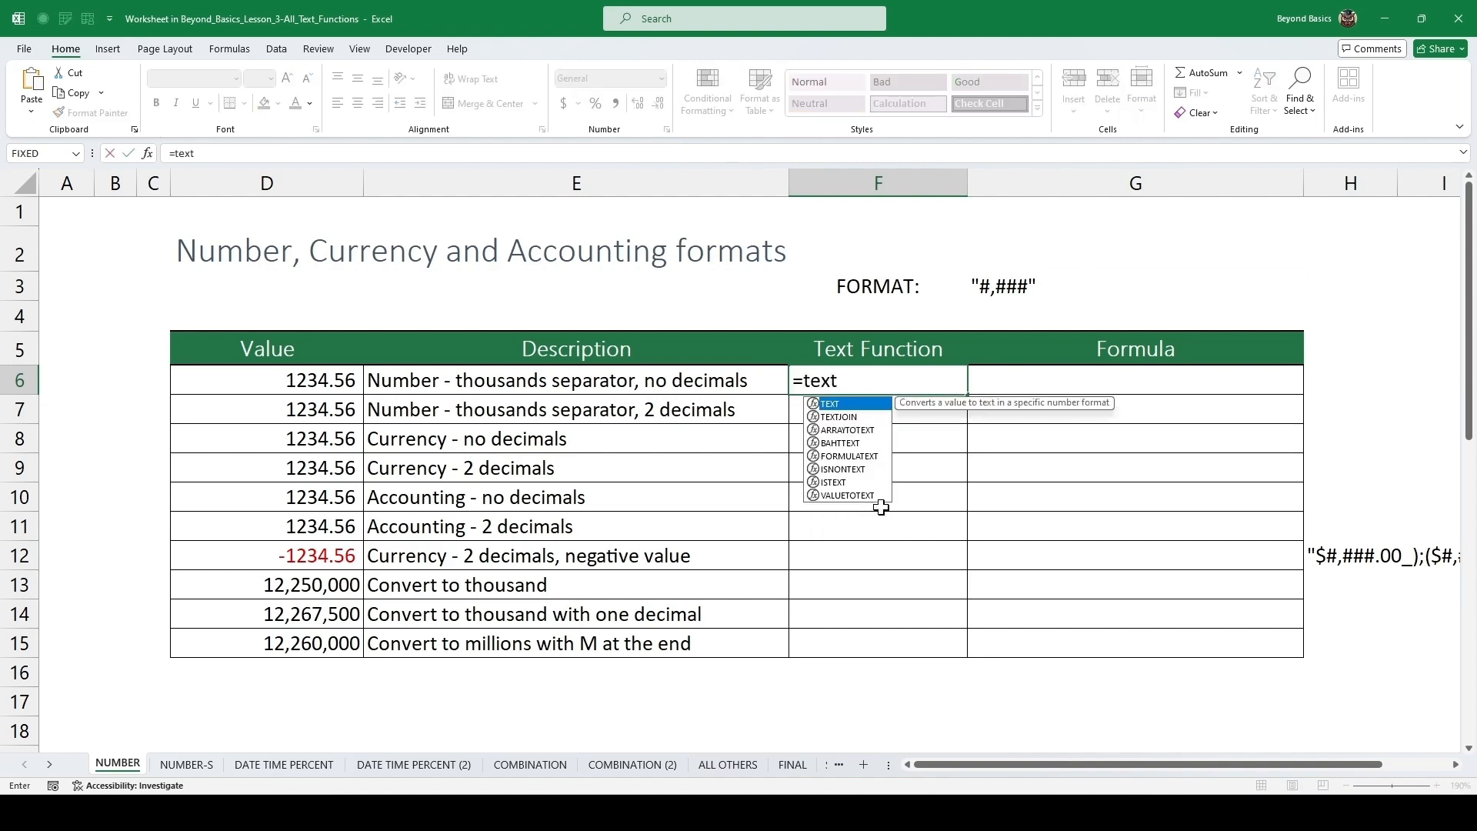
pyautogui.press('Tab')
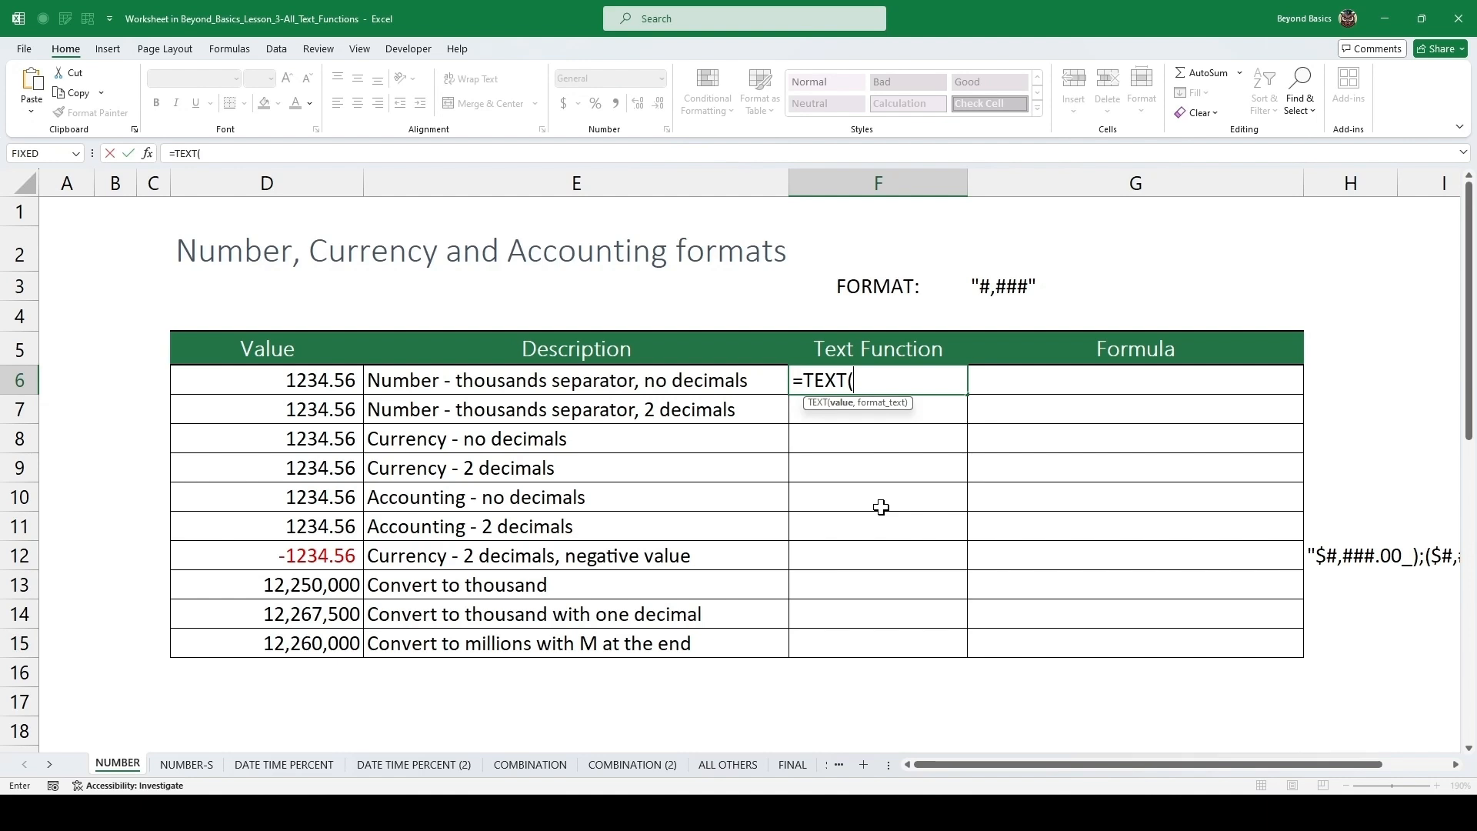
pyautogui.click(323, 381)
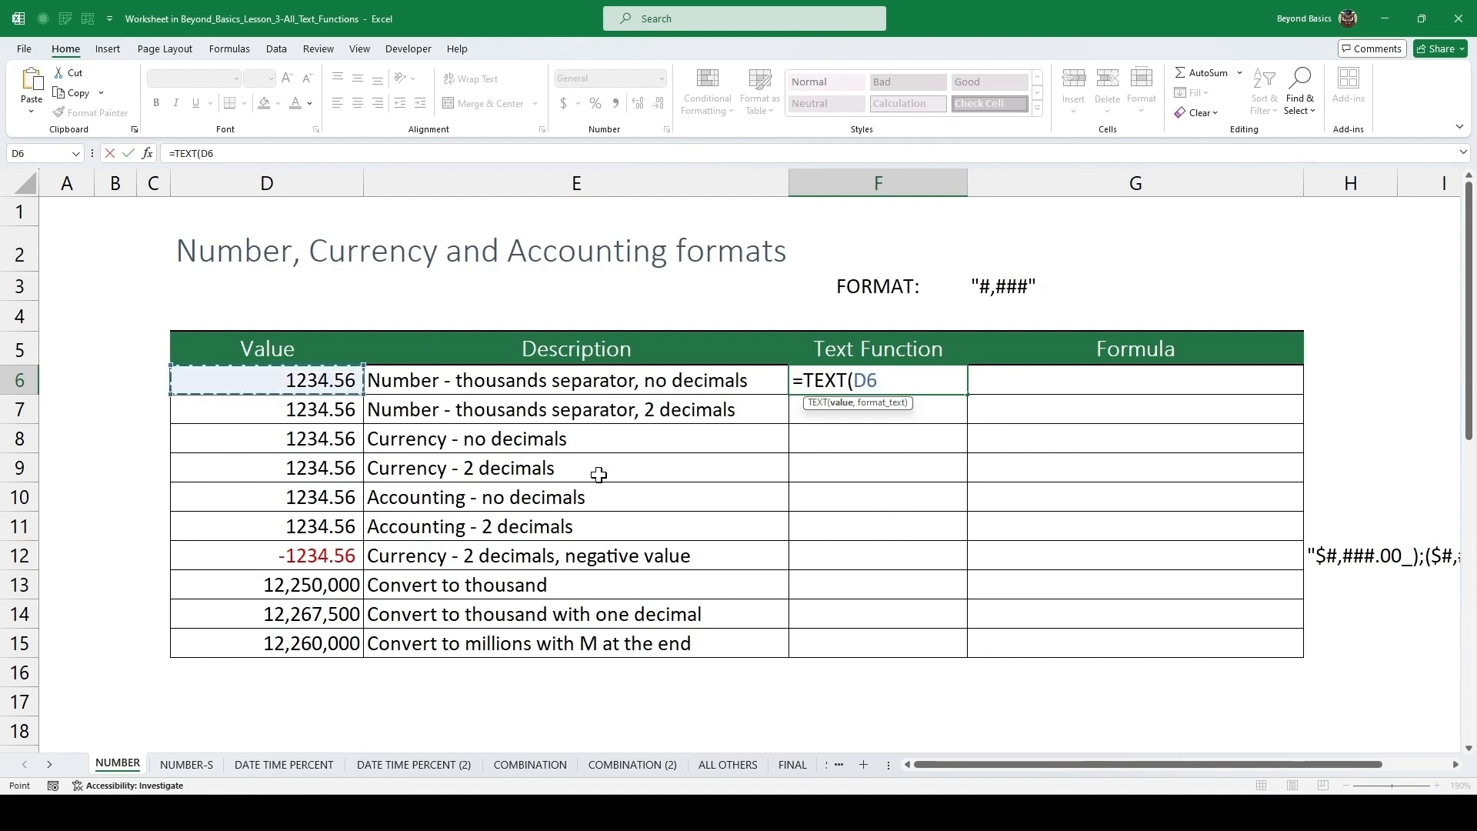
pyautogui.write(',')
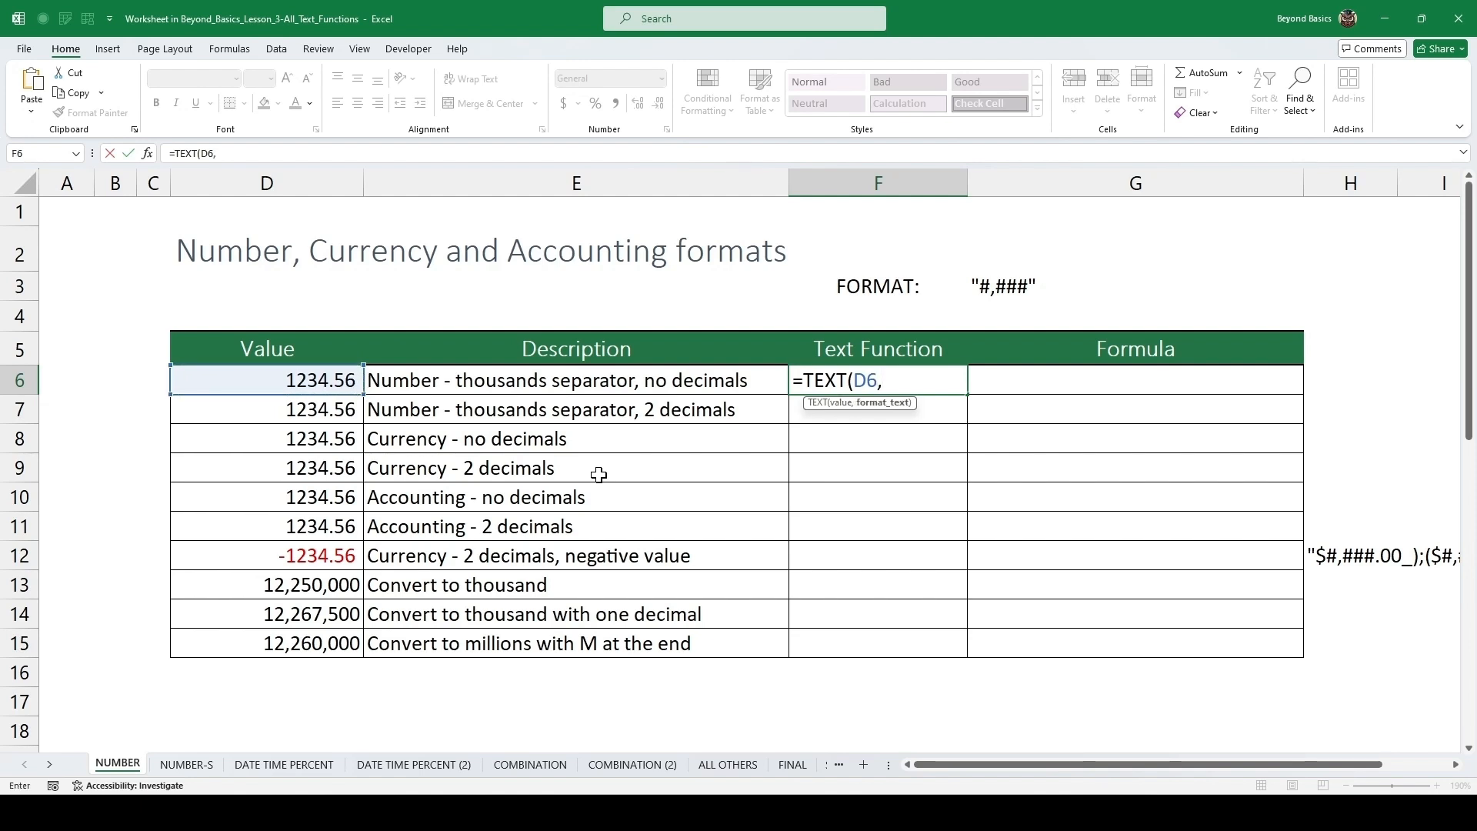
pyautogui.write('"#,###"')
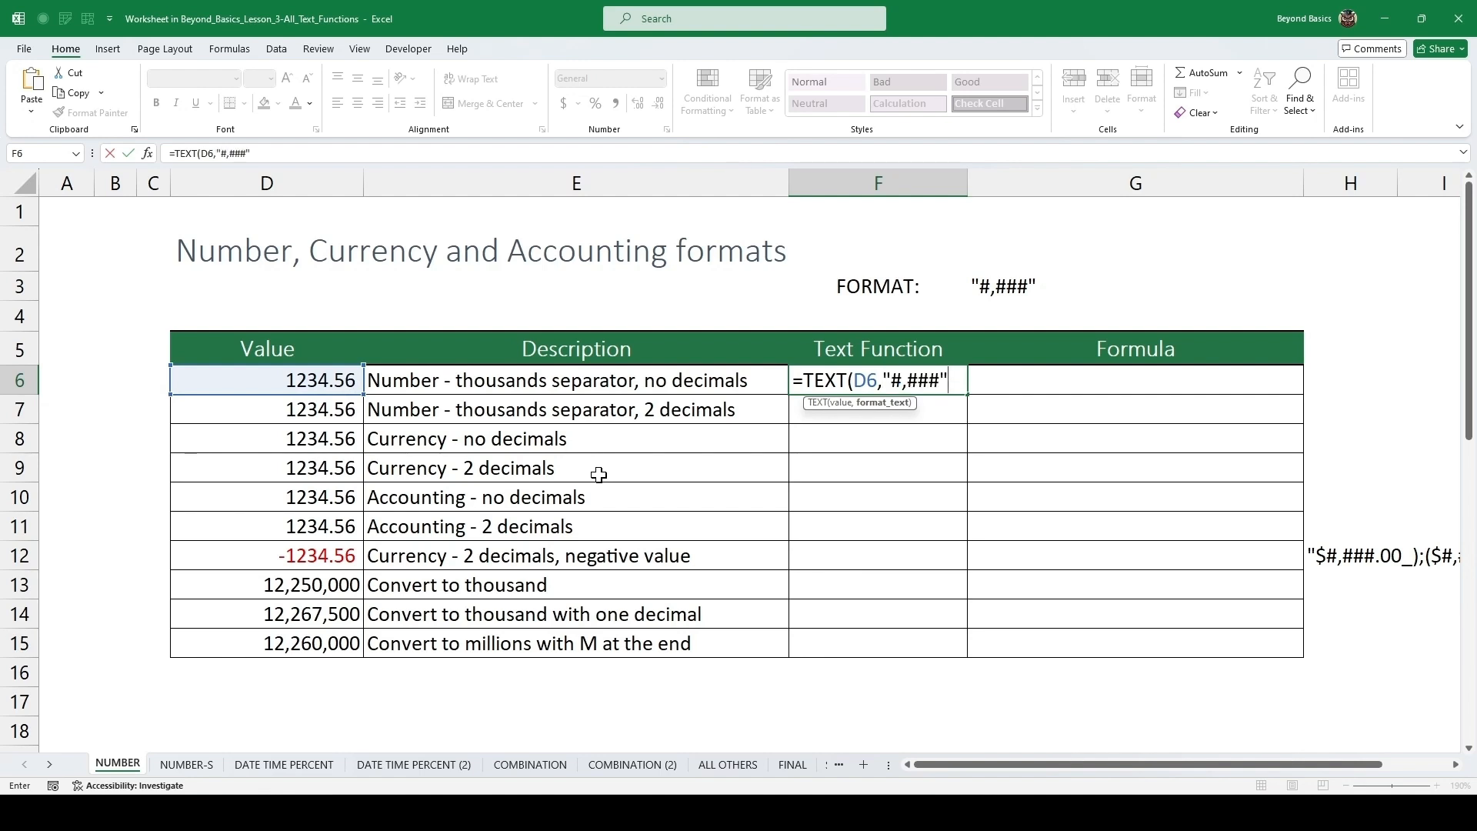
pyautogui.write(')')
pyautogui.hotkey('ctrl', 'Return')
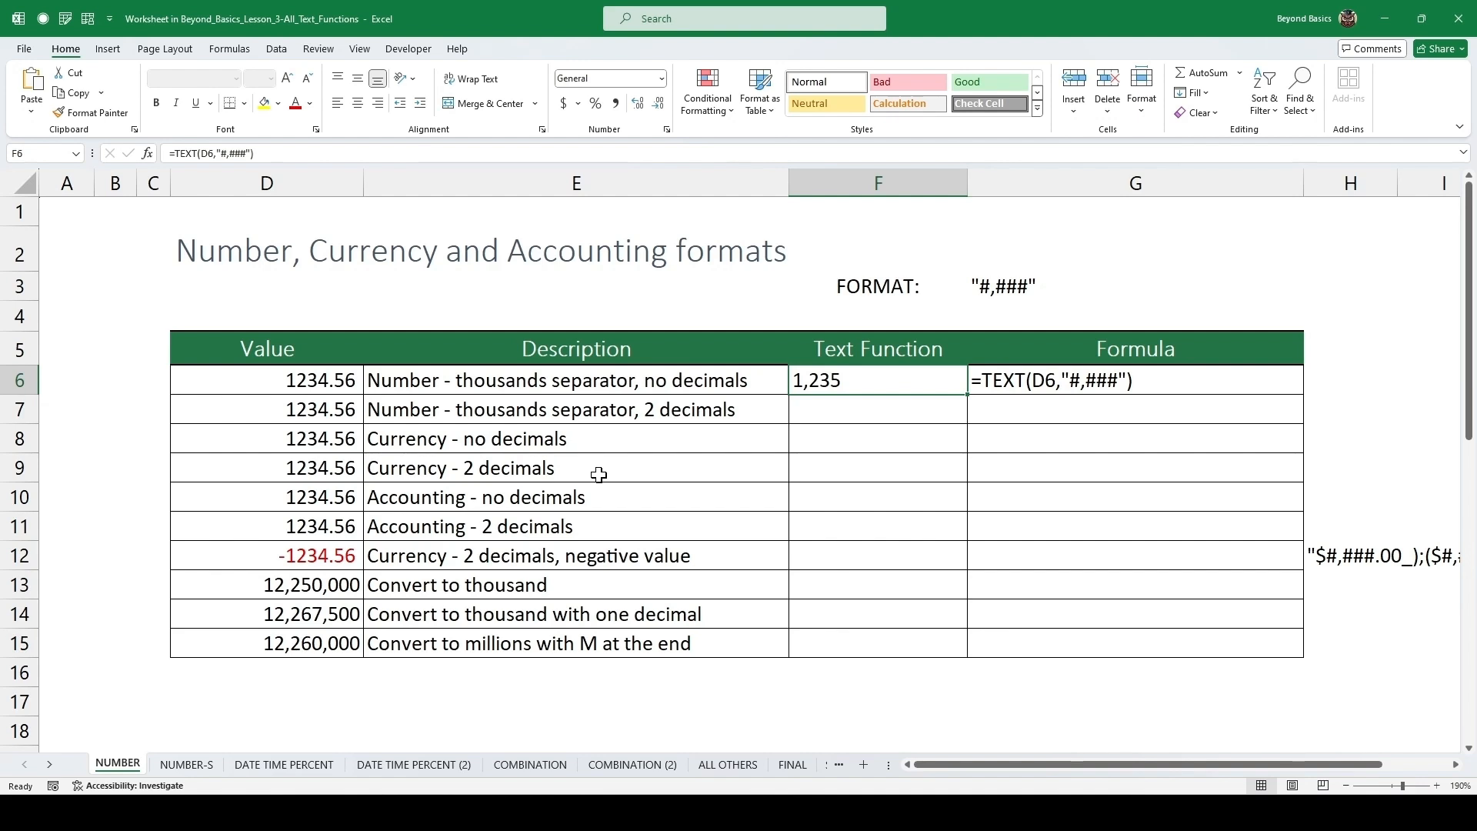
# Fill the formula down one row and change its format to "#,###.00" for two decimals.
pyautogui.press('Down')
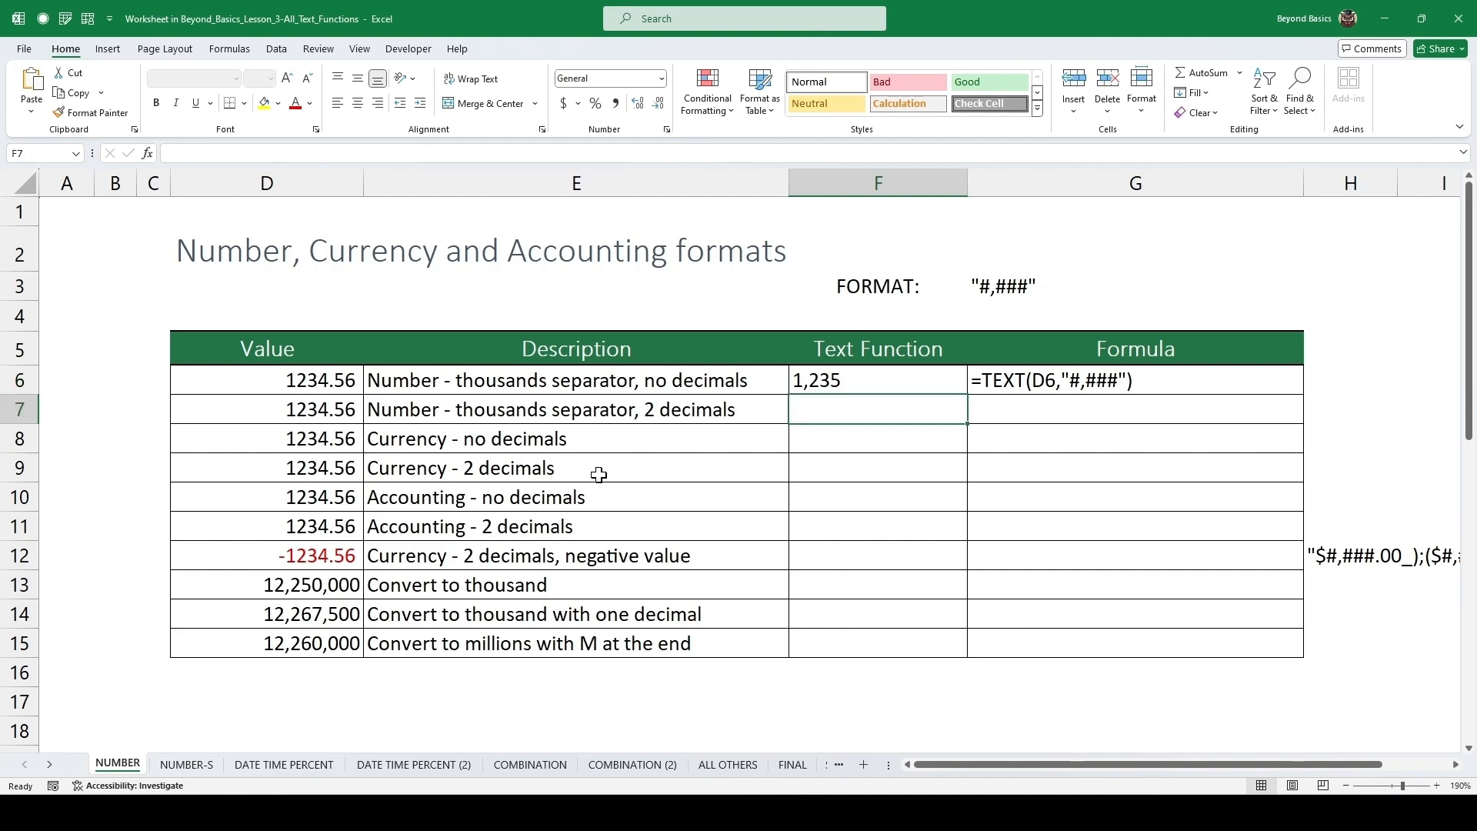
pyautogui.hotkey('ctrl', 'd')
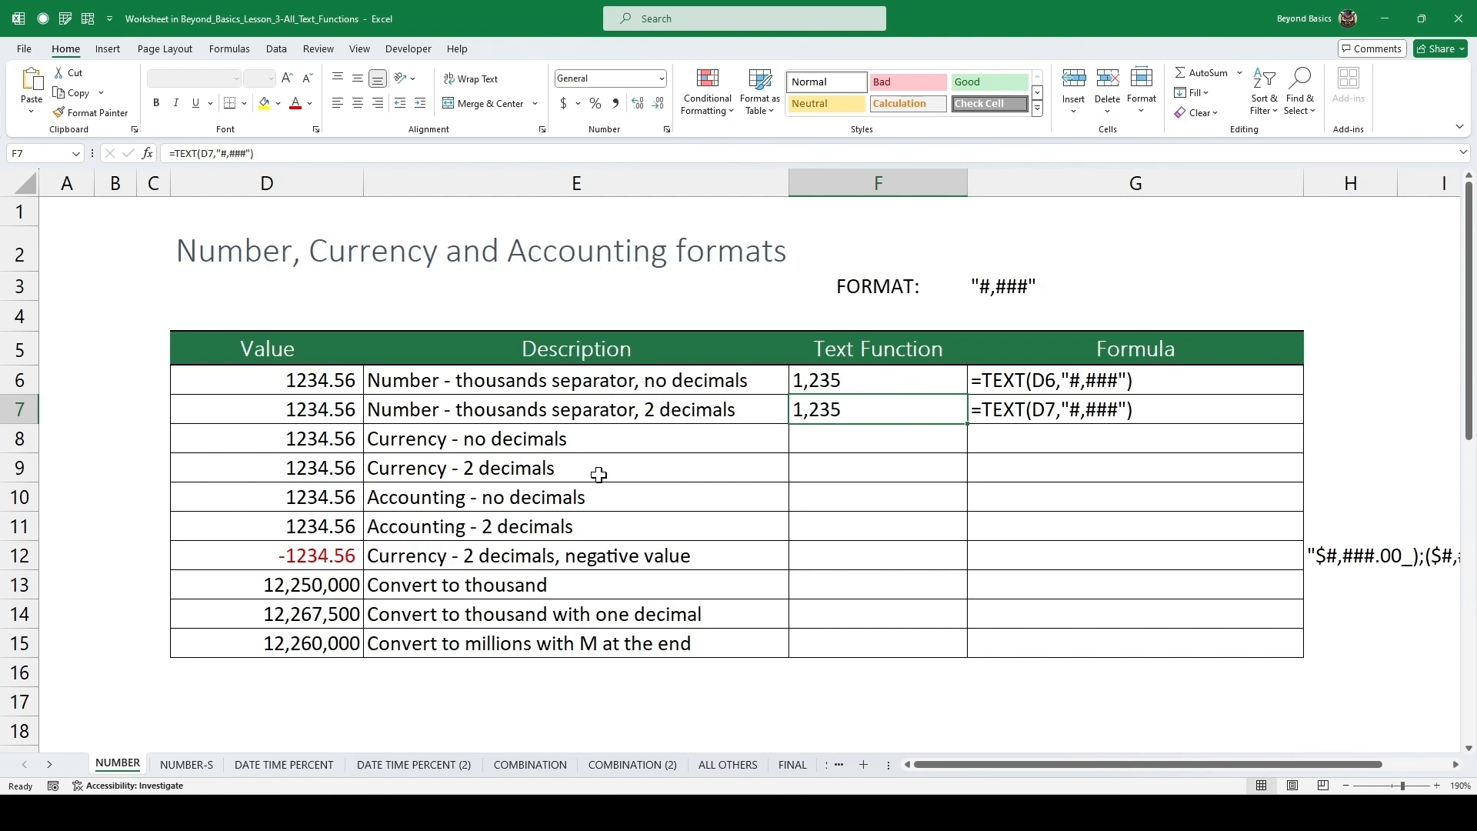
pyautogui.press('F2')
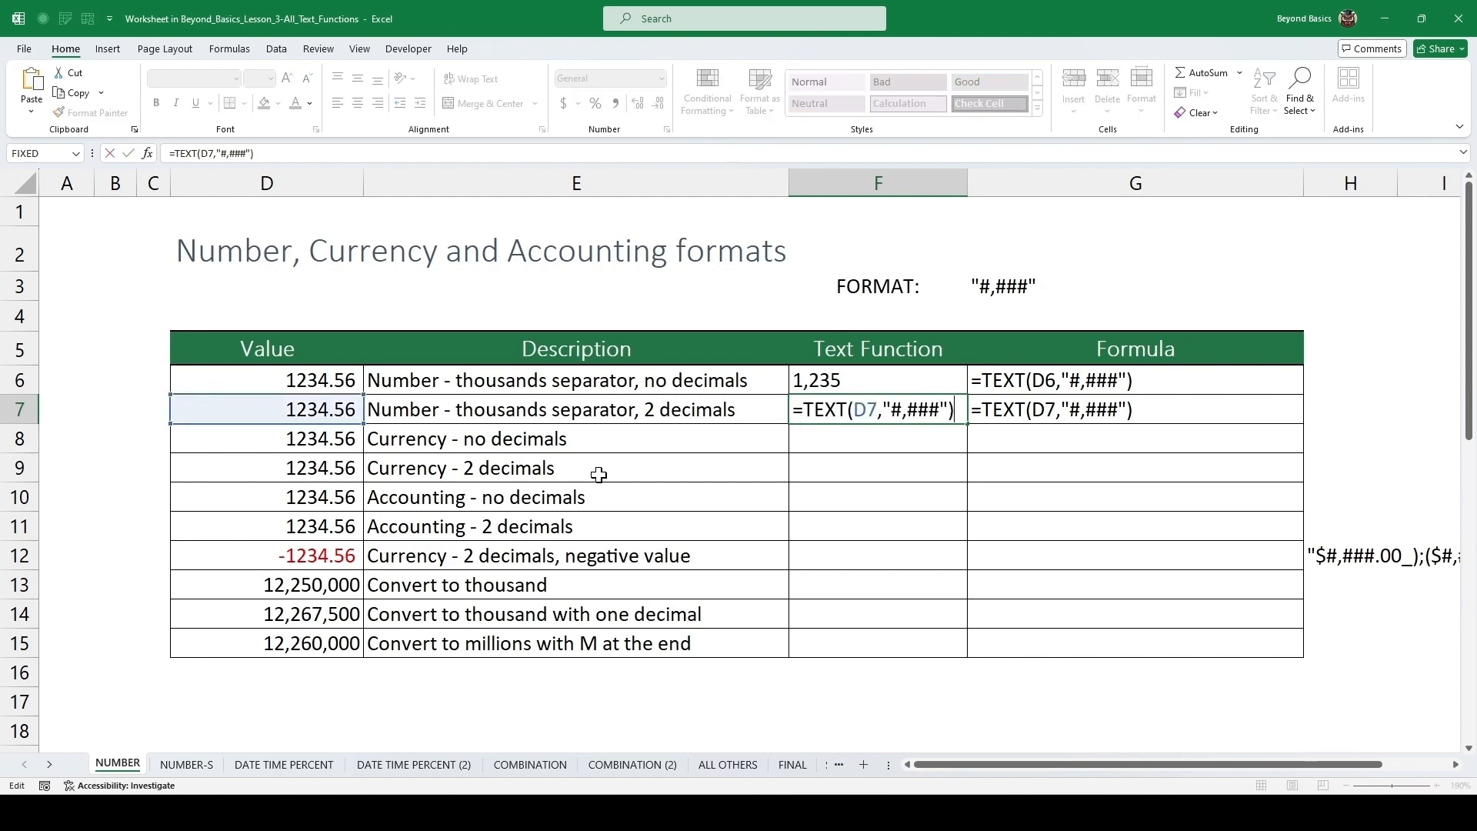
pyautogui.click(951, 410)
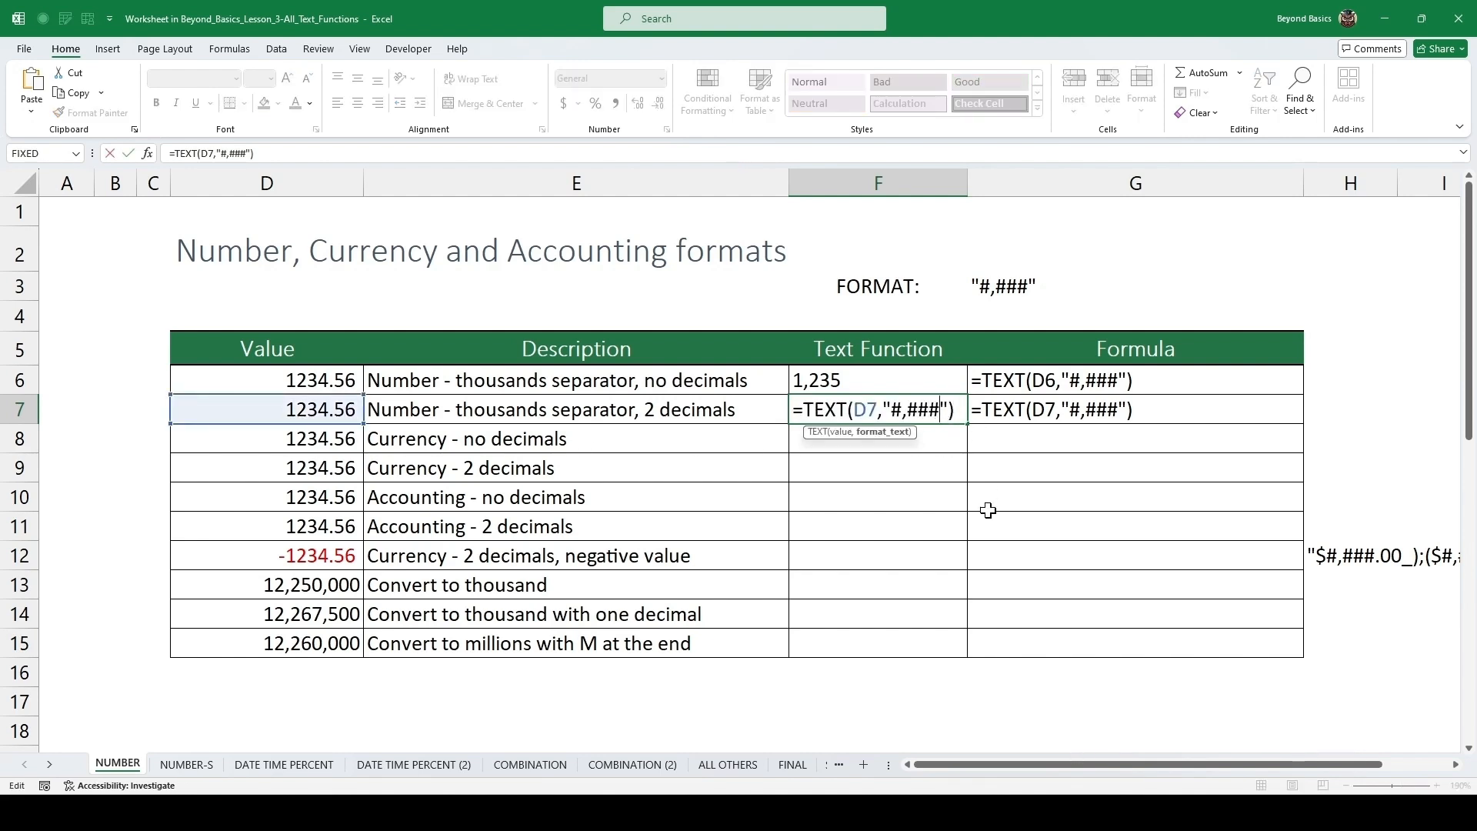
pyautogui.write('.')
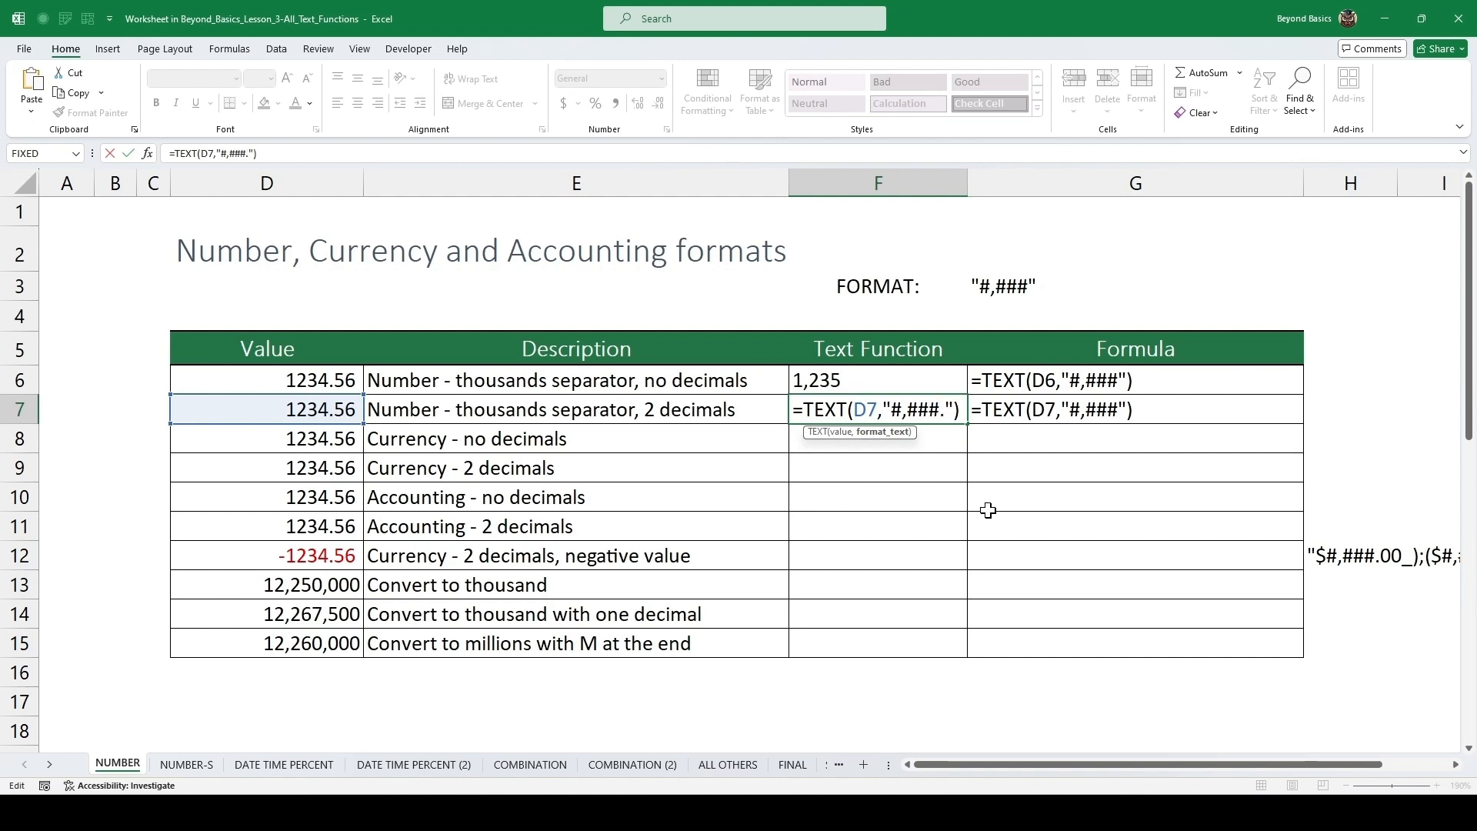
pyautogui.write('00')
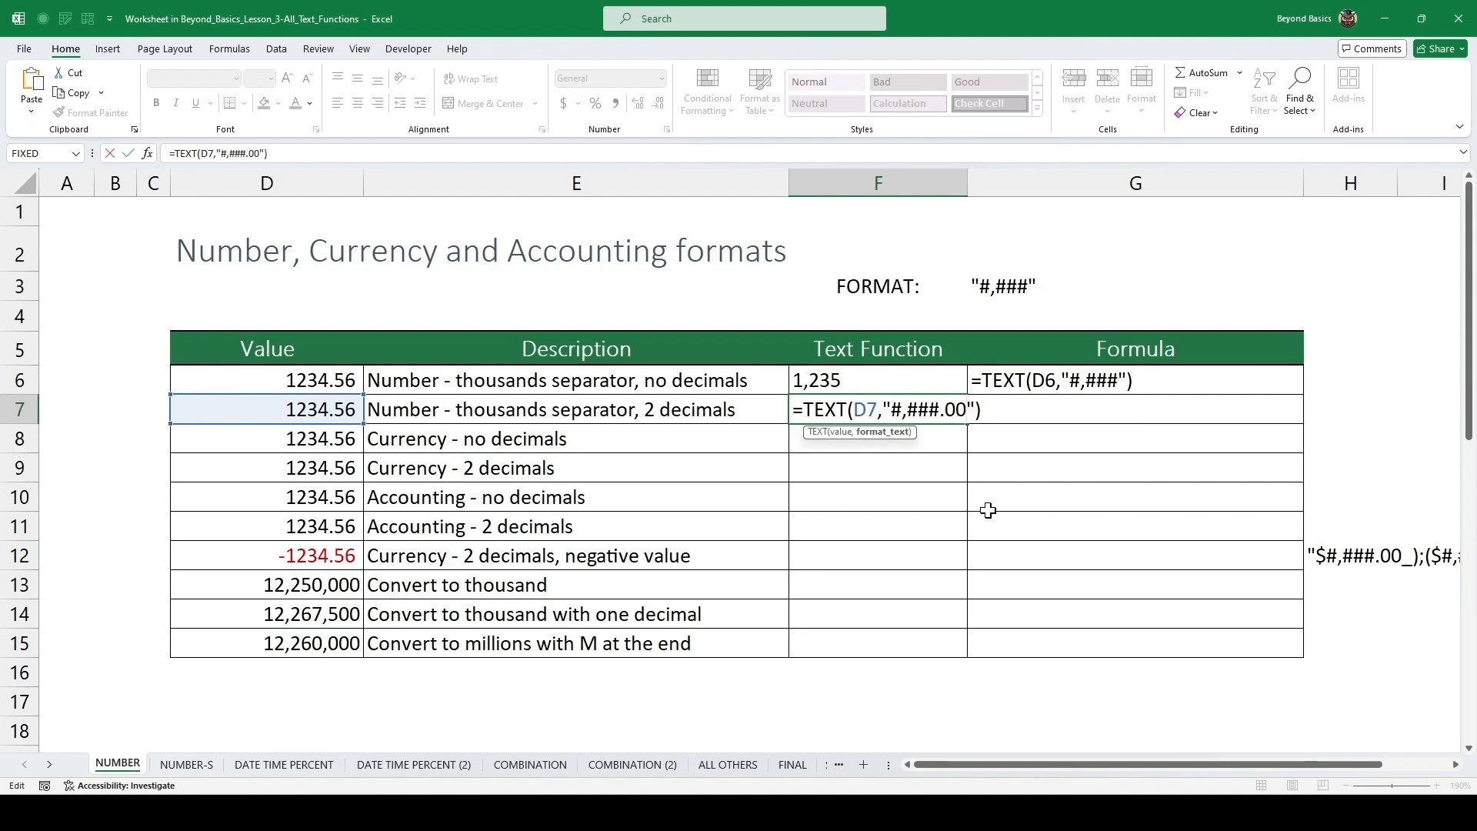
pyautogui.hotkey('ctrl', 'Return')
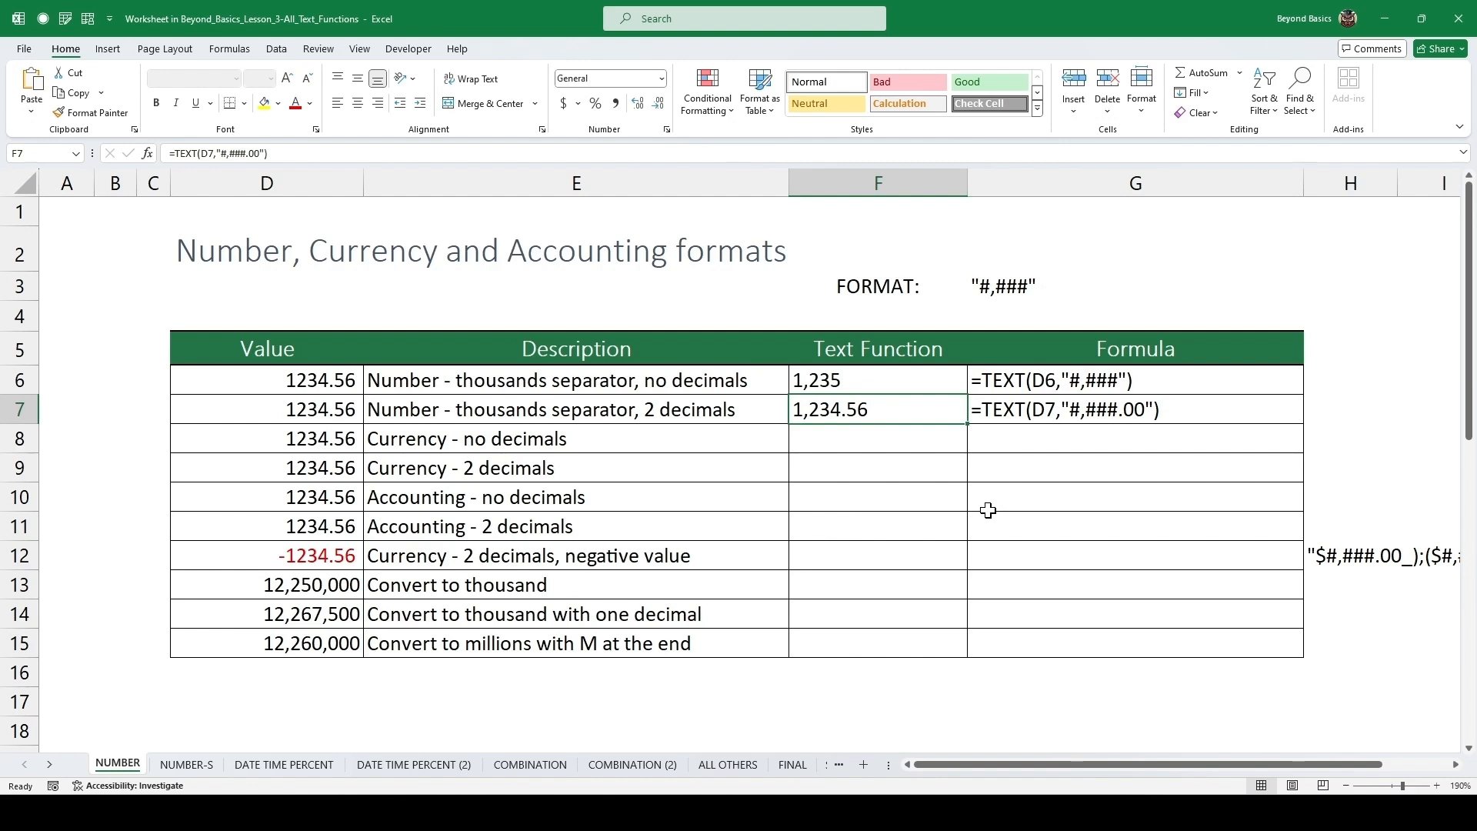
# Fill the formula down to the Currency row and change its format to "$#,###".
pyautogui.press('Down')
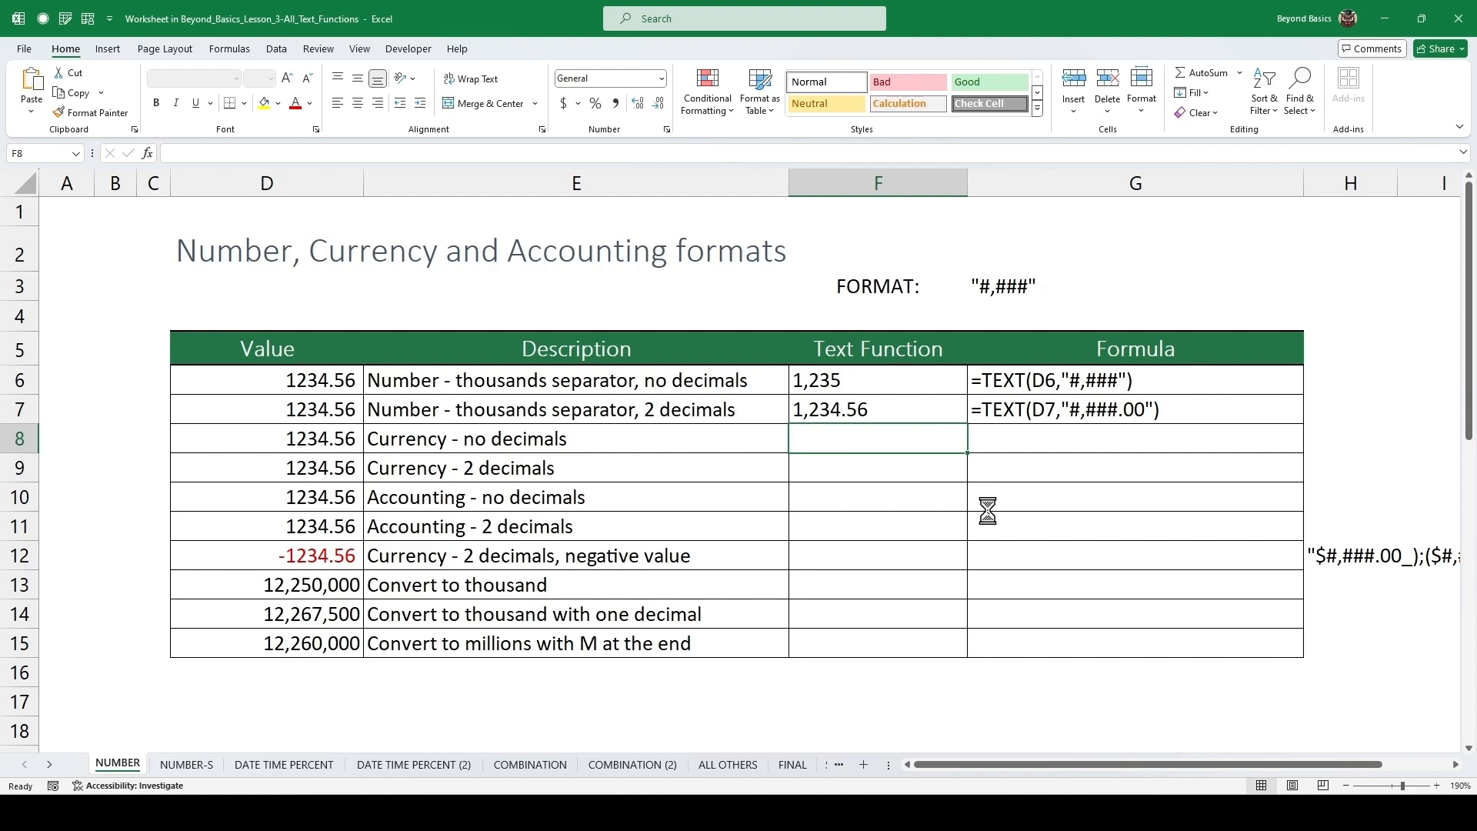
pyautogui.hotkey('ctrl', 'd')
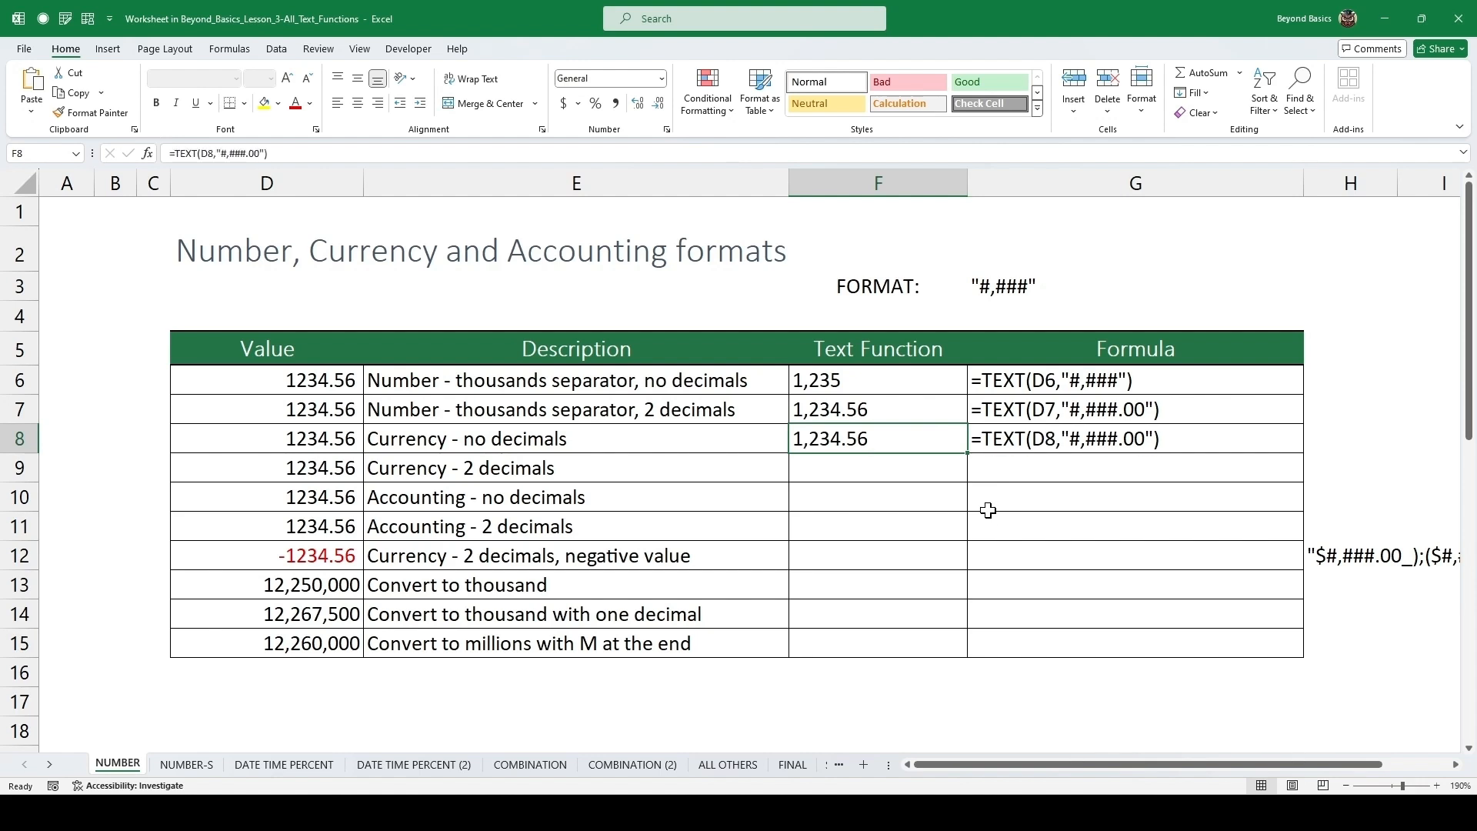
pyautogui.press('F2')
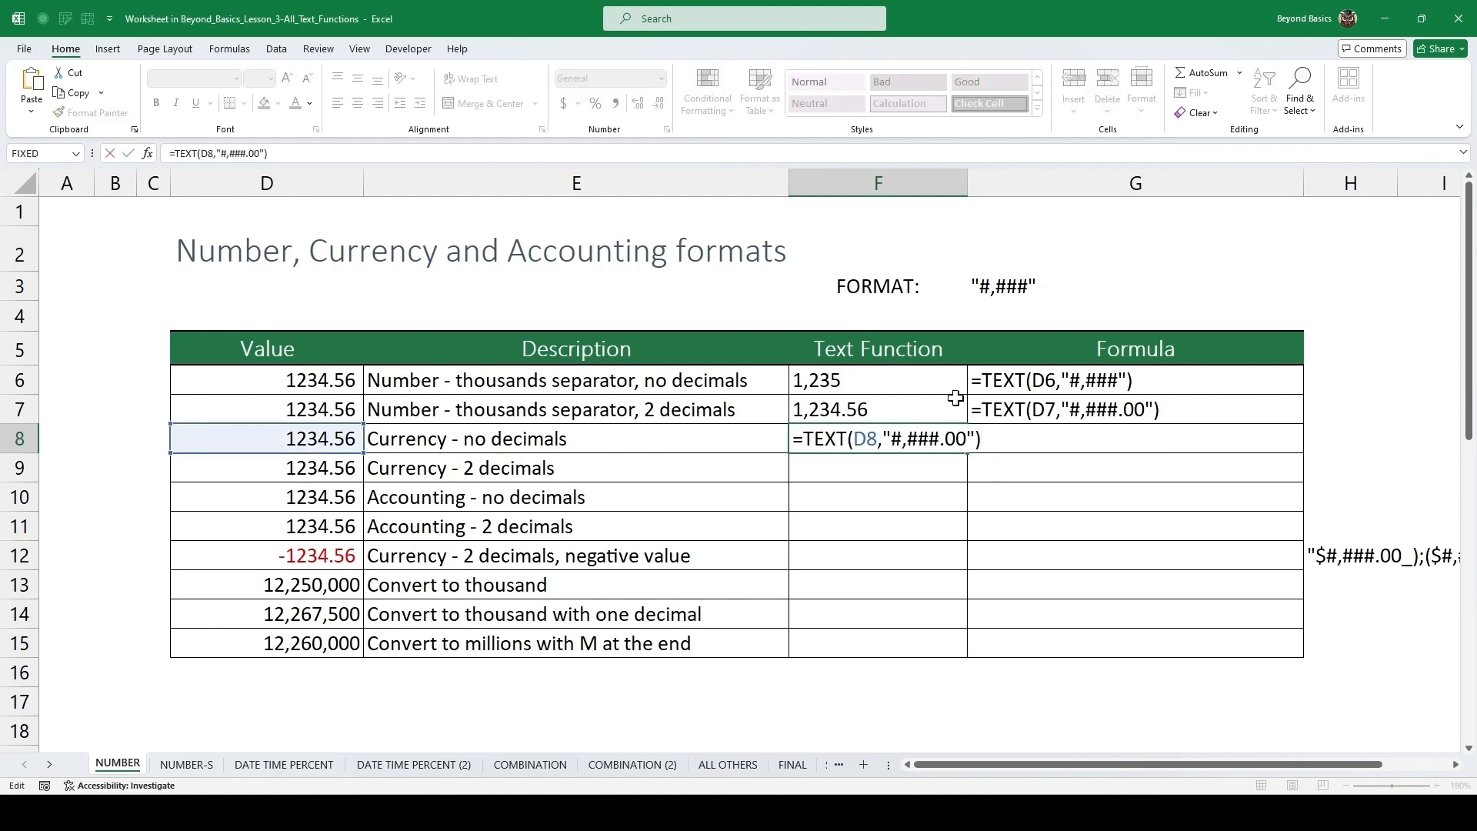
pyautogui.click(987, 444)
pyautogui.press('Left')
pyautogui.press('Left')
pyautogui.press('BackSpace')
pyautogui.press('BackSpace')
pyautogui.press('BackSpace')
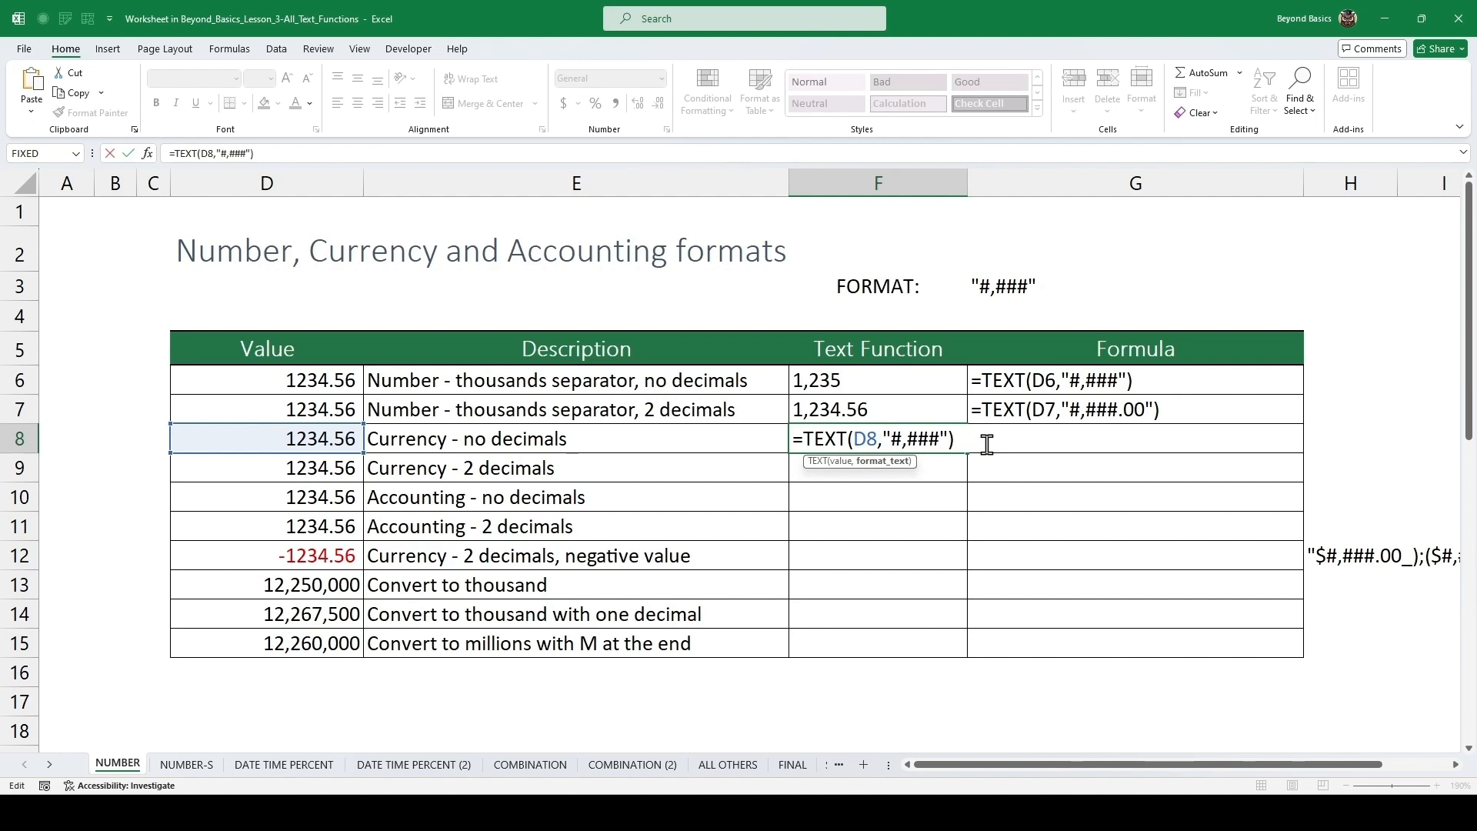
pyautogui.write('$')
pyautogui.hotkey('ctrl', 'Return')
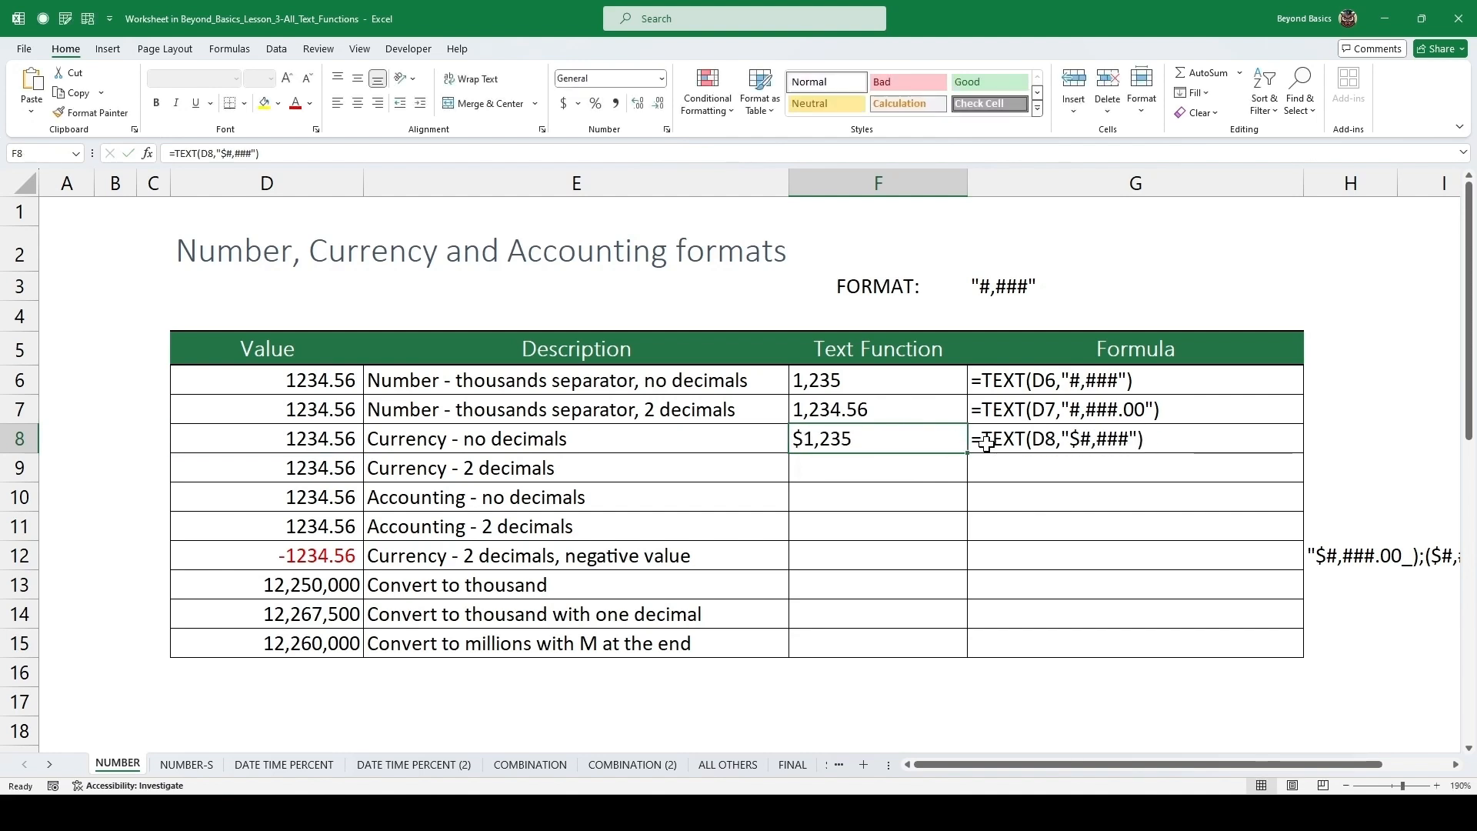
# Fill the formula down to the Currency 2 decimals row and change its format to "$#,###.00".
pyautogui.press('Down')
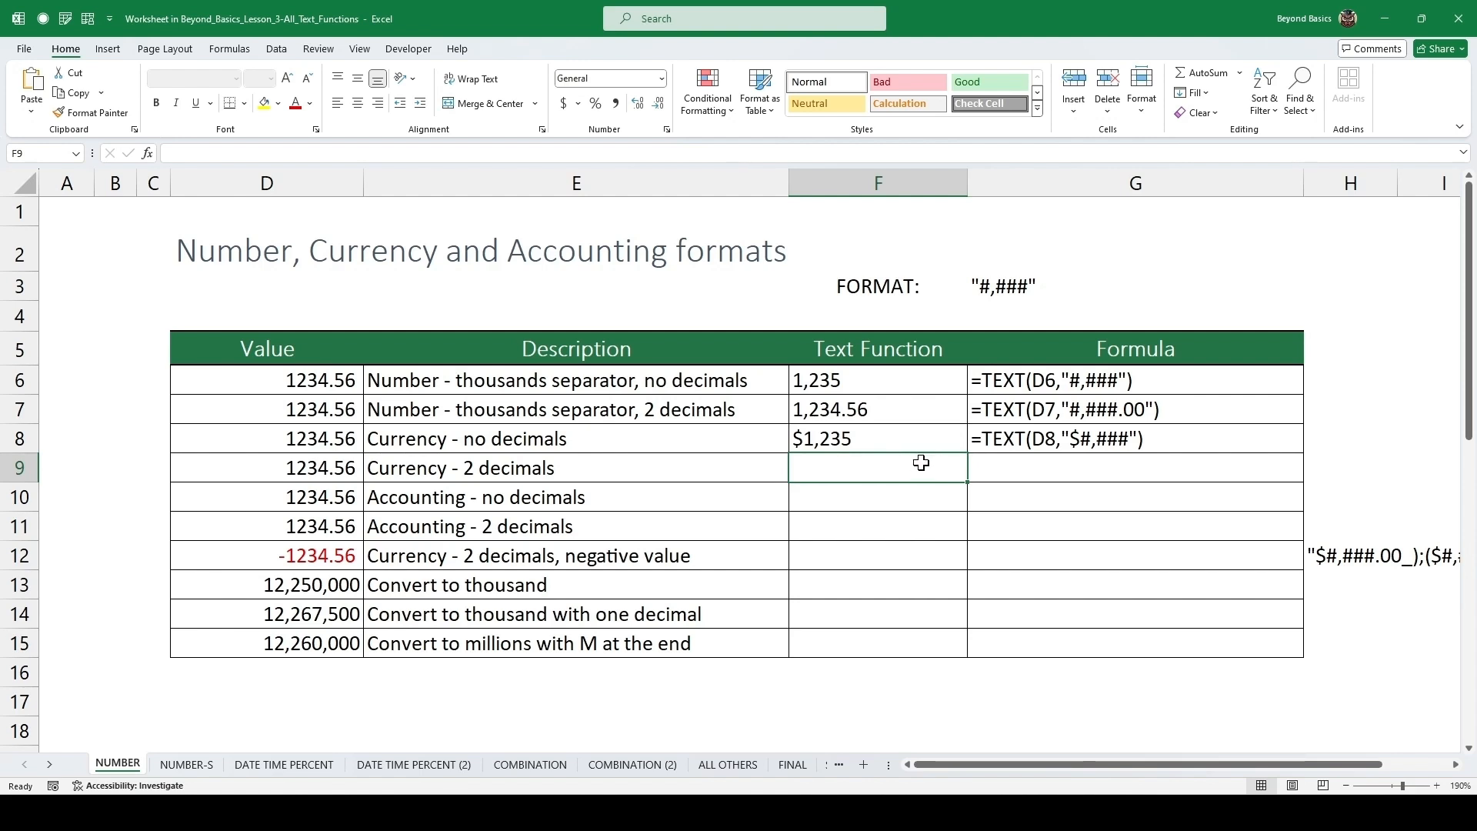
pyautogui.hotkey('ctrl', 'd')
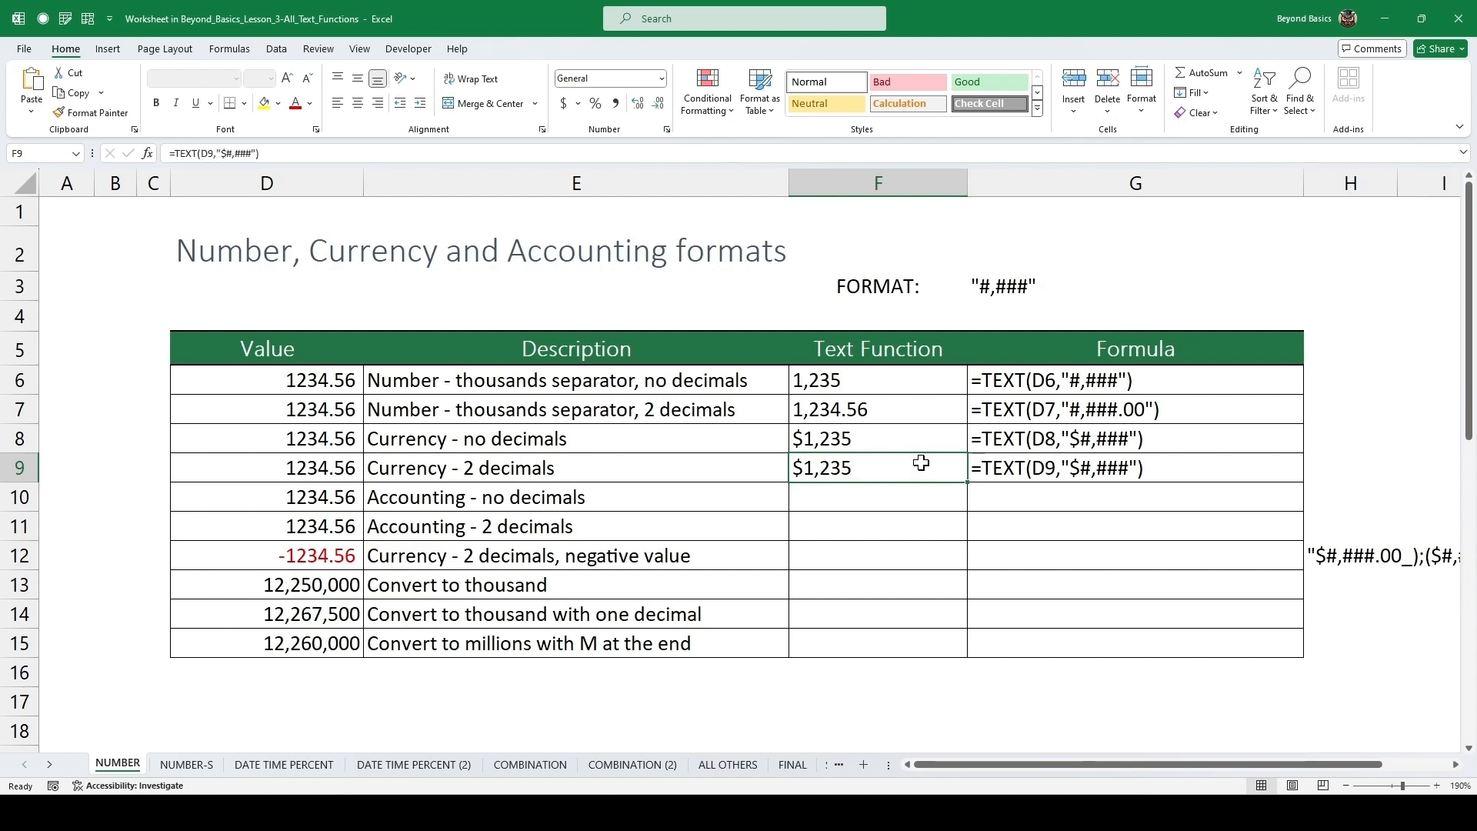
pyautogui.doubleClick(920, 463)
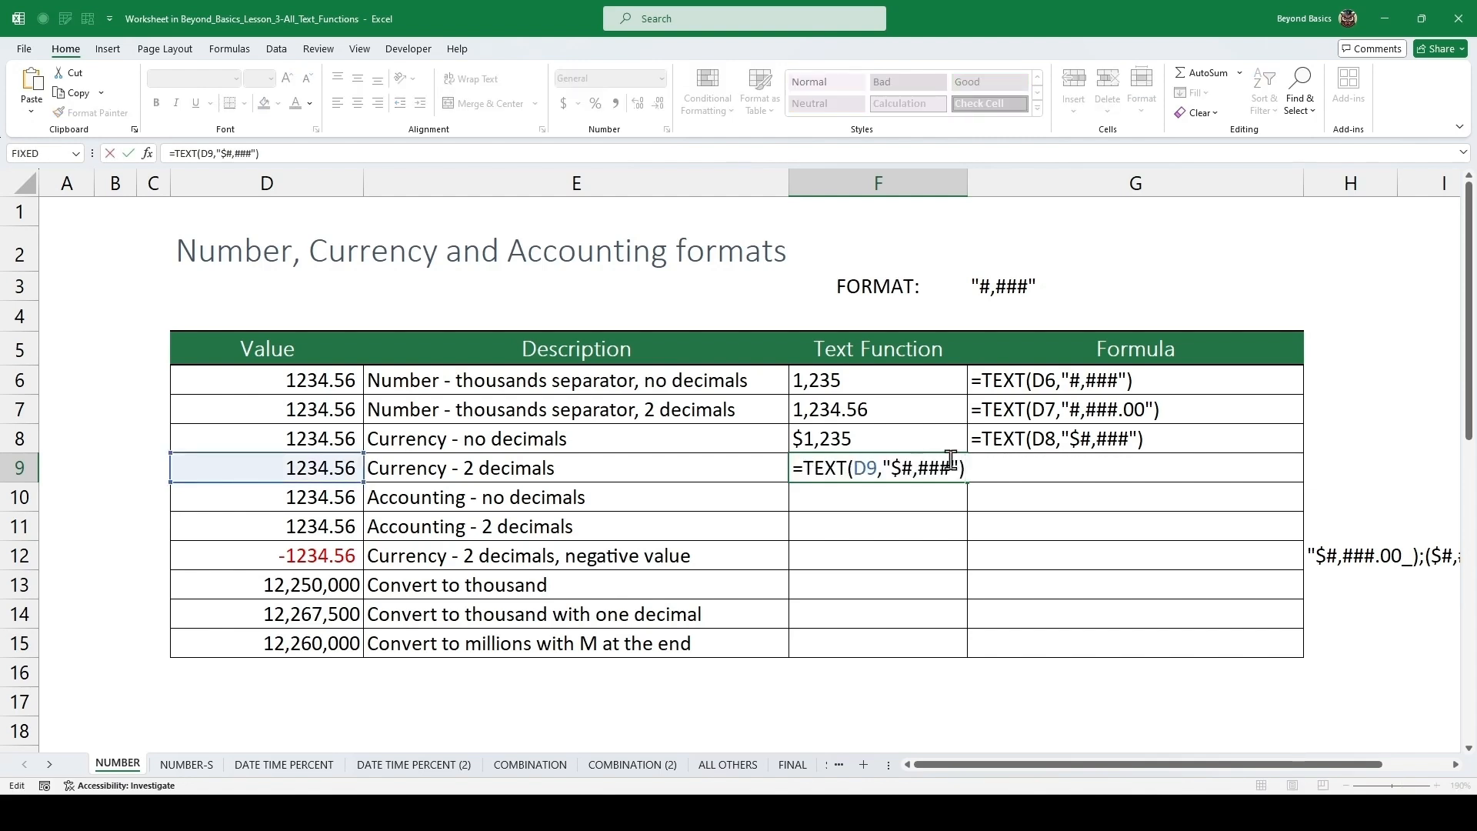
pyautogui.click(948, 465)
pyautogui.write('.00')
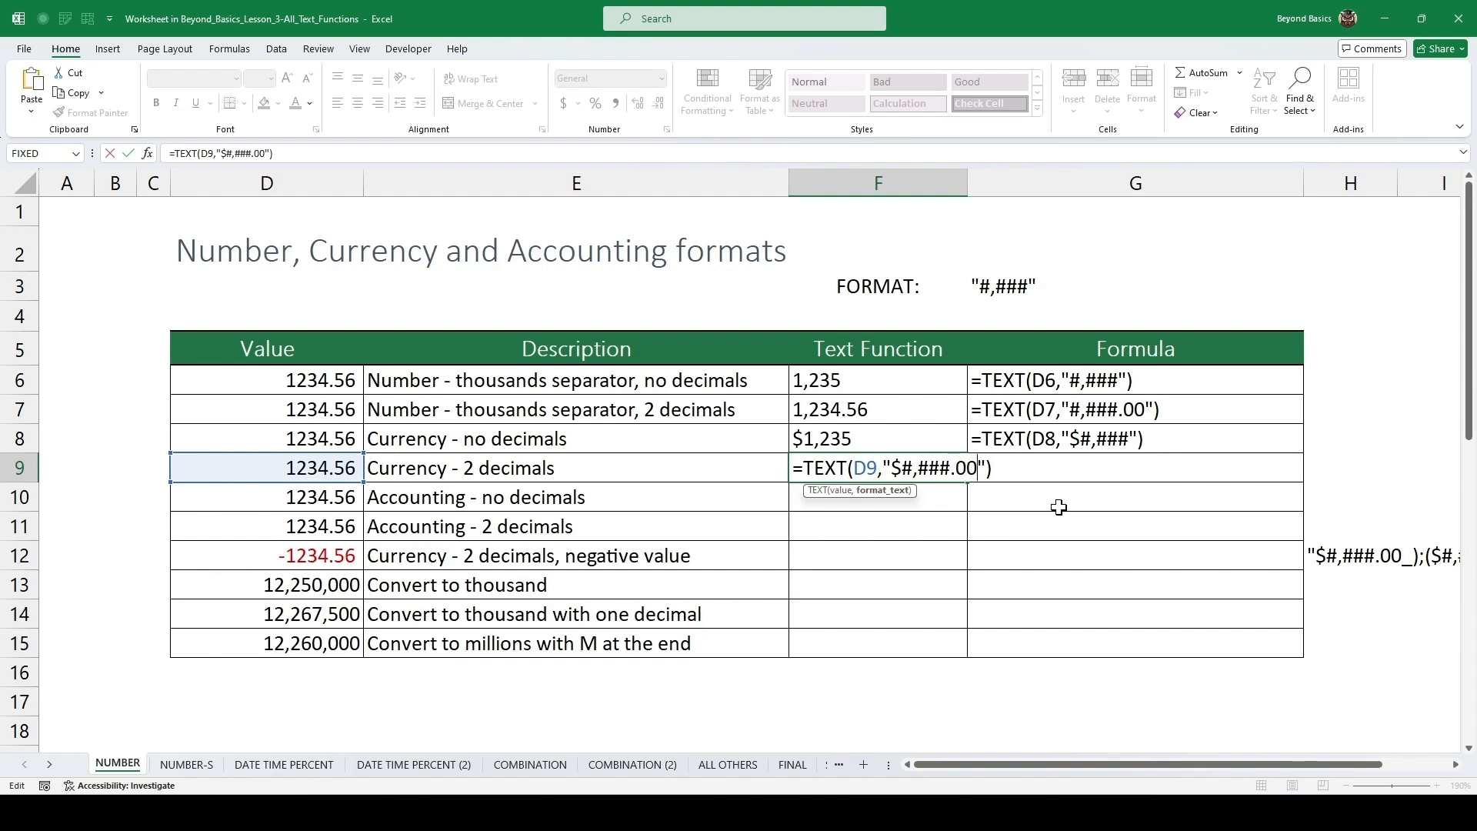
pyautogui.hotkey('ctrl', 'Return')
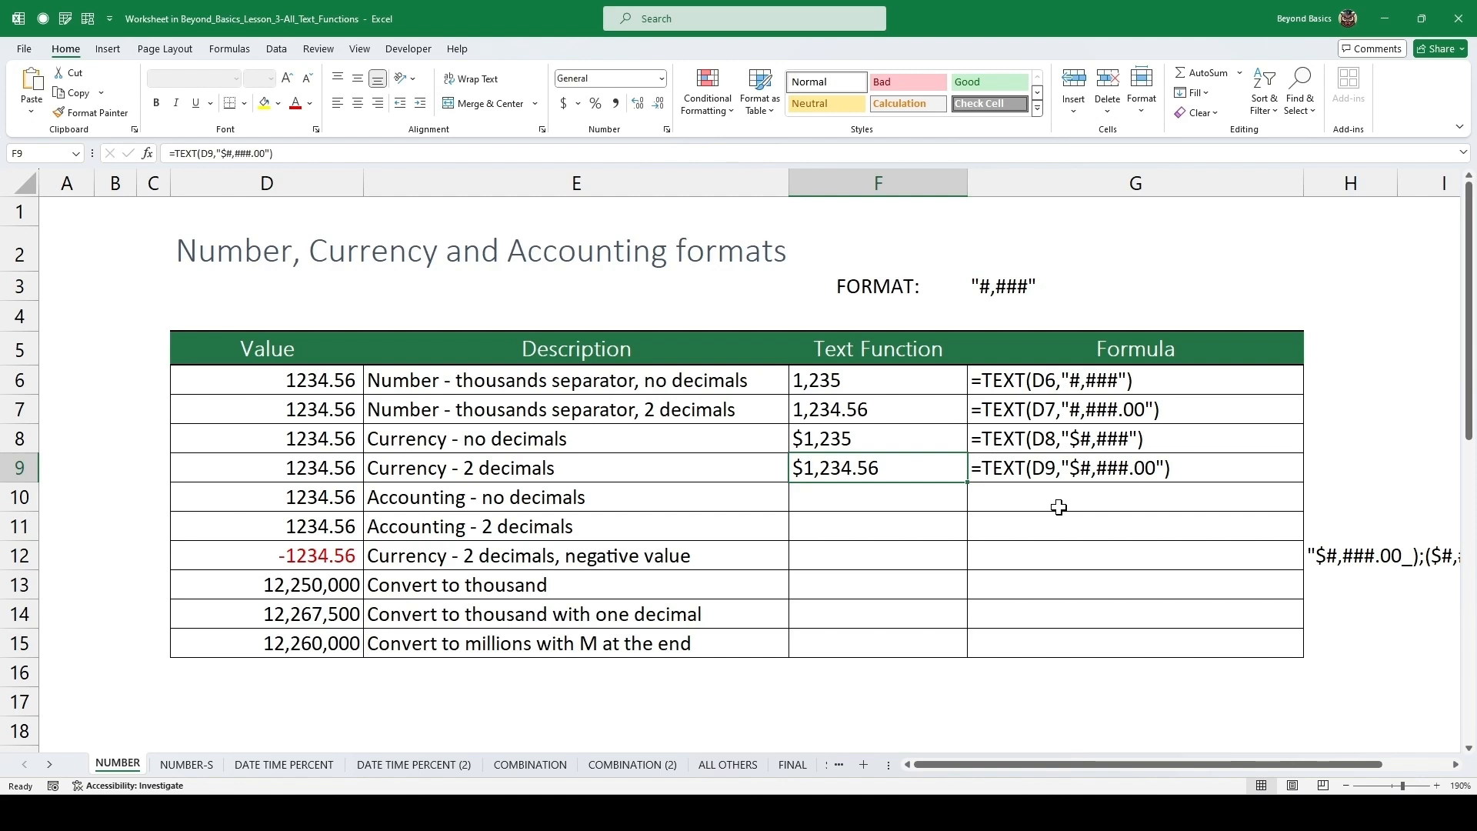
# Fill the formula down to the Accounting row and change its format to "$ * #,###".
pyautogui.click(825, 498)
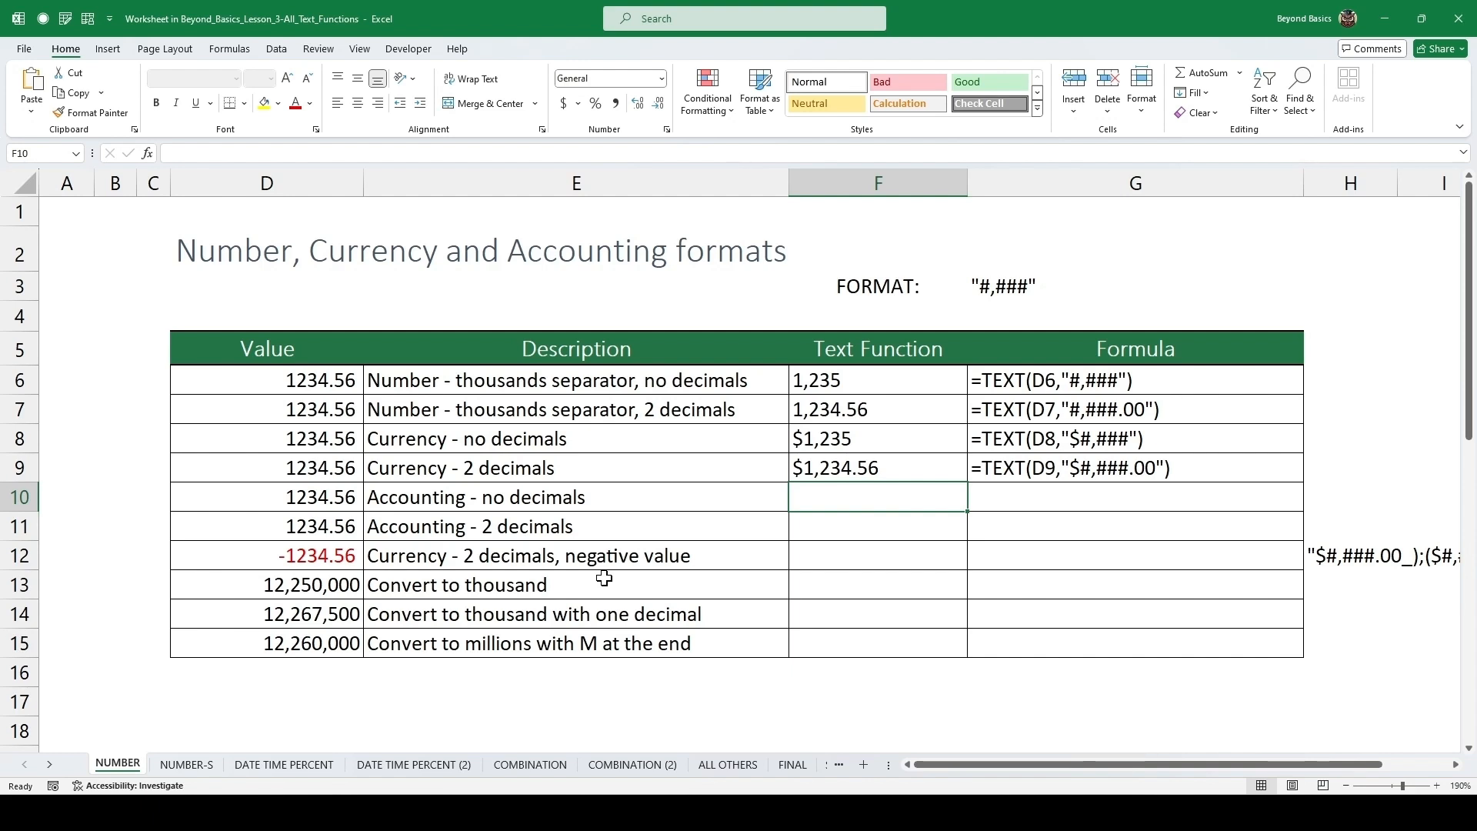
pyautogui.hotkey('ctrl', 'd')
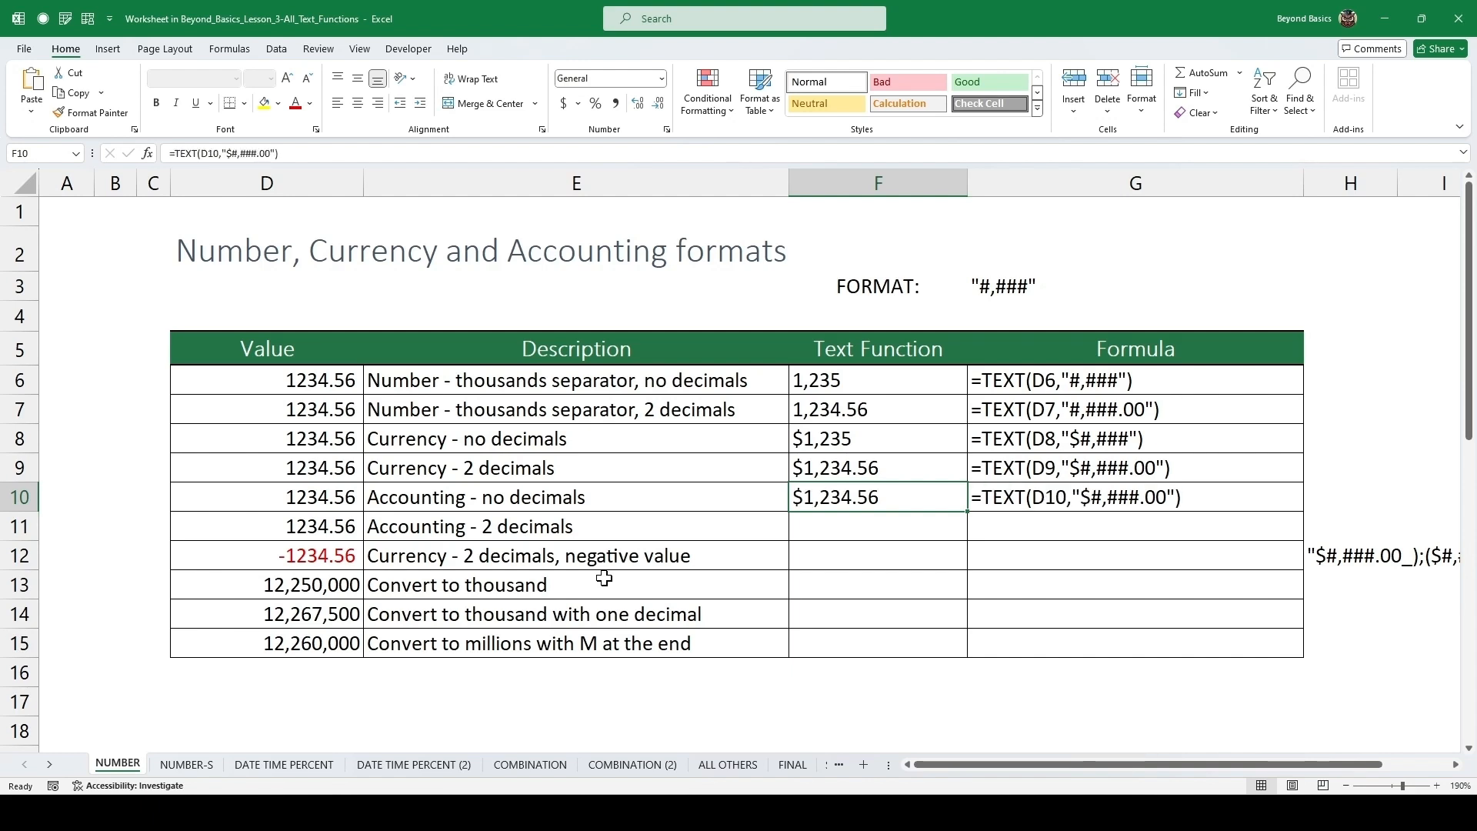
pyautogui.press('F2')
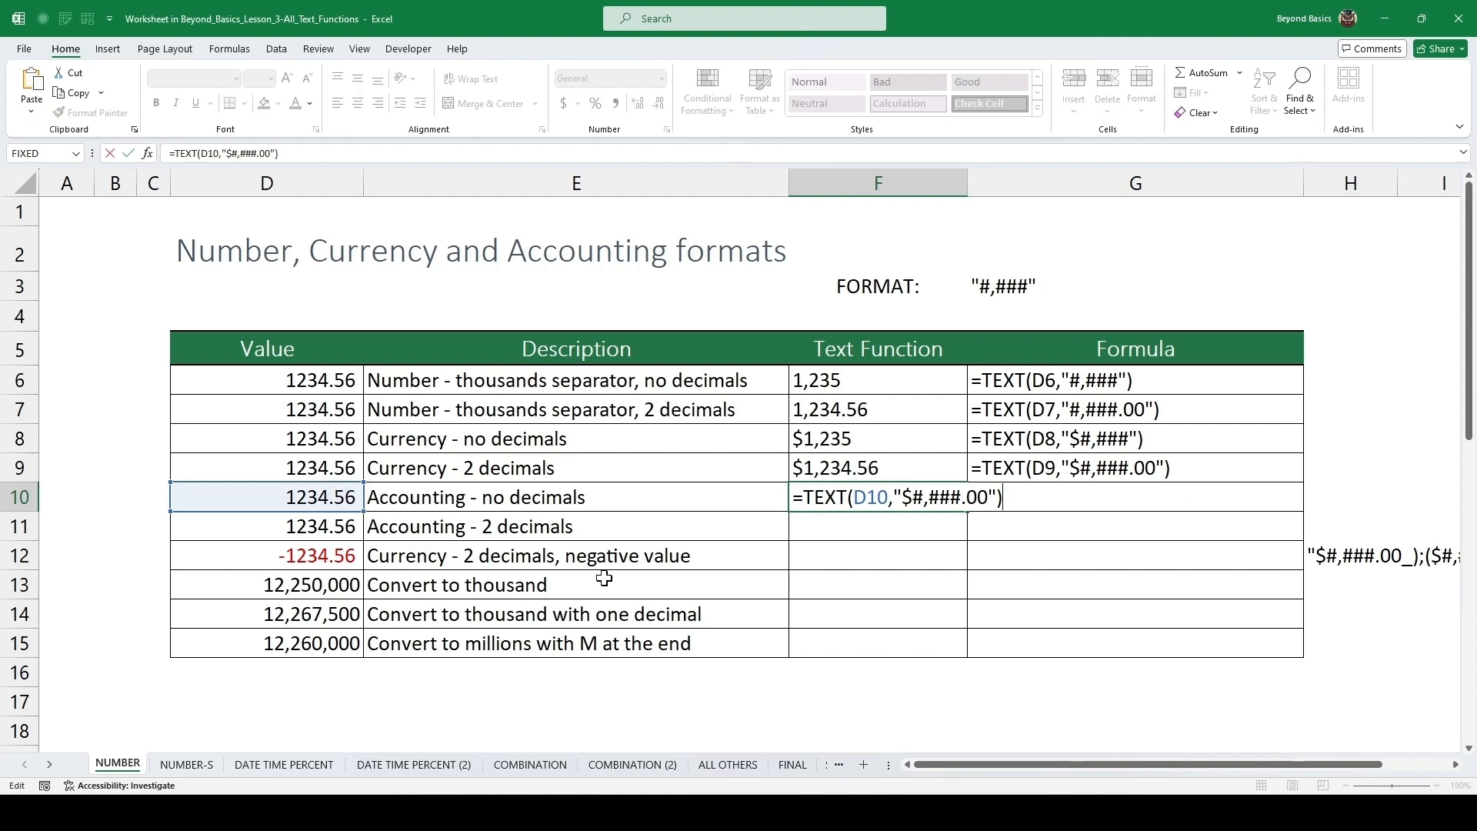
pyautogui.click(984, 498)
pyautogui.press('BackSpace')
pyautogui.press('BackSpace')
pyautogui.press('BackSpace')
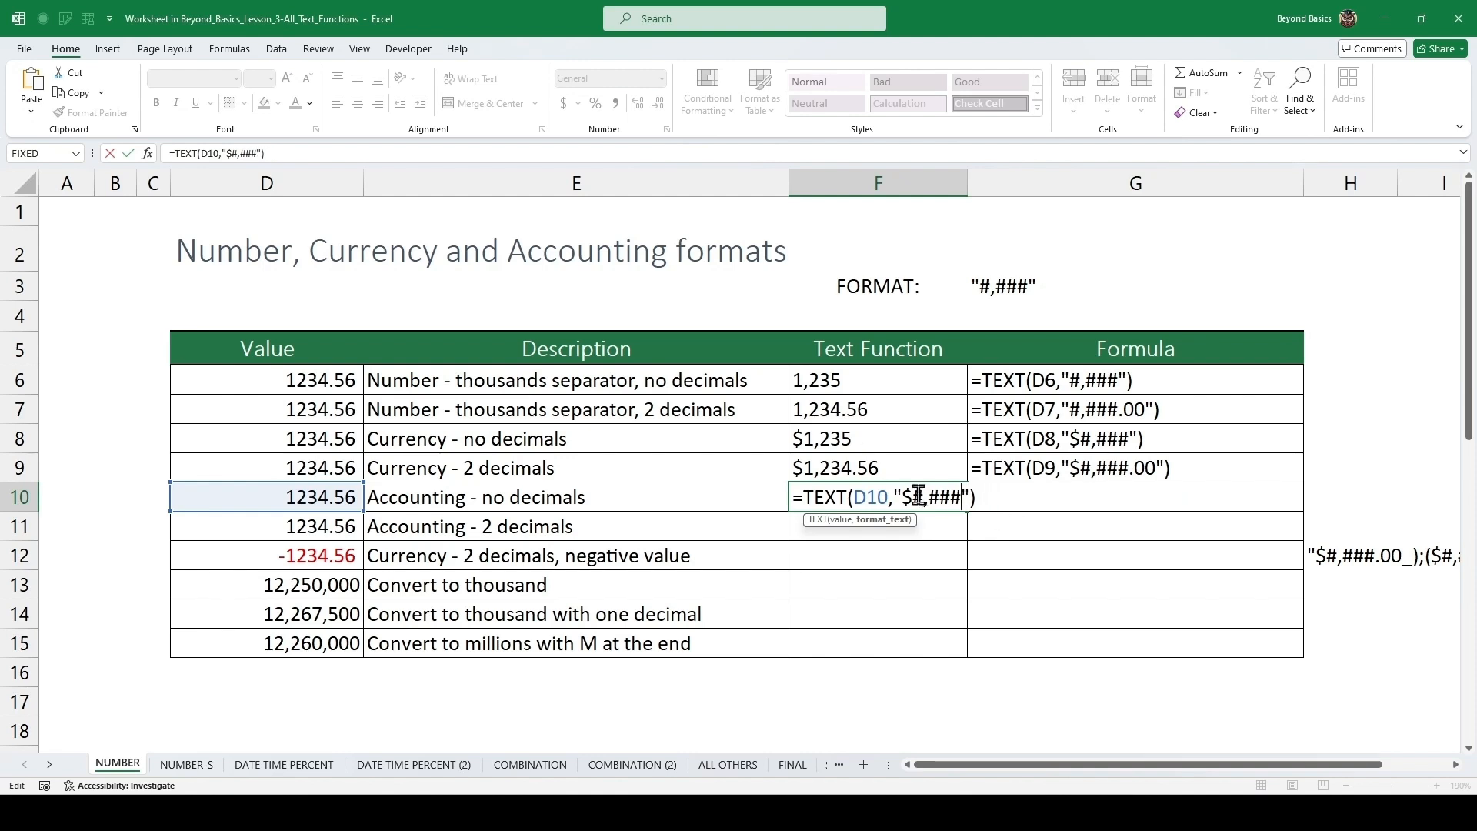
pyautogui.click(913, 496)
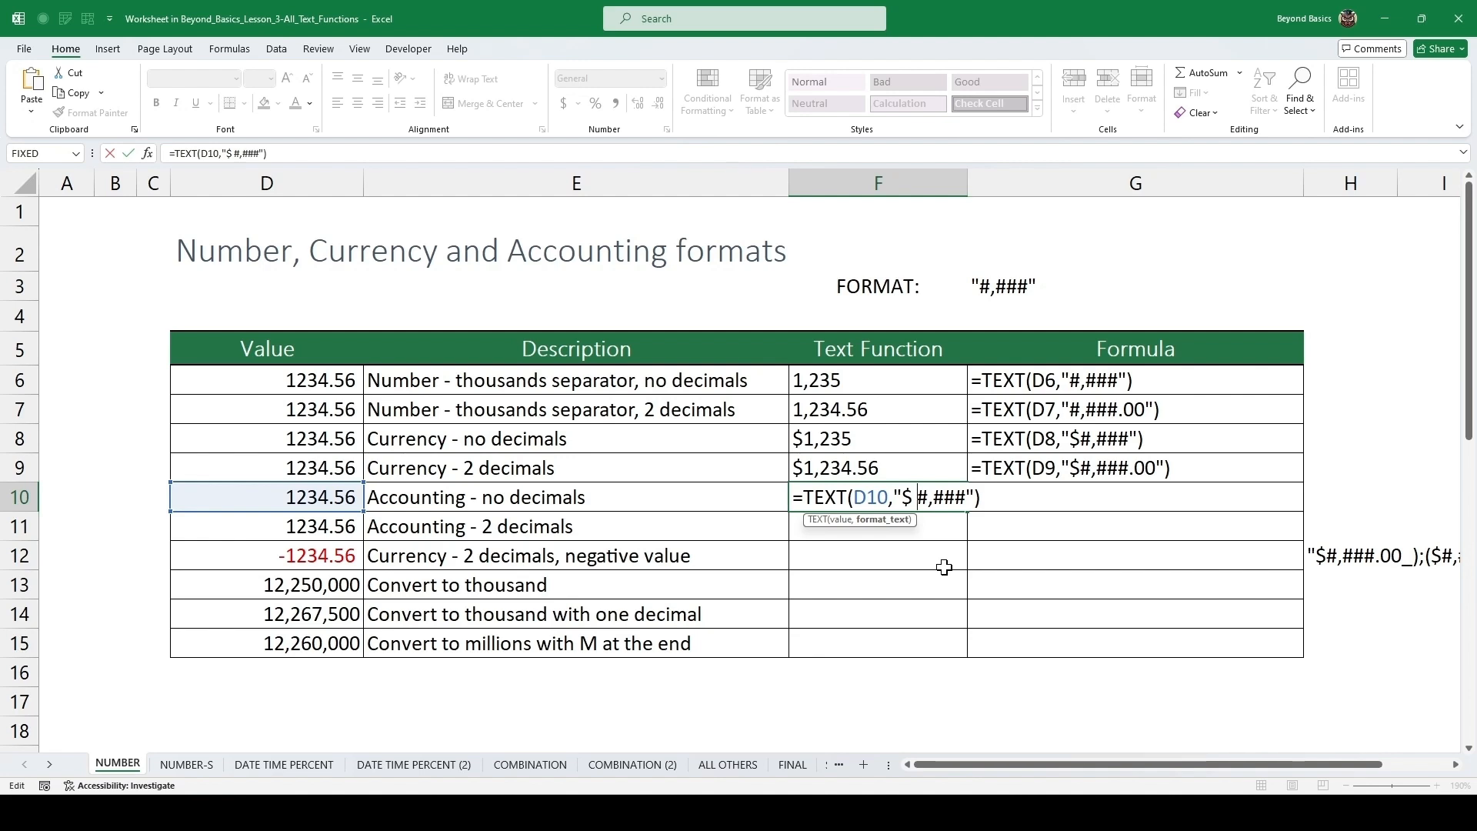
pyautogui.write('*')
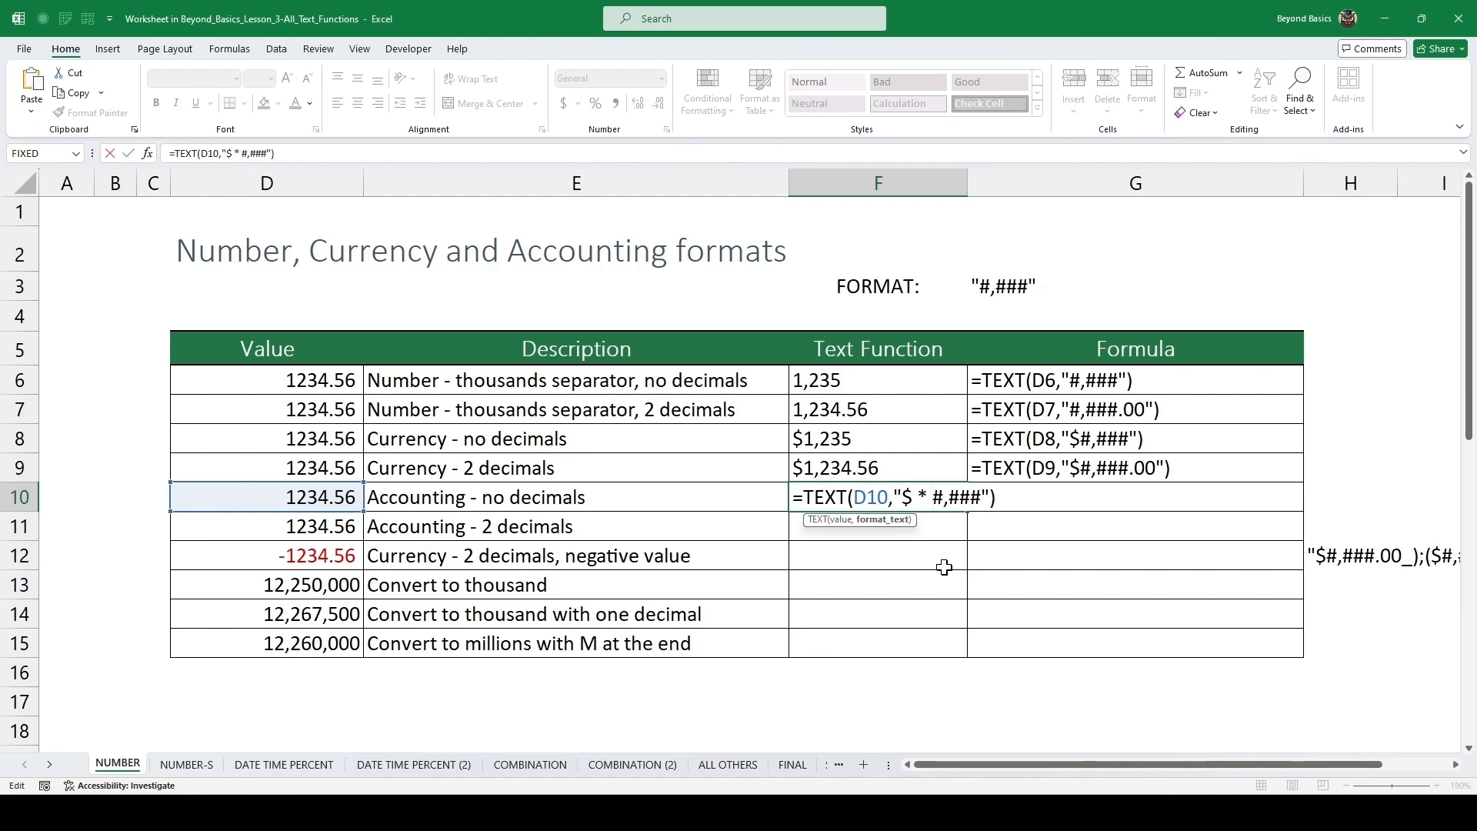
pyautogui.hotkey('ctrl', 'Return')
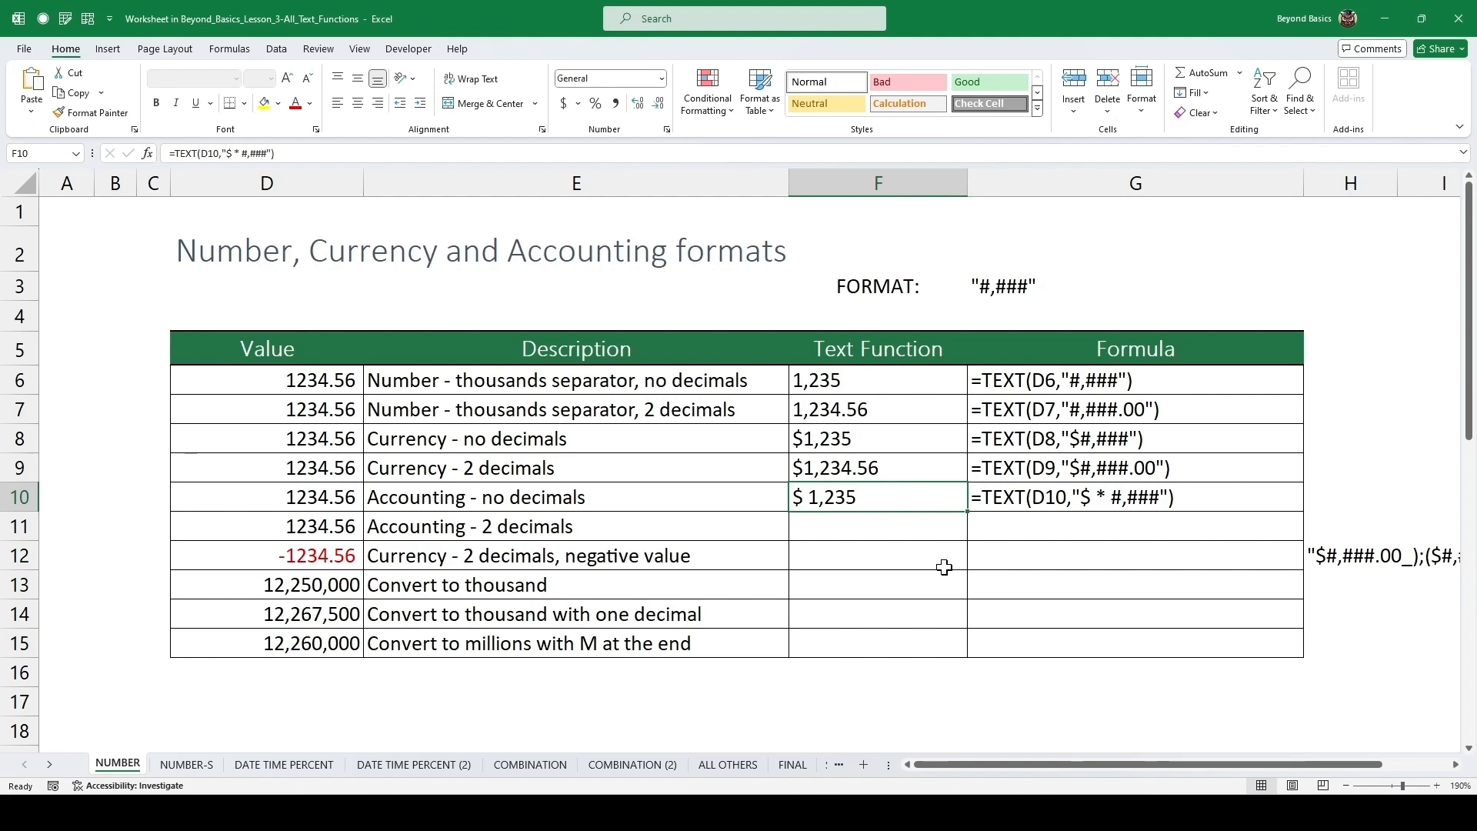
# Fill the formula down to the Accounting 2 decimals row and change its format to "$ * #,###.00".
pyautogui.press('Down')
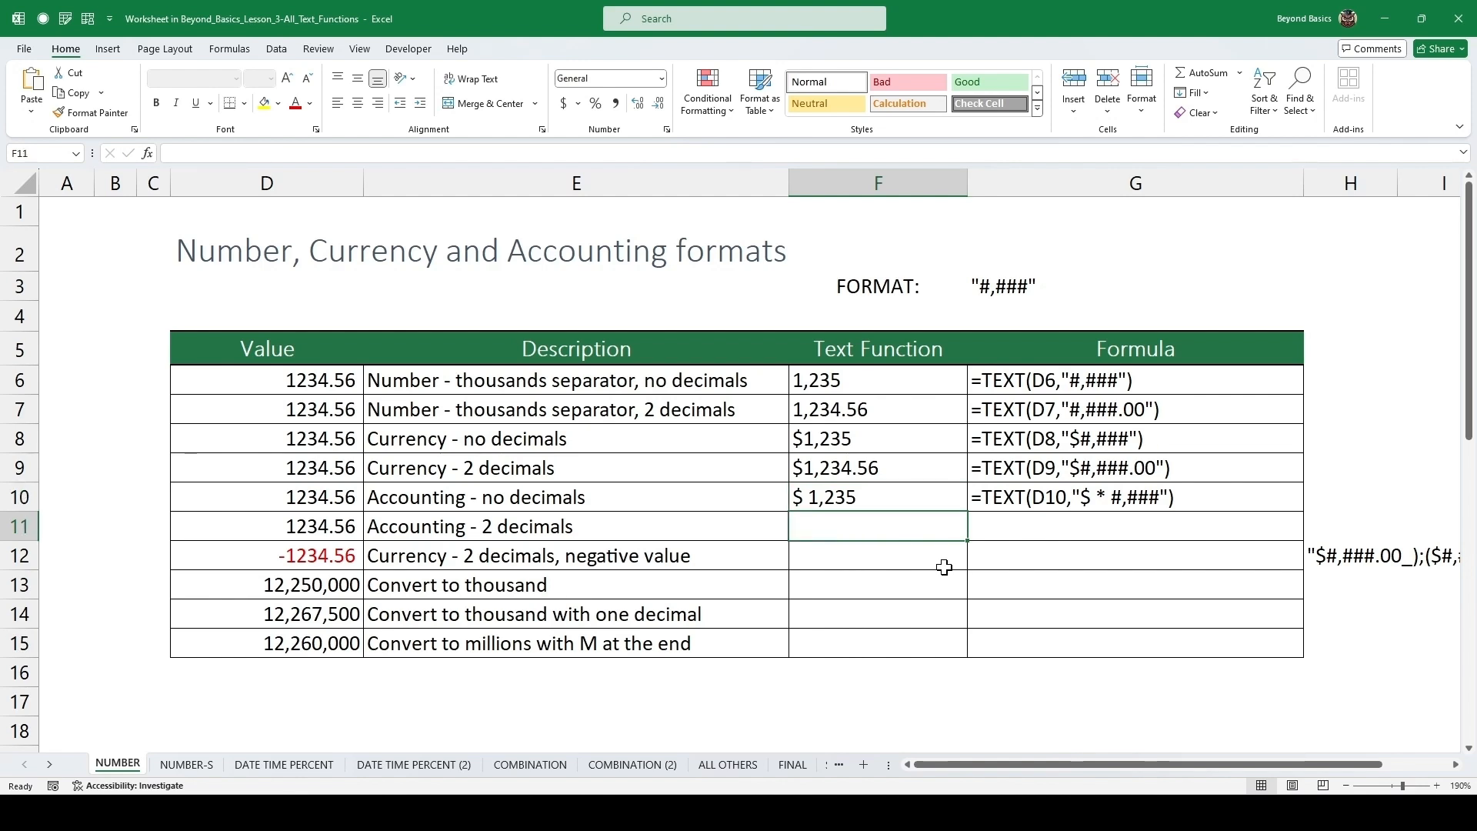
pyautogui.hotkey('ctrl', 'd')
pyautogui.press('F2')
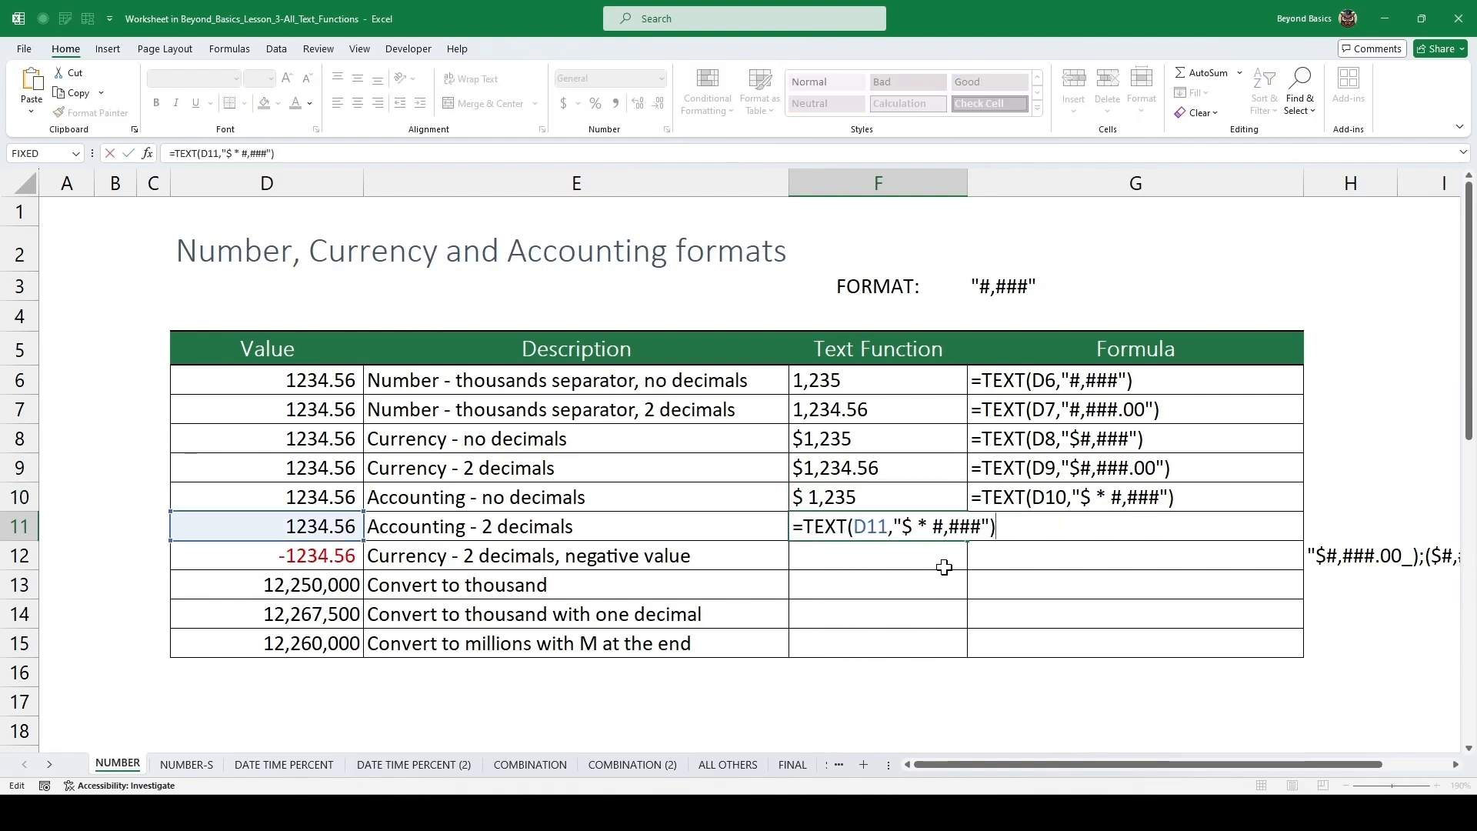
pyautogui.press('Left')
pyautogui.press('Left')
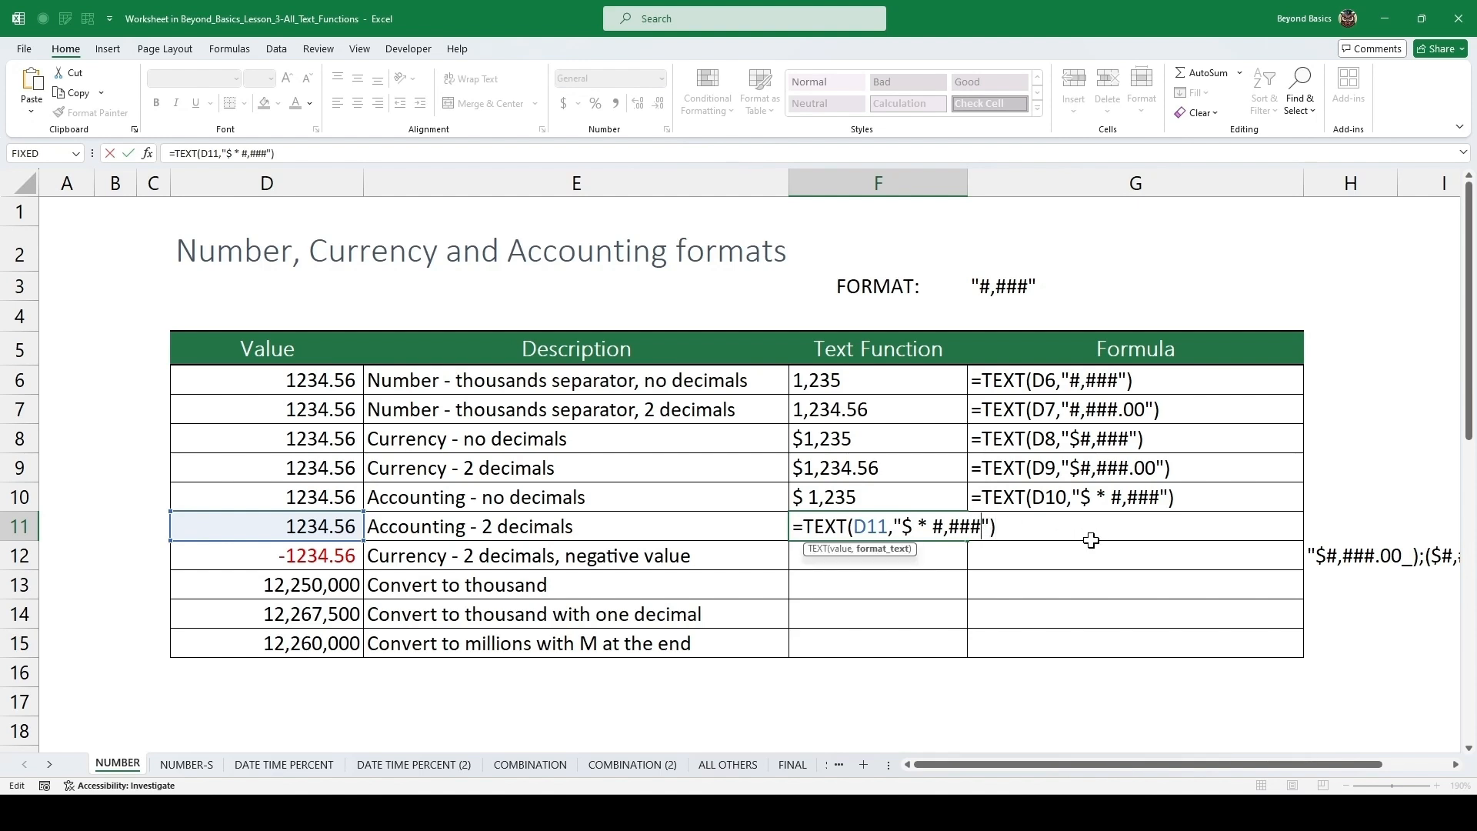
pyautogui.write('.00')
pyautogui.hotkey('ctrl', 'Return')
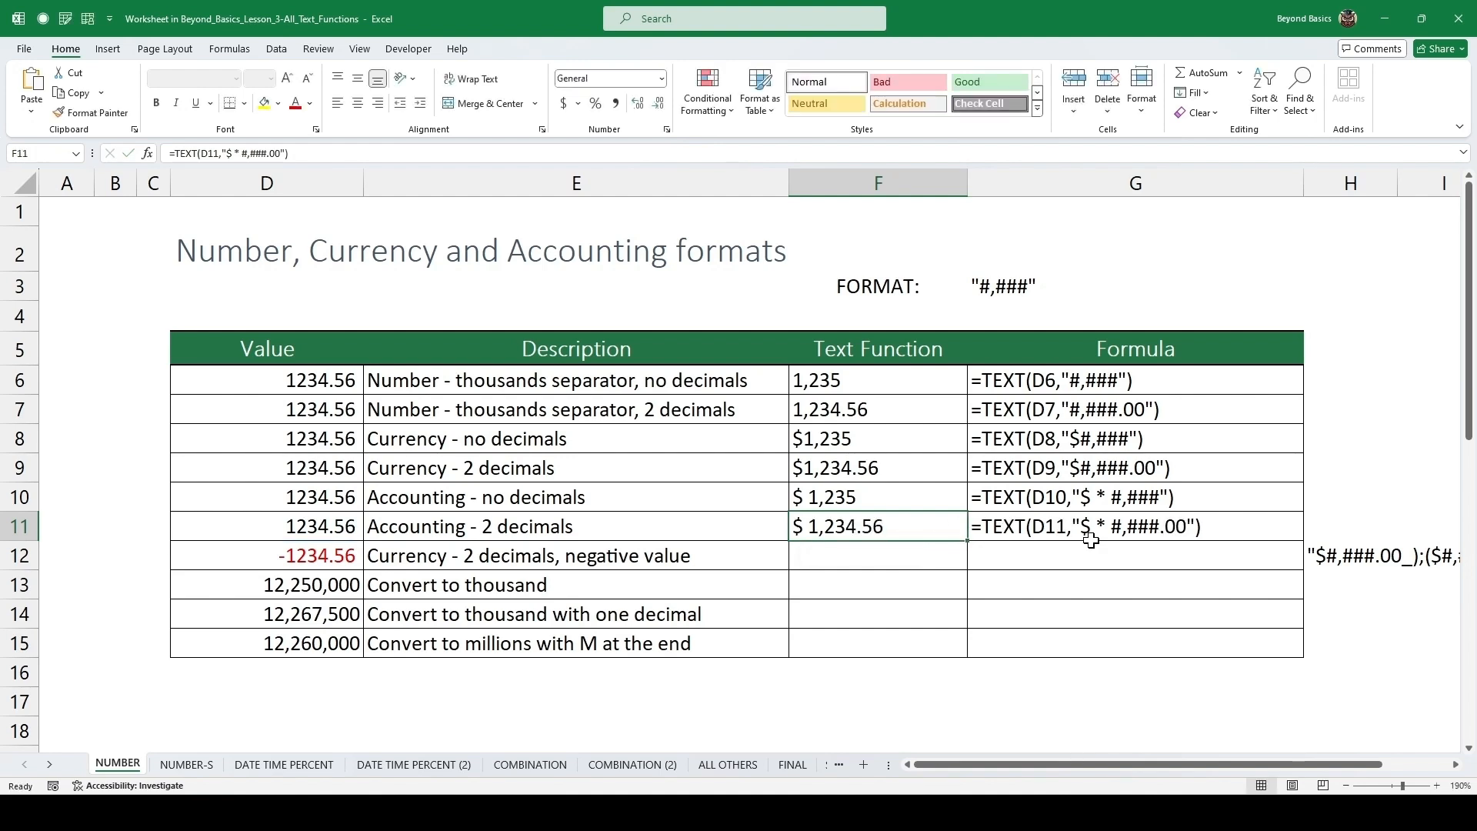
# Copy the negative-value format string "$#,###.00_);($#,##.00)" from the note cell beside the table.
pyautogui.press('Down')
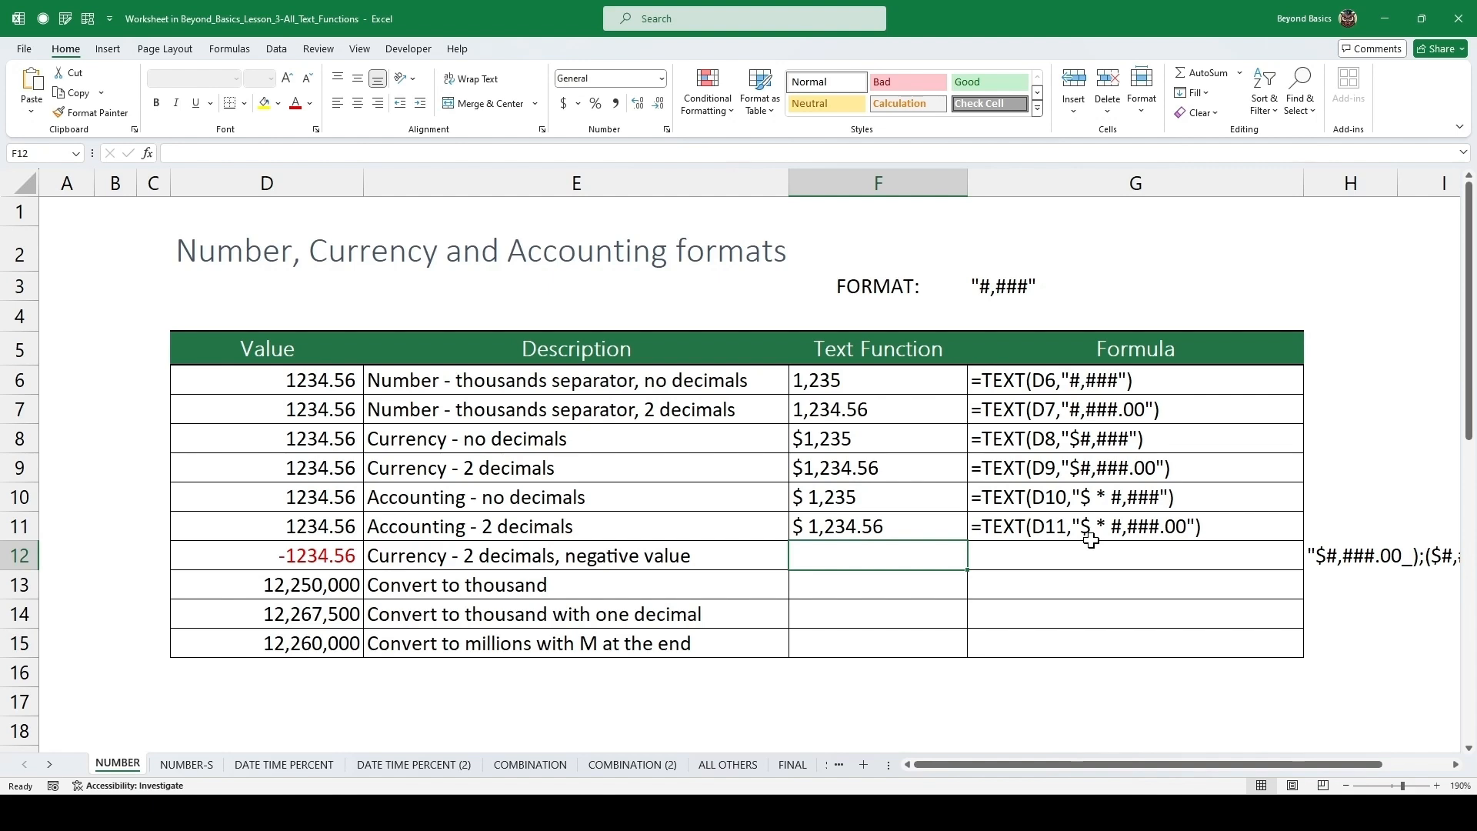
pyautogui.click(1348, 553)
pyautogui.doubleClick(1347, 554)
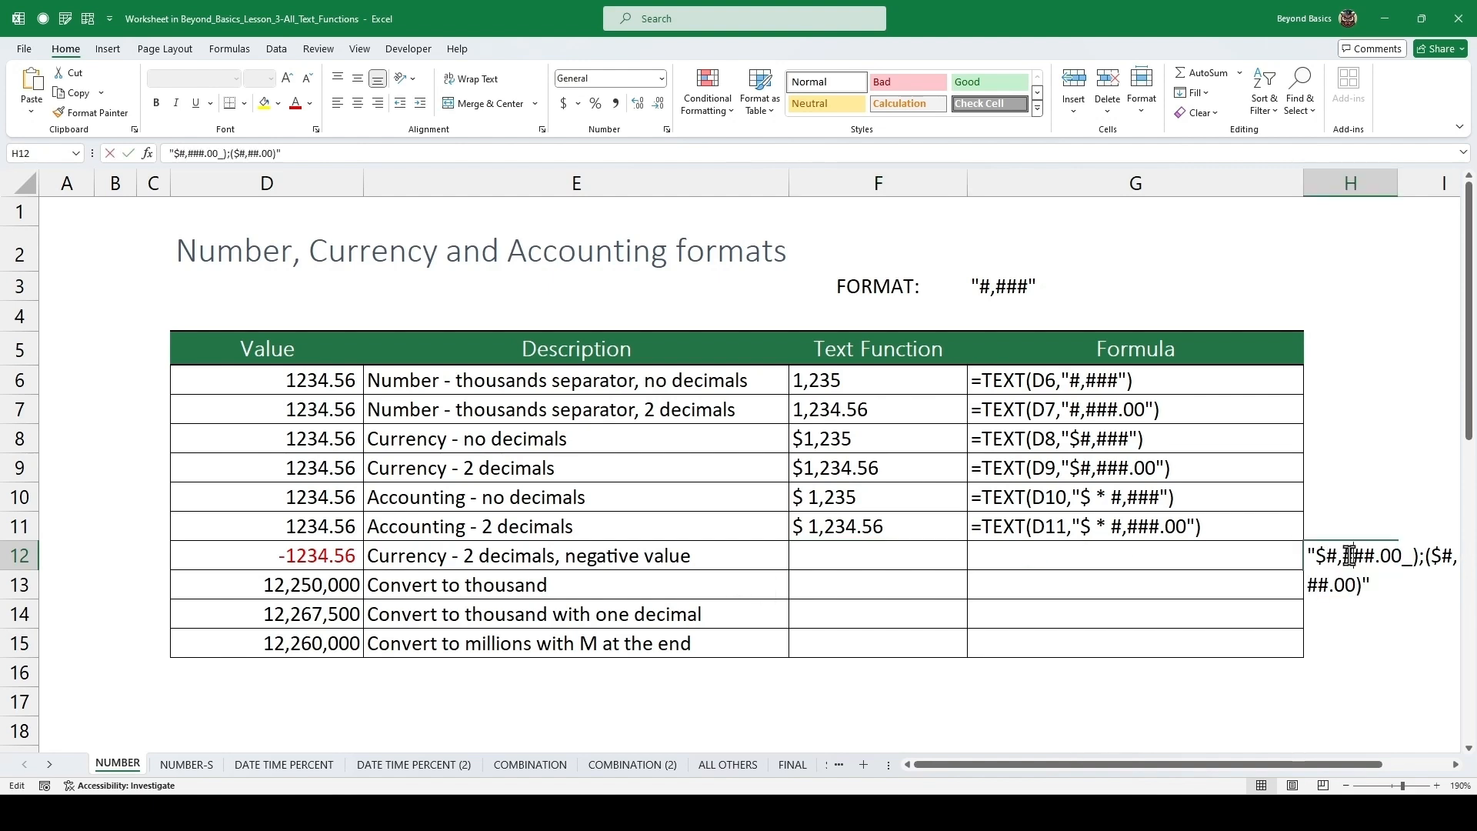
pyautogui.hotkey('ctrl', 'a')
pyautogui.hotkey('ctrl', 'c')
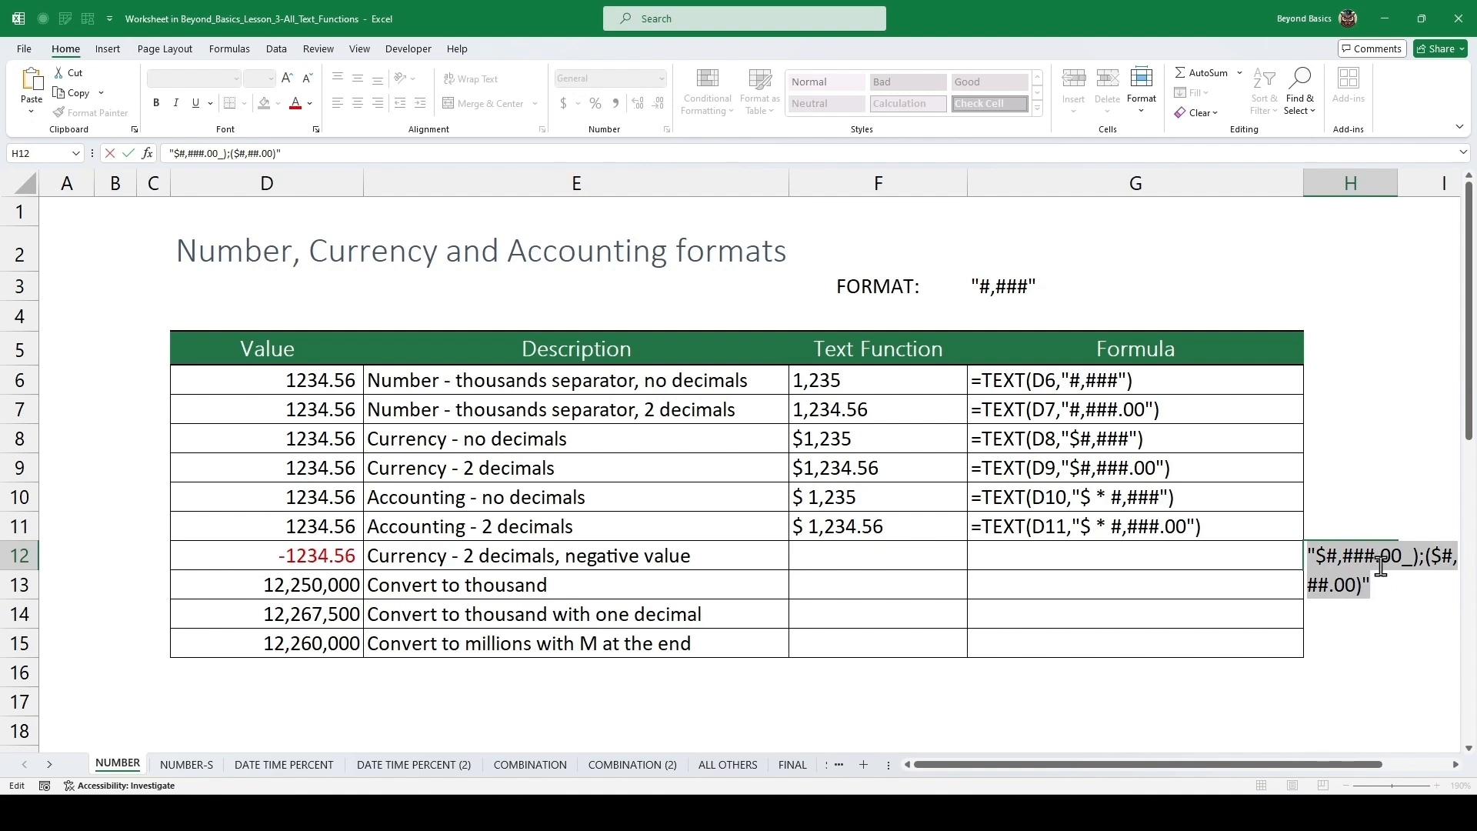
pyautogui.press('Escape')
# Enter a TEXT formula for the negative value row using the copied format: =TEXT(D12,"$#,###.00_);($#,##.00)").
pyautogui.click(870, 549)
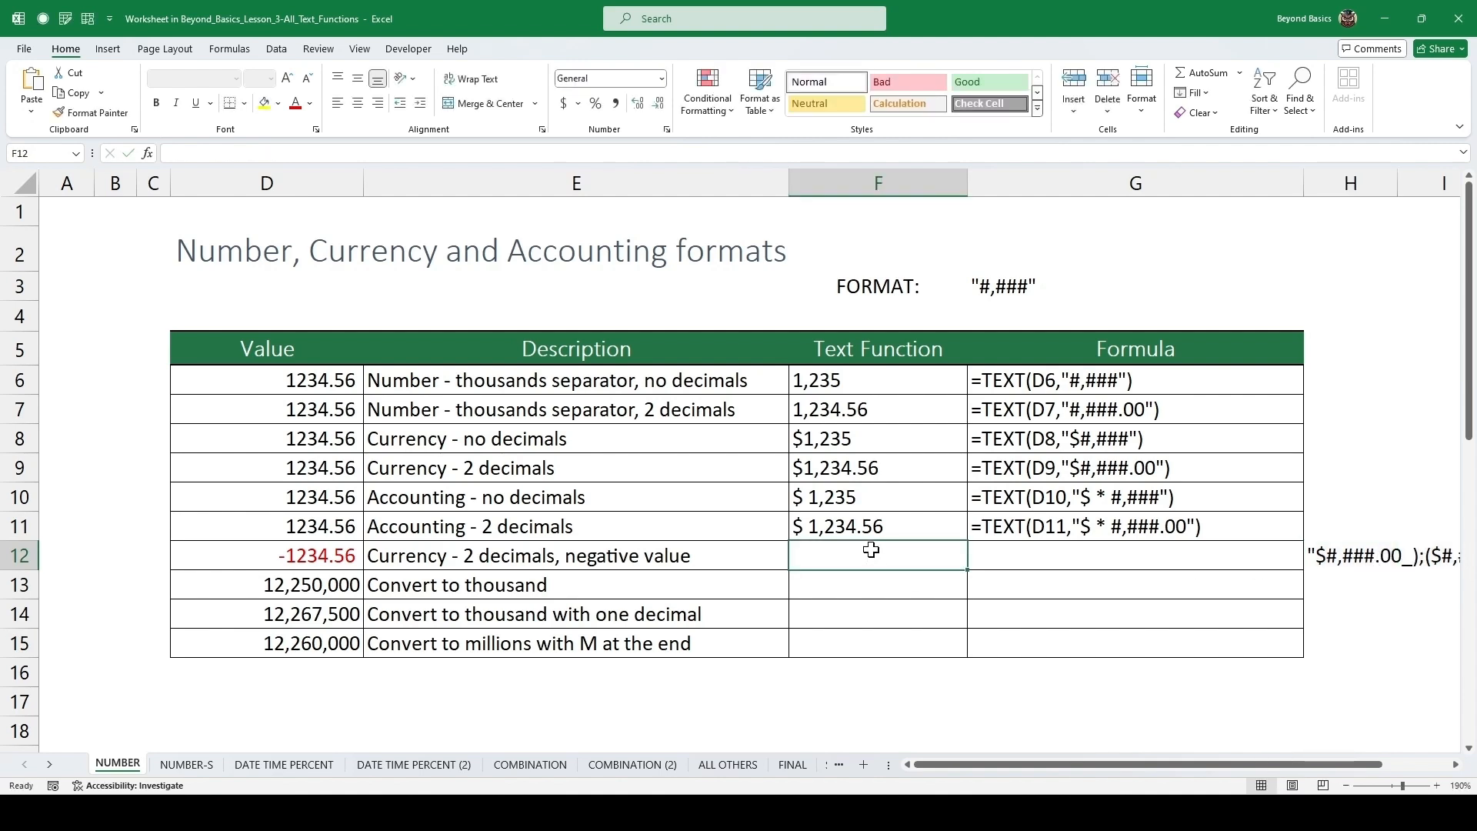
pyautogui.write('=tex')
pyautogui.press('Tab')
pyautogui.press('Left')
pyautogui.press('Left')
pyautogui.press('Left')
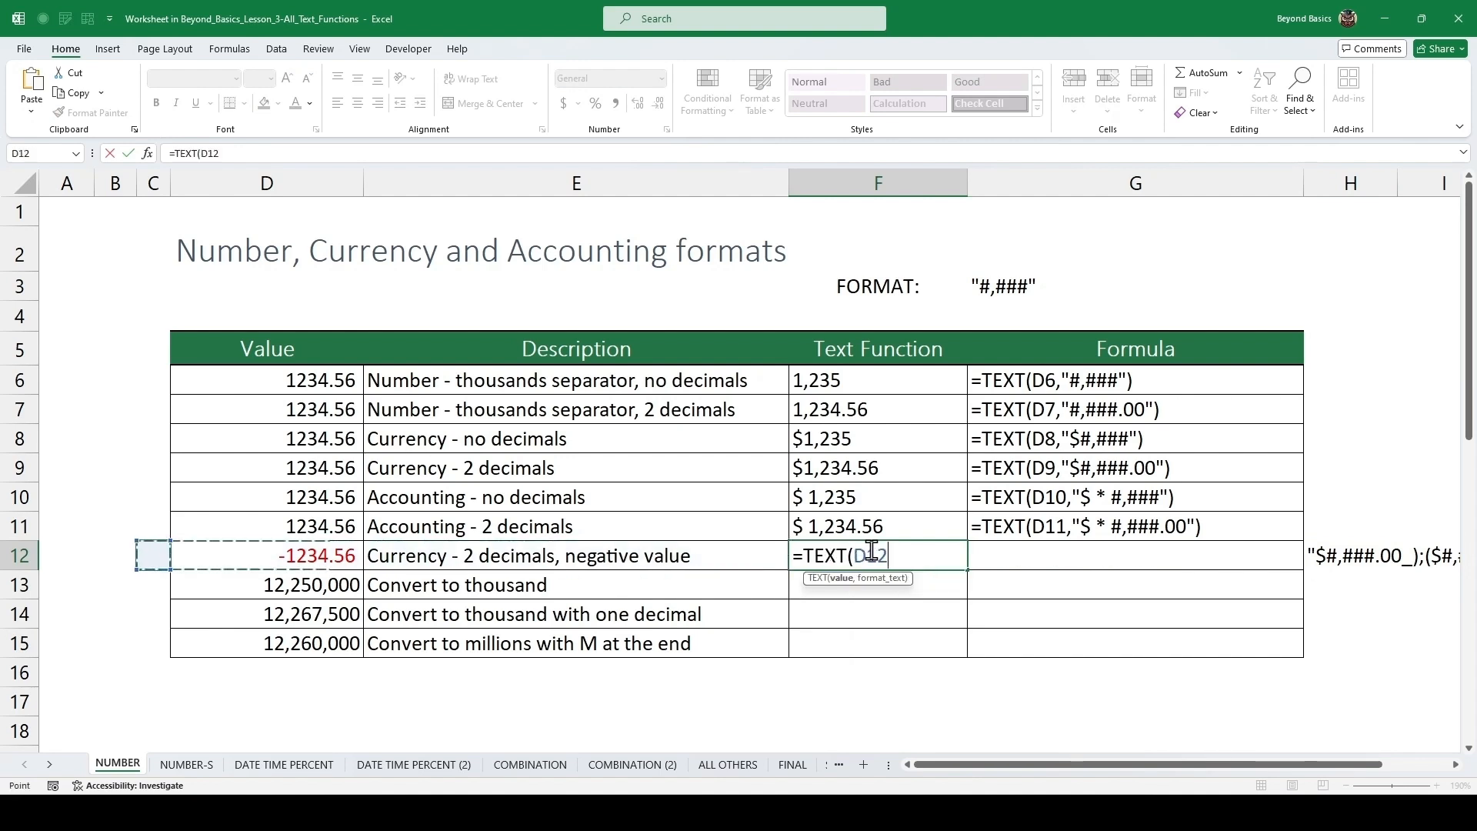
pyautogui.press('Right')
pyautogui.write(',')
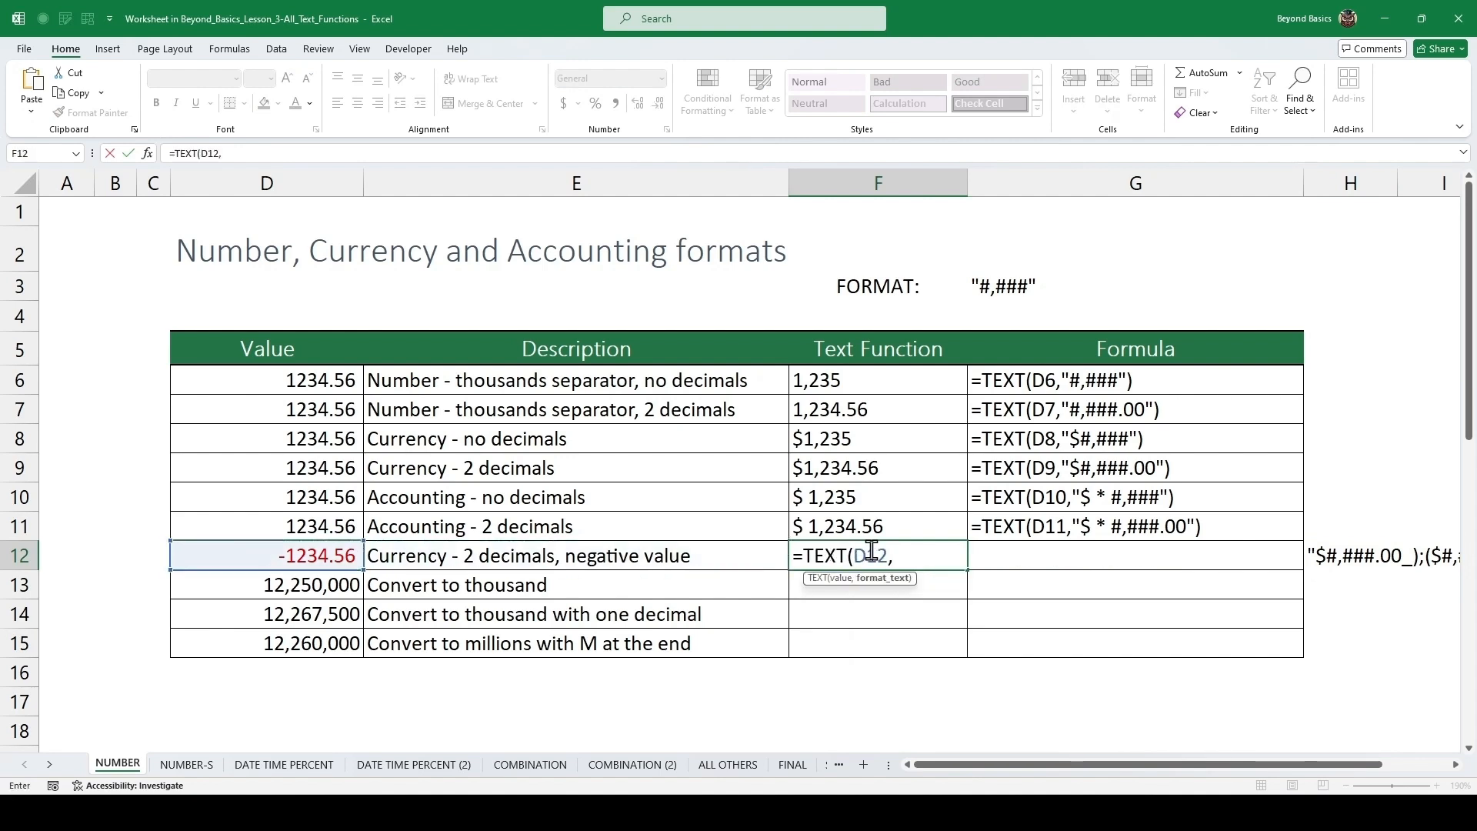
pyautogui.hotkey('ctrl', 'v')
pyautogui.write(')')
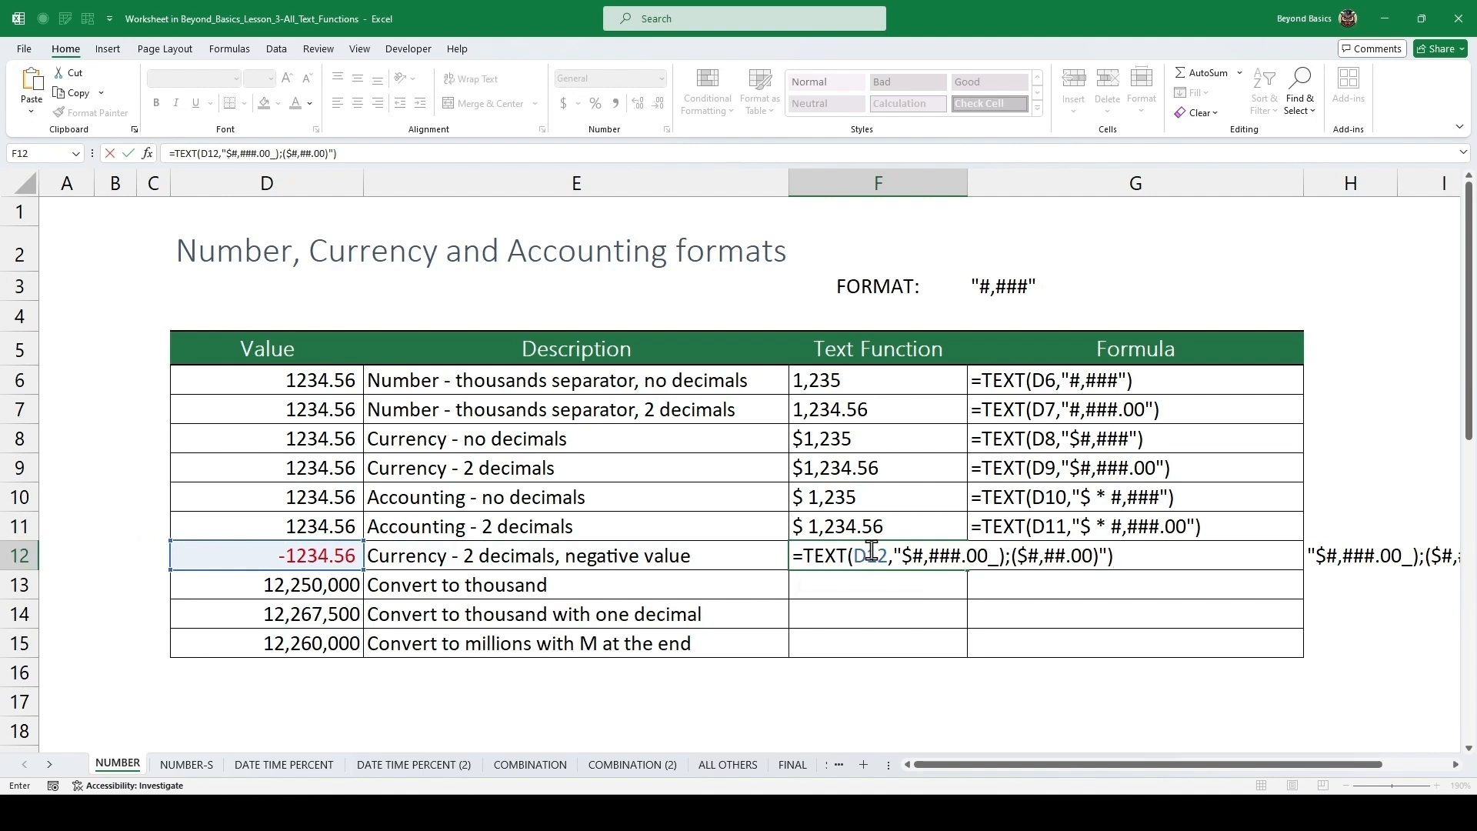
pyautogui.hotkey('ctrl', 'Return')
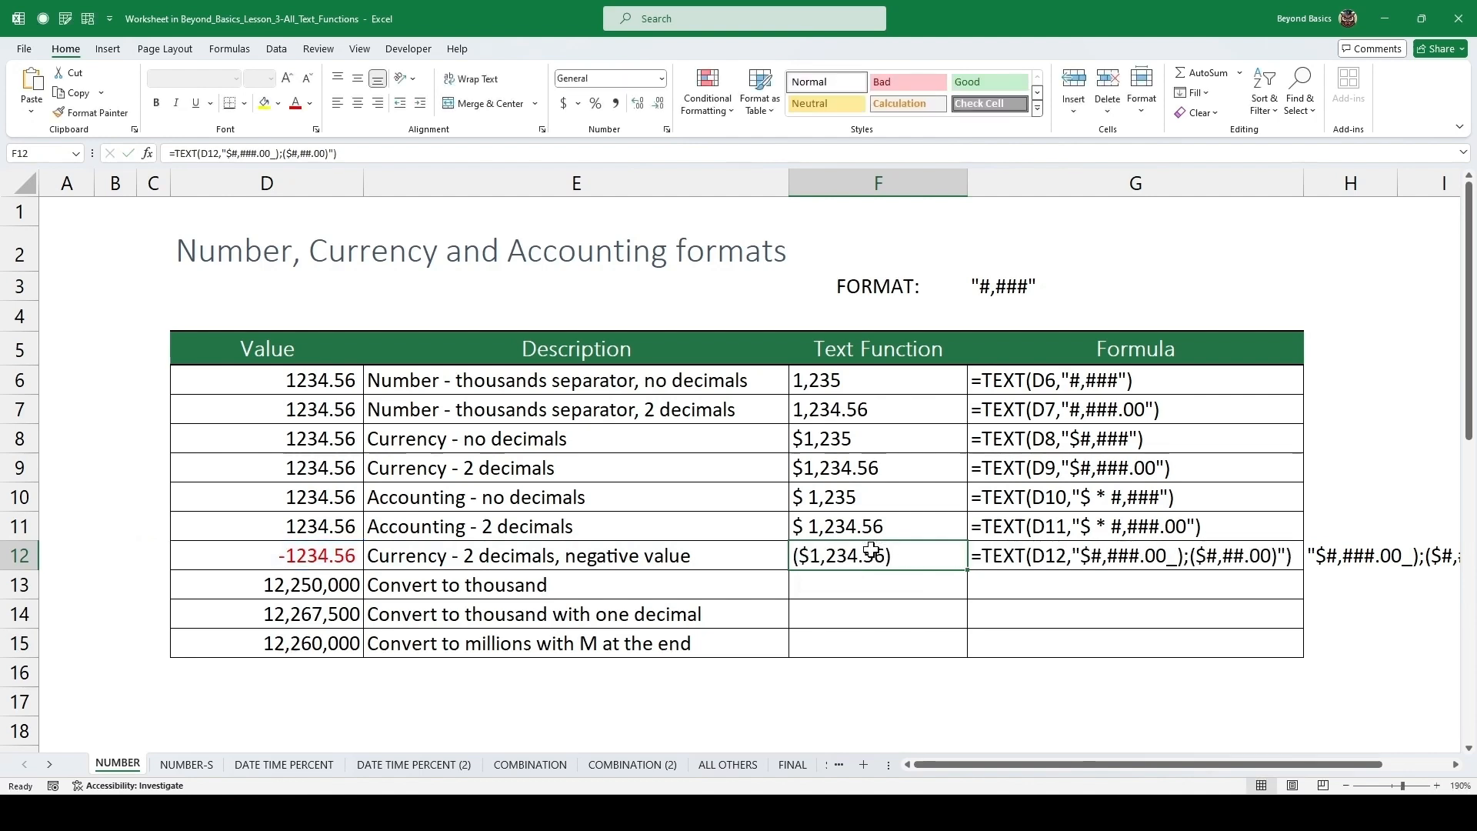
# Enter =TEXT(D13,"#,") in the Convert to thousand row.
pyautogui.click(860, 591)
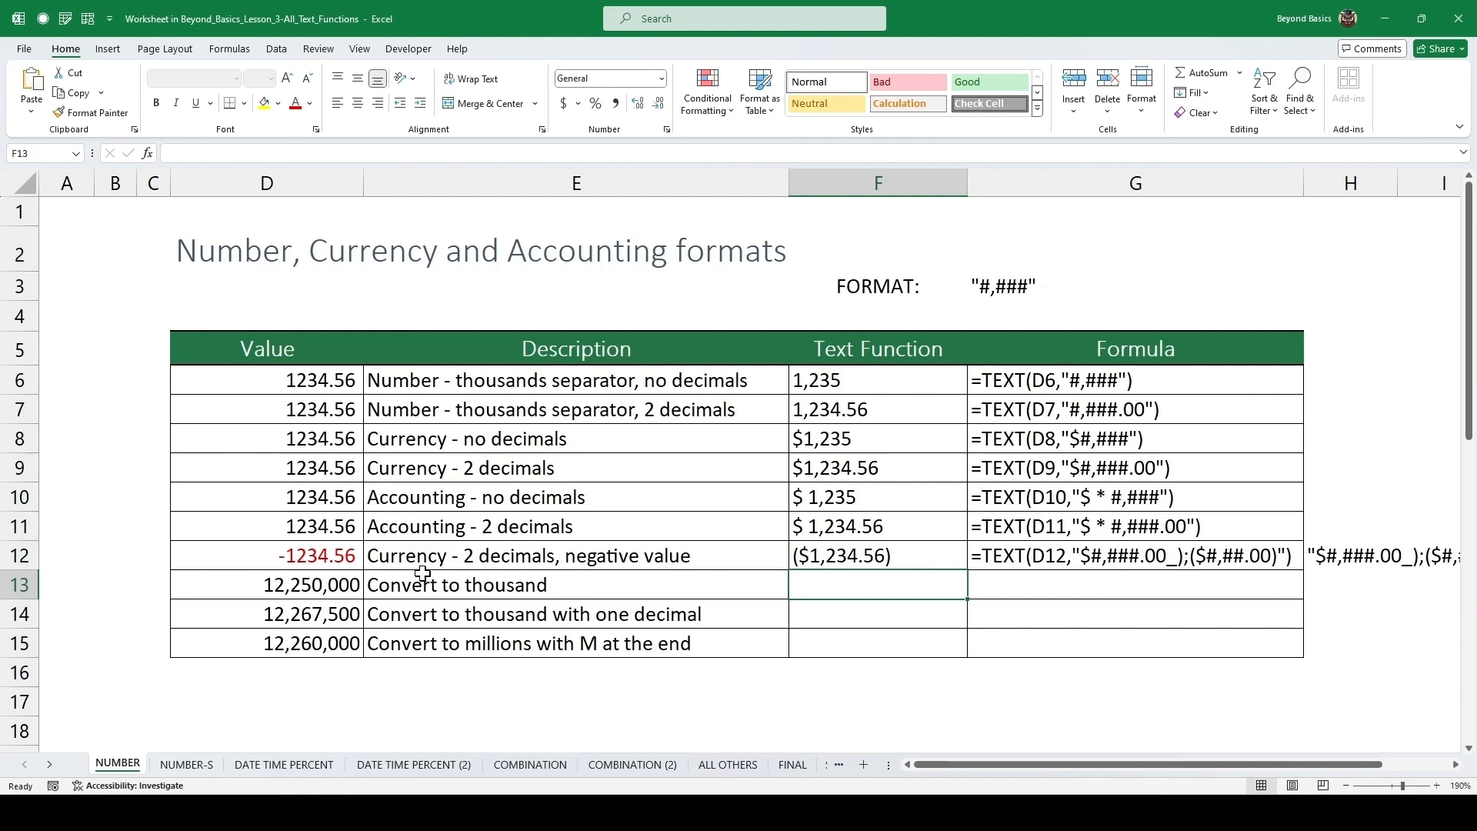
pyautogui.click(342, 584)
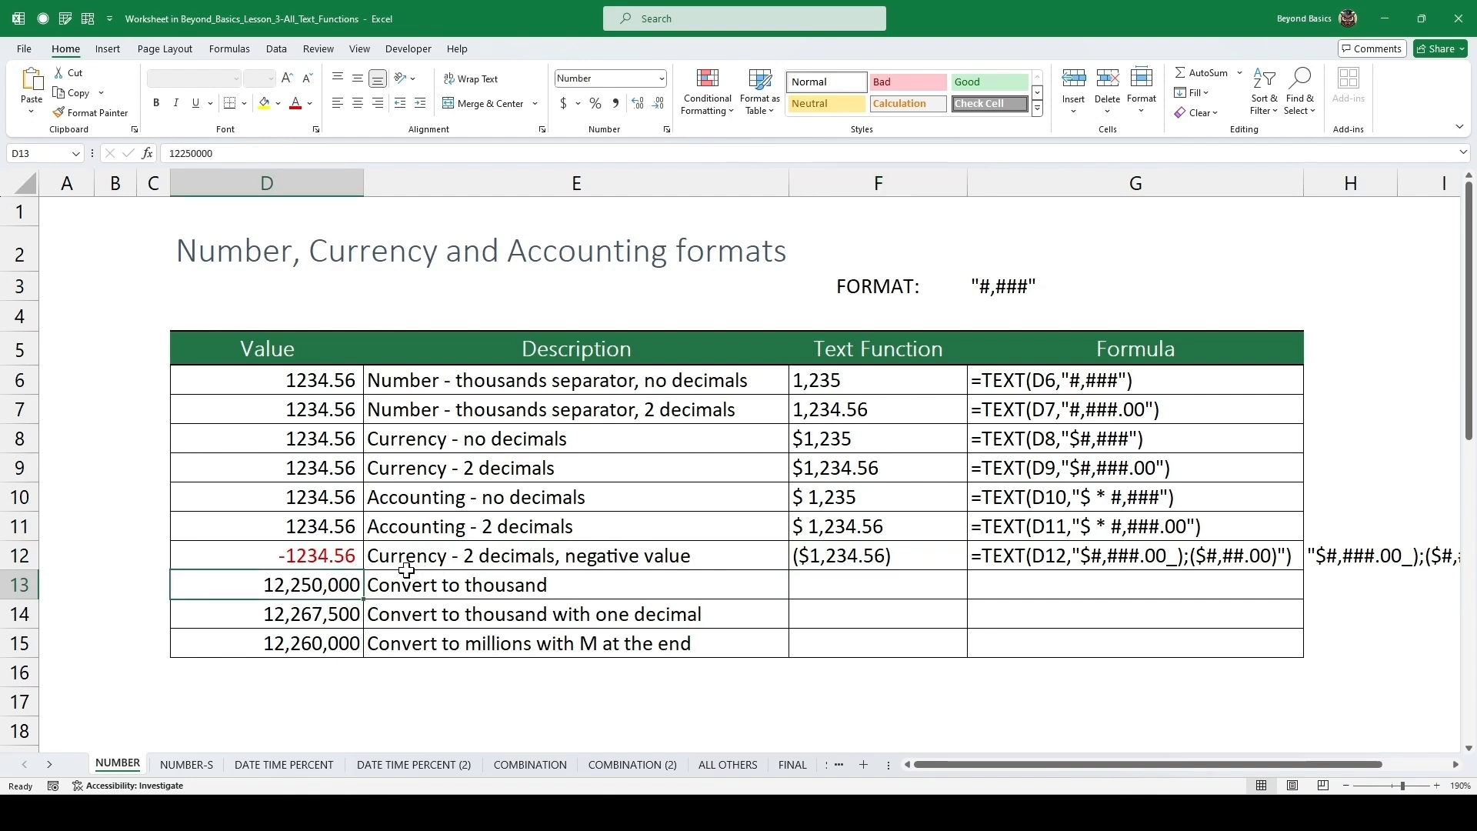
pyautogui.click(822, 585)
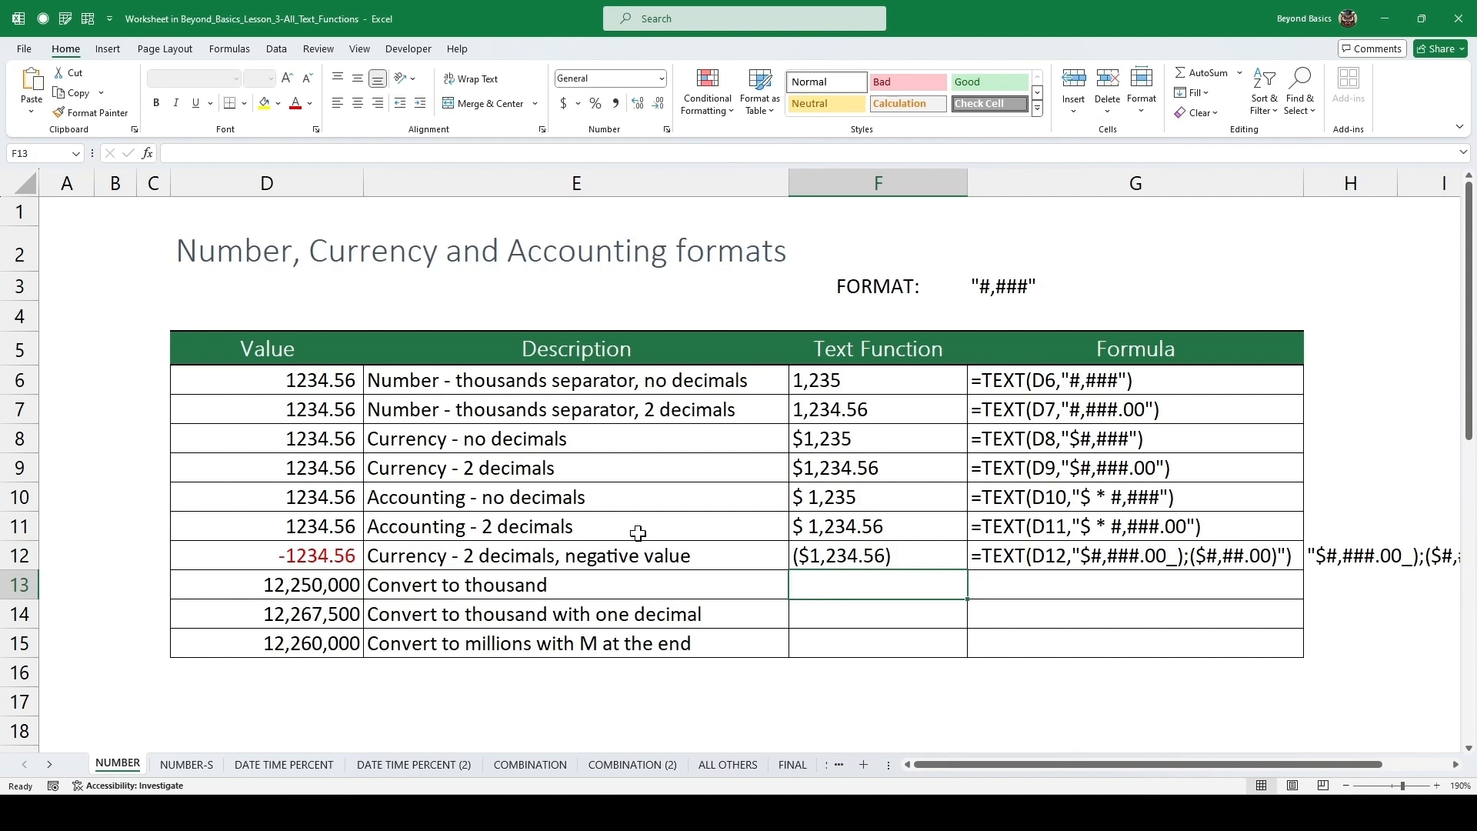
pyautogui.write('=text')
pyautogui.press('Tab')
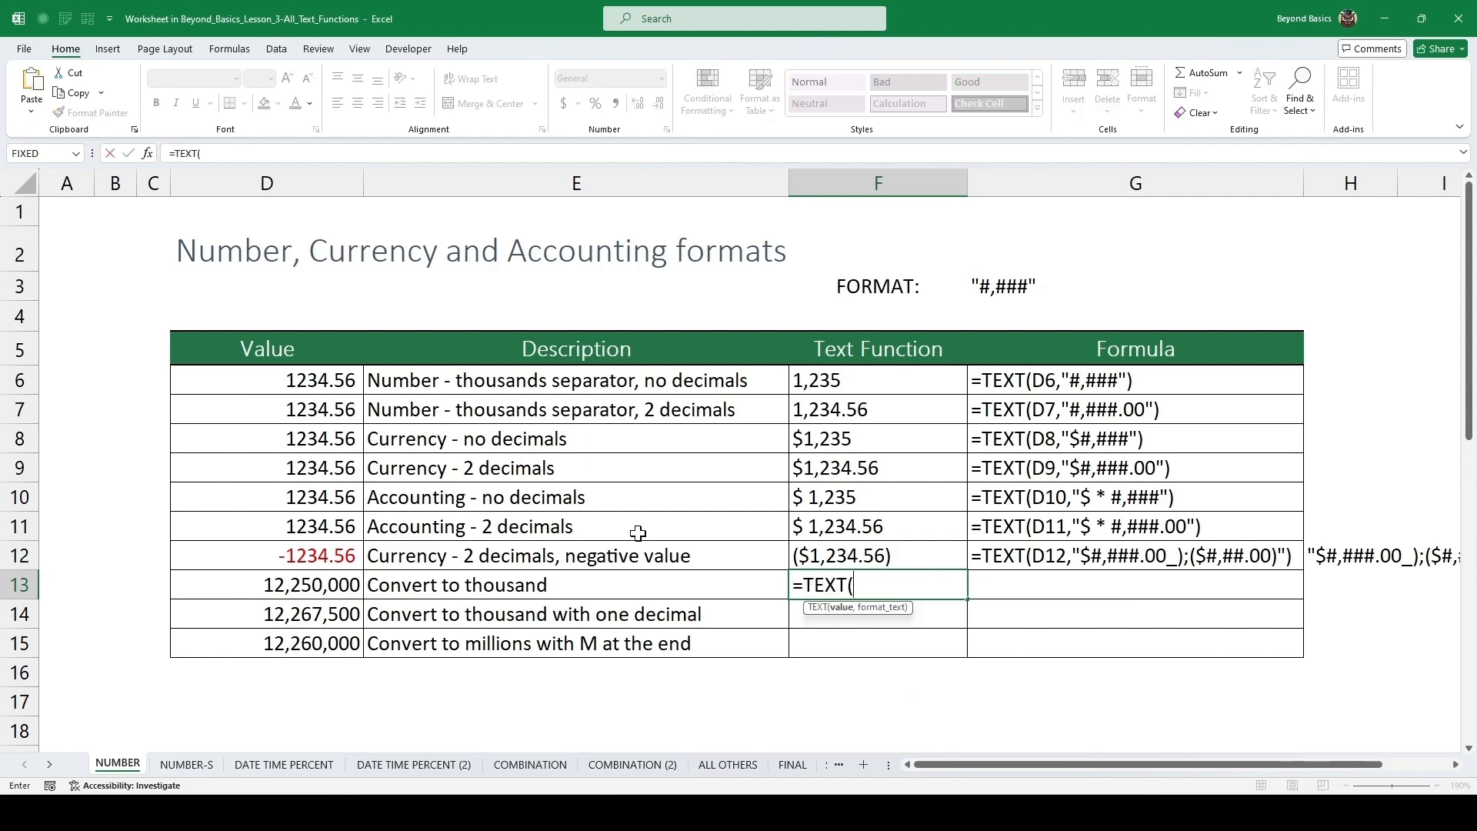
pyautogui.press('Left')
pyautogui.press('Left')
pyautogui.write(',')
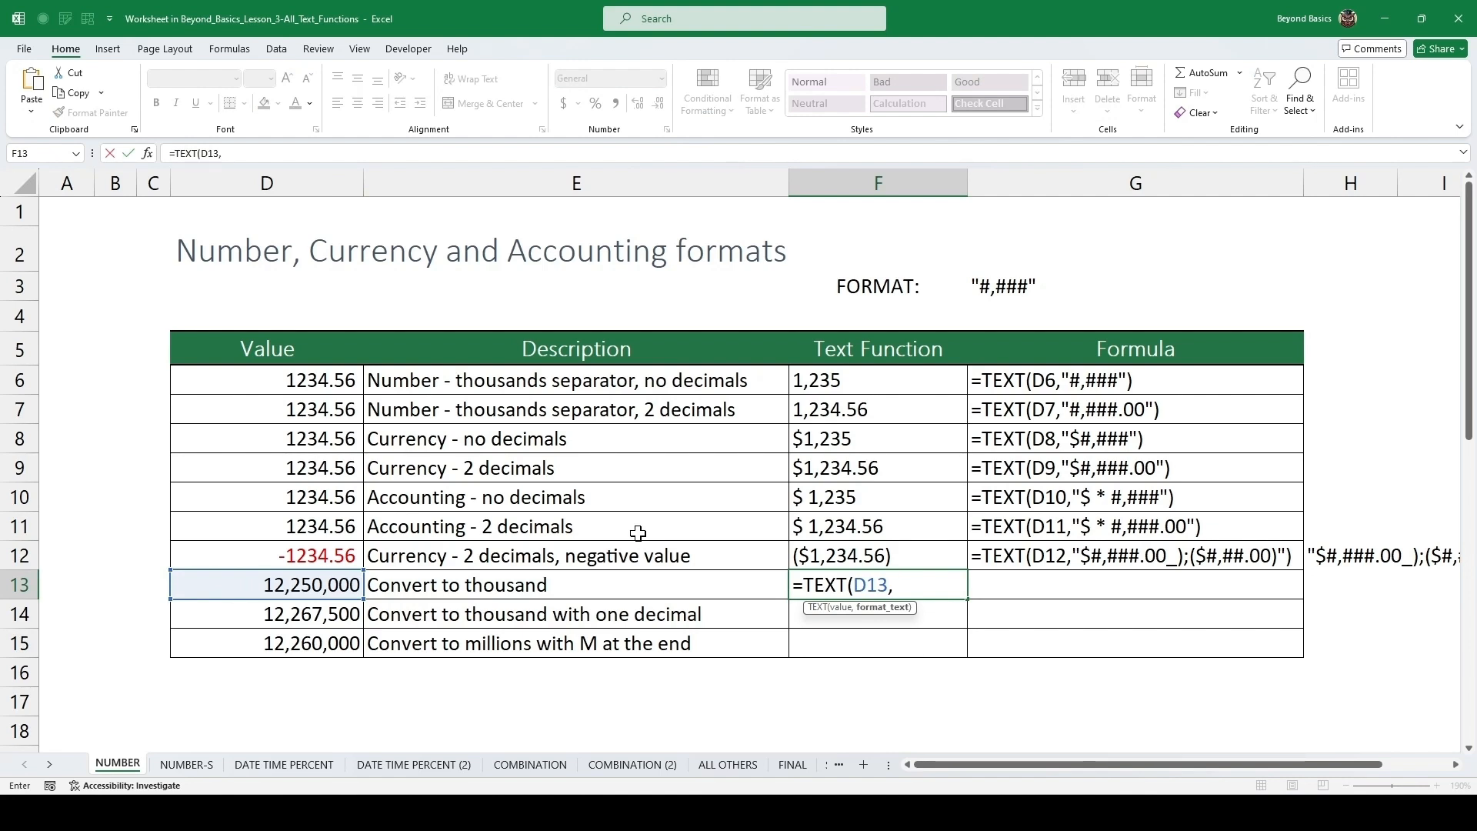
pyautogui.write('"#,"')
pyautogui.hotkey('ctrl', 'Return')
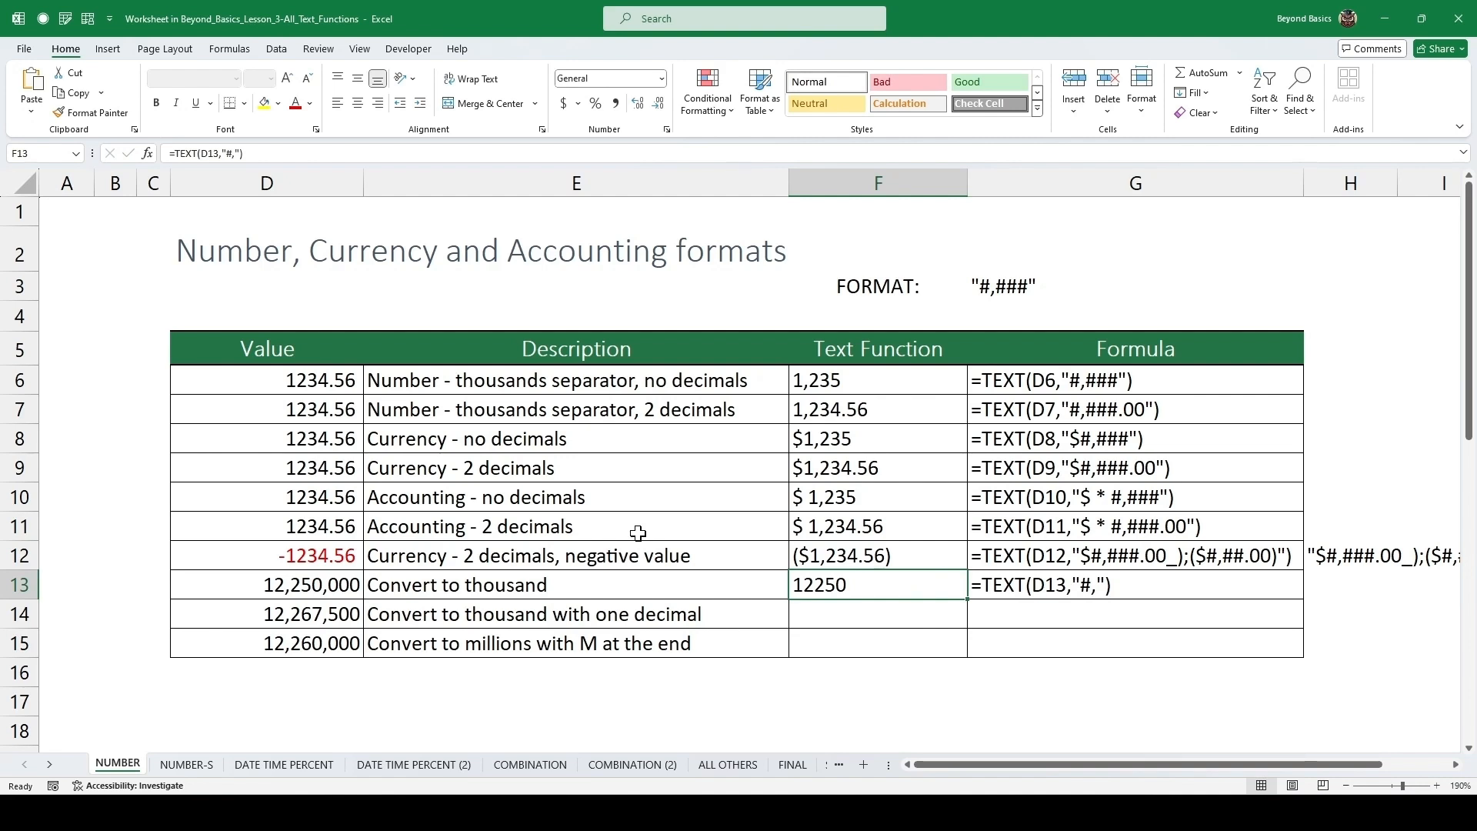
# Fill the formula down to the thousand-with-one-decimal row and change its format to "#.0".
pyautogui.press('Down')
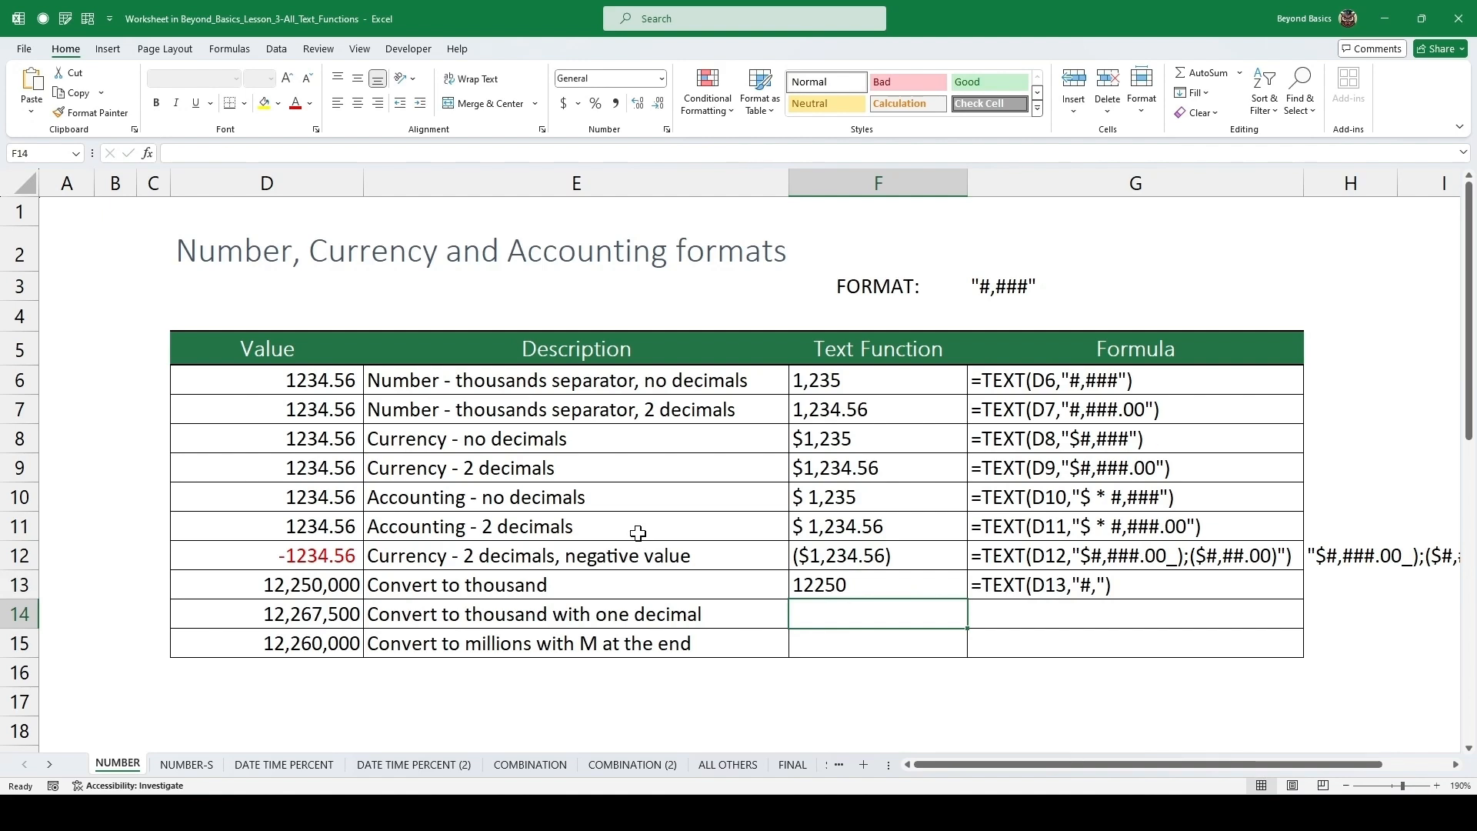
pyautogui.hotkey('ctrl', 'd')
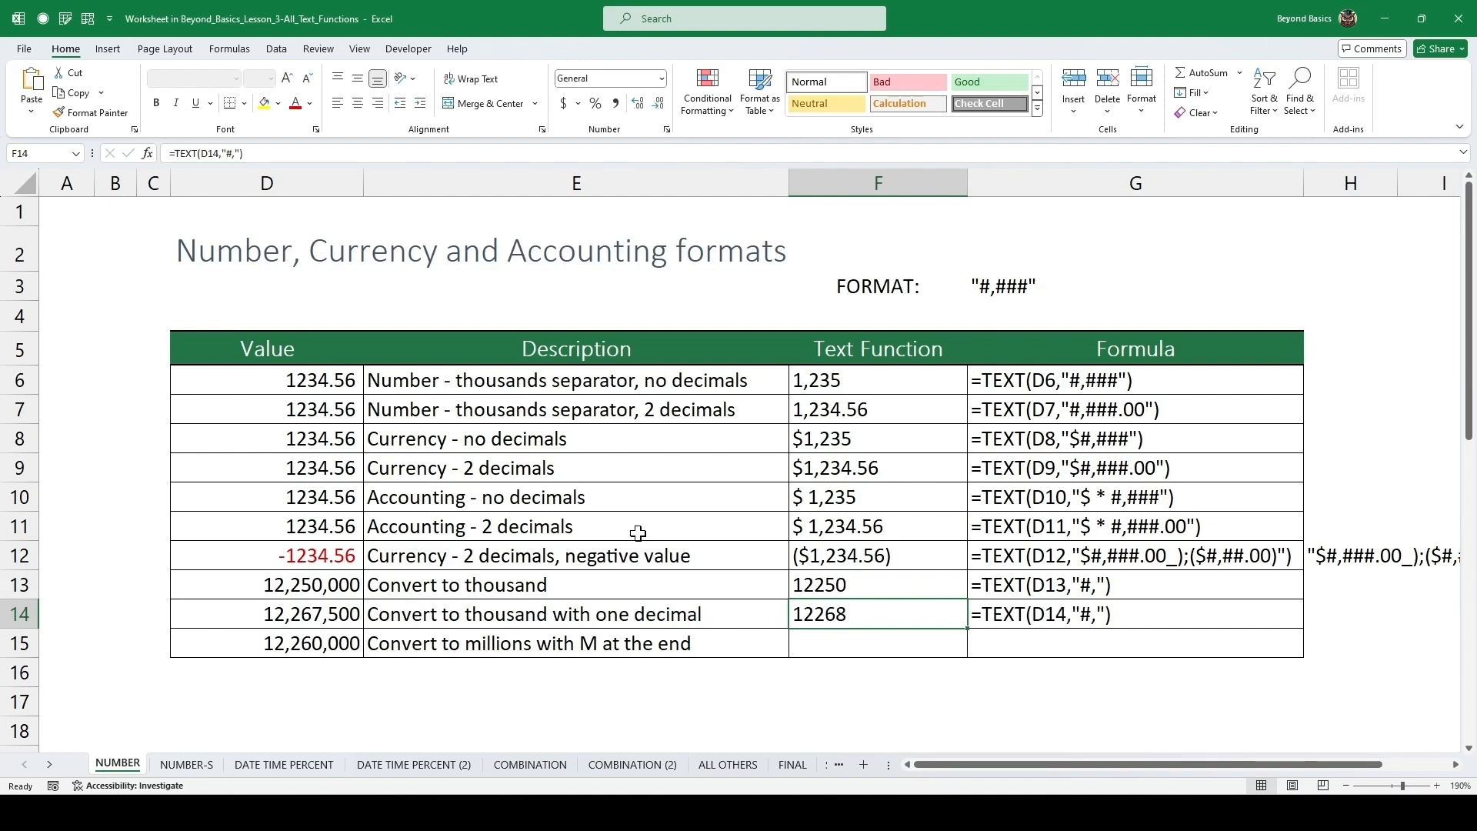
pyautogui.press('F2')
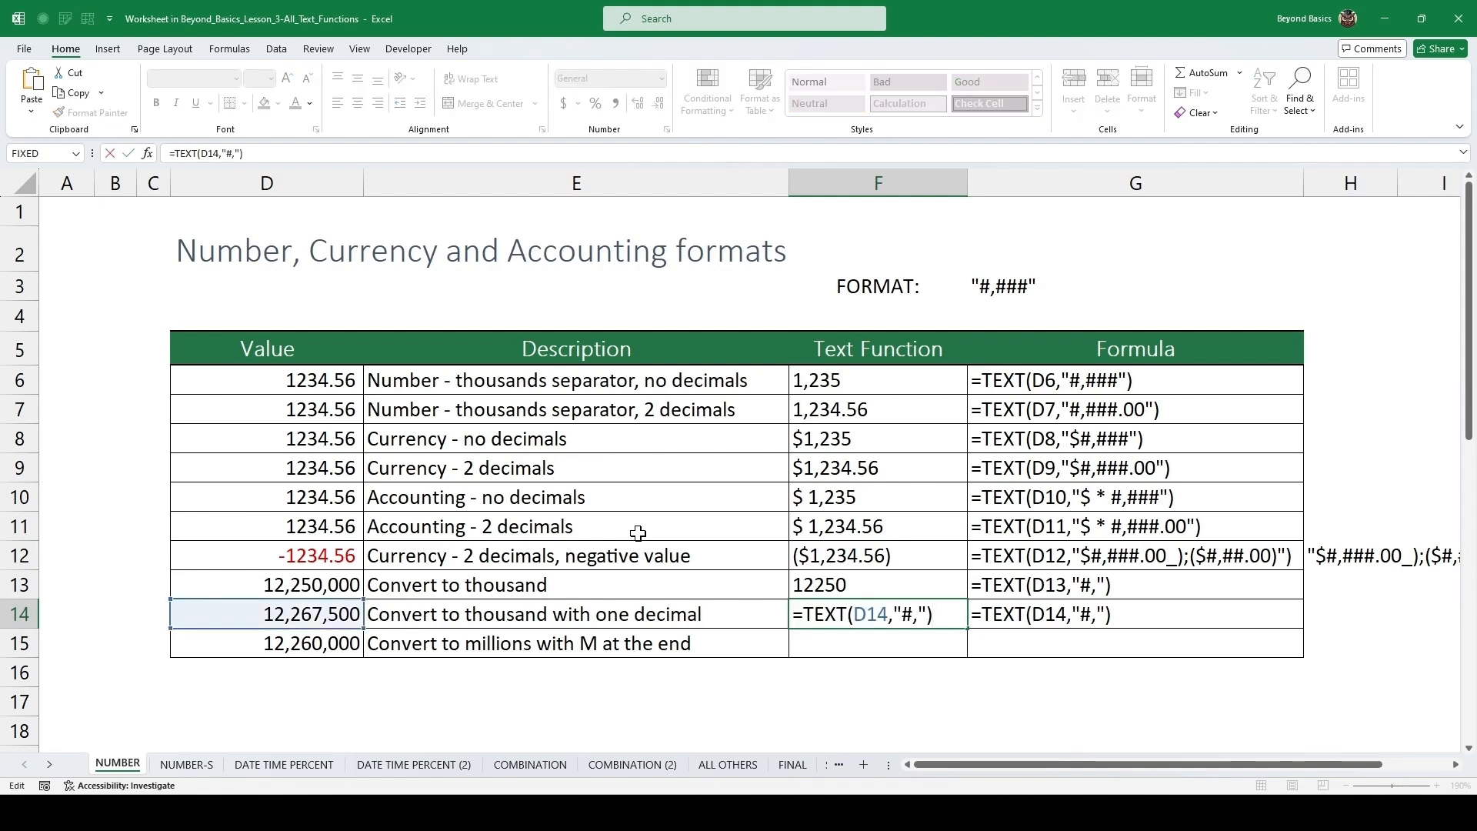
pyautogui.press('Left')
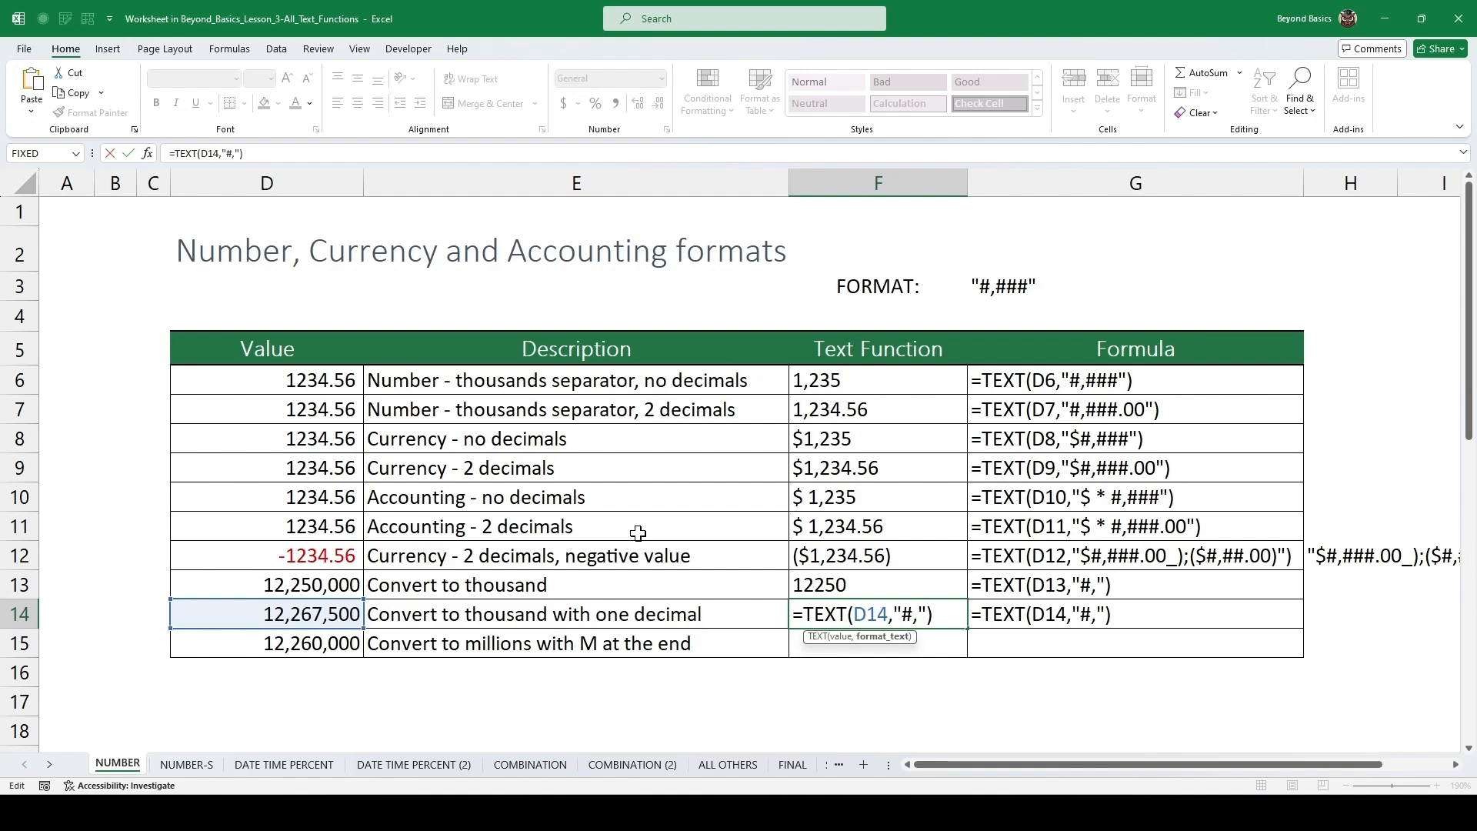
pyautogui.press('BackSpace')
pyautogui.write('.0')
pyautogui.hotkey('ctrl', 'Return')
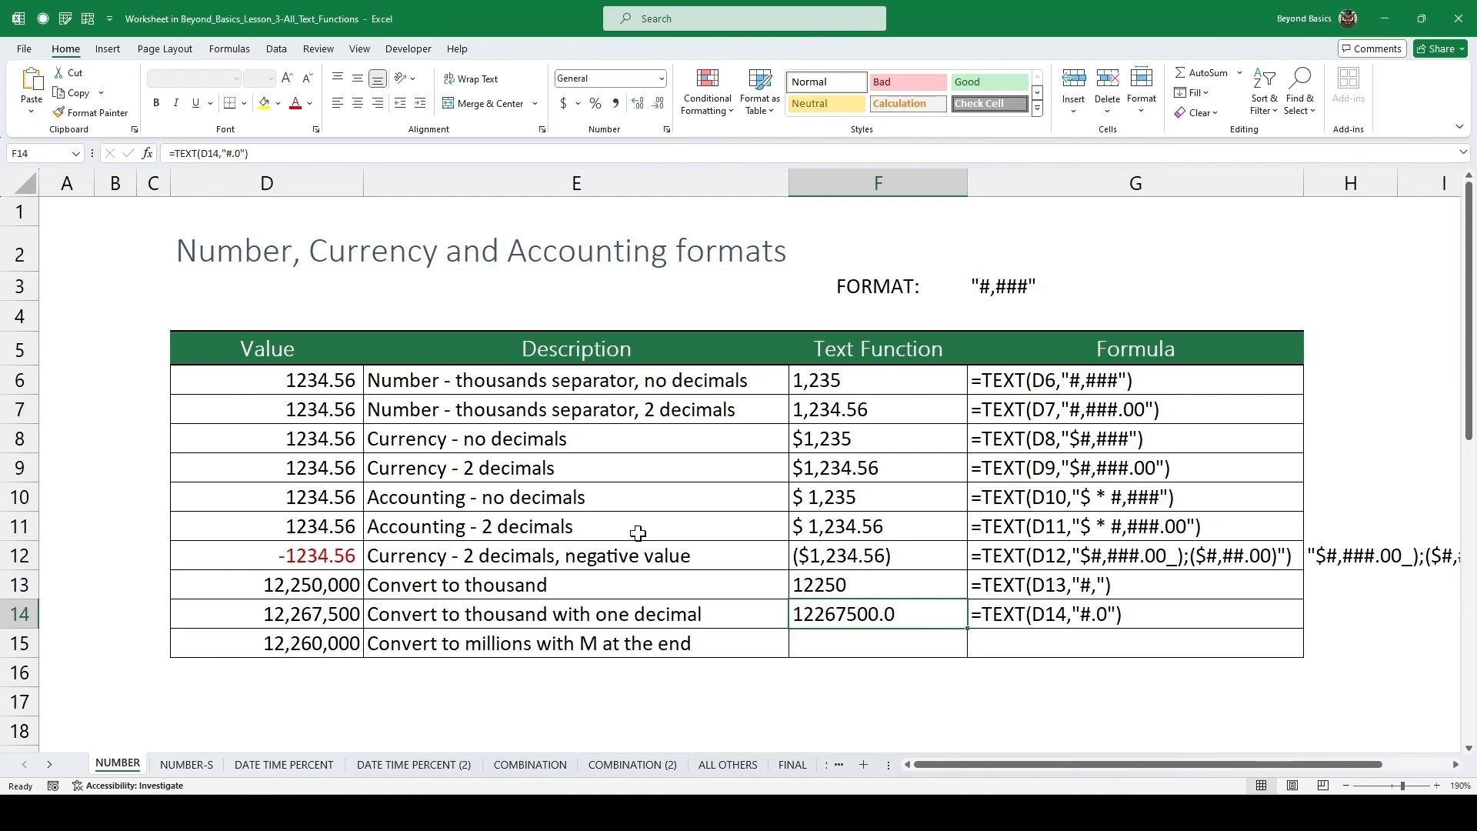
# Add a trailing comma so the one-decimal thousand format becomes "#.0,".
pyautogui.press('F2')
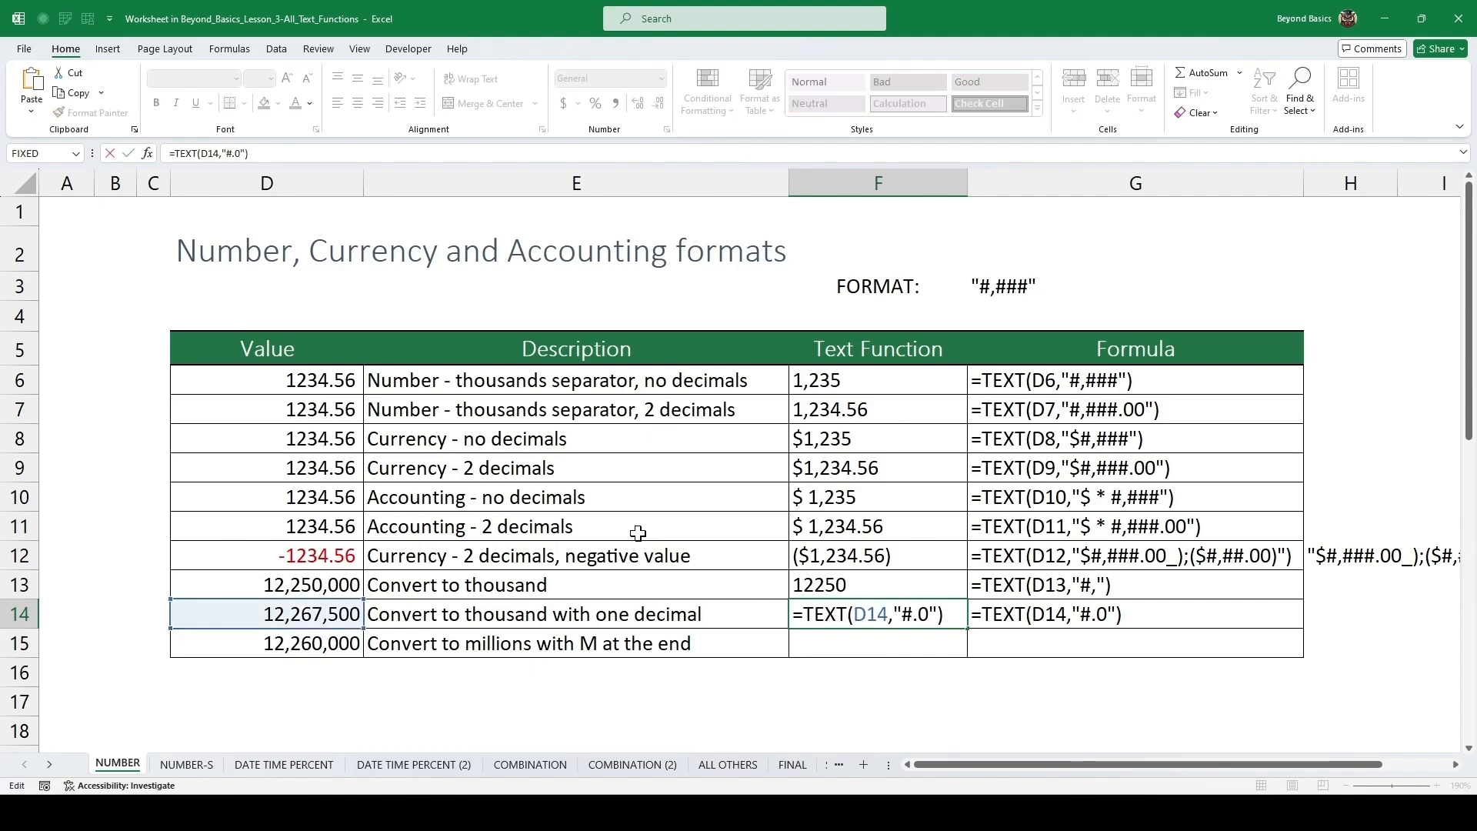
pyautogui.press('Left')
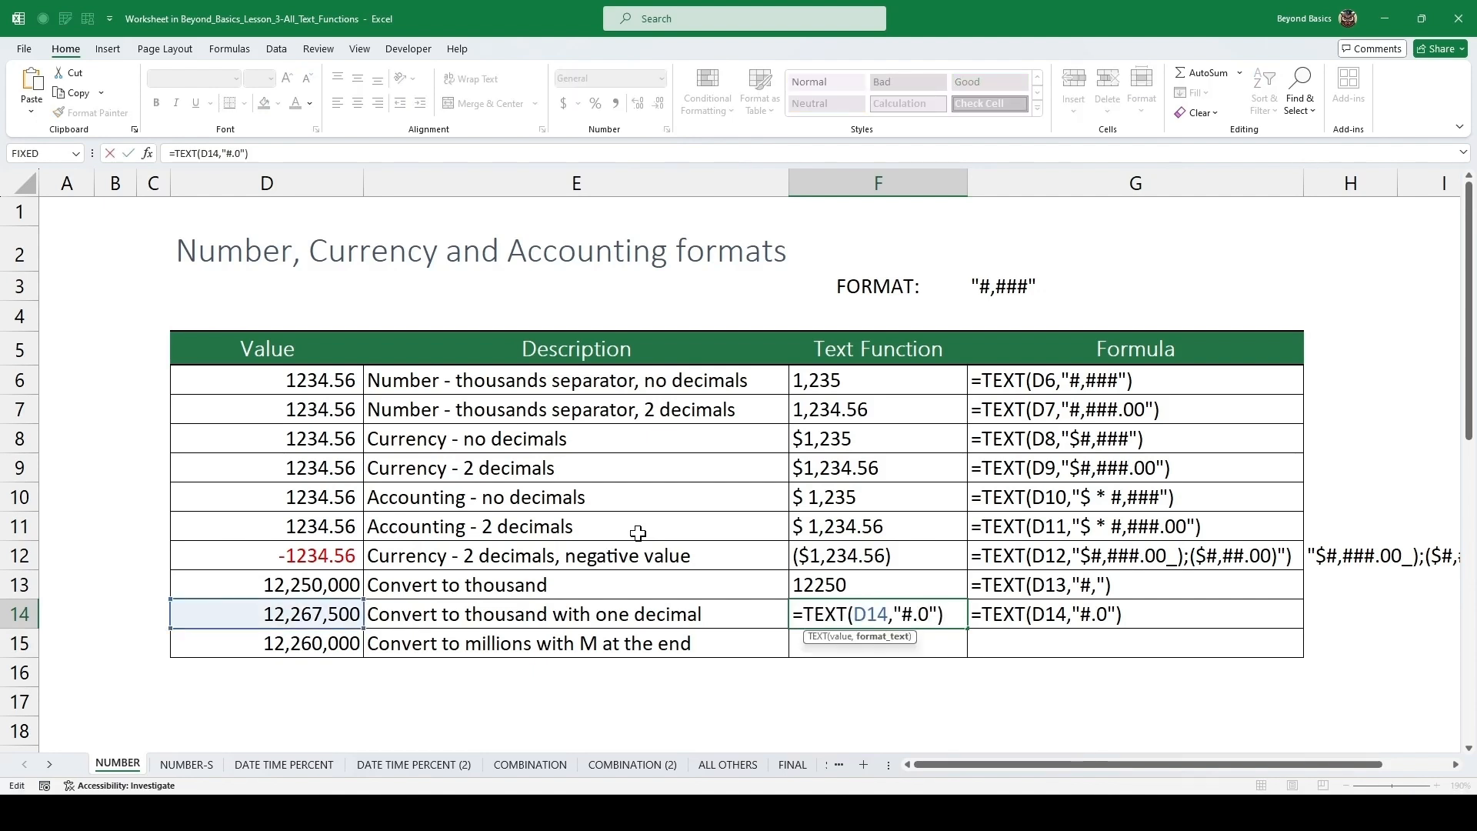
pyautogui.write(',')
pyautogui.hotkey('ctrl', 'Return')
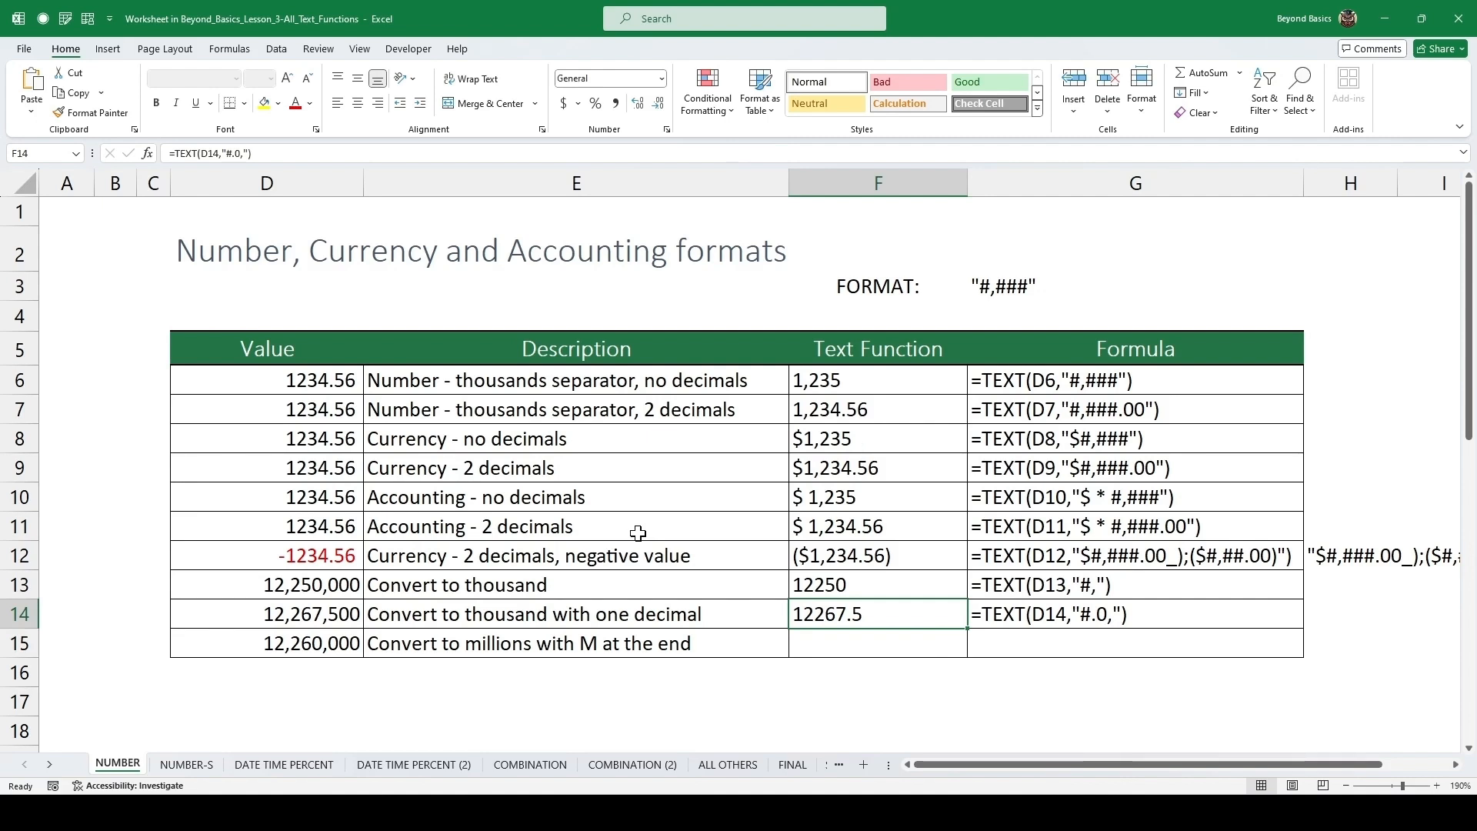
# Enter =TEXT(D15,"#.#,,")&"M" in the Convert to millions row to show millions with an M suffix.
pyautogui.press('Down')
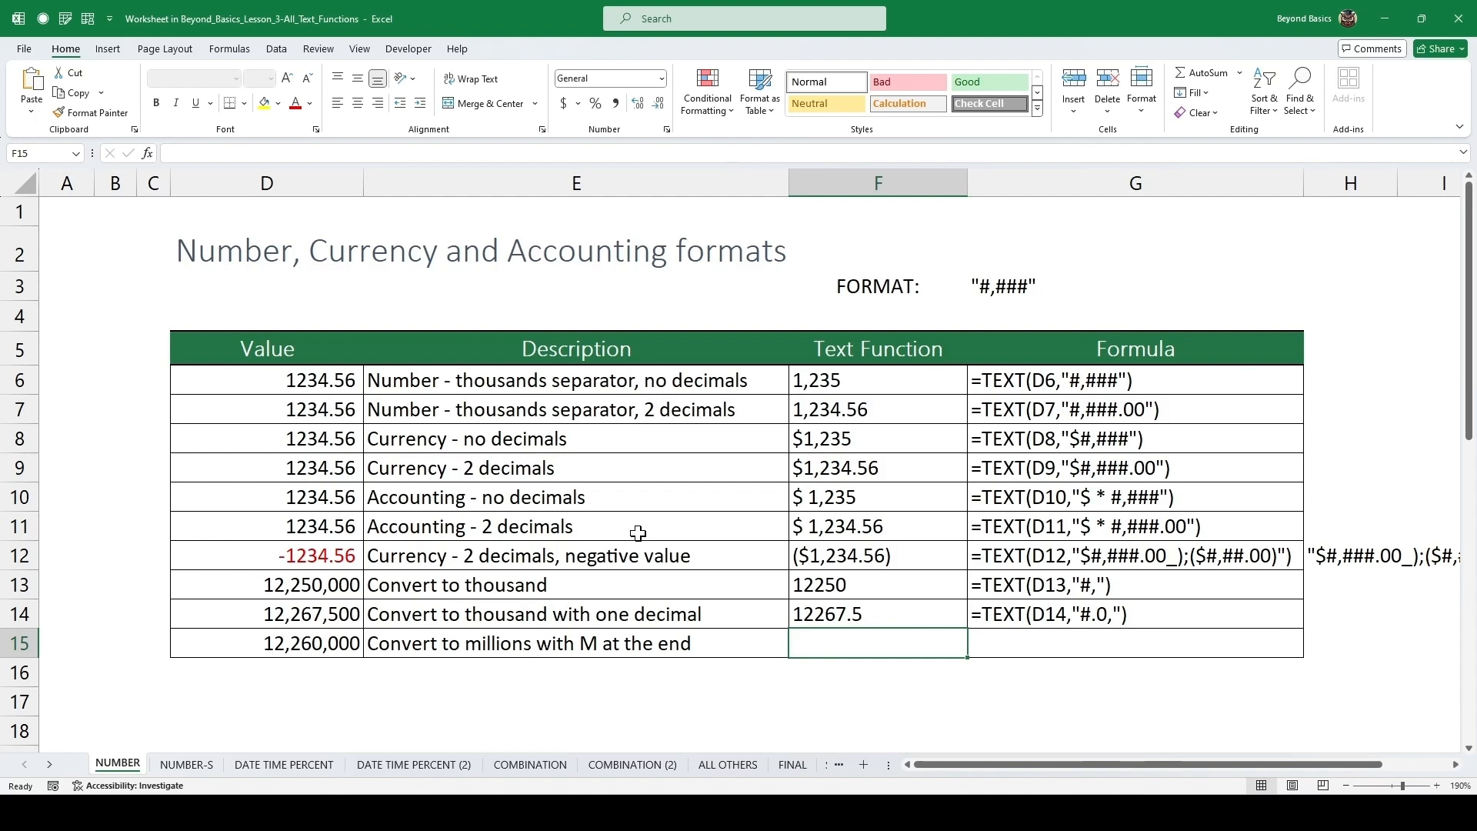
pyautogui.write('=')
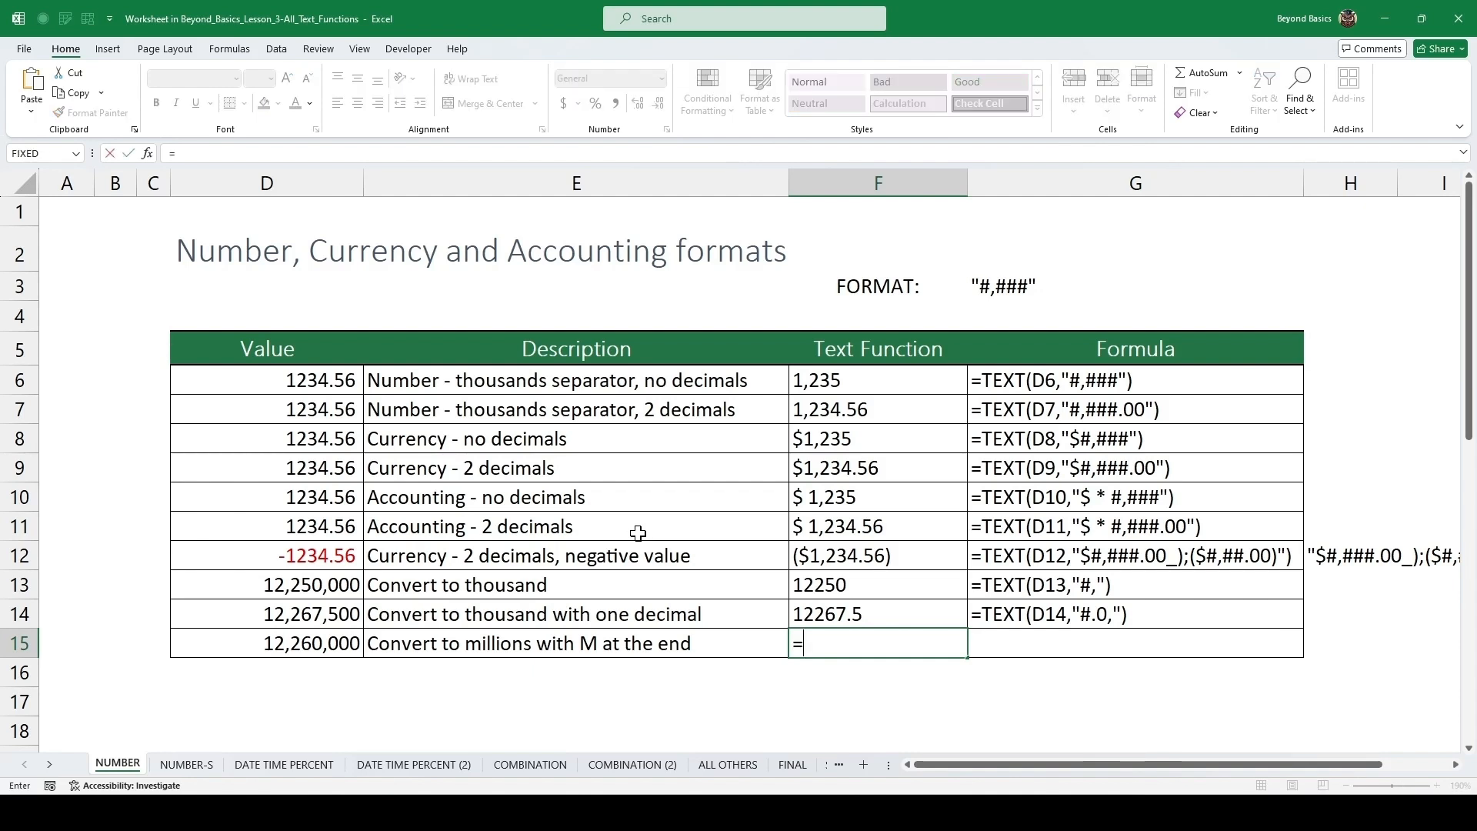
pyautogui.write('tex')
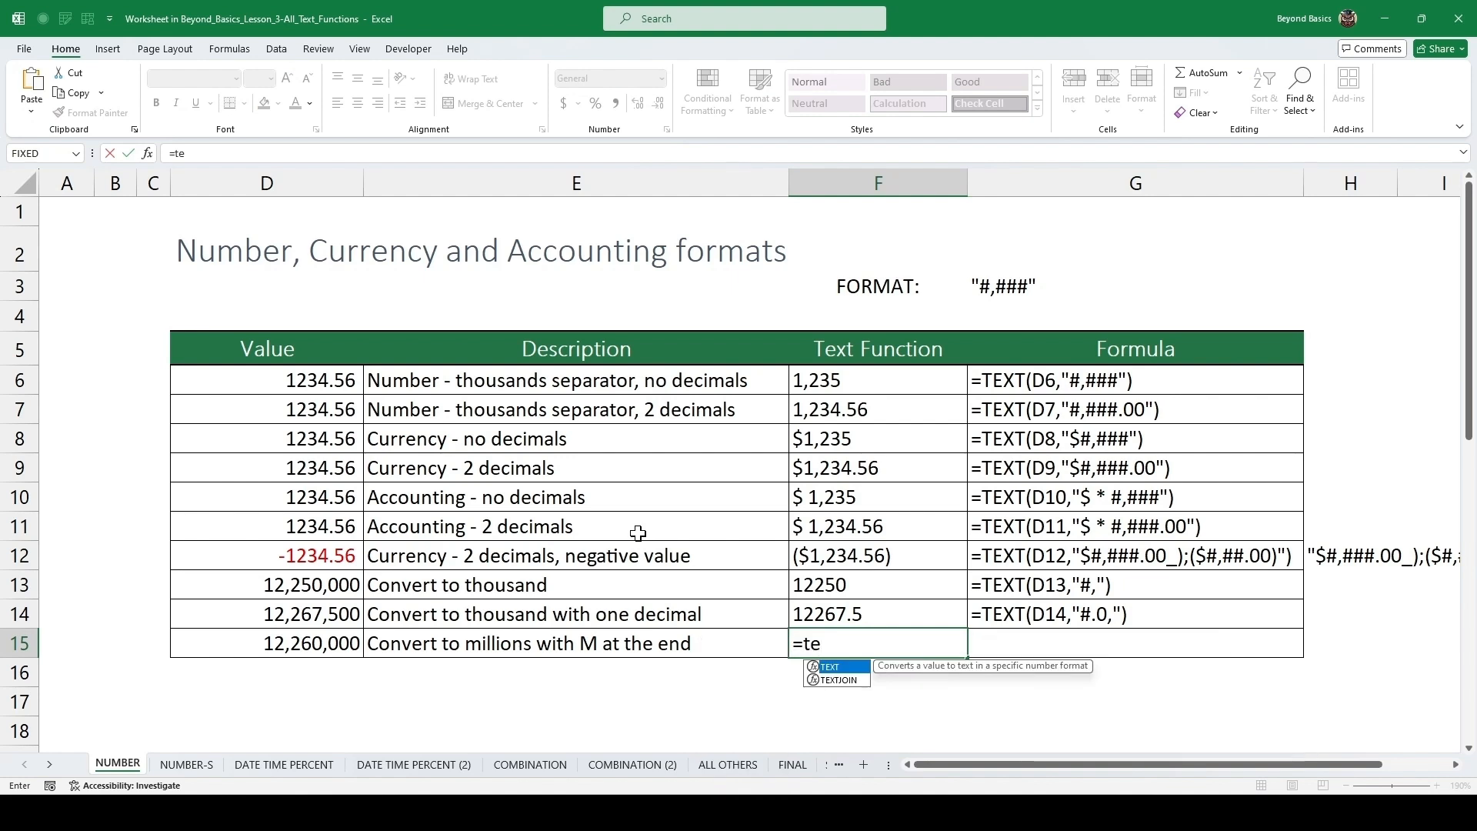
pyautogui.press('Tab')
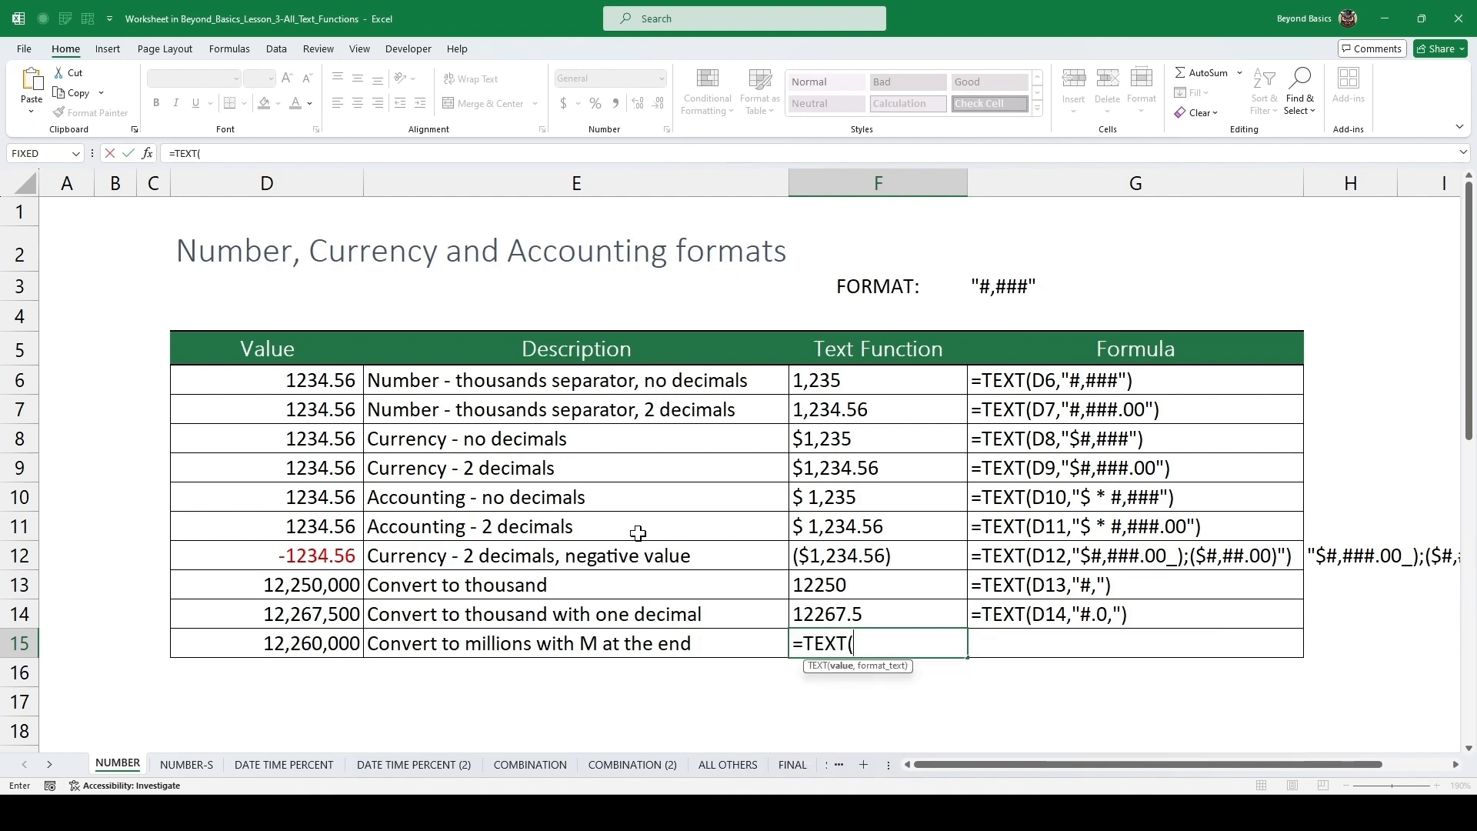
pyautogui.press('Left')
pyautogui.press('Left')
pyautogui.write(',')
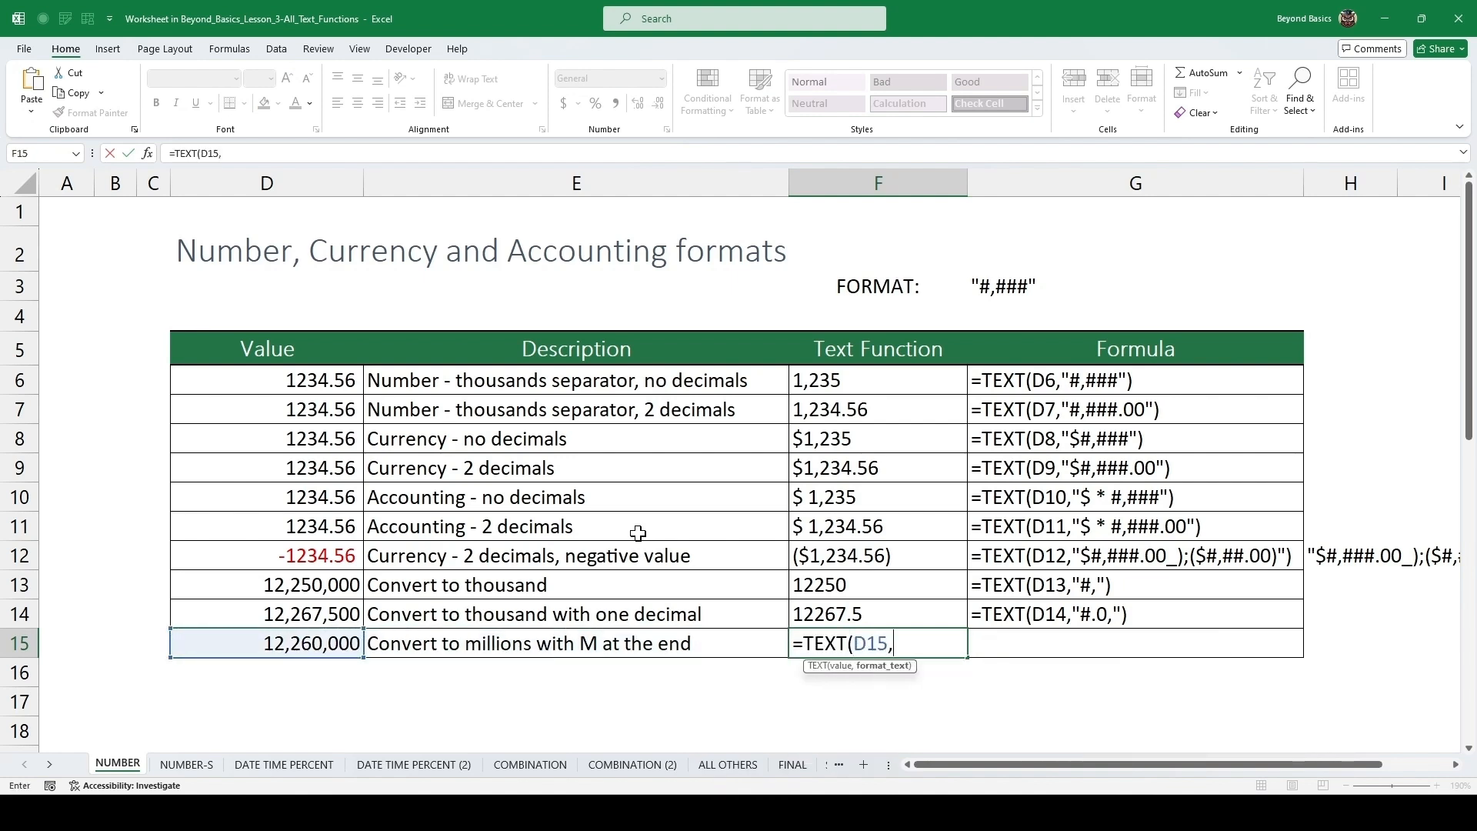
pyautogui.write('"#.#,,"')
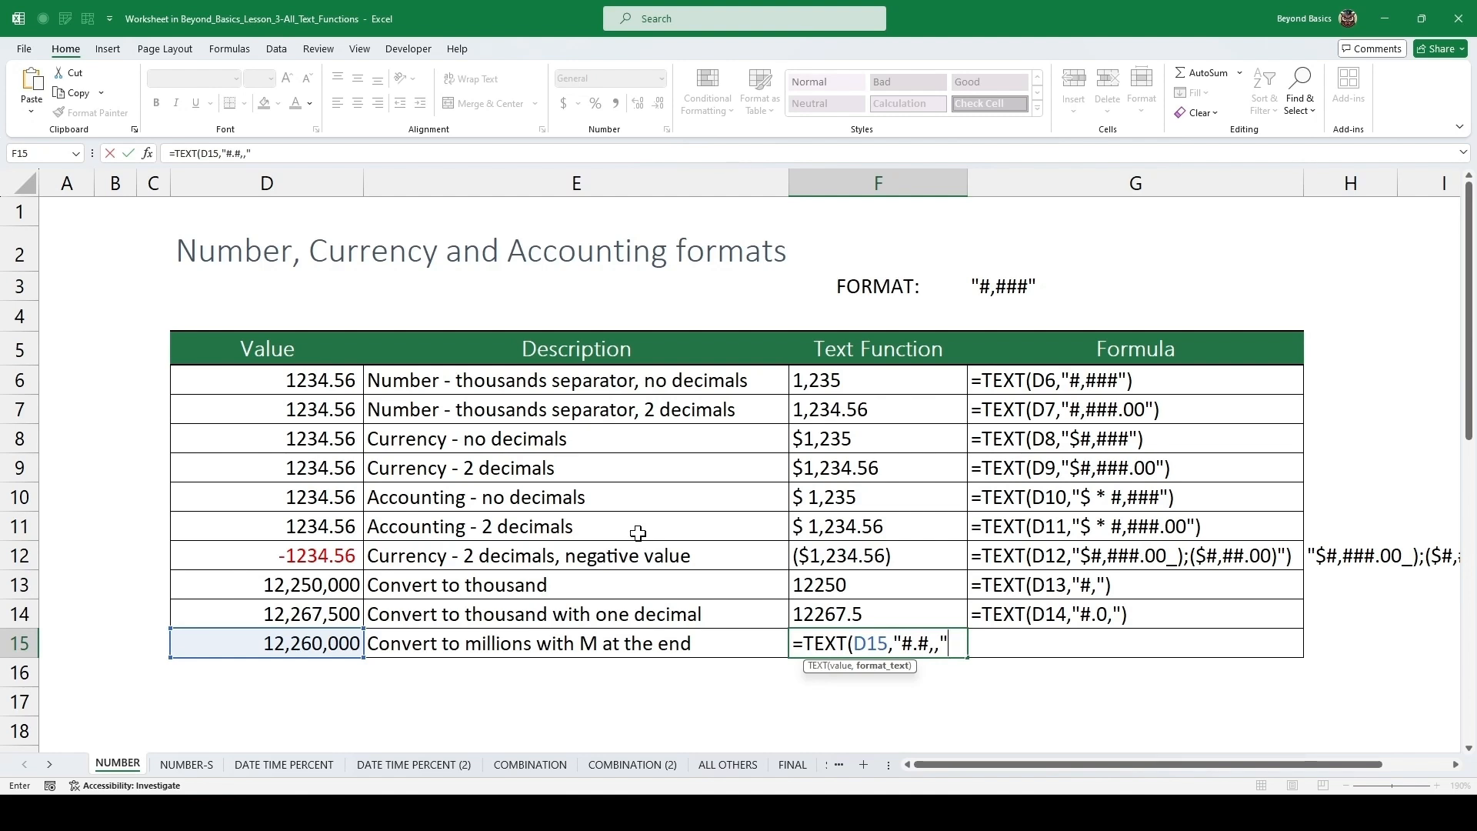
pyautogui.write(')')
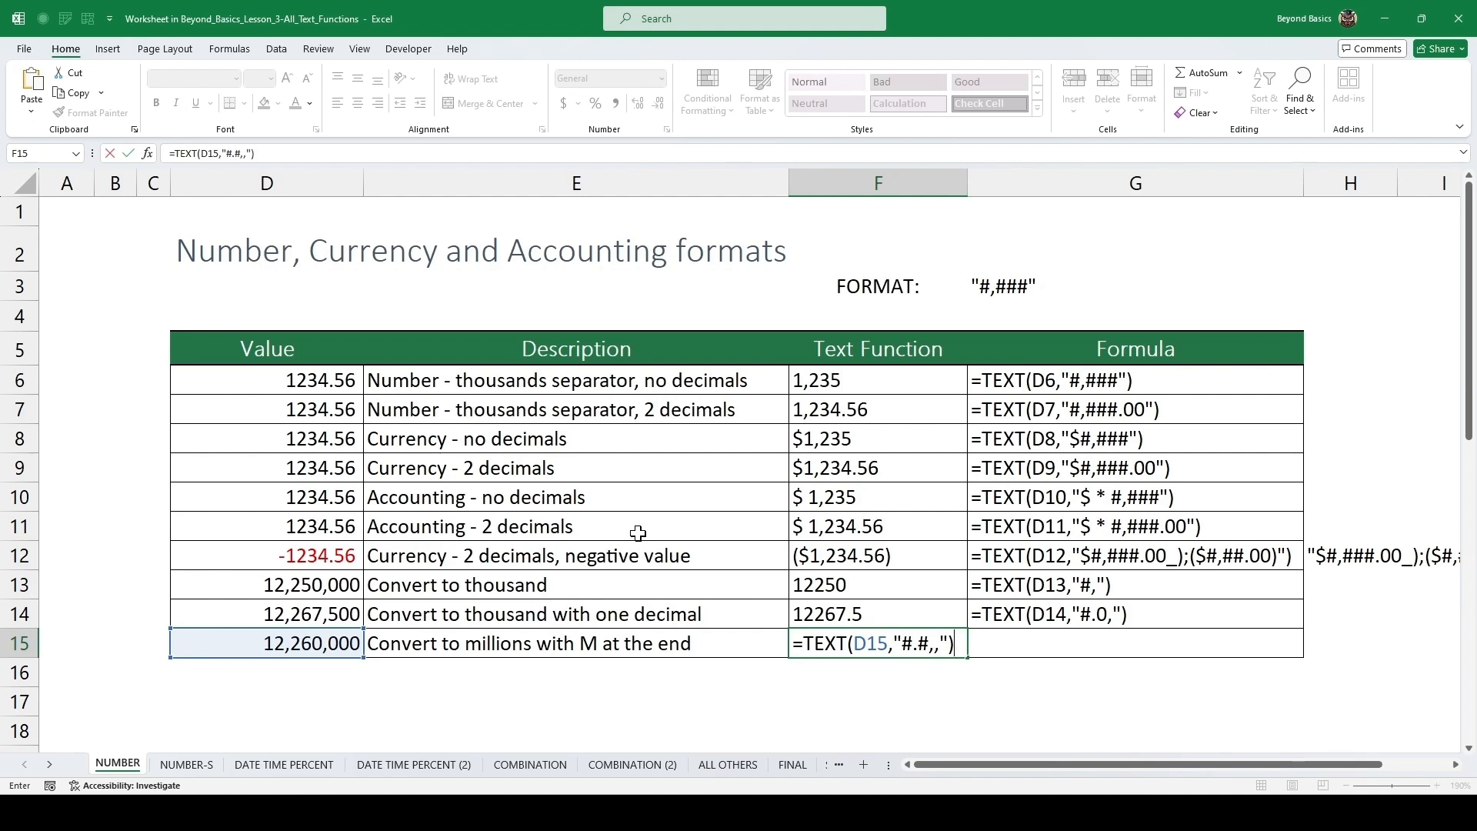
pyautogui.write('&')
pyautogui.press('BackSpace')
pyautogui.press('BackSpace')
pyautogui.write('"M"')
pyautogui.hotkey('ctrl', 'Return')
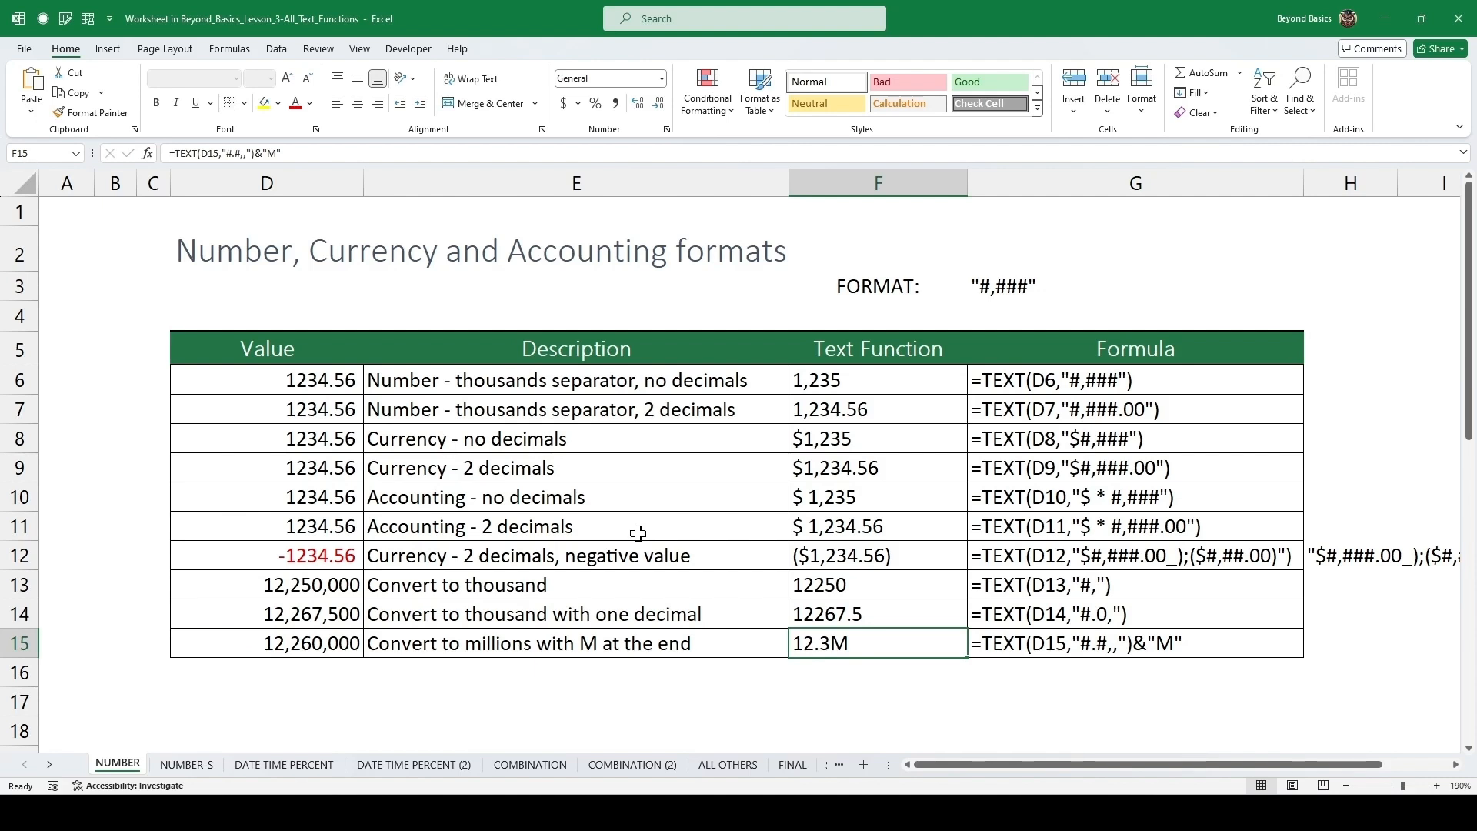
# Enter =F15*2 below the exercise table to test multiplying the millions text result.
pyautogui.press('F2')
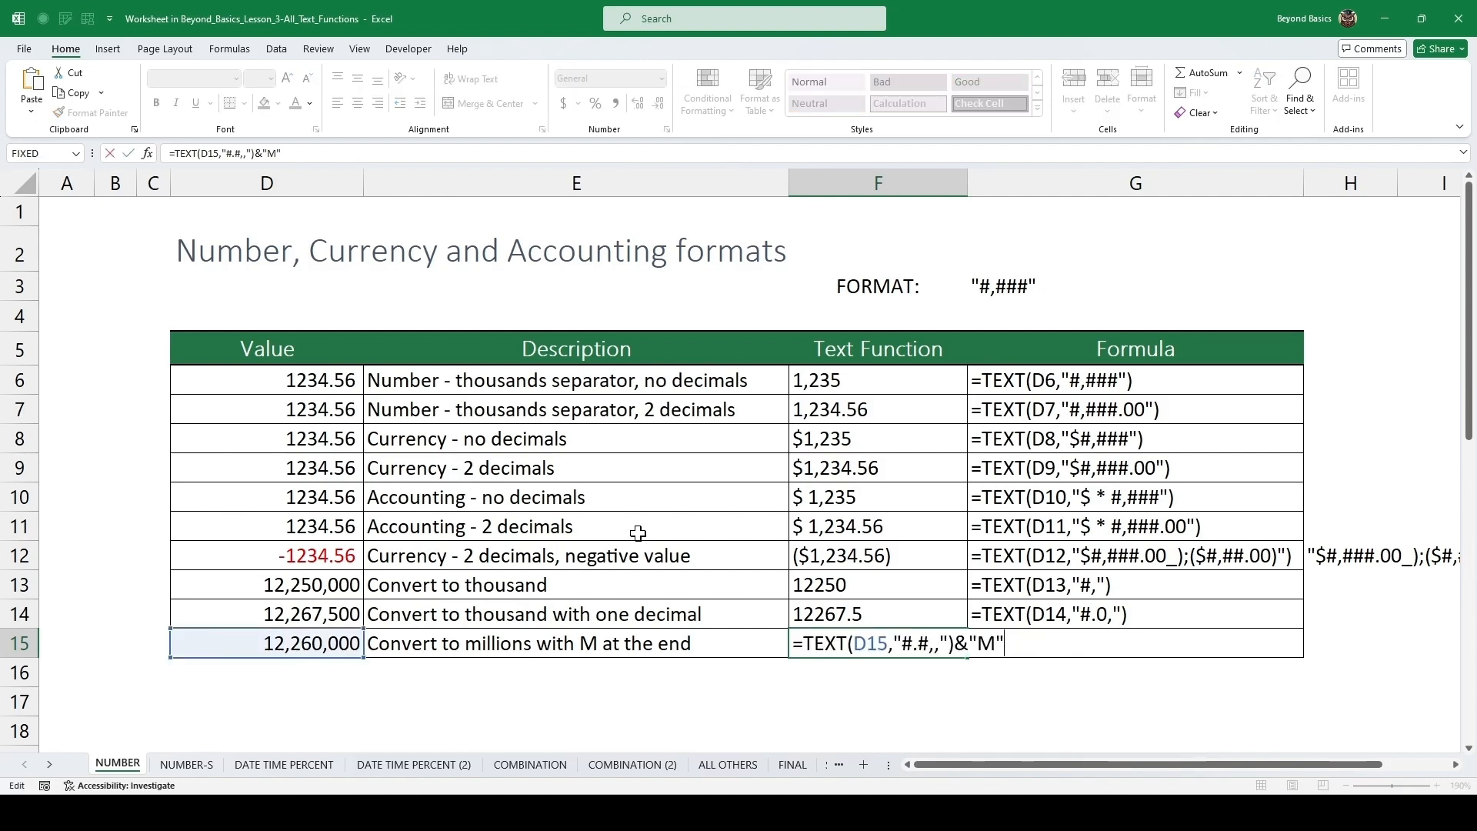
pyautogui.hotkey('ctrl', 'Return')
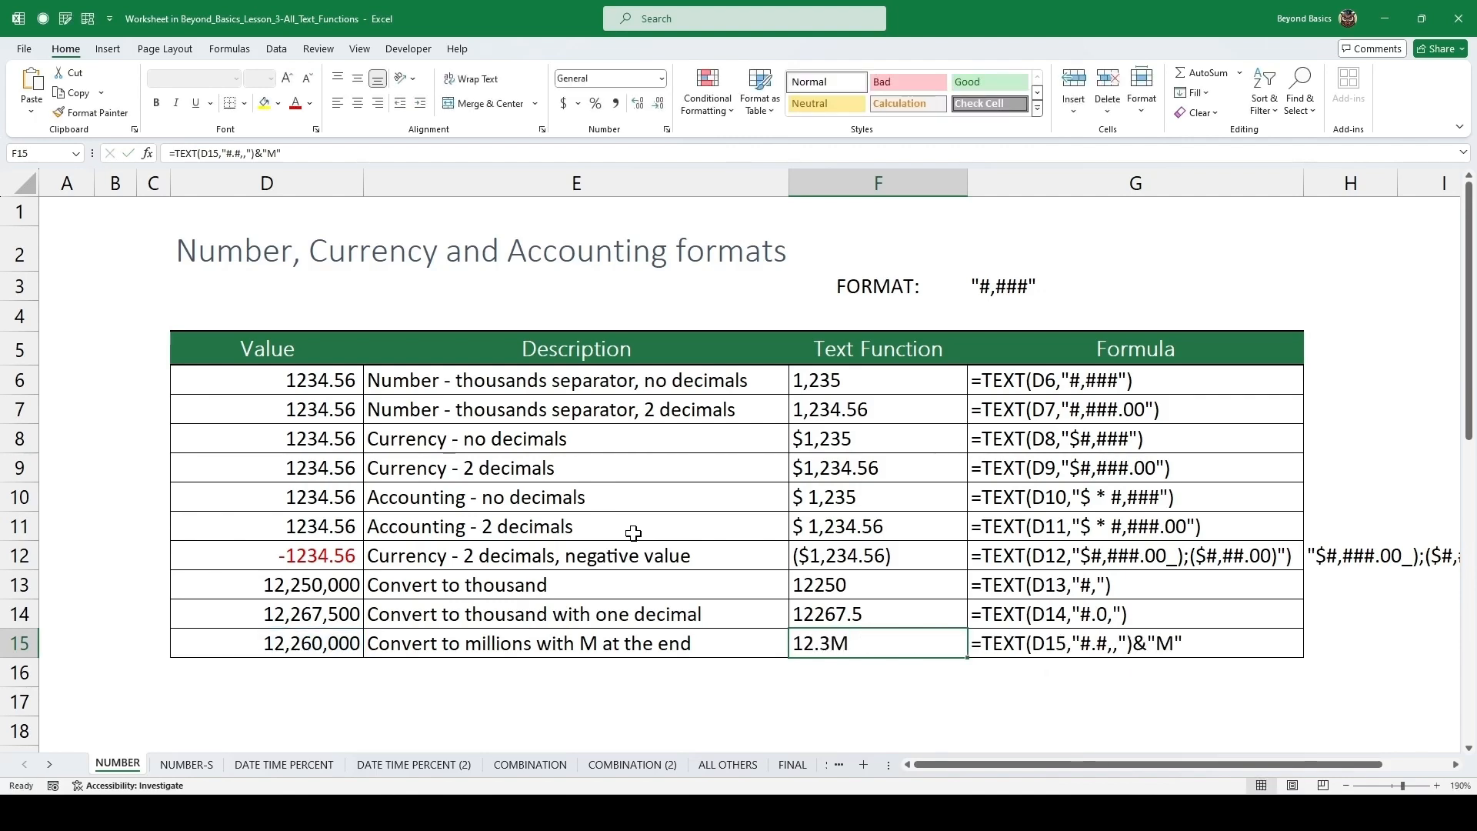
pyautogui.scroll(-1, 654, 542)
pyautogui.click(867, 600)
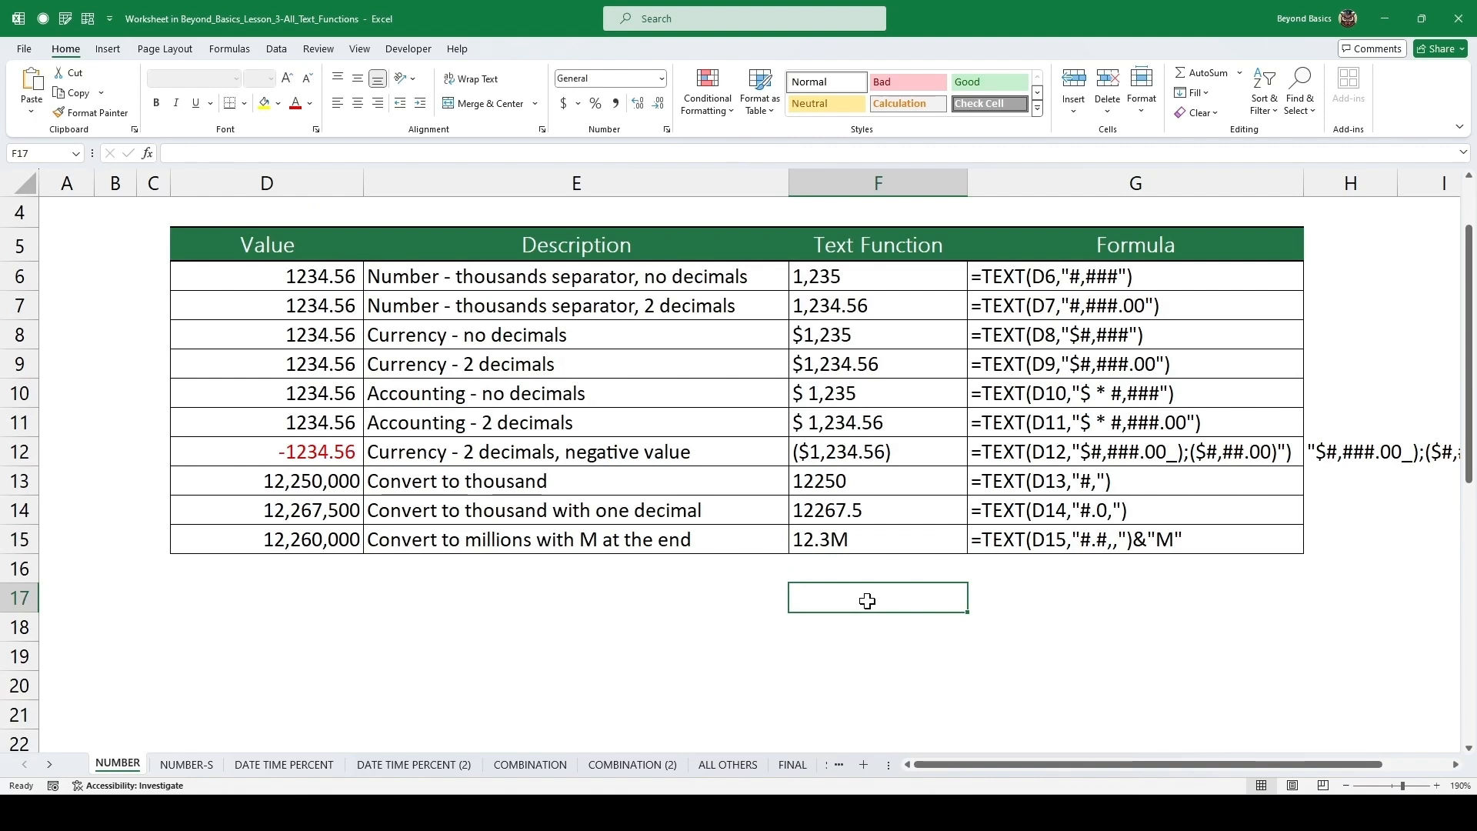
pyautogui.write('=')
pyautogui.press('Up')
pyautogui.press('Up')
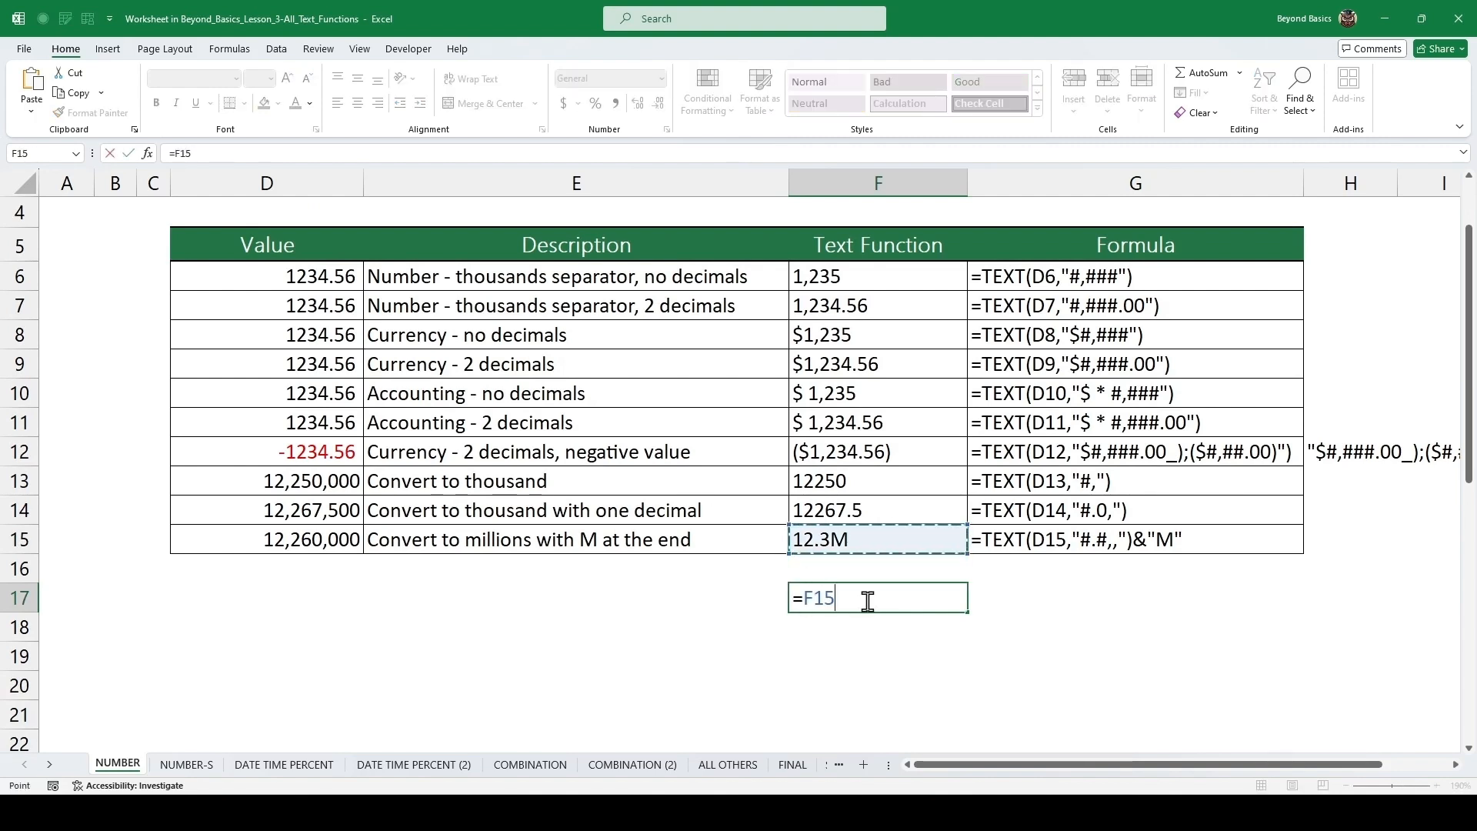
pyautogui.write('*')
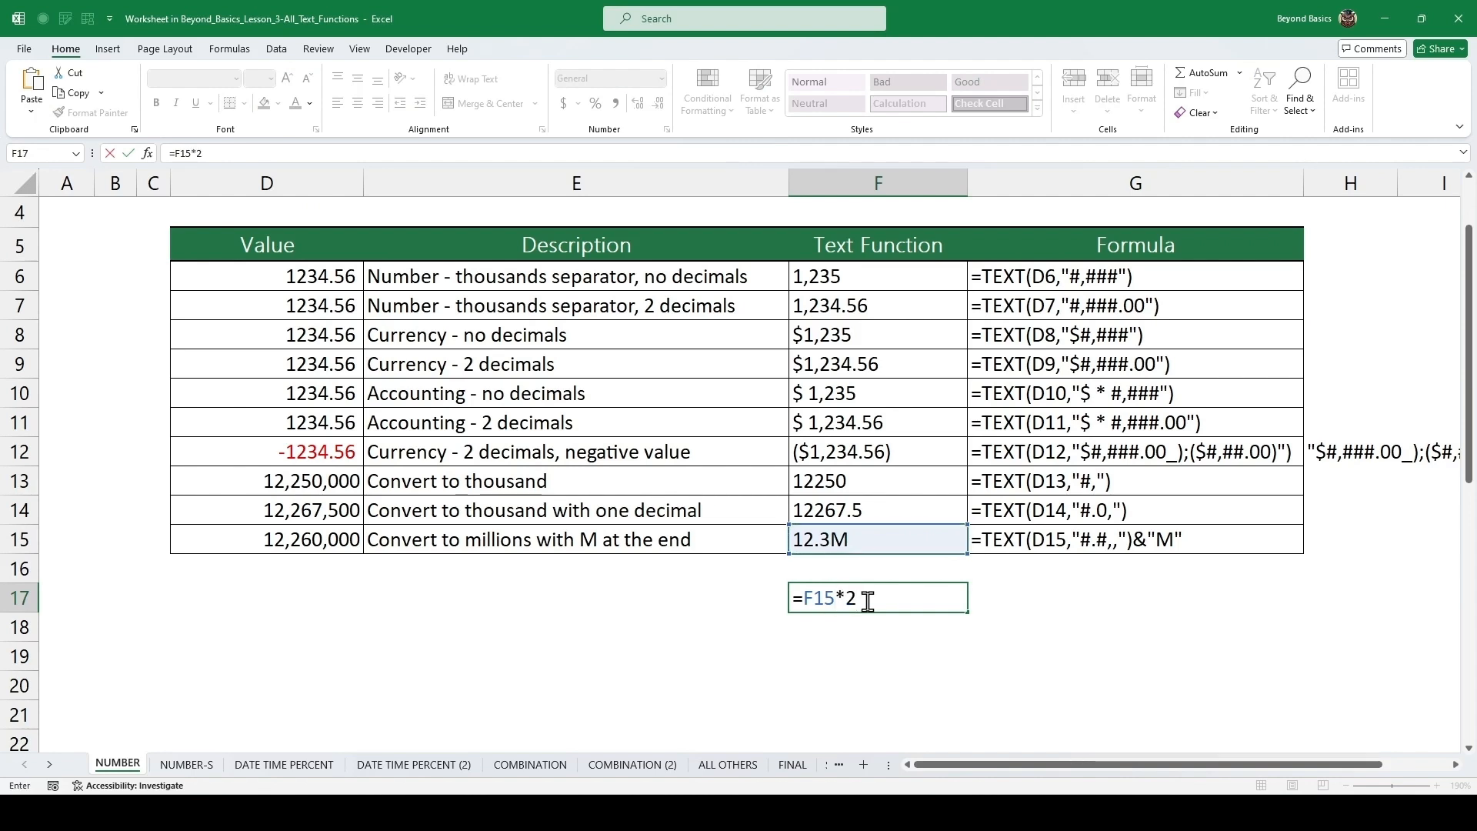
pyautogui.write('2')
pyautogui.hotkey('ctrl', 'Return')
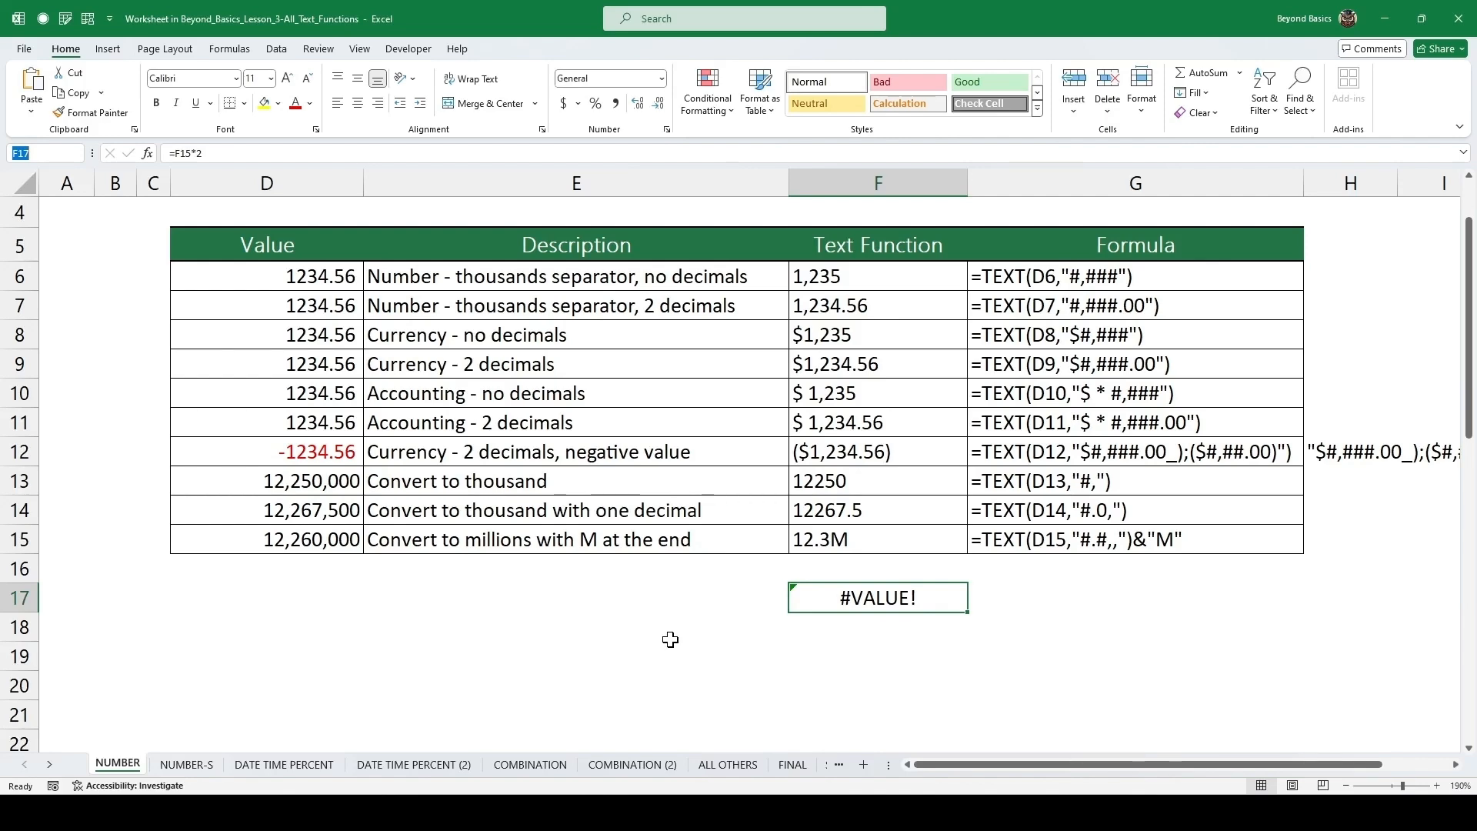
# Examine the custom format codes listed beside the Same with Custom Number Format table.
pyautogui.scroll(-5, 670, 639)
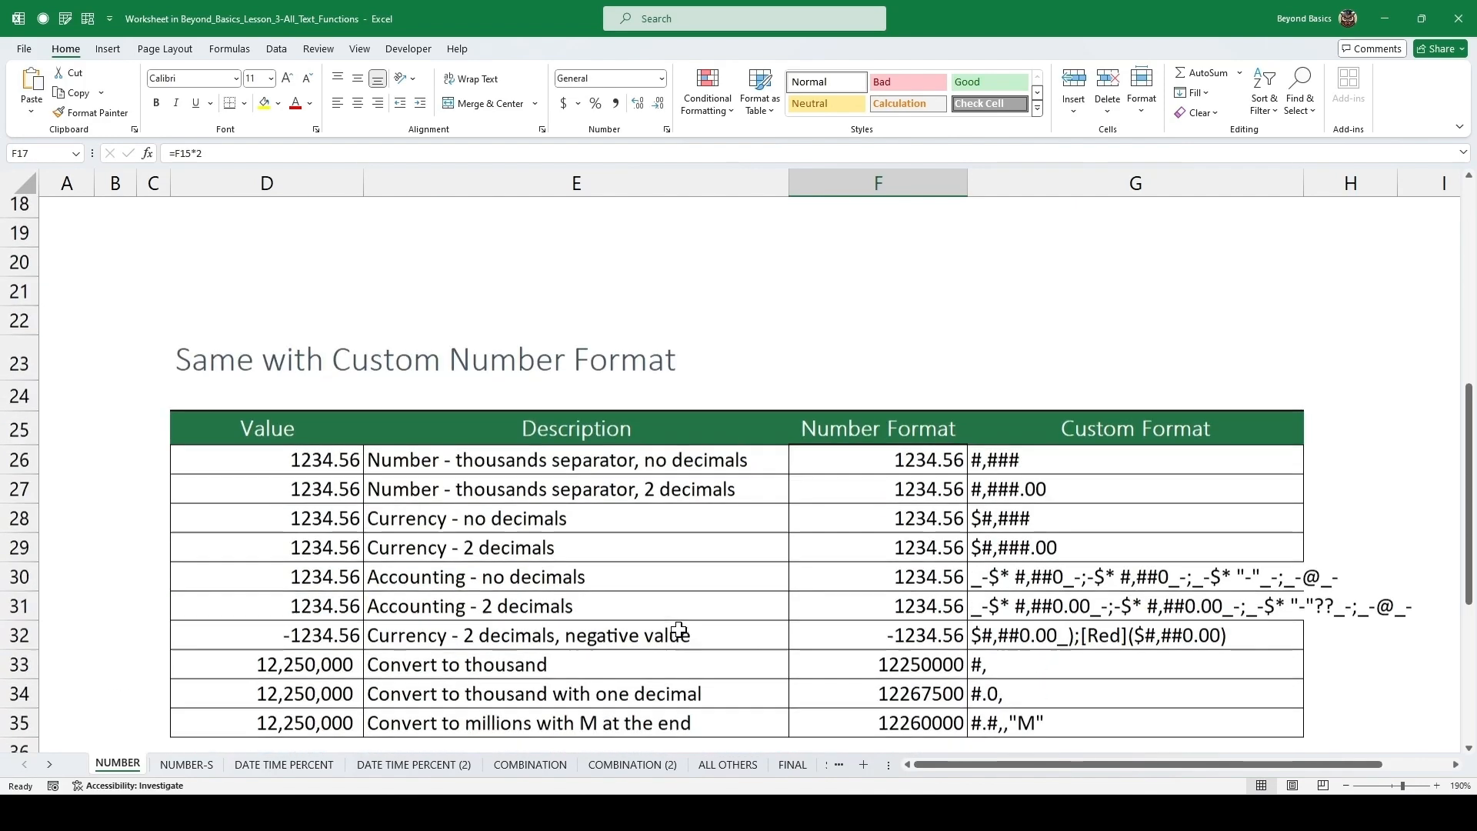
pyautogui.scroll(-1, 678, 629)
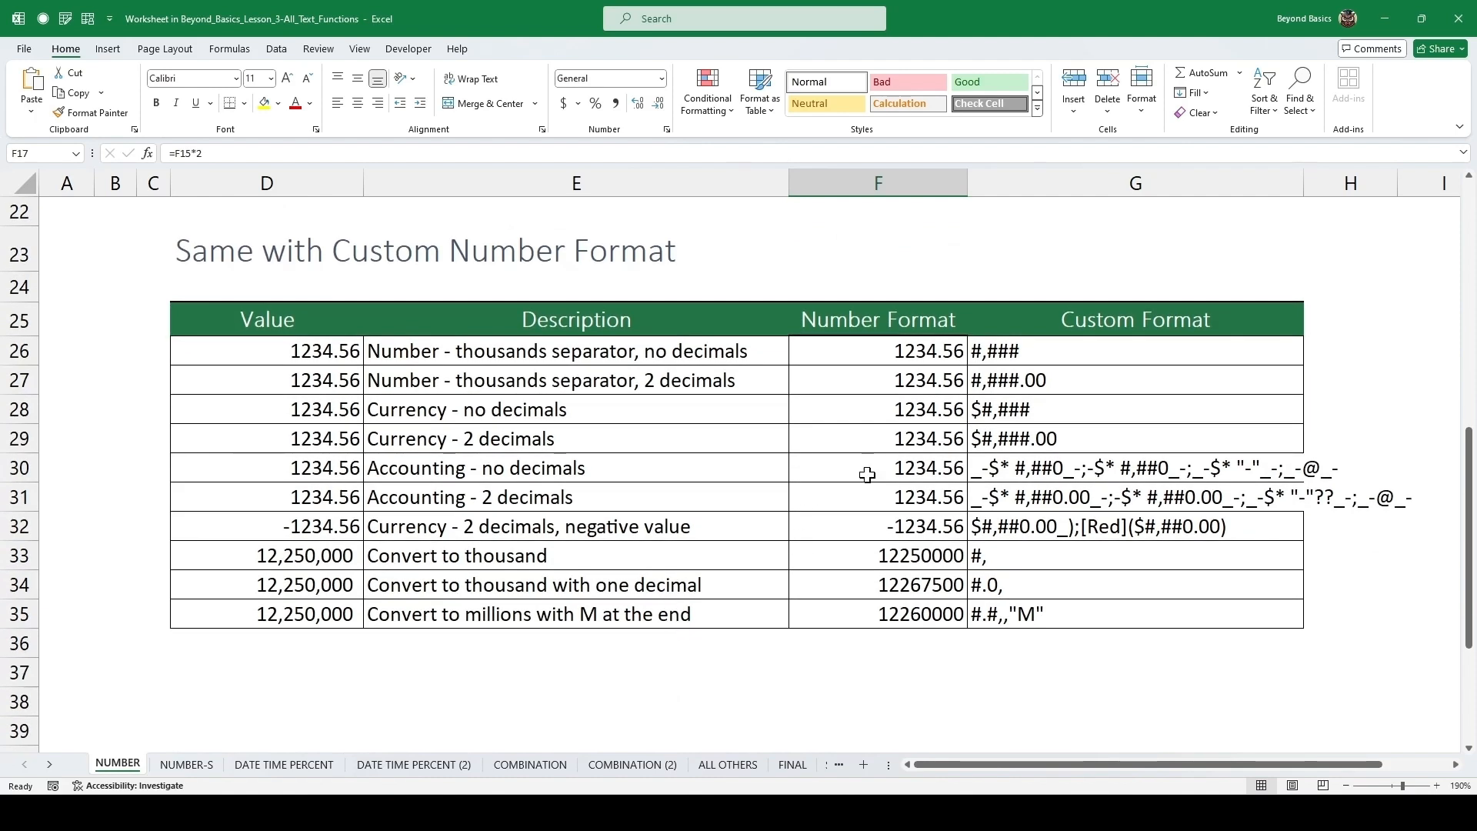
pyautogui.moveTo(1050, 355); pyautogui.dragTo(1071, 543)
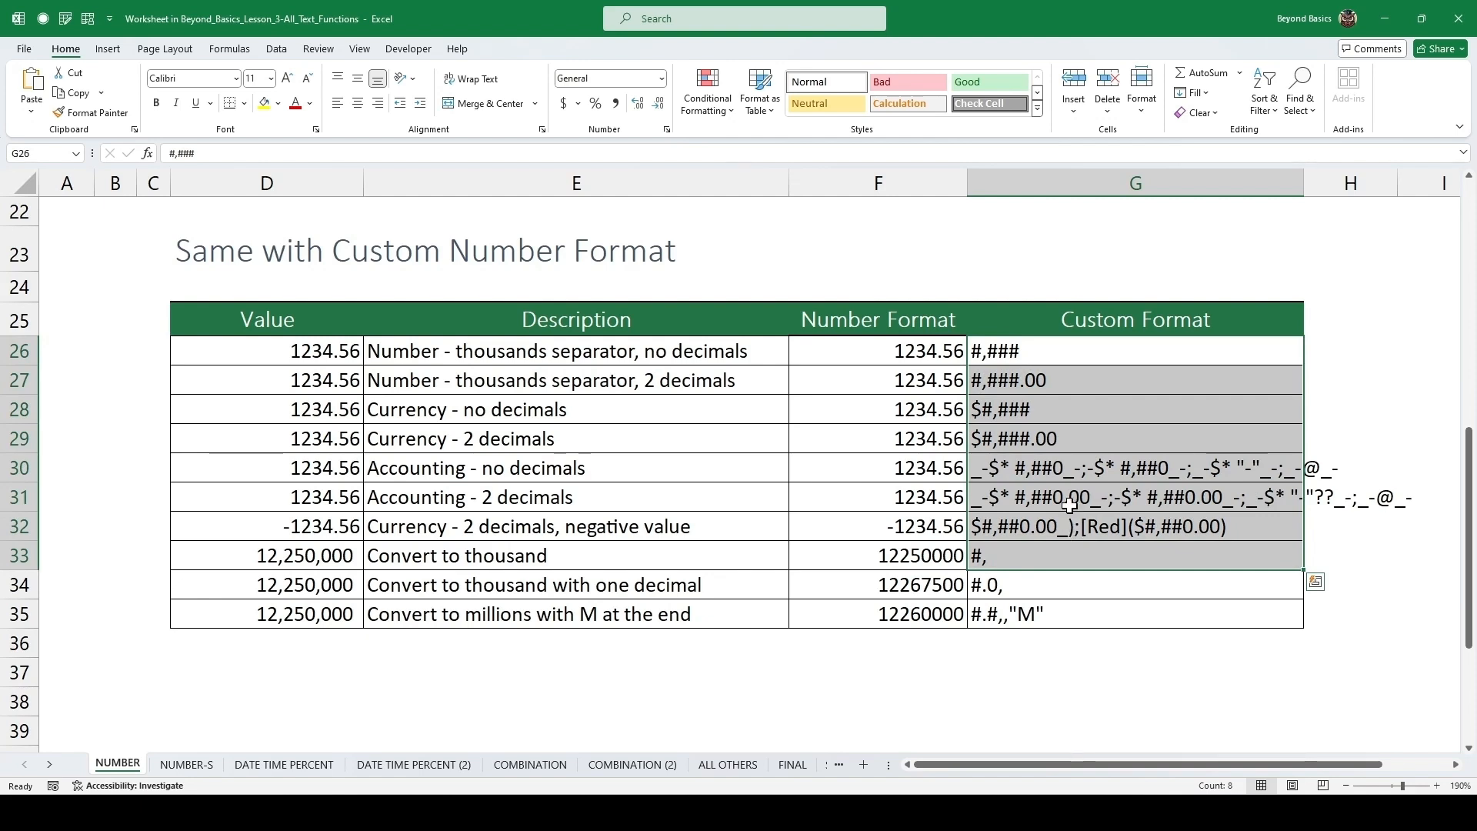
pyautogui.click(1070, 465)
pyautogui.click(1085, 520)
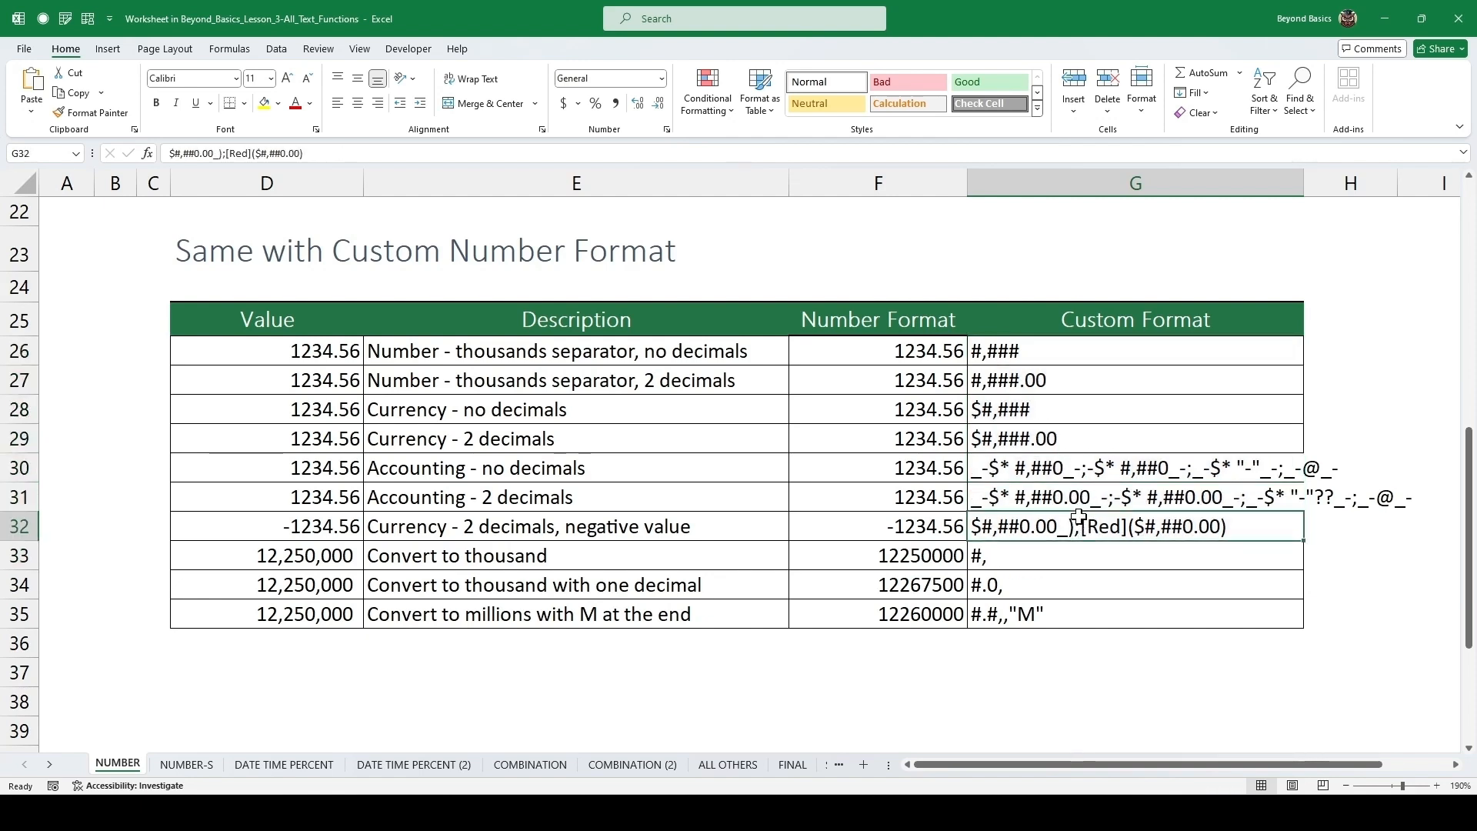
pyautogui.doubleClick(1048, 353)
pyautogui.moveTo(1052, 354); pyautogui.dragTo(958, 362)
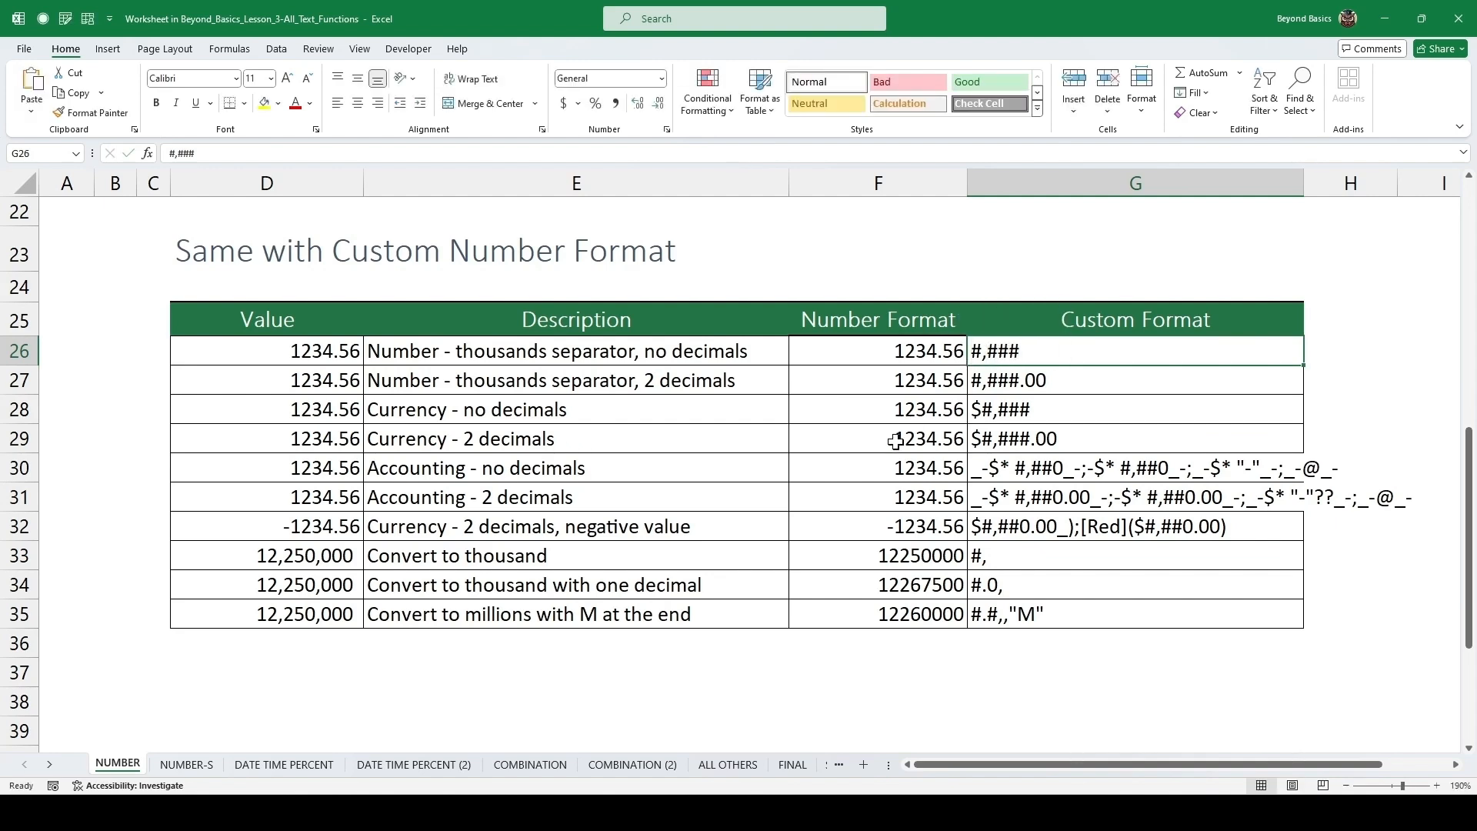
# Apply the custom number format #,### to the thousands-separator, no-decimals value.
pyautogui.click(903, 354)
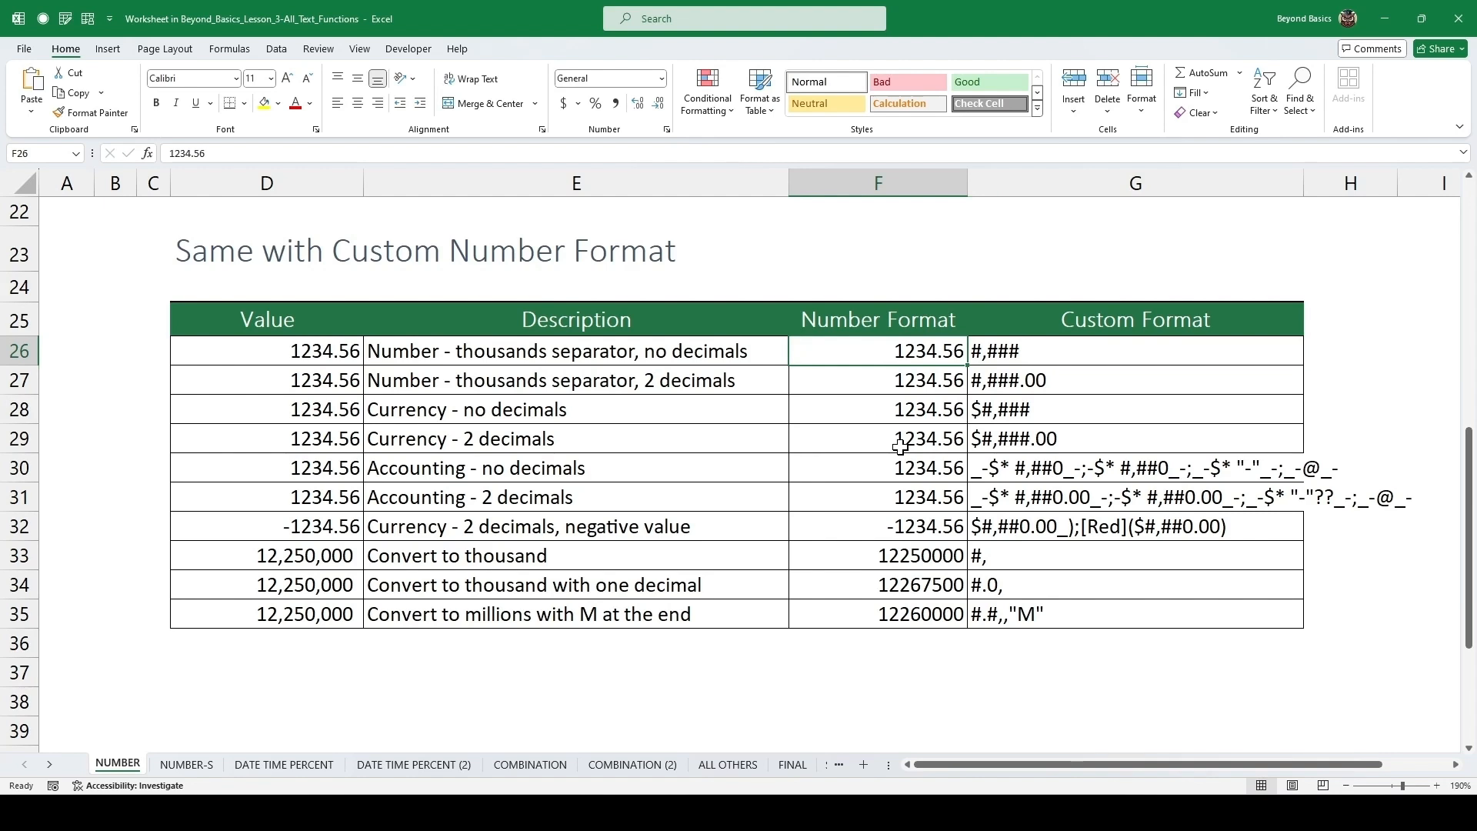
pyautogui.hotkey('ctrl', '1')
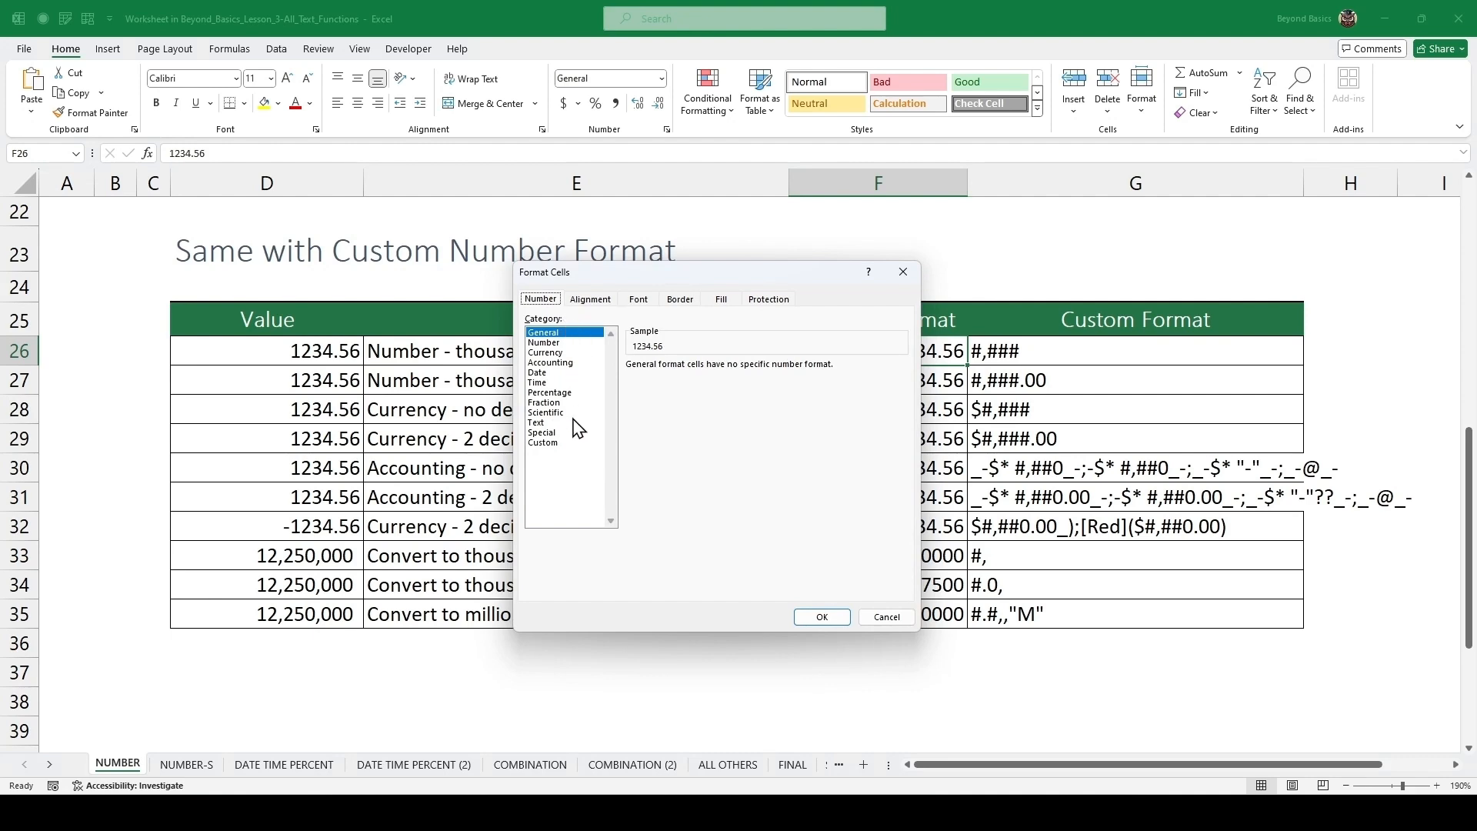
pyautogui.click(558, 454)
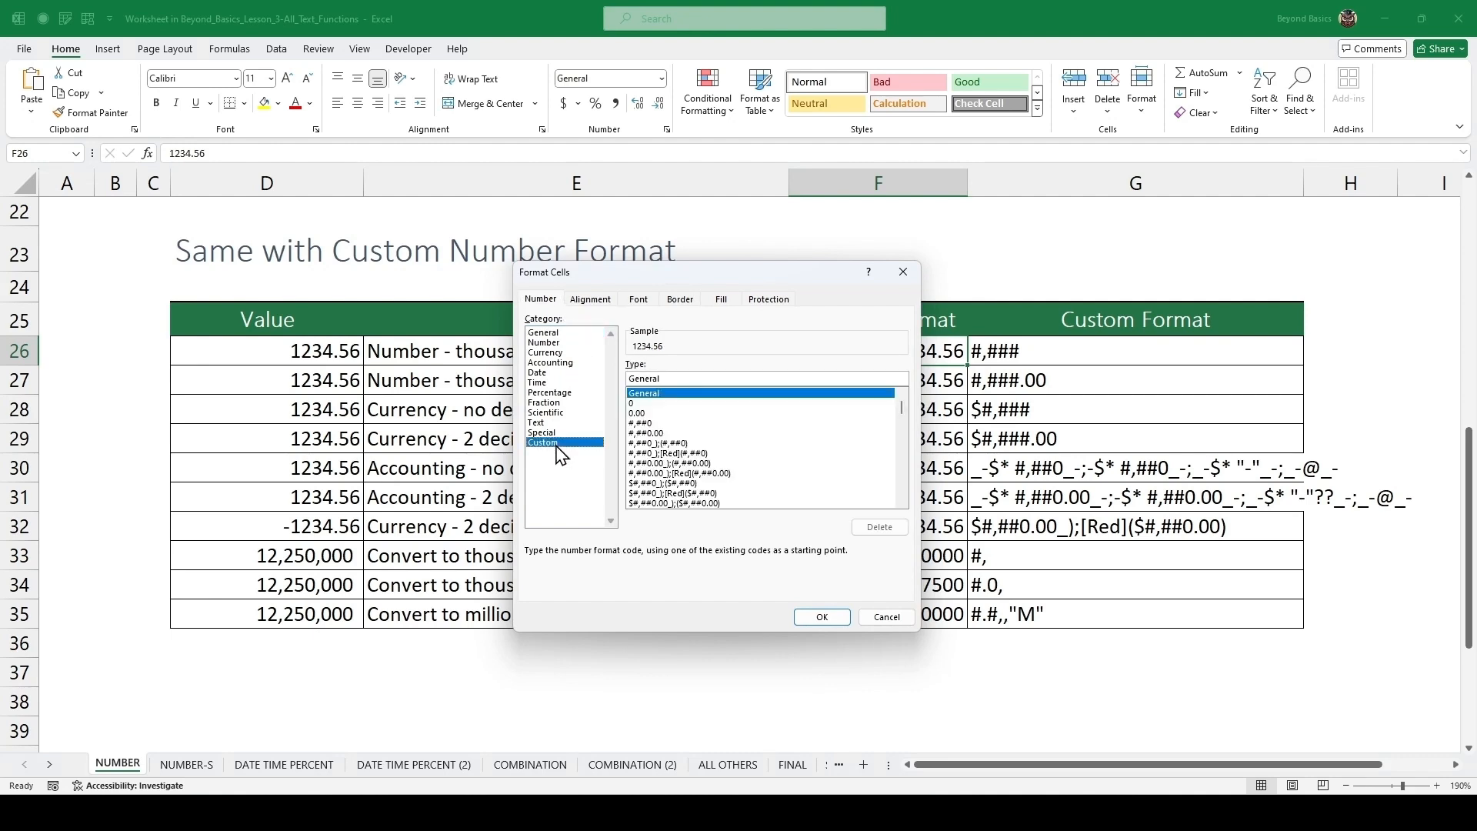
pyautogui.doubleClick(658, 377)
pyautogui.write('#,###')
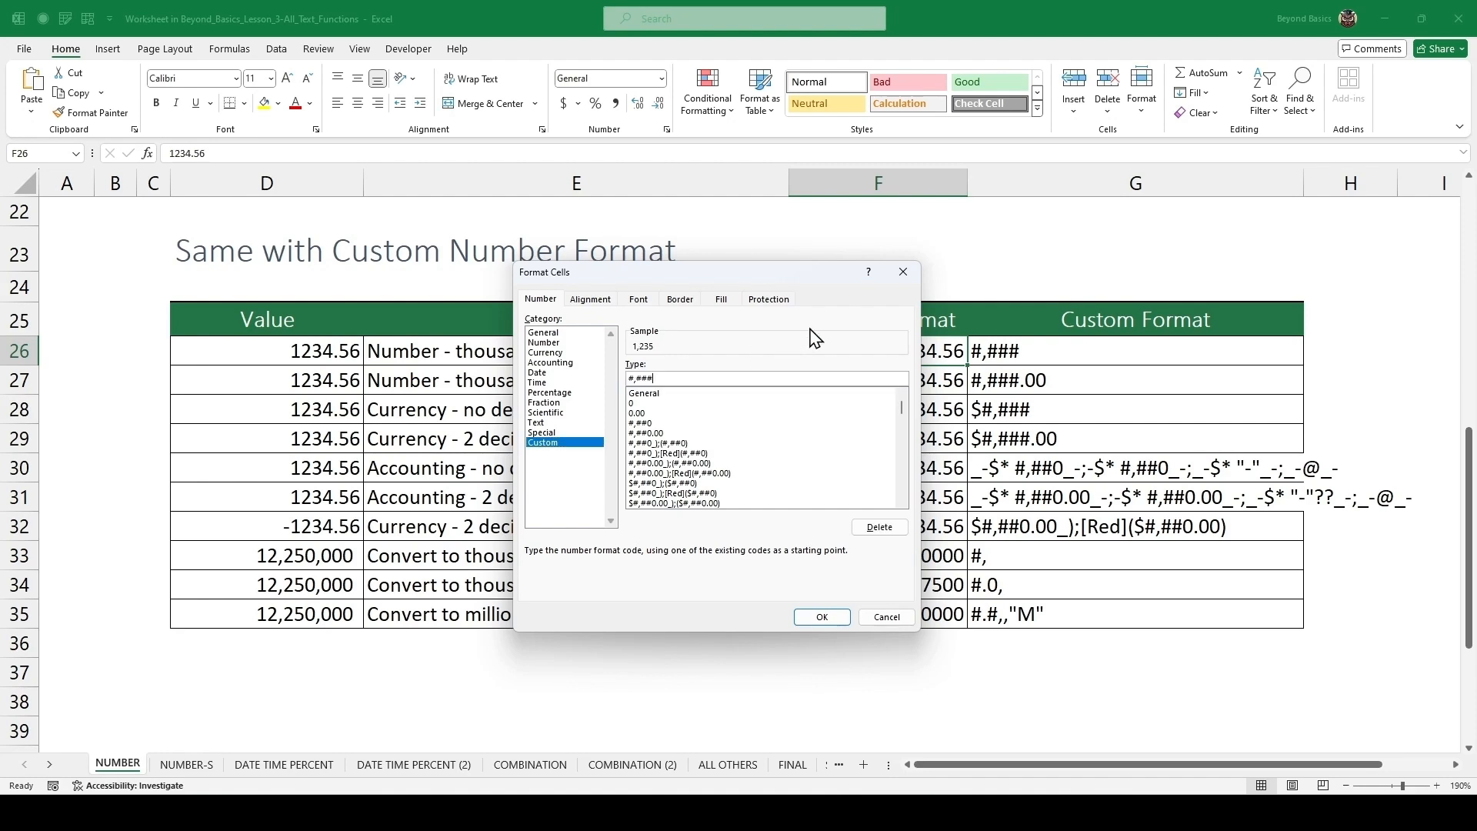
pyautogui.click(818, 616)
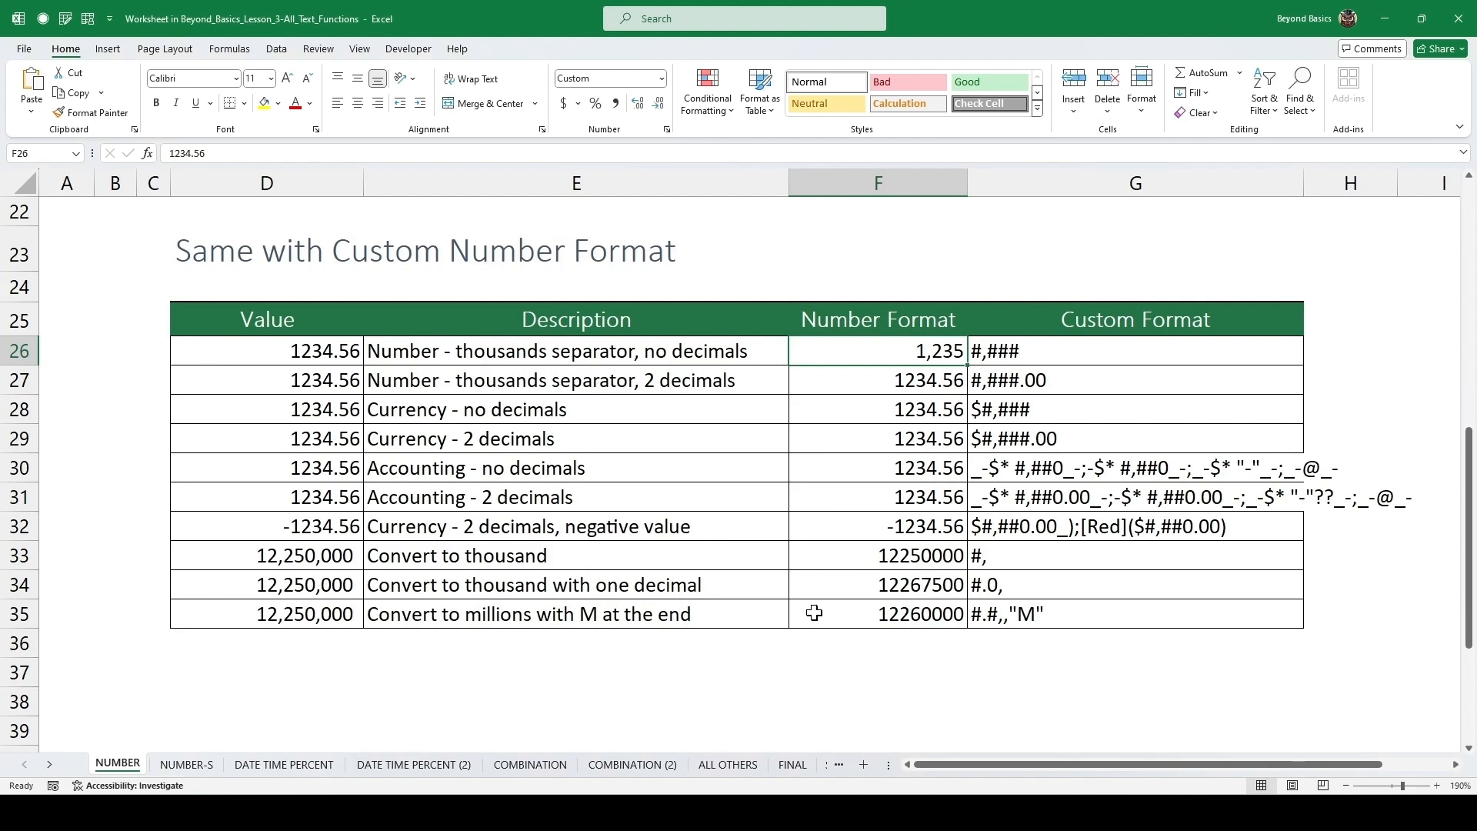
# Apply the custom number format #,###.00 to the thousands-separator, two-decimals value.
pyautogui.click(929, 381)
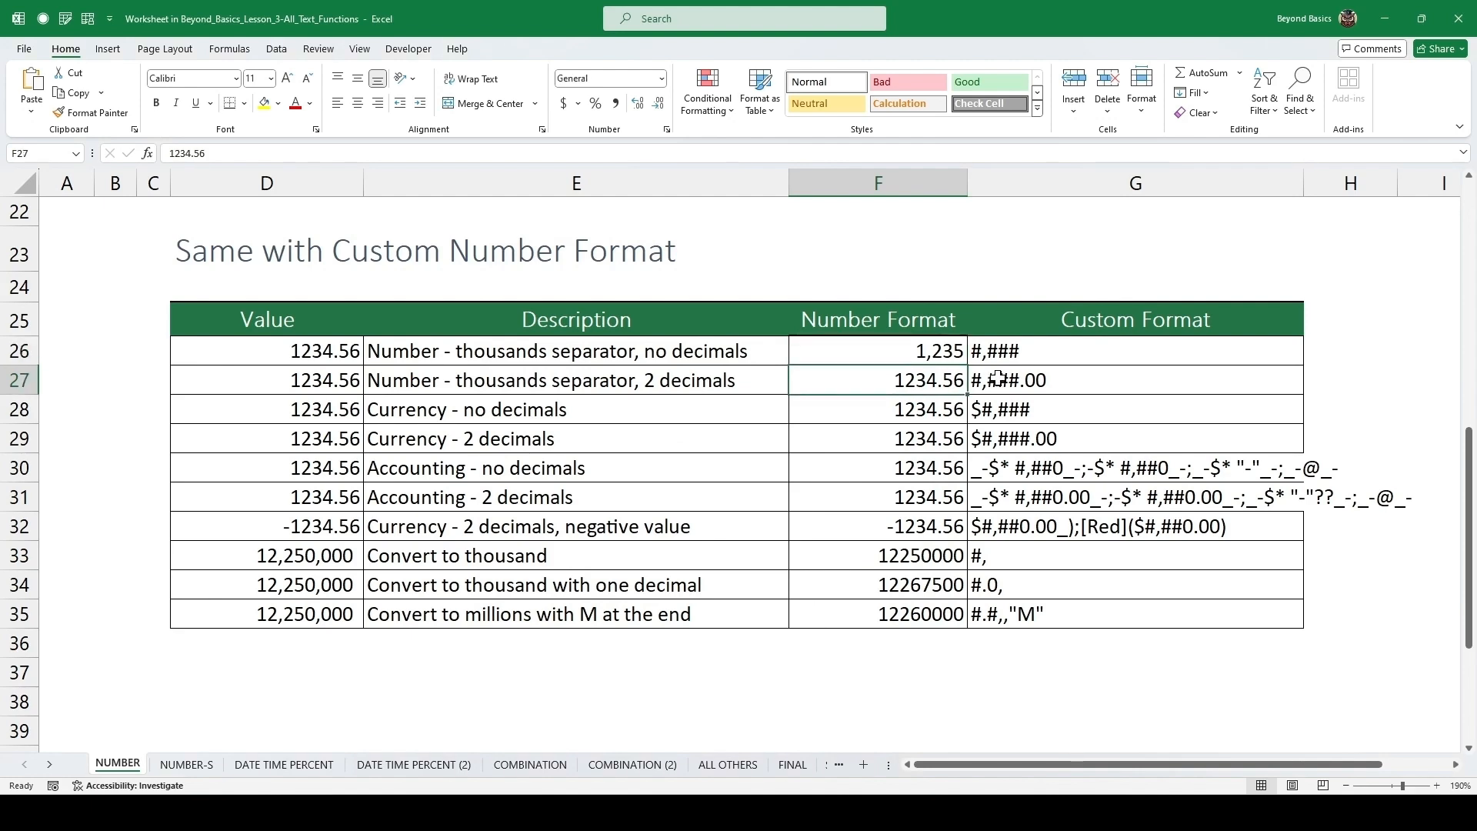
pyautogui.hotkey('ctrl', '1')
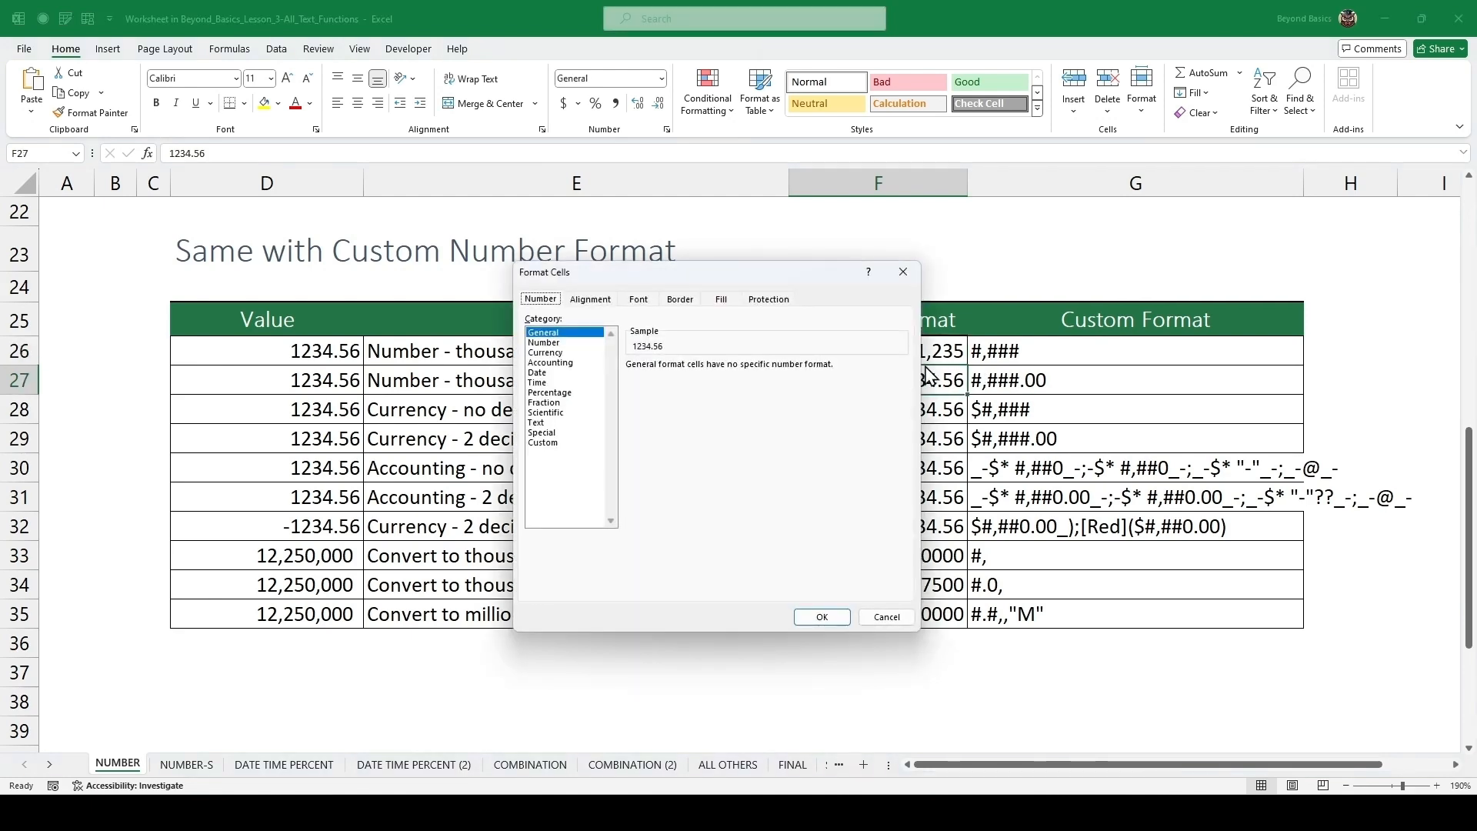
pyautogui.click(570, 442)
pyautogui.moveTo(664, 377); pyautogui.dragTo(623, 378)
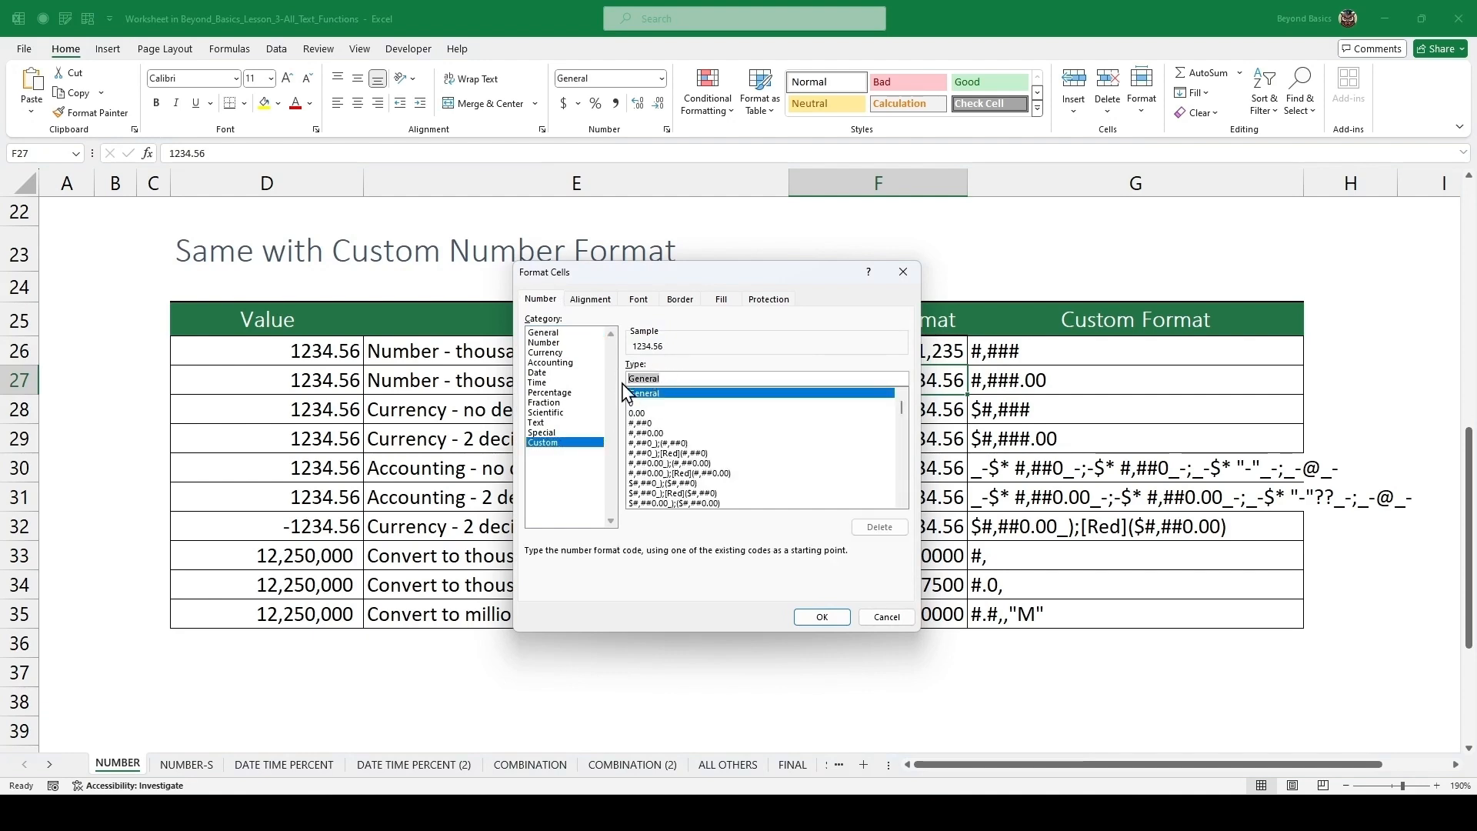
pyautogui.write('#,###')
pyautogui.moveTo(734, 274); pyautogui.dragTo(985, 247)
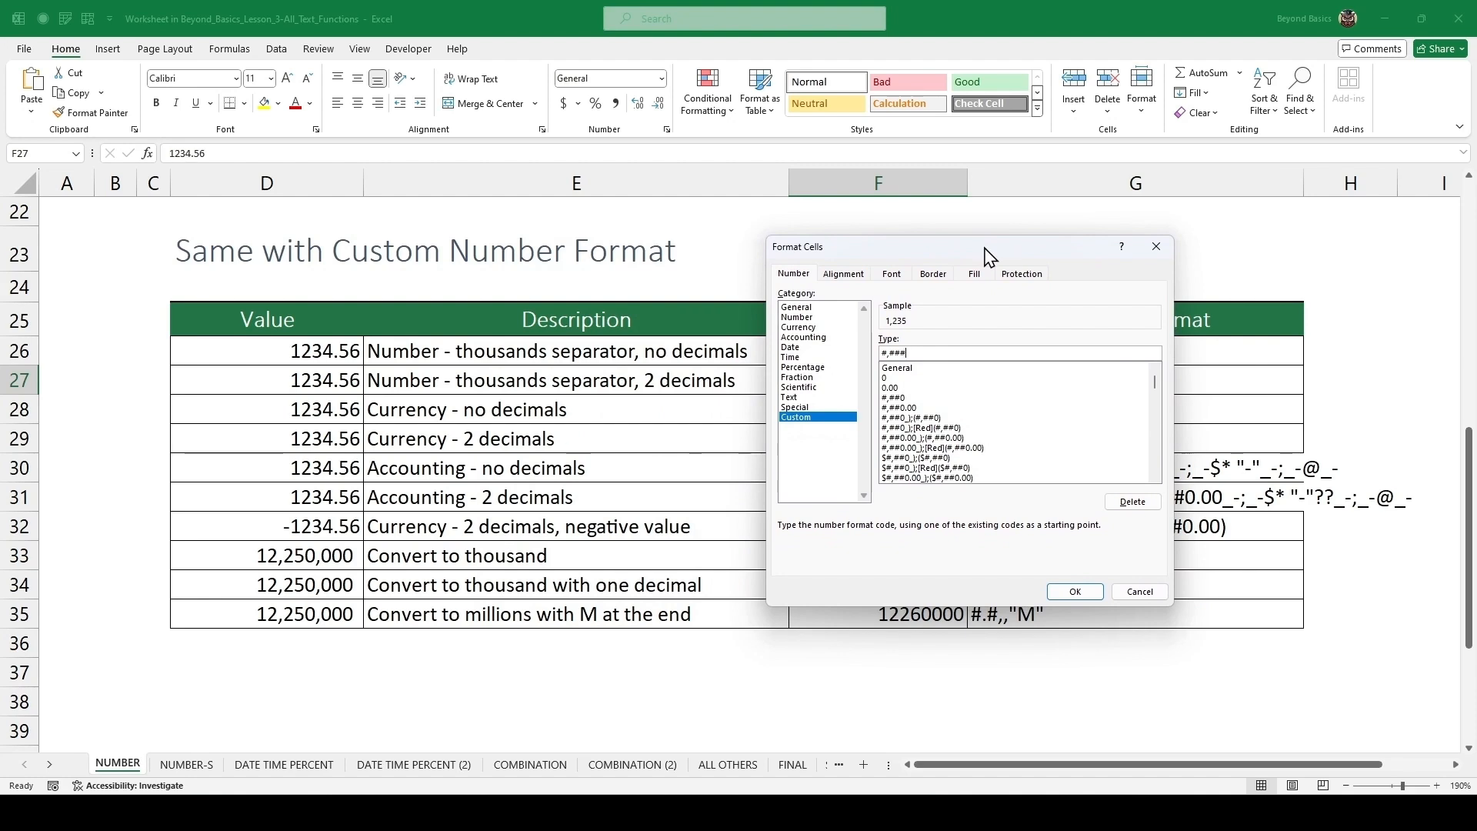
pyautogui.write('.00')
pyautogui.press('Return')
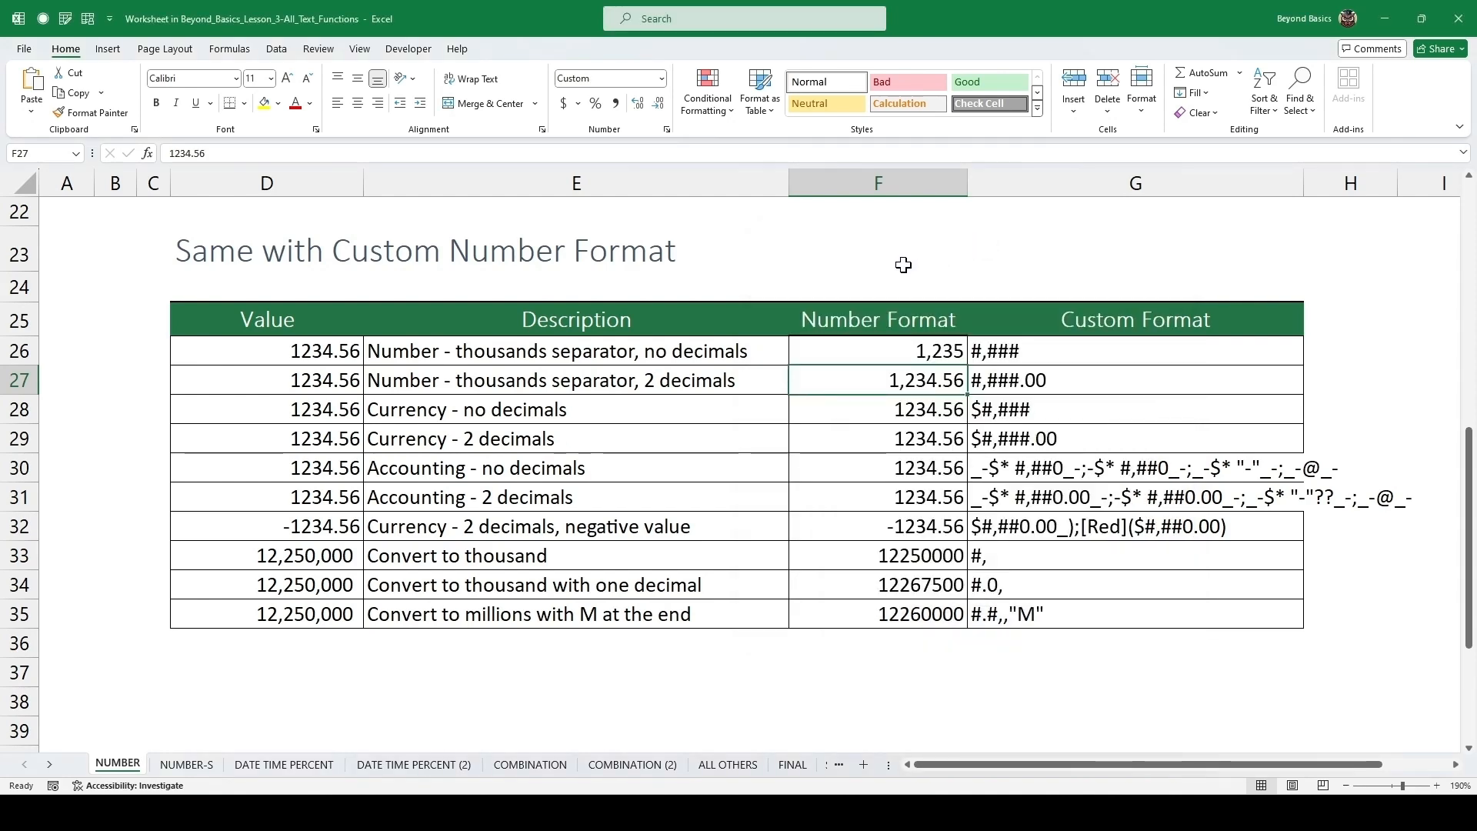
# Apply the custom format $#,### to the currency, no-decimals value.
pyautogui.press('Down')
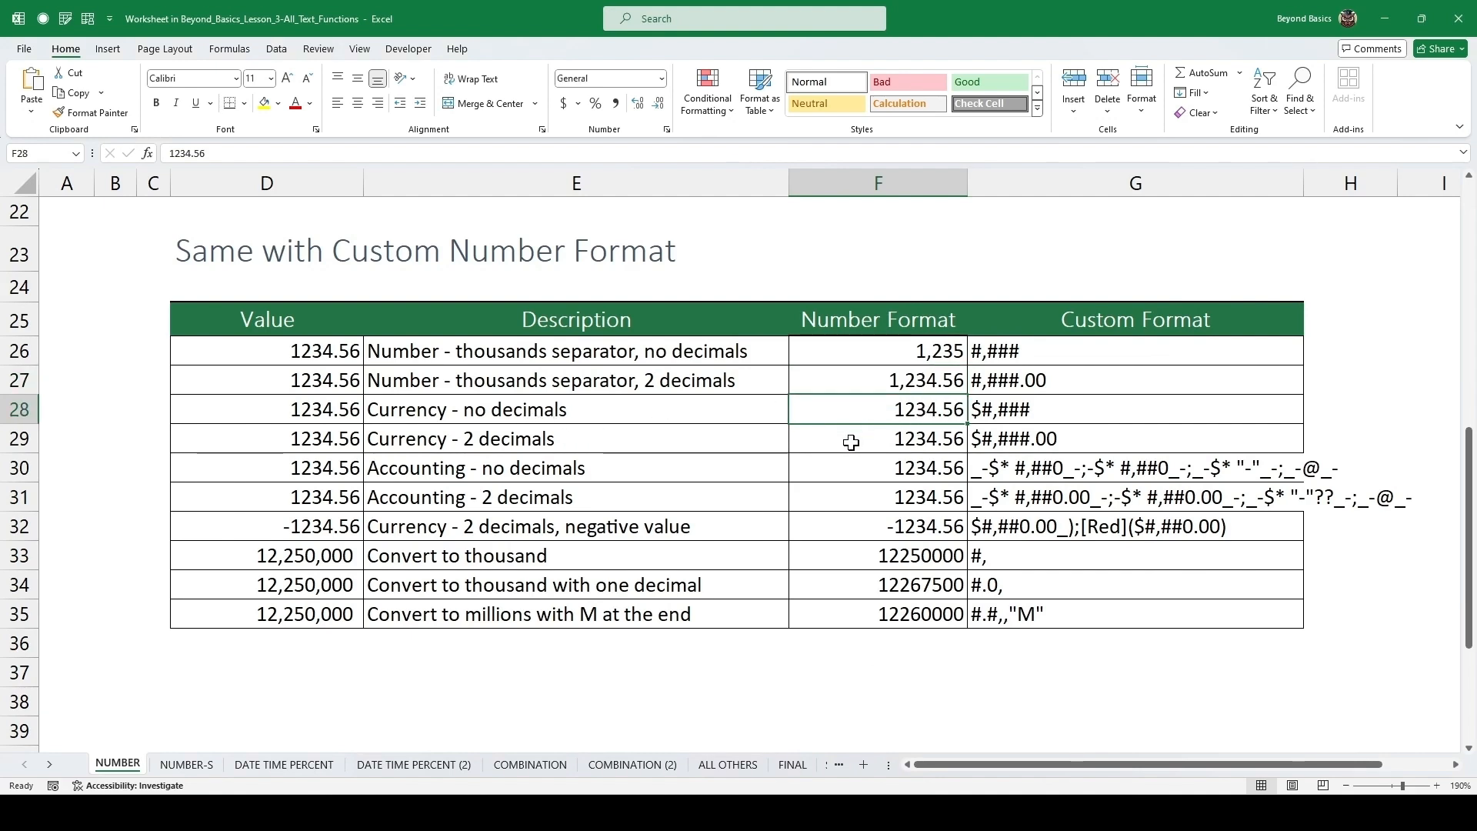
pyautogui.hotkey('ctrl', '1')
pyautogui.click(817, 418)
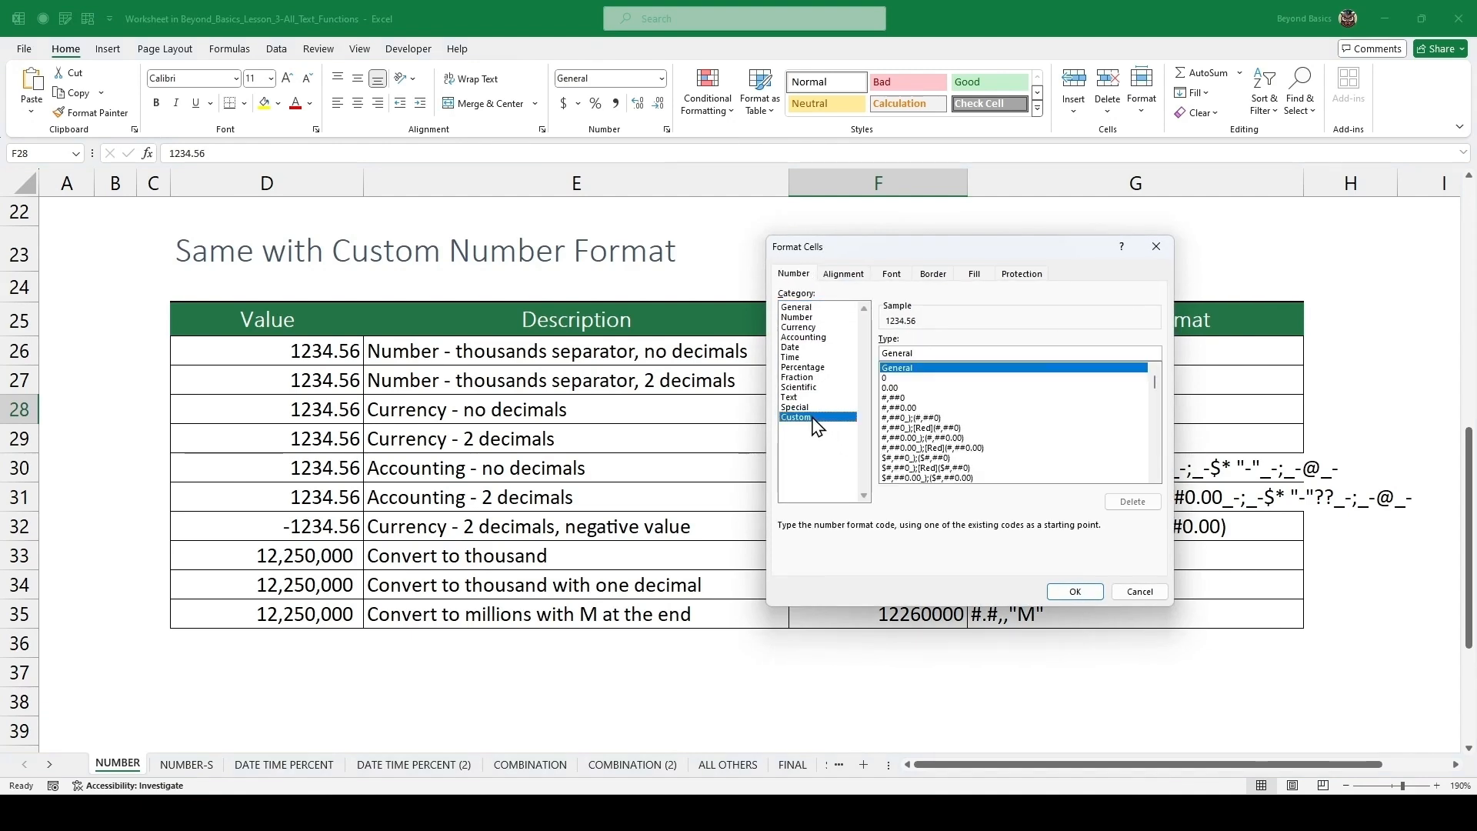
pyautogui.doubleClick(928, 354)
pyautogui.write('#,###')
pyautogui.click(882, 353)
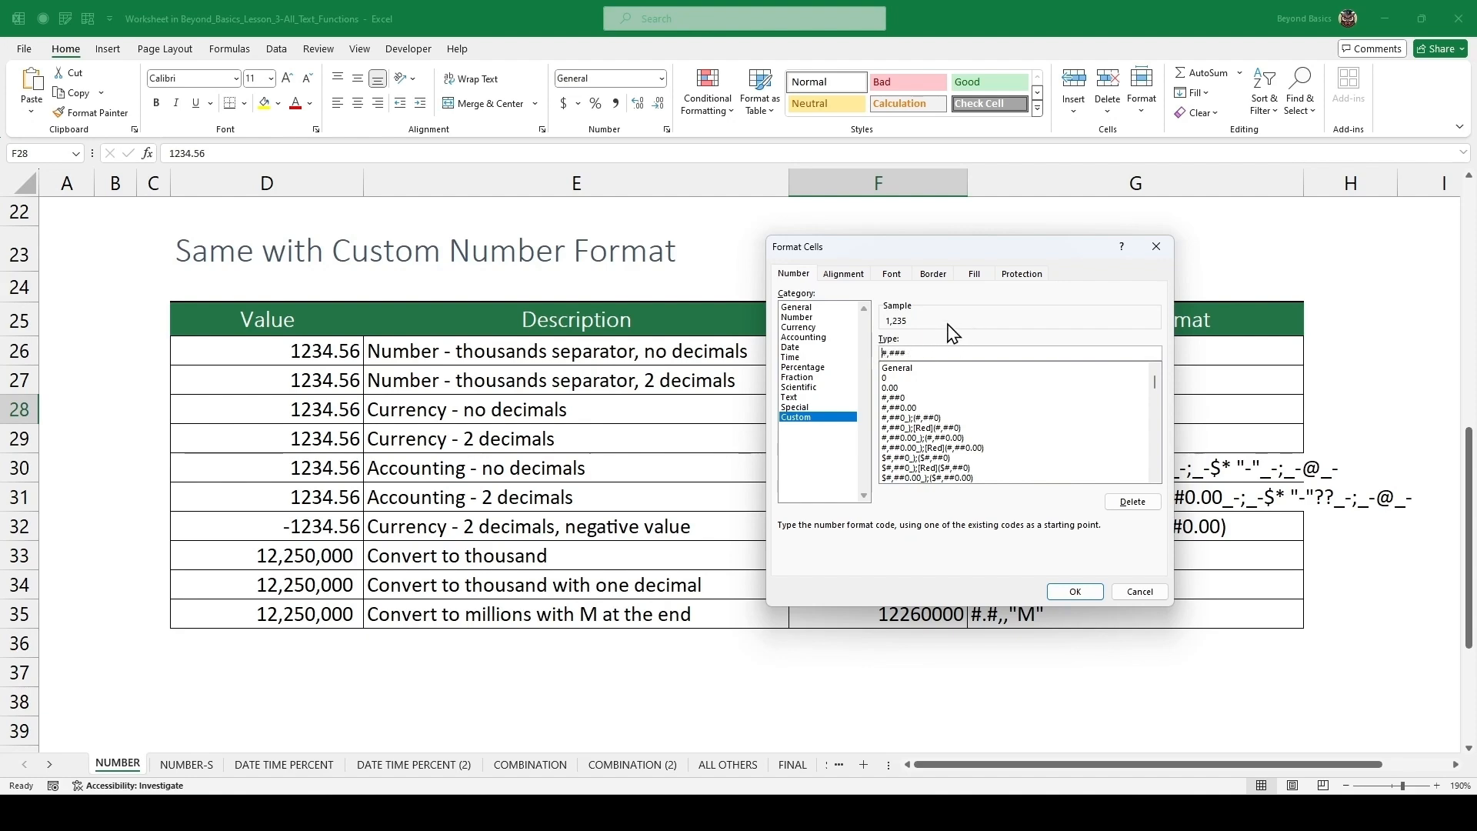
pyautogui.write('$')
pyautogui.click(1073, 592)
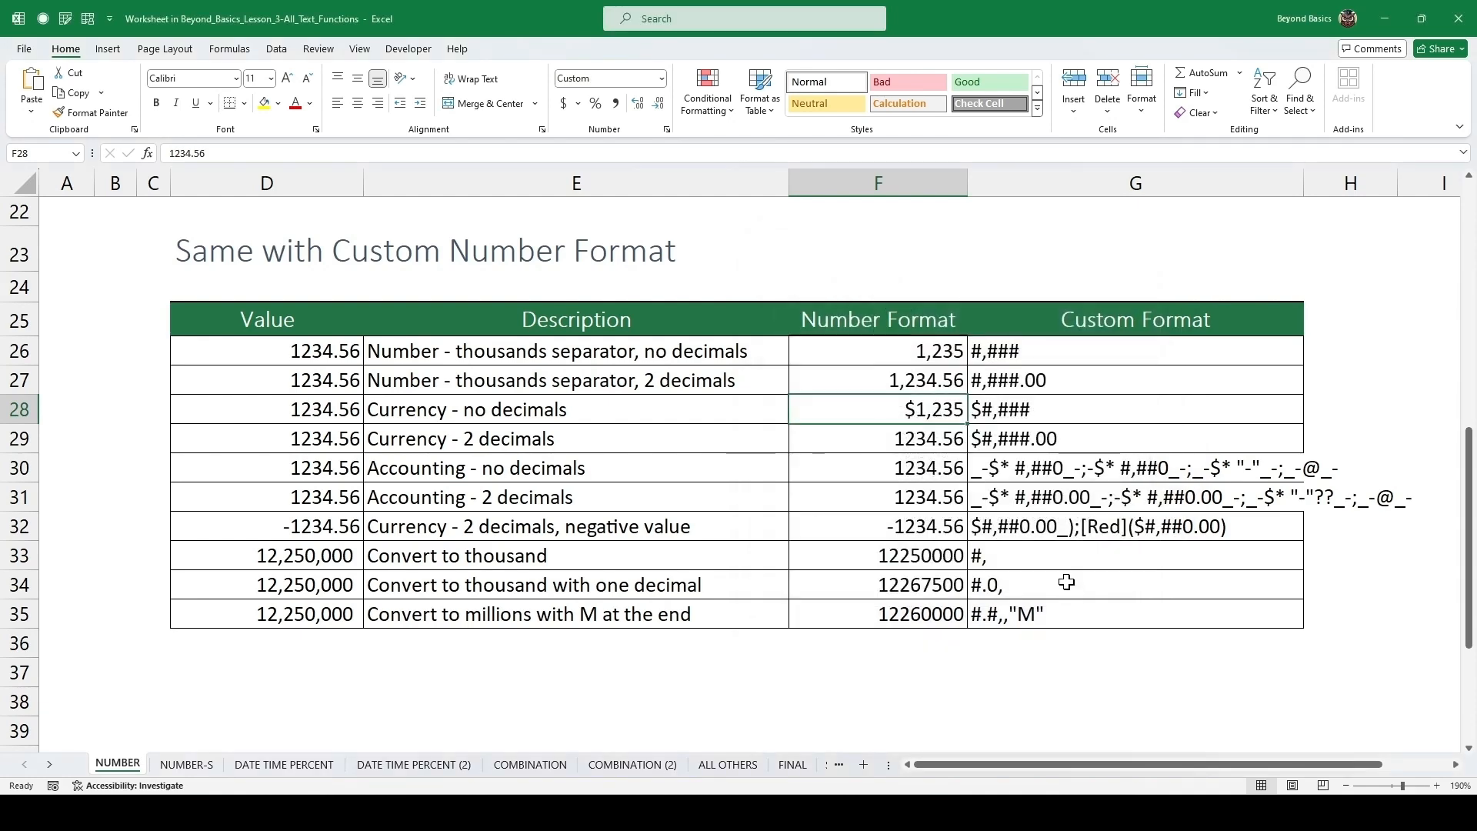
# Apply the custom format $#,###.00 to the currency, two-decimals value.
pyautogui.click(921, 438)
pyautogui.hotkey('ctrl', '1')
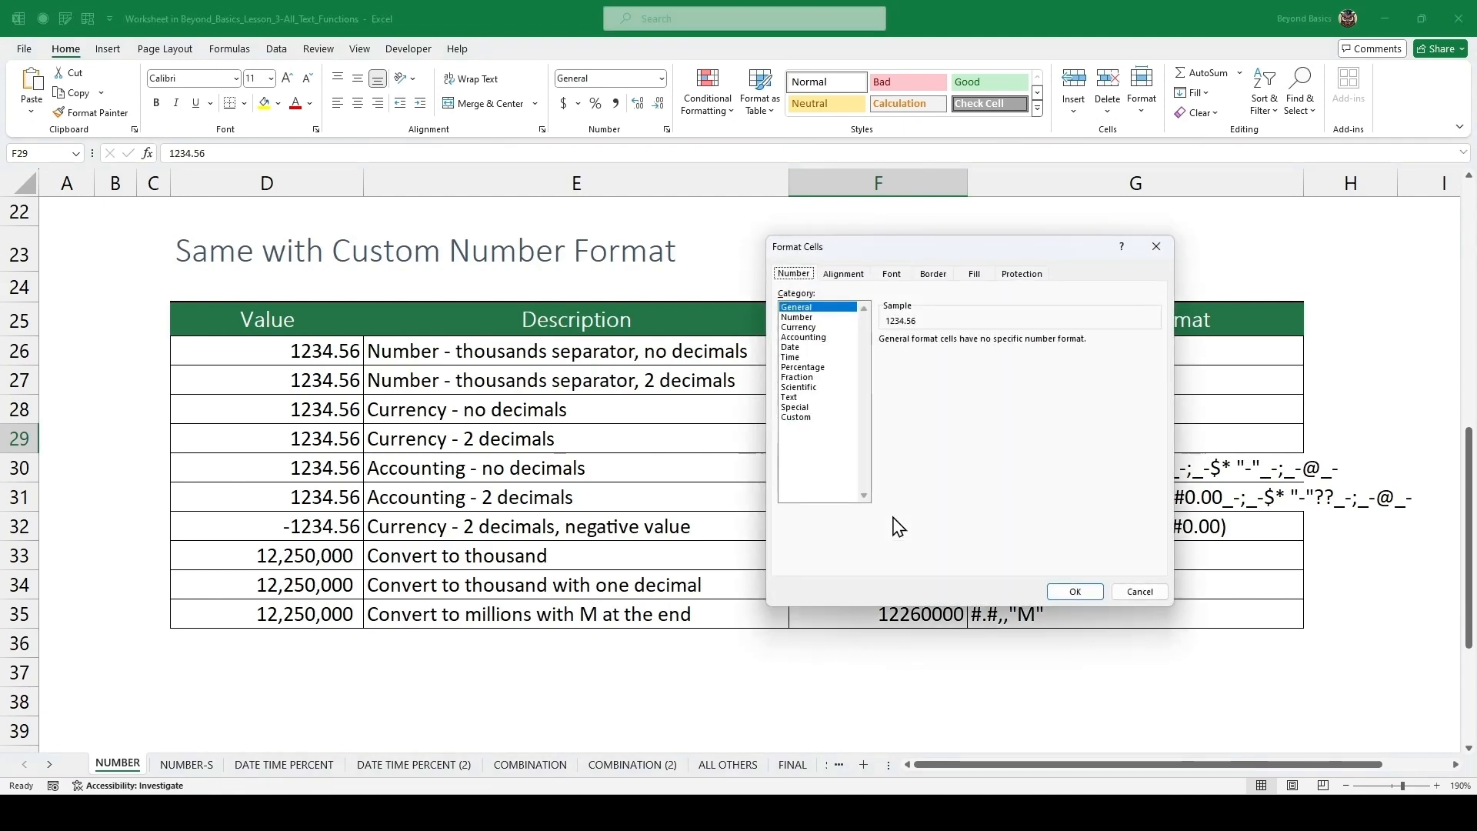
pyautogui.click(809, 418)
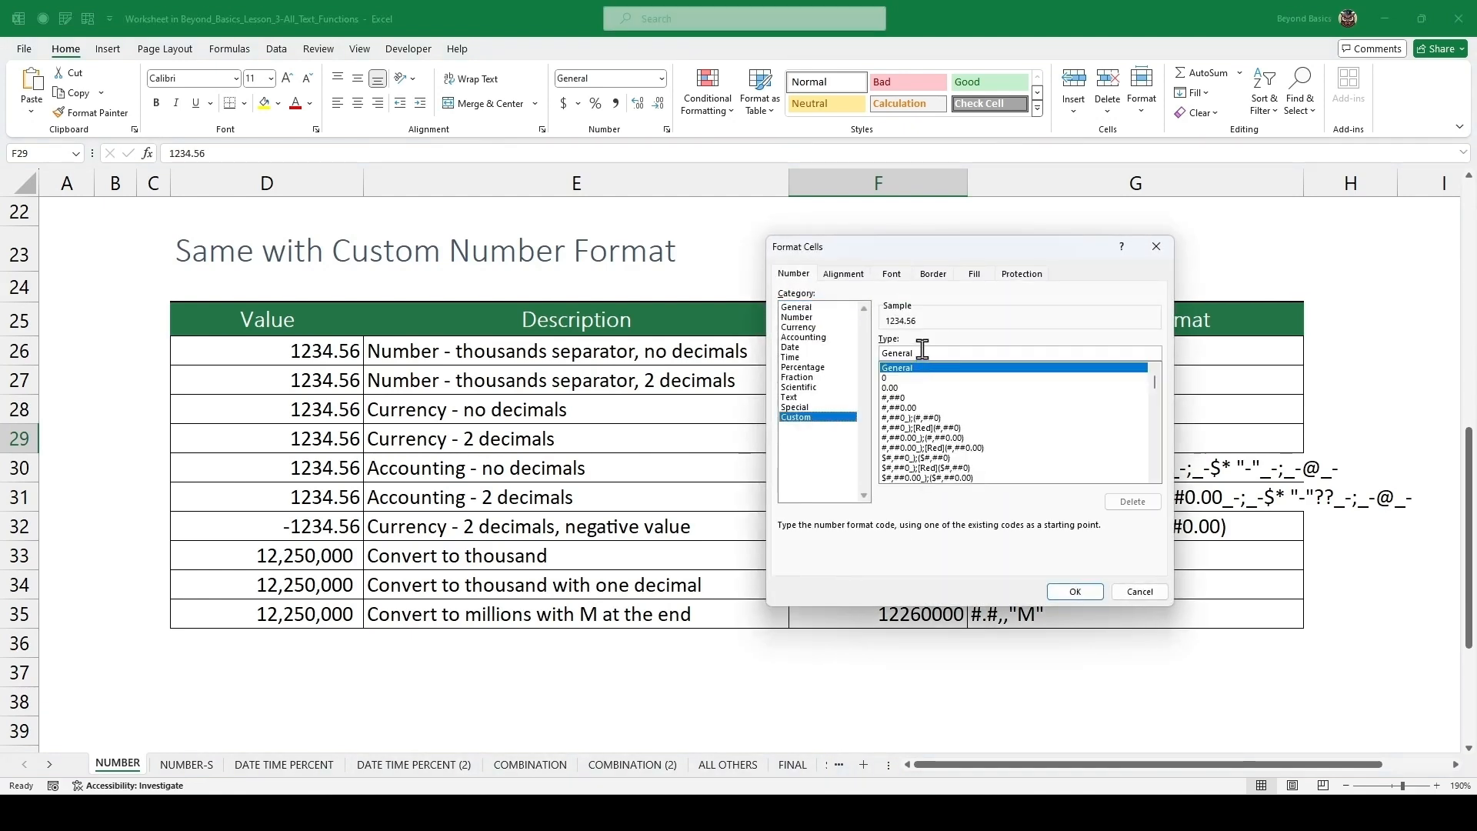
pyautogui.write('#,###')
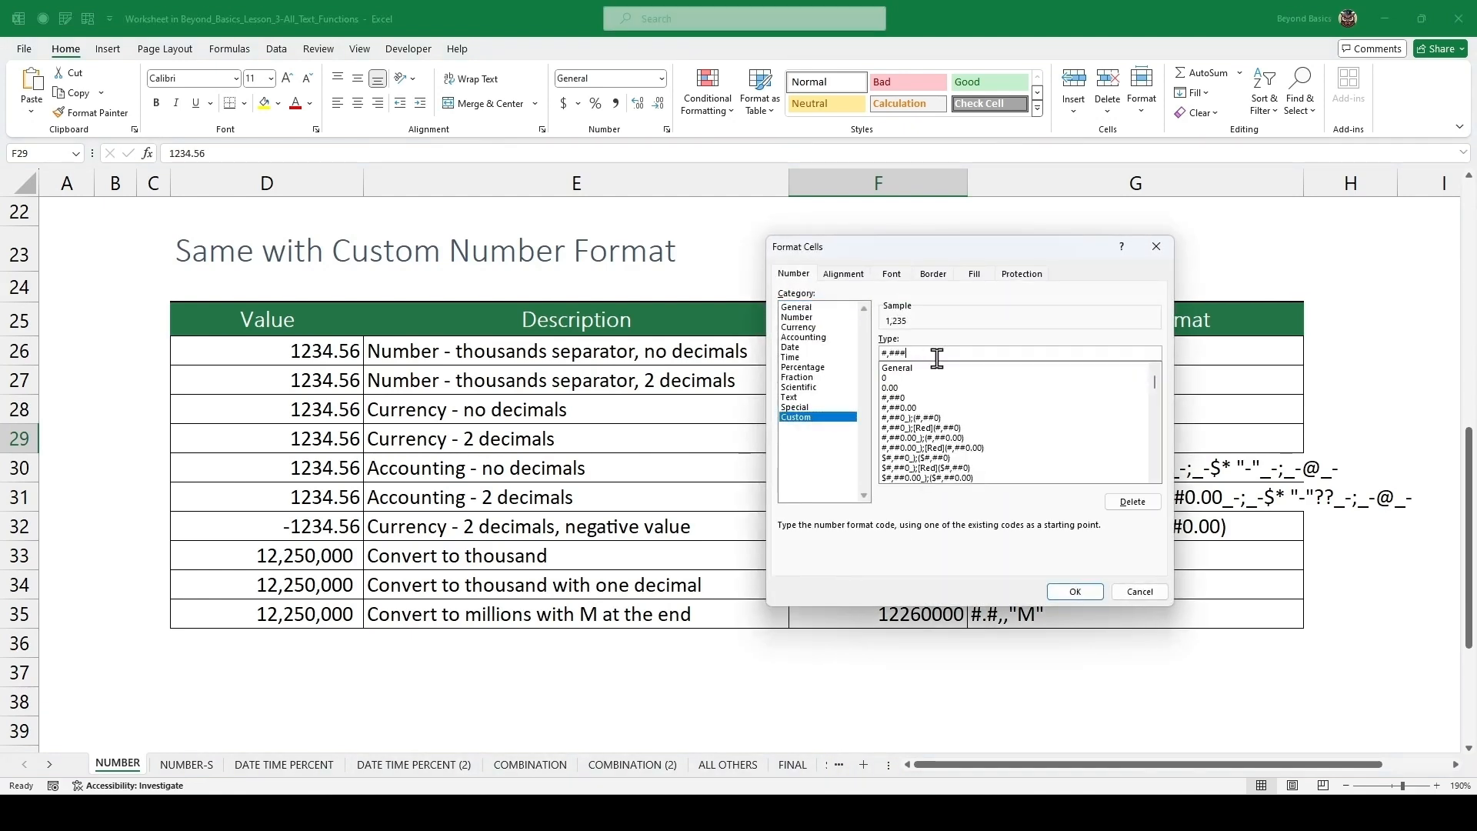
pyautogui.write('.00$')
pyautogui.press('Return')
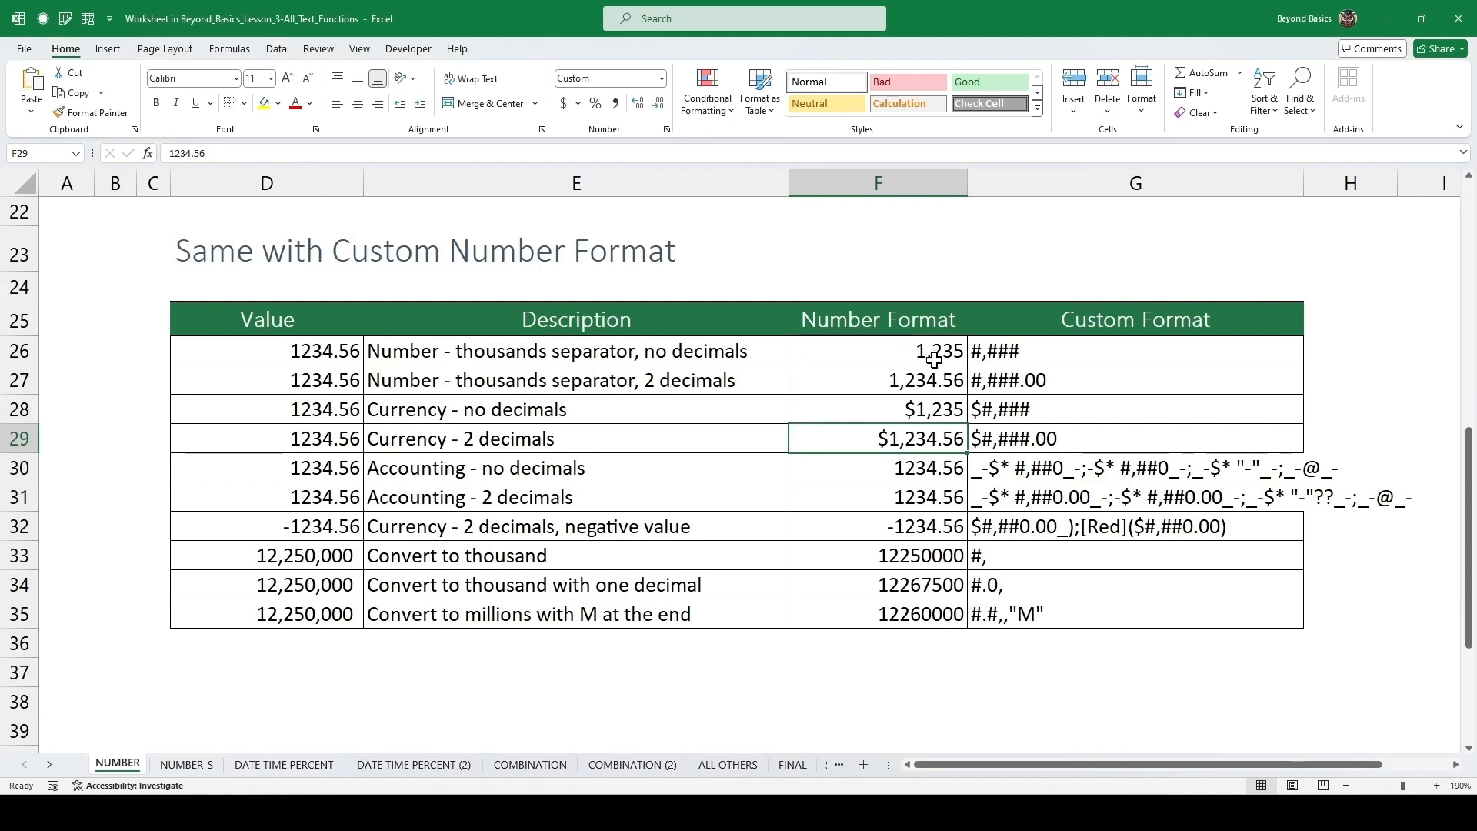
# Copy the no-decimals accounting format code and apply it as the custom format of the accounting, no-decimals value.
pyautogui.doubleClick(1085, 468)
pyautogui.tripleClick(1124, 469)
pyautogui.hotkey('ctrl', 'c')
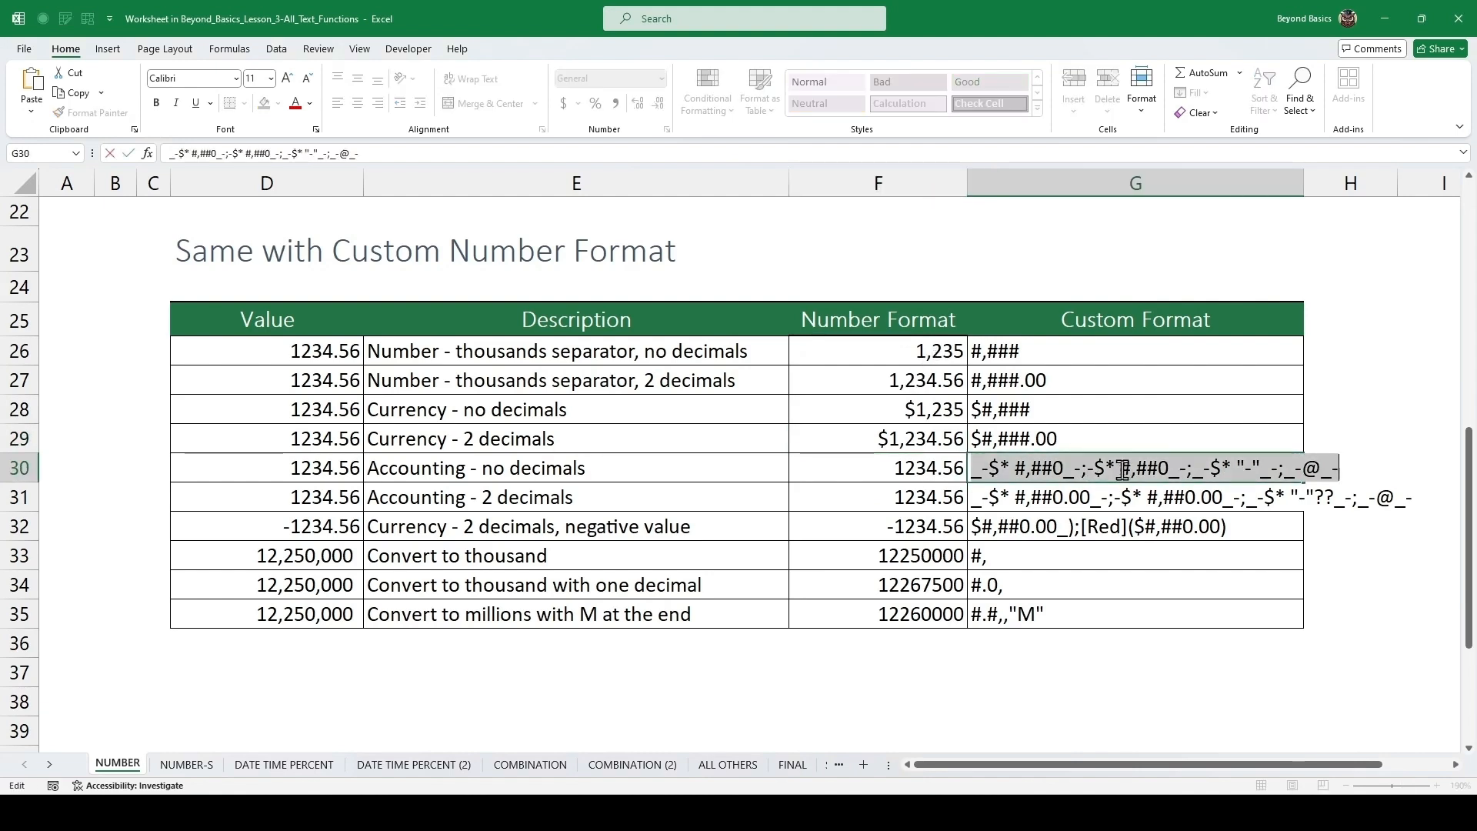
pyautogui.press('Escape')
pyautogui.click(938, 466)
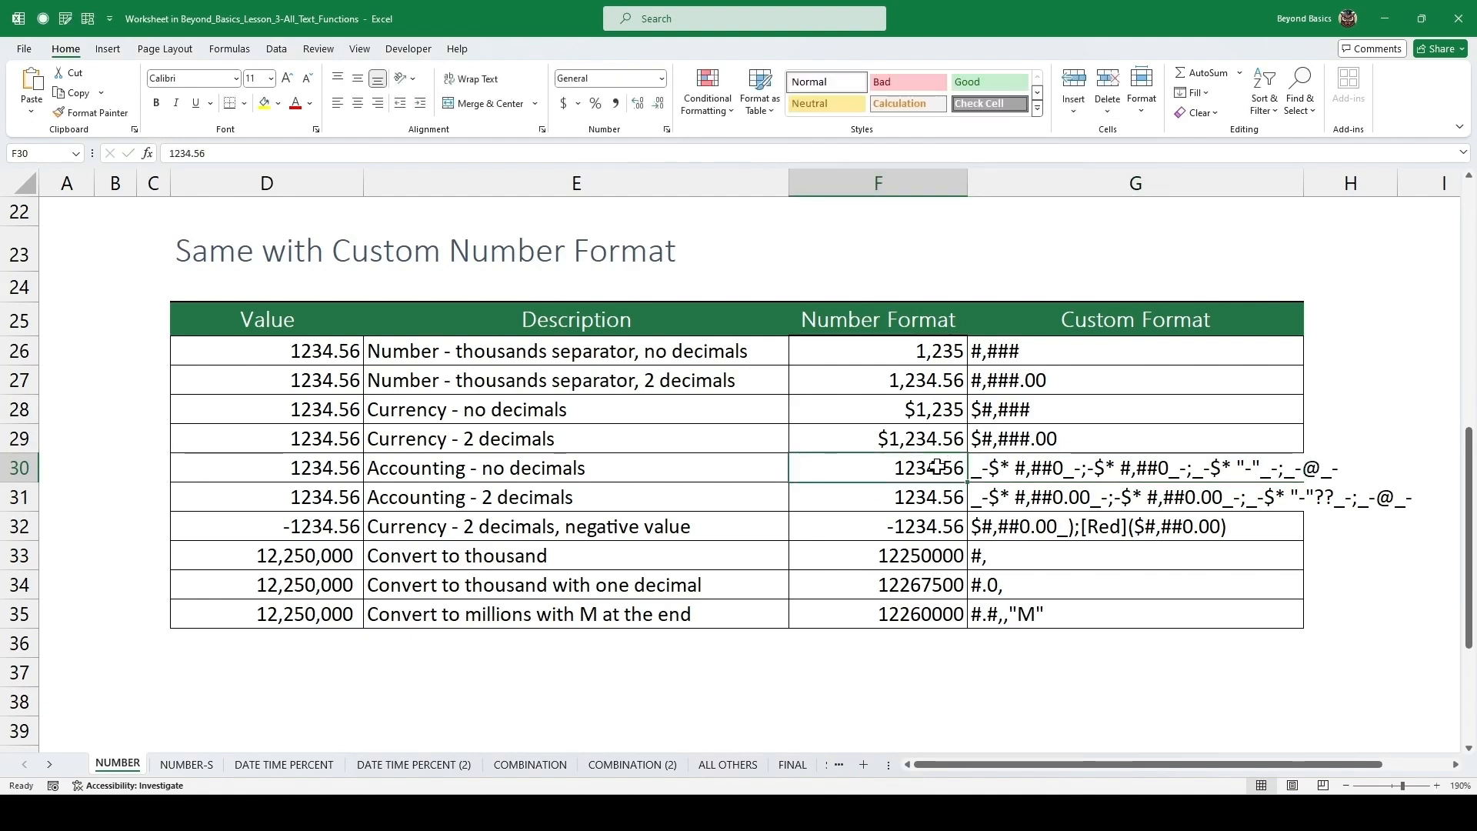
pyautogui.hotkey('ctrl', '1')
pyautogui.click(807, 417)
pyautogui.doubleClick(937, 352)
pyautogui.hotkey('ctrl', 'v')
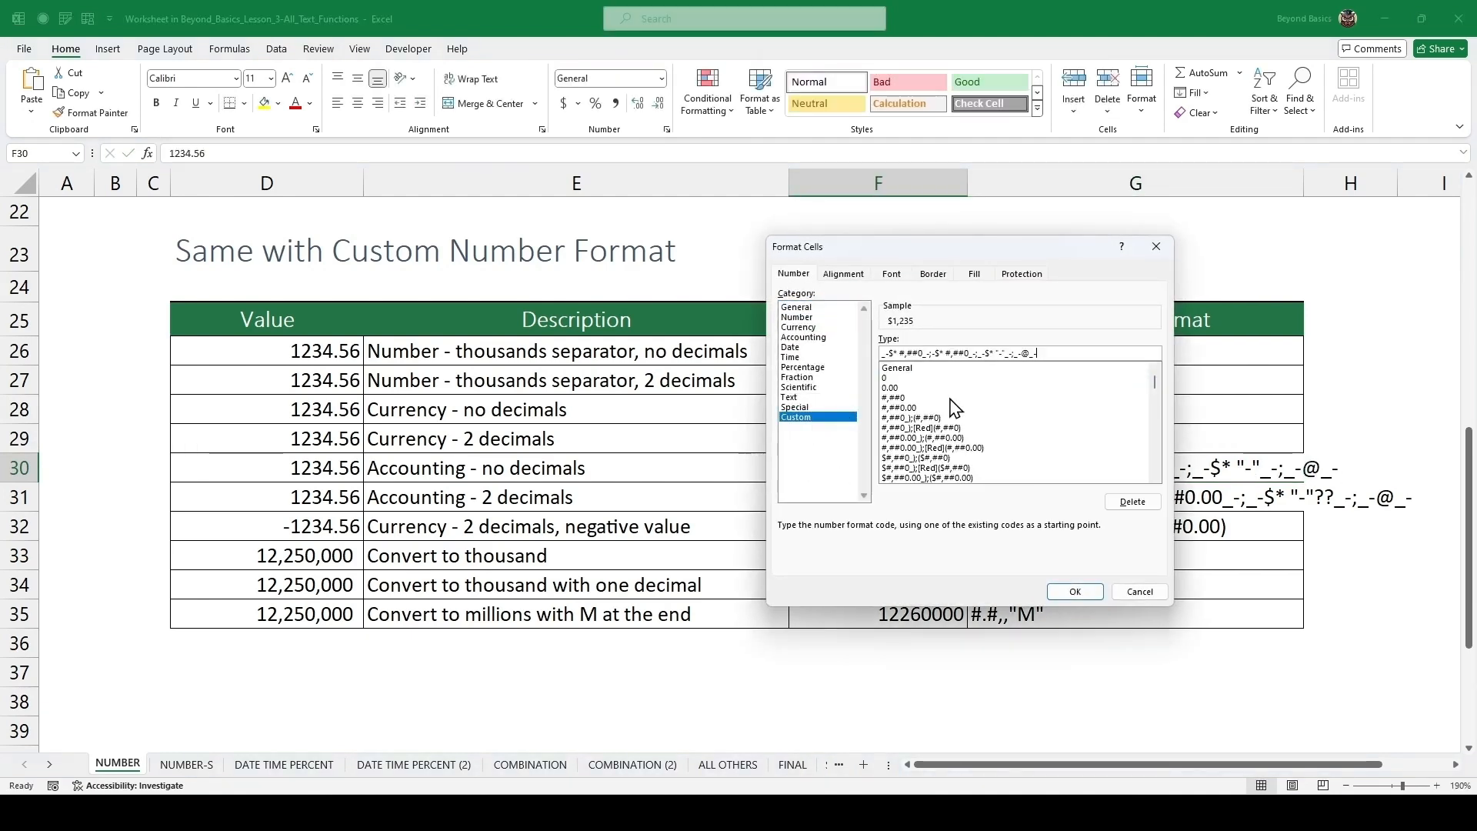
pyautogui.click(1075, 592)
# Copy the two-decimals accounting format code and apply it as the custom format of the accounting, two-decimals value.
pyautogui.doubleClick(1062, 500)
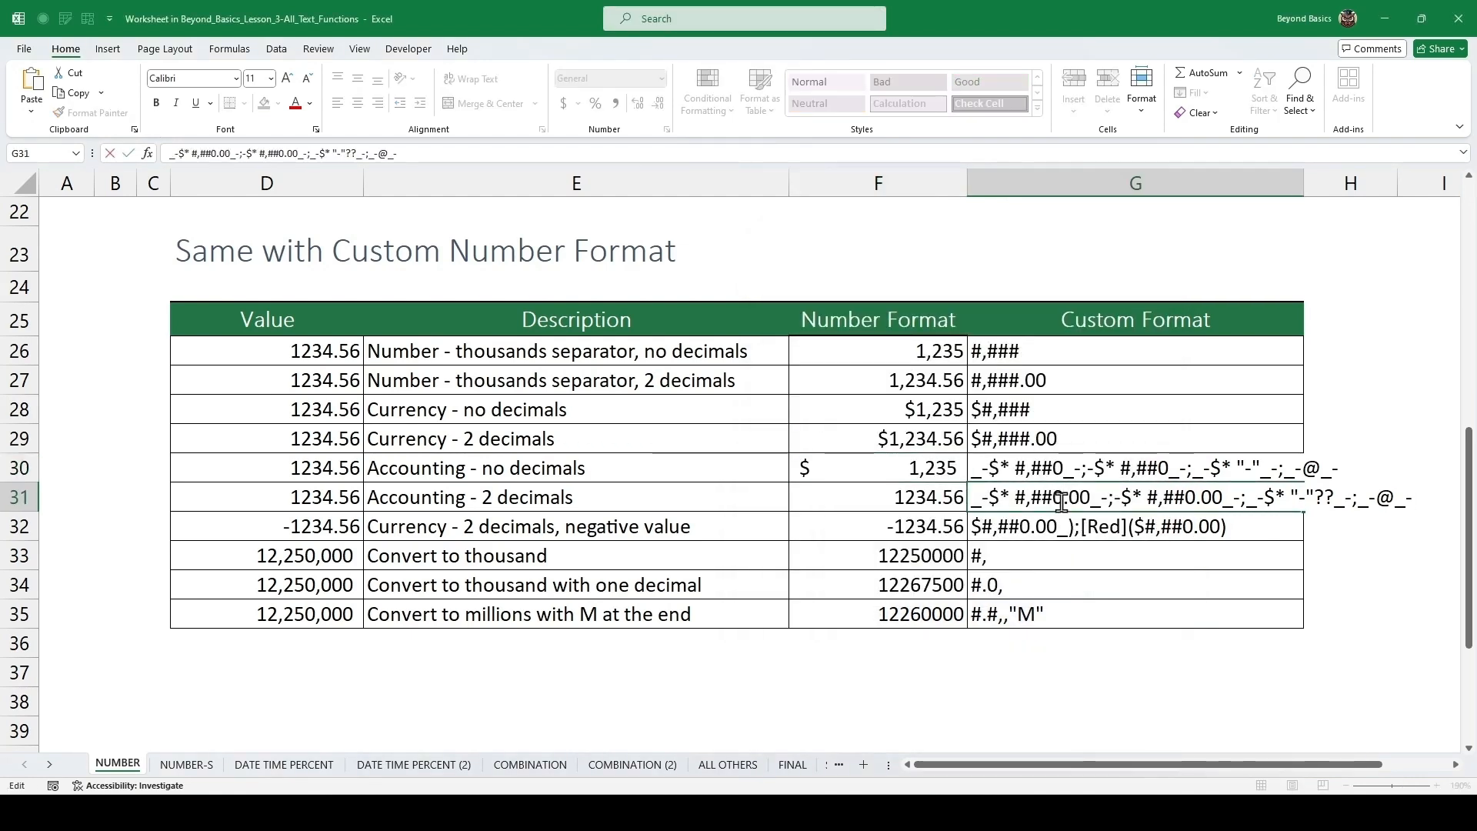
pyautogui.hotkey('ctrl', 'a')
pyautogui.hotkey('ctrl', 'c')
pyautogui.press('Escape')
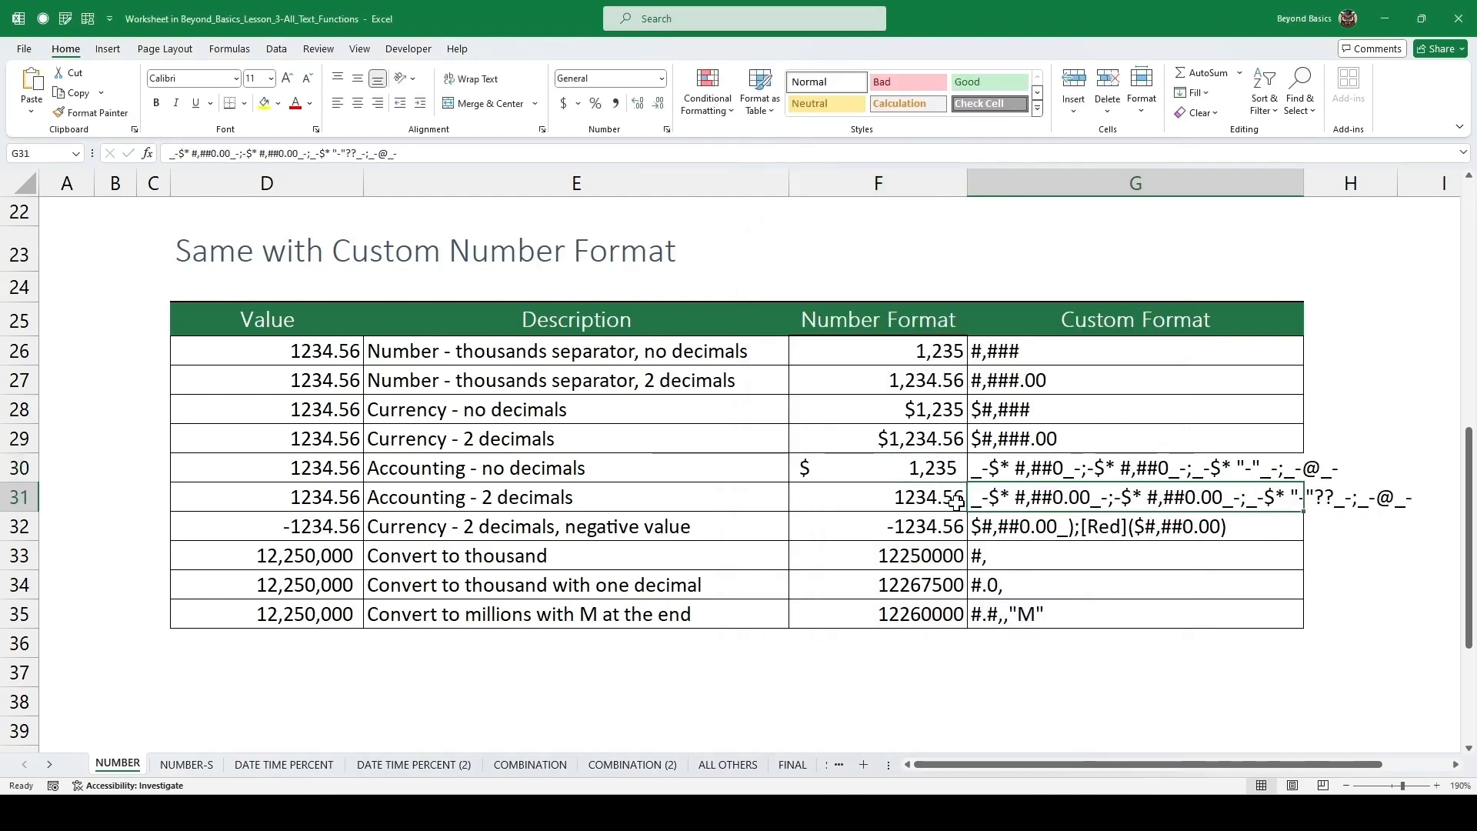
pyautogui.click(952, 500)
pyautogui.hotkey('ctrl', '1')
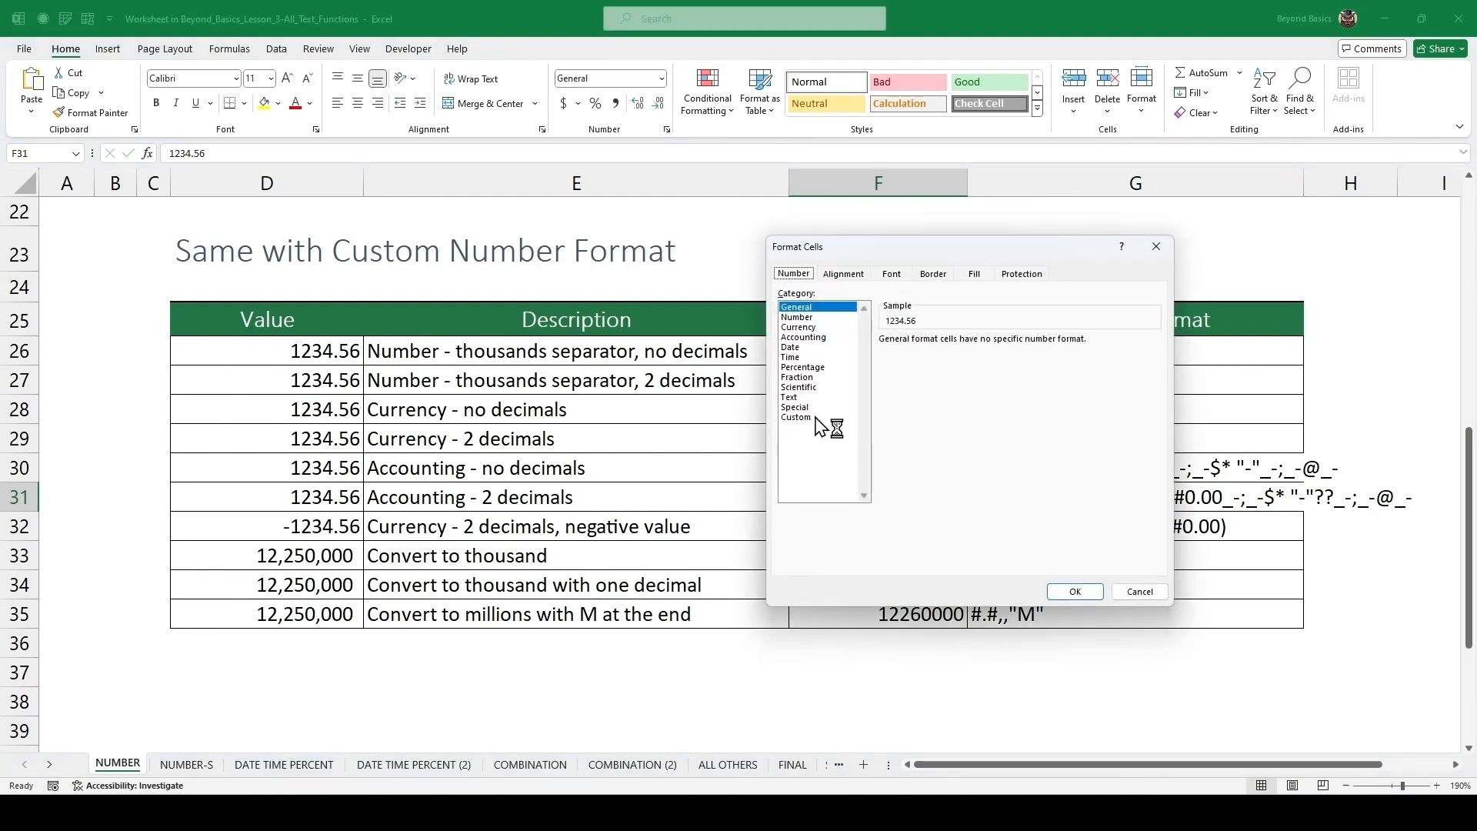
pyautogui.click(815, 417)
pyautogui.doubleClick(940, 355)
pyautogui.hotkey('ctrl', 'v')
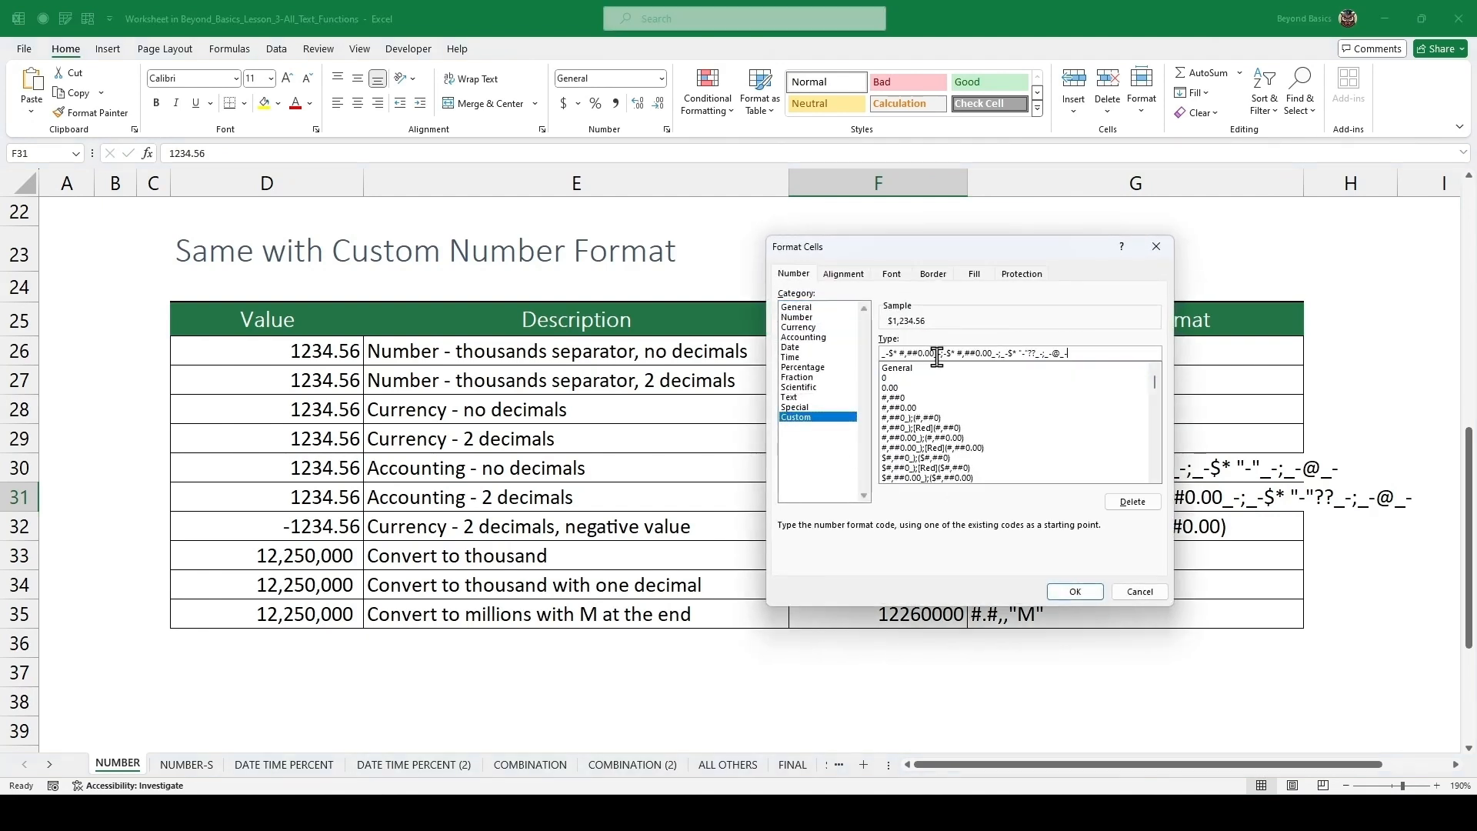
pyautogui.click(1073, 592)
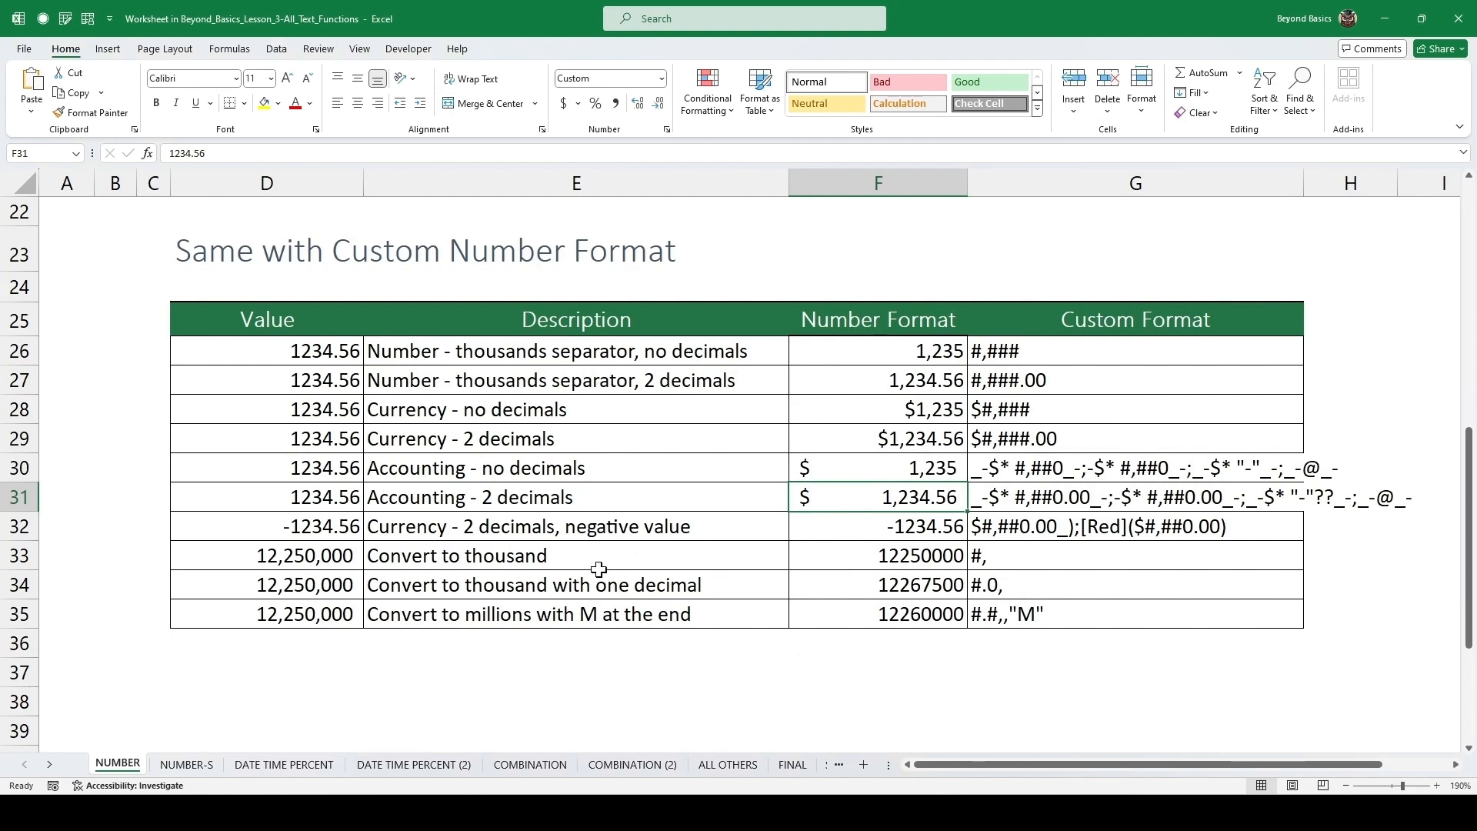
# Copy the negative-value currency format code and apply it as the custom format of the -1234.56 value.
pyautogui.click(560, 533)
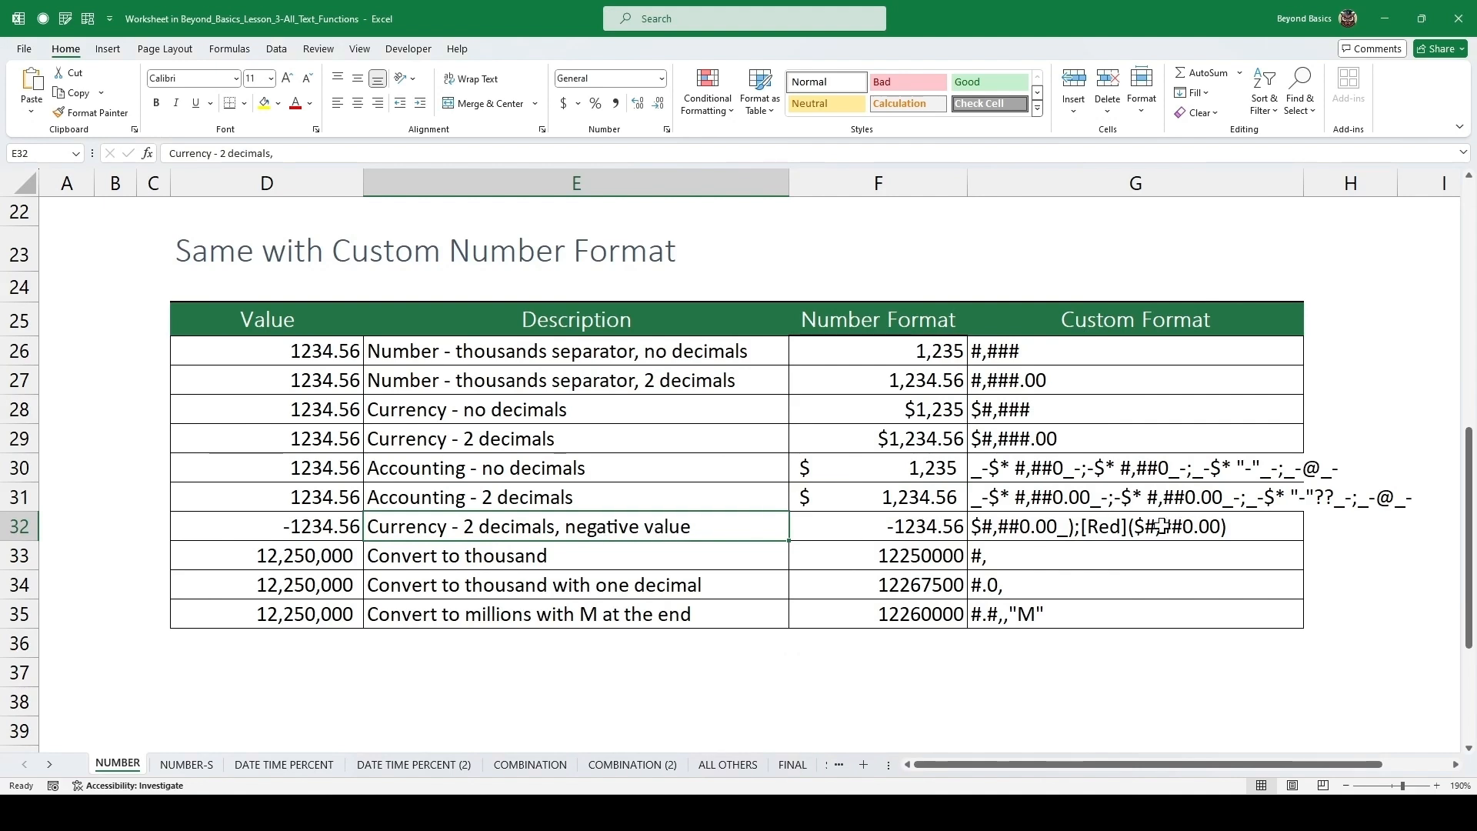
pyautogui.click(1088, 529)
pyautogui.doubleClick(1261, 526)
pyautogui.moveTo(1262, 526); pyautogui.dragTo(944, 529)
pyautogui.press('Escape')
pyautogui.click(903, 526)
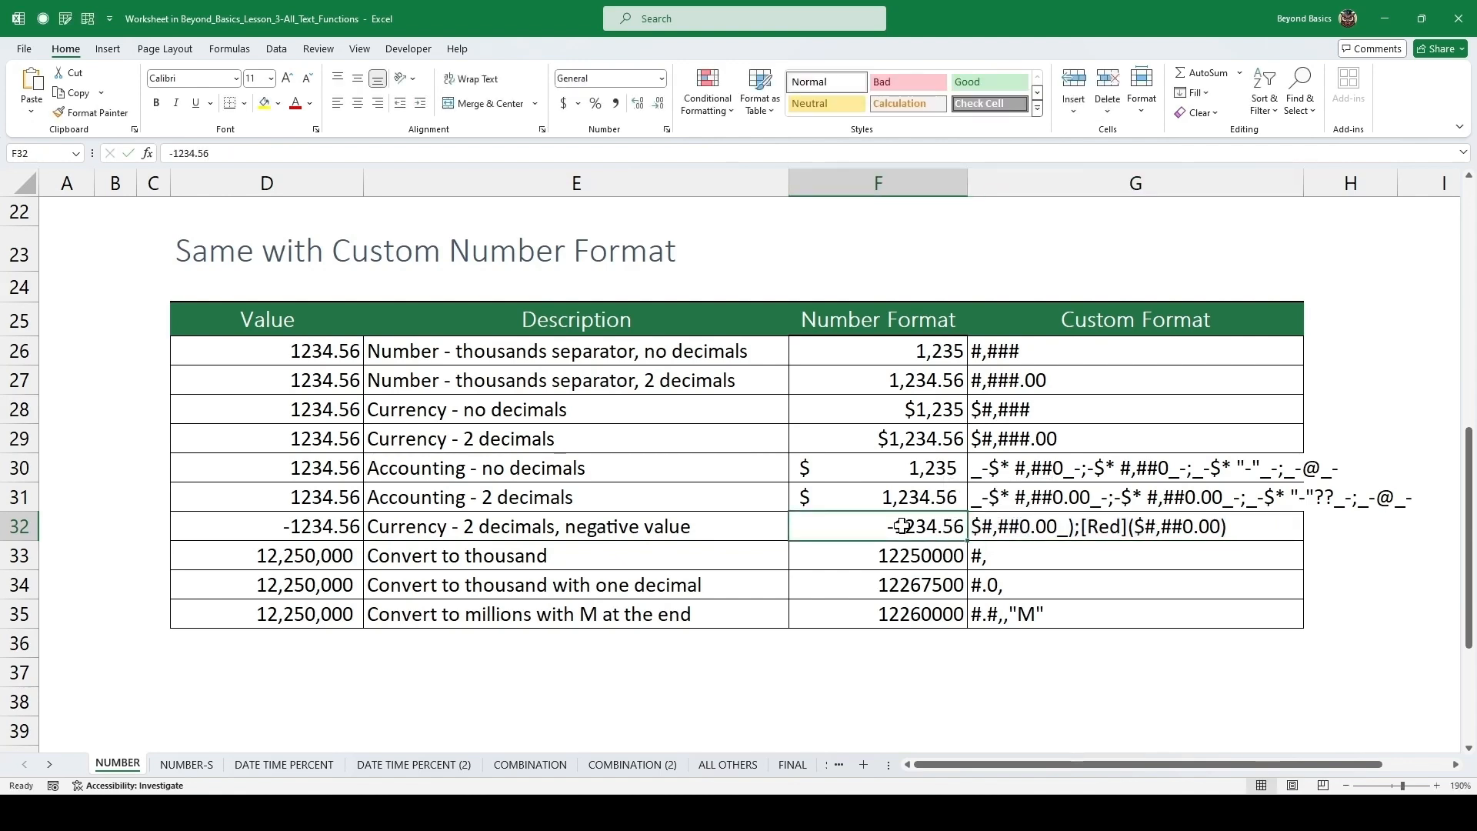
pyautogui.hotkey('ctrl', '1')
pyautogui.click(809, 417)
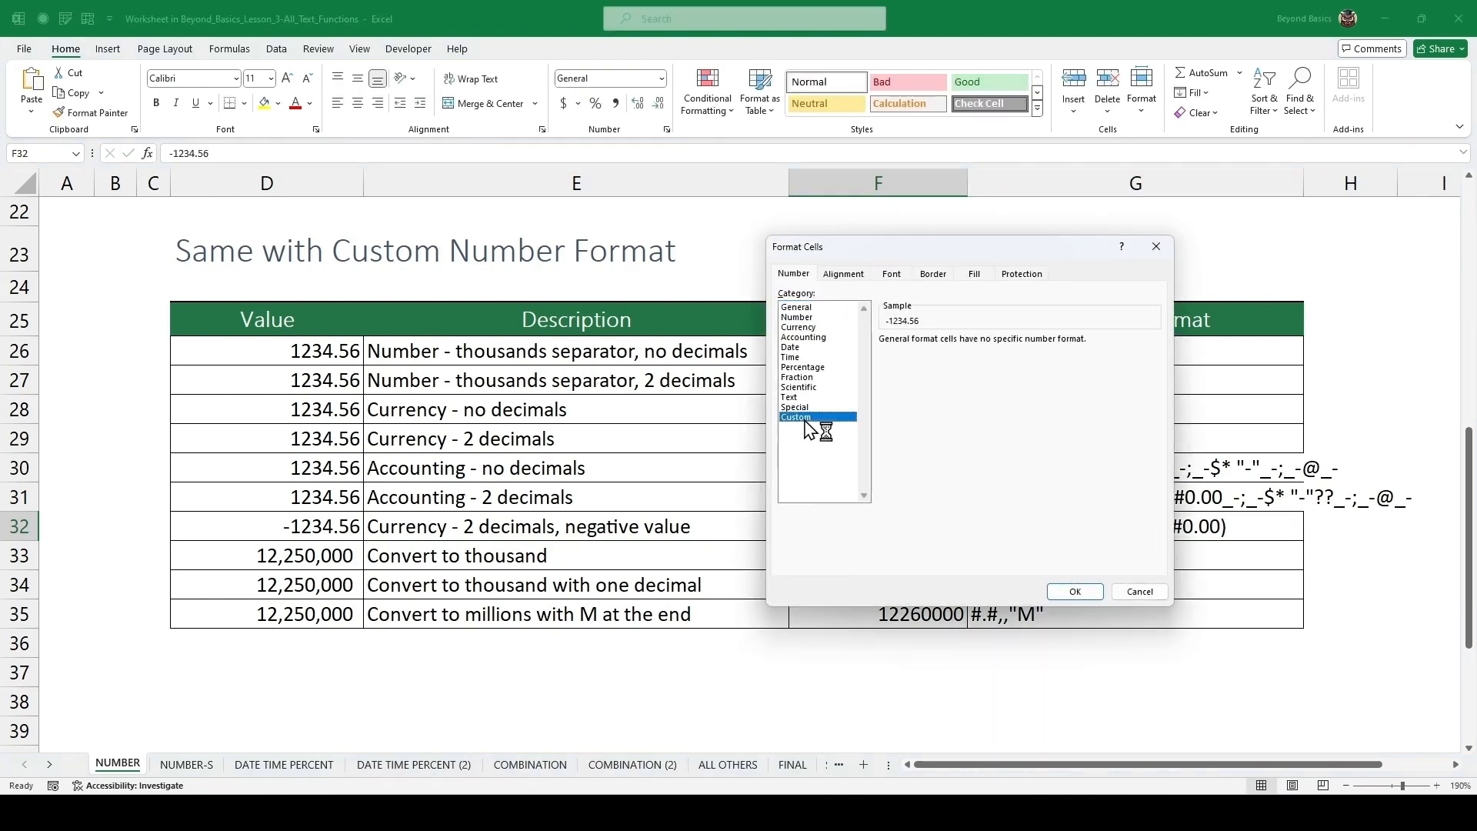
pyautogui.doubleClick(928, 353)
pyautogui.hotkey('ctrl', 'v')
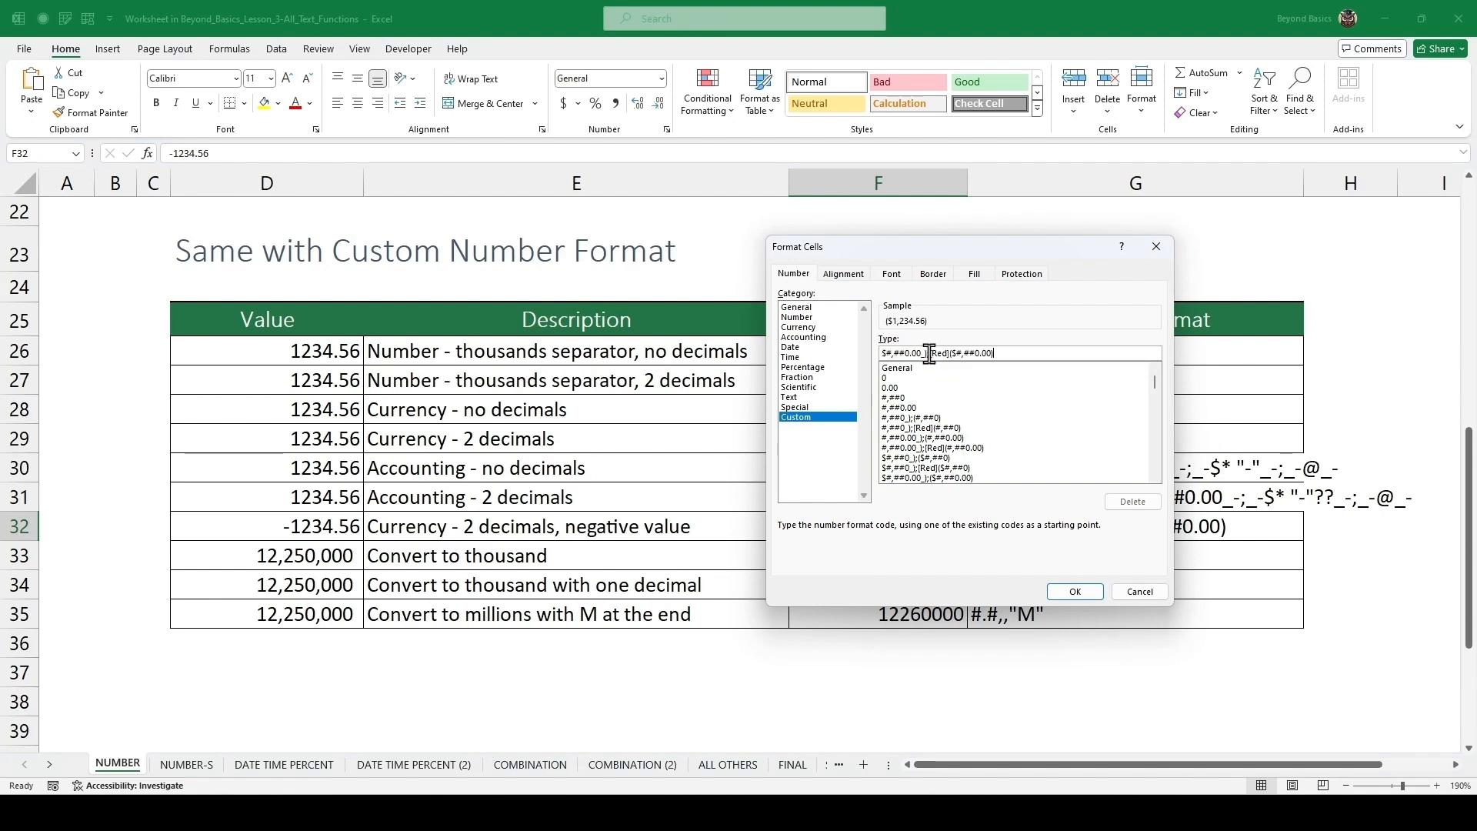
pyautogui.click(1055, 592)
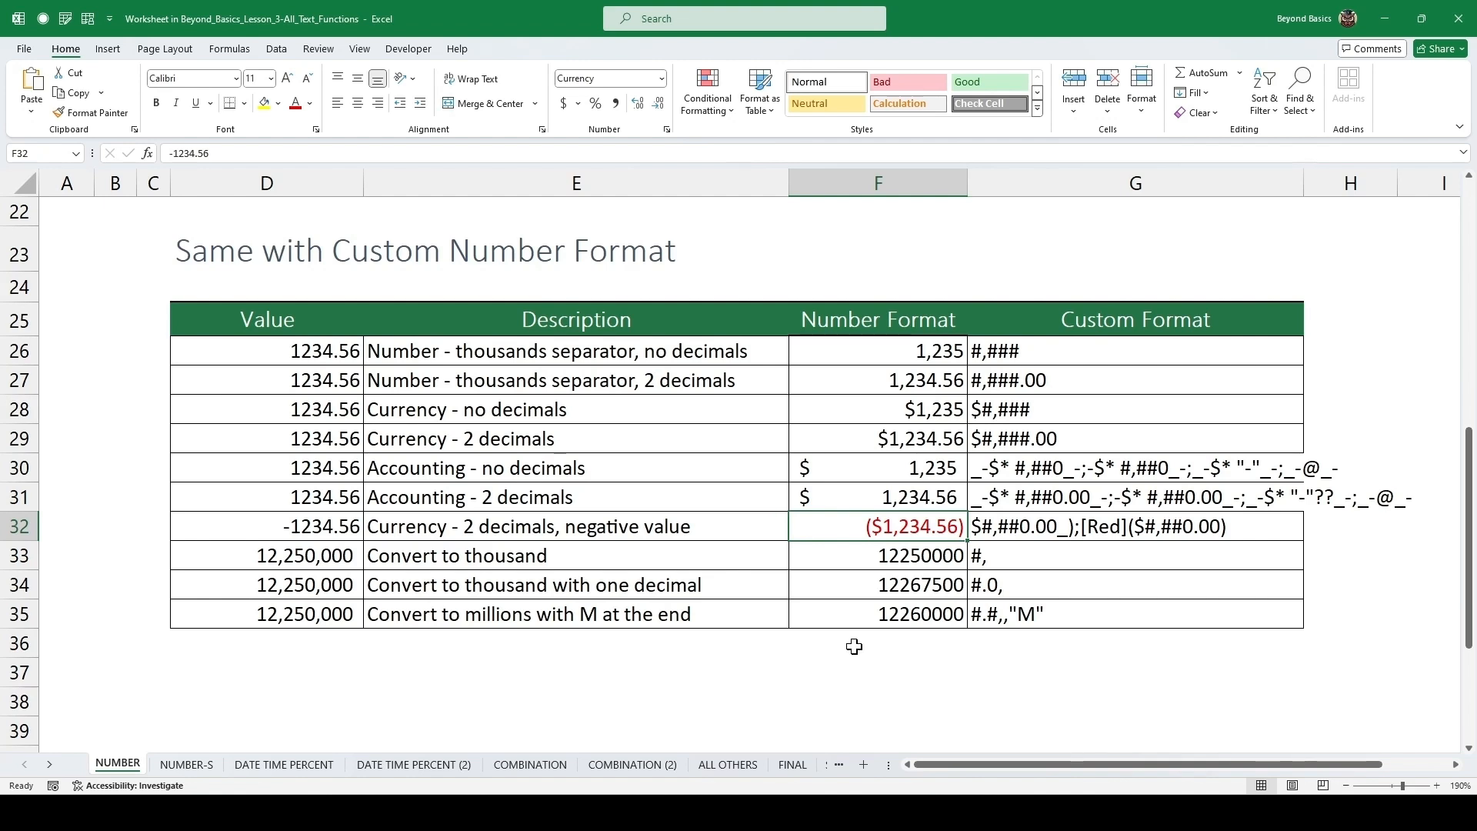
# Apply the custom number format #, to the convert-to-thousand value.
pyautogui.click(920, 553)
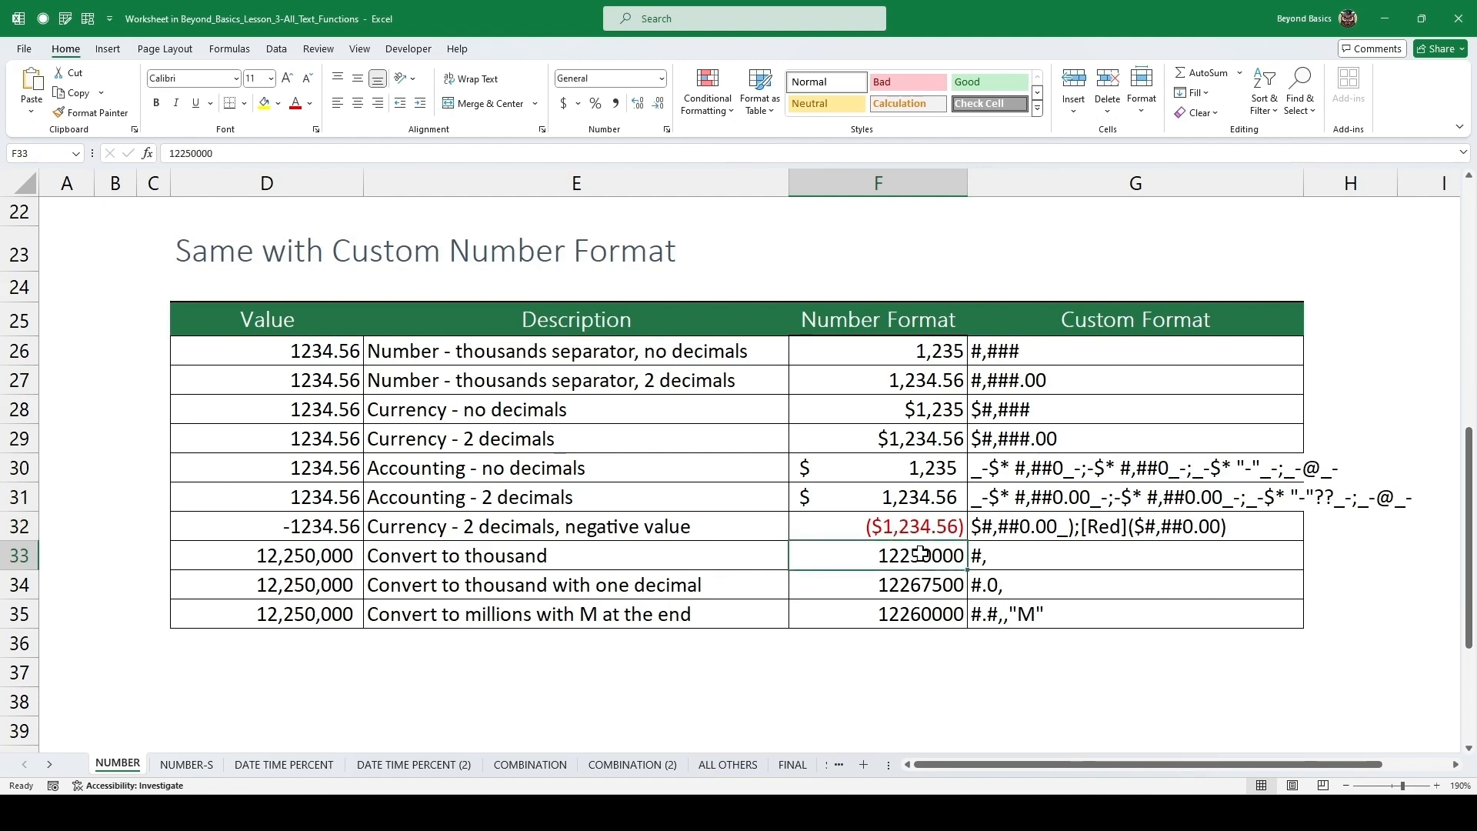
pyautogui.doubleClick(1006, 554)
pyautogui.moveTo(1000, 555); pyautogui.dragTo(973, 560)
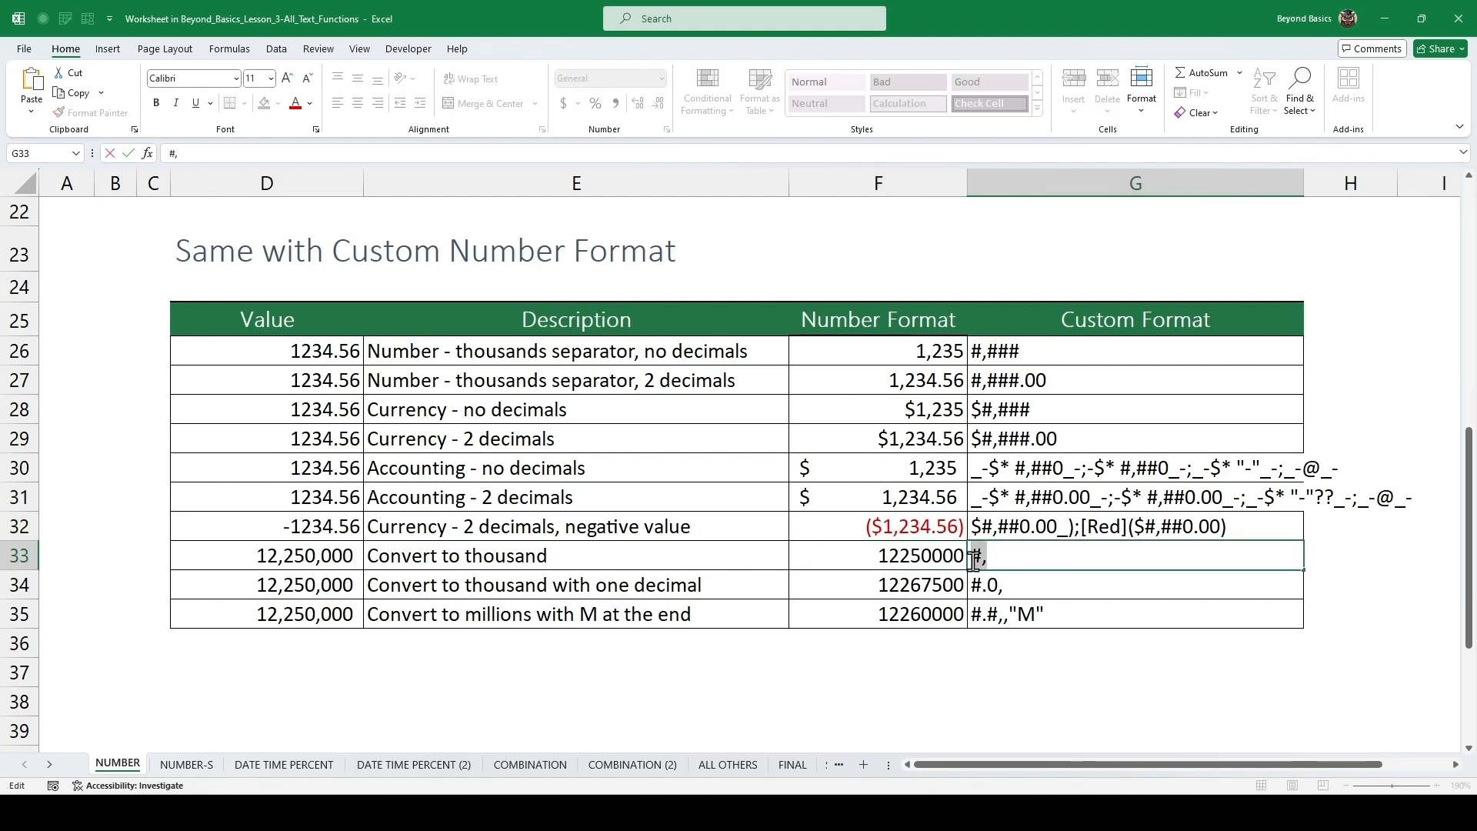
pyautogui.press('Escape')
pyautogui.click(945, 555)
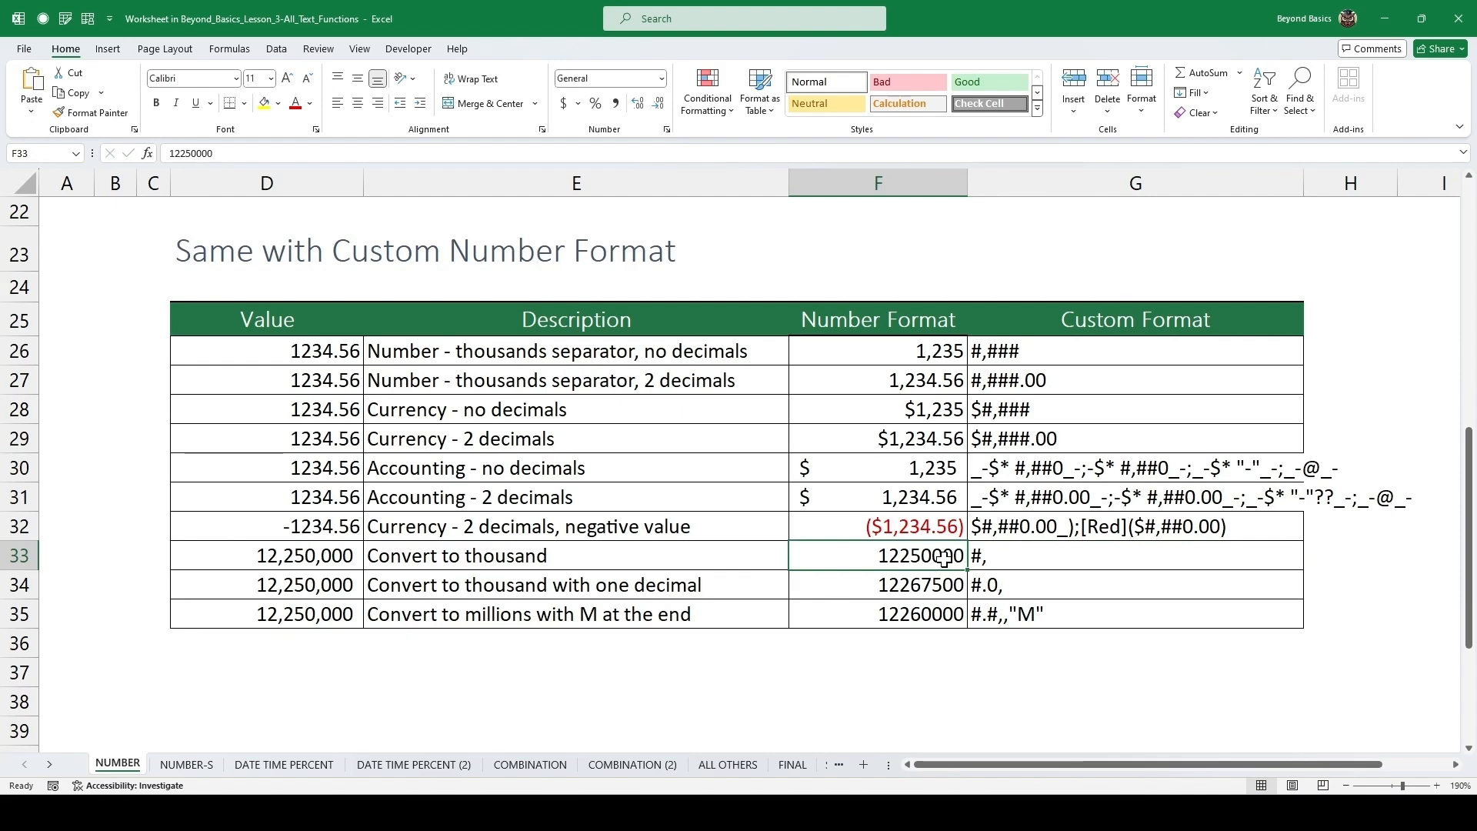
pyautogui.hotkey('ctrl', '1')
pyautogui.click(835, 417)
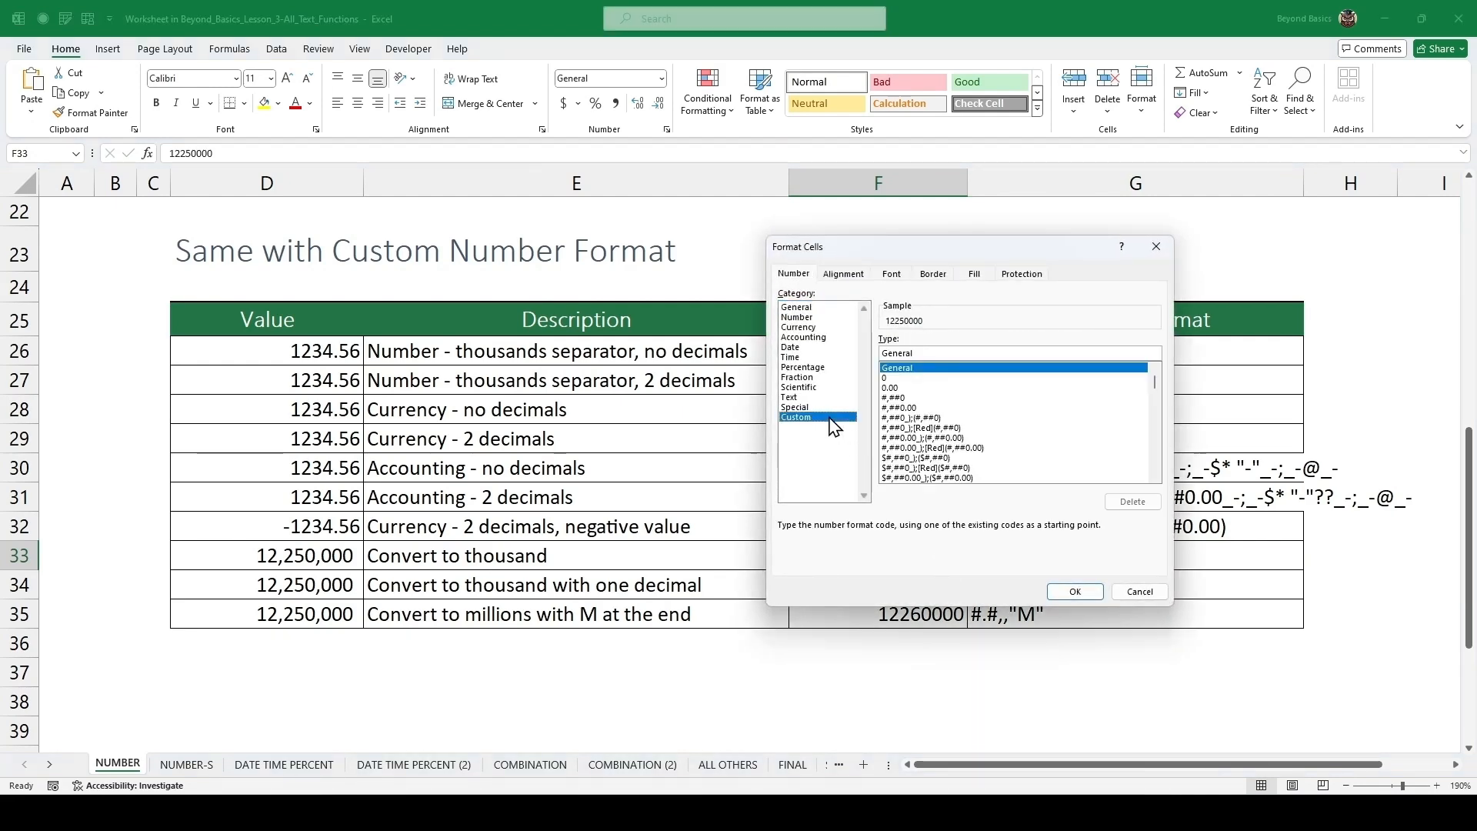
pyautogui.doubleClick(935, 349)
pyautogui.write('#,')
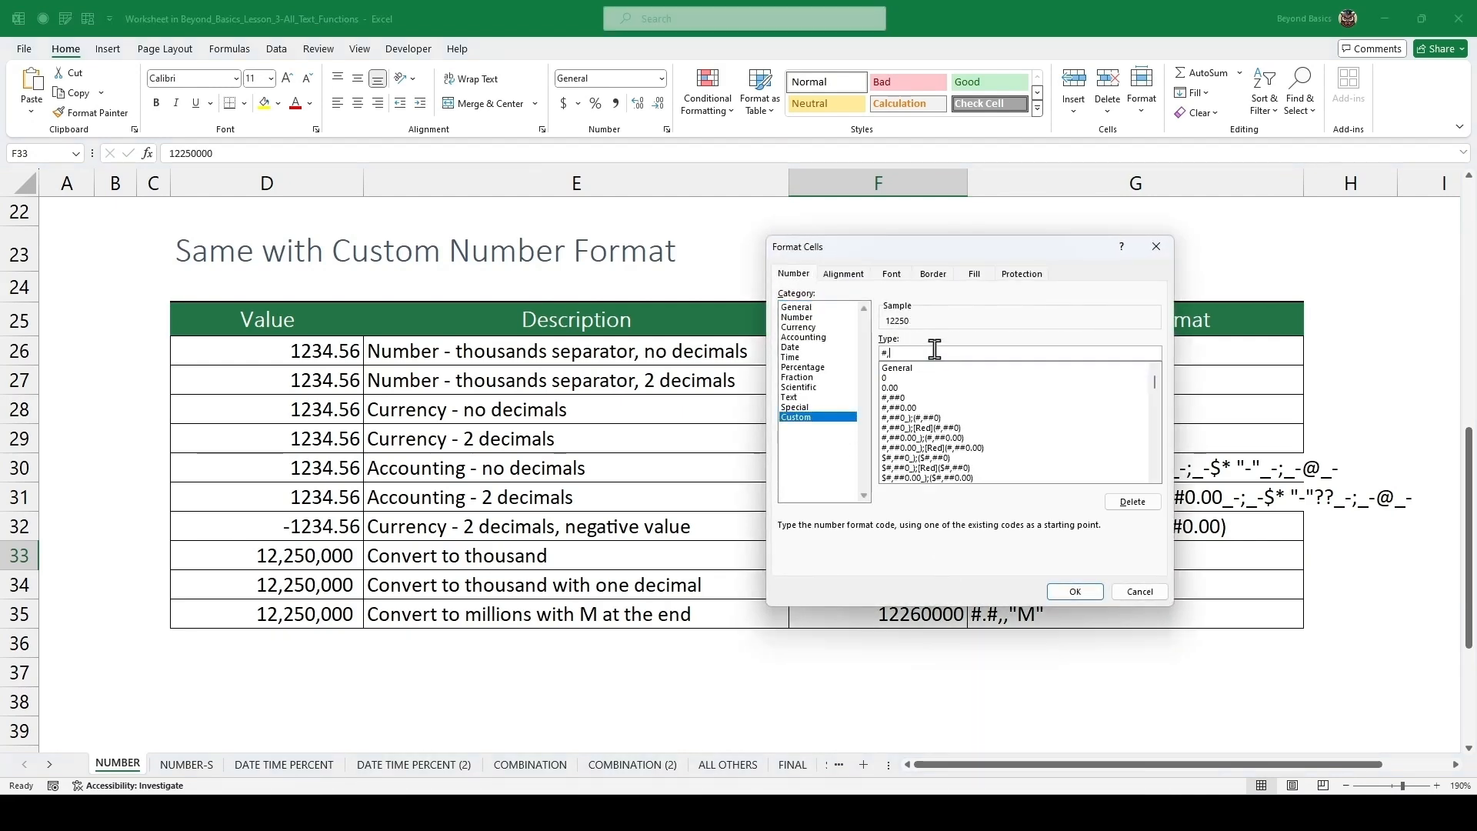
pyautogui.click(1071, 594)
# Apply the custom number format #.0, to the convert-to-thousand-with-one-decimal value.
pyautogui.click(939, 585)
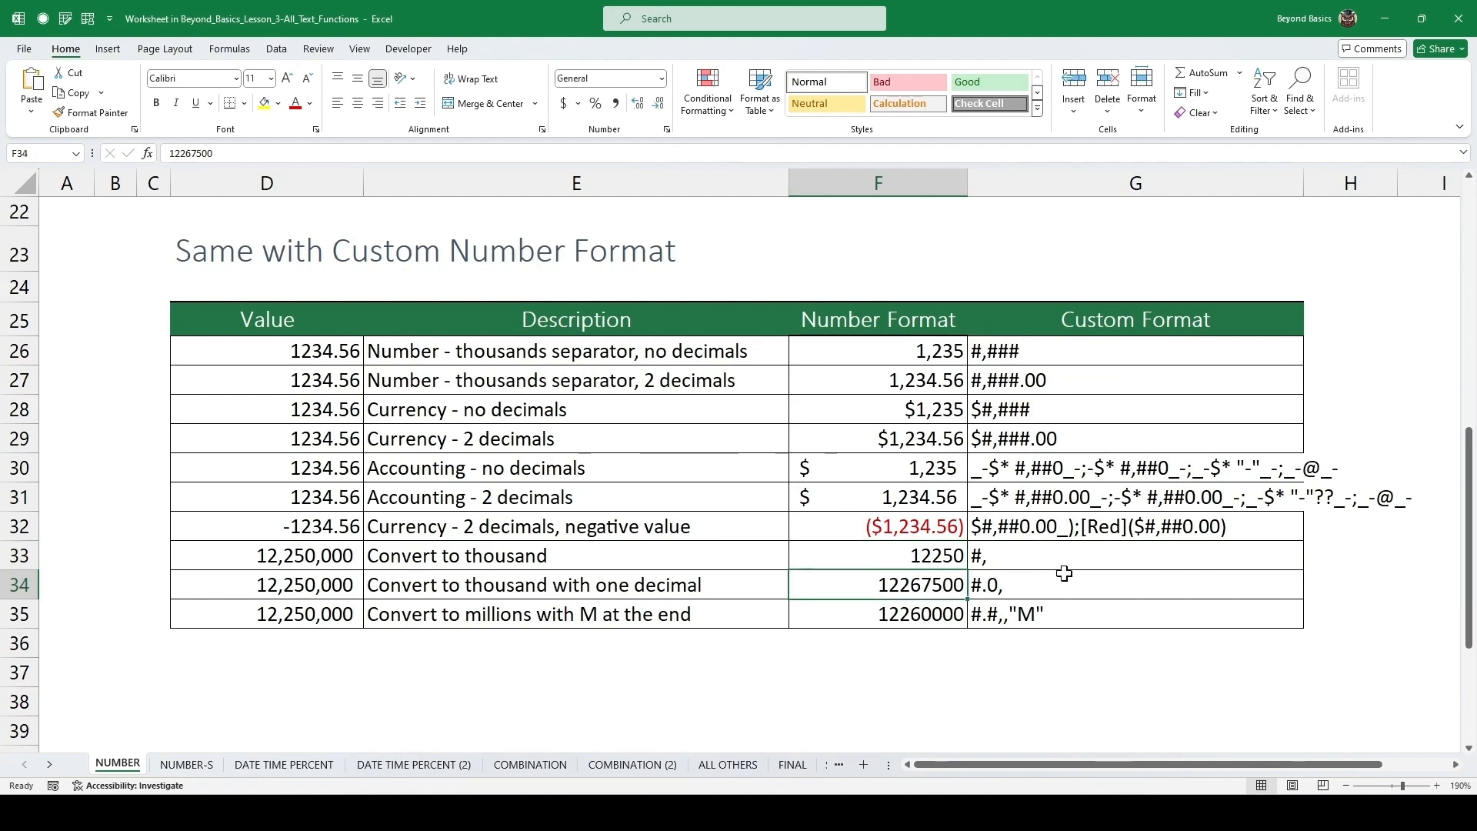
pyautogui.hotkey('ctrl', '1')
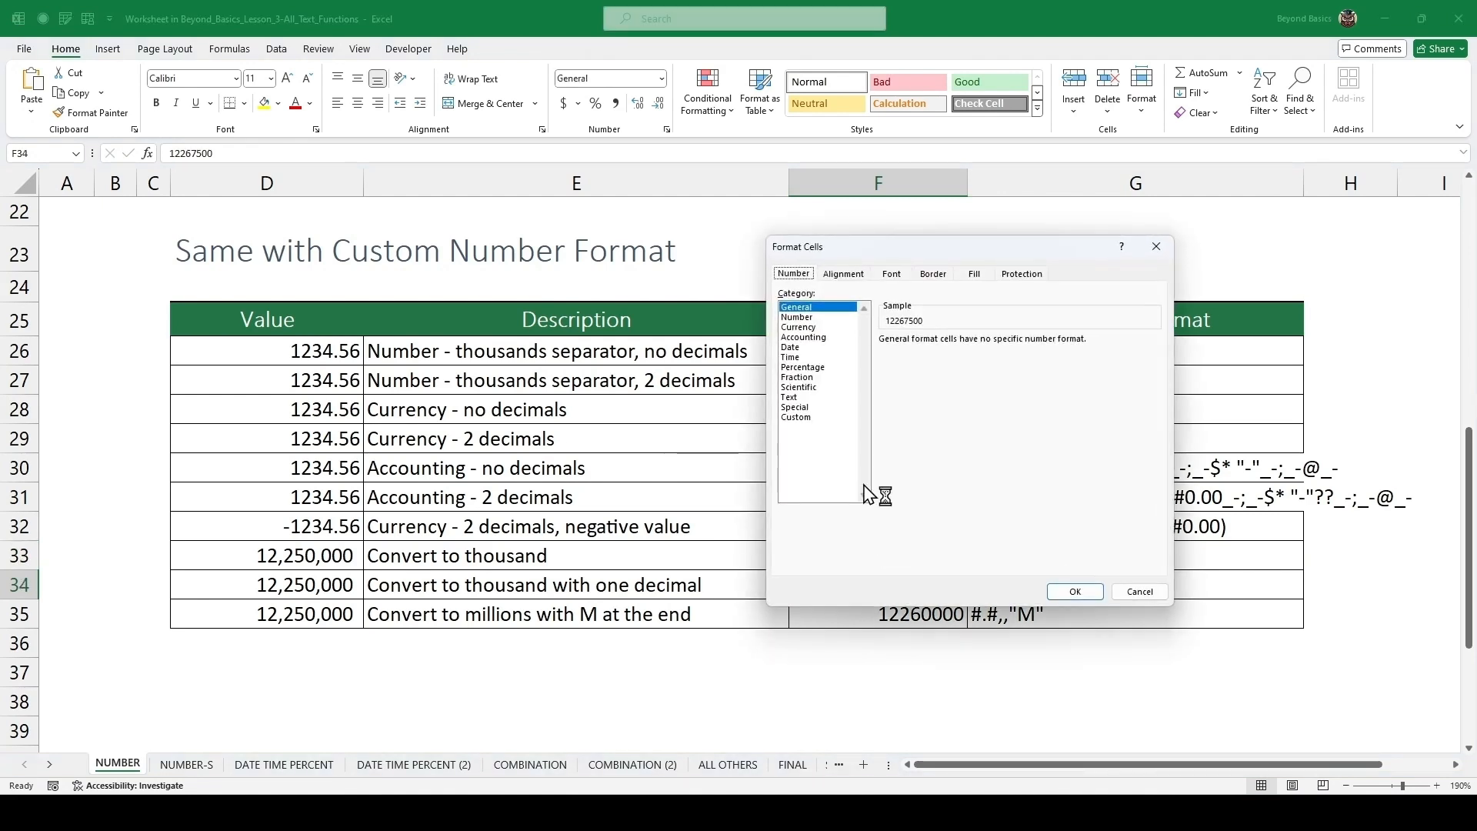
pyautogui.click(820, 418)
pyautogui.doubleClick(940, 353)
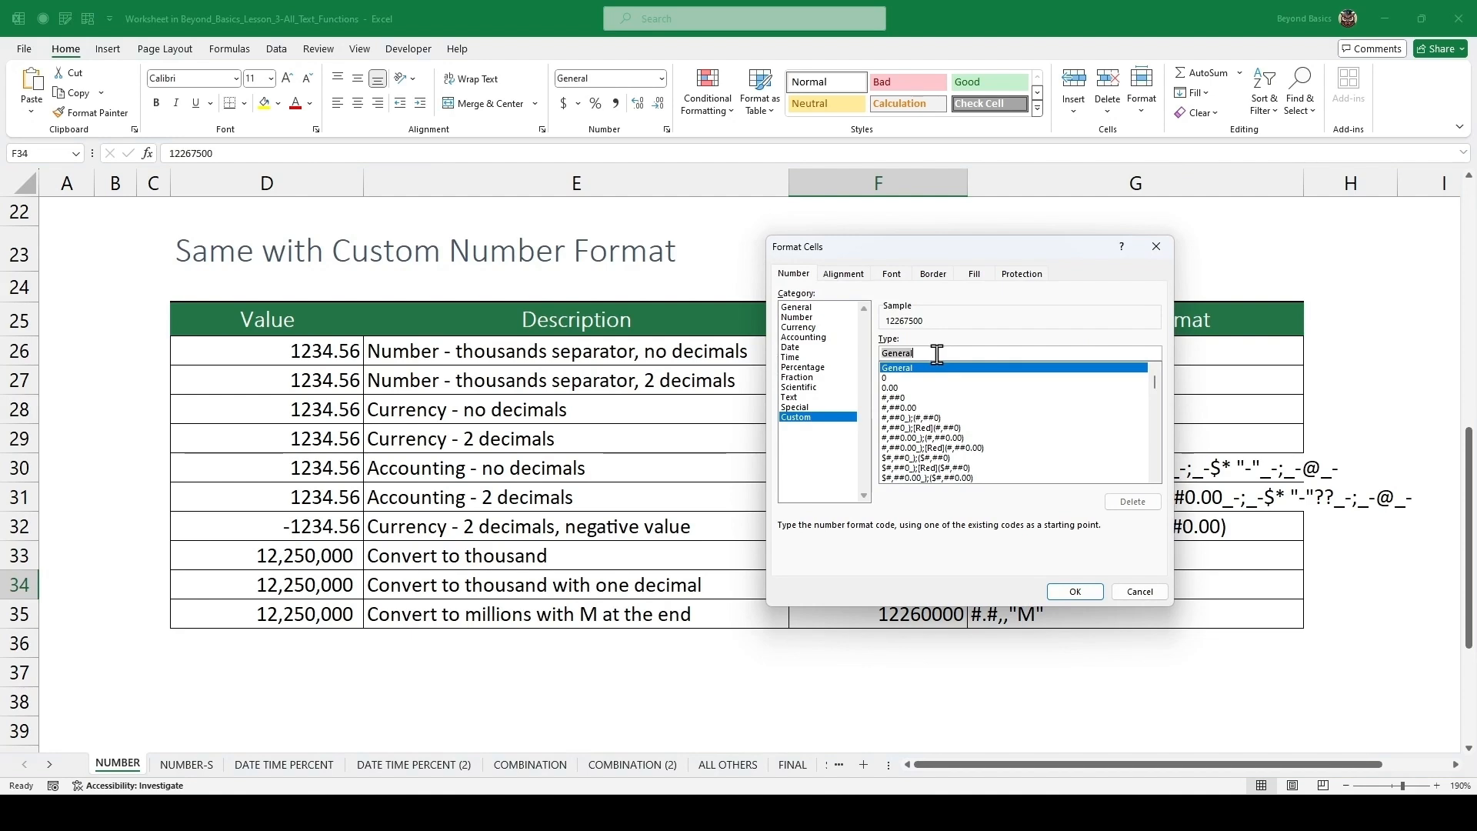
pyautogui.write('#,')
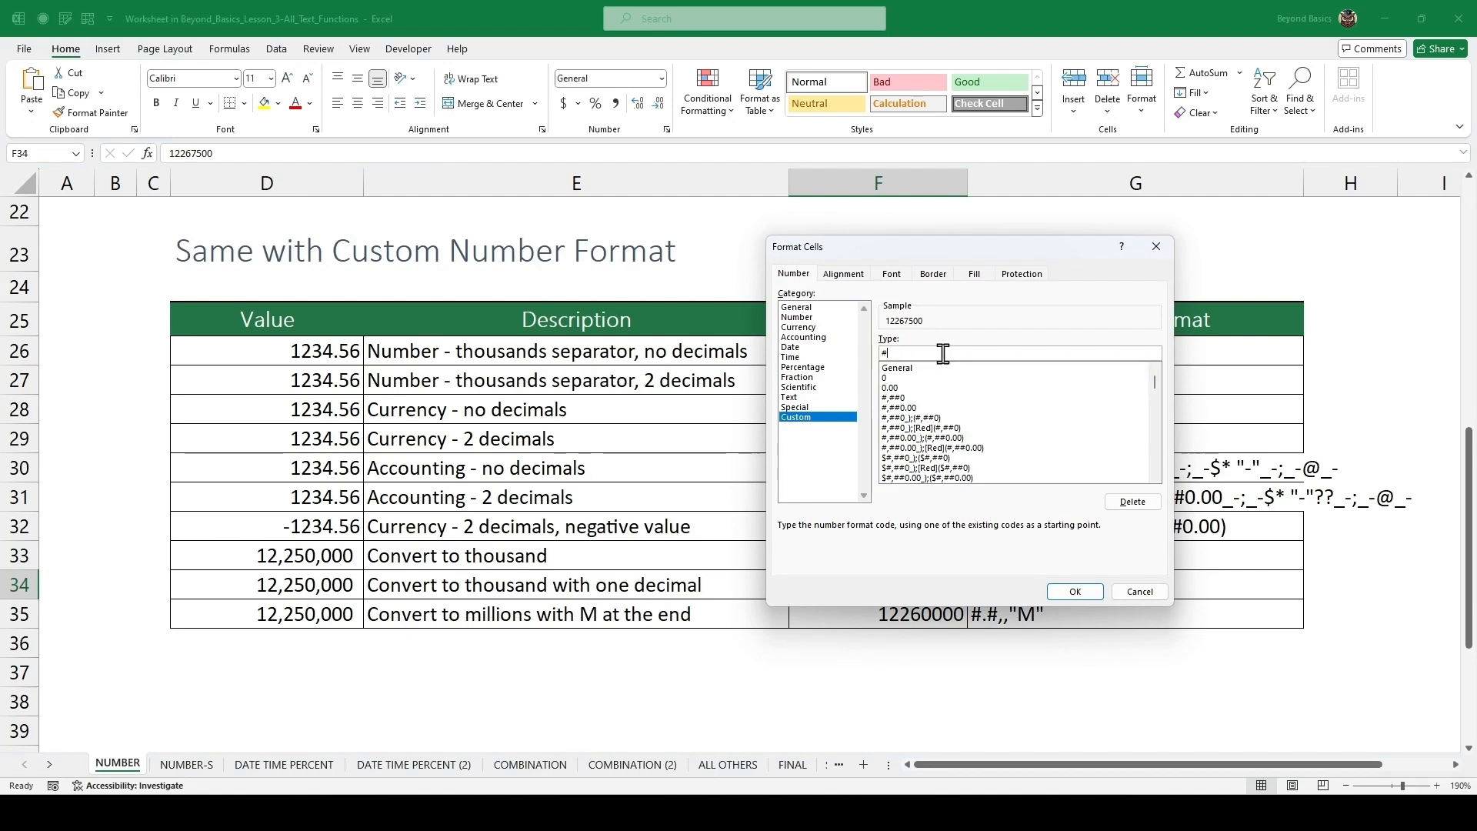
pyautogui.write('0,')
pyautogui.press('Return')
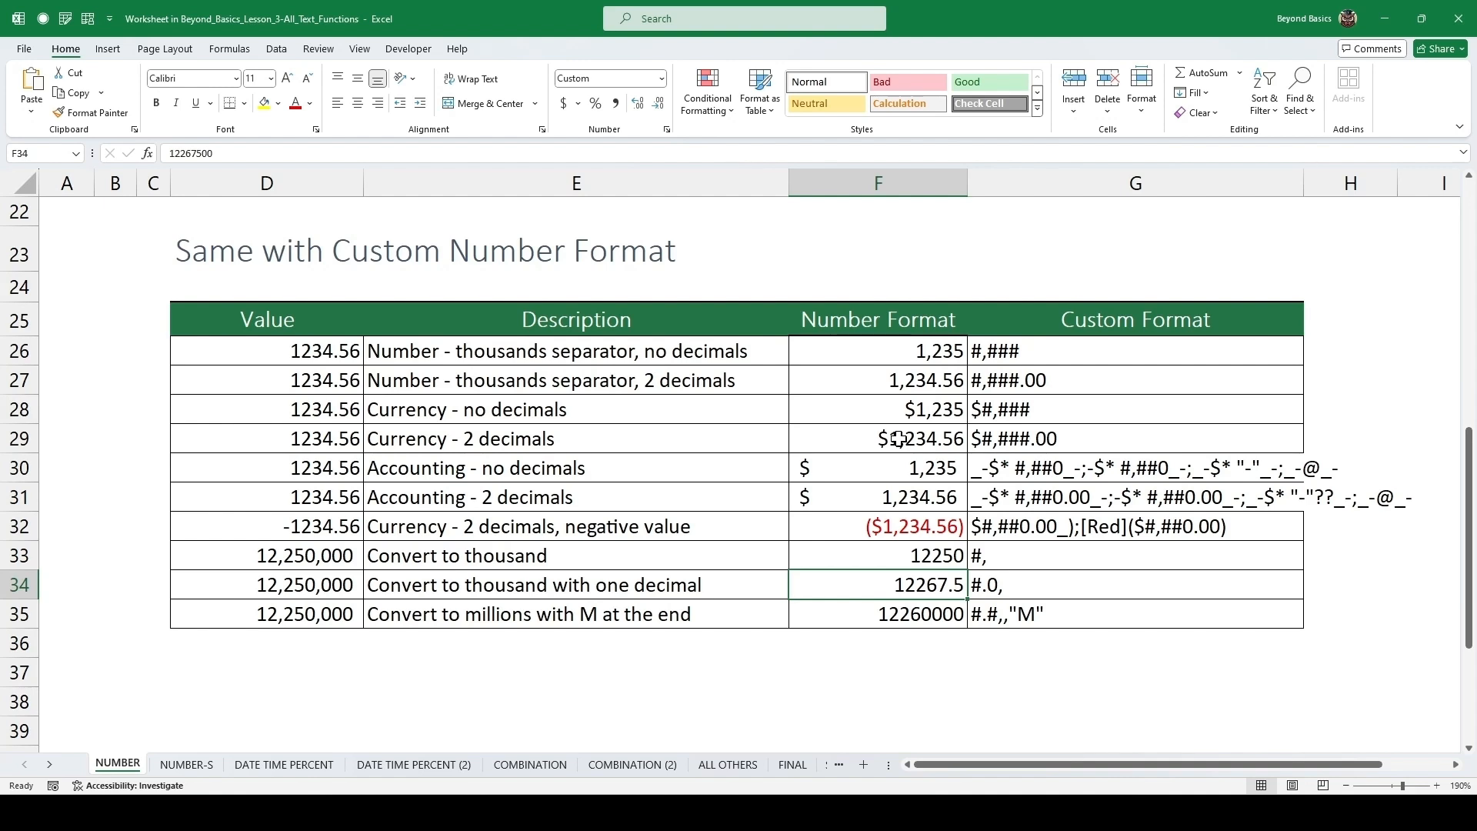
# Apply the custom number format #.#,,"M" to the convert-to-millions value.
pyautogui.click(916, 612)
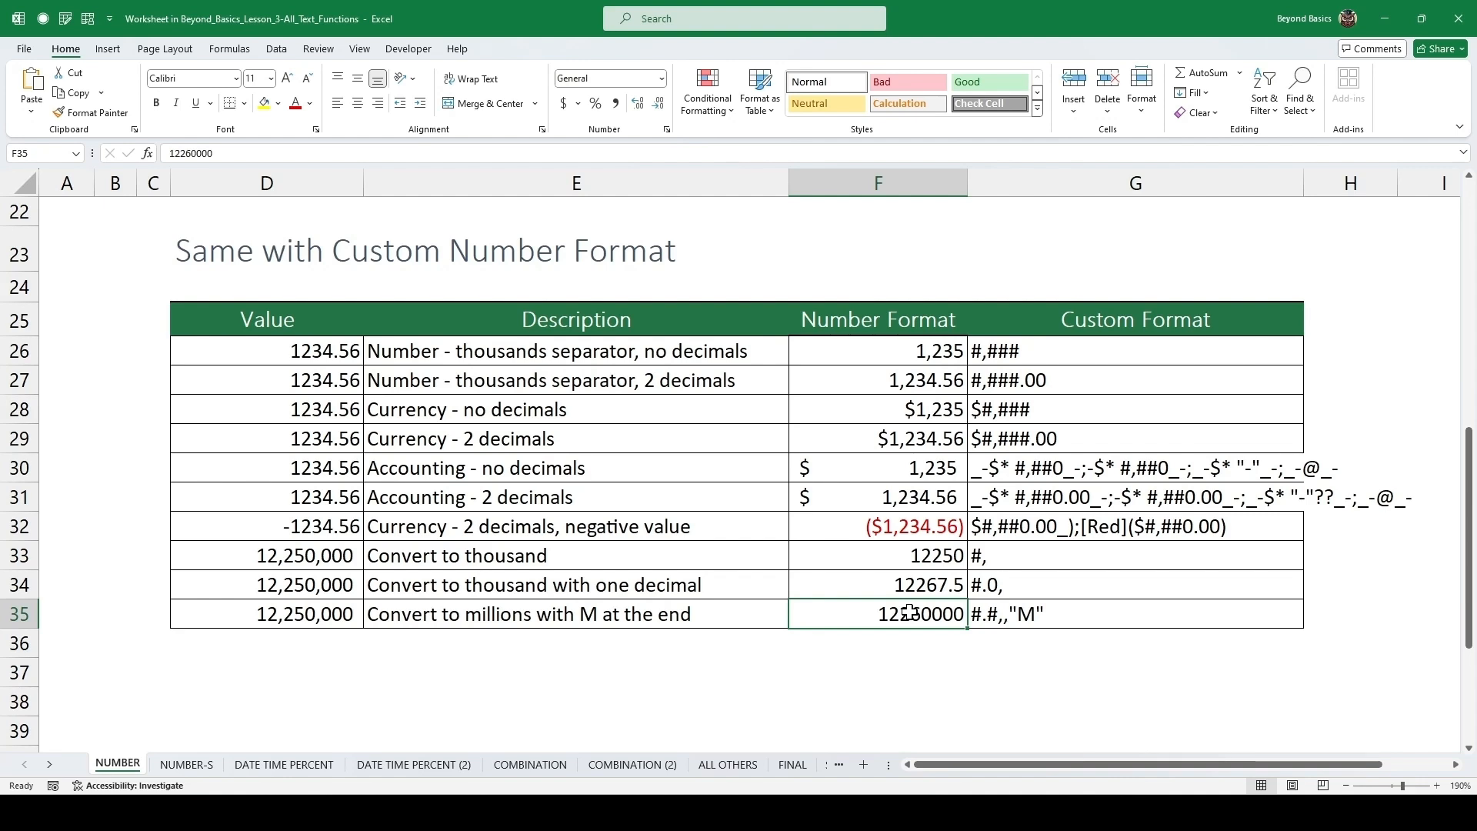
pyautogui.hotkey('ctrl', '1')
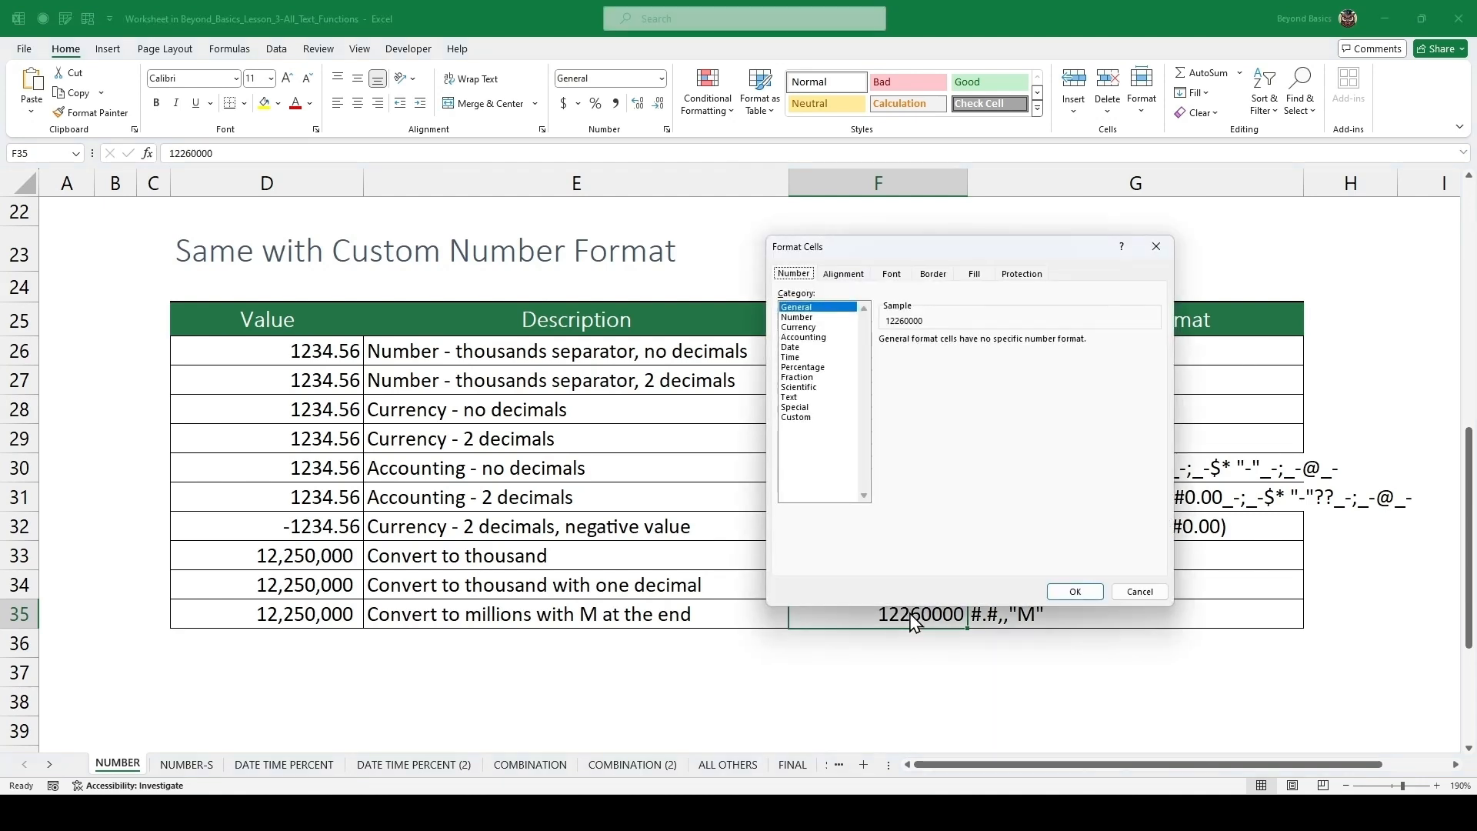
pyautogui.click(797, 418)
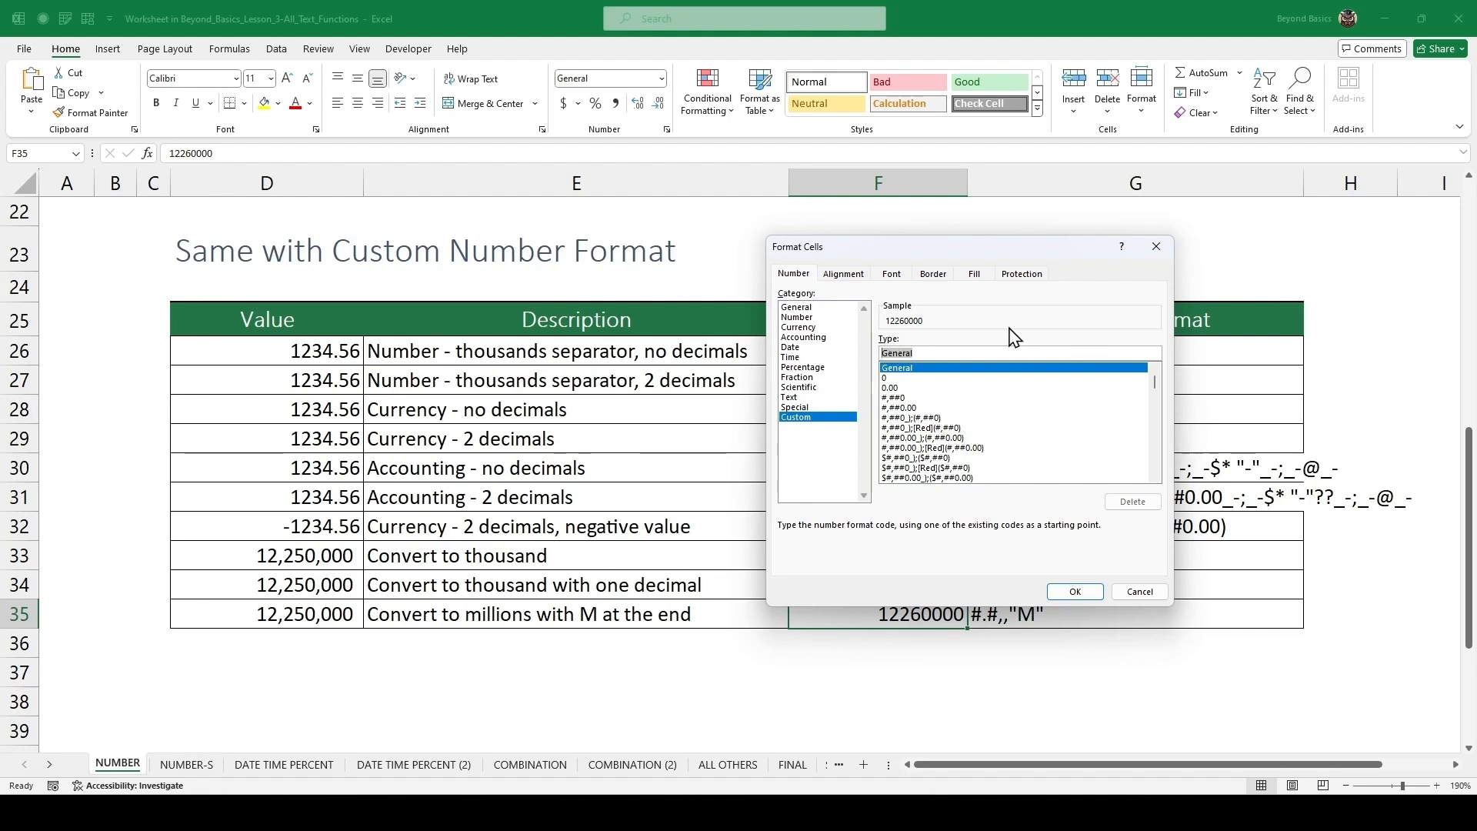
pyautogui.write('#')
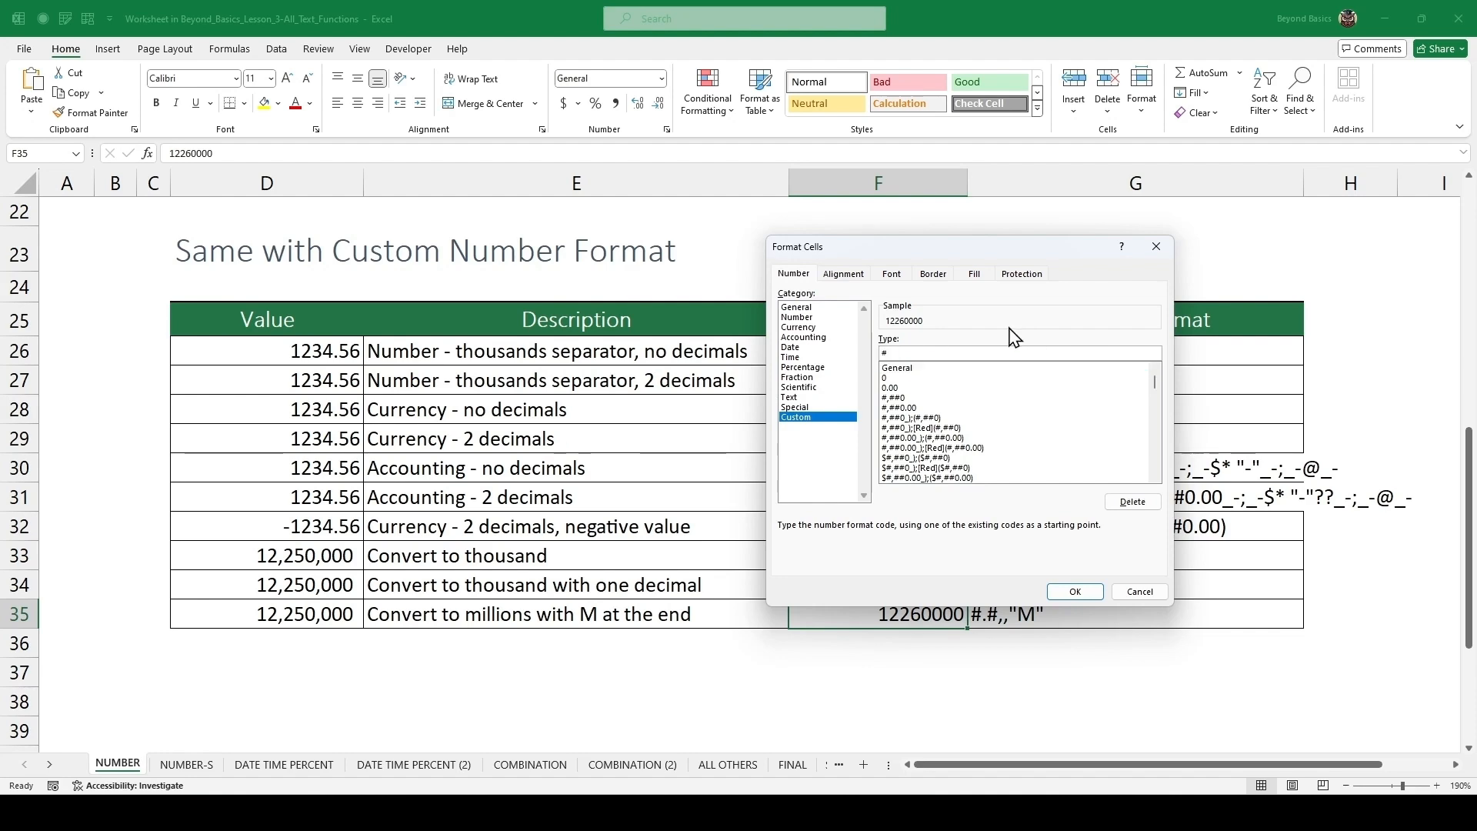
pyautogui.write('.#,,"M"')
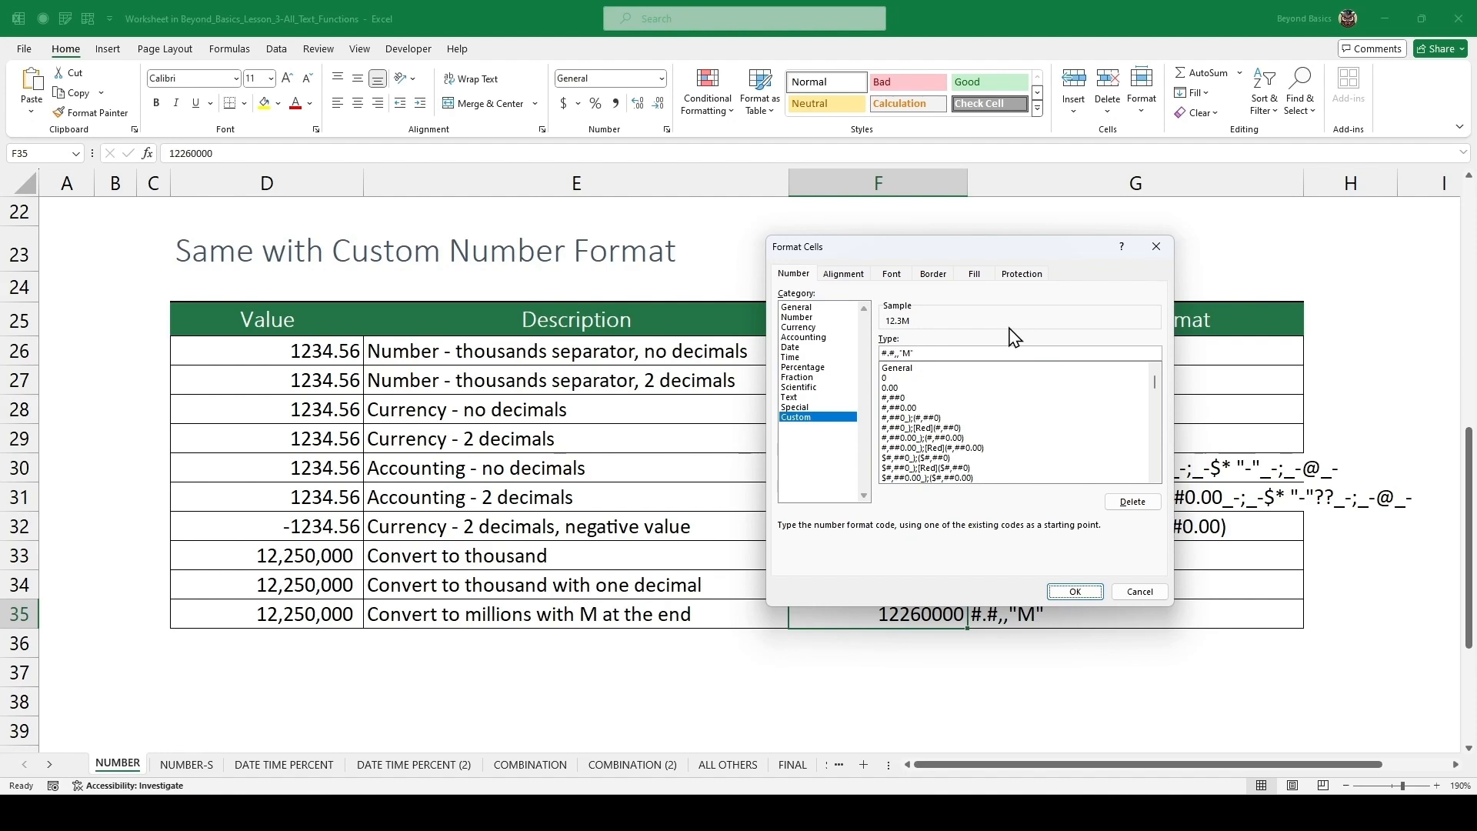
pyautogui.press('Return')
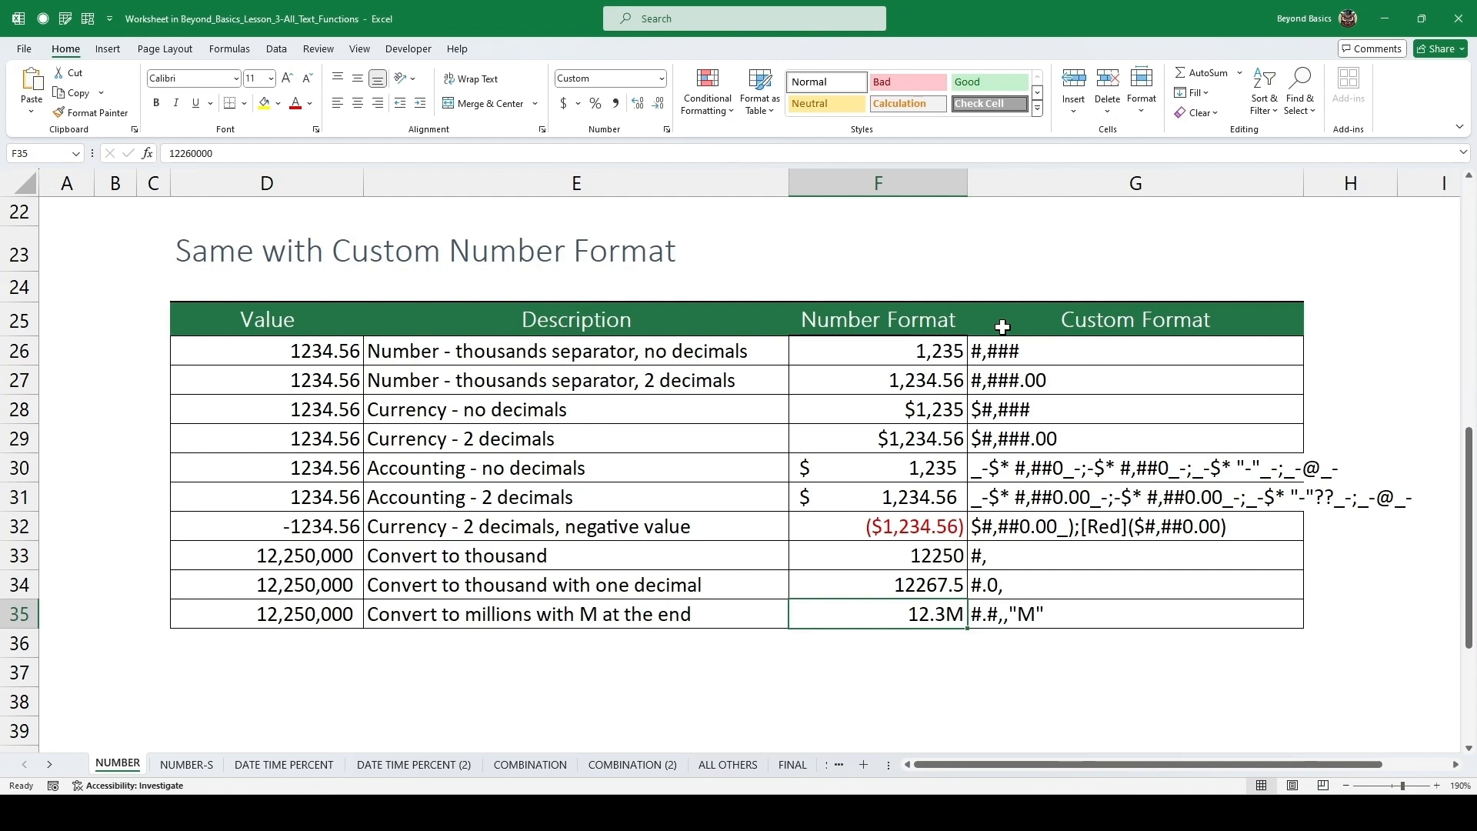
# Below the table, enter a formula multiplying the millions value by 2.
pyautogui.press('Down')
pyautogui.press('Down')
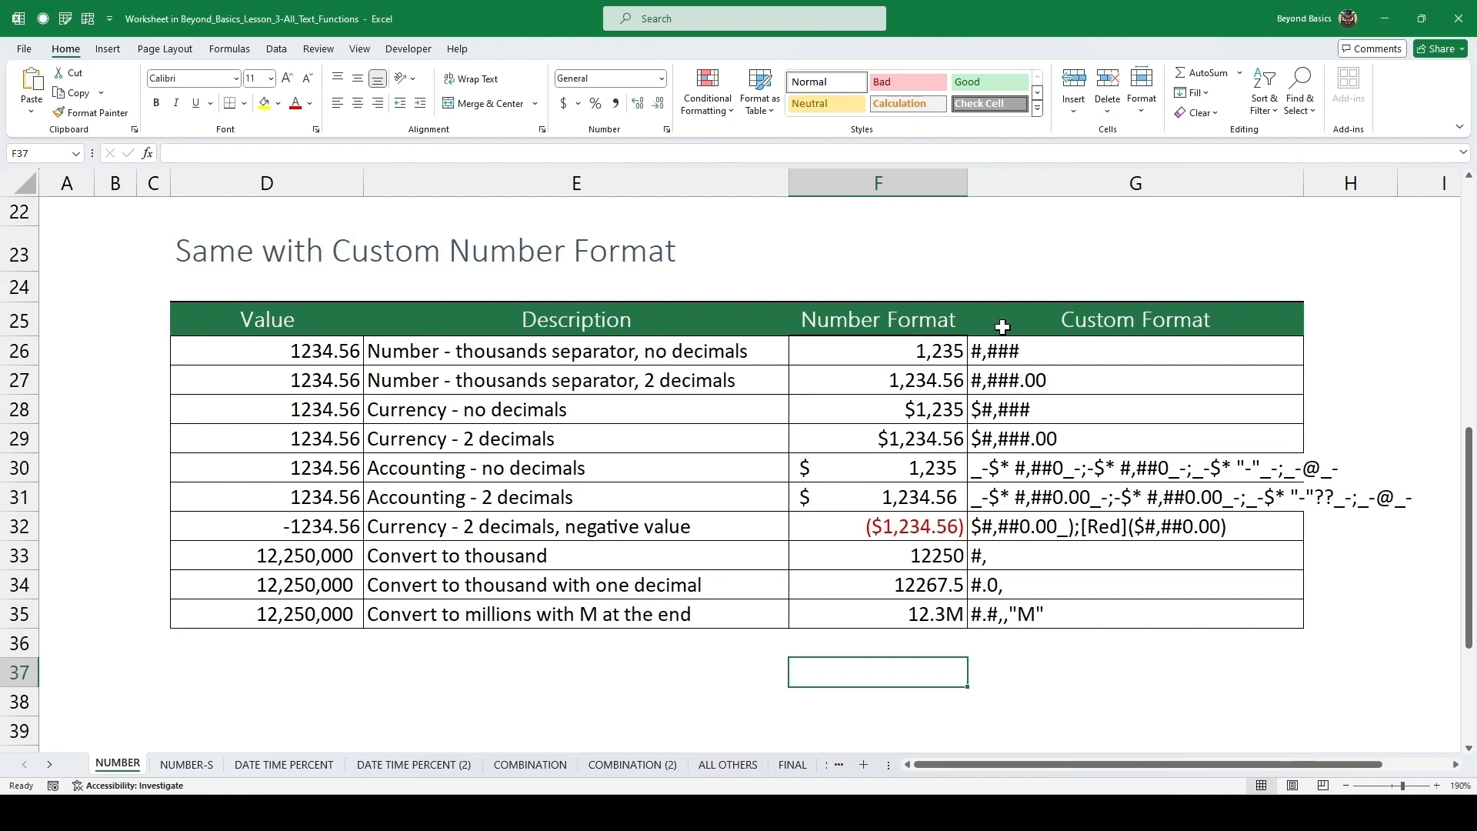
pyautogui.write('=')
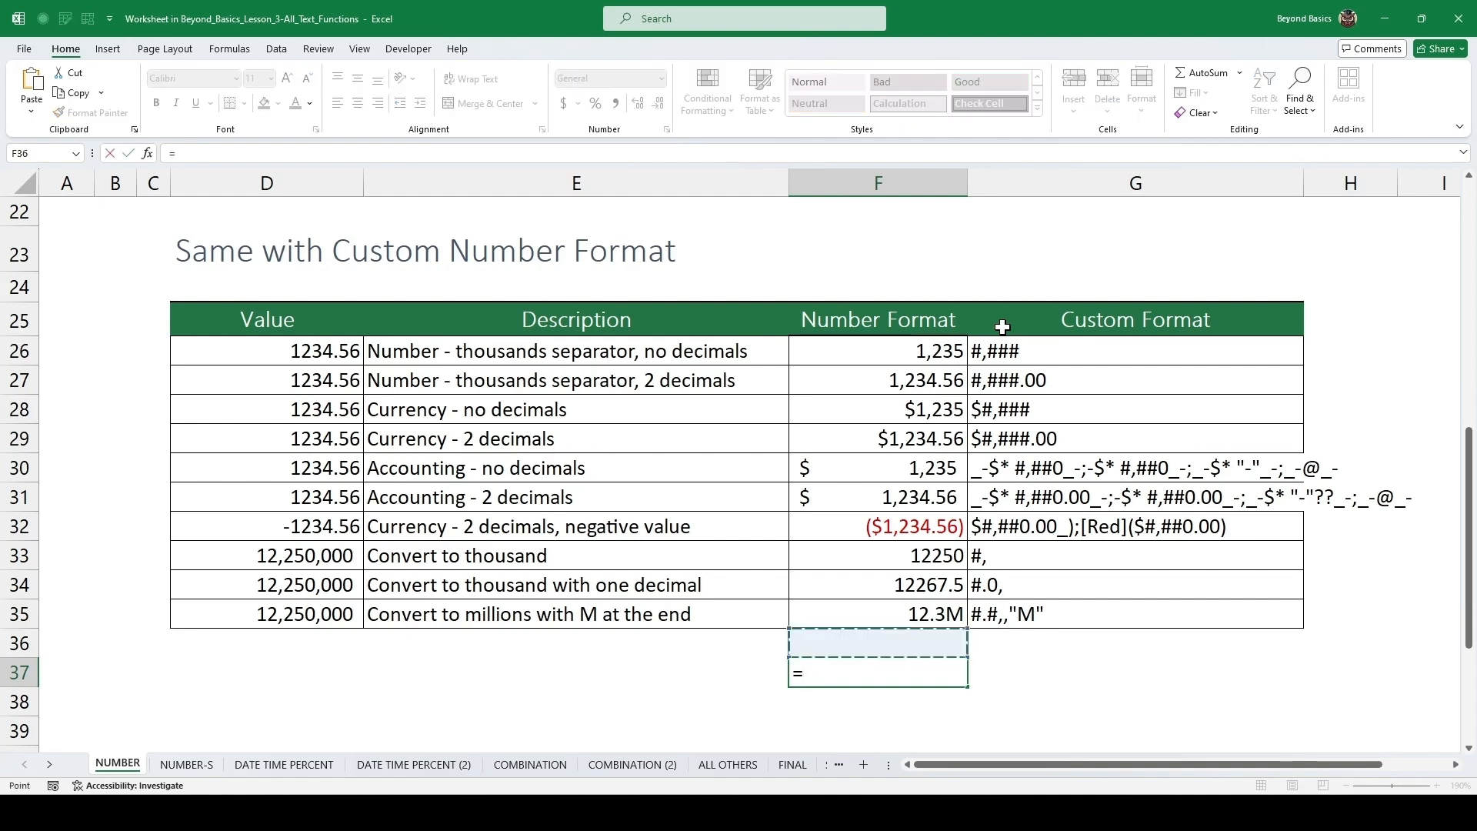
pyautogui.press('Up')
pyautogui.press('Up')
pyautogui.write('*')
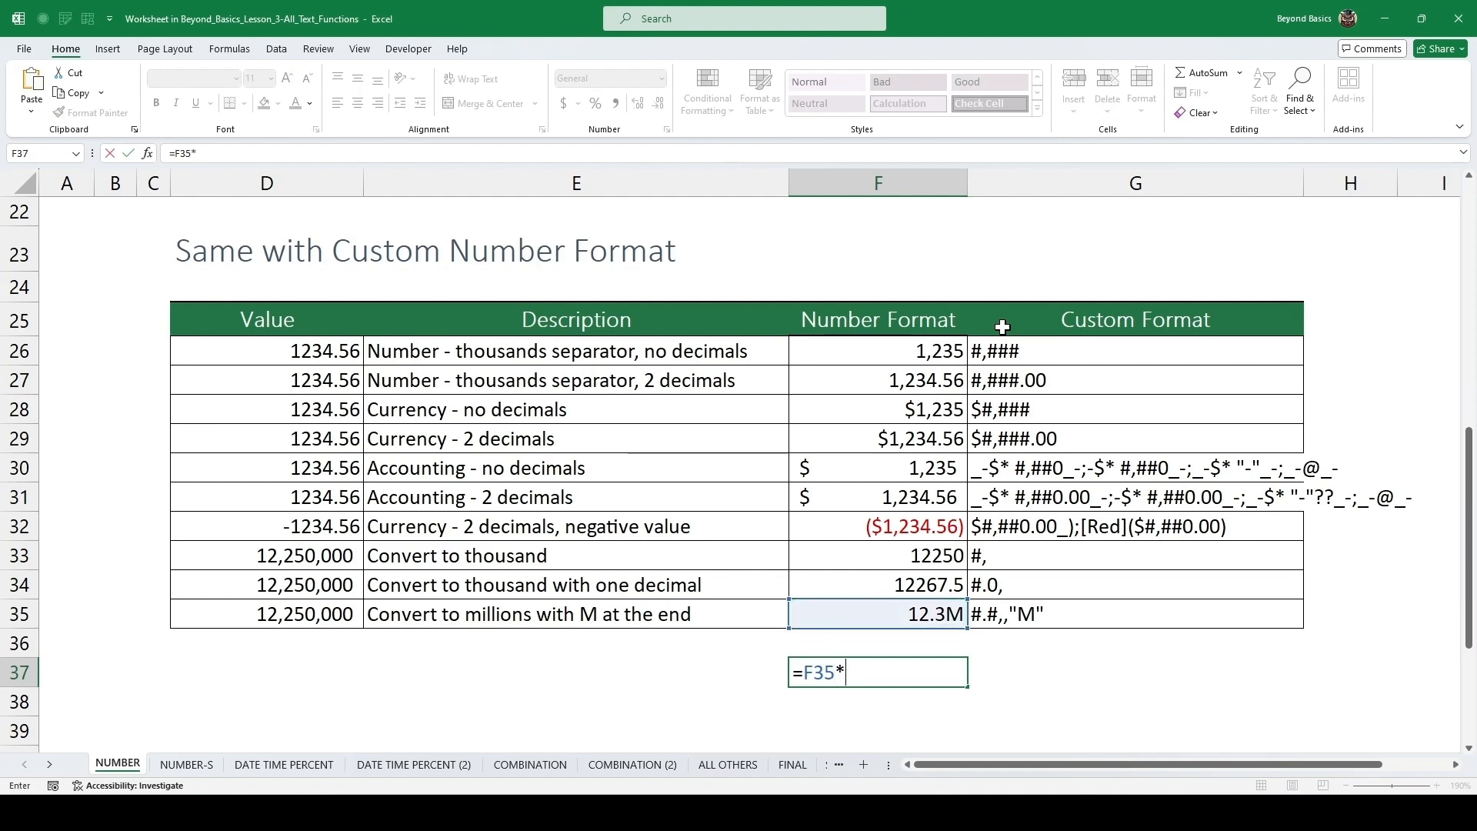
pyautogui.write('2')
pyautogui.press('Return')
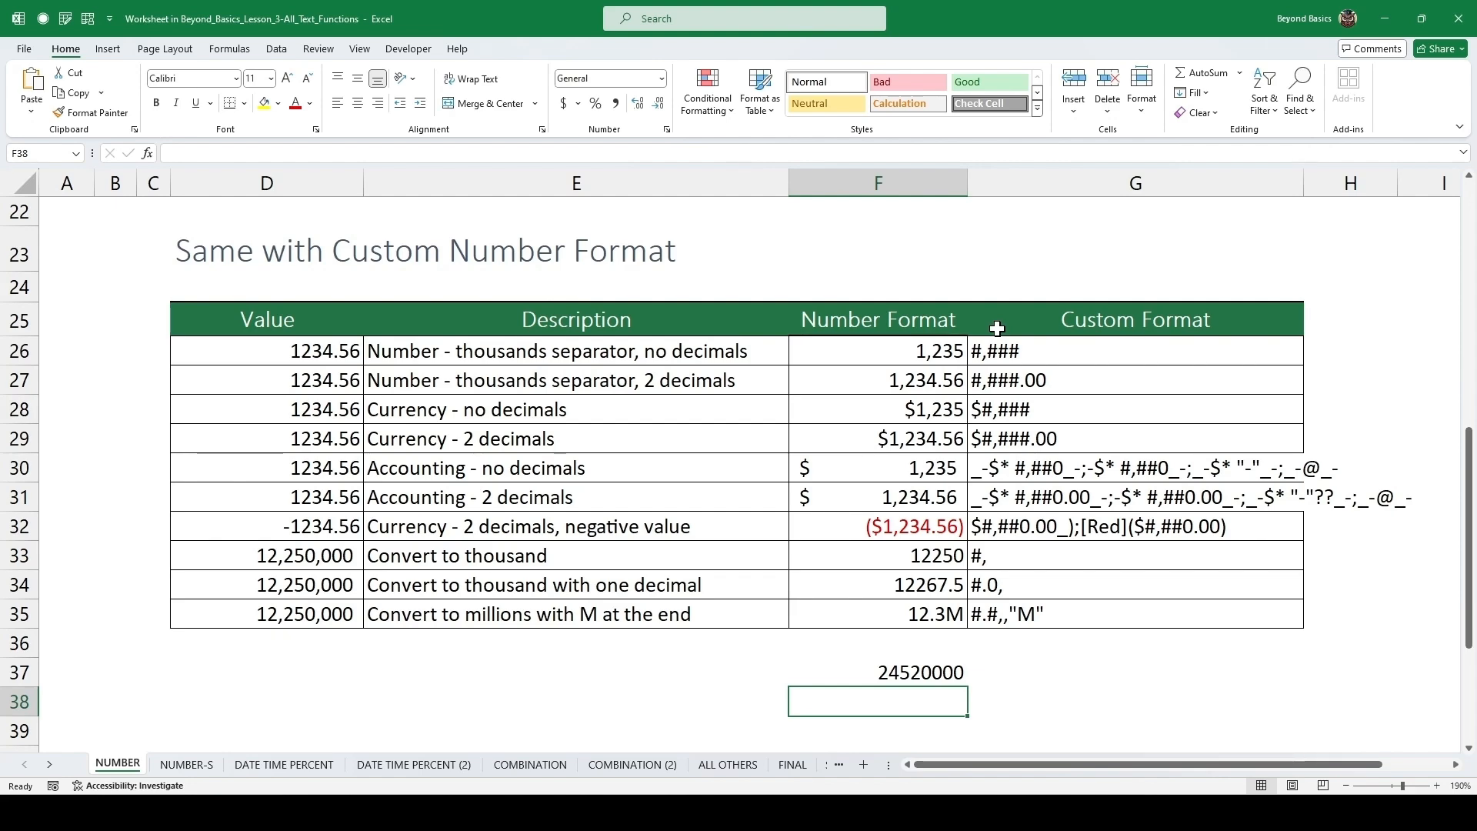
# Go to the DATE TIME PERCENT sheet and enter =TEXT(Current_Date,"M") as the Text Function for months 1–12.
pyautogui.scroll(-4, 649, 390)
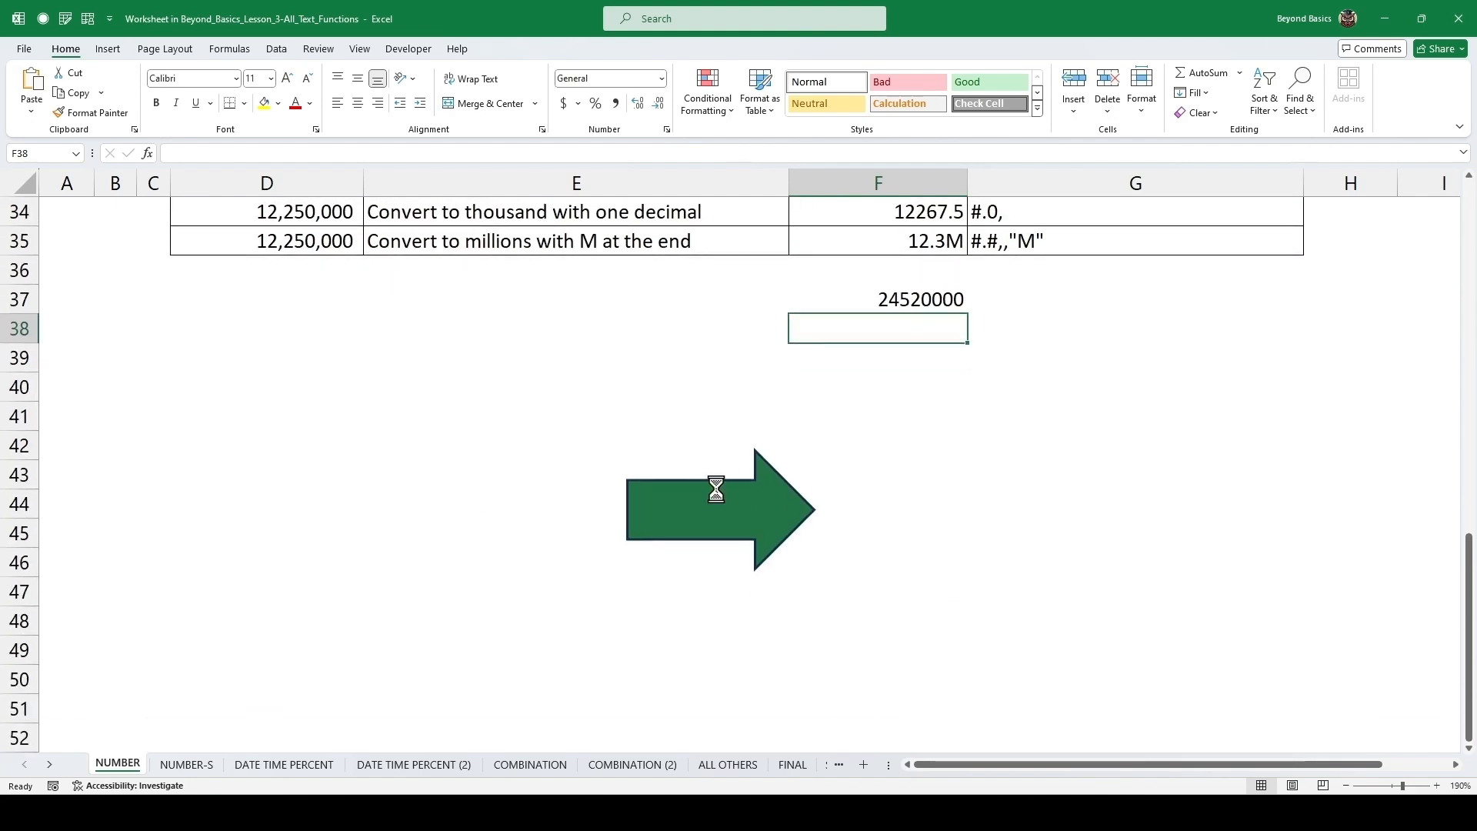
pyautogui.click(717, 500)
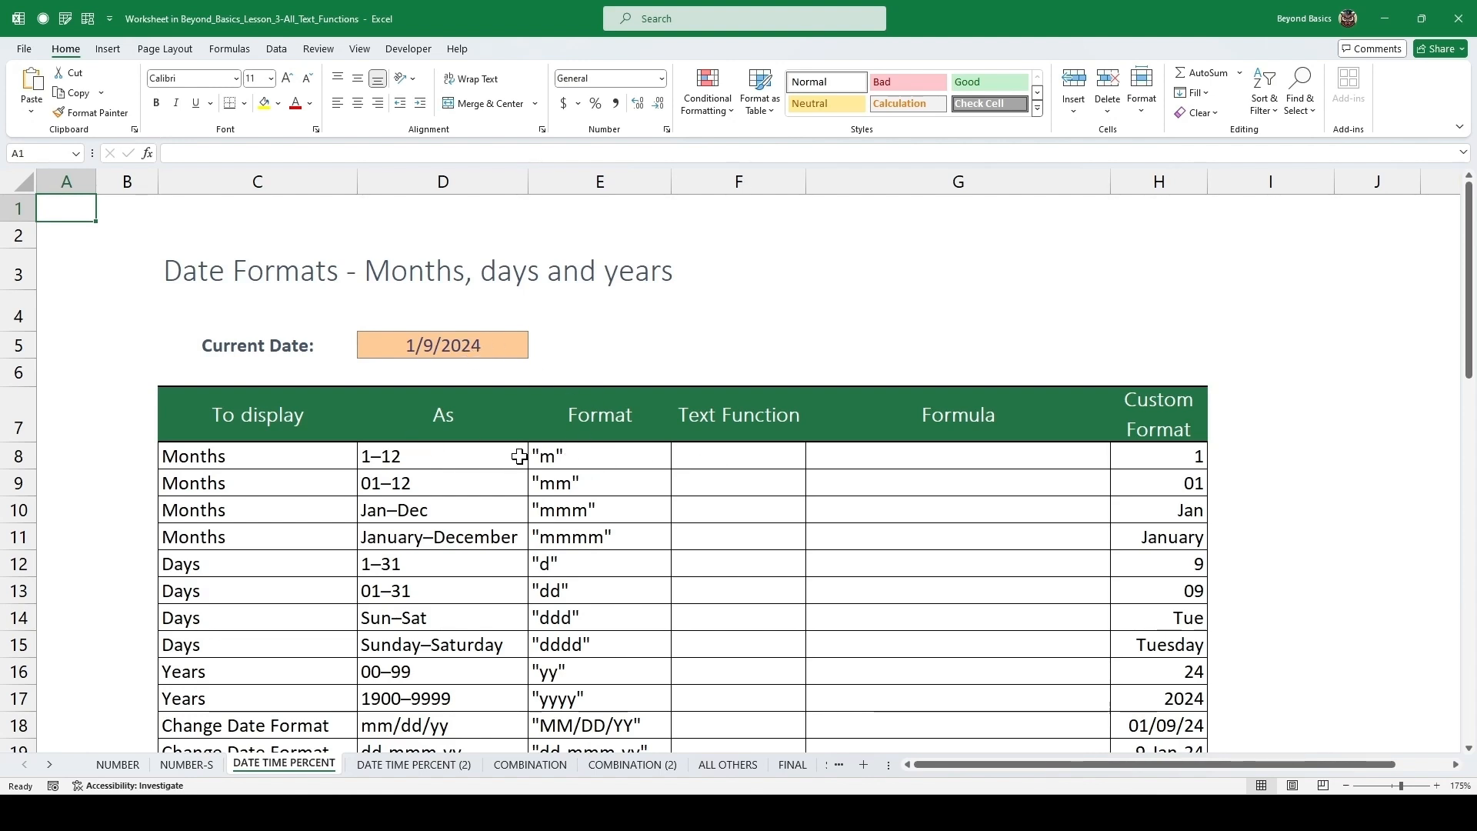
pyautogui.click(744, 459)
pyautogui.write('=')
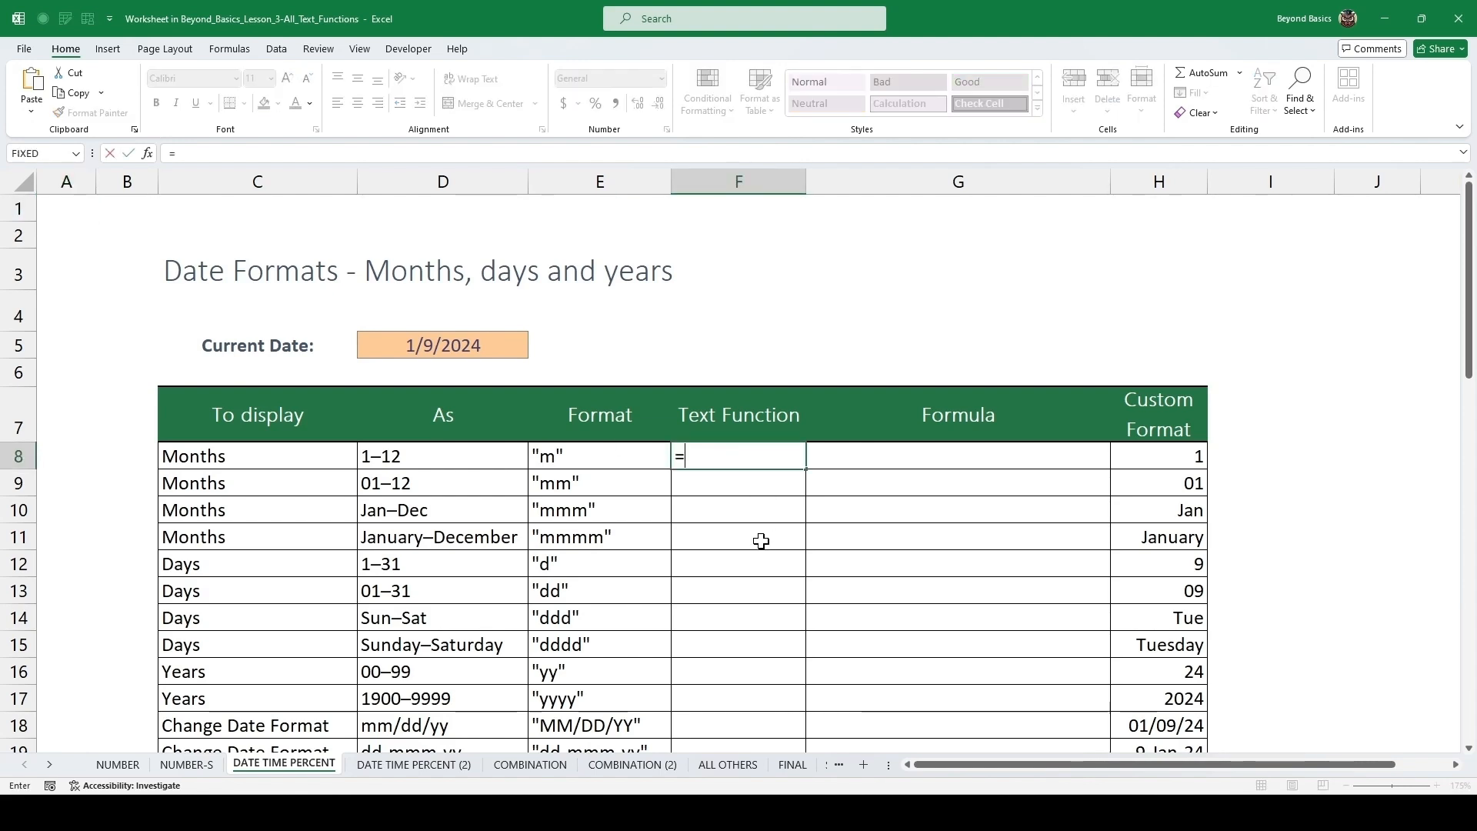
pyautogui.write('TEXT')
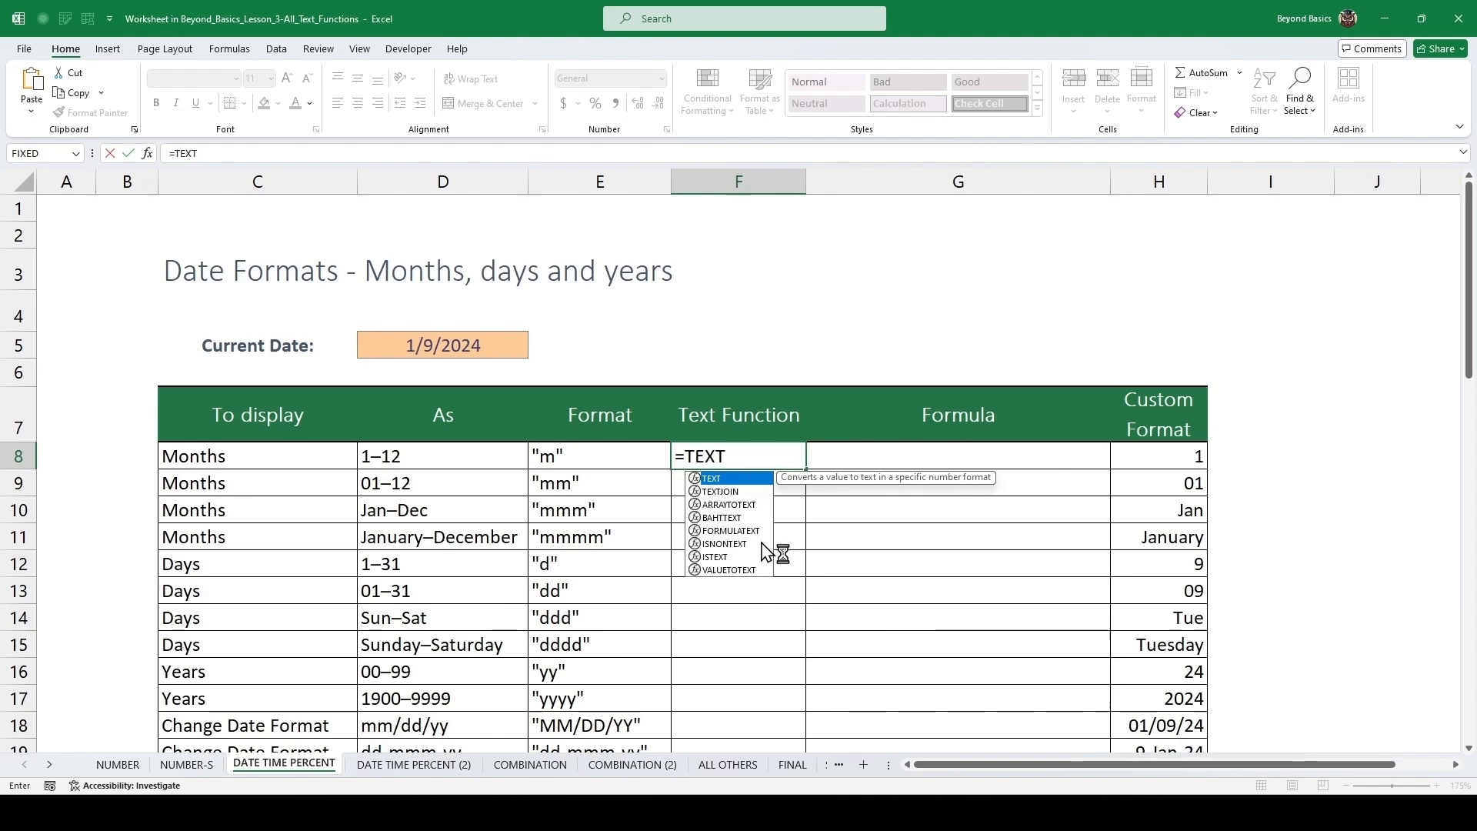
pyautogui.write('(')
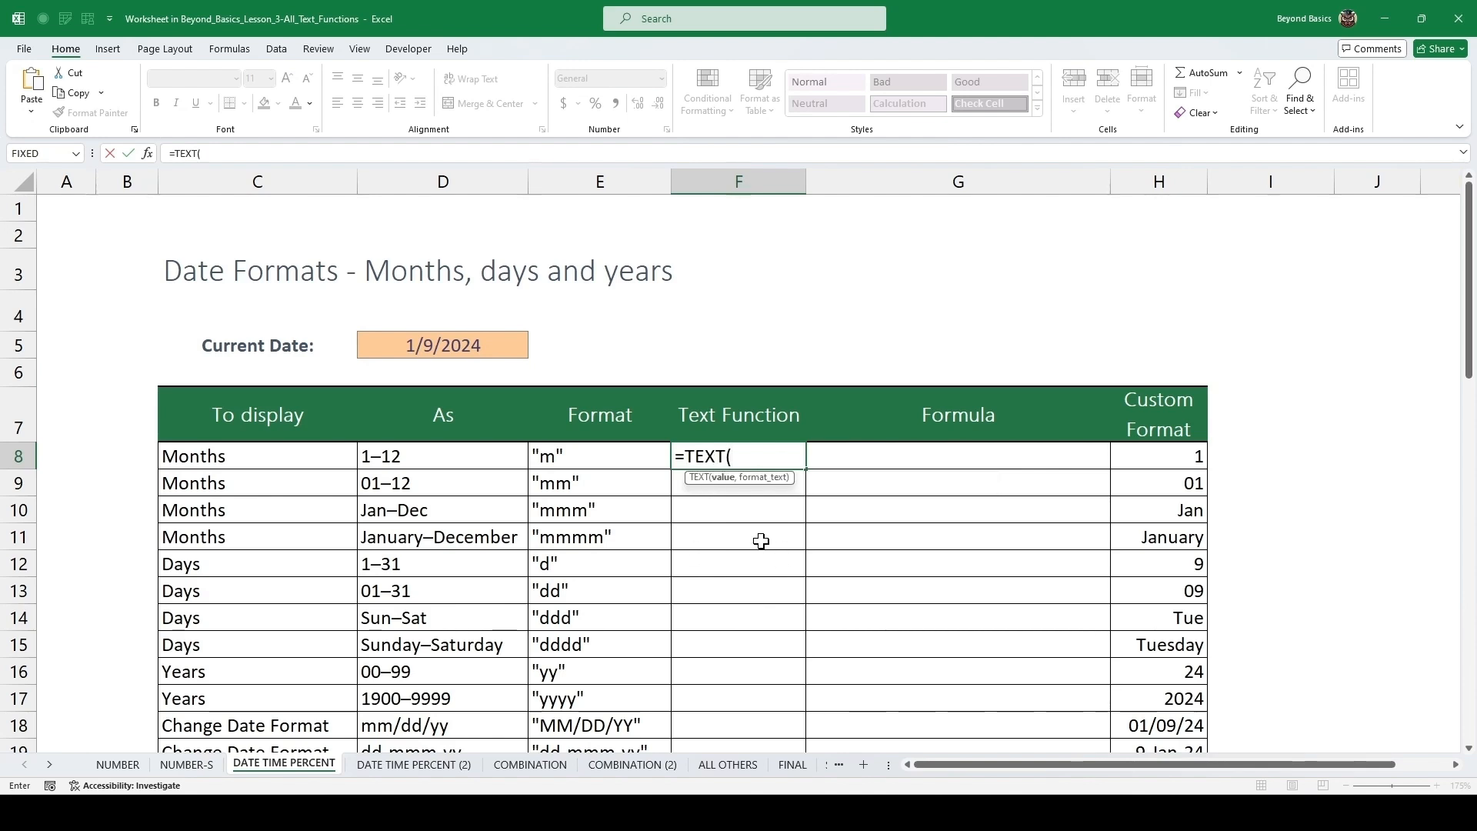
pyautogui.press('Up')
pyautogui.press('Up')
pyautogui.press('Left')
pyautogui.press('Left')
pyautogui.press('Up')
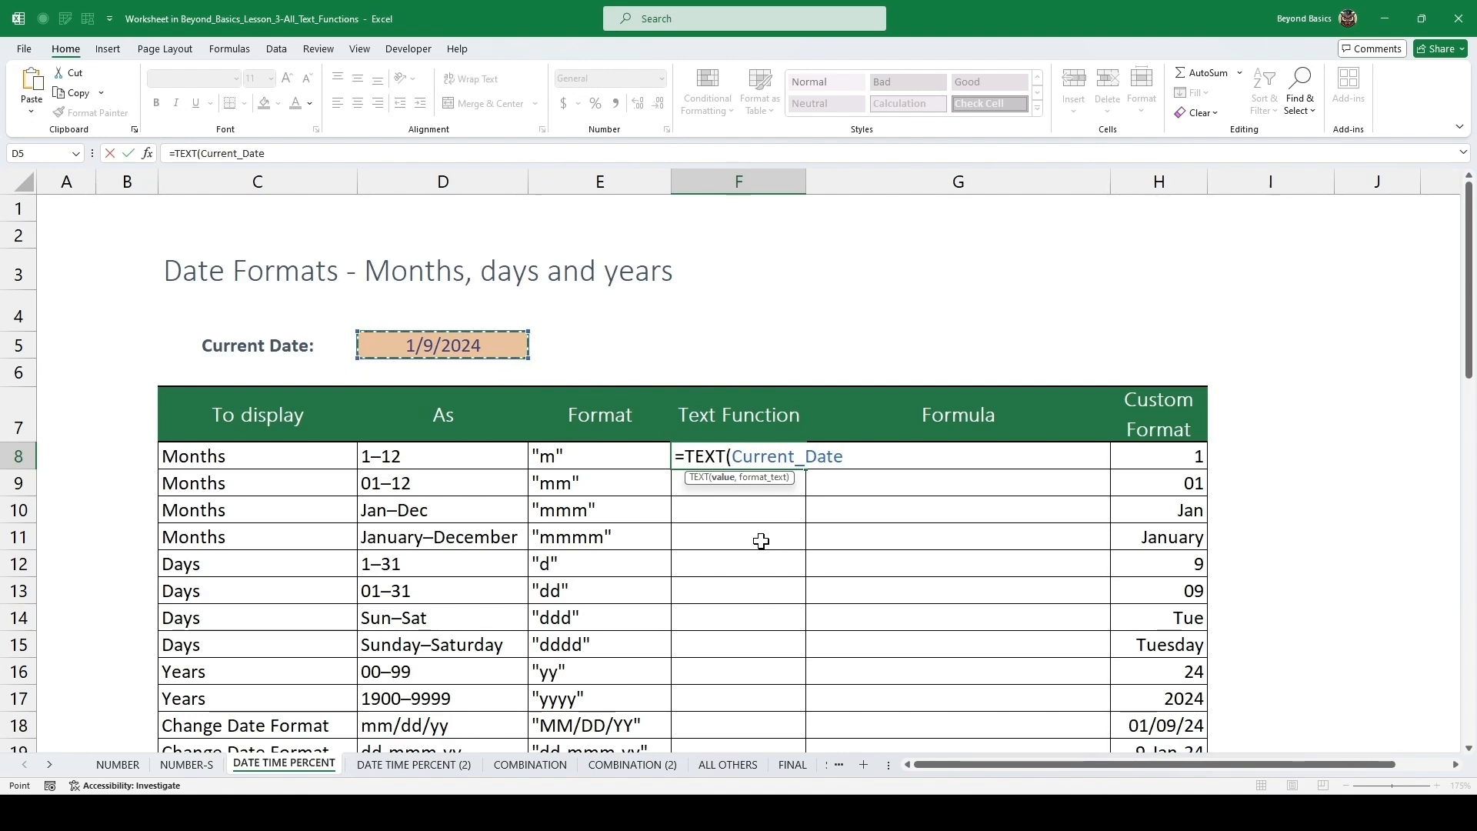
pyautogui.write(',')
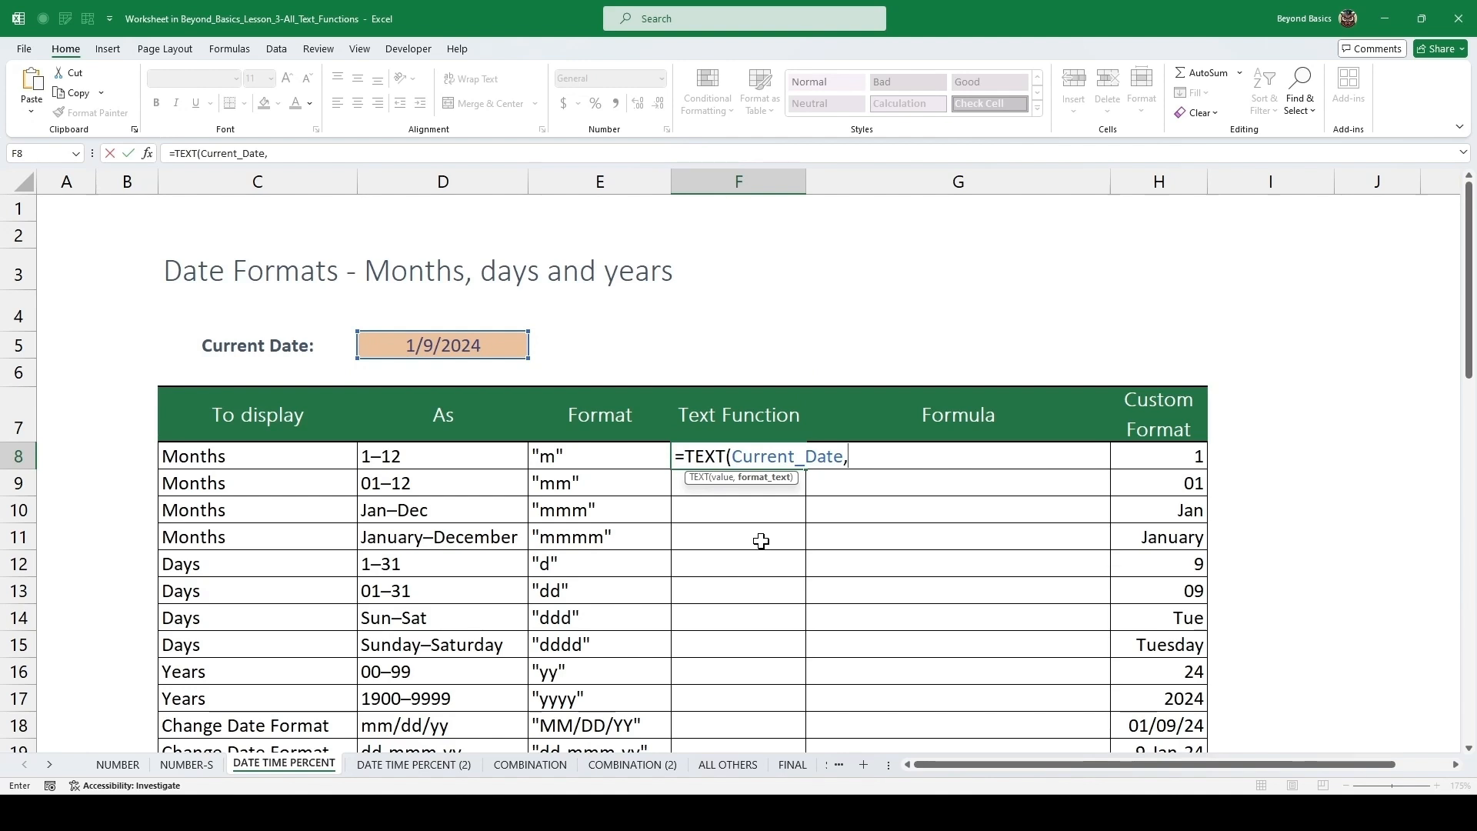
pyautogui.write('"M")')
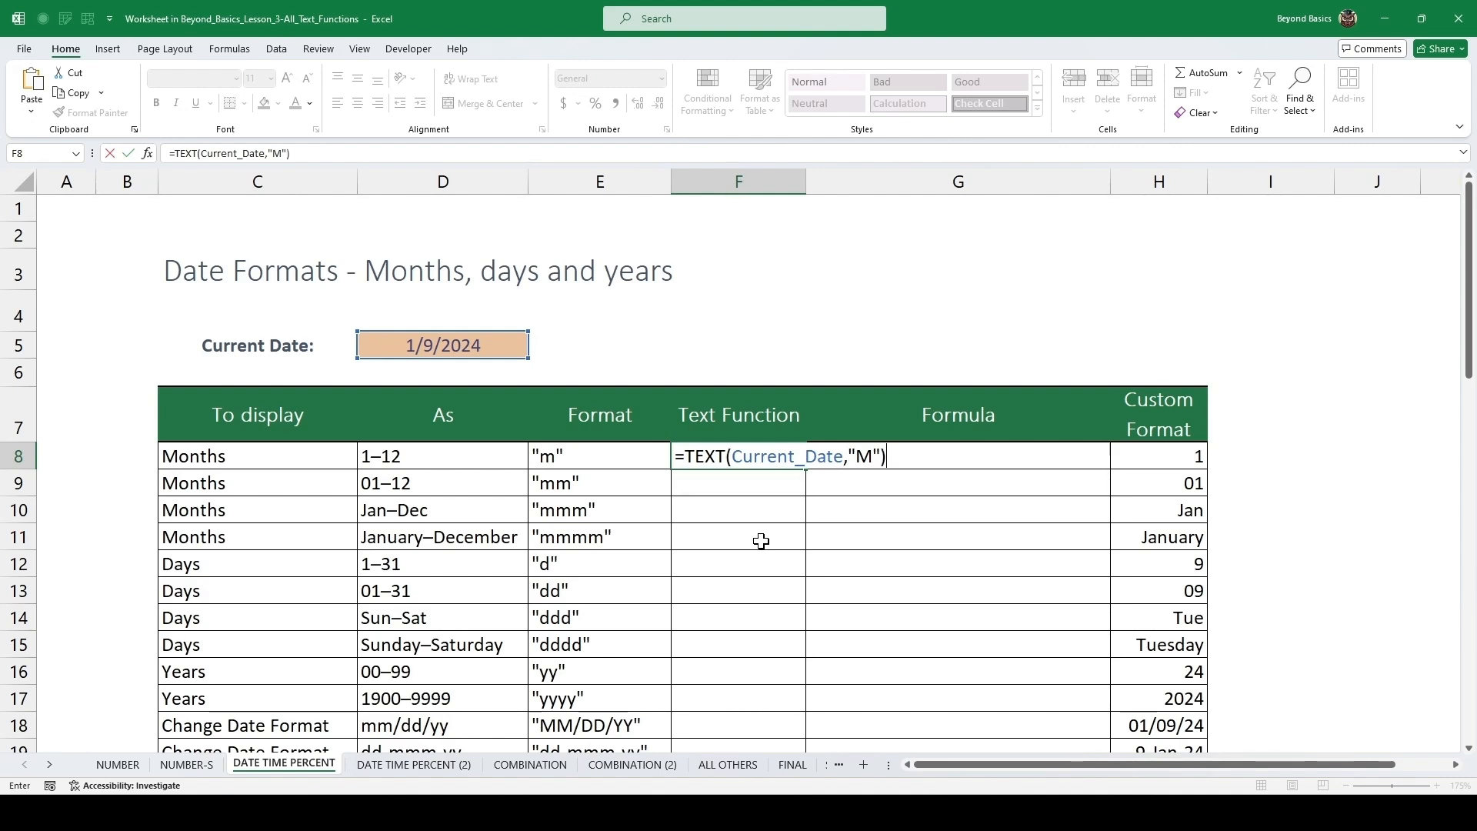
pyautogui.hotkey('ctrl', 'Return')
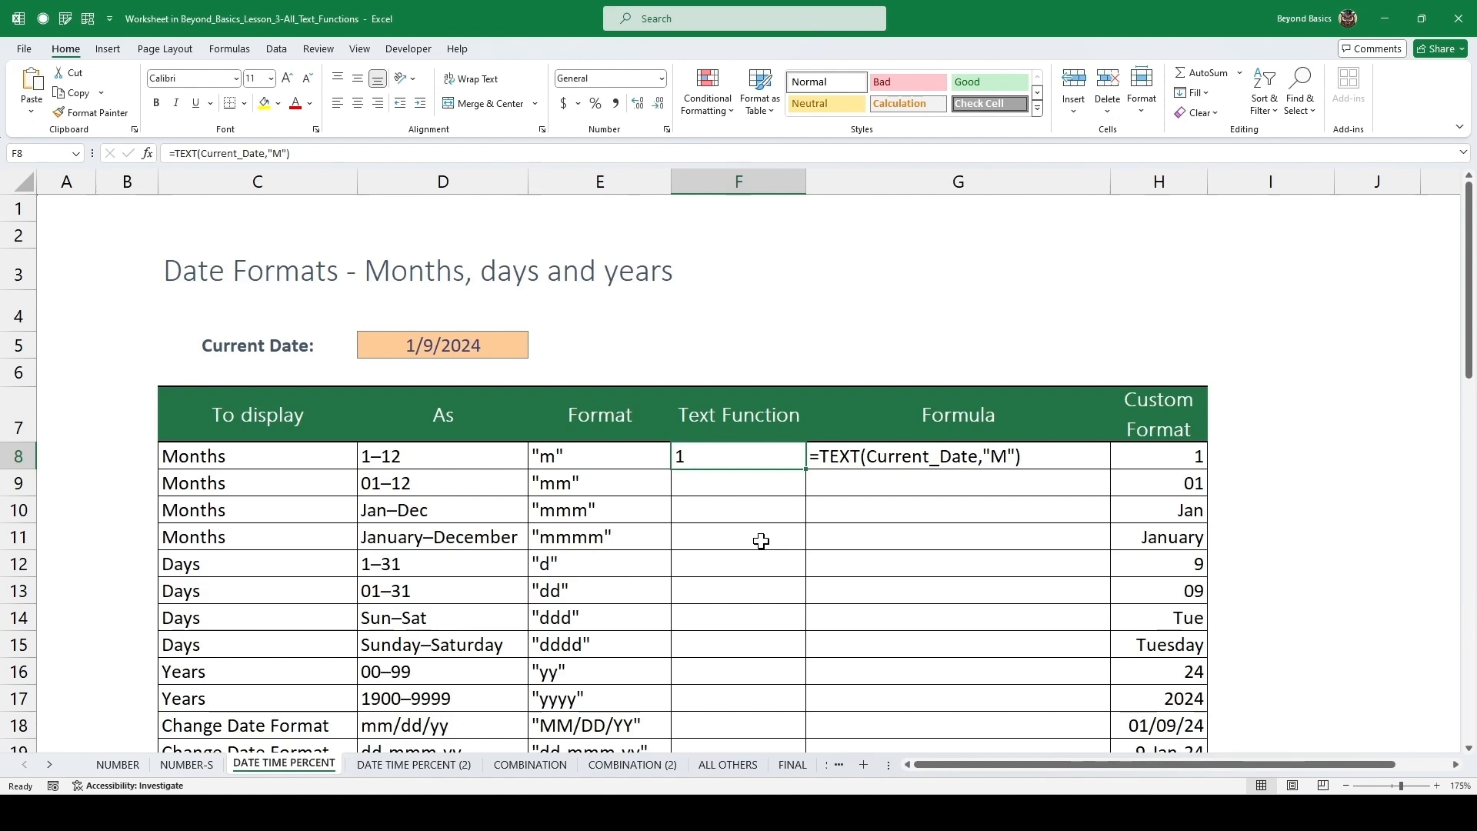
# Copy the formula down to the months 01–12 row and change its format text to "MM".
pyautogui.press('Down')
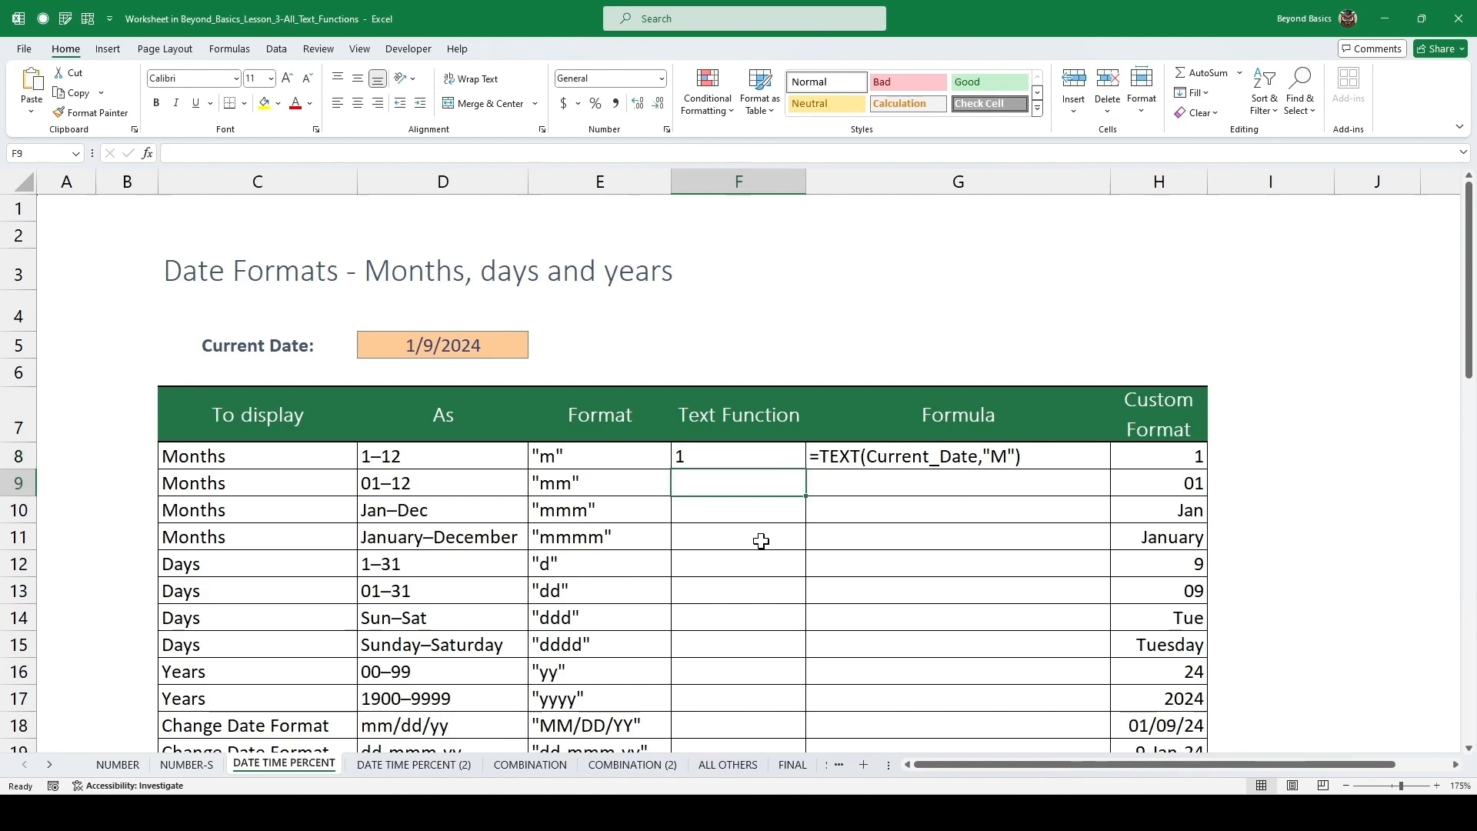
pyautogui.hotkey('ctrl', 'd')
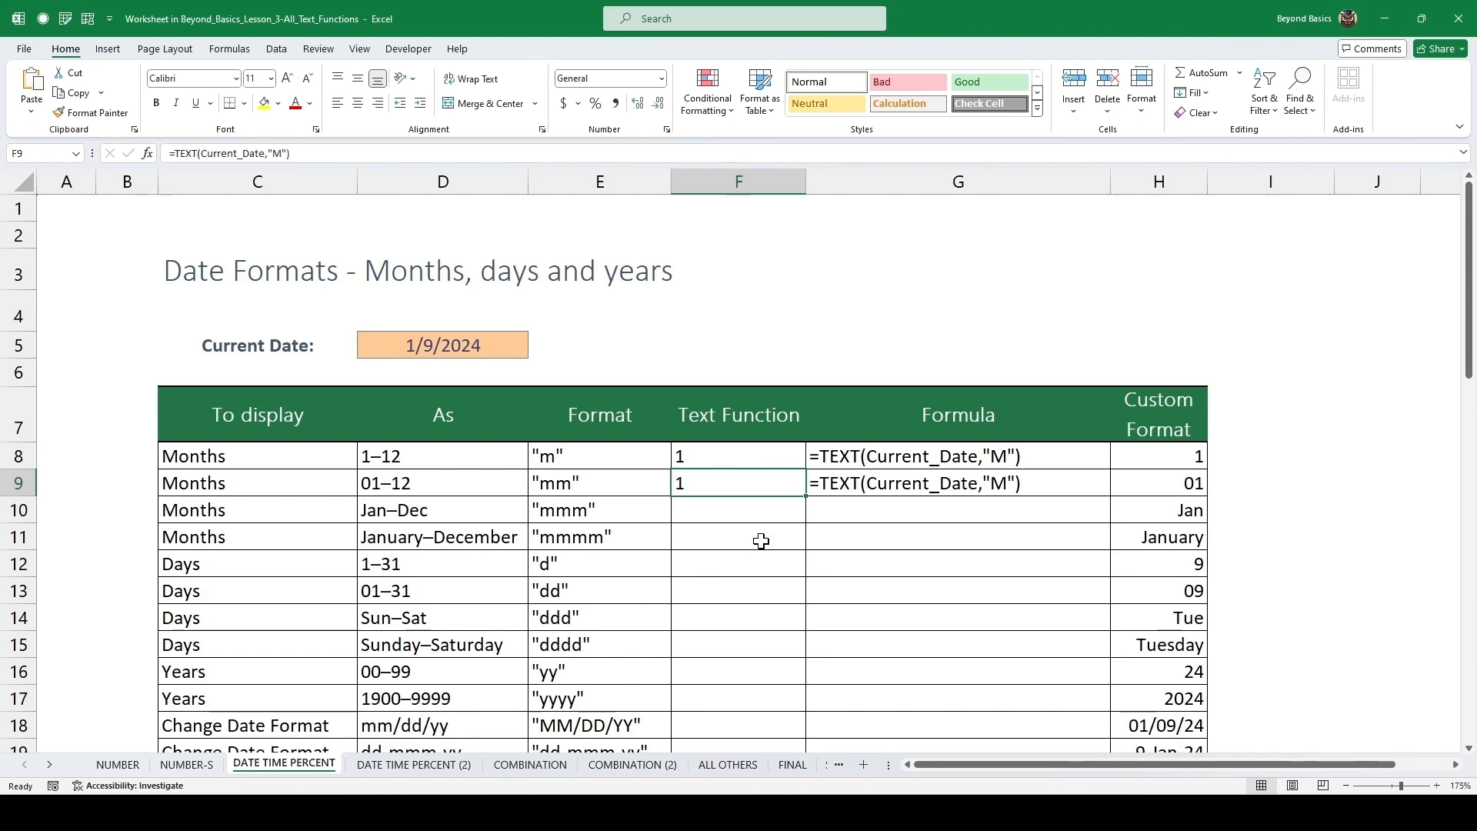
pyautogui.press('F2')
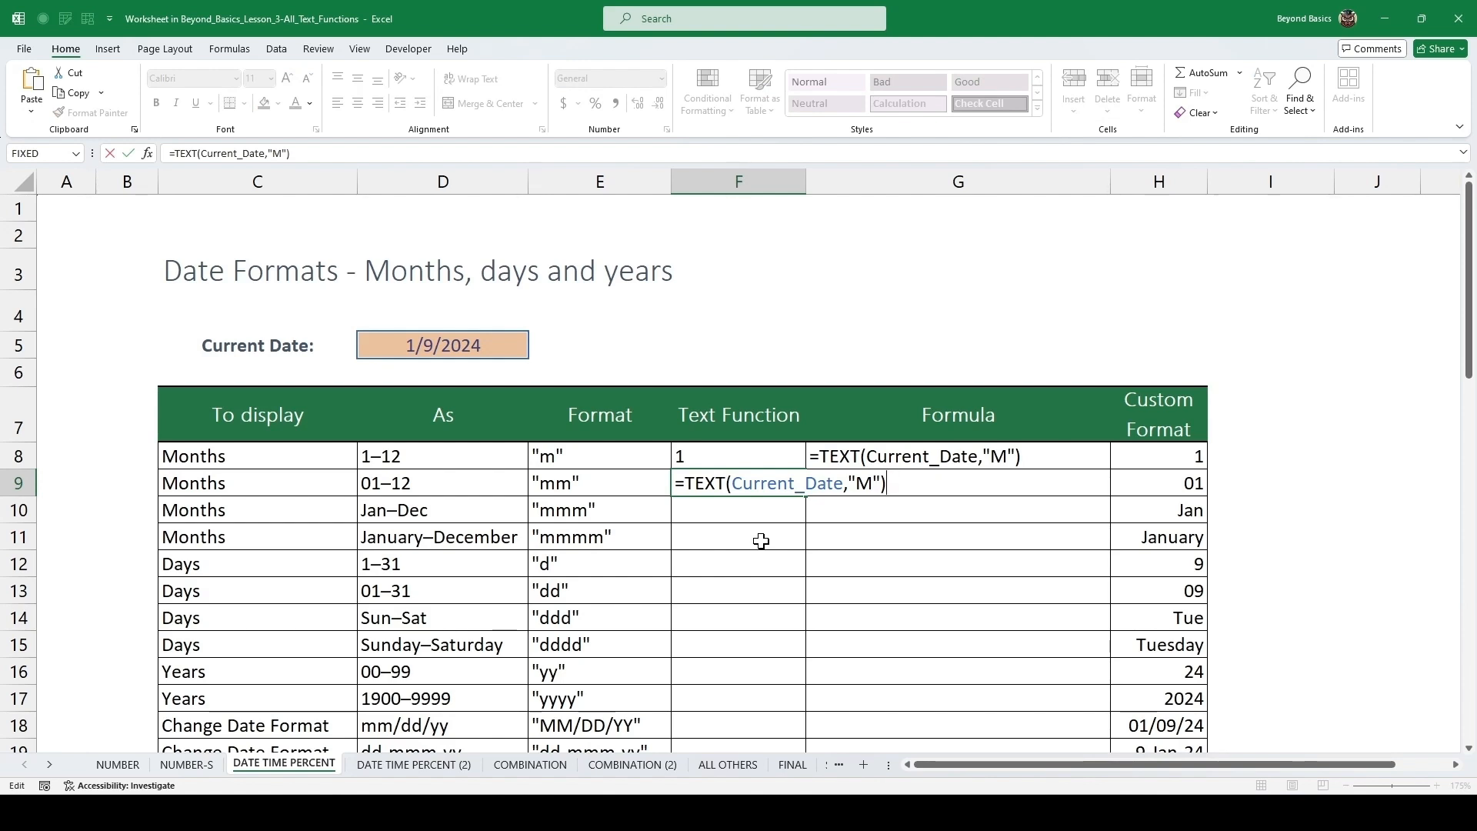
pyautogui.click(874, 483)
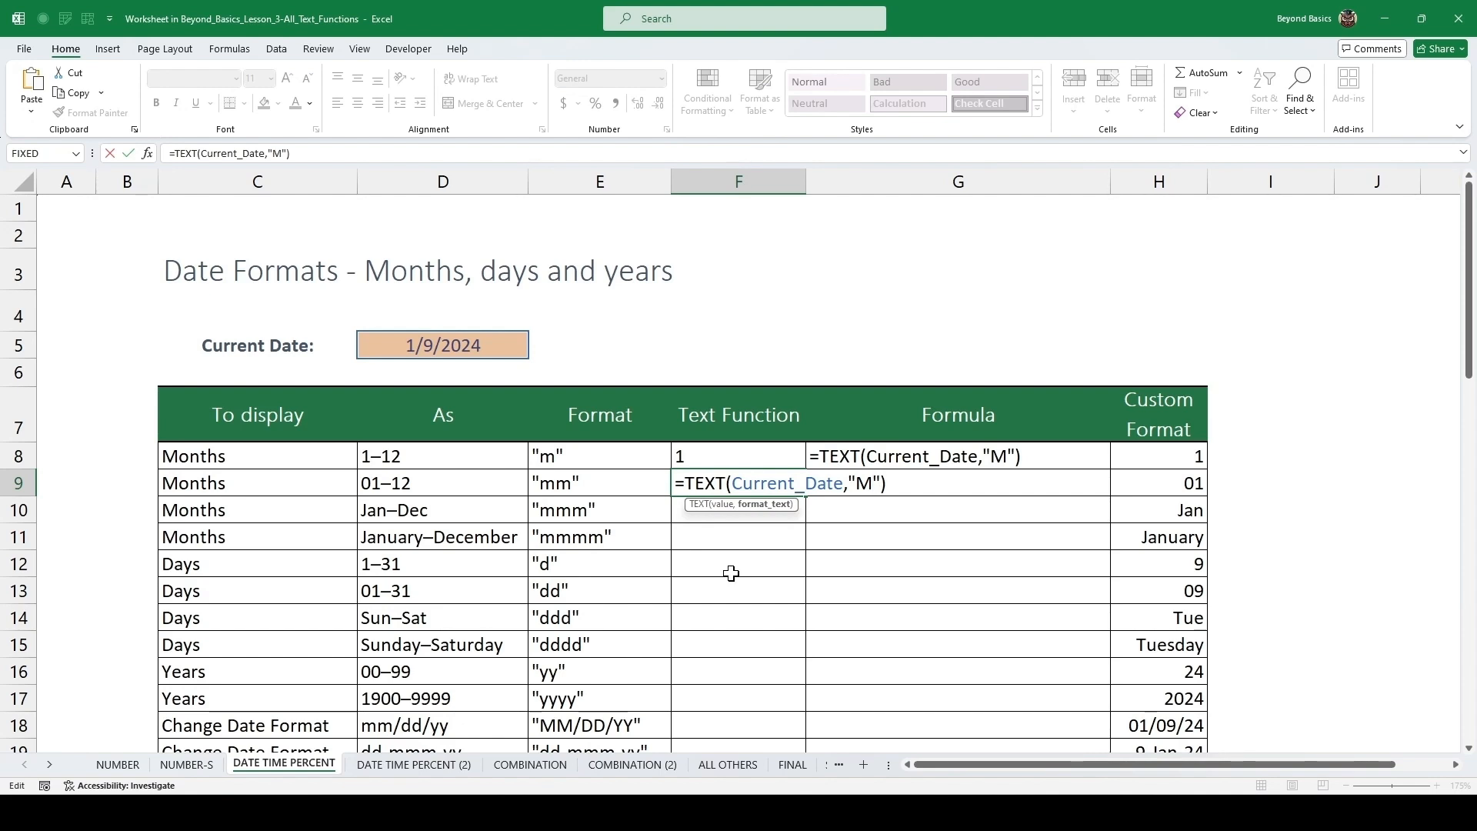
pyautogui.write('M')
pyautogui.hotkey('ctrl', 'Return')
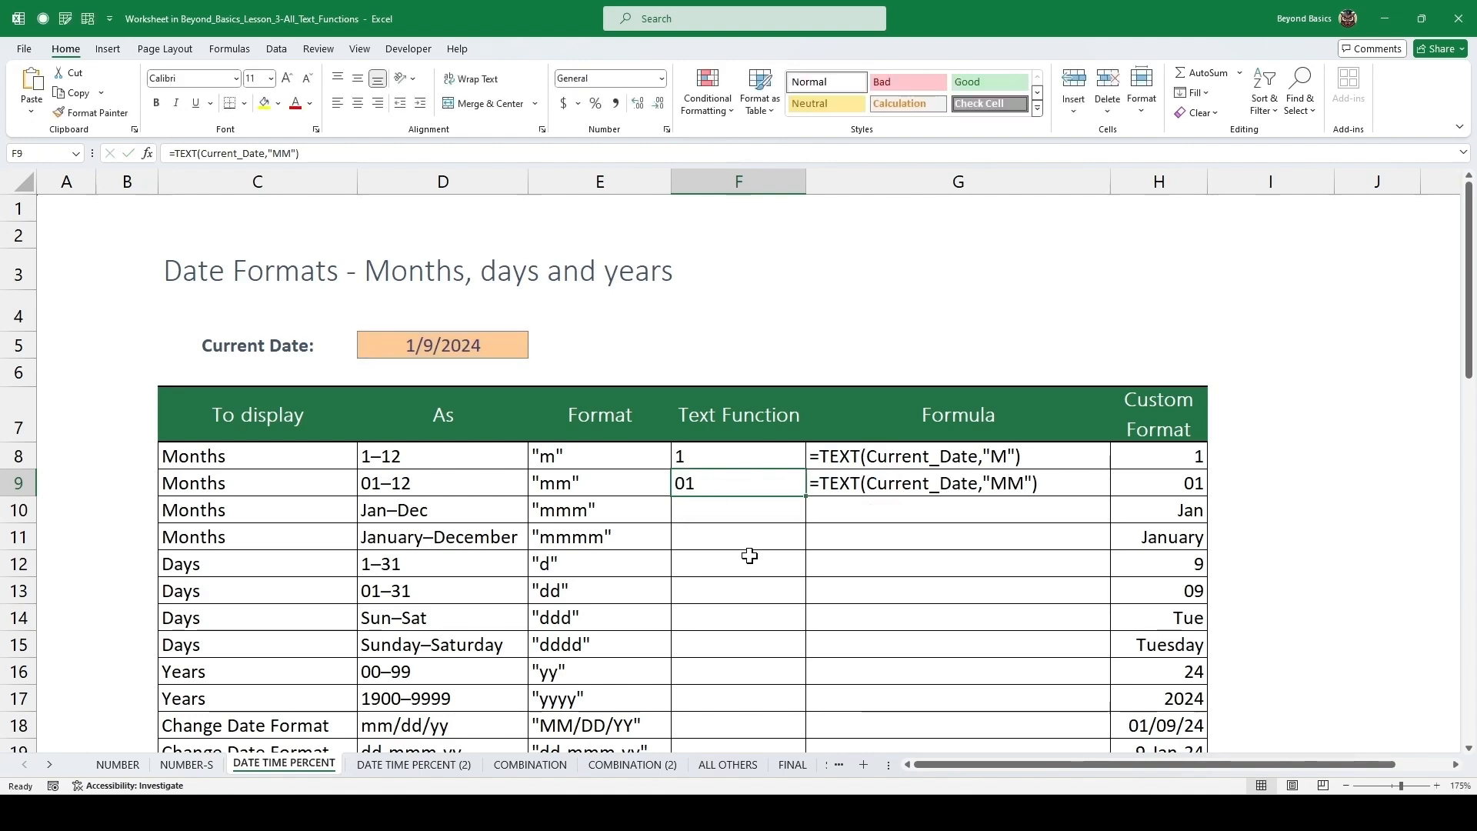
pyautogui.click(709, 511)
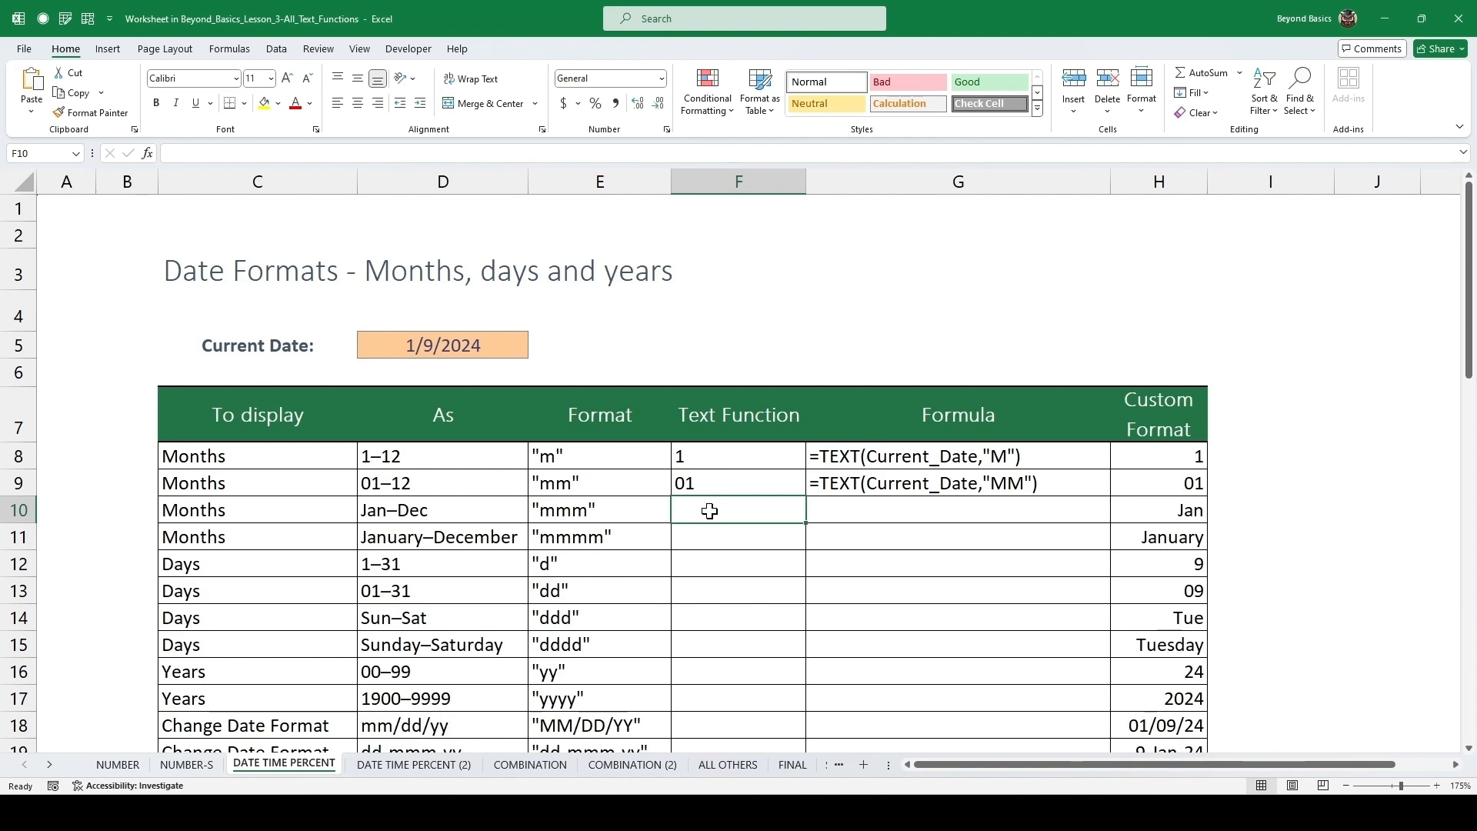
# Copy the formula down to the Jan–Dec row and change its format text to "MMM".
pyautogui.hotkey('ctrl', 'd')
pyautogui.press('F2')
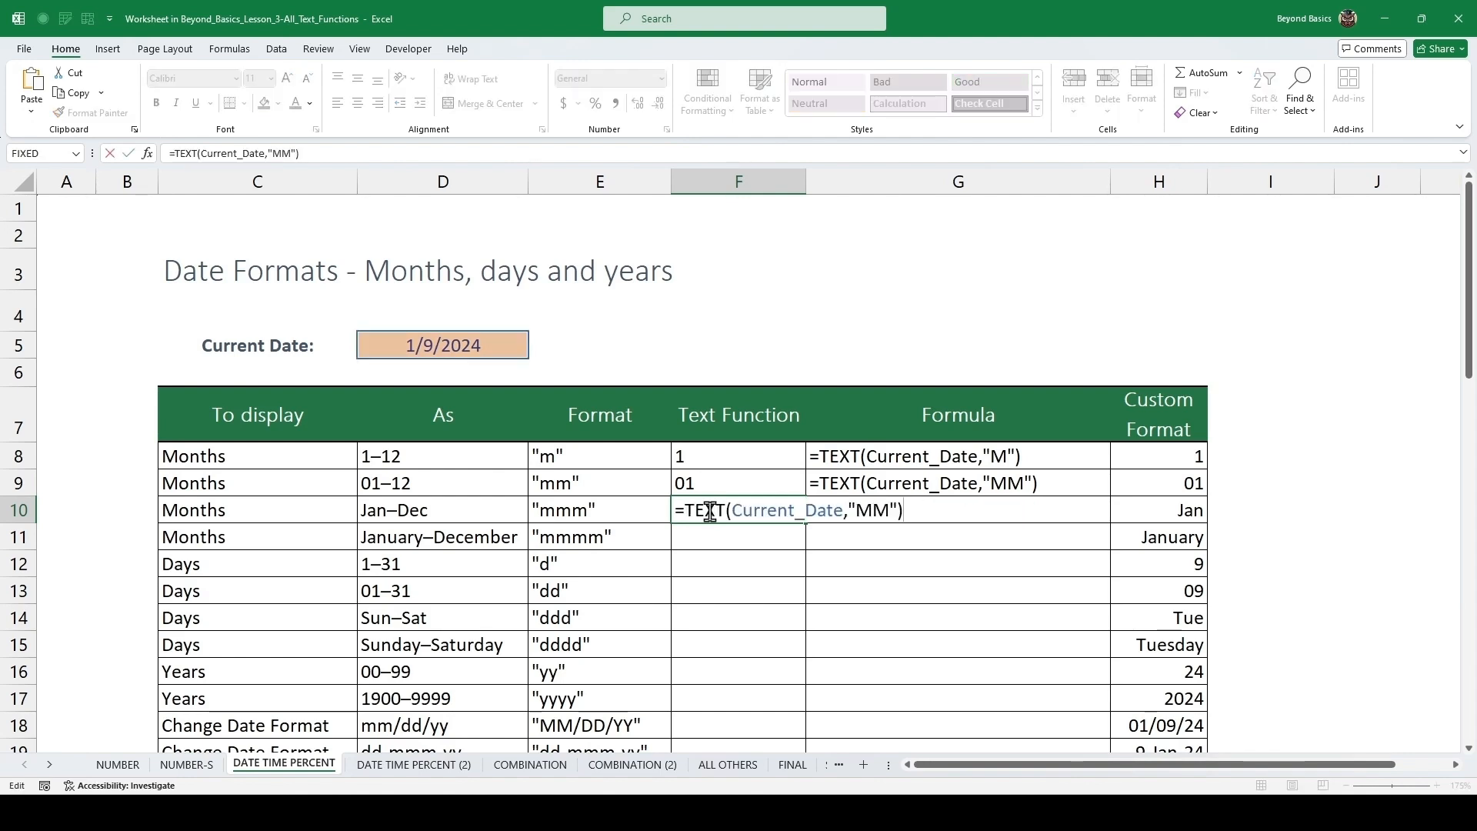
pyautogui.press('Left')
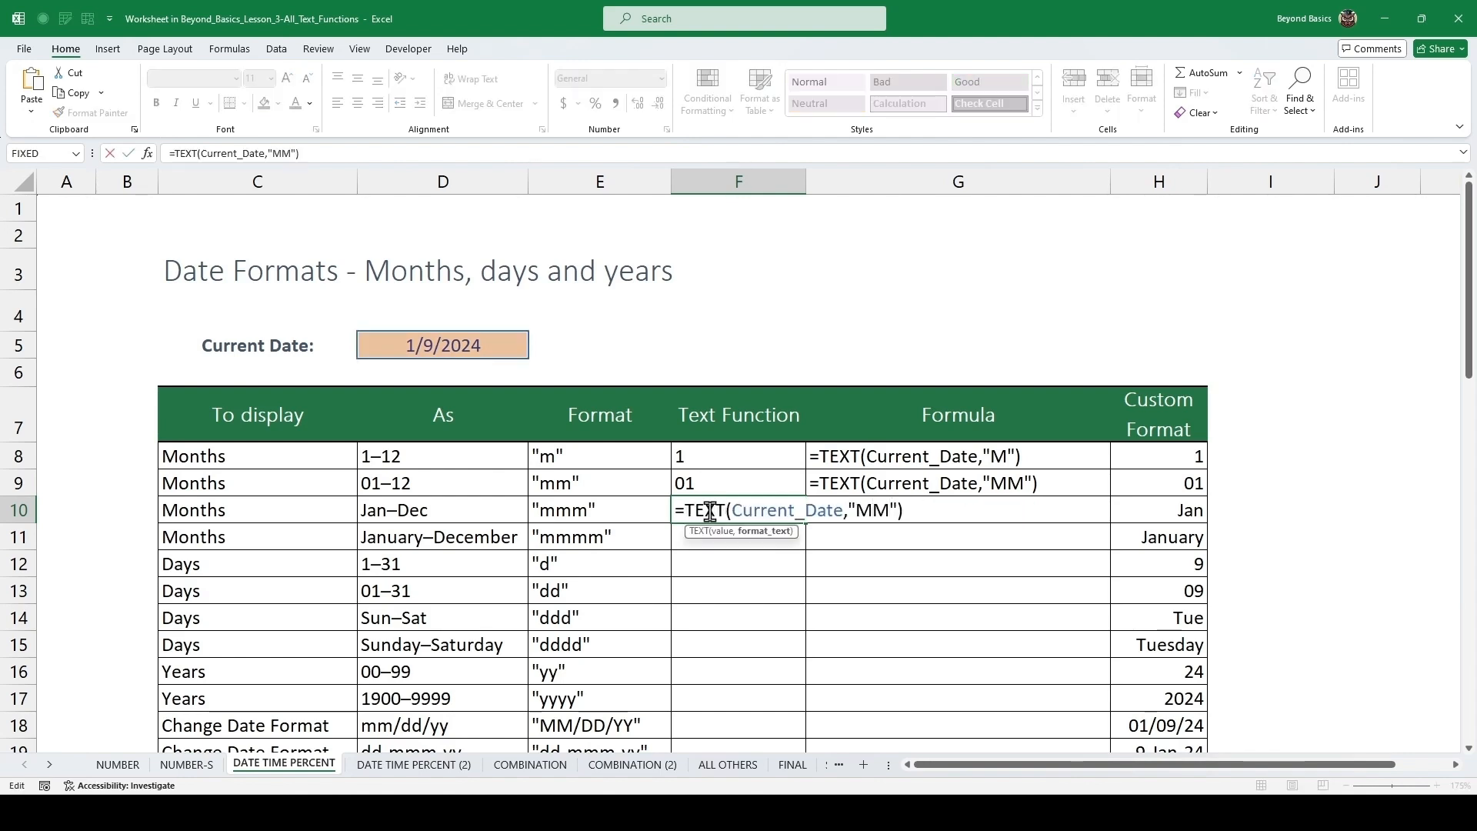
pyautogui.write('M')
pyautogui.hotkey('ctrl', 'Return')
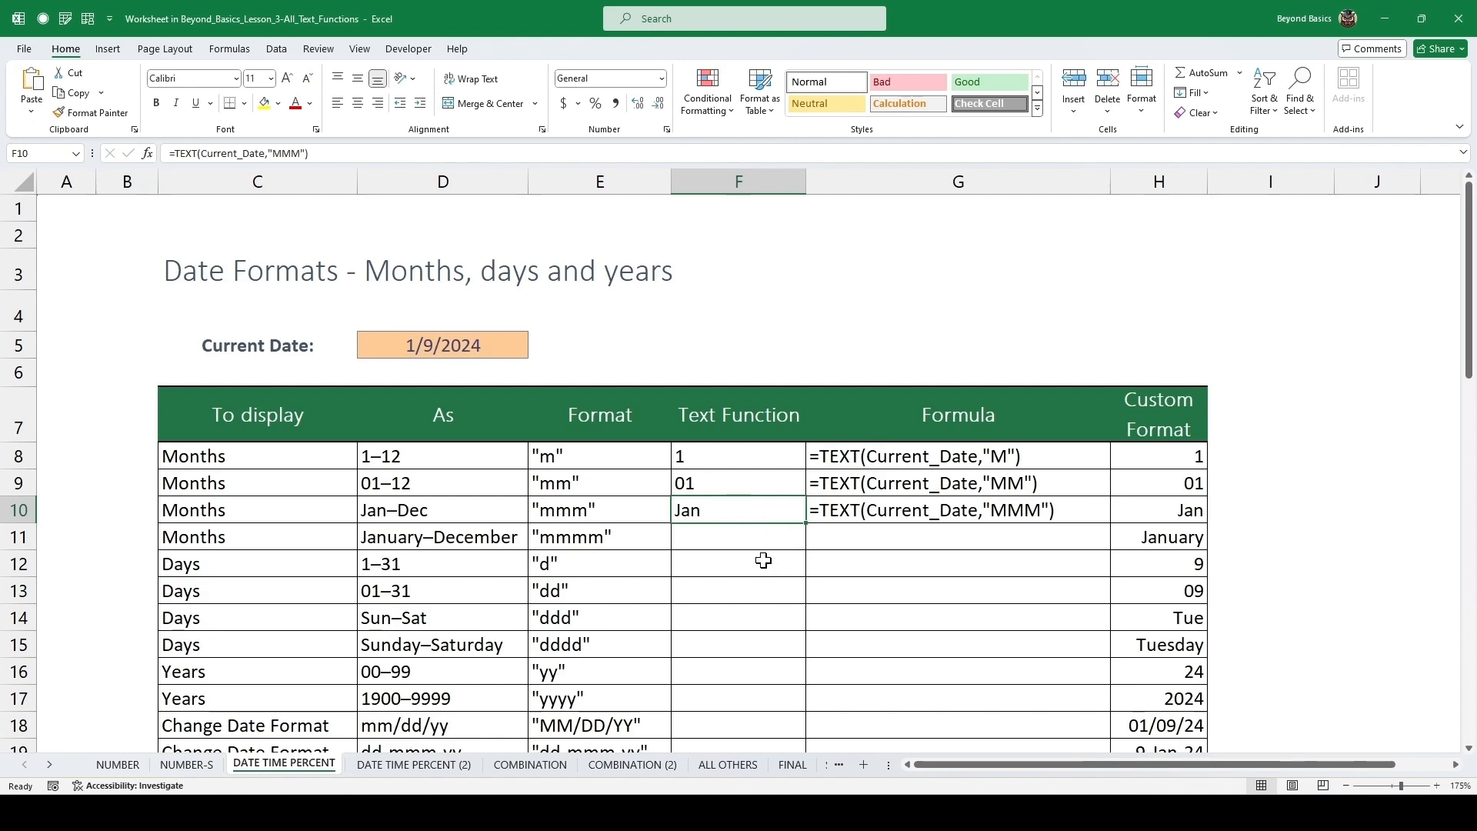
# Enter =TEXT(Current_Date,"MMMM") as the Text Function for the January–December row.
pyautogui.click(720, 537)
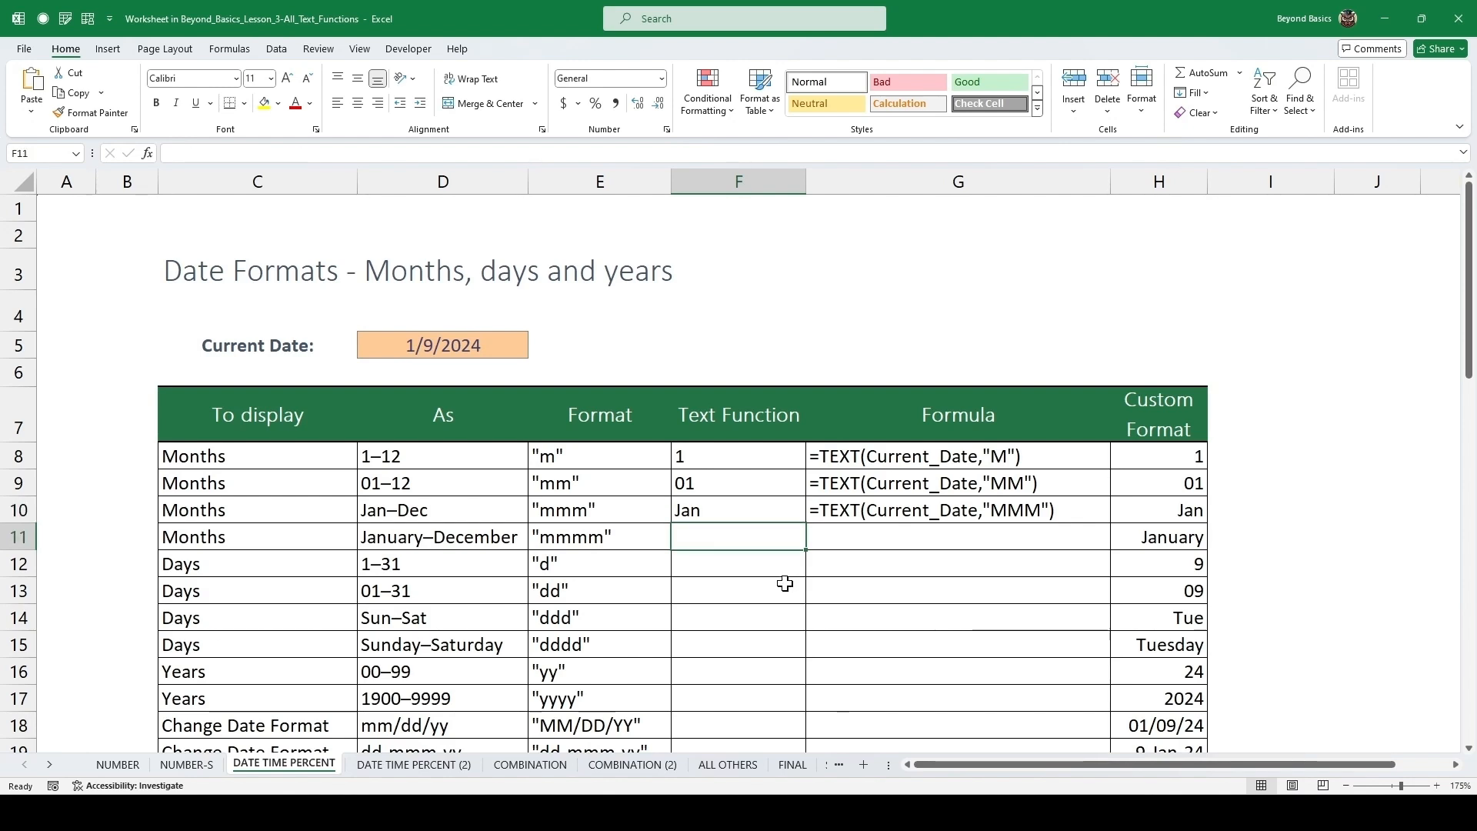
pyautogui.write('=TEXT(')
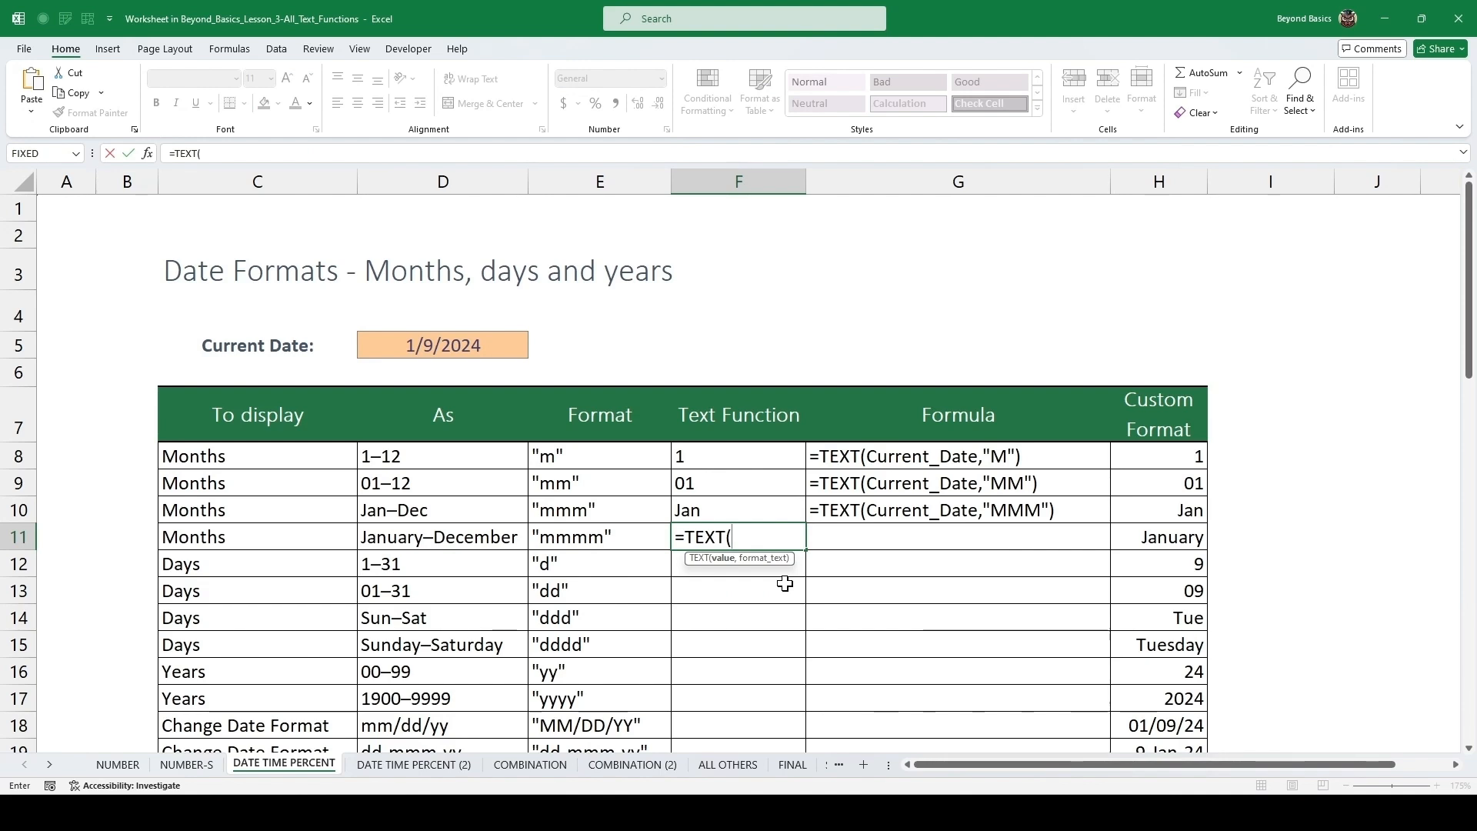
pyautogui.write('CUR')
pyautogui.press('Tab')
pyautogui.write(',"MMMM')
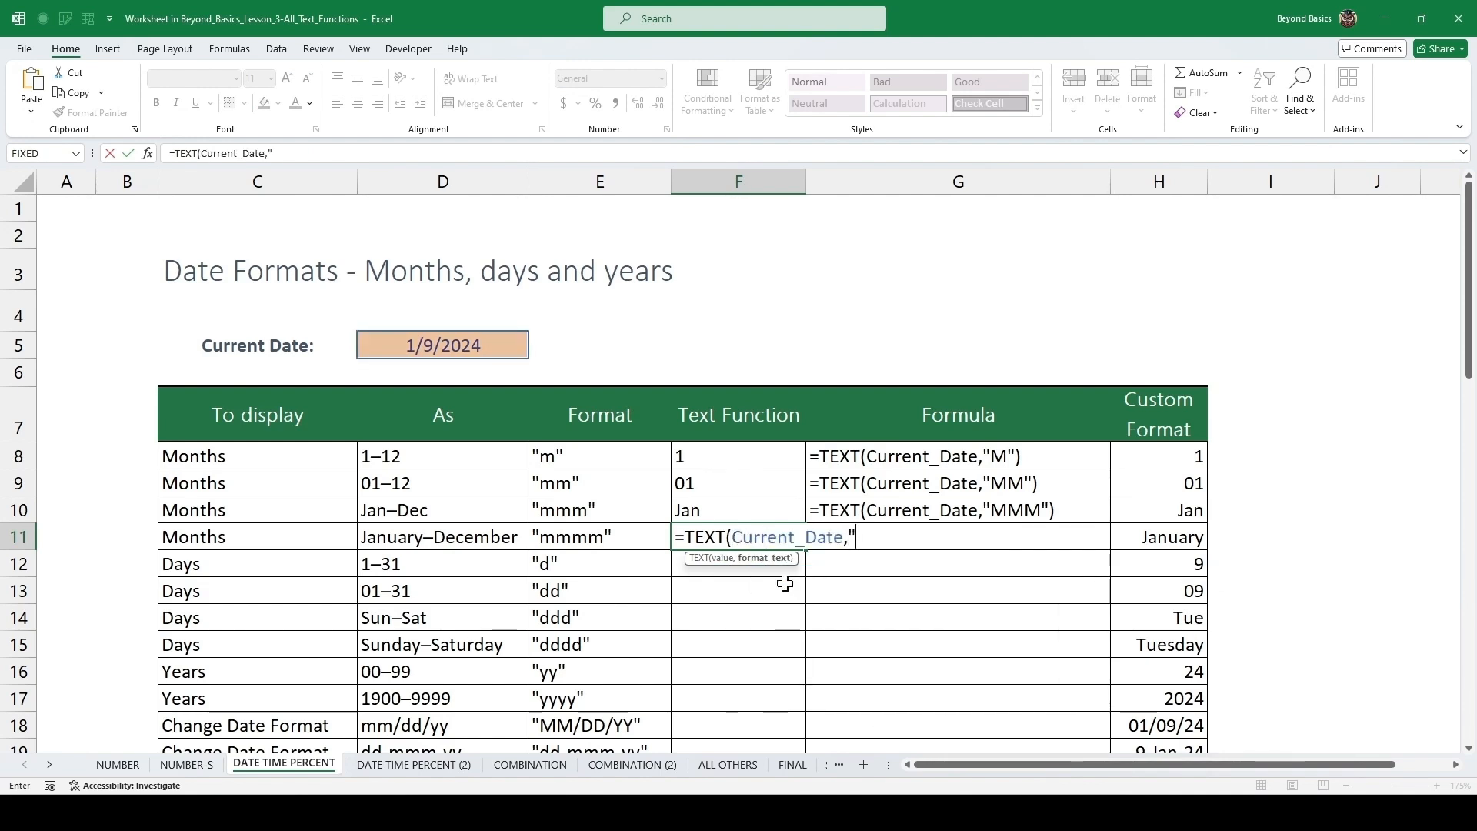
pyautogui.write('")')
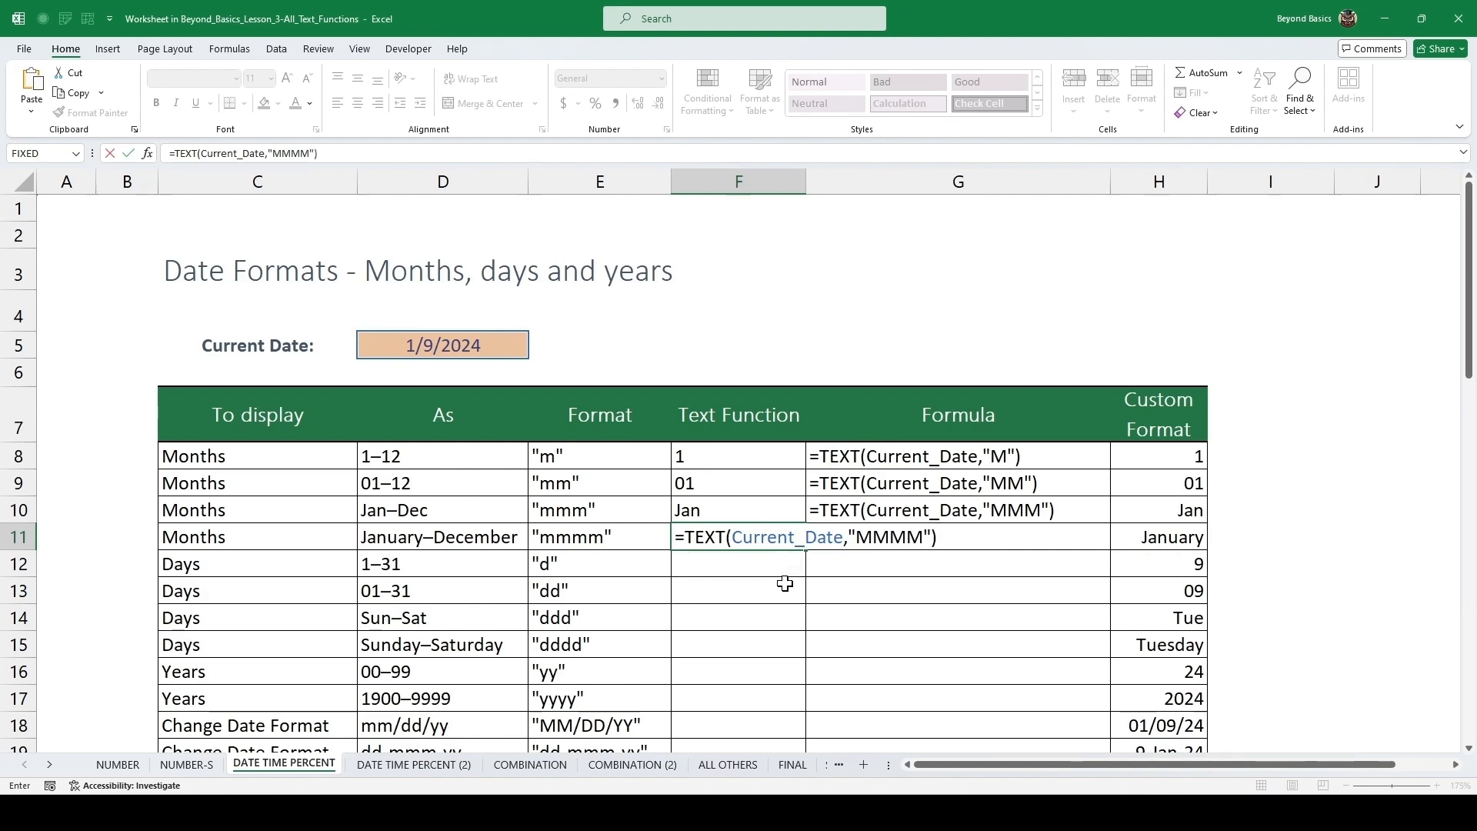
pyautogui.hotkey('ctrl', 'Return')
# Enter =TEXT(Current_Date,"D") as the Text Function for days 1–31.
pyautogui.press('Down')
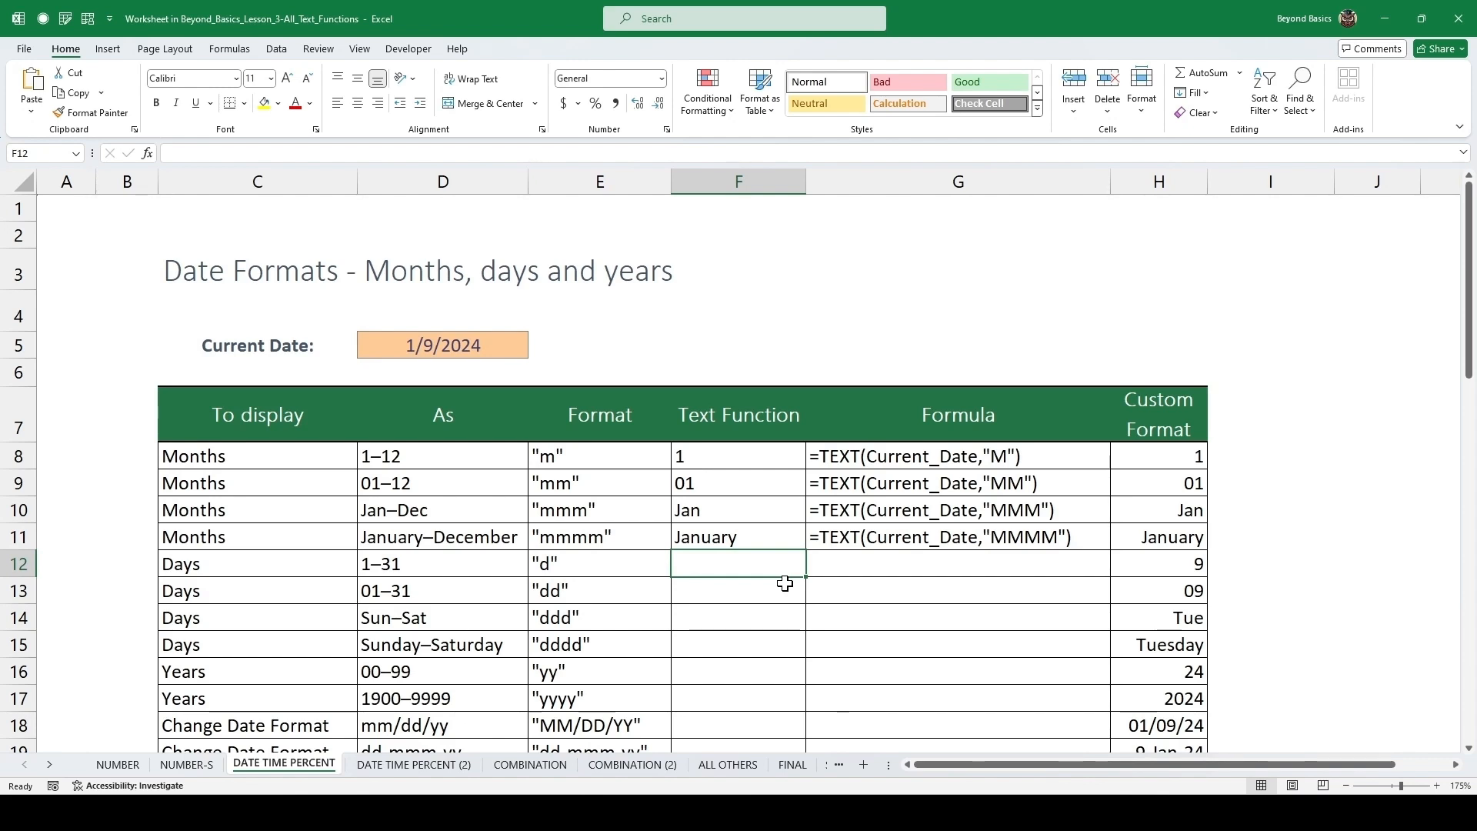
pyautogui.write('=TEXT(')
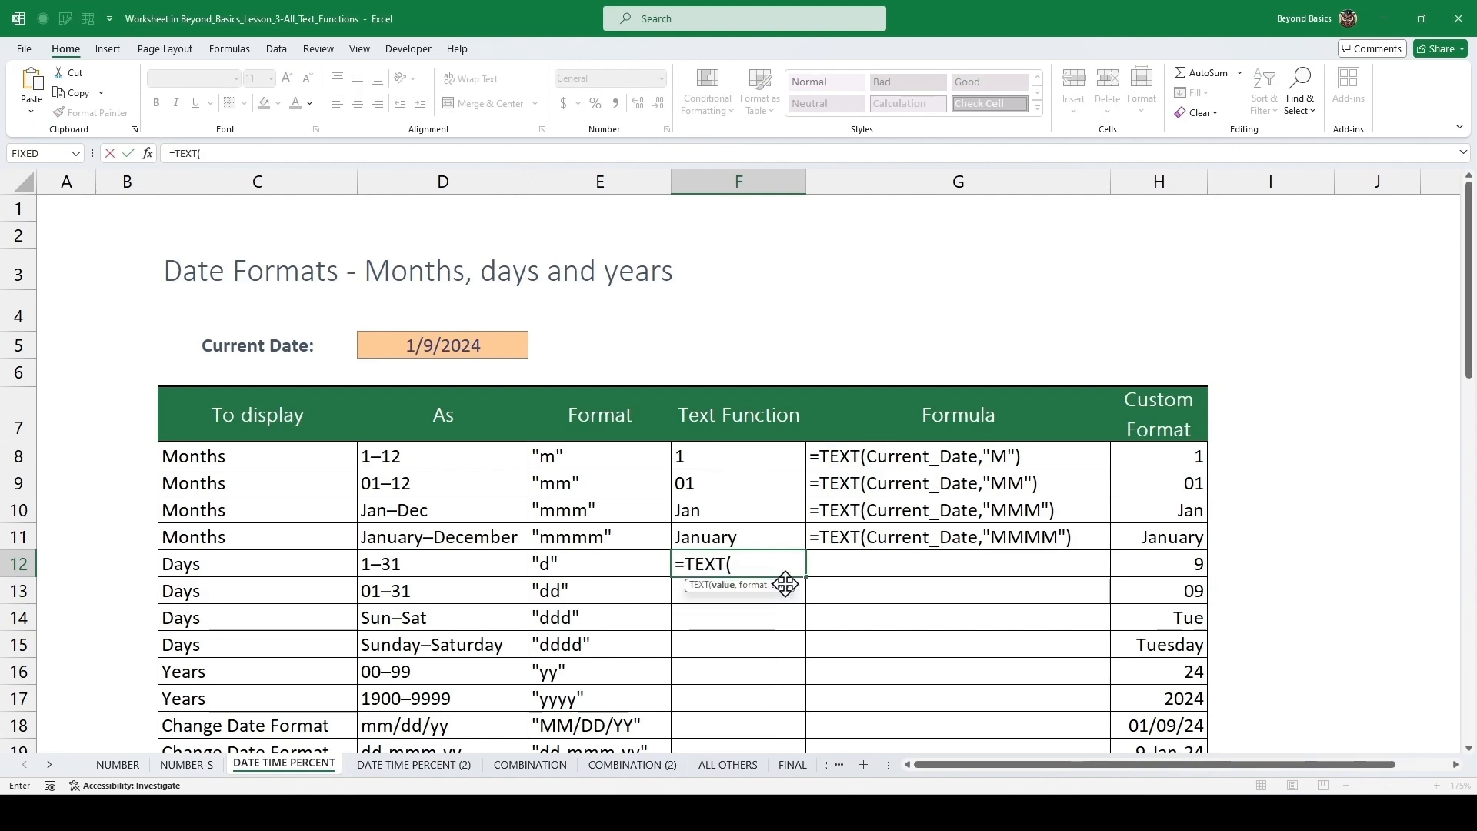
pyautogui.write('CURR')
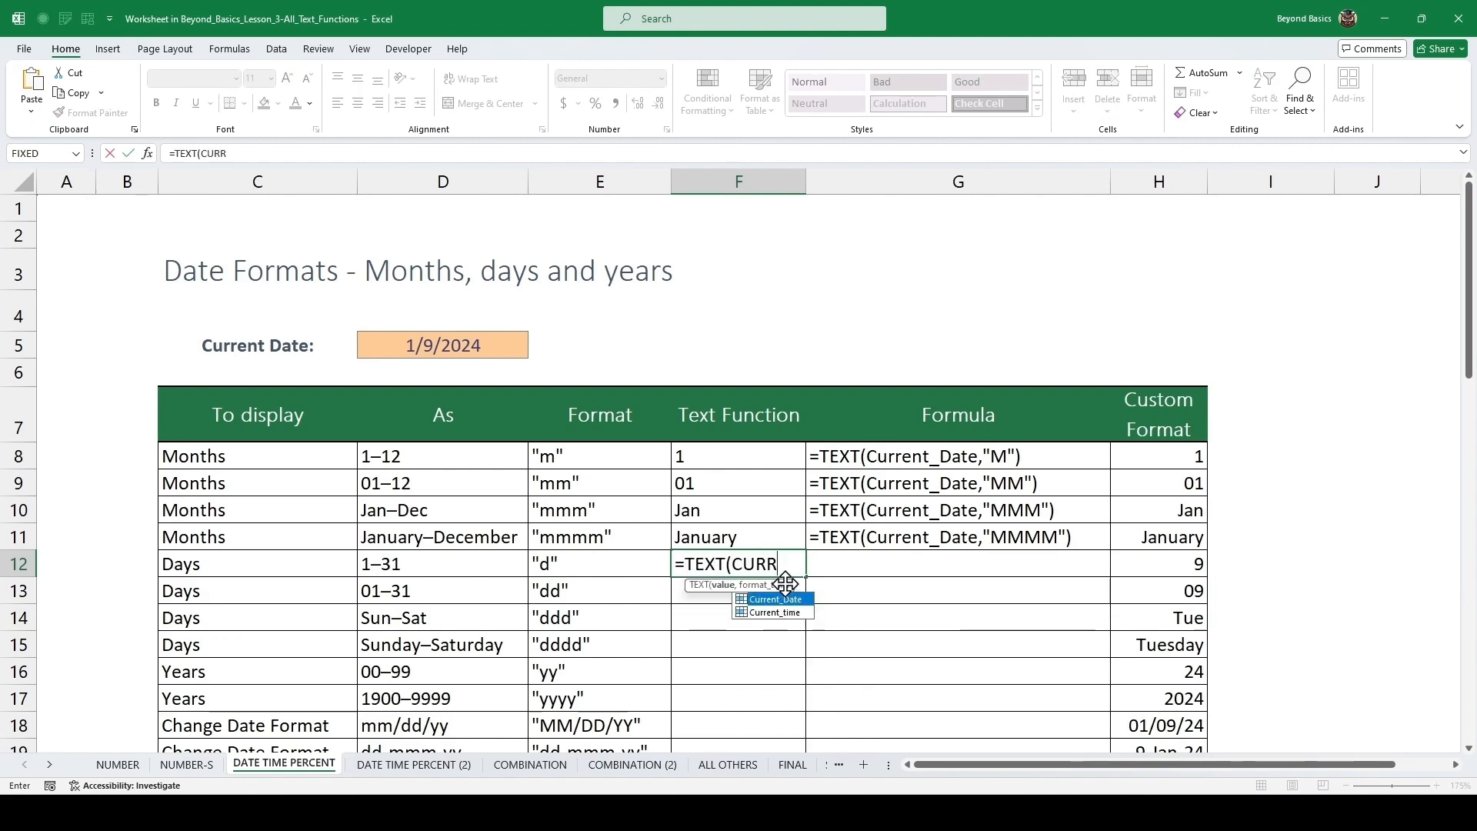
pyautogui.press('Tab')
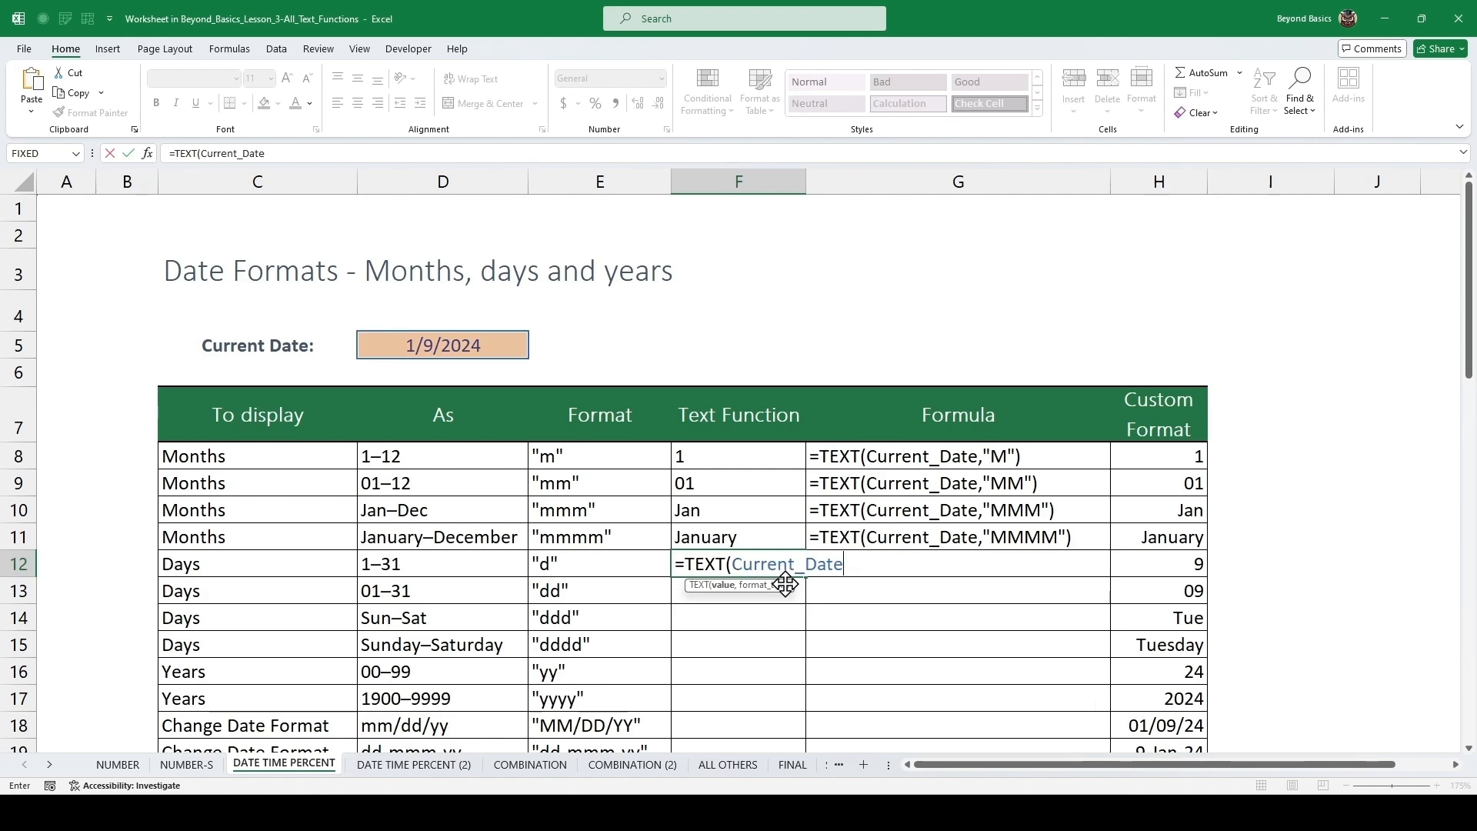
pyautogui.write(',')
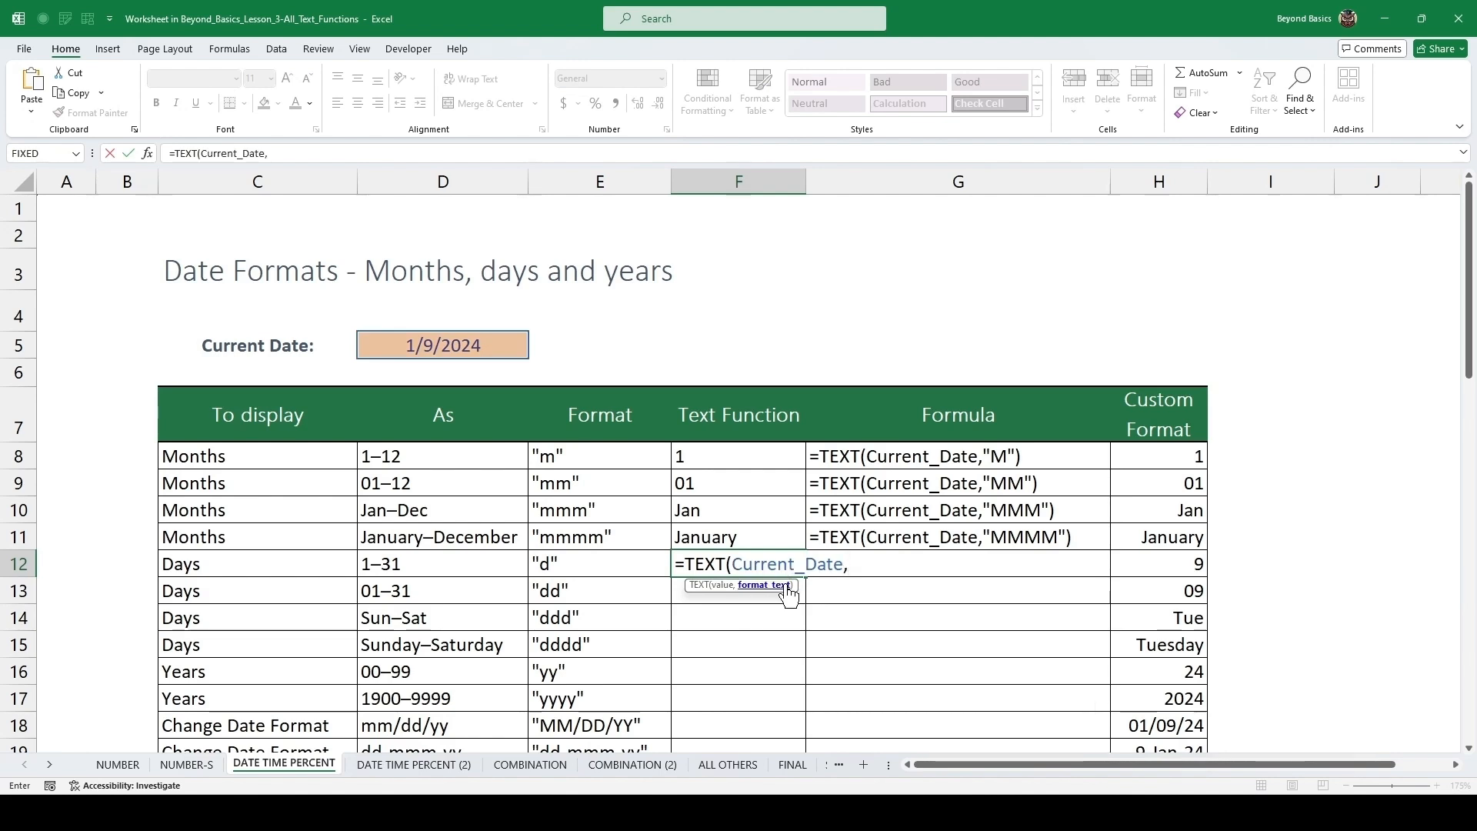
pyautogui.write('"D")')
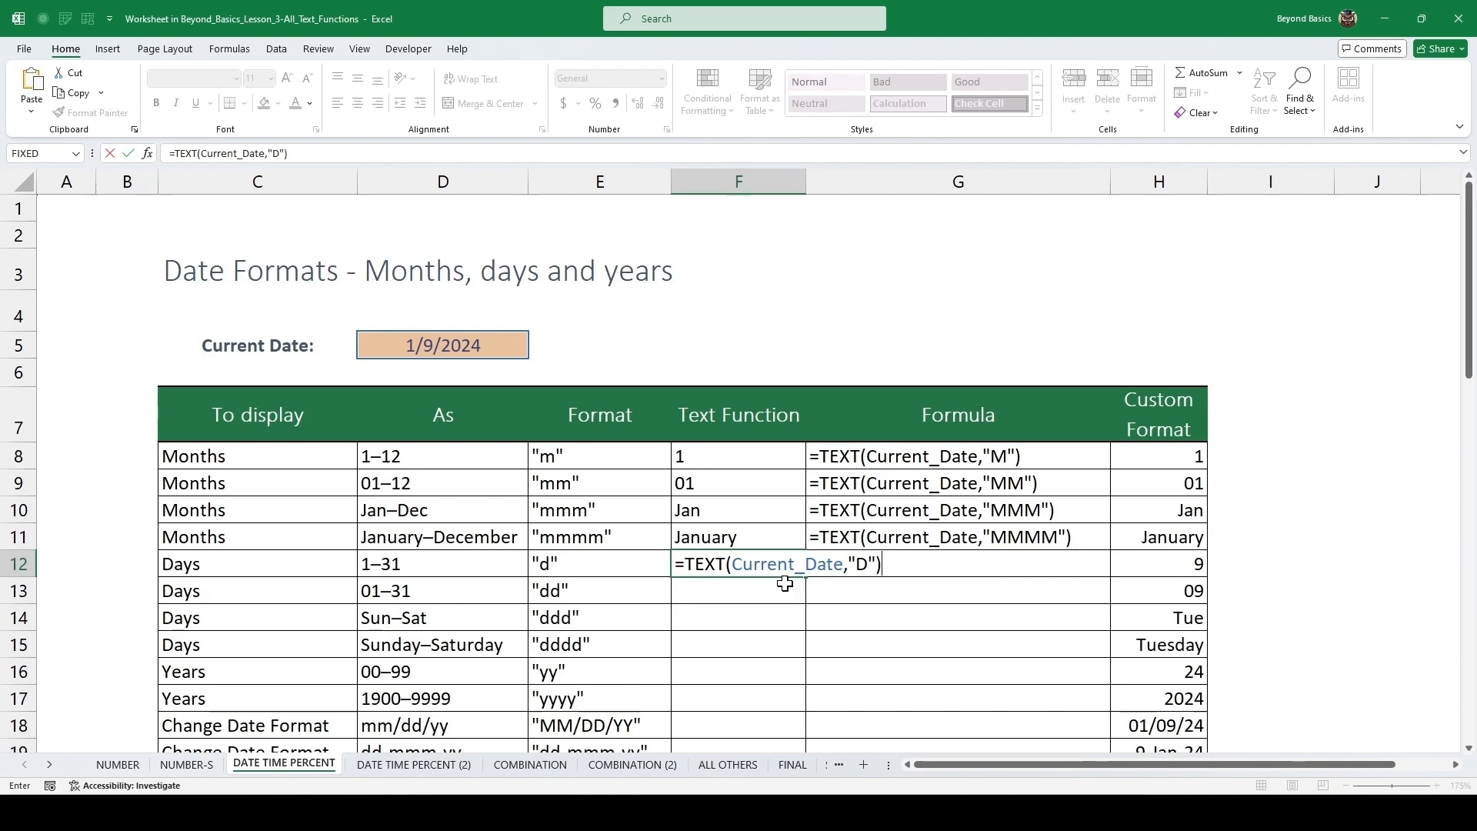
pyautogui.press('Return')
# Copy the formula down to the days 01–31 row and change its format text to "DD".
pyautogui.hotkey('ctrl', 'd')
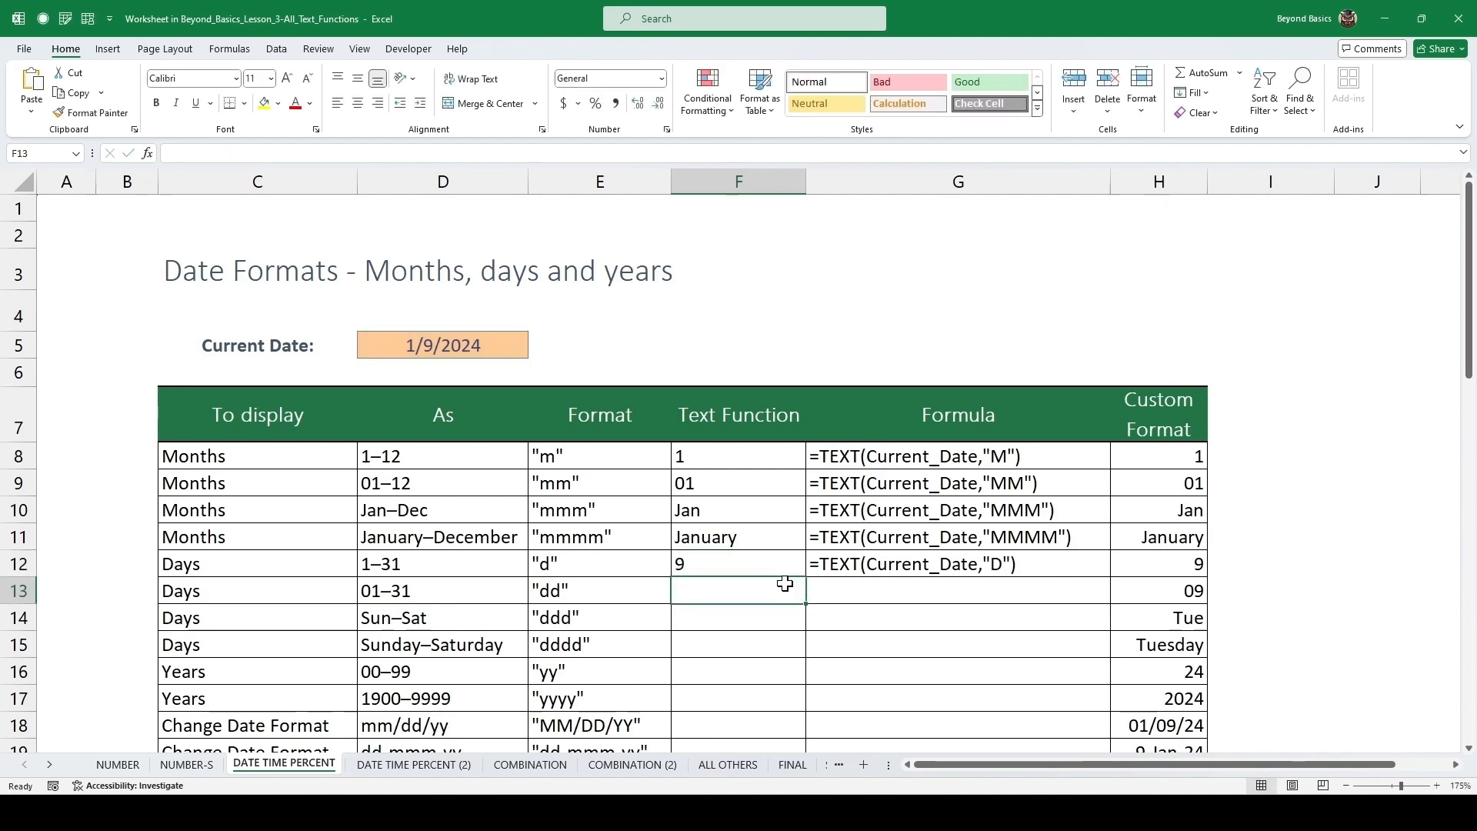
pyautogui.doubleClick(785, 585)
pyautogui.write('D')
pyautogui.press('Return')
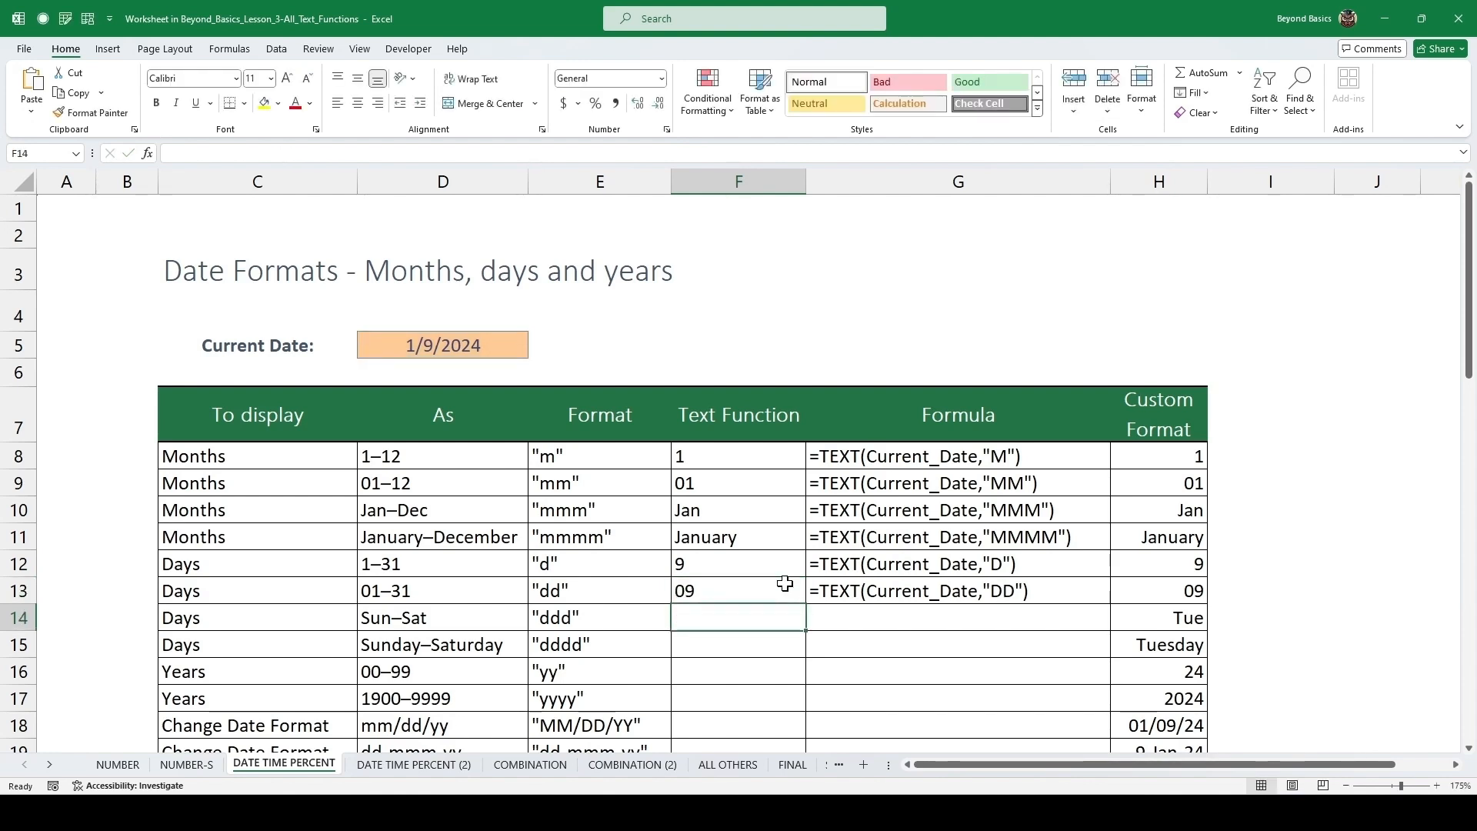
# Copy the formula down to the Sun–Sat row and change its format text to "DDD".
pyautogui.hotkey('ctrl', 'd')
pyautogui.press('F2')
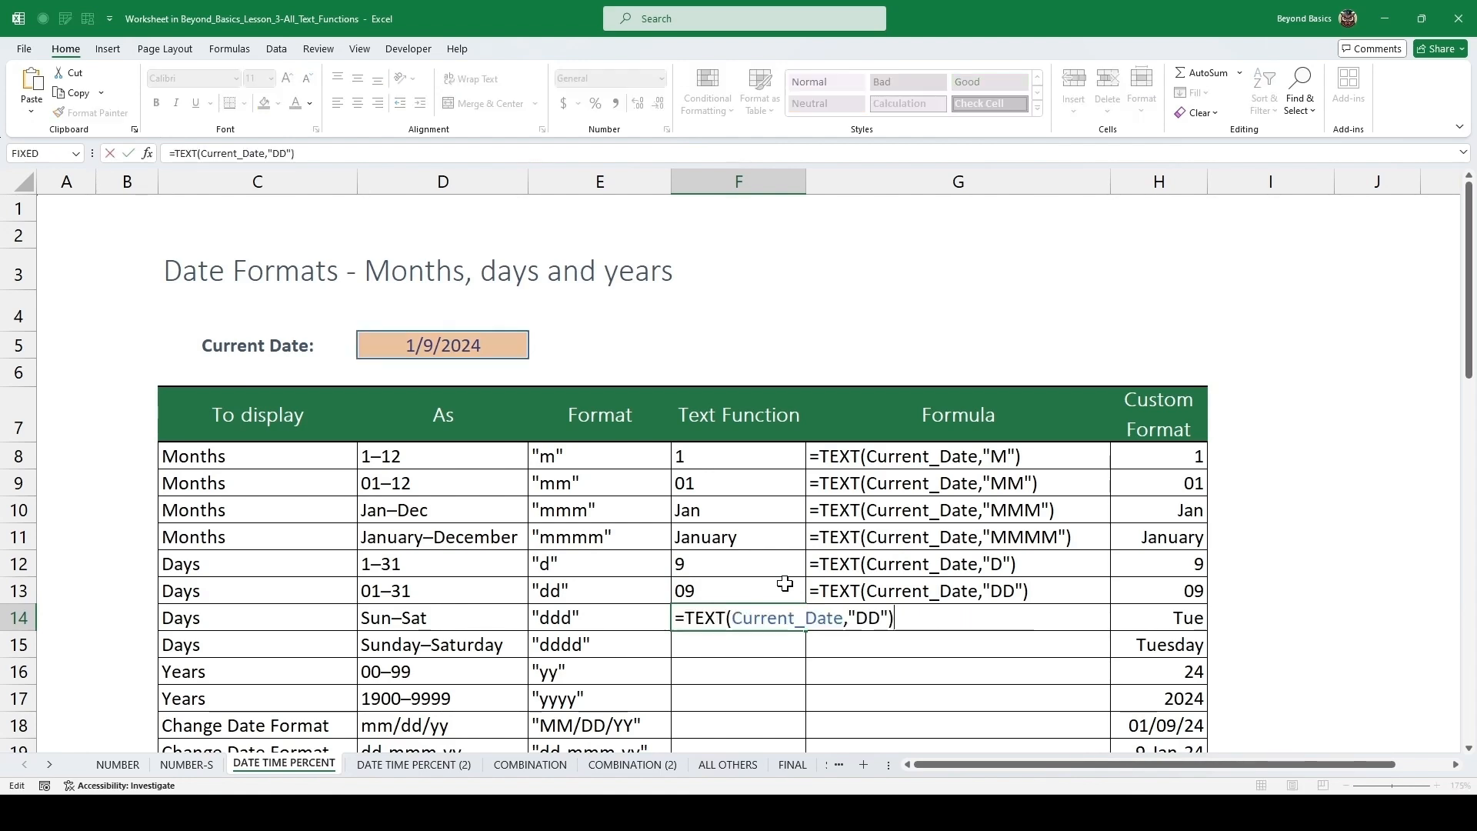
pyautogui.write('D')
pyautogui.hotkey('ctrl', 'Return')
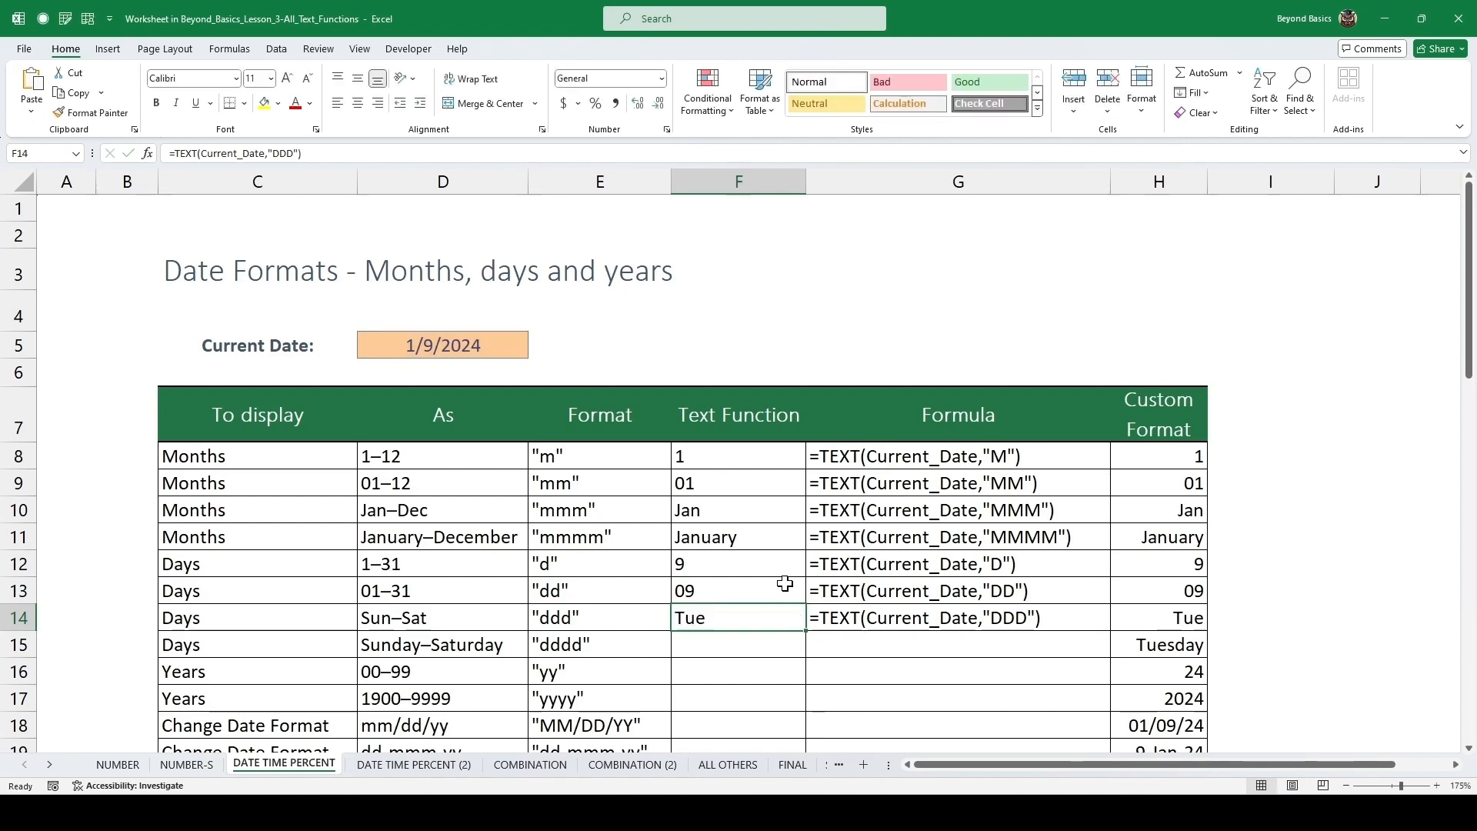
# Copy the formula down to the Sunday–Saturday row and change its format text to "DDDD".
pyautogui.press('Down')
pyautogui.hotkey('ctrl', 'd')
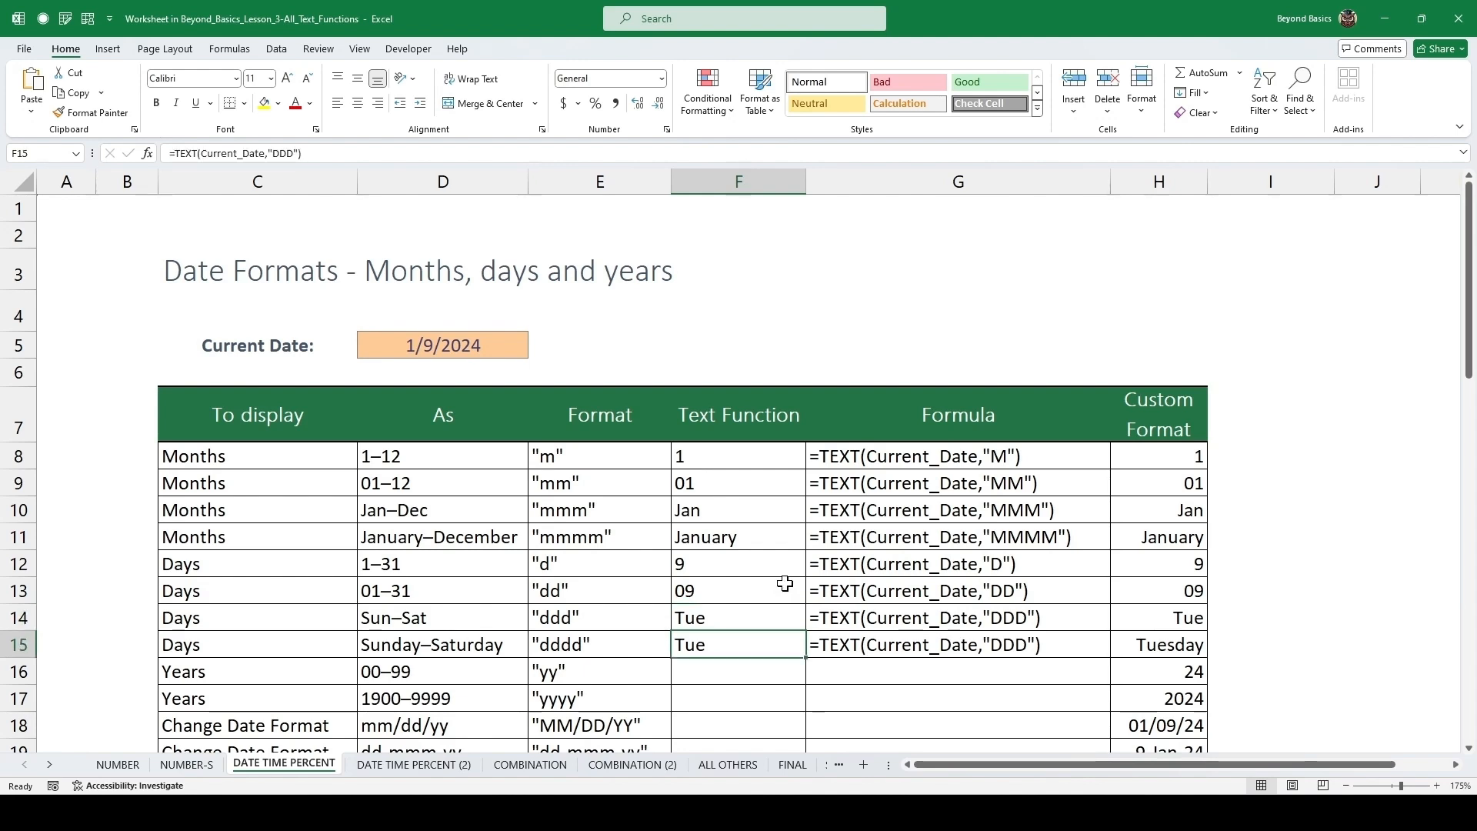
pyautogui.press('F2')
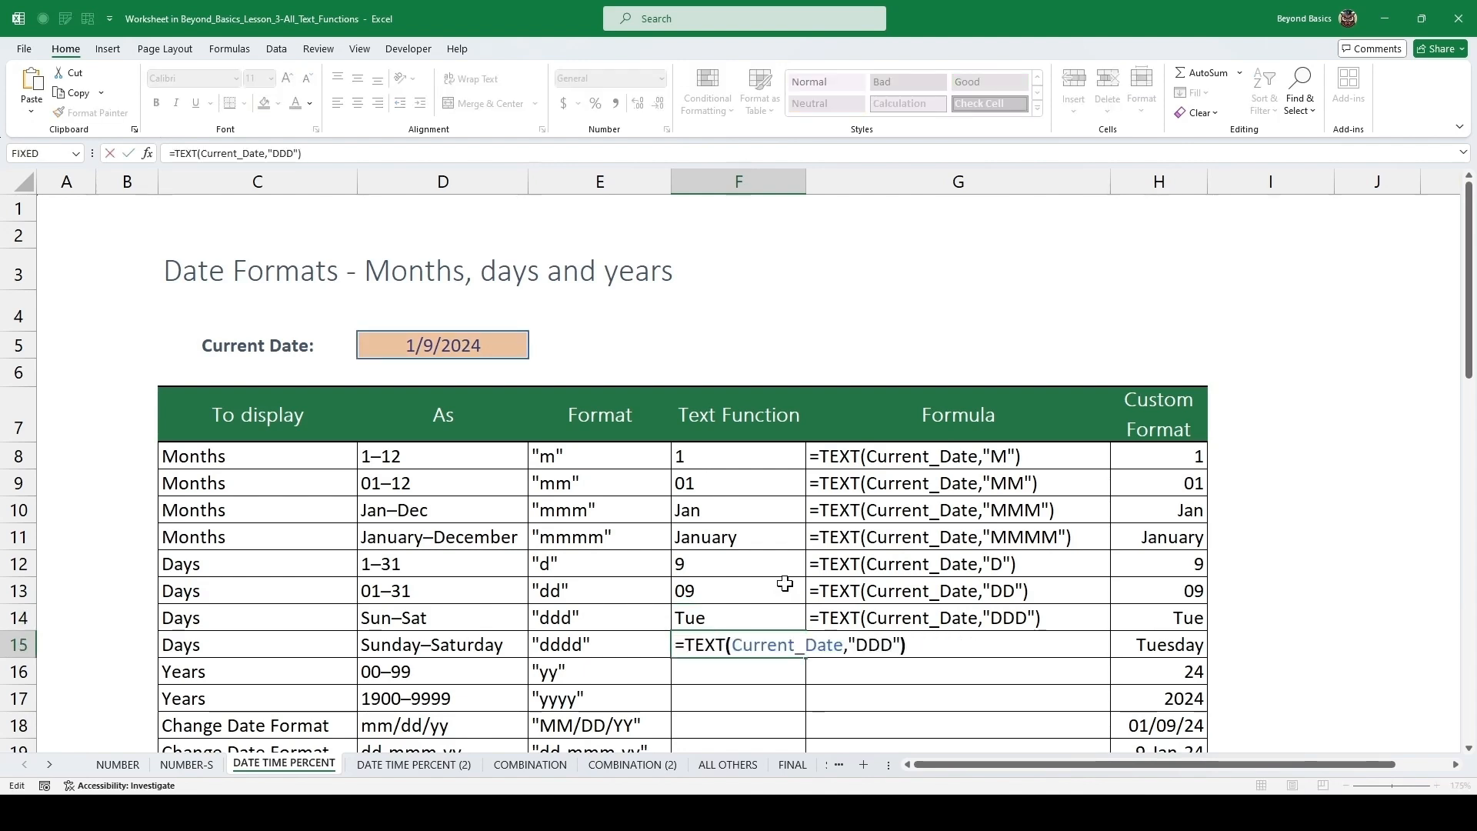
pyautogui.press('Left')
pyautogui.press('Left')
pyautogui.write('D')
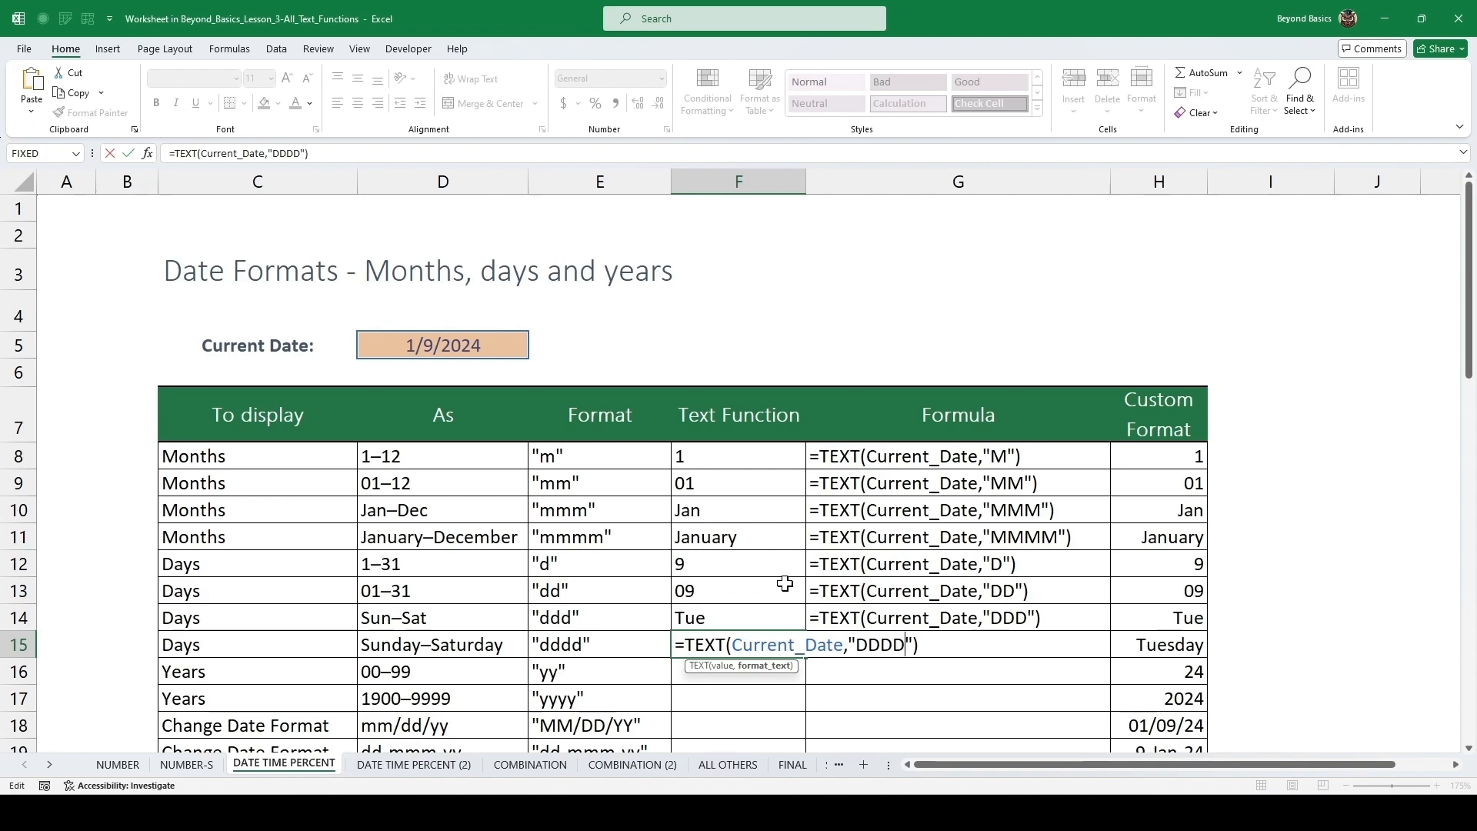
pyautogui.hotkey('ctrl', 'Return')
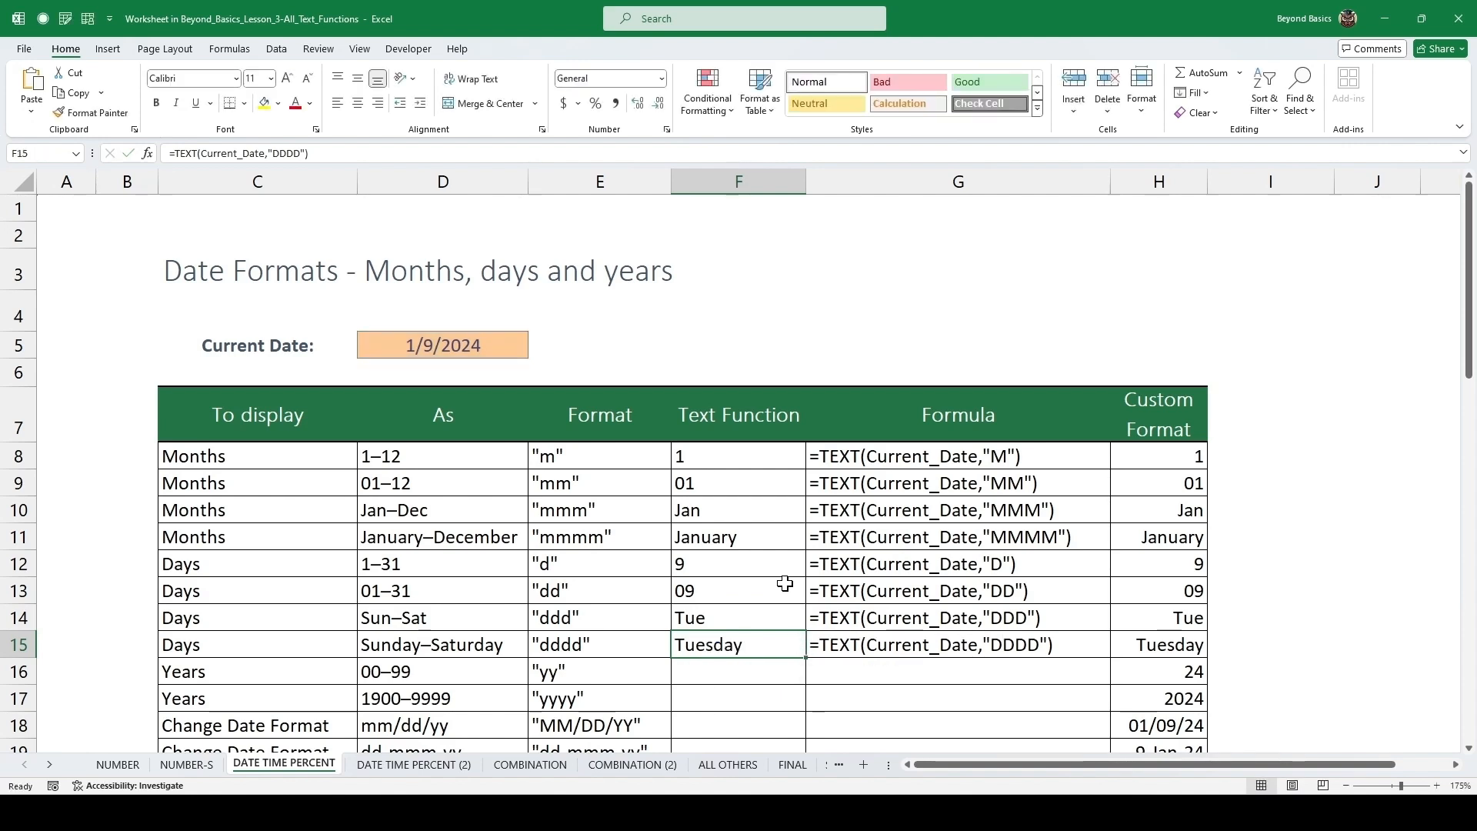
# Enter =TEXT(Current_Date,"YY") as the Text Function for years 00–99.
pyautogui.scroll(-2, 784, 584)
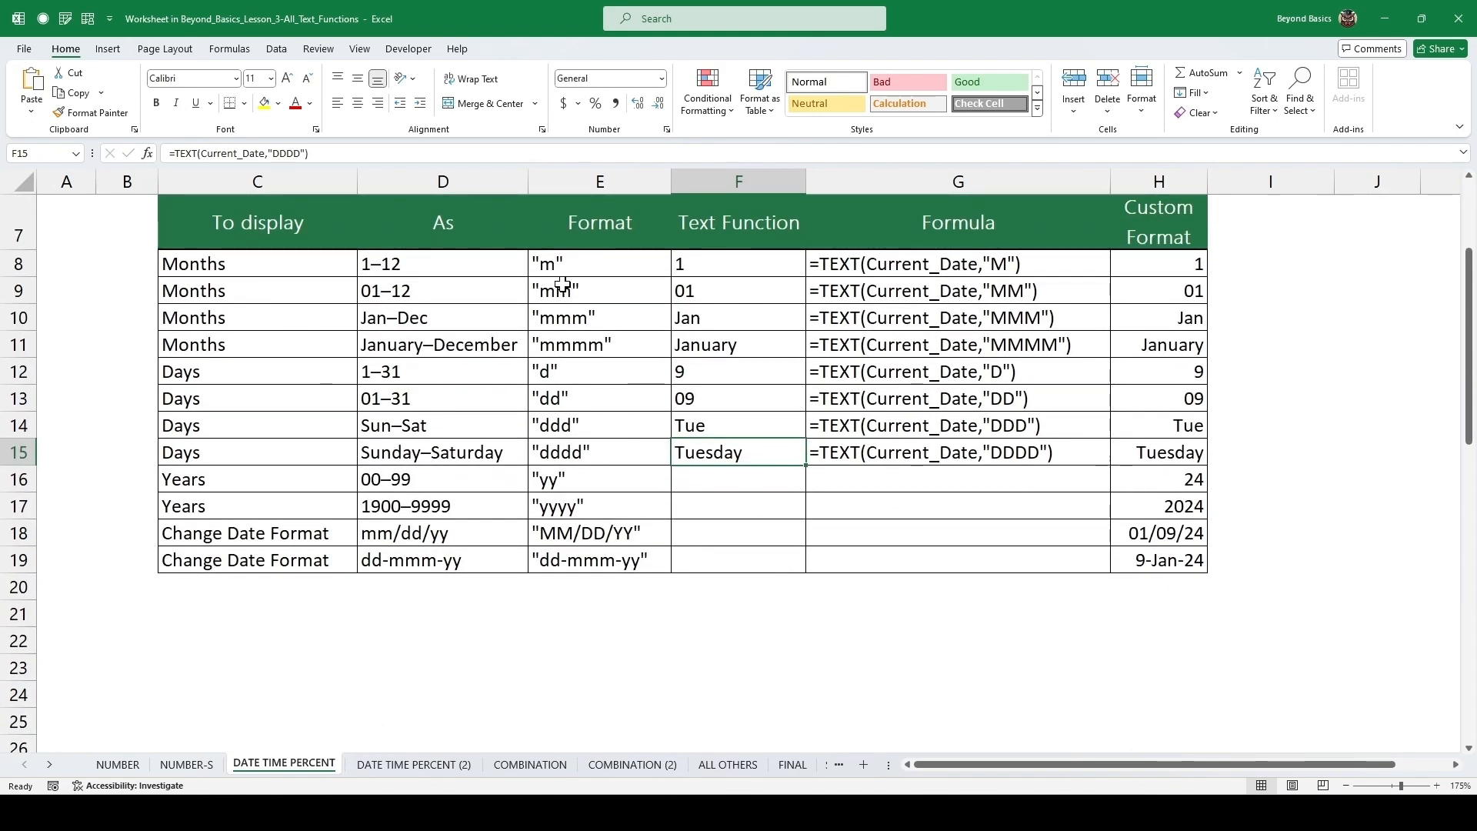
pyautogui.click(723, 485)
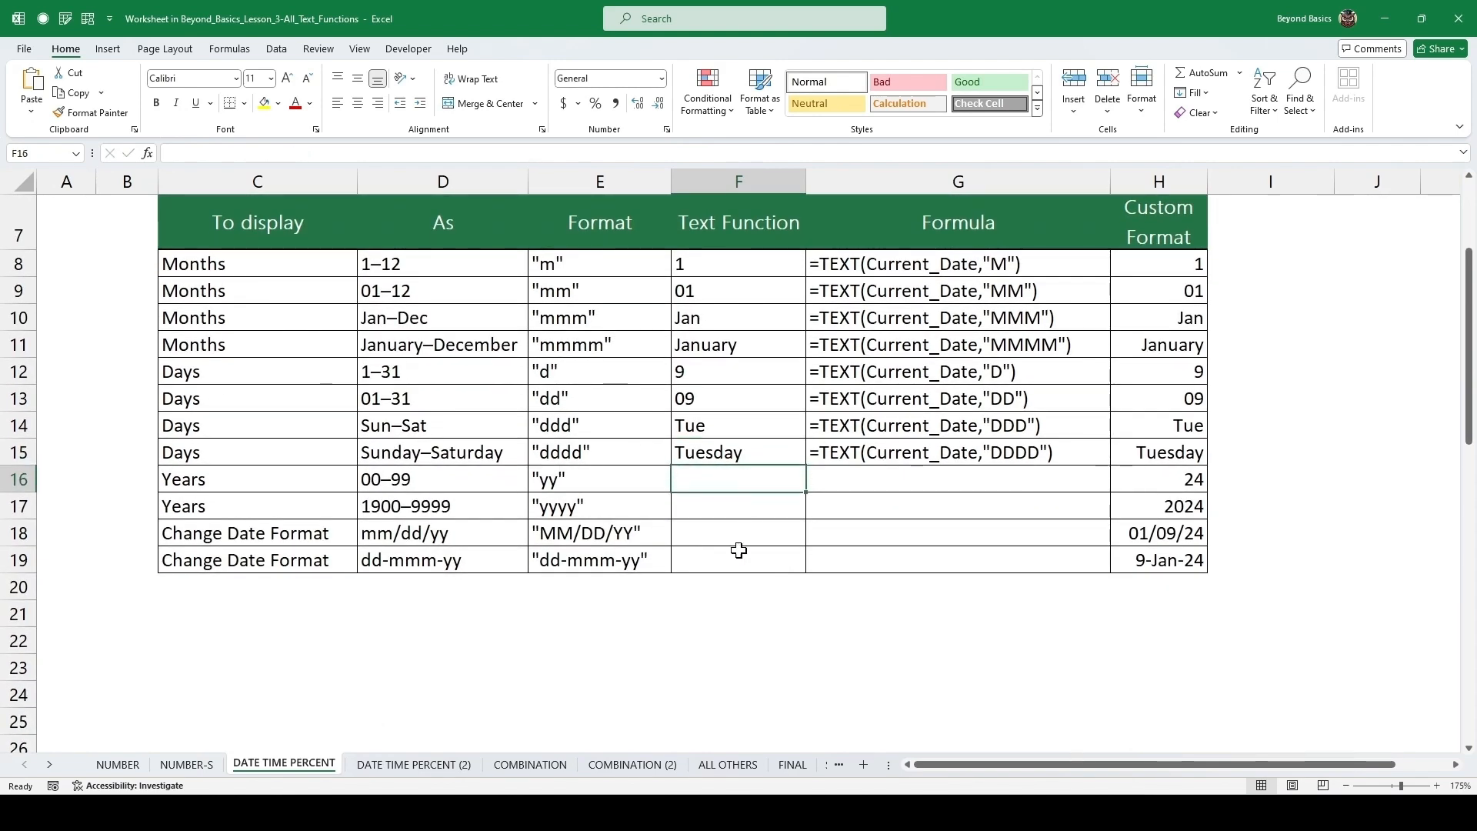
pyautogui.write('=')
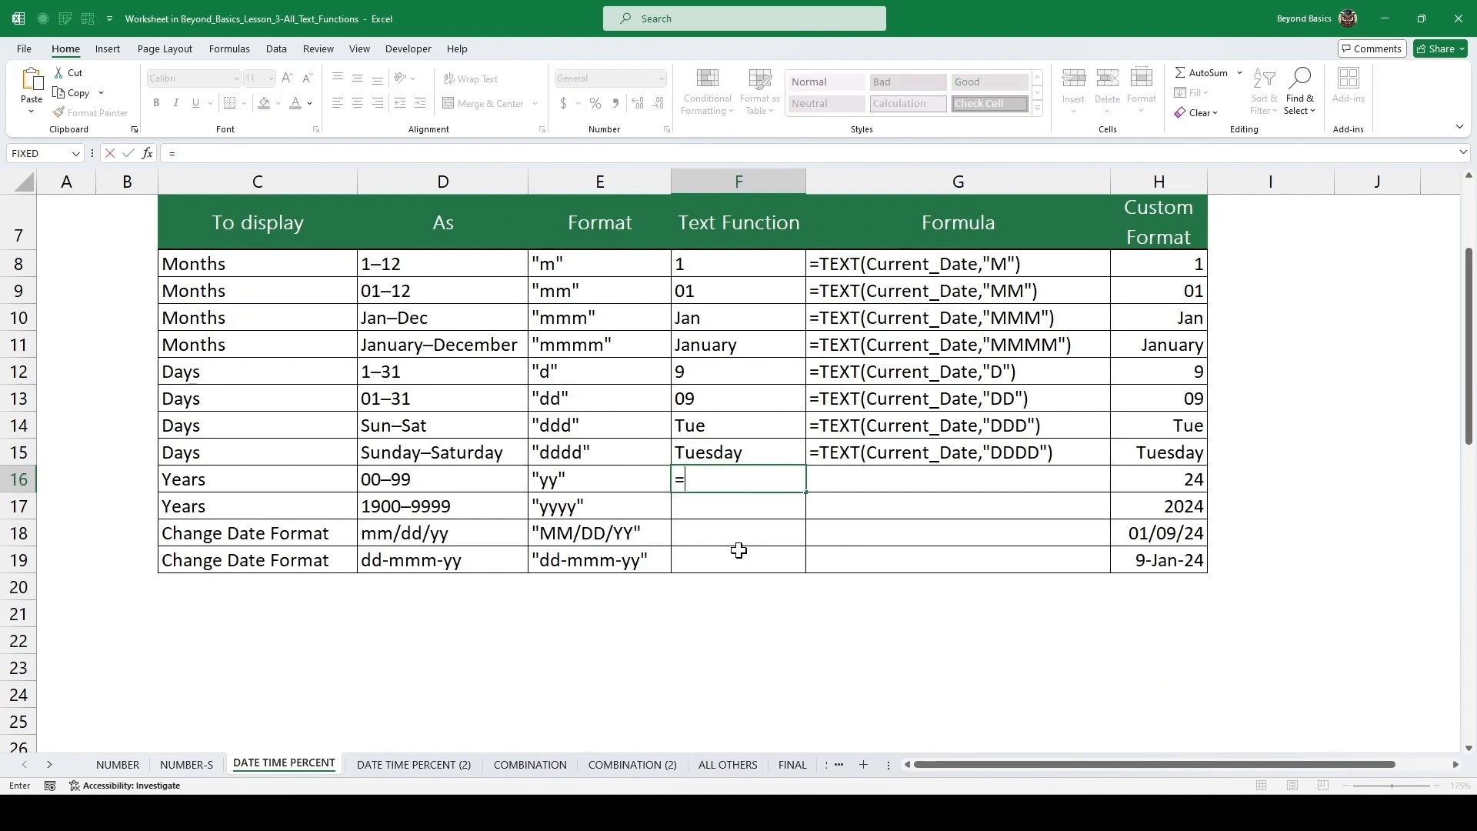
pyautogui.write('TEXT(')
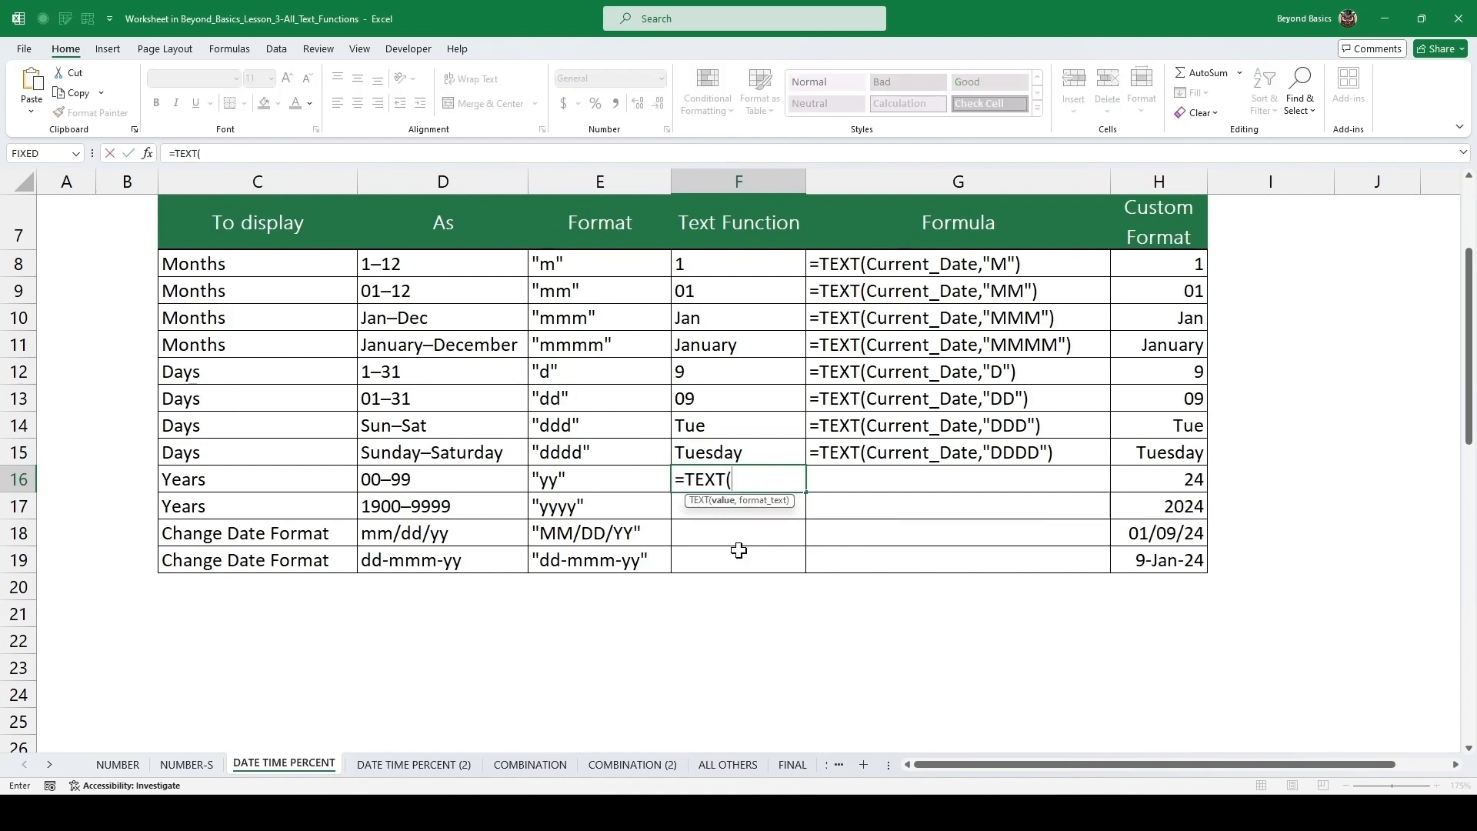
pyautogui.write('Current_Date')
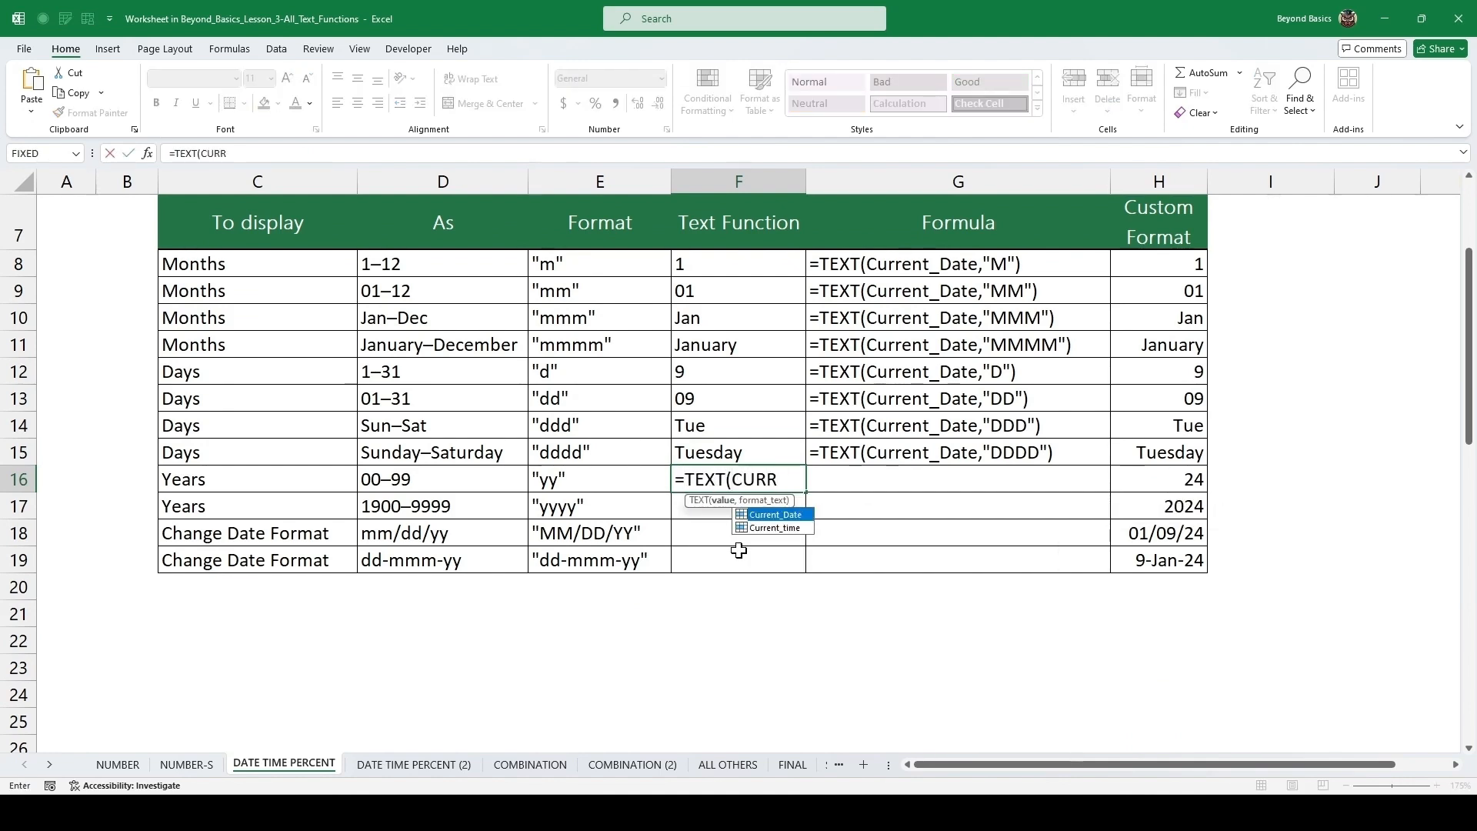
pyautogui.write(',')
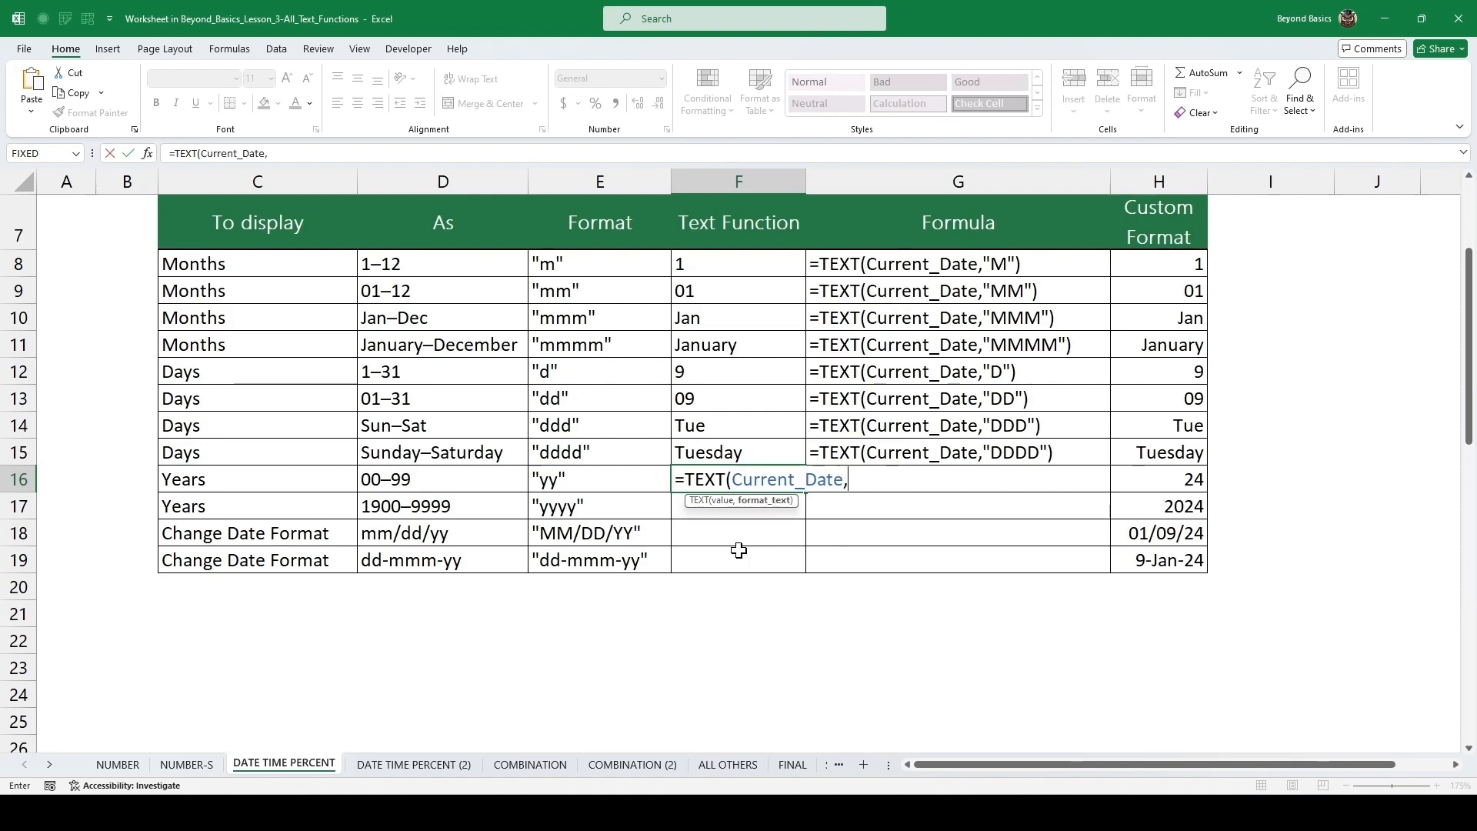
pyautogui.write('"YY")')
pyautogui.hotkey('ctrl', 'Return')
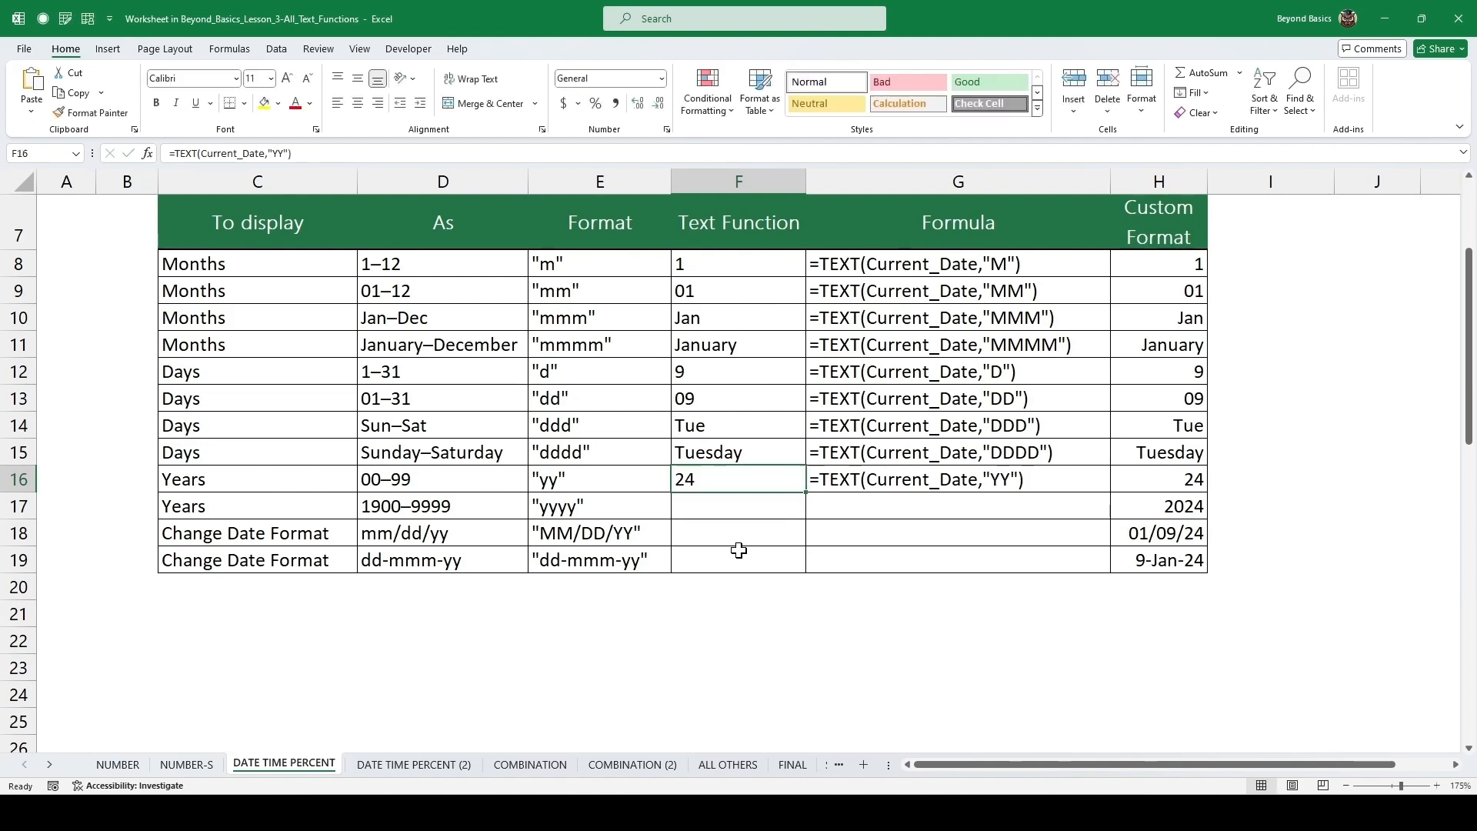
# Copy the formula down to the years 1900–9999 row and change its format text to "YYYY".
pyautogui.press('Down')
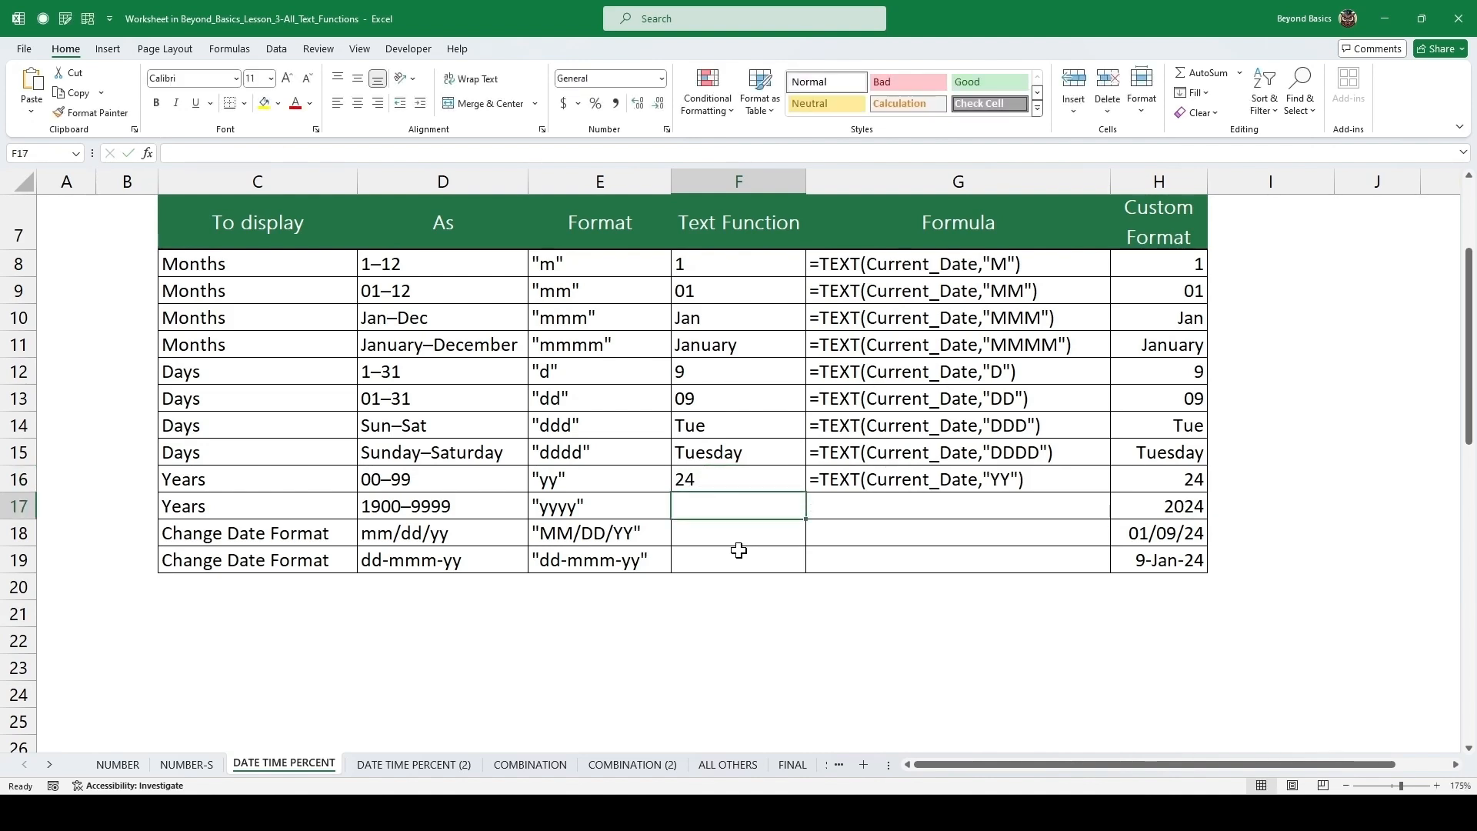
pyautogui.hotkey('ctrl', 'd')
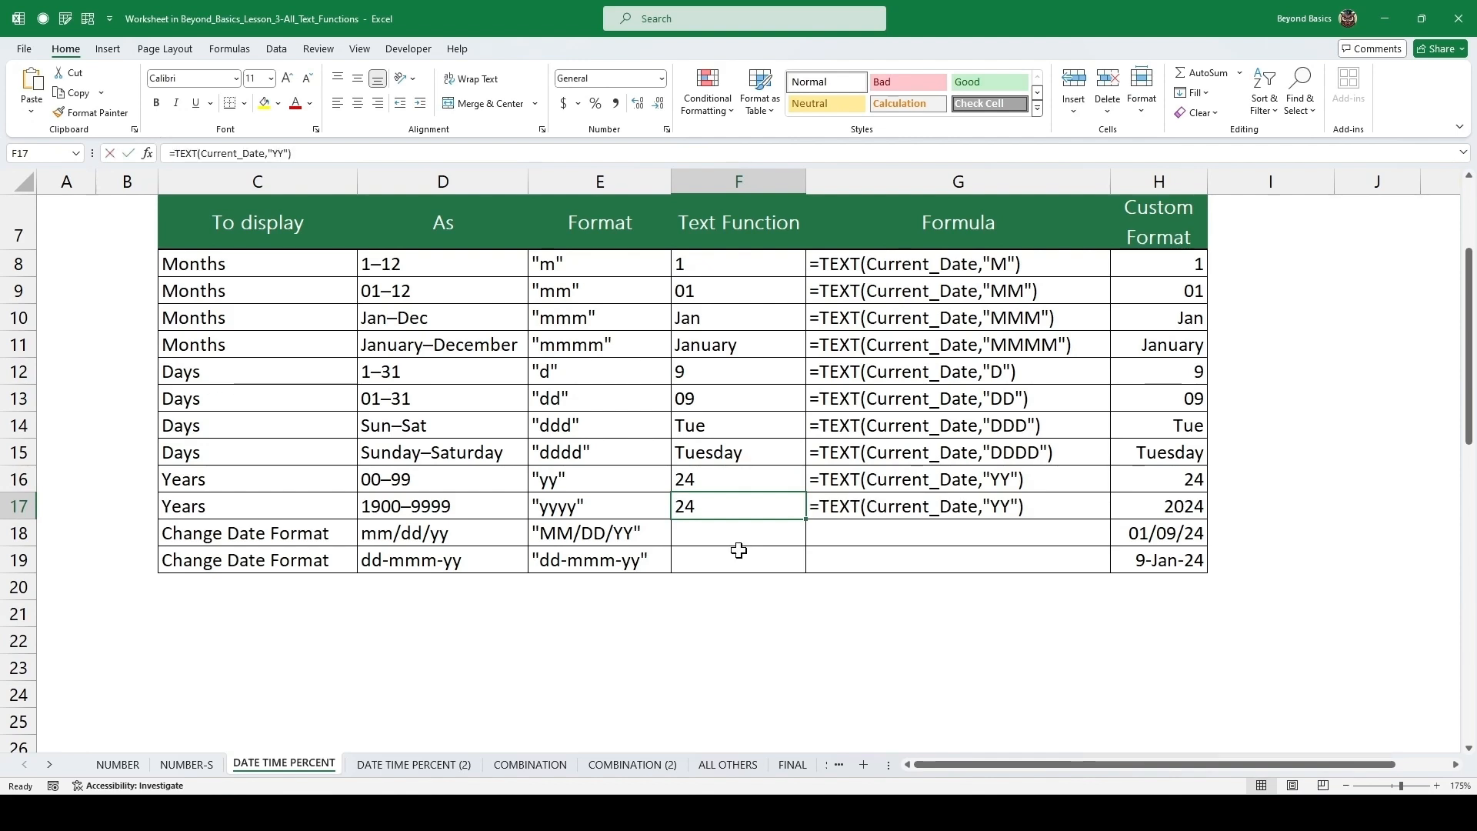
pyautogui.press('F2')
pyautogui.press('Left')
pyautogui.press('Left')
pyautogui.write('YY')
pyautogui.press('Return')
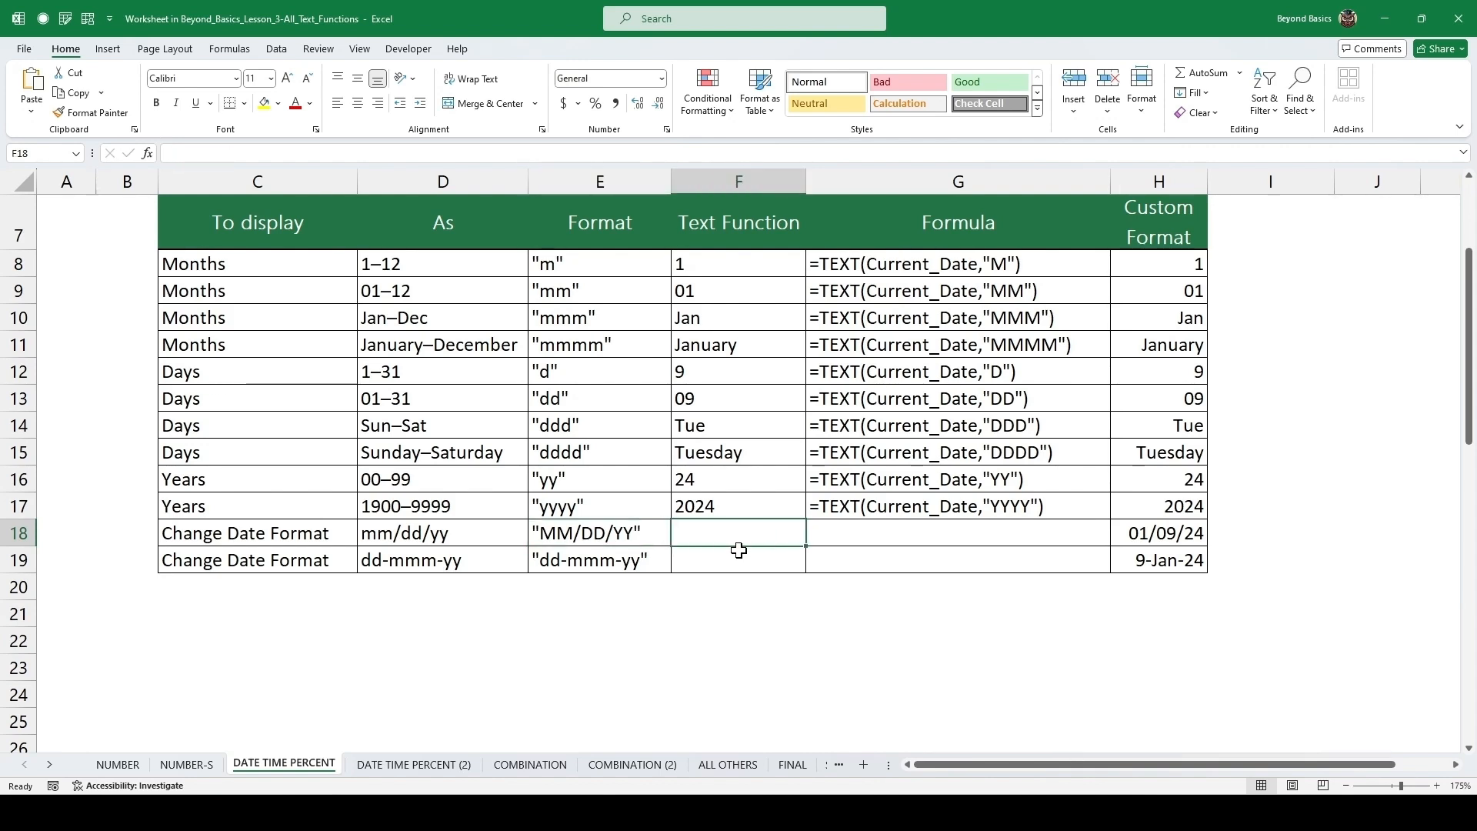
pyautogui.press('Left')
pyautogui.press('F2')
pyautogui.hotkey('shift', 'Home')
pyautogui.hotkey('ctrl', 'c')
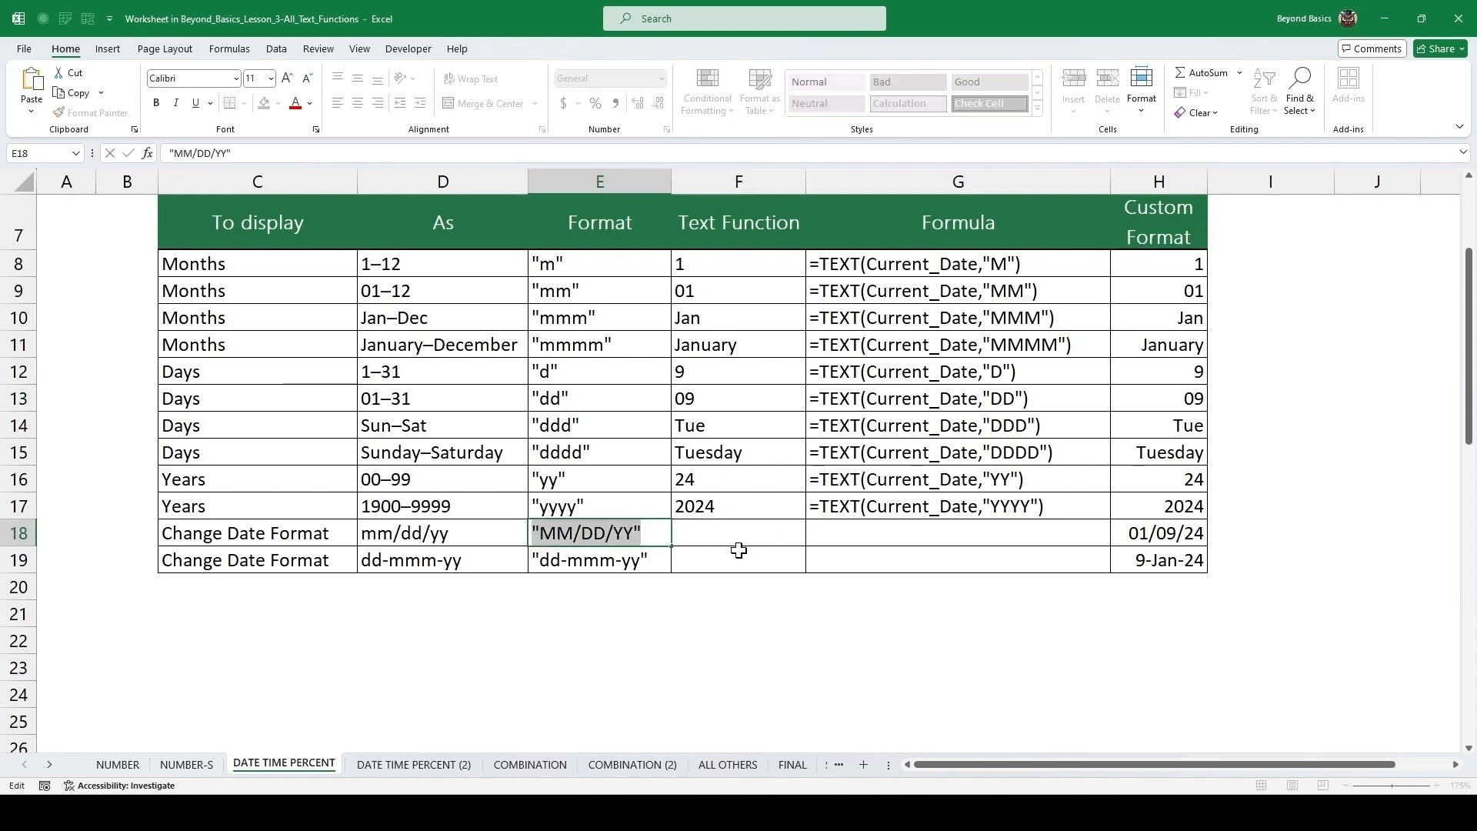
pyautogui.press('Tab')
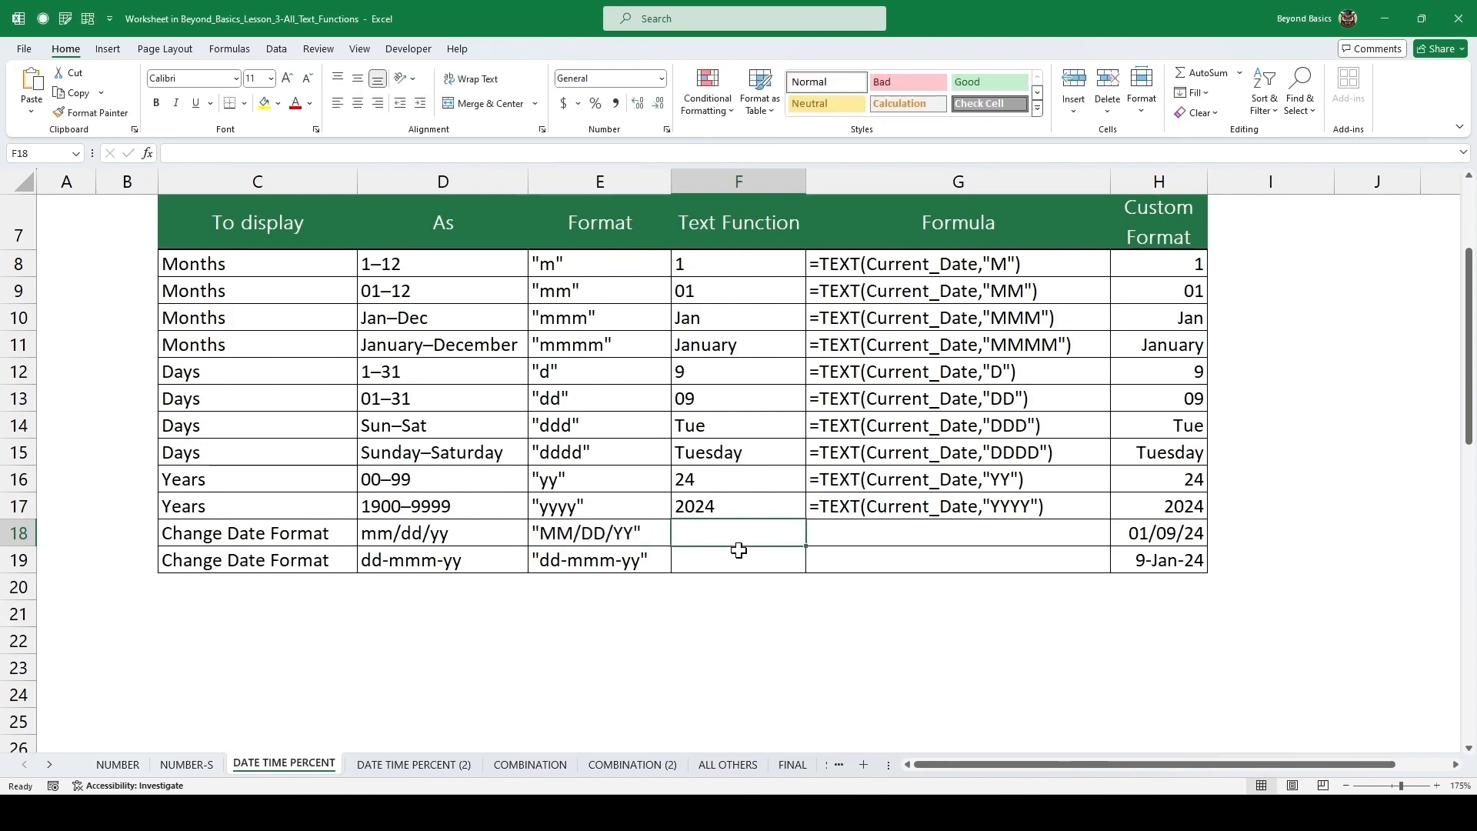
# Enter =TEXT(Current_Date,"MM/DD/YY") as the Text Function for the mm/dd/yy date format row.
pyautogui.write('=TEXT(')
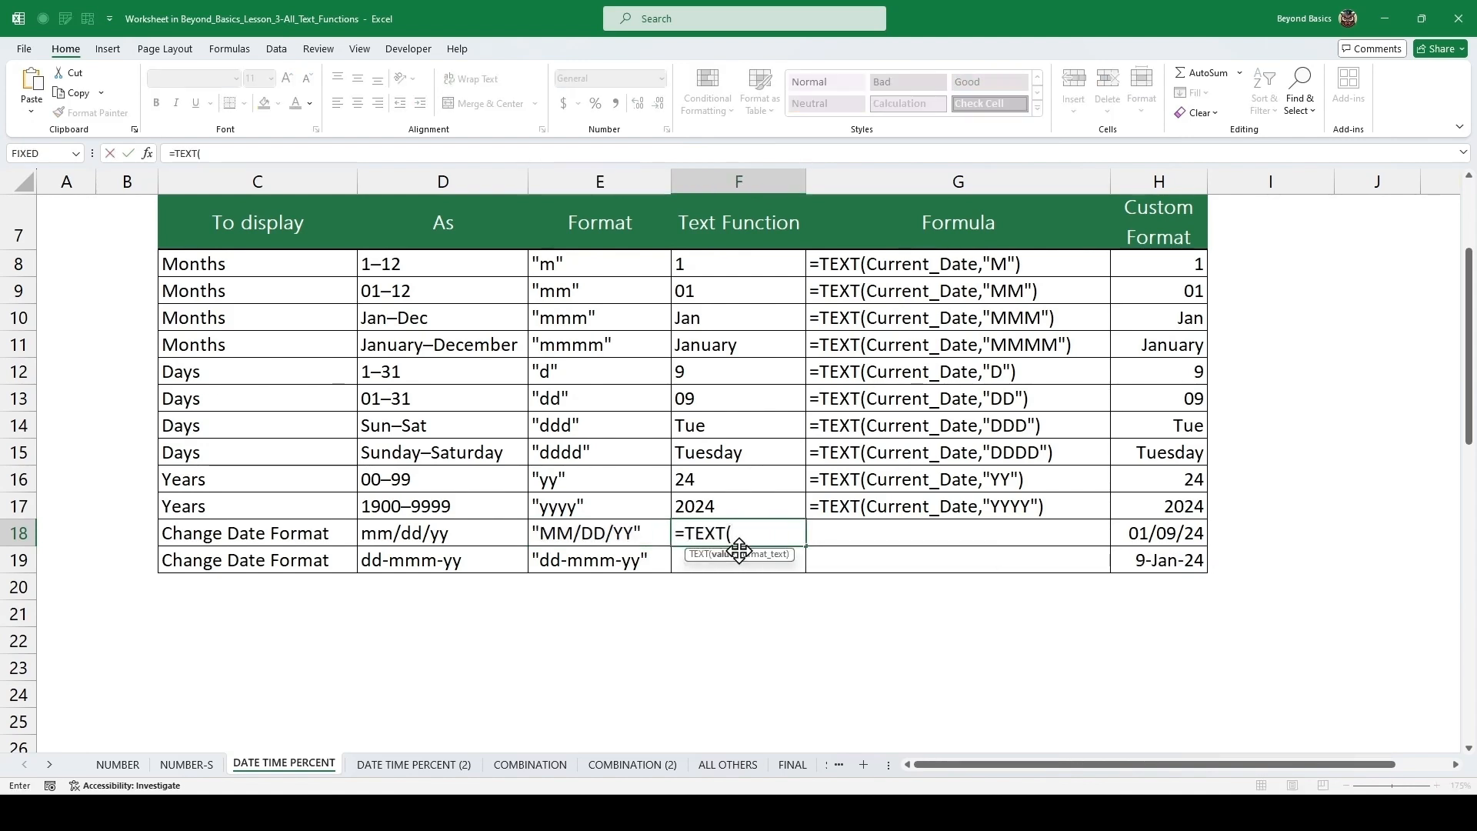
pyautogui.write('CURR')
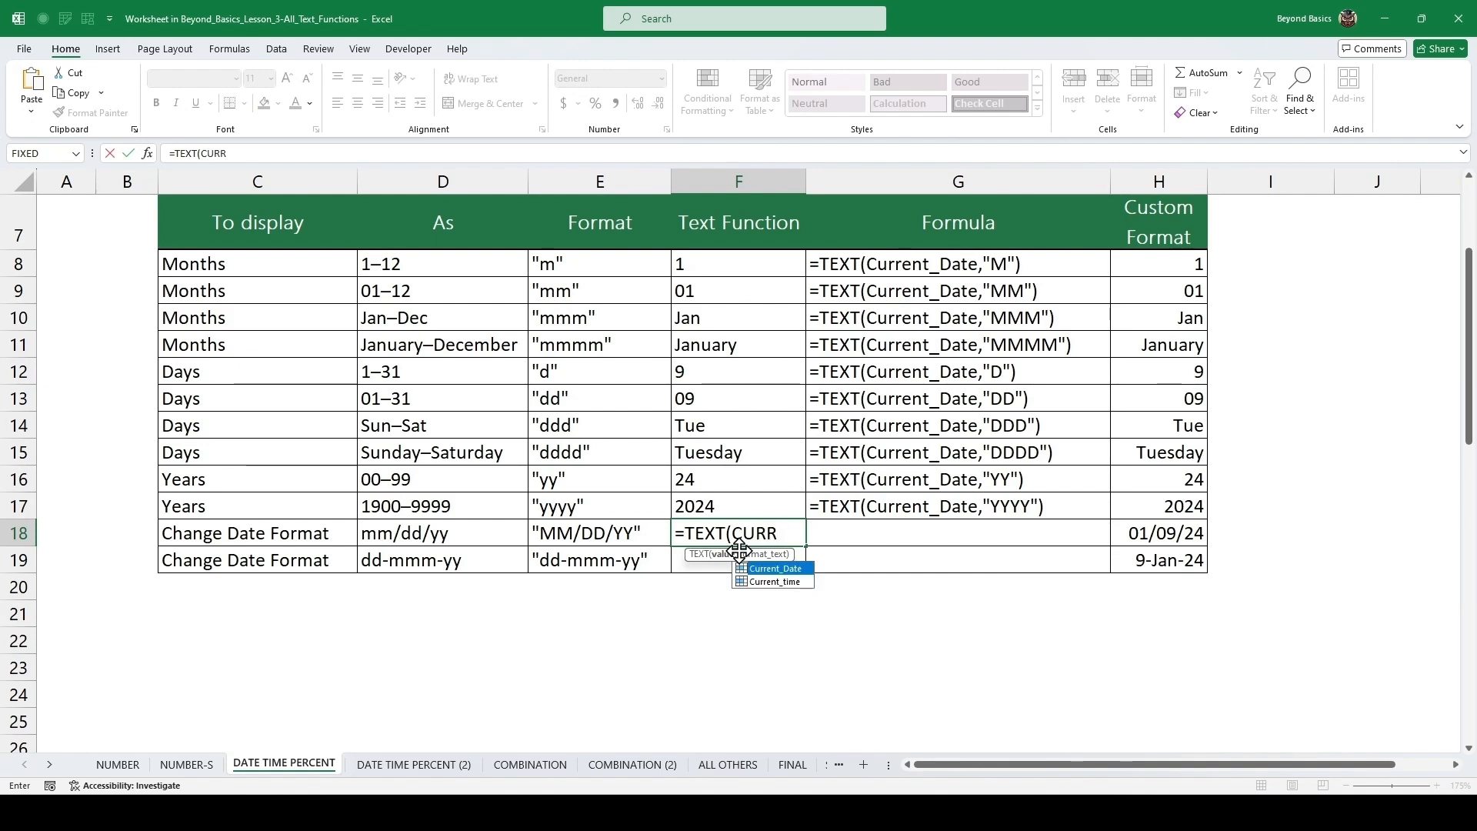
pyautogui.press('Tab')
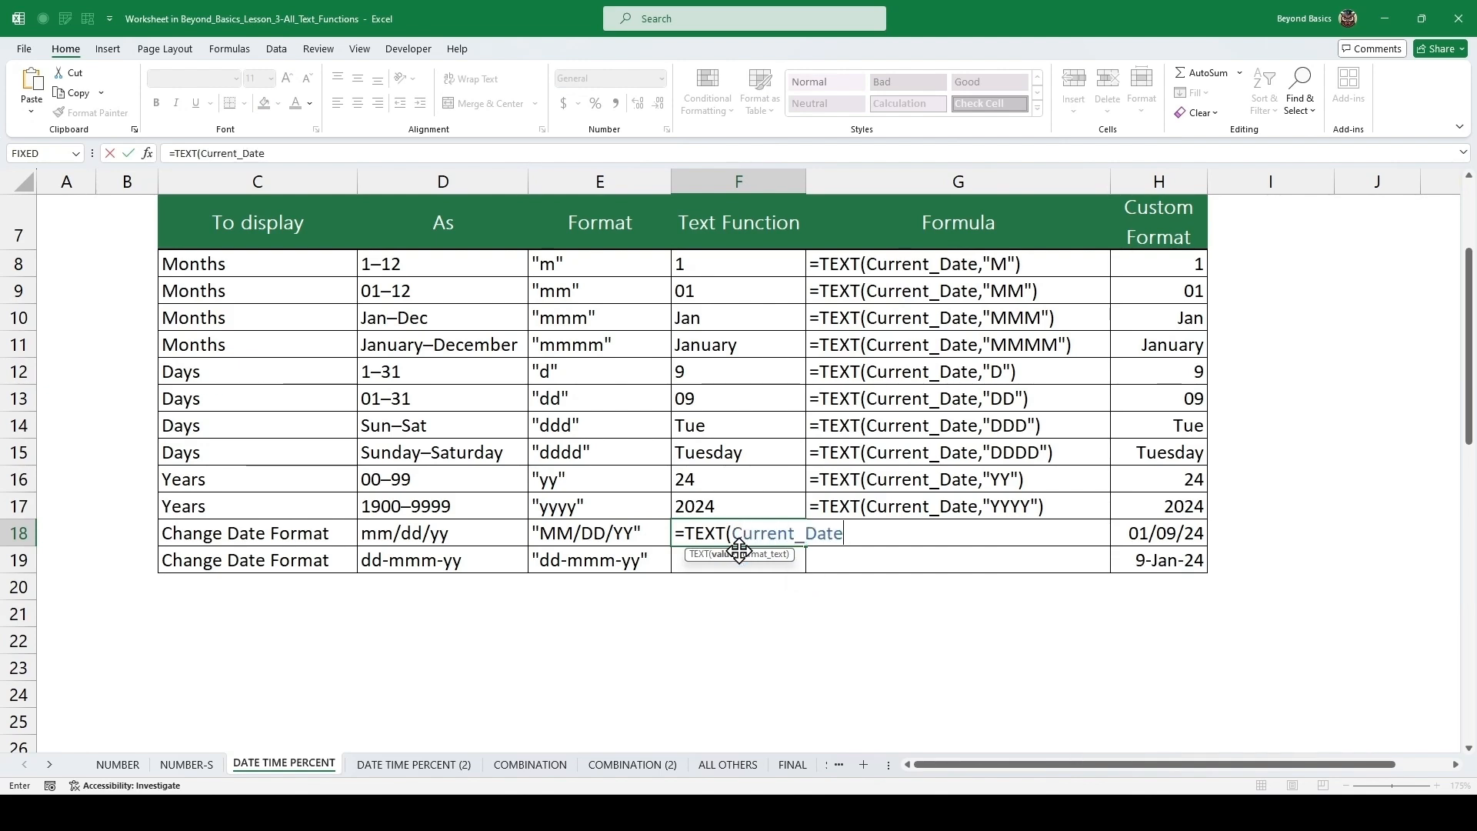
pyautogui.write(',')
pyautogui.hotkey('ctrl', 'v')
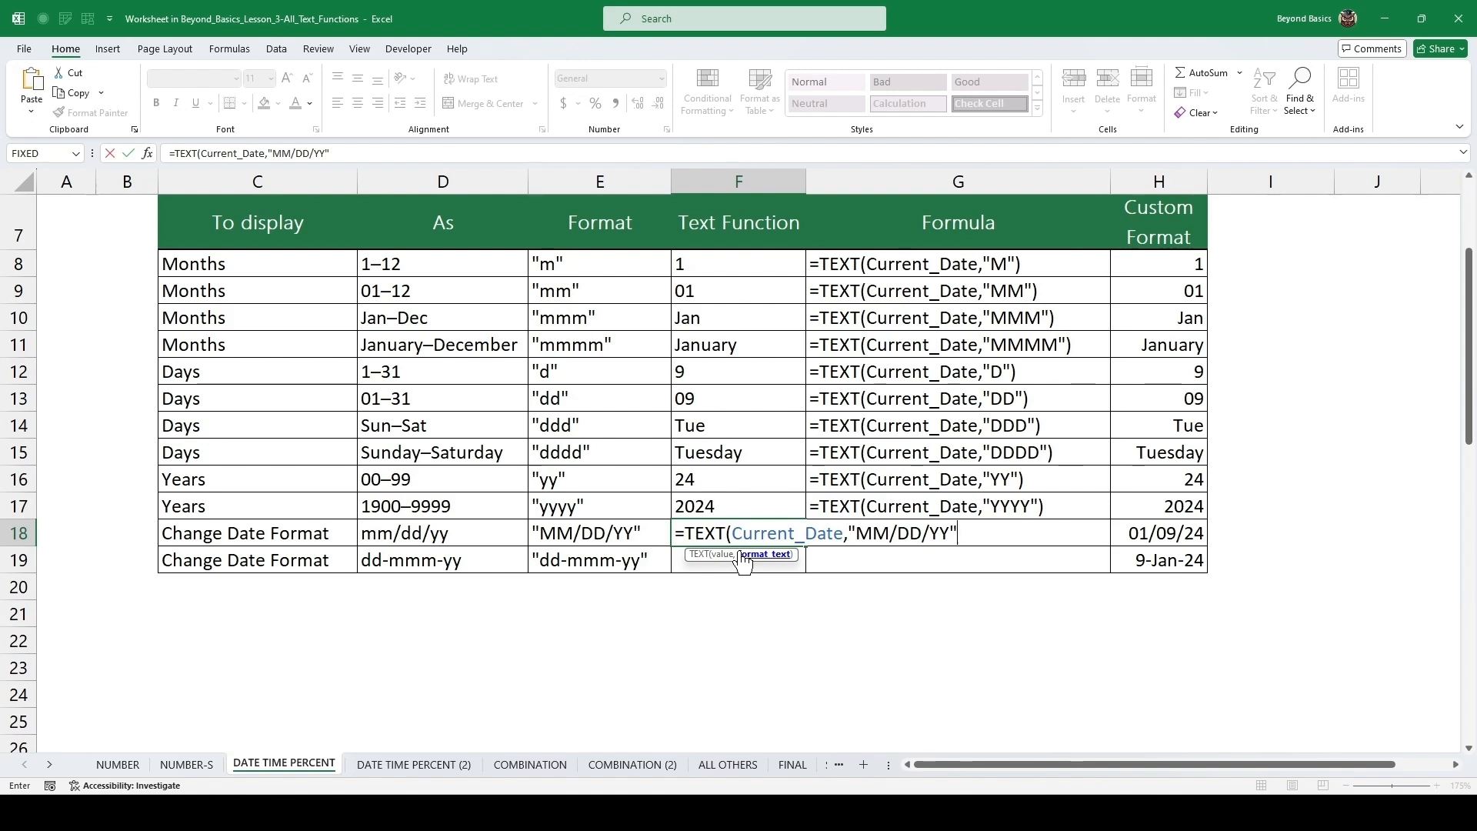
pyautogui.write(')')
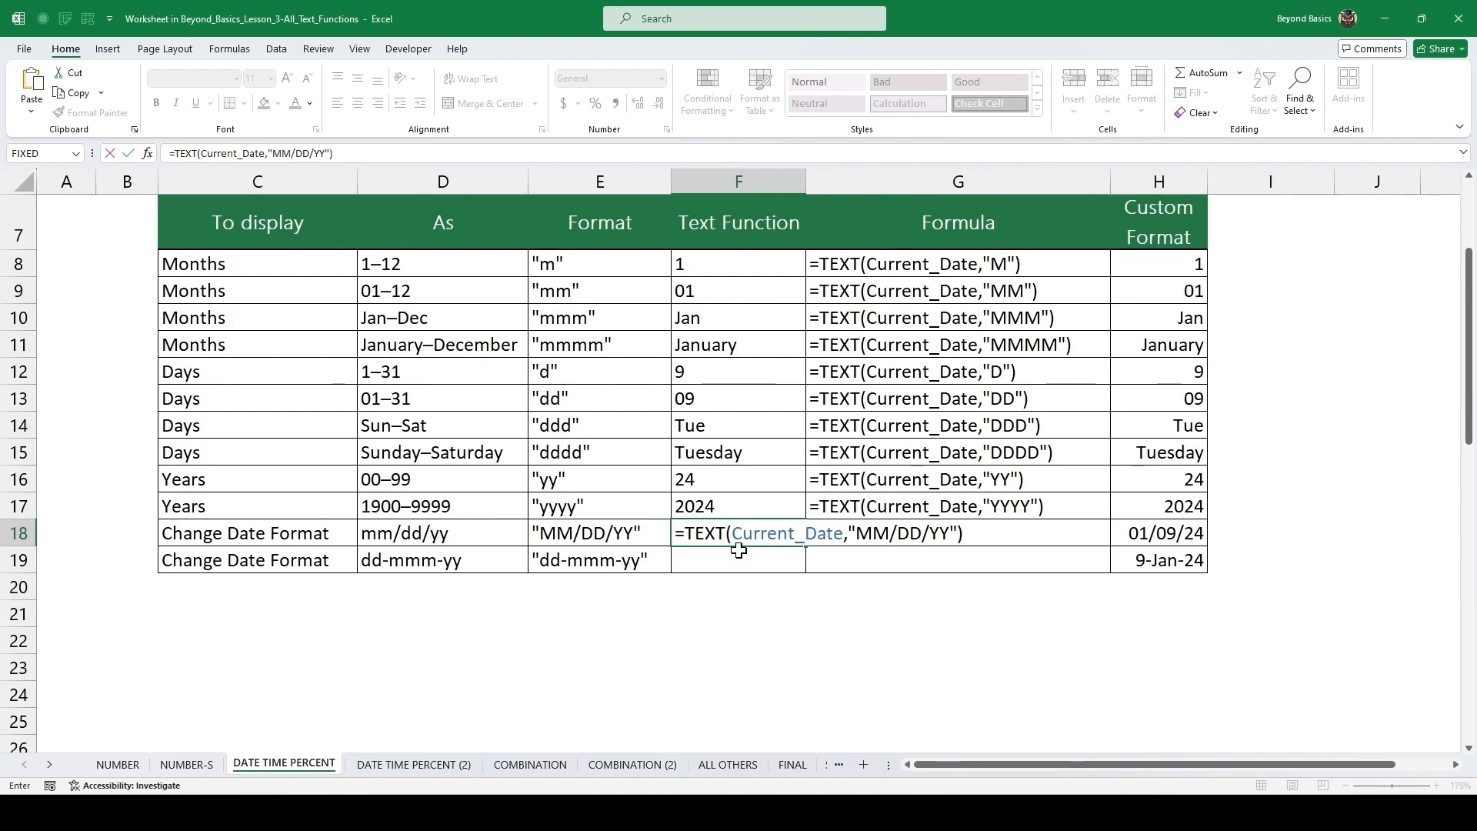
pyautogui.hotkey('ctrl', 'Return')
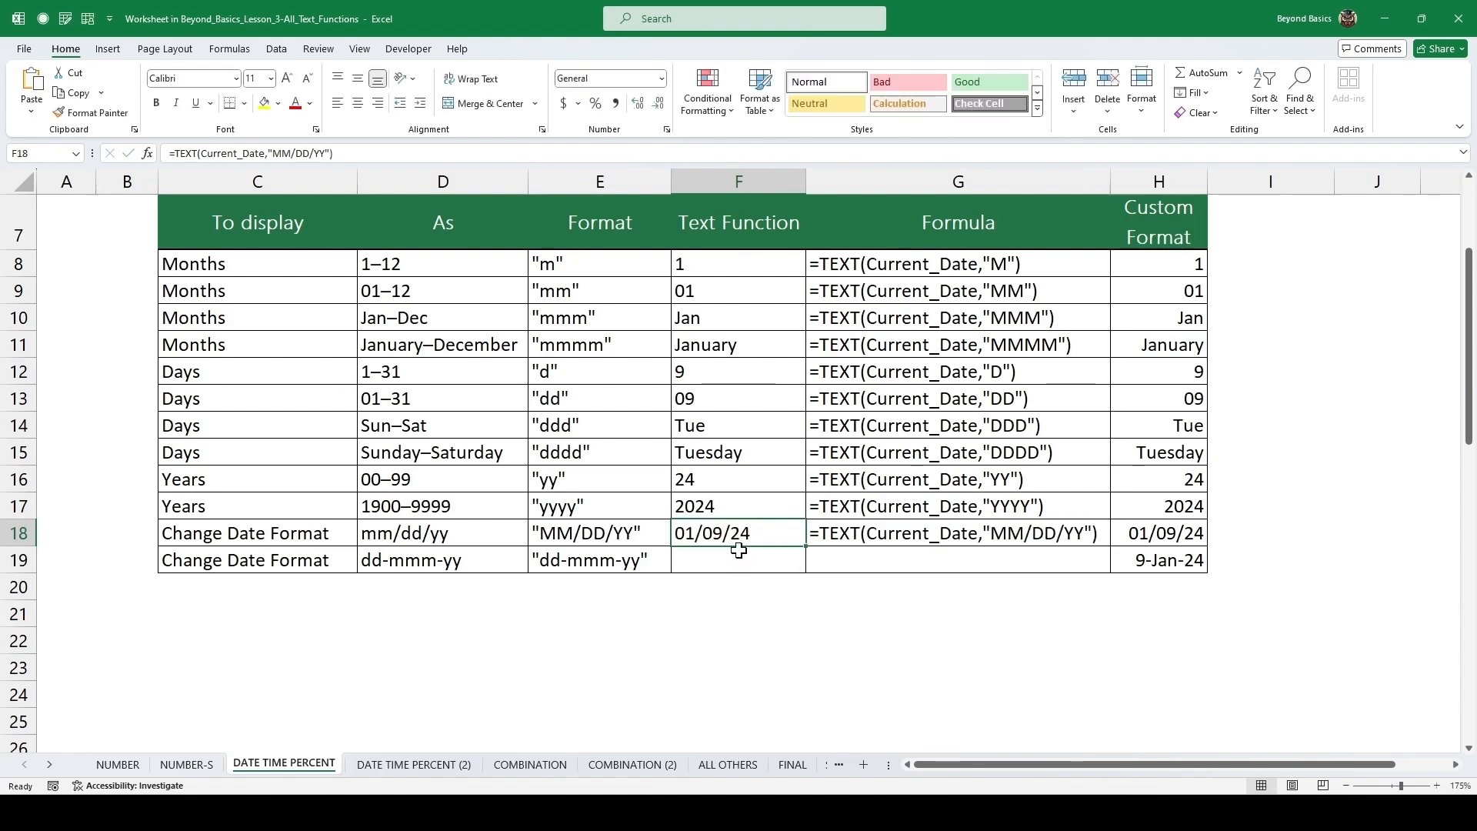
# Enter =TEXT(Current_Date,"DD-MMM-YY") as the Text Function for the dd-mmm-yy date format row.
pyautogui.press('Down')
pyautogui.press('Left')
pyautogui.click(739, 550)
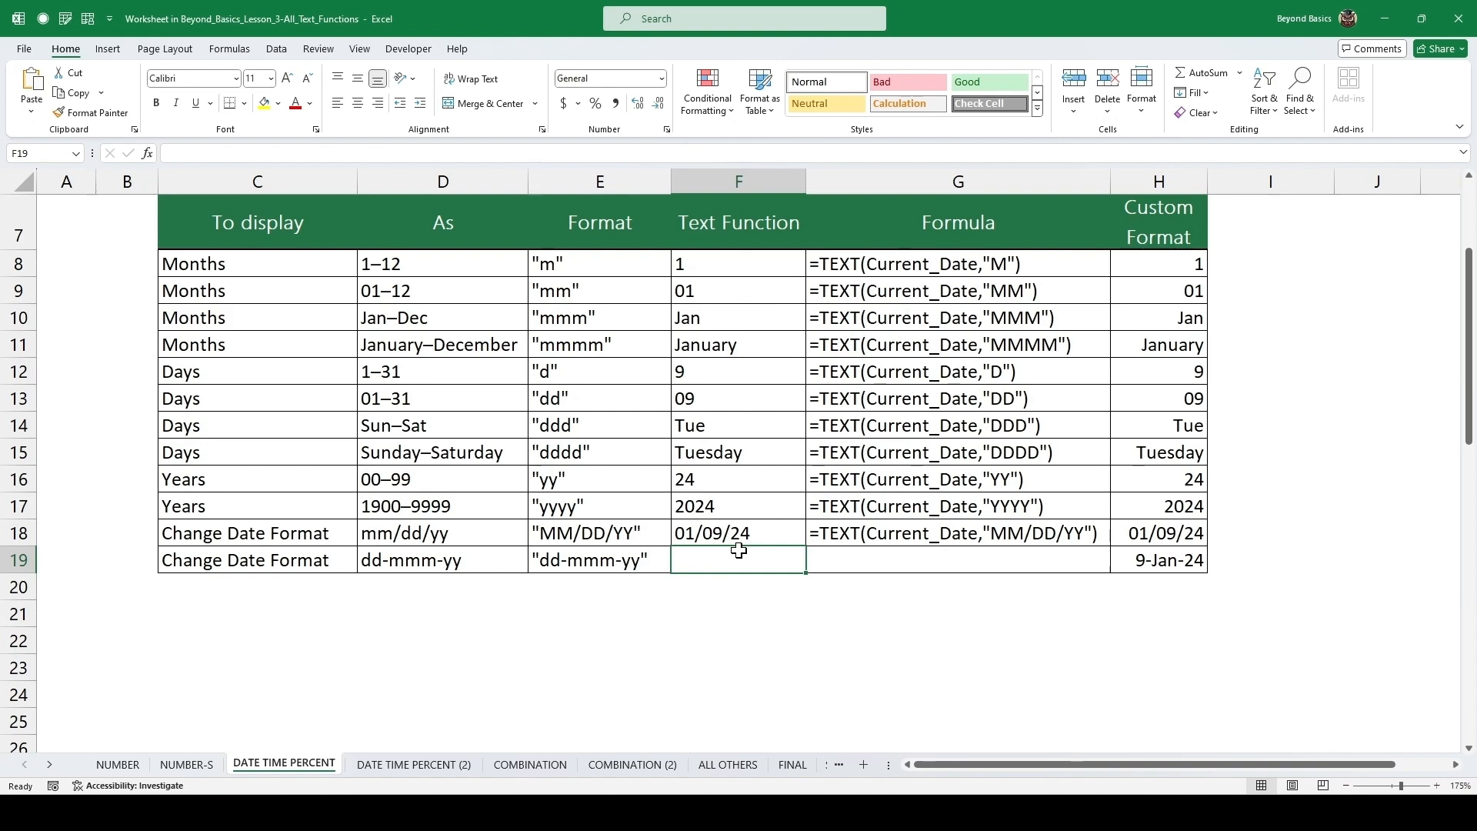
pyautogui.write('=TEXT(')
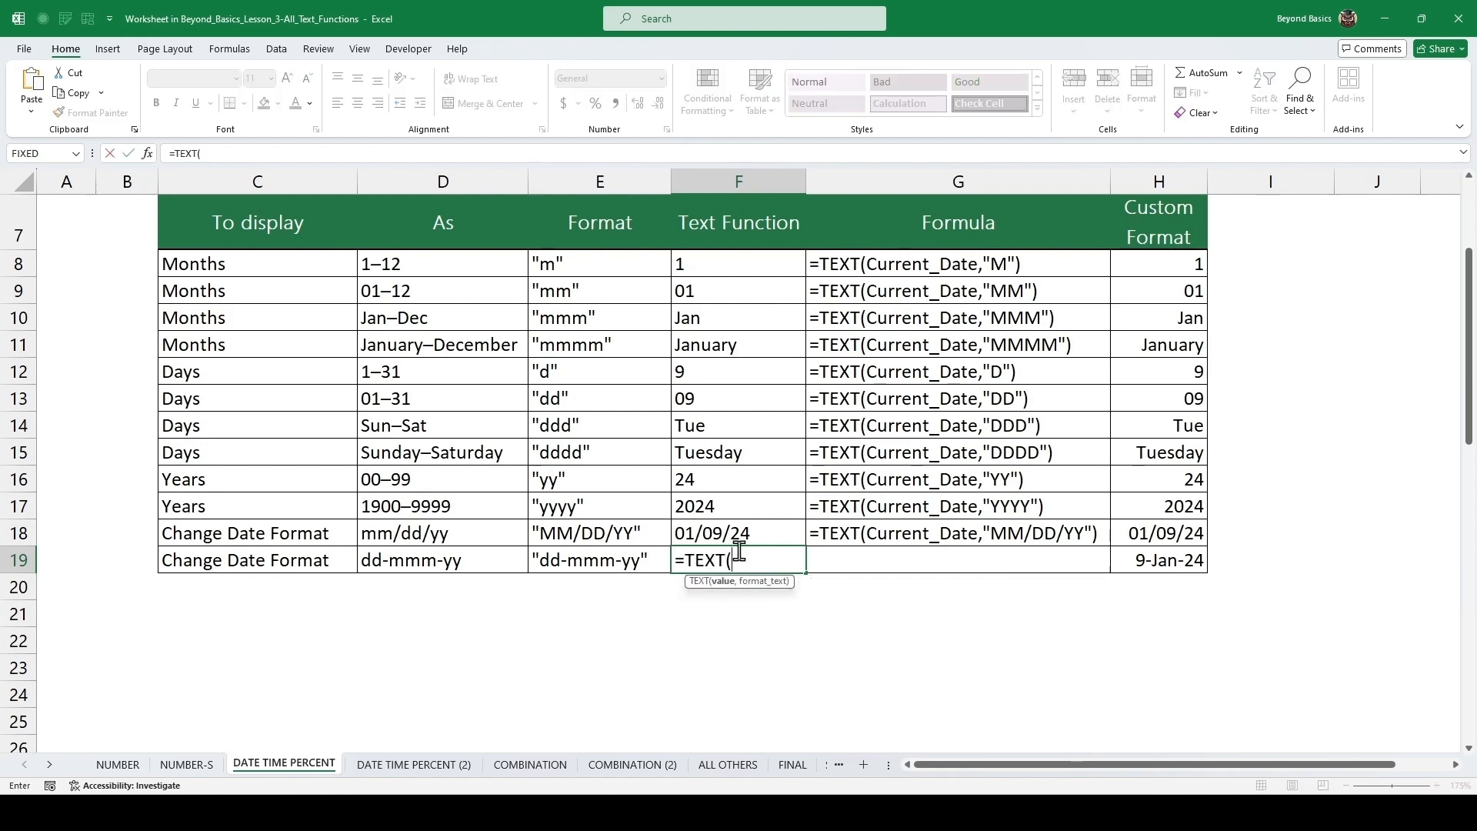
pyautogui.write('curr')
pyautogui.press('Tab')
pyautogui.write(',"DD-')
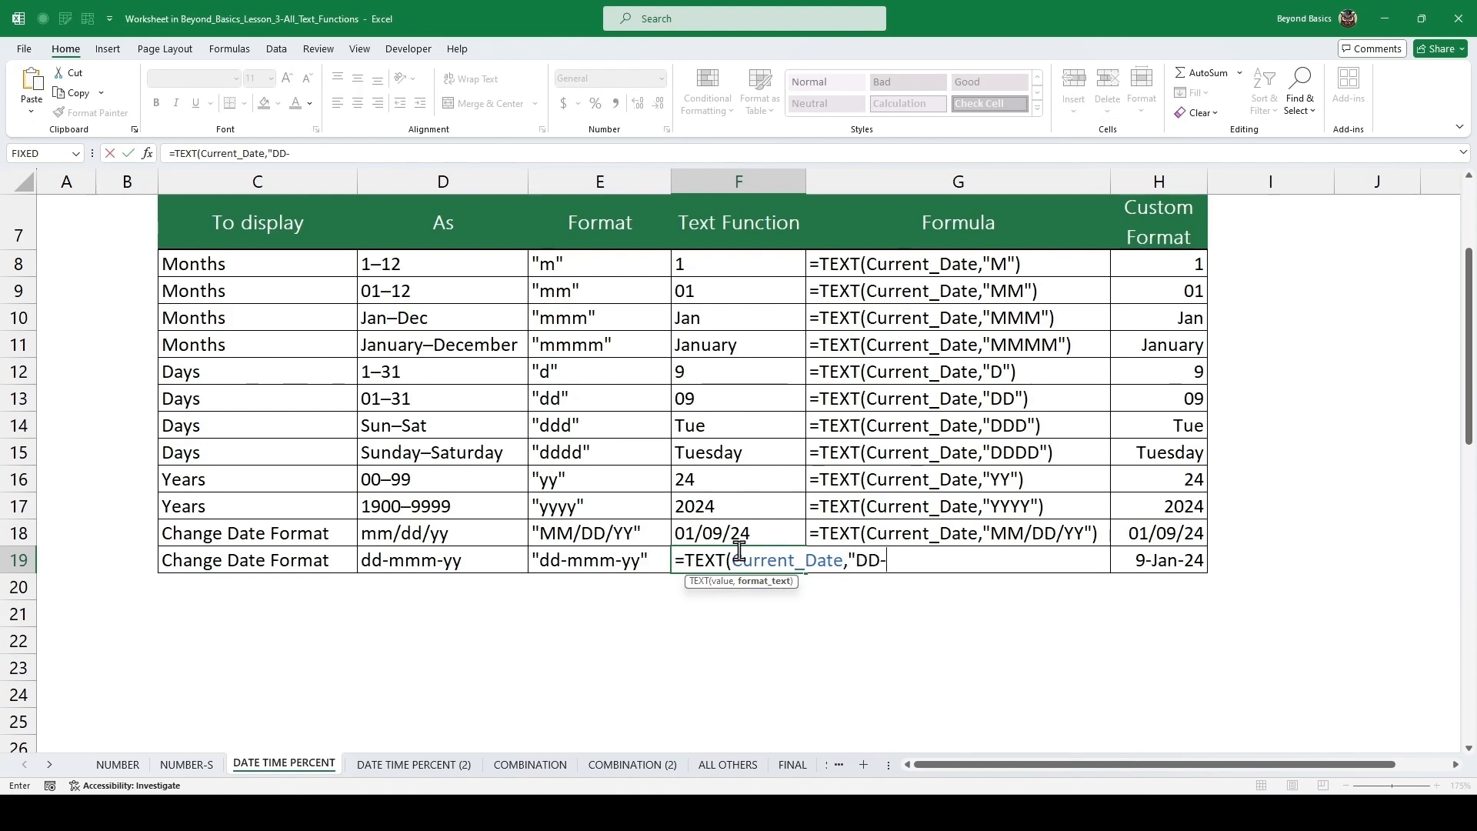
pyautogui.write('MMM-')
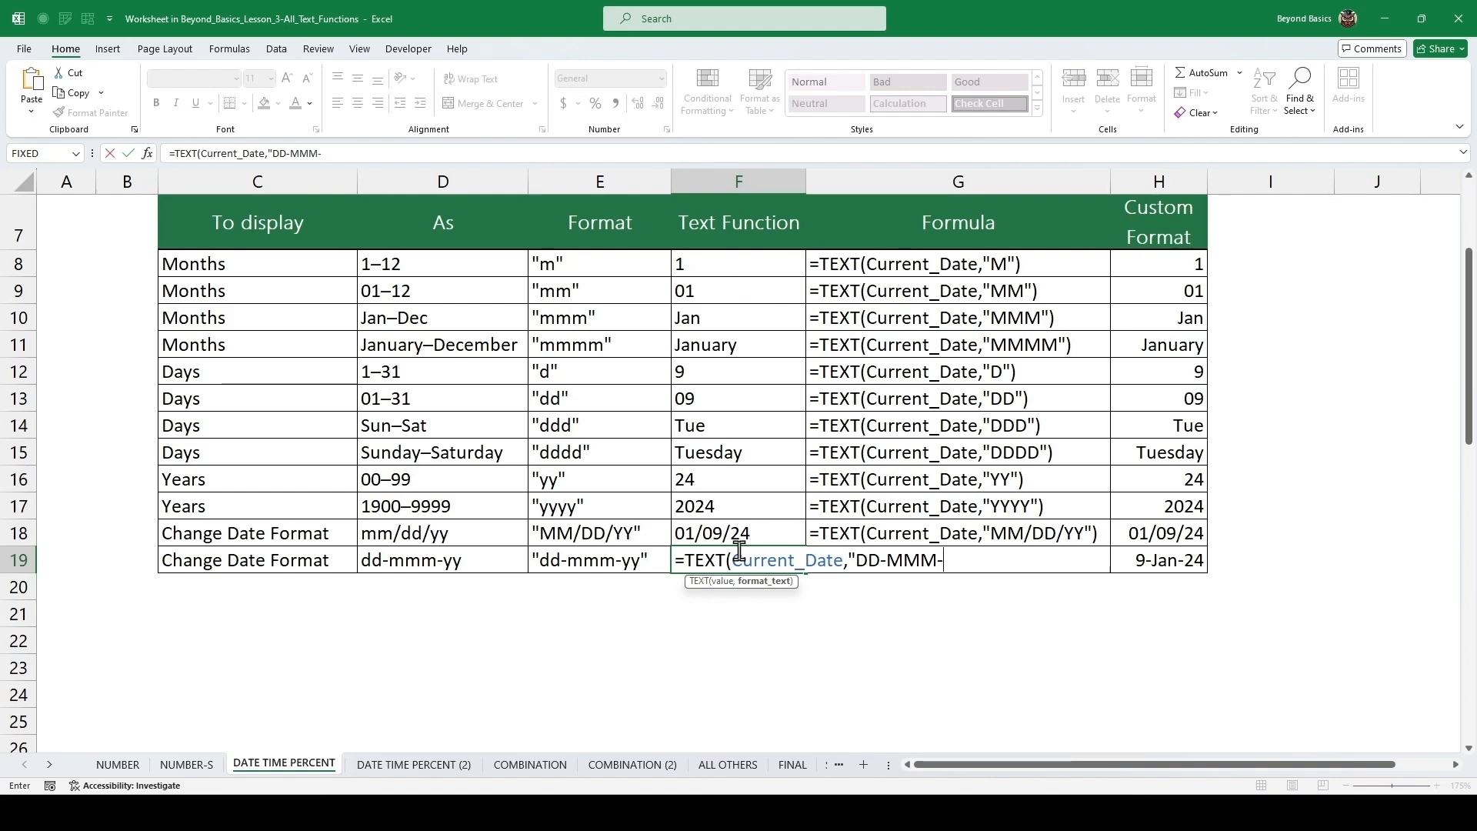
pyautogui.write('YY")')
pyautogui.hotkey('ctrl', 'Return')
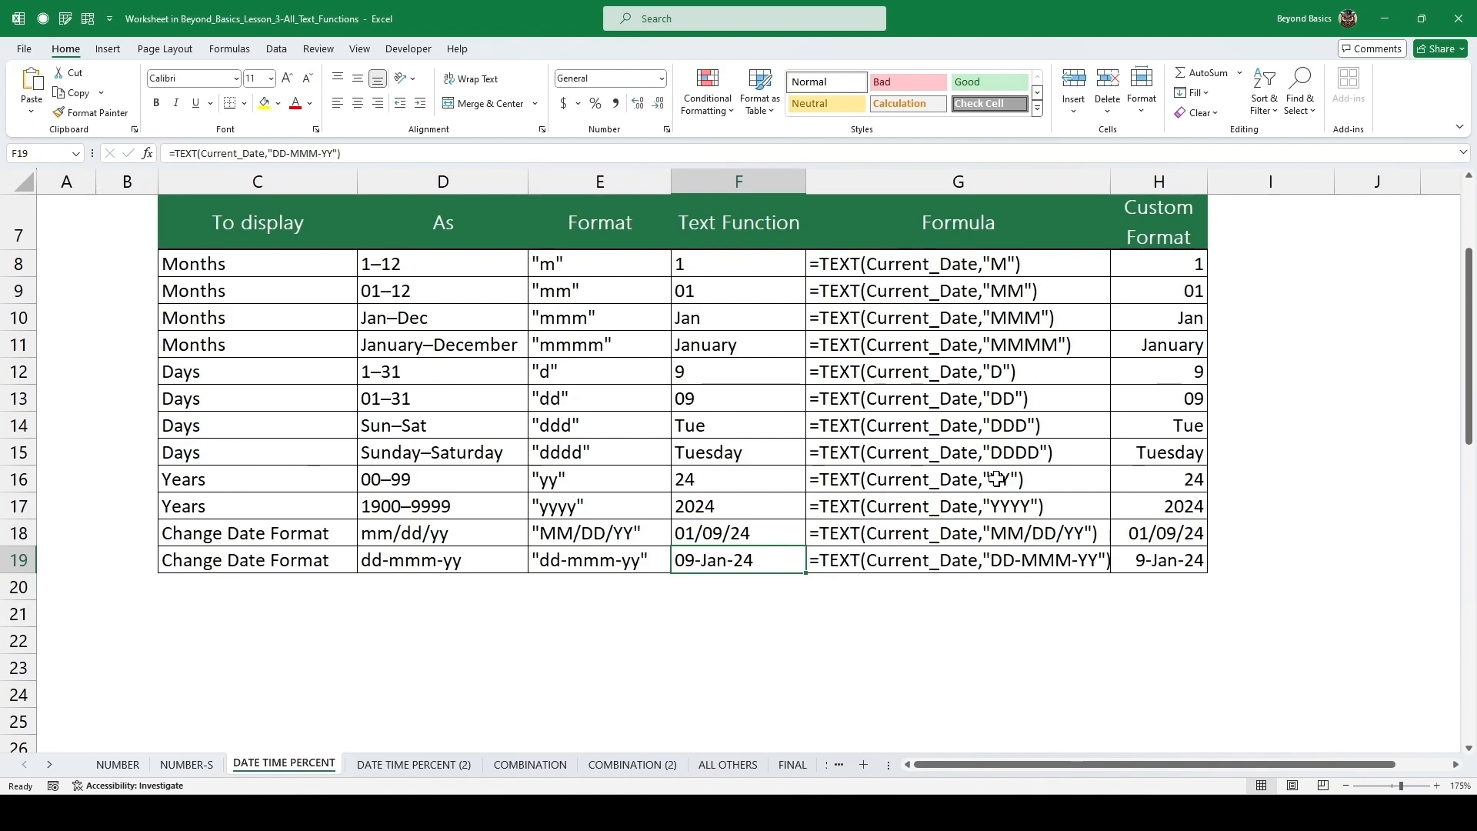
# Inspect the custom number format applied to the 01–31 days cell in the Custom Format column.
pyautogui.moveTo(1156, 271); pyautogui.dragTo(1172, 535)
pyautogui.click(1180, 429)
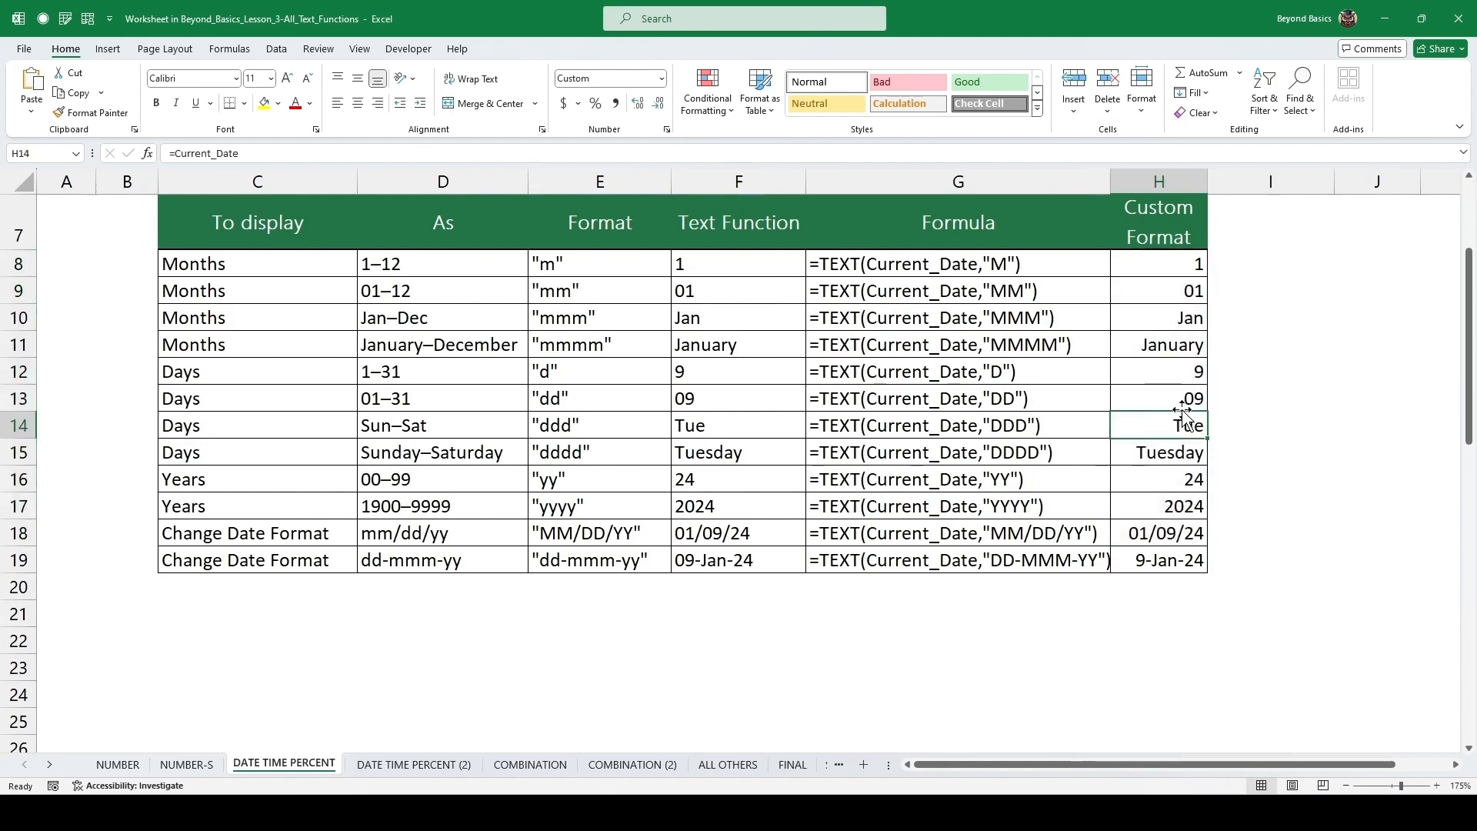
pyautogui.click(1178, 397)
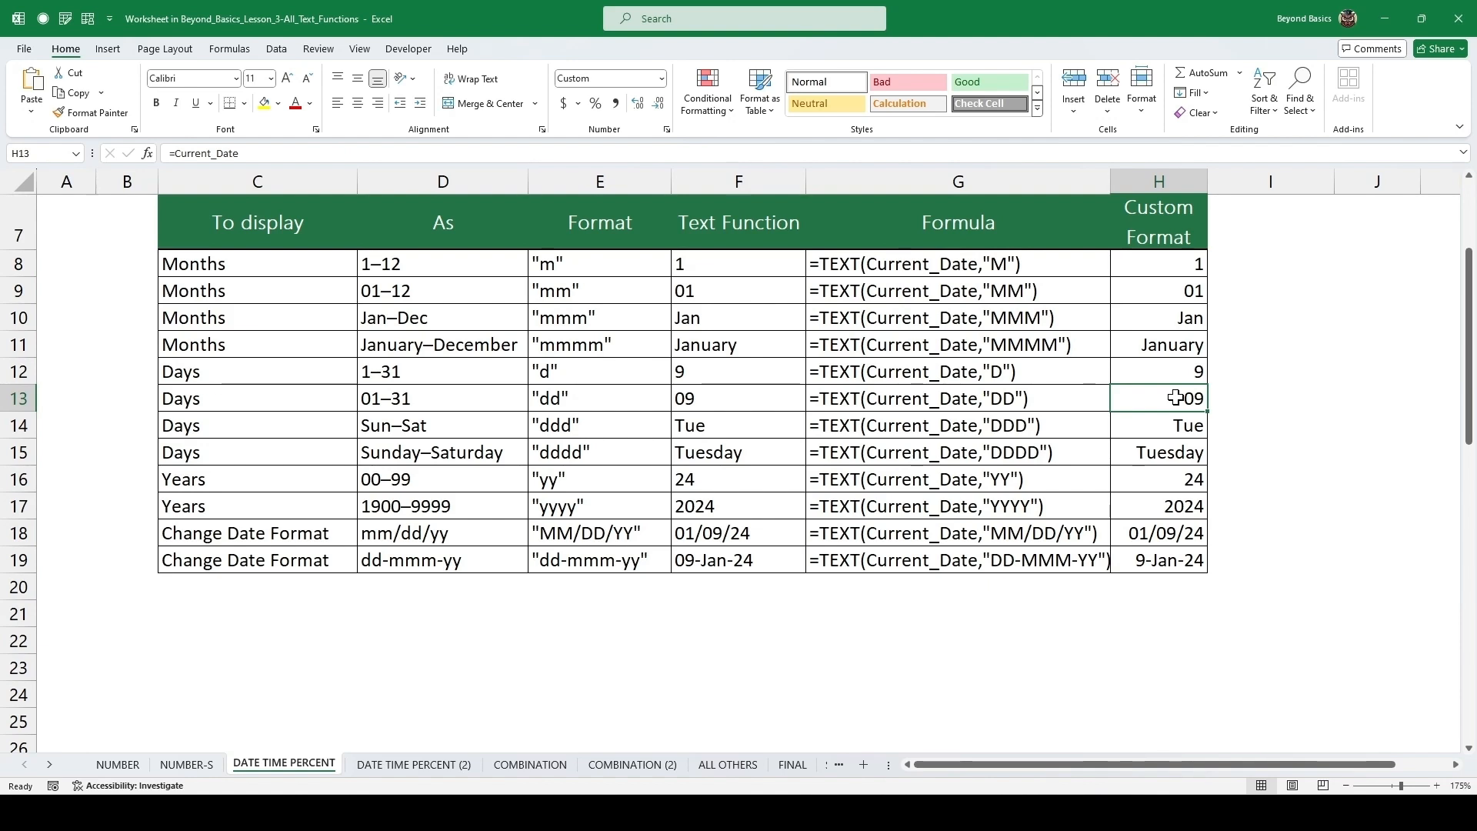
pyautogui.hotkey('ctrl', '1')
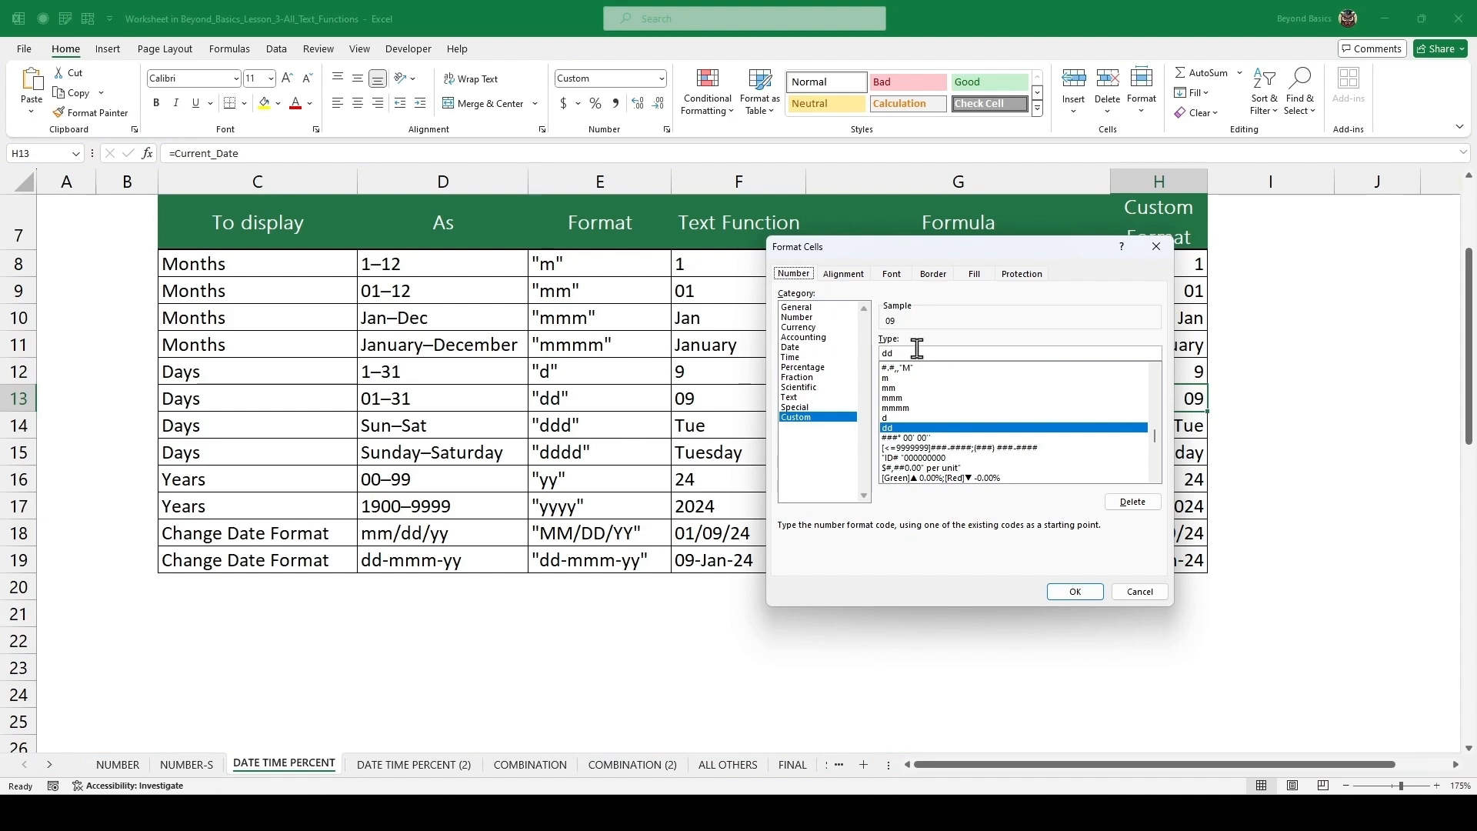
pyautogui.moveTo(956, 248); pyautogui.dragTo(847, 270)
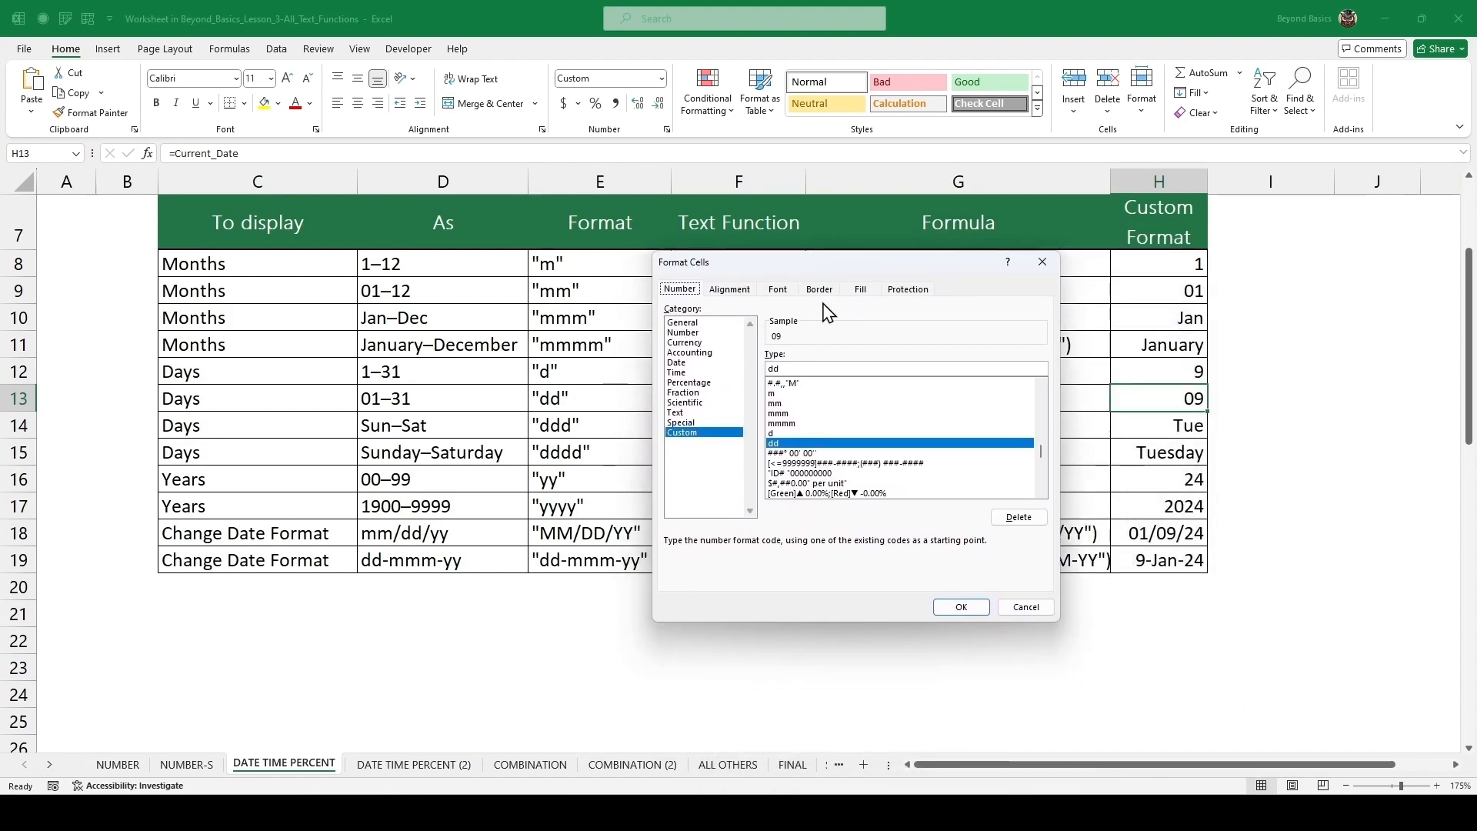
pyautogui.moveTo(800, 369); pyautogui.dragTo(762, 369)
pyautogui.moveTo(836, 260); pyautogui.dragTo(917, 230)
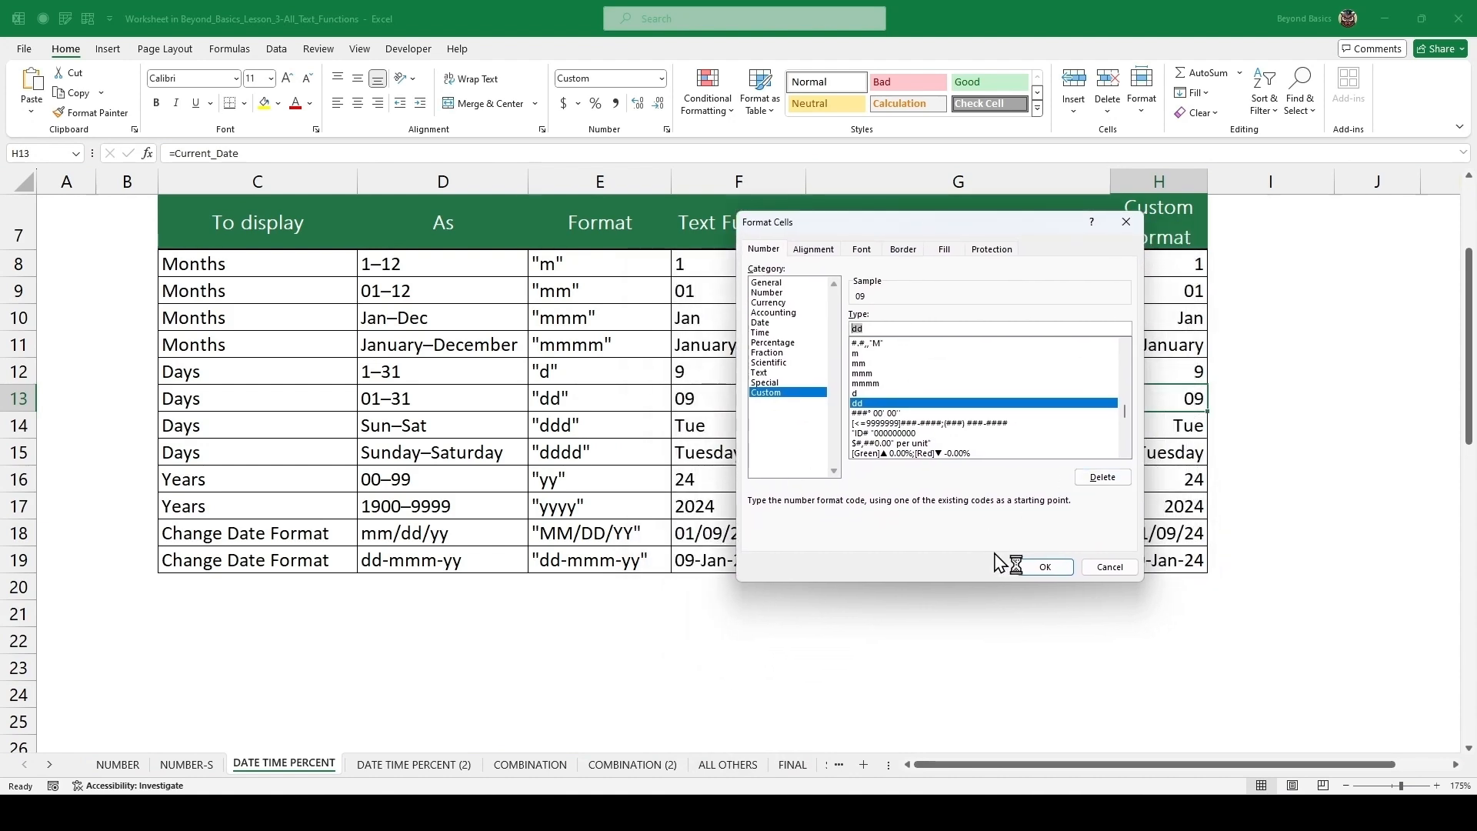
pyautogui.click(1053, 569)
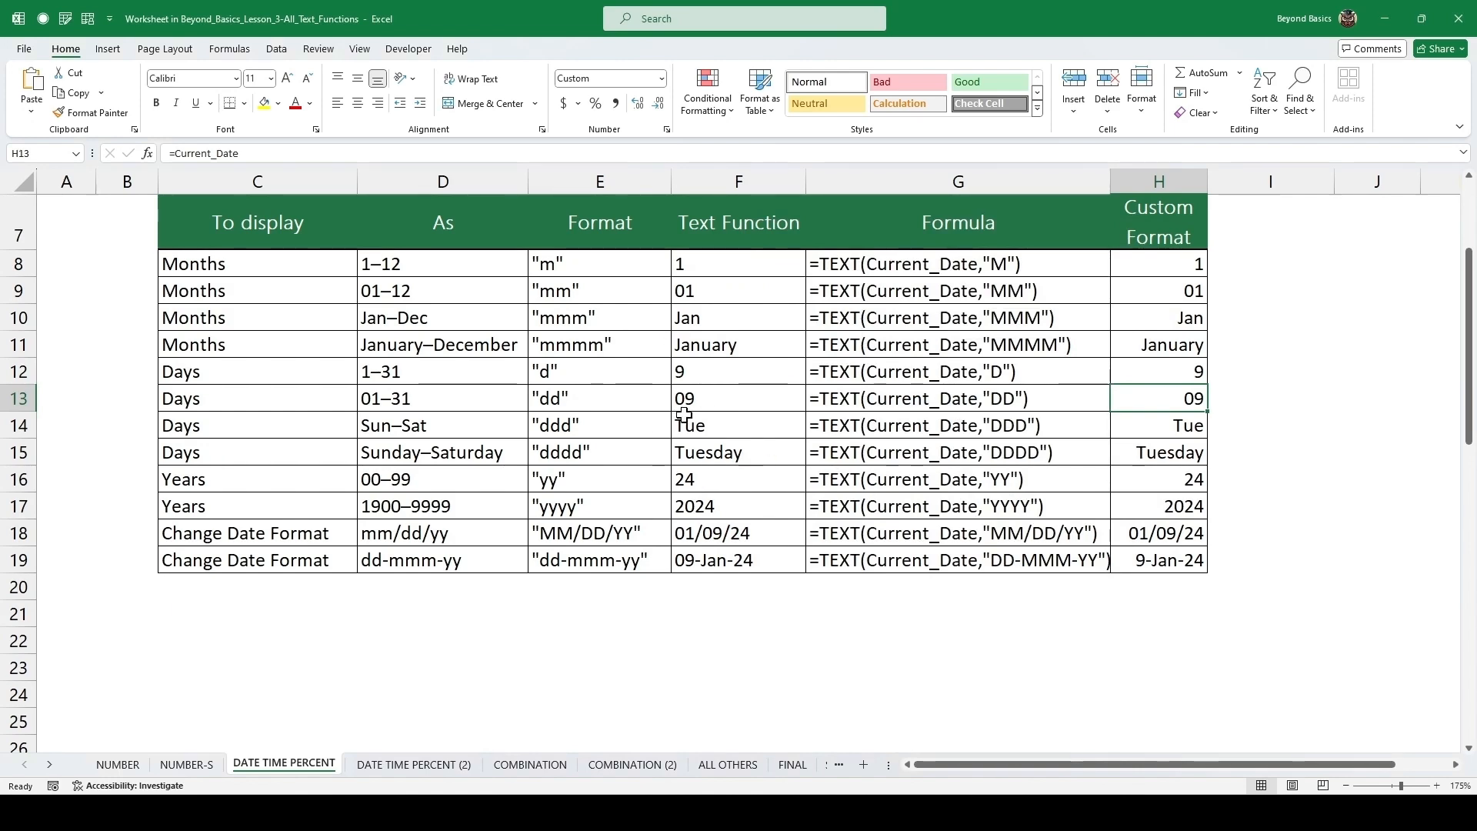
# Enter =TEXT(Current_time,"h AM/PM") as the Text Function for the first current-time row.
pyautogui.scroll(-5, 682, 409)
pyautogui.scroll(-1, 683, 408)
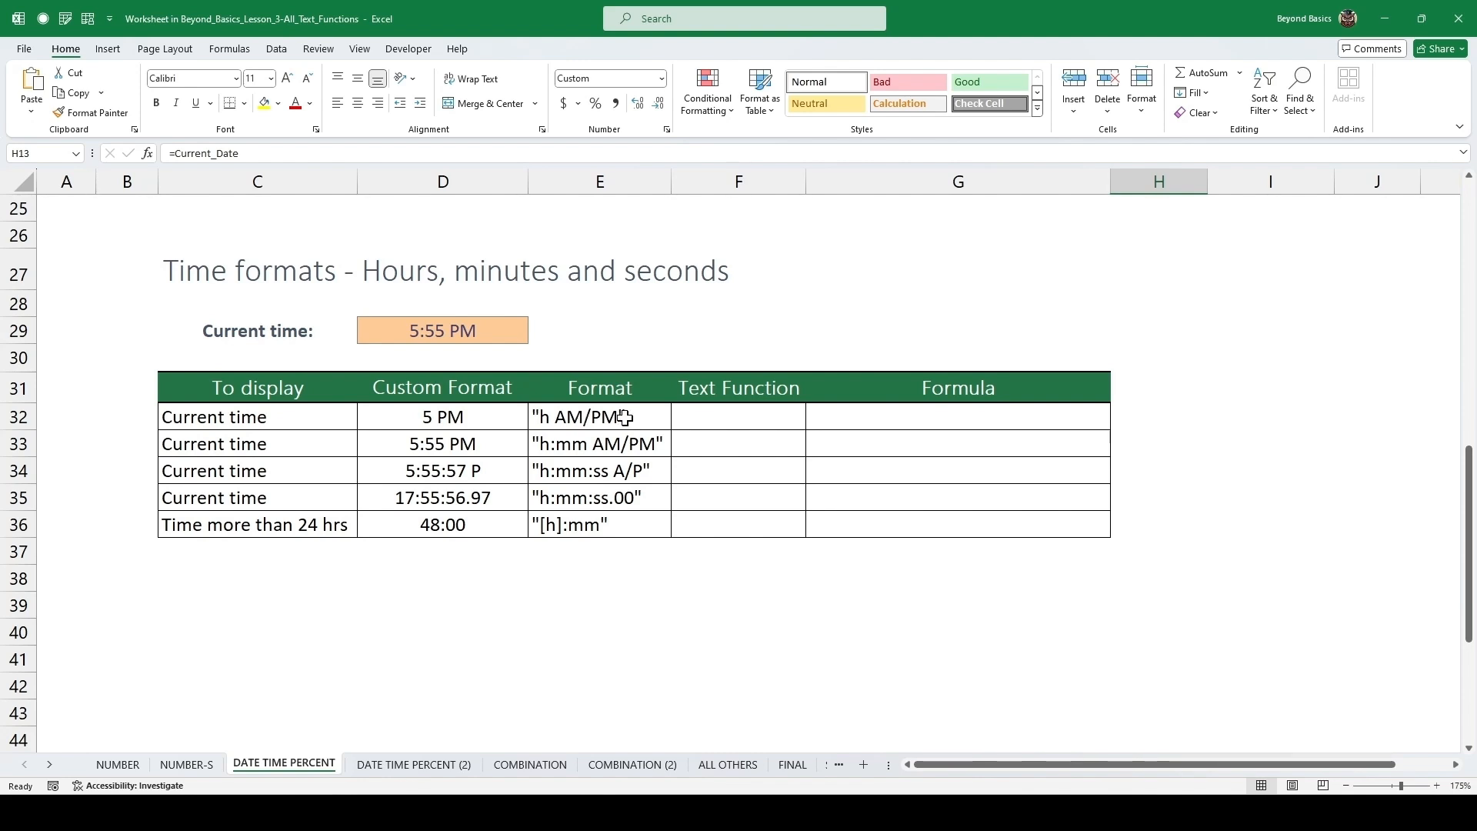
pyautogui.click(717, 423)
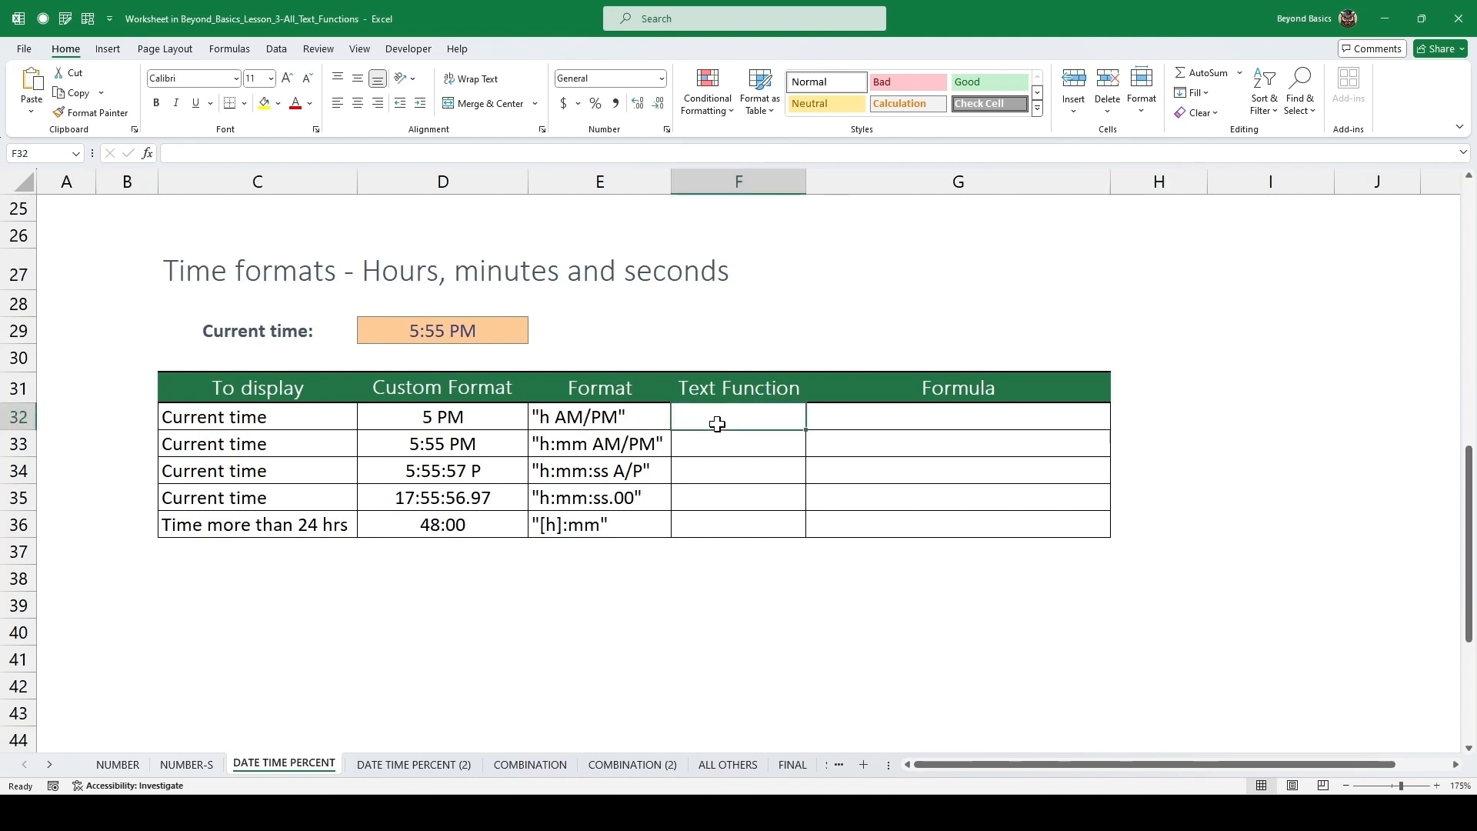
pyautogui.write('=')
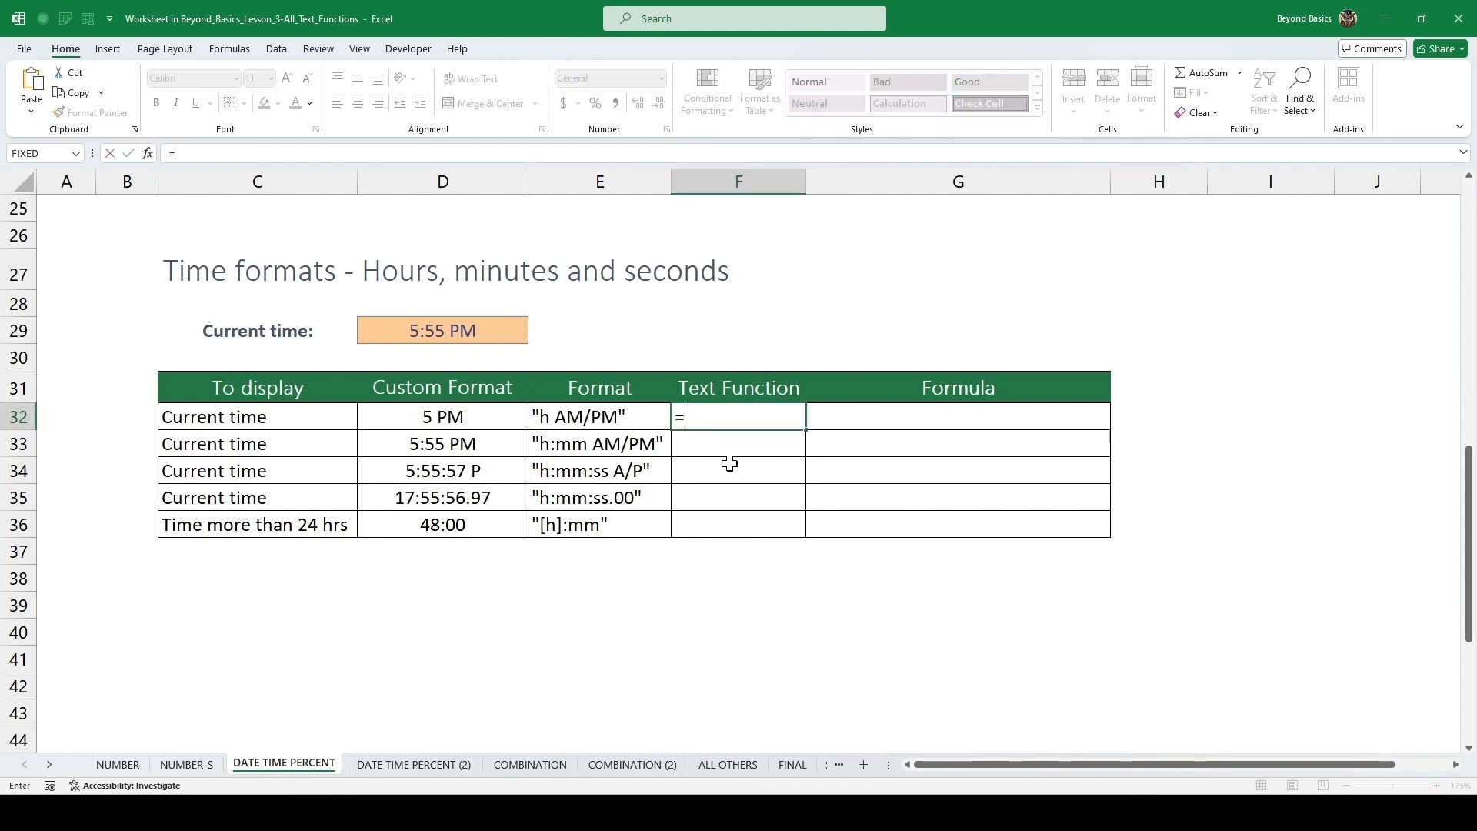
pyautogui.write('TEXT(')
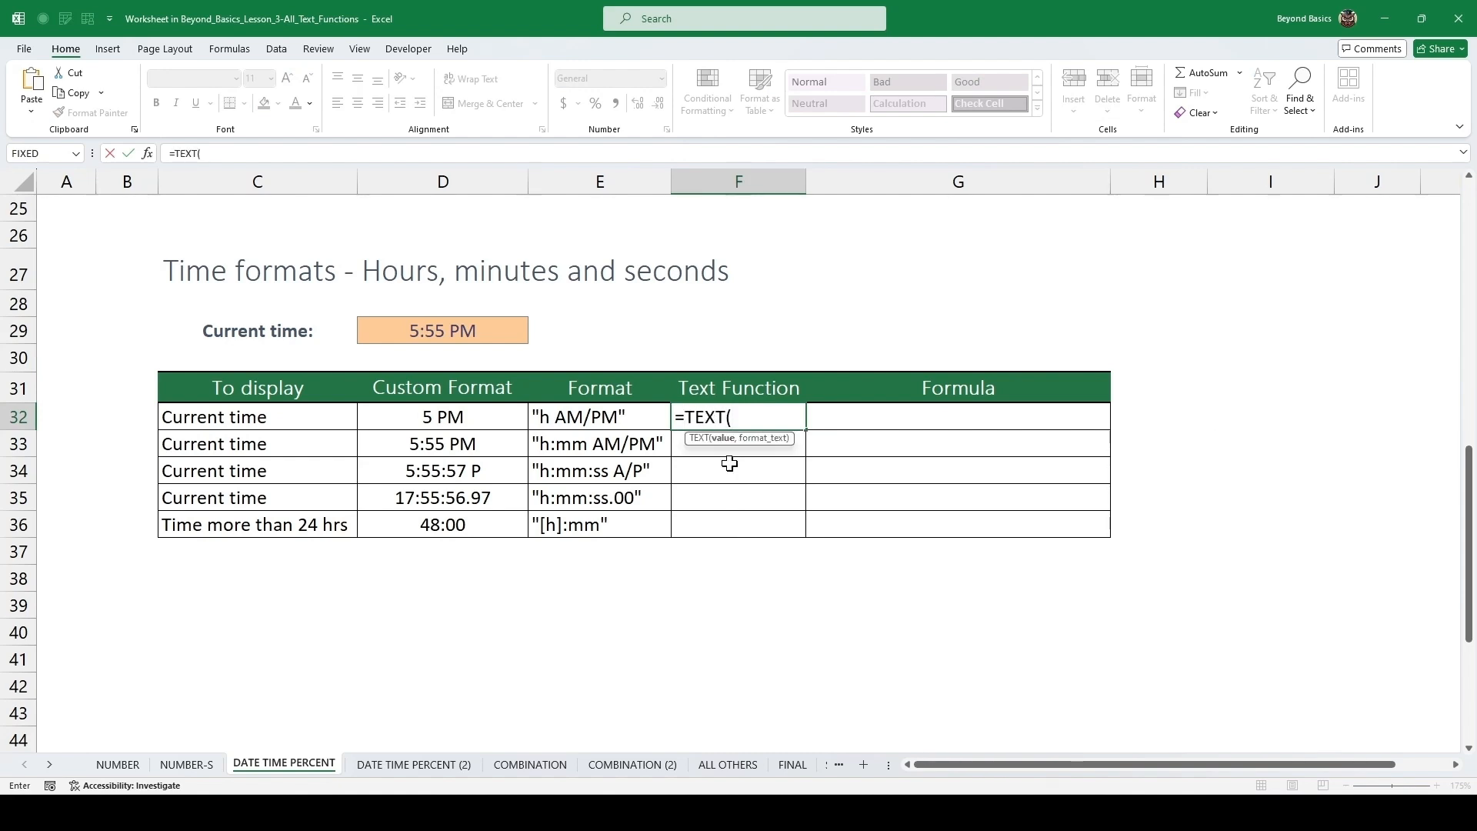
pyautogui.write('CURRE')
pyautogui.press('Tab')
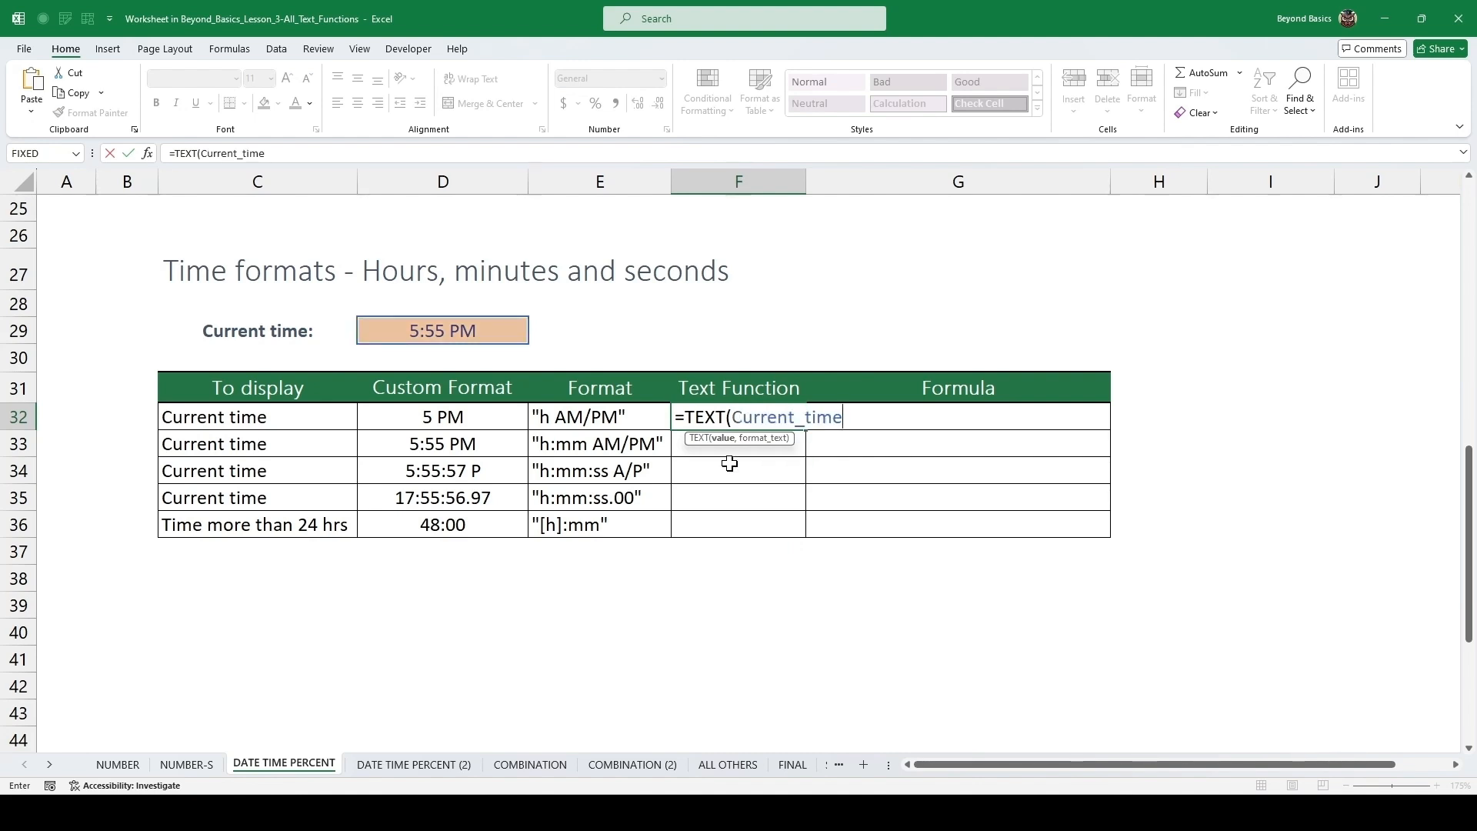
pyautogui.write(',"h AM/PM')
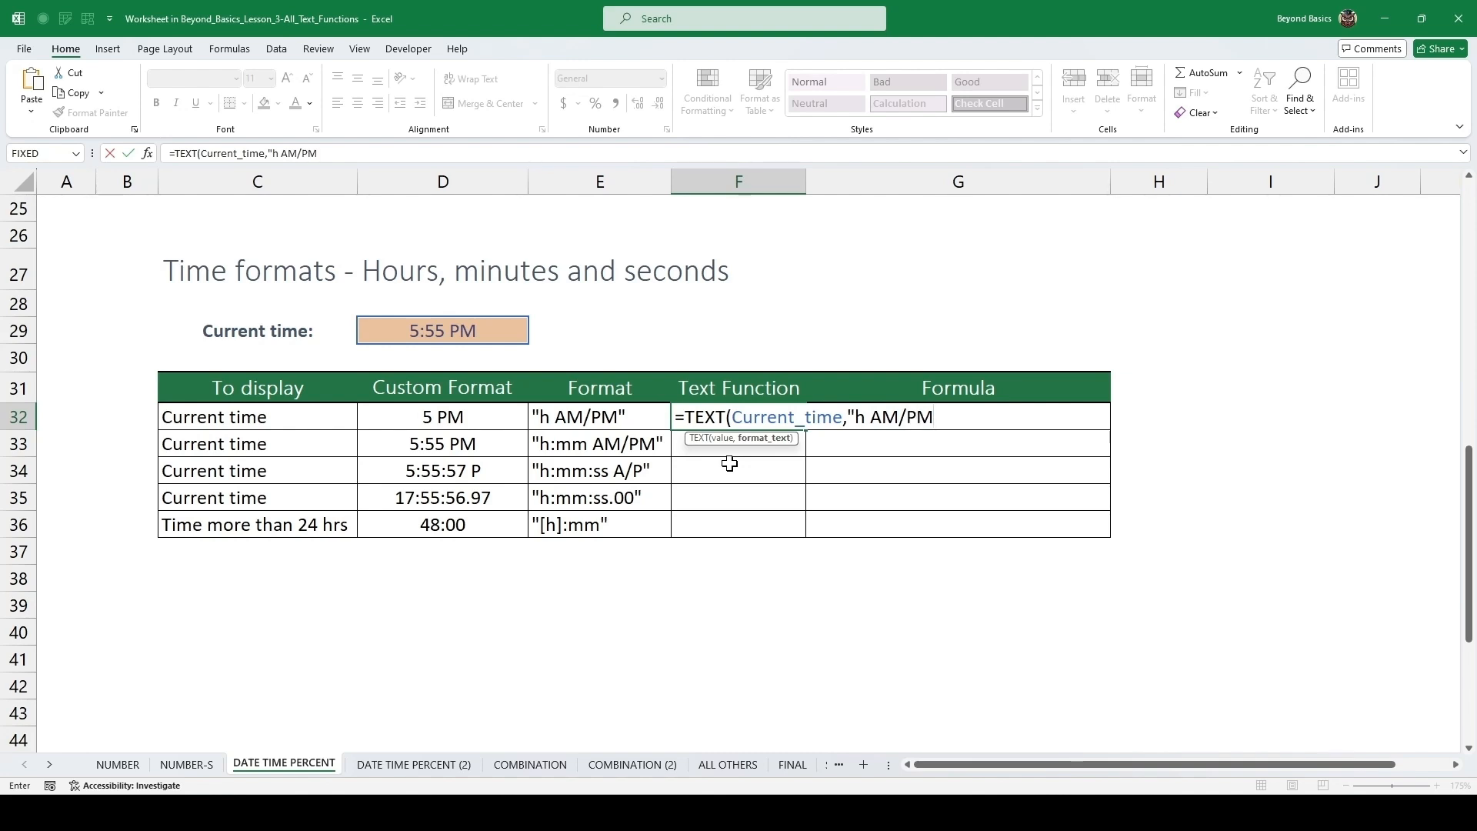
pyautogui.write('")')
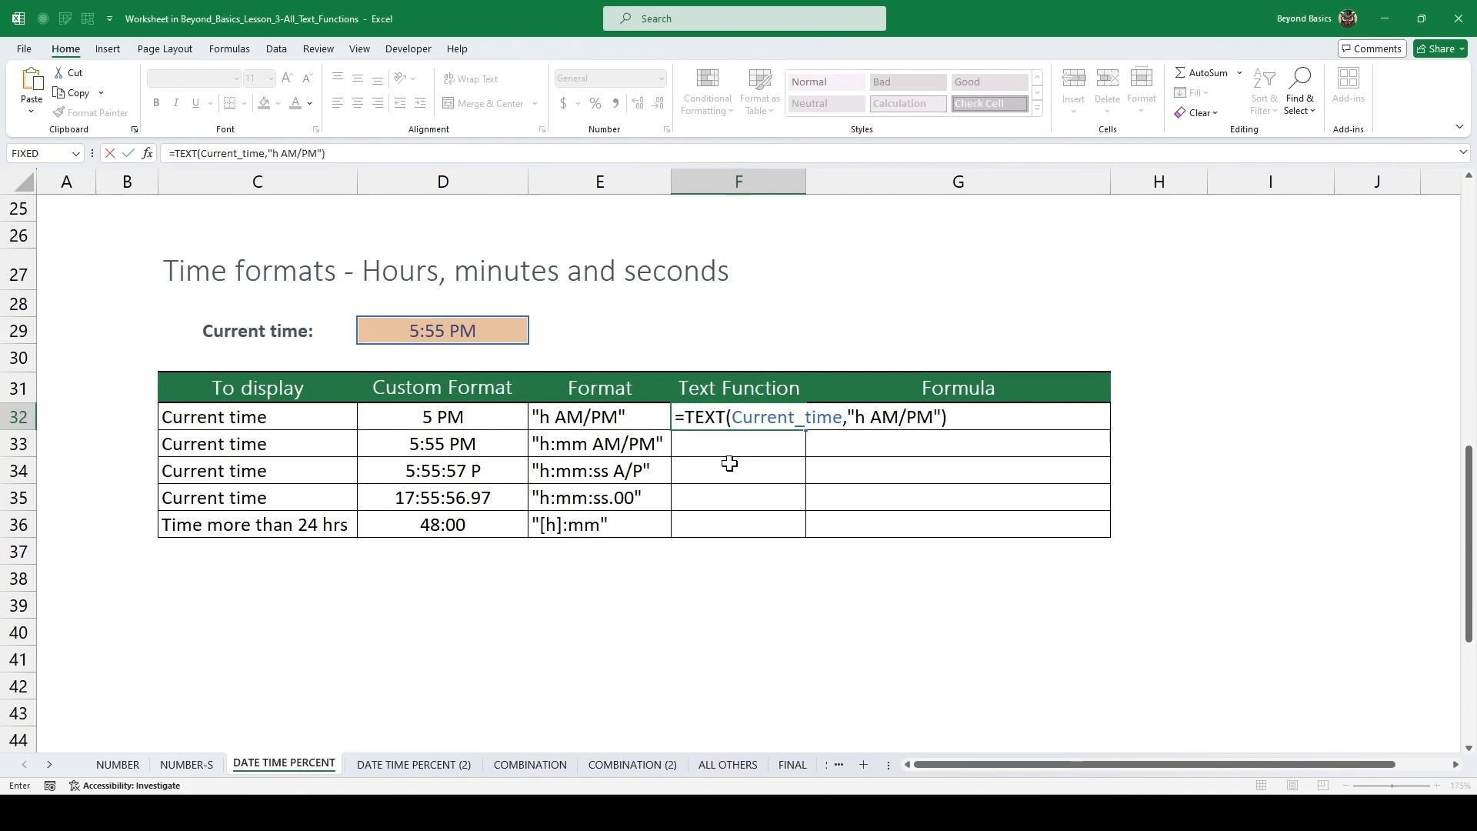
pyautogui.hotkey('ctrl', 'Return')
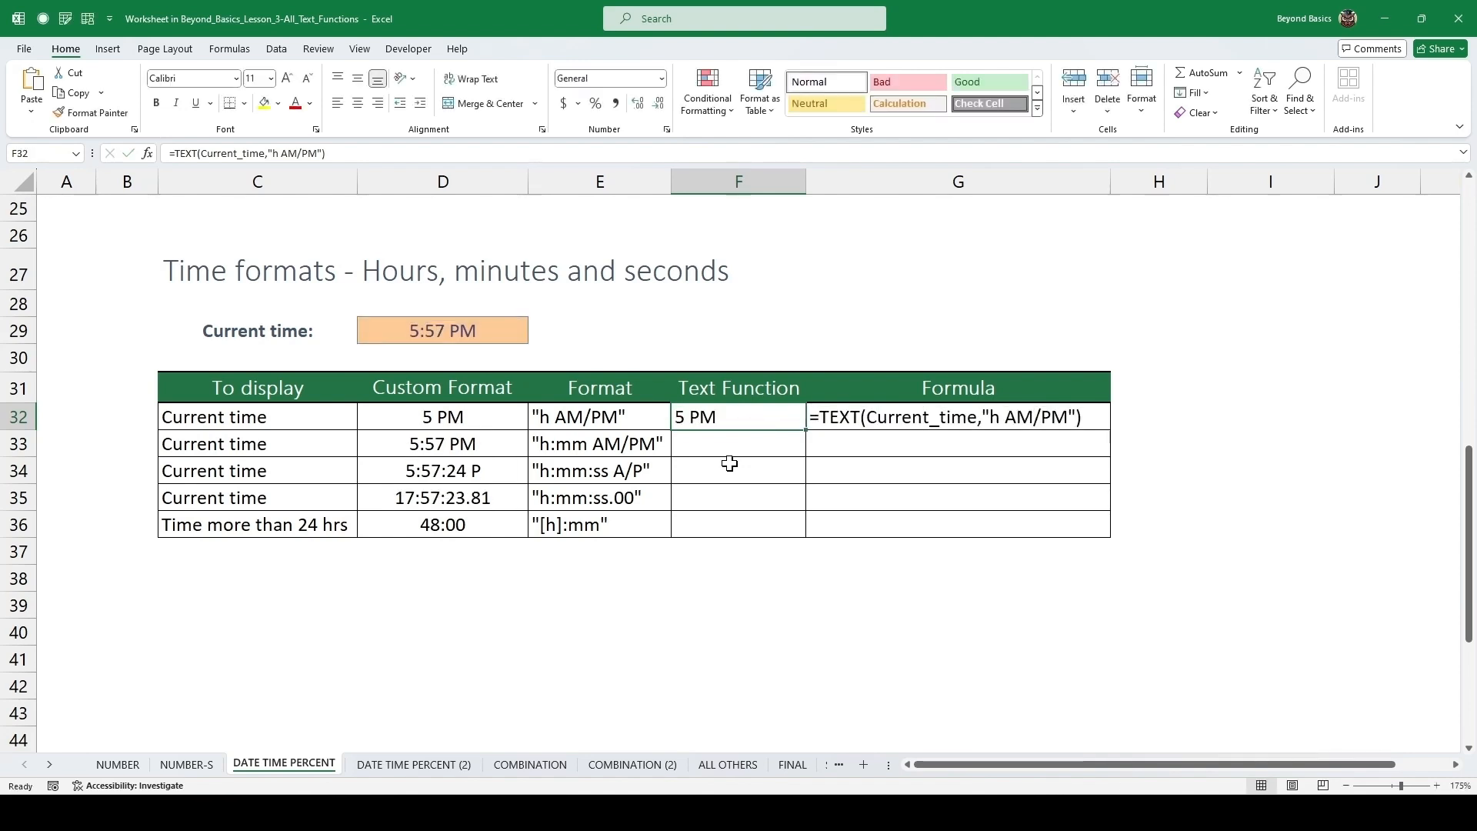
# Copy the time formula down to the next row and change its format text to "h:mm AM/PM".
pyautogui.press('Down')
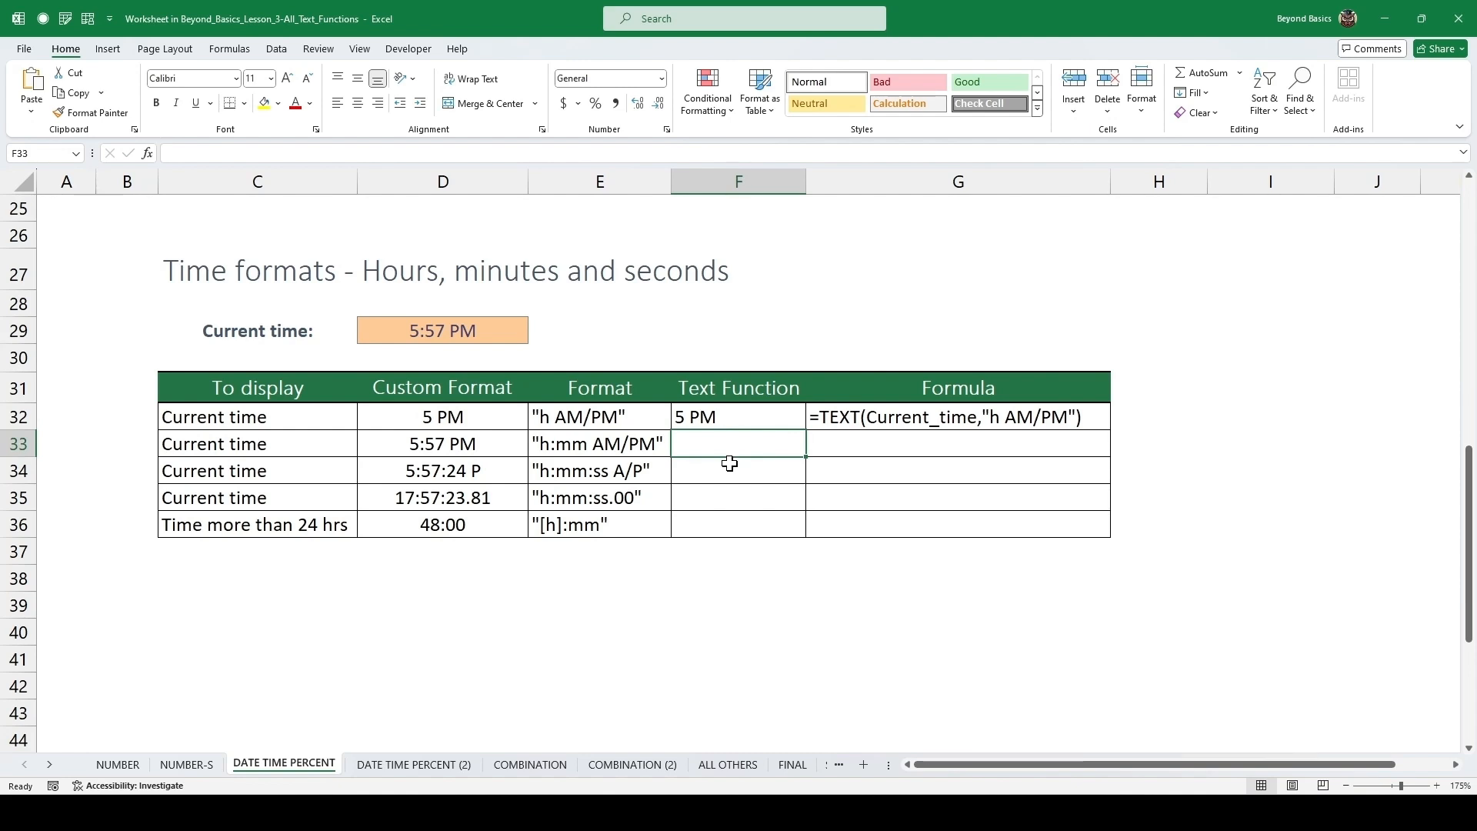
pyautogui.hotkey('ctrl', 'd')
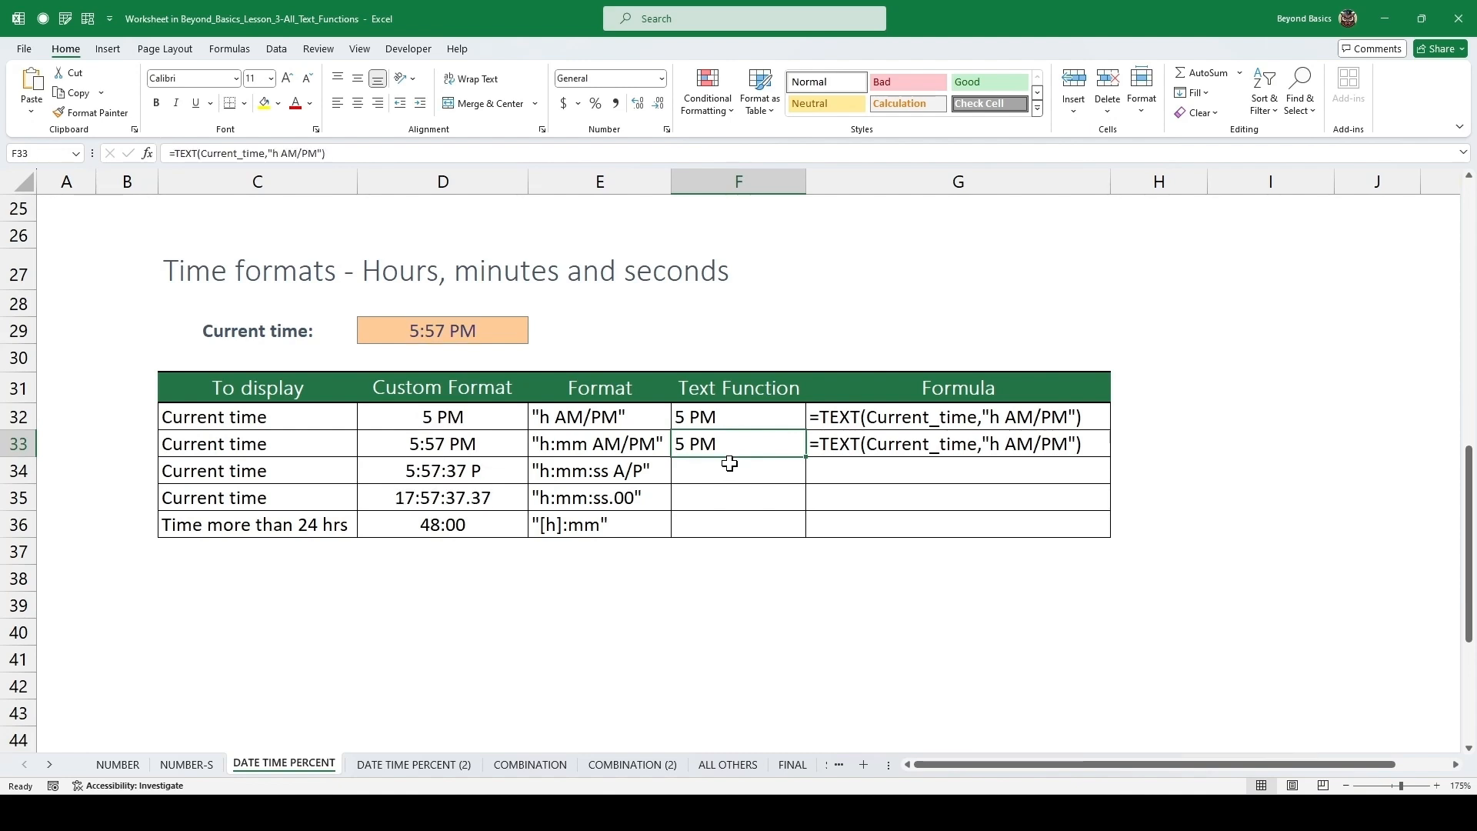
pyautogui.press('F2')
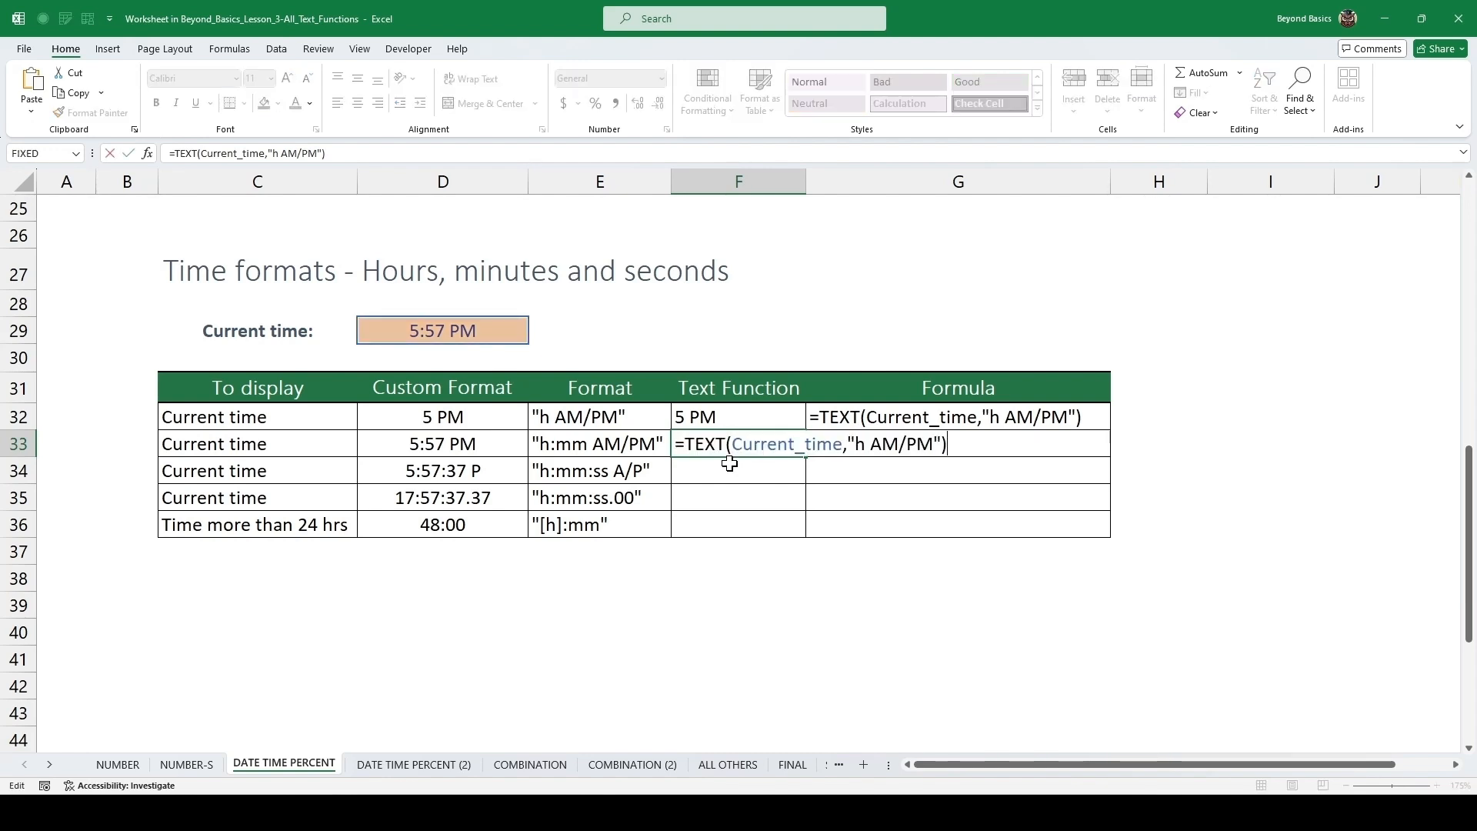
pyautogui.press('Left')
pyautogui.press('Left')
pyautogui.press('Left')
pyautogui.press('Left')
pyautogui.press('Left')
pyautogui.press('Left')
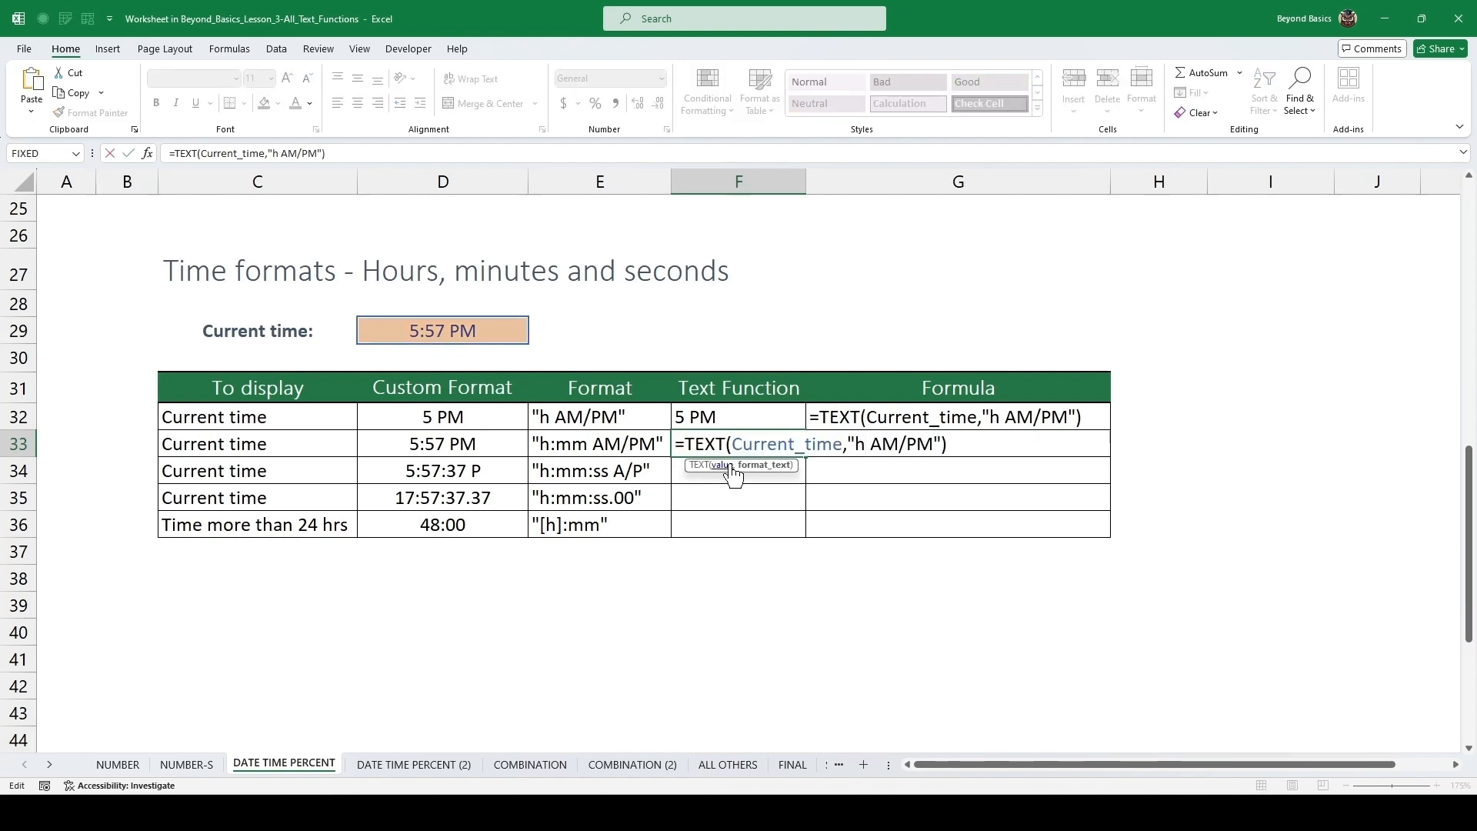
pyautogui.write(':mm')
pyautogui.hotkey('ctrl', 'Return')
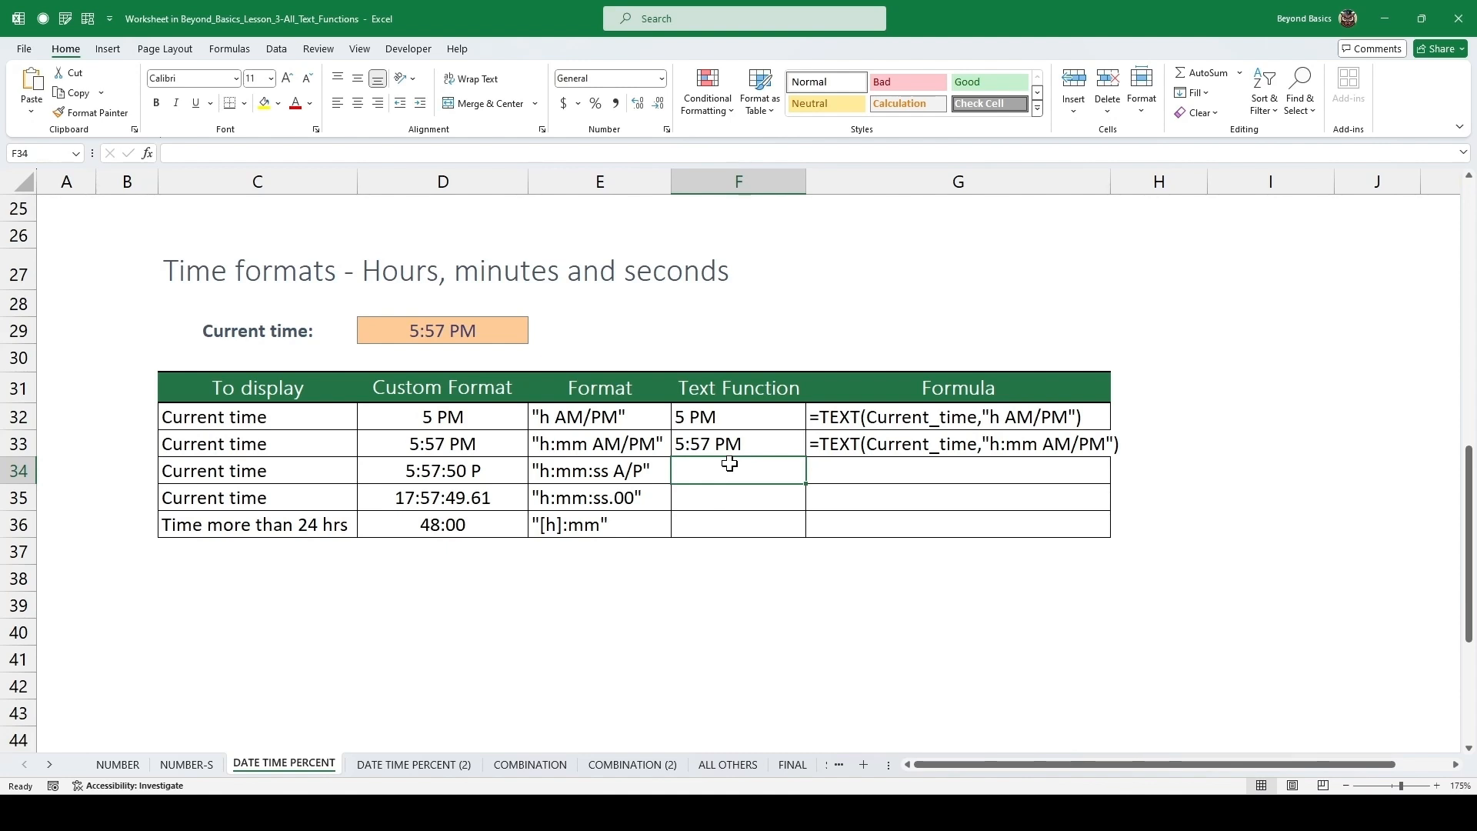
# Copy the time formula down to the third current-time row and change its format text to "h:mm:ss A/P".
pyautogui.hotkey('ctrl', 'd')
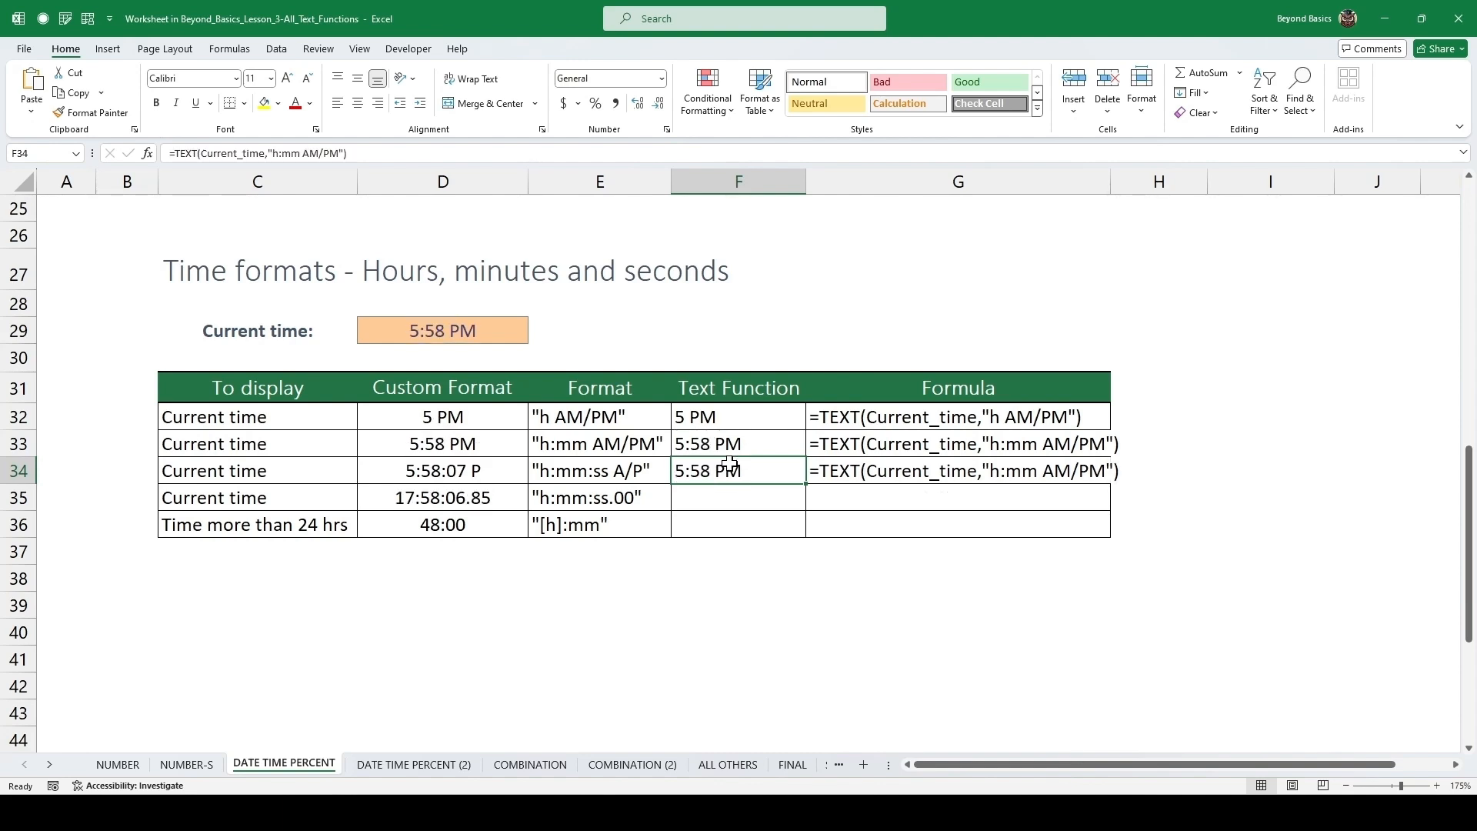
pyautogui.press('F2')
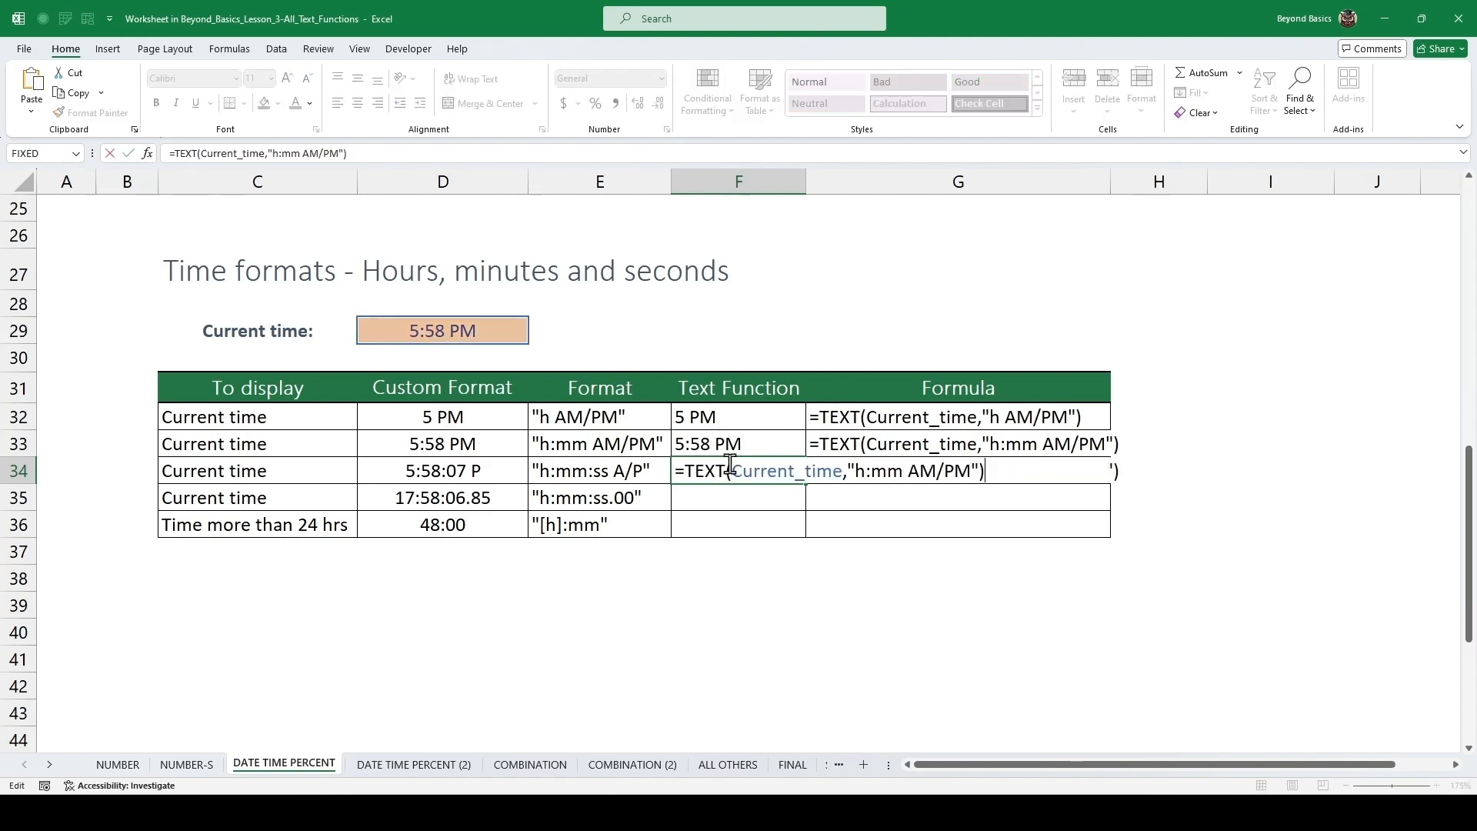
pyautogui.click(906, 471)
pyautogui.write(':')
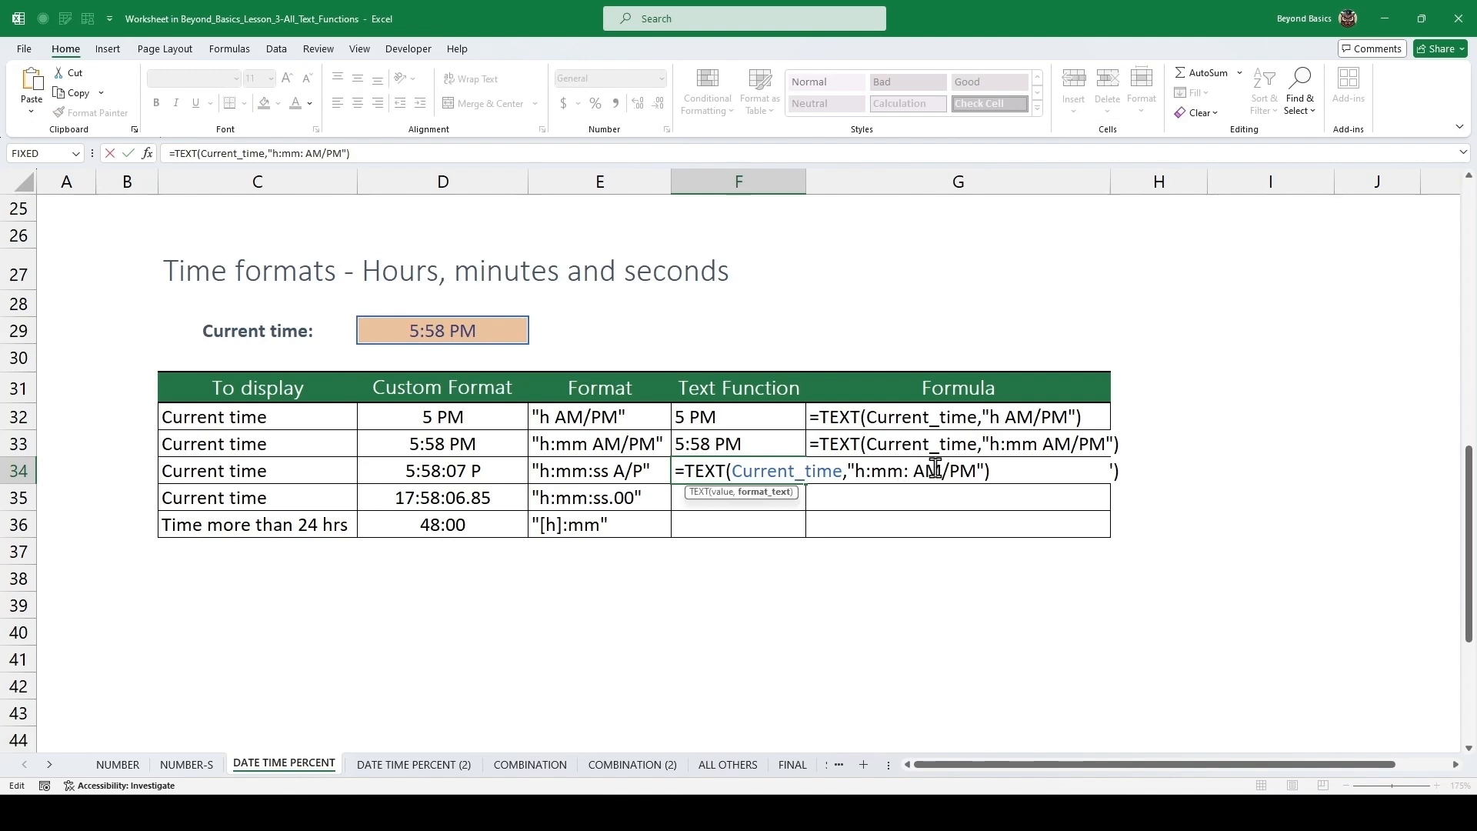
pyautogui.write('ss')
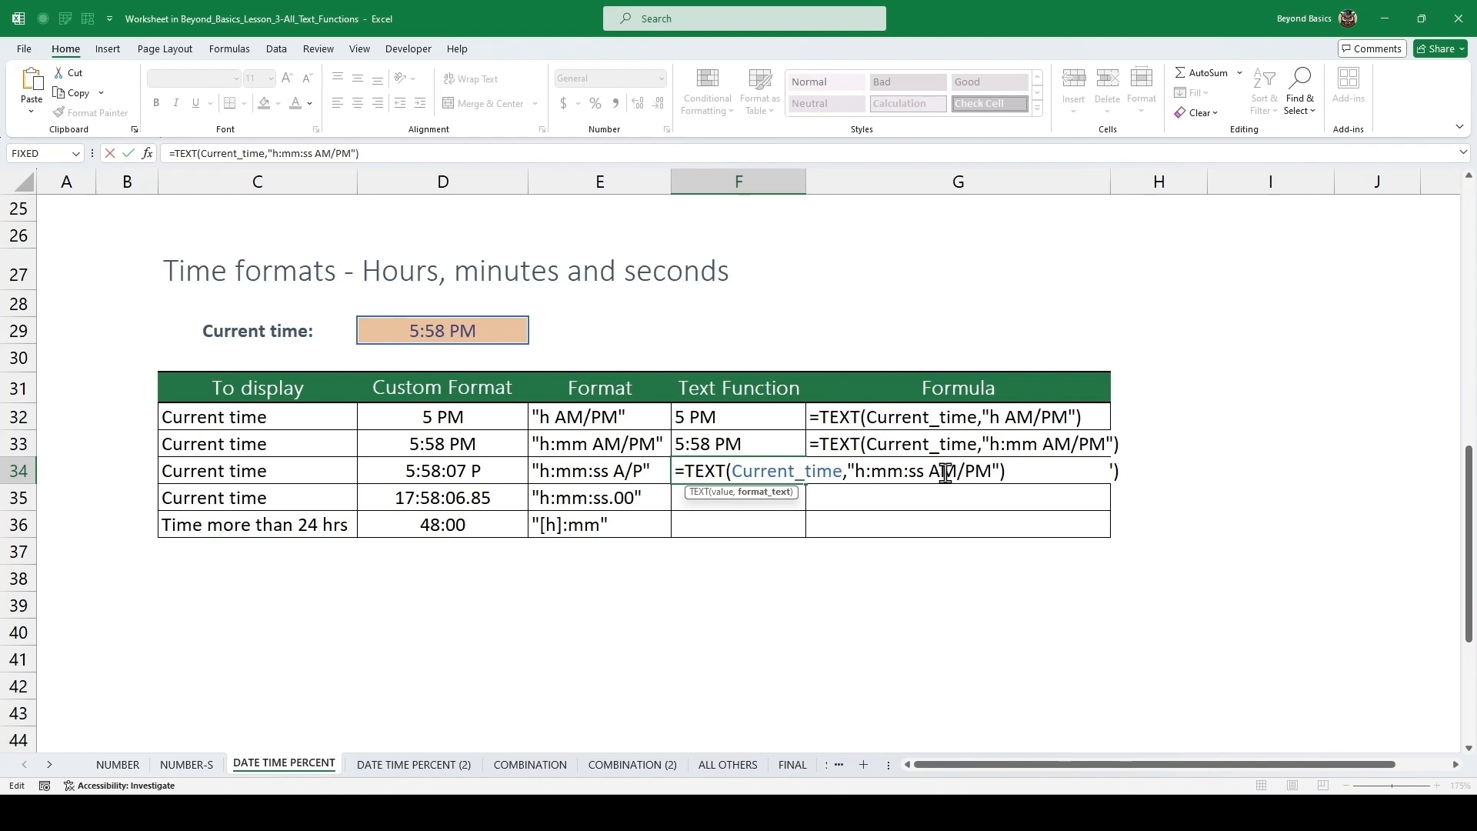
pyautogui.click(966, 471)
pyautogui.press('BackSpace')
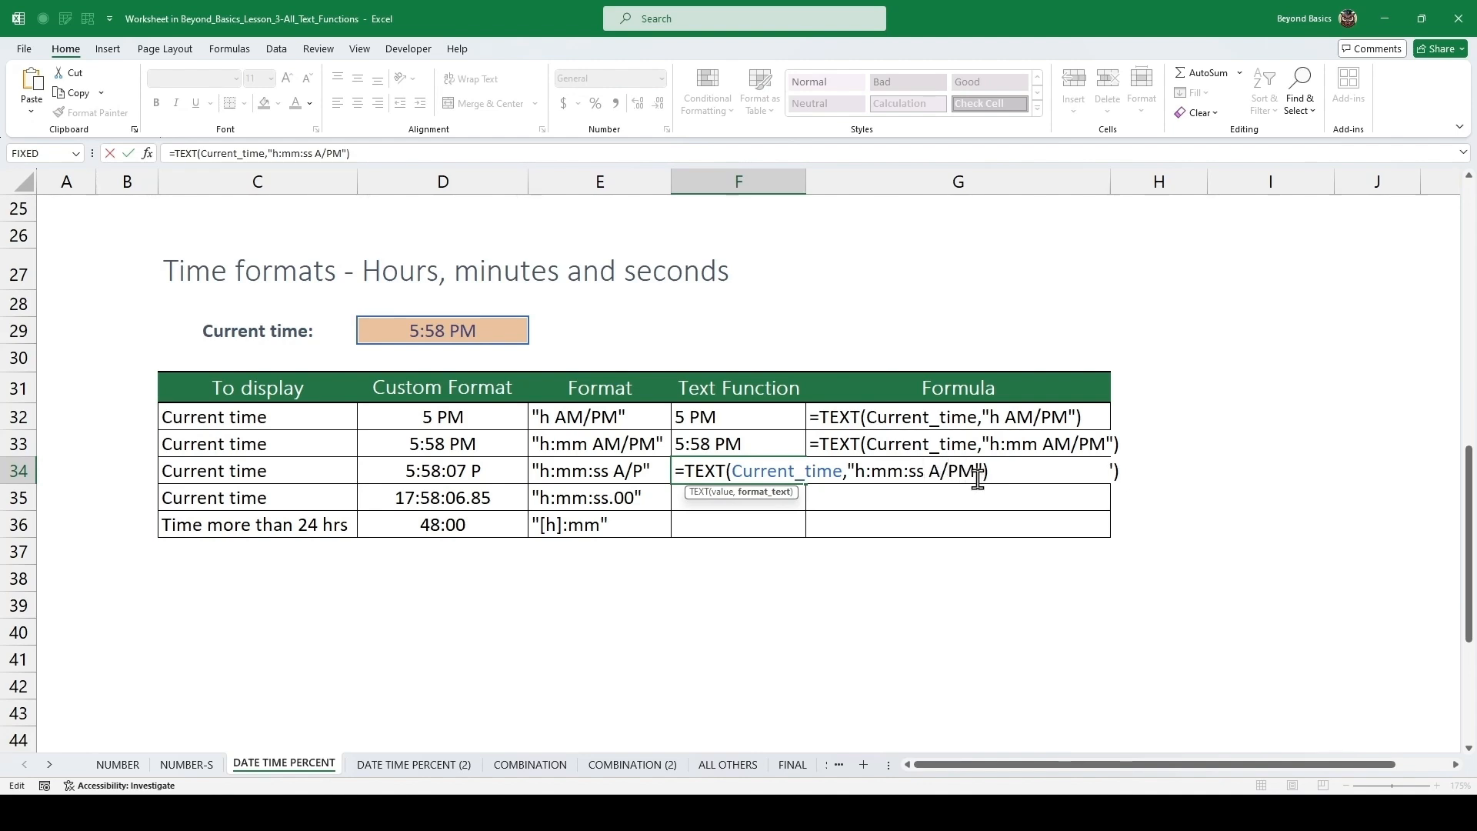
pyautogui.click(977, 478)
pyautogui.press('BackSpace')
pyautogui.hotkey('ctrl', 'Return')
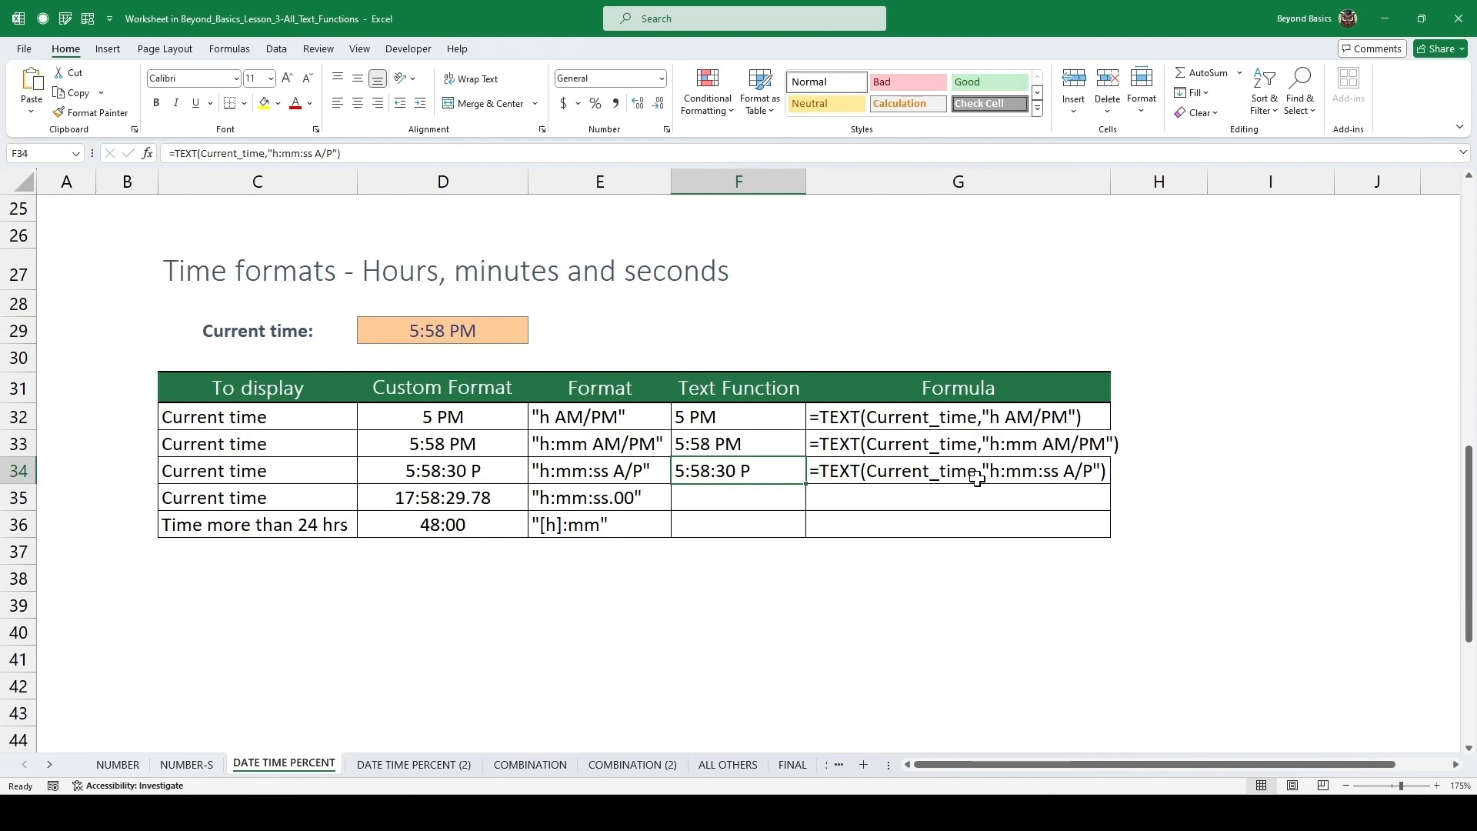
pyautogui.press('Down')
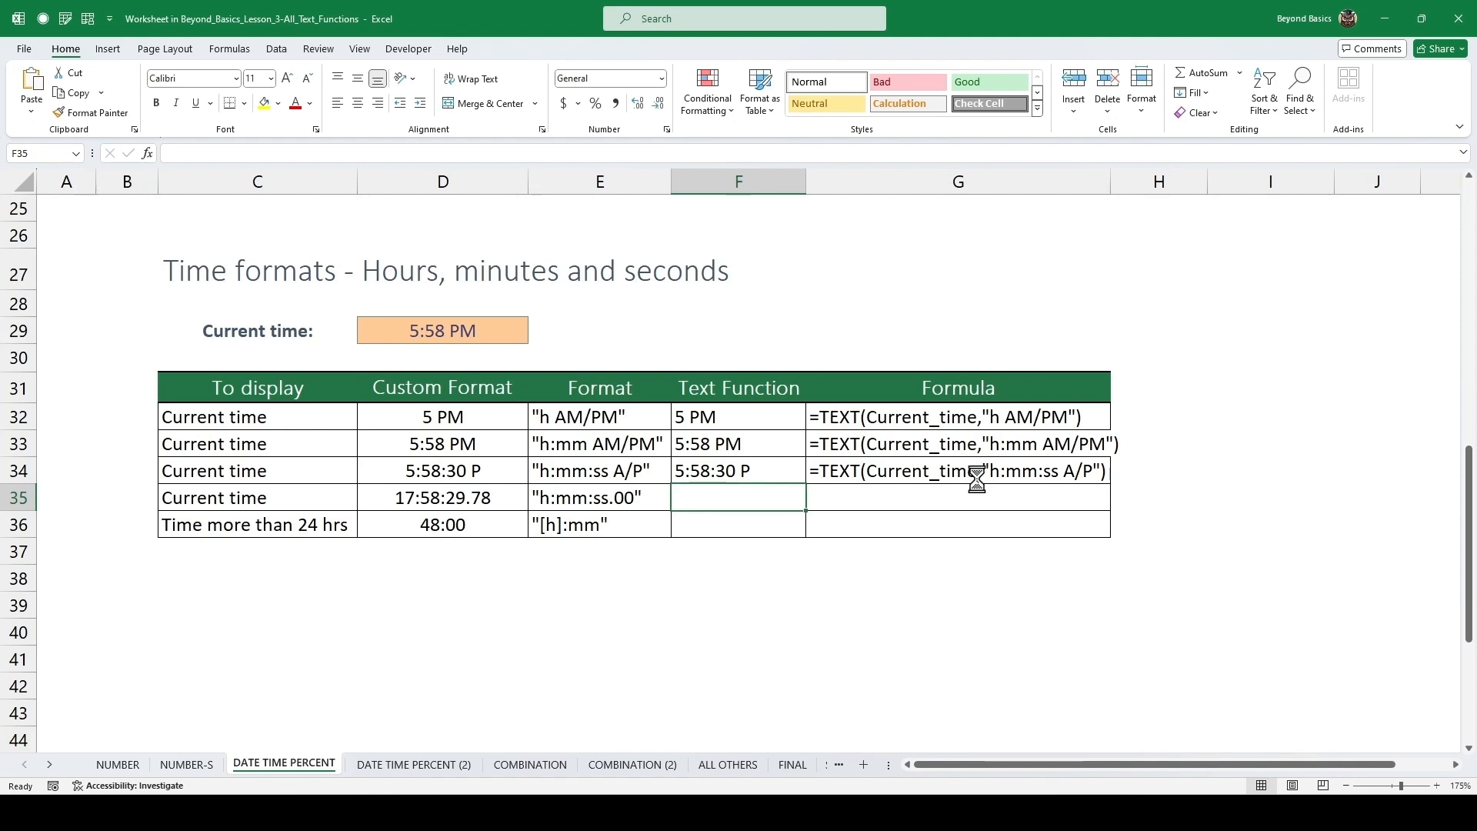
# Copy the formula down to the fourth current-time row and change its format text to "h:mm:ss.00".
pyautogui.hotkey('ctrl', 'd')
pyautogui.press('F2')
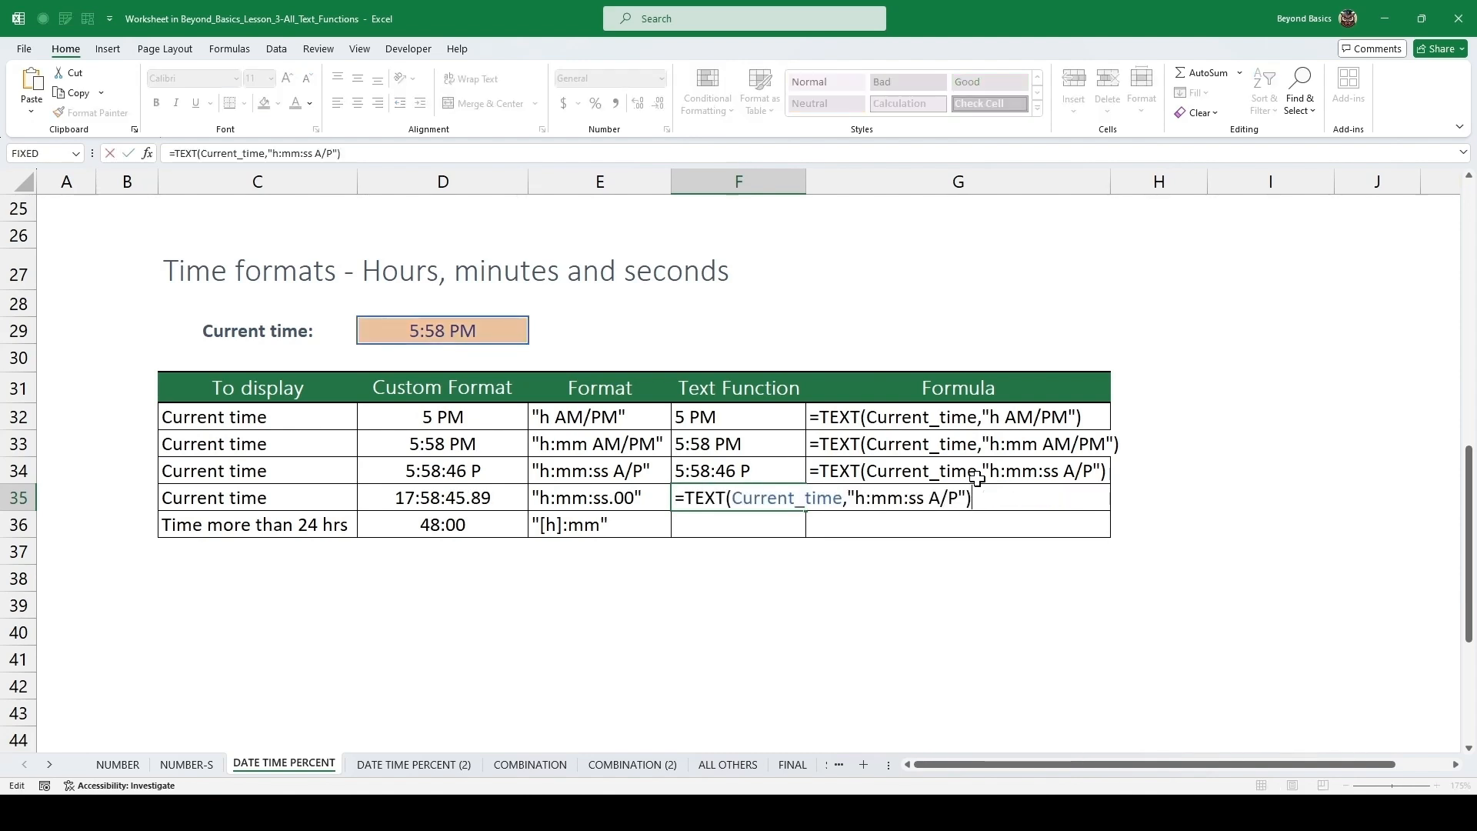
pyautogui.press('Left')
pyautogui.press('Left')
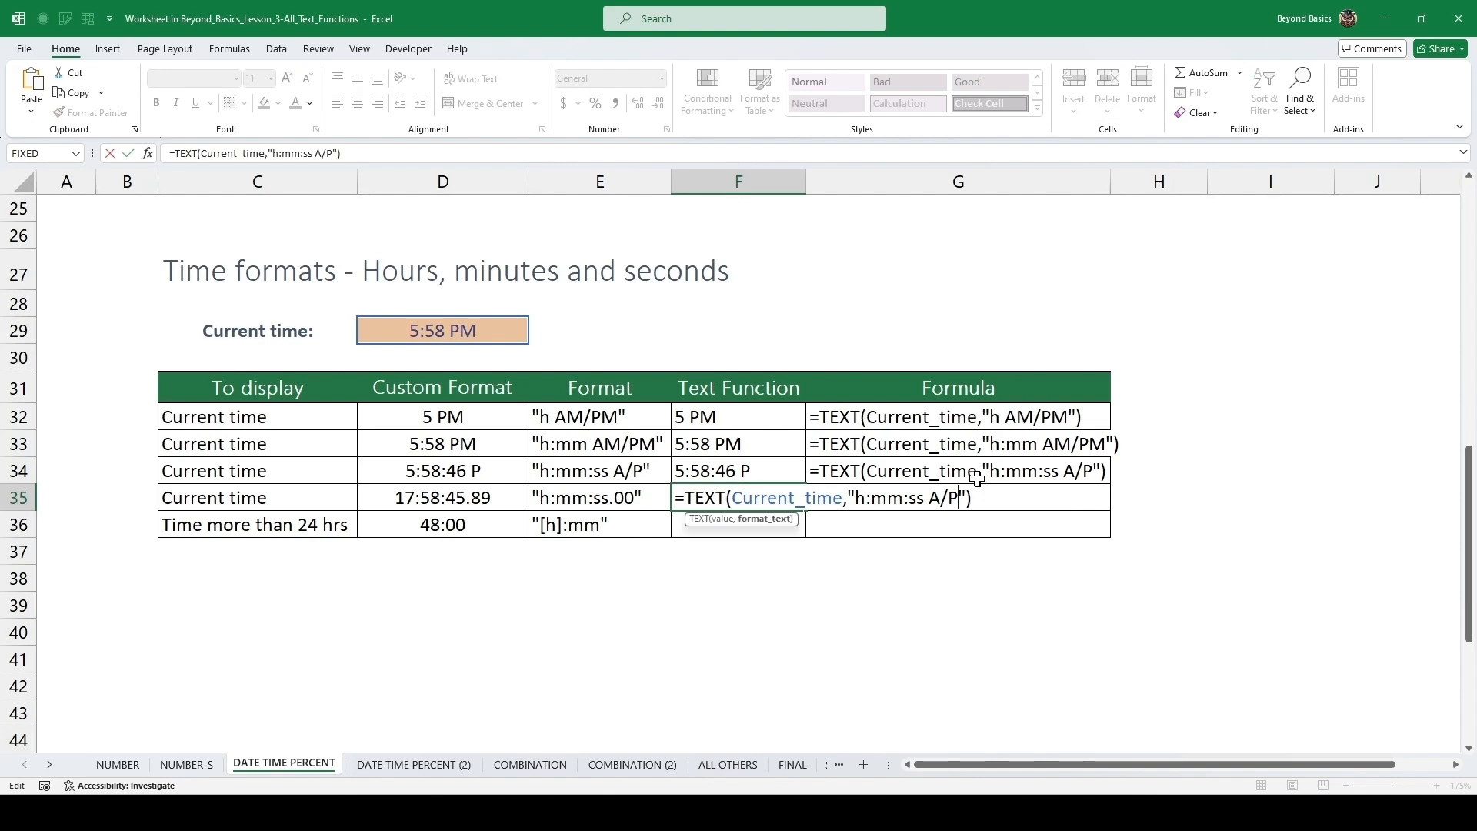
pyautogui.press('BackSpace')
pyautogui.press('BackSpace')
pyautogui.press('BackSpace')
pyautogui.press('BackSpace')
pyautogui.write('.00')
pyautogui.hotkey('ctrl', 'Return')
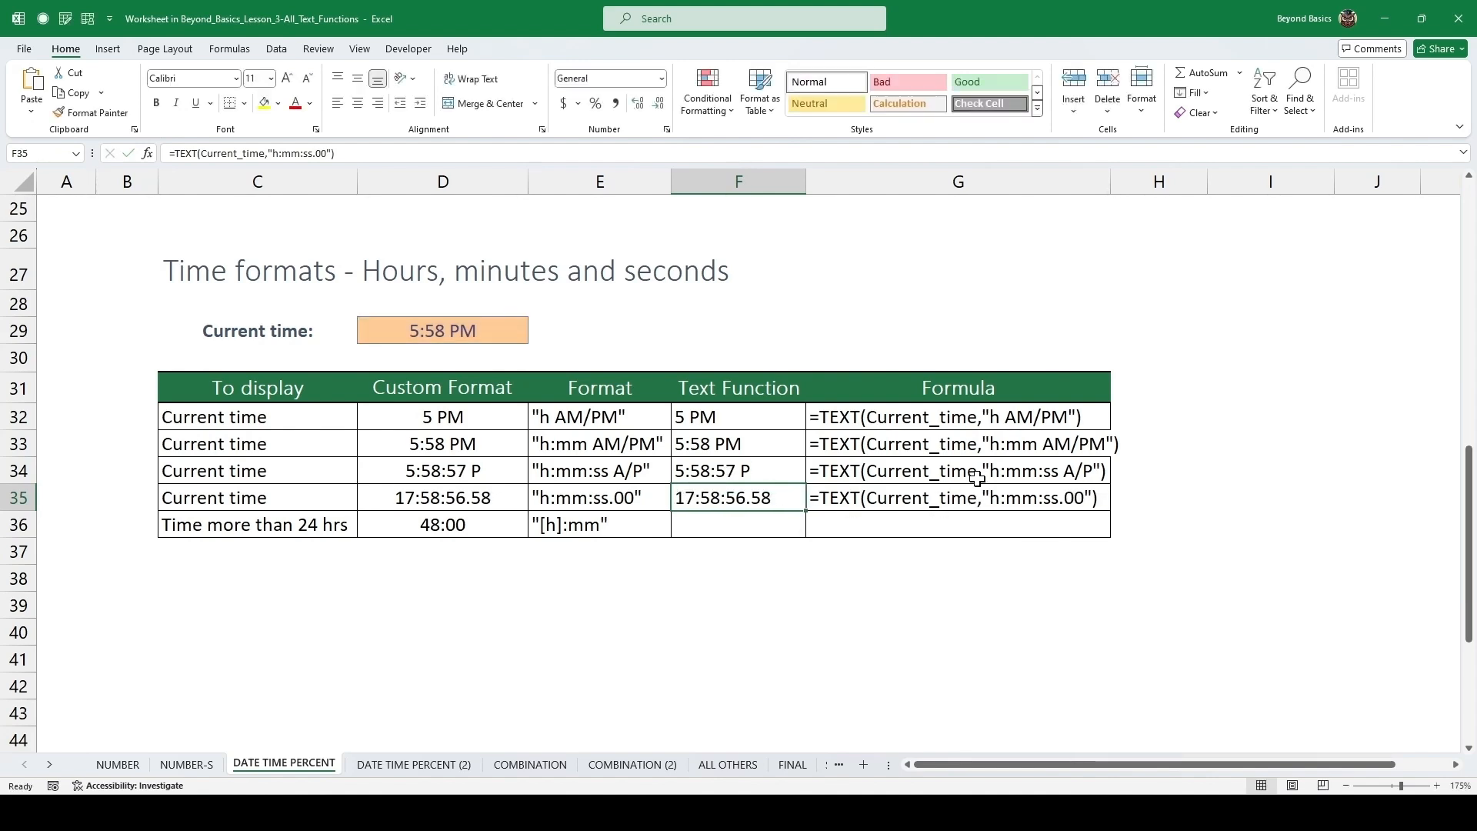
pyautogui.press('Down')
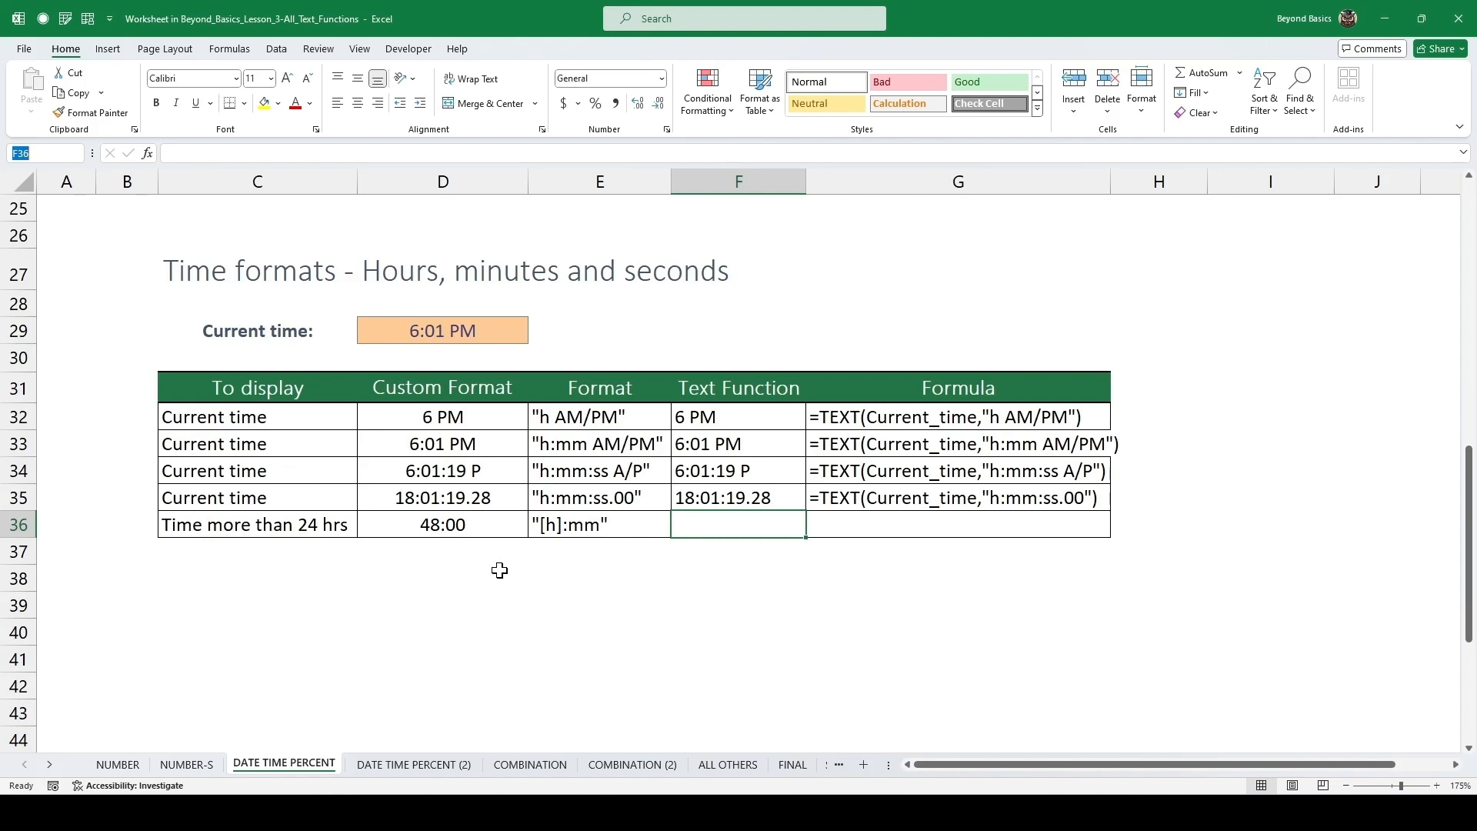
# Enter =TEXT(D36,"[h]:mm") as the Text Function for the time-more-than-24-hours row.
pyautogui.click(479, 523)
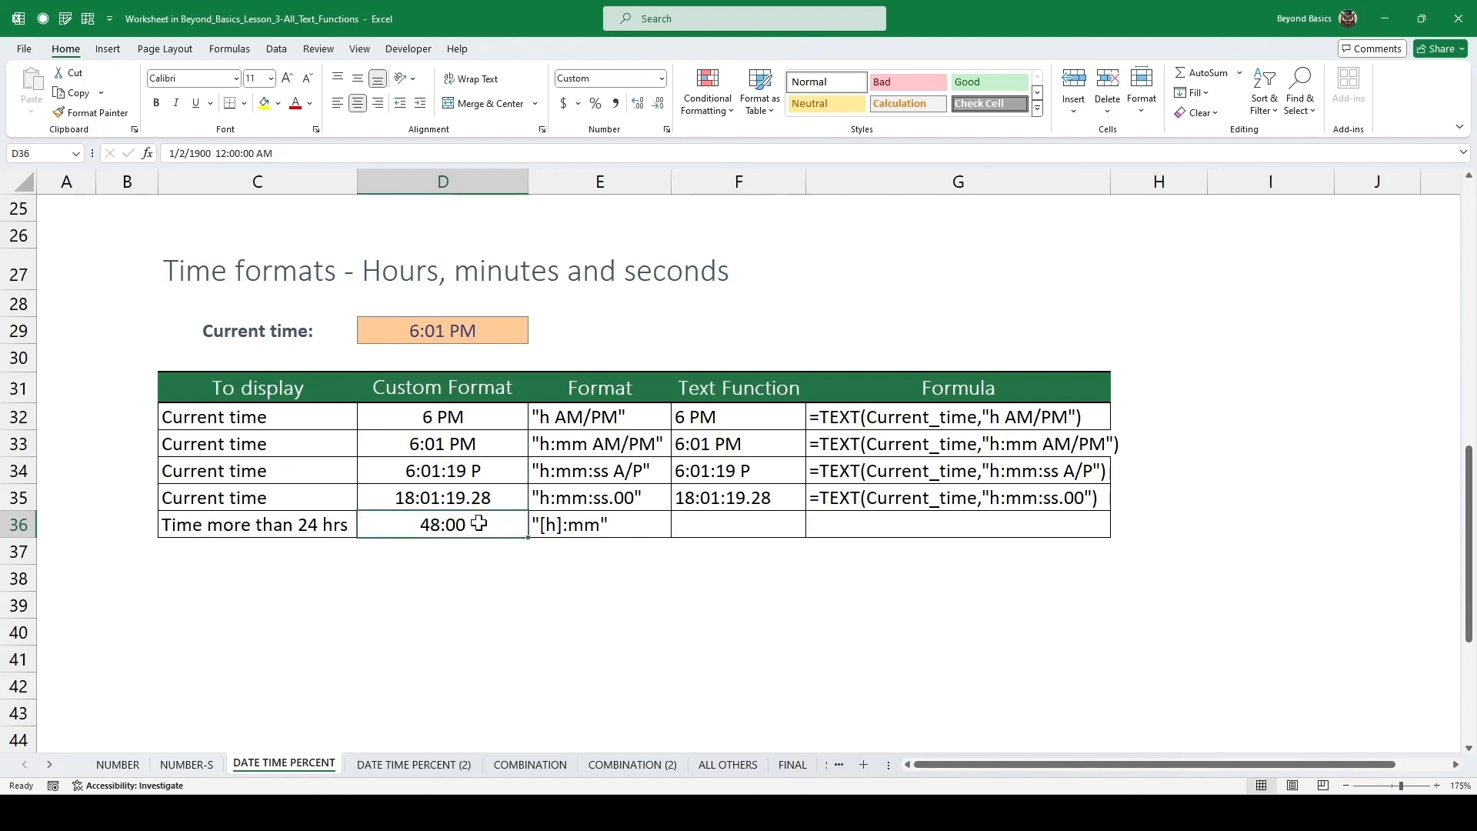
pyautogui.click(732, 527)
pyautogui.write('=')
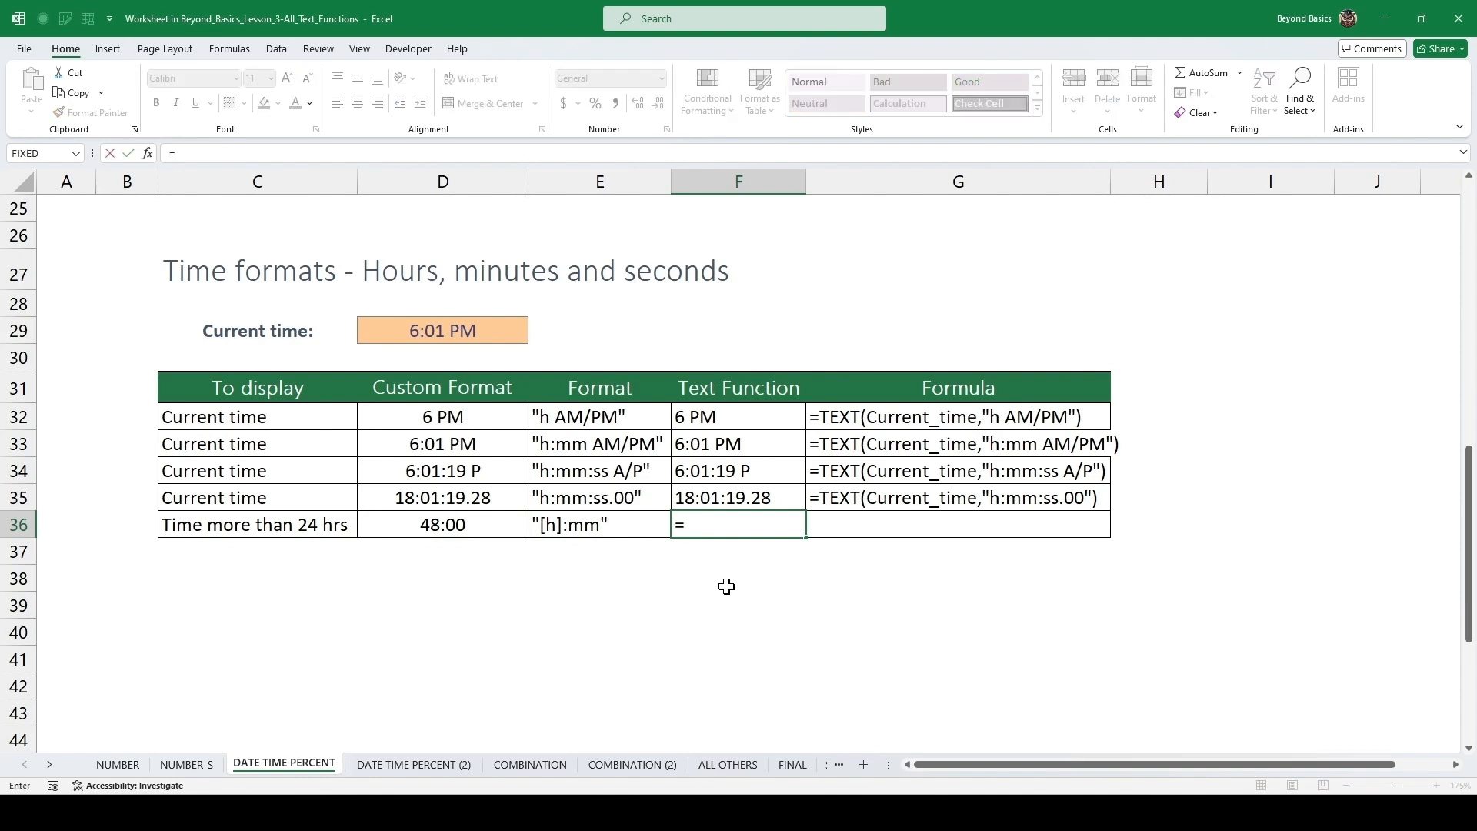
pyautogui.write('text')
pyautogui.press('Tab')
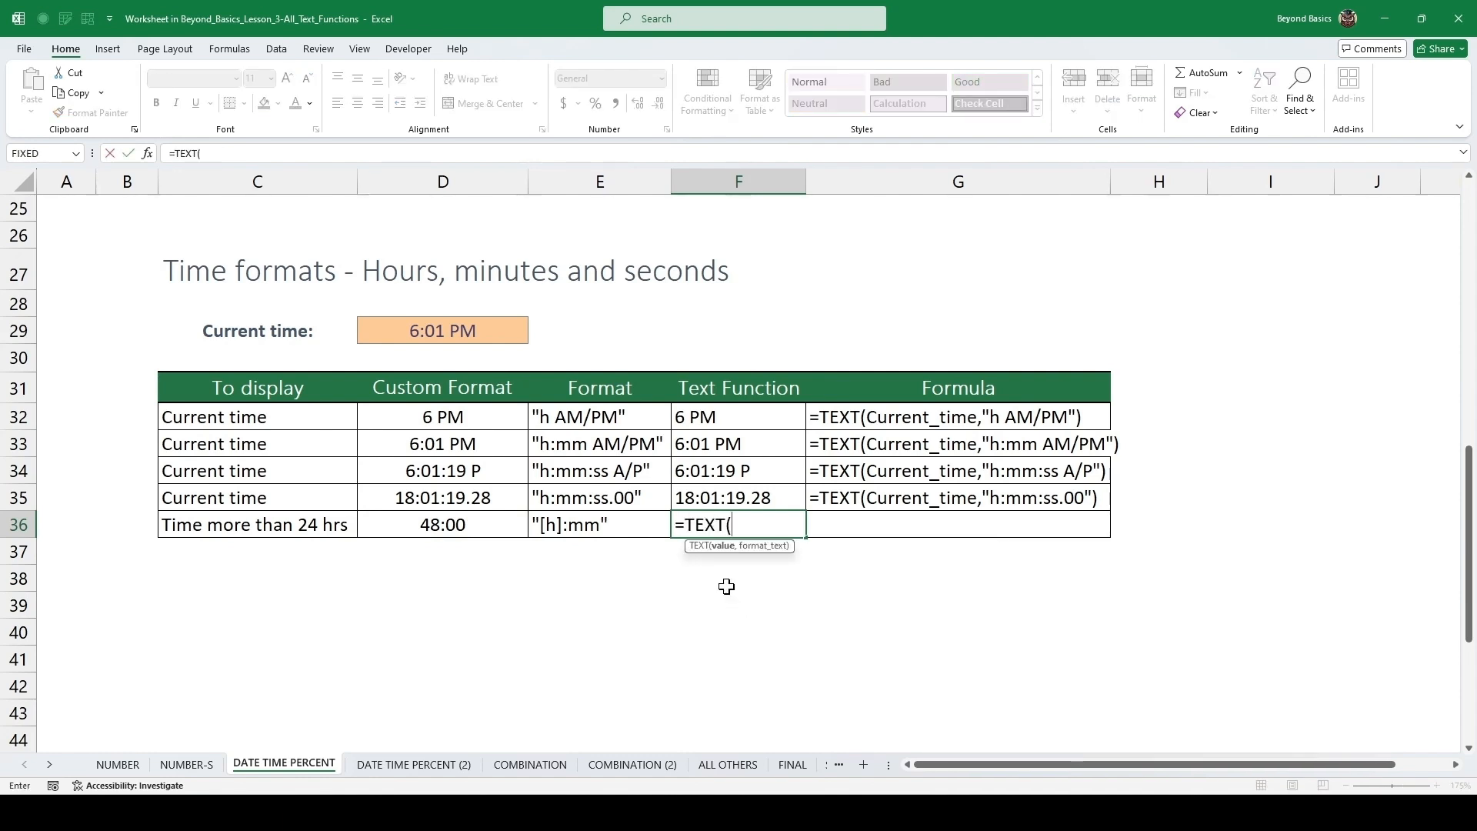
pyautogui.press('Left')
pyautogui.press('Left')
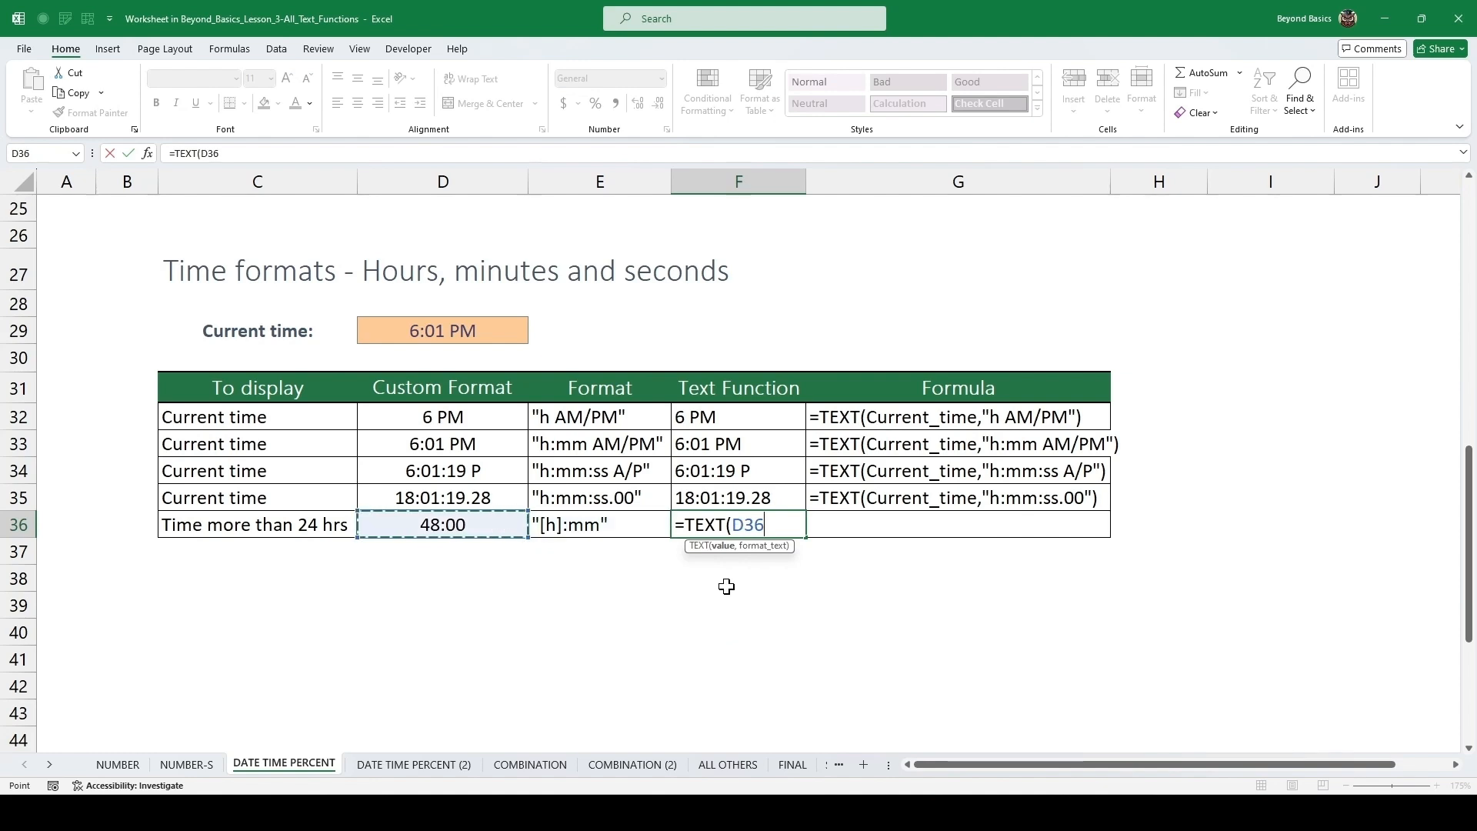
pyautogui.write(',')
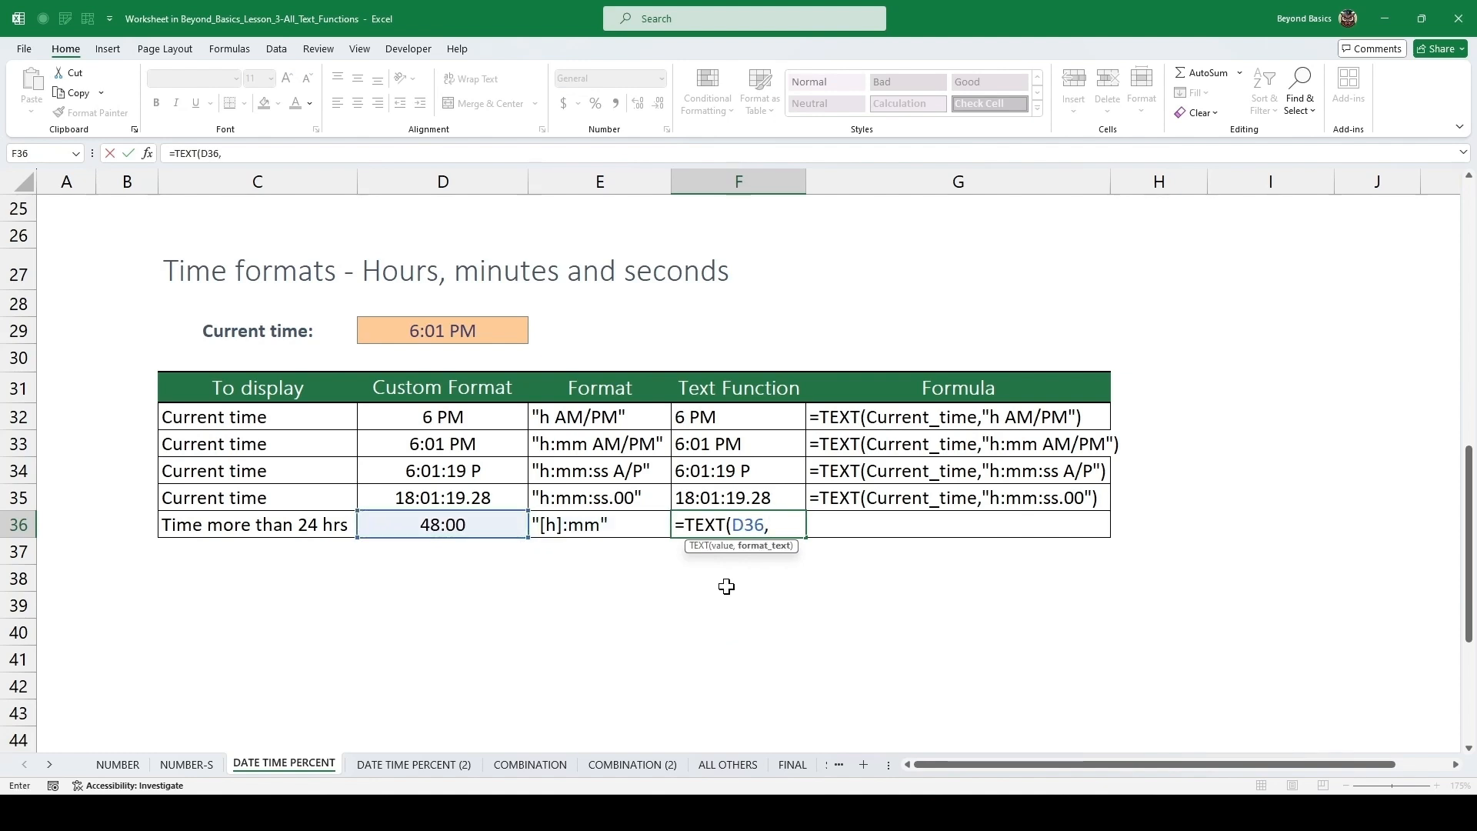
pyautogui.write('"[h]:mm')
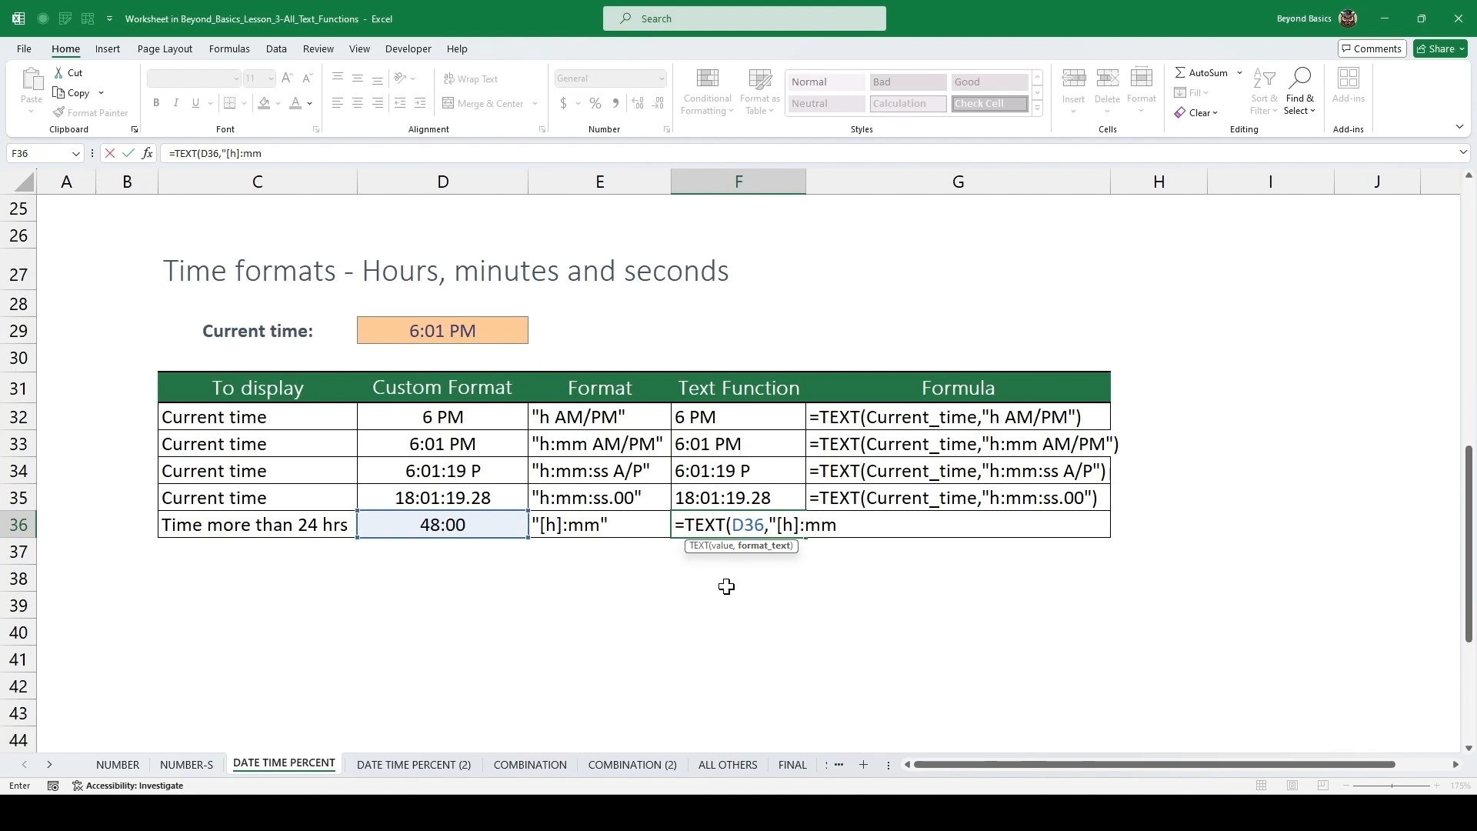
pyautogui.write('")')
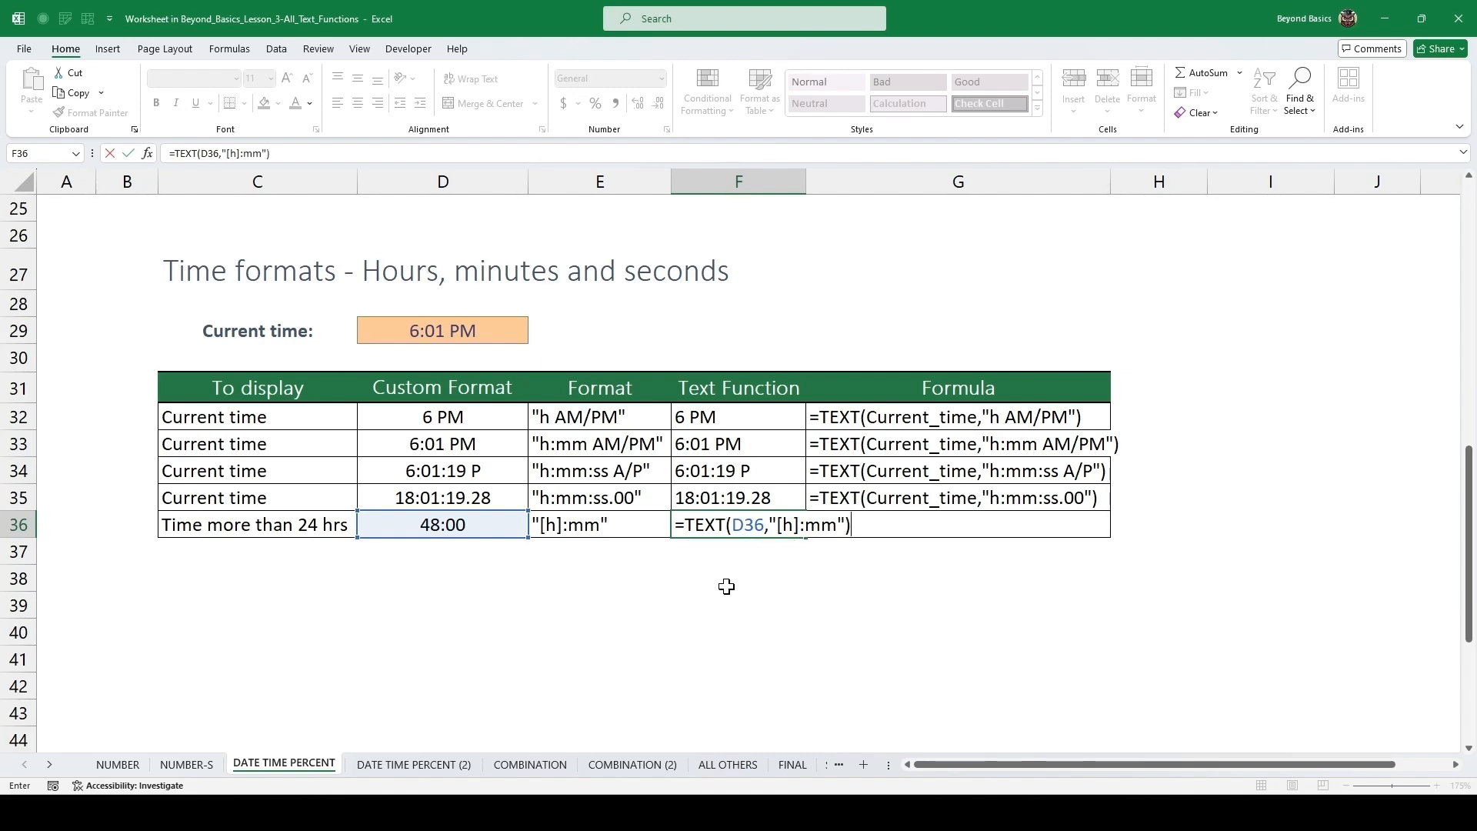
pyautogui.hotkey('ctrl', 'Return')
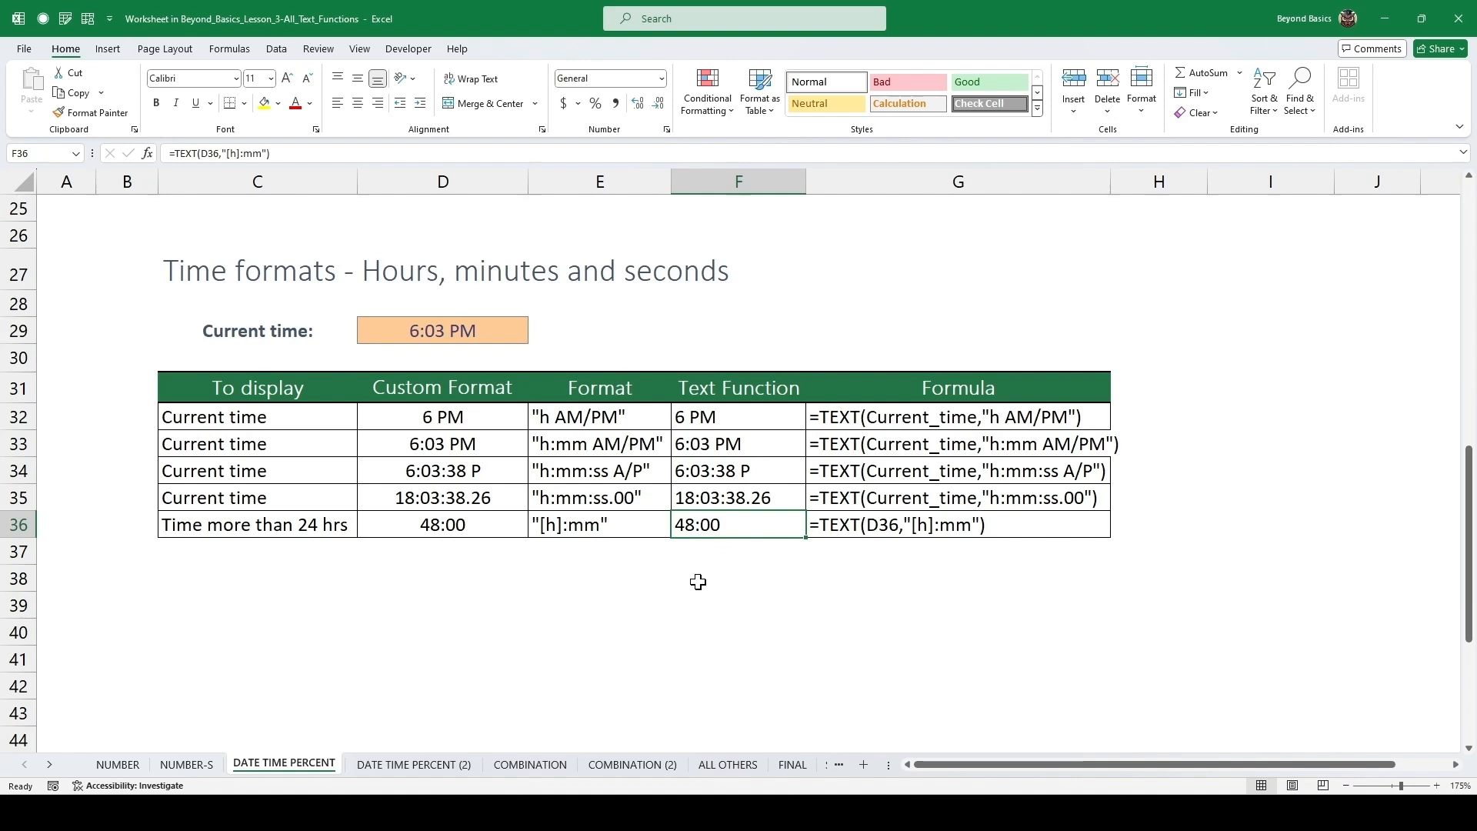
# Enter =TEXT(C49,"0%") as the Result for the no-decimals row of the percentage formats table.
pyautogui.scroll(-5, 699, 569)
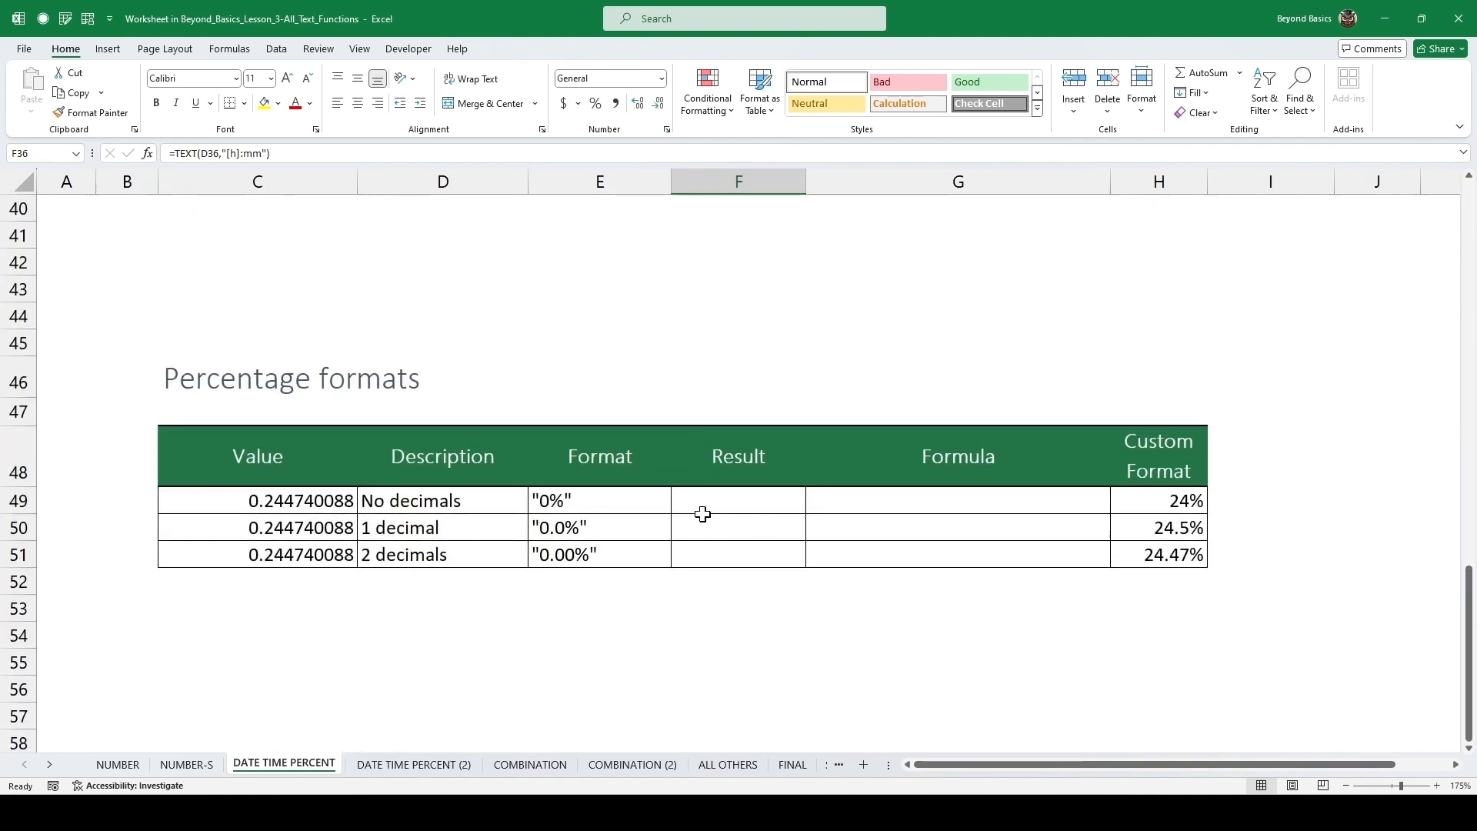
pyautogui.scroll(-1, 702, 513)
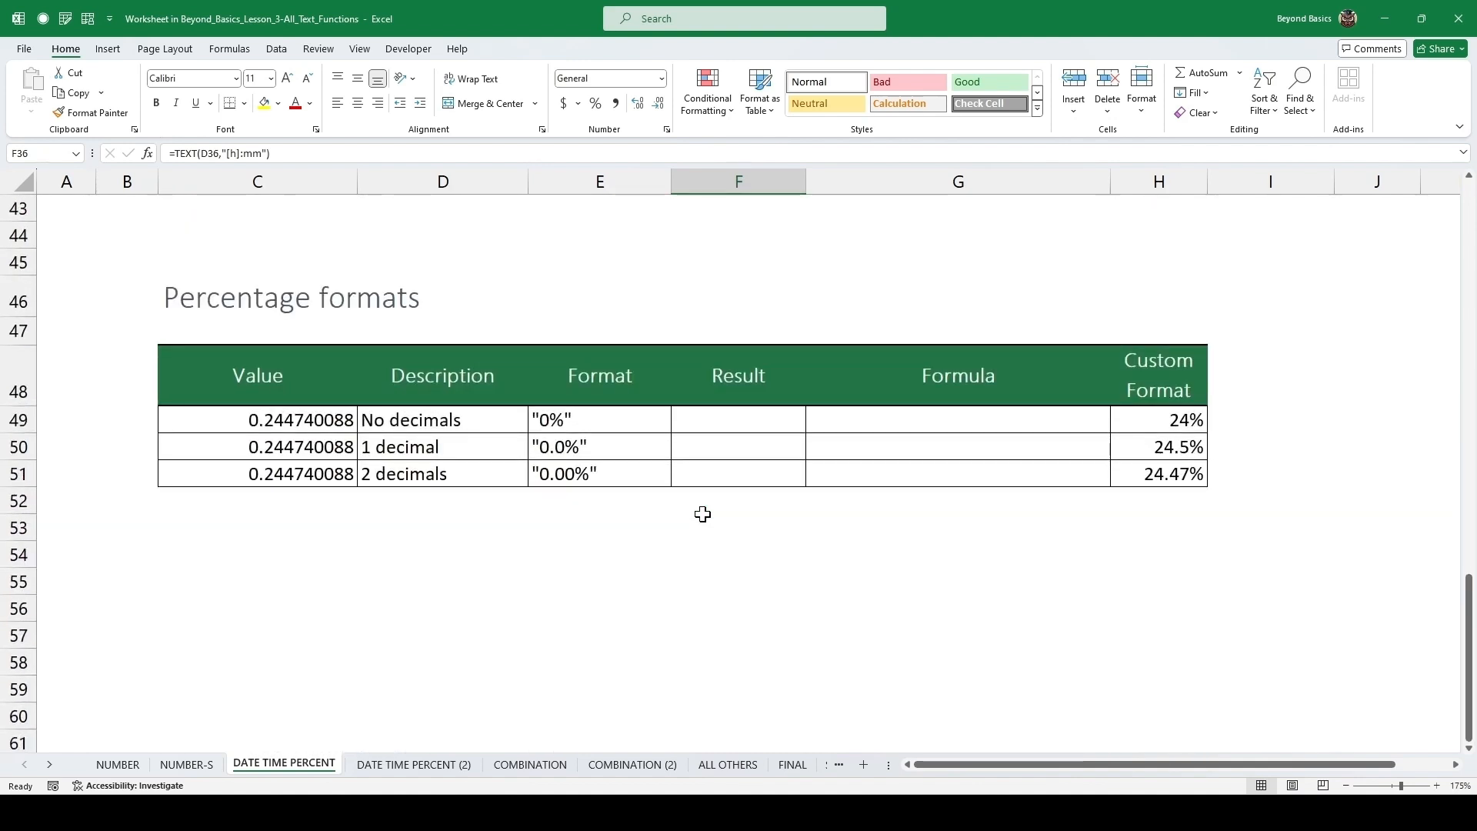
pyautogui.click(727, 420)
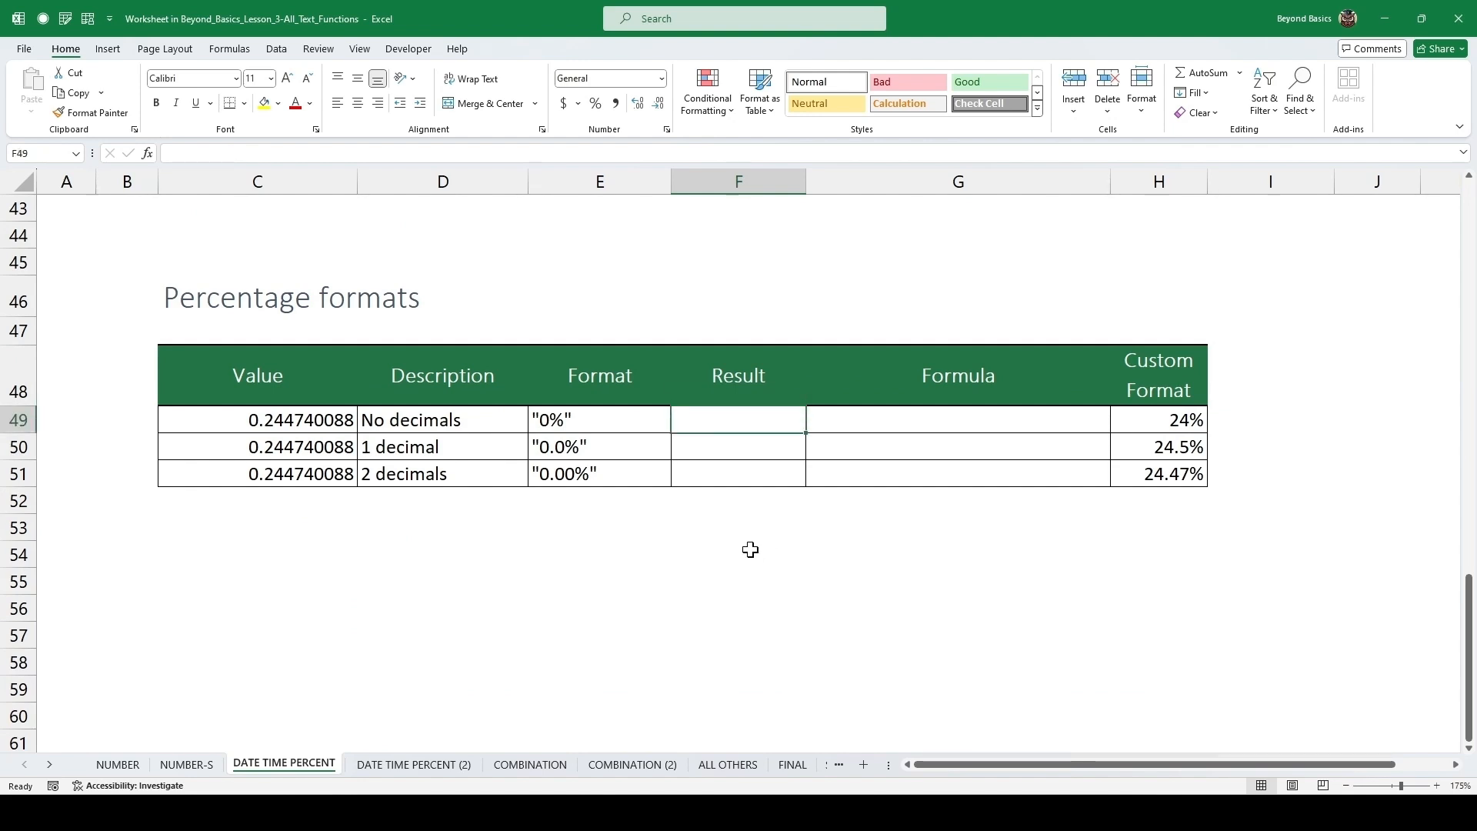
pyautogui.moveTo(298, 420); pyautogui.dragTo(304, 475)
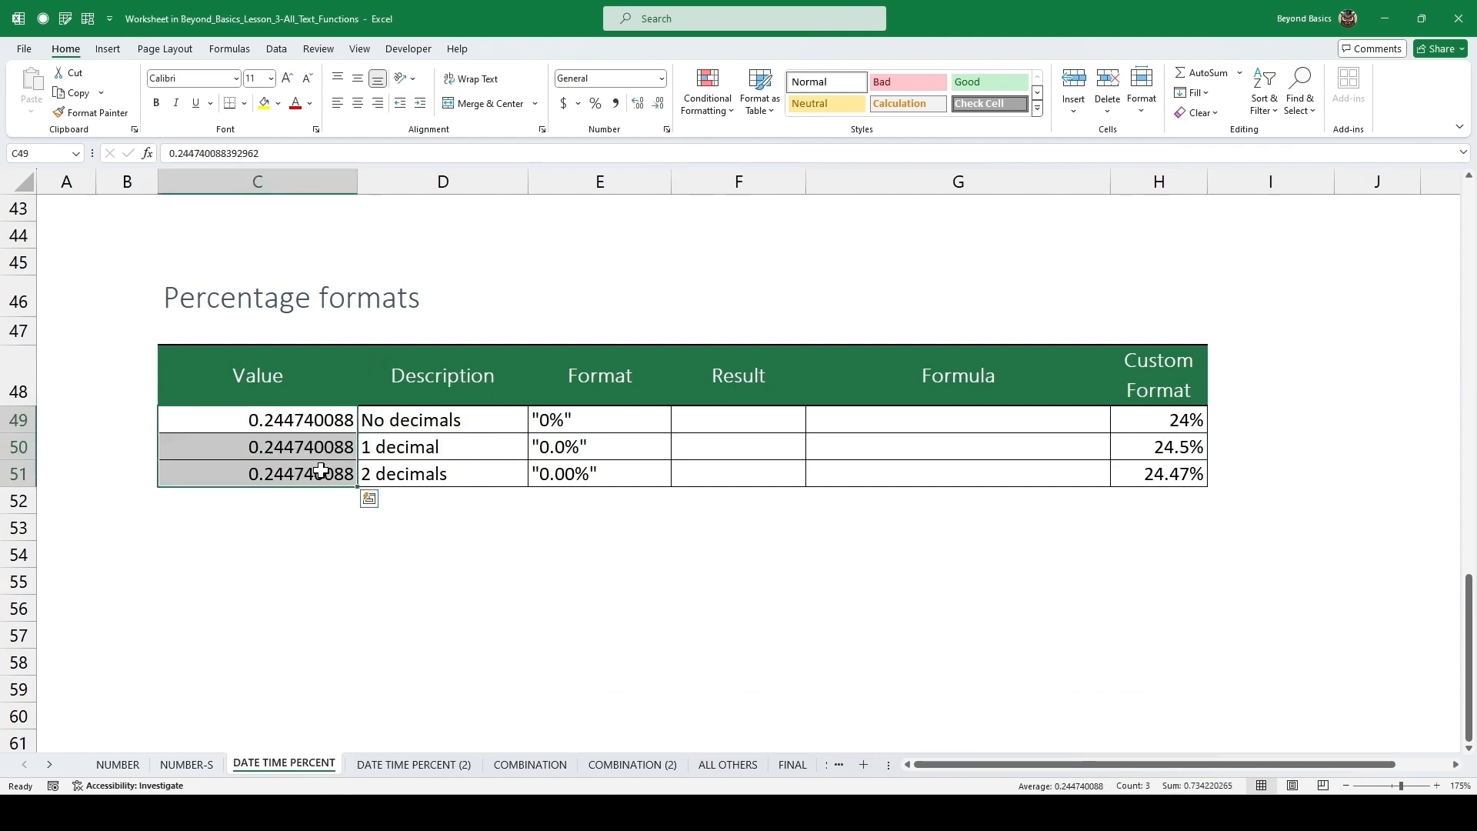
pyautogui.click(768, 421)
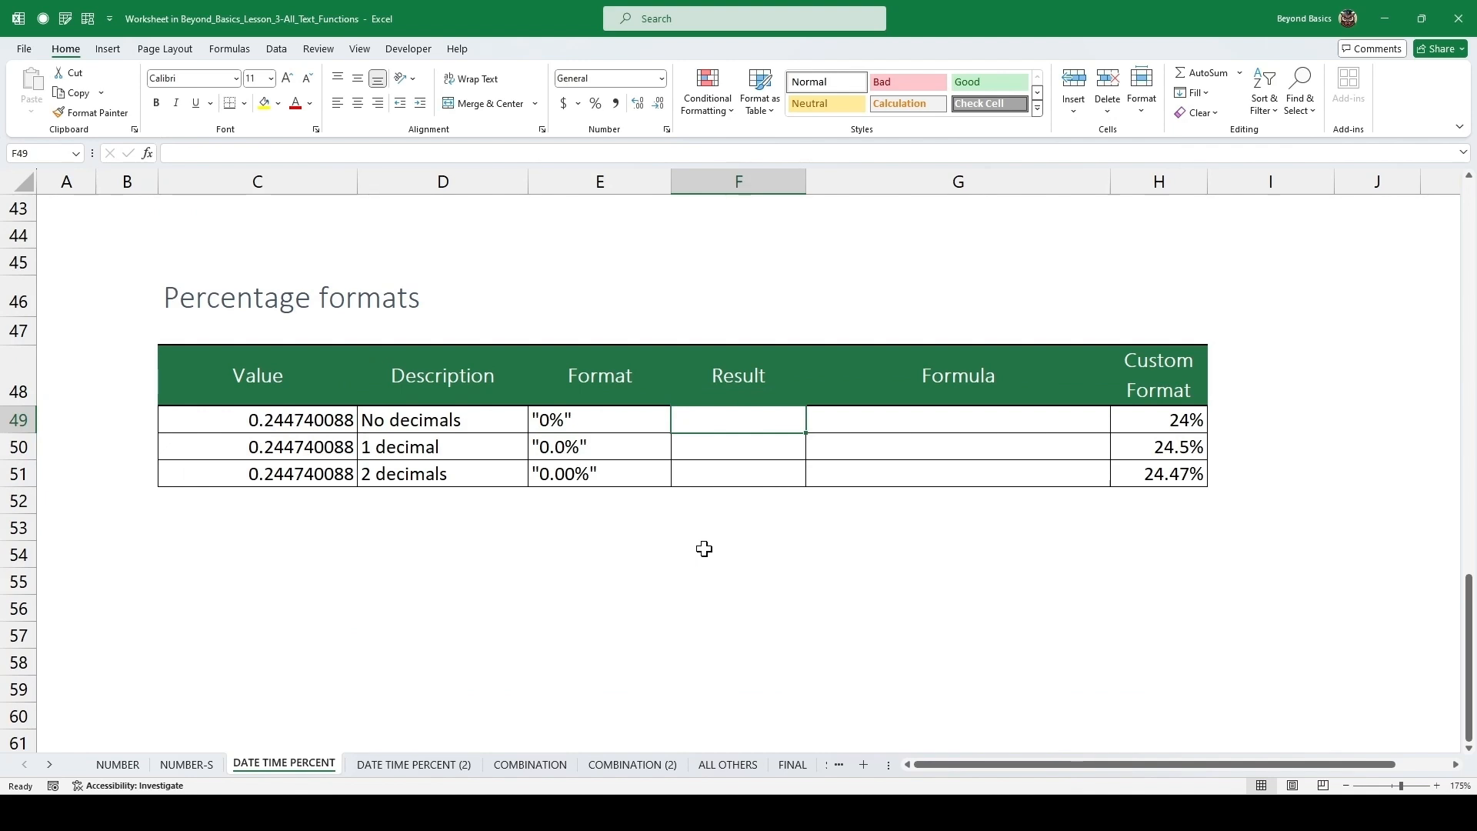
pyautogui.write('=text')
pyautogui.press('Tab')
pyautogui.press('Left')
pyautogui.press('Left')
pyautogui.press('Left')
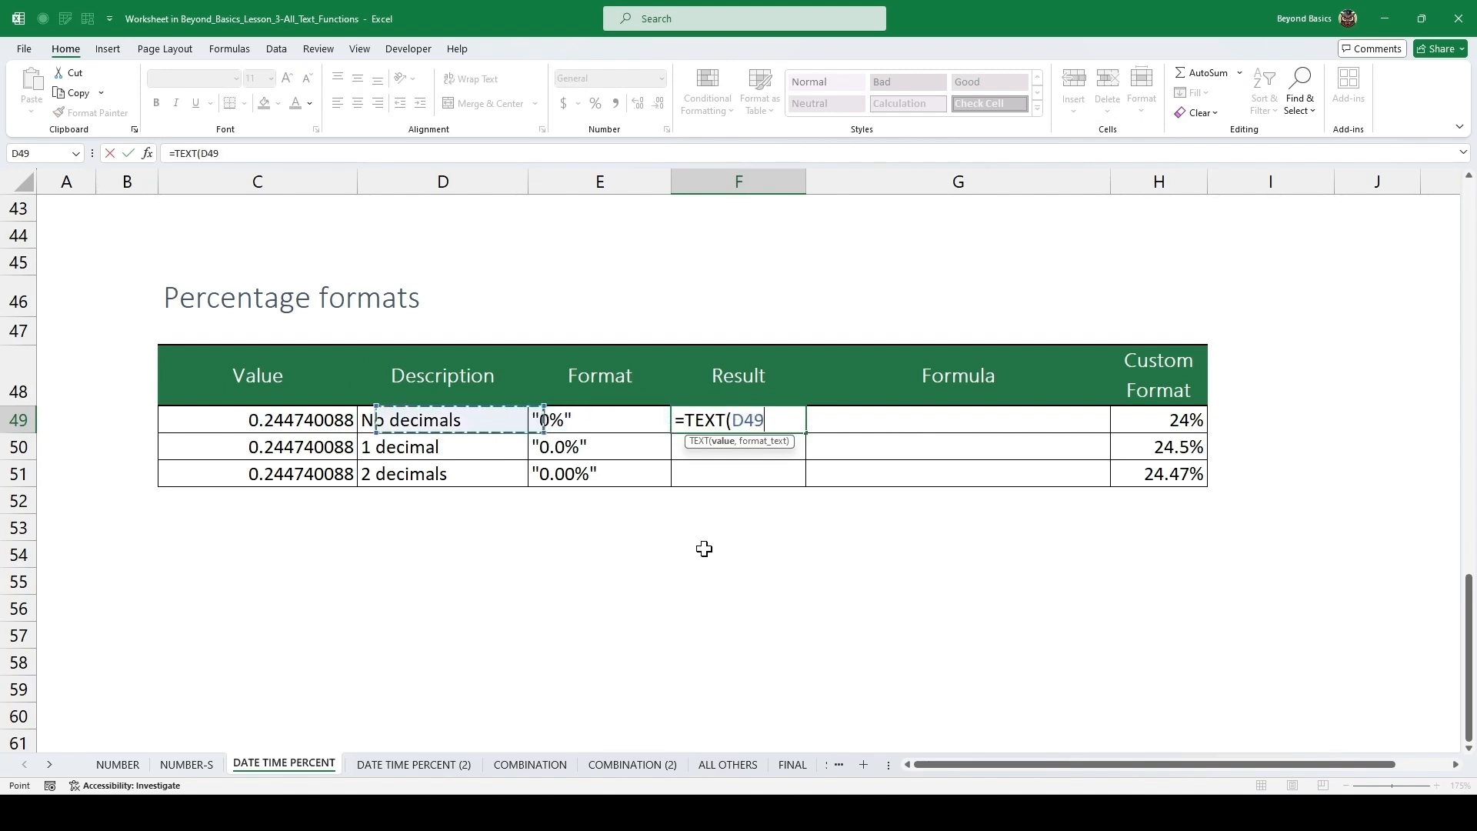
pyautogui.write(',')
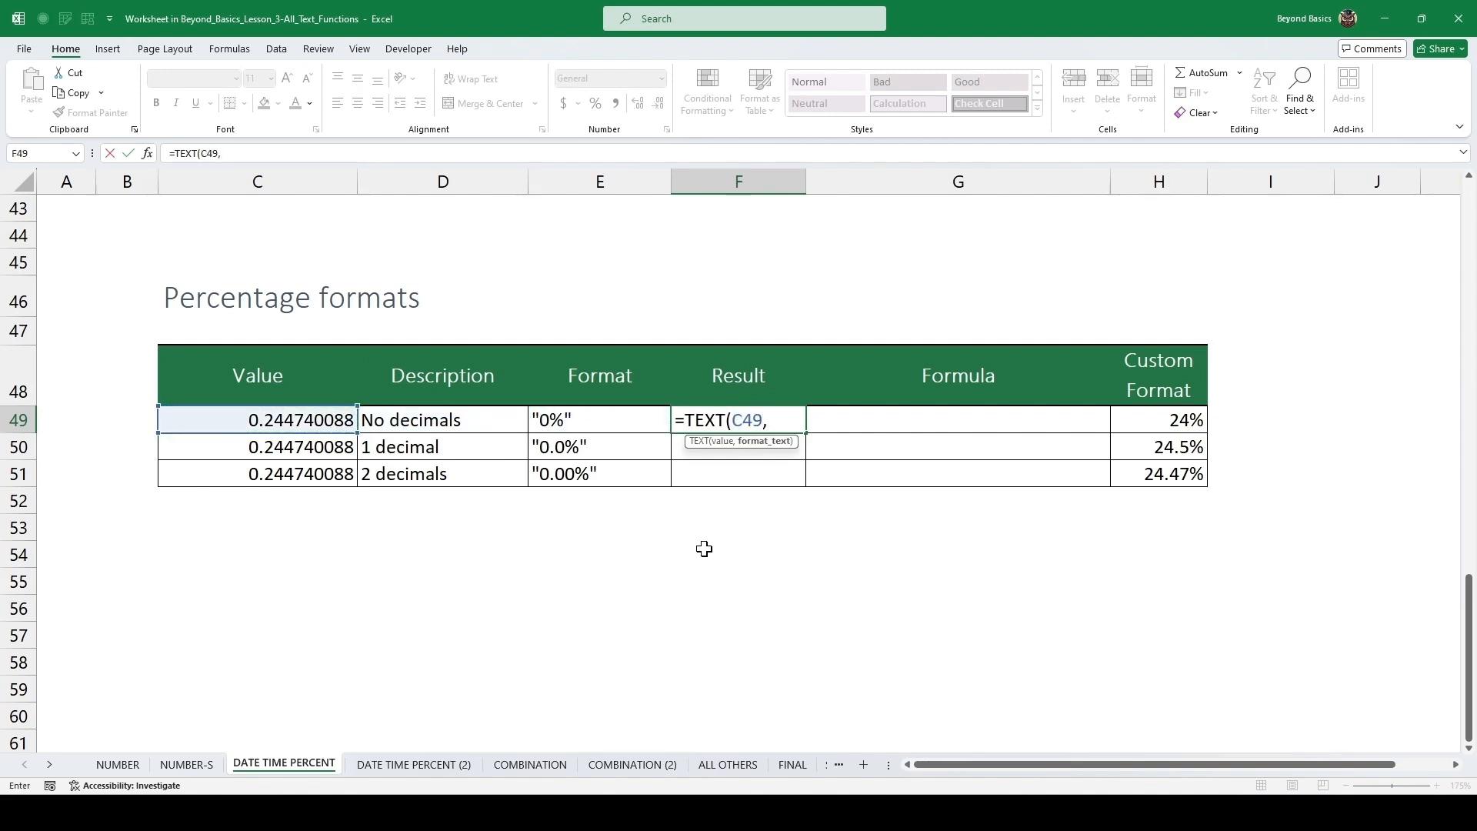
pyautogui.write('"0')
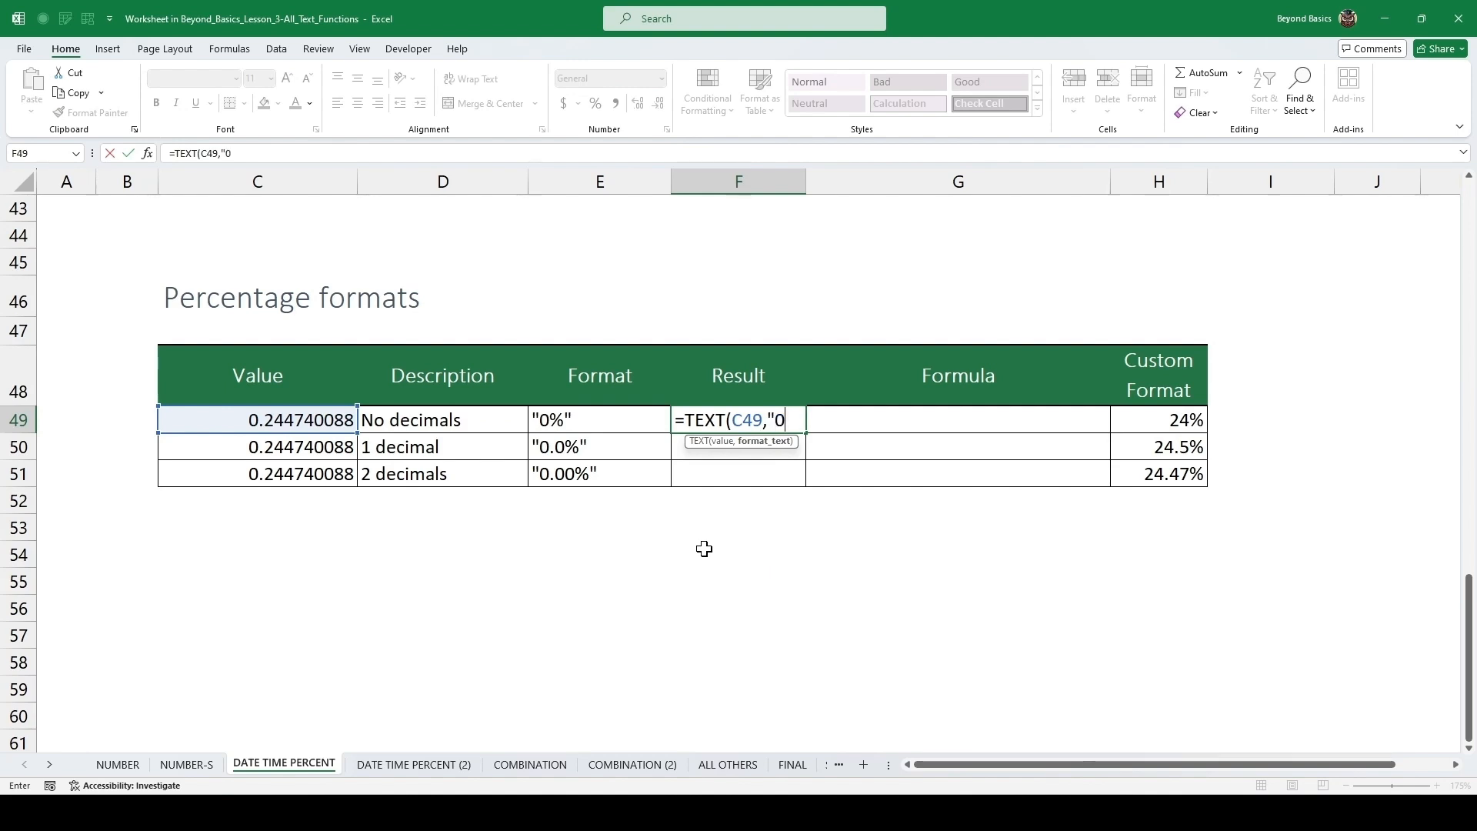
pyautogui.write('%"')
pyautogui.press('Return')
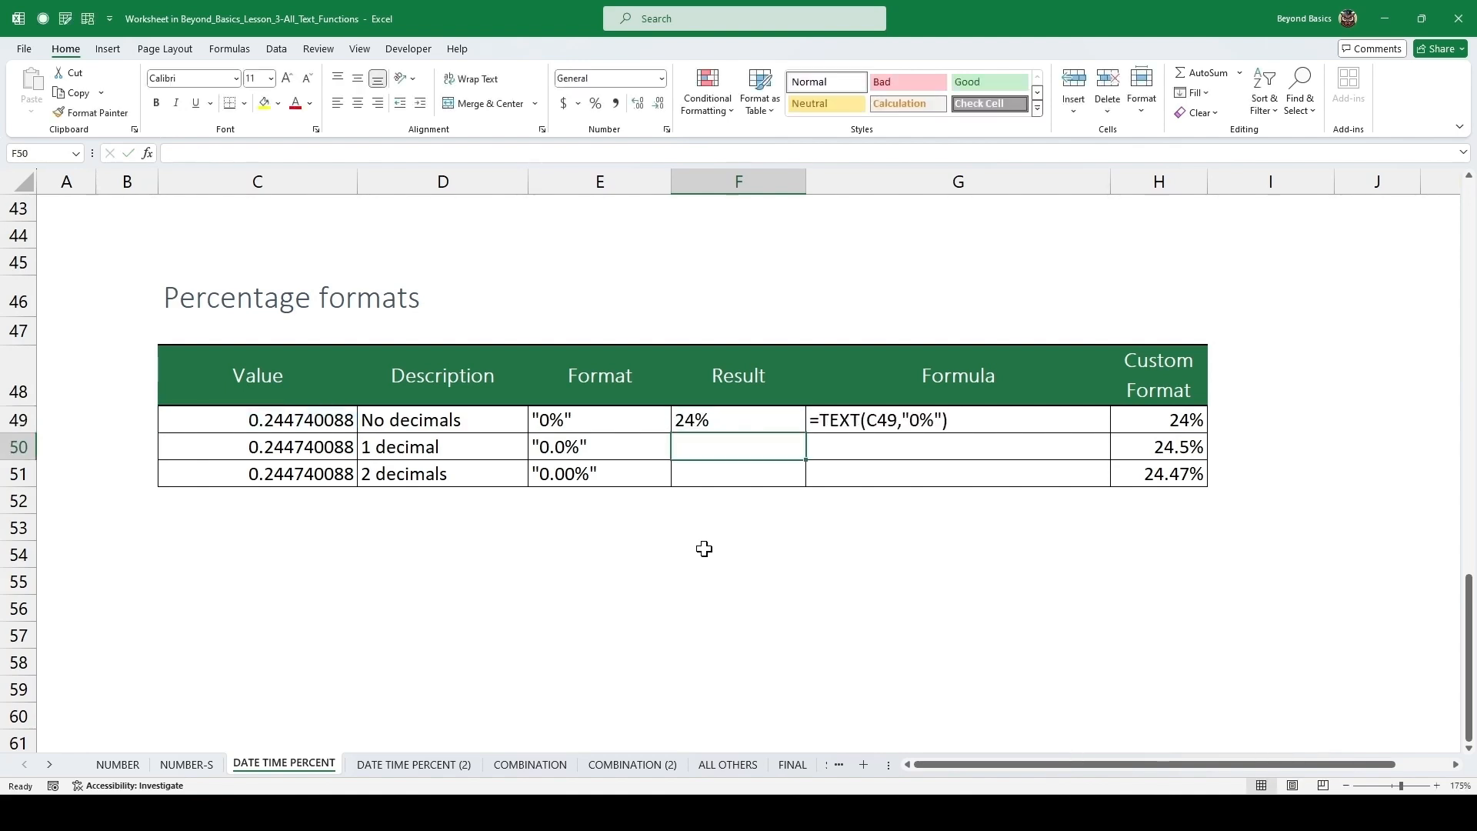
# Copy the percentage formula down to the 1-decimal row and change its format text to "0.0%".
pyautogui.hotkey('ctrl', 'd')
pyautogui.press('F2')
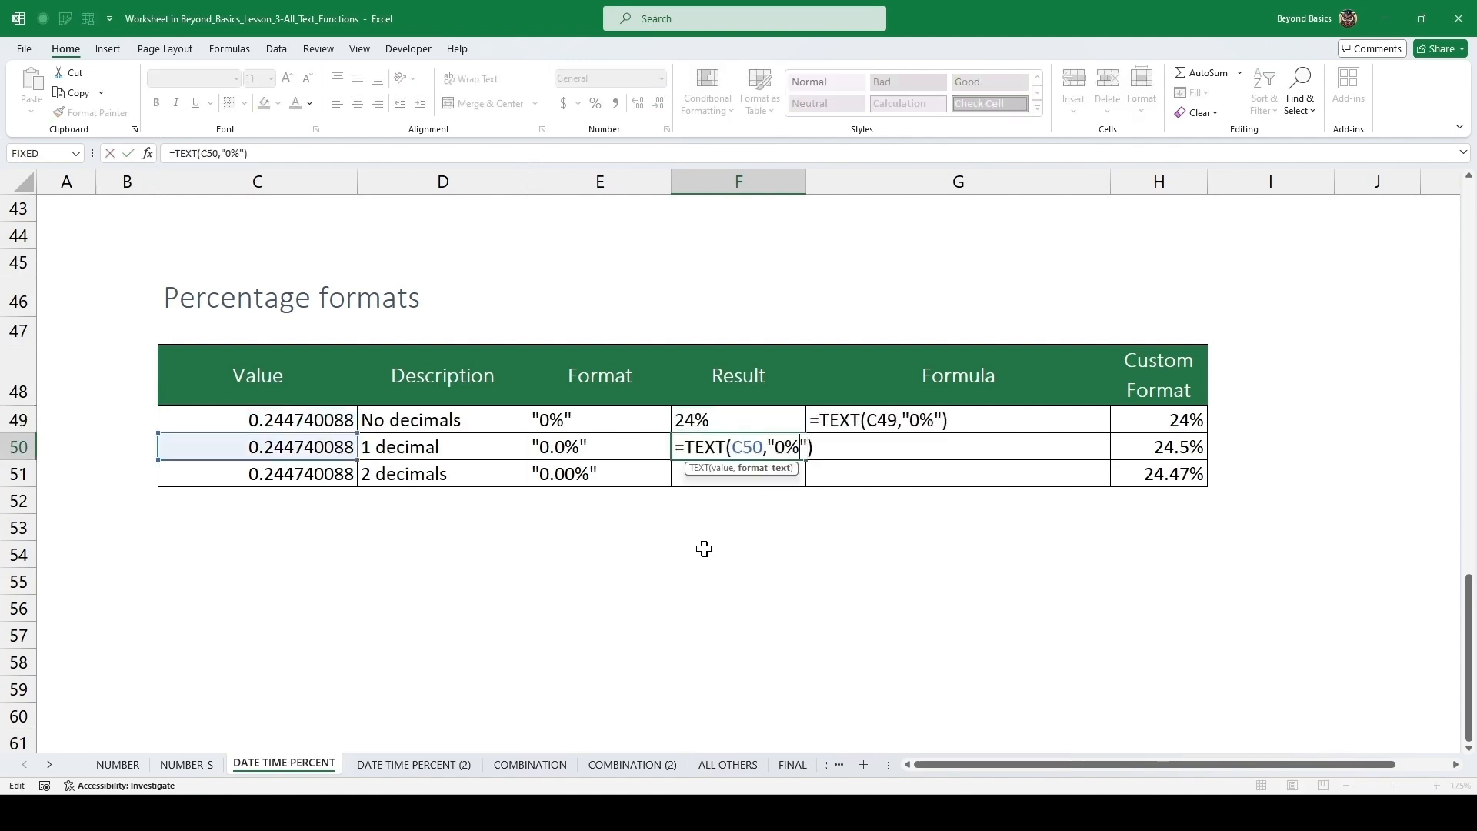
pyautogui.press('Left')
pyautogui.press('Left')
pyautogui.press('Left')
pyautogui.write('.0')
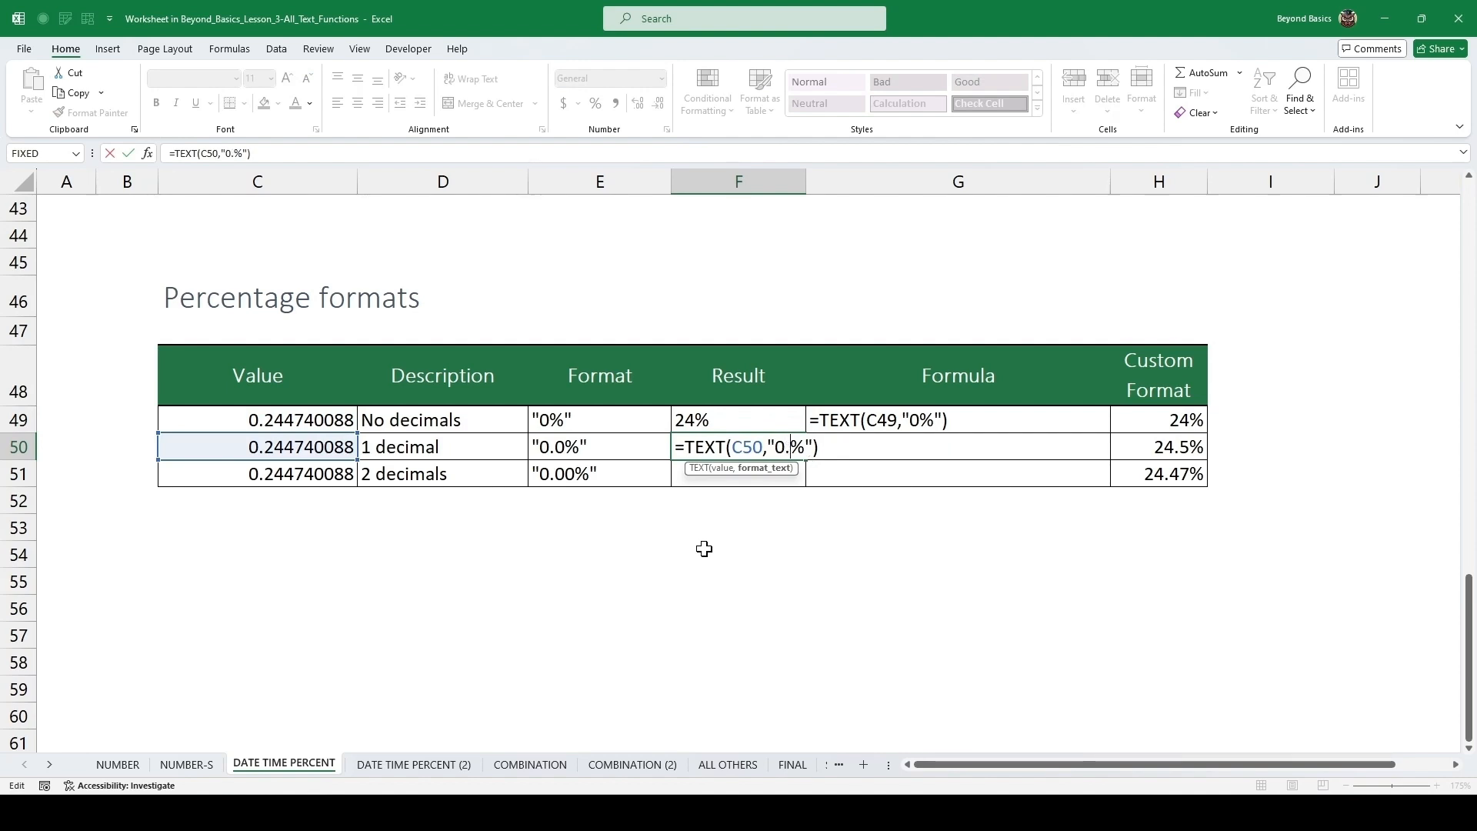
pyautogui.hotkey('ctrl', 'Return')
# Copy the formula down to the 2-decimals row and change its format text to "0.00%".
pyautogui.press('Down')
pyautogui.hotkey('ctrl', 'd')
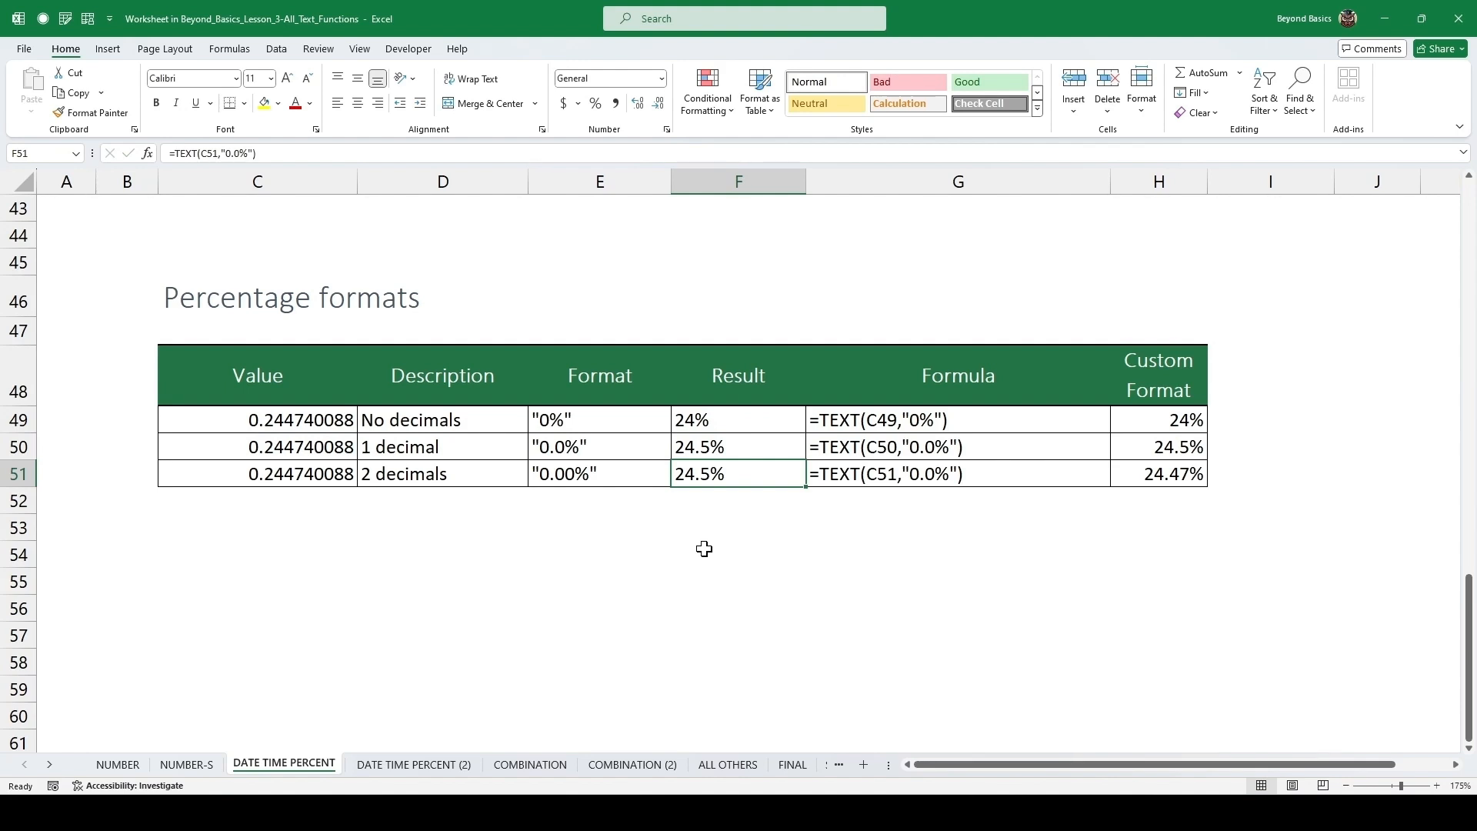
pyautogui.press('F2')
pyautogui.press('Left')
pyautogui.press('Left')
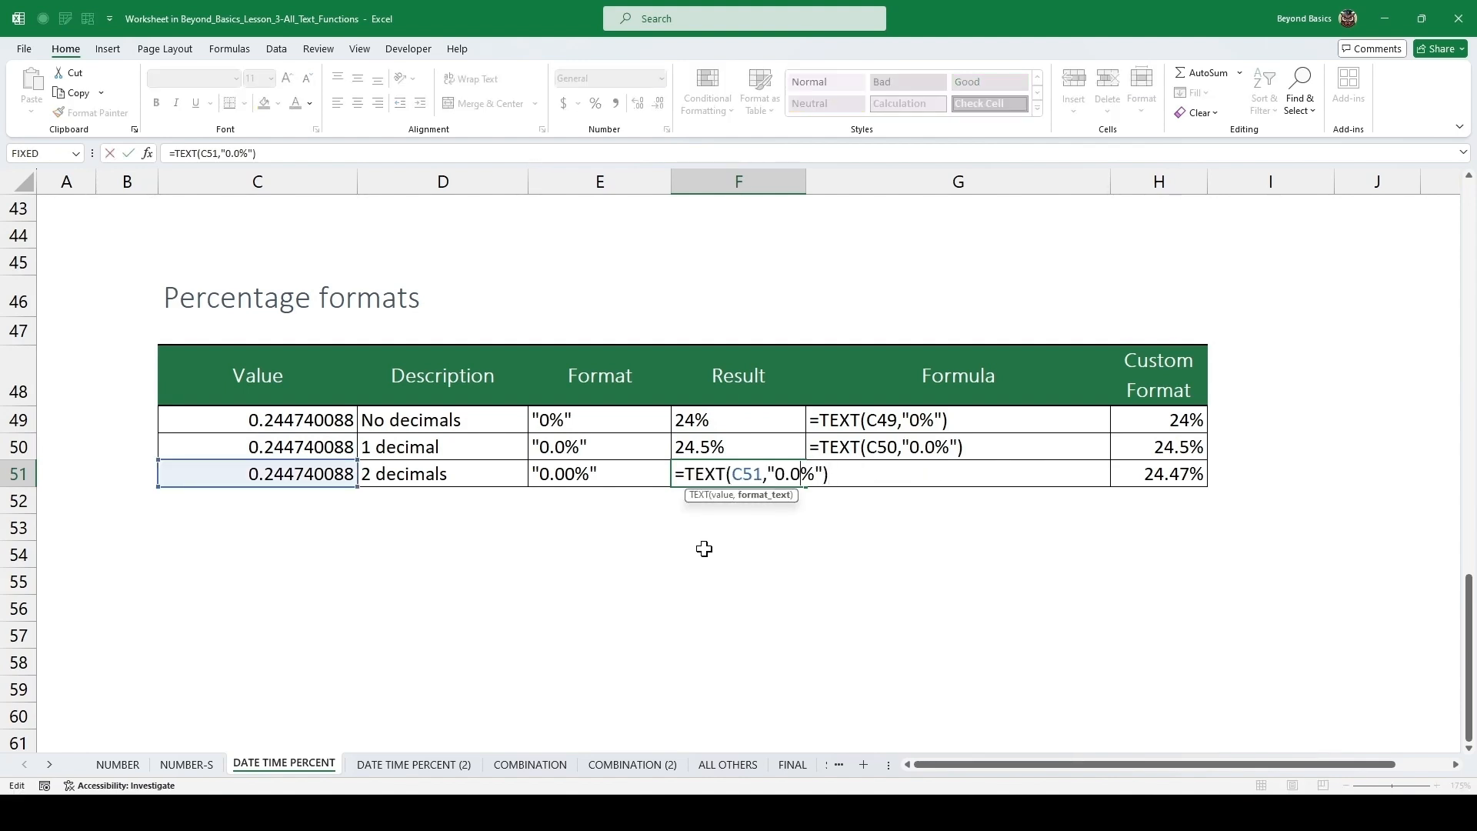
pyautogui.write('0')
pyautogui.hotkey('ctrl', 'Return')
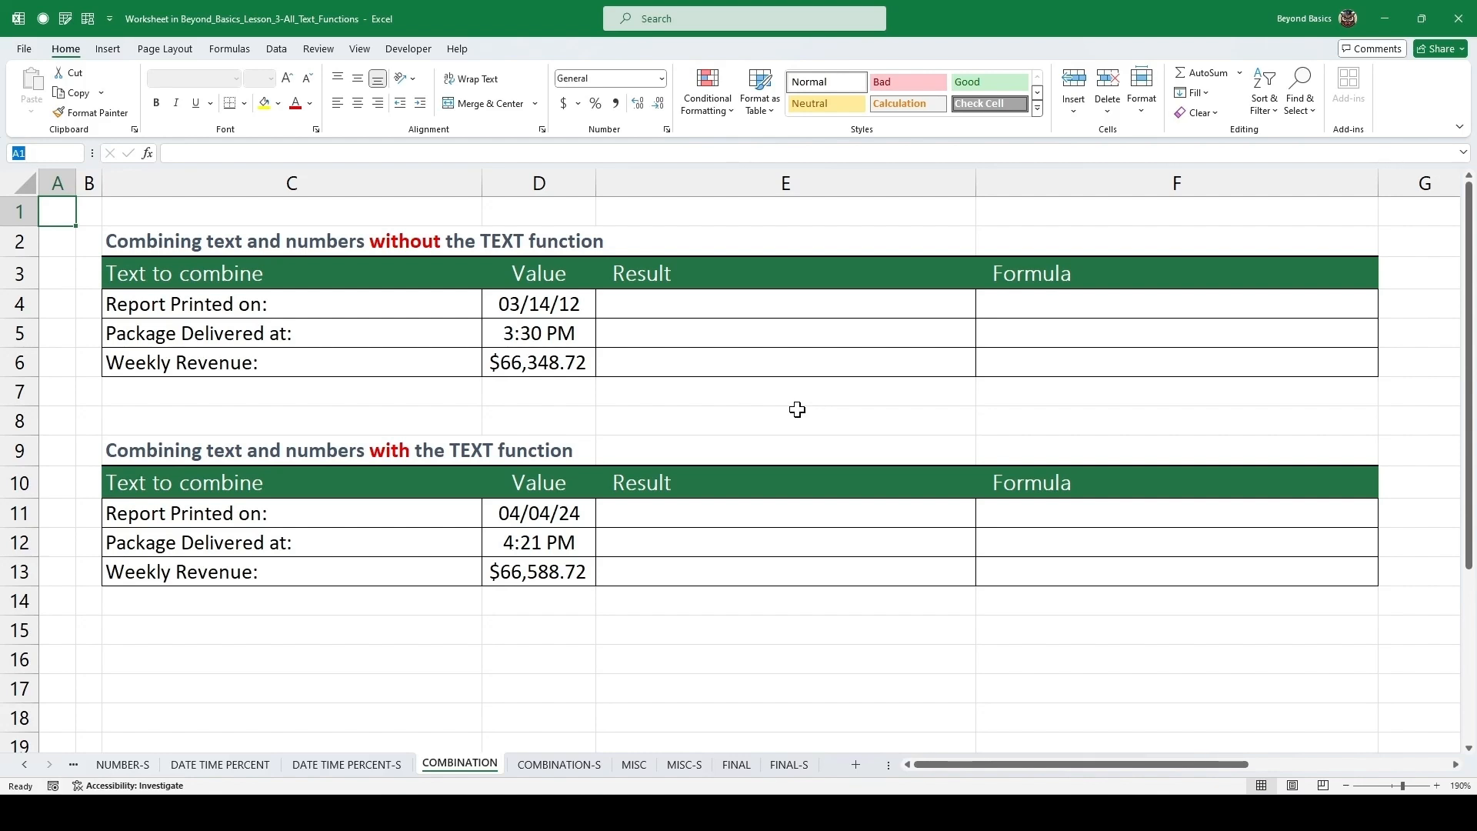
# Examine the text labels and values to combine in the without-TEXT table on the Combination sheet.
pyautogui.moveTo(383, 307); pyautogui.dragTo(382, 337)
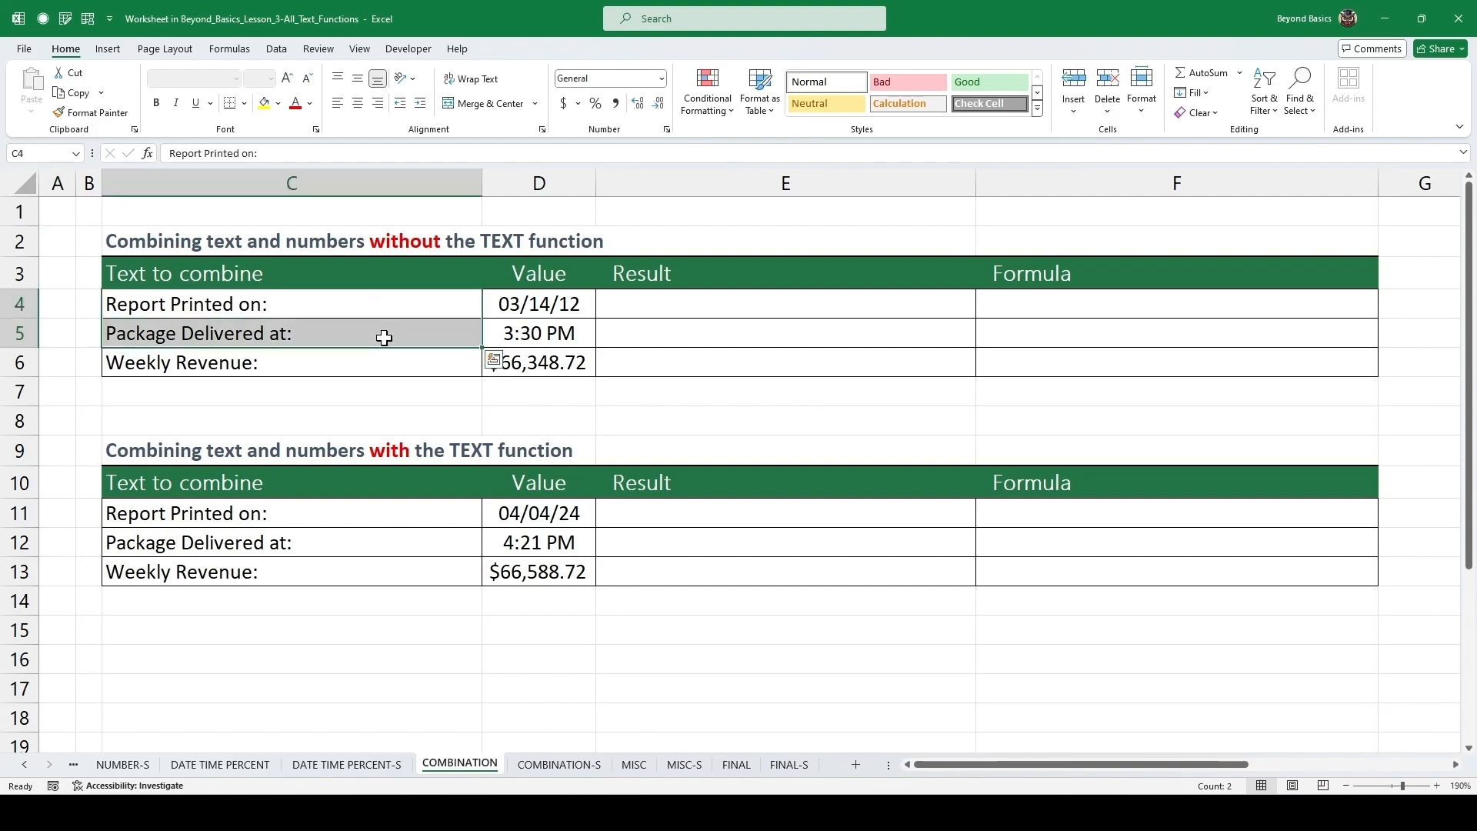
pyautogui.moveTo(542, 321); pyautogui.dragTo(543, 350)
pyautogui.click(713, 311)
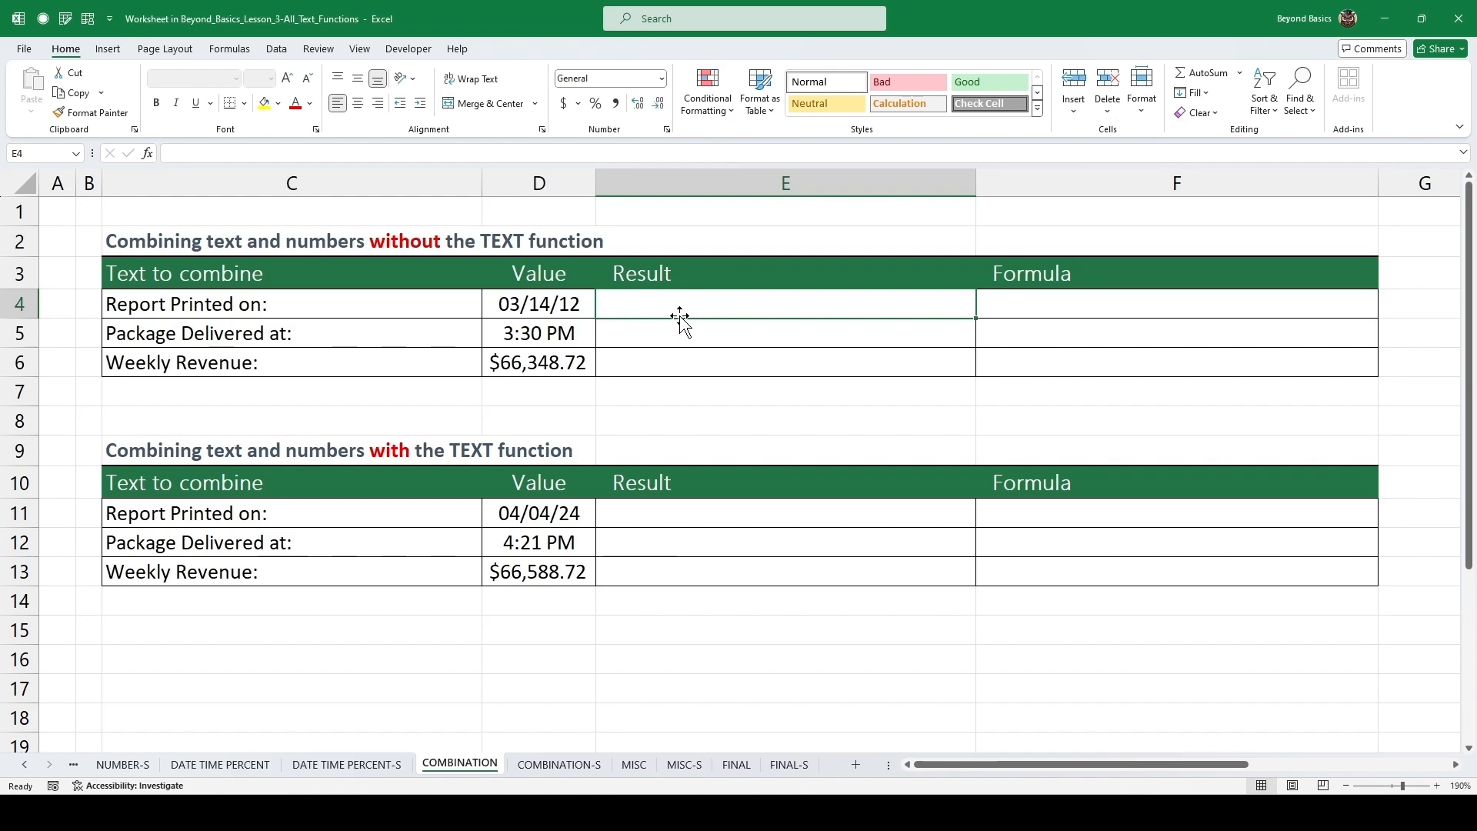
# Enter =C4&" "&D4 as the Result for the Report Printed on row of the without-TEXT table.
pyautogui.write('=')
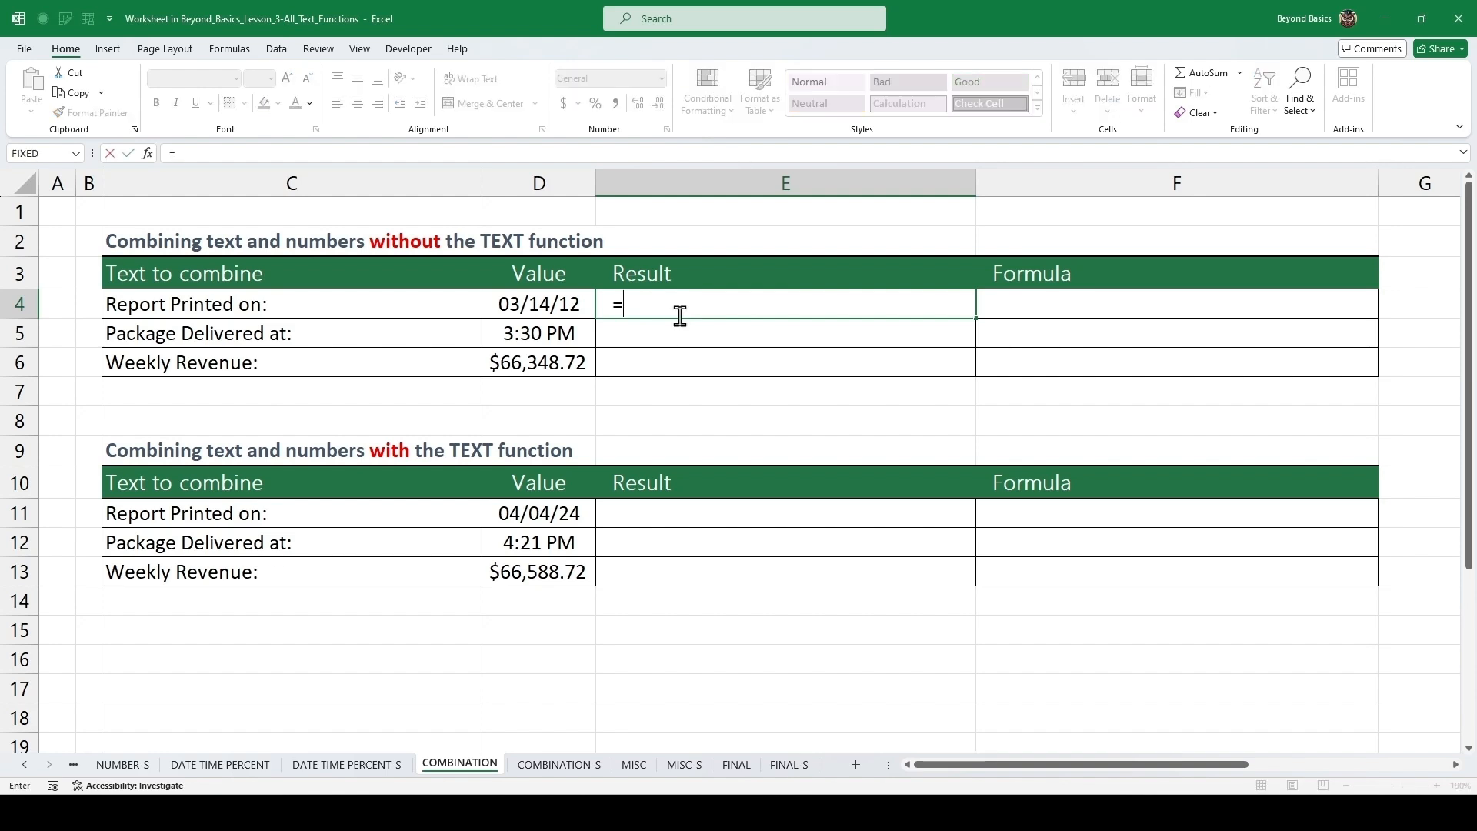
pyautogui.press('Left')
pyautogui.press('Left')
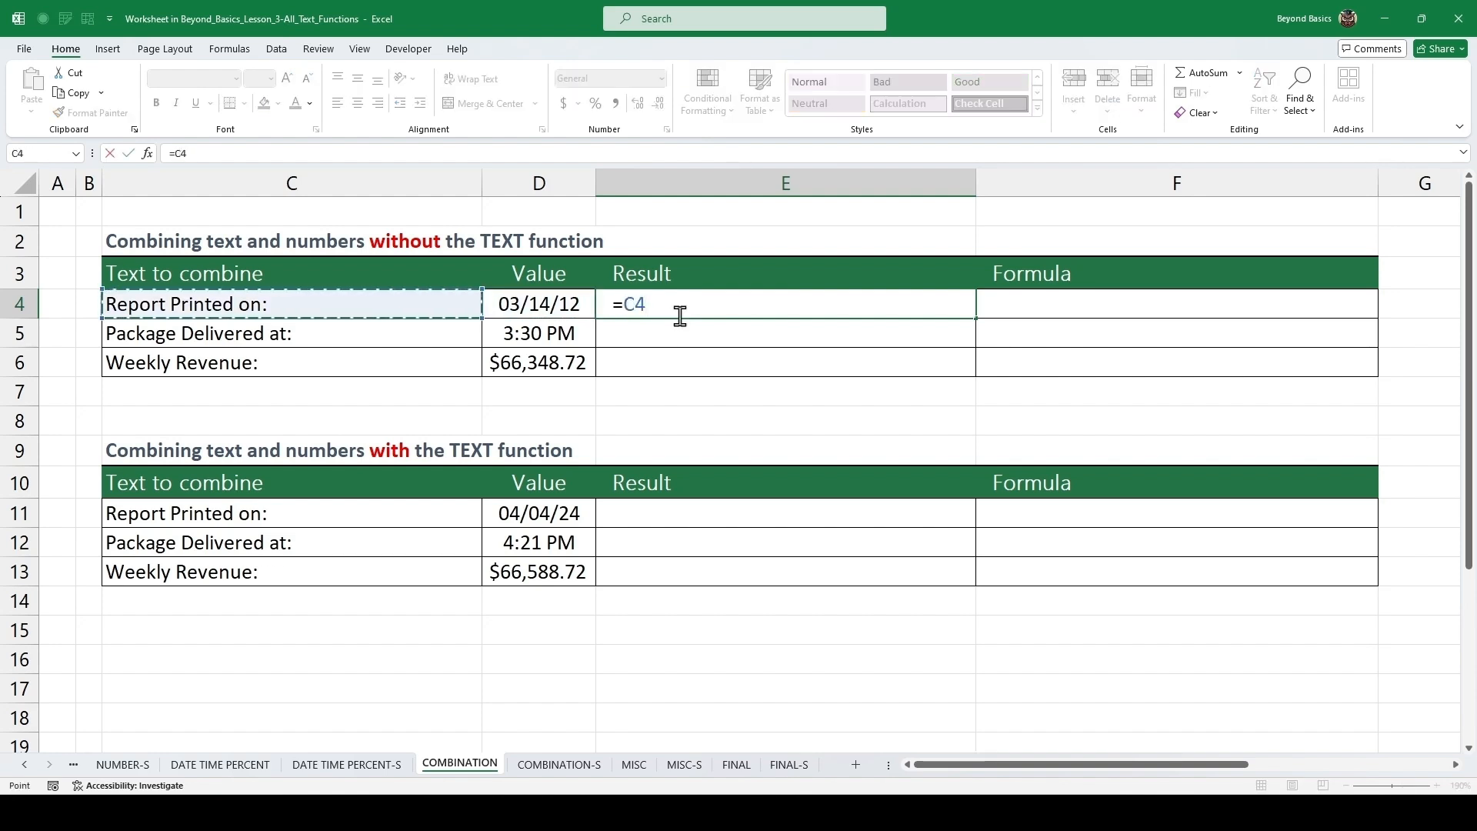
pyautogui.write('&')
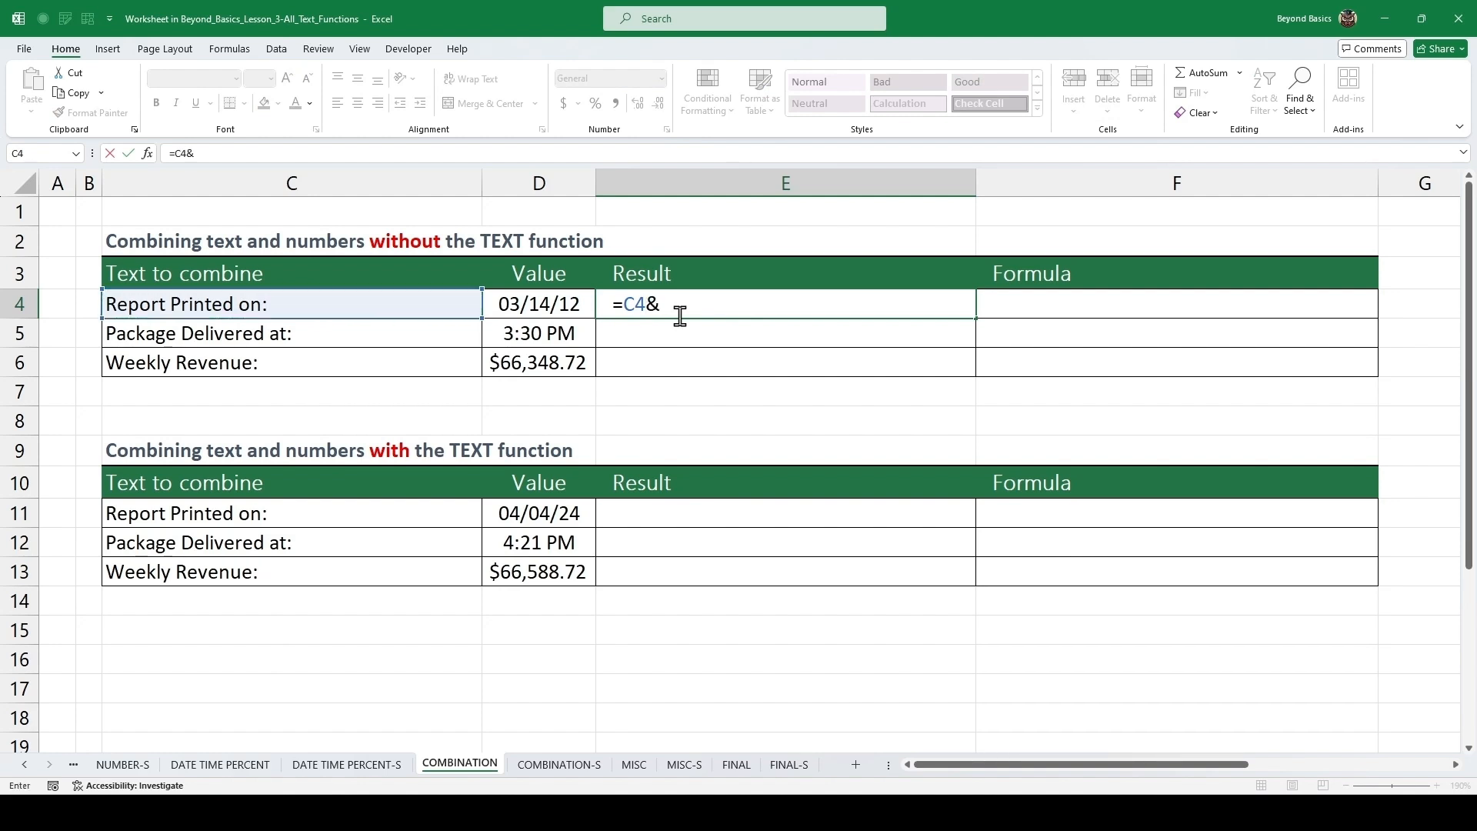
pyautogui.write('"')
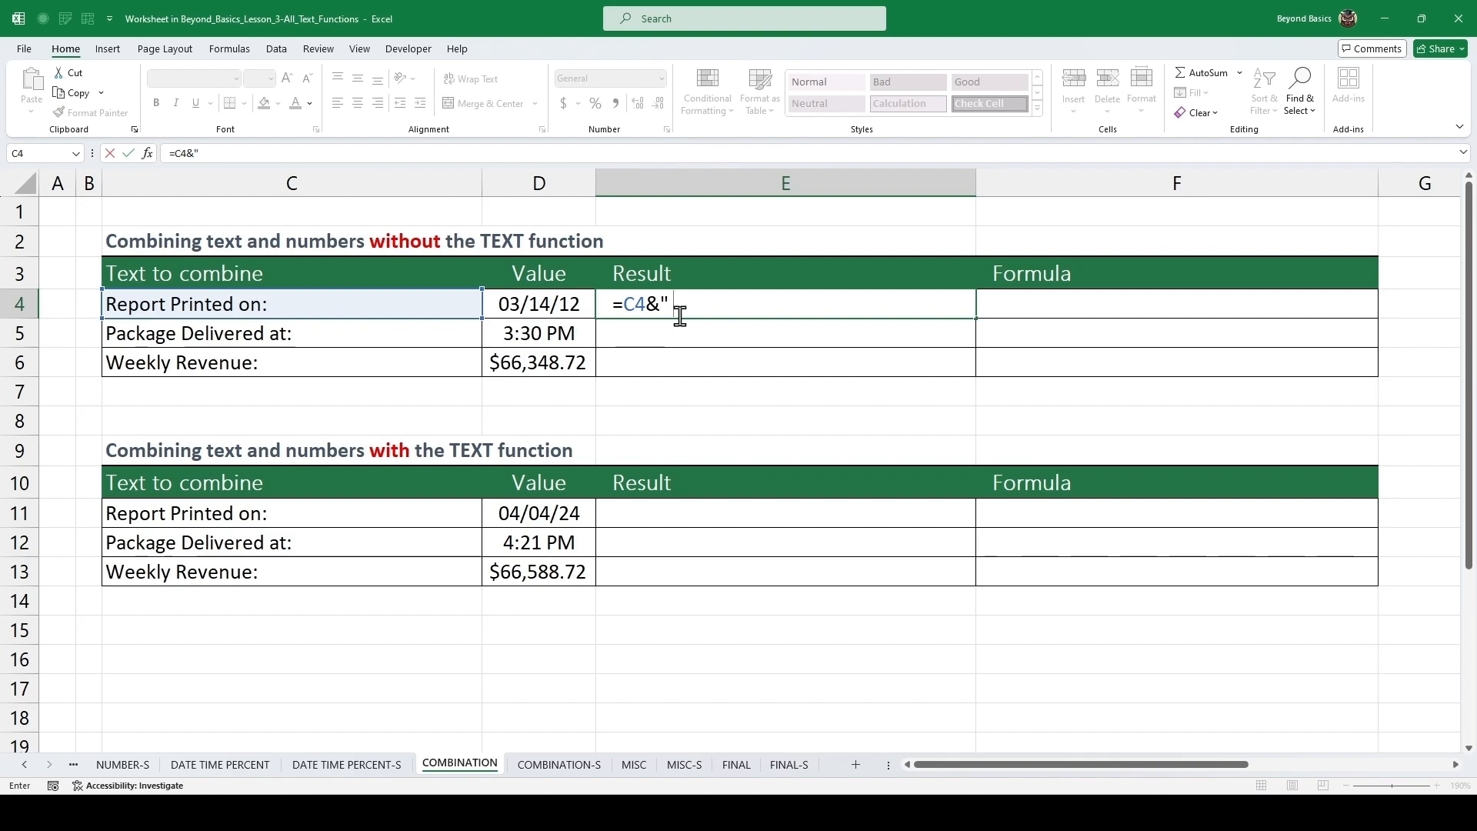
pyautogui.write(' "&')
pyautogui.press('Left')
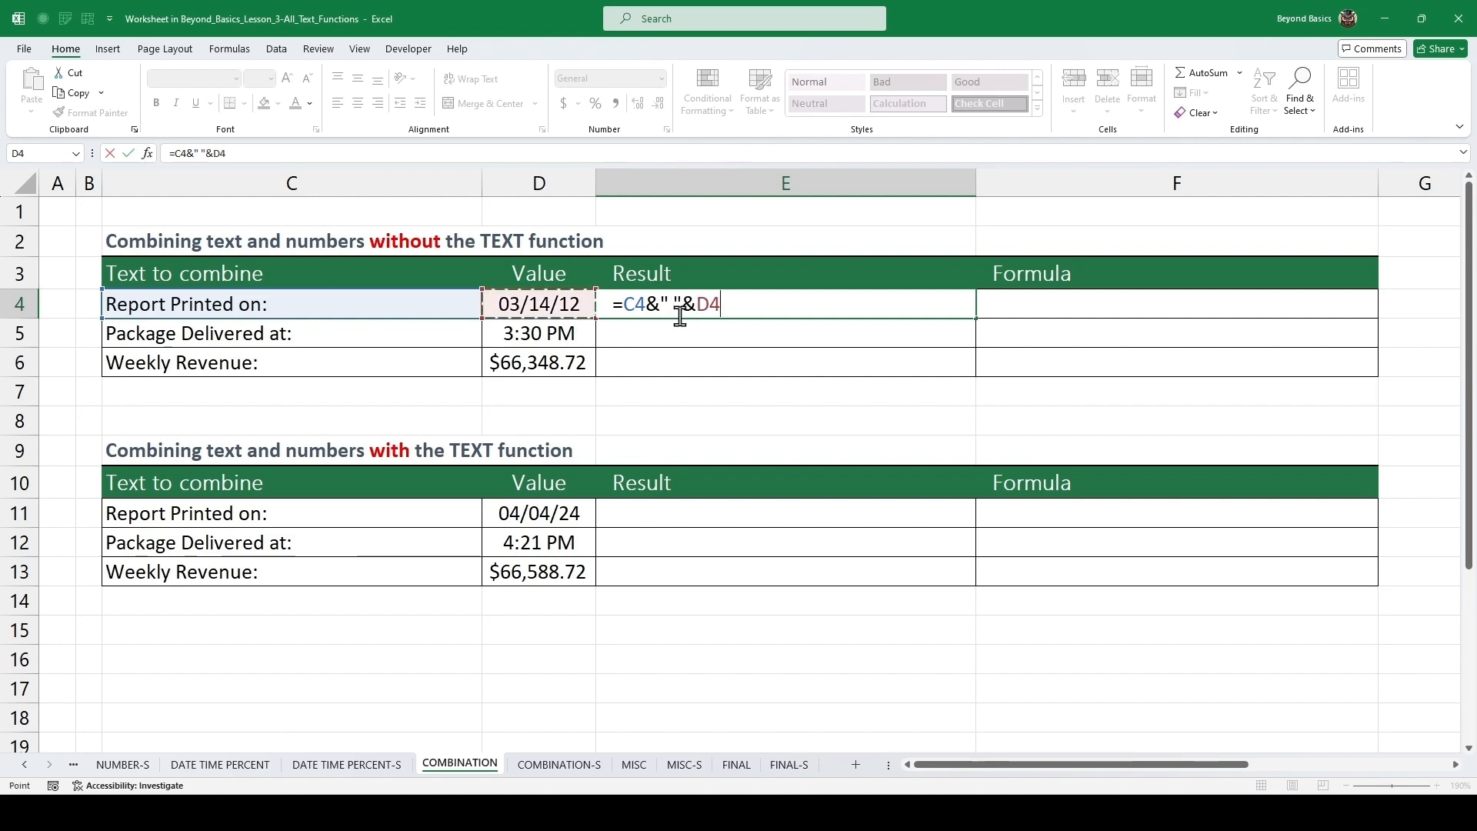
pyautogui.hotkey('ctrl', 'Return')
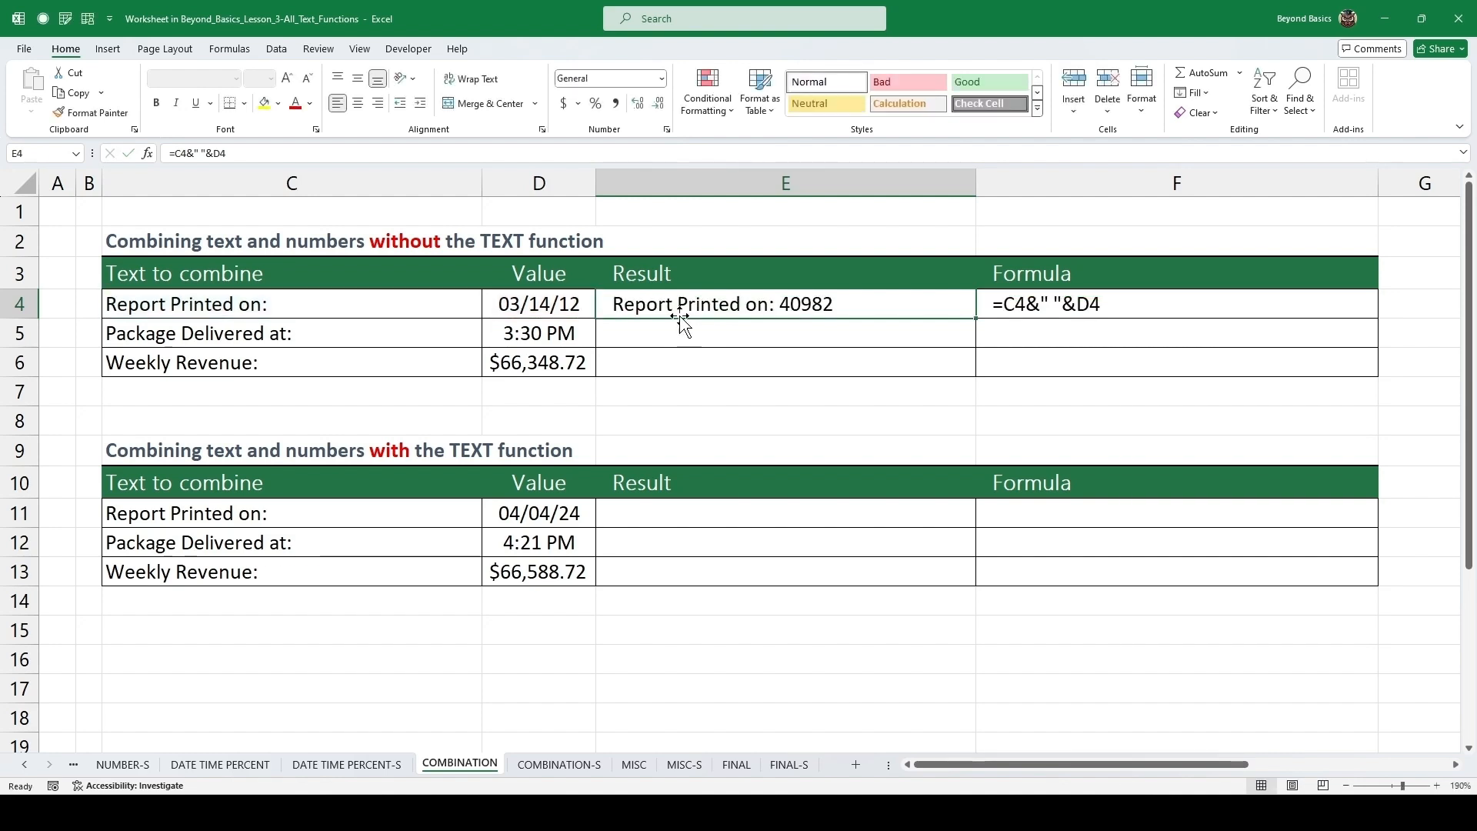
# Copy the combining formula down to the Package Delivered at and Weekly Revenue rows.
pyautogui.doubleClick(978, 320)
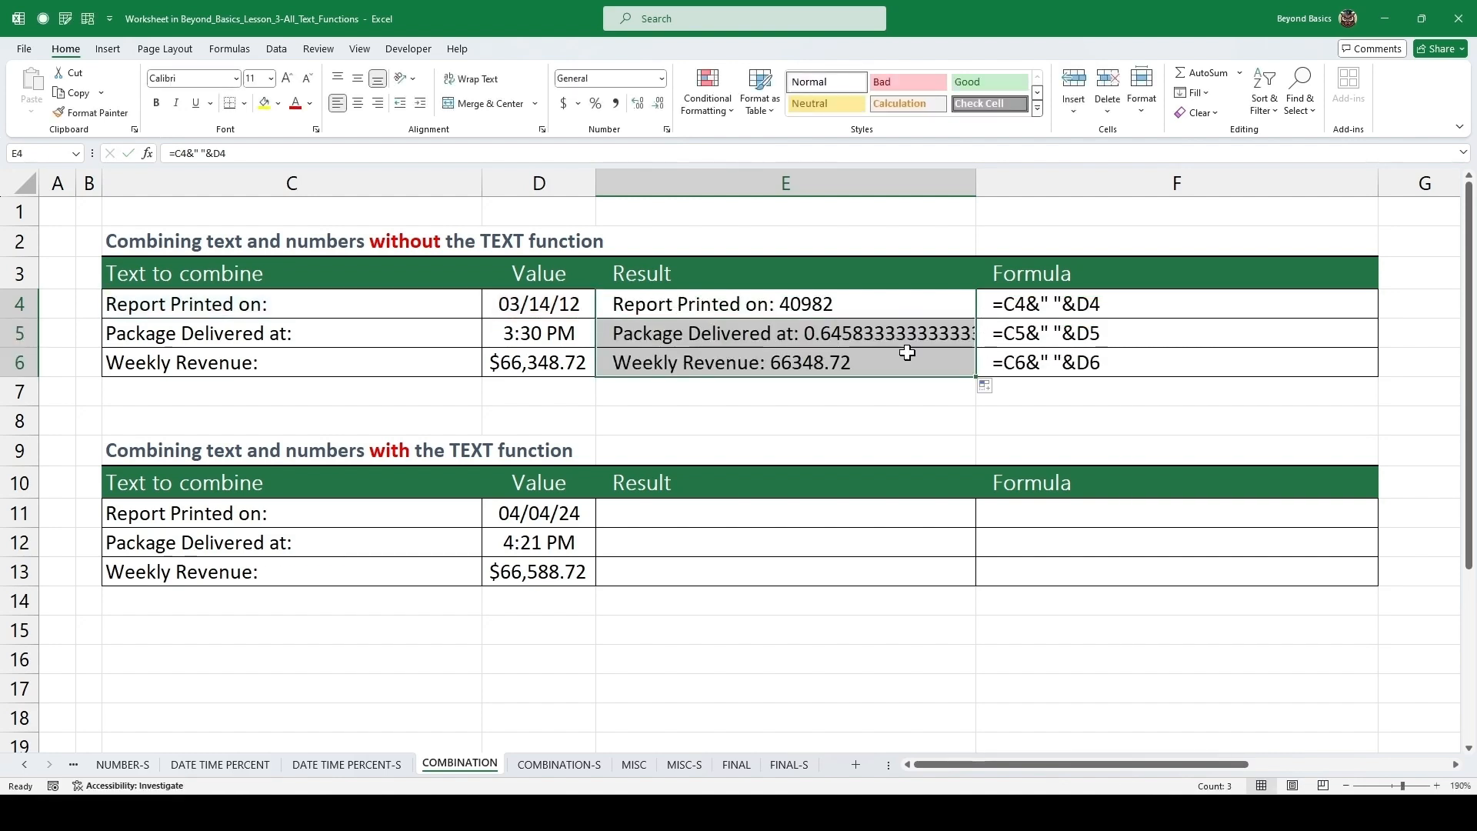
pyautogui.click(622, 326)
pyautogui.click(543, 321)
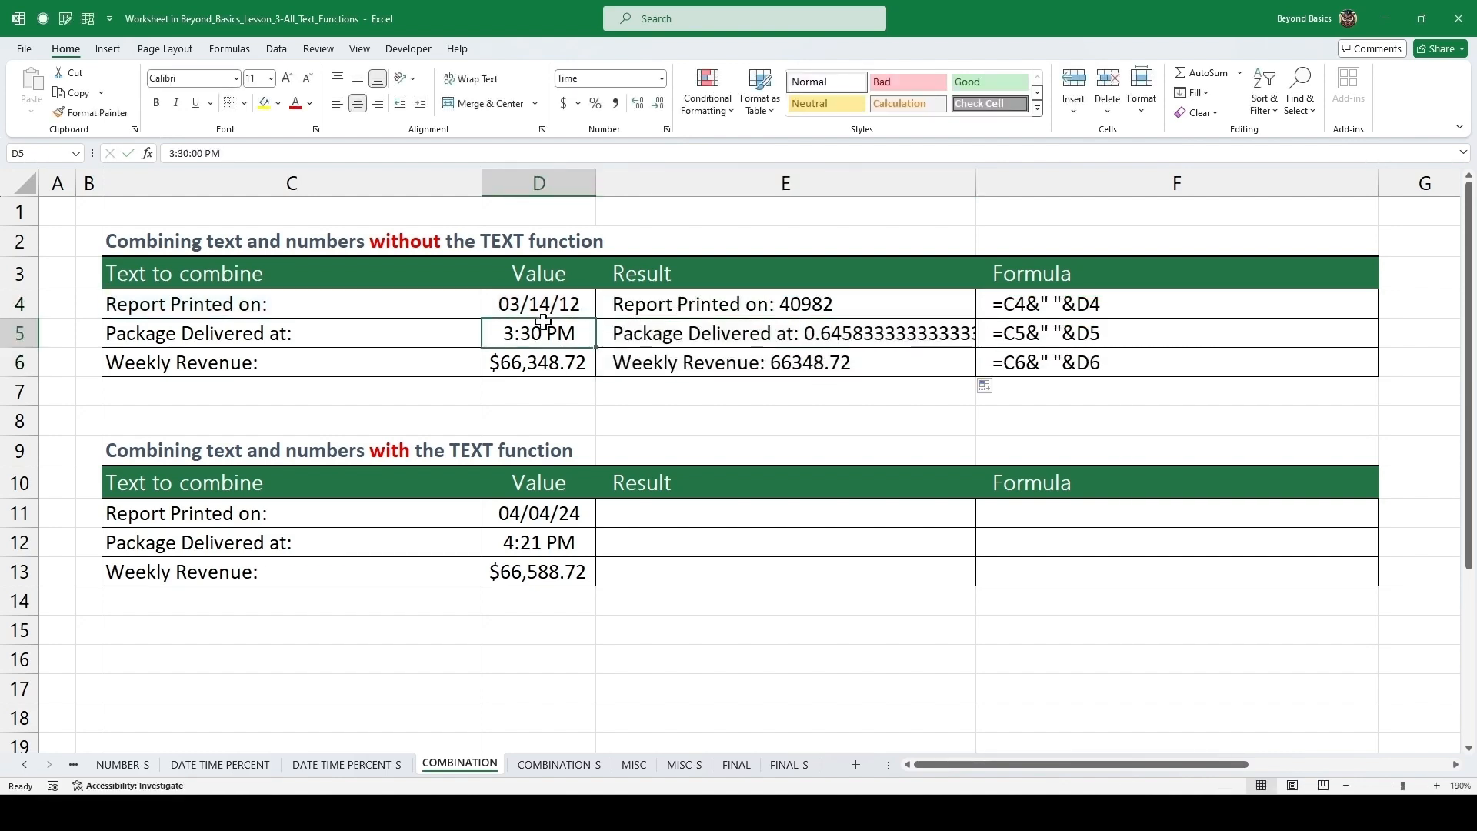
pyautogui.click(445, 286)
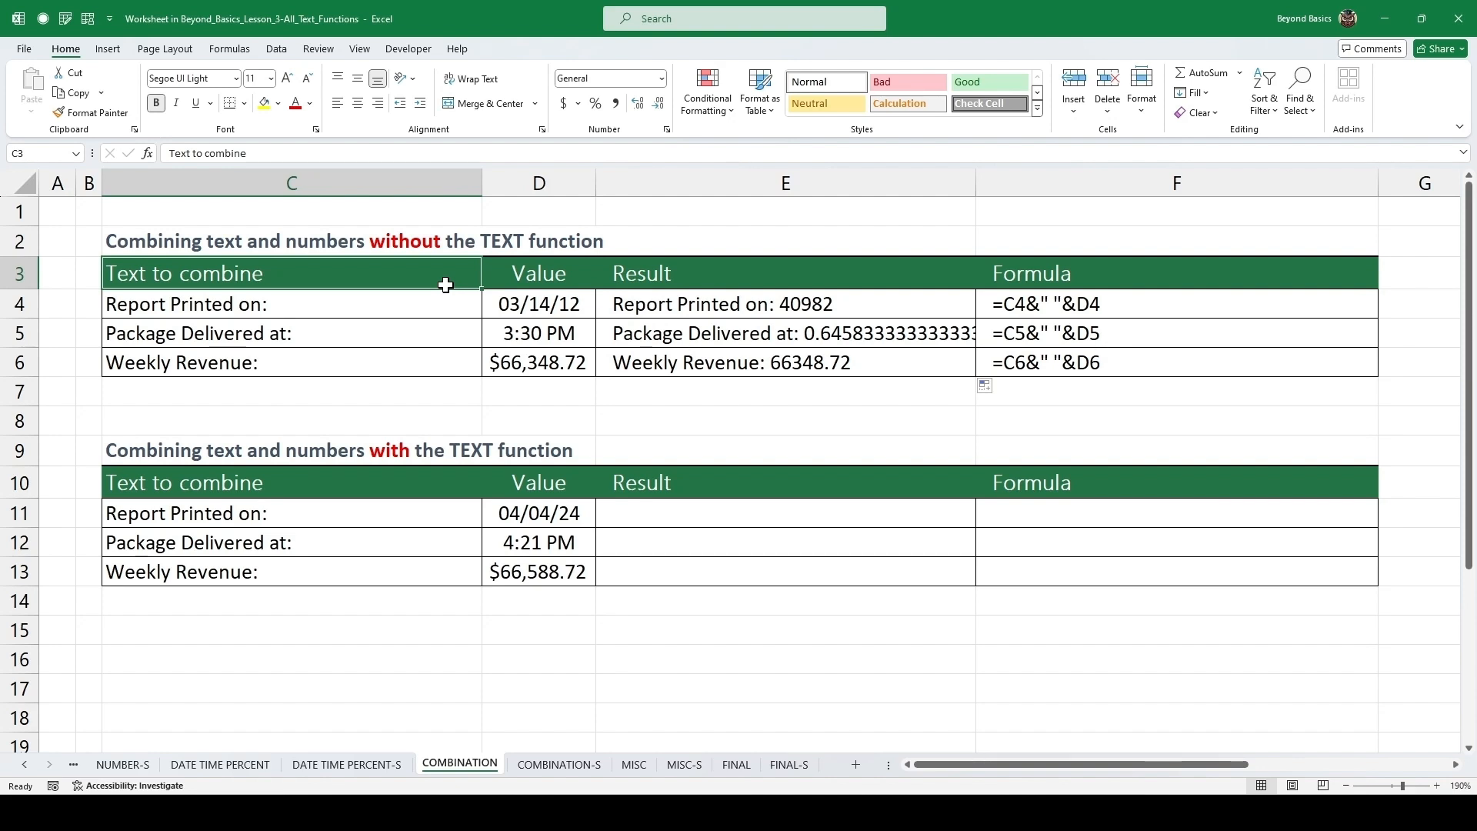
# Enter =C11&" "&TEXT(D11,"mm/dd/yy") as the Result for the Report Printed on row of the with-TEXT table.
pyautogui.click(659, 520)
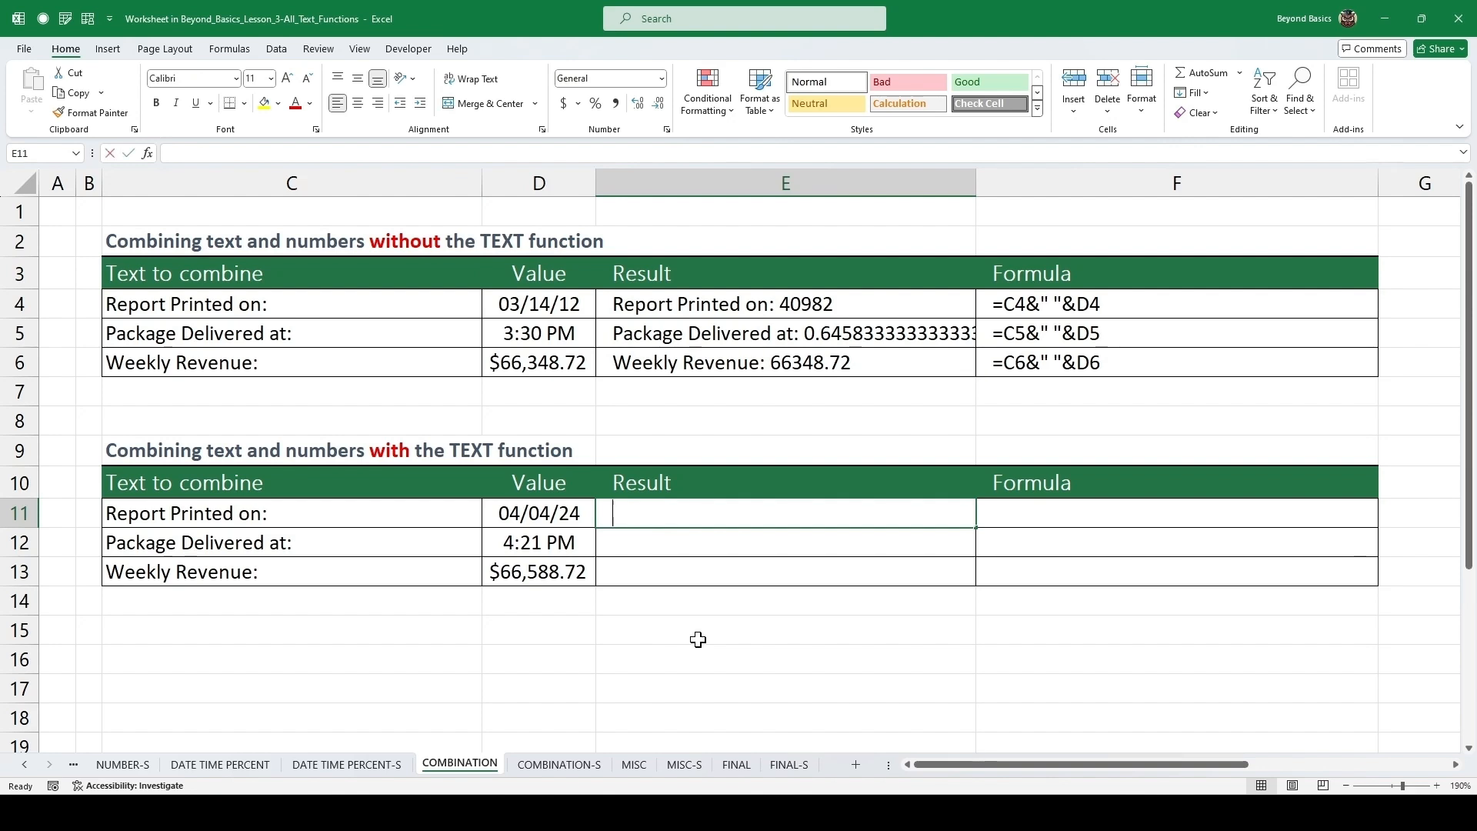
pyautogui.write('=')
pyautogui.press('Left')
pyautogui.press('Left')
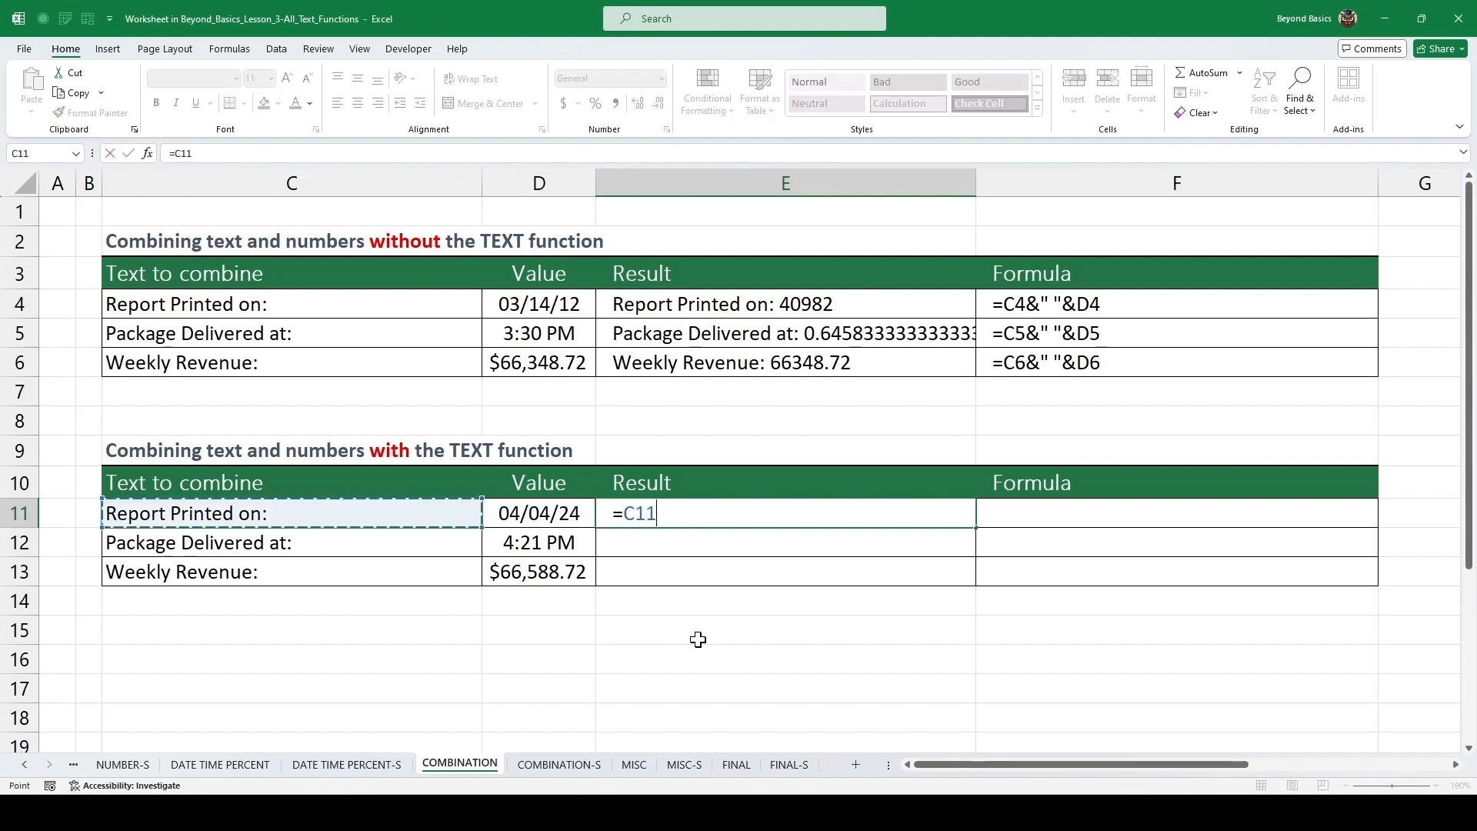
pyautogui.write('&')
pyautogui.write('" ')
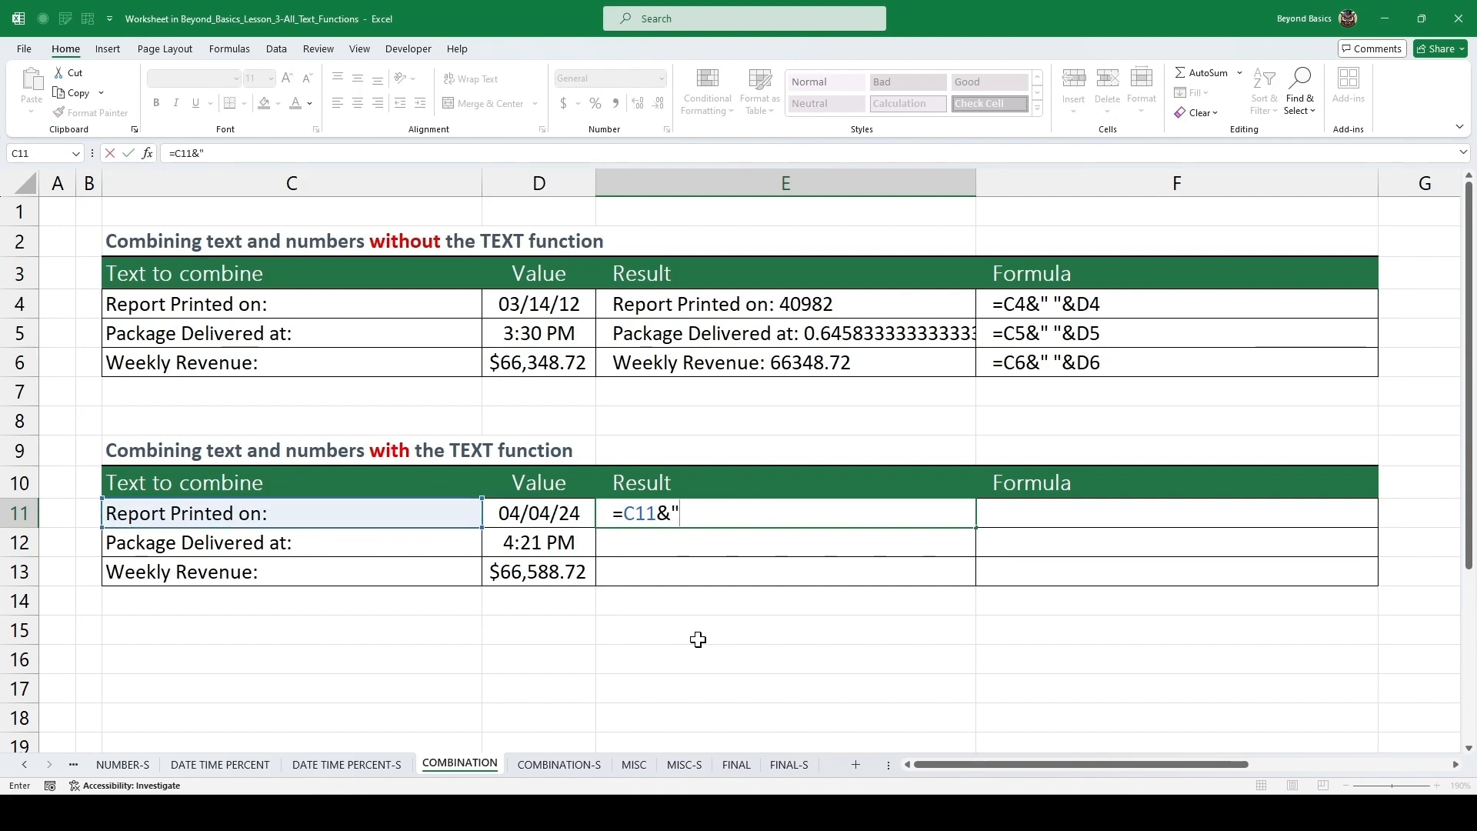
pyautogui.write('"&text')
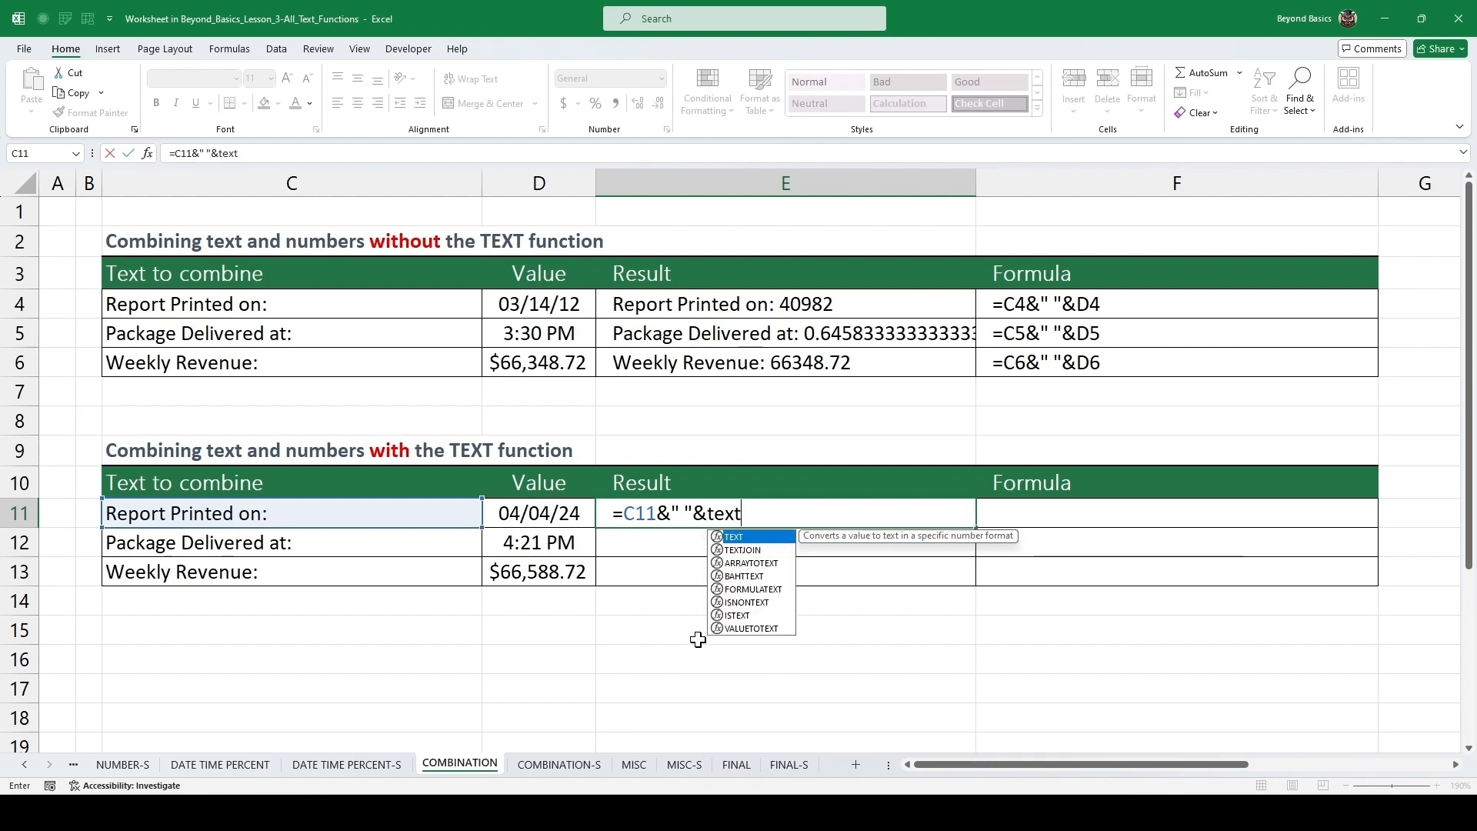
pyautogui.press('Tab')
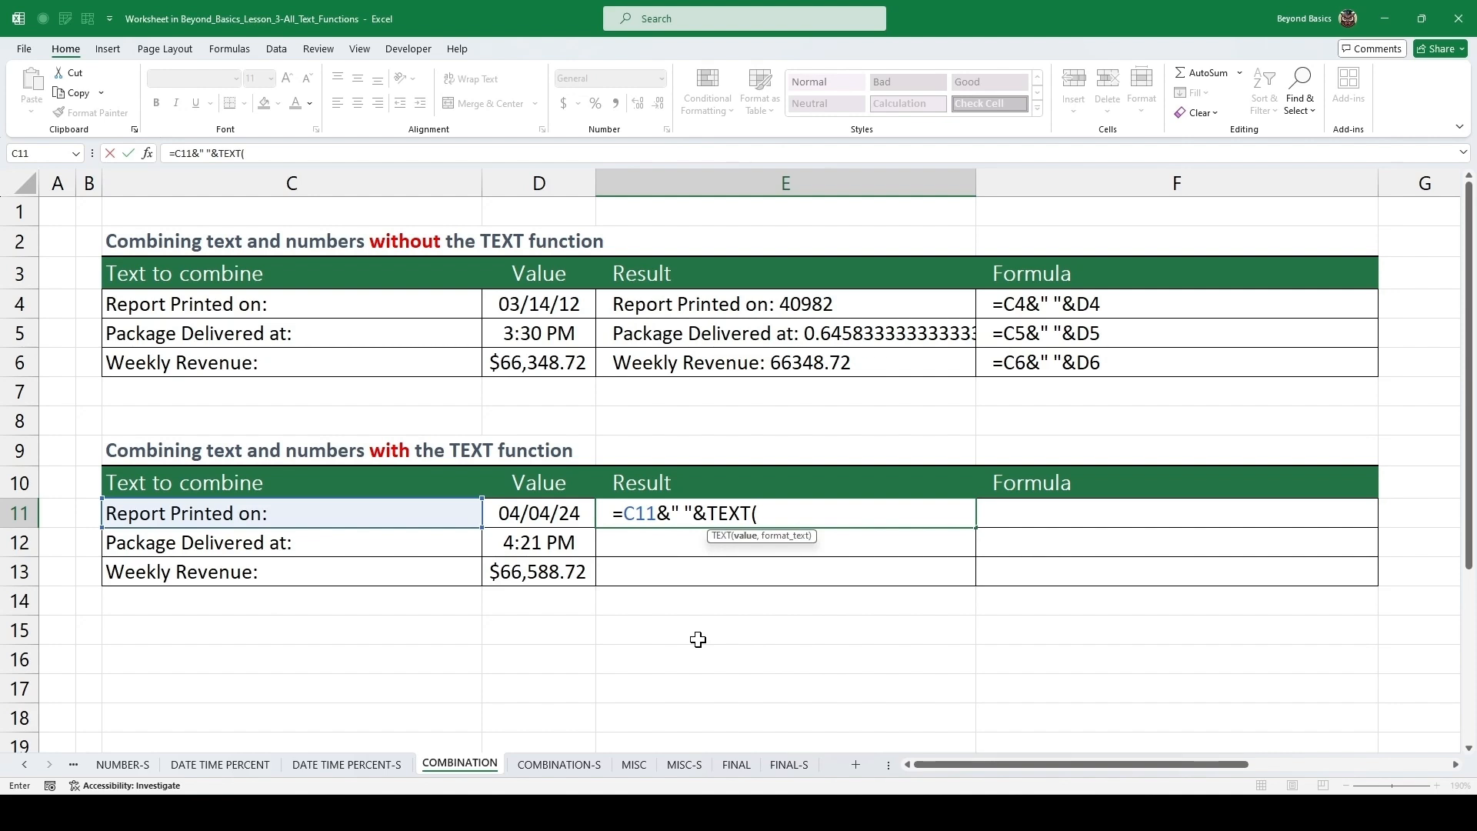
pyautogui.press('Left')
pyautogui.write(',')
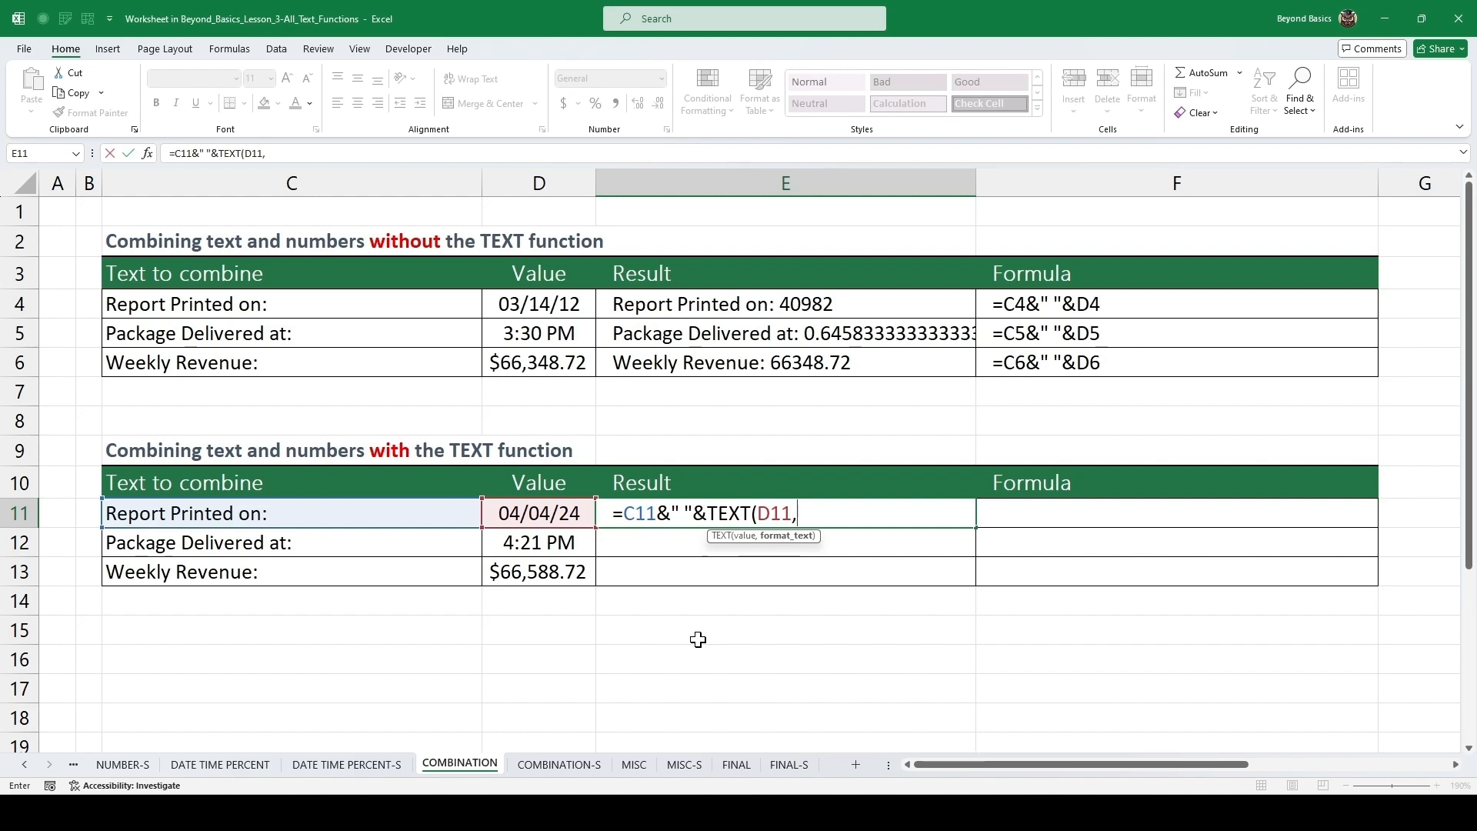
pyautogui.write('"mm/dd/yy")')
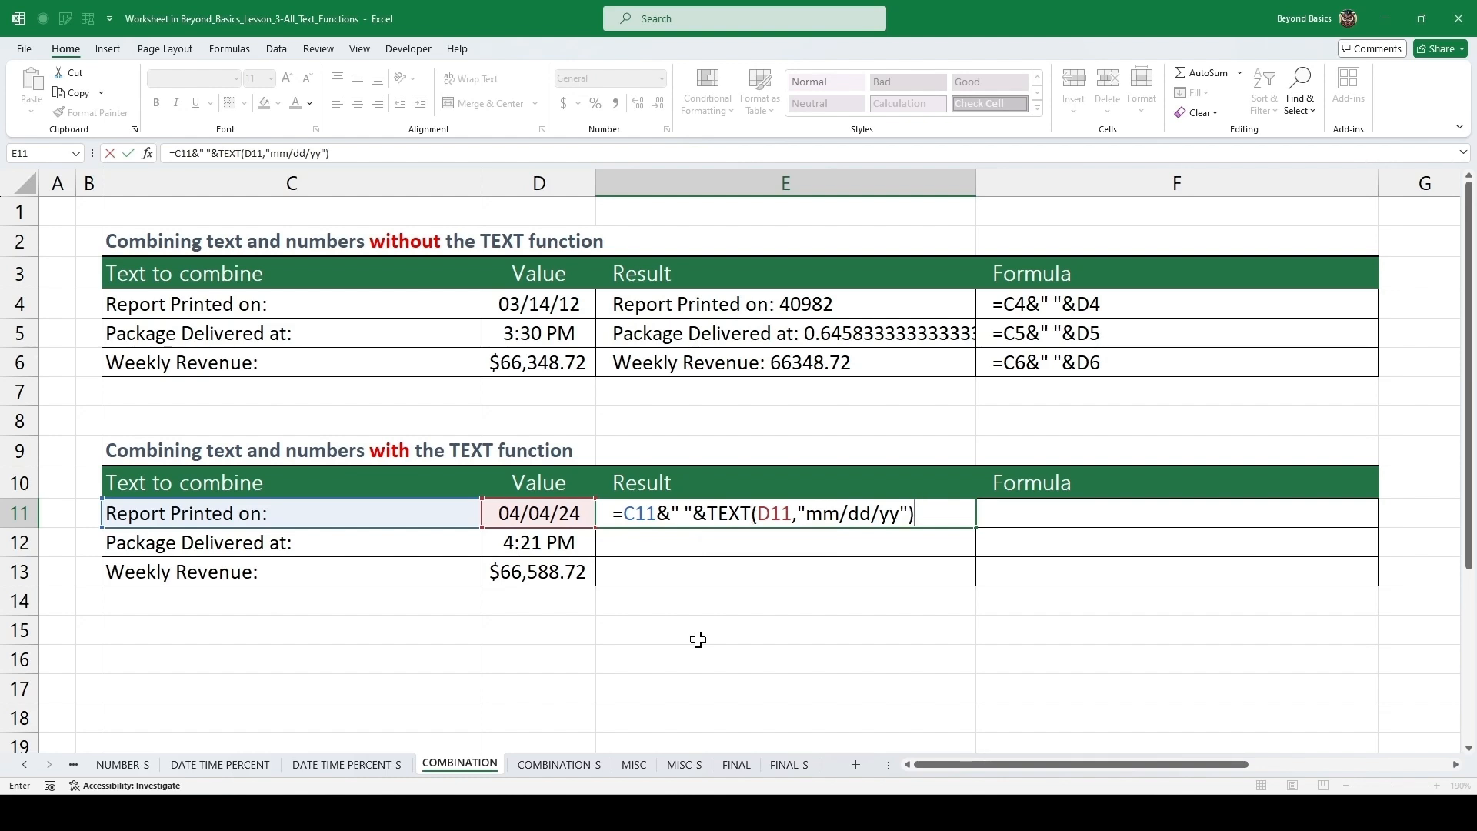
pyautogui.hotkey('ctrl', 'Return')
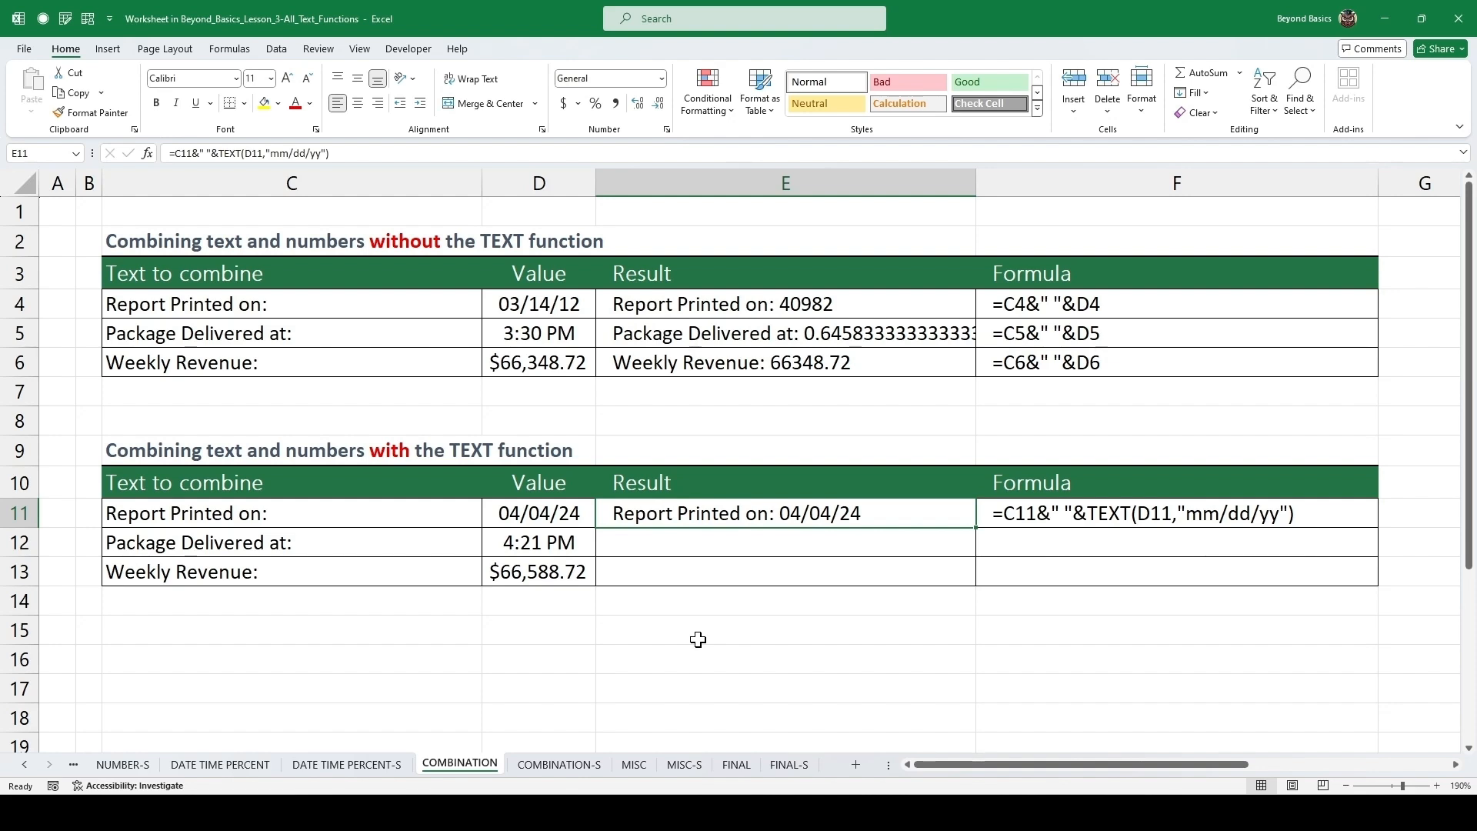
# Enter =C12&" "&TEXT(D12,"hh:mm am/pm") as the Result for the Package Delivered at row.
pyautogui.press('Down')
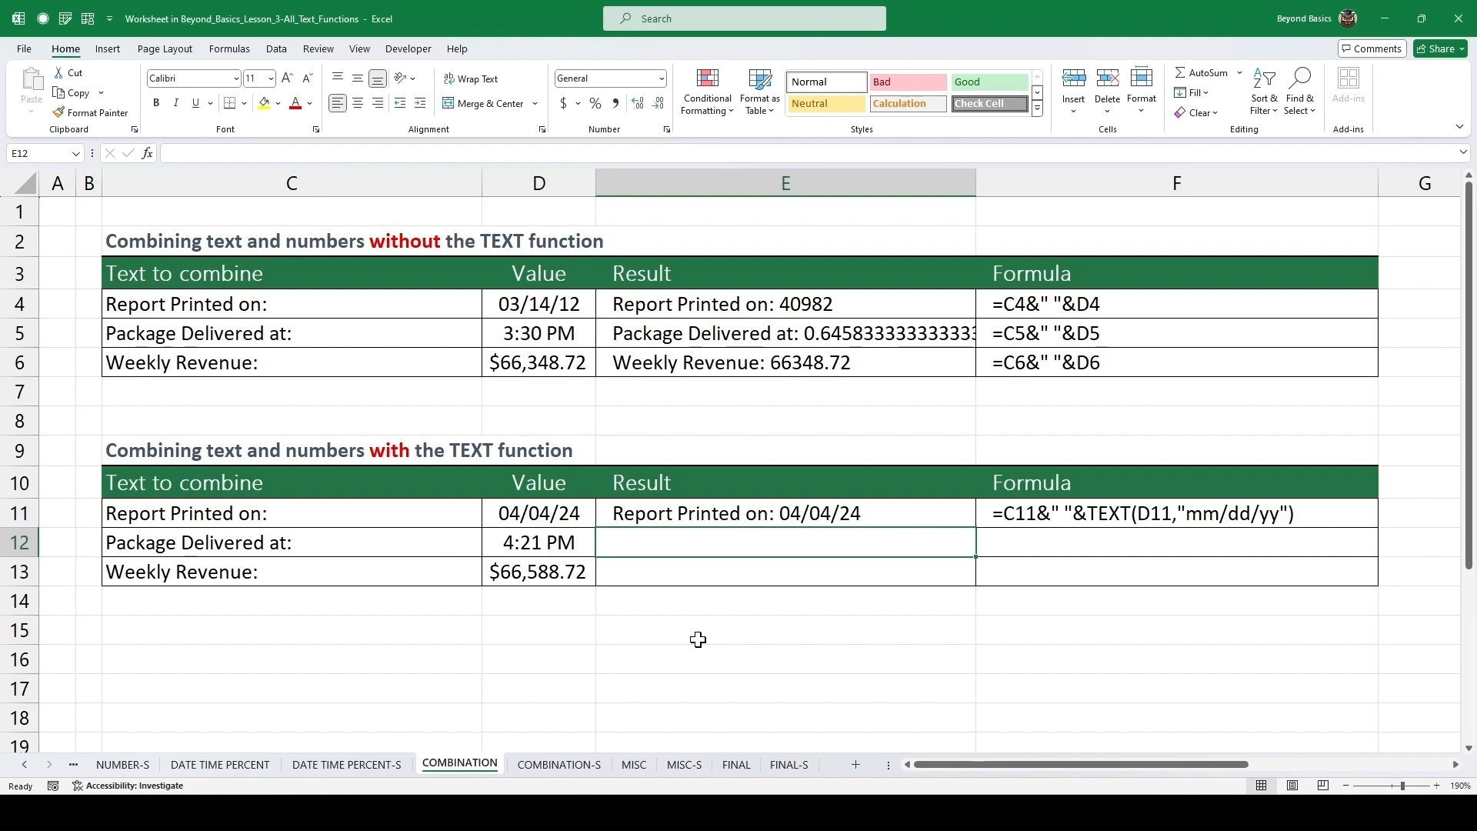
pyautogui.write('=')
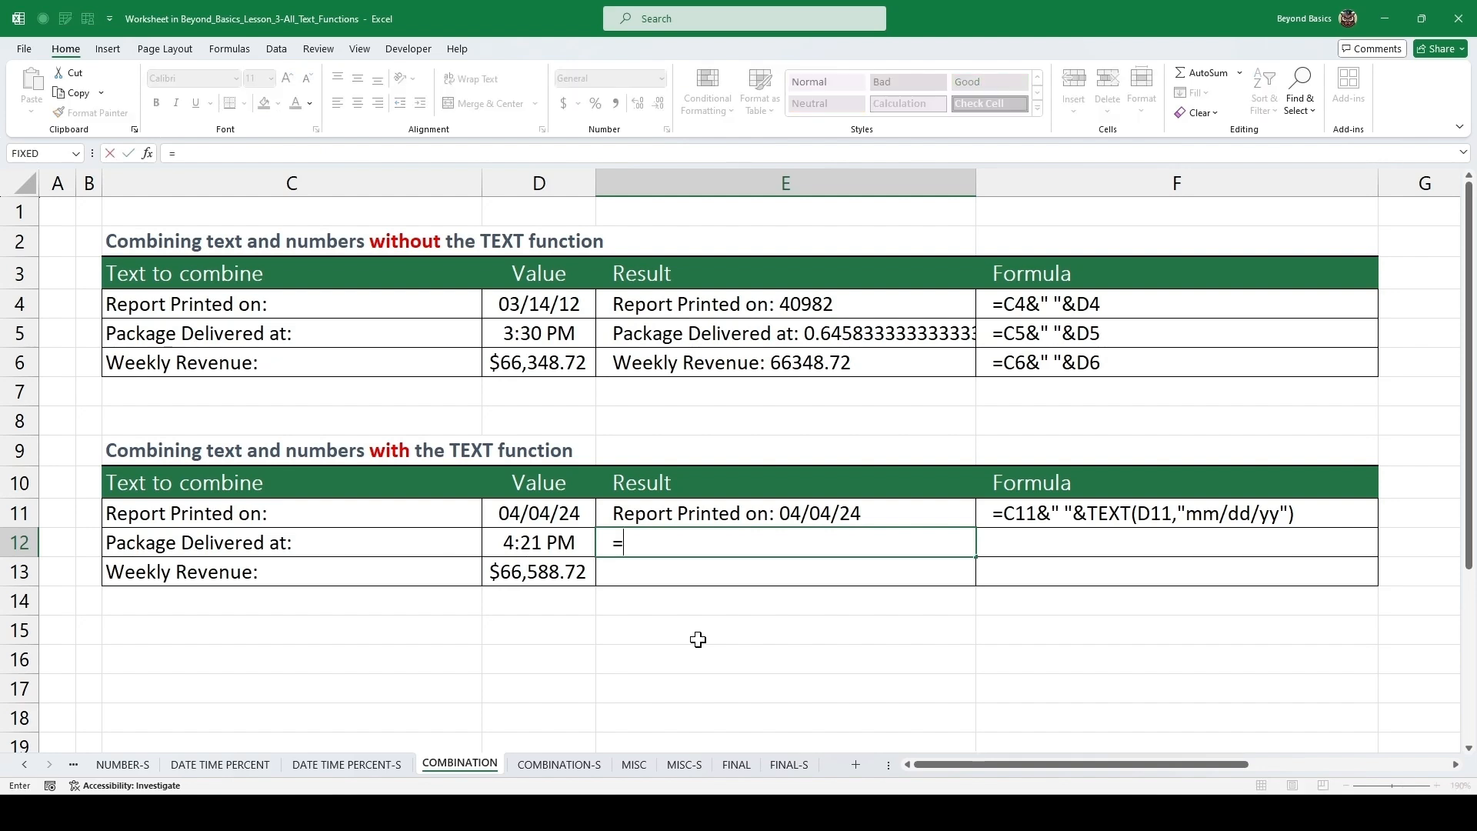
pyautogui.press('Left')
pyautogui.press('Left')
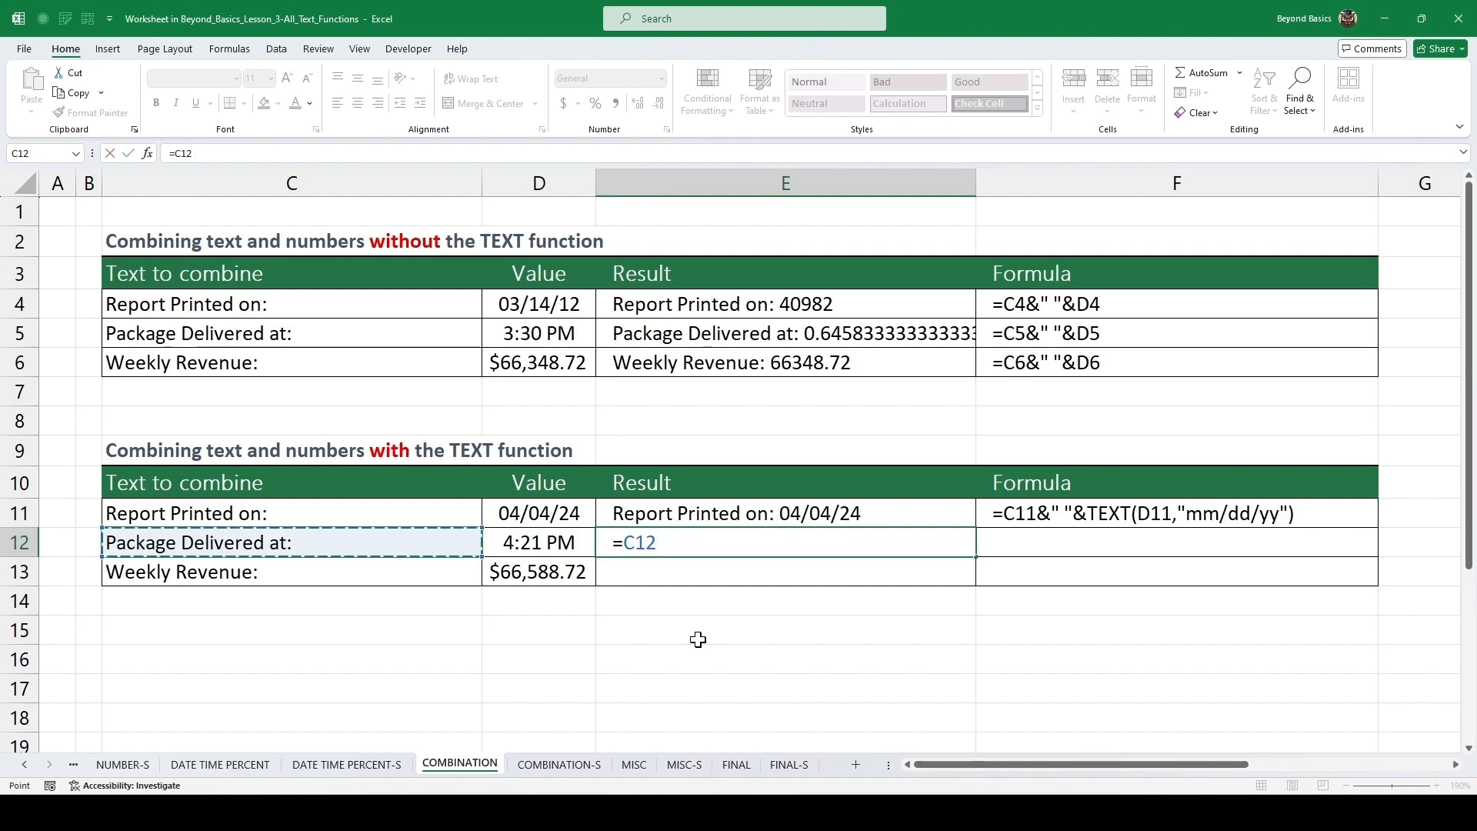
pyautogui.write('&')
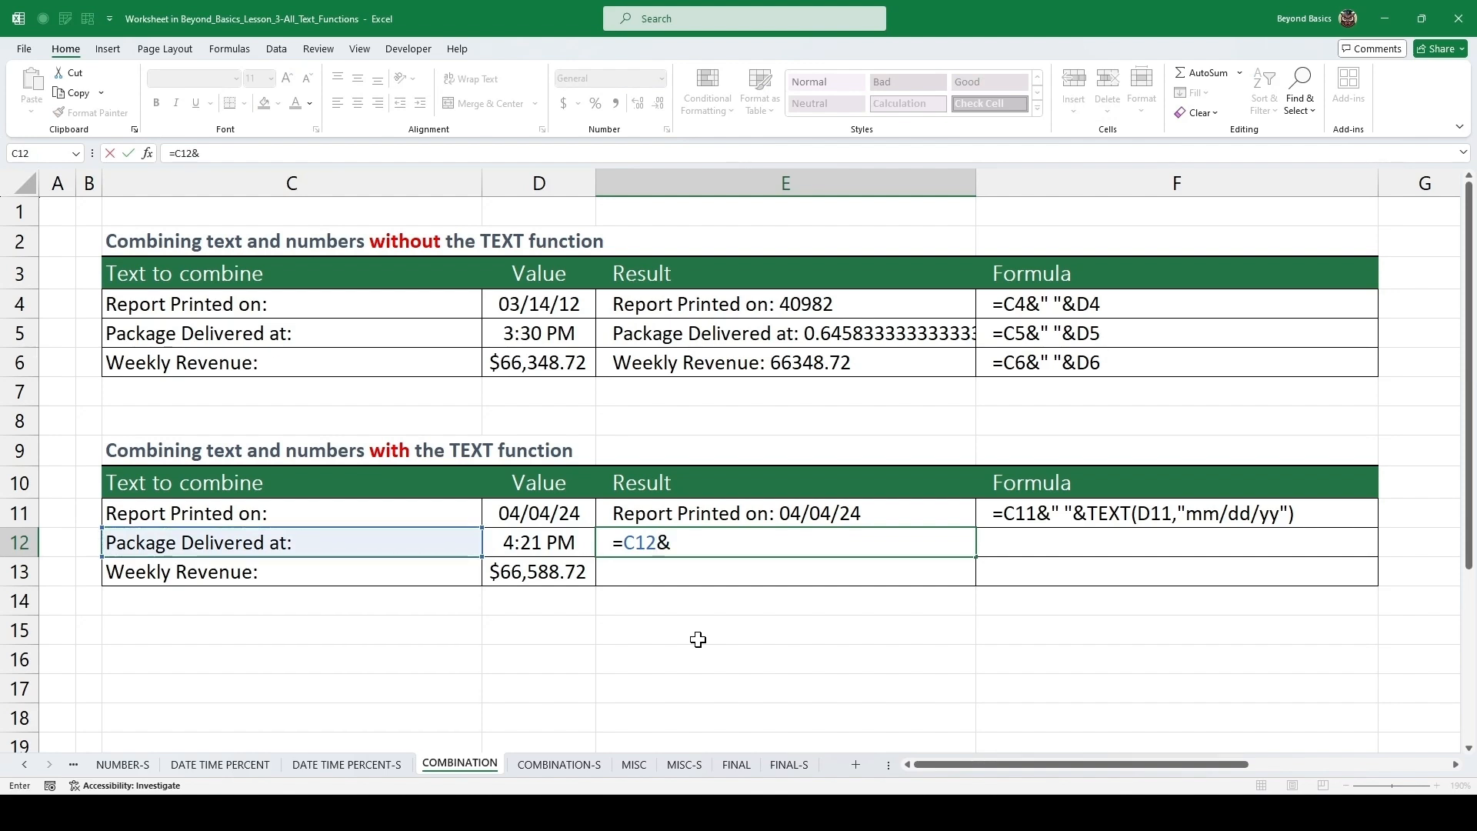
pyautogui.write('" "&text')
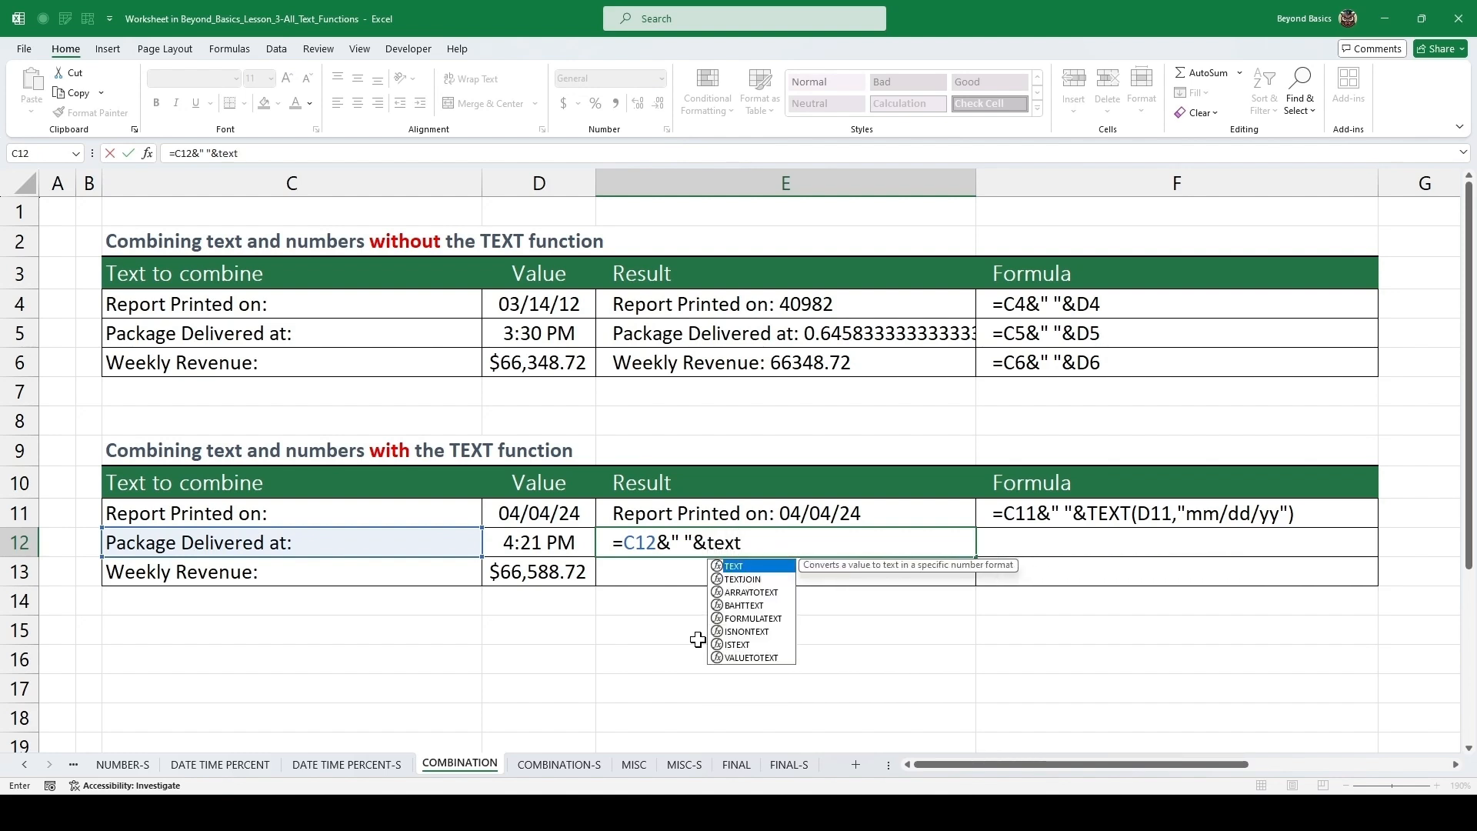
pyautogui.press('Tab')
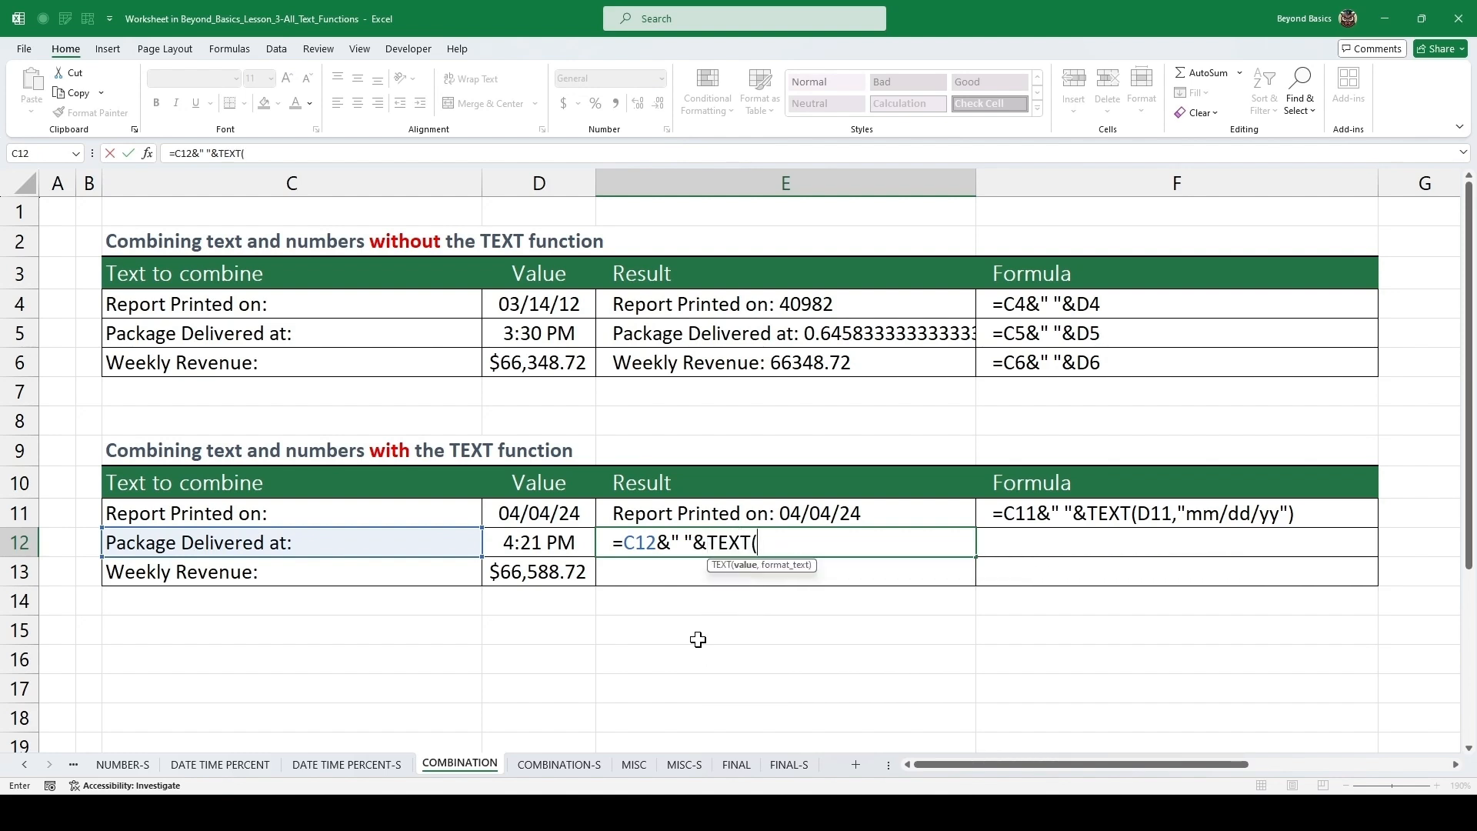
pyautogui.press('Left')
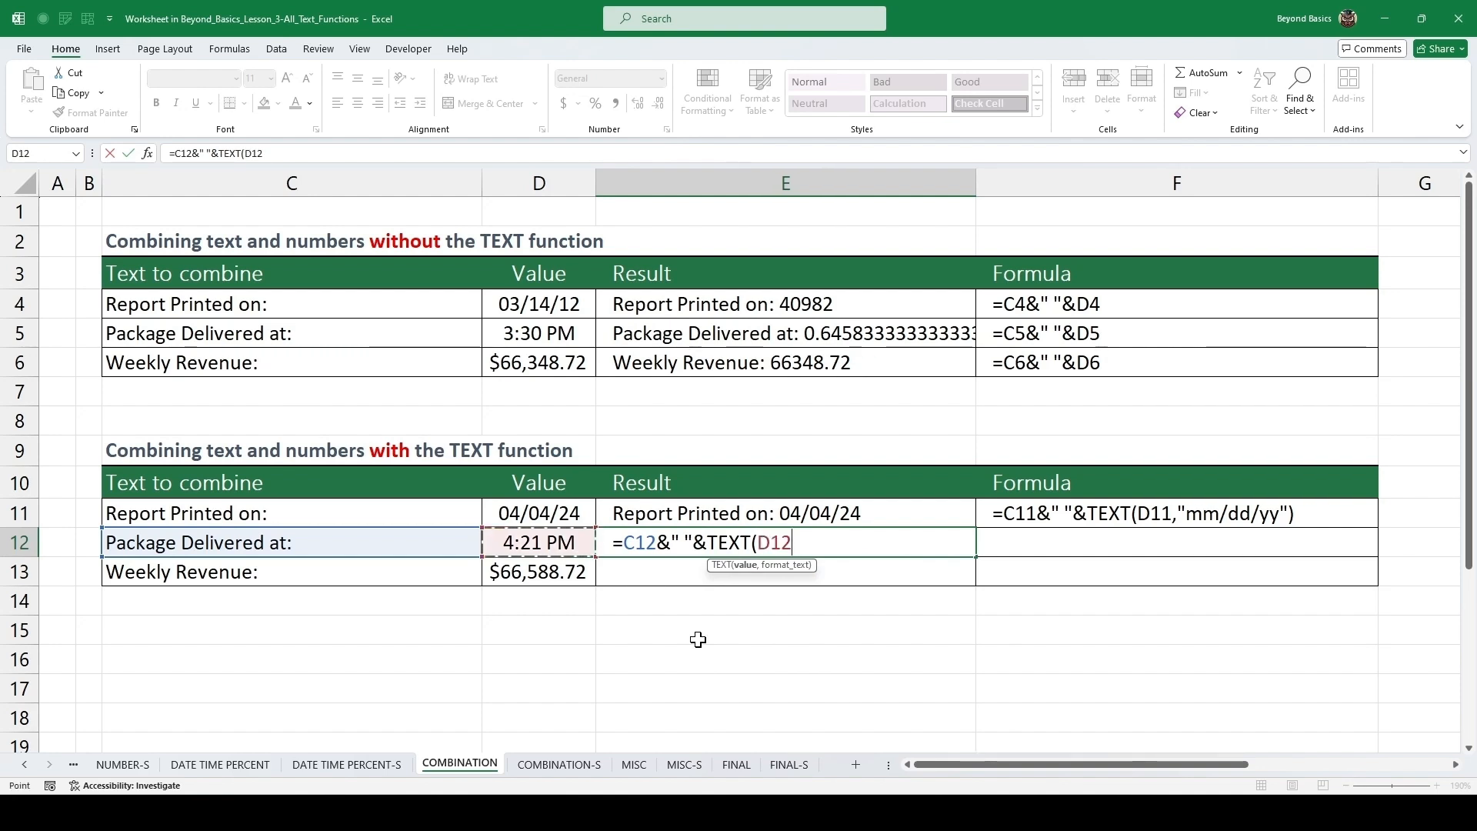
pyautogui.write(',"')
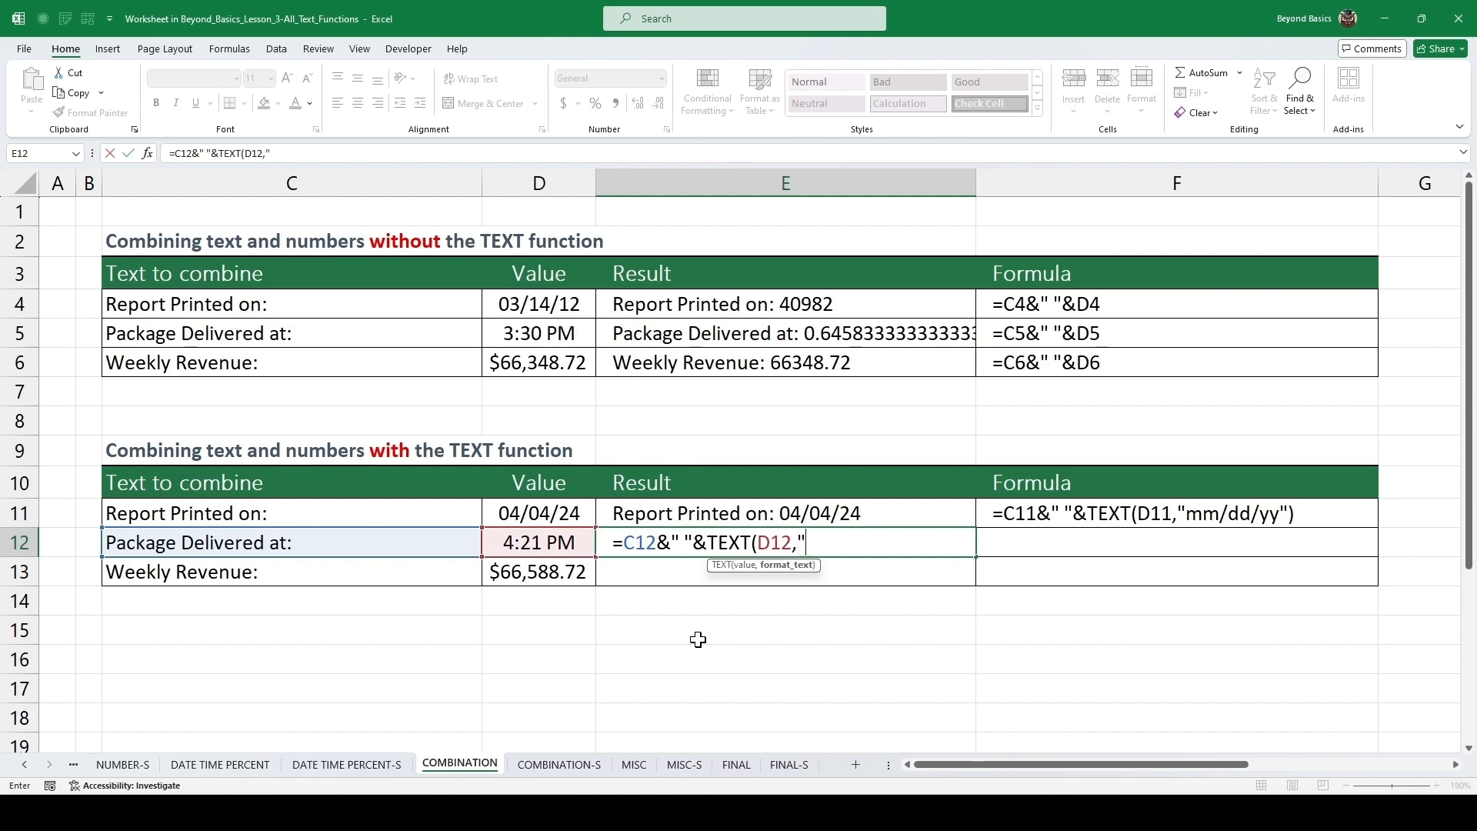
pyautogui.write('hh:mm am')
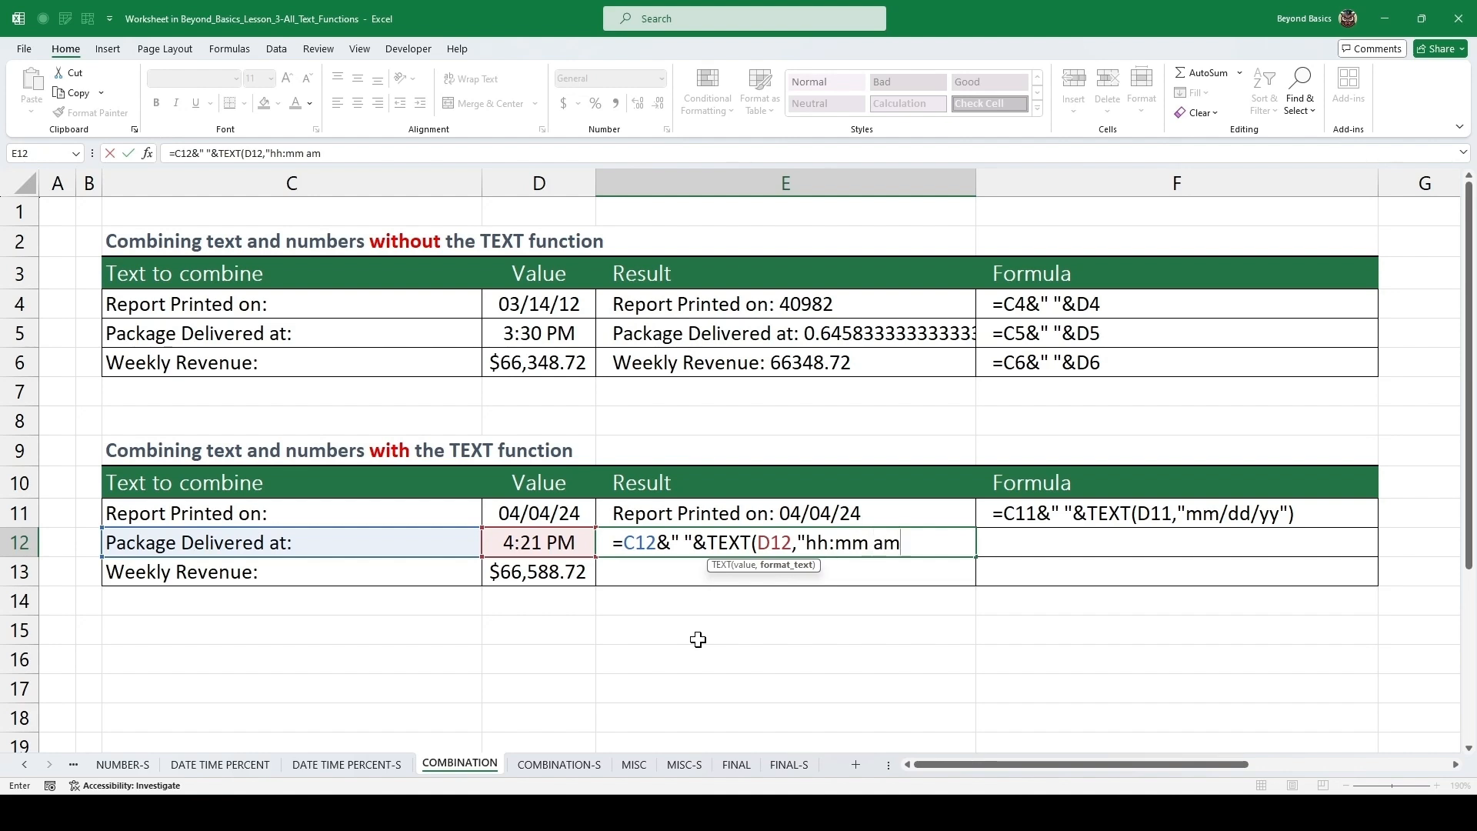
pyautogui.write('/pm")')
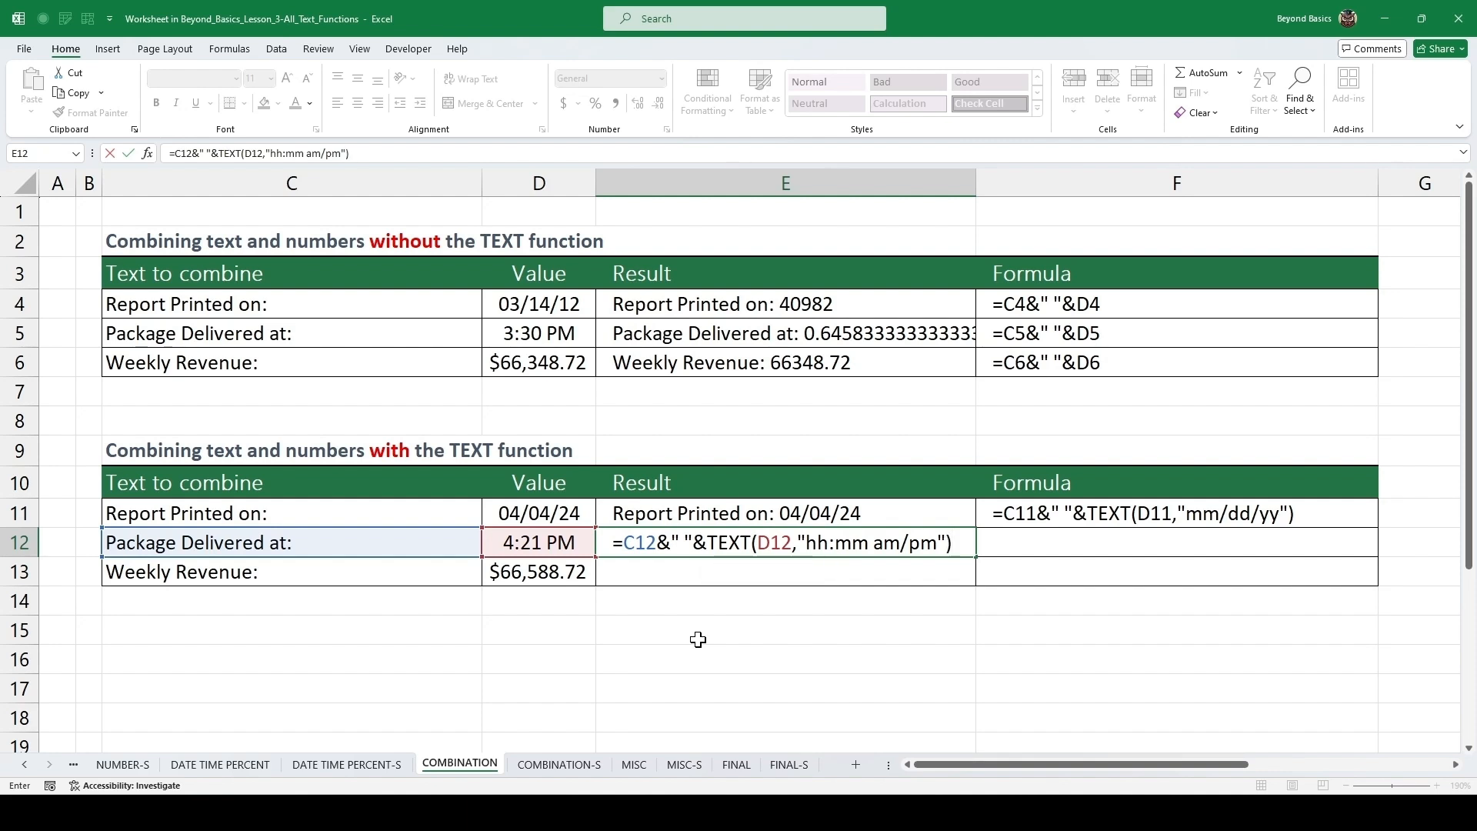
pyautogui.hotkey('ctrl', 'Return')
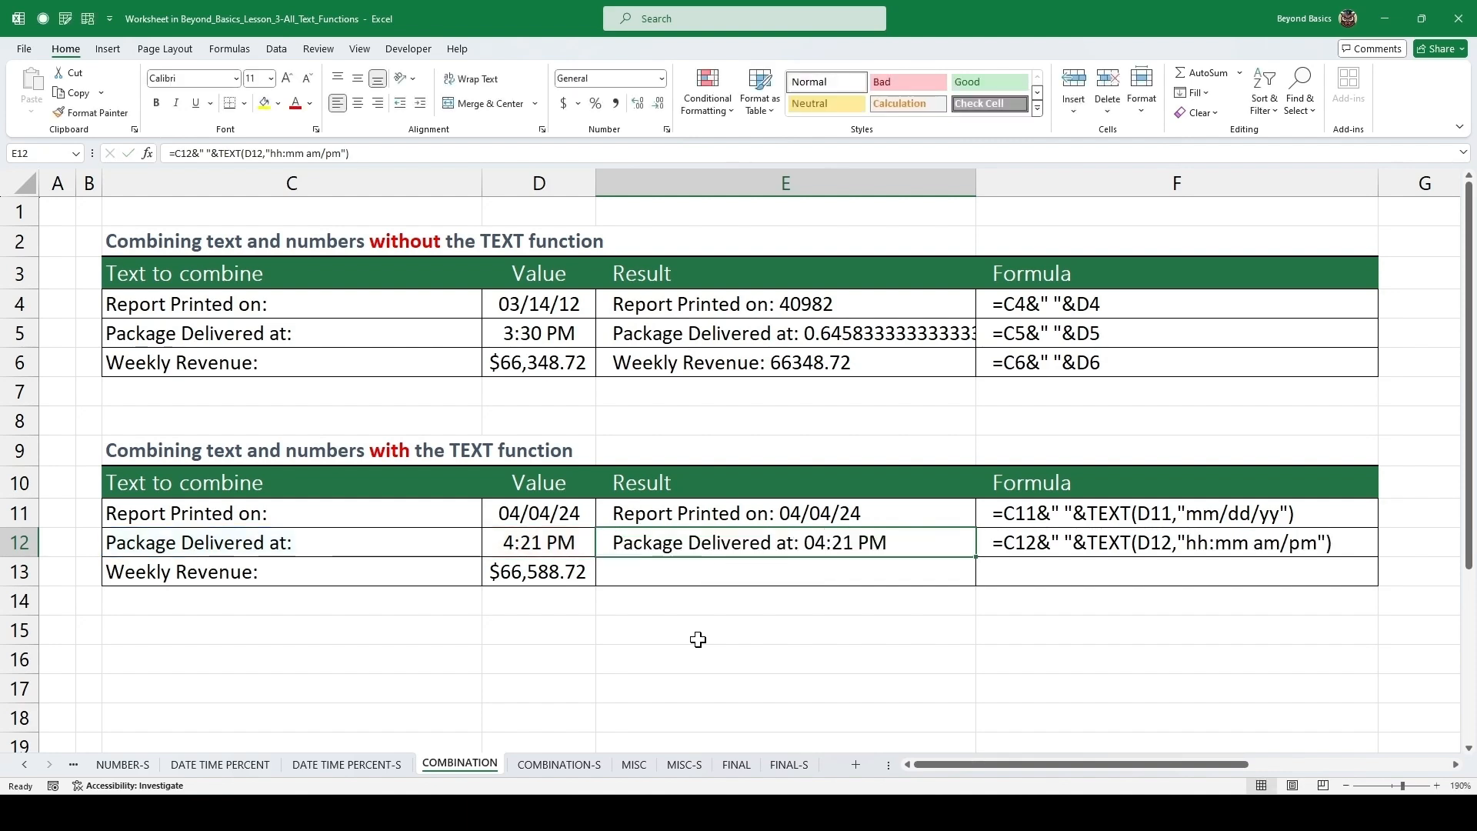
# Enter =C13&" "&TEXT(D13,"$#,###.##") as the Result for the Weekly Revenue row of the with-TEXT table.
pyautogui.press('Down')
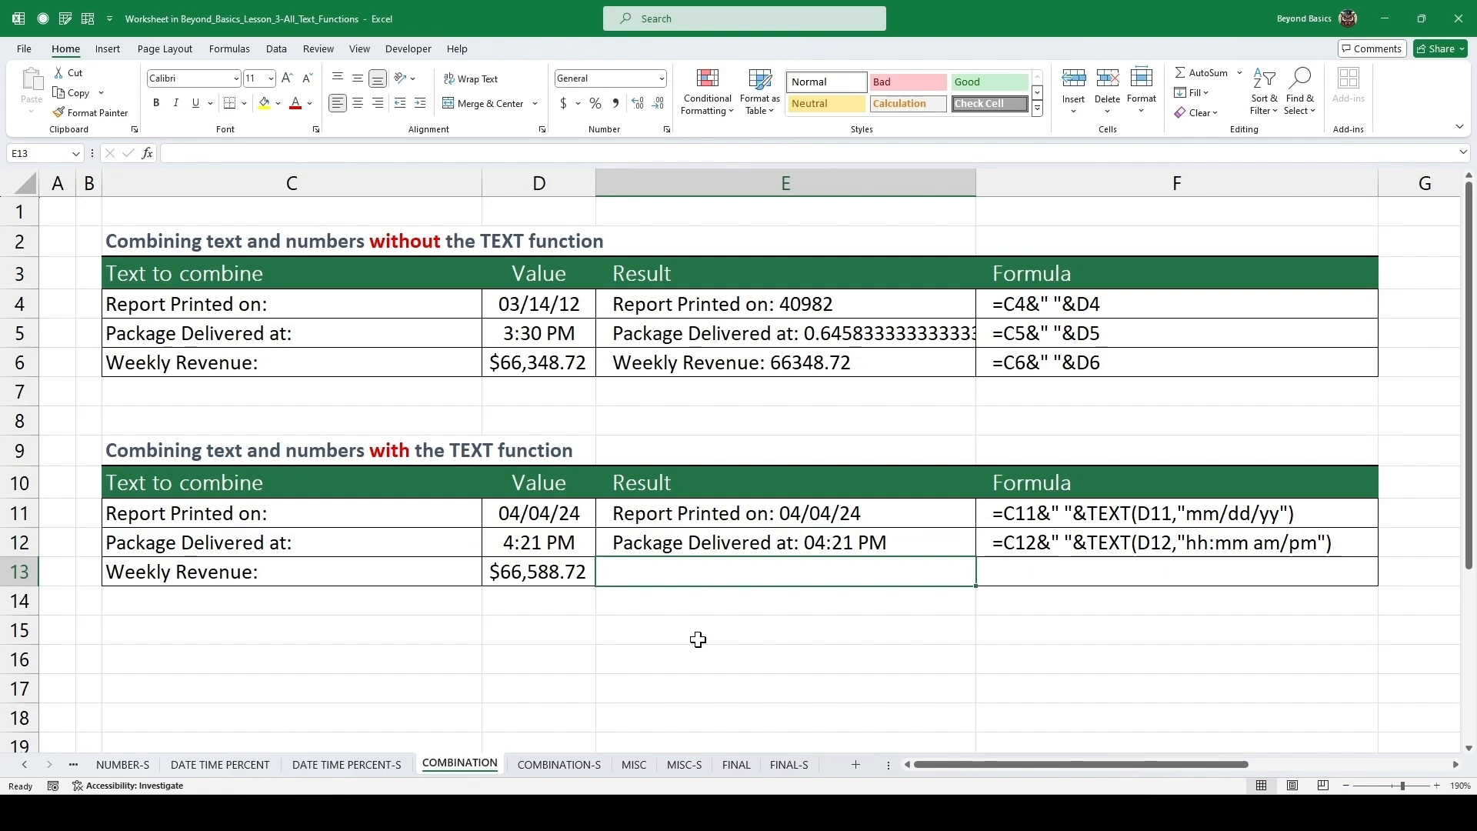
pyautogui.write('=')
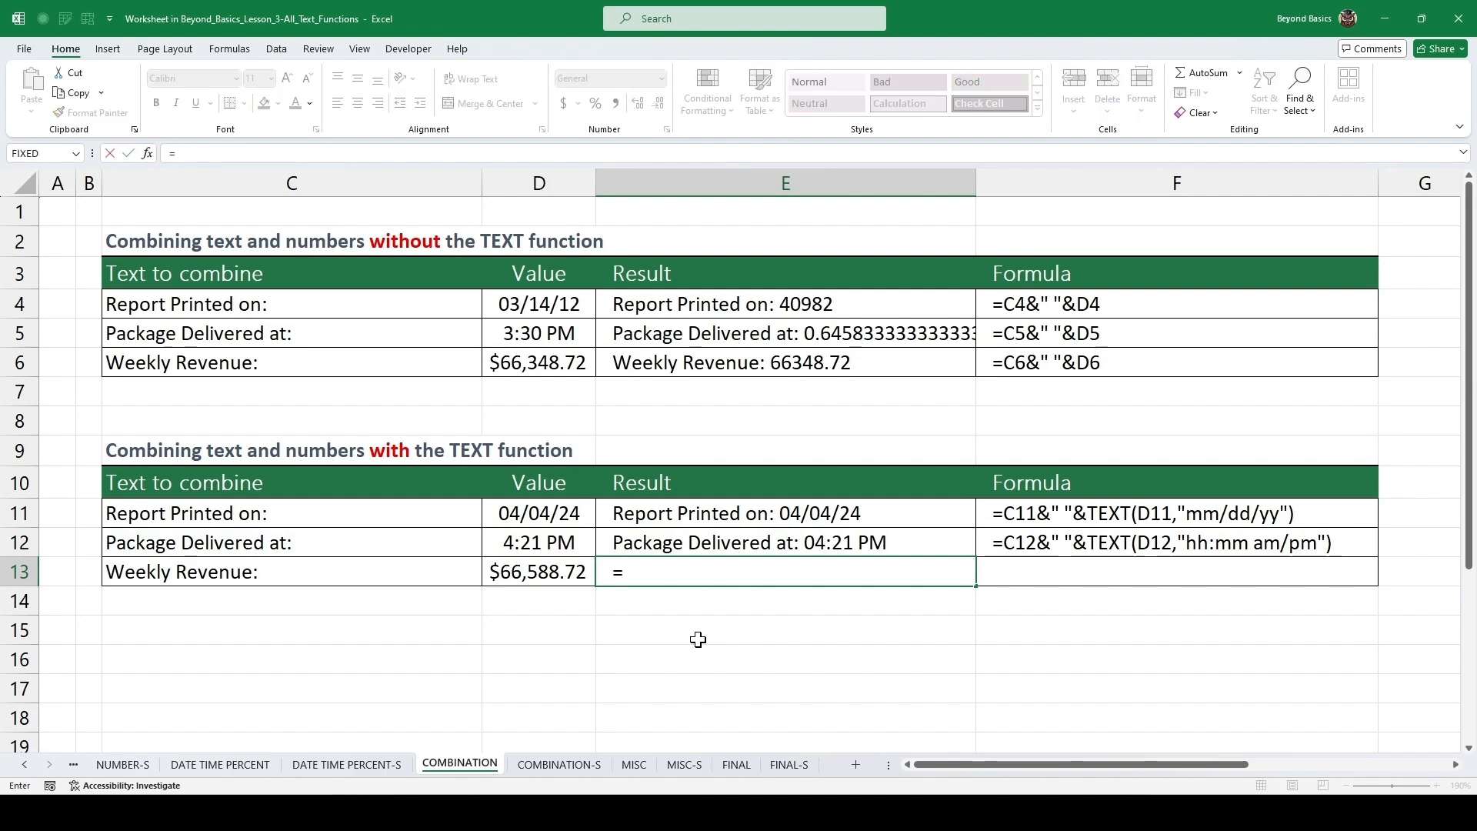
pyautogui.press('Left')
pyautogui.press('Left')
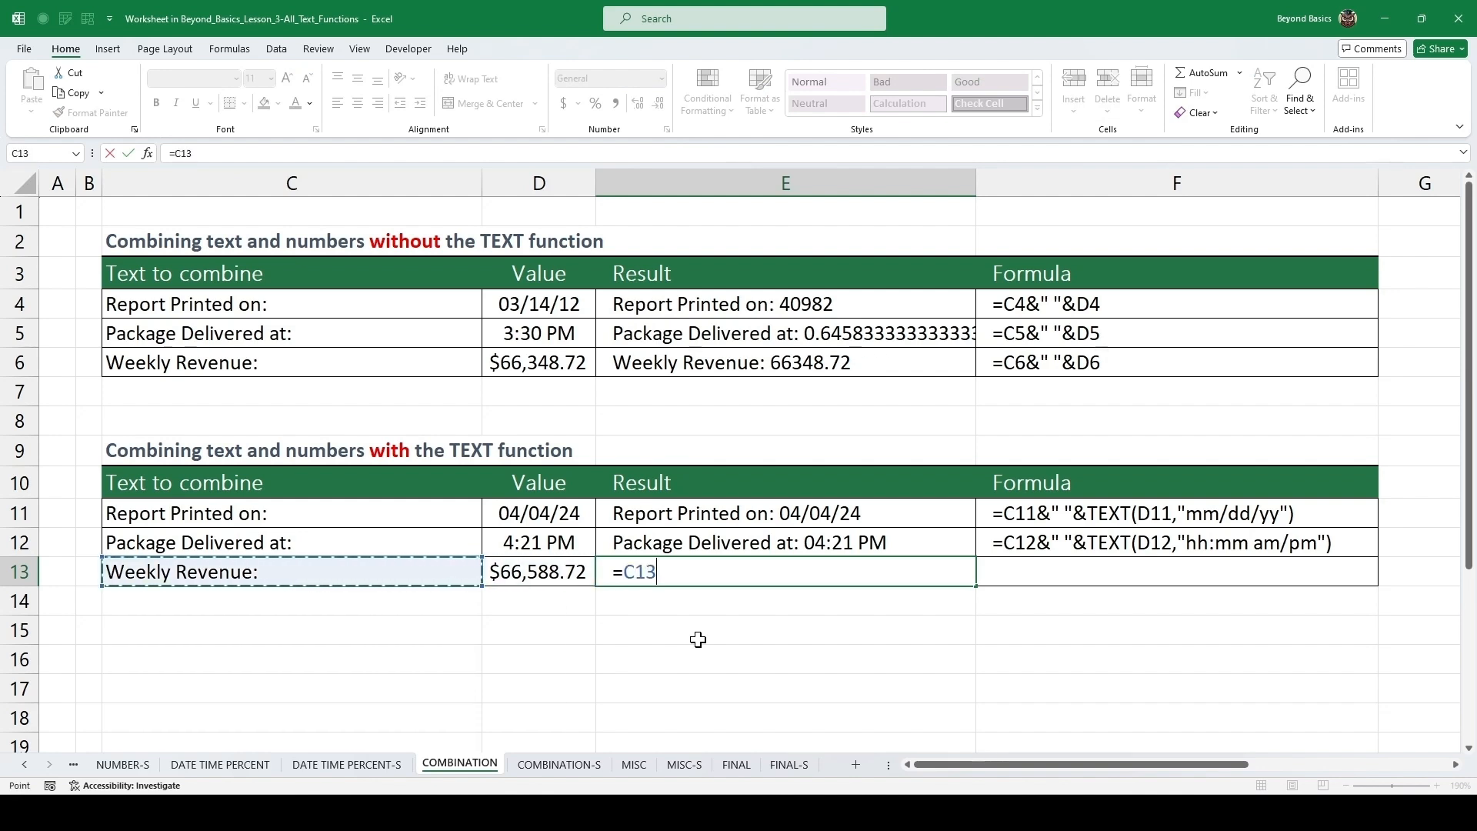
pyautogui.write('&" "')
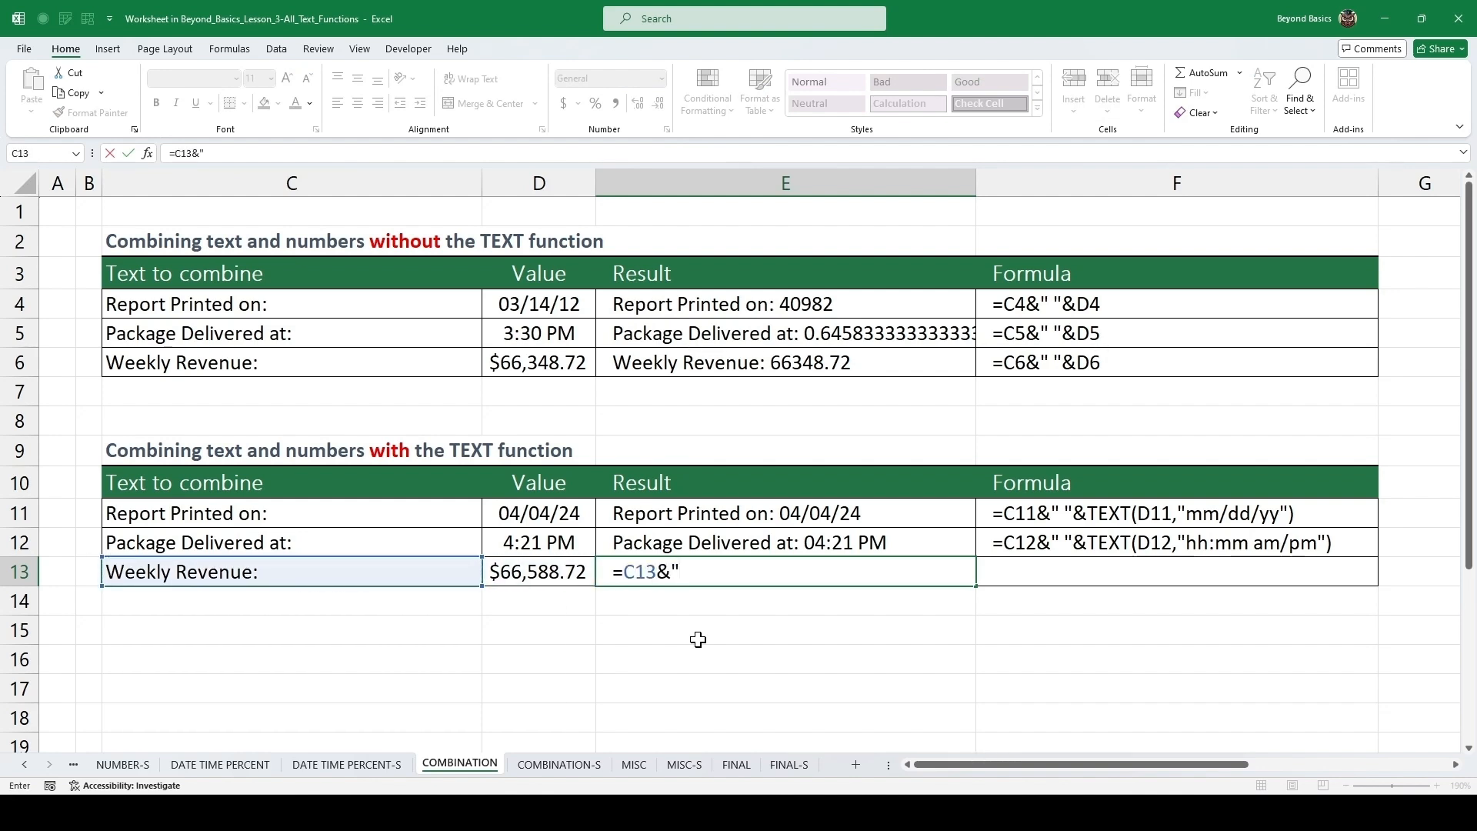
pyautogui.write('&')
pyautogui.write('text')
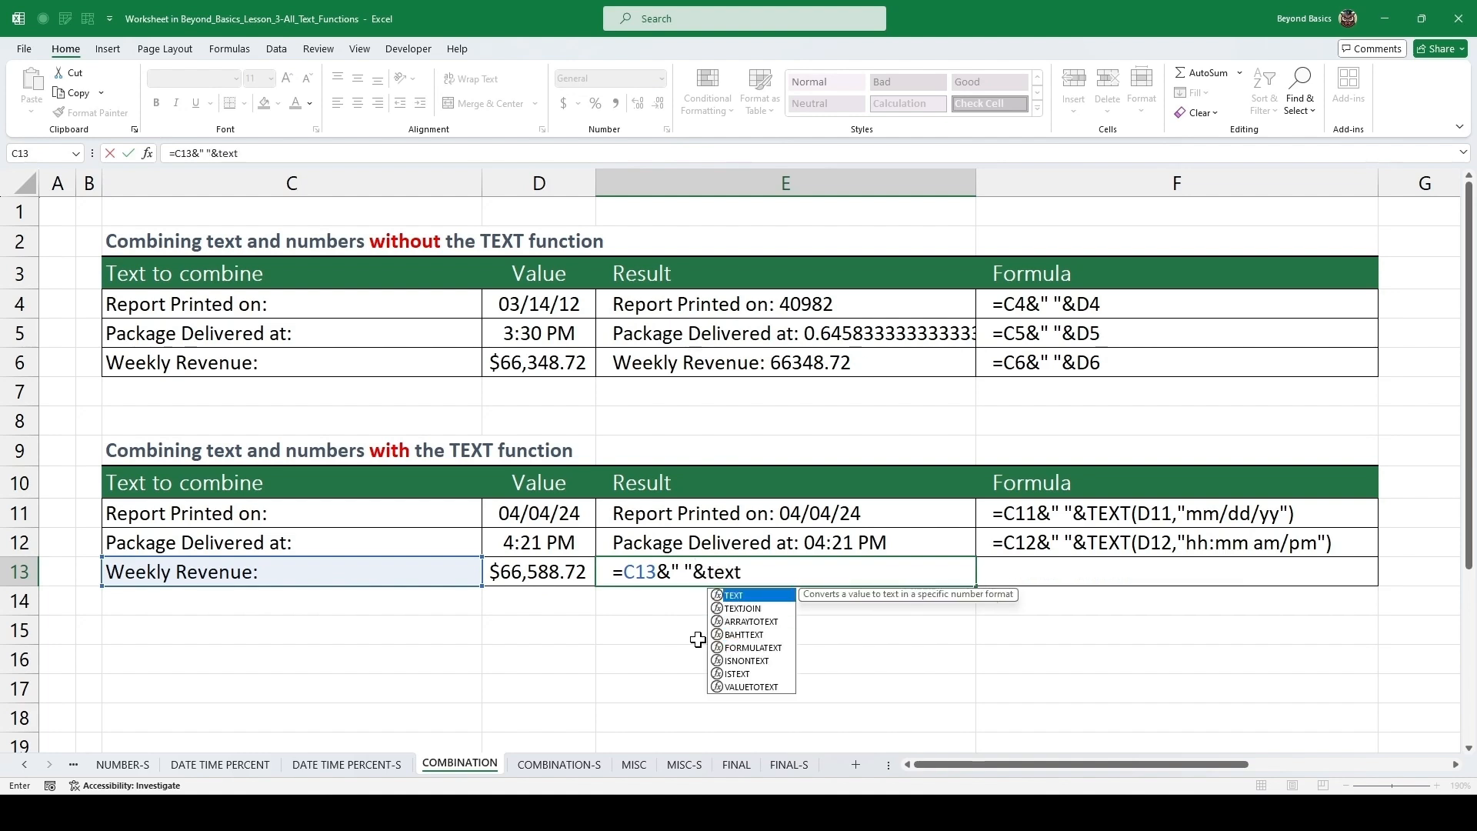
pyautogui.press('Tab')
pyautogui.press('Left')
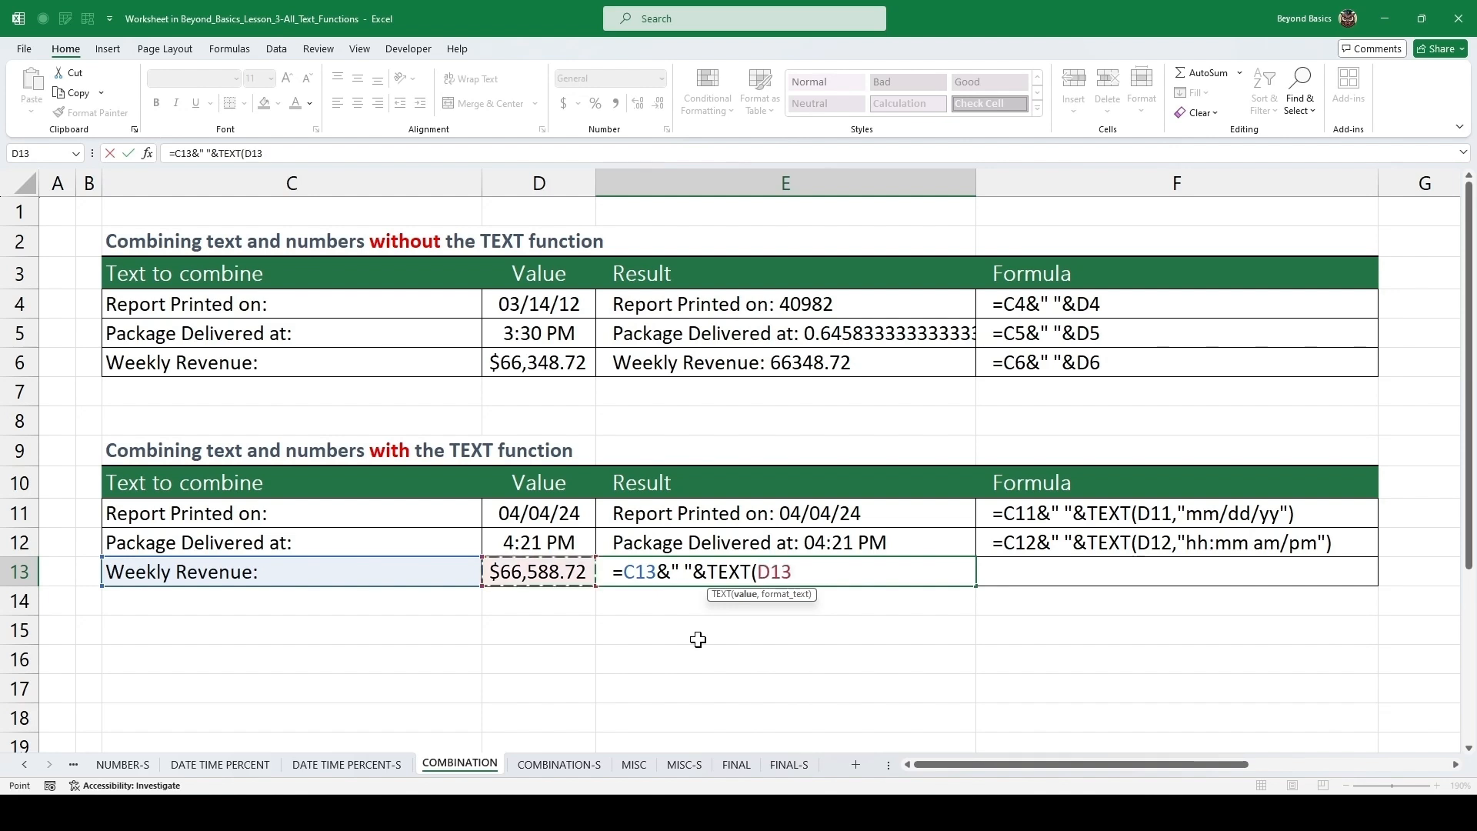
pyautogui.write(',"$')
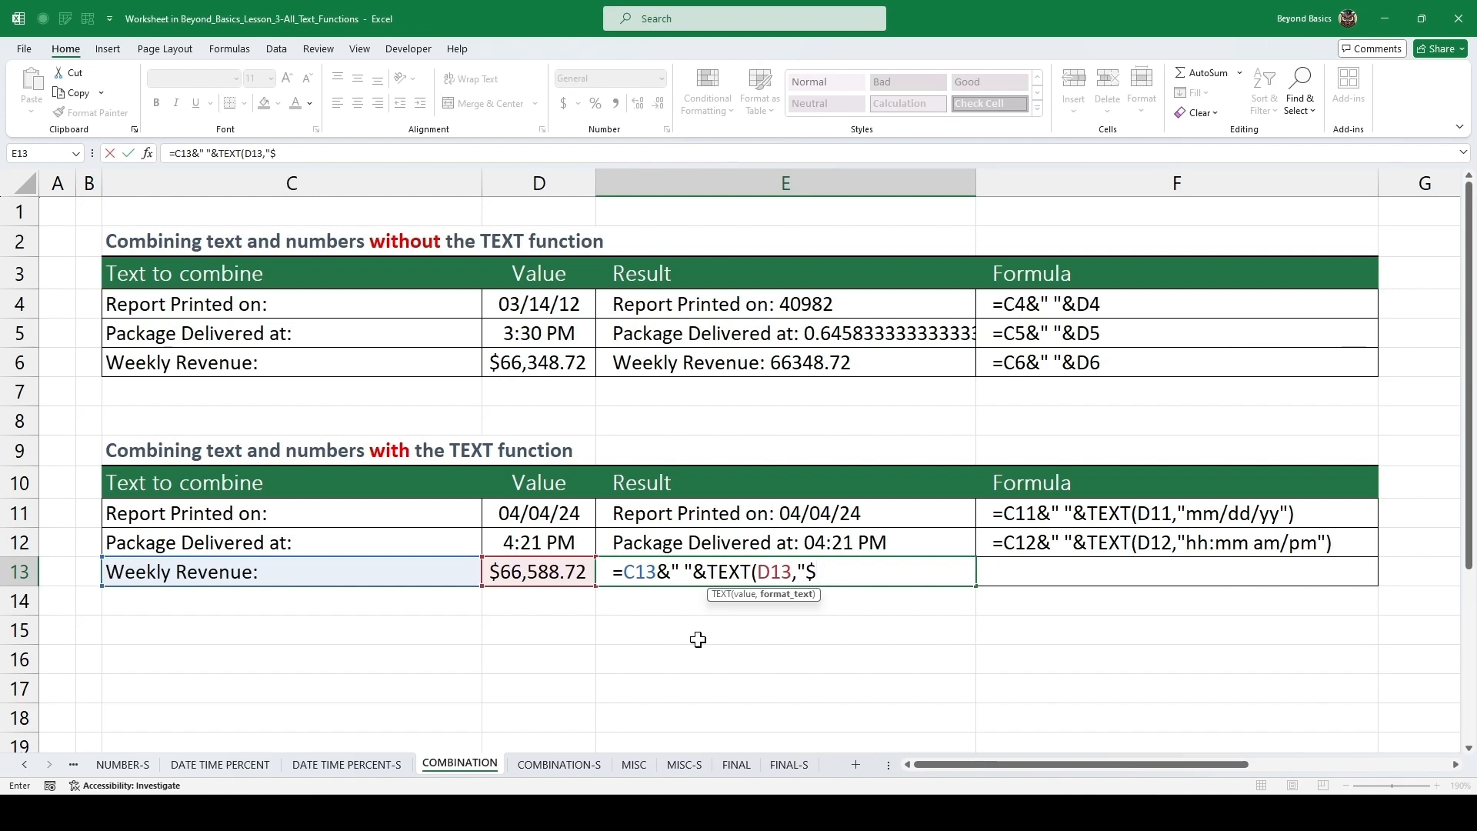
pyautogui.write('#,###.##')
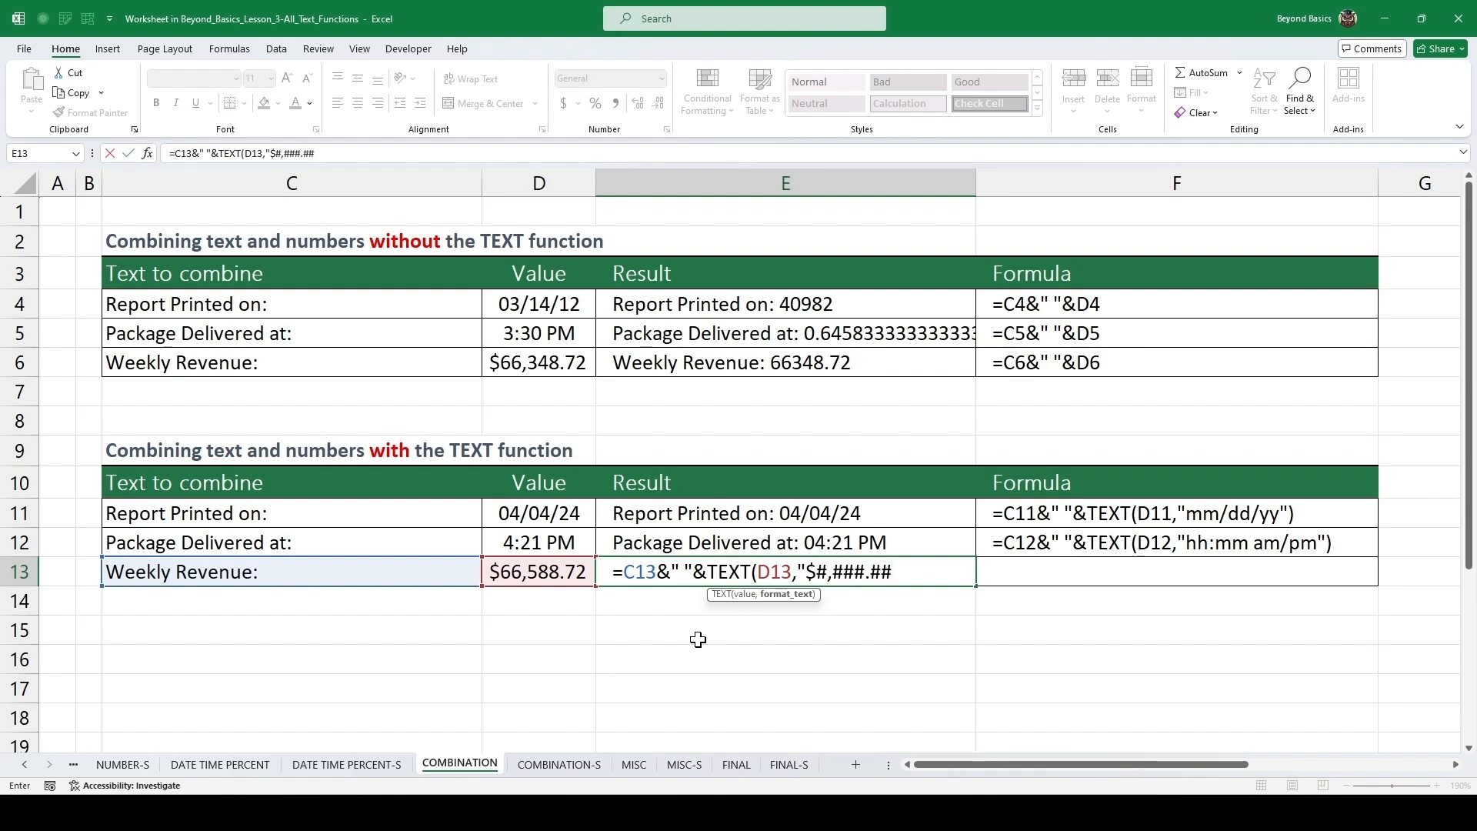
pyautogui.write('")')
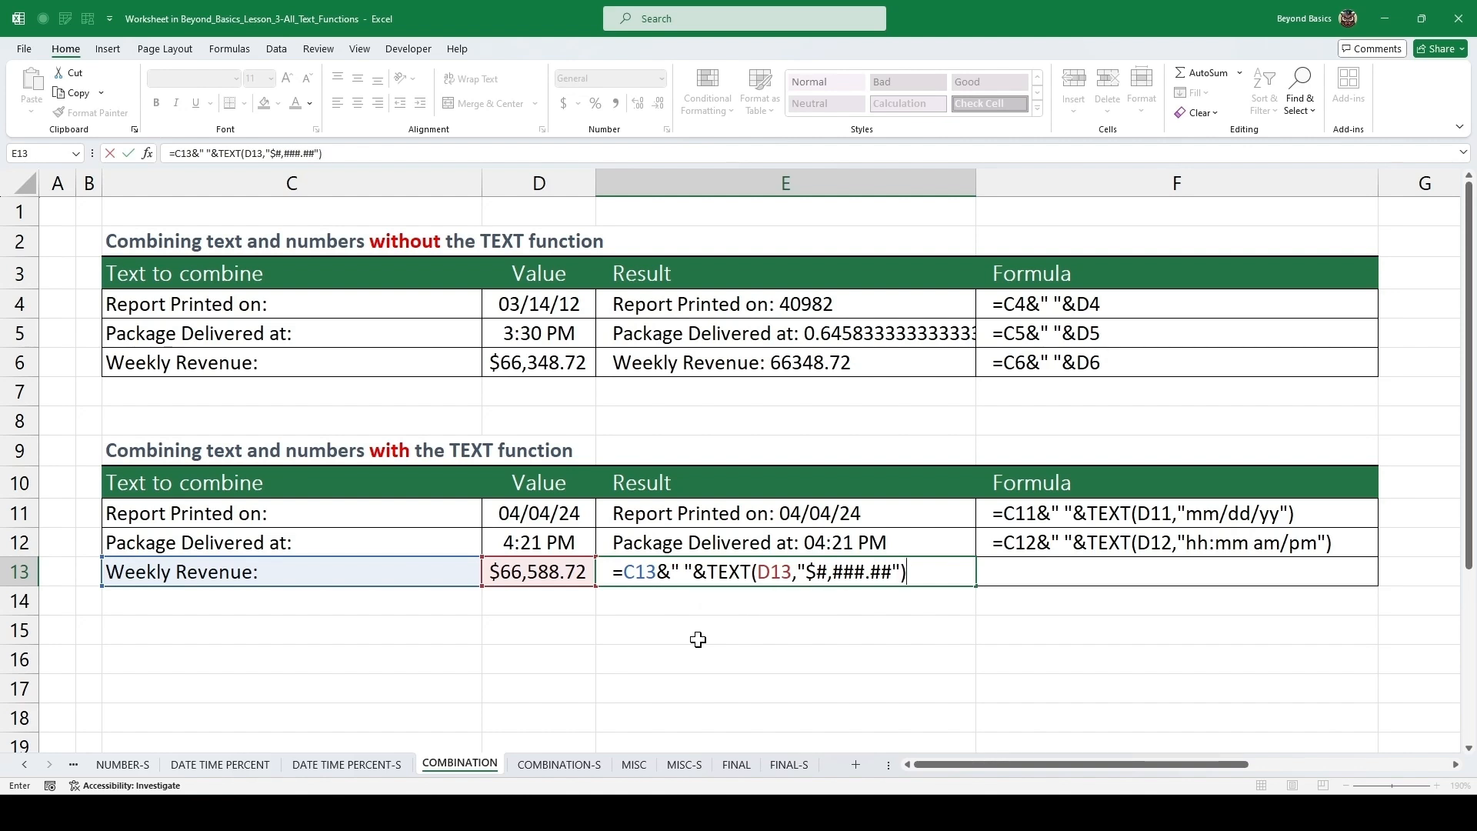
pyautogui.hotkey('ctrl', 'Return')
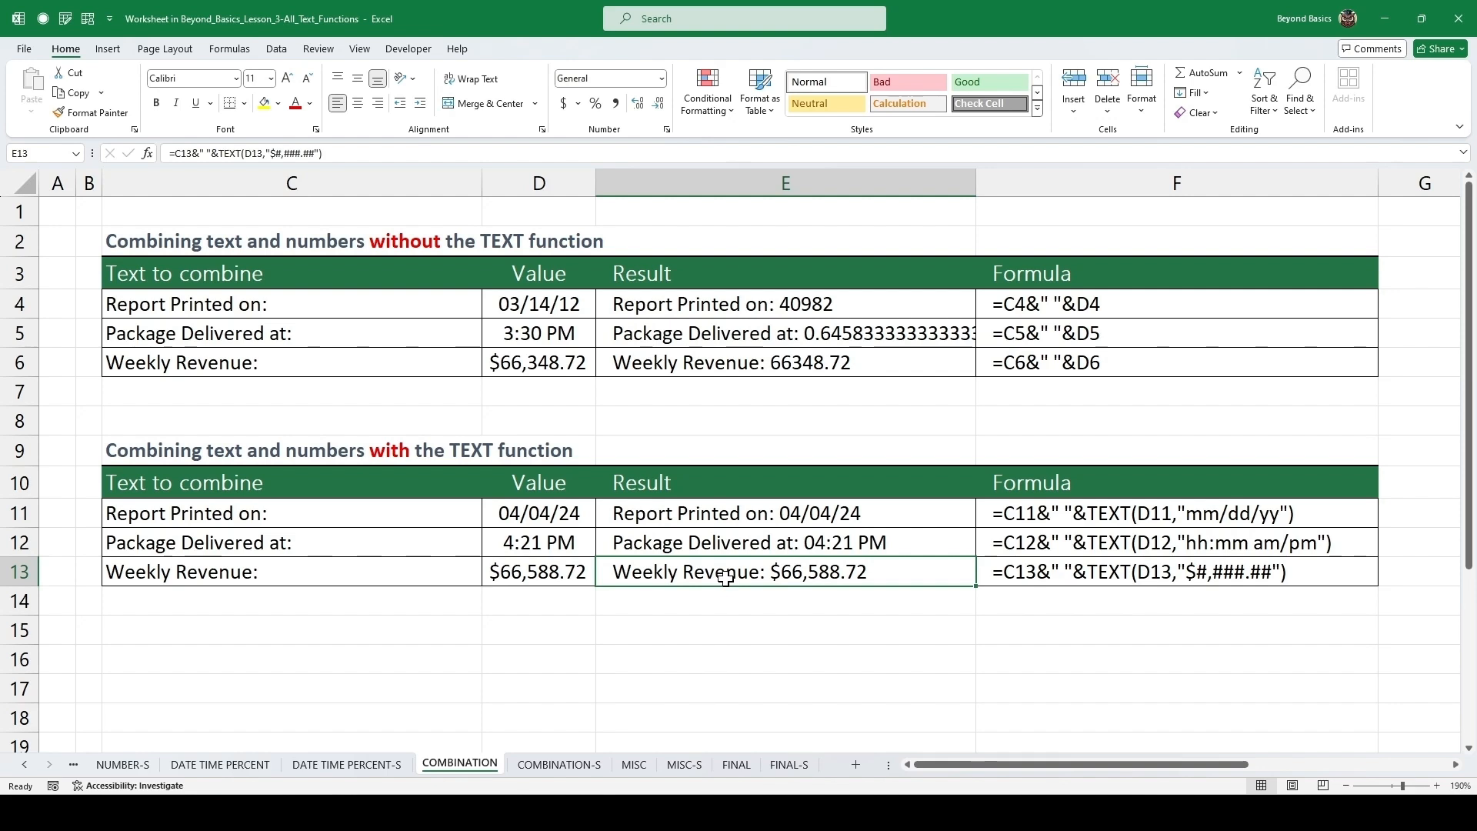
# In cell E15, enter =CONCAT(E11,CHAR(10),E12,CHAR(10),E13) to join the three with-TEXT results separated by line breaks.
pyautogui.moveTo(747, 512); pyautogui.dragTo(752, 573)
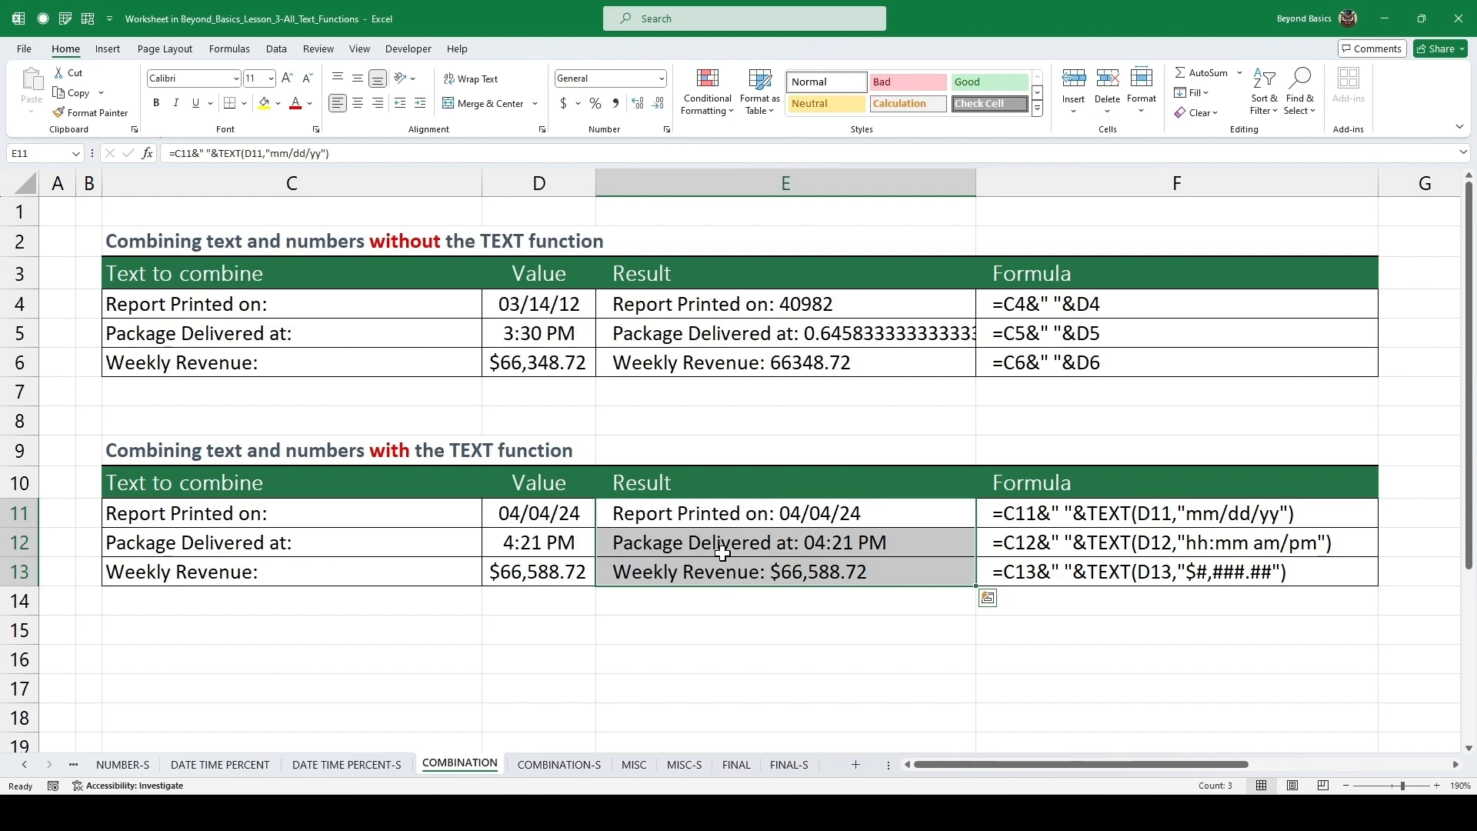
pyautogui.click(726, 624)
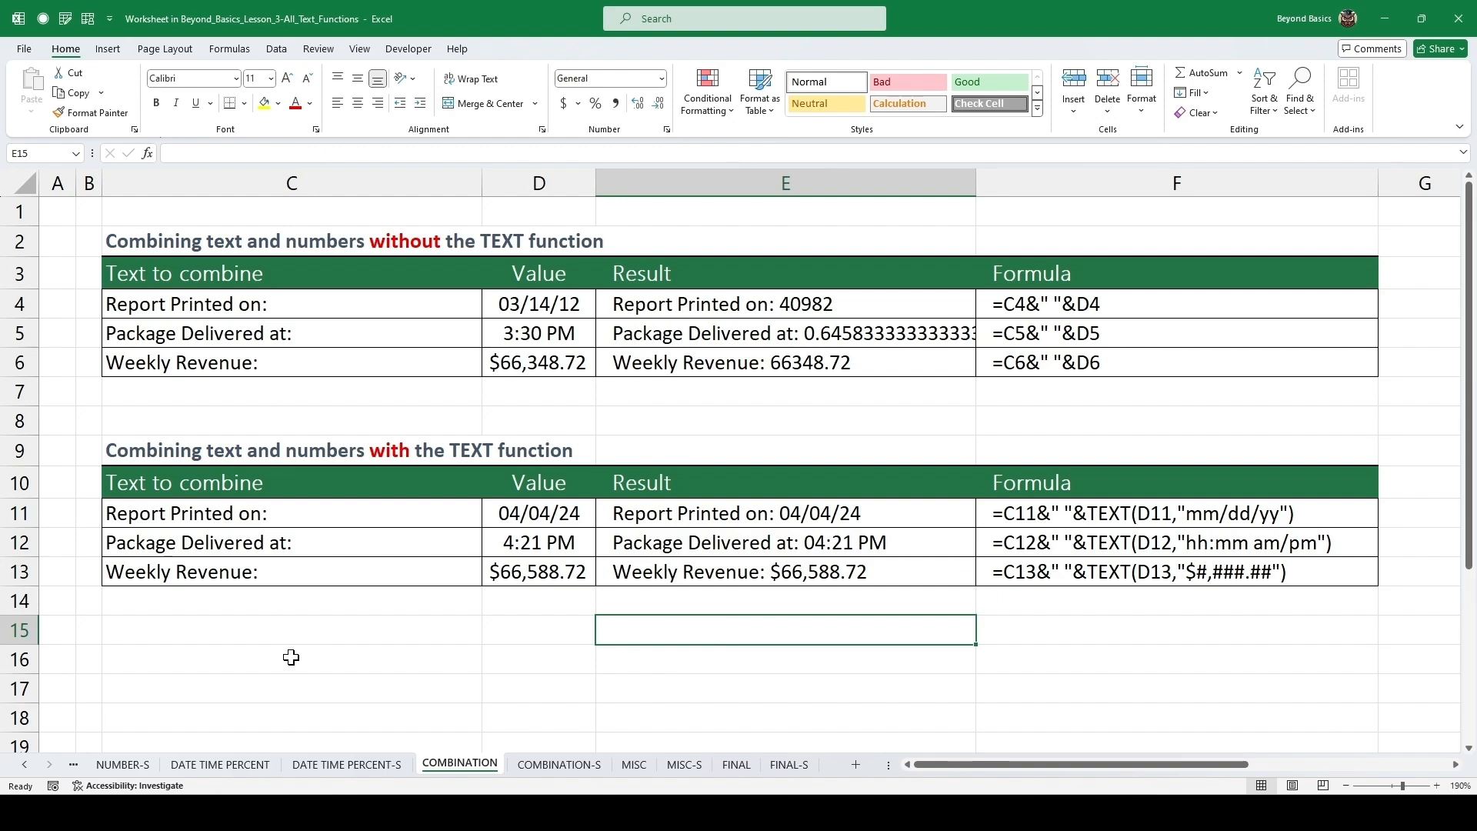
pyautogui.write('=conca')
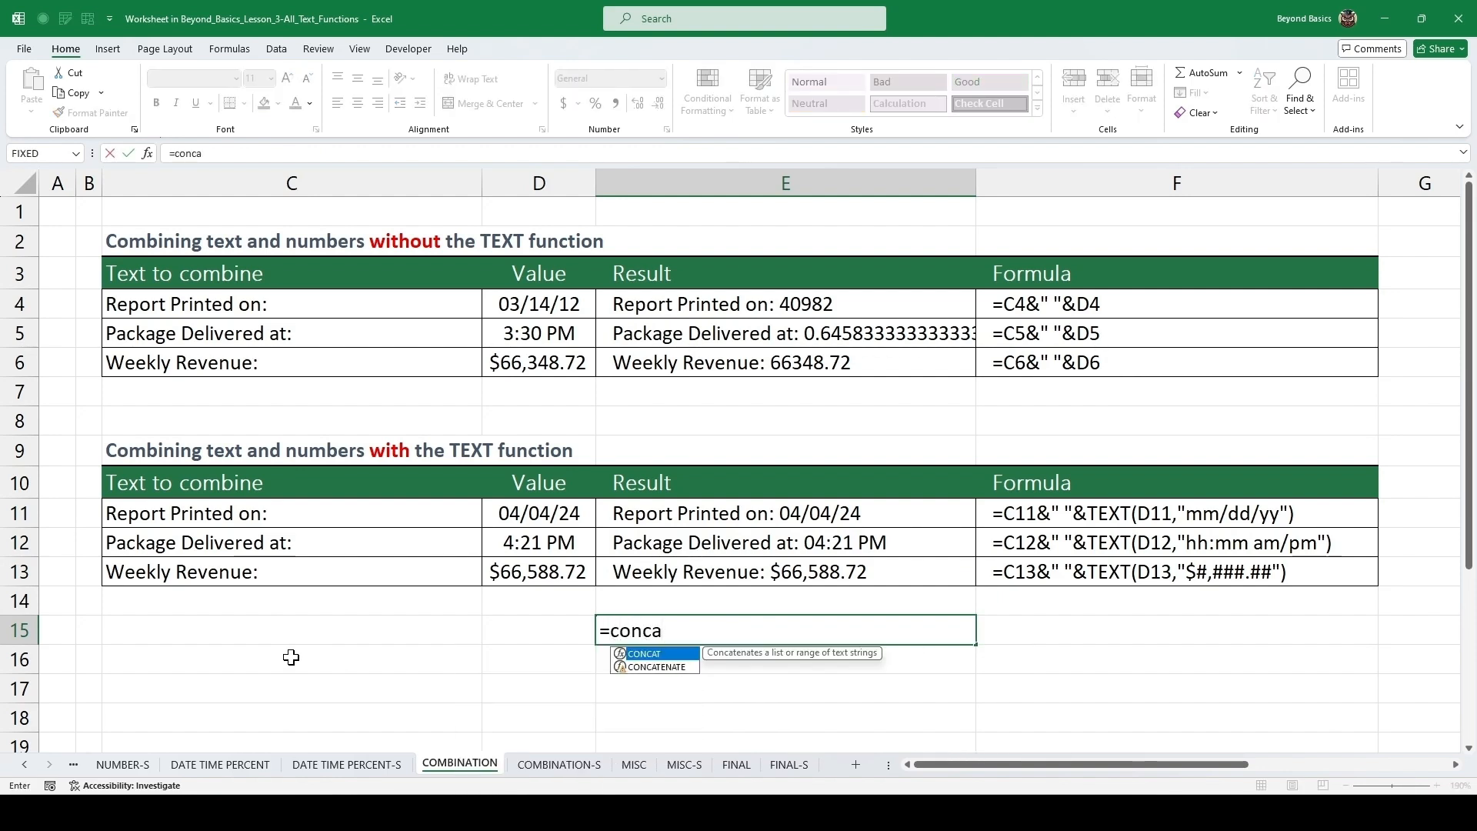
pyautogui.press('Tab')
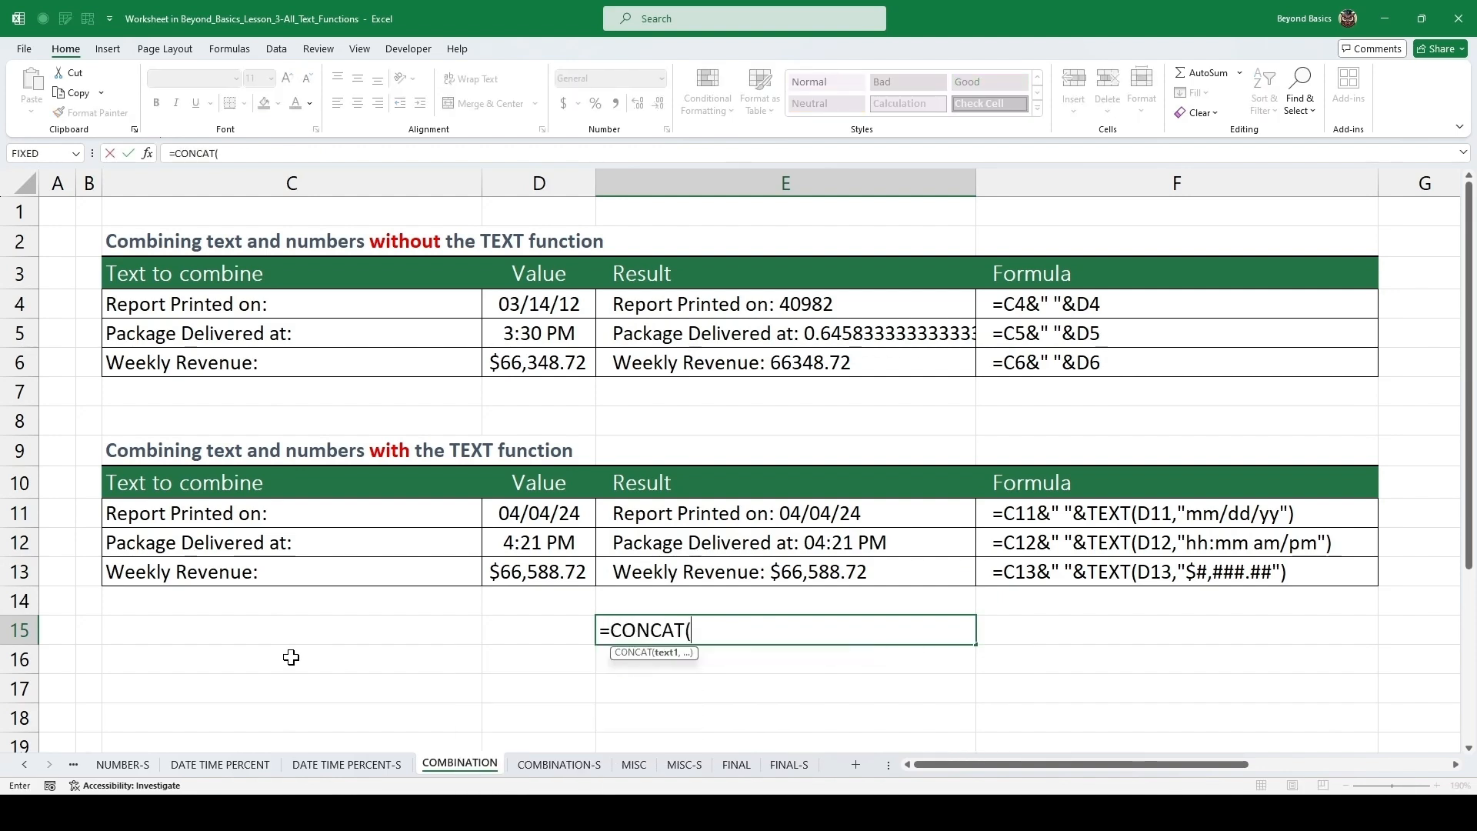
pyautogui.press('Up')
pyautogui.press('Up')
pyautogui.press('Up')
pyautogui.press('Up')
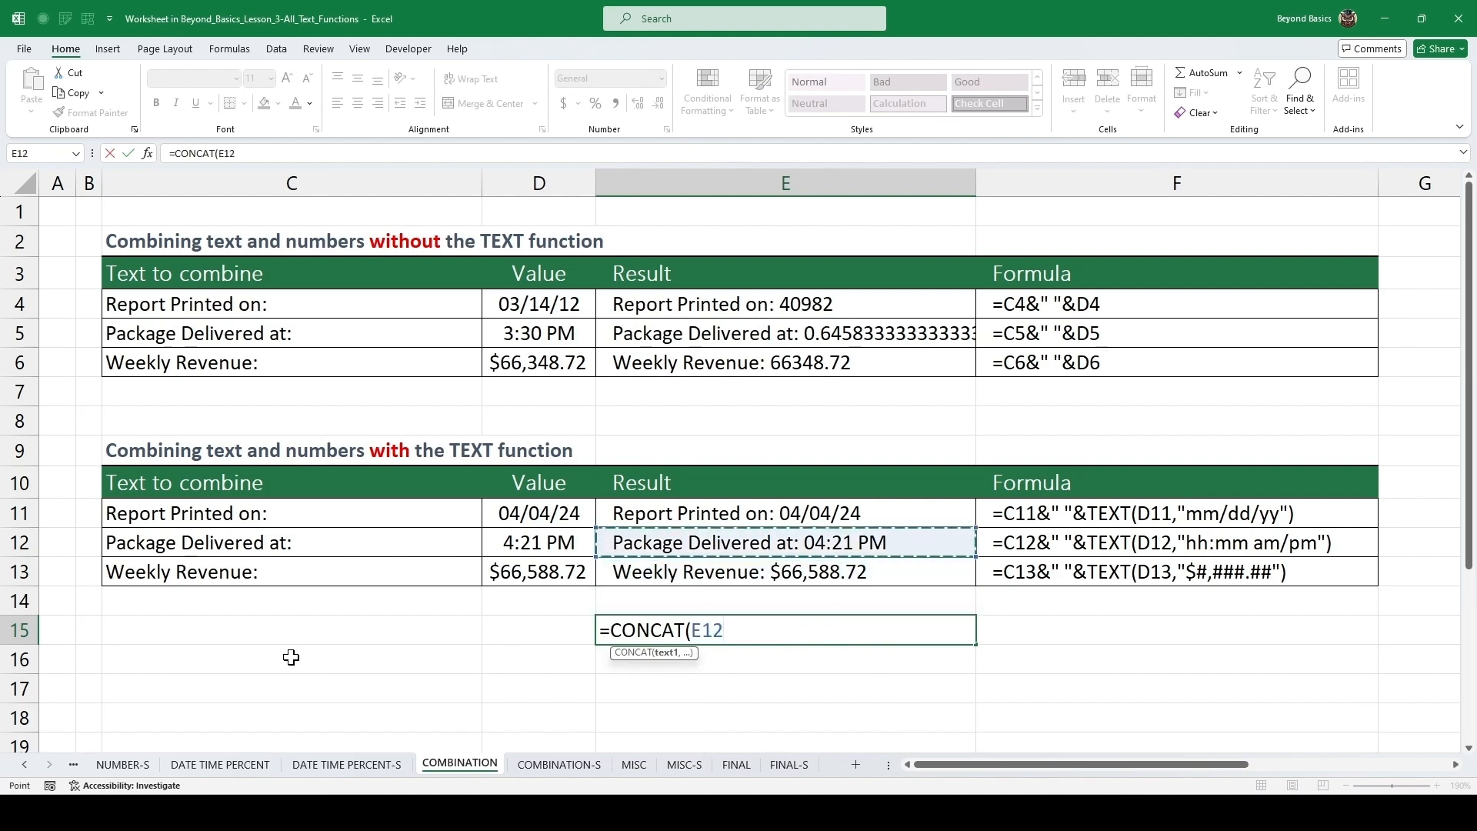
pyautogui.write(',')
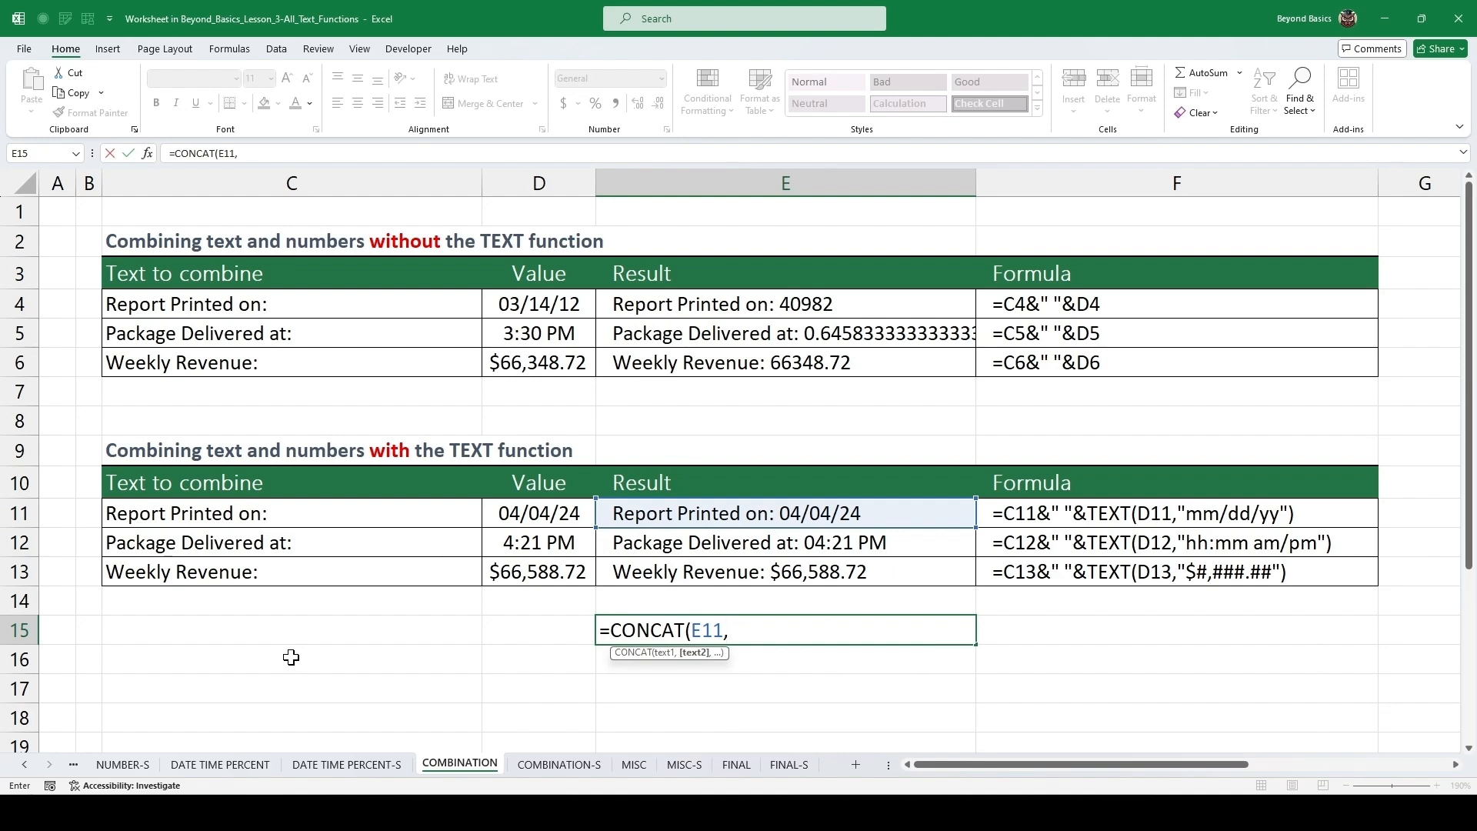
pyautogui.write('cha')
pyautogui.press('Tab')
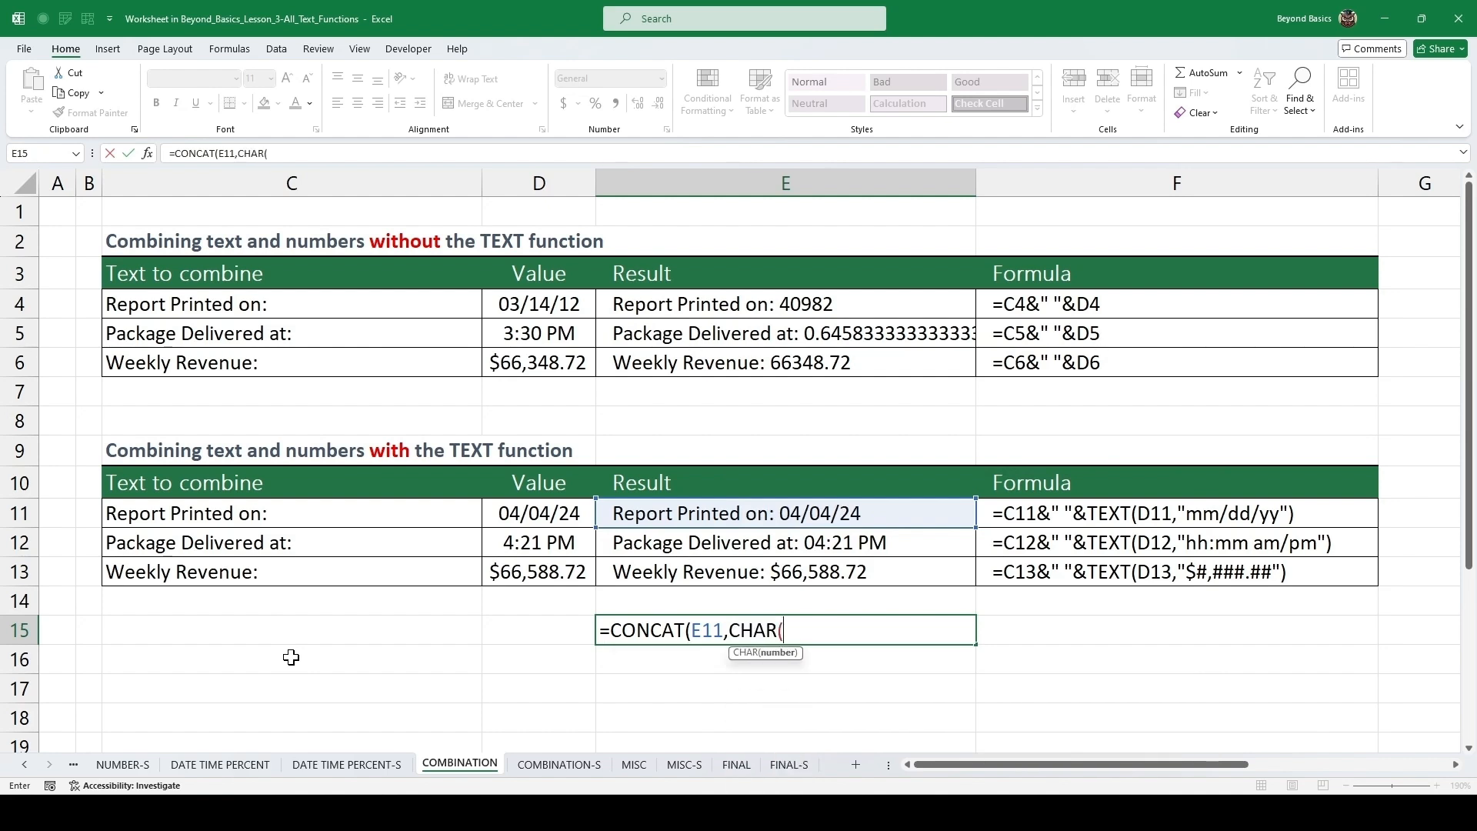
pyautogui.write('10),')
pyautogui.press('Up')
pyautogui.press('Up')
pyautogui.press('Up')
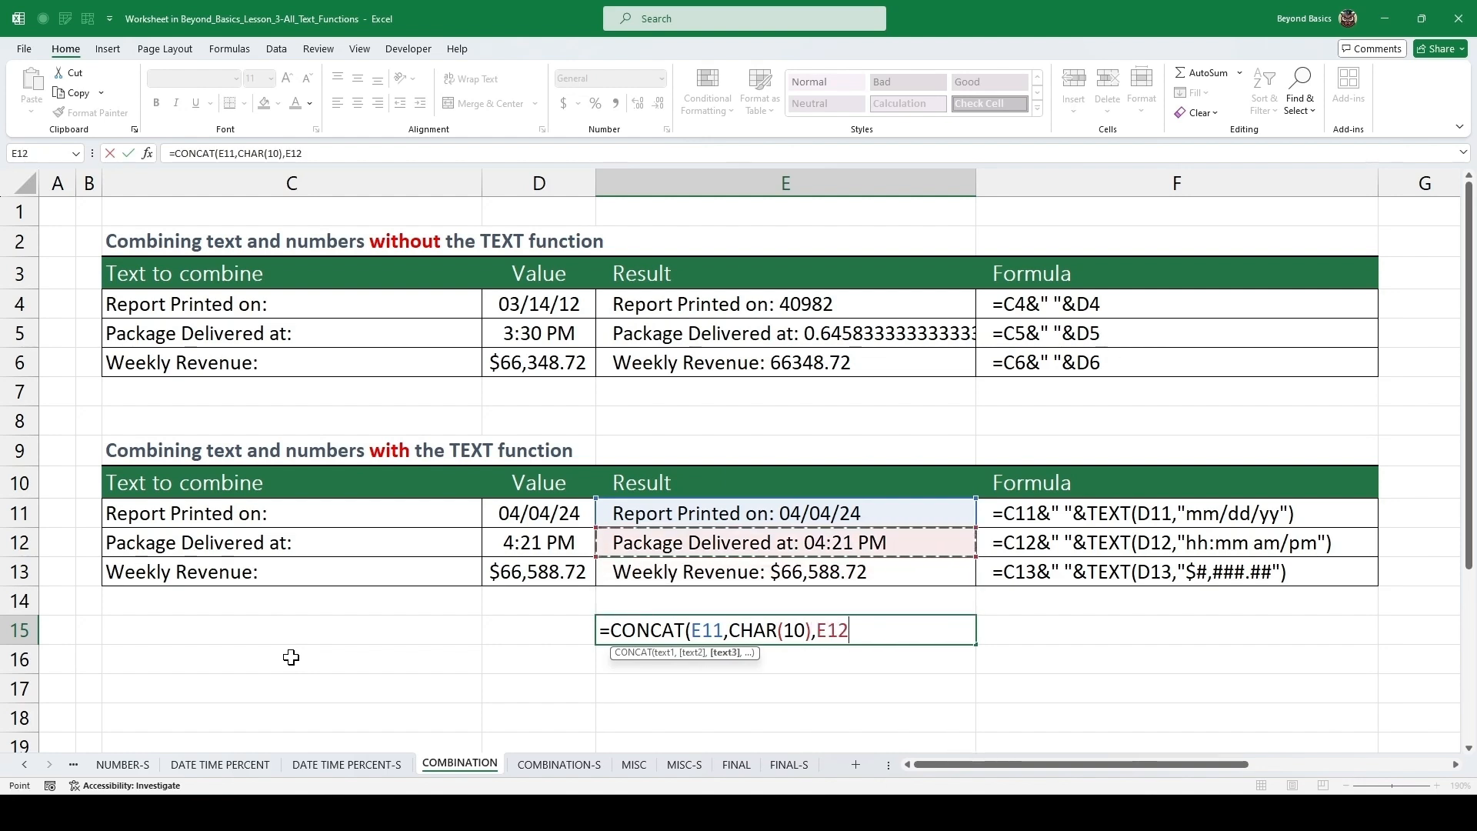
pyautogui.write(',')
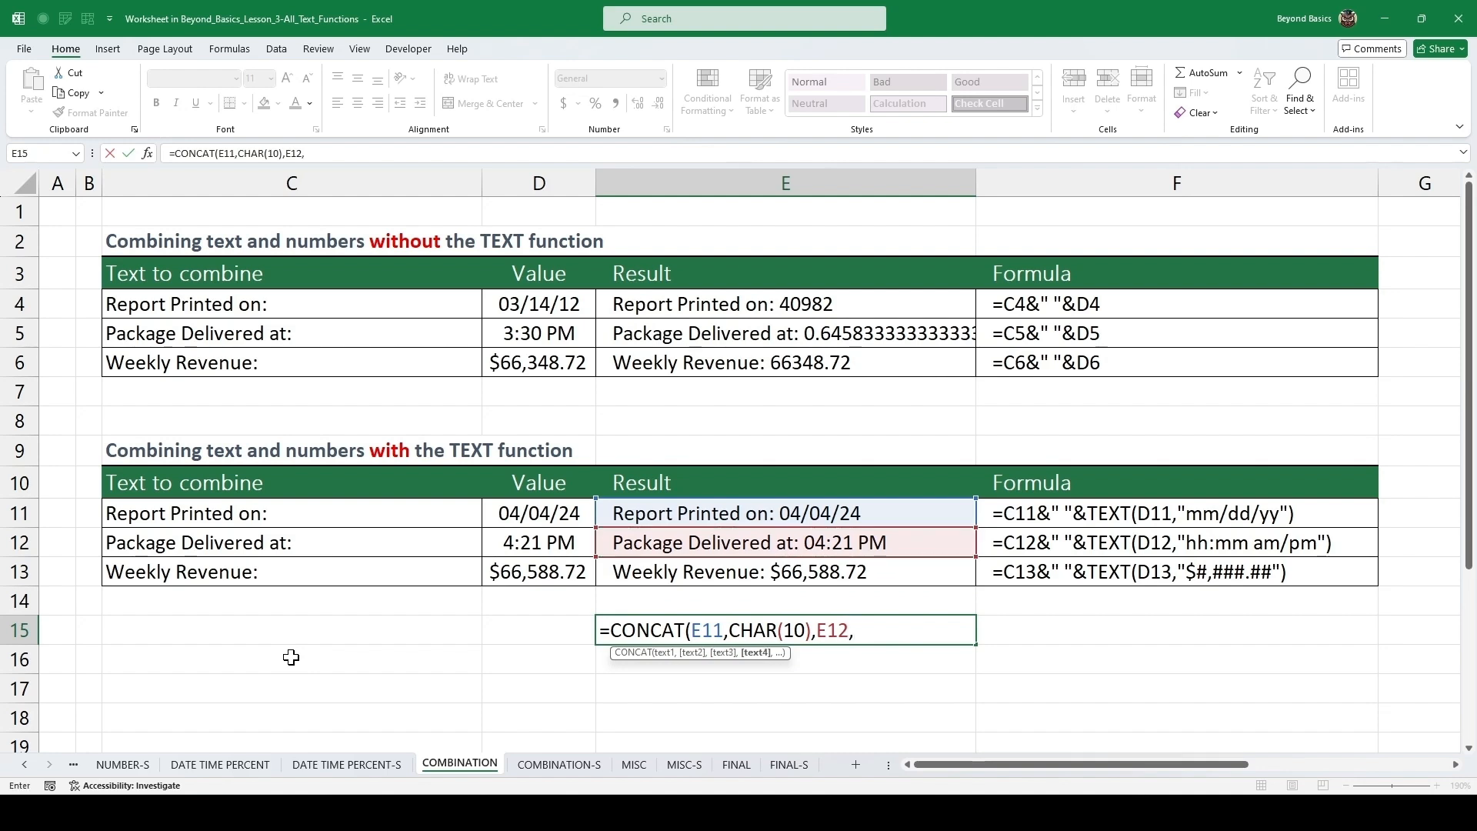
pyautogui.write('char')
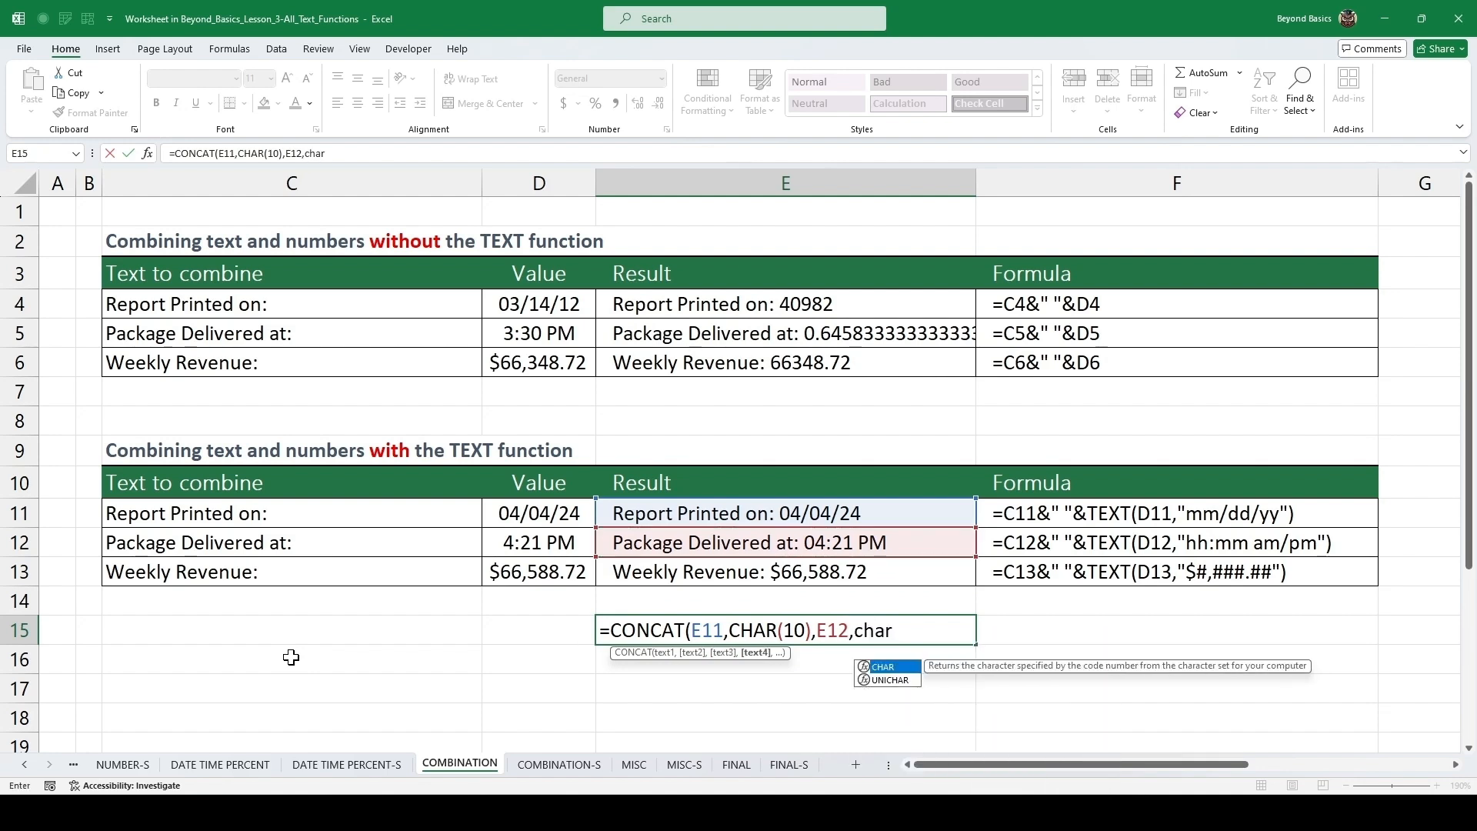
pyautogui.press('Tab')
pyautogui.write('10)')
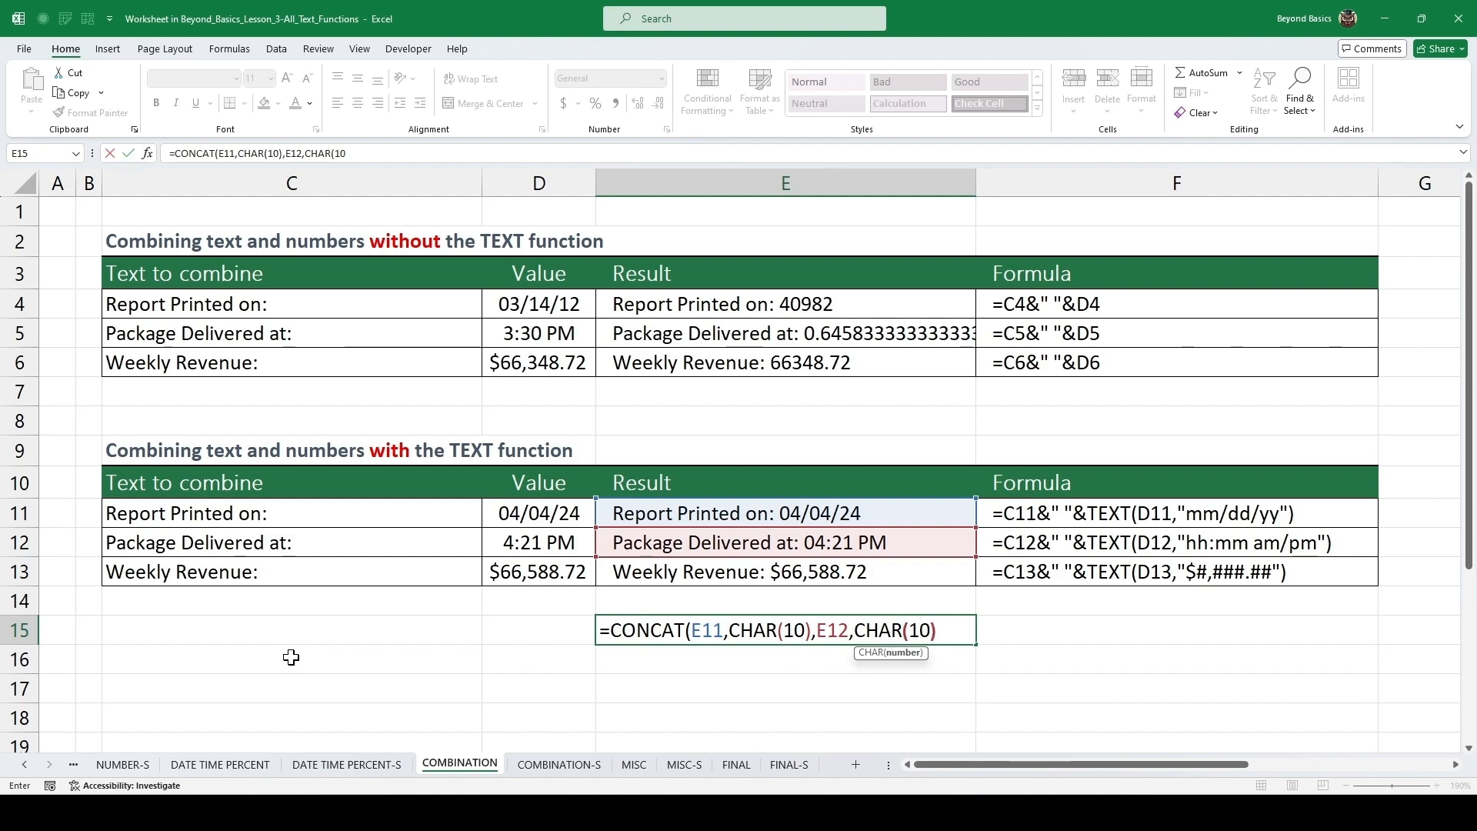
pyautogui.write(',')
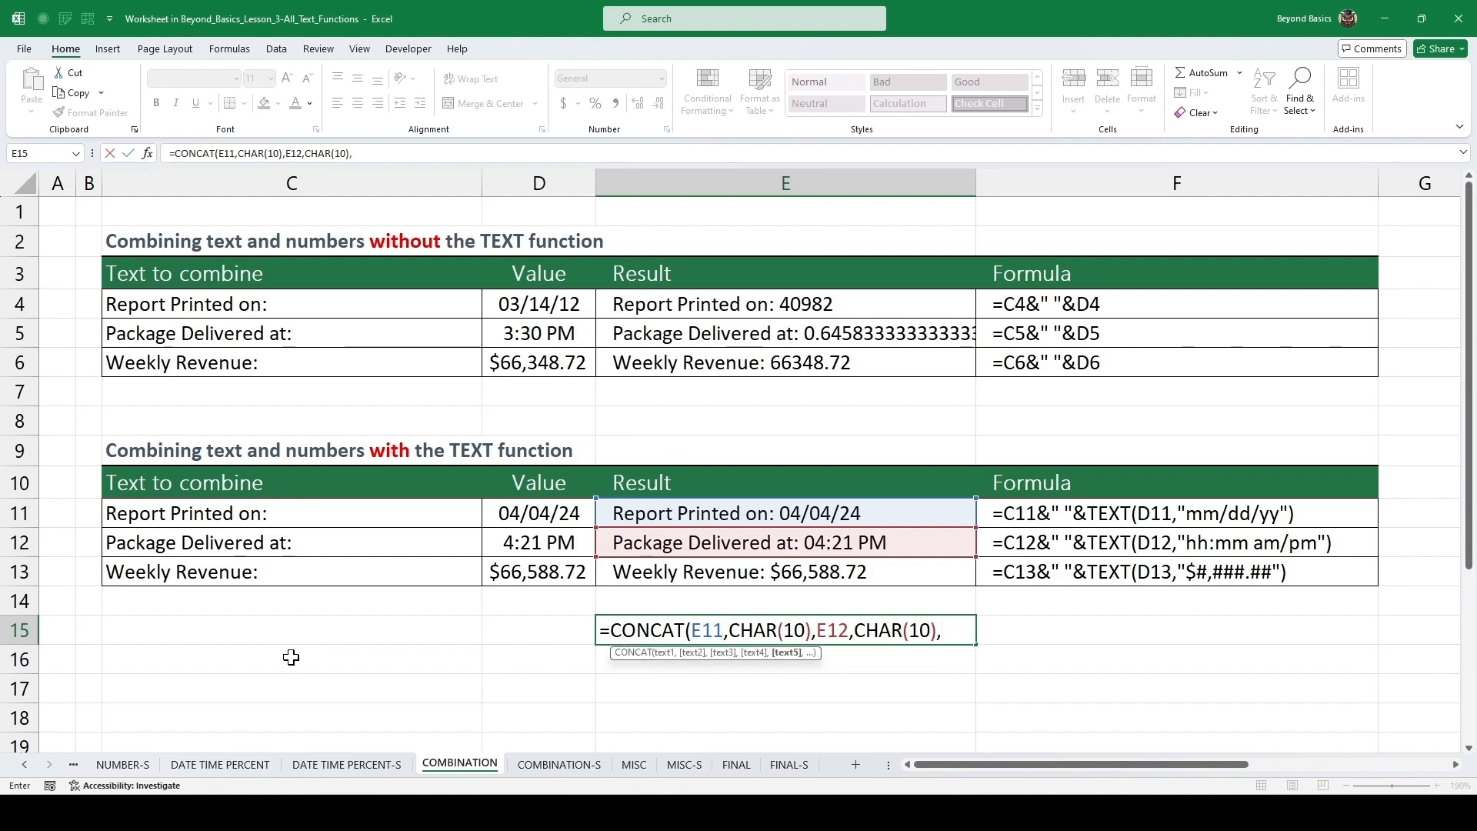
pyautogui.press('Up')
pyautogui.press('Up')
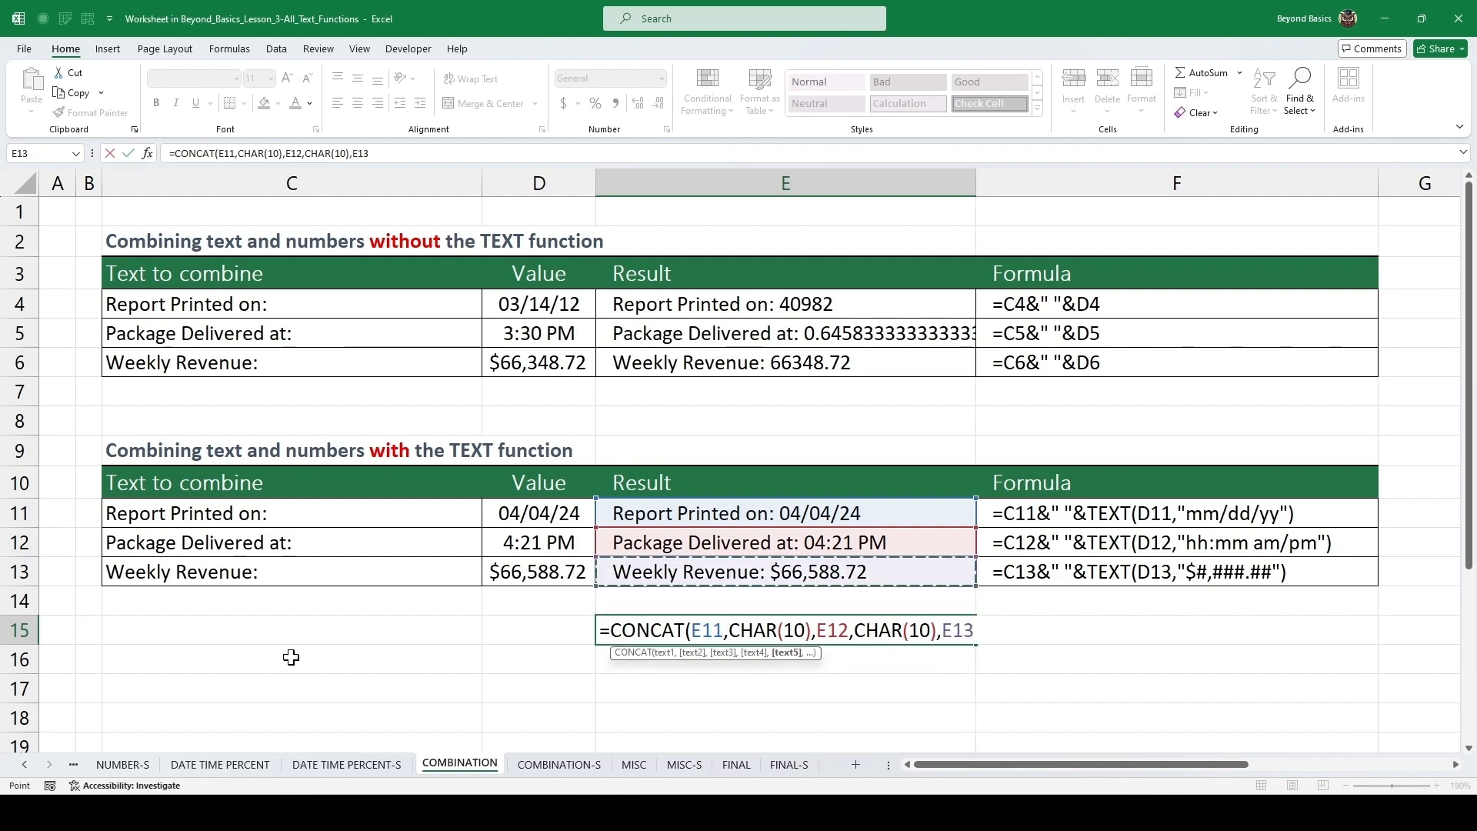
pyautogui.write(')')
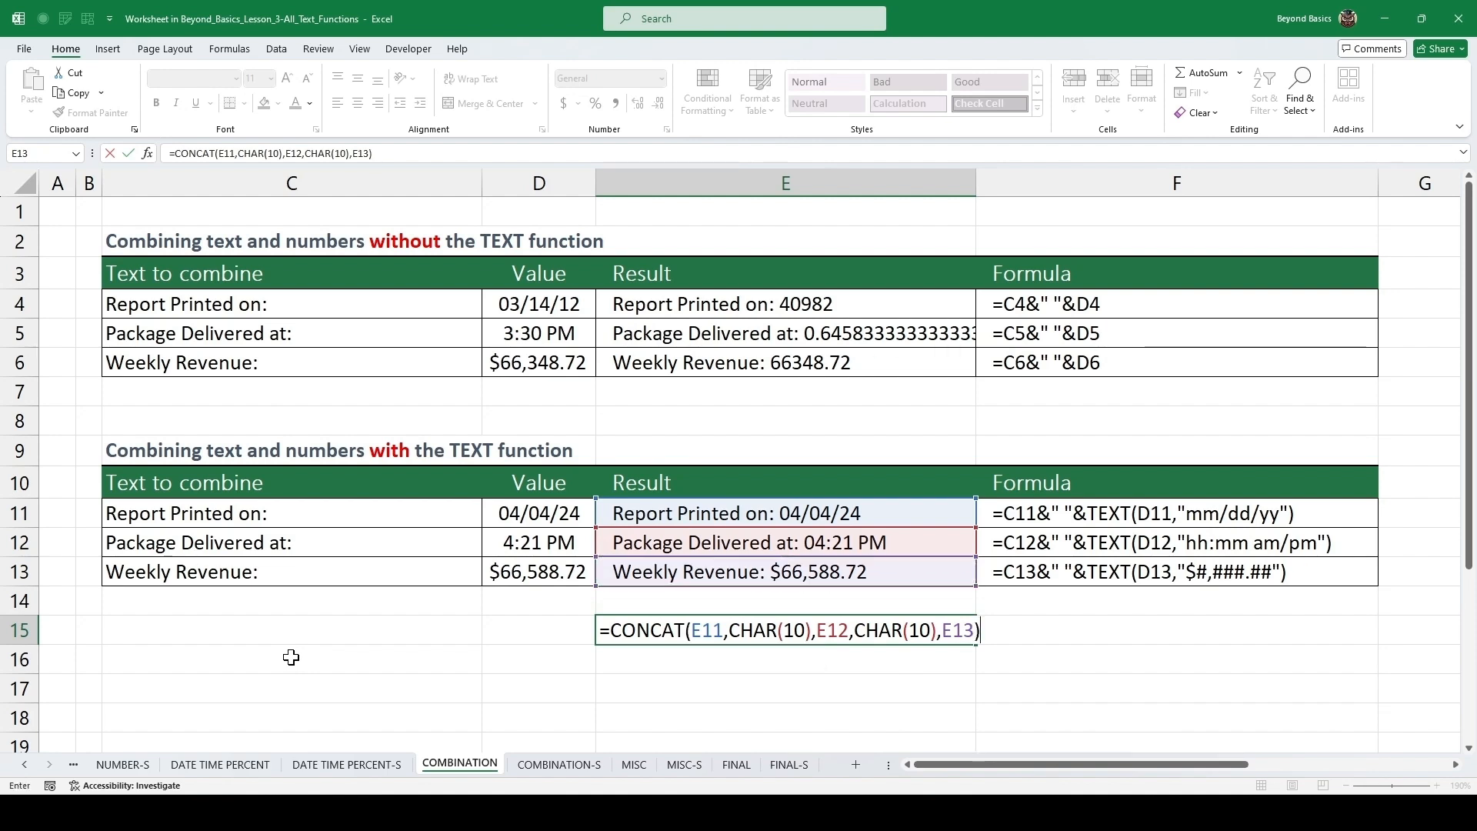
pyautogui.hotkey('ctrl', 'Return')
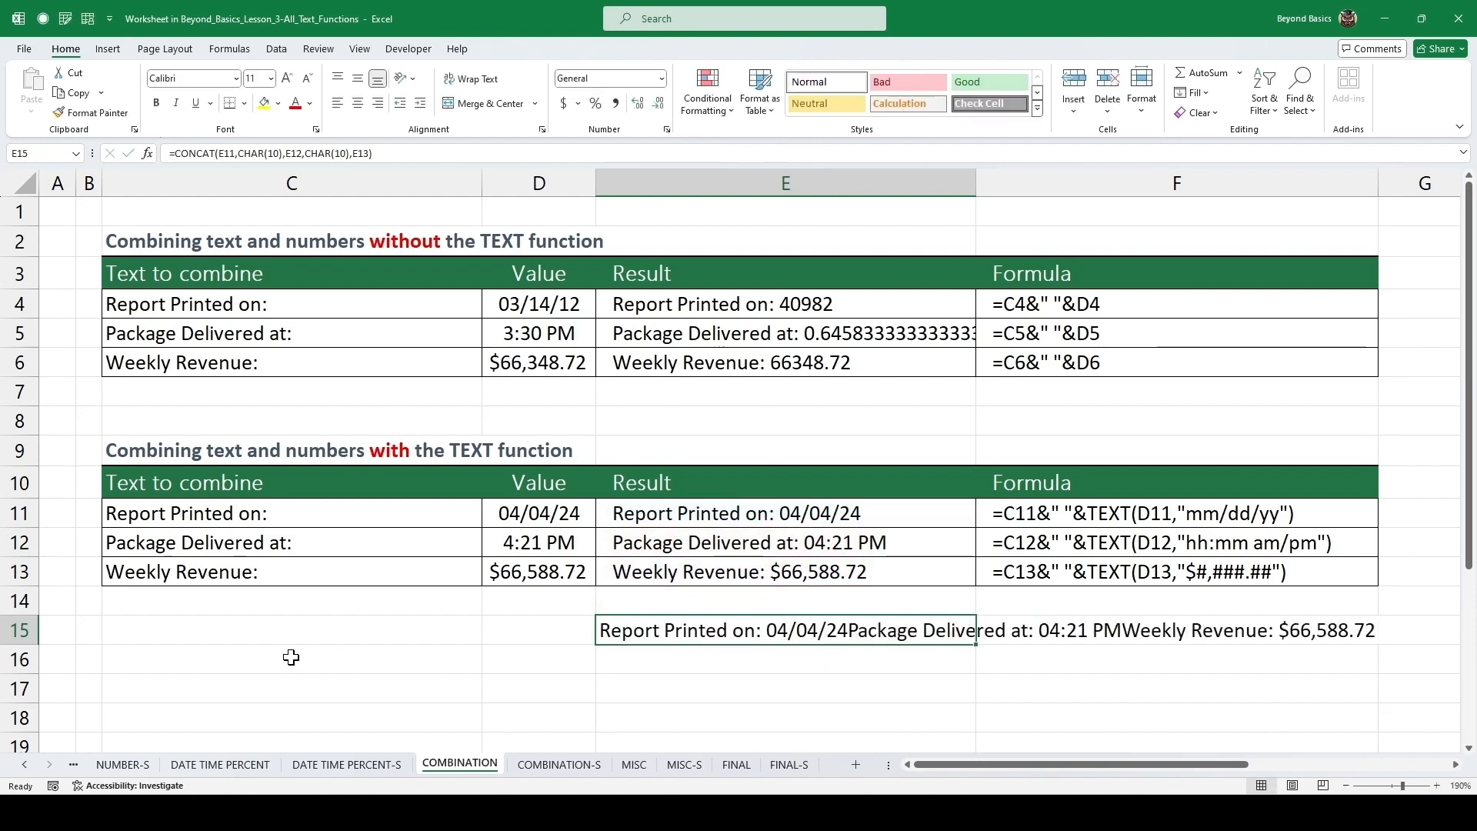
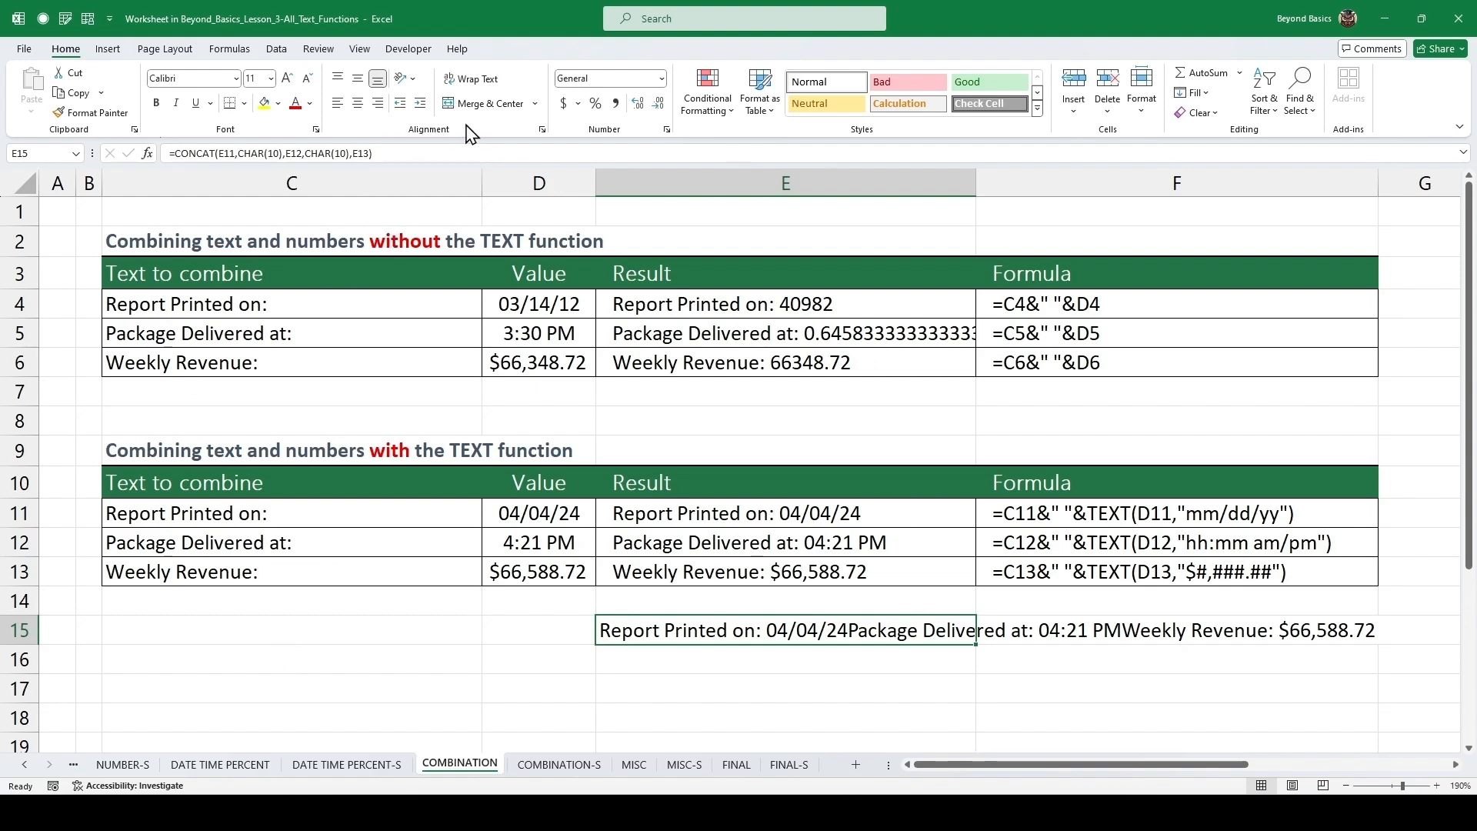
# Turn on text wrapping for the combined result in cell E15.
pyautogui.click(483, 83)
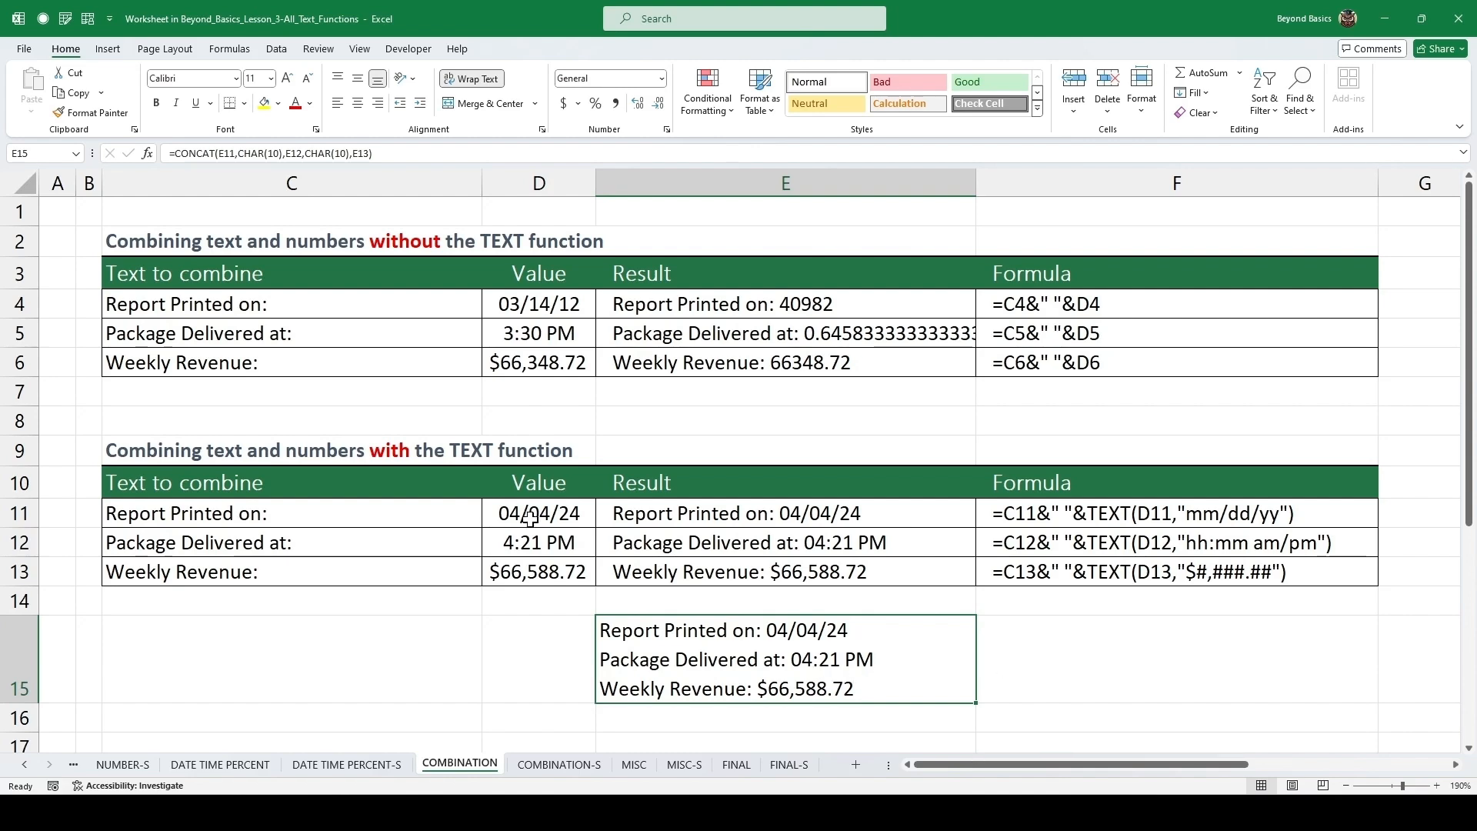
# Follow the arrow shape's link to the MISC sheet.
pyautogui.scroll(-3, 542, 481)
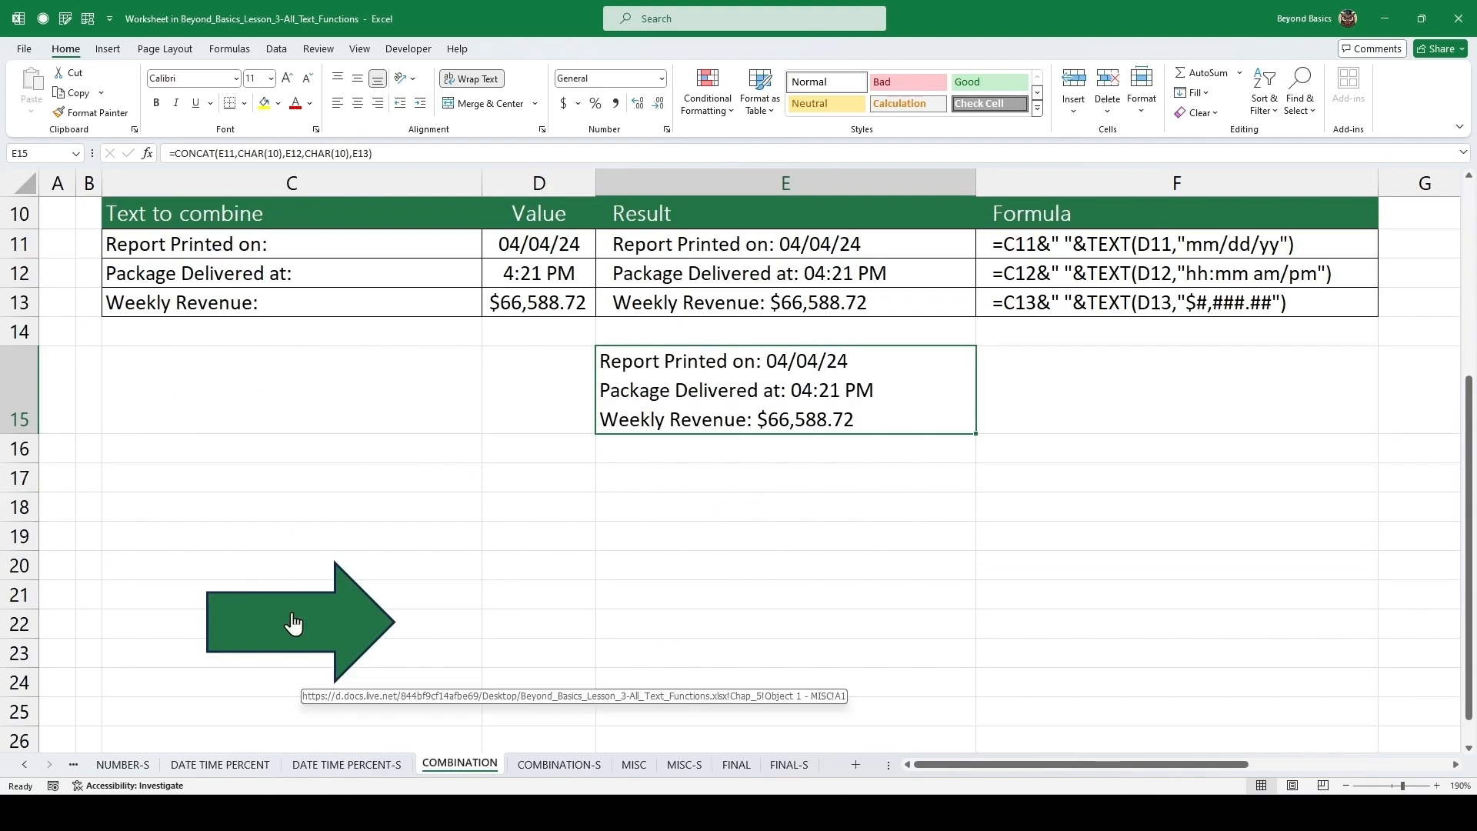
pyautogui.click(292, 621)
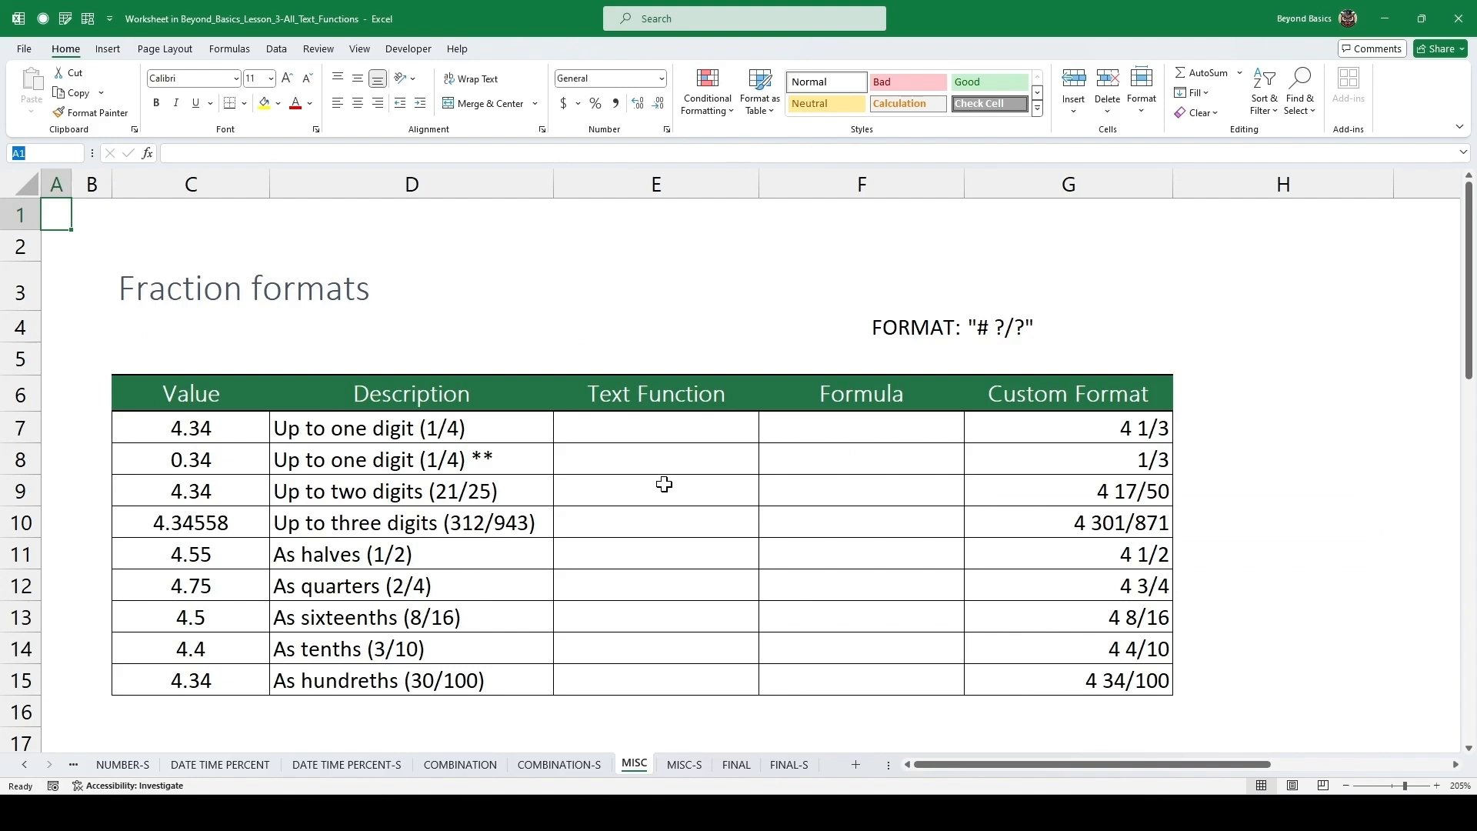
# Copy the fraction format string "# ?/?" from cell G4.
pyautogui.doubleClick(1008, 332)
pyautogui.moveTo(1032, 327); pyautogui.dragTo(959, 328)
pyautogui.hotkey('ctrl', 'c')
pyautogui.press('Escape')
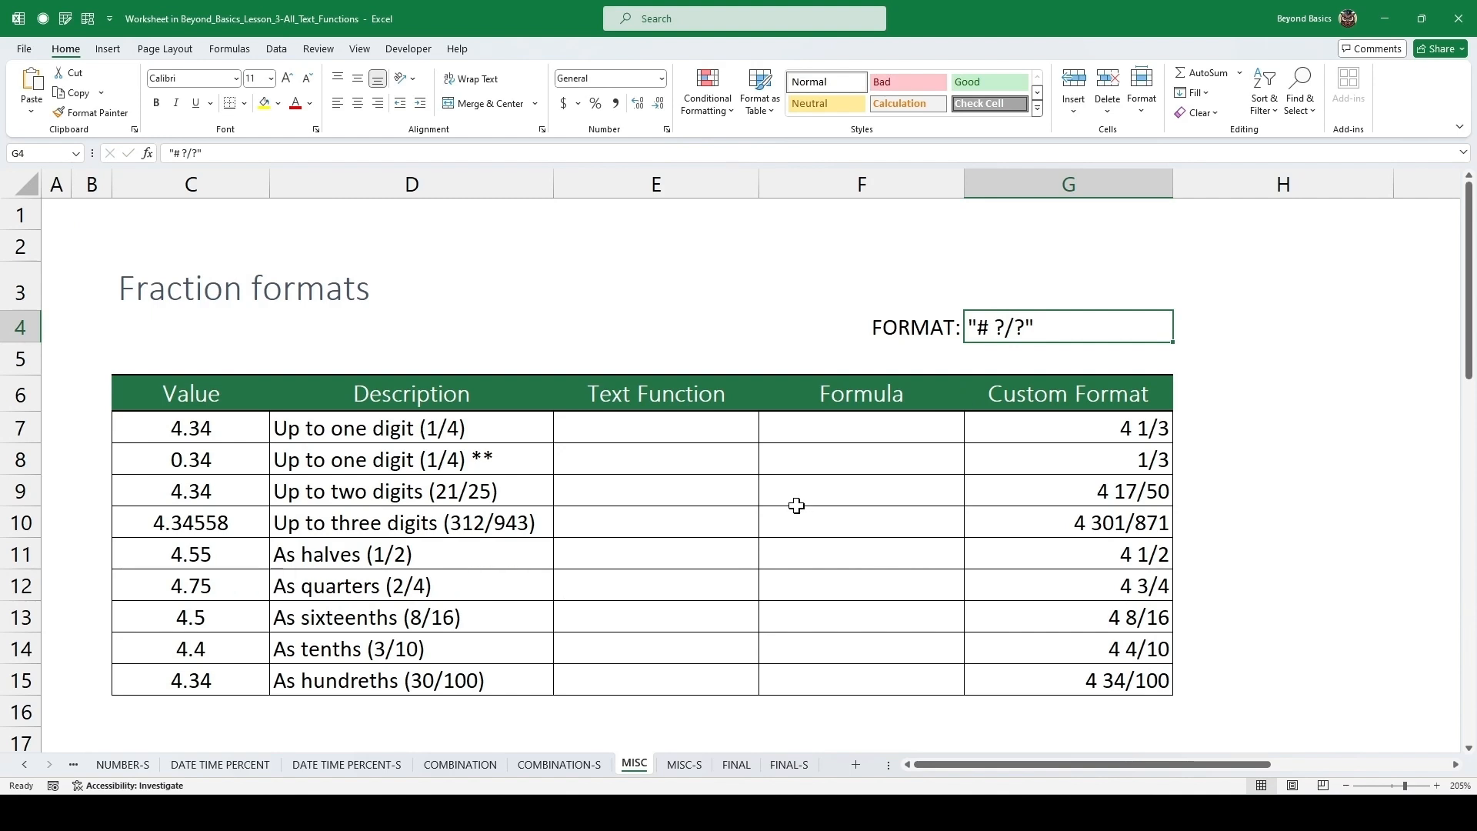
# In E7, enter =TEXT(C7,"# ?/?") to convert the value into fraction text.
pyautogui.click(227, 430)
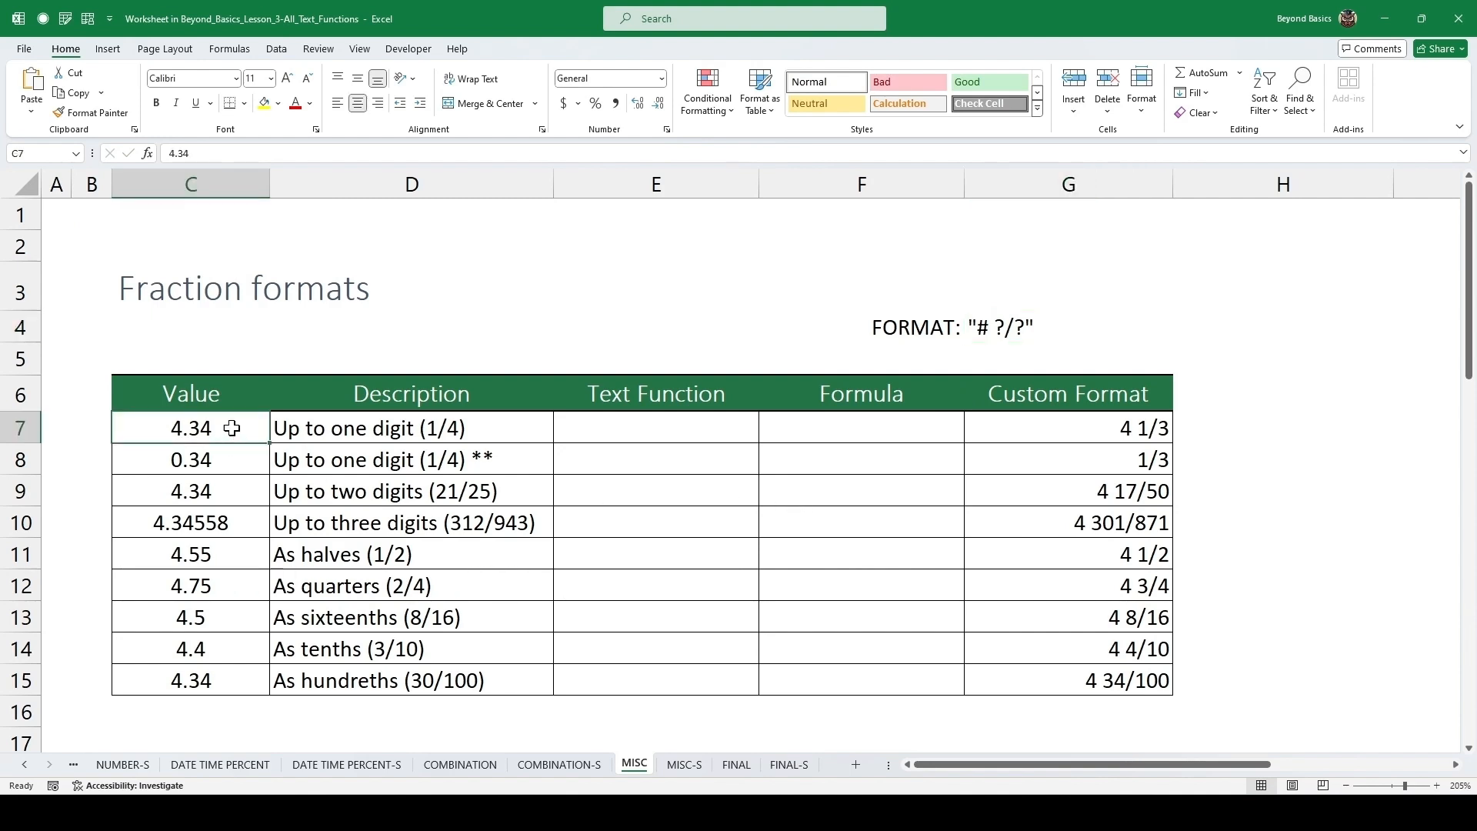
pyautogui.click(386, 425)
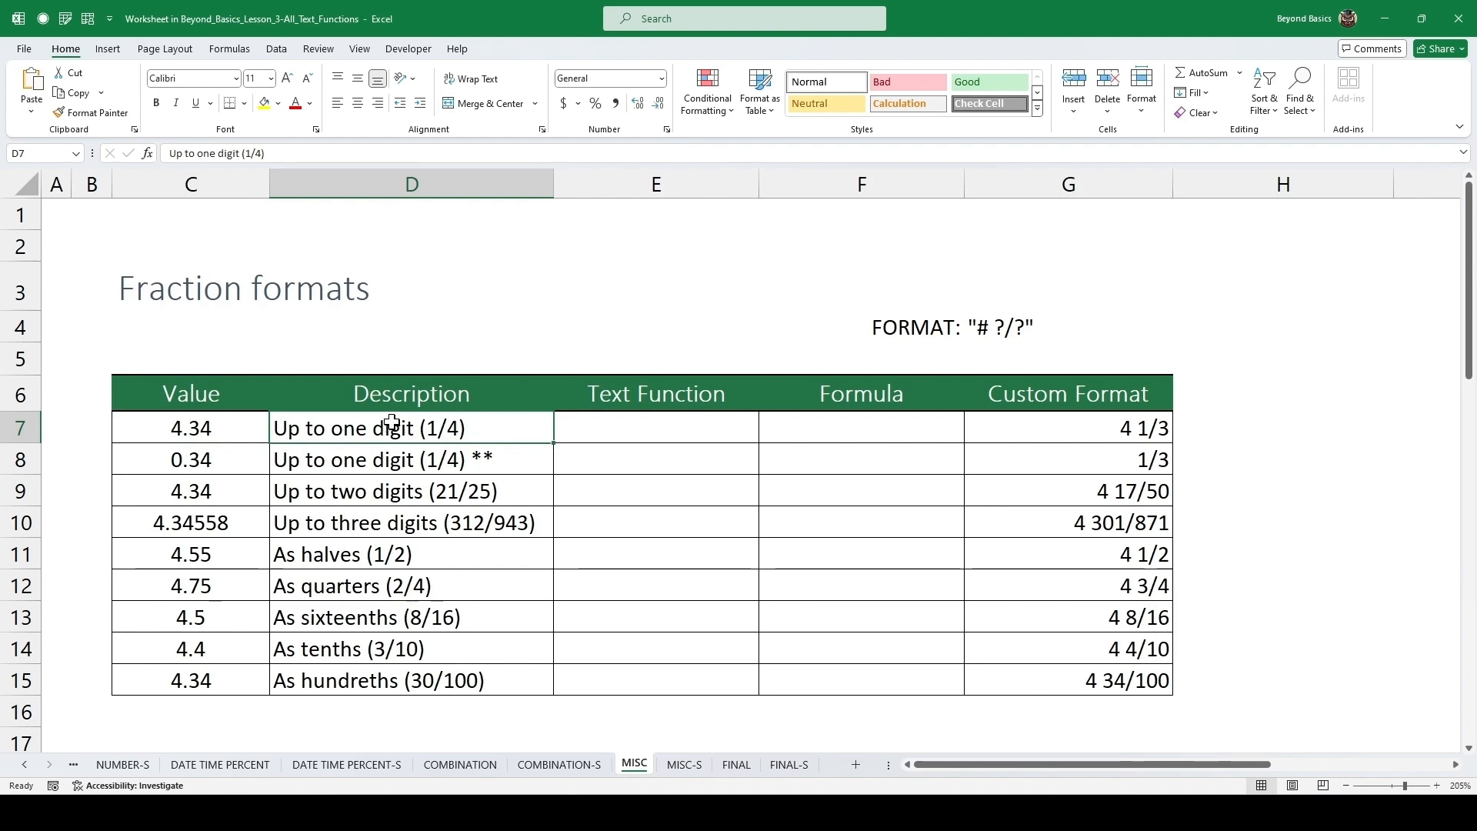
pyautogui.click(666, 434)
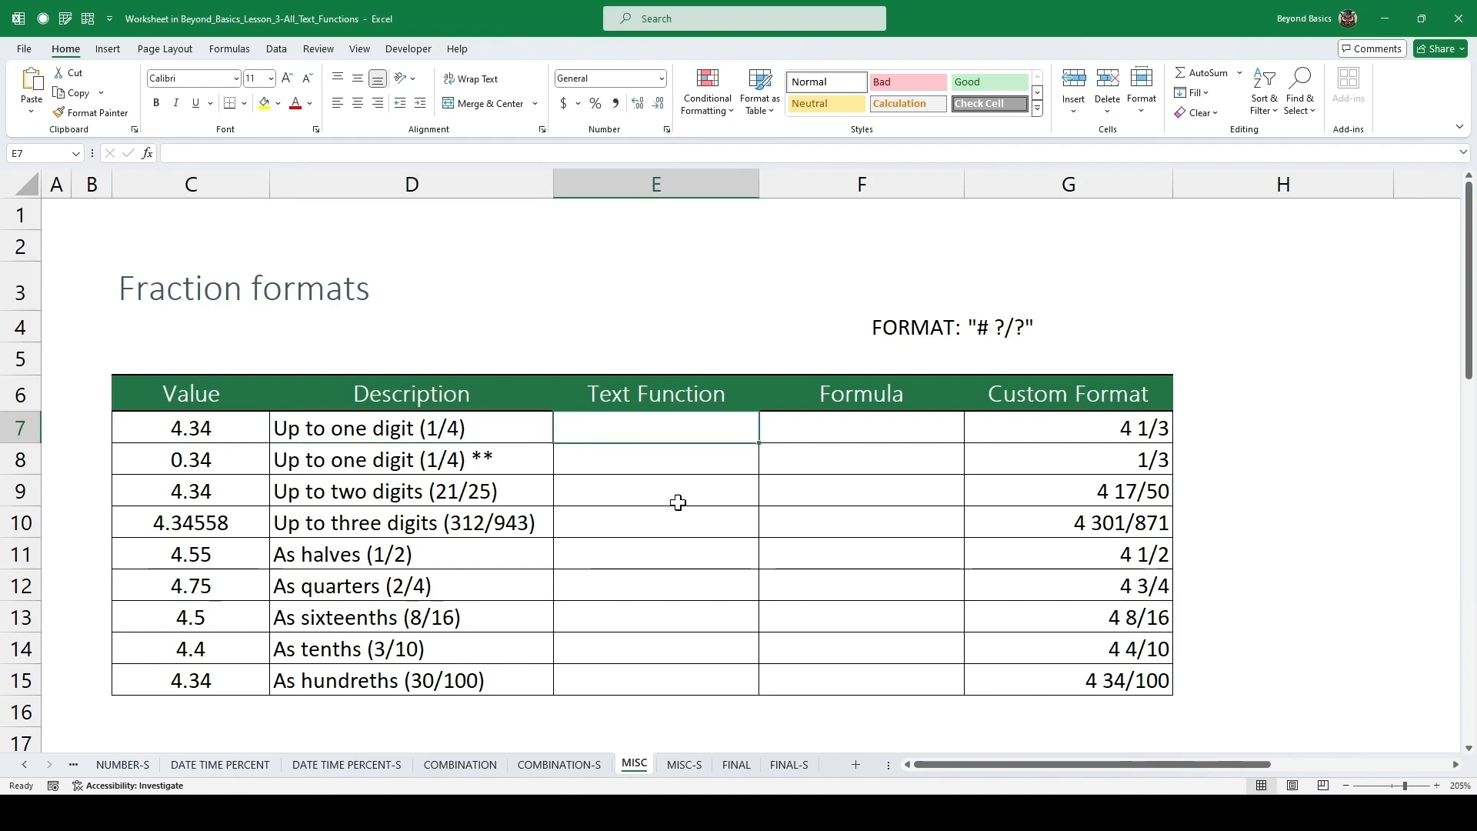
pyautogui.write('=text')
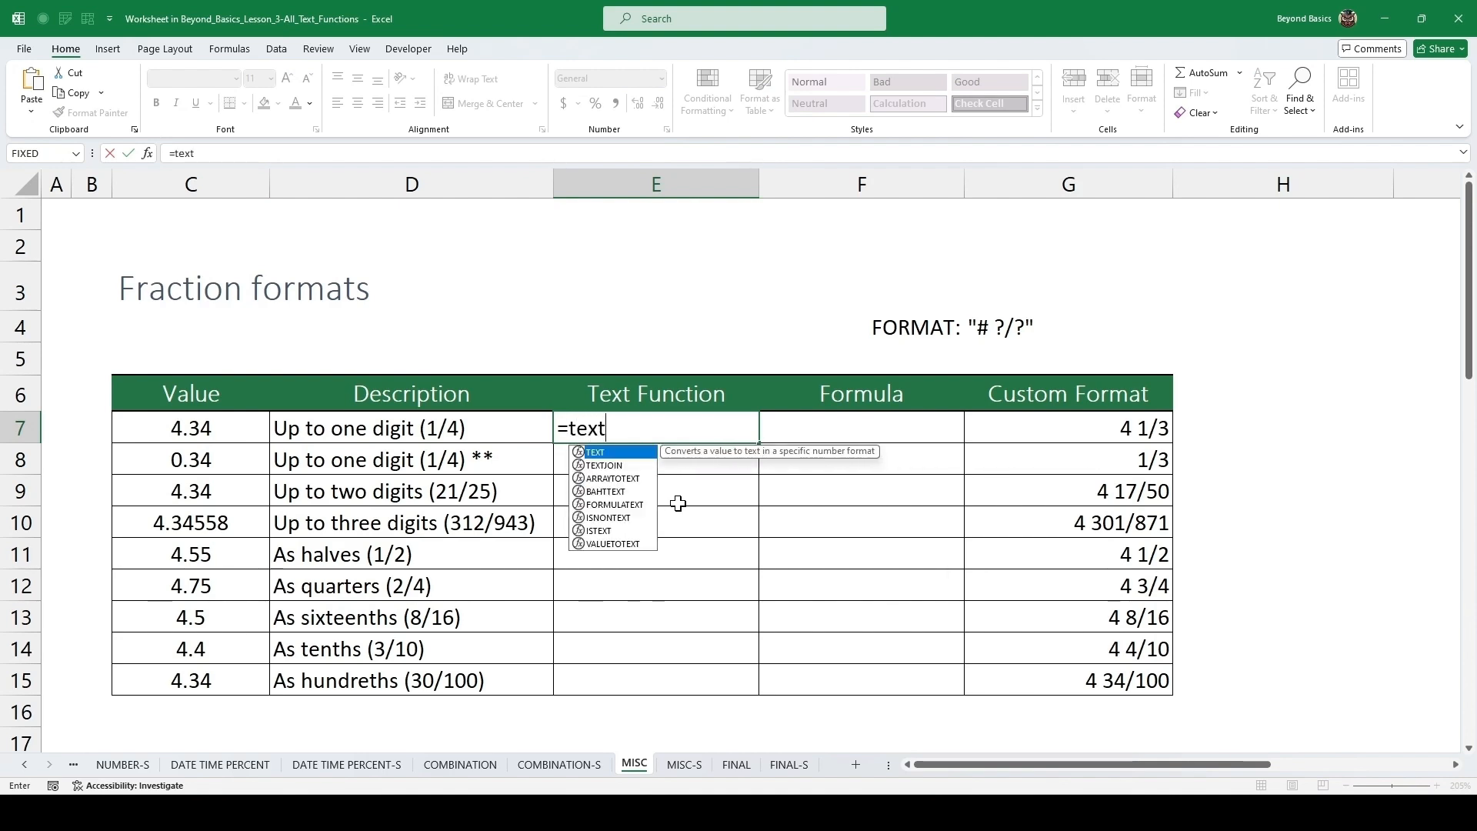
pyautogui.press('Tab')
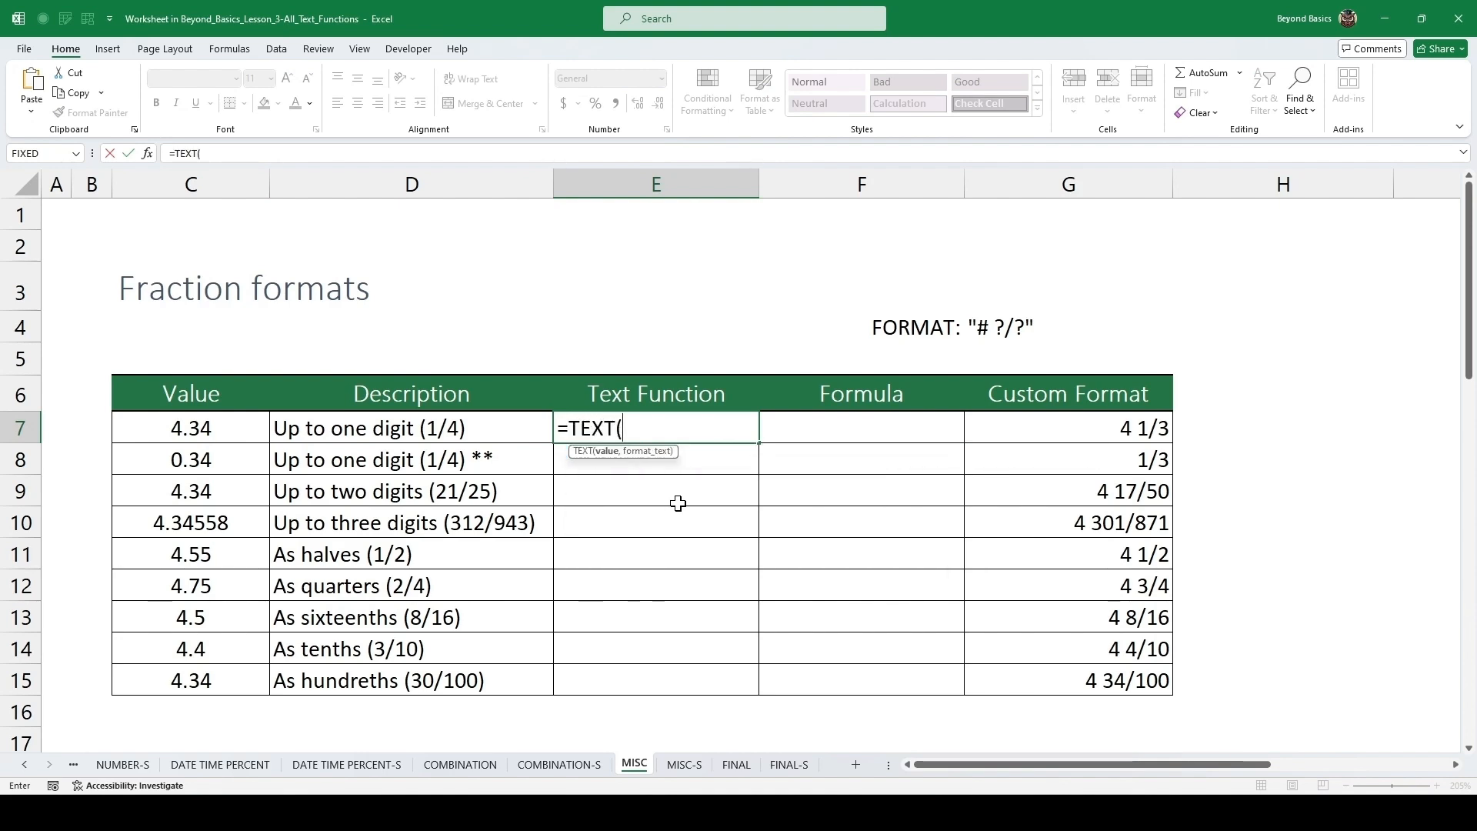
pyautogui.press('Left')
pyautogui.press('Left')
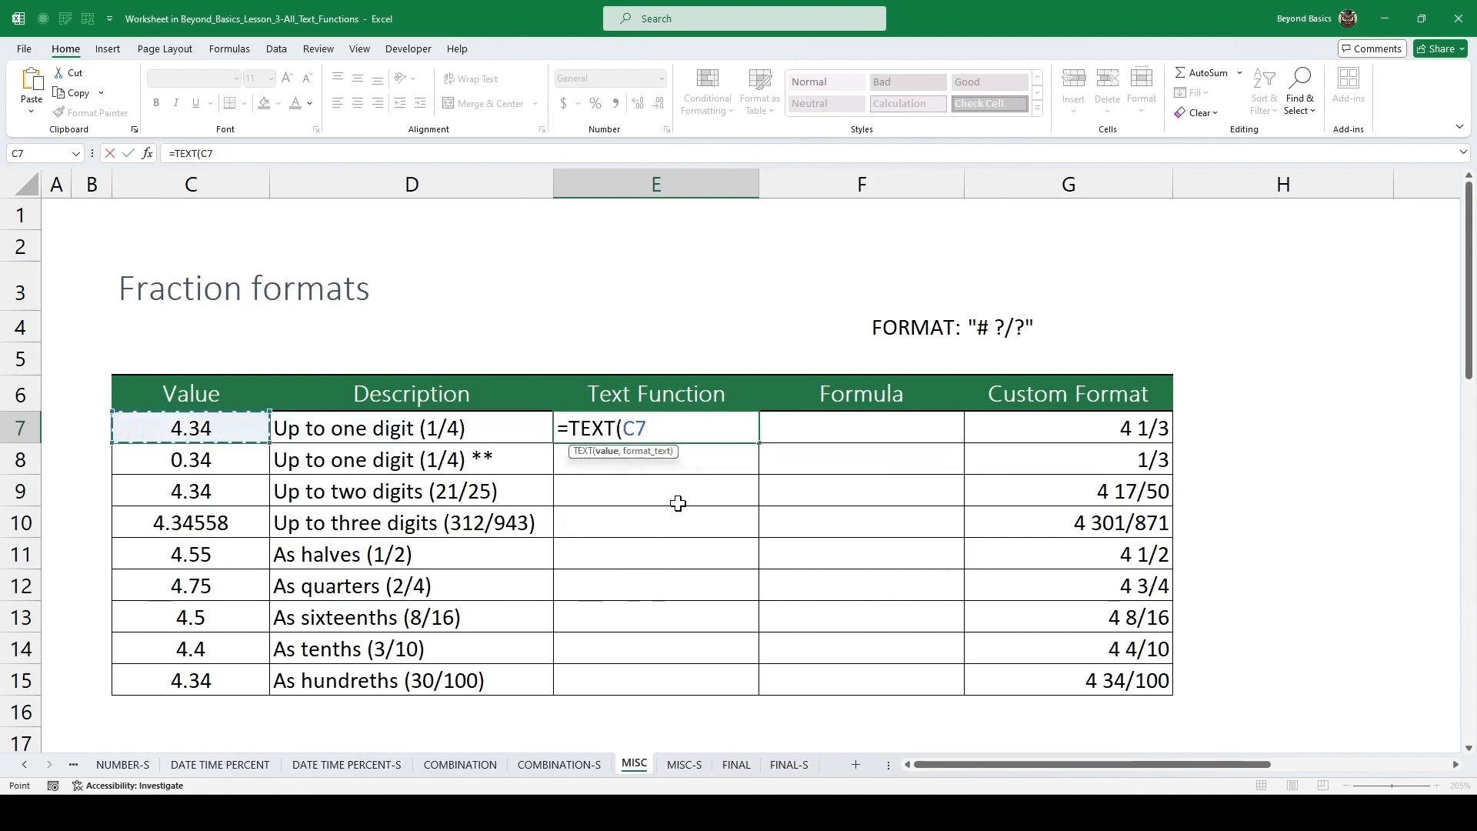
pyautogui.write(',')
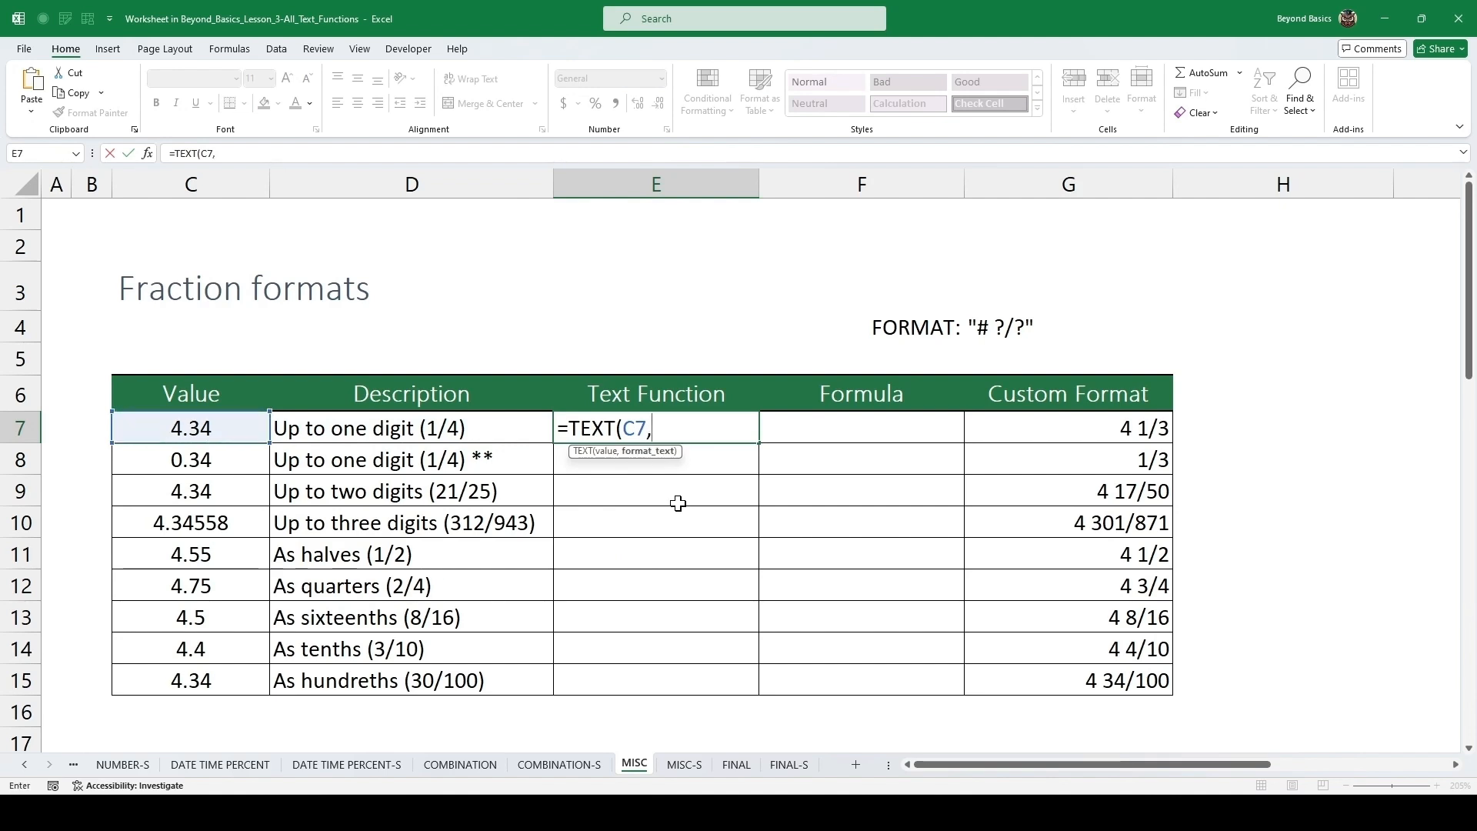
pyautogui.write('"# ?/?")')
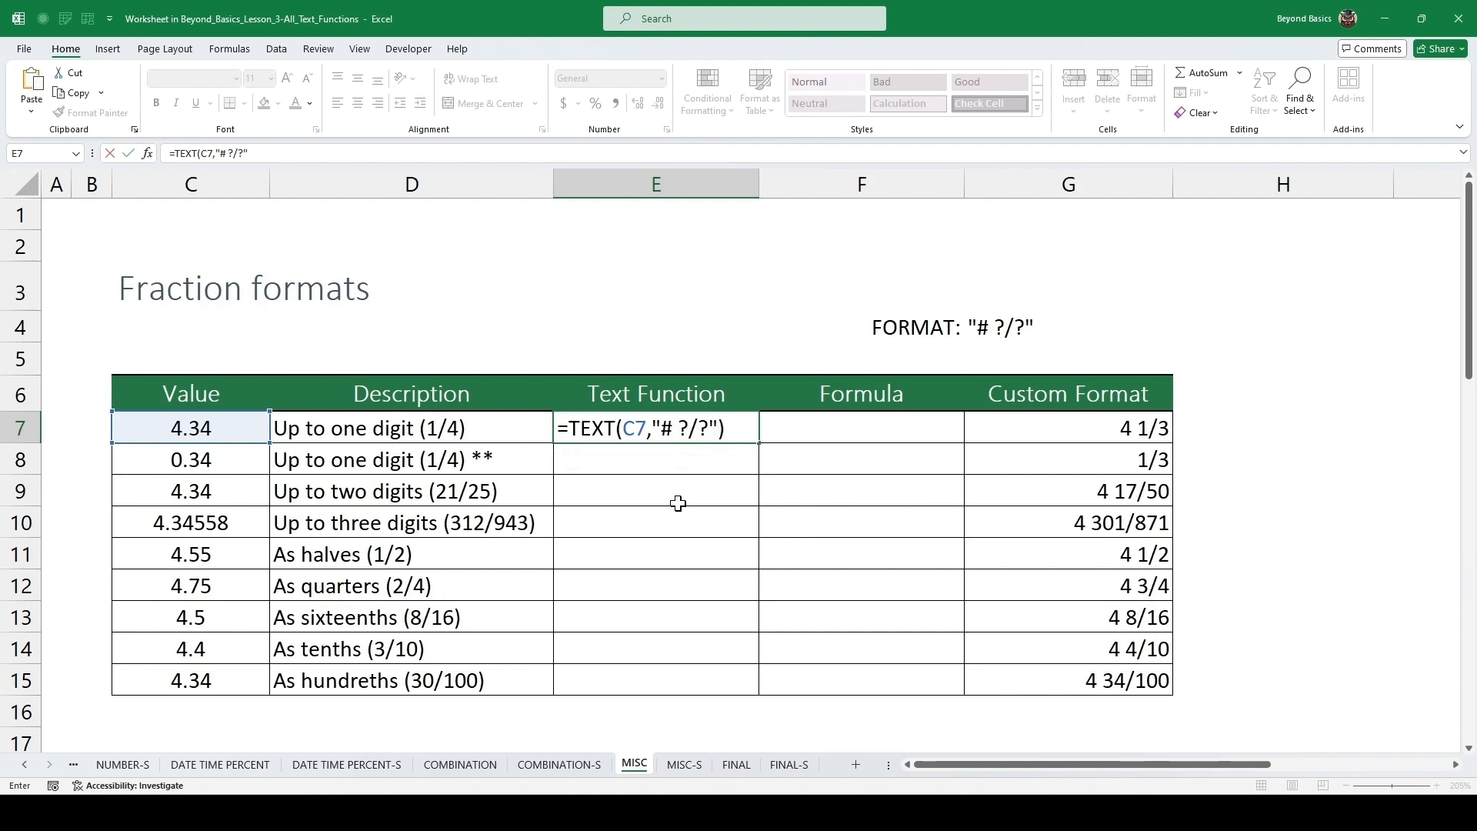
pyautogui.hotkey('ctrl', 'Return')
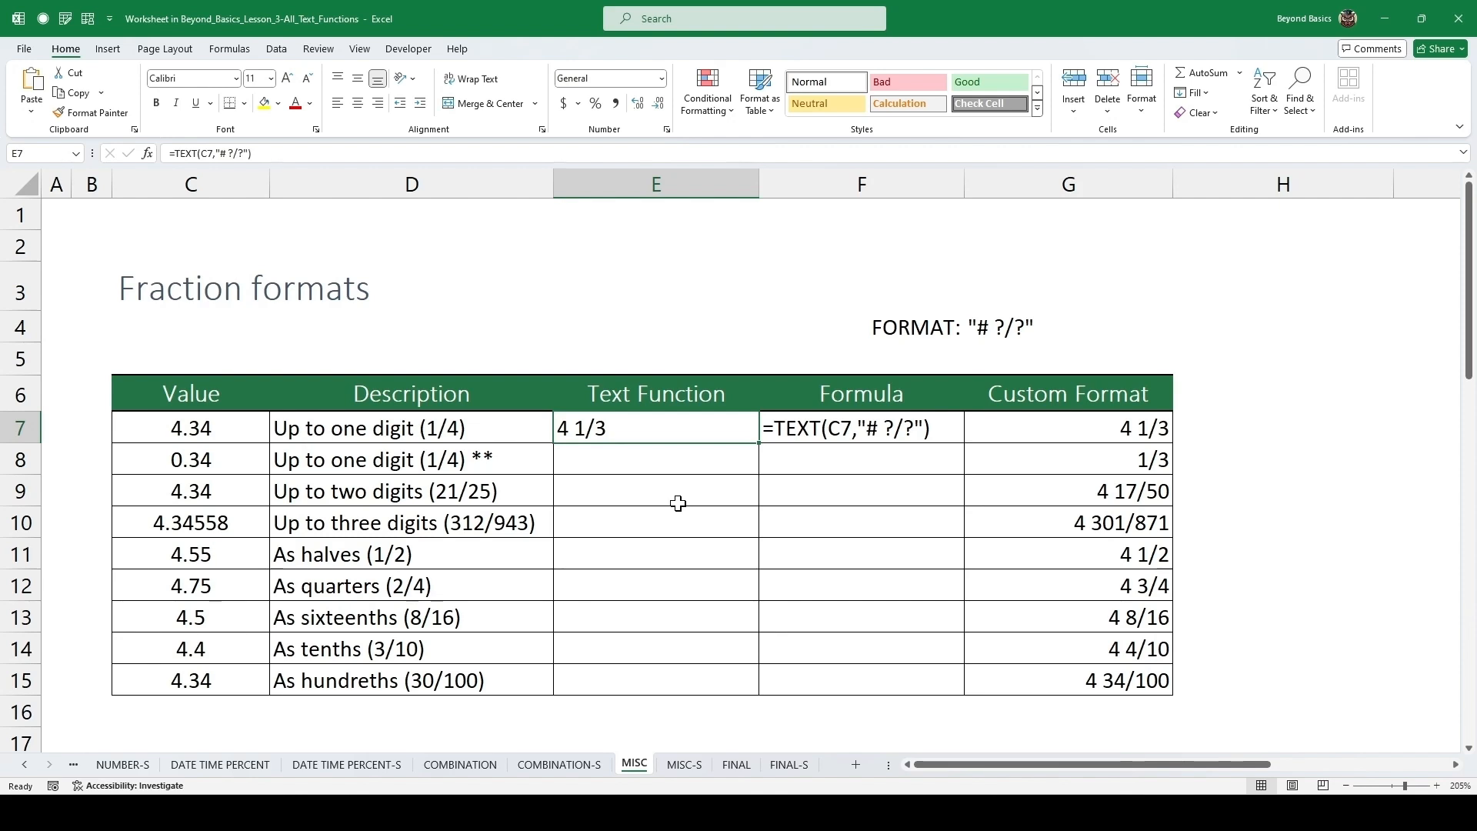
# Fill the TEXT formula down into E8 and E9.
pyautogui.press('Down')
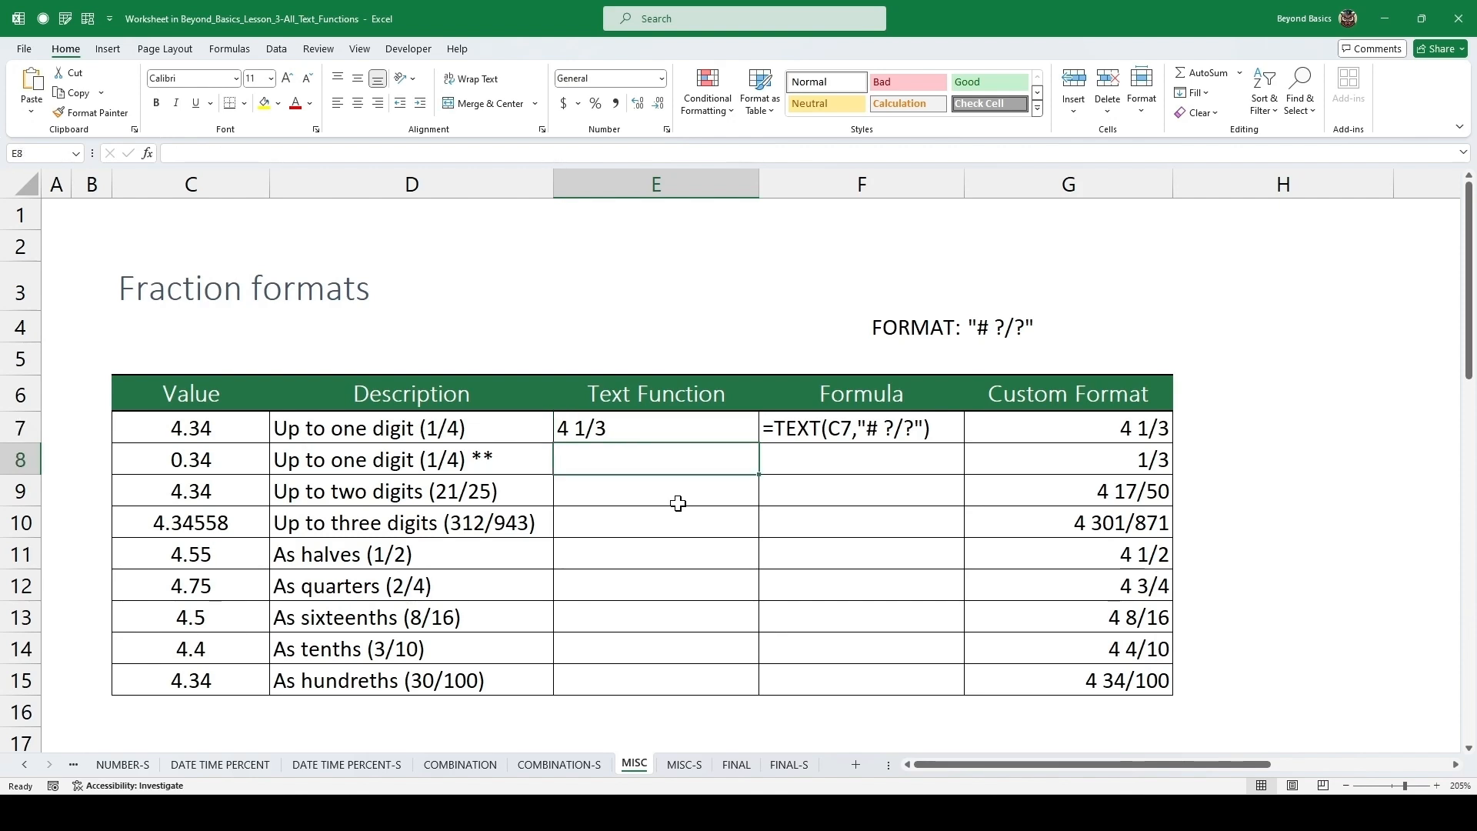
pyautogui.hotkey('ctrl', 'd')
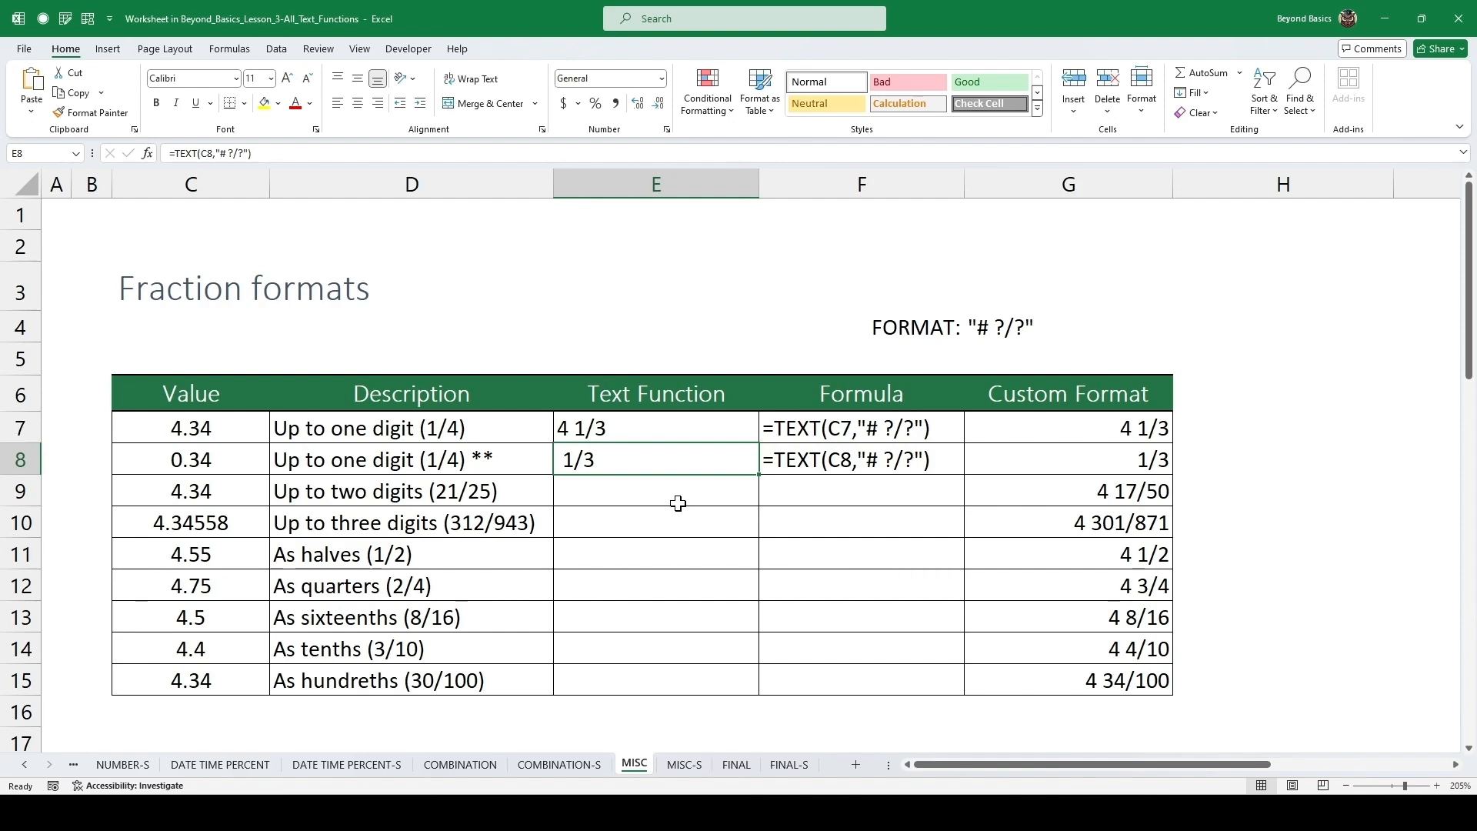
pyautogui.click(204, 468)
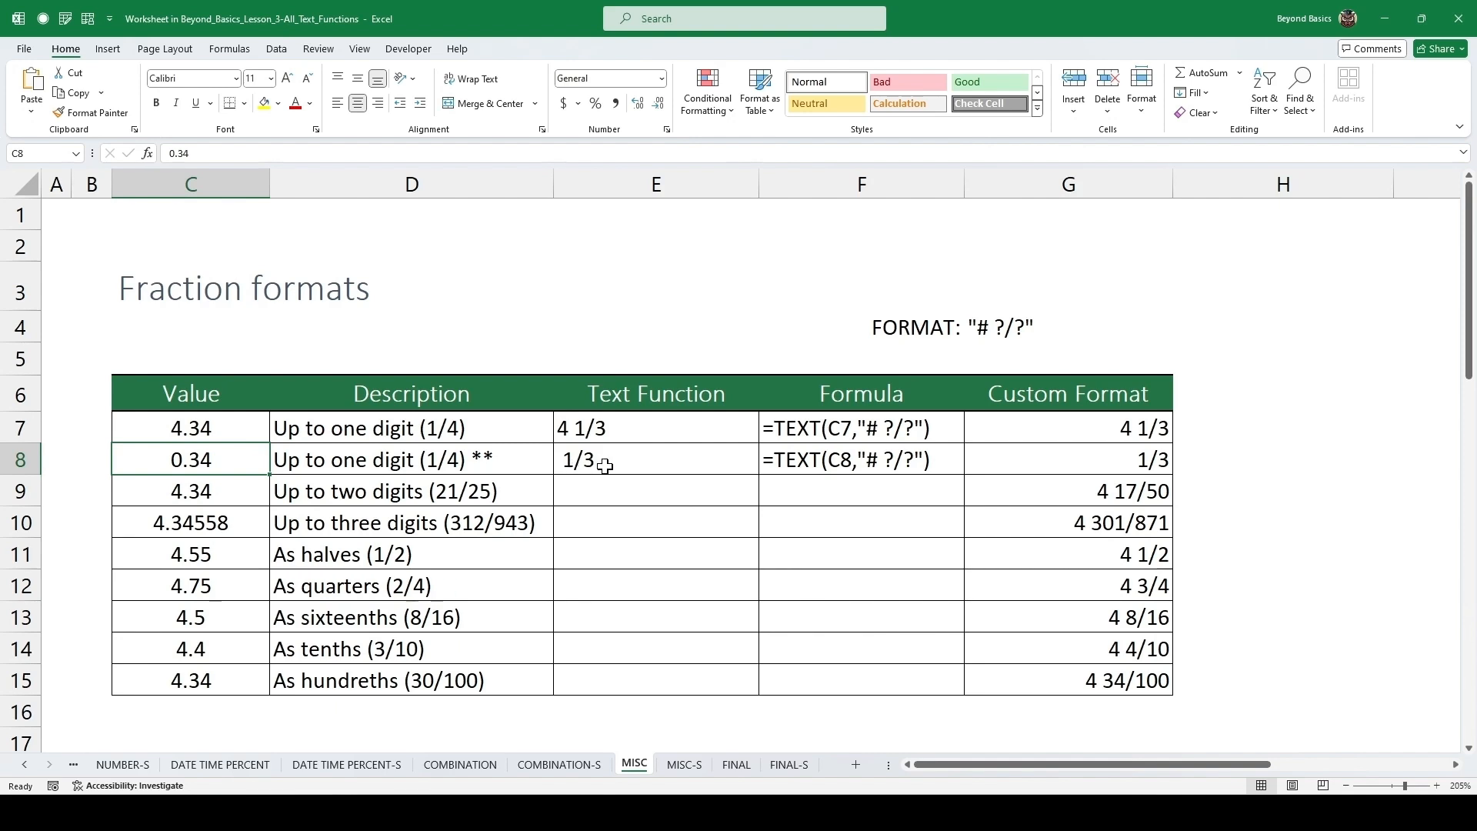
pyautogui.click(635, 501)
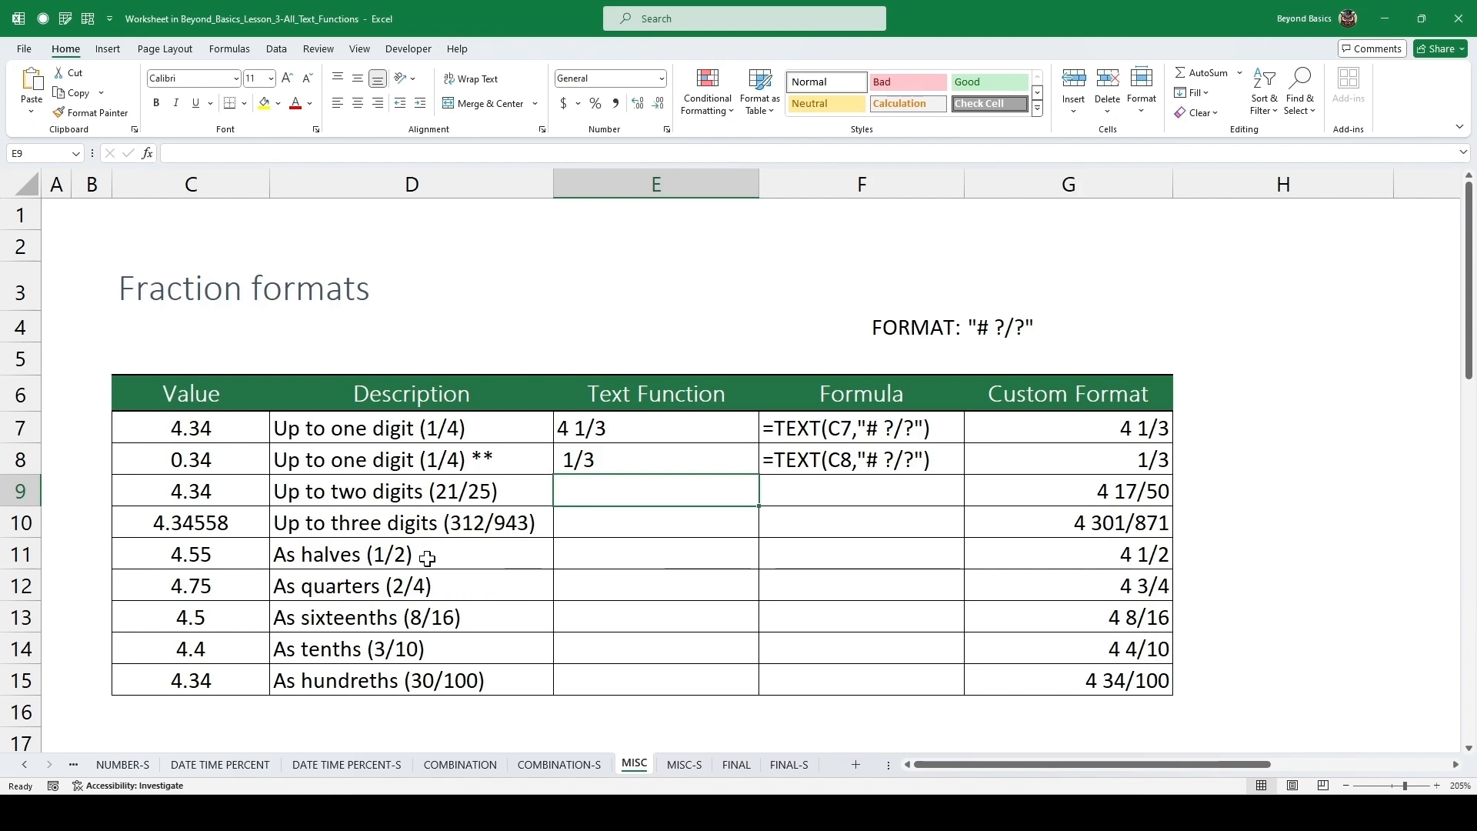
pyautogui.hotkey('ctrl', 'd')
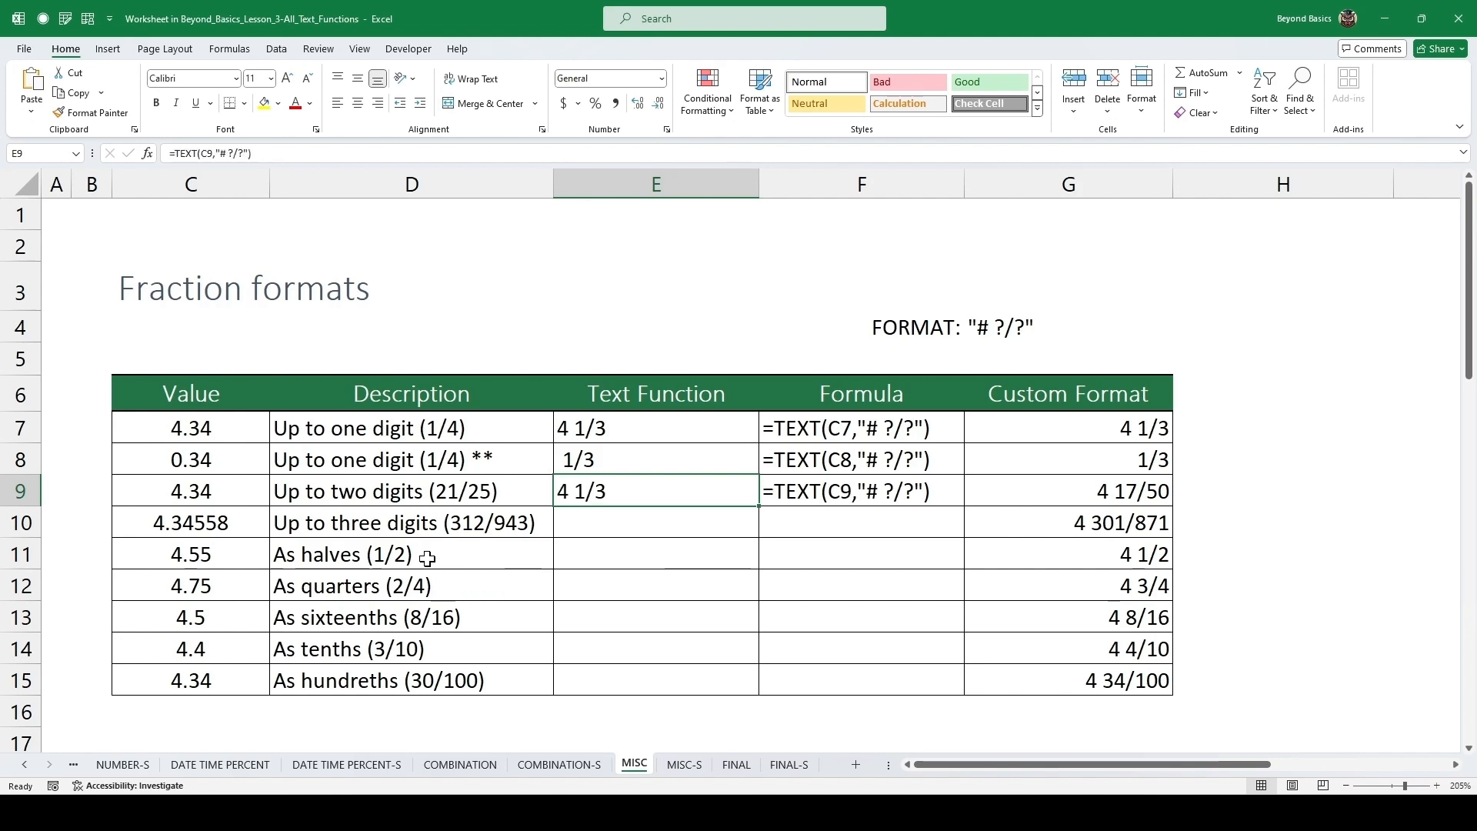
# Change the format text in E9's formula to "# ??/??" for two-digit fractions.
pyautogui.press('F2')
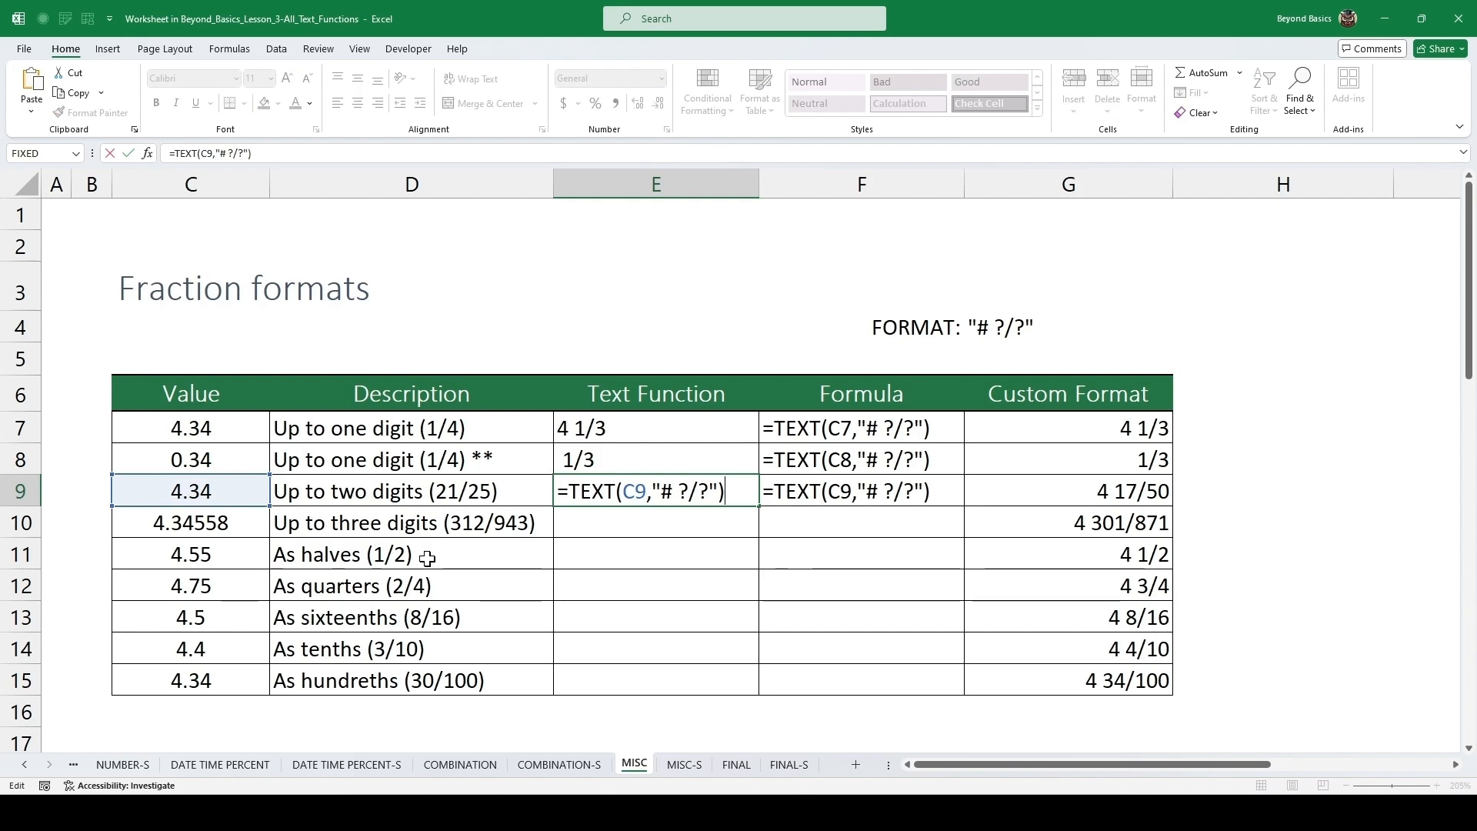
pyautogui.click(689, 491)
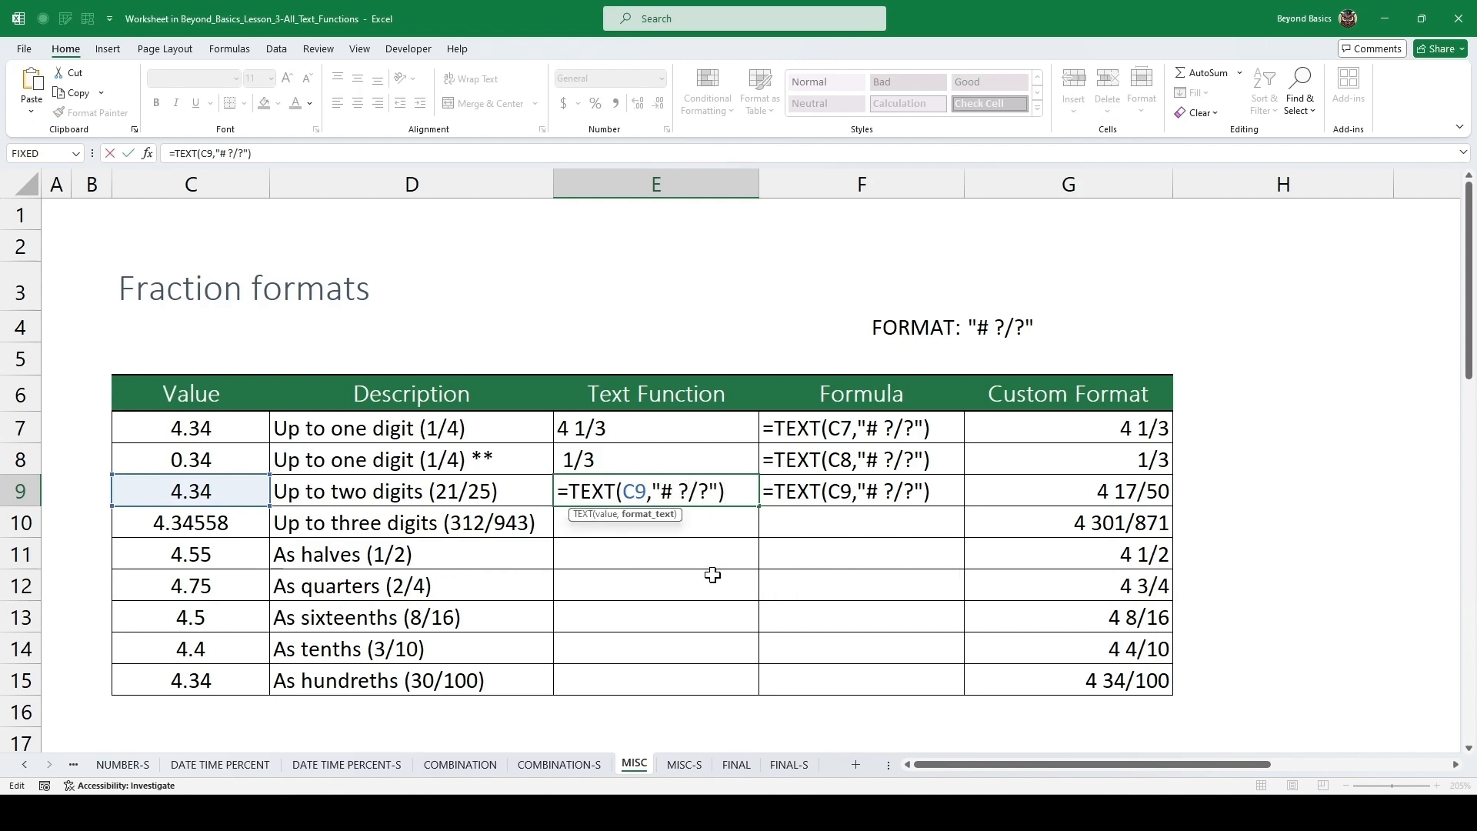
pyautogui.write('?')
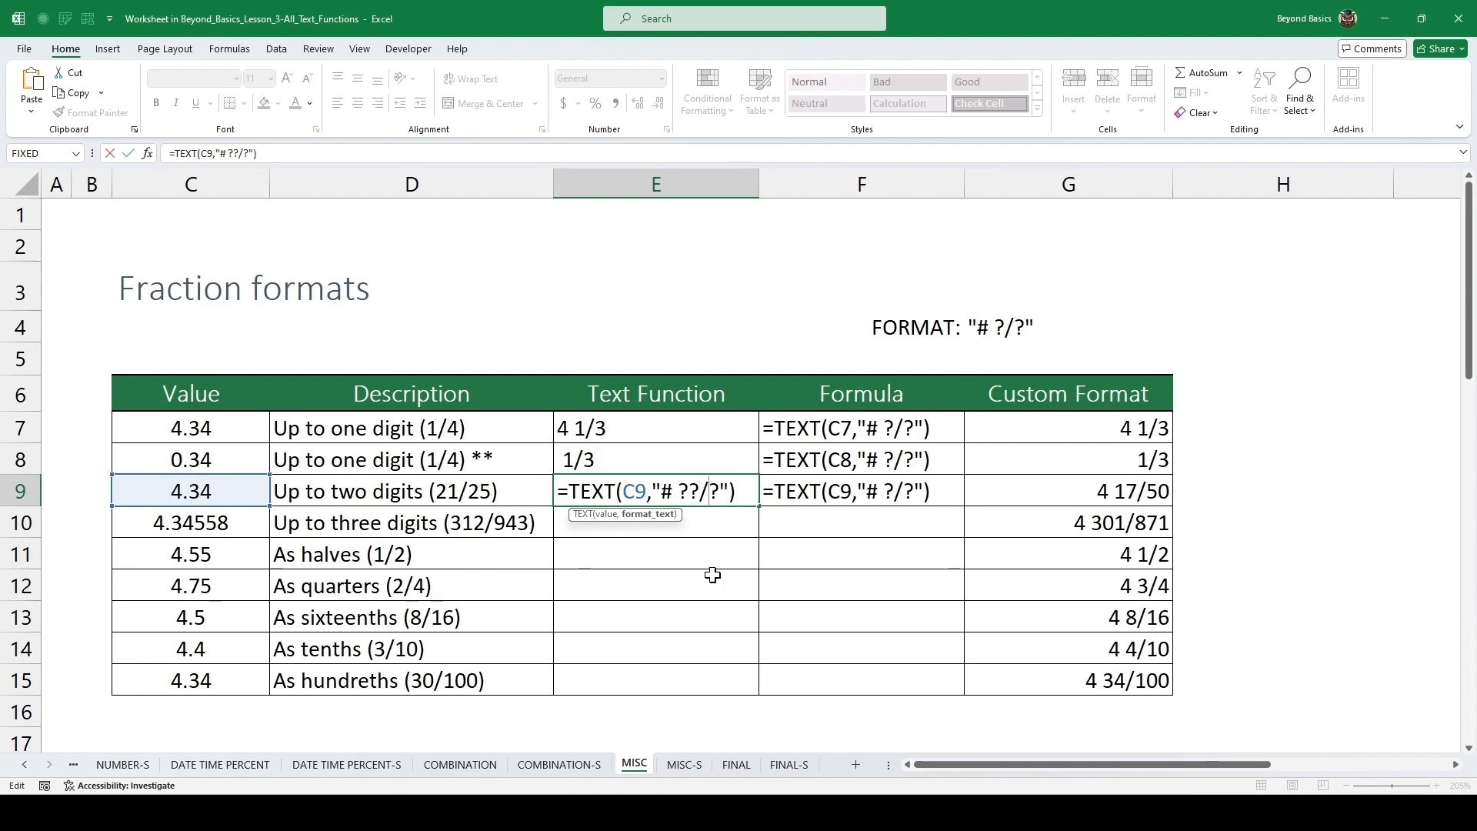
pyautogui.press('Right')
pyautogui.write('?')
pyautogui.hotkey('ctrl', 'Return')
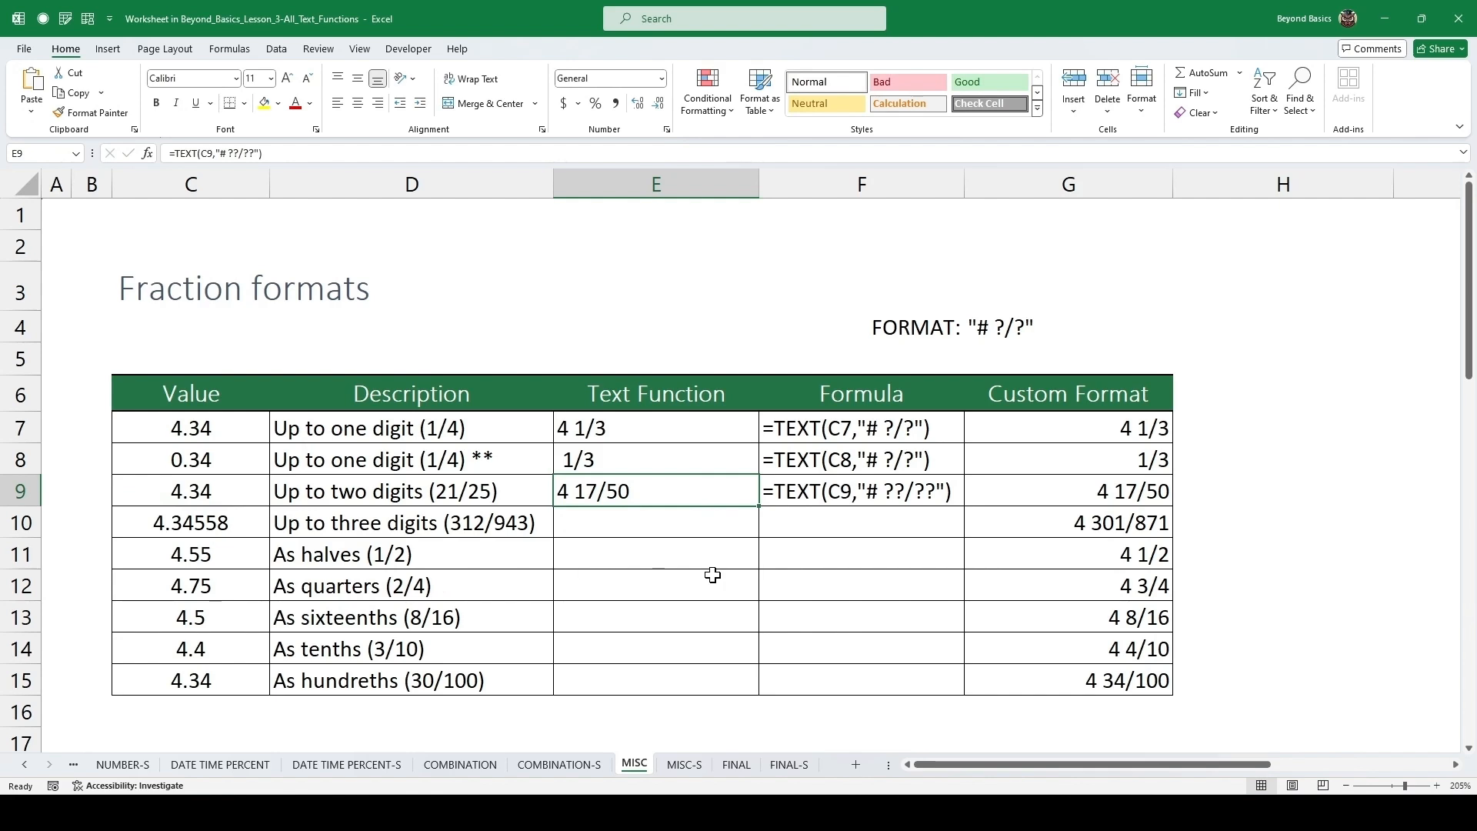
# Fill the formula down into E10 and change its format text to "# ???/???".
pyautogui.press('Down')
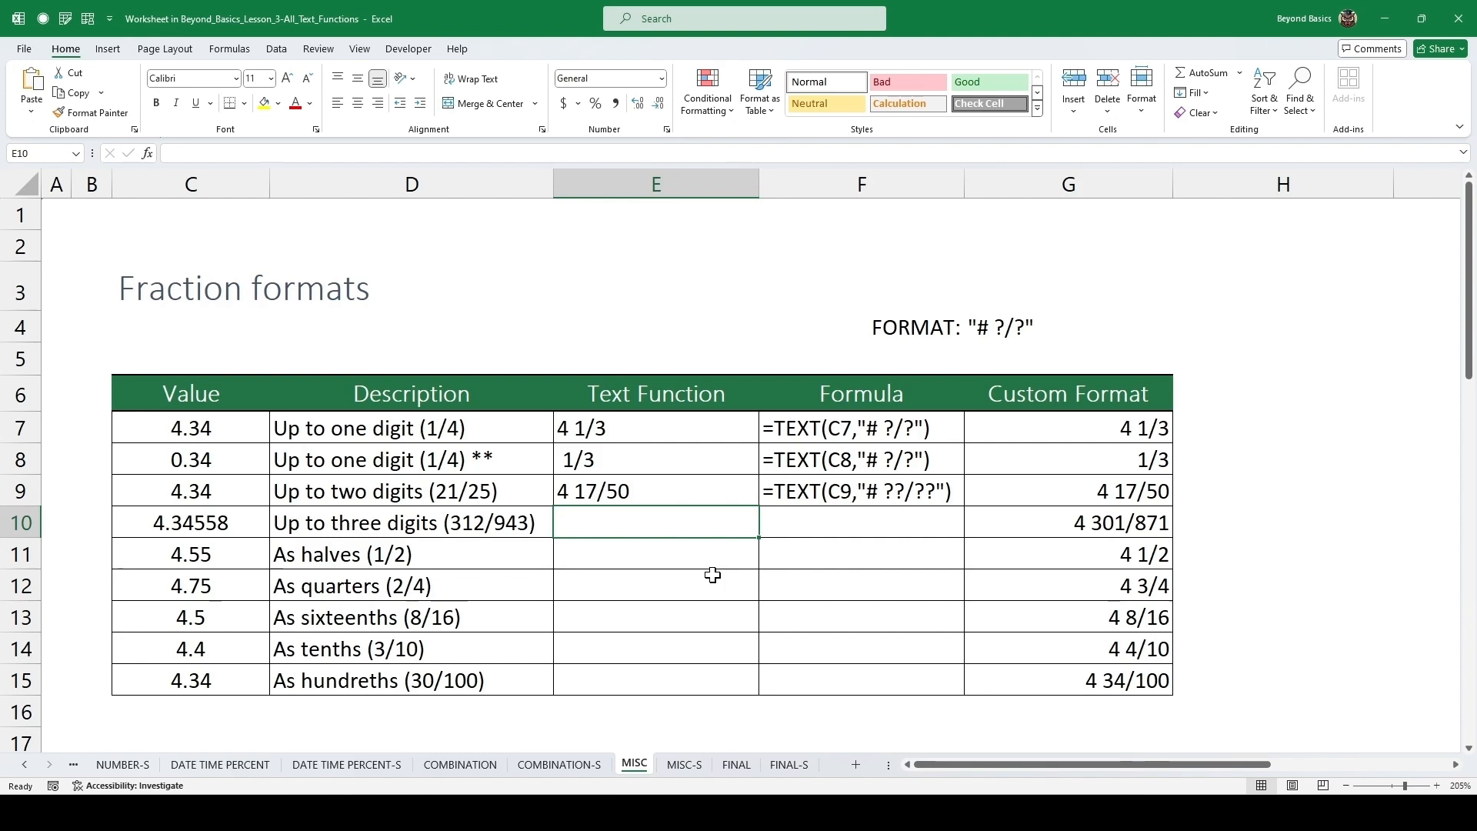
pyautogui.hotkey('ctrl', 'd')
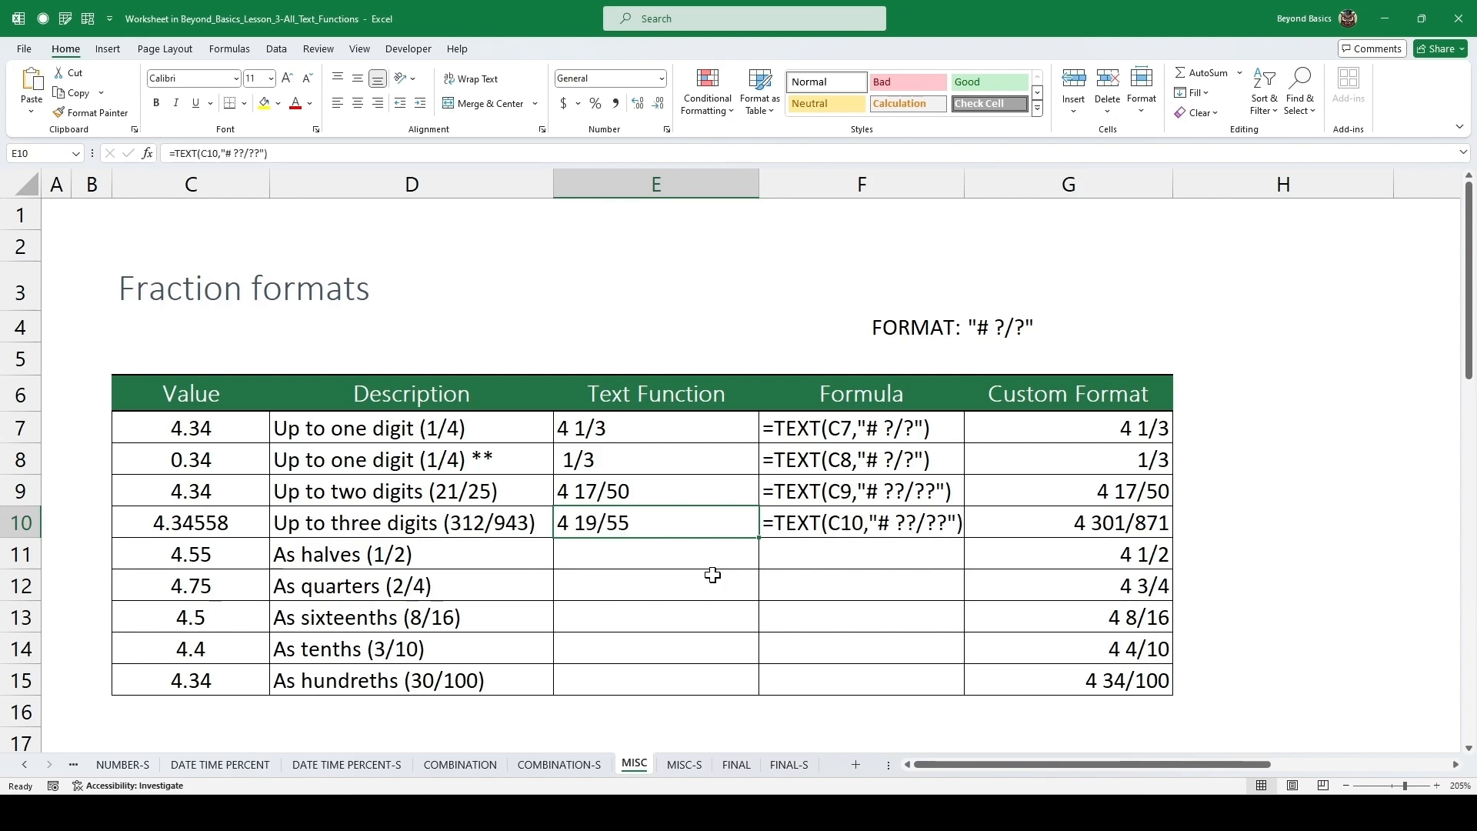
pyautogui.press('F2')
pyautogui.press('Left')
pyautogui.press('Left')
pyautogui.press('Left')
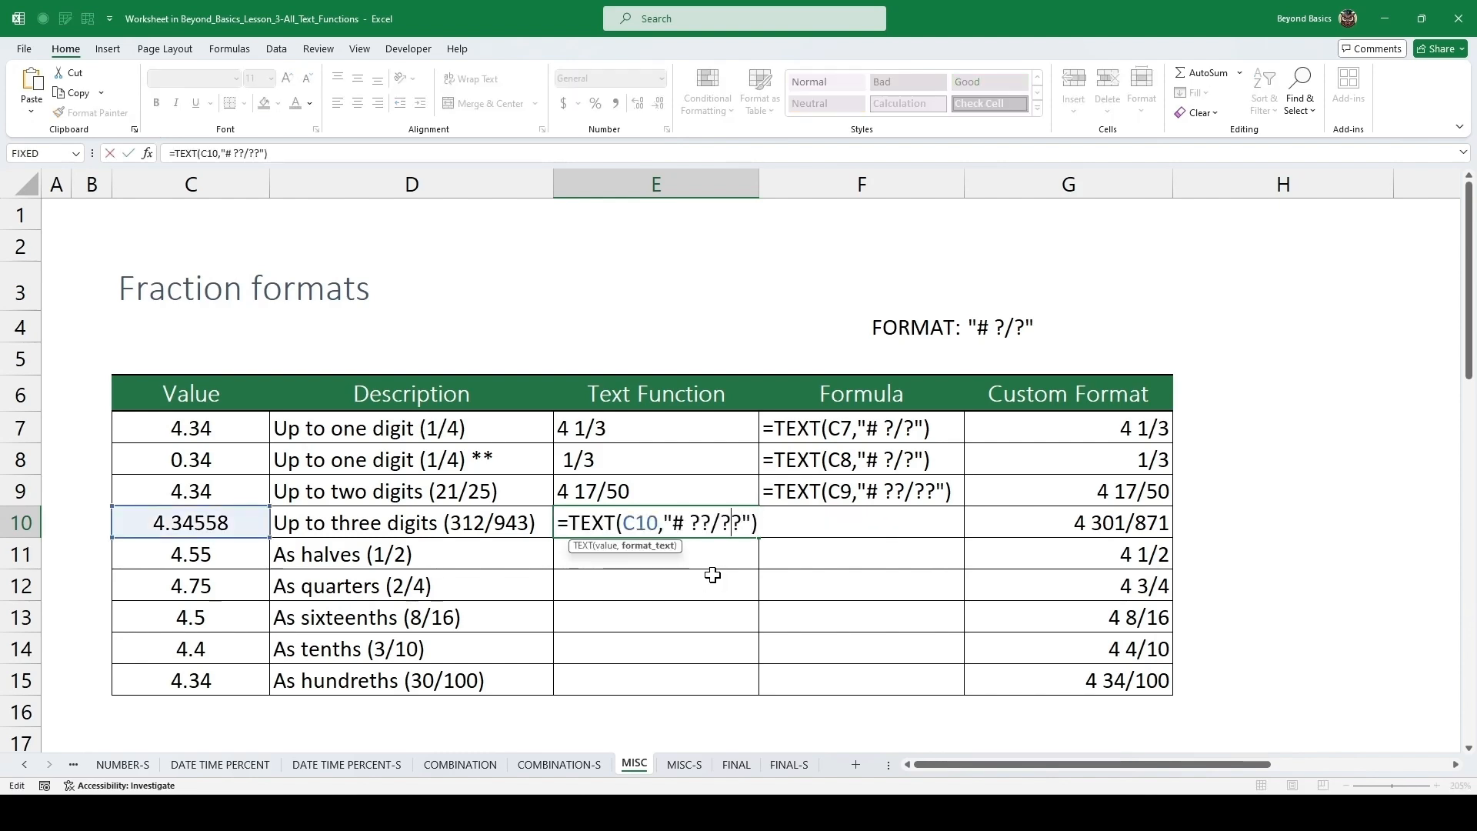
pyautogui.write('??')
pyautogui.hotkey('ctrl', 'Return')
pyautogui.press('Down')
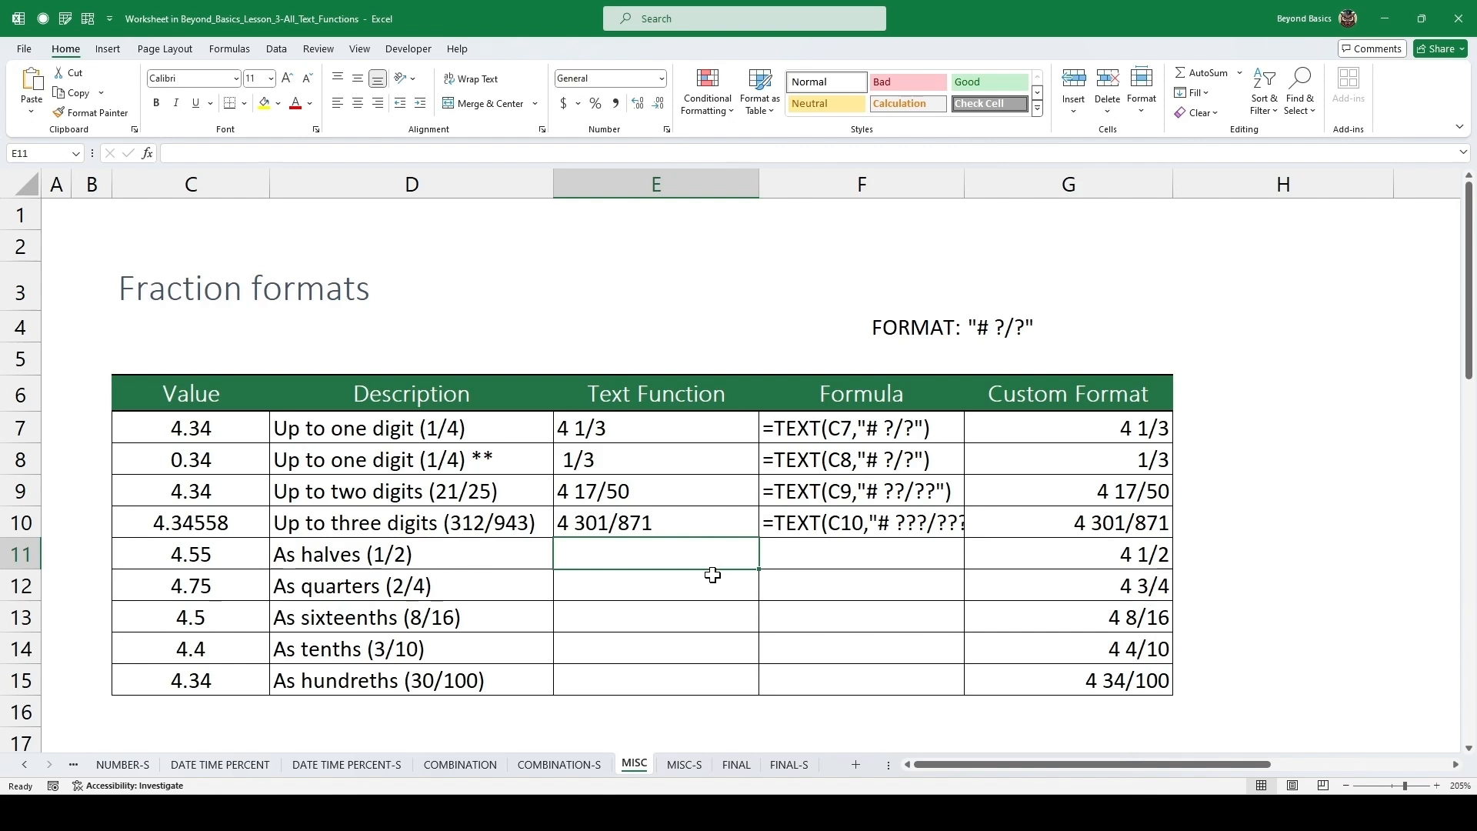
# Enter =TEXT(C11,"# ?/?") in E11 for the halves row.
pyautogui.write('=text')
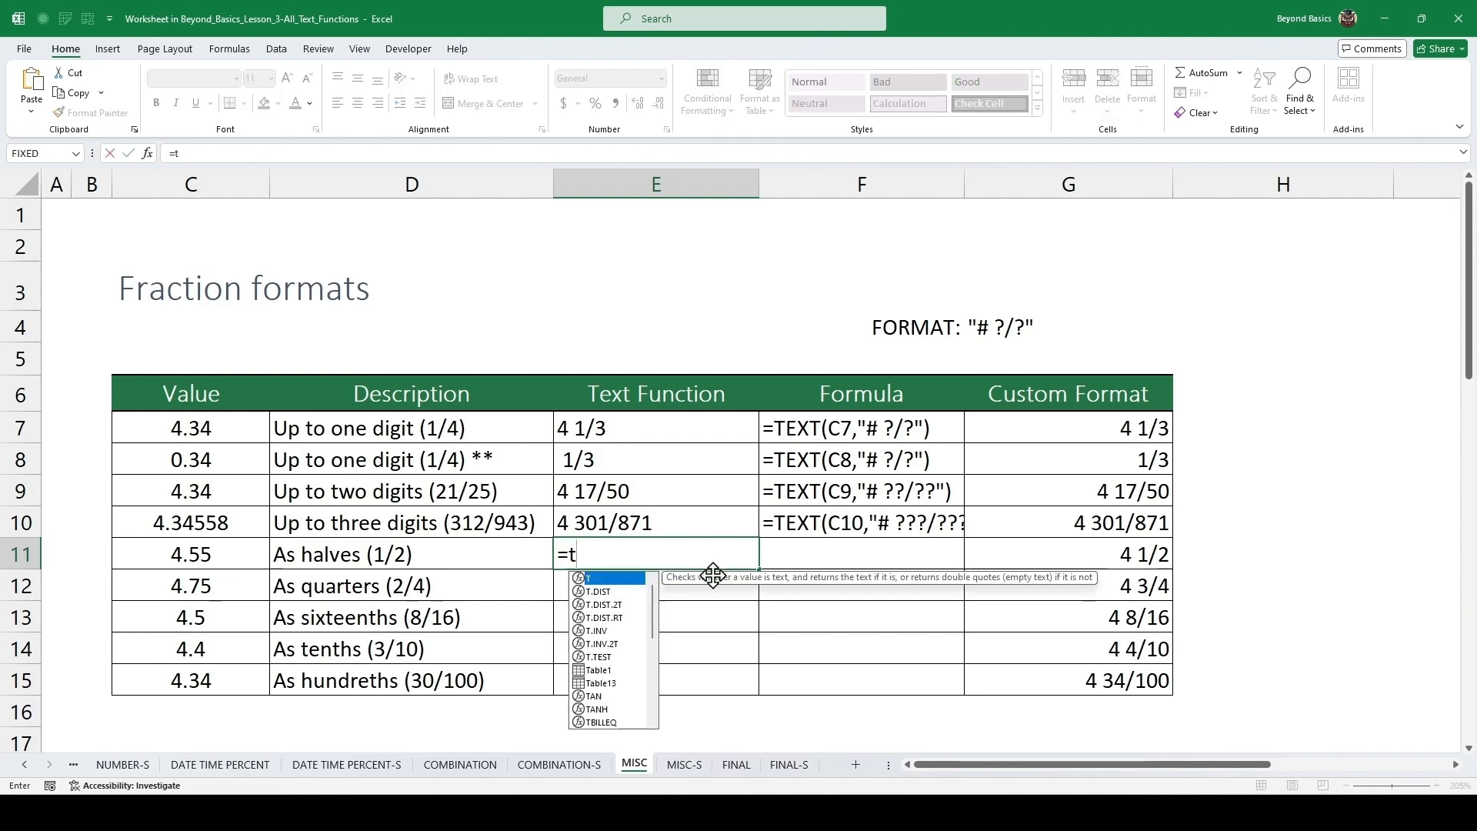
pyautogui.press('Tab')
pyautogui.press('Left')
pyautogui.press('Left')
pyautogui.press('Left')
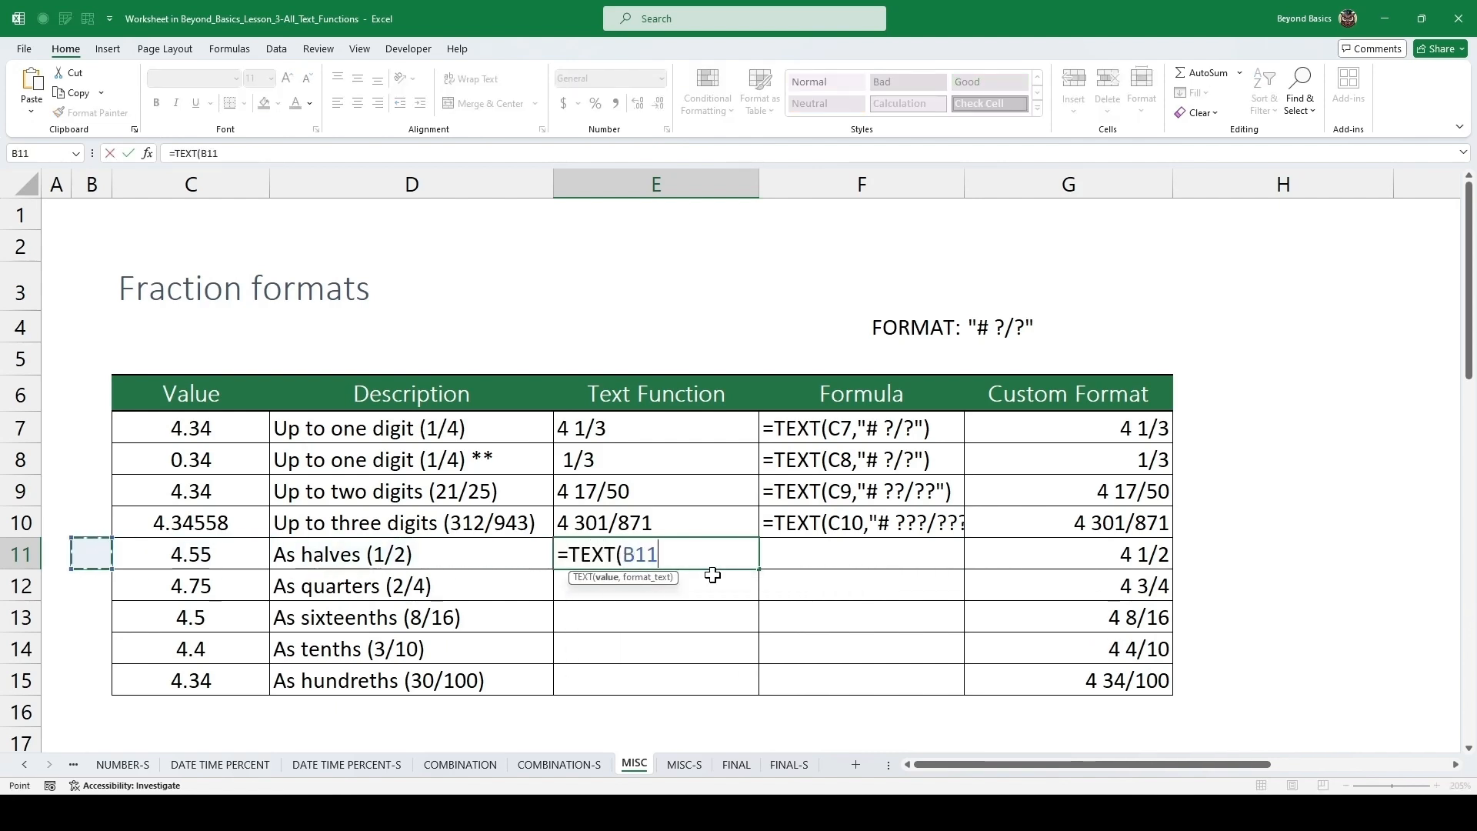
pyautogui.press('Right')
pyautogui.write(',')
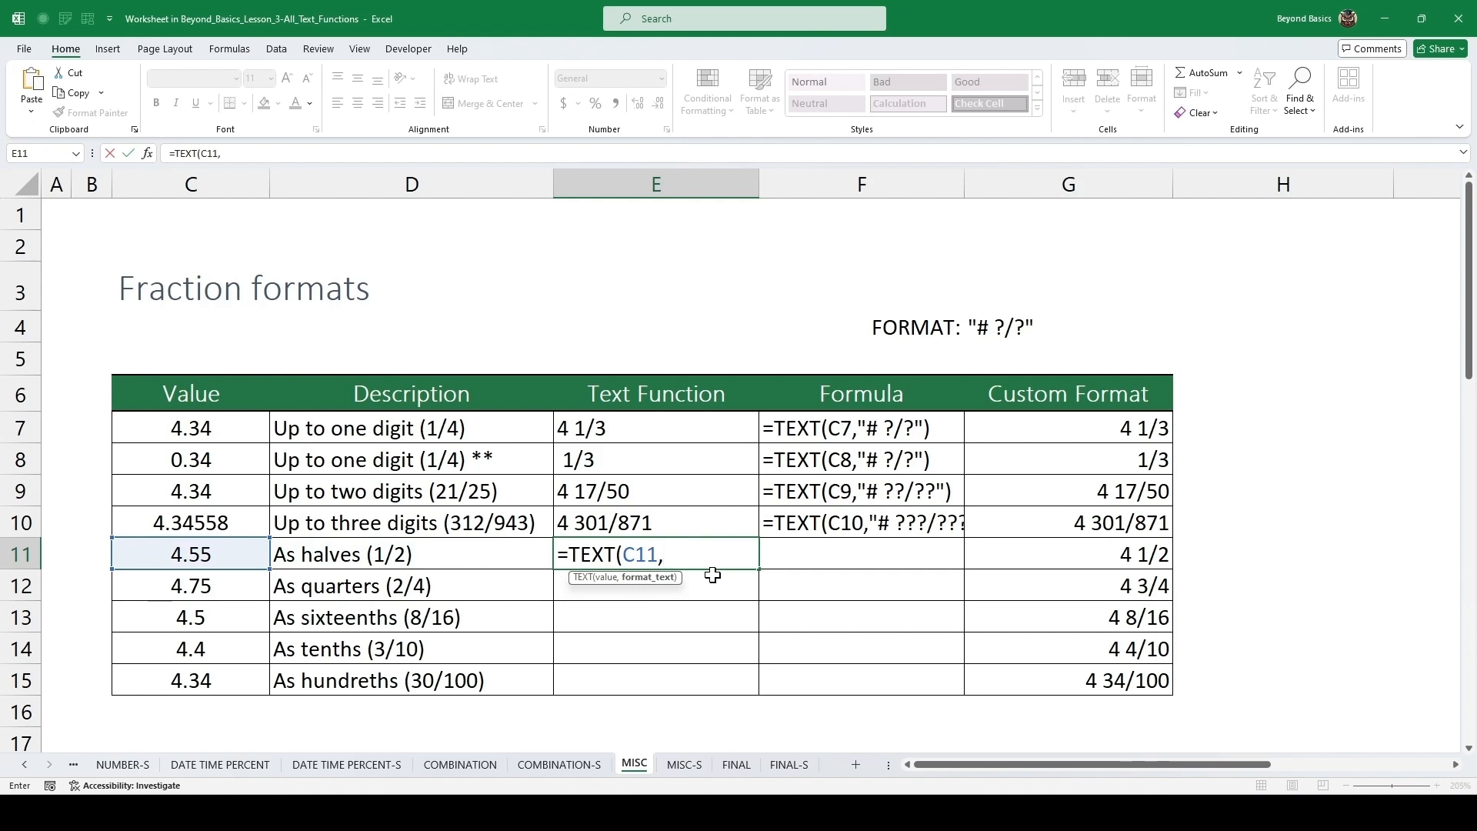
pyautogui.write('"# ?/?"')
pyautogui.hotkey('ctrl', 'Return')
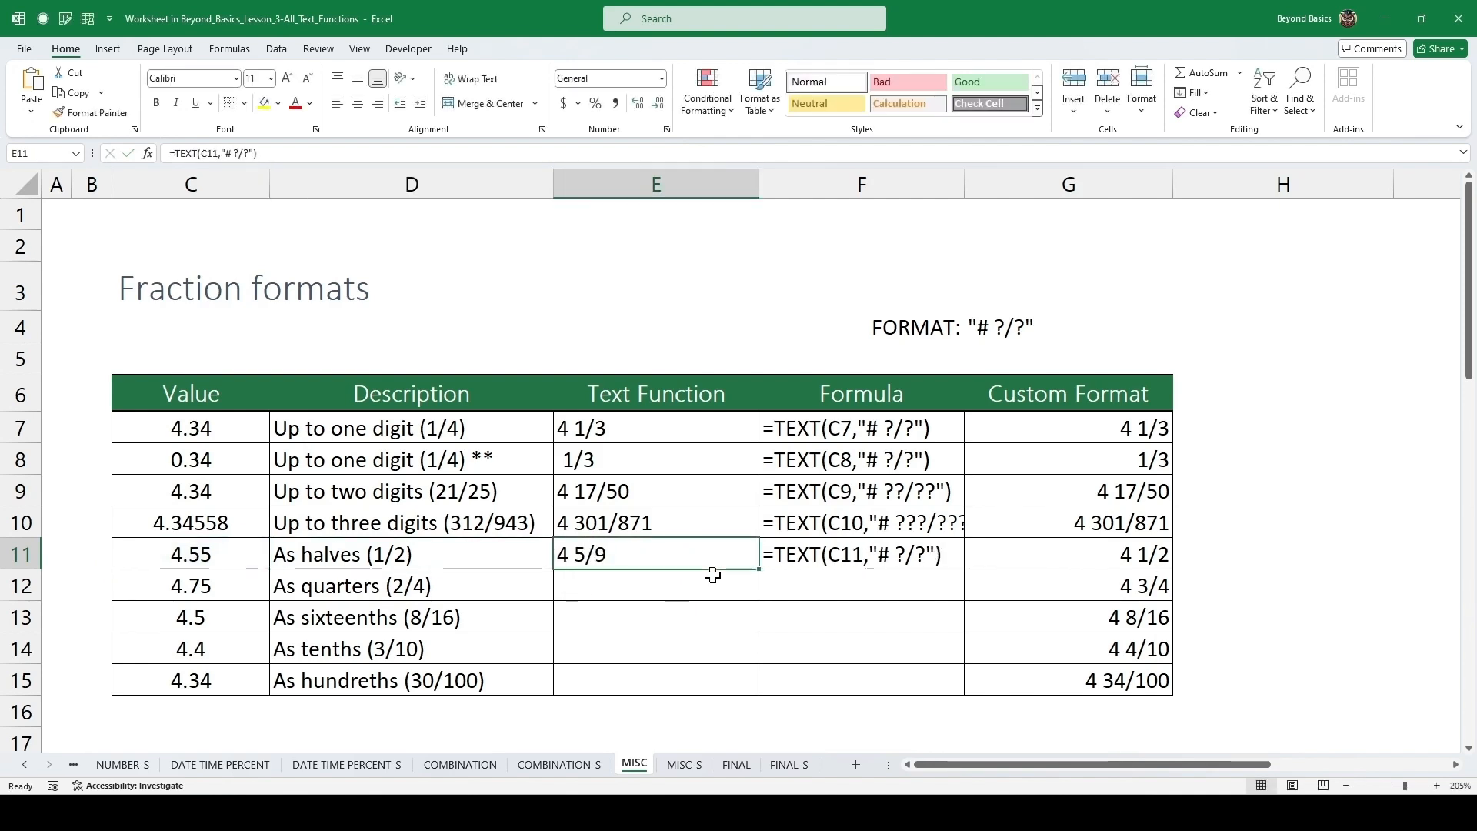
# Change E11's format text to "# ?/2" and fill the formula down into E12.
pyautogui.press('F2')
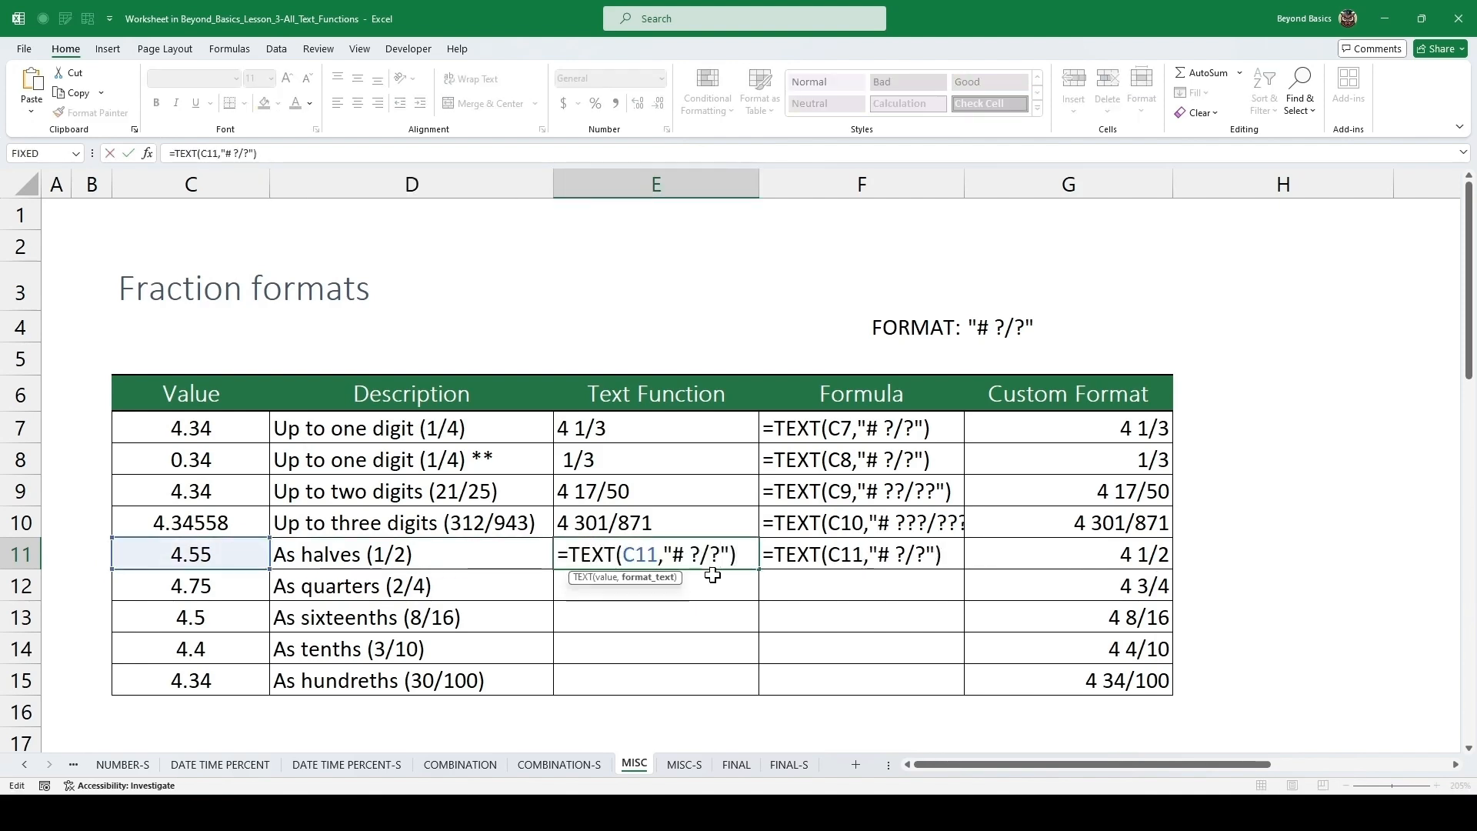
pyautogui.press('Left')
pyautogui.press('Left')
pyautogui.press('BackSpace')
pyautogui.write('2')
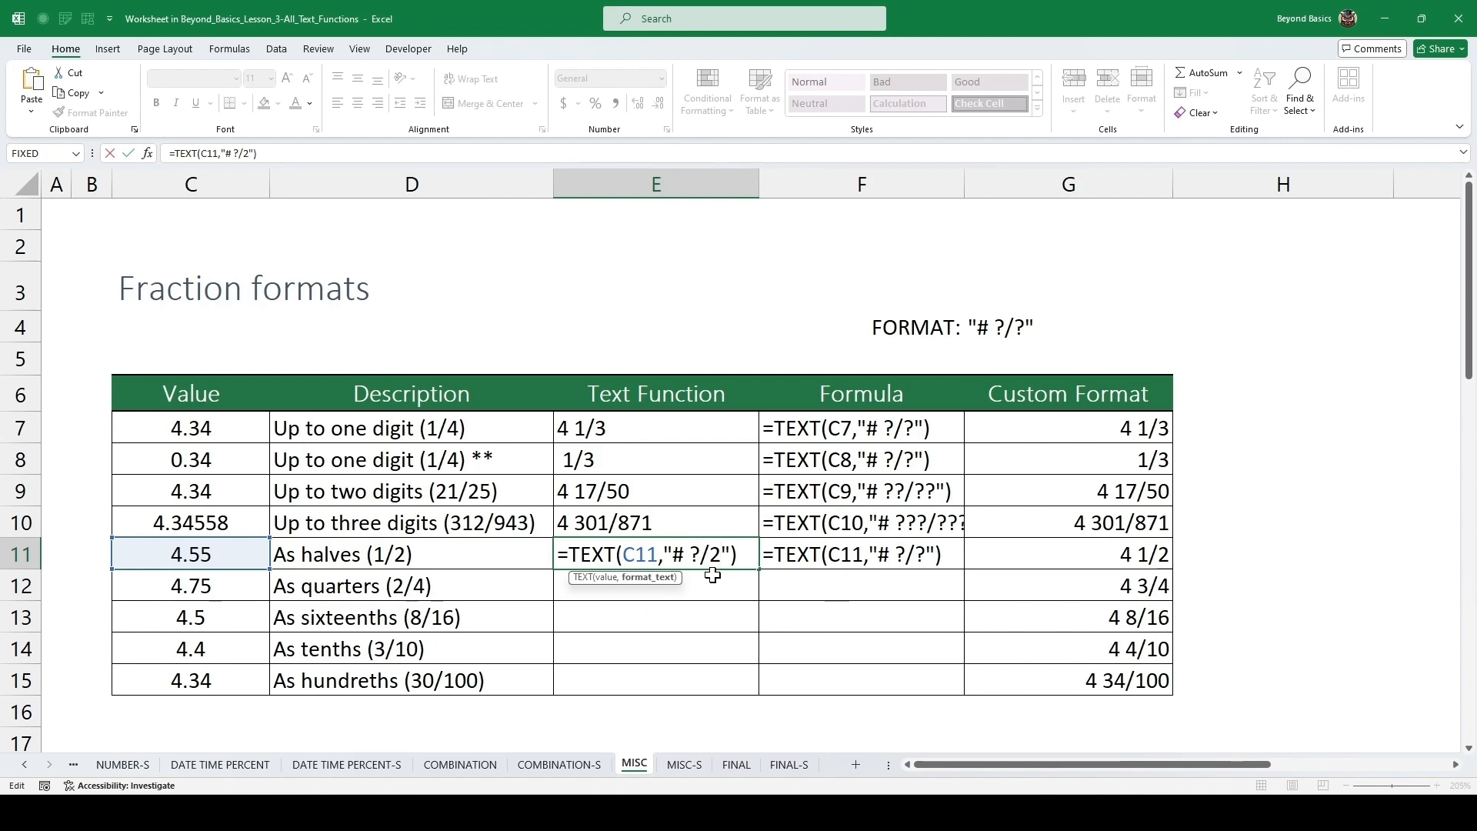
pyautogui.hotkey('ctrl', 'Return')
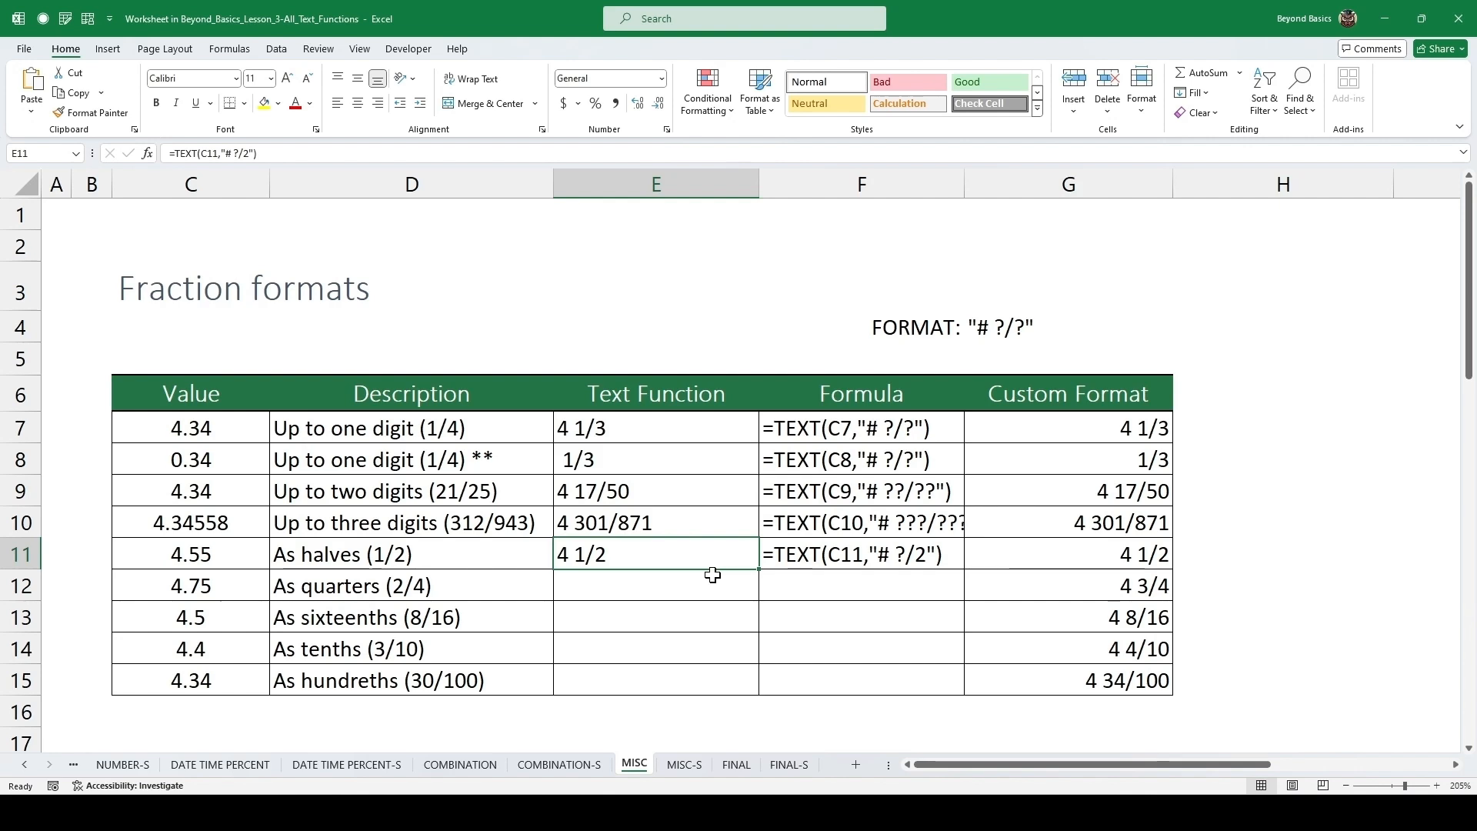
pyautogui.click(672, 582)
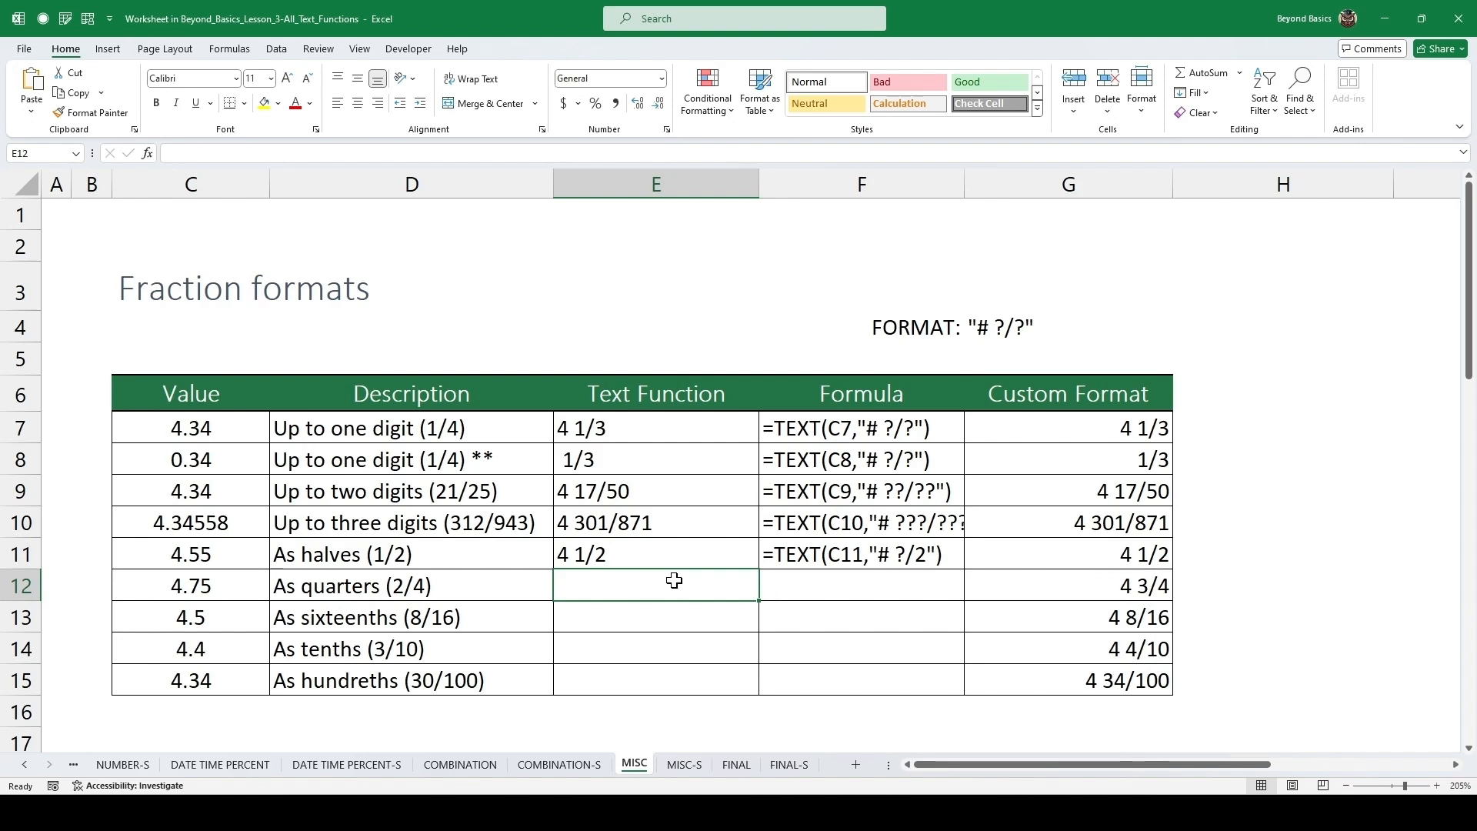
pyautogui.hotkey('ctrl', 'd')
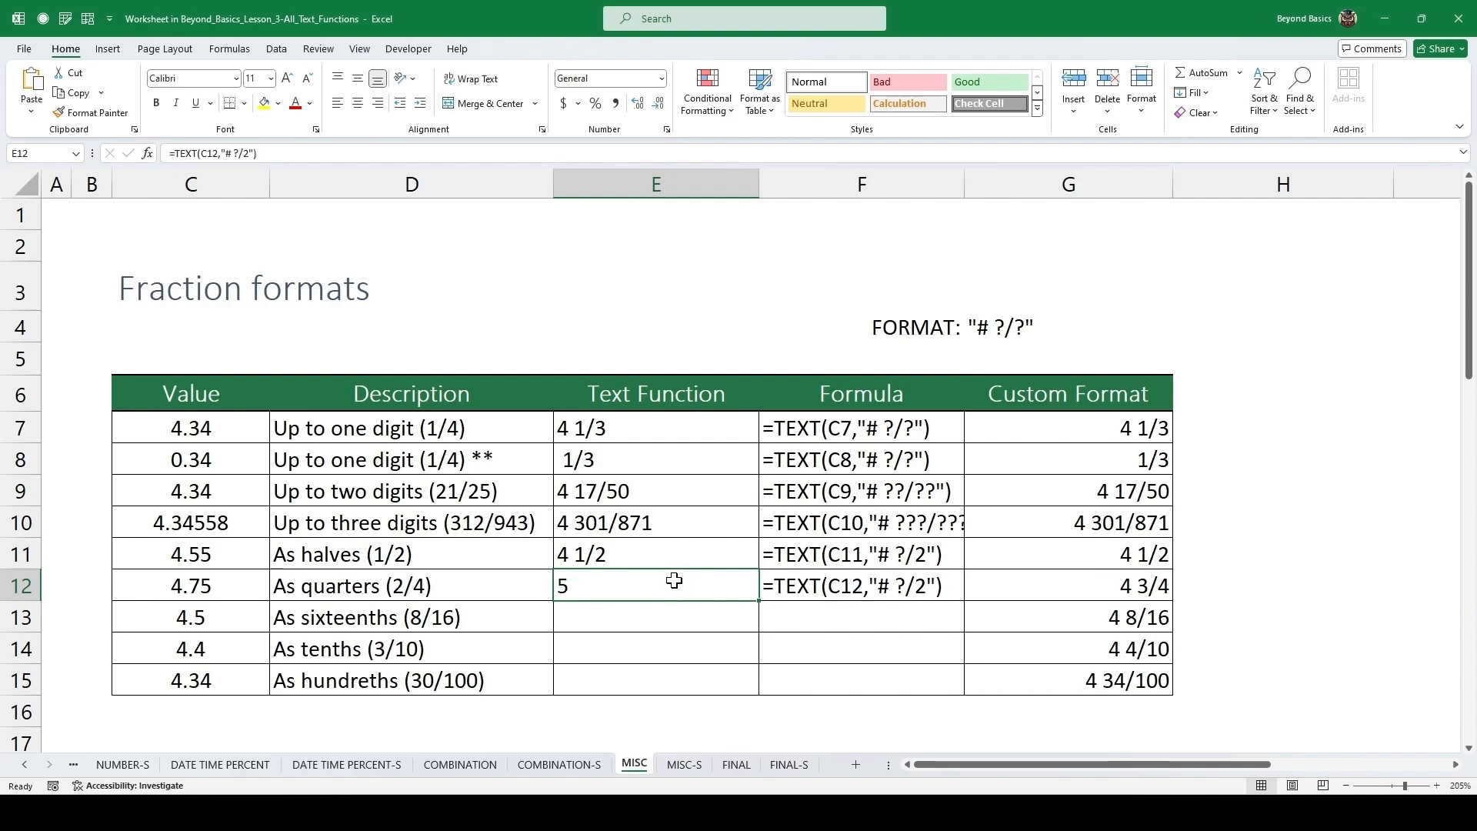
# Change E12's format text to "# ?/4" for the quarters row.
pyautogui.press('F2')
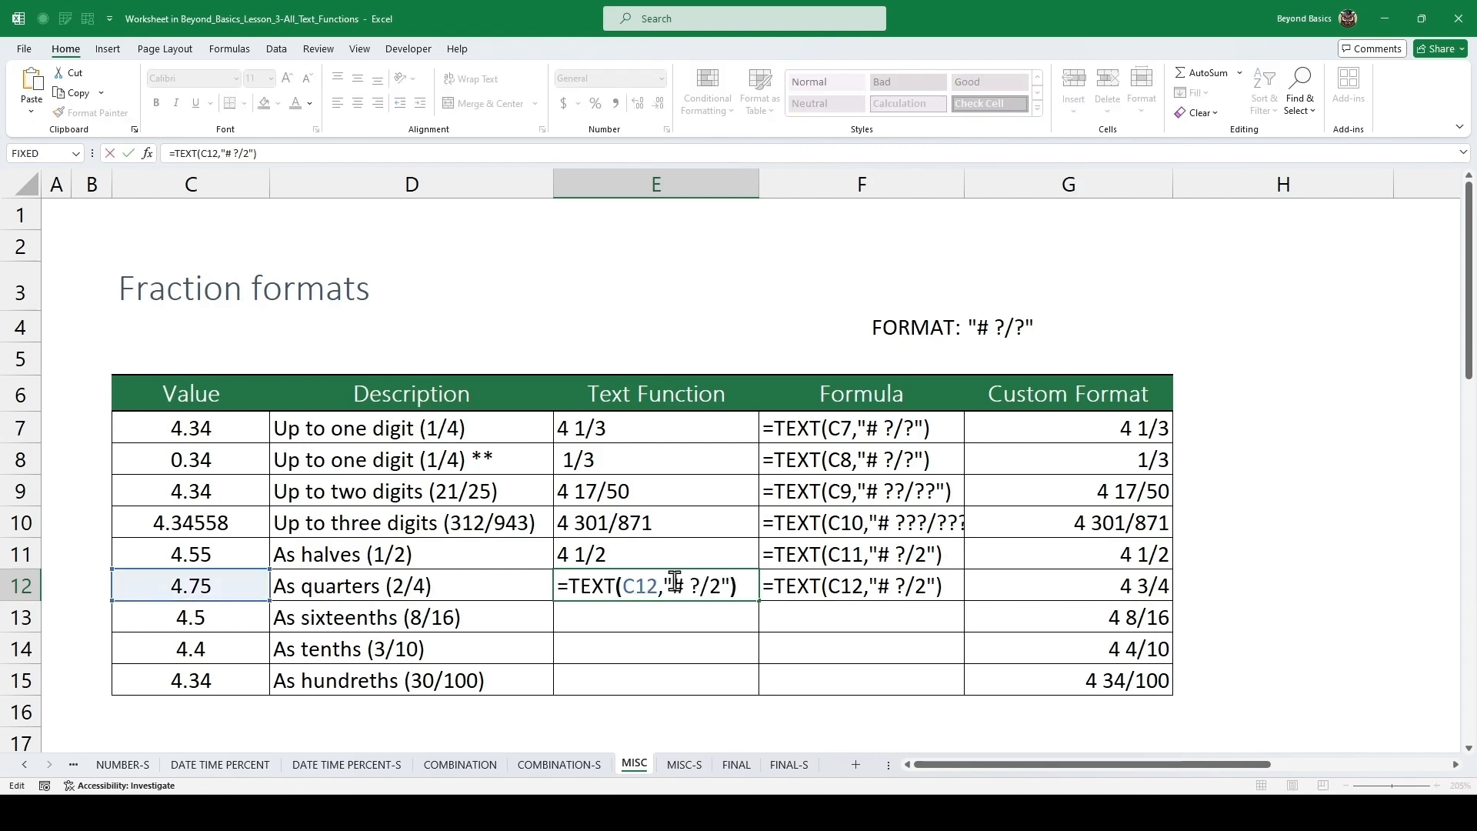
pyautogui.click(675, 581)
pyautogui.press('BackSpace')
pyautogui.write('4')
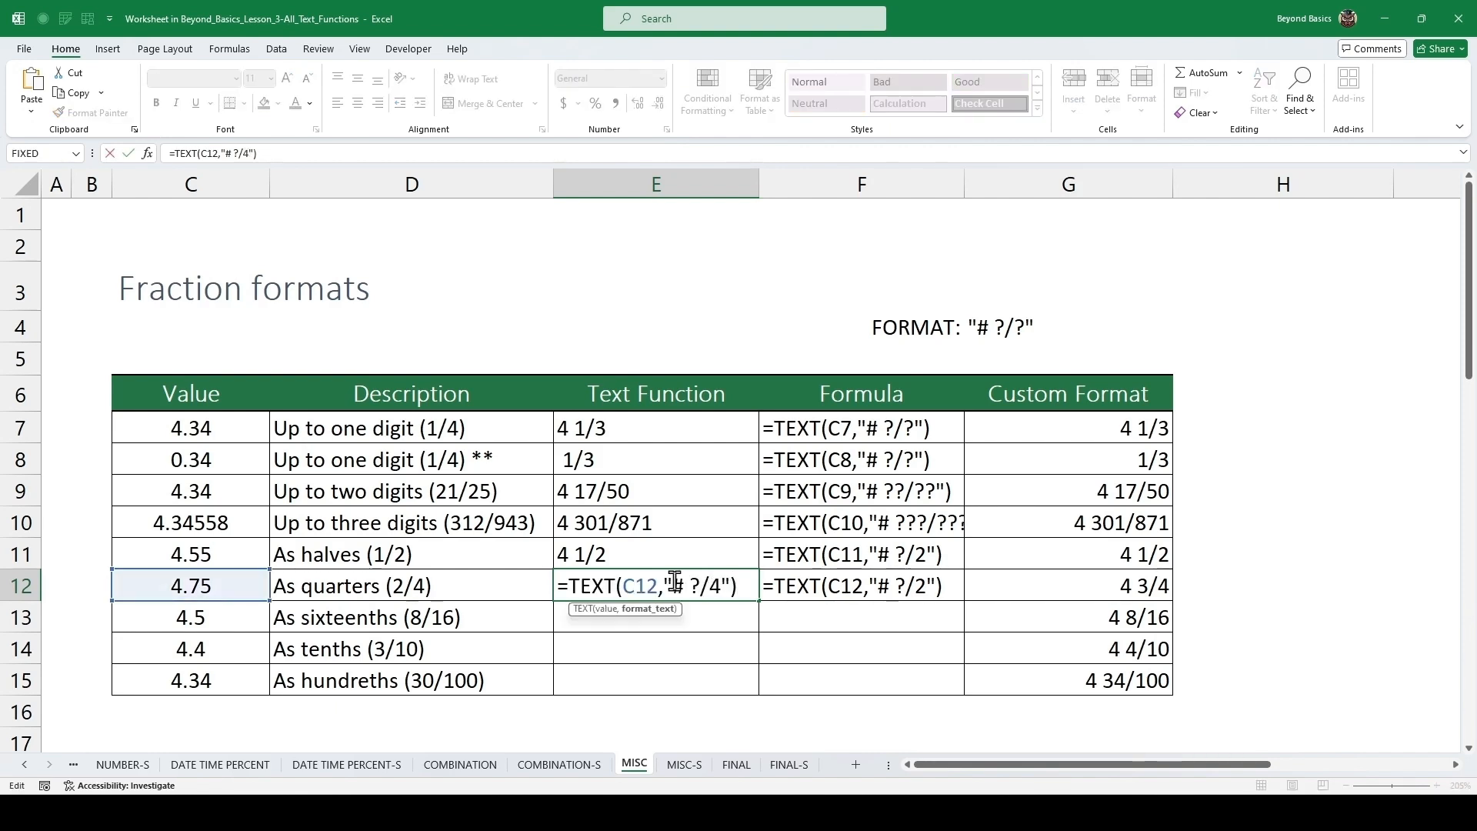
pyautogui.hotkey('ctrl', 'Return')
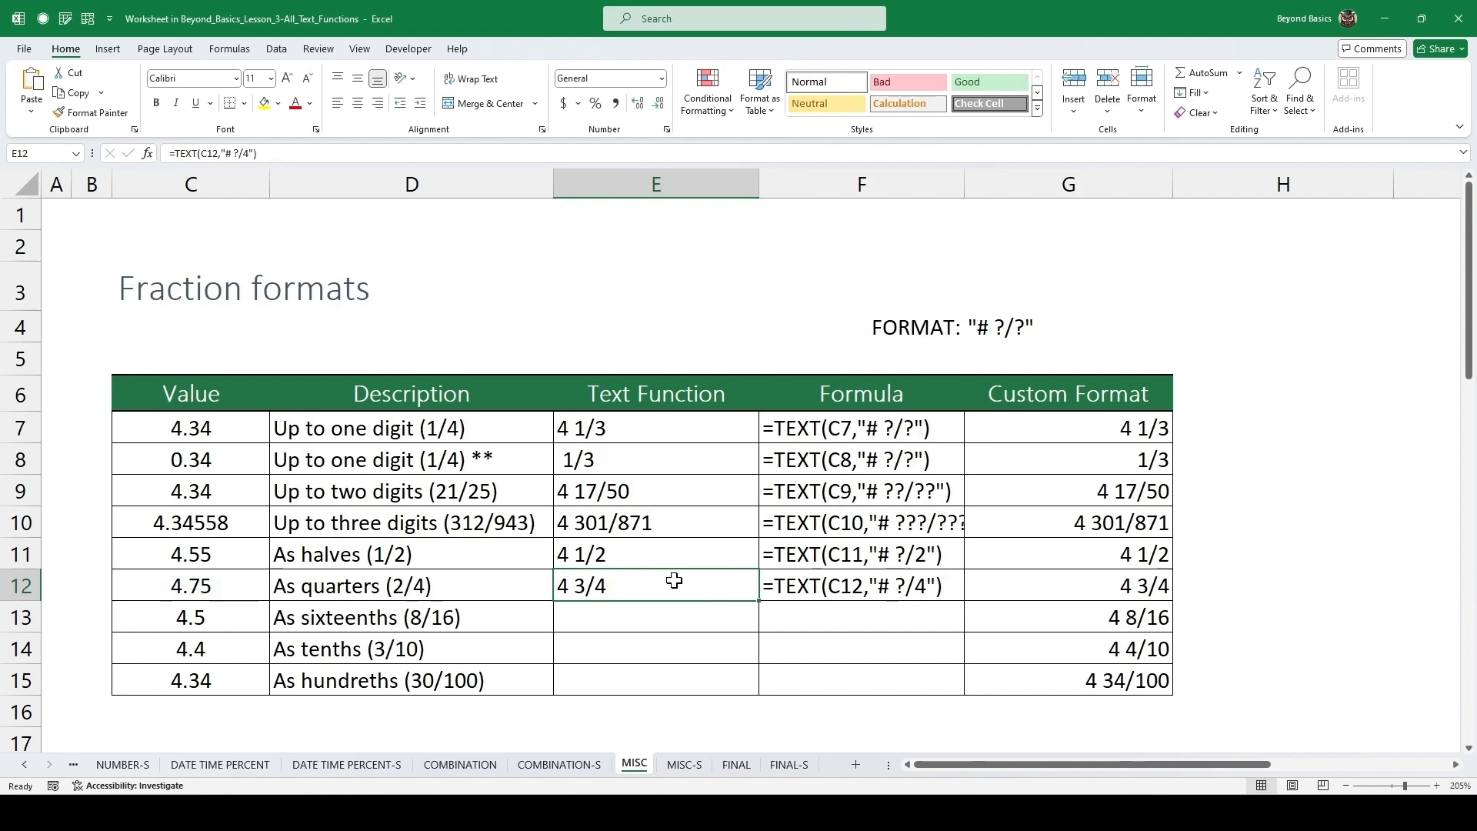
# Fill the formula down into E13 and change its format text to "# ?/16".
pyautogui.press('Down')
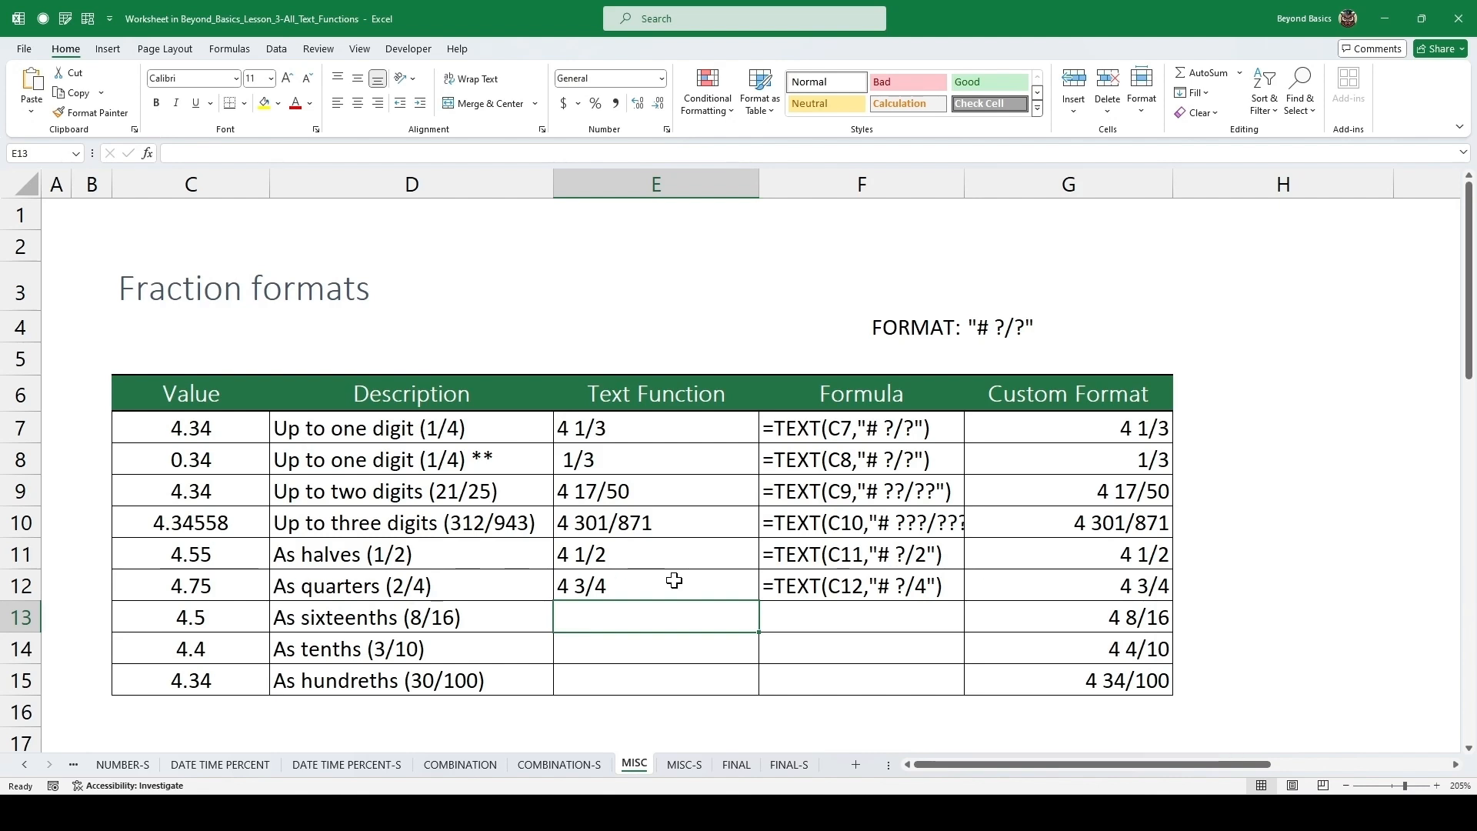
pyautogui.press('Left')
pyautogui.press('Left')
pyautogui.press('Right')
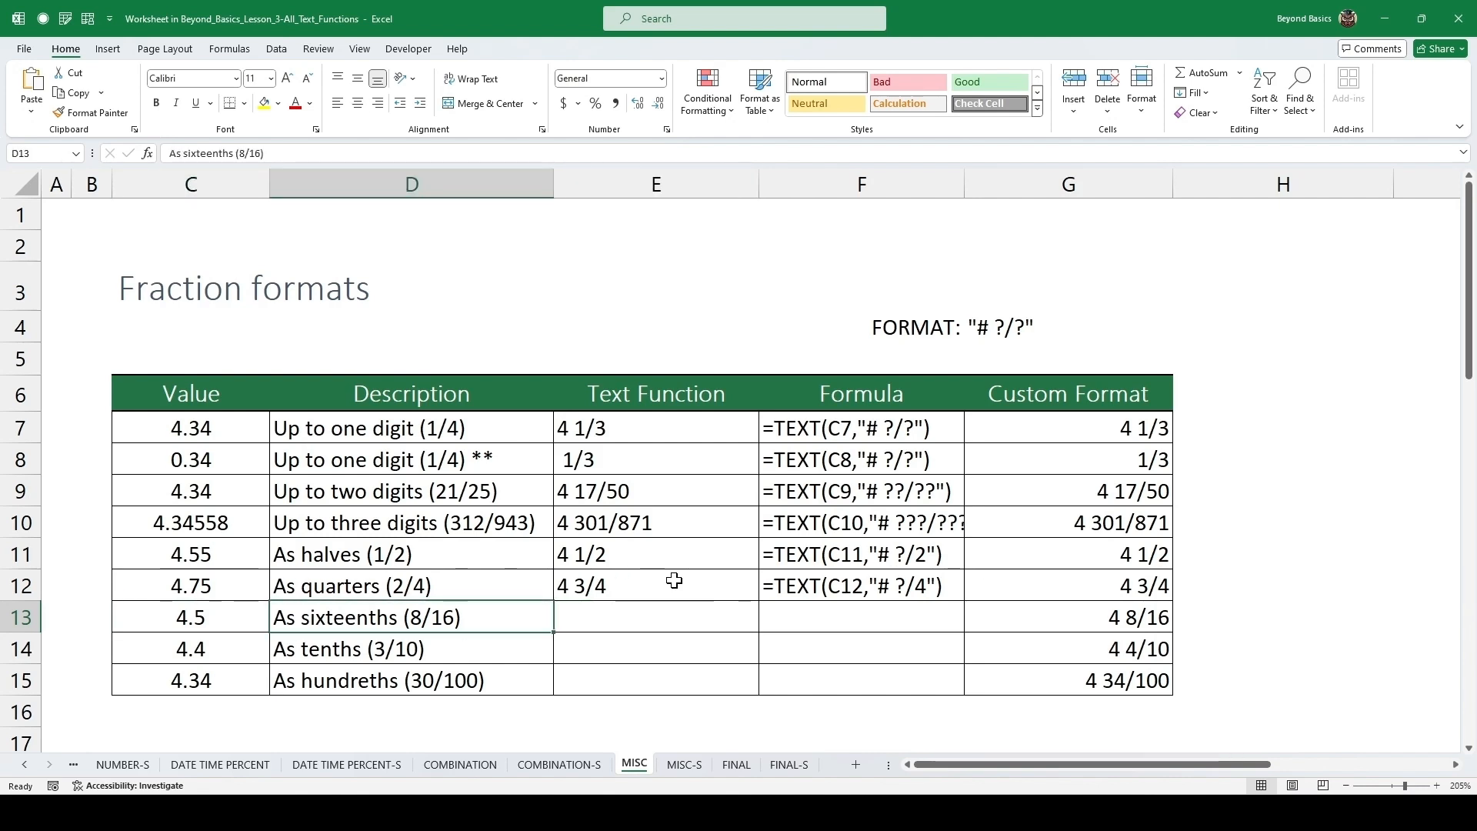
pyautogui.press('Right')
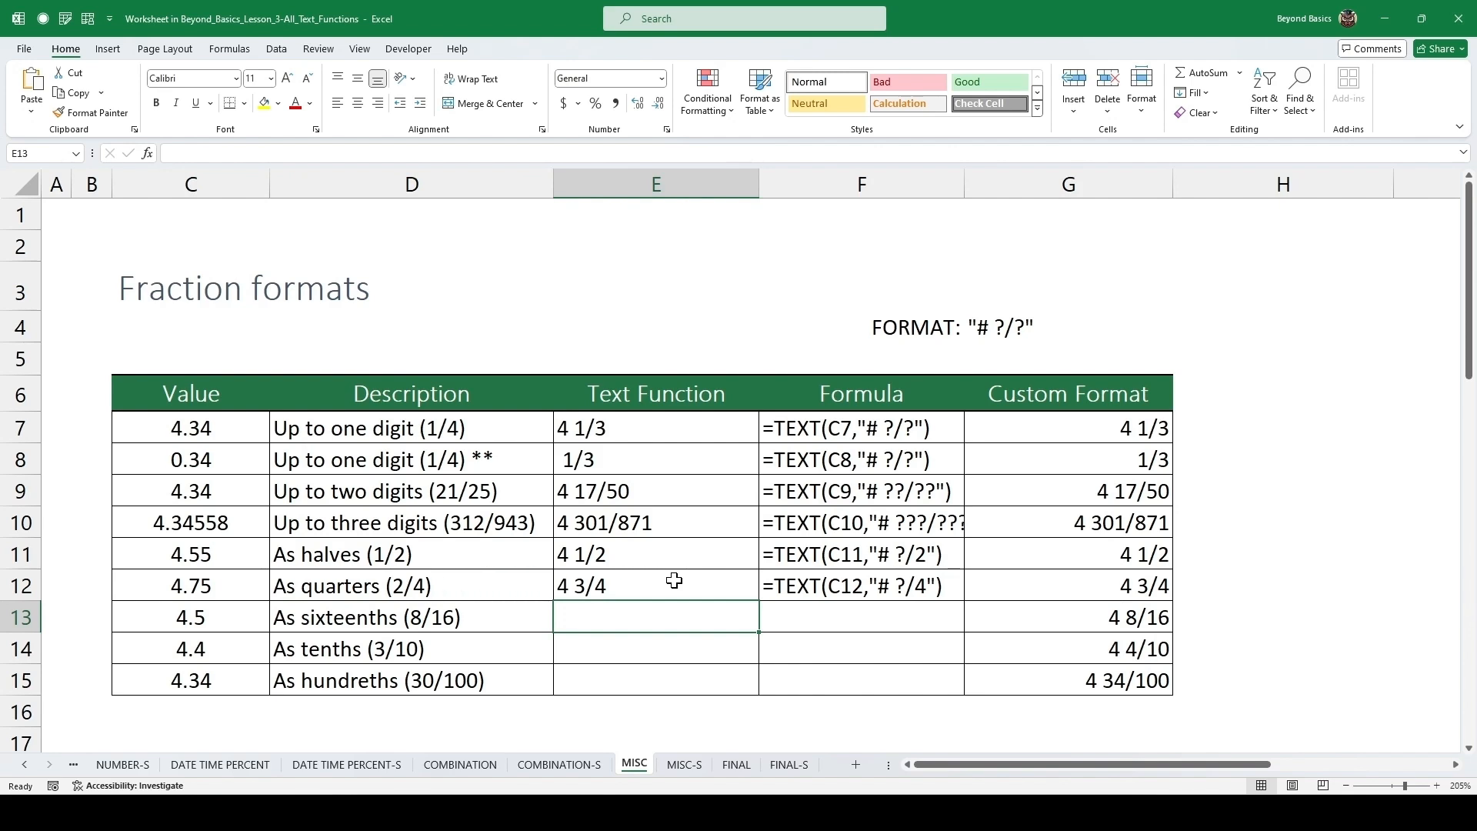
pyautogui.hotkey('ctrl', 'd')
pyautogui.press('F2')
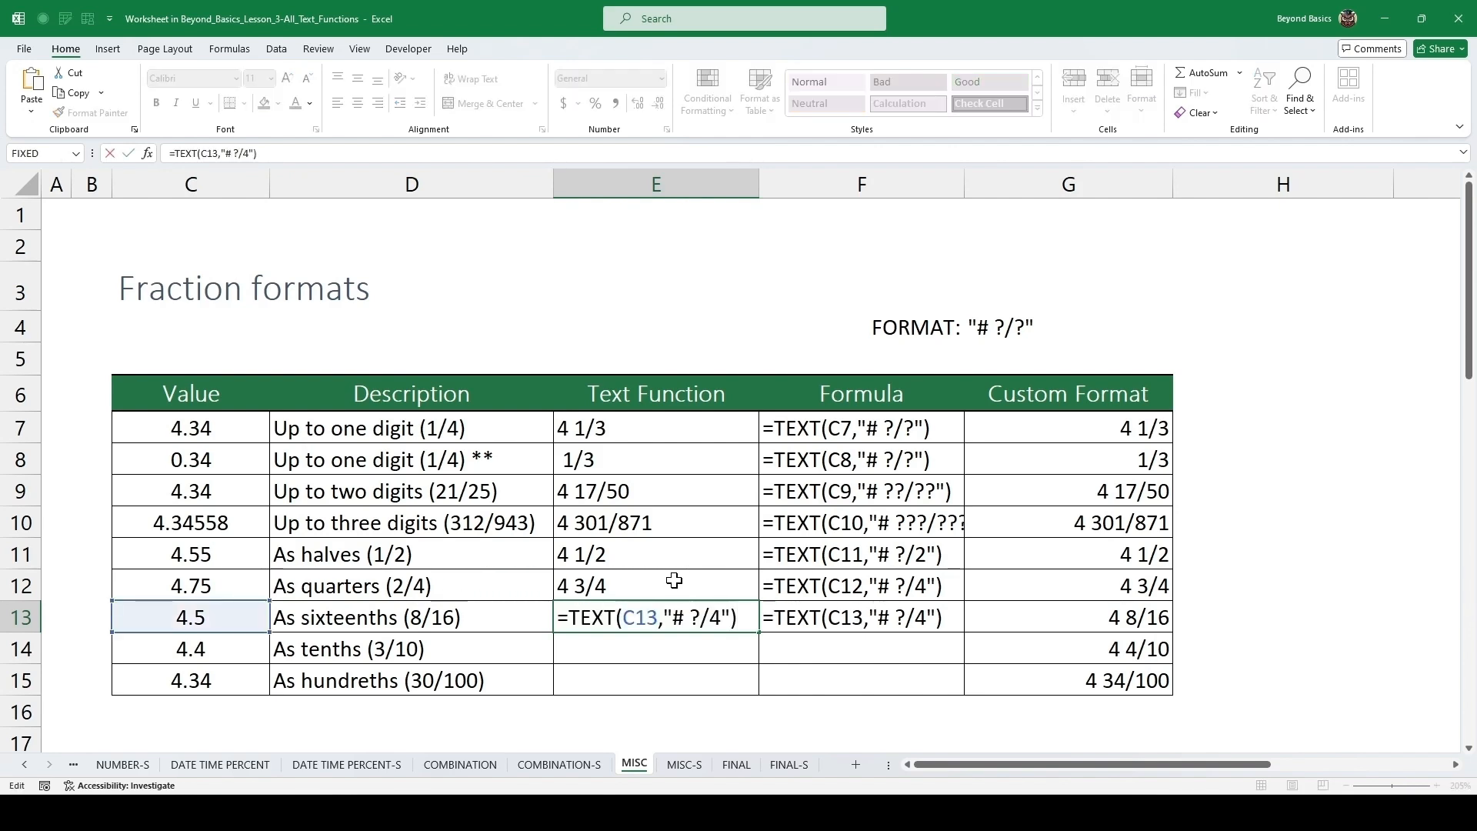
pyautogui.press('Left')
pyautogui.press('Left')
pyautogui.press('BackSpace')
pyautogui.write('16')
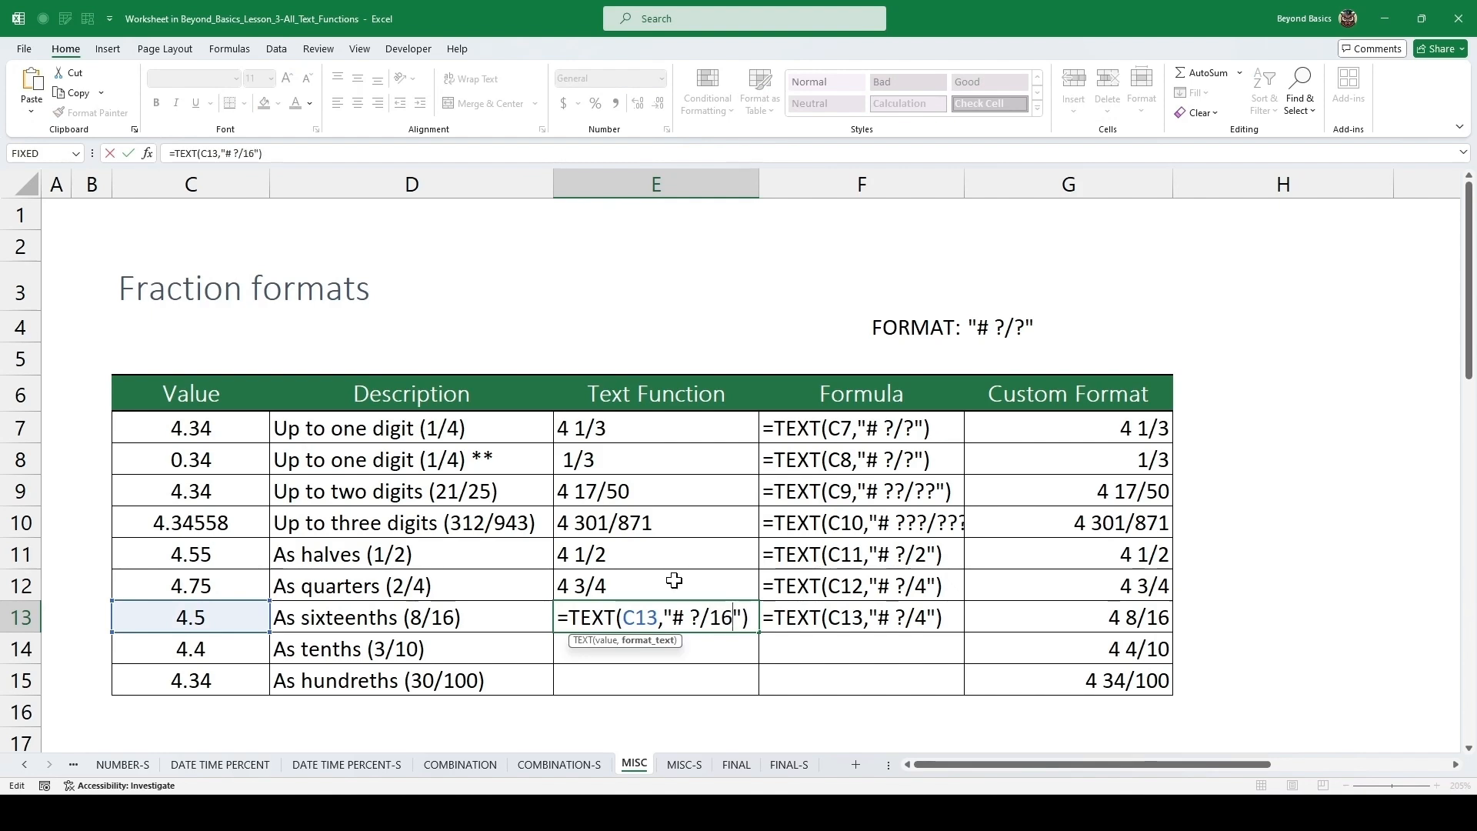
pyautogui.hotkey('ctrl', 'Return')
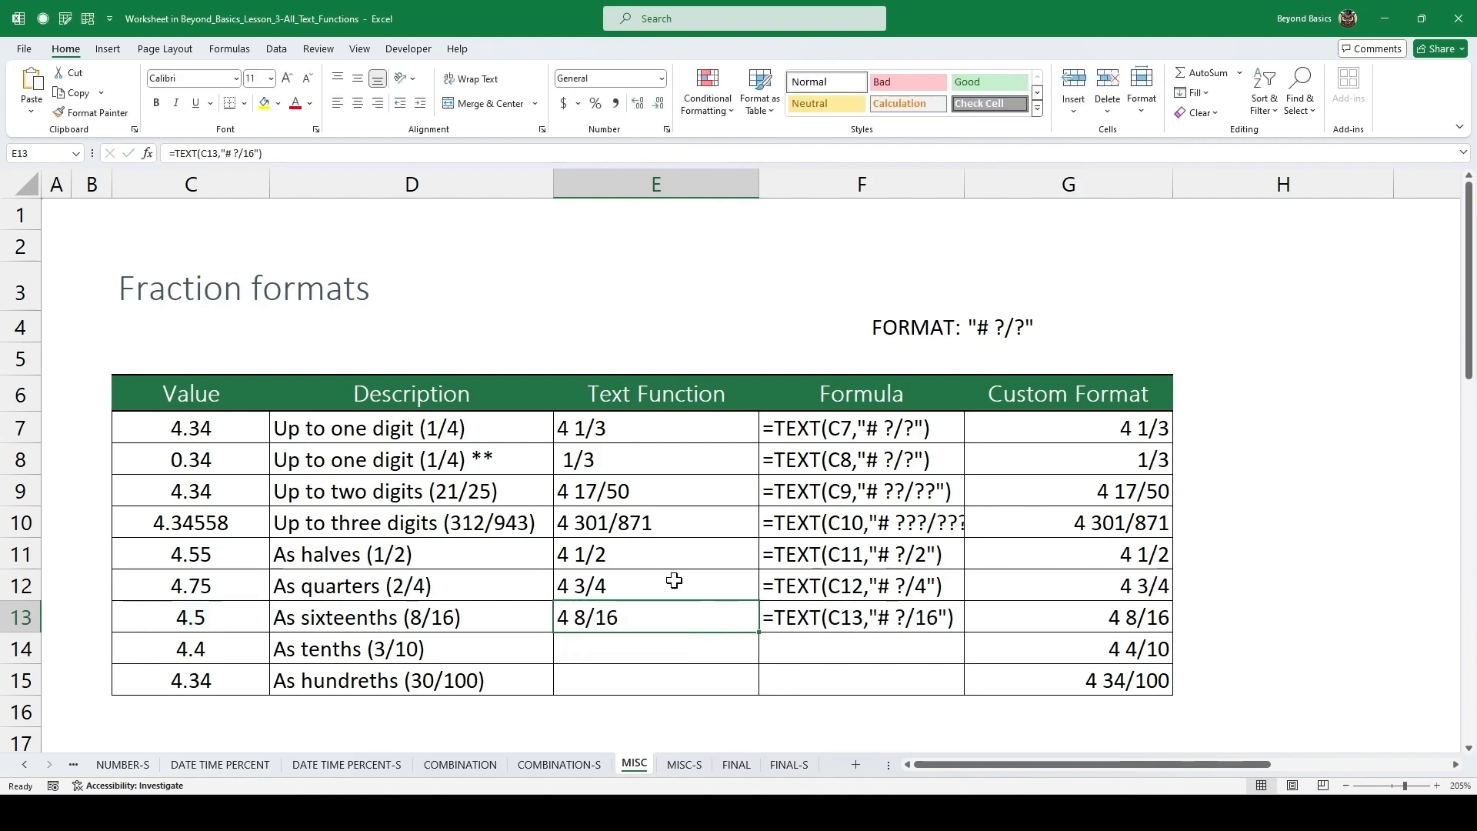
# Fill the formula down into E14 and change its format text to "# ?/10".
pyautogui.press('Down')
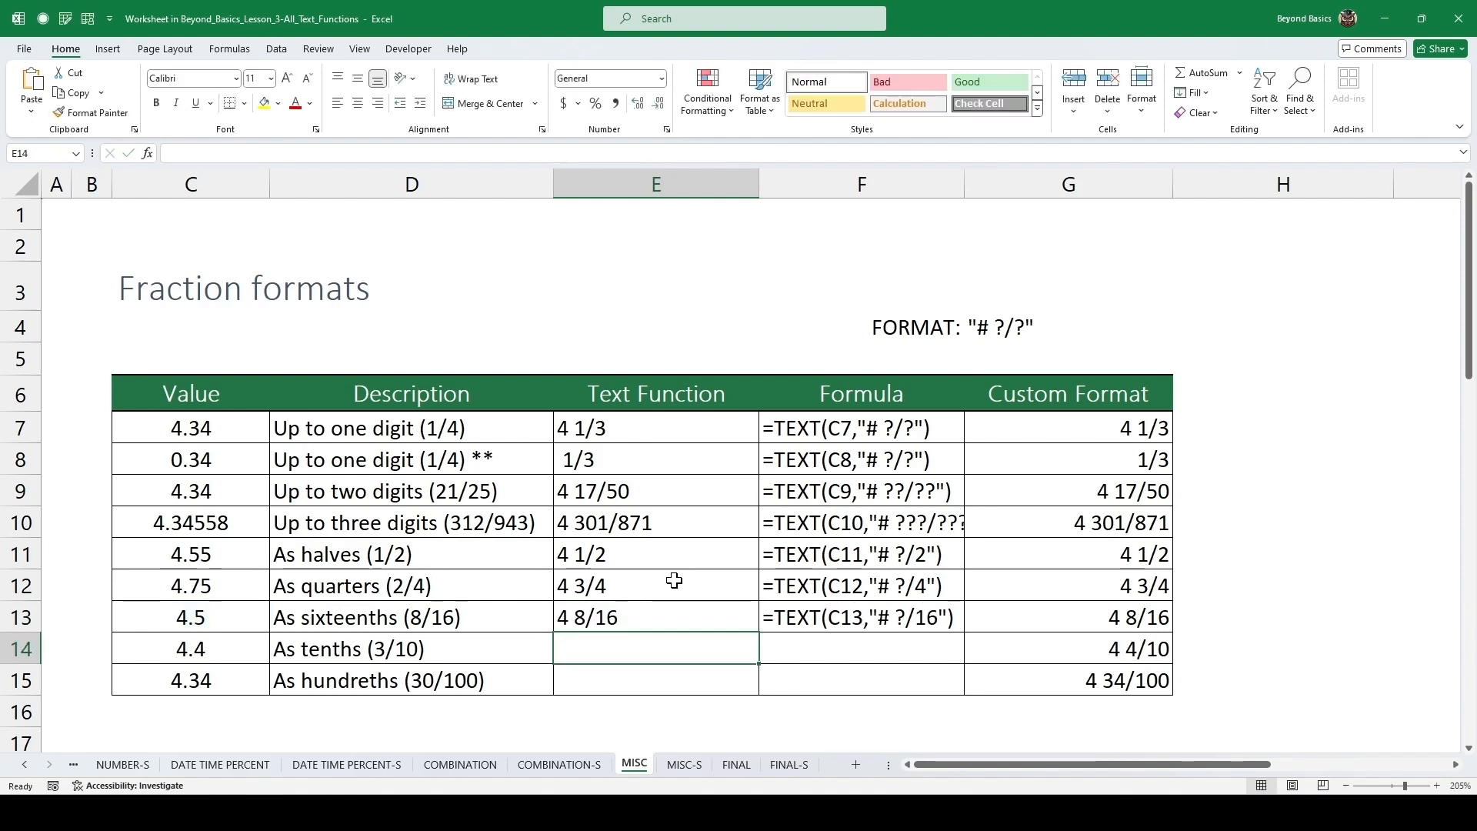
pyautogui.hotkey('ctrl', 'd')
pyautogui.press('F2')
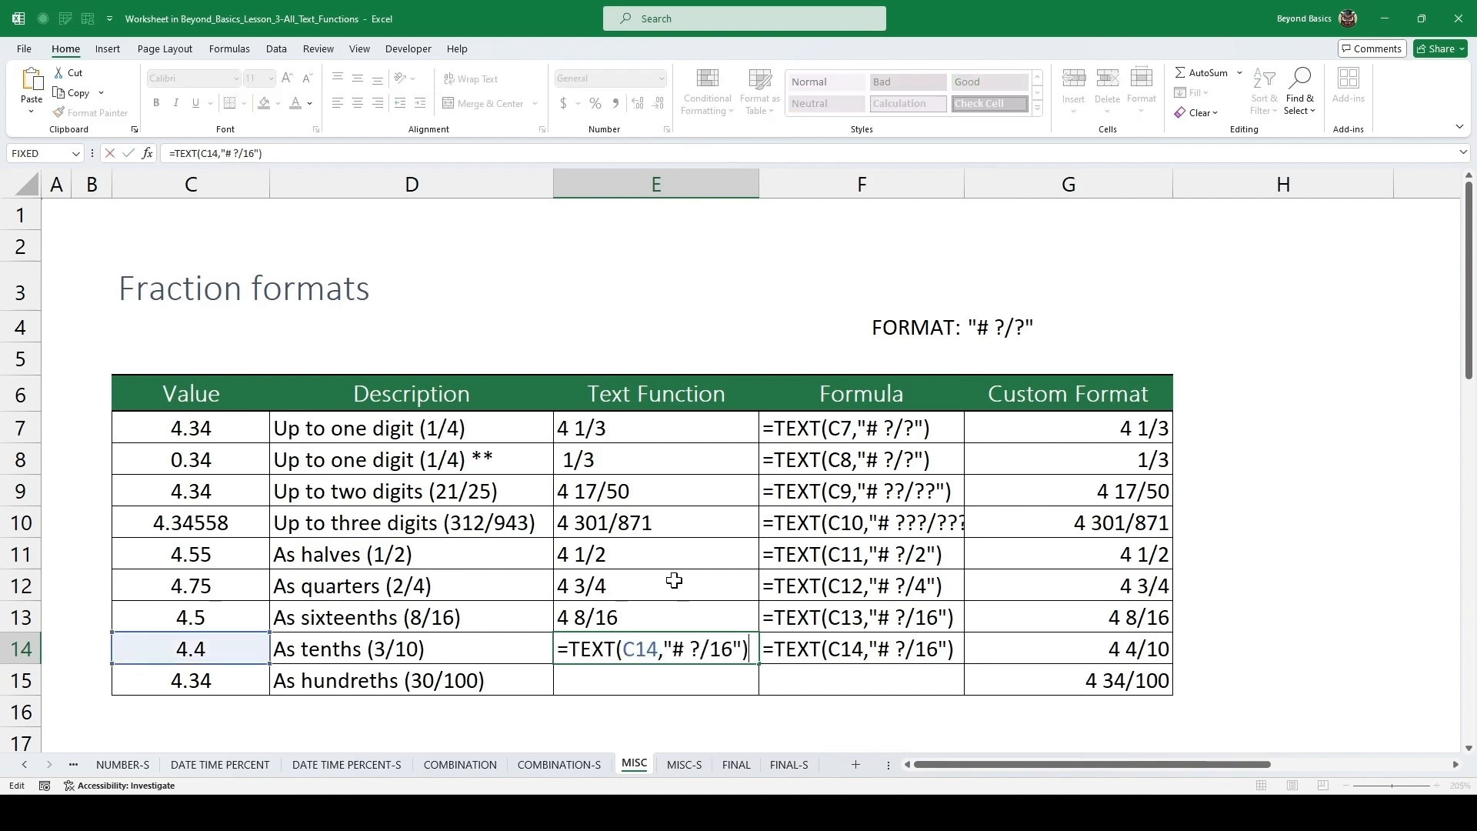
pyautogui.press('Left')
pyautogui.press('Left')
pyautogui.press('BackSpace')
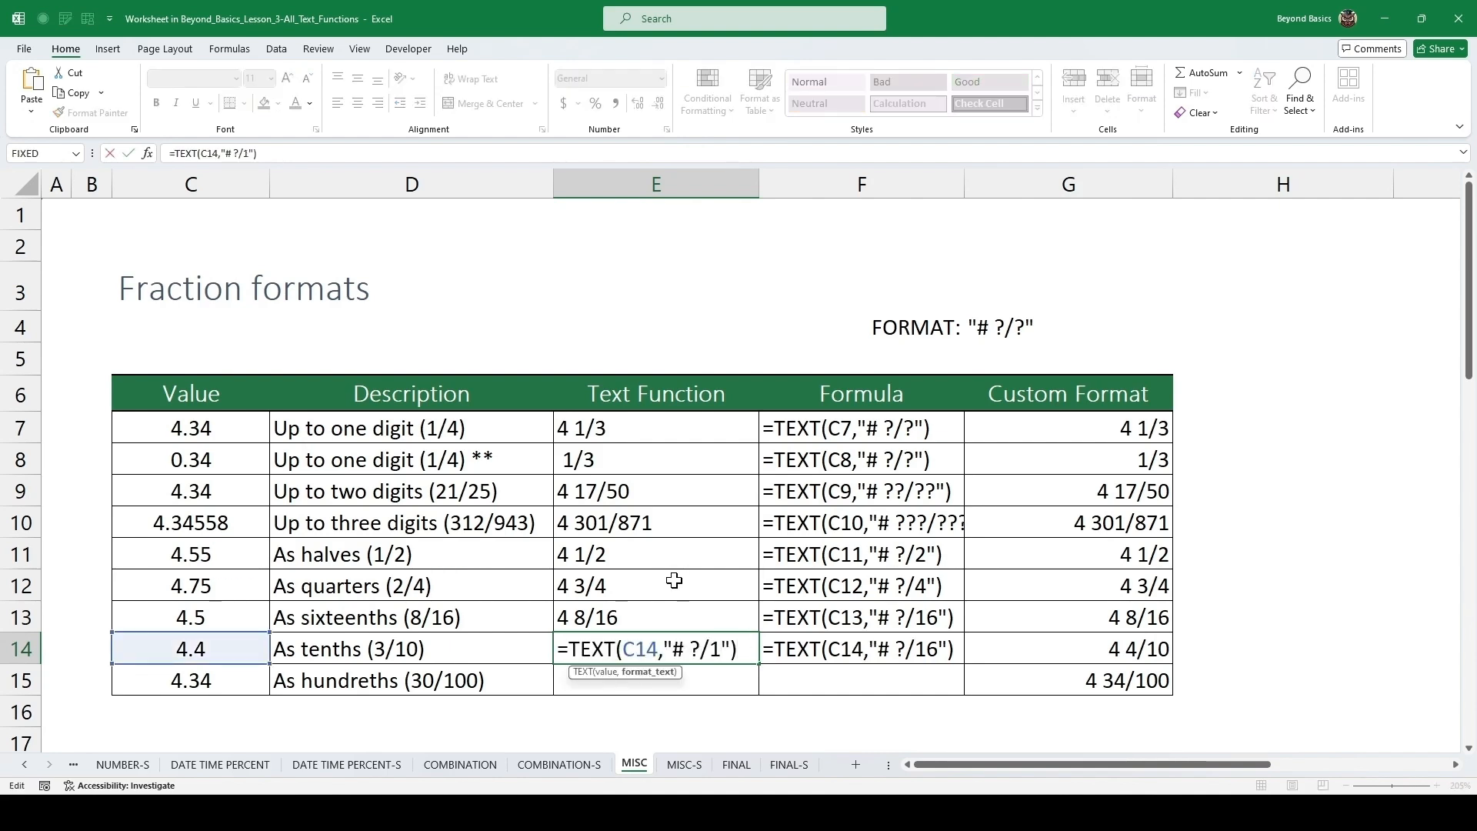
pyautogui.write('0')
pyautogui.hotkey('ctrl', 'Return')
# Fill the formula down into E15 and change its format text to "# ?/100".
pyautogui.press('Down')
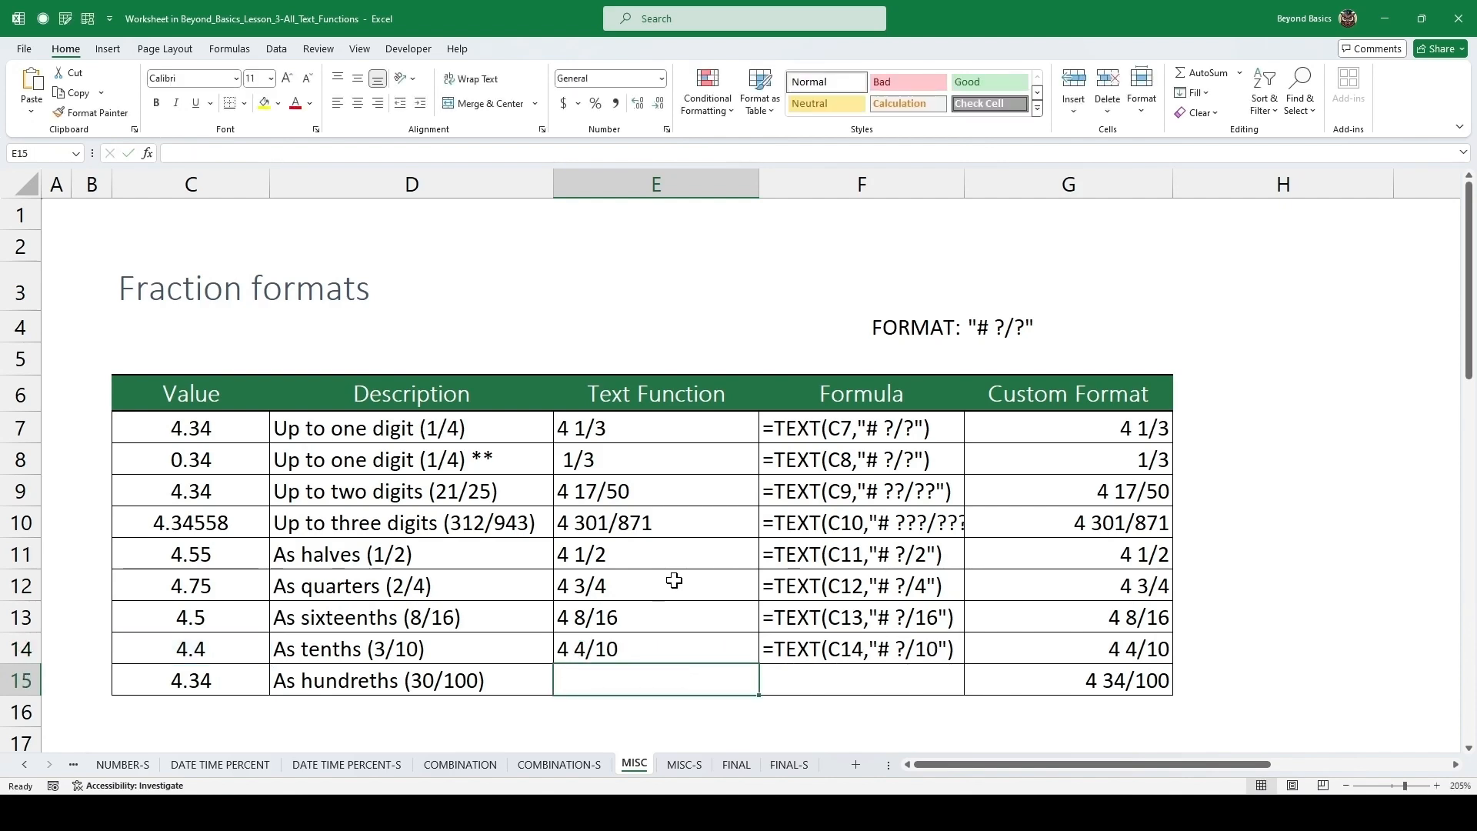
pyautogui.hotkey('ctrl', 'd')
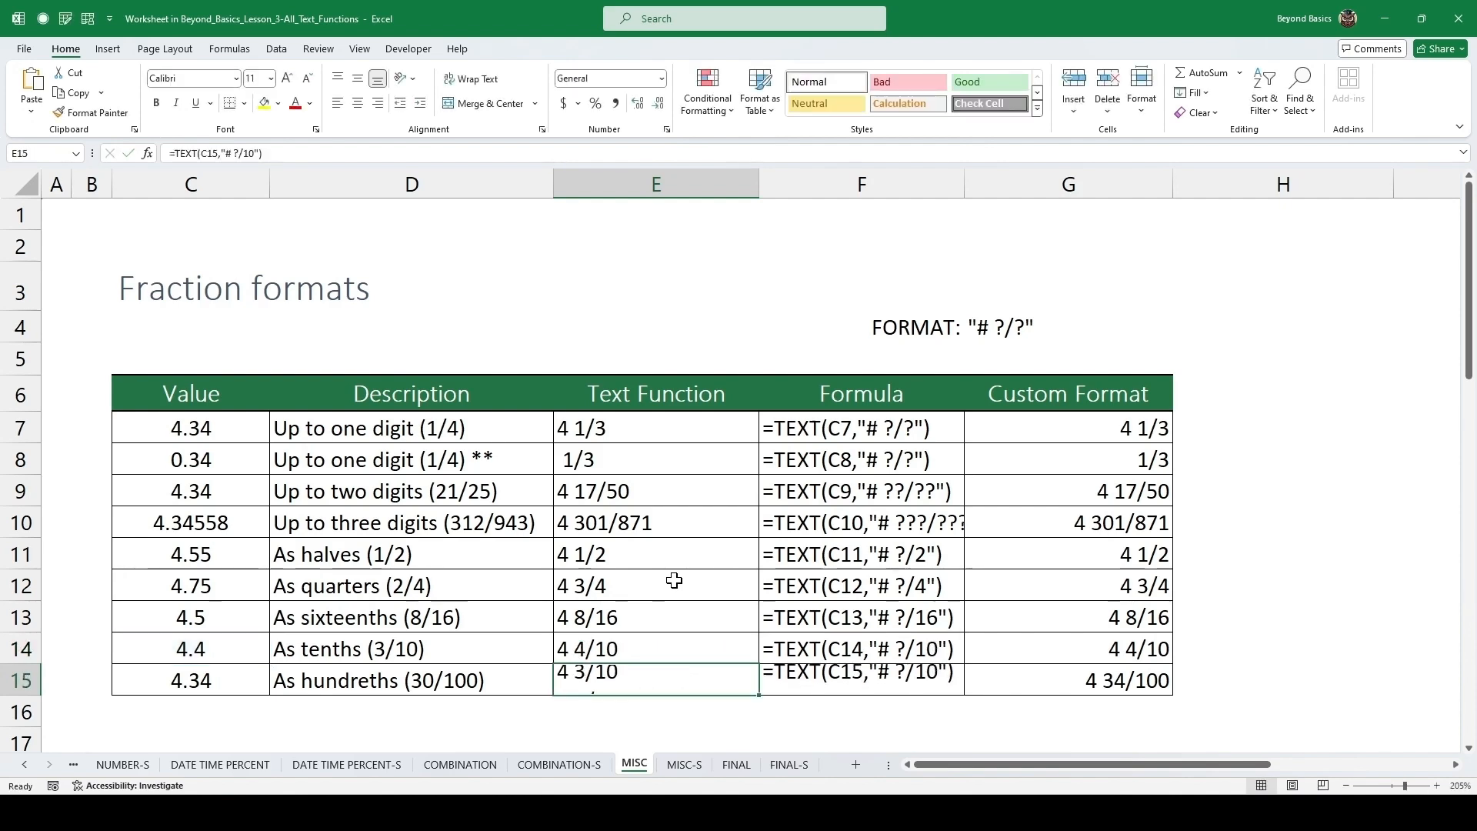
pyautogui.press('F2')
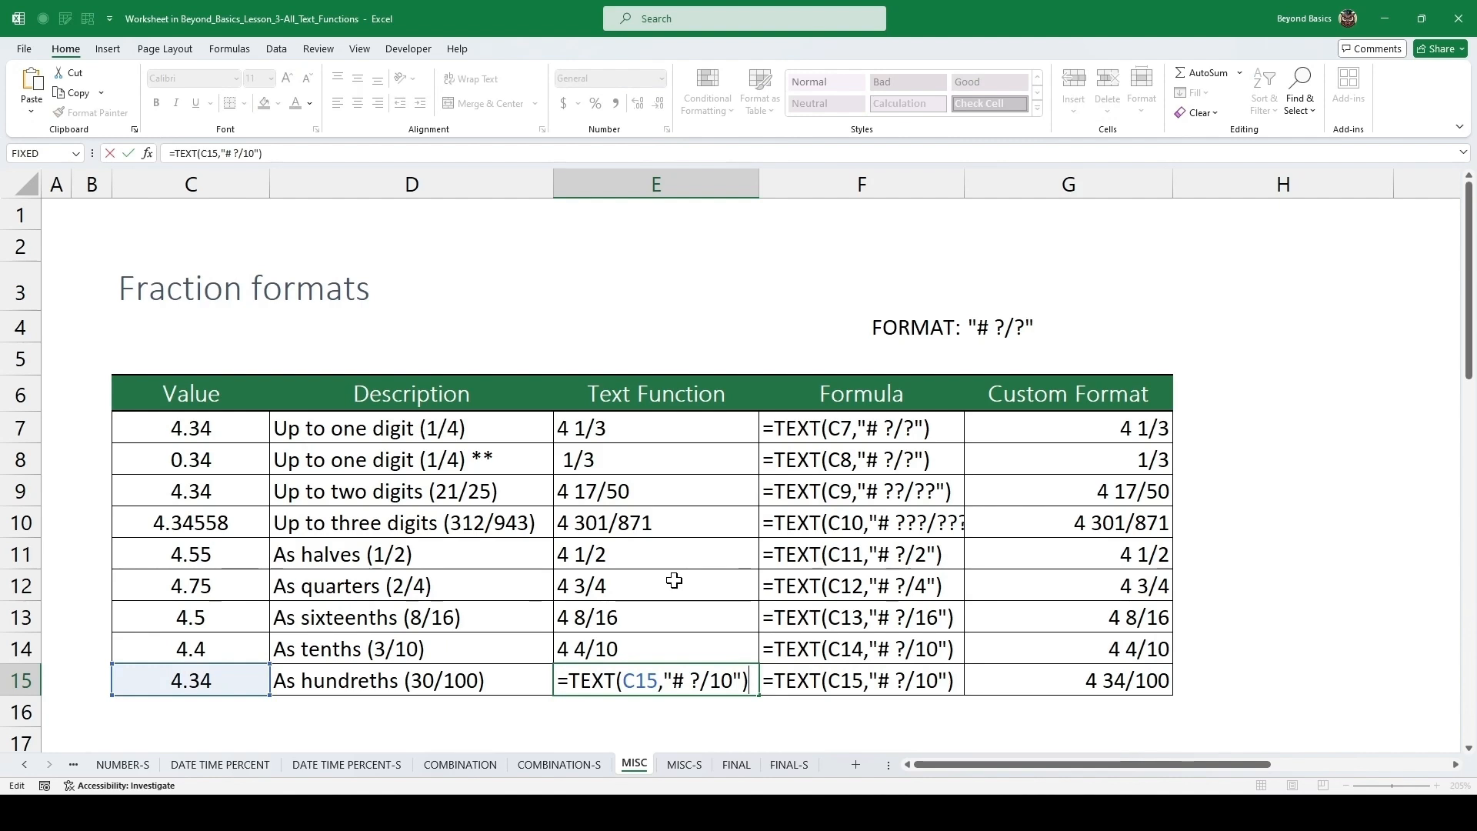
pyautogui.press('Left')
pyautogui.press('Left')
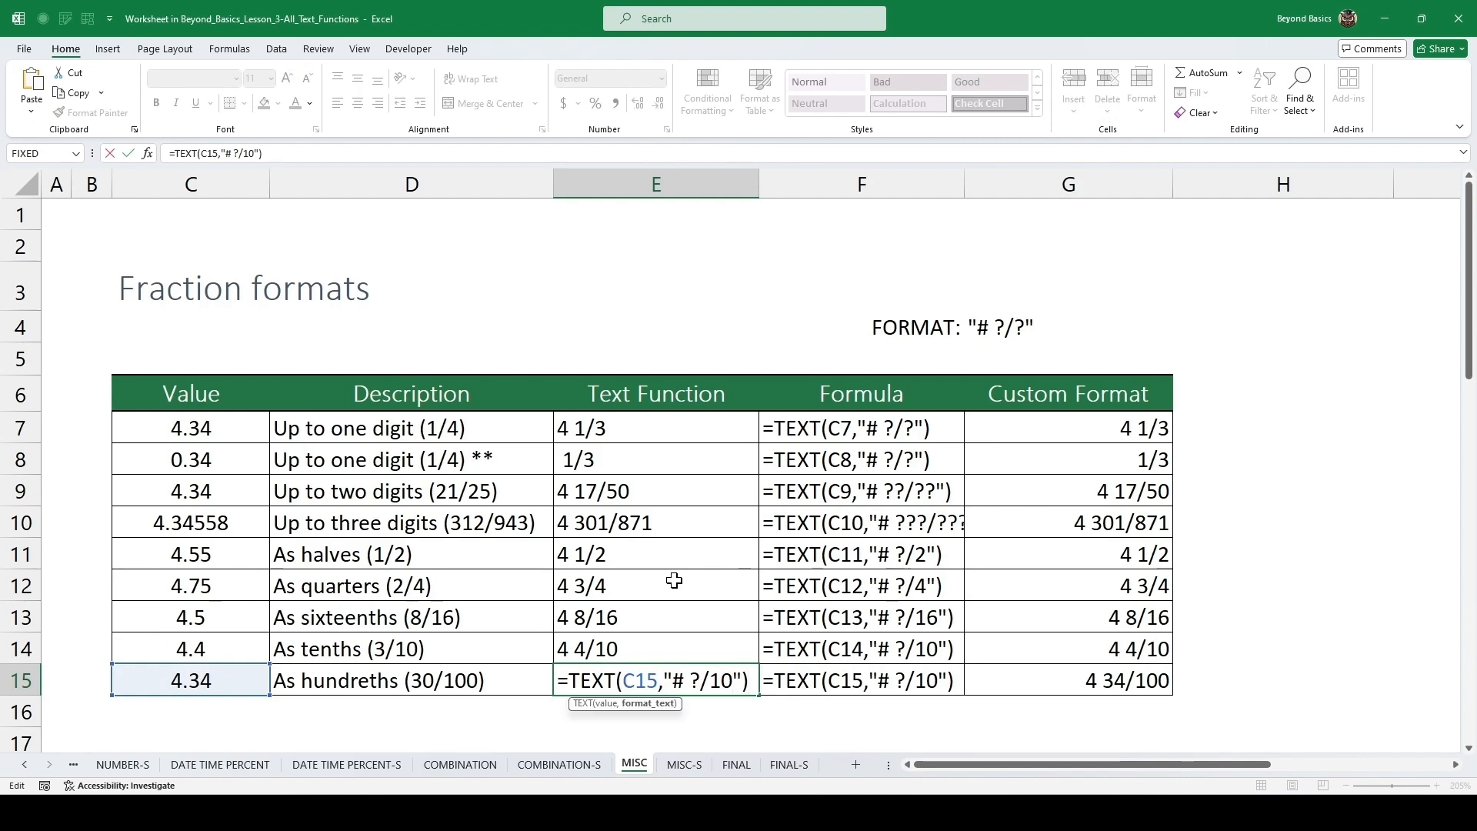
pyautogui.write('0')
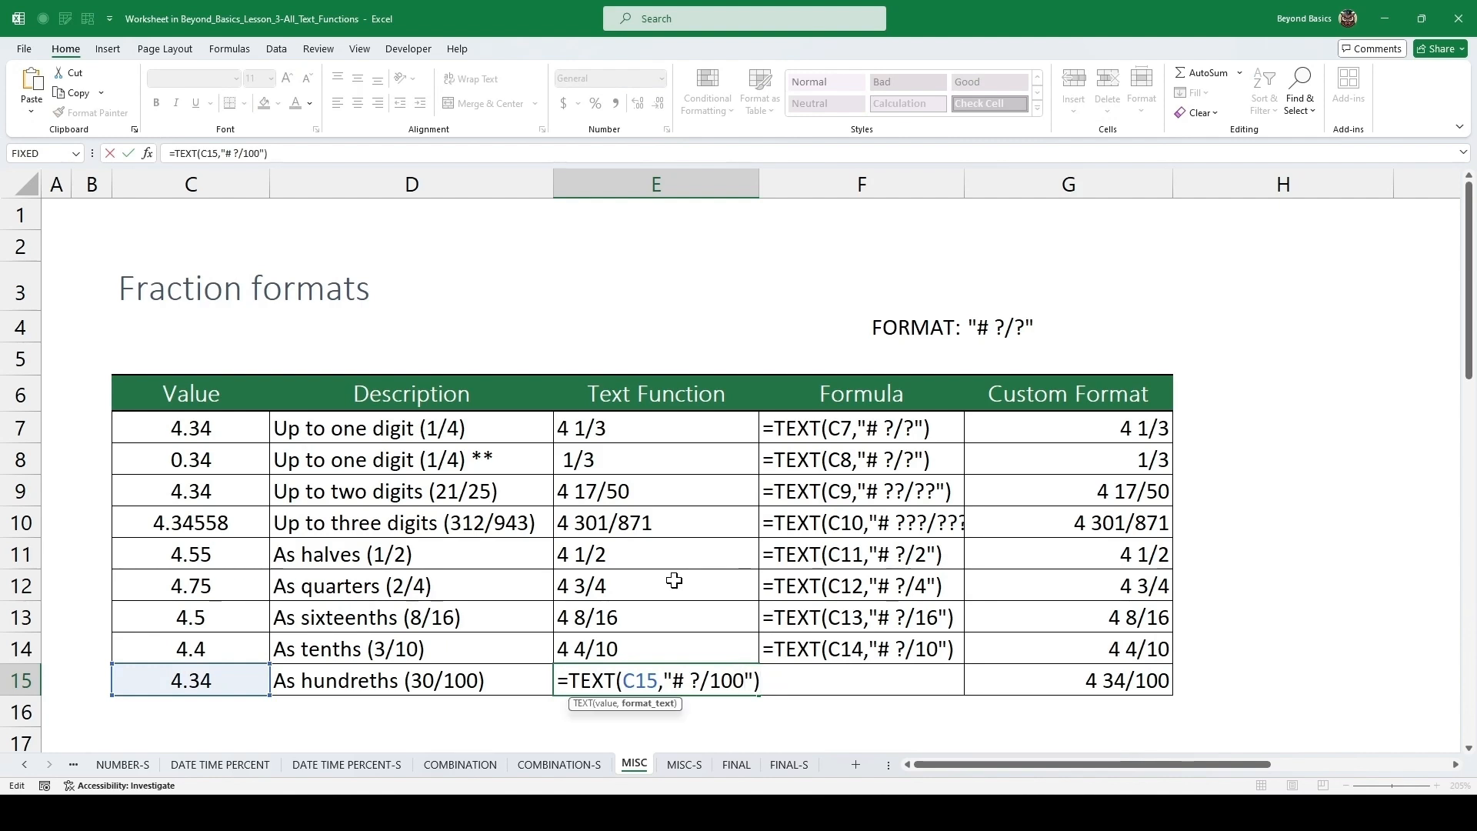
pyautogui.hotkey('ctrl', 'Return')
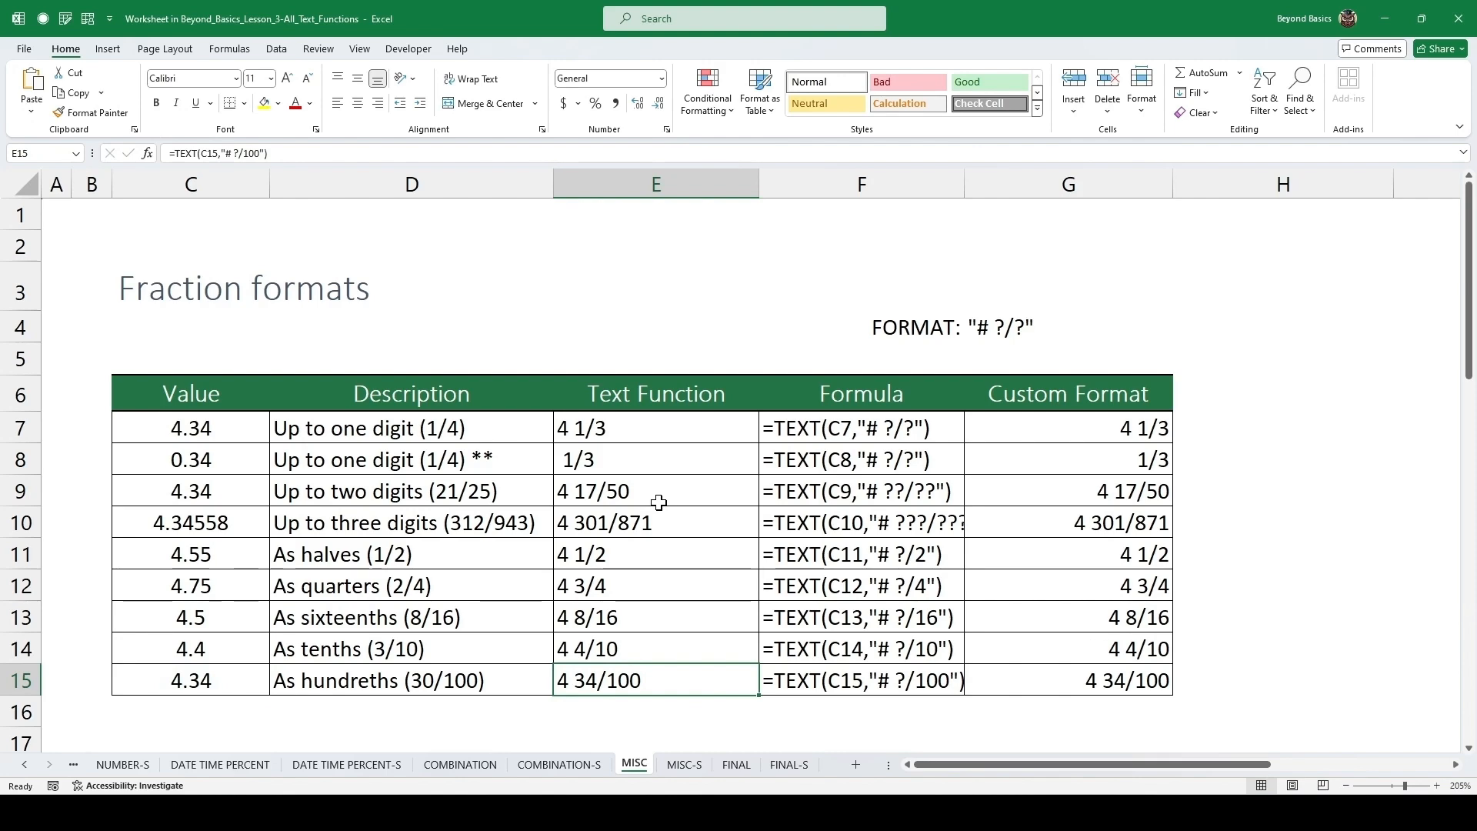
# In the Special formats table, enter =TEXT(C26,"00000") in F26 for the Zip Code row.
pyautogui.scroll(-6, 654, 492)
pyautogui.scroll(-1, 650, 461)
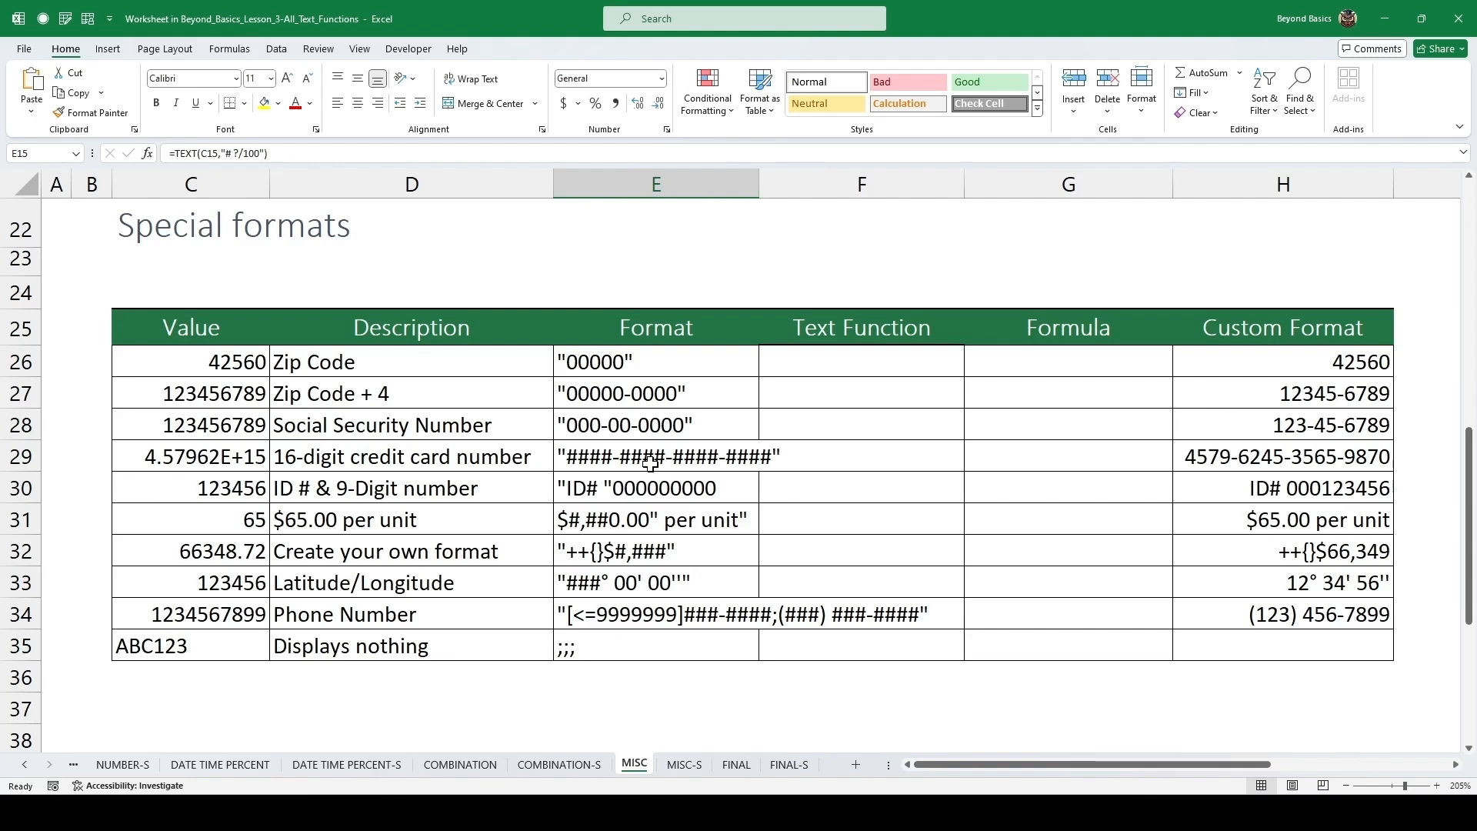
pyautogui.doubleClick(692, 360)
pyautogui.moveTo(693, 361); pyautogui.dragTo(546, 362)
pyautogui.press('Escape')
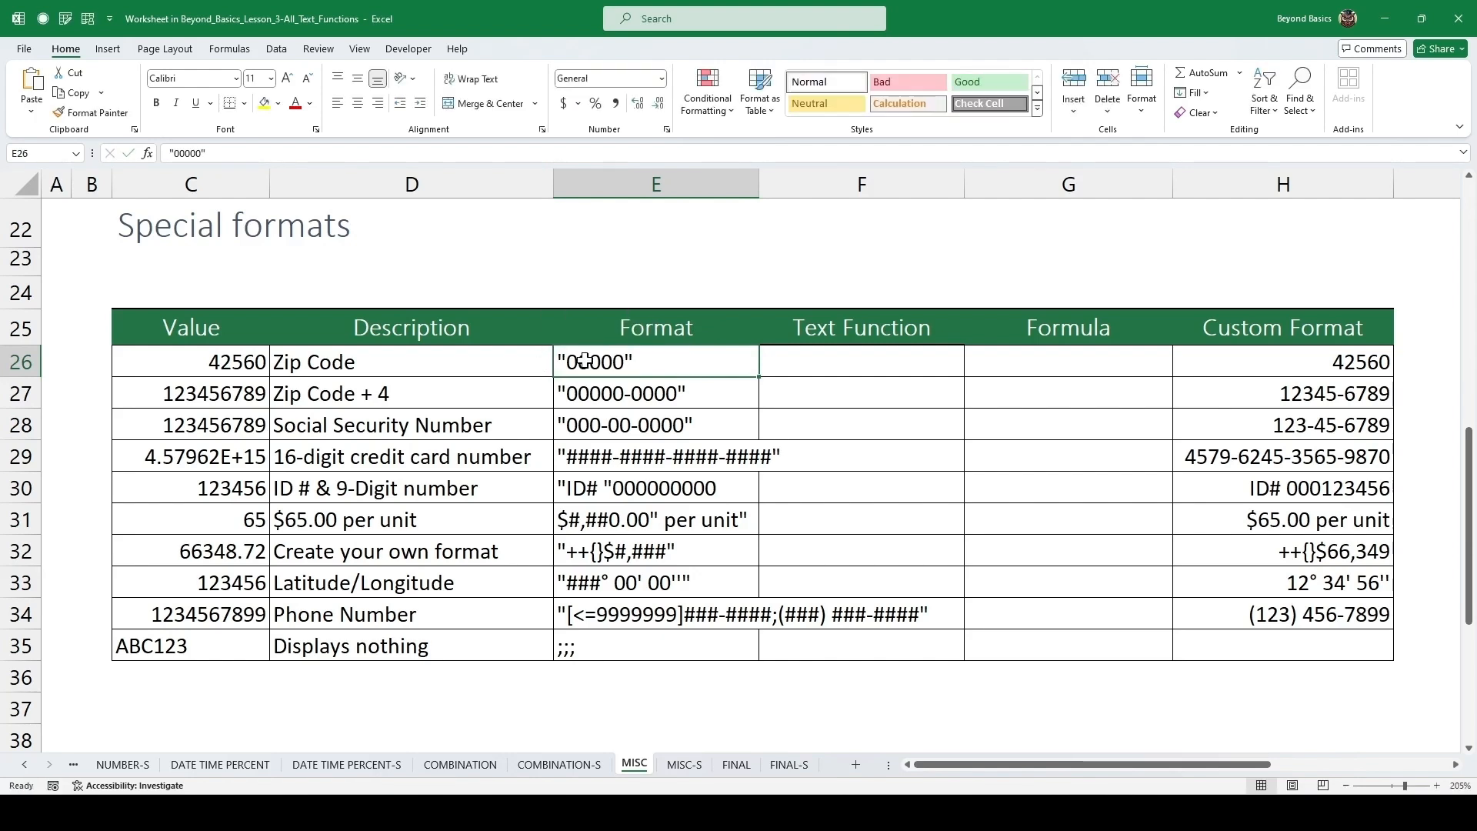
pyautogui.click(897, 363)
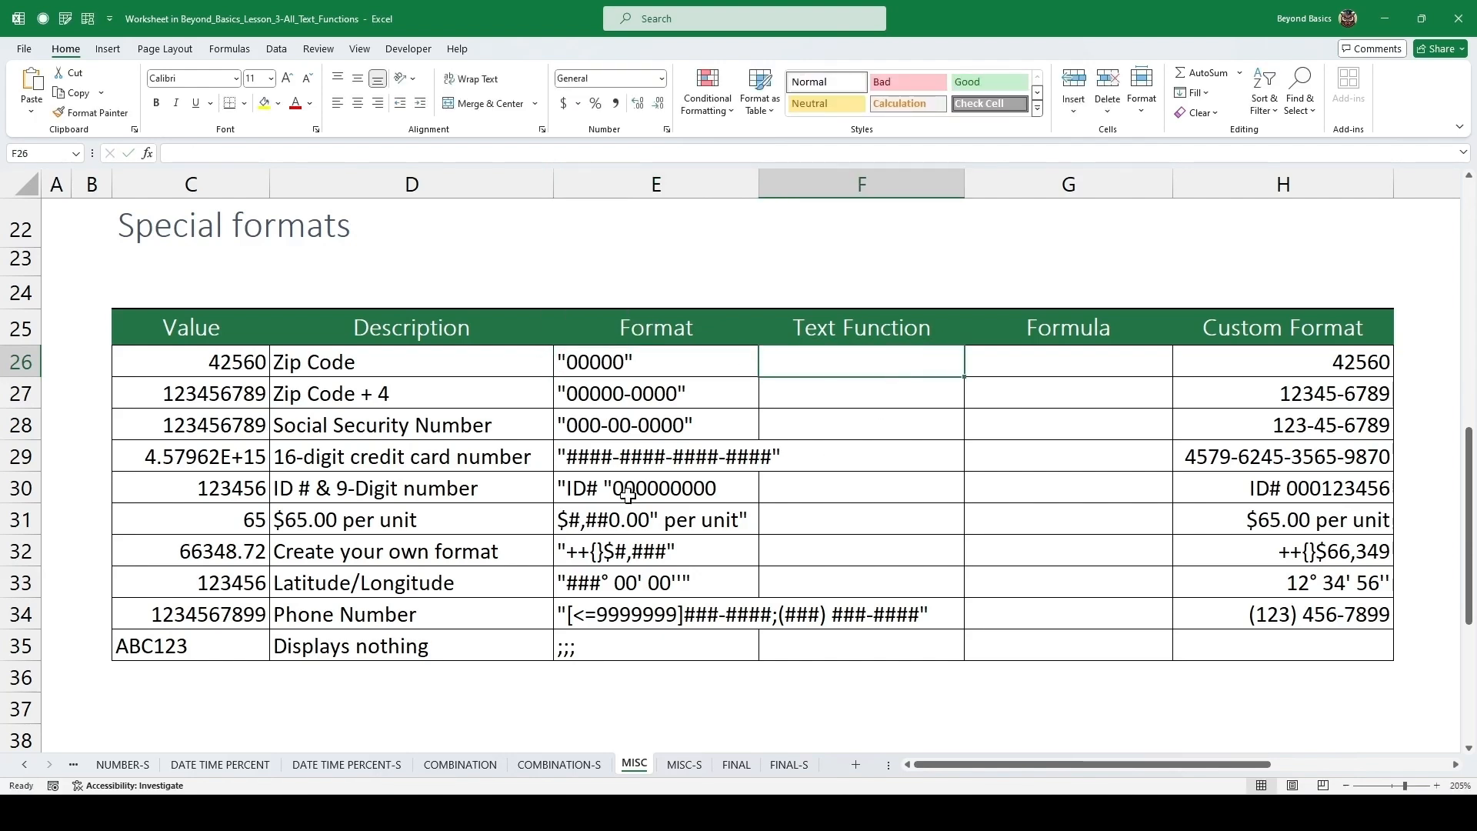
pyautogui.write('=text')
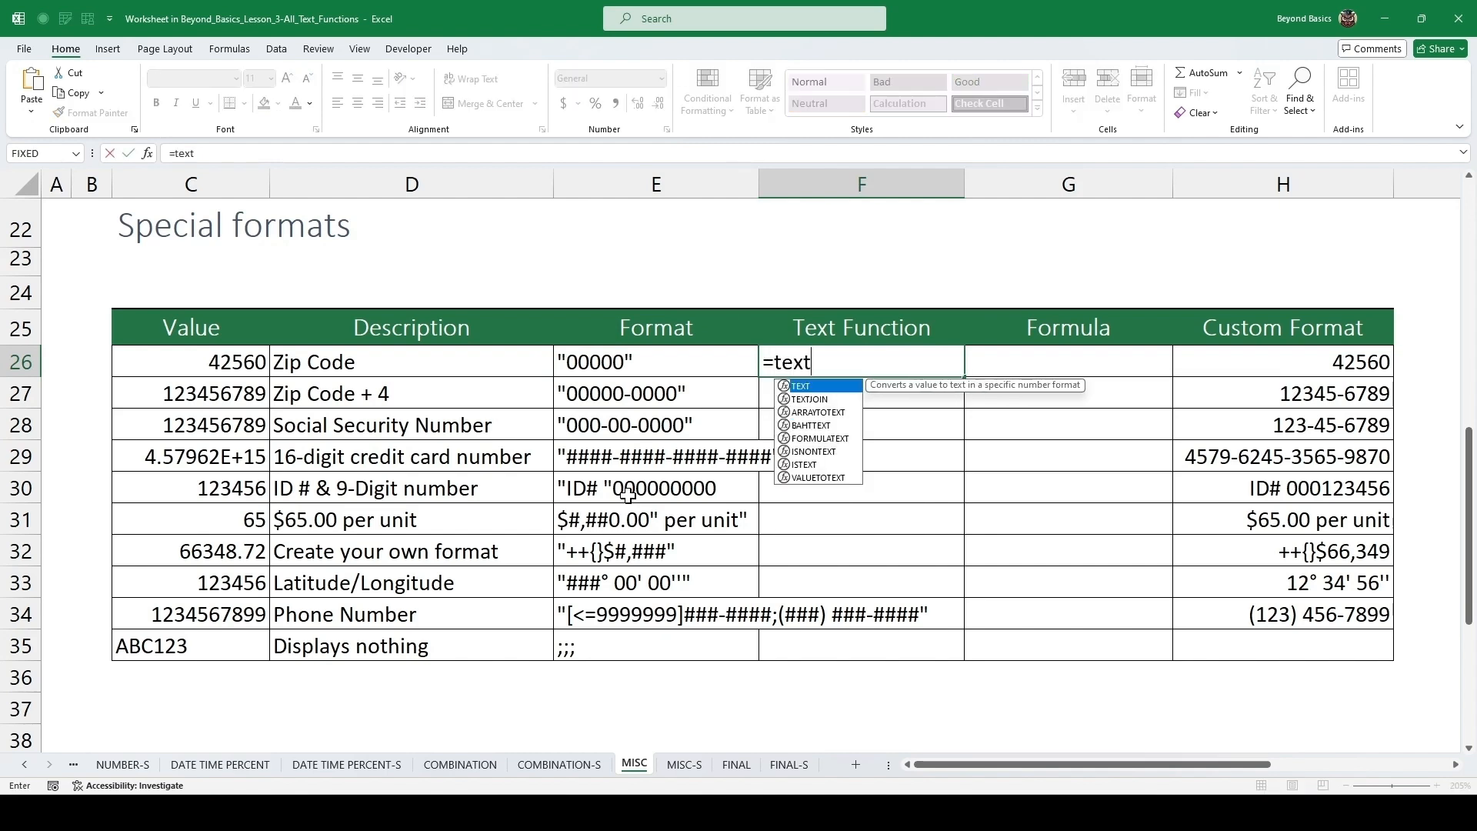
pyautogui.press('Tab')
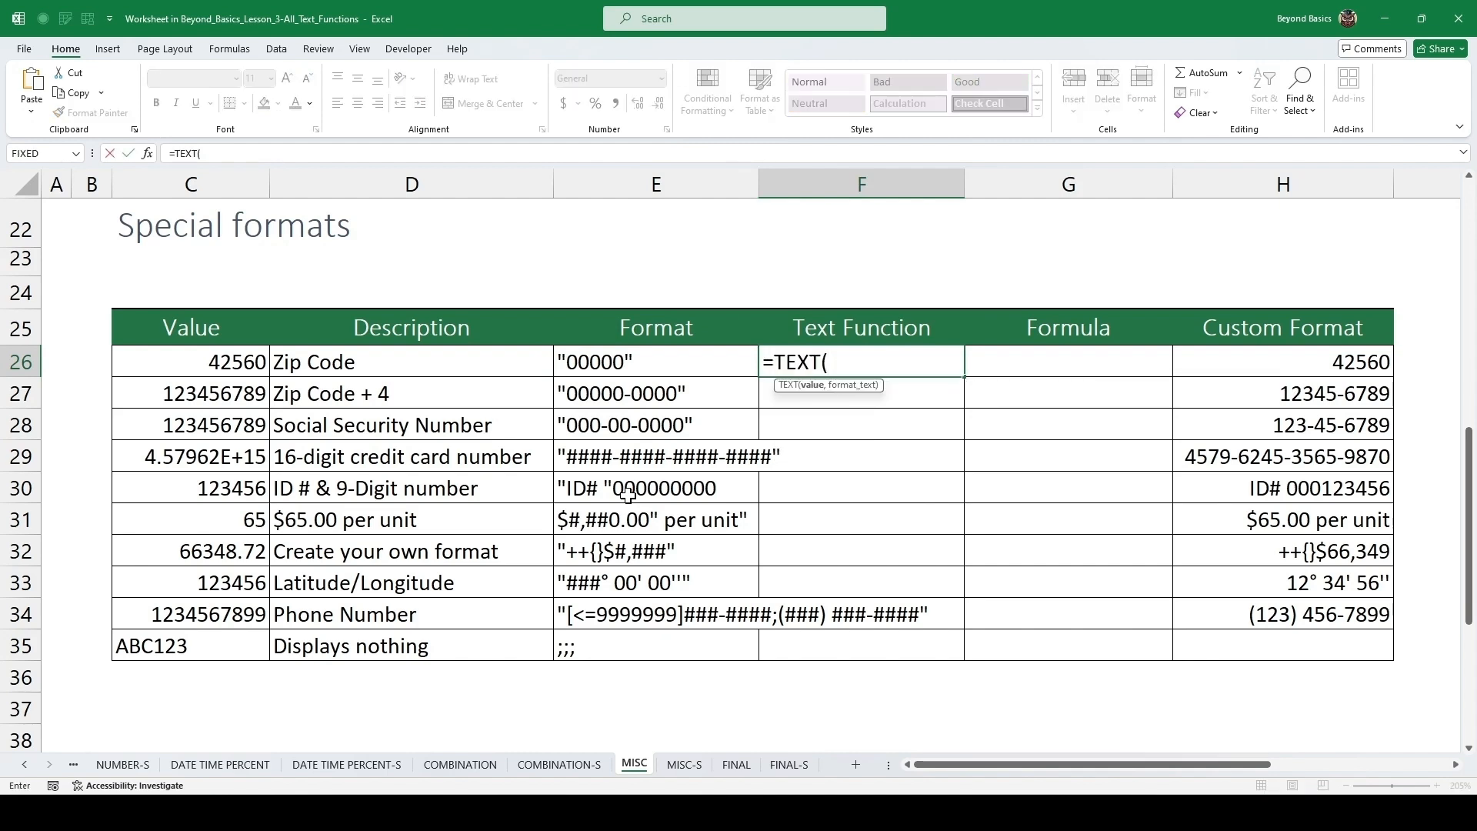
pyautogui.press('Left')
pyautogui.press('Left')
pyautogui.press('Left')
pyautogui.write(',"00000"')
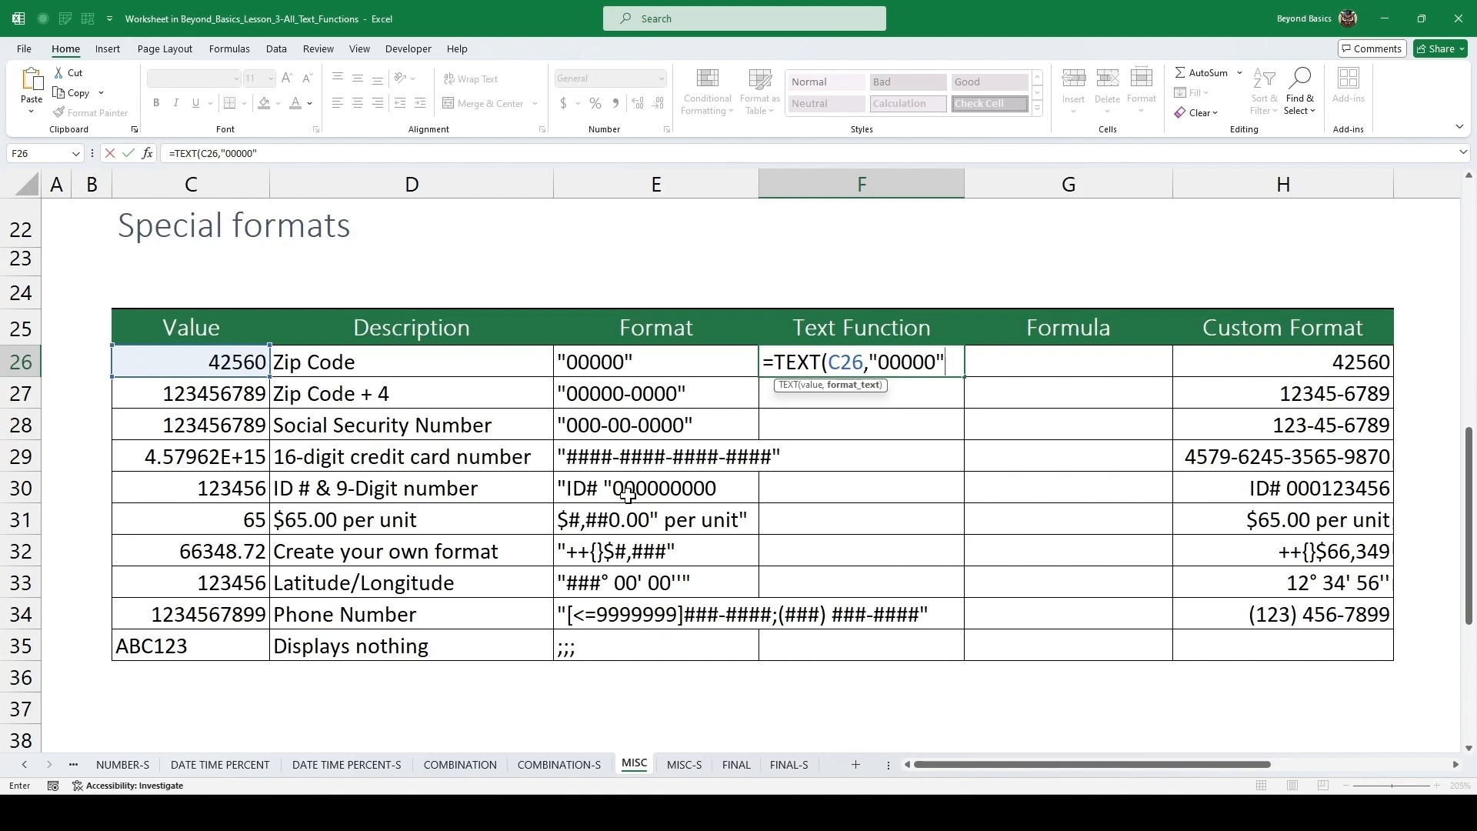
pyautogui.hotkey('ctrl', 'Return')
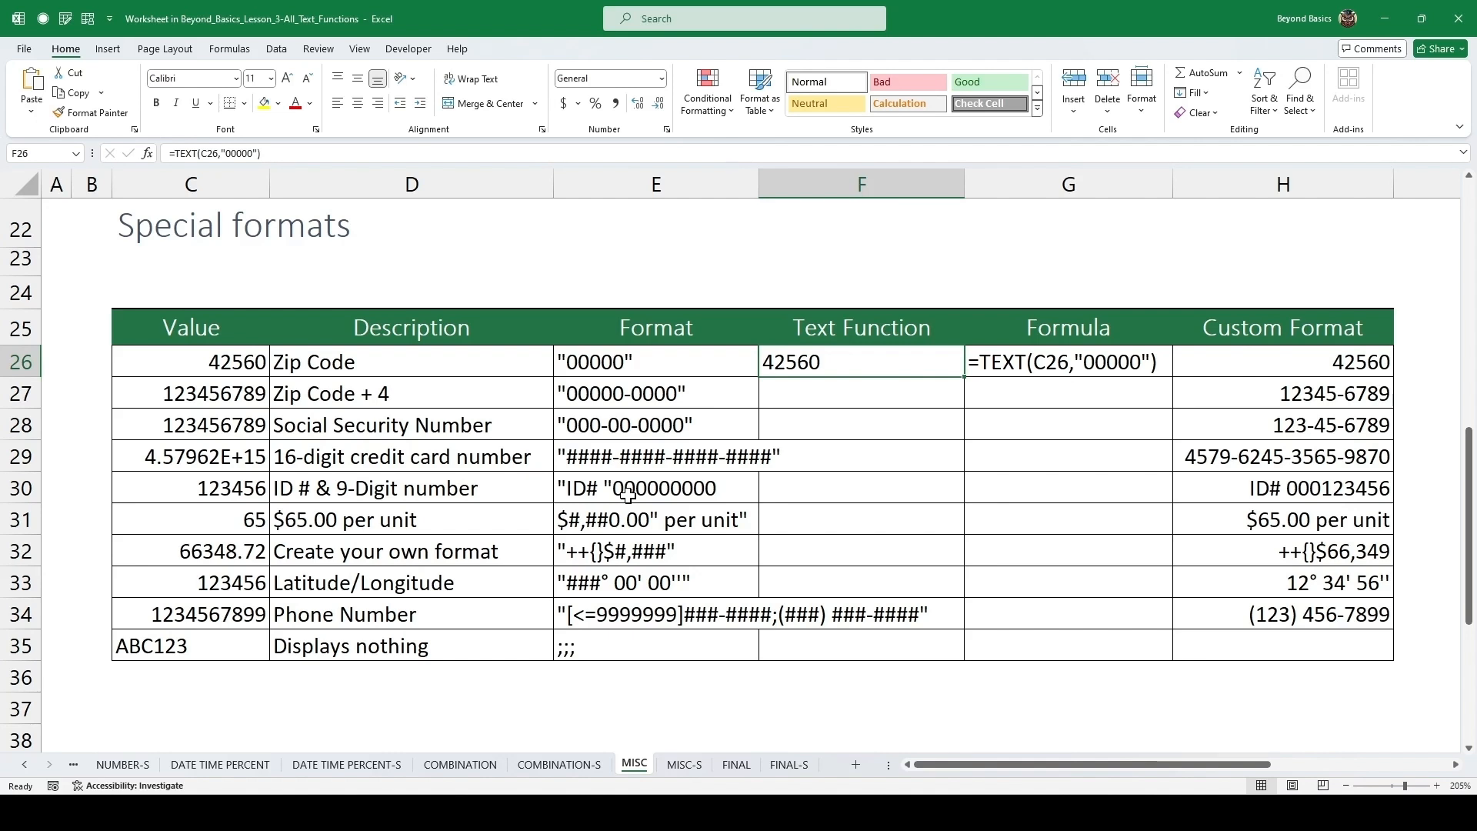
# Fill the formula down into F27 and change its format text to "00000-0000".
pyautogui.press('Down')
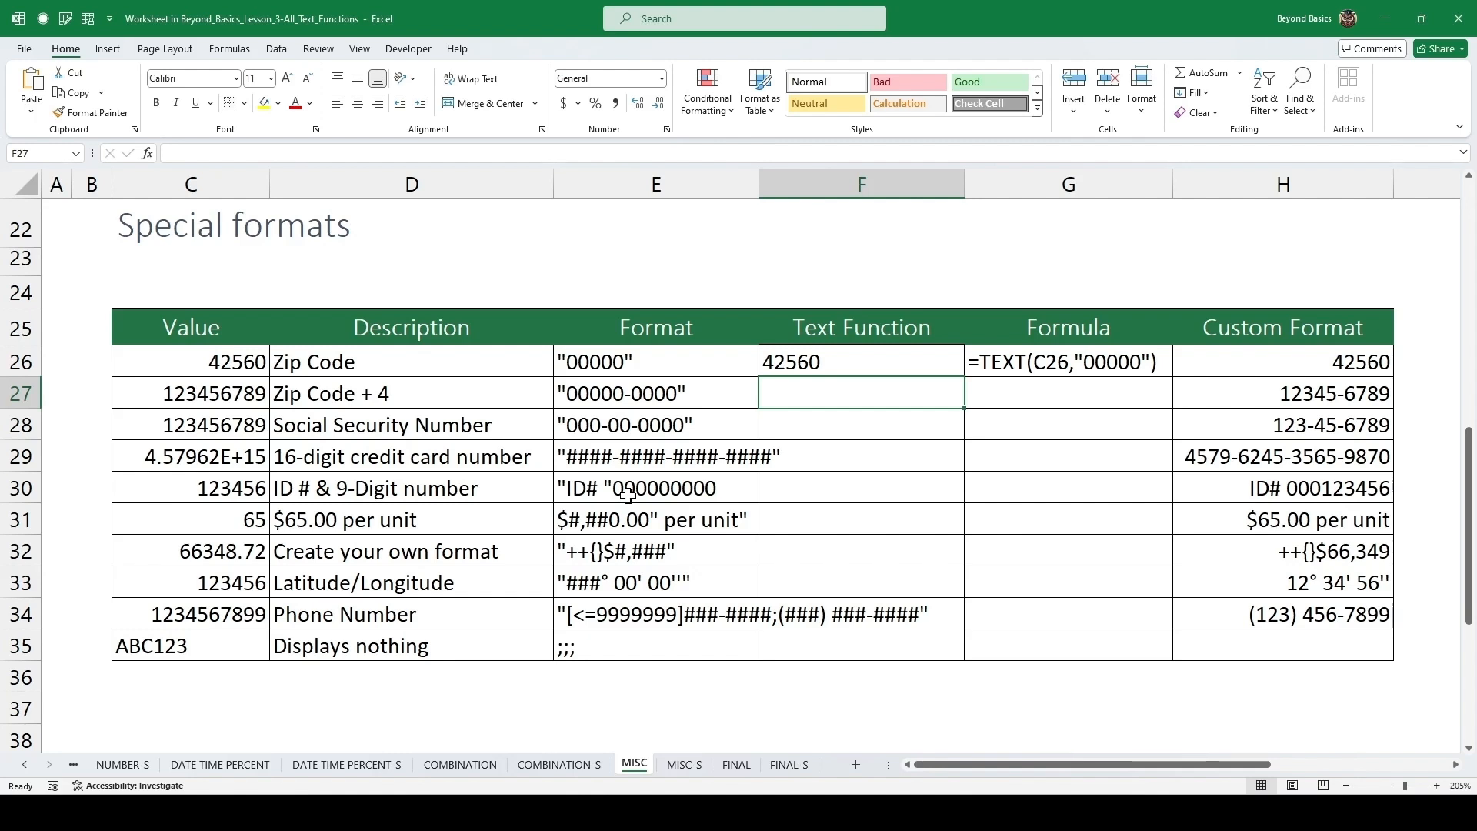
pyautogui.hotkey('ctrl', 'd')
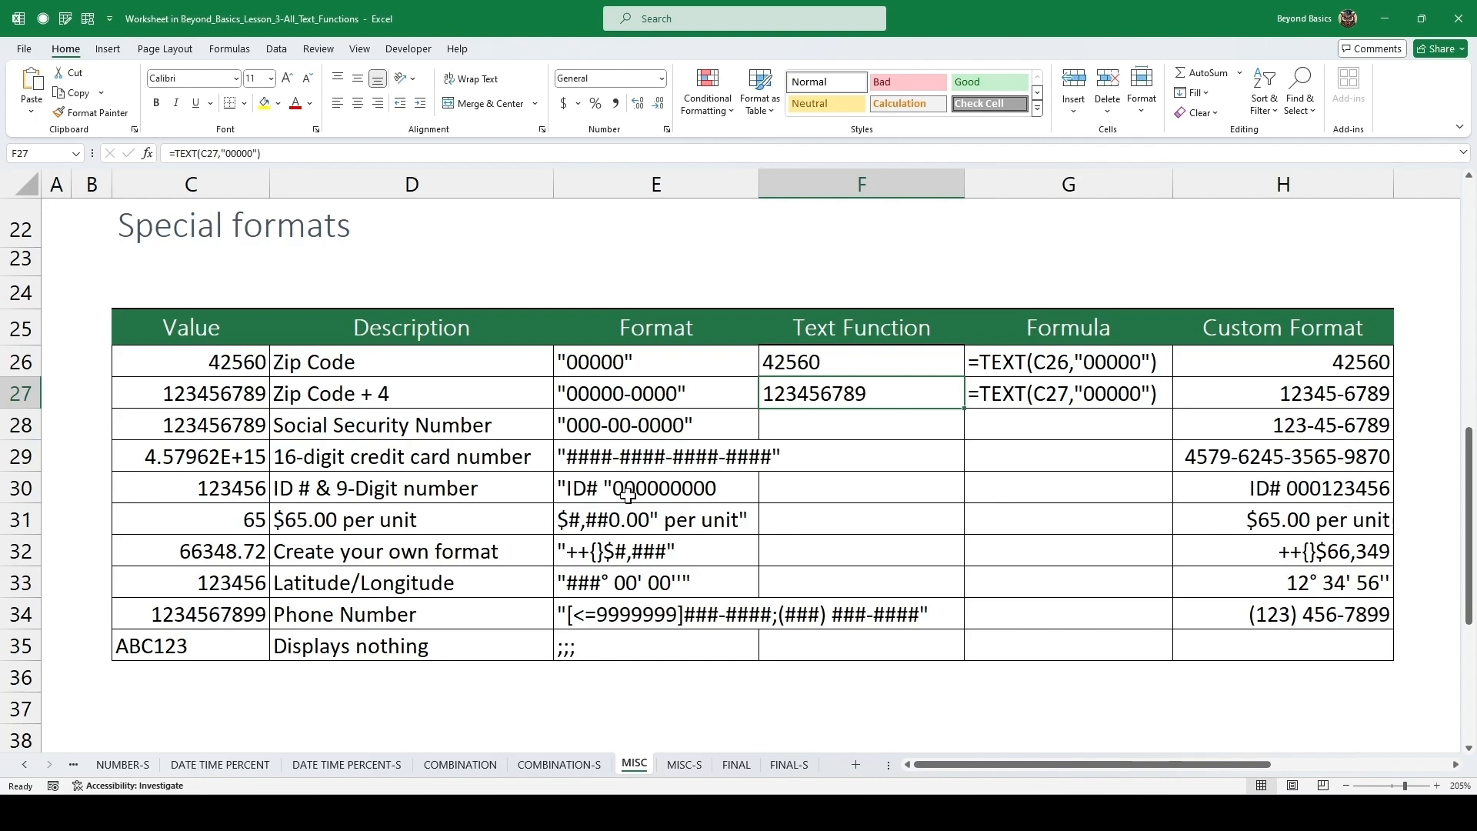
pyautogui.press('F2')
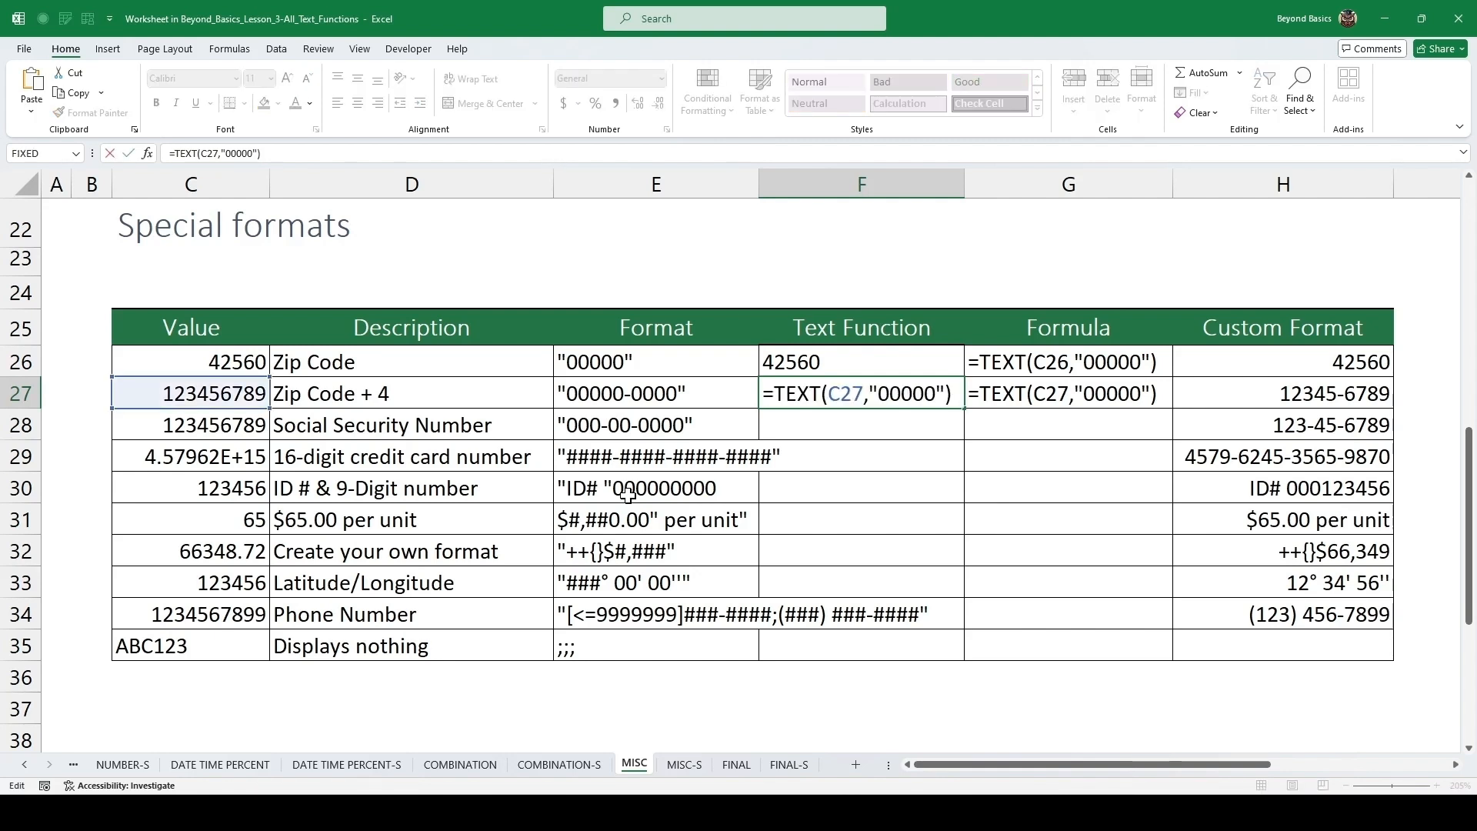
pyautogui.press('Left')
pyautogui.press('Left')
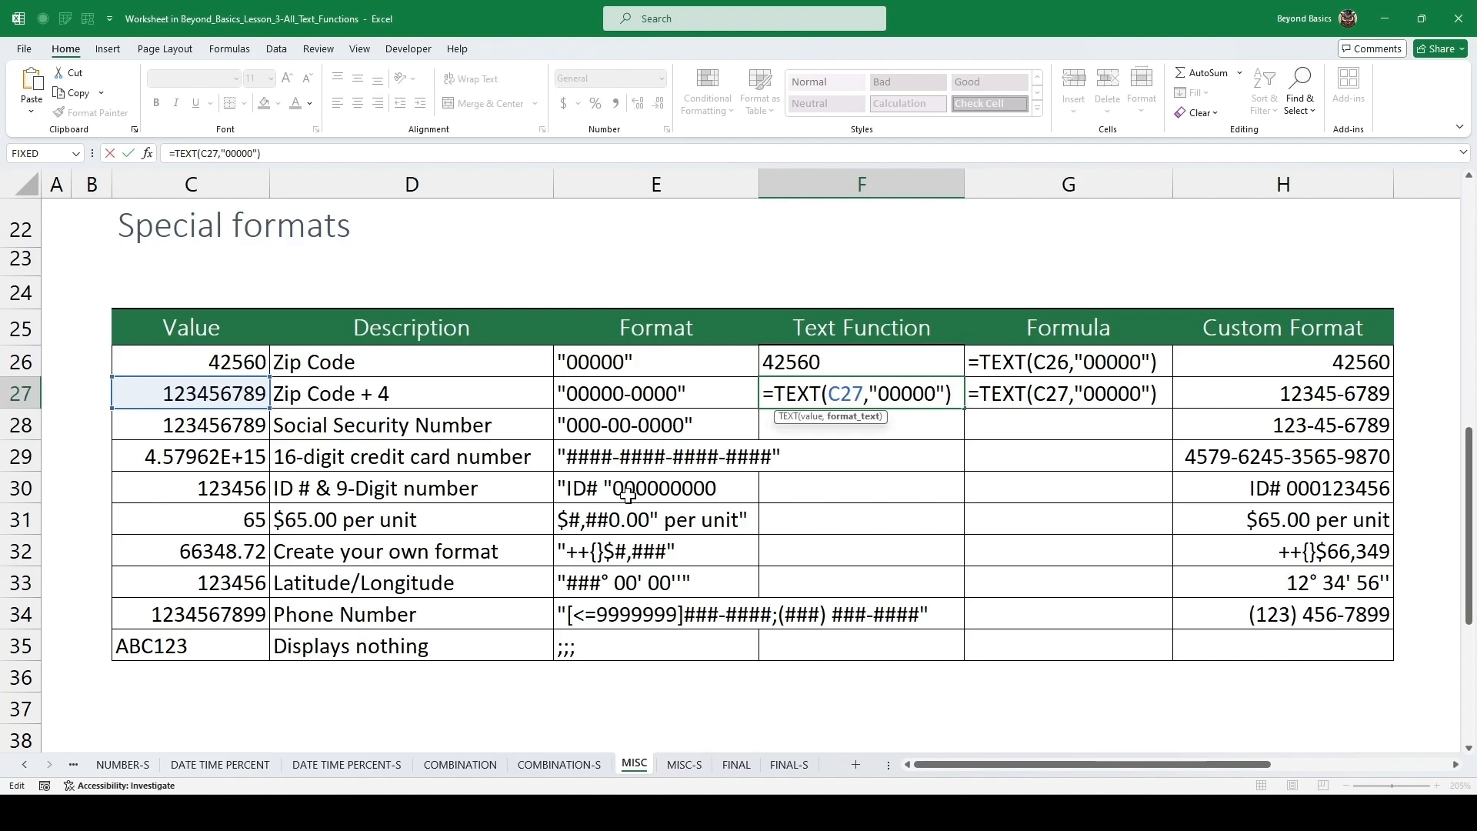
pyautogui.write('-0000')
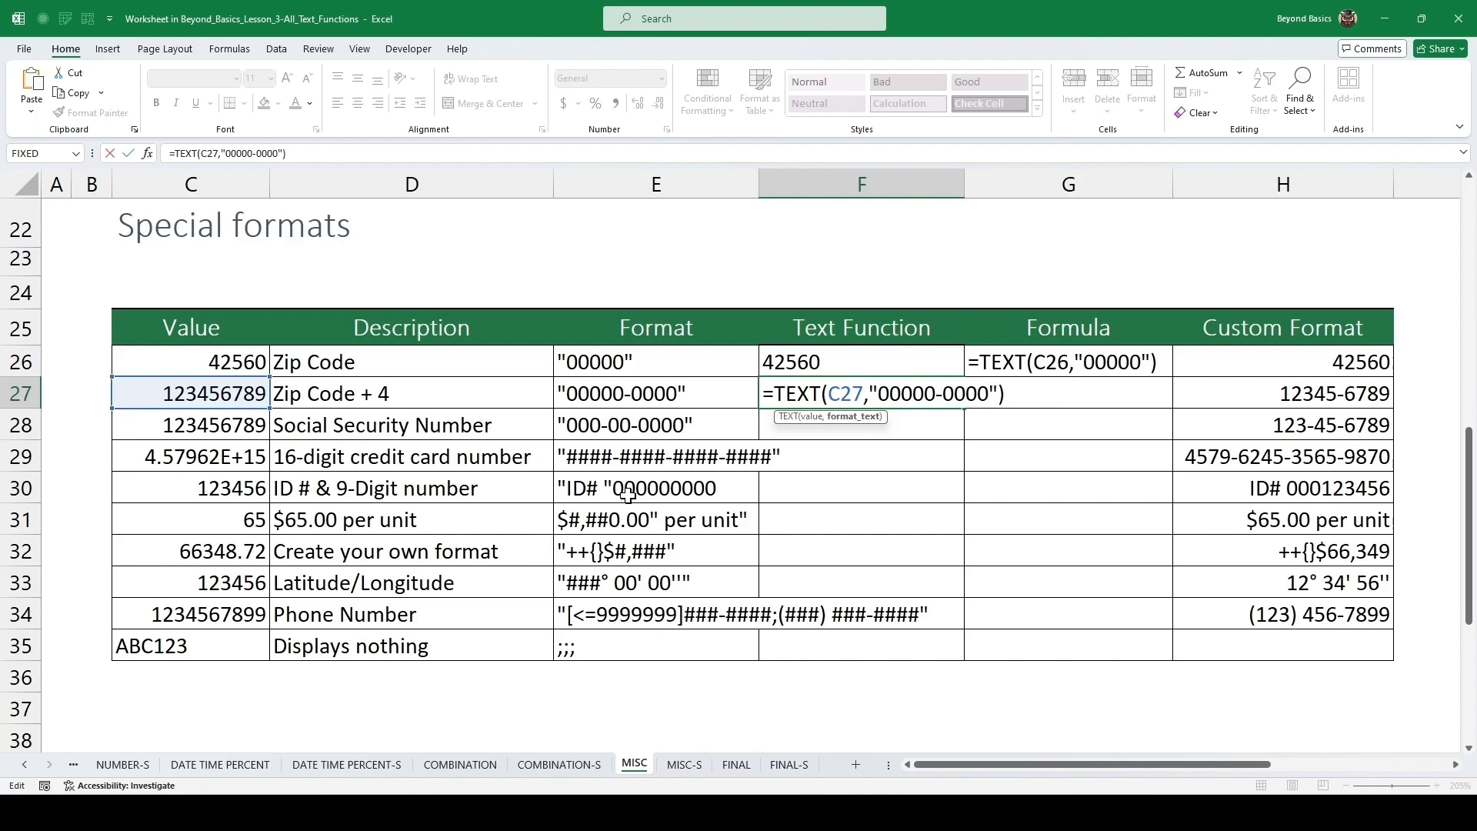
pyautogui.hotkey('ctrl', 'Return')
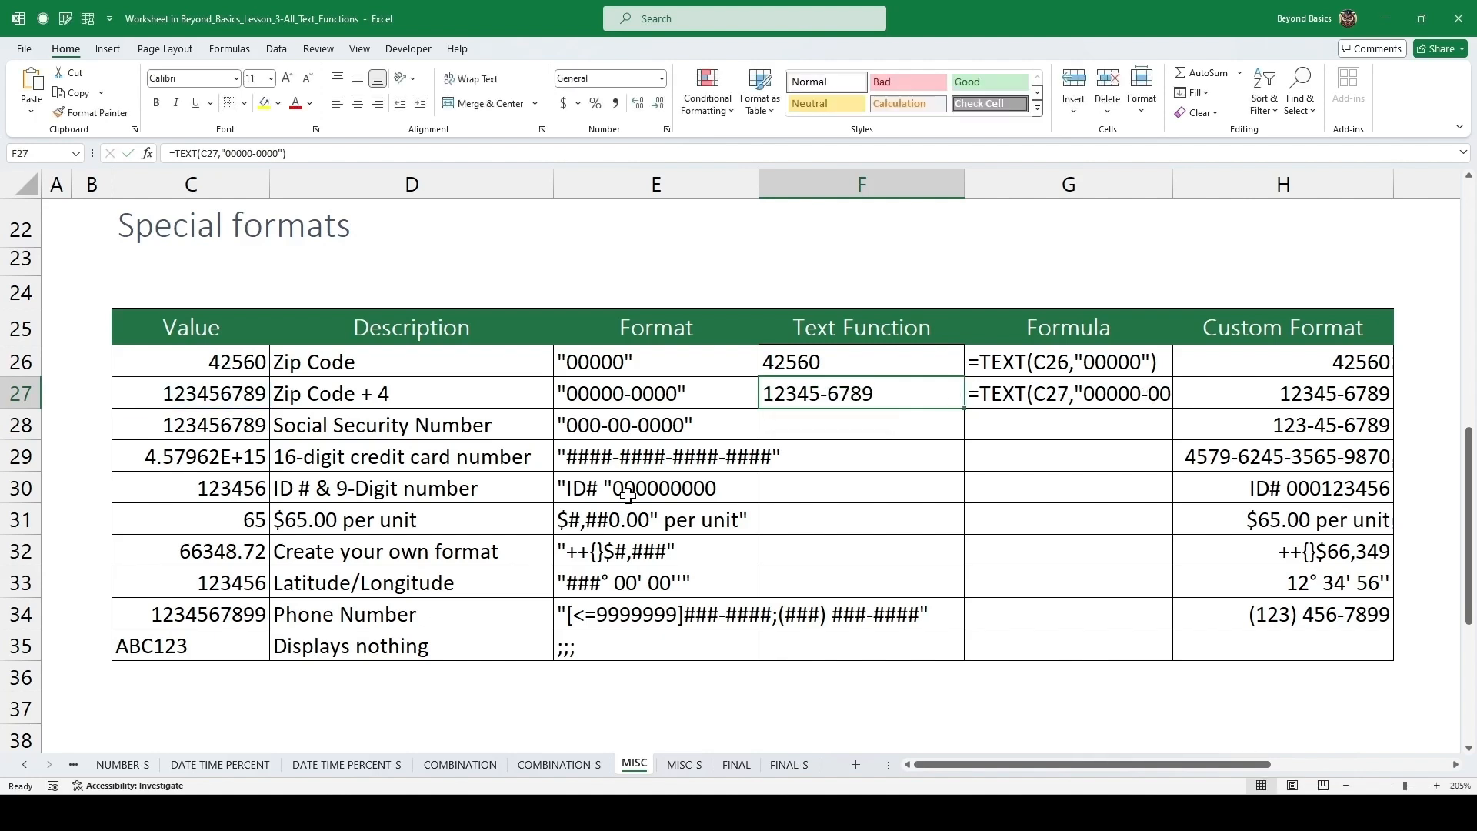
# In F28 for the Social Security Number row, enter =TEXT(C28,"000-00-0000").
pyautogui.press('Down')
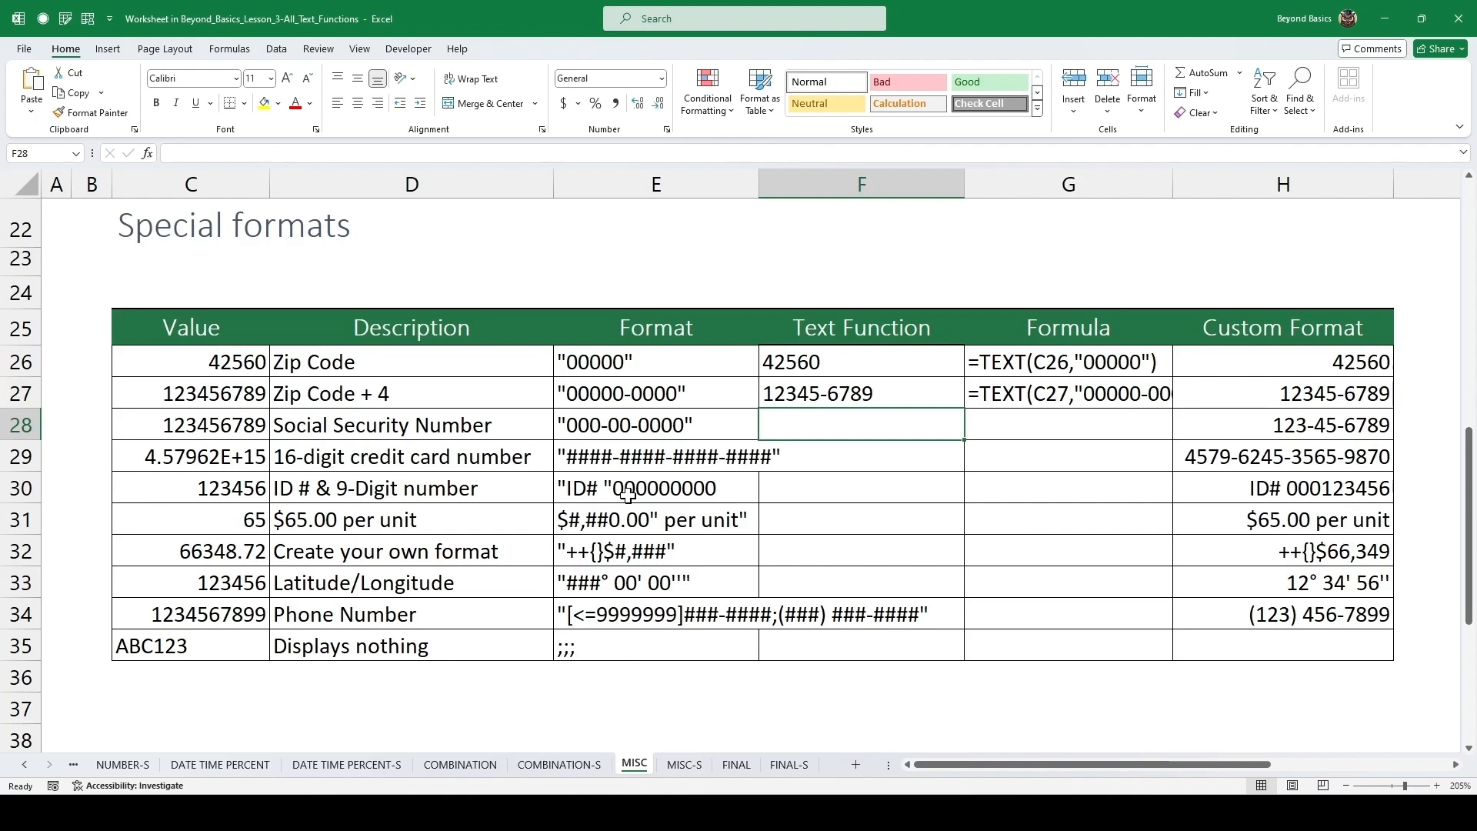
pyautogui.write('=')
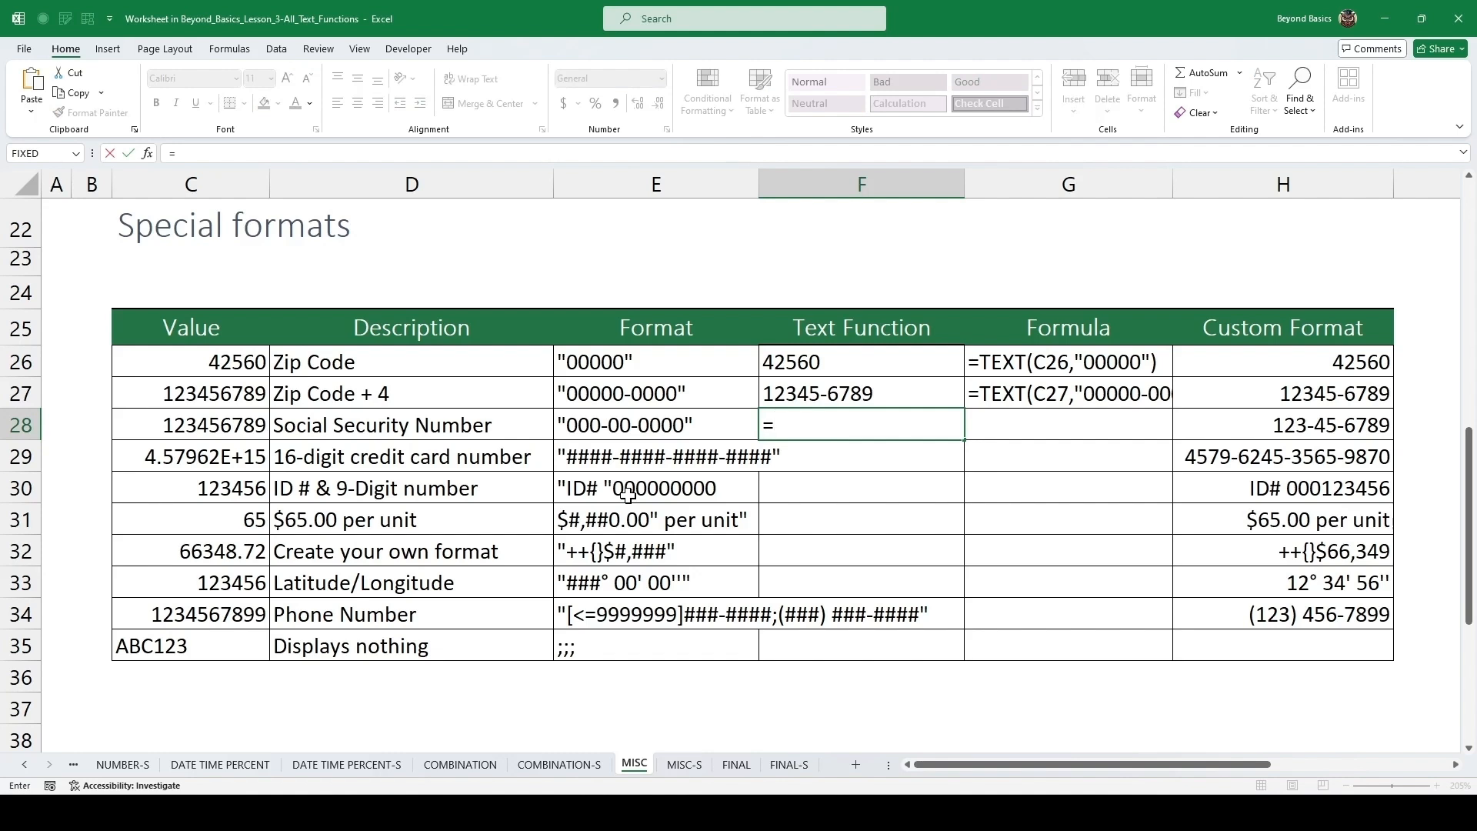
pyautogui.write('text')
pyautogui.press('Tab')
pyautogui.press('Left')
pyautogui.press('Left')
pyautogui.press('Left')
pyautogui.write(',')
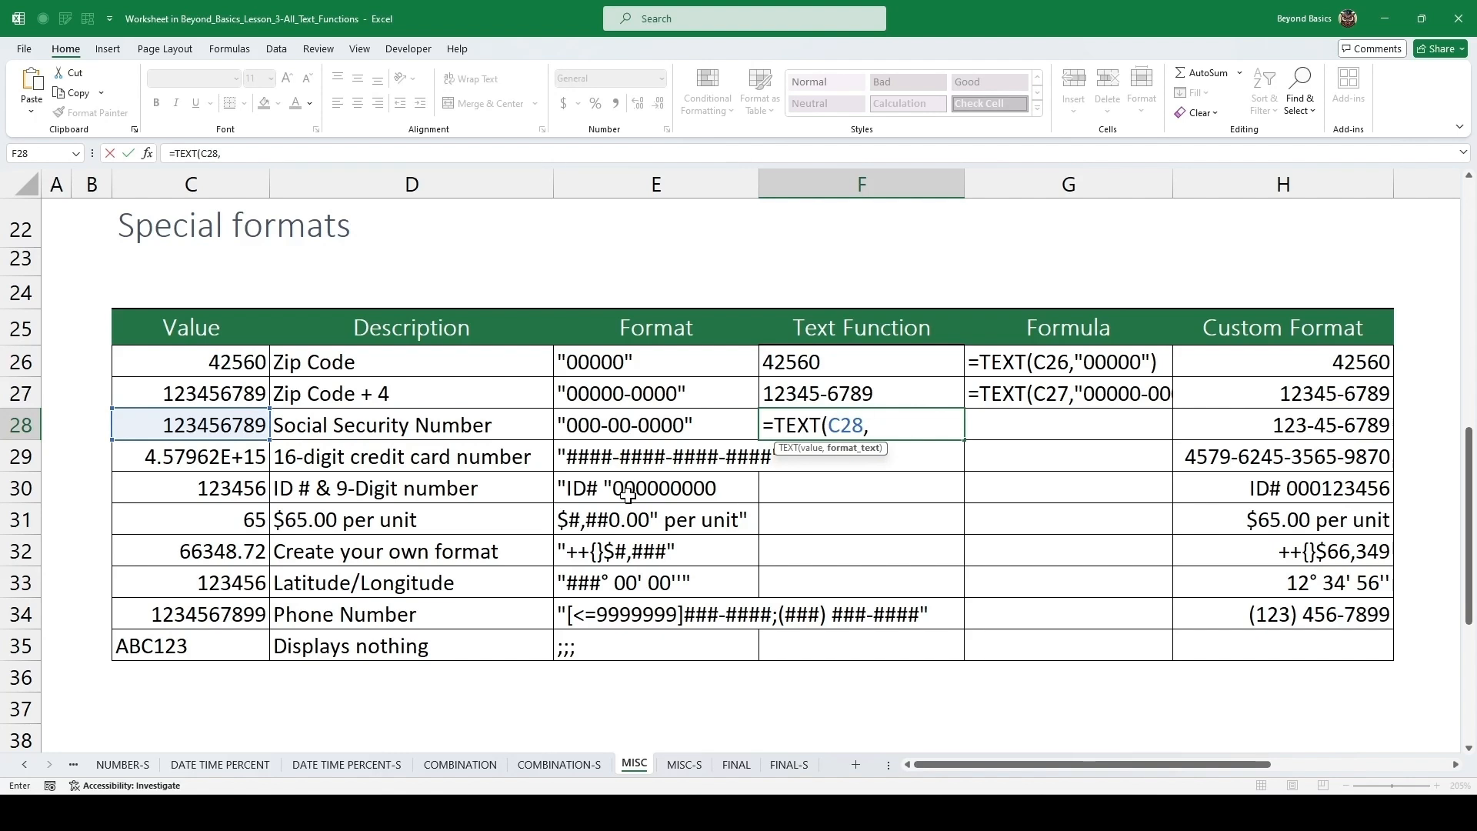
pyautogui.write('"00000"')
pyautogui.press('Left')
pyautogui.press('Right')
pyautogui.press('F2')
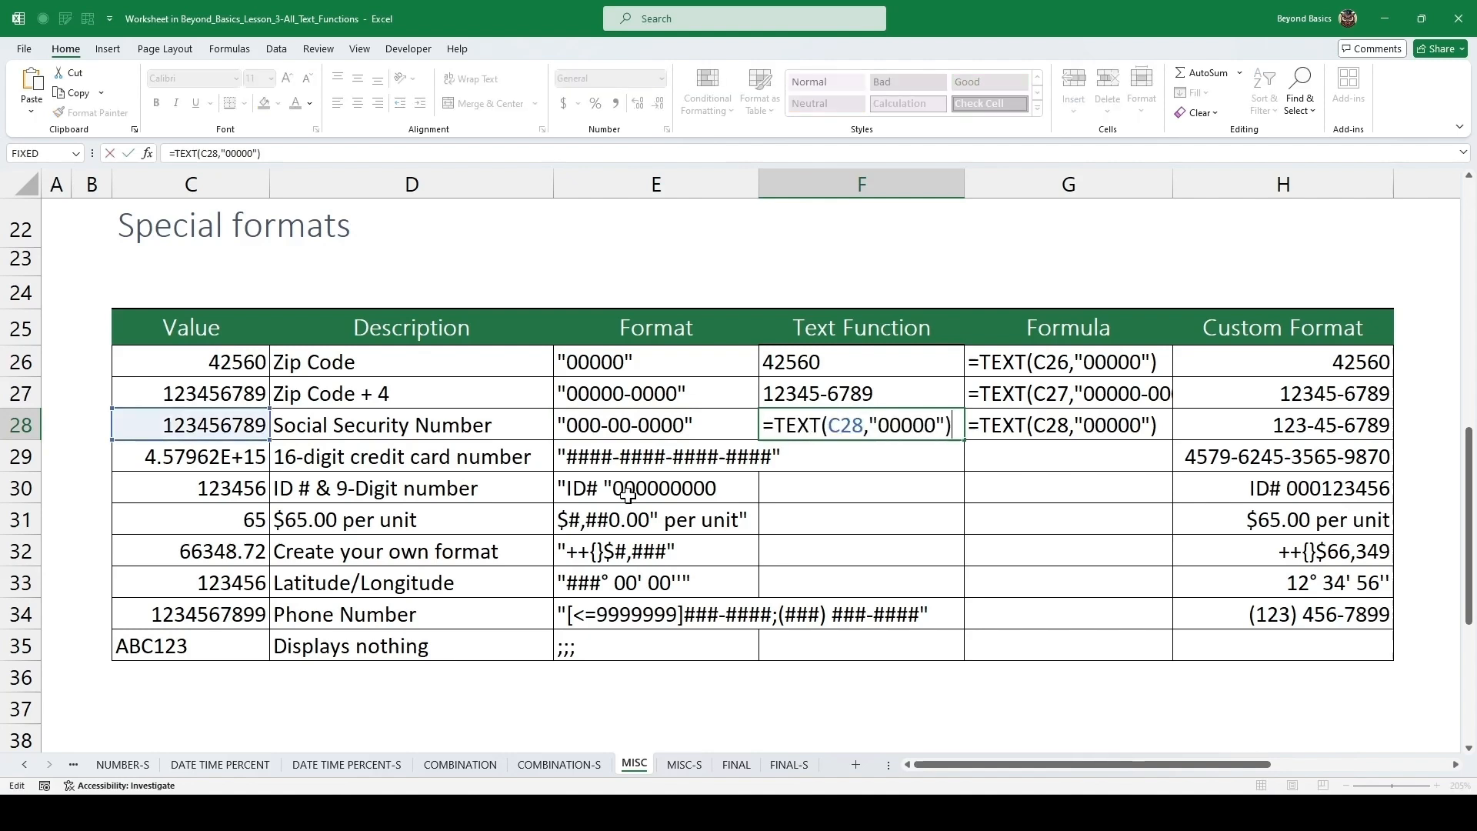
pyautogui.press('Left')
pyautogui.press('Left')
pyautogui.press('Left')
pyautogui.press('Left')
pyautogui.press('Left')
pyautogui.press('Right')
pyautogui.write('-')
pyautogui.press('Right')
pyautogui.press('Right')
pyautogui.write('-')
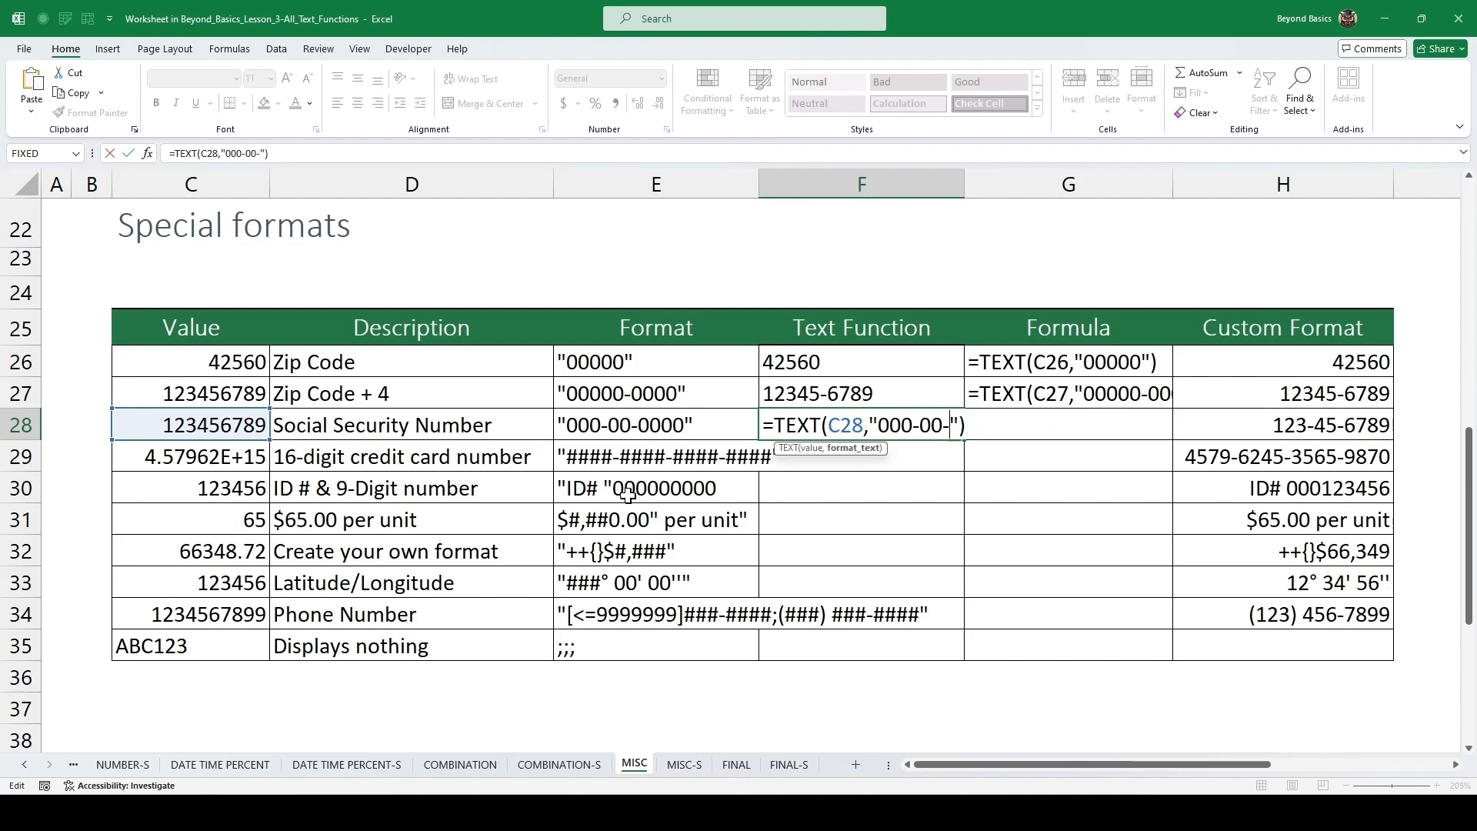
pyautogui.write('0000')
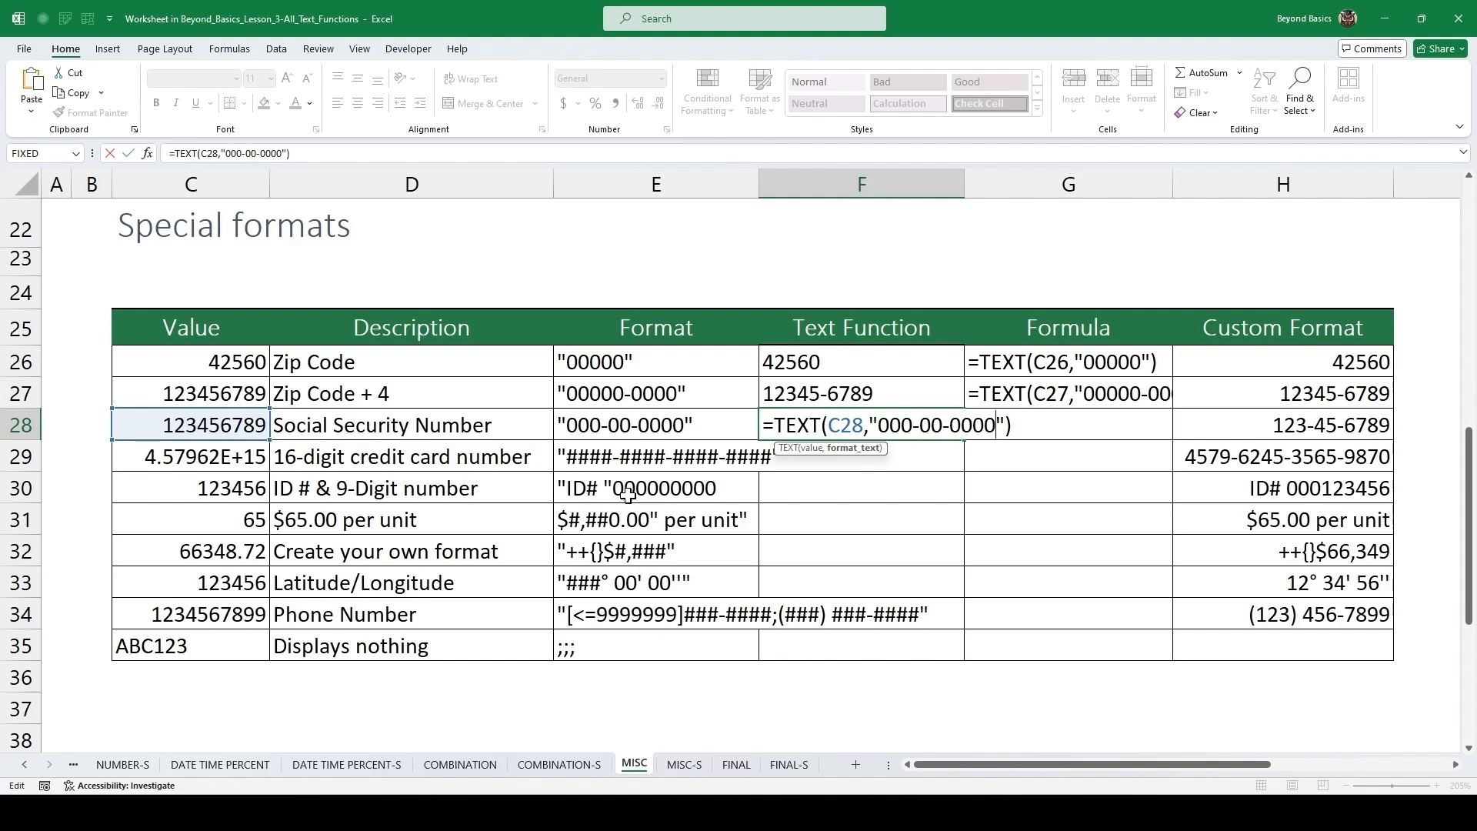
pyautogui.hotkey('ctrl', 'Return')
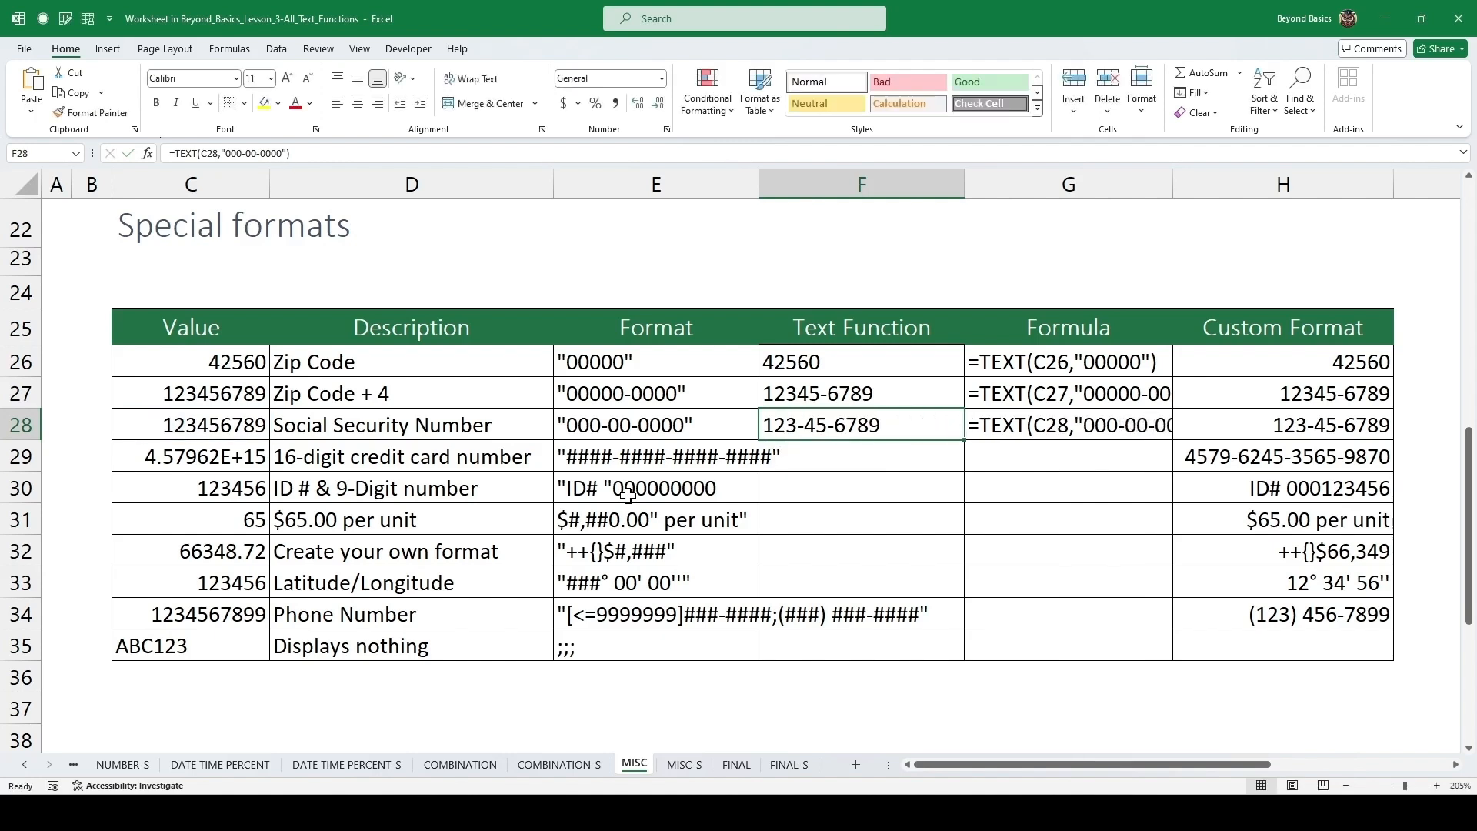
# Copy the credit card format text from E29 and enter =TEXT(C29,"####-####-####-####") in F29.
pyautogui.press('Down')
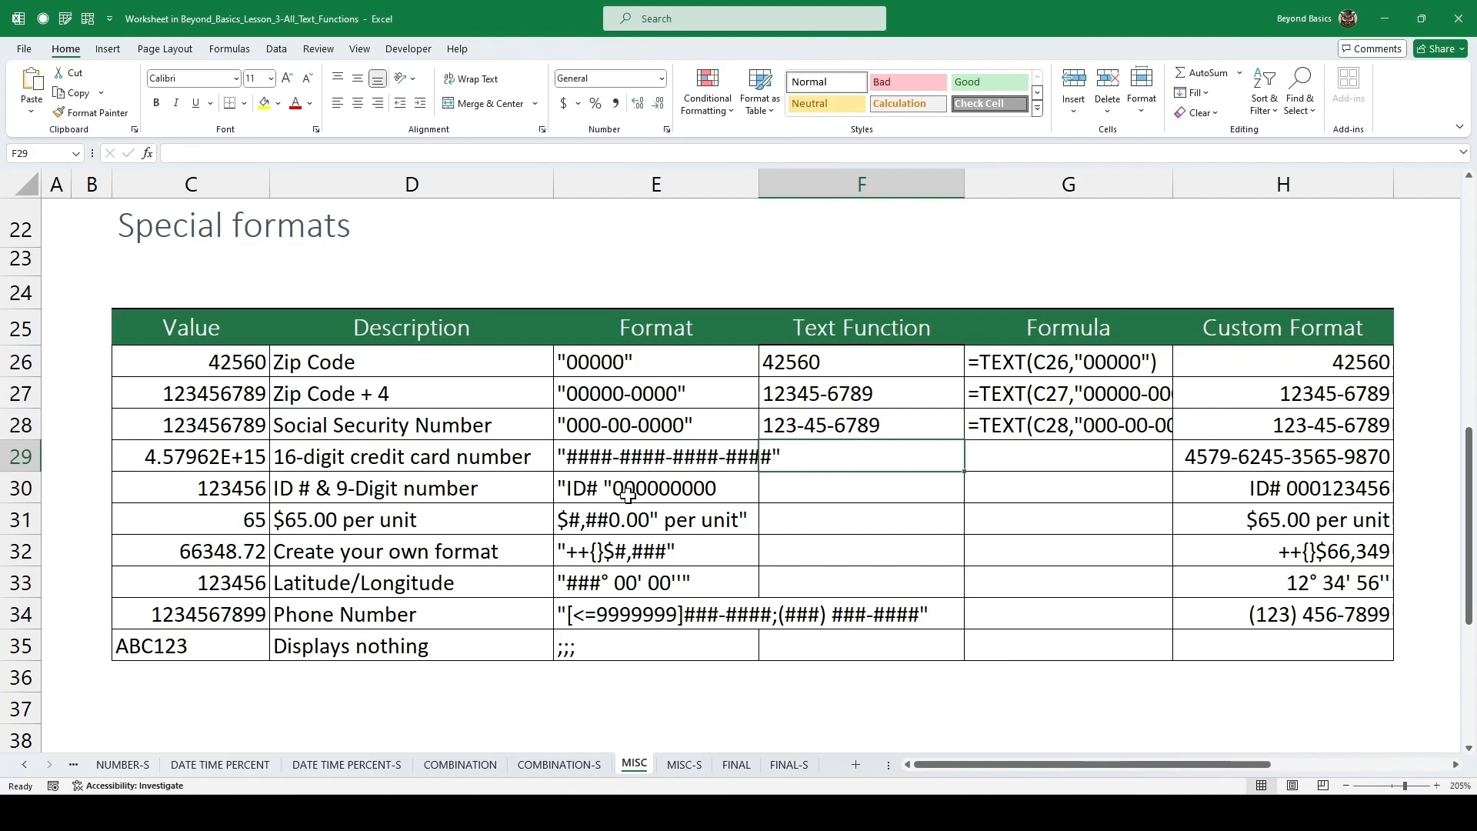
pyautogui.click(206, 457)
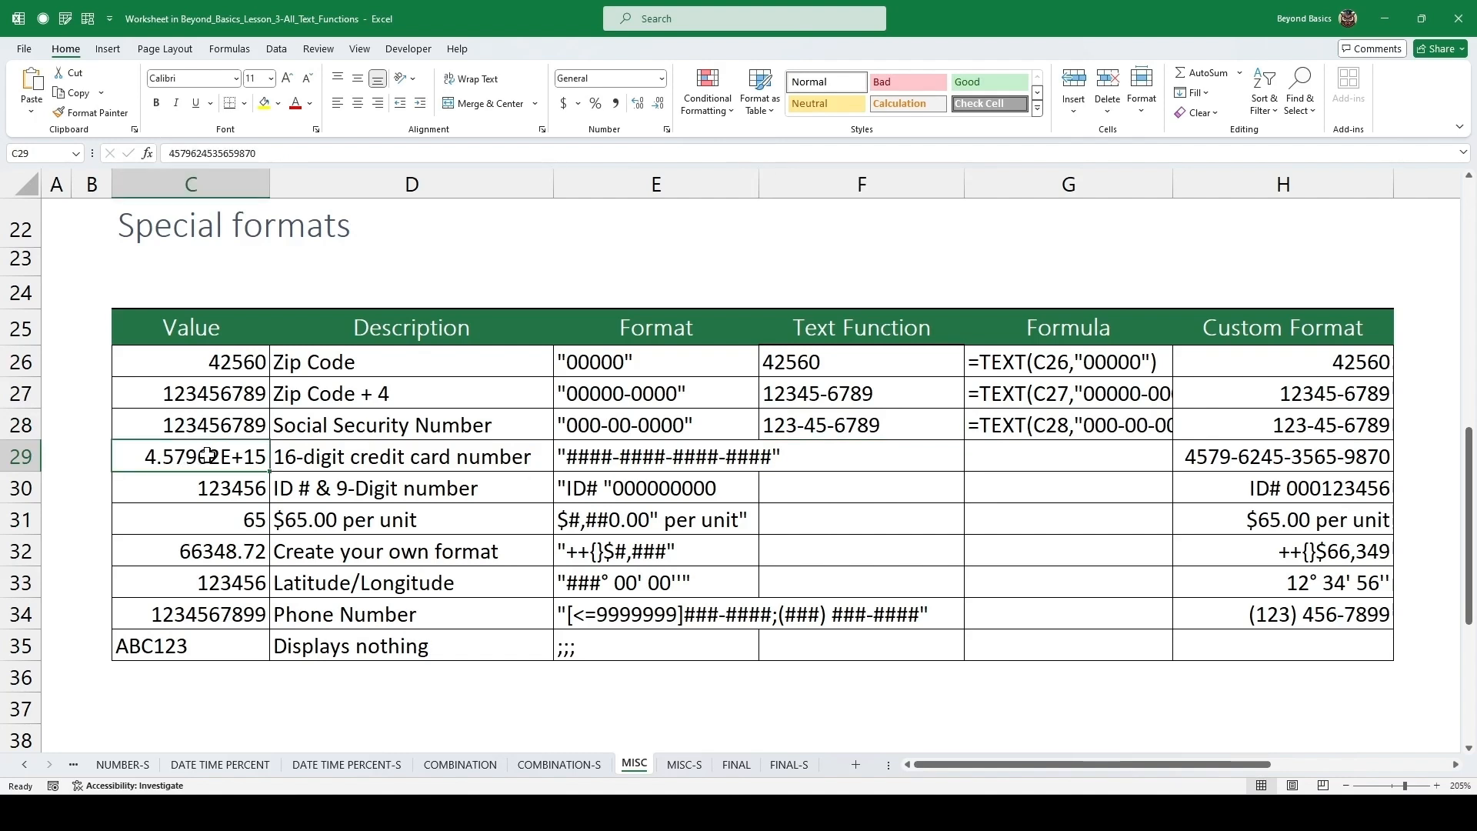
pyautogui.click(420, 458)
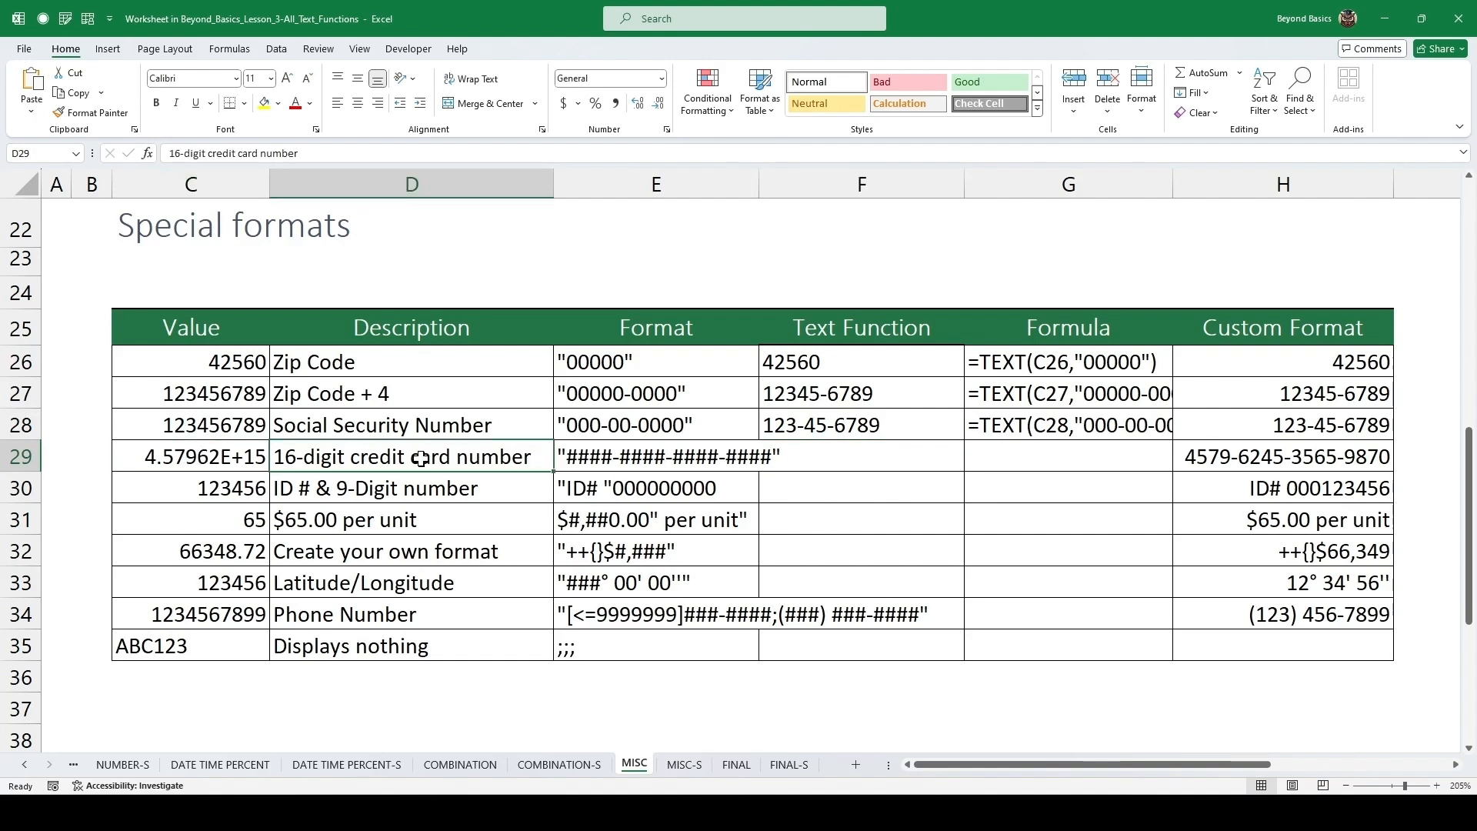
pyautogui.click(808, 459)
pyautogui.doubleClick(715, 459)
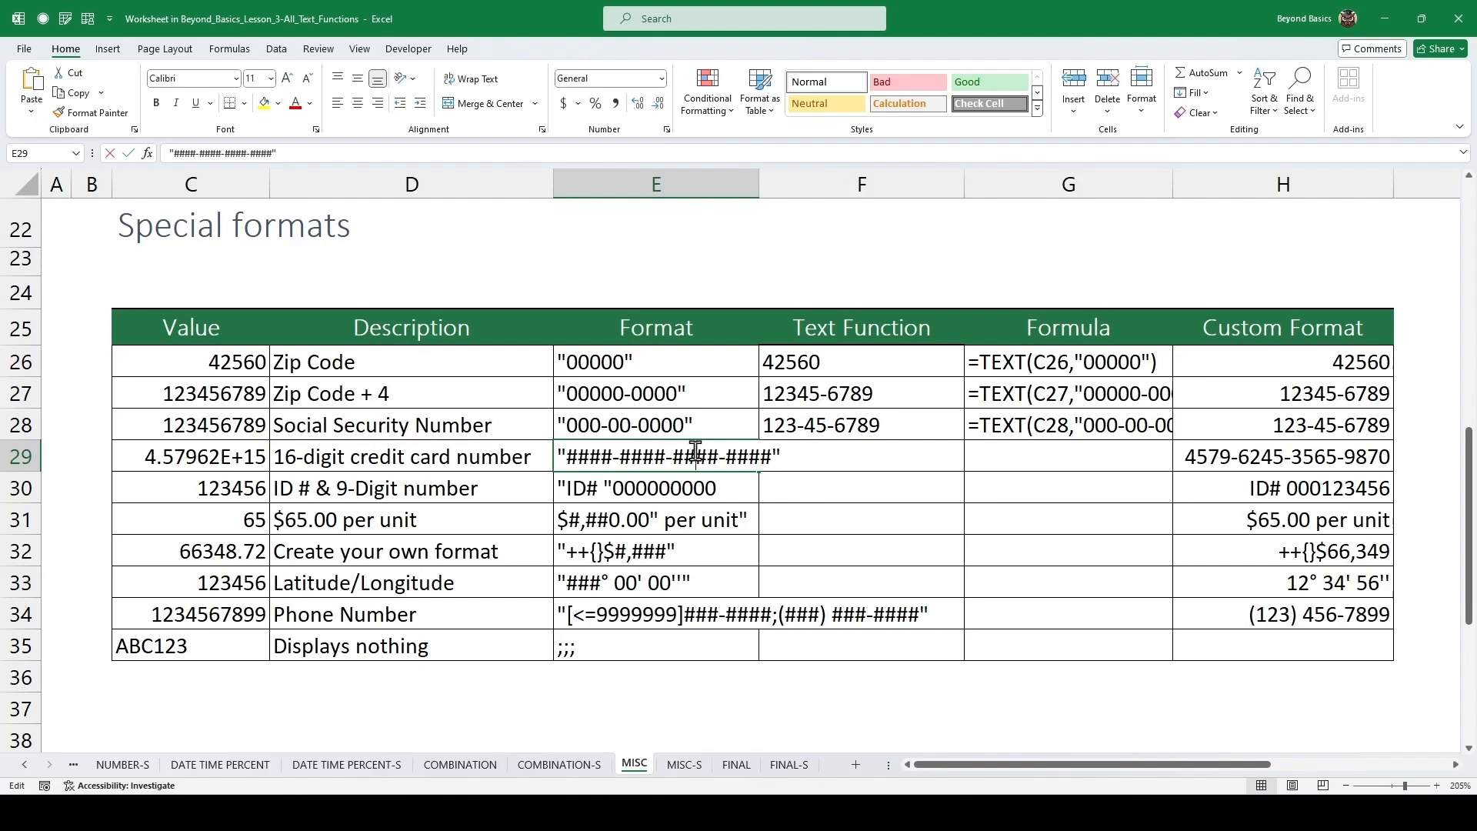
pyautogui.press('Escape')
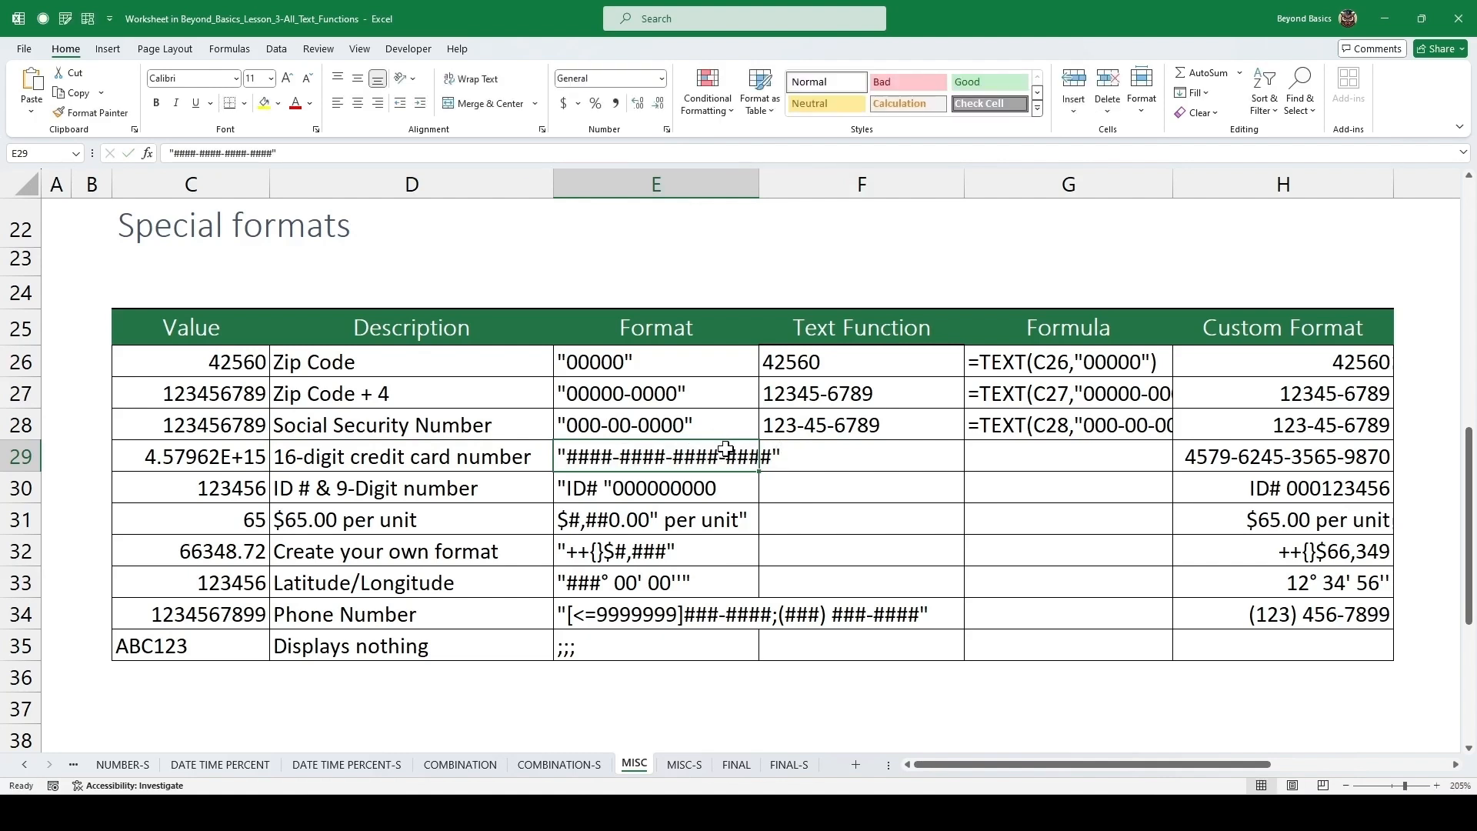
pyautogui.click(806, 460)
pyautogui.write('=text')
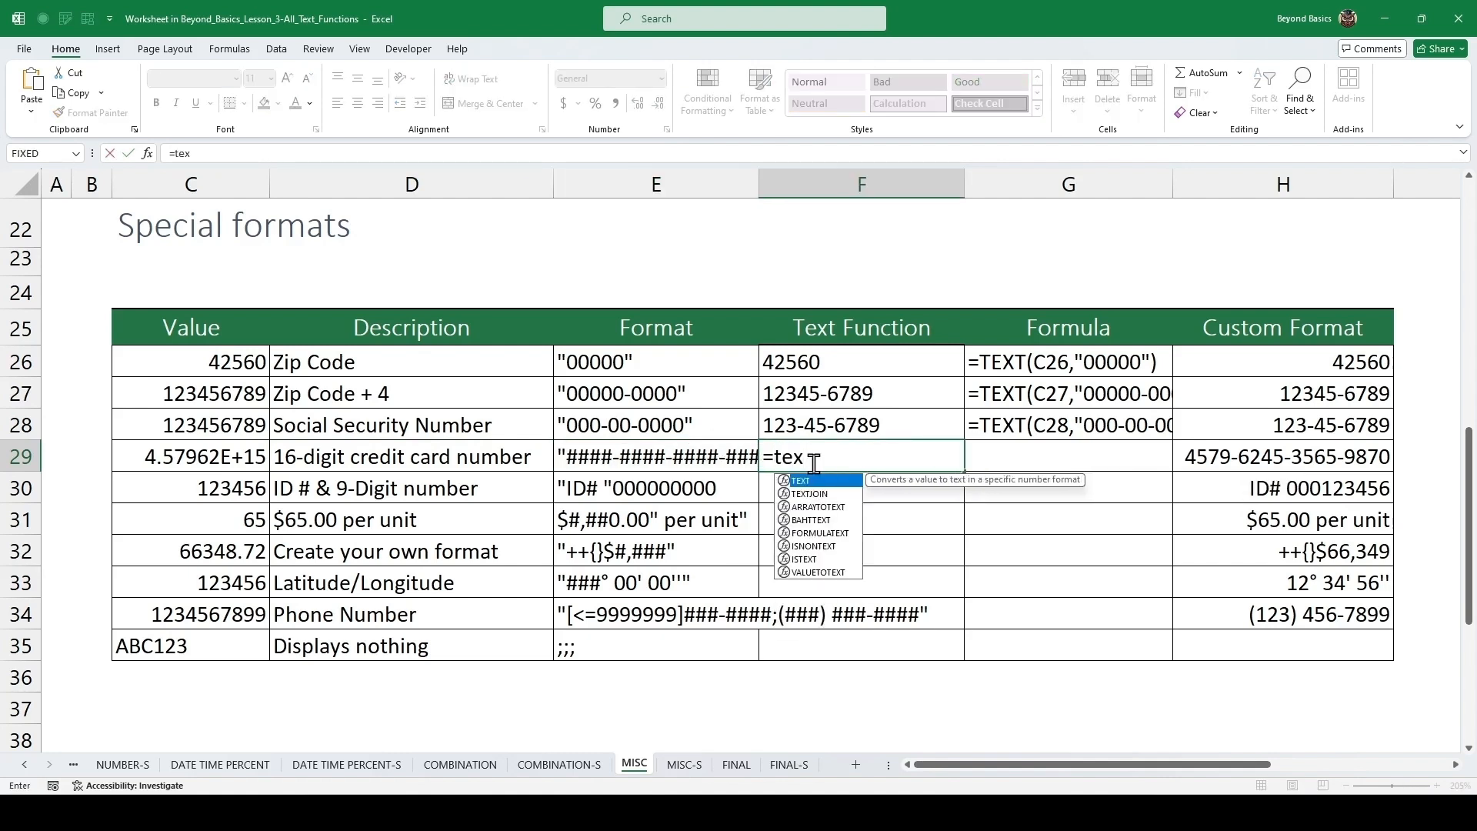
pyautogui.press('Tab')
pyautogui.press('Left')
pyautogui.press('Left')
pyautogui.press('Left')
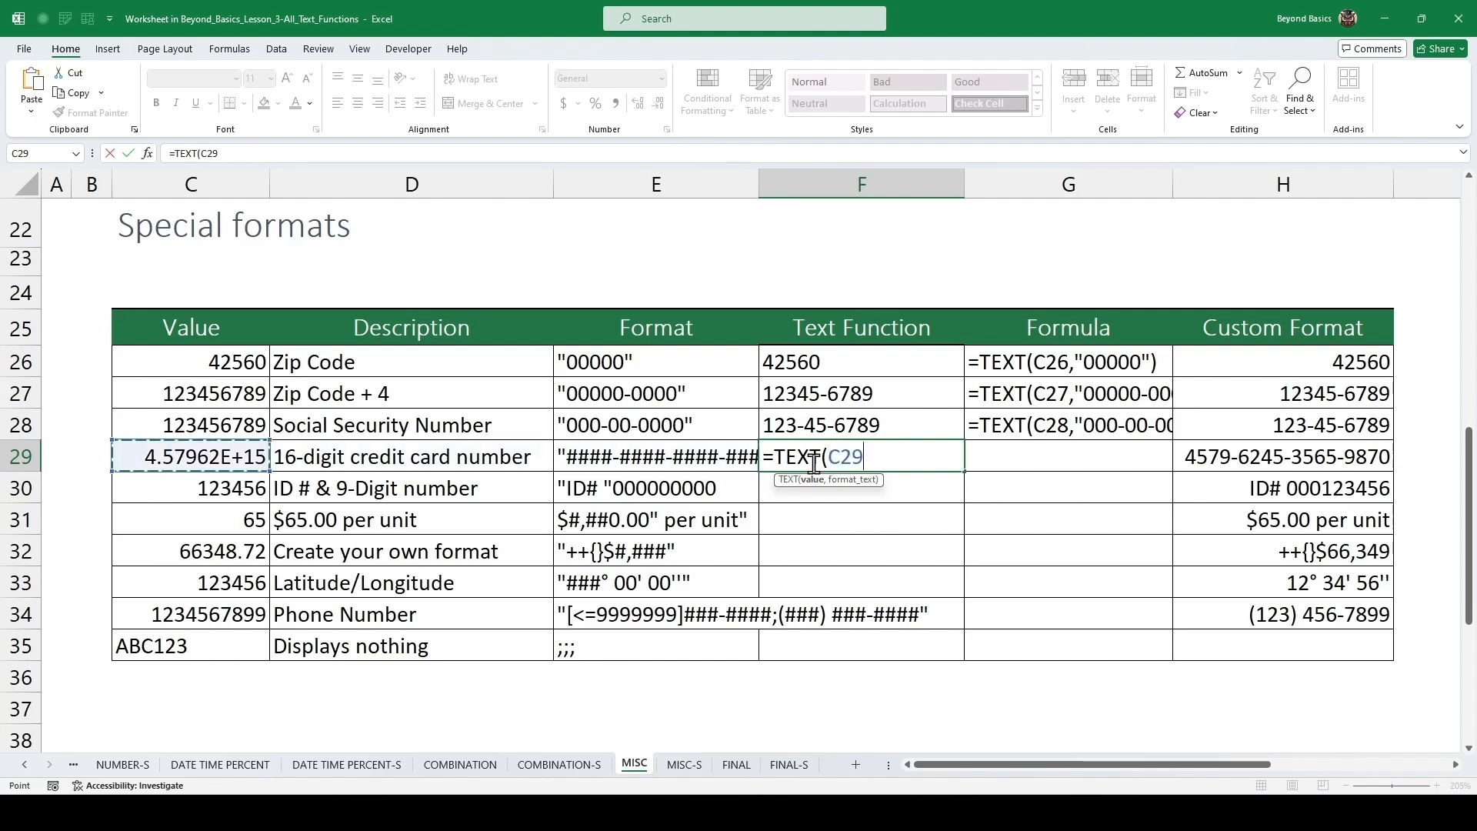
pyautogui.write(',')
pyautogui.write('"####-####-####-####"')
pyautogui.write(')')
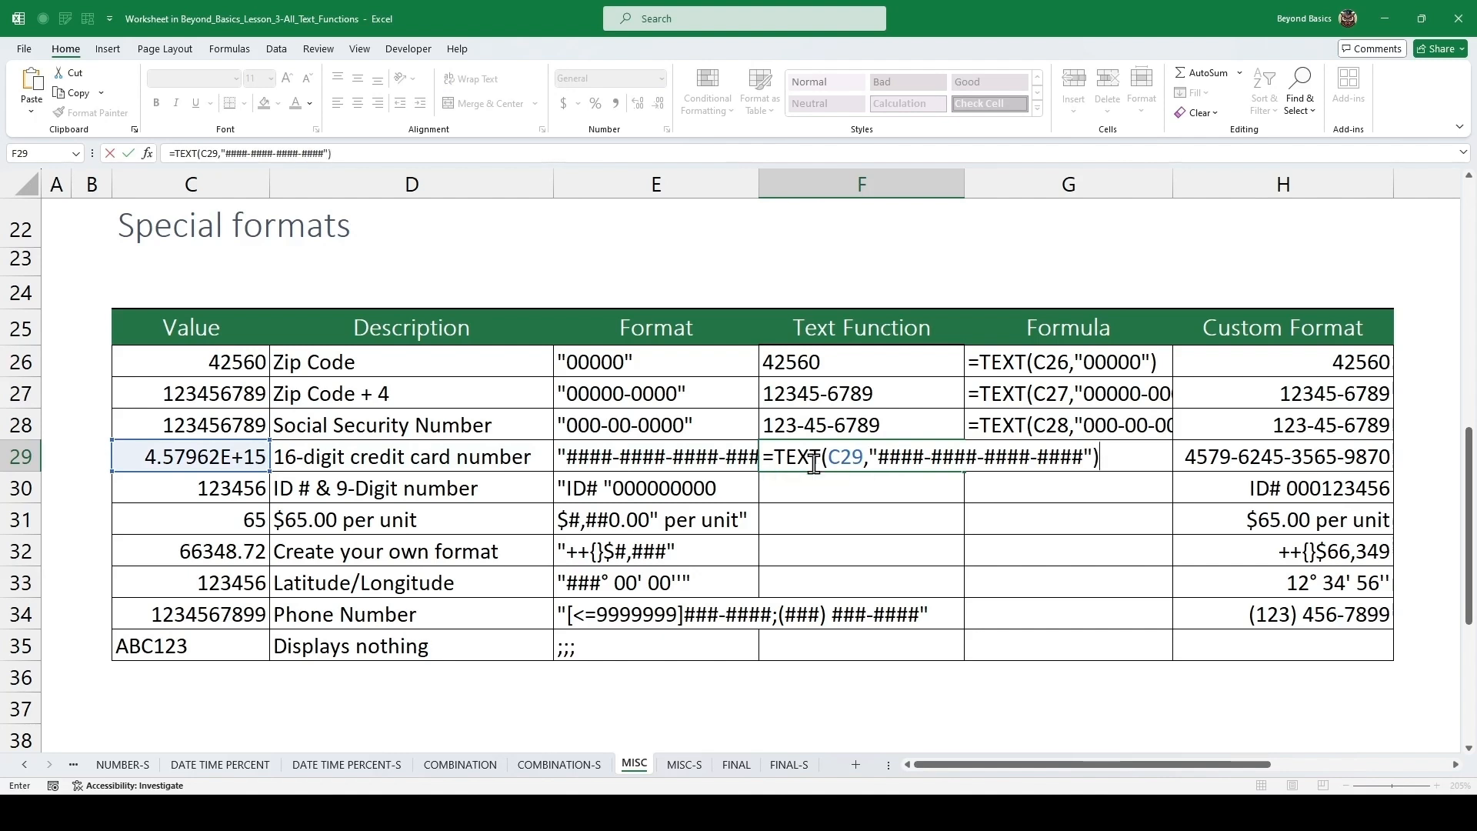
pyautogui.hotkey('ctrl', 'Return')
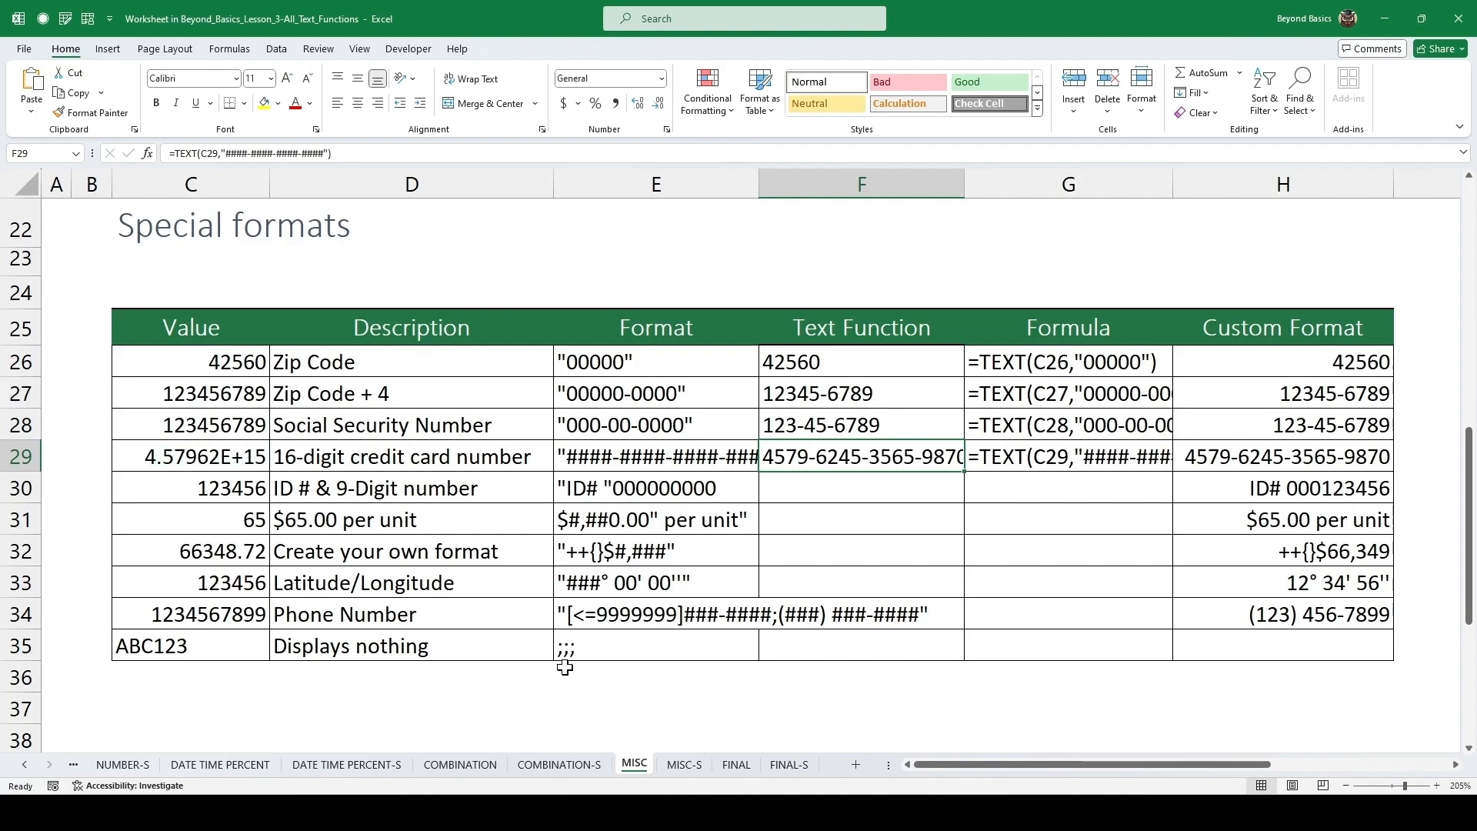
# In F30 for the ID # row, enter ="ID# "&TEXT(C30,"000000000").
pyautogui.press('Down')
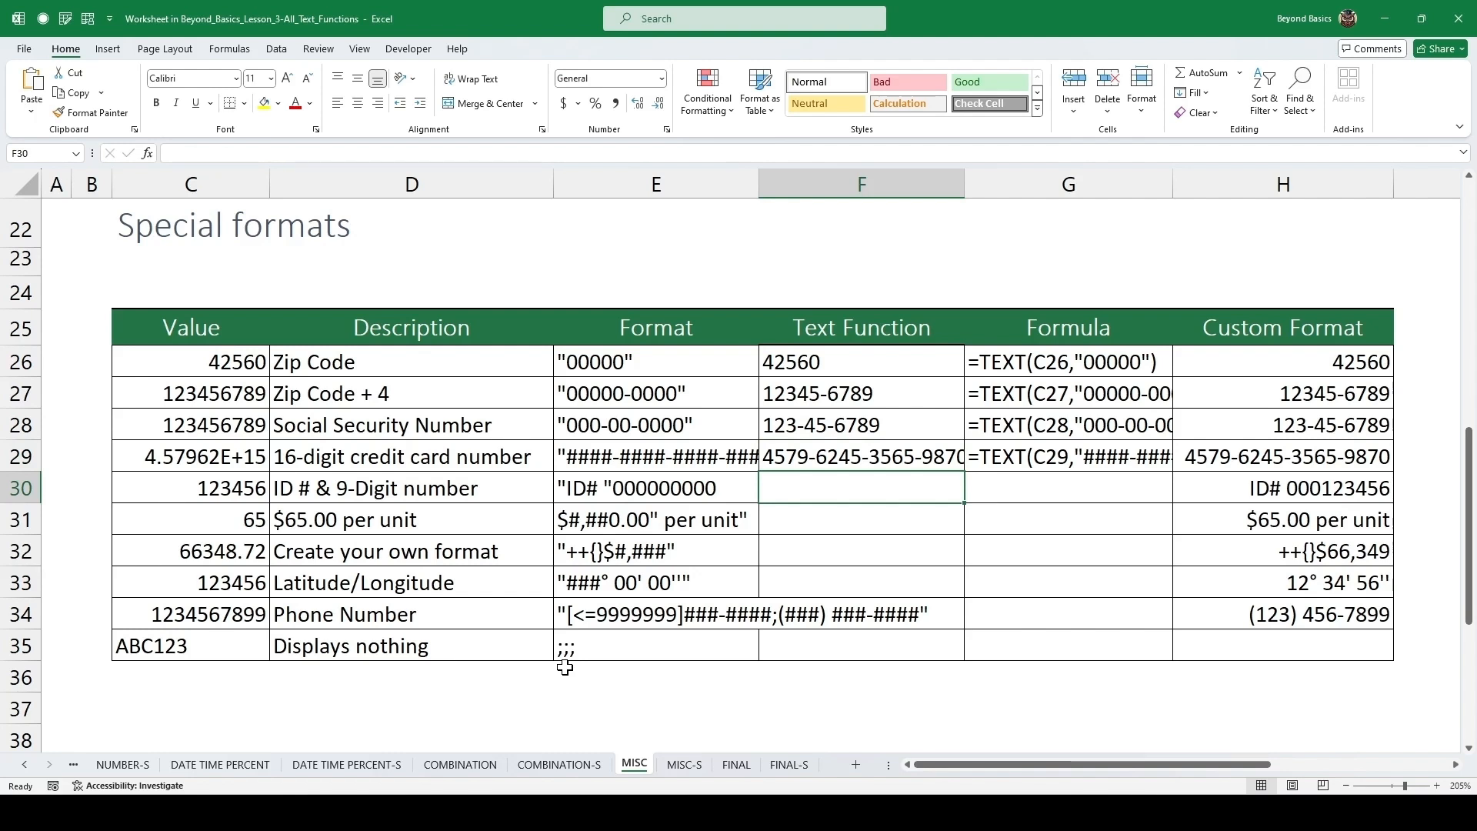
pyautogui.press('Left')
pyautogui.press('Left')
pyautogui.press('Left')
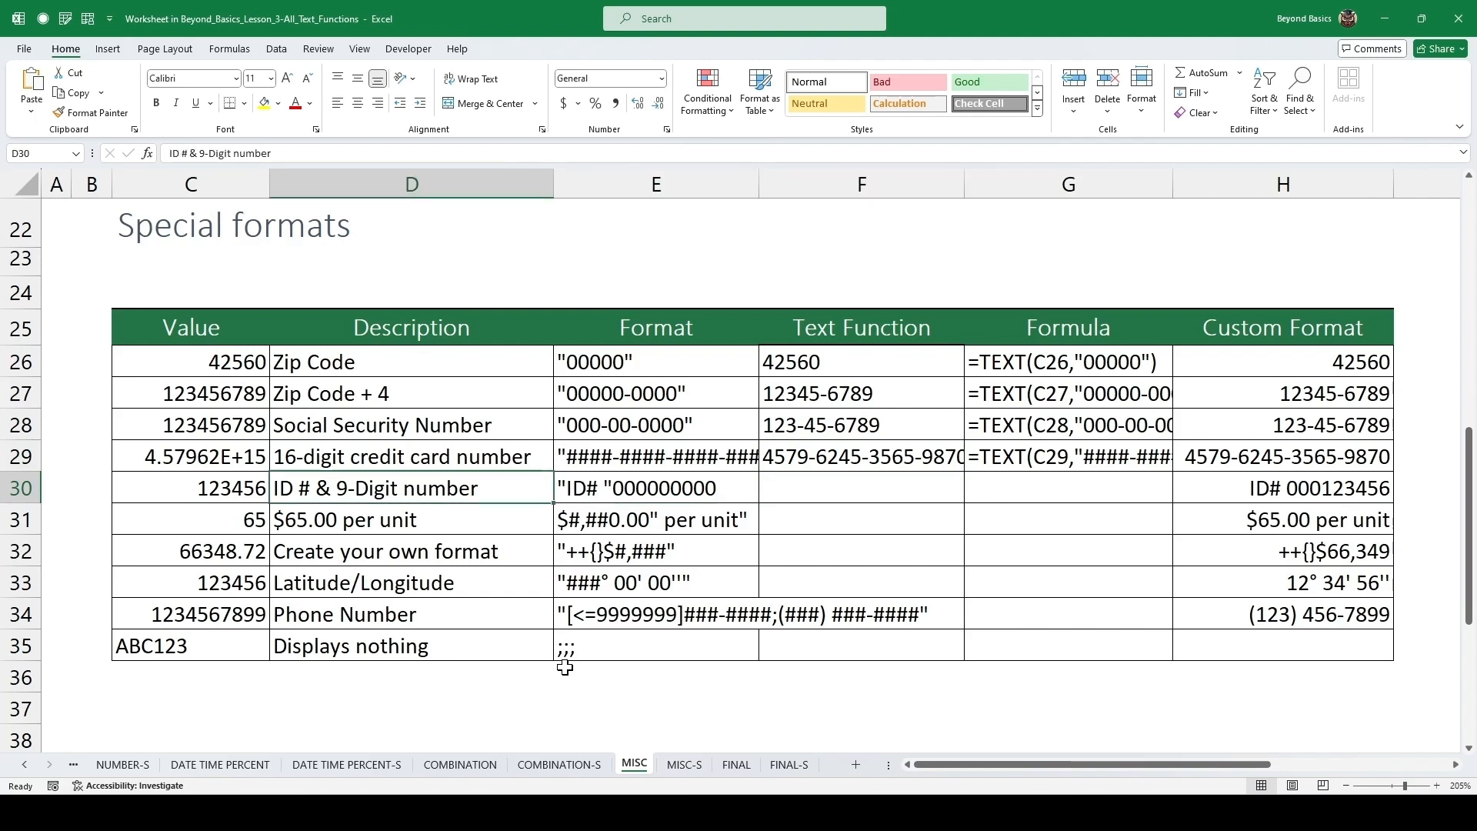
pyautogui.press('Right')
pyautogui.press('Right')
pyautogui.press('Left')
pyautogui.press('Right')
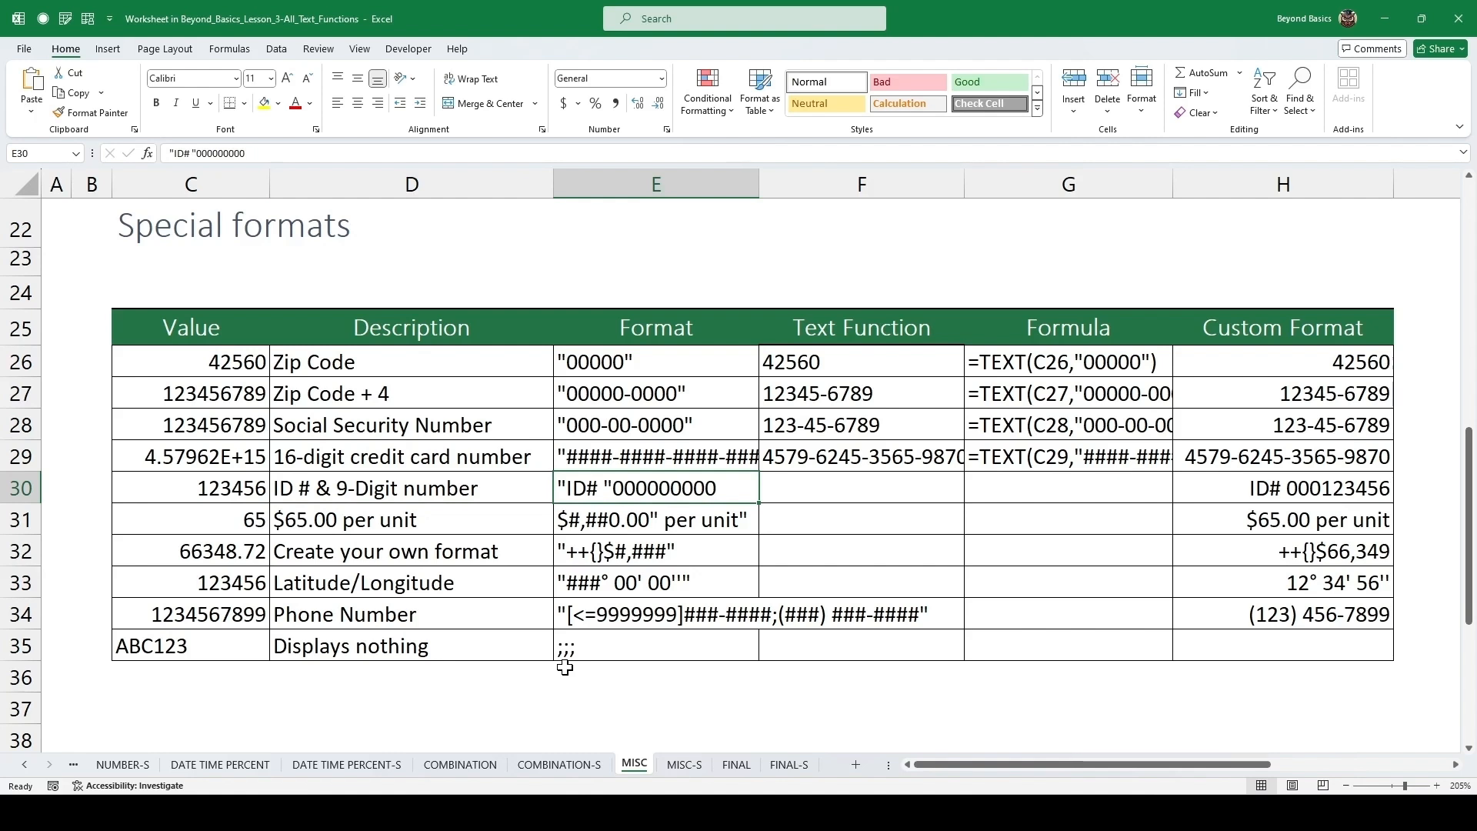
pyautogui.press('Right')
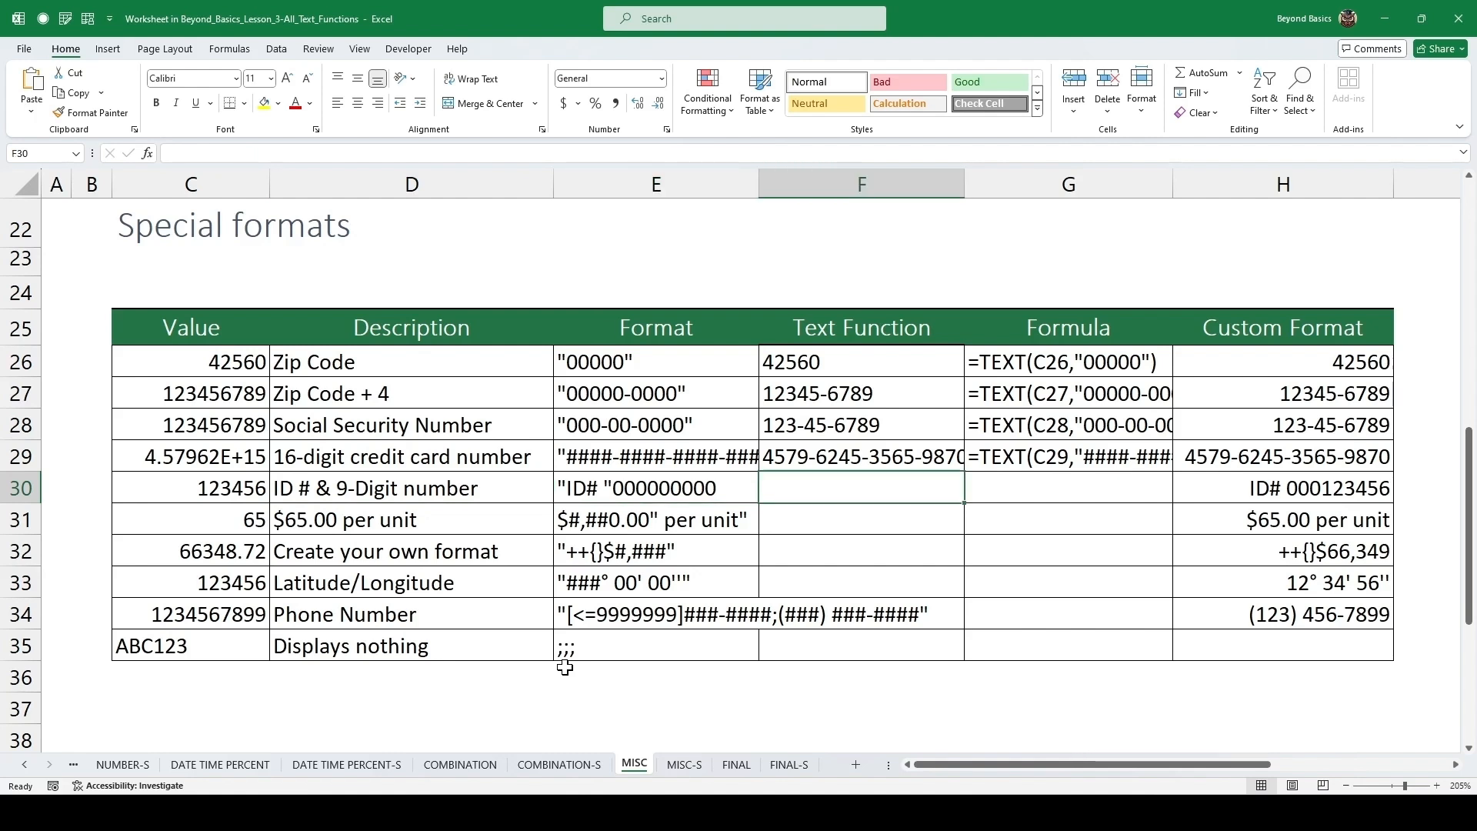
pyautogui.write('=')
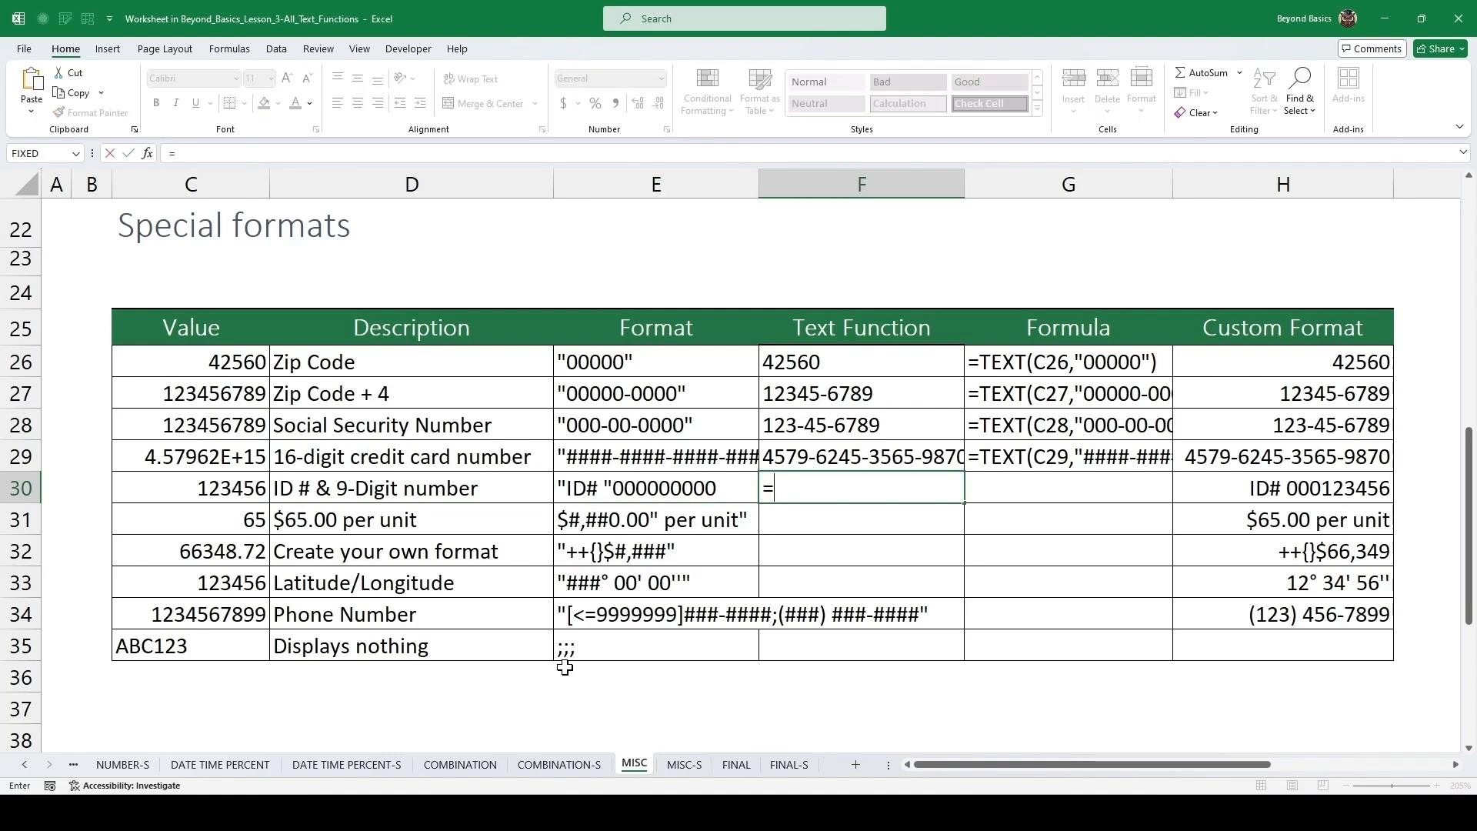
pyautogui.write('"ID#')
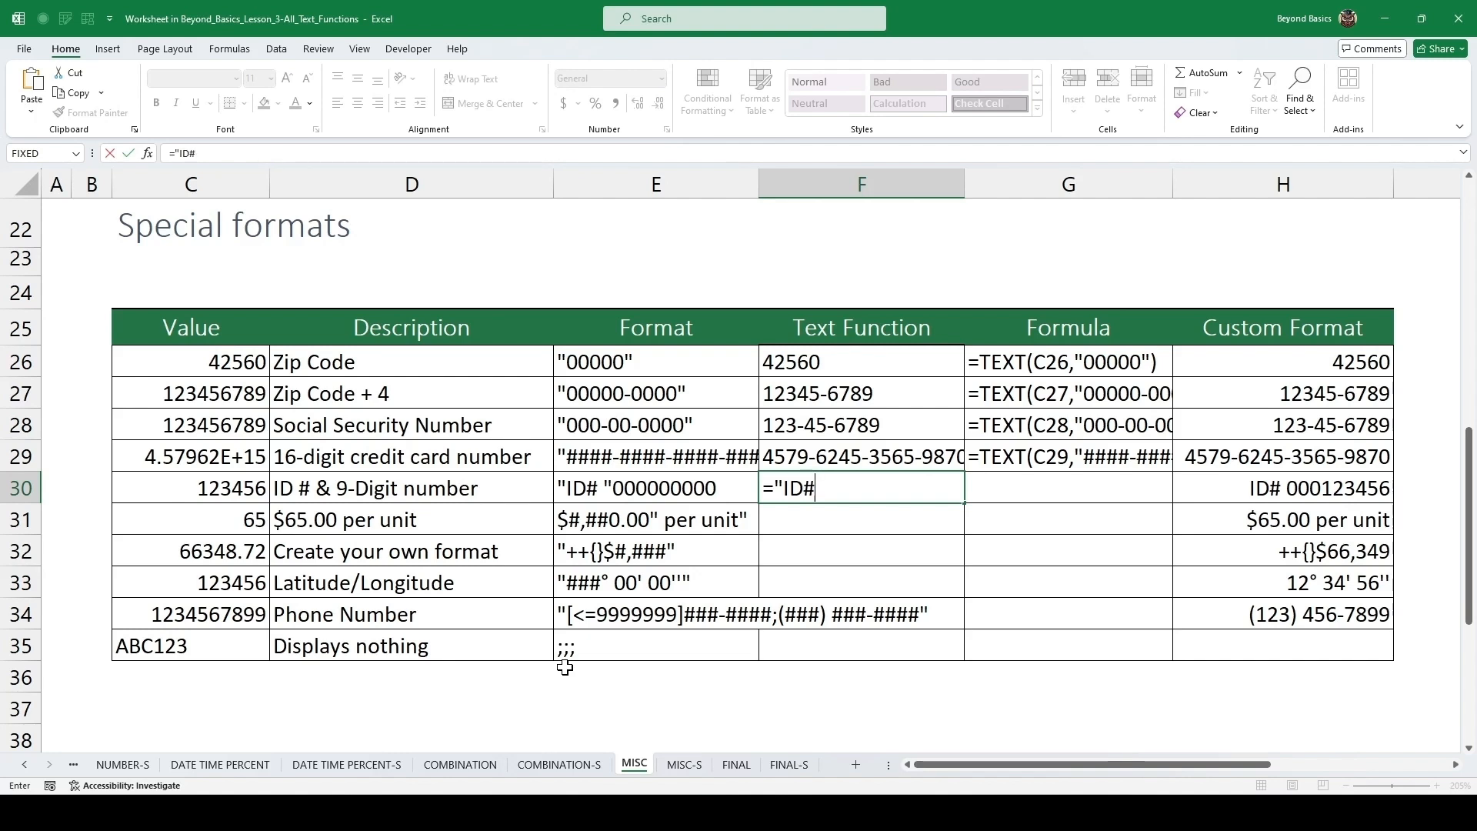
pyautogui.write(' "&TEXT(')
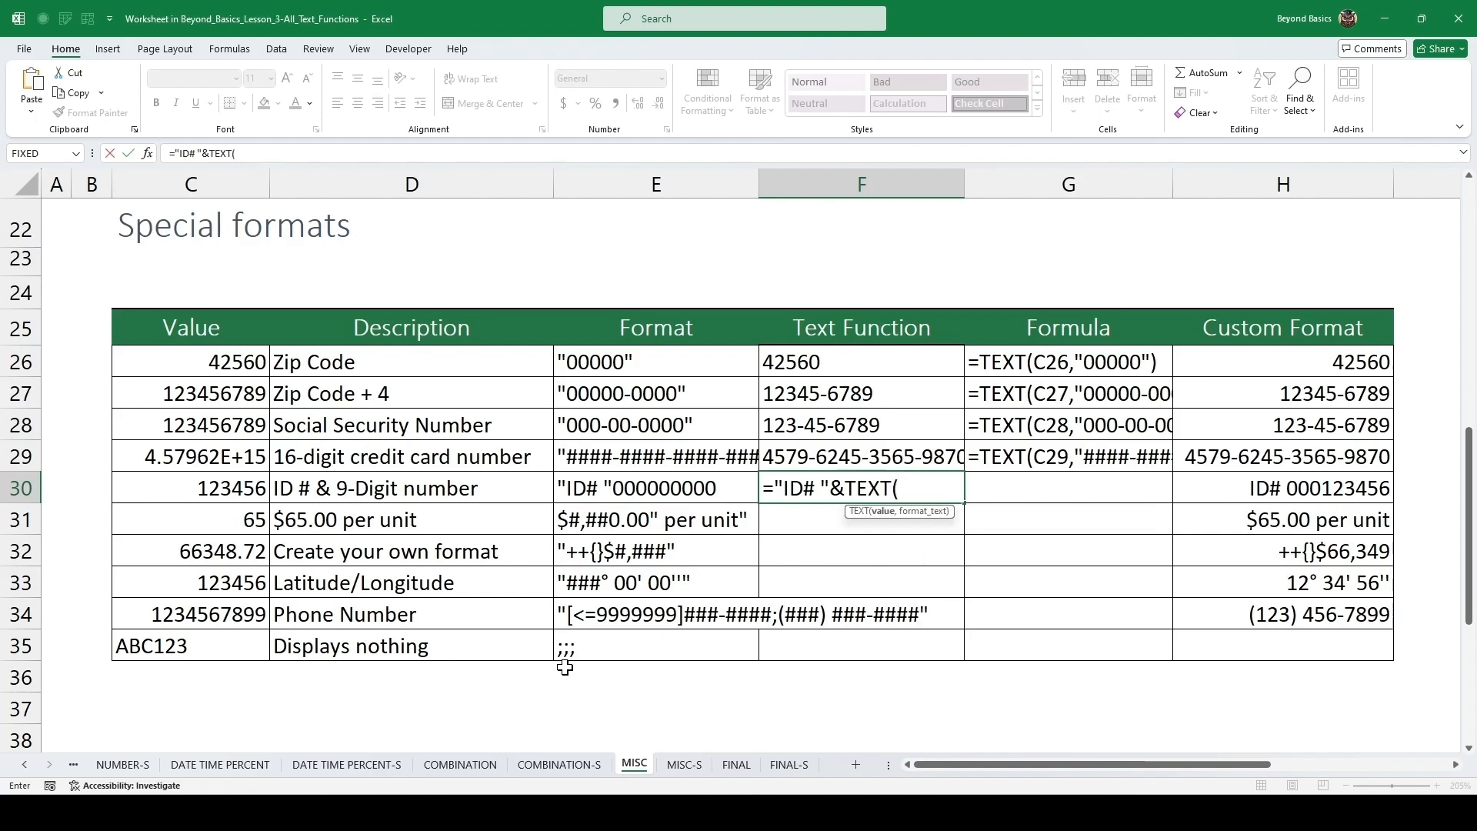
pyautogui.click(240, 489)
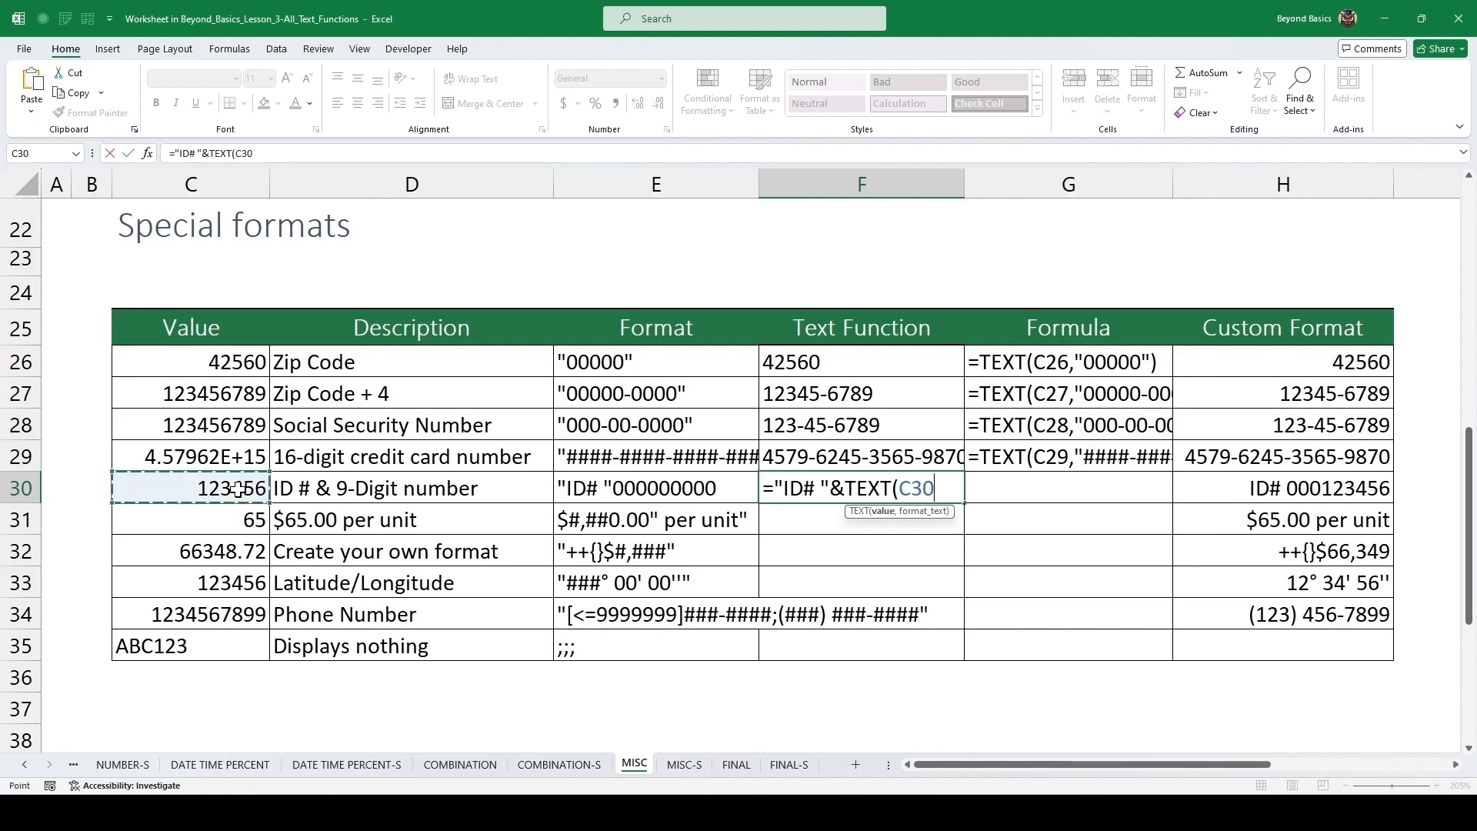
pyautogui.write(',')
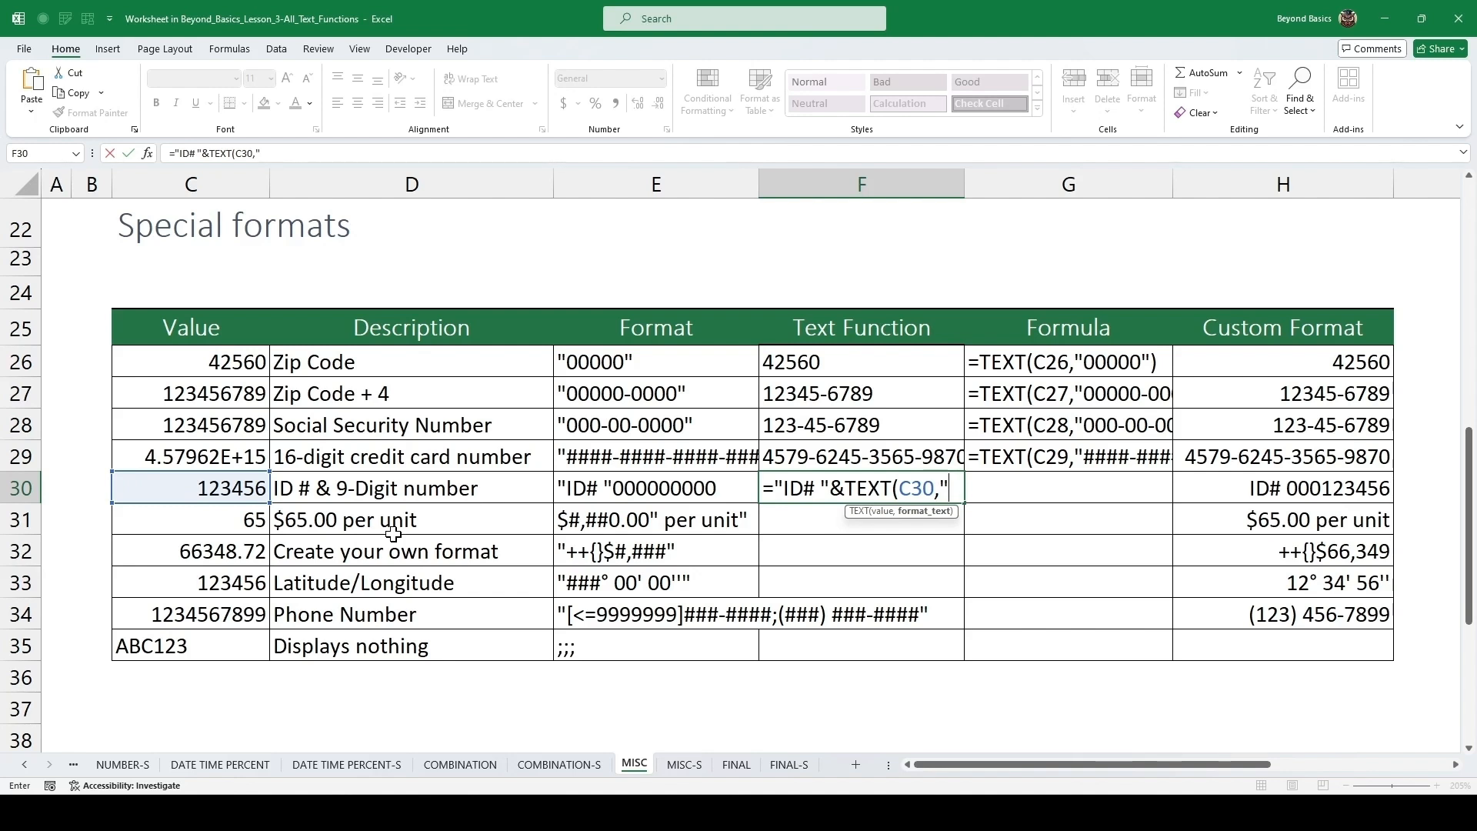
pyautogui.write('000000000')
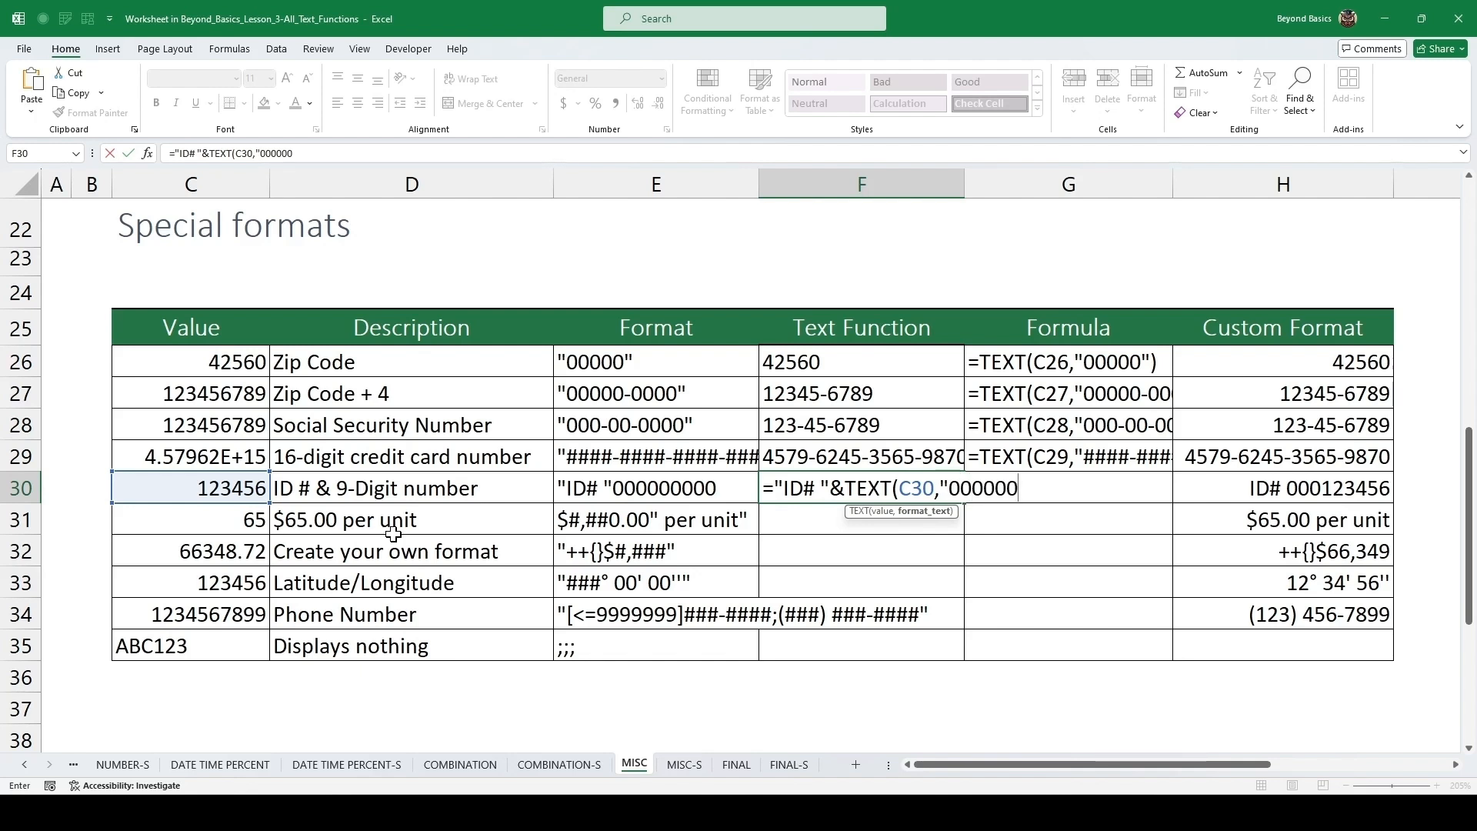
pyautogui.write('")')
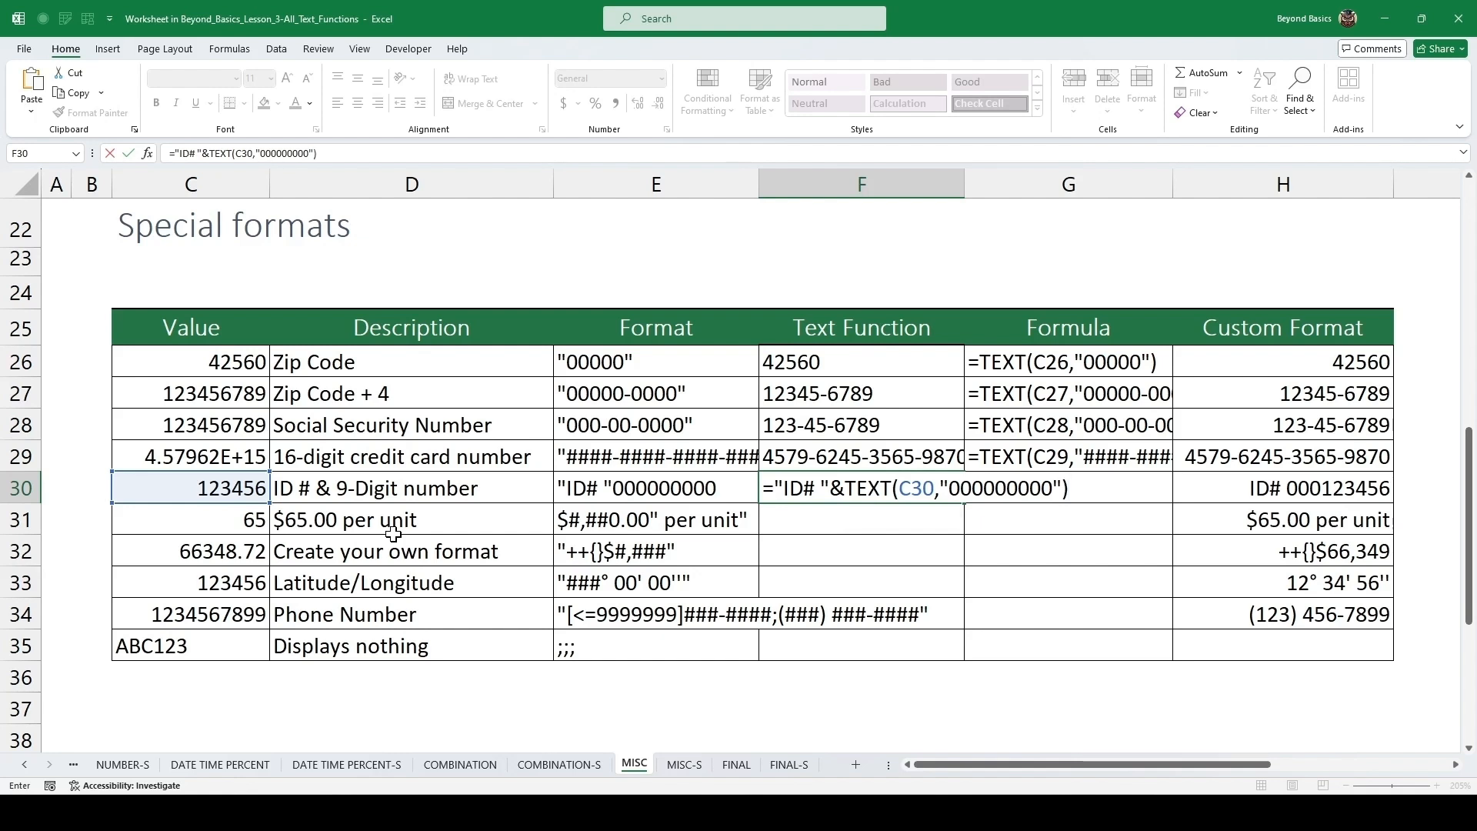
pyautogui.hotkey('ctrl', 'Return')
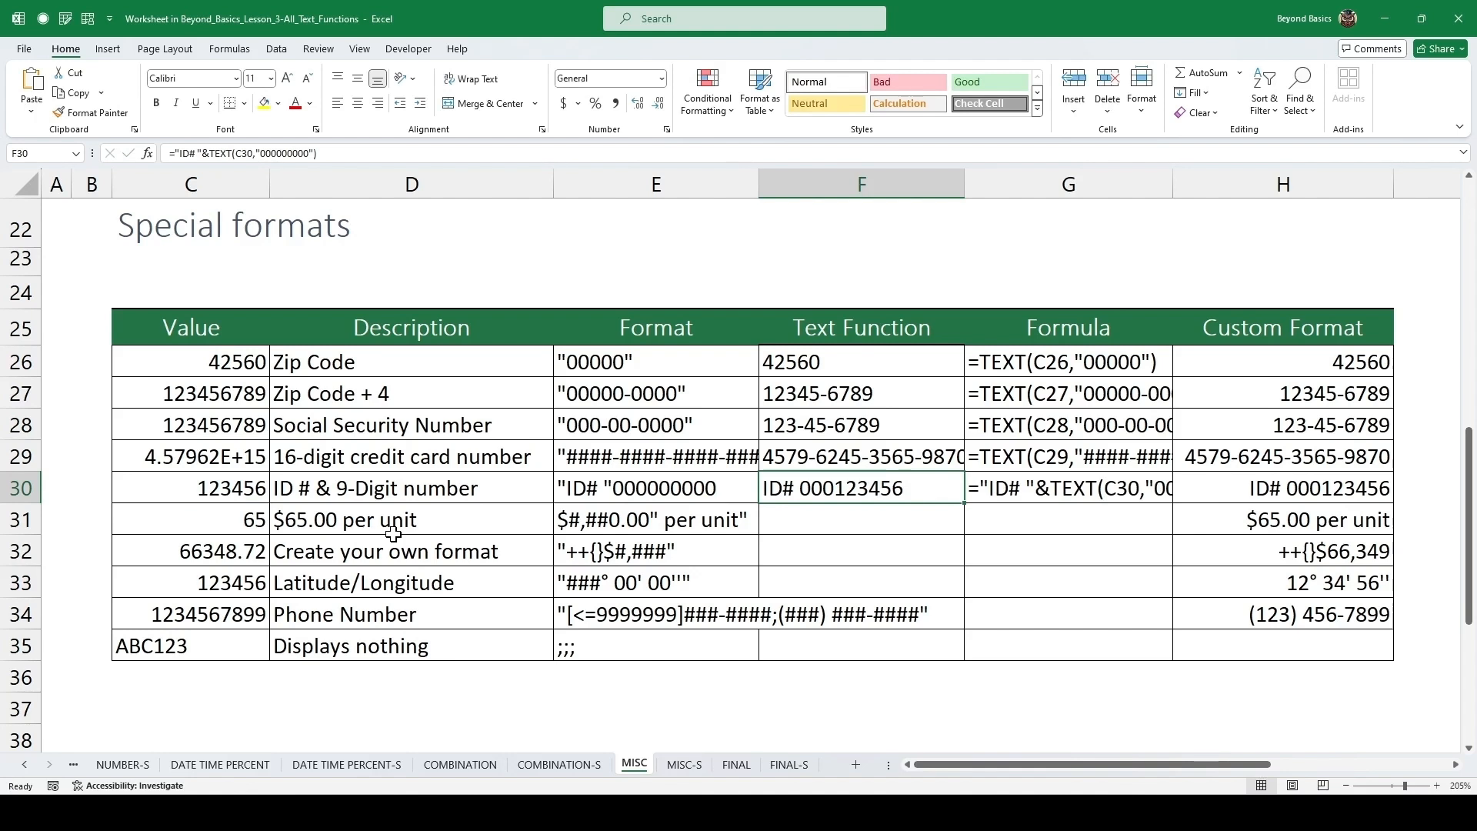
# In F31 for the per-unit row, enter =TEXT(C31,"$#,###.##")&" per unit".
pyautogui.click(827, 520)
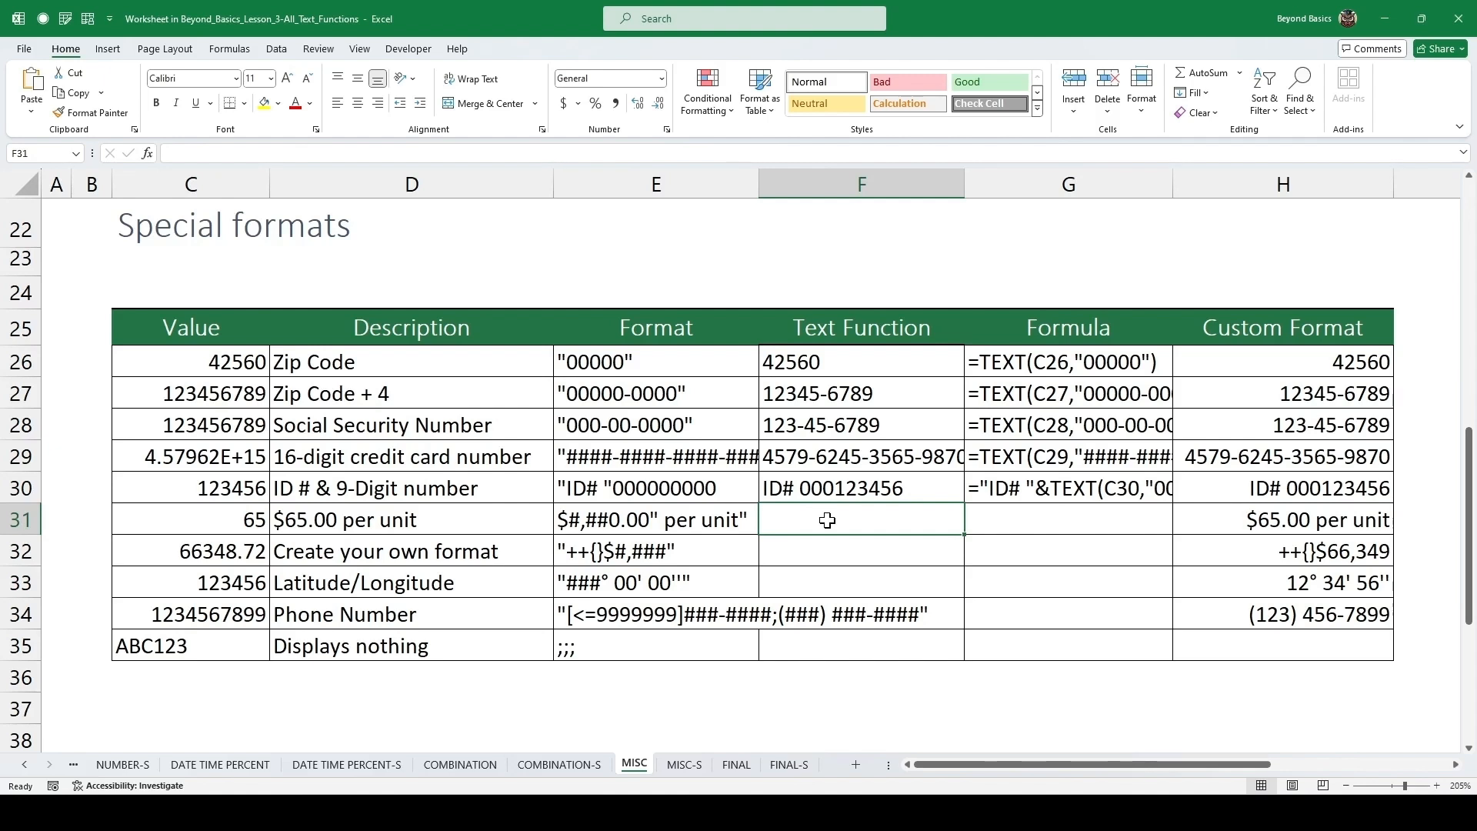
pyautogui.write('=')
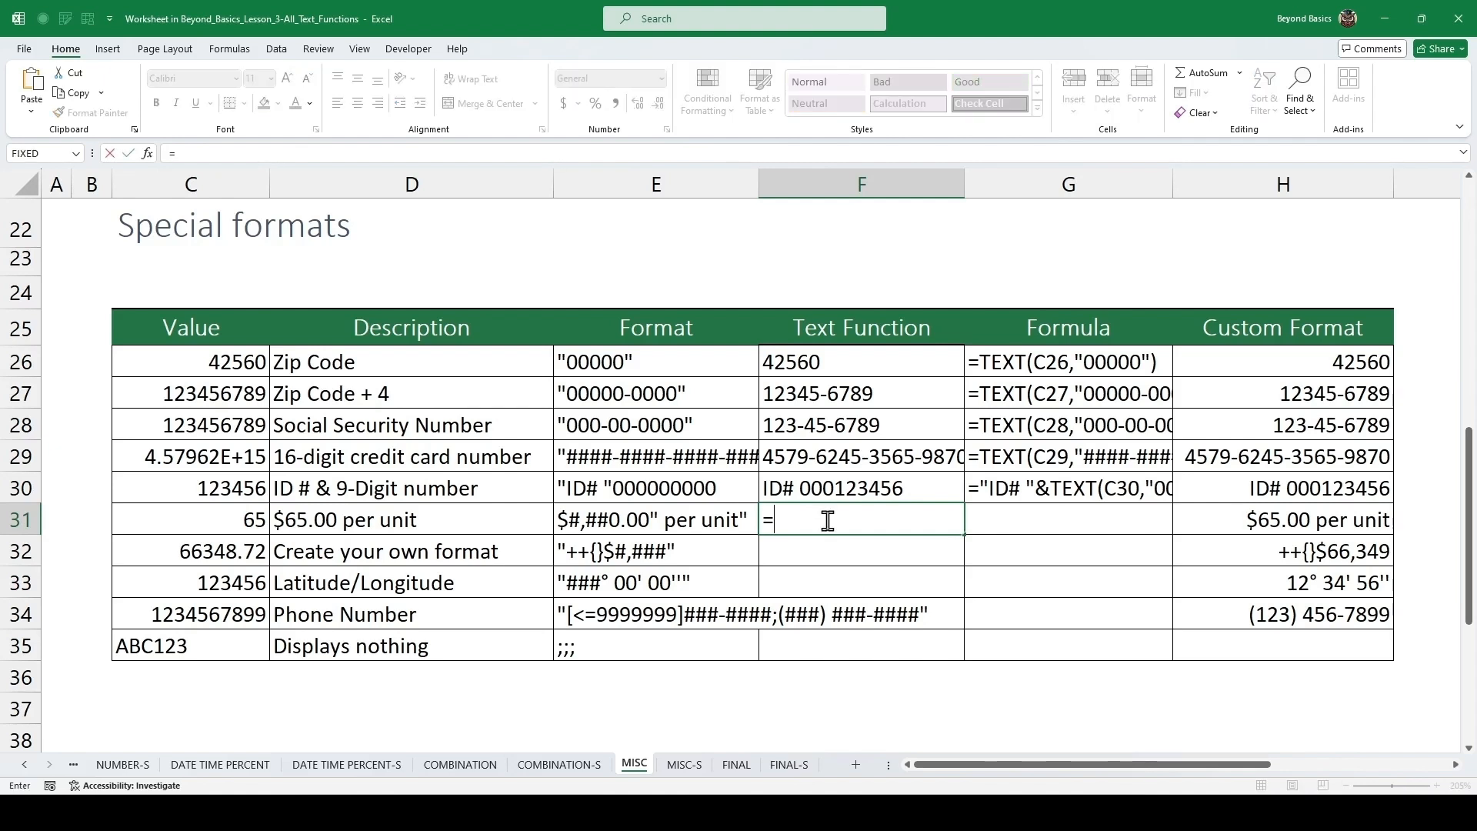
pyautogui.write('TEXT(')
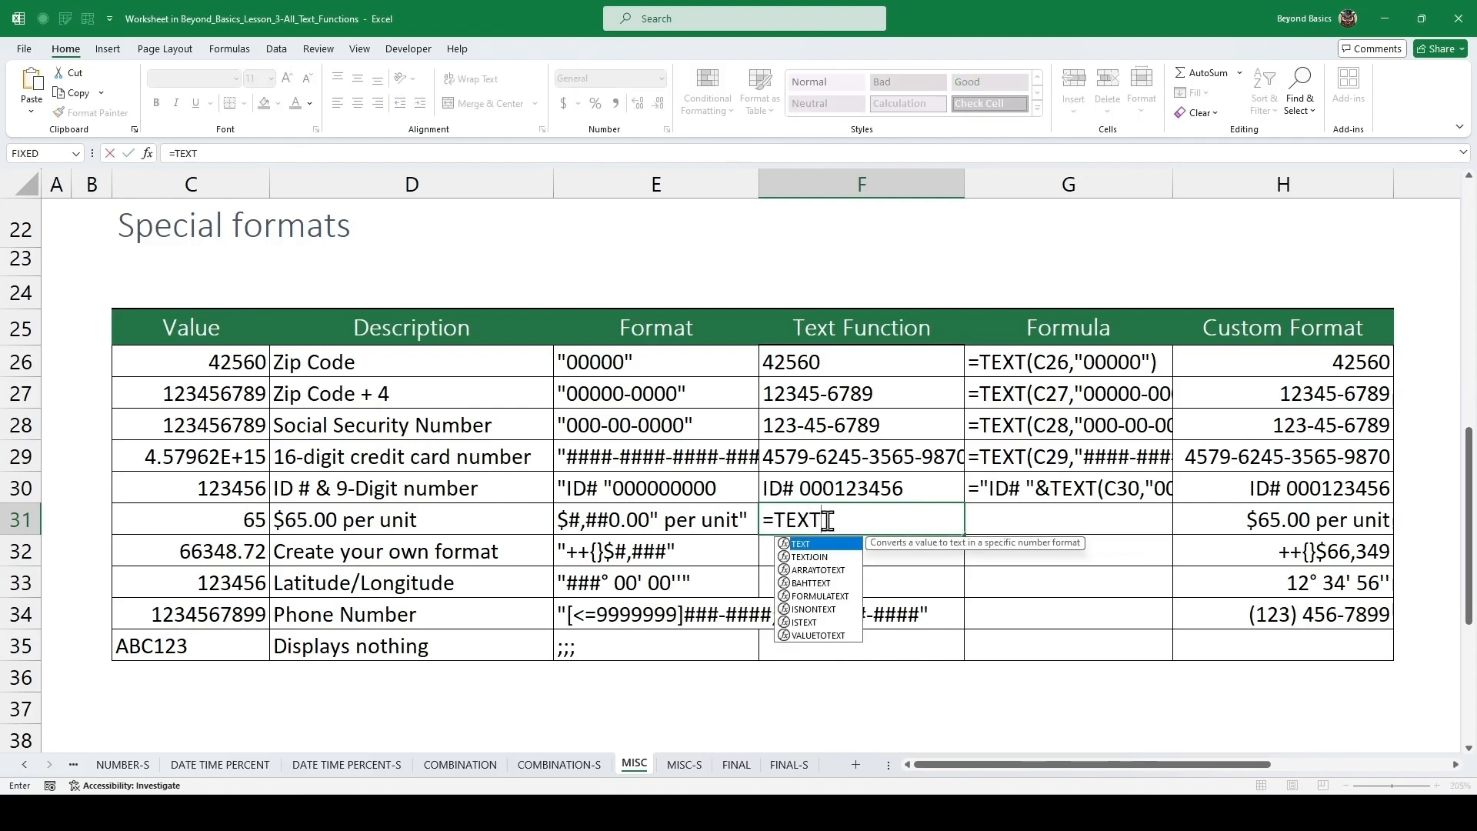
pyautogui.press('Left')
pyautogui.press('Left')
pyautogui.press('Left')
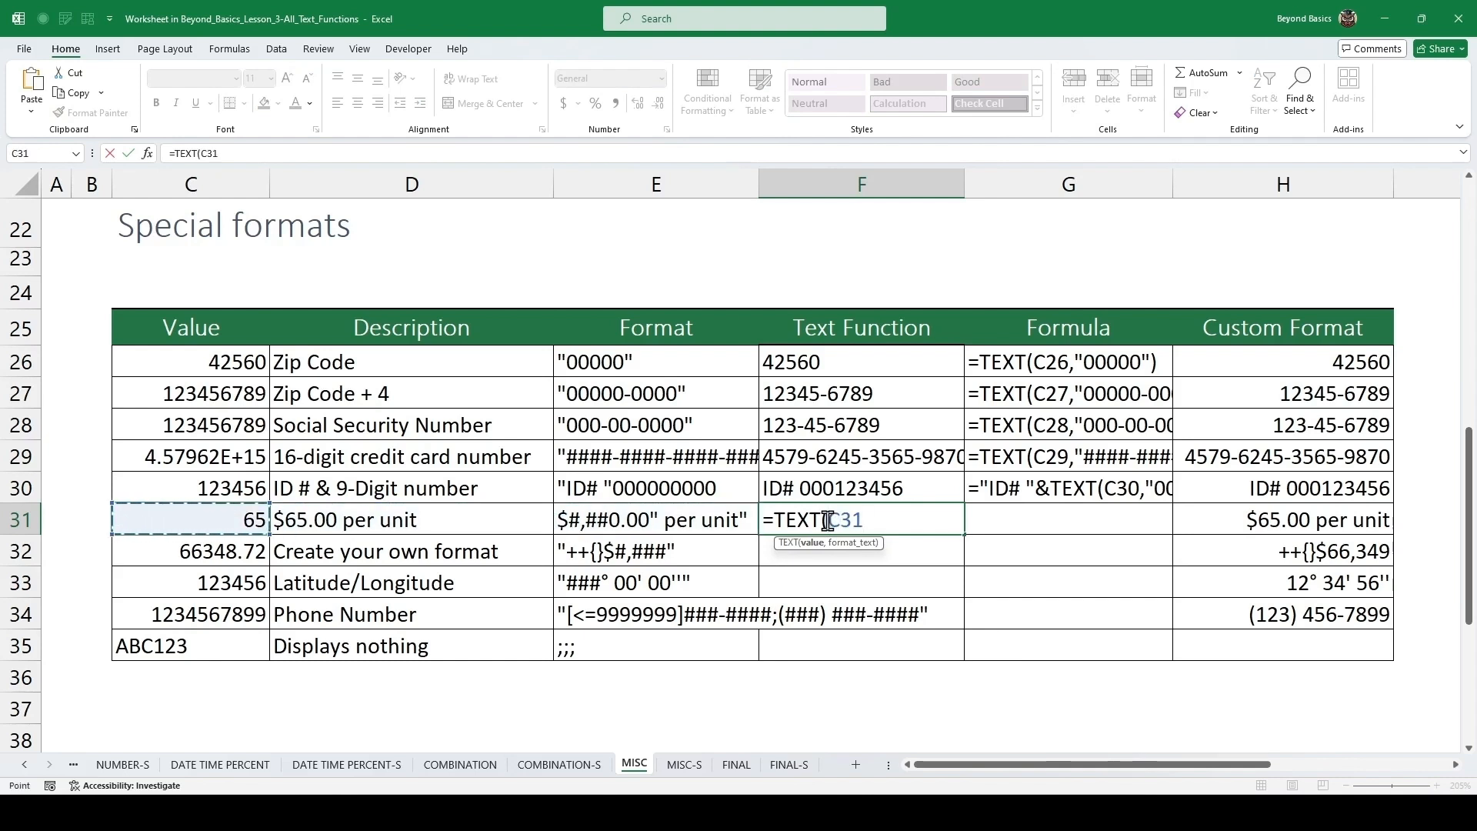
pyautogui.write(',"')
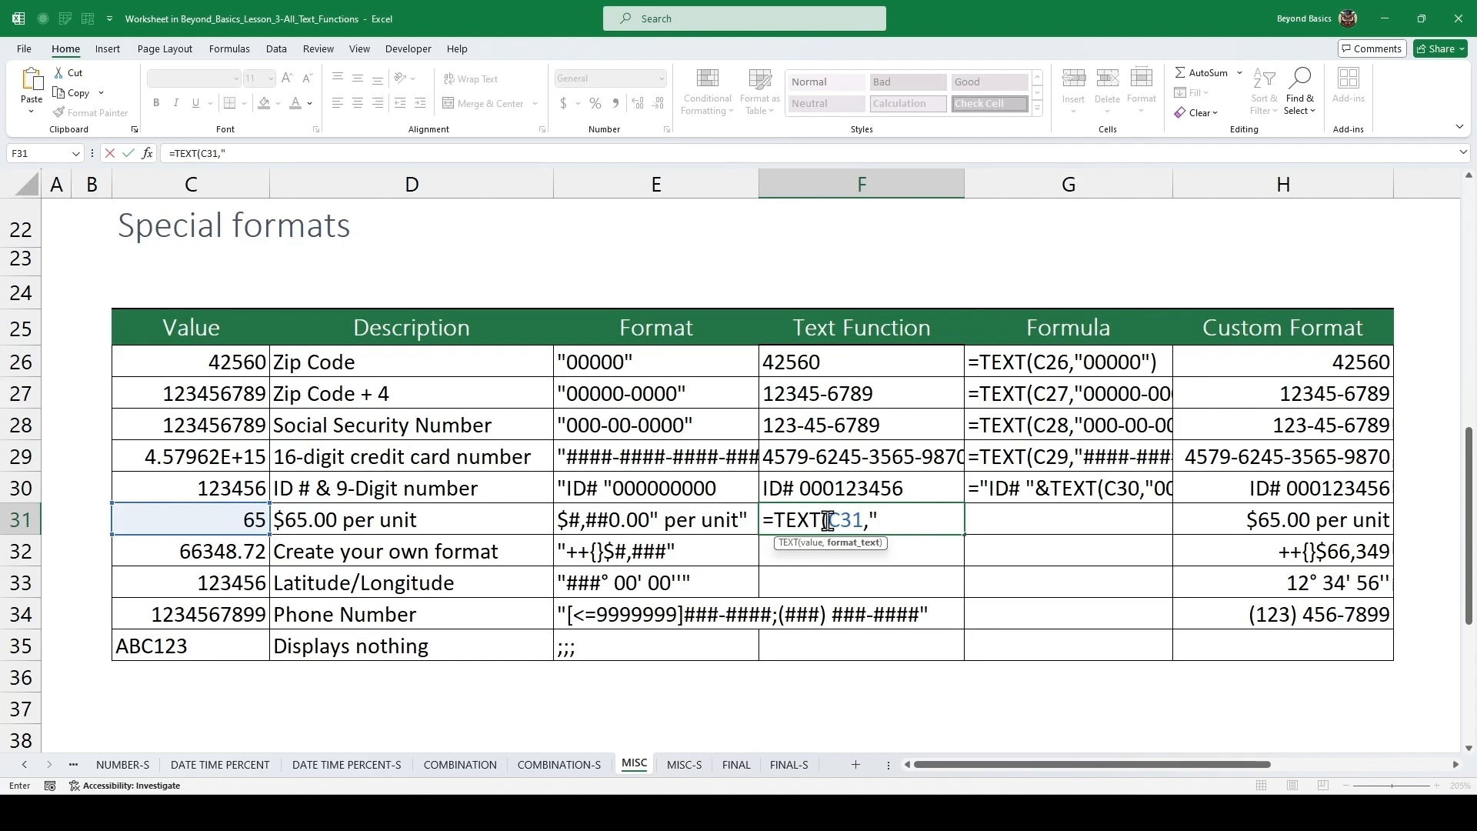
pyautogui.write('$#,###.##')
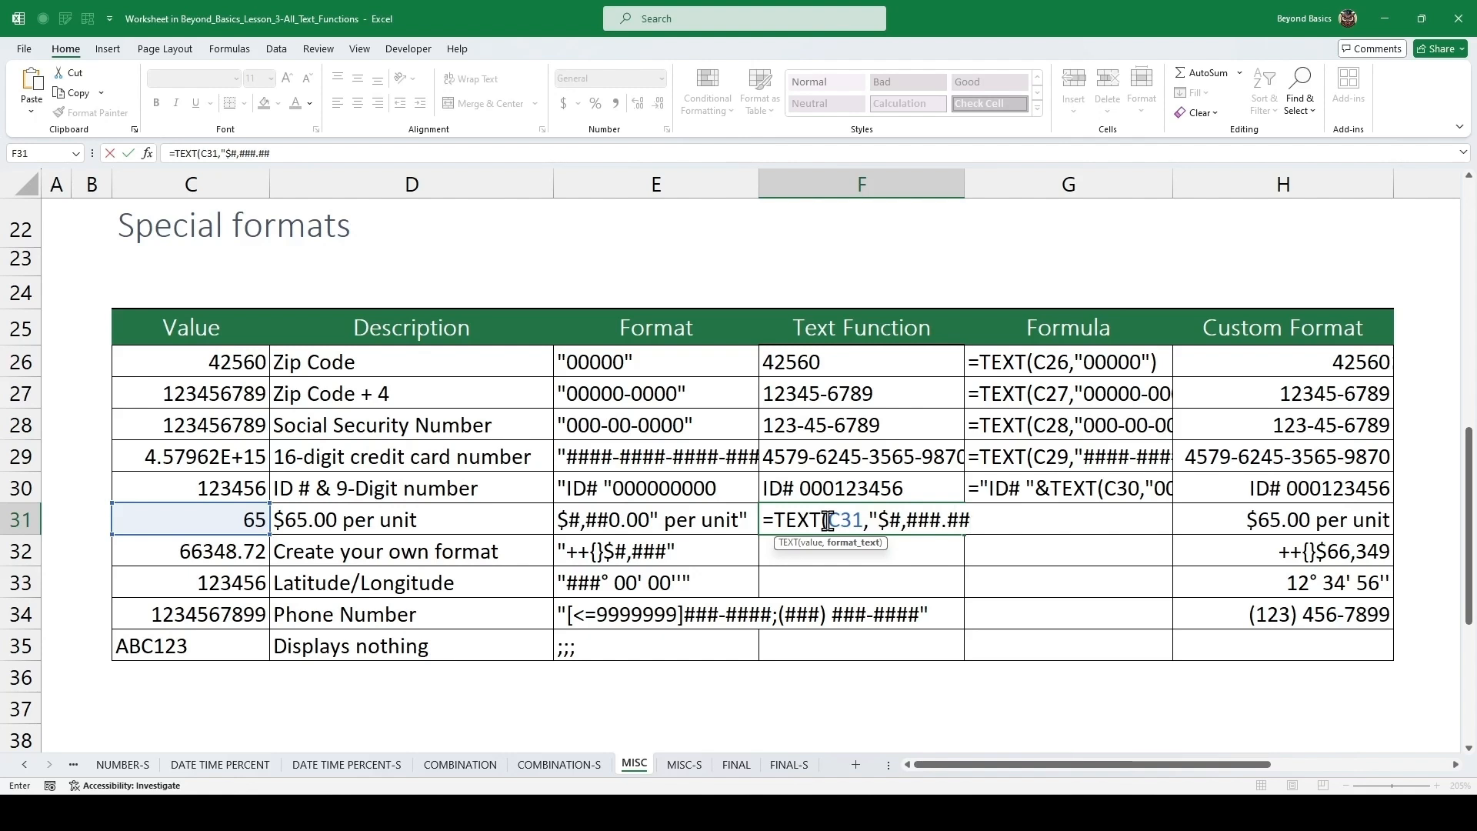
pyautogui.write('")')
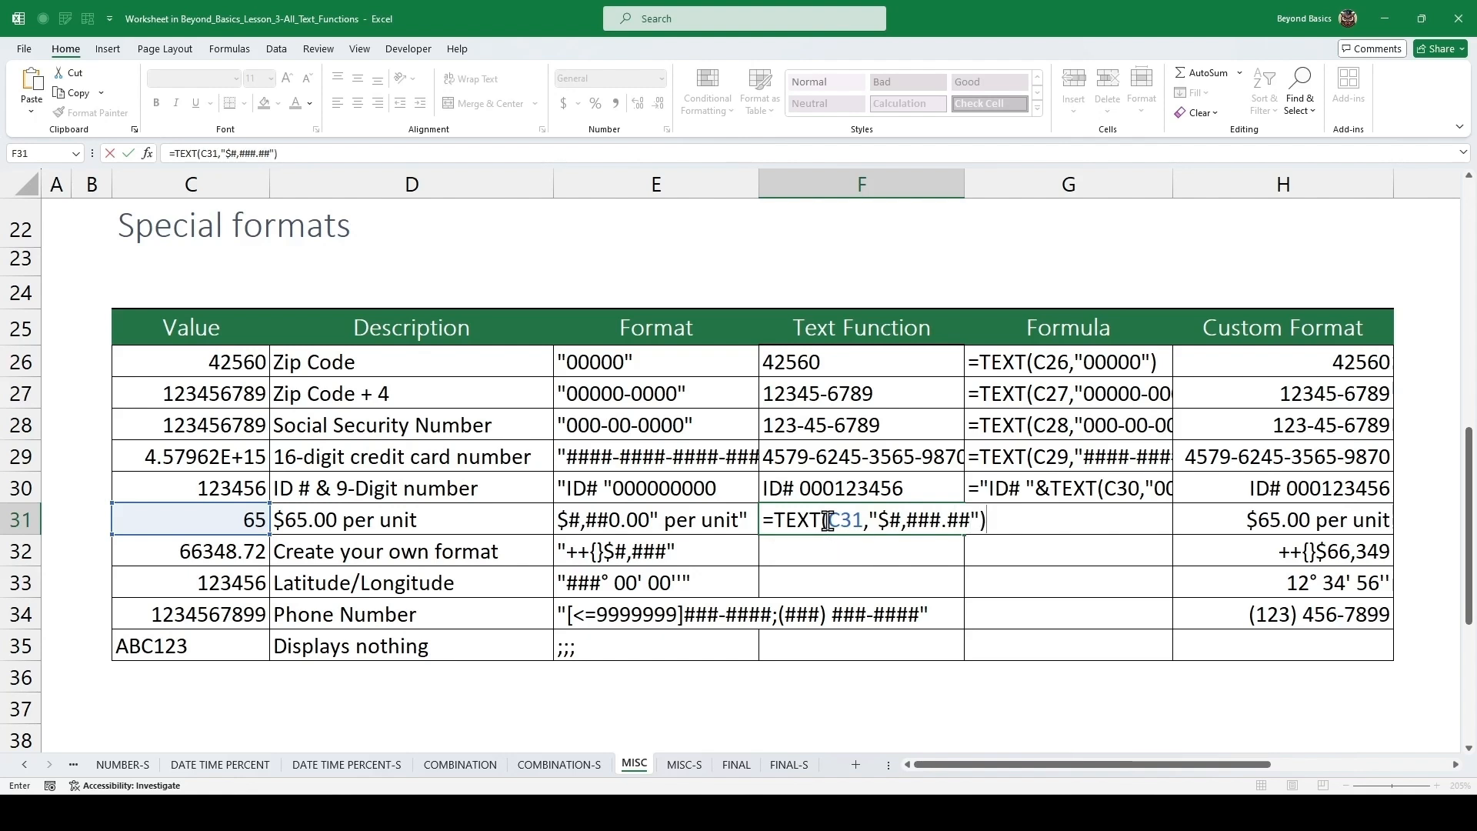
pyautogui.write('&" per unit"')
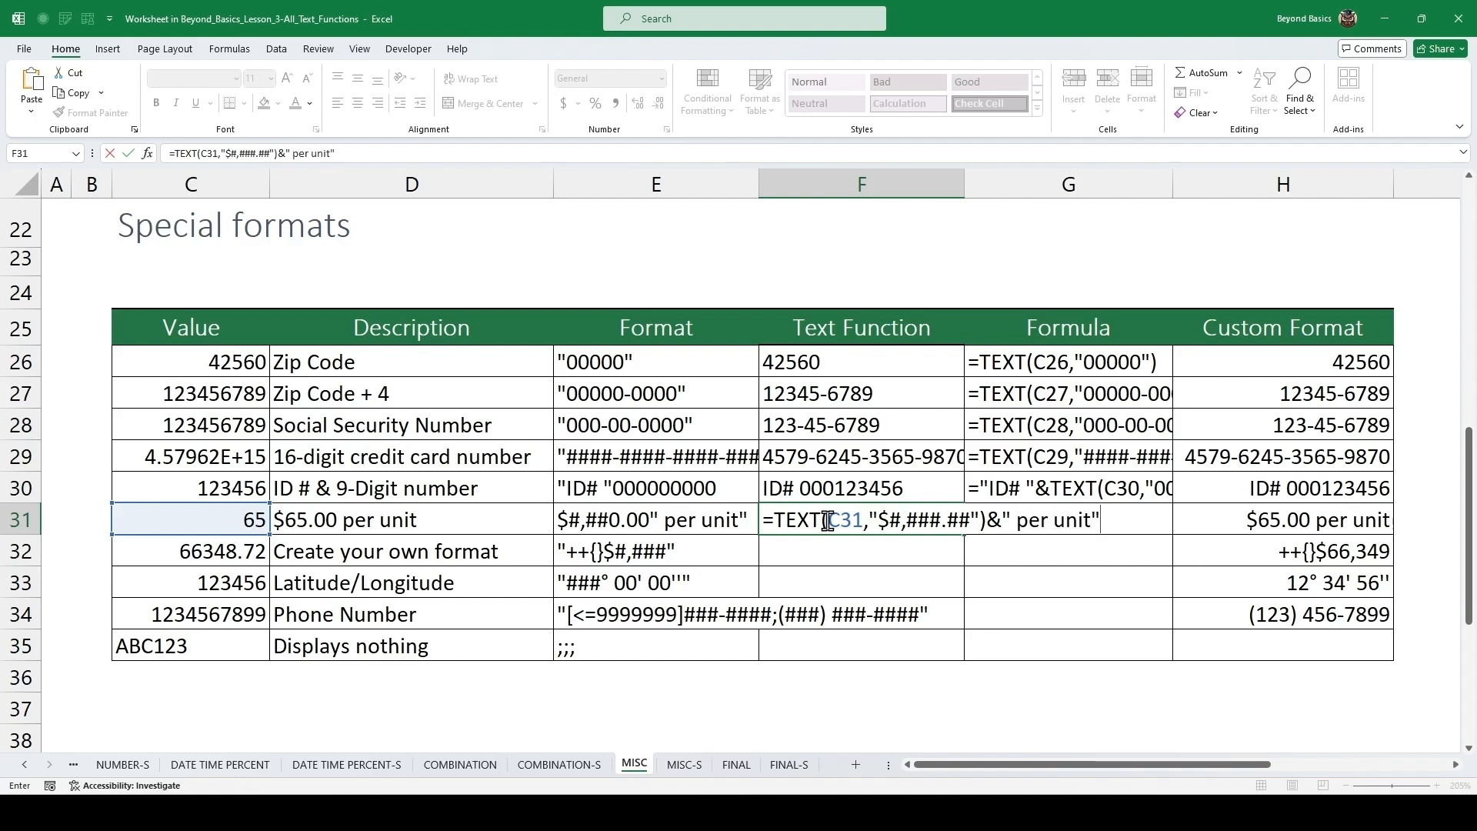
pyautogui.hotkey('ctrl', 'Return')
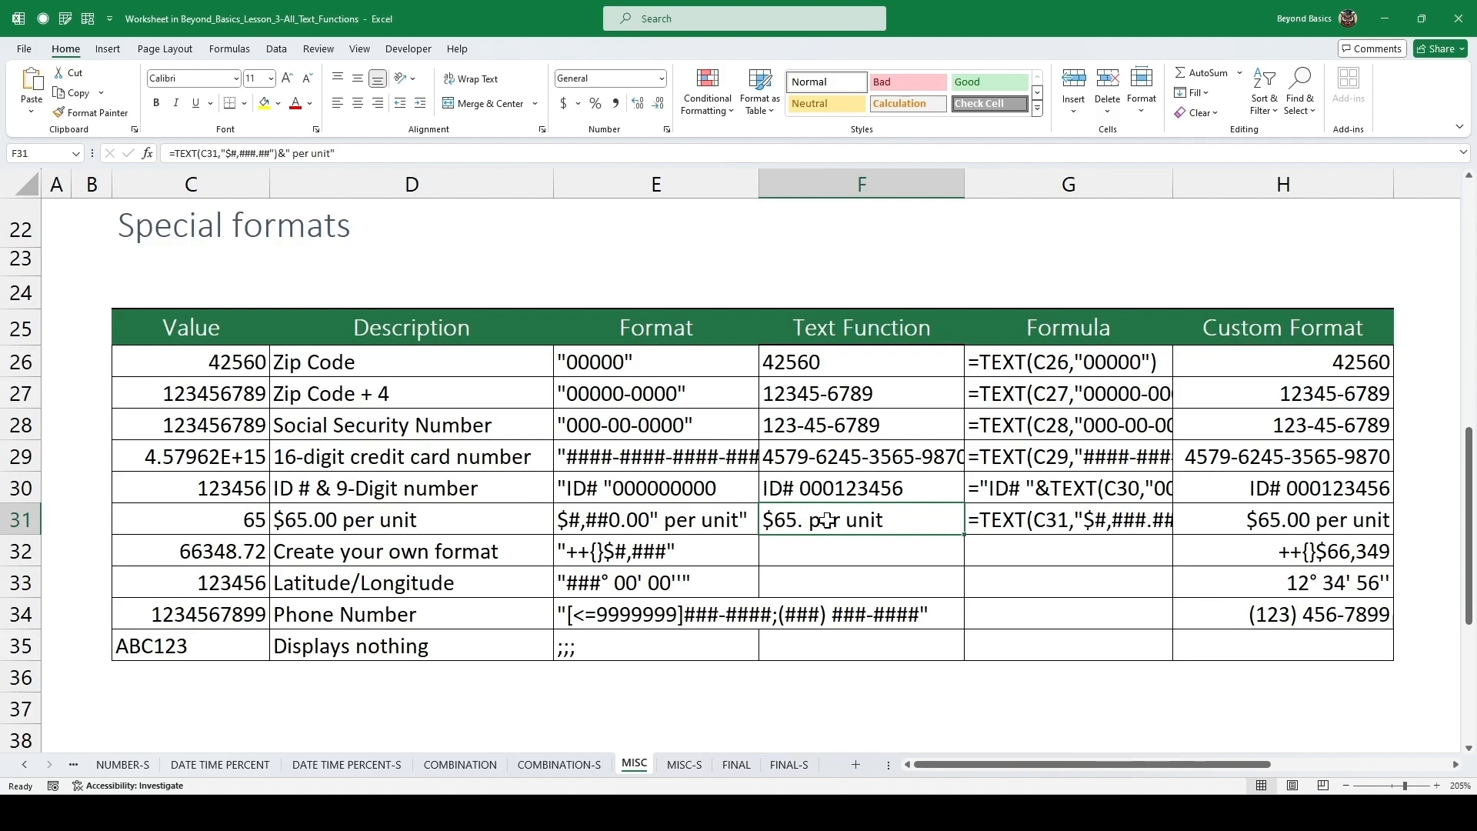
# Edit the F31 formula so its format text reads "$#,##0.00".
pyautogui.press('F2')
pyautogui.click(945, 521)
pyautogui.press('BackSpace')
pyautogui.write('0')
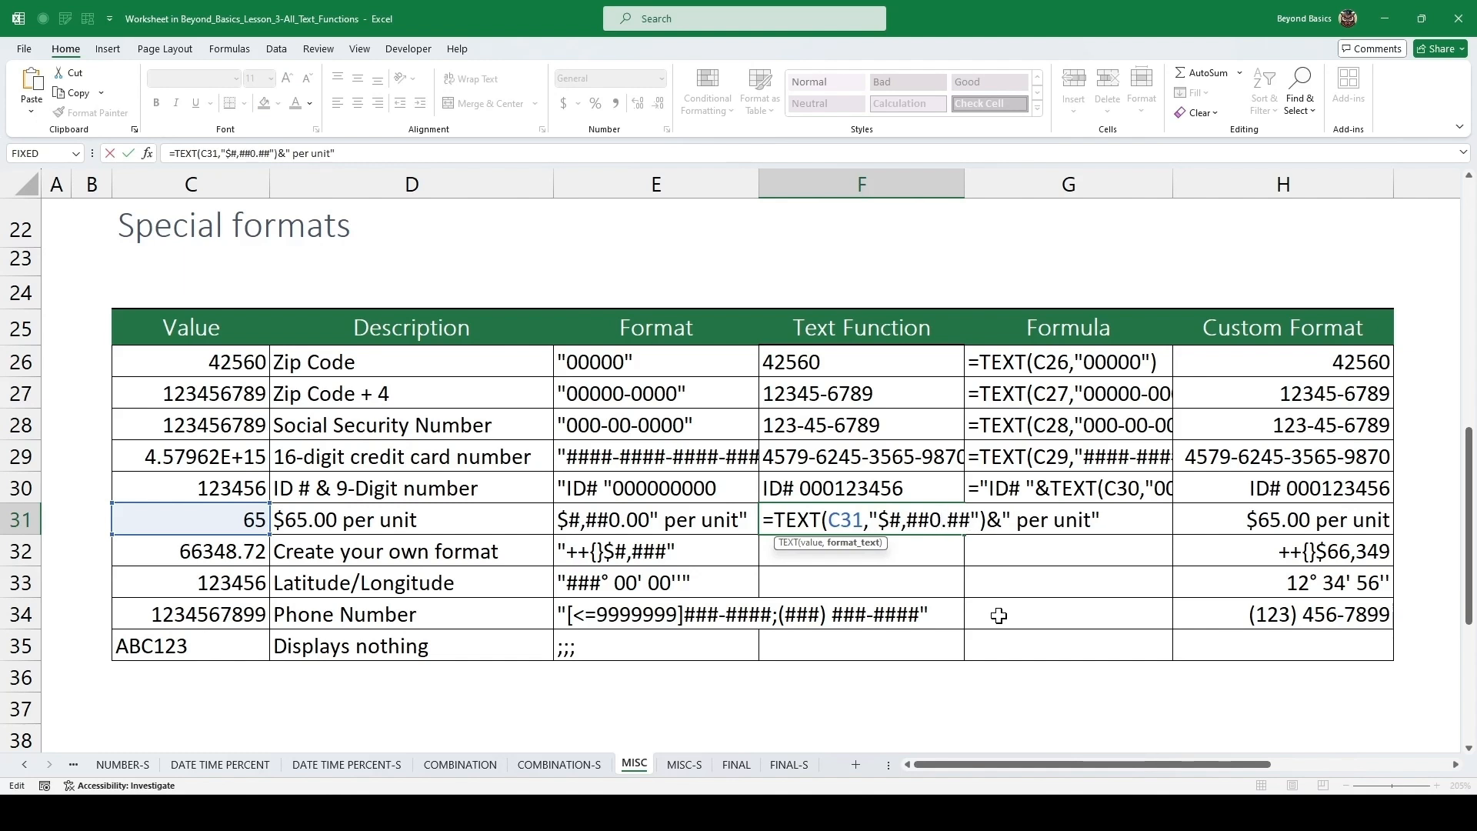
pyautogui.press('Right')
pyautogui.press('Delete')
pyautogui.press('Delete')
pyautogui.write('00')
pyautogui.hotkey('ctrl', 'Return')
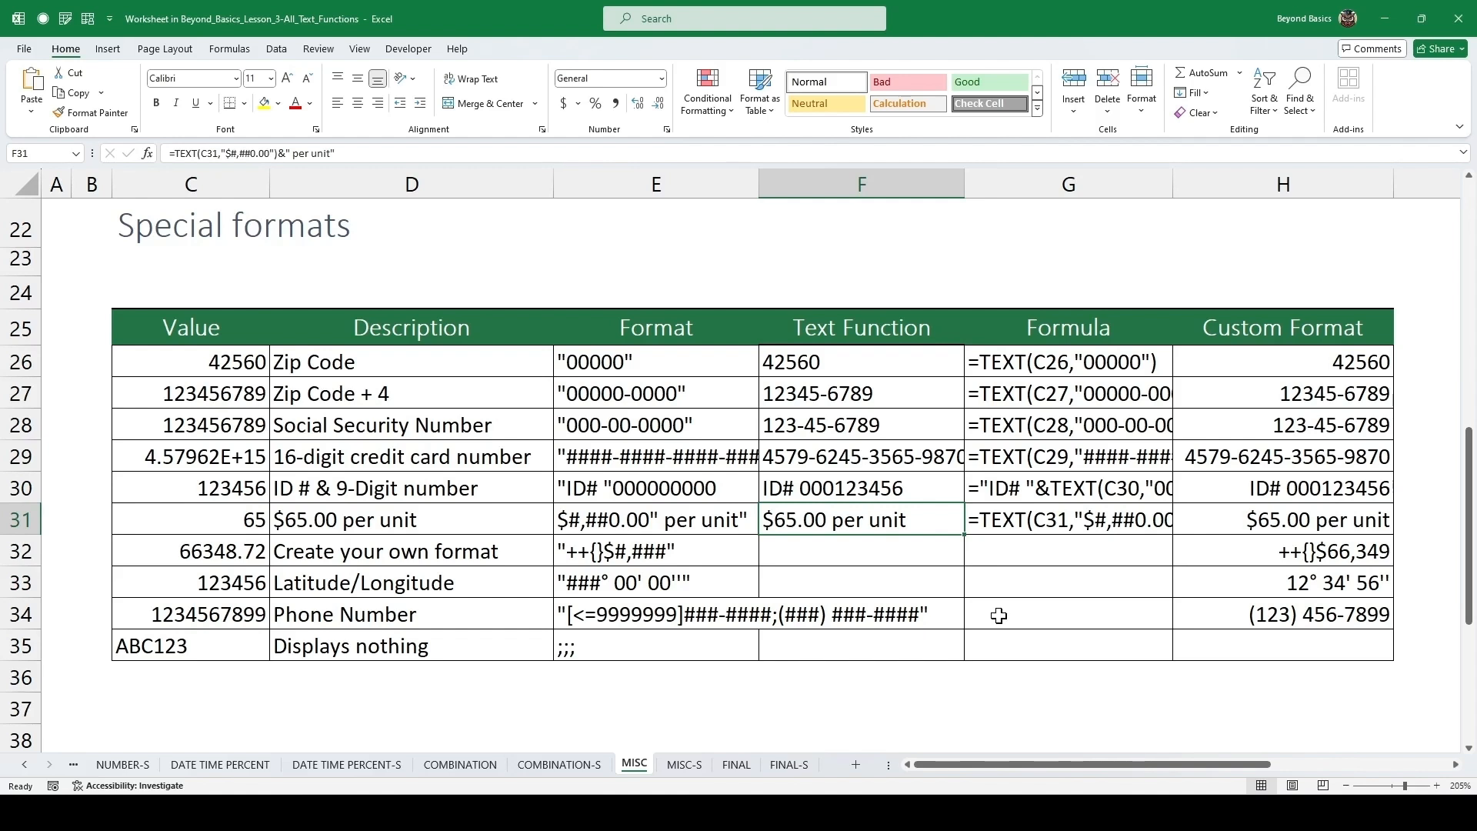
# Examine the custom number format code applied to H31 in the Format Cells dialog.
pyautogui.click(1264, 520)
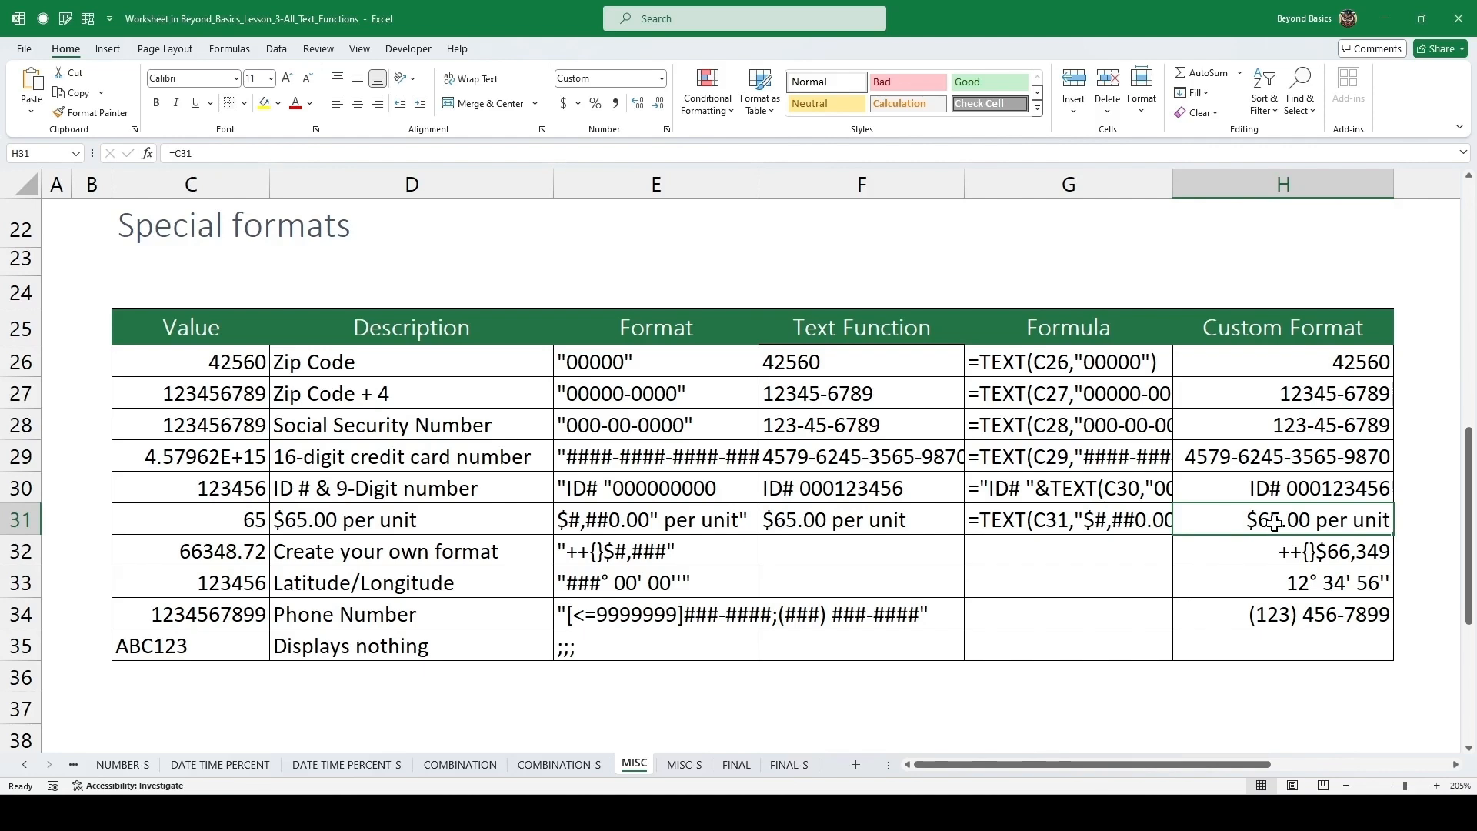
pyautogui.hotkey('ctrl', '1')
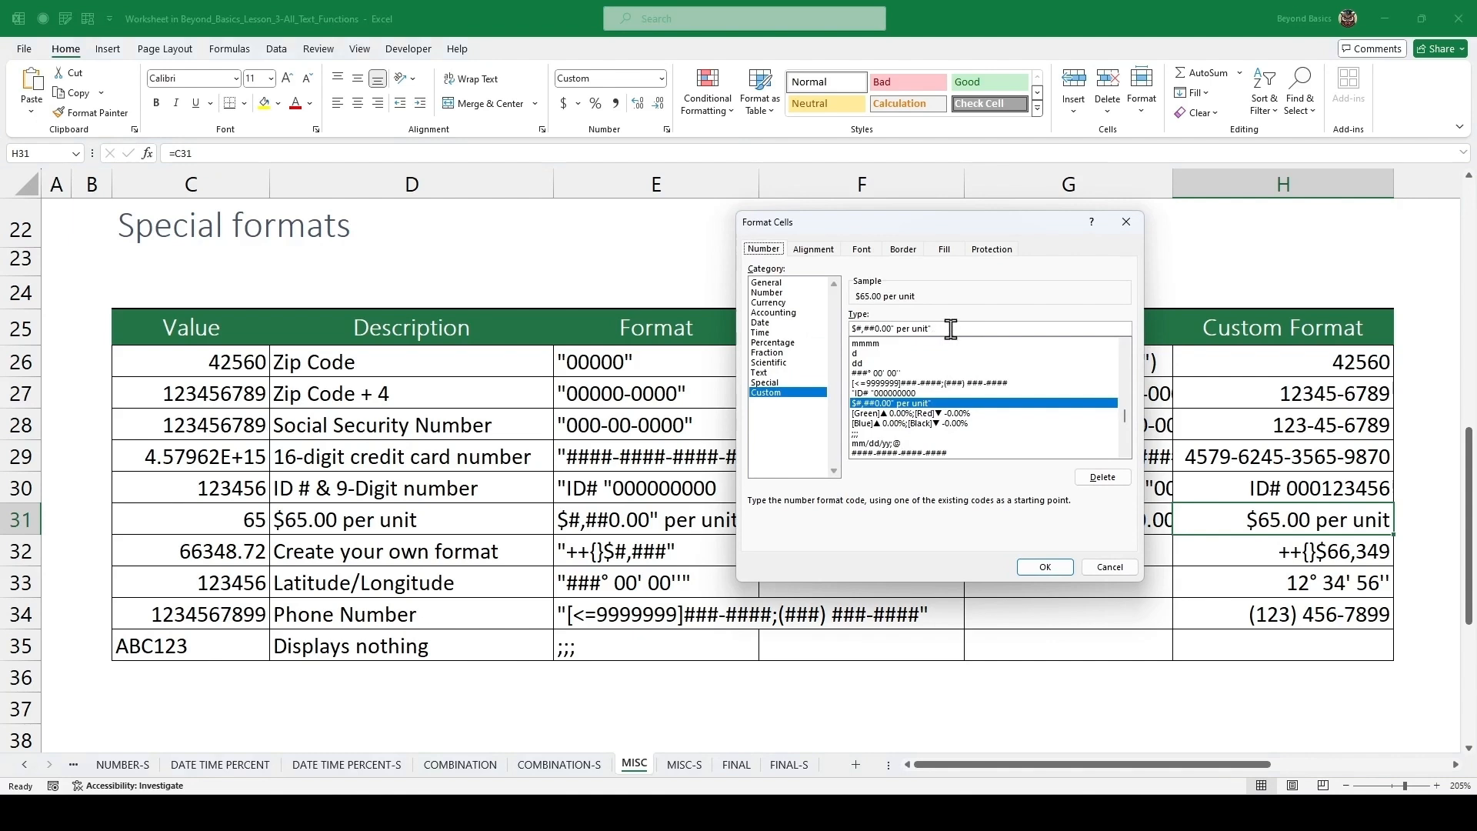
pyautogui.moveTo(934, 329); pyautogui.dragTo(849, 328)
pyautogui.click(1048, 568)
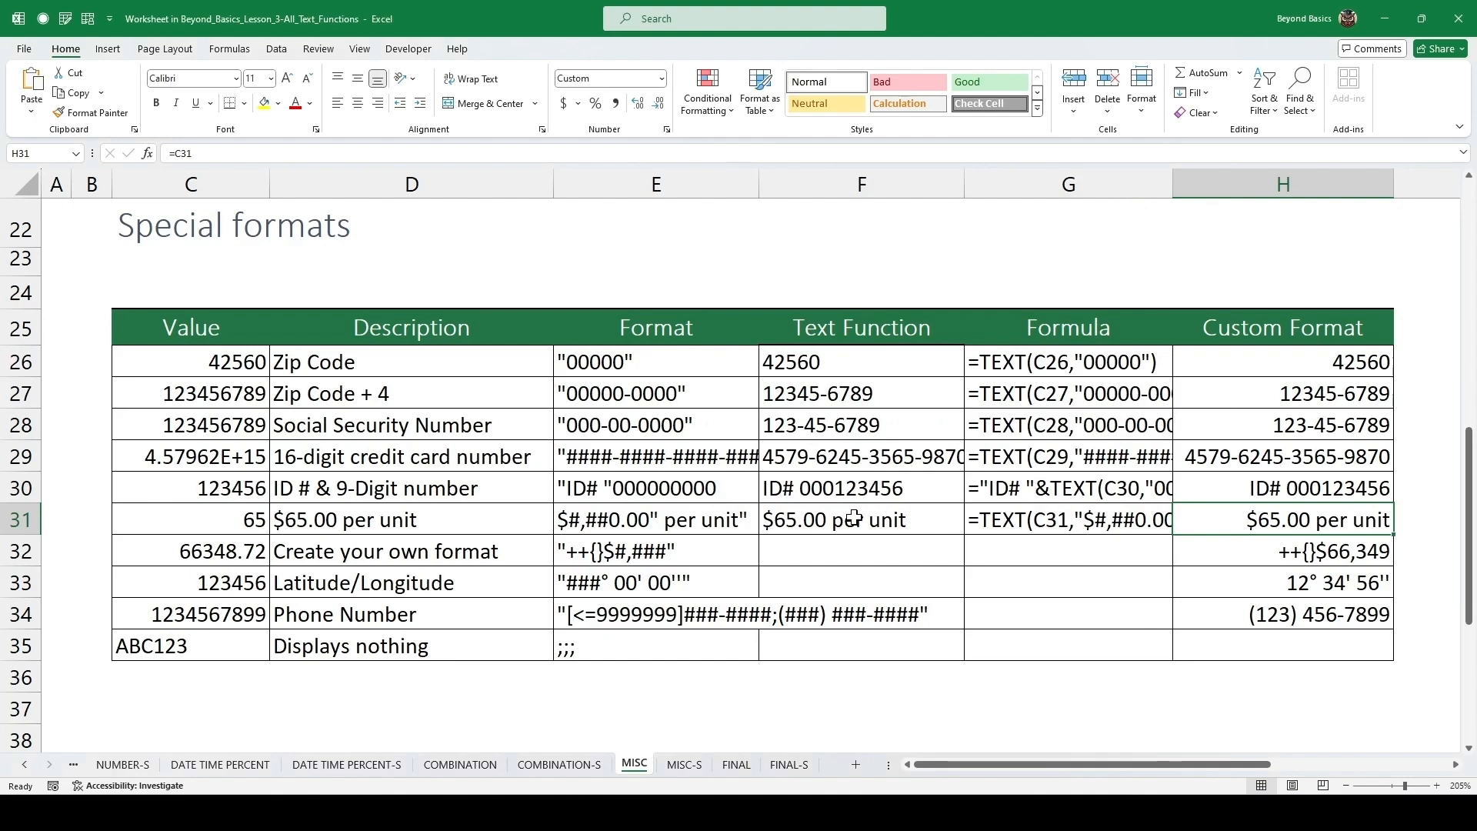
# Copy the format text from E32 and enter =TEXT(C32,"++{}$#,###") in F32.
pyautogui.click(826, 547)
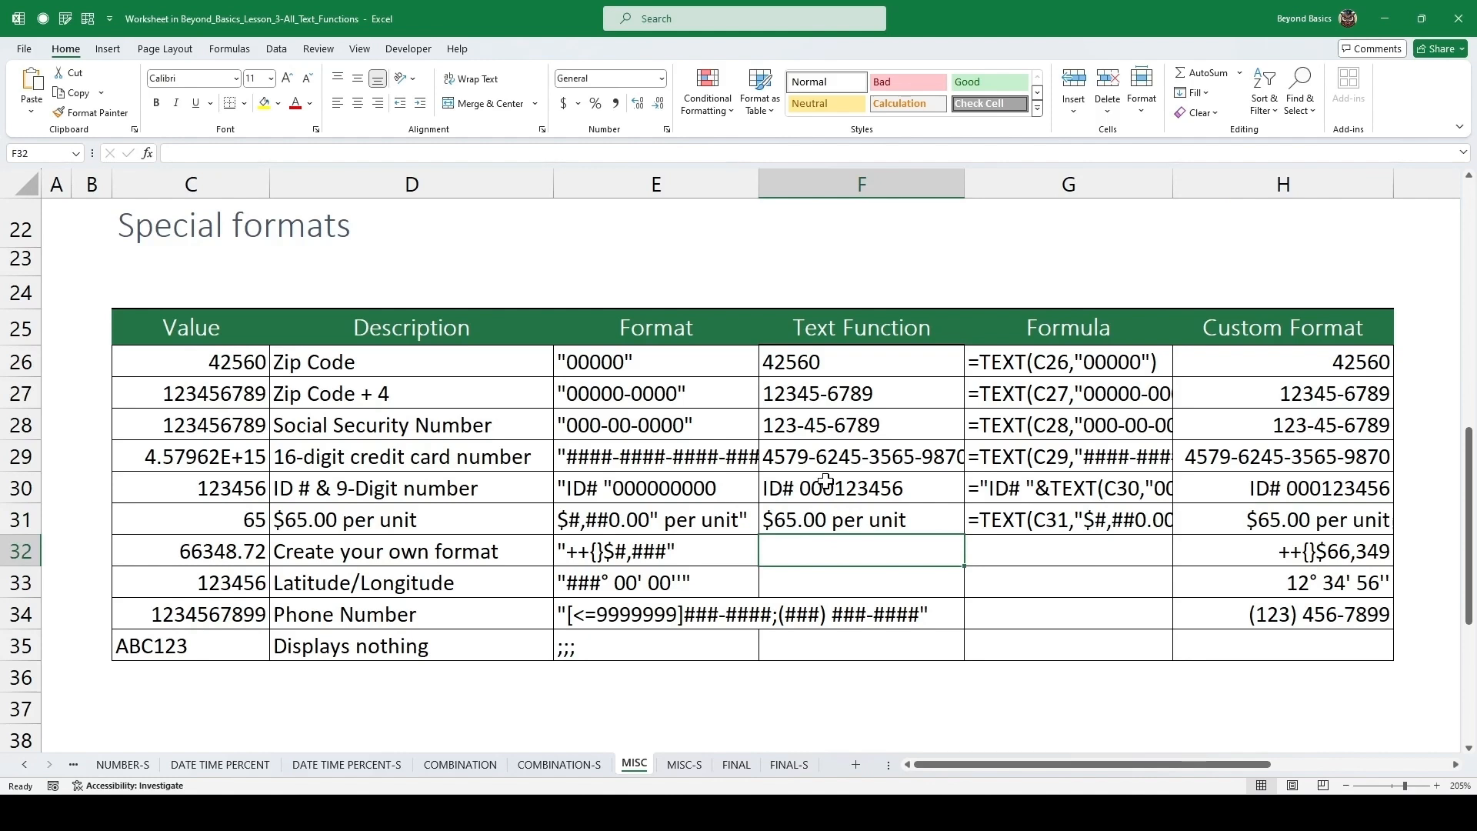
pyautogui.press('Left')
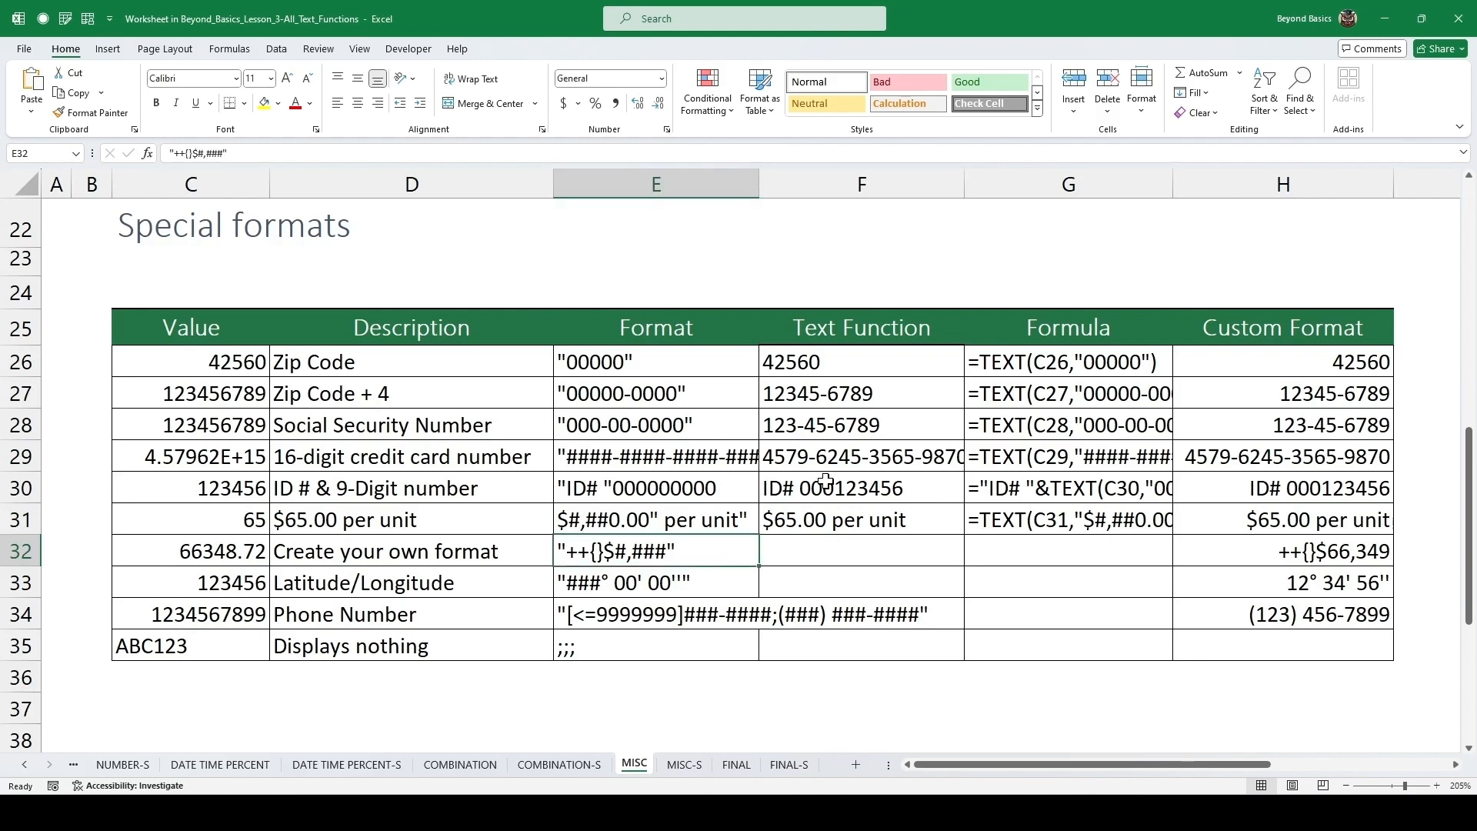
pyautogui.doubleClick(689, 553)
pyautogui.moveTo(695, 553); pyautogui.dragTo(557, 549)
pyautogui.hotkey('ctrl', 'c')
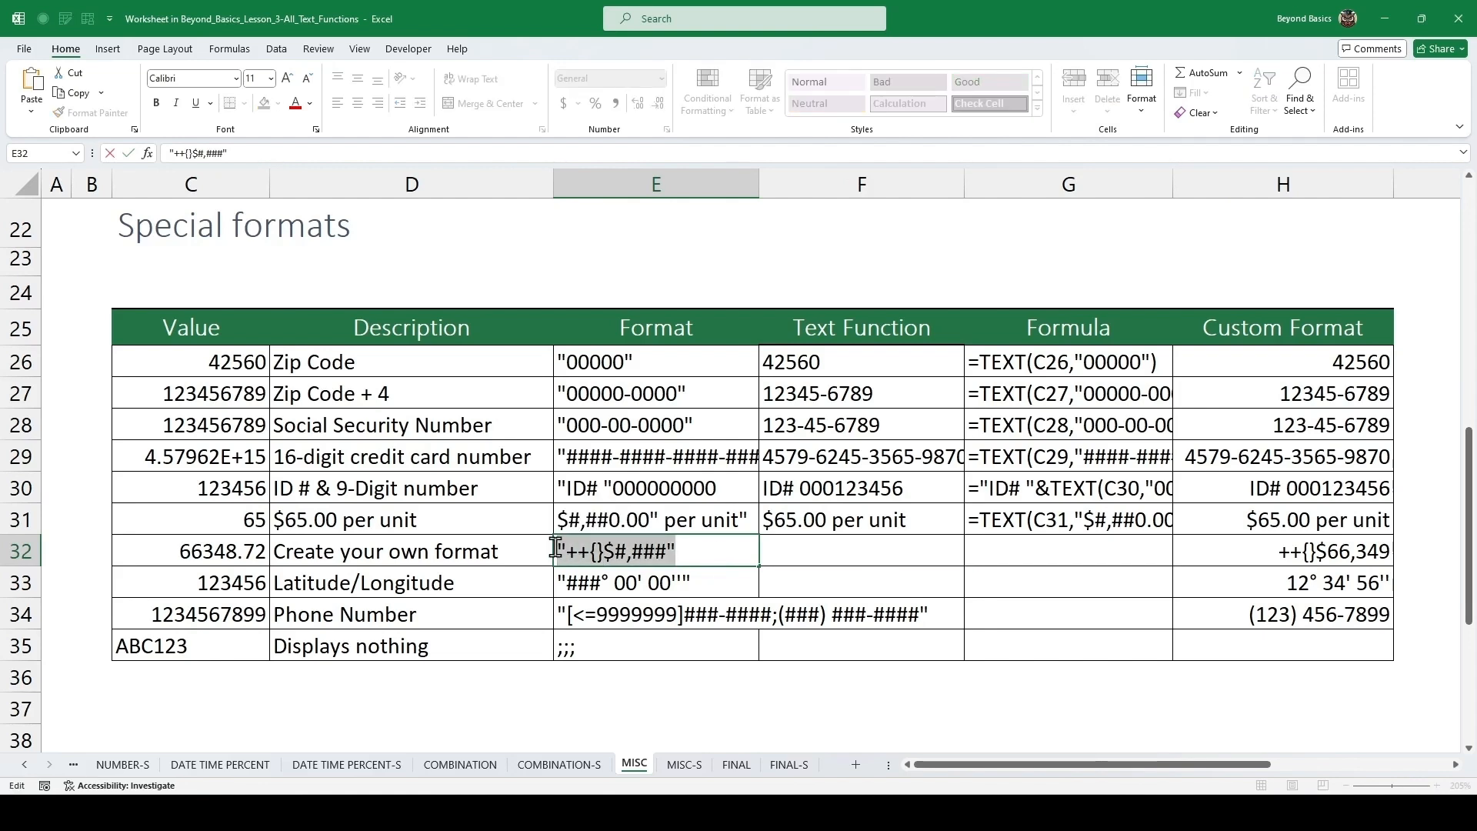
pyautogui.press('Escape')
pyautogui.click(838, 547)
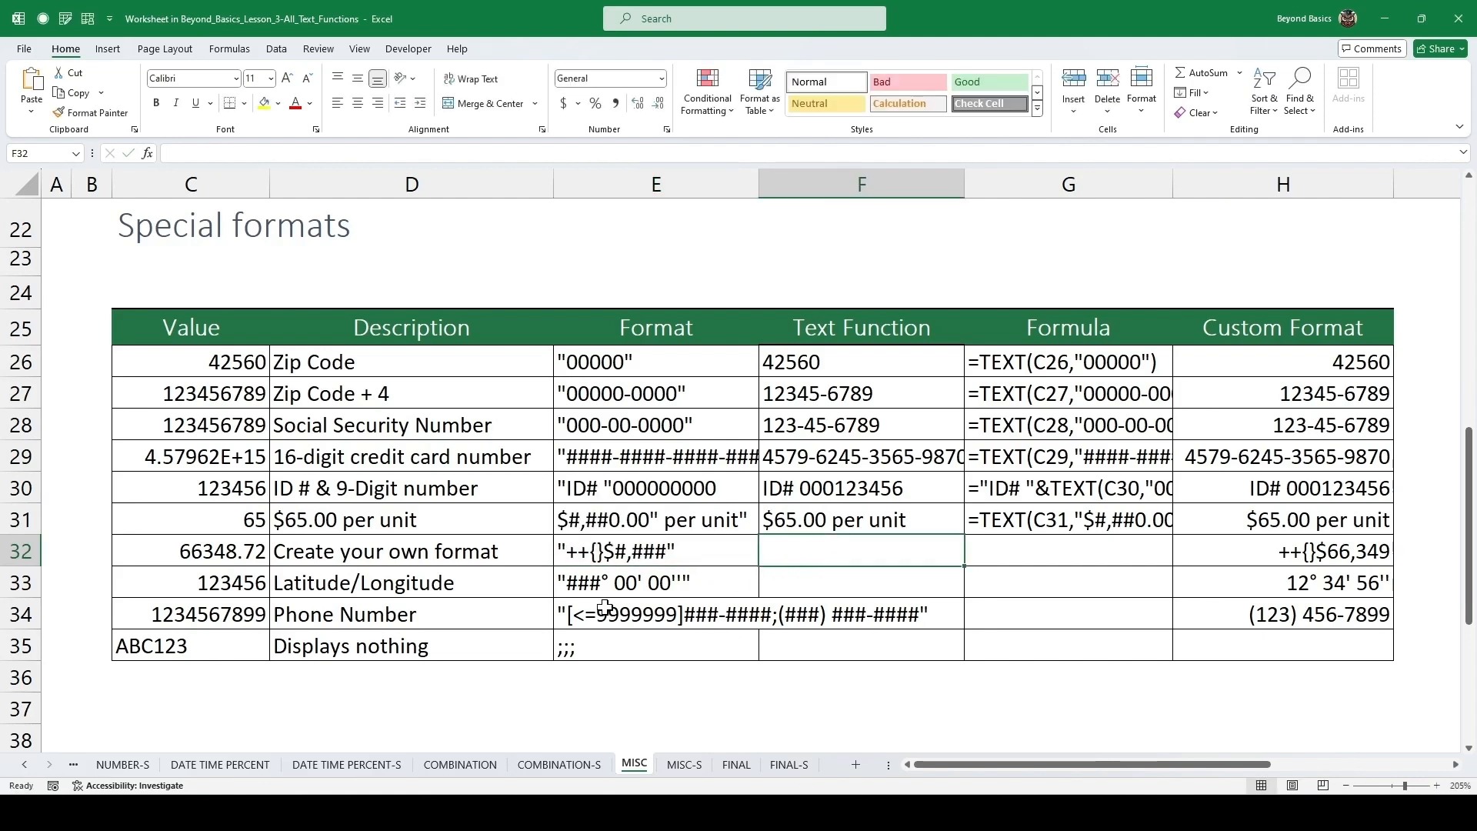
pyautogui.write('=text')
pyautogui.press('Tab')
pyautogui.press('Left')
pyautogui.press('Left')
pyautogui.press('Left')
pyautogui.write(',')
pyautogui.hotkey('ctrl', 'v')
pyautogui.write(')')
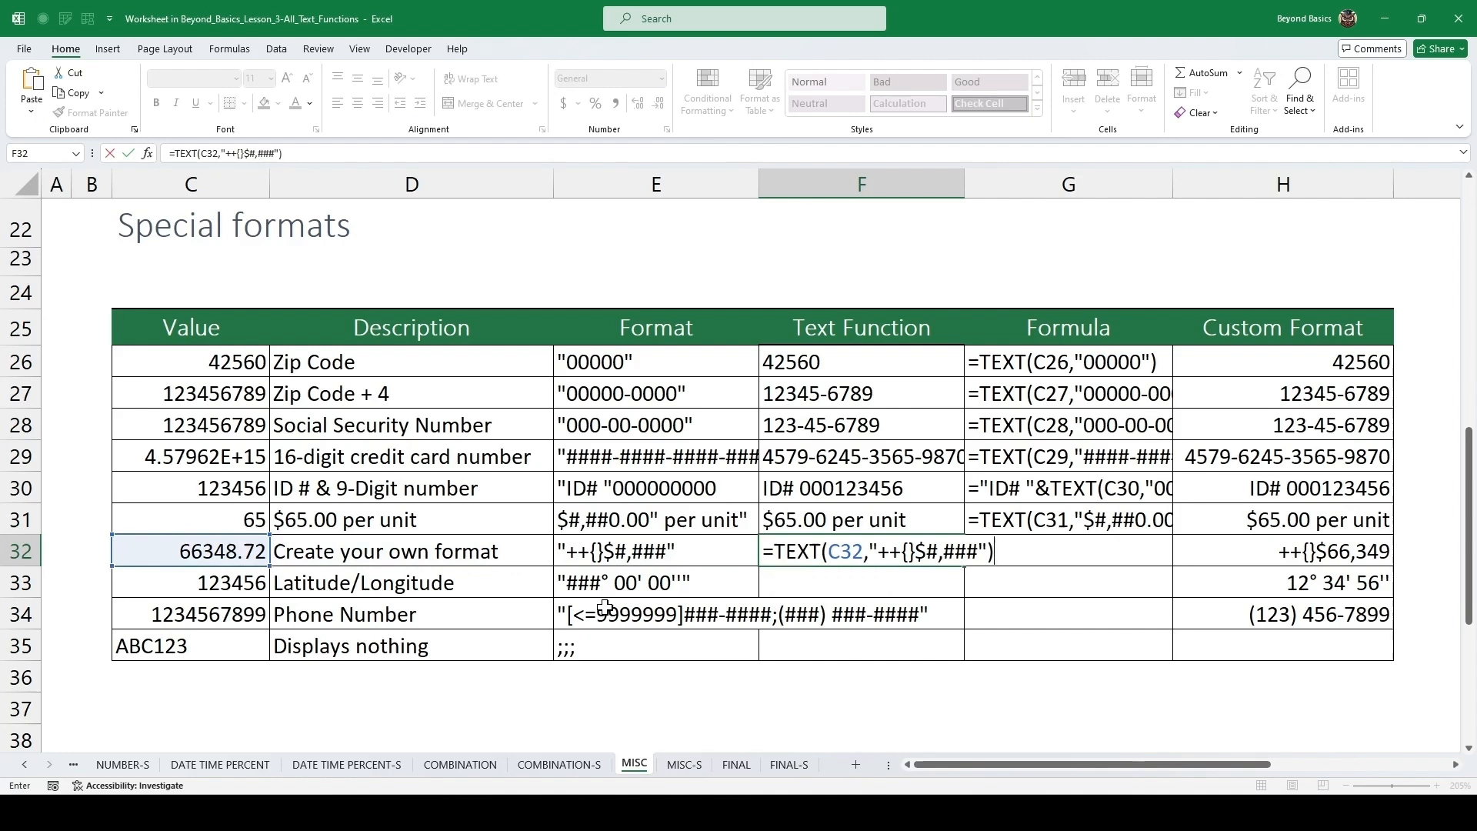
pyautogui.hotkey('ctrl', 'Return')
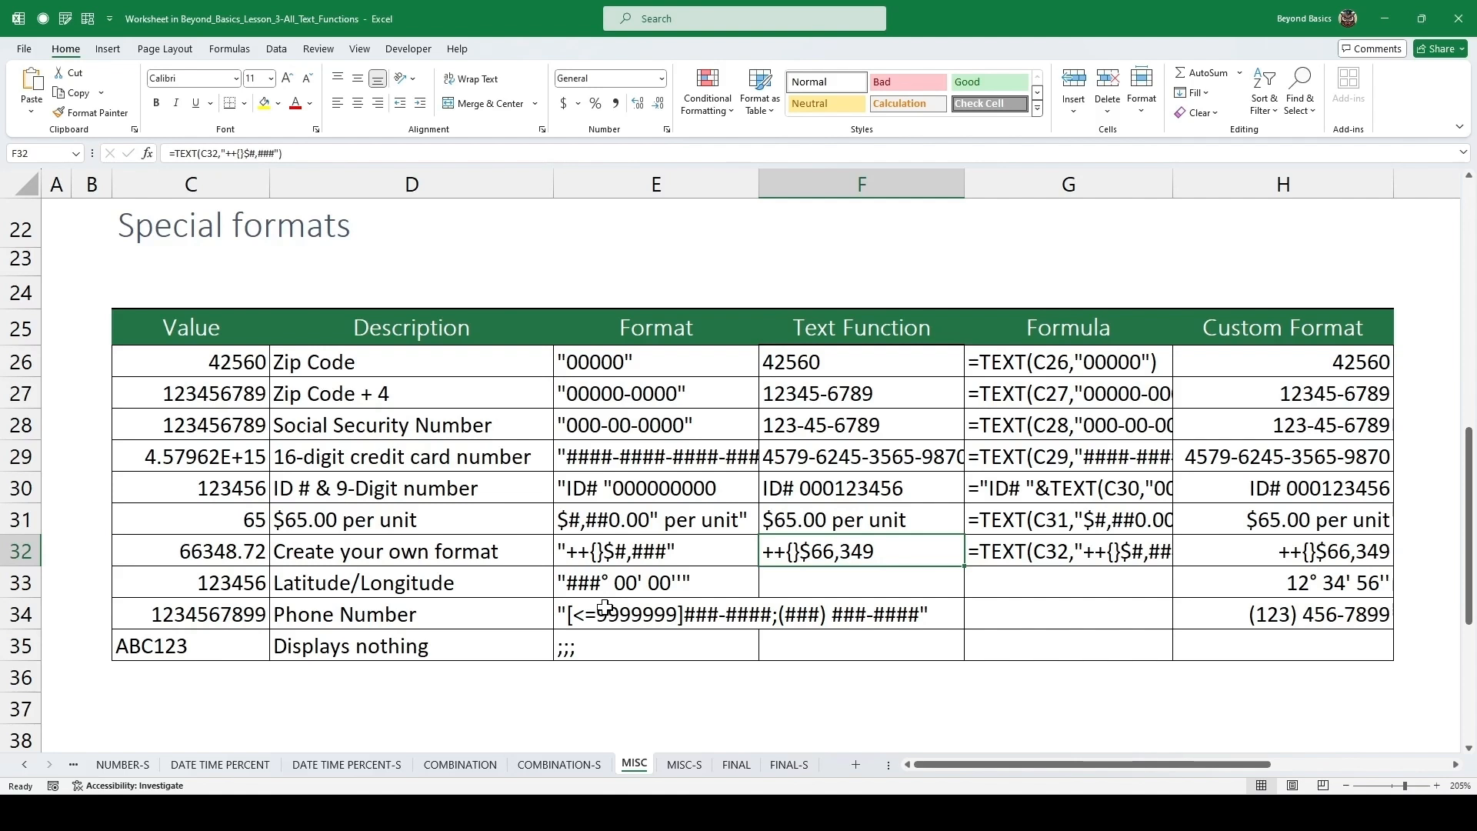
# Copy the latitude format text from E33 and enter =TEXT(C33,"###° 00' 00''") in F33.
pyautogui.press('Down')
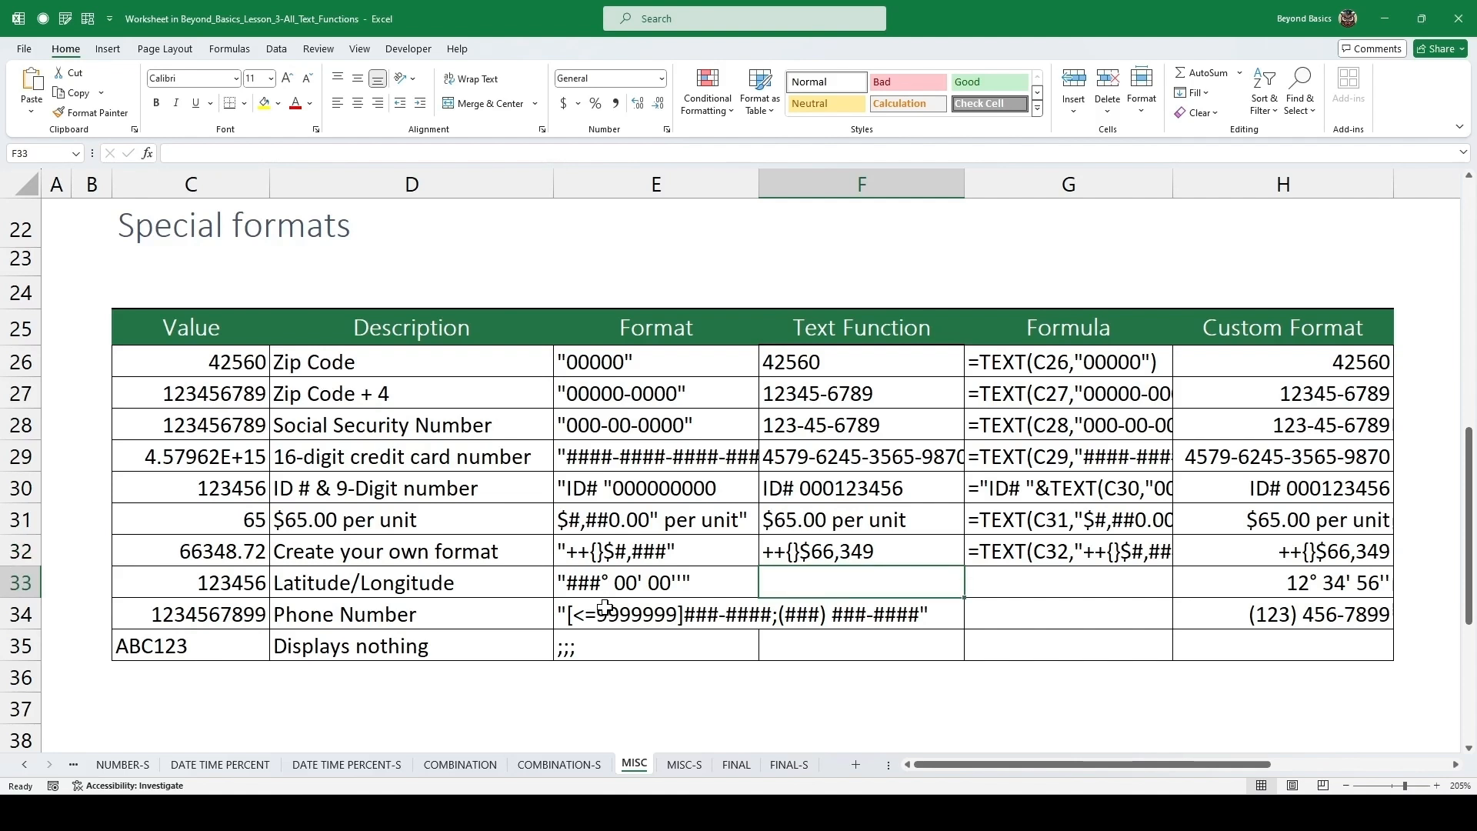
pyautogui.click(235, 588)
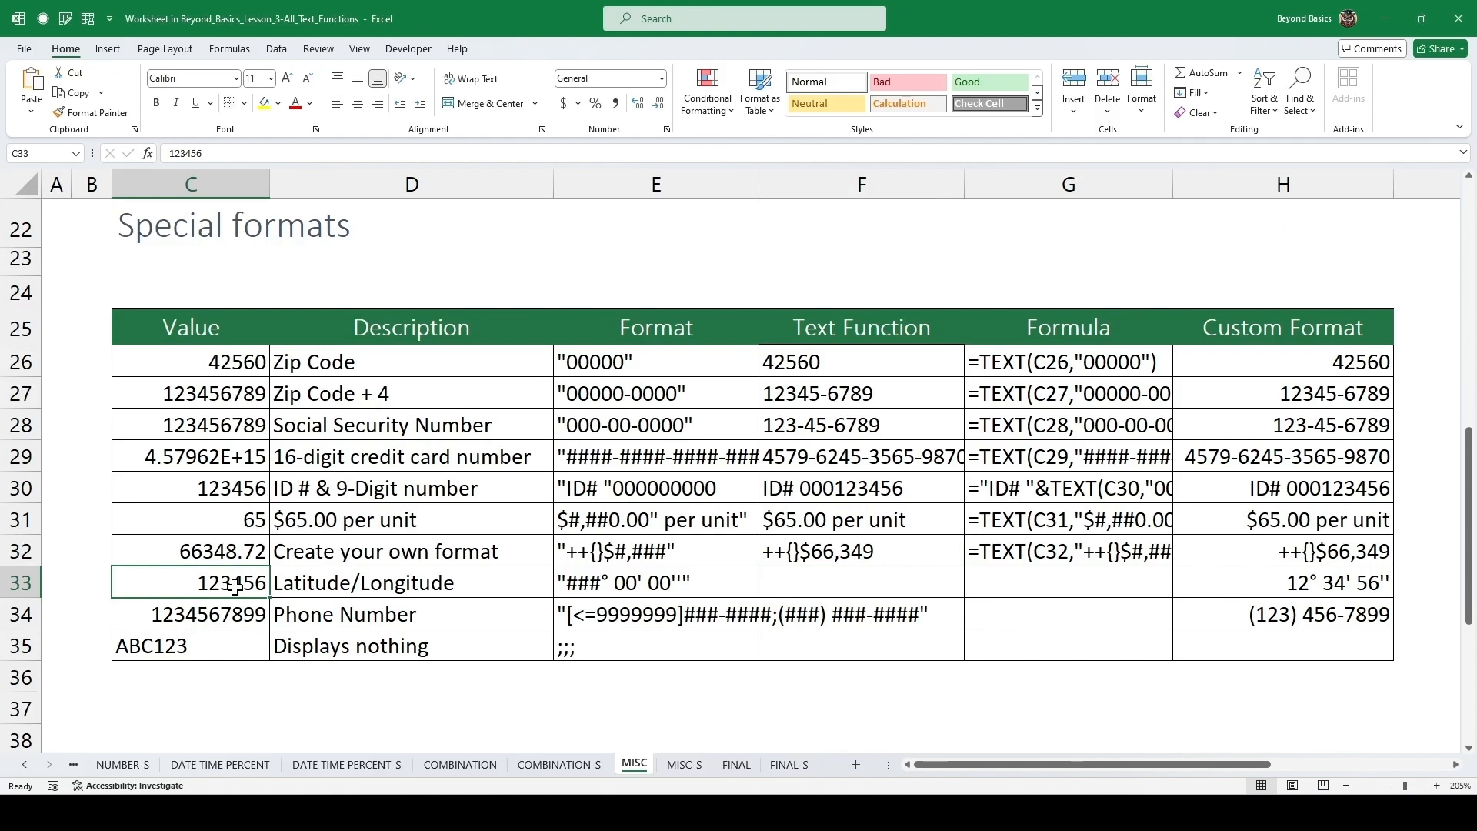
pyautogui.click(820, 580)
pyautogui.doubleClick(676, 584)
pyautogui.moveTo(696, 583); pyautogui.dragTo(547, 597)
pyautogui.press('Escape')
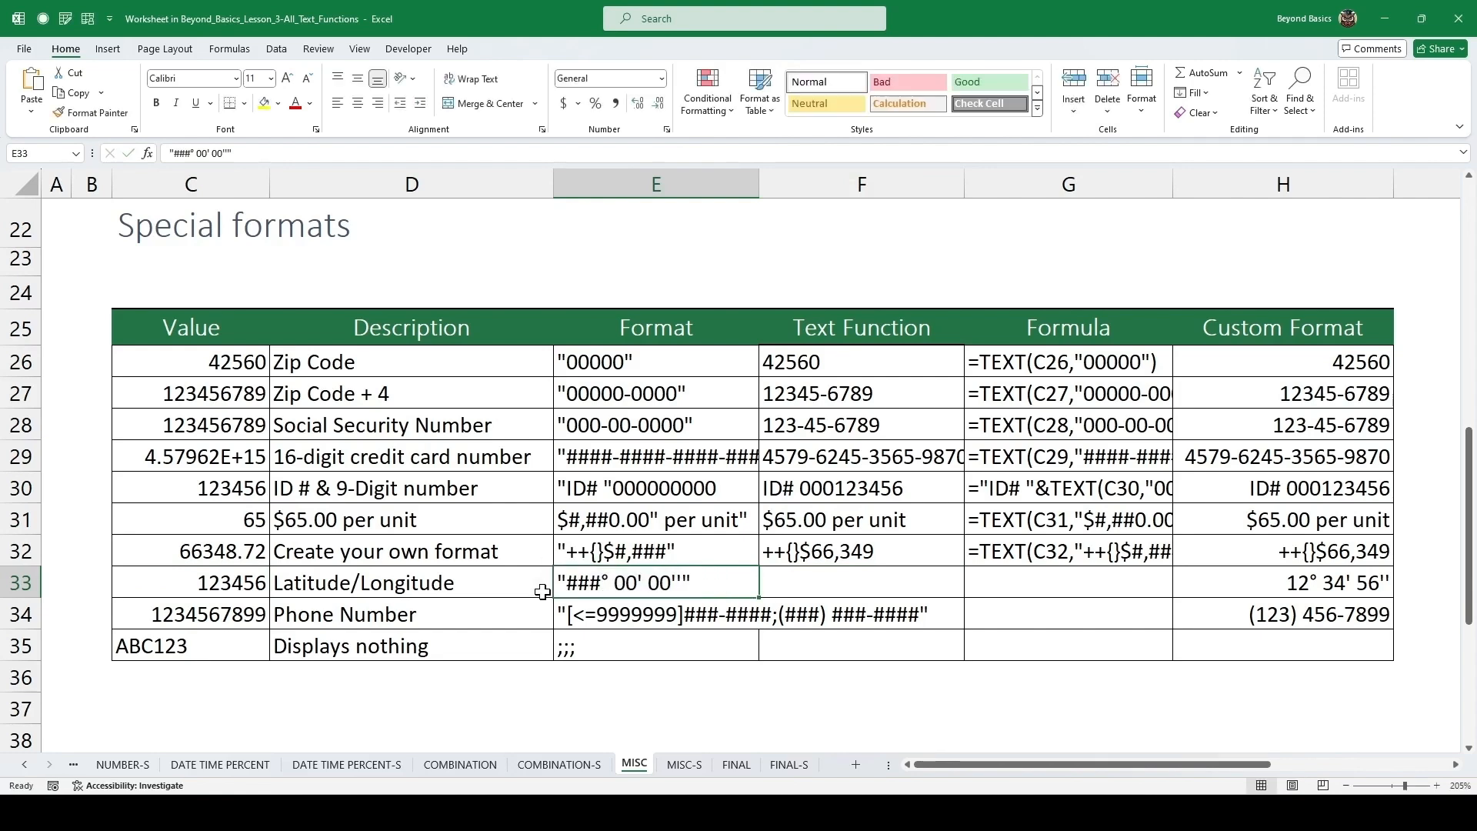
pyautogui.click(863, 584)
pyautogui.write('=text')
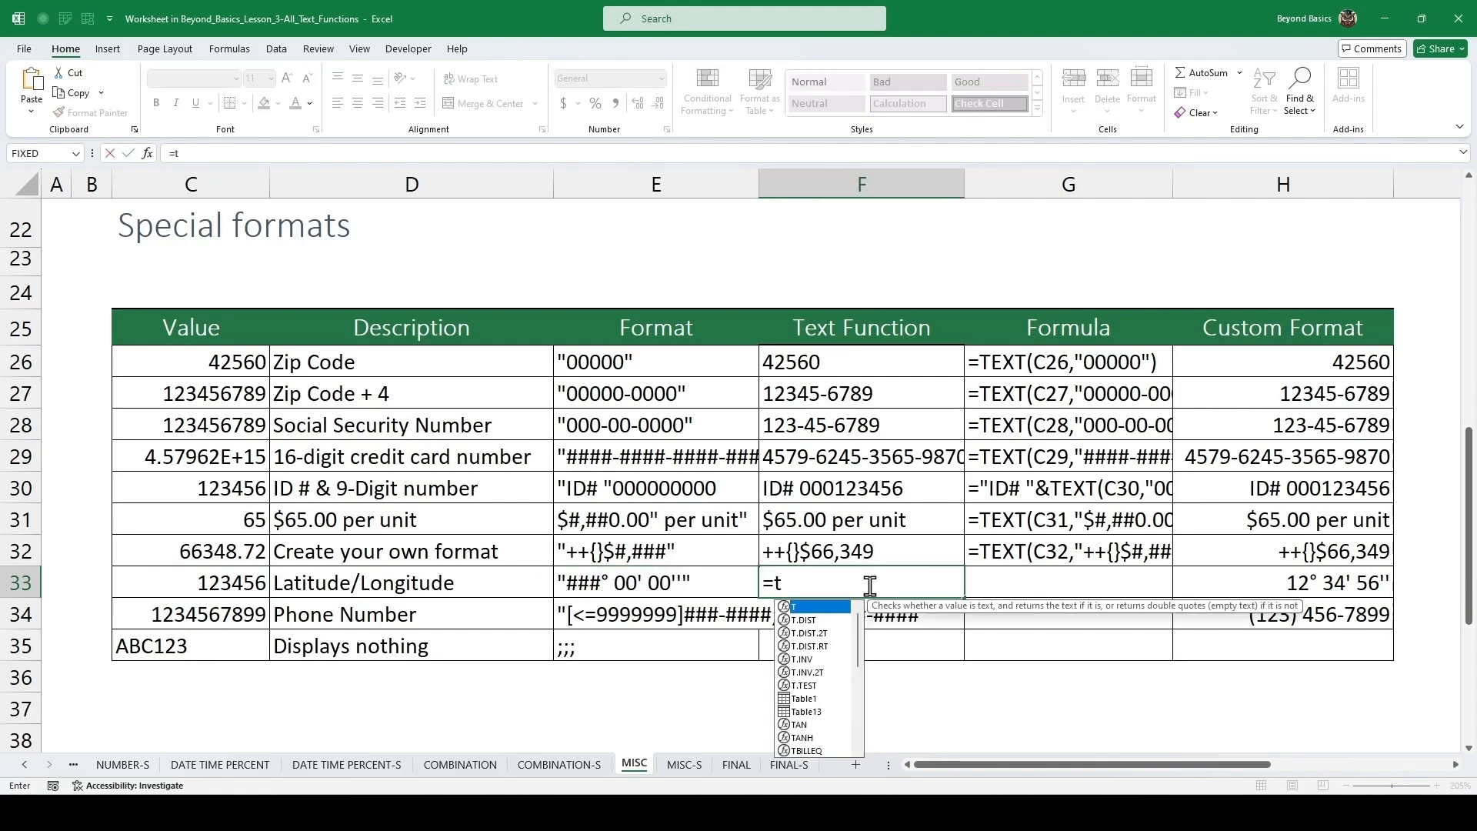
pyautogui.press('Tab')
pyautogui.press('Left')
pyautogui.press('Left')
pyautogui.press('Left')
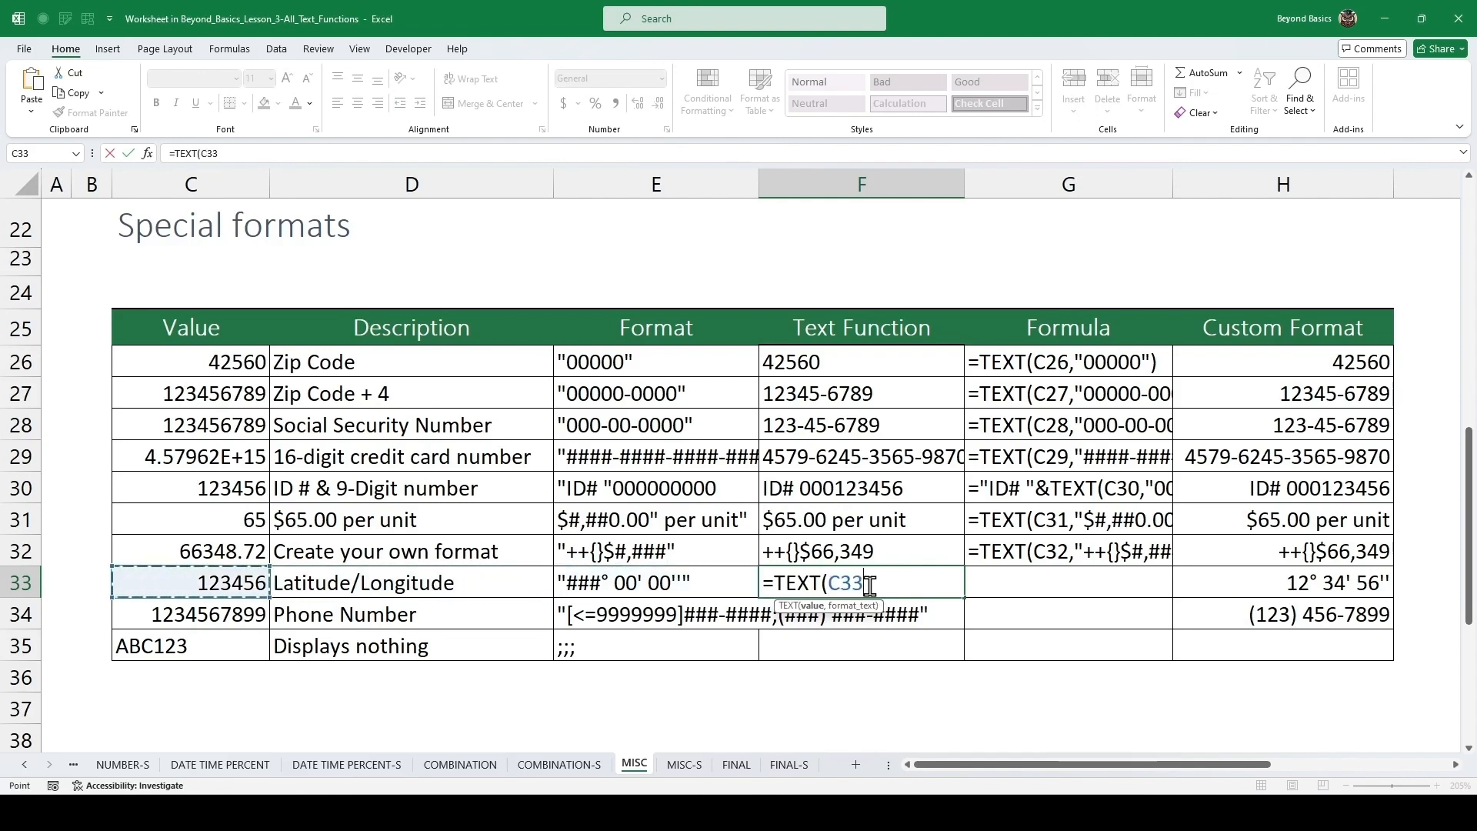
pyautogui.write(',')
pyautogui.write('"###° 00\' 00"""')
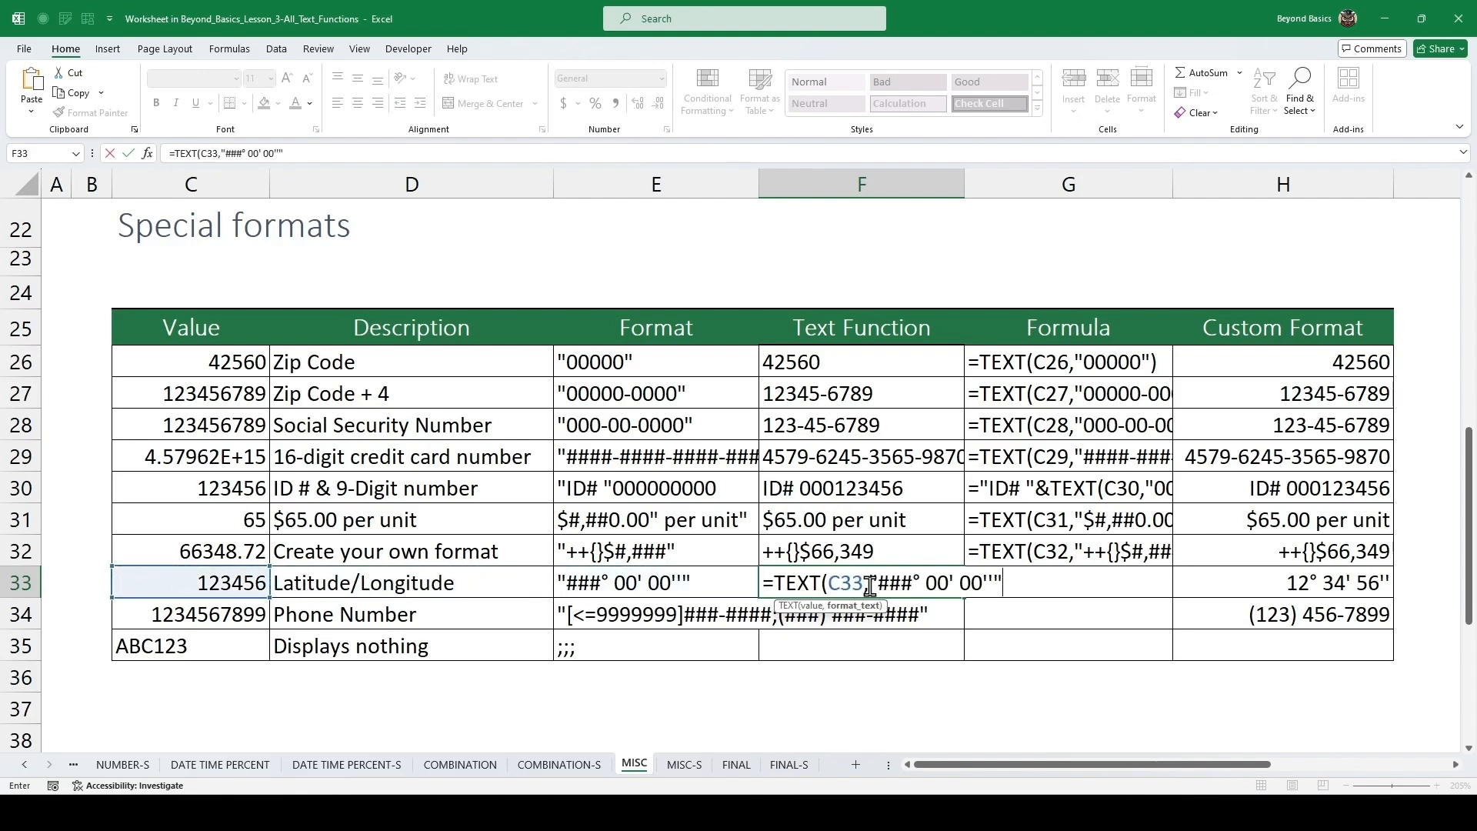
pyautogui.press('Return')
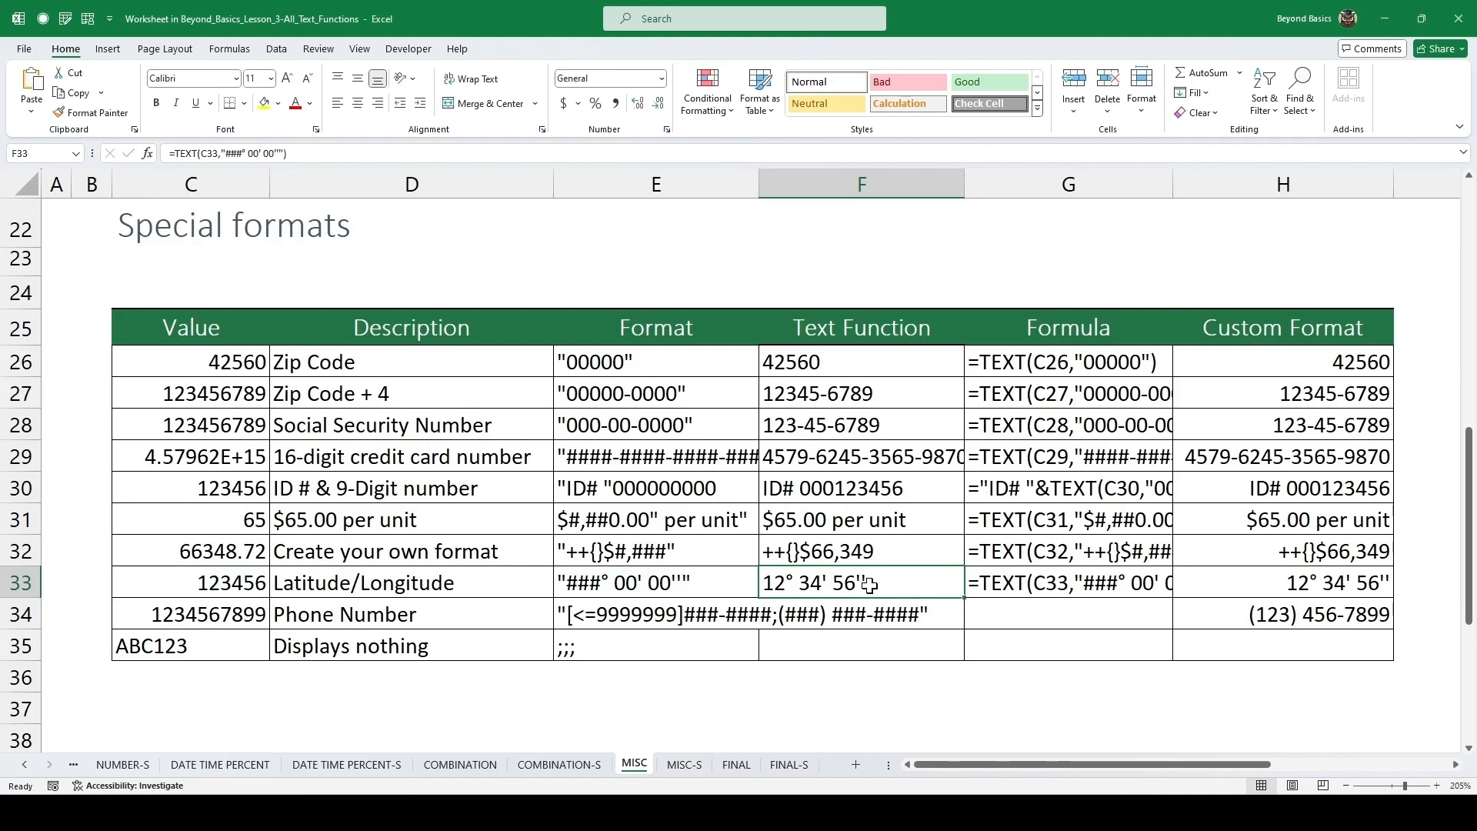
# Cut the phone number format text from E34 and enter =TEXT(C34,"[<=9999999]###-####;(###) ###-####") in F34.
pyautogui.press('Down')
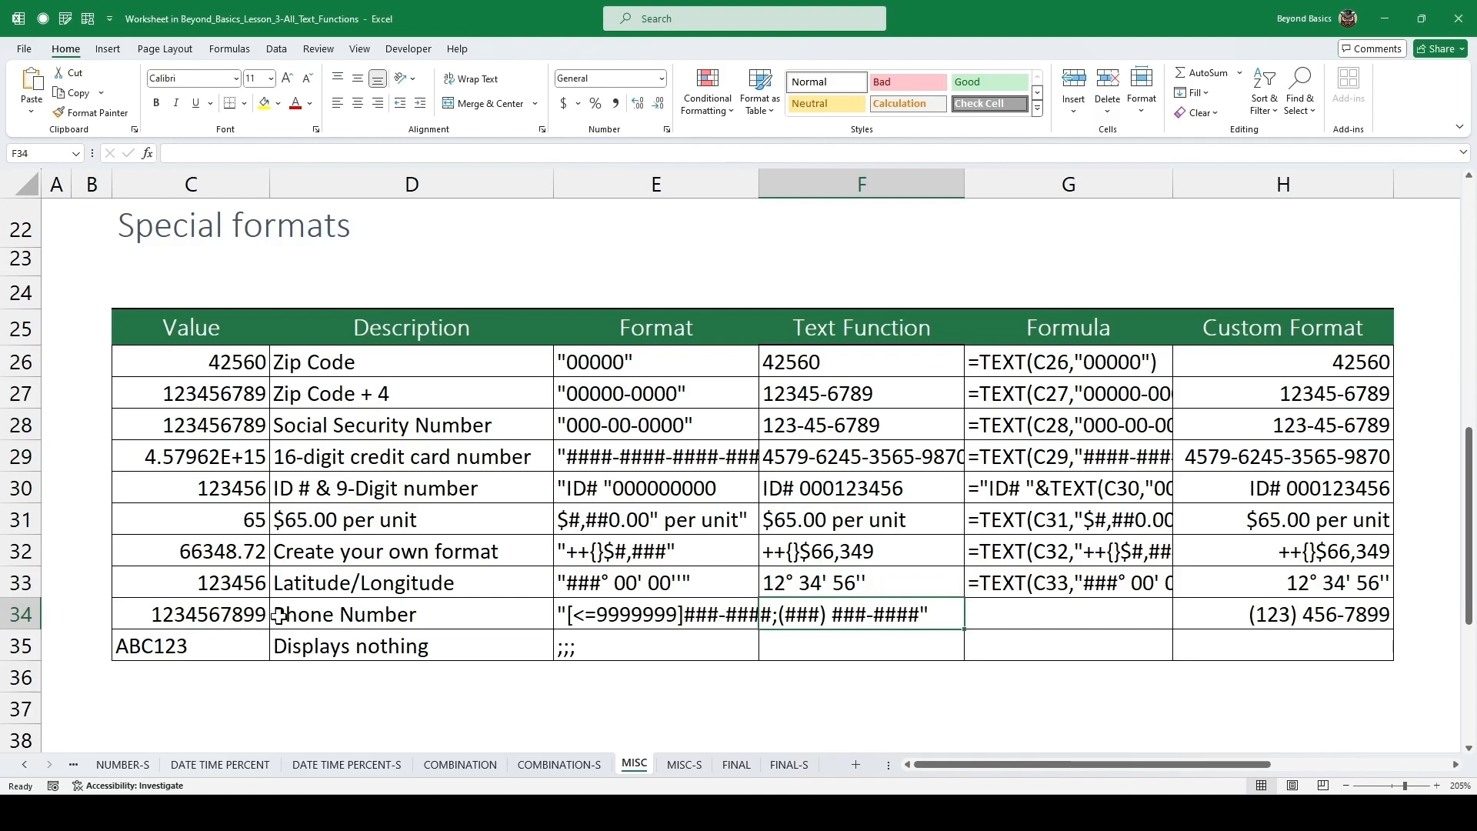
pyautogui.click(245, 613)
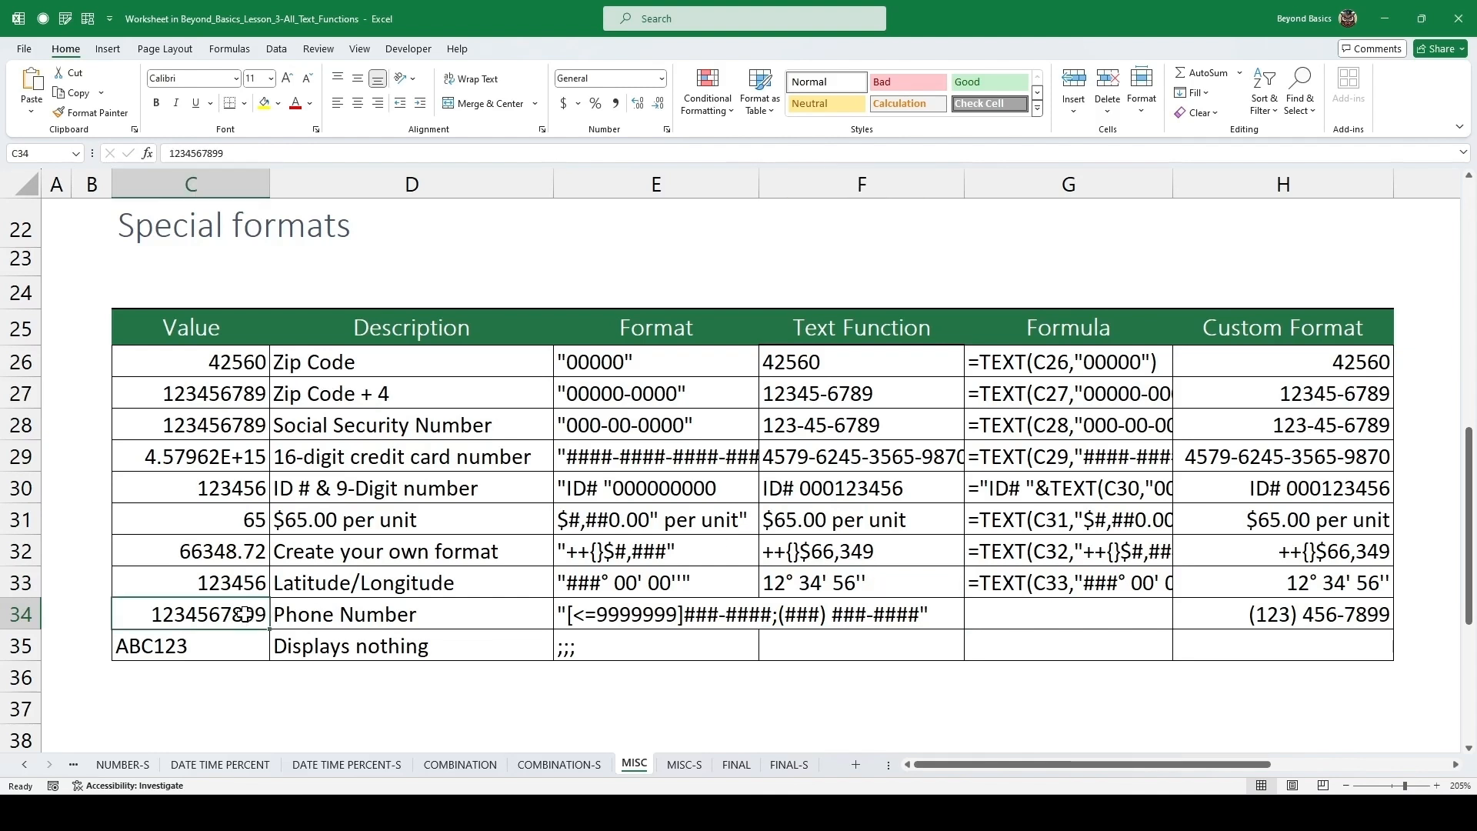
pyautogui.click(859, 619)
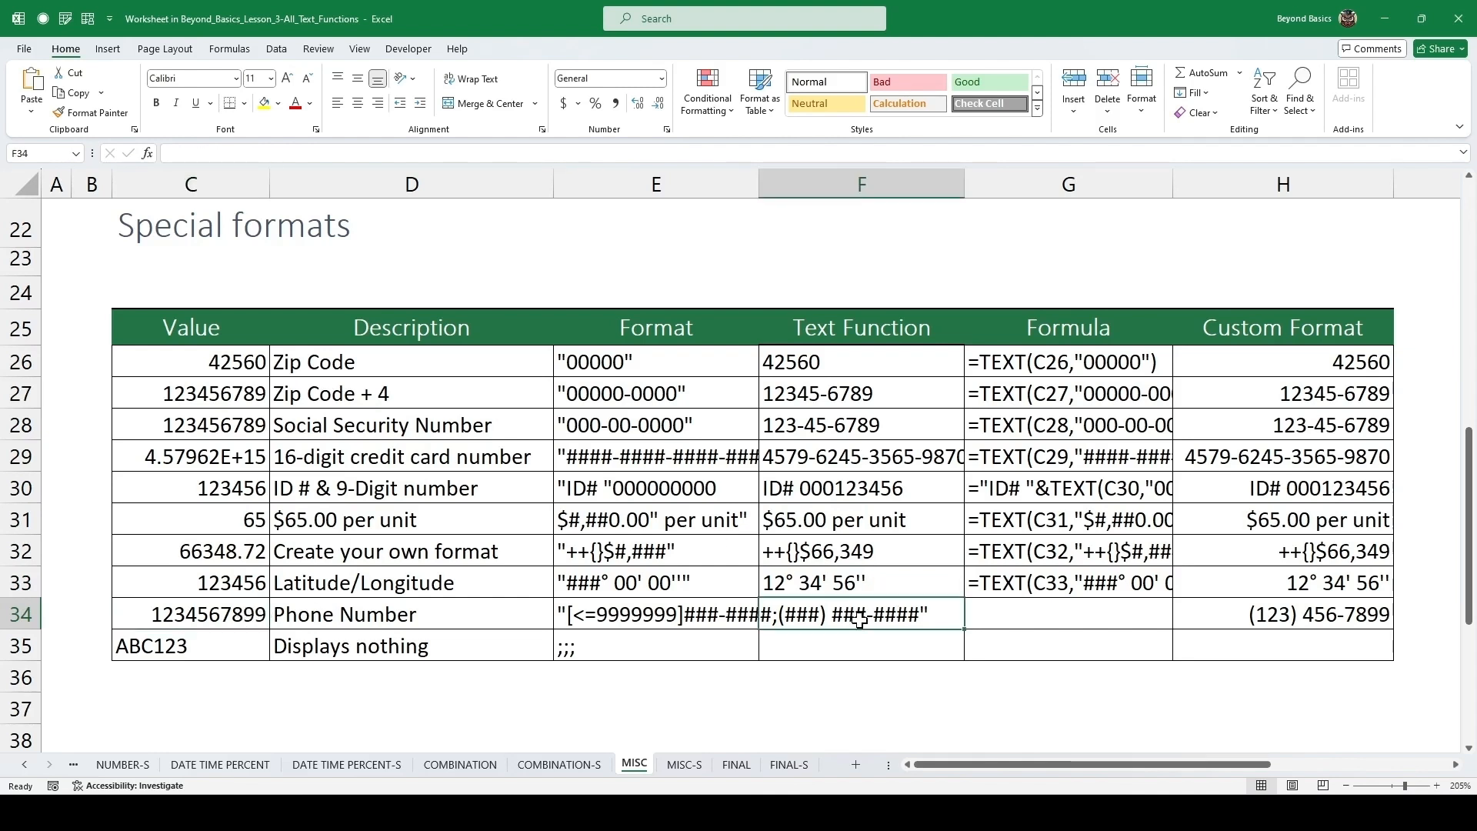
pyautogui.click(706, 612)
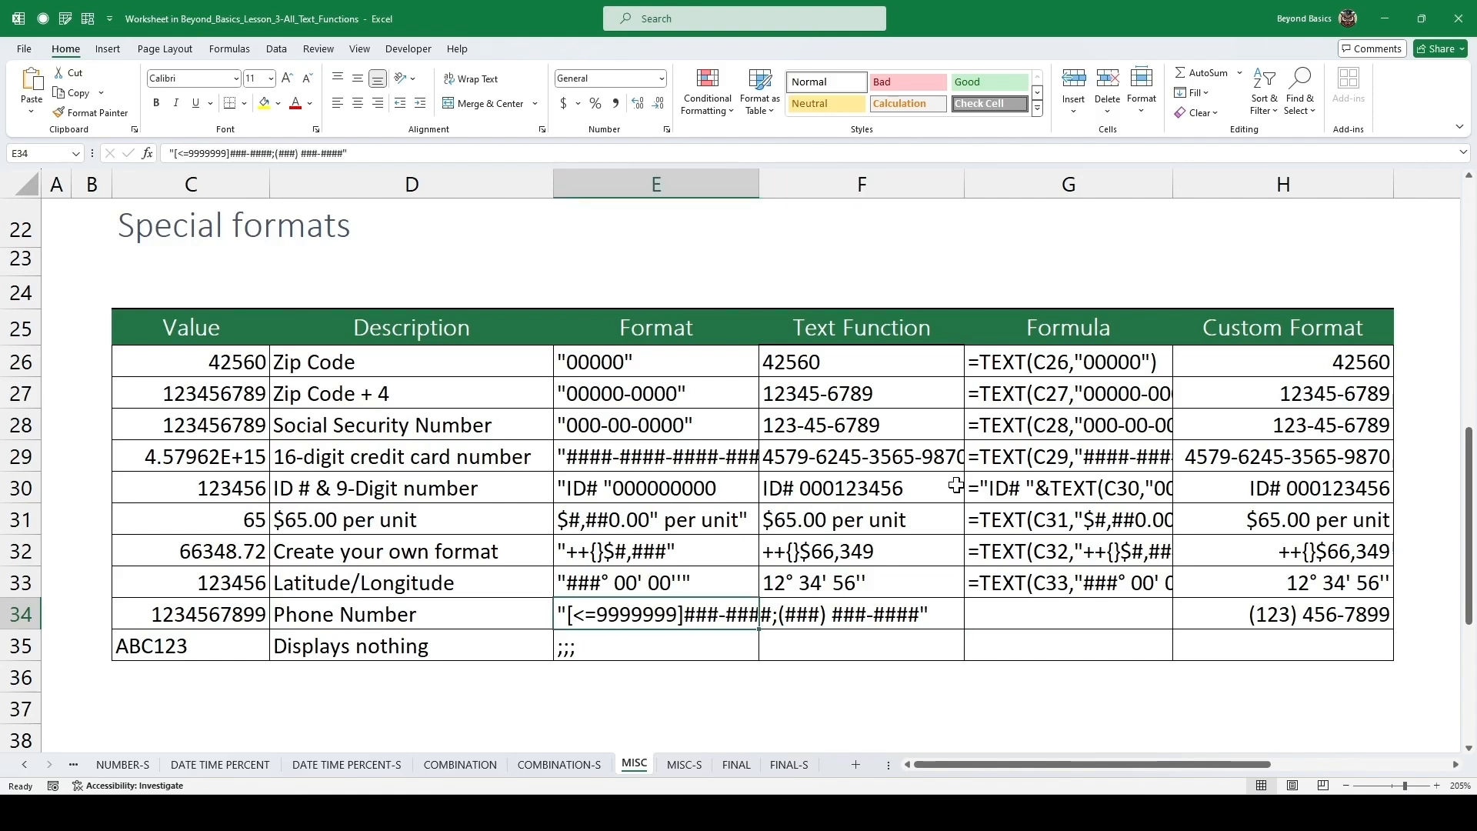
pyautogui.press('F2')
pyautogui.hotkey('shift', 'Home')
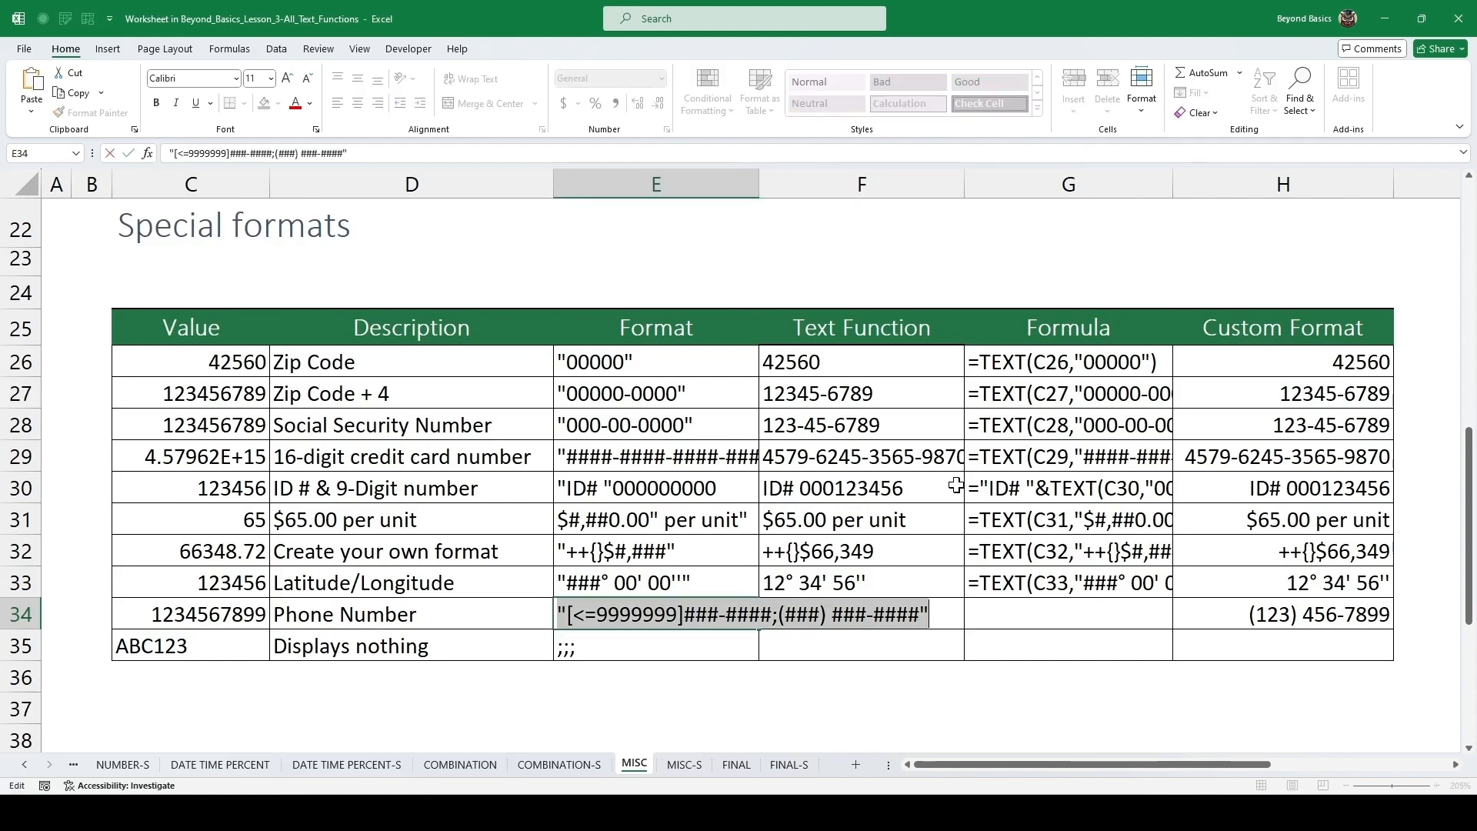
pyautogui.hotkey('ctrl', 'x')
pyautogui.press('Escape')
pyautogui.press('Right')
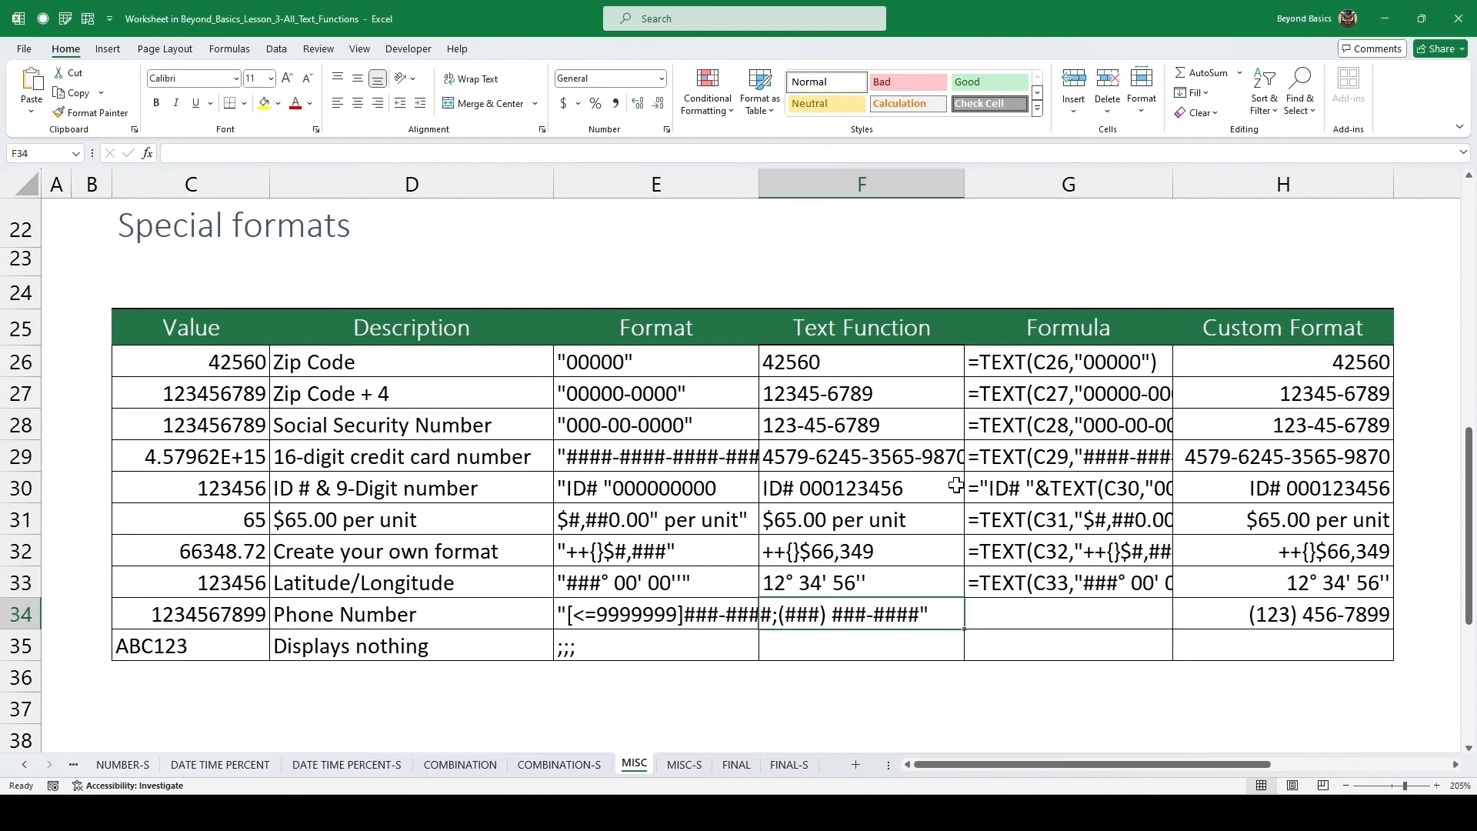
pyautogui.write('=text')
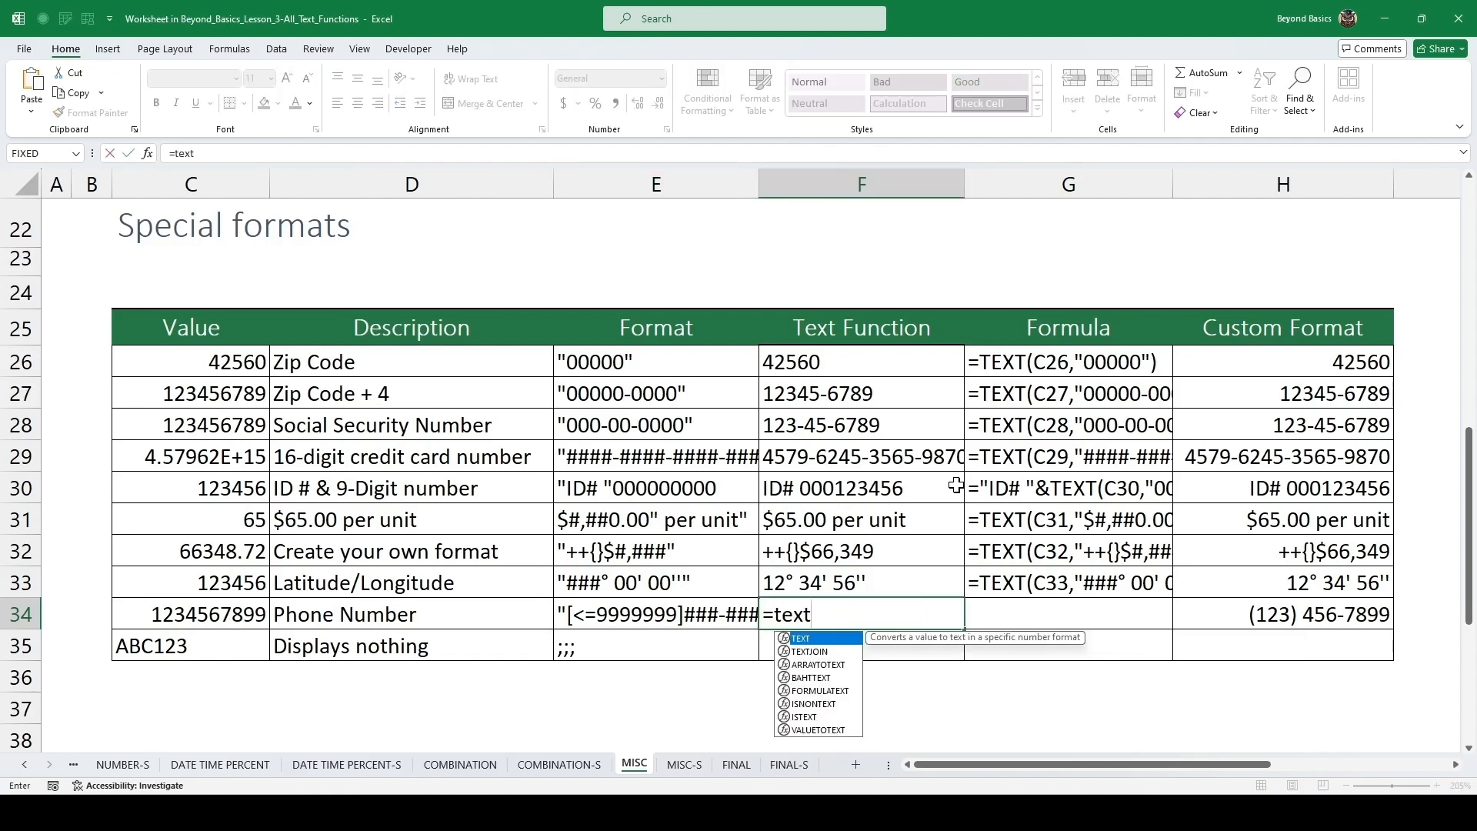
pyautogui.press('Tab')
pyautogui.press('Left')
pyautogui.press('Left')
pyautogui.press('Left')
pyautogui.write(',')
pyautogui.hotkey('ctrl', 'v')
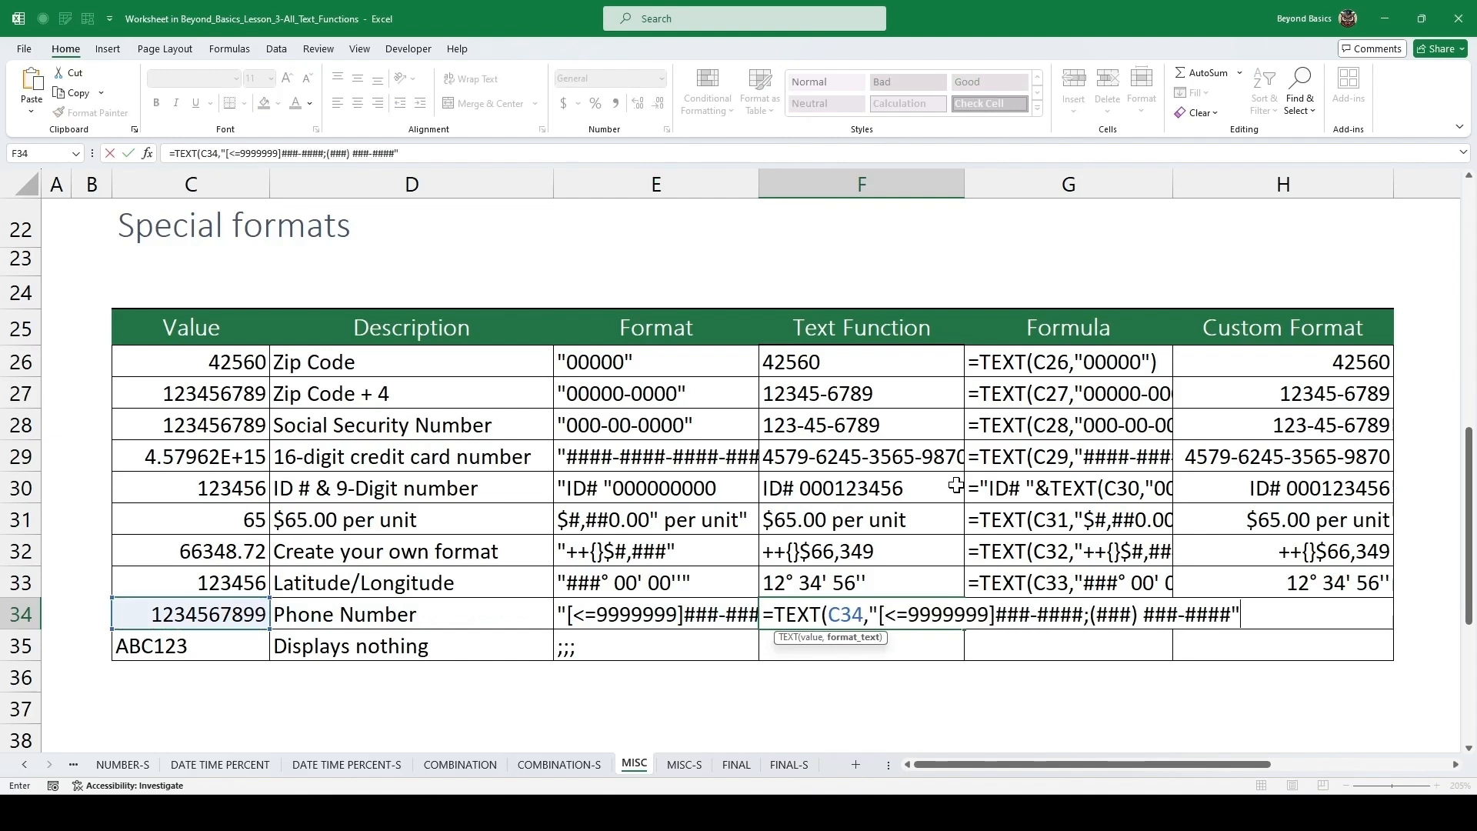
pyautogui.write(')')
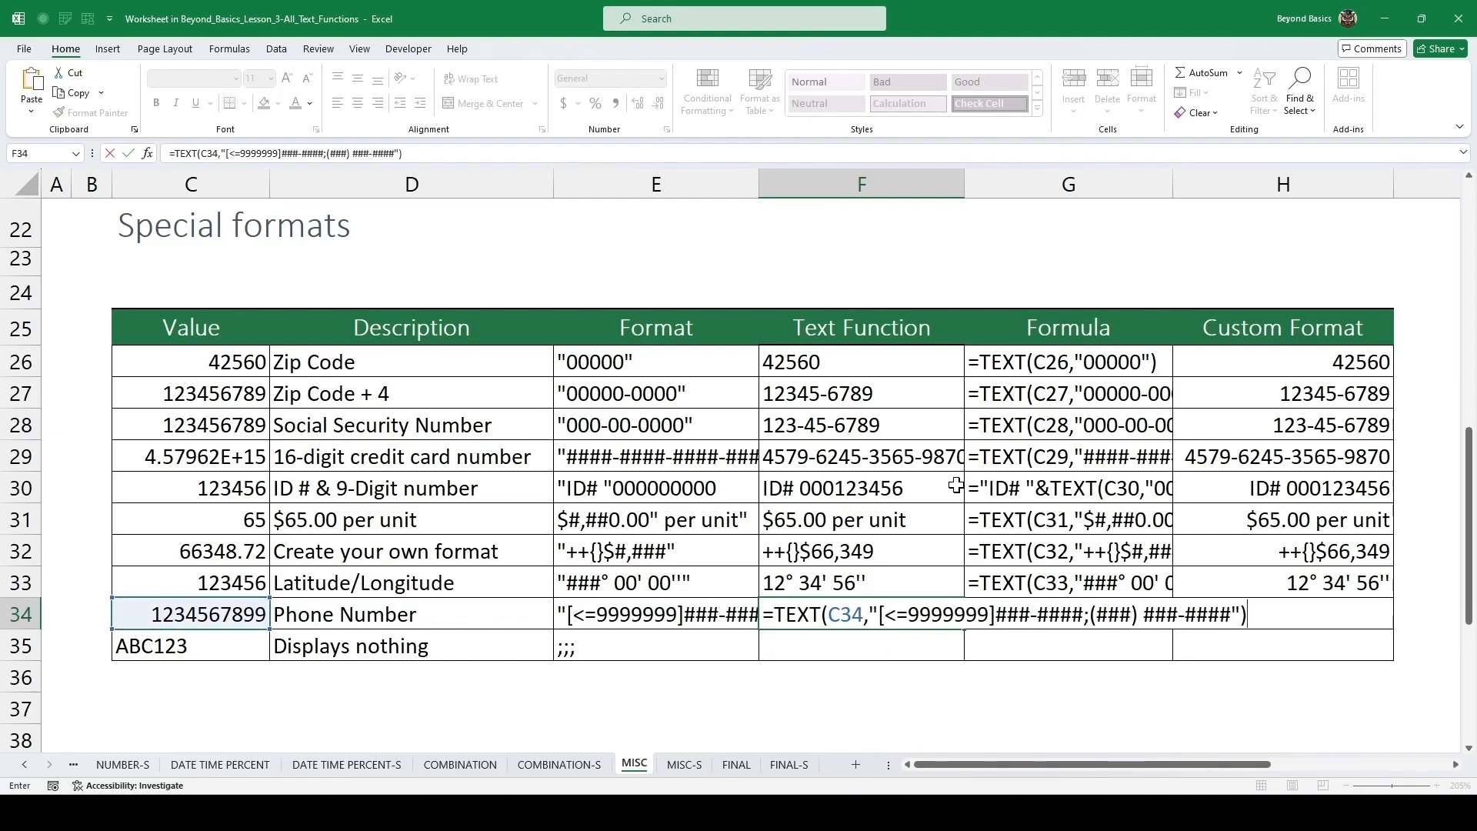
pyautogui.hotkey('ctrl', 'Return')
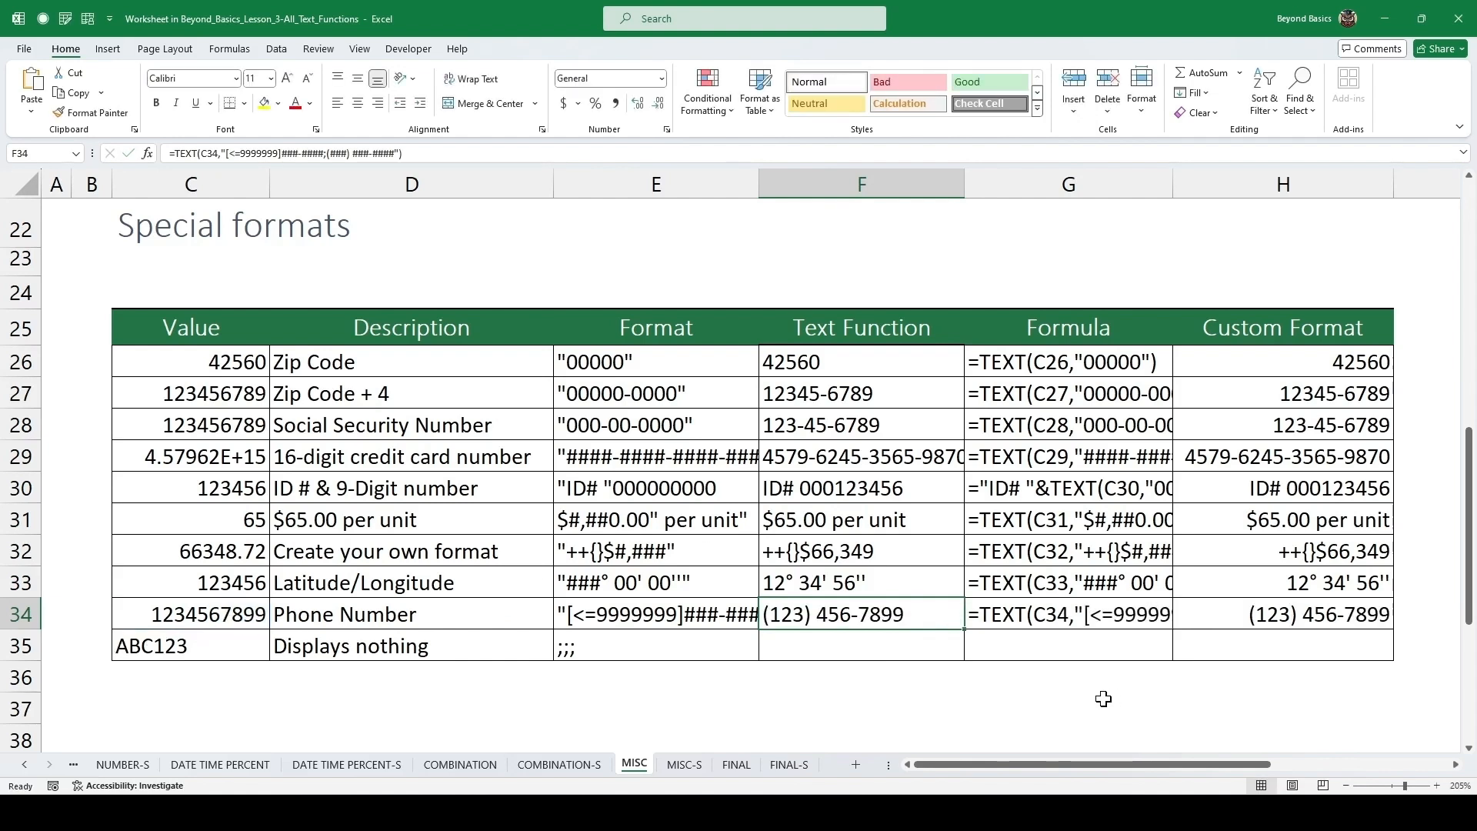
# Enter =TEXT(C35,";;;") in F35 to hide the value.
pyautogui.click(864, 650)
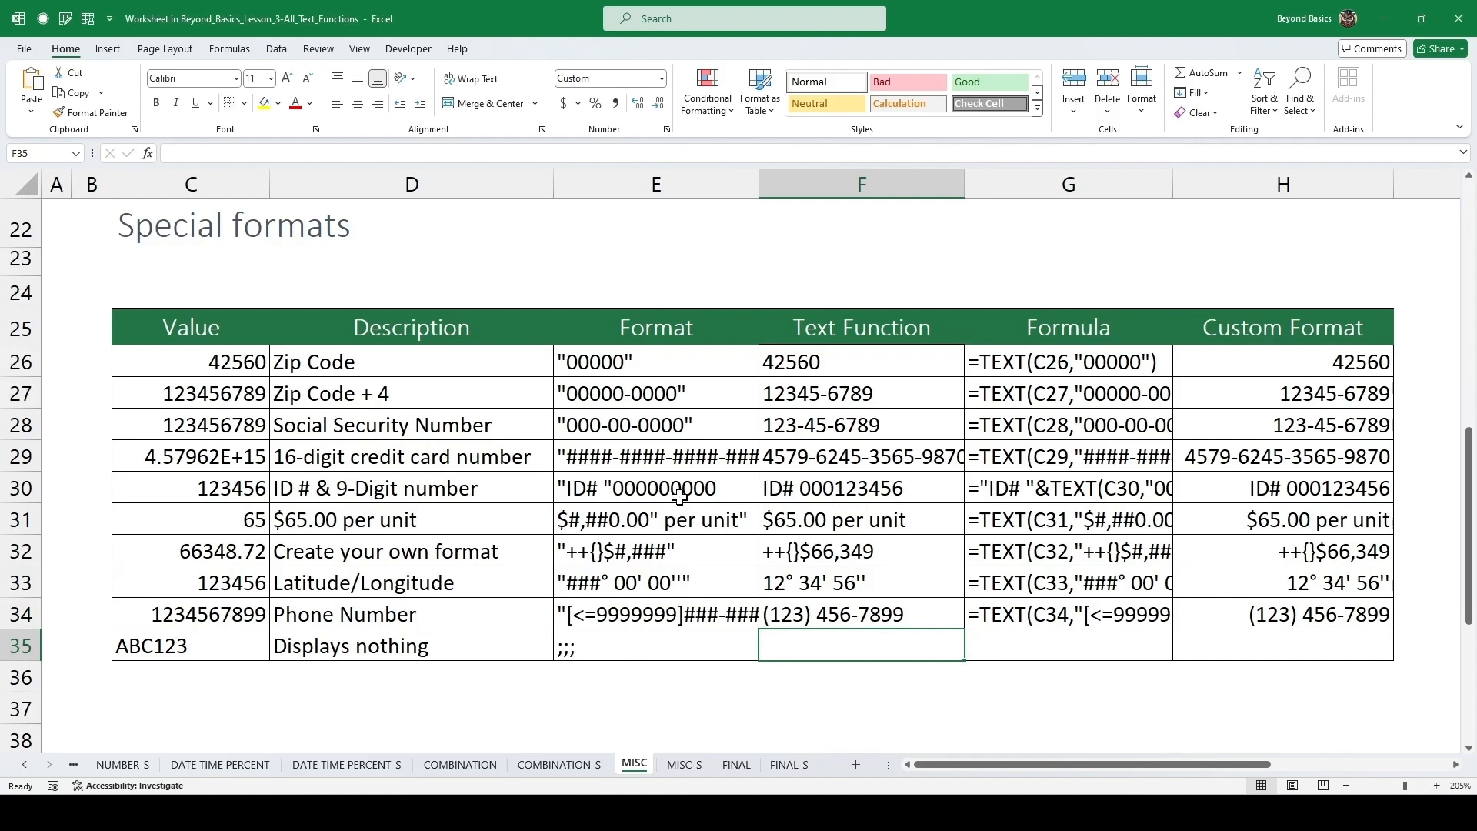
pyautogui.write('=tex')
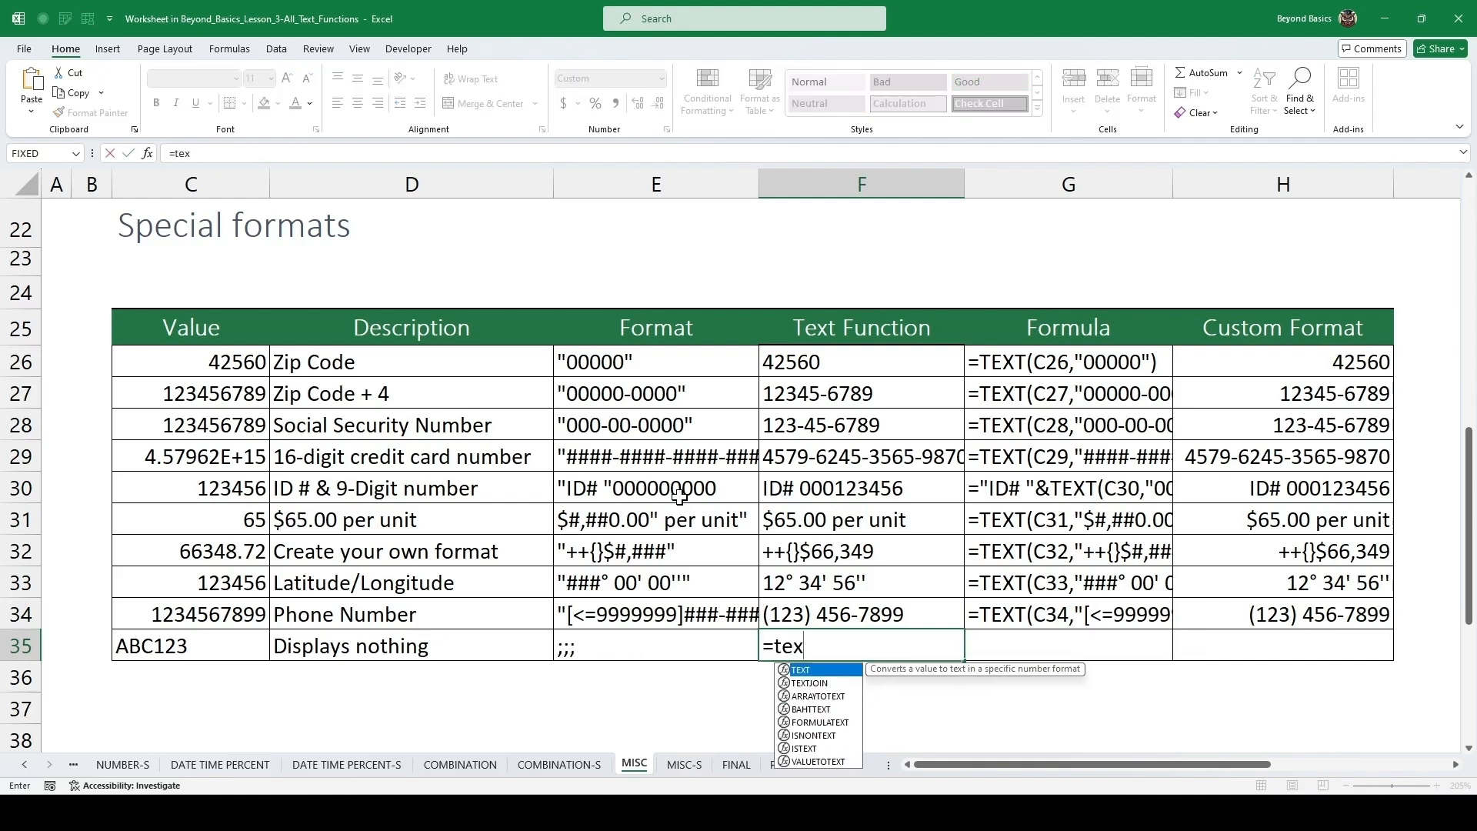
pyautogui.press('Tab')
pyautogui.press('Left')
pyautogui.press('Left')
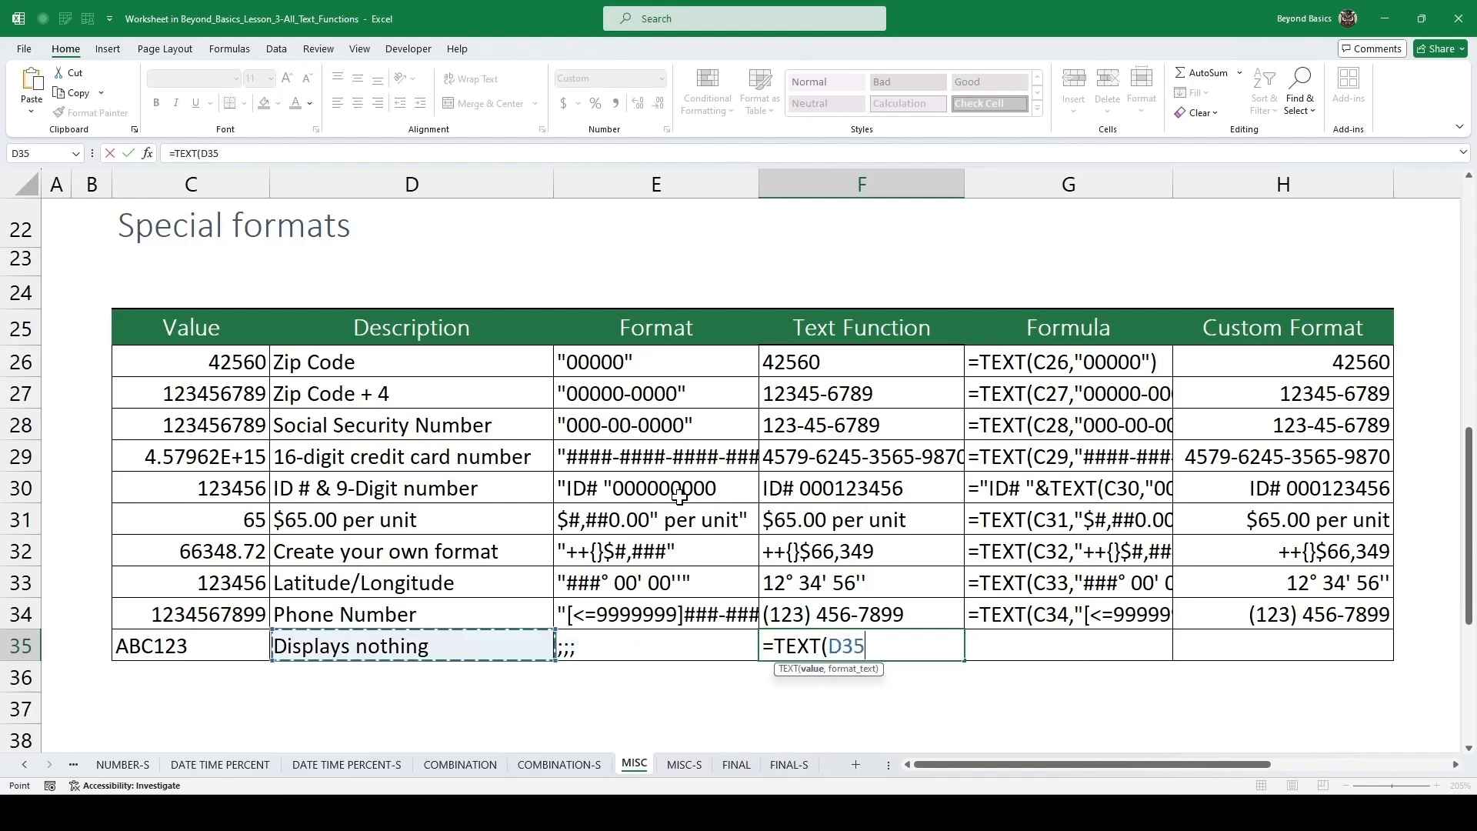
pyautogui.press('Left')
pyautogui.write(',')
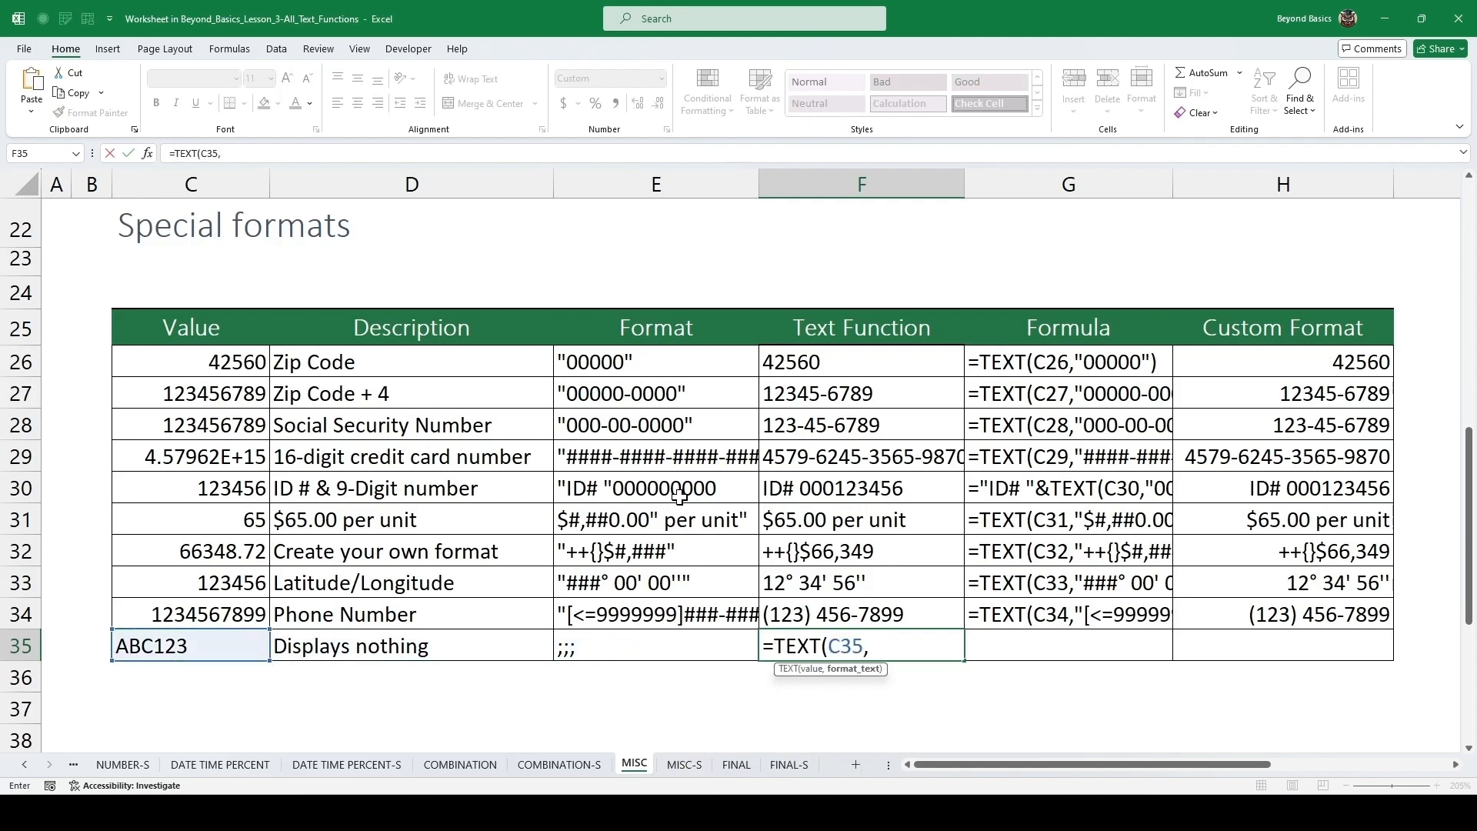
pyautogui.write('";;;")')
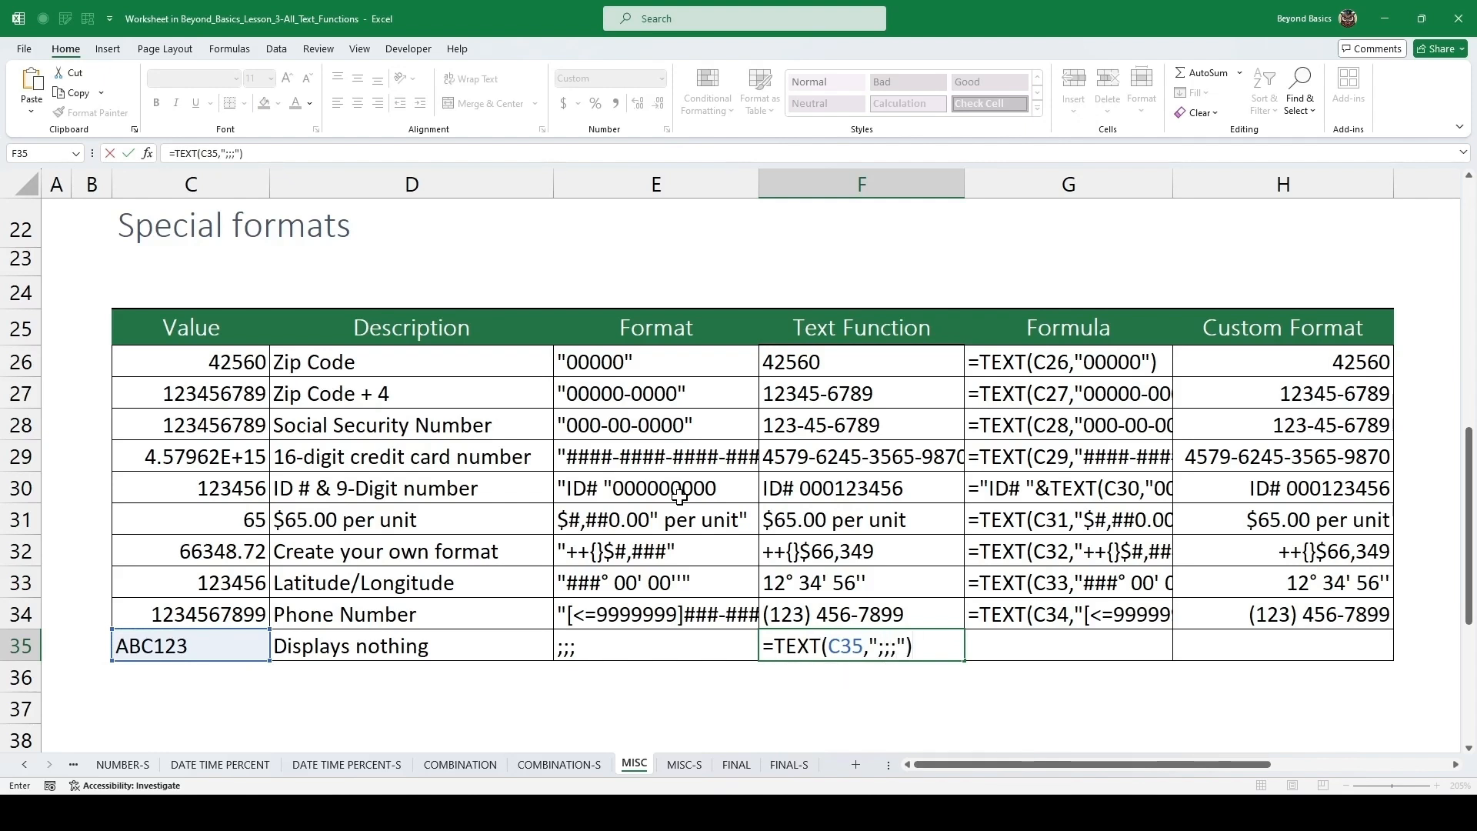
pyautogui.hotkey('ctrl', 'Return')
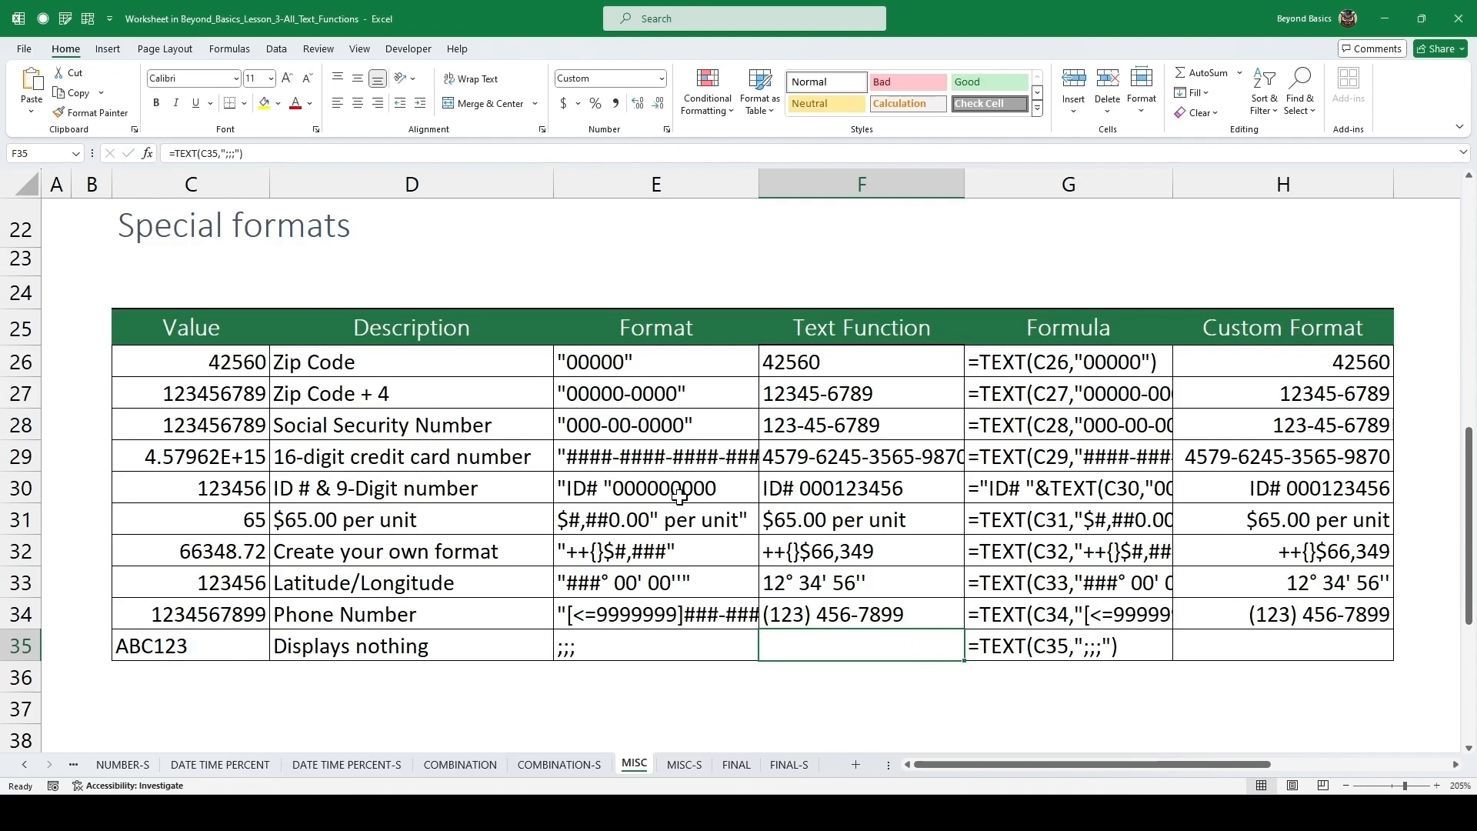
# Go to the FINAL sheet and add the column header "YOY % Change" in G6 next to the revenue table.
pyautogui.click(1295, 648)
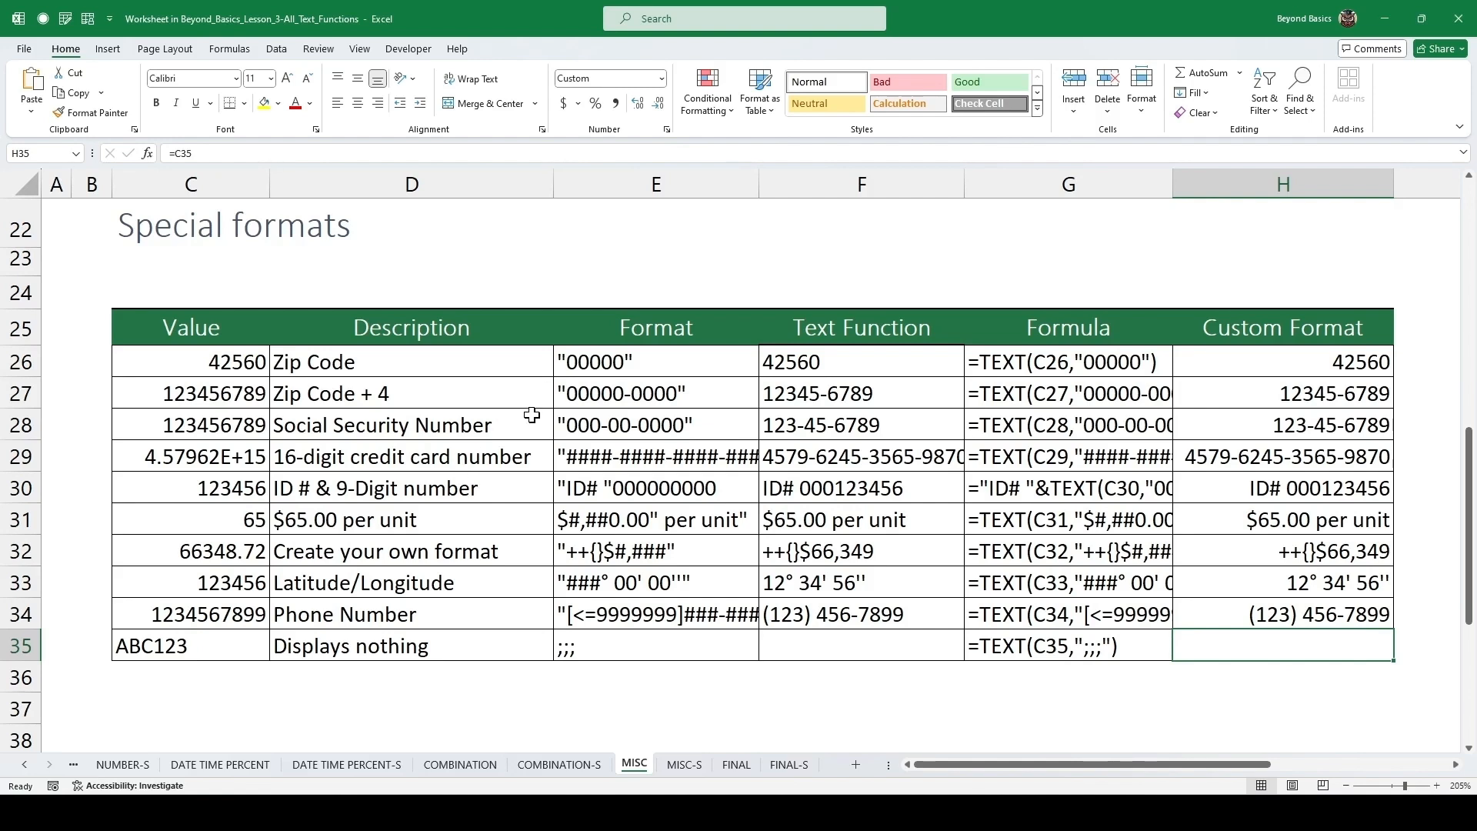
pyautogui.scroll(-2, 613, 445)
pyautogui.scroll(-2, 614, 446)
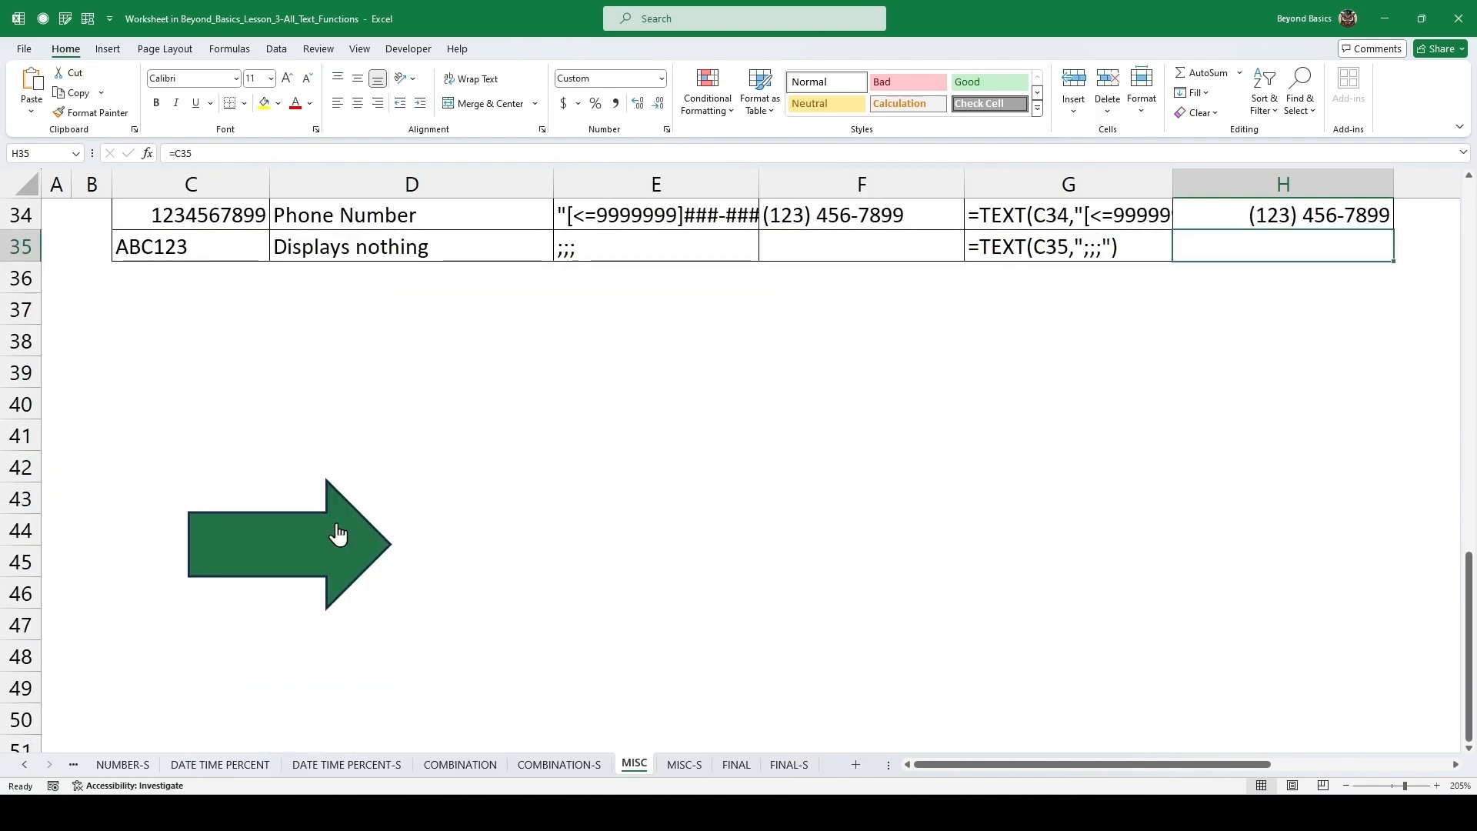
pyautogui.click(293, 542)
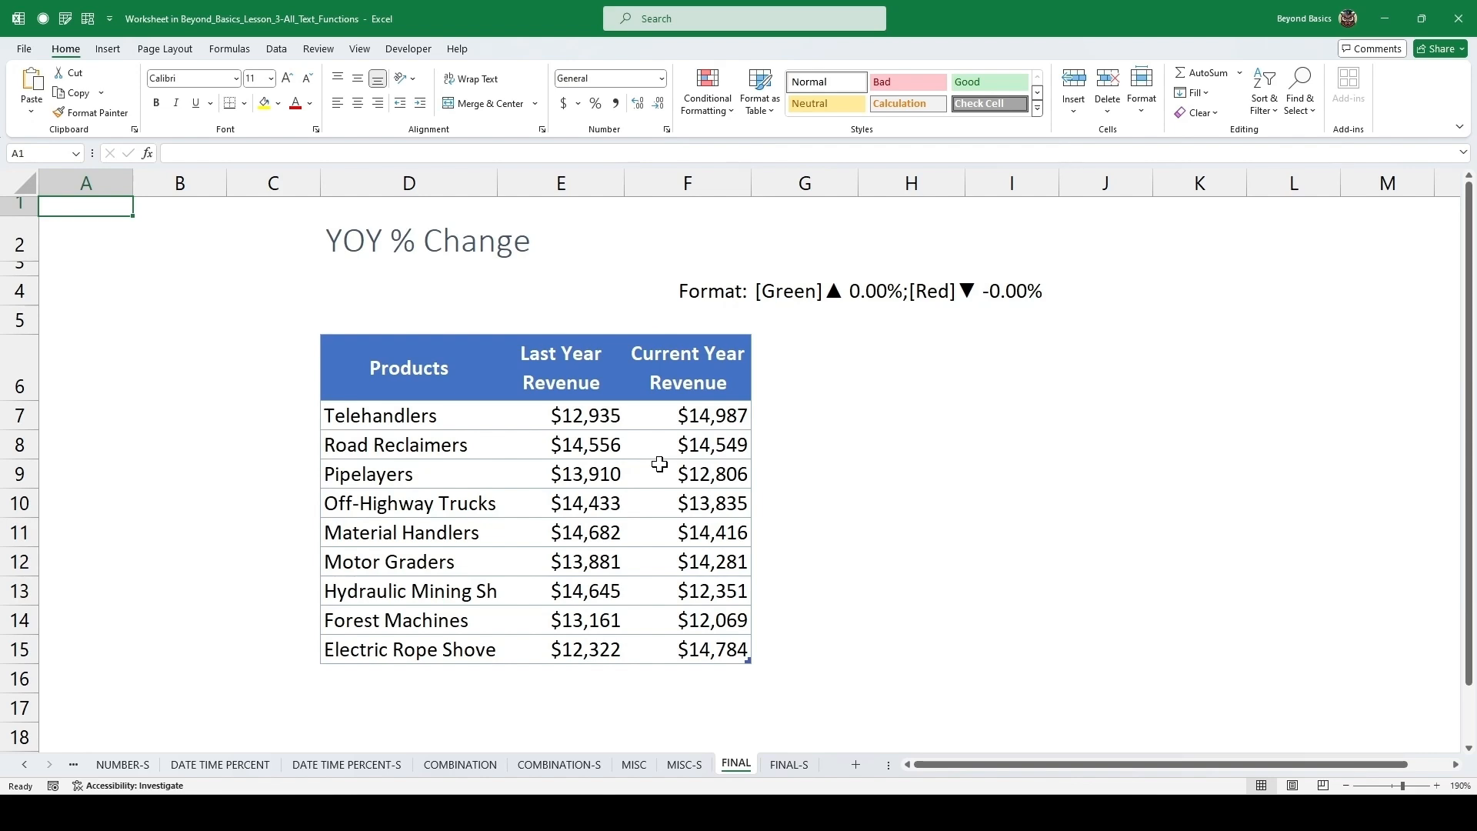
pyautogui.click(767, 353)
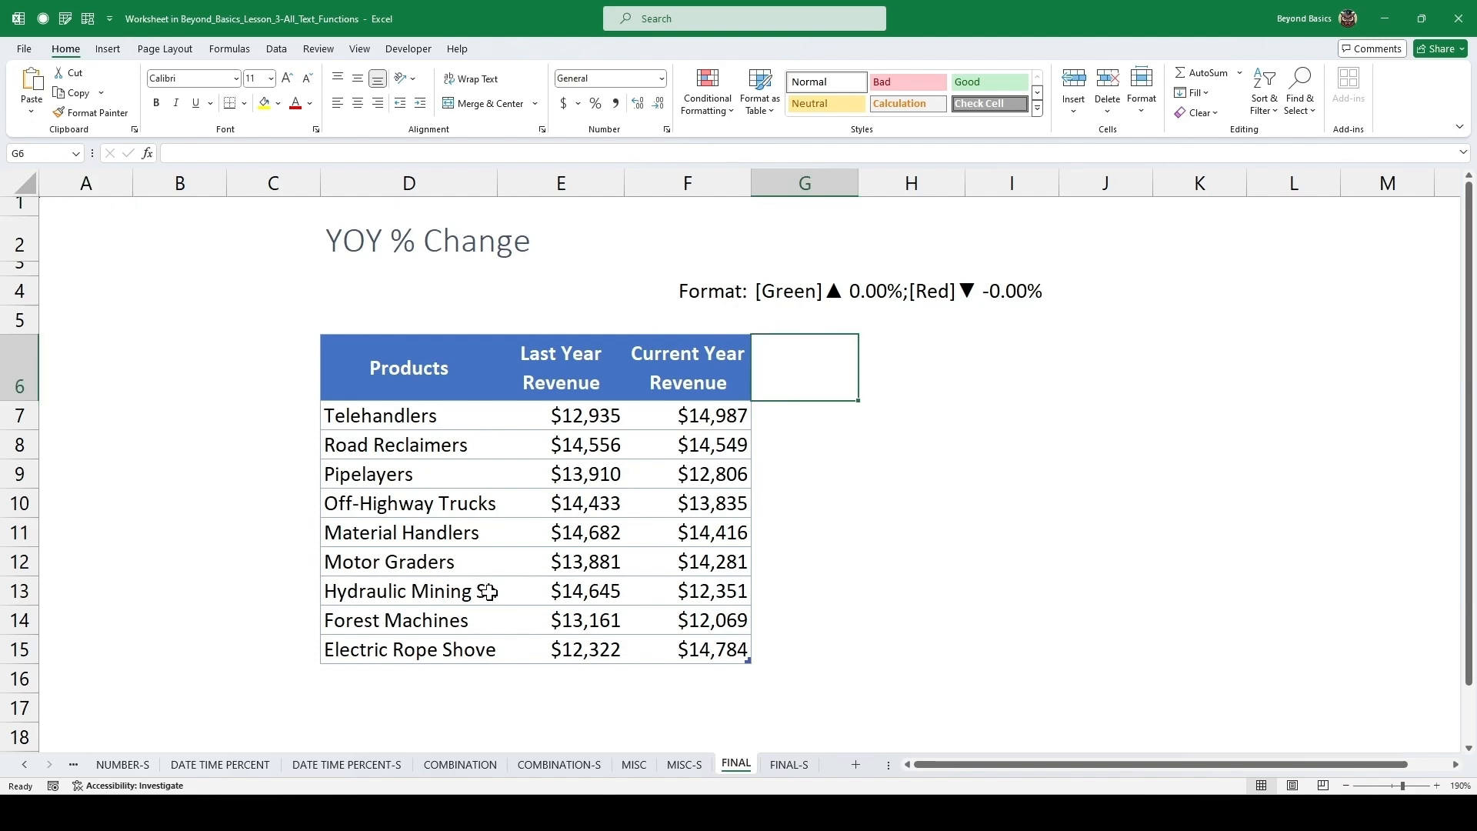
pyautogui.write('Y')
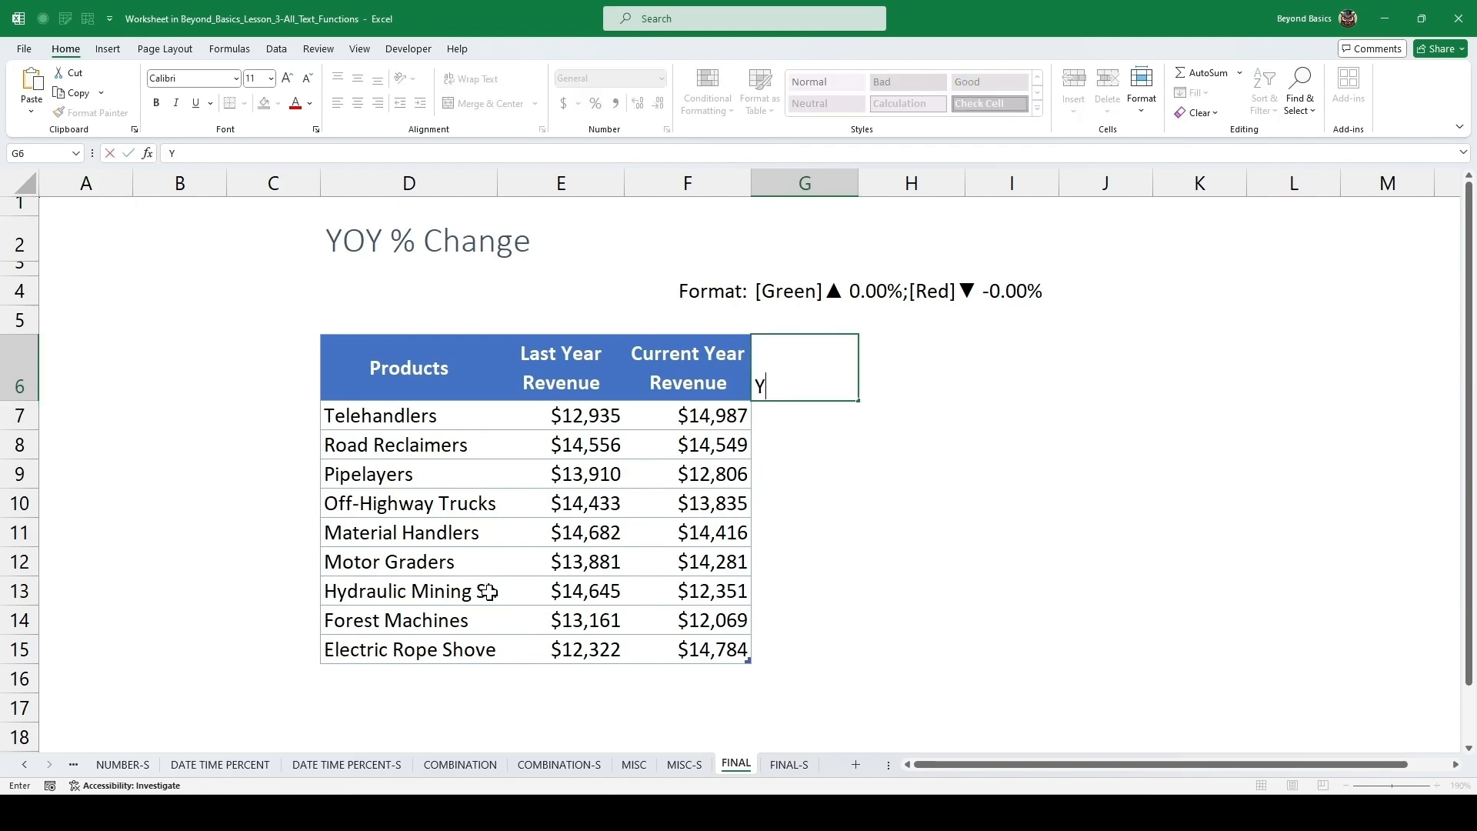
pyautogui.write('OY % Change')
pyautogui.hotkey('ctrl', 'Return')
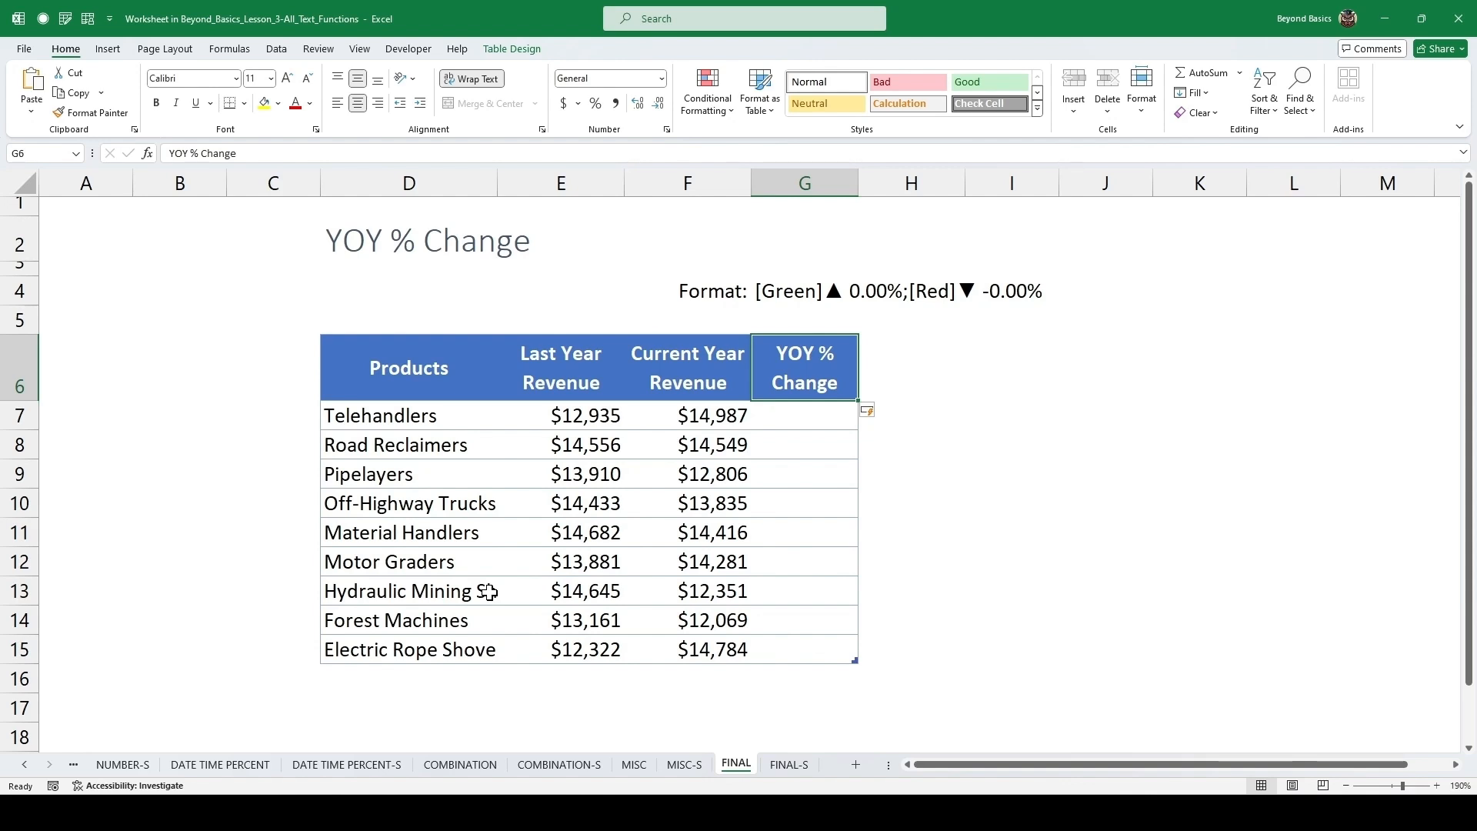
# Enter =[@[Current Year Revenue]]/[@[Last Year Revenue]]-1 in G7 to fill the YOY % Change column.
pyautogui.press('Down')
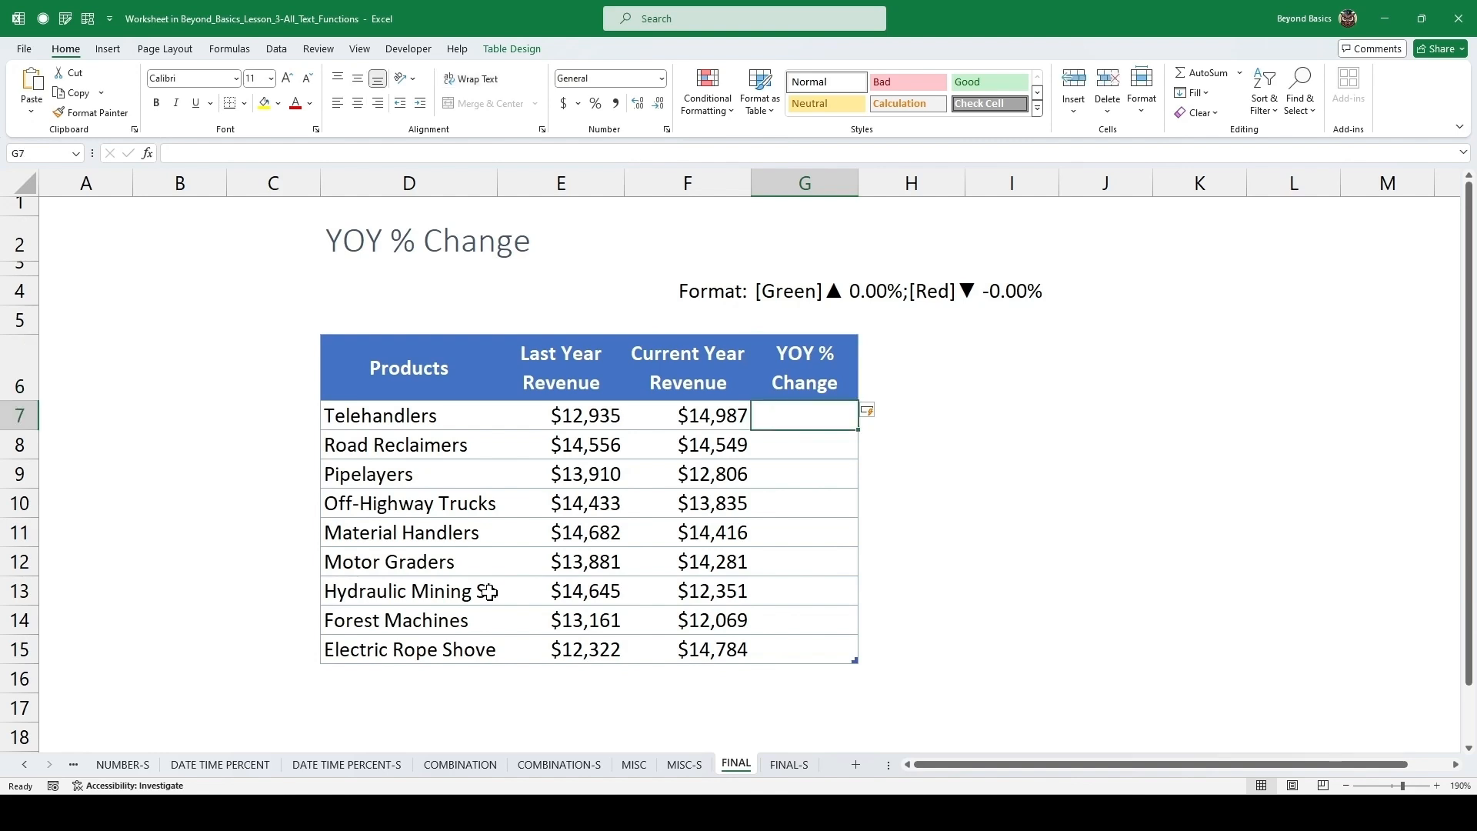
pyautogui.write('=')
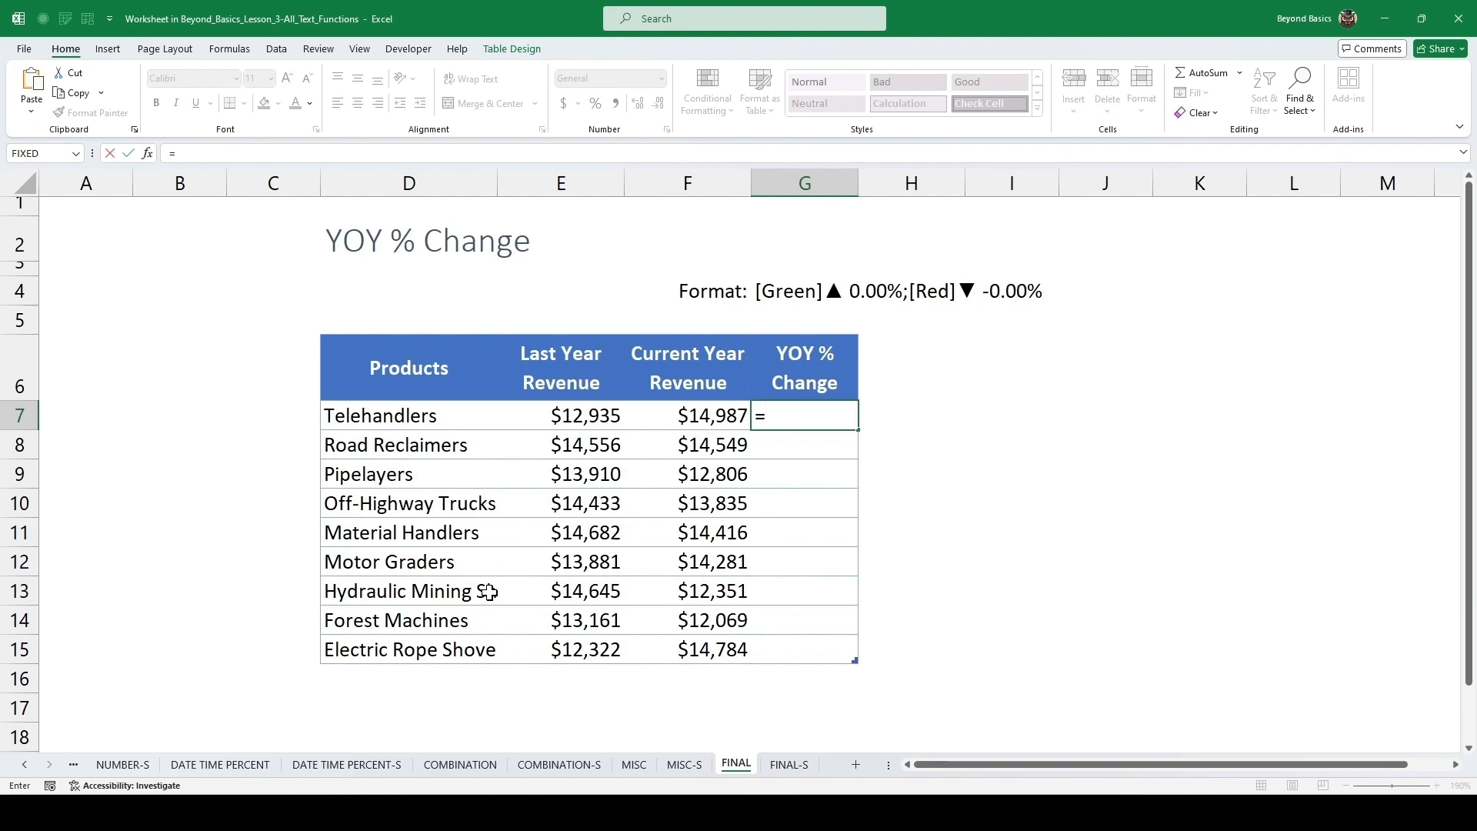
pyautogui.press('Left')
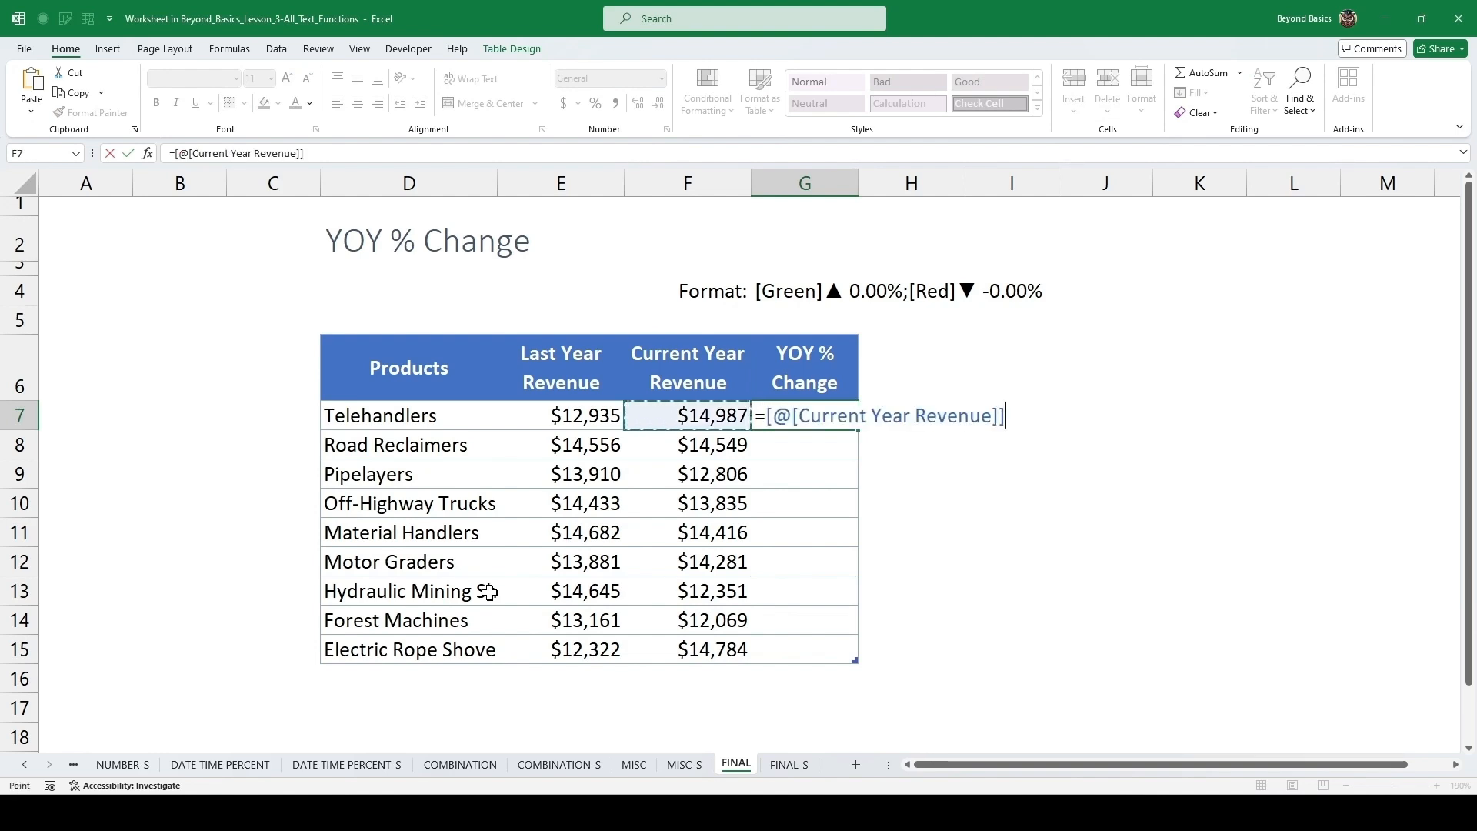
pyautogui.write('/')
pyautogui.press('Left')
pyautogui.press('Left')
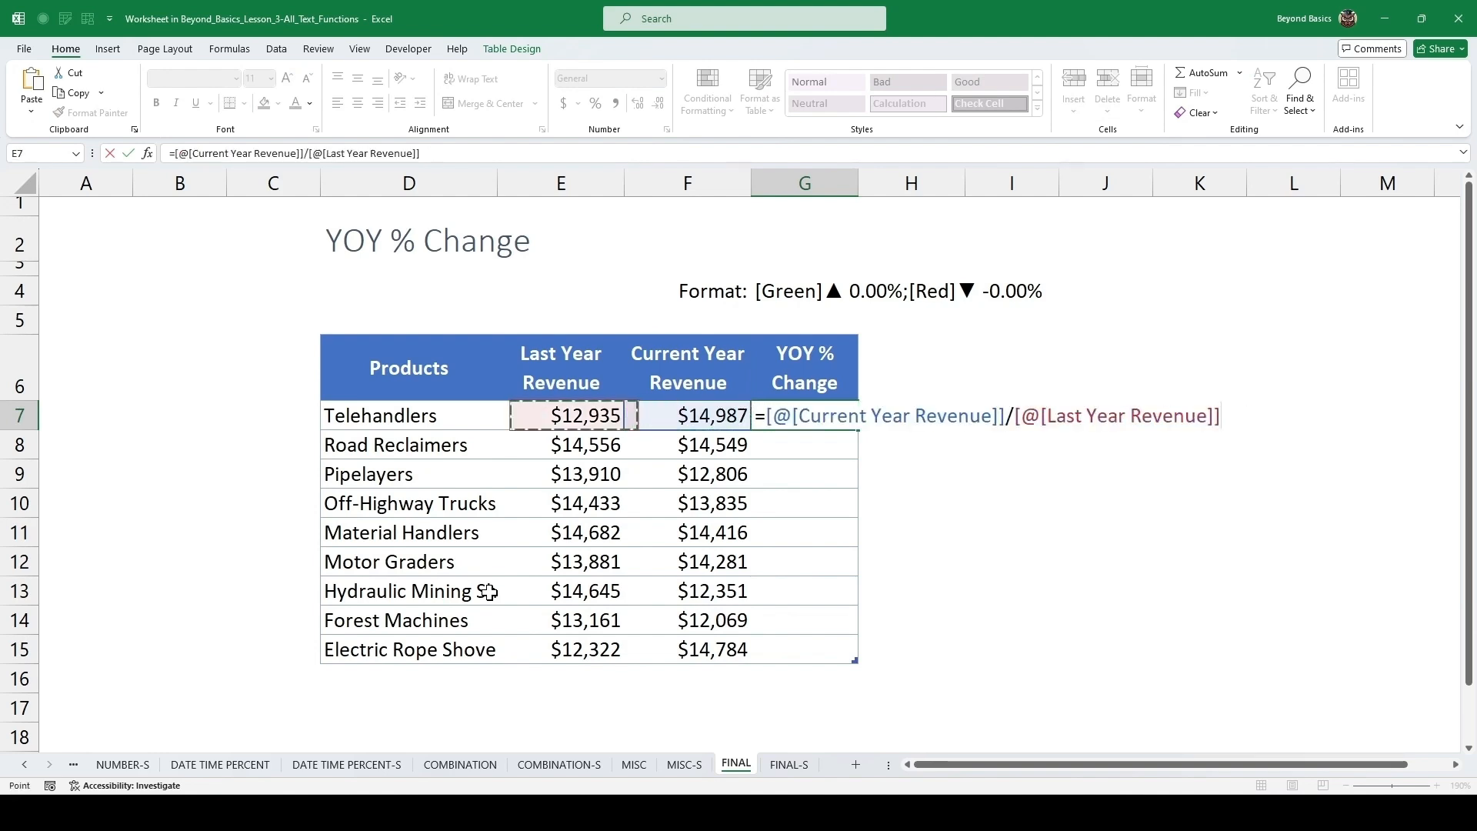
pyautogui.write('-1')
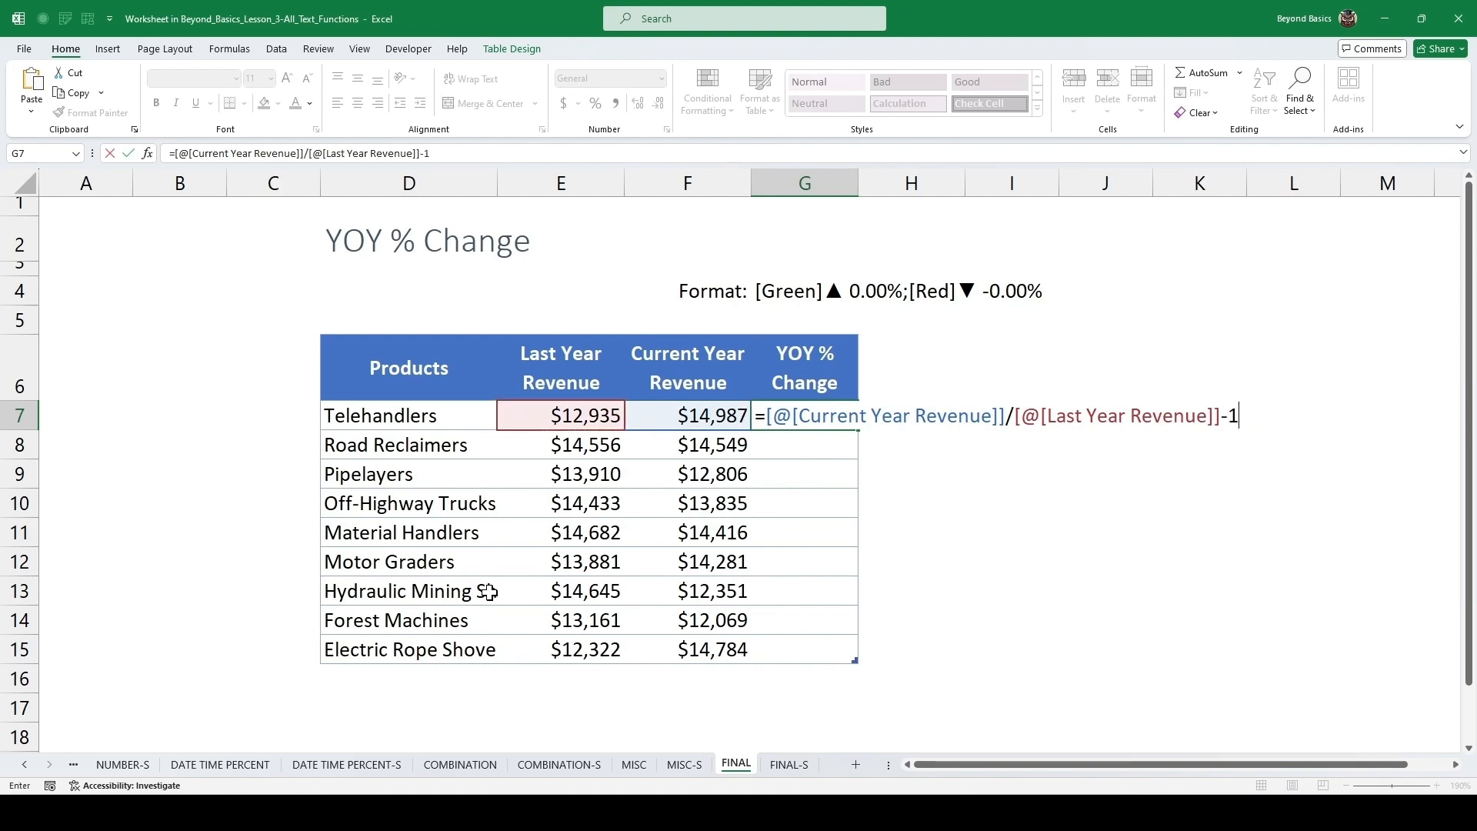
pyautogui.hotkey('ctrl', 'Return')
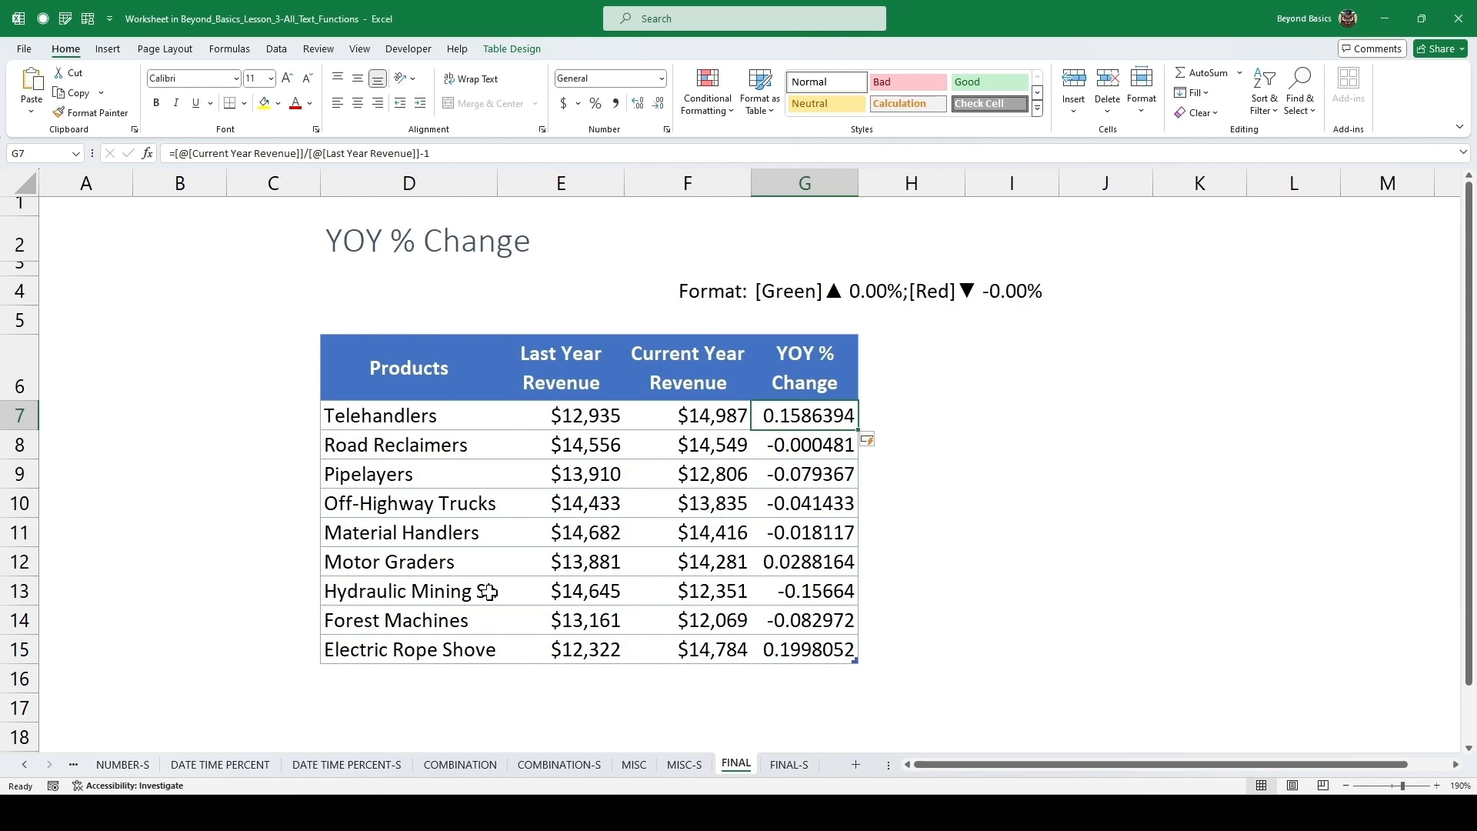
# Copy the format text "[Green]▲ 0.00%;[Red]▼ -0.00%" from cell G4.
pyautogui.hotkey('ctrl', 'shift', 'Down')
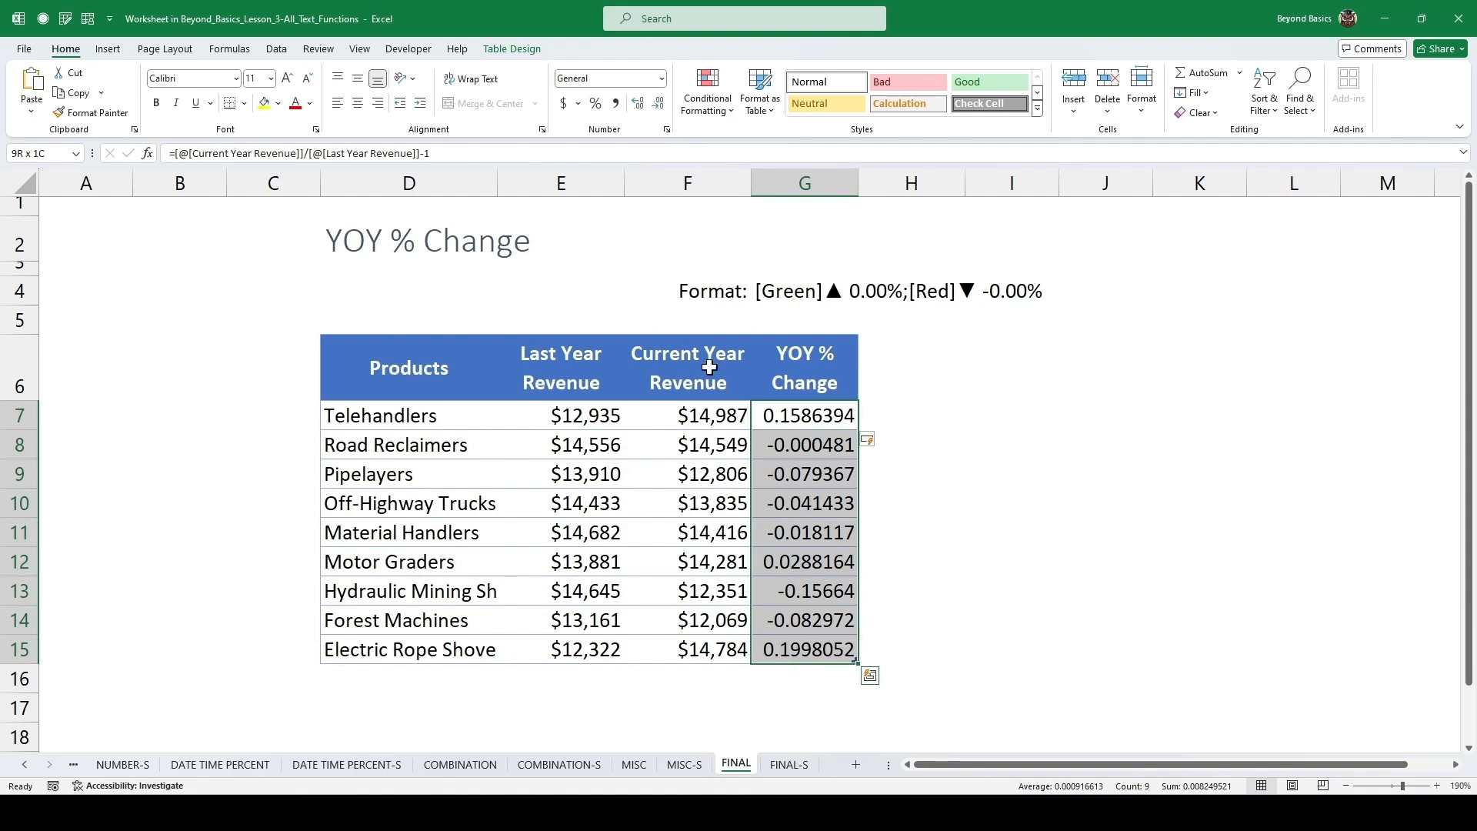
pyautogui.click(789, 293)
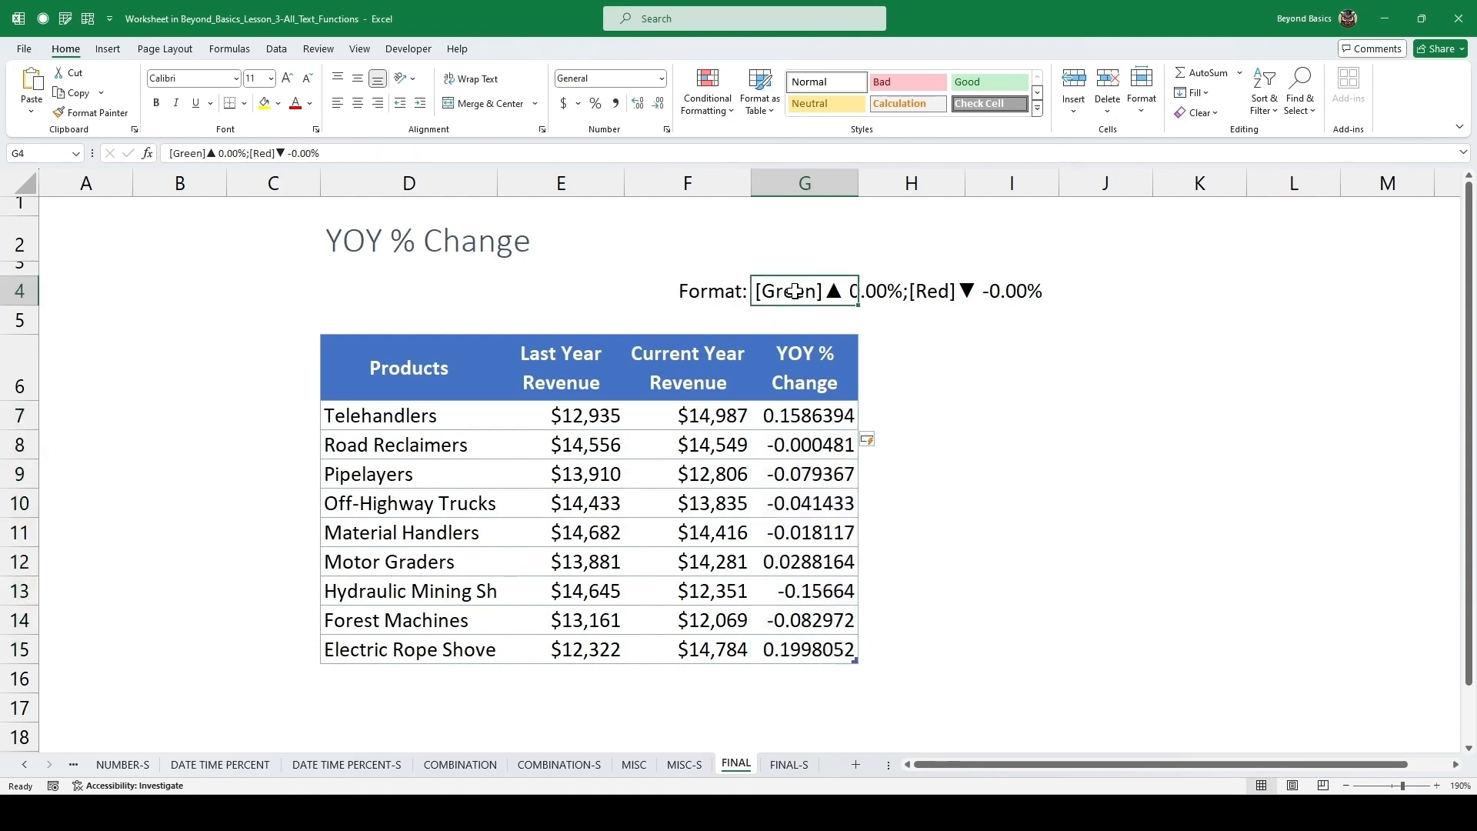
pyautogui.doubleClick(794, 292)
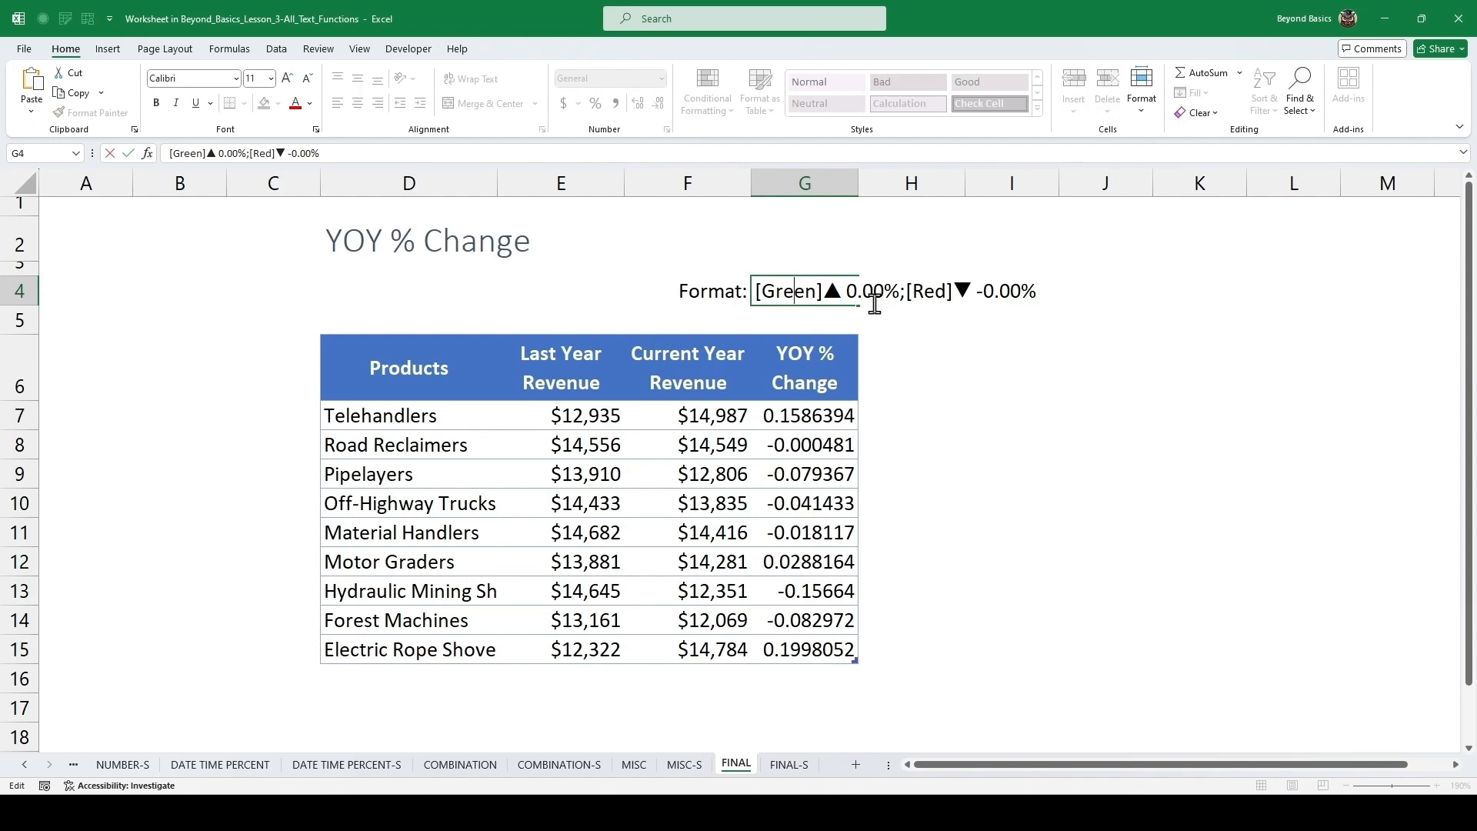
pyautogui.hotkey('ctrl', 'a')
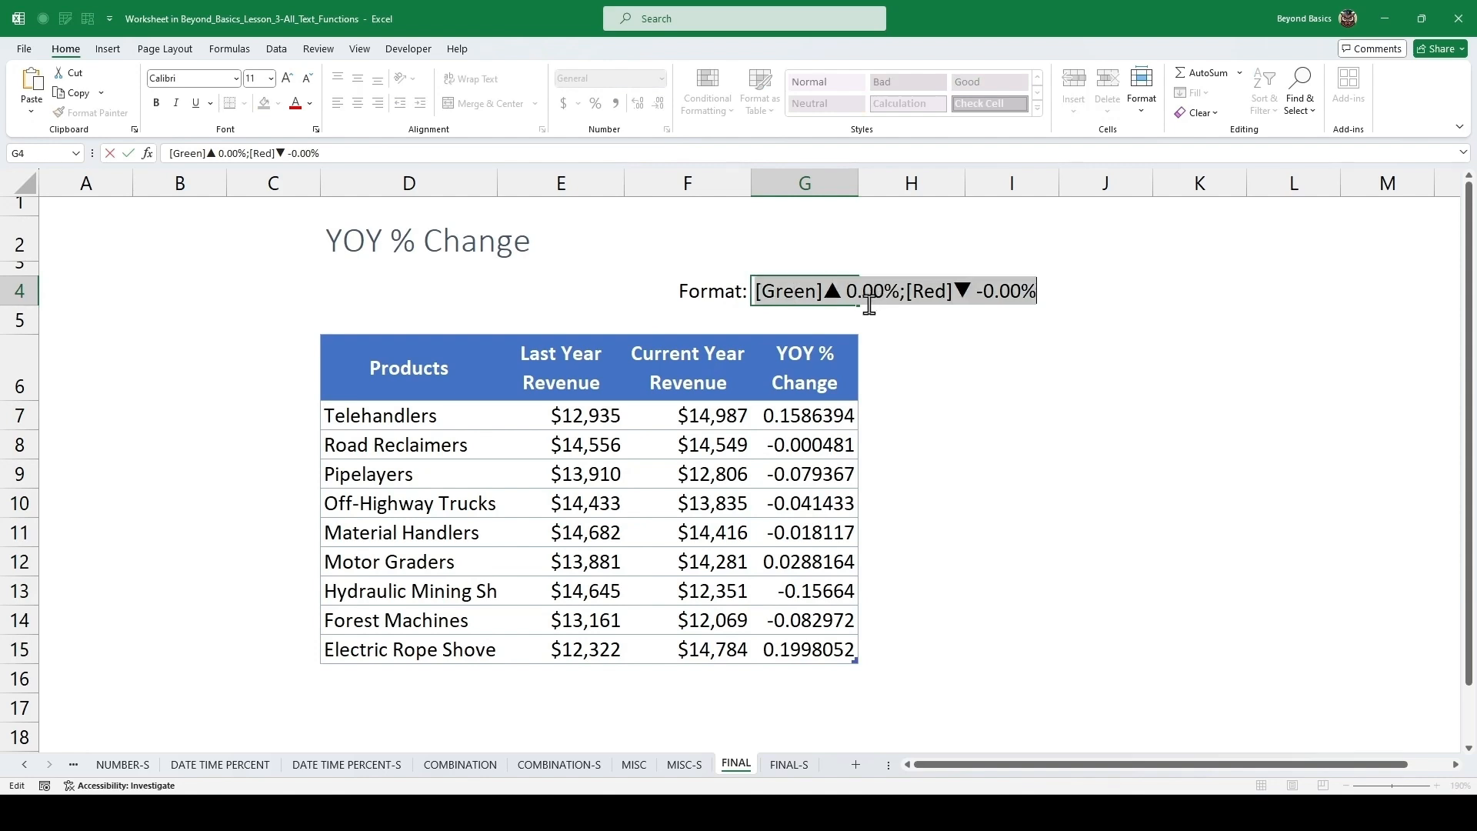
pyautogui.hotkey('ctrl', 'c')
pyautogui.press('Escape')
# Apply the custom number format [Green]▲ 0.00%;[Red]▼ -0.00% to the YOY % Change values in G7:G15.
pyautogui.moveTo(818, 412); pyautogui.dragTo(824, 644)
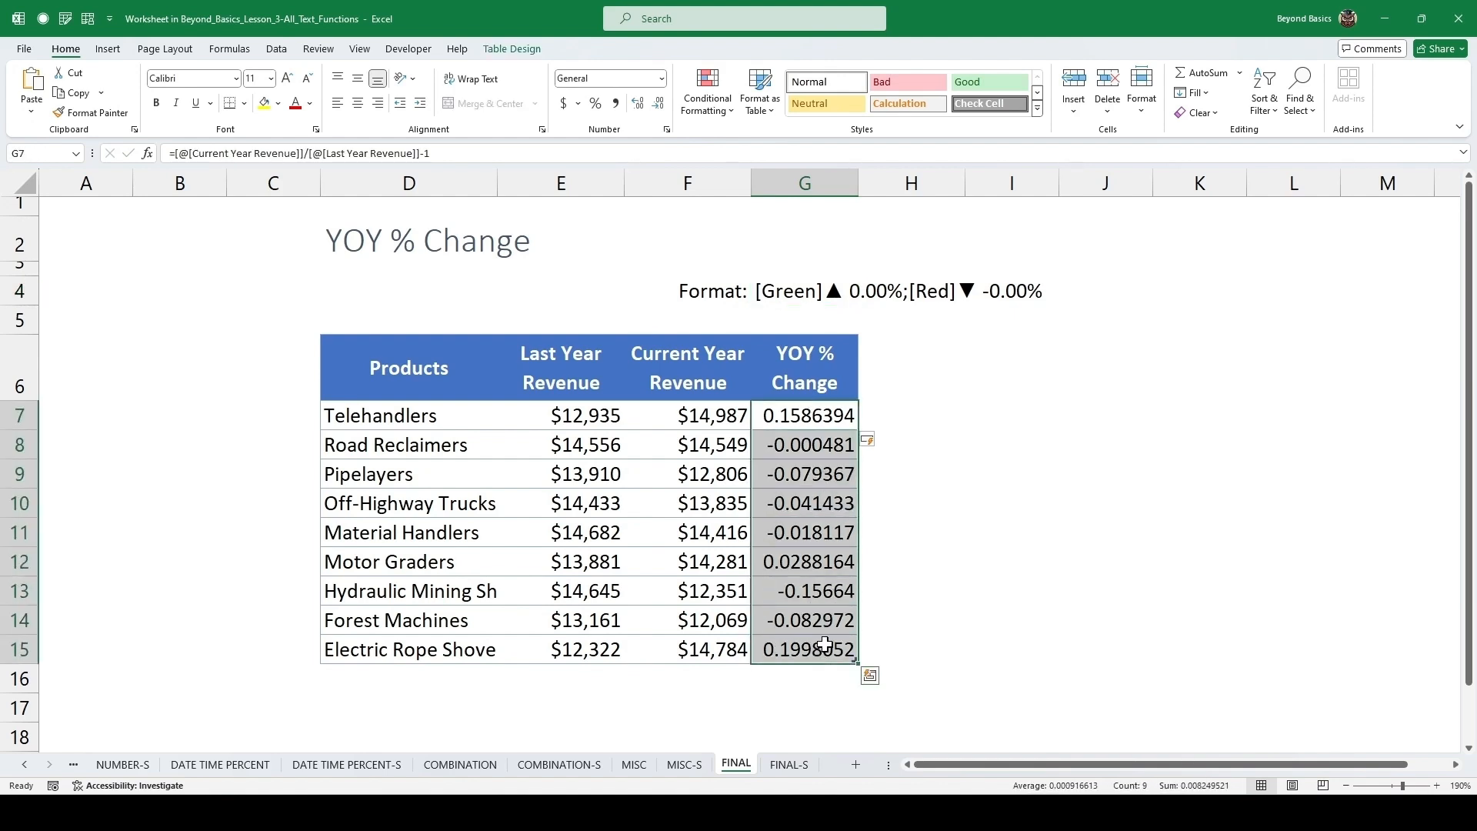
pyautogui.hotkey('ctrl', '1')
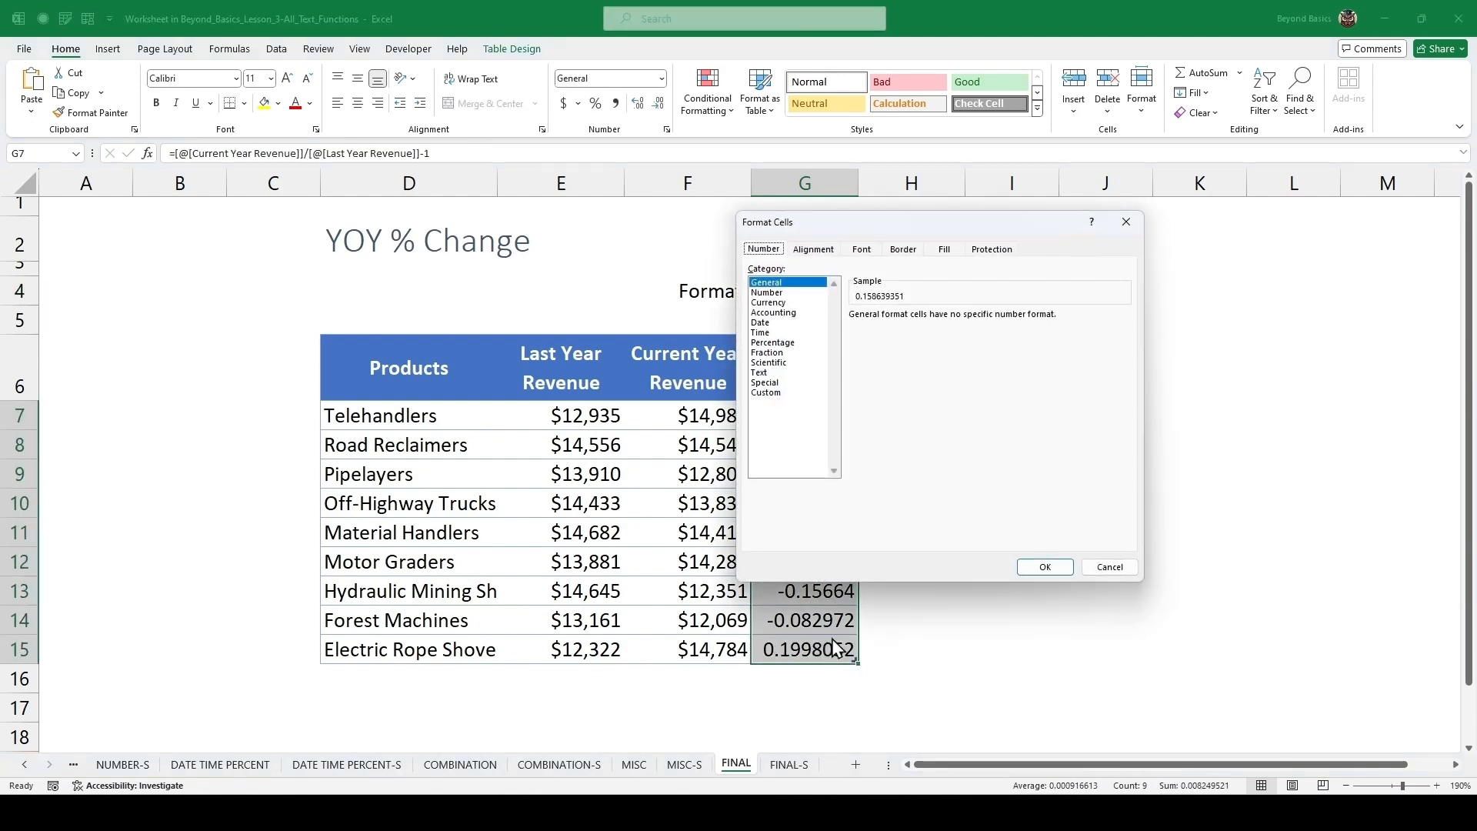
pyautogui.moveTo(970, 231); pyautogui.dragTo(537, 248)
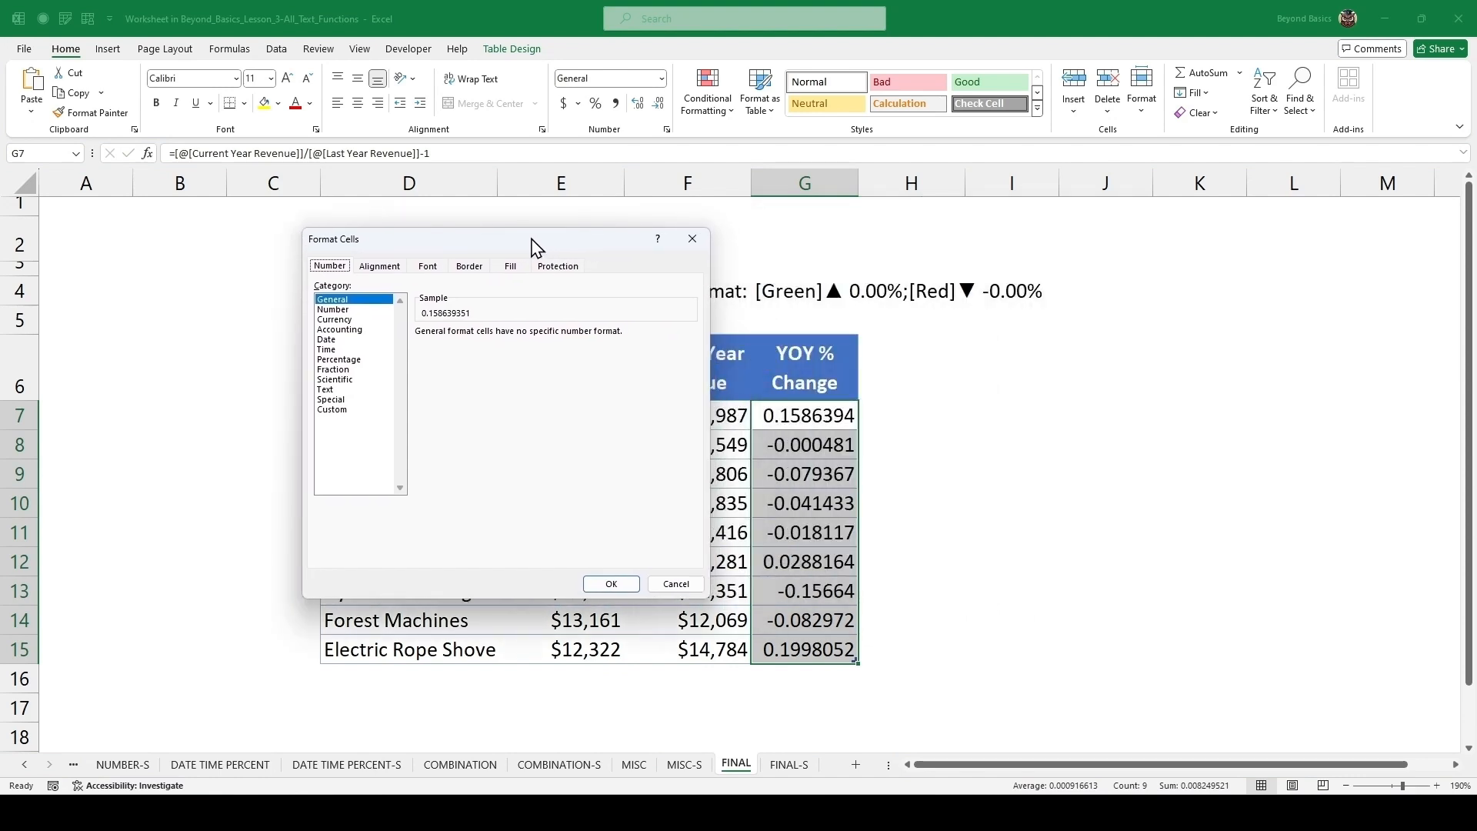
pyautogui.click(346, 409)
pyautogui.doubleClick(435, 345)
pyautogui.hotkey('ctrl', 'v')
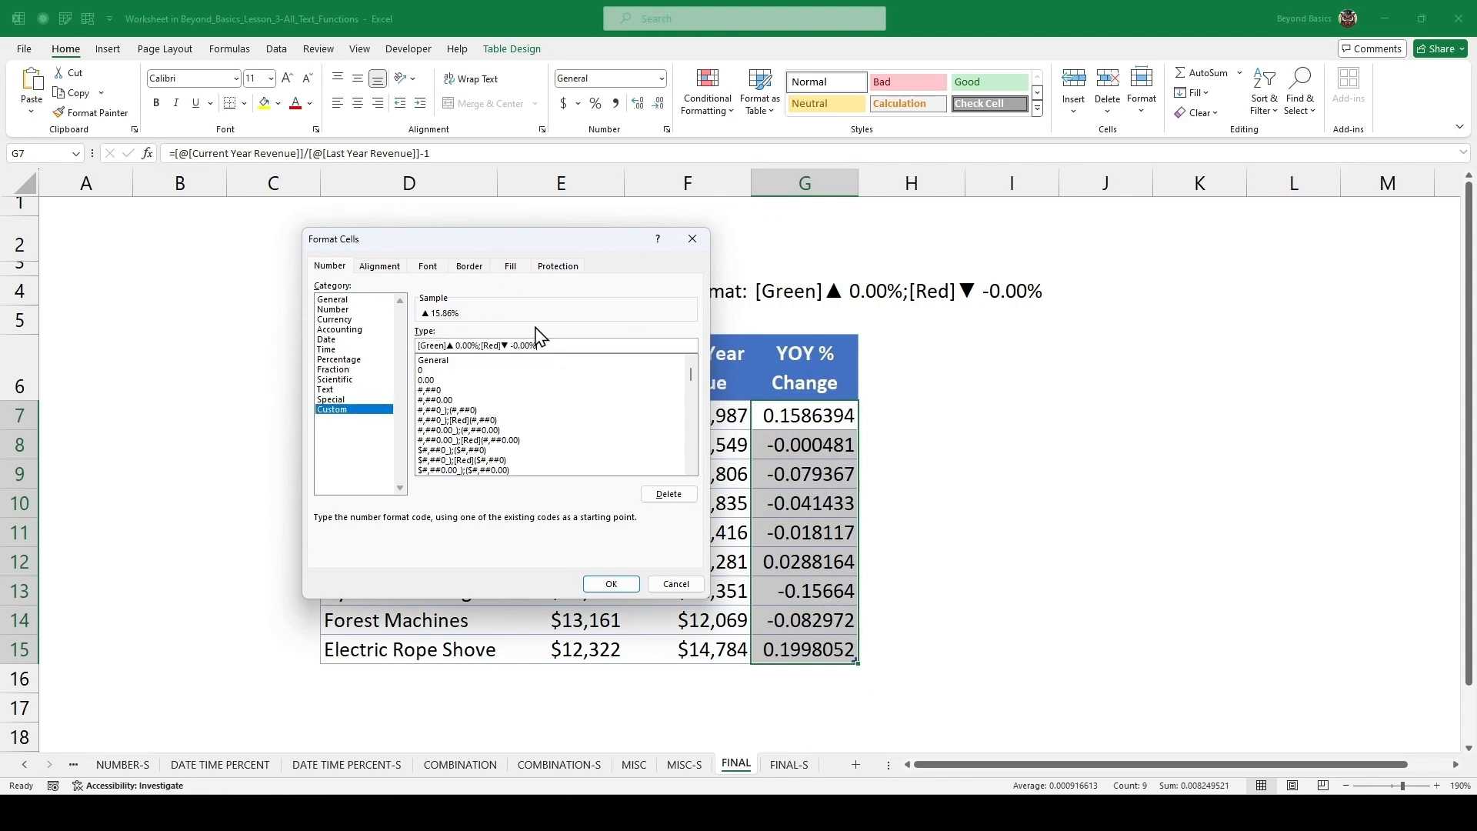
pyautogui.click(610, 586)
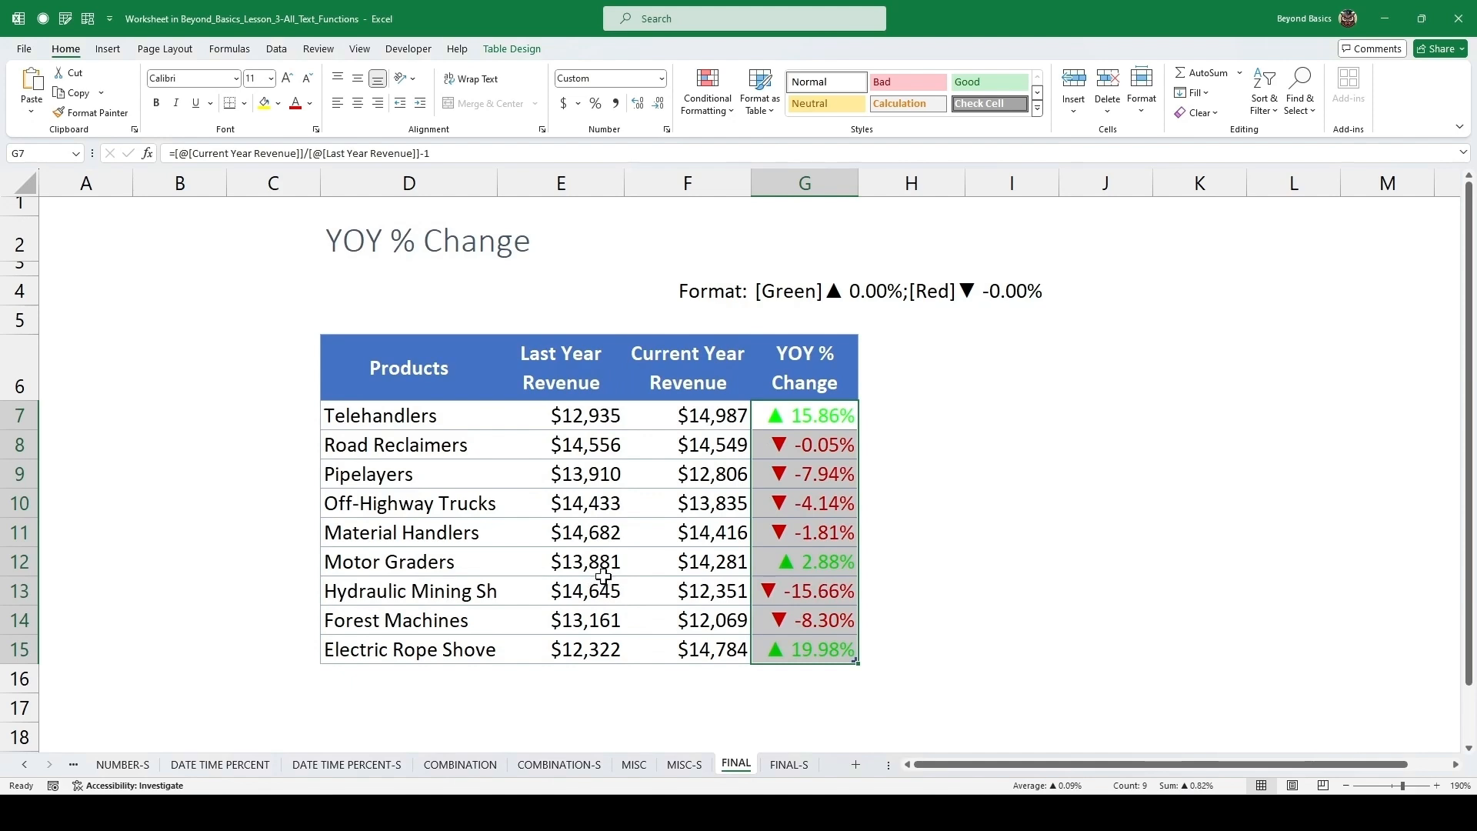
# Add a new table column in H6 by filling the header right, producing "YOY % Change2".
pyautogui.click(630, 525)
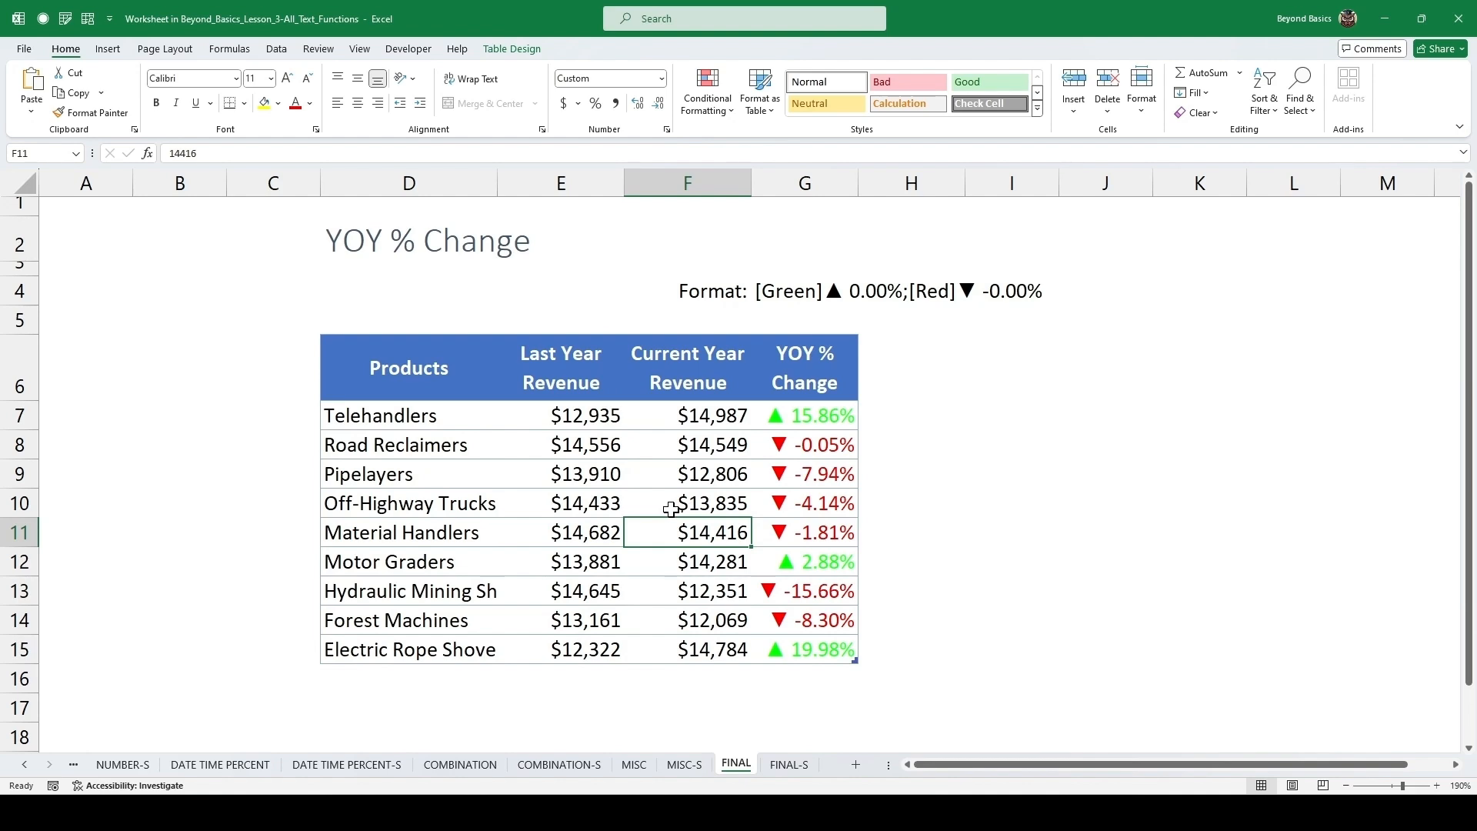
pyautogui.click(821, 468)
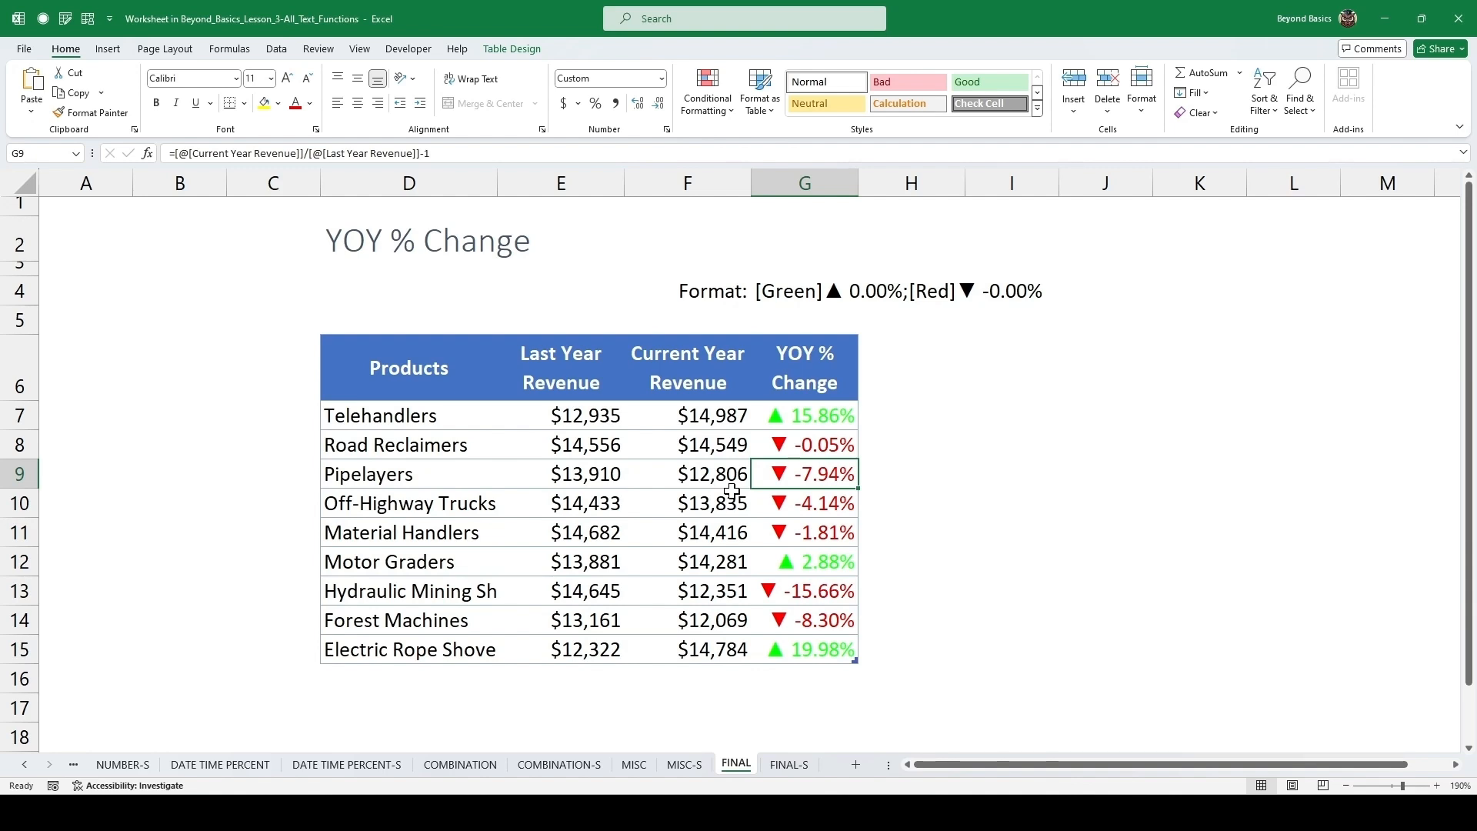
pyautogui.press('Up')
pyautogui.press('Up')
pyautogui.press('Up')
pyautogui.press('Right')
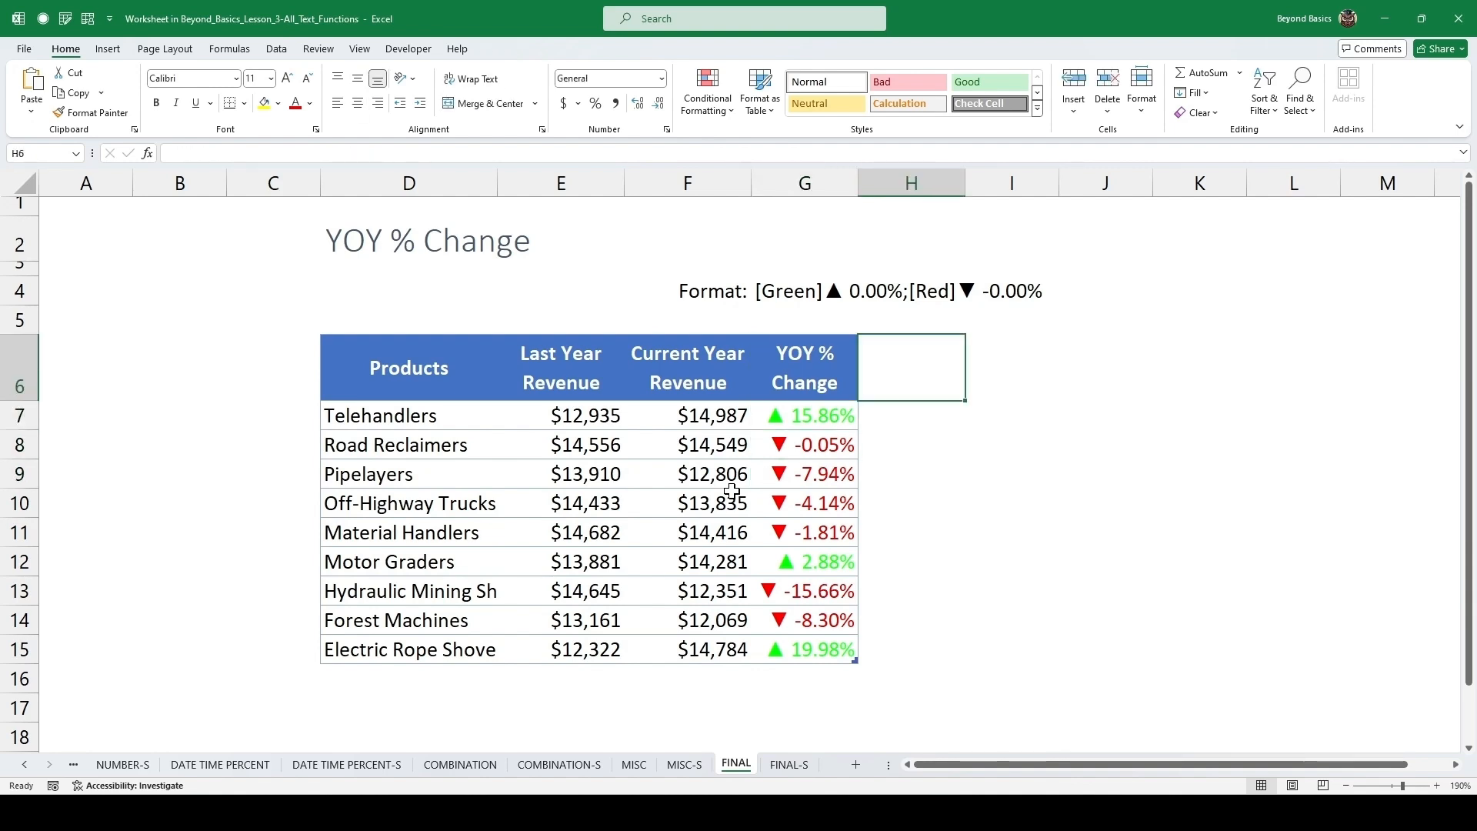
pyautogui.press('Left')
pyautogui.press('Right')
pyautogui.hotkey('ctrl', 'r')
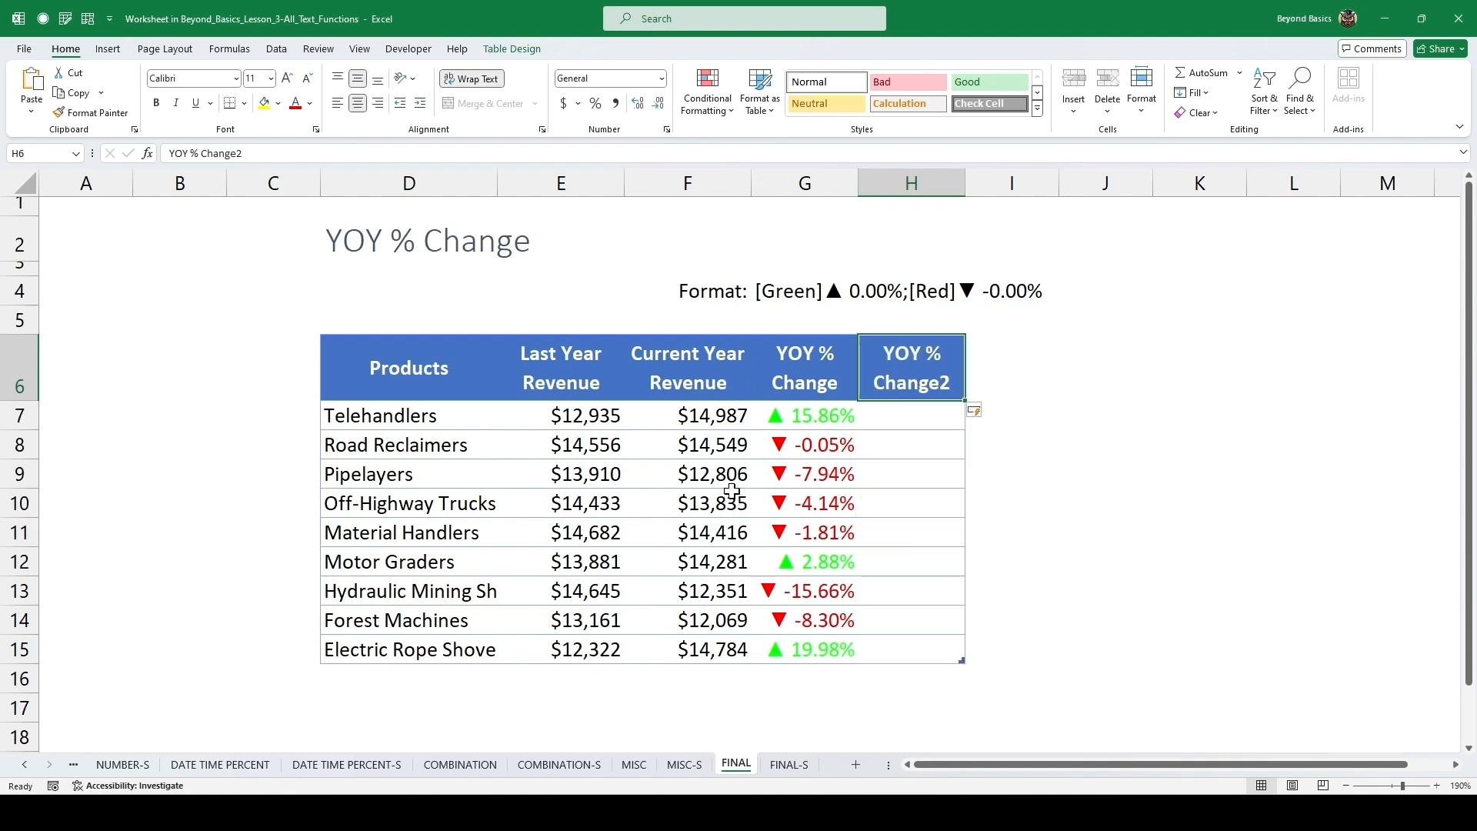
# Fill the YOY formula and its format from column G into H7 and down through H15.
pyautogui.press('Down')
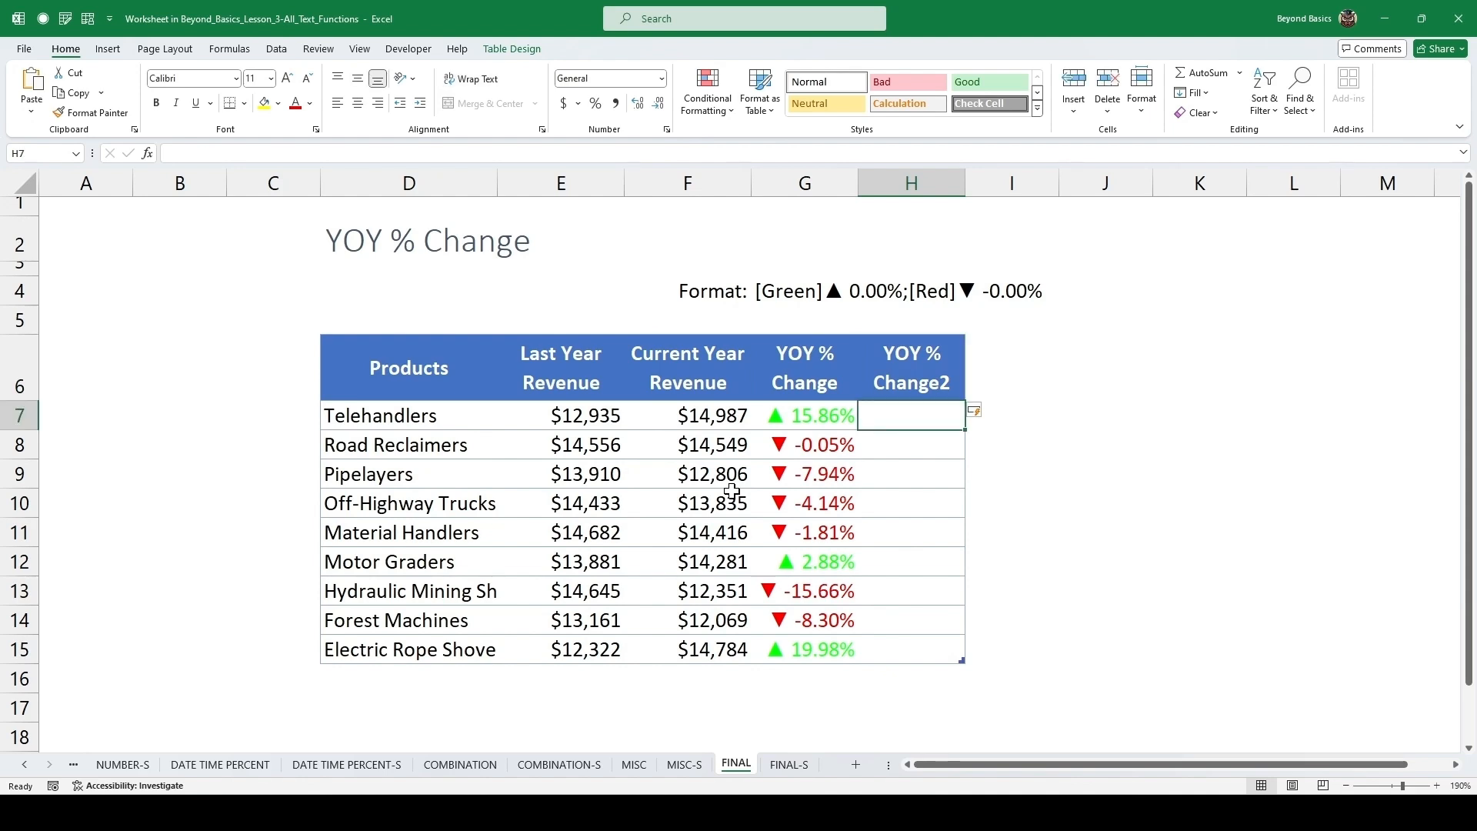
pyautogui.hotkey('ctrl', 'r')
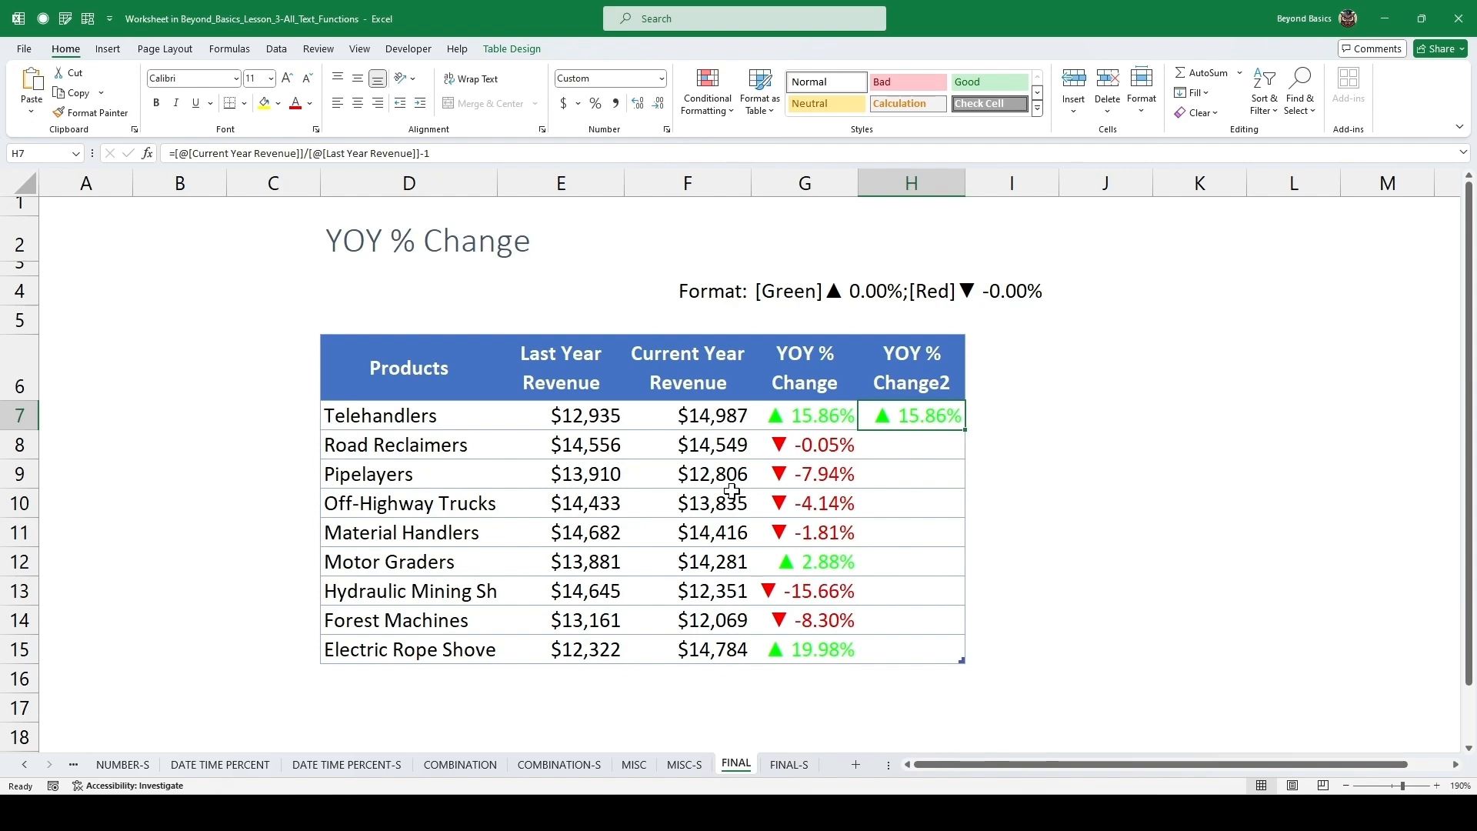
pyautogui.hotkey('shift', 'Down')
pyautogui.hotkey('shift', 'Down')
pyautogui.hotkey('shift', 'Down')
pyautogui.hotkey('shift', 'Down')
pyautogui.hotkey('shift', 'Down')
pyautogui.hotkey('shift', 'Down')
pyautogui.hotkey('shift', 'Down')
pyautogui.hotkey('shift', 'Down')
pyautogui.hotkey('ctrl', 'd')
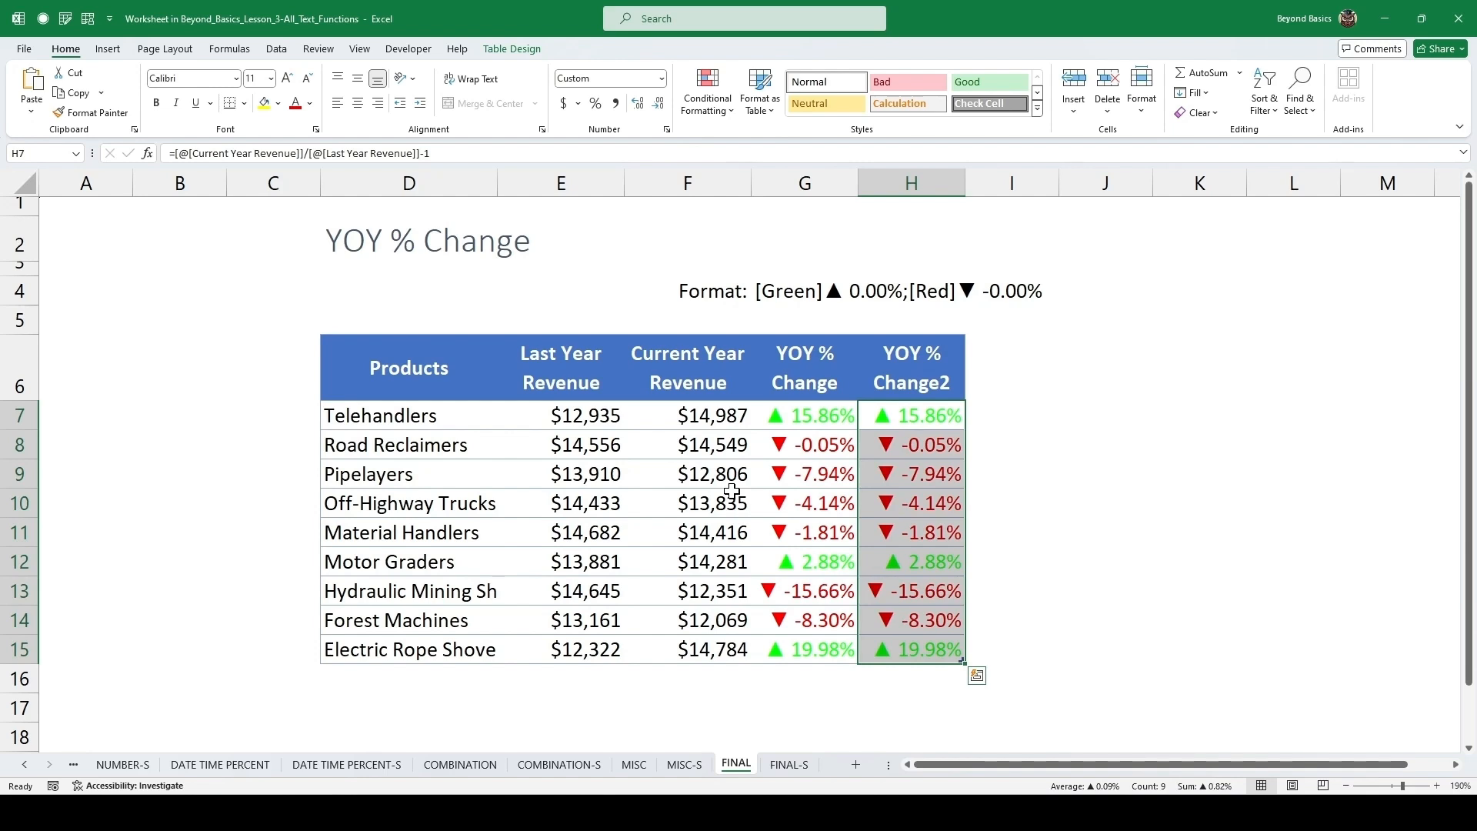
# Change the custom number format of H7:H15 to [blue]▲ 0.00%;[black]▼ -0.00%.
pyautogui.hotkey('ctrl', '1')
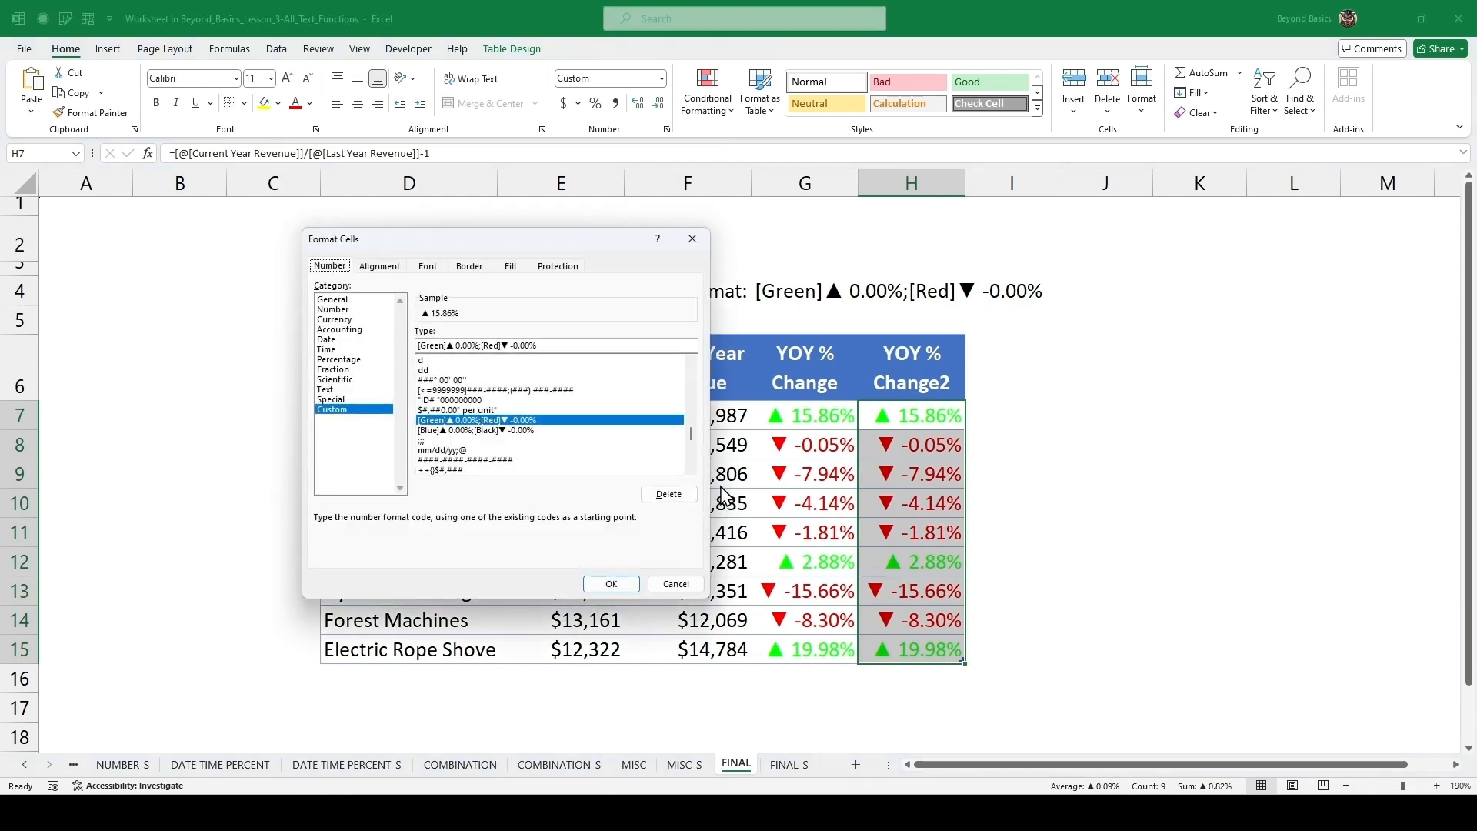
pyautogui.click(448, 344)
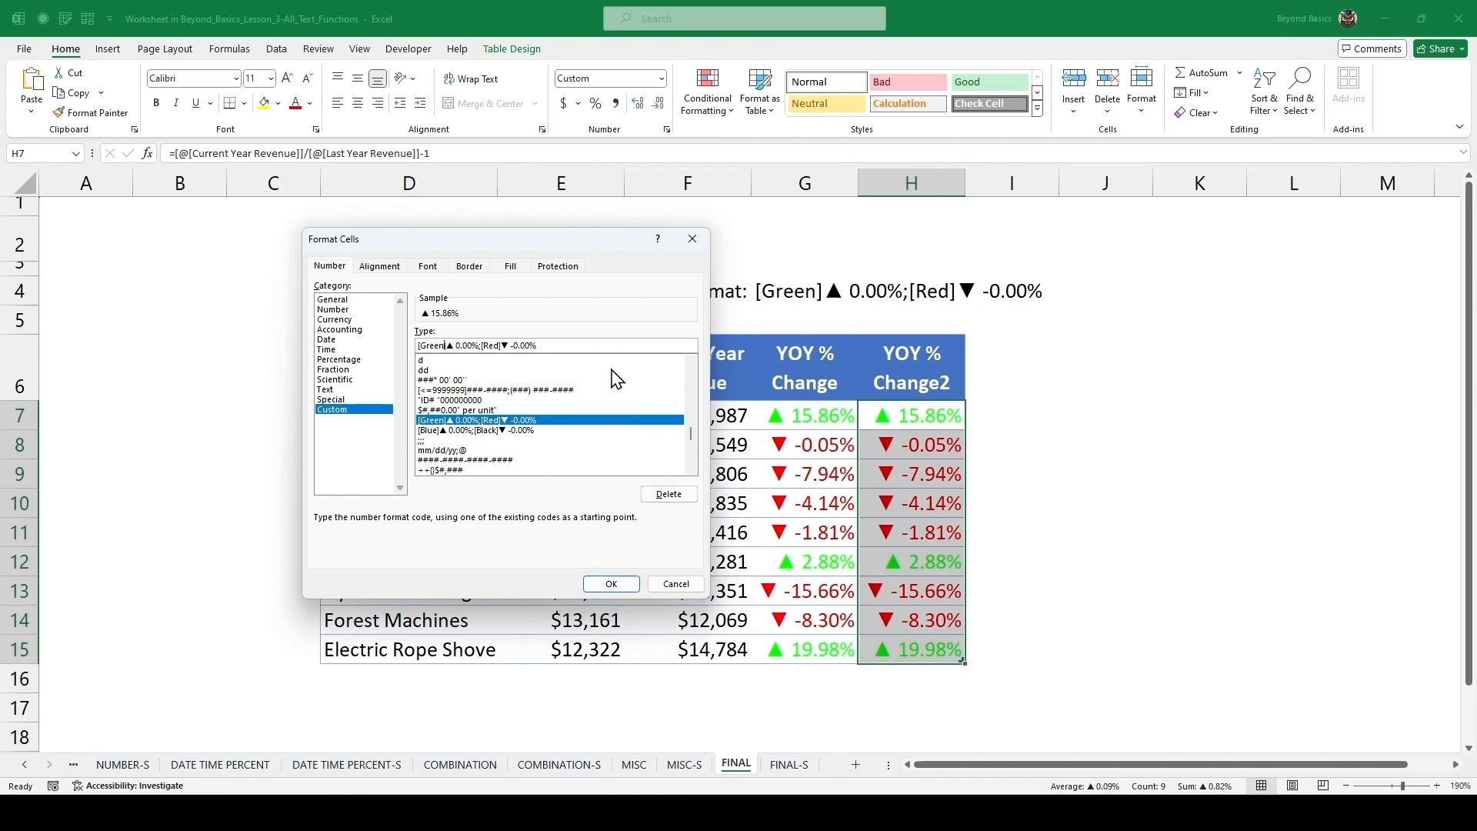
pyautogui.press('BackSpace')
pyautogui.press('BackSpace')
pyautogui.press('BackSpace')
pyautogui.press('BackSpace')
pyautogui.press('BackSpace')
pyautogui.press('BackSpace')
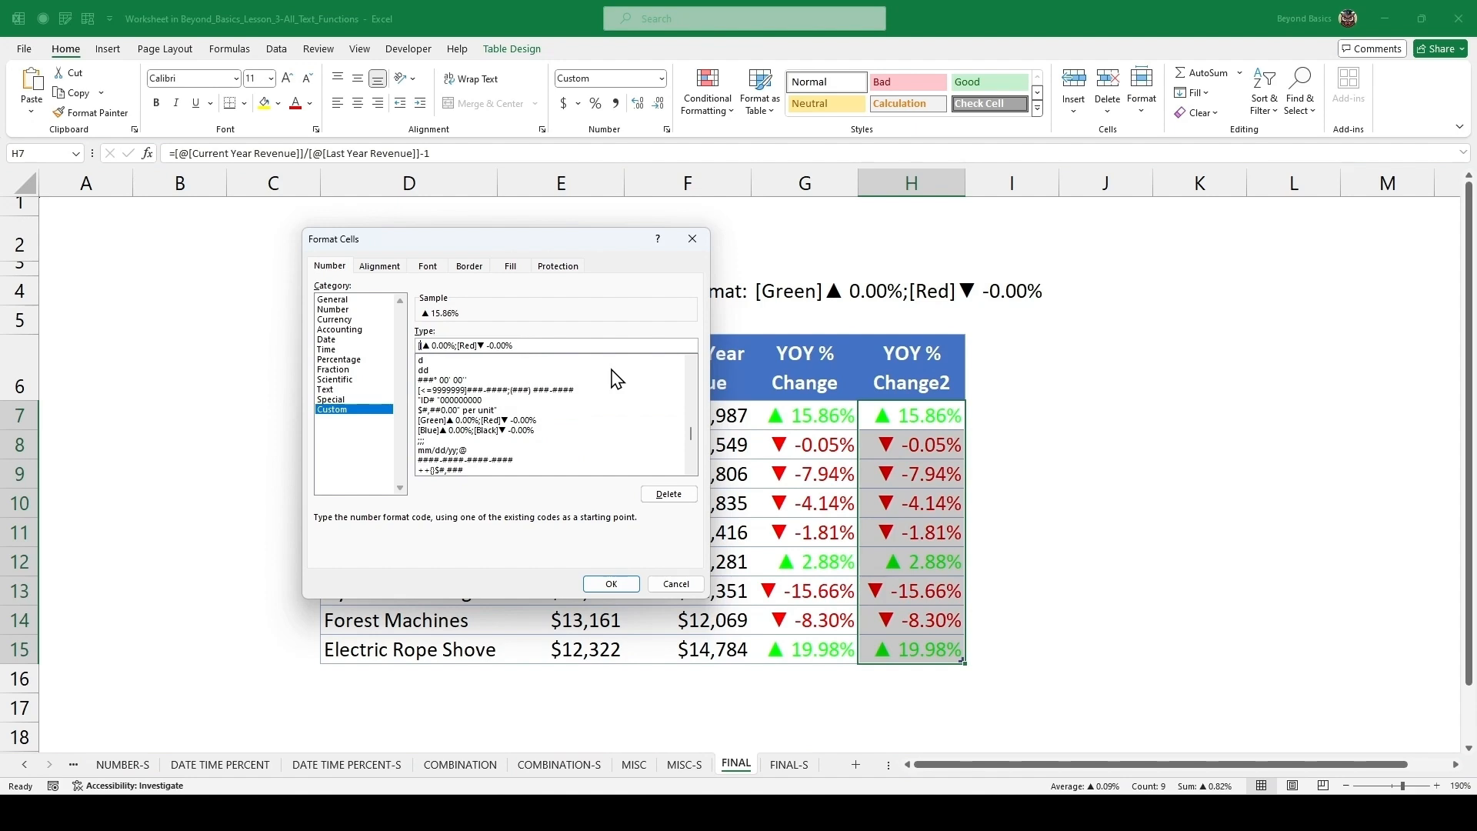
pyautogui.write('blue')
pyautogui.press('BackSpace')
pyautogui.press('BackSpace')
pyautogui.press('BackSpace')
pyautogui.write('black')
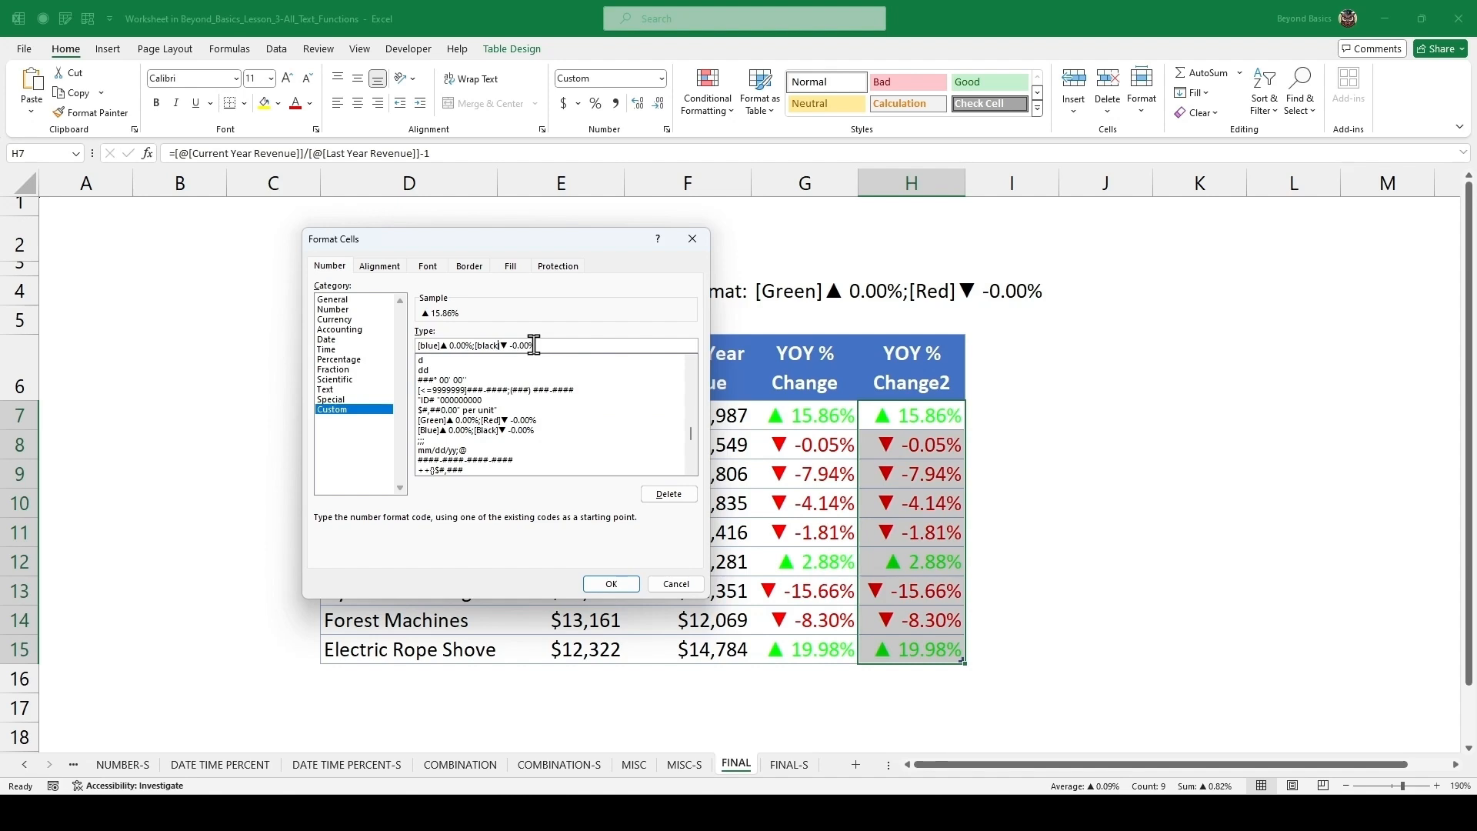
pyautogui.press('Return')
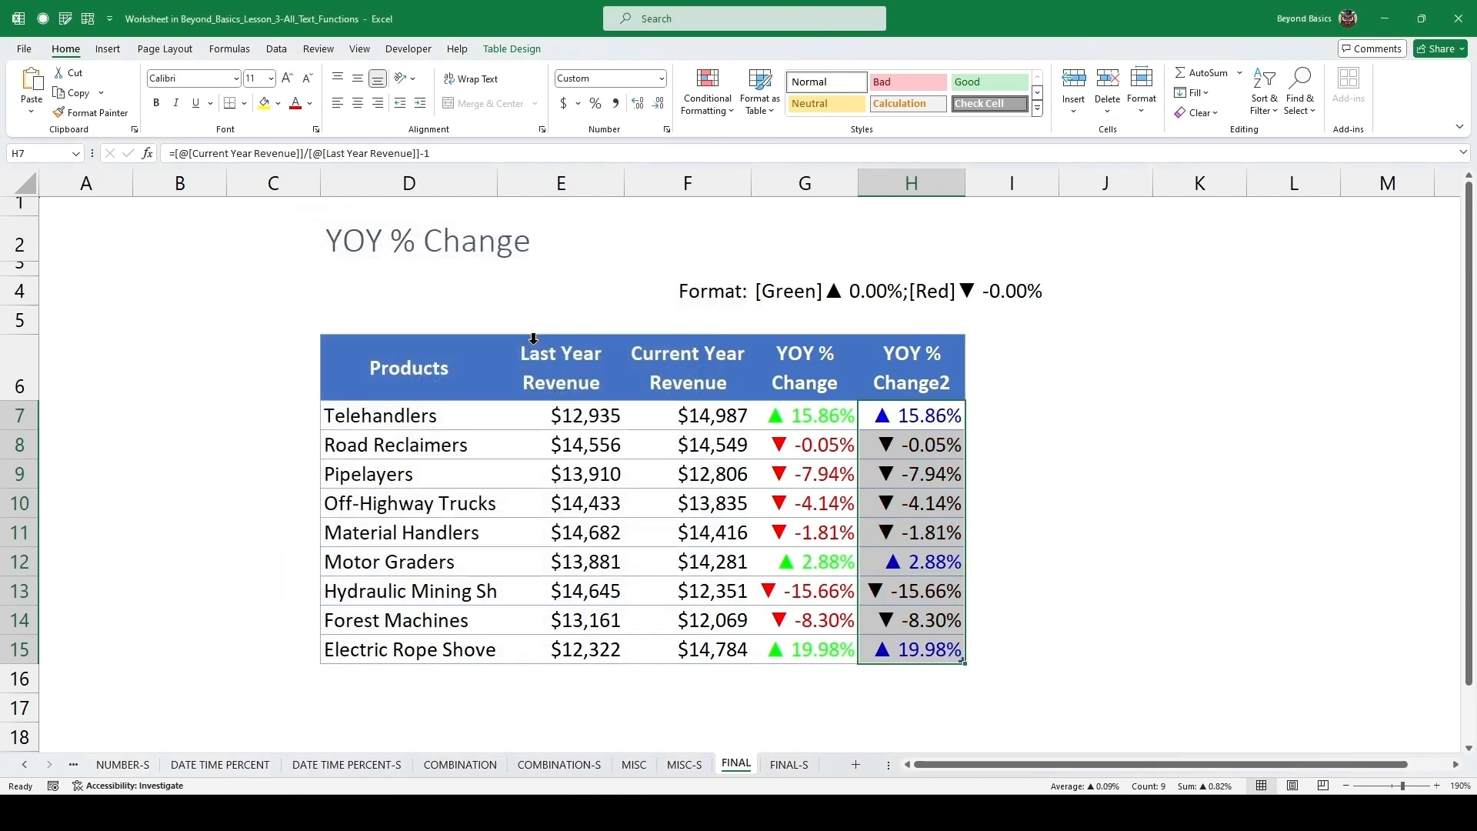
pyautogui.click(832, 423)
pyautogui.click(910, 416)
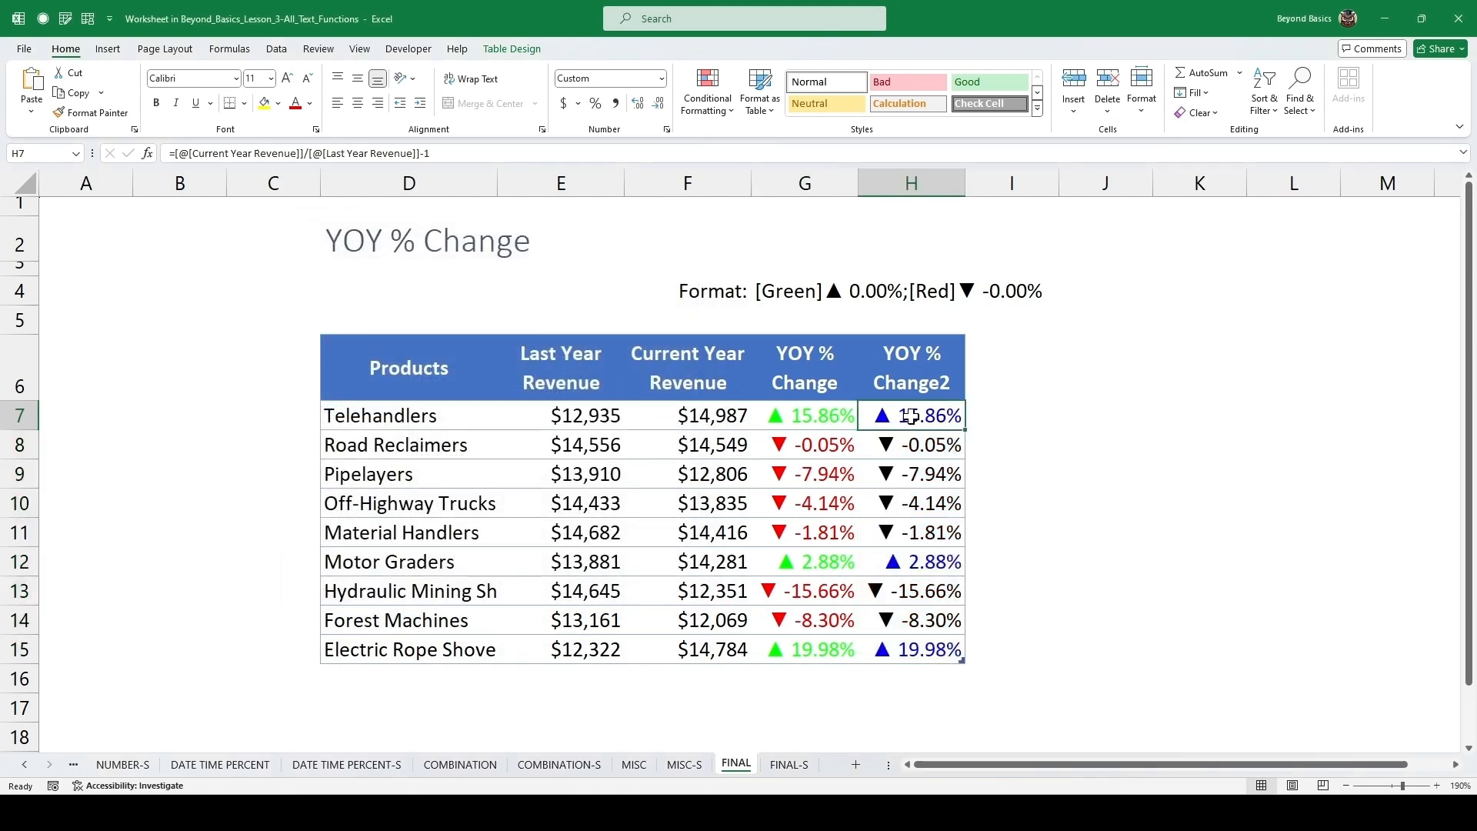